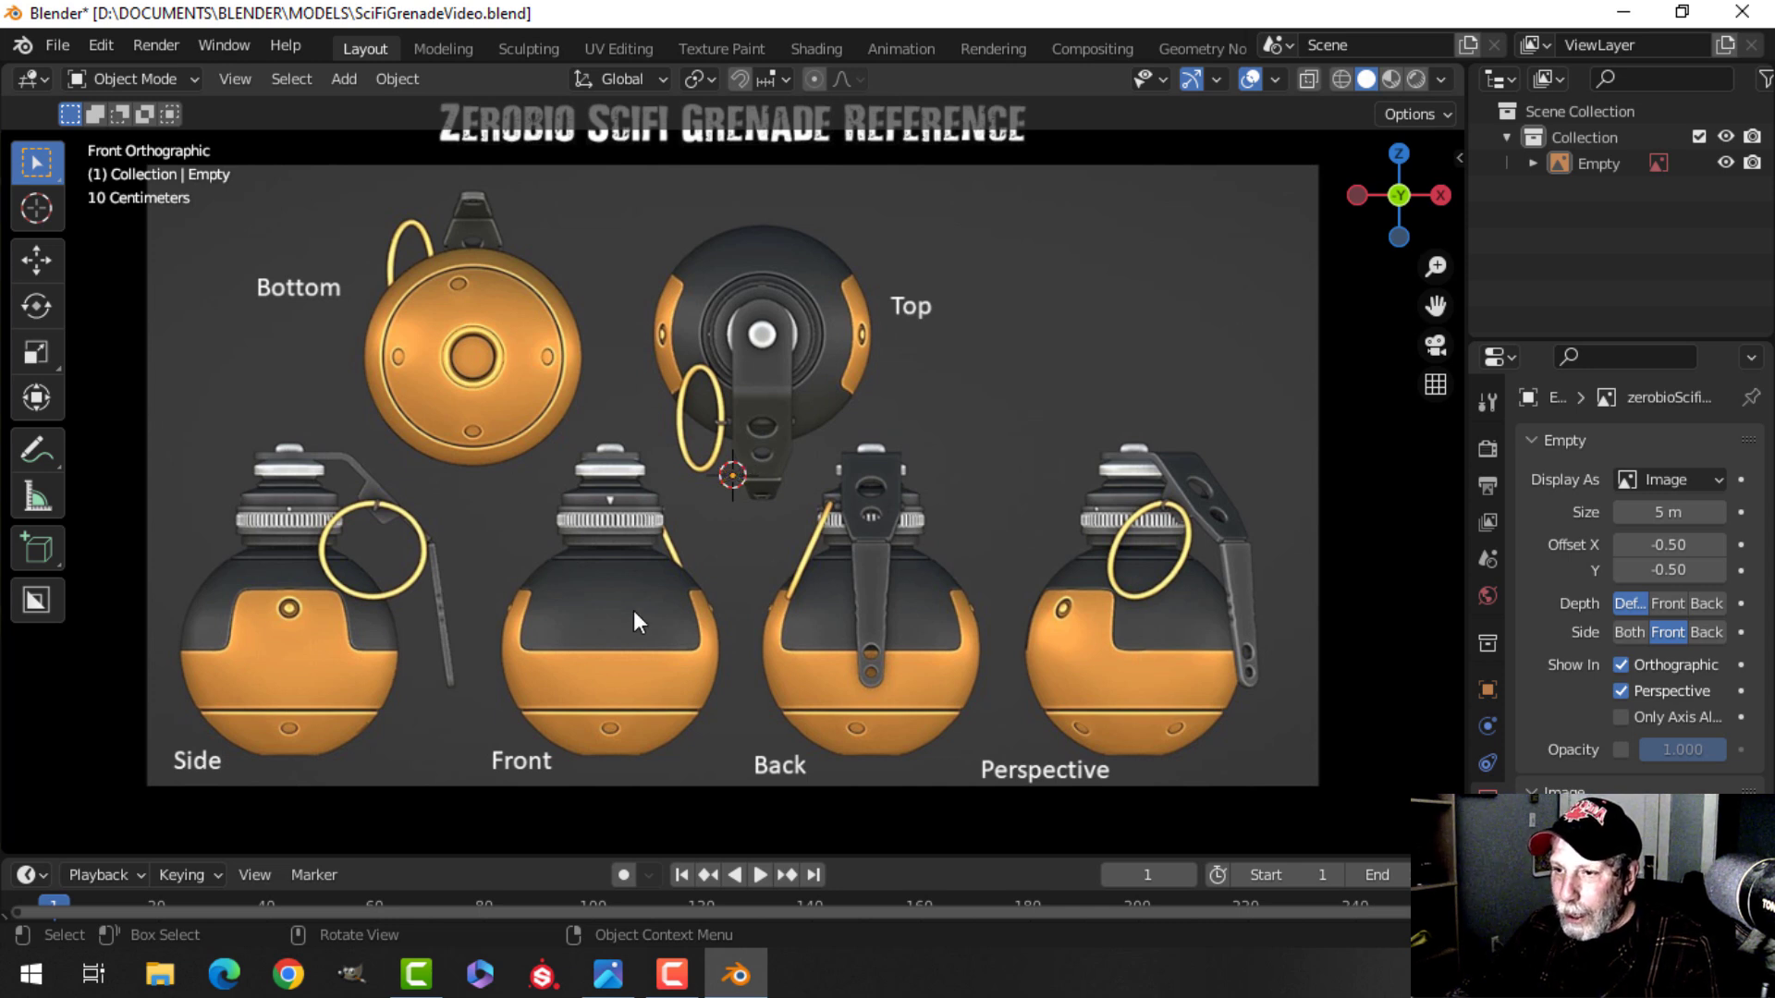
Zoom in and out over the grenade reference image to study its views.
scroll(629, 614, up, 1)
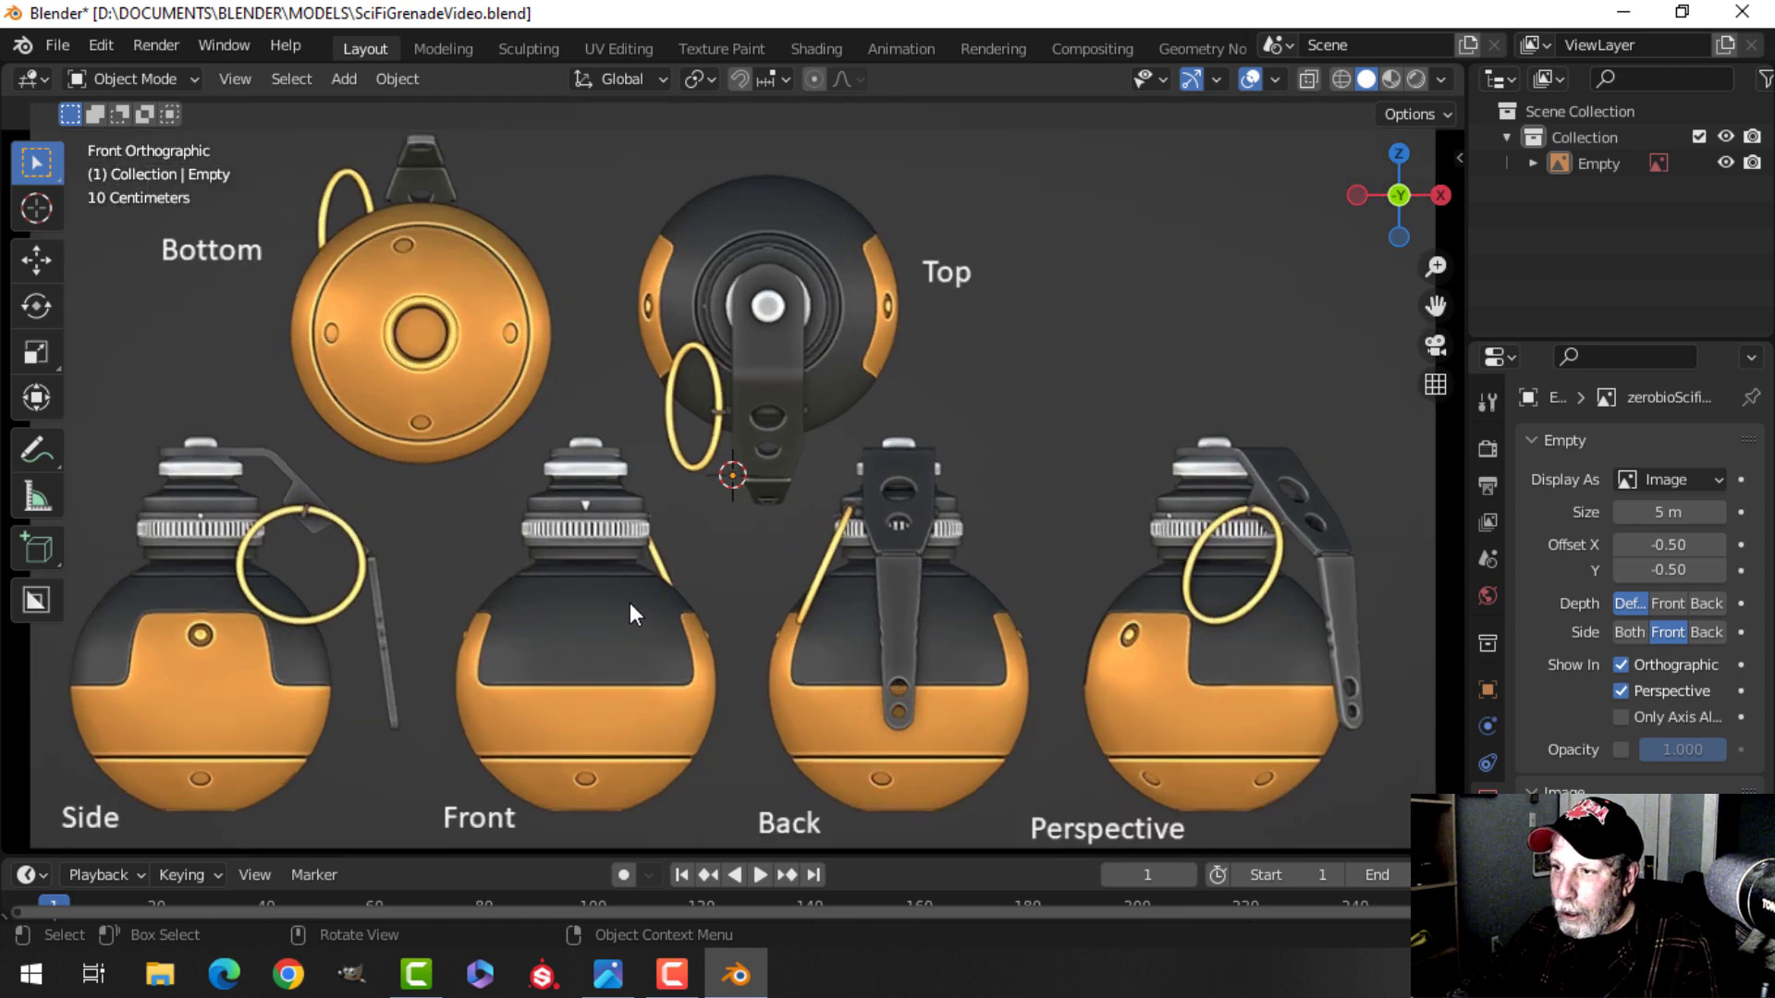
scroll(634, 613, down, 1)
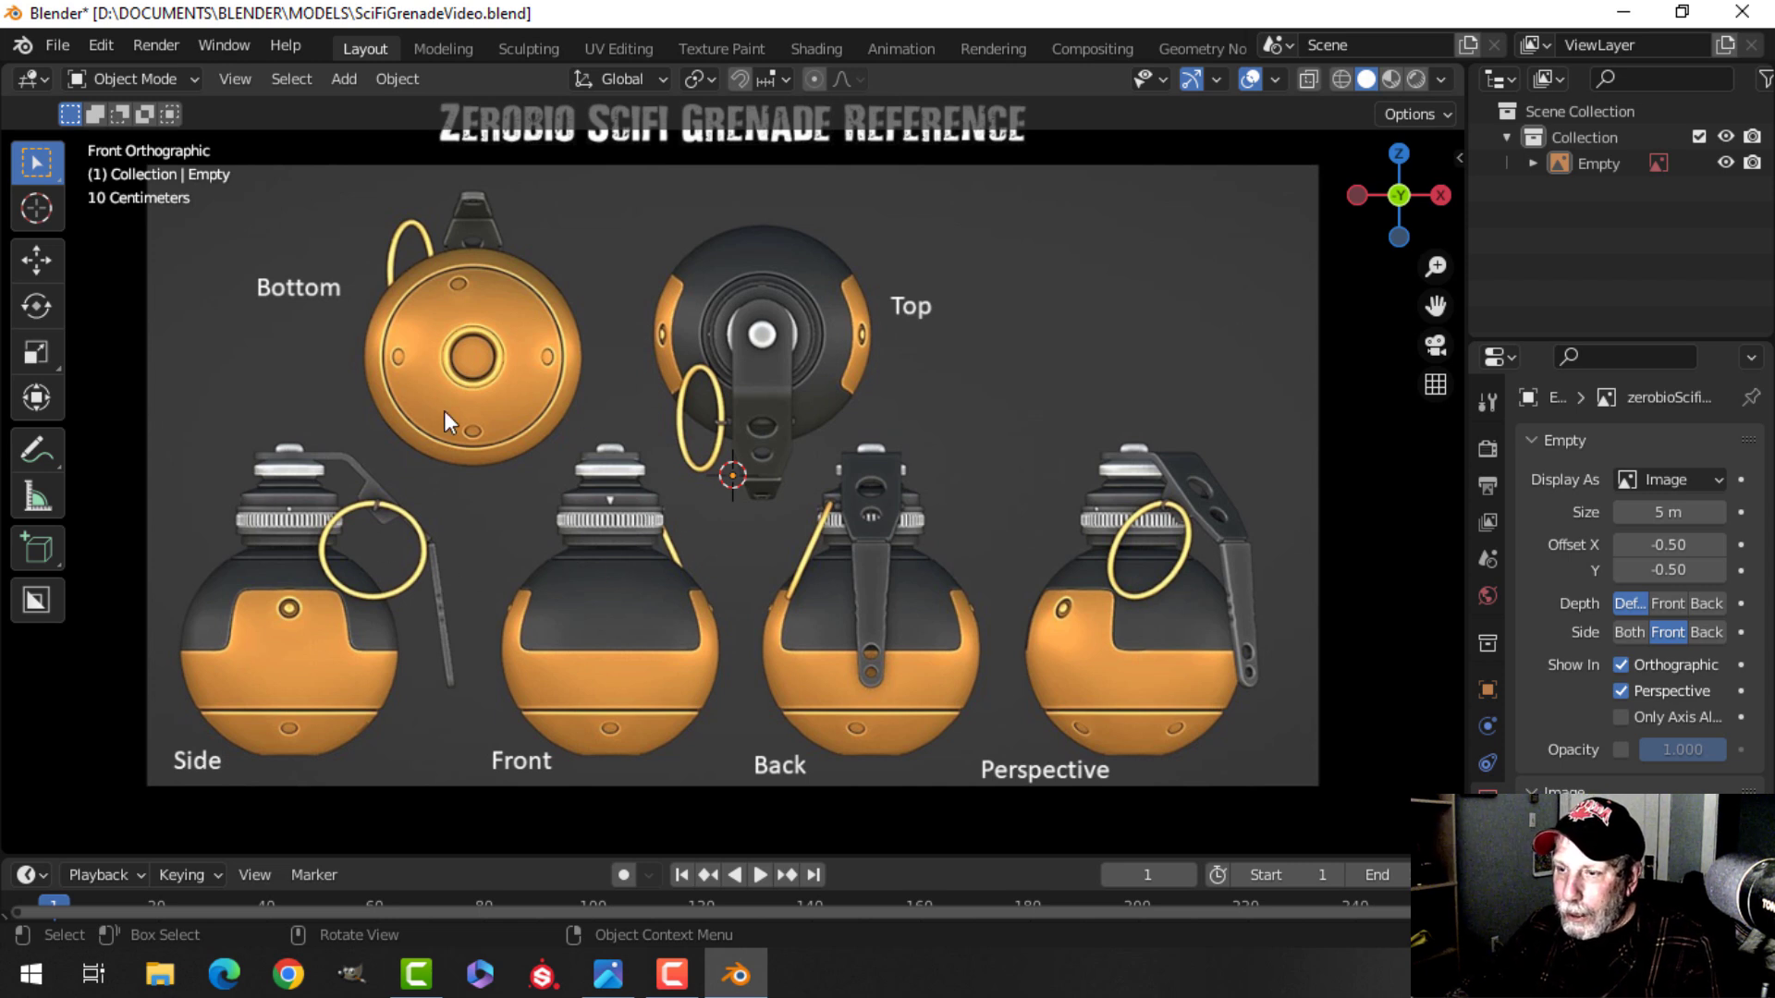
scroll(699, 545, down, 1)
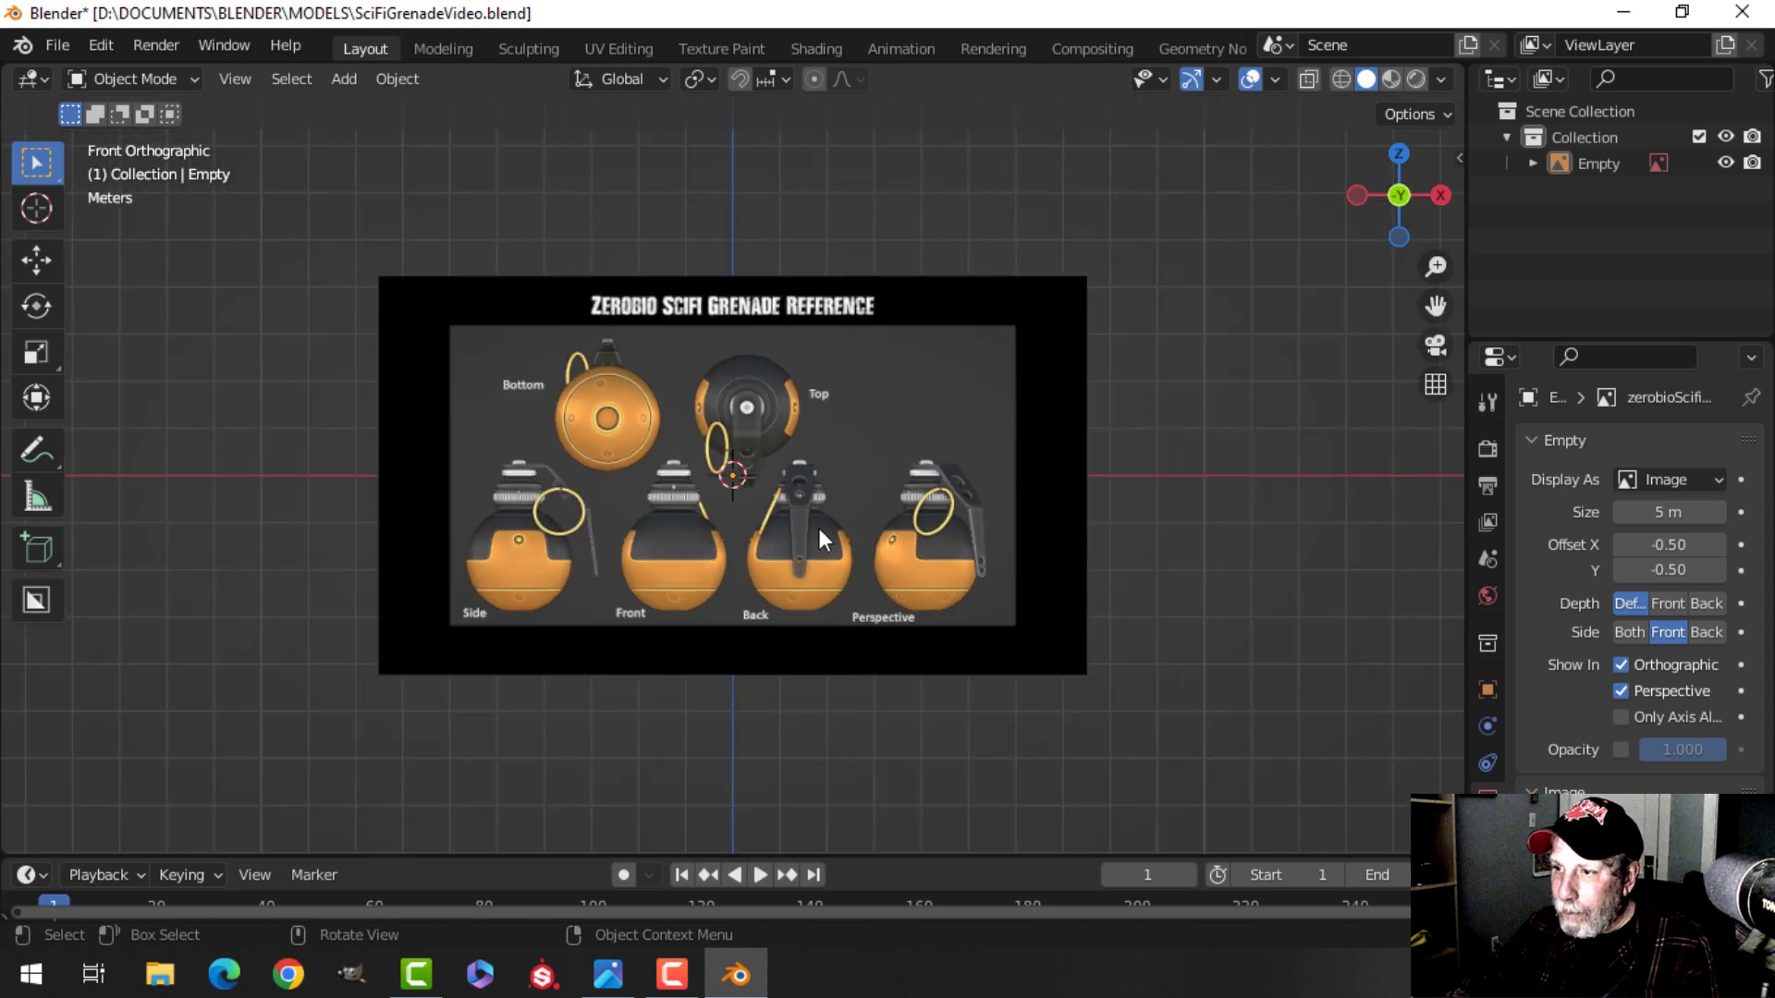
scroll(805, 529, down, 1)
scroll(795, 527, up, 1)
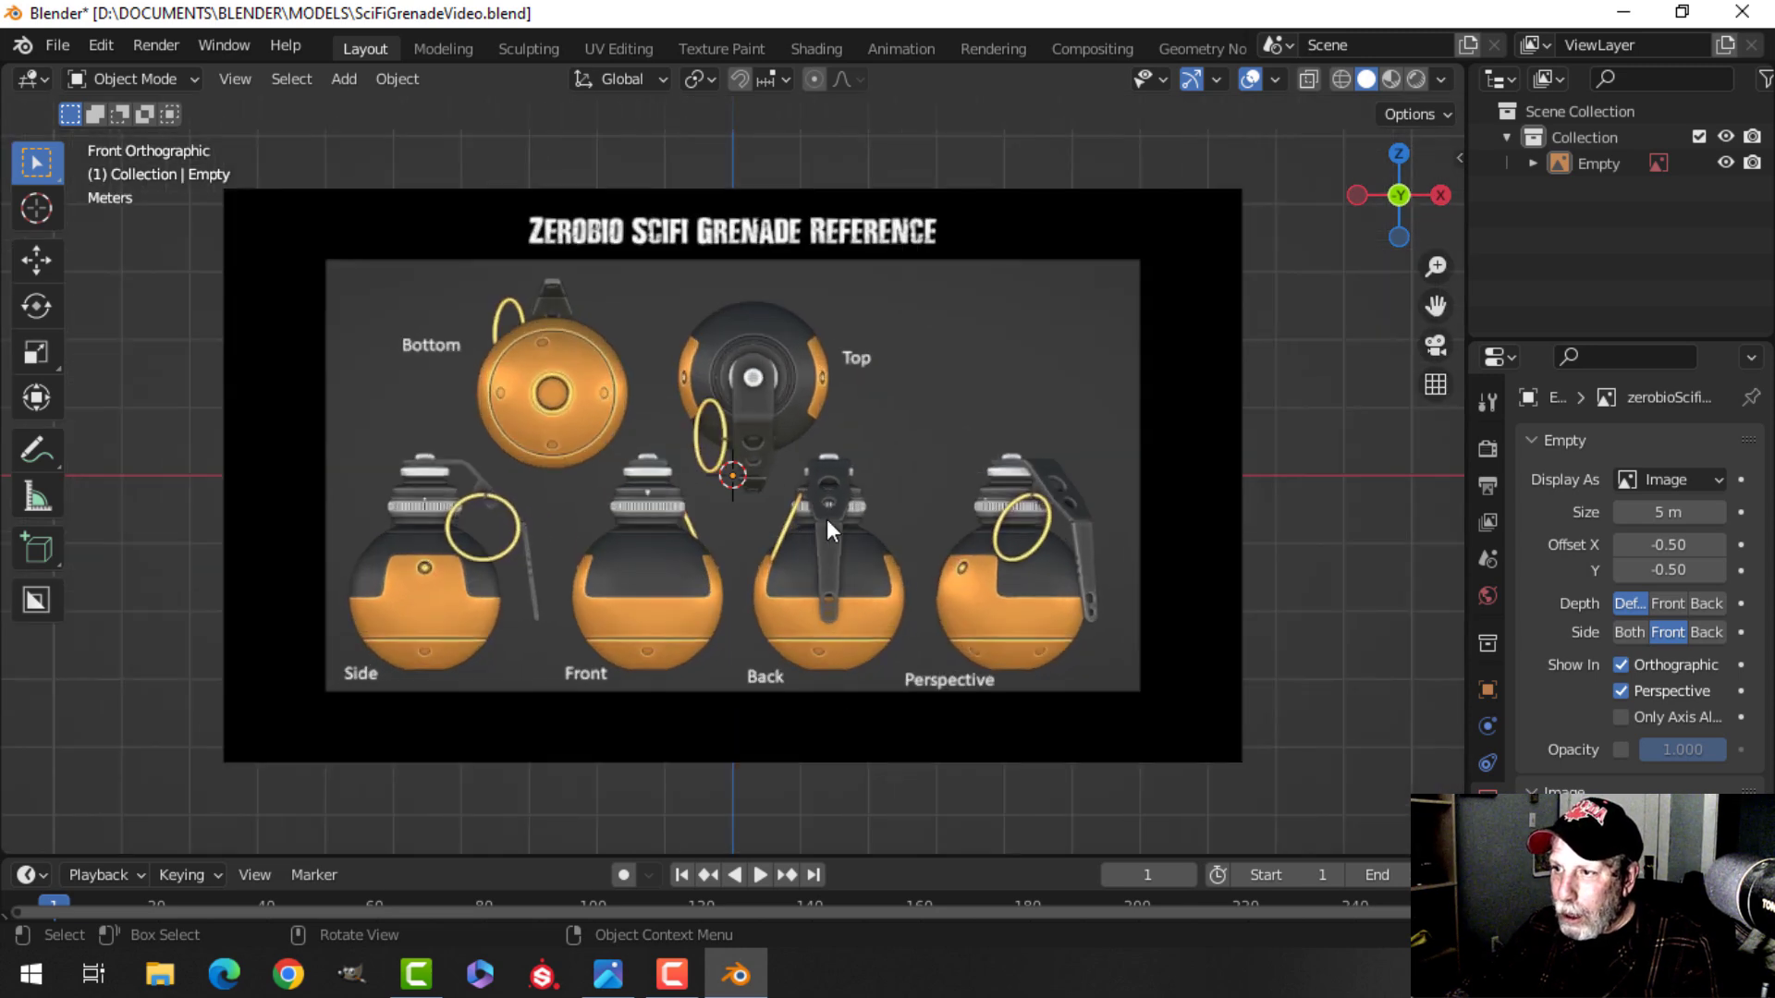
scroll(826, 519, down, 2)
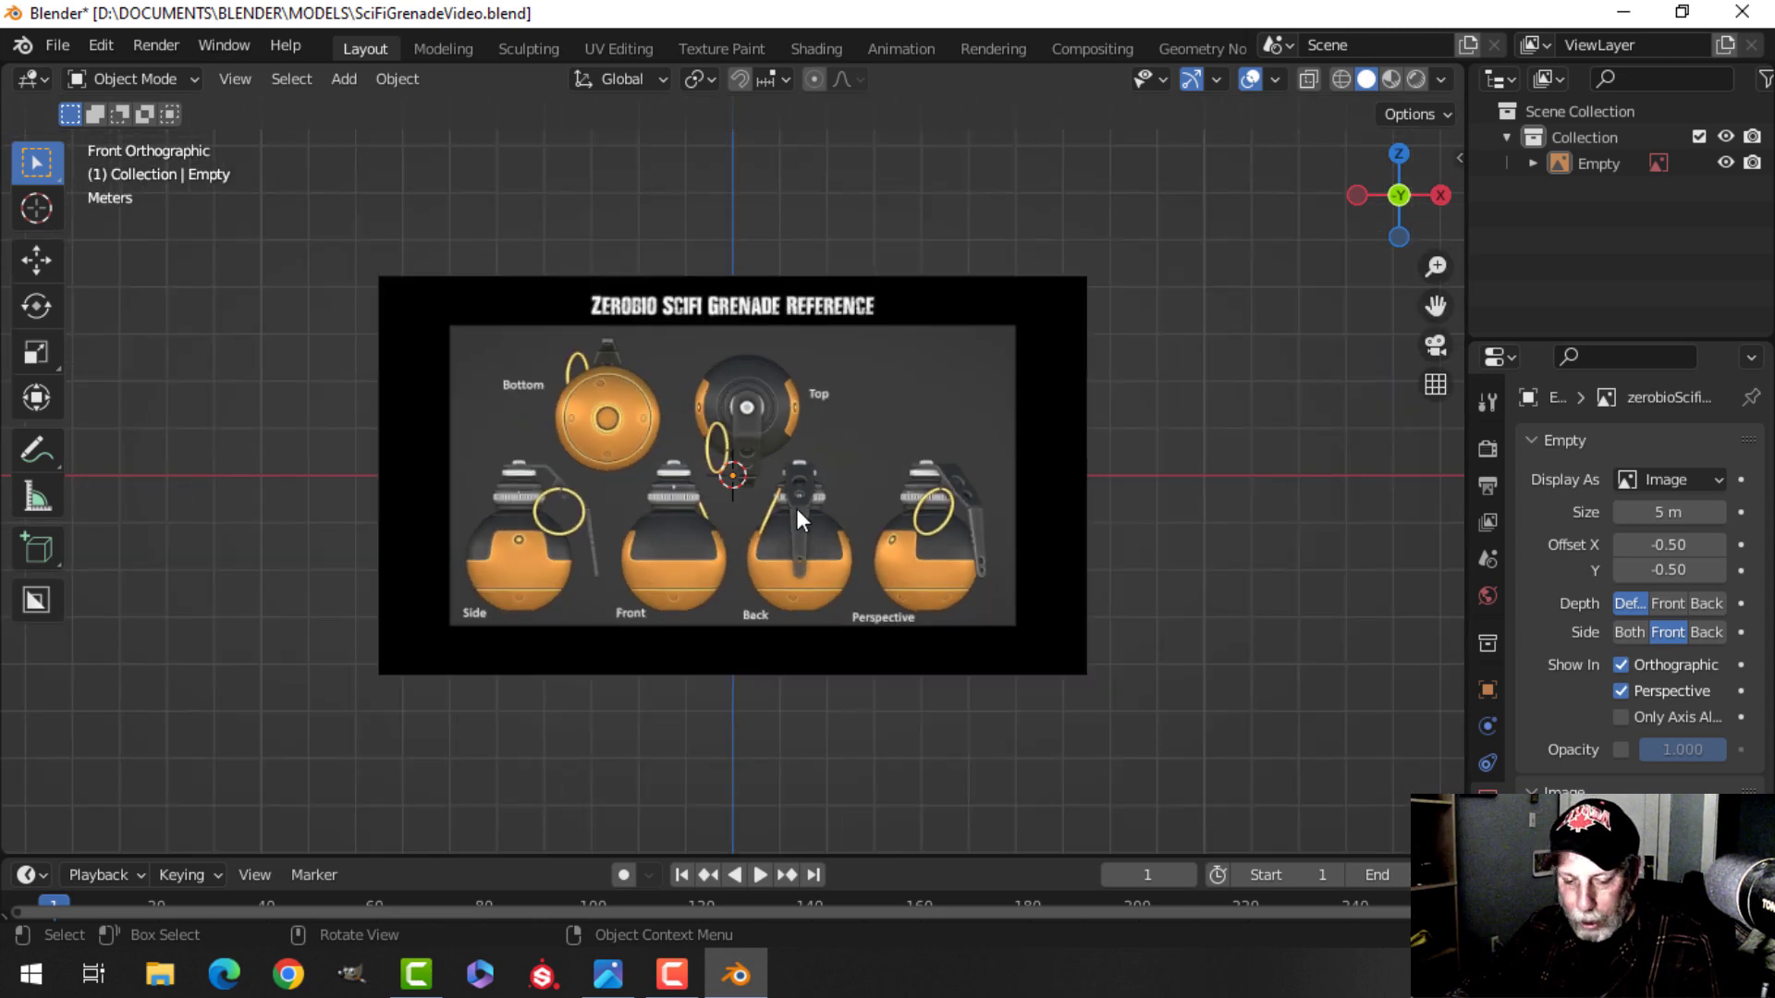
Select the reference image and move it so the side view's small top hole sits on the origin.
key(shift+a)
mouse_move(797, 509)
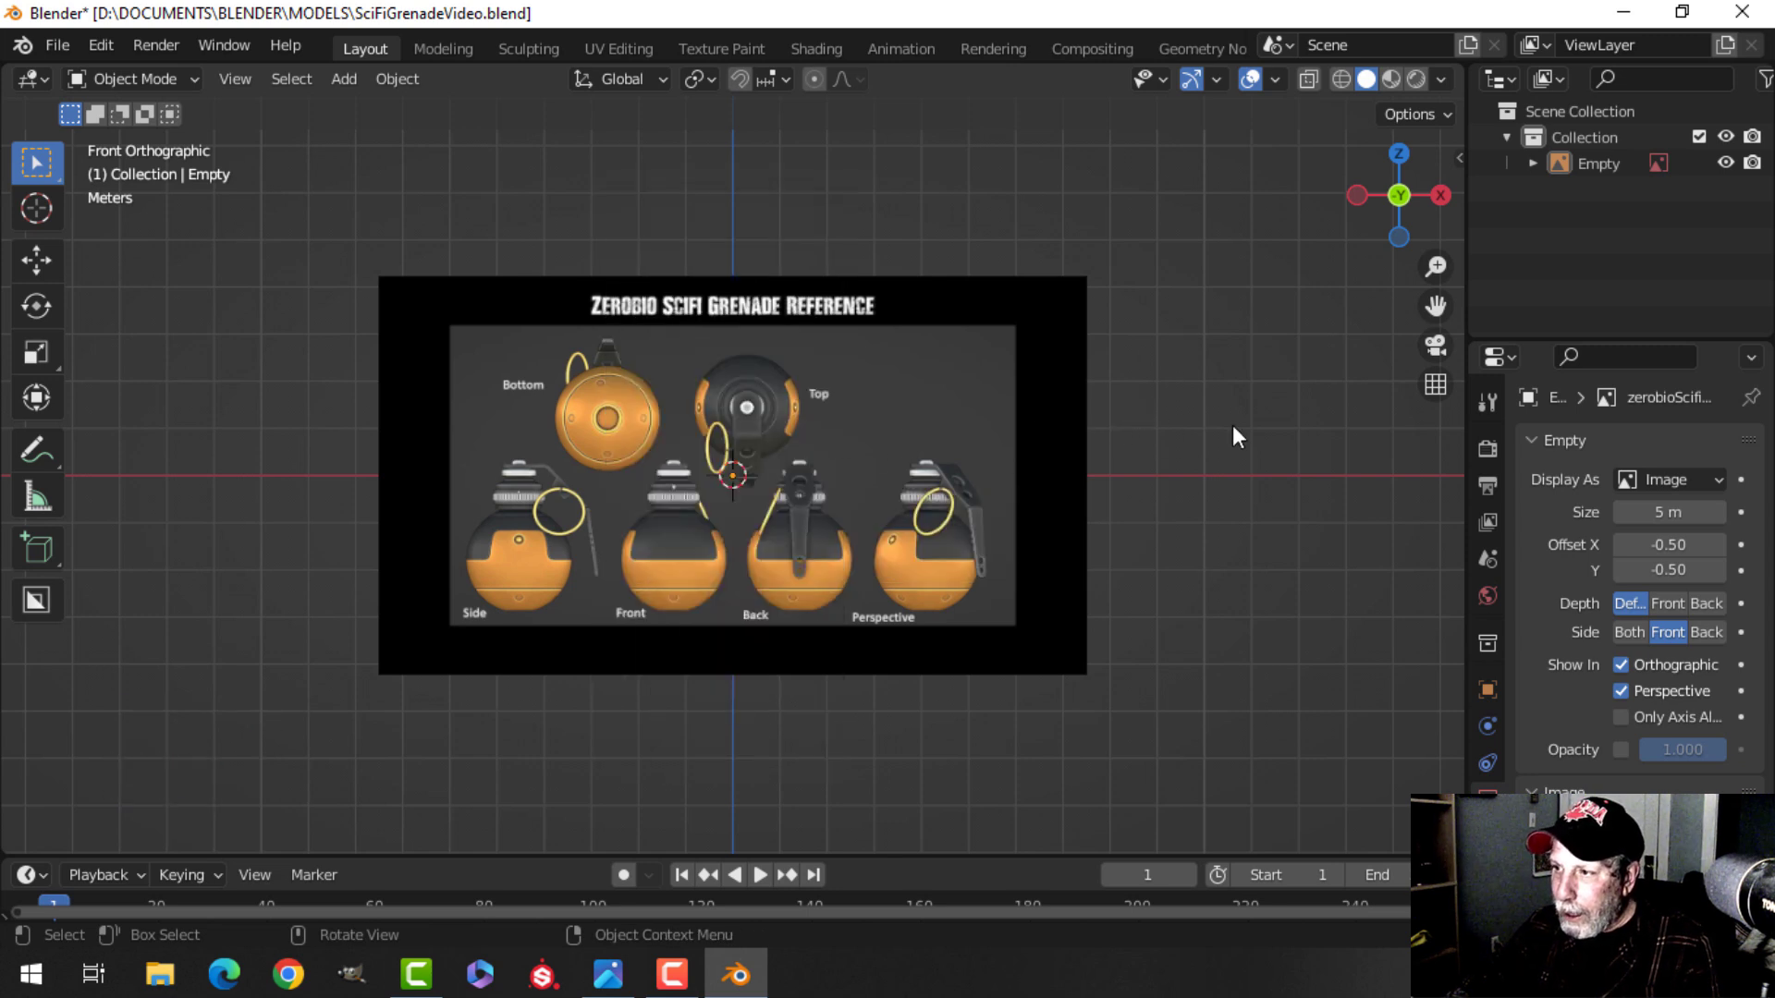
click(790, 499)
mouse_move(1075, 456)
middle_down()
mouse_move(1129, 435)
mouse_move(840, 507)
mouse_move(1056, 474)
middle_up()
key(KP_1)
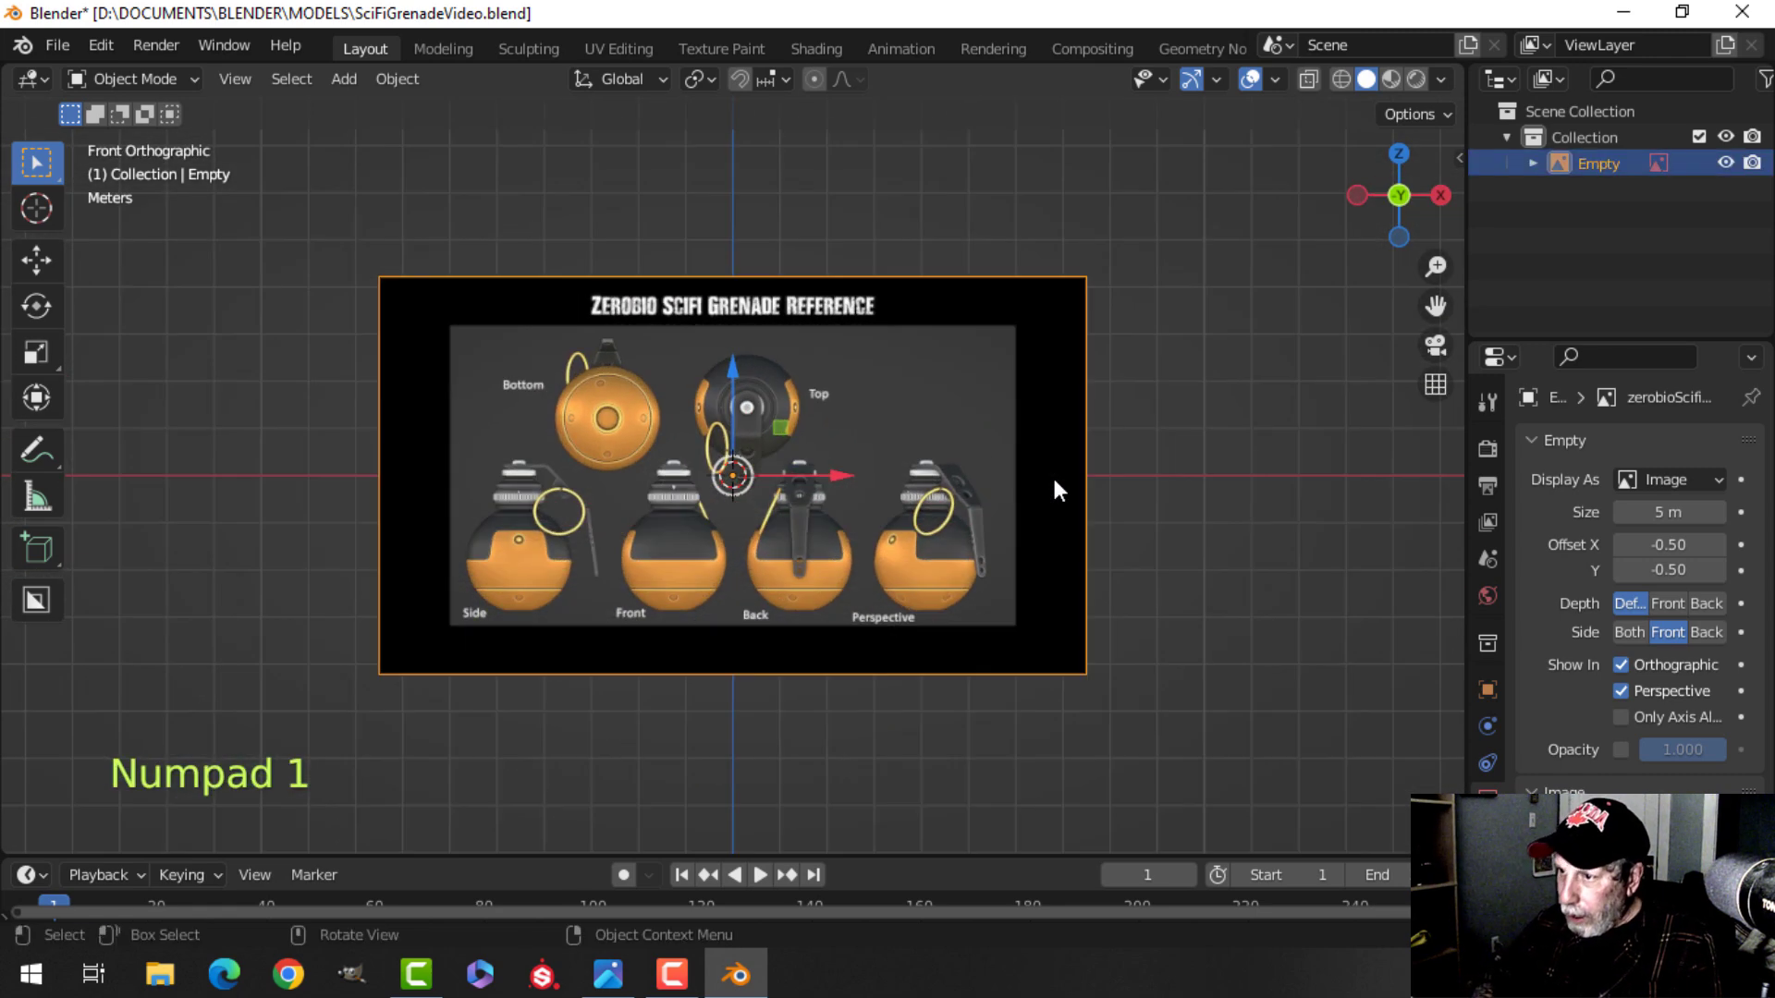
scroll(1052, 474, up, 3)
scroll(830, 501, down, 1)
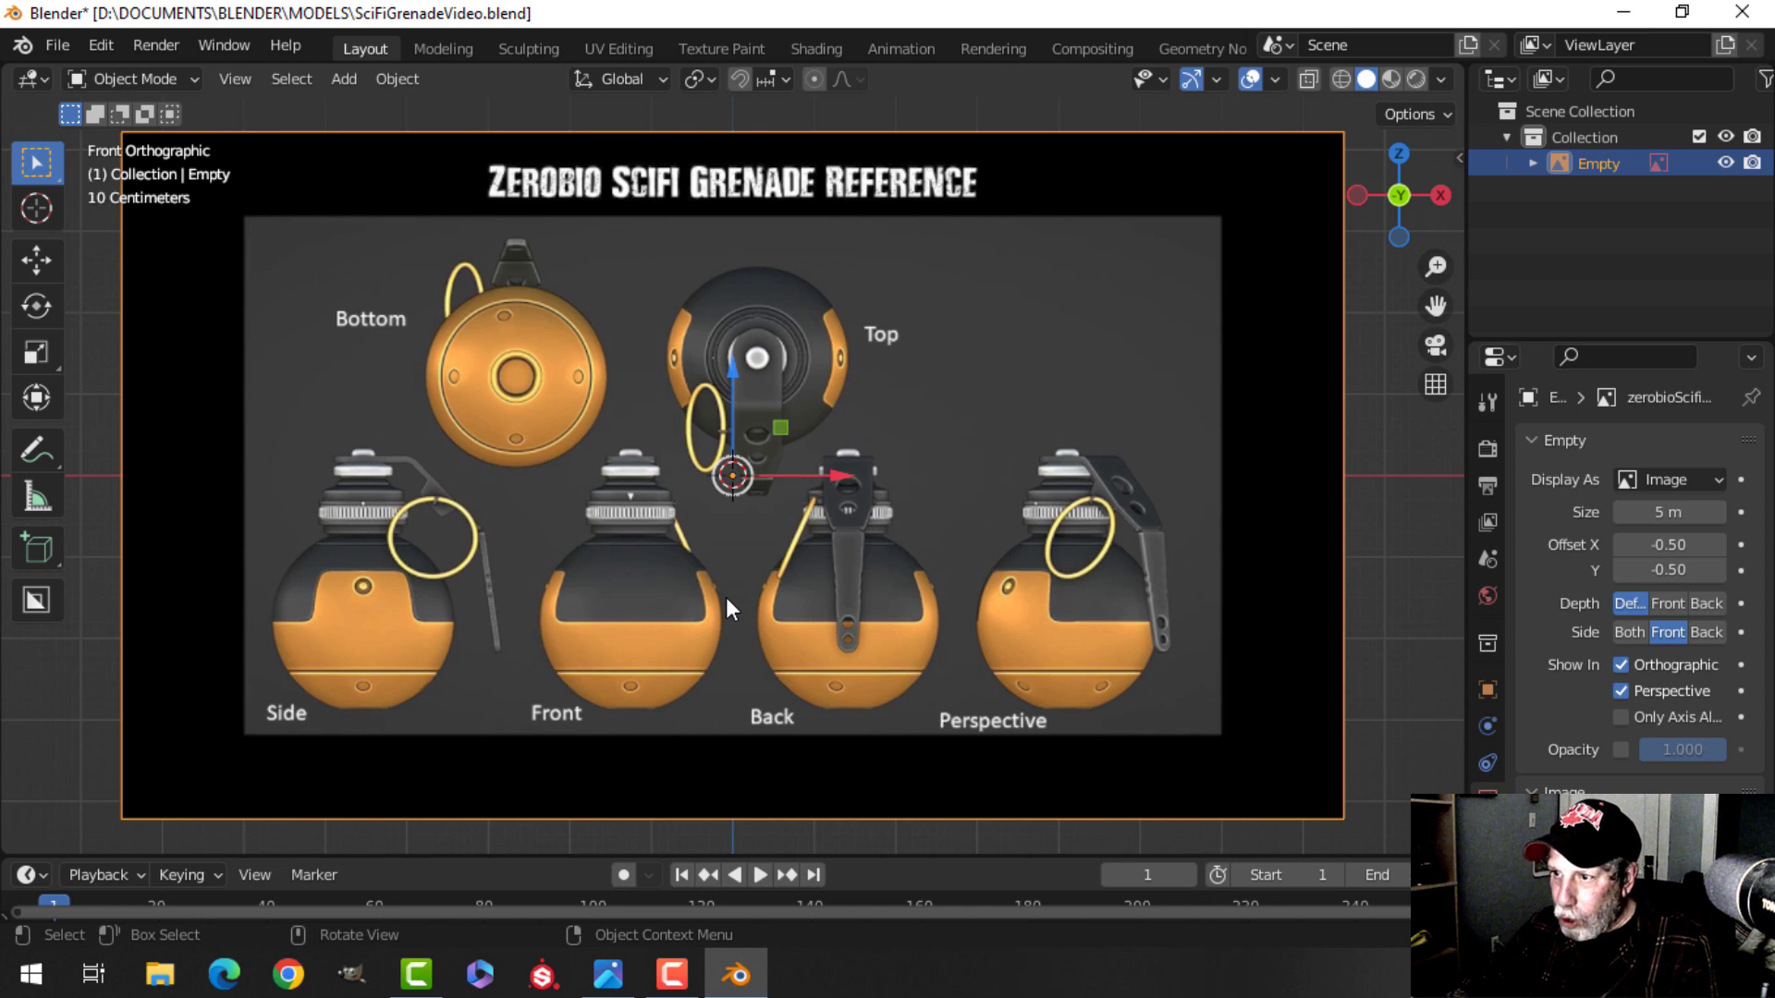
key(g)
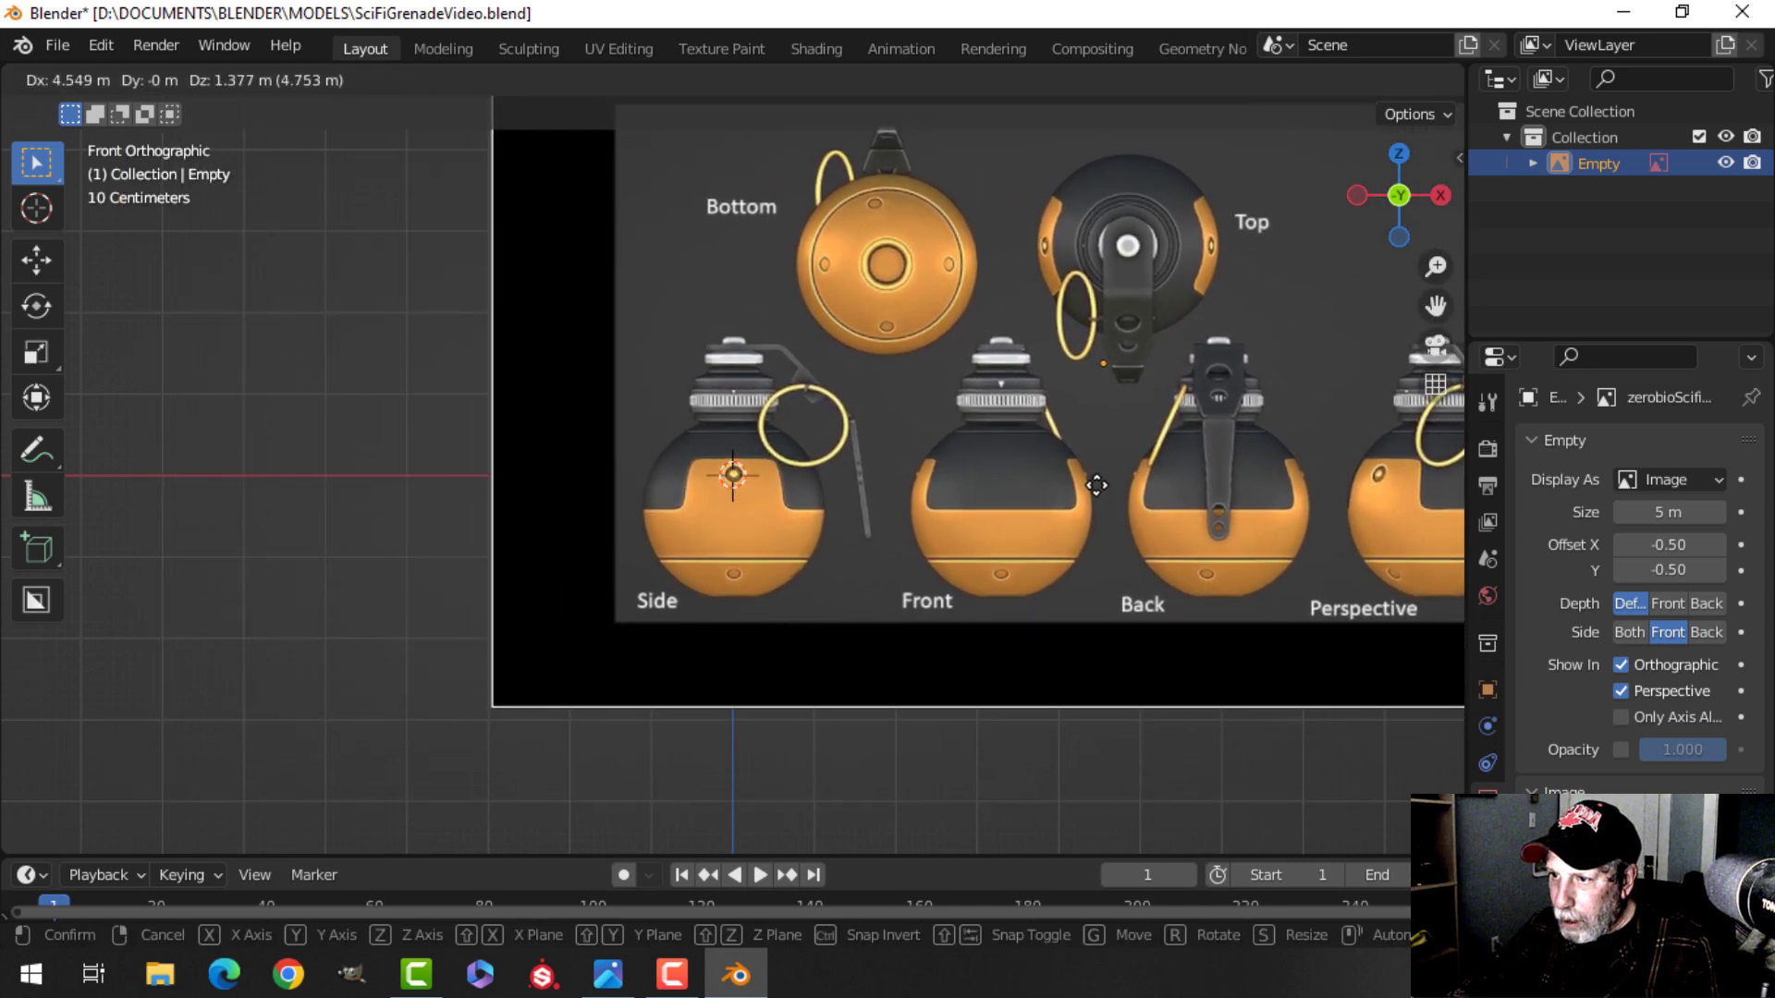
click(1093, 479)
Fine-tune the reference image position to center the side view's hole on the origin.
scroll(849, 527, up, 5)
scroll(846, 520, up, 2)
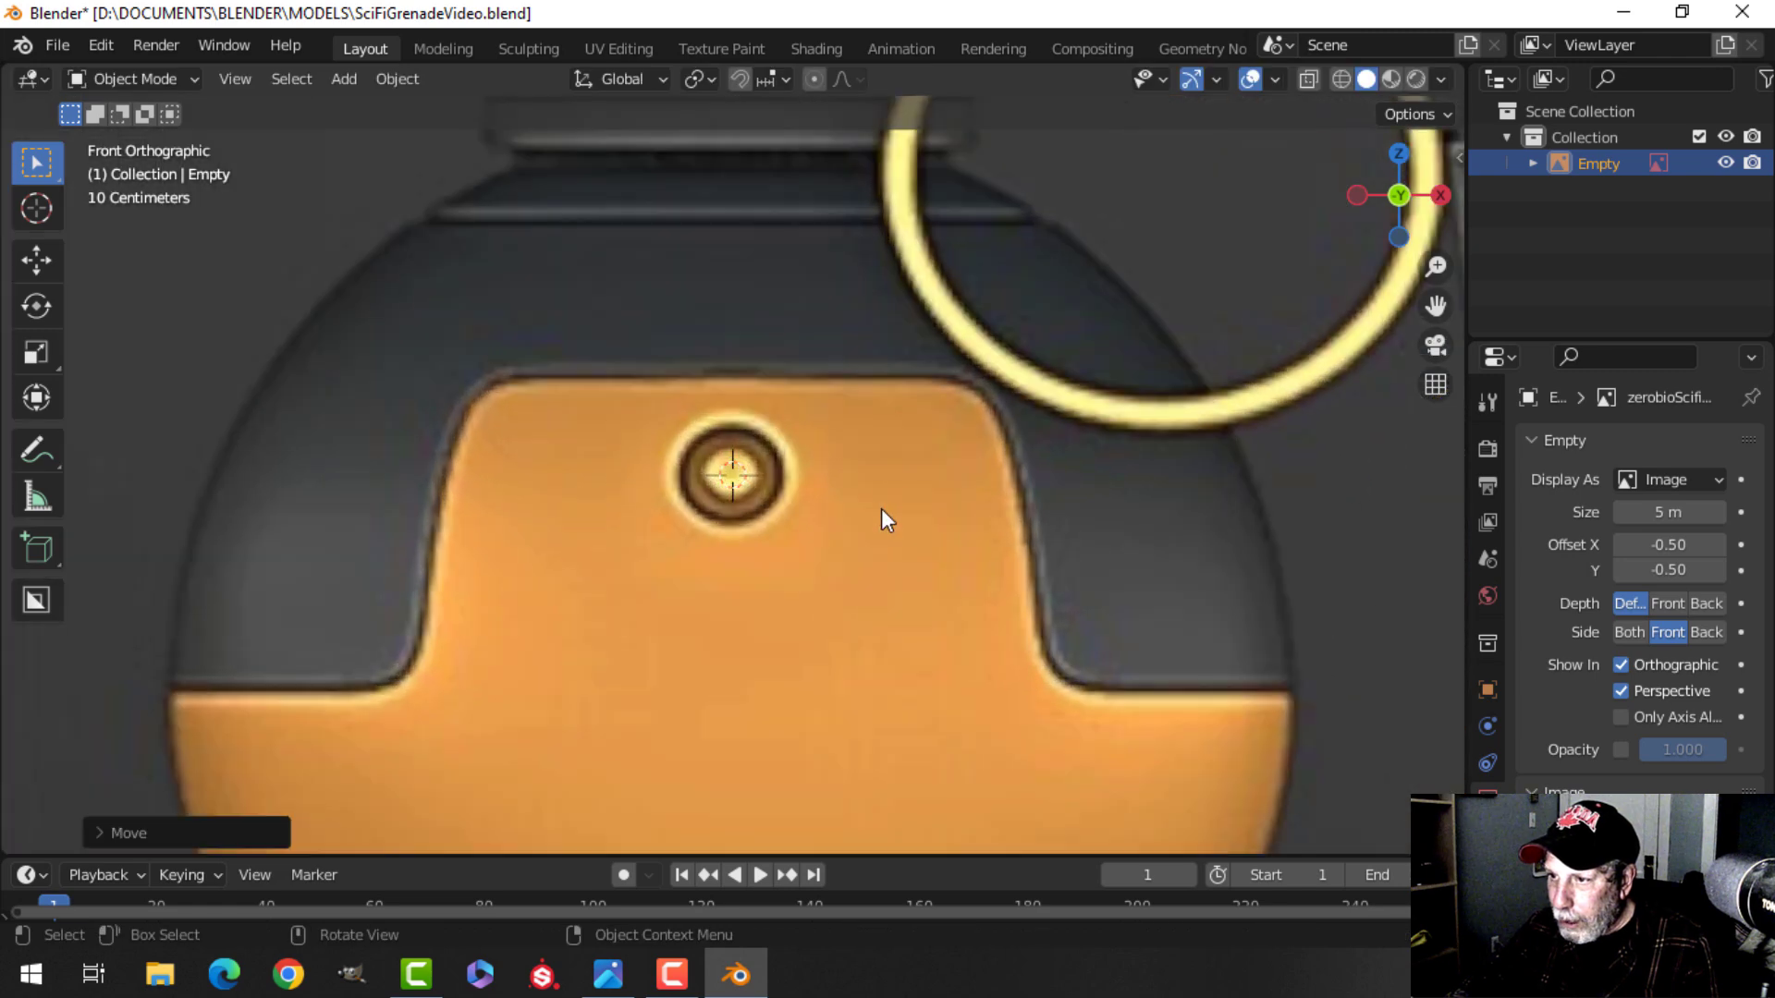
key(g)
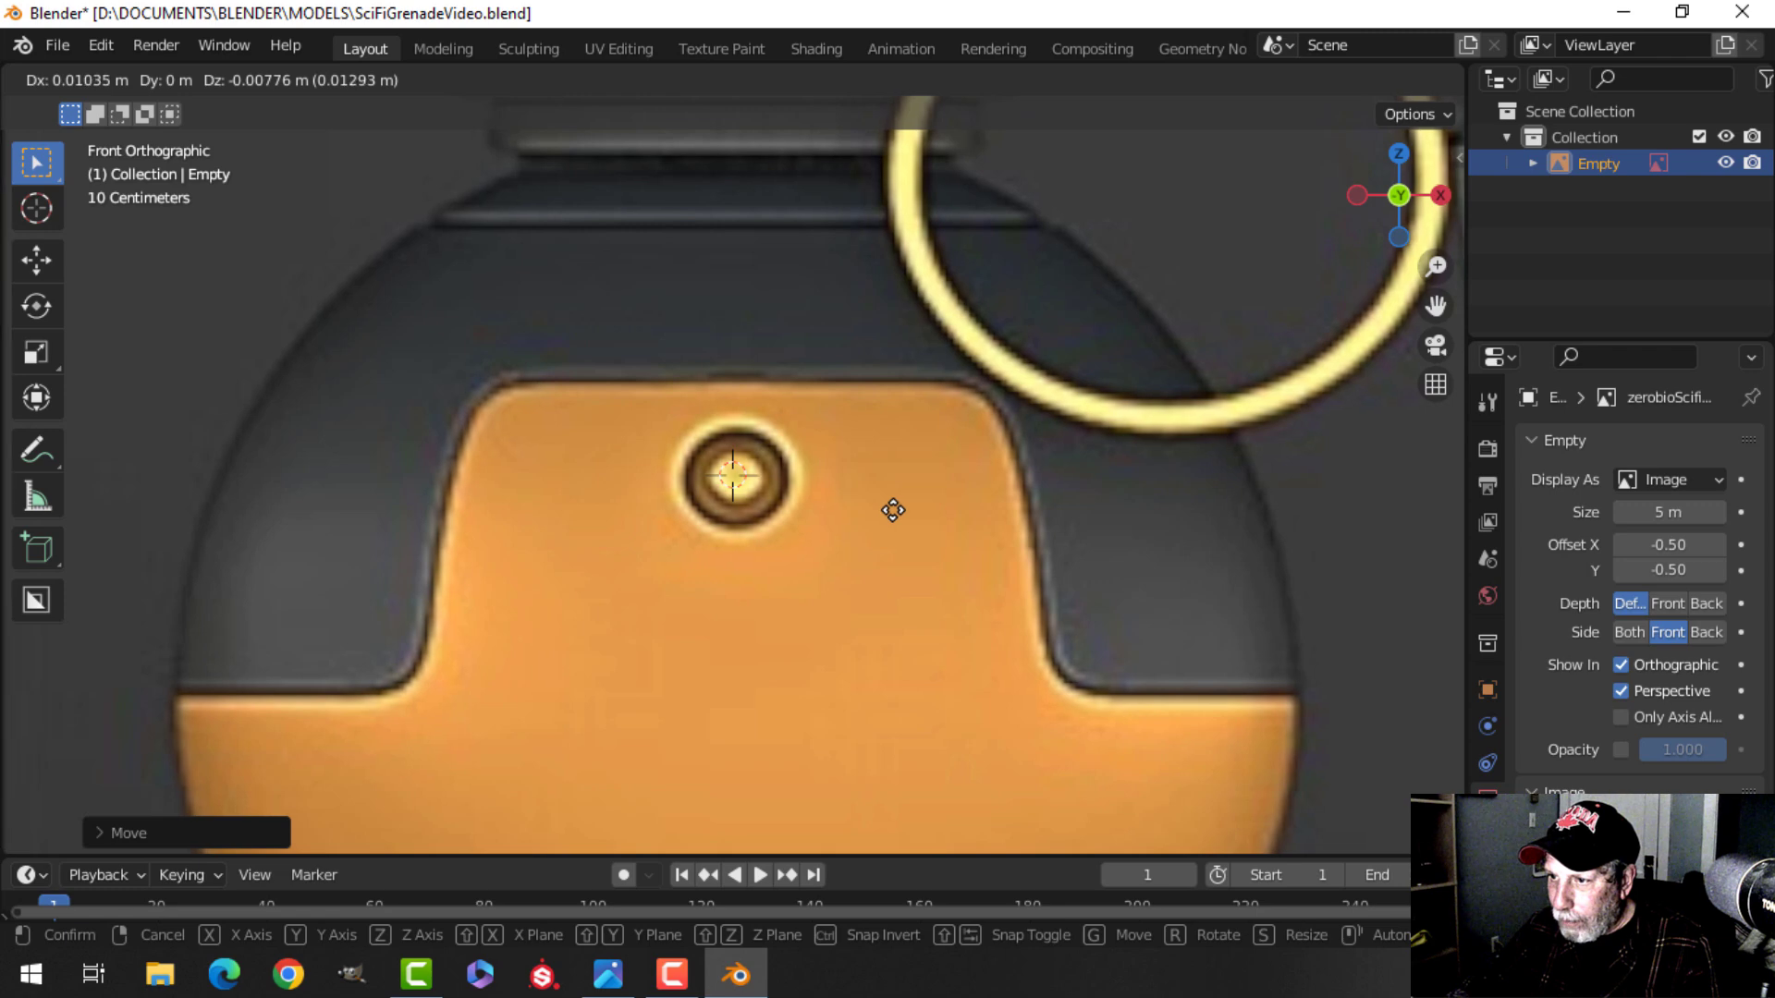
click(893, 511)
Pan and zoom around the side view of the grenade in the reference.
scroll(952, 526, down, 7)
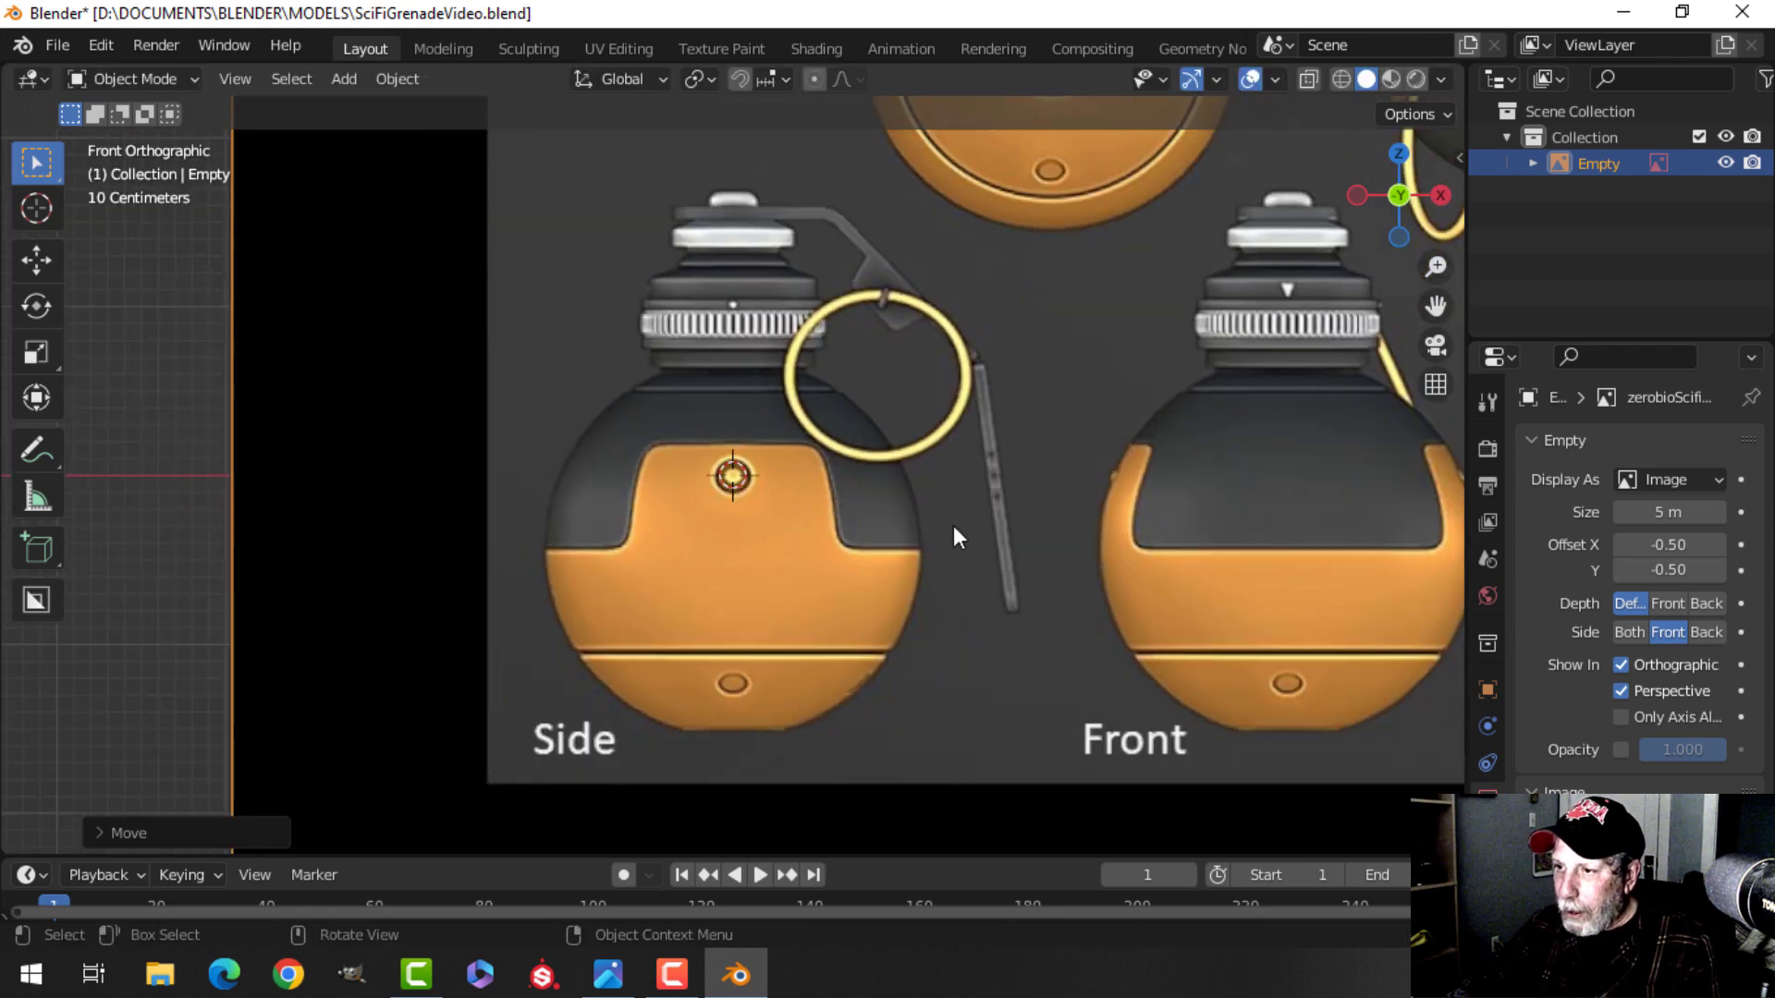
scroll(943, 533, down, 1)
scroll(759, 513, down, 1)
shift+middle_drag(979, 540, 906, 512)
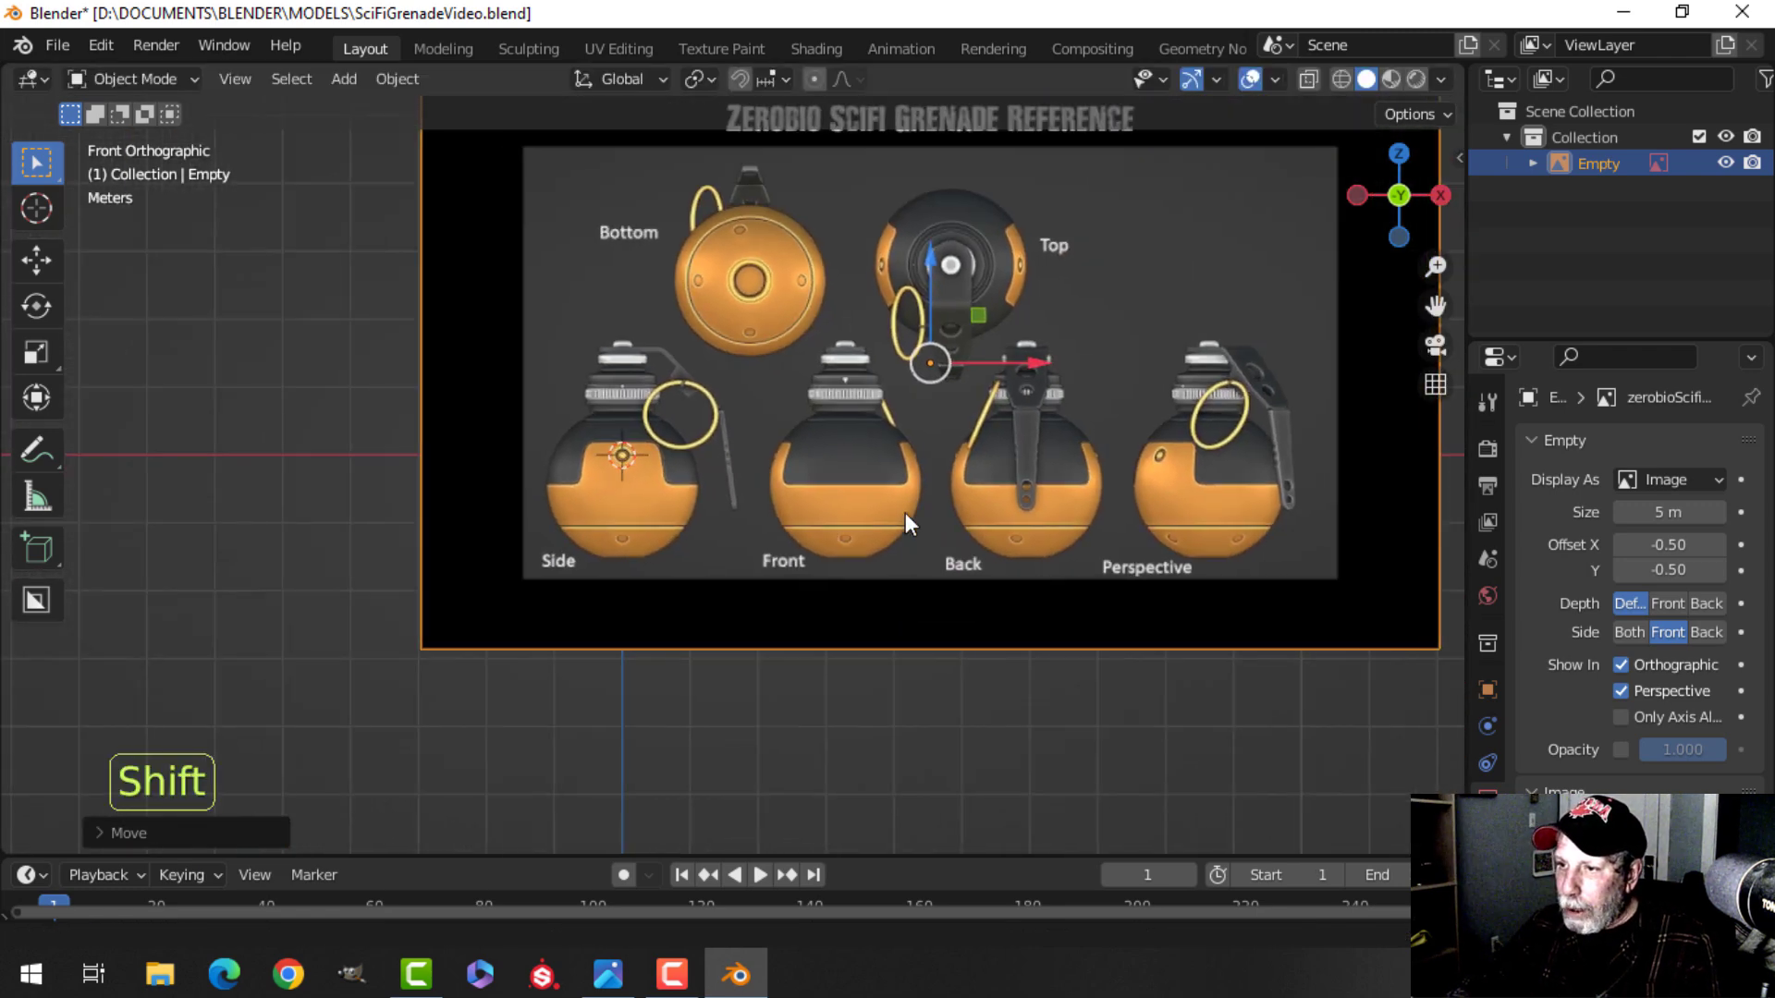
scroll(833, 514, up, 4)
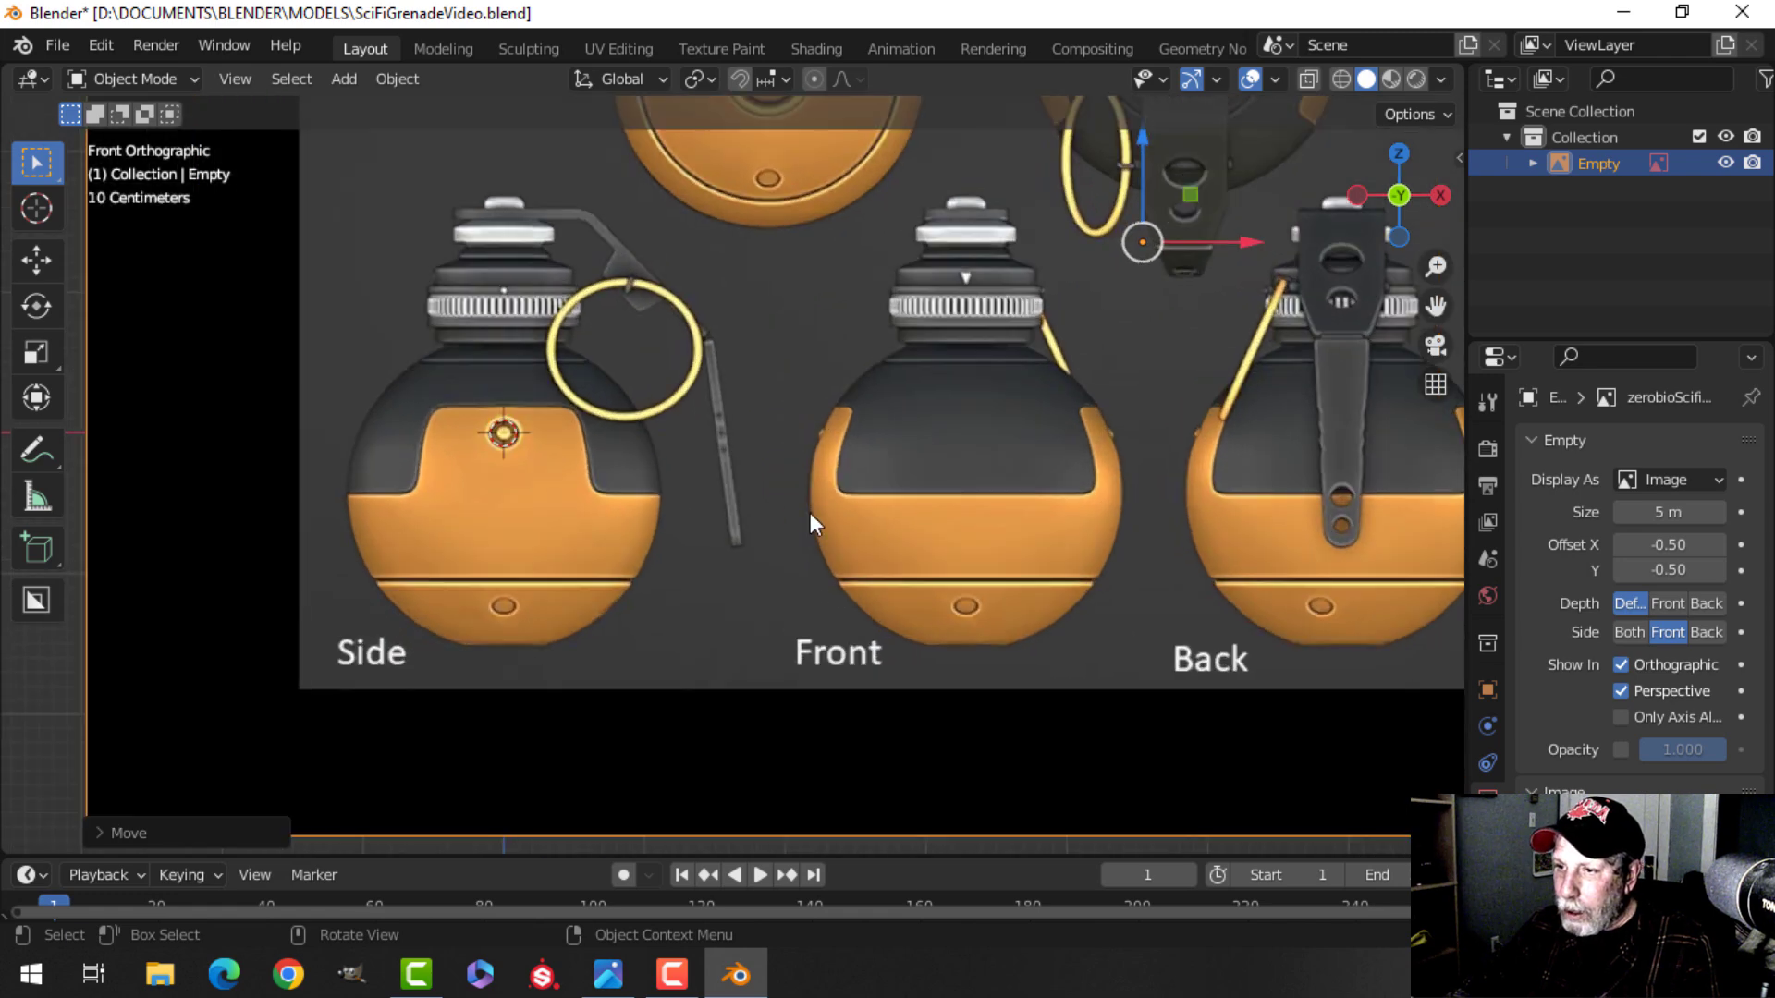
scroll(679, 512, down, 2)
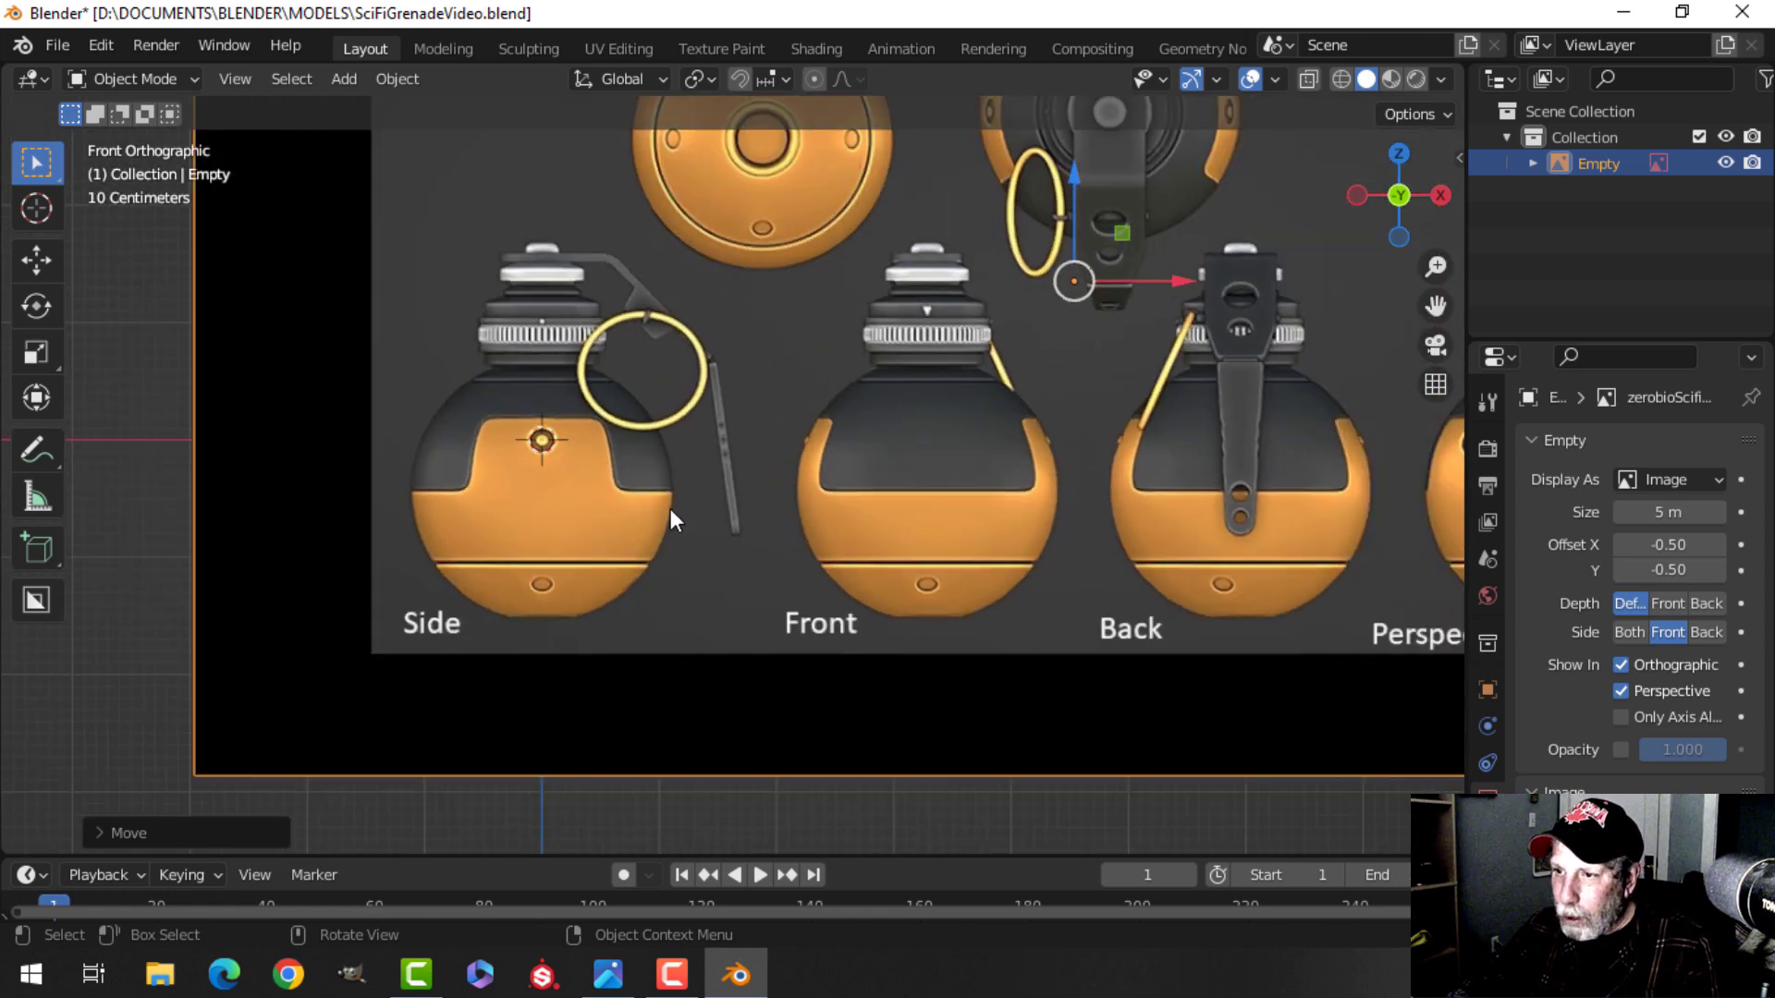
shift+middle_drag(713, 490, 747, 479)
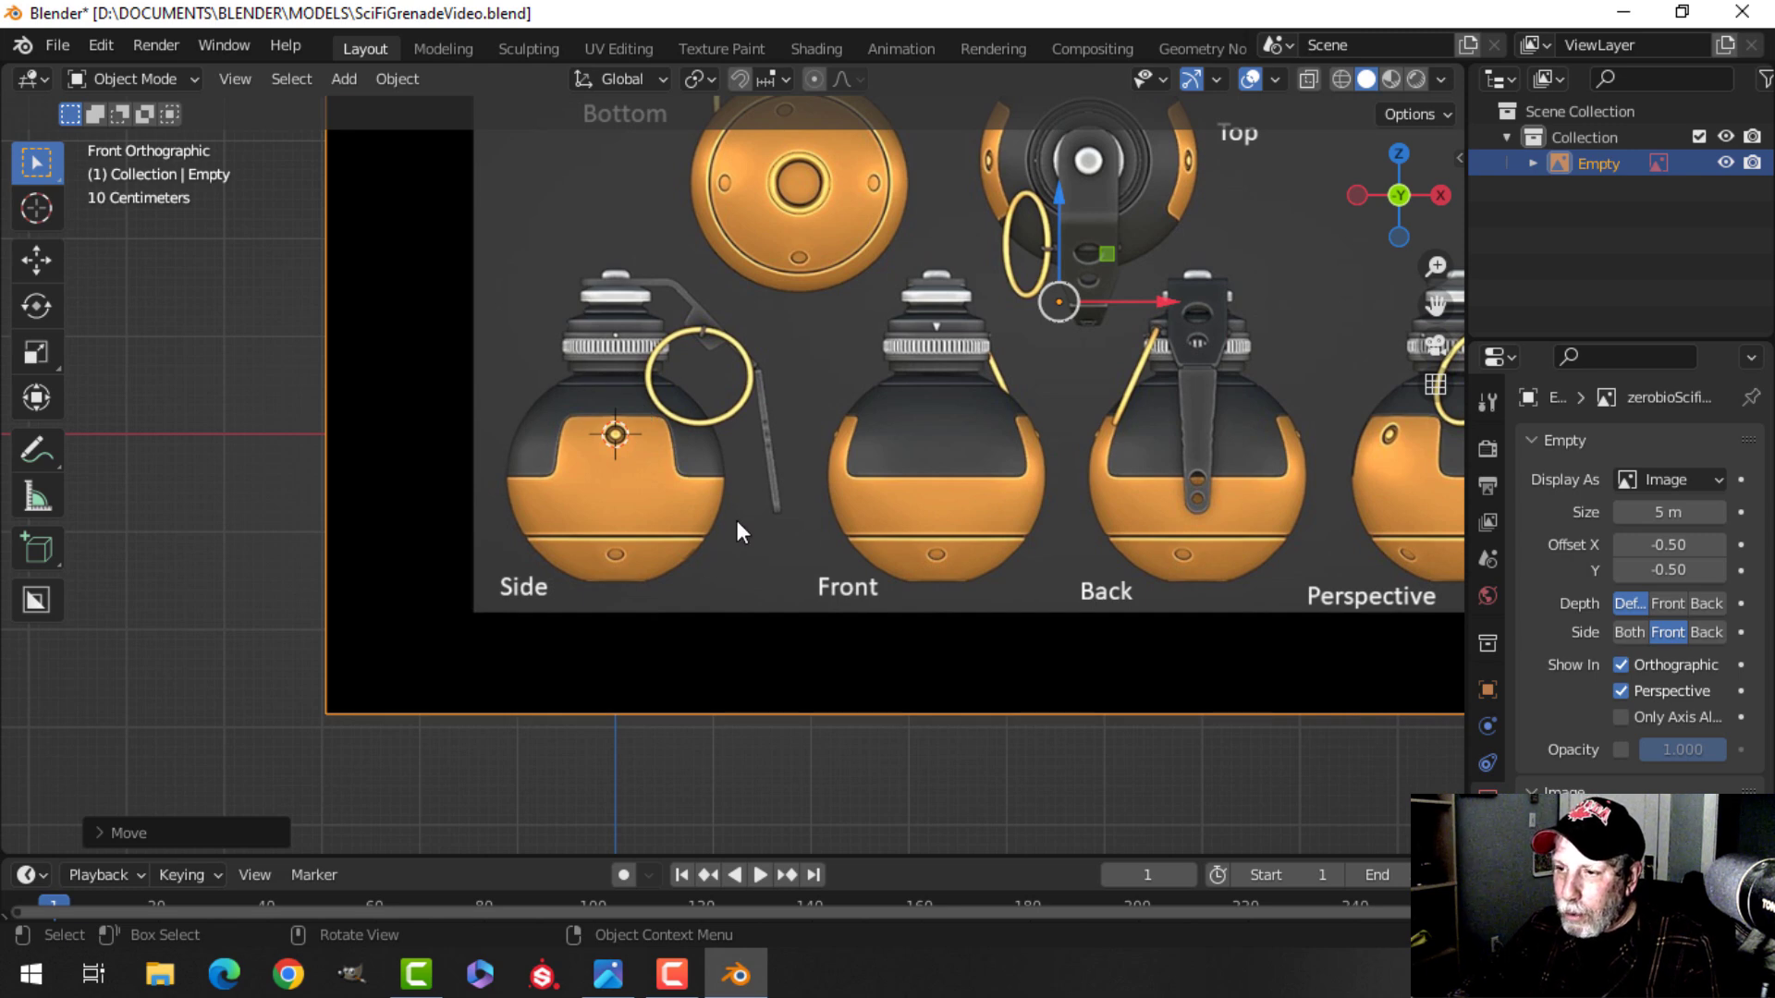
scroll(730, 508, up, 2)
scroll(728, 509, down, 1)
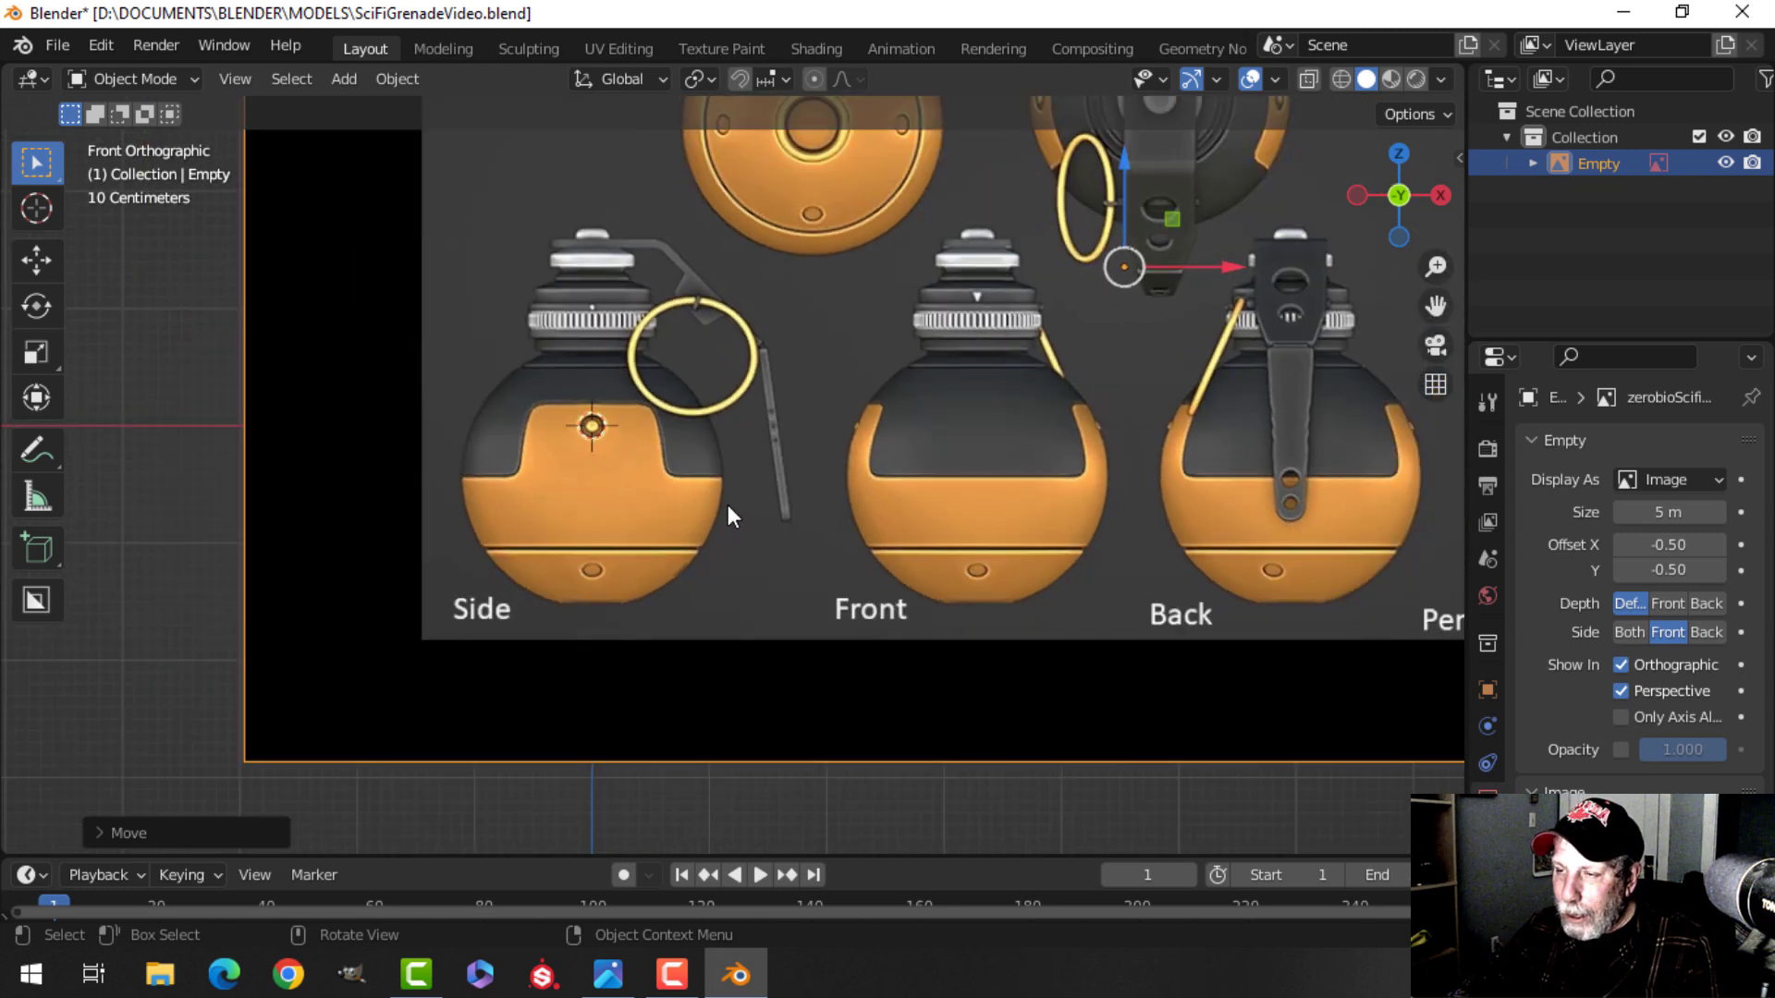
Add a UV sphere with default settings at the origin.
key(shift+a)
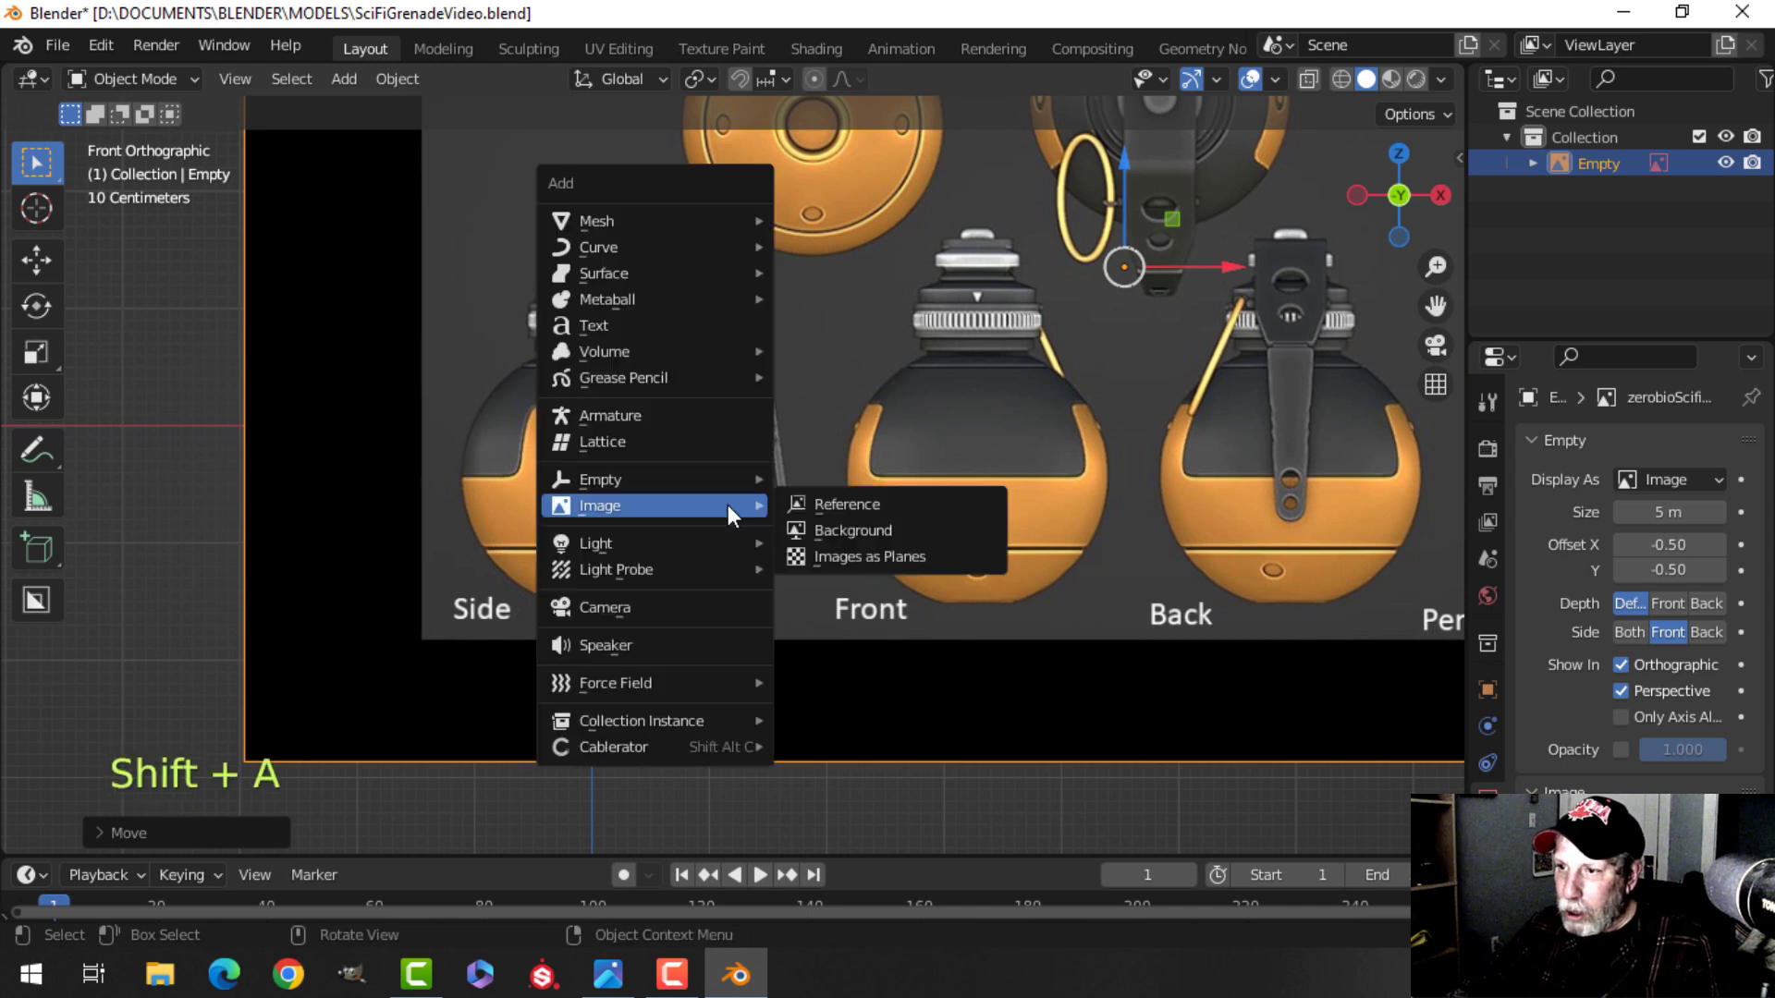
mouse_move(645, 219)
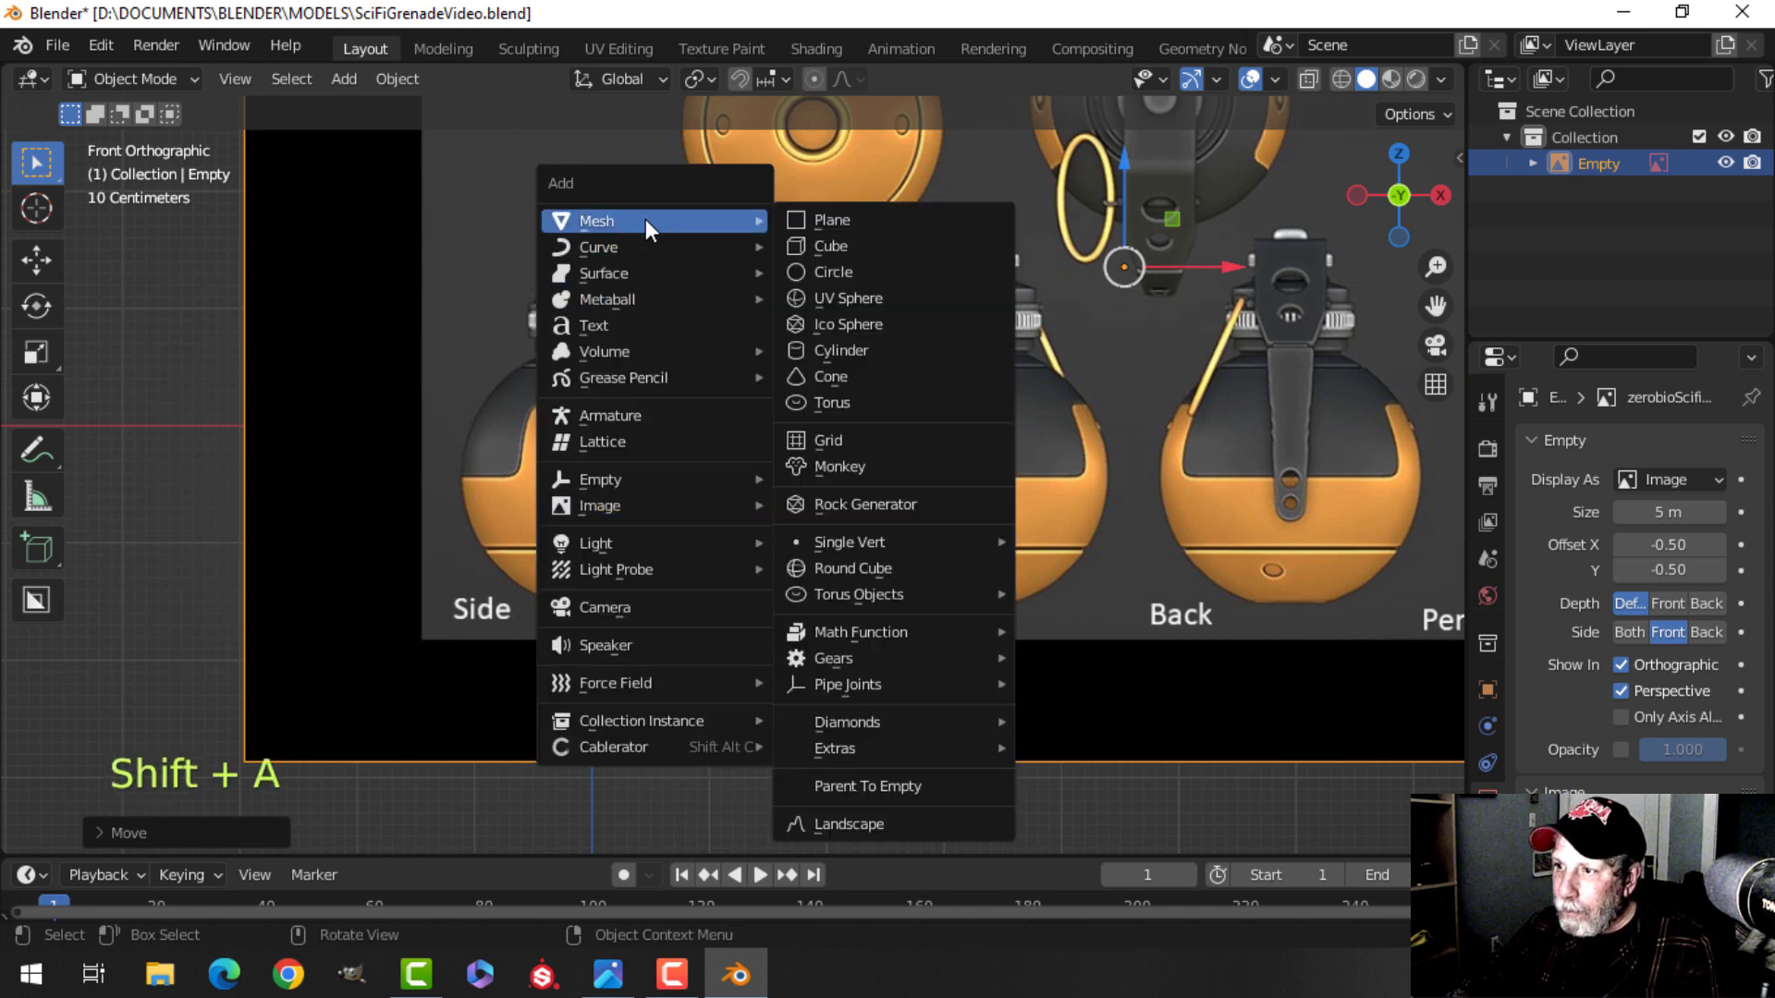
click(844, 299)
click(170, 817)
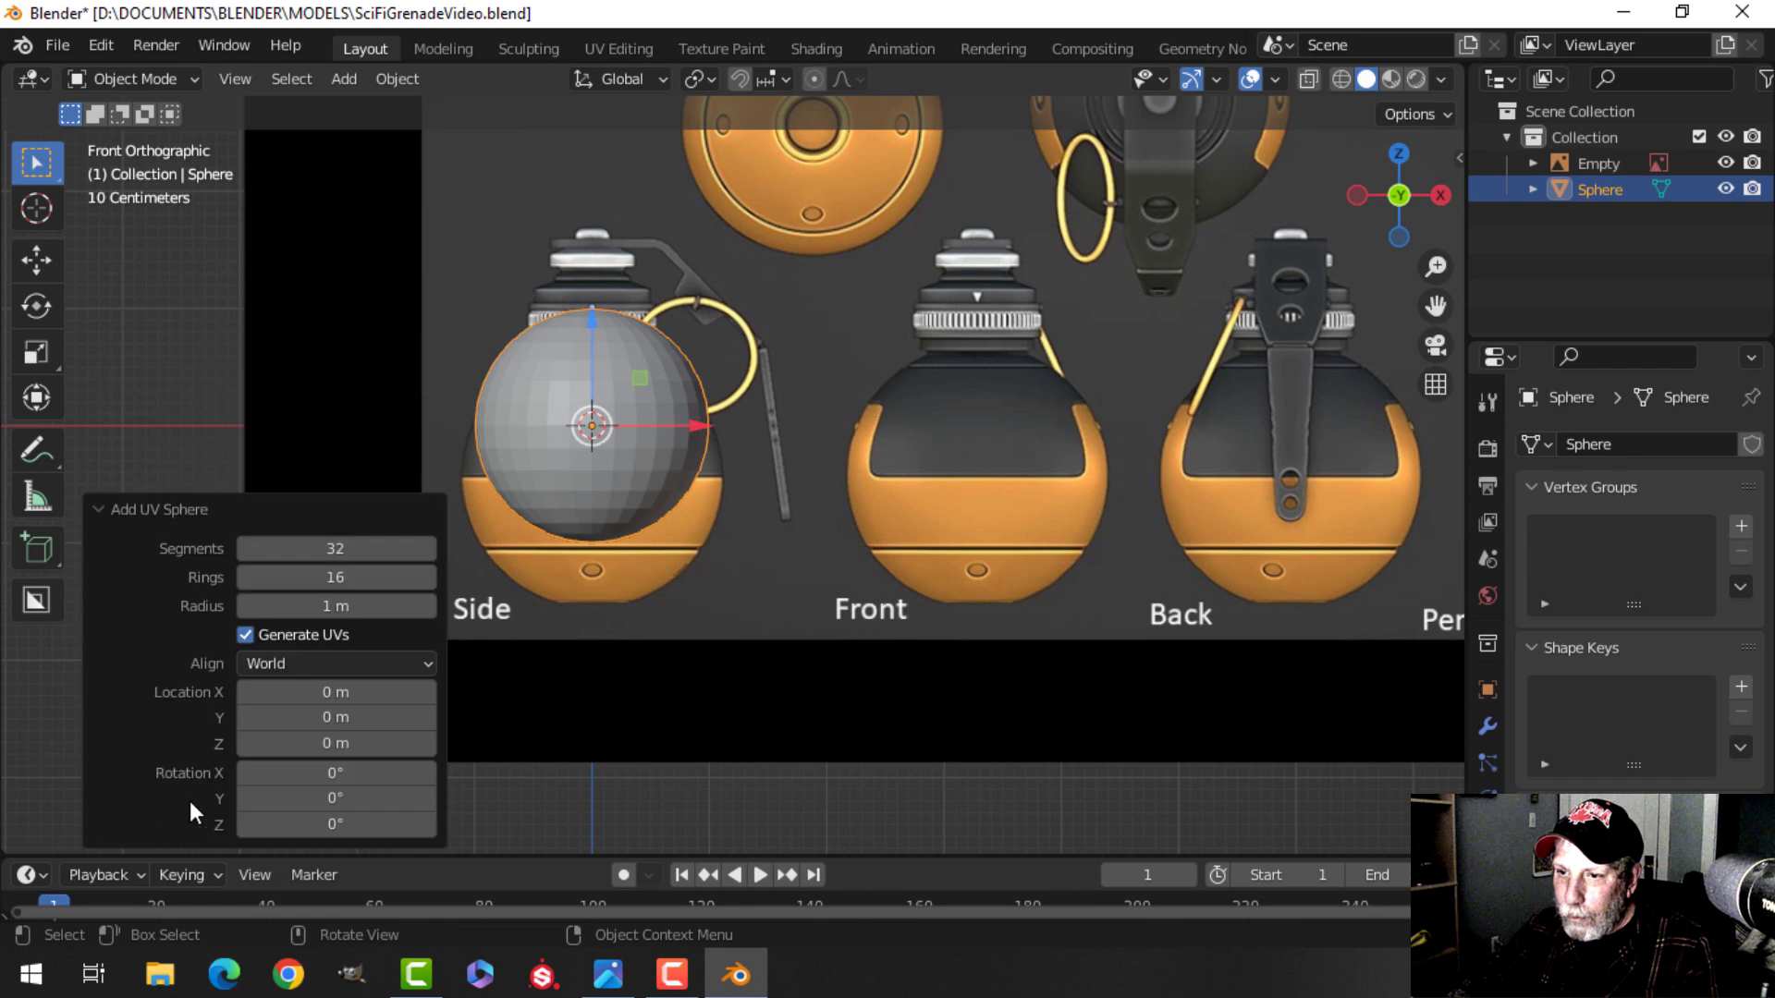
click(307, 513)
Move the sphere up along Z to line up with the grenade body in the side view.
scroll(652, 514, up, 4)
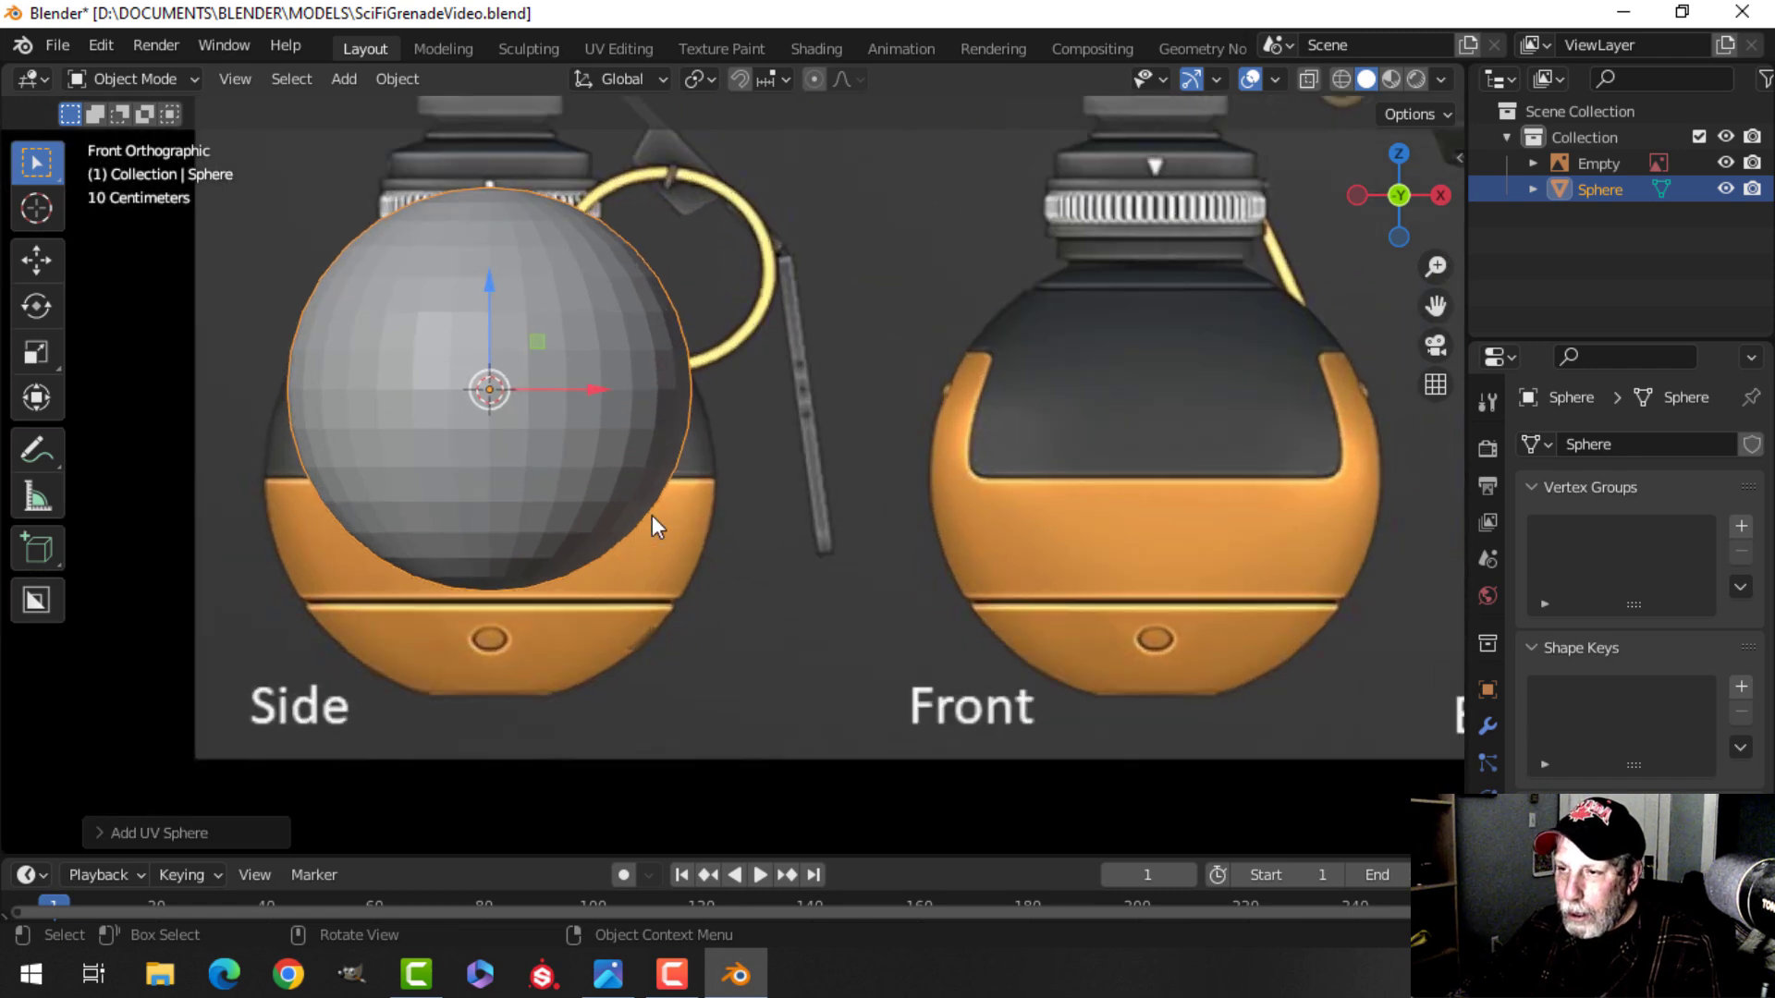
scroll(536, 404, down, 2)
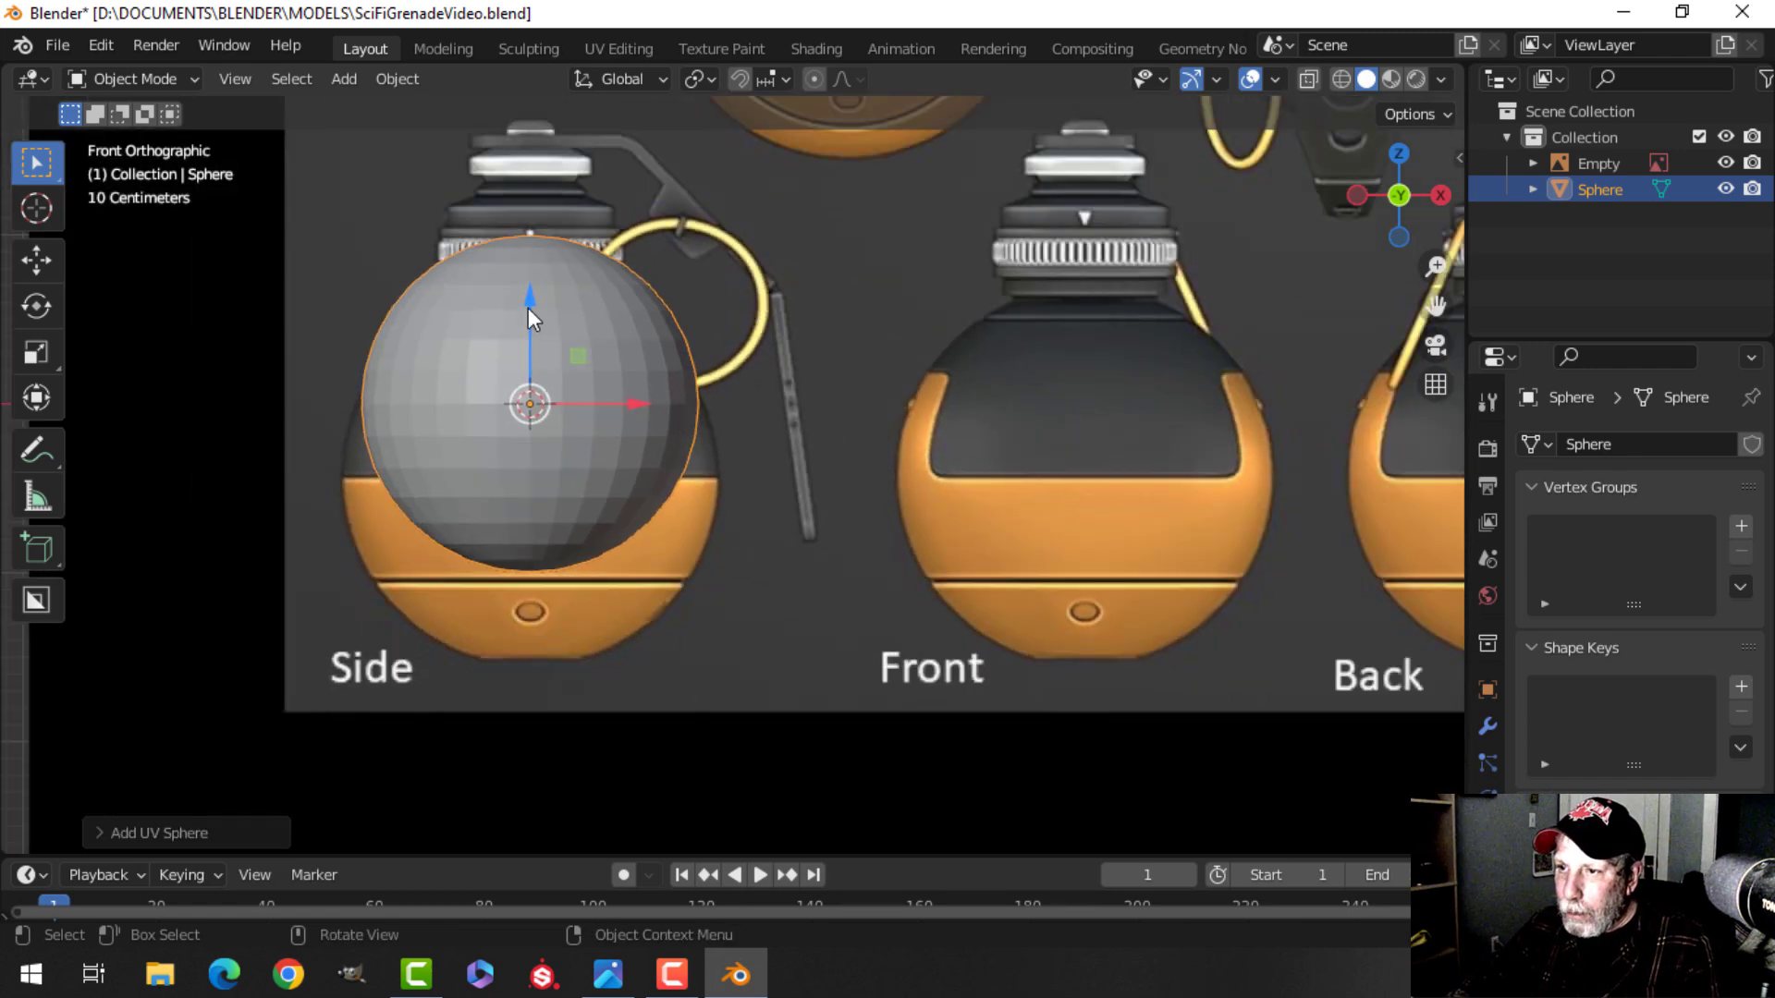
key(g)
key(z)
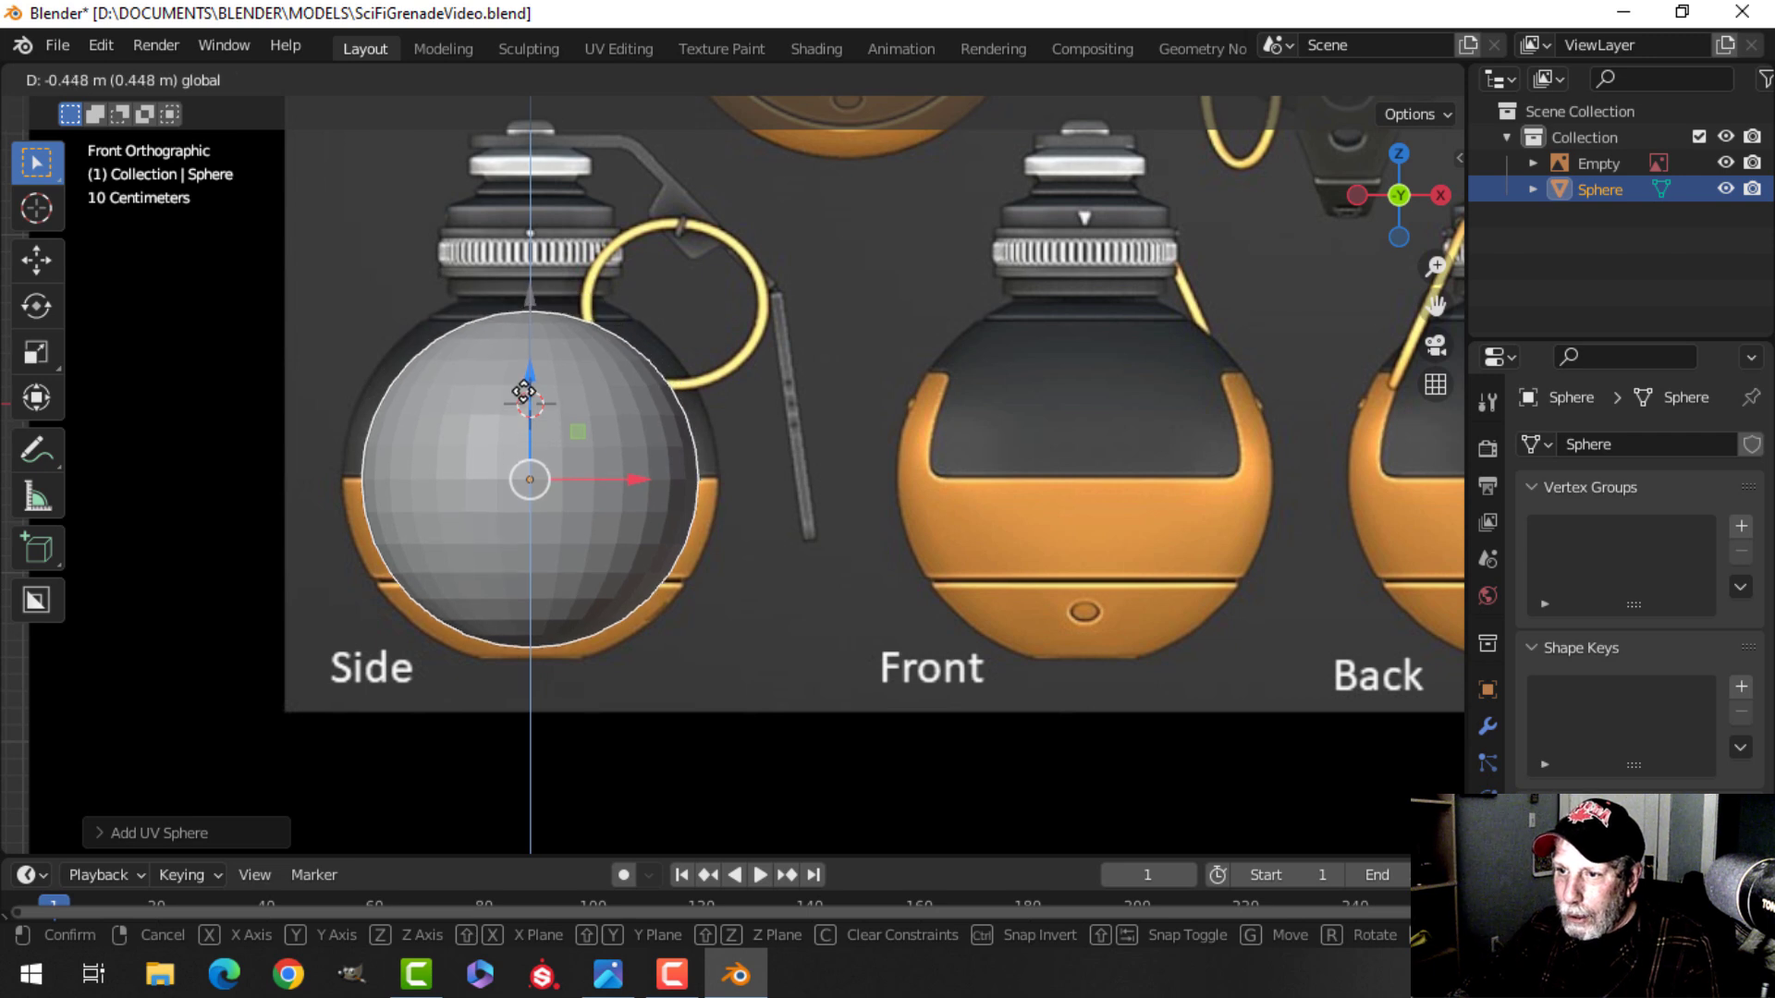
click(524, 393)
Enter Edit Mode and scale the sphere mesh up to match the grenade body outline.
shift+middle_drag(734, 407, 865, 387)
scroll(796, 385, up, 1)
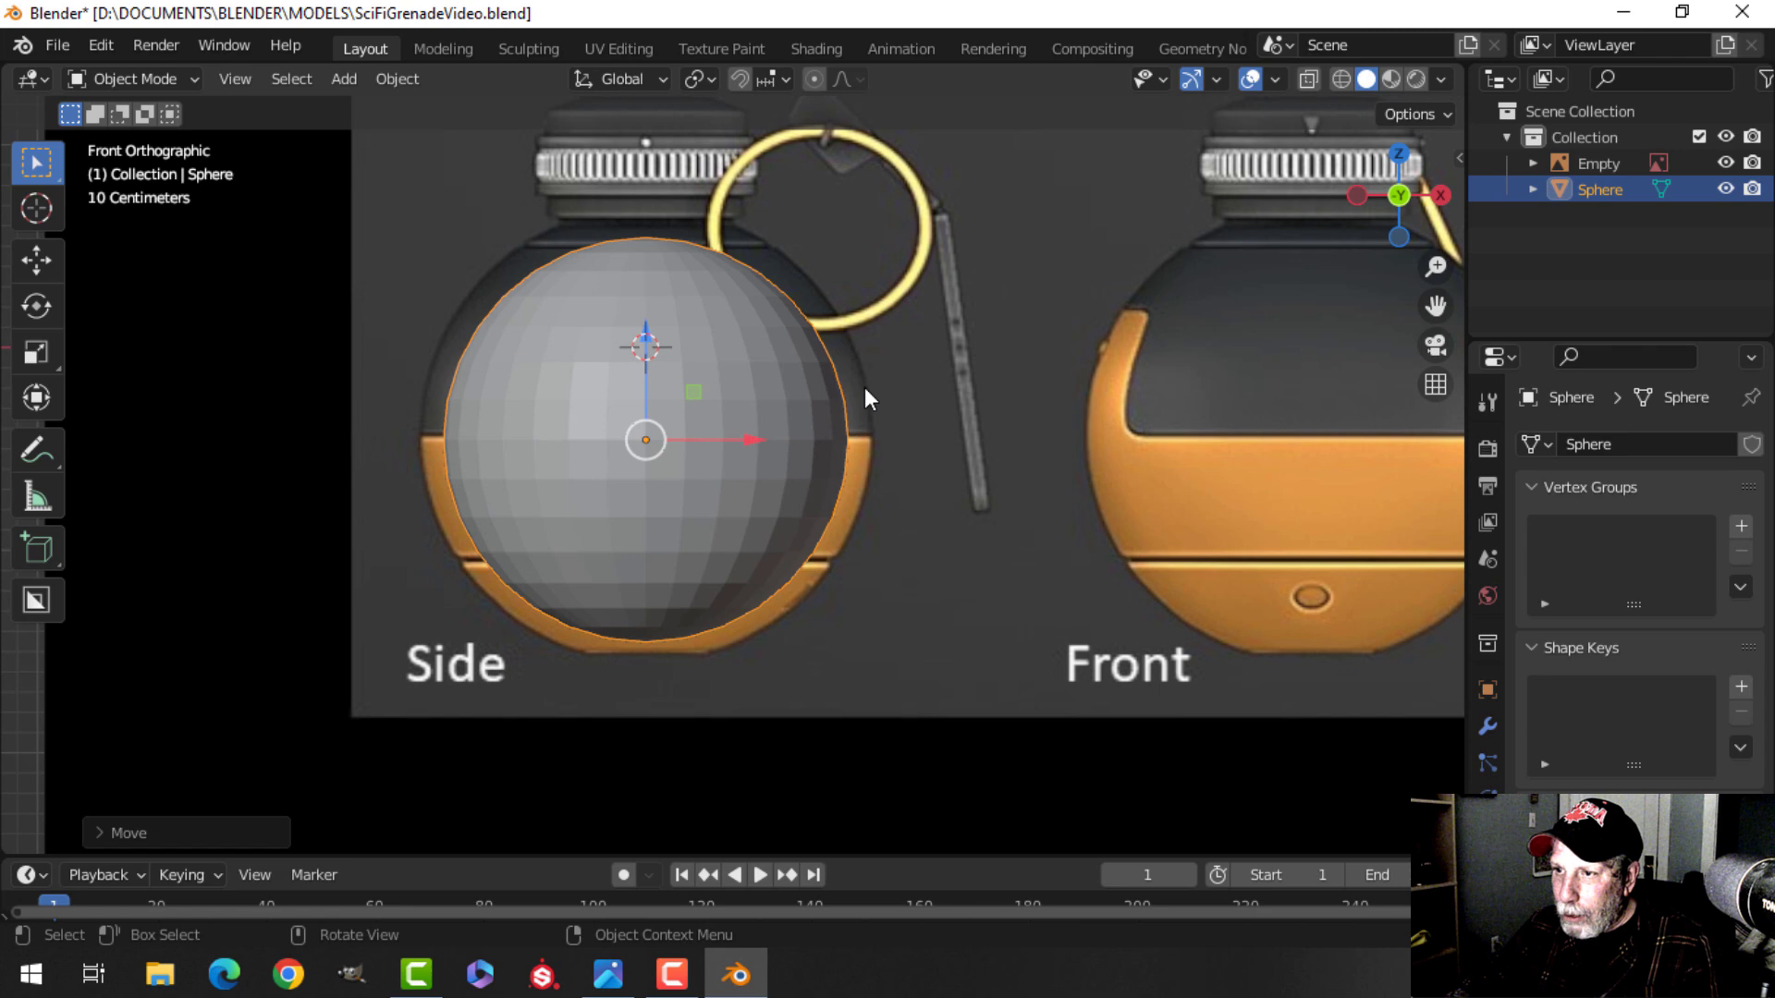
key(Tab)
scroll(863, 401, up, 1)
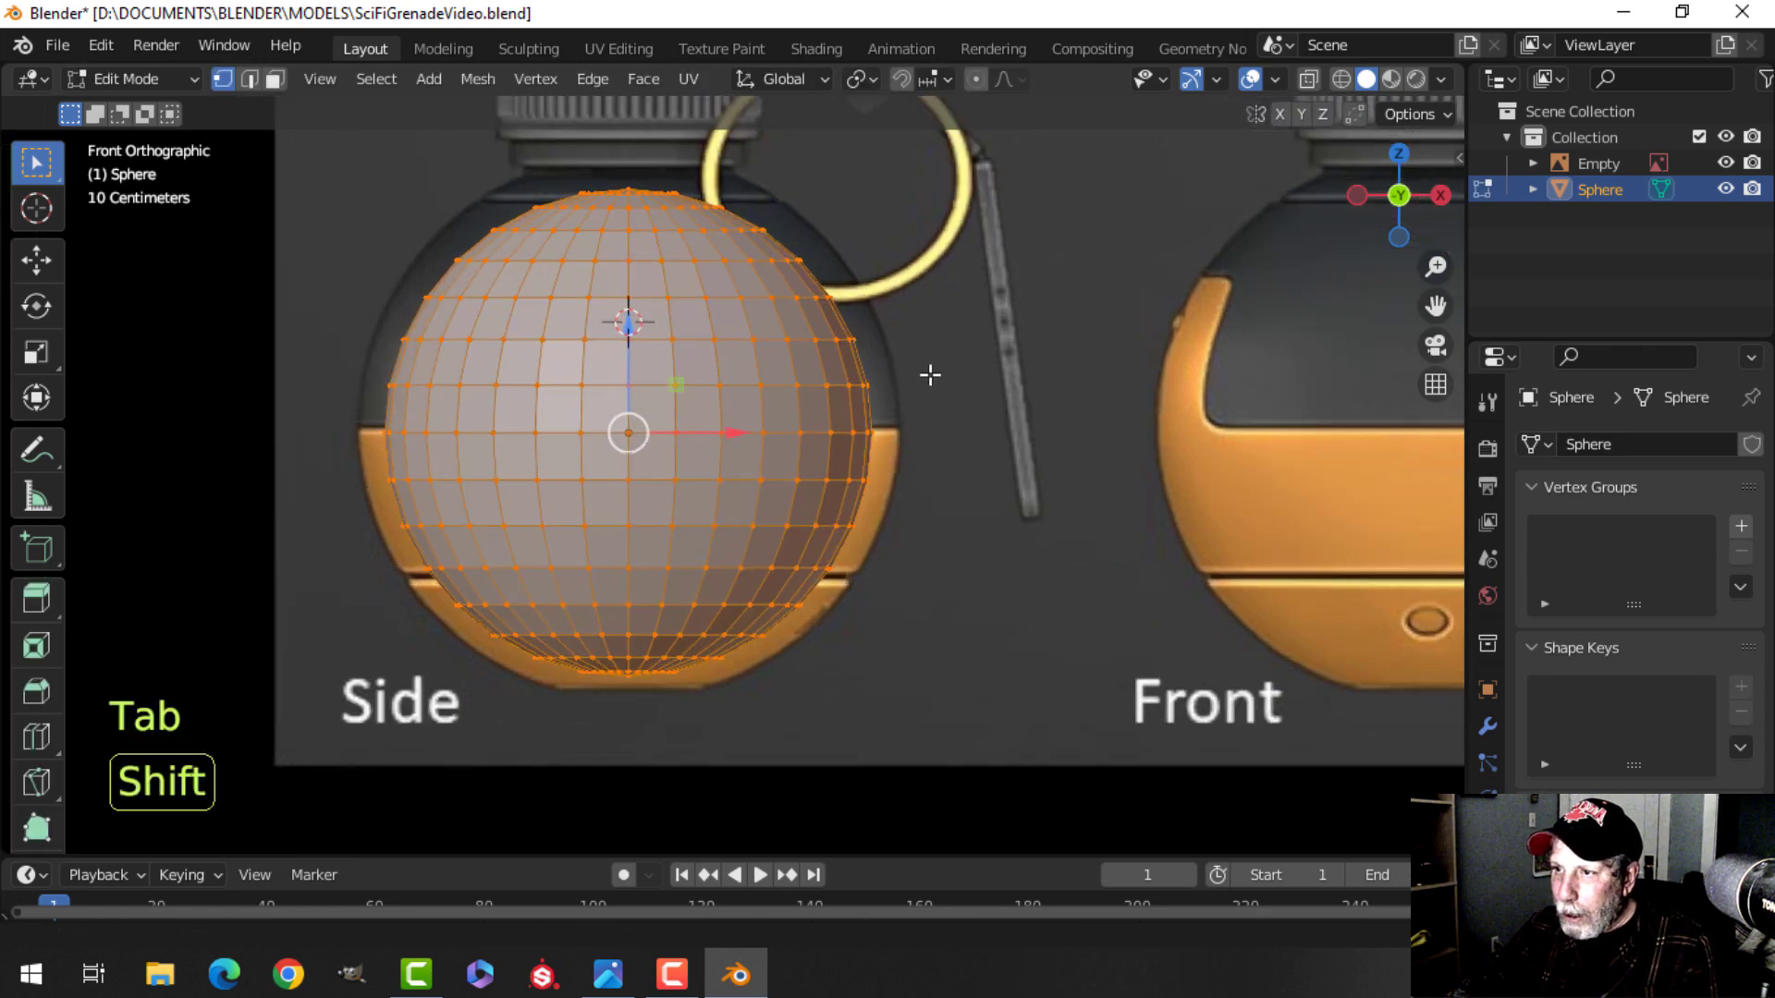
shift+middle_drag(930, 371, 907, 392)
key(s)
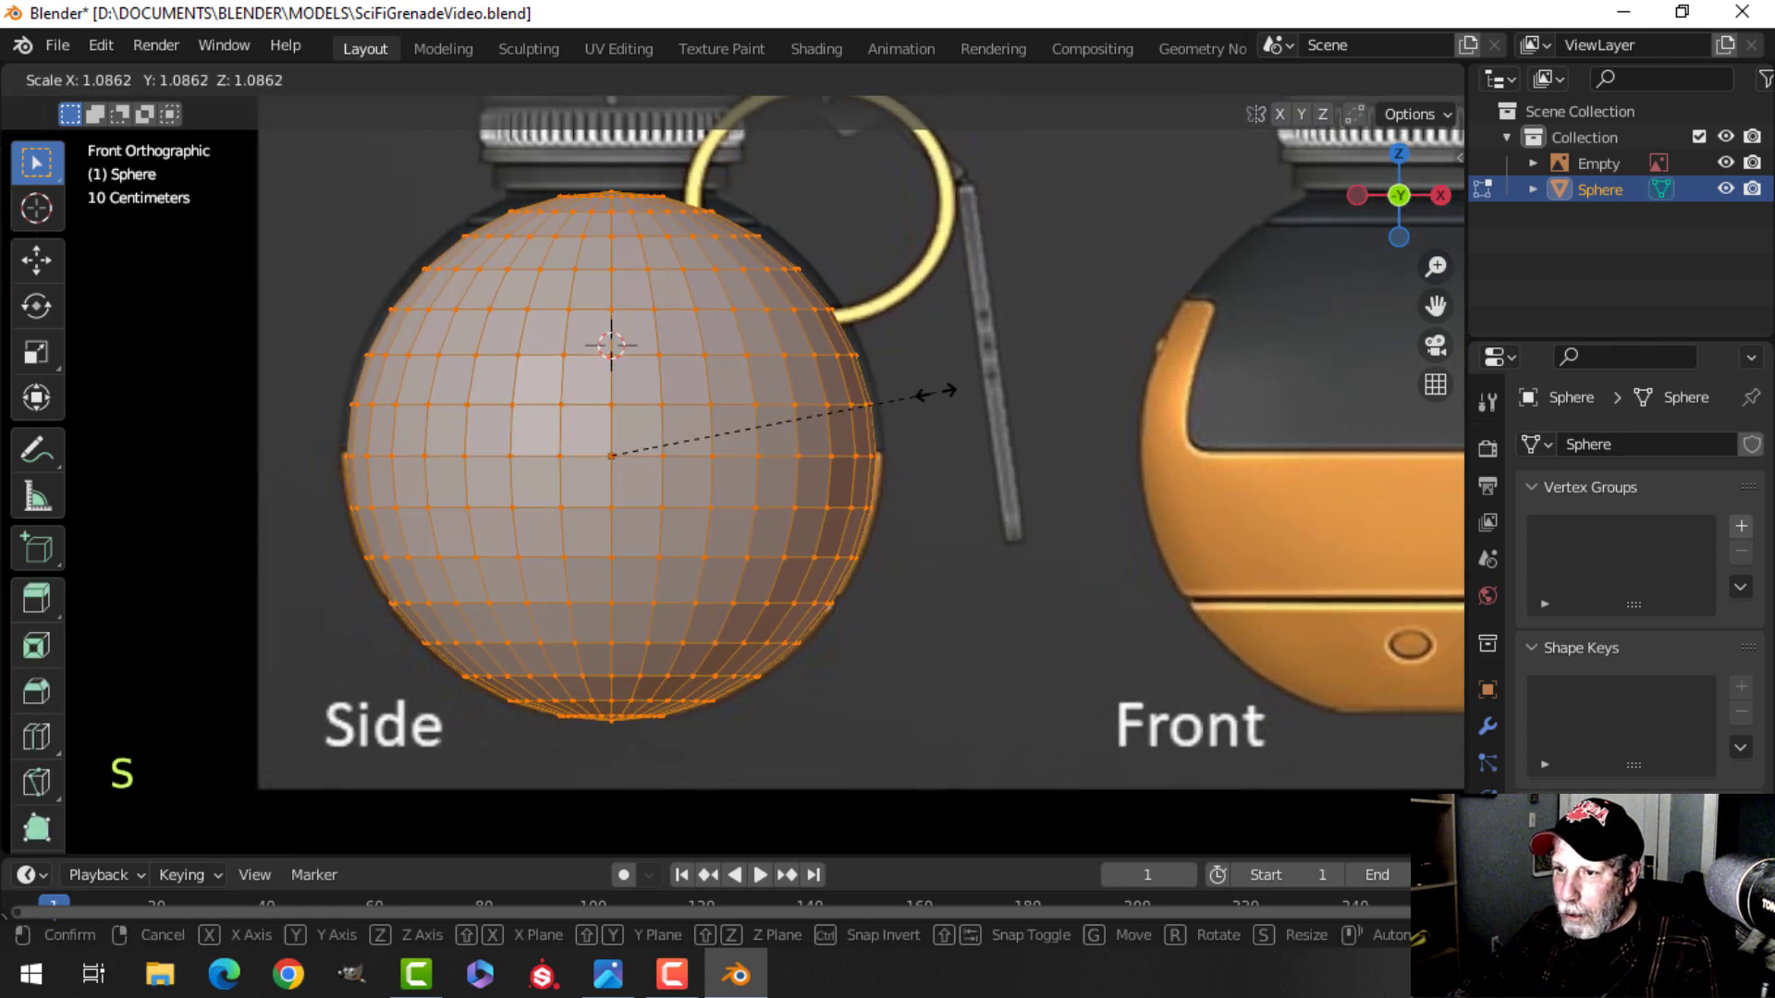
click(947, 396)
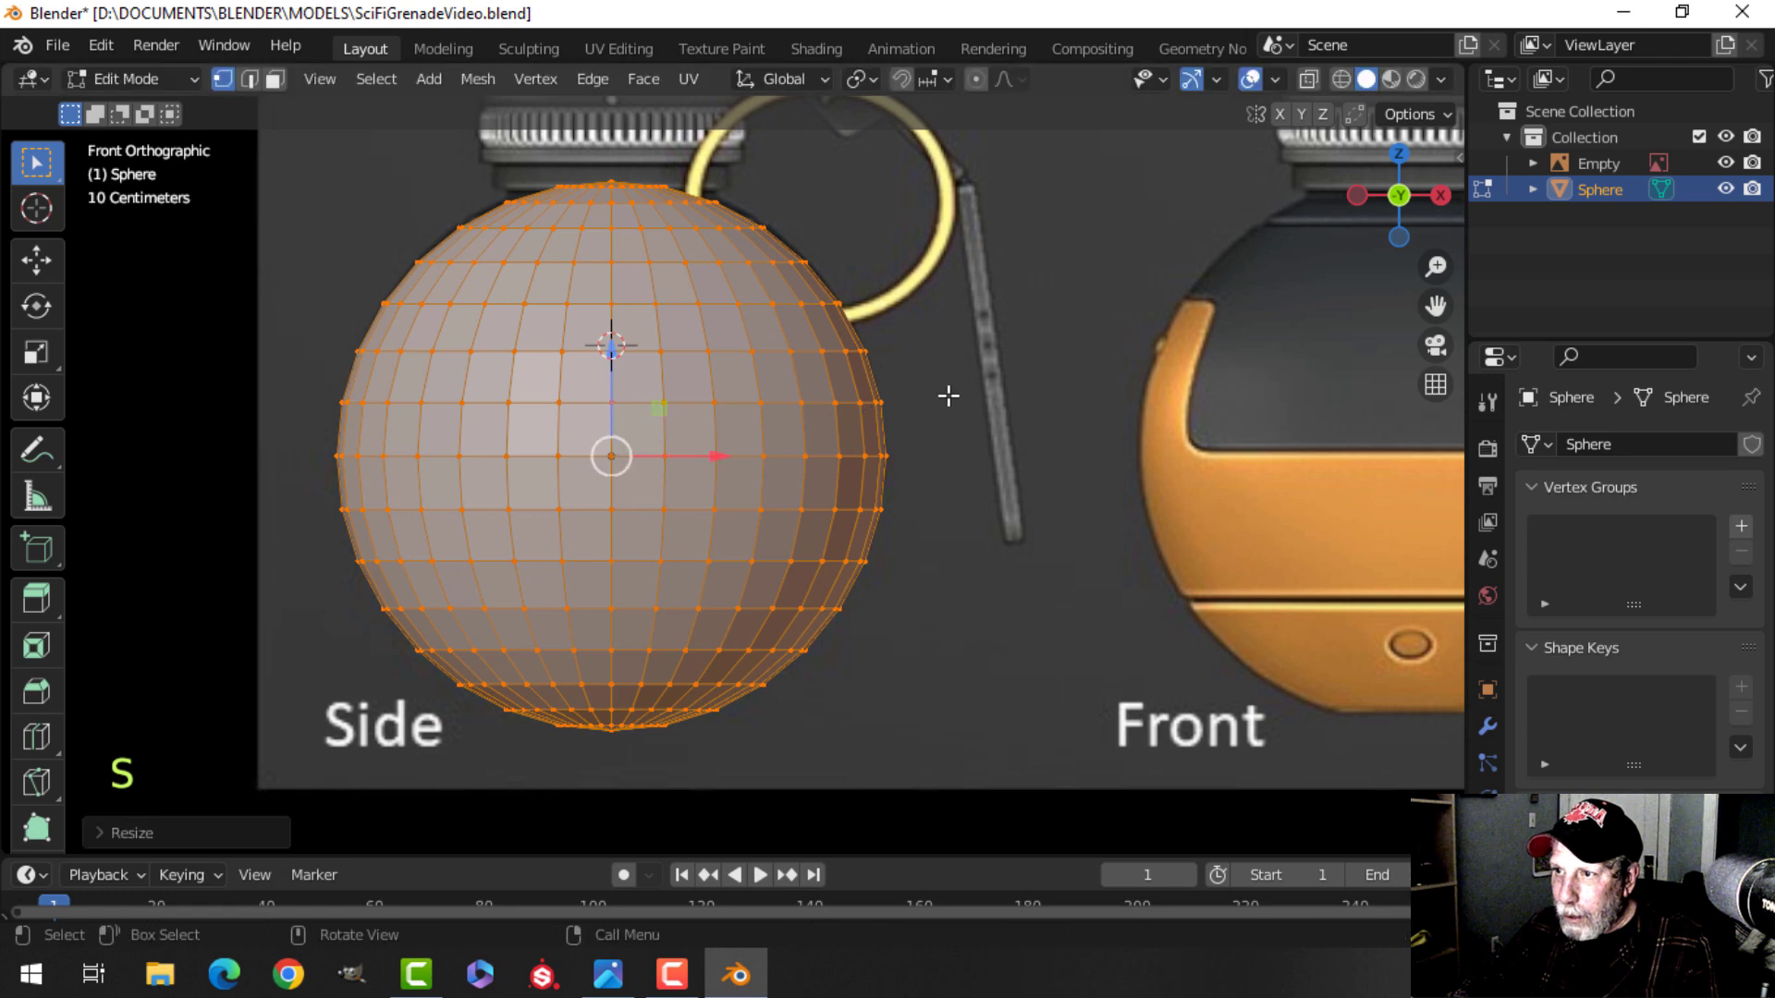
Move the sphere mesh along Z to fit the body and enable X-ray view.
key(g)
key(z)
click(617, 335)
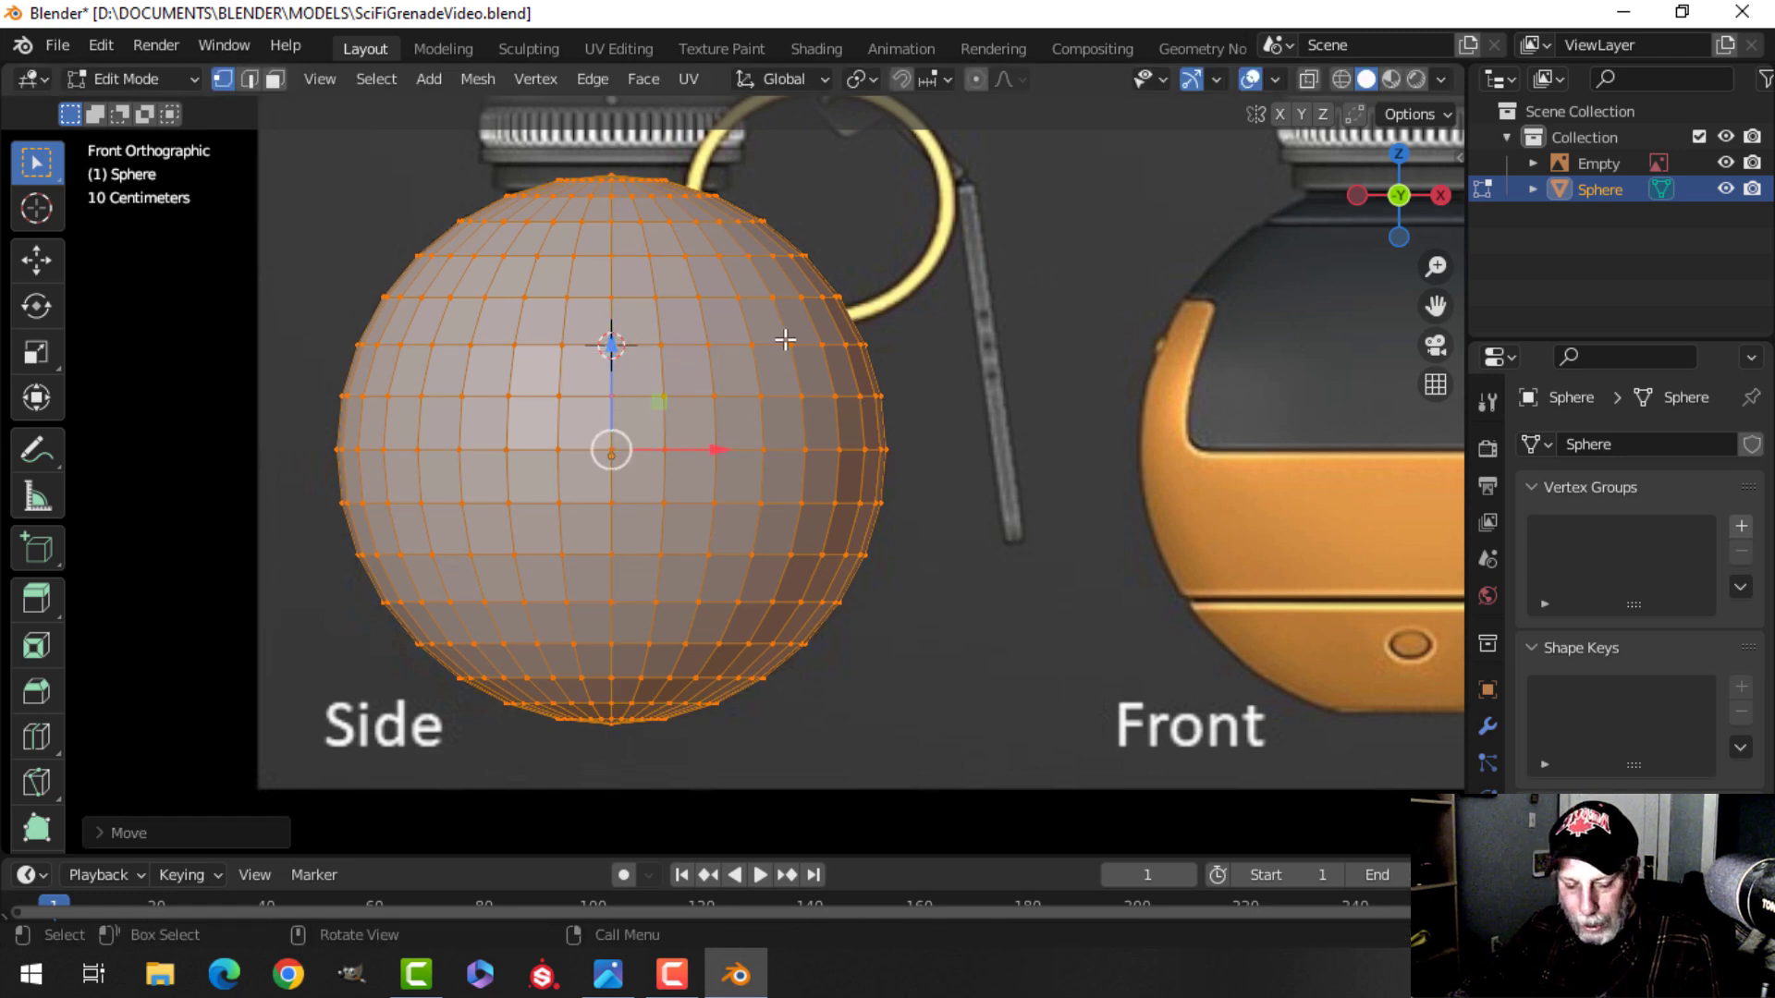
key(z)
click(567, 337)
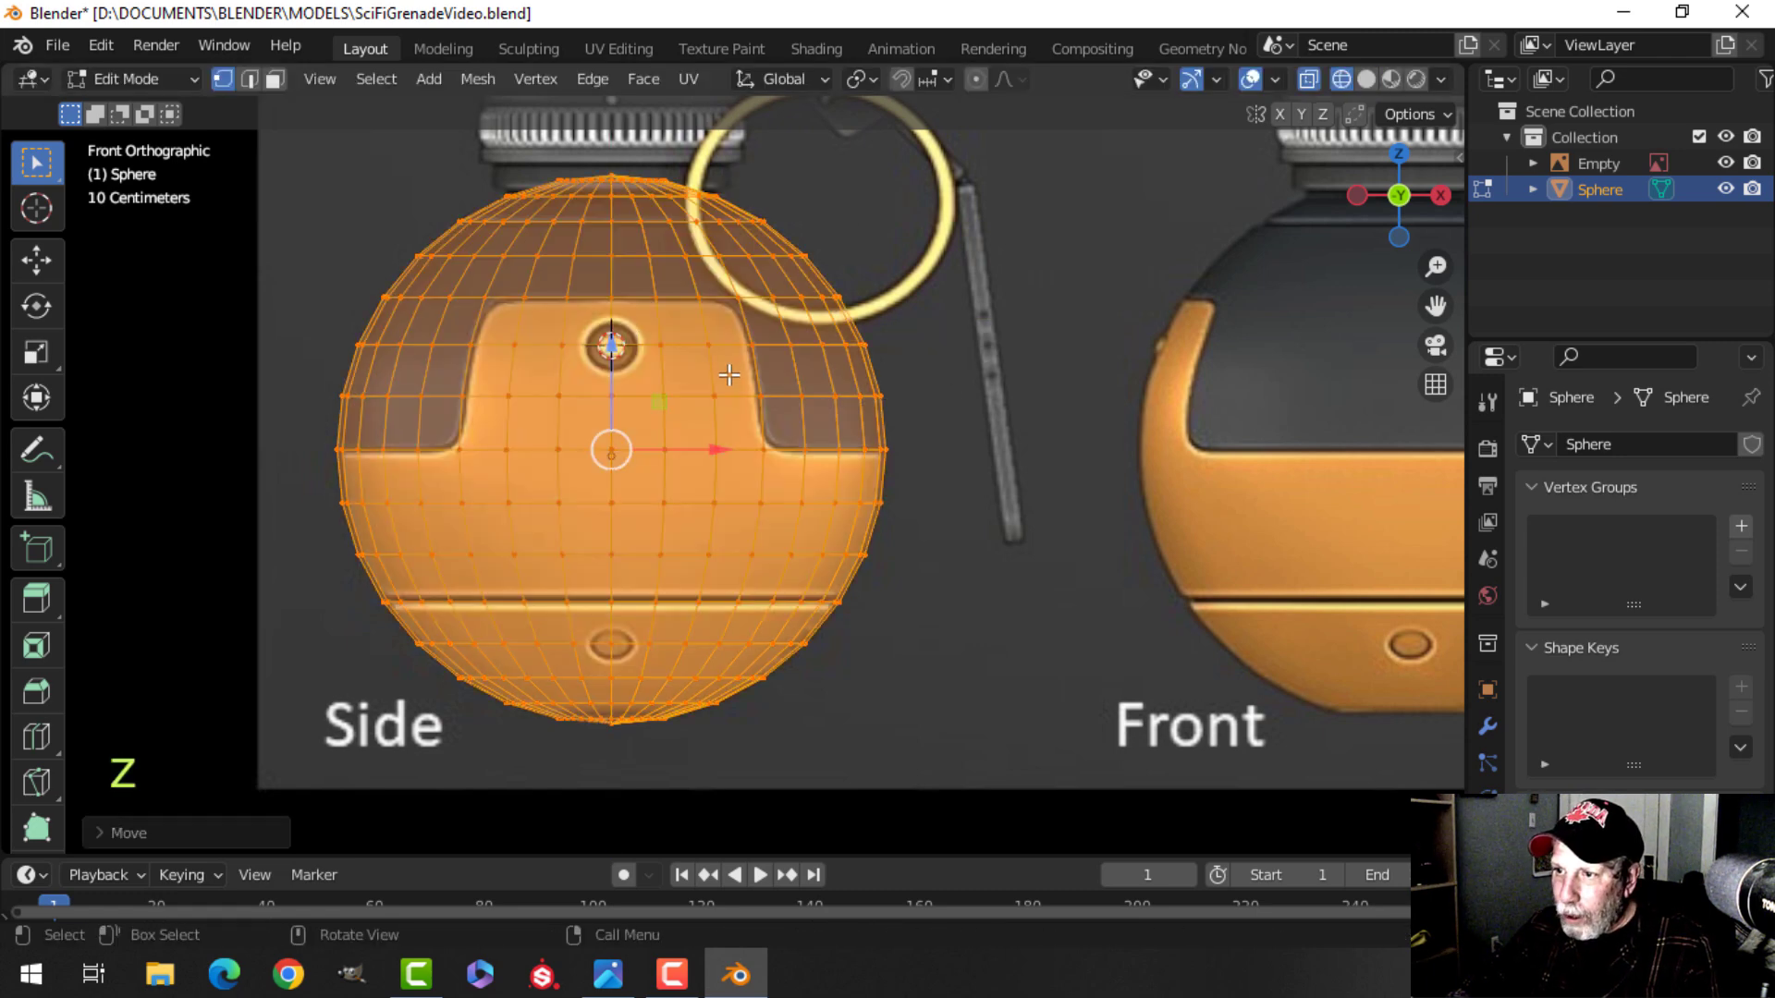
Switch to face selection mode.
scroll(719, 365, up, 2)
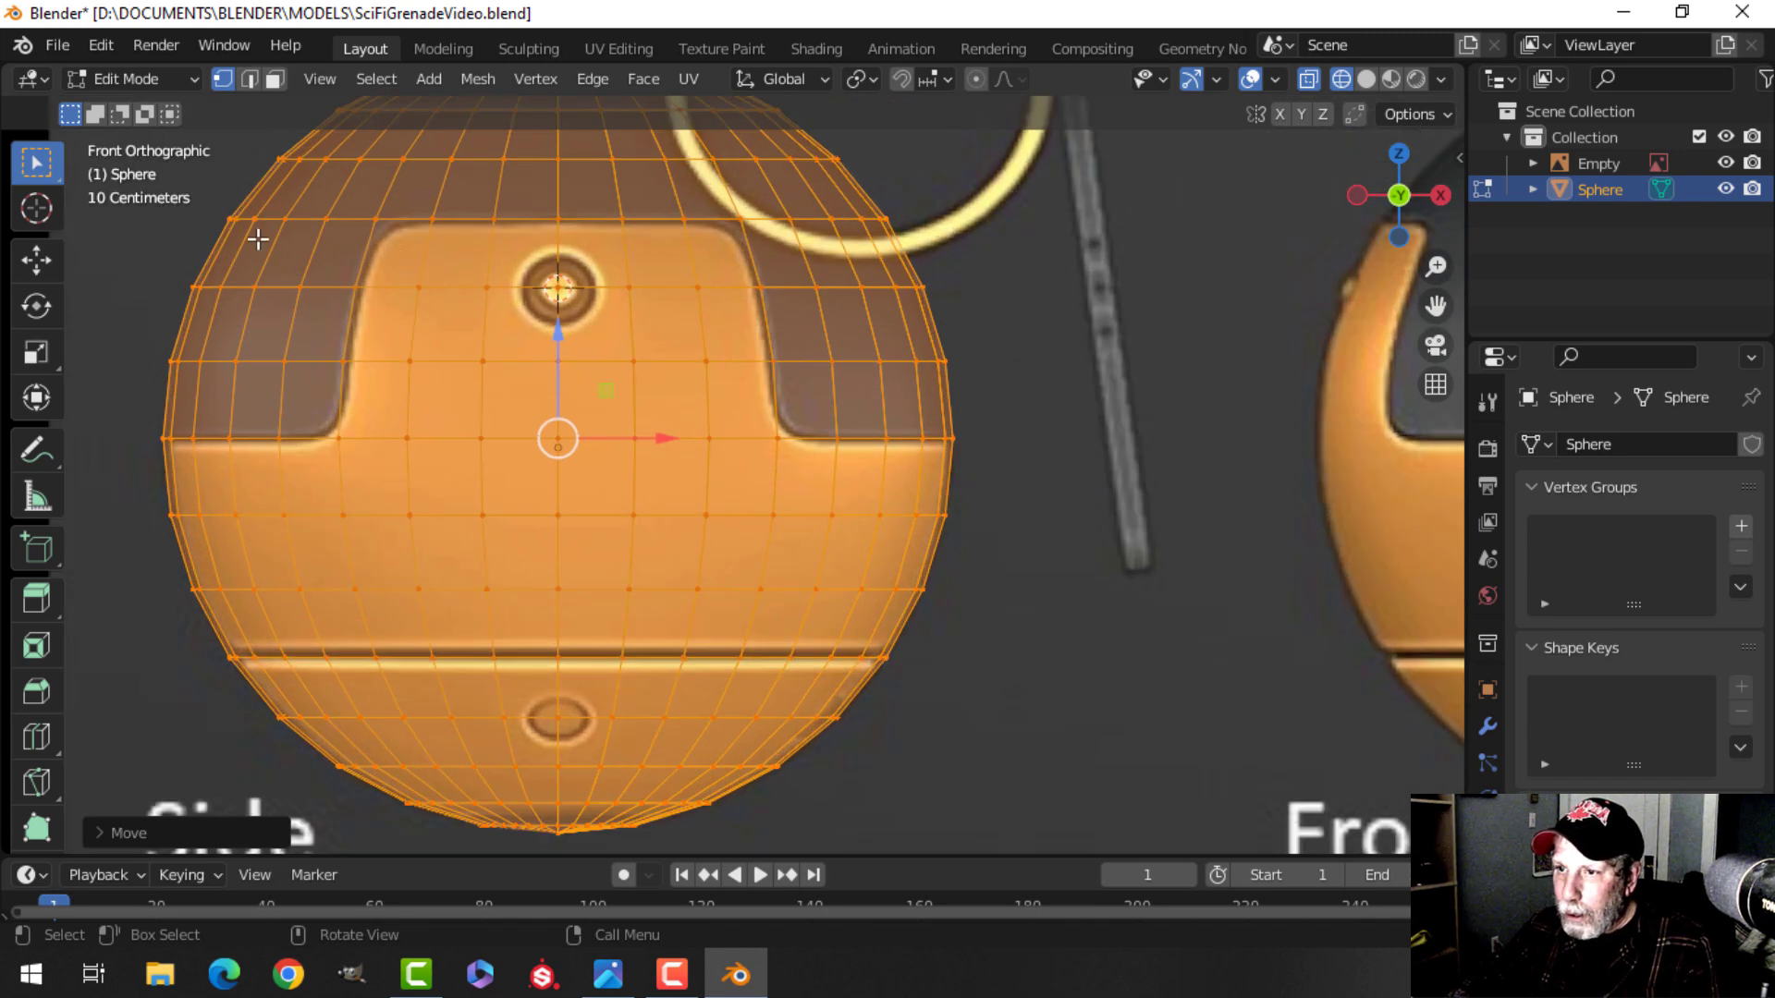
scroll(536, 418, down, 1)
shift+middle_drag(604, 412, 698, 400)
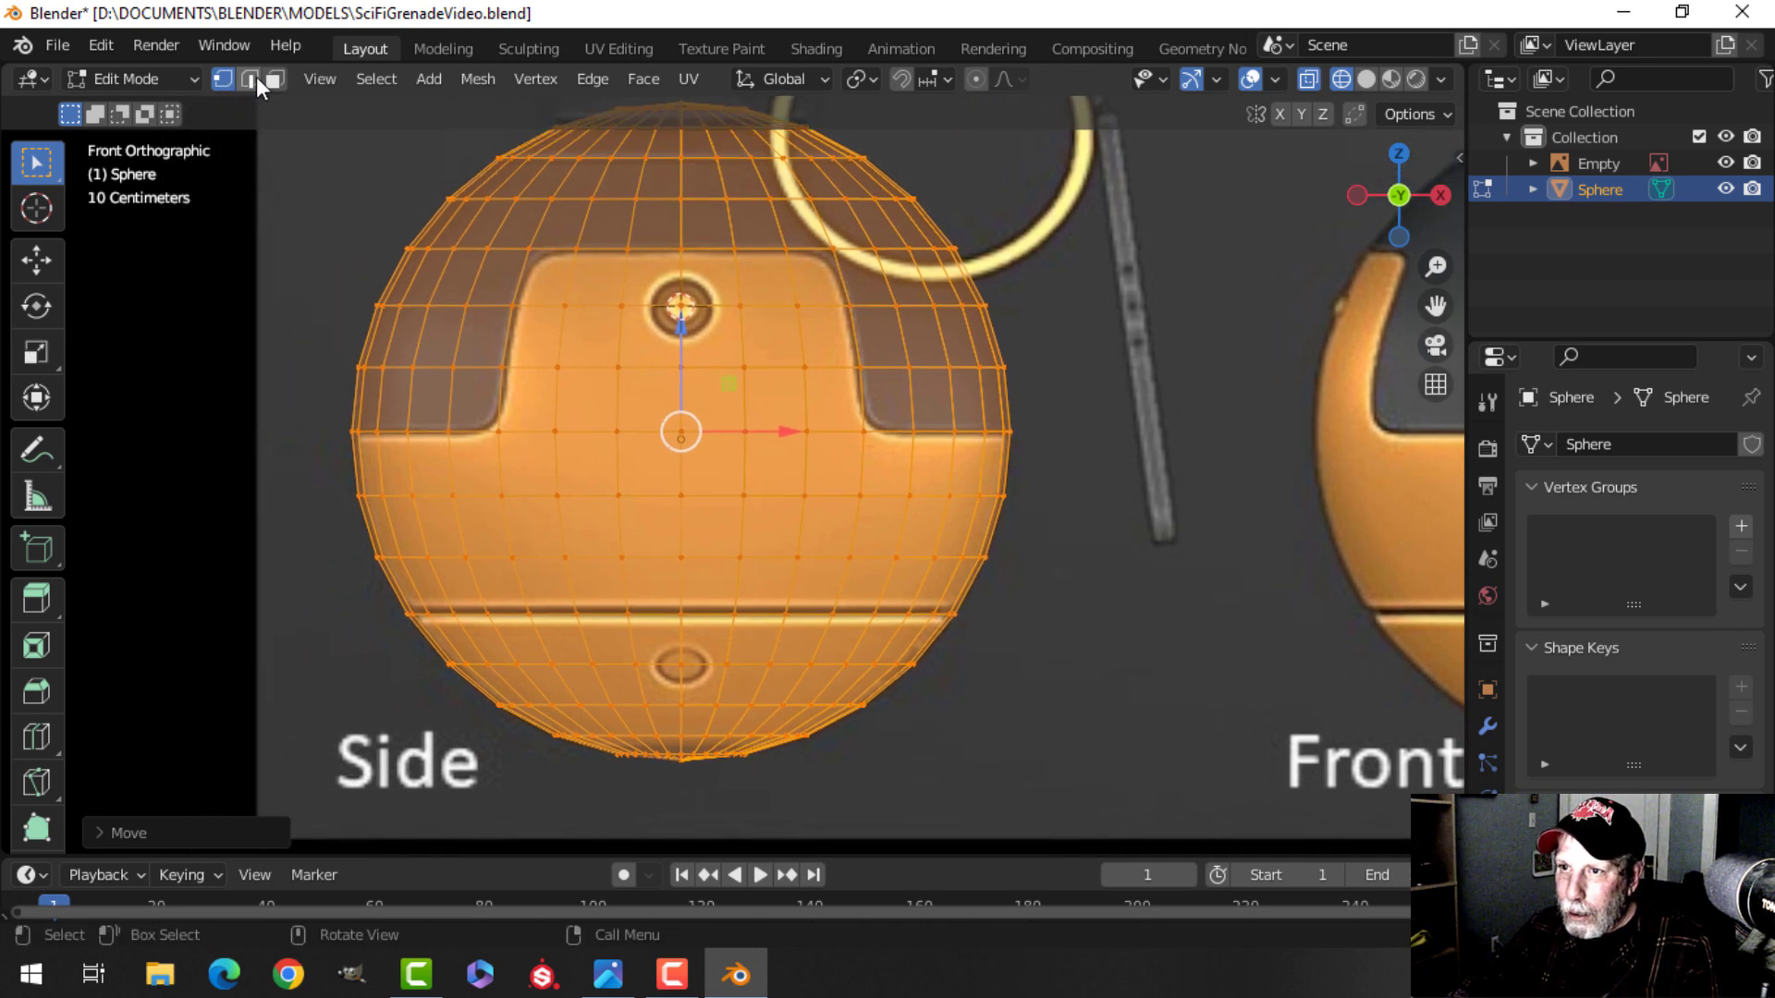
click(281, 77)
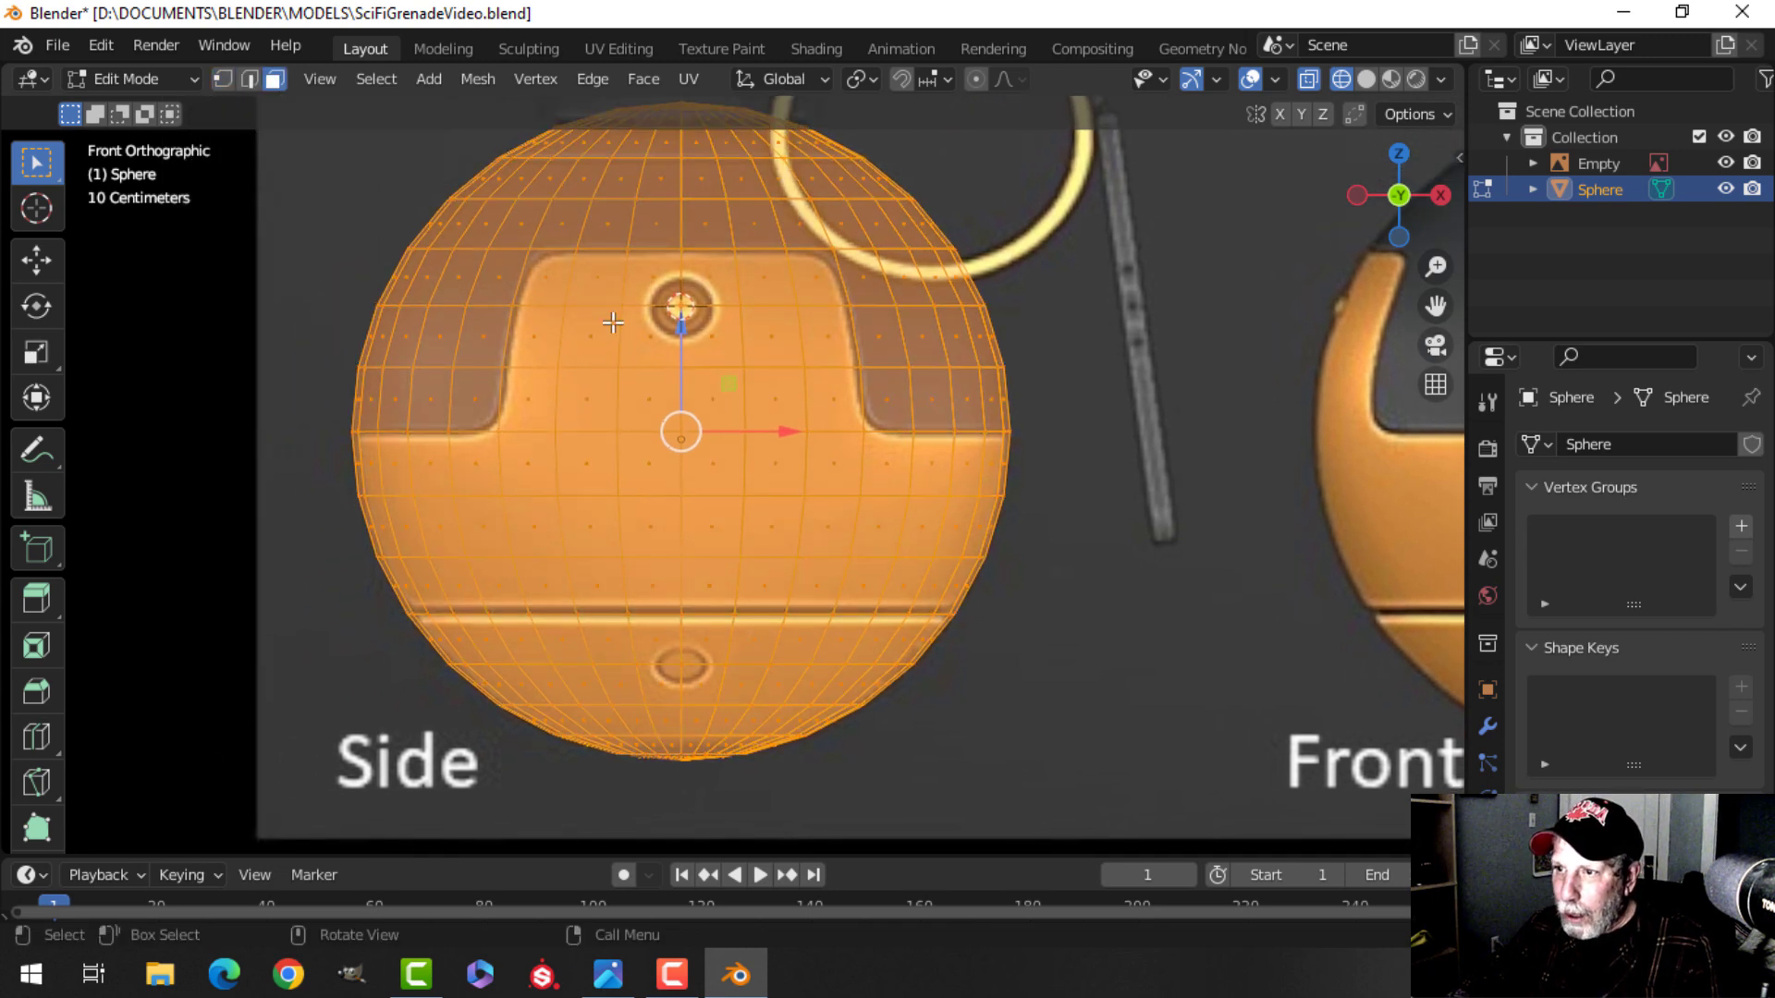
Deselect all, then circle-select the faces covering the orange panel and lower orange band.
key(alt+a)
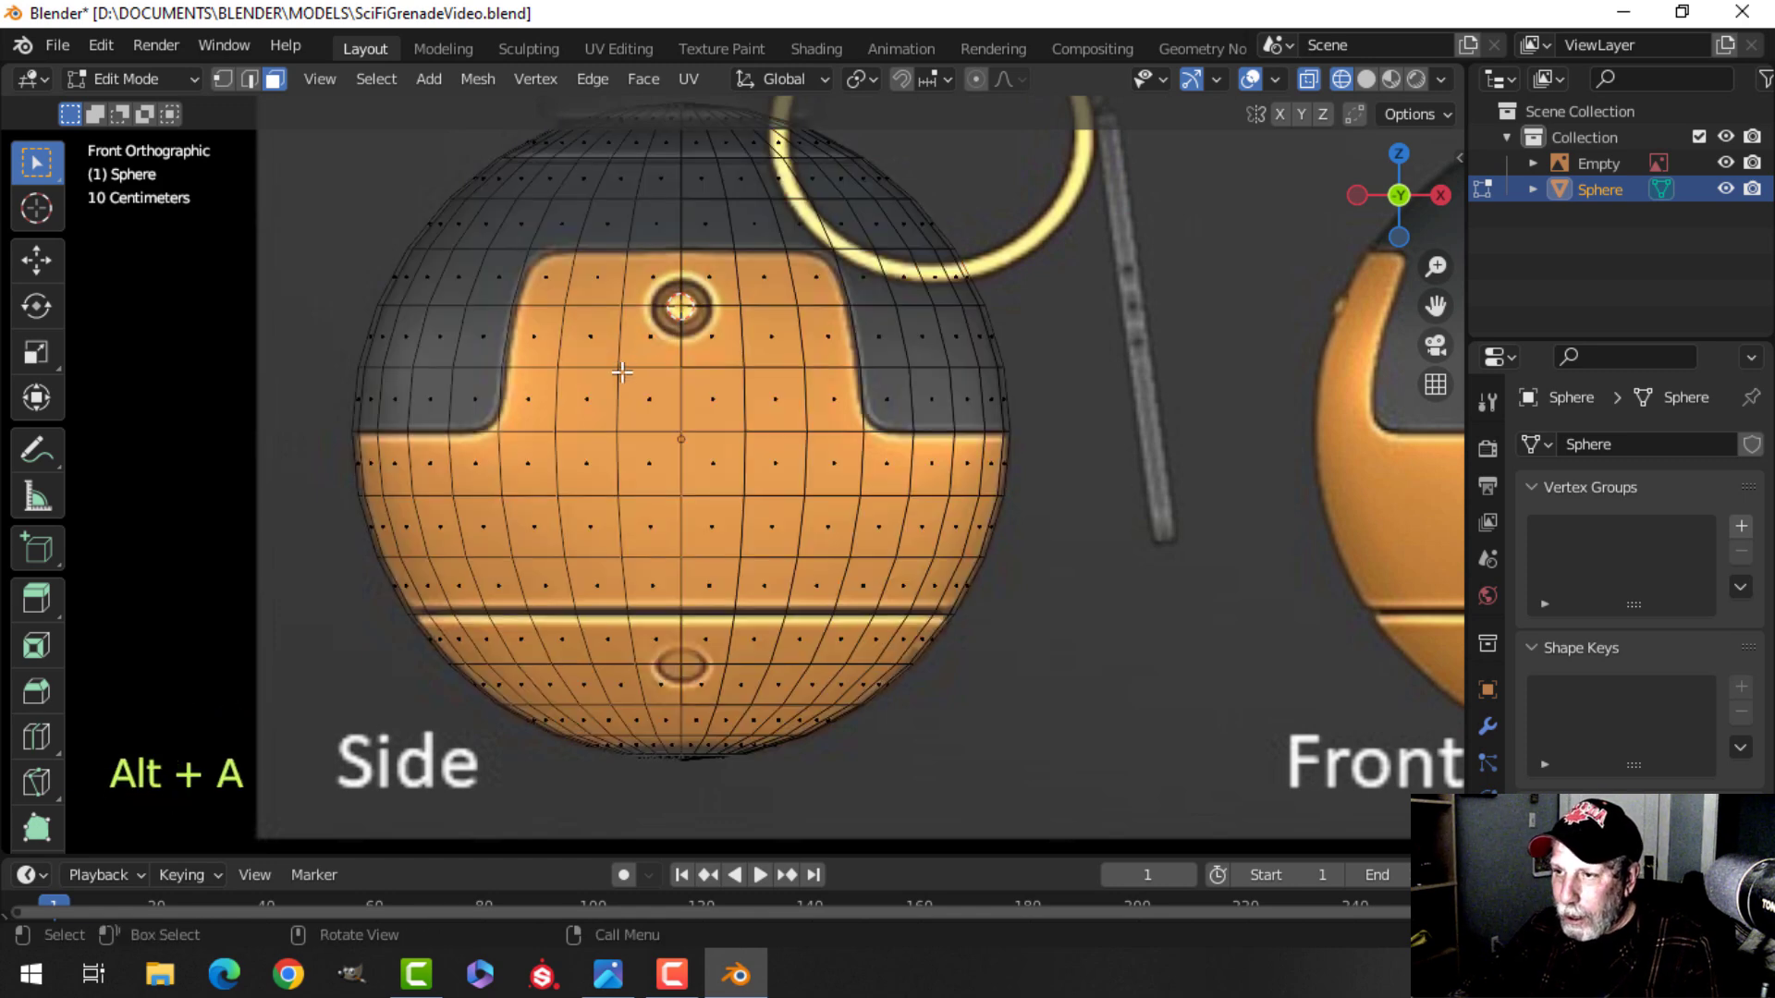
key(c)
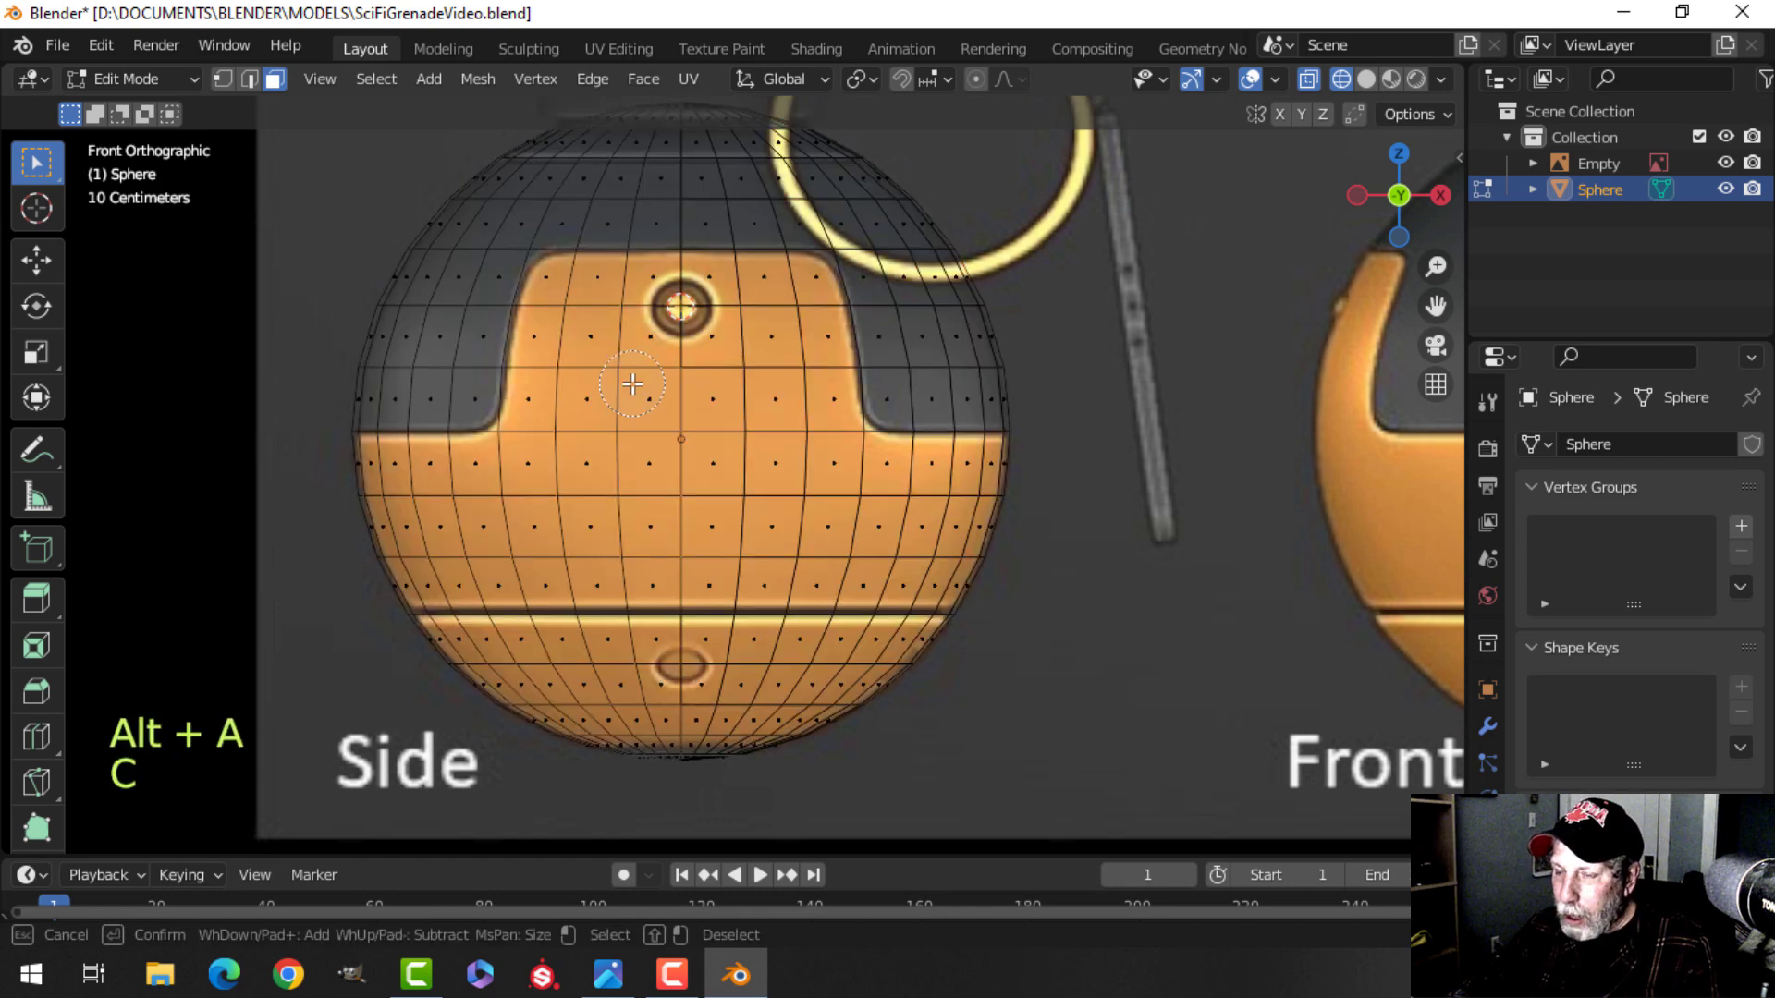
click(570, 296)
mouse_move(597, 296)
mouse_down()
mouse_move(795, 296)
mouse_move(817, 325)
mouse_move(575, 331)
mouse_move(554, 342)
mouse_move(556, 404)
mouse_move(835, 400)
mouse_up()
mouse_move(384, 495)
mouse_down()
mouse_move(388, 467)
mouse_move(962, 468)
mouse_move(1007, 508)
mouse_move(412, 519)
mouse_move(361, 563)
mouse_move(377, 591)
mouse_move(995, 586)
mouse_move(975, 622)
mouse_move(400, 617)
mouse_move(448, 660)
mouse_move(915, 665)
mouse_move(940, 694)
mouse_move(531, 721)
mouse_move(777, 740)
mouse_move(911, 717)
mouse_move(1007, 641)
mouse_up()
key(Escape)
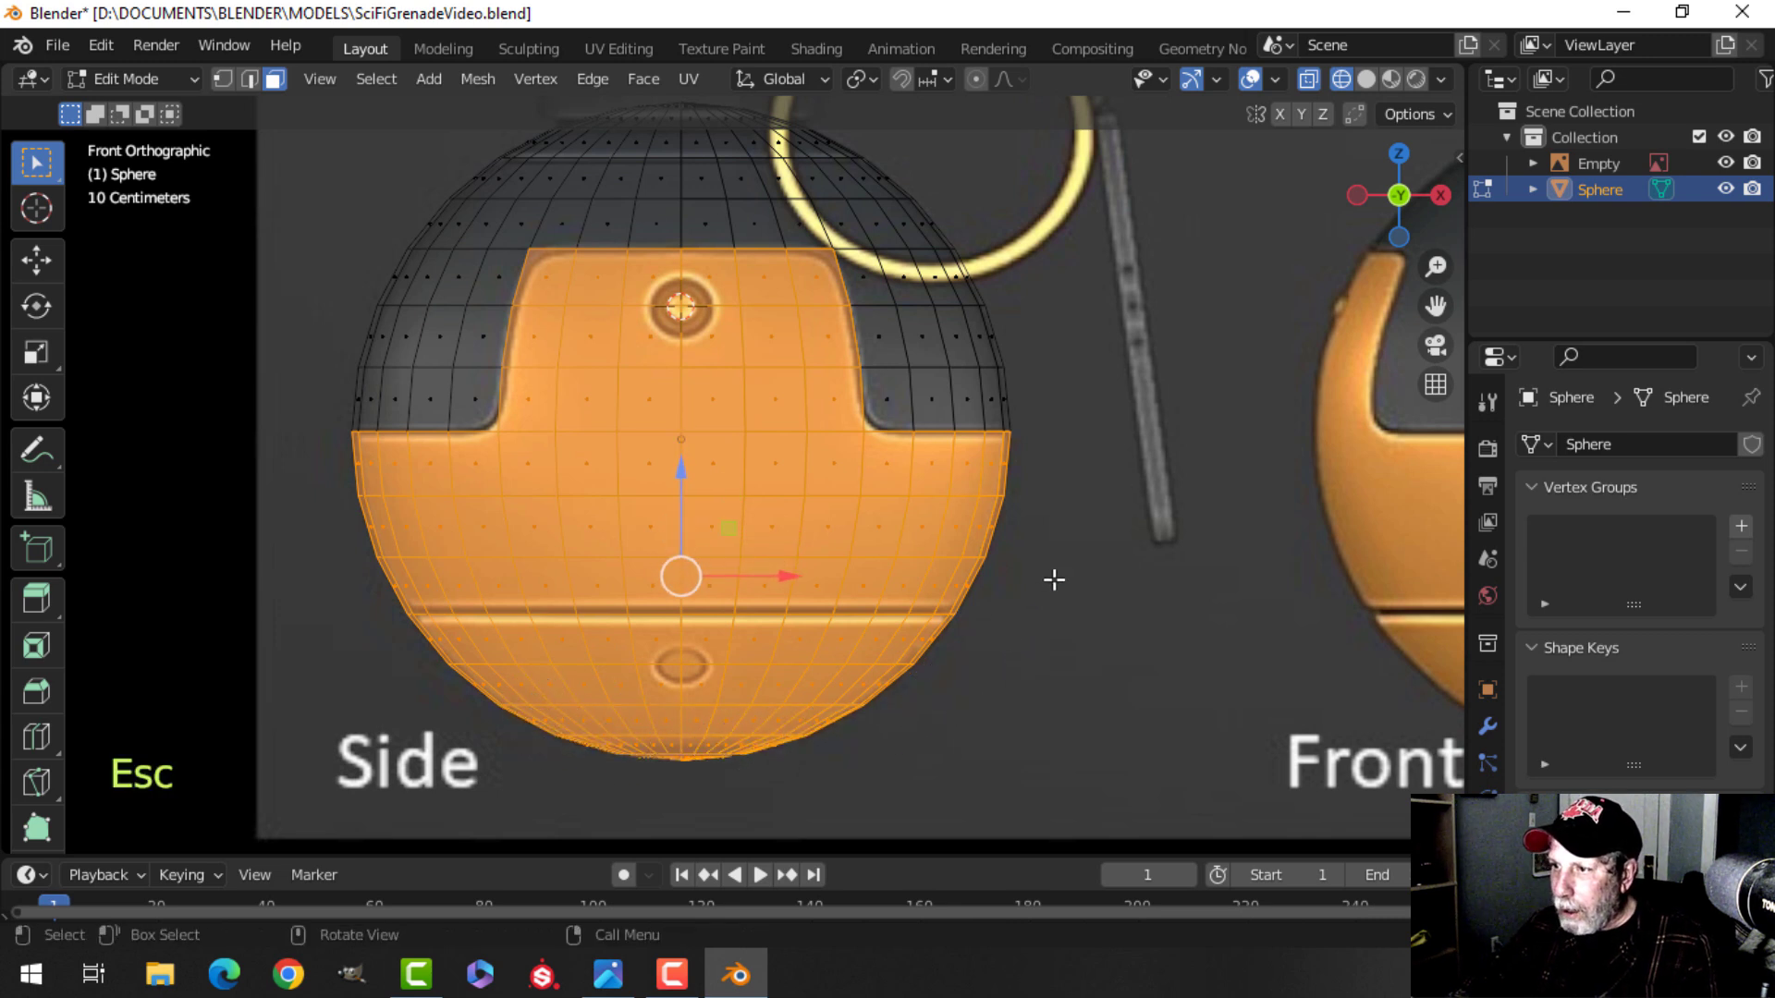
Separate the selected orange faces from the sphere into their own object.
scroll(1054, 580, down, 3)
middle_drag(1082, 476, 848, 539)
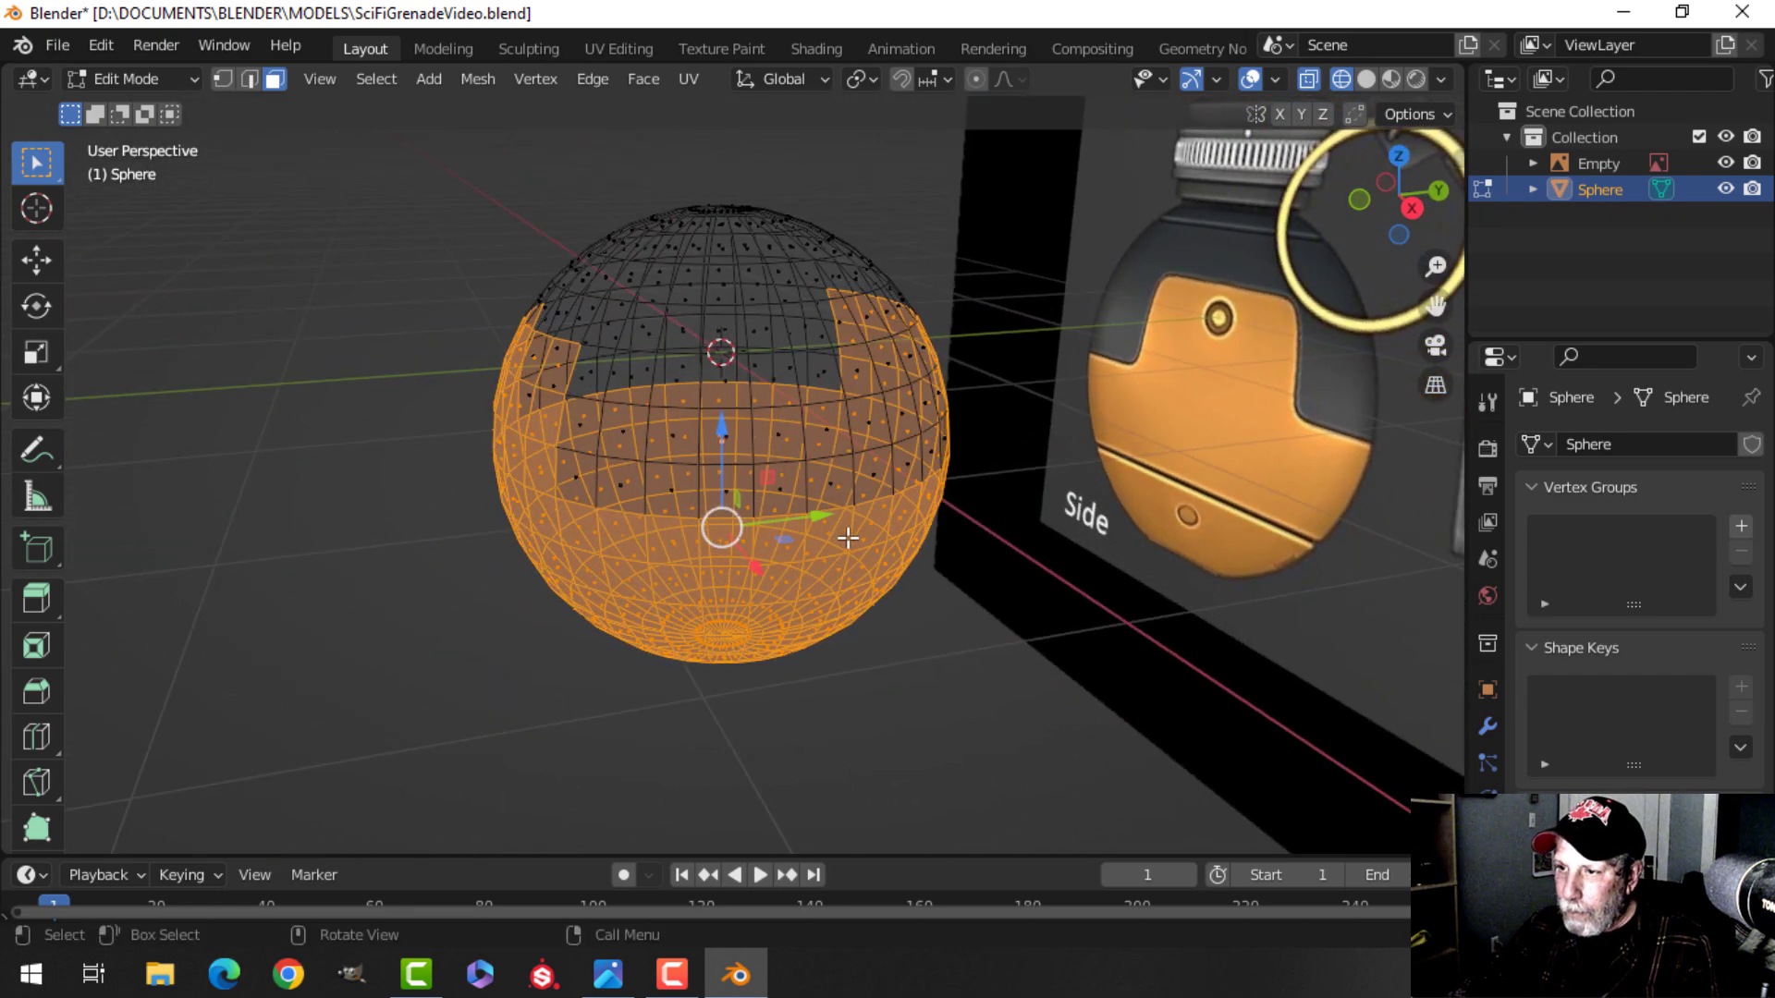
key(p)
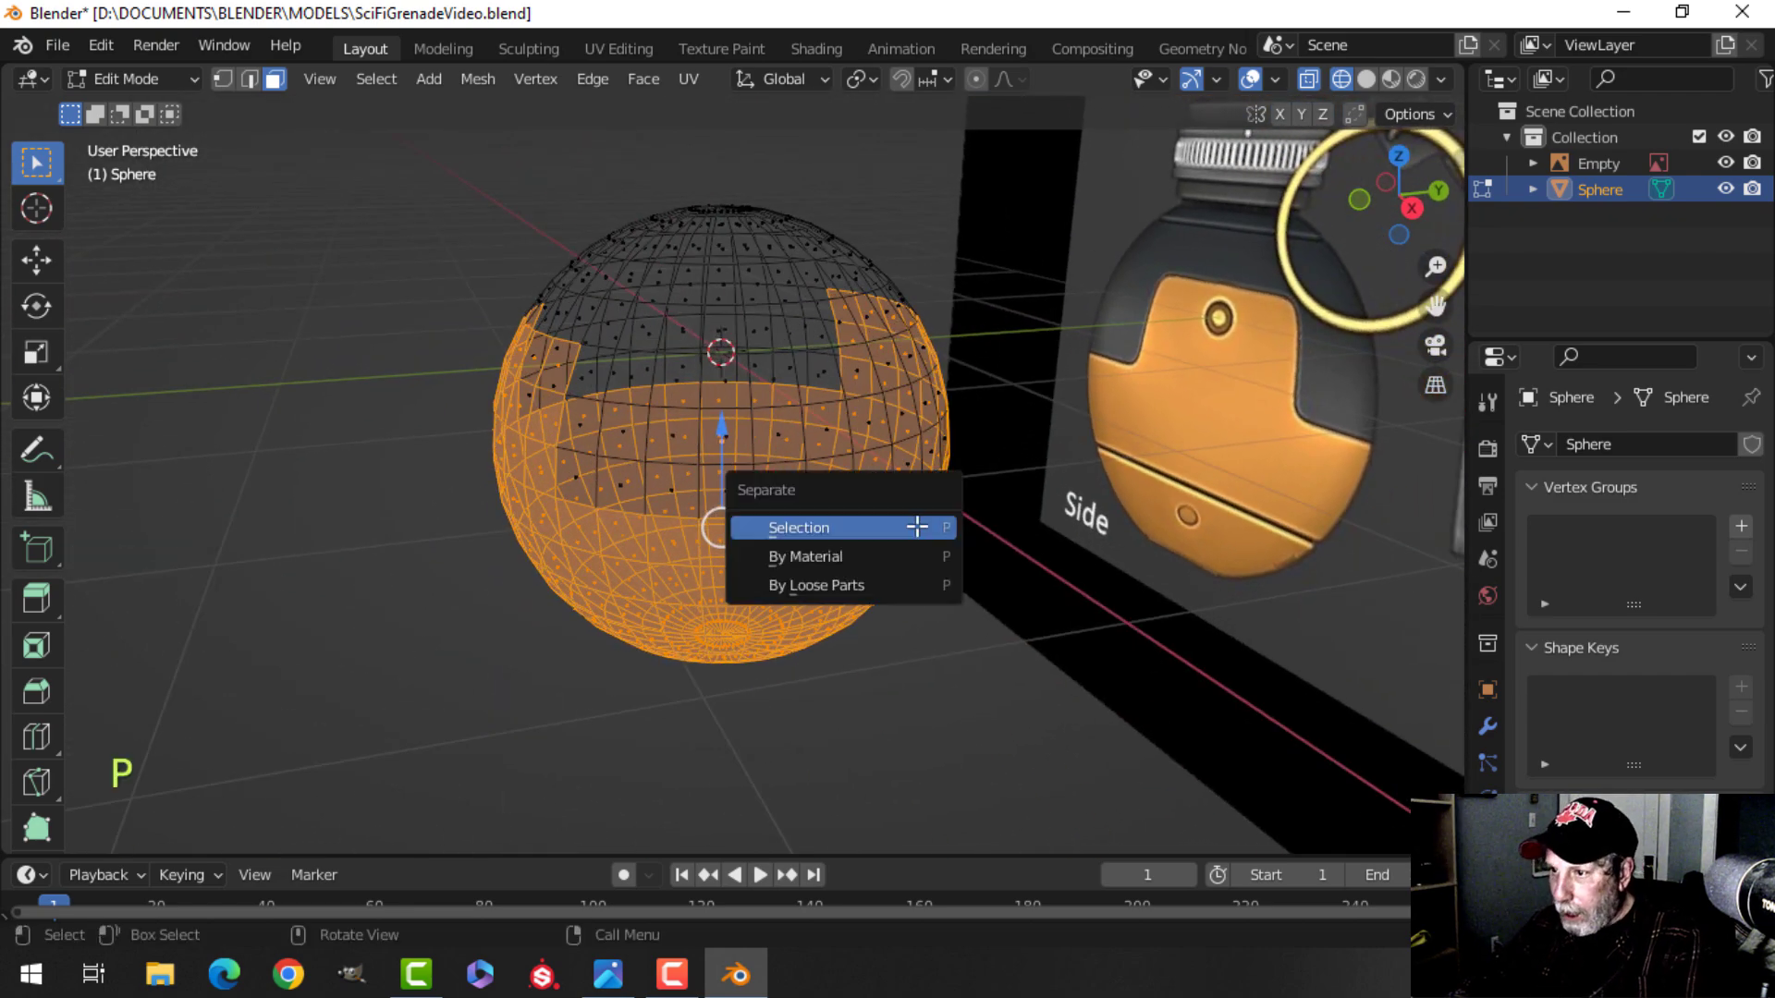
click(917, 526)
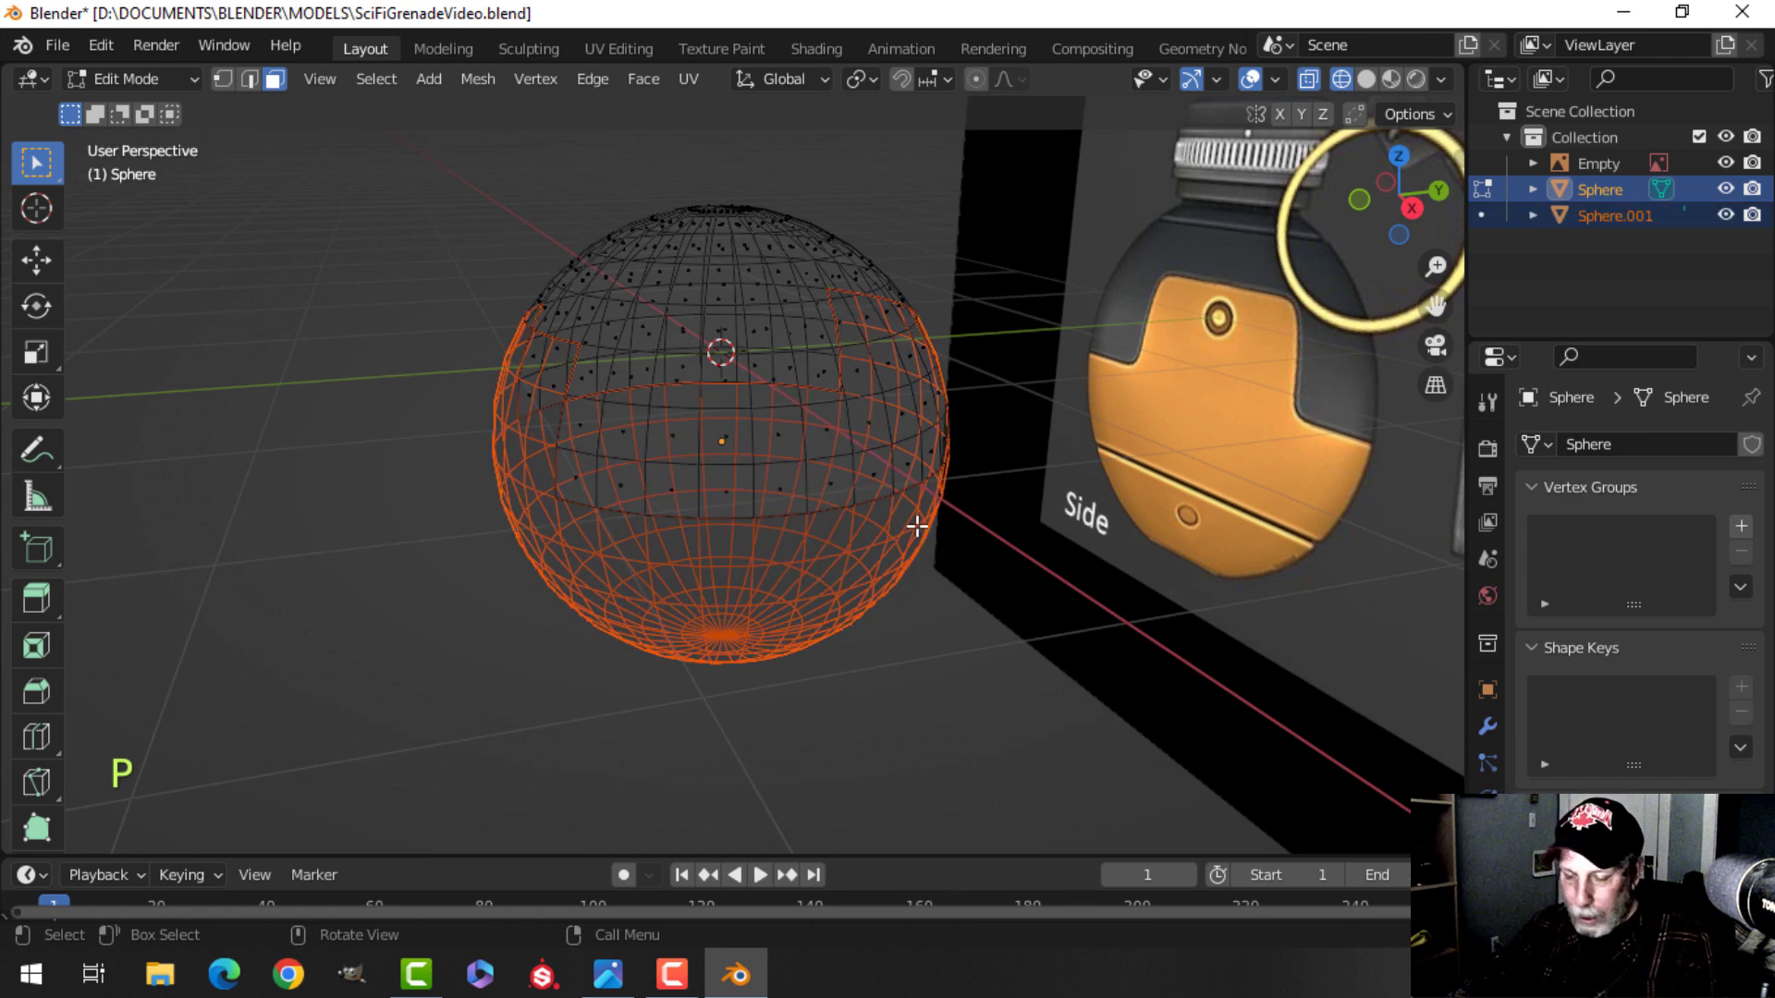
Switch the viewport to solid shading, return to Object Mode and select the main sphere.
key(z)
click(1071, 527)
mouse_move(1070, 527)
middle_down()
mouse_move(955, 487)
mouse_move(983, 463)
mouse_move(716, 493)
mouse_move(699, 474)
middle_up()
key(Tab)
key(alt+a)
click(762, 342)
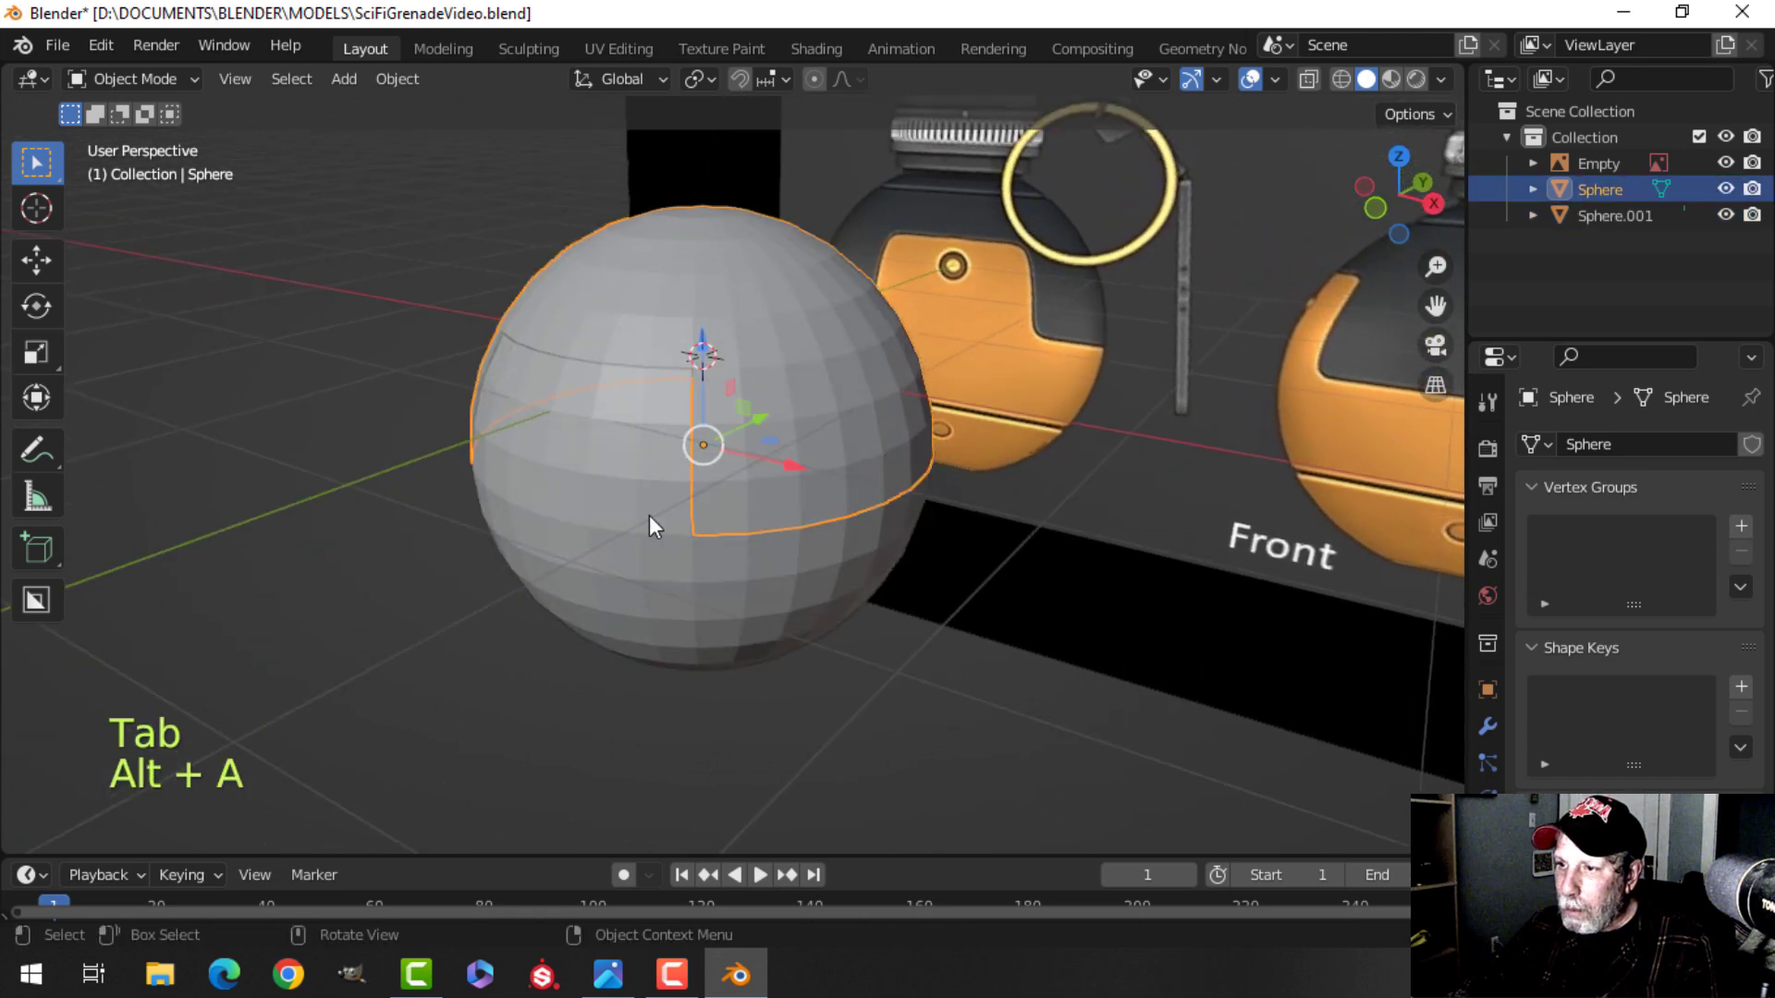
Select the separated orange shell and add a Subdivision Surface modifier with viewport levels 2.
click(588, 514)
middle_drag(731, 523, 771, 524)
middle_drag(742, 458, 699, 481)
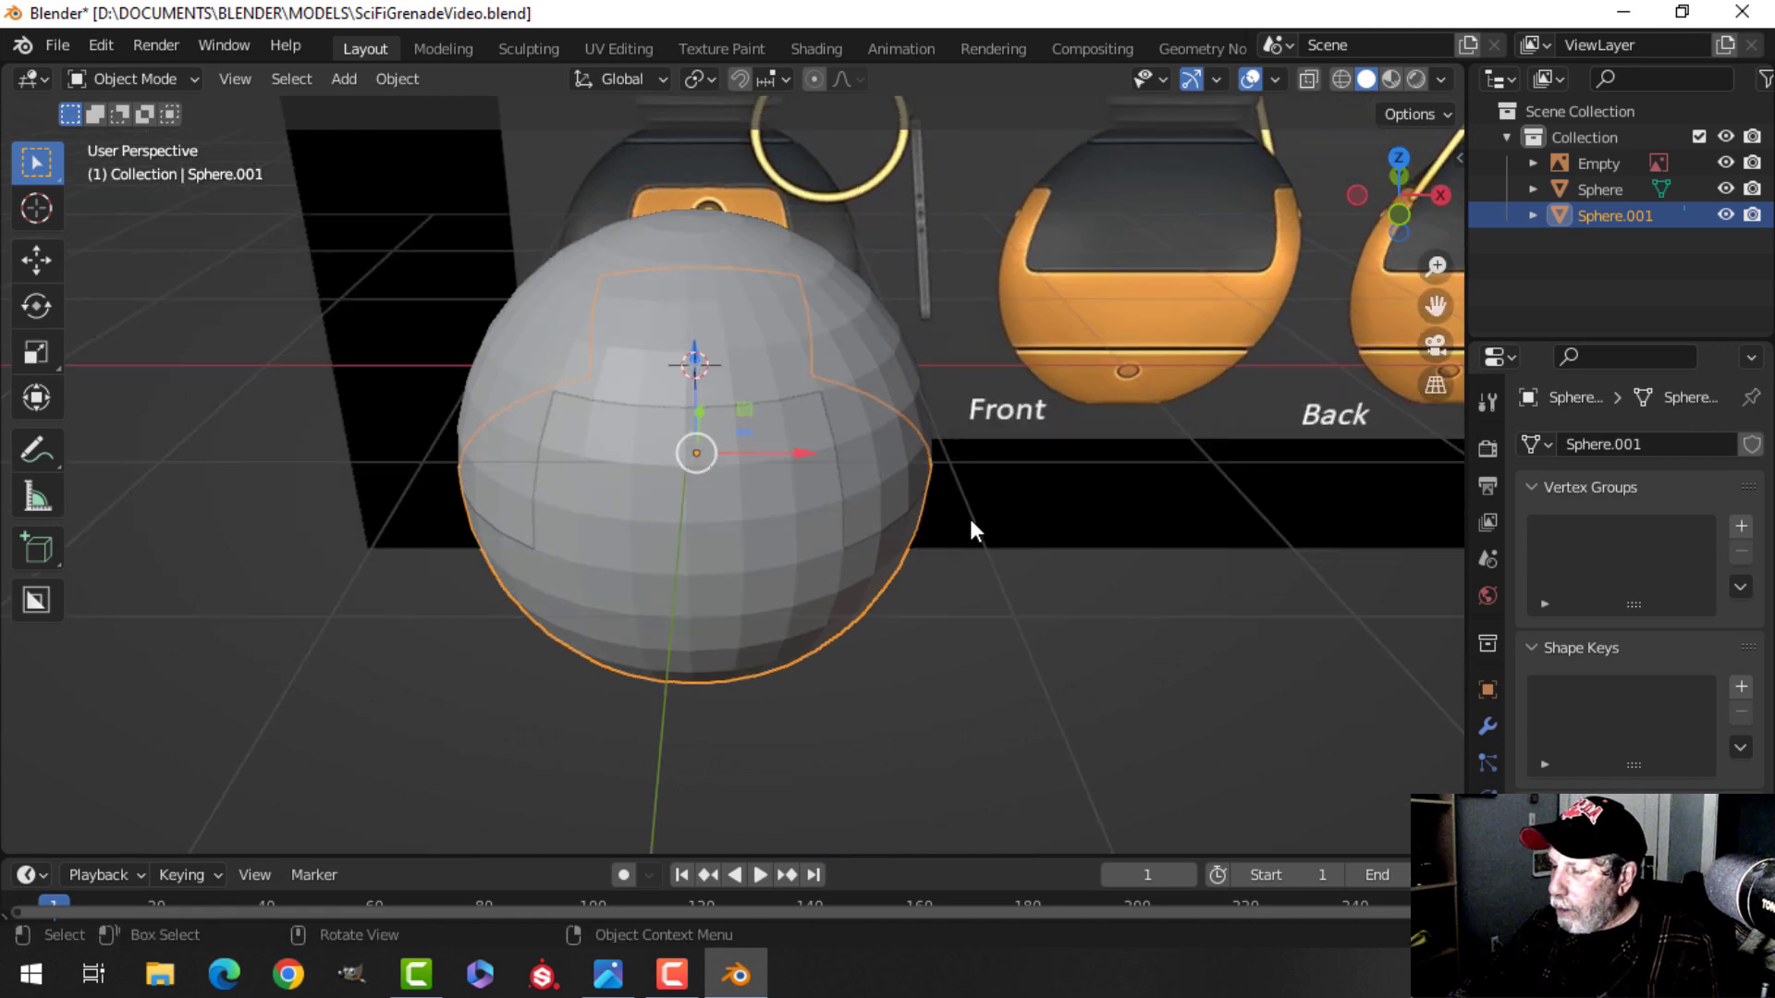
click(1486, 728)
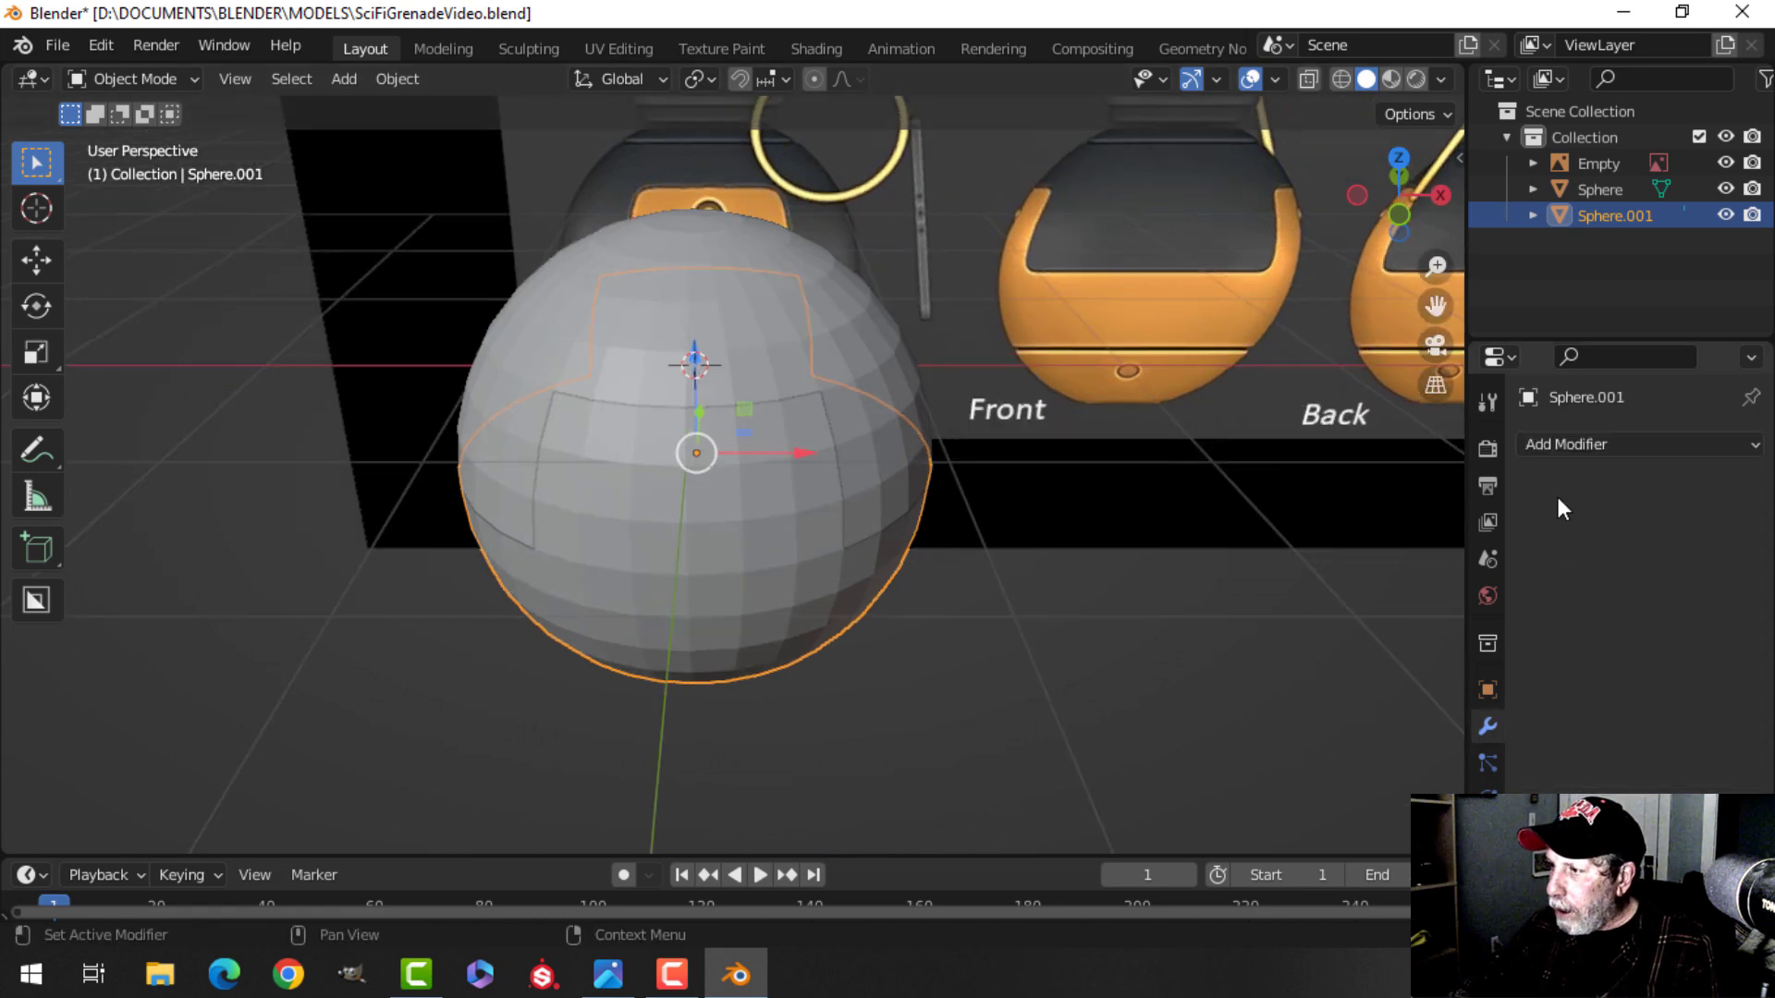
click(1562, 447)
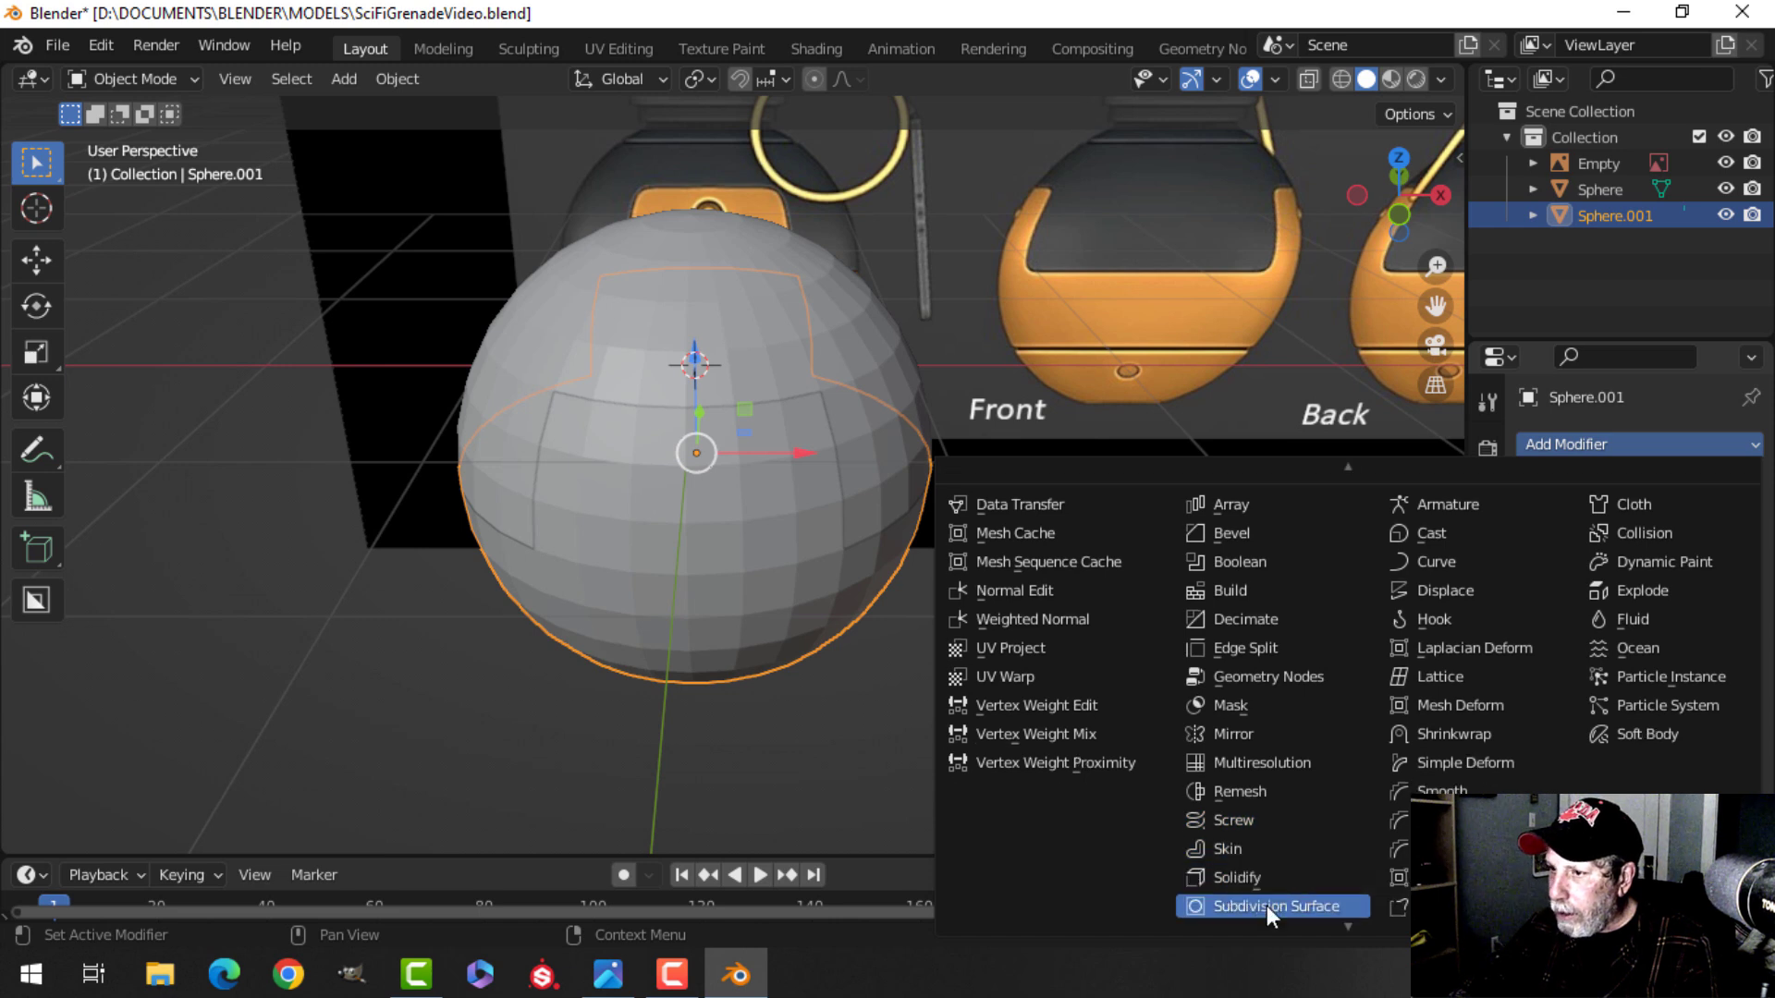
click(1269, 906)
click(1717, 559)
Copy the orange shell's Subdivision Surface modifier onto the main sphere.
right_click(662, 490)
click(653, 486)
mouse_move(640, 459)
middle_down()
mouse_move(725, 499)
mouse_move(570, 502)
mouse_move(668, 489)
mouse_move(637, 475)
middle_up()
key(alt+a)
click(636, 475)
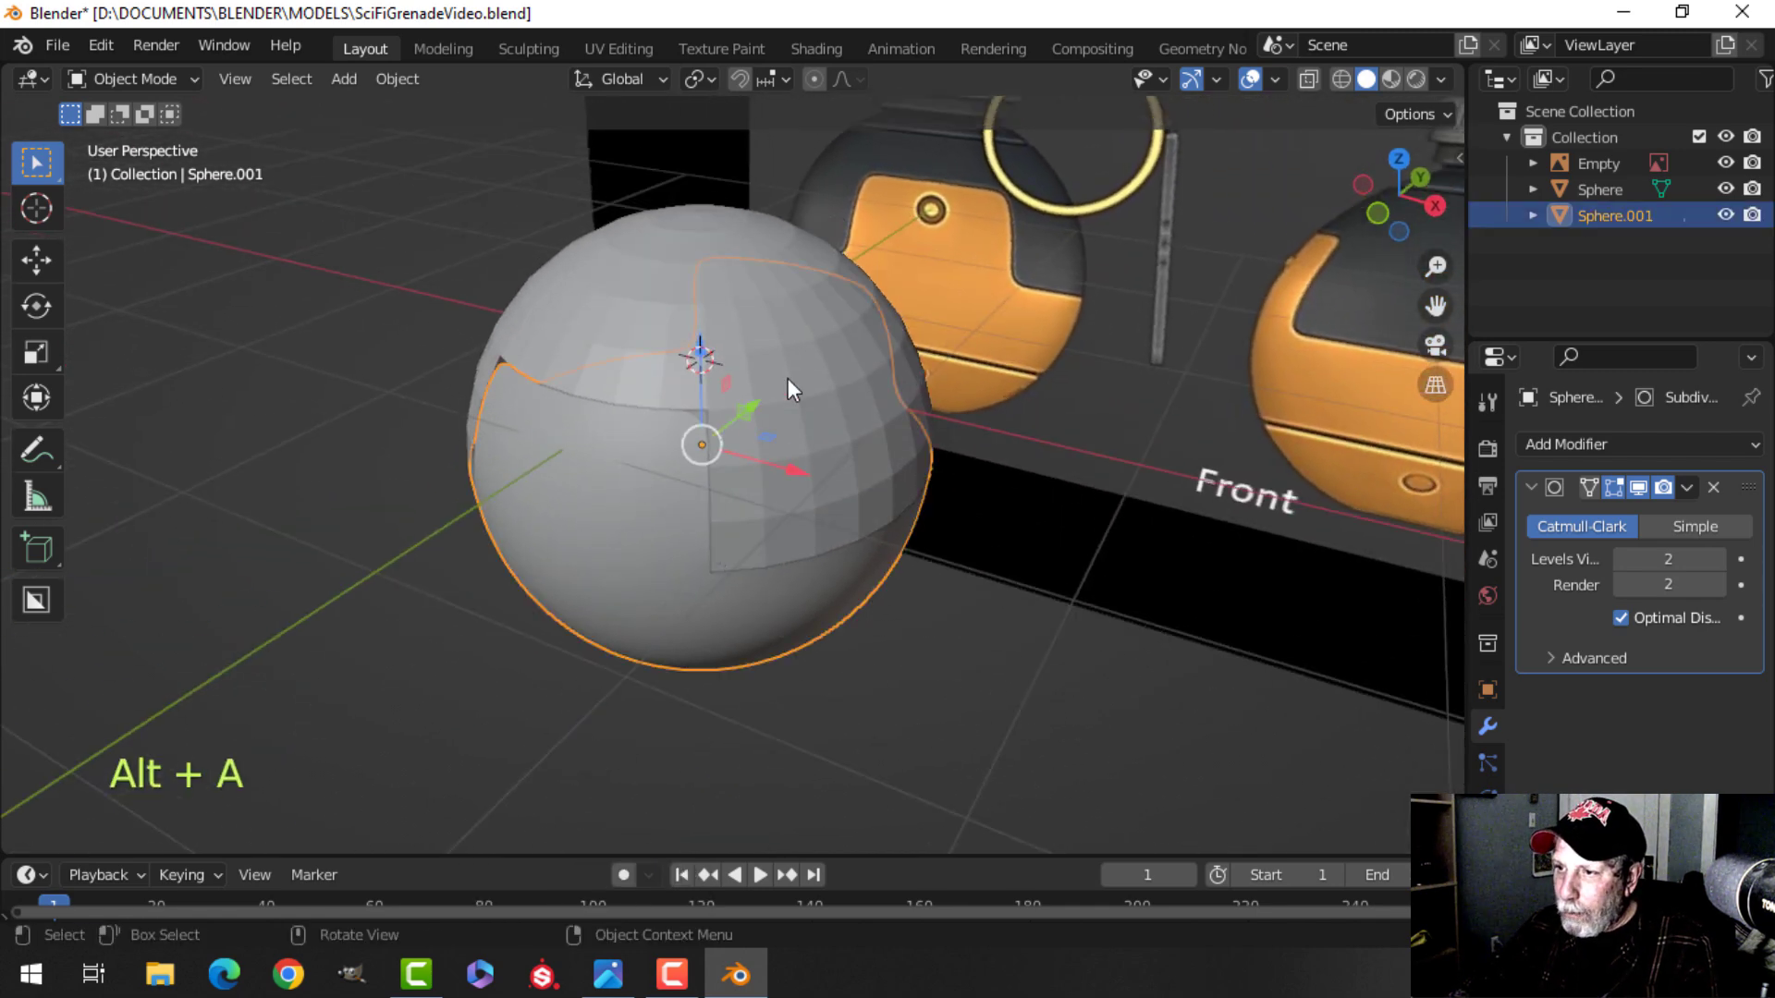
click(812, 381)
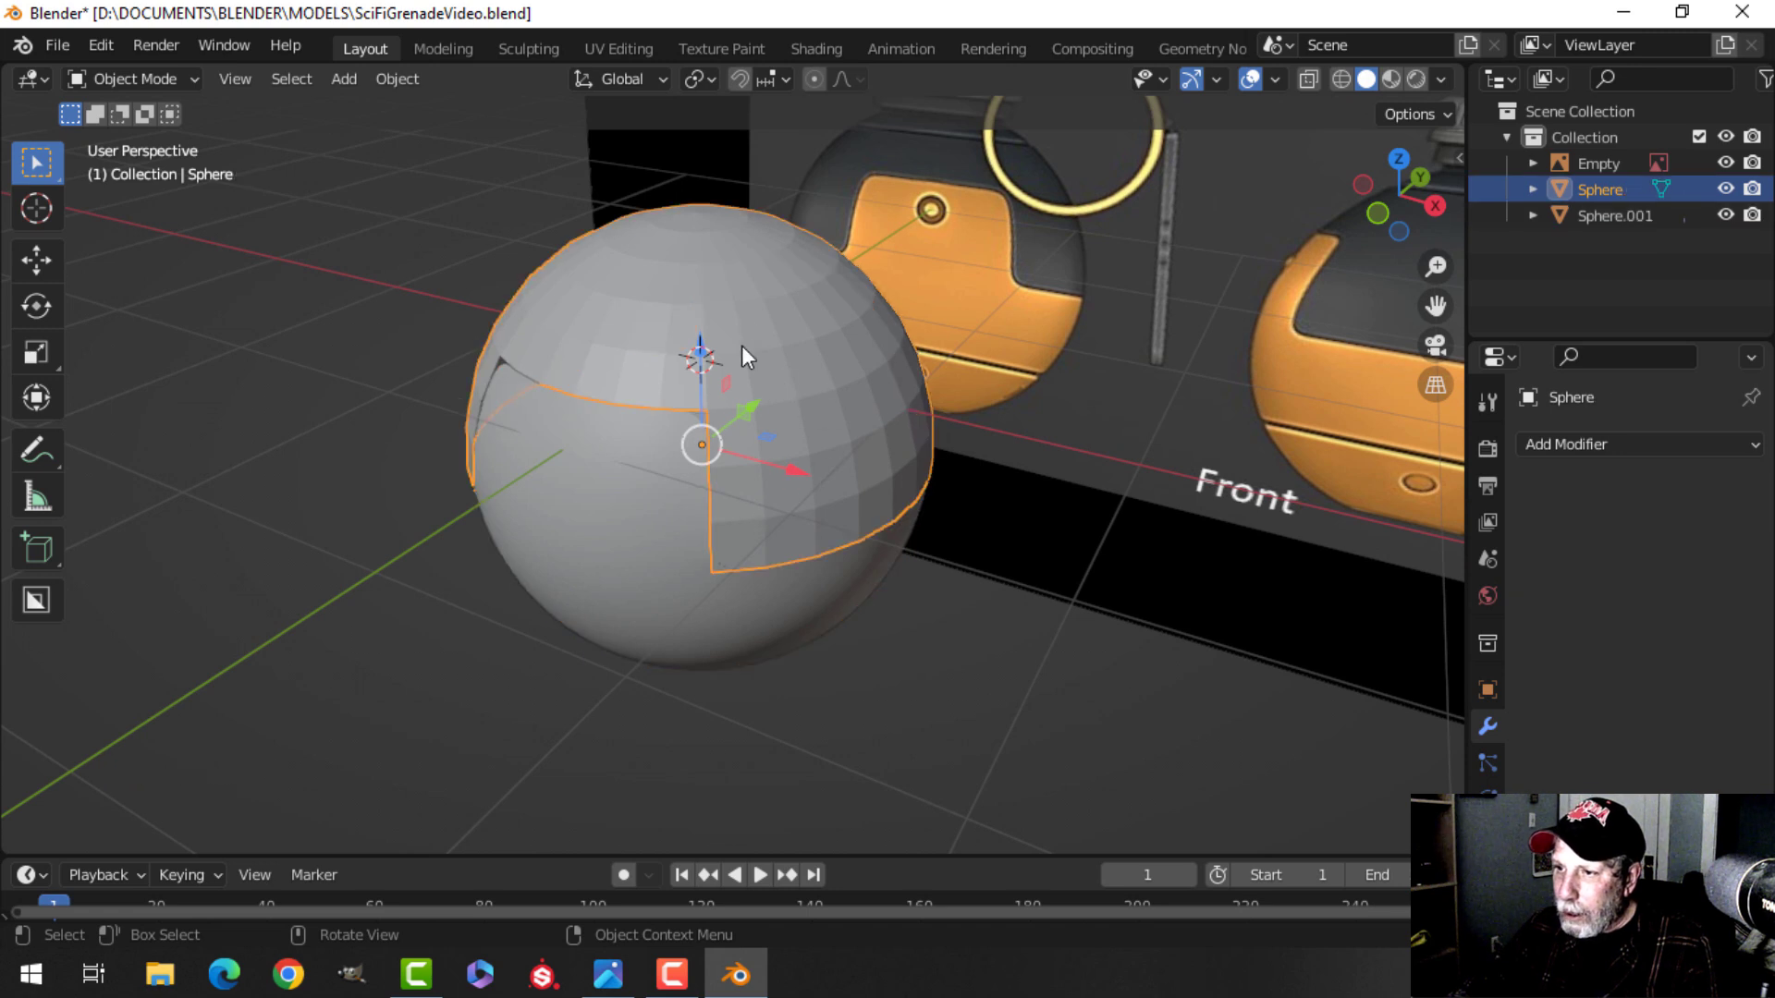
shift+click(613, 503)
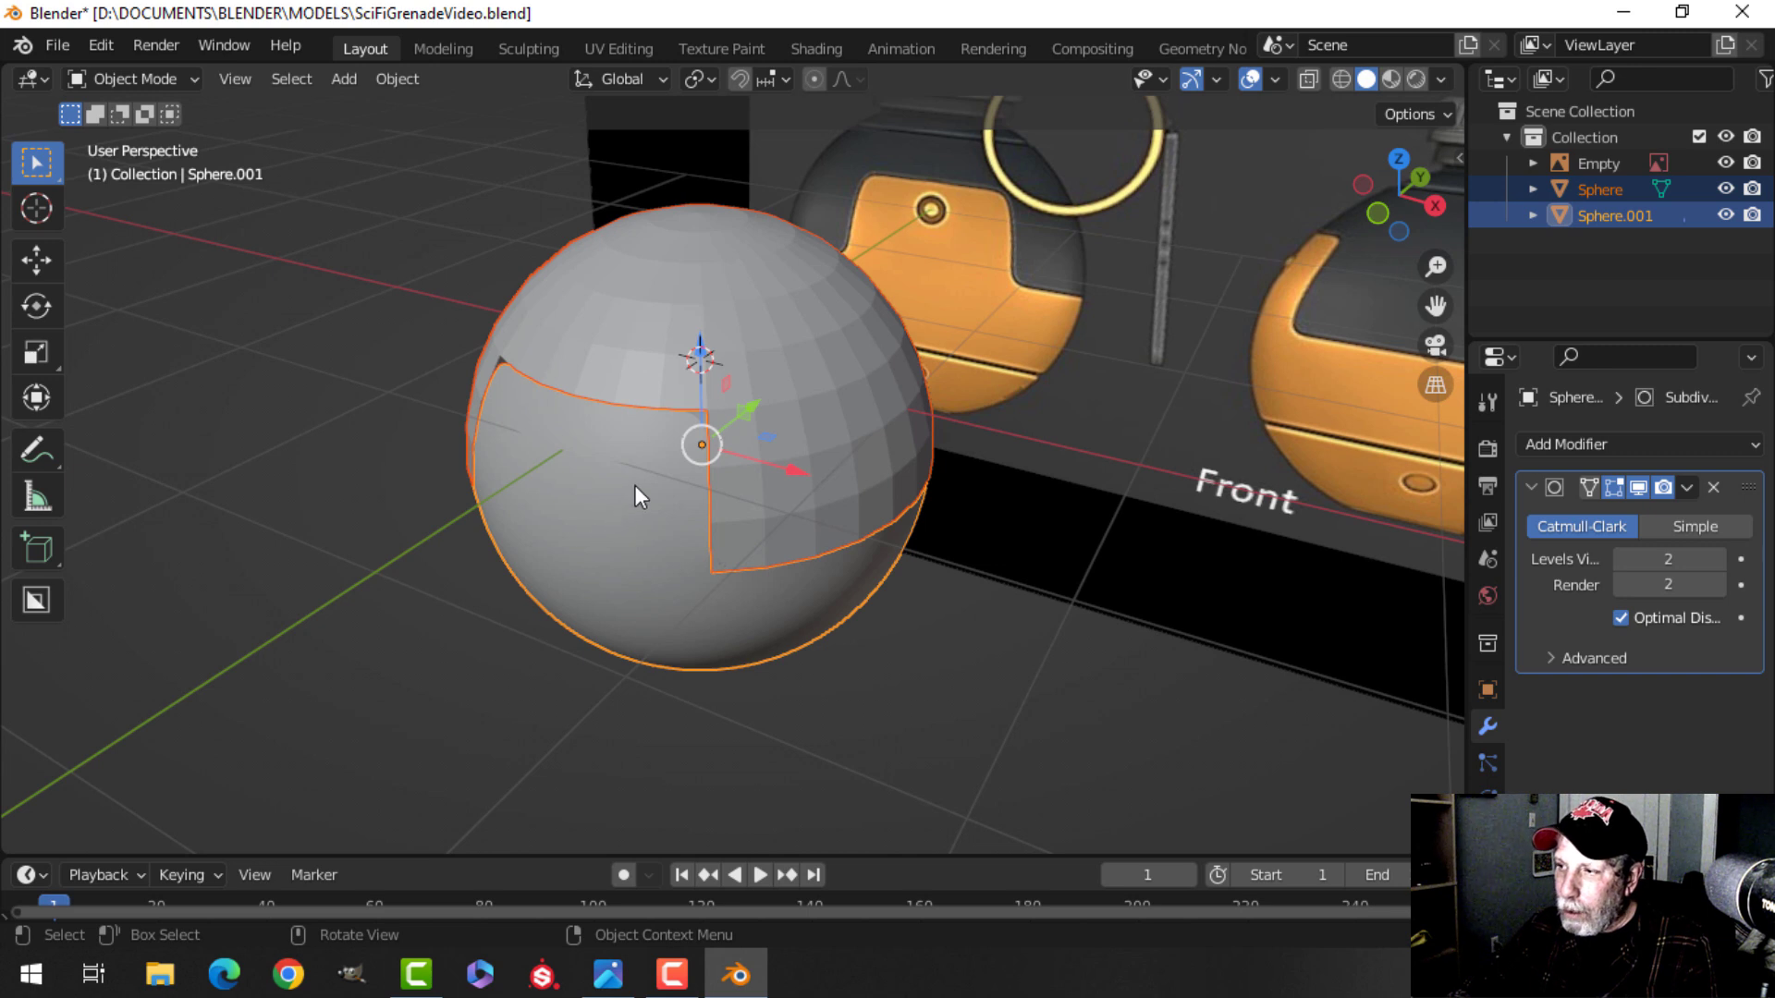
key(ctrl+l)
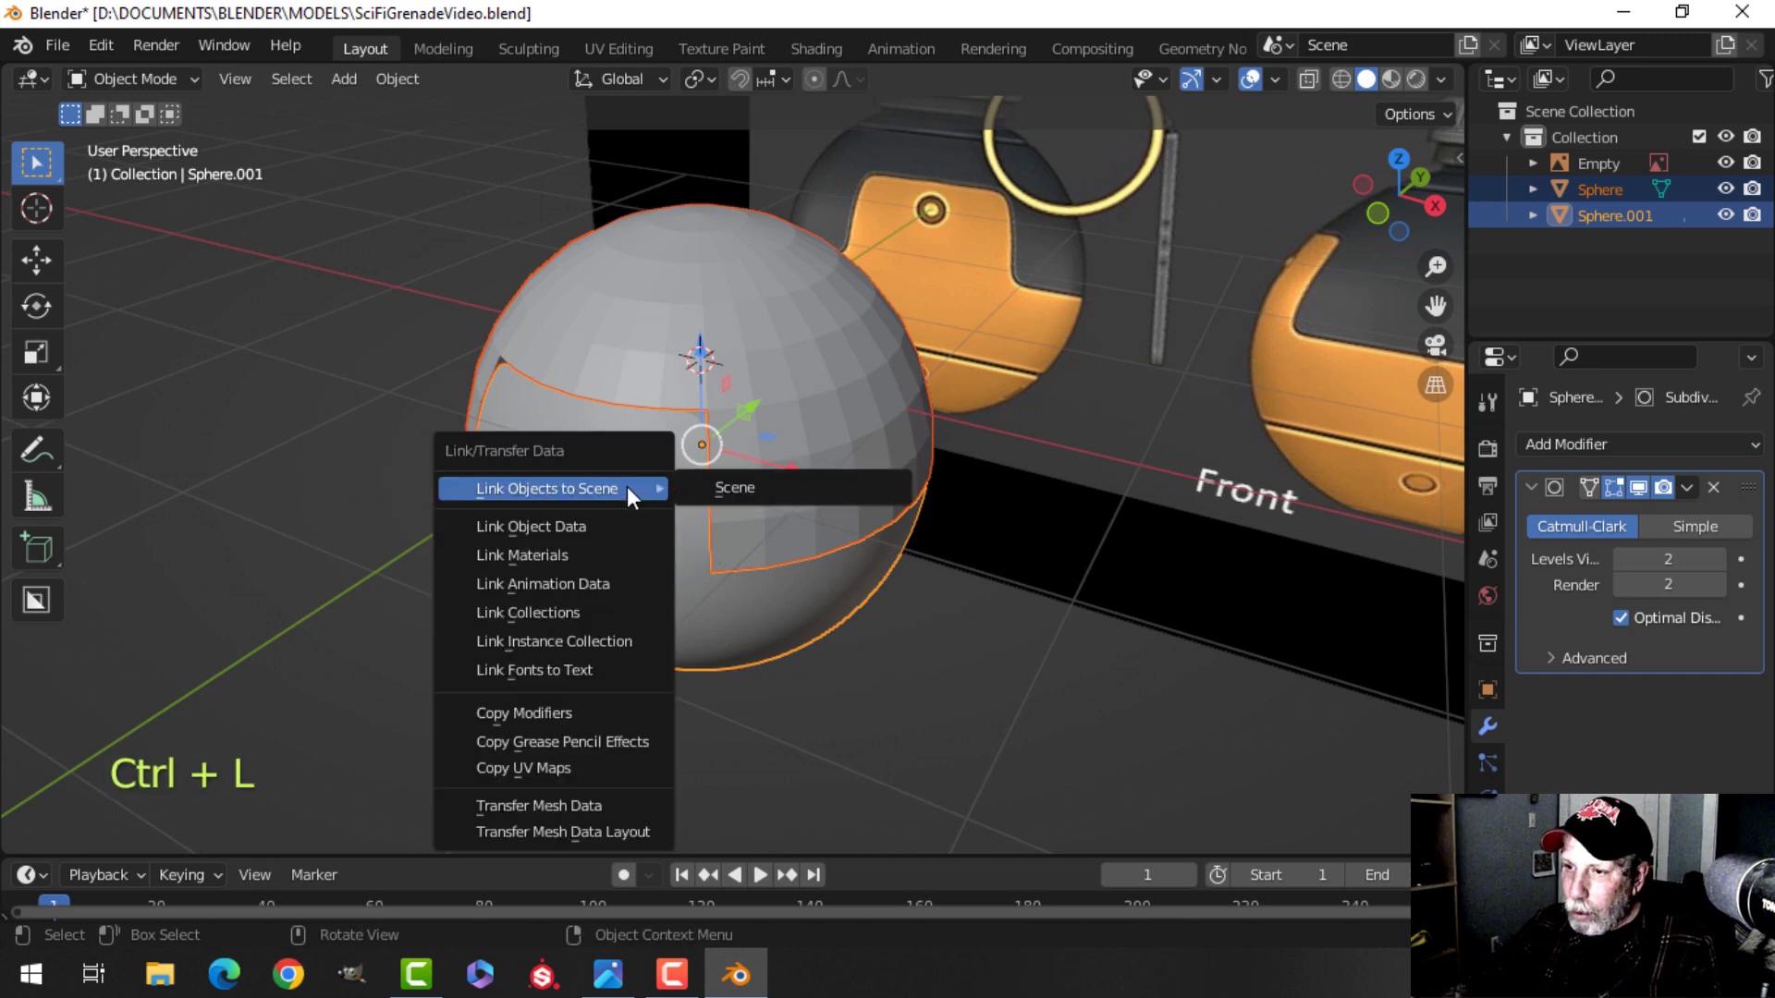
click(561, 712)
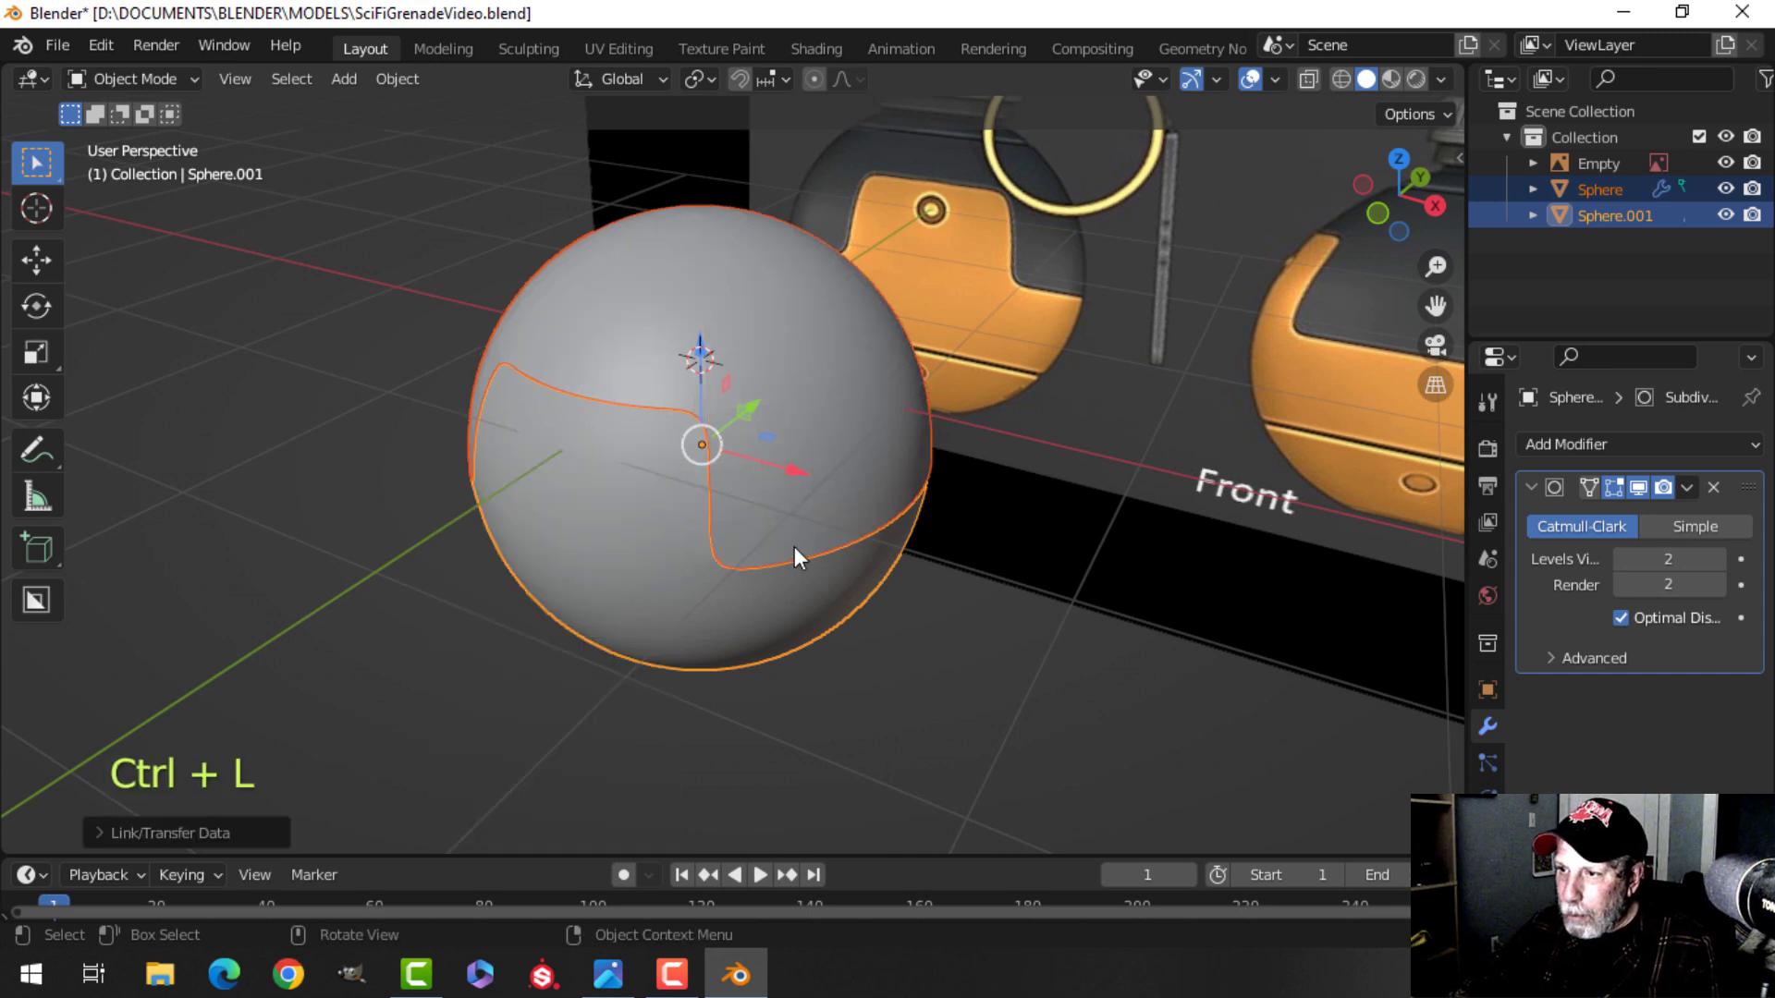
Orbit and zoom around the two subdivided spheres to inspect the seam between them.
key(alt+a)
middle_drag(829, 475, 789, 442)
scroll(790, 442, up, 2)
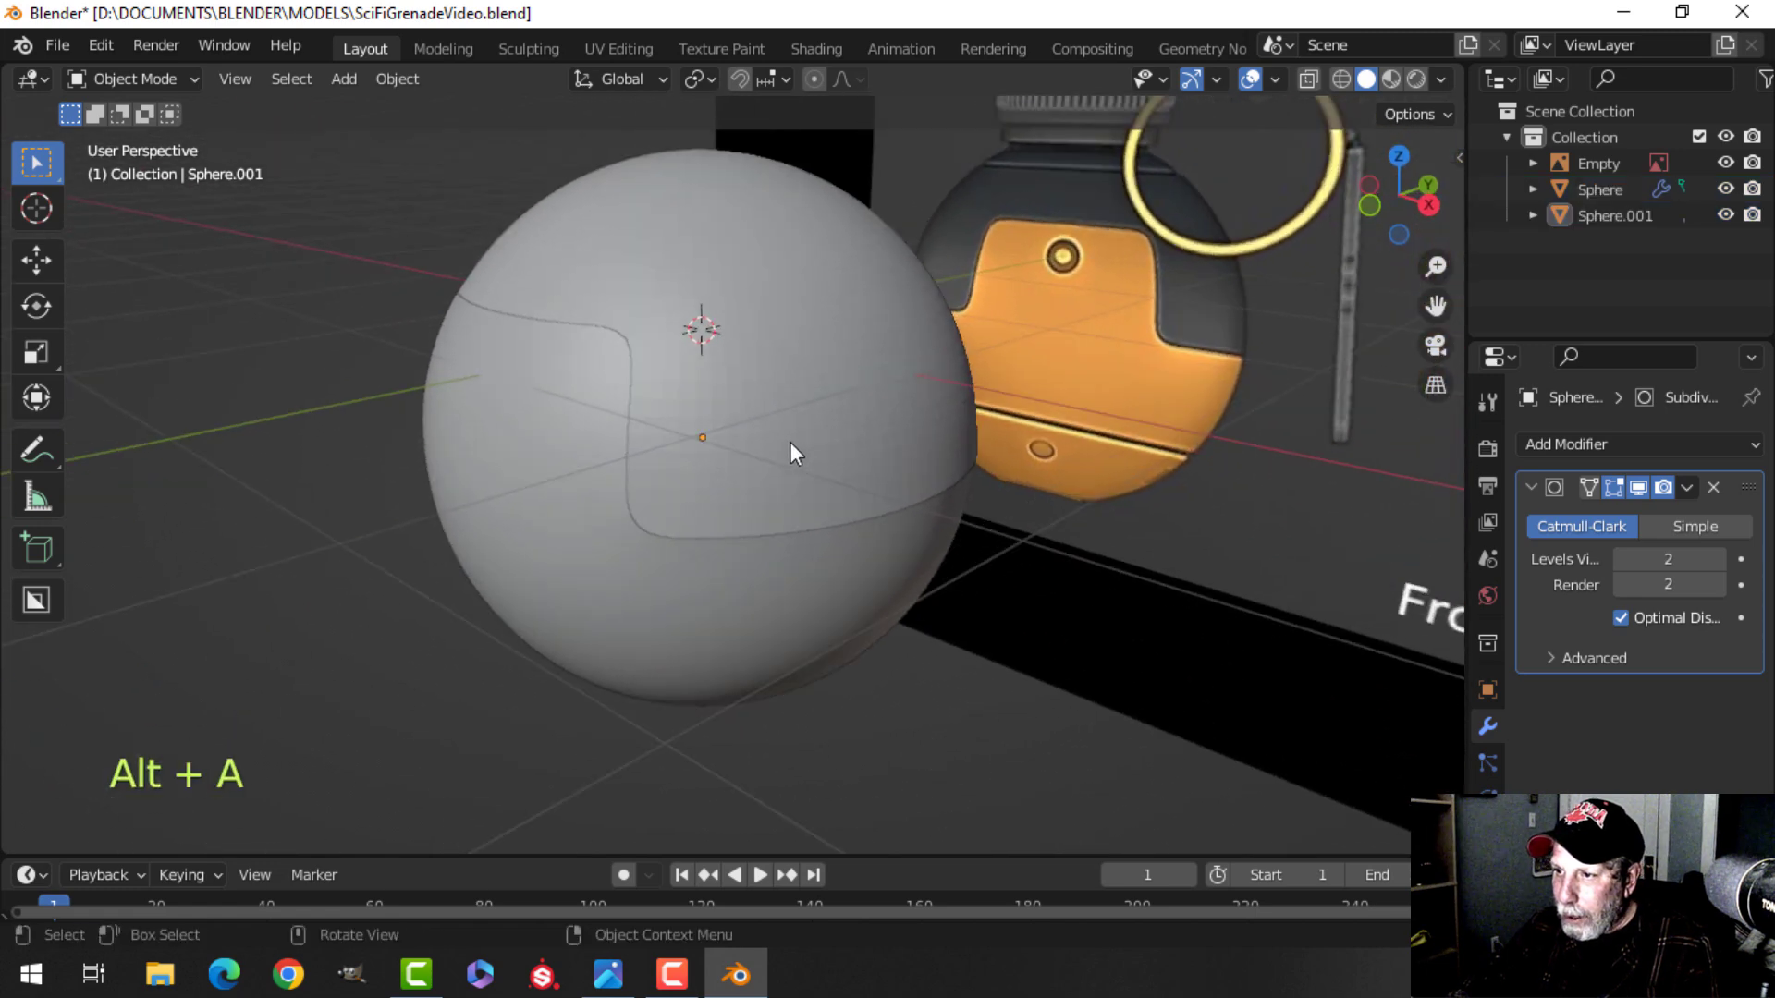
click(750, 283)
right_click(751, 283)
click(750, 283)
key(alt+a)
middle_drag(795, 344, 757, 353)
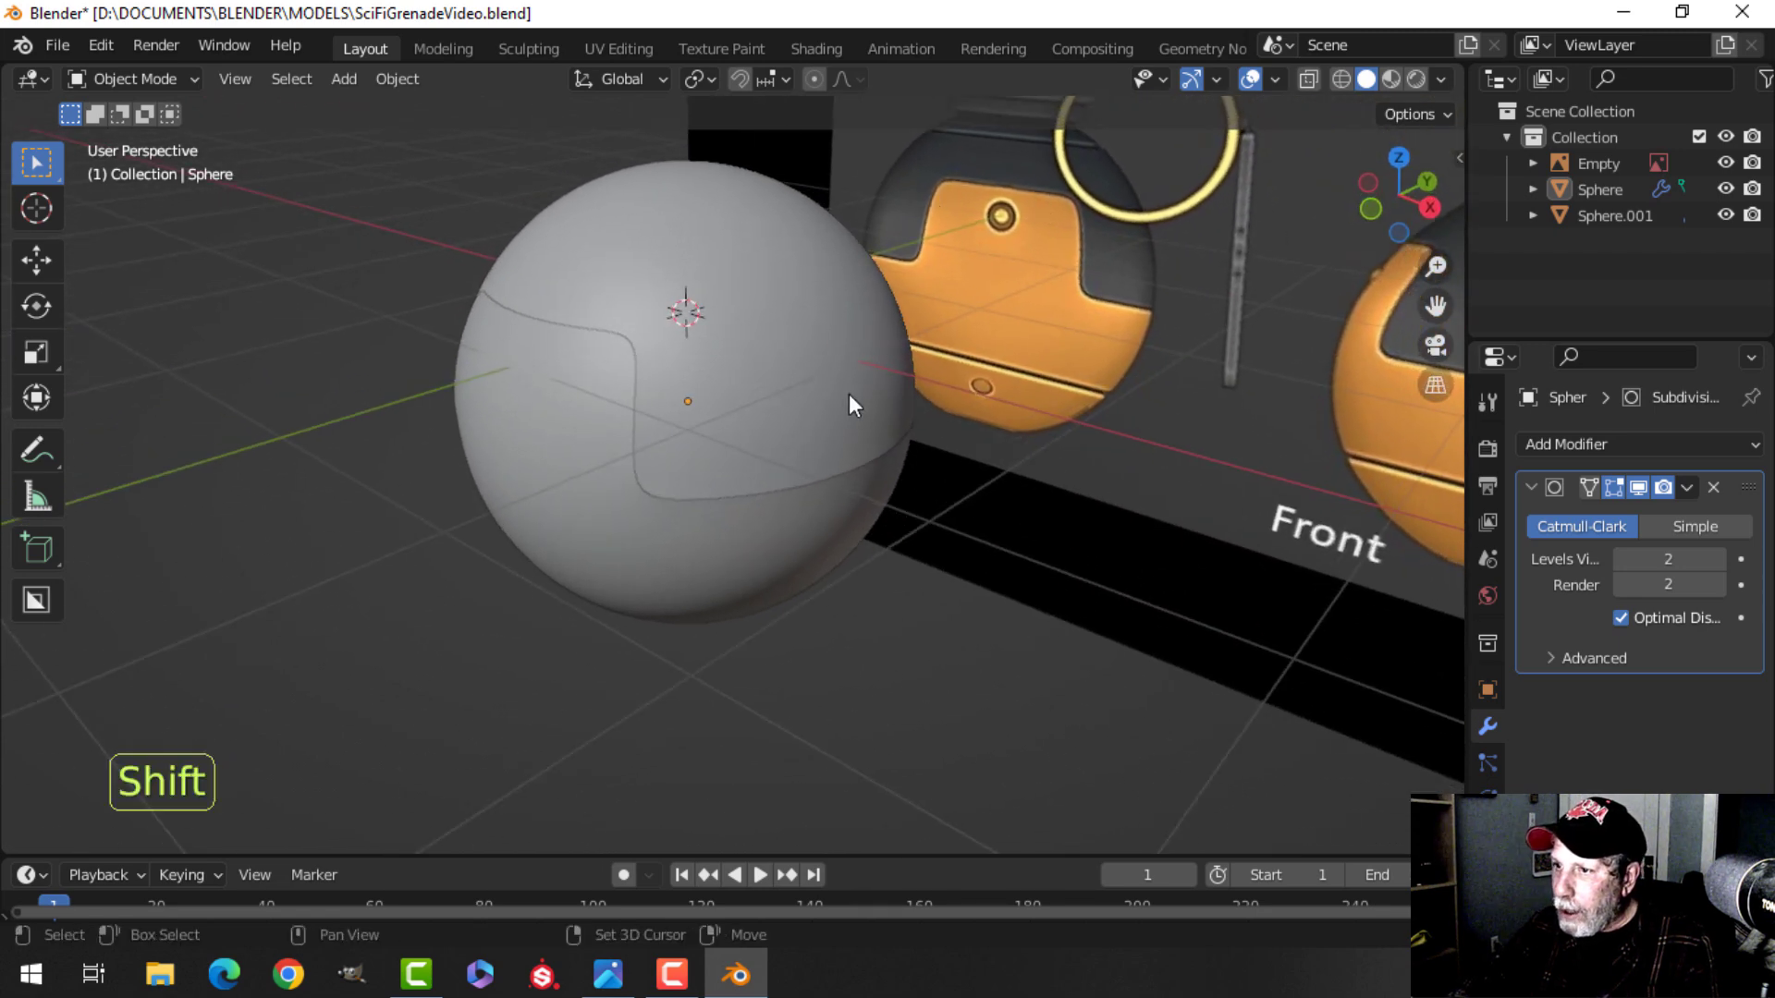
middle_drag(851, 394, 803, 403)
Add a Solidify modifier to the main sphere, move it above Subdivision Surface, and set thickness to 0.02 m.
click(706, 346)
middle_drag(706, 347, 779, 387)
click(1531, 484)
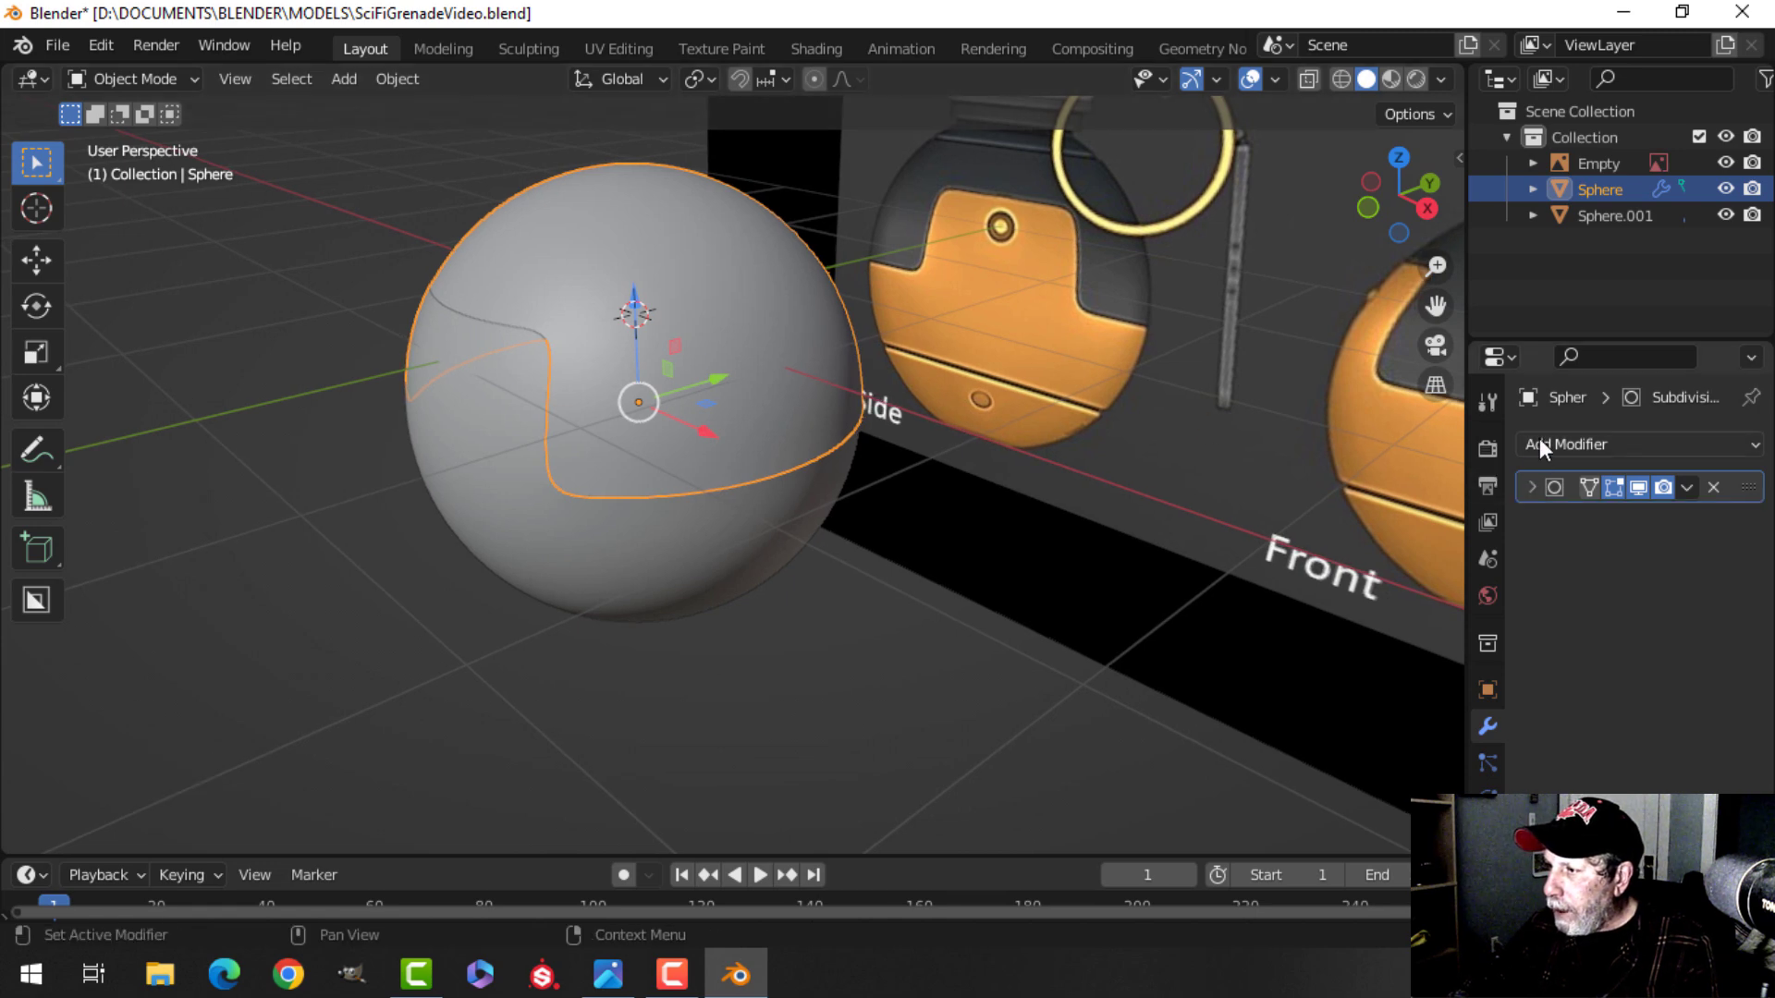
click(1540, 439)
click(1246, 885)
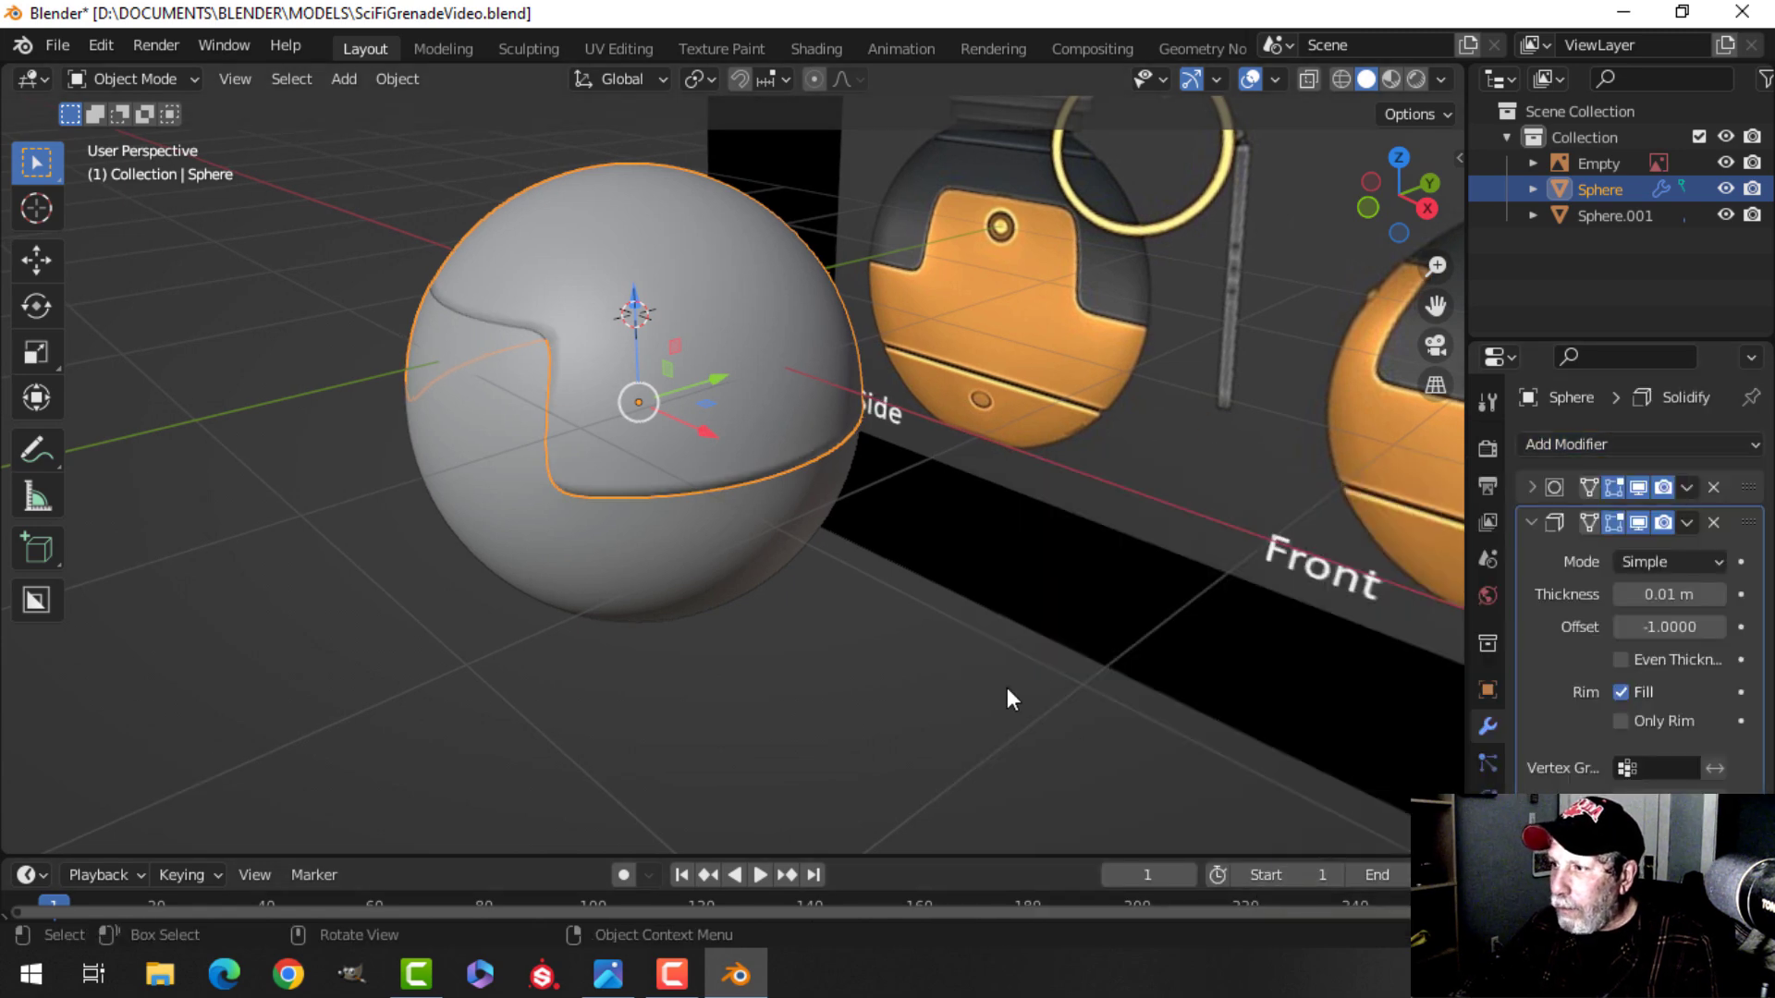
drag(1749, 523, 1750, 488)
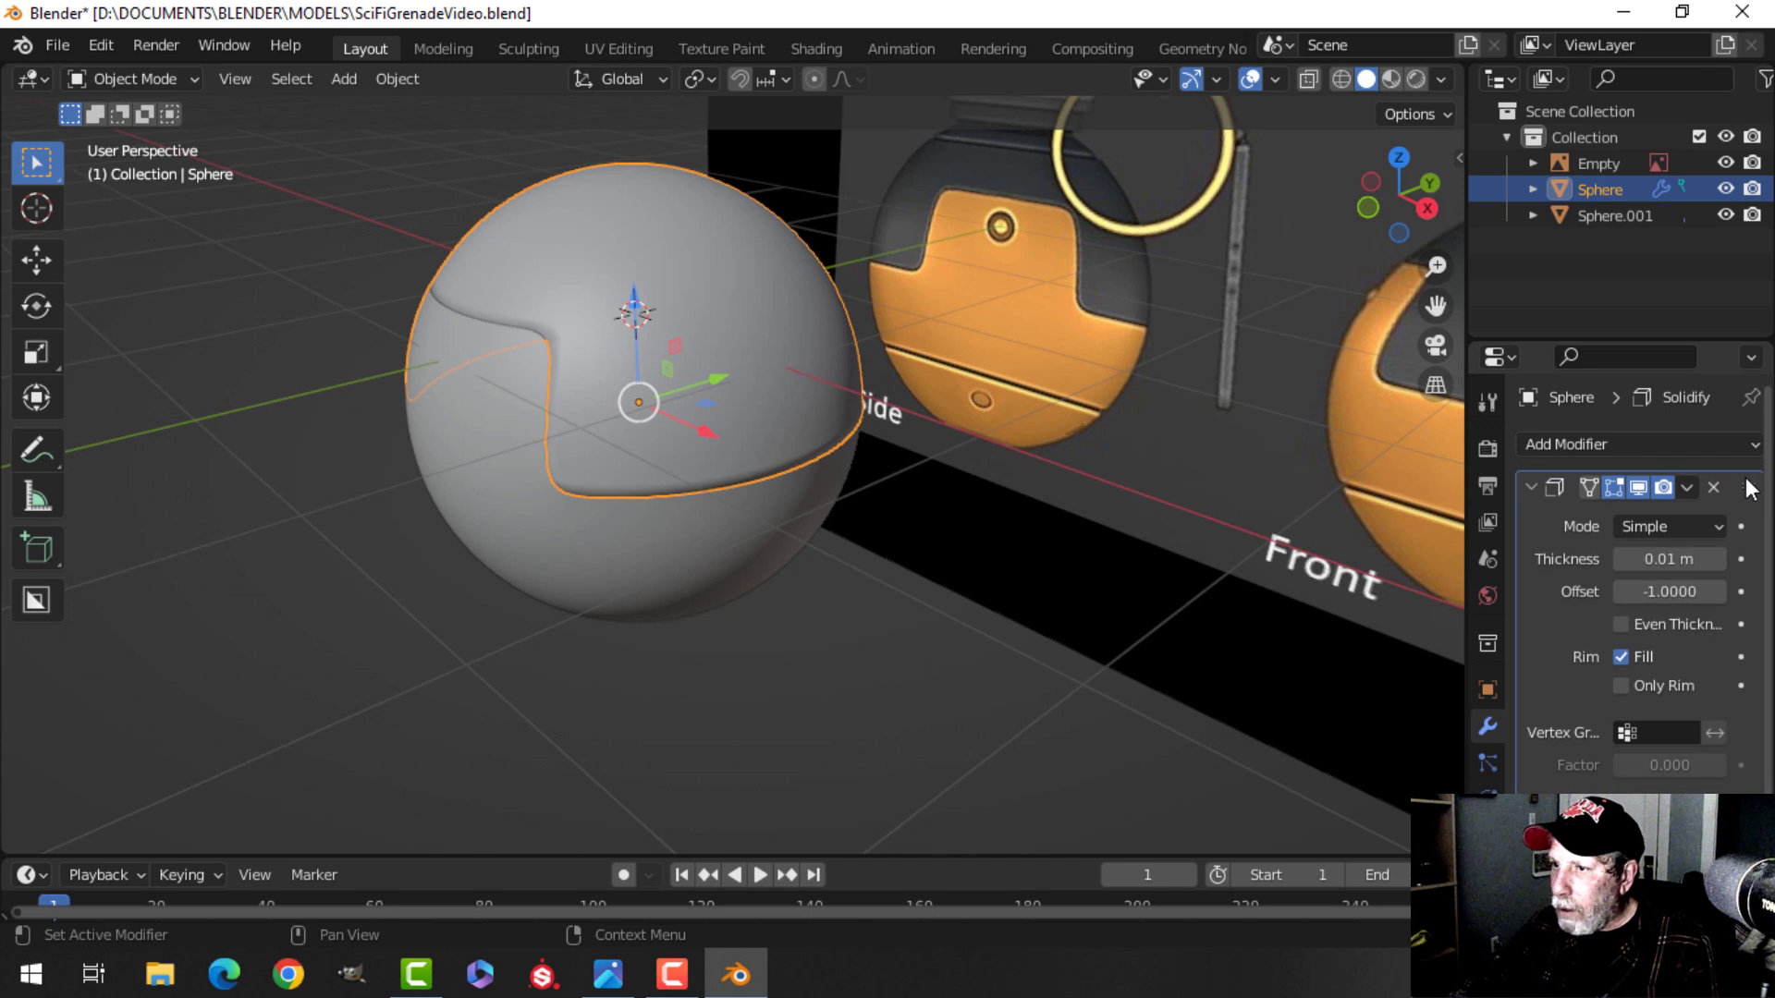
click(1668, 571)
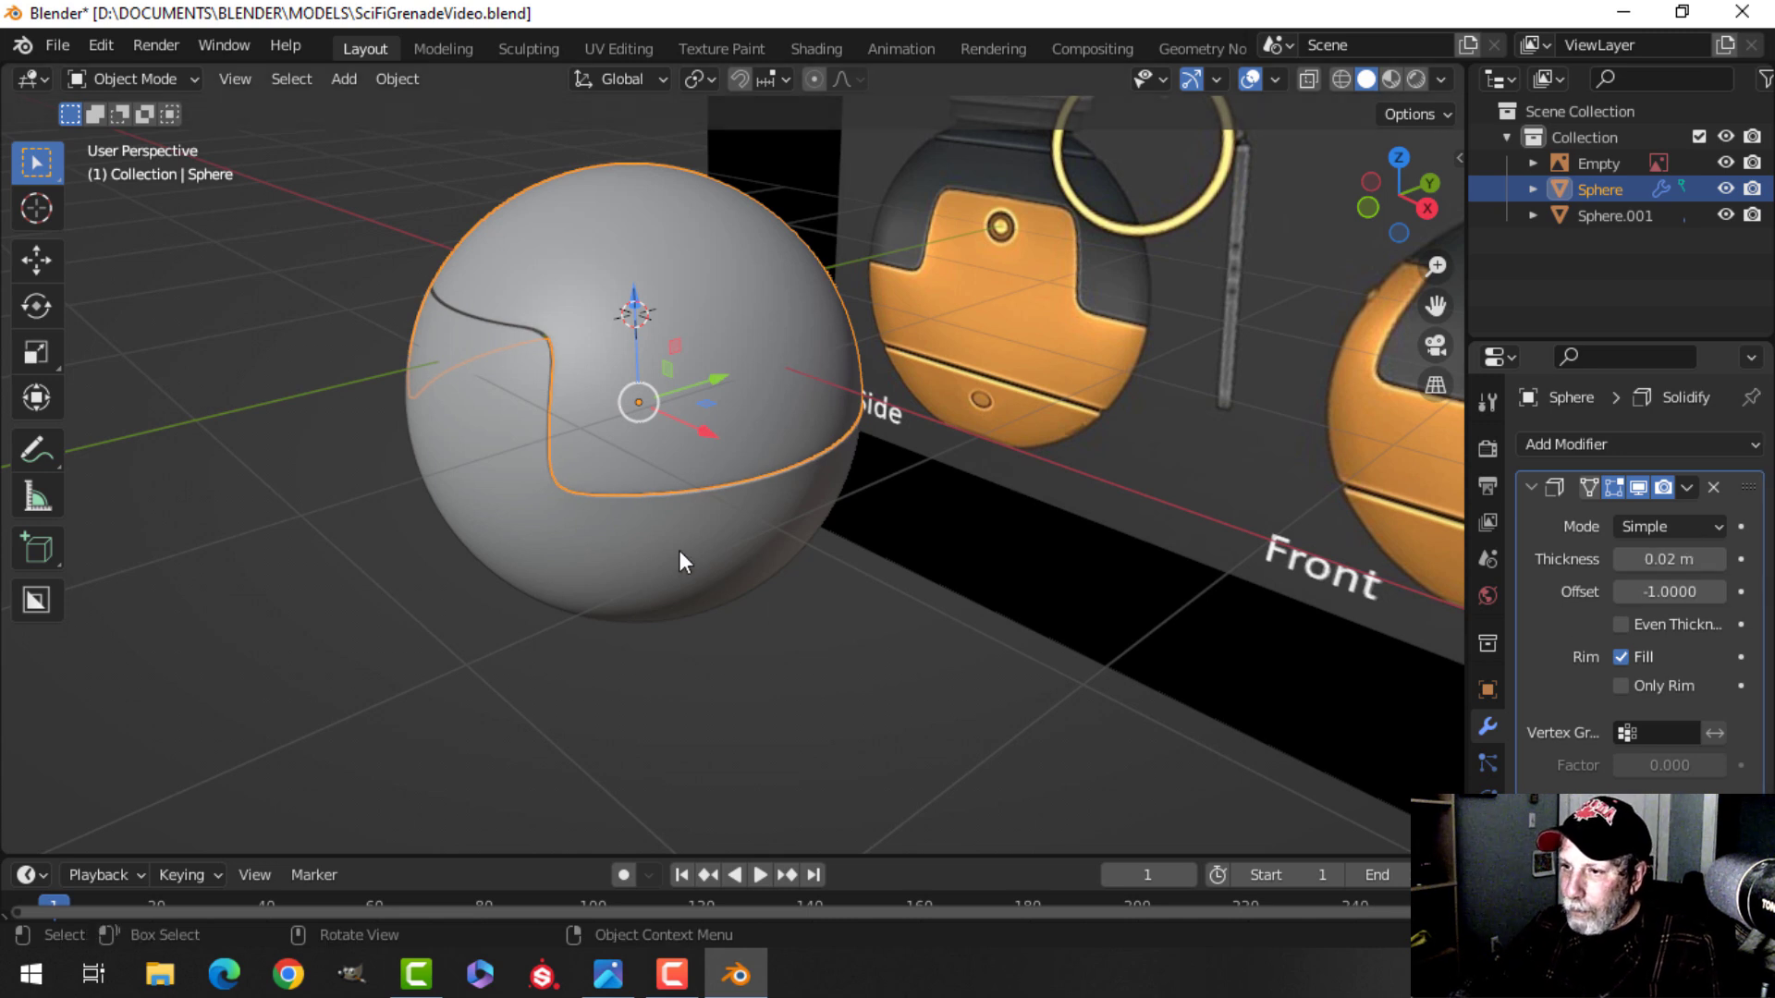
Copy the main sphere's modifiers onto the orange shell.
key(alt+a)
middle_drag(691, 366, 769, 396)
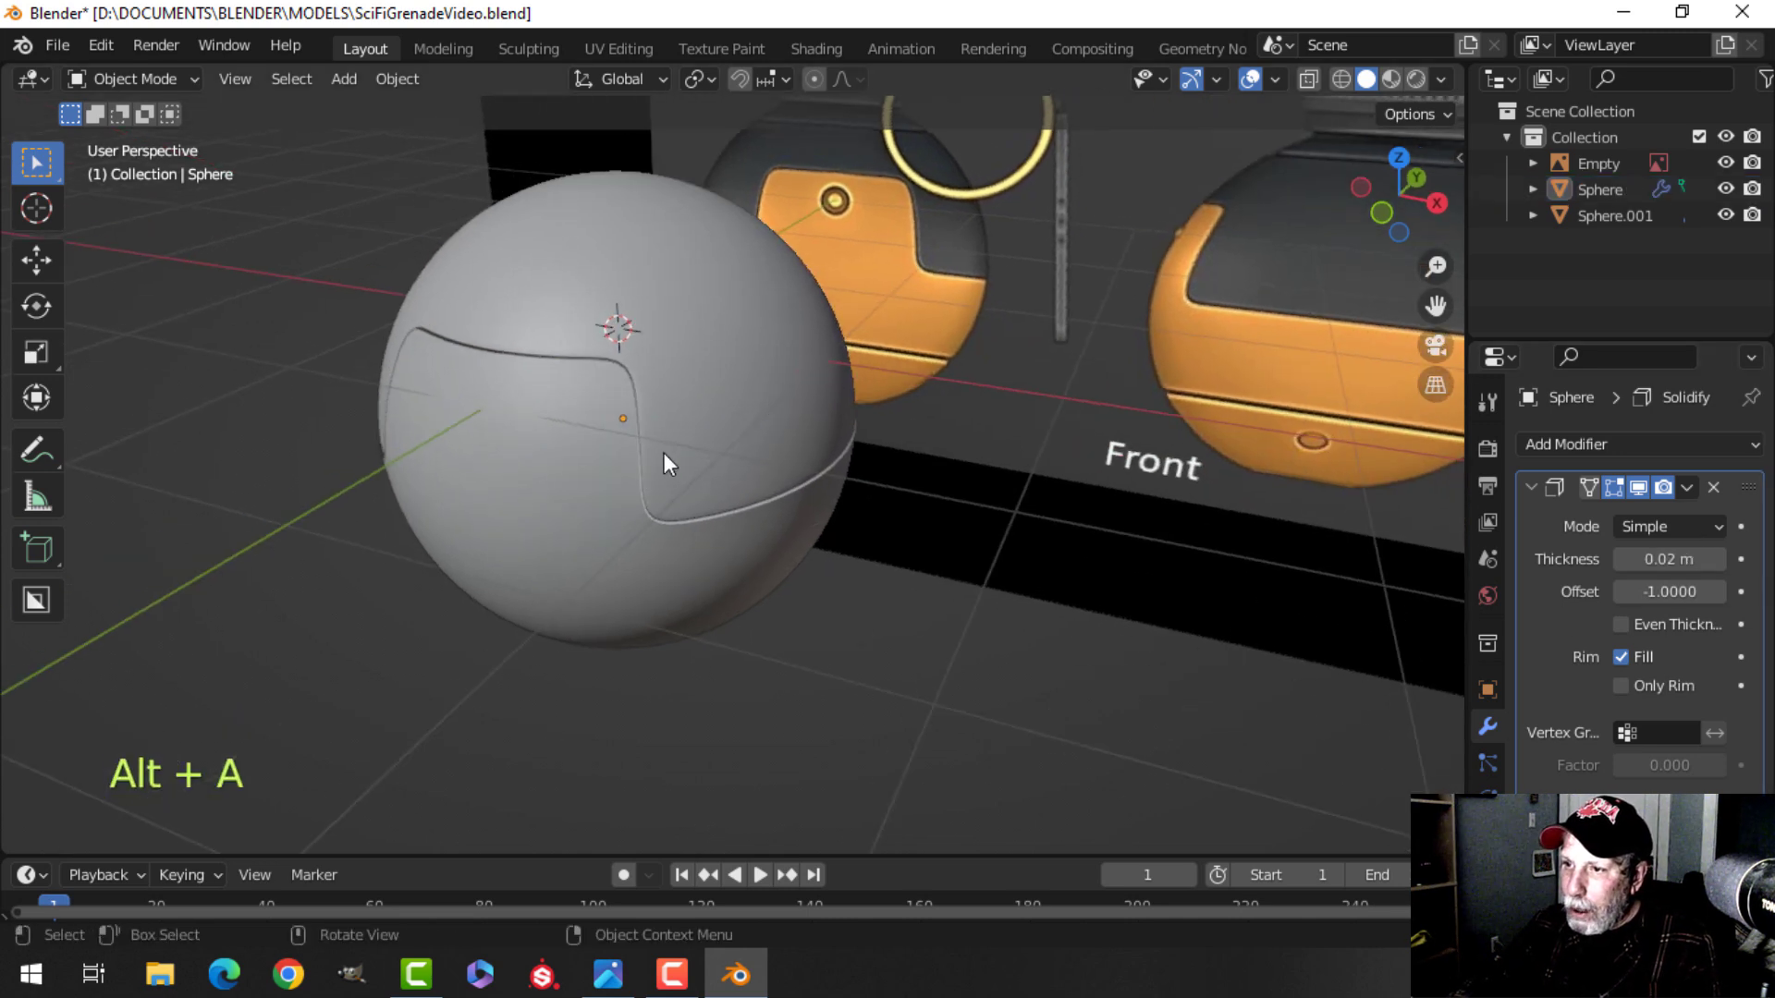
click(639, 425)
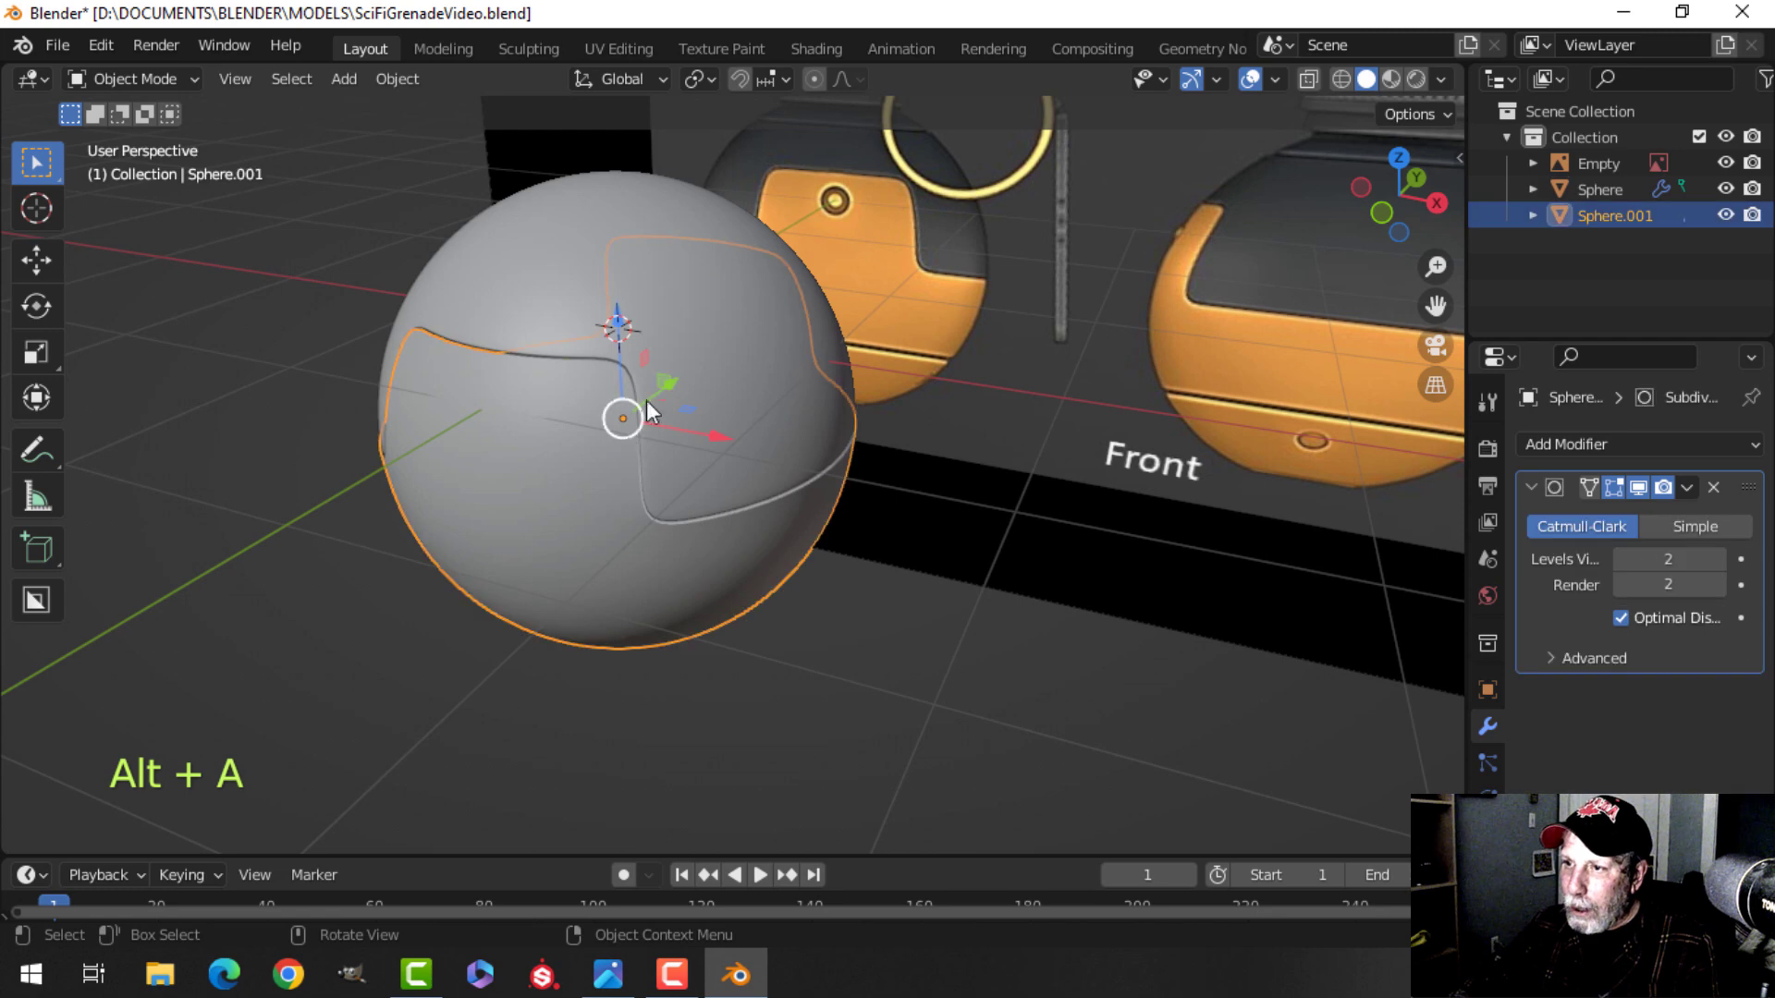
shift+click(591, 264)
key(ctrl+l)
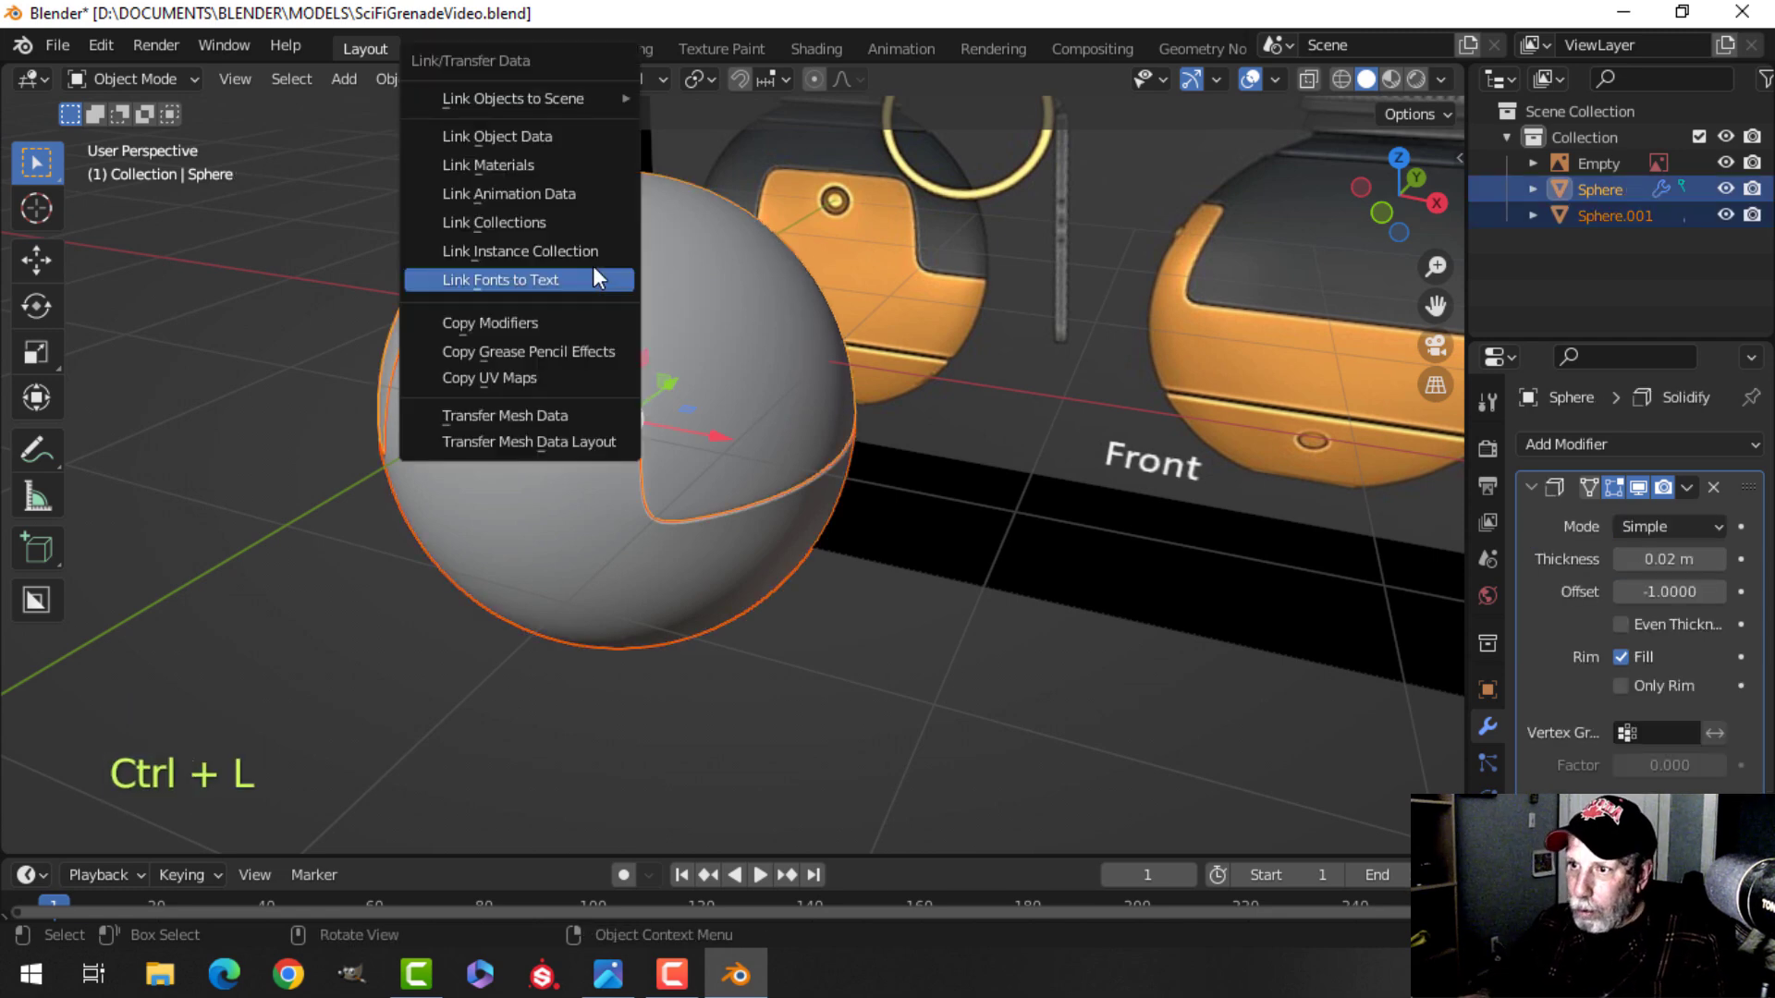
click(566, 322)
Enable viewport Cavity of type Both, raising world ridge/valley to about 1.8/1.9 and screen ridge/valley to about 1.5/1.6.
key(alt+a)
mouse_move(840, 444)
middle_down()
mouse_move(726, 376)
mouse_move(908, 416)
mouse_move(813, 418)
mouse_move(860, 407)
middle_up()
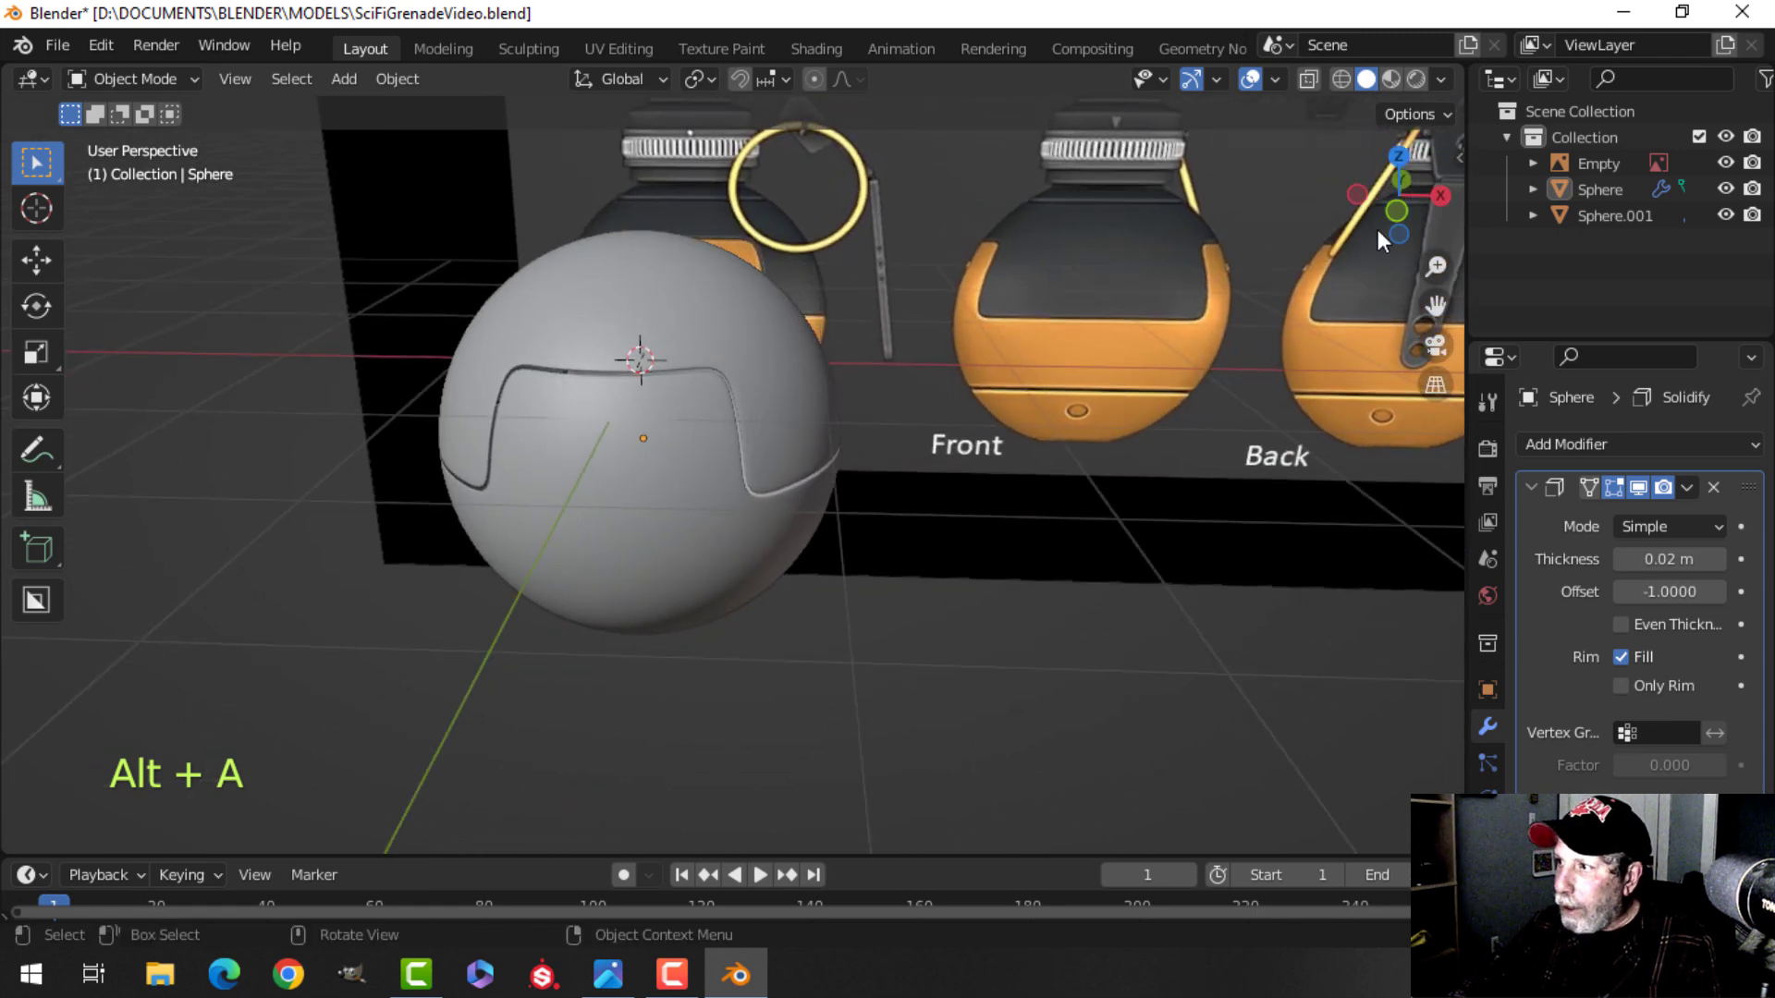
click(1440, 78)
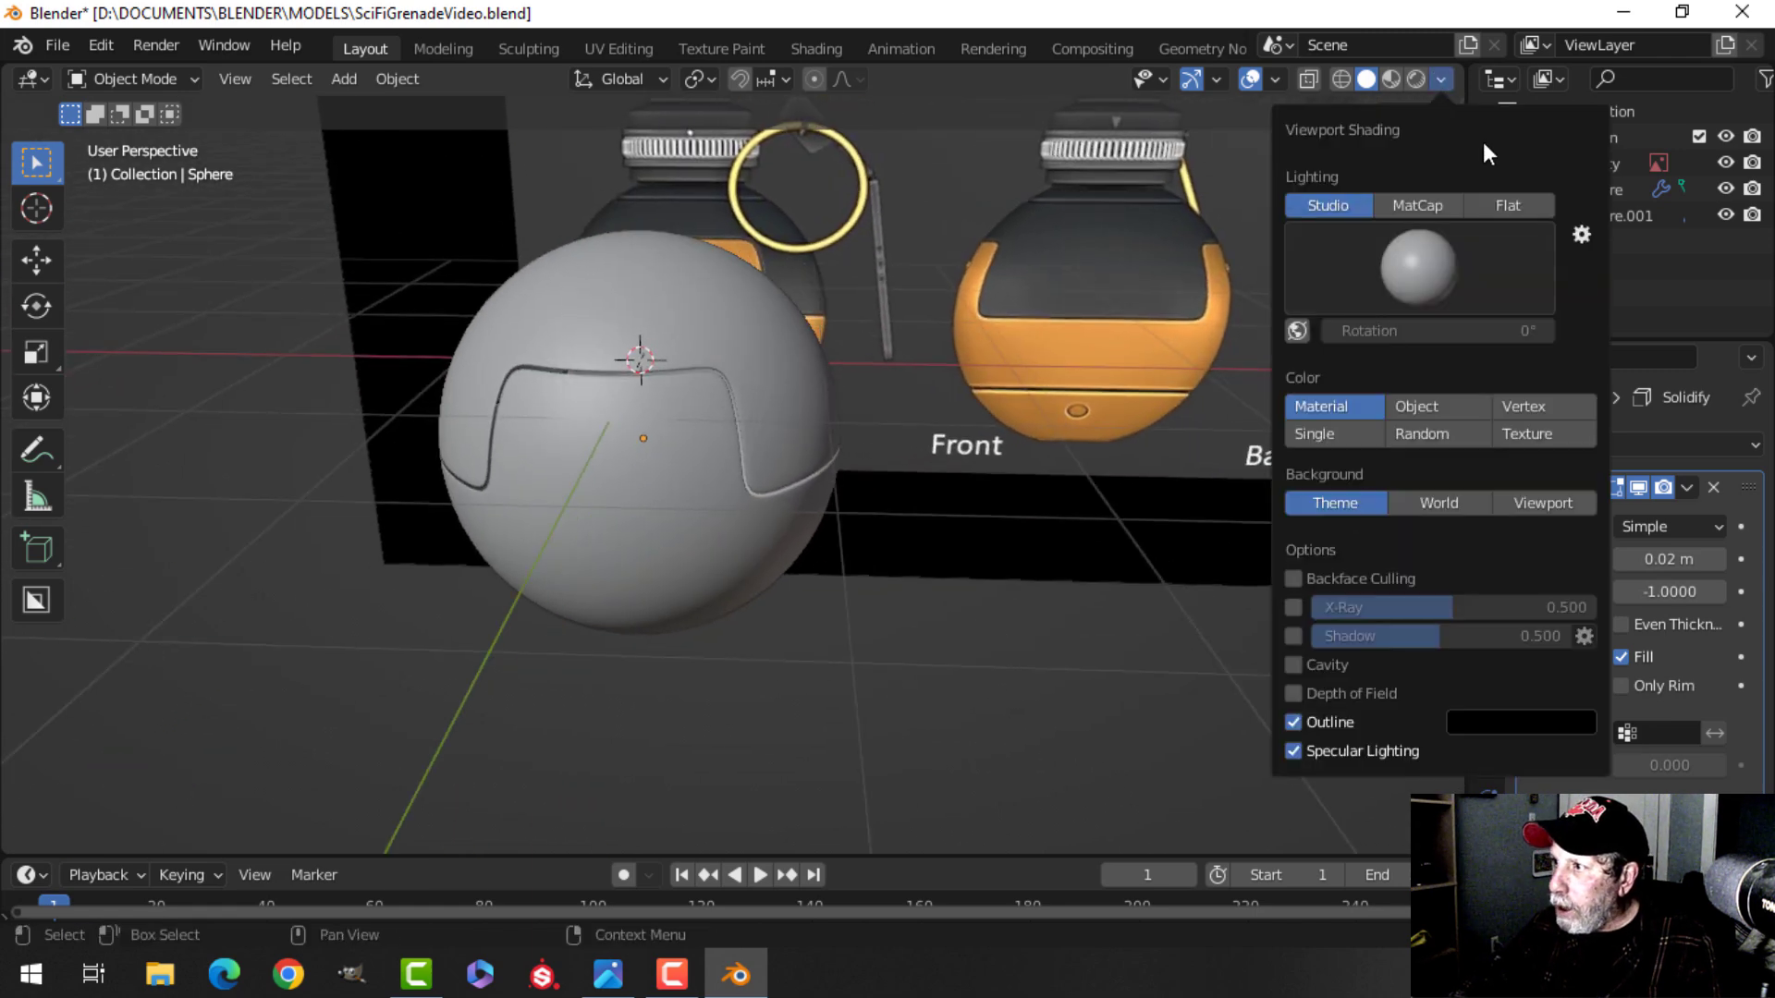
click(1293, 664)
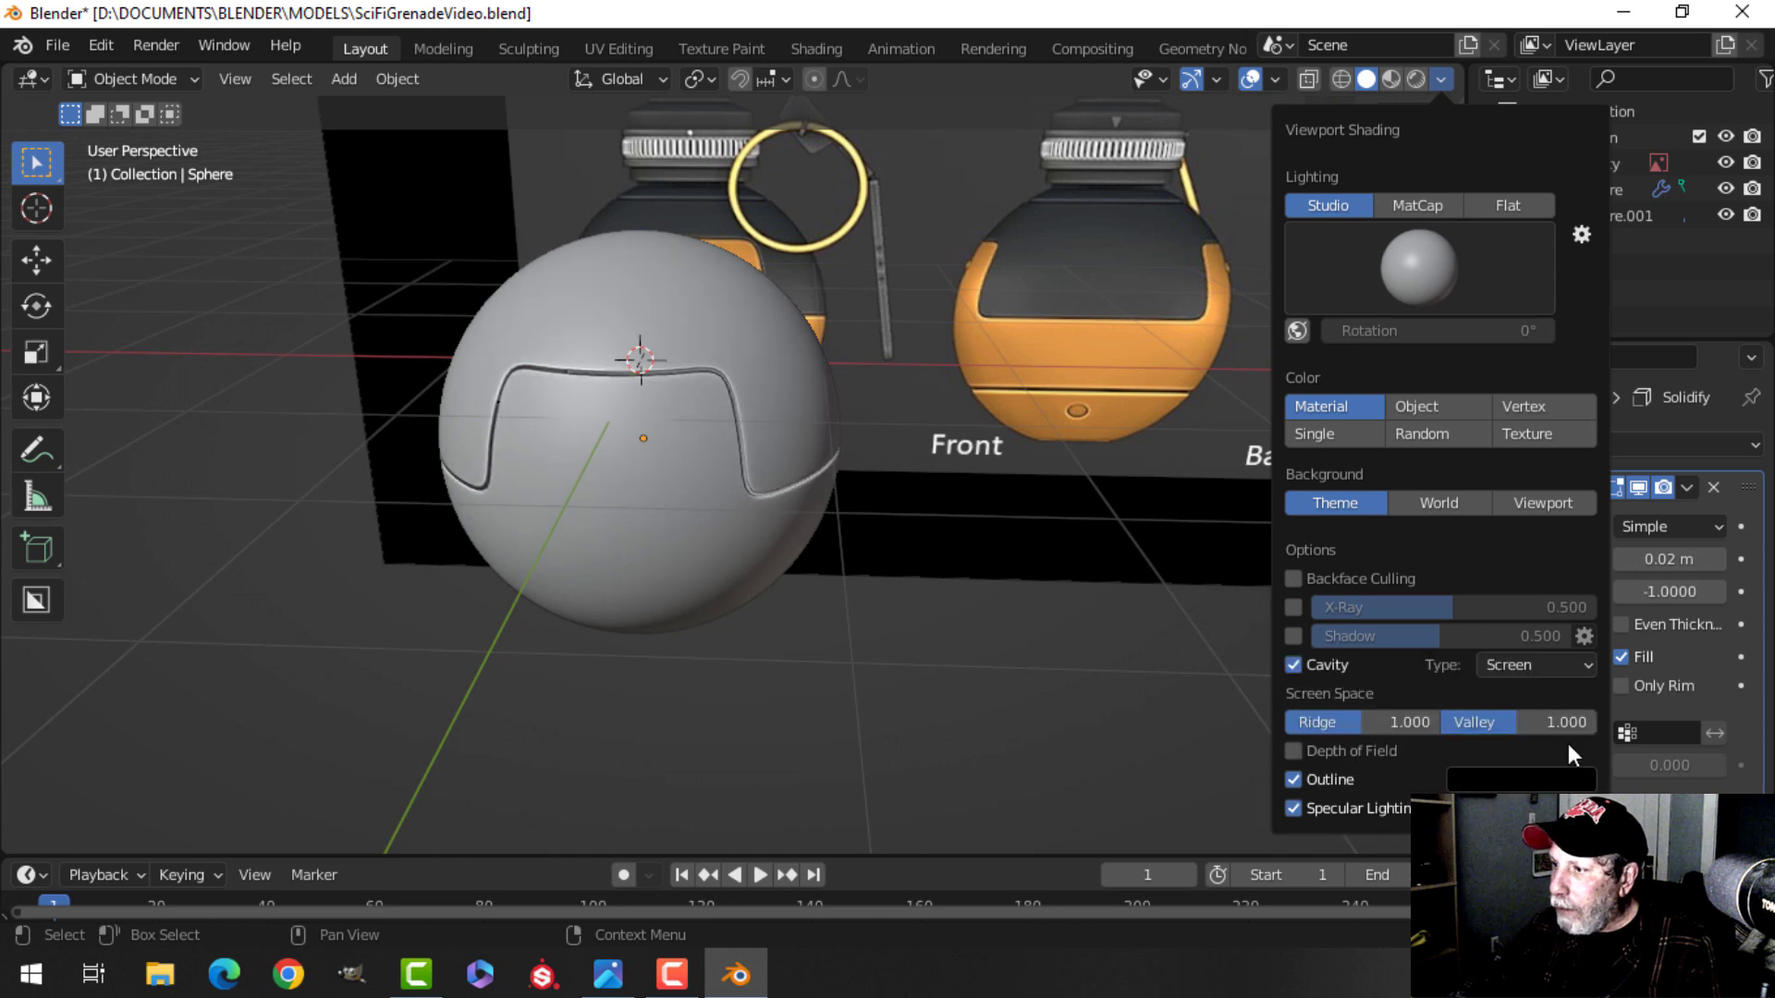
click(1514, 668)
click(1515, 750)
drag(1344, 723, 1538, 723)
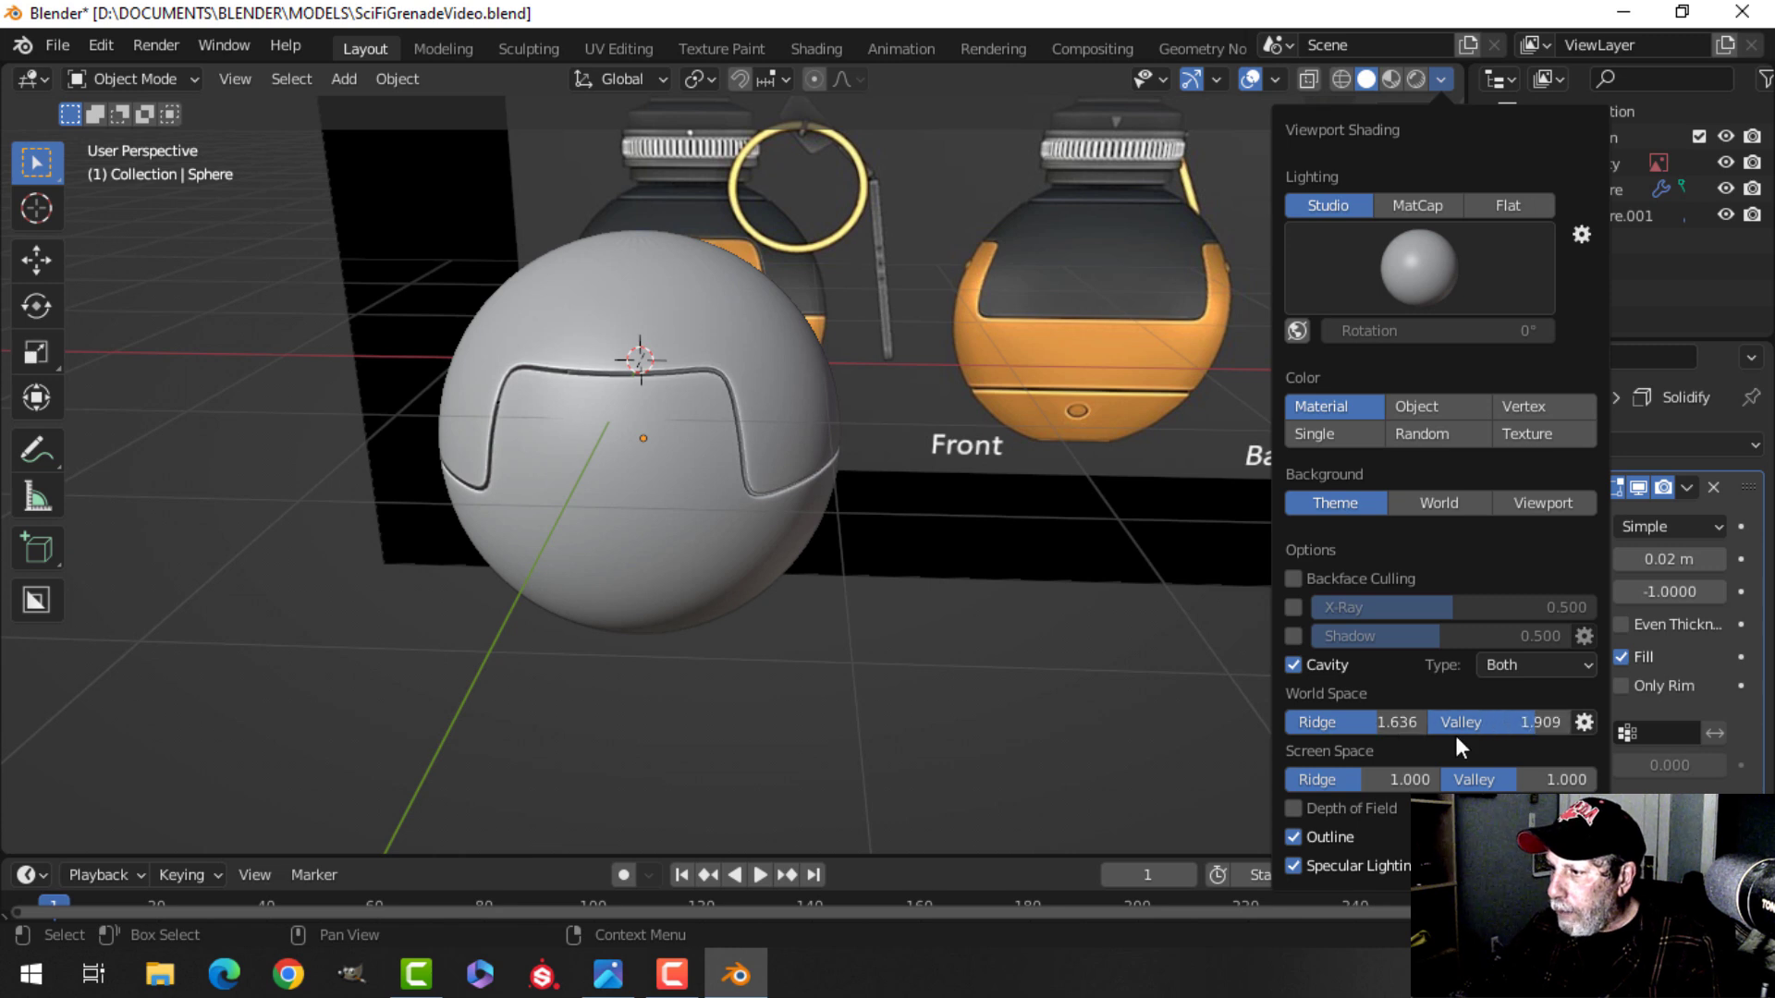
drag(1359, 779, 1526, 779)
Switch viewport lighting to MatCap and pick a light glossy matcap.
click(1406, 203)
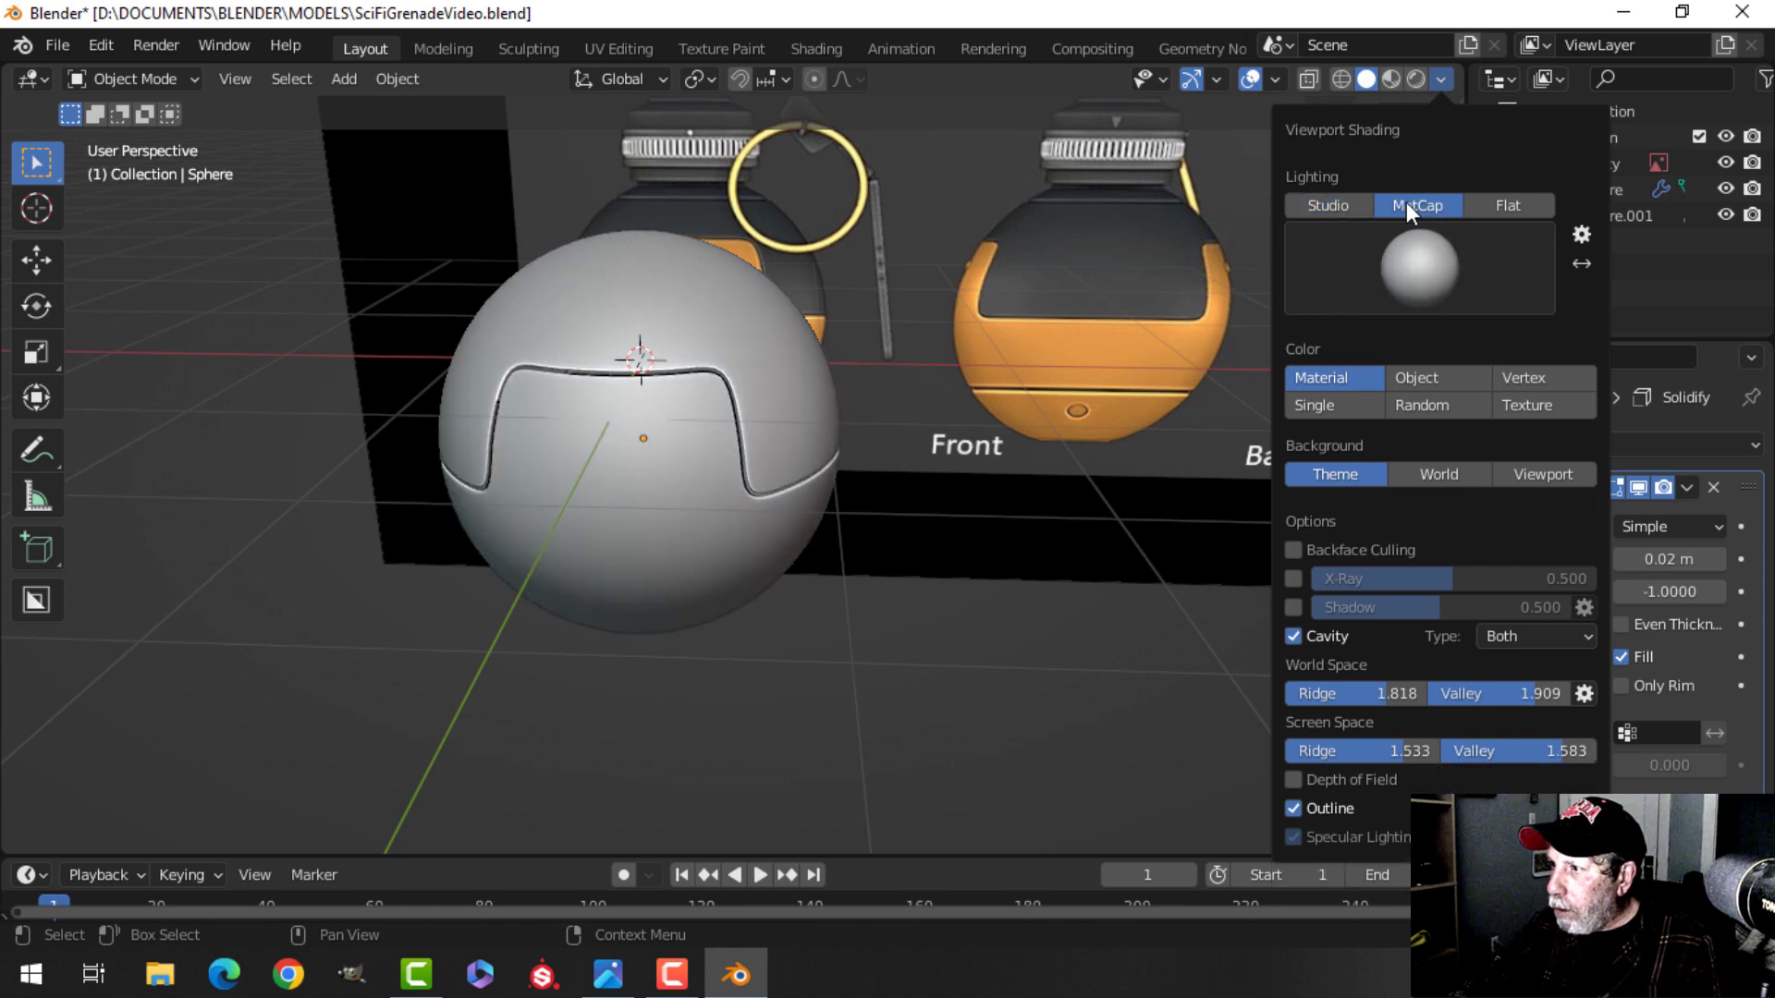
click(1411, 255)
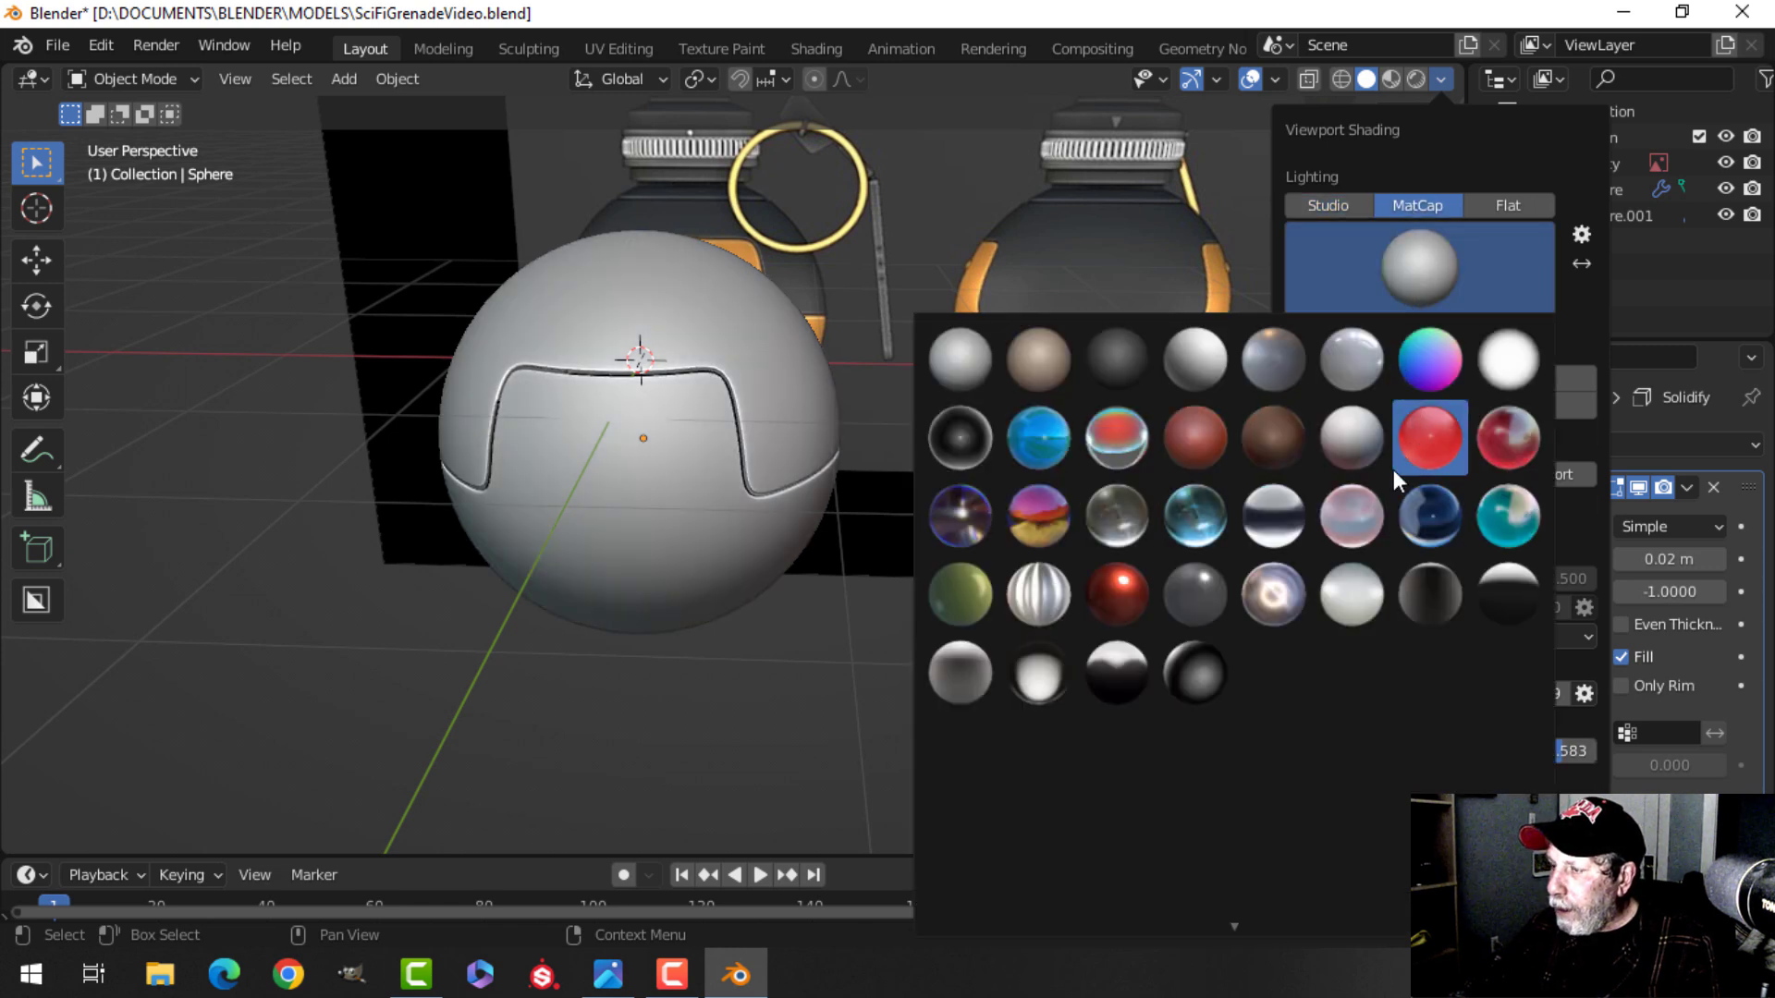
click(1352, 603)
Select the orange shell and set the viewport shading color mode to Object.
mouse_move(898, 444)
middle_down()
mouse_move(680, 338)
mouse_move(804, 346)
mouse_move(835, 433)
middle_up()
scroll(801, 438, up, 2)
shift+middle_drag(781, 350, 695, 376)
middle_drag(689, 379, 603, 403)
shift+middle_drag(623, 412, 534, 398)
click(534, 398)
middle_drag(934, 430, 917, 336)
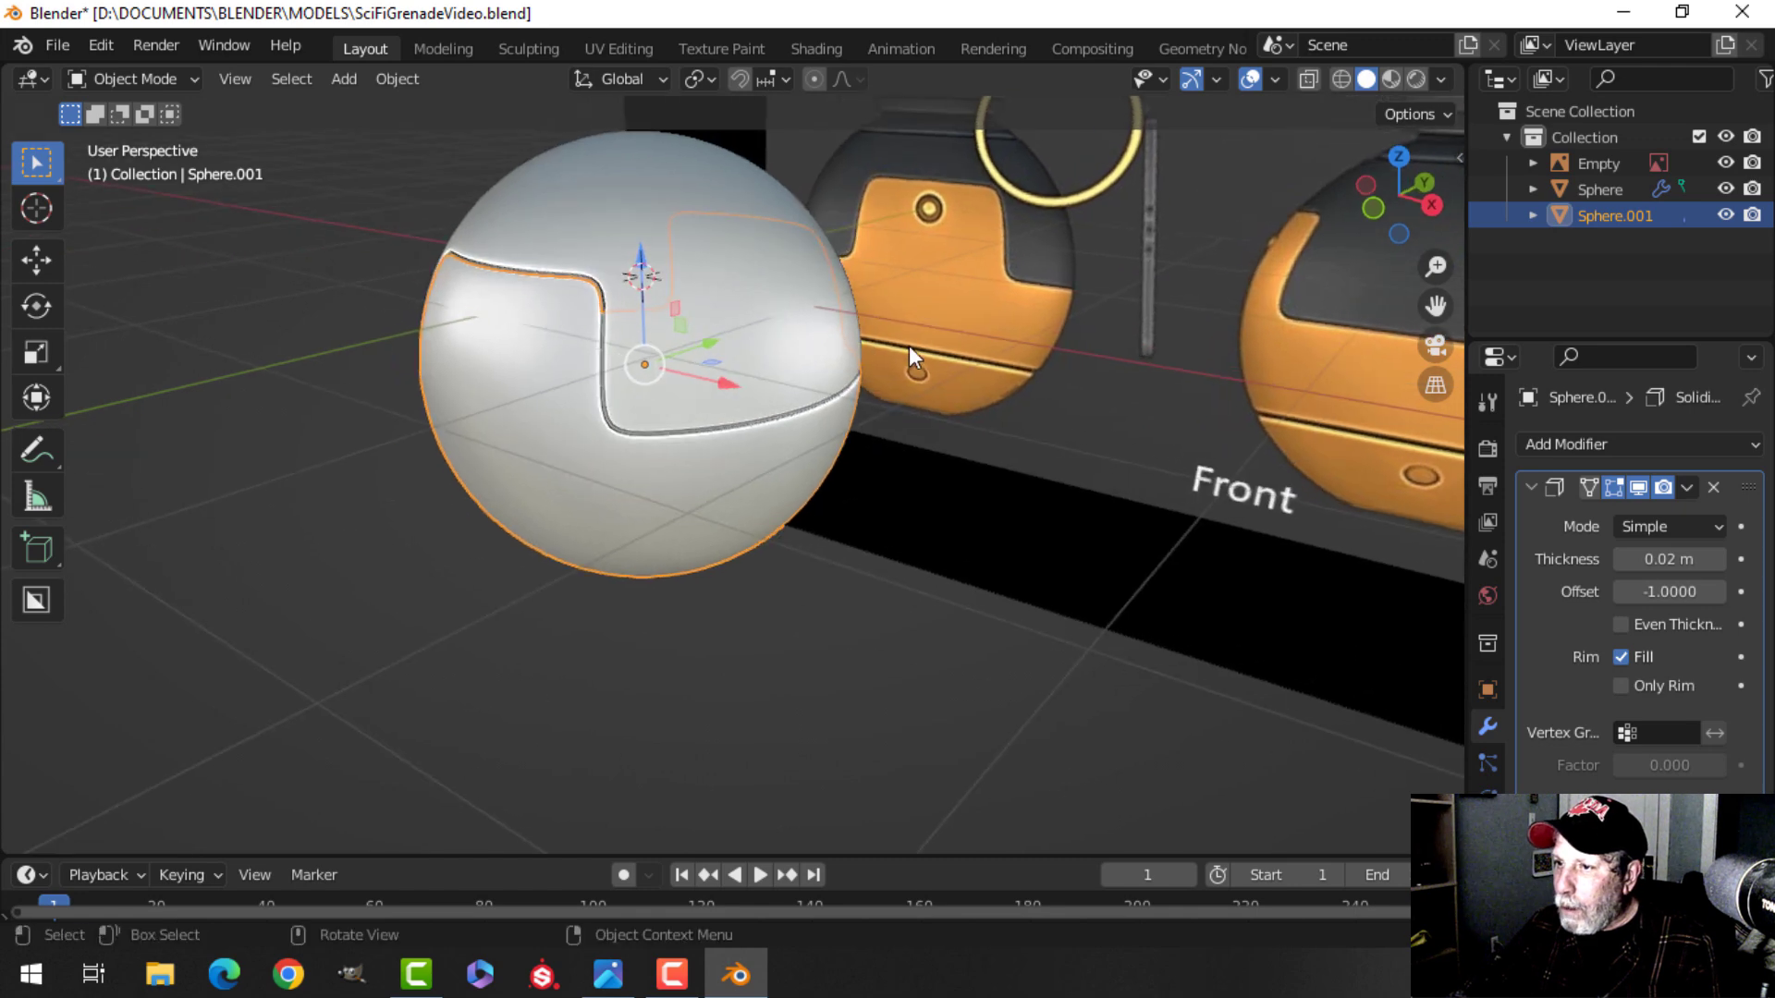
click(1440, 79)
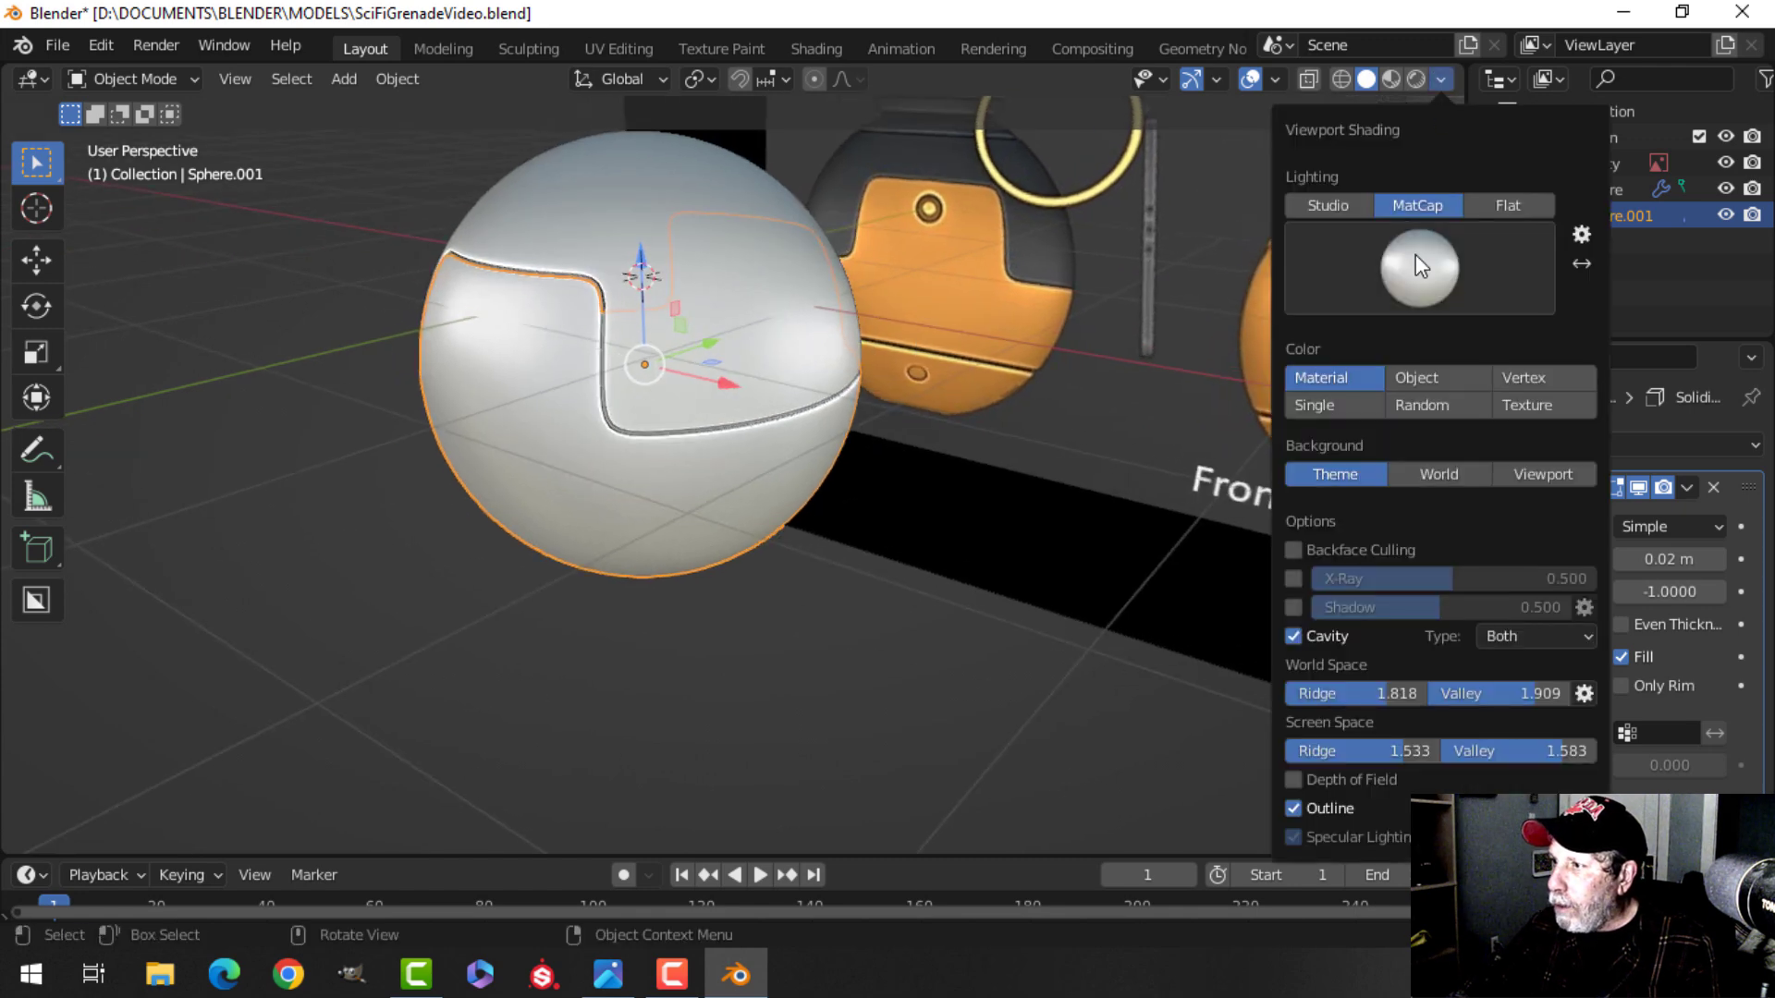
click(1423, 376)
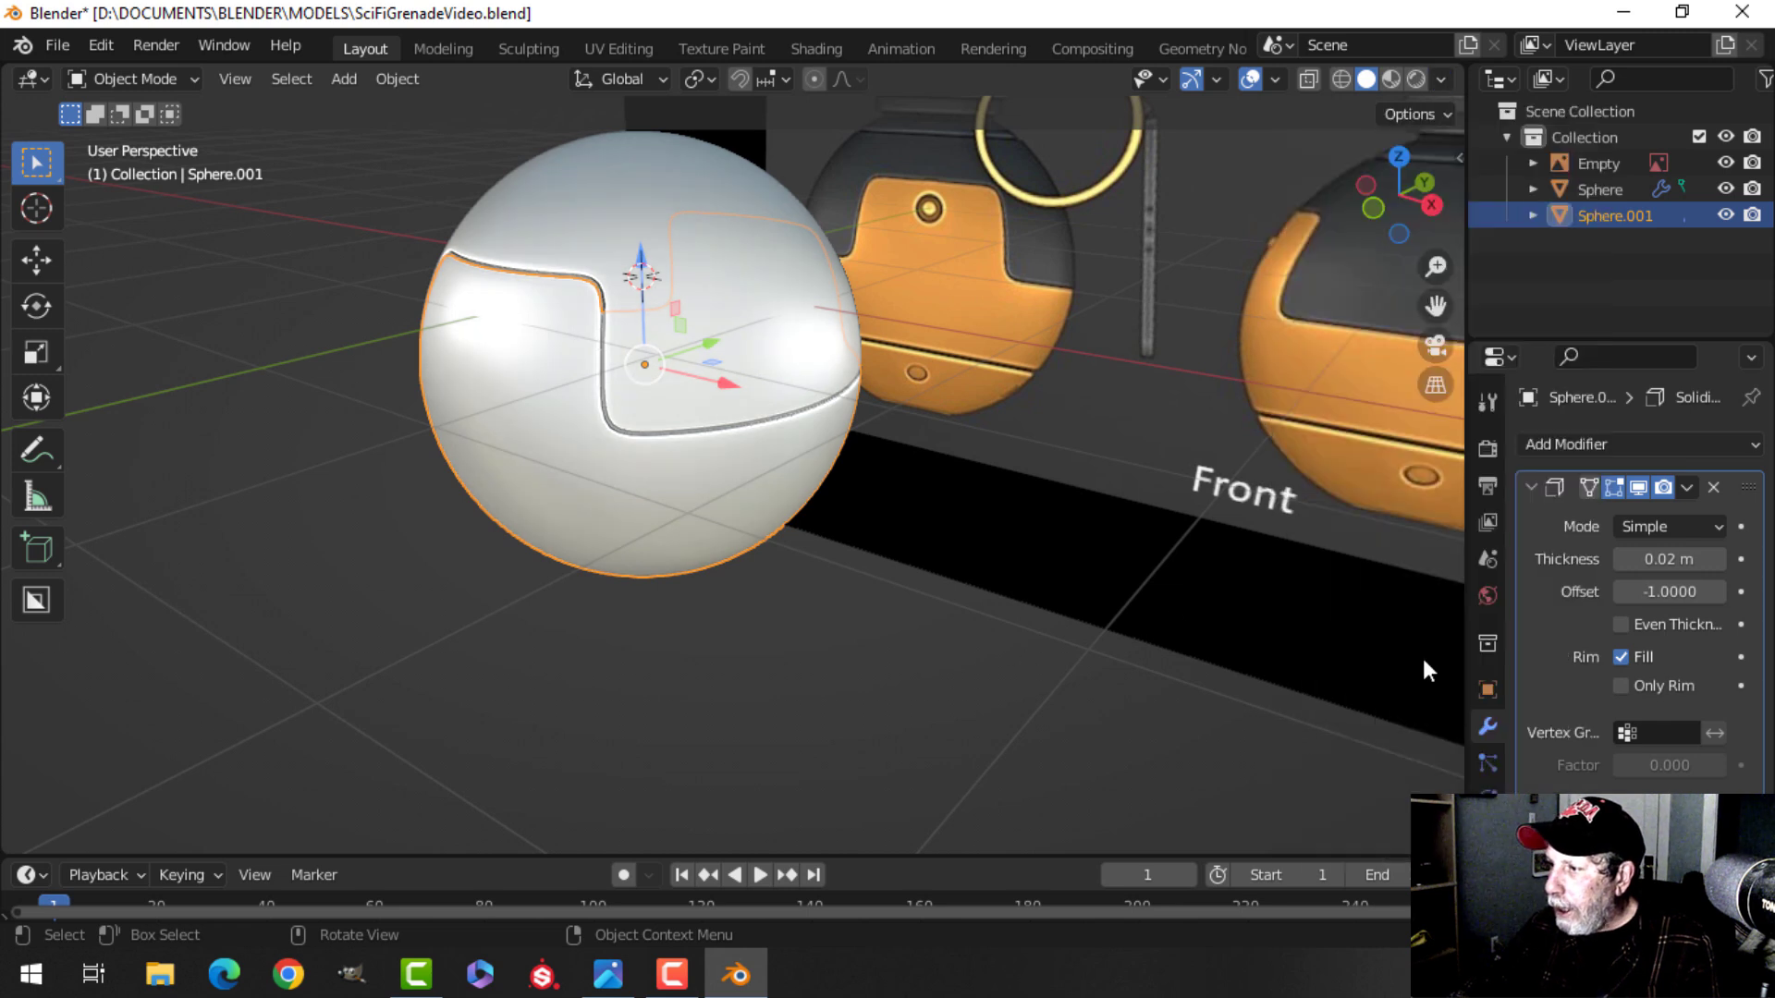
Set the orange shell's viewport display color to orange in its object properties.
click(1488, 690)
scroll(1568, 756, down, 5)
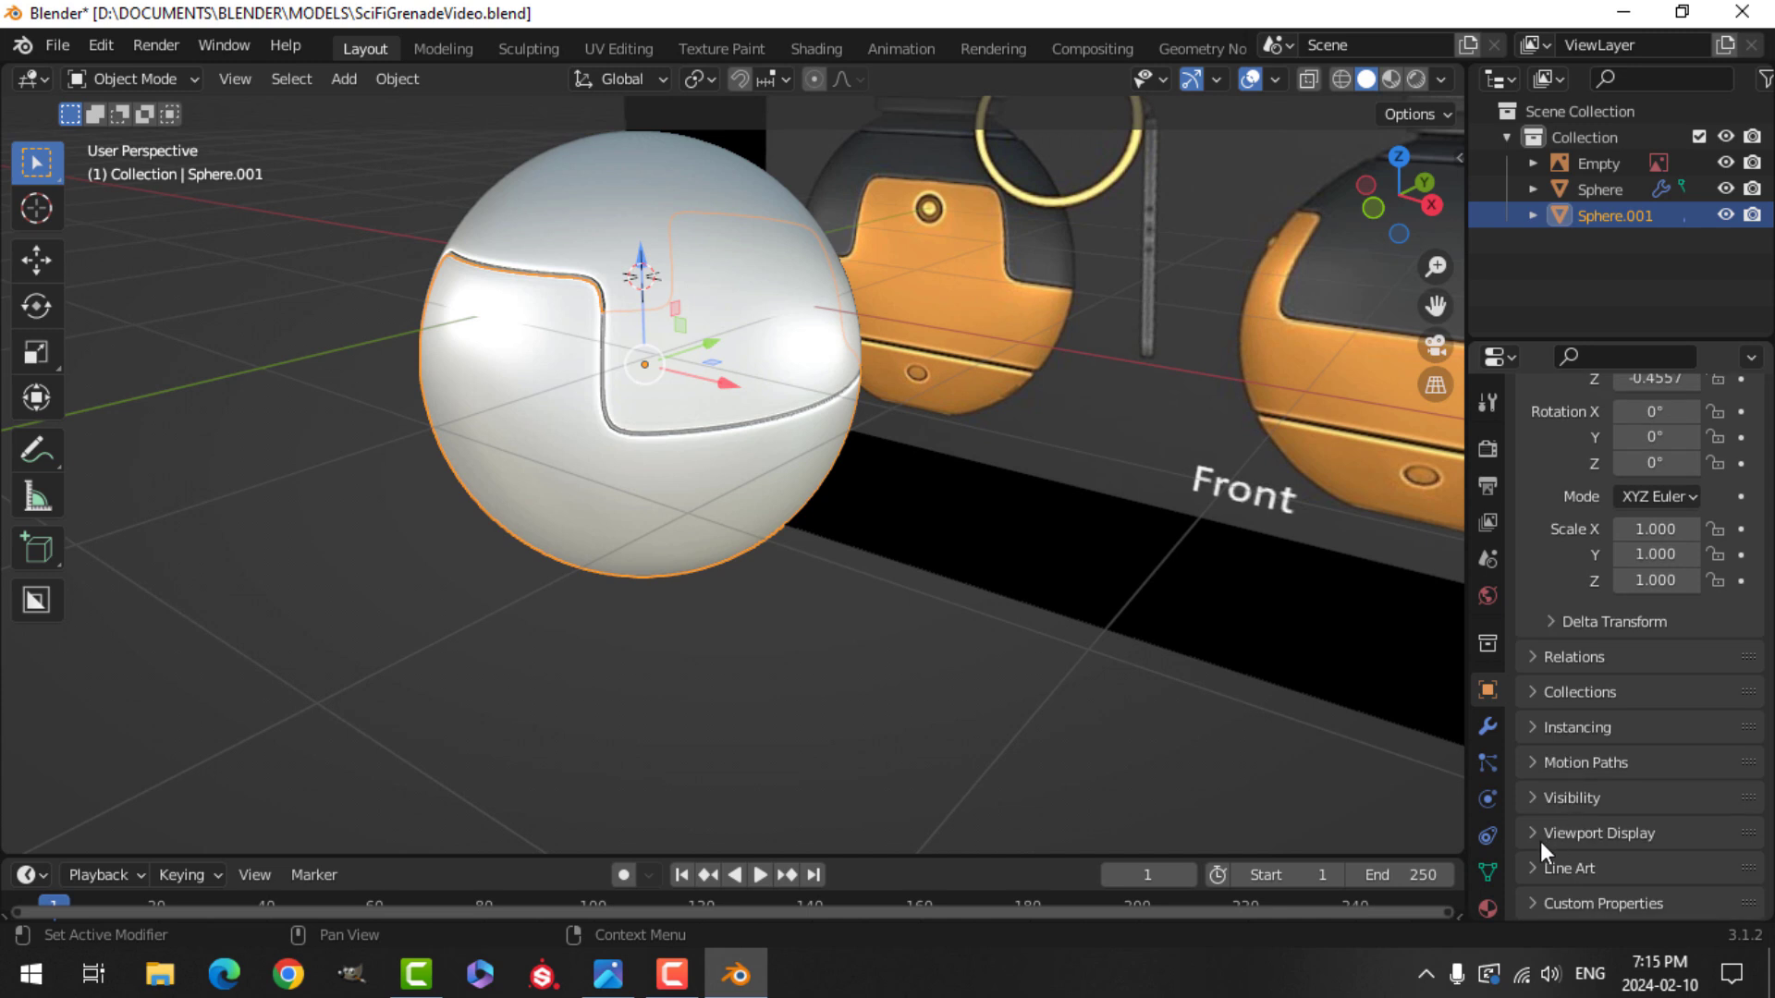
click(1536, 838)
scroll(1614, 826, down, 3)
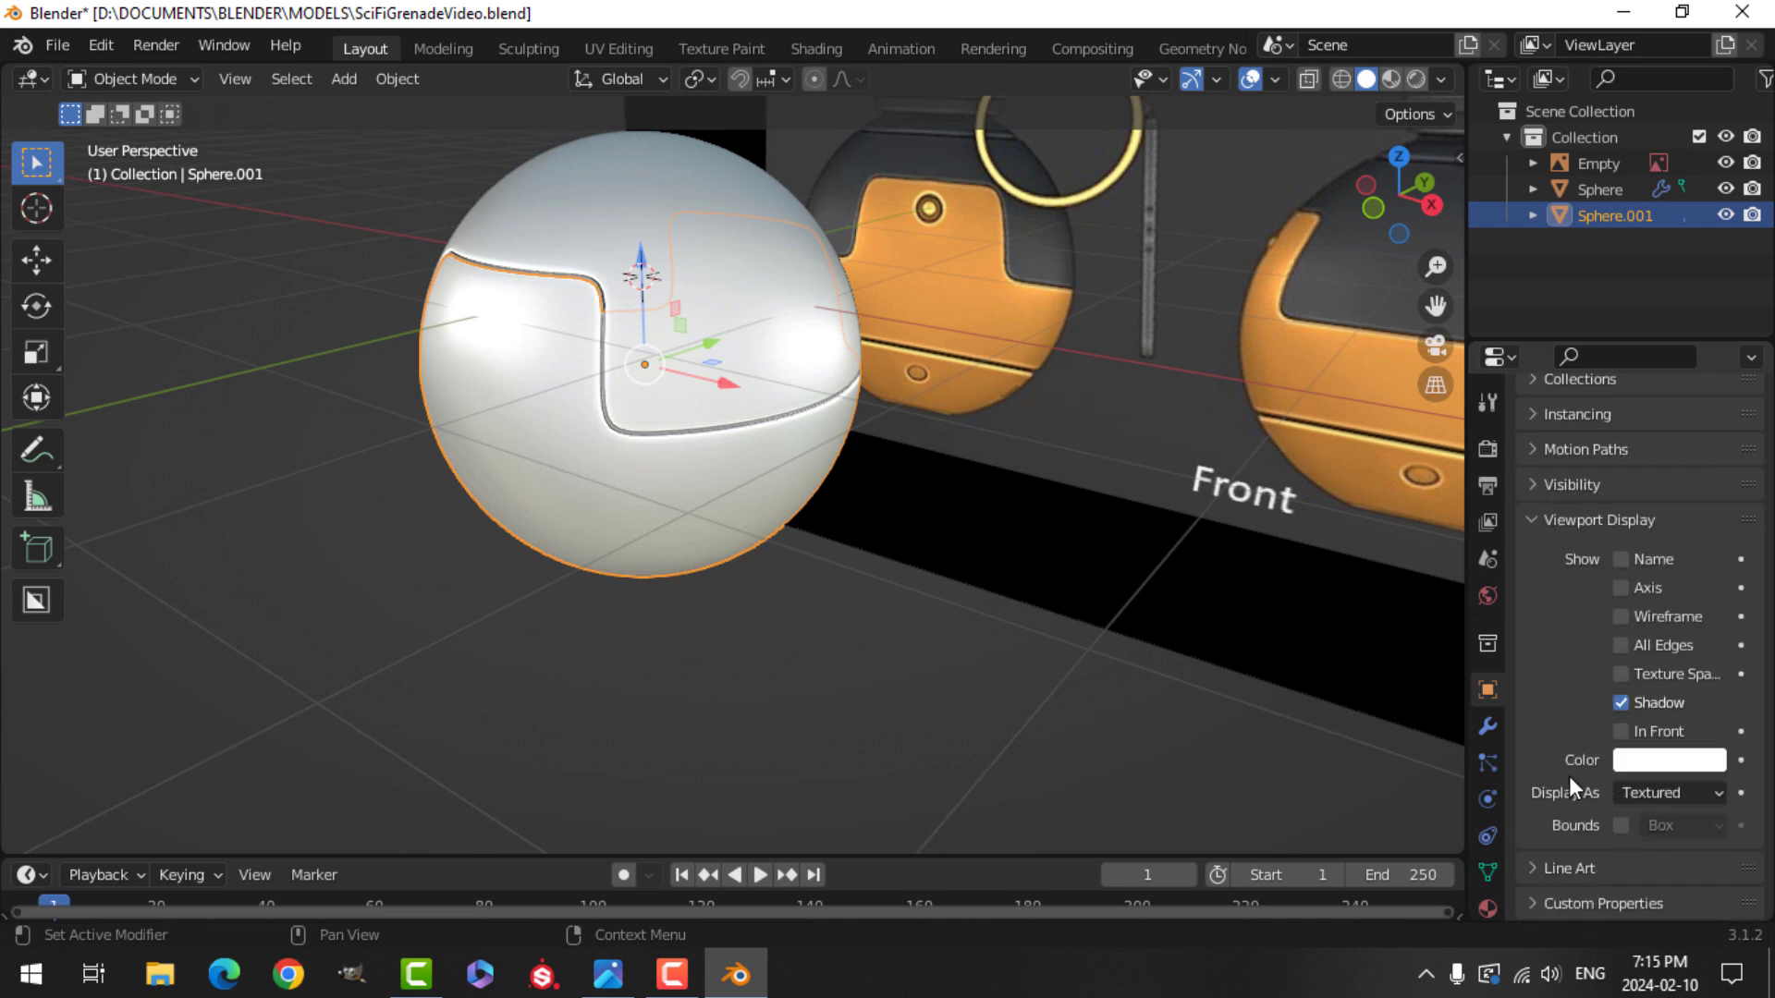
click(1645, 763)
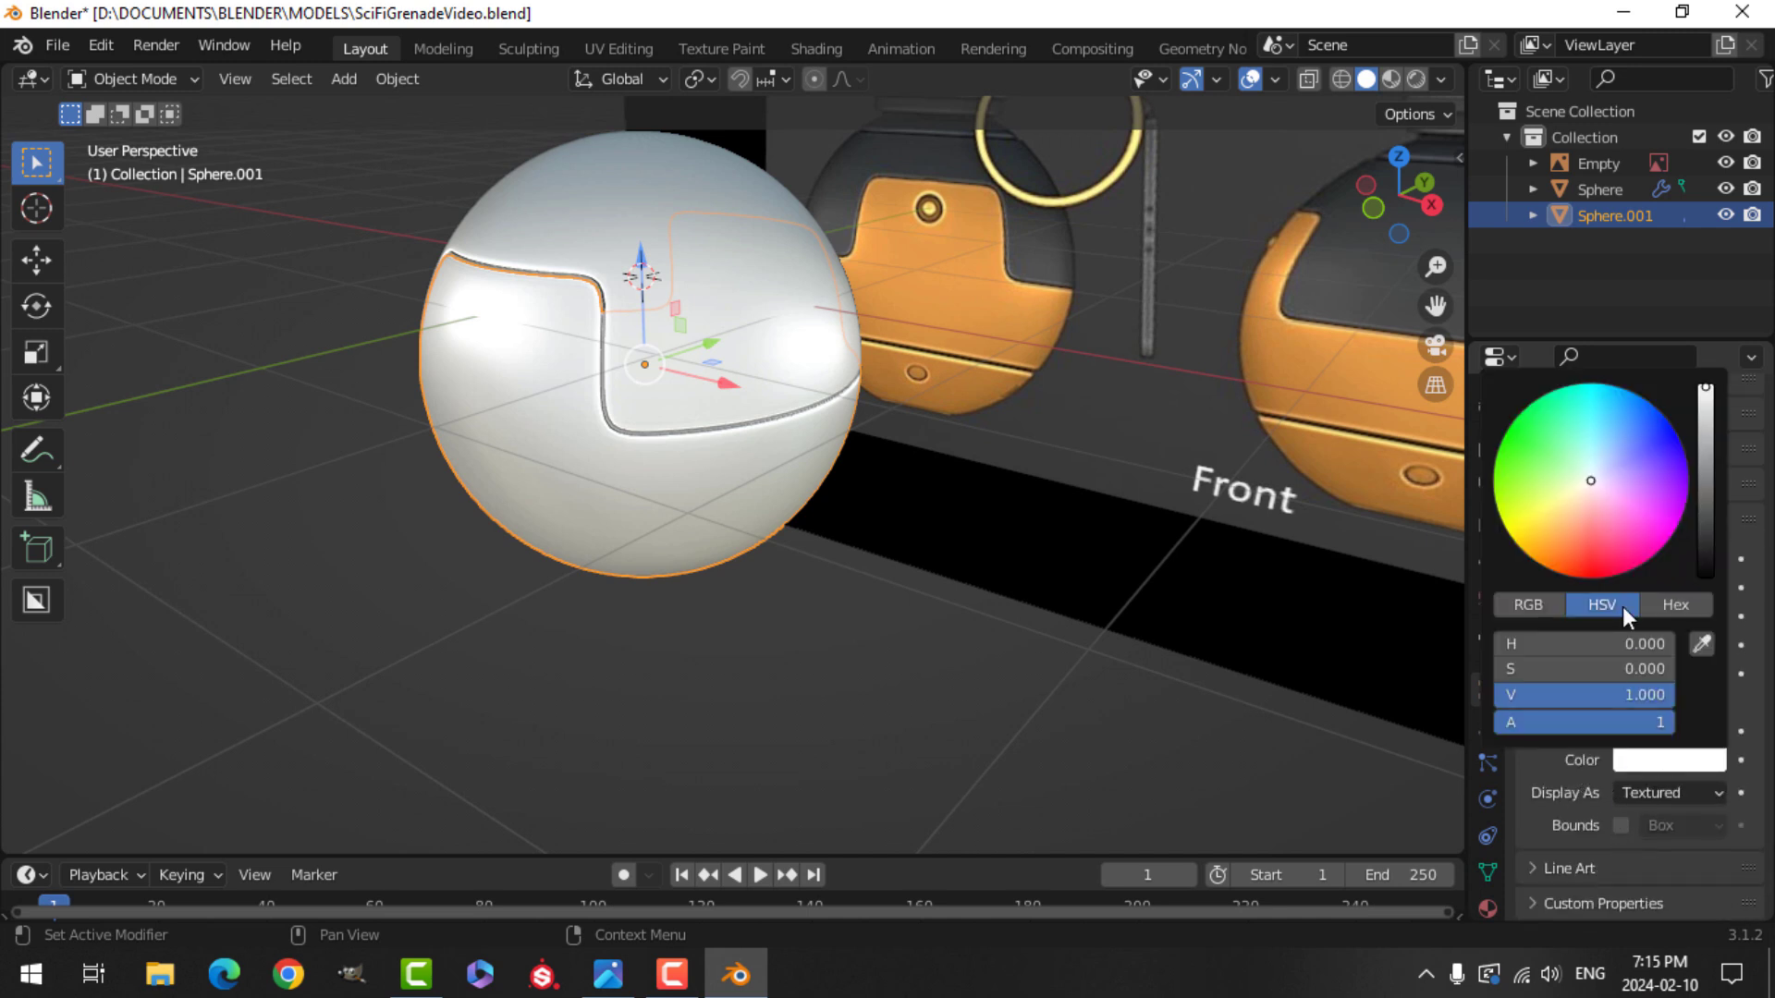
click(1556, 545)
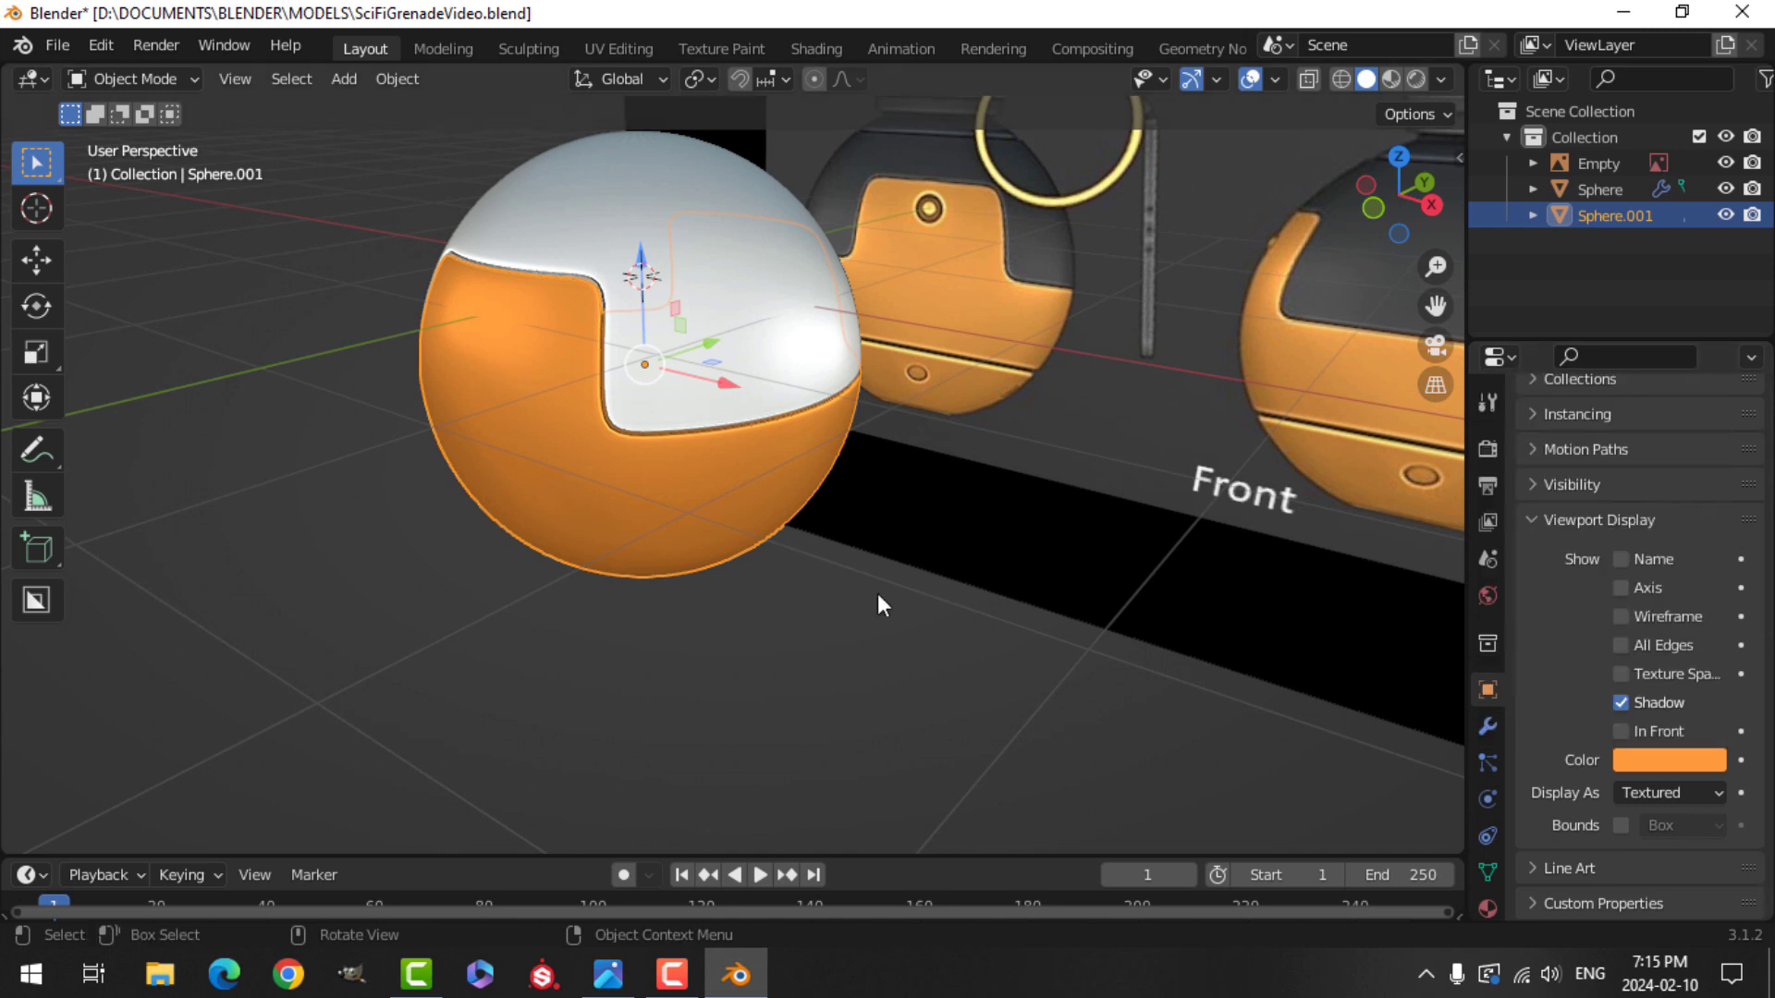
Select the body sphere and set its viewport display color to a very dark gray.
middle_drag(768, 512, 747, 359)
click(749, 362)
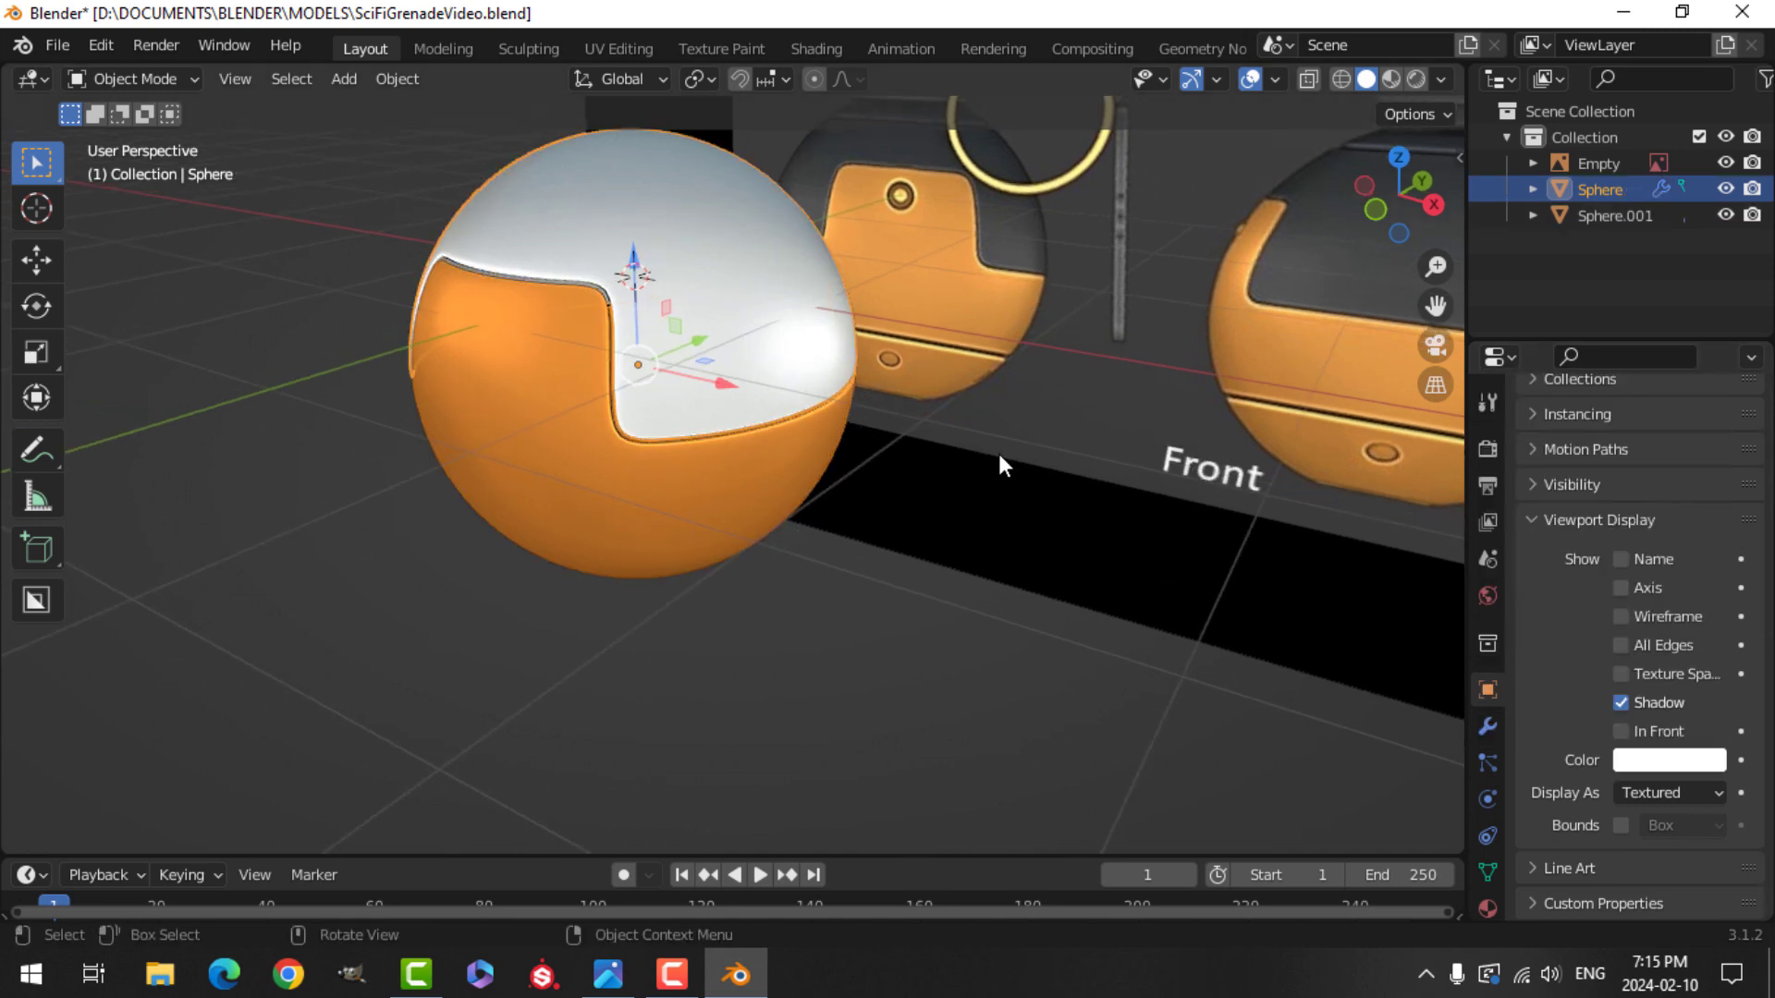
click(1638, 766)
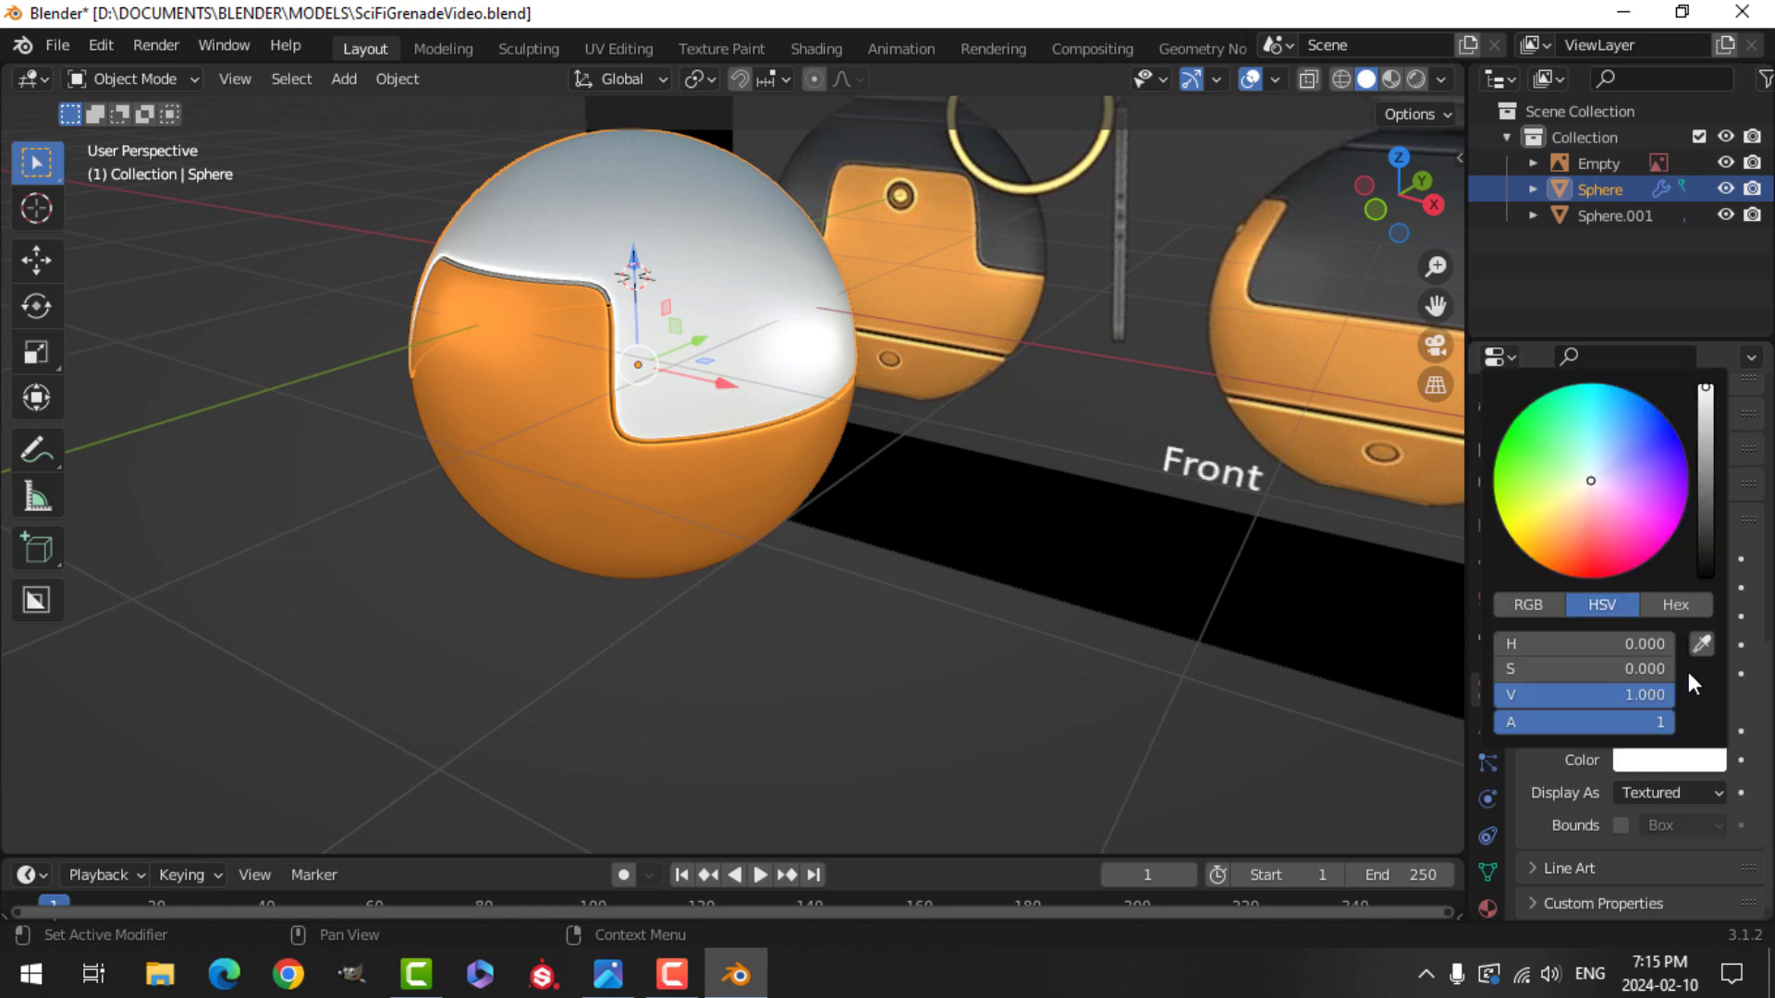
click(1701, 514)
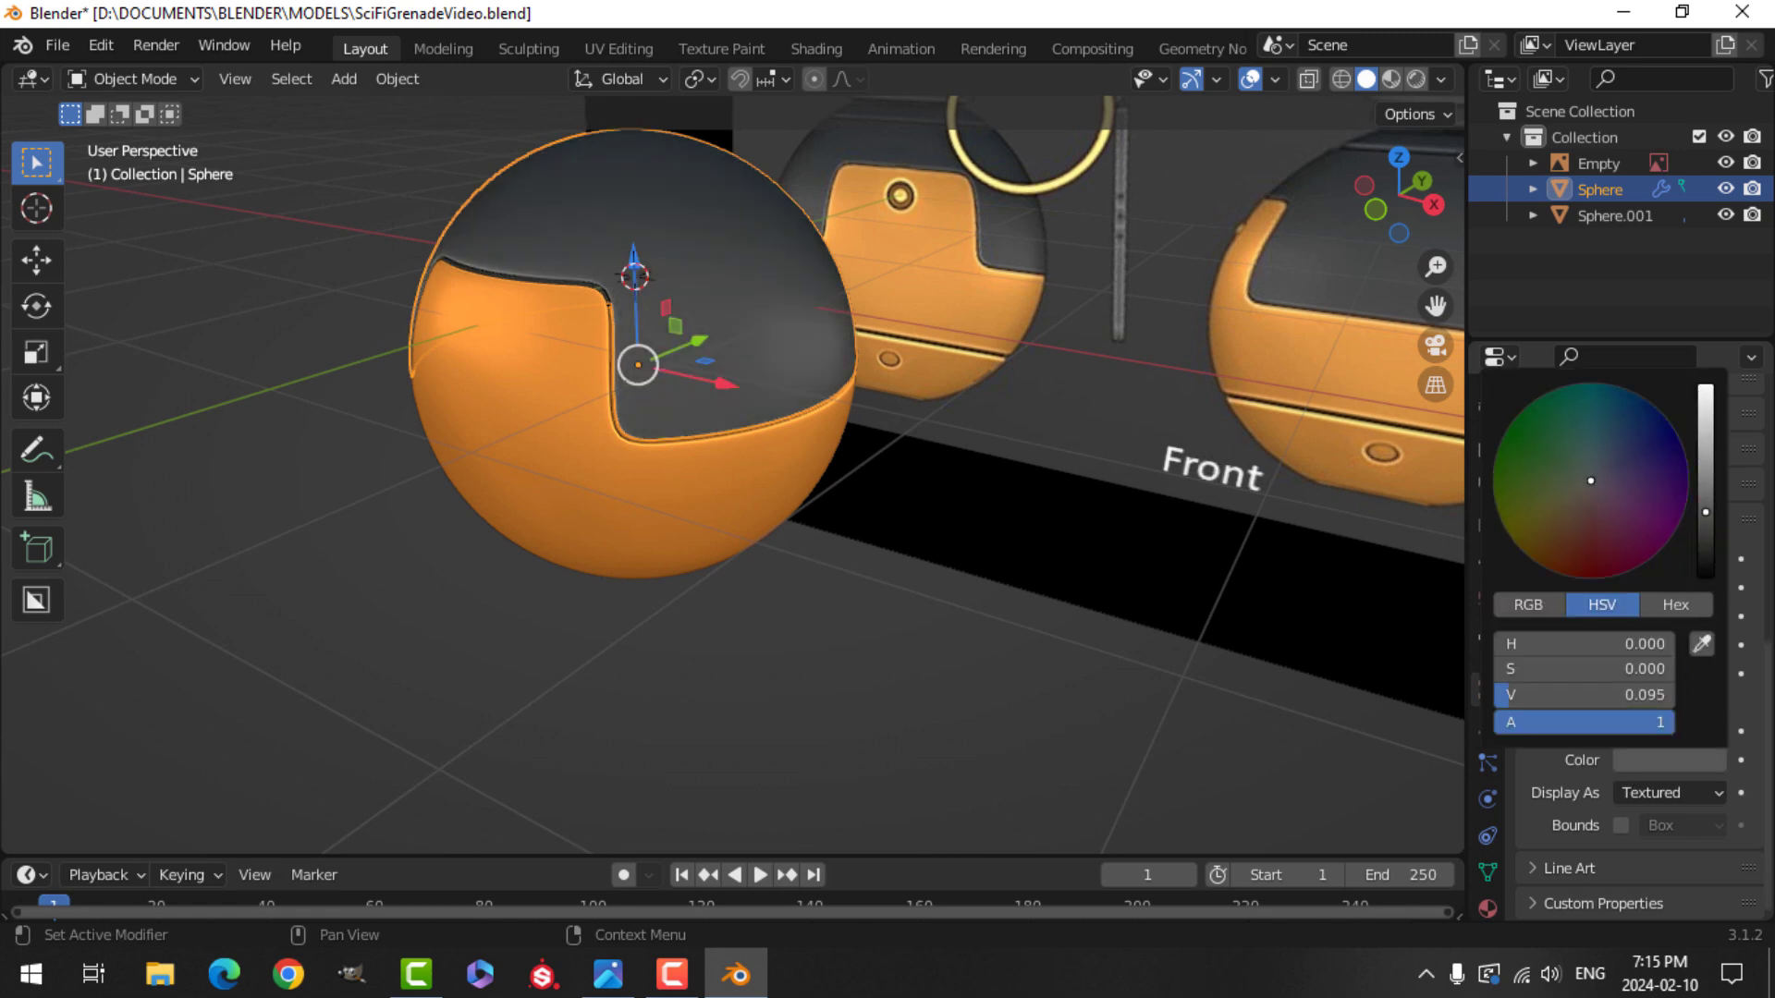
Open the orange shell in face edit mode from the front view and select four faces at the top center of its panel.
key(alt+a)
middle_drag(858, 463, 780, 513)
shift+middle_drag(810, 348, 760, 431)
middle_drag(760, 431, 689, 388)
mouse_move(621, 562)
shift+middle_down()
mouse_move(713, 519)
mouse_move(617, 530)
shift+middle_up()
click(718, 513)
key(KP_1)
scroll(694, 507, up, 6)
key(Tab)
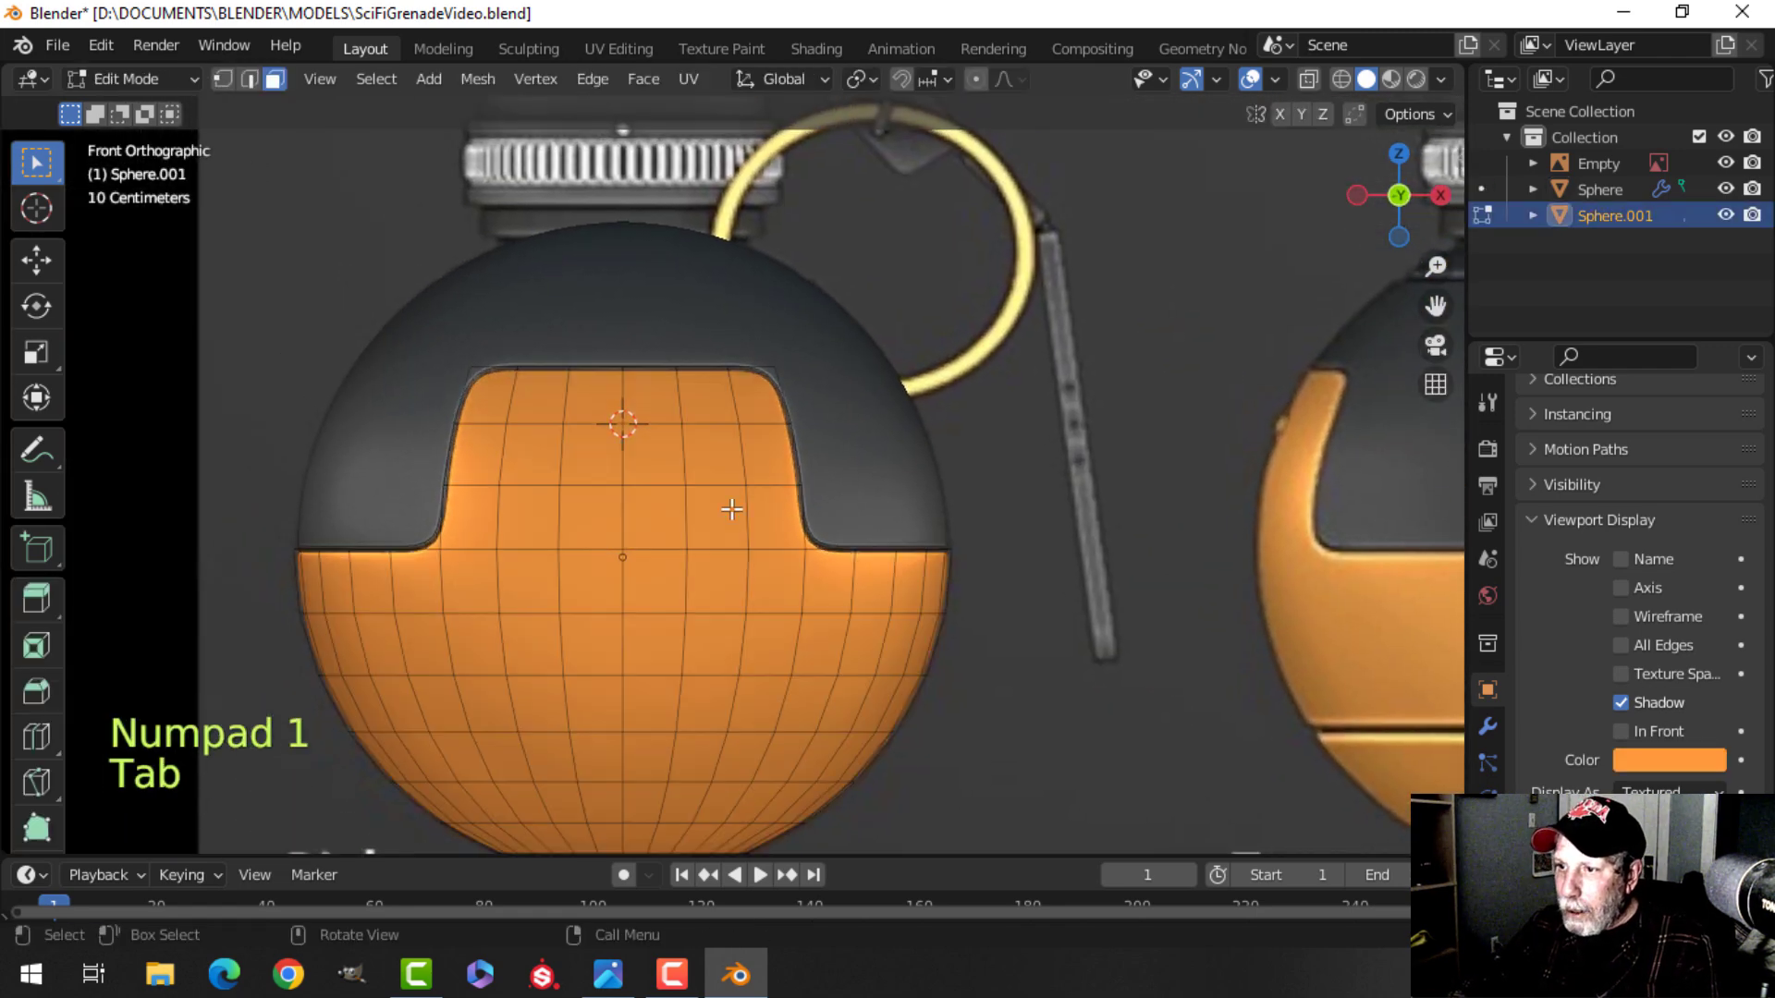
scroll(652, 459, up, 2)
shift+middle_drag(652, 458, 614, 425)
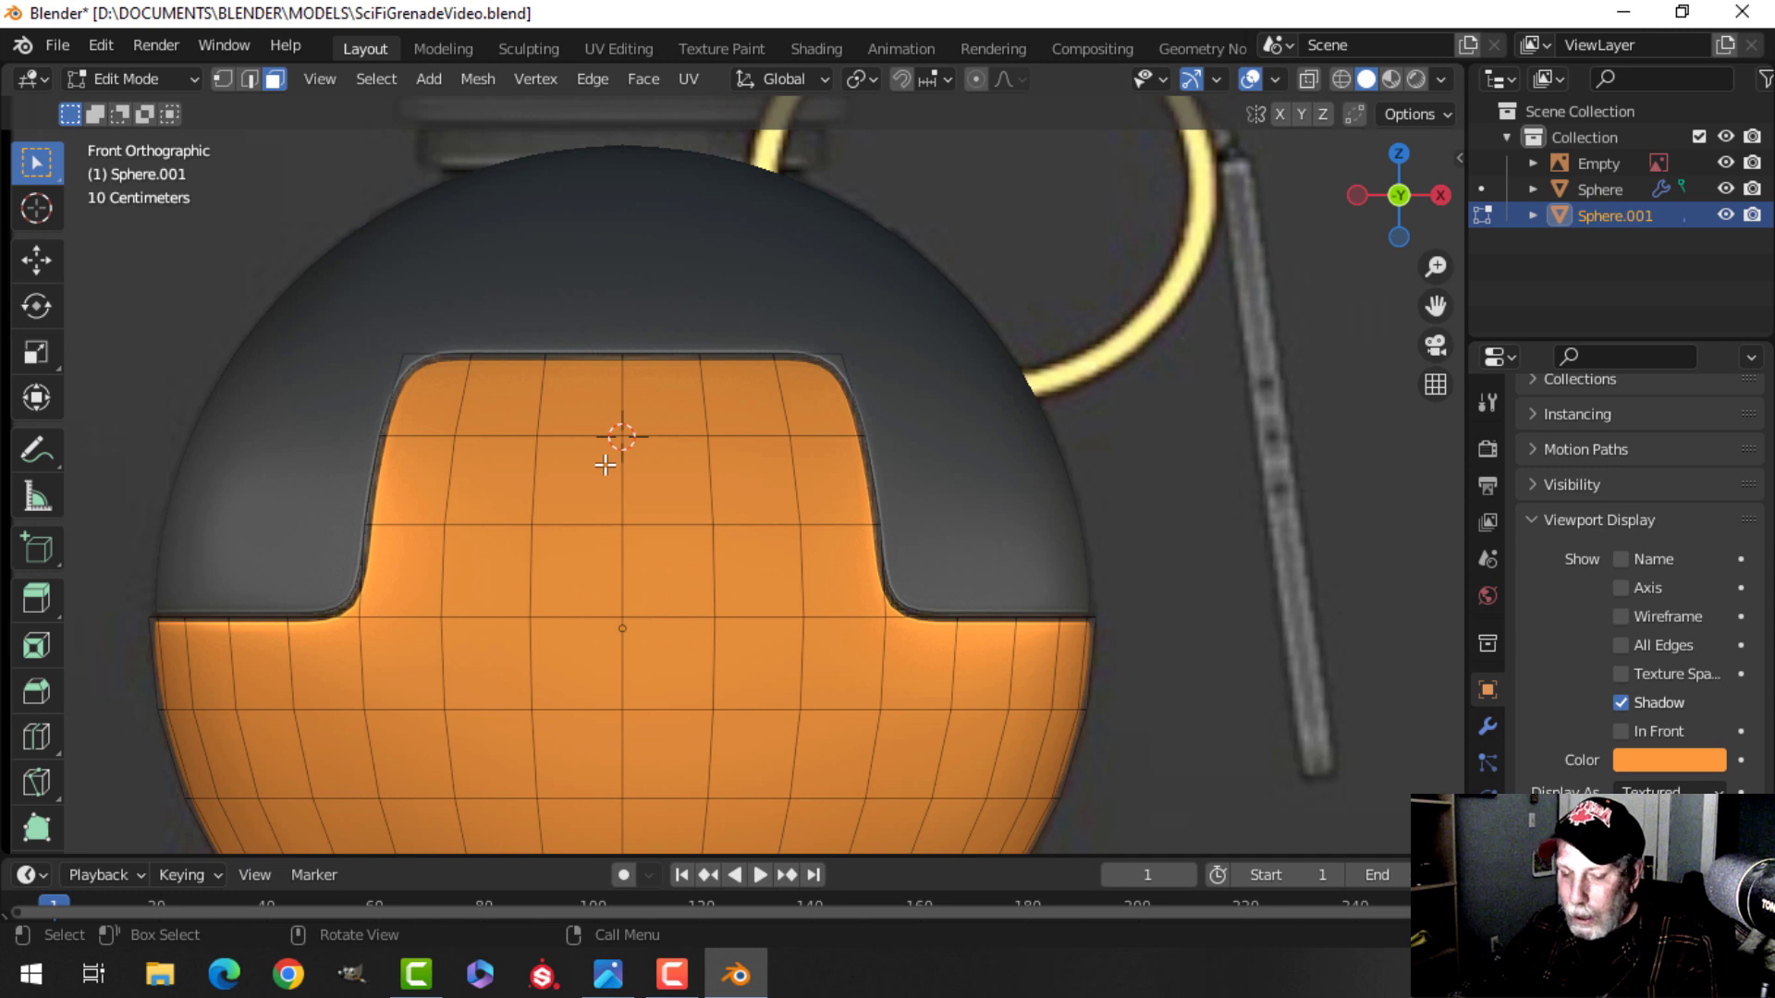
key(3)
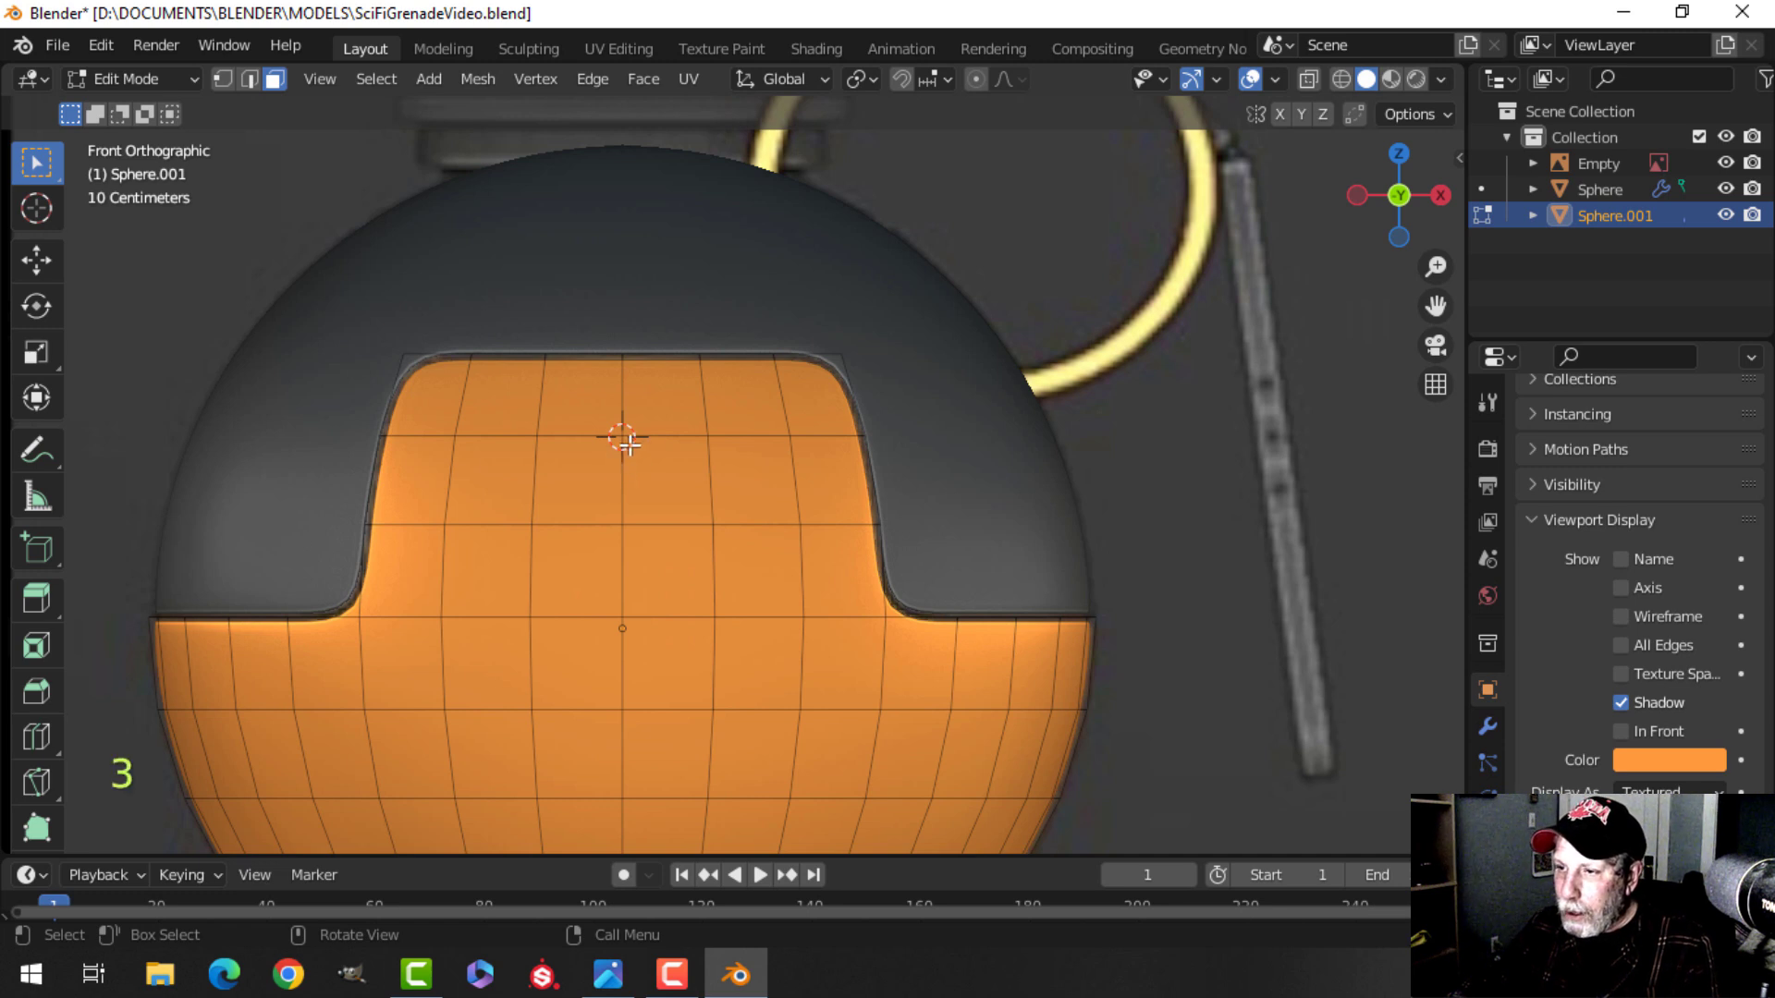
key(c)
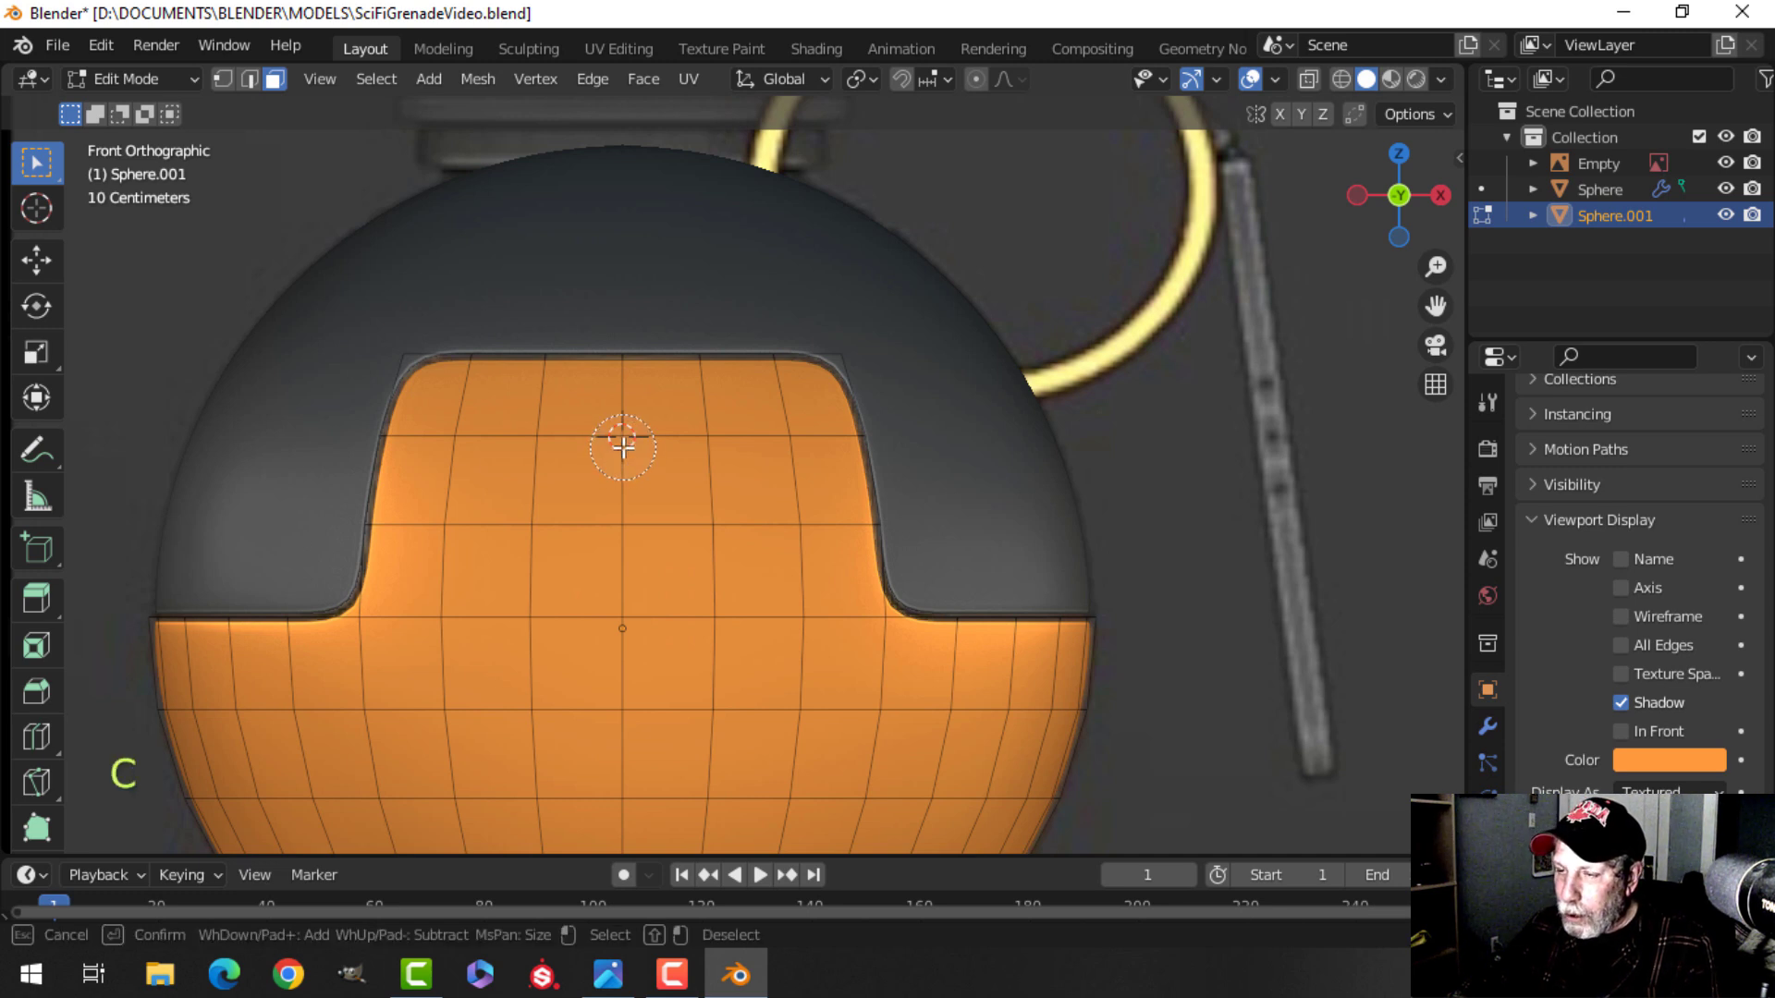
click(623, 447)
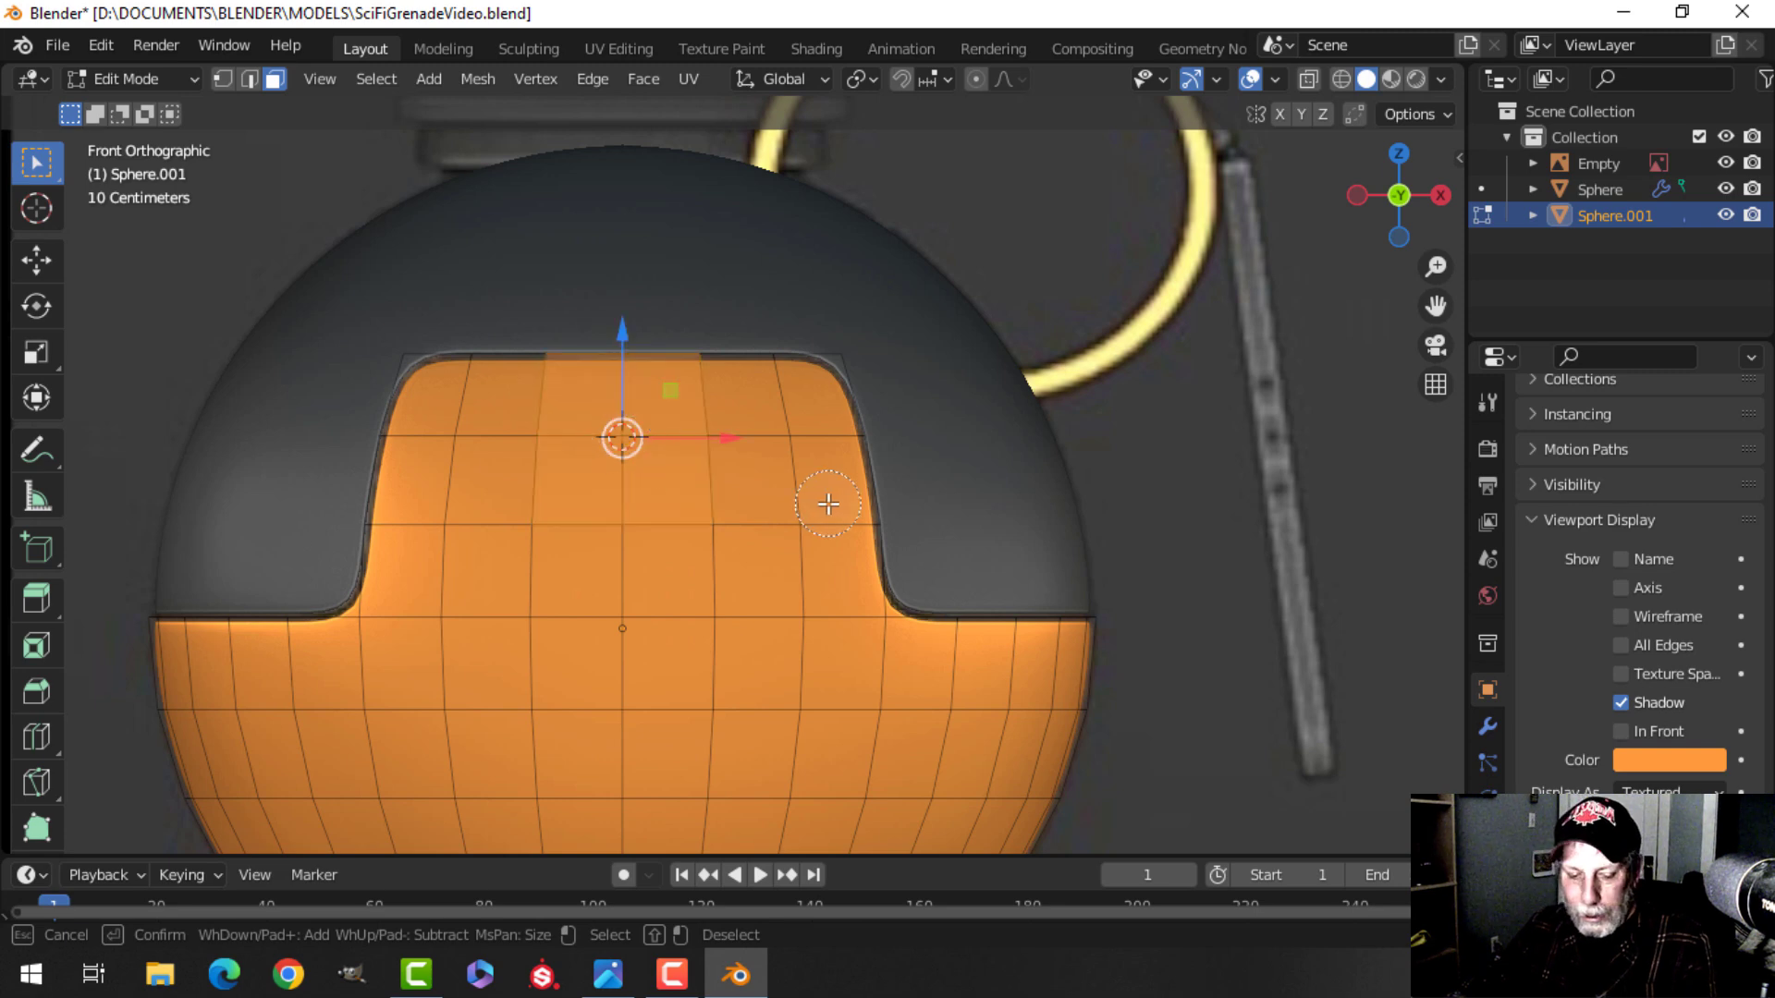
key(Escape)
key(z)
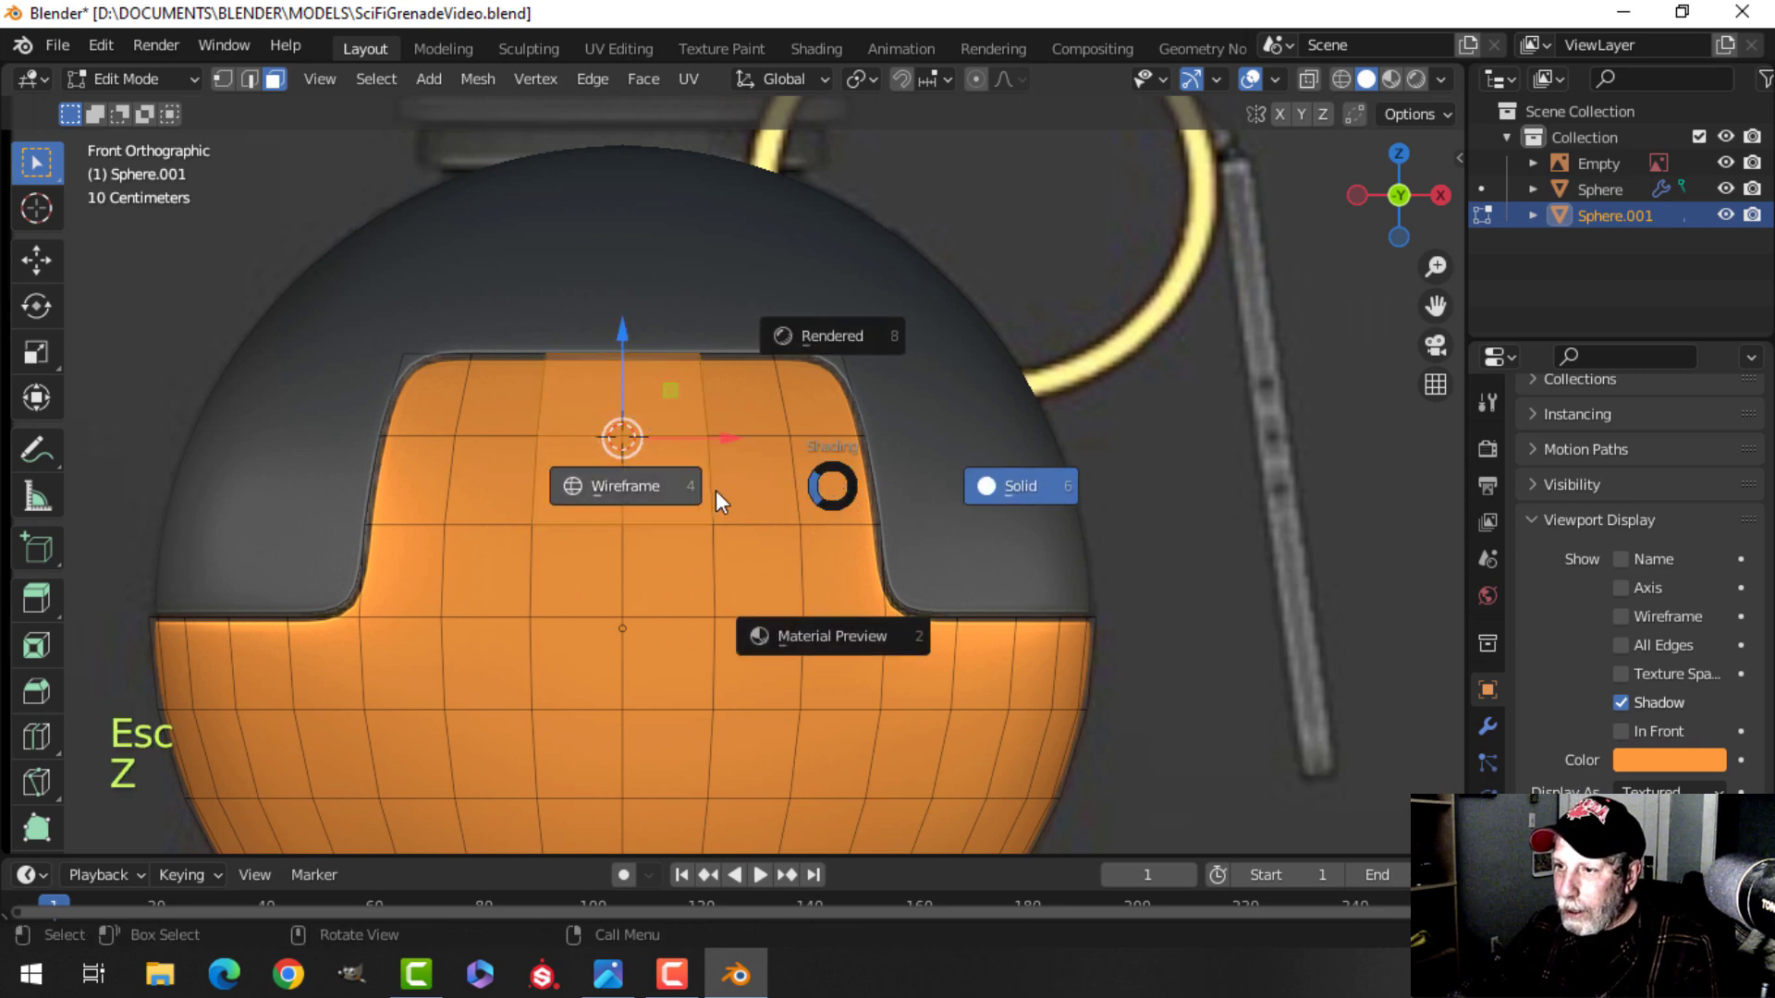
click(670, 493)
key(alt+a)
key(c)
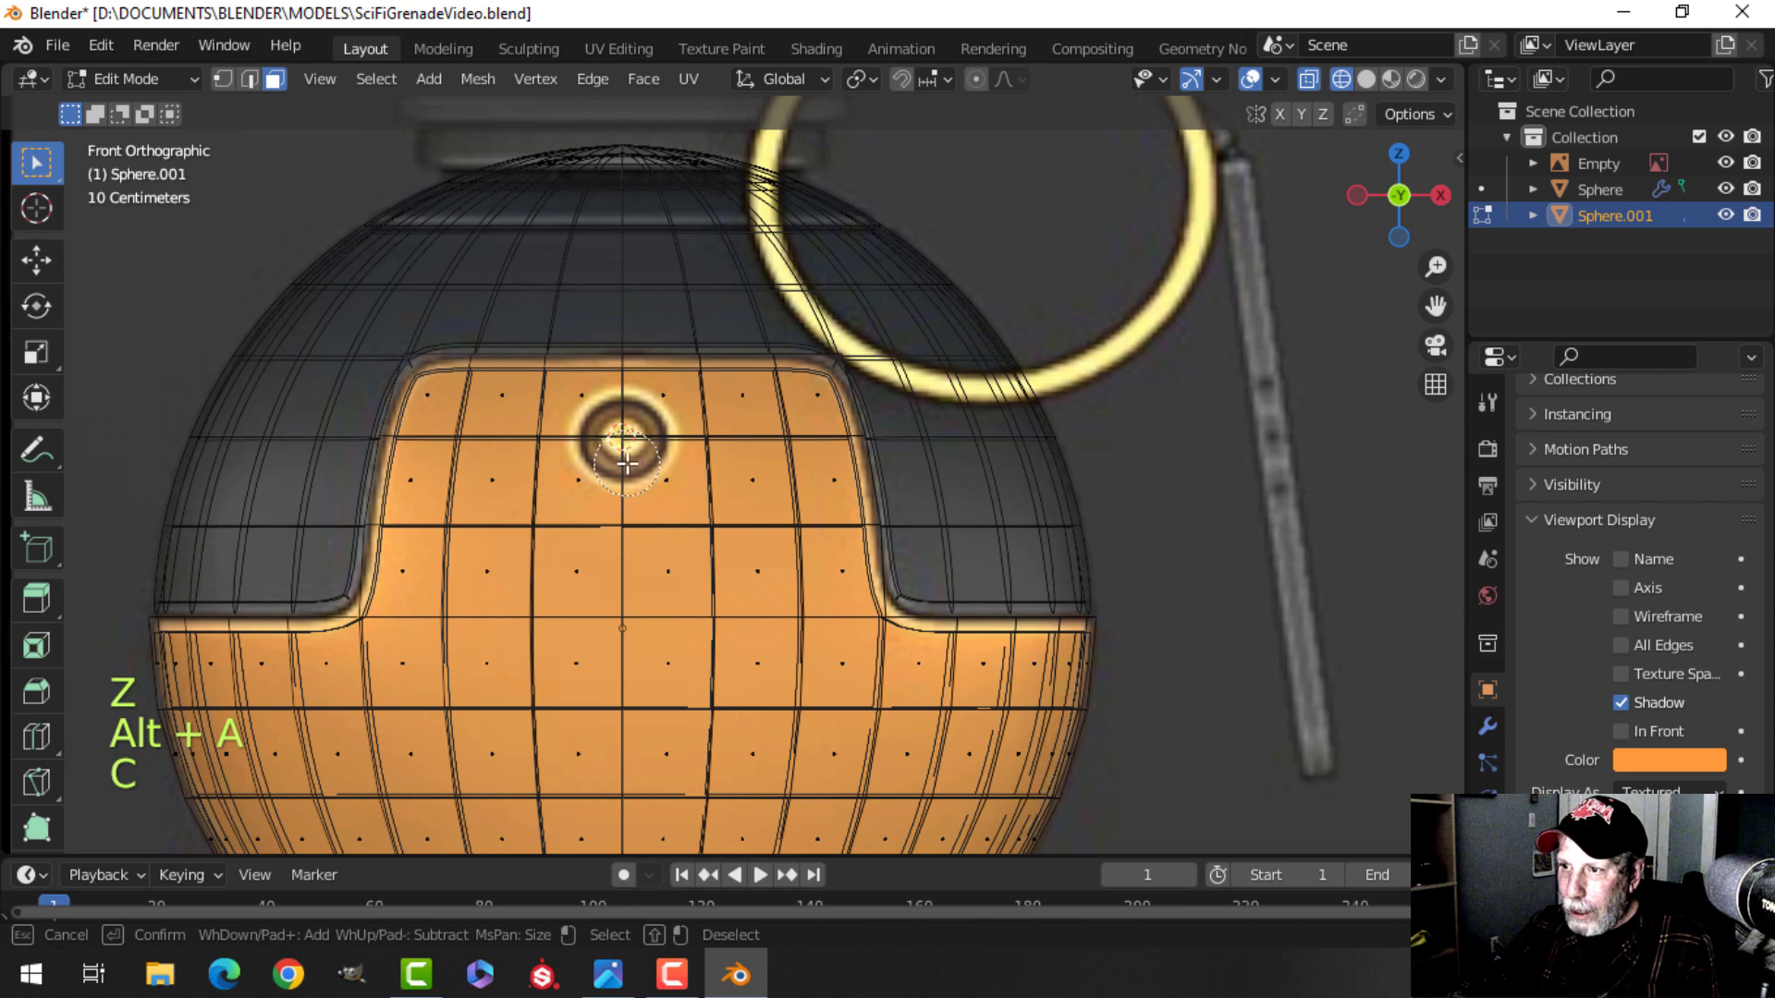
mouse_move(612, 439)
mouse_down()
mouse_move(622, 420)
mouse_move(645, 465)
mouse_move(594, 474)
mouse_up()
key(Escape)
Inset the selected faces as a single region on the shell's panel.
scroll(644, 471, down, 2)
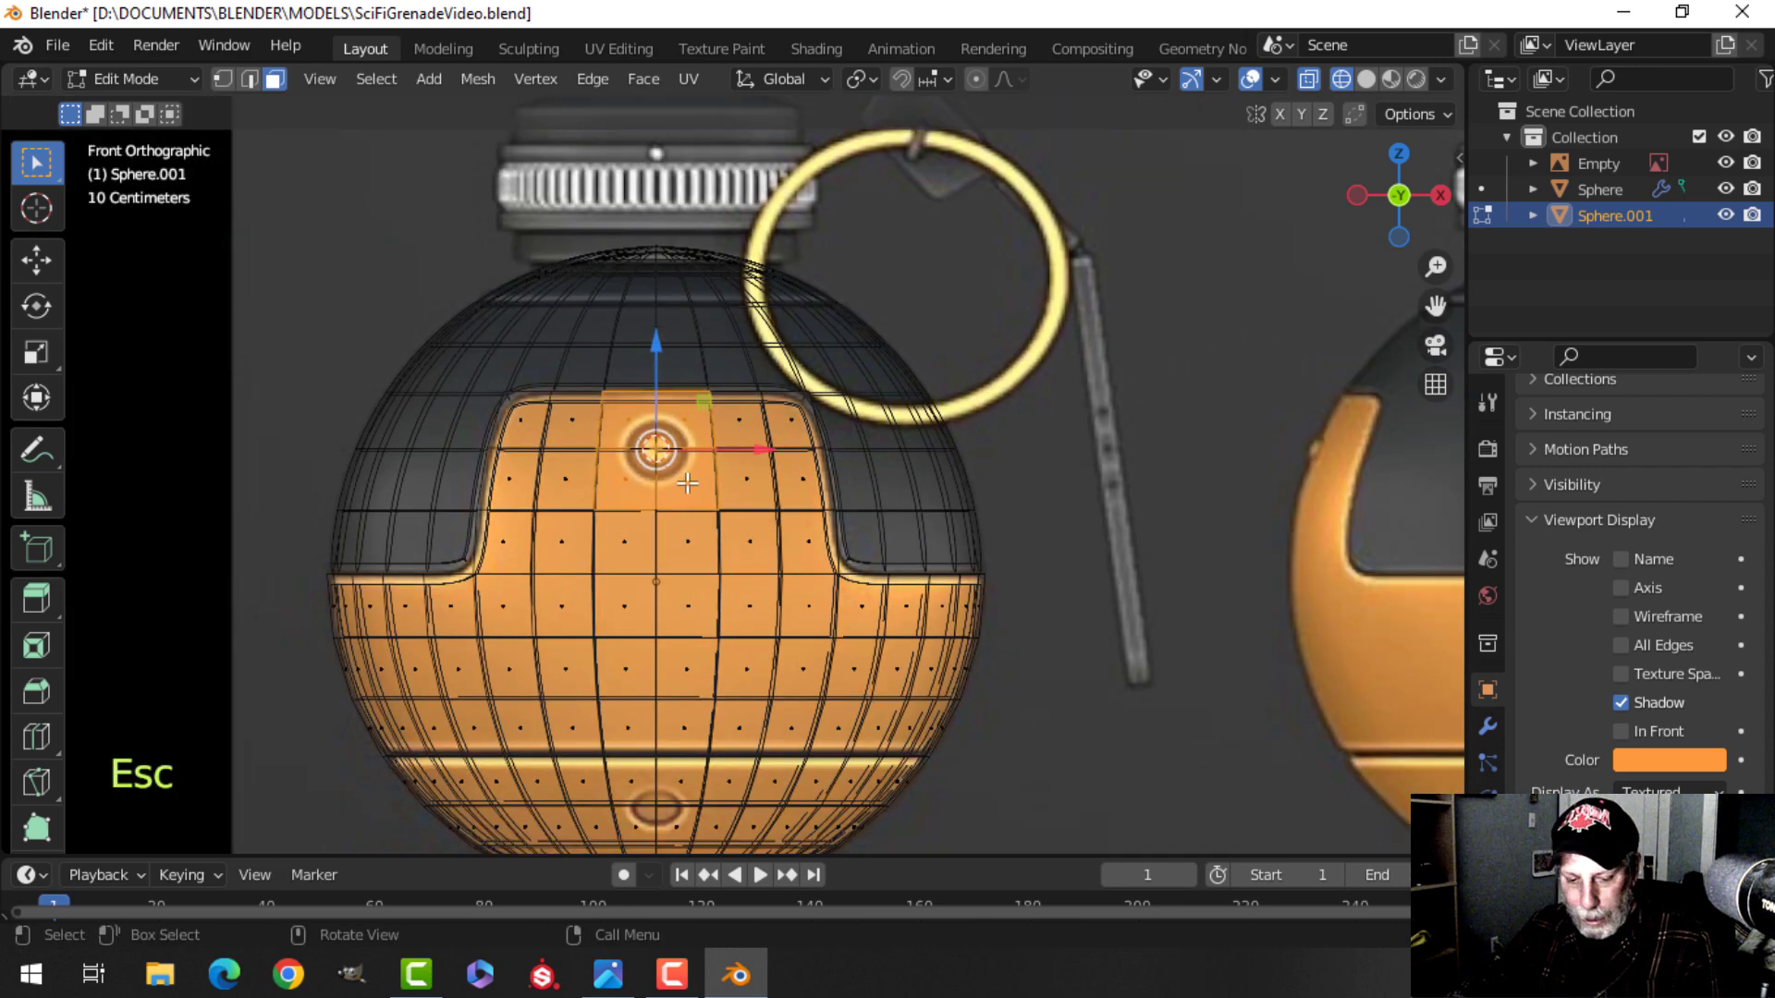
key(z)
click(873, 485)
mouse_move(1022, 463)
middle_down()
mouse_move(753, 531)
mouse_move(521, 504)
mouse_move(721, 462)
mouse_move(907, 476)
mouse_move(902, 495)
middle_up()
scroll(902, 494, down, 1)
shift+middle_drag(776, 507, 878, 485)
middle_drag(814, 504, 851, 484)
scroll(846, 511, up, 2)
scroll(825, 529, up, 2)
scroll(841, 496, down, 2)
key(i)
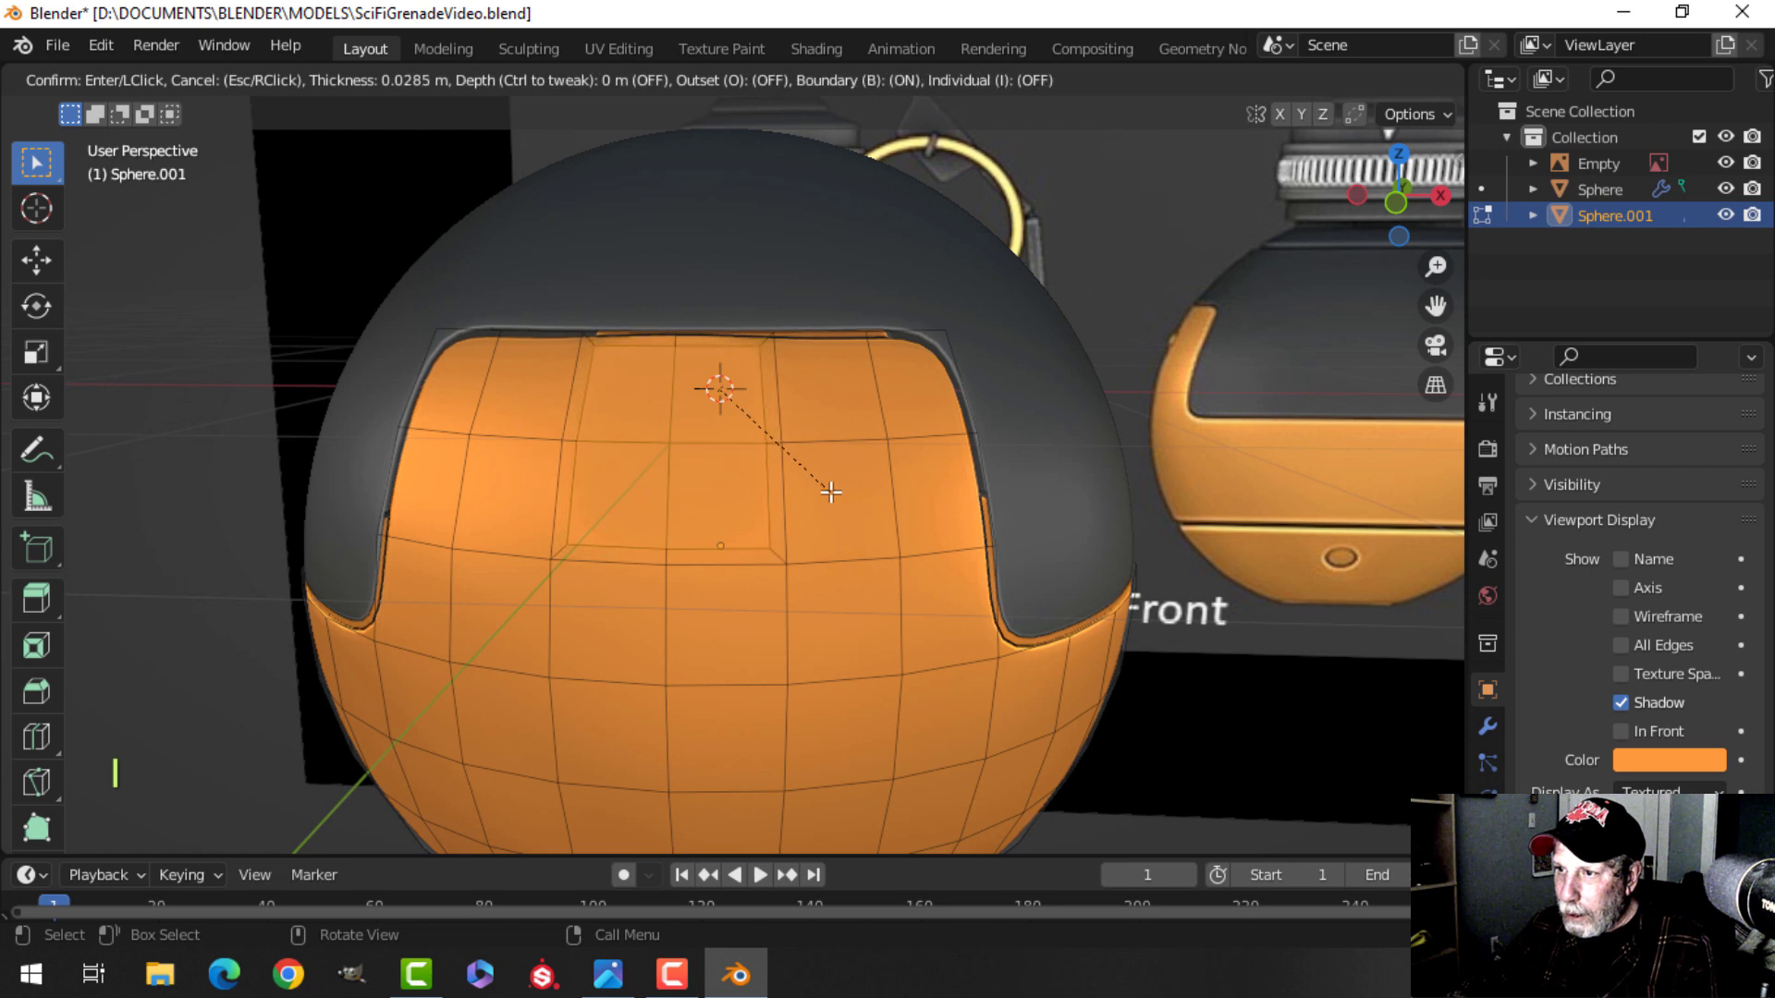
key(i)
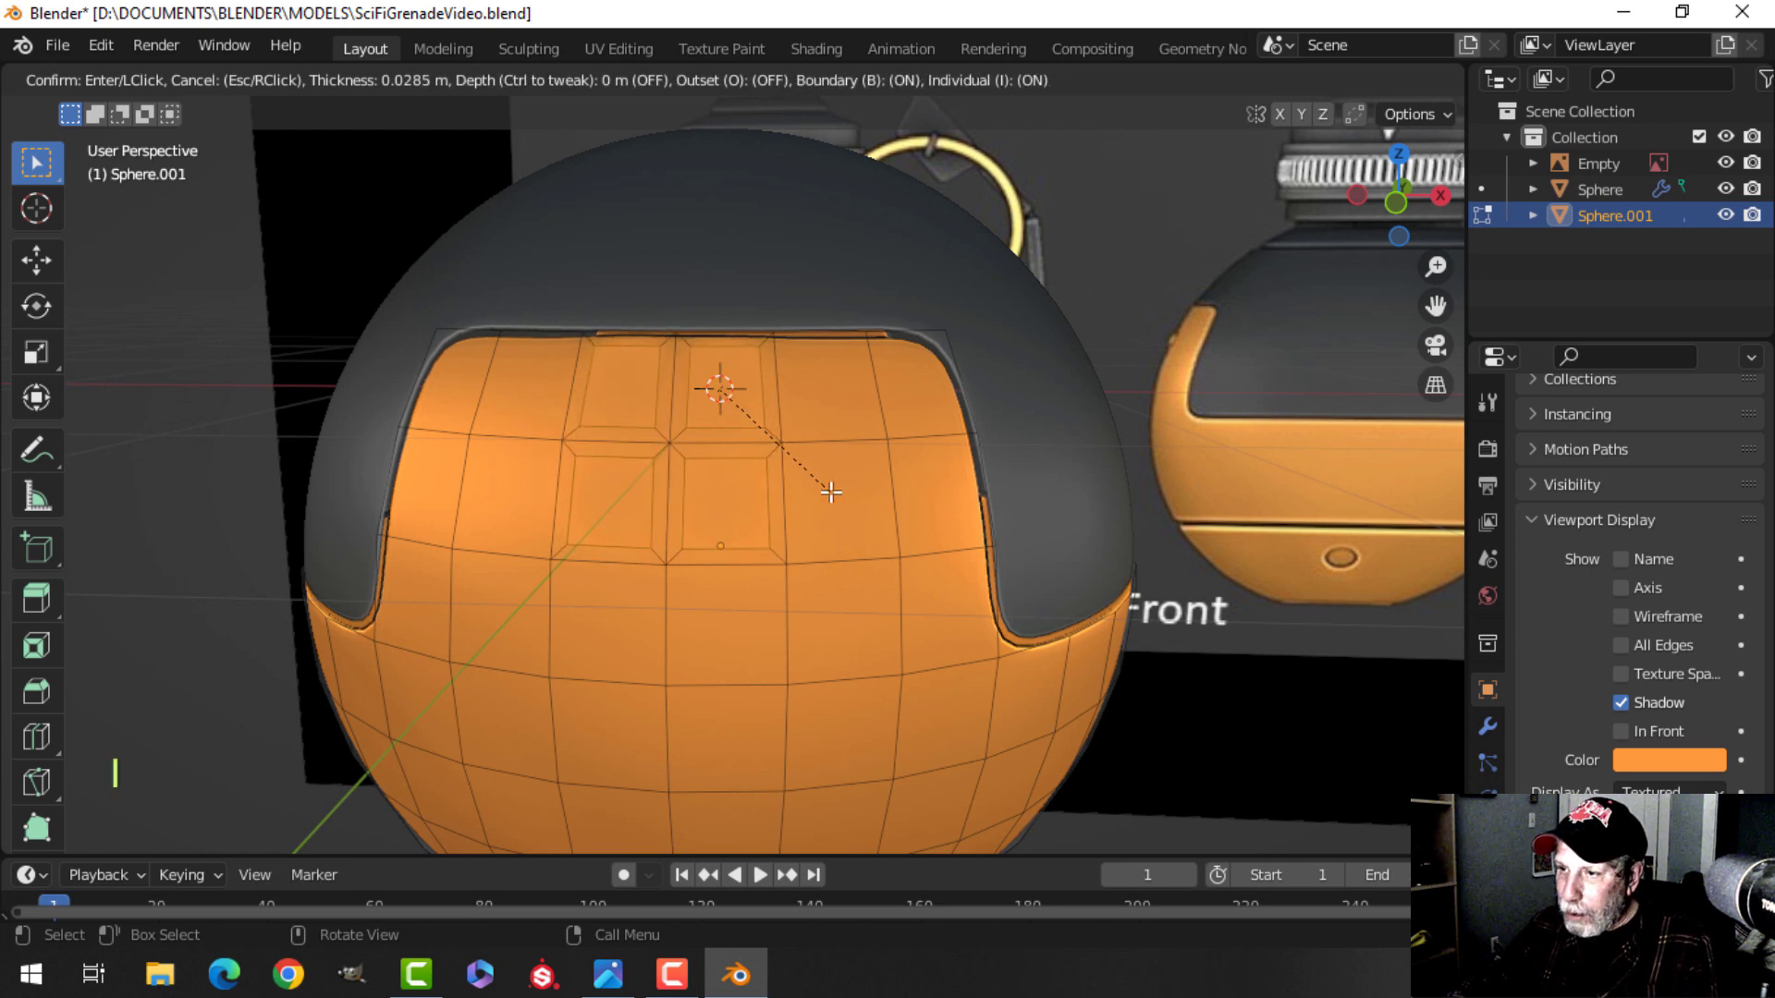
key(i)
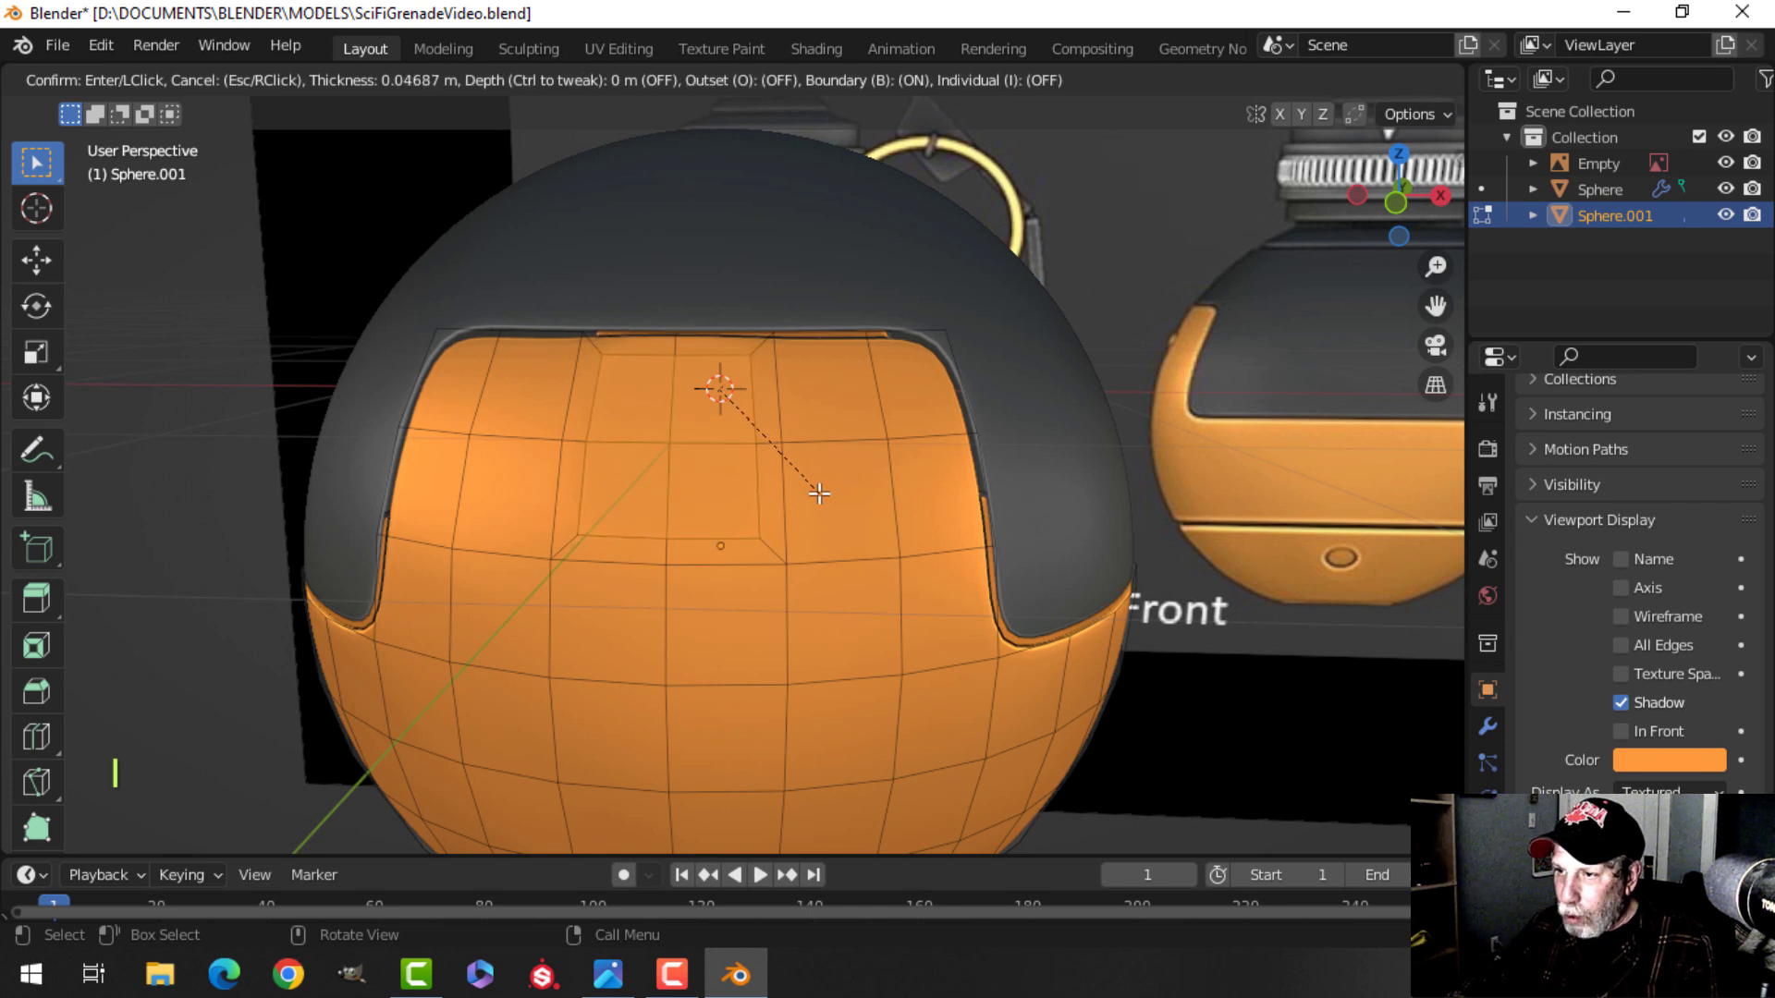
click(786, 502)
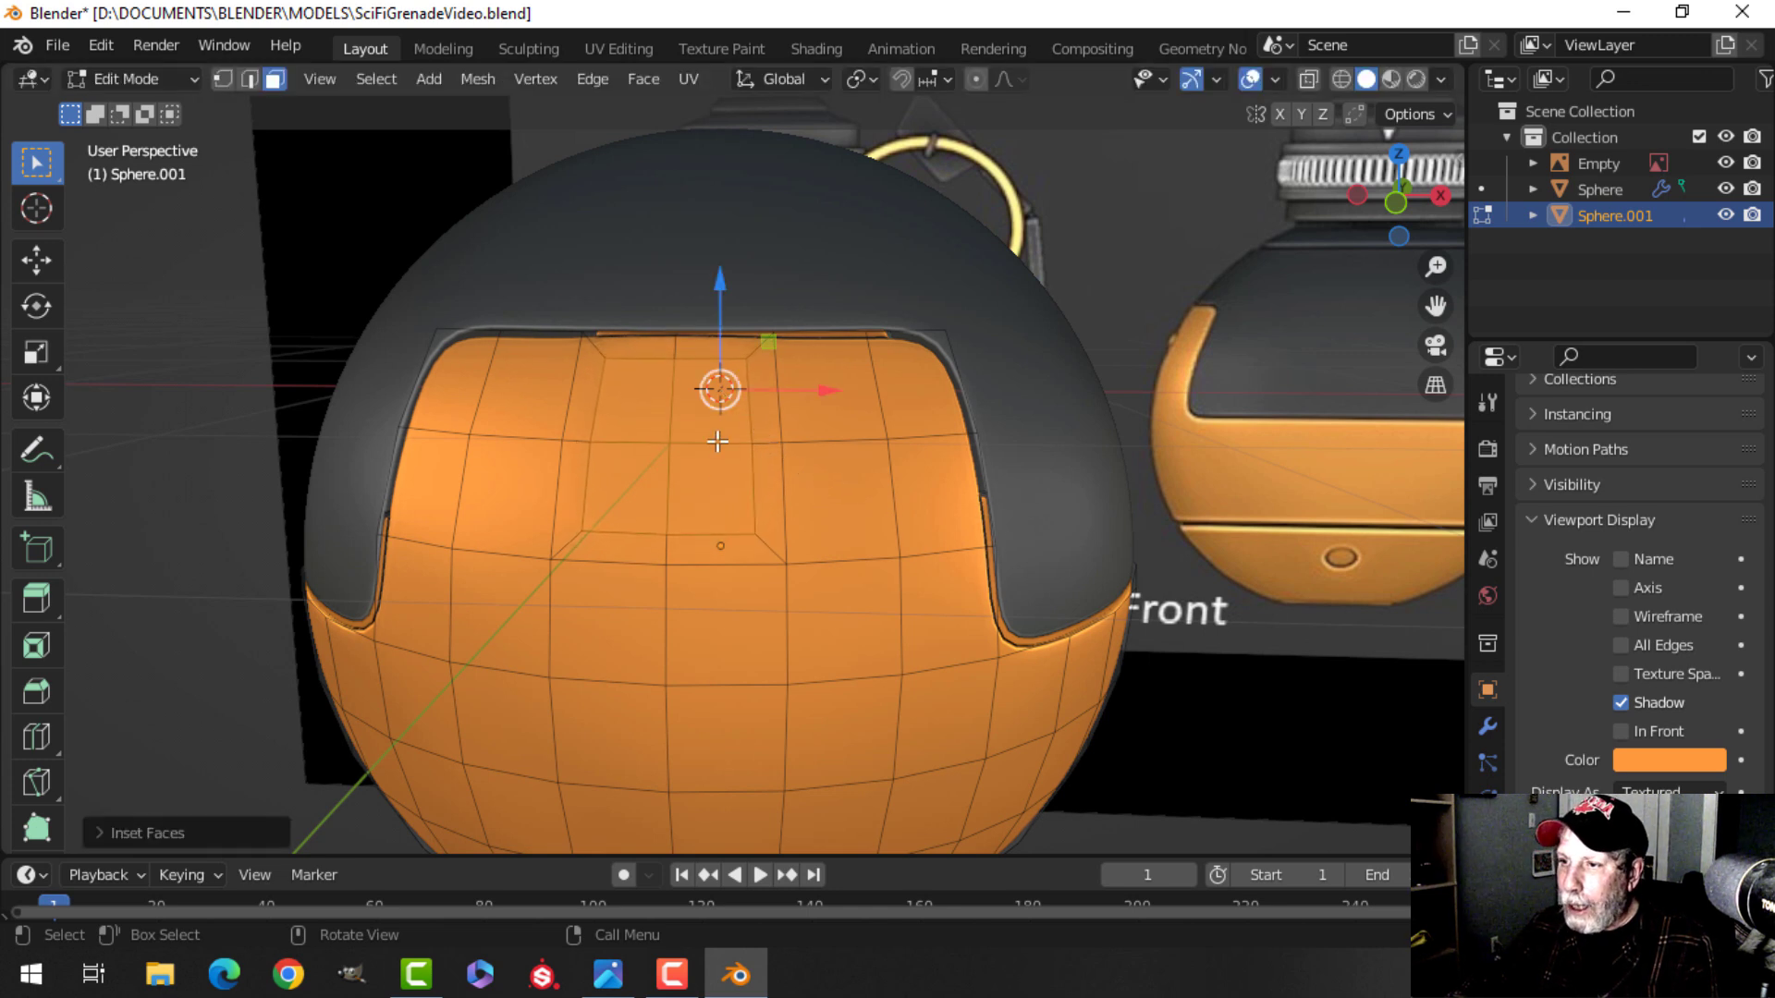
Round the inset faces' outline into a circle with LoopTools Circle.
right_click(683, 365)
mouse_move(609, 328)
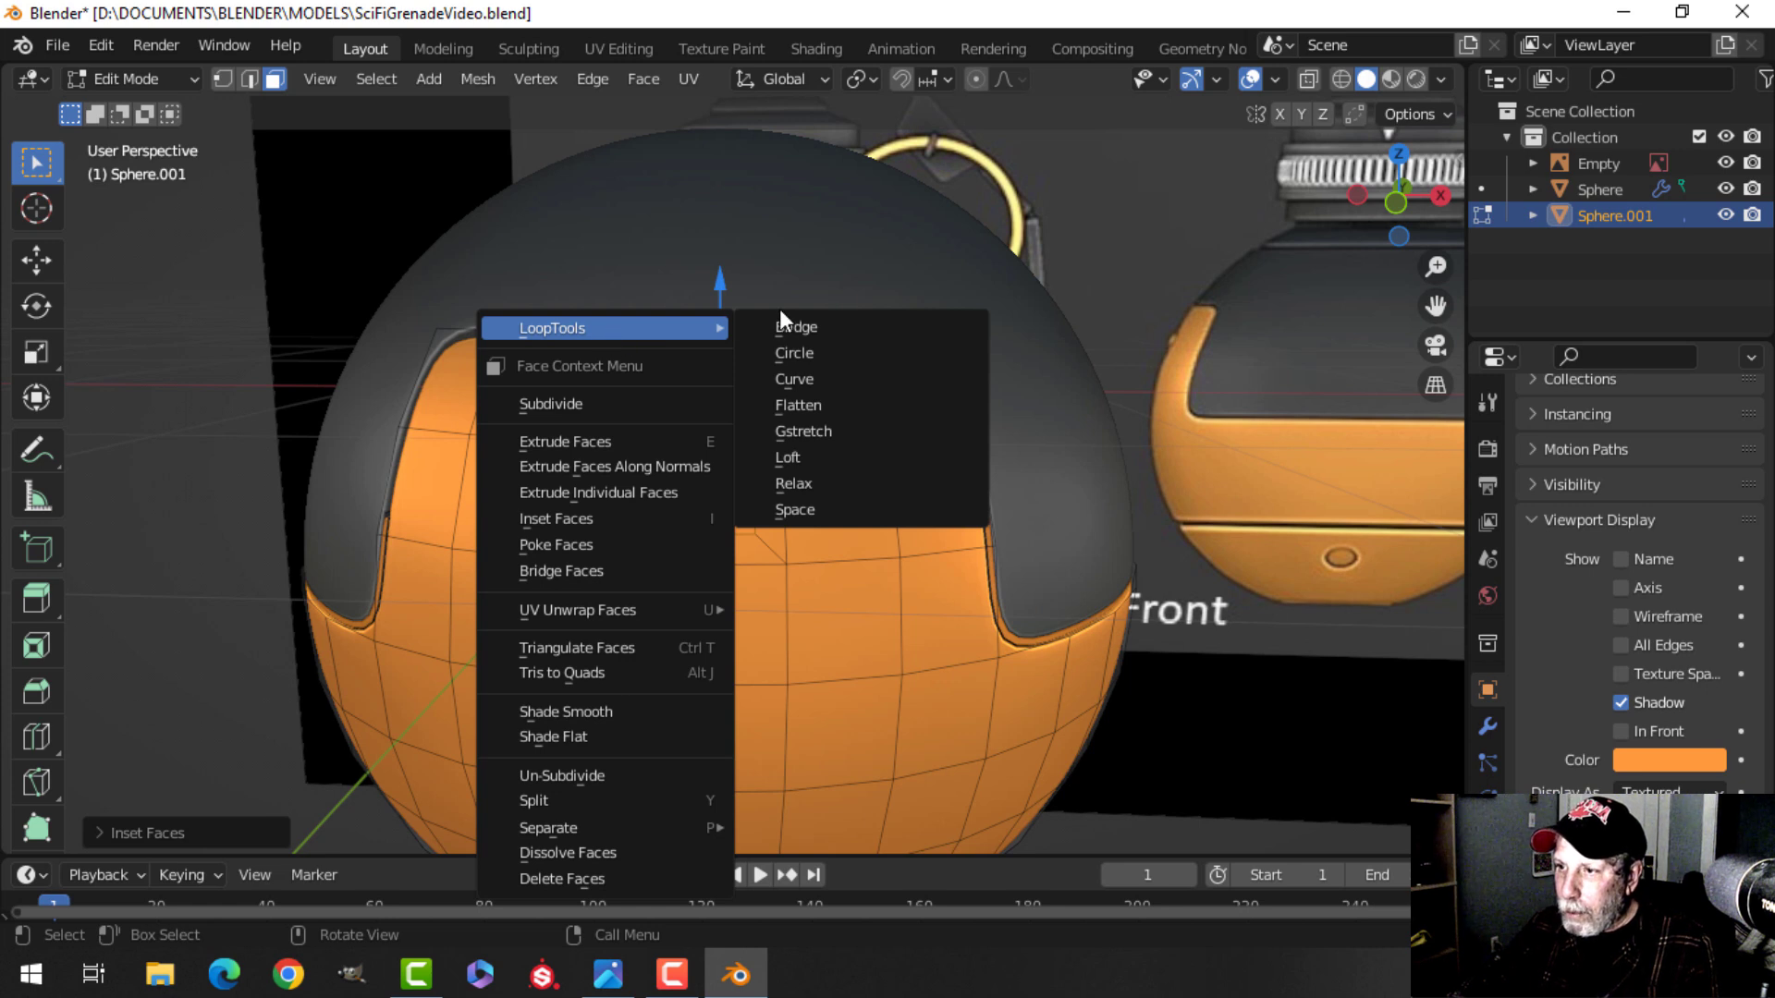
click(804, 353)
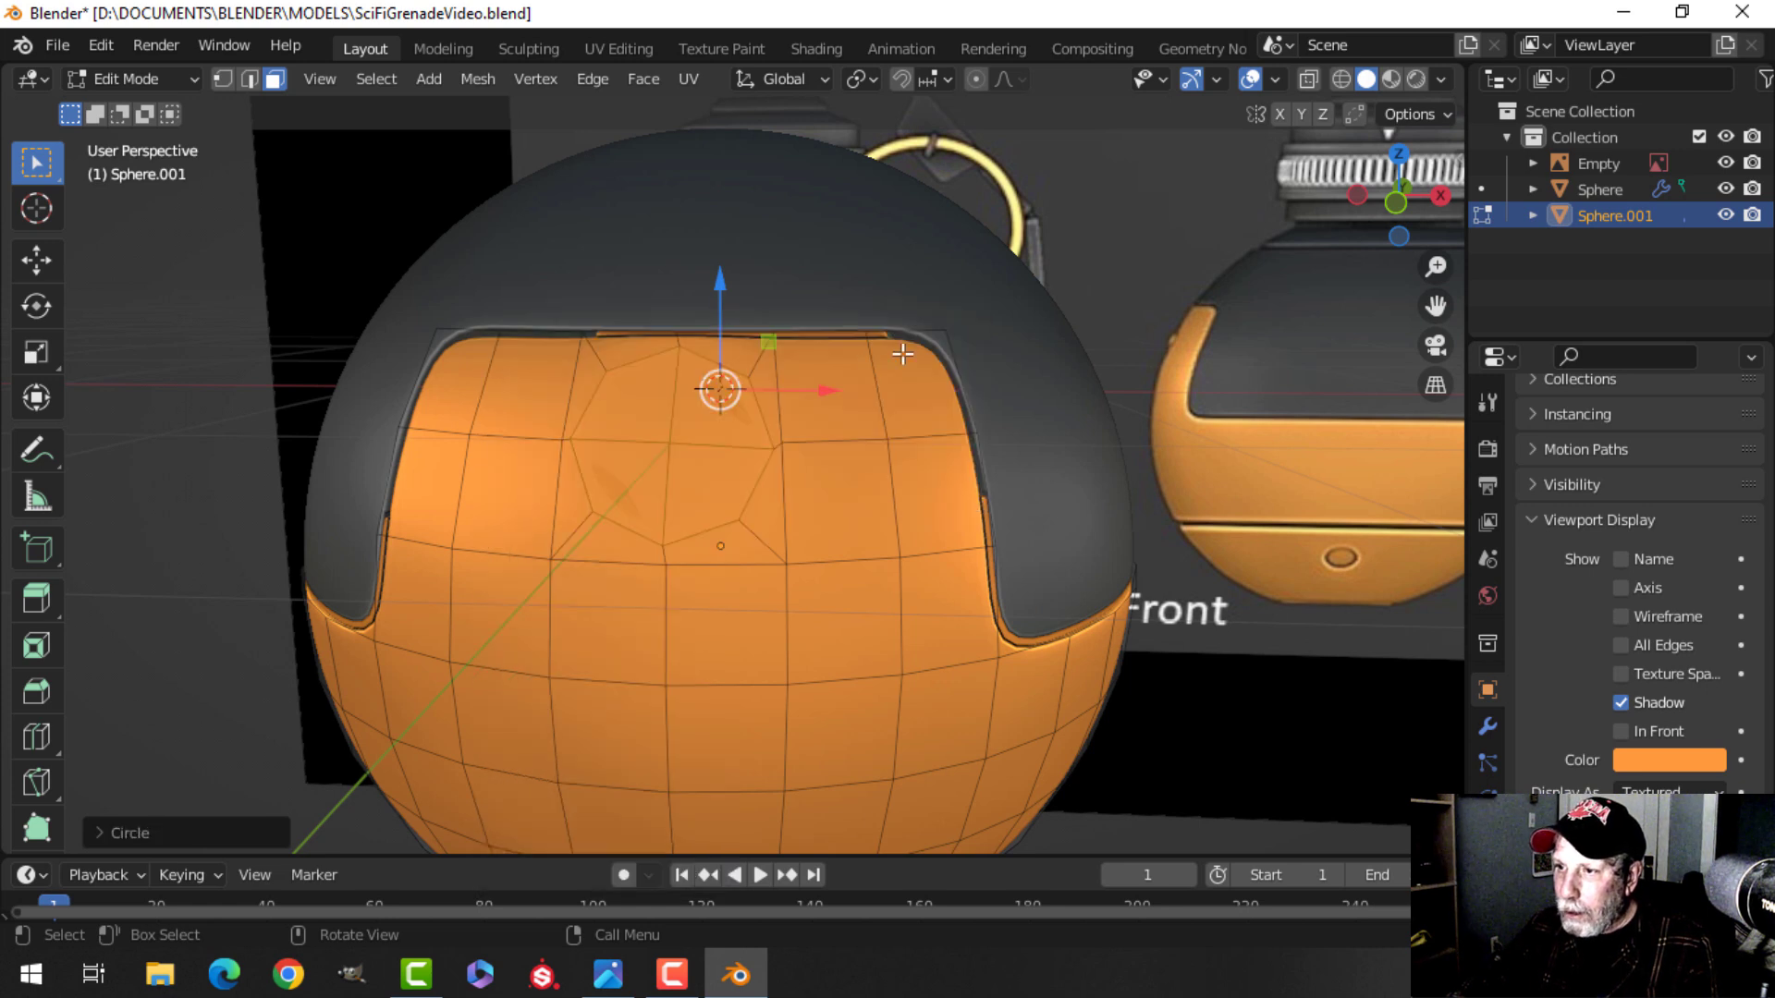
Set the pivot point to Individual Origins and scale the circular faces down to about 0.89.
click(861, 81)
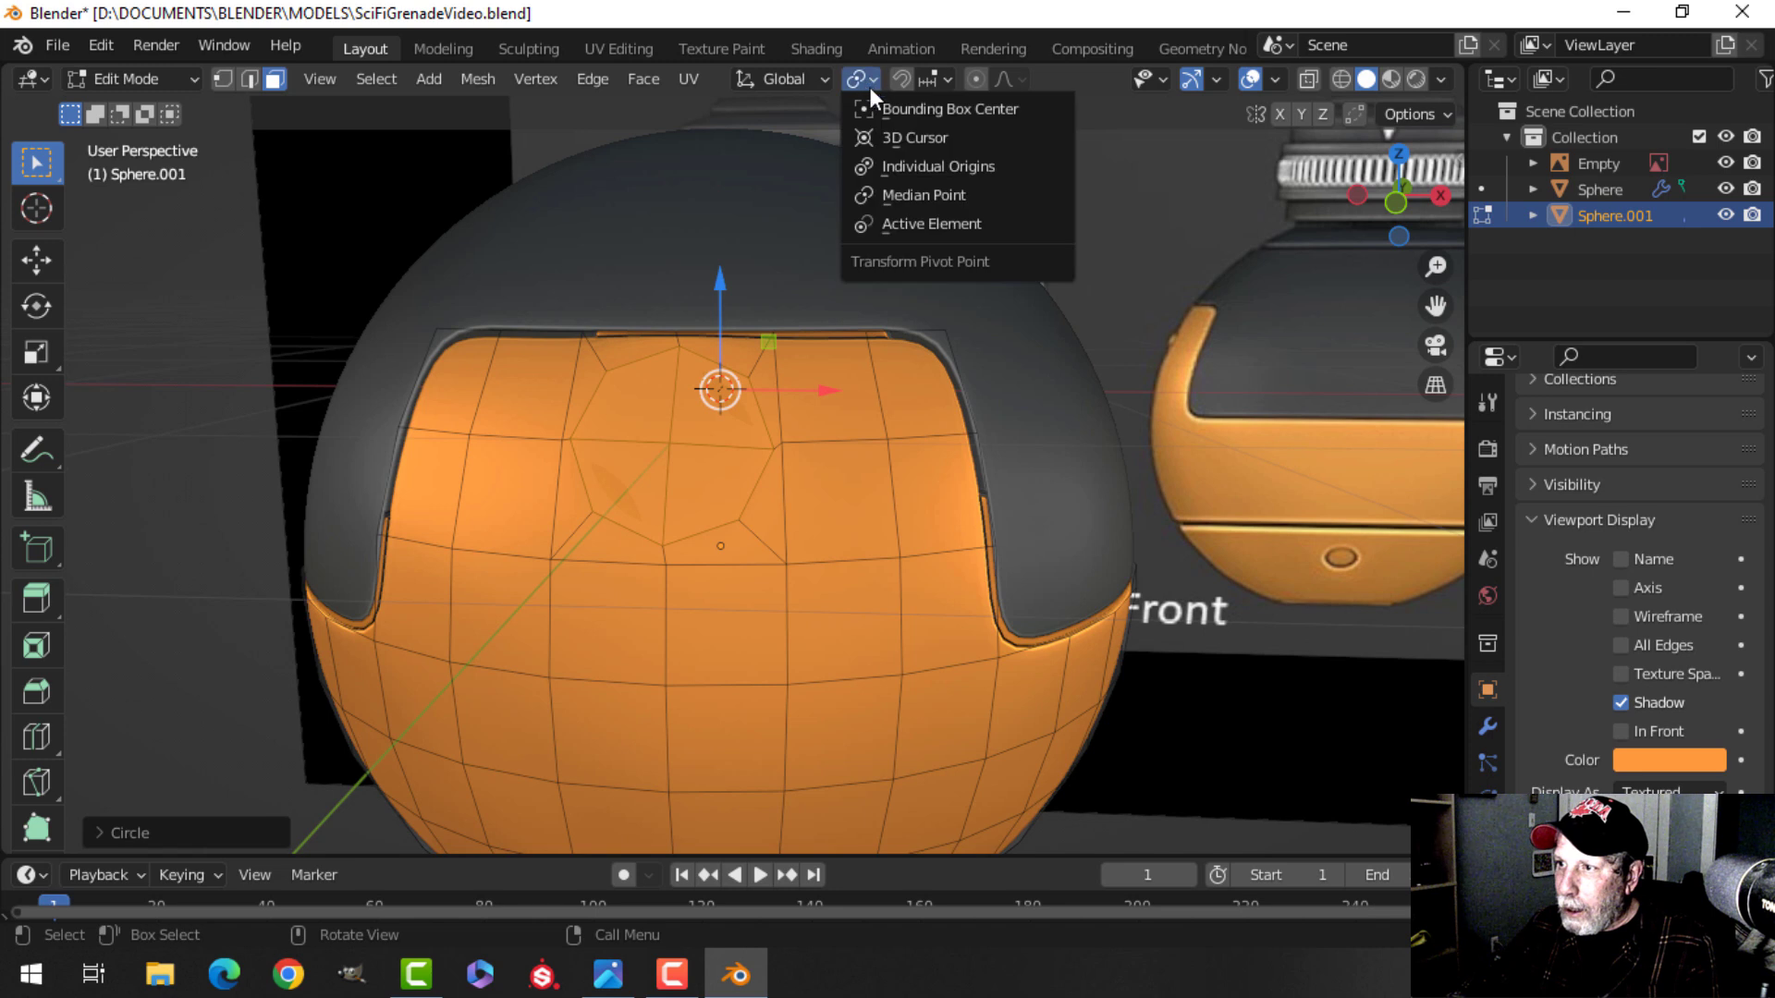
click(903, 167)
key(s)
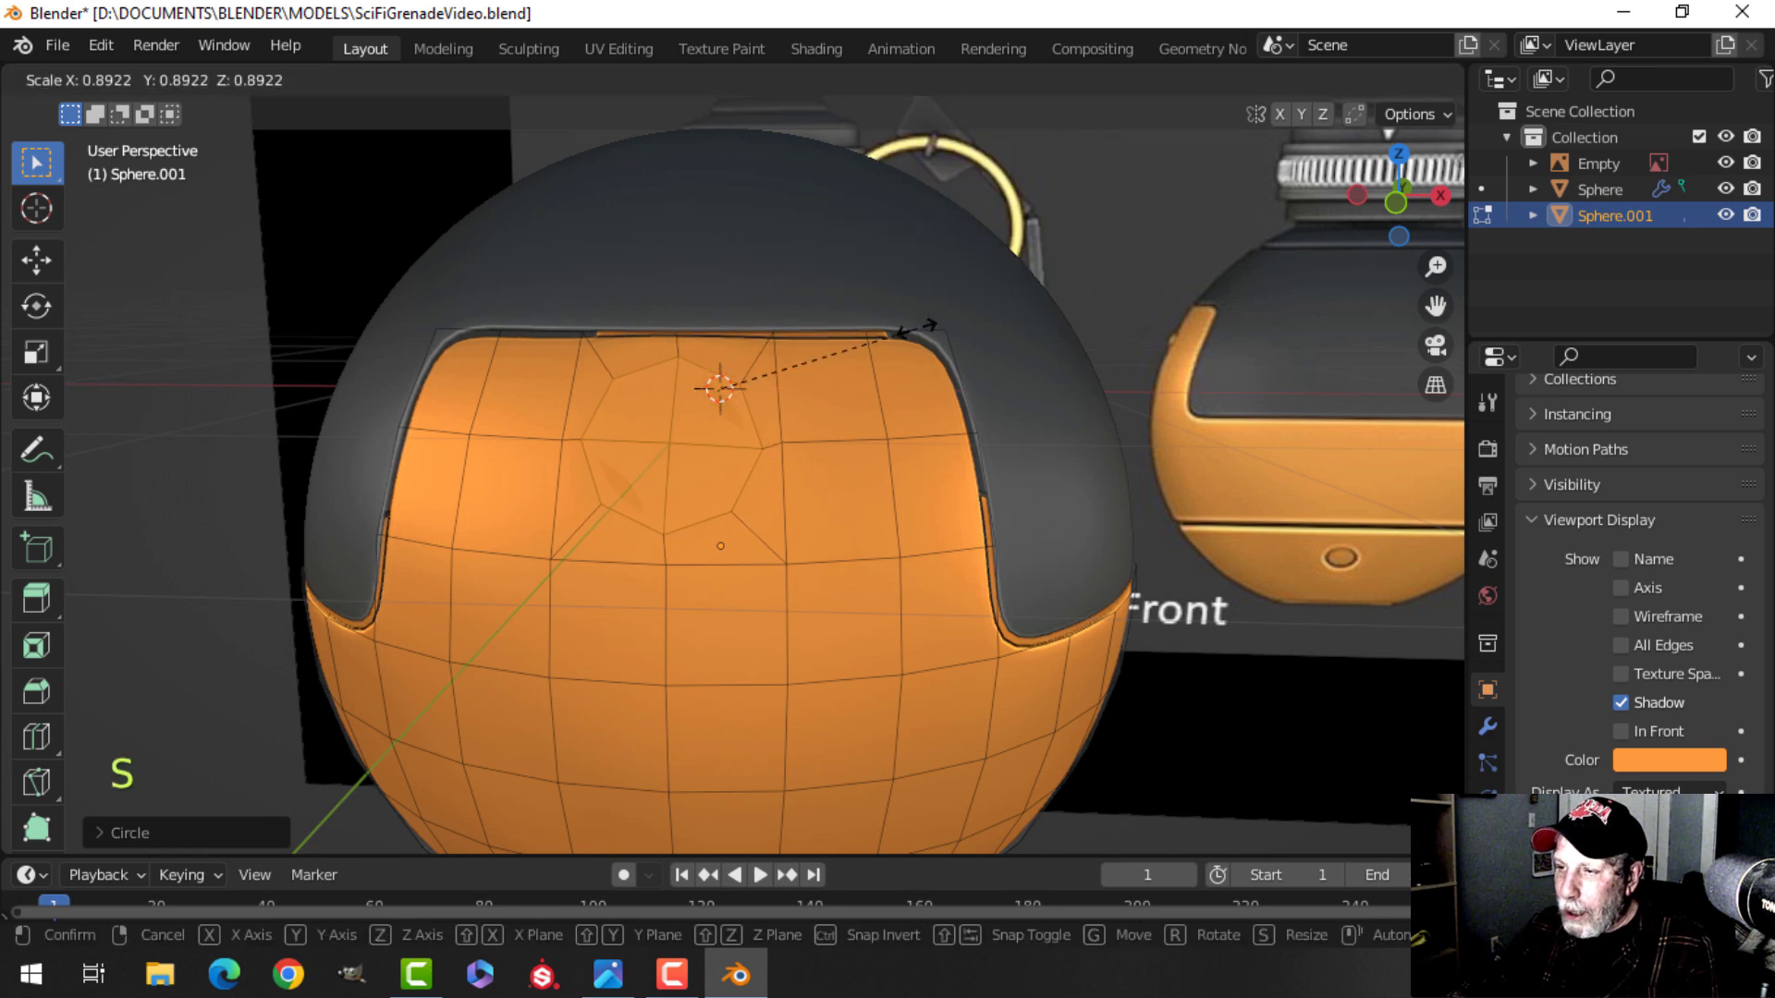
click(915, 327)
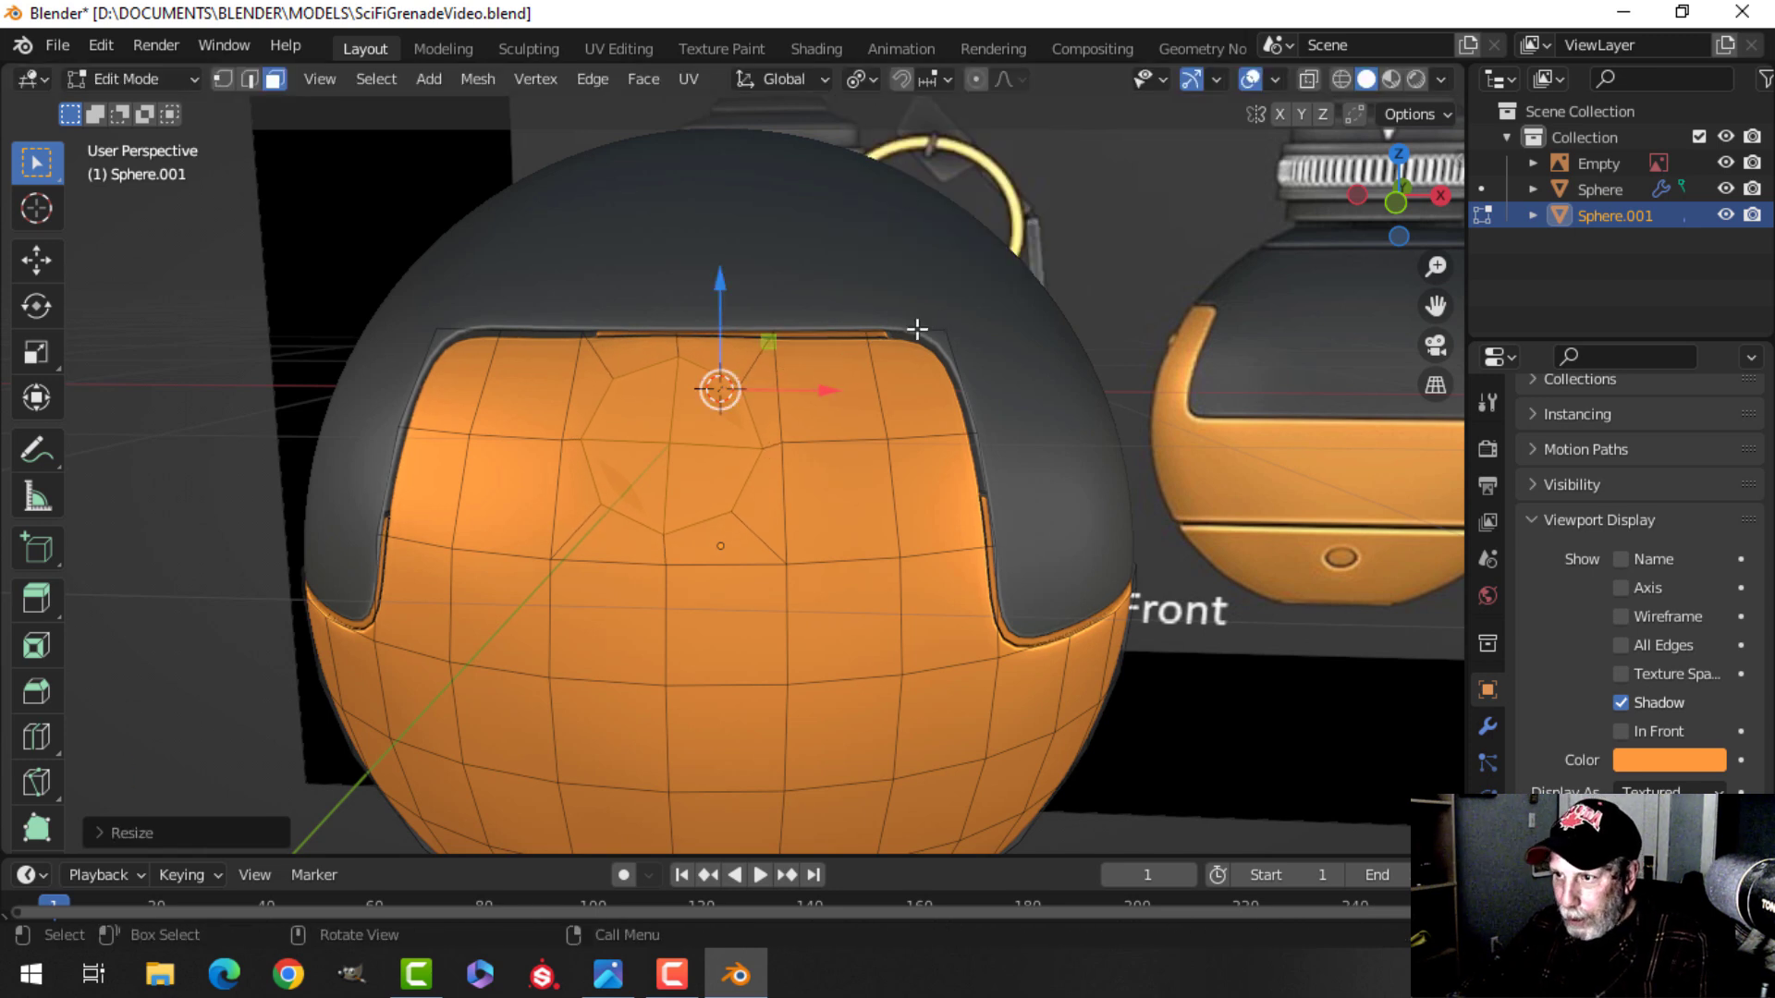
Inset the circular faces once more and extrude them inward along their normals to form a recess.
key(i)
key(shift)
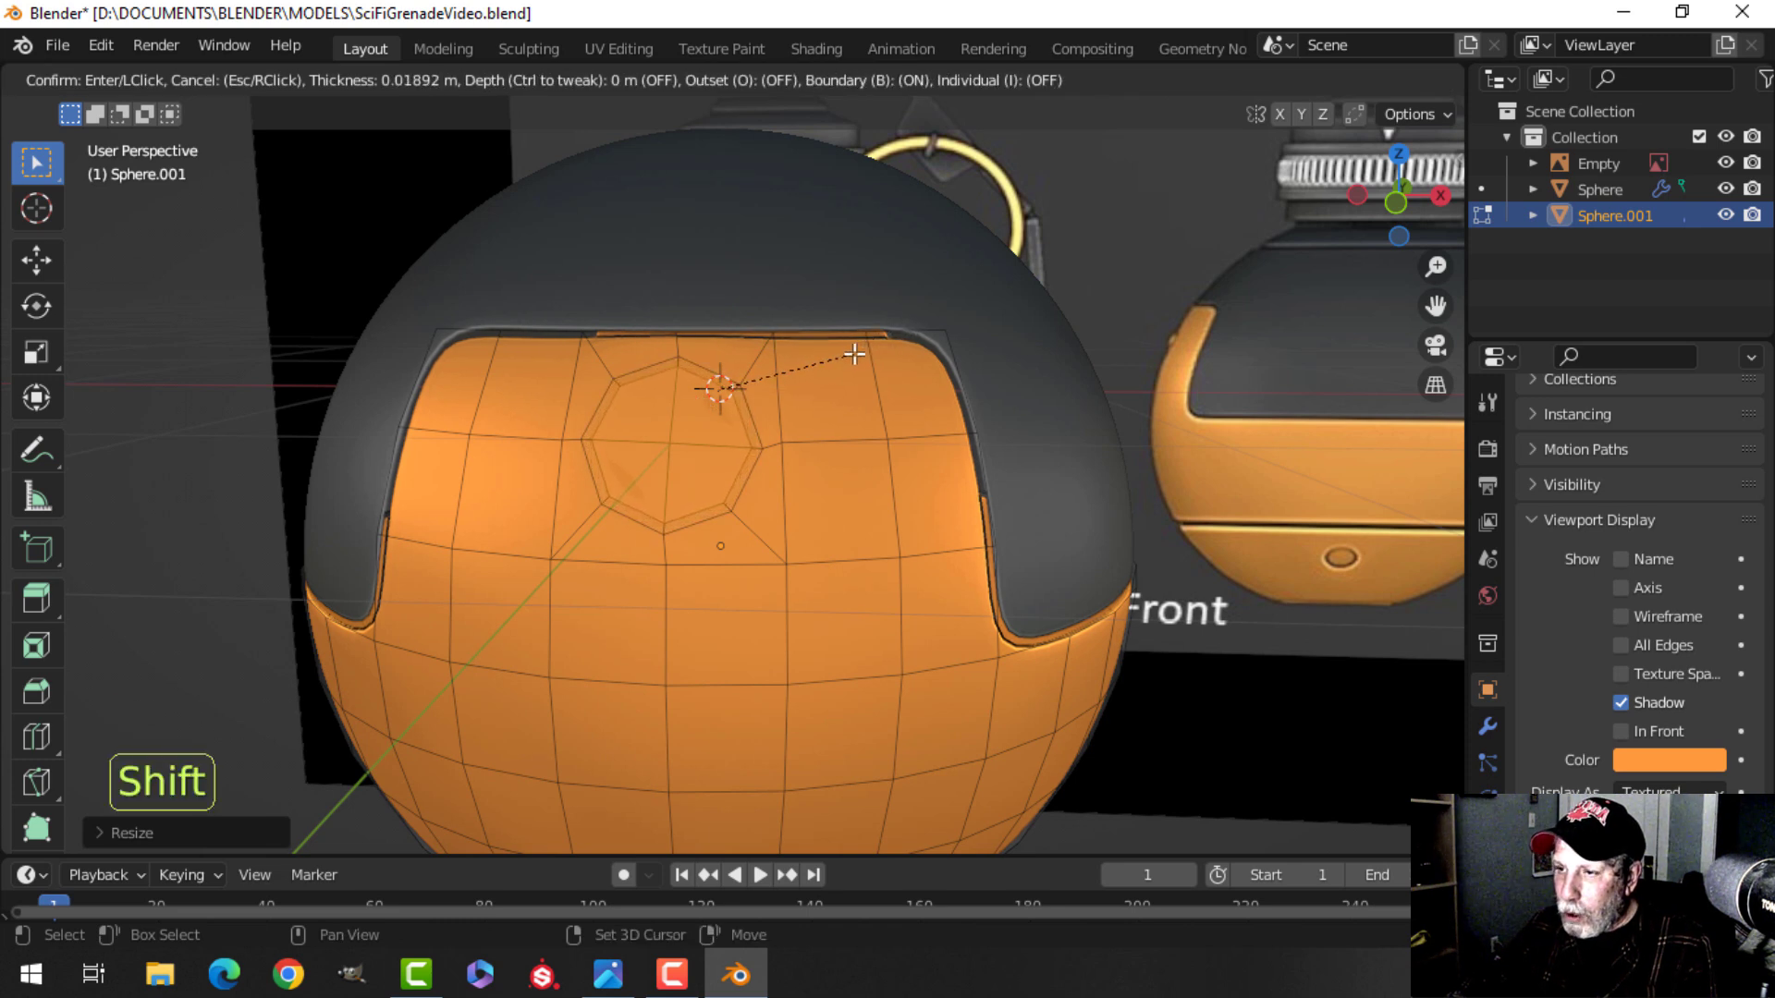
click(854, 355)
middle_drag(744, 428, 785, 432)
key(e)
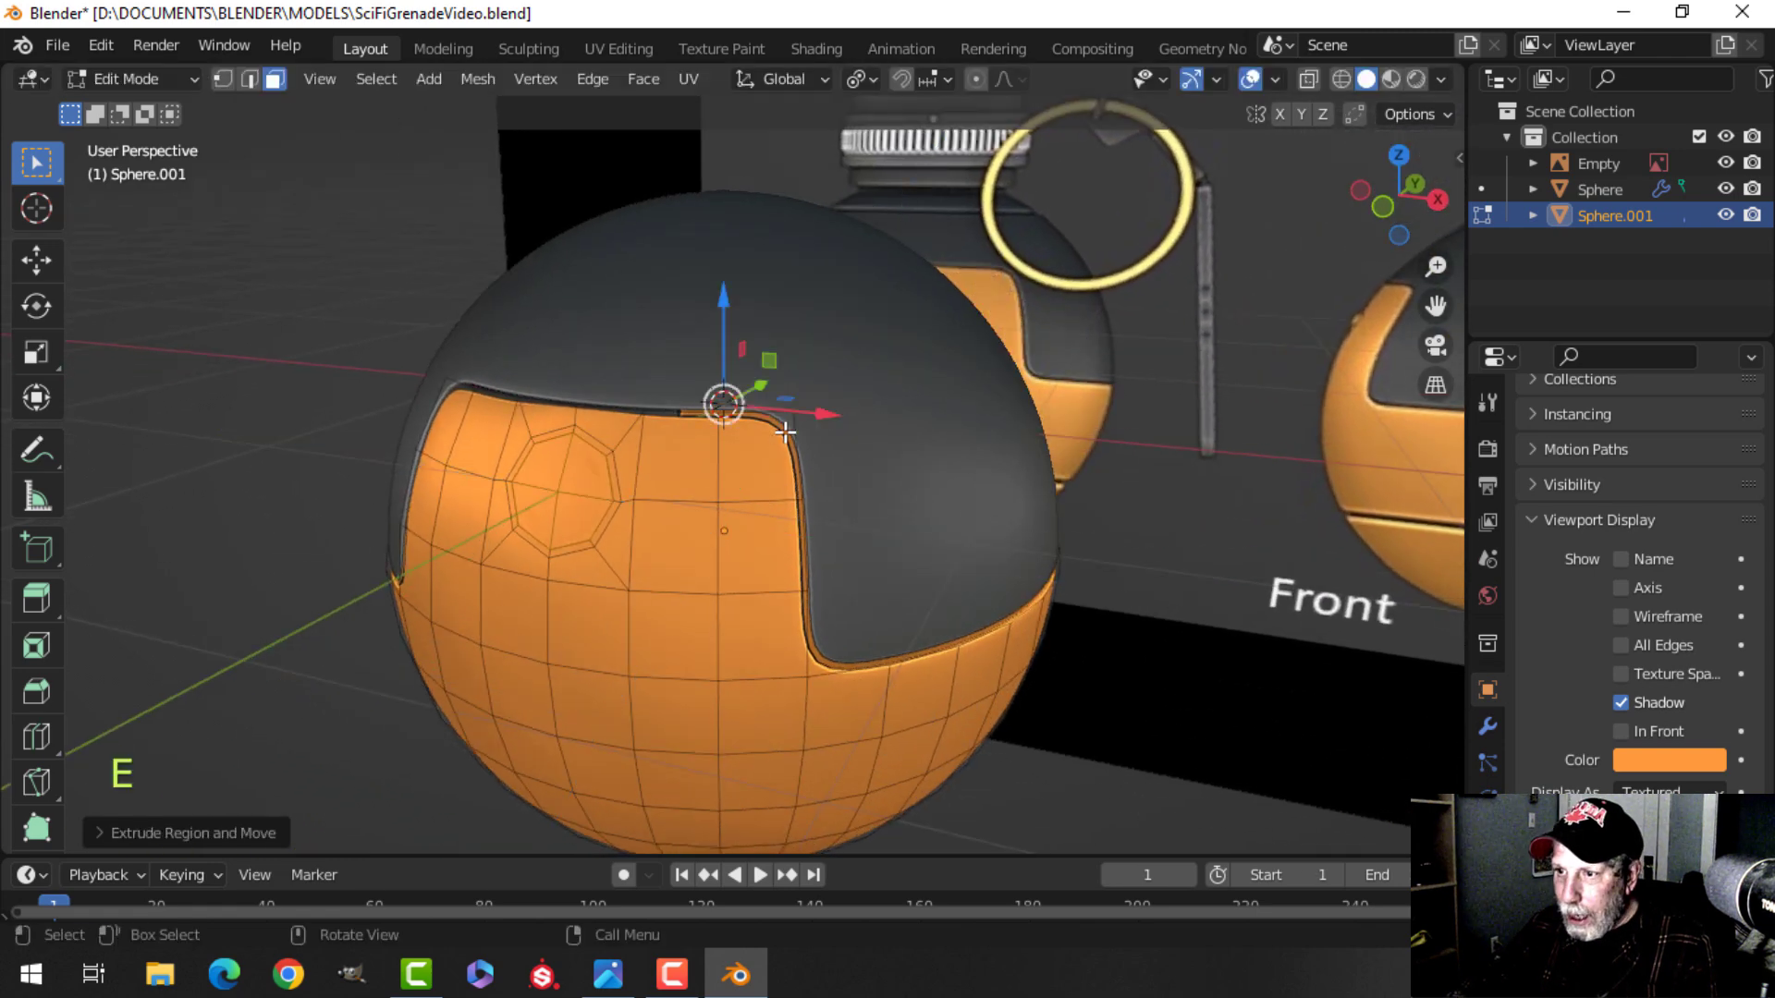
key(alt+s)
key(shift)
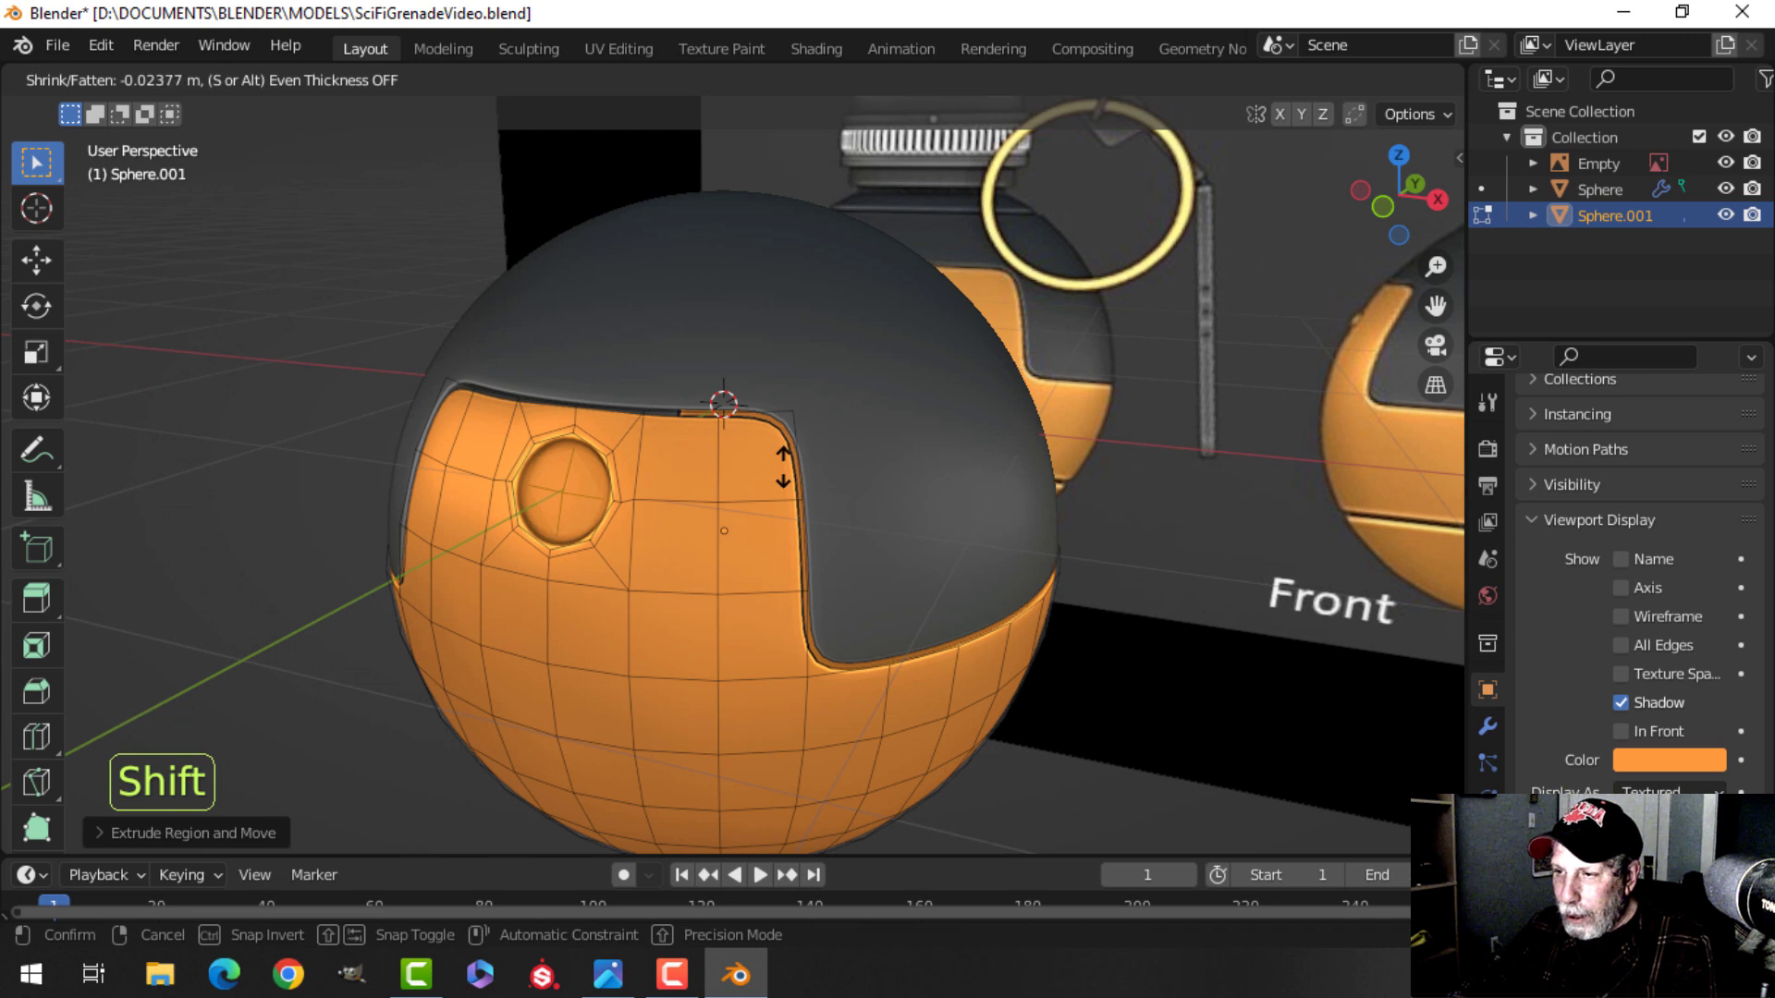
click(783, 467)
Inset the recessed center faces and extrude them slightly outward along their normals as a button.
key(i)
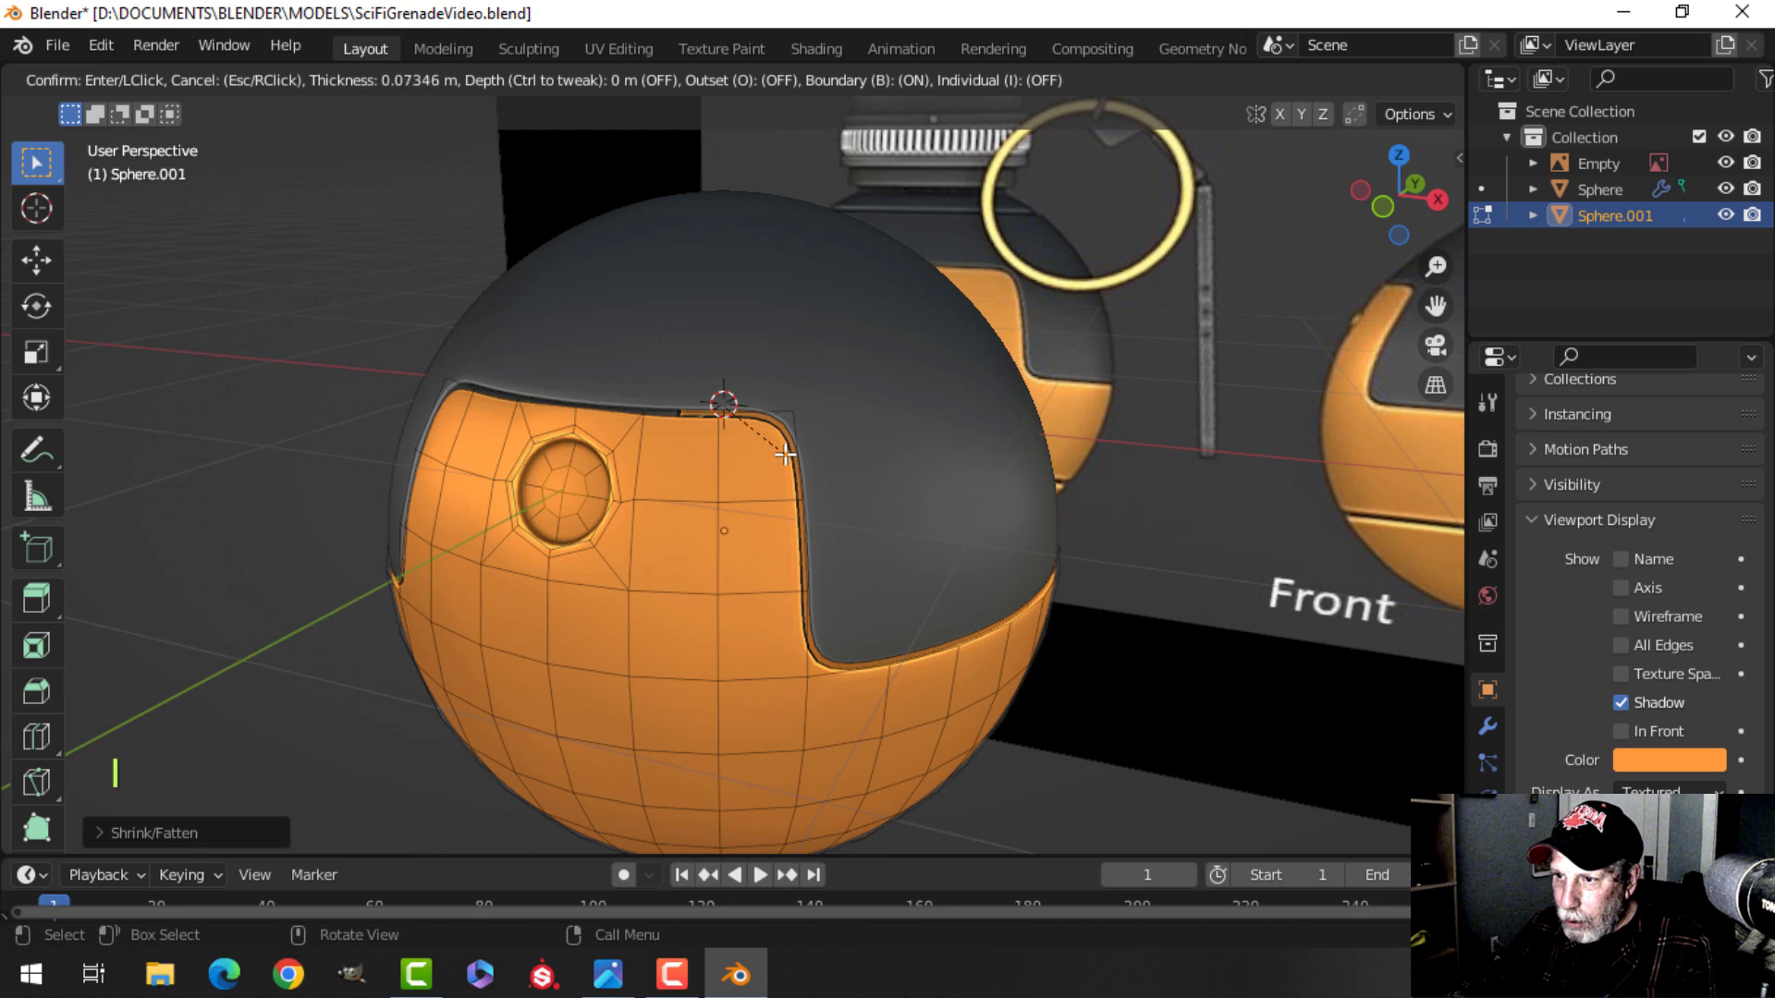
click(781, 455)
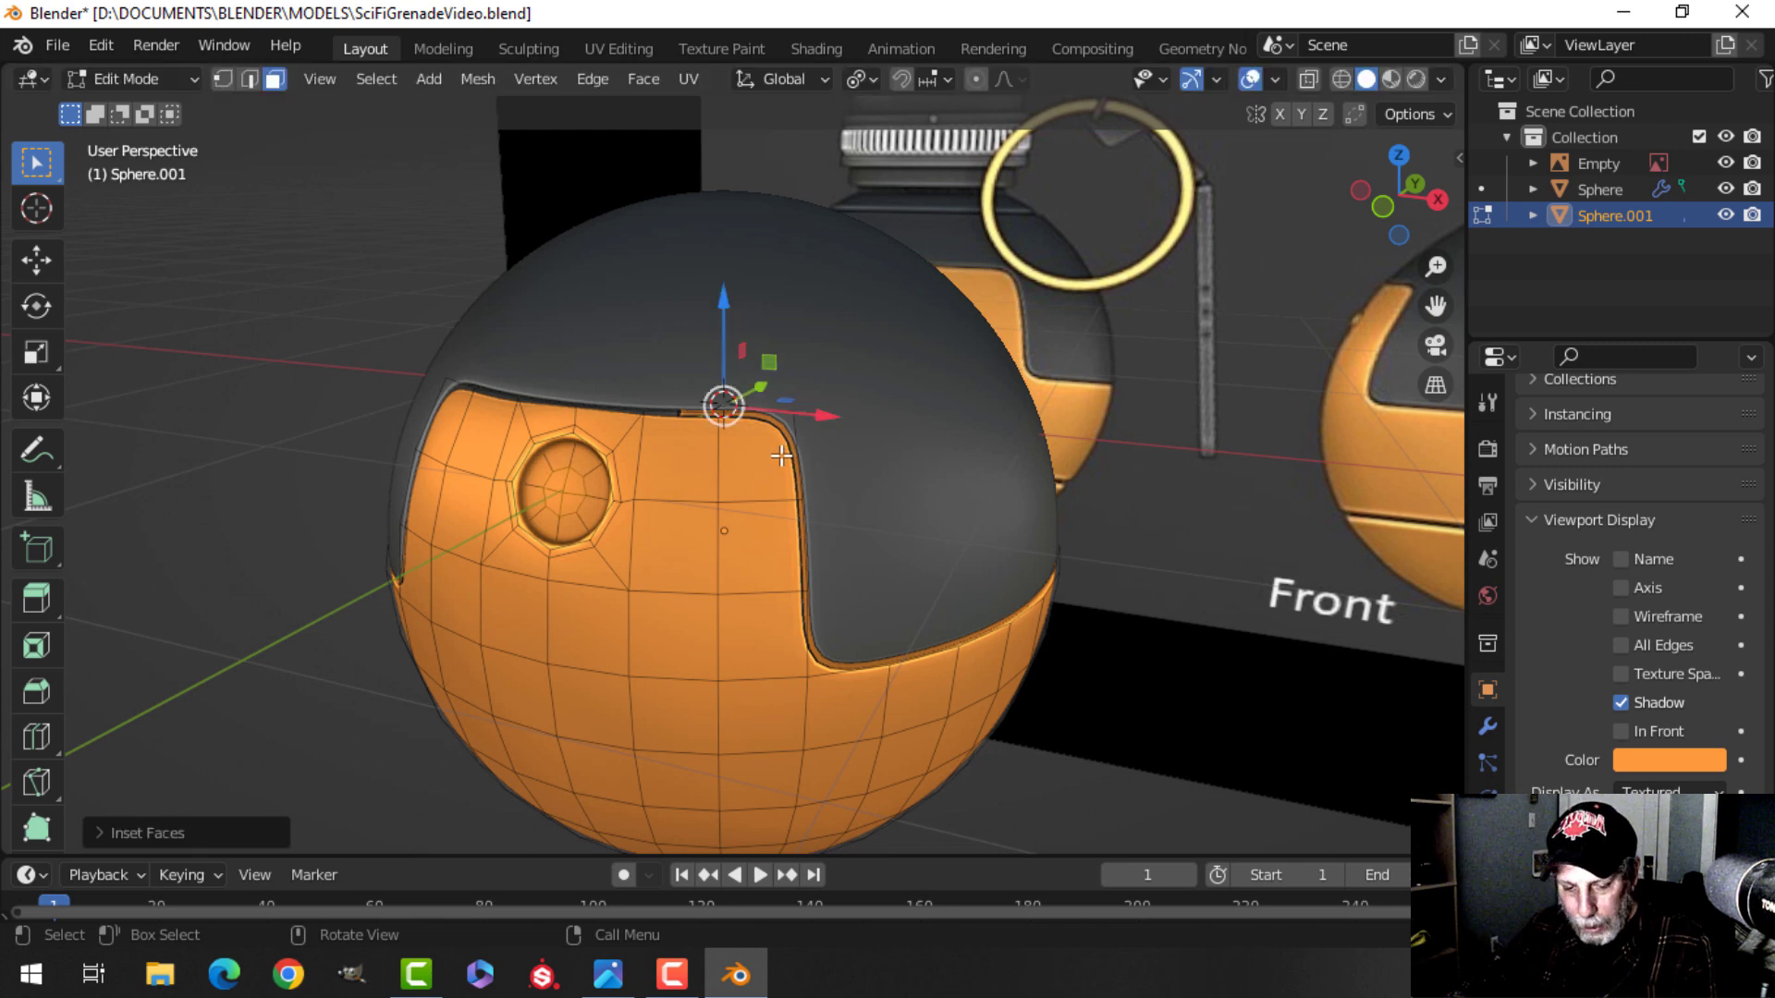
key(e)
key(alt+s)
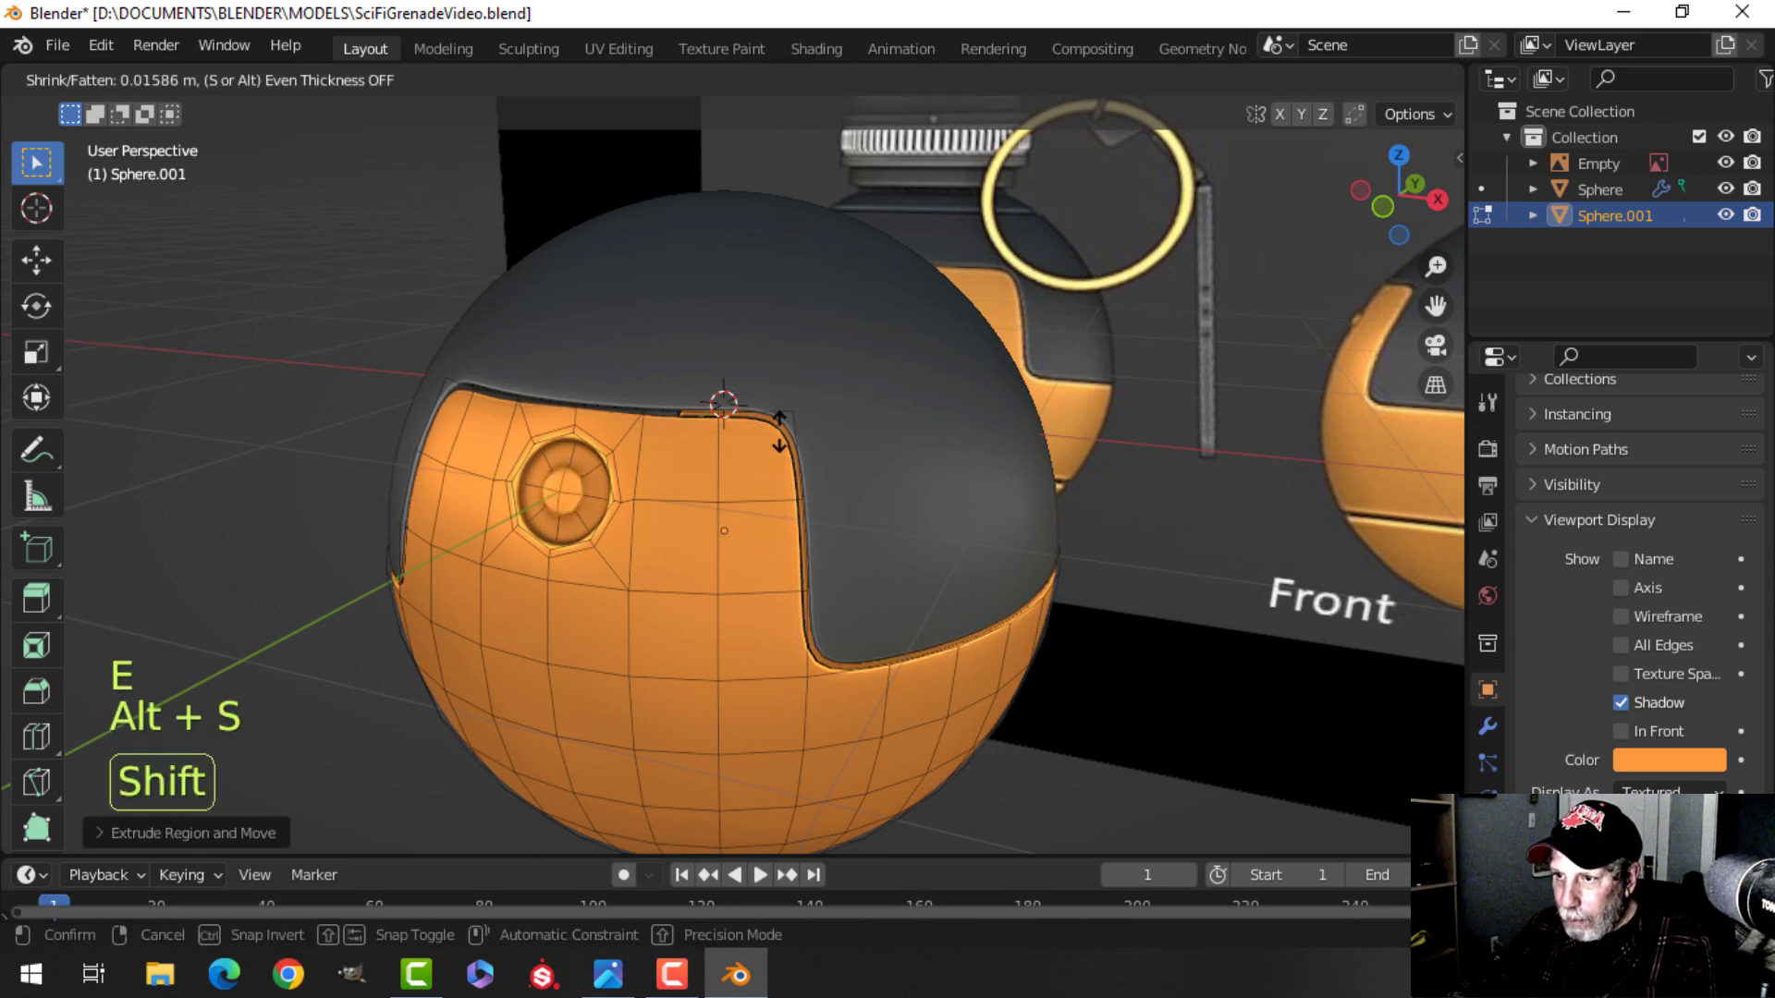
click(781, 413)
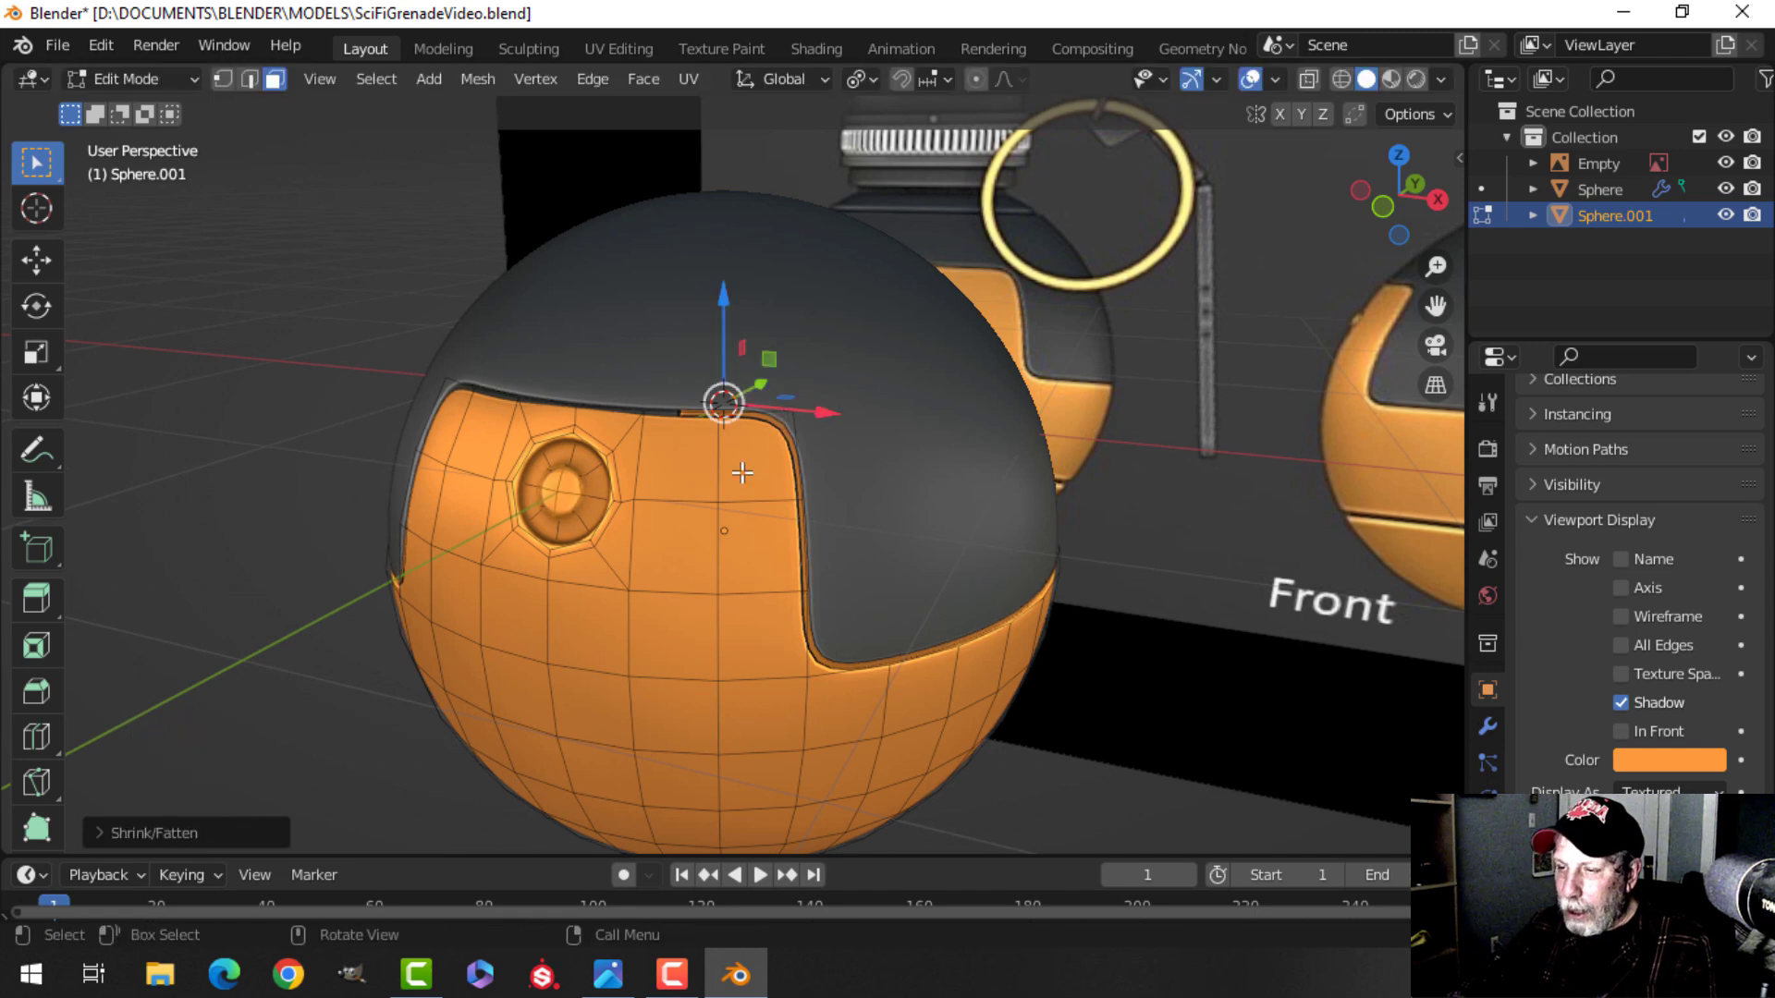
Leave edit mode, deselect everything and save the file.
key(Tab)
middle_drag(653, 525, 852, 475)
key(alt+a)
key(ctrl+s)
Compare the shell against the side reference in wireframe view, then return to solid shading in edit mode.
middle_drag(654, 479, 660, 422)
mouse_move(781, 558)
shift+middle_down()
mouse_move(801, 508)
mouse_move(721, 555)
mouse_move(754, 537)
shift+middle_up()
click(764, 464)
key(KP_1)
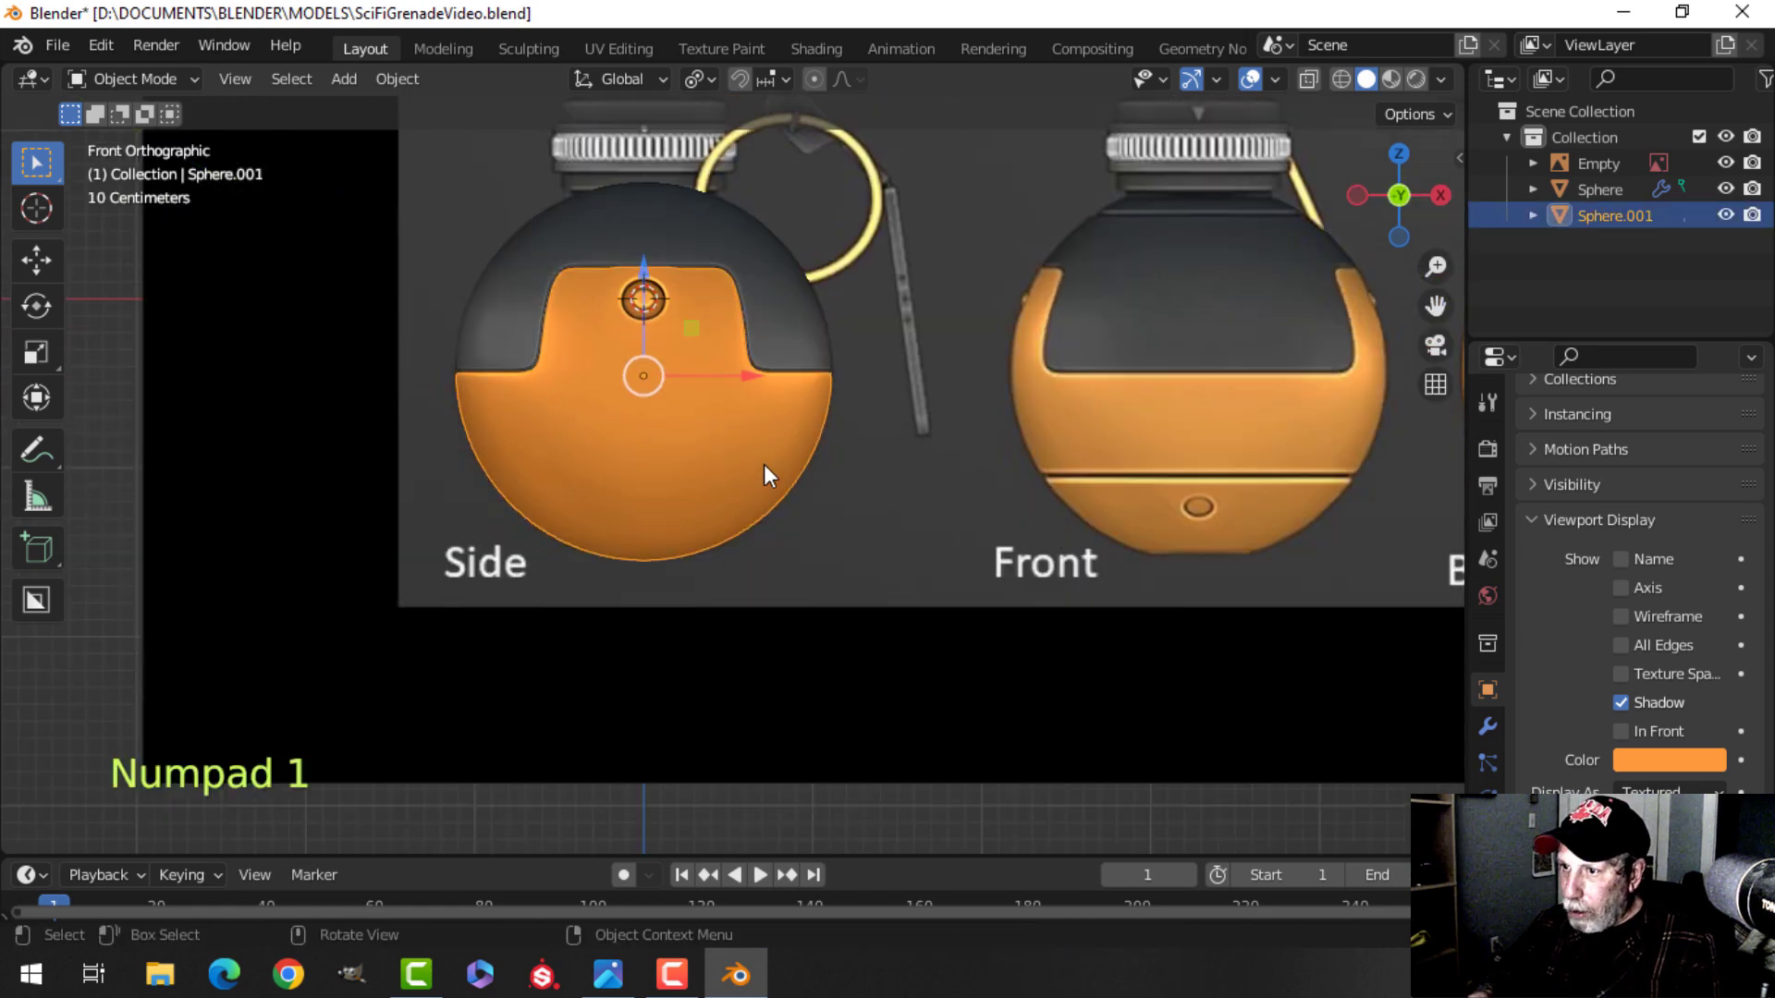
key(z)
click(659, 464)
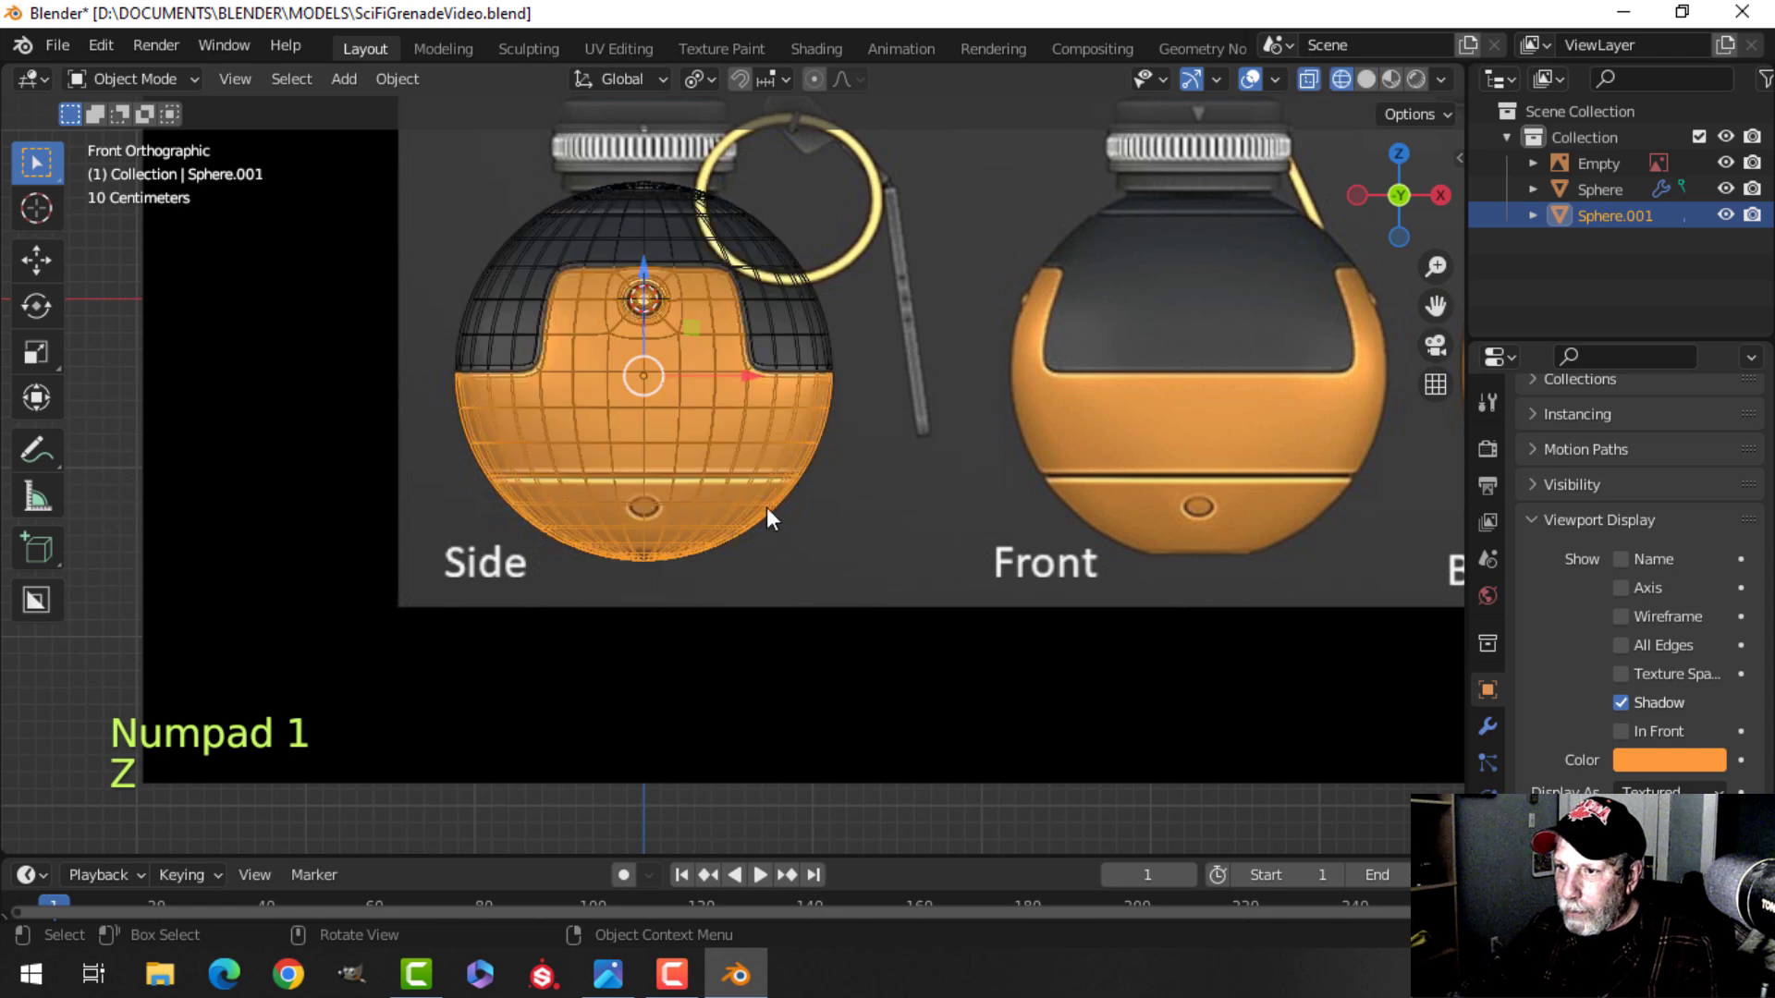
key(Tab)
scroll(721, 511, up, 2)
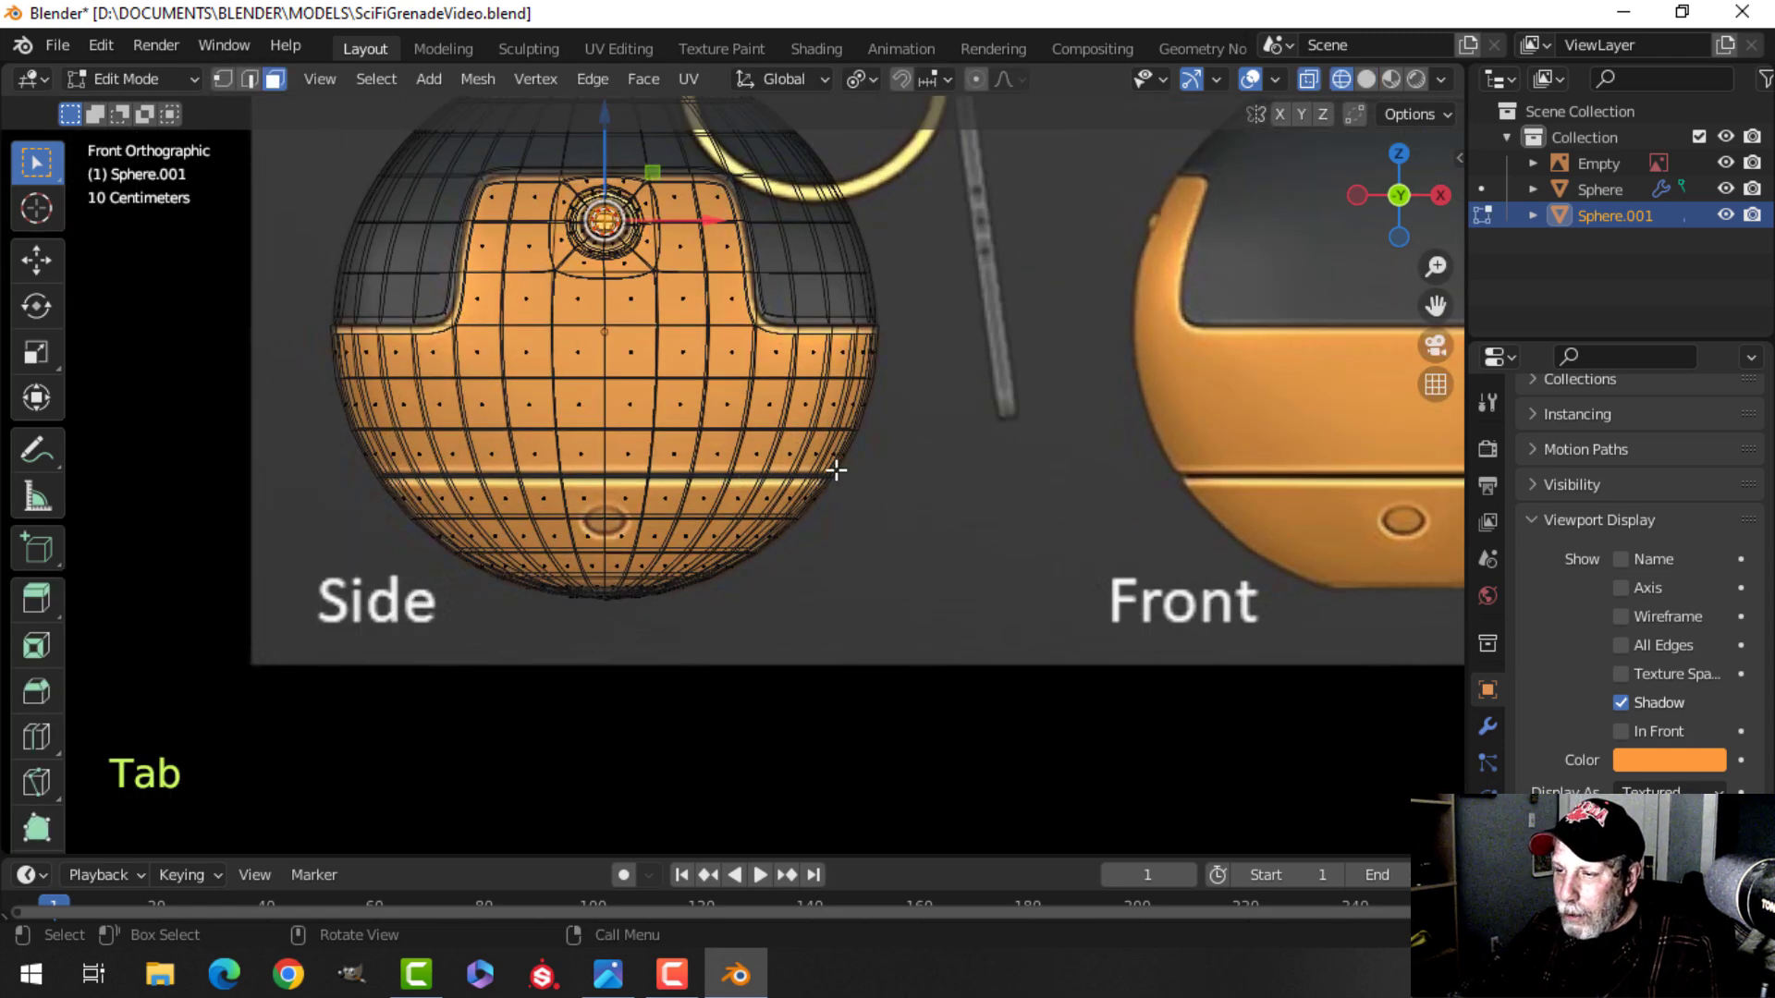
key(z)
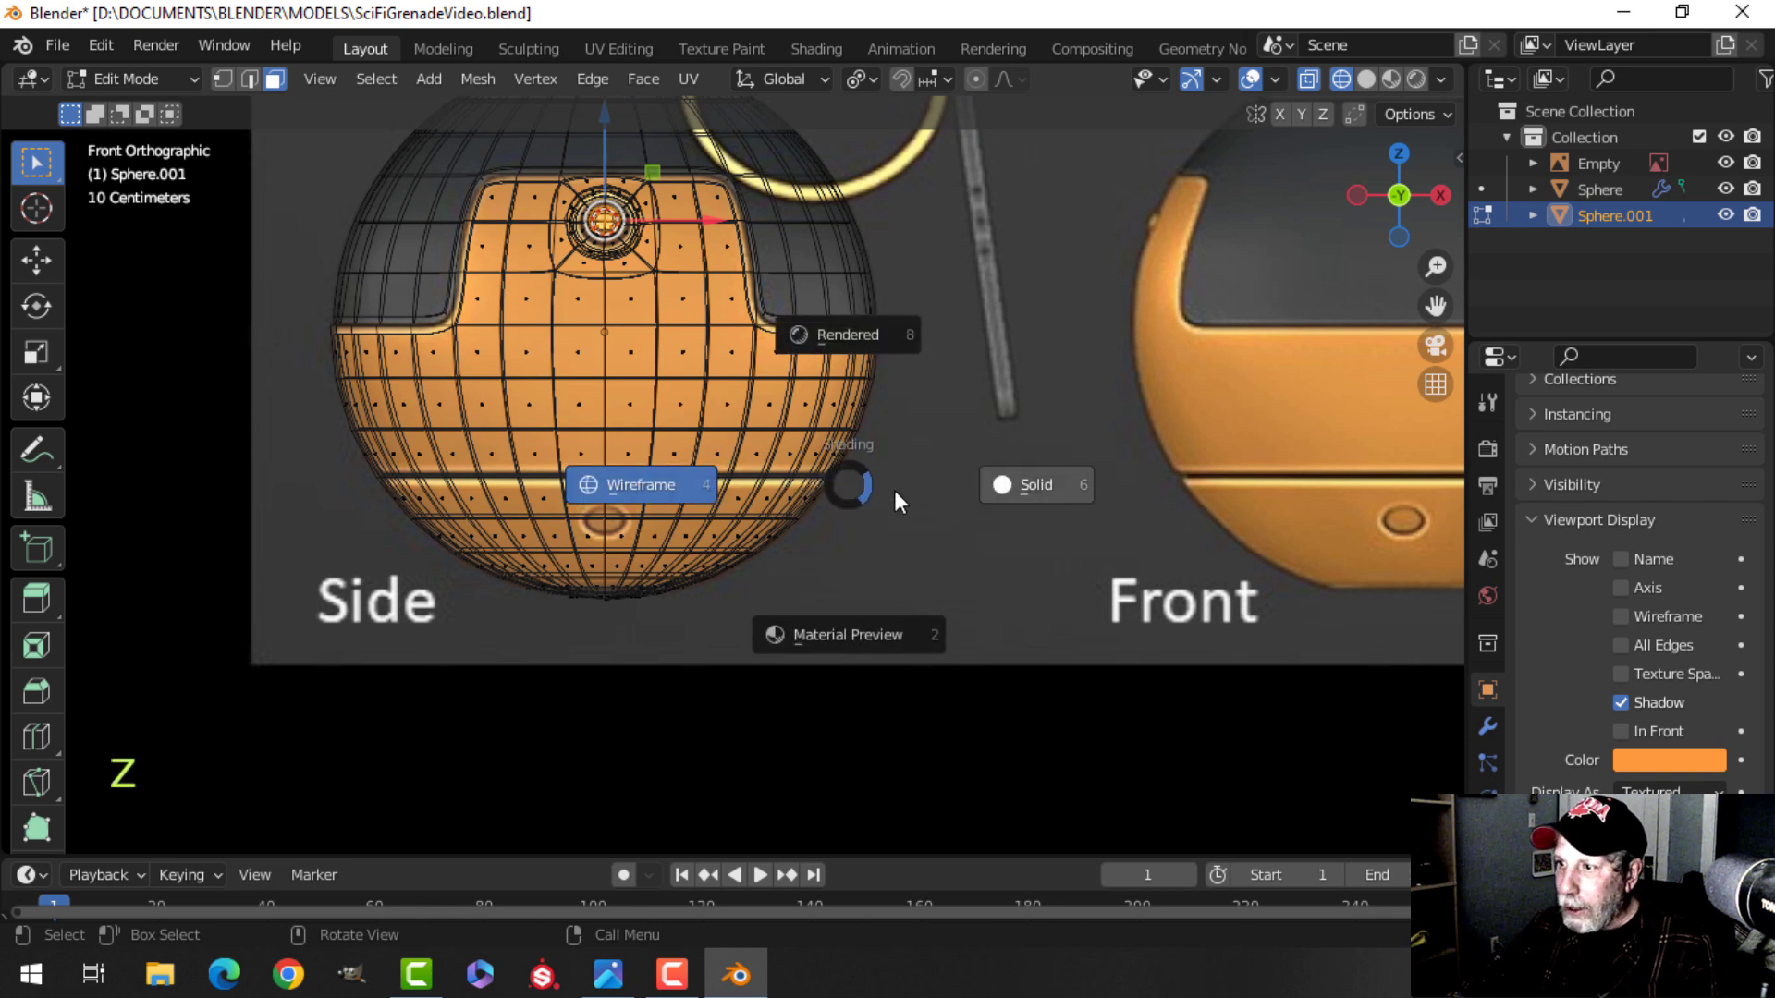
click(1047, 480)
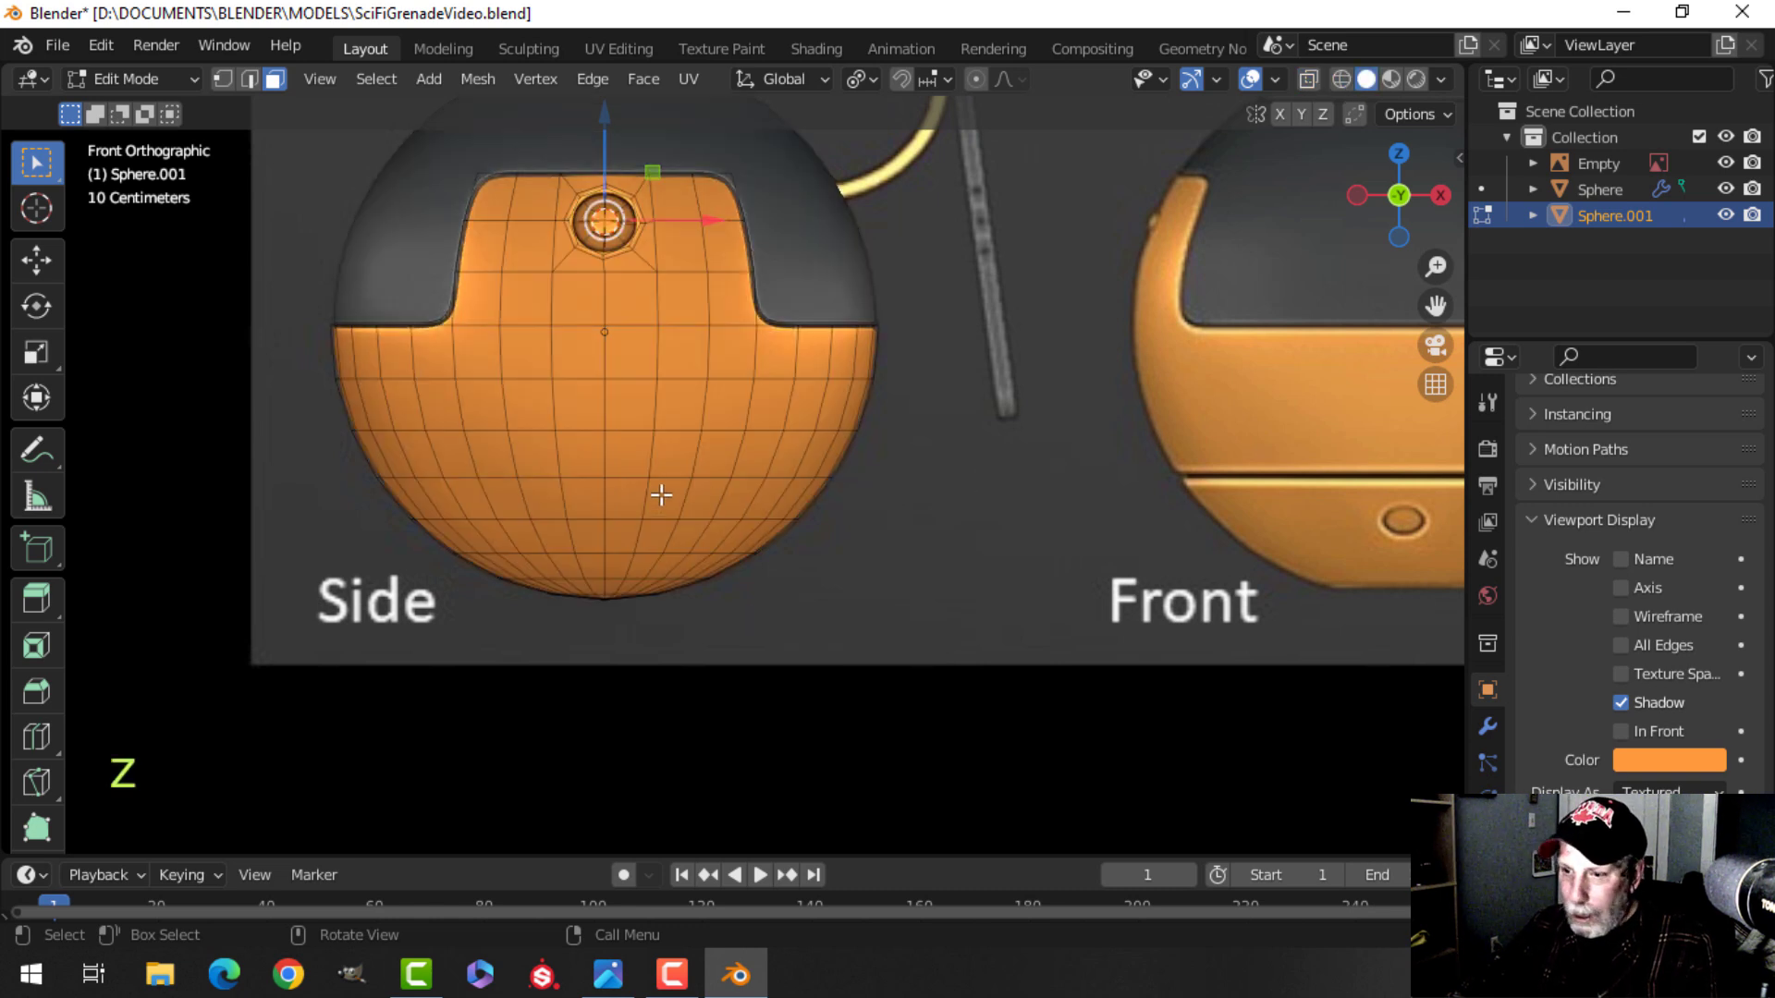
In edge mode, select the horizontal edge loop on the lower shell matching the reference's groove line.
key(2)
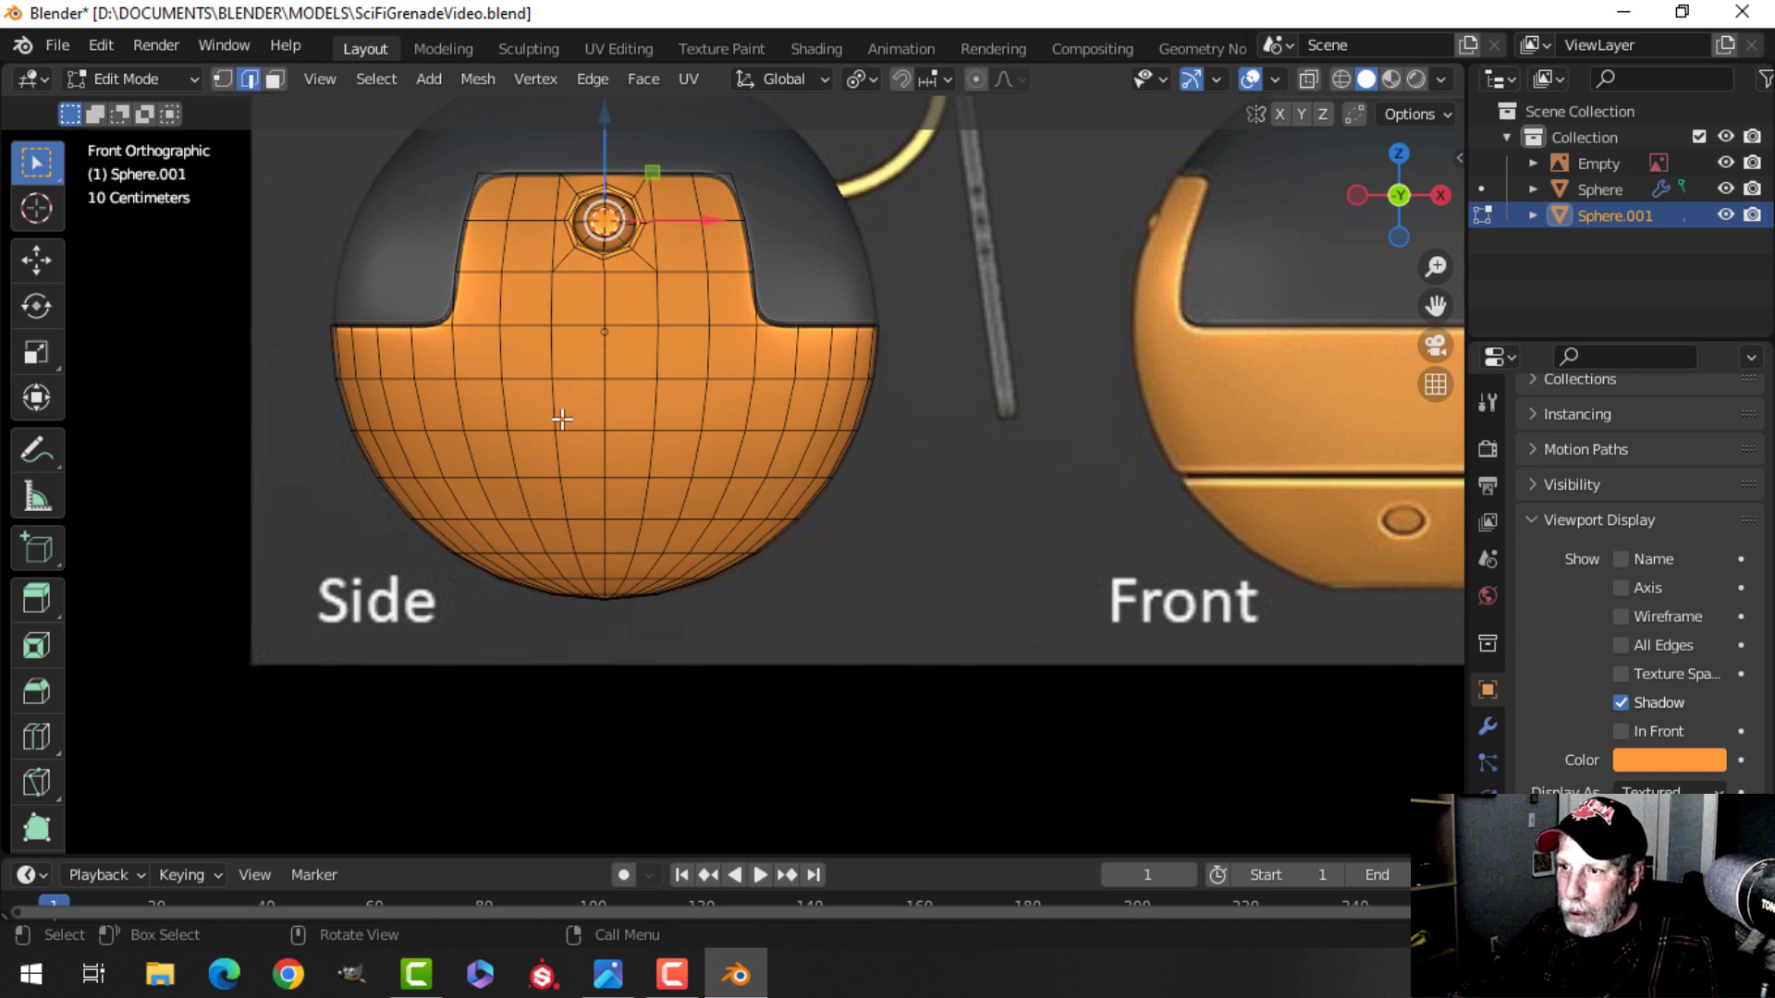
alt+shift+click(626, 475)
mouse_move(626, 475)
middle_down()
mouse_move(899, 471)
mouse_move(580, 476)
mouse_move(627, 475)
middle_up()
middle_drag(1044, 485, 869, 524)
key(alt+a)
shift+click(788, 491)
shift+click(933, 493)
key(alt+a)
alt+shift+click(889, 496)
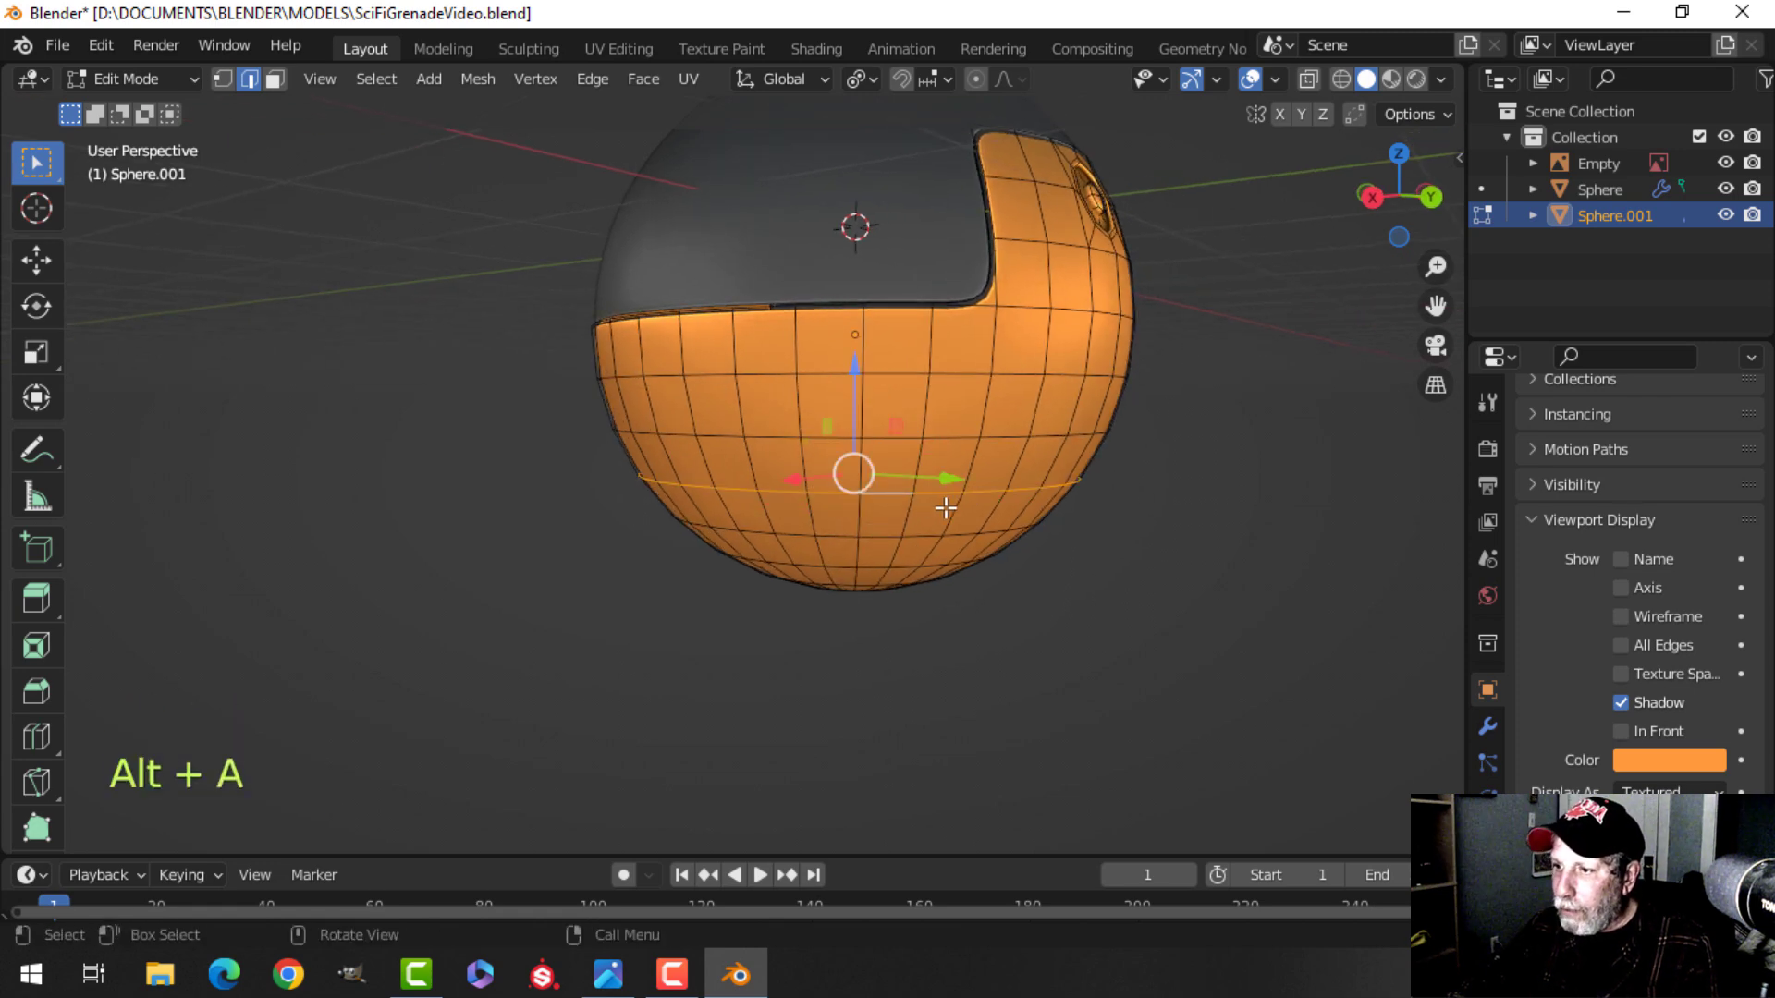
key(KP_1)
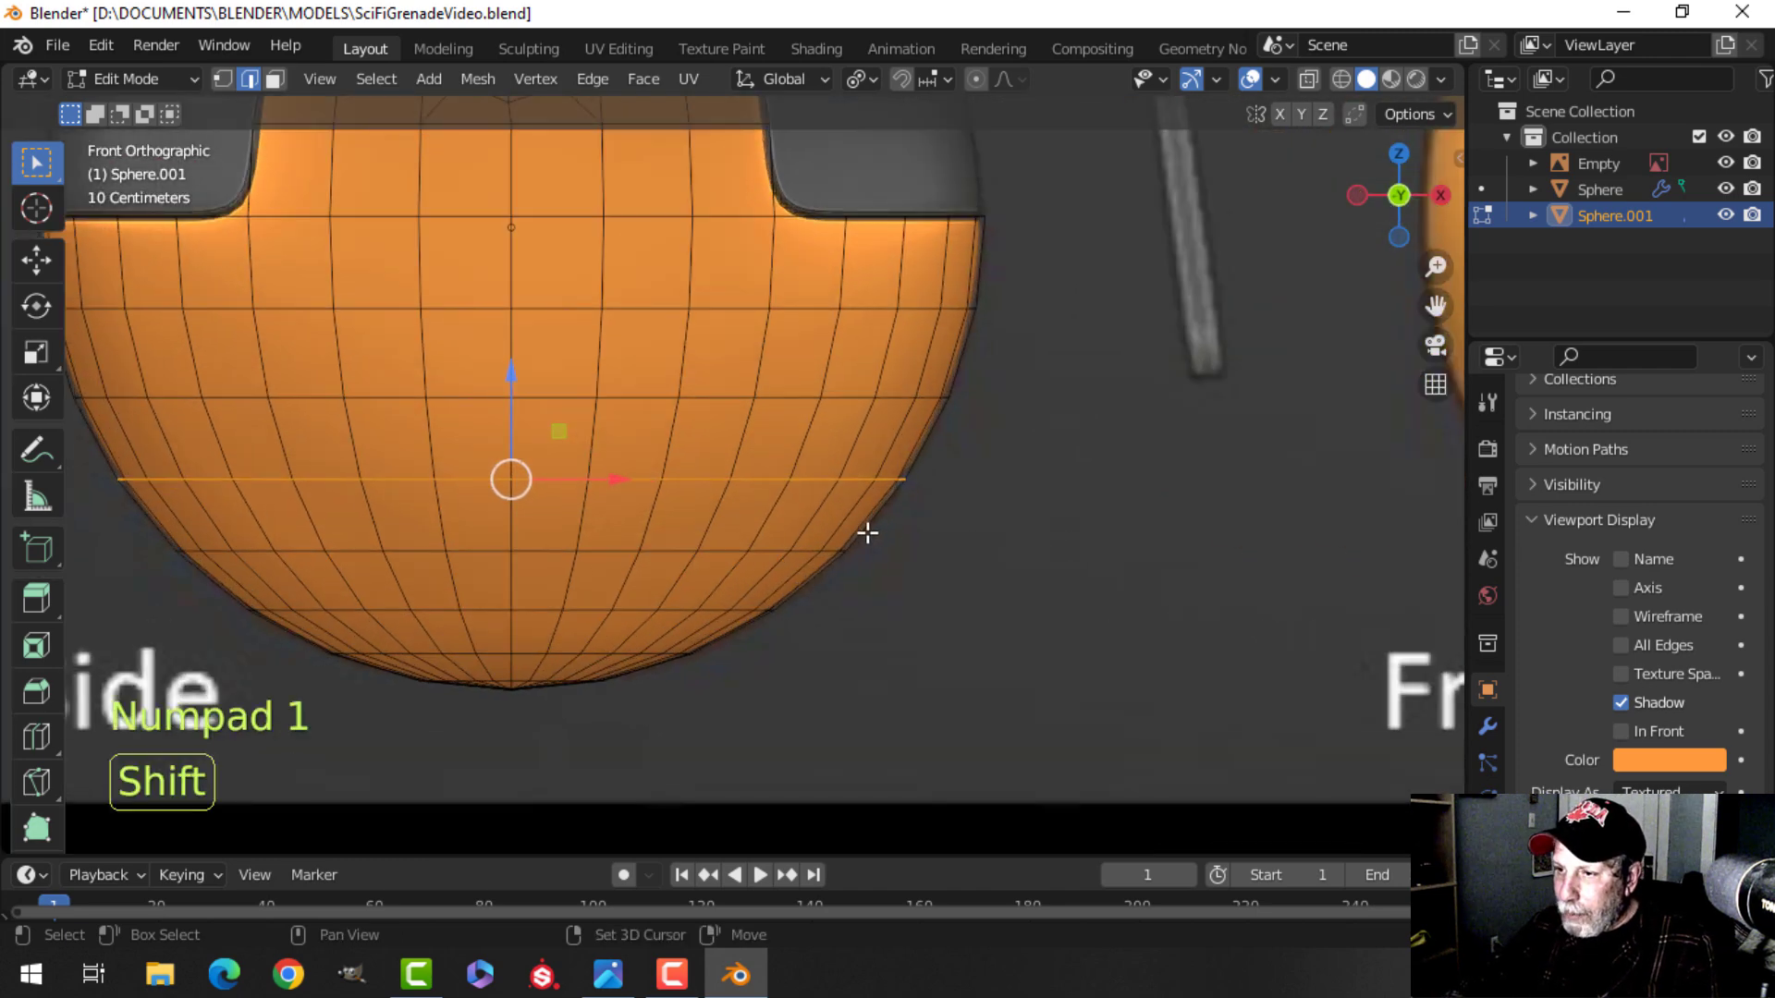
shift+middle_drag(865, 528, 956, 532)
key(z)
click(800, 536)
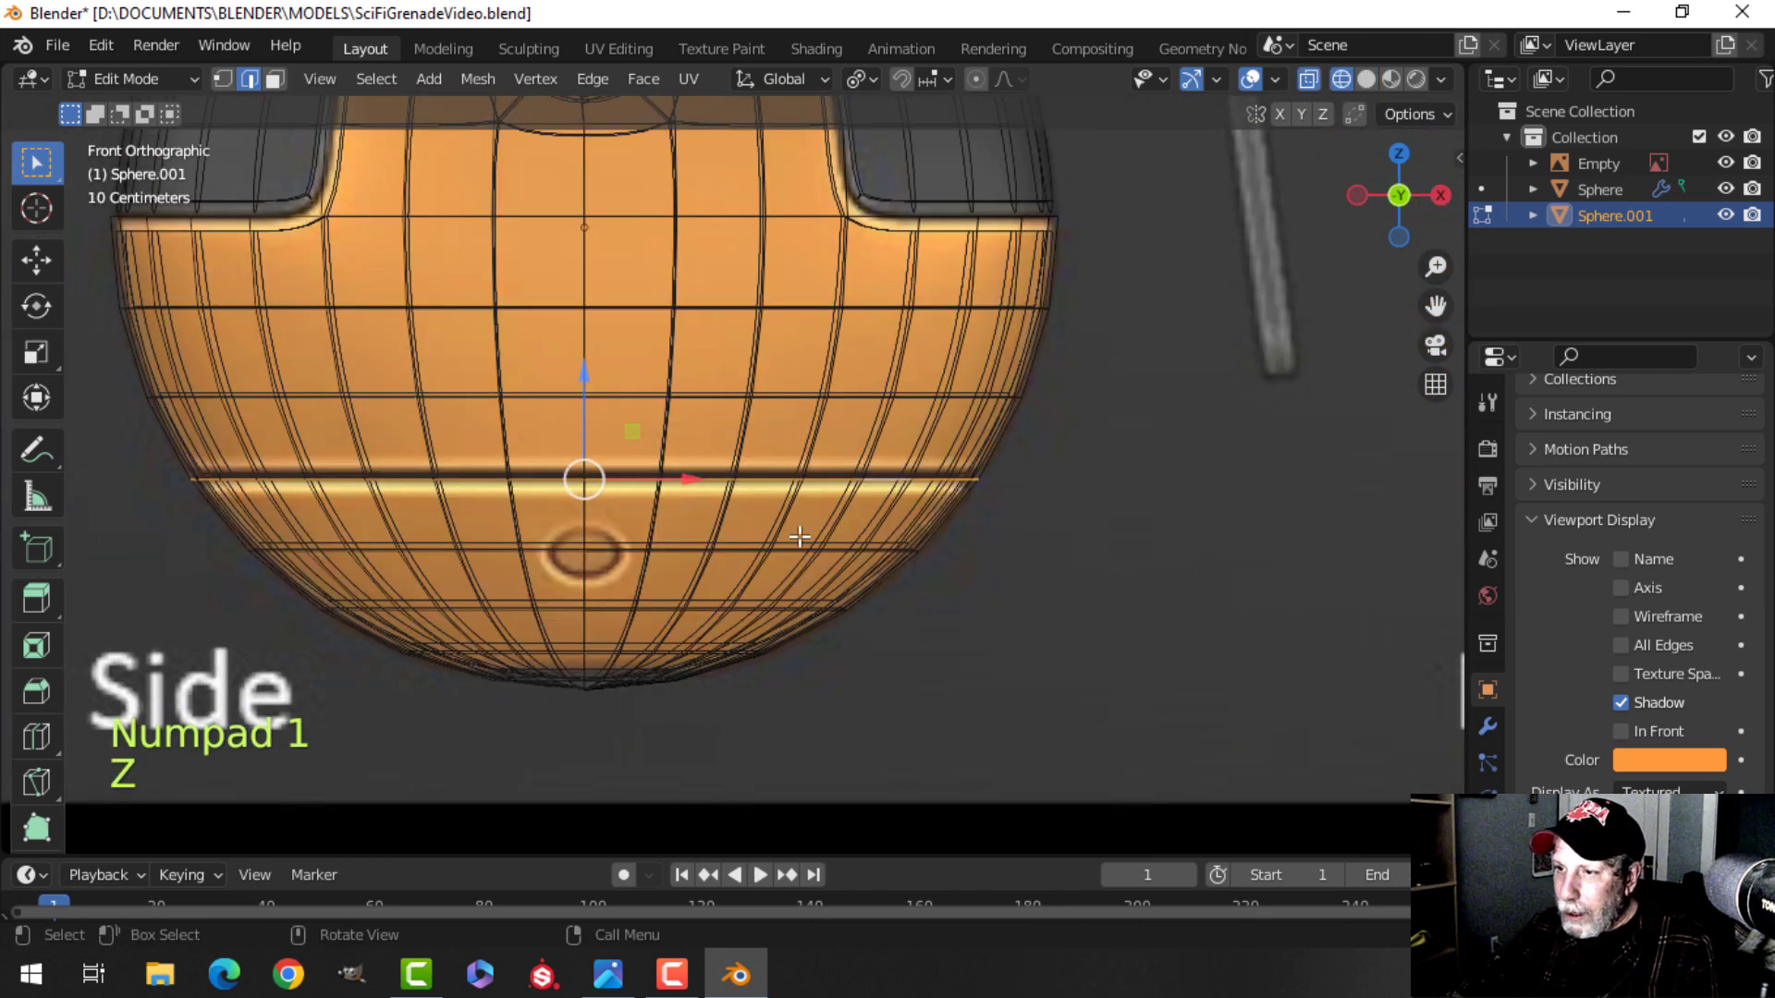
key(z)
click(987, 520)
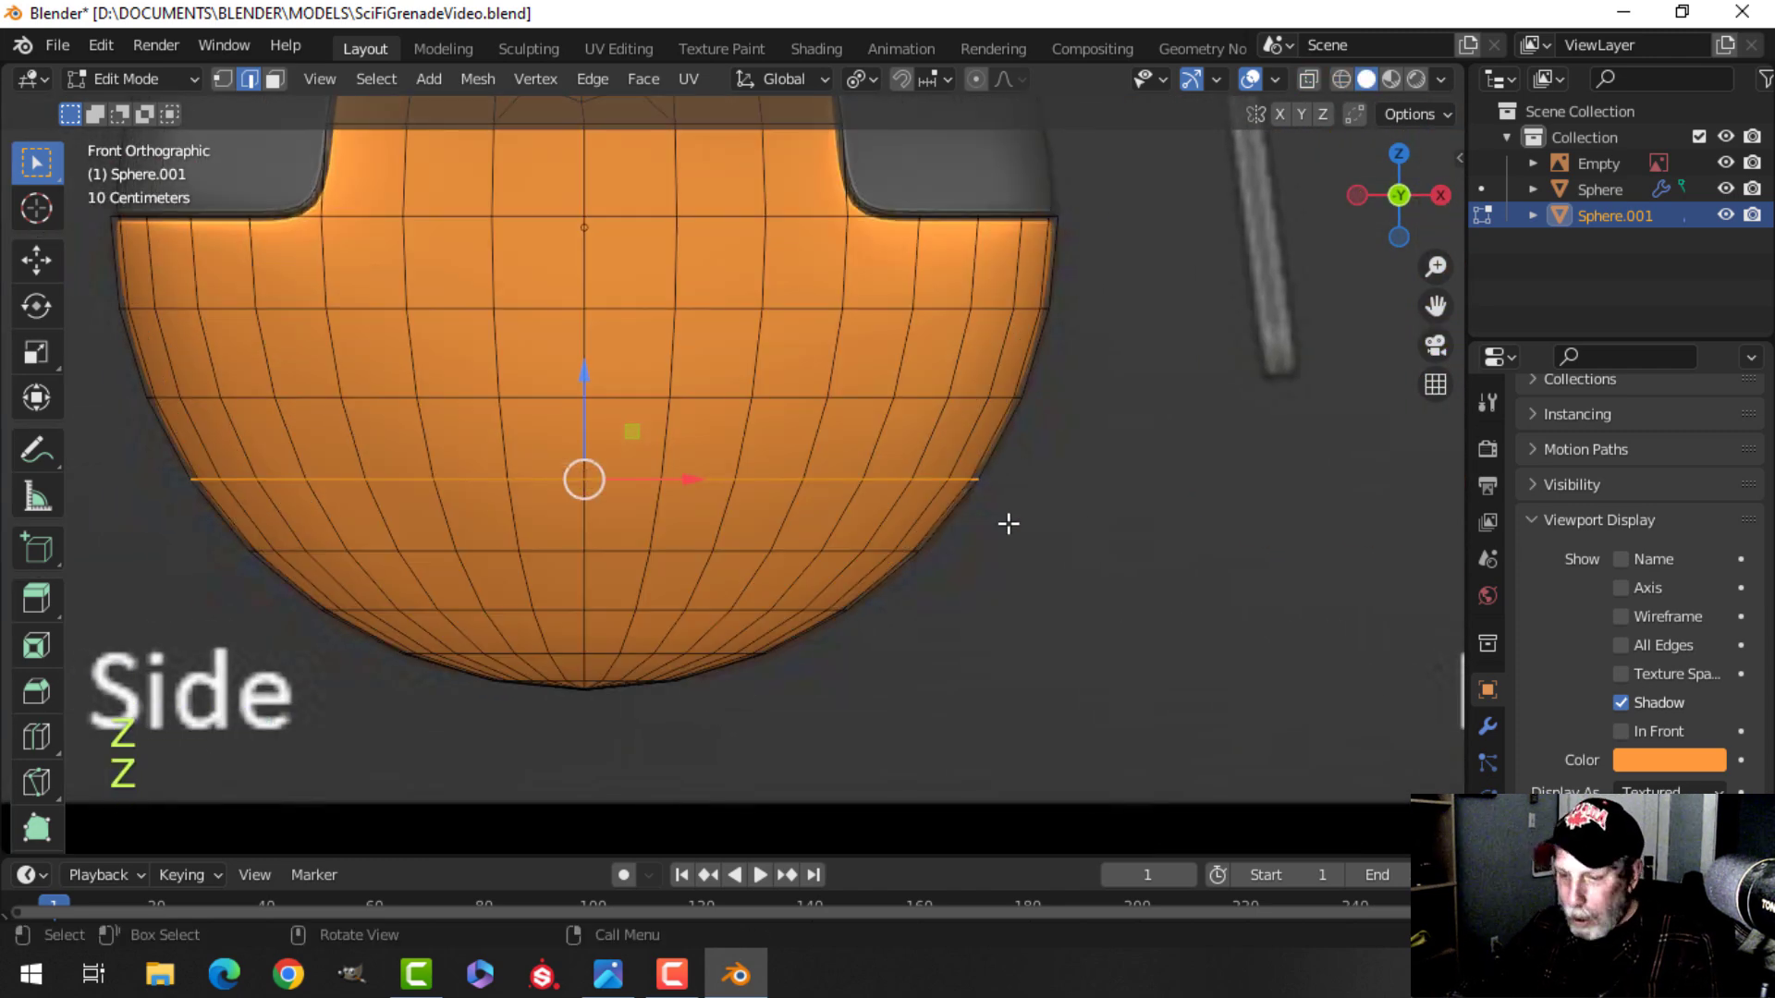
Bevel the selected edge loop into a thin band and extrude it inward along its normals to form a groove.
key(ctrl+b)
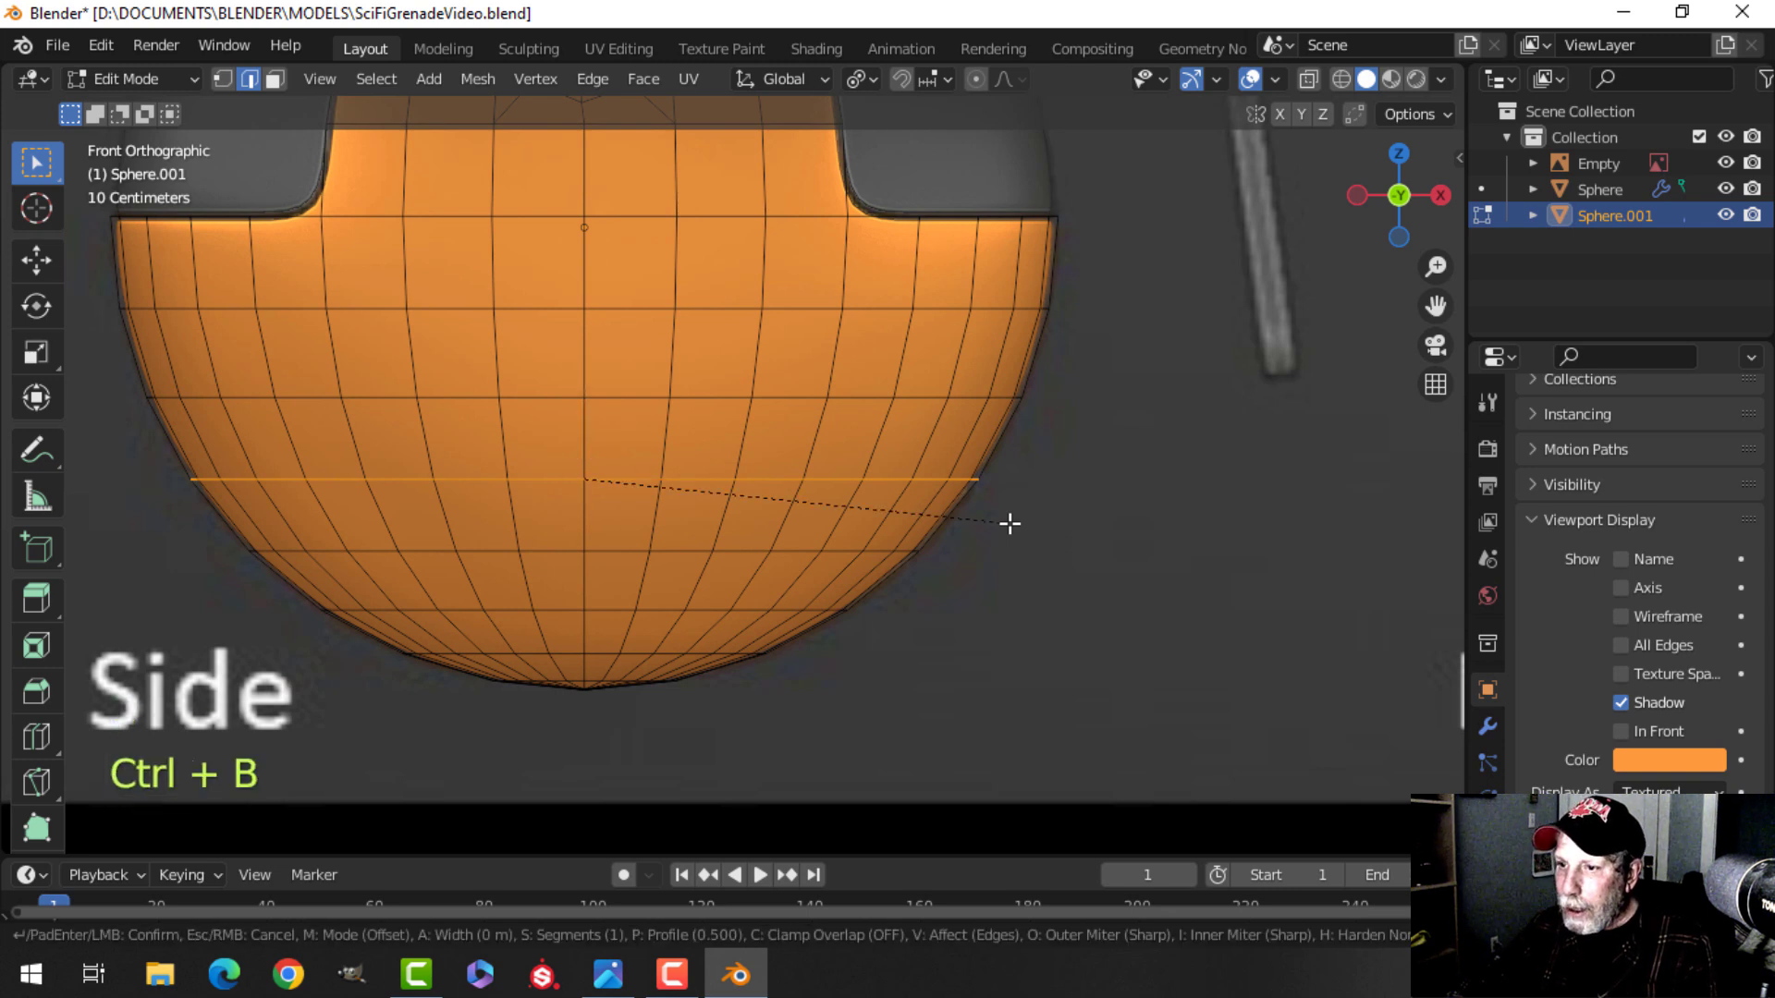
key(shift)
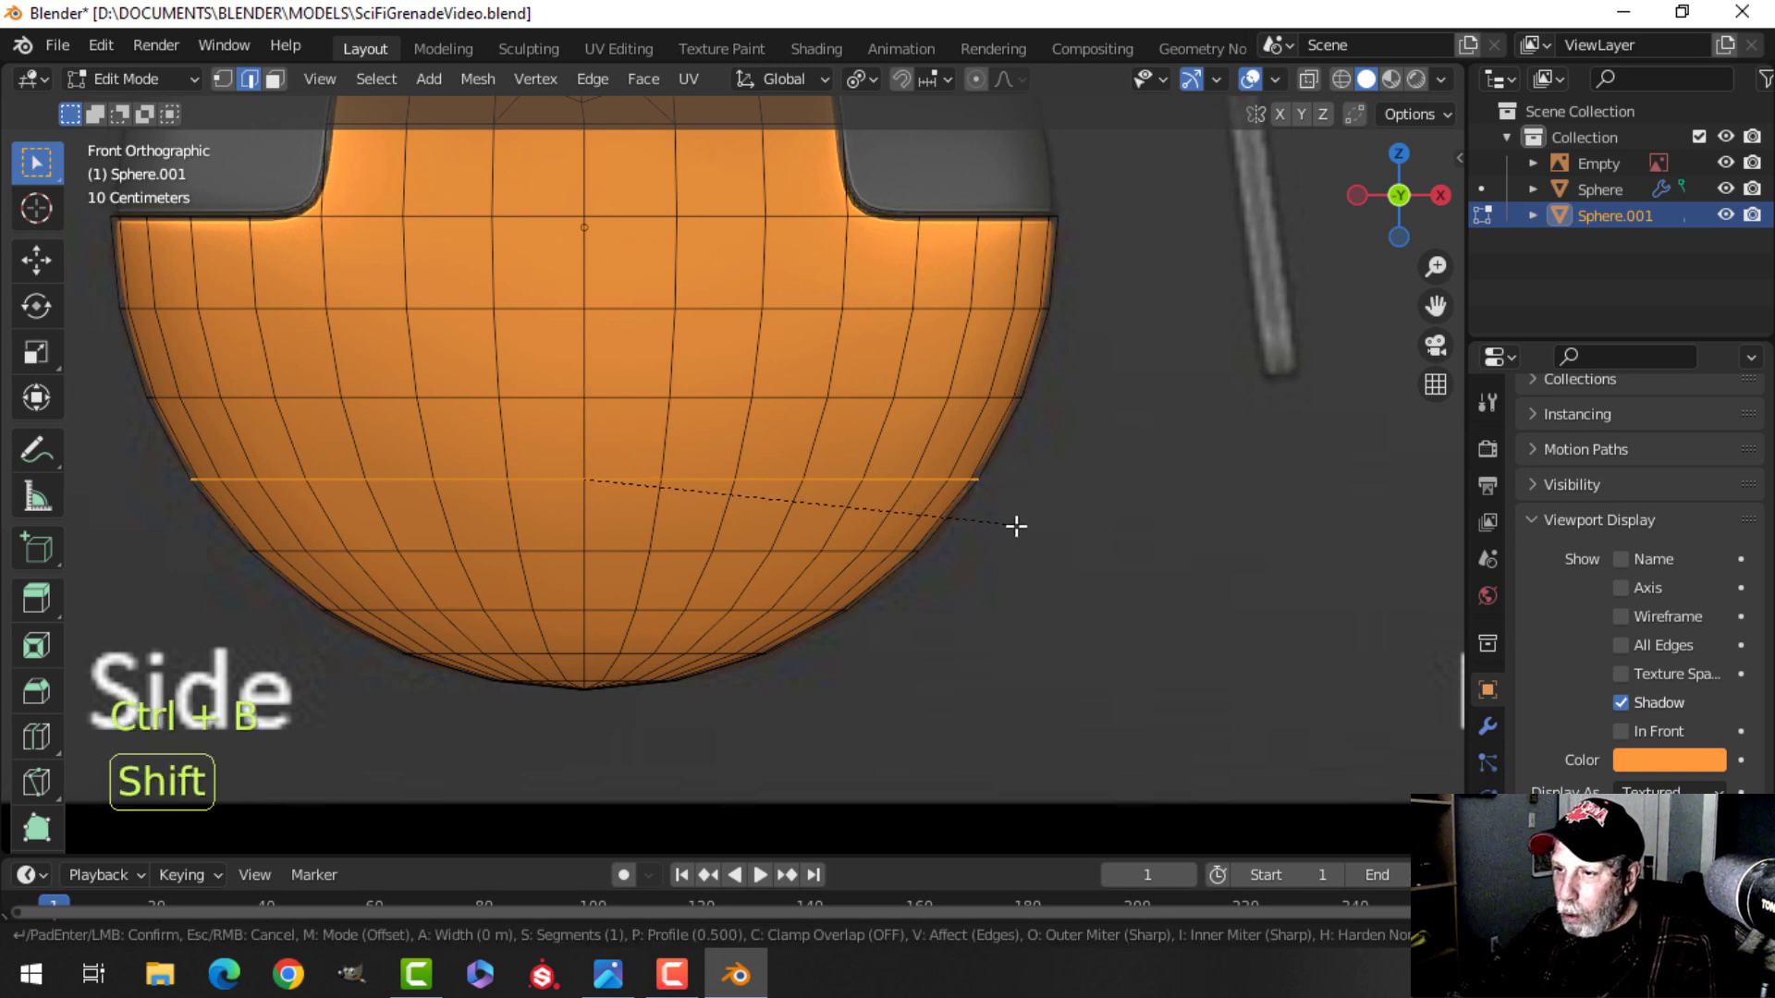
click(1083, 578)
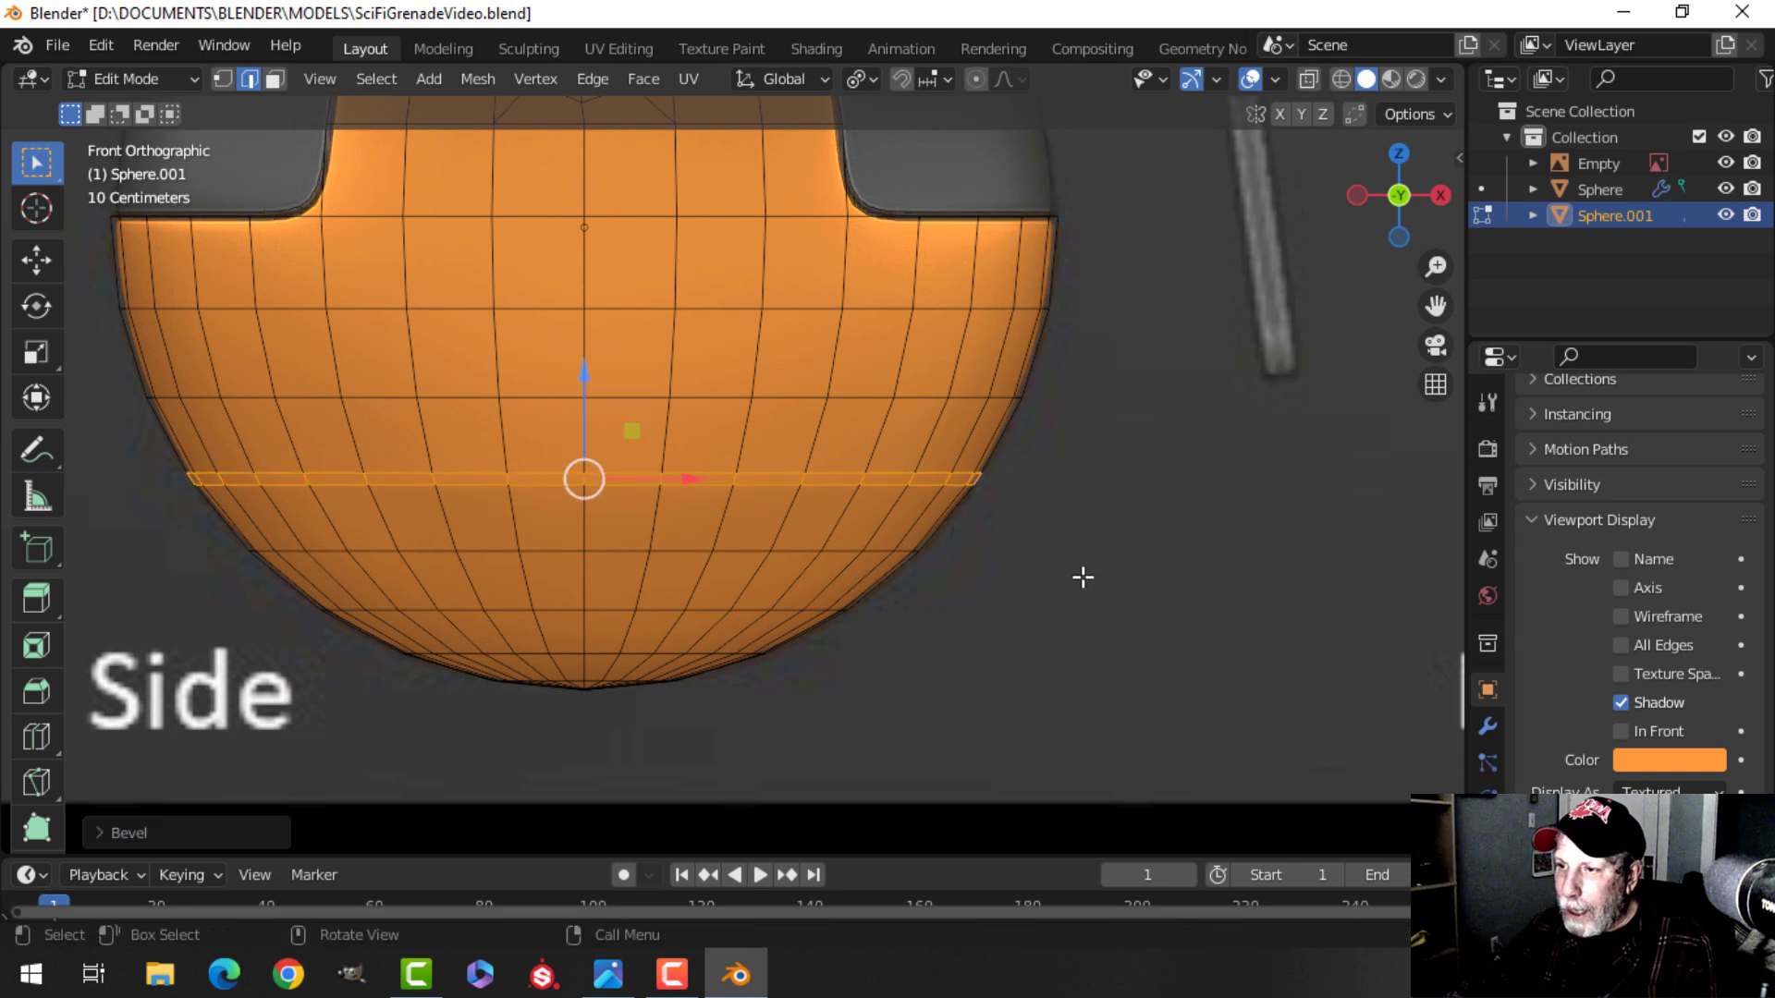
key(e)
key(alt+s)
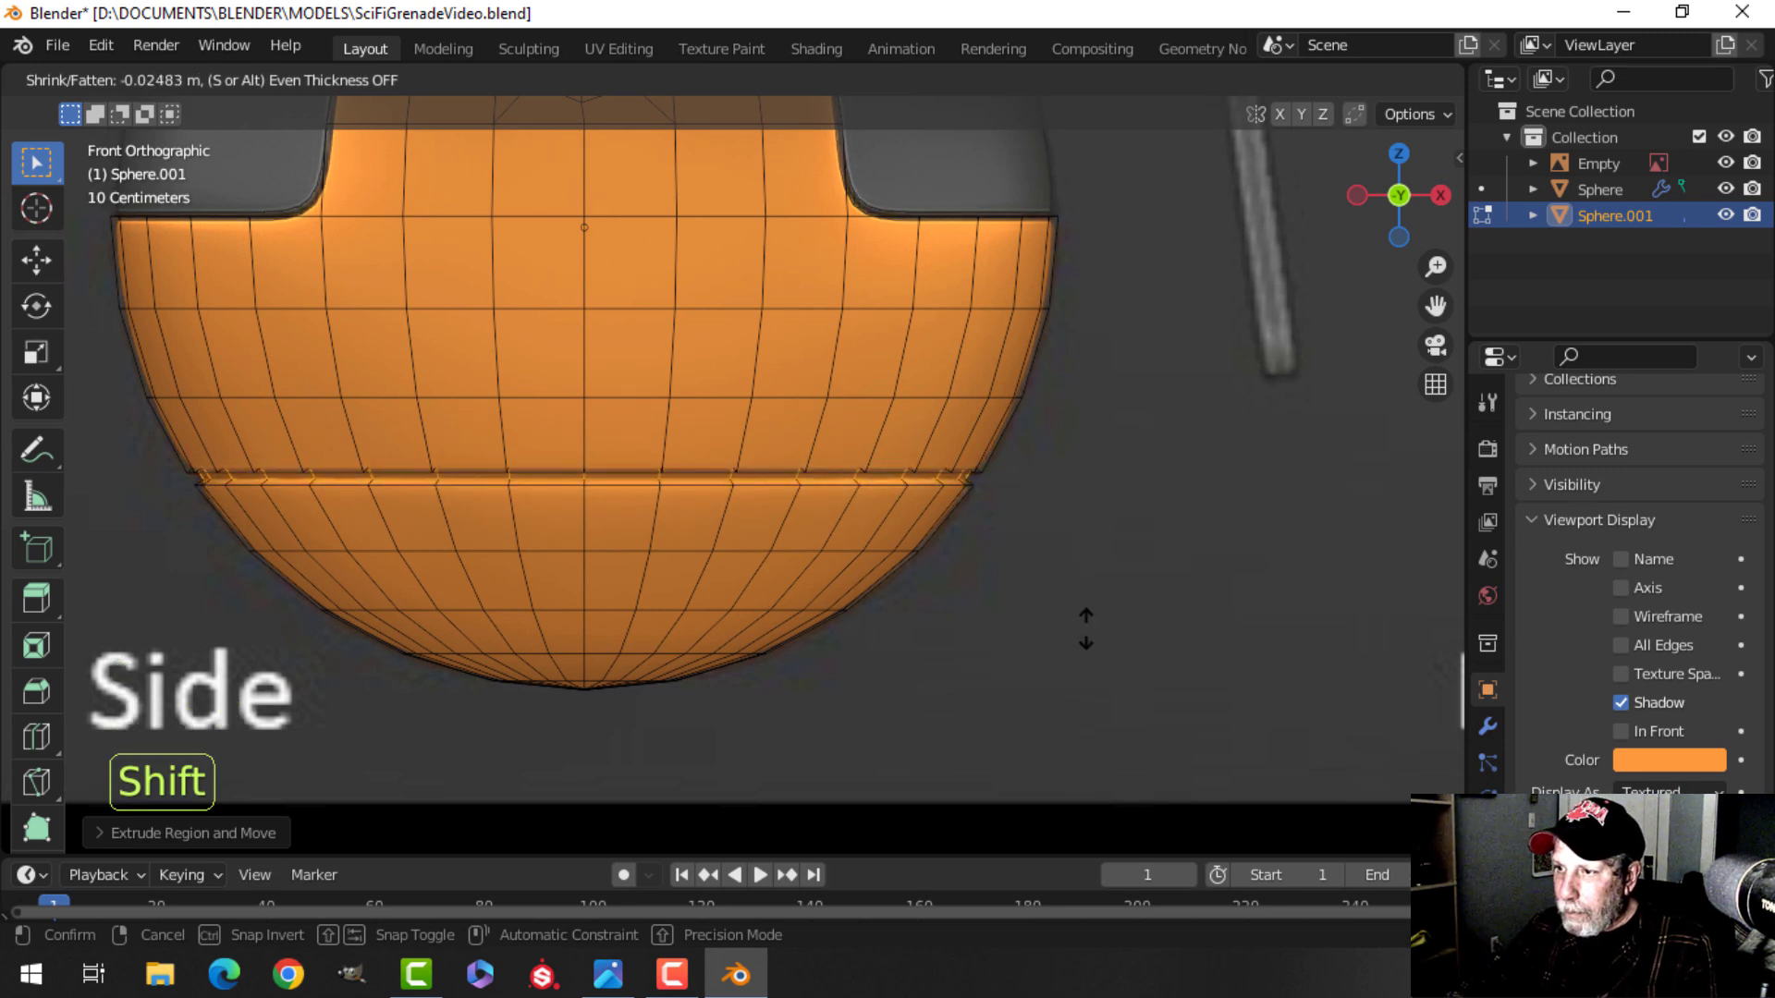
click(1084, 618)
Add a loop cut just above the groove to tighten its upper edge.
scroll(797, 534, up, 2)
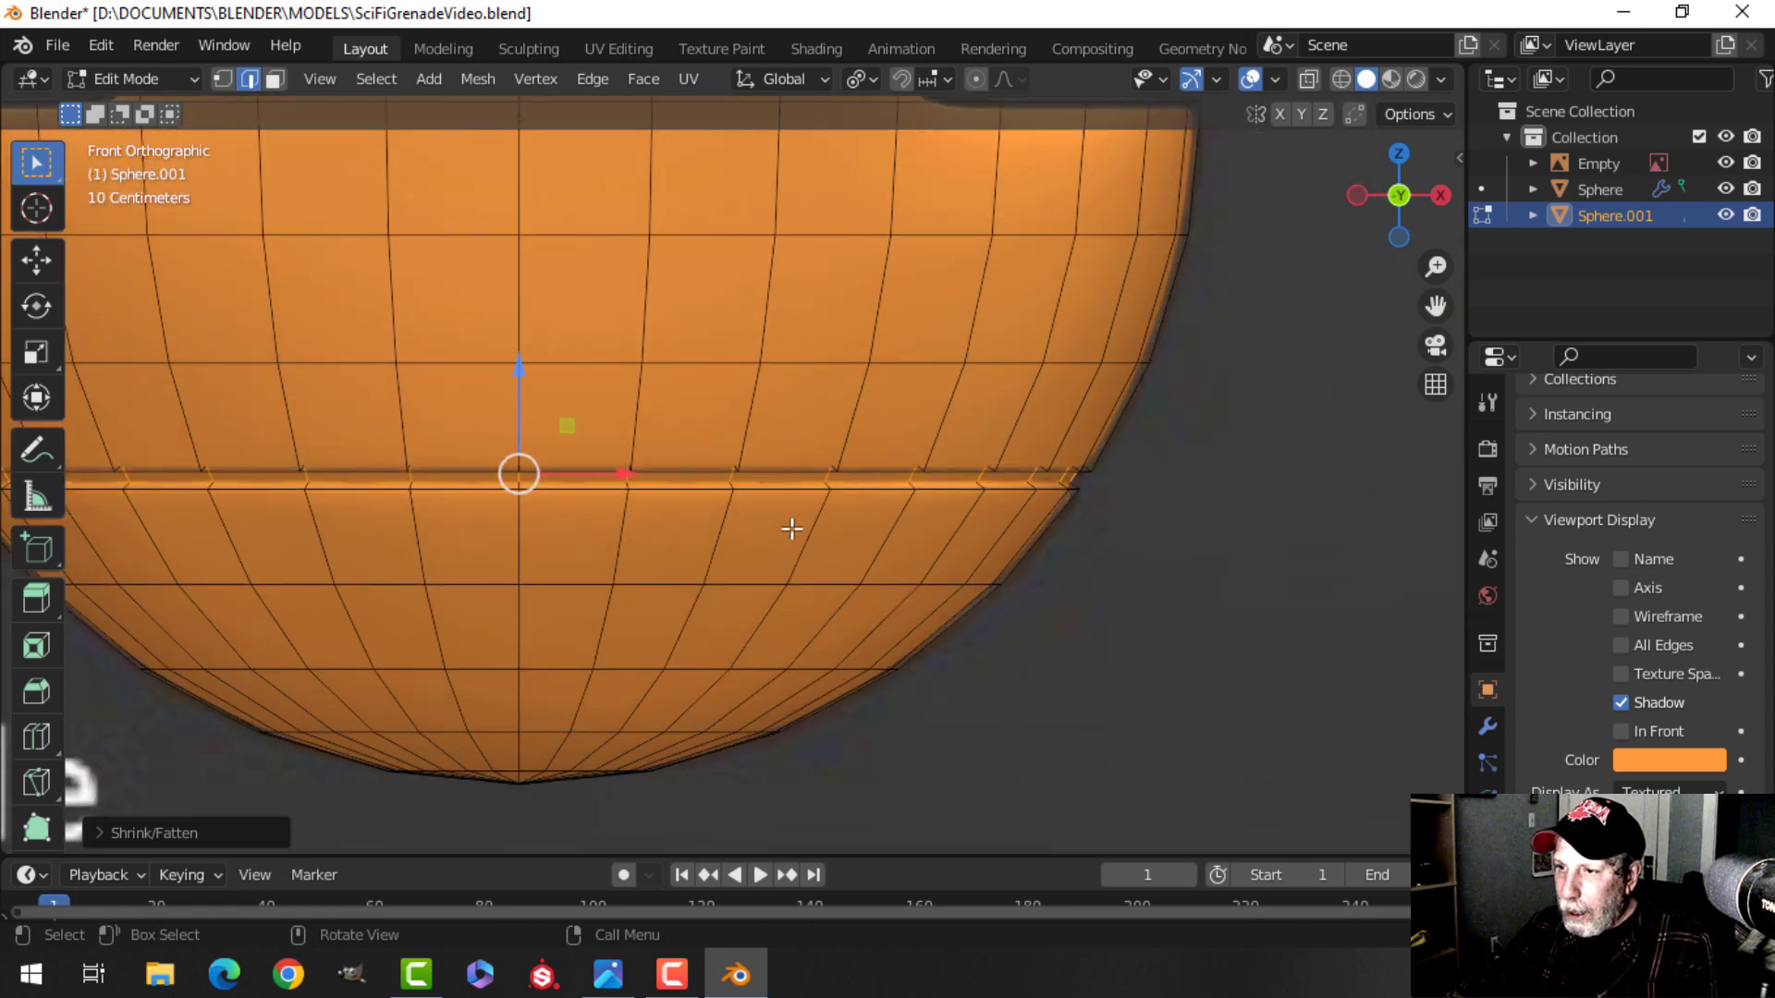
key(alt+a)
scroll(792, 515, down, 3)
scroll(772, 527, up, 3)
shift+middle_drag(773, 527, 797, 515)
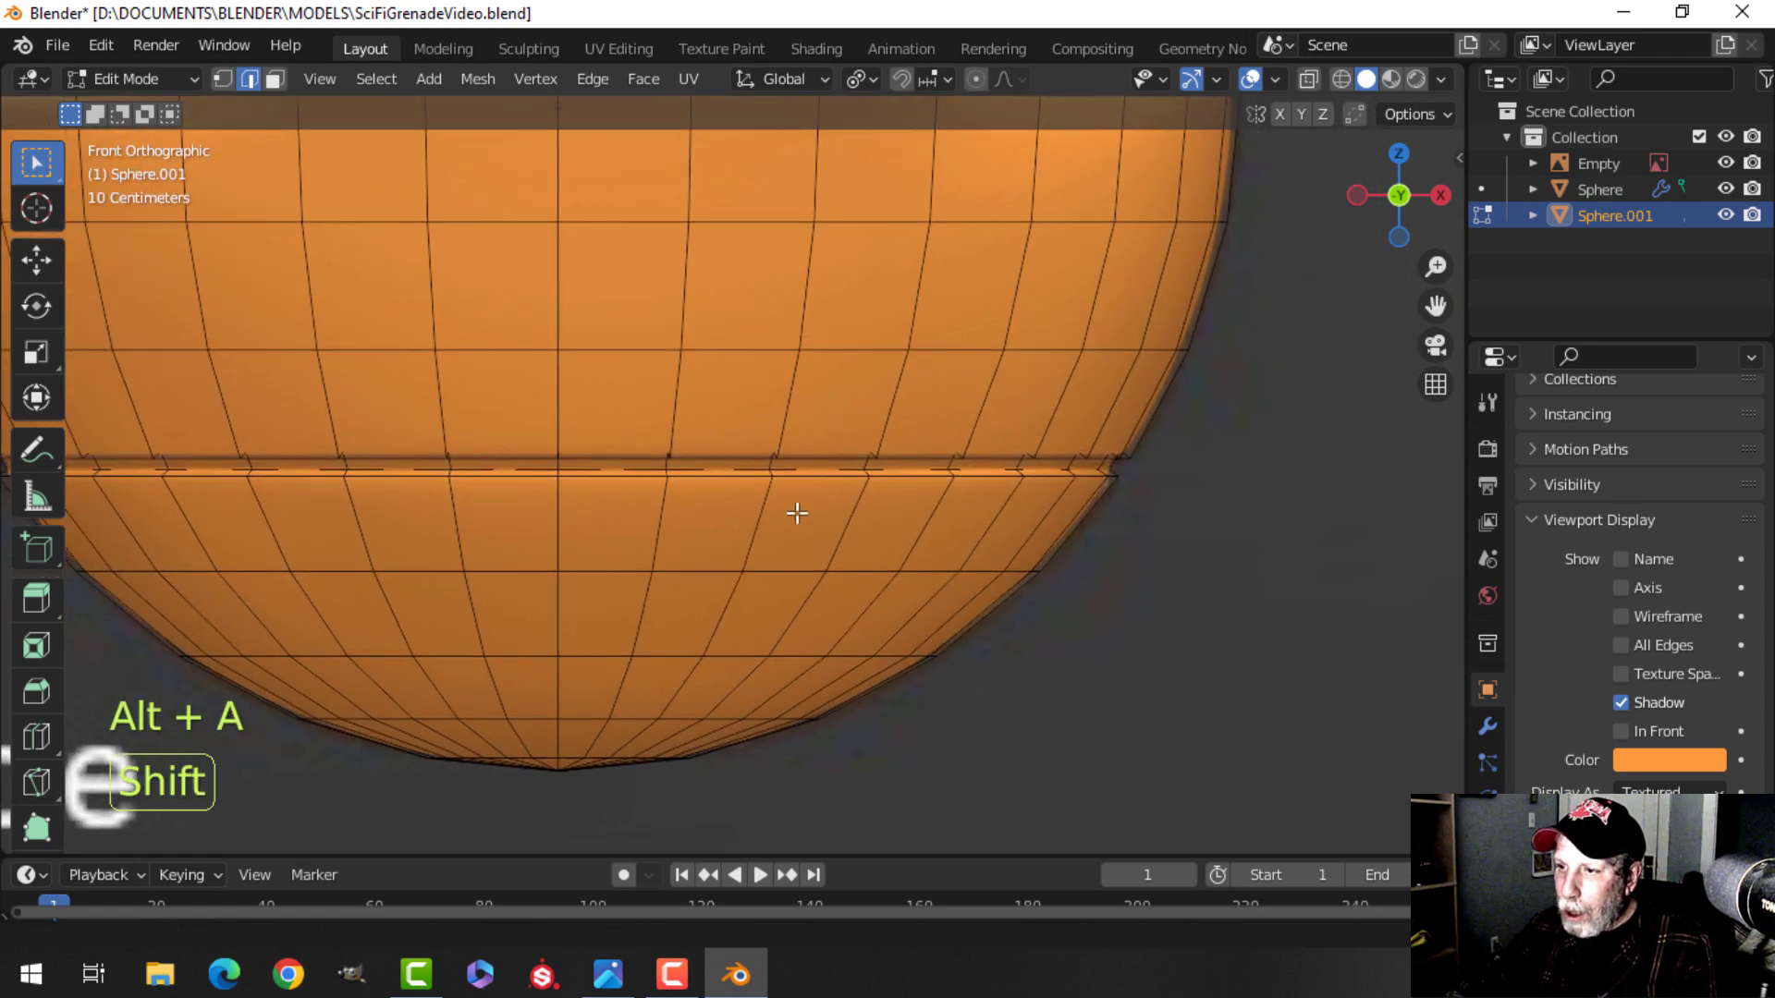
key(ctrl+r)
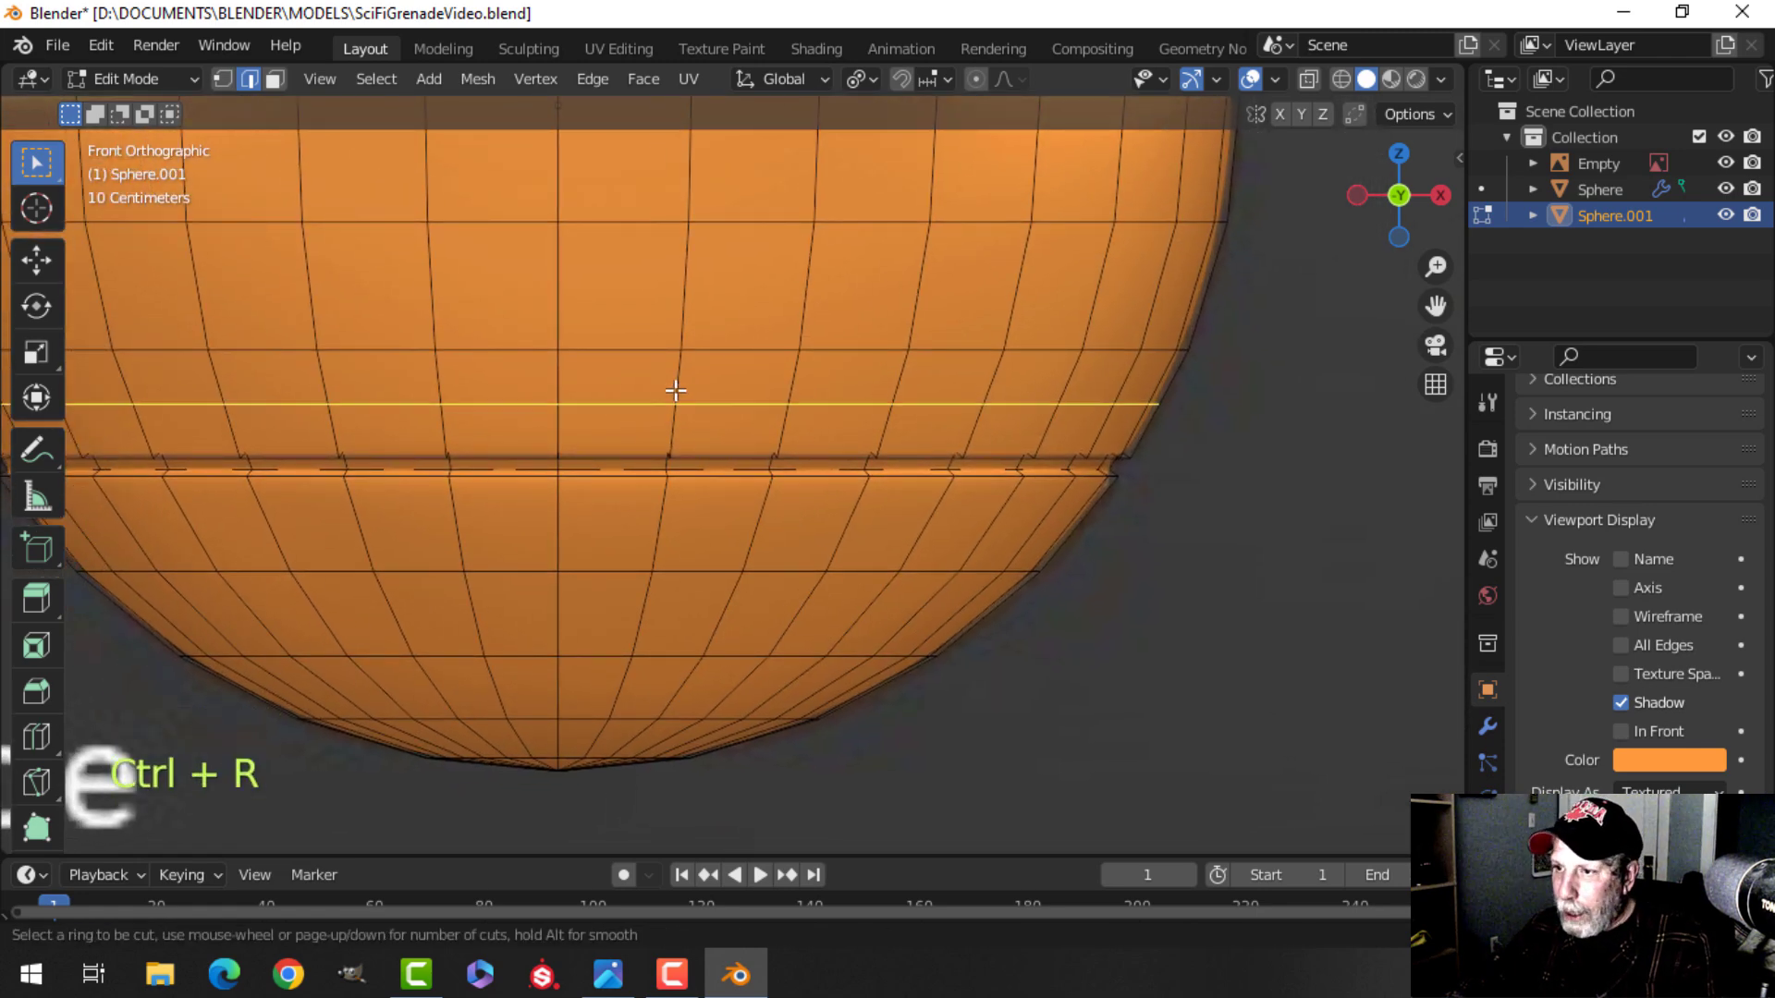
click(676, 390)
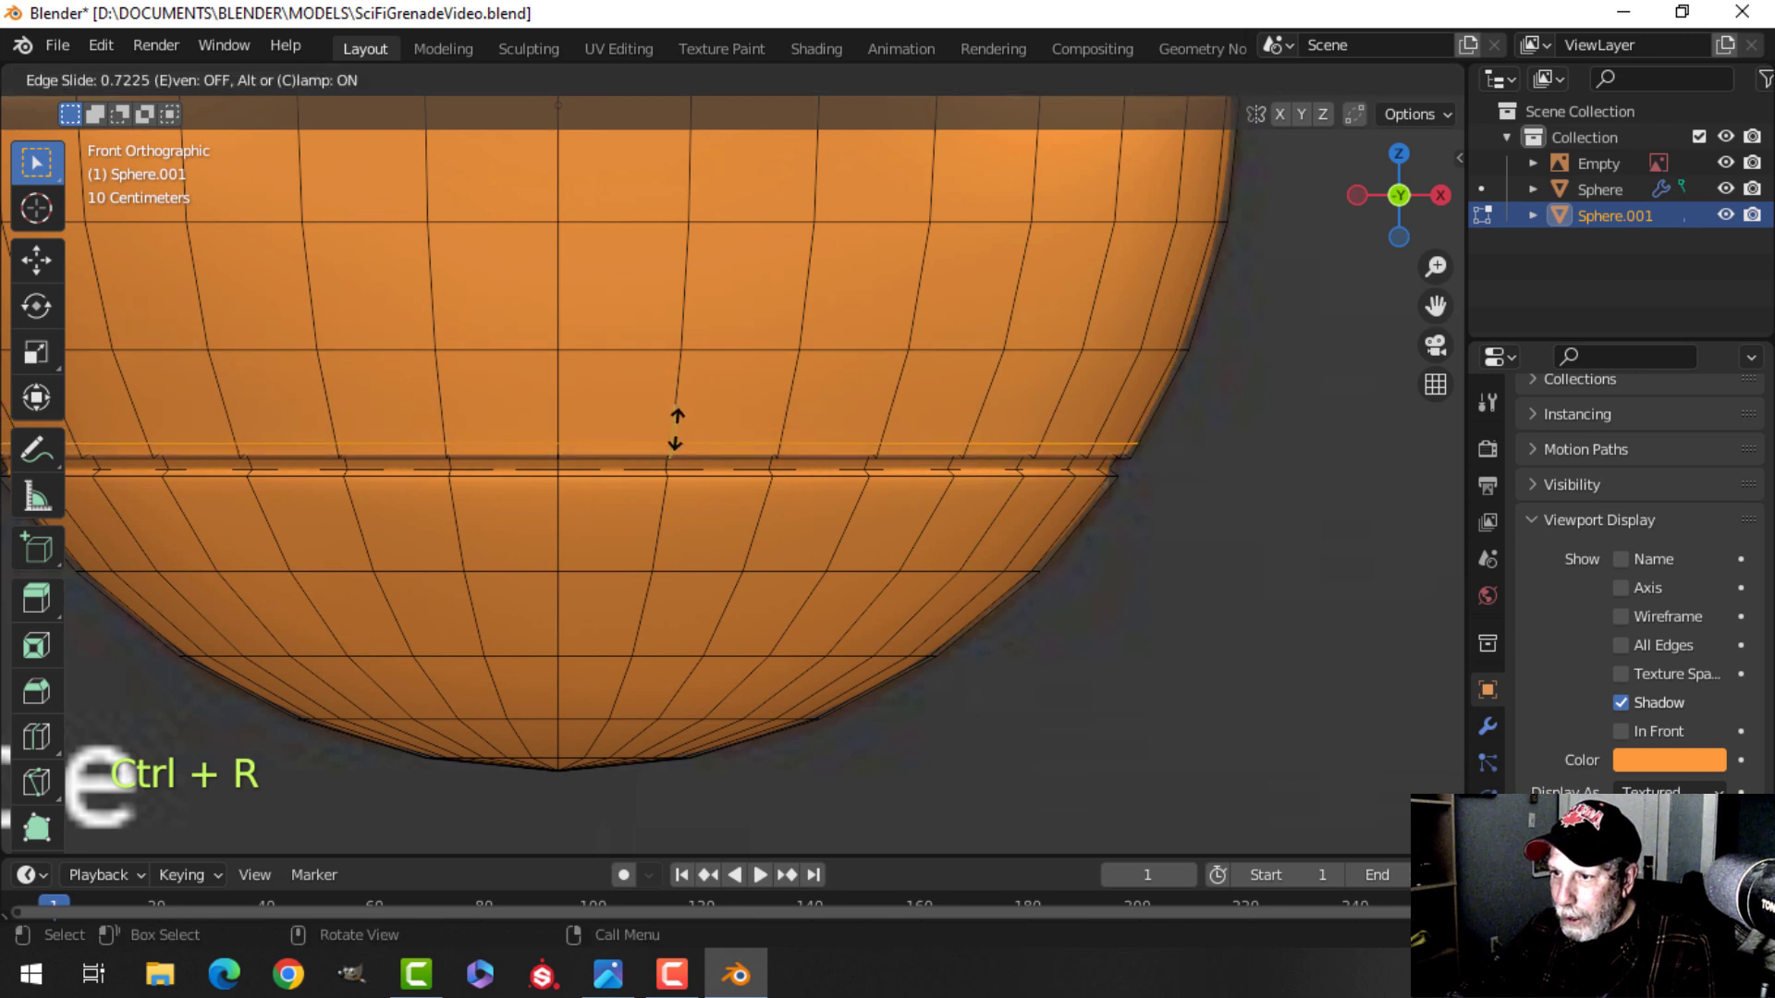
click(676, 430)
Add another loop cut just below the groove to tighten its lower edge.
key(ctrl+r)
click(663, 516)
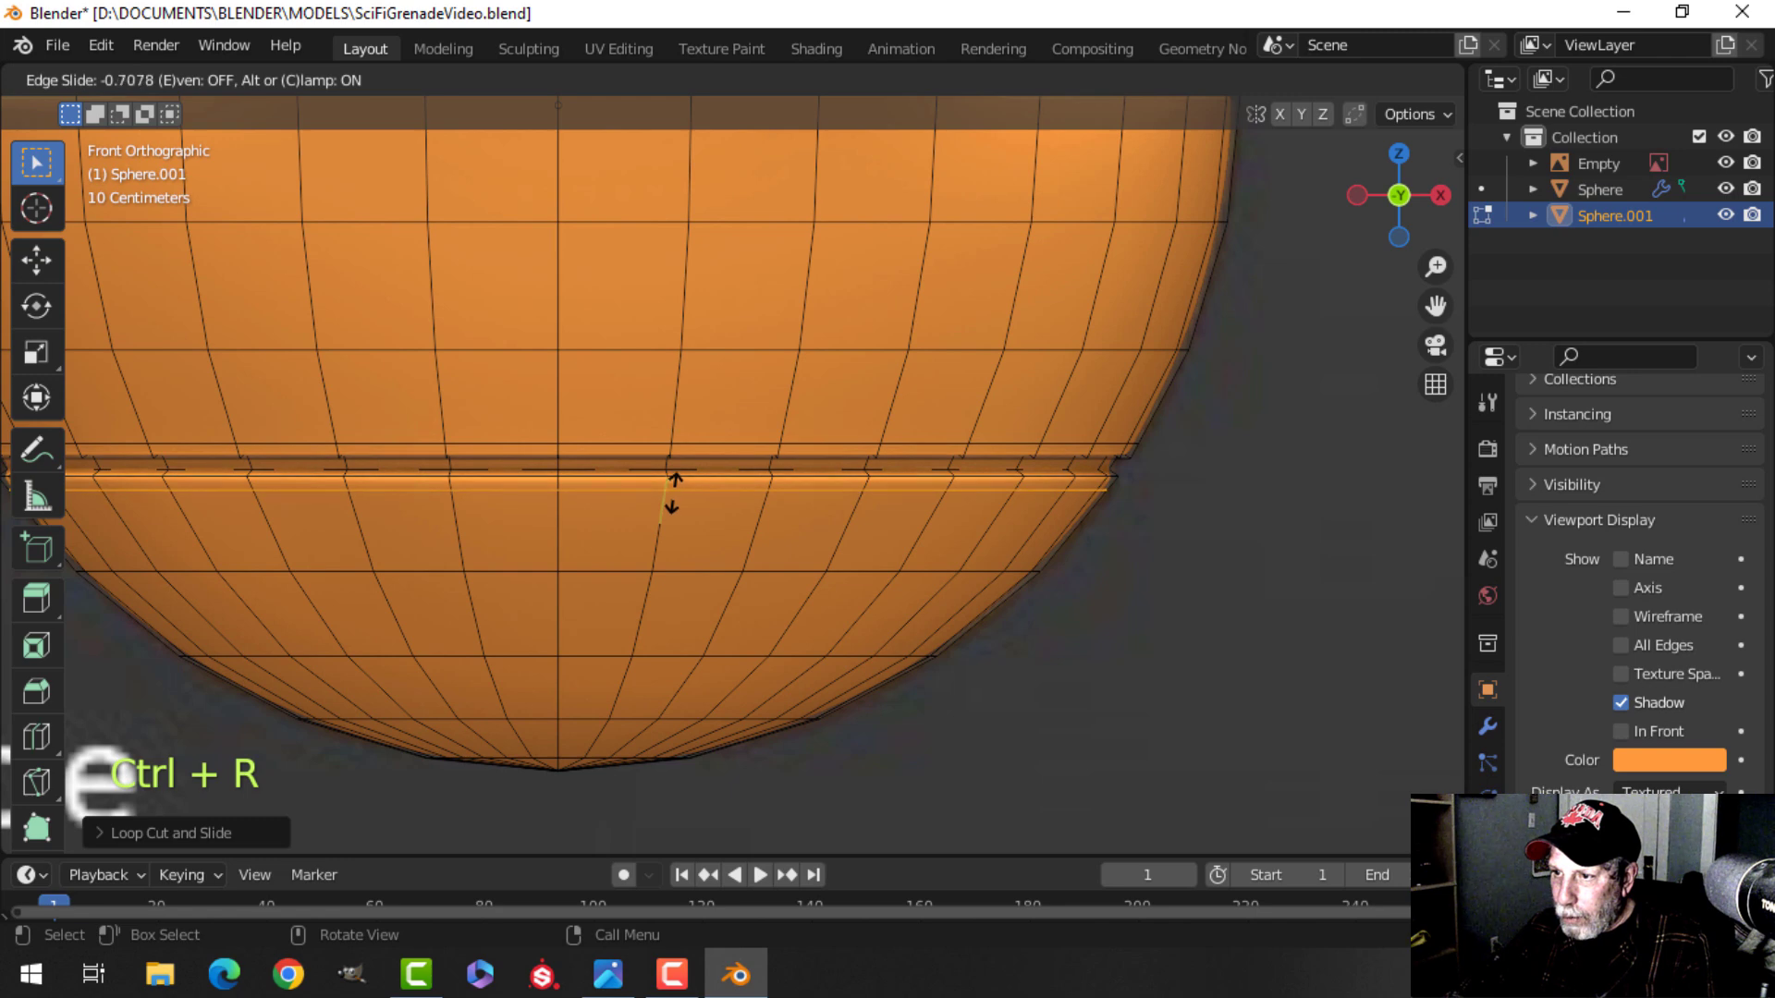
click(671, 494)
Leave edit mode to check the groove, save the file and return to edit mode.
key(Tab)
scroll(819, 502, down, 5)
key(alt+a)
middle_drag(889, 499, 691, 397)
scroll(816, 488, up, 3)
click(791, 477)
key(ctrl+s)
key(Tab)
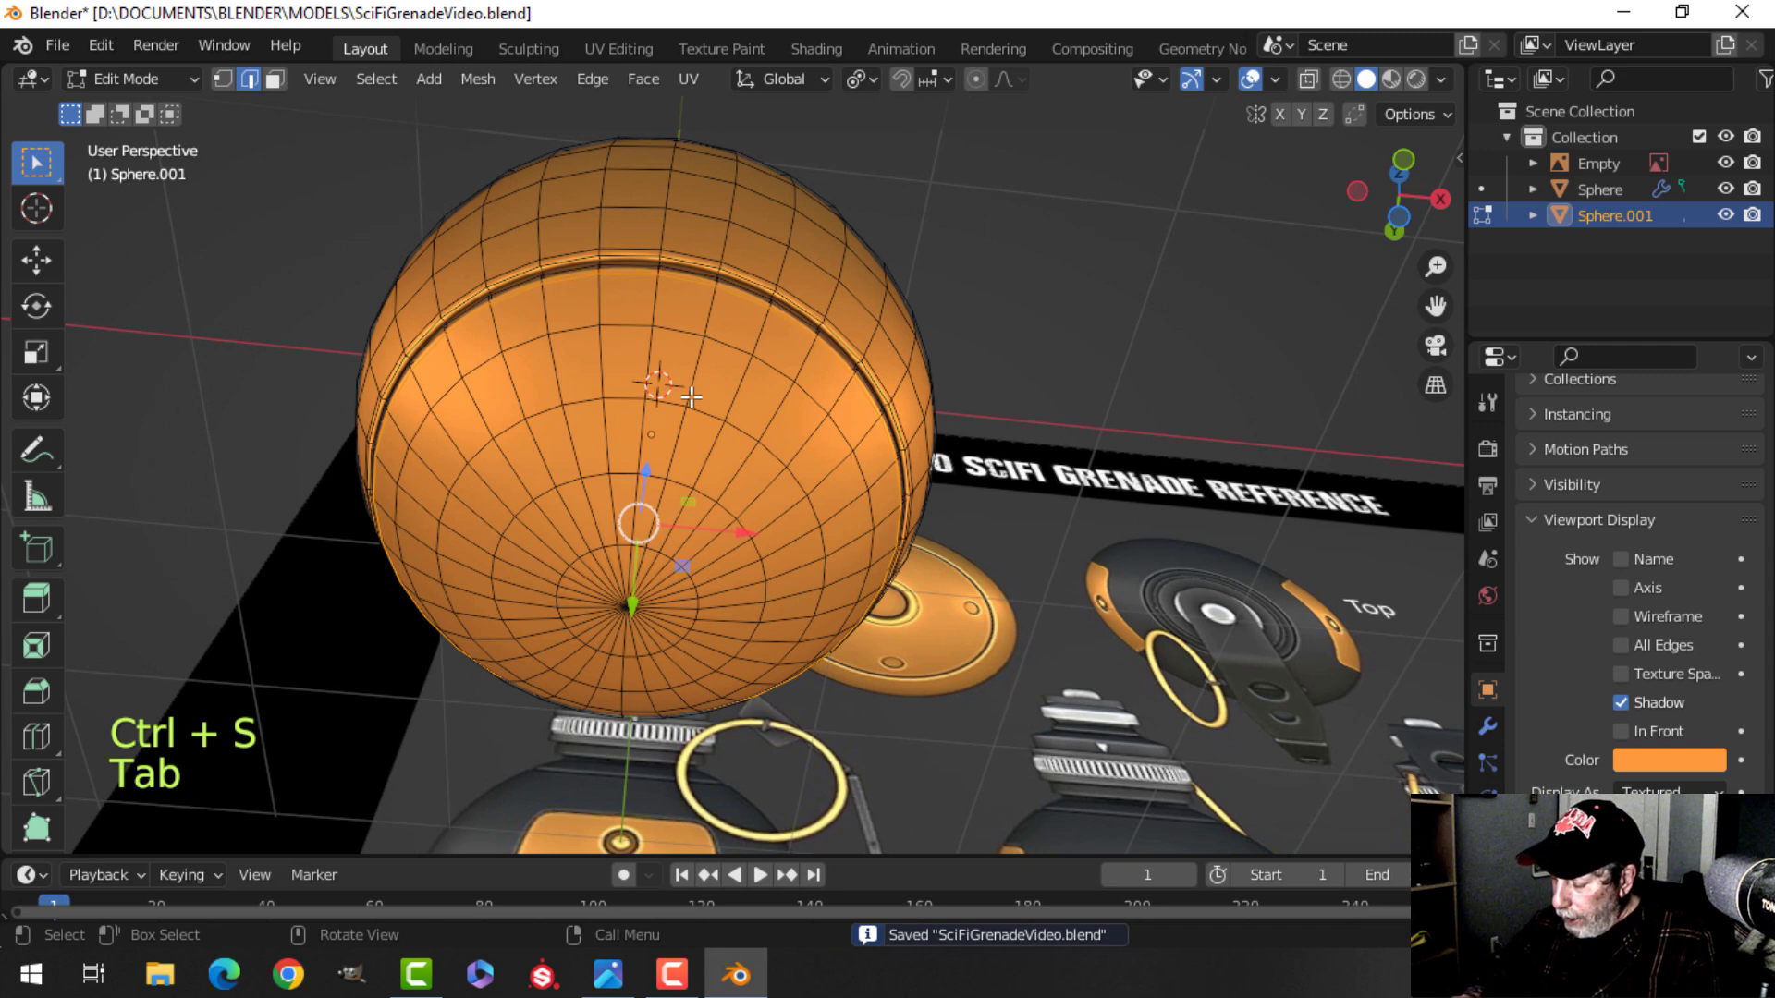
In bottom view and face mode, circle-select four strips of faces forming a cross around the bottom pole.
key(ctrl+KP_7)
key(alt+a)
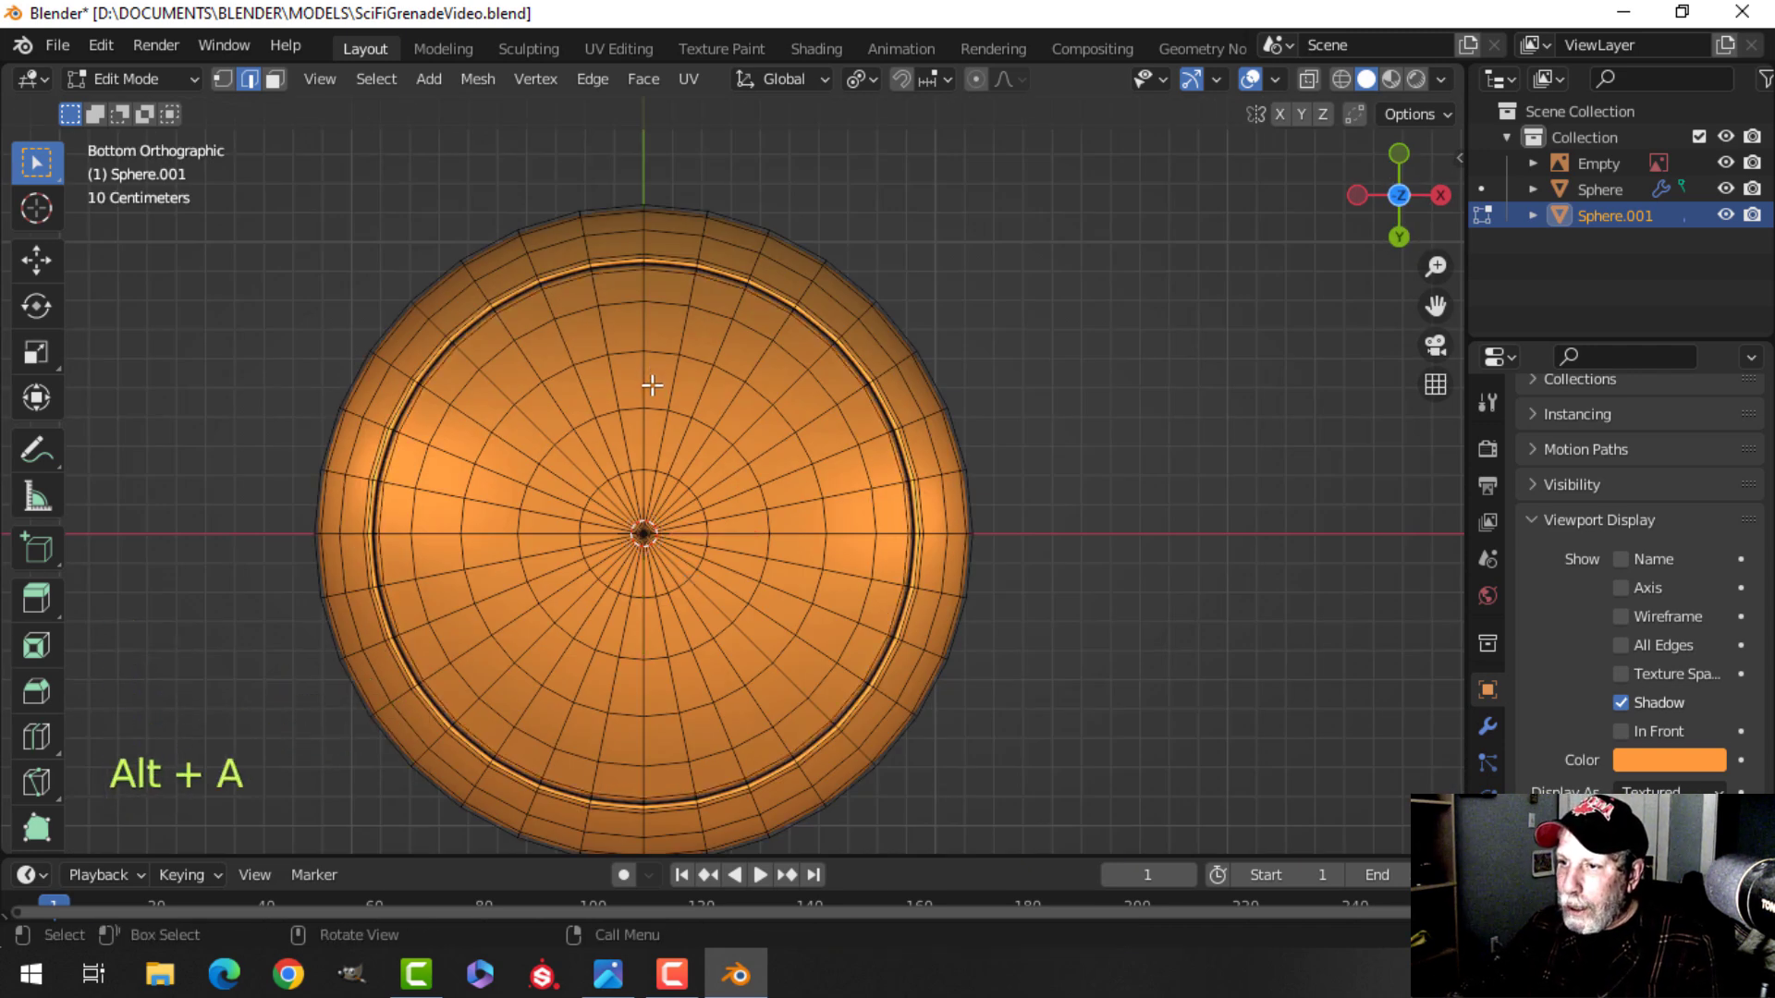
key(3)
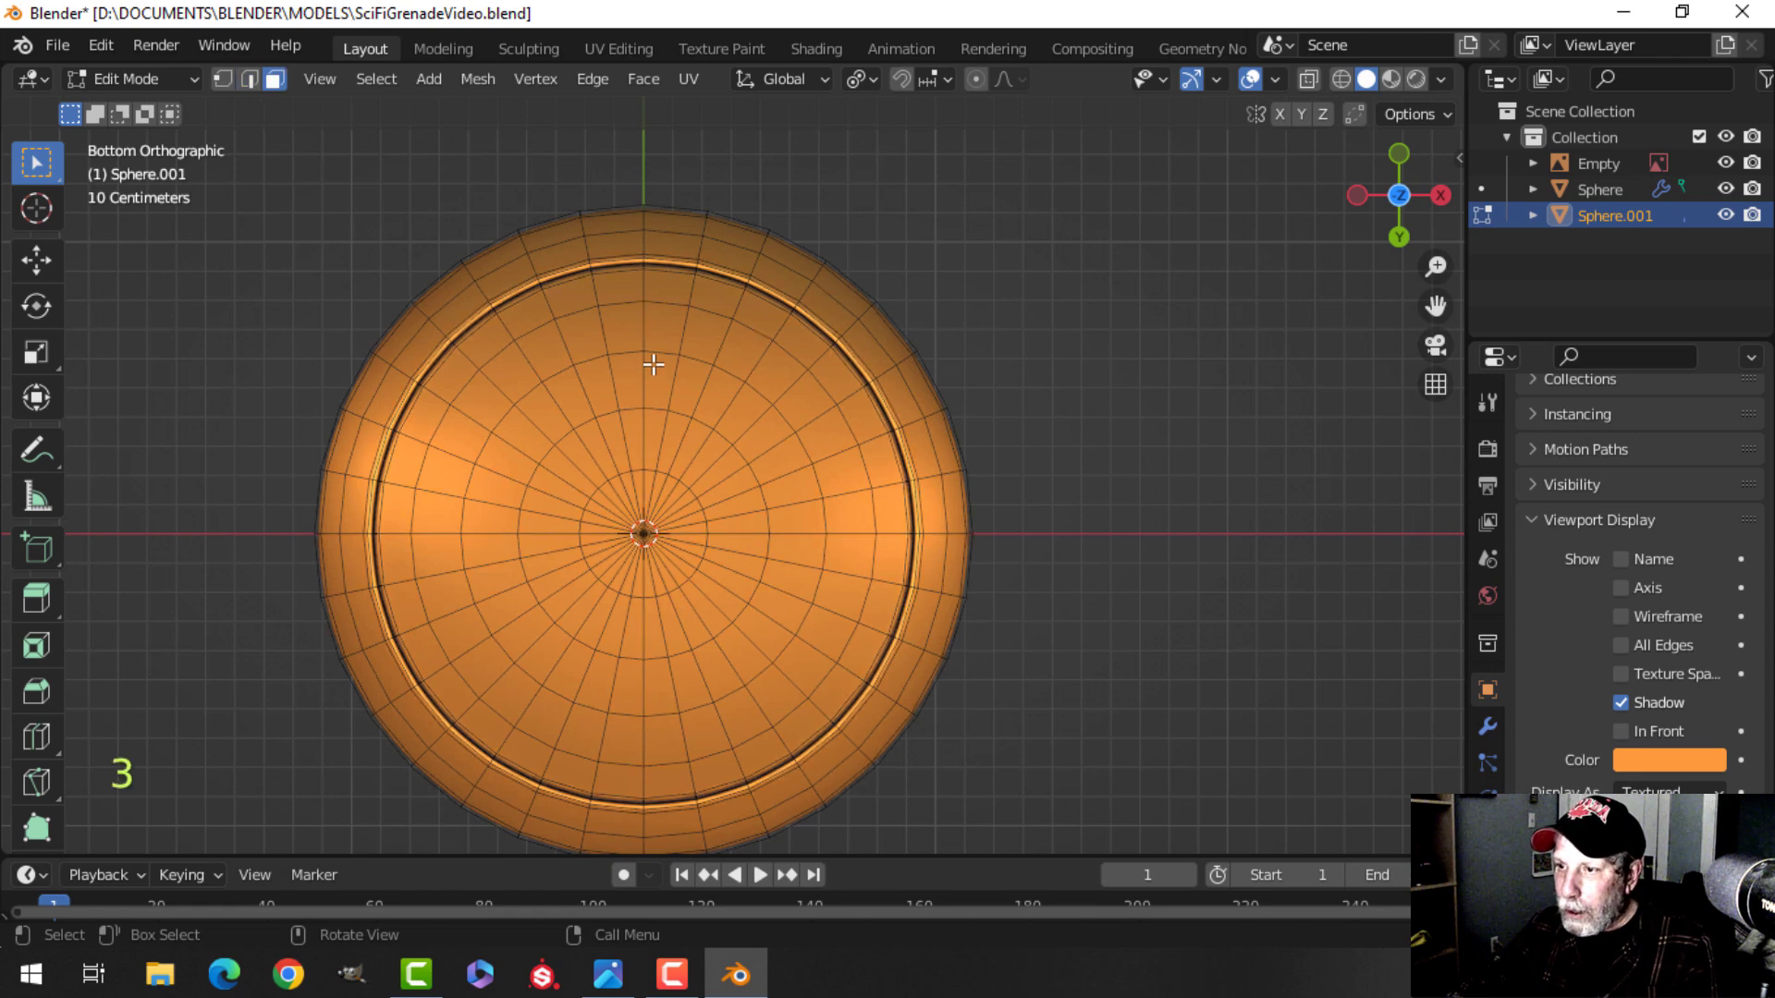
key(c)
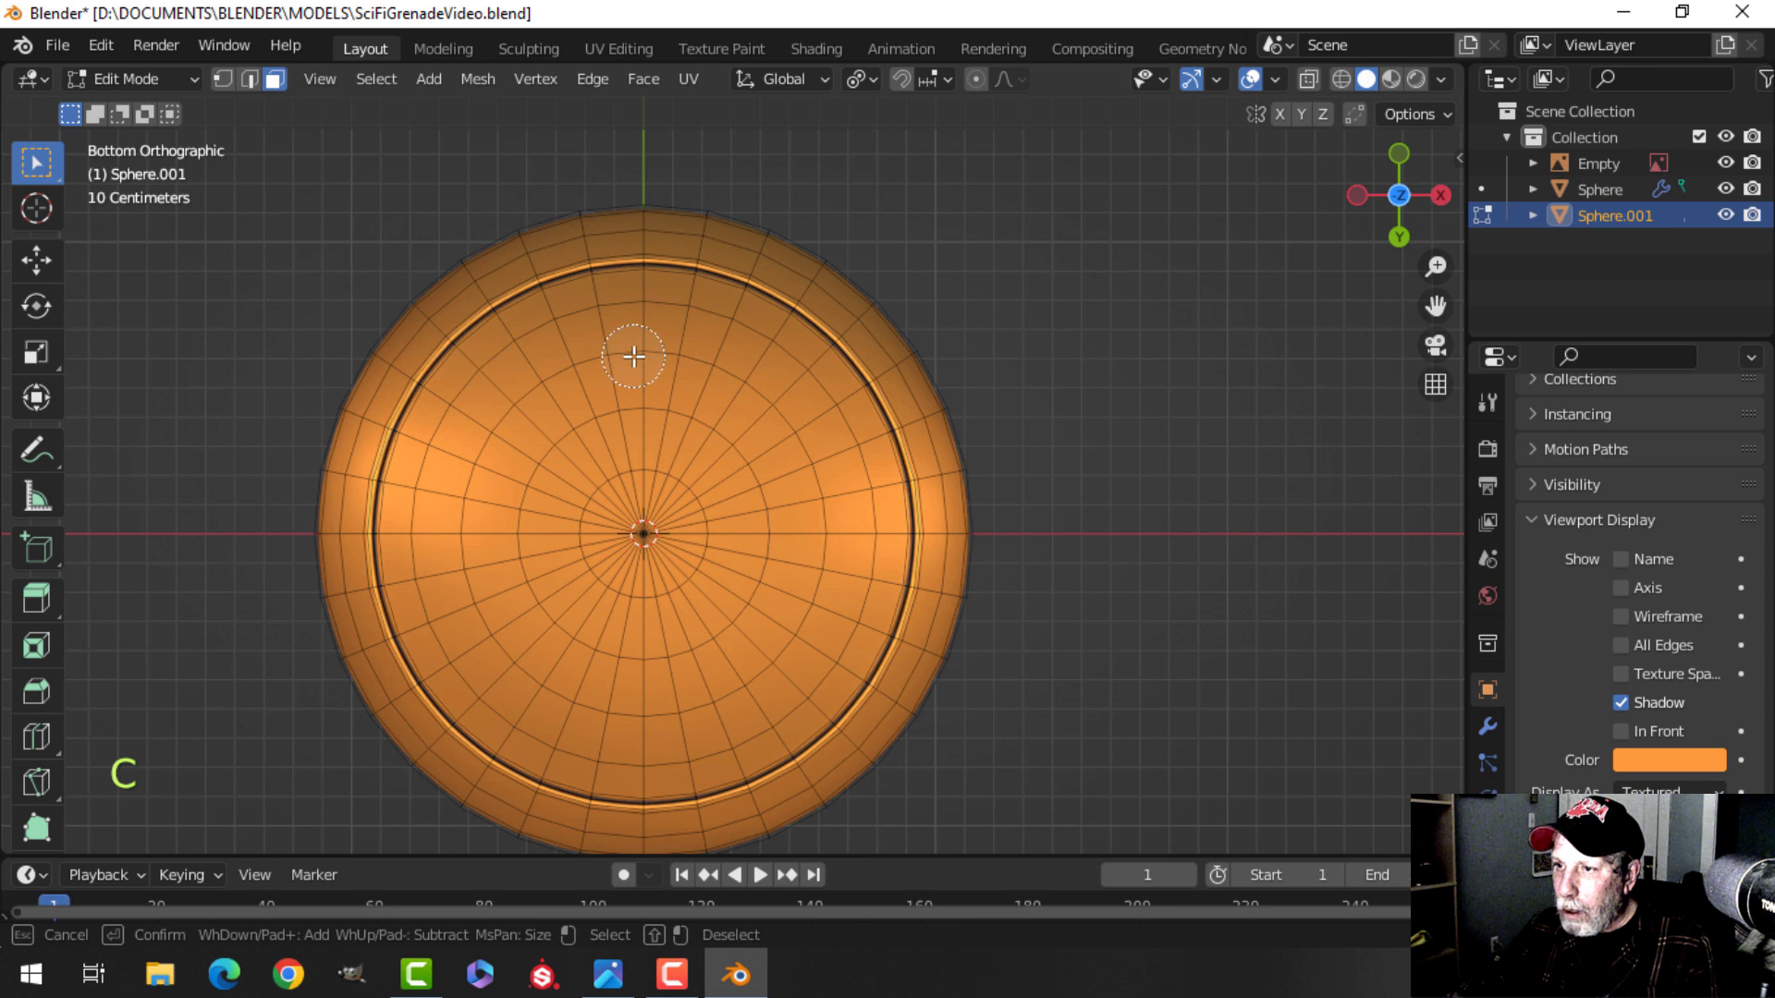
click(644, 353)
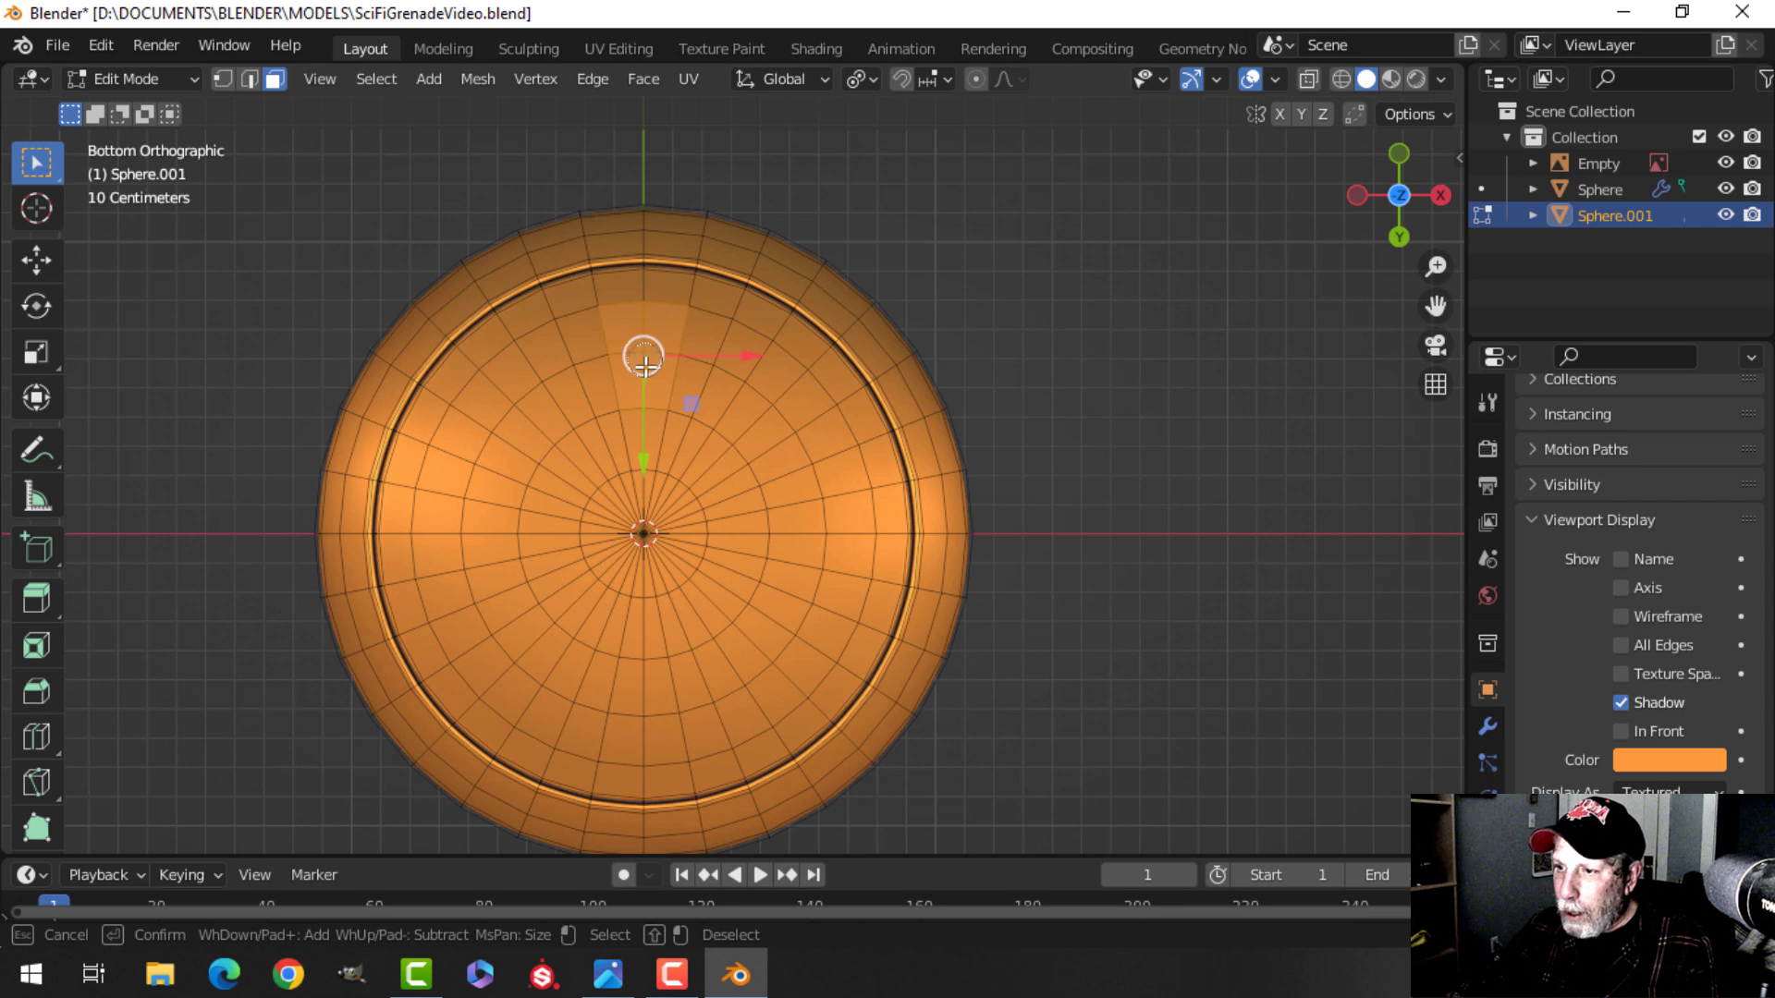
click(647, 728)
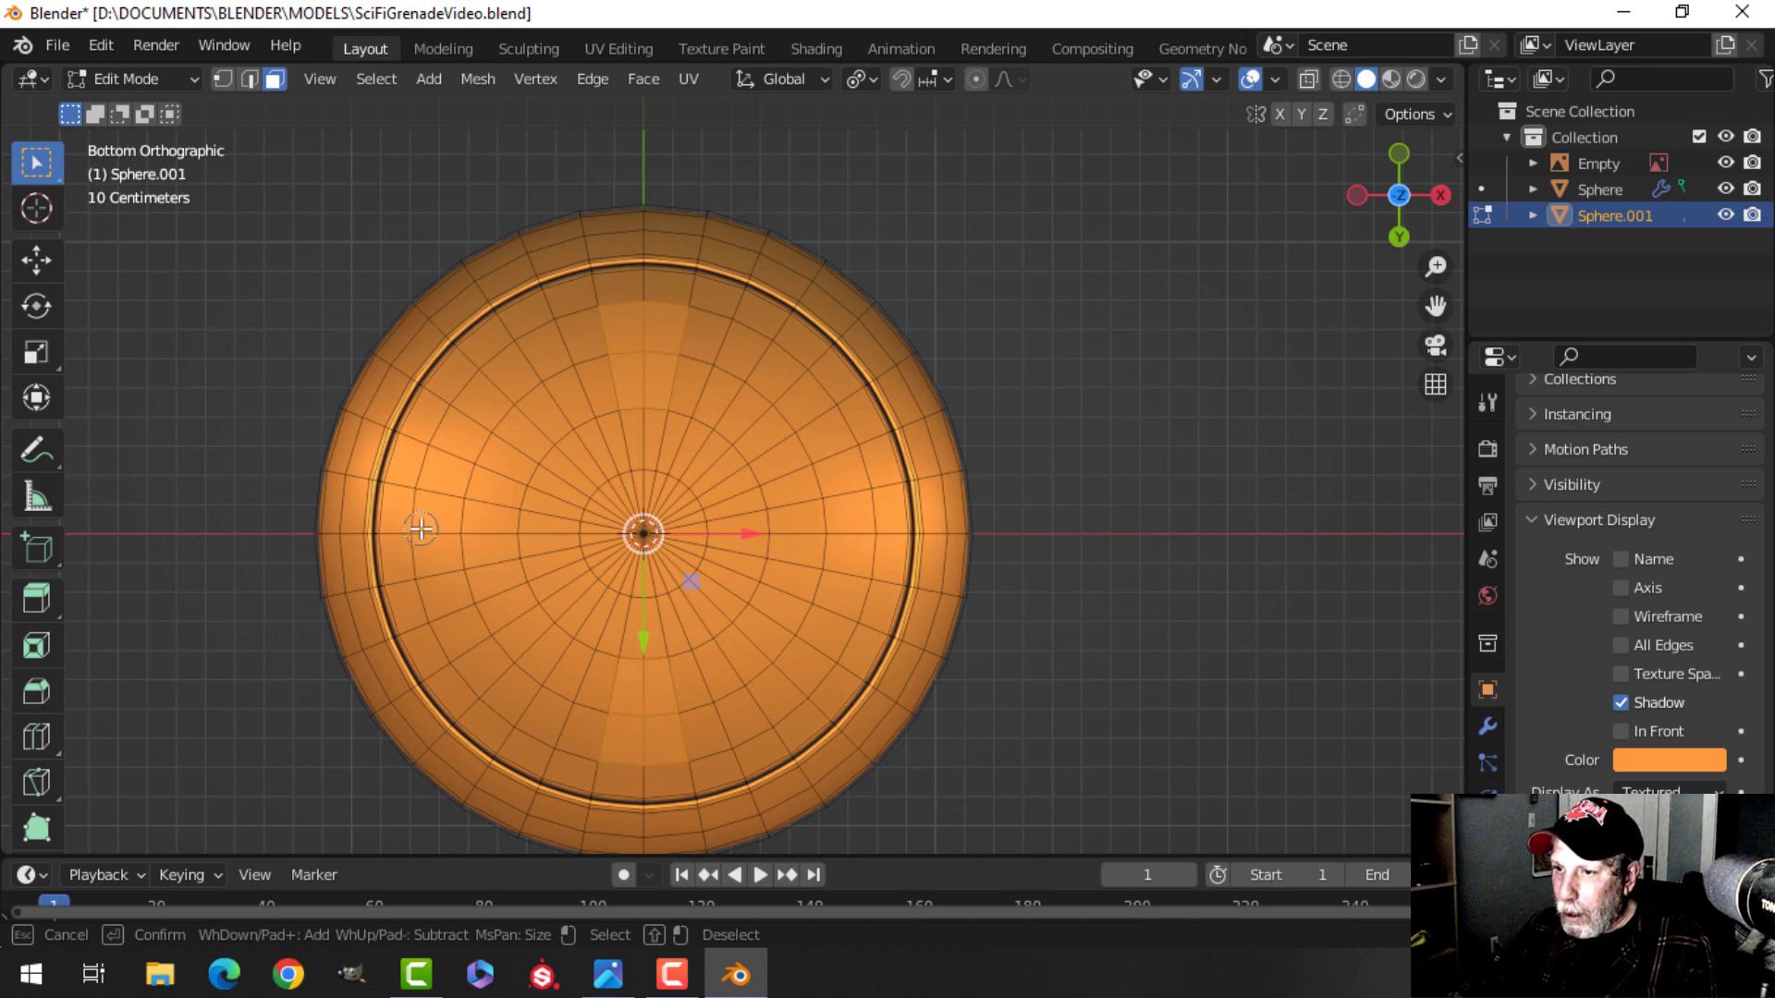
click(454, 536)
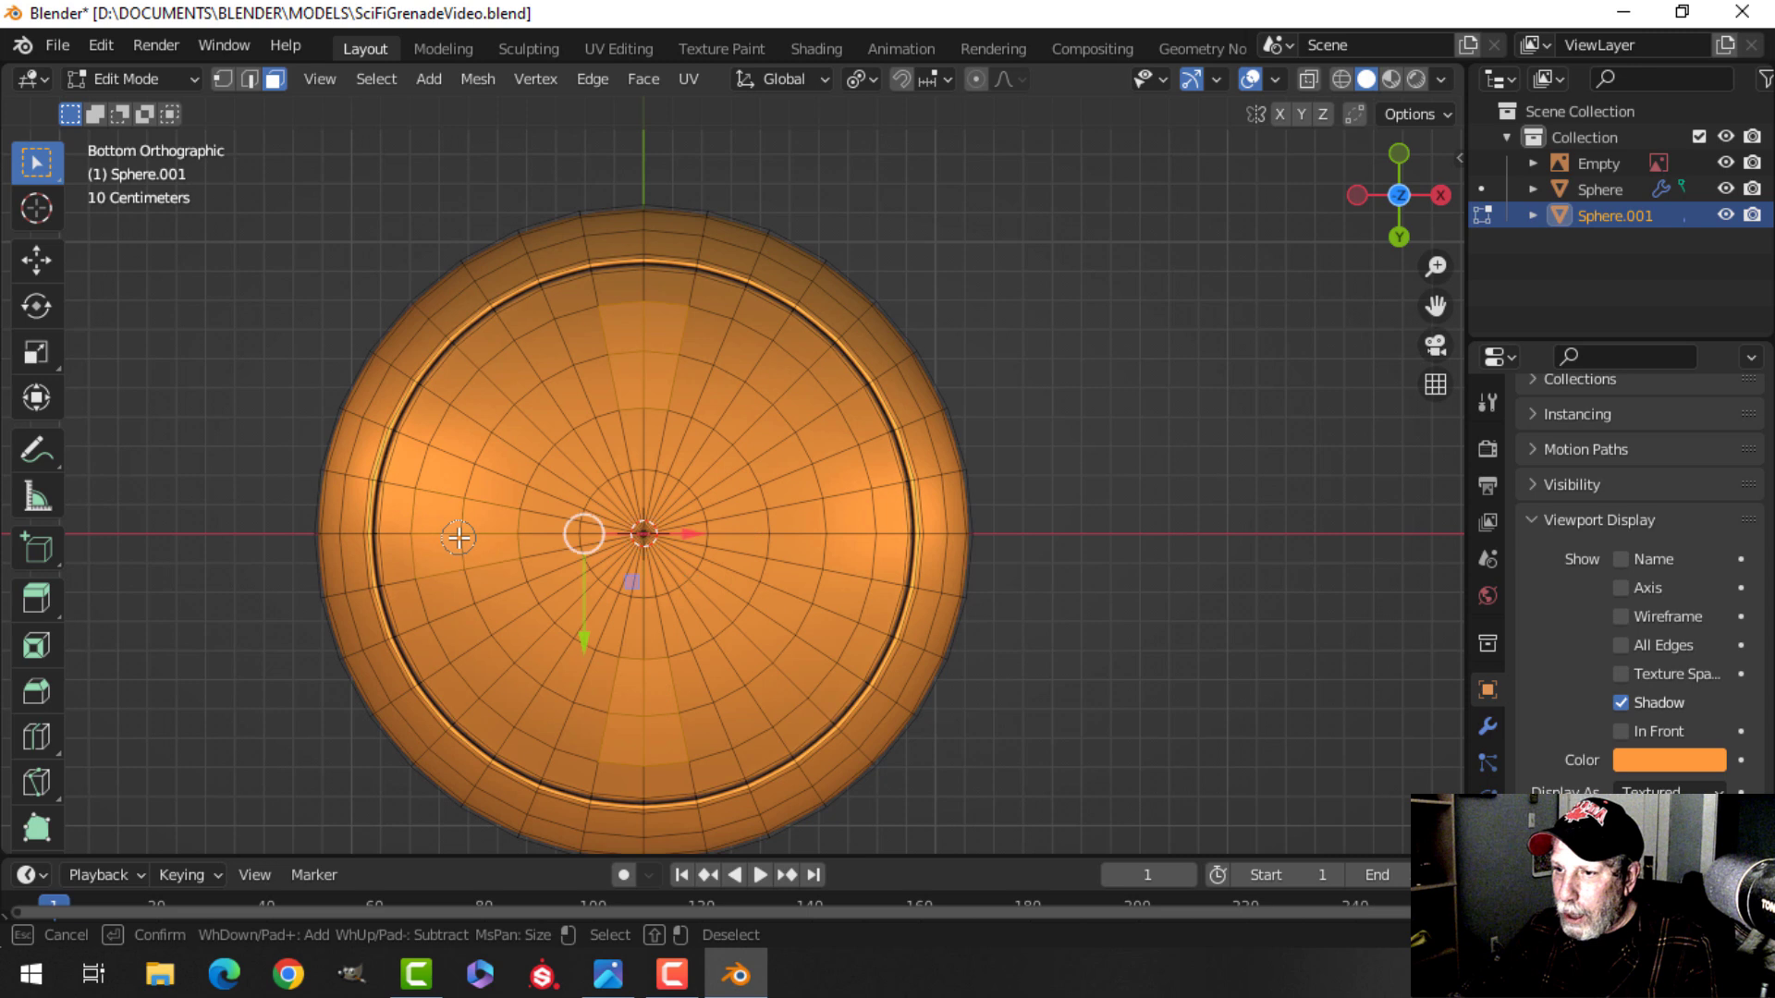
click(830, 534)
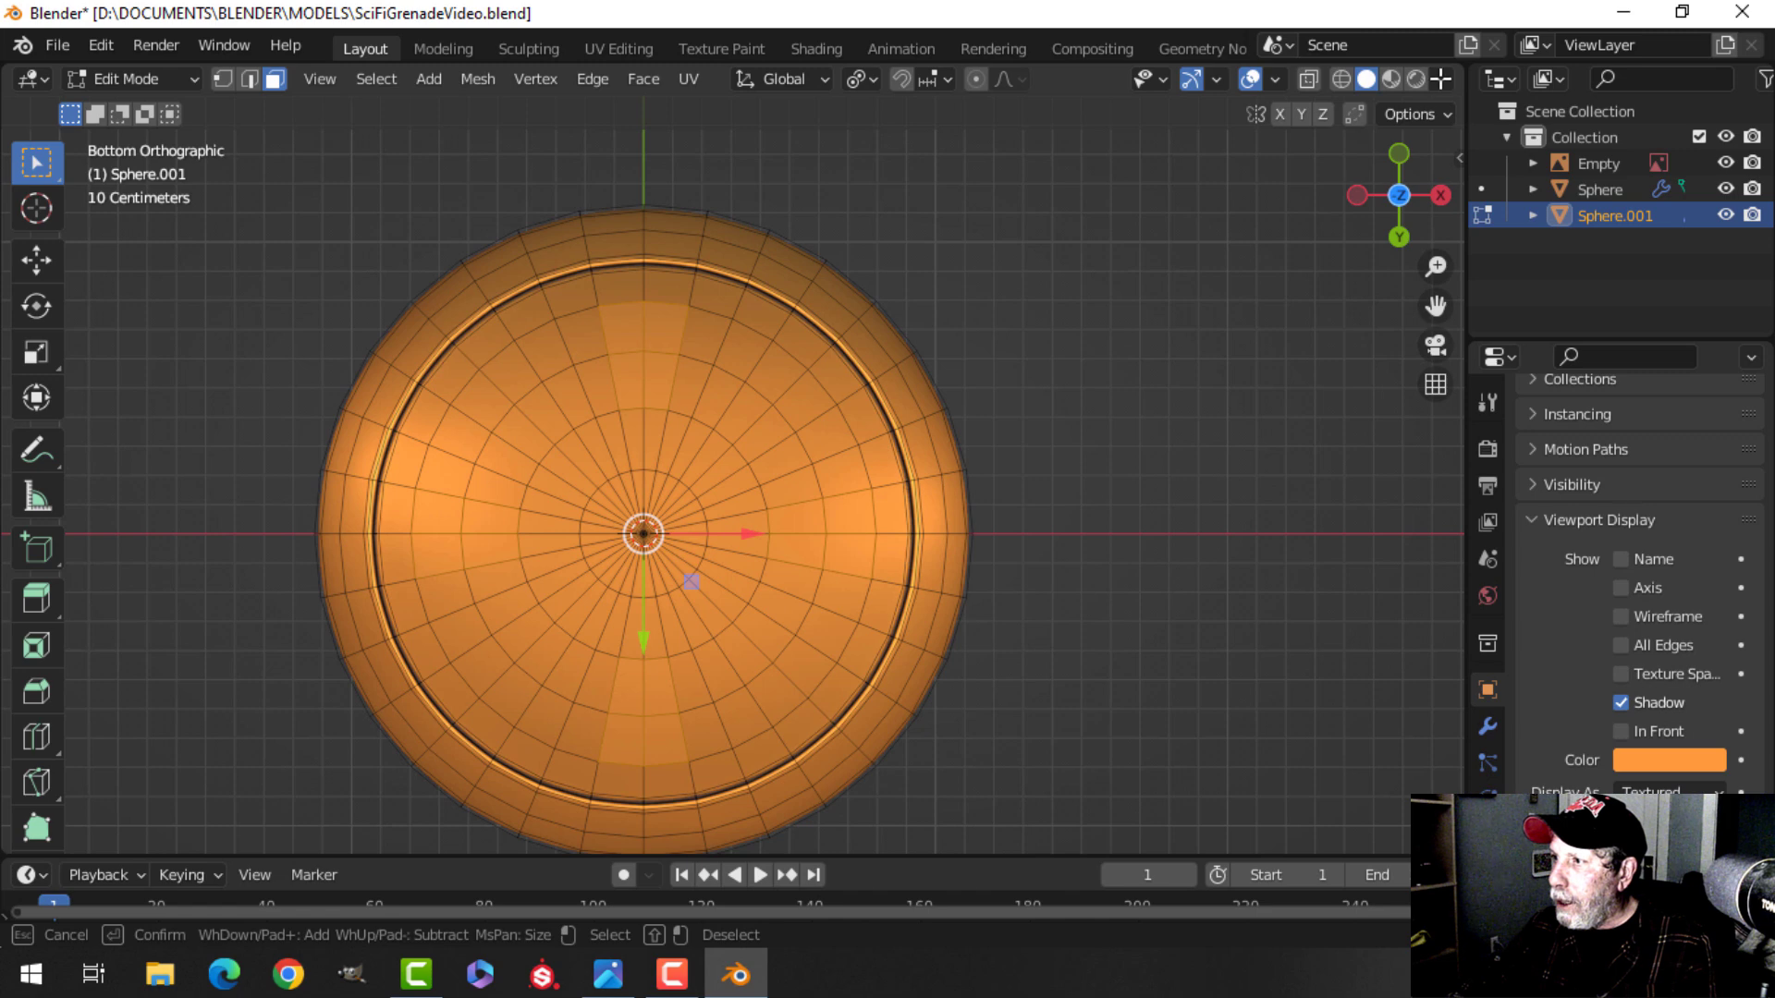
key(Escape)
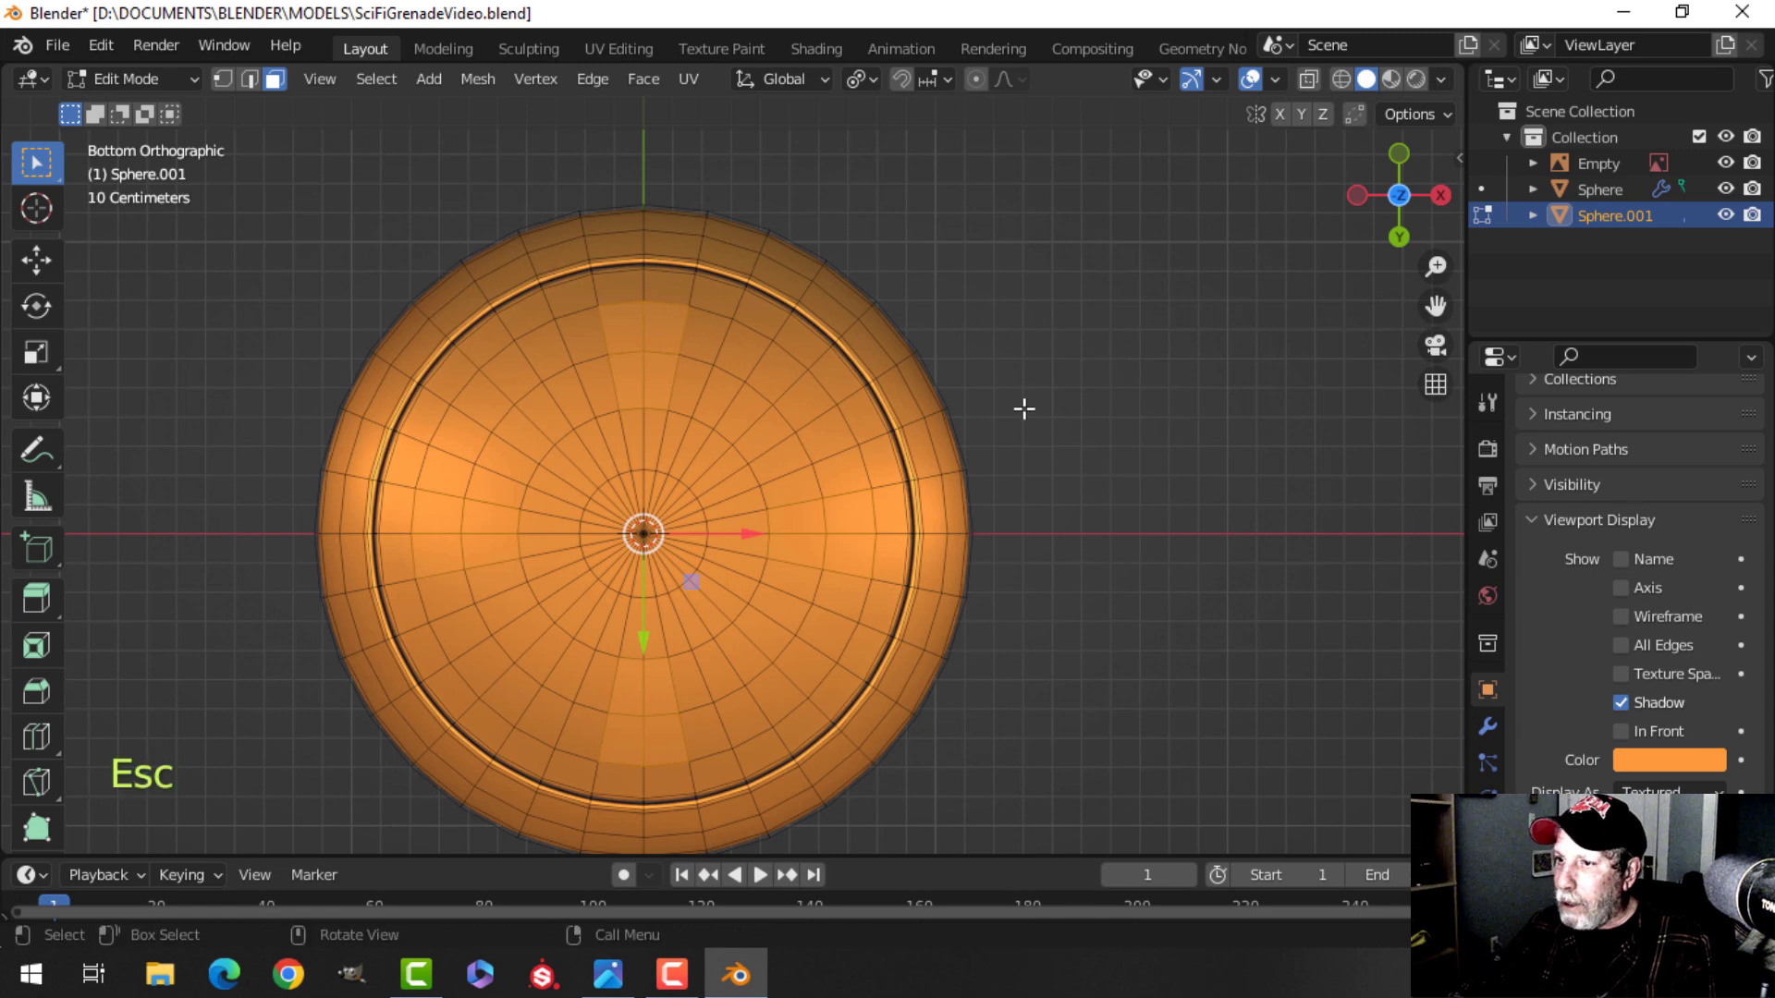
Switch the viewport shading color to Material so the selected faces stand out, and check them from the bottom.
click(1443, 79)
click(1322, 379)
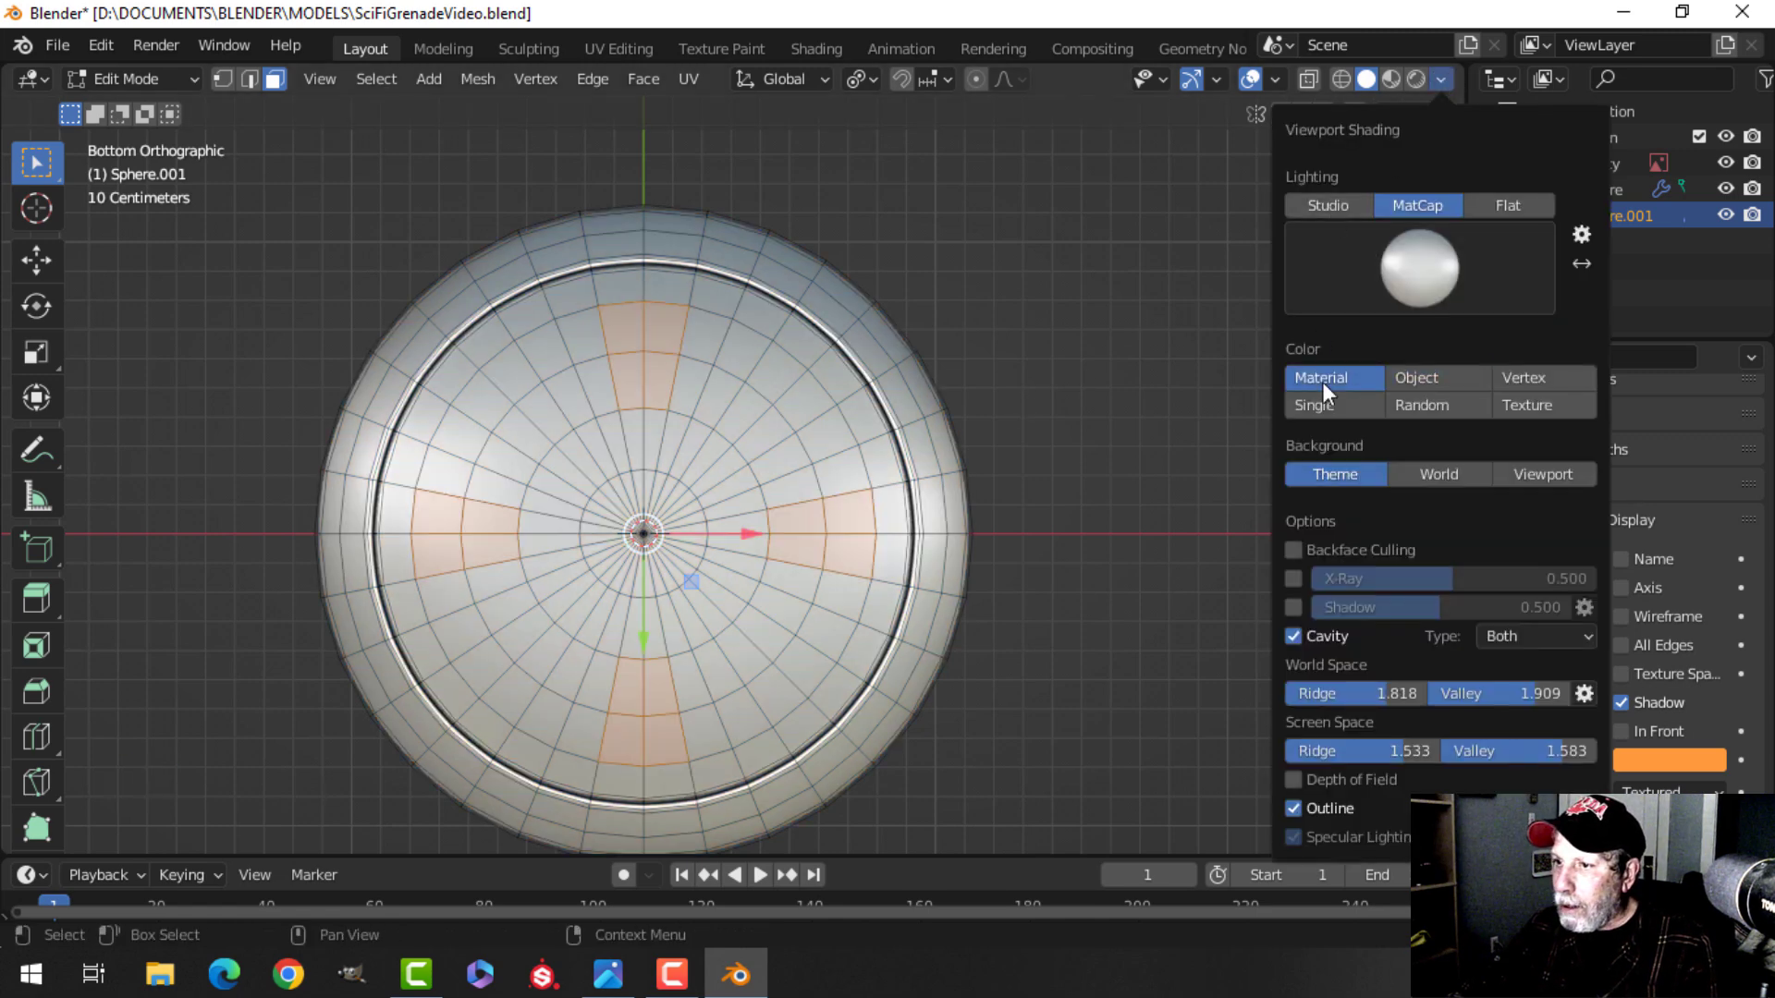
middle_drag(1044, 422, 946, 558)
scroll(947, 555, up, 3)
shift+middle_drag(945, 481, 901, 449)
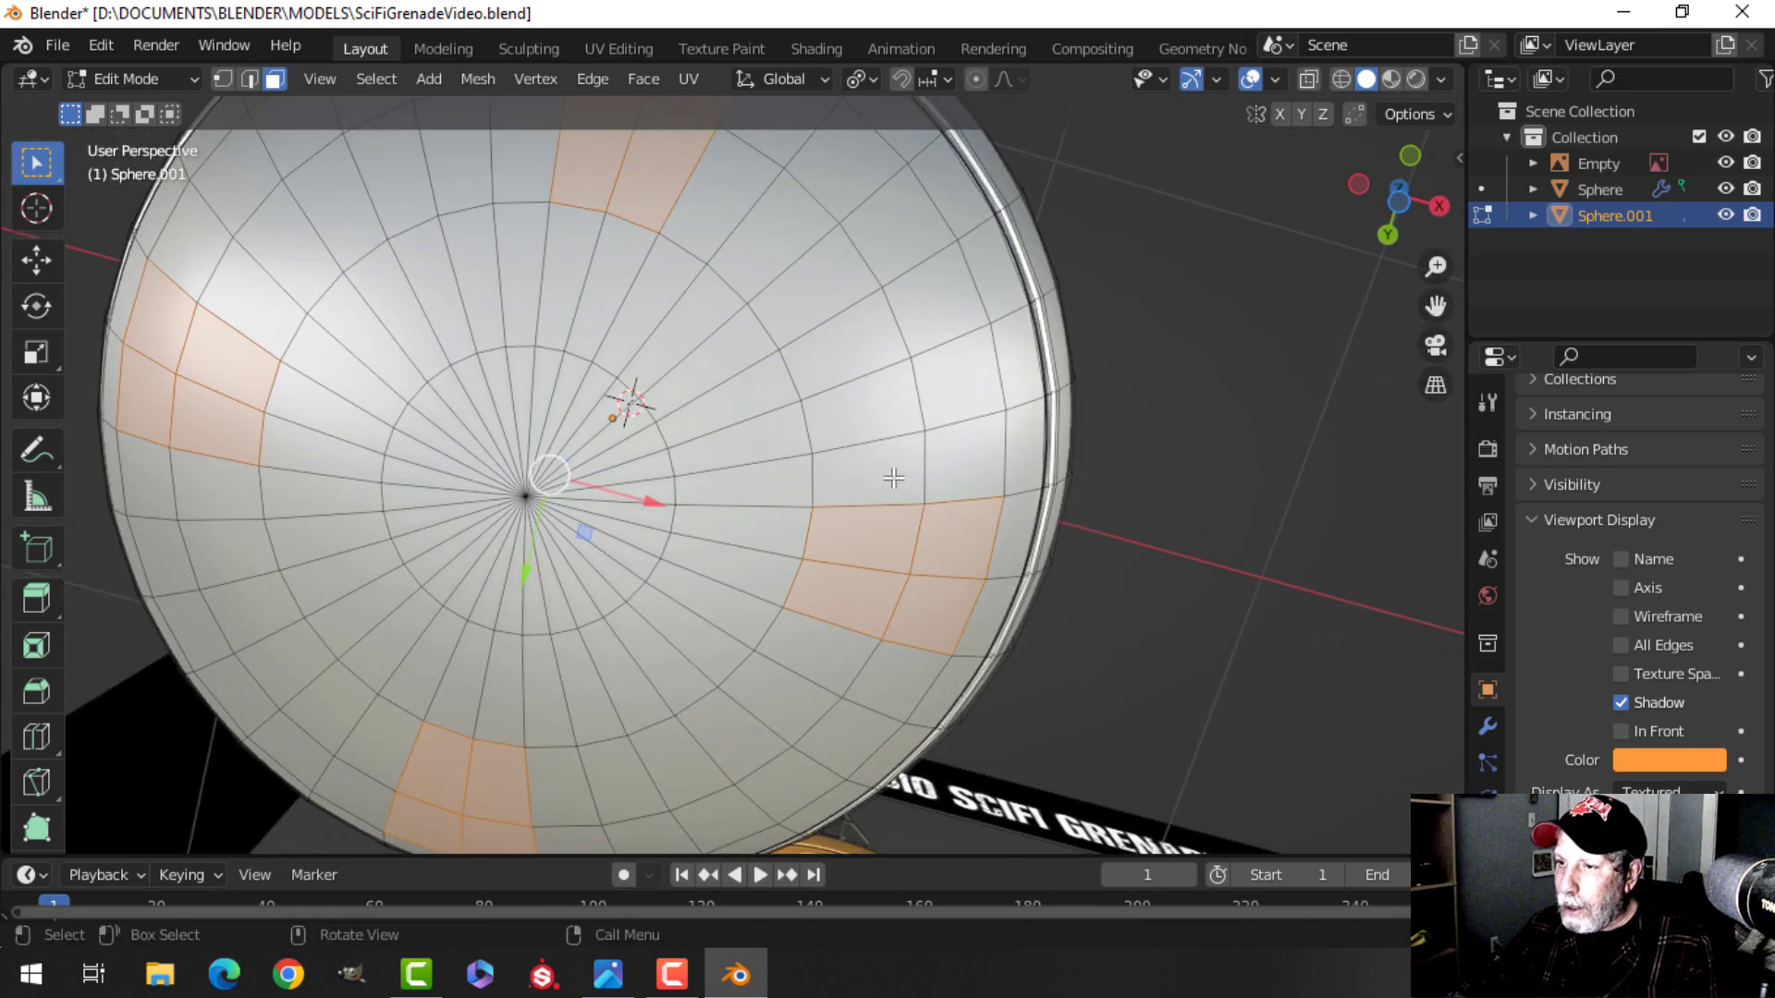
key(ctrl+KP_7)
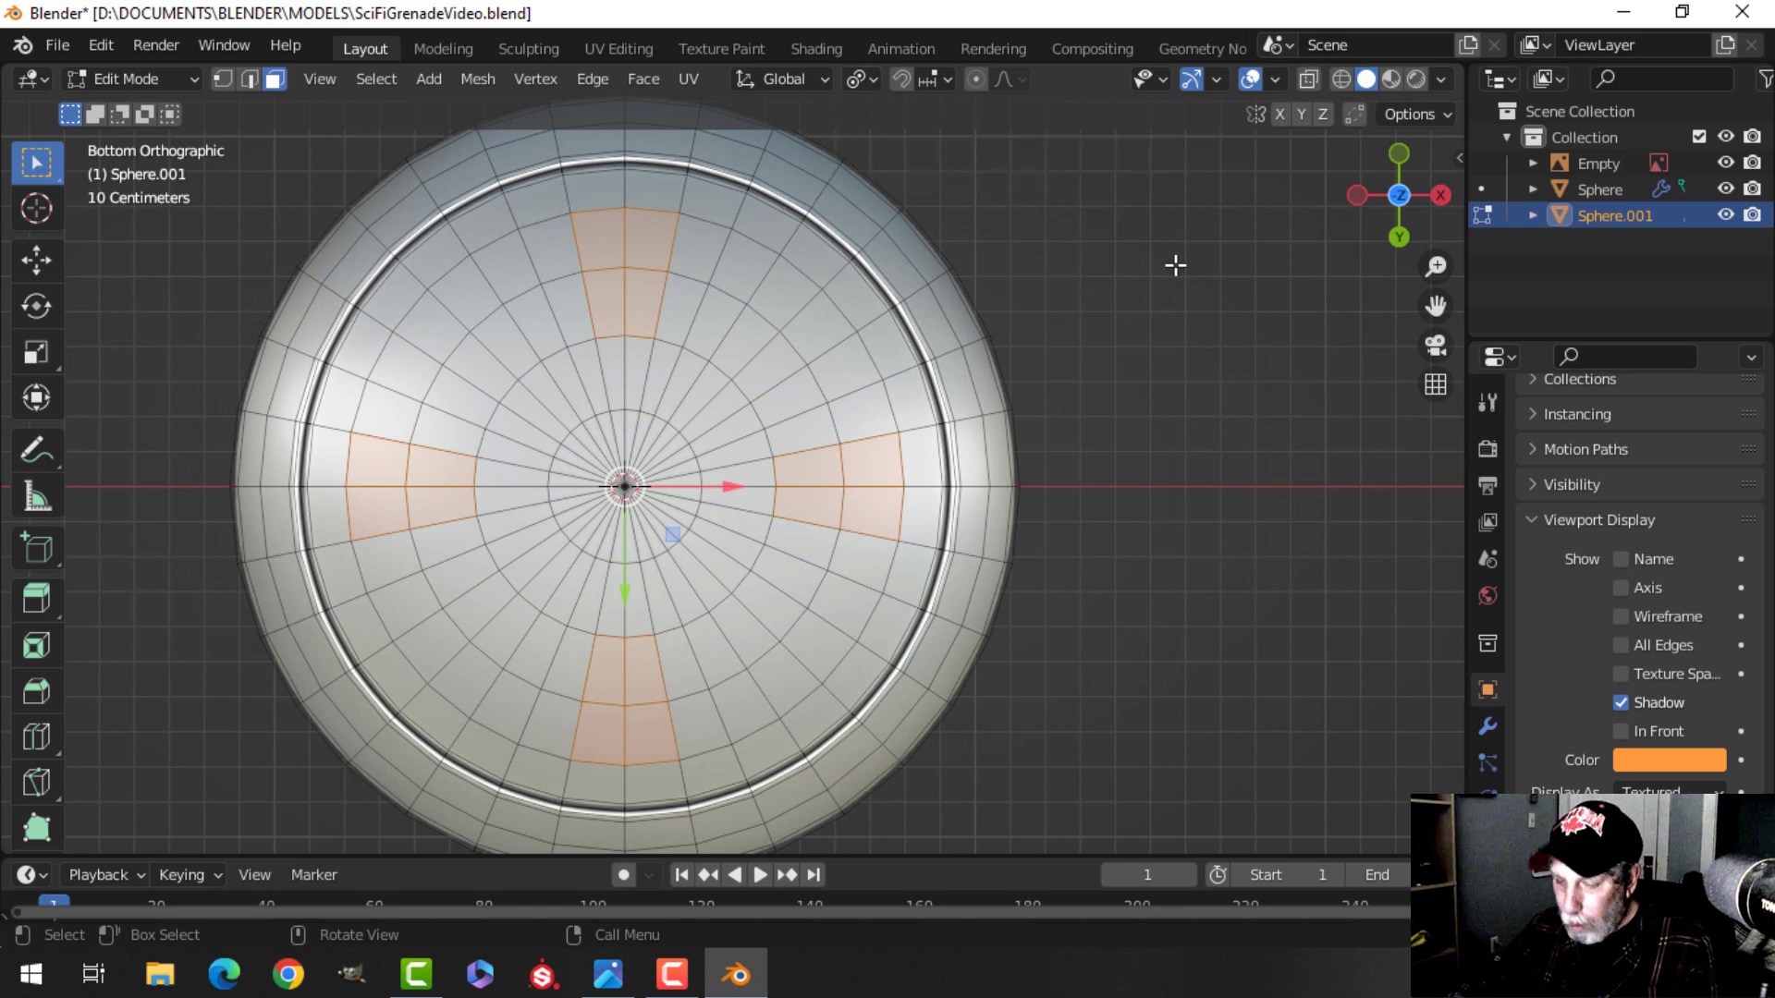
Inset the four selected face groups by about 0.026 m.
key(i)
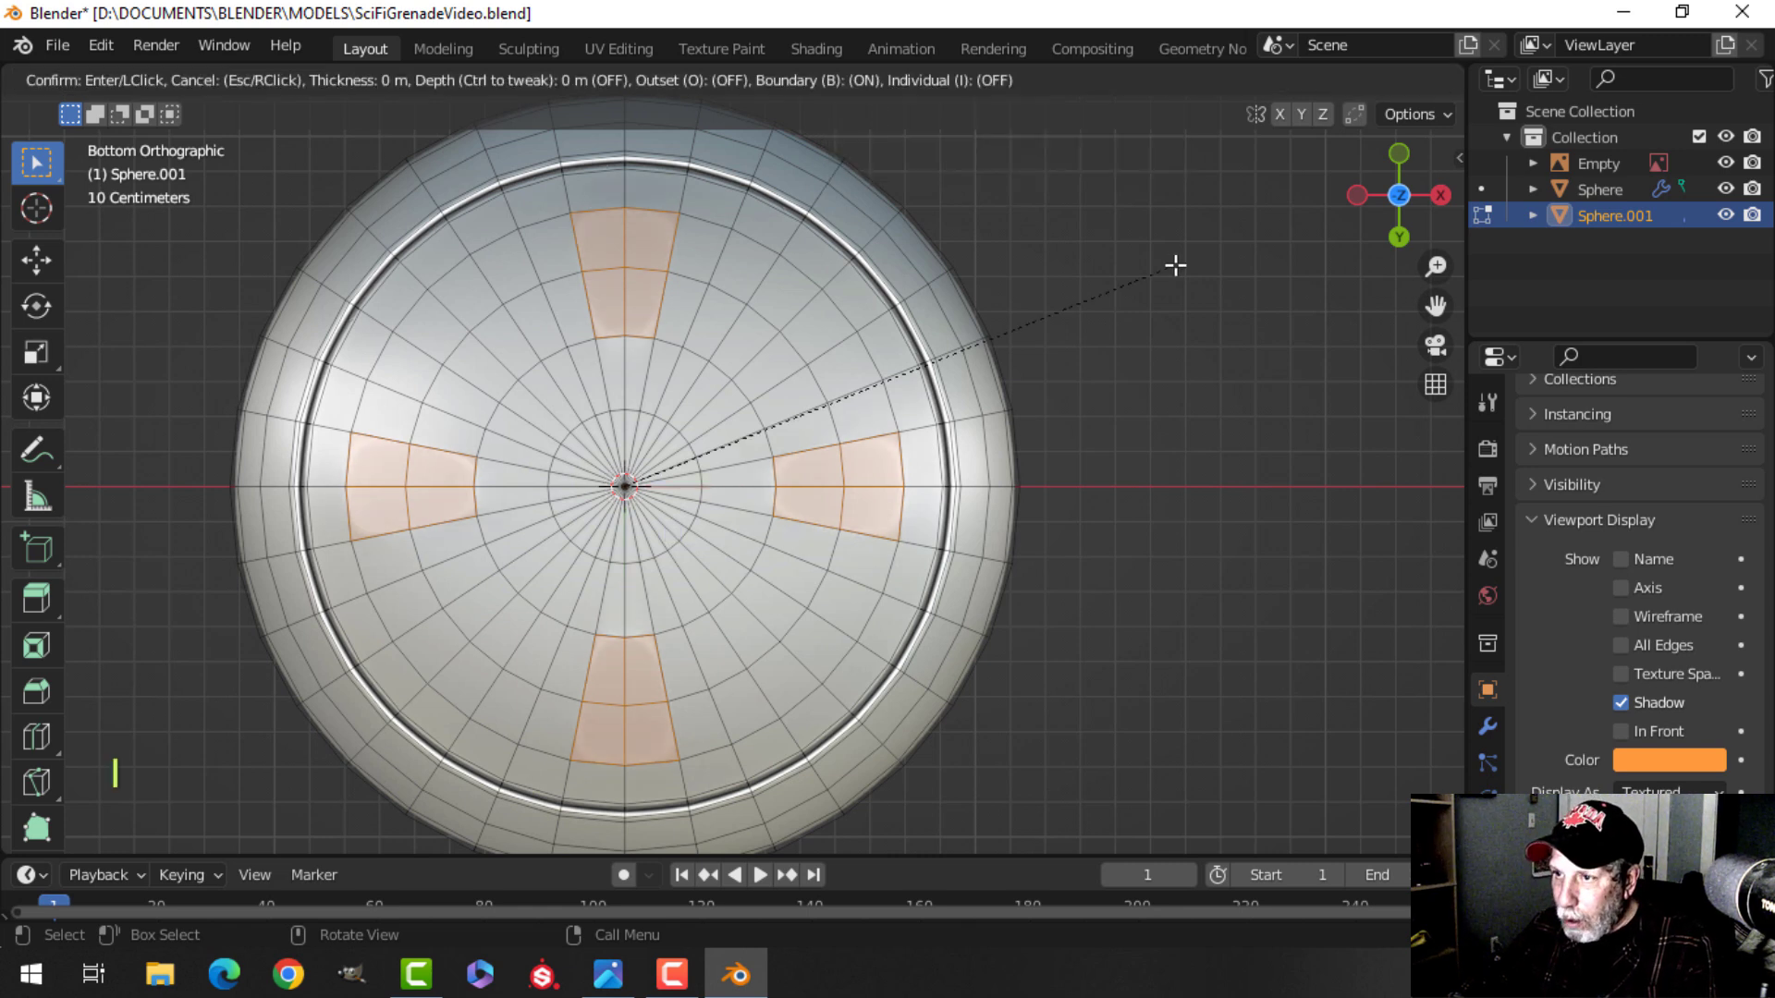
key(shift)
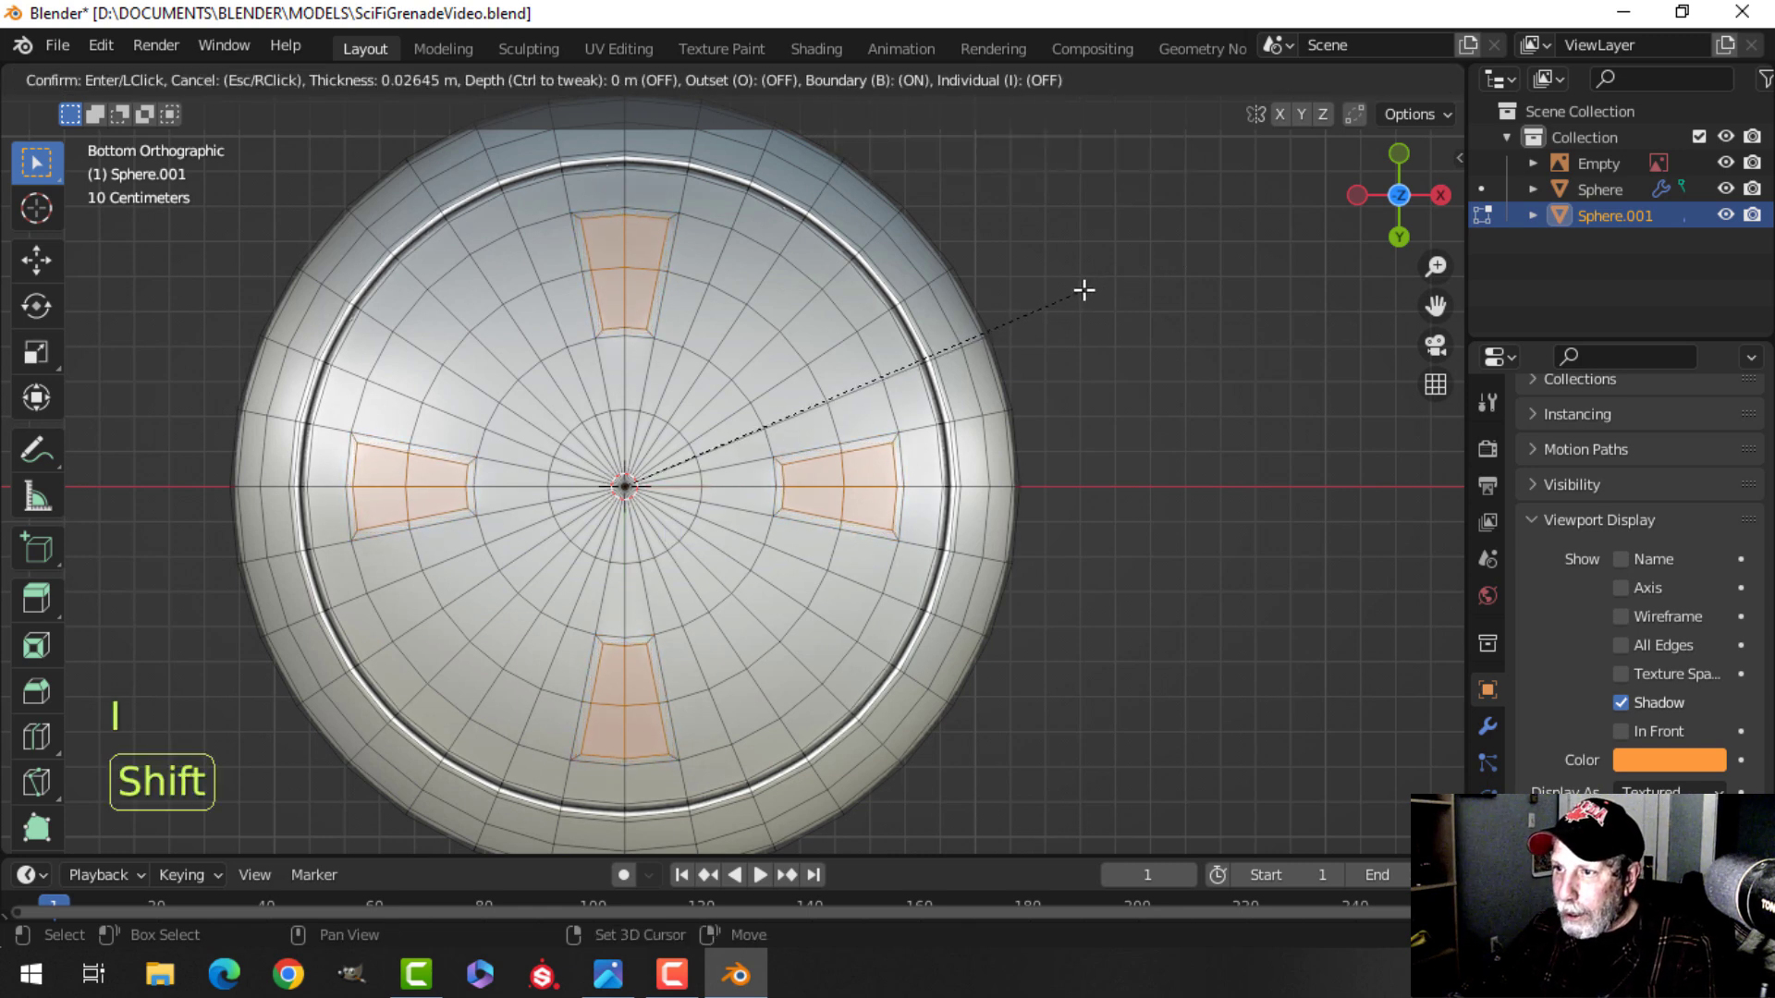
click(1082, 291)
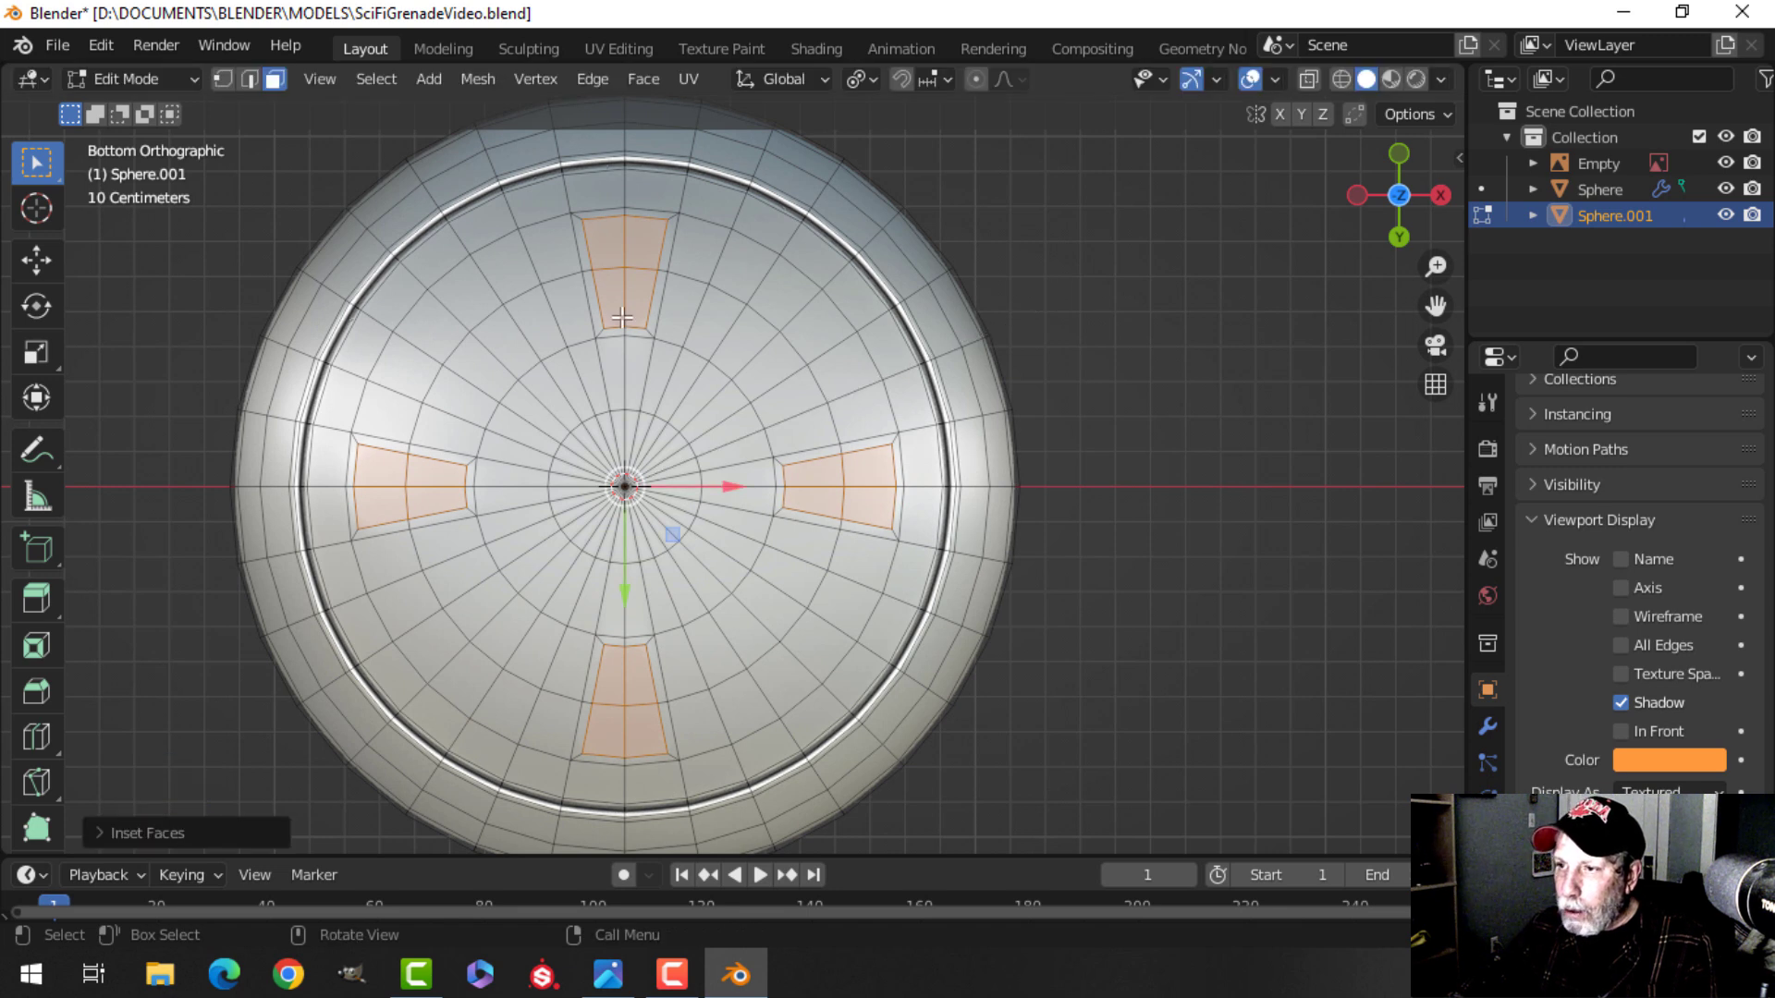
Make the four inset face groups circular with LoopTools Circle and scale them down to about 0.58.
right_click(633, 223)
mouse_move(634, 223)
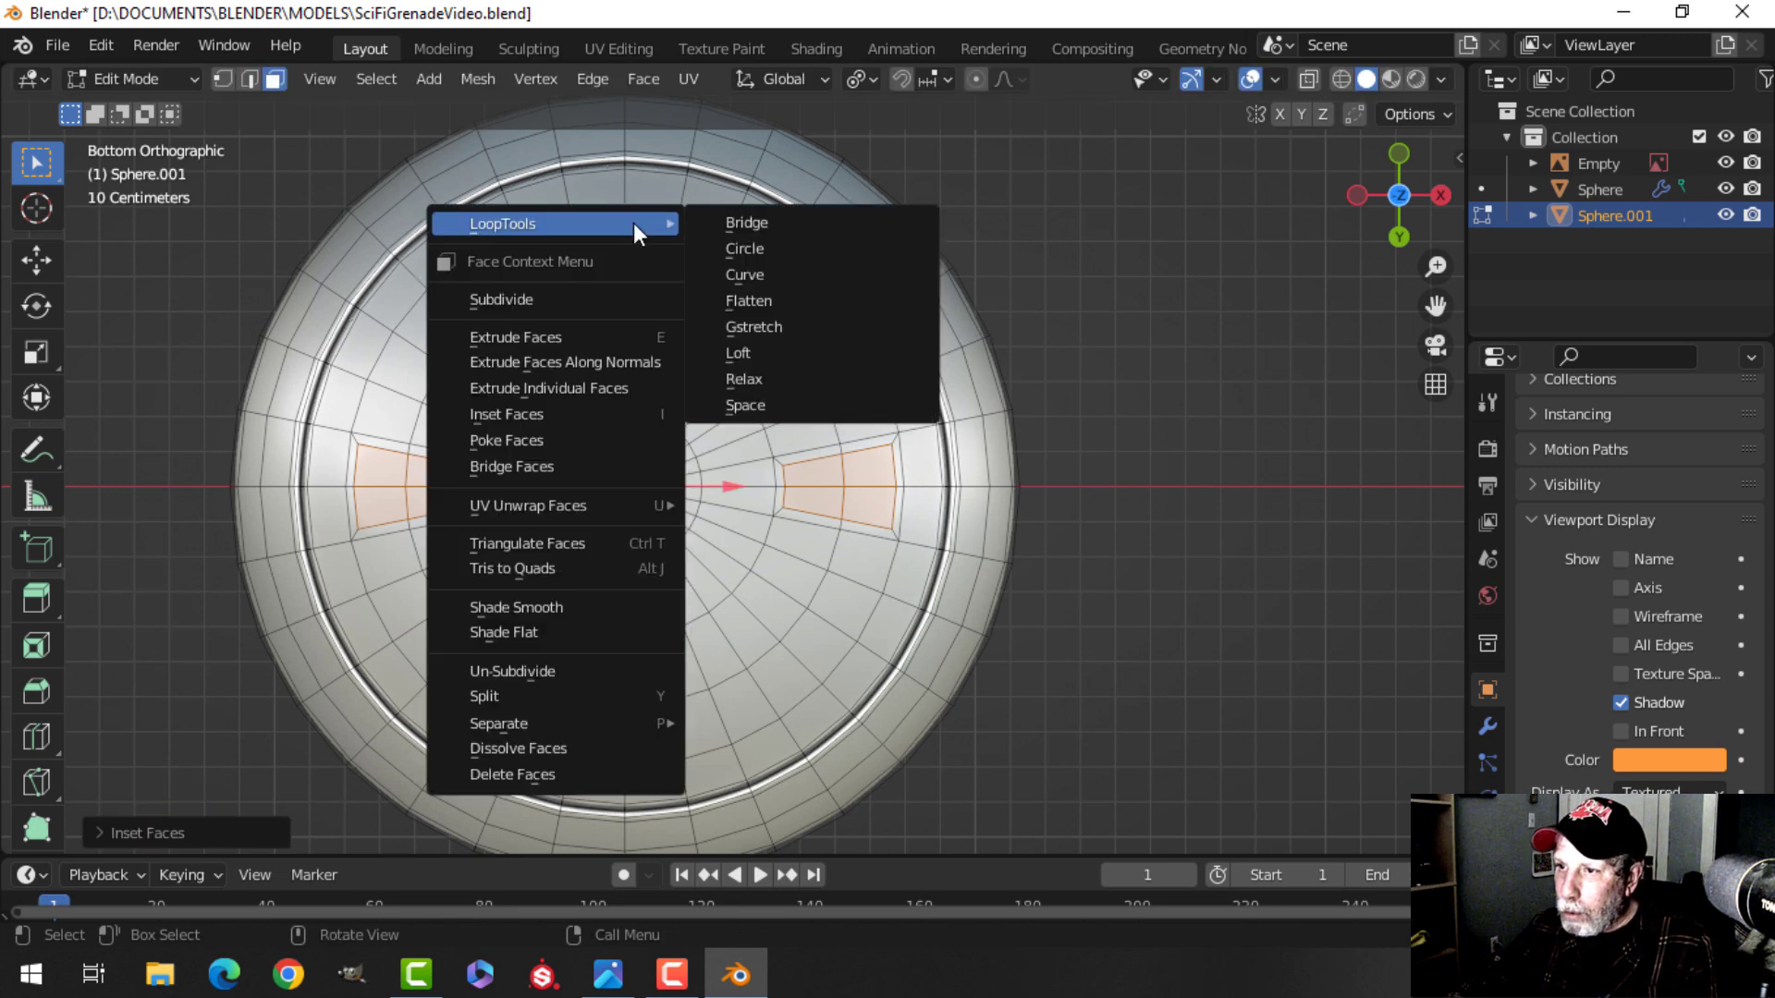
click(735, 247)
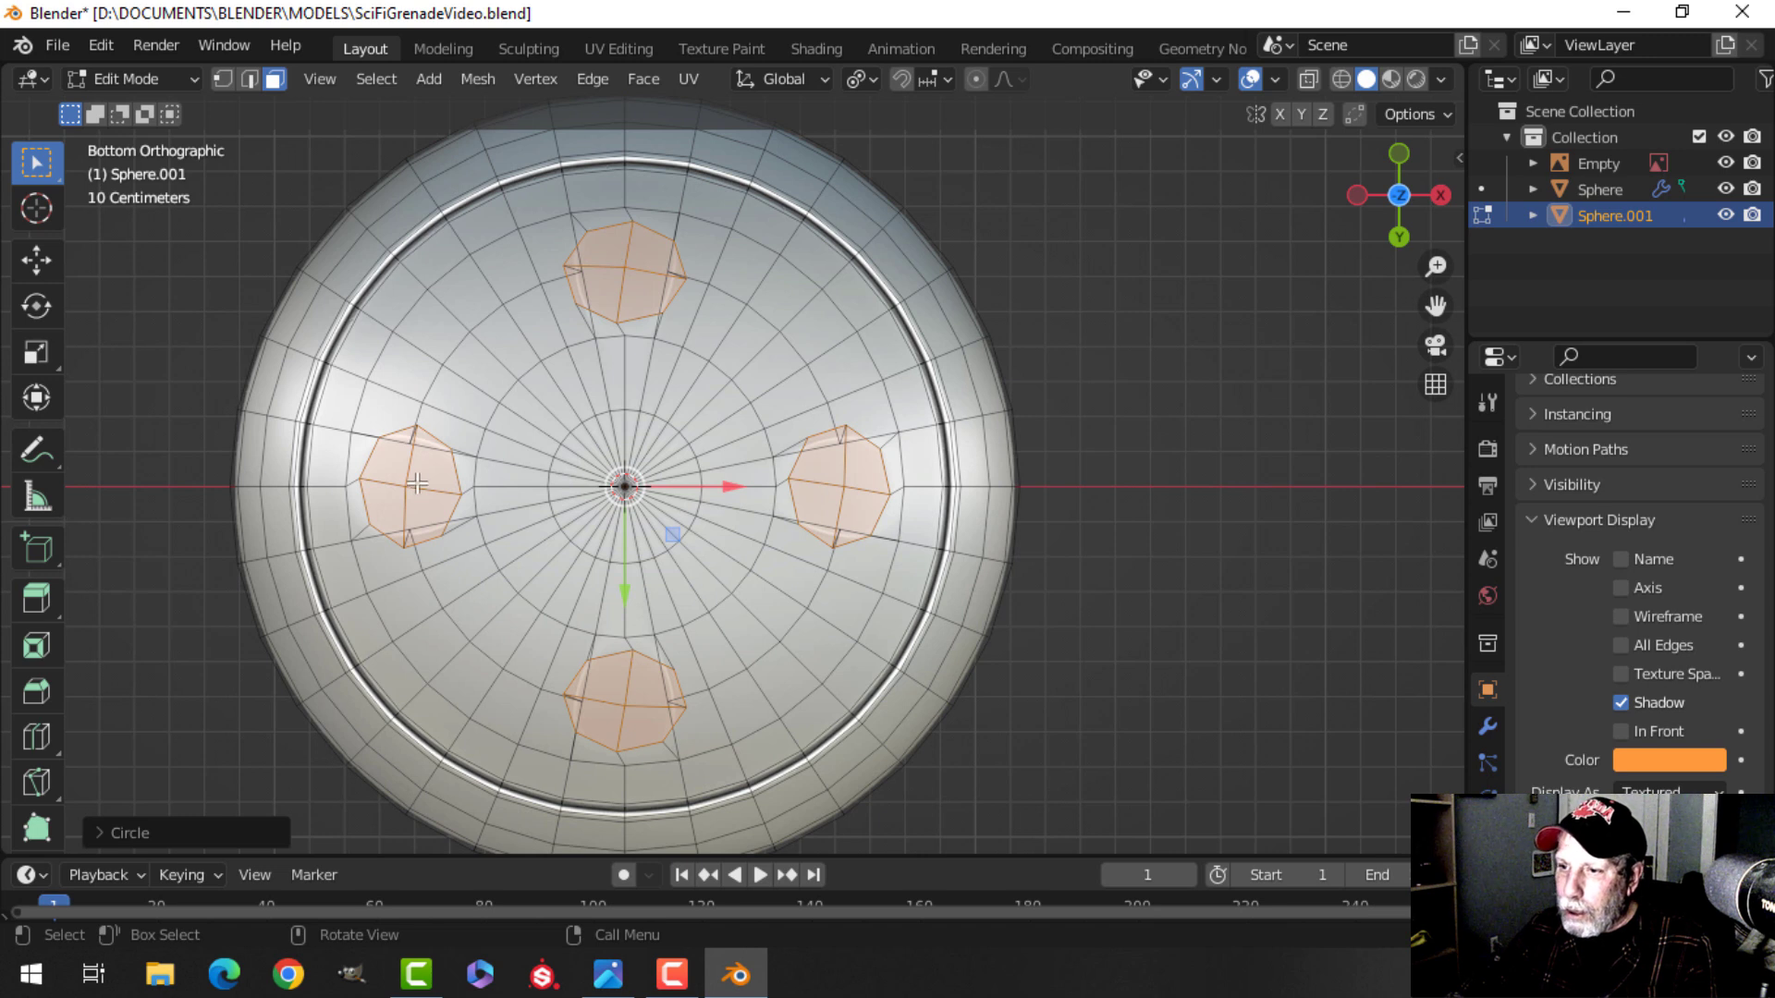
key(s)
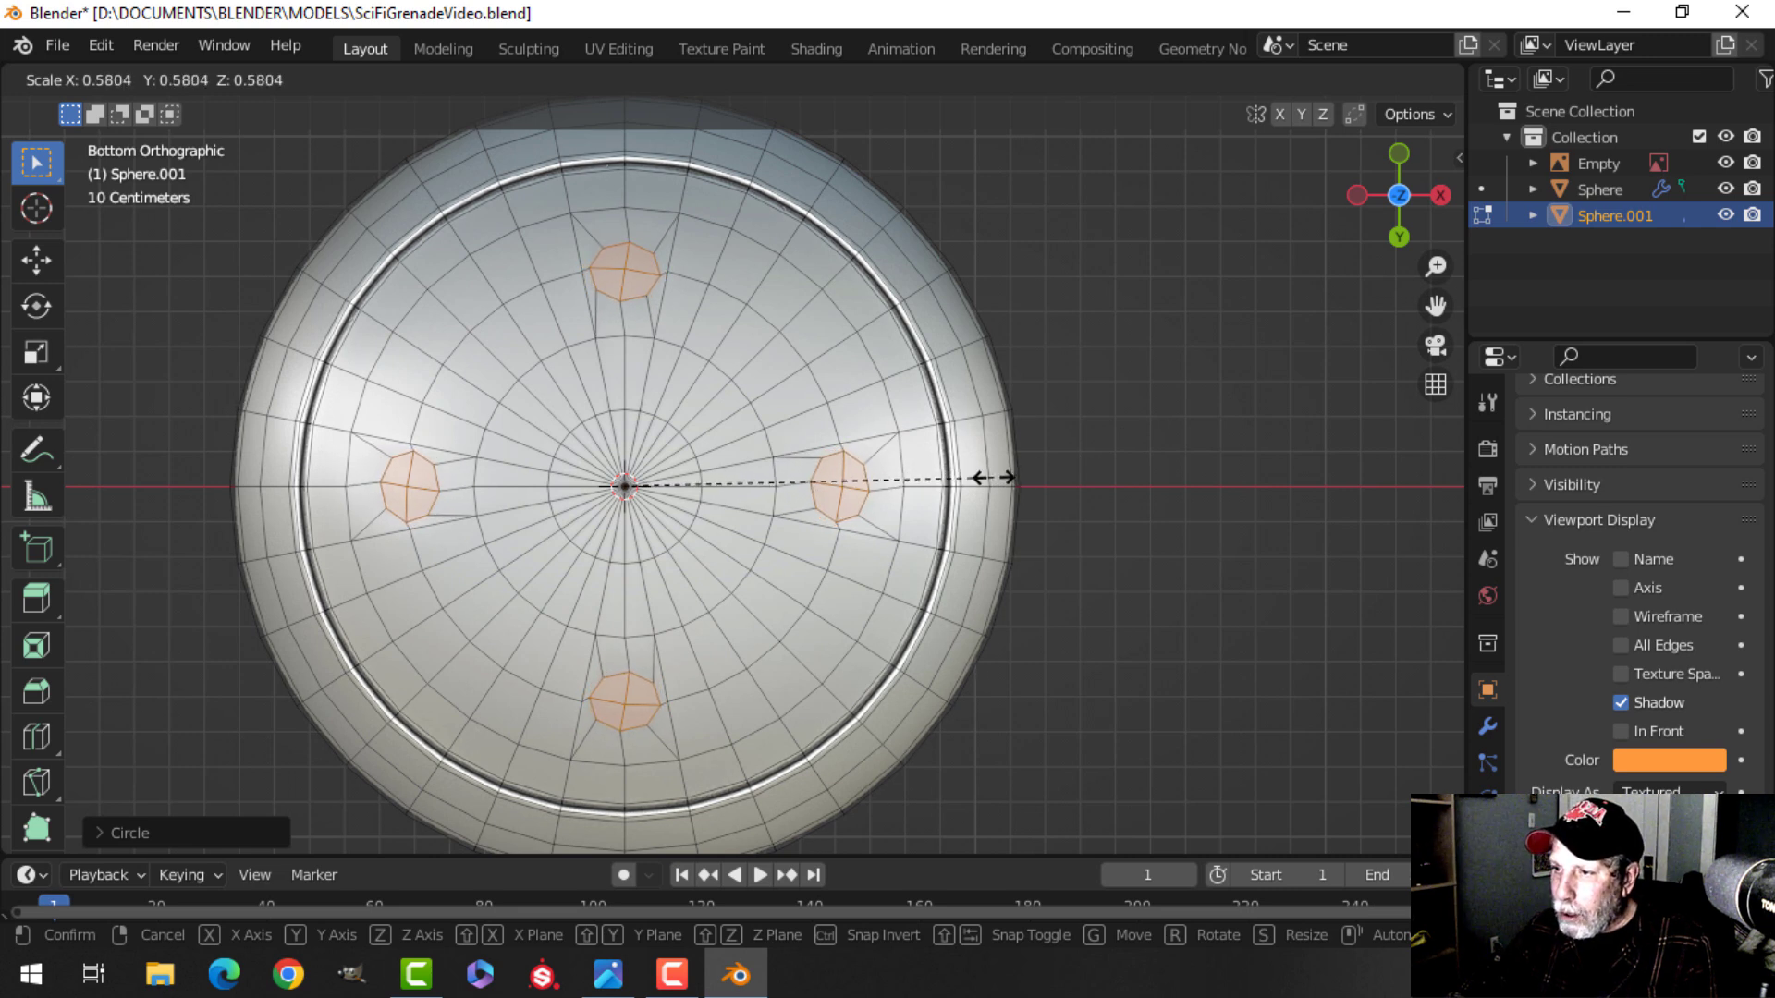
click(992, 478)
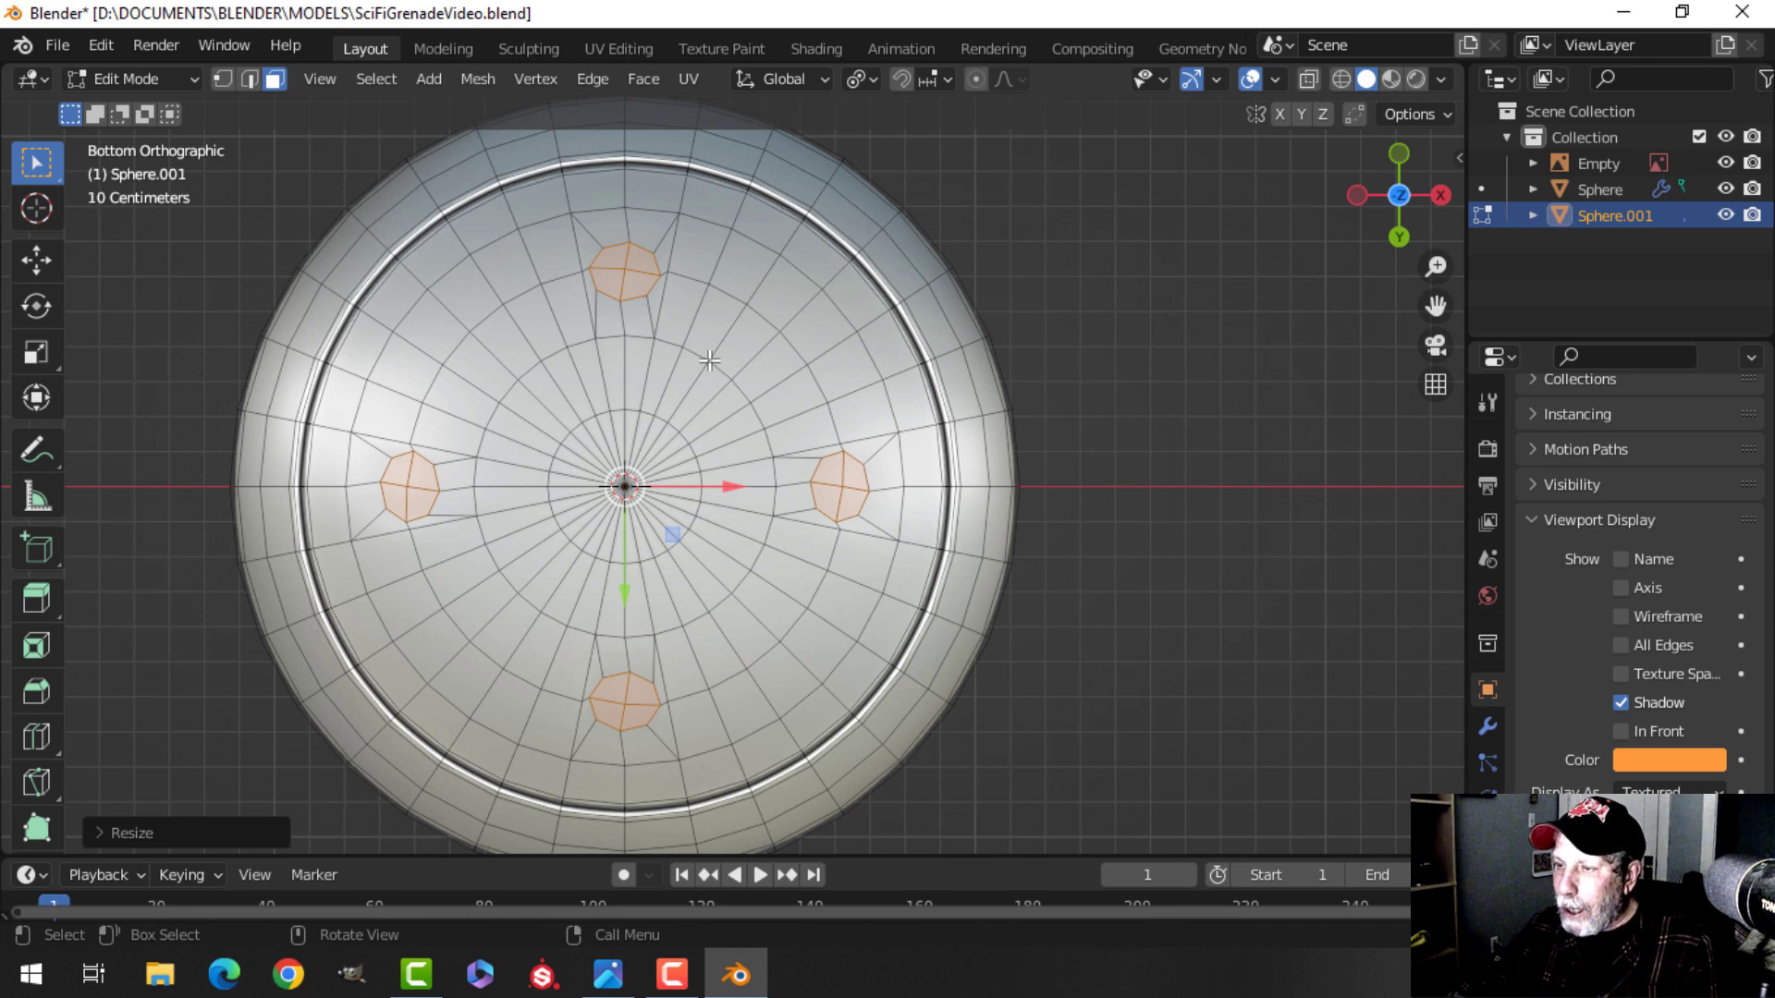
Inset the four circular faces by about 0.012 m.
key(i)
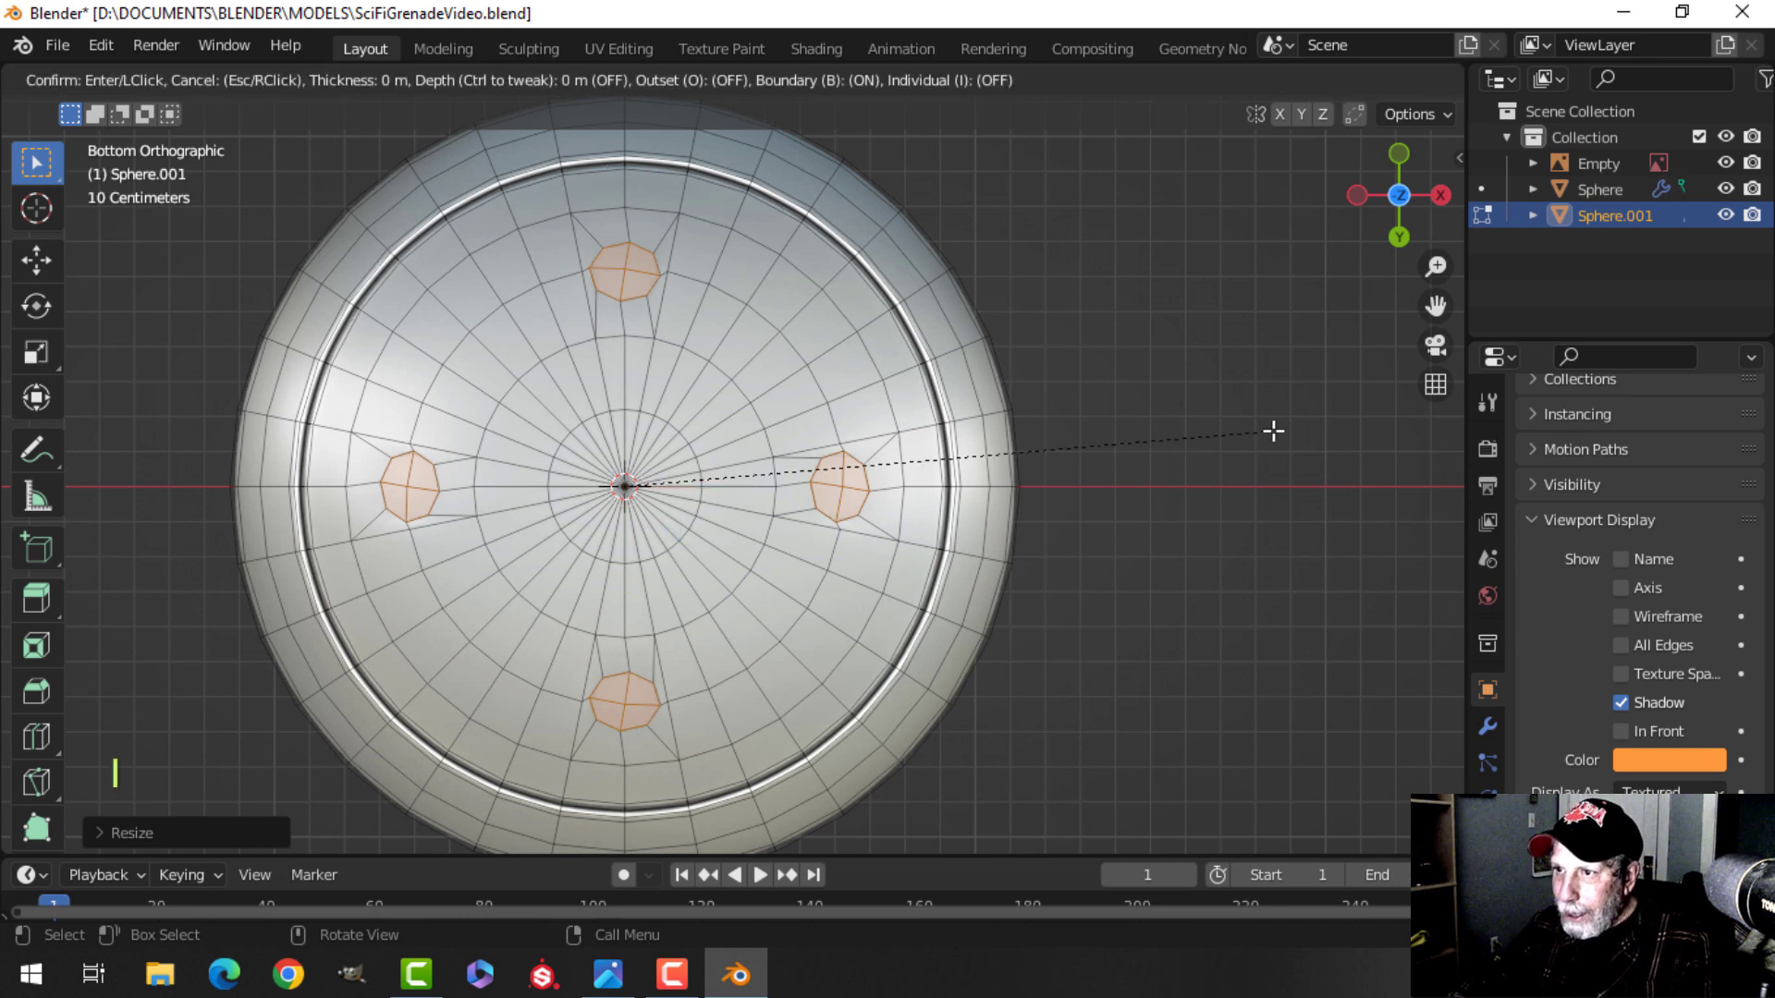
key(shift)
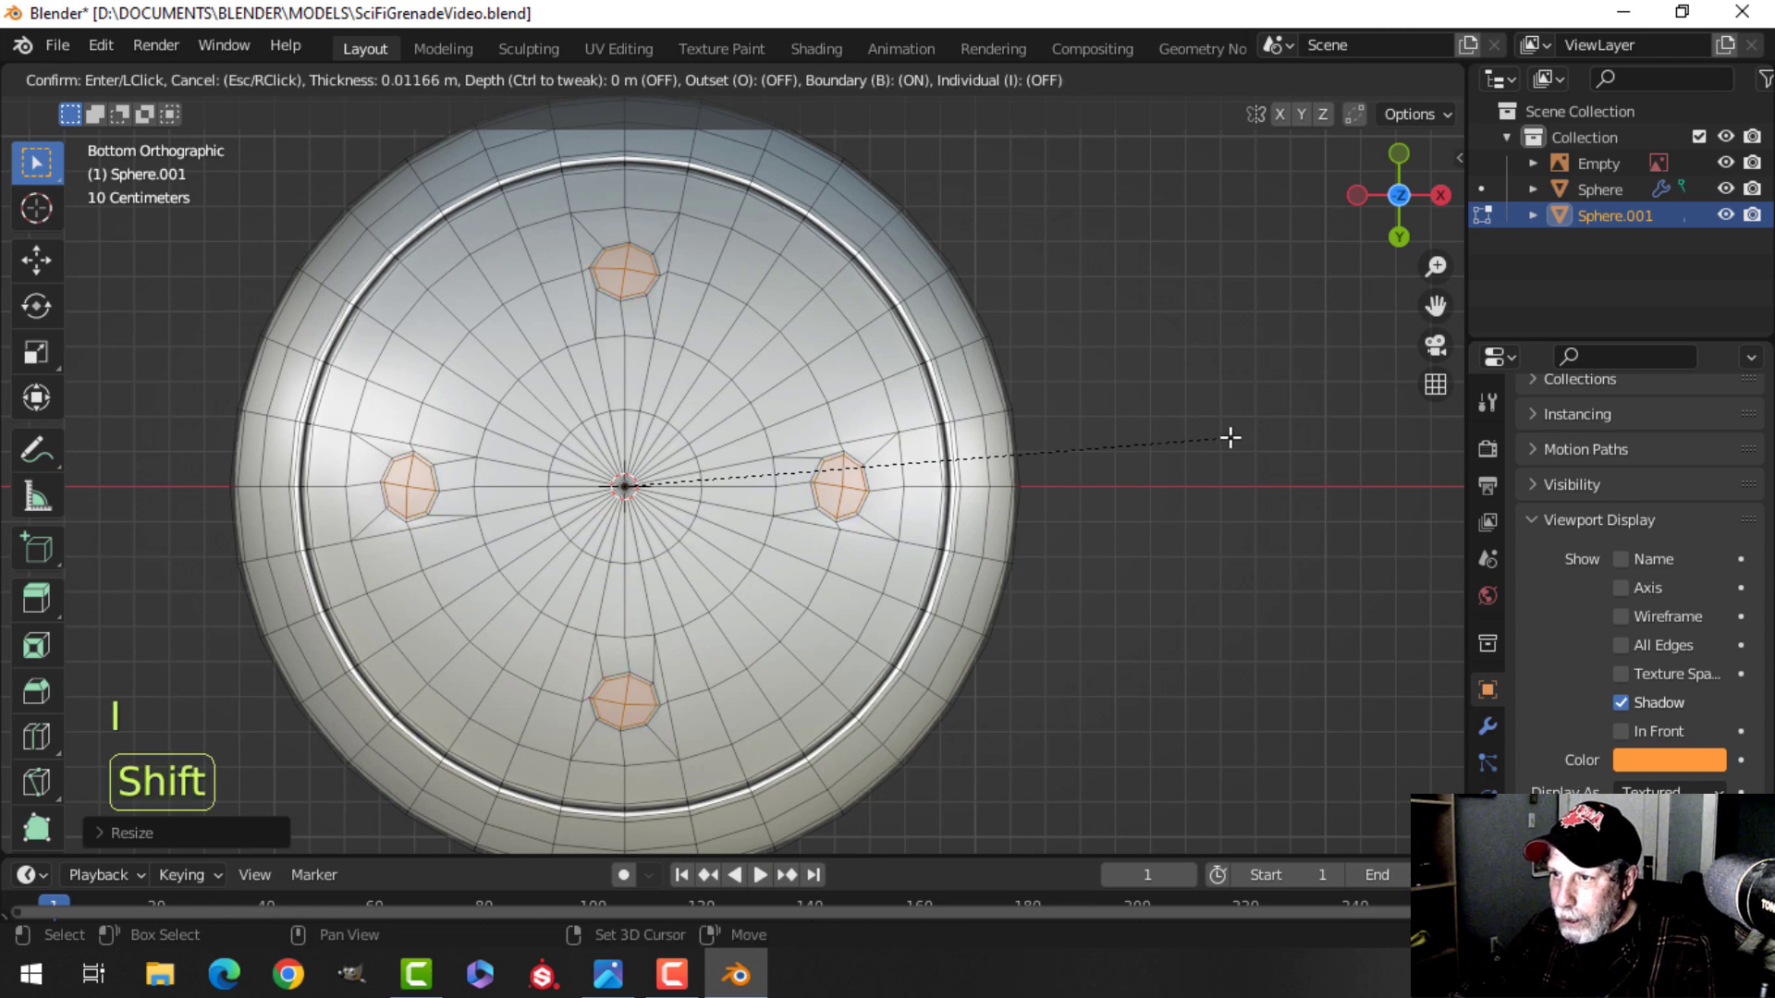
click(1221, 439)
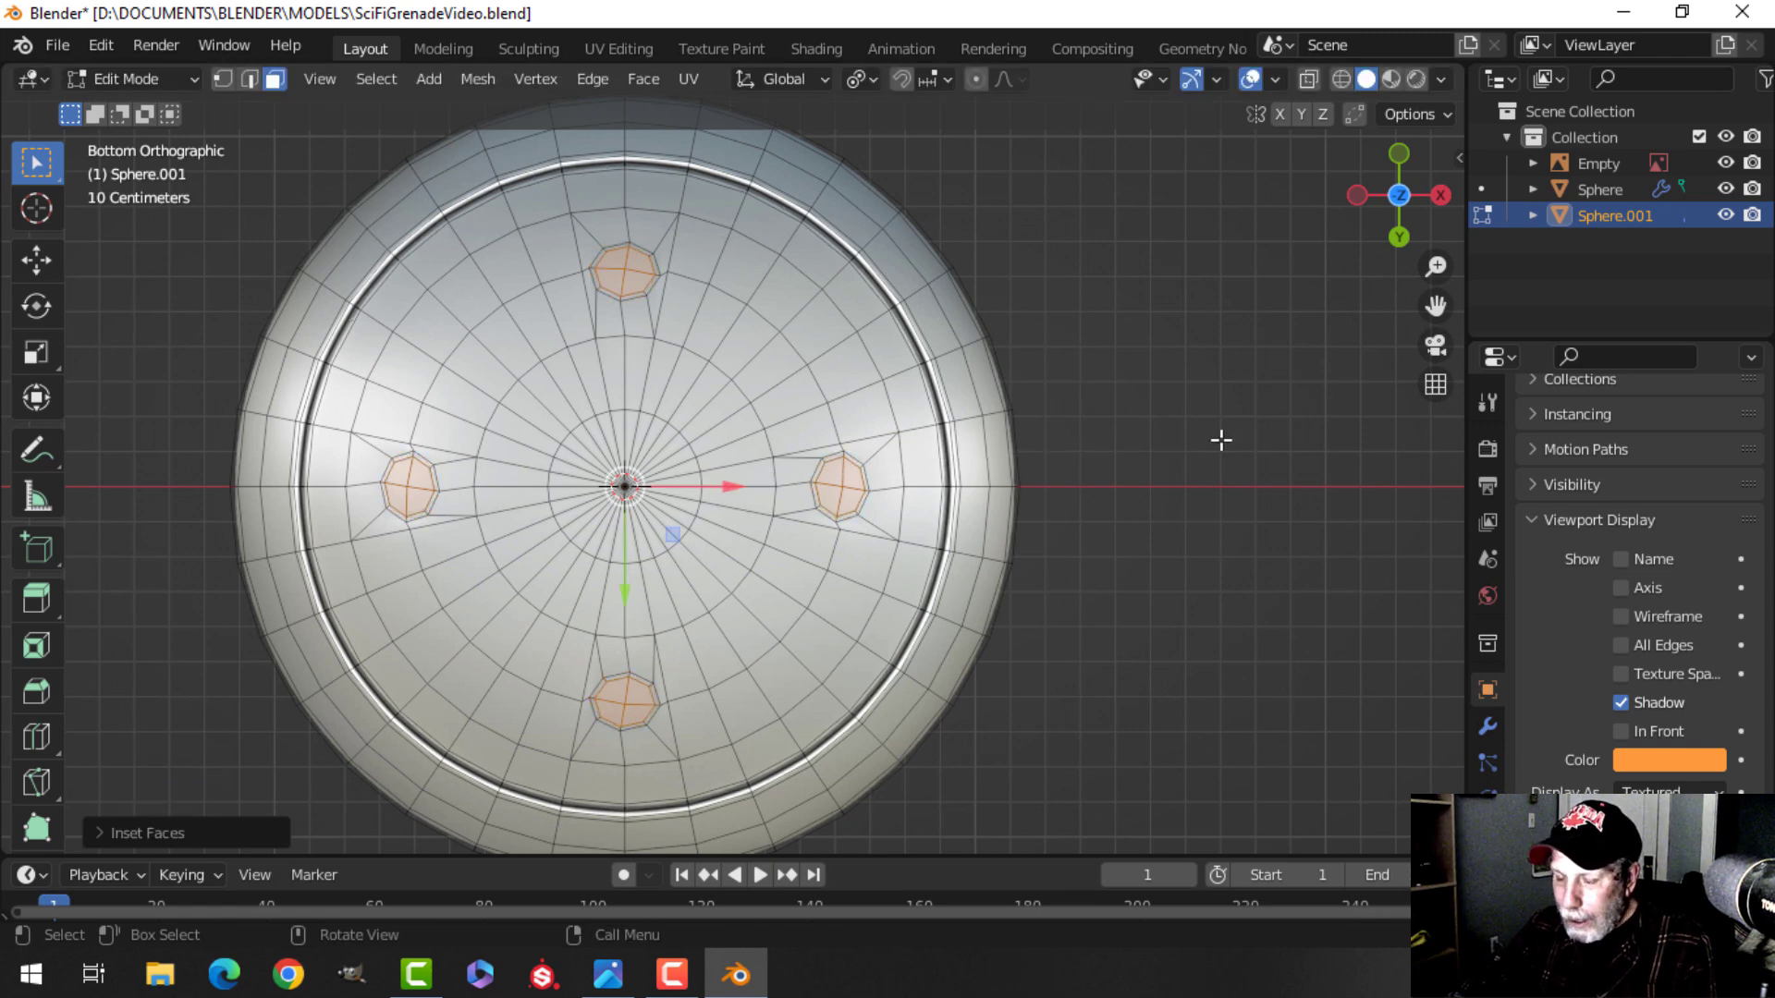
Extrude the four circles inward along their normals by about 0.016 m to form holes.
middle_drag(1213, 442, 915, 459)
scroll(980, 434, up, 1)
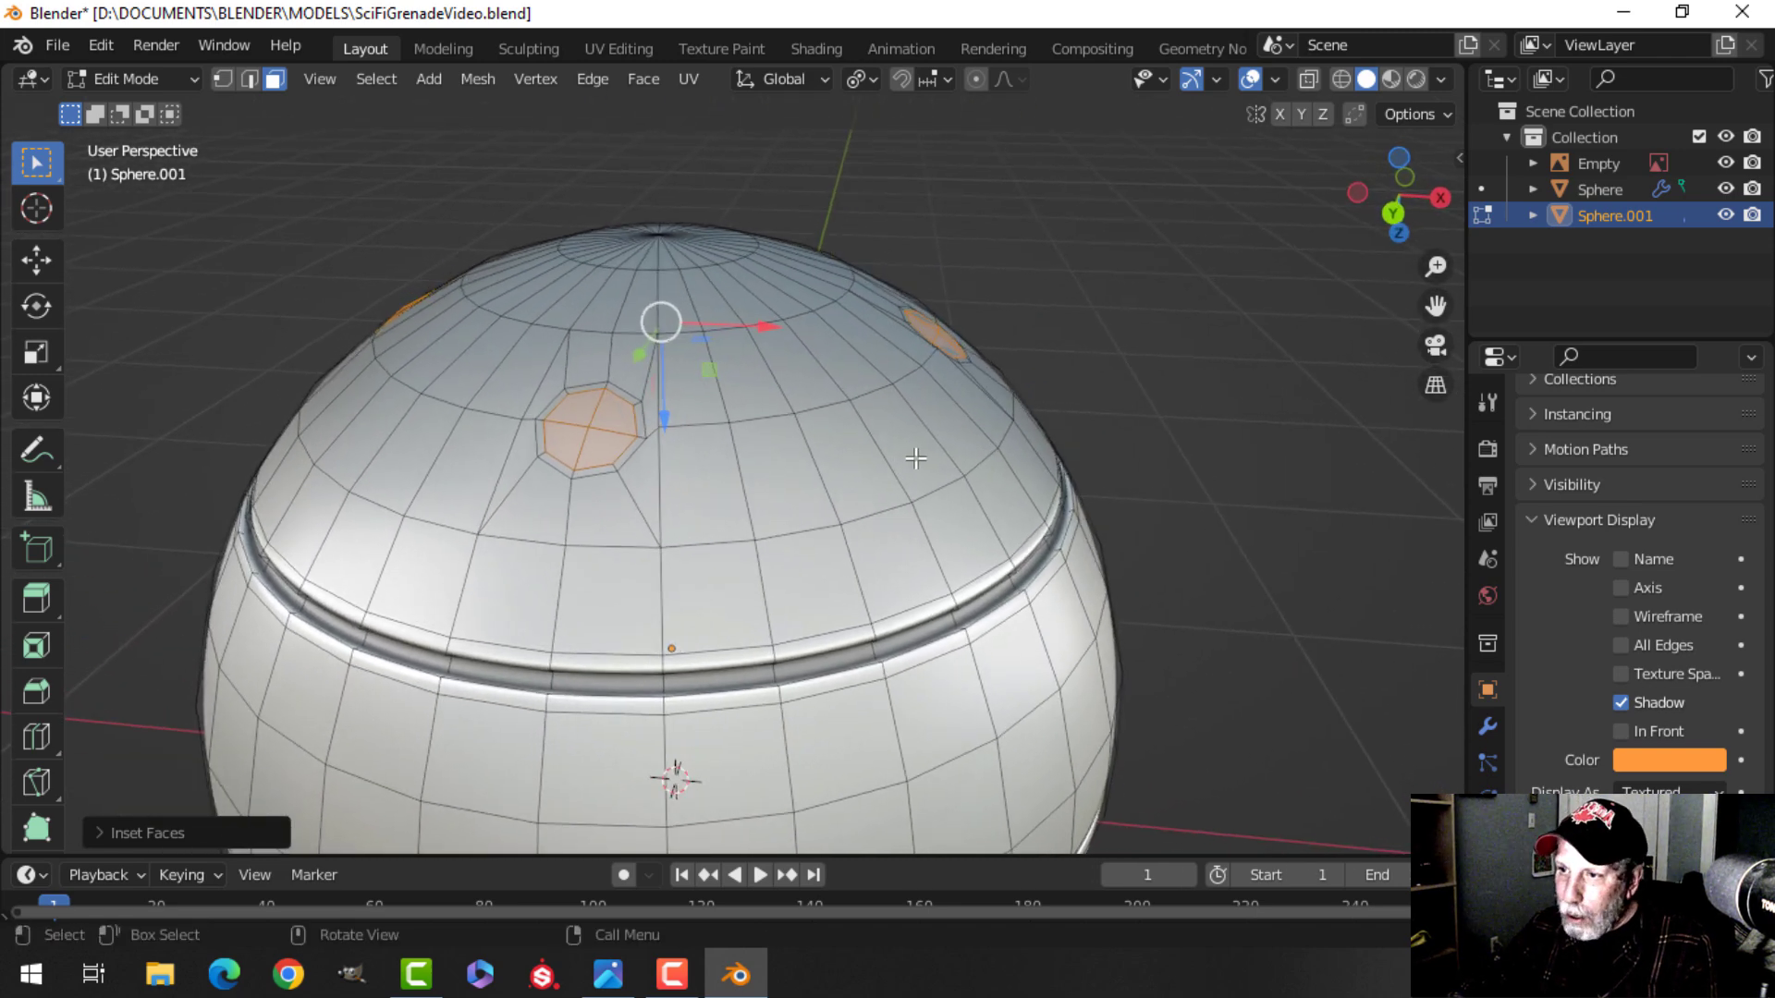
key(e)
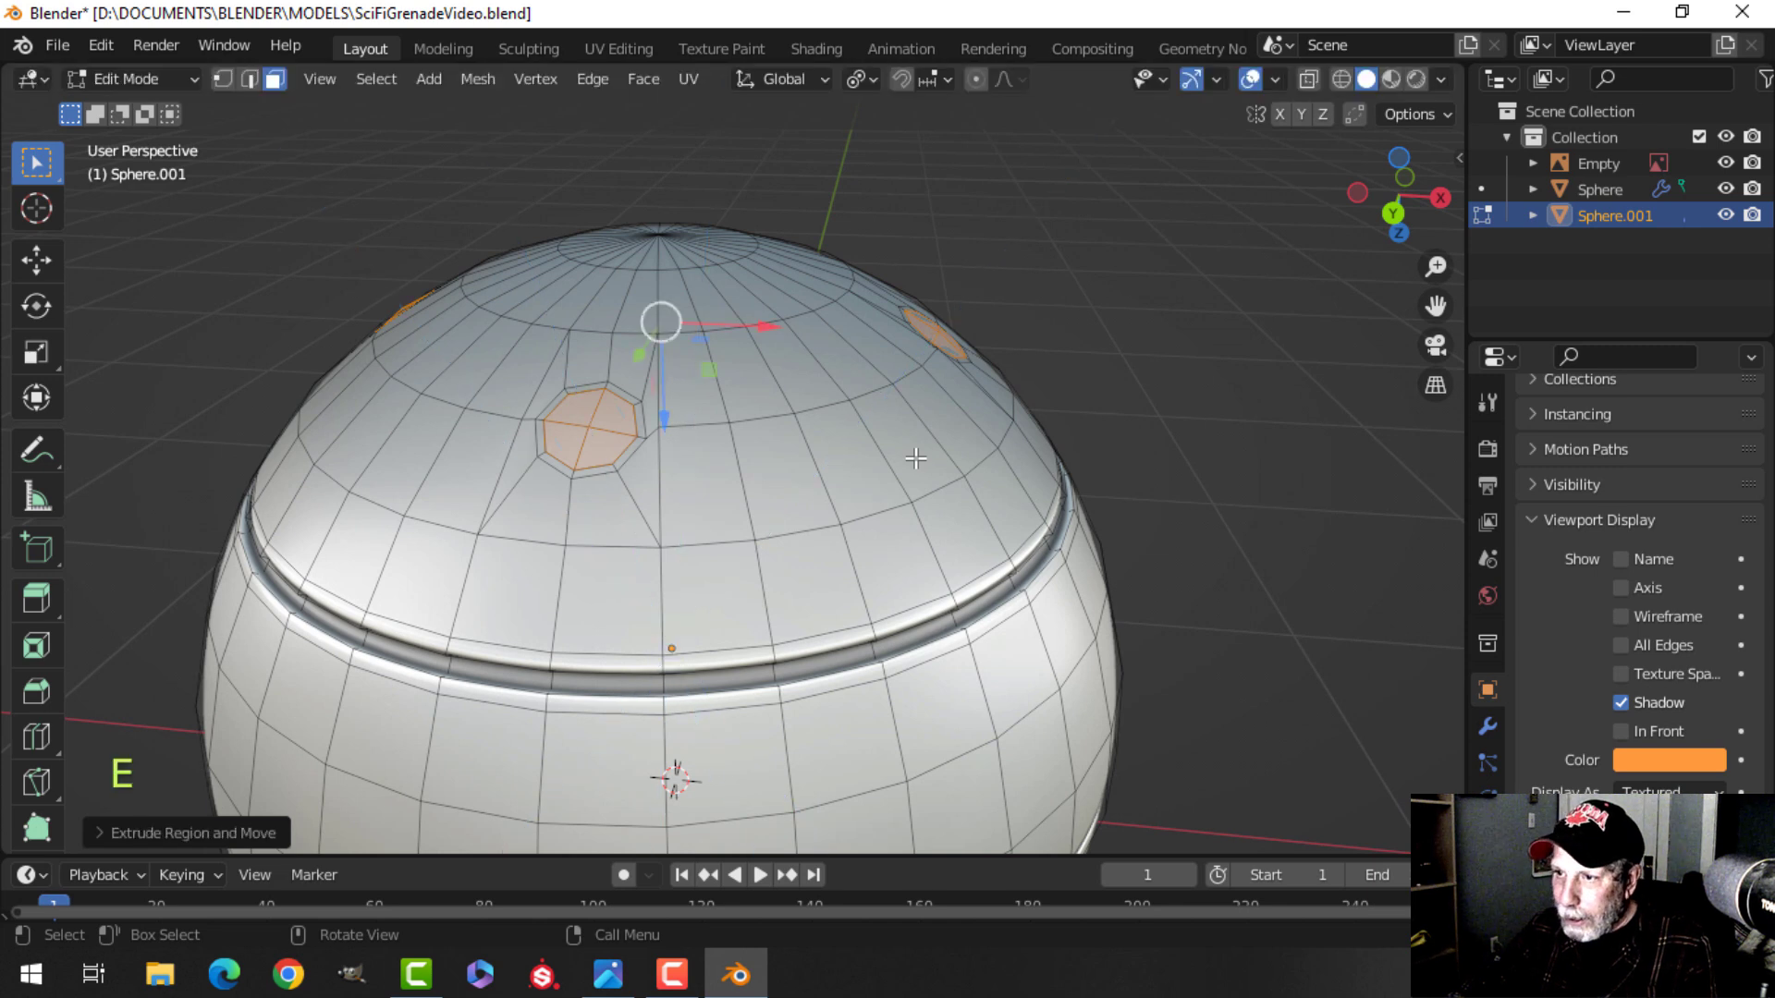
key(alt+s)
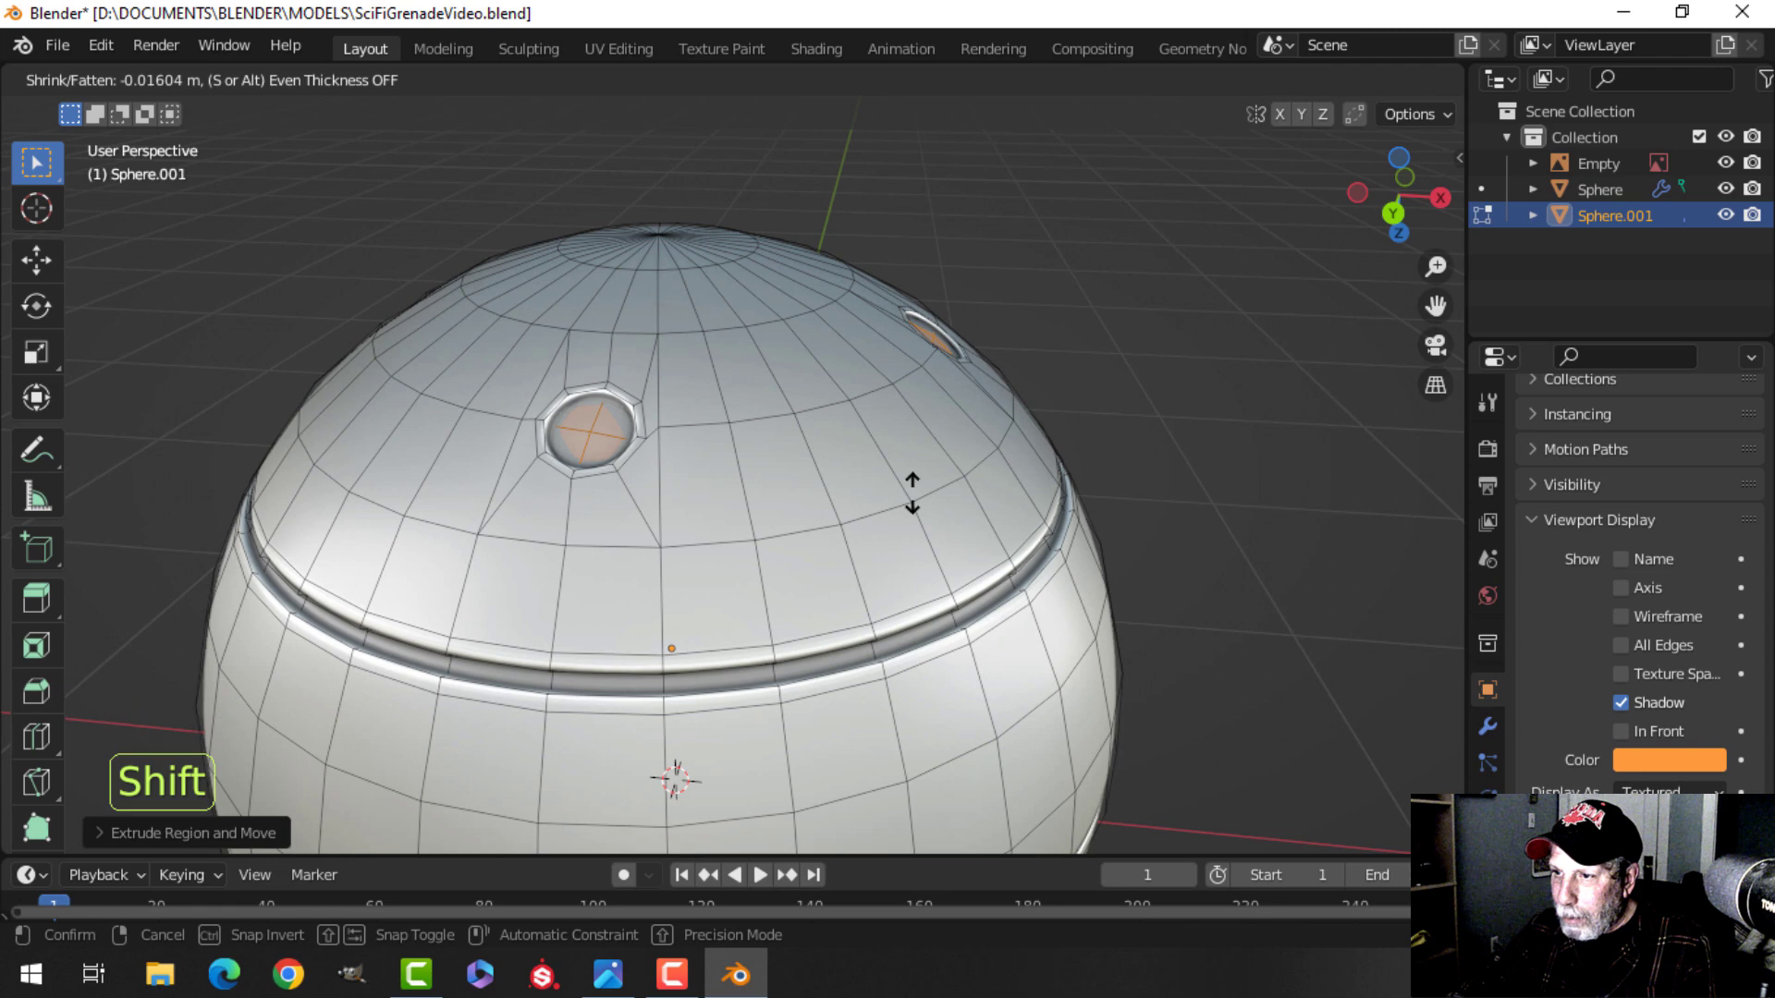
click(913, 496)
middle_drag(820, 389, 783, 518)
Leave edit mode and inspect the four holes on the bottom of the shell.
key(Tab)
scroll(835, 472, down, 4)
key(alt+a)
scroll(782, 518, up, 2)
scroll(773, 477, up, 2)
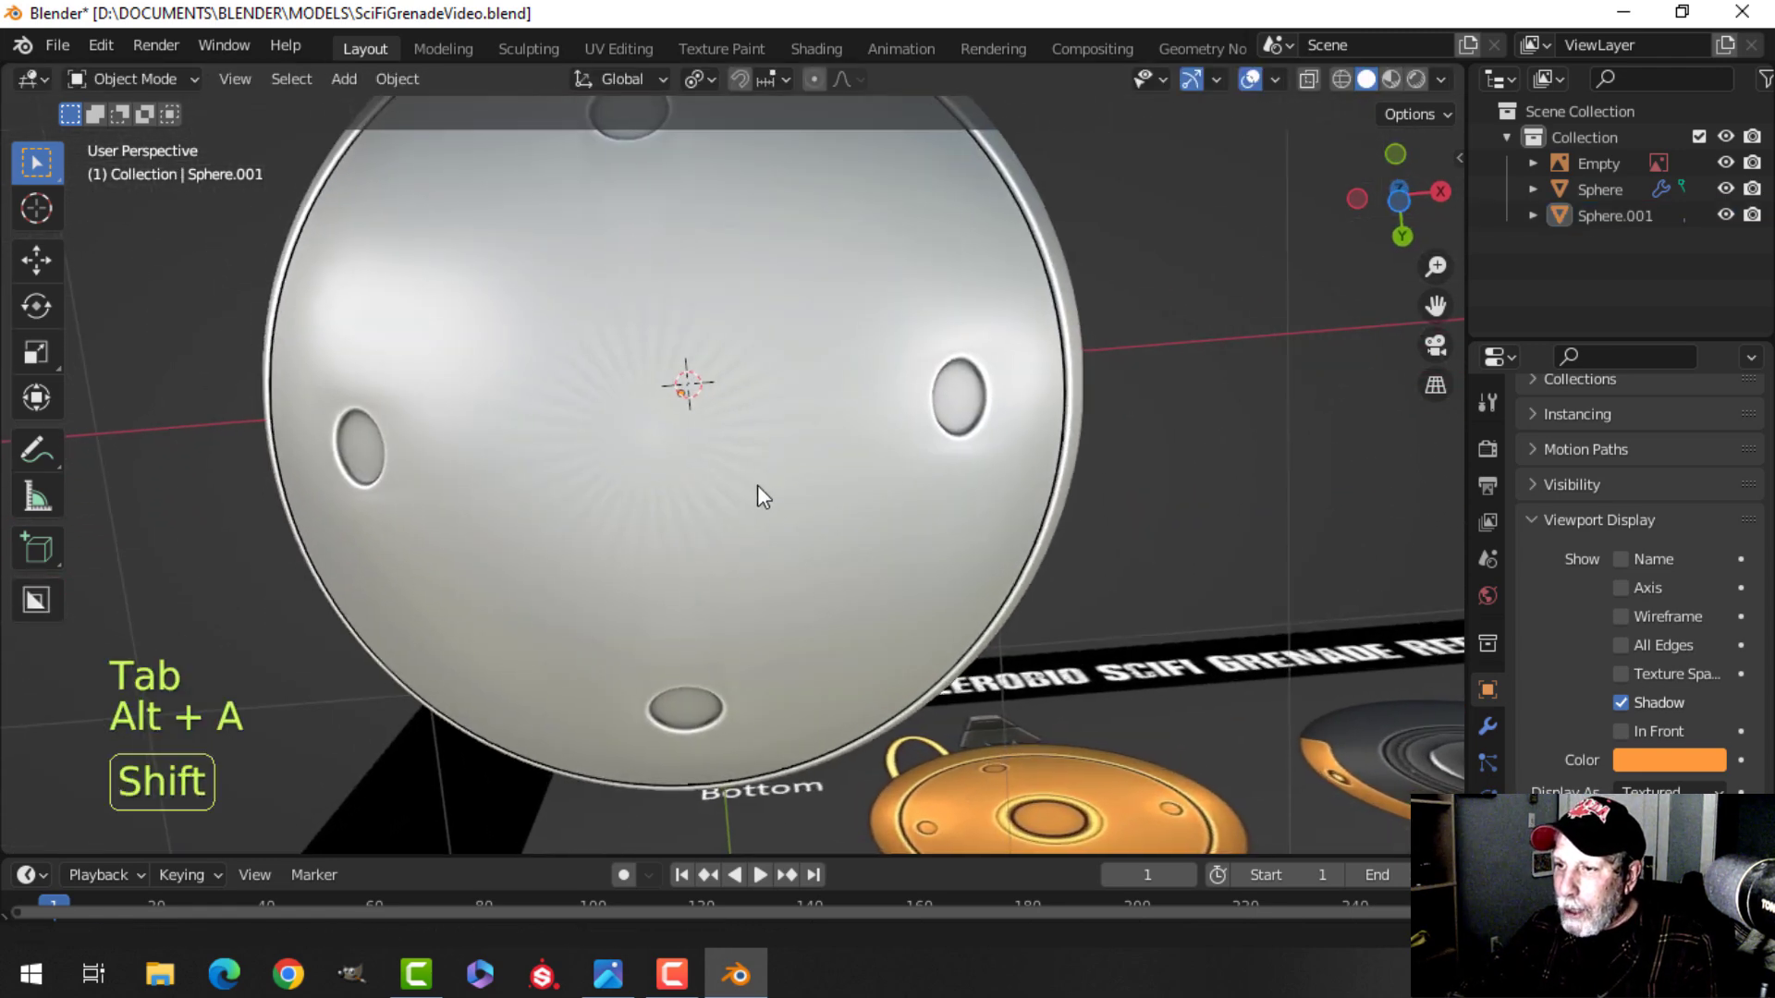
Return to edit mode and delete the bottom pole vertex to open the shell there.
key(Tab)
scroll(721, 465, up, 3)
key(alt+a)
shift+middle_drag(689, 460, 775, 510)
middle_drag(750, 504, 744, 463)
key(1)
click(701, 337)
middle_drag(702, 337, 810, 476)
mouse_move(811, 477)
middle_down()
mouse_move(782, 433)
mouse_move(791, 498)
middle_up()
mouse_move(791, 498)
middle_down()
mouse_move(718, 442)
mouse_move(824, 459)
mouse_move(788, 459)
mouse_move(797, 473)
middle_up()
key(x)
click(690, 436)
Select the opening's boundary edge loop, extrude it inward and scale it to about 0.86.
key(2)
alt+click(784, 453)
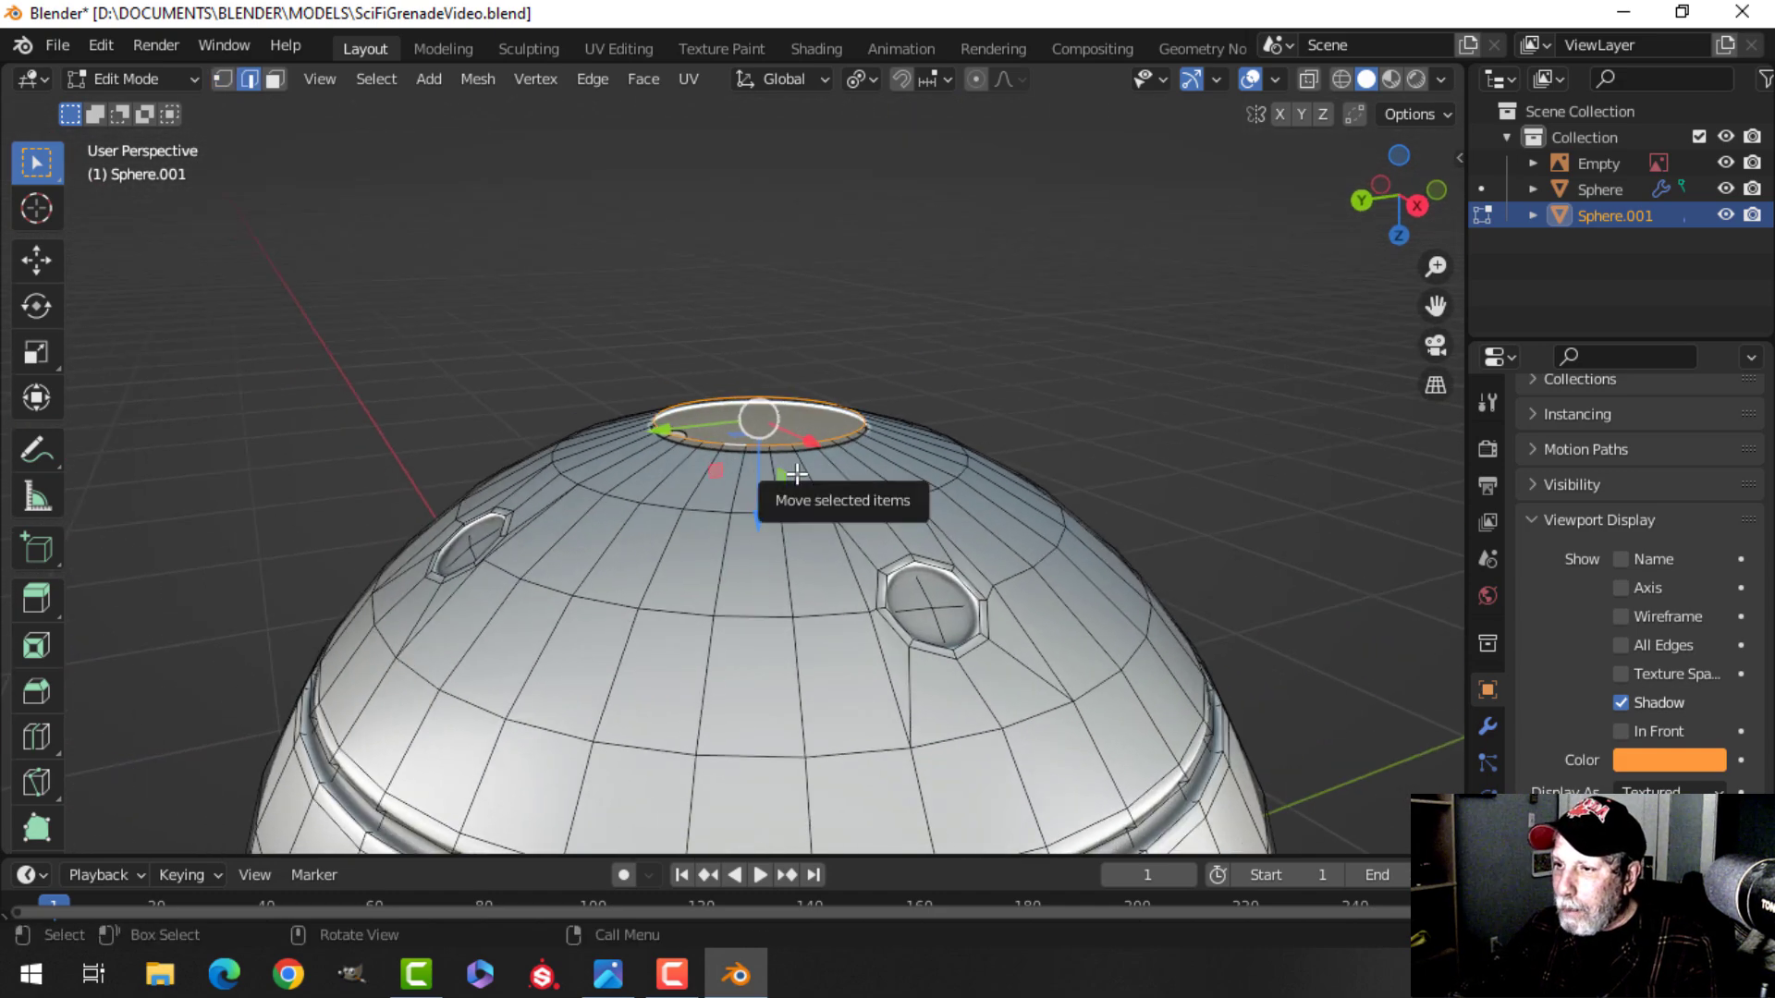
key(e)
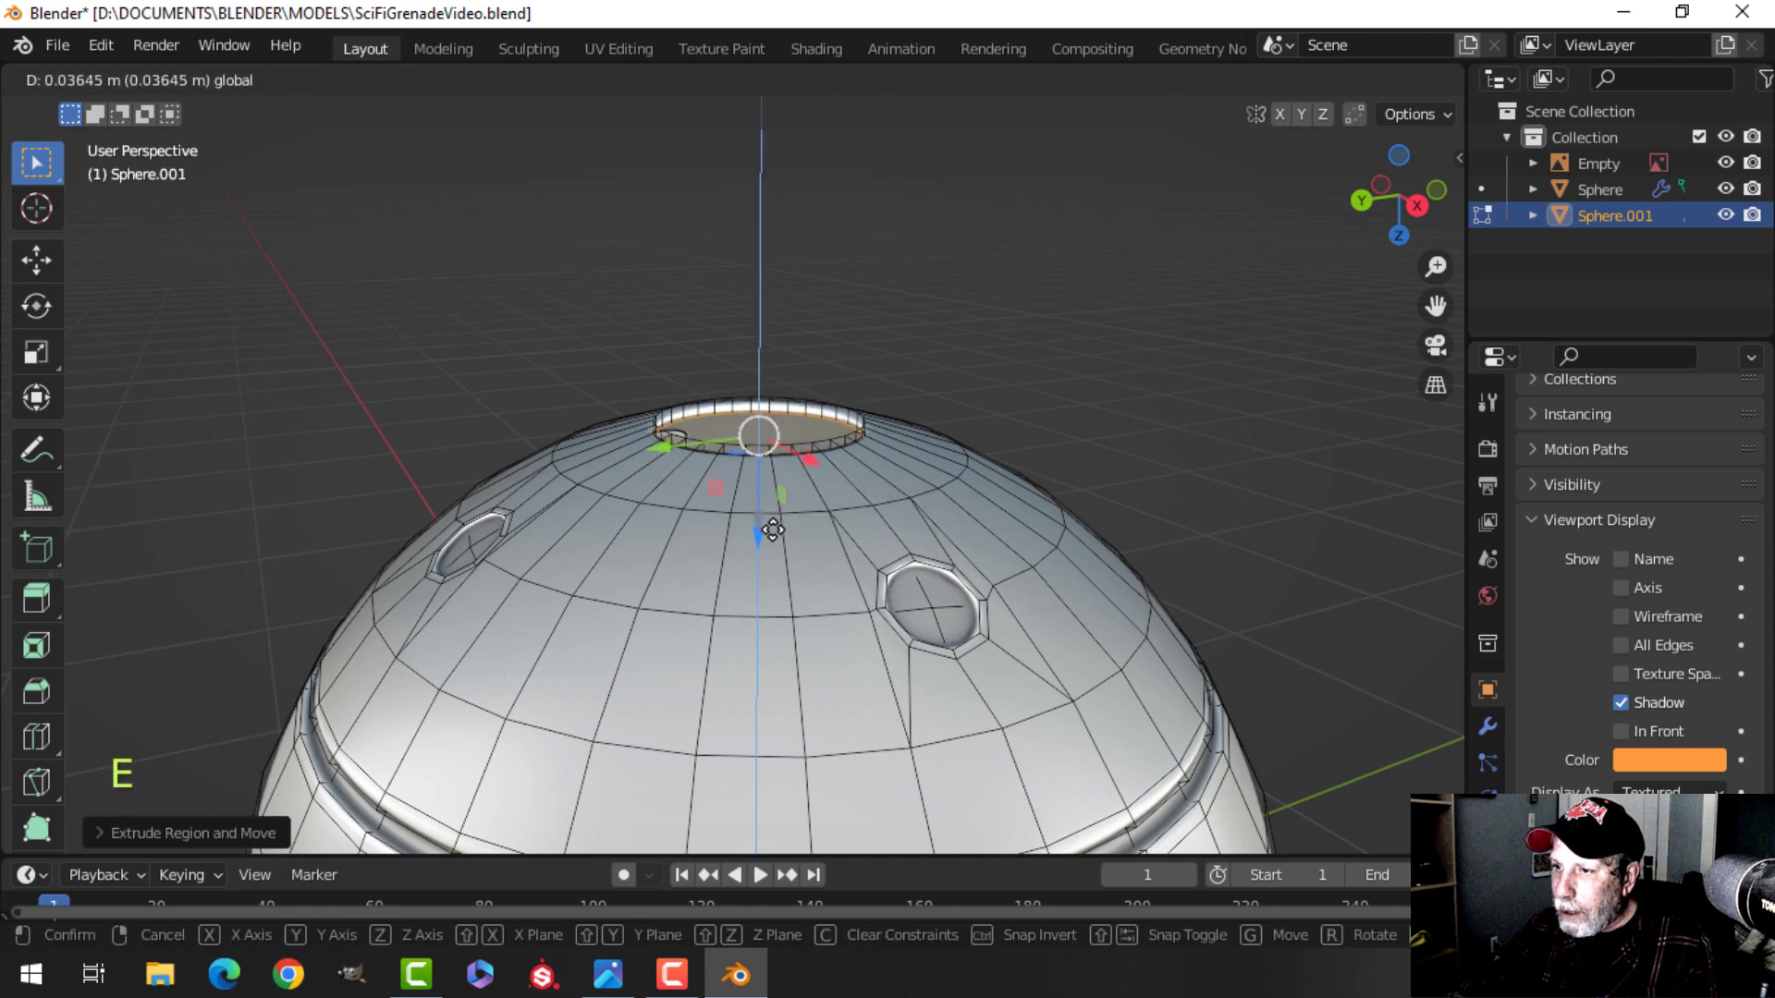
click(773, 546)
middle_drag(773, 545, 777, 578)
key(s)
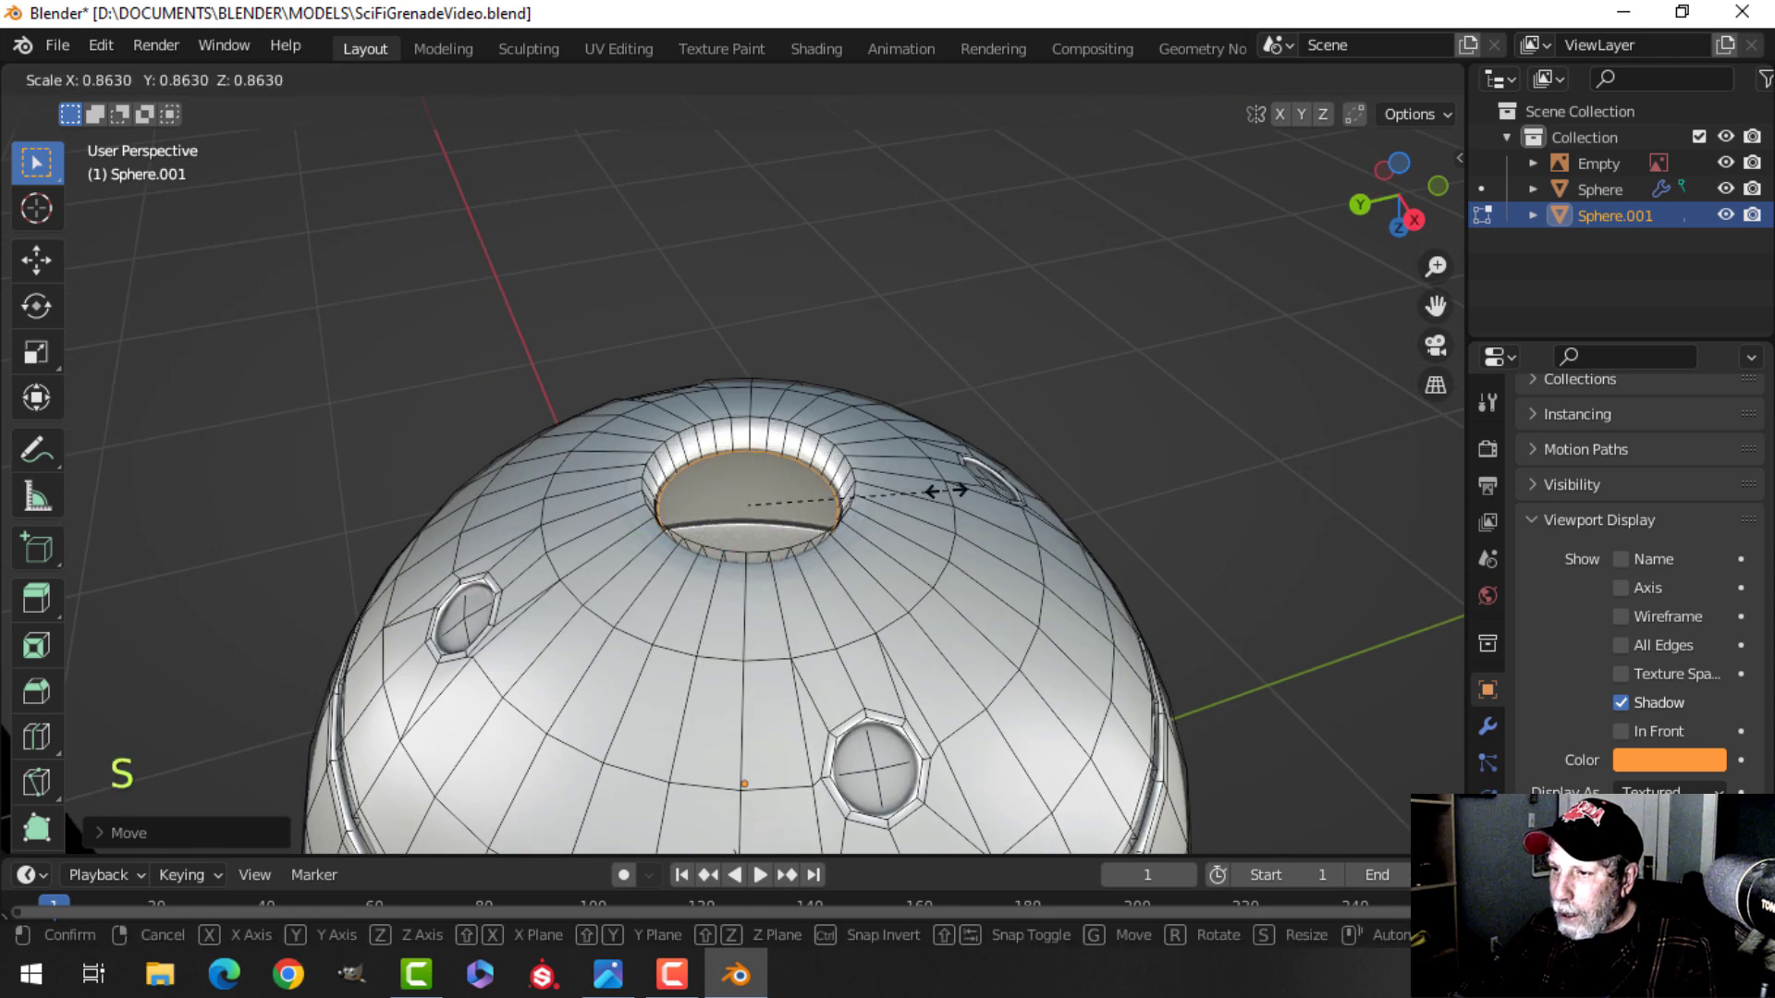
click(912, 496)
Extrude the loop again, scale it to about 0.76 and fill it with a face.
middle_drag(912, 495, 1011, 497)
key(e)
key(s)
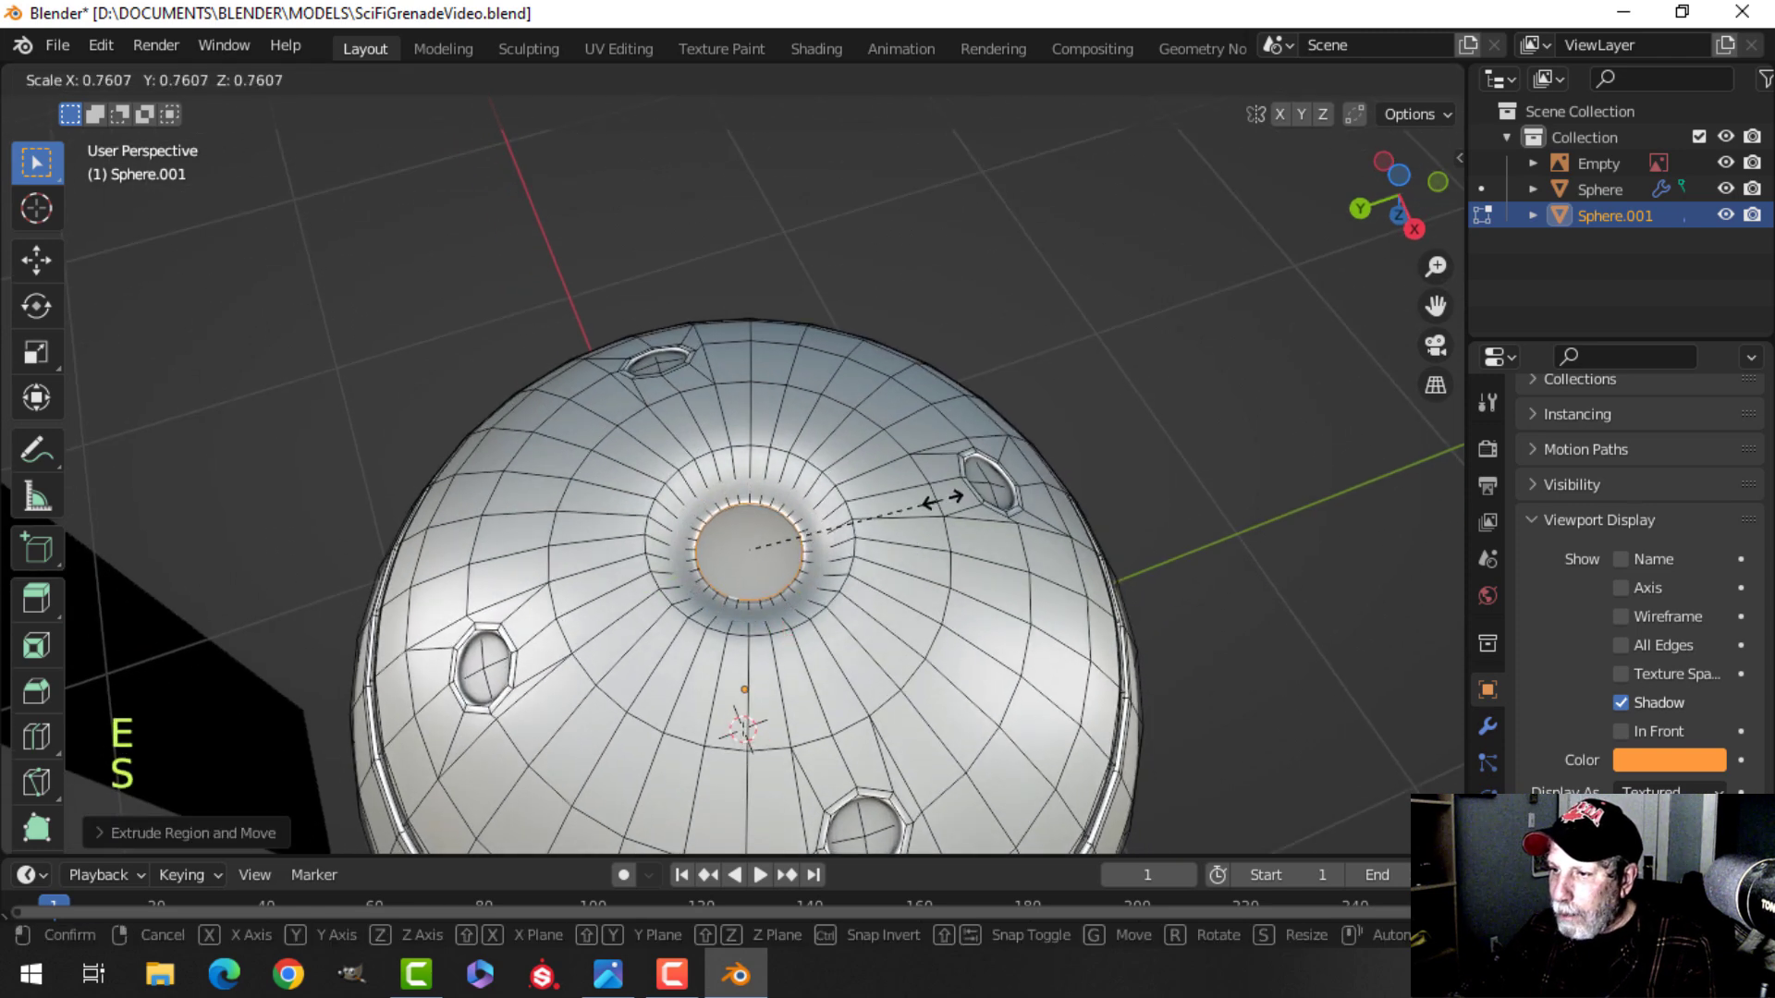
click(912, 505)
key(f)
Select the recess's outer rim edge loop and bevel it by about 0.006 m.
middle_drag(913, 505, 757, 459)
key(alt+a)
scroll(751, 453, up, 1)
alt+shift+click(892, 405)
middle_drag(925, 412, 878, 427)
scroll(909, 421, up, 2)
shift+middle_drag(996, 447, 956, 401)
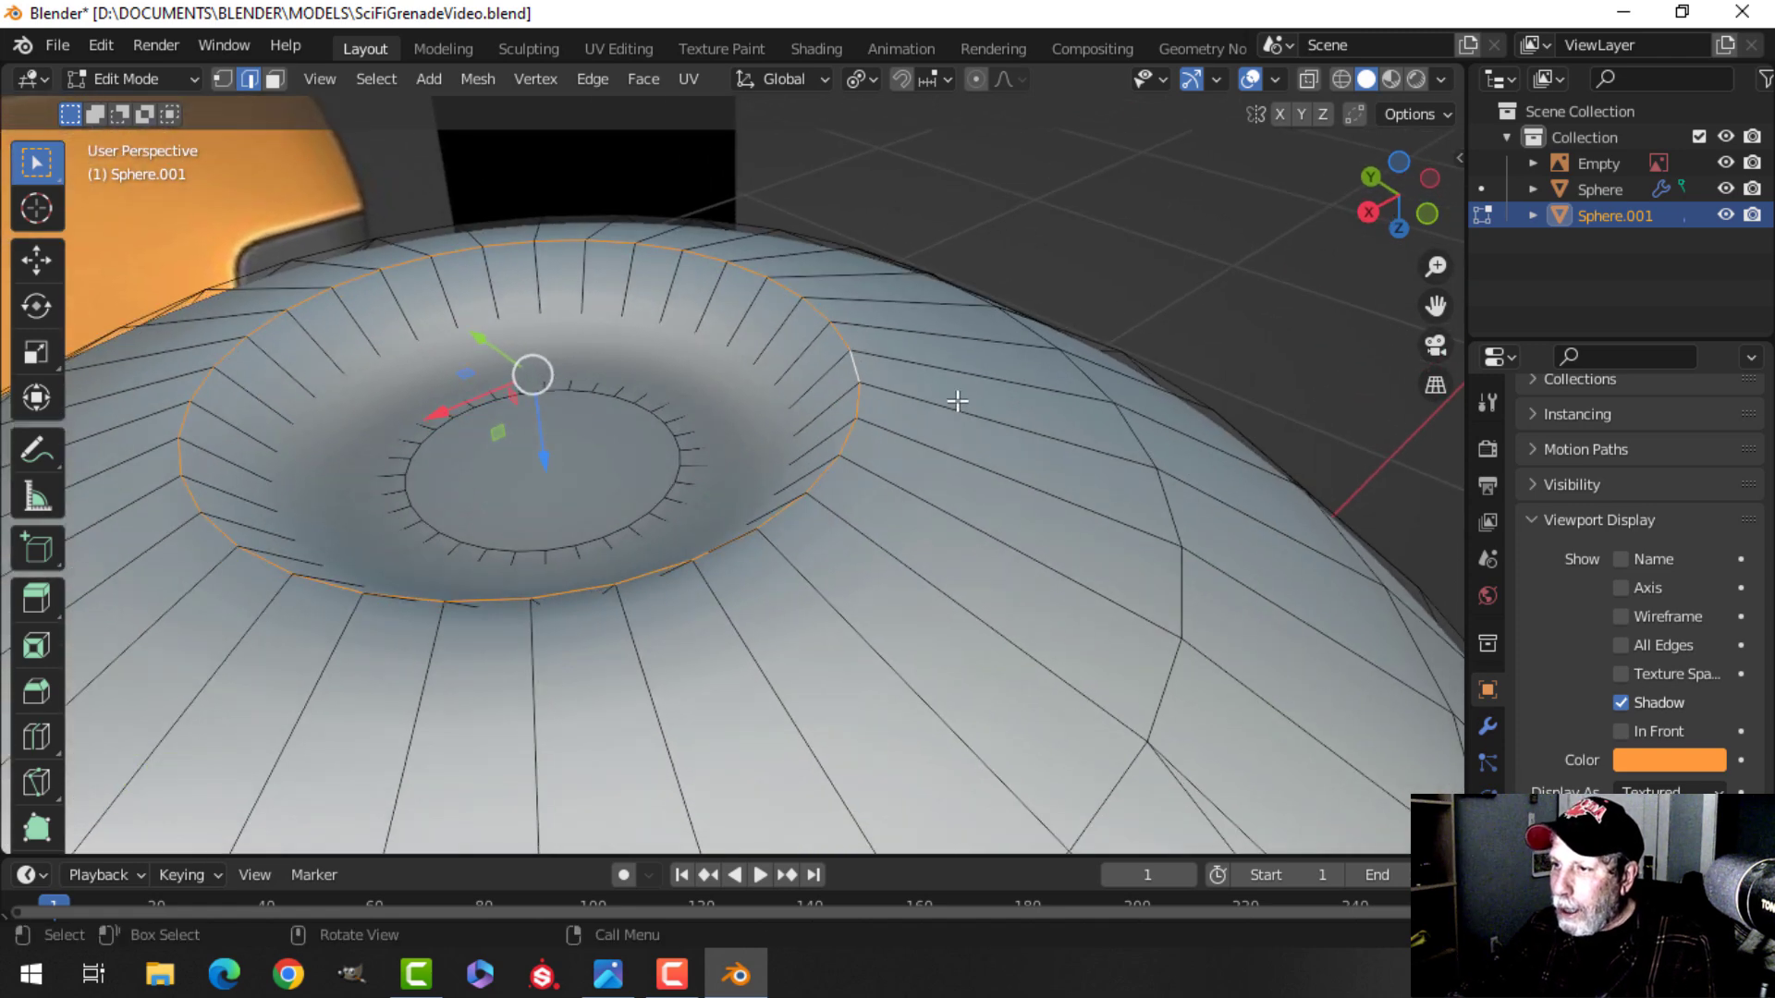
key(ctrl+b)
key(shift)
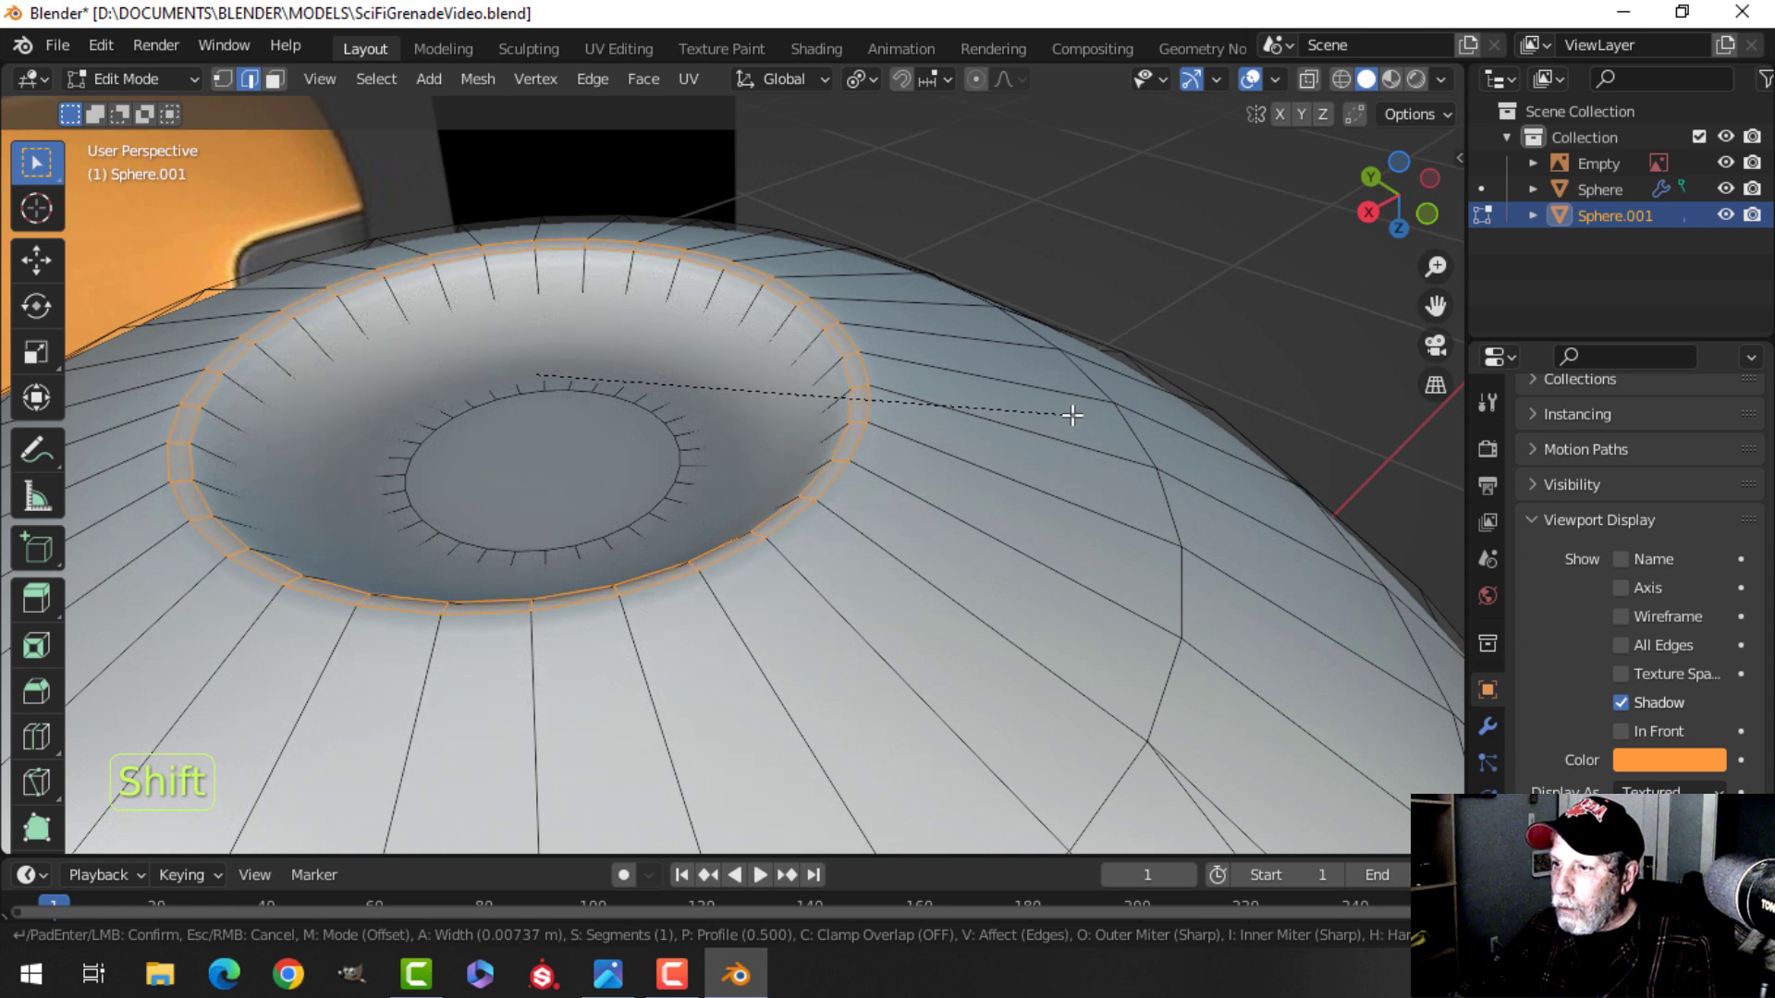
scroll(1072, 415, up, 1)
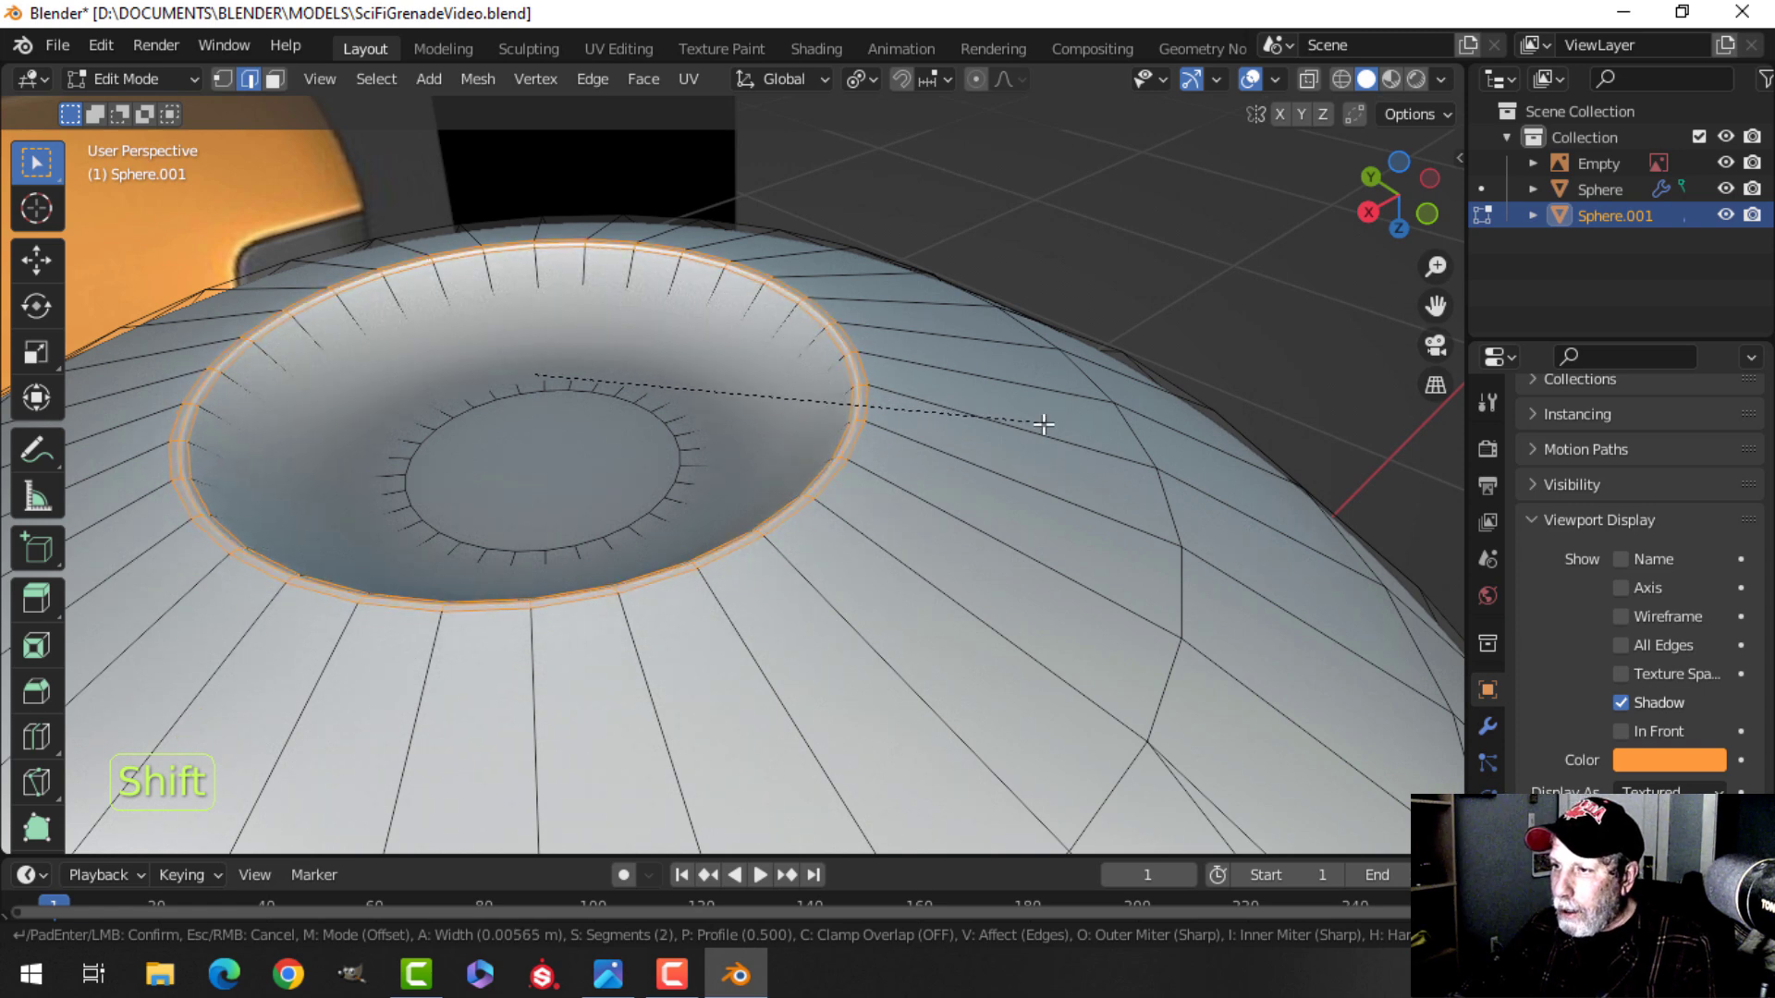
click(1044, 424)
Add two loop cuts along the recess wall, sliding one toward the rim and one toward the floor.
key(alt+a)
shift+middle_drag(669, 448, 773, 450)
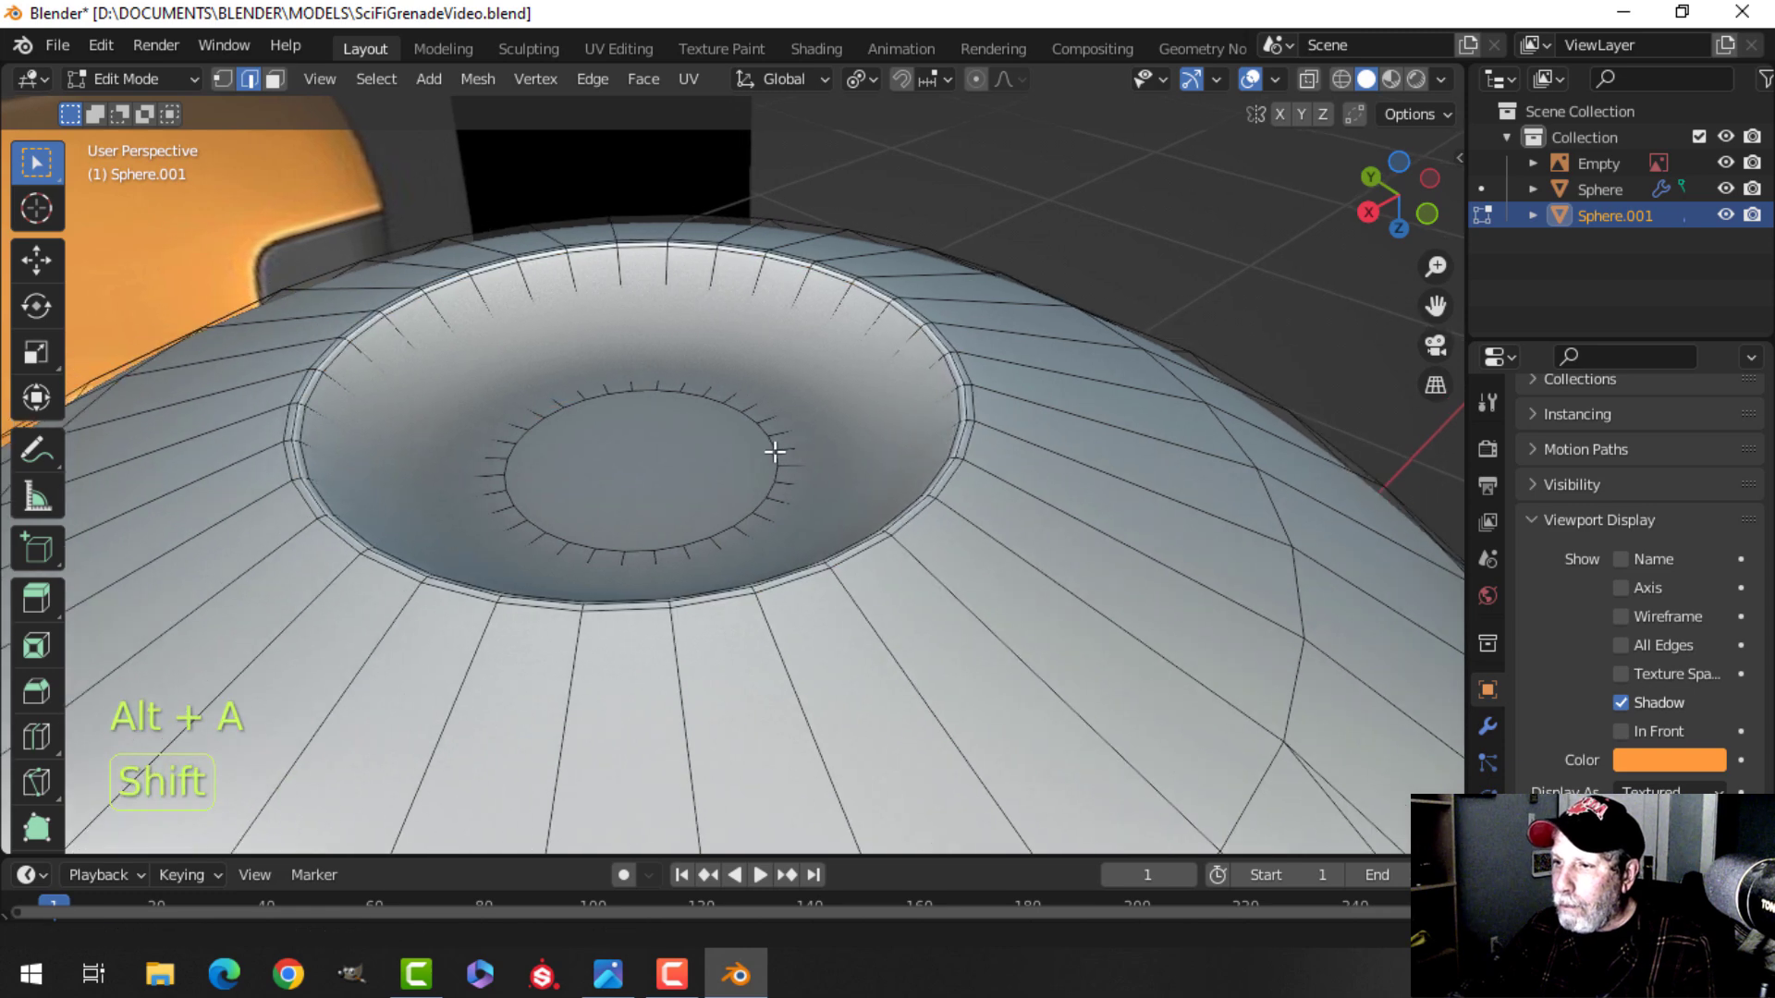
key(ctrl+r)
click(800, 286)
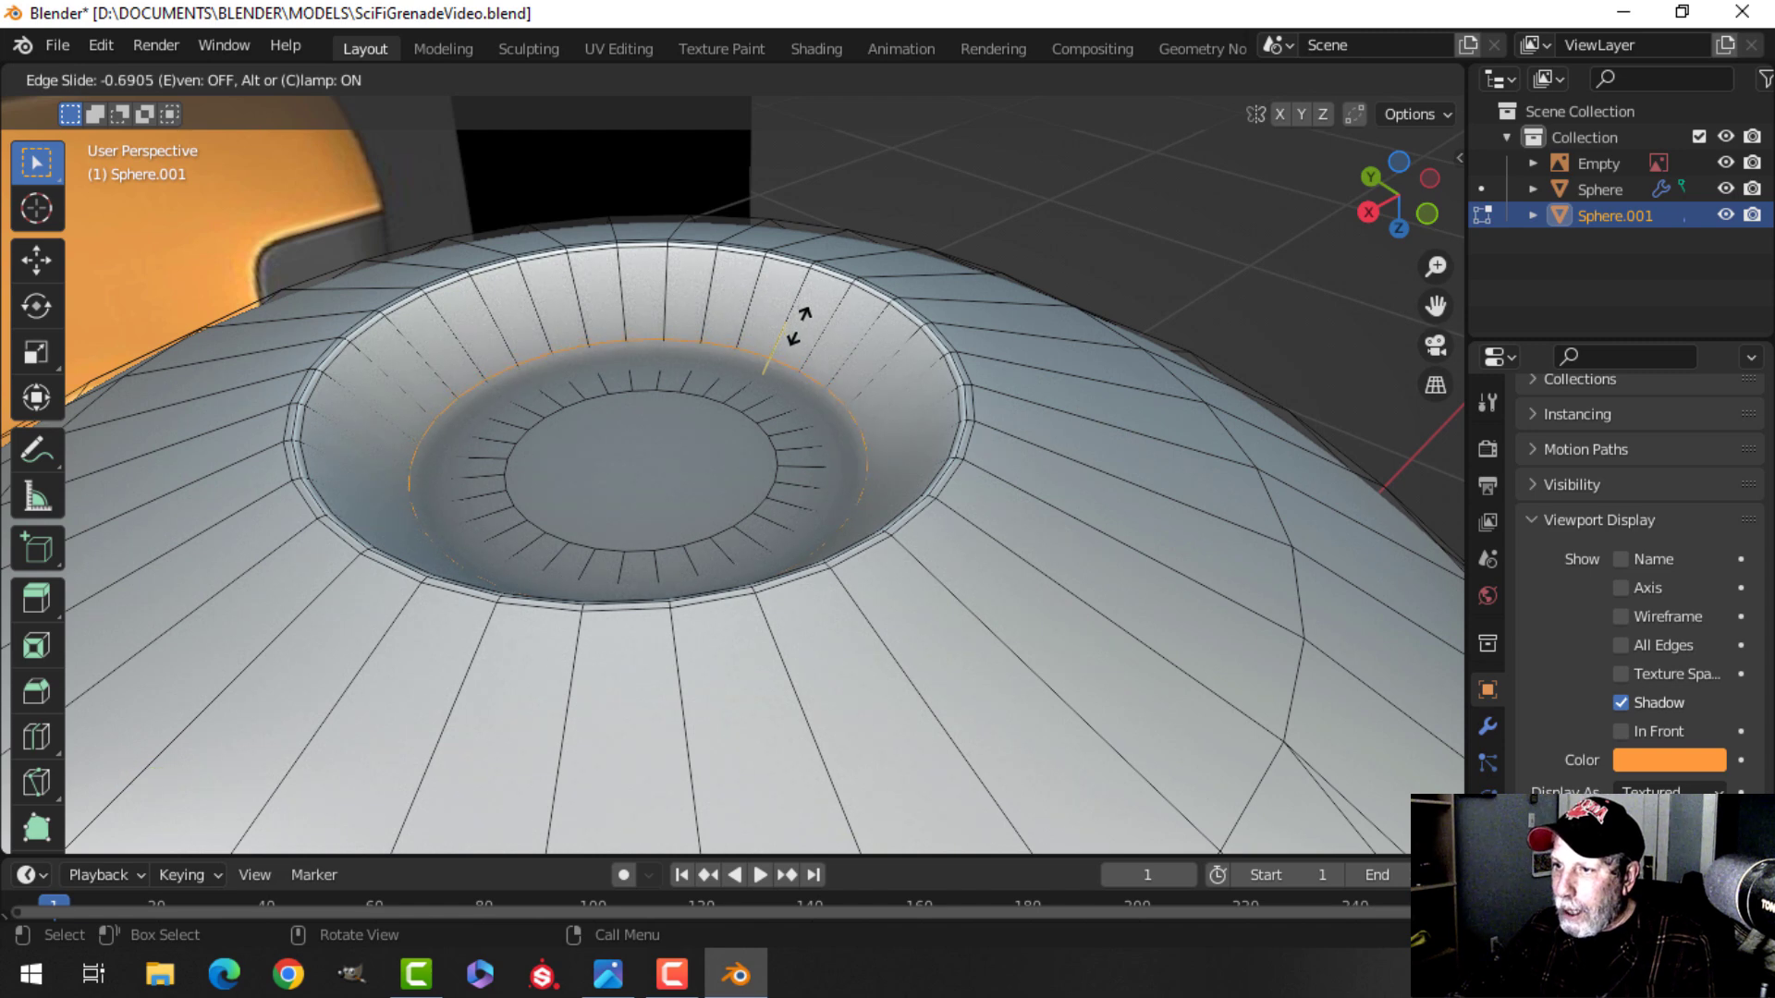
click(797, 330)
key(ctrl+r)
click(754, 390)
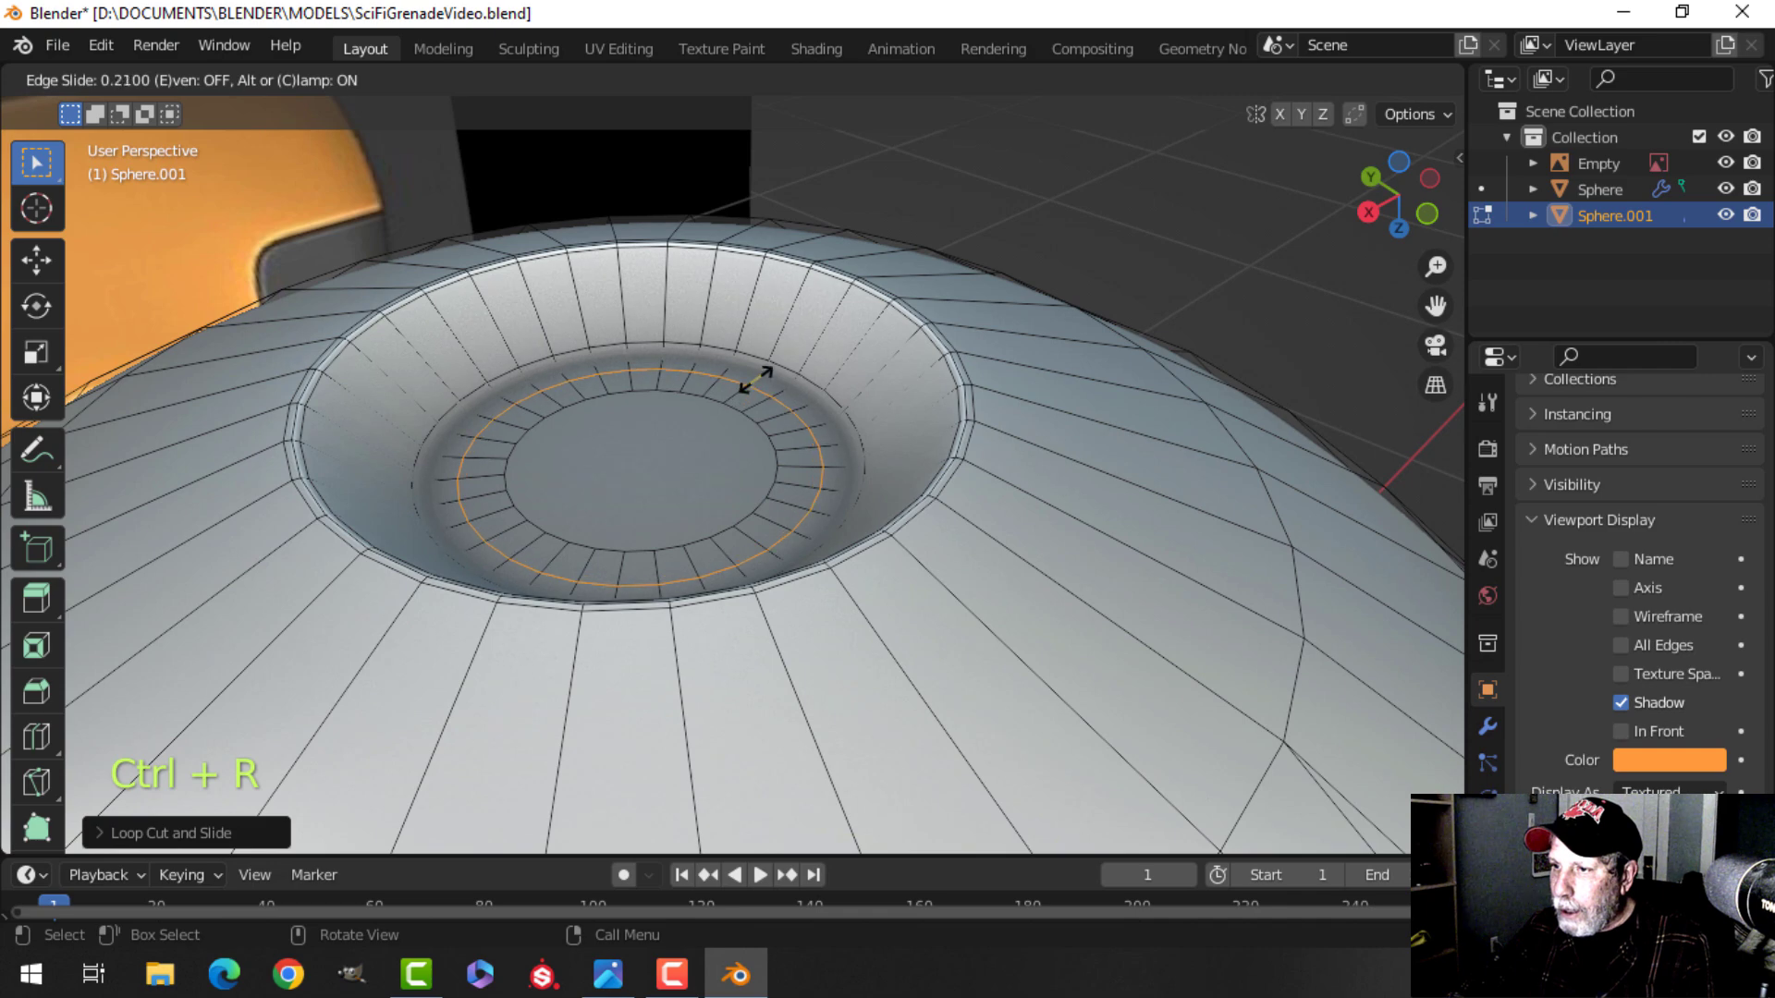
click(796, 383)
Exit edit mode, view the grenade from the front and save the file.
key(Tab)
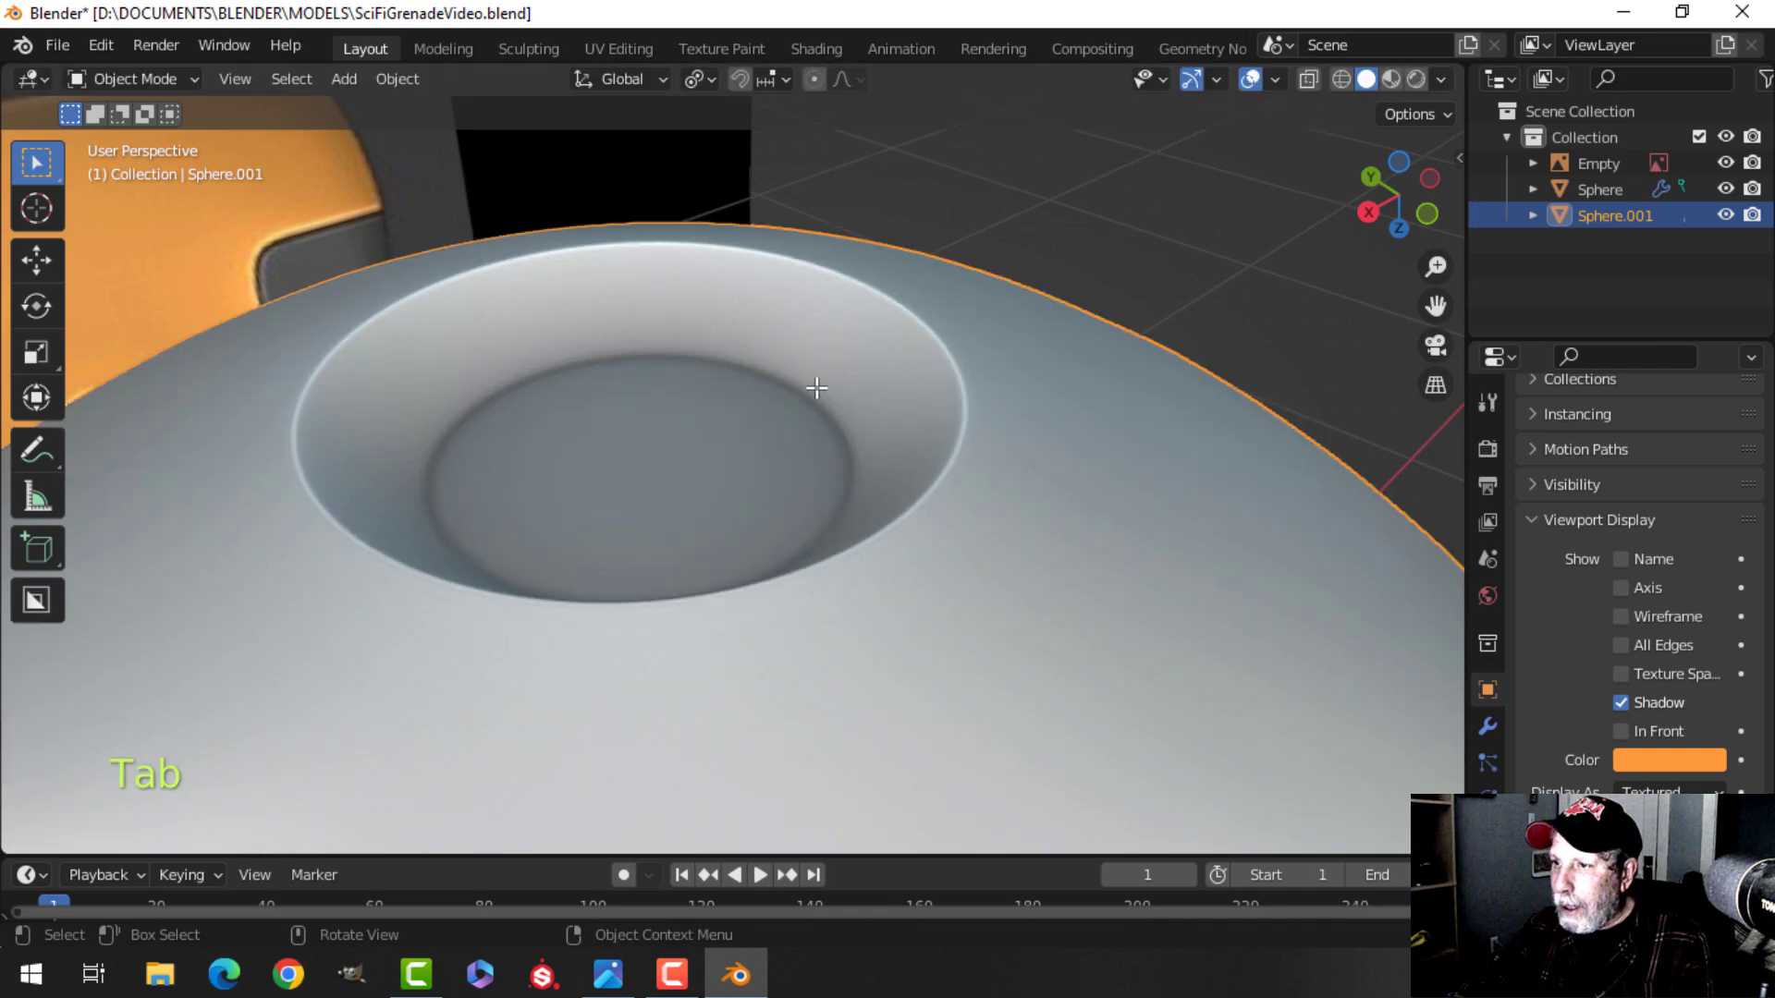
scroll(816, 388, down, 5)
key(alt+a)
middle_drag(811, 396, 732, 451)
scroll(763, 525, down, 3)
key(KP_1)
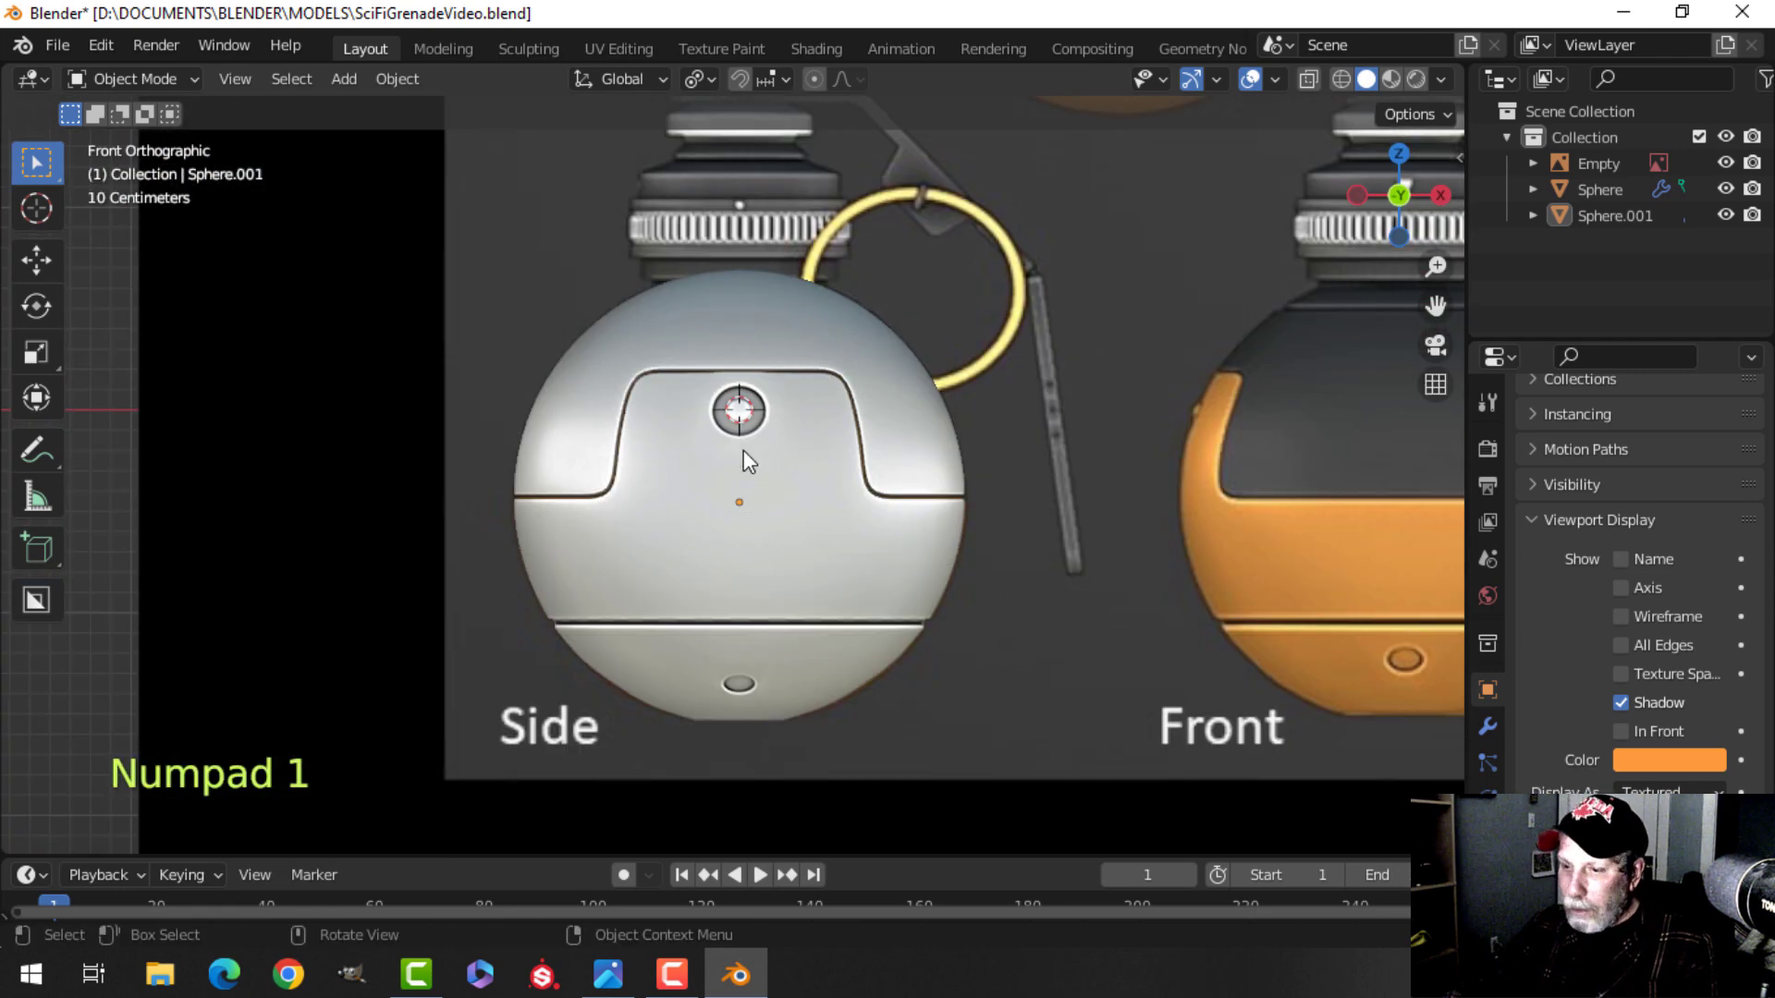
key(ctrl+s)
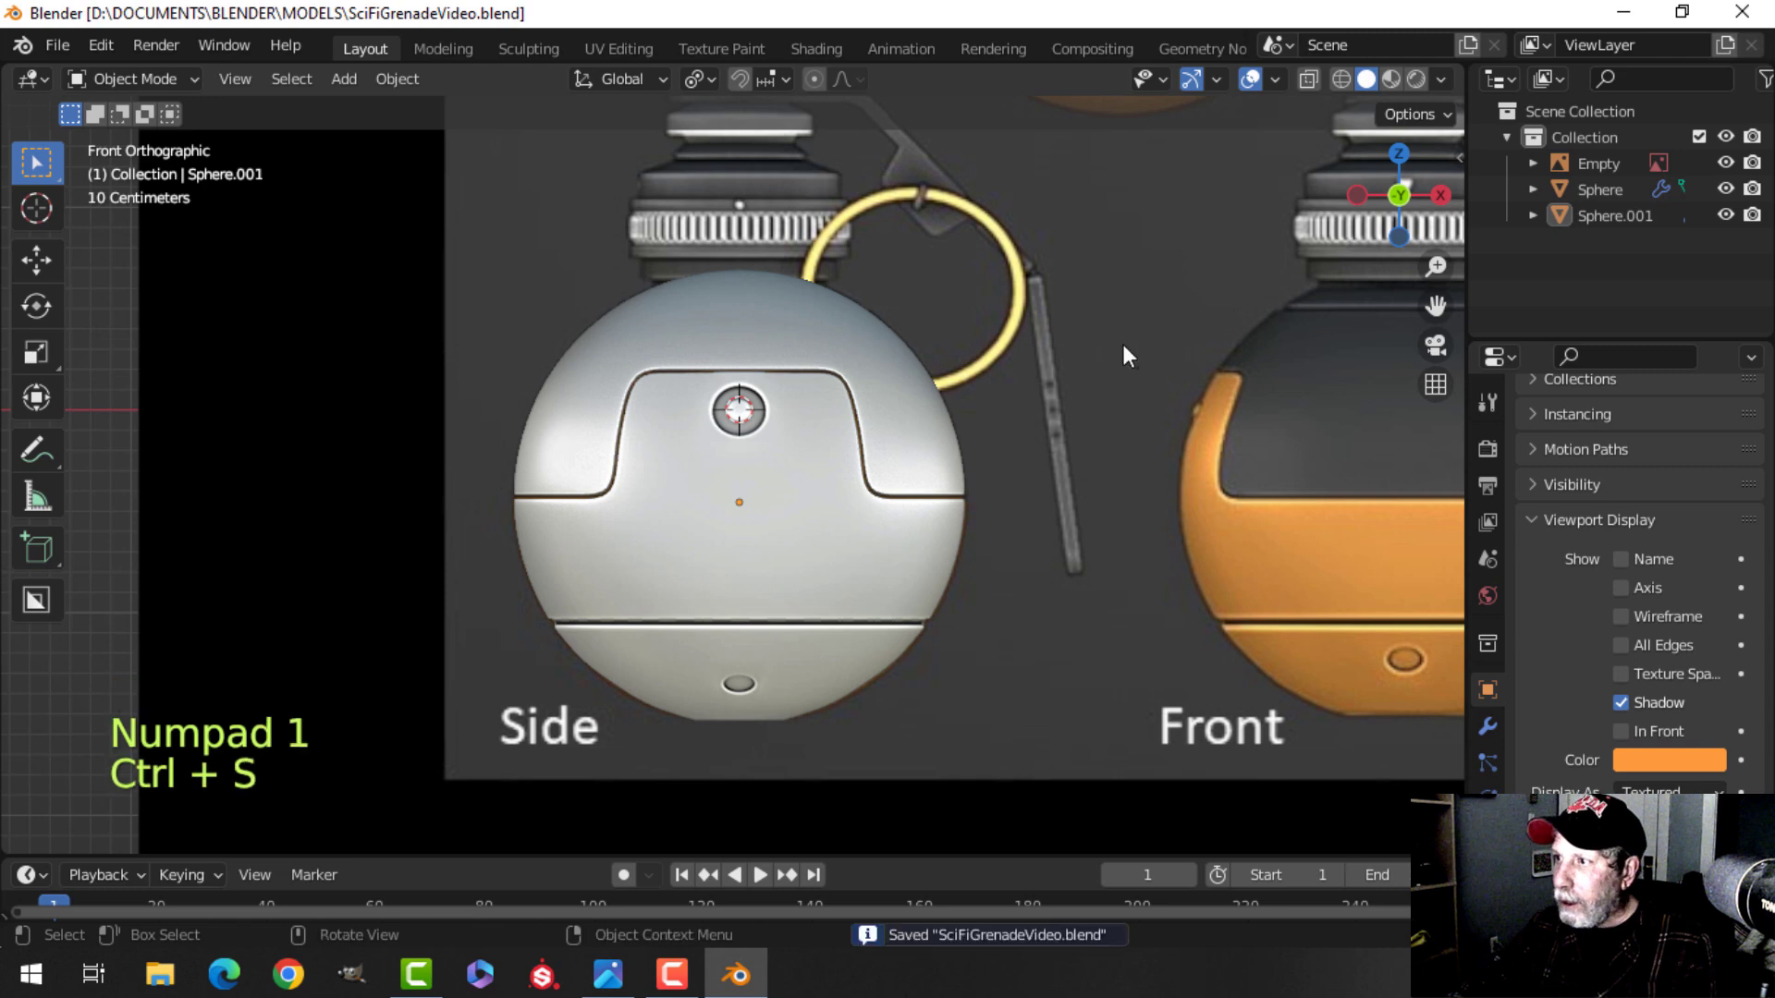
Switch the viewport shading color to Object and examine the side, front and back reference images.
click(1441, 80)
click(1405, 374)
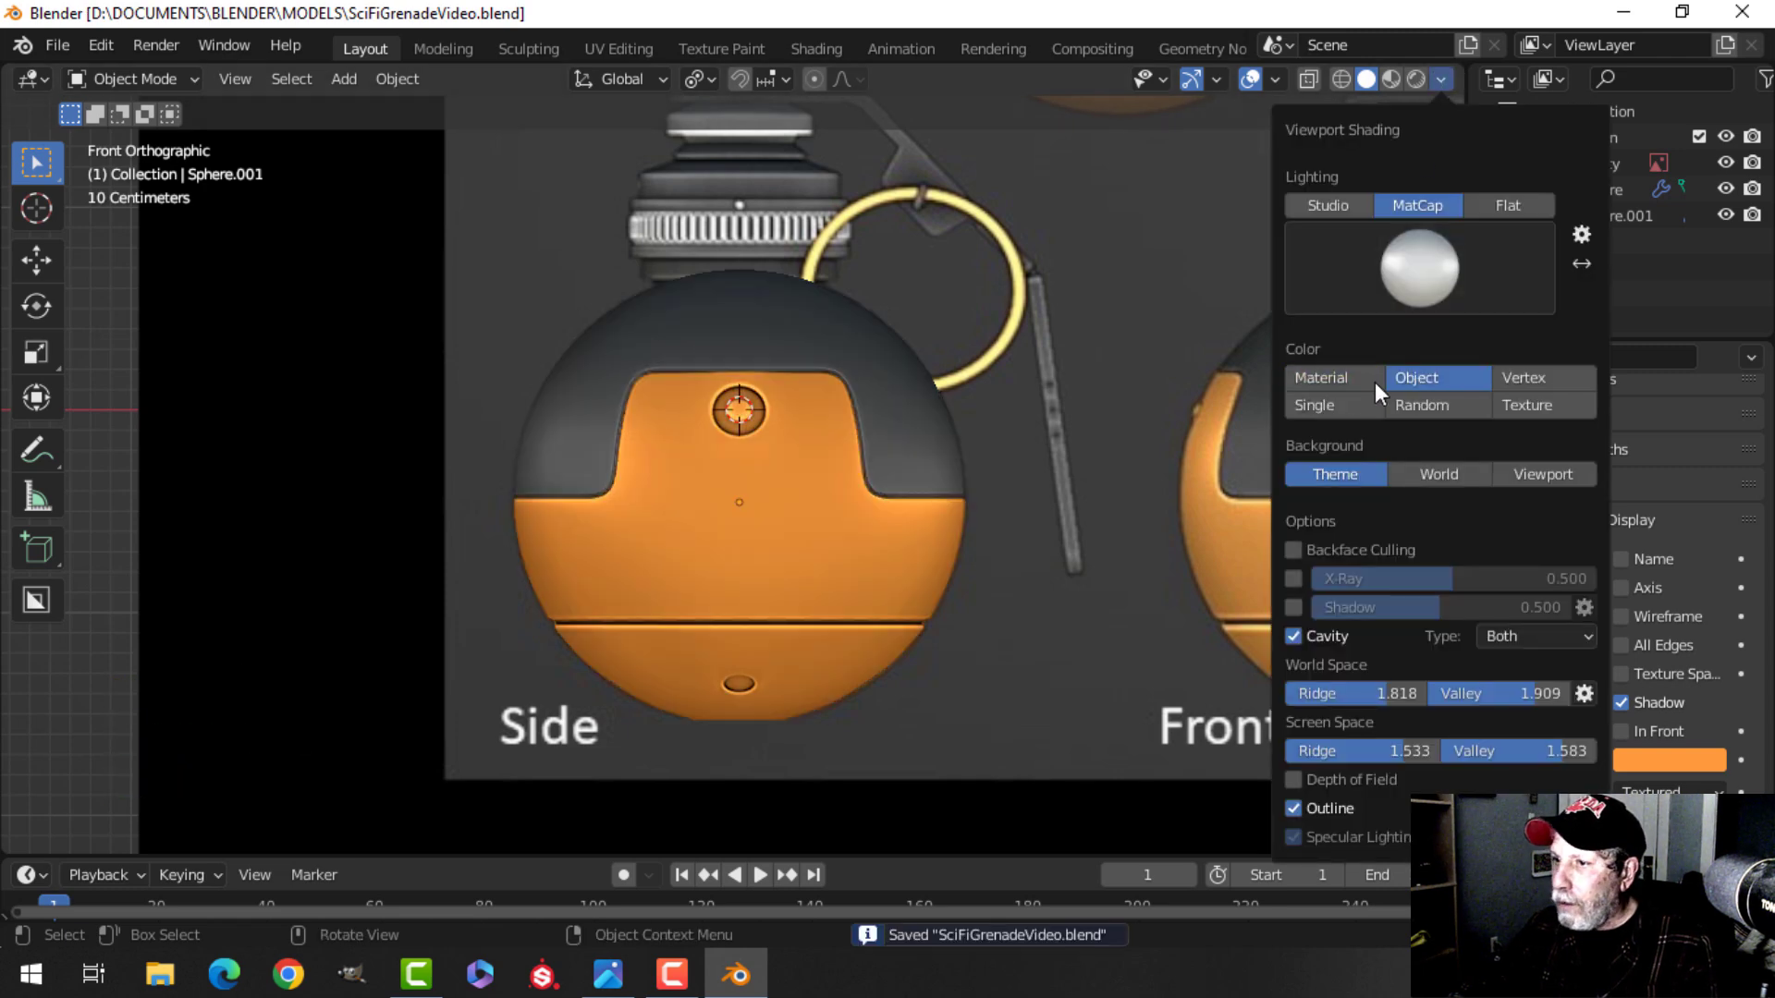
scroll(1001, 478, up, 2)
shift+middle_drag(1001, 477, 943, 483)
scroll(884, 405, down, 3)
shift+middle_drag(935, 384, 634, 386)
scroll(998, 521, down, 1)
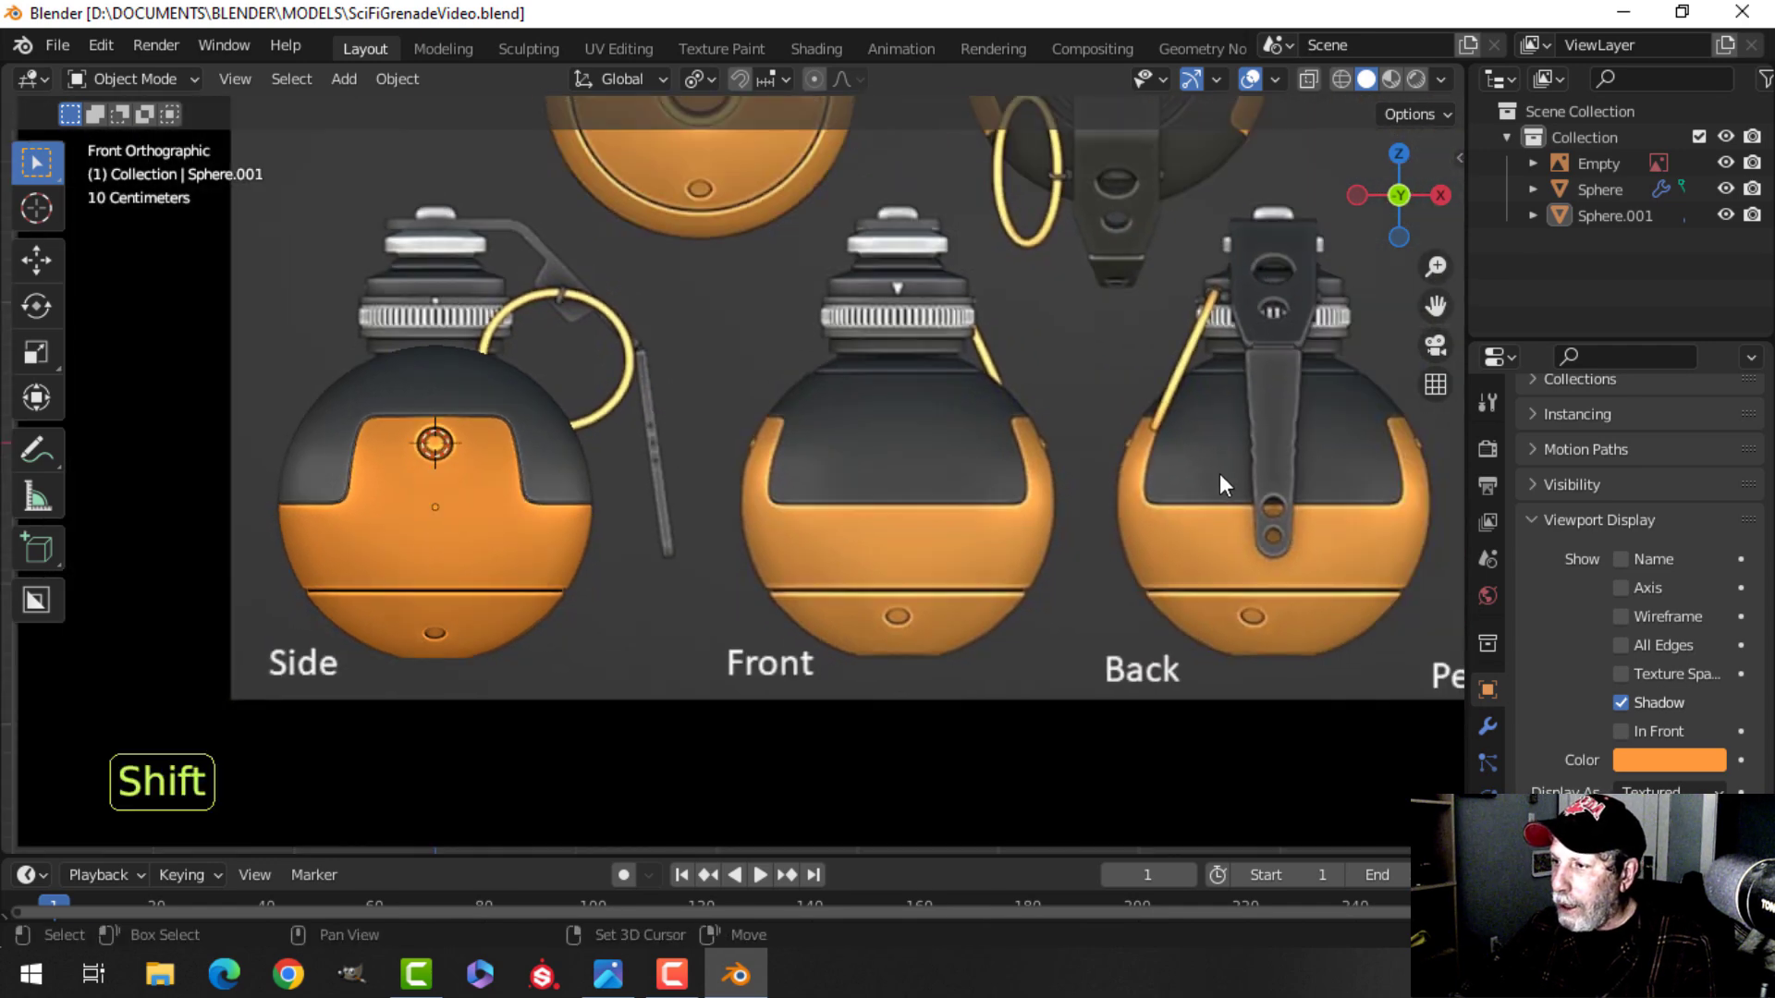
shift+middle_drag(459, 394, 629, 467)
scroll(680, 440, up, 2)
scroll(675, 305, down, 1)
middle_drag(682, 347, 708, 596)
scroll(680, 485, up, 3)
Select the dark Sphere object and enter its edit mode.
click(661, 428)
key(Tab)
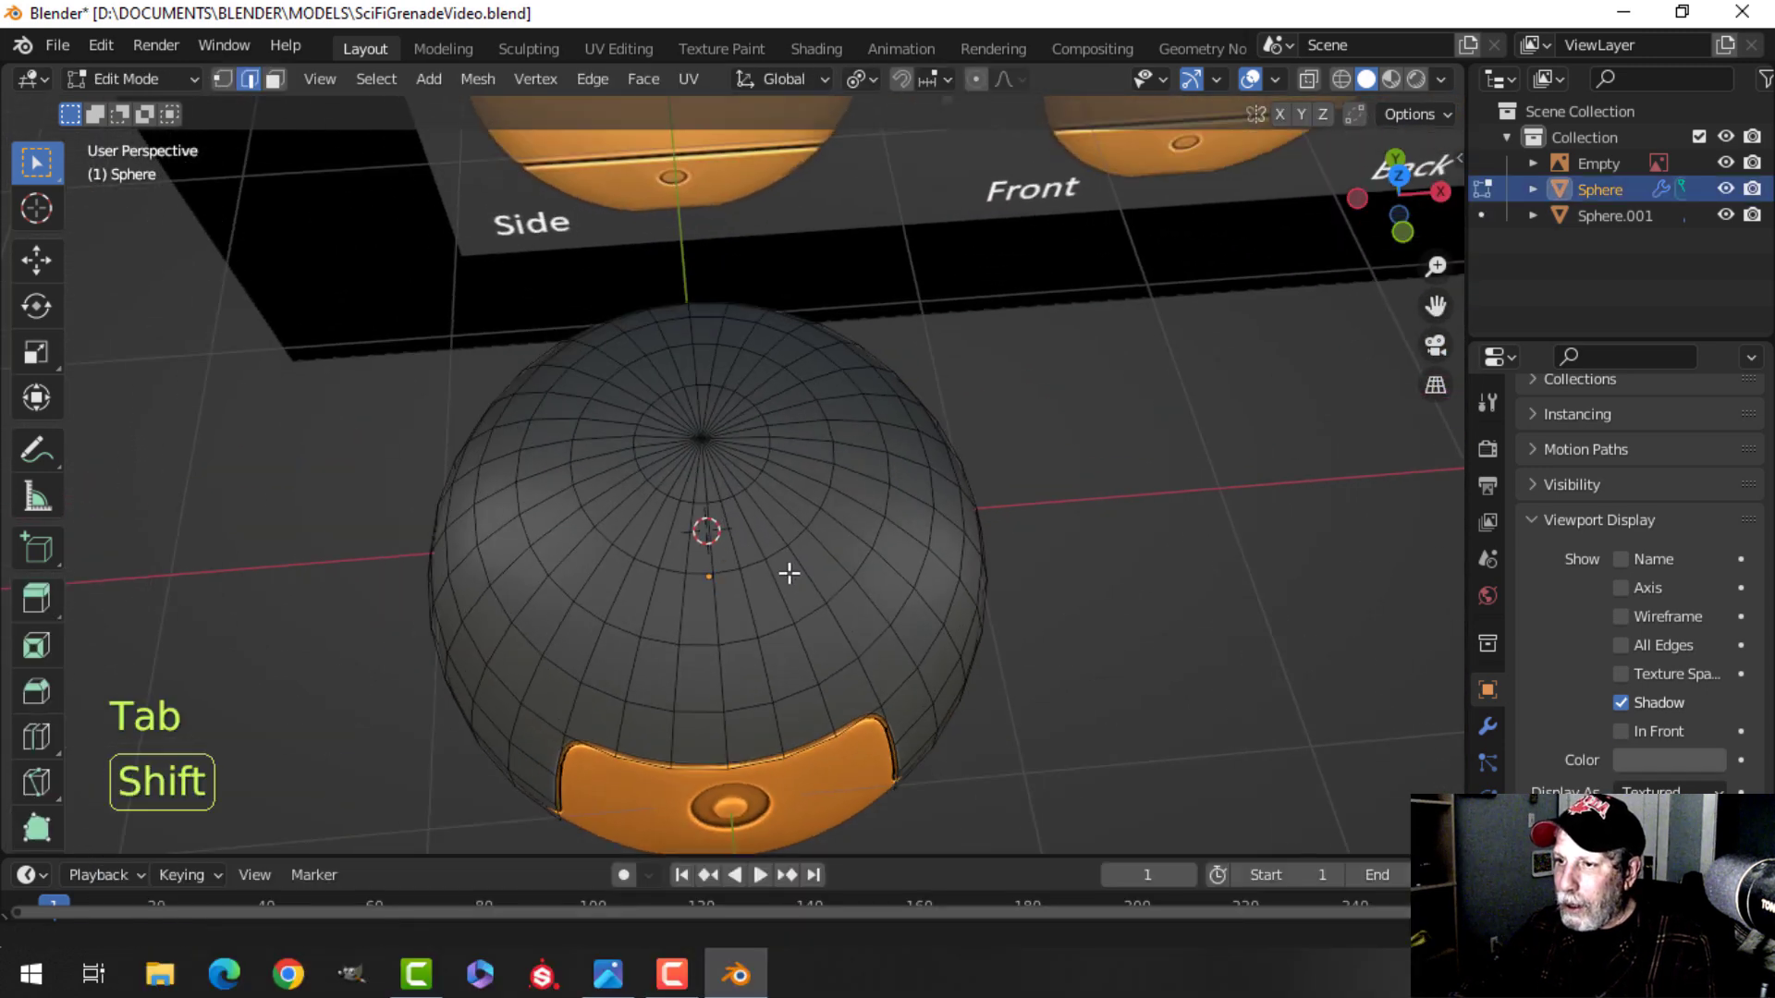
scroll(765, 547, up, 2)
key(alt+a)
middle_drag(718, 535, 757, 582)
key(Tab)
scroll(732, 560, up, 2)
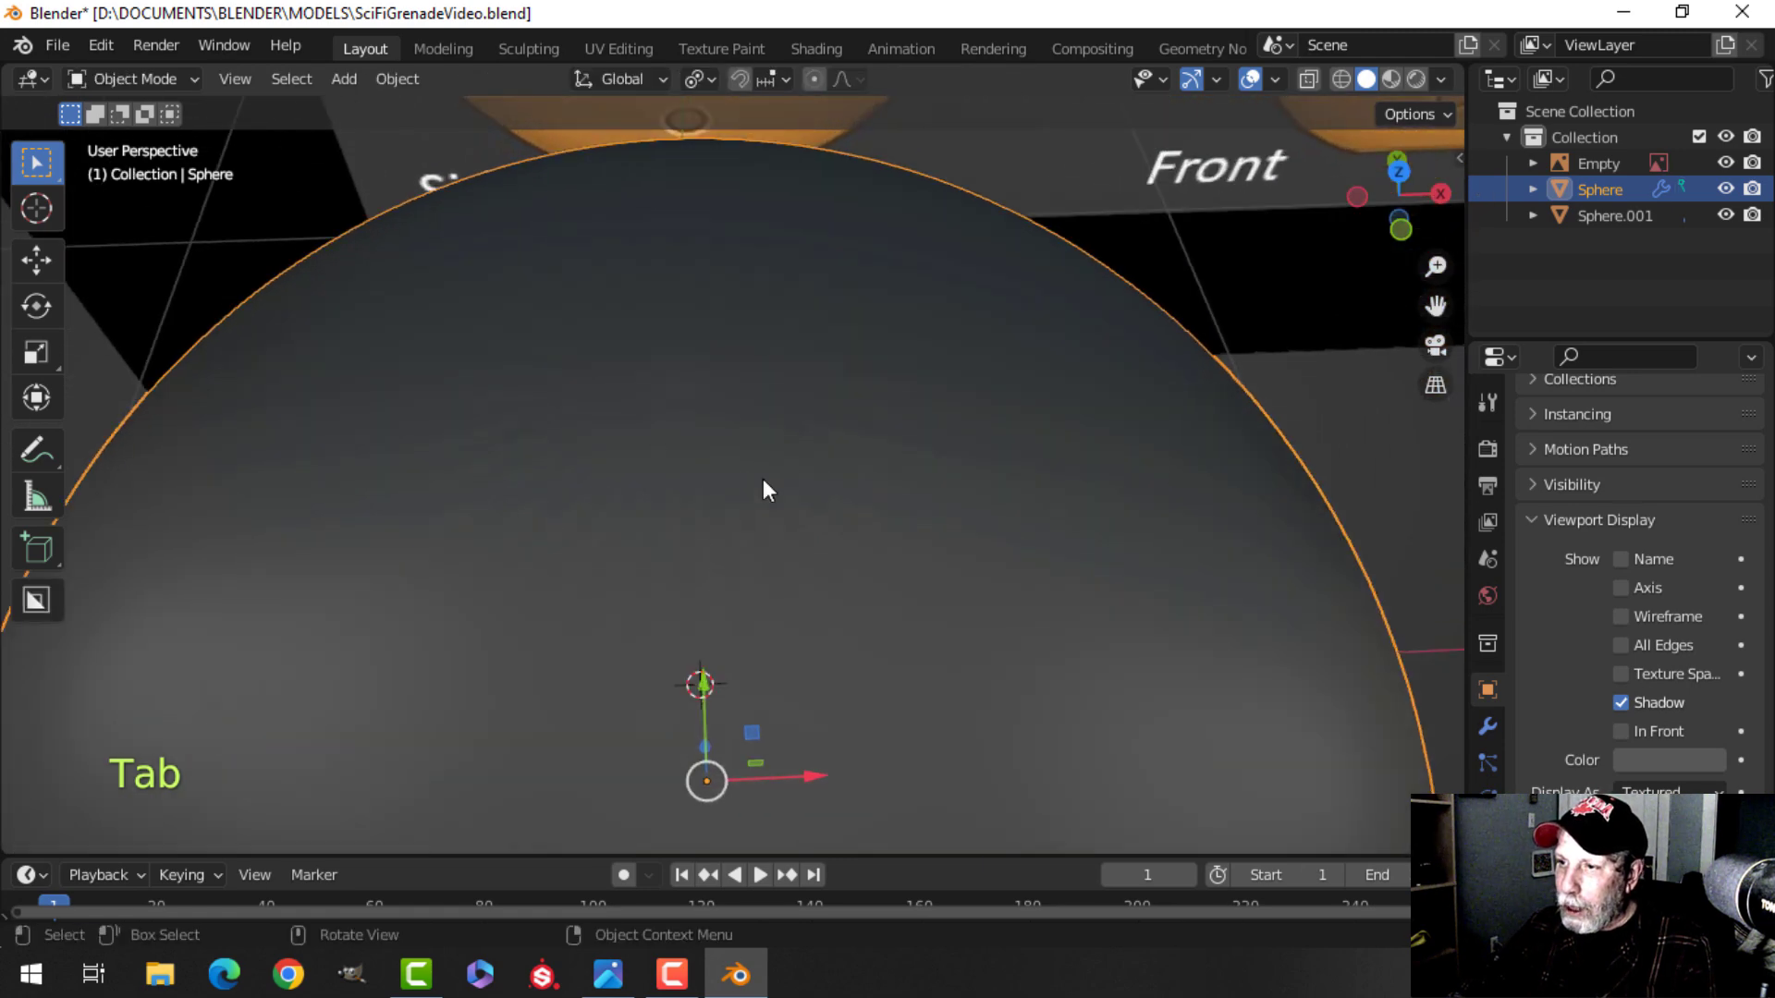
scroll(776, 444, down, 3)
middle_drag(790, 501, 725, 519)
key(Tab)
In vertex mode, select the dark sphere's top pole and grow the selection to a small cap, then delete those vertices.
key(1)
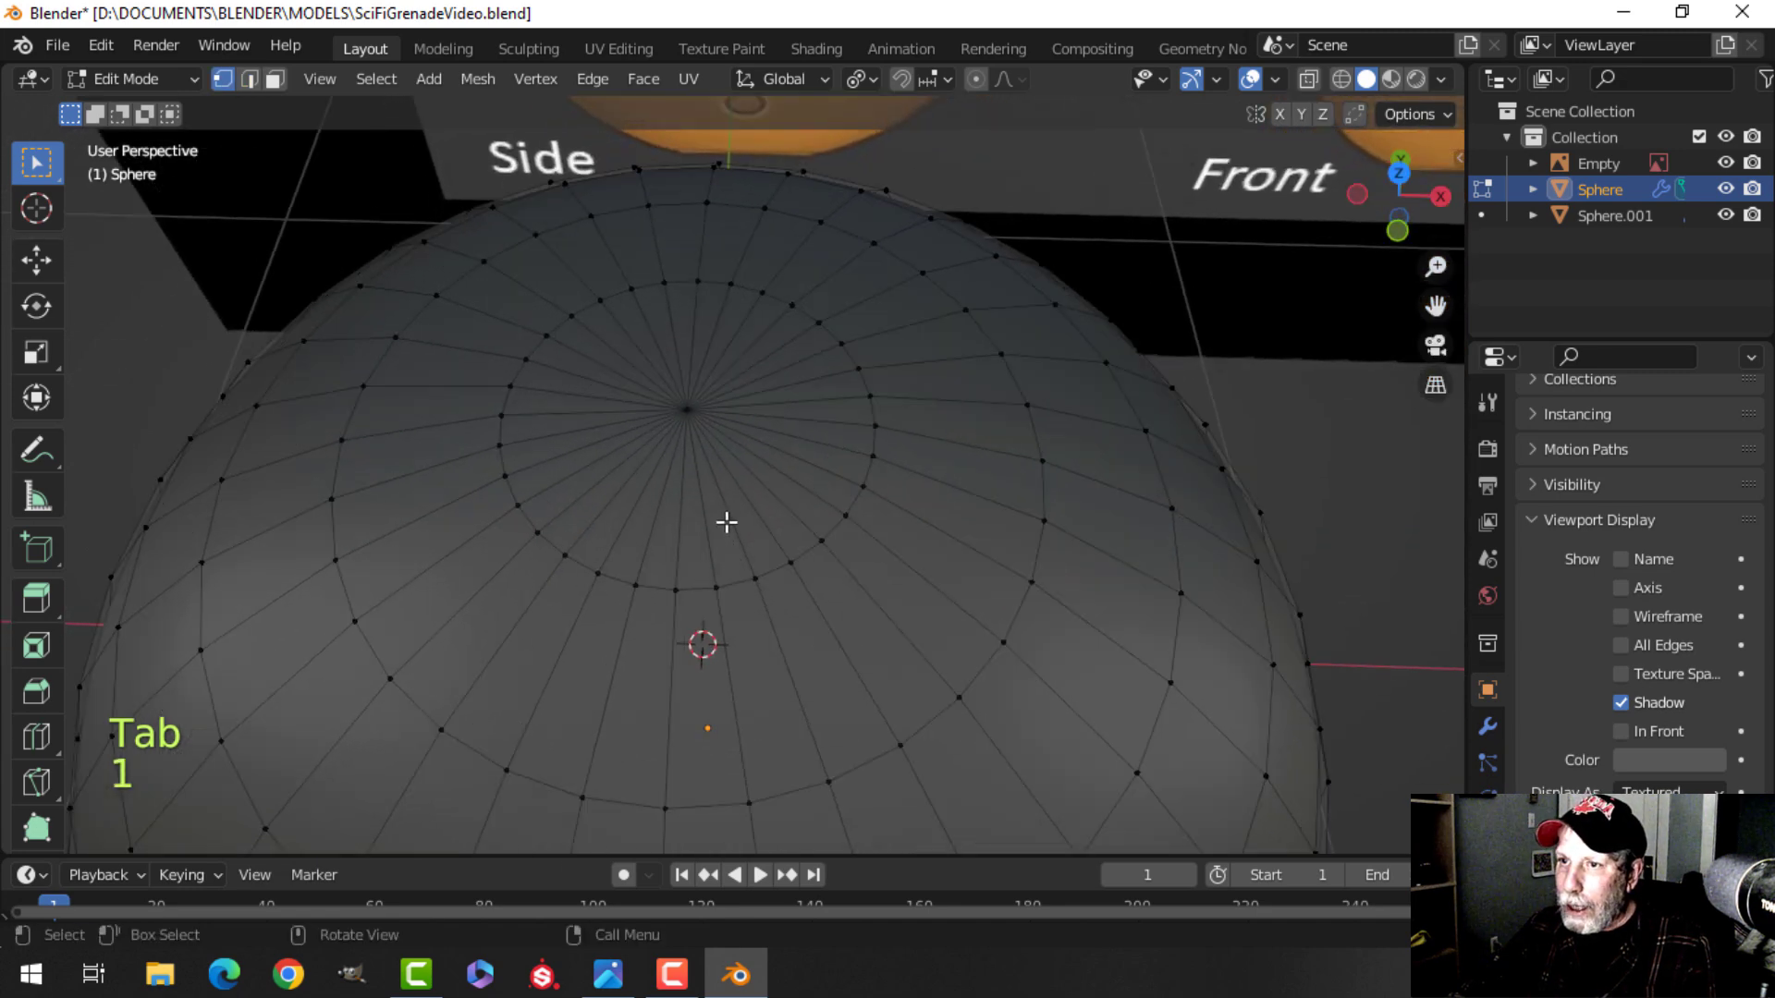
click(687, 411)
middle_drag(777, 420, 789, 352)
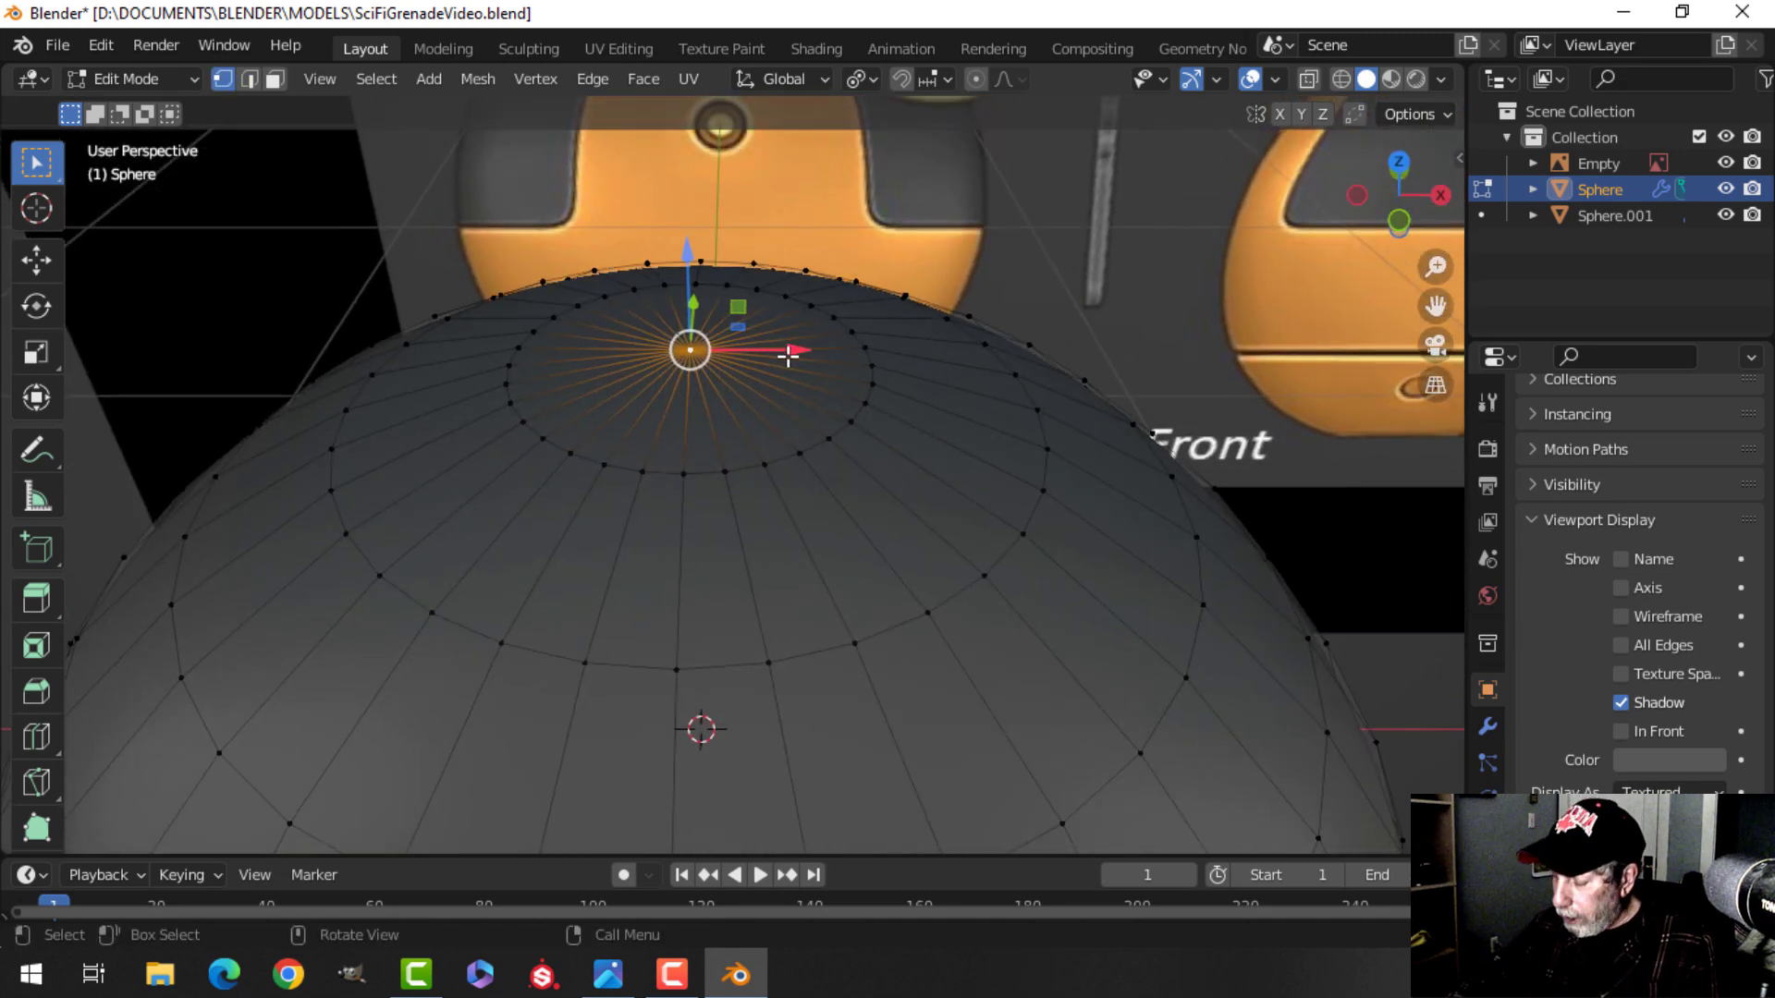
key(ctrl+KP_Add)
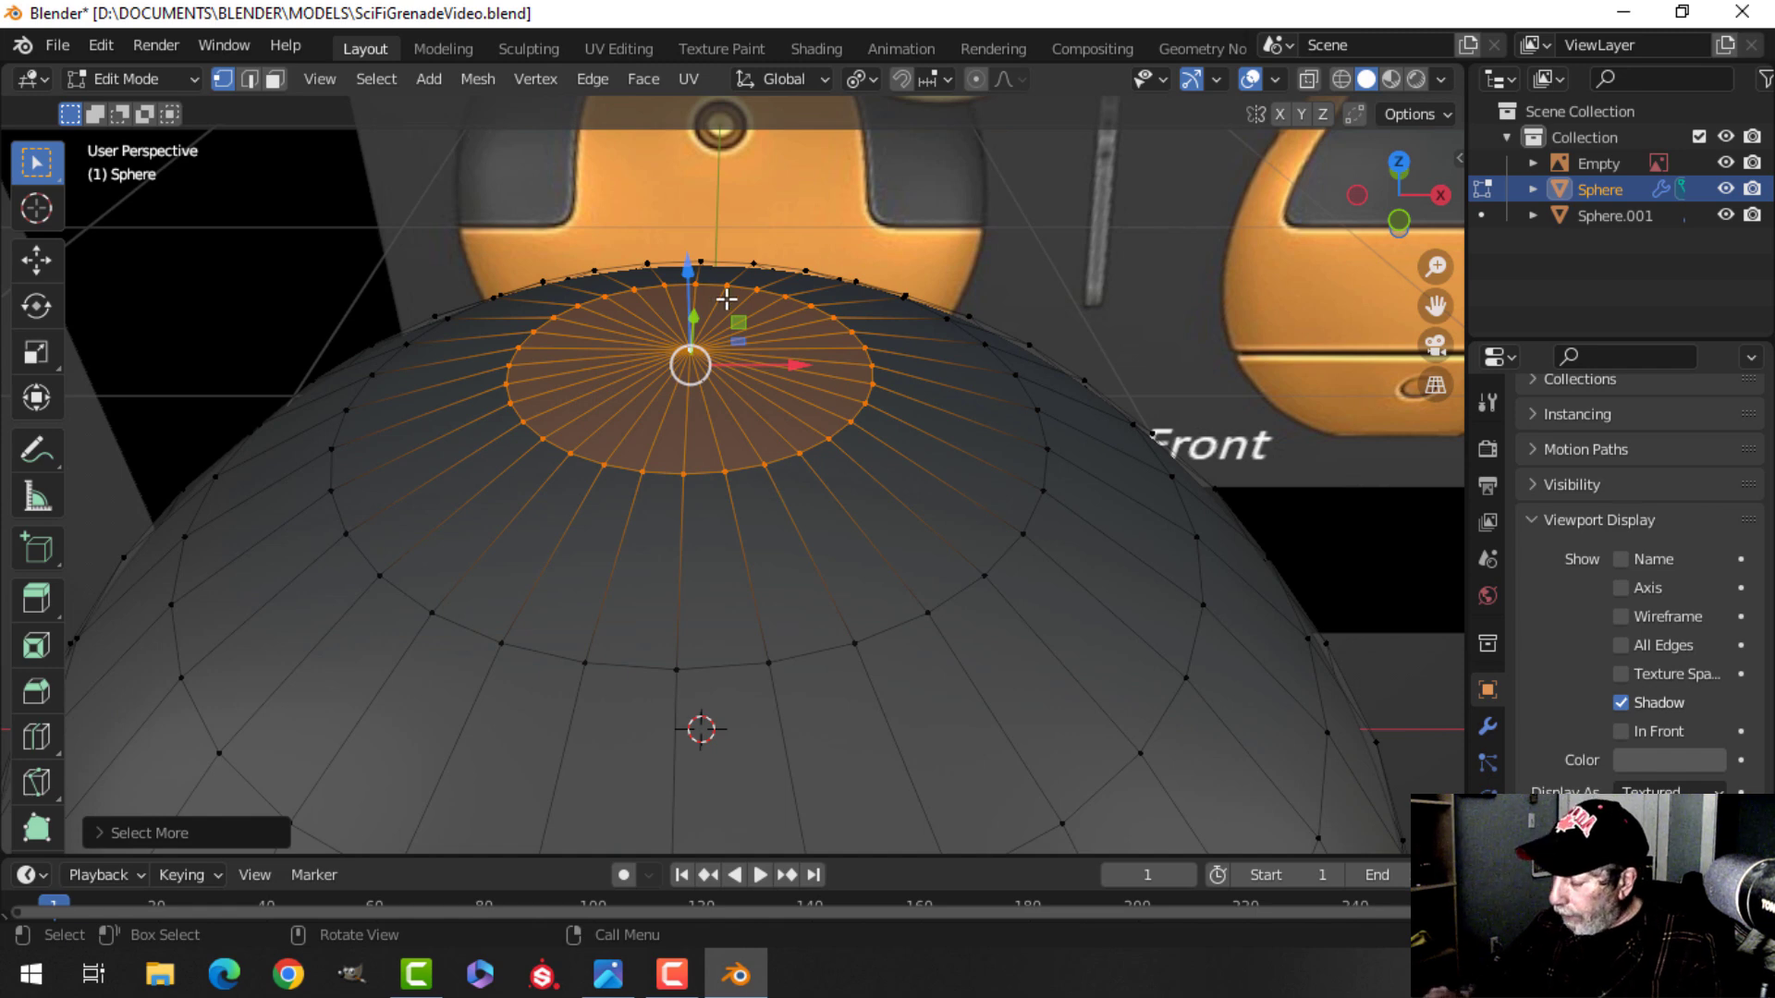
key(ctrl+KP_Add)
key(ctrl+KP_Subtract)
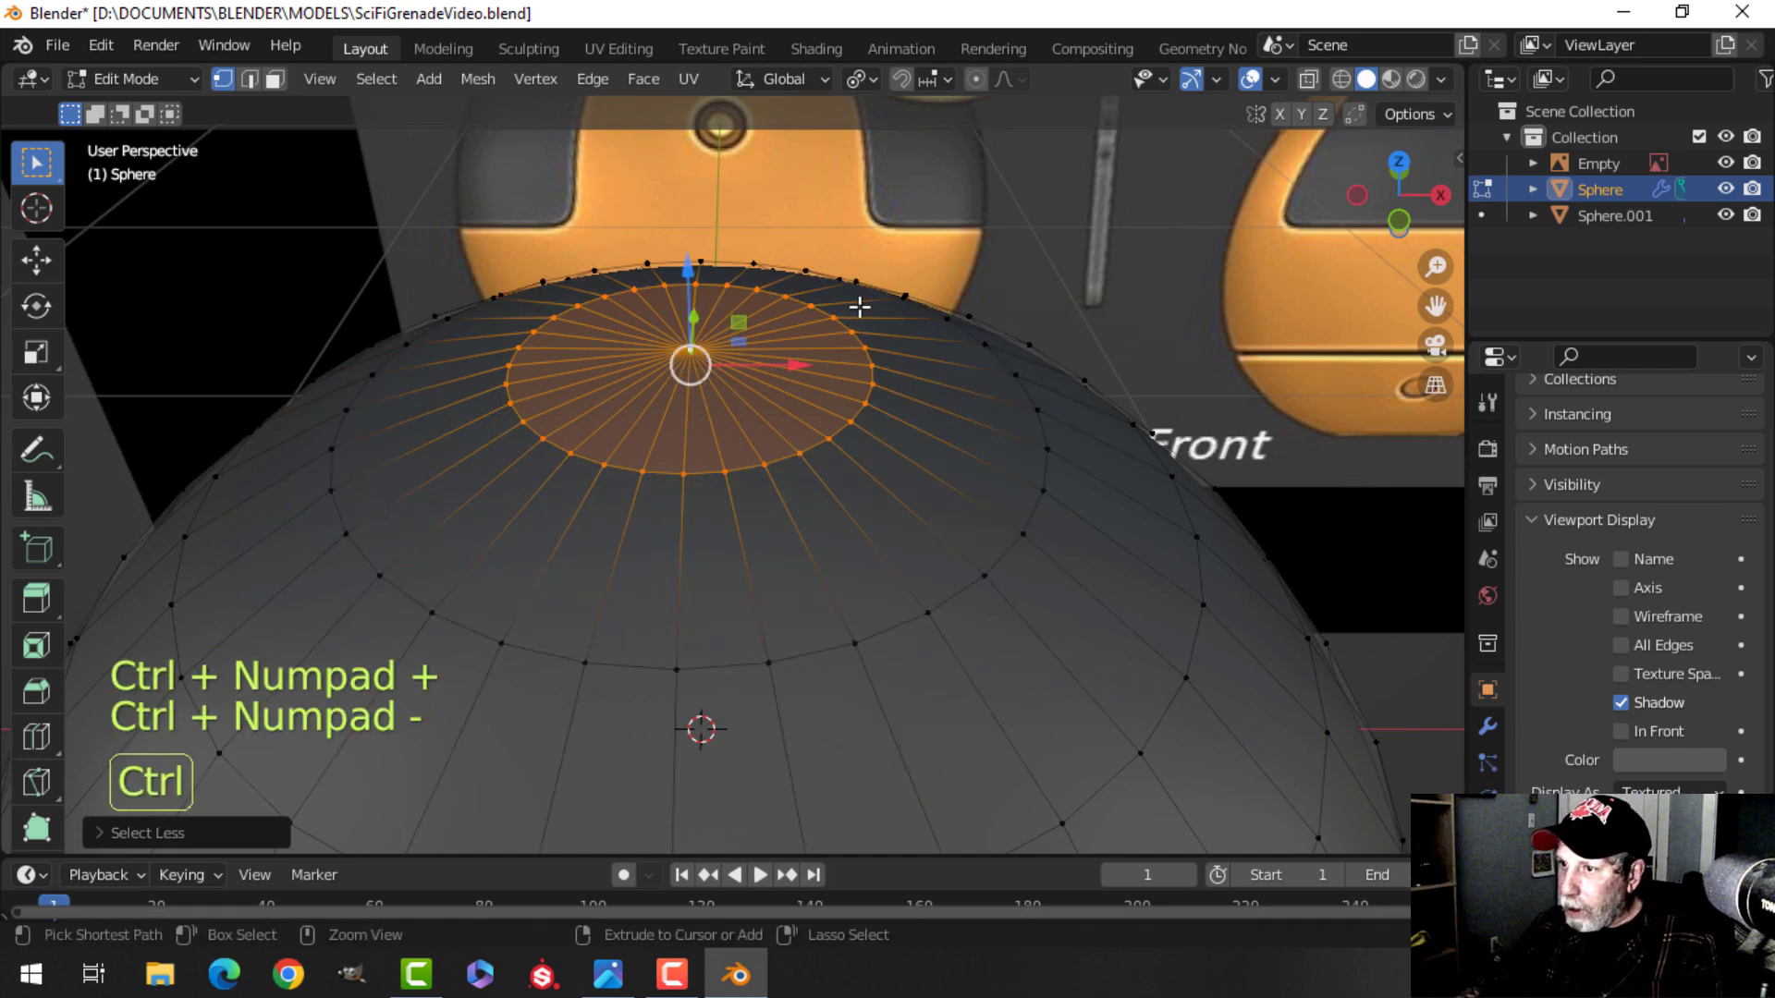
scroll(860, 307, down, 3)
key(KP_1)
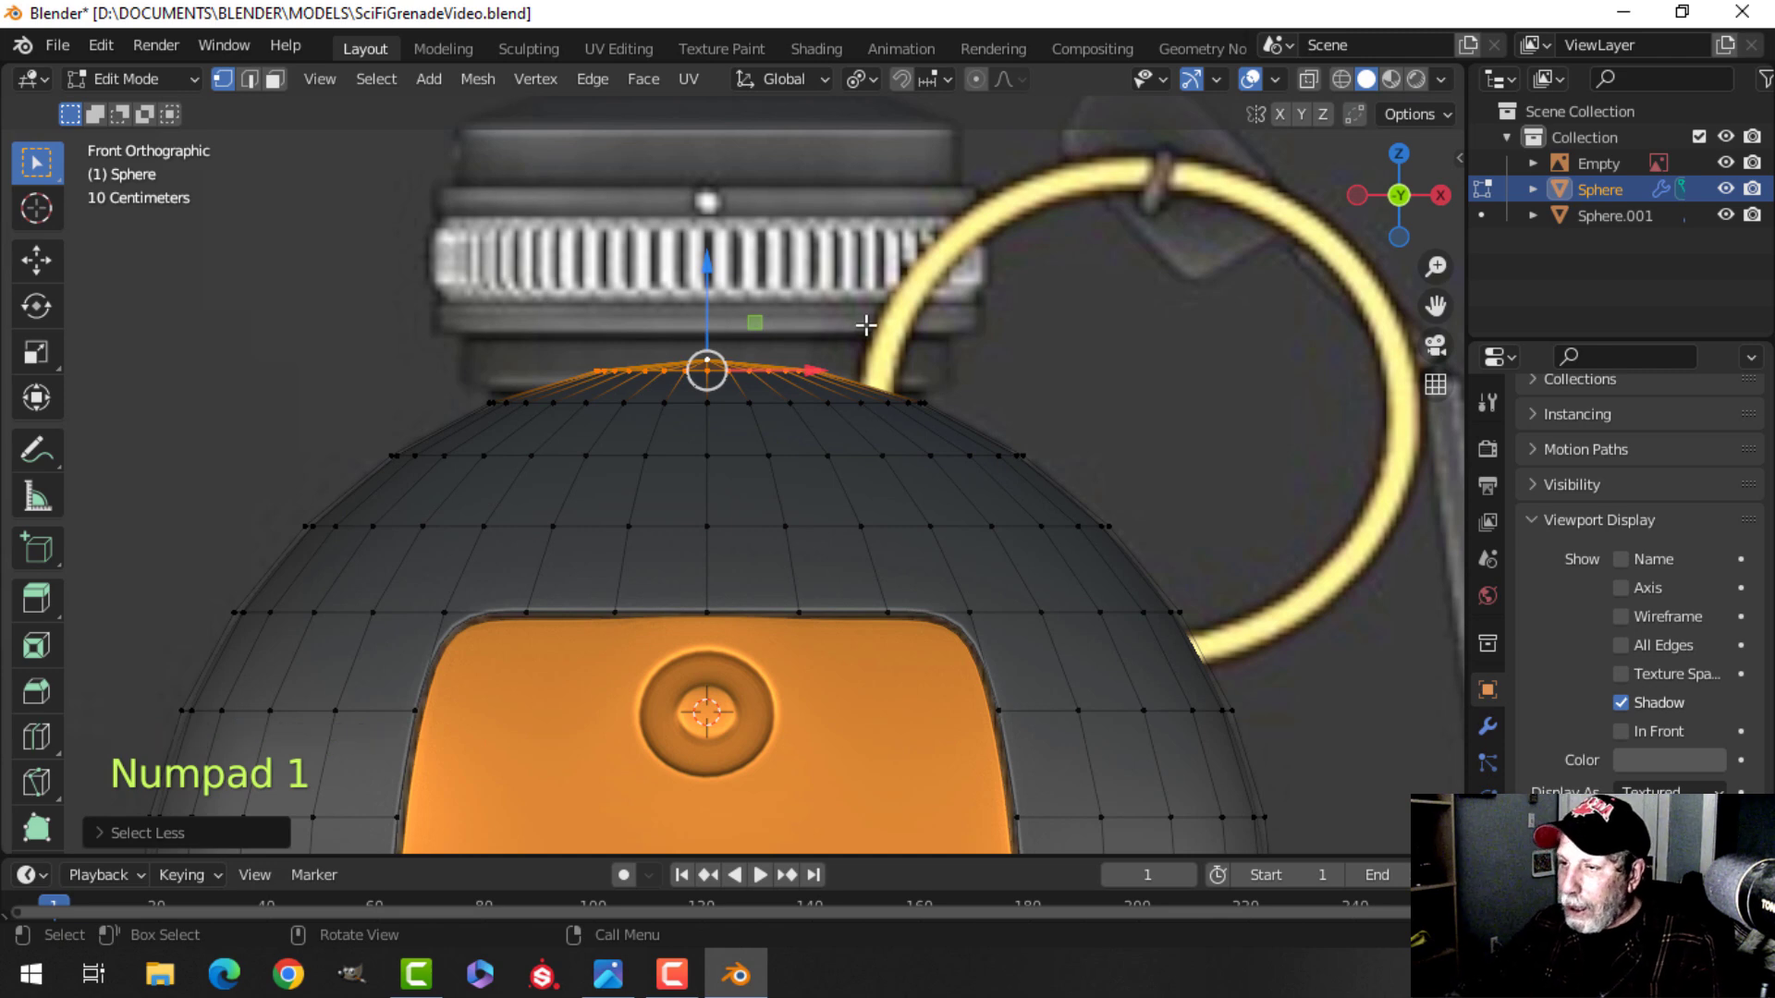
scroll(730, 415, up, 3)
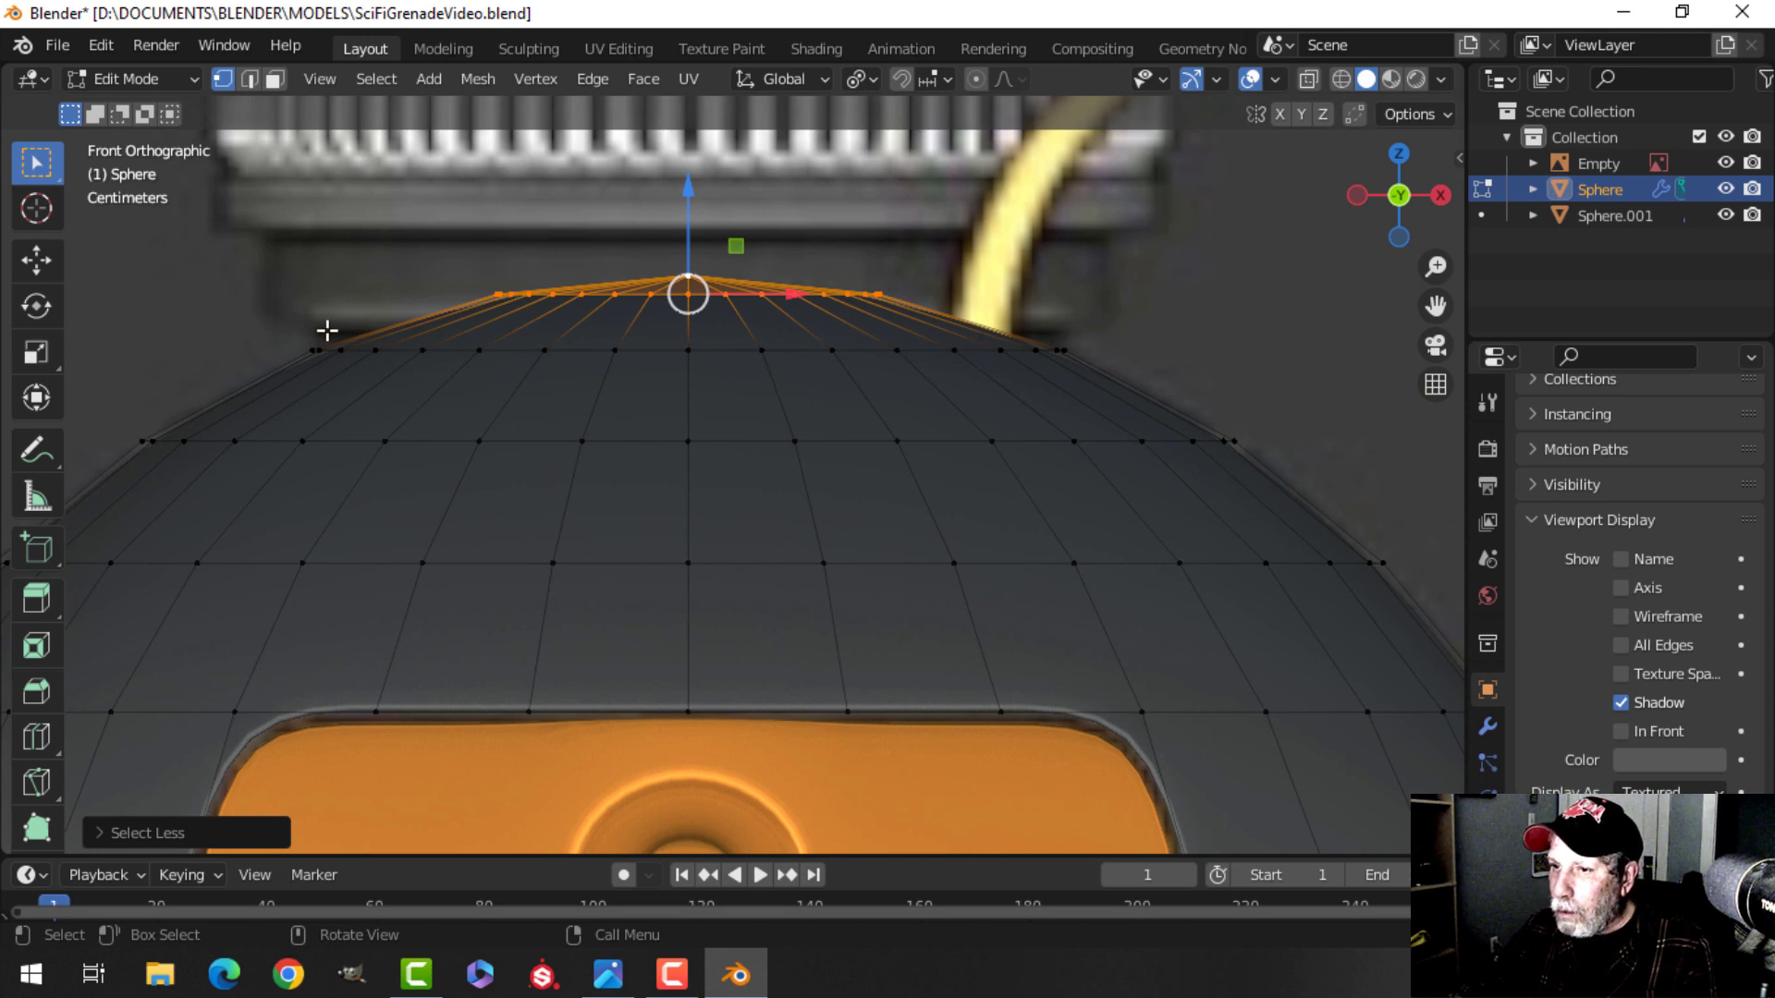
key(x)
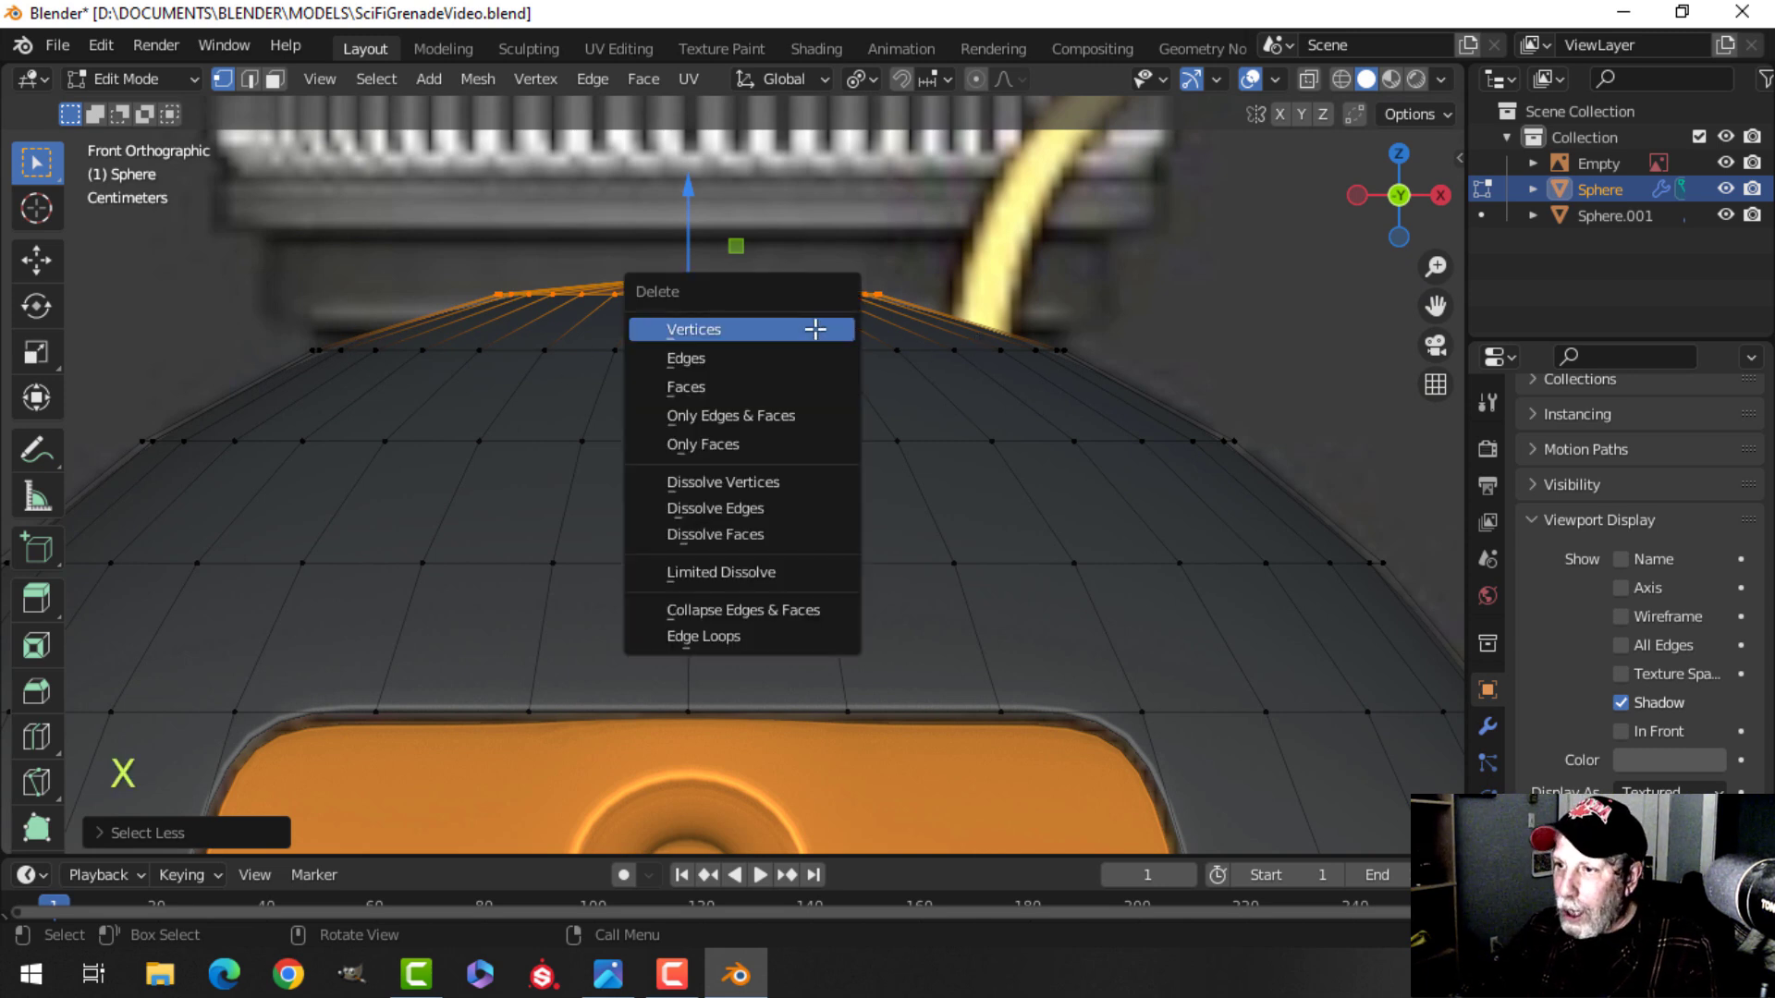
click(801, 328)
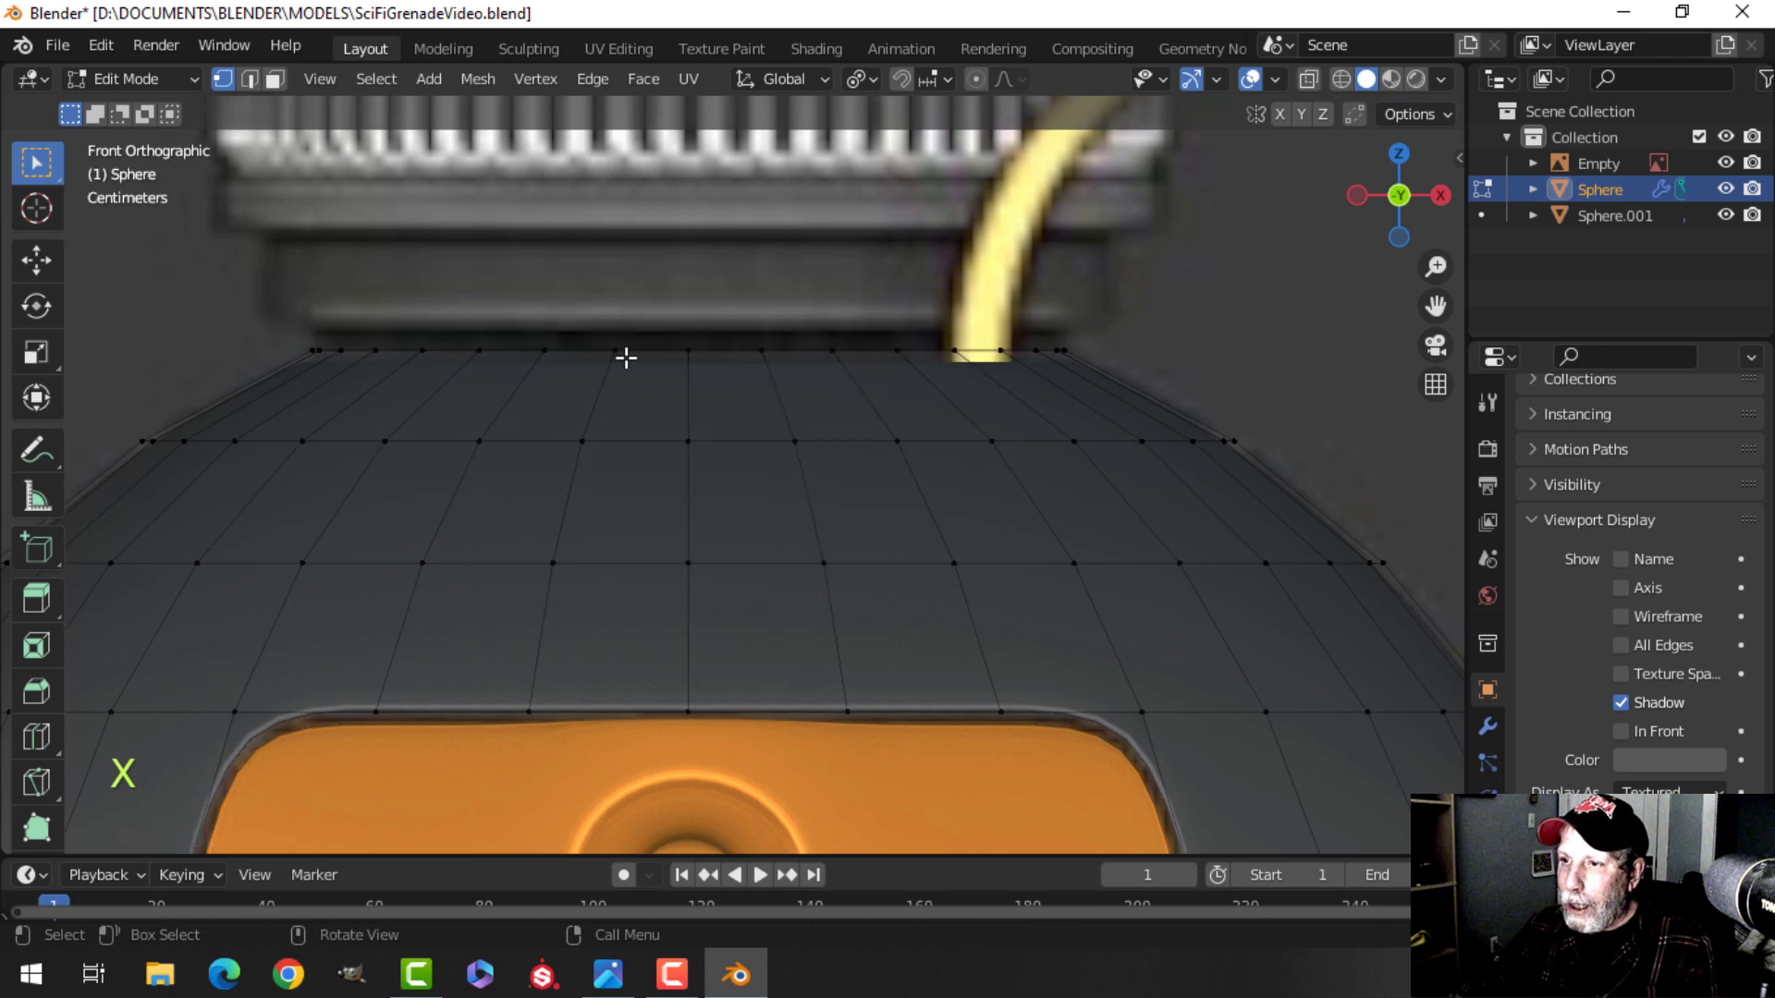
Duplicate the open top edge loop of the dark shell, raise it slightly and separate it into its own object.
middle_drag(788, 345, 884, 472)
alt+shift+click(792, 508)
key(KP_1)
scroll(885, 471, up, 3)
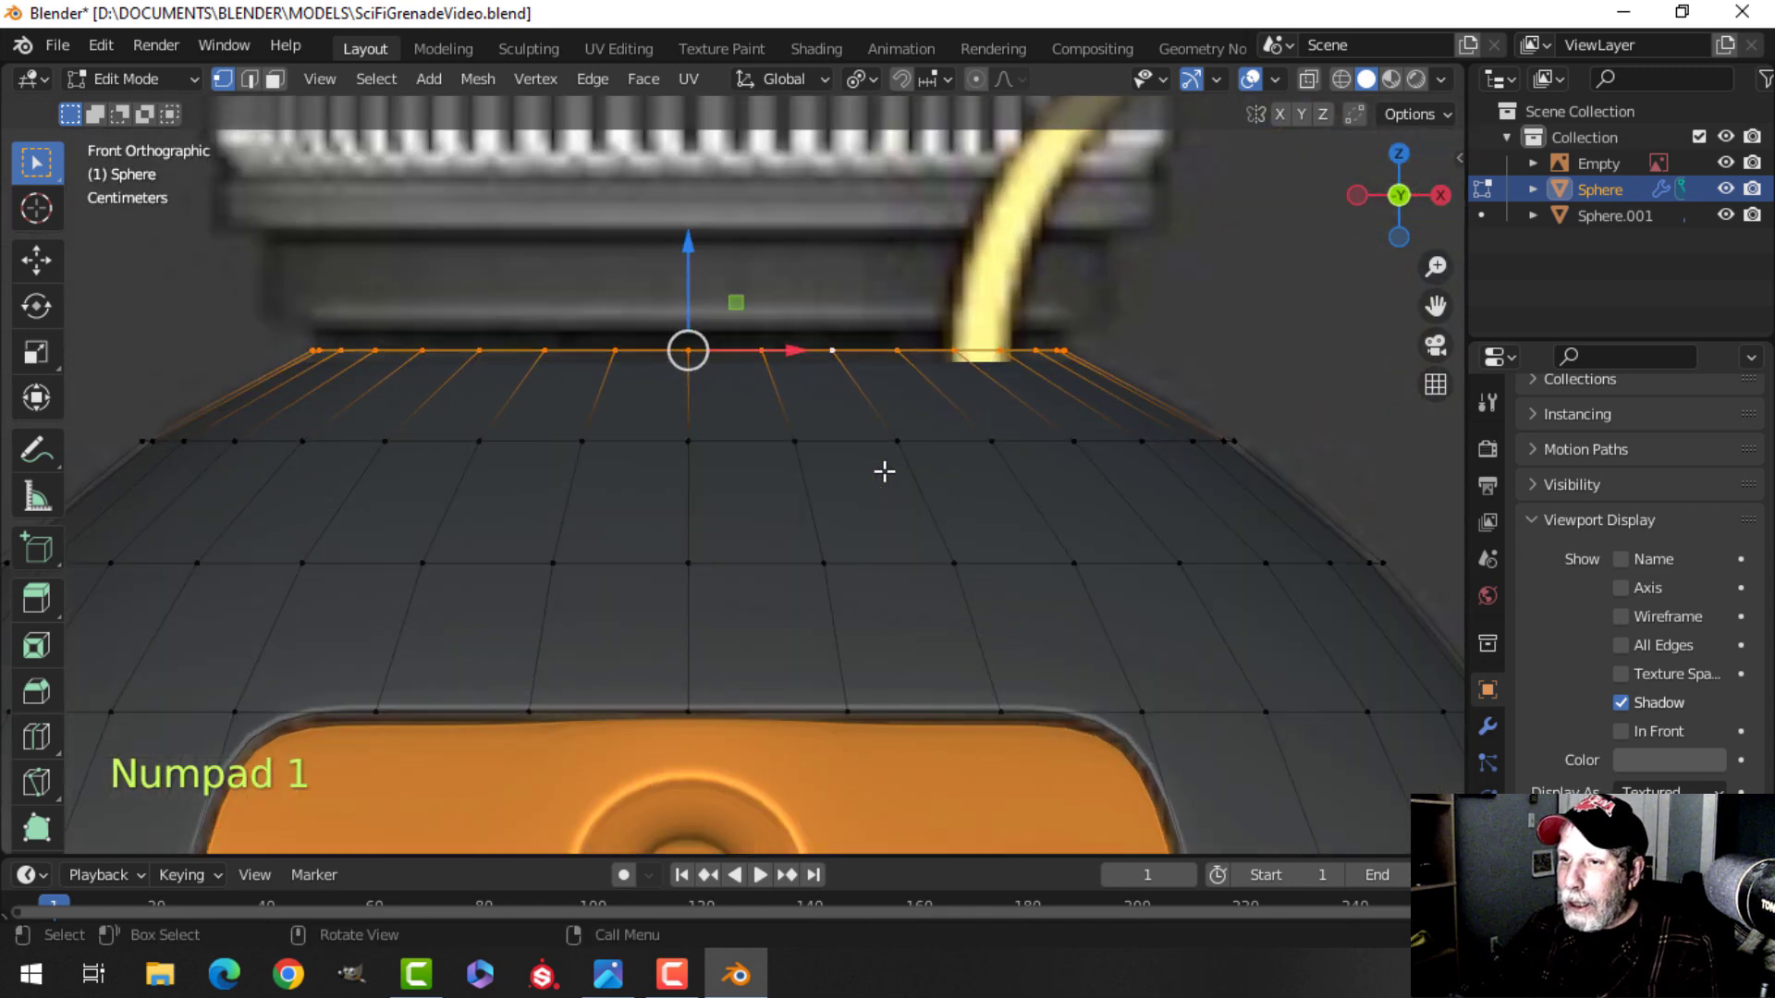
scroll(804, 465, down, 1)
shift+middle_drag(744, 454, 741, 500)
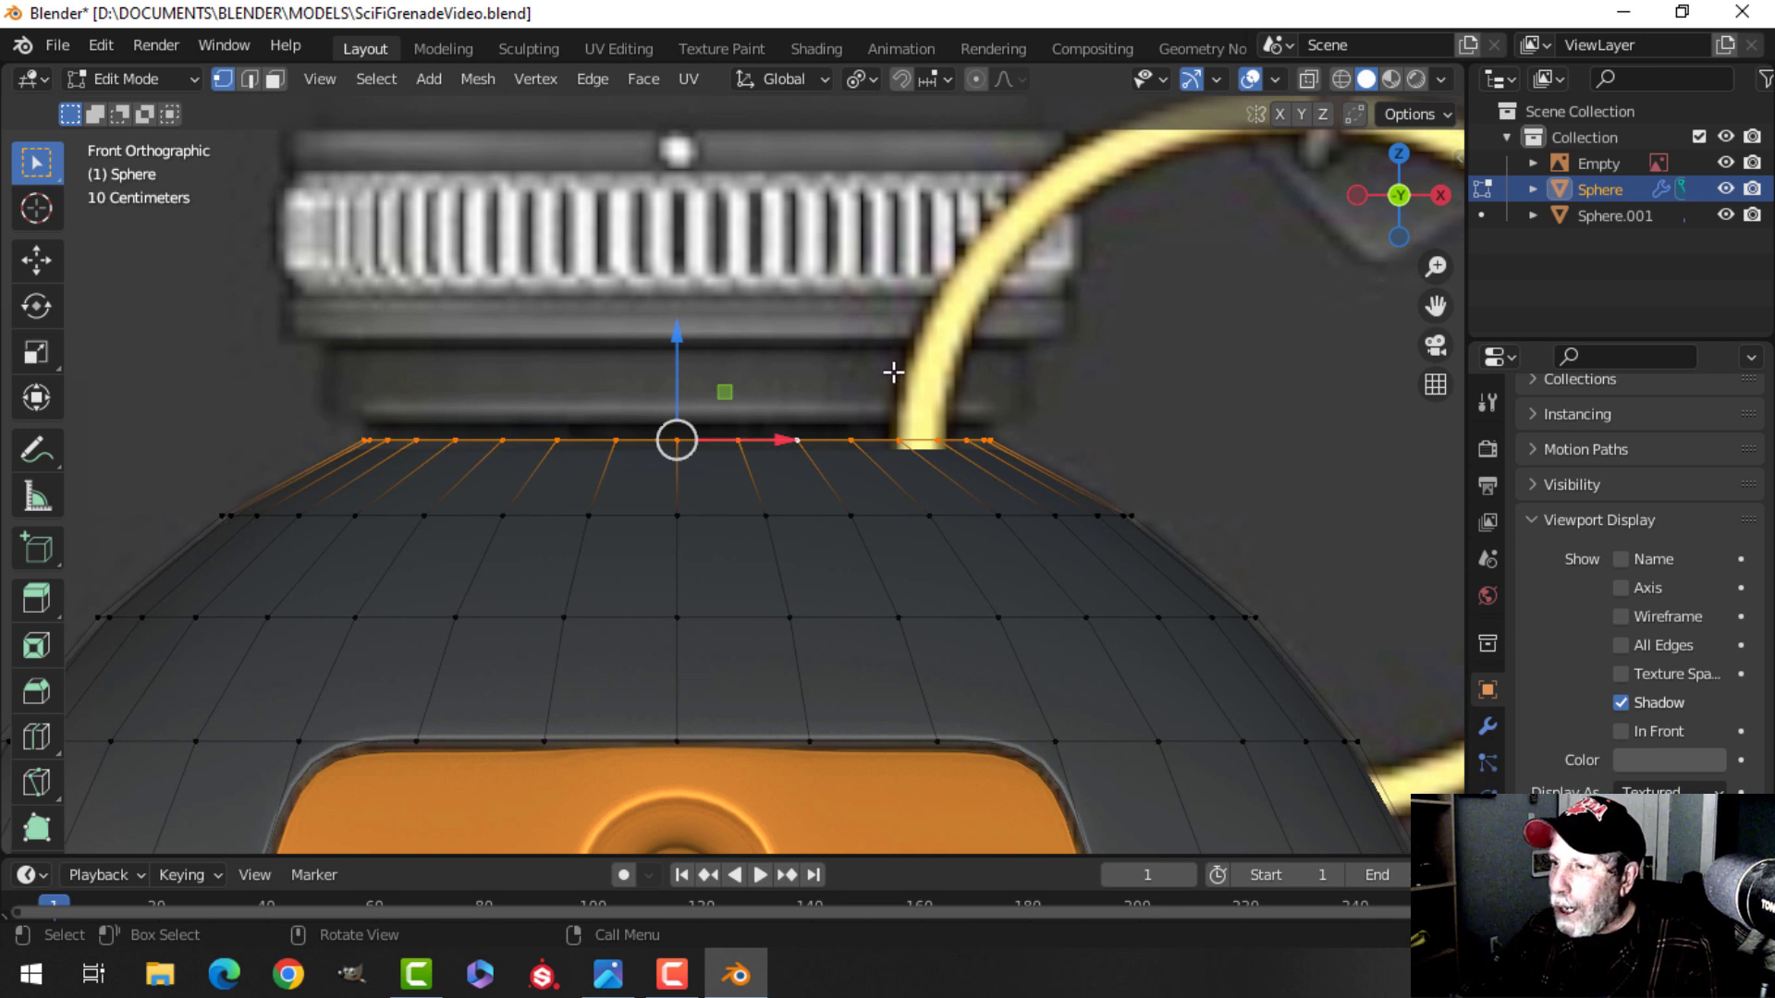
scroll(620, 443, down, 1)
scroll(684, 470, up, 2)
shift+middle_drag(685, 471, 718, 499)
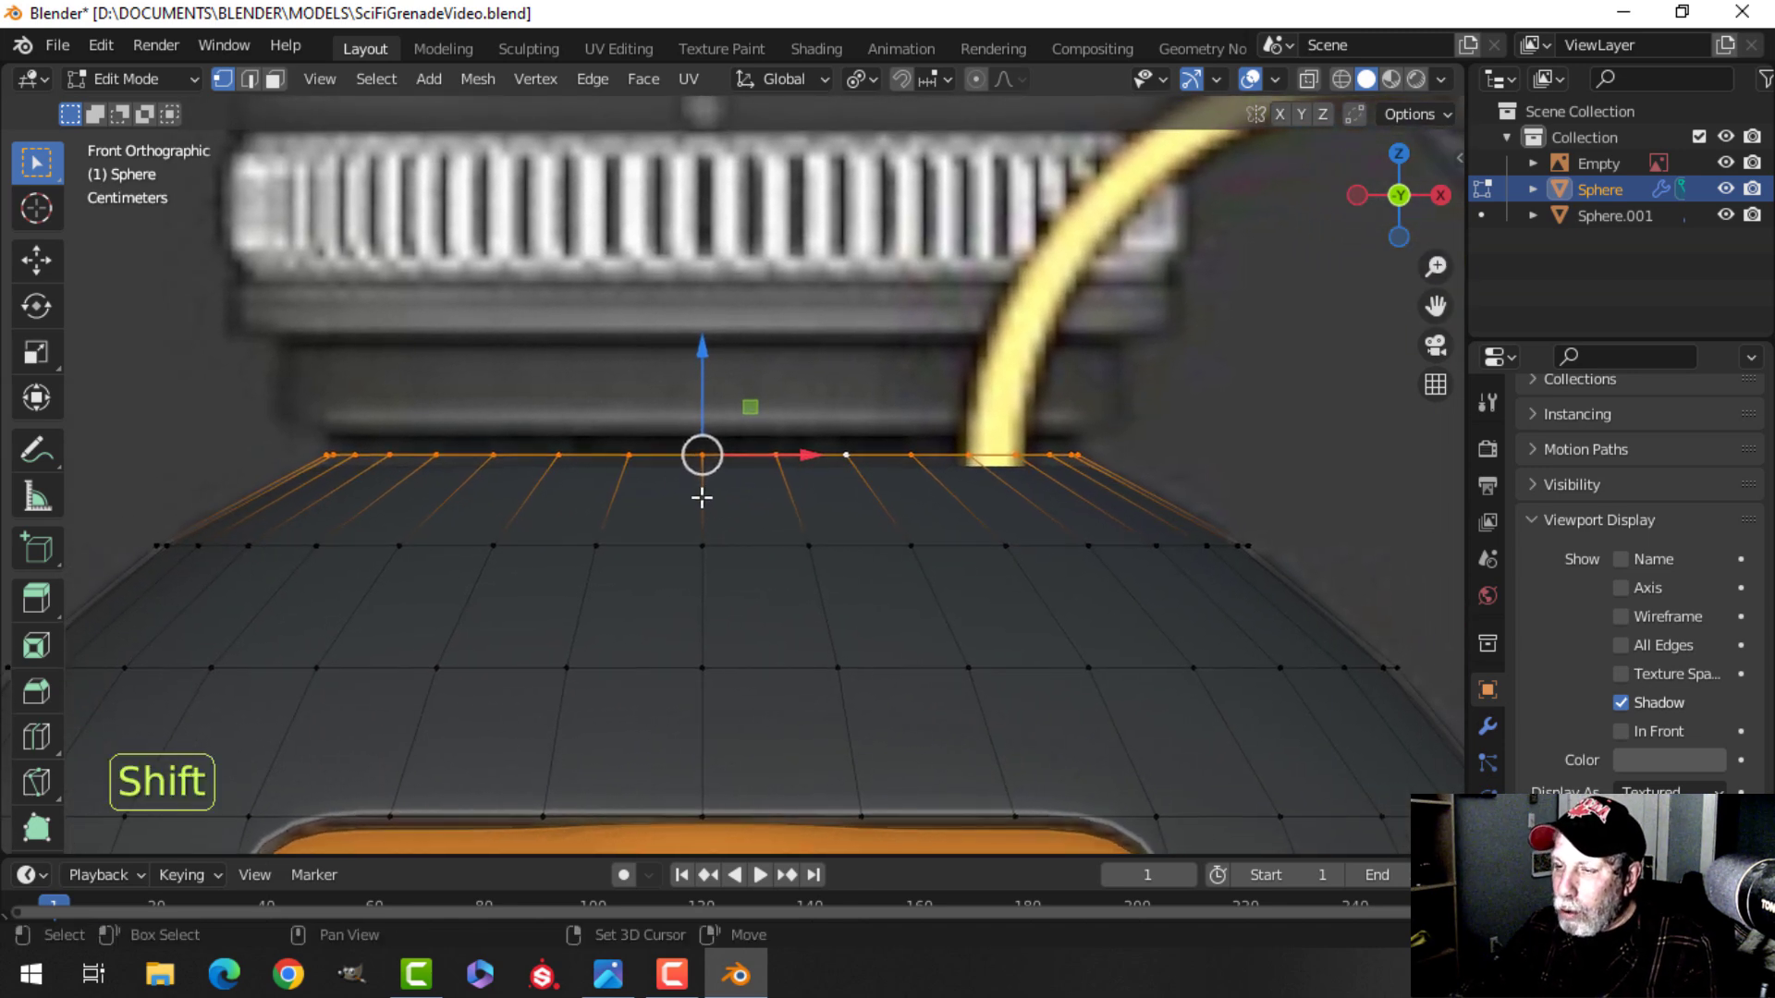
scroll(716, 392, down, 1)
mouse_move(757, 402)
shift+middle_down()
mouse_move(720, 424)
mouse_move(758, 420)
shift+middle_up()
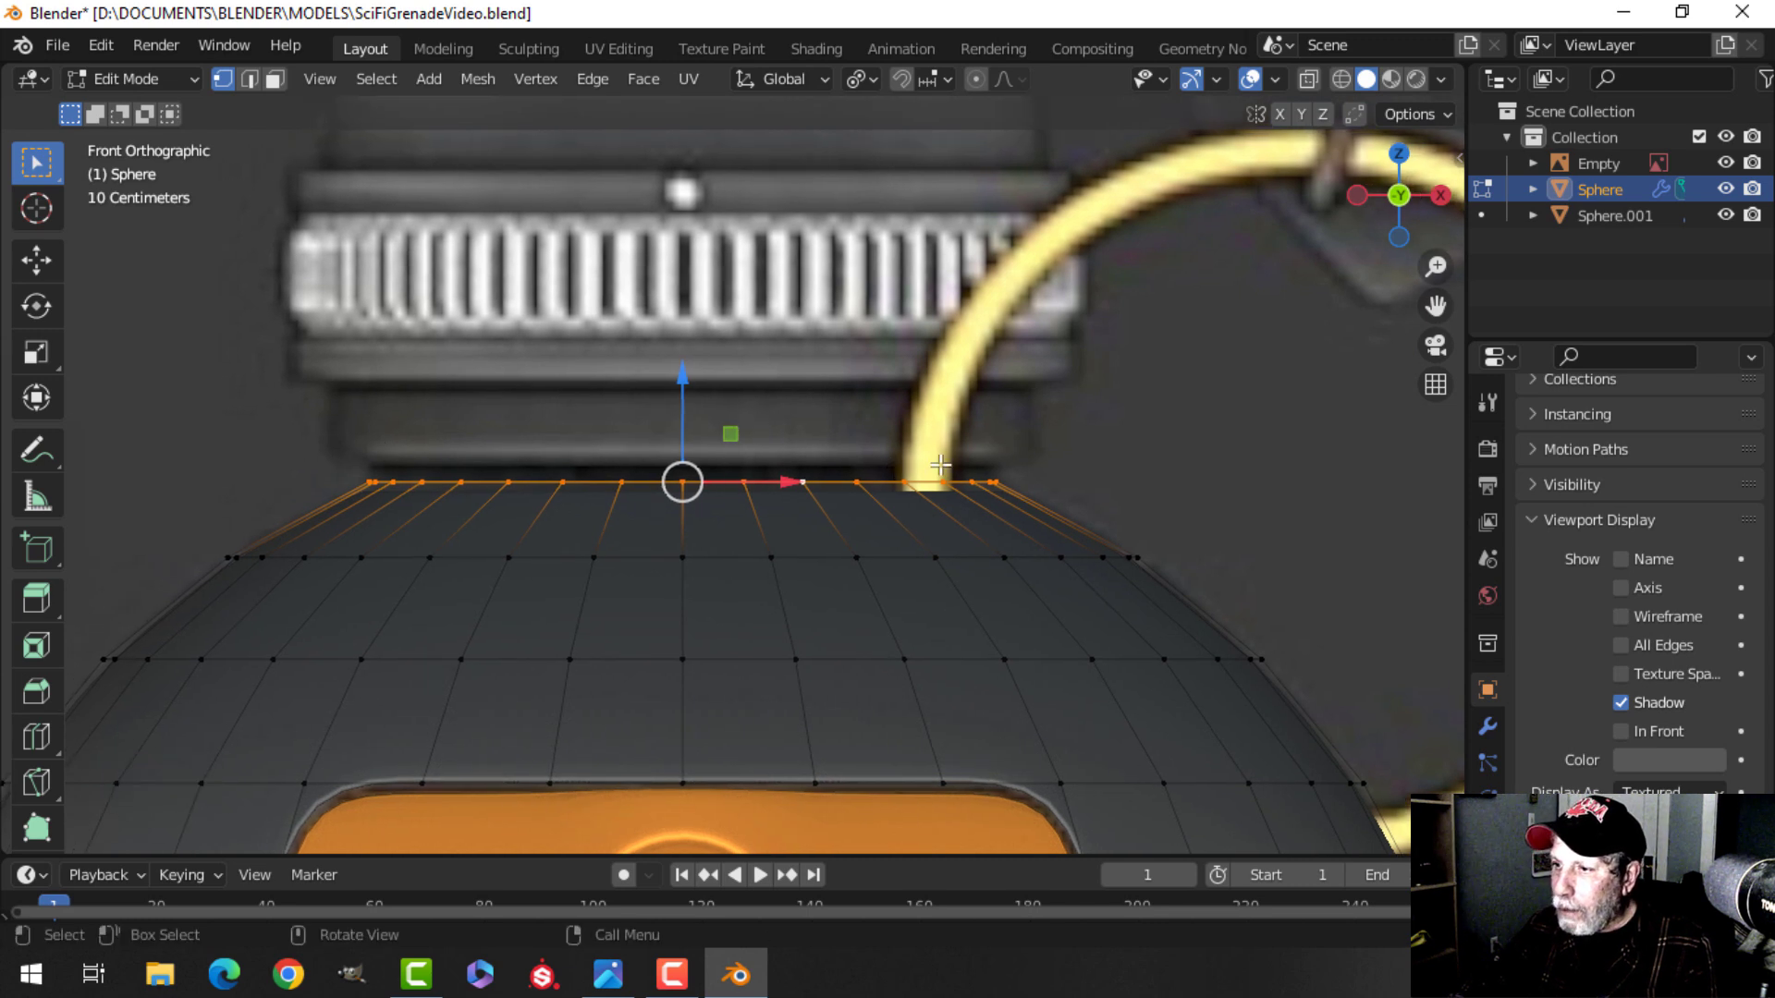
key(shift+d)
drag(691, 386, 693, 328)
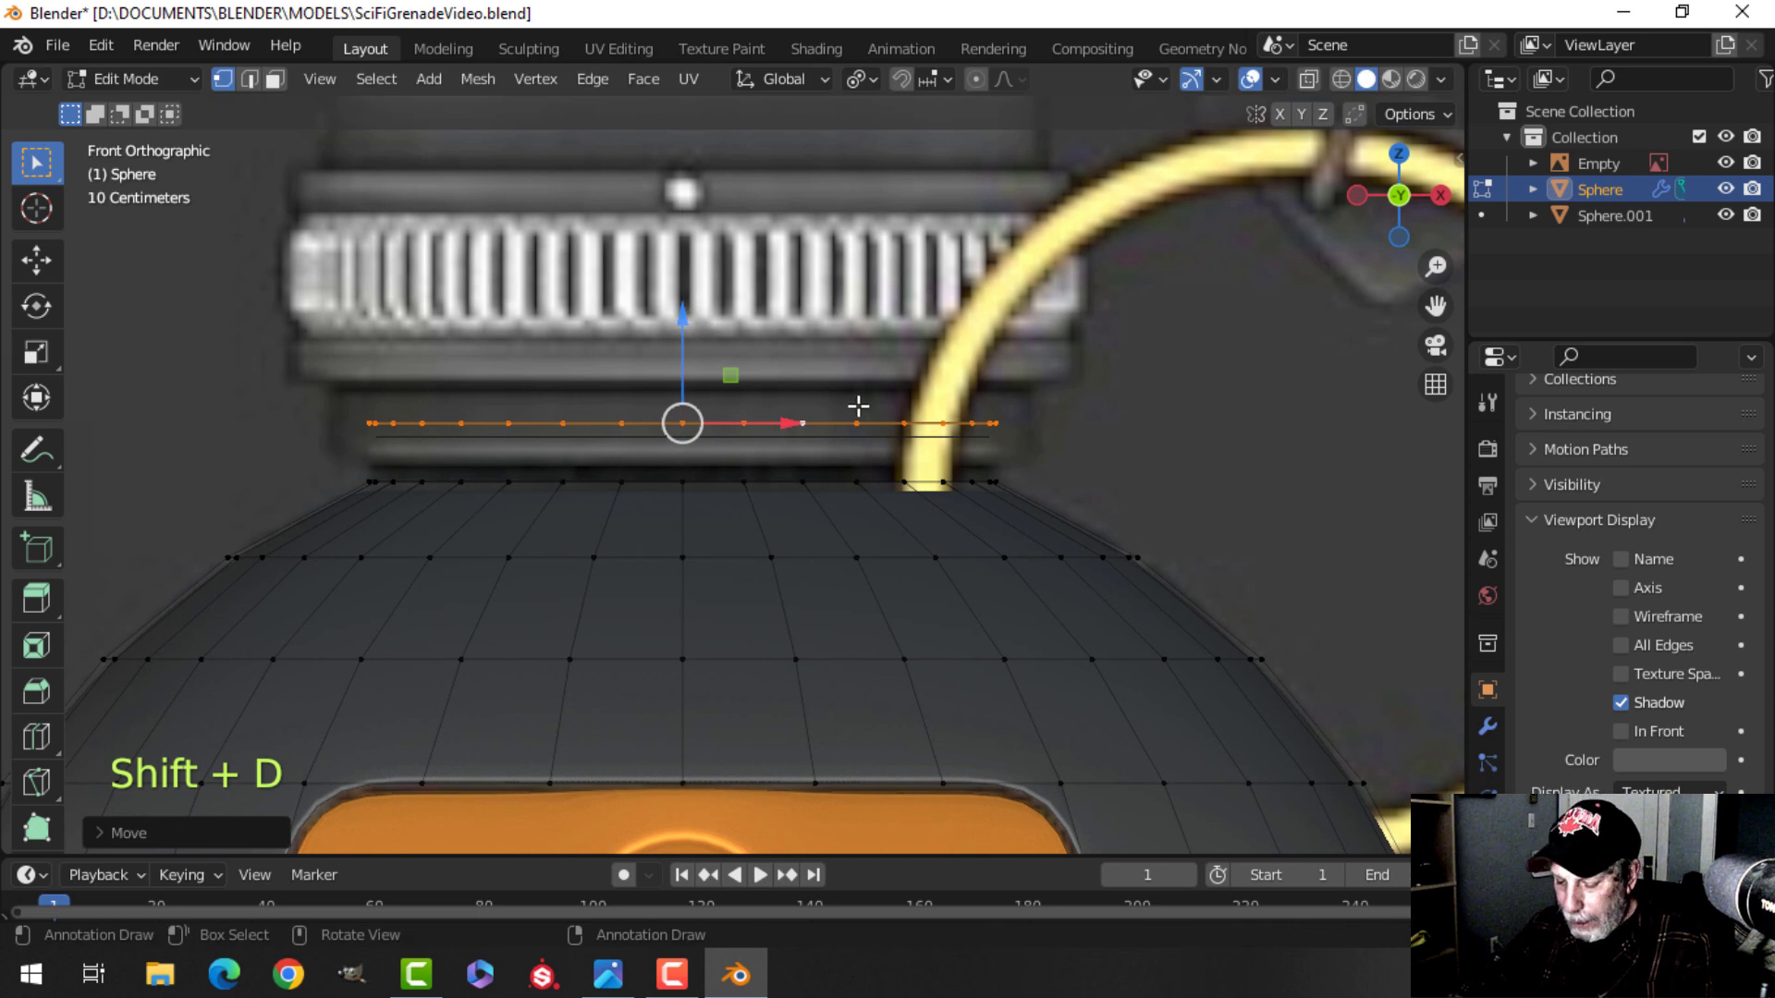
key(p)
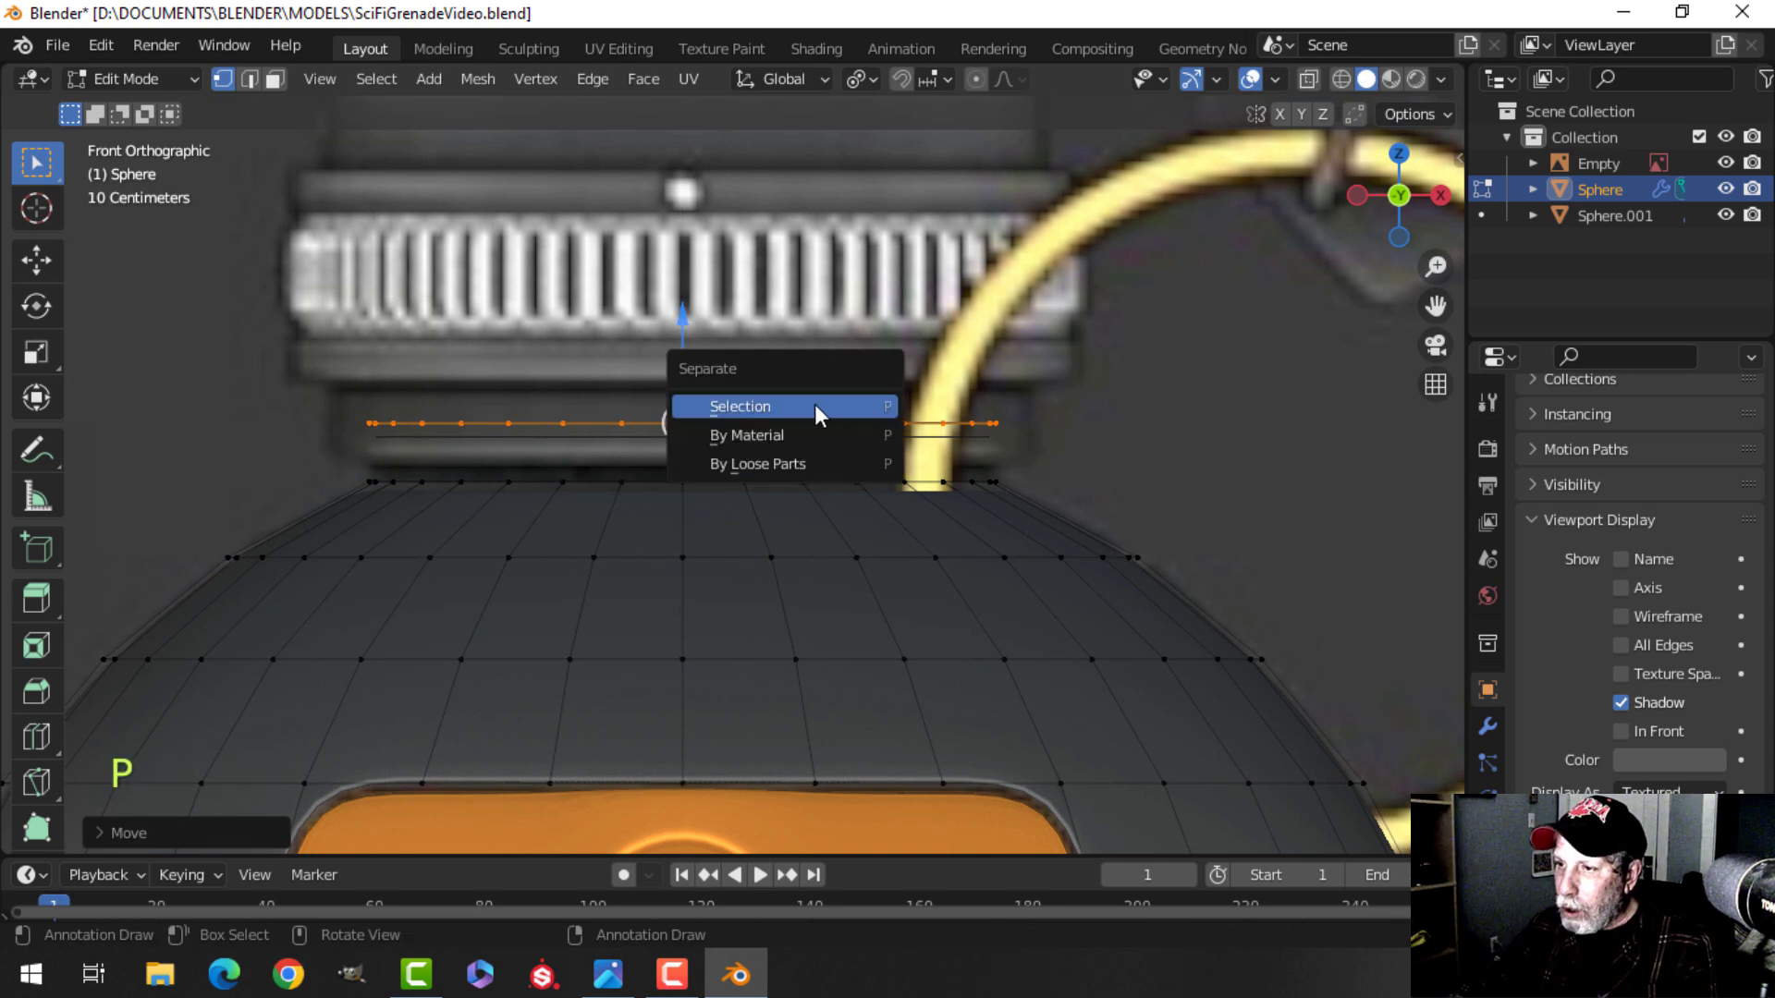
click(815, 407)
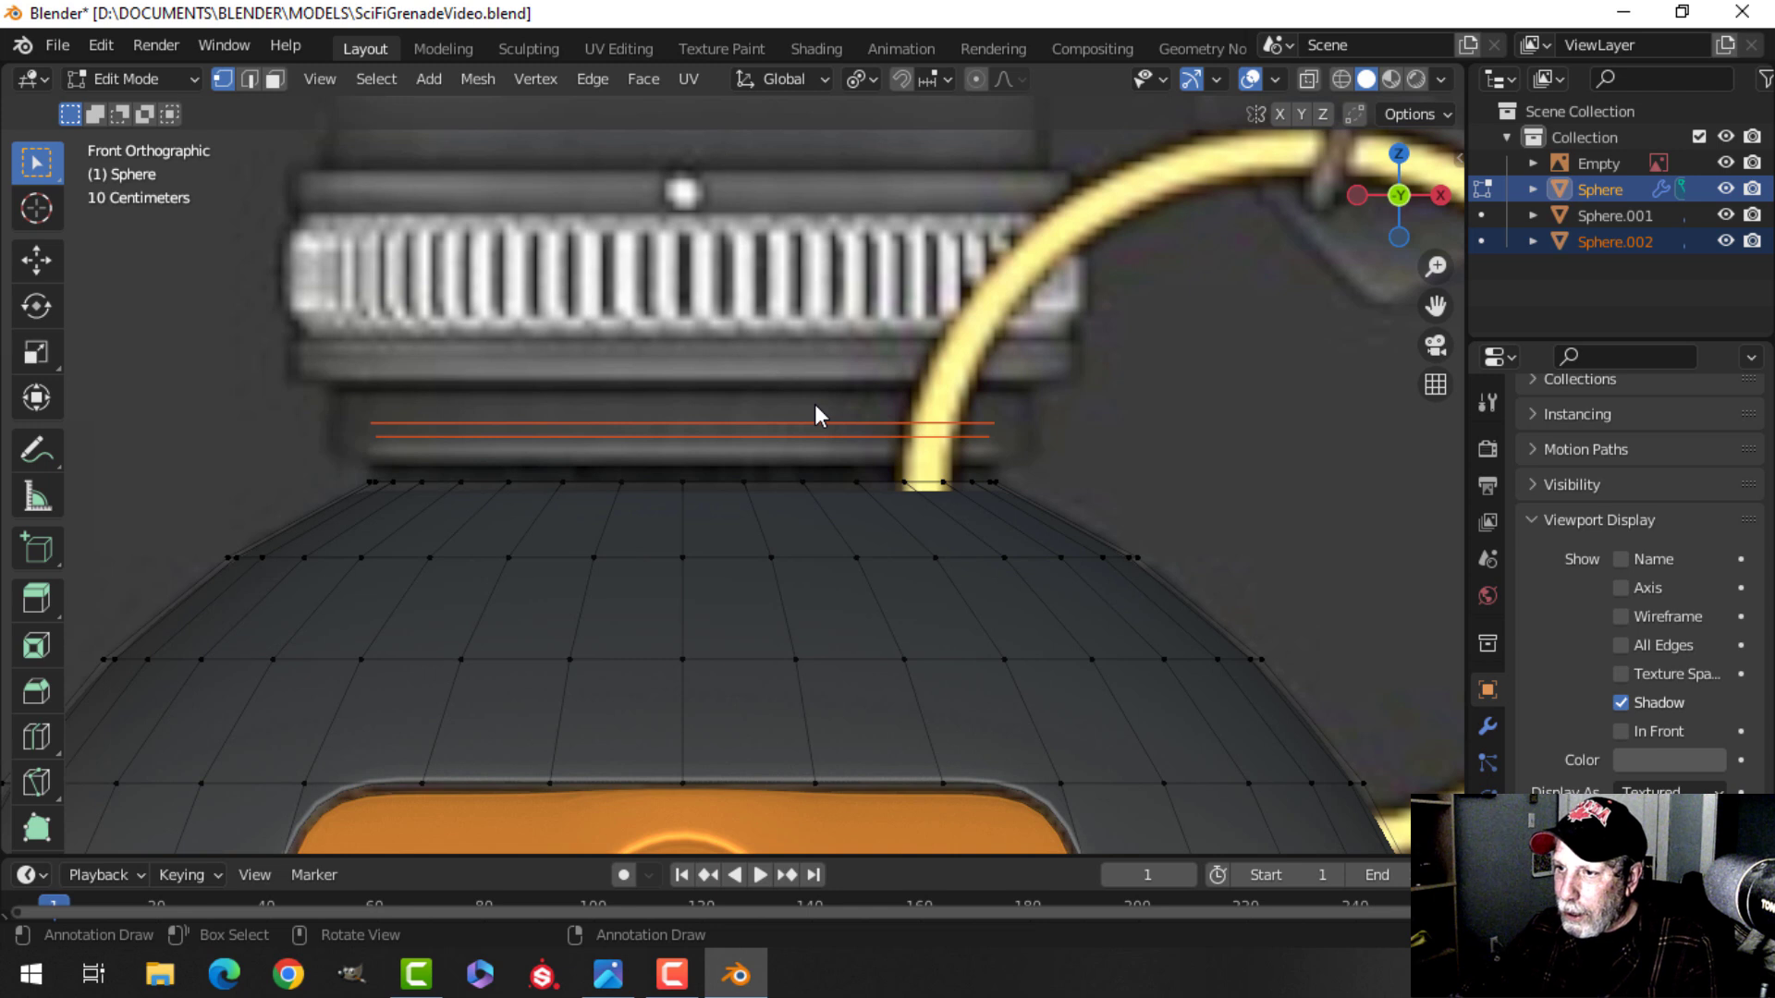
Leave edit mode, select the separated ring object and remove its Solidify modifier.
key(Tab)
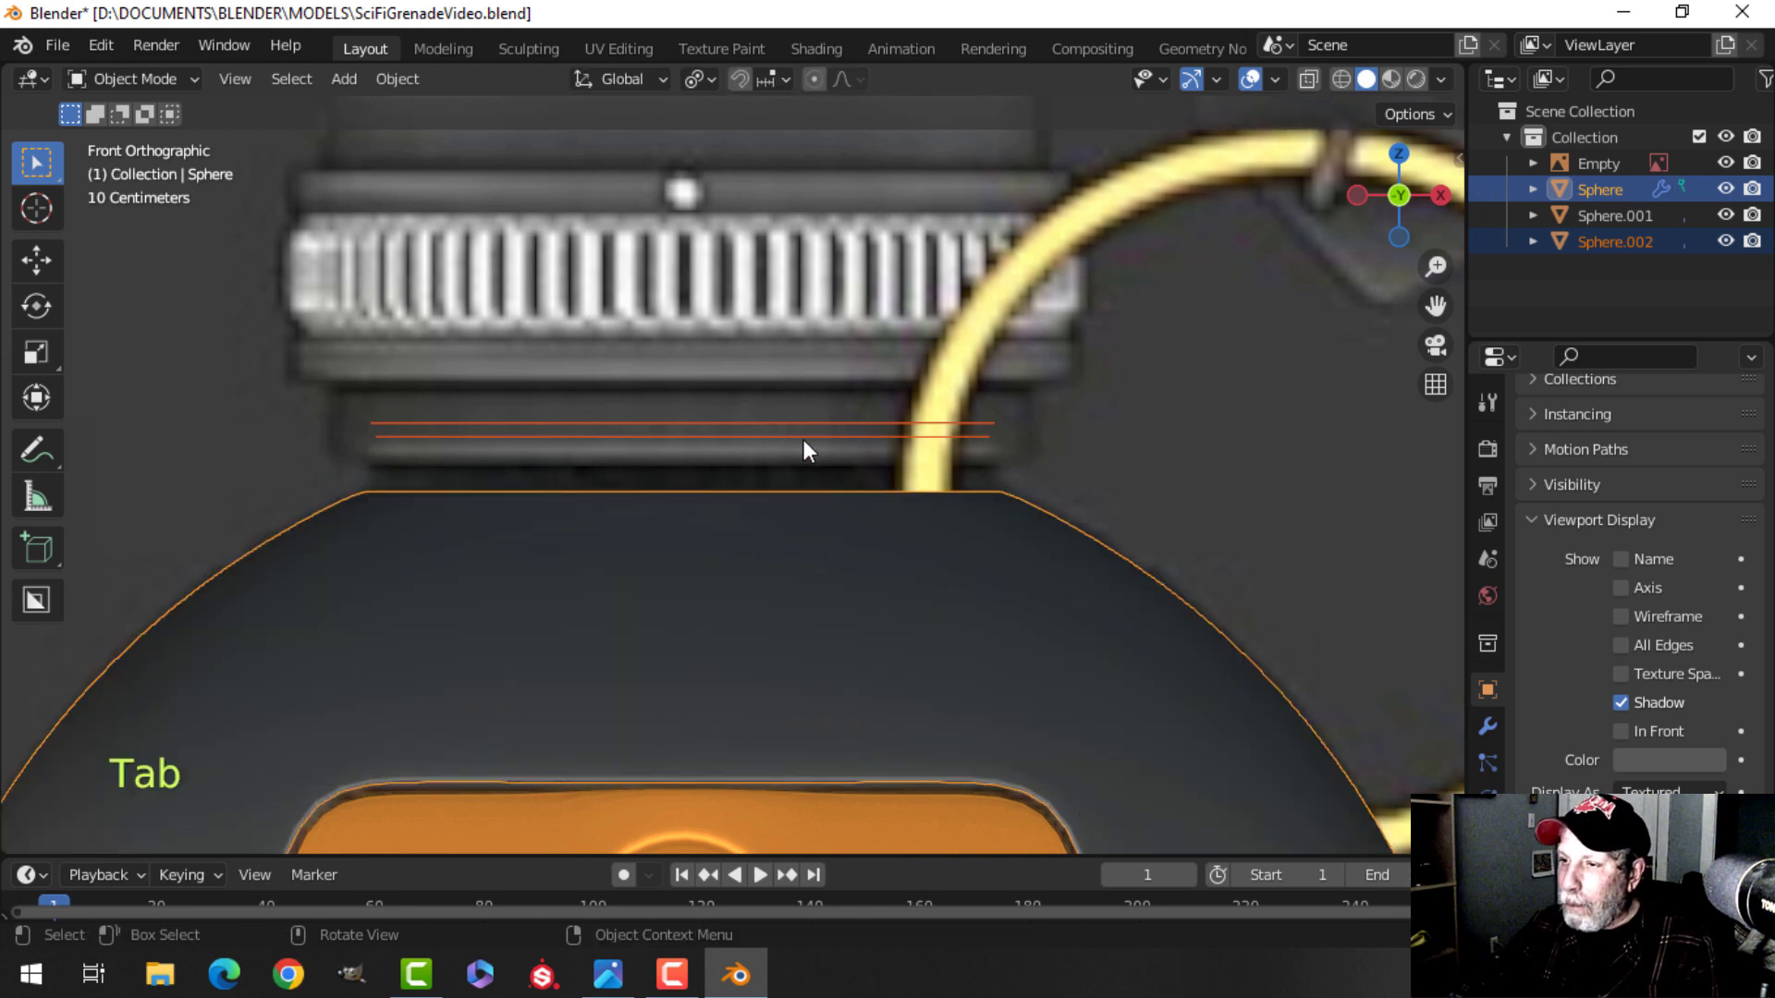
click(589, 434)
scroll(412, 432, up, 1)
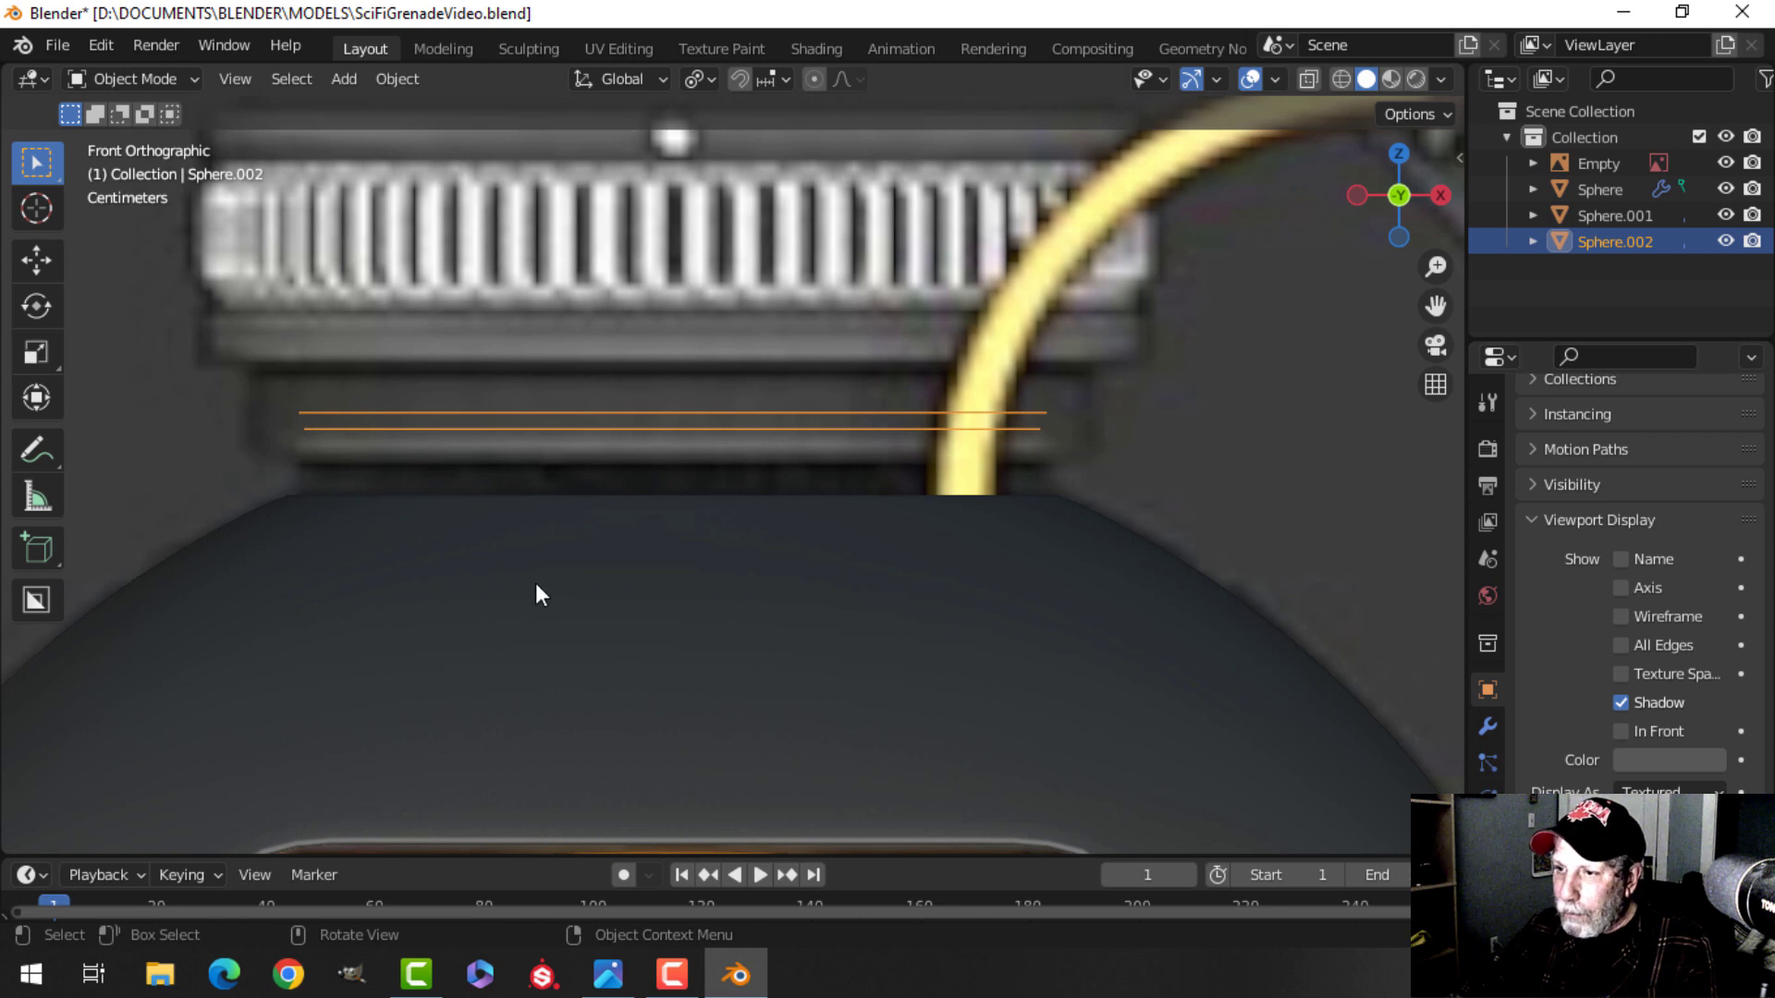
click(1489, 727)
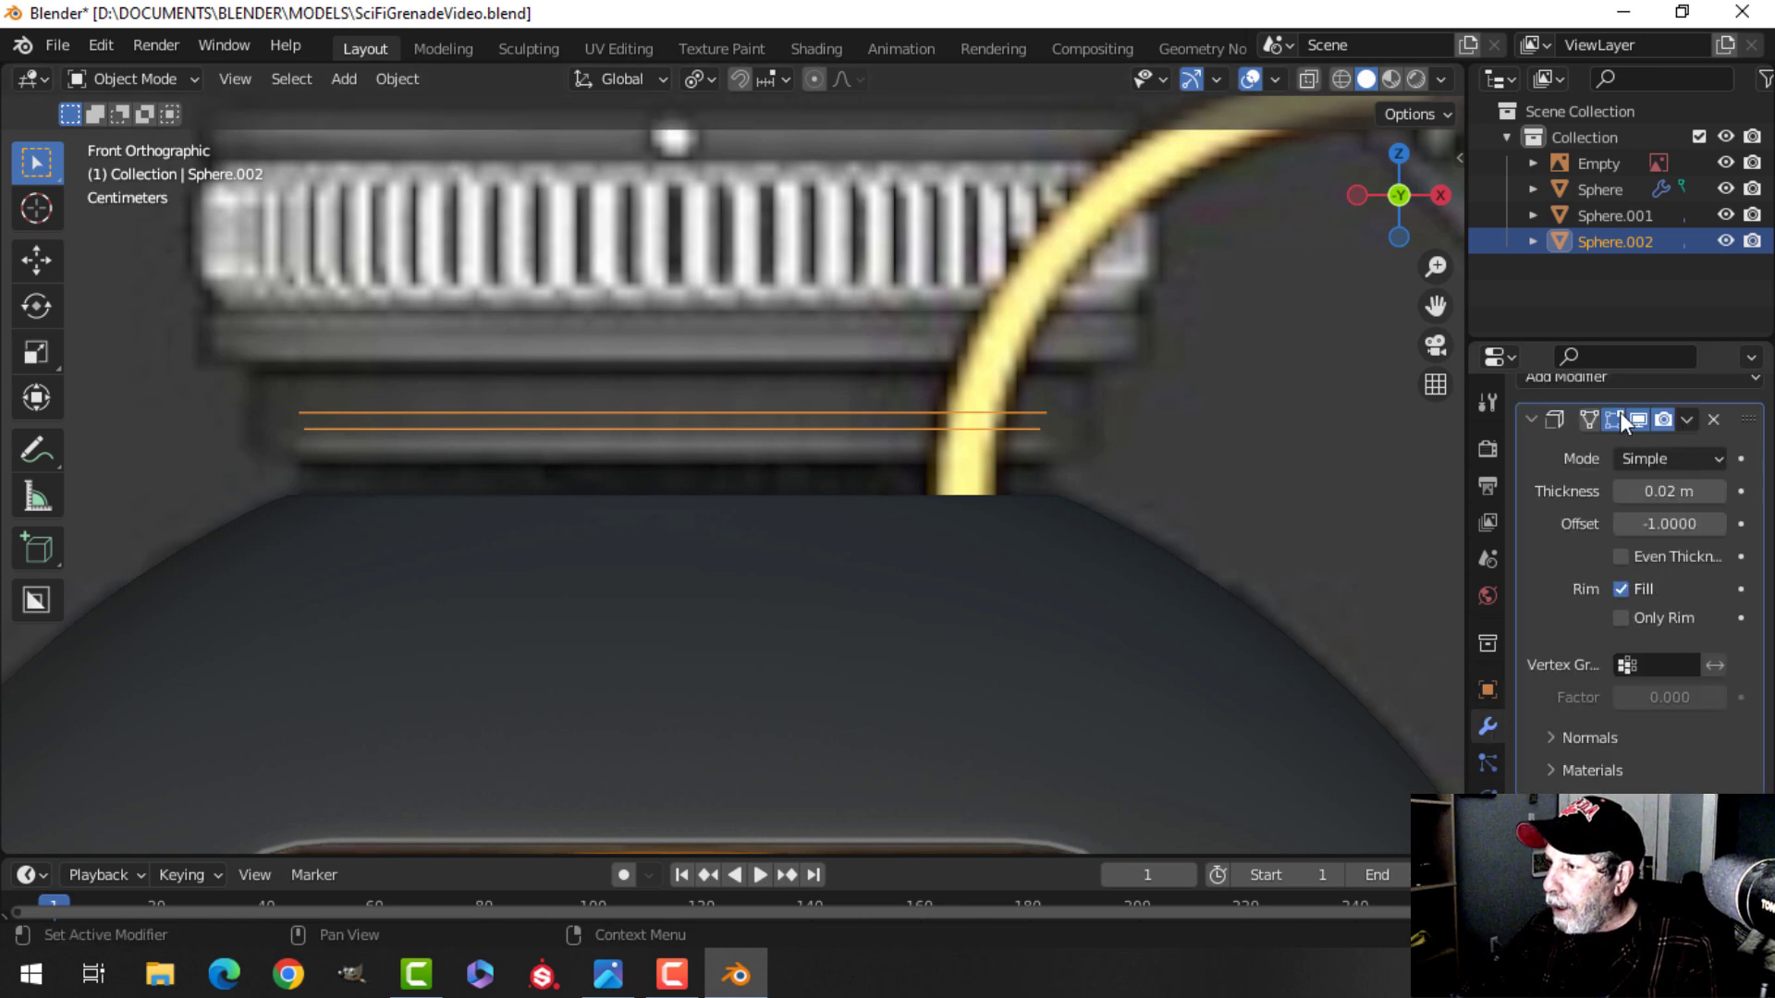
click(1712, 419)
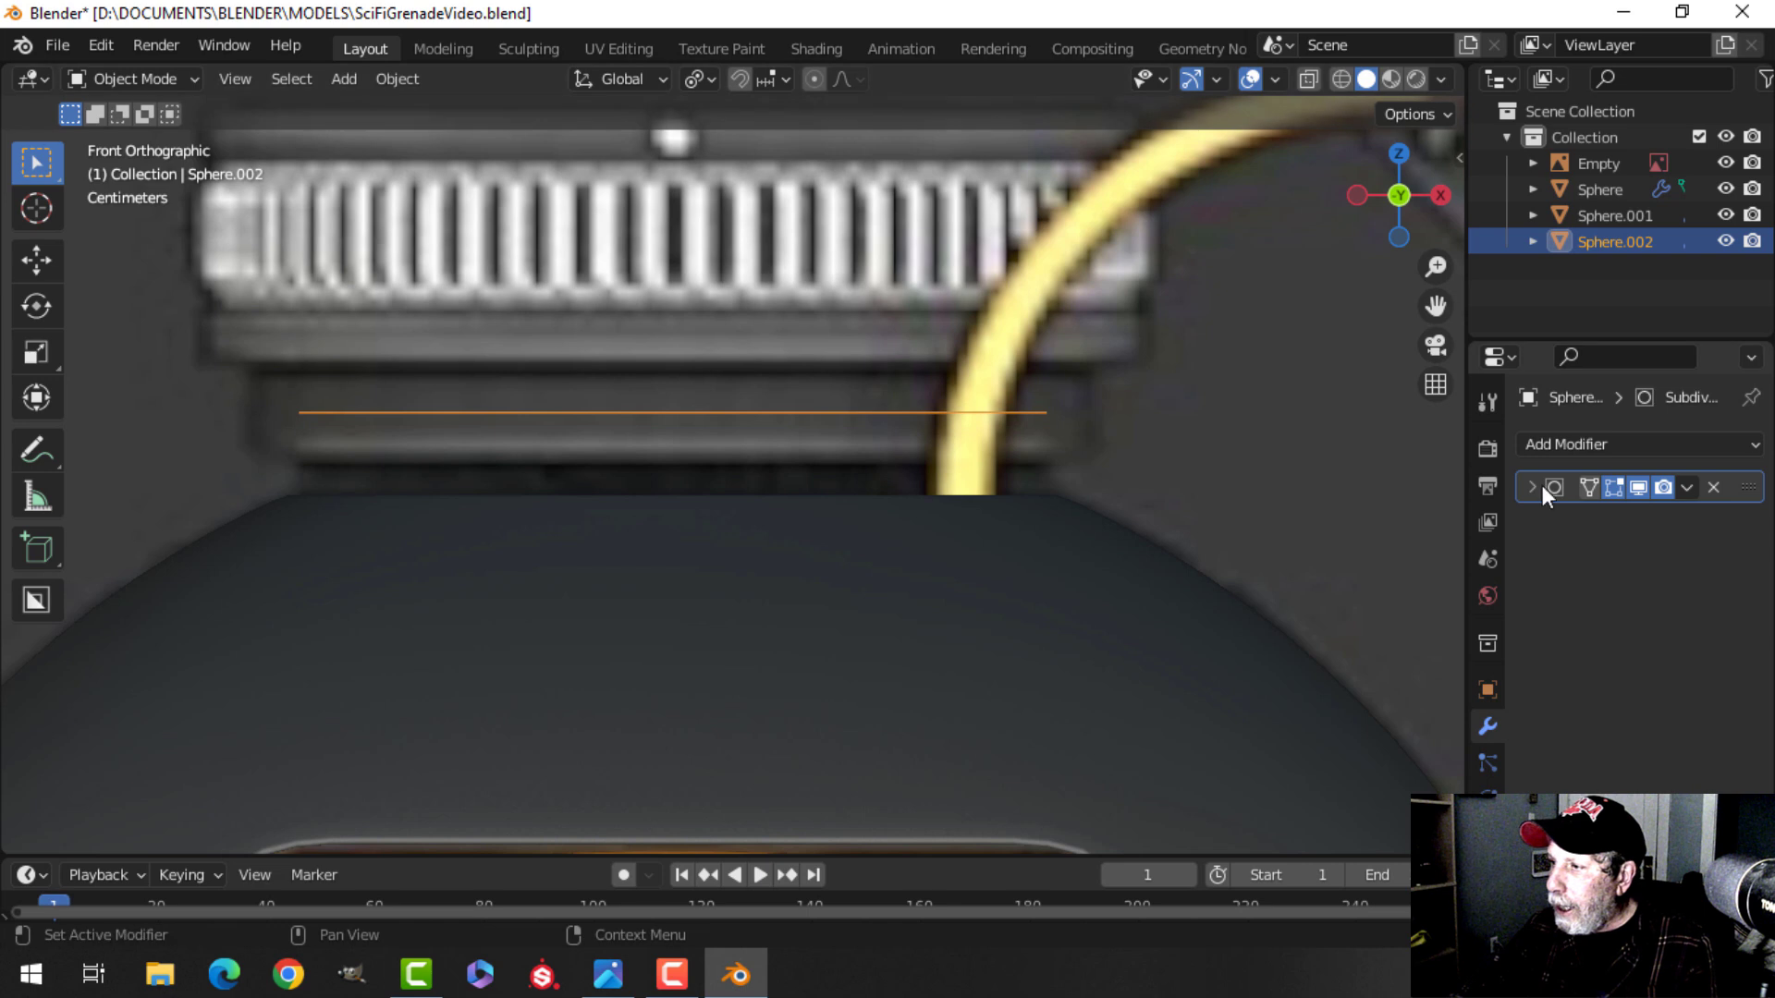
click(1638, 487)
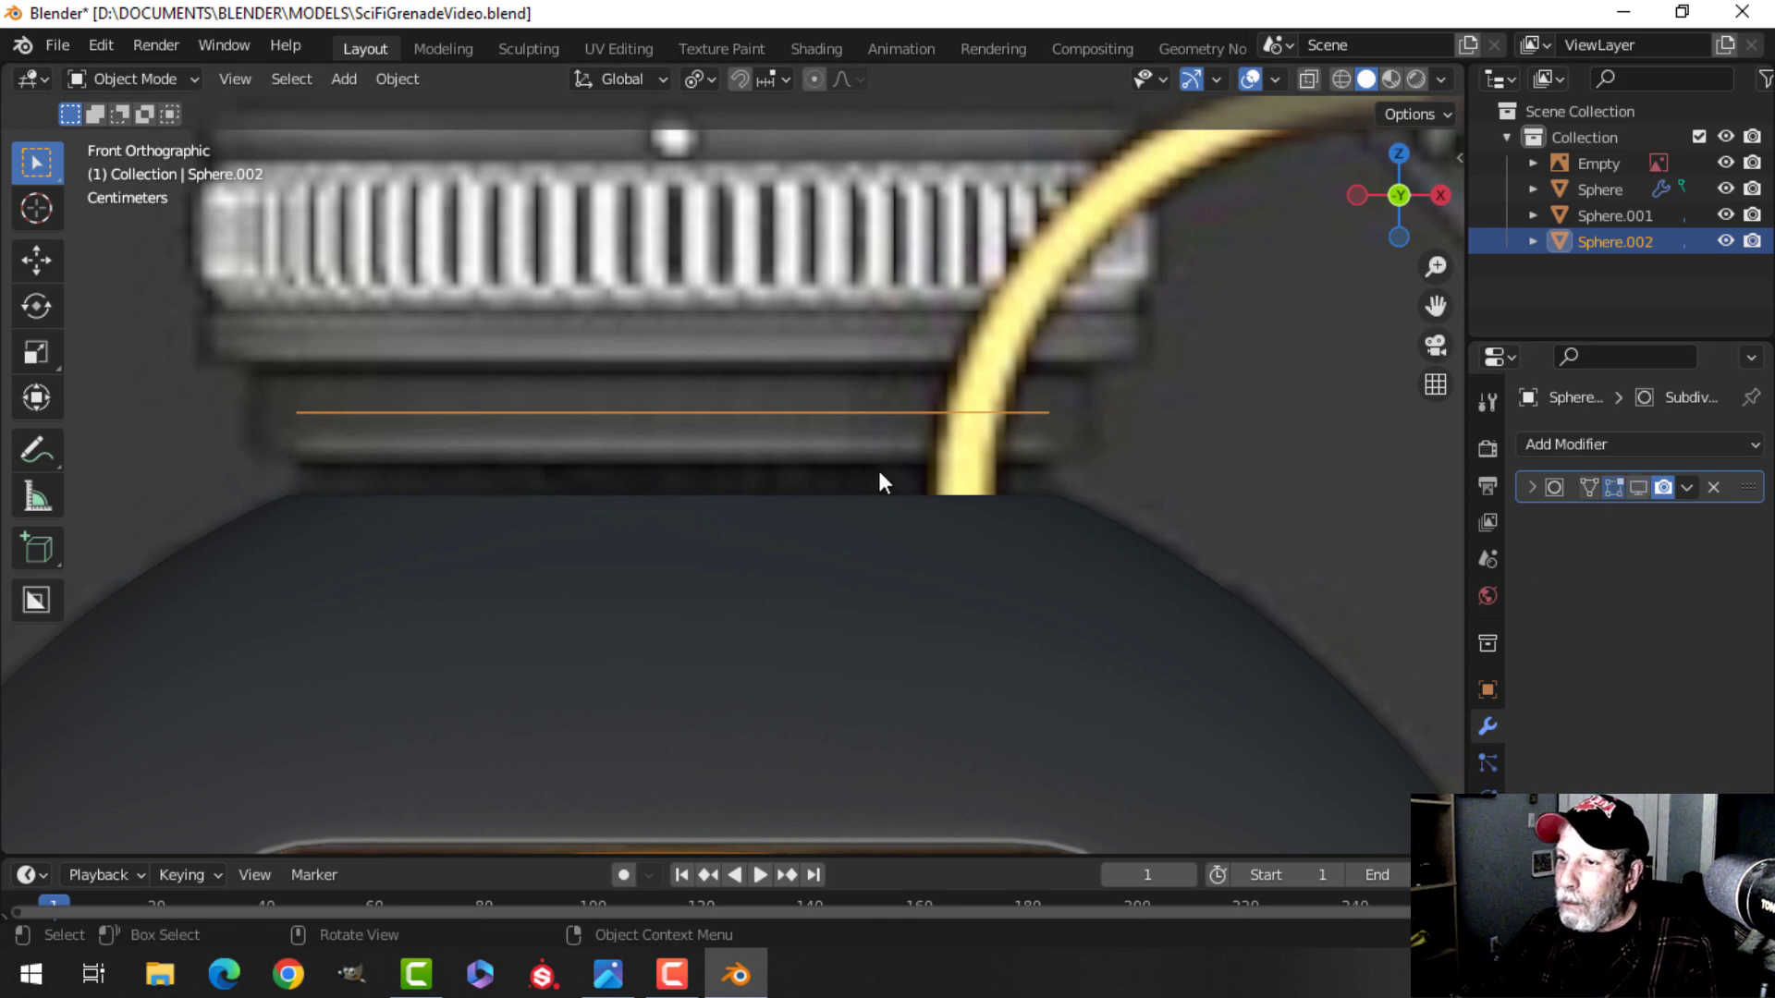
click(760, 414)
click(756, 412)
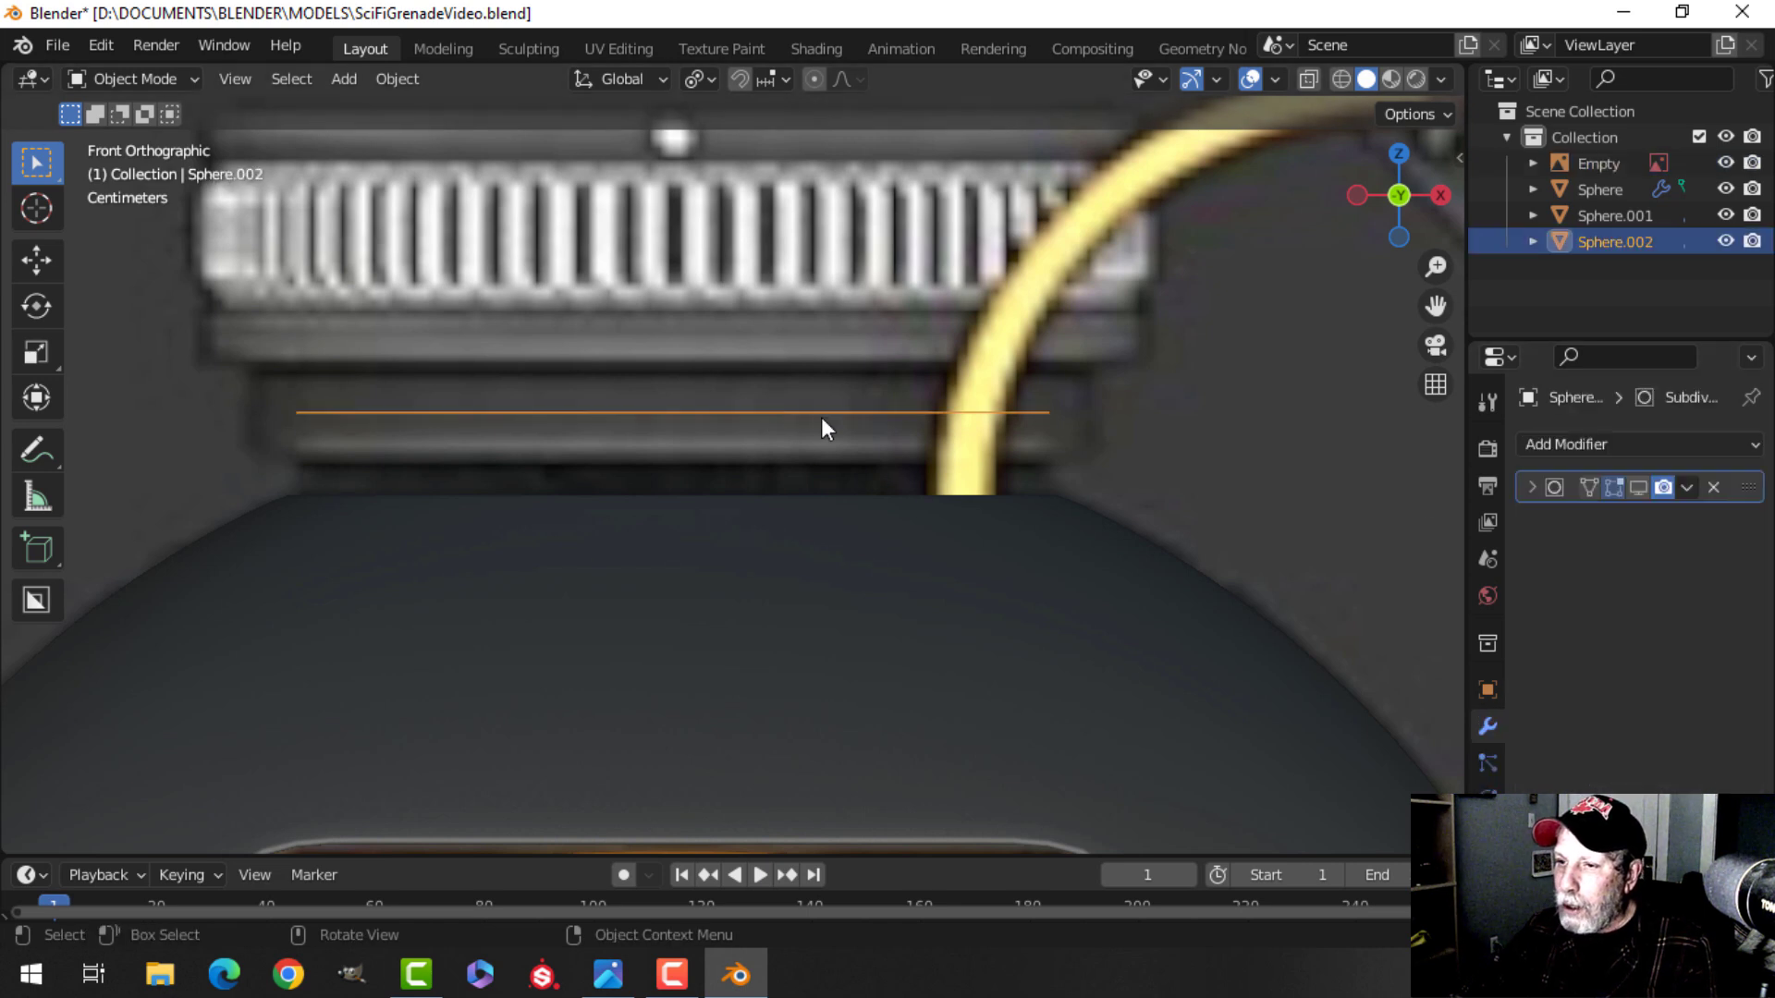
Edit the ring, select all its vertices, lower it onto the shell's opening and switch to wireframe shading.
key(Tab)
key(a)
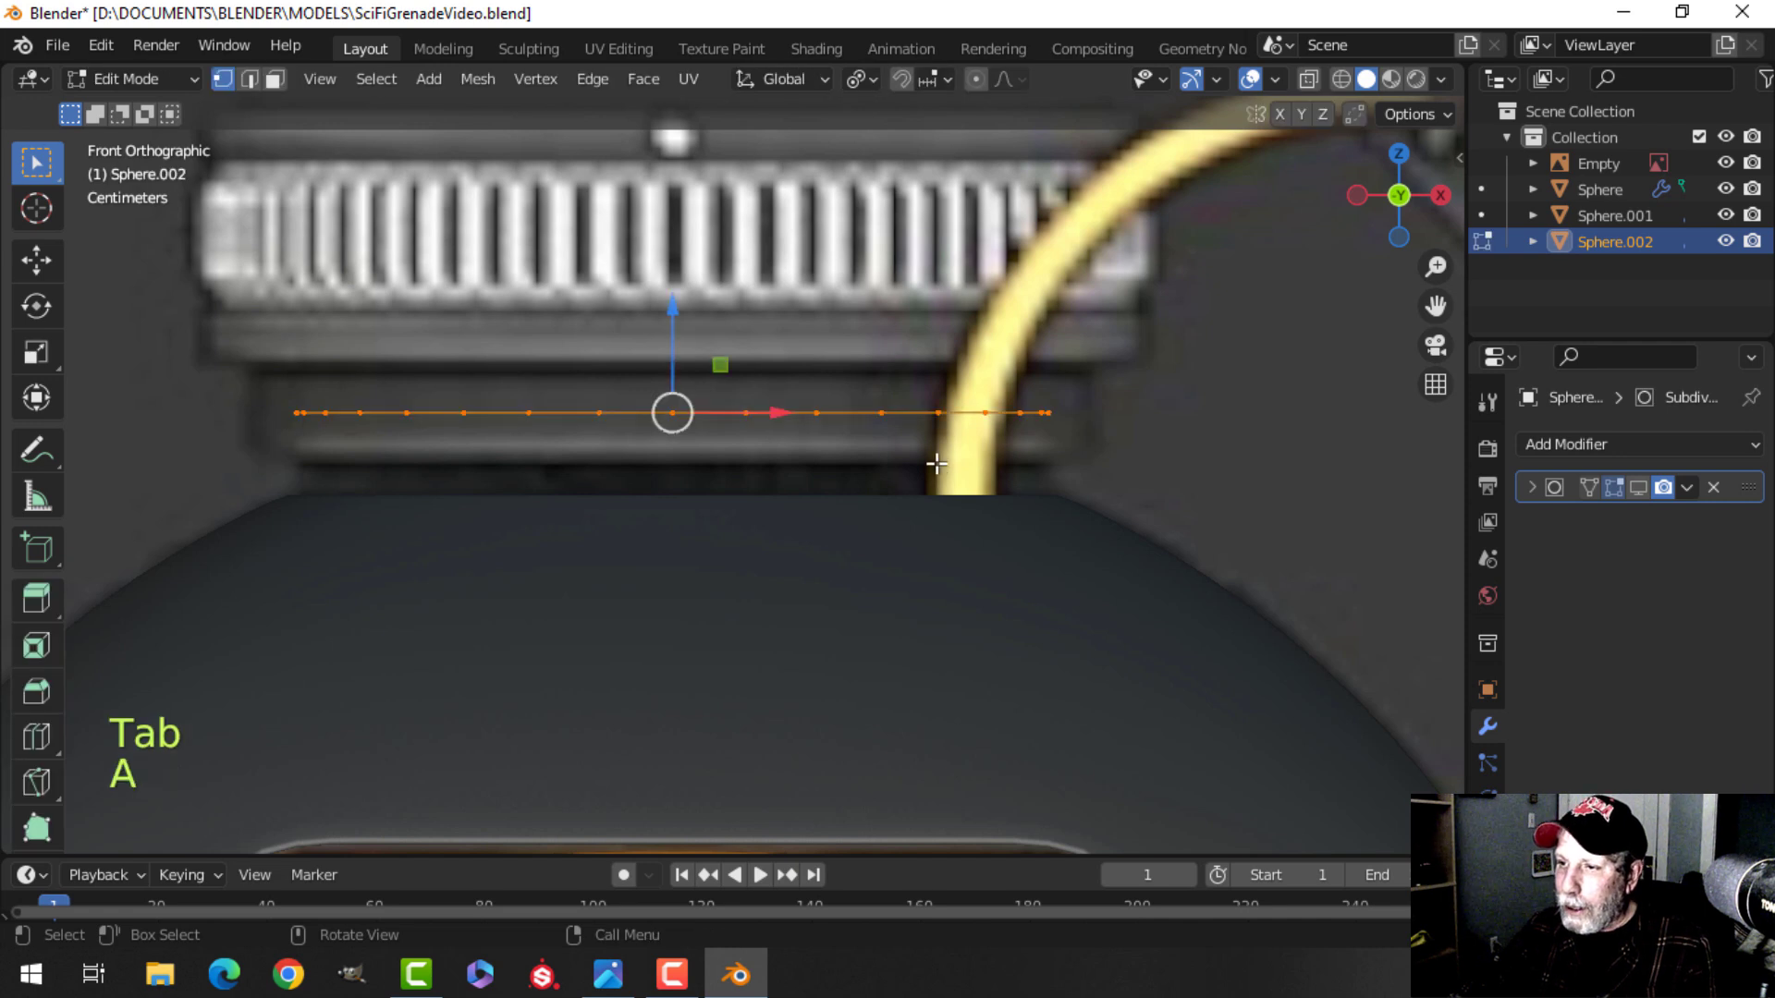
scroll(873, 483, down, 1)
scroll(823, 487, up, 1)
shift+middle_drag(873, 482, 831, 464)
drag(723, 306, 725, 398)
key(z)
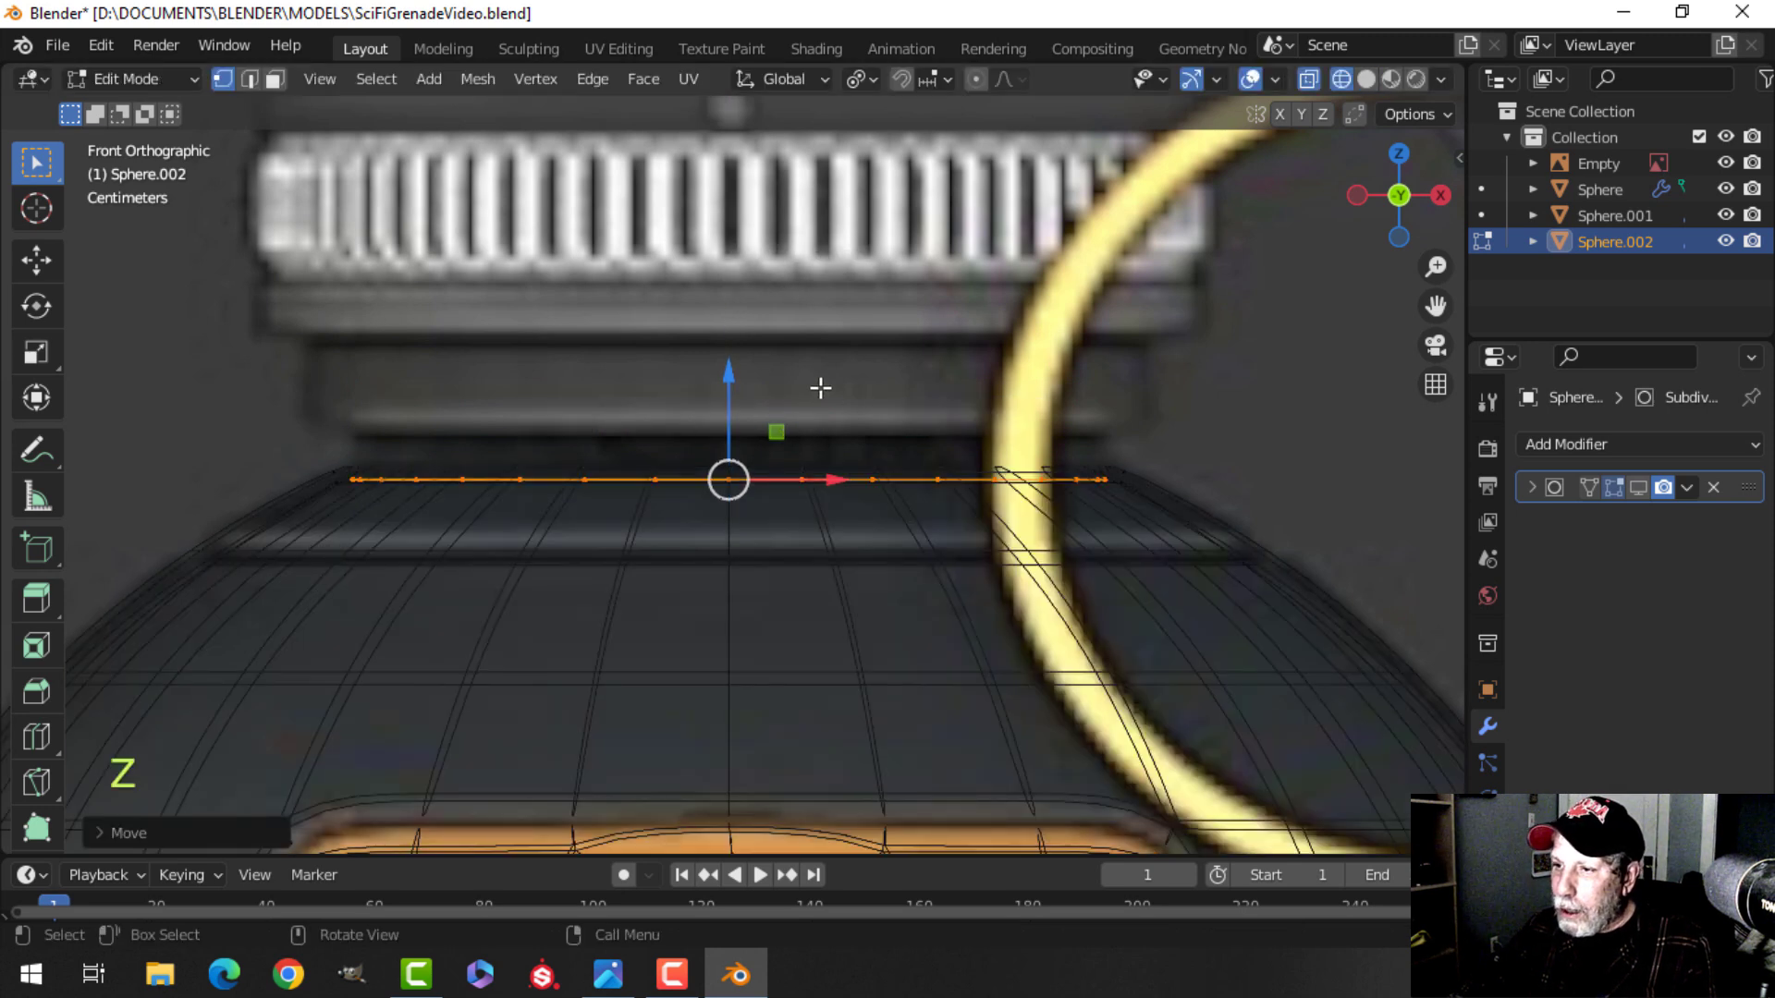
Extrude the ring upward a little, then extrude it in place and scale it outward.
key(e)
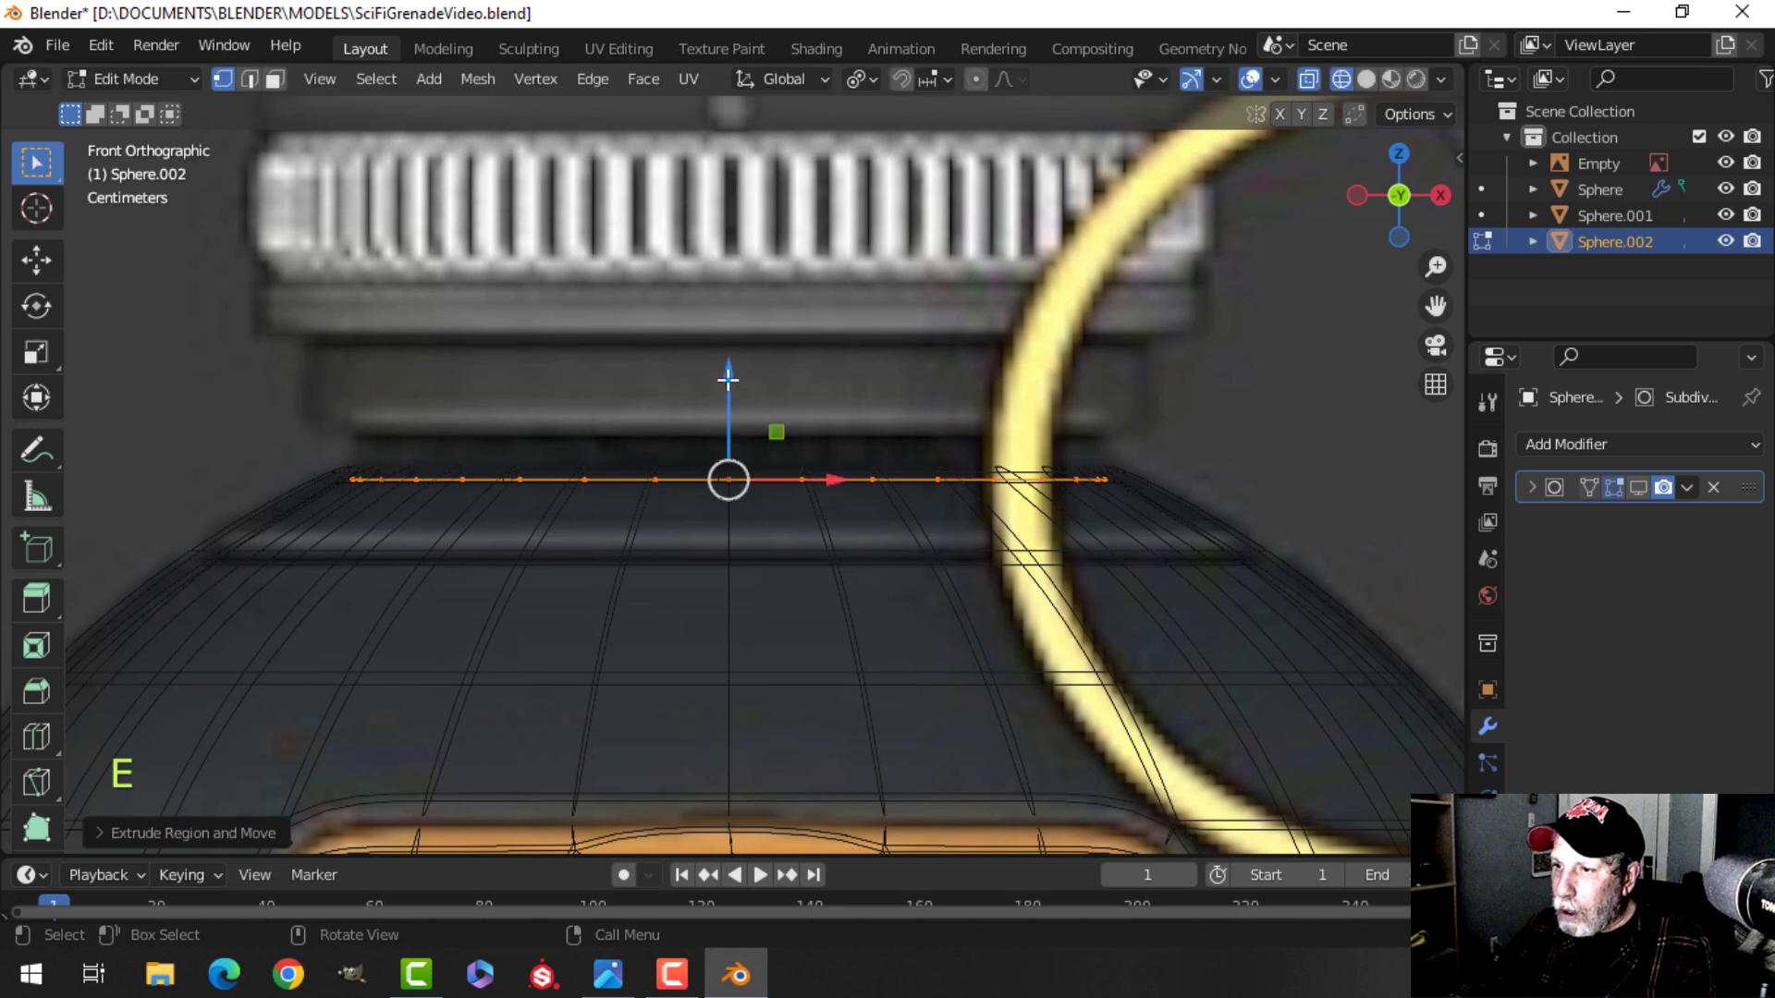
drag(729, 327, 729, 328)
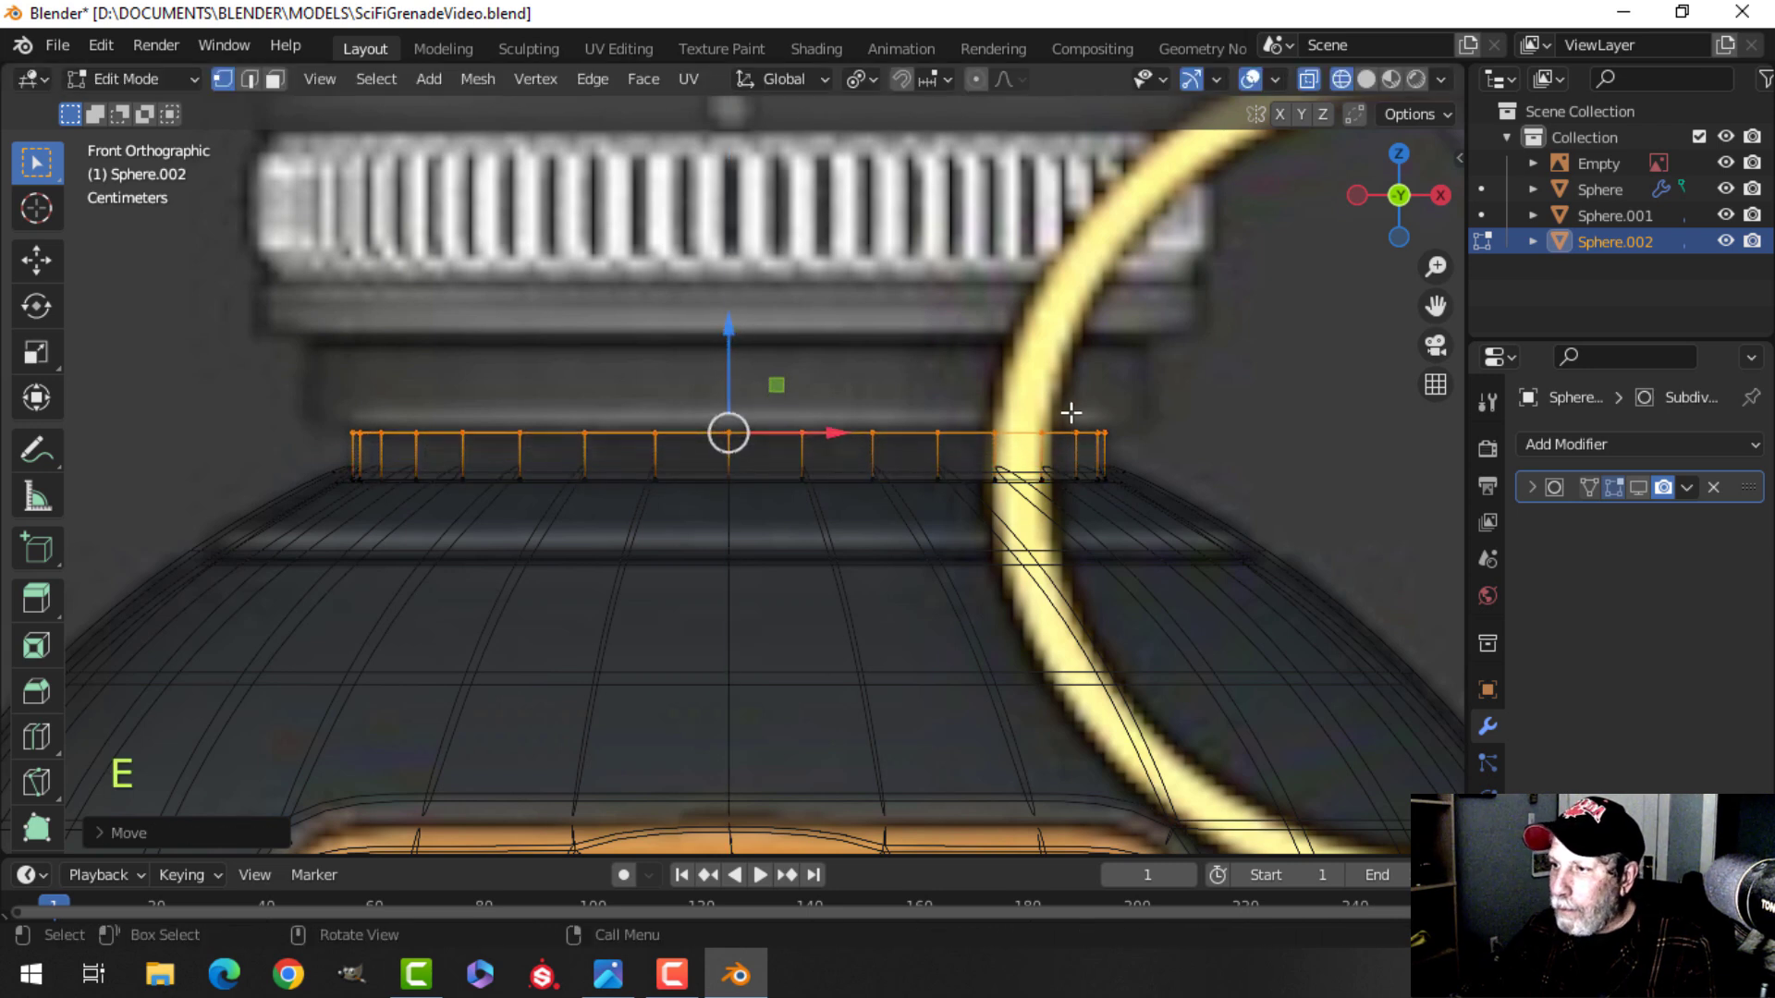
key(e)
right_click(1146, 423)
key(s)
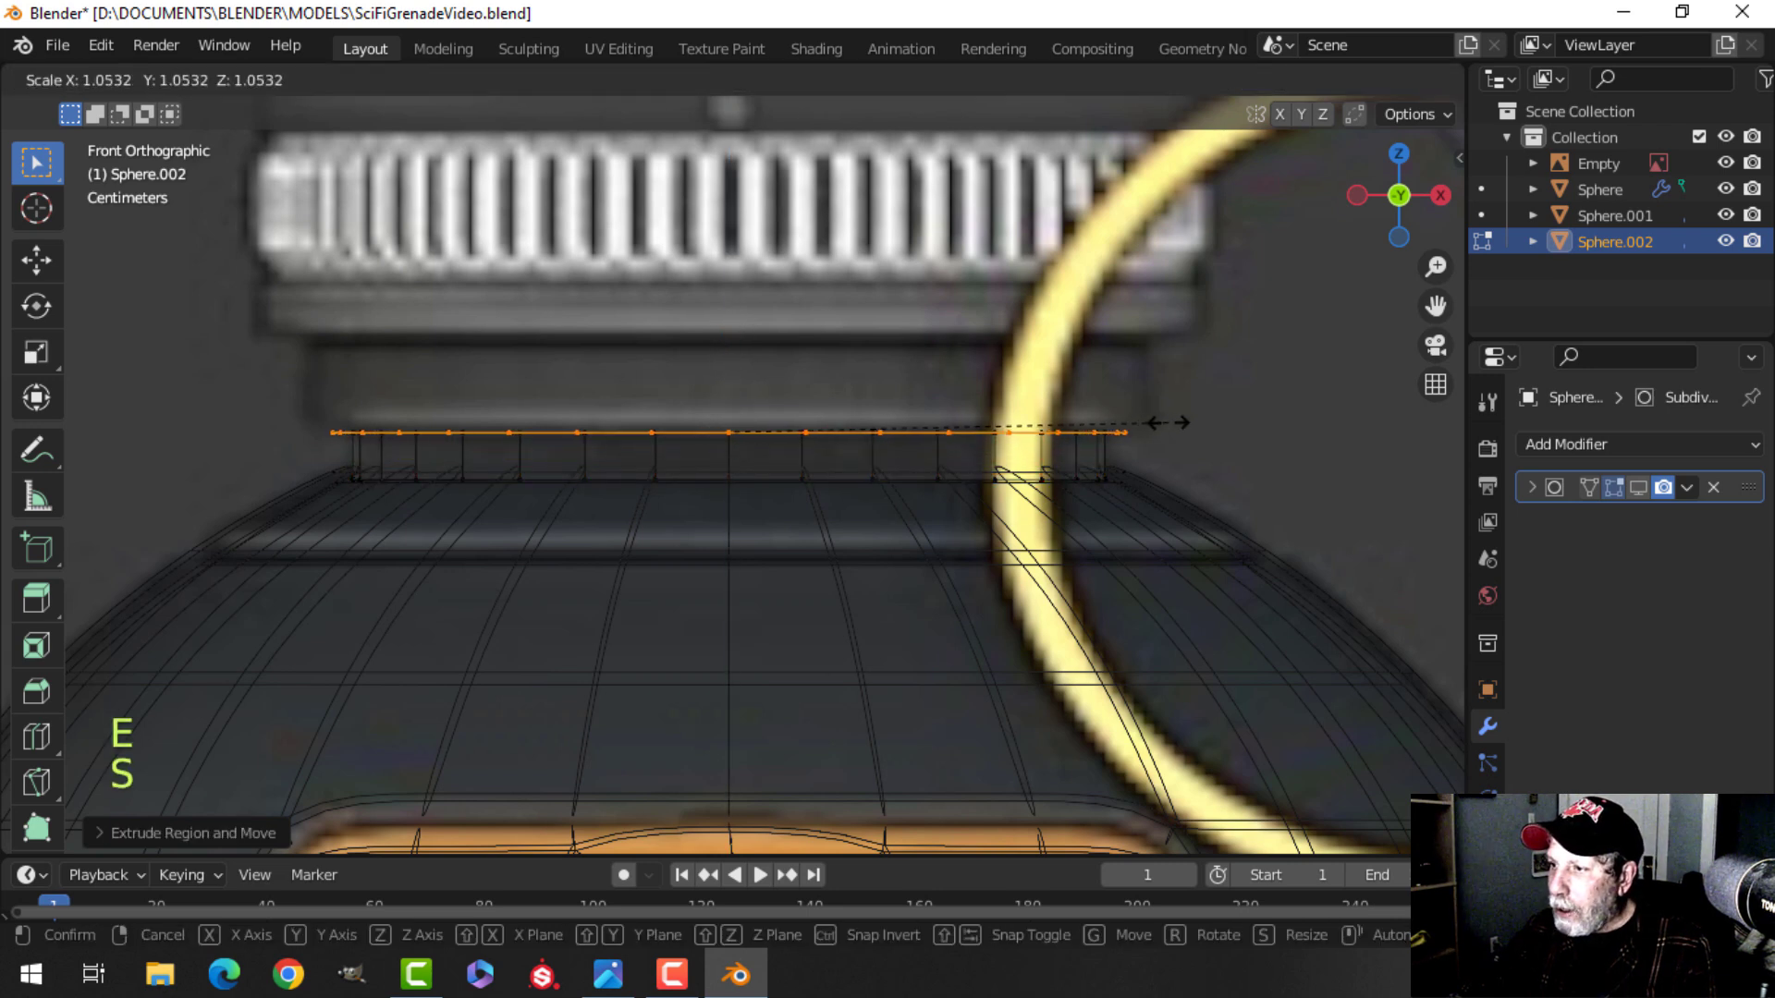
click(1205, 419)
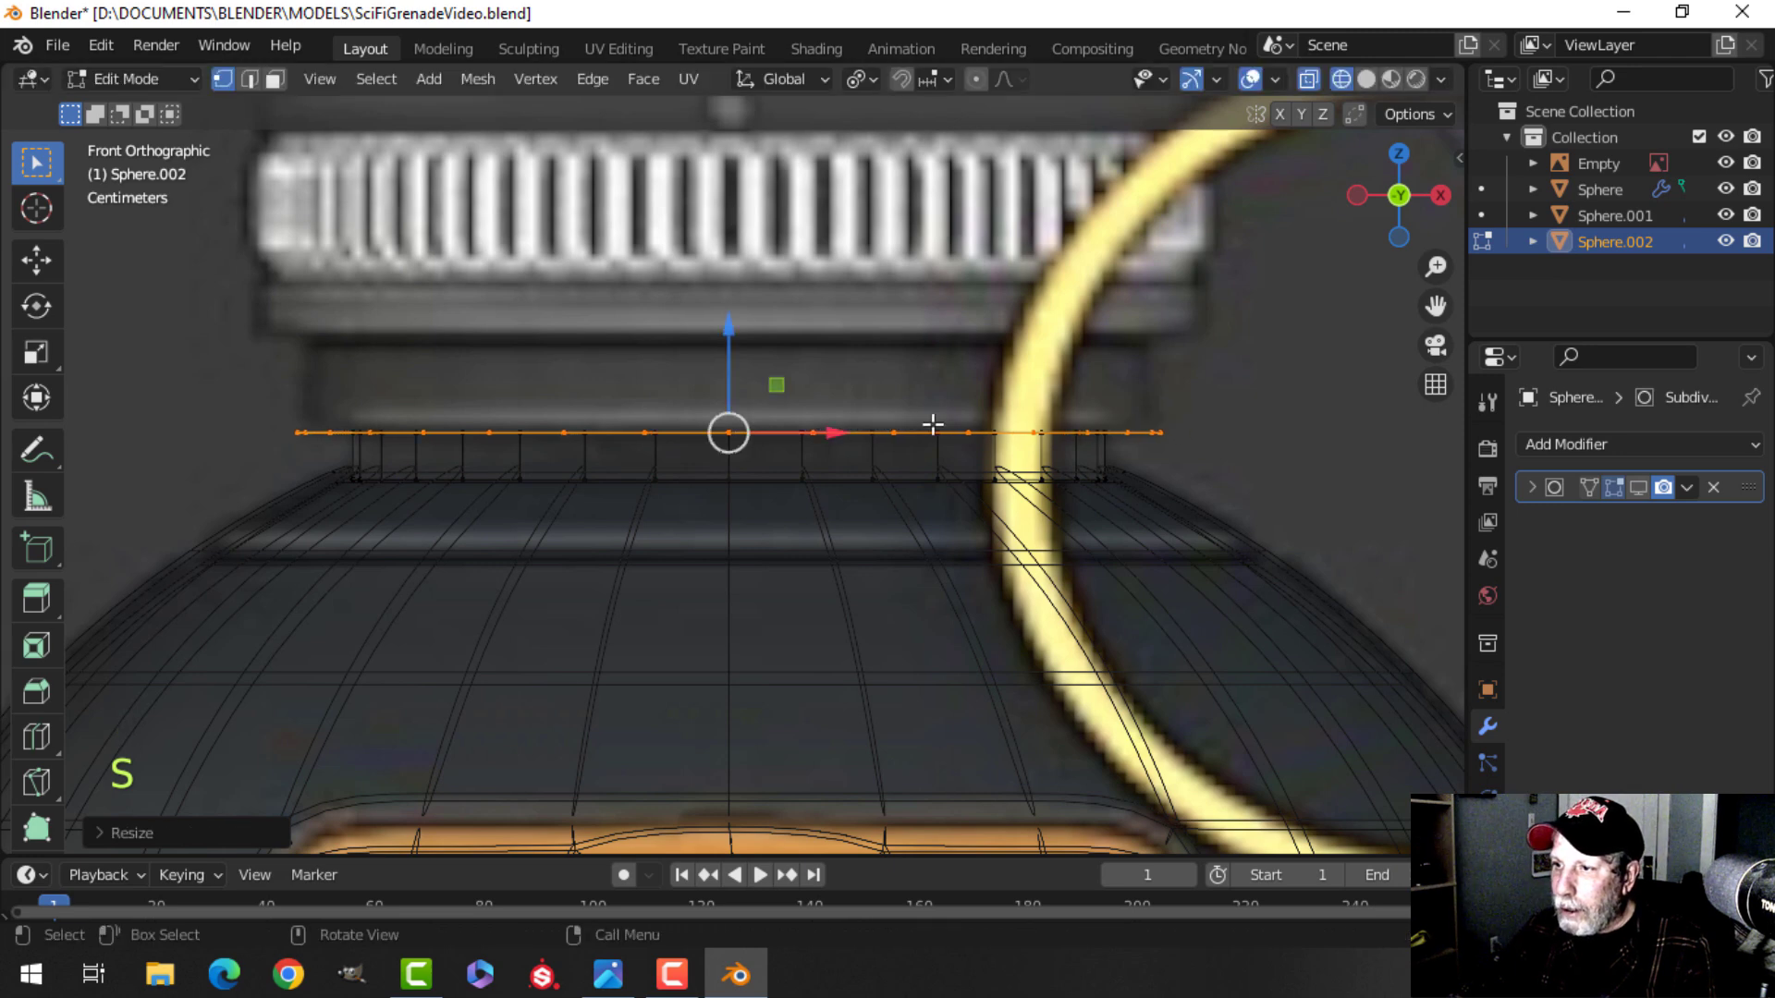
Extrude the ring straight up about 0.1 m.
scroll(929, 439, down, 1)
shift+middle_drag(922, 458, 927, 502)
key(e)
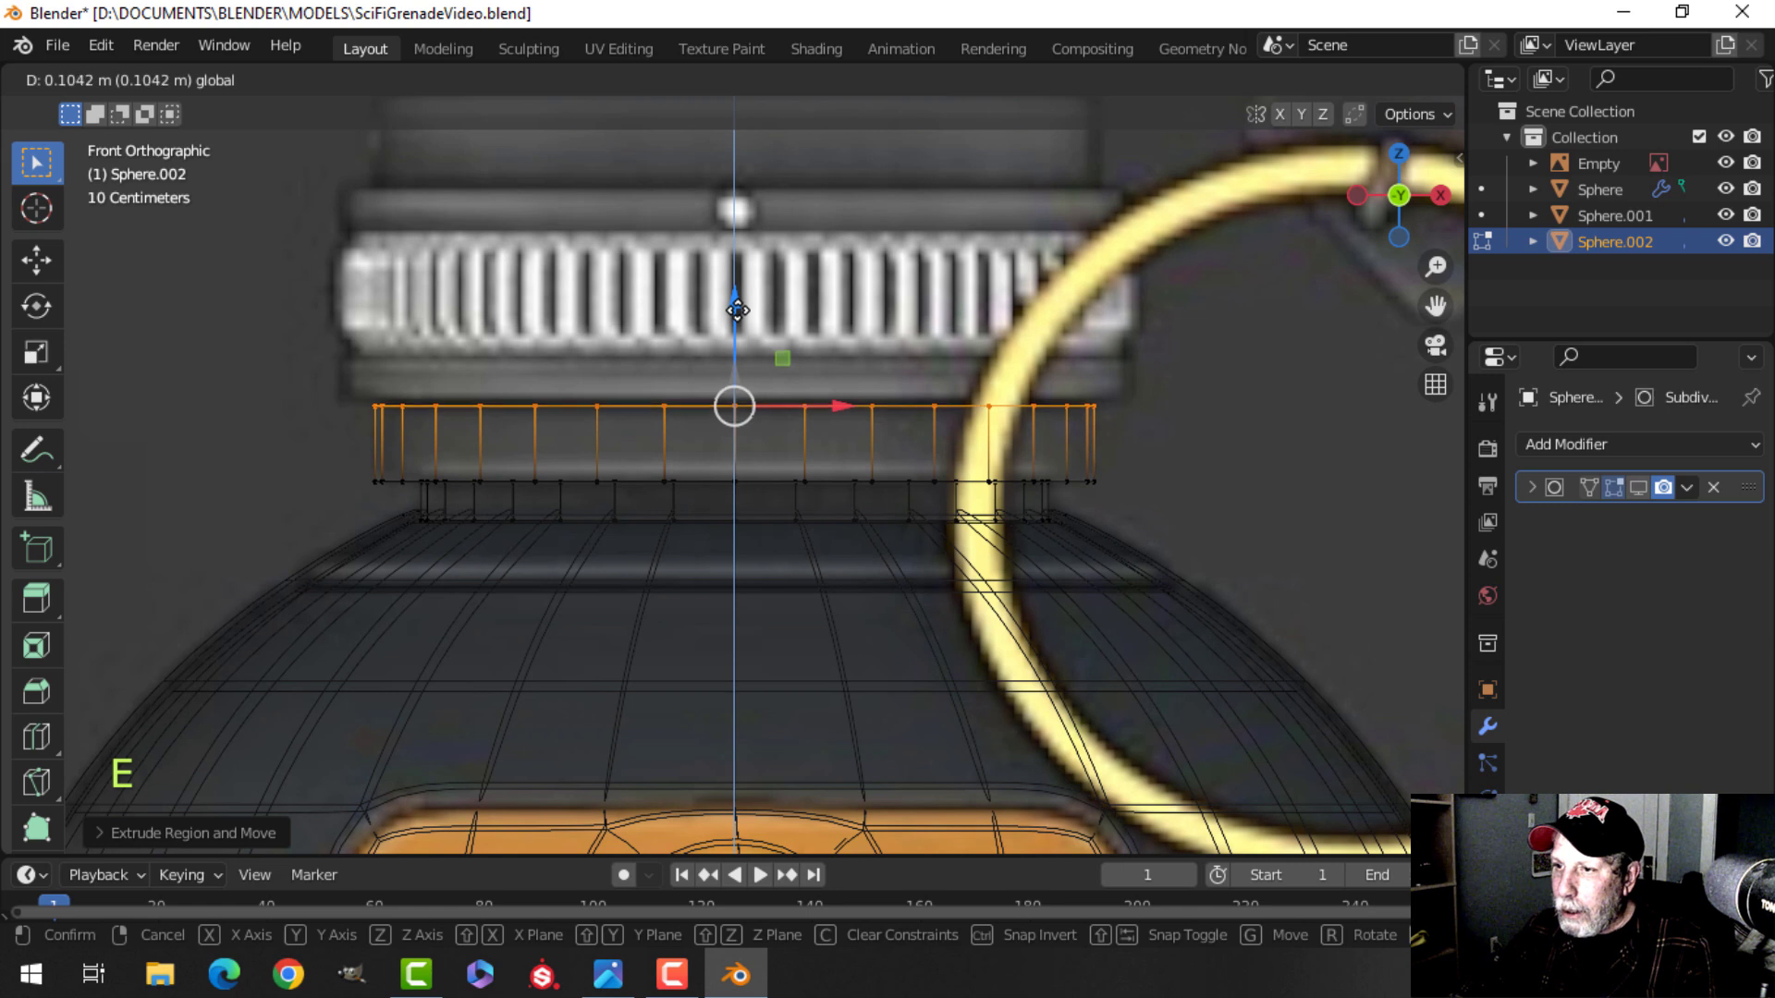
drag(737, 311, 737, 311)
shift+middle_drag(779, 380, 781, 430)
Extrude the top edge in place and scale it outward about 1.08.
key(e)
right_click(782, 430)
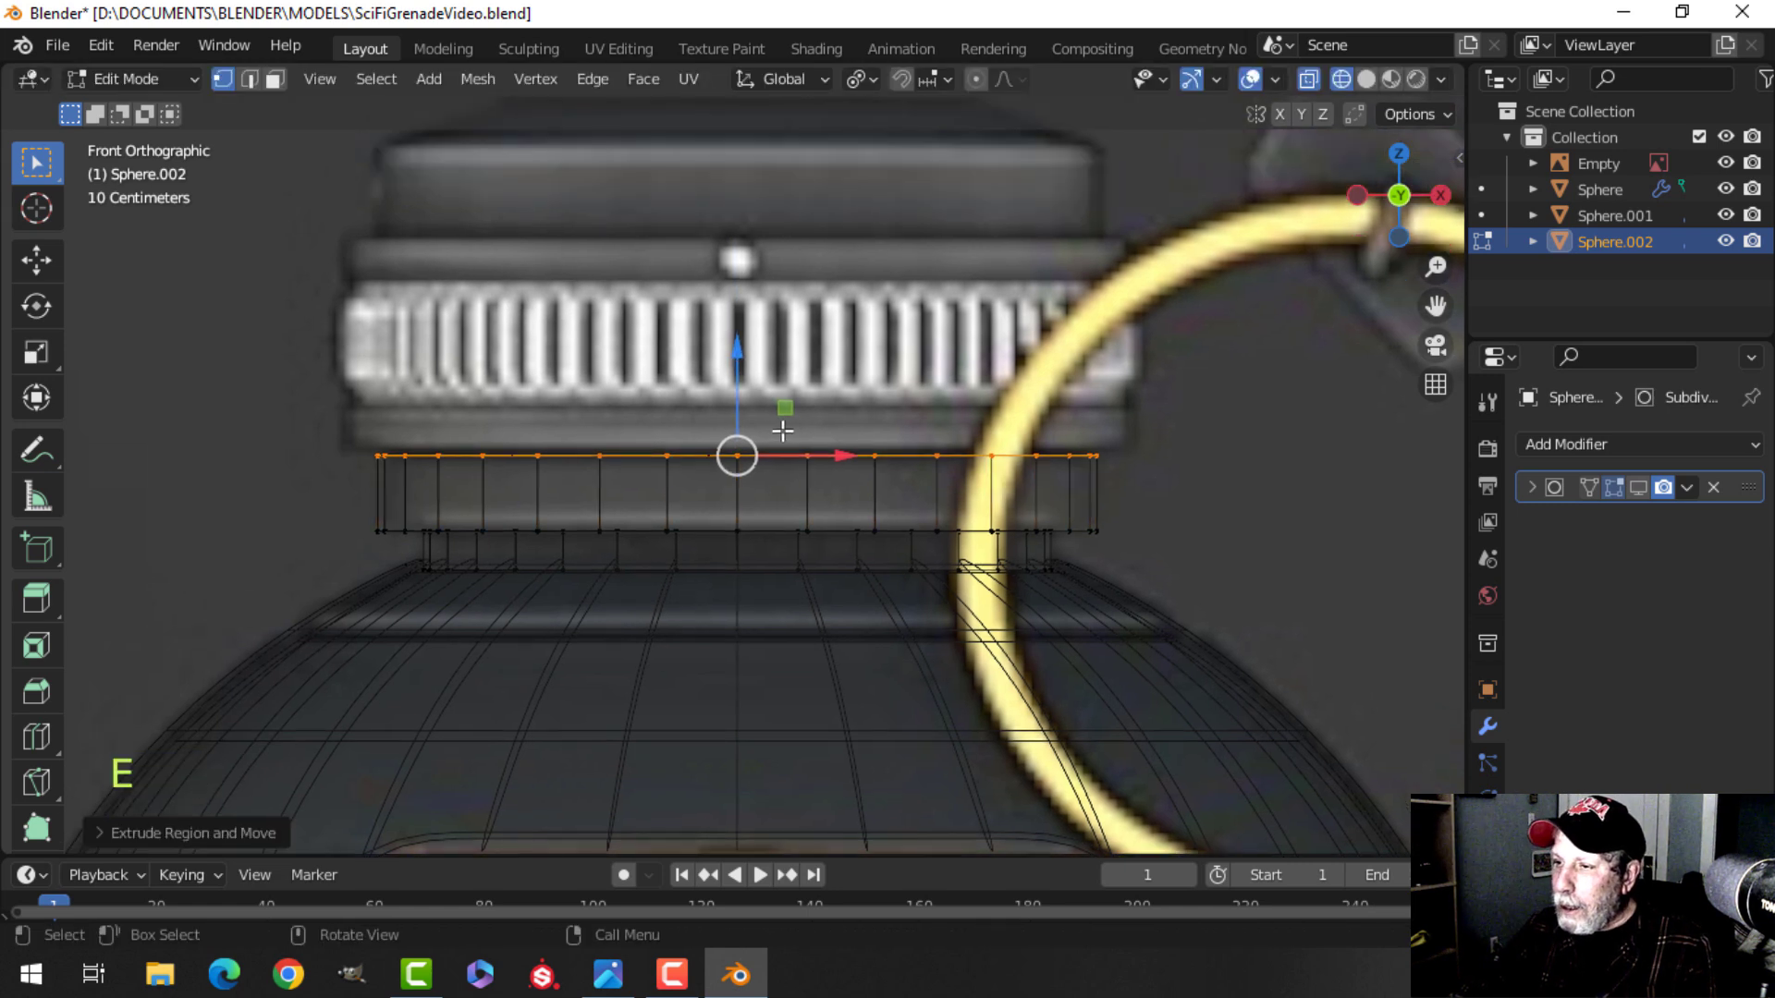
key(s)
key(shift)
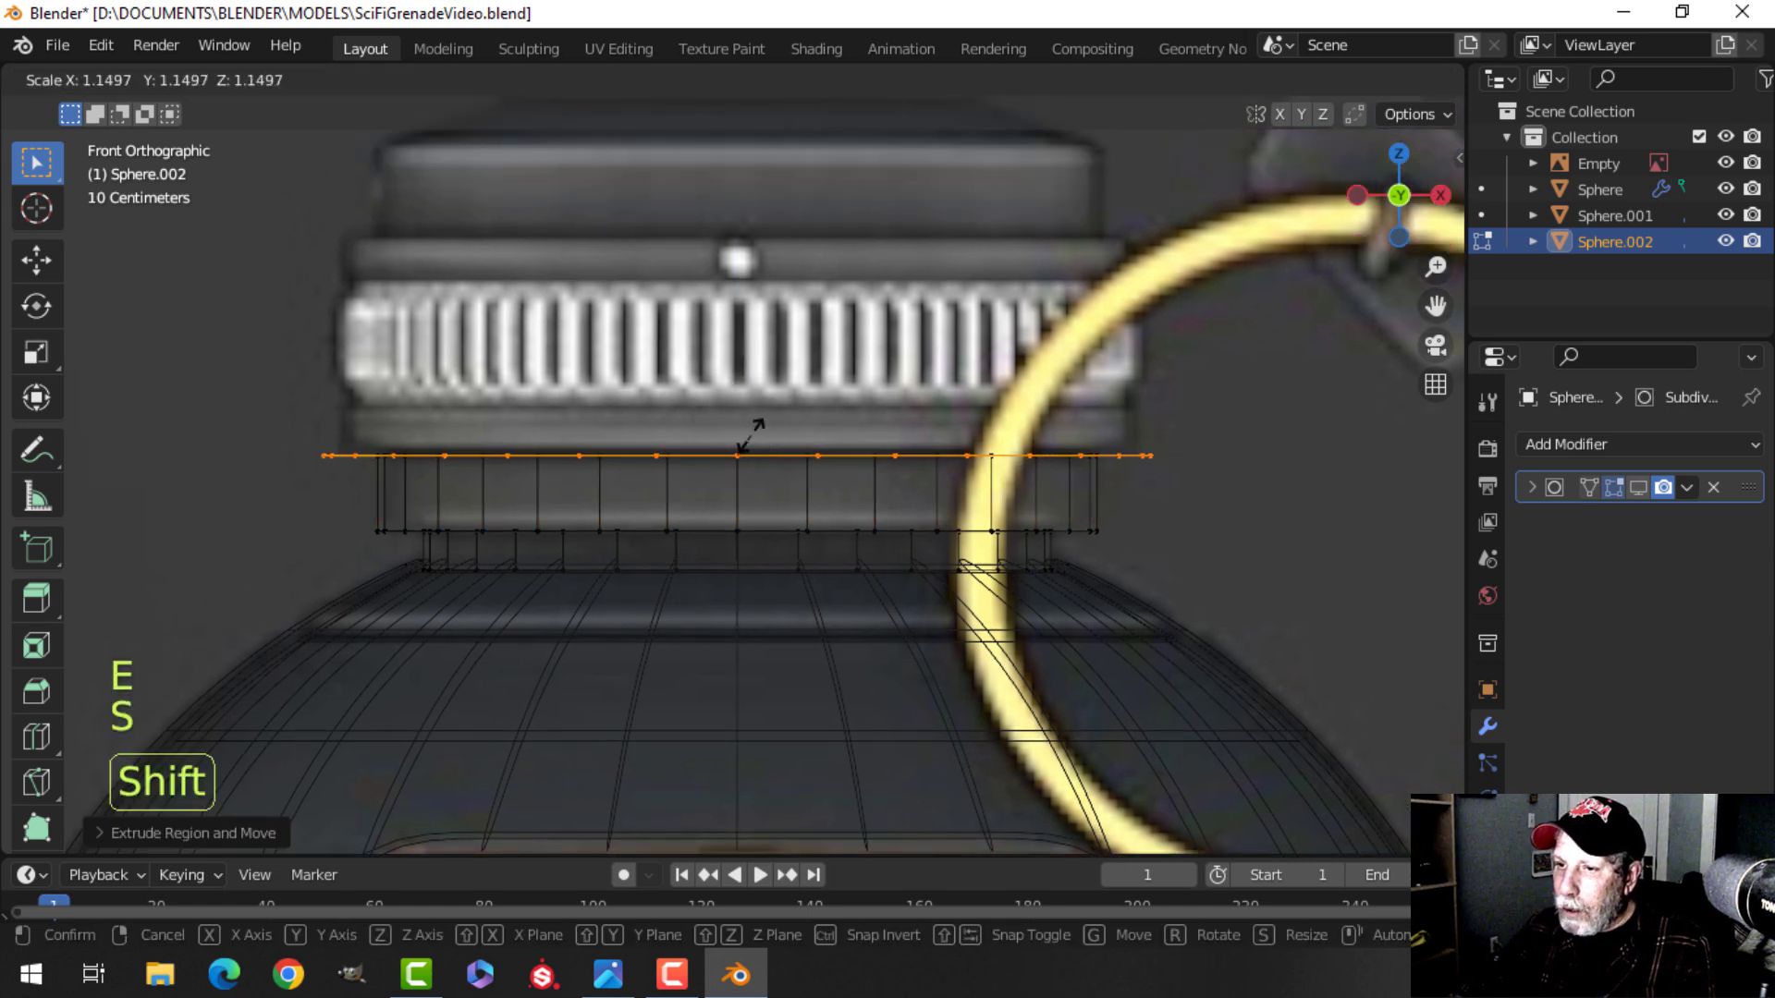
click(698, 441)
shift+middle_drag(624, 422, 624, 441)
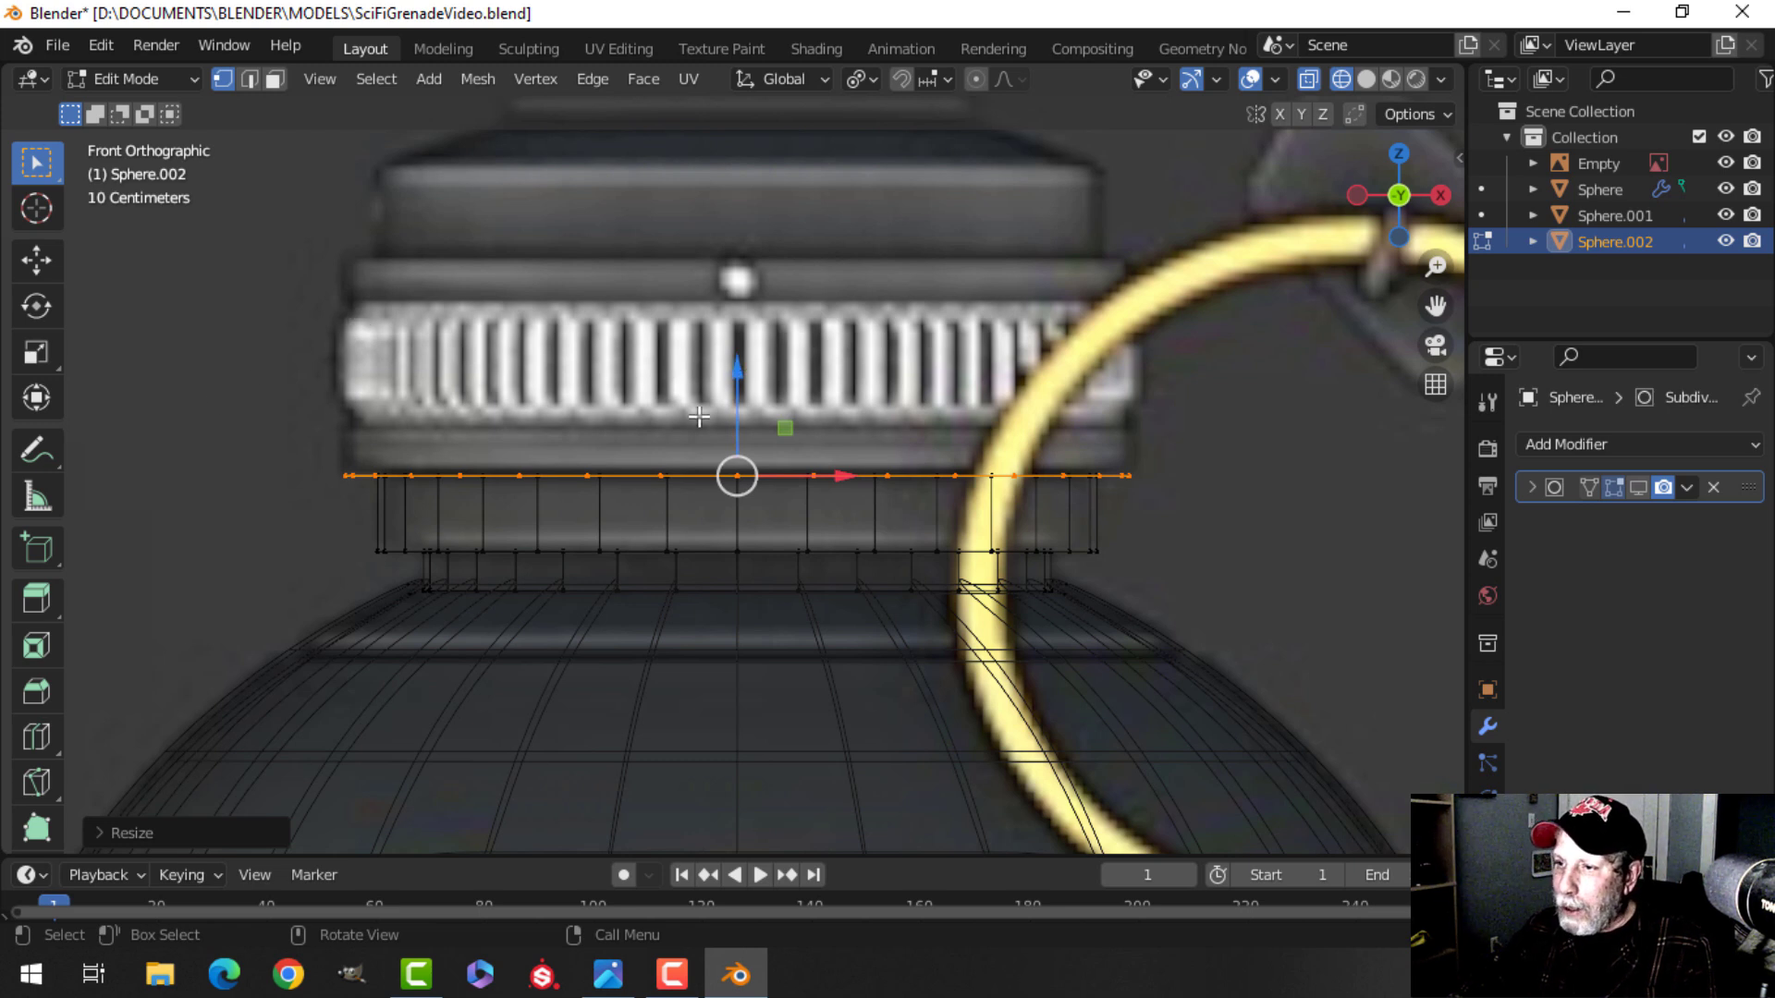
Extrude the top edge in place, raise it up past the ribbed band, and switch back to solid shading.
key(e)
right_click(737, 378)
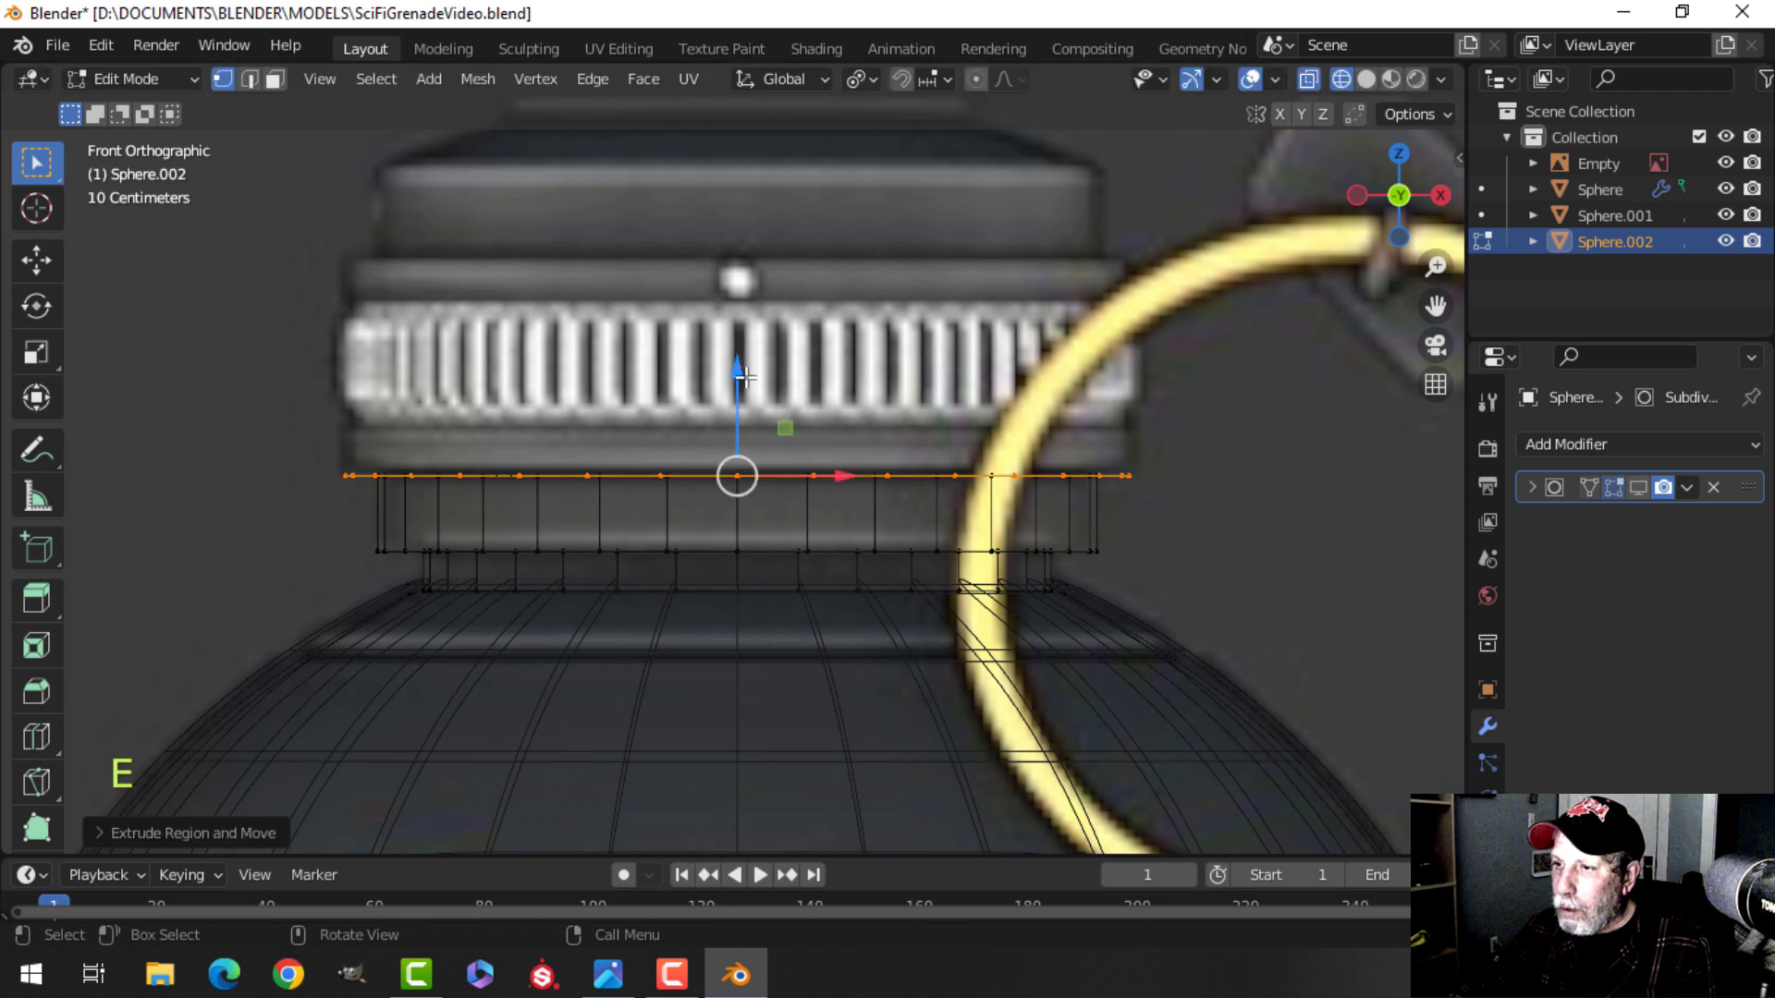
drag(736, 370, 728, 151)
shift+middle_drag(940, 205, 939, 308)
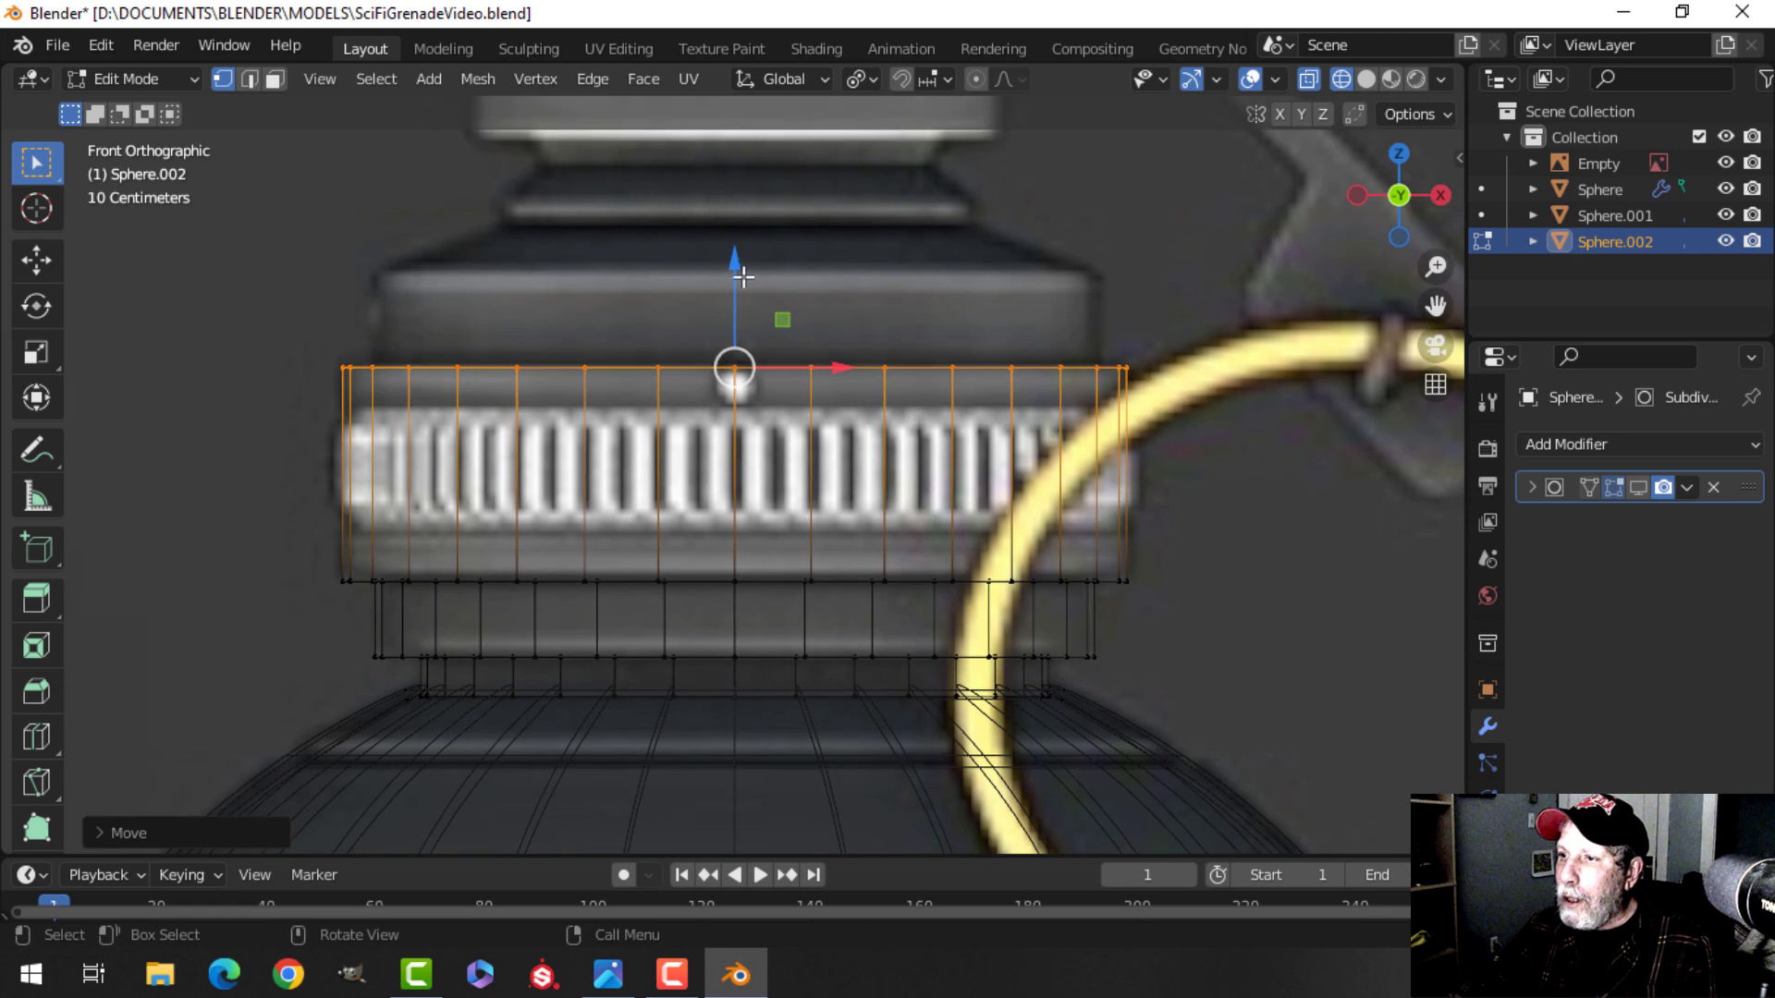
scroll(804, 312, down, 1)
shift+middle_drag(837, 274, 816, 192)
middle_drag(832, 233, 835, 285)
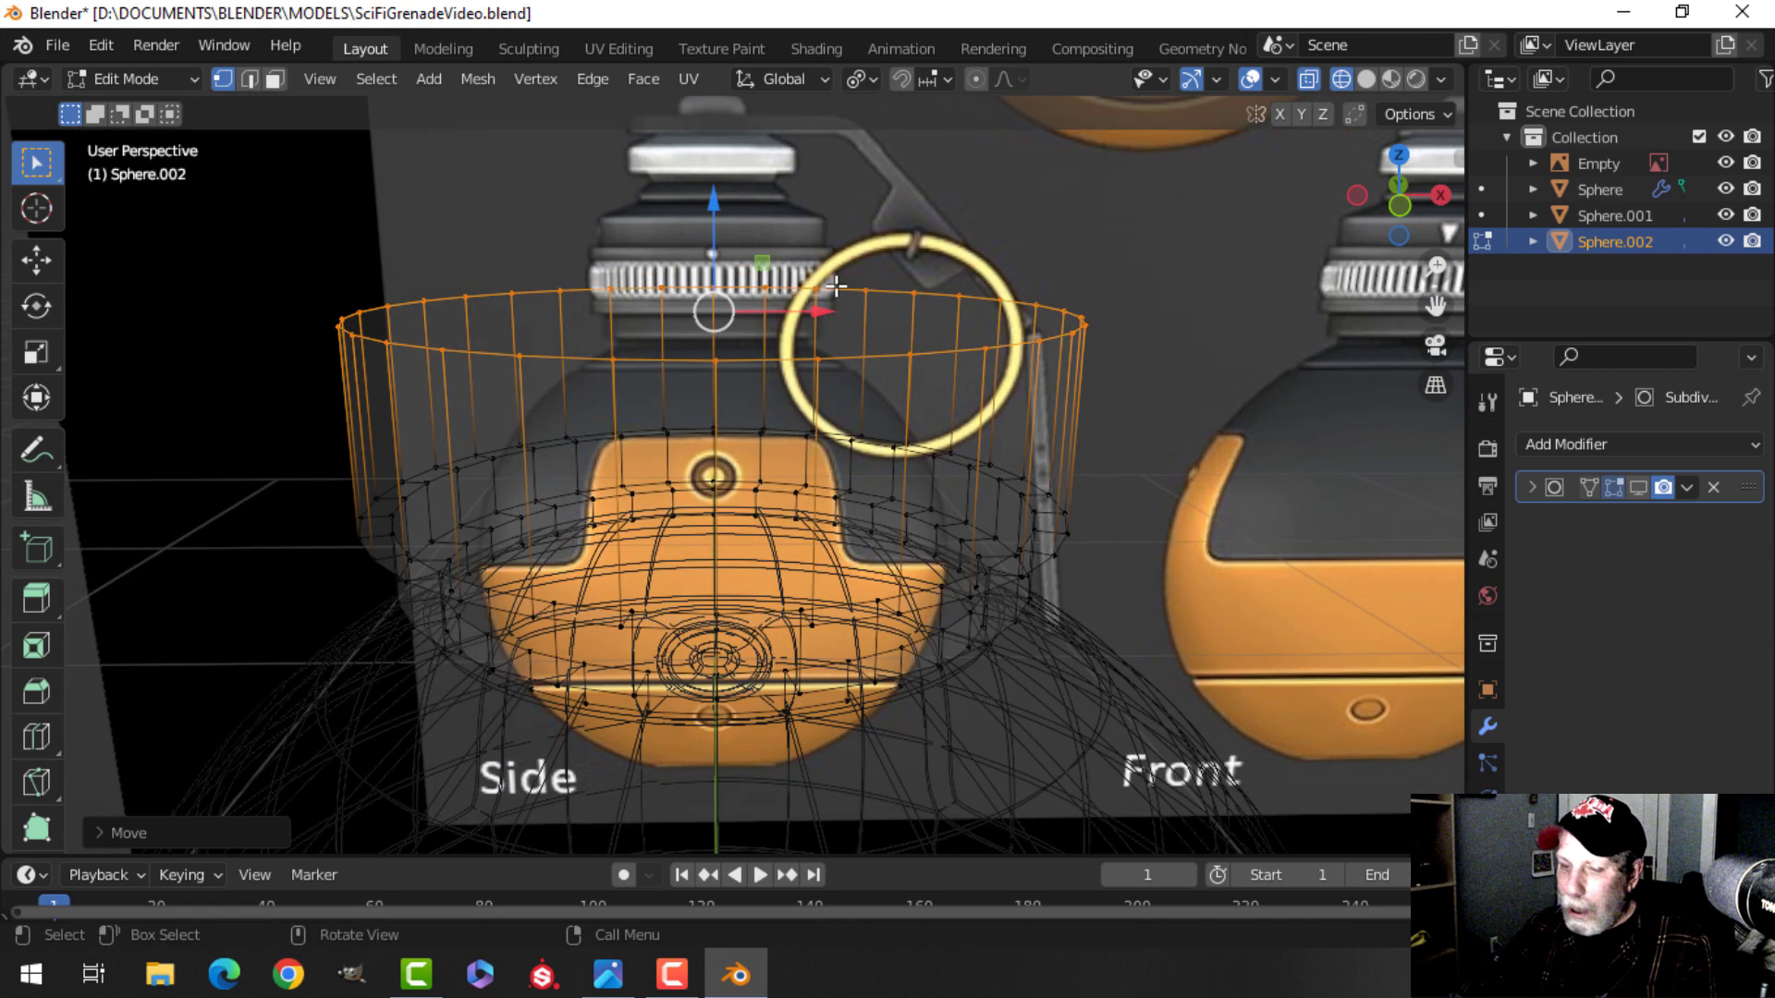
key(z)
click(995, 288)
shift+middle_drag(994, 357, 935, 307)
mouse_move(936, 314)
middle_down()
mouse_move(947, 277)
mouse_move(957, 366)
mouse_move(1008, 376)
middle_up()
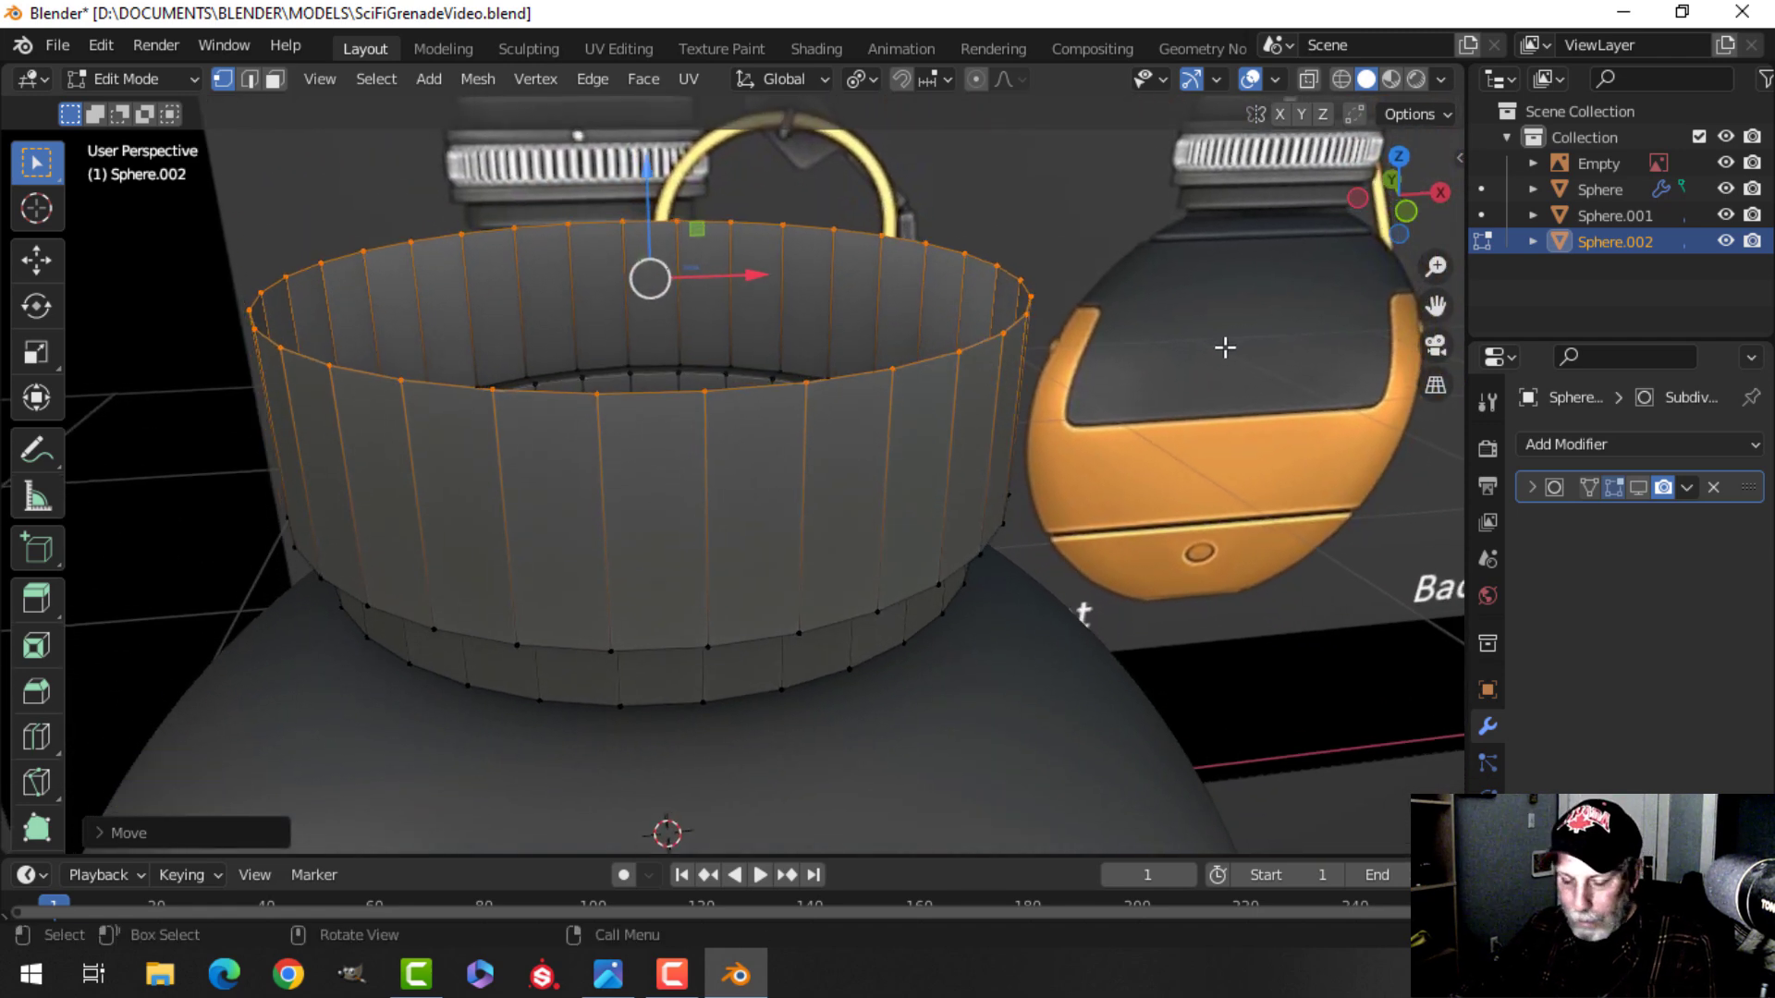
Extrude the collar's top edge in place and scale it inward about 0.87 to form the rim.
key(e)
key(s)
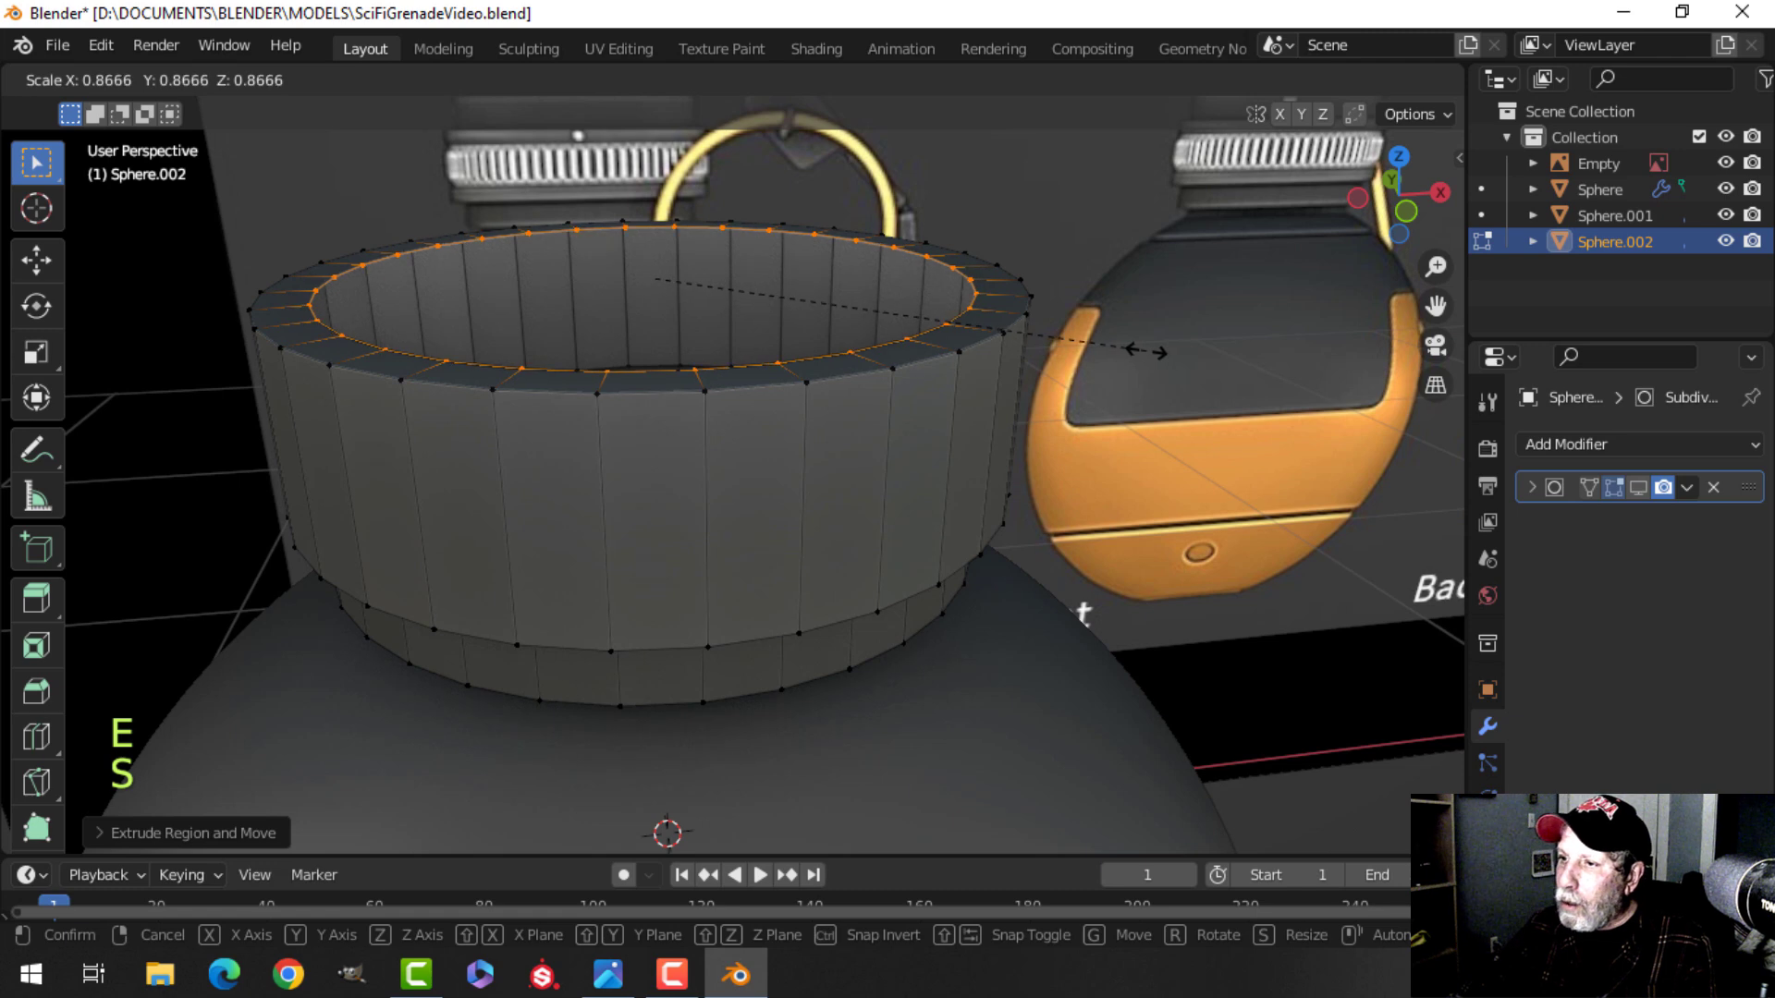
click(1142, 352)
middle_drag(1141, 351, 894, 342)
key(alt+a)
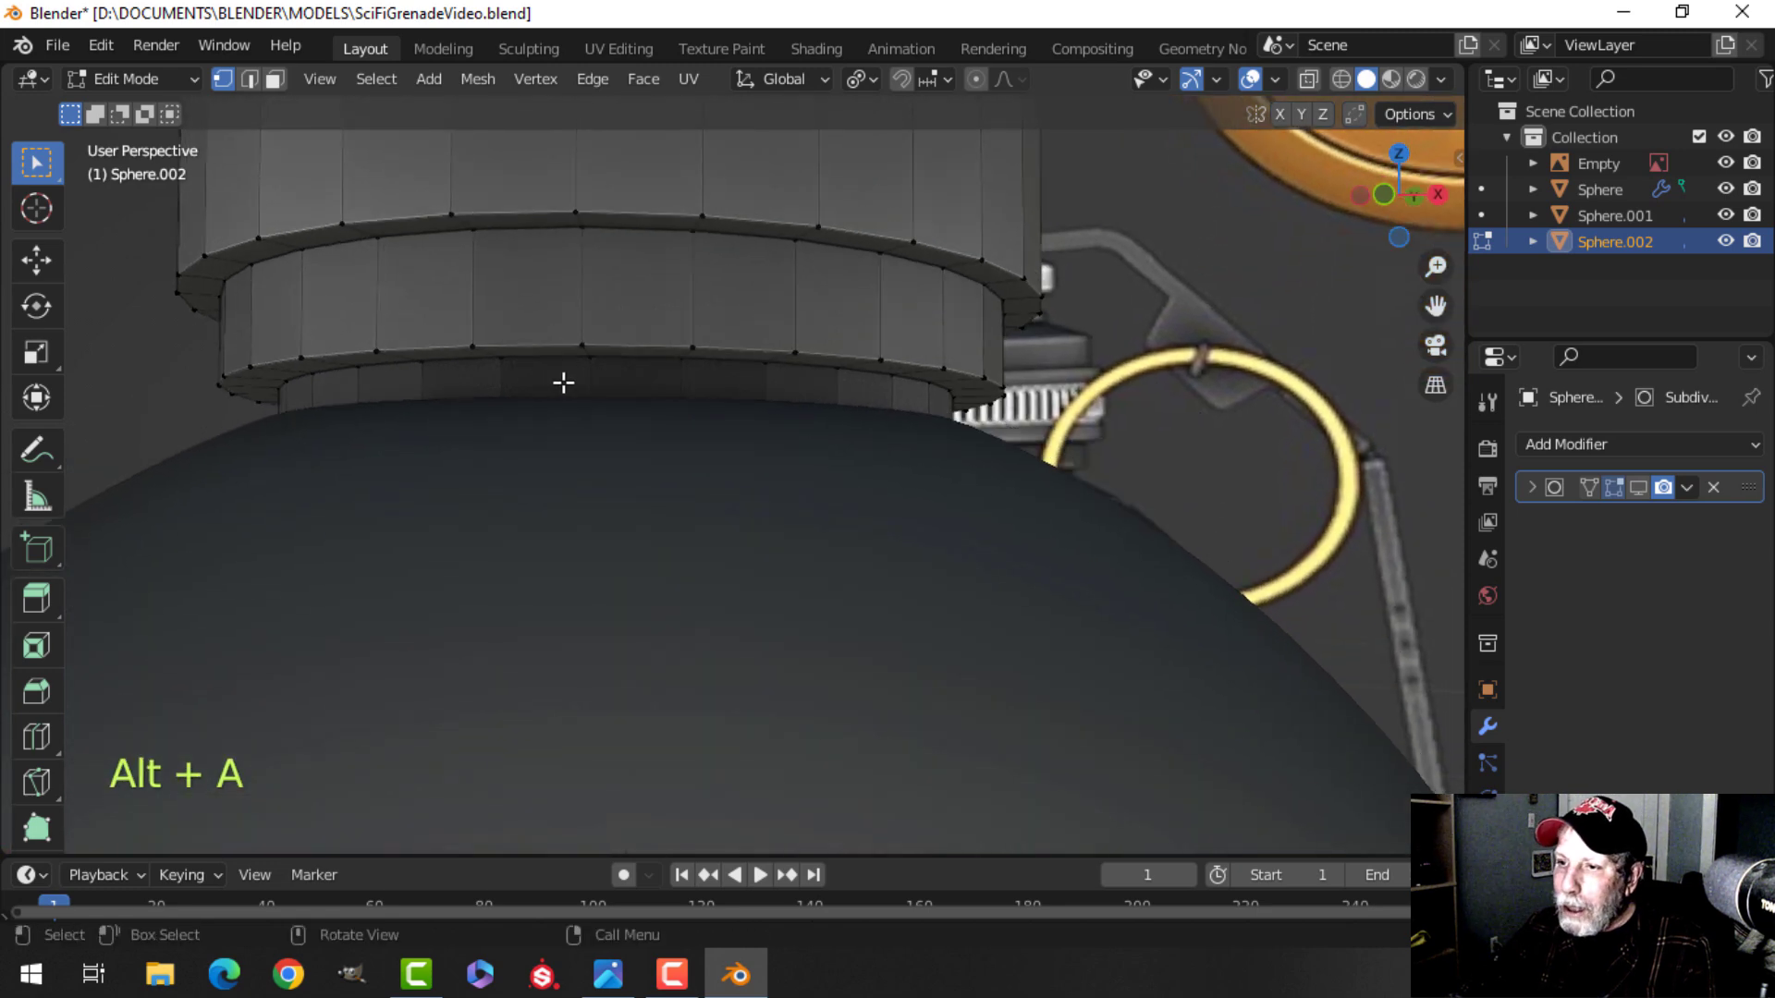
Switch to edge selection and bevel the collar's outer top edge loop about 0.012 m wide.
middle_drag(356, 425, 765, 392)
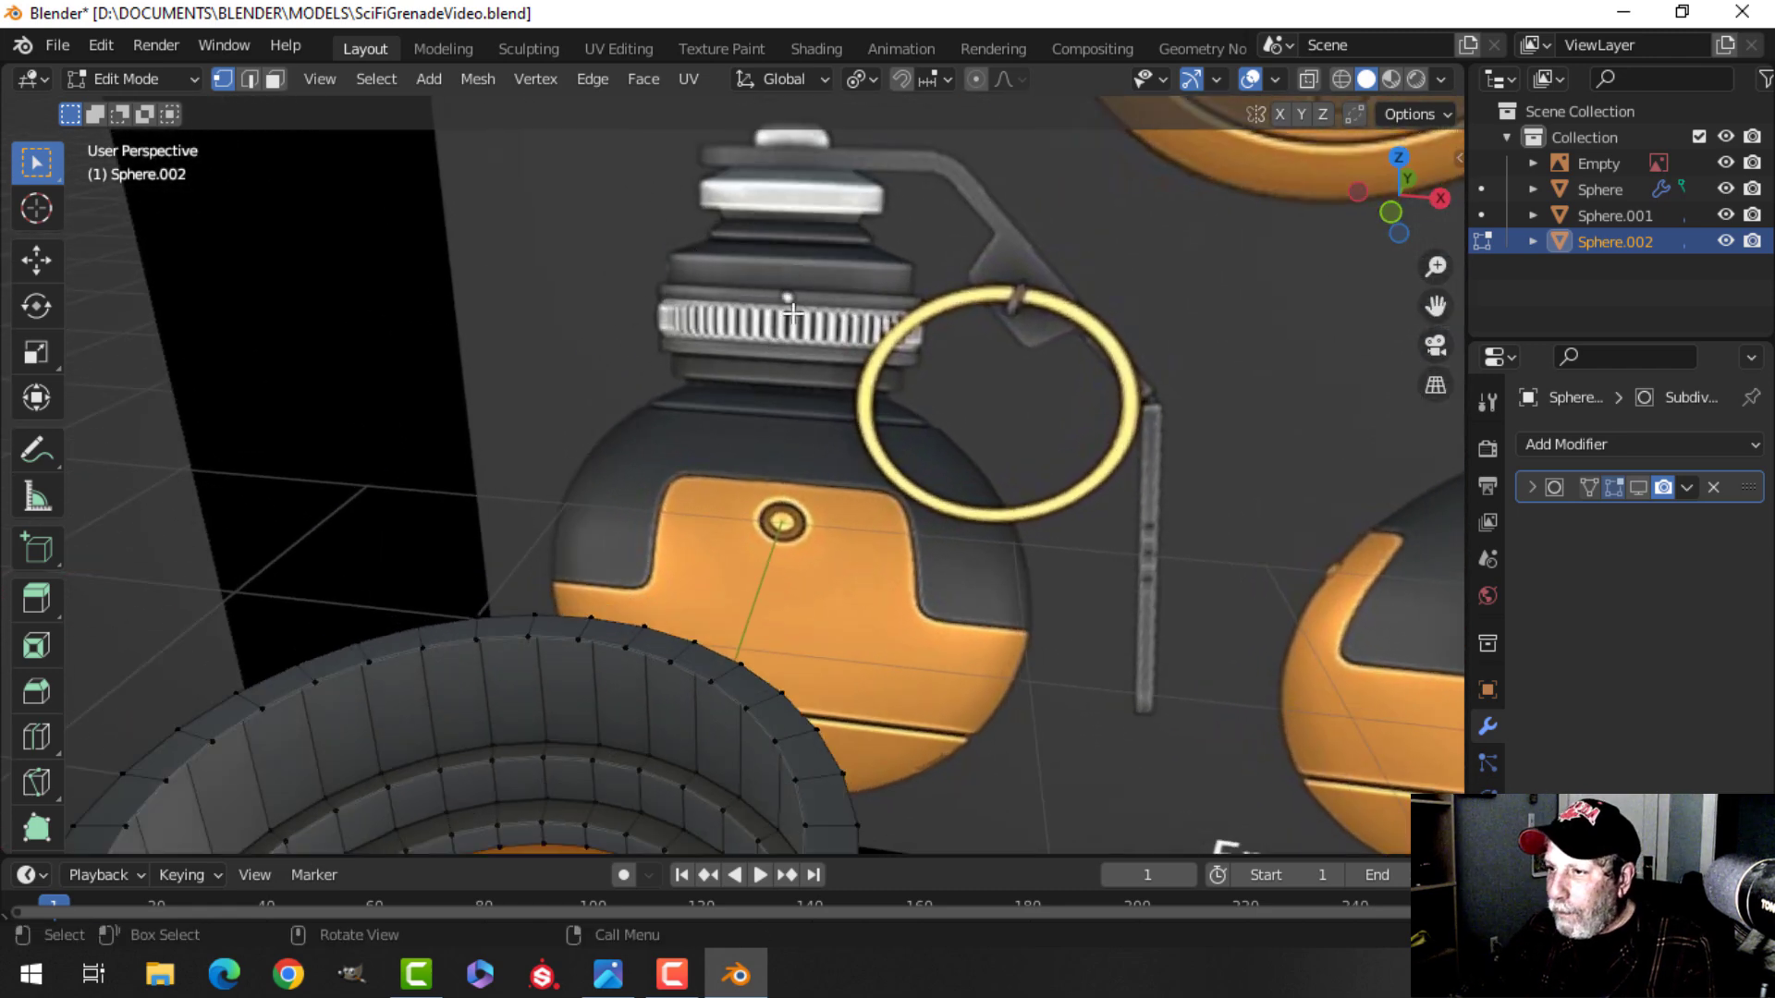
shift+middle_drag(777, 553, 801, 458)
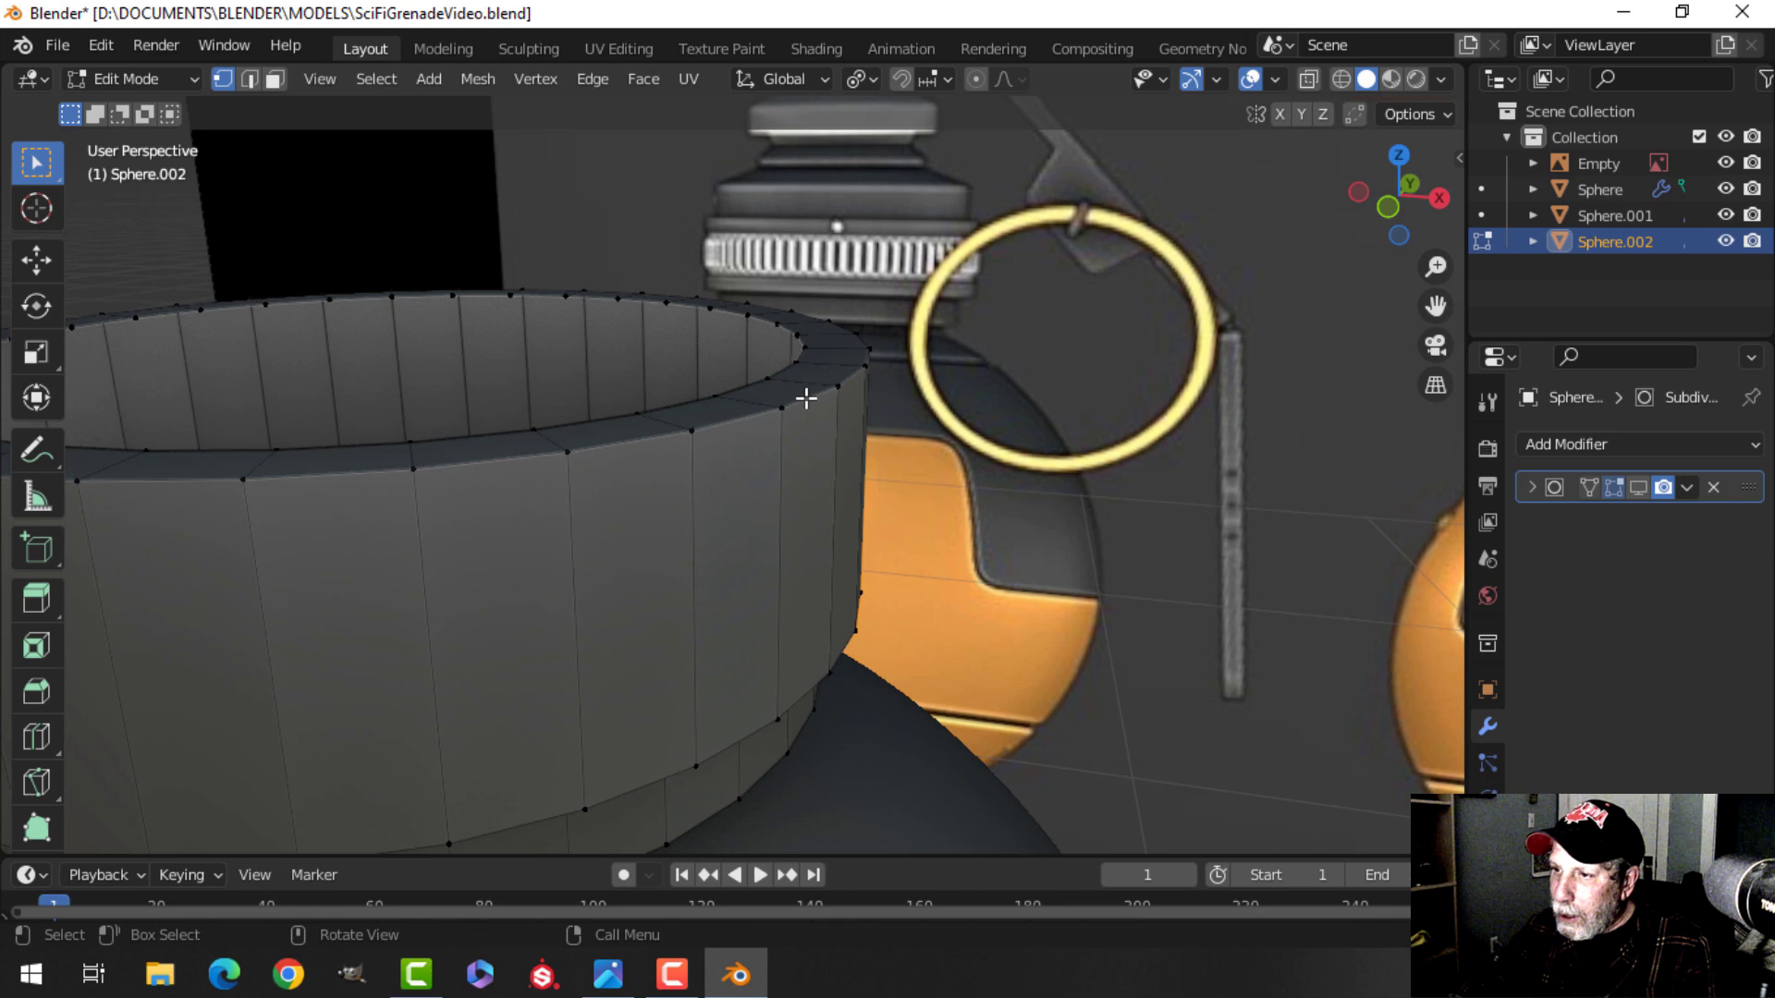
key(2)
middle_drag(880, 483, 952, 508)
alt+shift+click(730, 436)
alt+shift+click(634, 392)
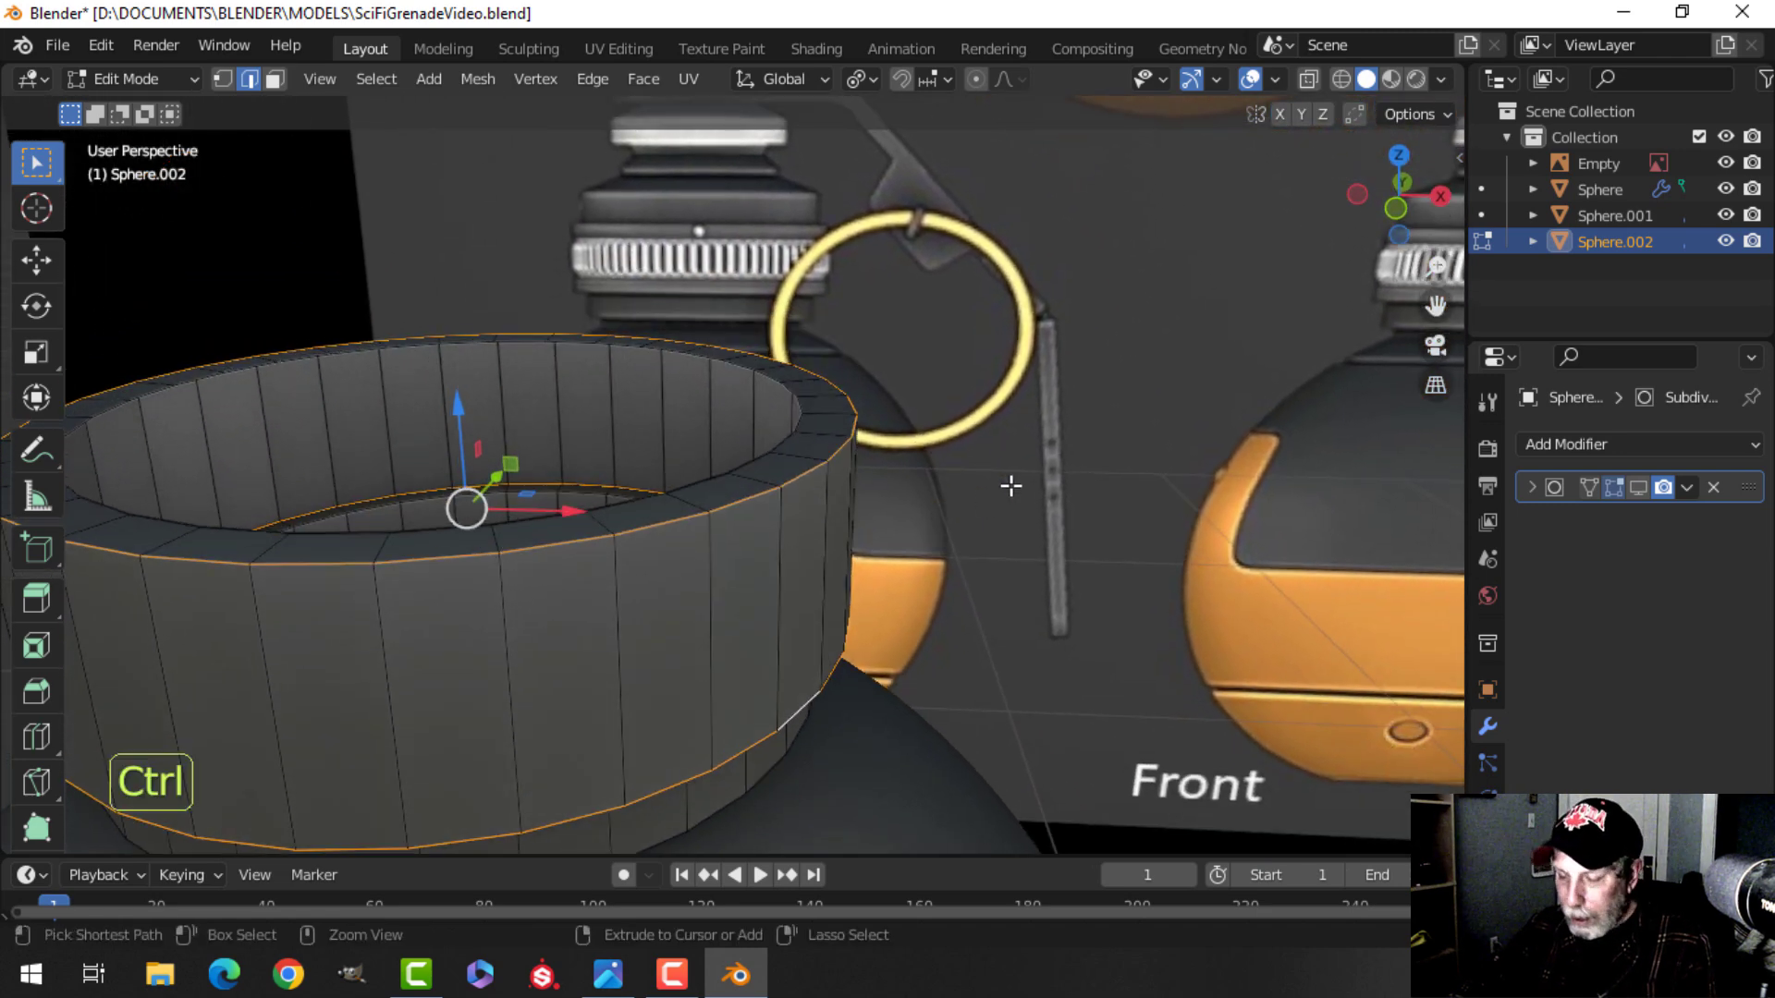
key(ctrl+b)
scroll(1089, 484, down, 1)
scroll(1109, 481, up, 1)
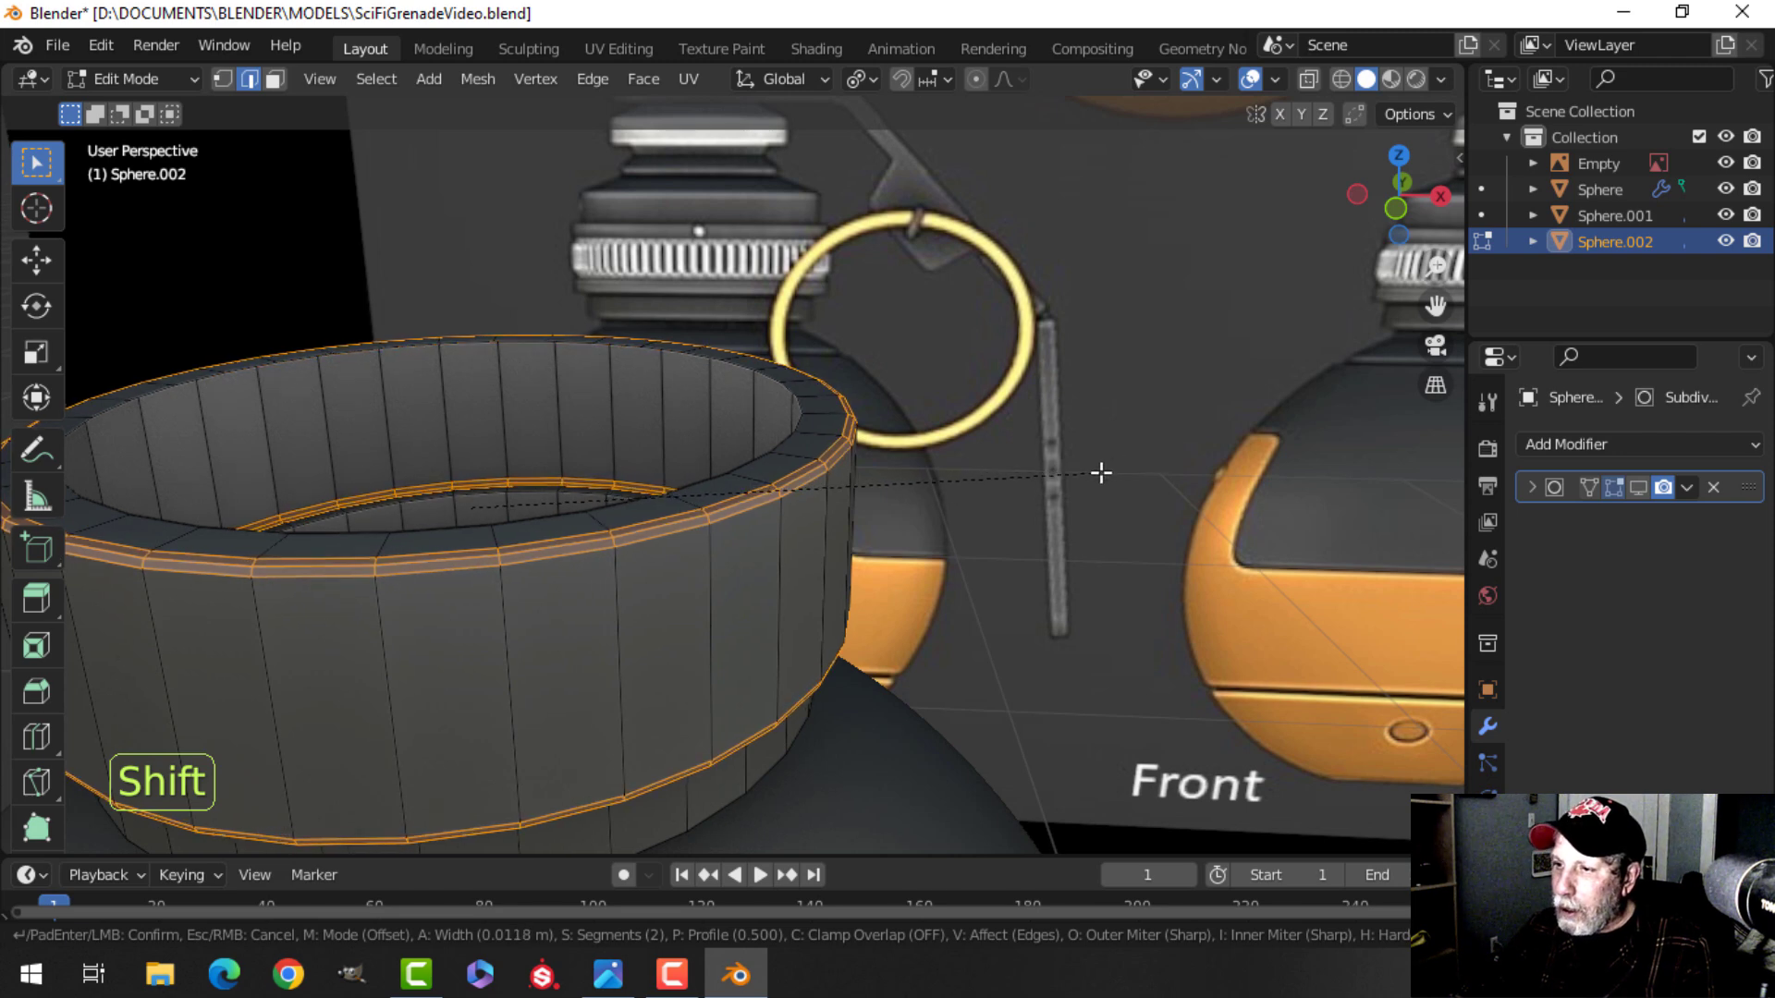
shift+click(1096, 476)
Bevel the edge loop at the bottom of the collar's lower band about 0.009 m wide.
middle_drag(1078, 491, 997, 404)
key(alt+a)
shift+middle_drag(783, 490, 812, 465)
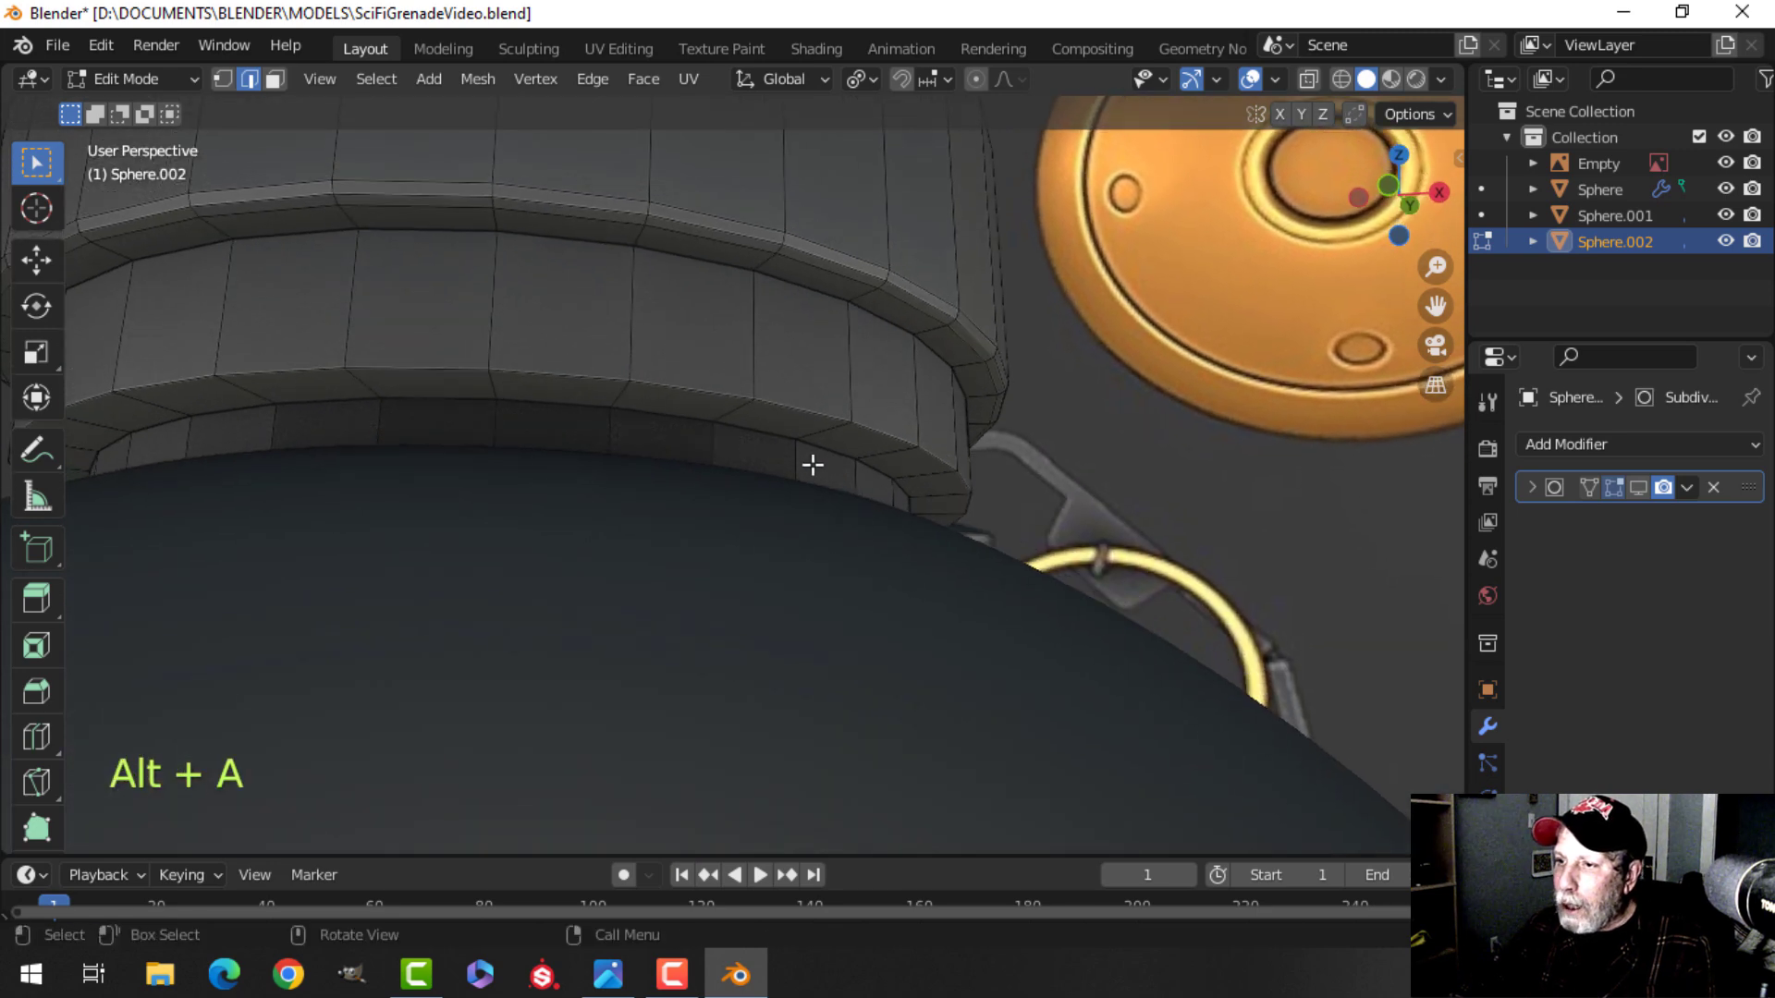
alt+shift+click(702, 386)
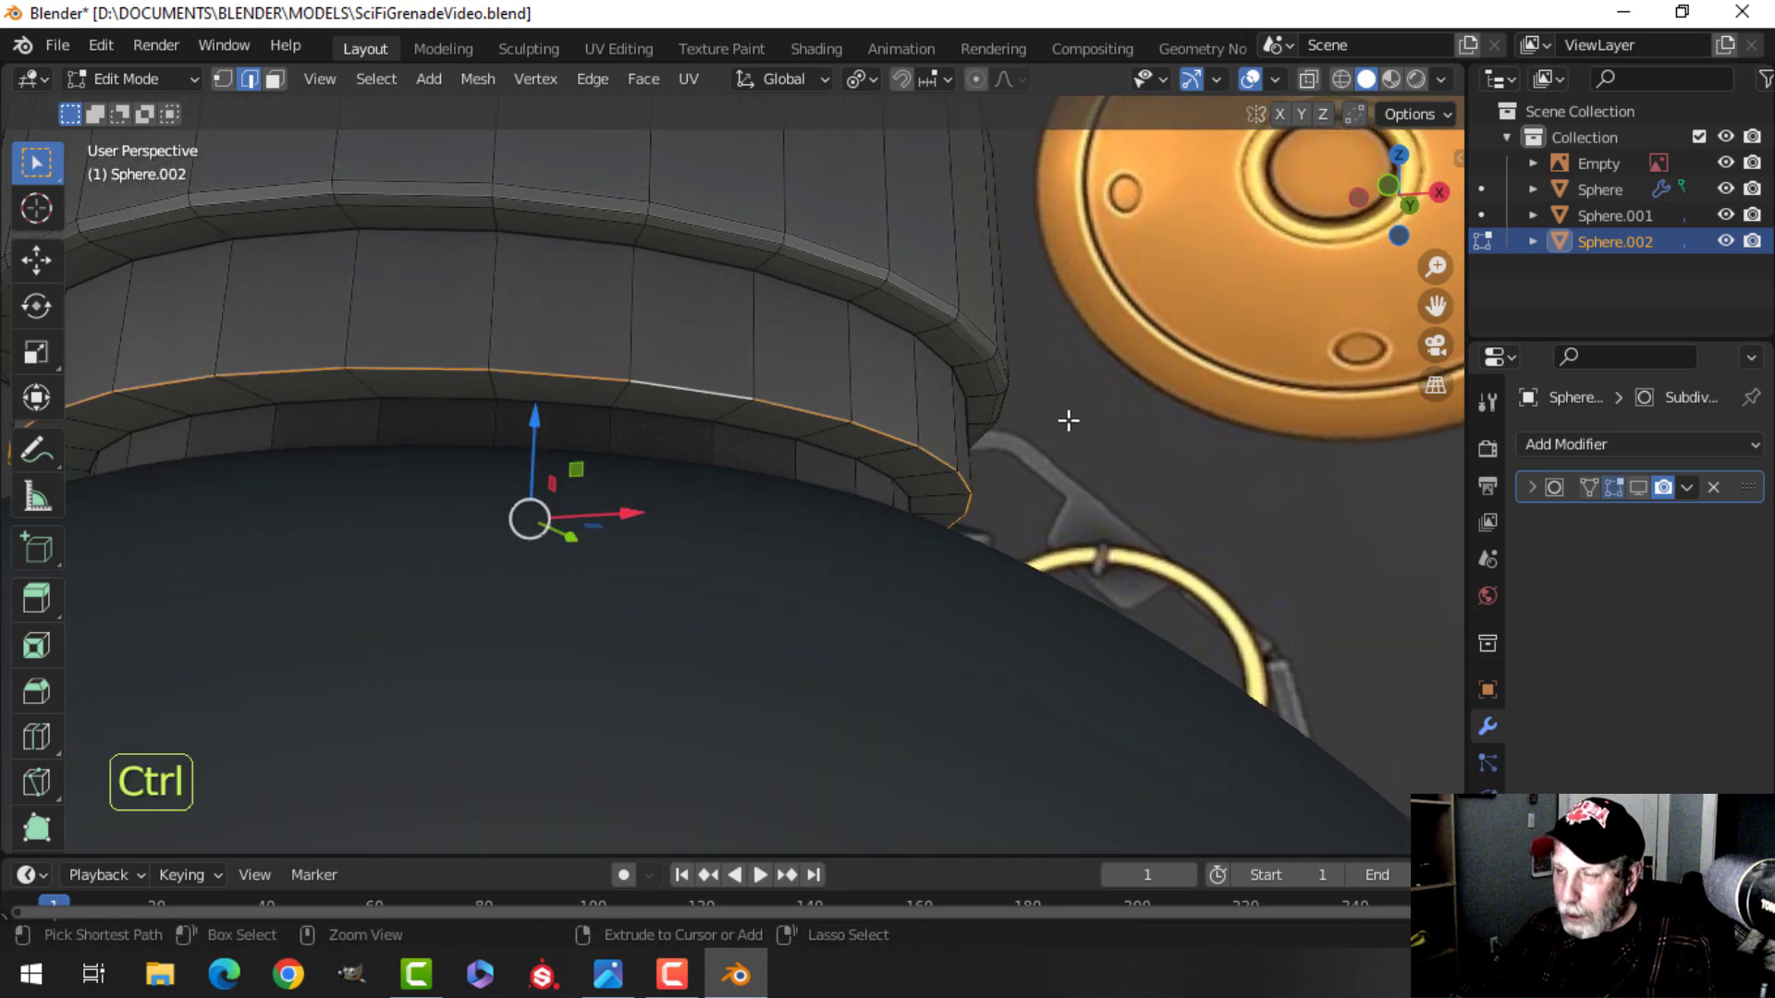
key(ctrl+b)
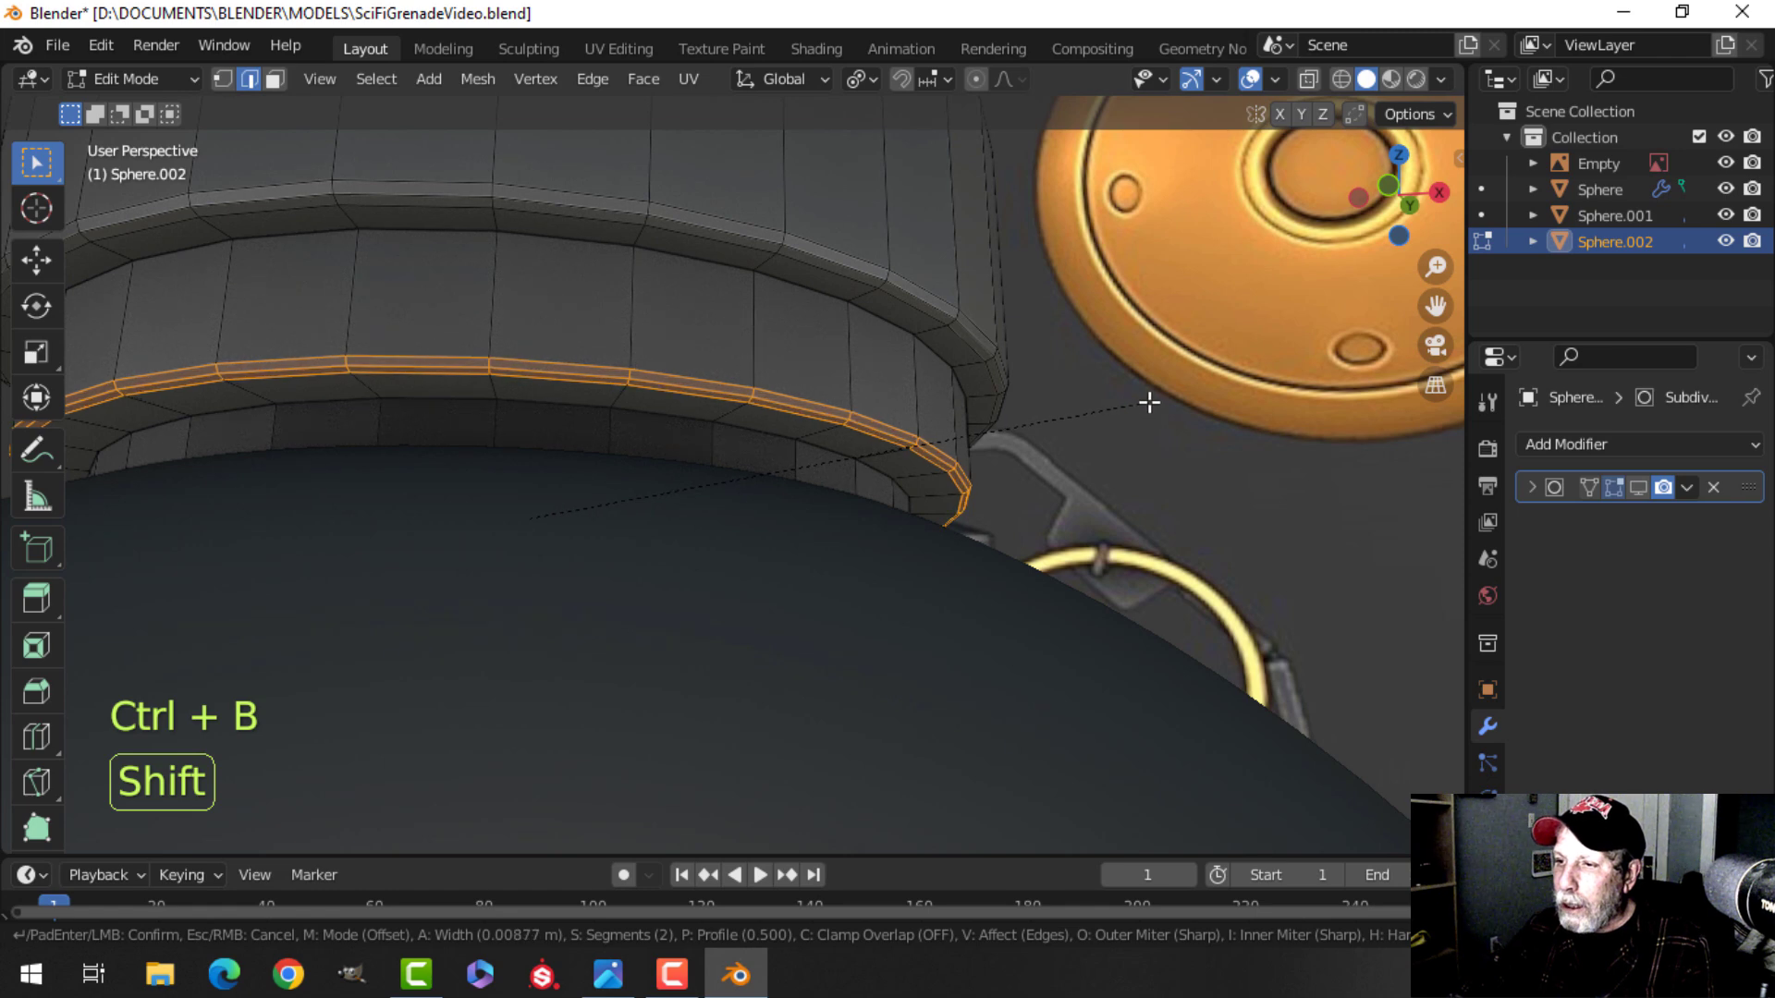
click(1149, 402)
Select the two edge loops bounding the collar's middle band and bevel them about 0.0035 m wide.
middle_drag(952, 413, 753, 246)
key(alt+a)
alt+shift+click(682, 234)
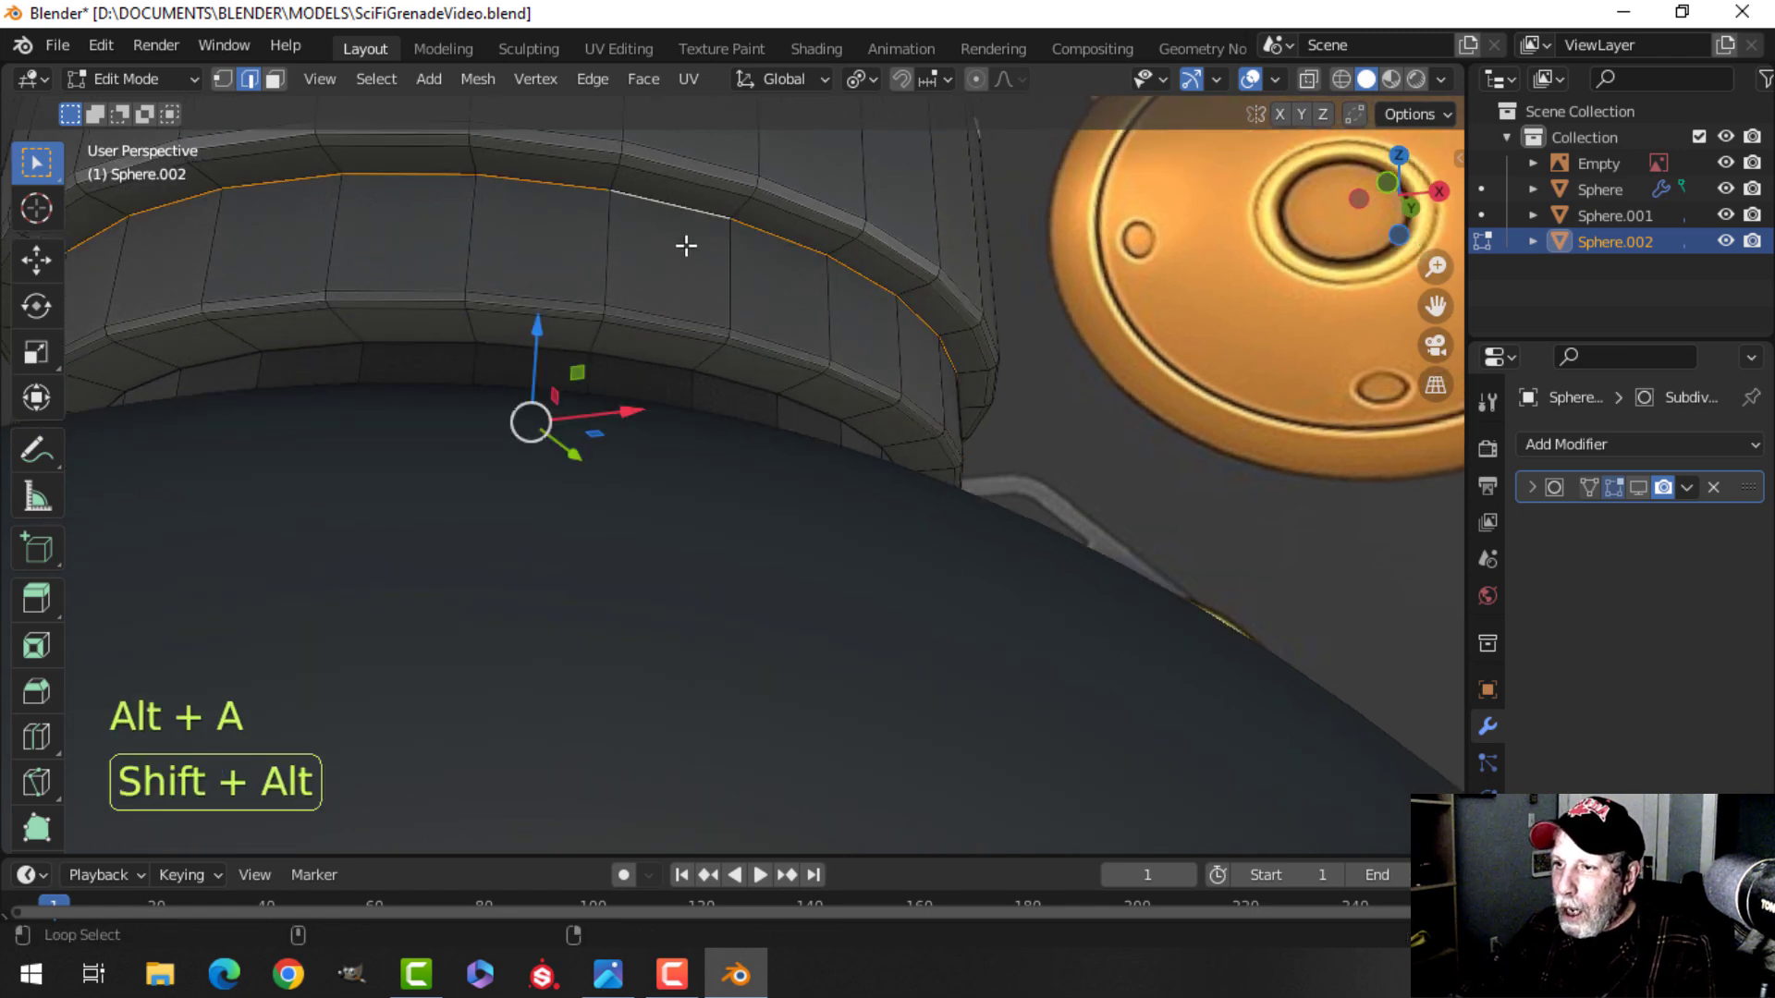
alt+shift+click(644, 363)
middle_drag(793, 341, 819, 445)
scroll(812, 325, up, 2)
middle_drag(819, 446, 793, 407)
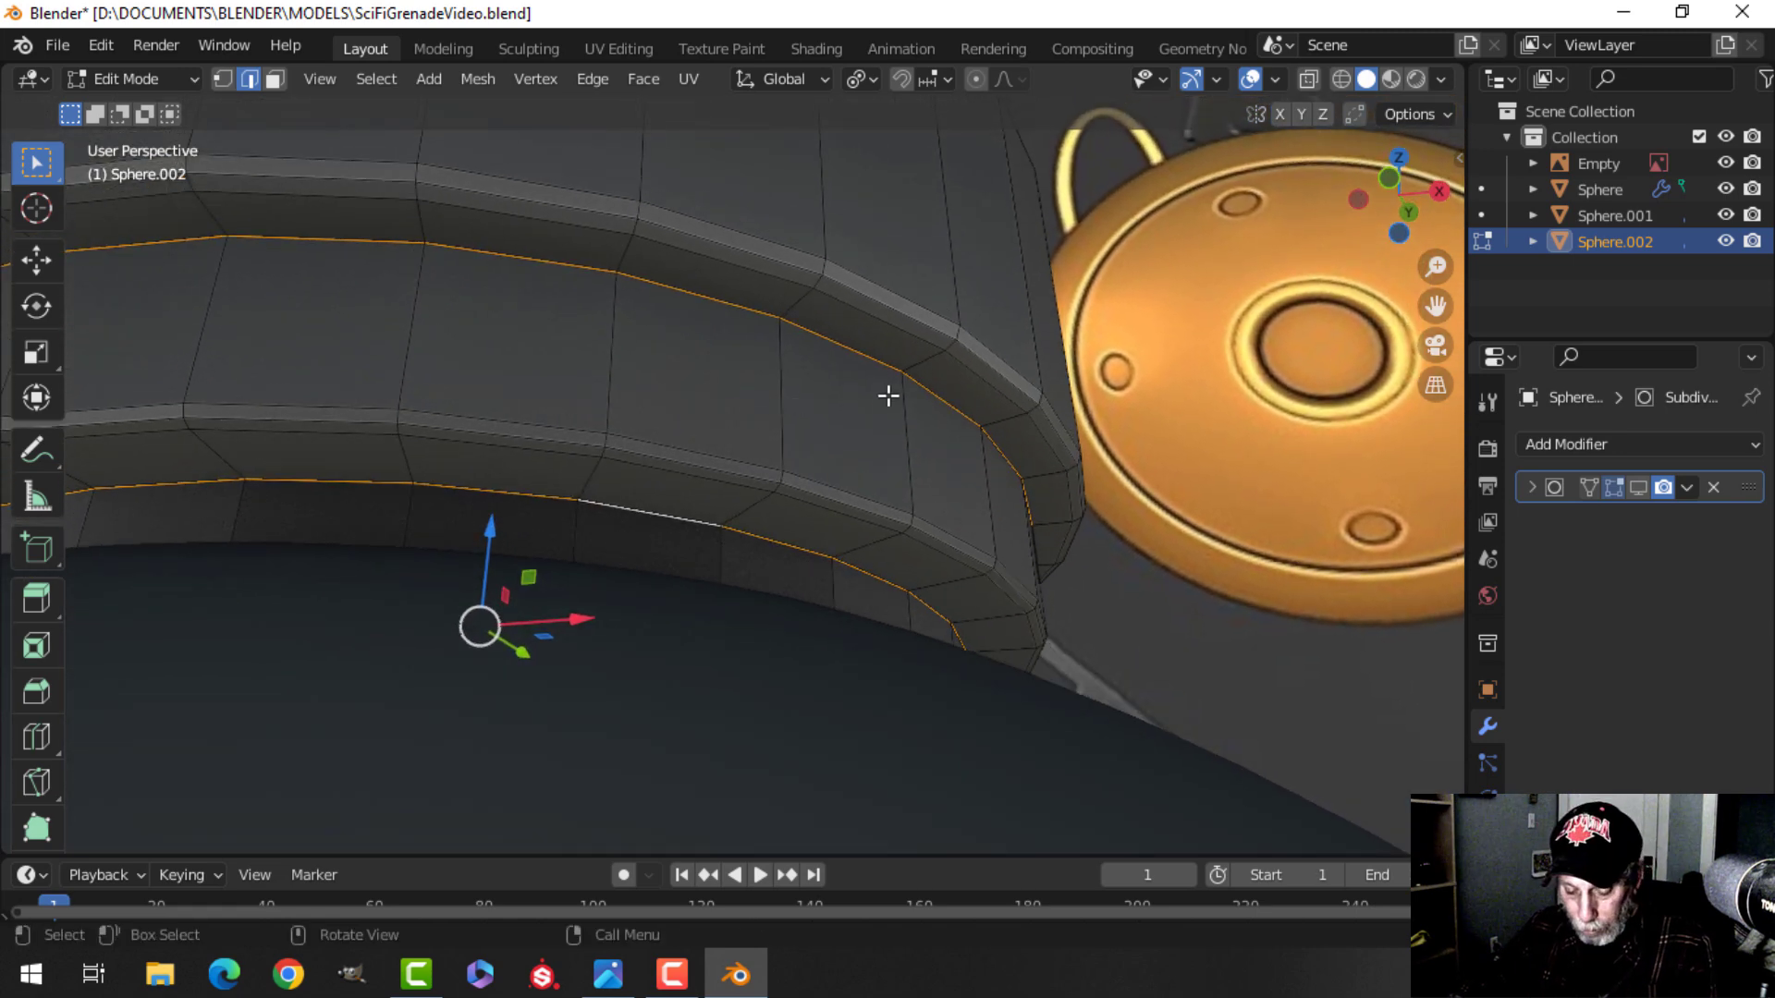
key(ctrl+b)
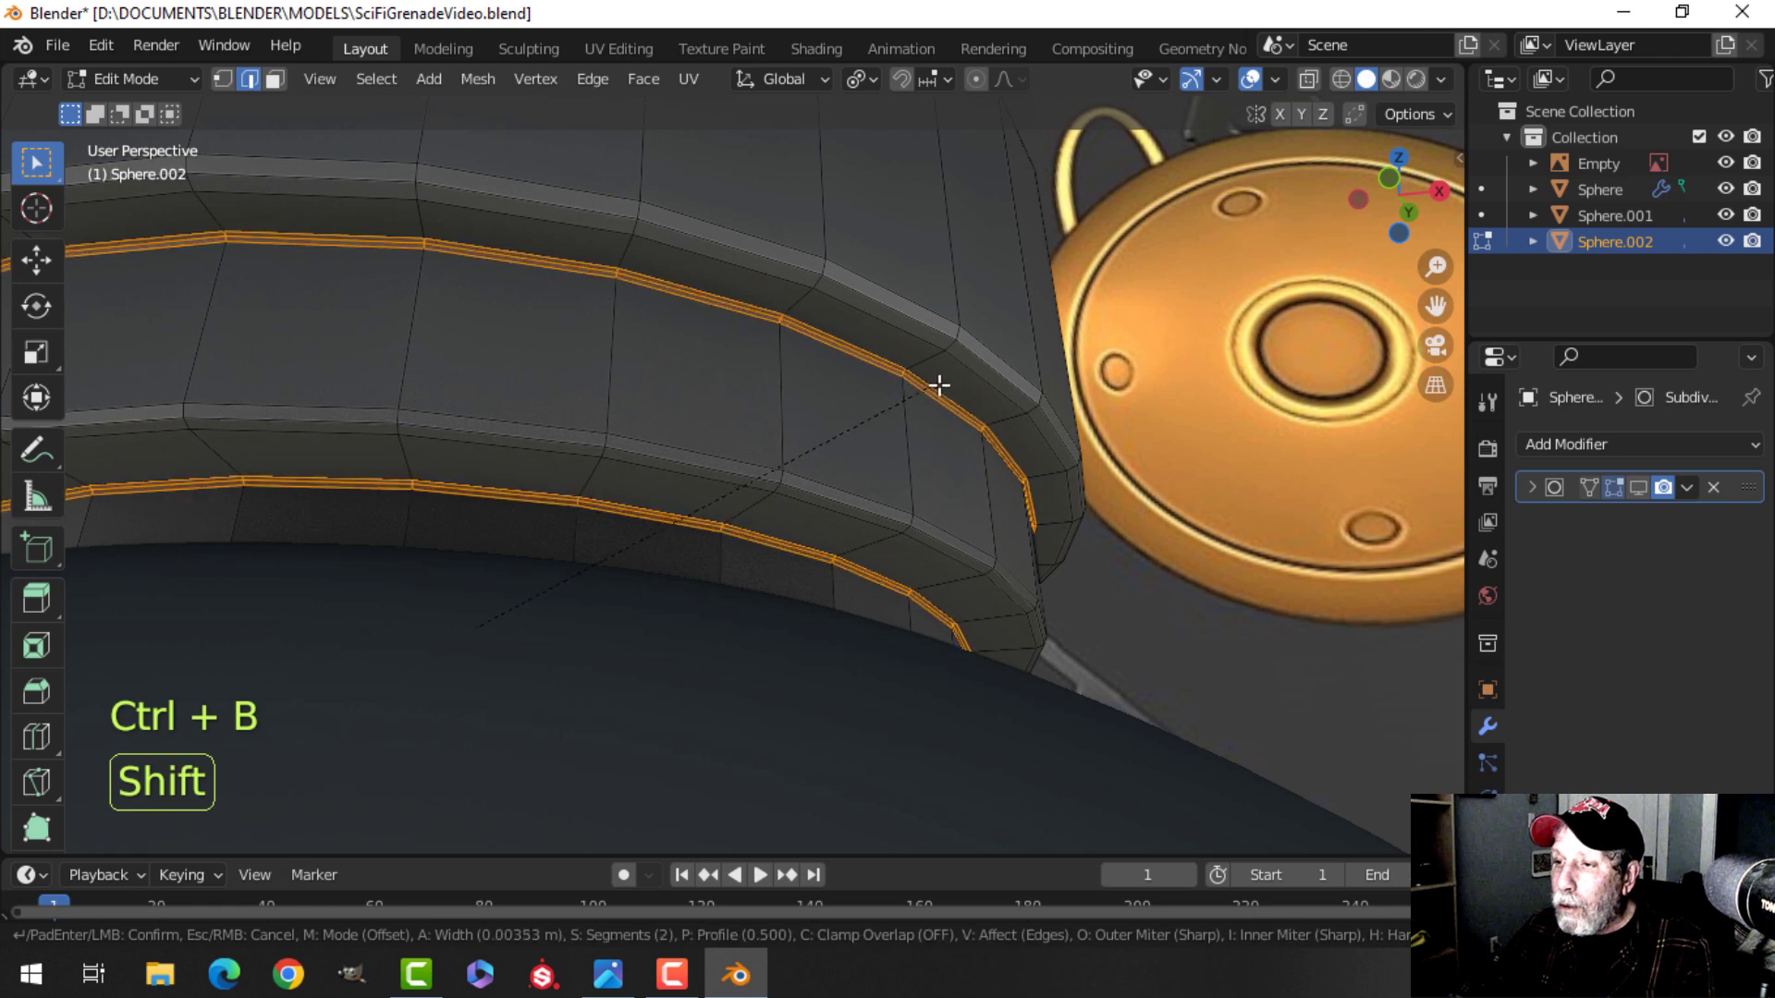
click(951, 380)
Leave edit mode and shade the collar object smooth.
scroll(903, 384, down, 5)
middle_drag(802, 403, 827, 494)
key(Tab)
right_click(607, 424)
click(606, 423)
scroll(753, 434, down, 4)
key(alt+a)
Toggle the wireframe overlay and inspect the collar from several angles against the reference.
click(1276, 78)
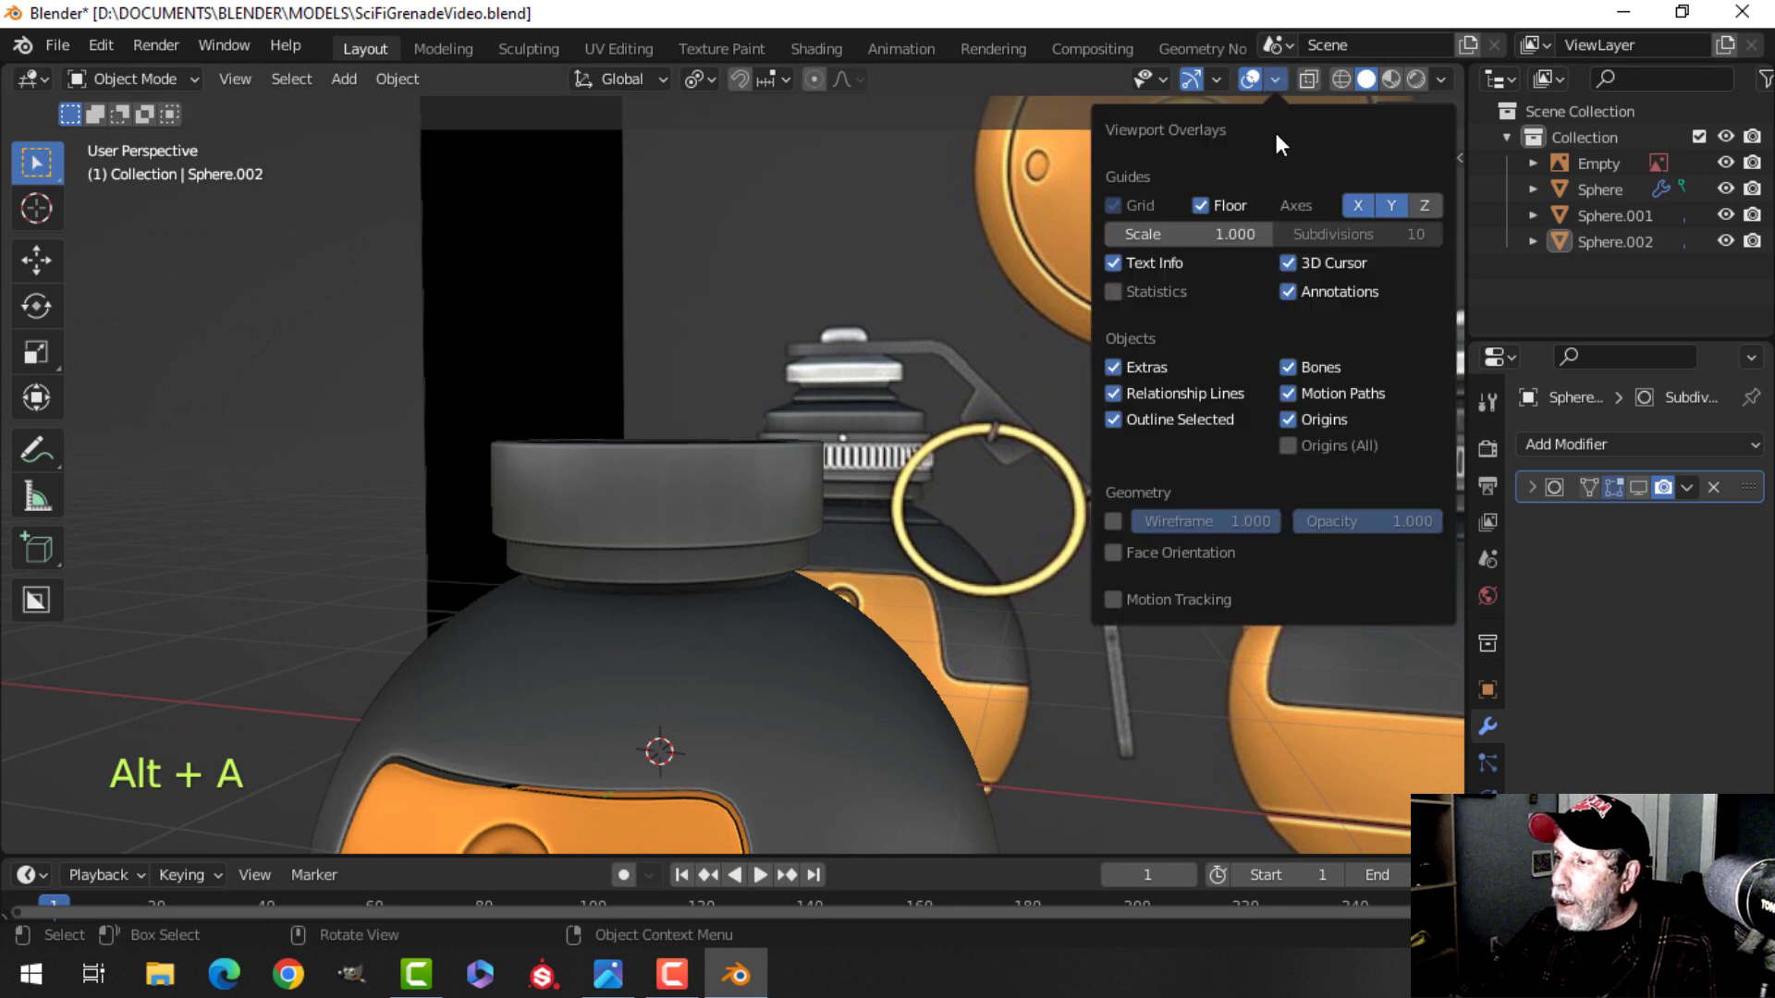
click(1154, 554)
click(1147, 547)
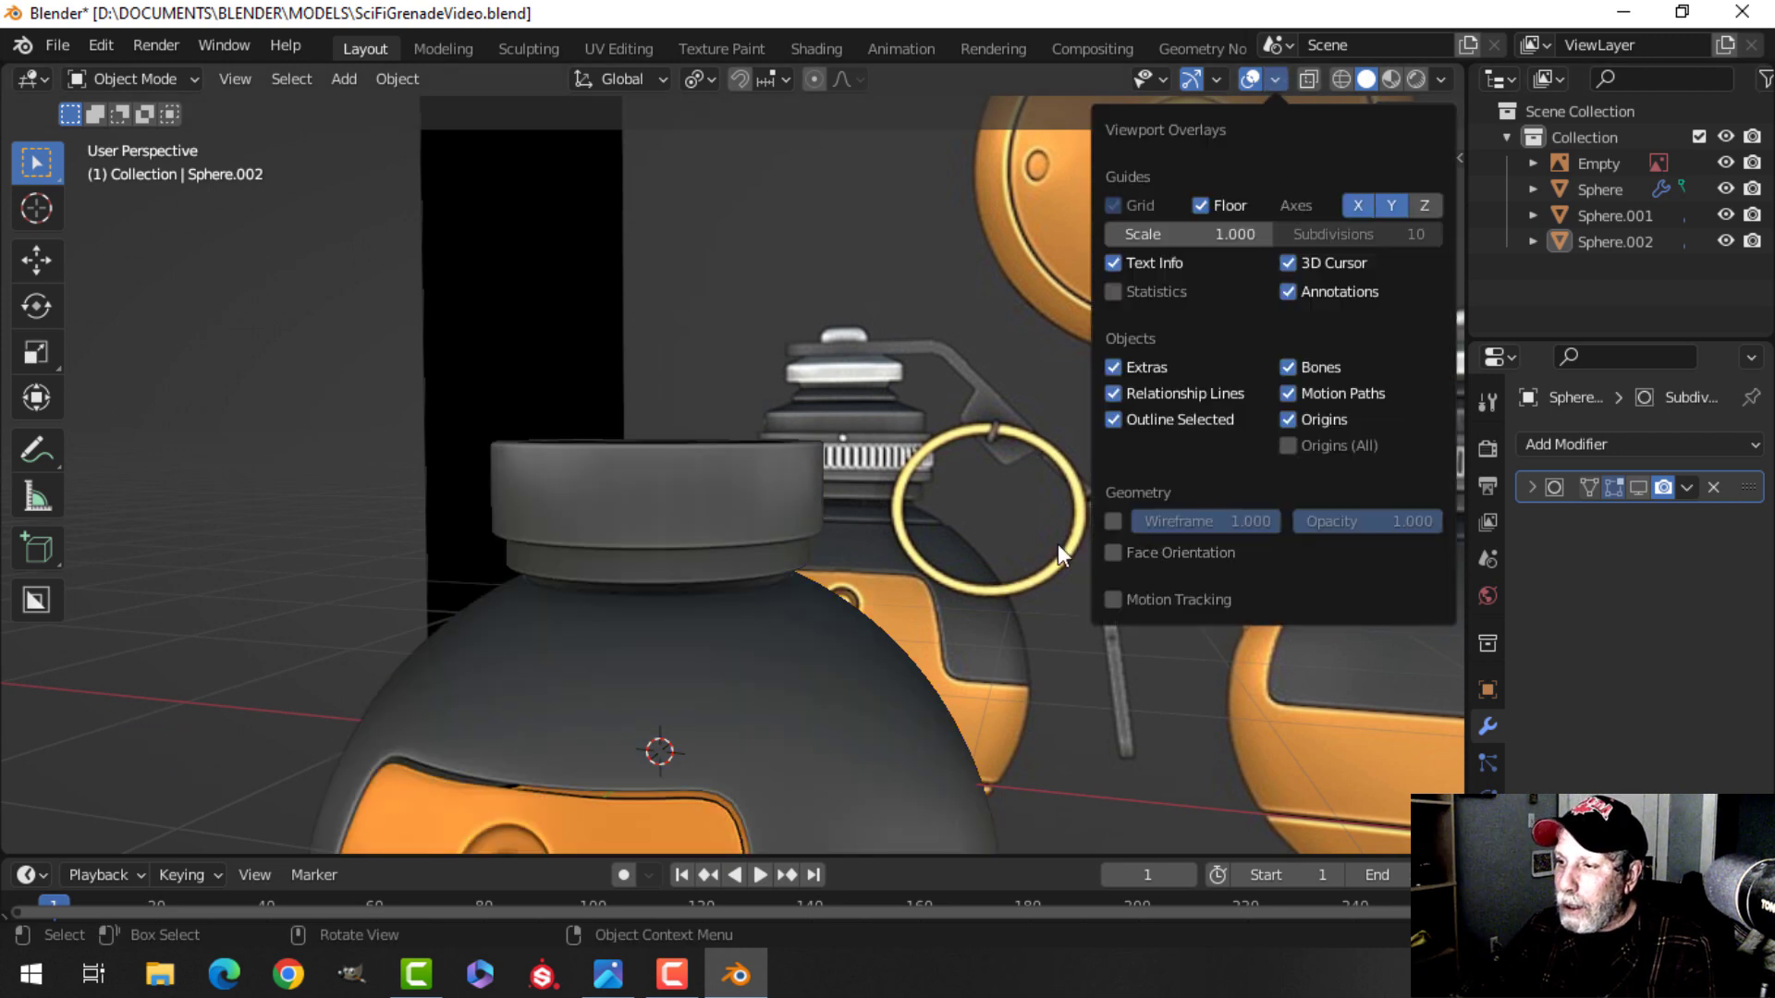
middle_drag(888, 558, 847, 427)
middle_drag(847, 427, 1189, 135)
click(1272, 80)
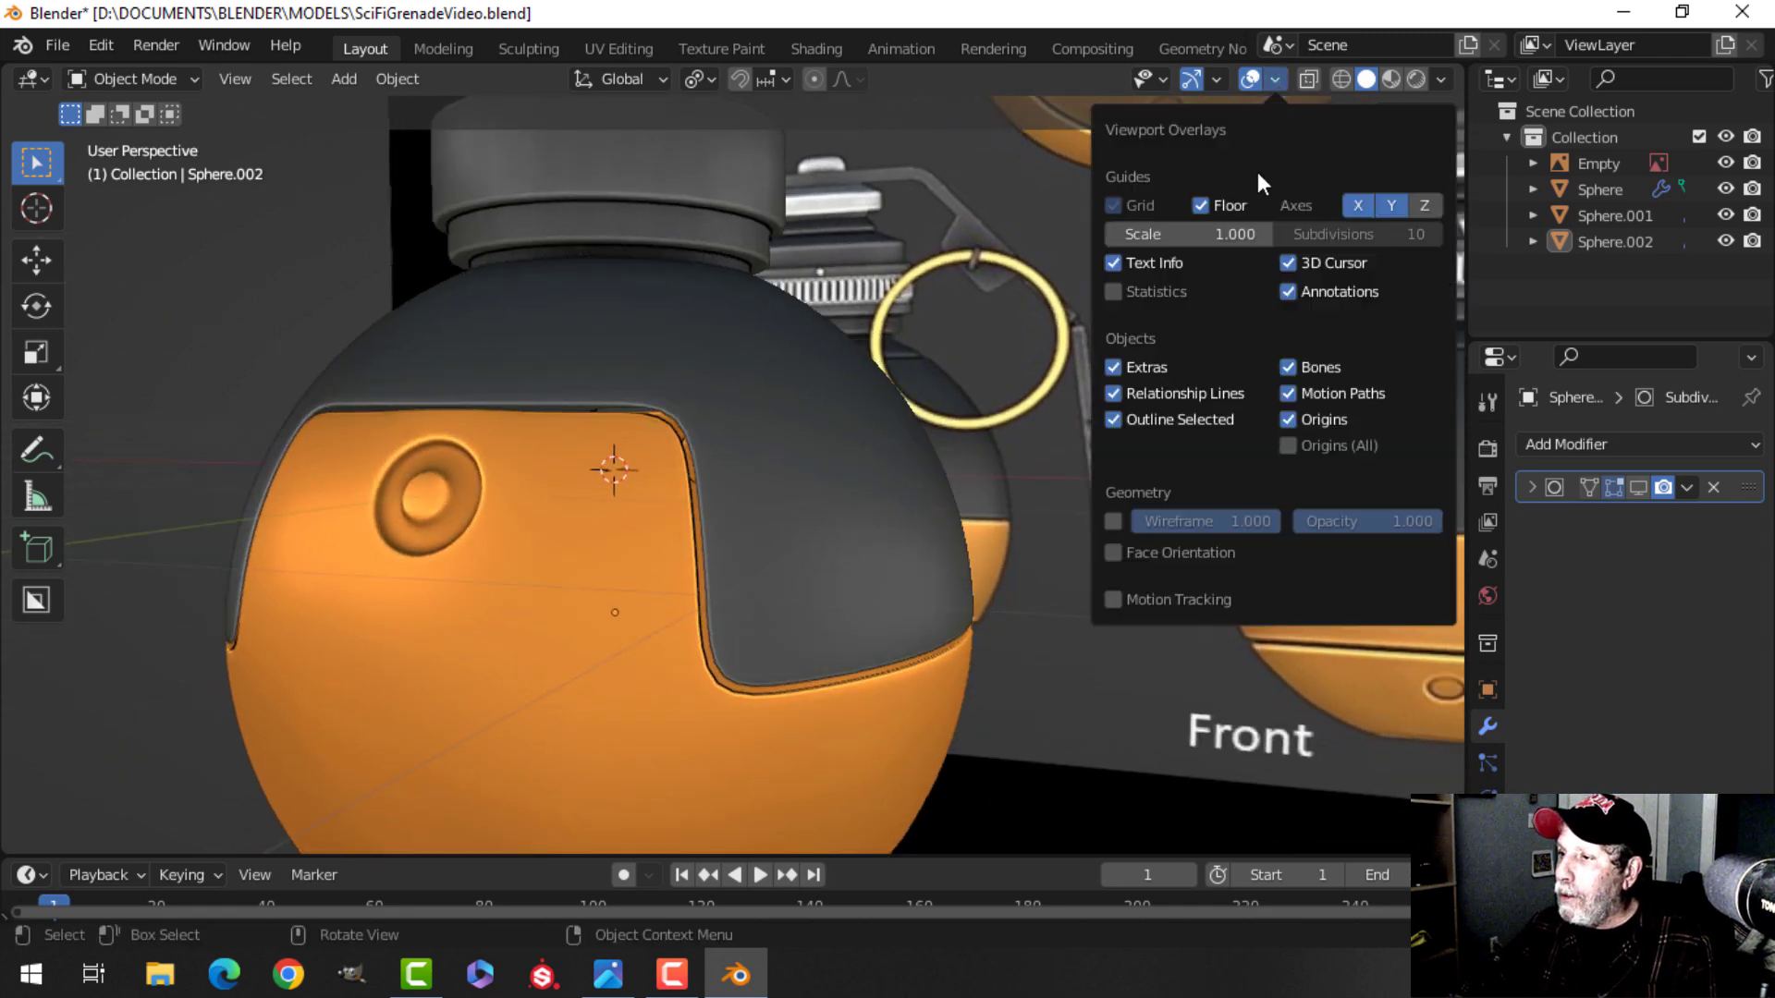
click(1152, 552)
click(1154, 552)
middle_drag(924, 443, 772, 518)
shift+middle_drag(760, 431, 747, 384)
scroll(763, 472, up, 2)
In front wireframe view, insert an edge loop through the middle of the collar's upper section.
click(795, 452)
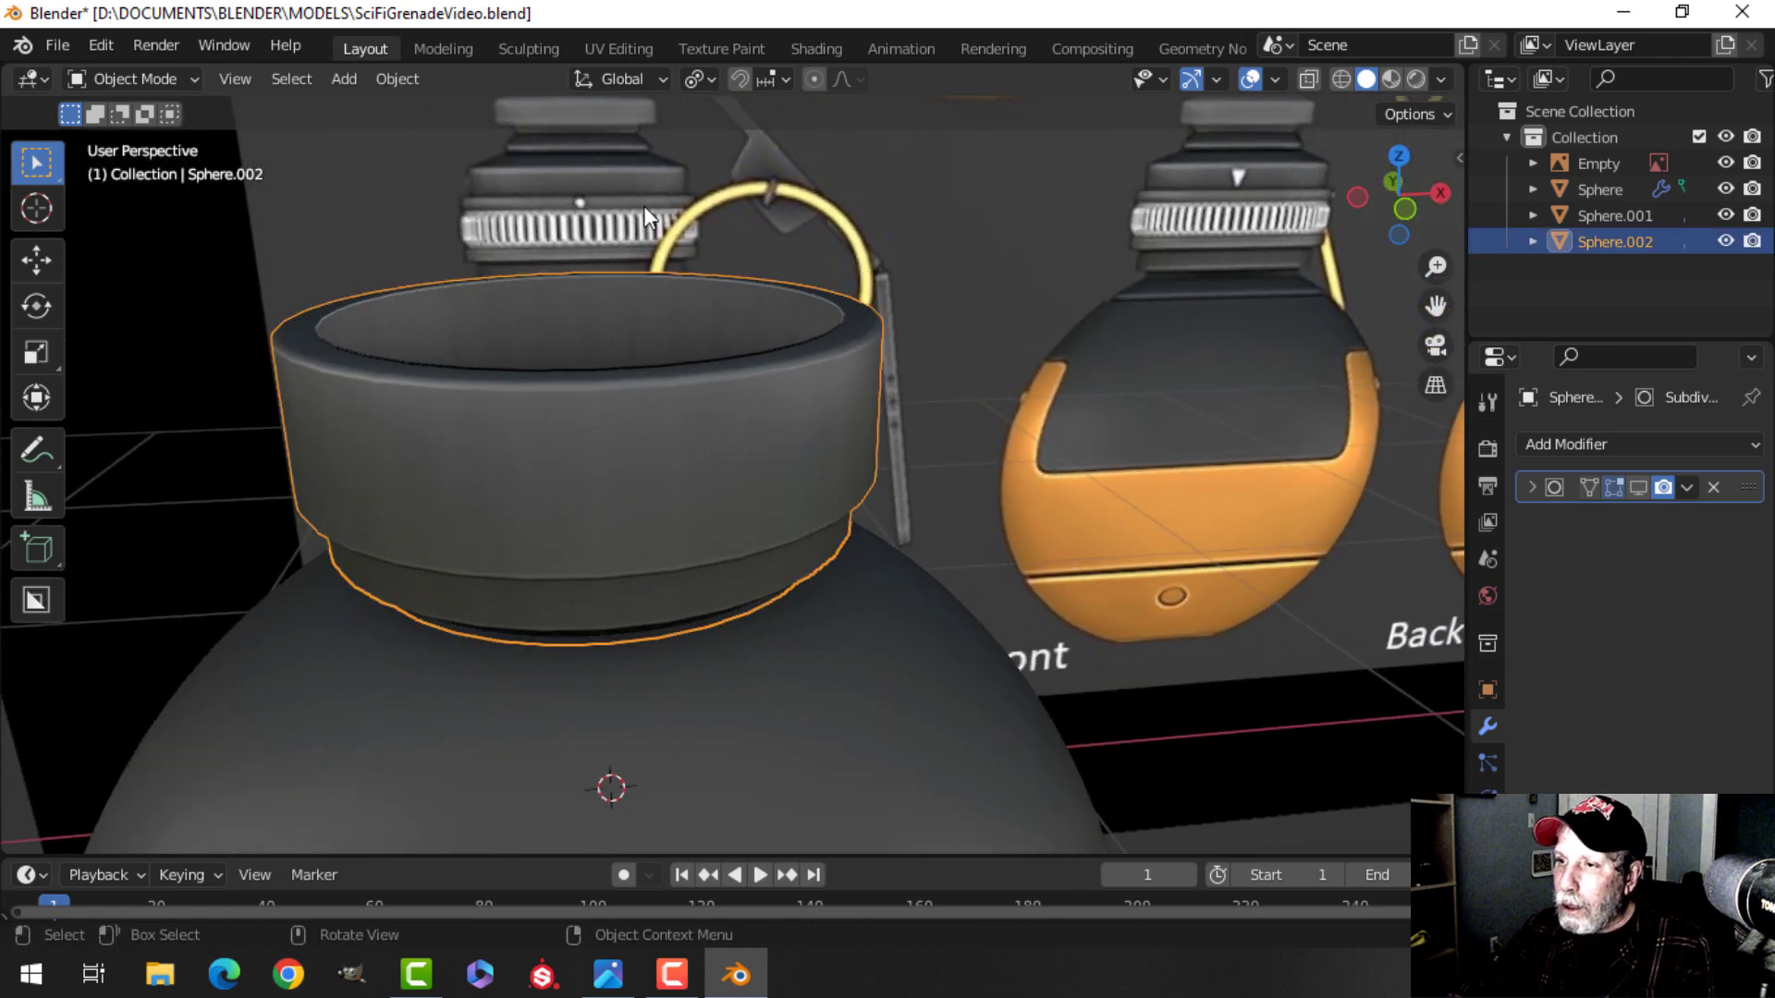
key(KP_1)
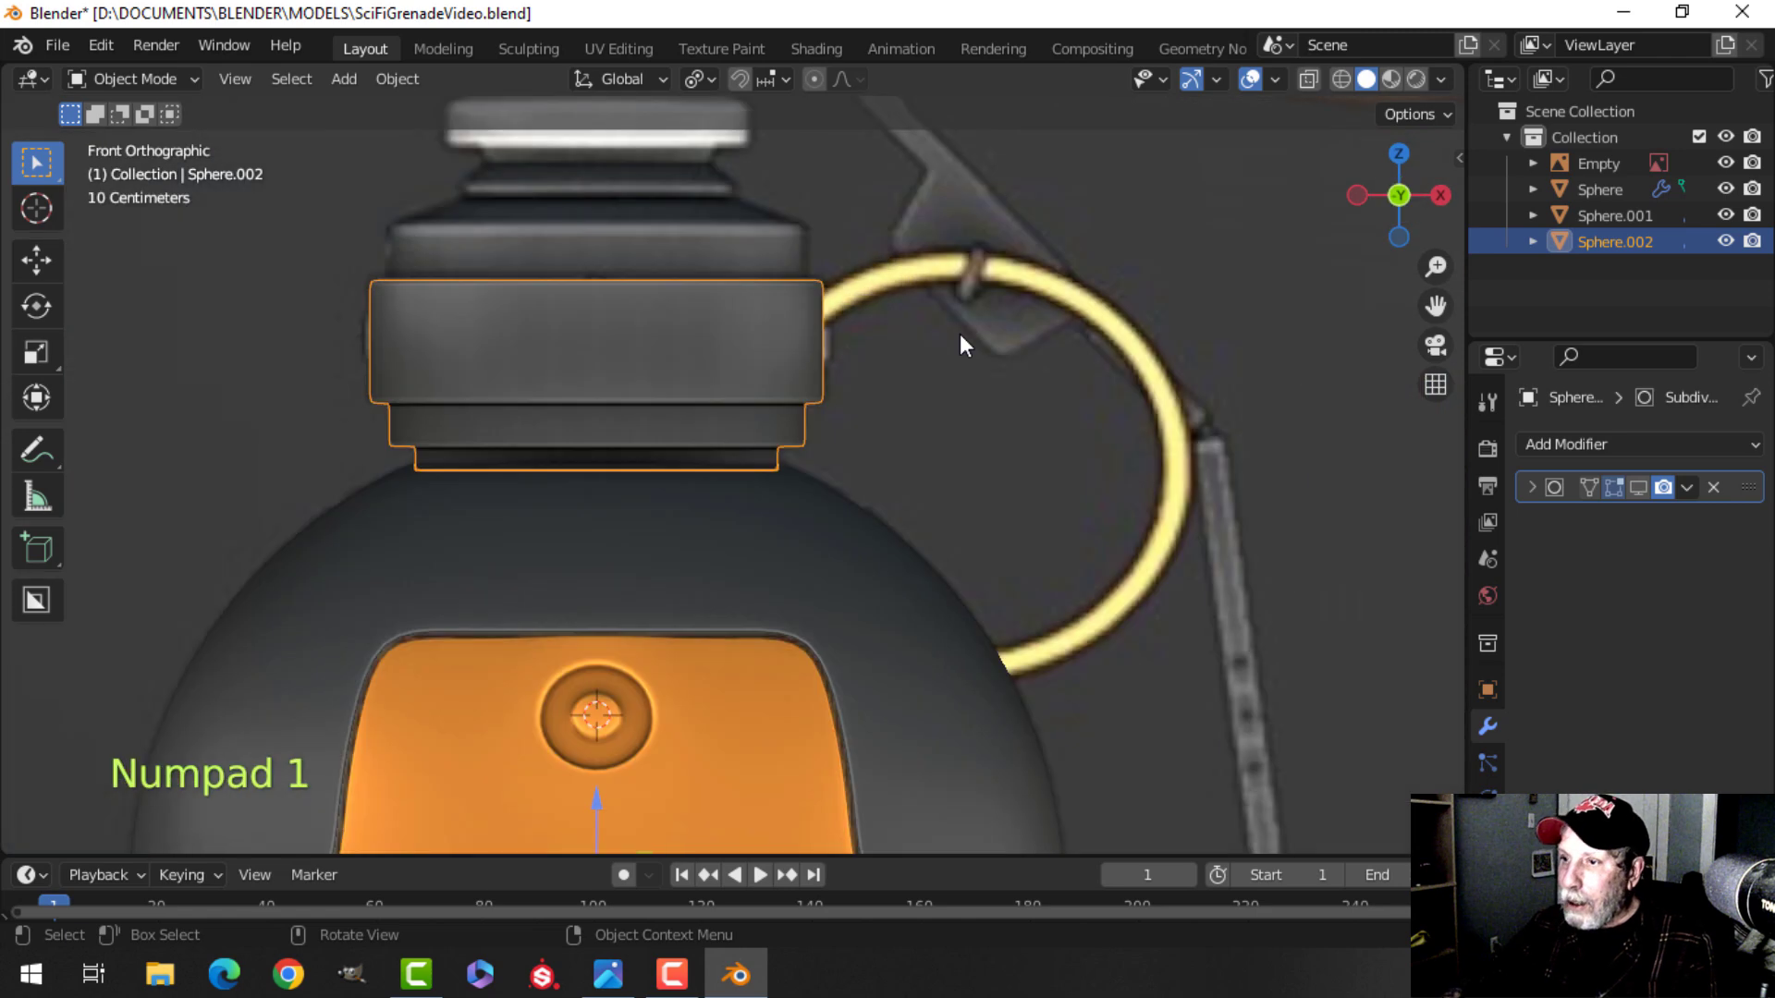
key(Tab)
key(alt+a)
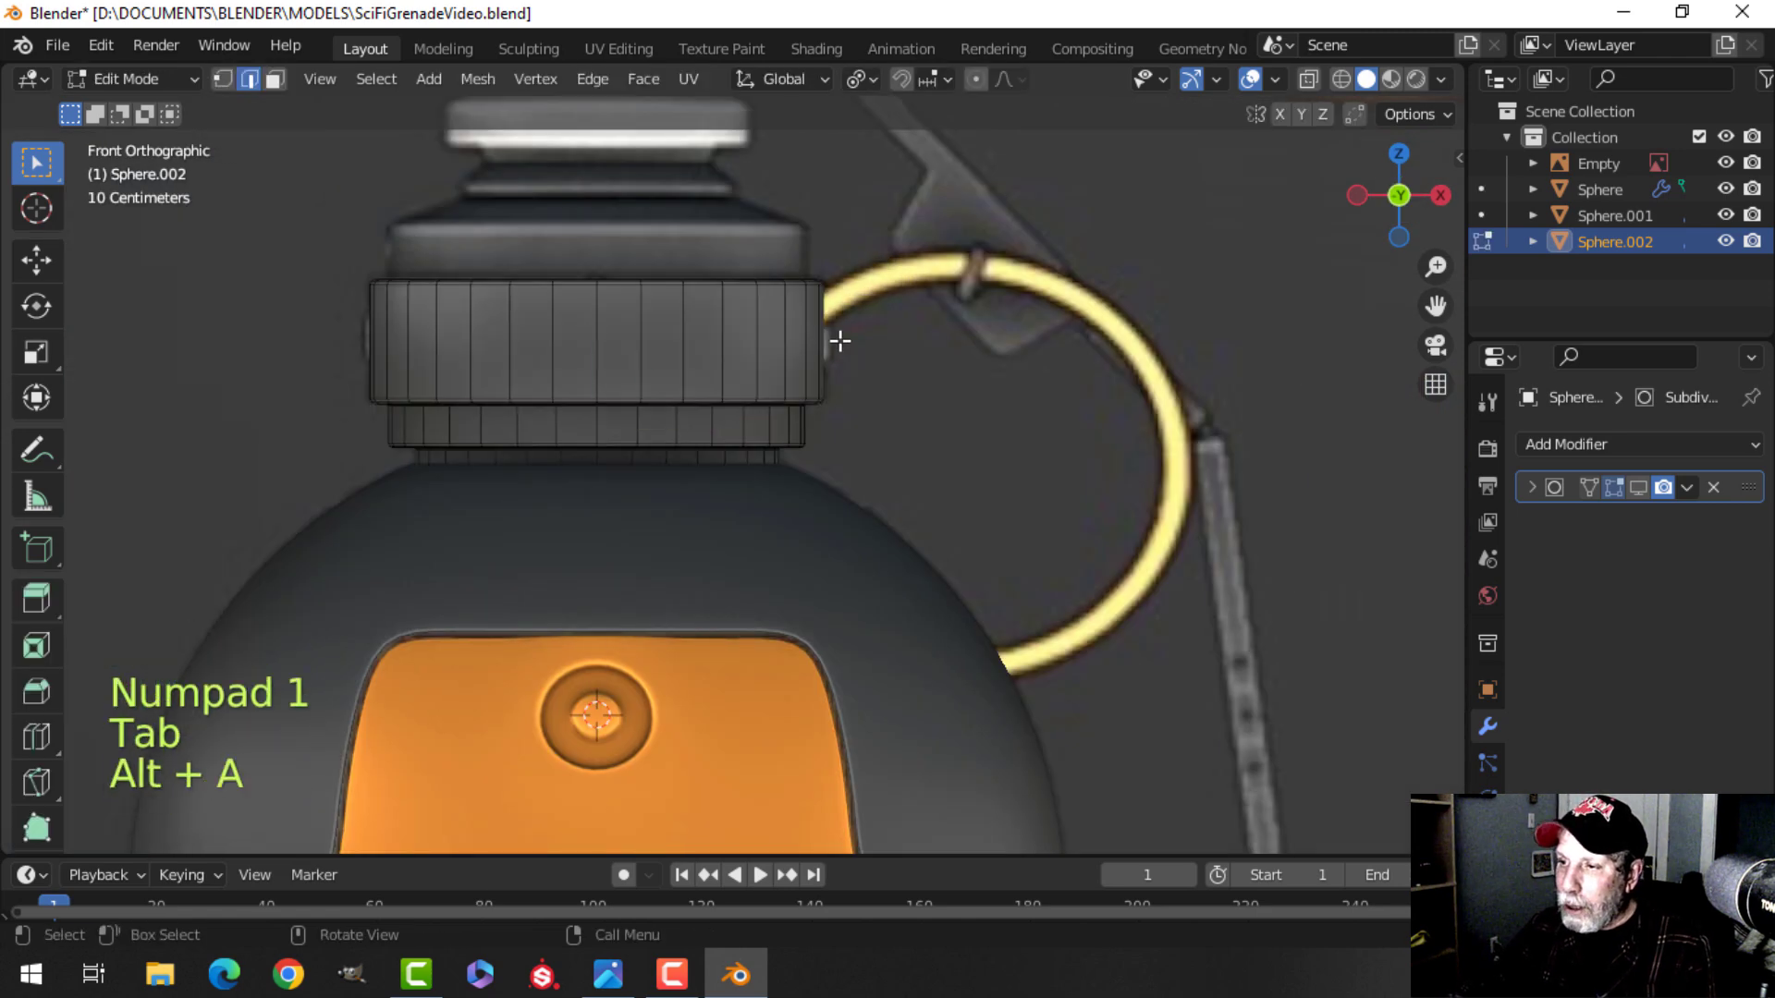
key(z)
click(713, 353)
scroll(844, 352, up, 3)
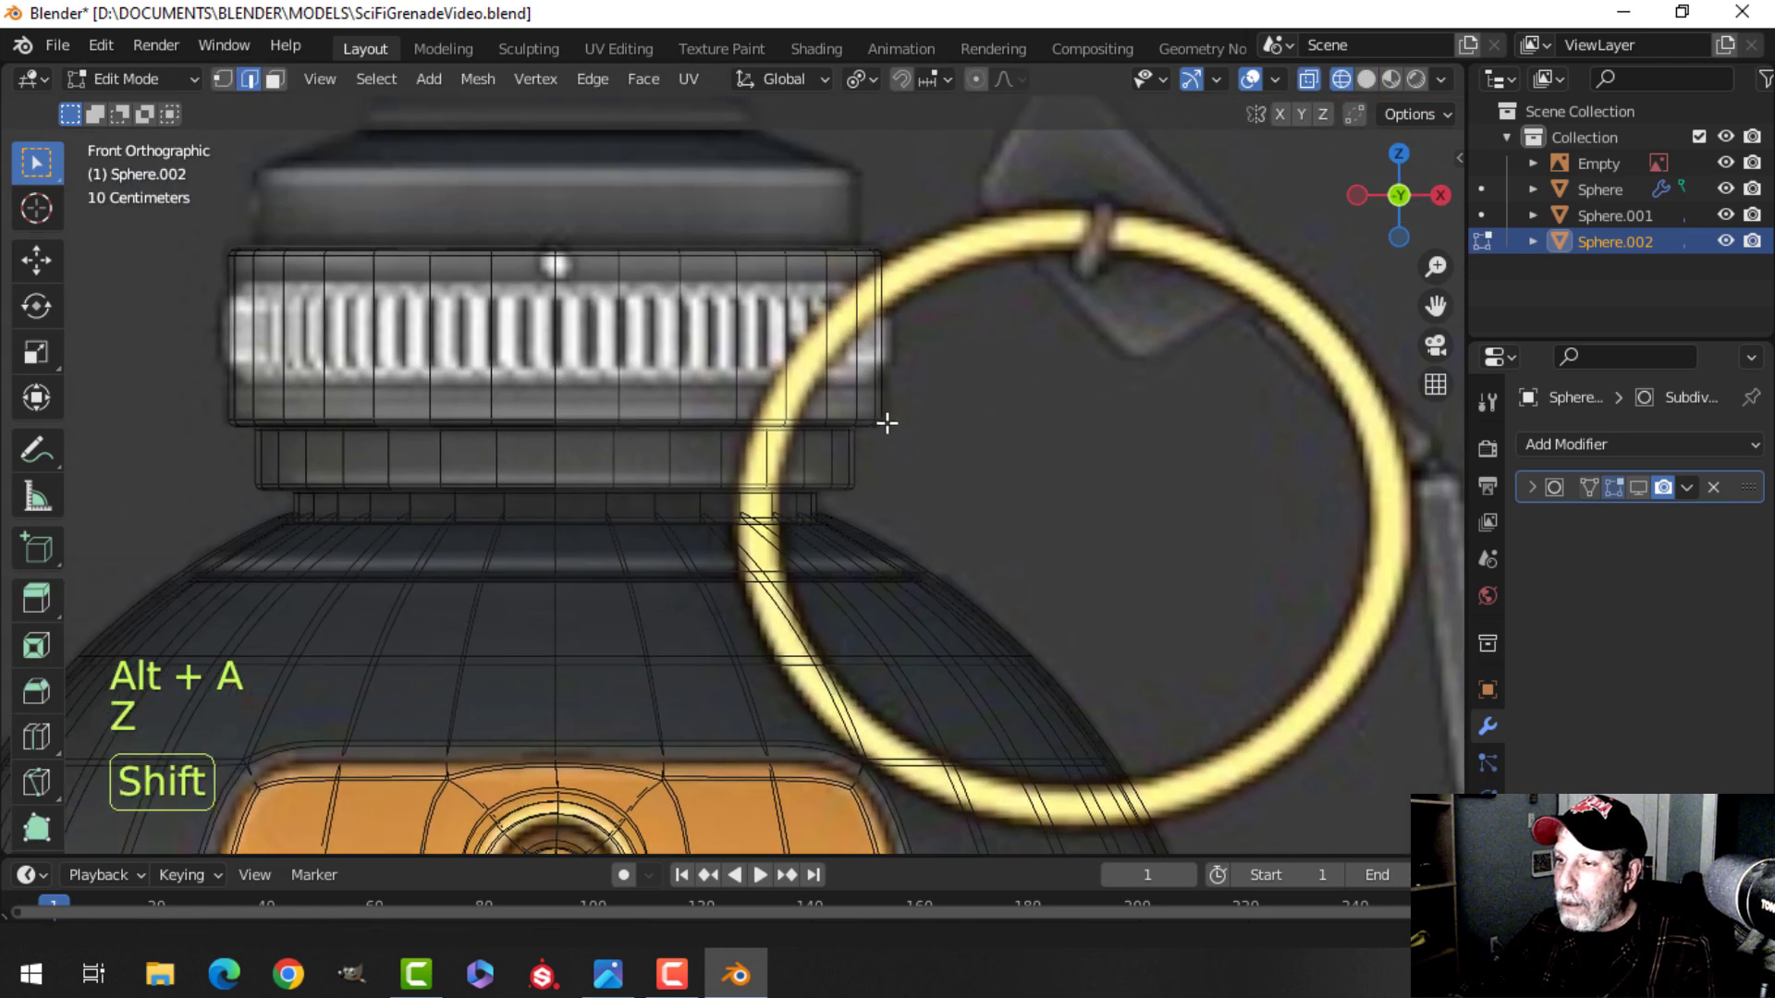
key(ctrl+r)
click(890, 321)
right_click(948, 330)
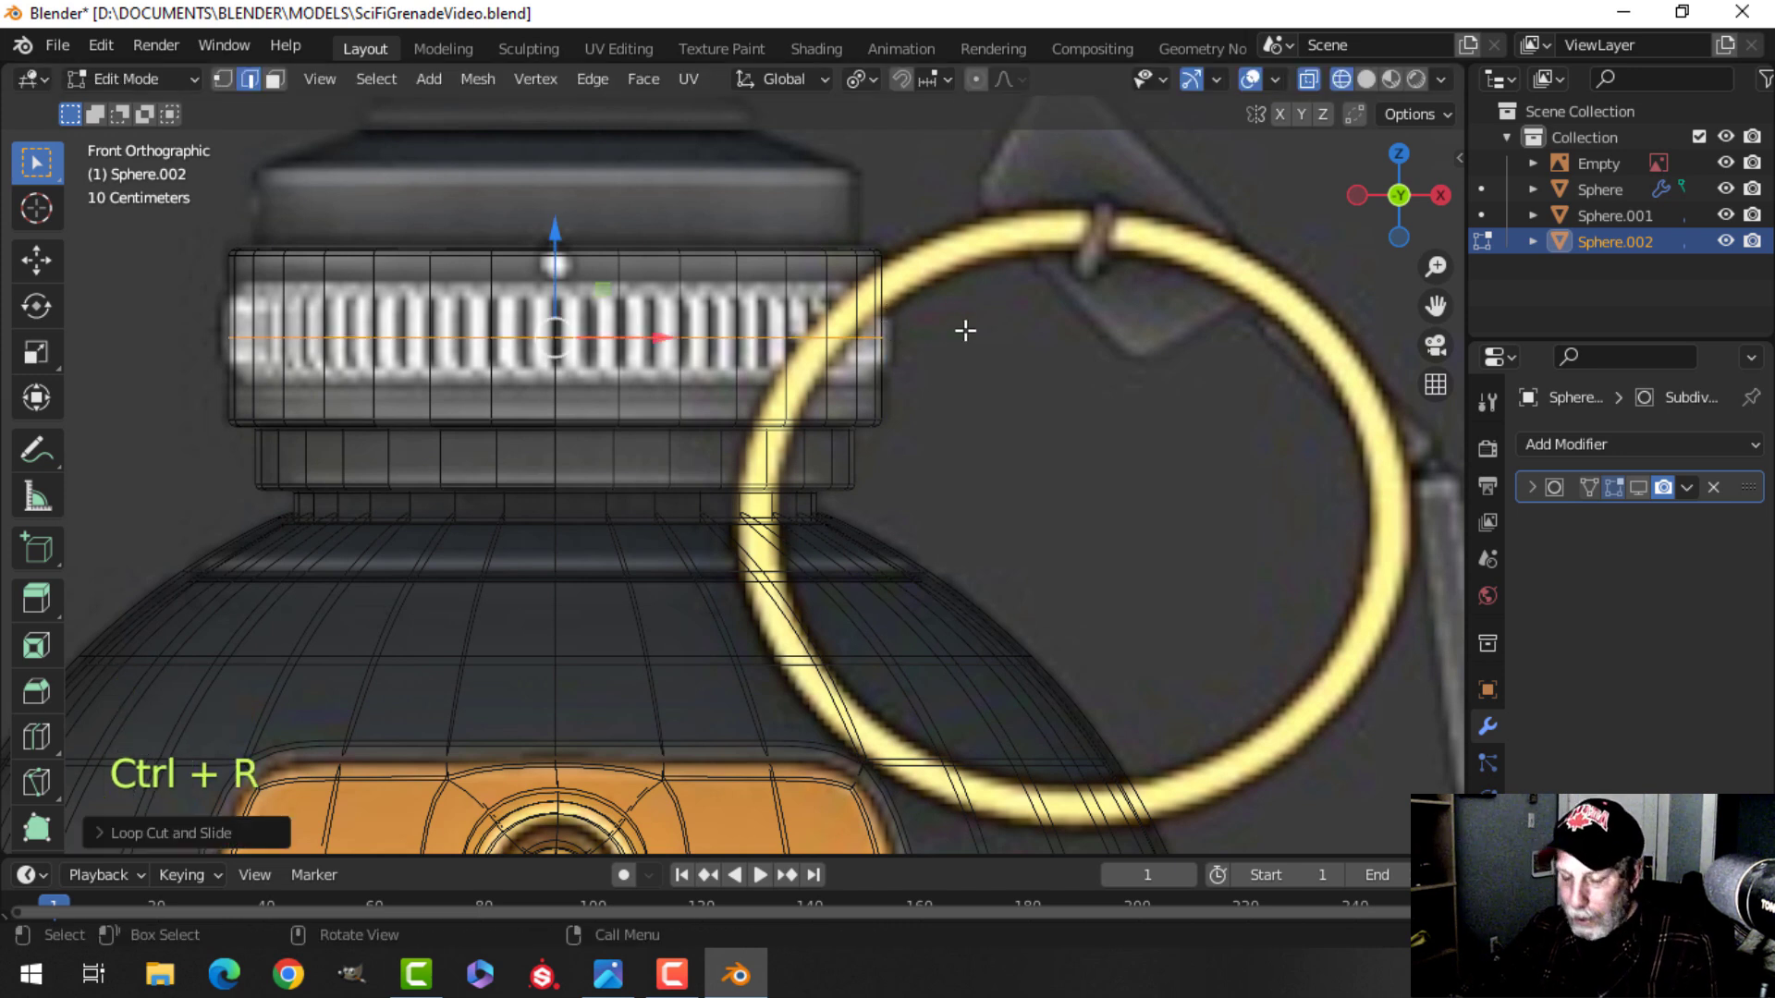
Bevel the new loop about 0.08 m wide to match the ribbed band in the reference.
key(ctrl+b)
key(shift)
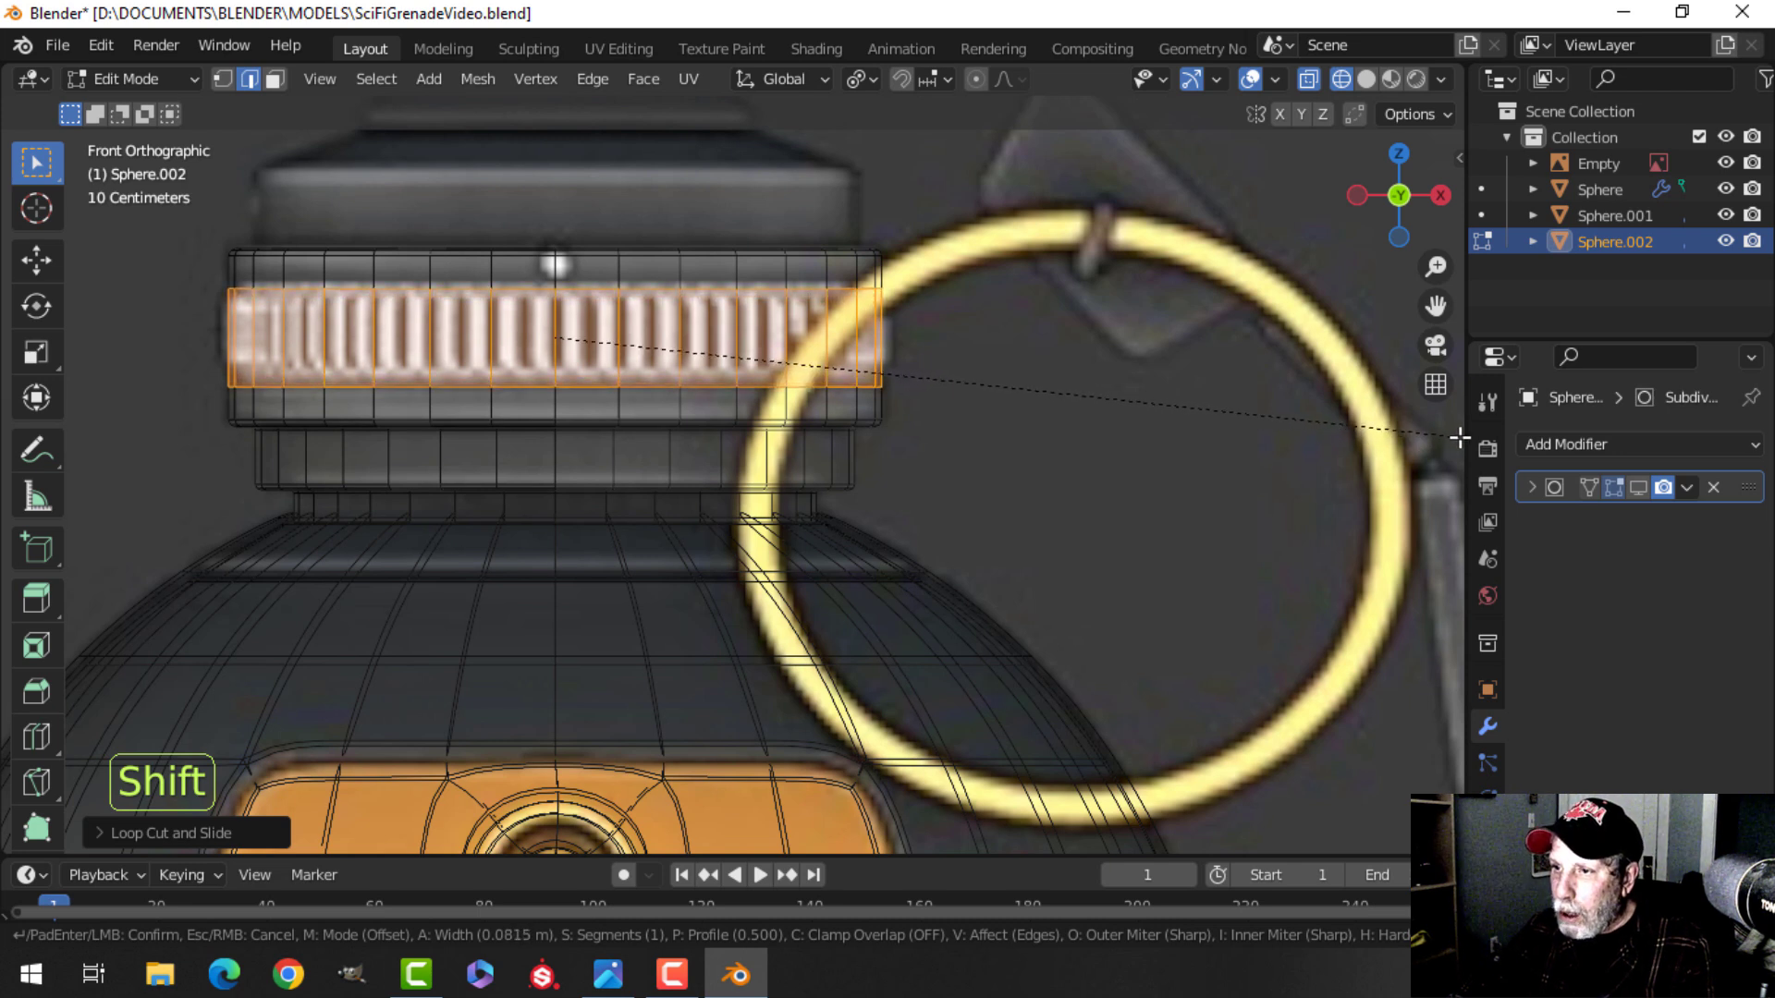
click(11, 434)
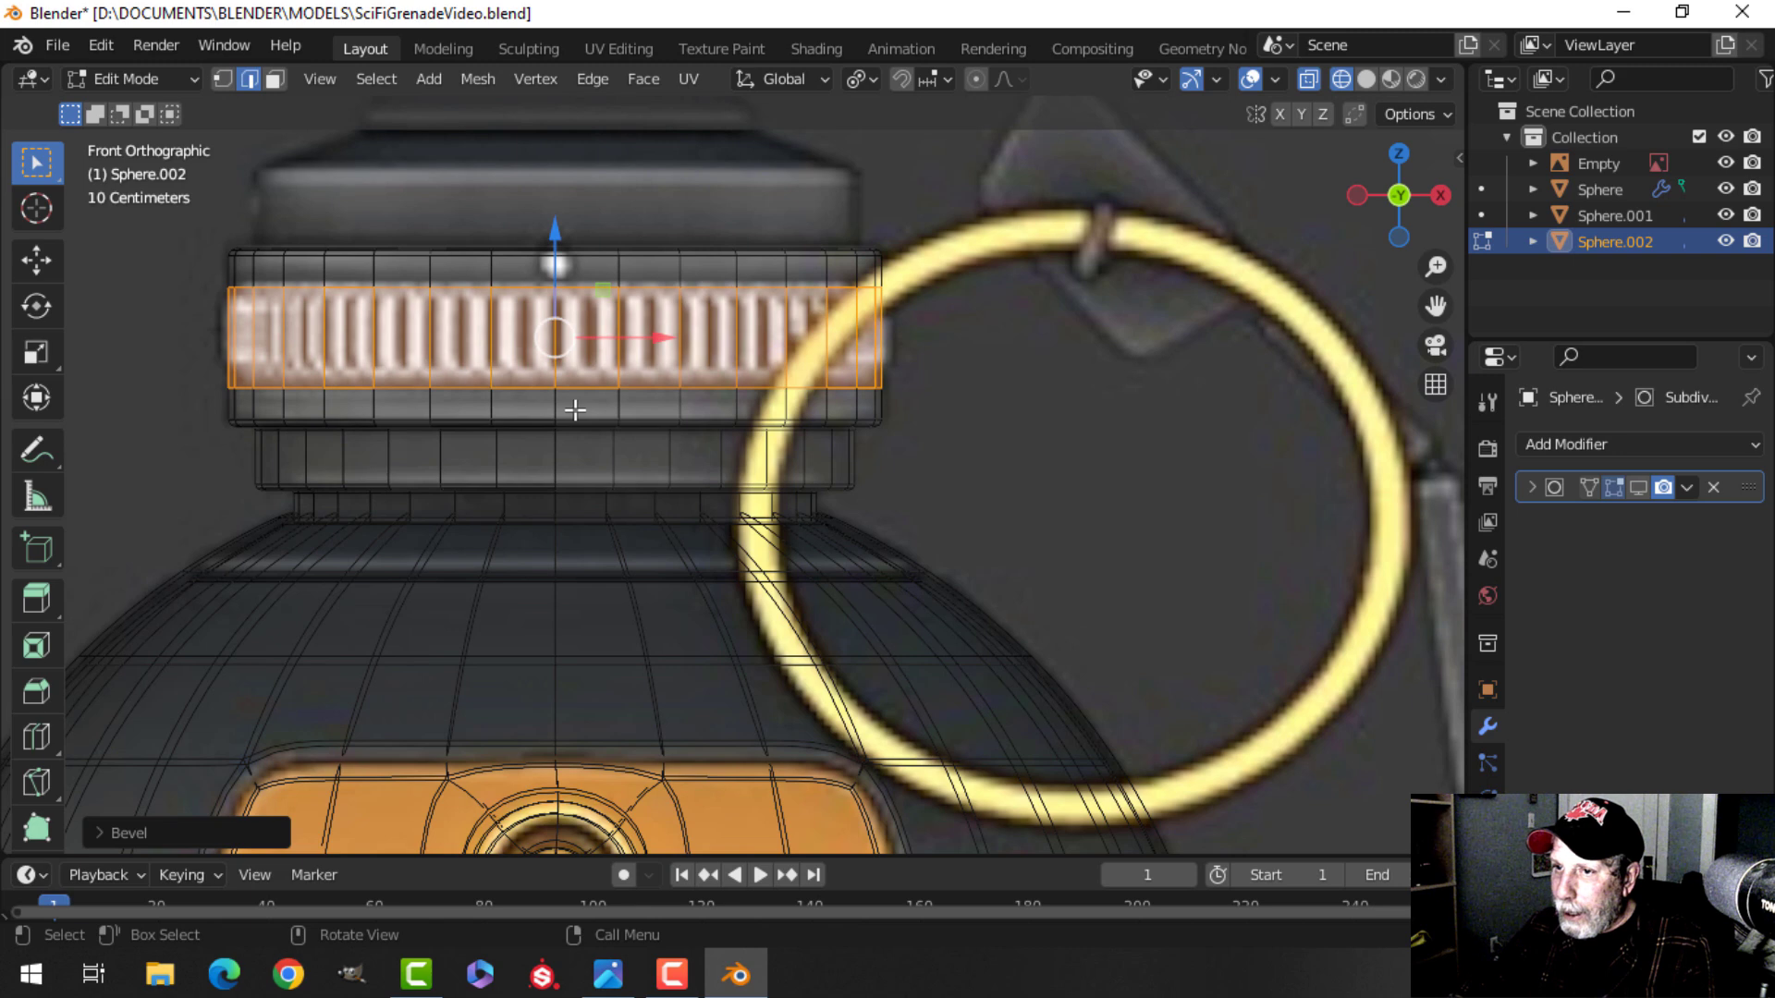
Extrude the band's faces in place and shrink them inward about 0.017 m along their normals.
scroll(575, 410, up, 1)
shift+middle_drag(681, 397, 623, 405)
key(e)
right_click(837, 370)
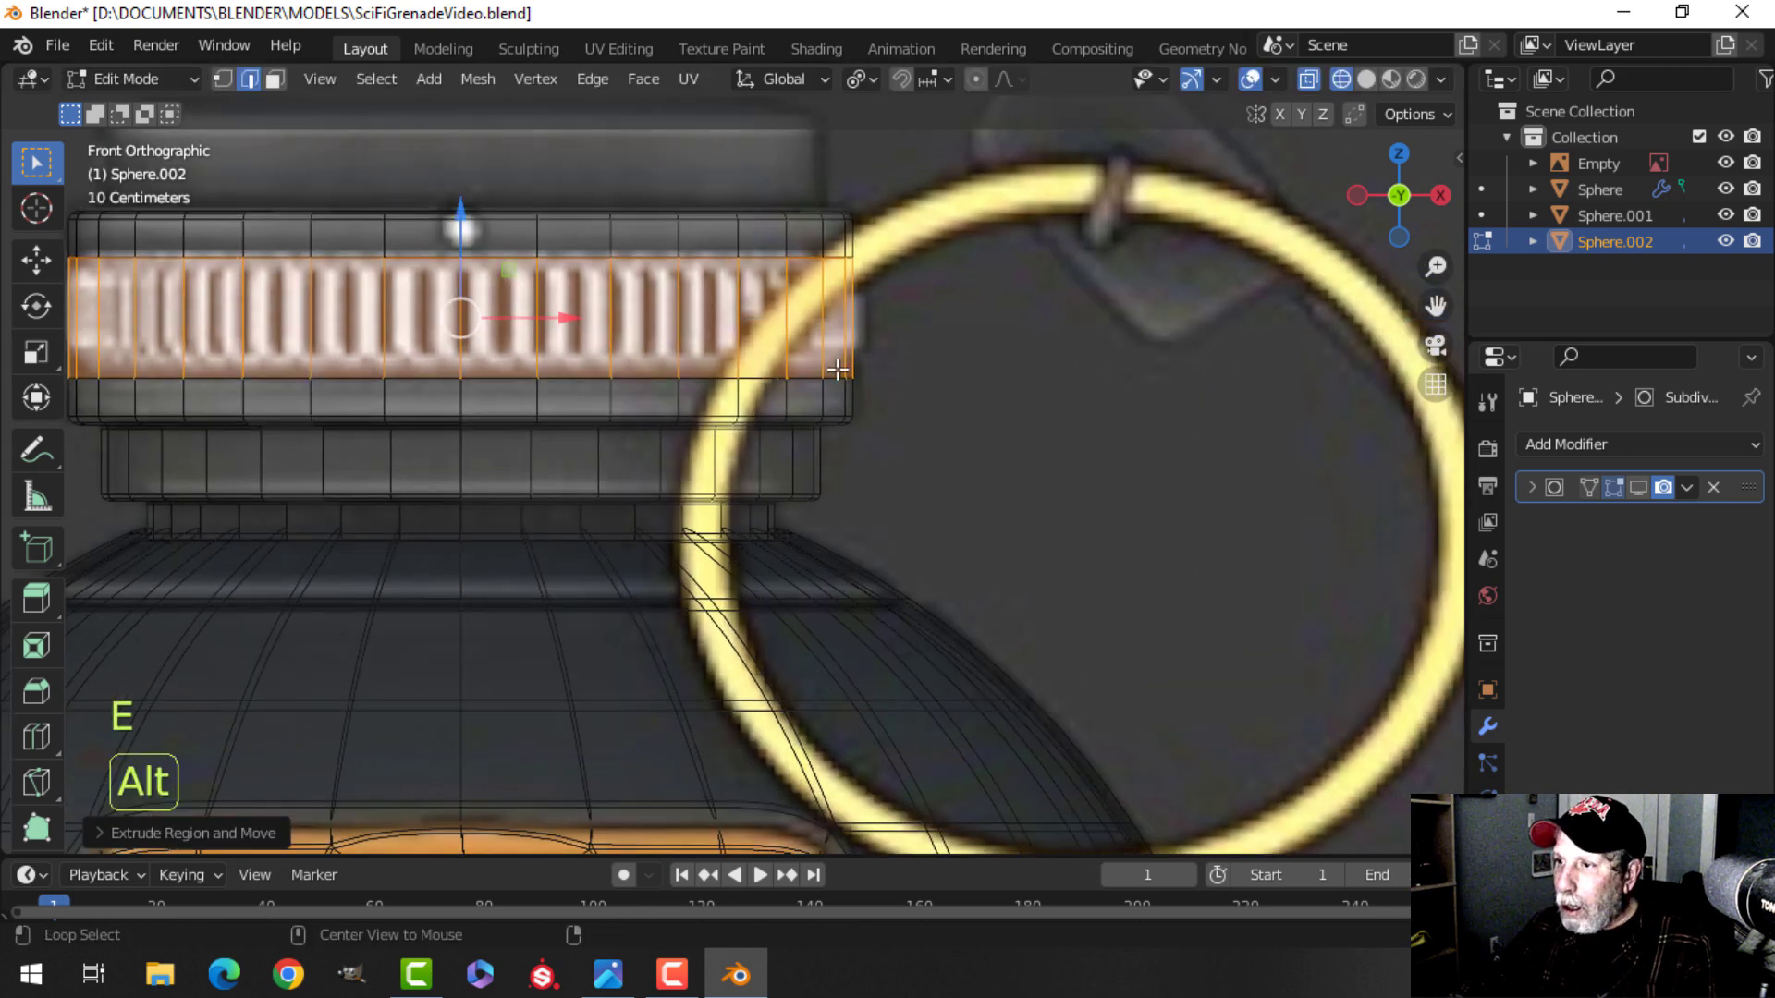
key(alt+s)
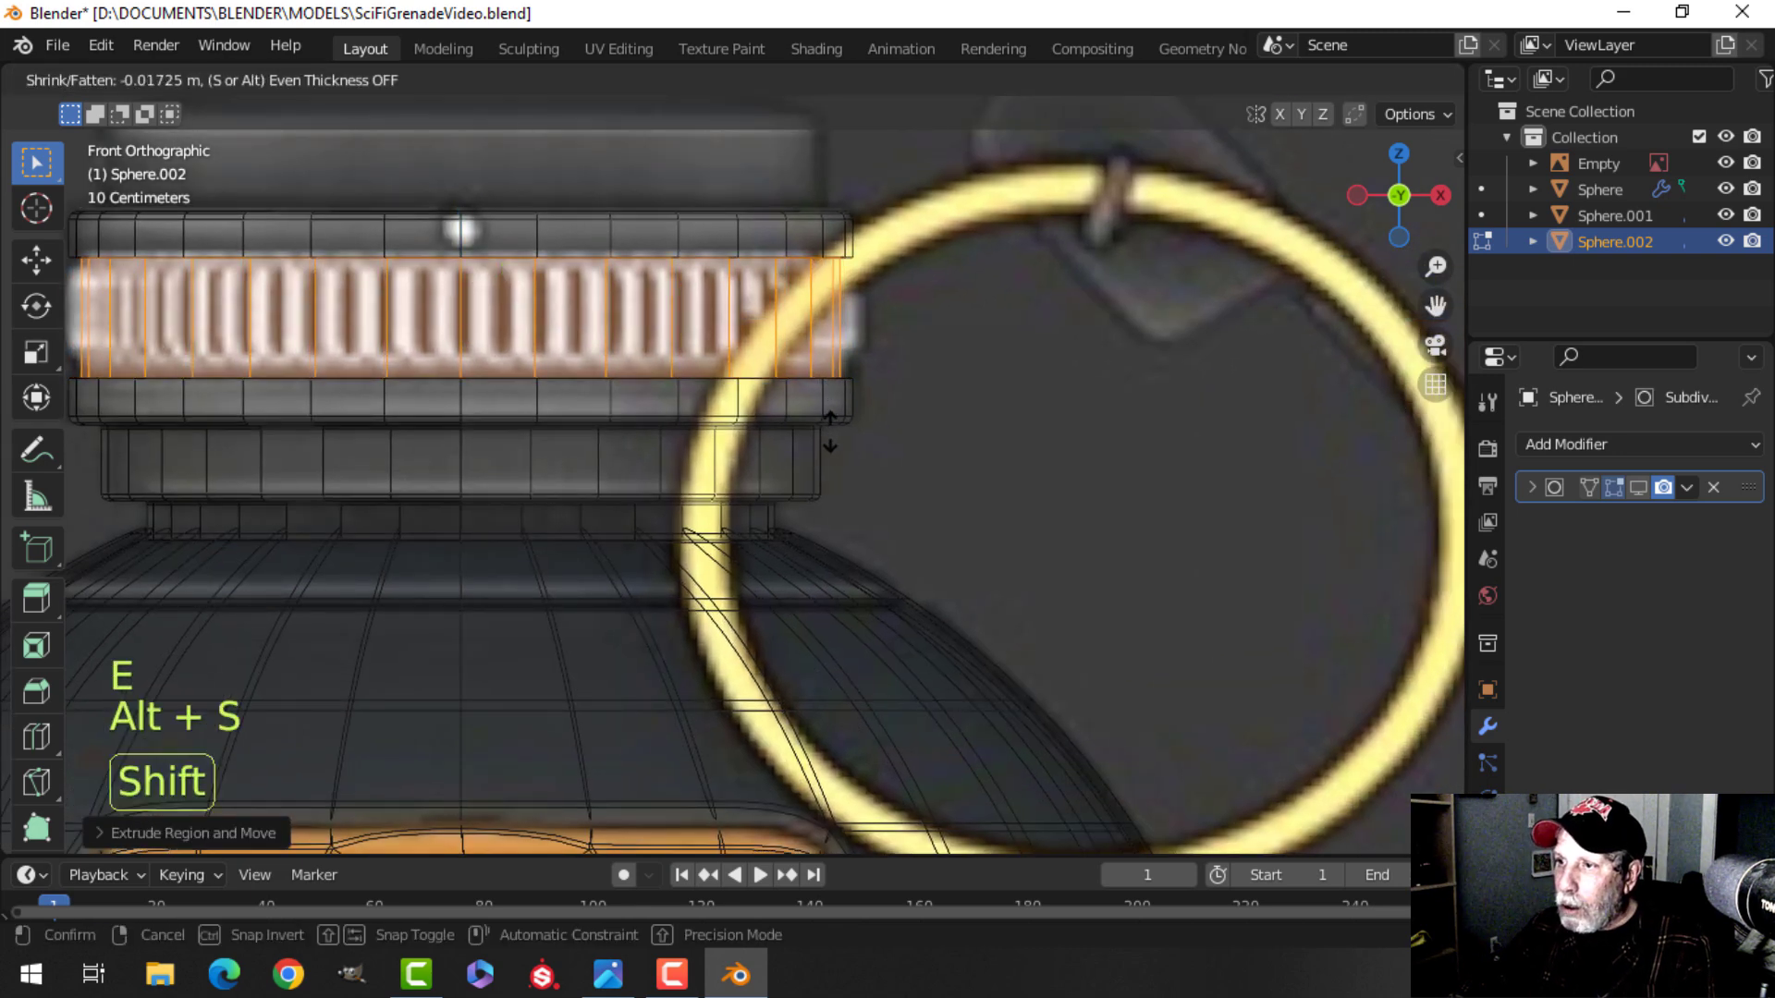
click(830, 439)
Switch back to solid shading and look over the recessed band.
key(alt+a)
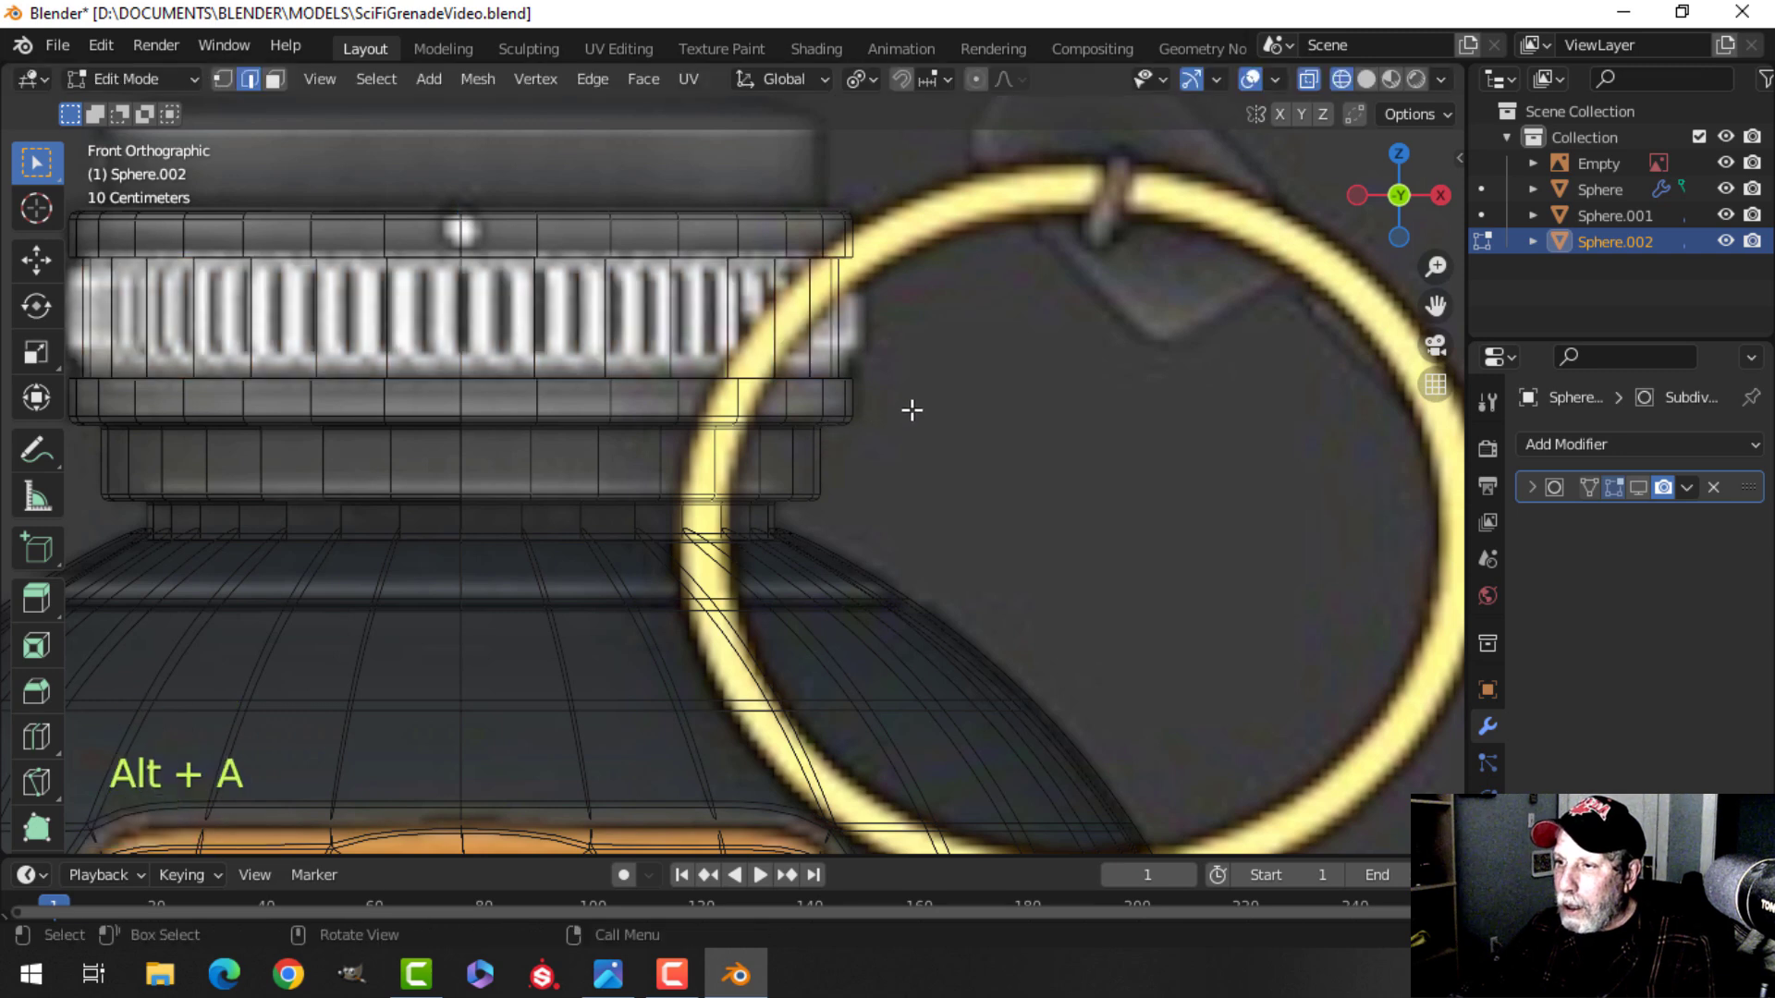
key(z)
click(869, 414)
scroll(888, 411, down, 4)
middle_drag(911, 408, 858, 399)
shift+middle_drag(564, 374, 664, 405)
middle_drag(664, 405, 710, 439)
middle_drag(710, 439, 718, 393)
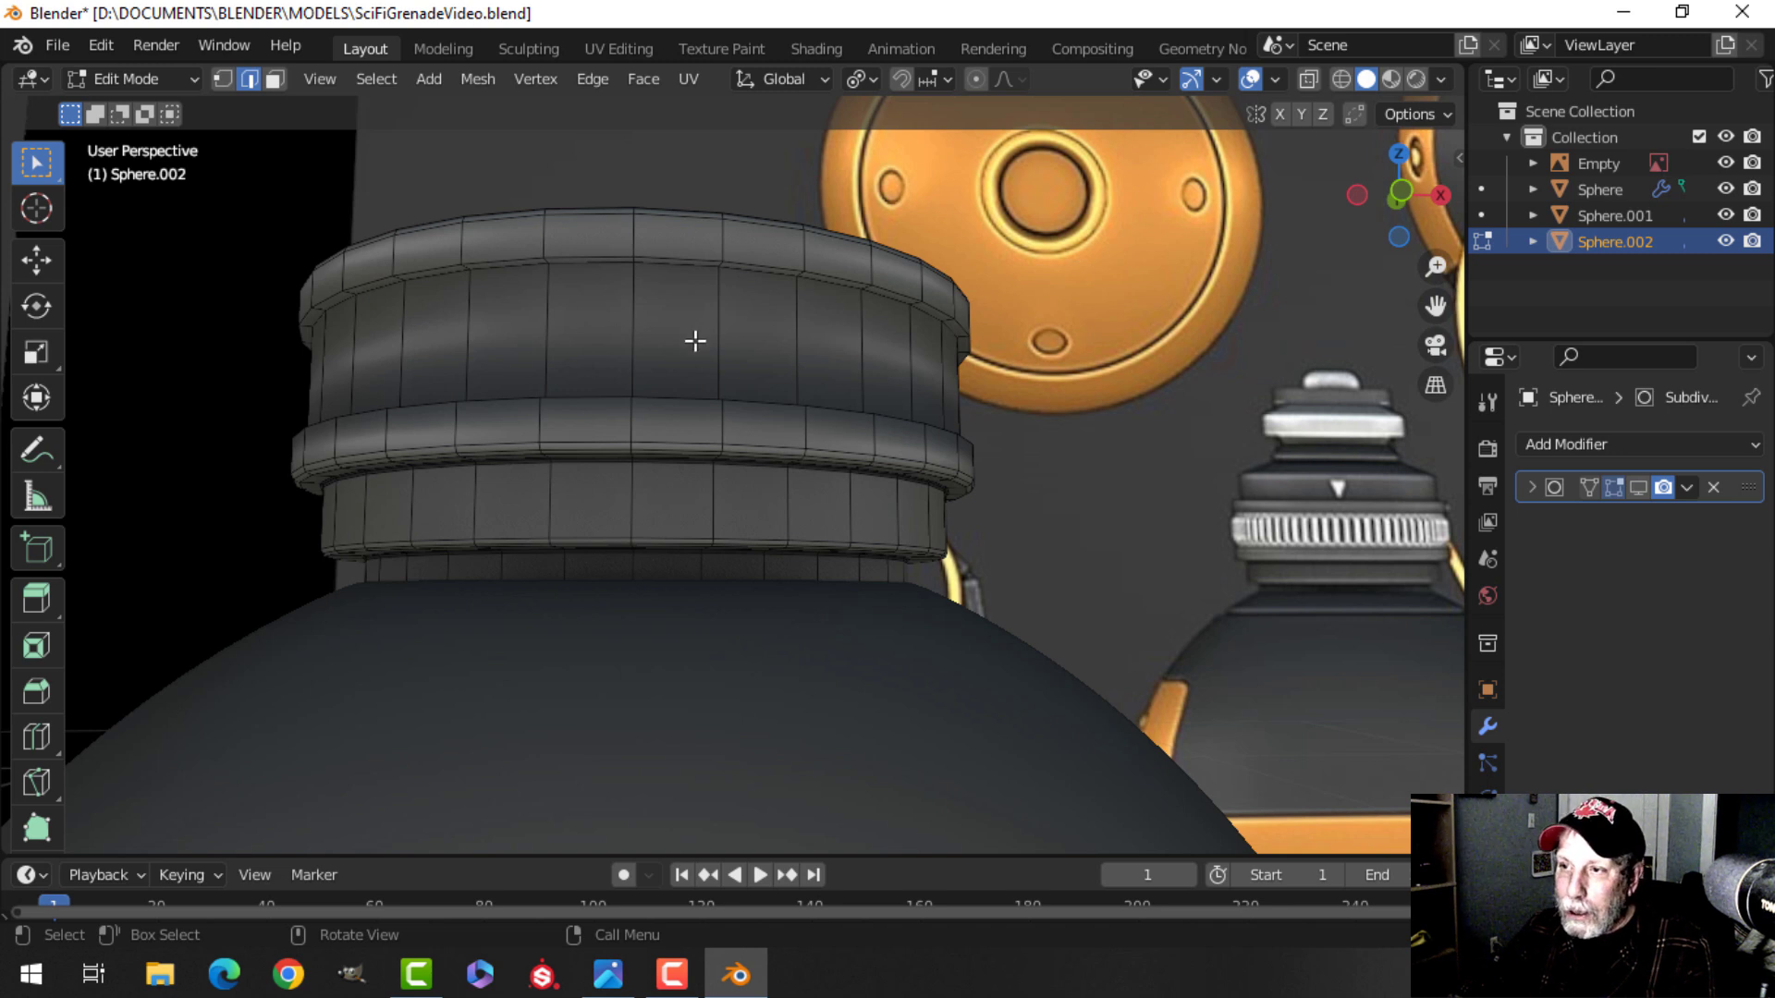
Select the edge loops along the top of the collar and the top of its middle ring.
shift+middle_drag(695, 345, 741, 369)
alt+shift+click(693, 271)
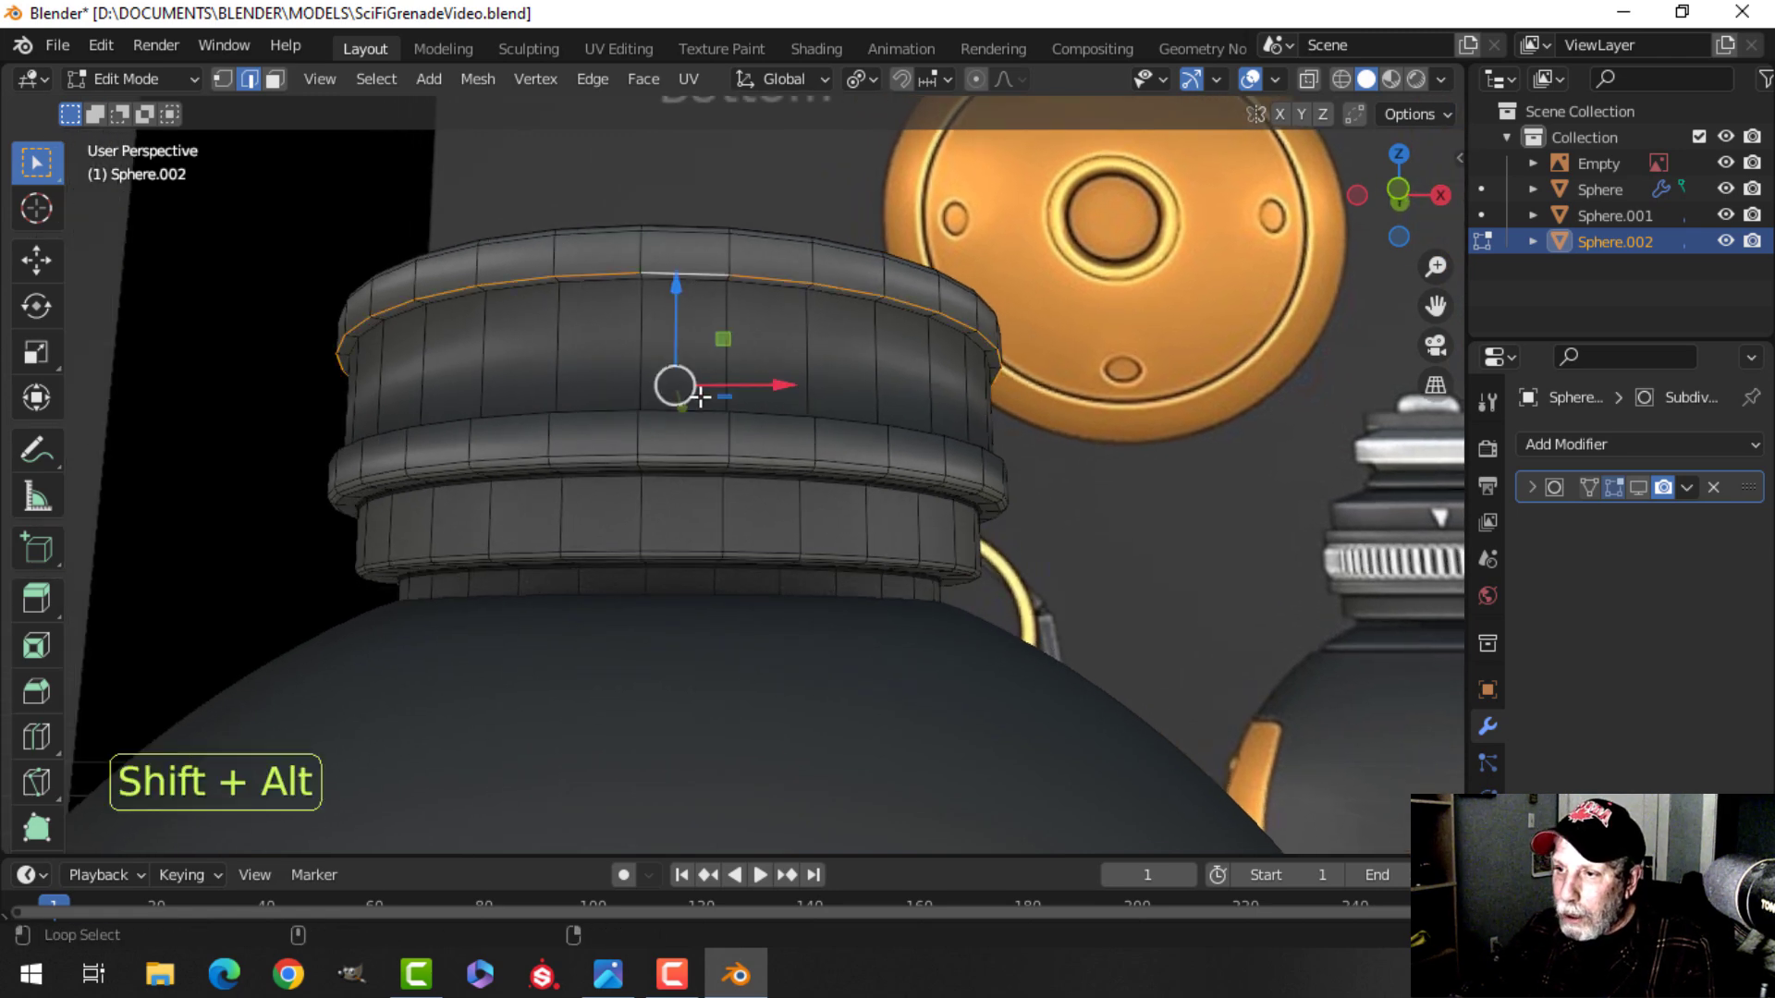
alt+shift+click(747, 415)
middle_drag(860, 398, 892, 496)
scroll(915, 462, up, 2)
middle_drag(805, 404, 835, 554)
middle_drag(834, 555, 825, 452)
scroll(827, 451, up, 1)
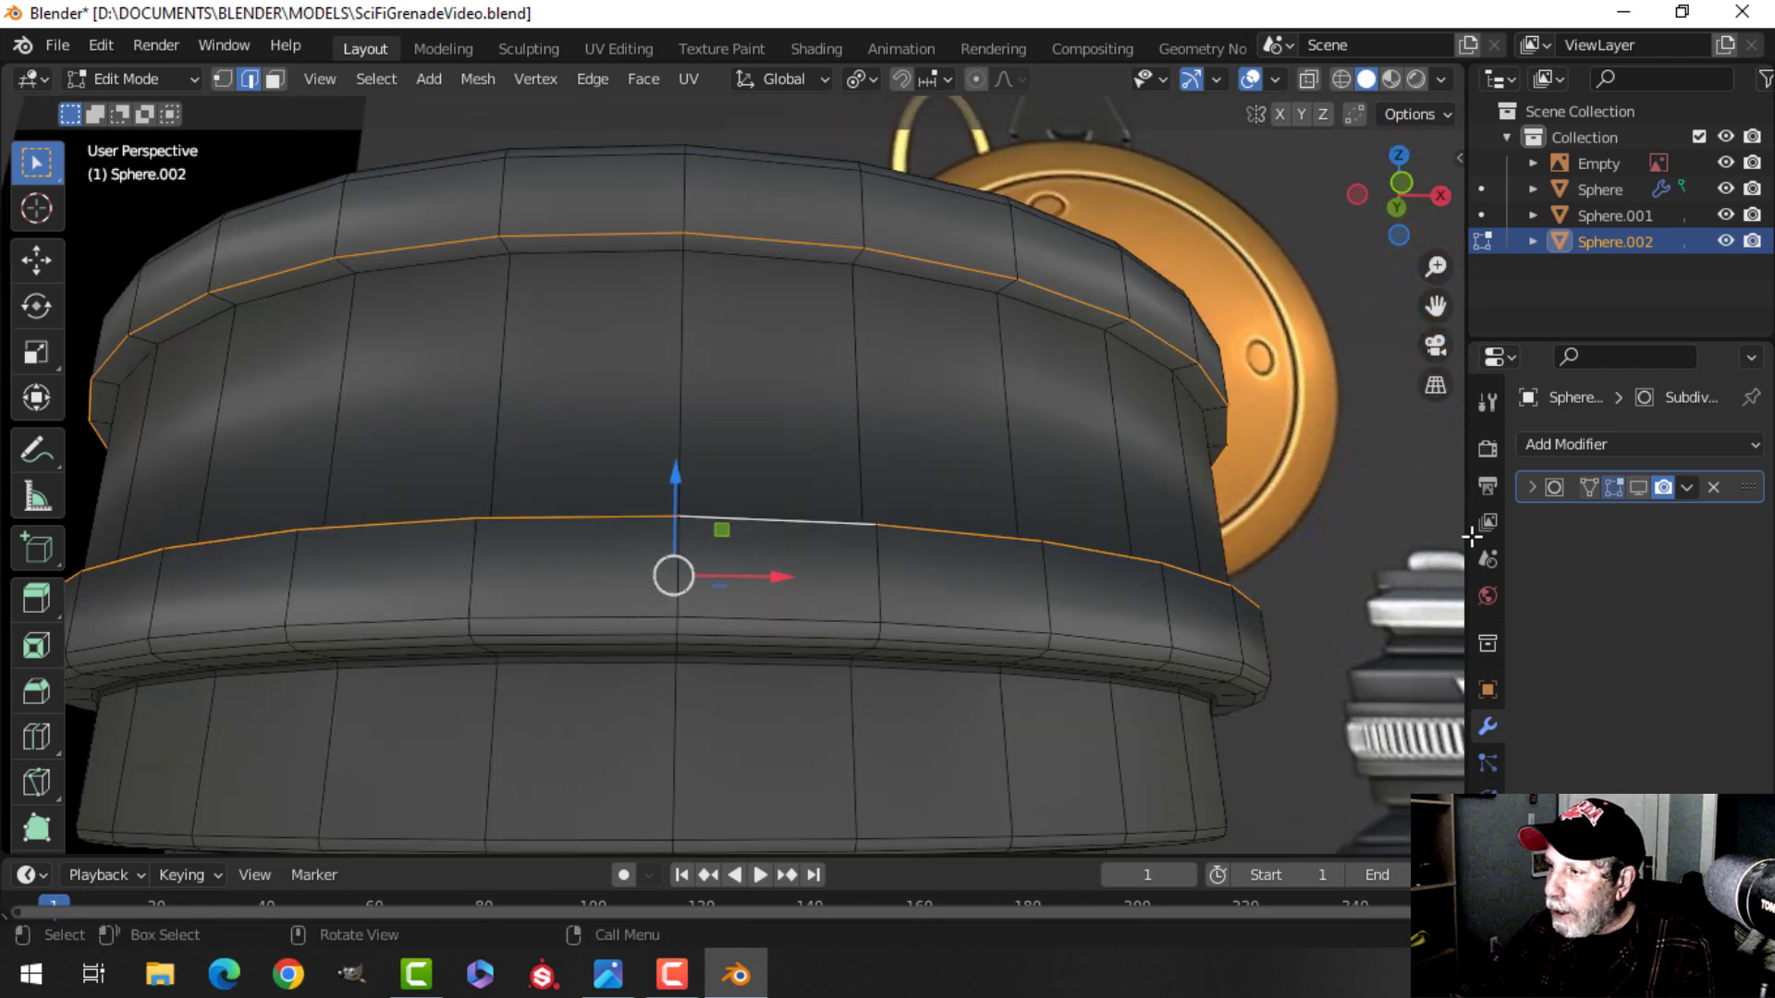
scroll(955, 479, down, 2)
shift+middle_drag(955, 479, 932, 491)
middle_drag(932, 491, 934, 493)
scroll(935, 490, up, 2)
Bevel the selected loops about 0.006 m with one segment, then undo it.
key(ctrl+b)
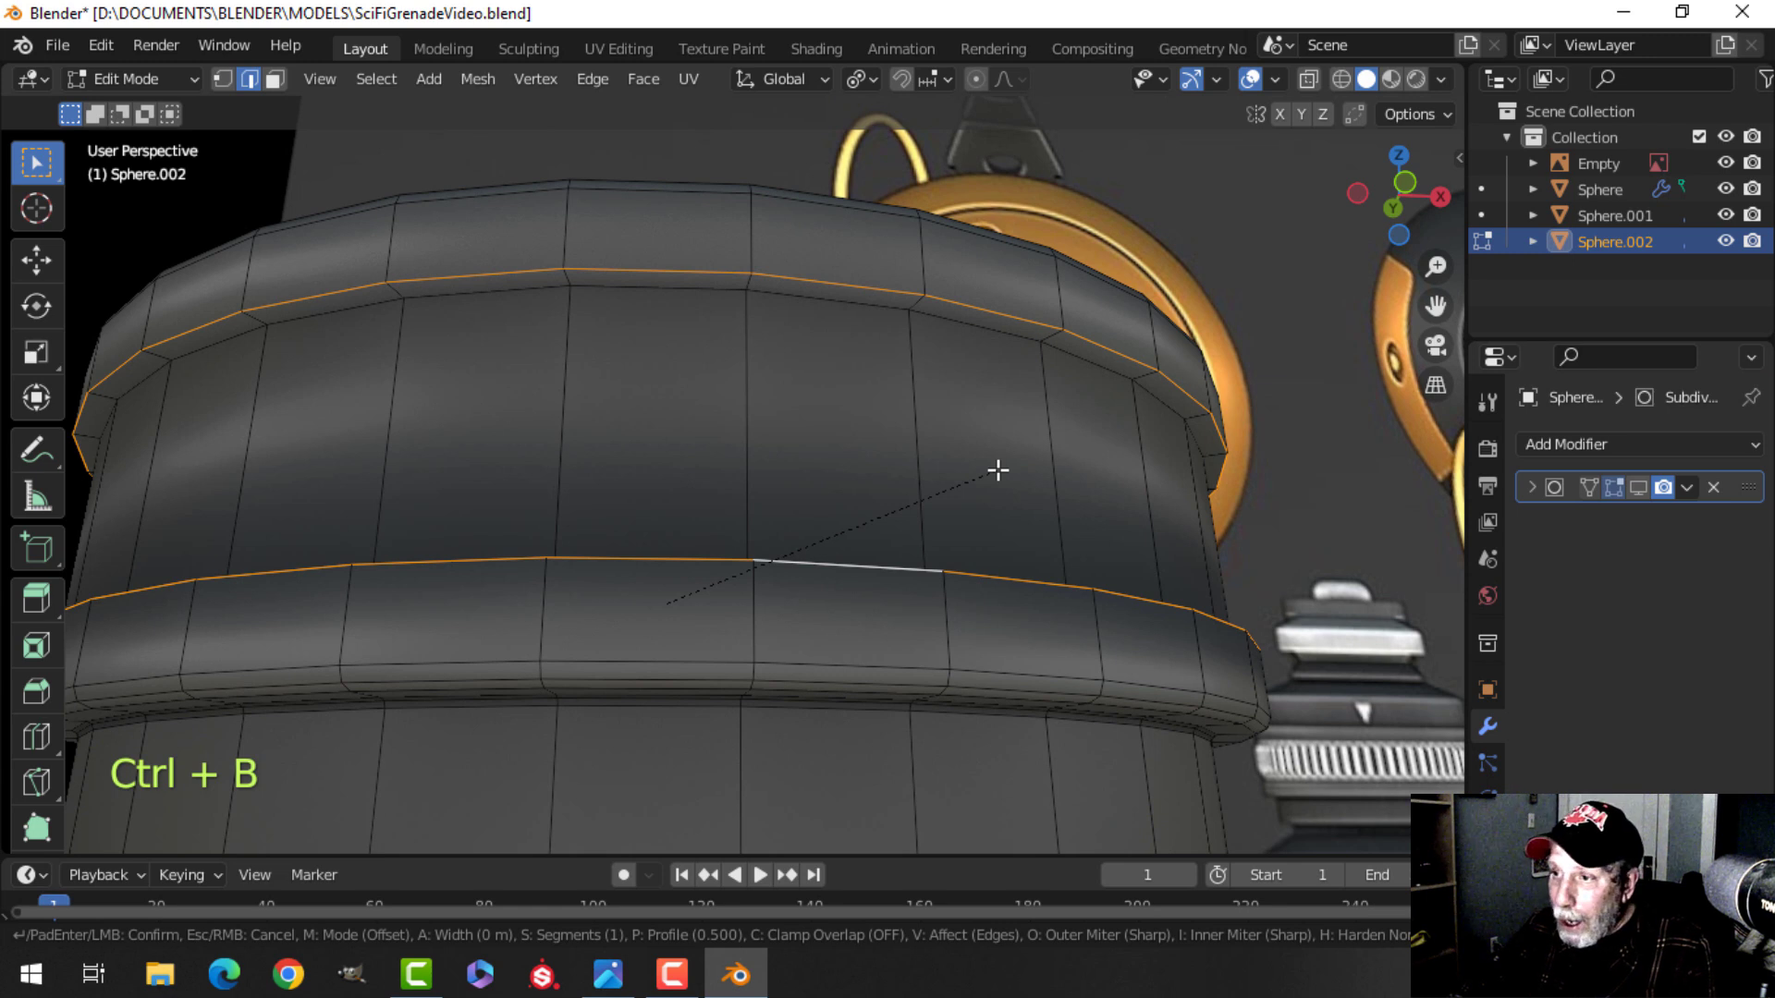
key(shift)
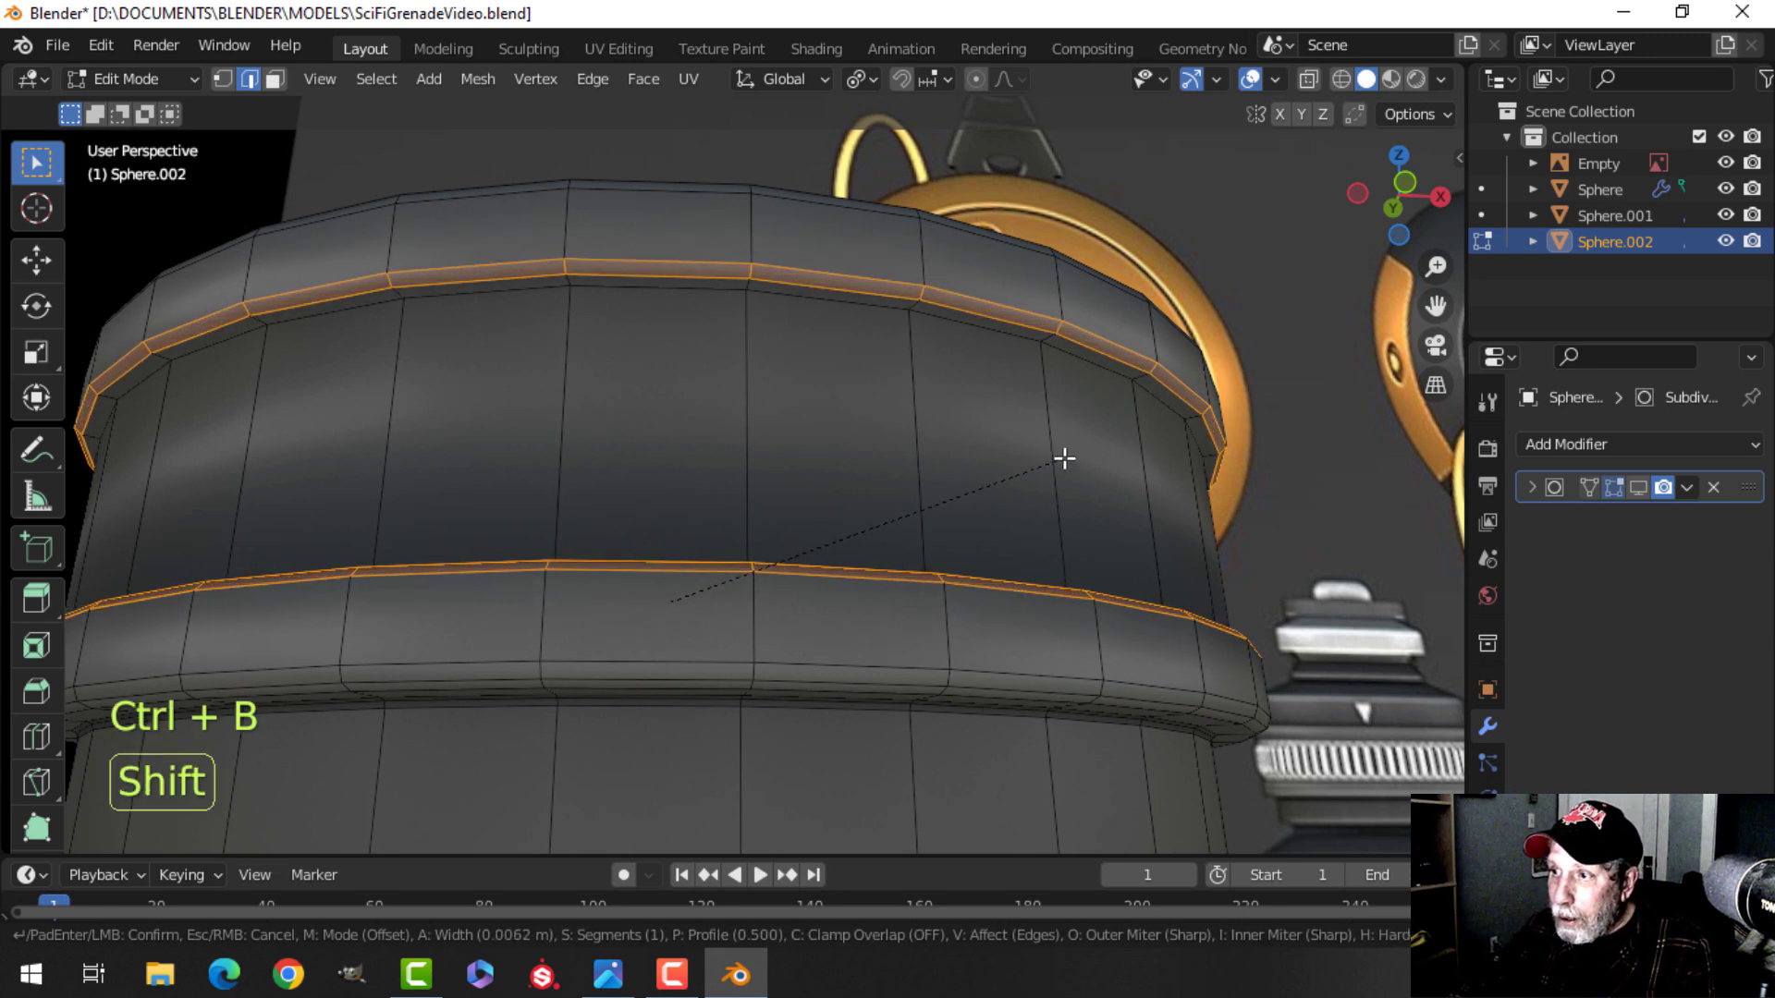
click(1064, 459)
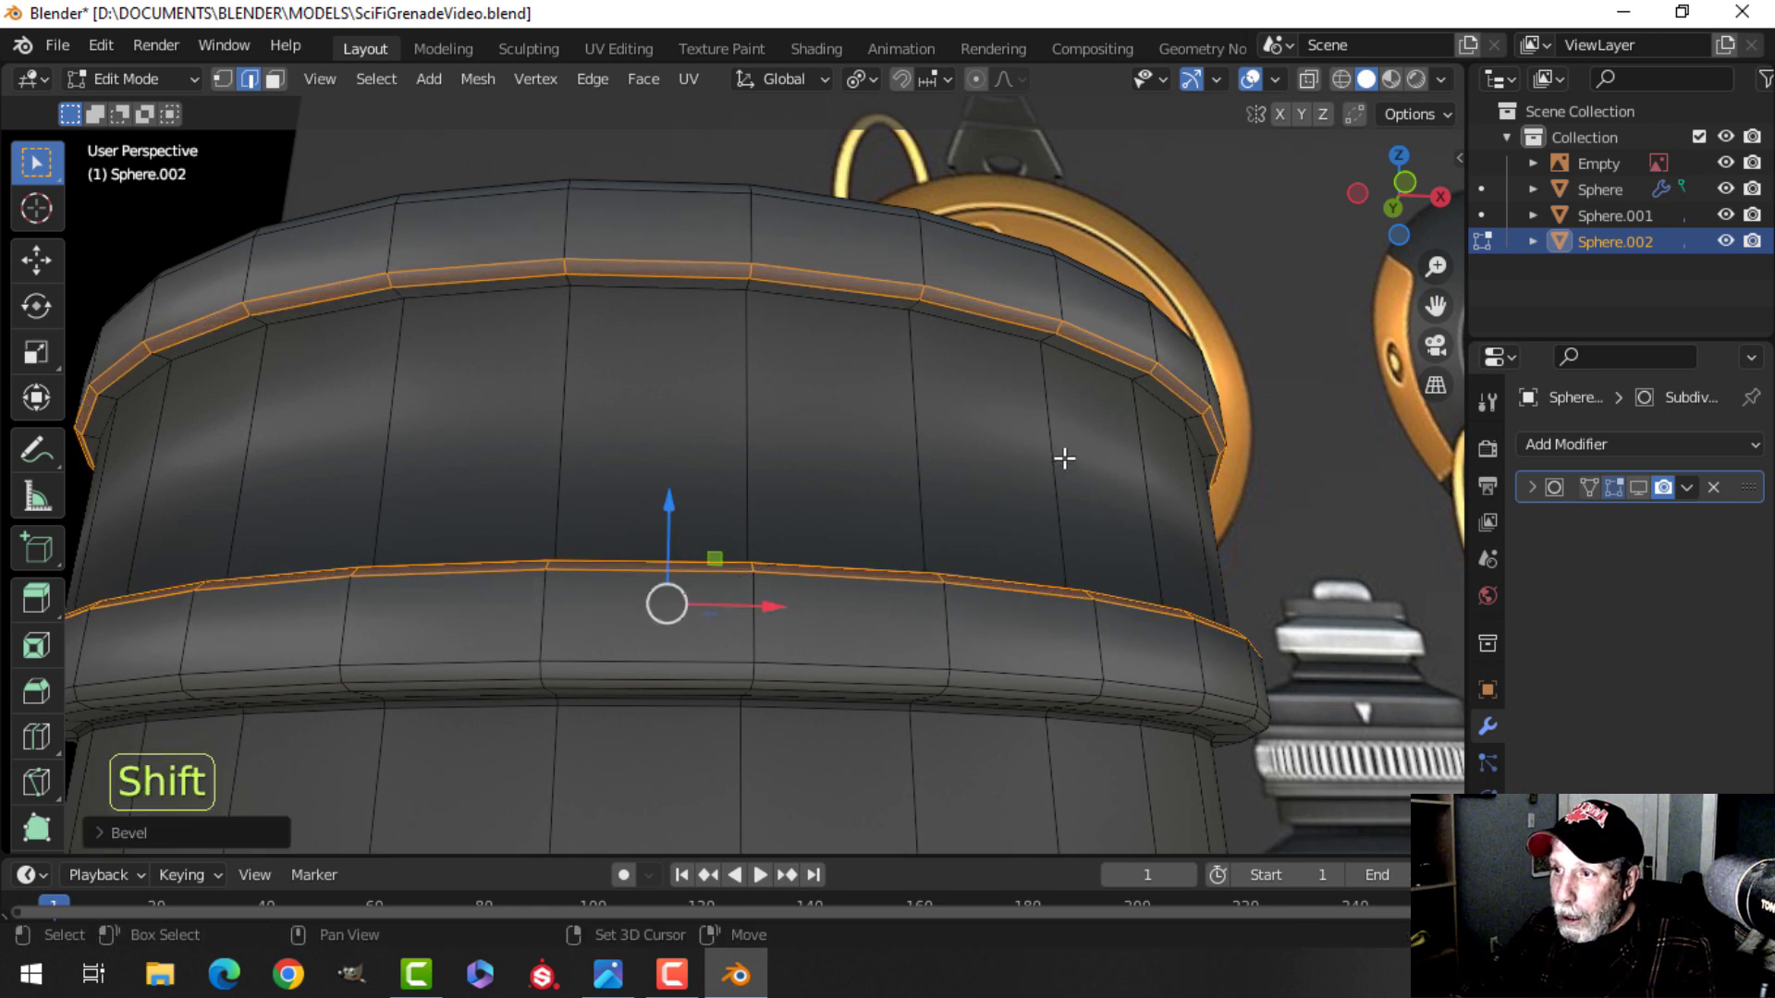
key(ctrl+z)
Bevel the selected loops about 0.006 m wide with two segments.
key(ctrl+b)
key(shift)
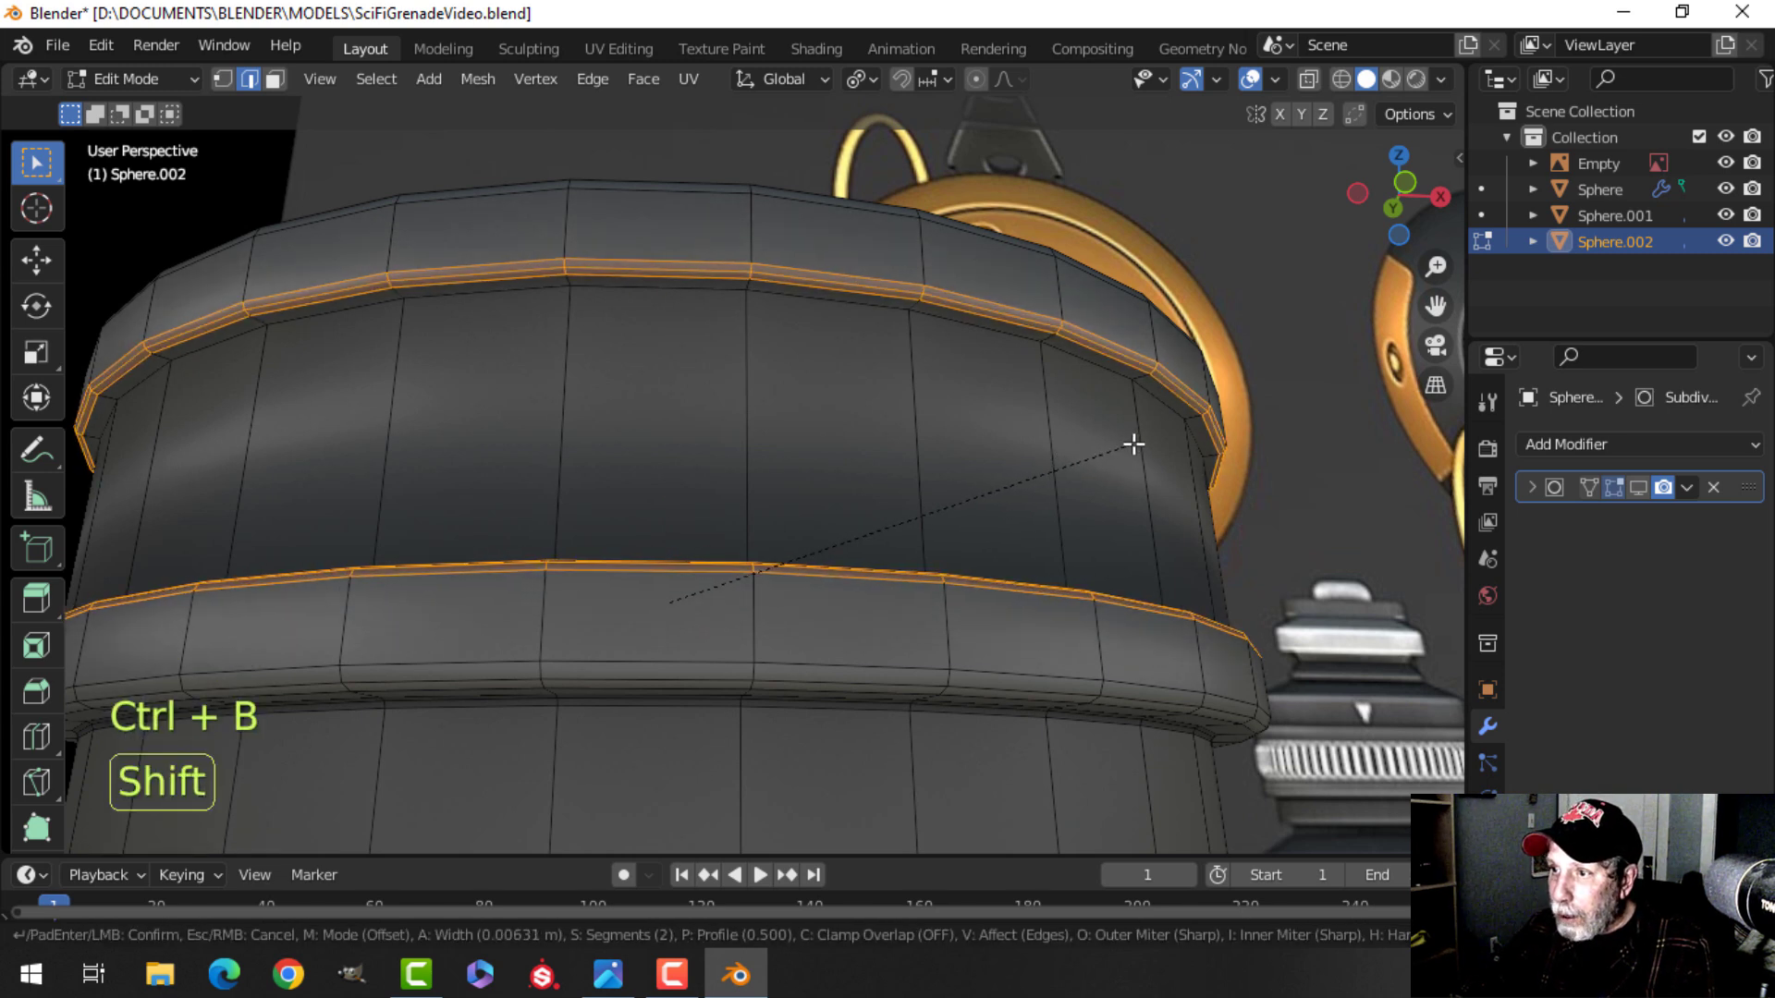
click(1107, 450)
Insert a centered loop cut around the middle of the collar's upper band and bevel it about 0.075 m wide.
key(alt+a)
scroll(963, 448, down, 3)
shift+middle_drag(963, 449, 1018, 515)
scroll(860, 491, up, 2)
scroll(896, 428, down, 3)
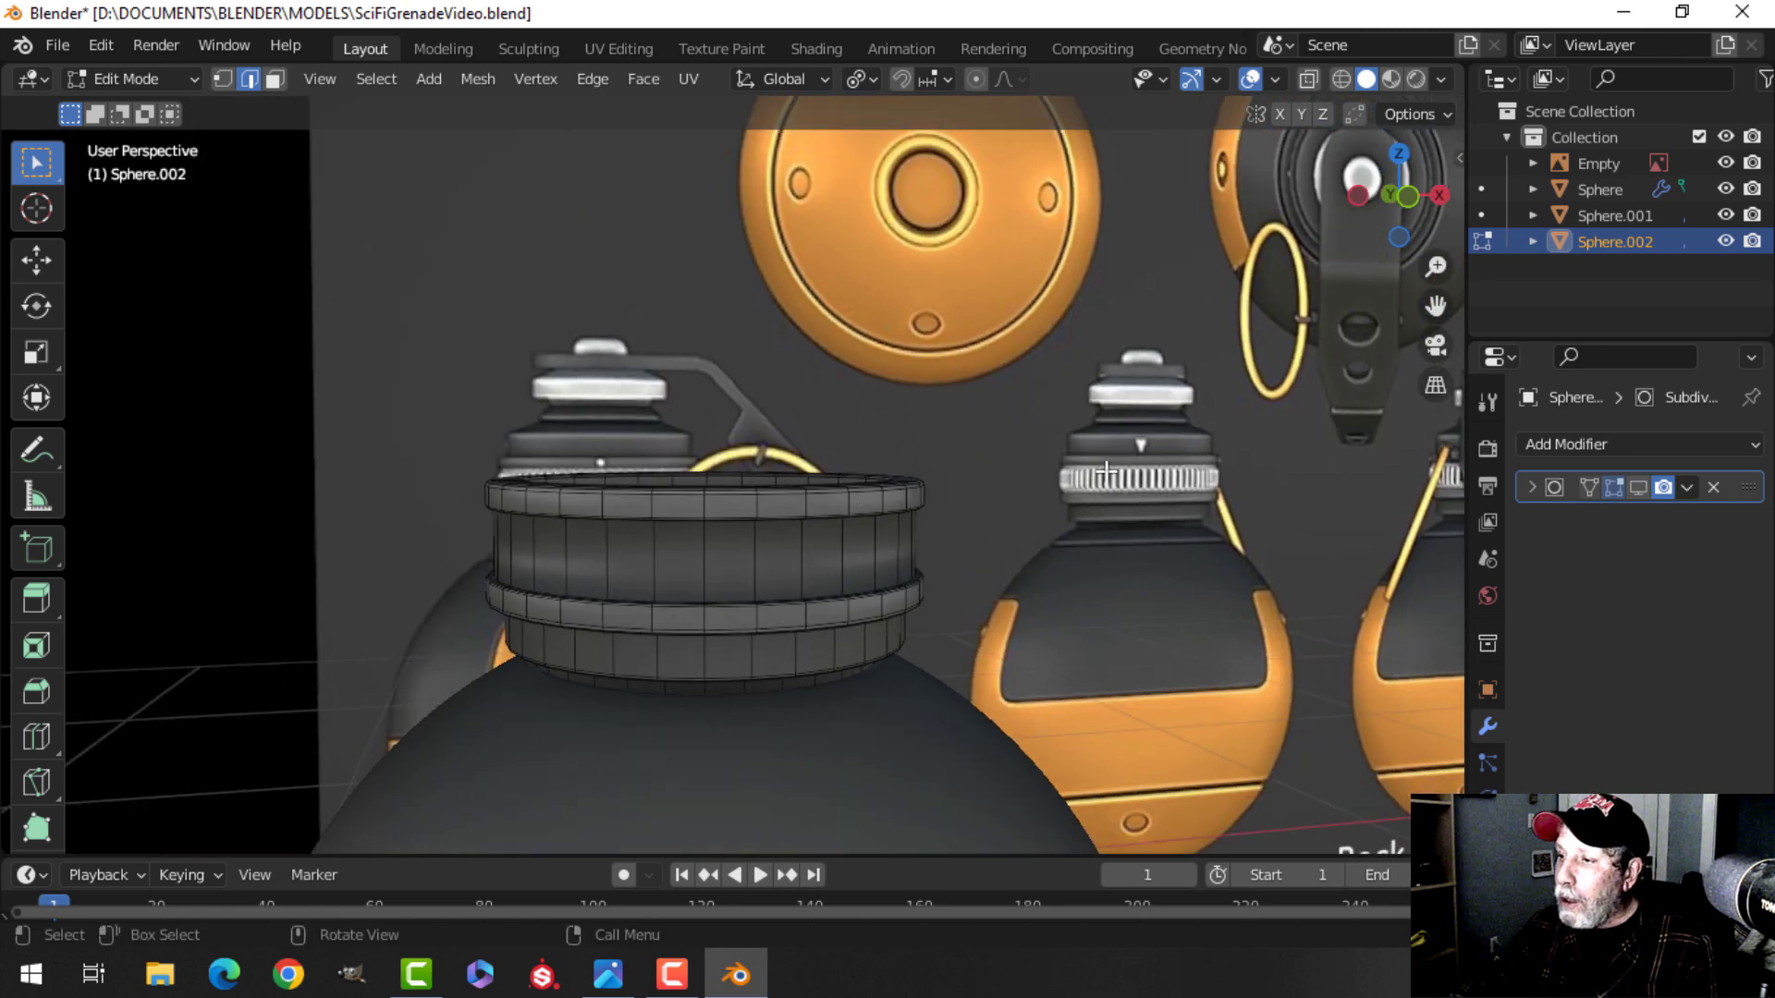
scroll(661, 530, up, 3)
shift+middle_drag(653, 531, 698, 389)
mouse_move(698, 388)
middle_down()
mouse_move(710, 412)
mouse_move(727, 374)
middle_up()
scroll(705, 400, up, 2)
key(ctrl+r)
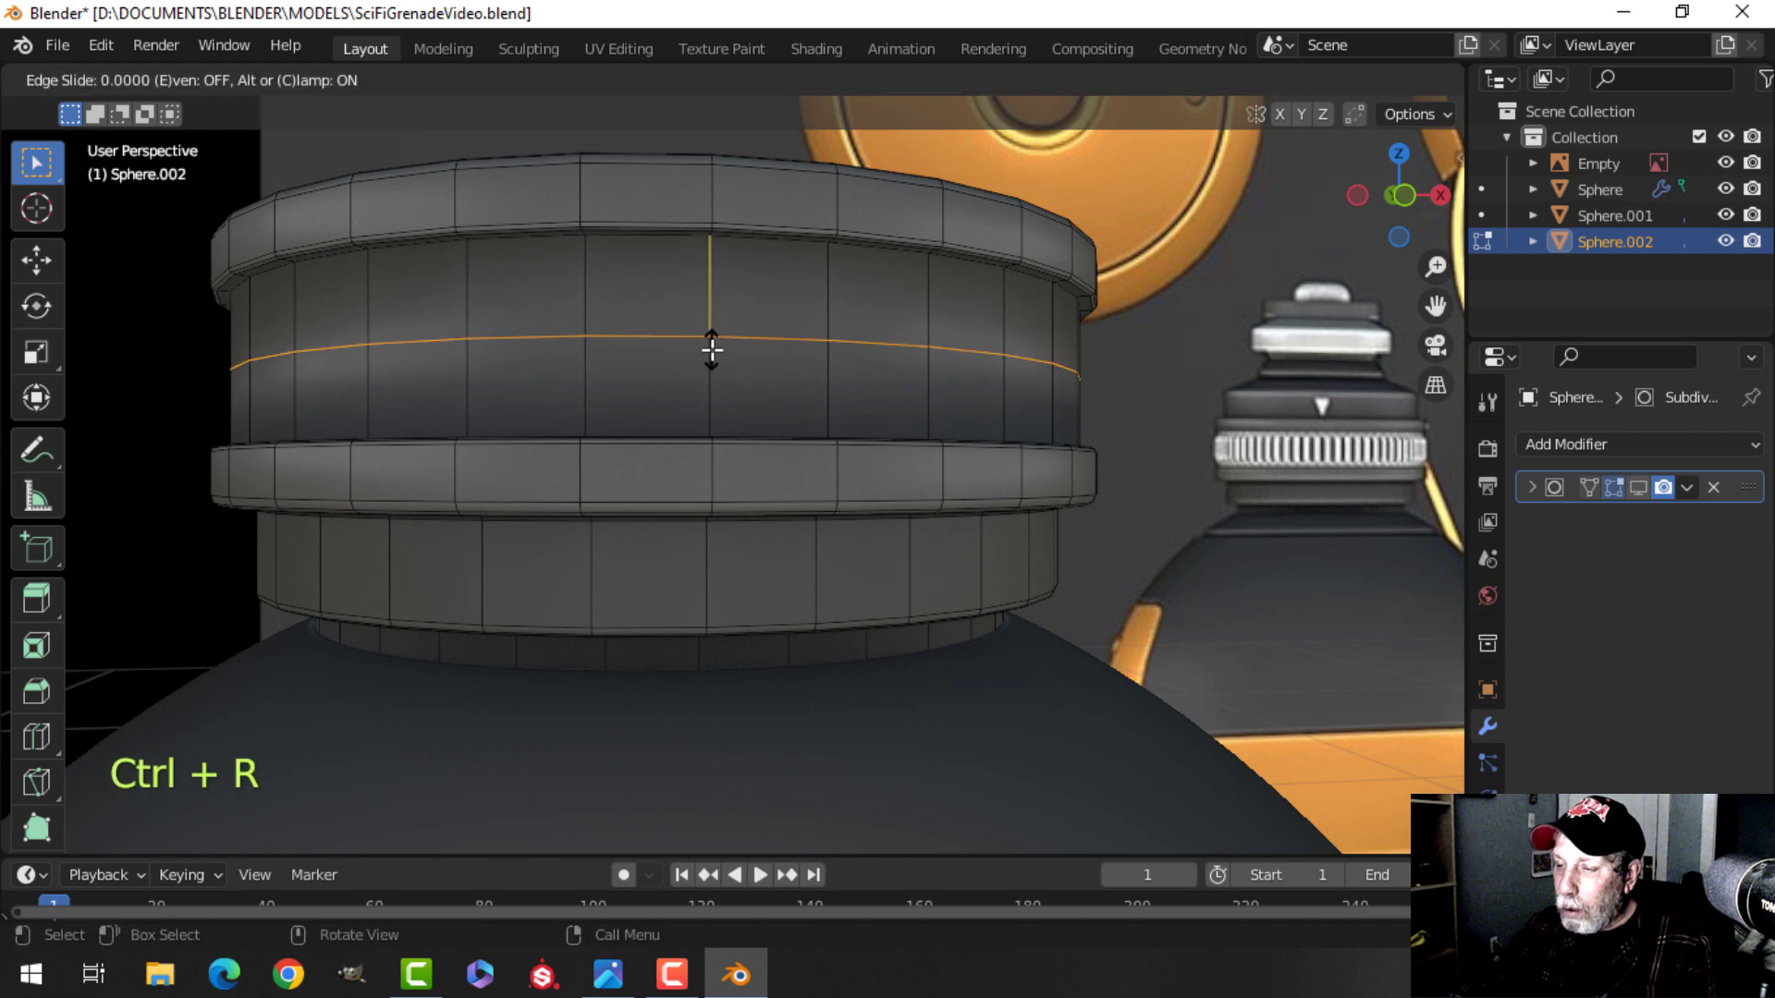
click(722, 352)
right_click(729, 354)
key(ctrl+b)
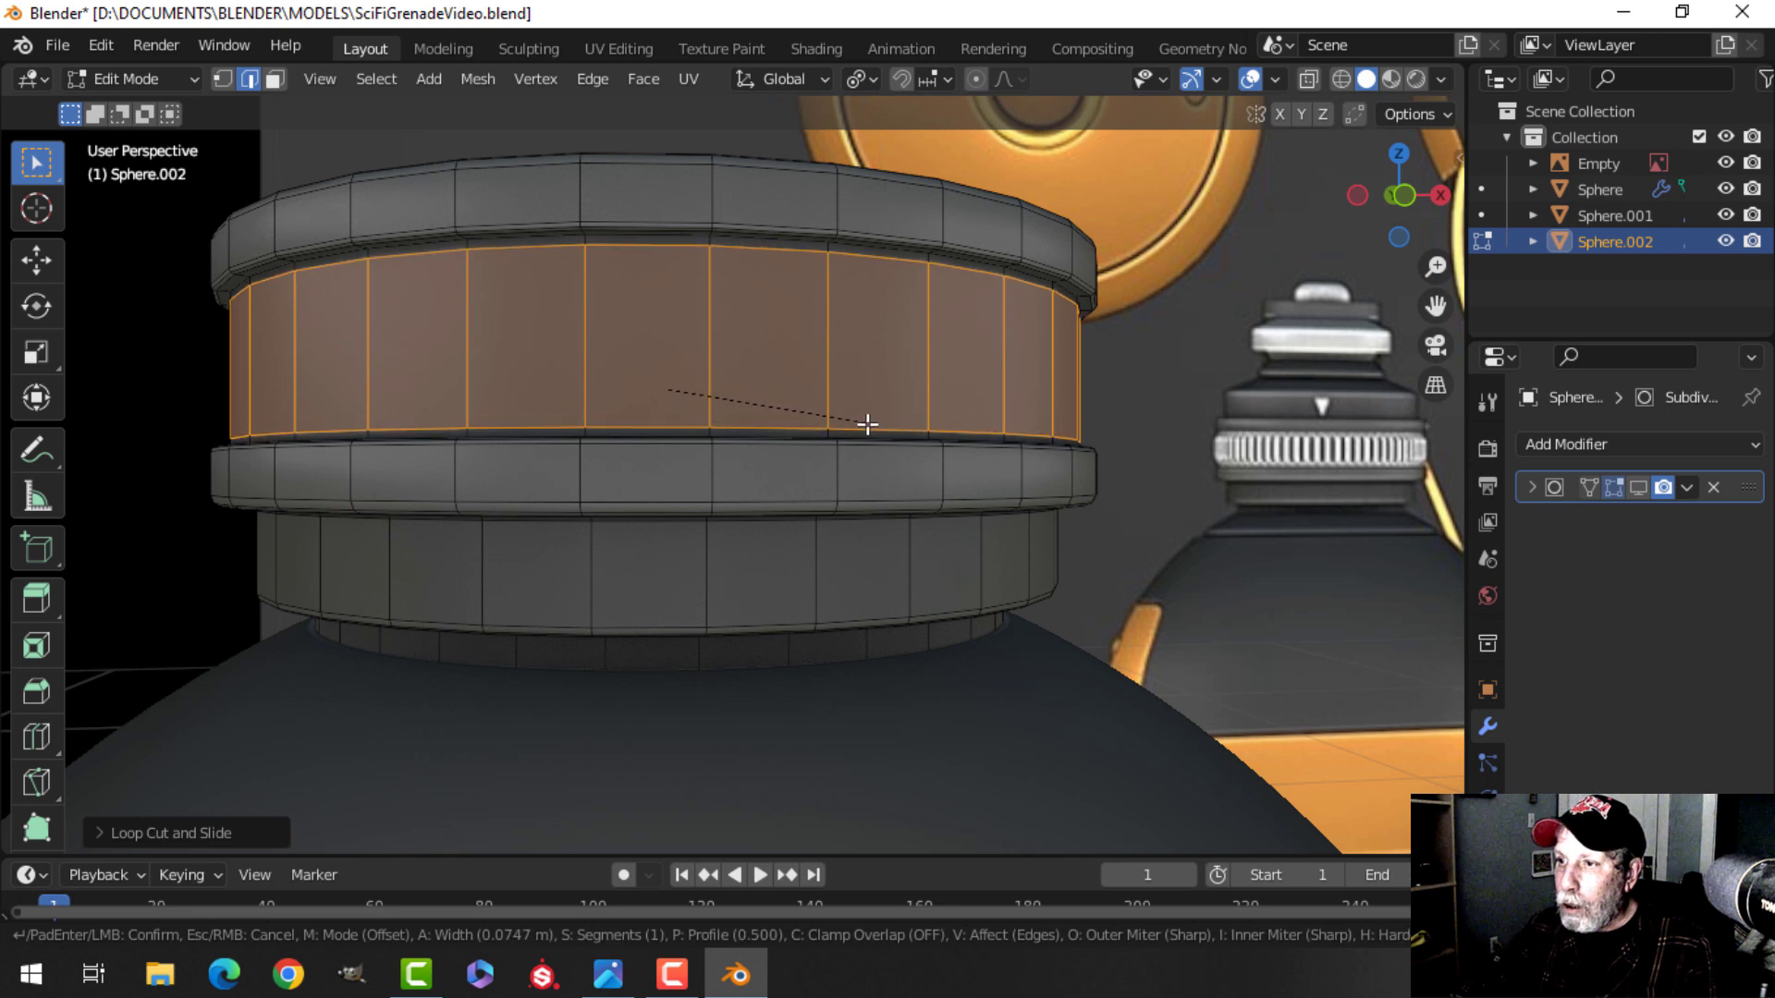
click(860, 413)
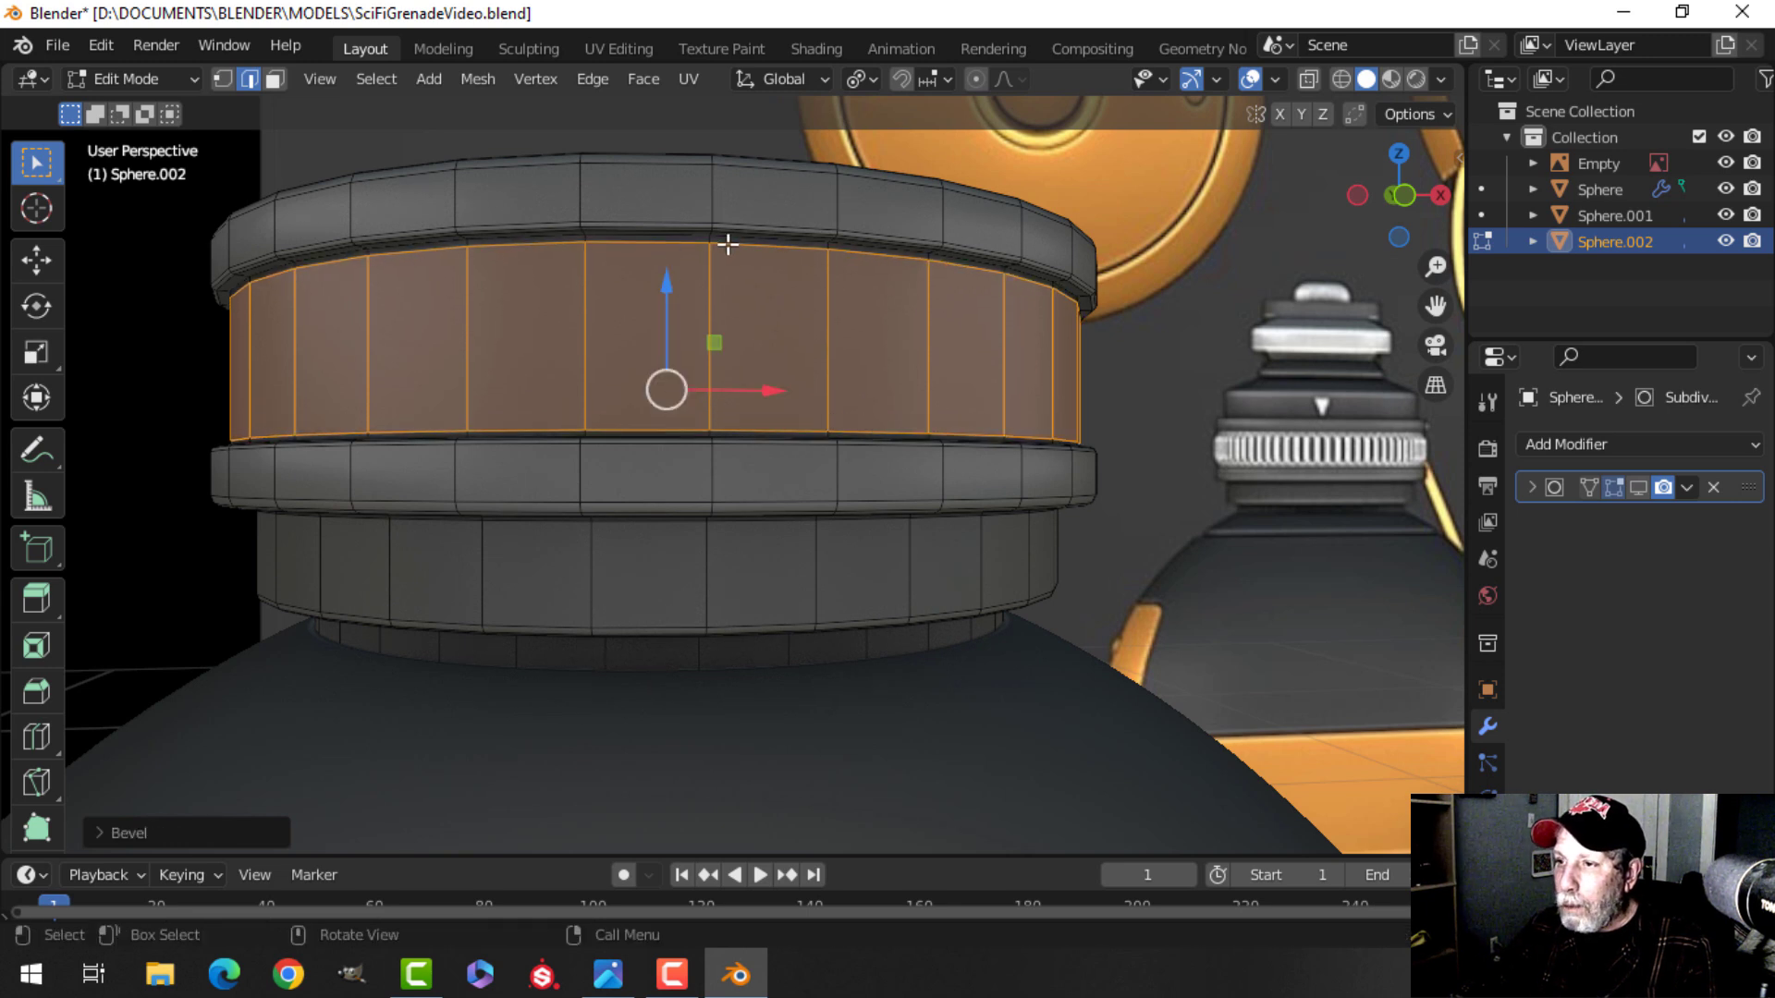
Inspect the beveled collar from several angles in object mode.
key(alt+a)
scroll(851, 393, down, 2)
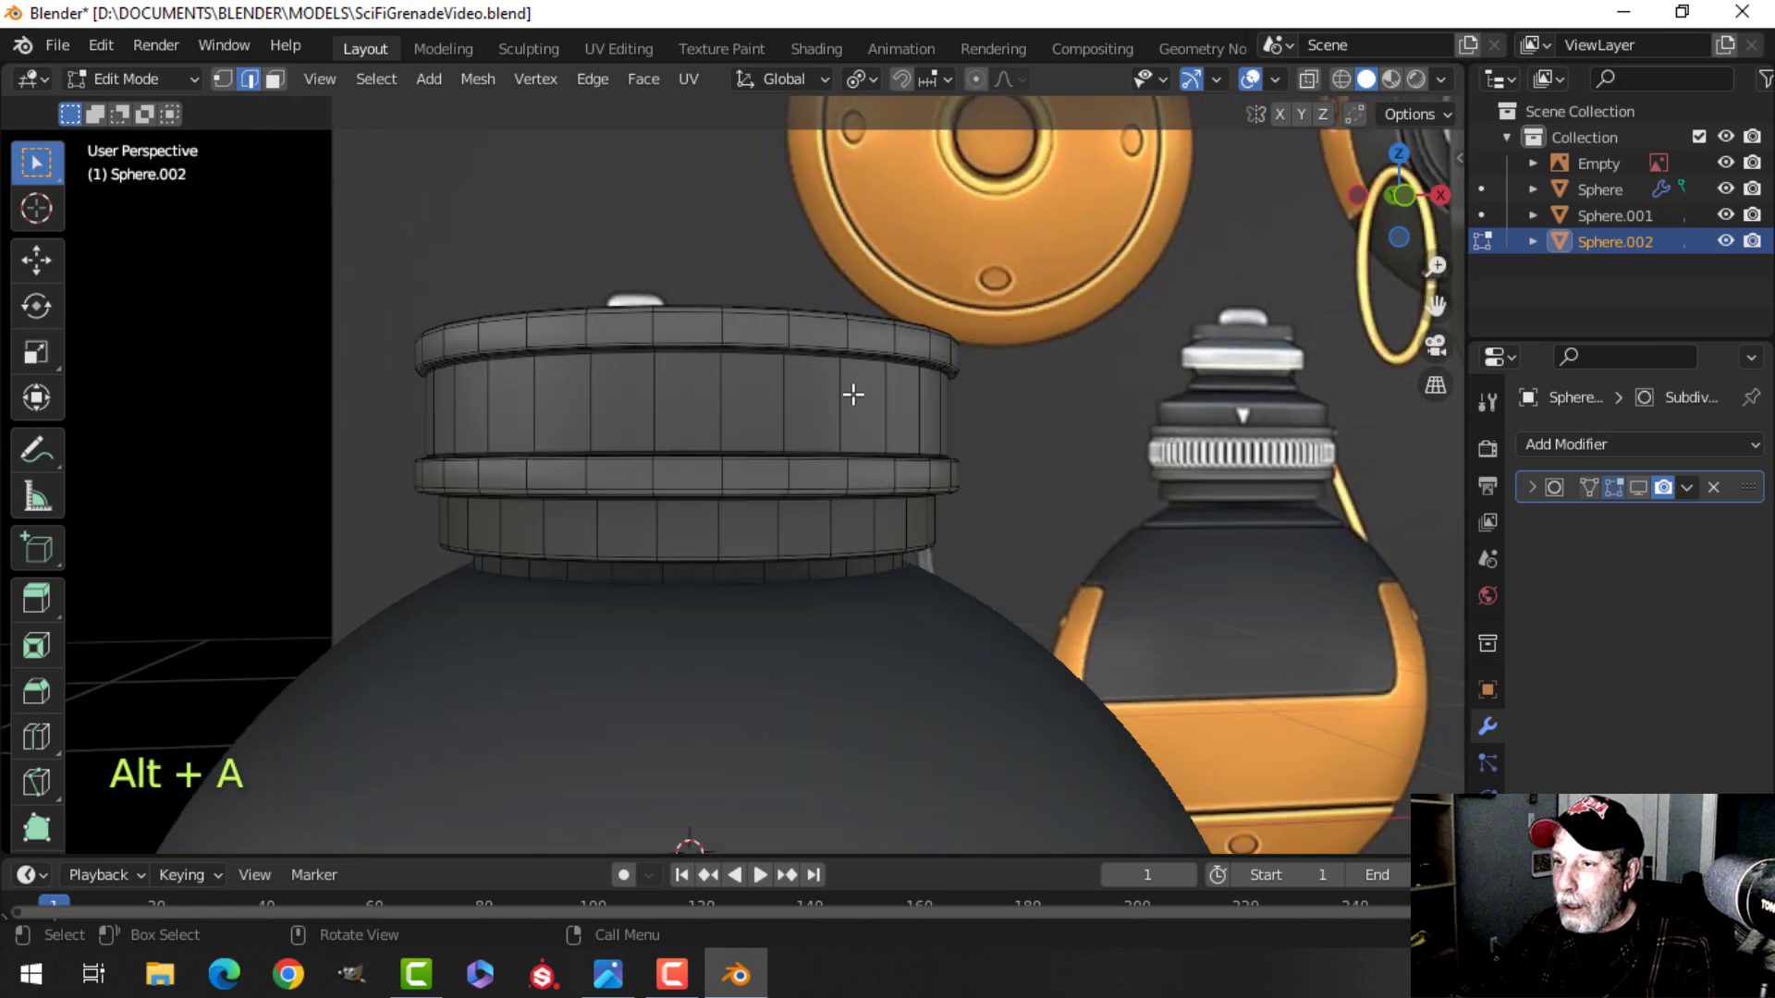
key(Tab)
middle_drag(869, 408, 660, 363)
key(alt+a)
middle_drag(660, 363, 662, 321)
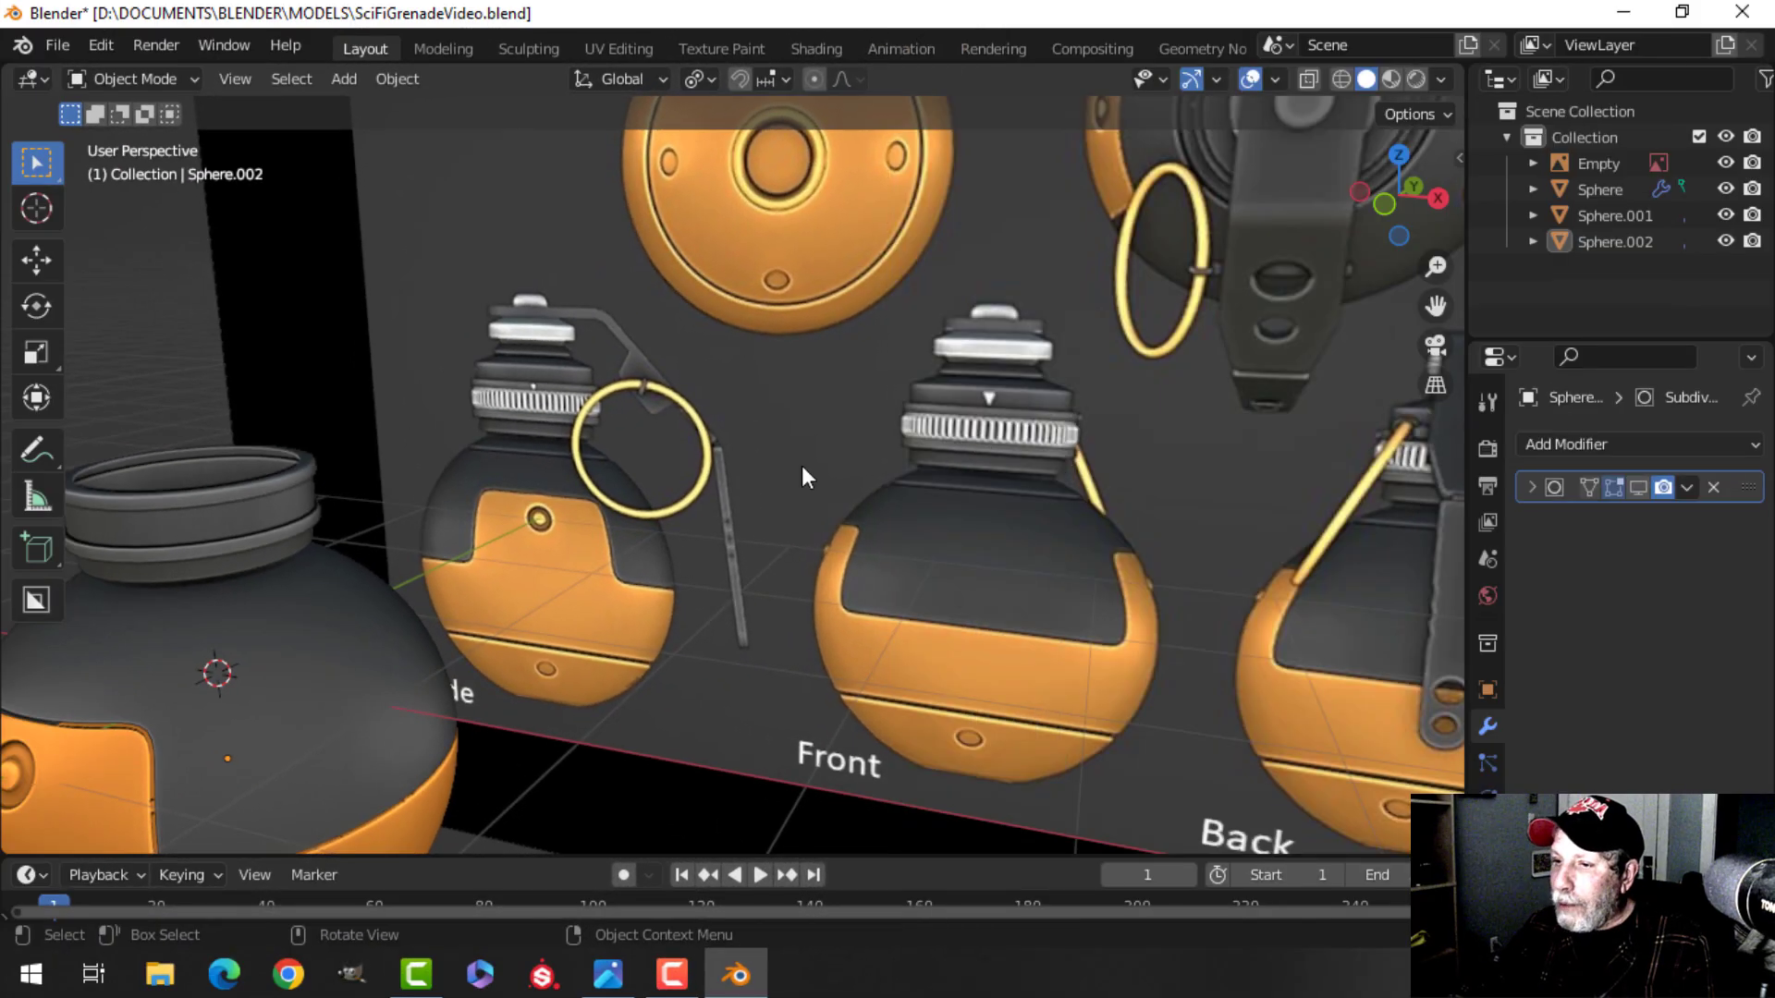
scroll(618, 556, down, 2)
scroll(686, 526, up, 2)
shift+middle_drag(617, 557, 689, 600)
middle_drag(688, 601, 782, 538)
scroll(551, 597, up, 2)
shift+middle_drag(551, 598, 759, 498)
scroll(745, 559, down, 3)
middle_drag(759, 498, 785, 534)
scroll(789, 450, up, 2)
shift+middle_drag(790, 450, 778, 566)
click(751, 453)
key(Tab)
key(alt+a)
scroll(740, 523, down, 1)
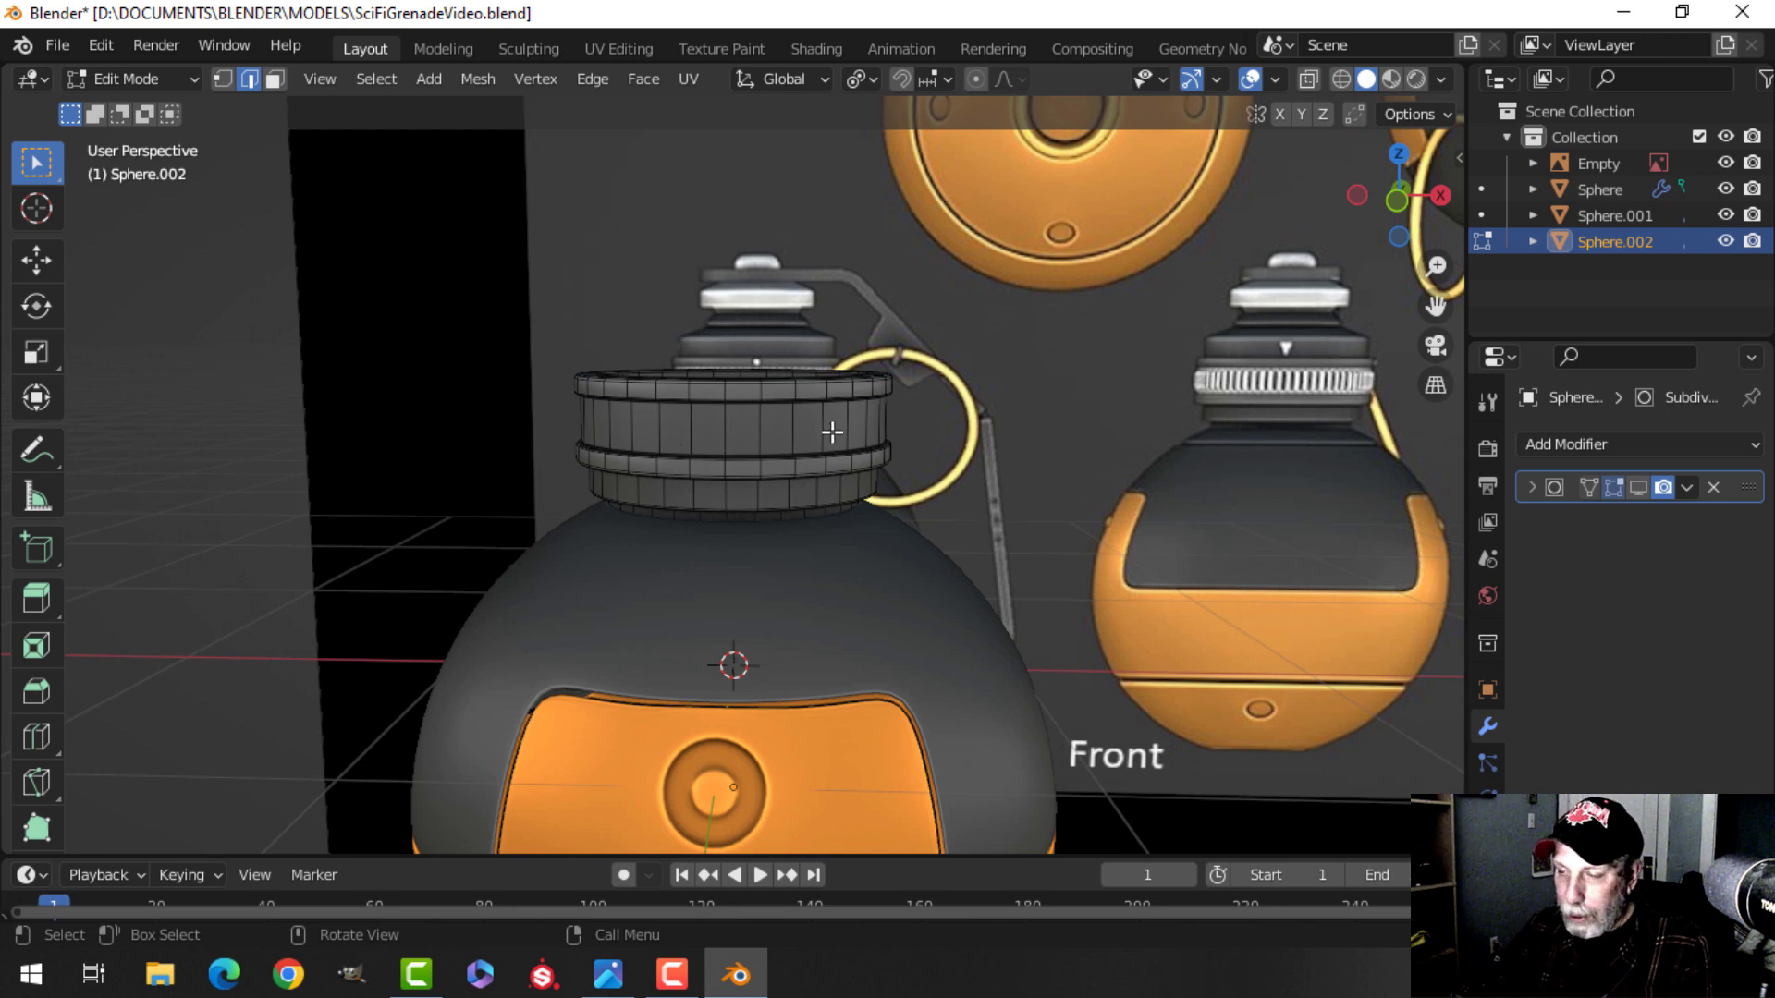
Select the ring of faces on the collar's upper band and snap the 3D cursor to the selection.
key(3)
scroll(823, 440, up, 3)
shift+scroll(817, 453, down, 1)
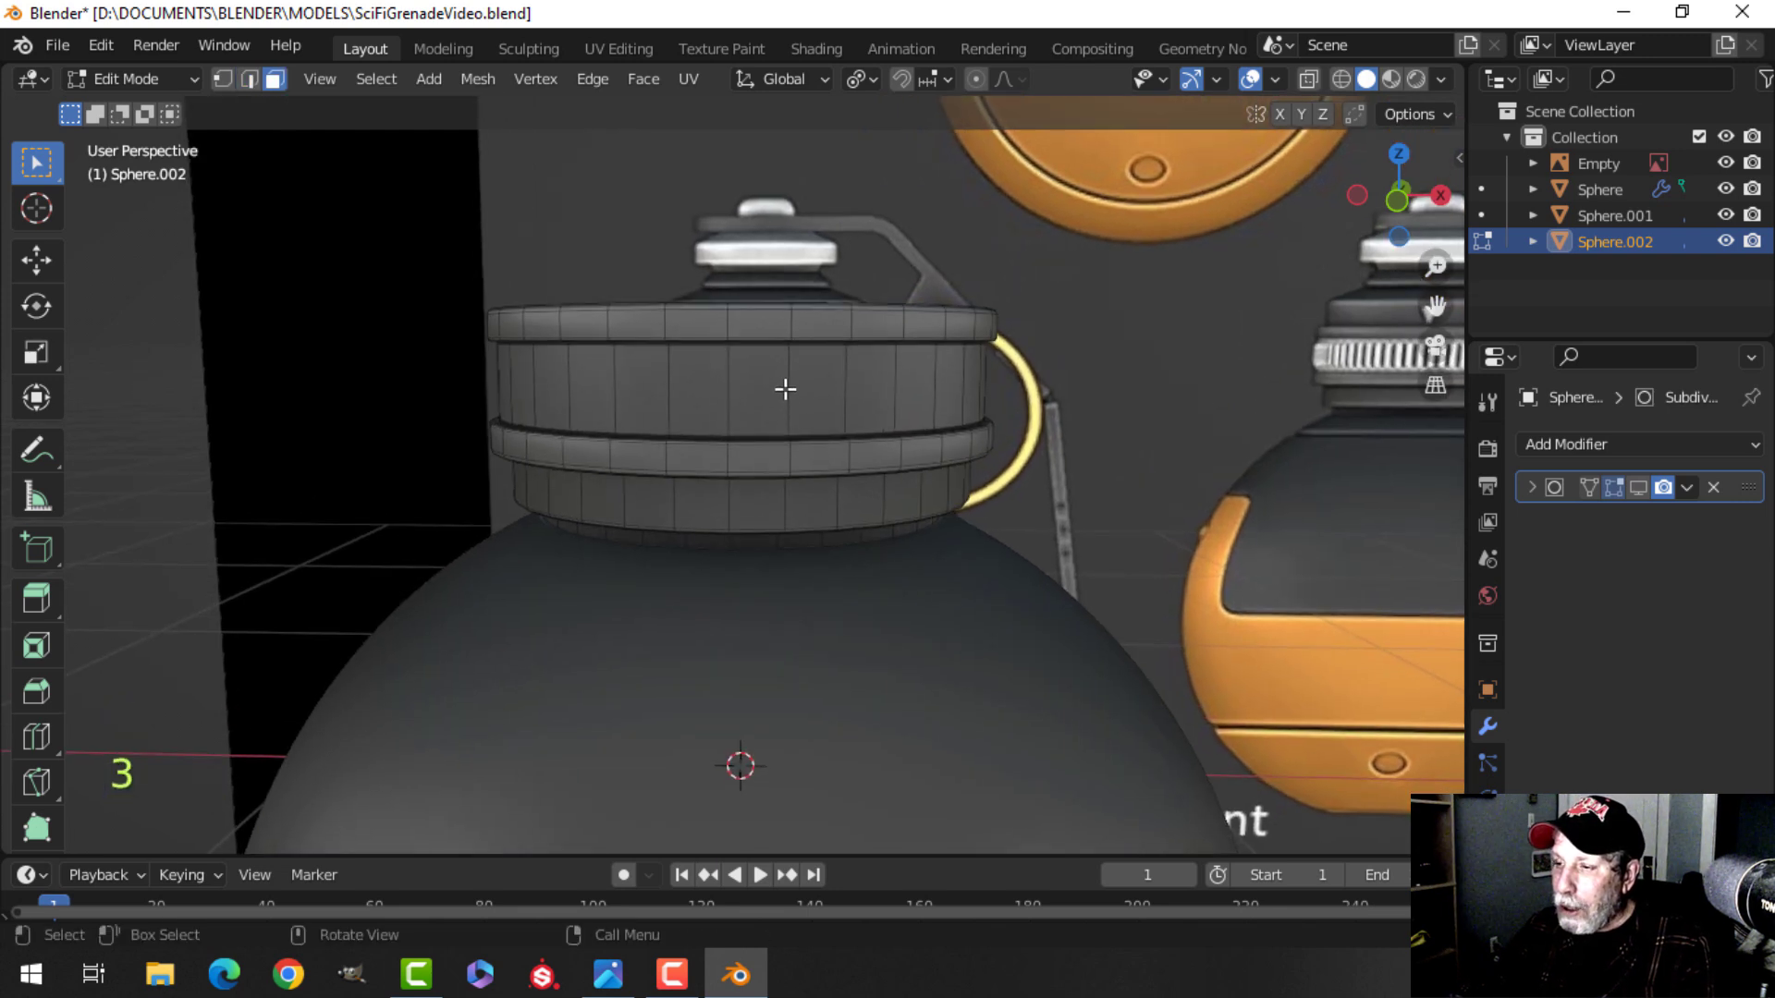
alt+shift+click(784, 344)
mouse_move(840, 409)
middle_down()
mouse_move(543, 447)
mouse_move(599, 317)
mouse_move(876, 409)
middle_up()
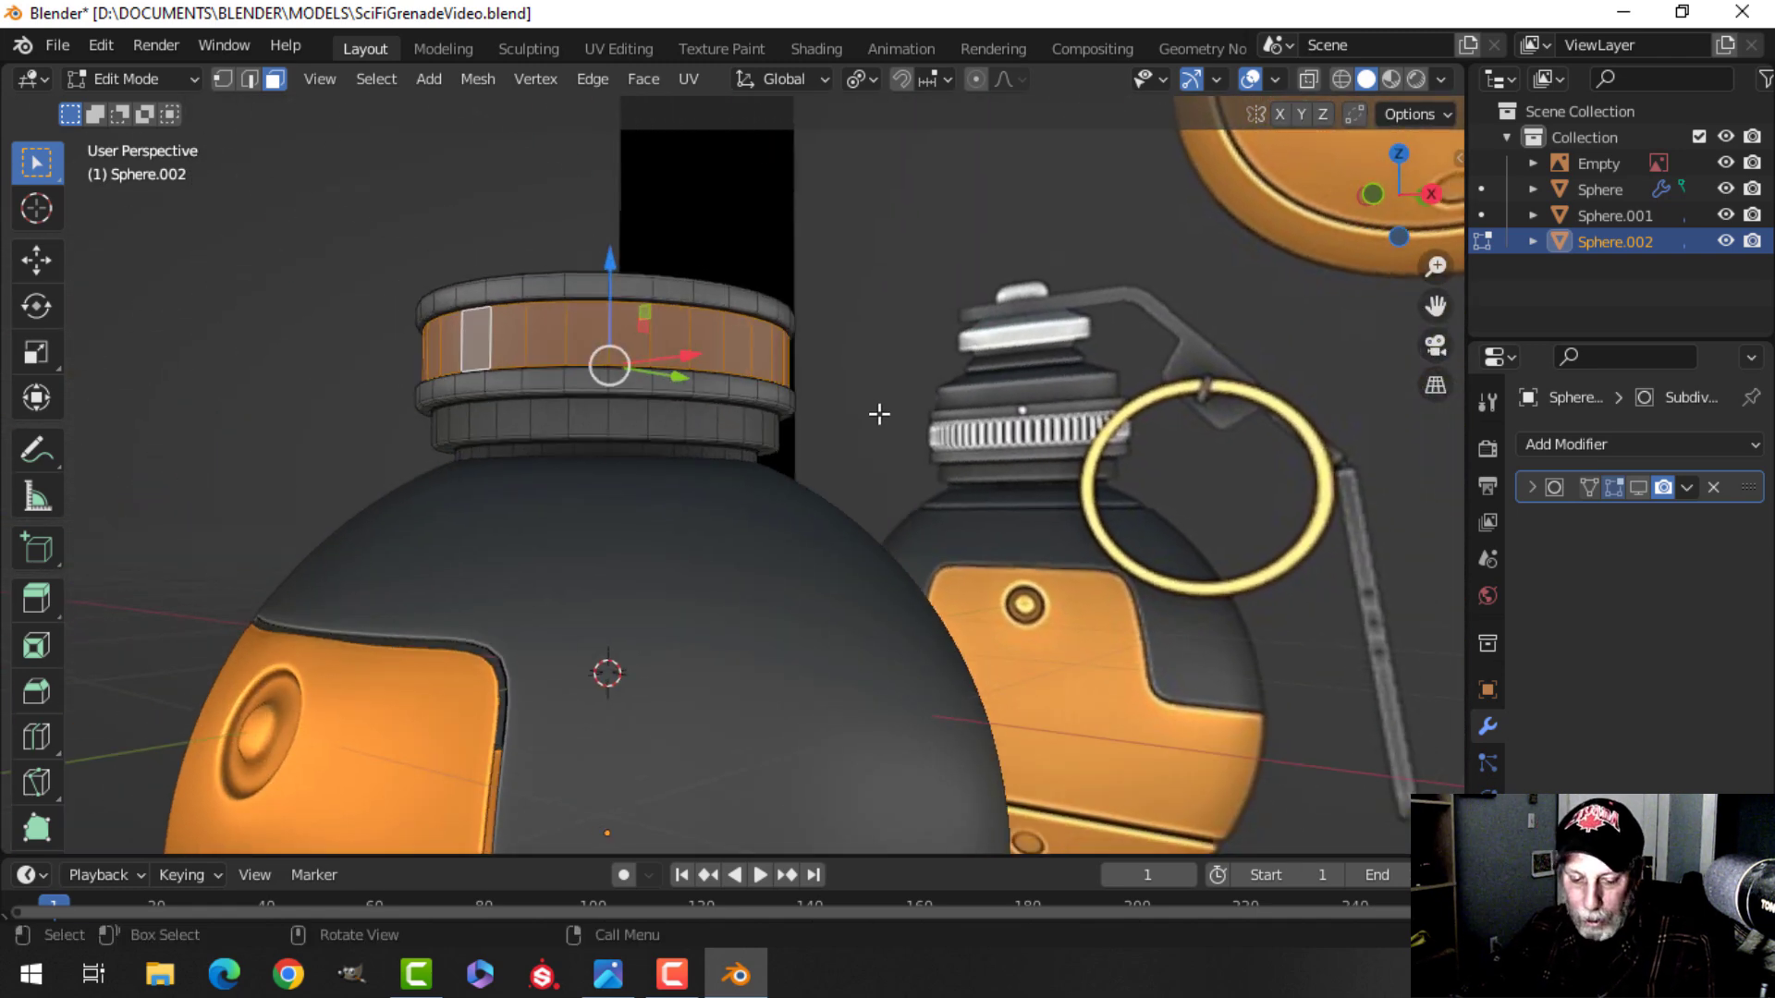
key(shift+s)
click(903, 562)
middle_drag(903, 562, 713, 521)
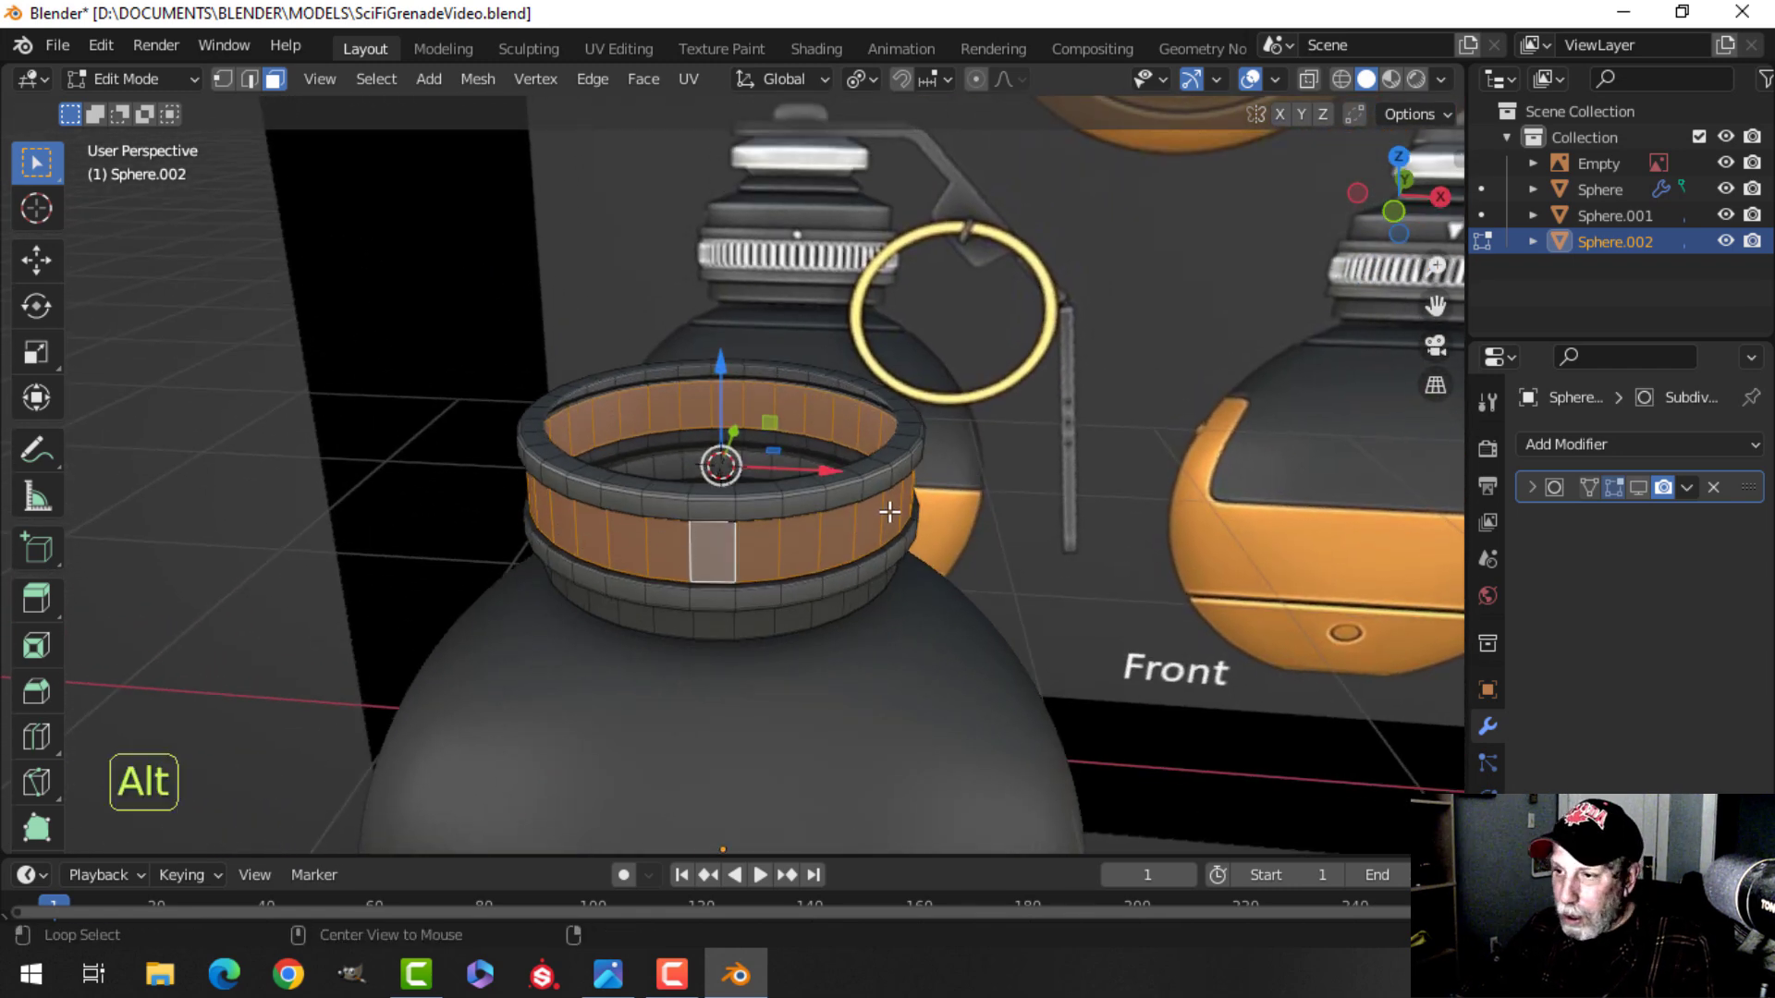
In front view, add a circle mesh with 64 vertices at the 3D cursor.
key(alt+a)
key(Tab)
middle_drag(935, 524, 674, 385)
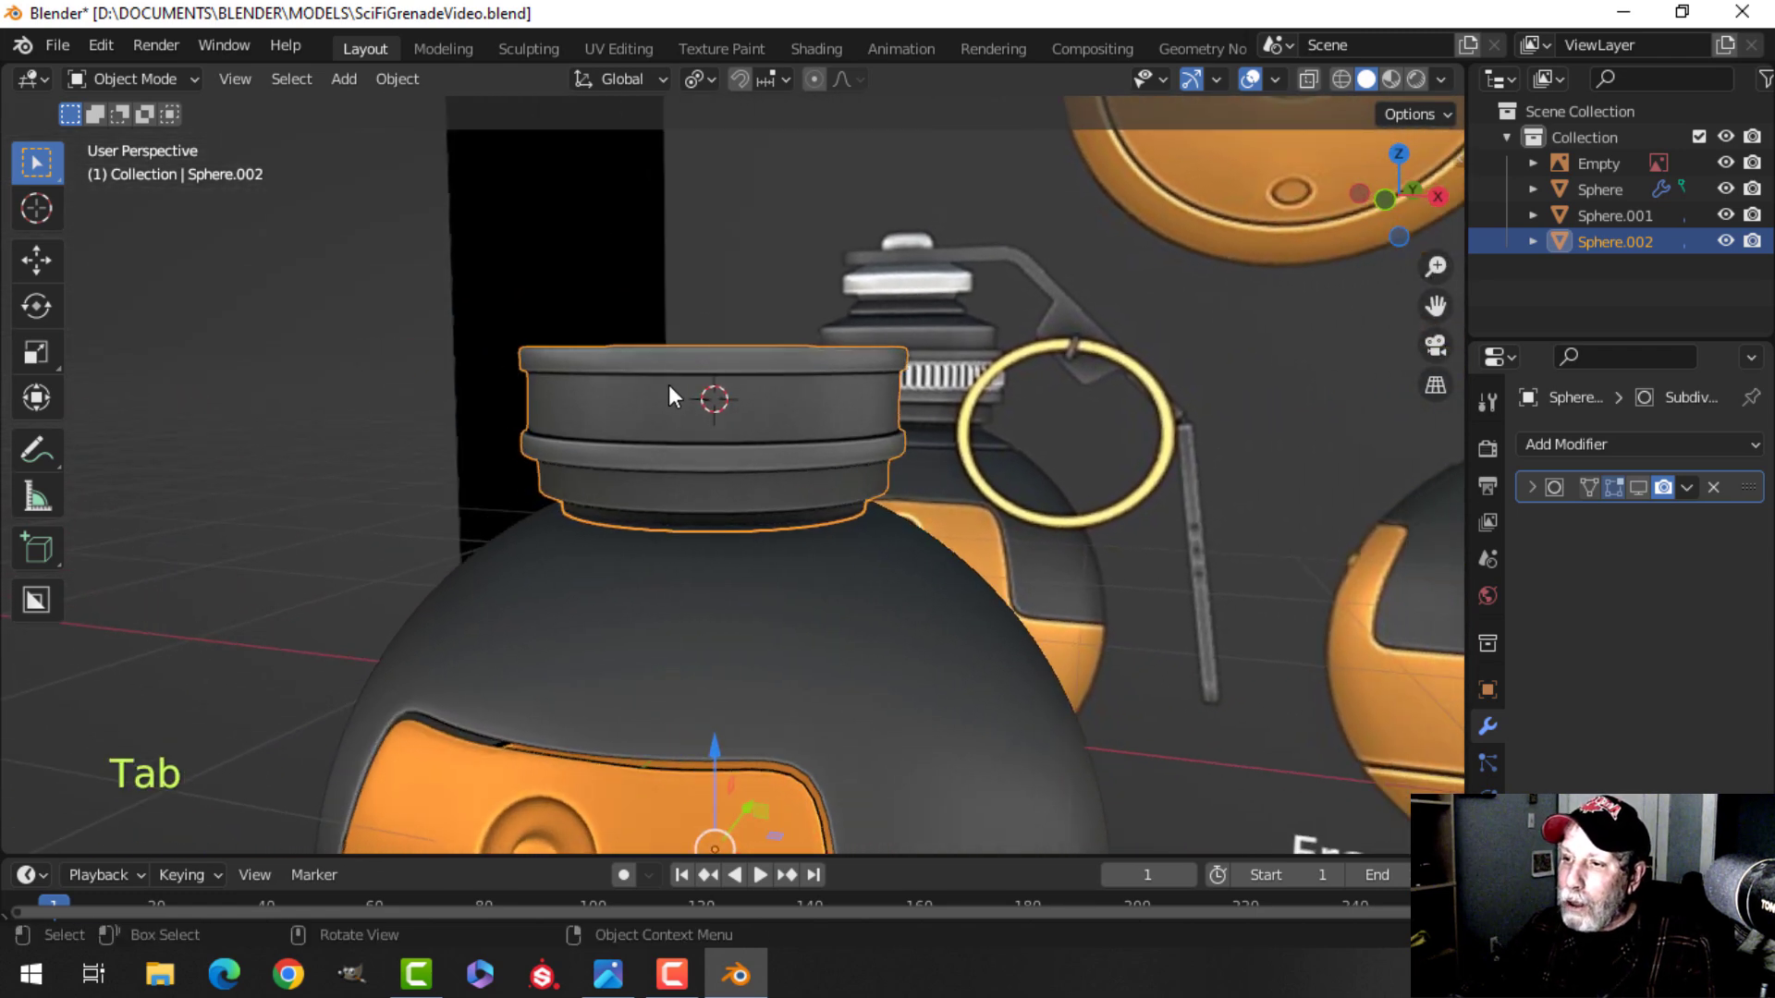
shift+middle_drag(790, 407, 767, 438)
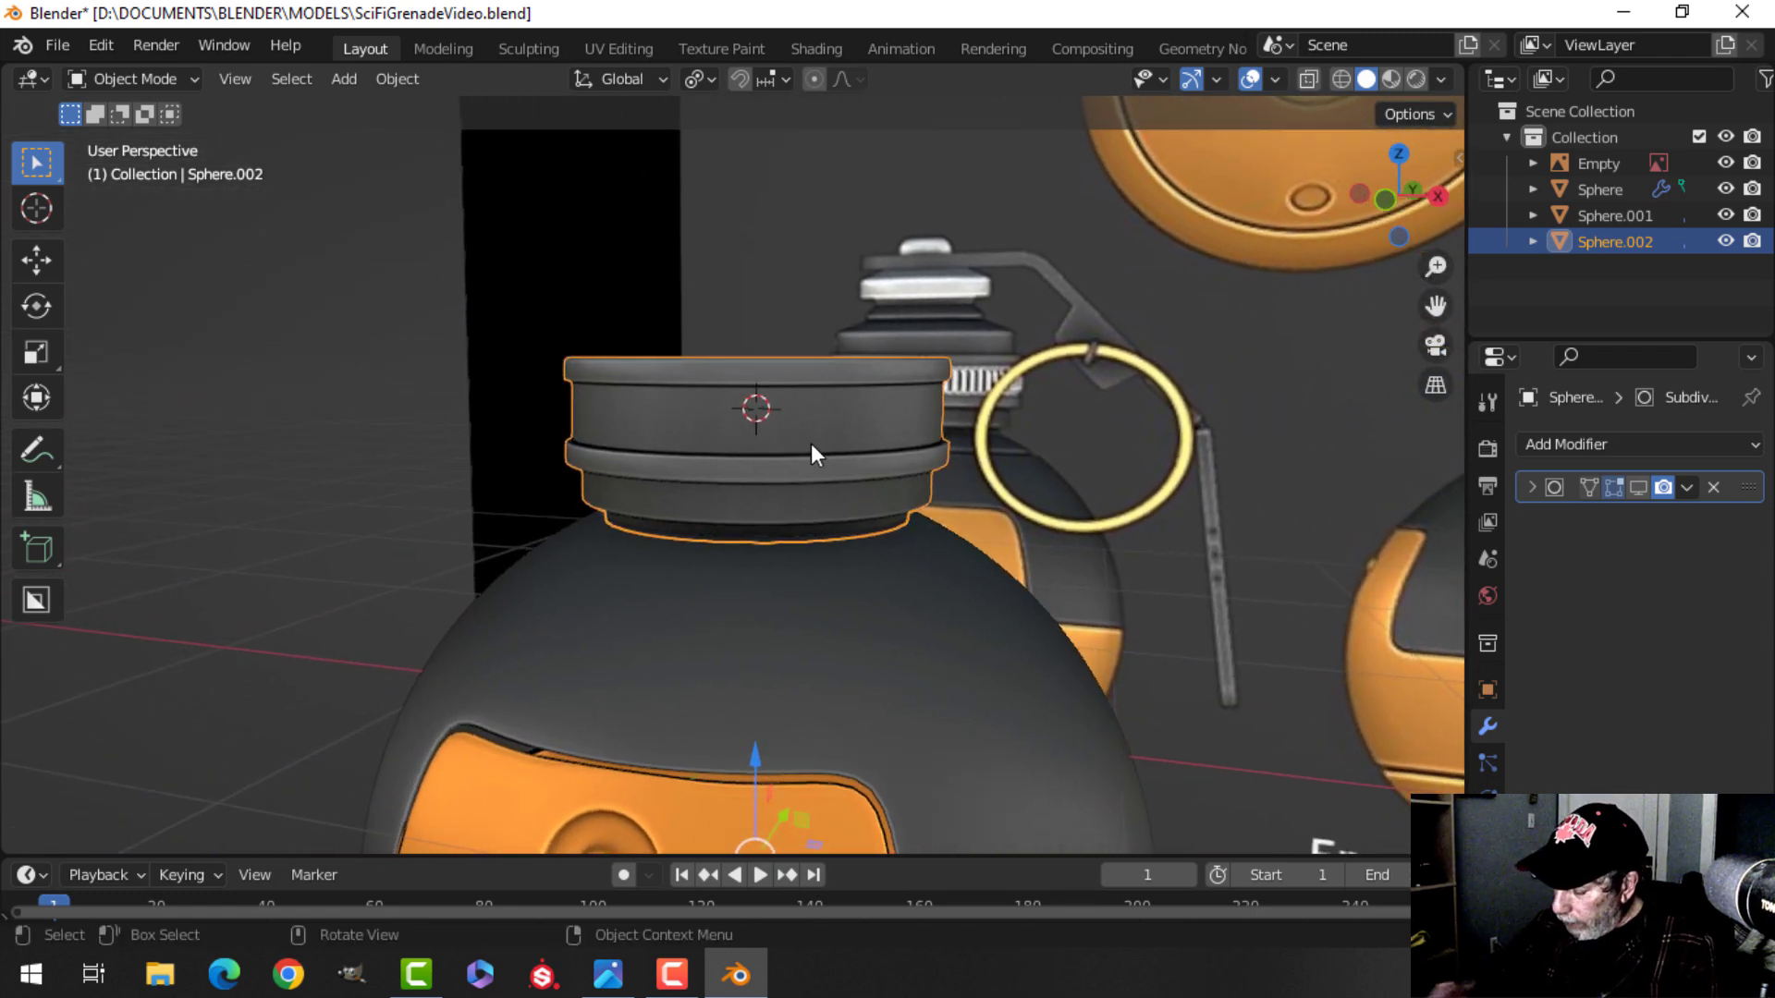
key(KP_1)
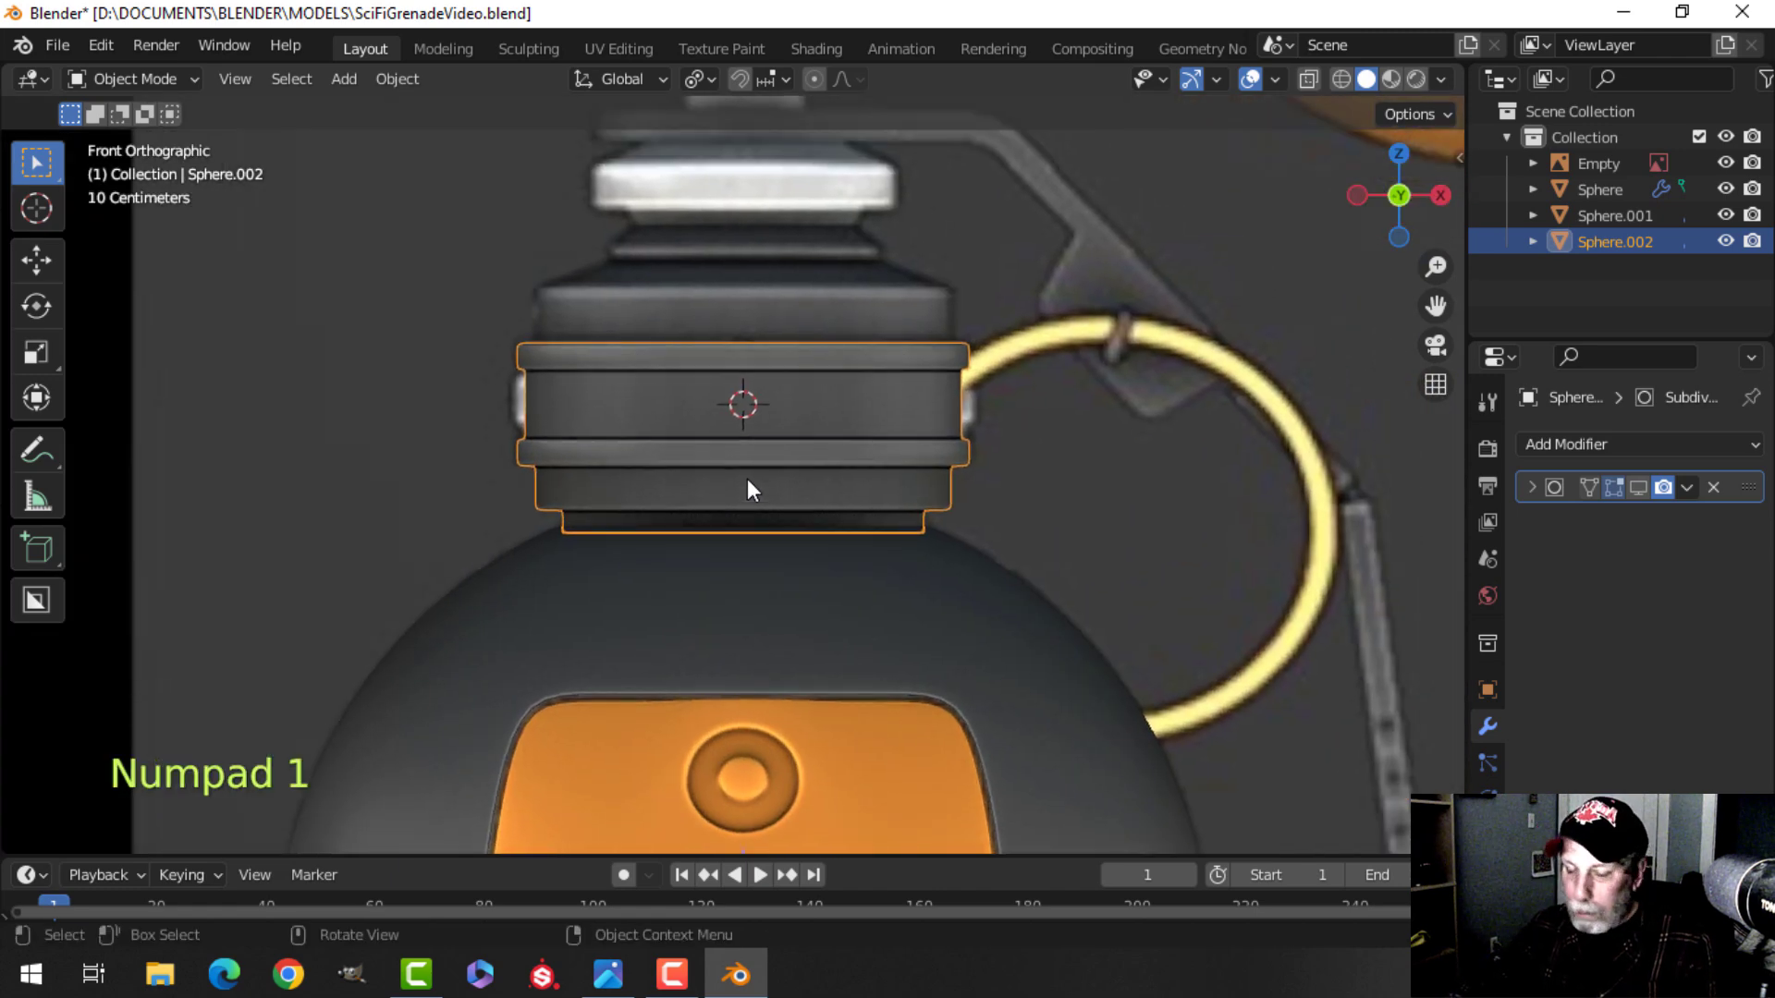
key(shift+a)
mouse_move(678, 391)
click(855, 440)
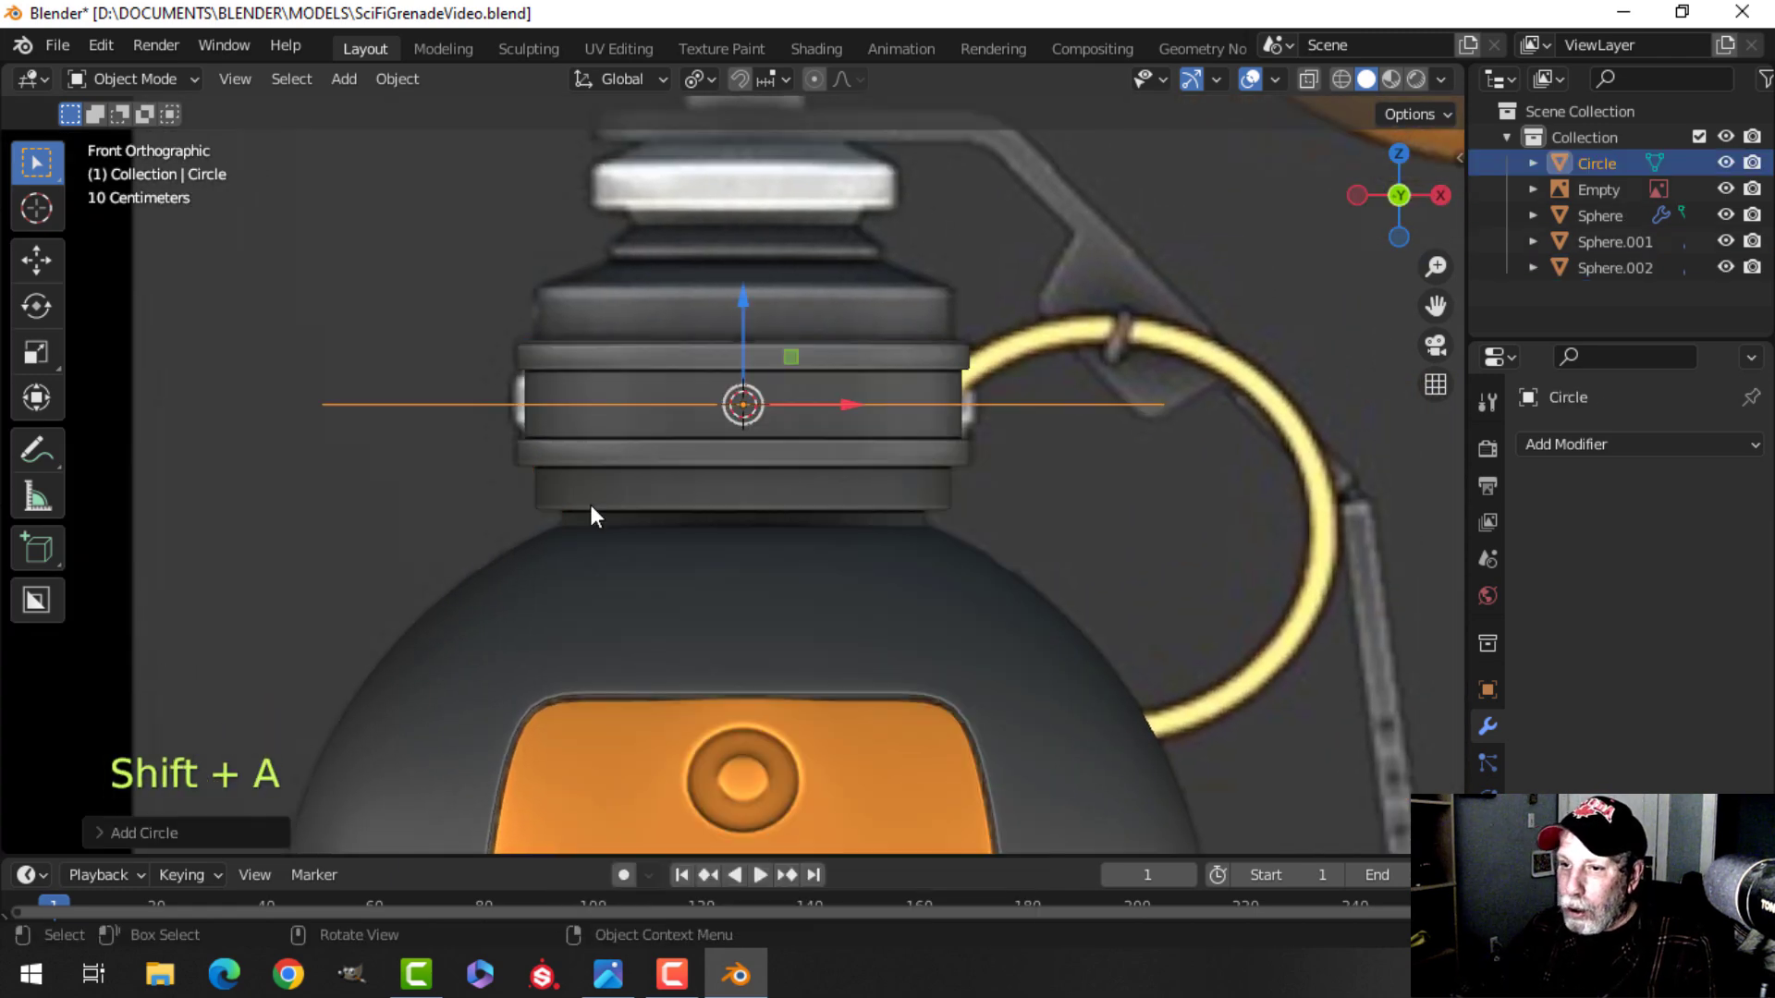
click(170, 830)
click(305, 548)
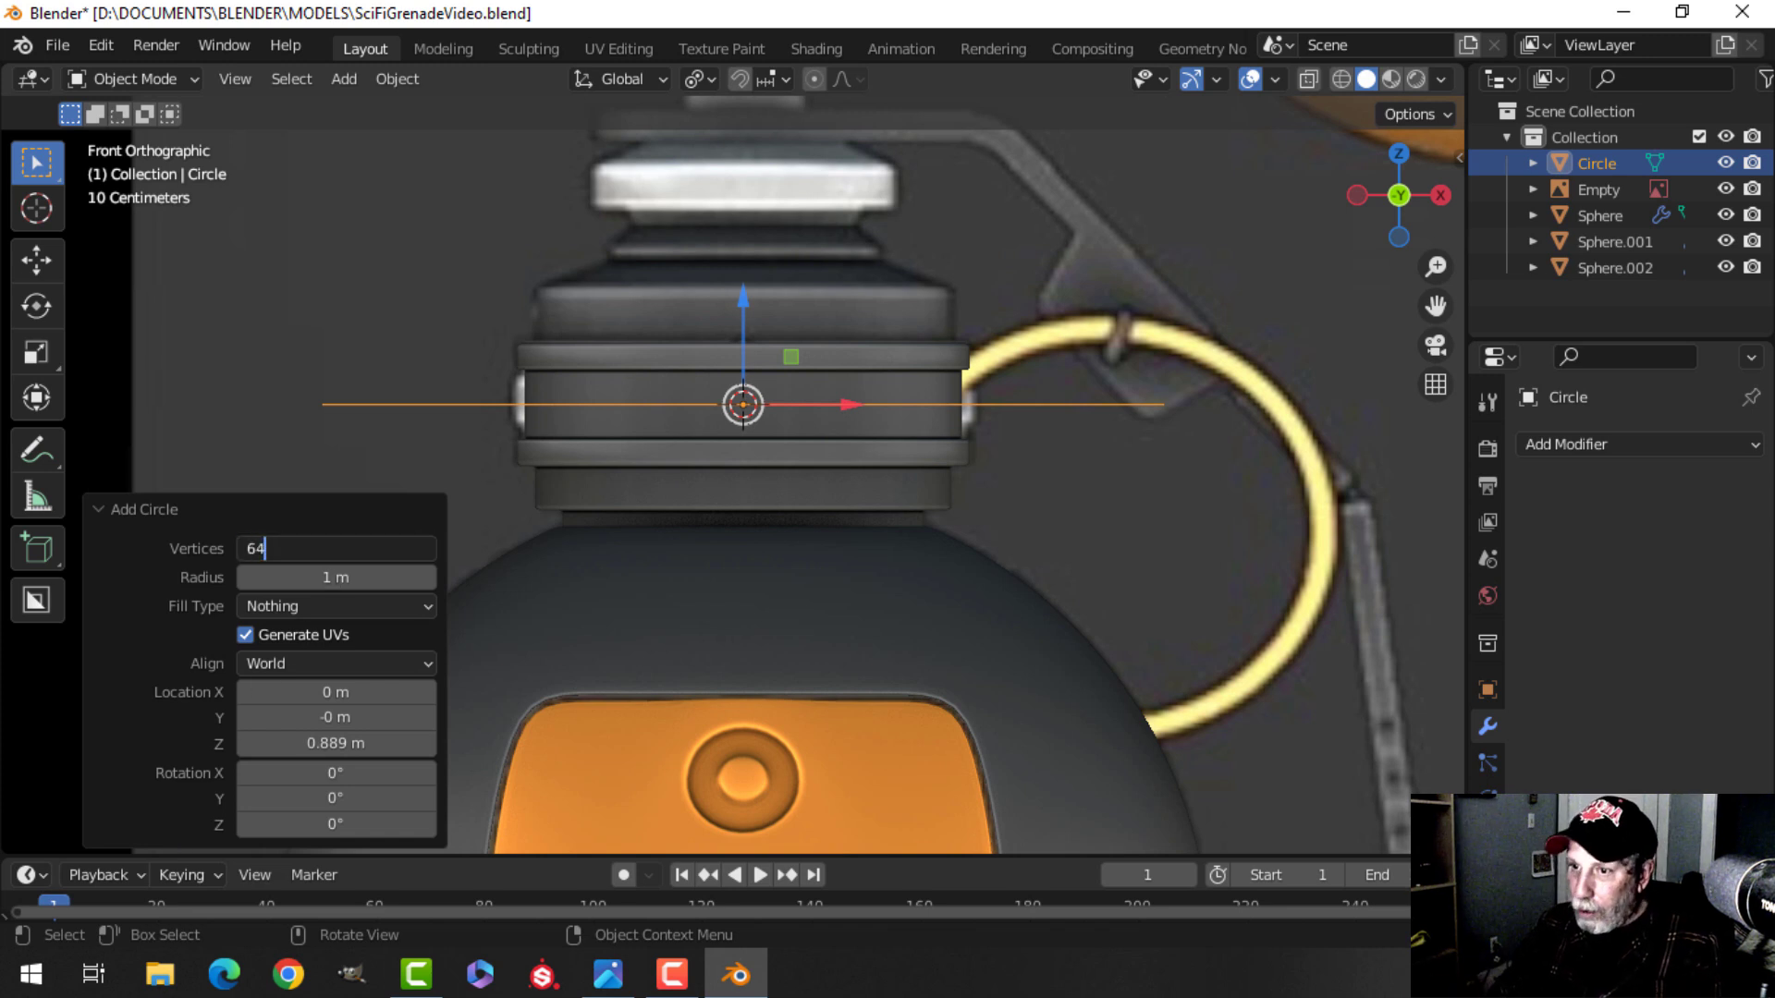
text(64)
key(Return)
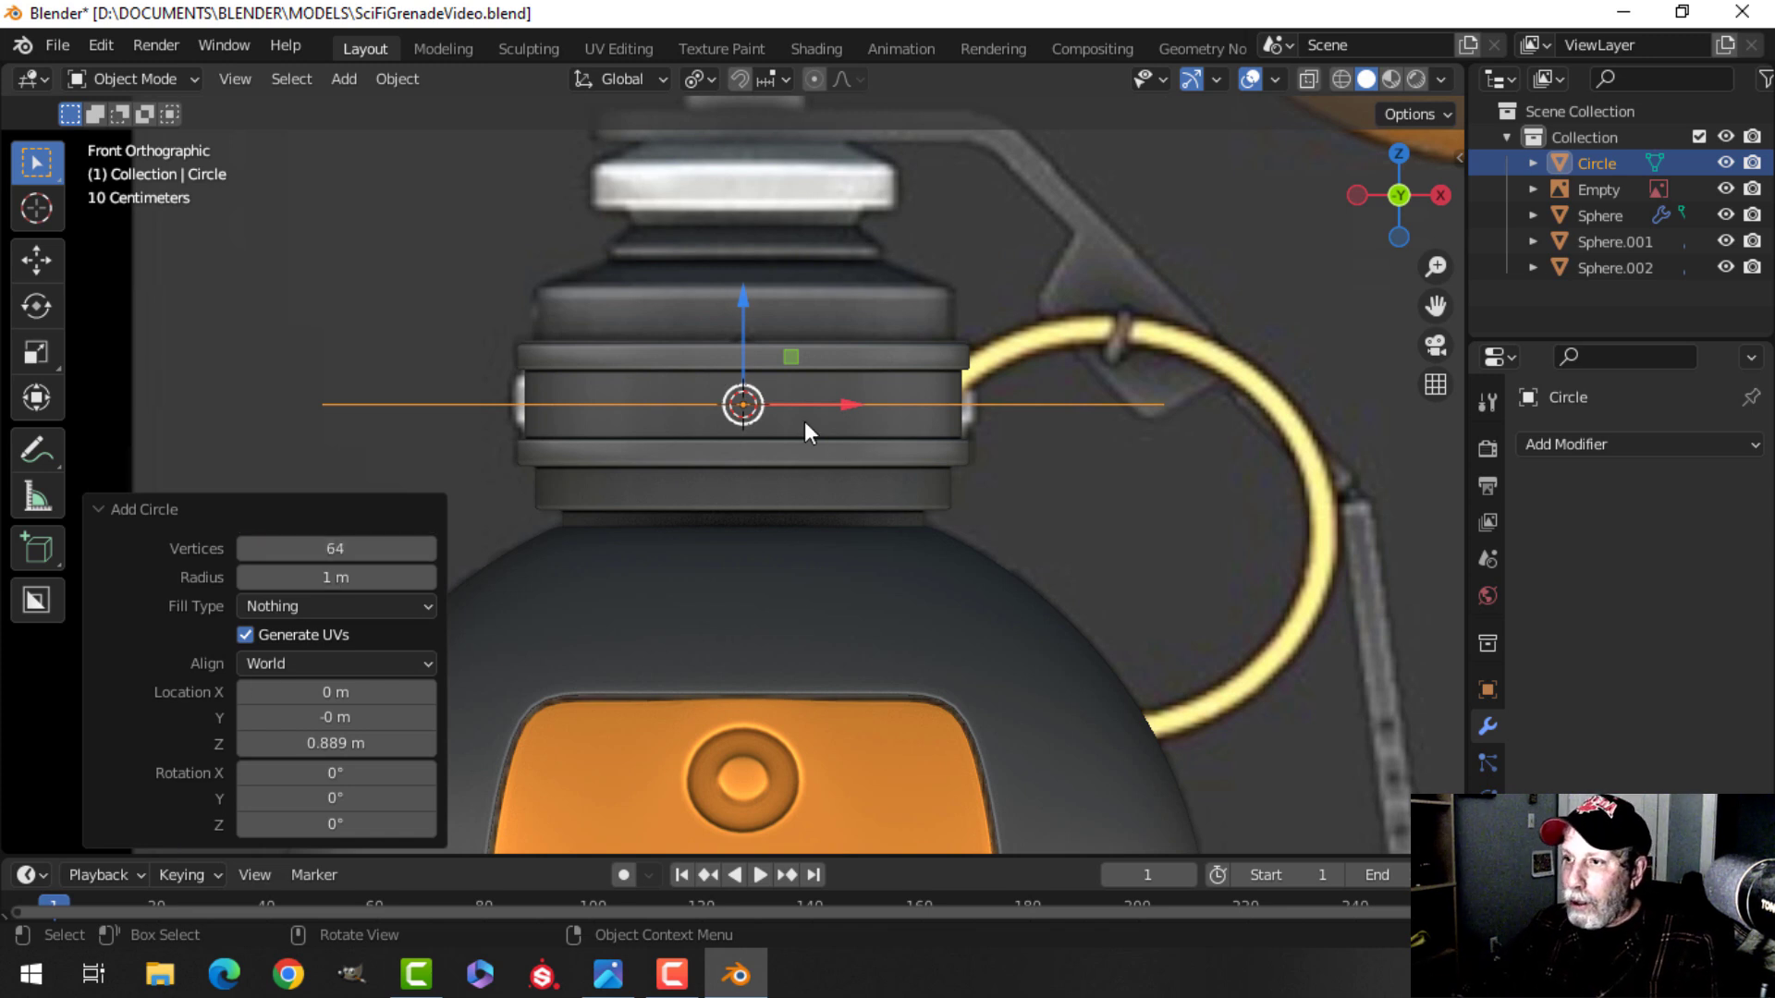
Scale the circle to about 0.51 and move it down about 0.08 m to the band's lower edge.
key(Tab)
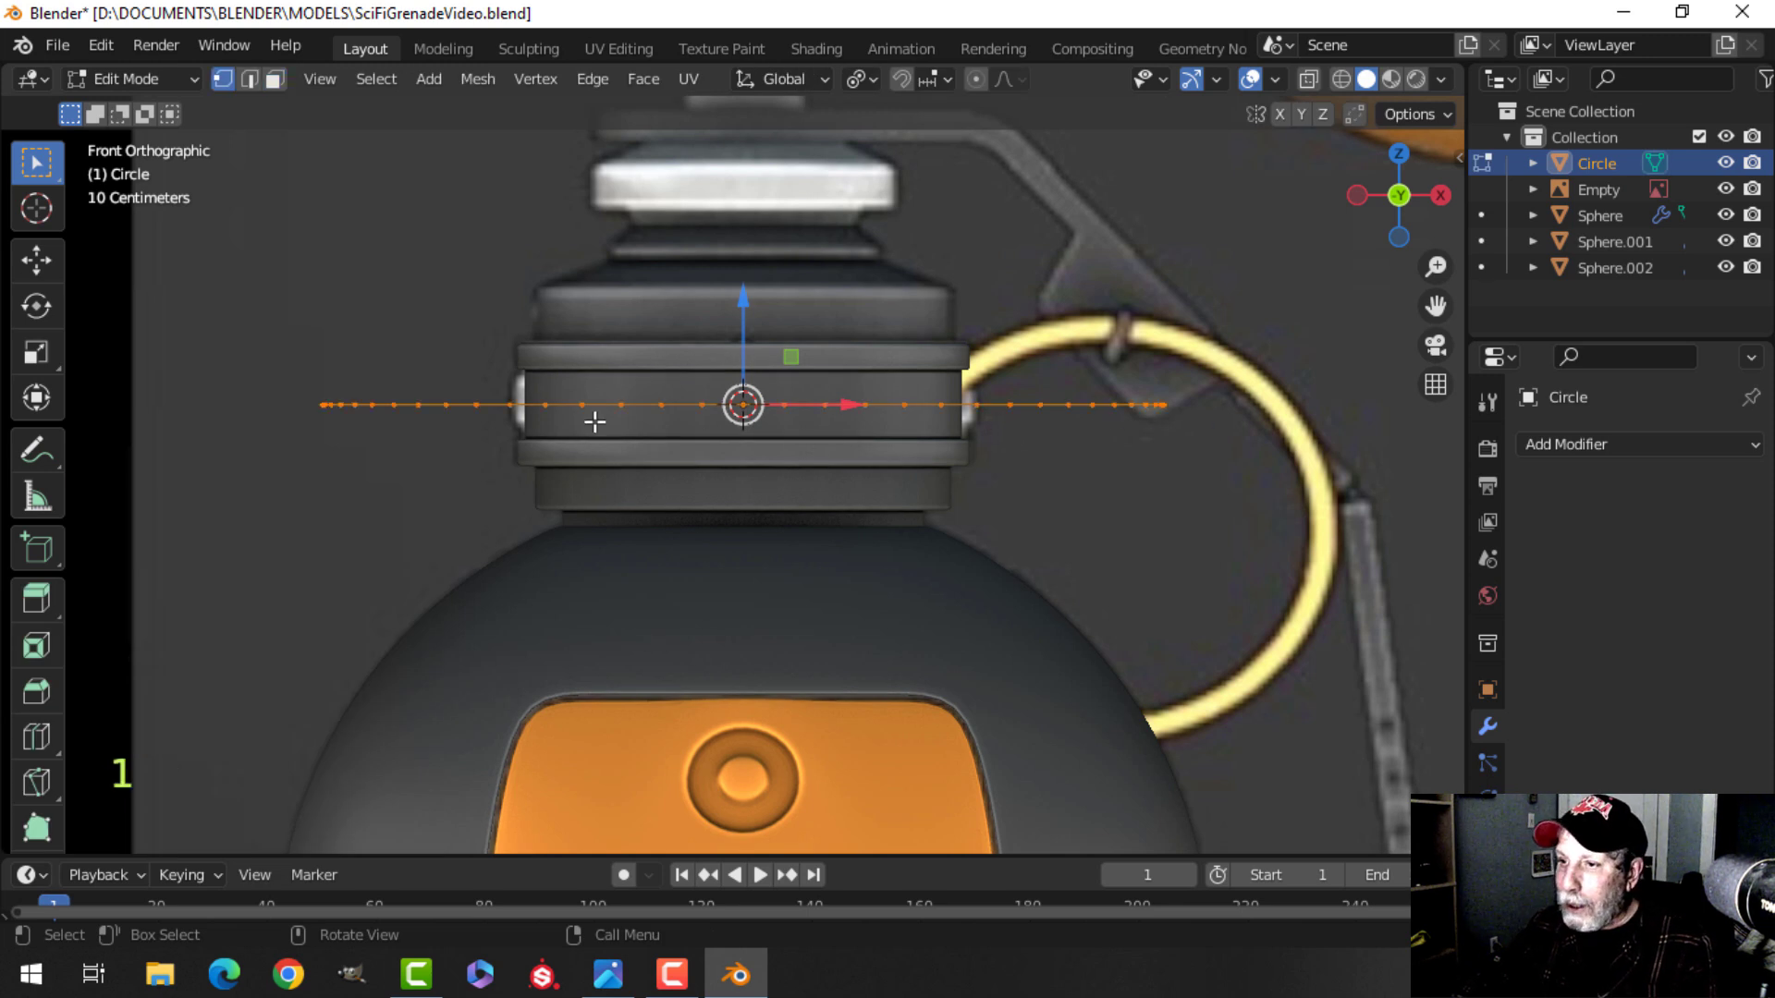
key(s)
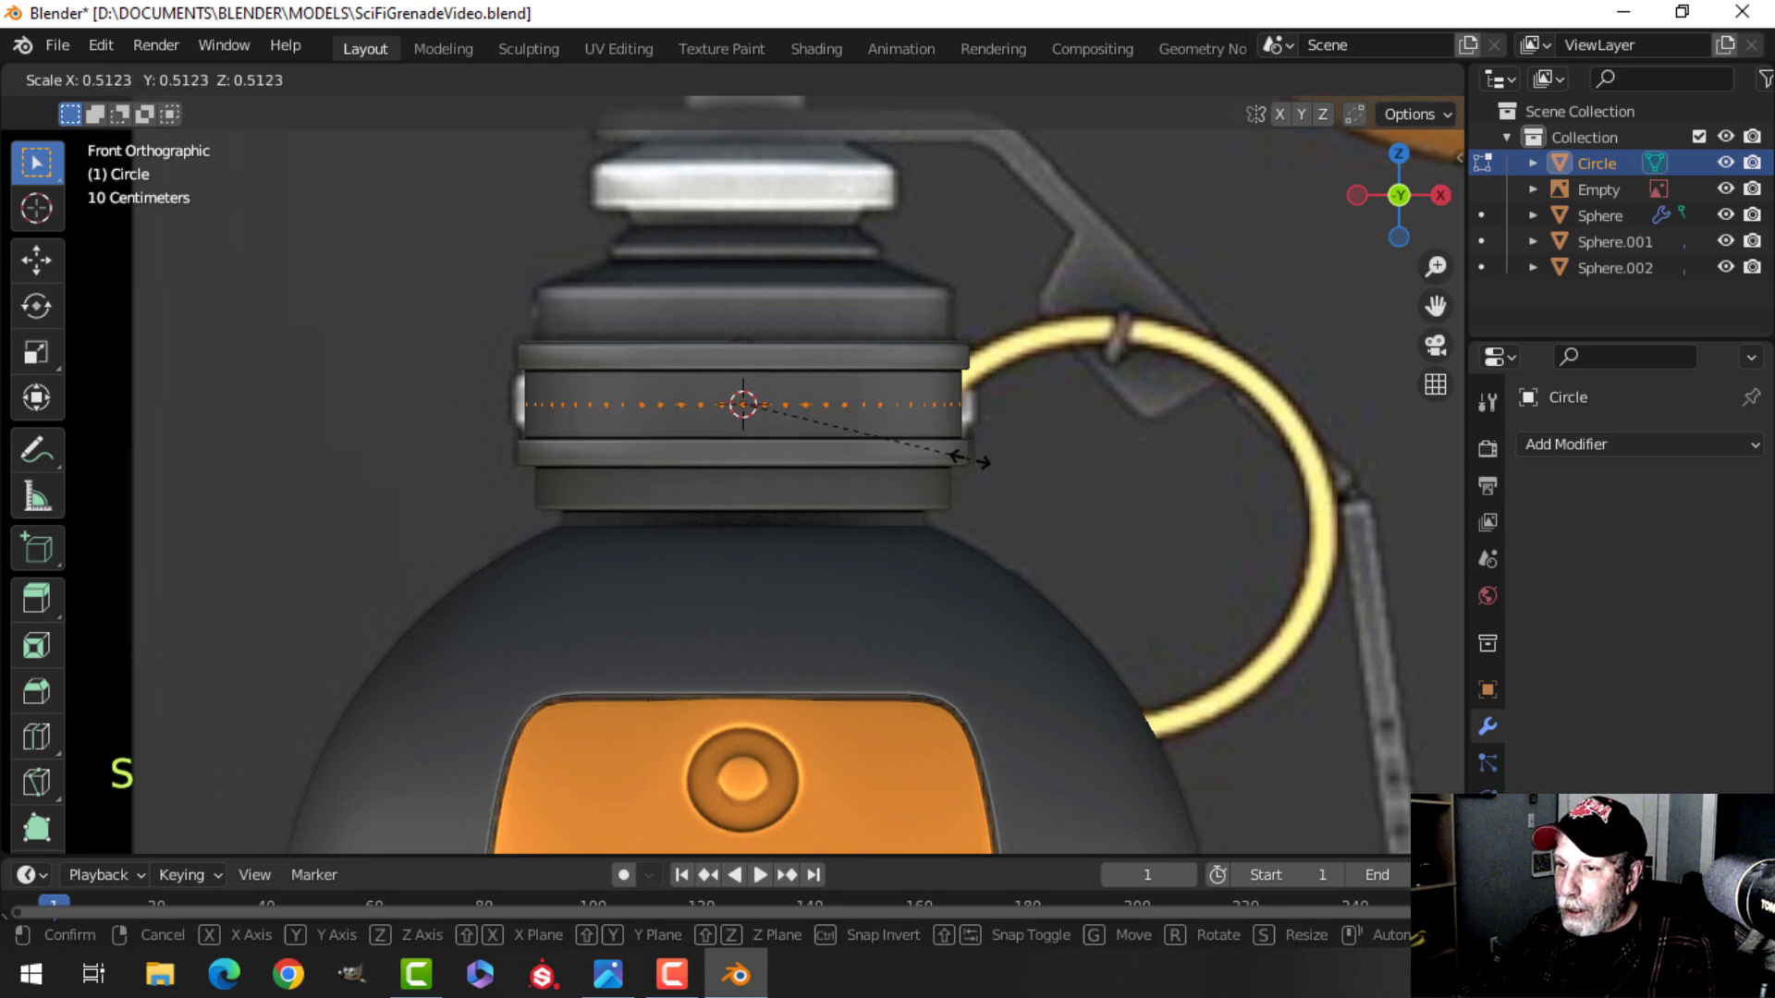
click(977, 458)
scroll(927, 452, up, 3)
shift+middle_drag(902, 440, 880, 395)
drag(761, 265, 763, 328)
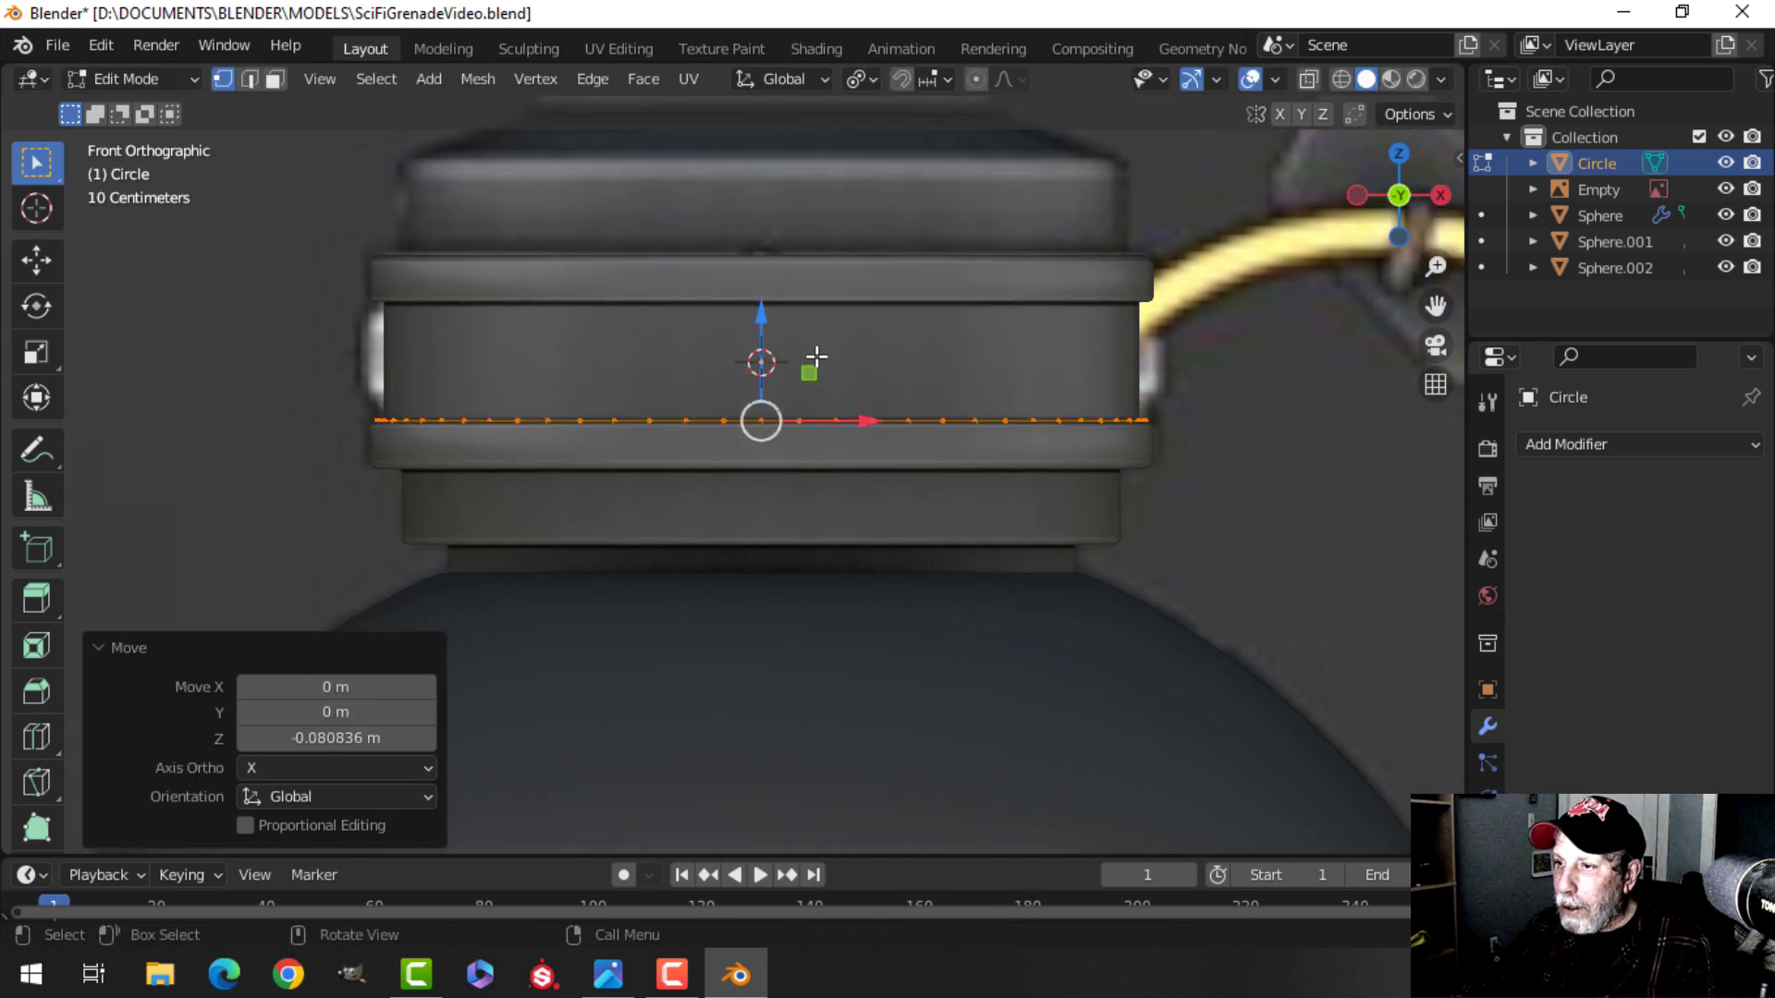
Extrude the circle up about 0.158 m to cover the collar band and select all of it.
key(e)
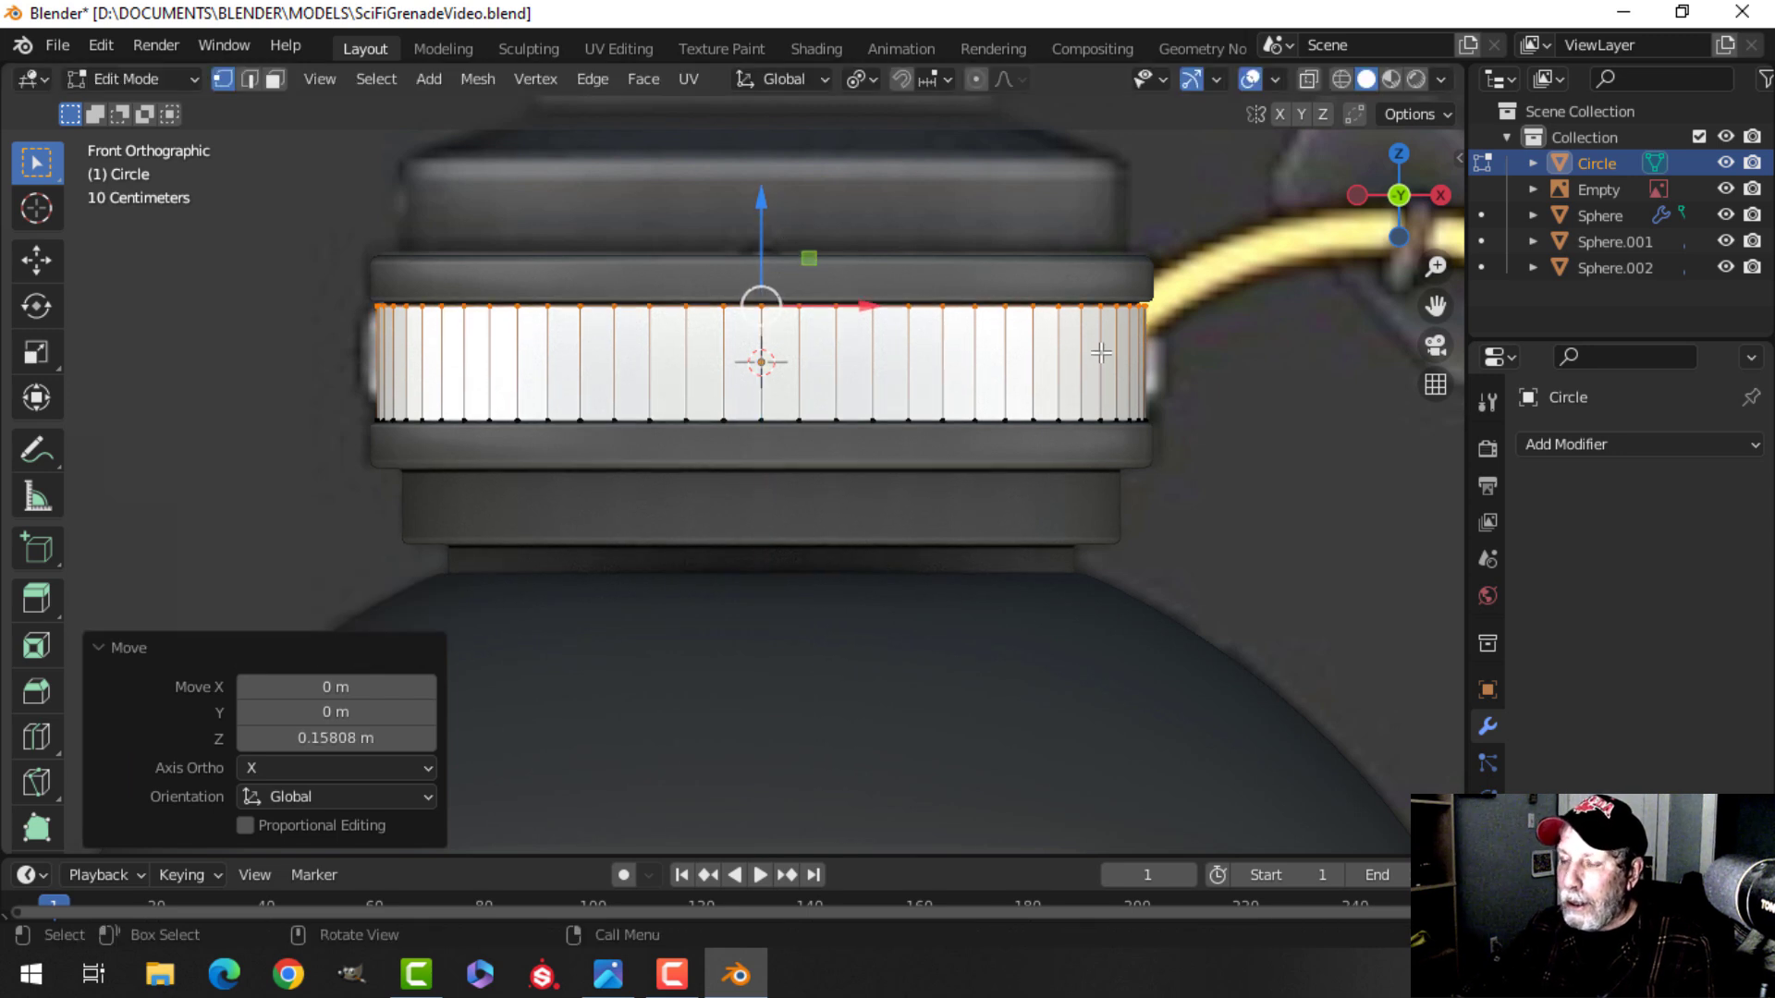
key(a)
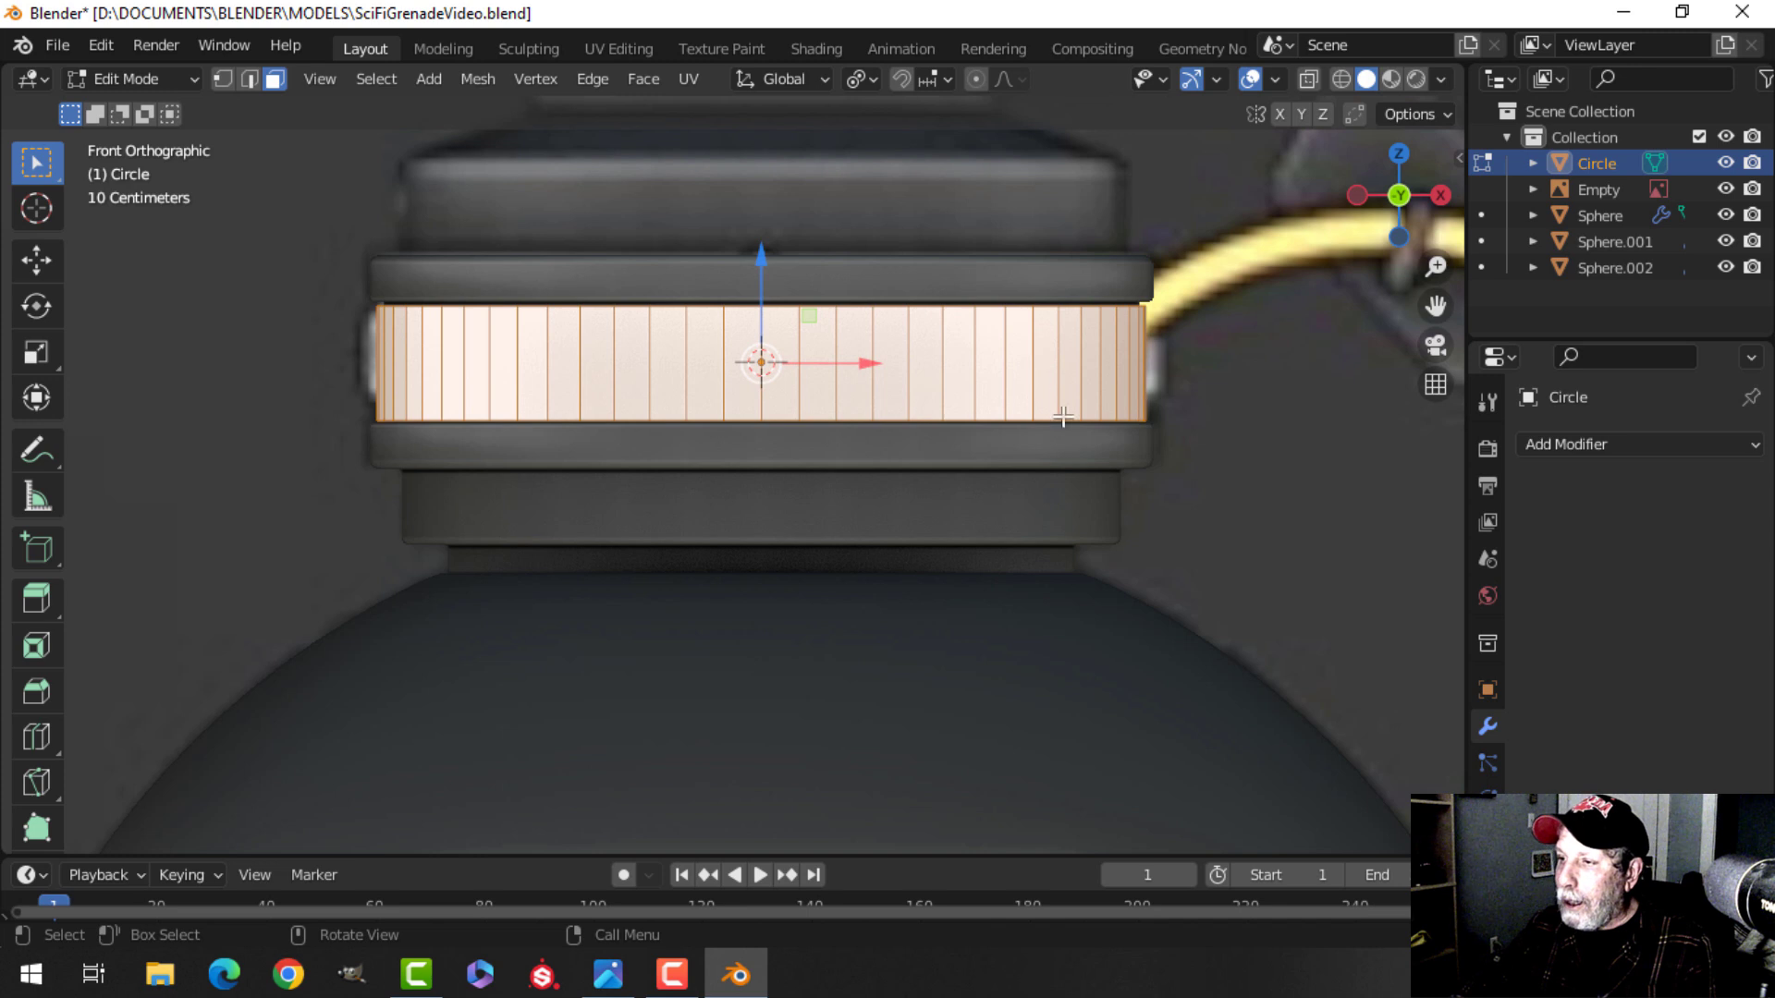
scroll(1064, 395, down, 1)
shift+middle_drag(1078, 456, 1058, 436)
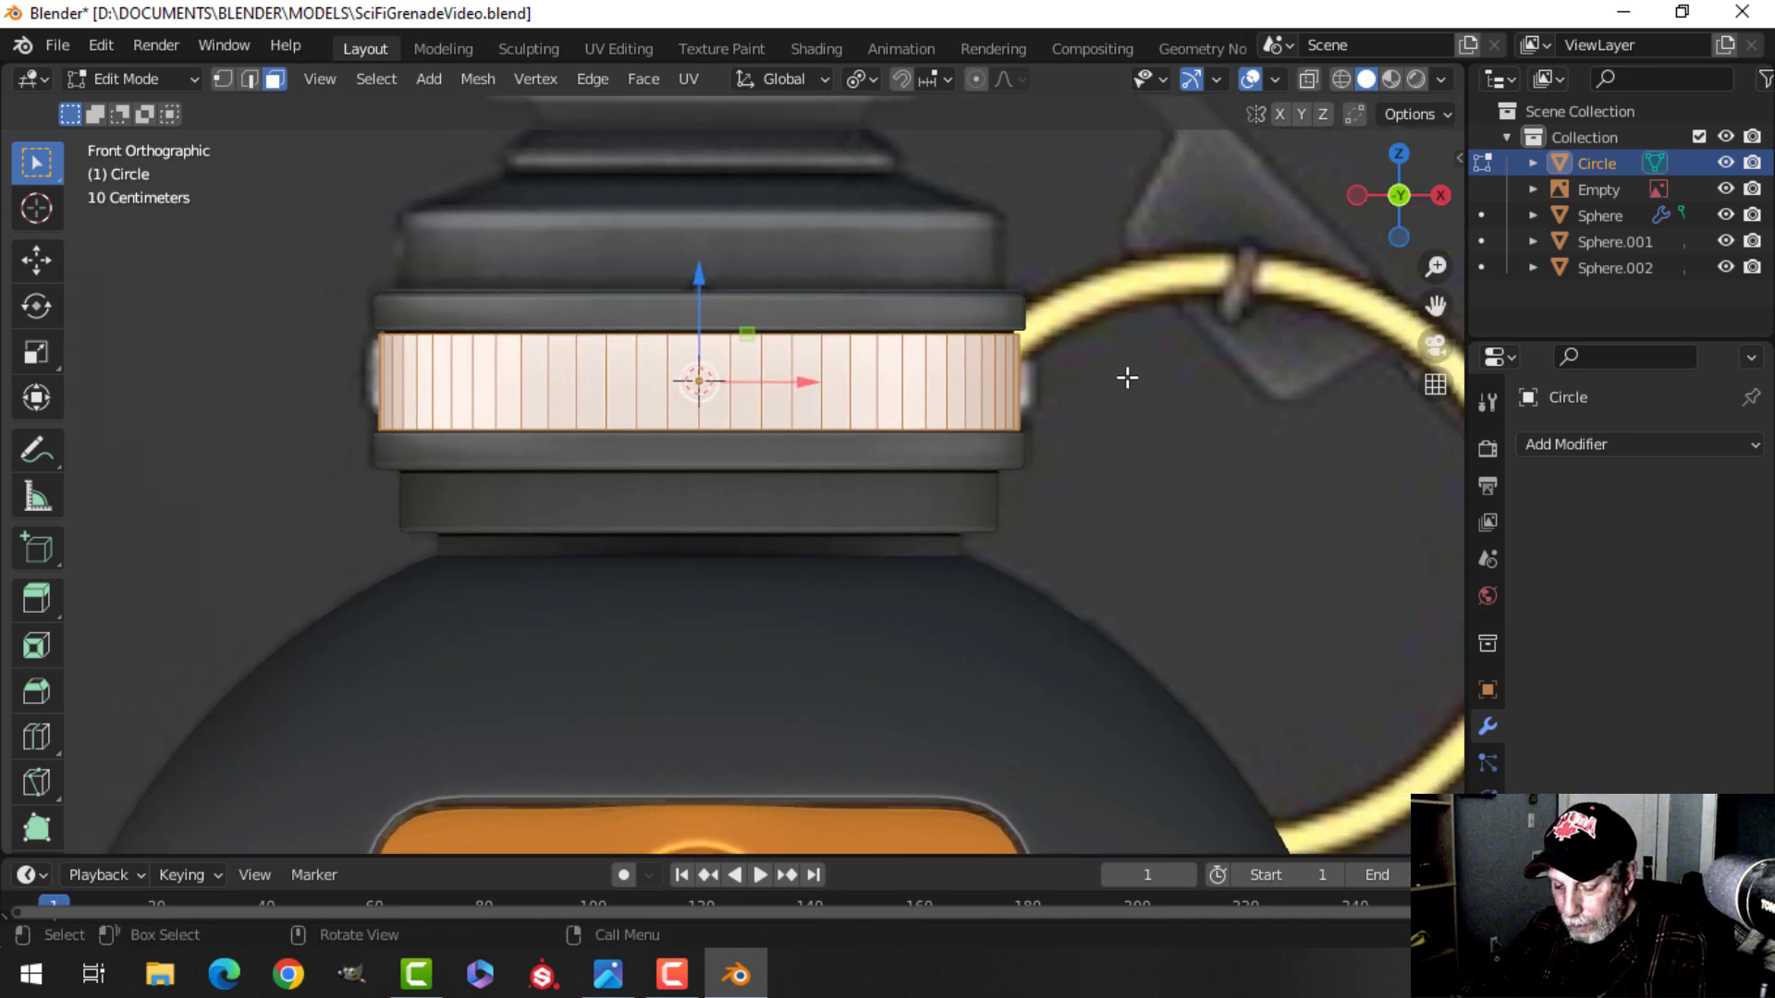
Inset the ring's faces individually.
key(i)
key(i)
key(shift)
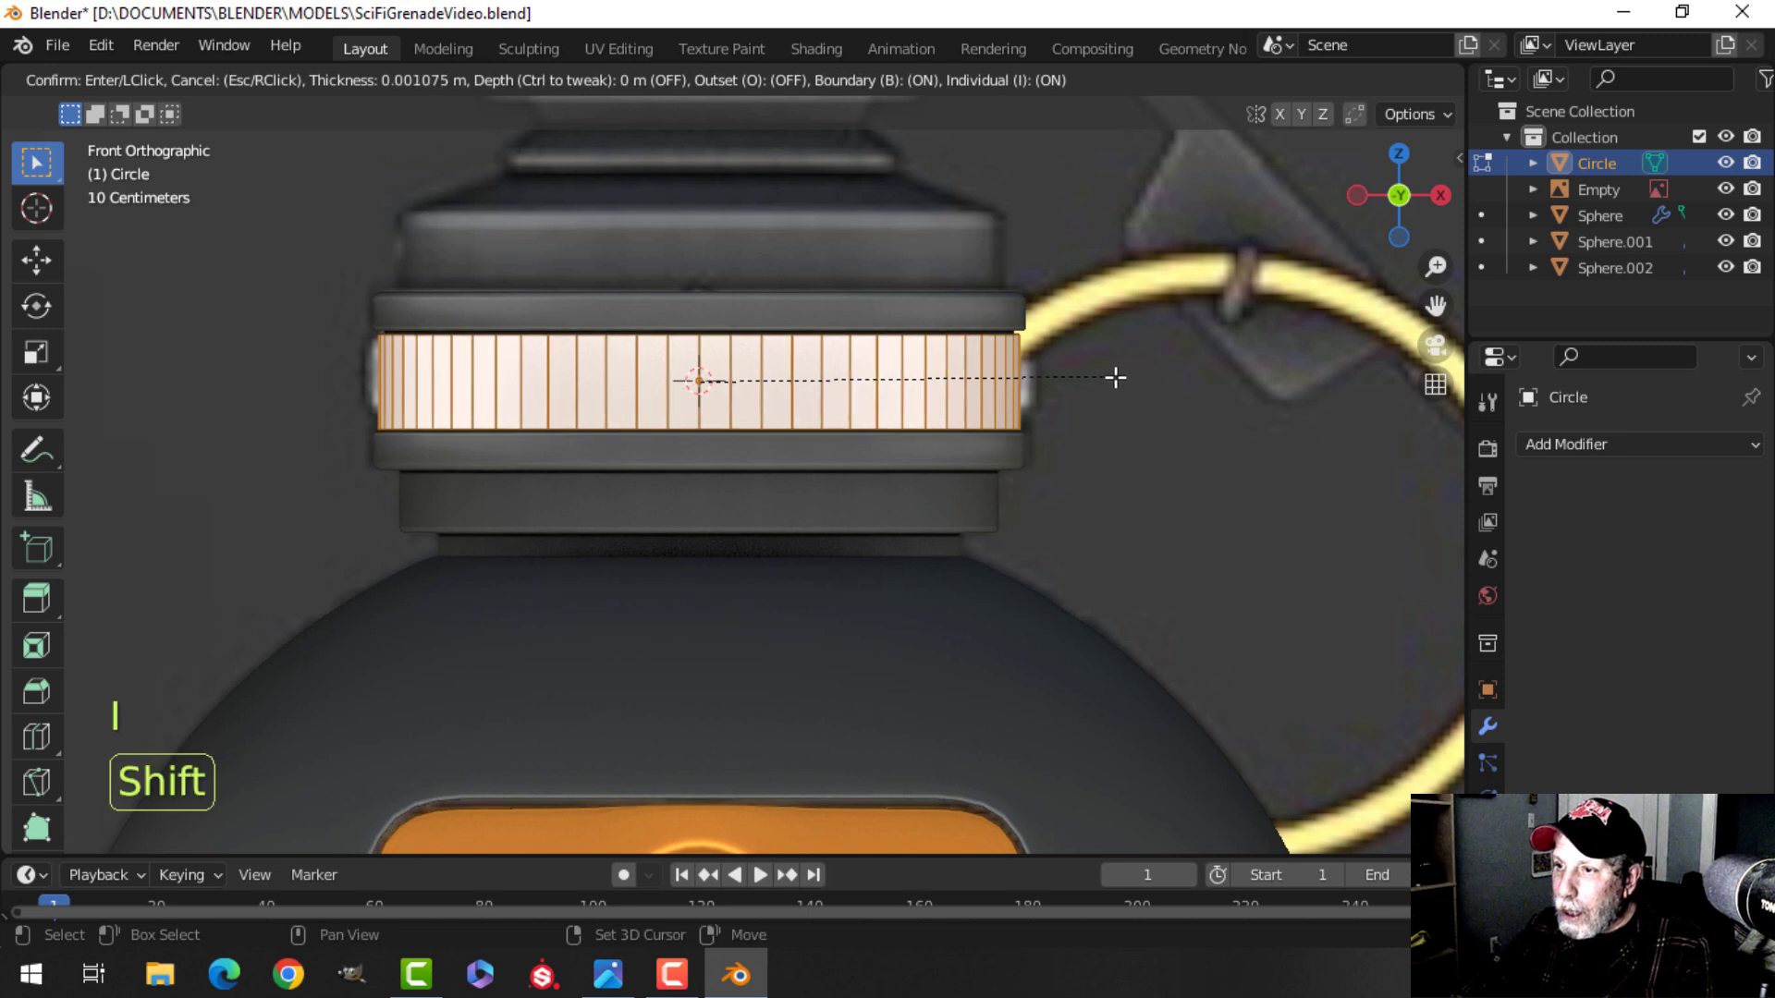
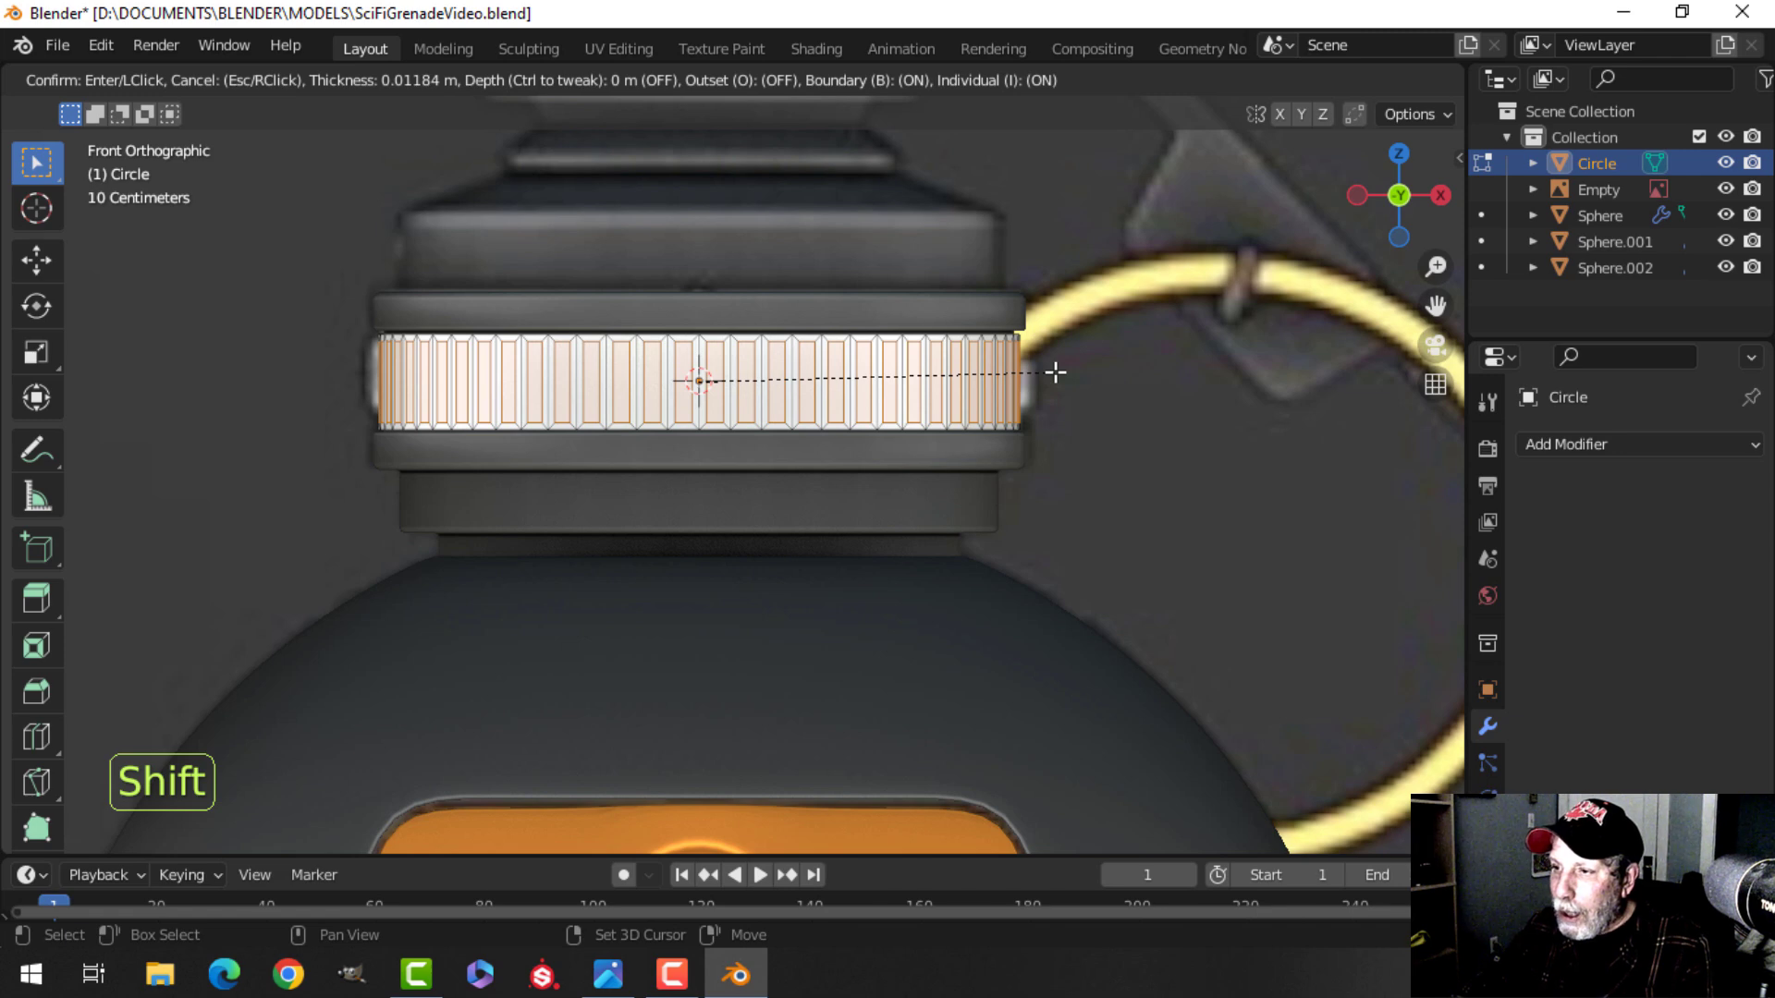
Extrude the inset faces and shrink/fatten them by -0.0158 m to form raised ridges around the ring.
click(1055, 373)
middle_drag(1103, 358, 1050, 388)
shift+middle_drag(802, 311, 867, 102)
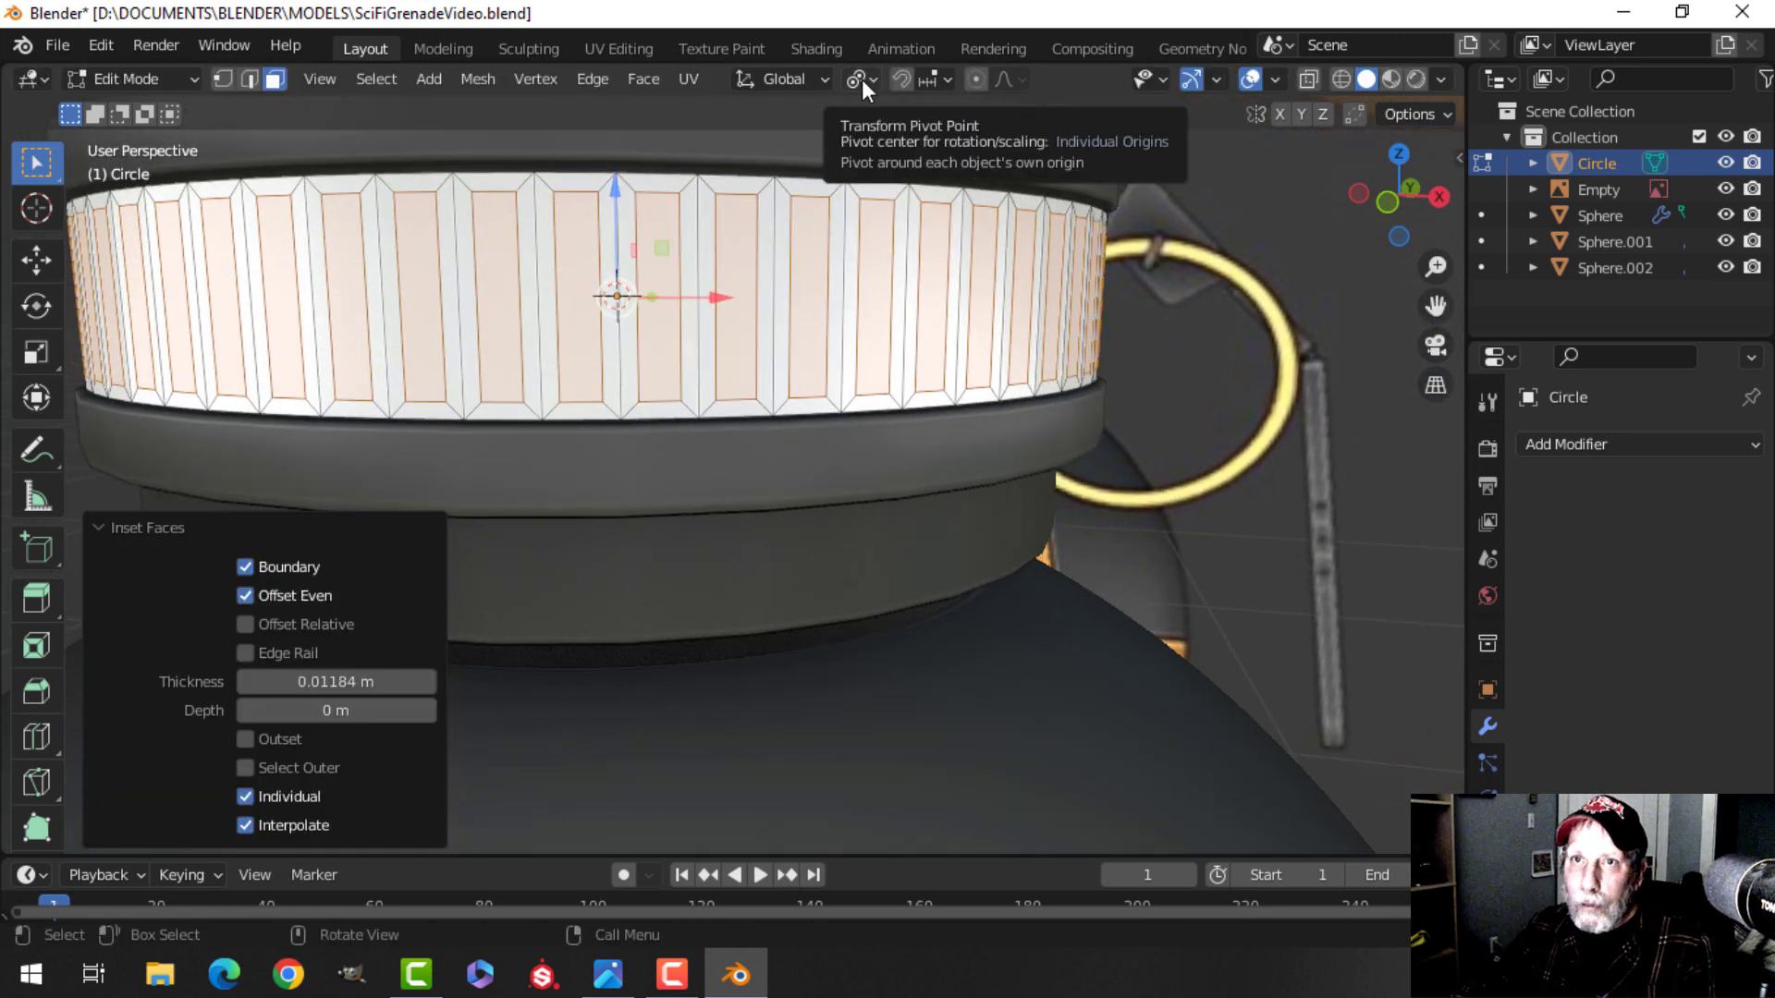
scroll(934, 331, down, 2)
middle_drag(943, 334, 1063, 320)
key(e)
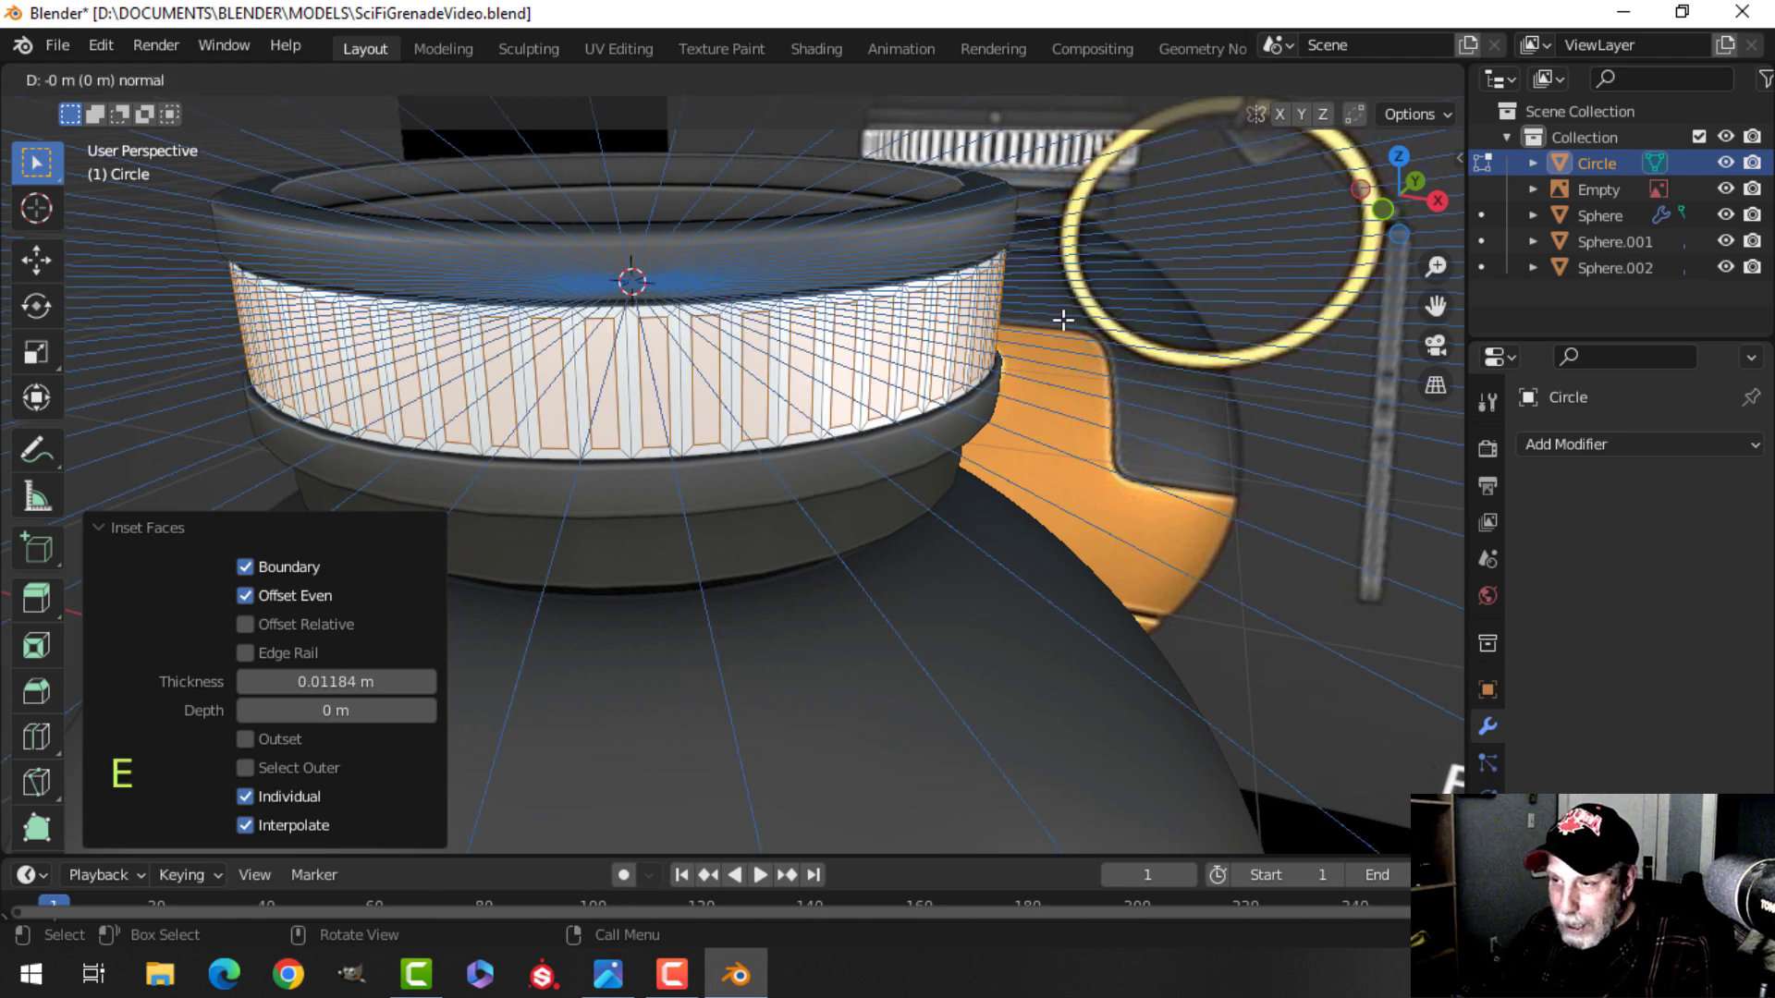
key(alt+s)
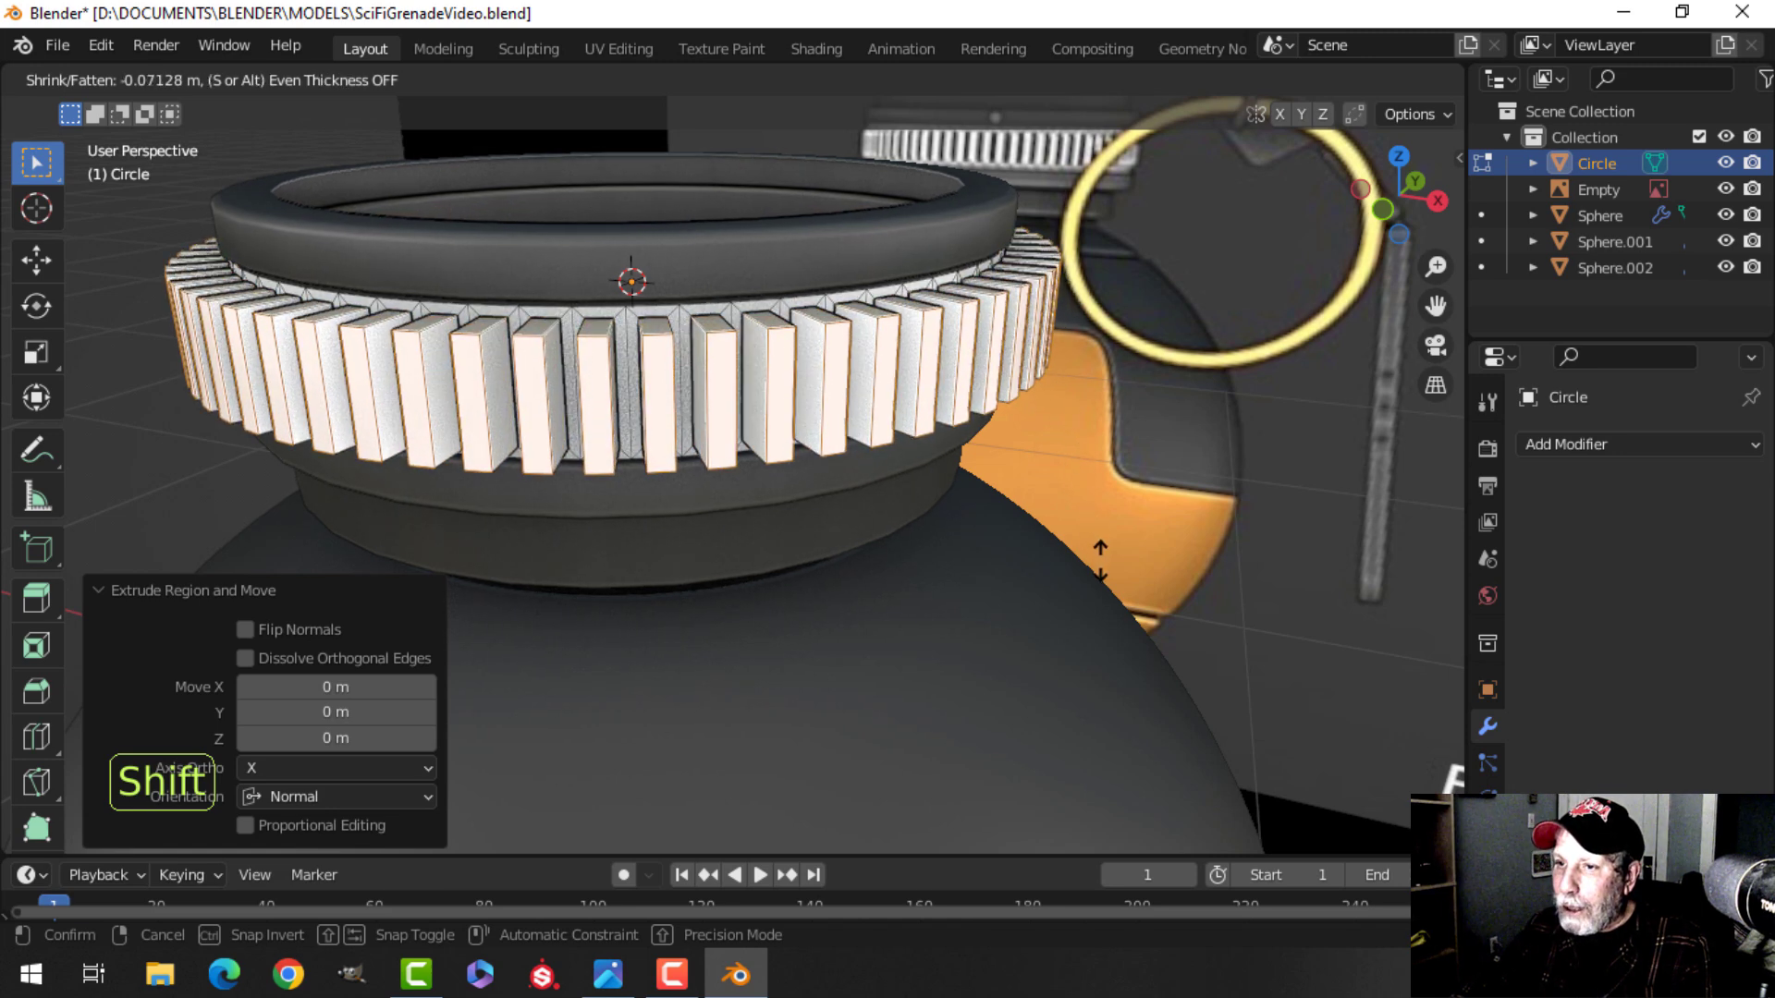
click(1060, 373)
middle_drag(1110, 388, 1072, 397)
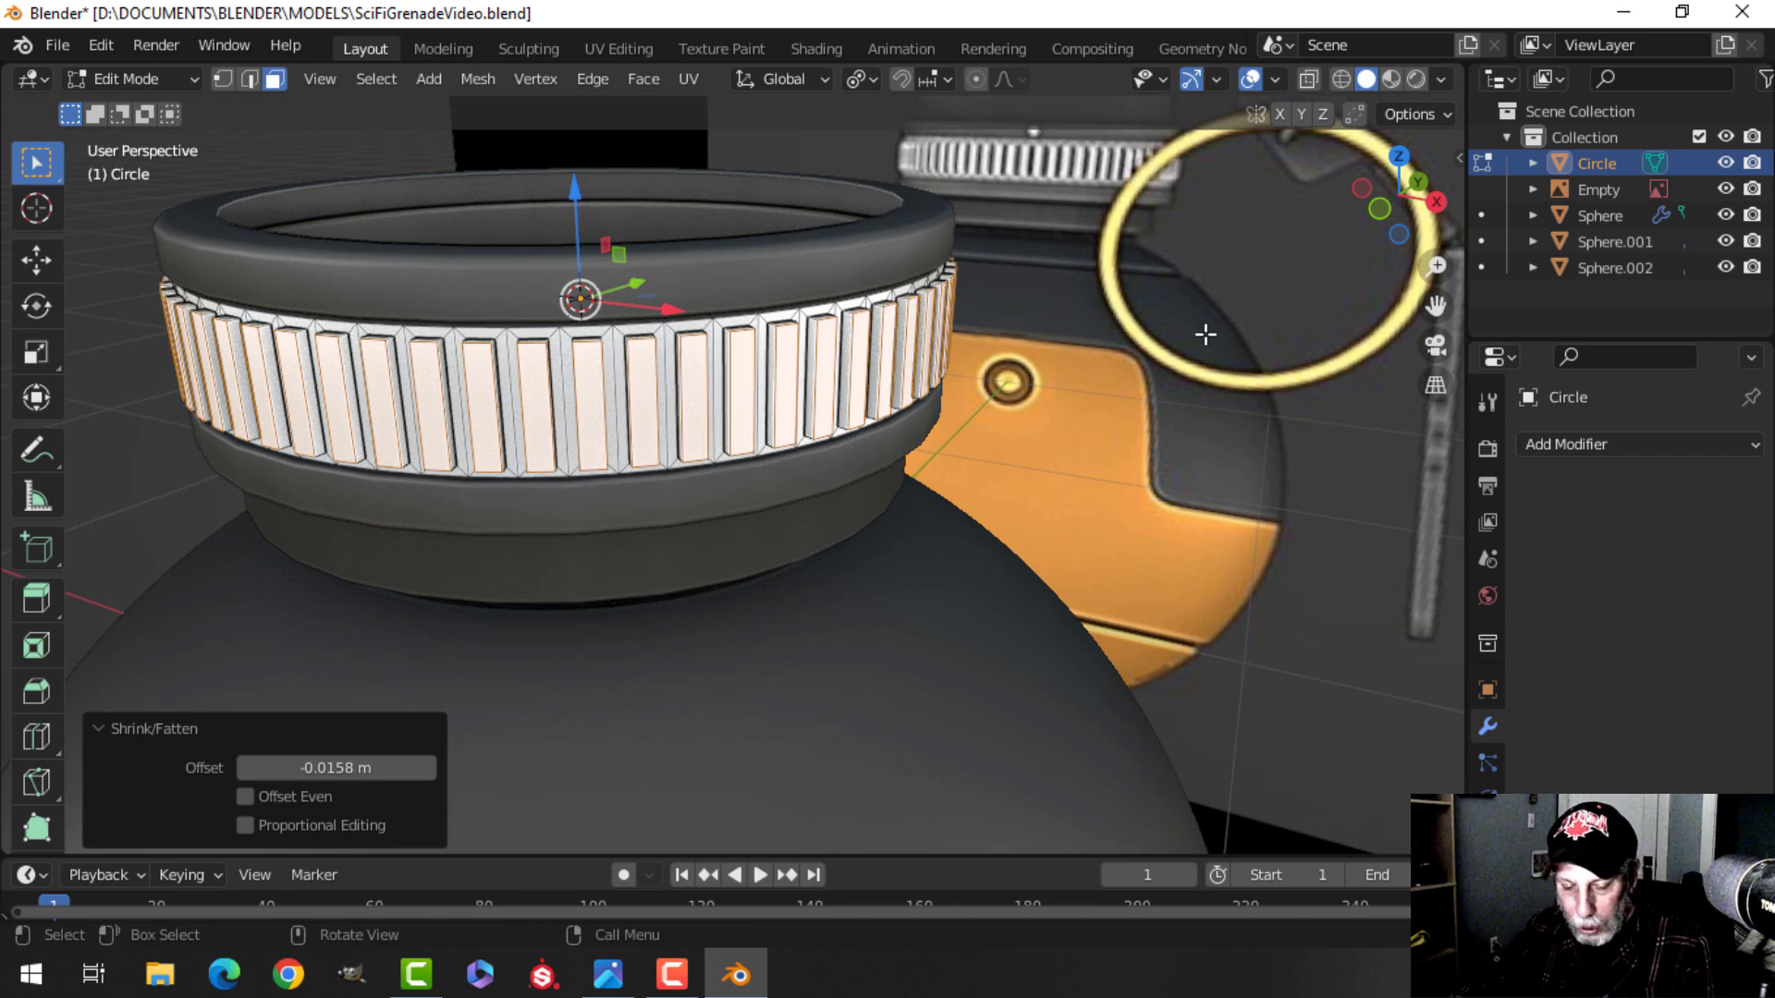
Scale the extruded ridge faces to 0.82 around their individual origins.
key(s)
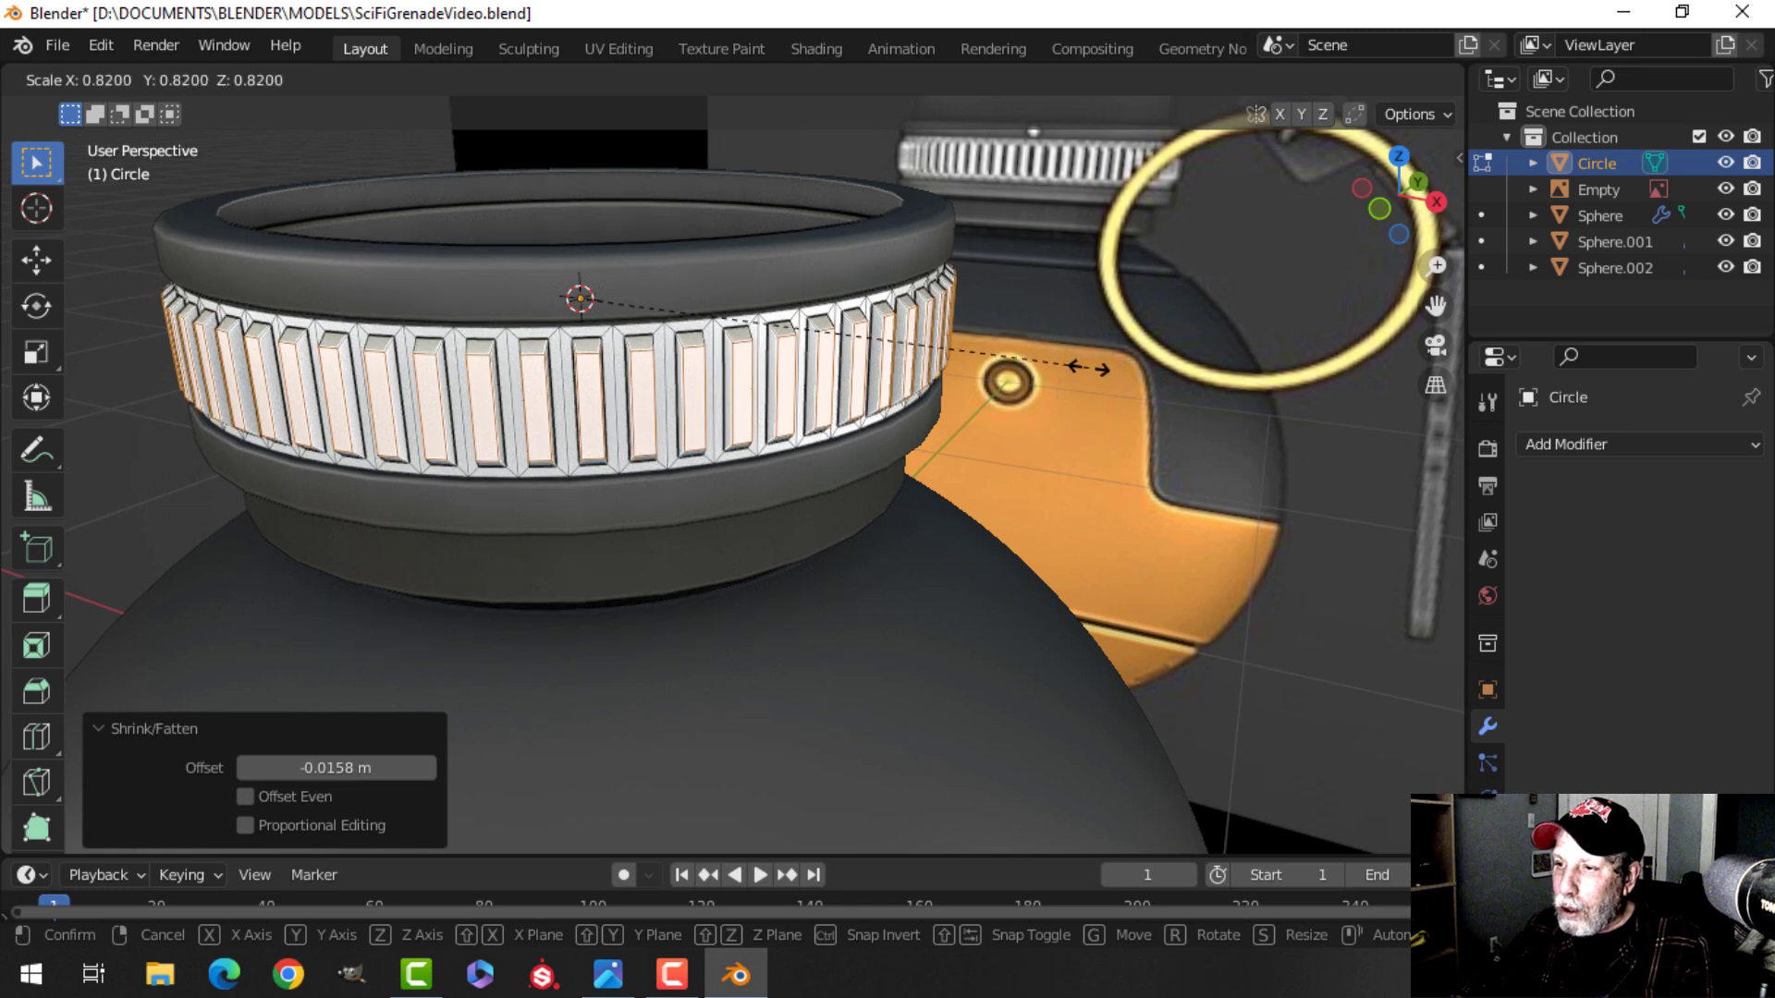
click(1086, 406)
middle_drag(1086, 406, 1030, 388)
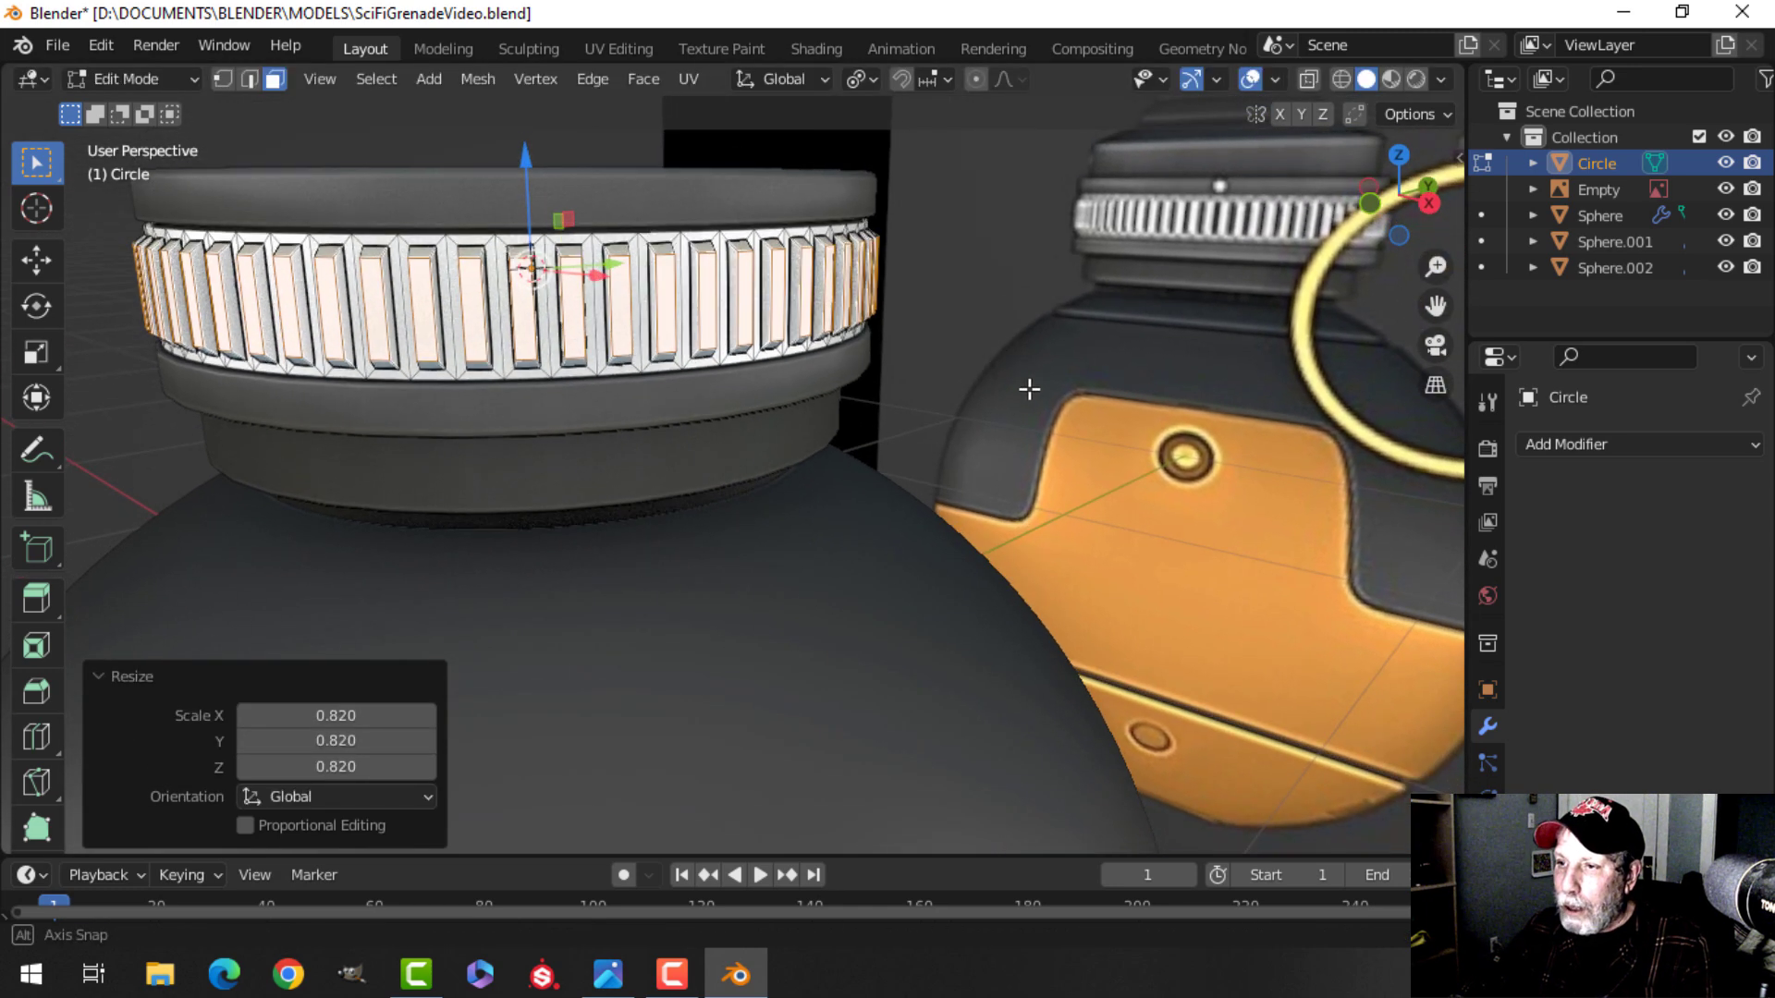
Leave Edit Mode and set the transform pivot point back to Median Point.
key(alt+a)
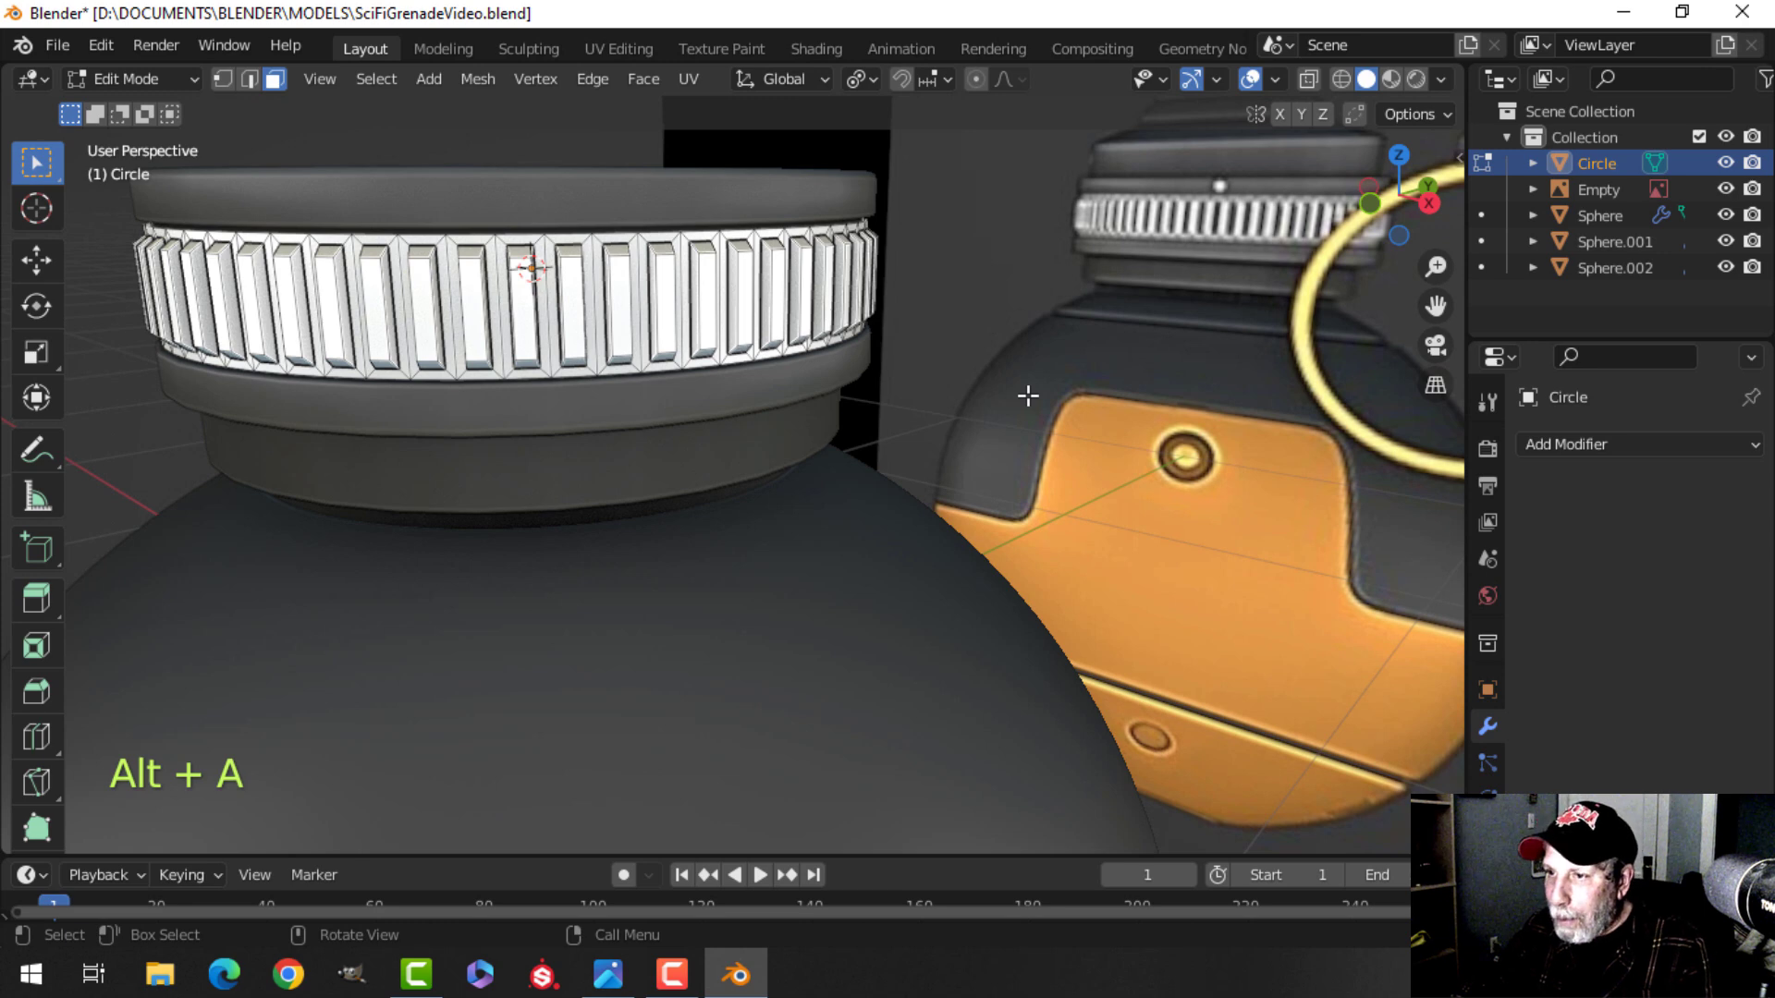
key(Tab)
click(706, 82)
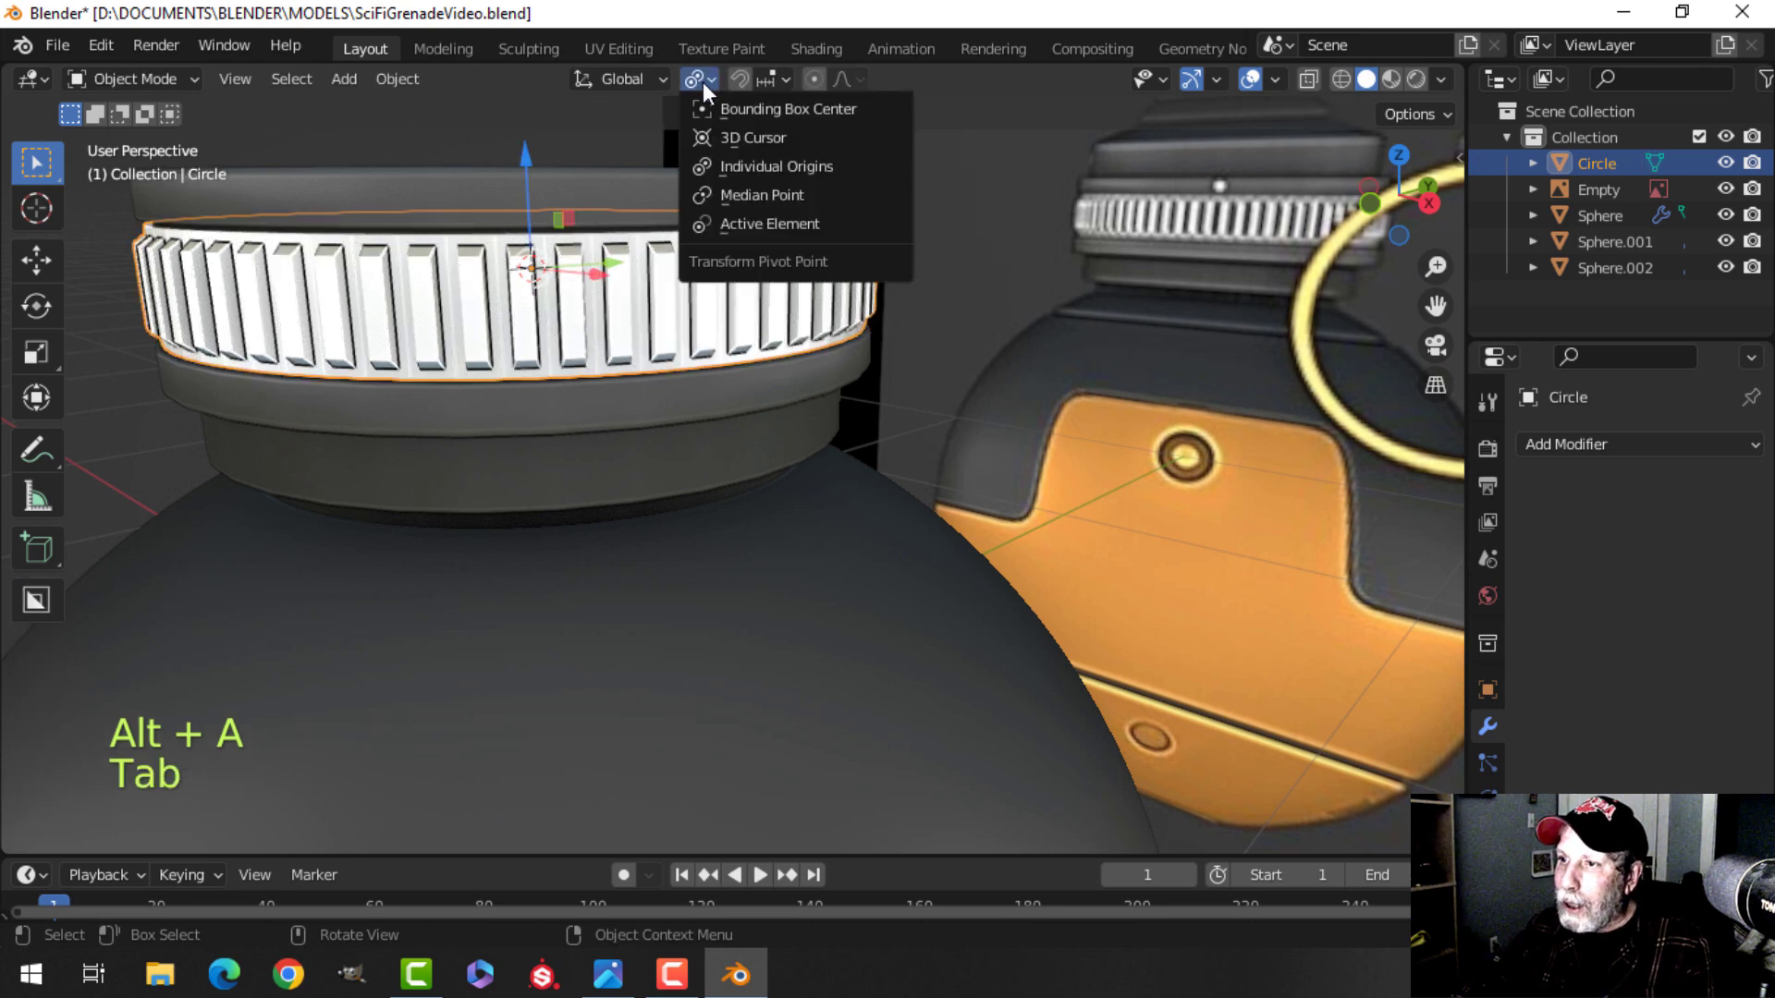
click(747, 192)
Add a Bevel modifier to the ring with 3 segments and an amount of 0.01 m.
scroll(905, 323, down, 3)
middle_drag(901, 315, 906, 408)
scroll(952, 379, up, 2)
scroll(901, 404, up, 2)
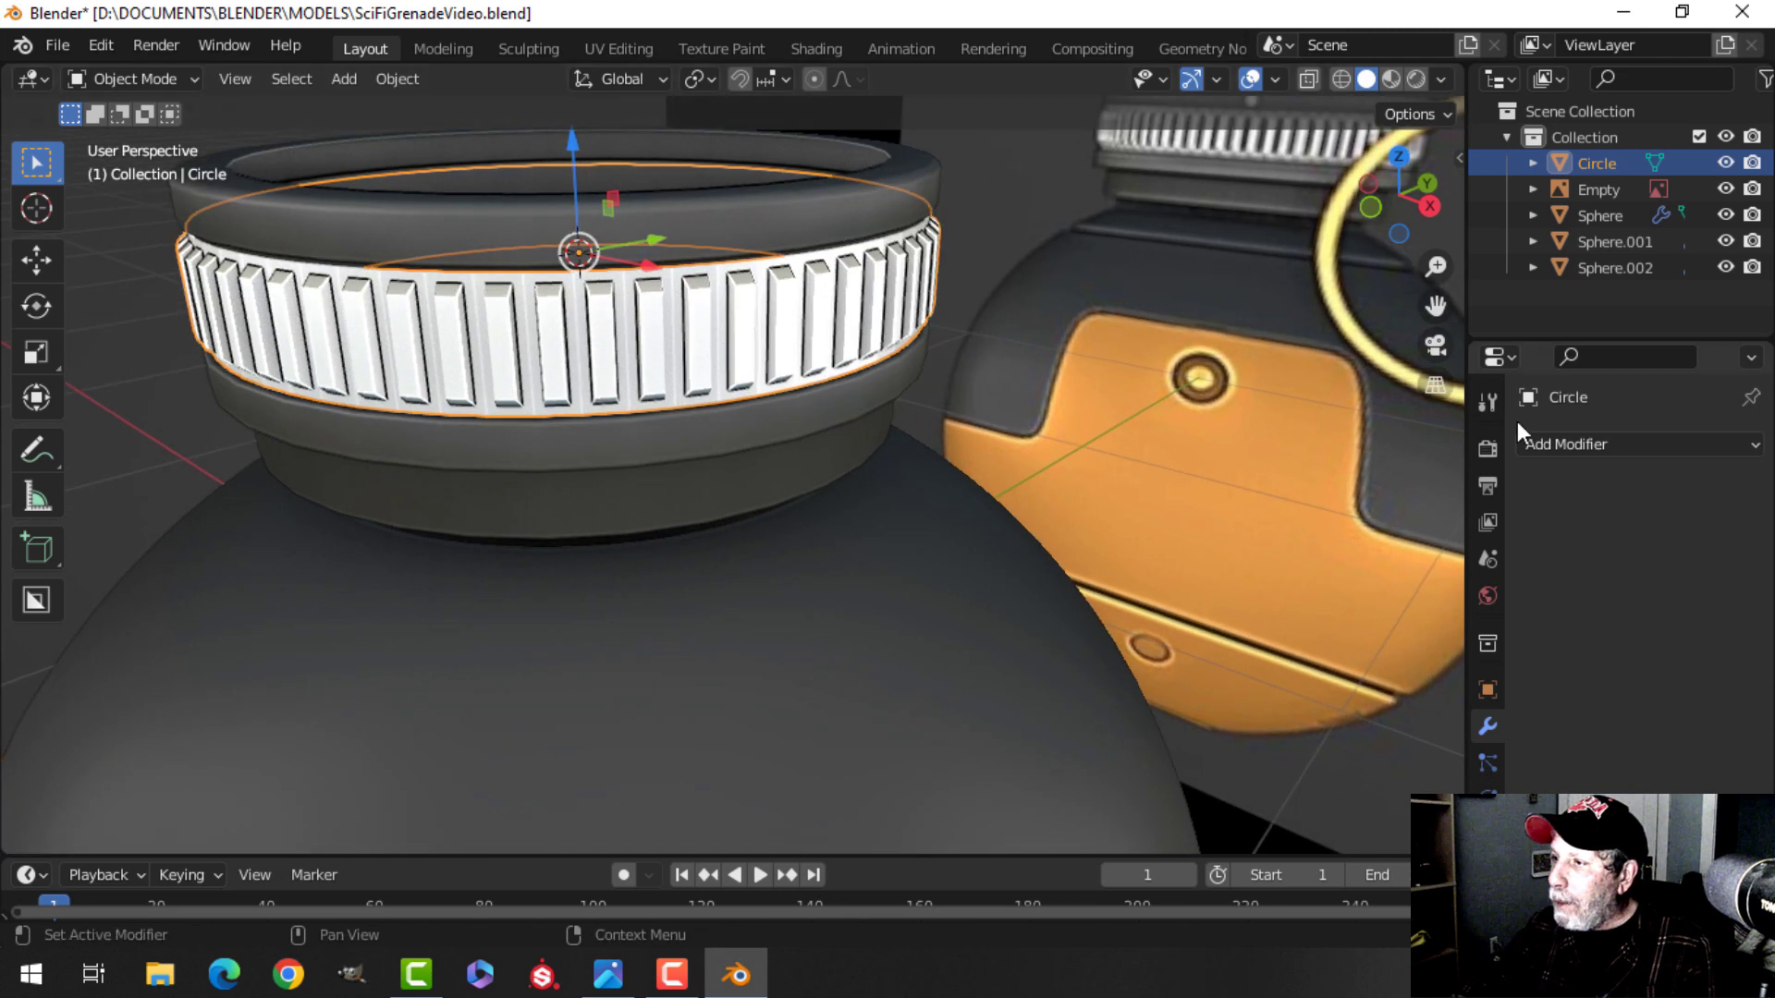
click(1550, 444)
click(1267, 538)
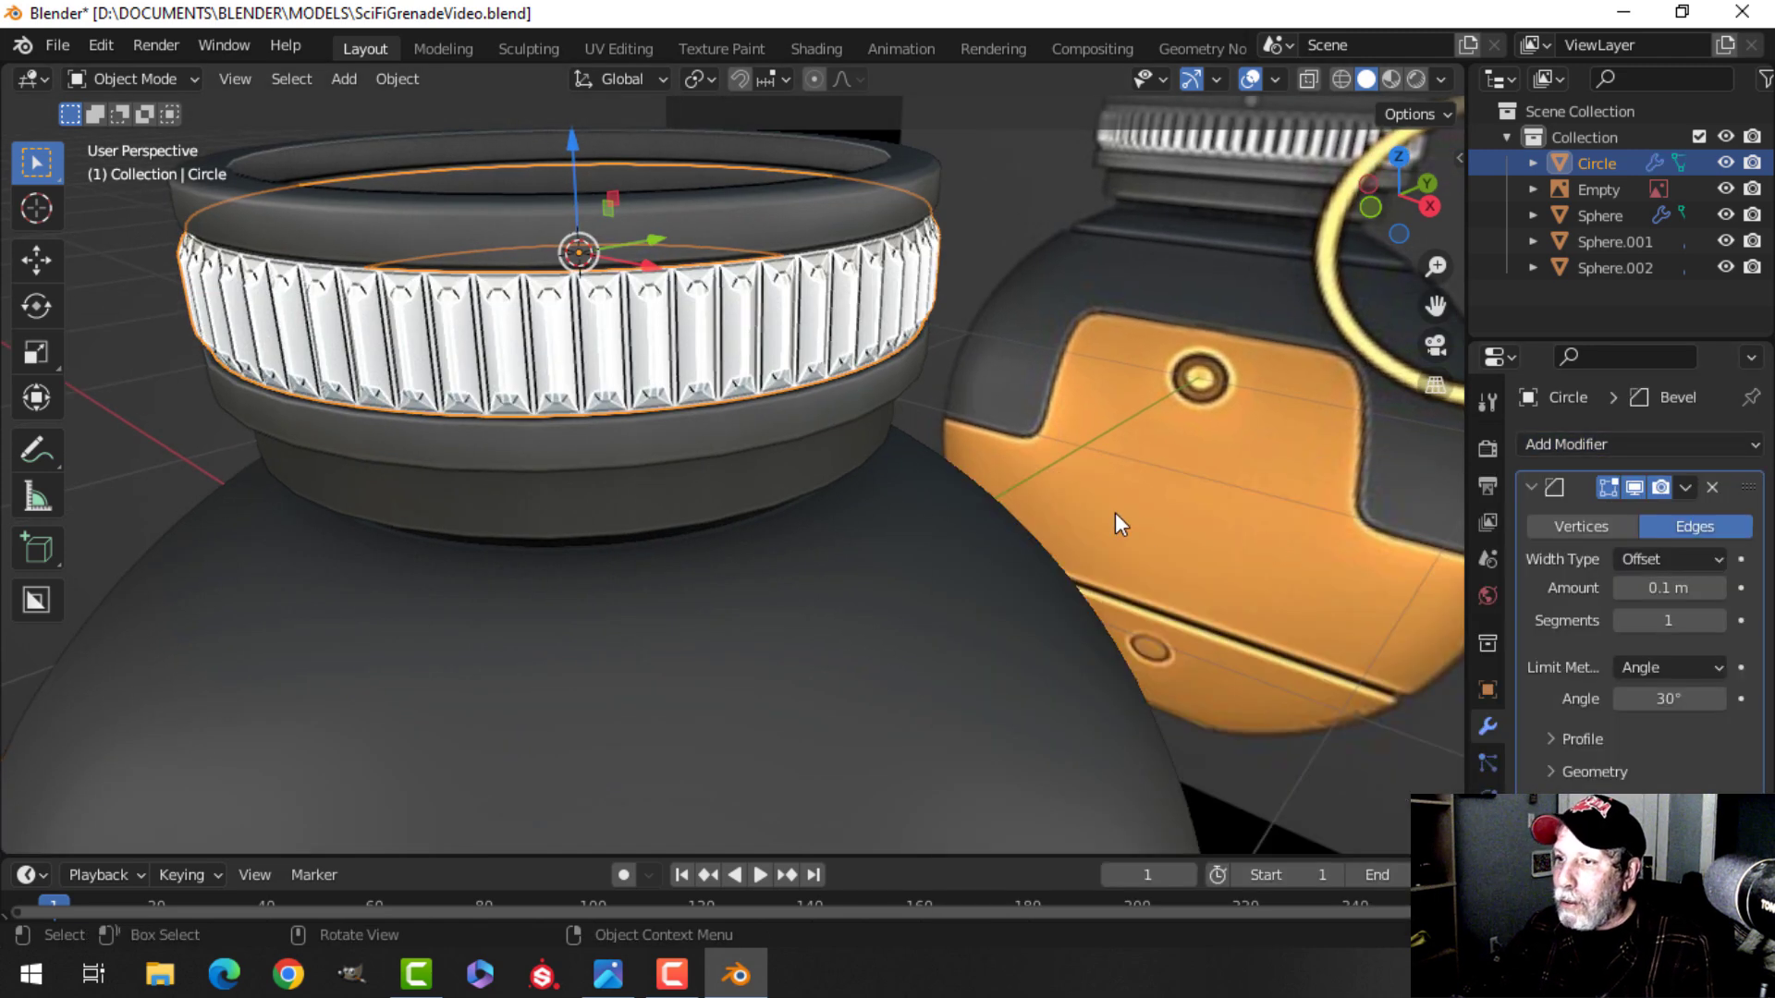
click(1714, 620)
click(1715, 621)
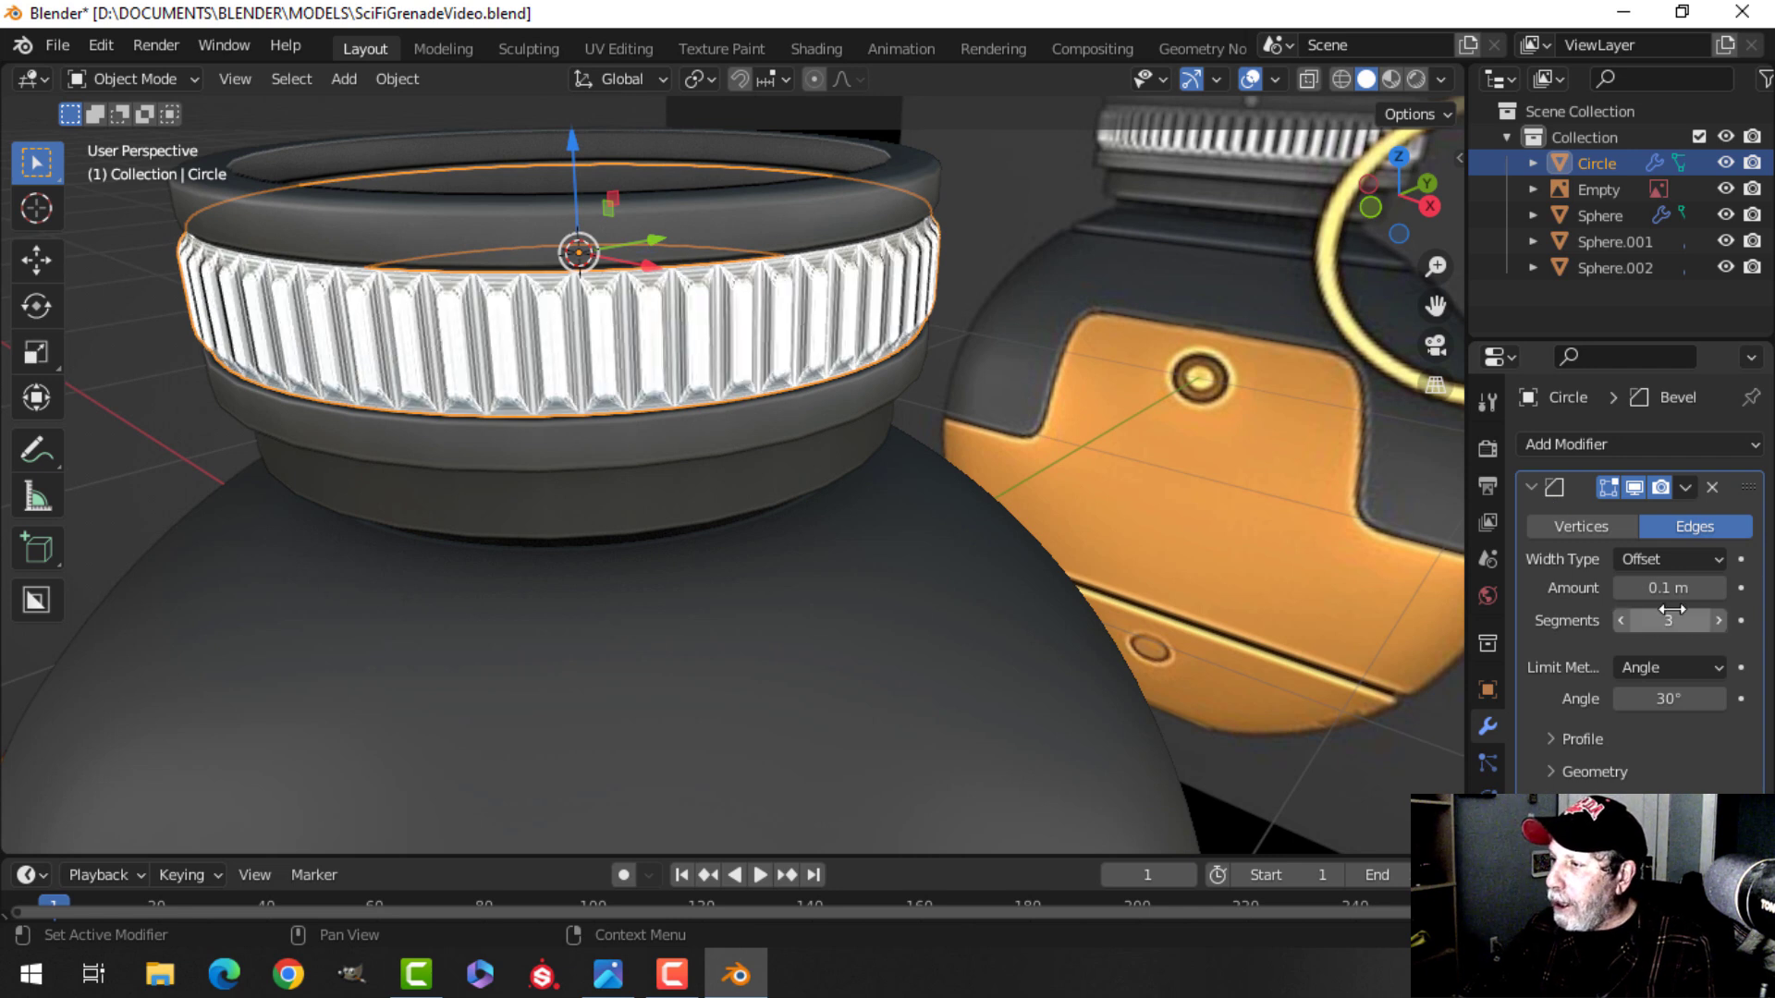
click(1669, 588)
text(0.01)
key(Return)
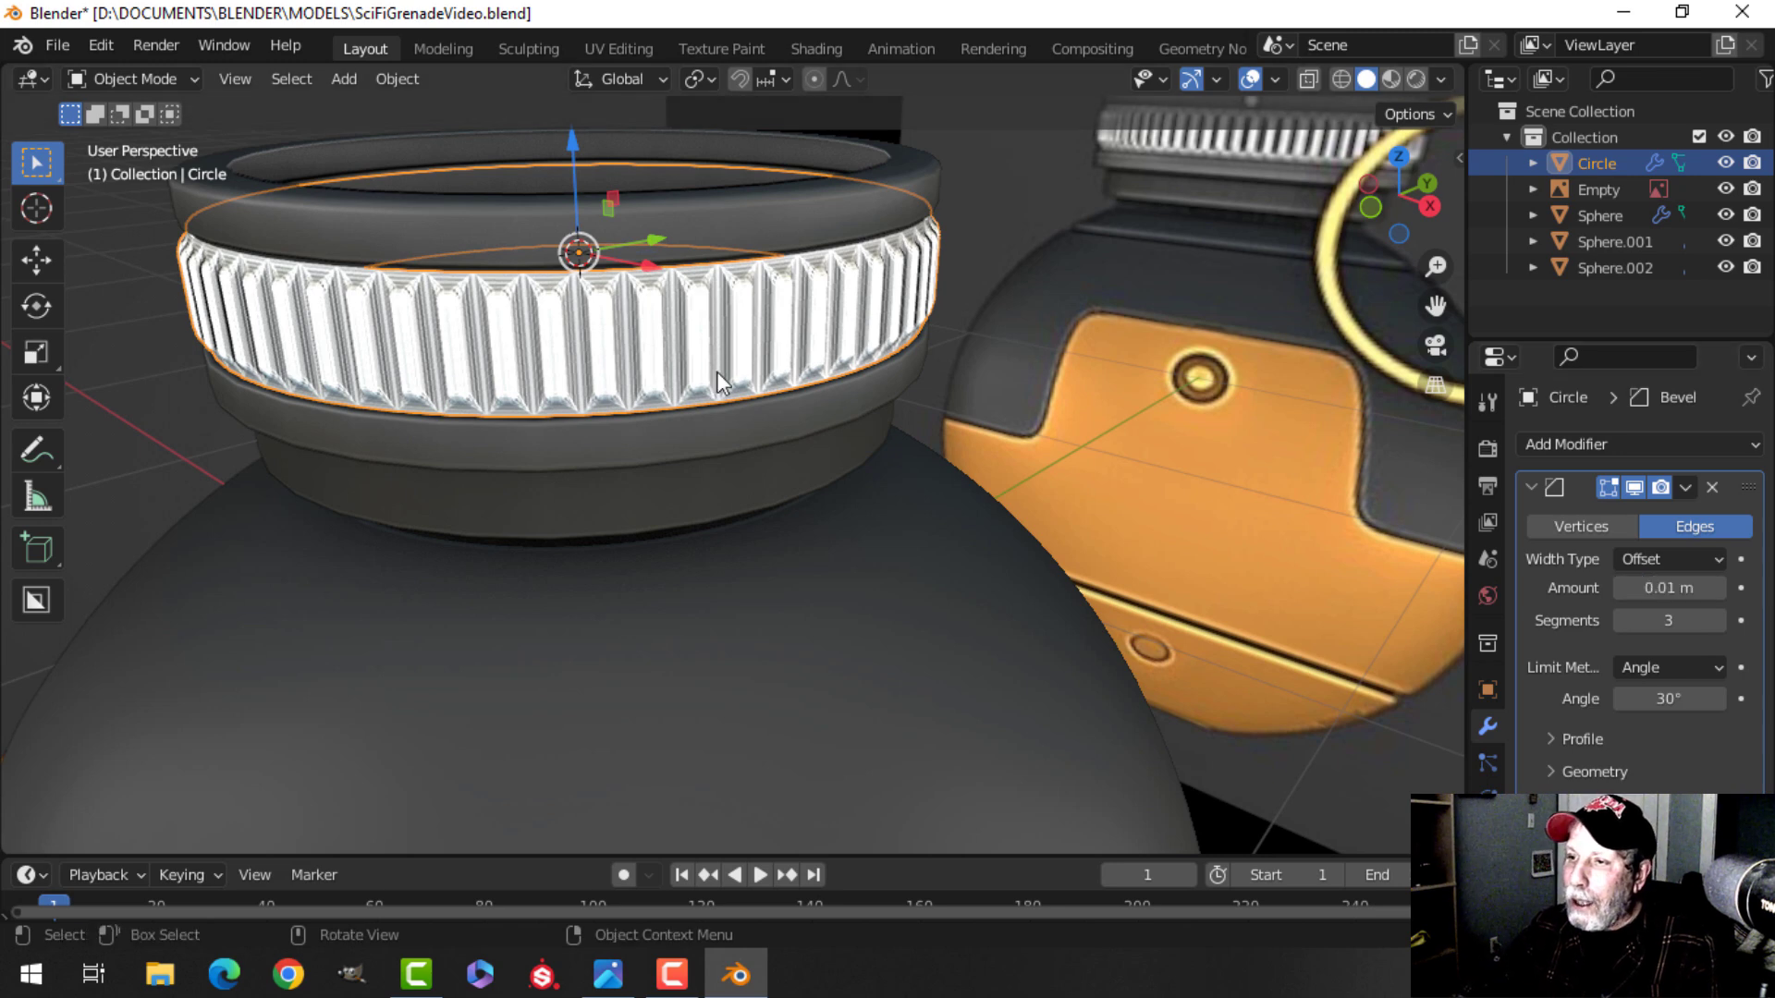
Set the ring's viewport display color to a grey with value 0.458.
right_click(661, 324)
click(660, 323)
scroll(703, 340, down, 2)
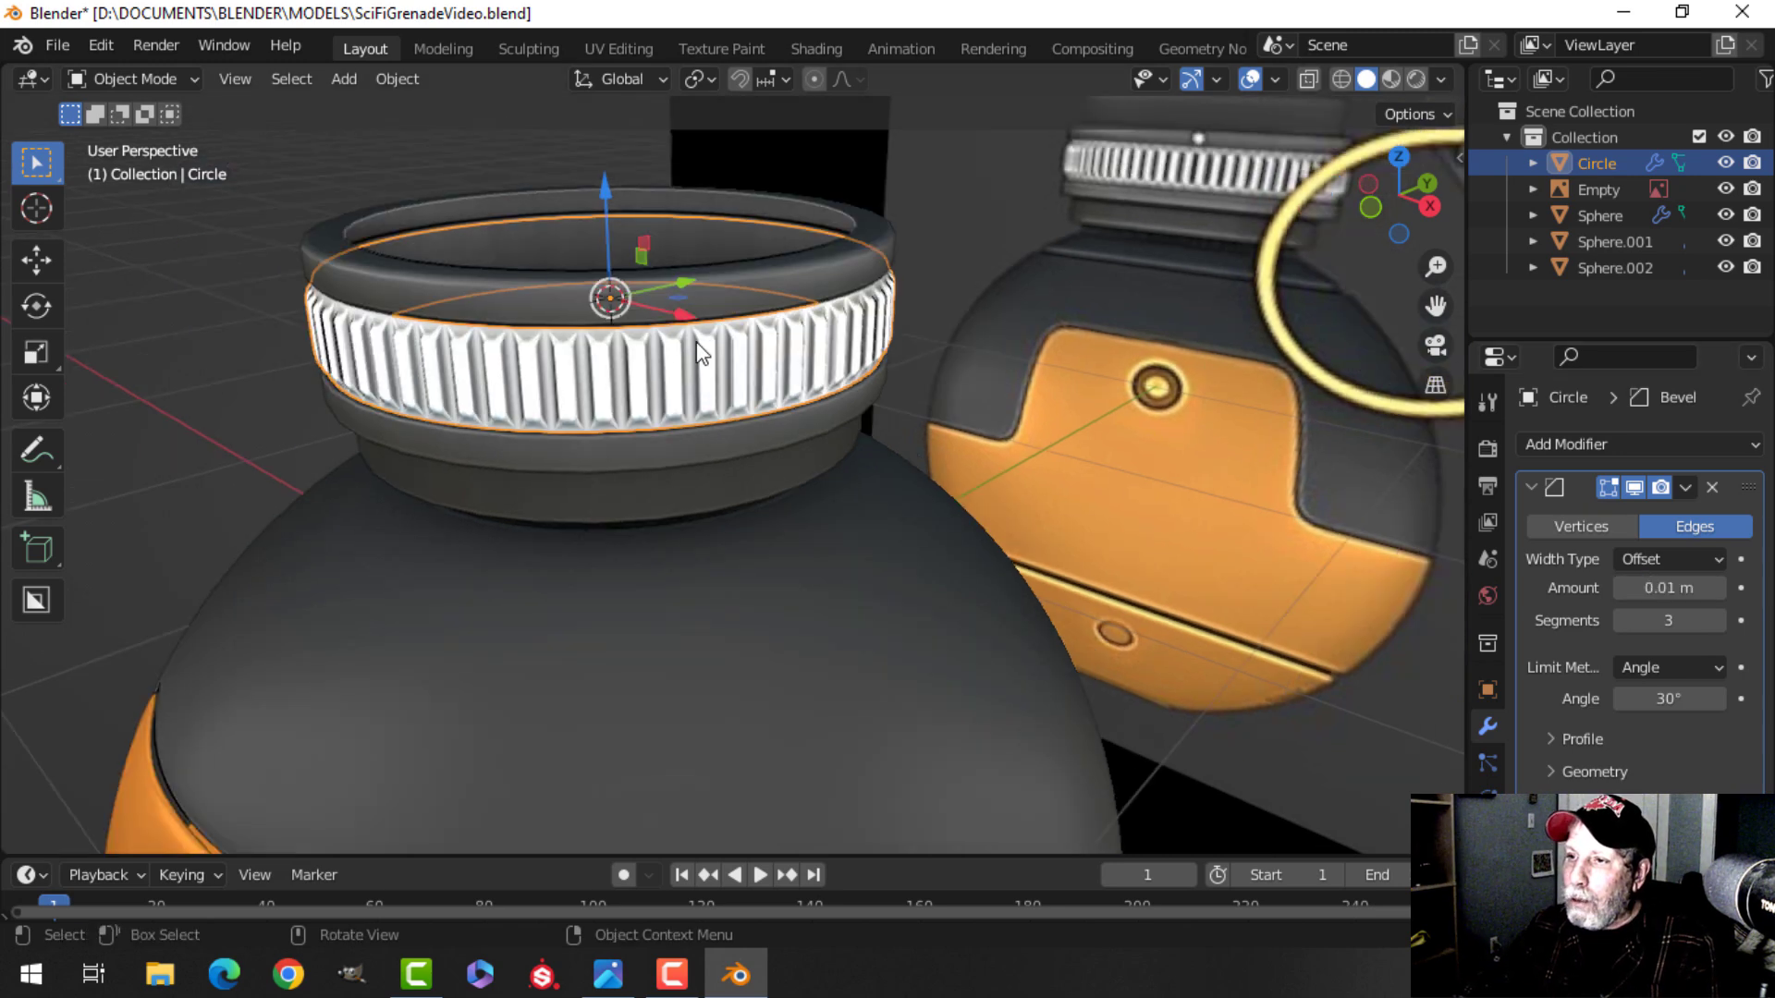
key(alt+a)
middle_drag(845, 385, 710, 387)
scroll(701, 354, up, 2)
scroll(747, 401, down, 2)
middle_drag(710, 386, 716, 336)
scroll(710, 383, up, 1)
click(716, 336)
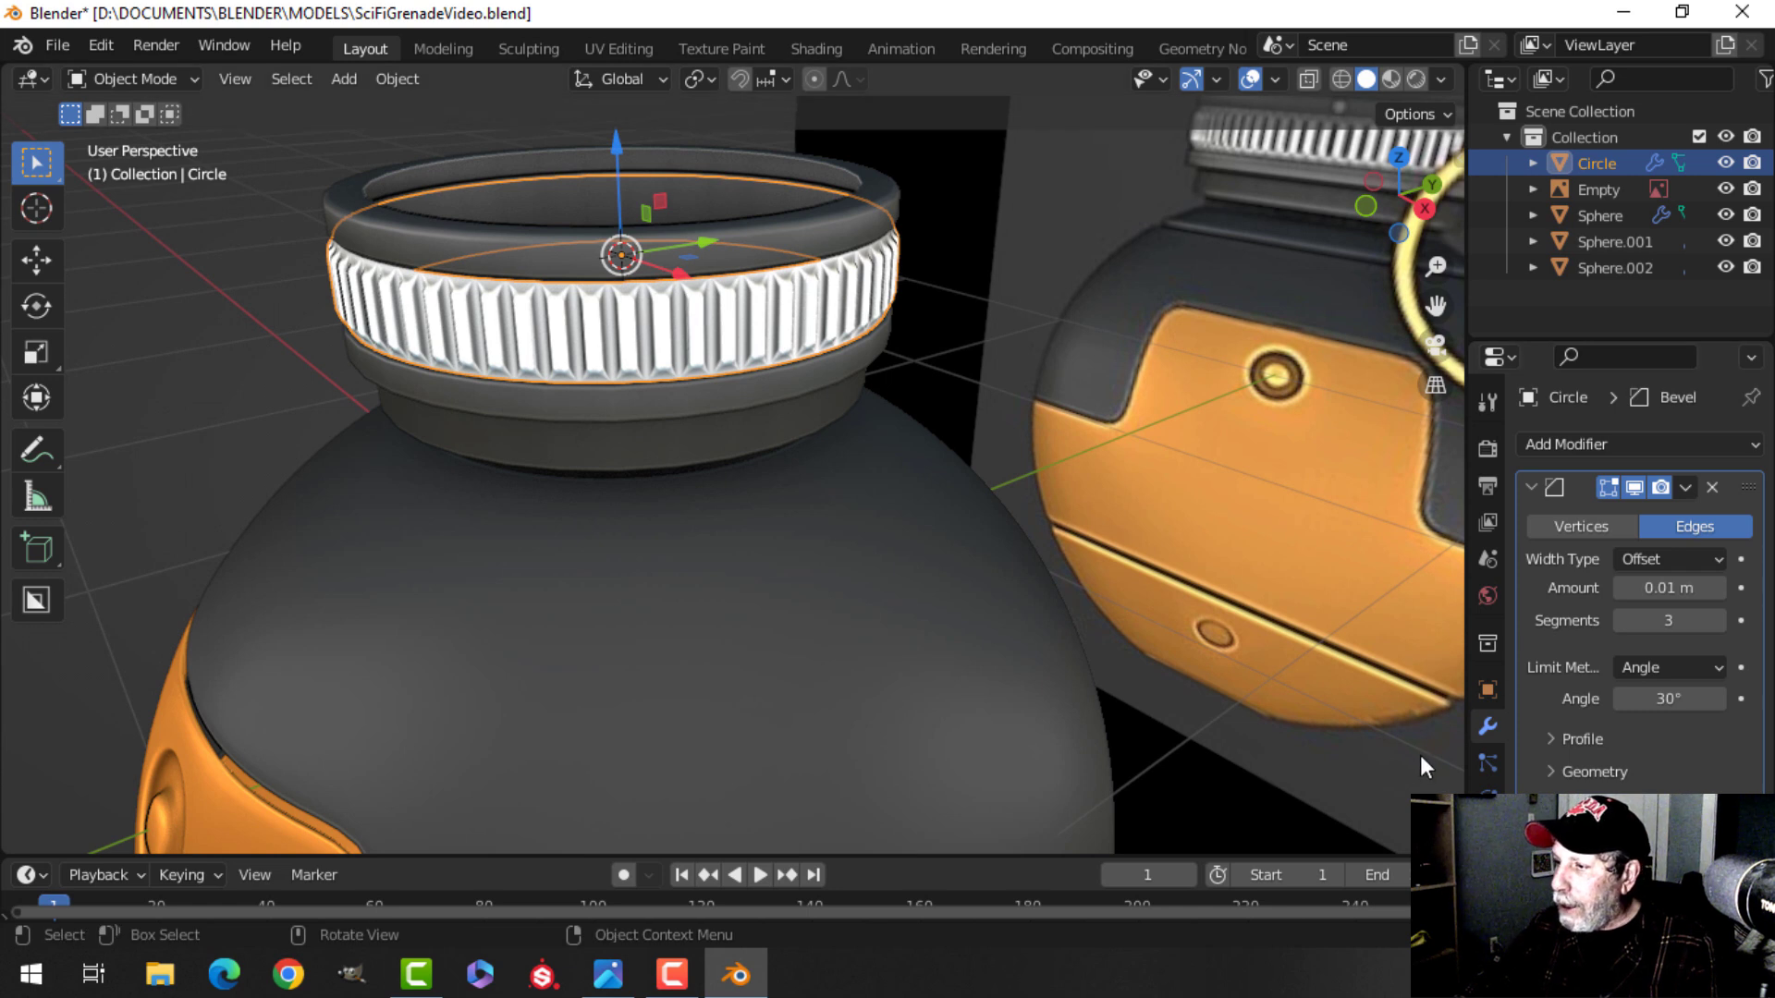
click(1488, 686)
scroll(1571, 688, down, 10)
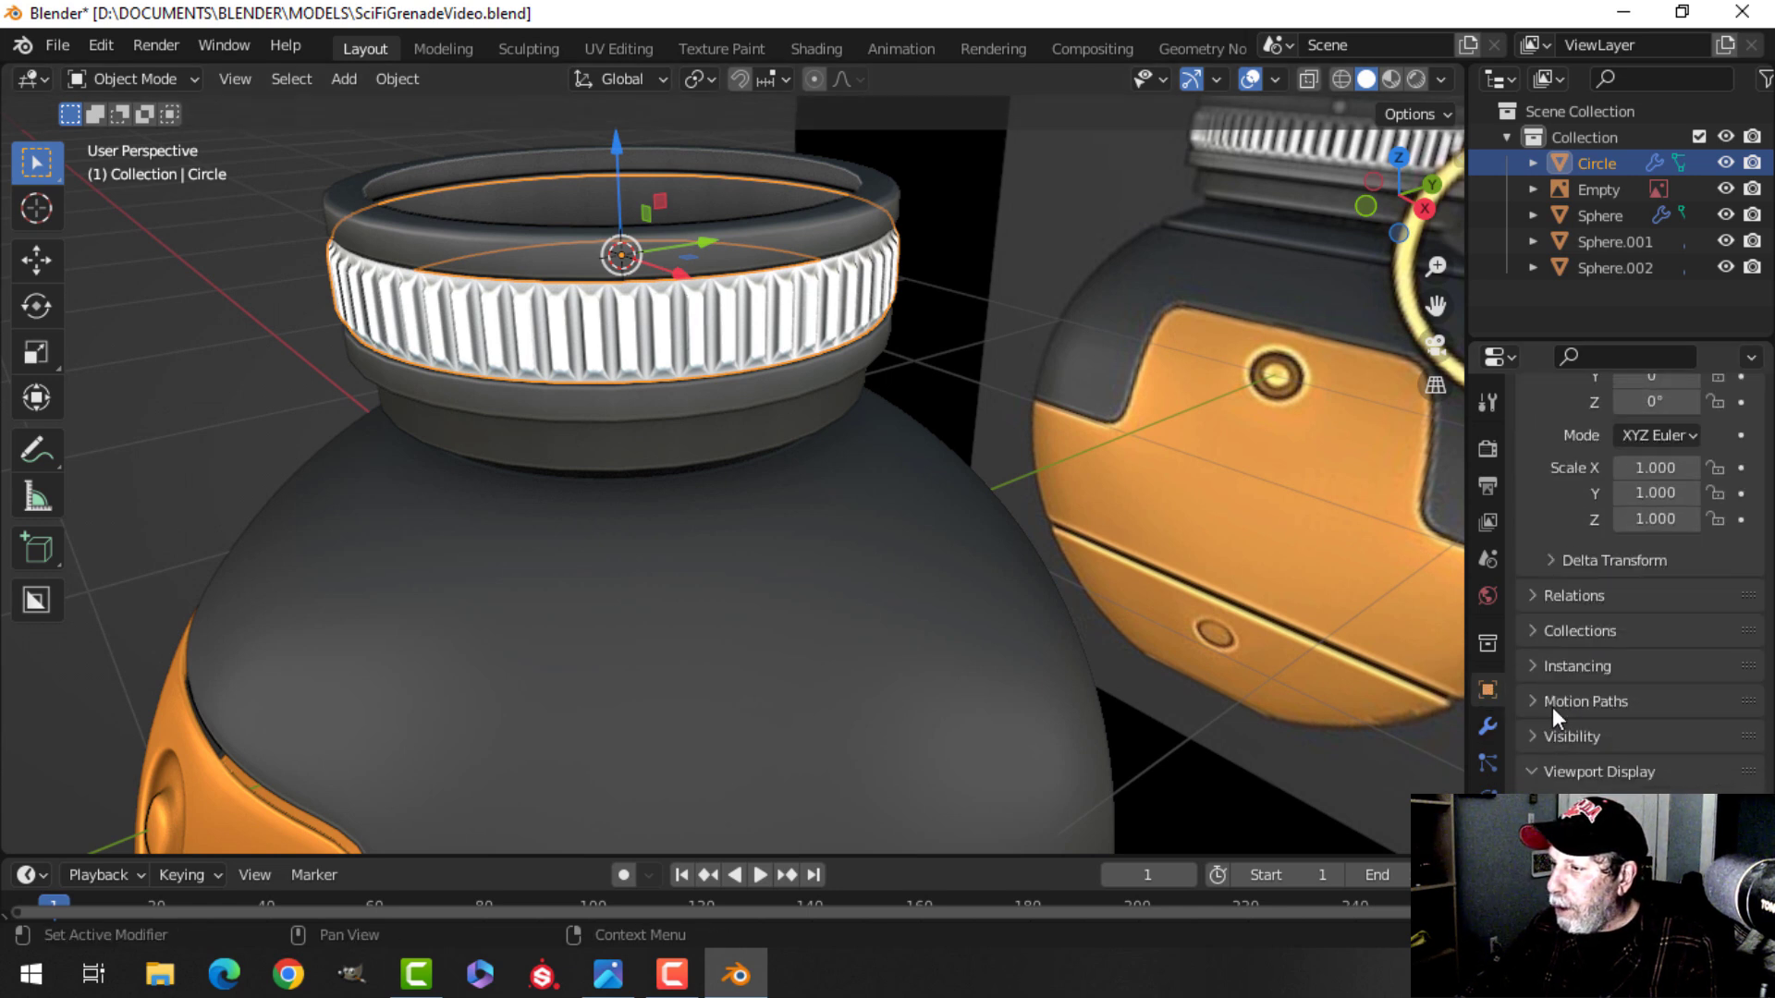
click(1667, 760)
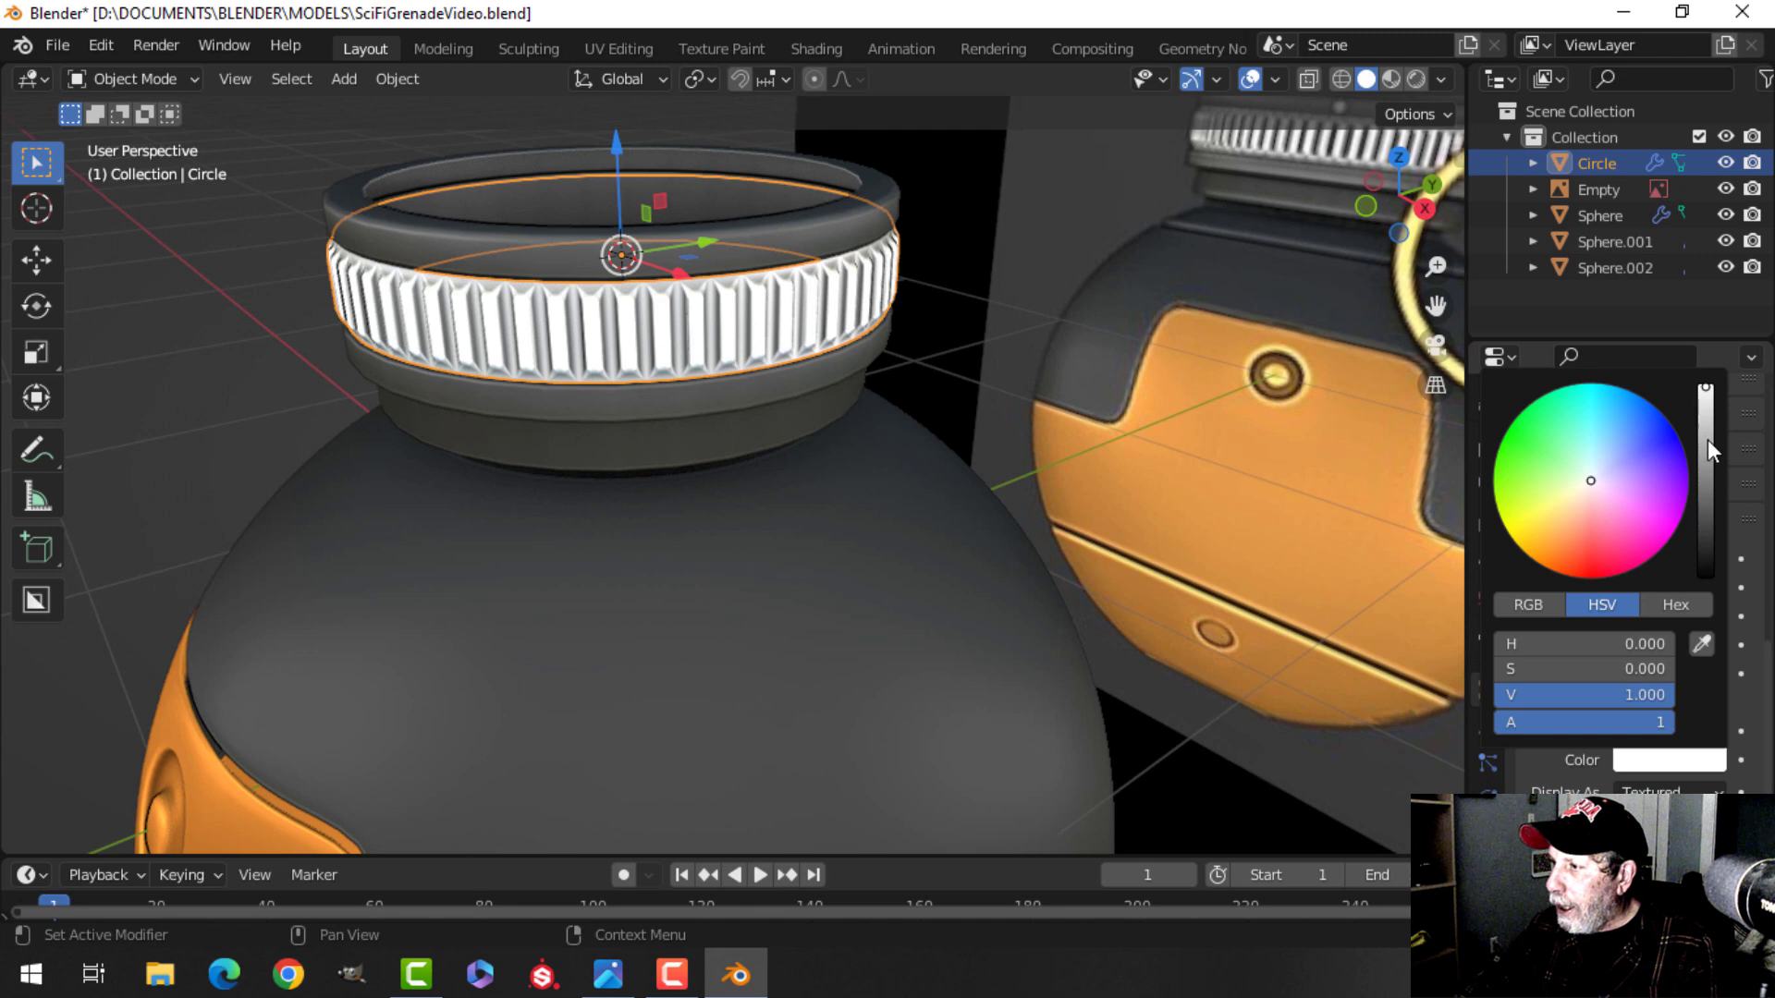
drag(1712, 408, 1706, 440)
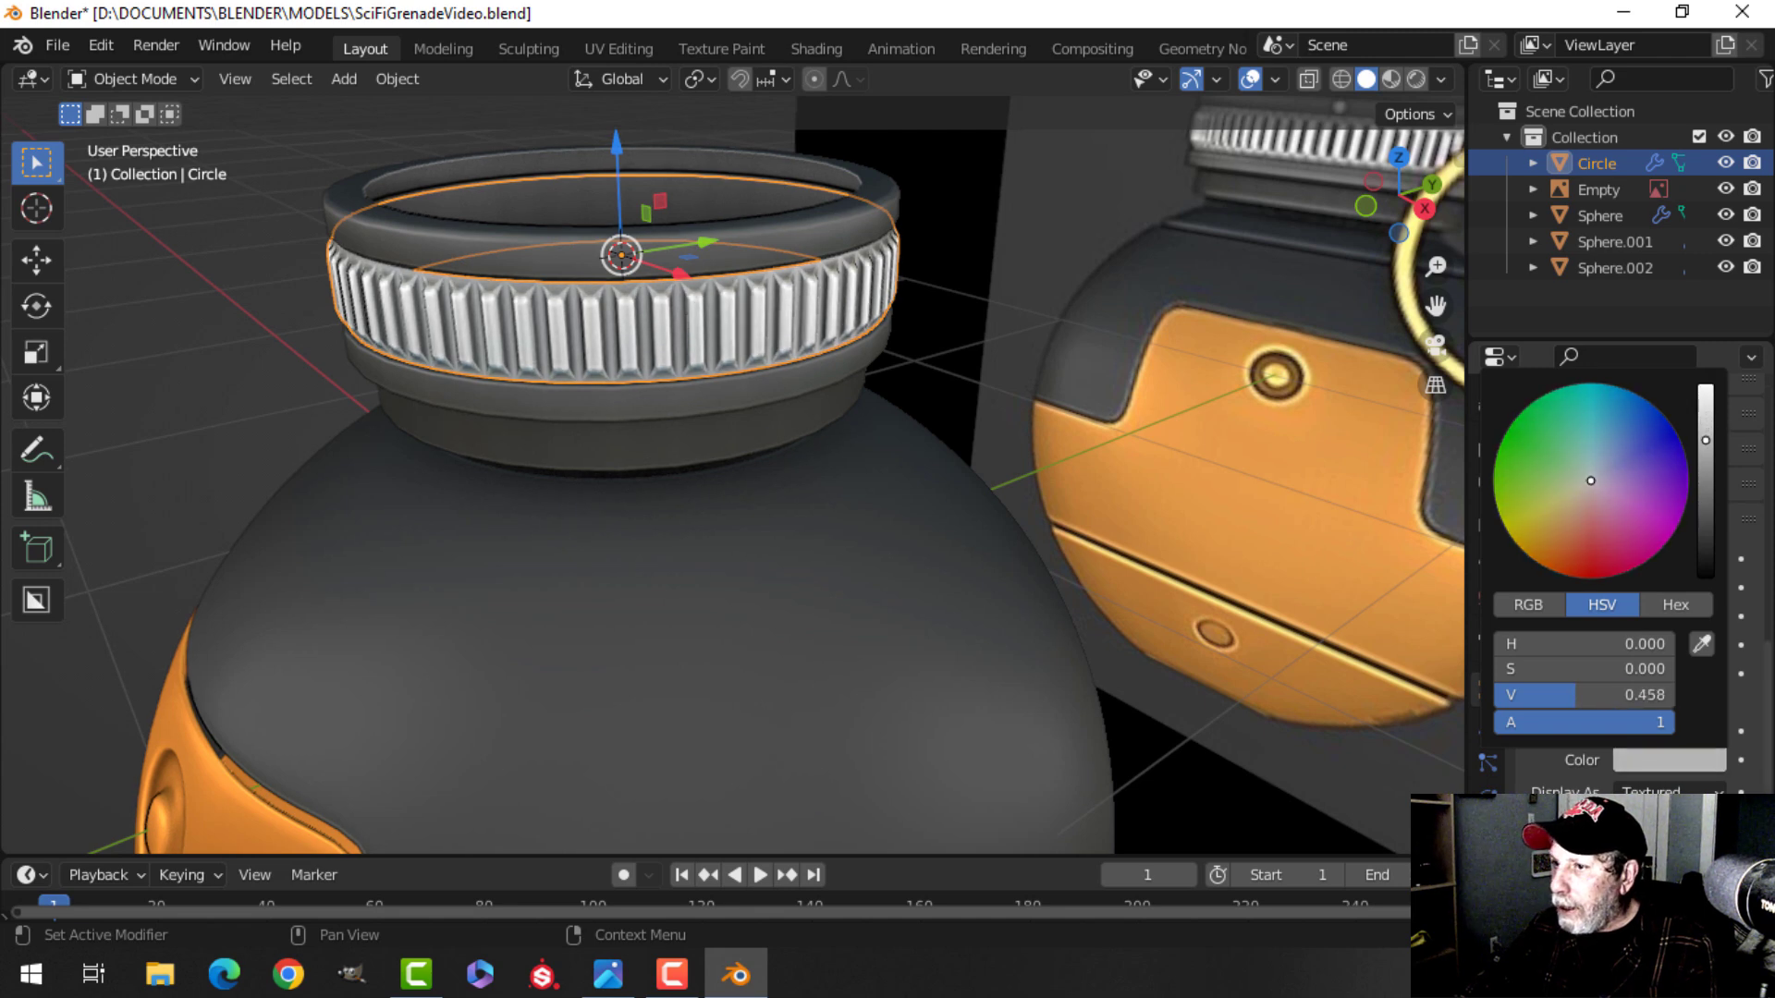
Add a horizontal loop cut through the middle of the ridged ring.
key(alt+a)
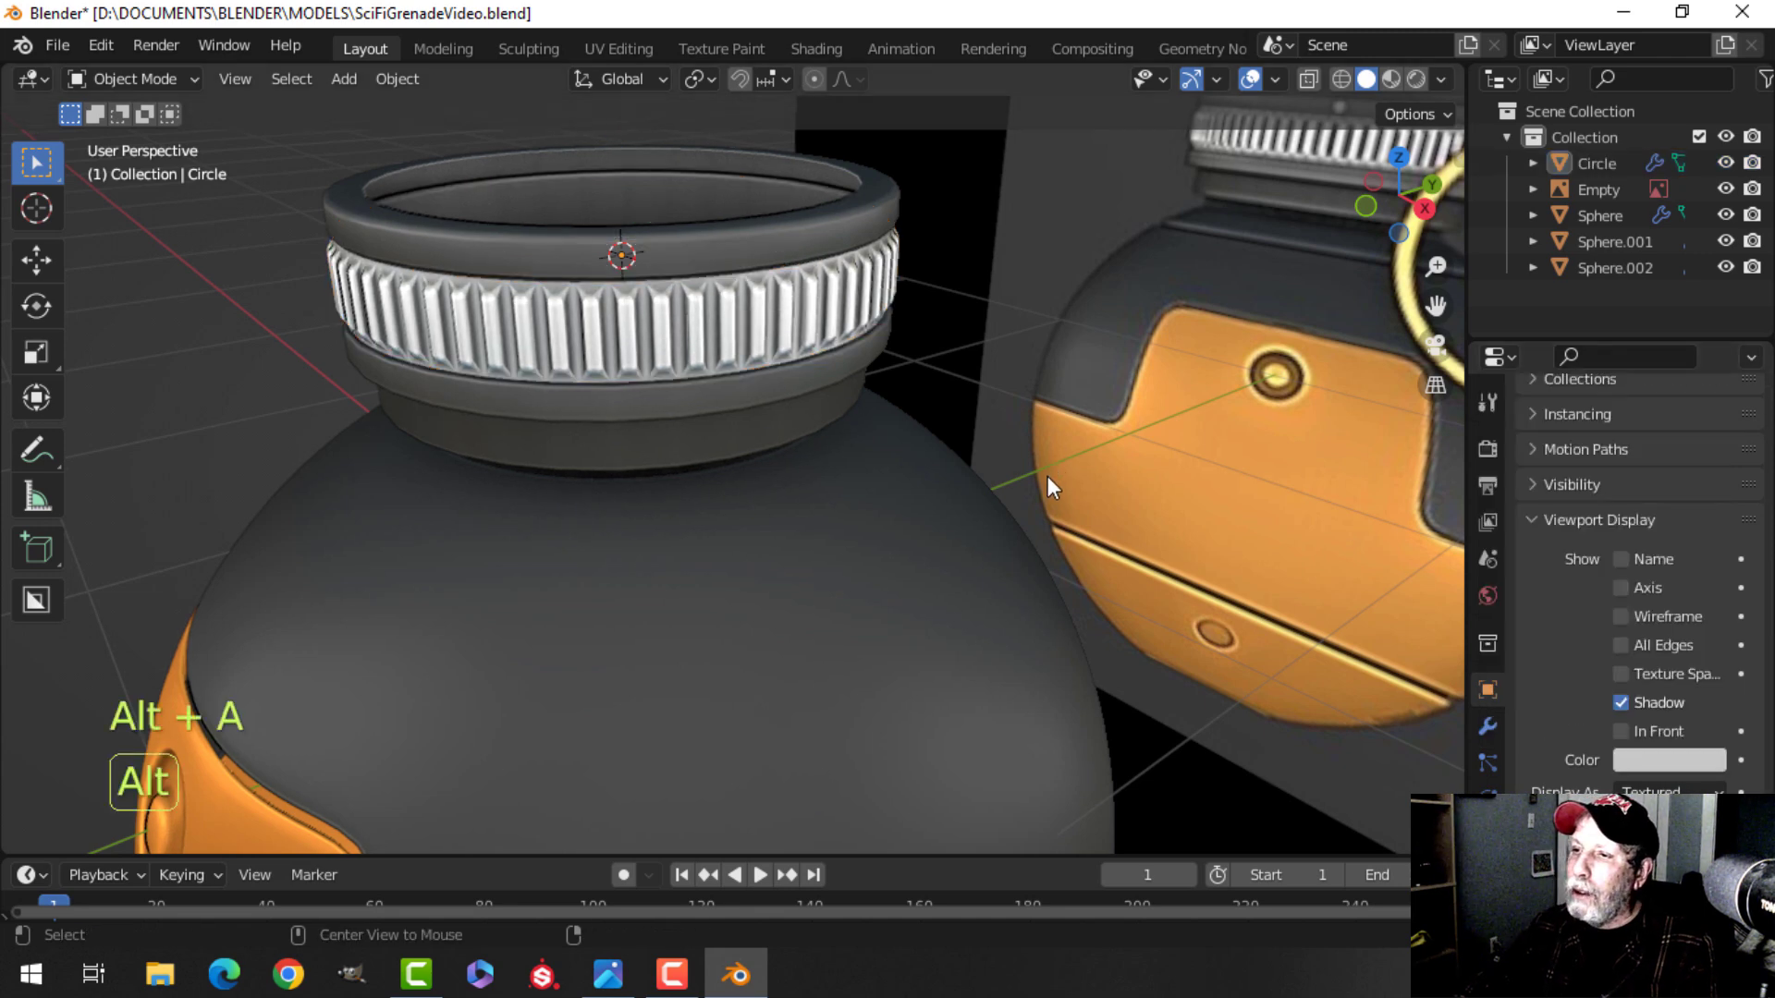
middle_drag(1046, 475, 969, 435)
shift+middle_drag(759, 359, 782, 504)
click(701, 409)
key(Tab)
scroll(697, 444, up, 4)
mouse_move(697, 444)
shift+middle_down()
mouse_move(758, 510)
mouse_move(704, 473)
shift+middle_up()
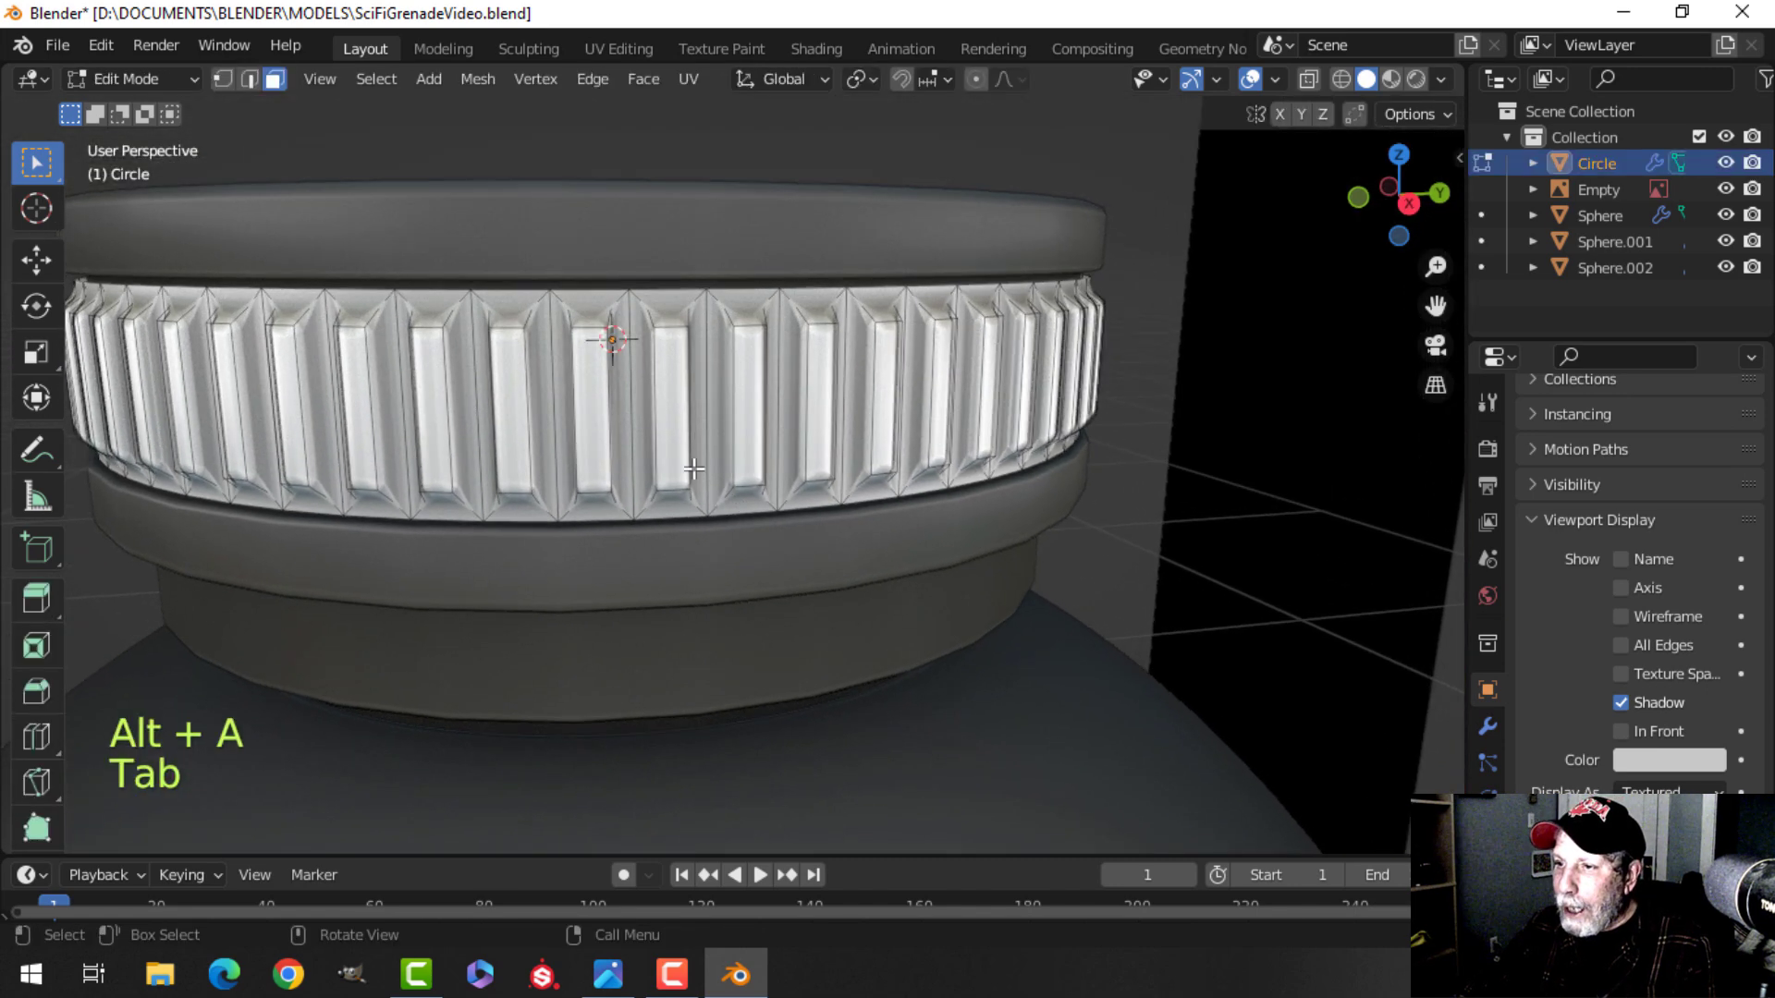
key(ctrl+r)
click(669, 425)
right_click(669, 425)
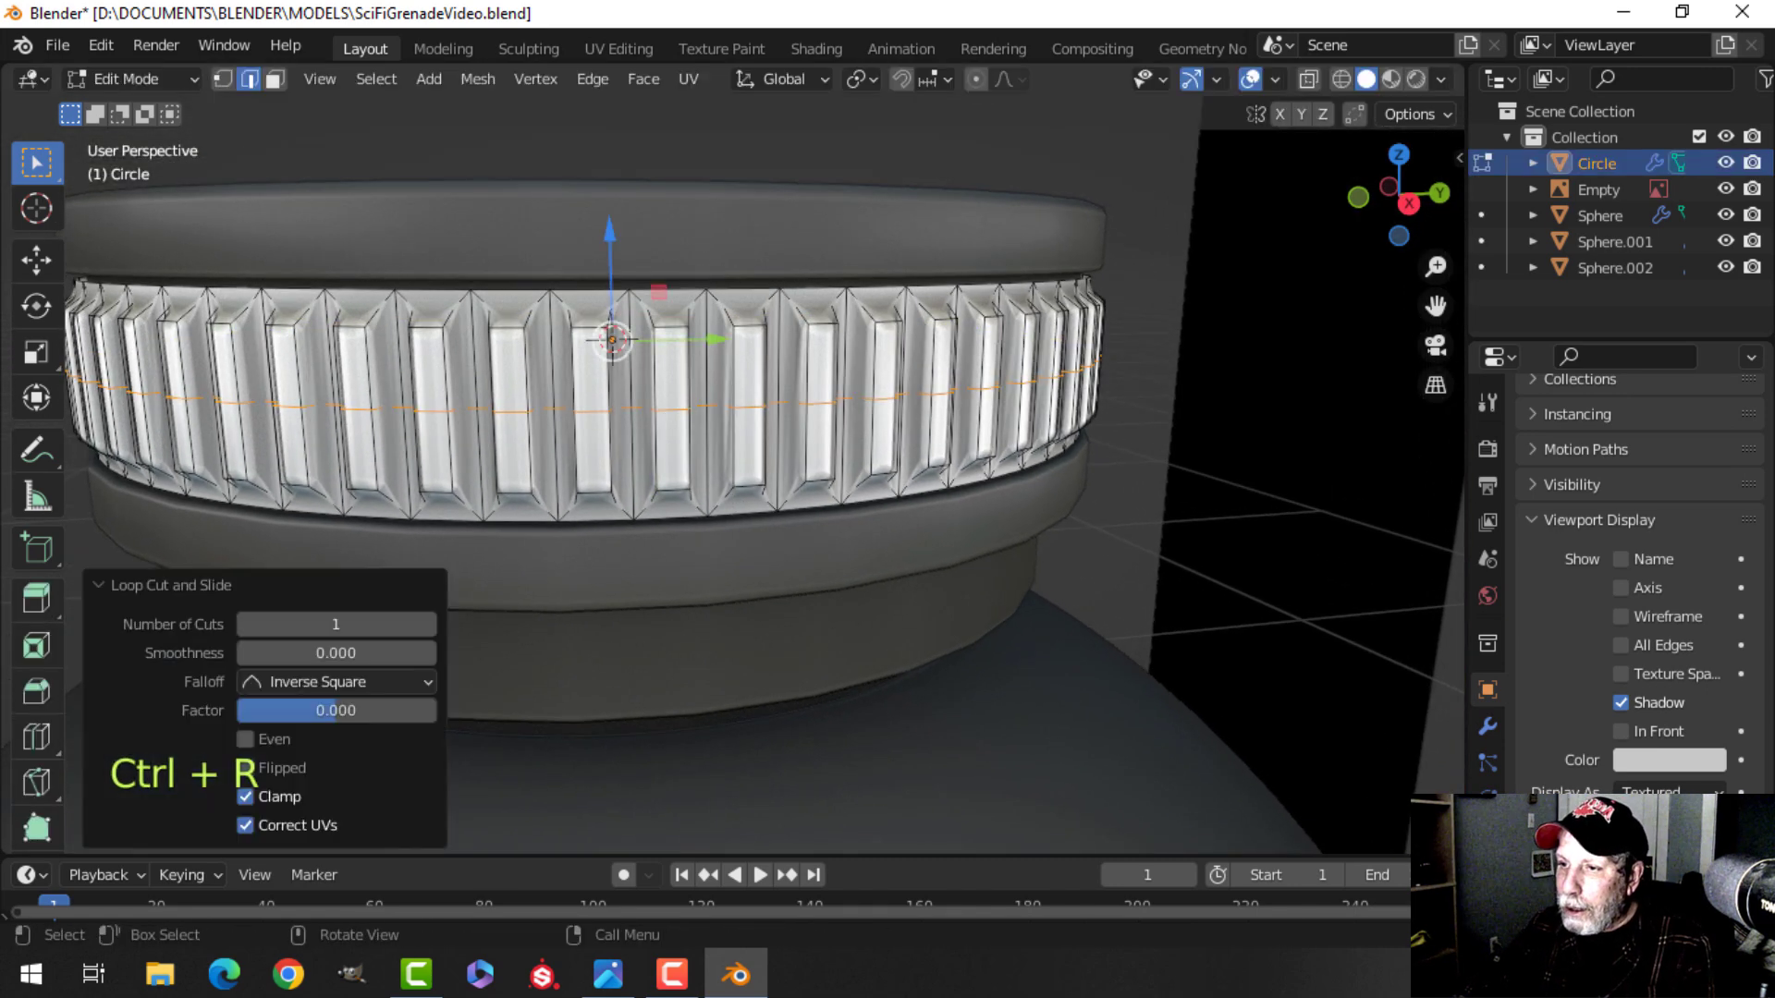
Bevel the new edge loop to a width of about 0.051 m and leave Edit Mode.
key(ctrl+b)
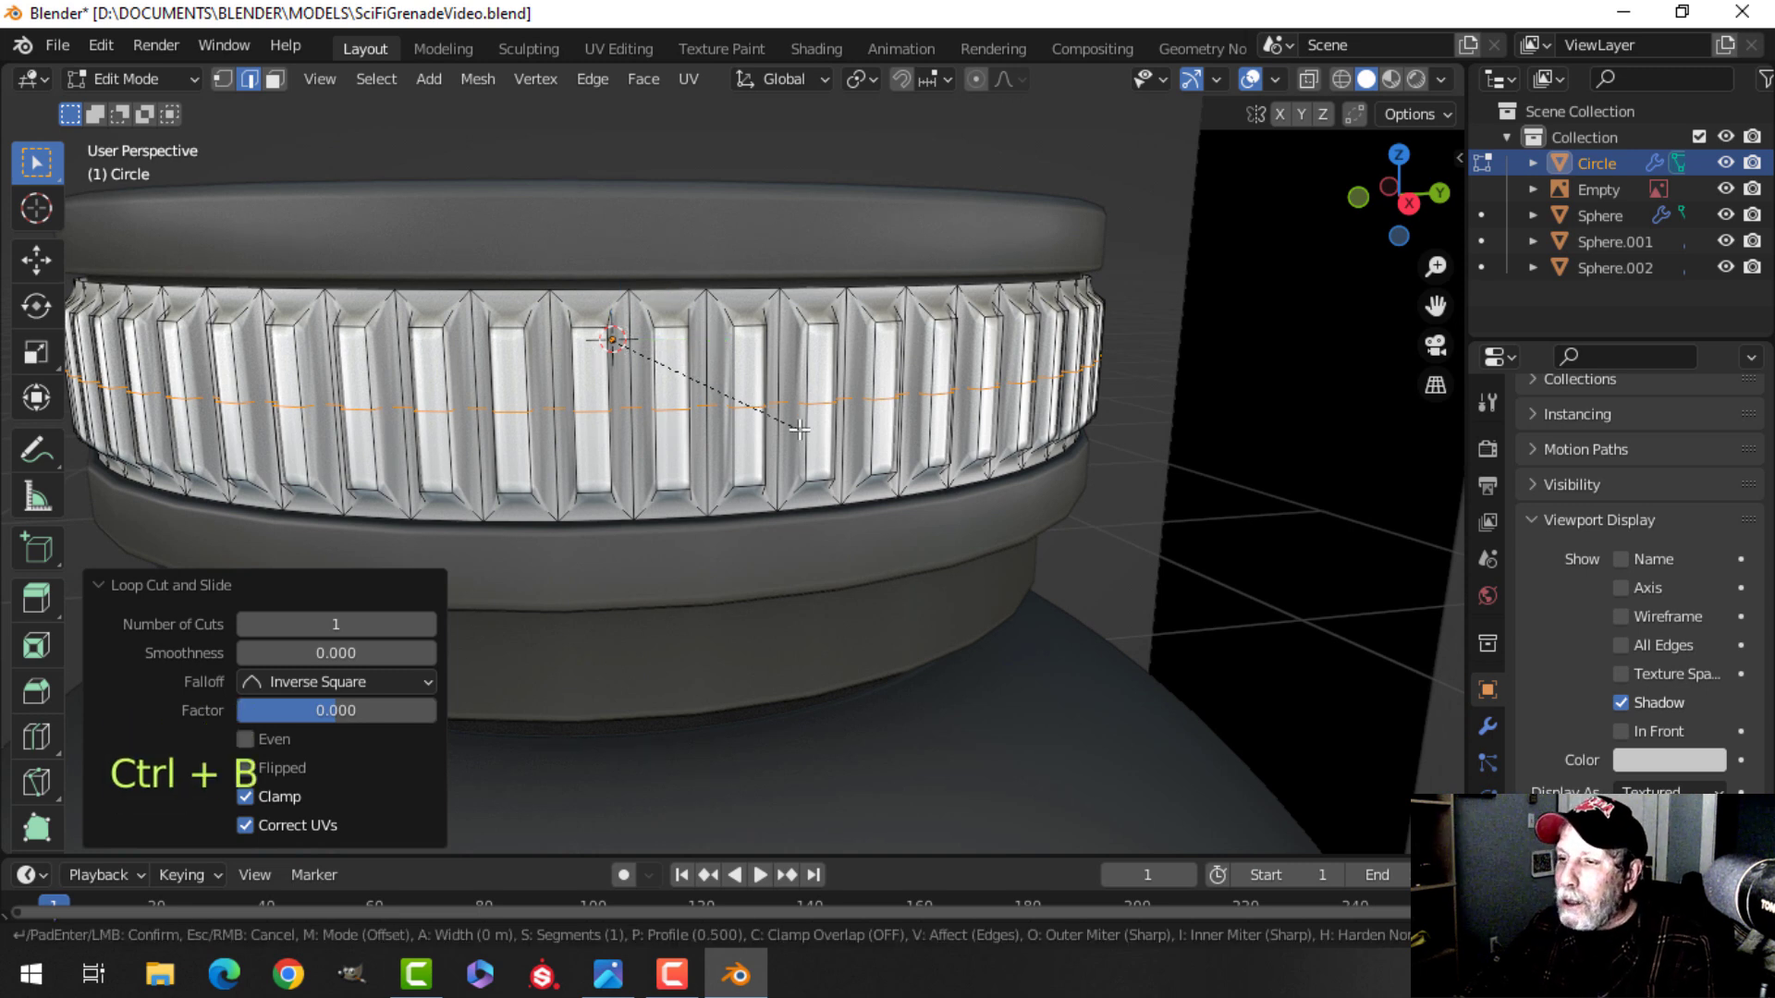
key(shift)
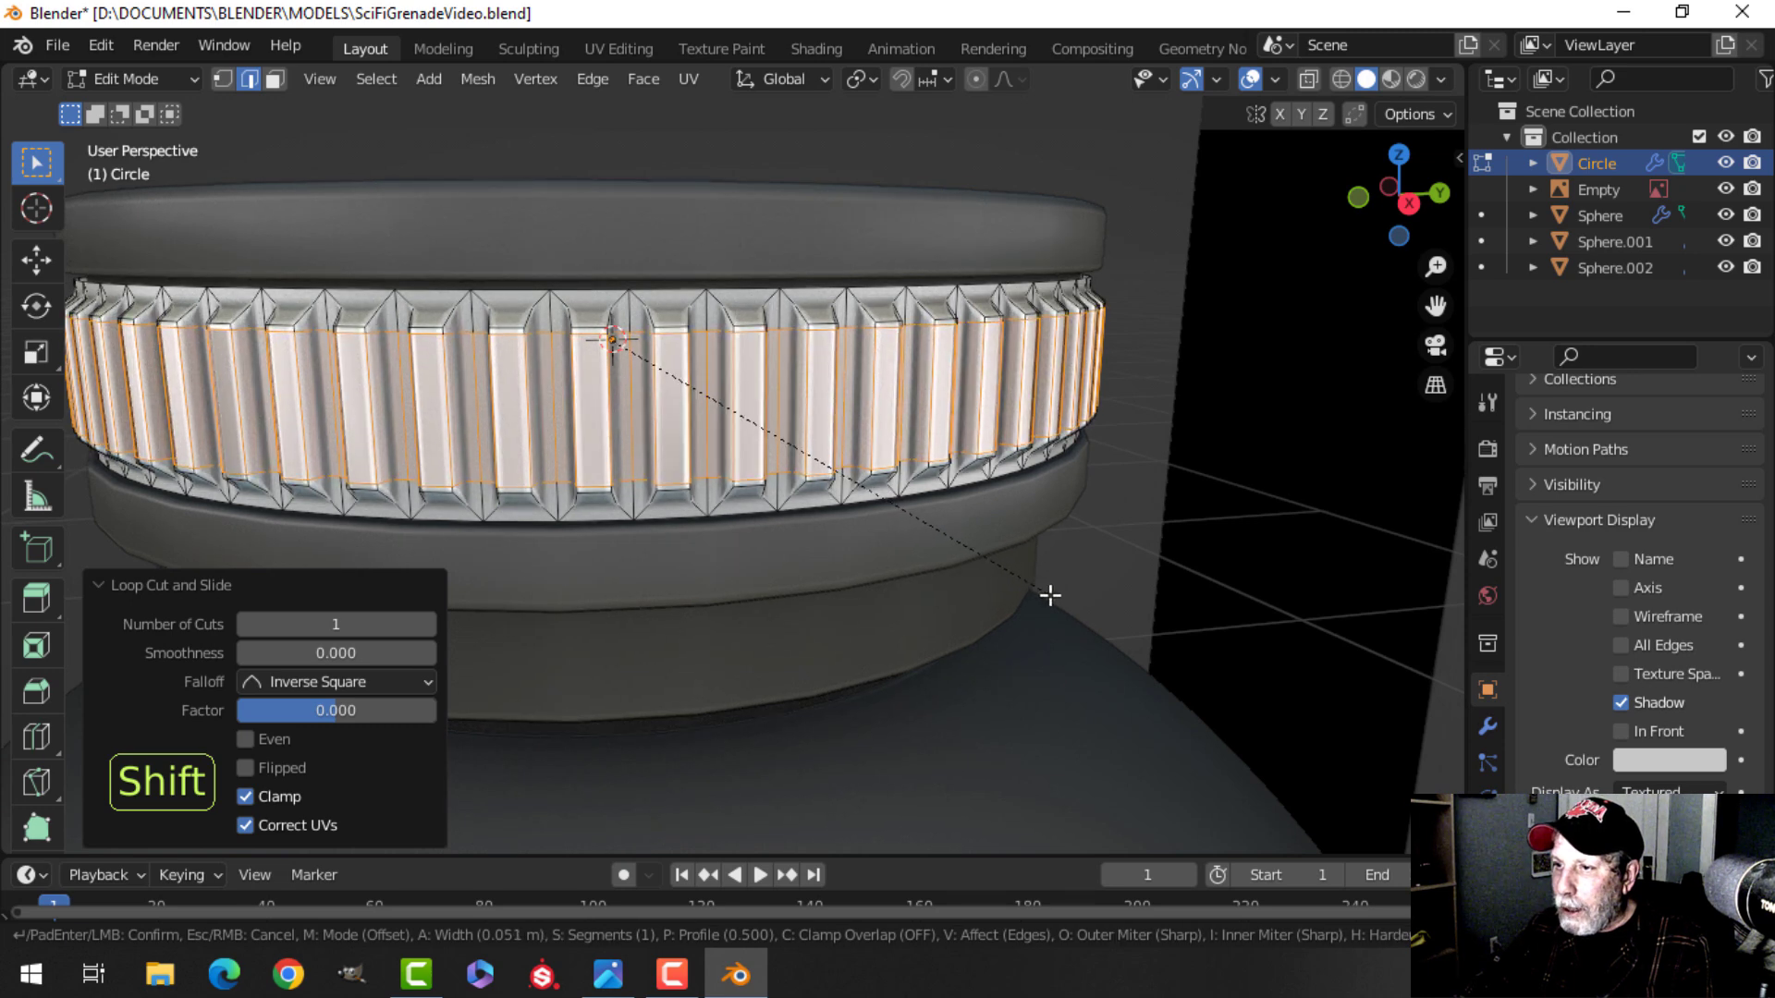
click(1051, 596)
key(Tab)
Isolate the ridged ring in local view to inspect it.
scroll(797, 423, down, 3)
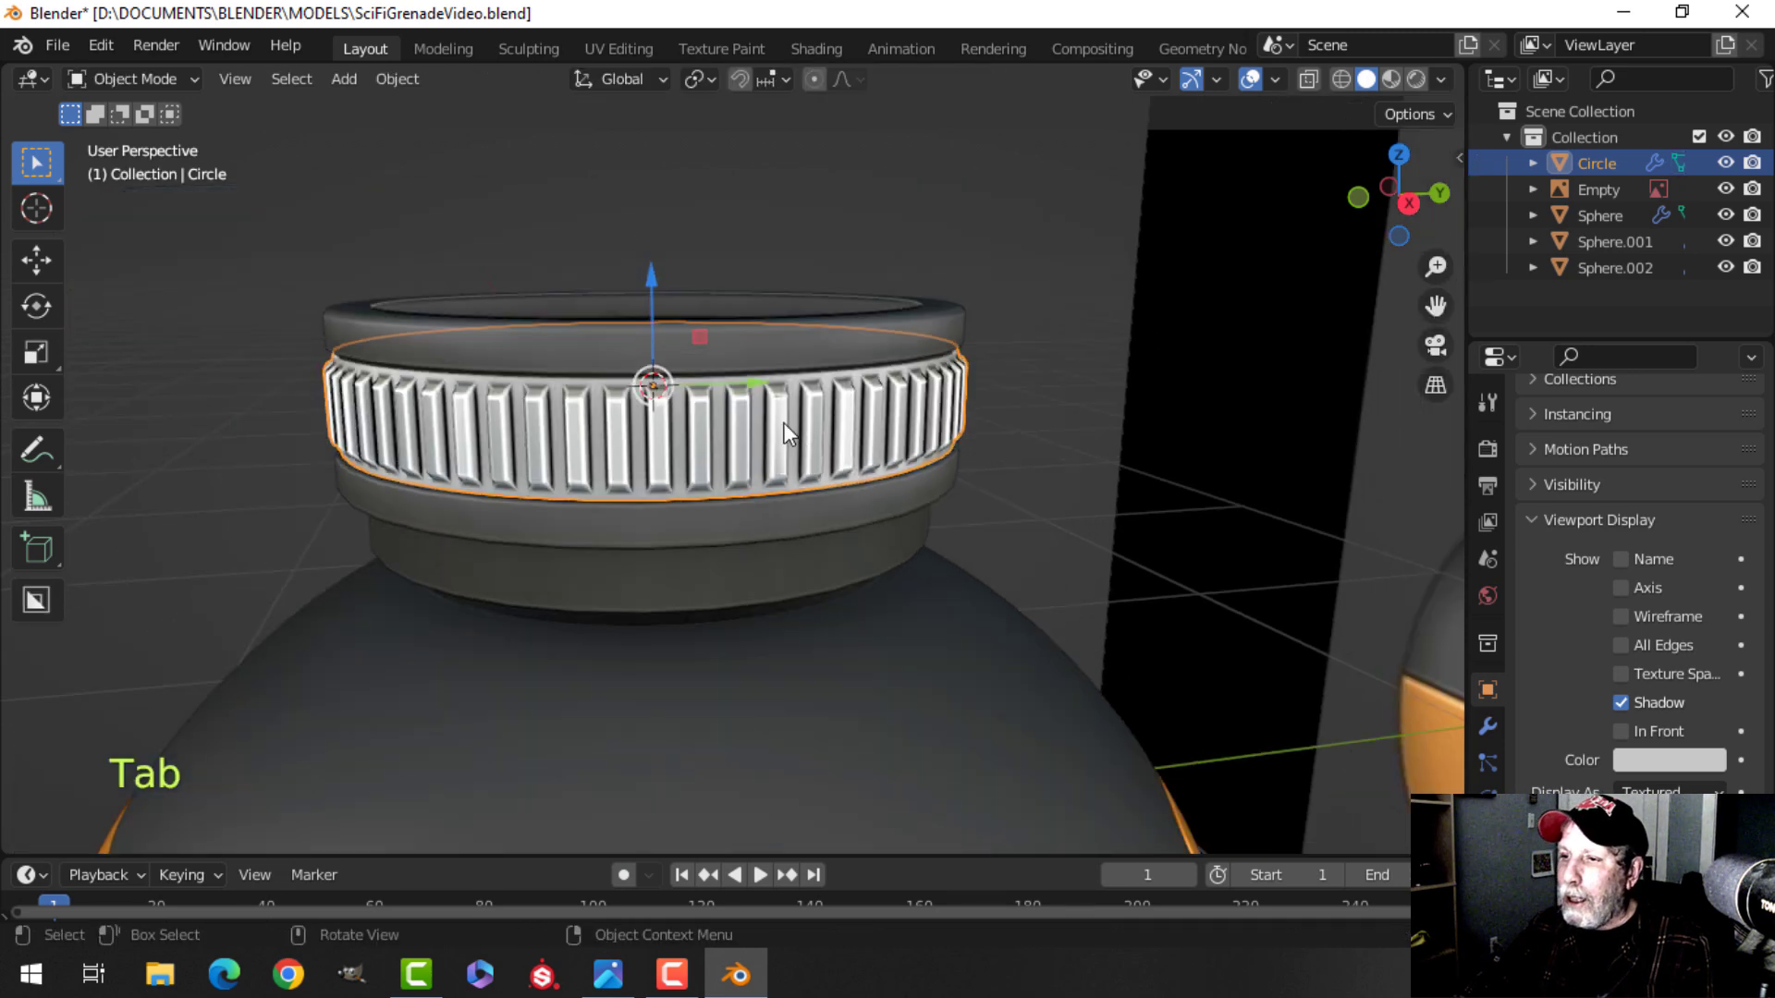
key(alt+a)
click(756, 364)
middle_drag(735, 344, 841, 369)
key(Tab)
key(a)
key(Tab)
scroll(797, 409, down, 2)
key(alt+a)
middle_drag(762, 416, 846, 438)
scroll(851, 460, up, 2)
click(841, 421)
key(slash)
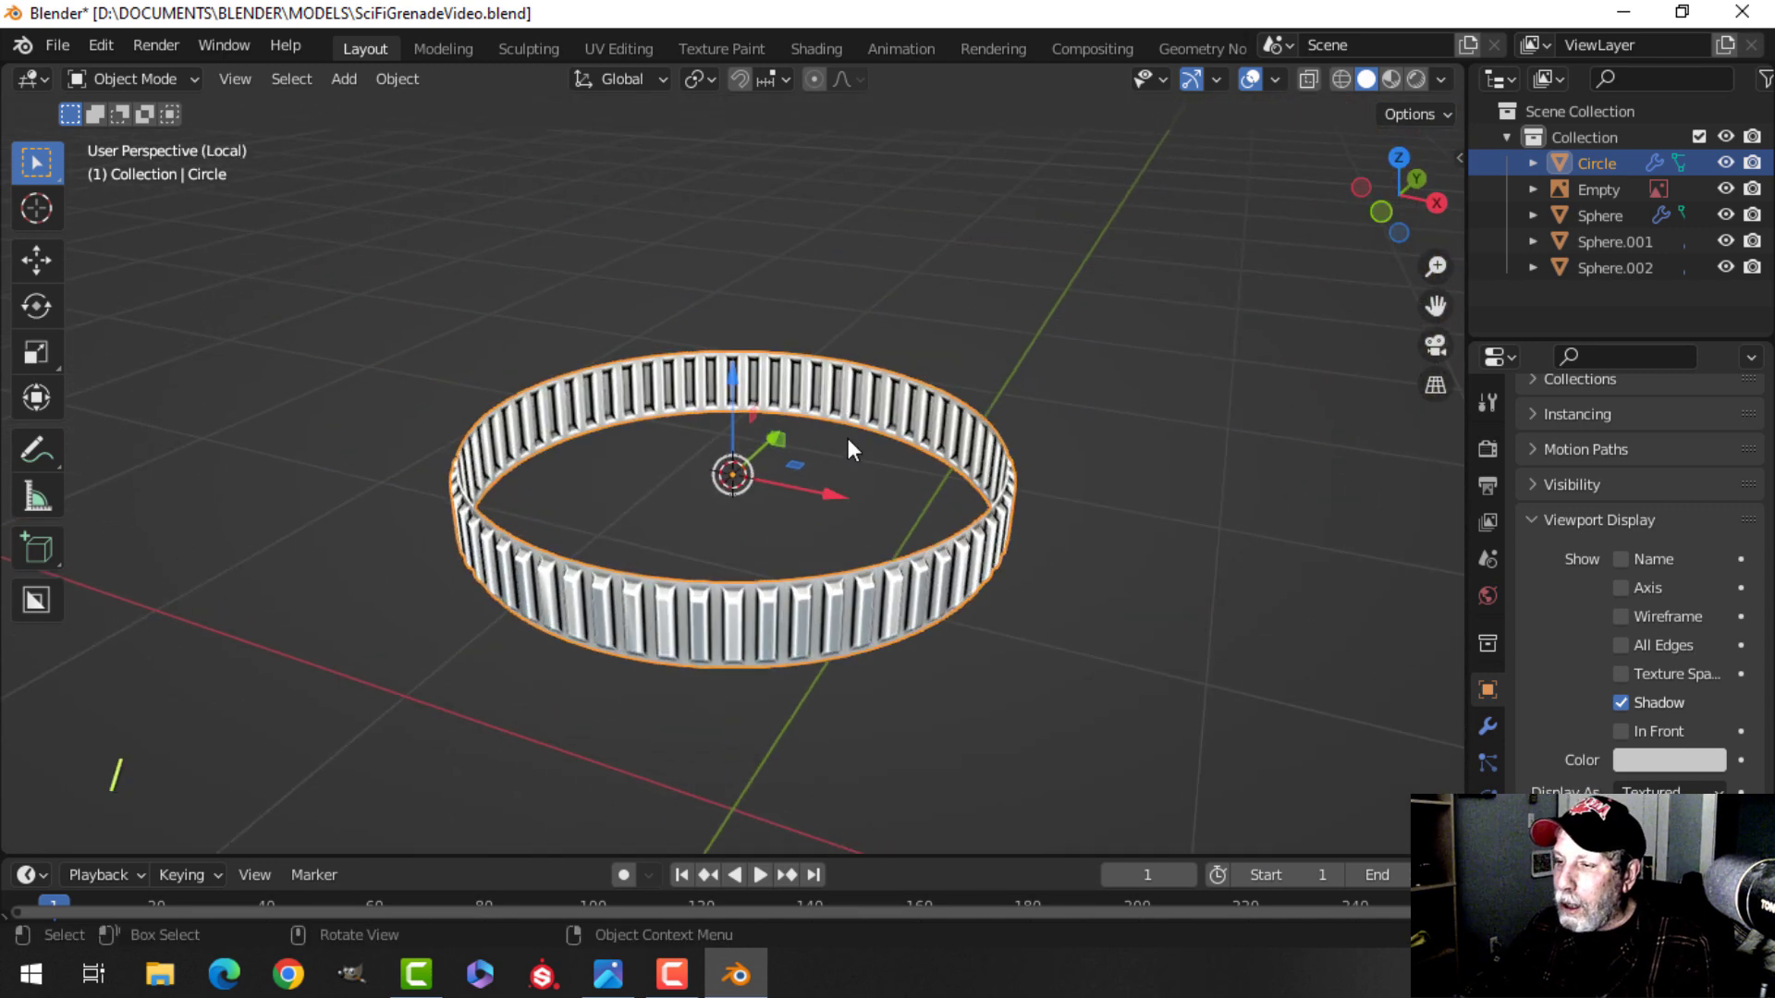
scroll(1039, 542, up, 2)
shift+middle_drag(1039, 542, 955, 363)
scroll(940, 424, up, 5)
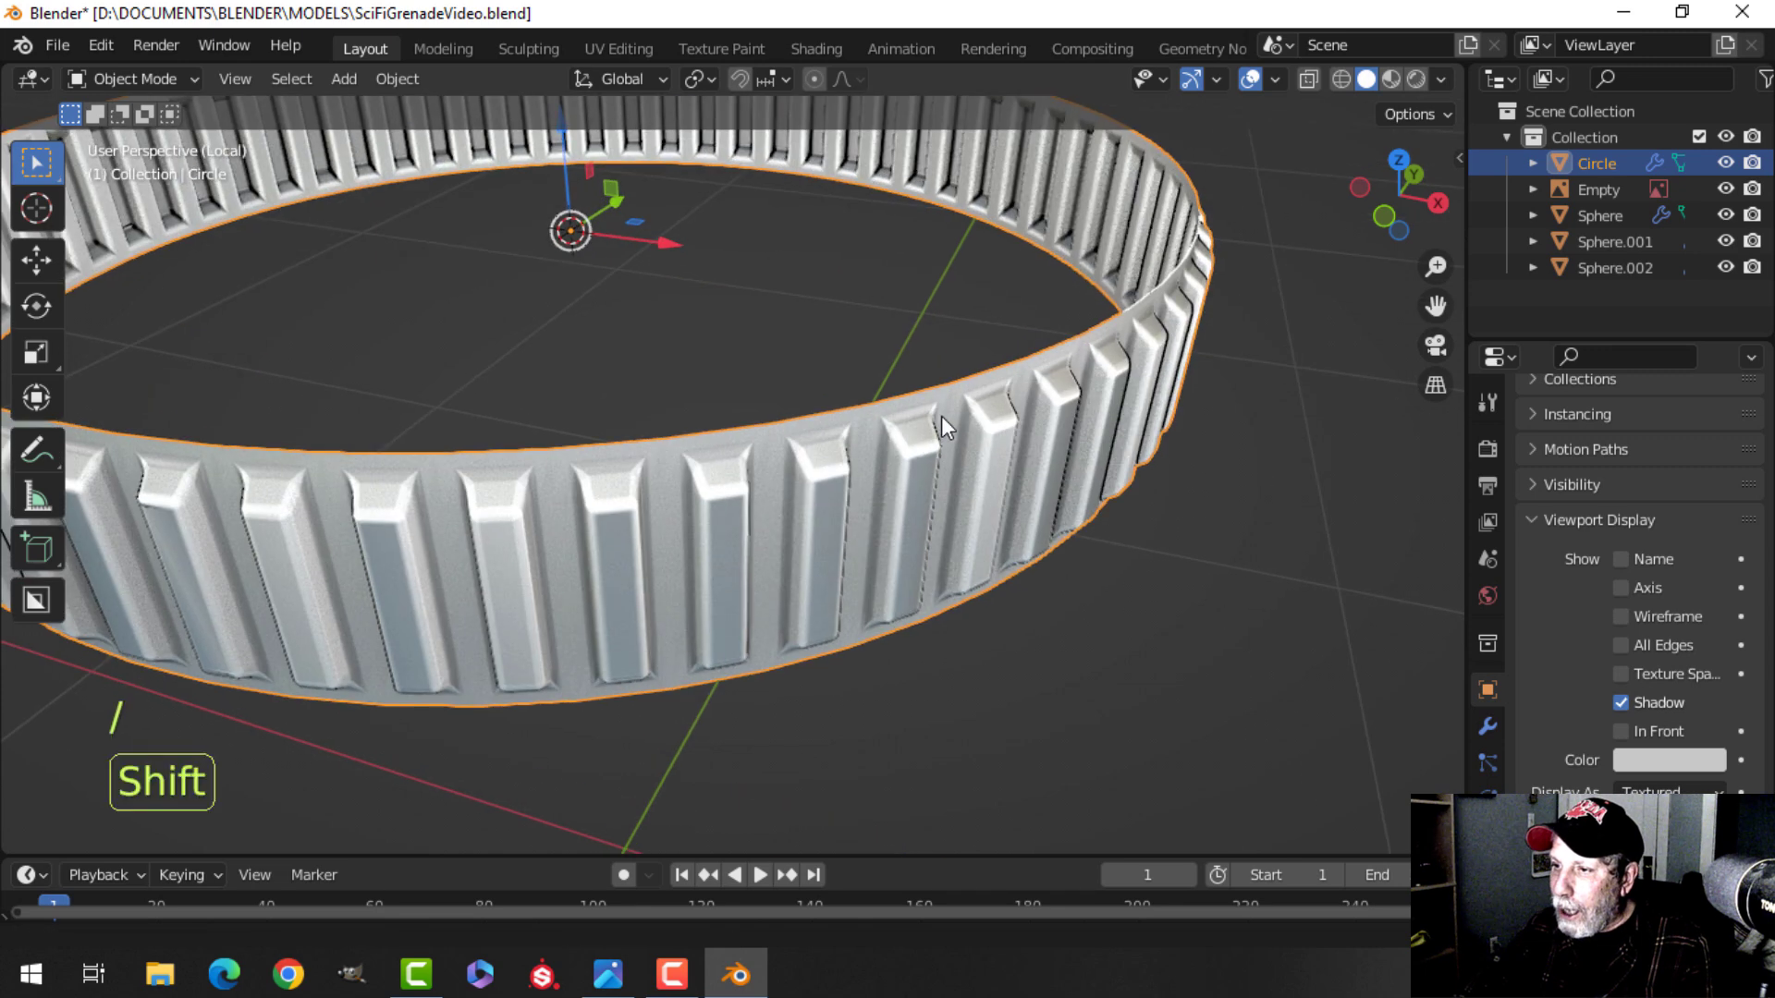
Select a rim edge loop of the ring, extrude it in place and scale it inward to 0.948.
key(Tab)
key(alt+a)
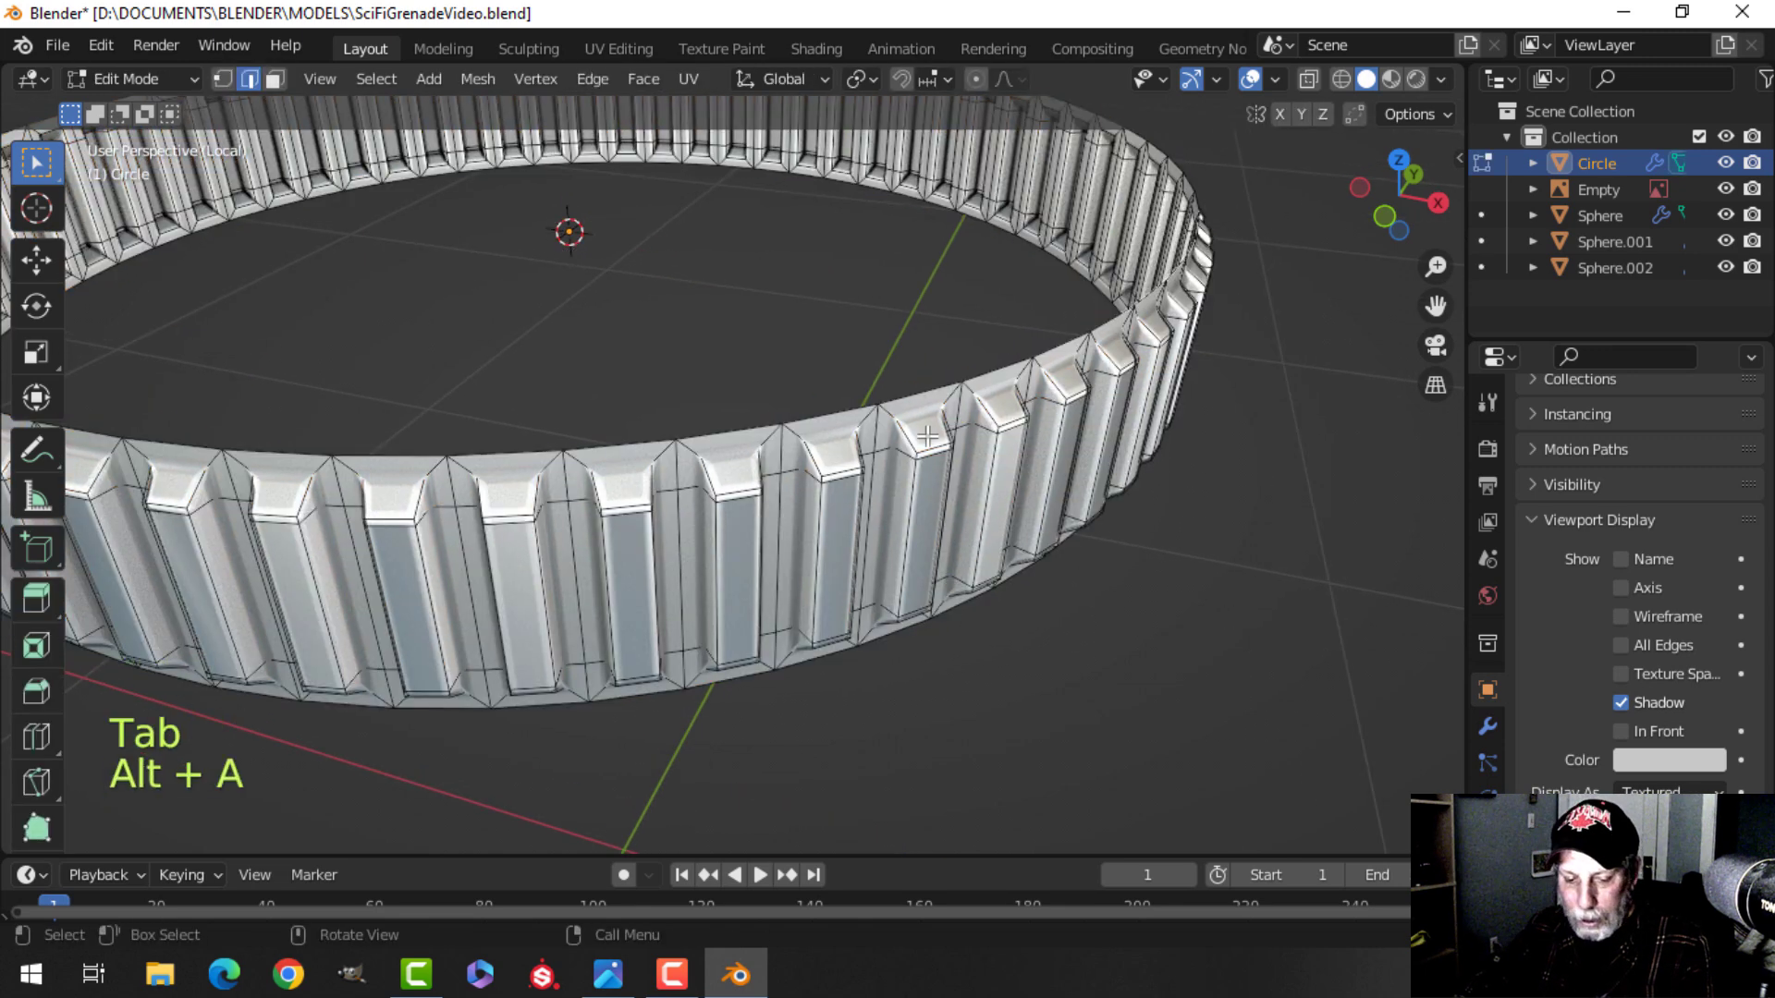
key(2)
alt+click(920, 394)
middle_drag(929, 400, 986, 500)
scroll(954, 416, down, 2)
key(e)
right_click(1094, 392)
key(s)
click(1063, 397)
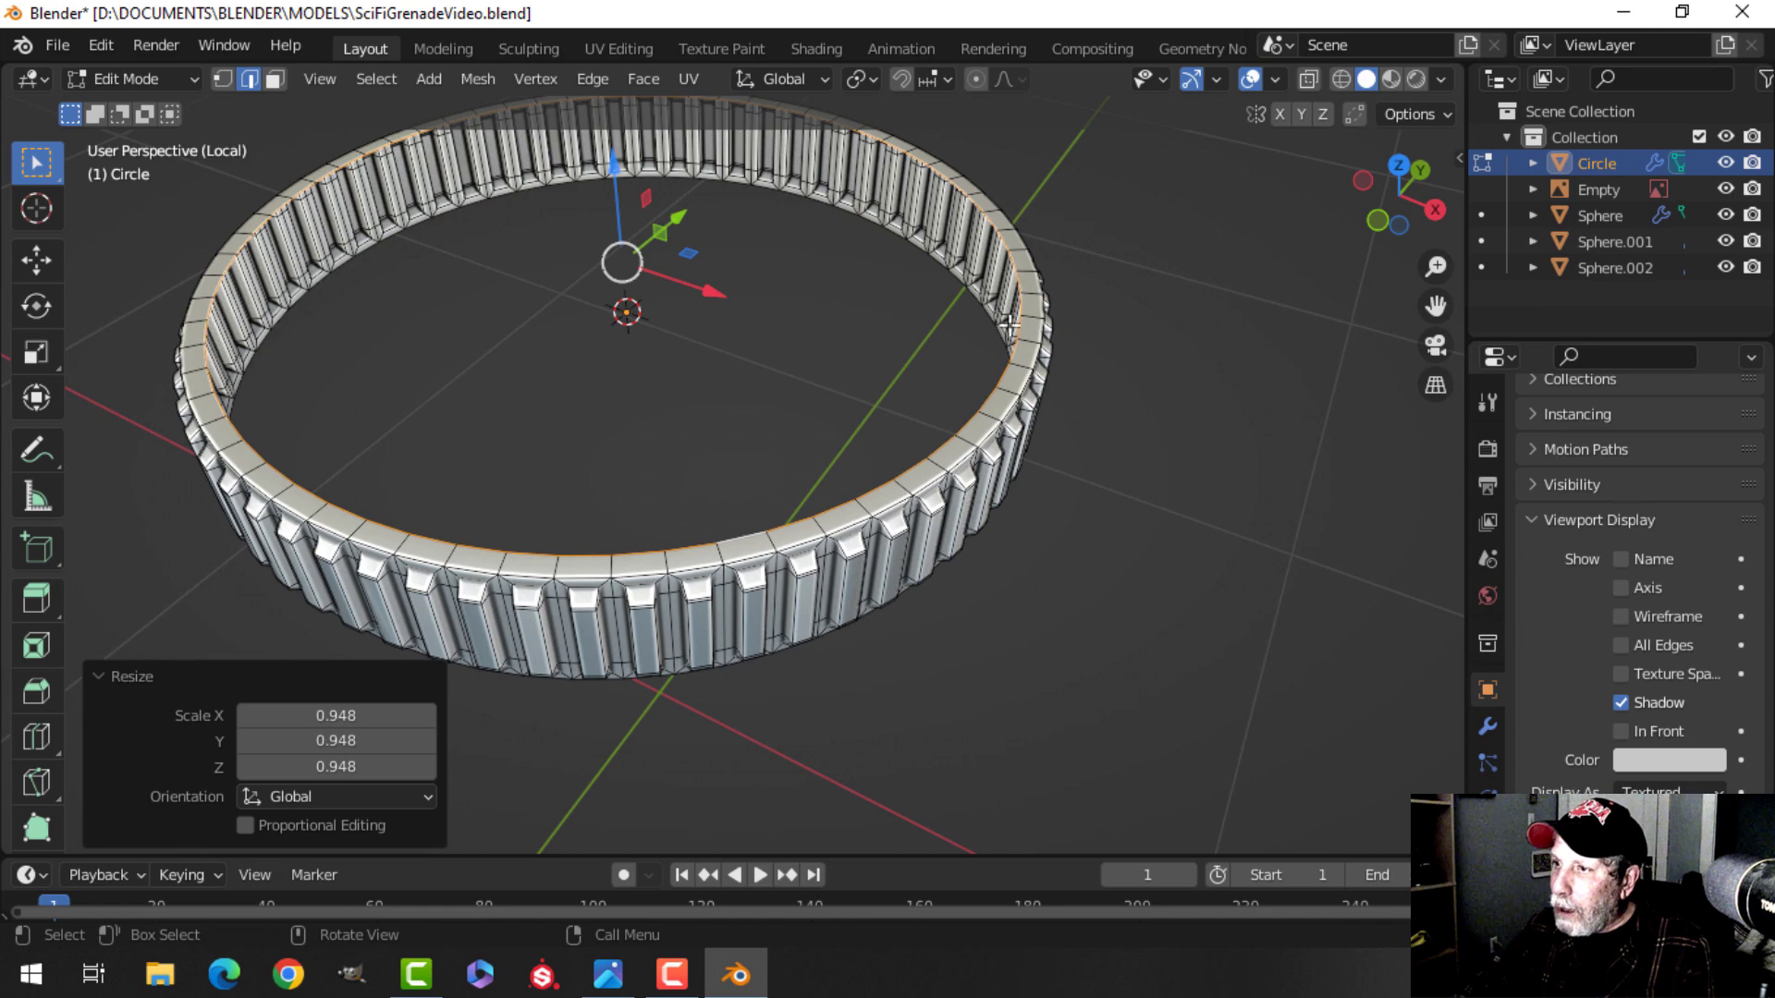
Extrude the opposite rim edge loop in place, scale it inward, and leave Edit Mode.
middle_drag(1006, 289, 952, 455)
key(alt+a)
alt+shift+click(813, 244)
key(e)
key(s)
click(1084, 342)
key(Tab)
Exit local view and save the file.
middle_drag(851, 425, 849, 468)
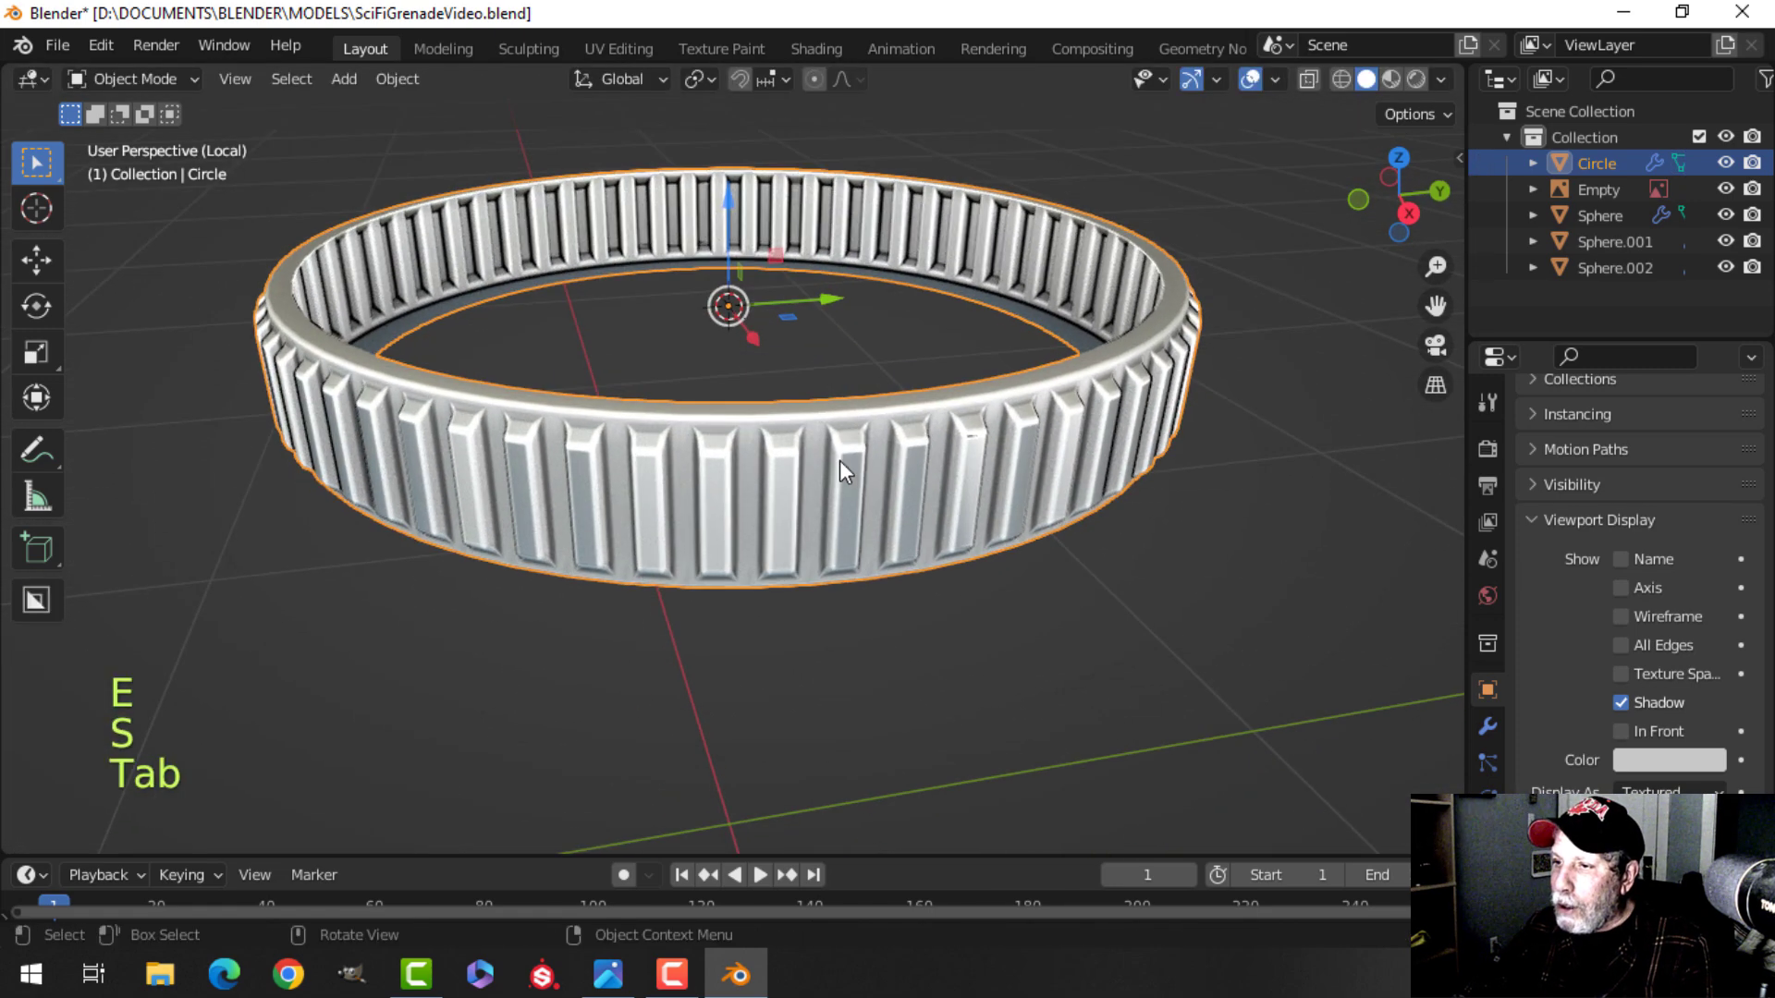
key(slash)
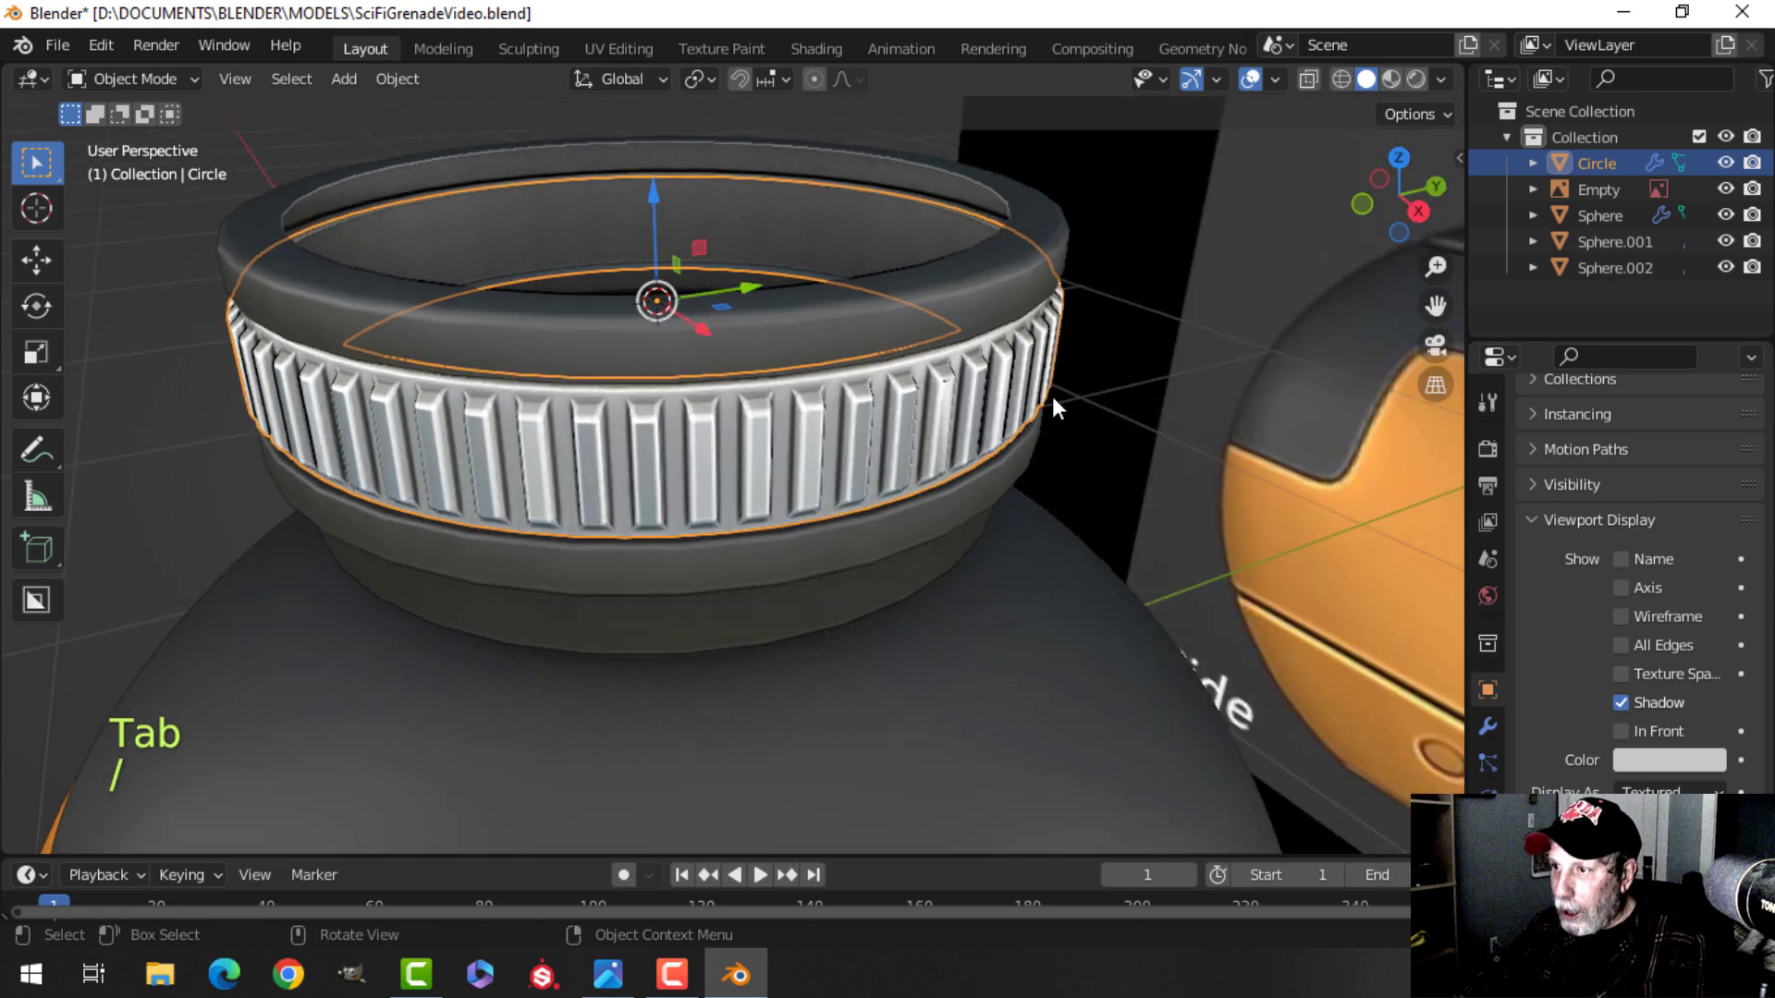
key(alt+a)
middle_drag(904, 412, 830, 426)
key(ctrl+s)
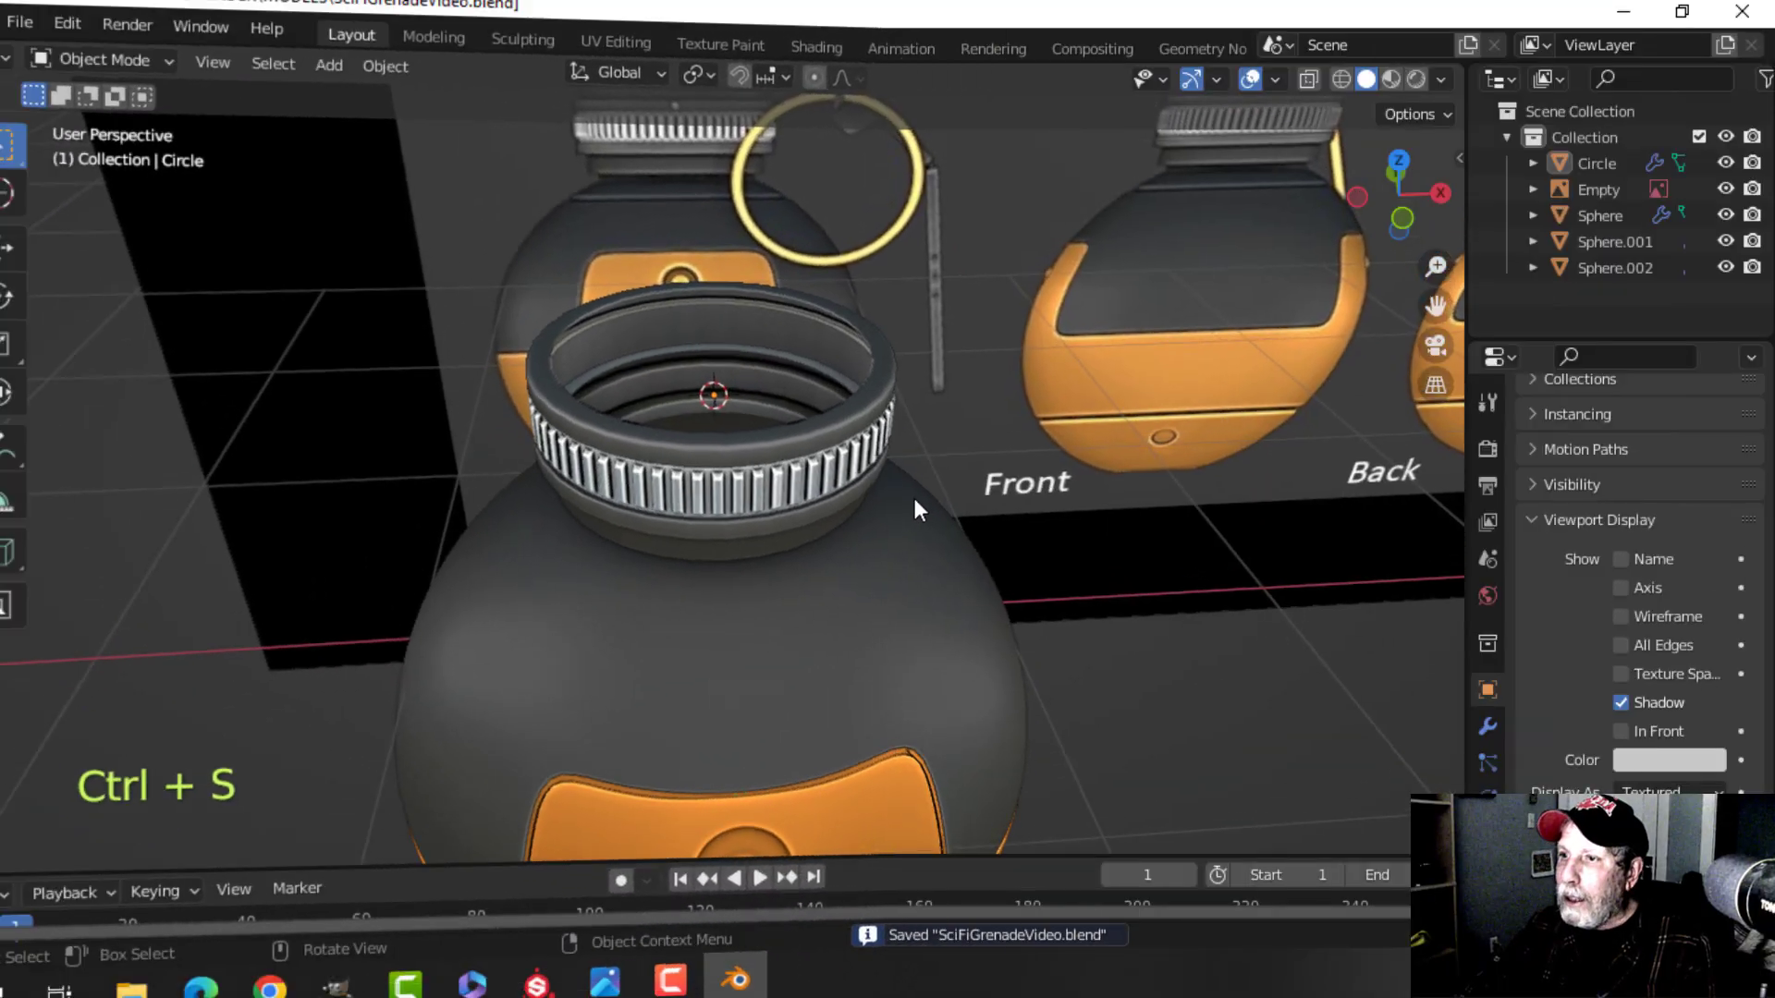
middle_drag(914, 498, 851, 564)
middle_drag(851, 564, 836, 479)
scroll(751, 378, up, 2)
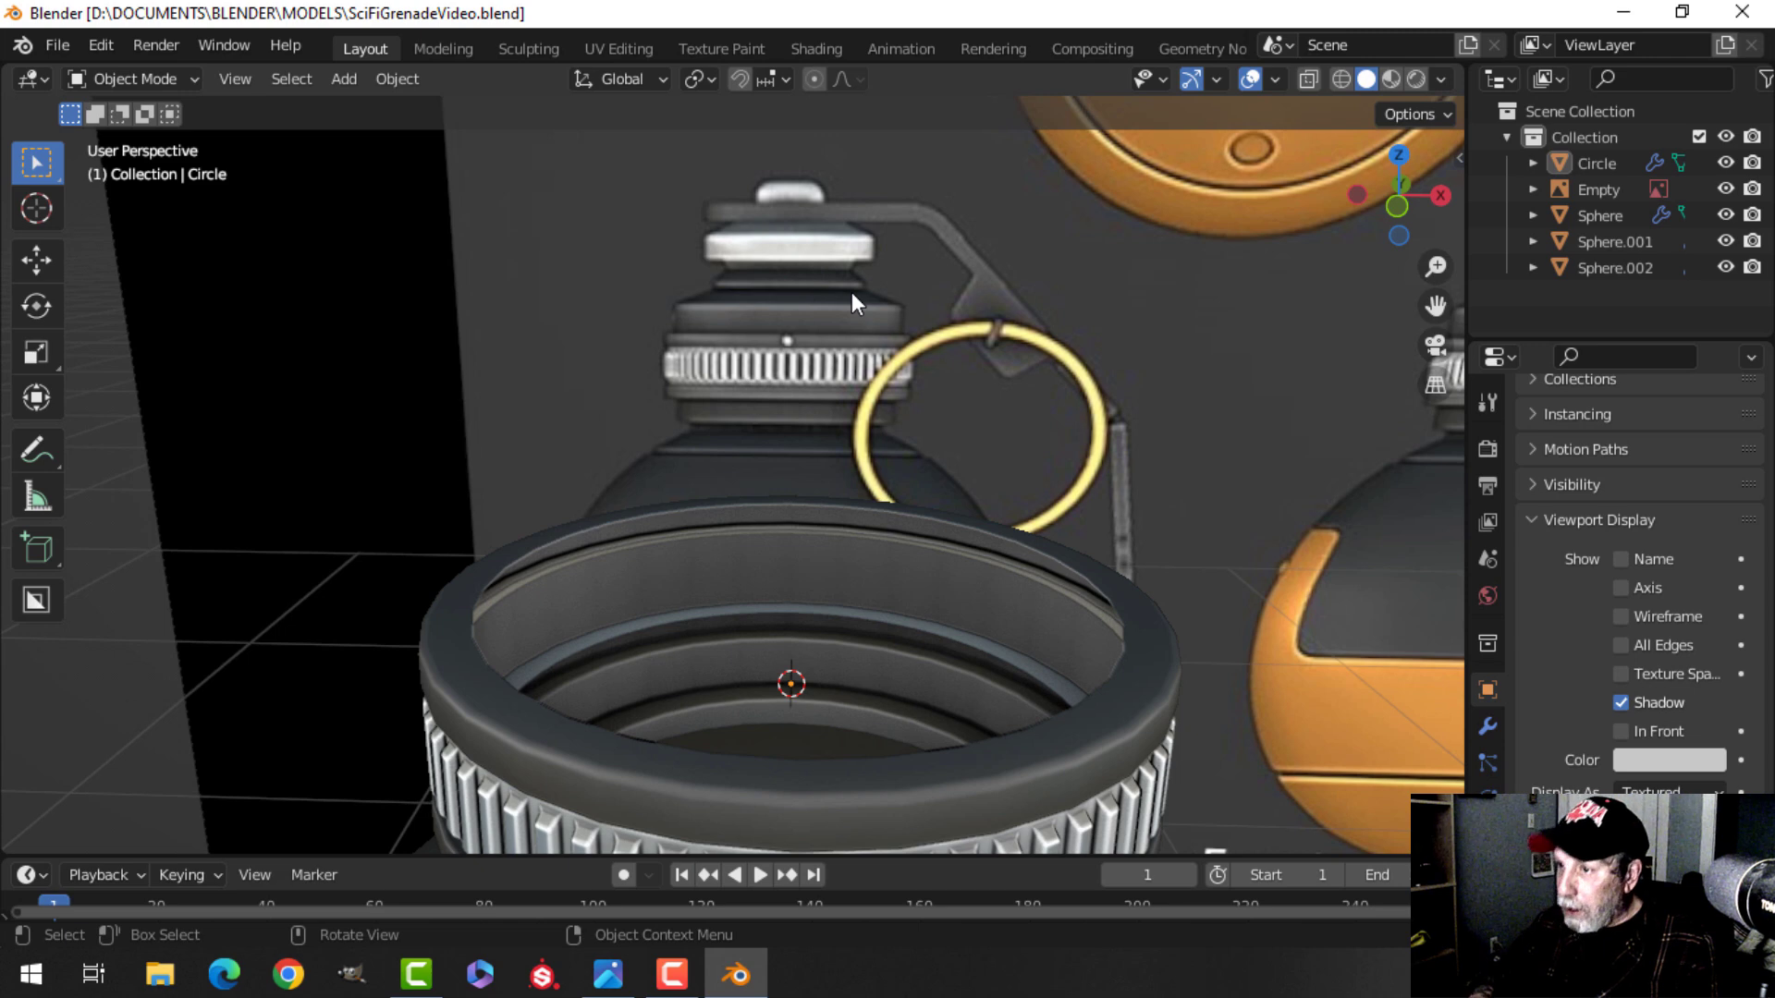
Duplicate the top edge loop of the collar below the ridged ring, raise it, and separate it into its own object.
key(KP_1)
scroll(777, 457, up, 3)
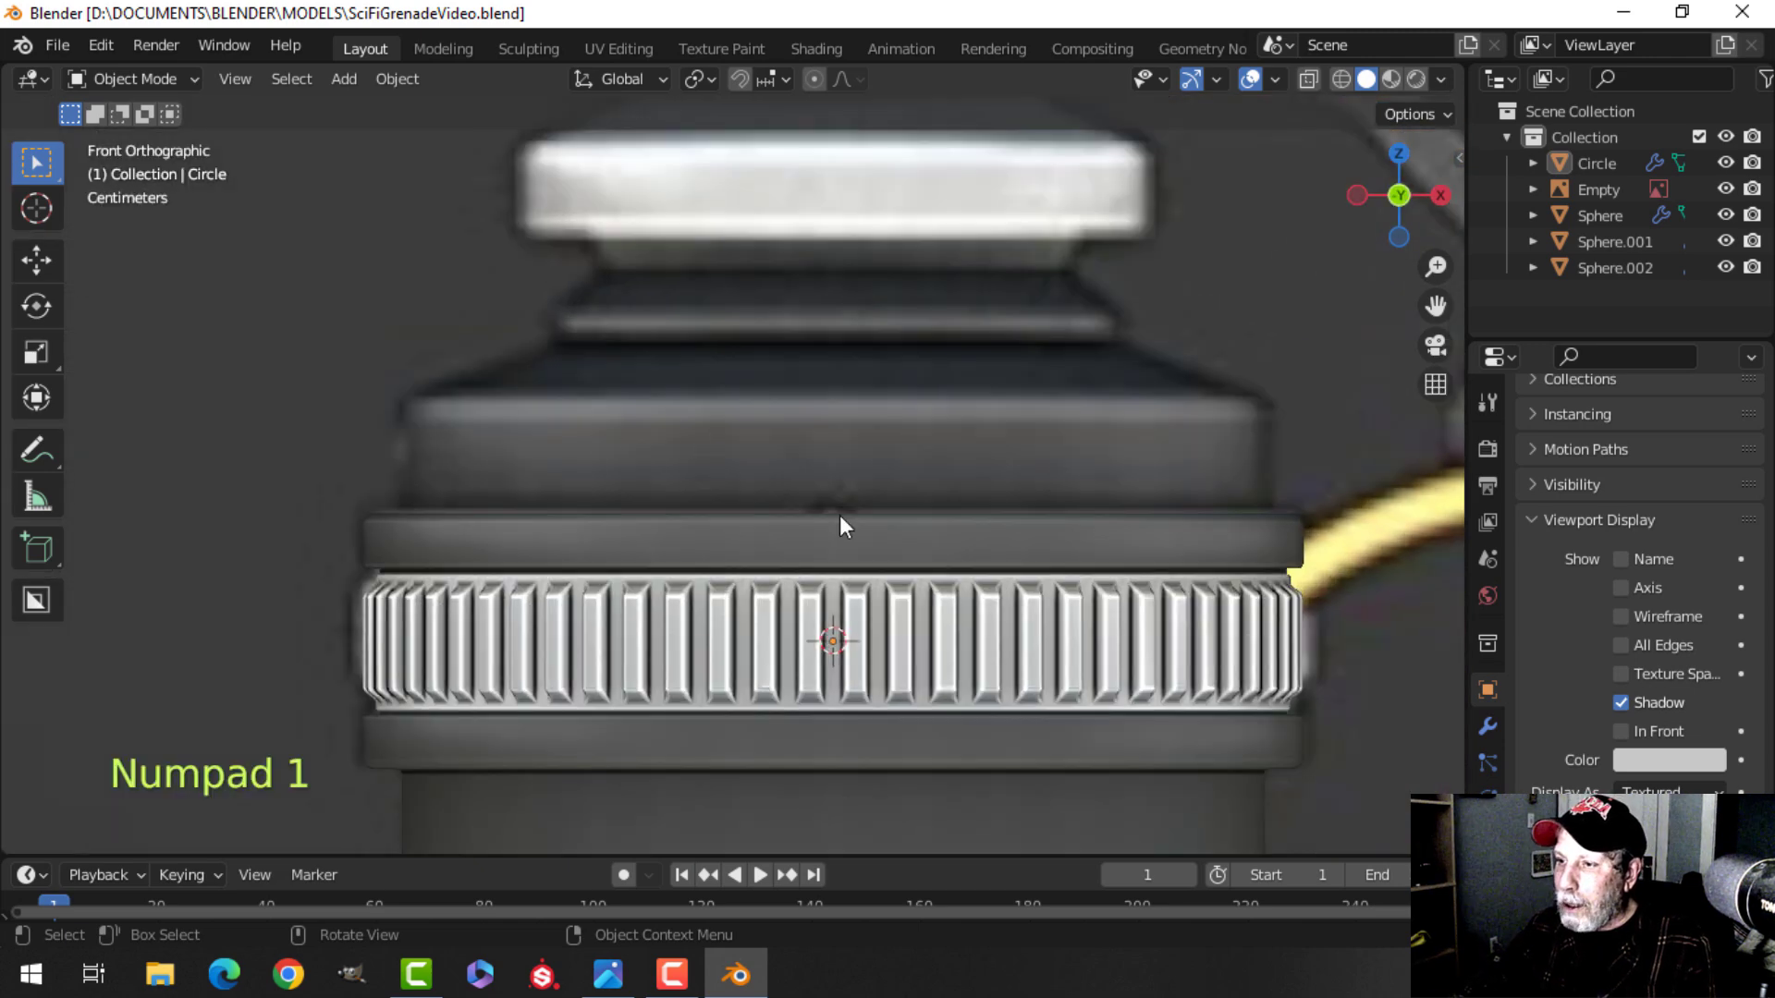
shift+middle_drag(830, 506, 766, 403)
click(730, 450)
key(Tab)
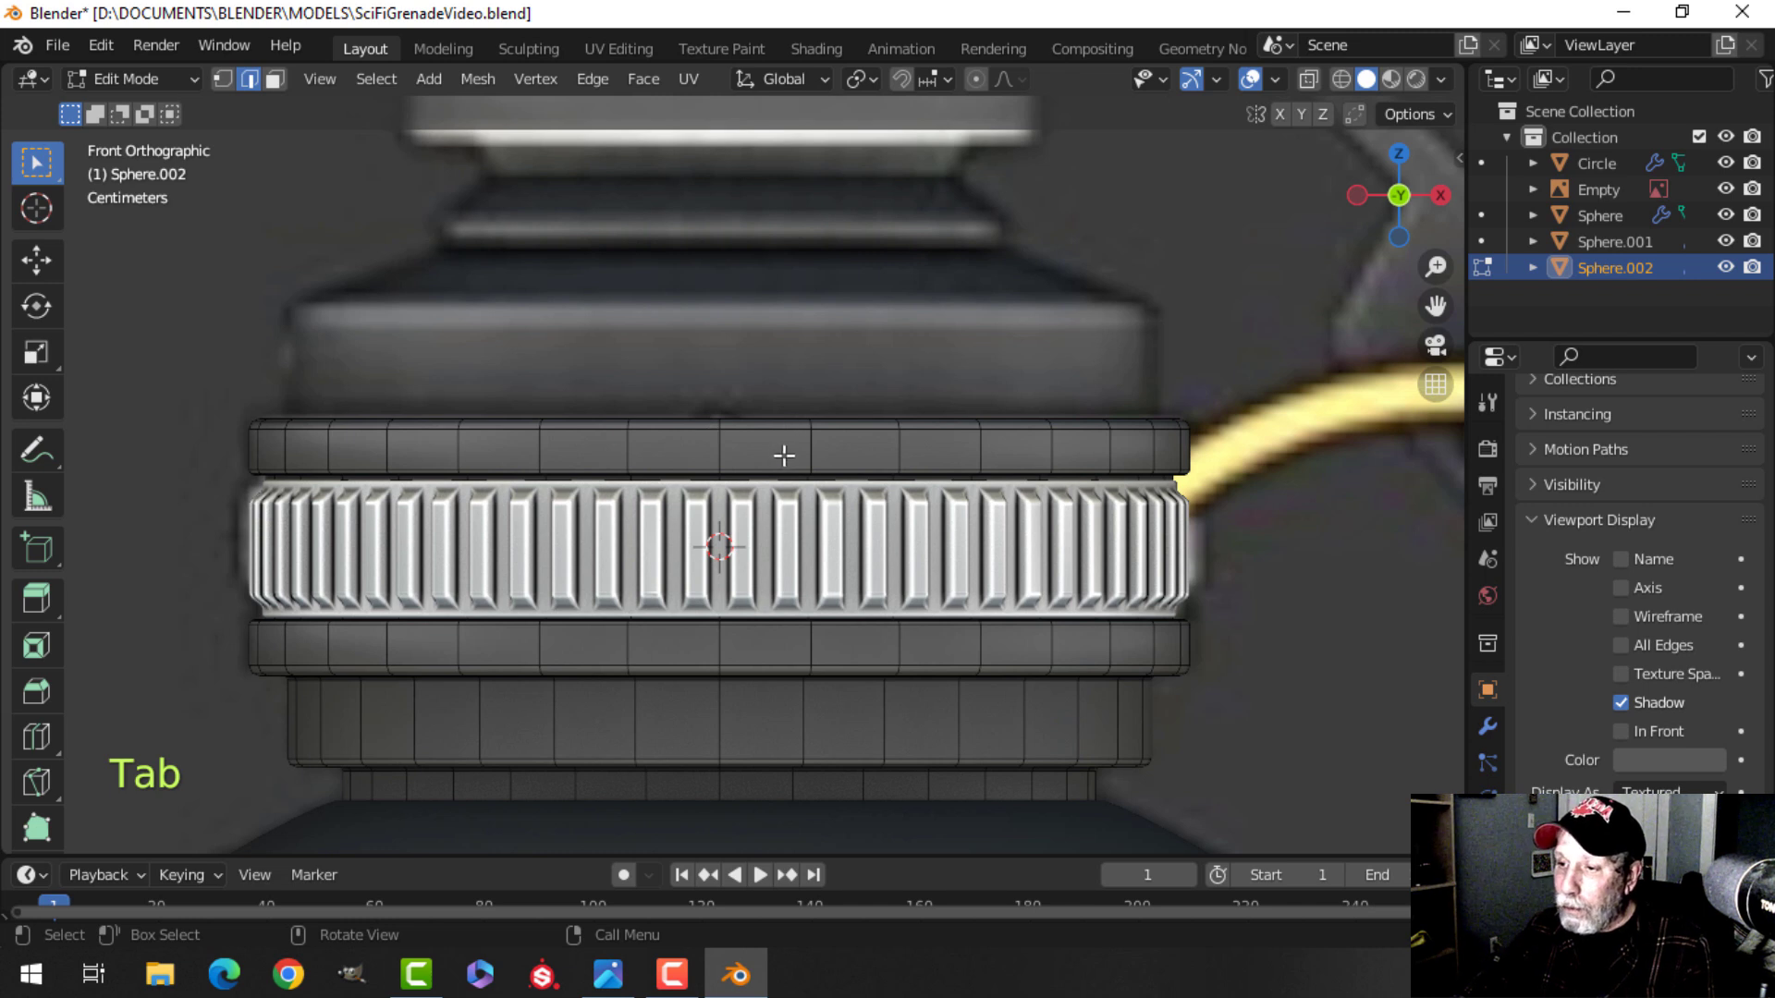
key(3)
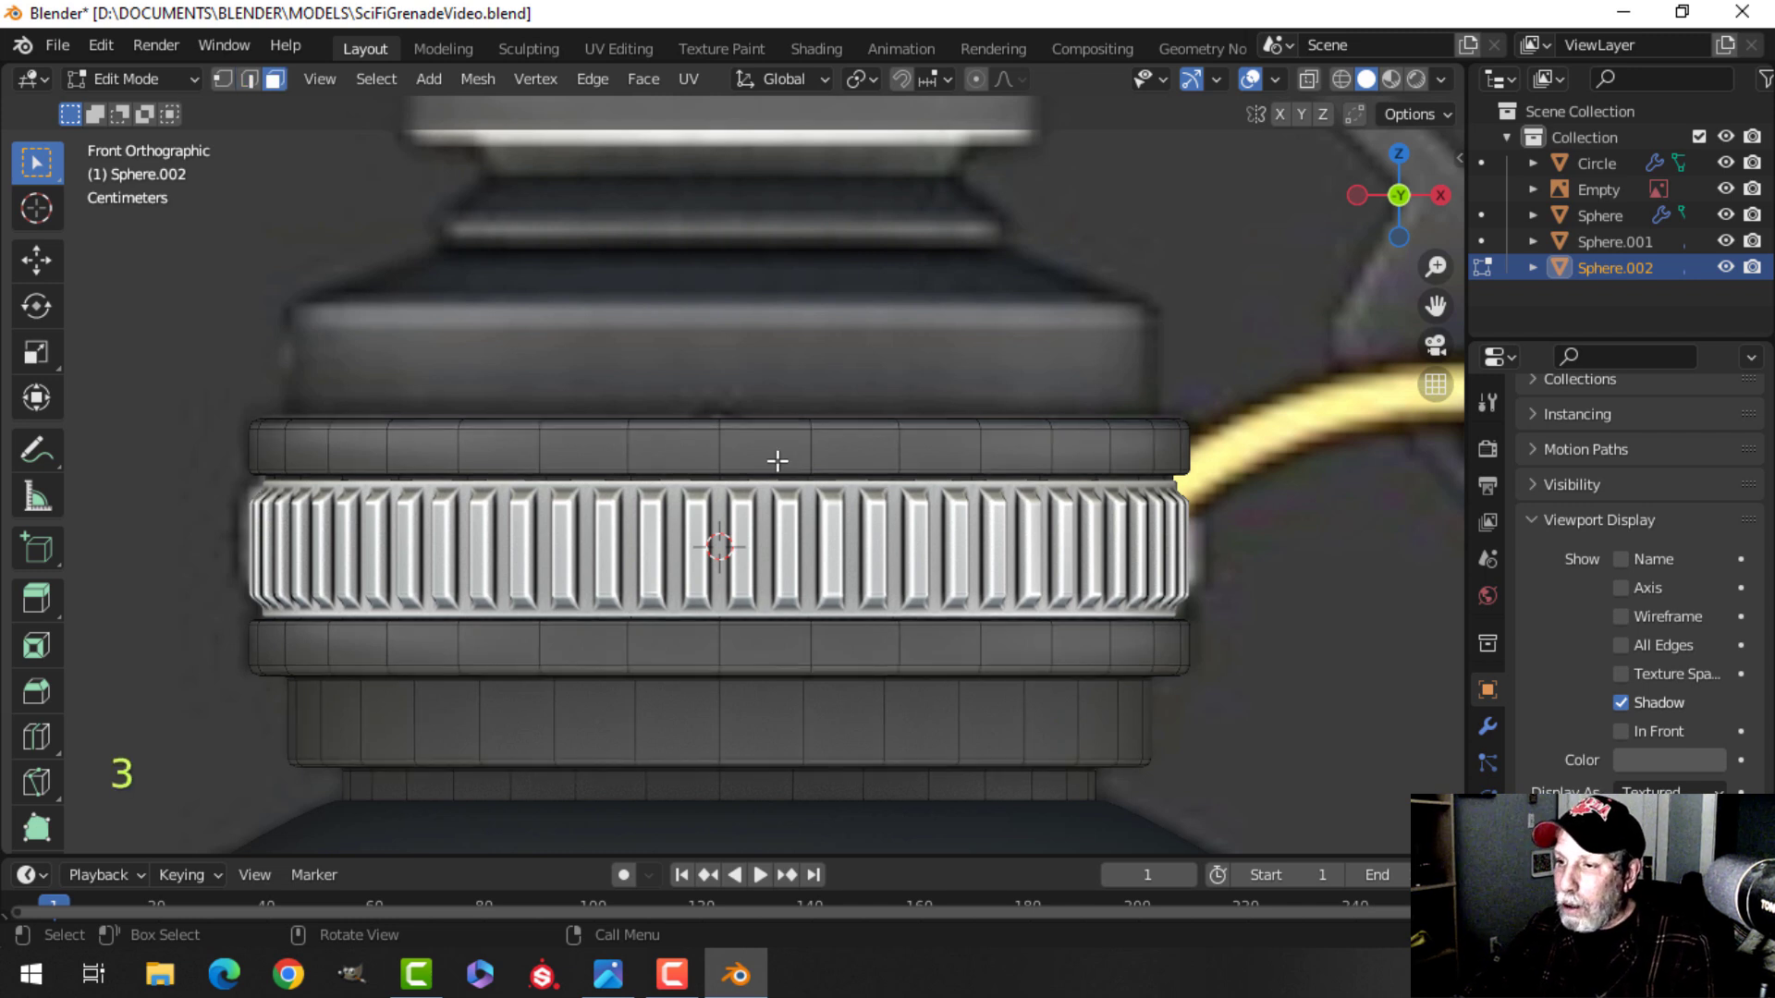
alt+click(764, 430)
key(alt+a)
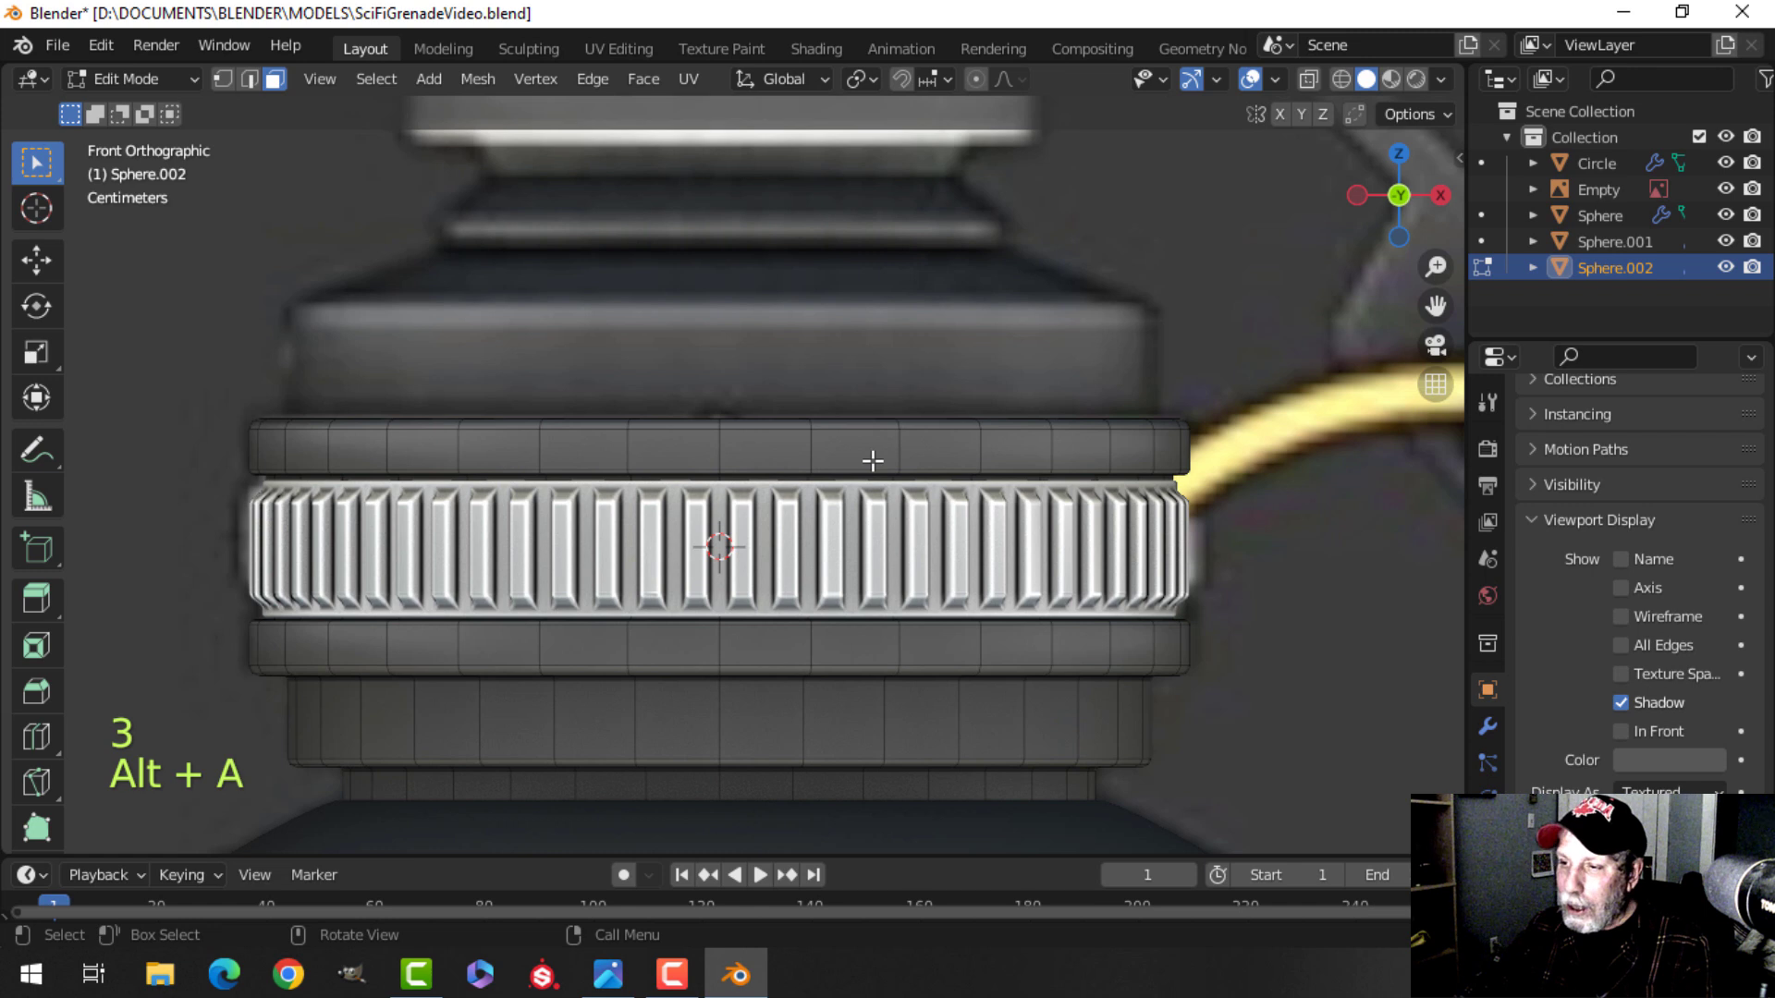
key(2)
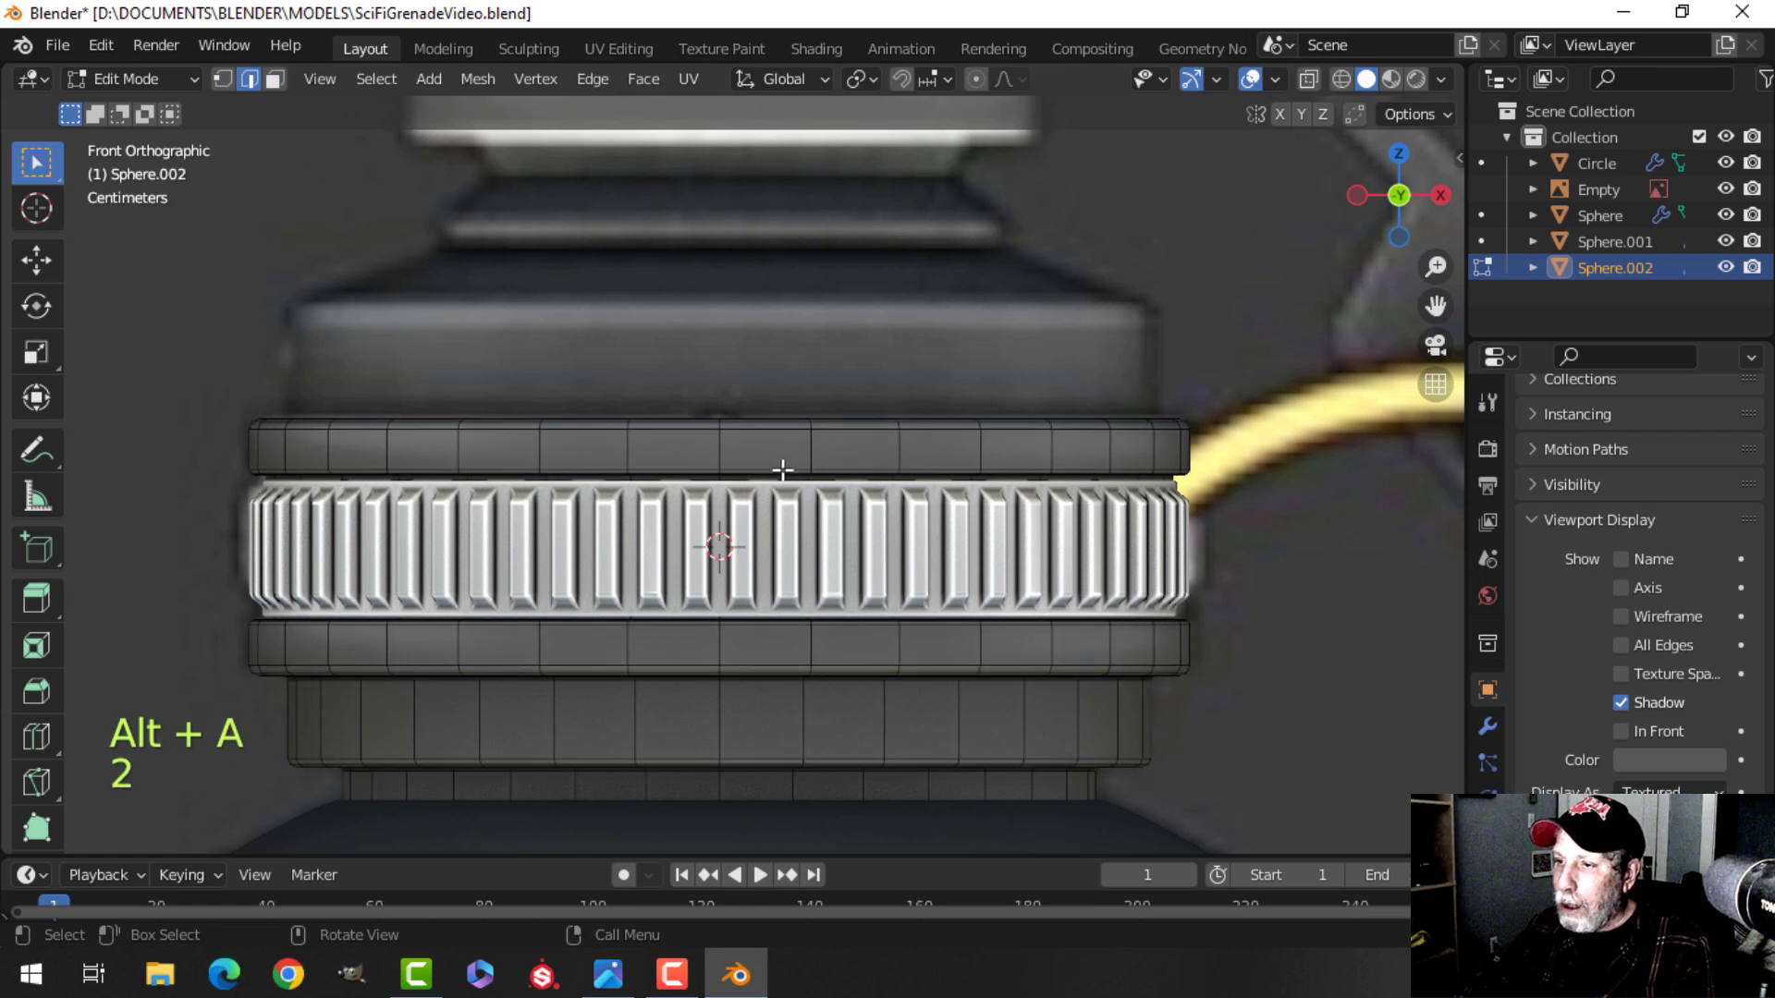
alt+shift+click(773, 440)
shift+middle_drag(796, 461, 804, 491)
key(shift+d)
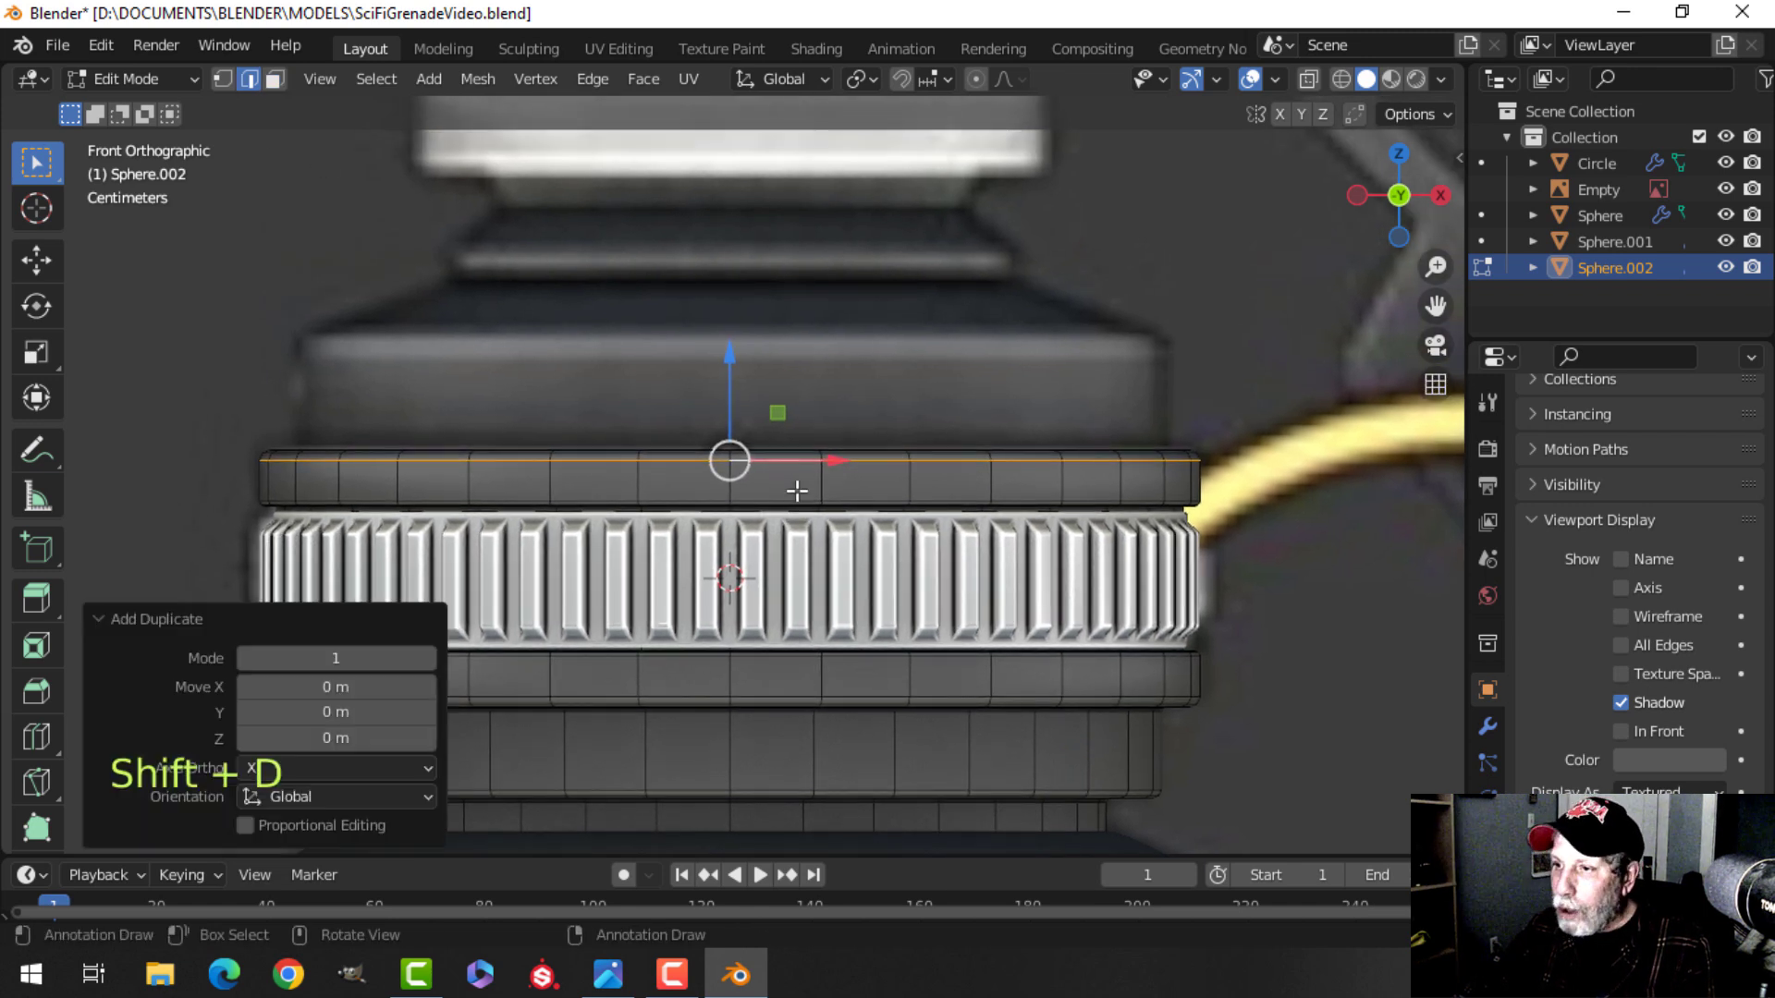
drag(736, 380, 732, 251)
key(p)
click(1042, 345)
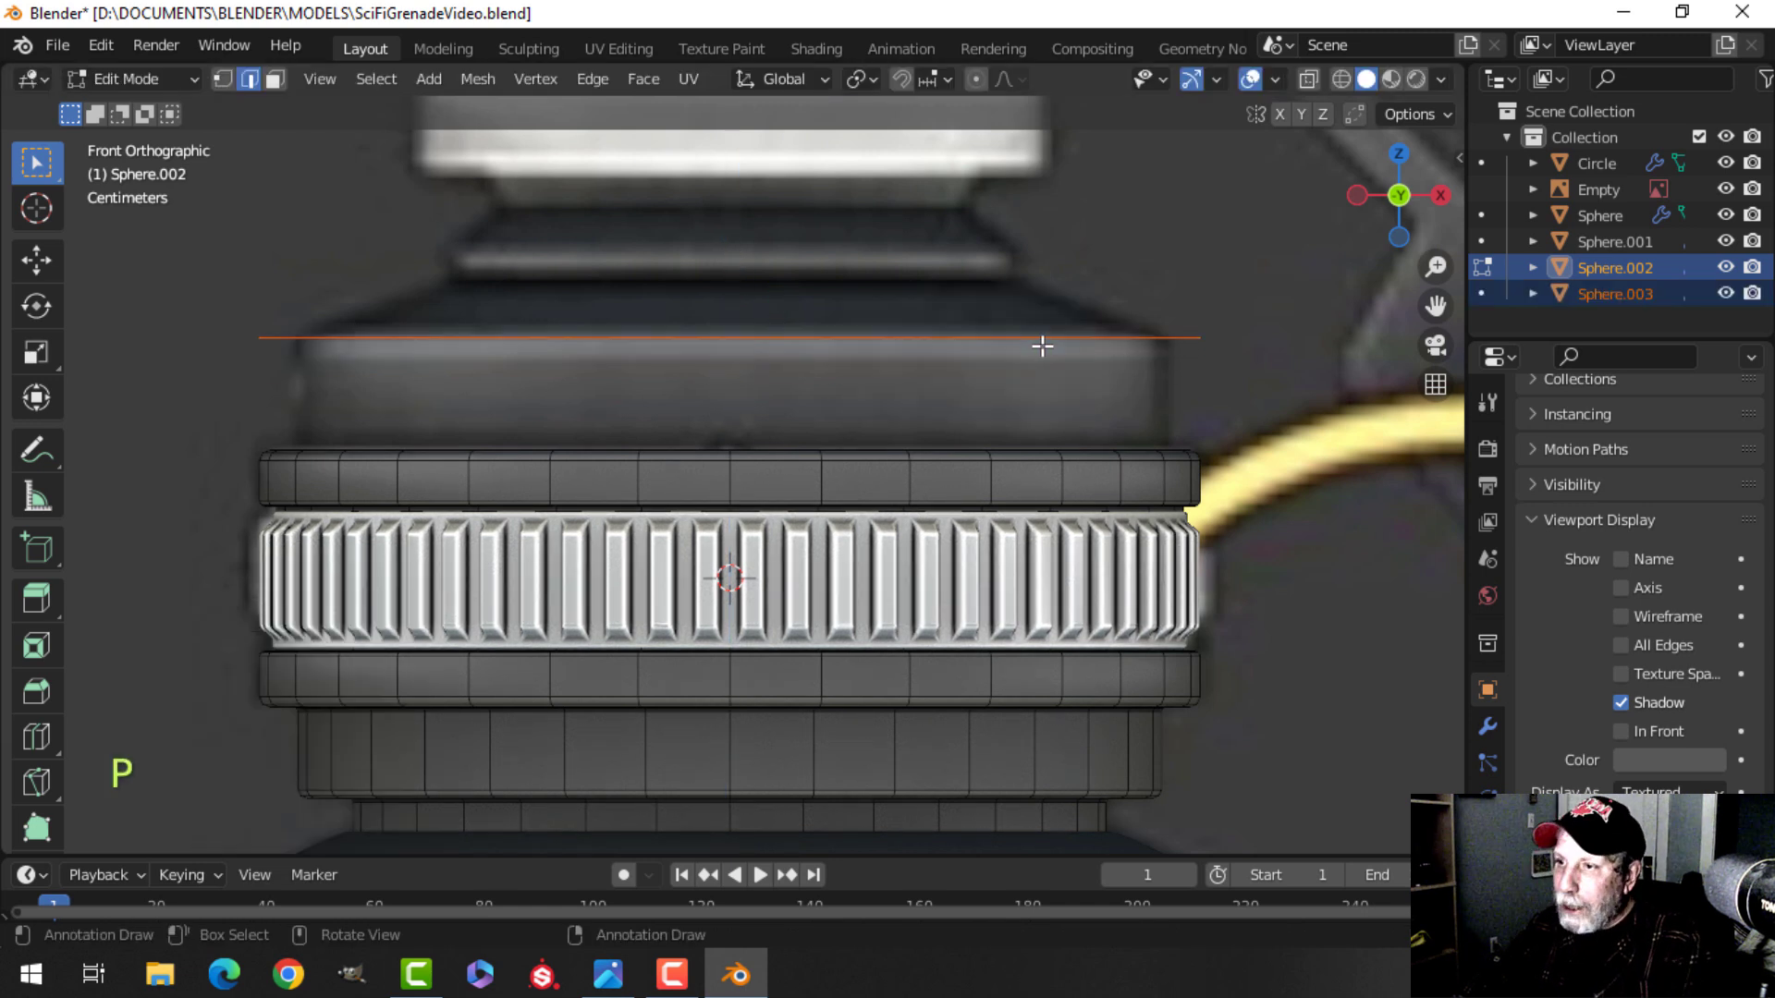
Select the separated loop object, edit all its vertices, and scale them inward to about 0.917.
key(Tab)
click(890, 339)
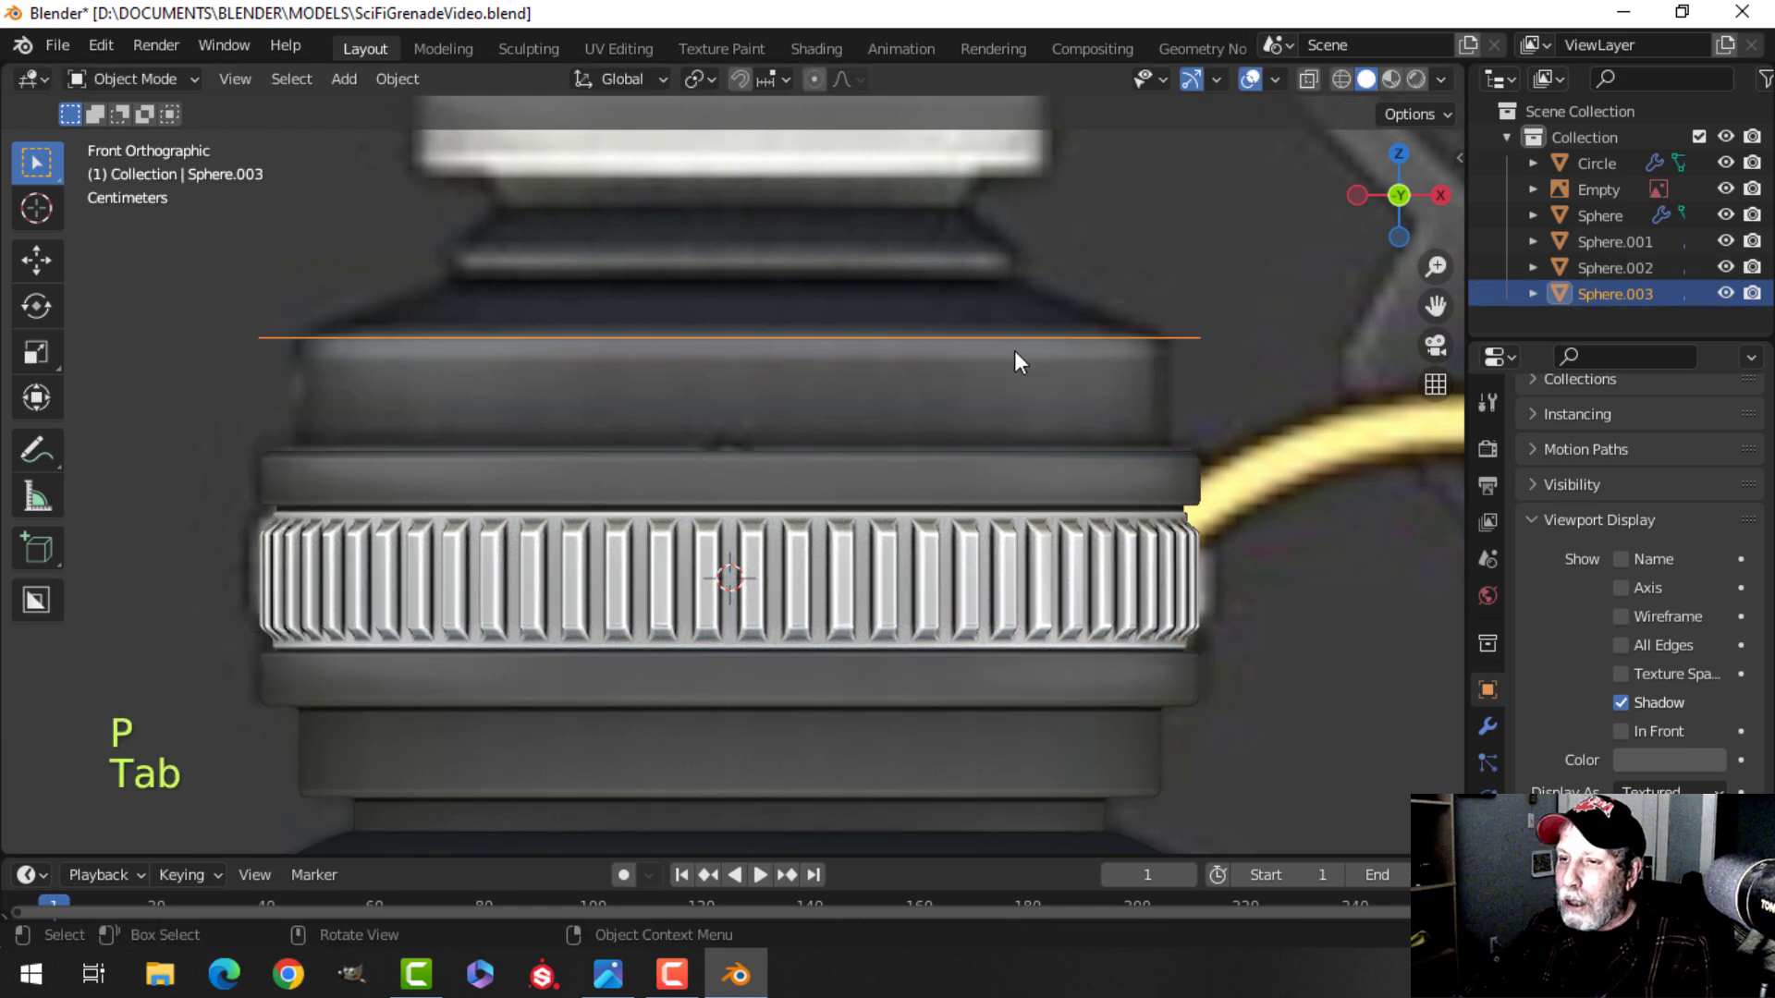
key(Tab)
key(a)
key(1)
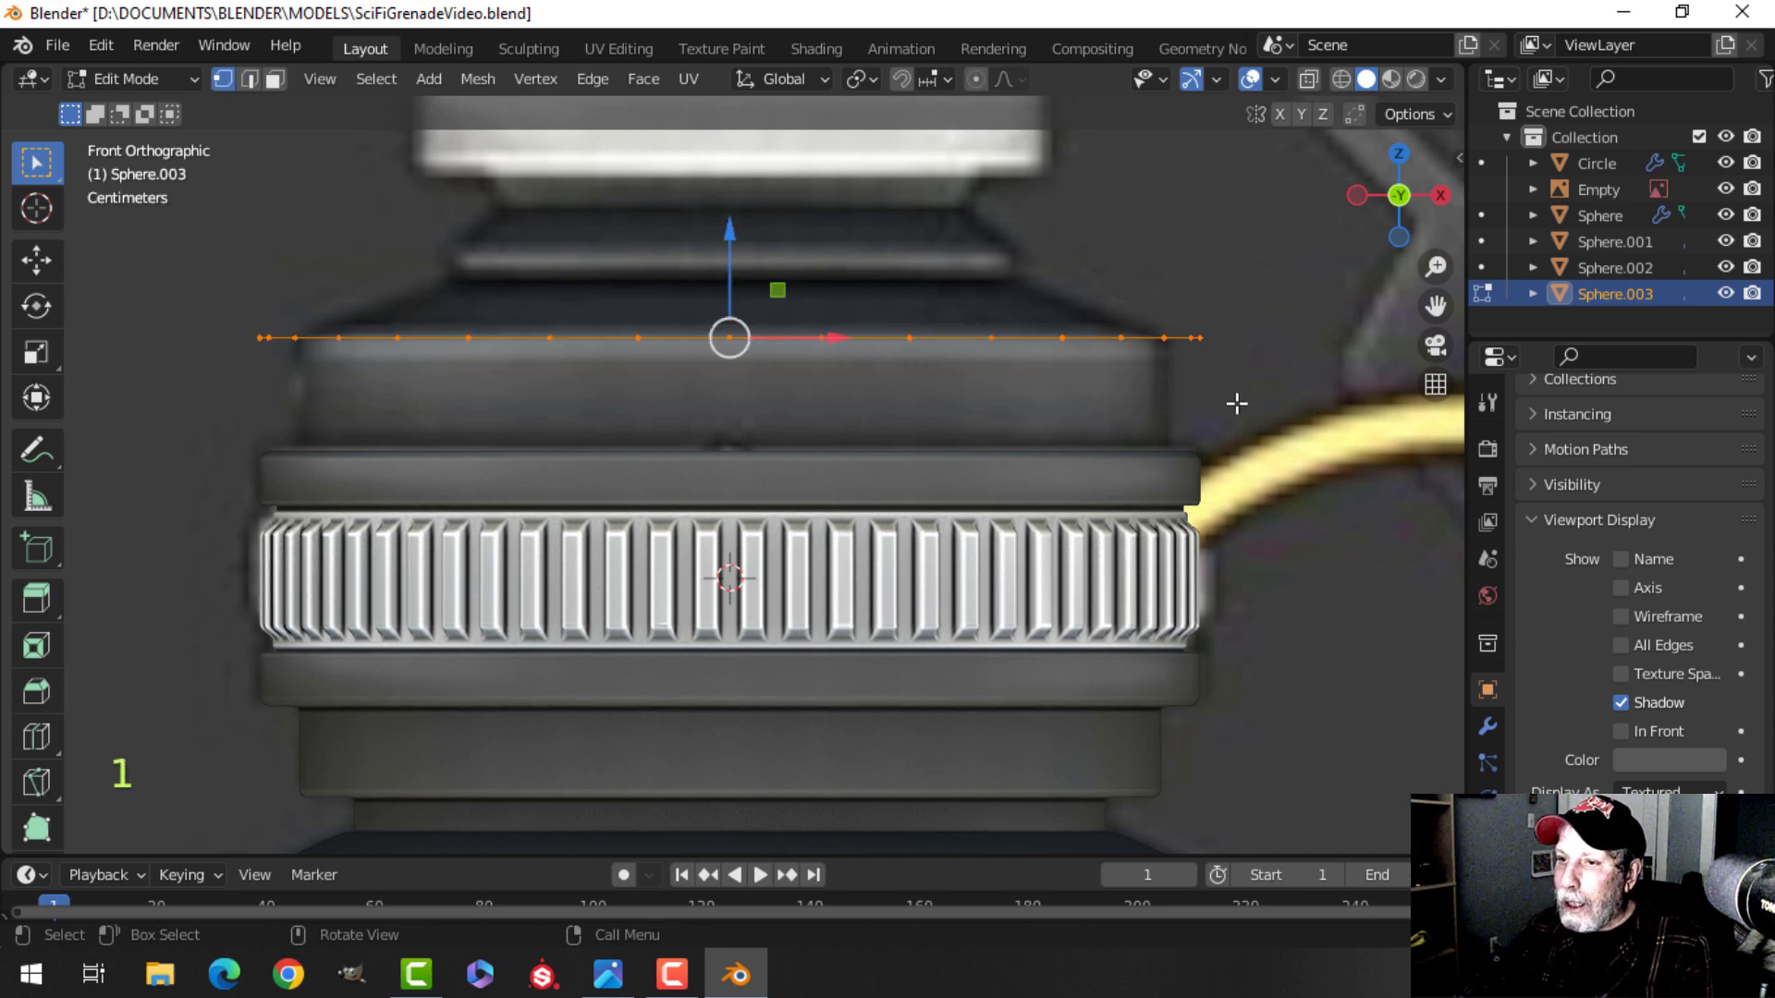
key(s)
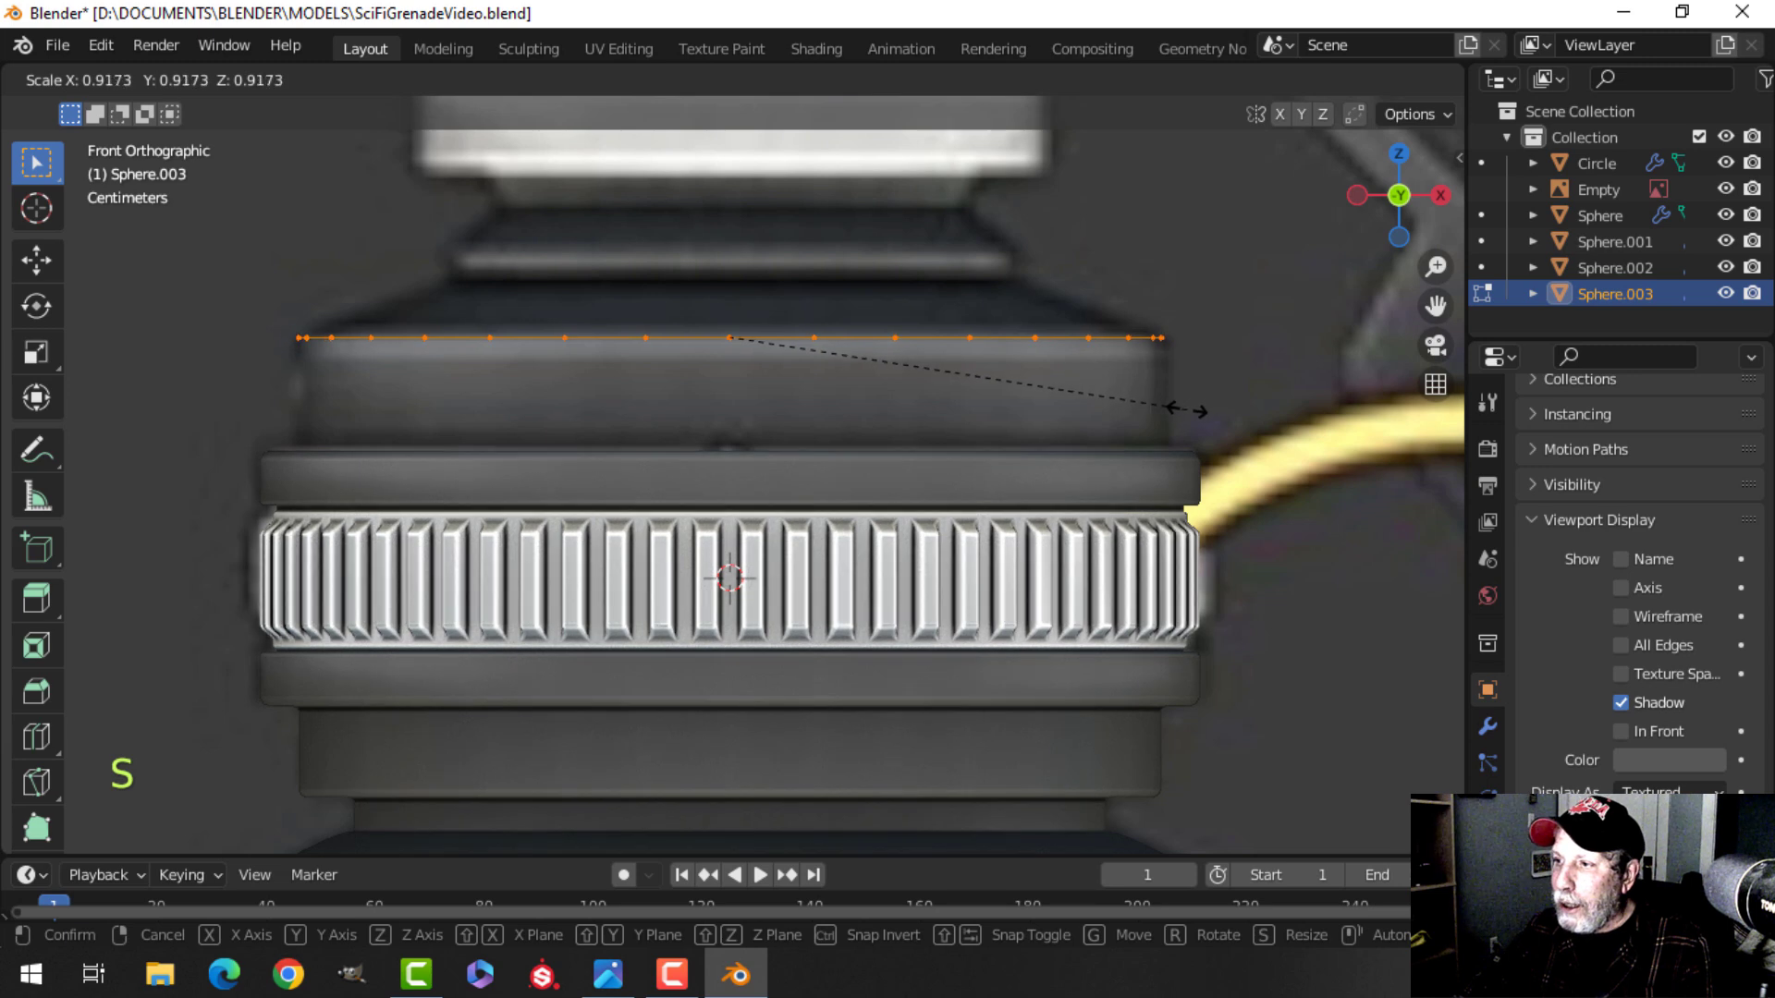
click(1186, 408)
Extrude the loop downward into a wall and move the top loop up about 0.135 m along Z.
drag(730, 231, 724, 357)
shift+middle_drag(812, 388, 832, 416)
key(e)
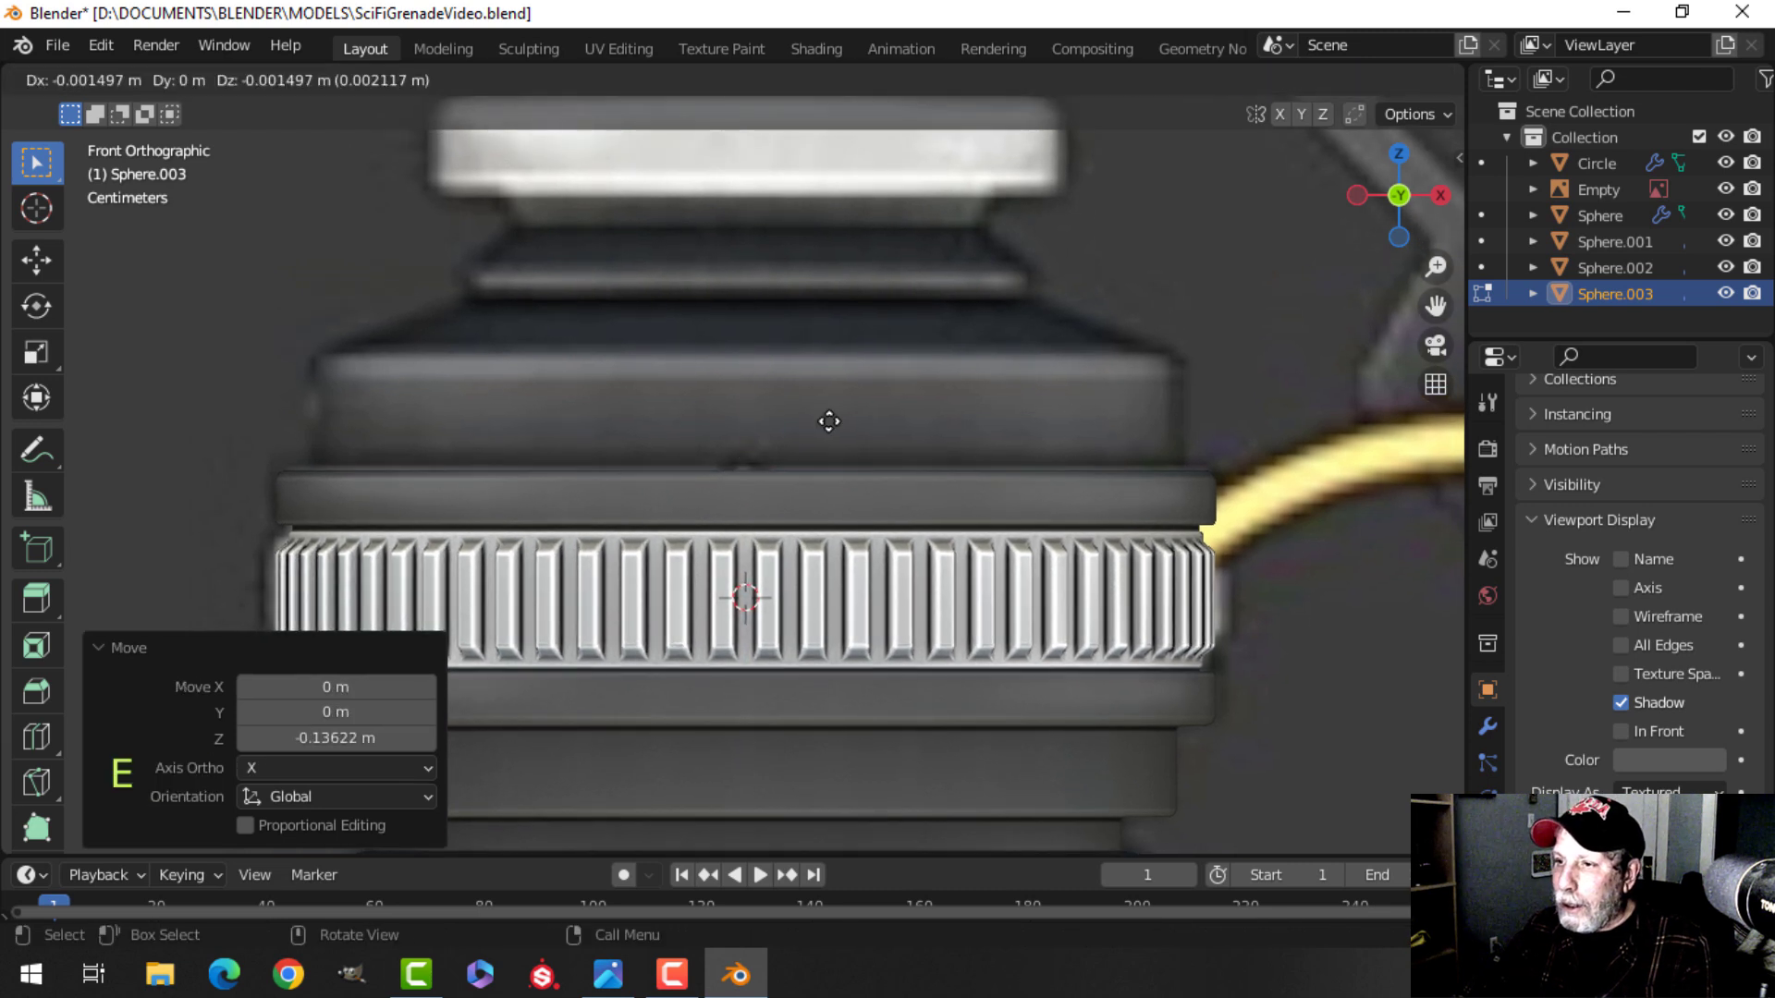
click(828, 420)
drag(758, 392, 730, 260)
key(z)
click(708, 270)
scroll(865, 296, up, 2)
mouse_move(883, 291)
shift+middle_down()
mouse_move(903, 435)
mouse_move(765, 278)
shift+middle_up()
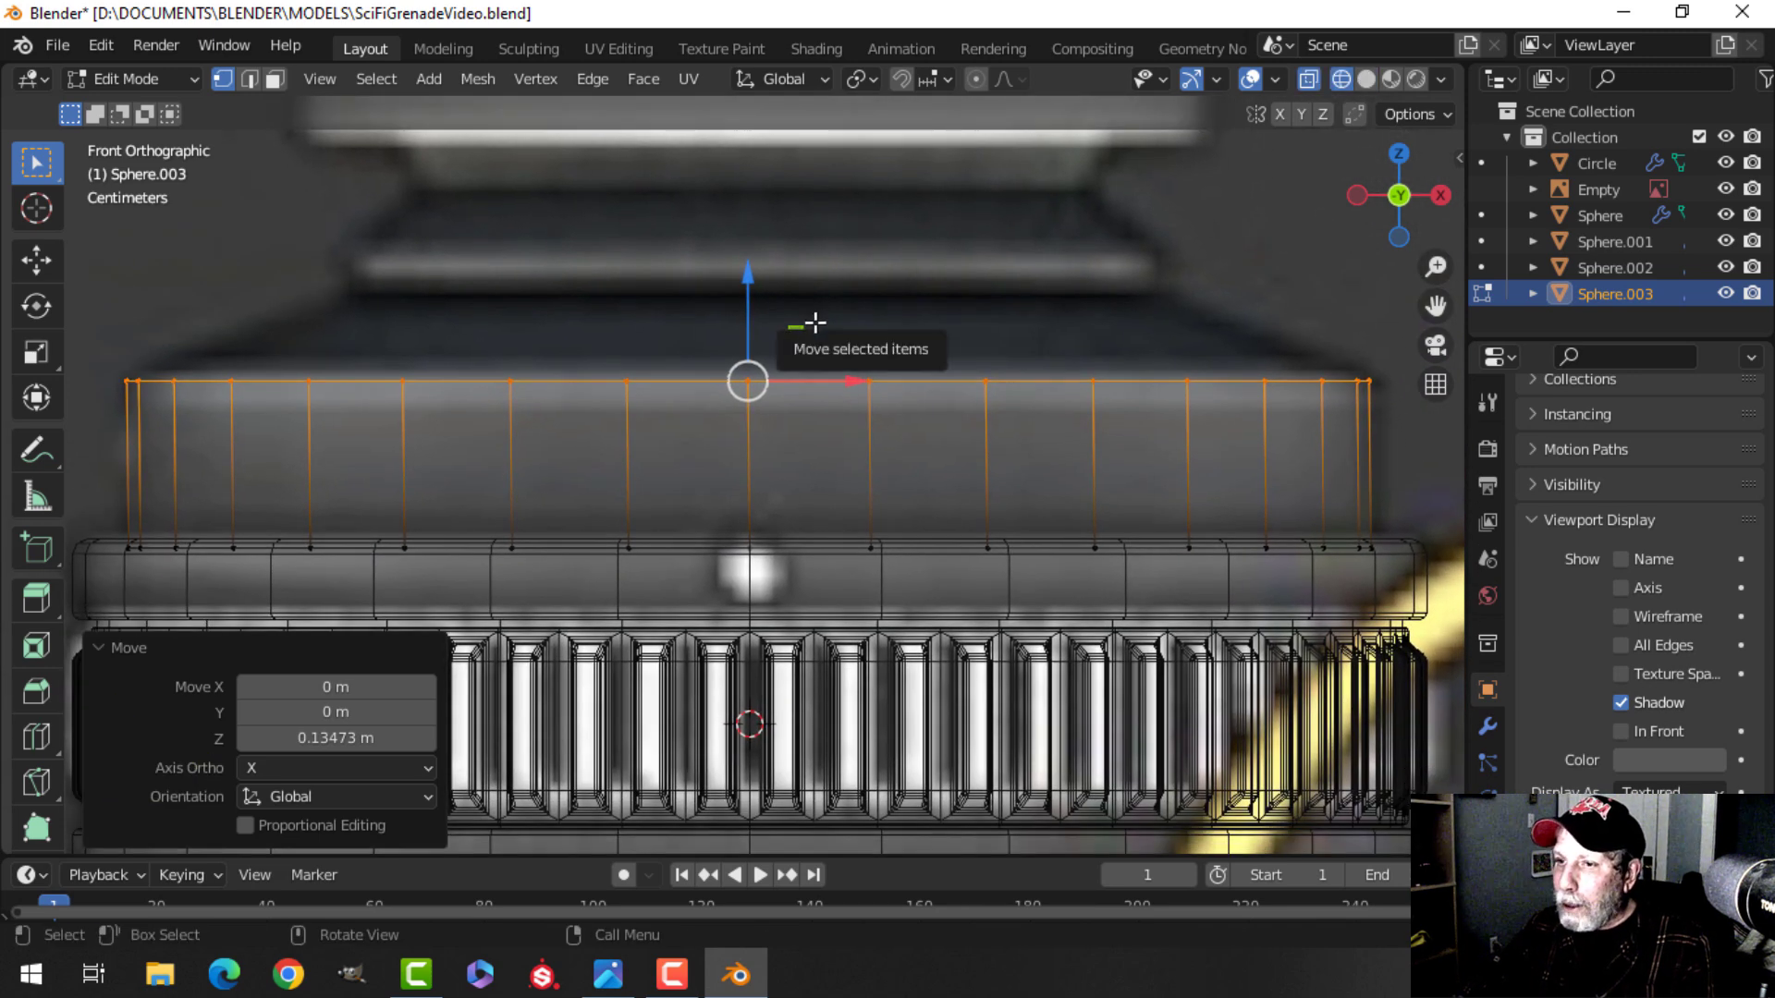
Extrude the top loop up about 0.064 m along Z and scale it inward to 0.625.
key(e)
key(z)
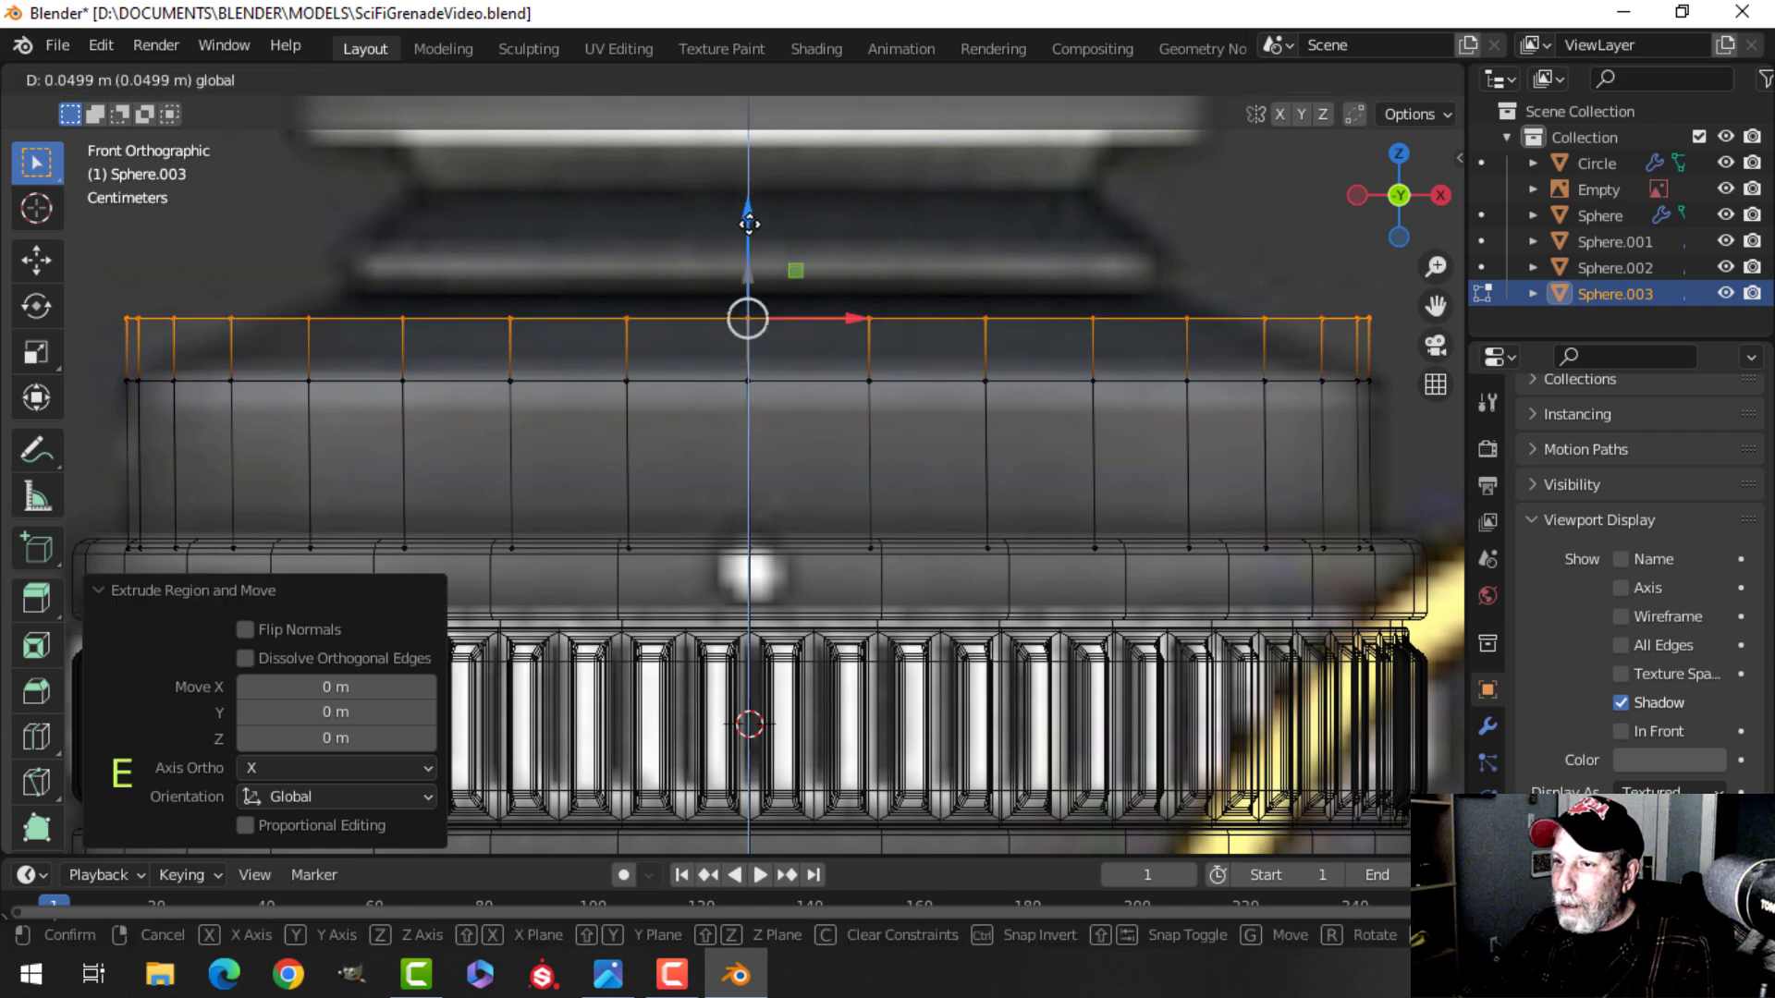
click(752, 207)
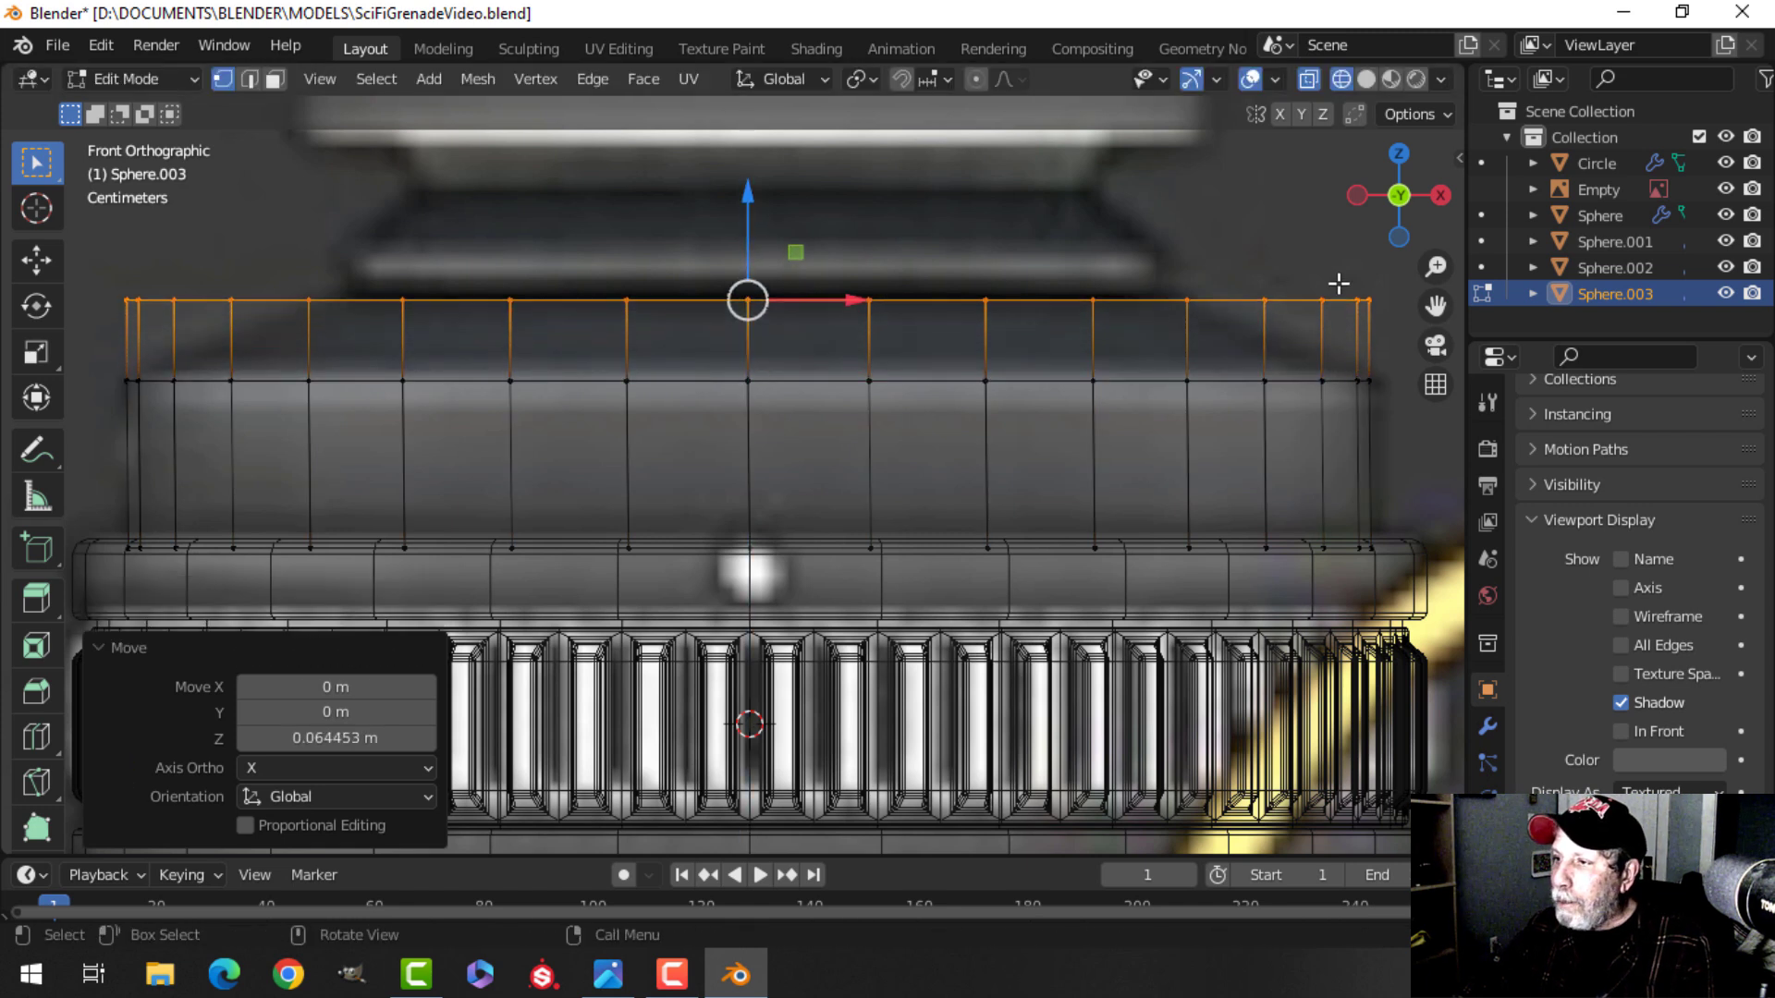
key(s)
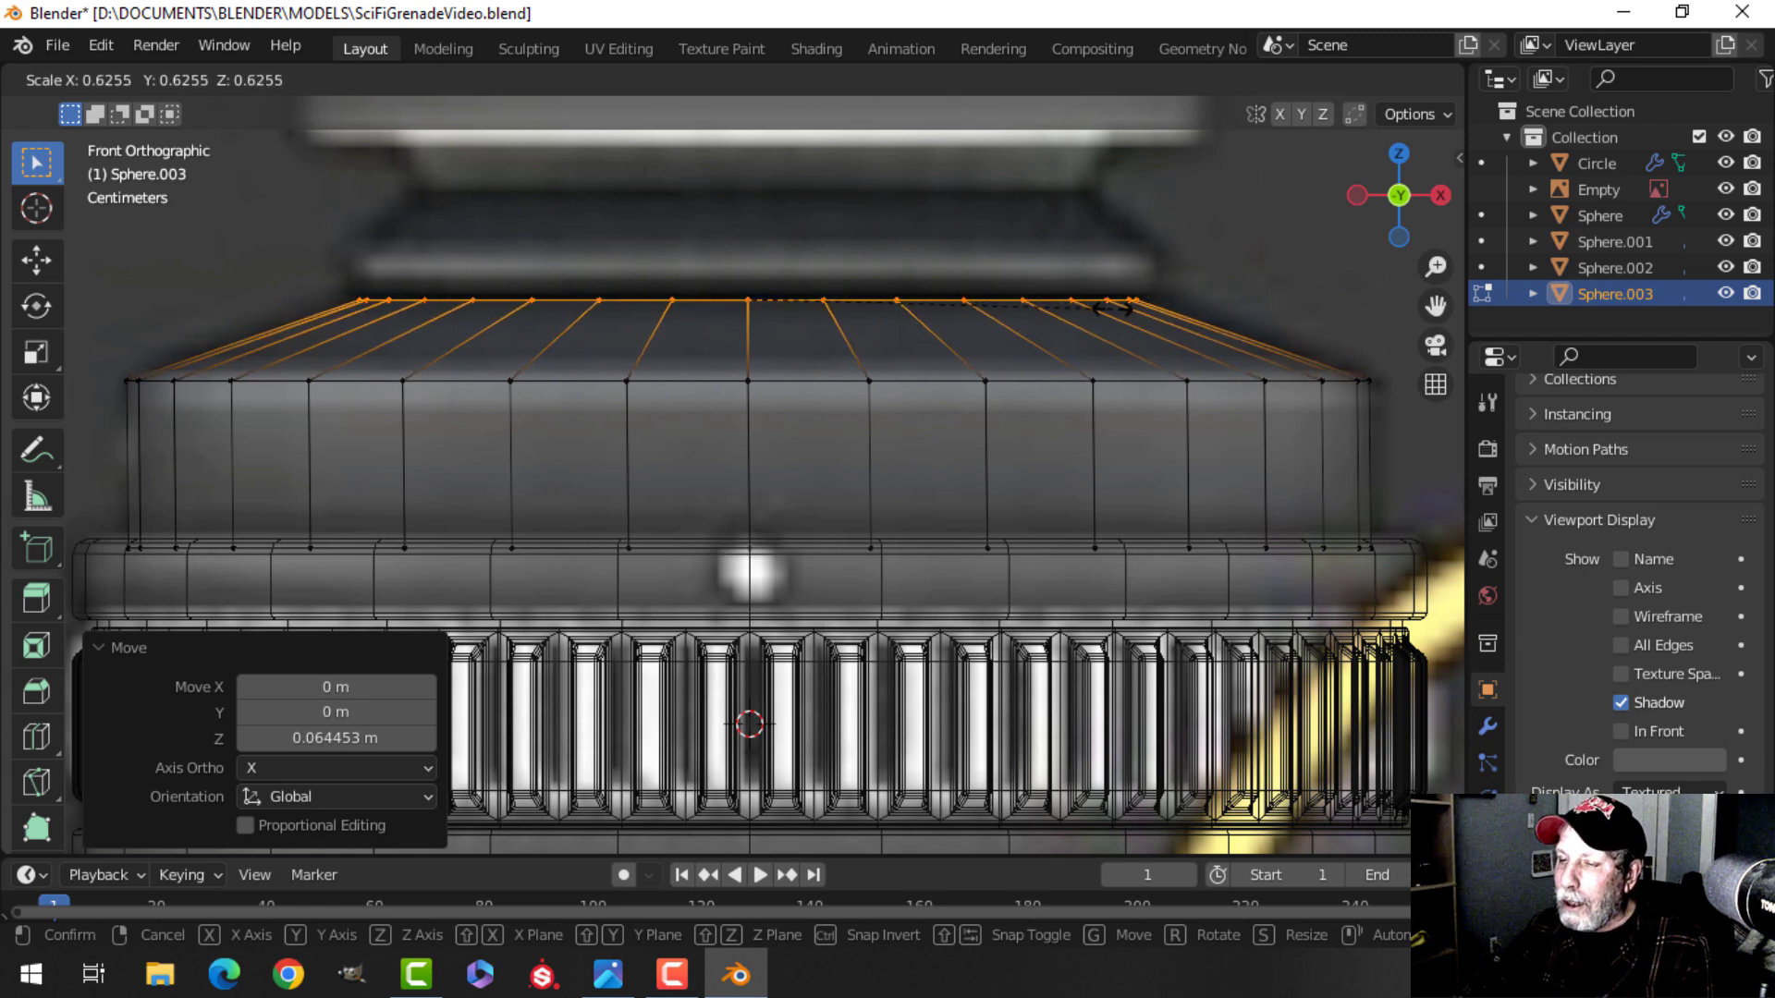
click(1109, 308)
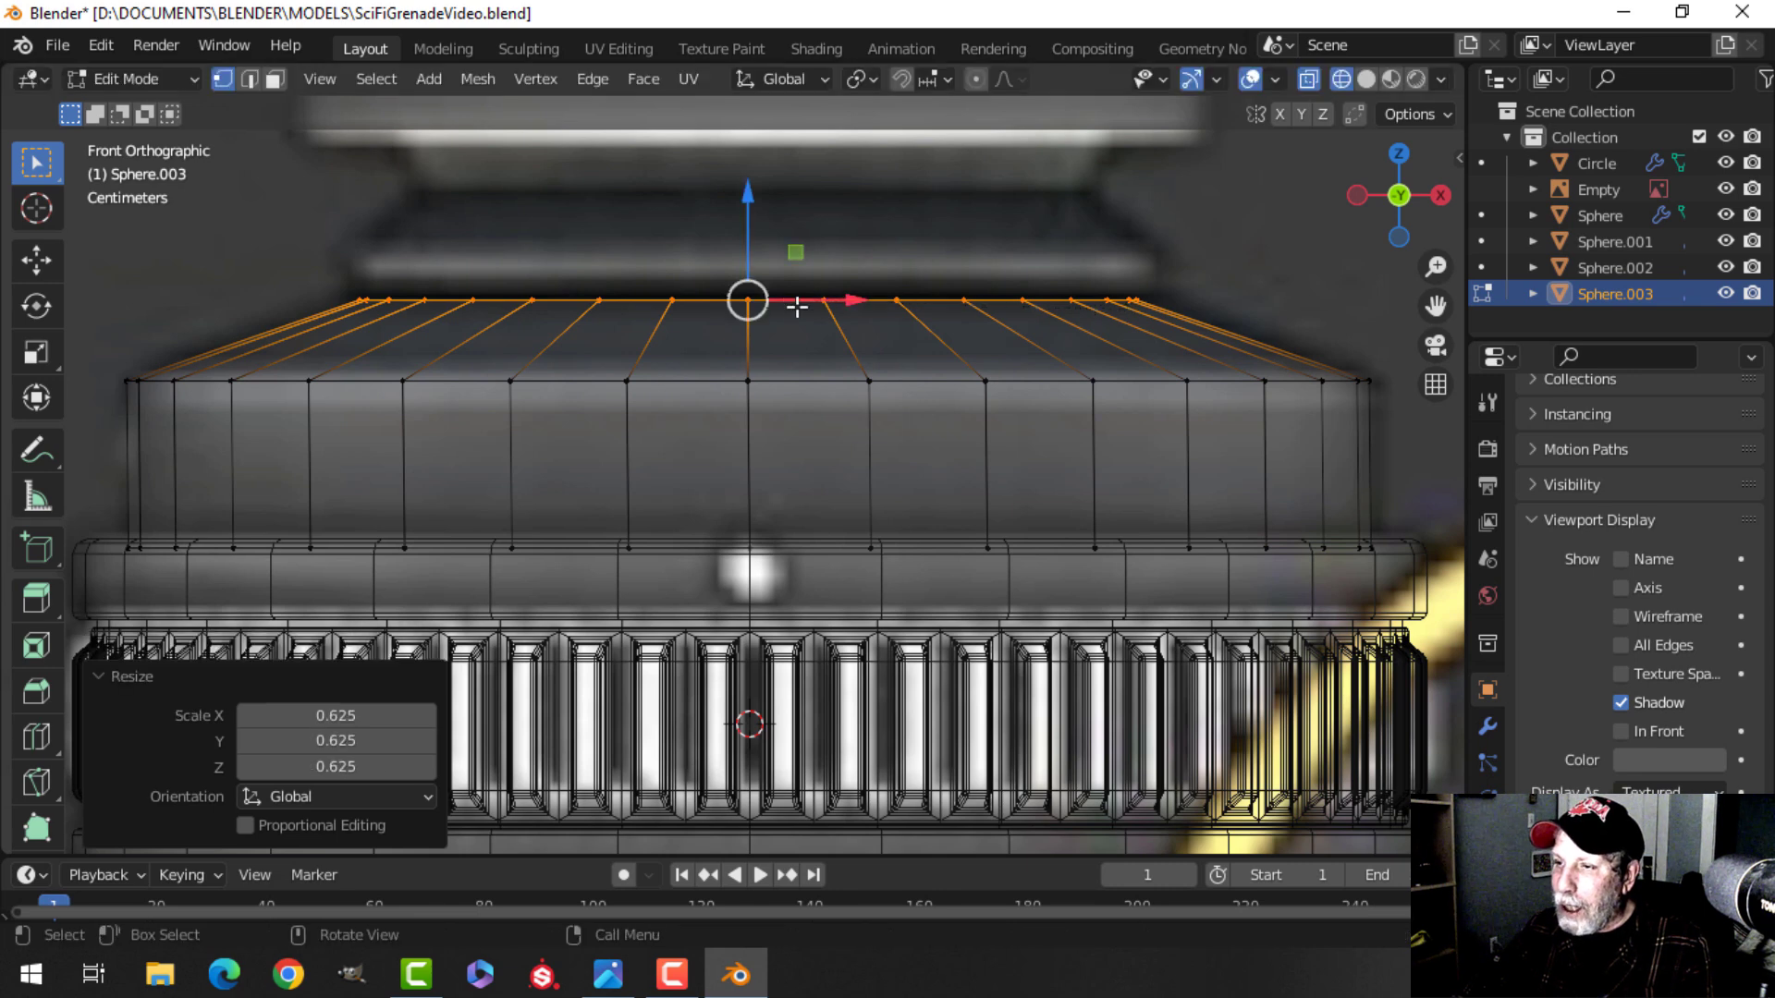
Extrude the top loop in place and raise it slightly, about 0.004 m.
scroll(841, 309, up, 1)
shift+middle_drag(843, 312, 876, 395)
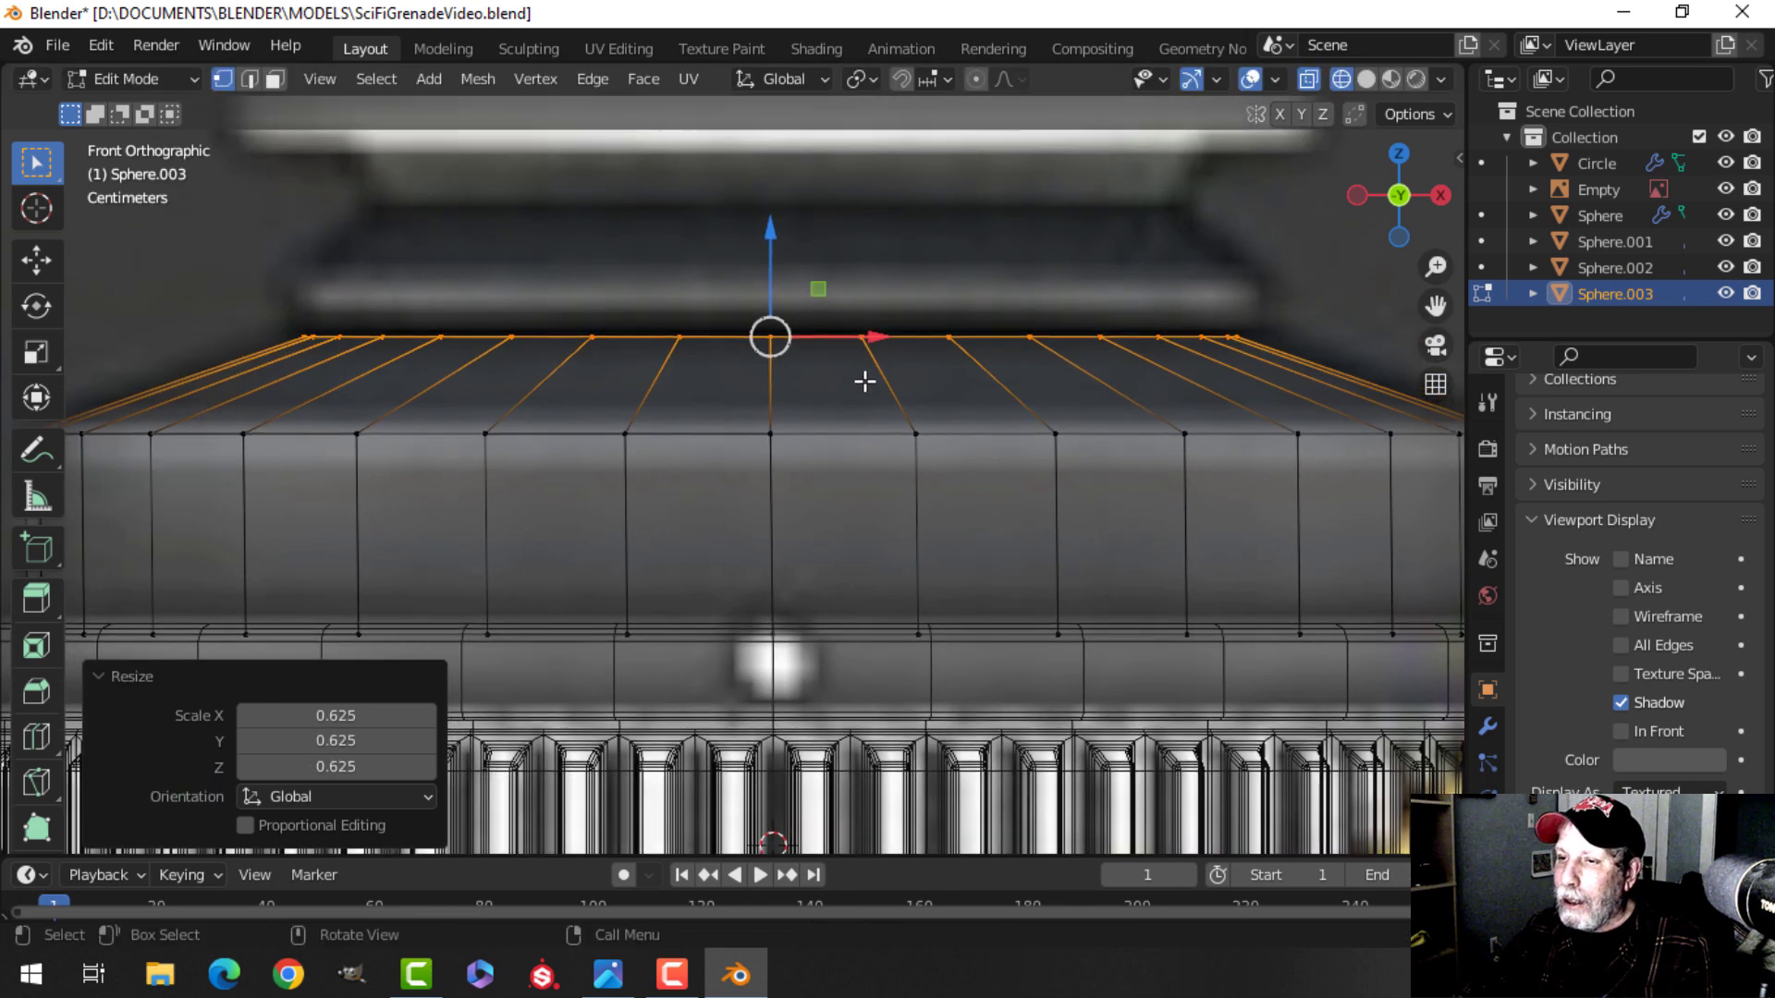
key(e)
right_click(826, 348)
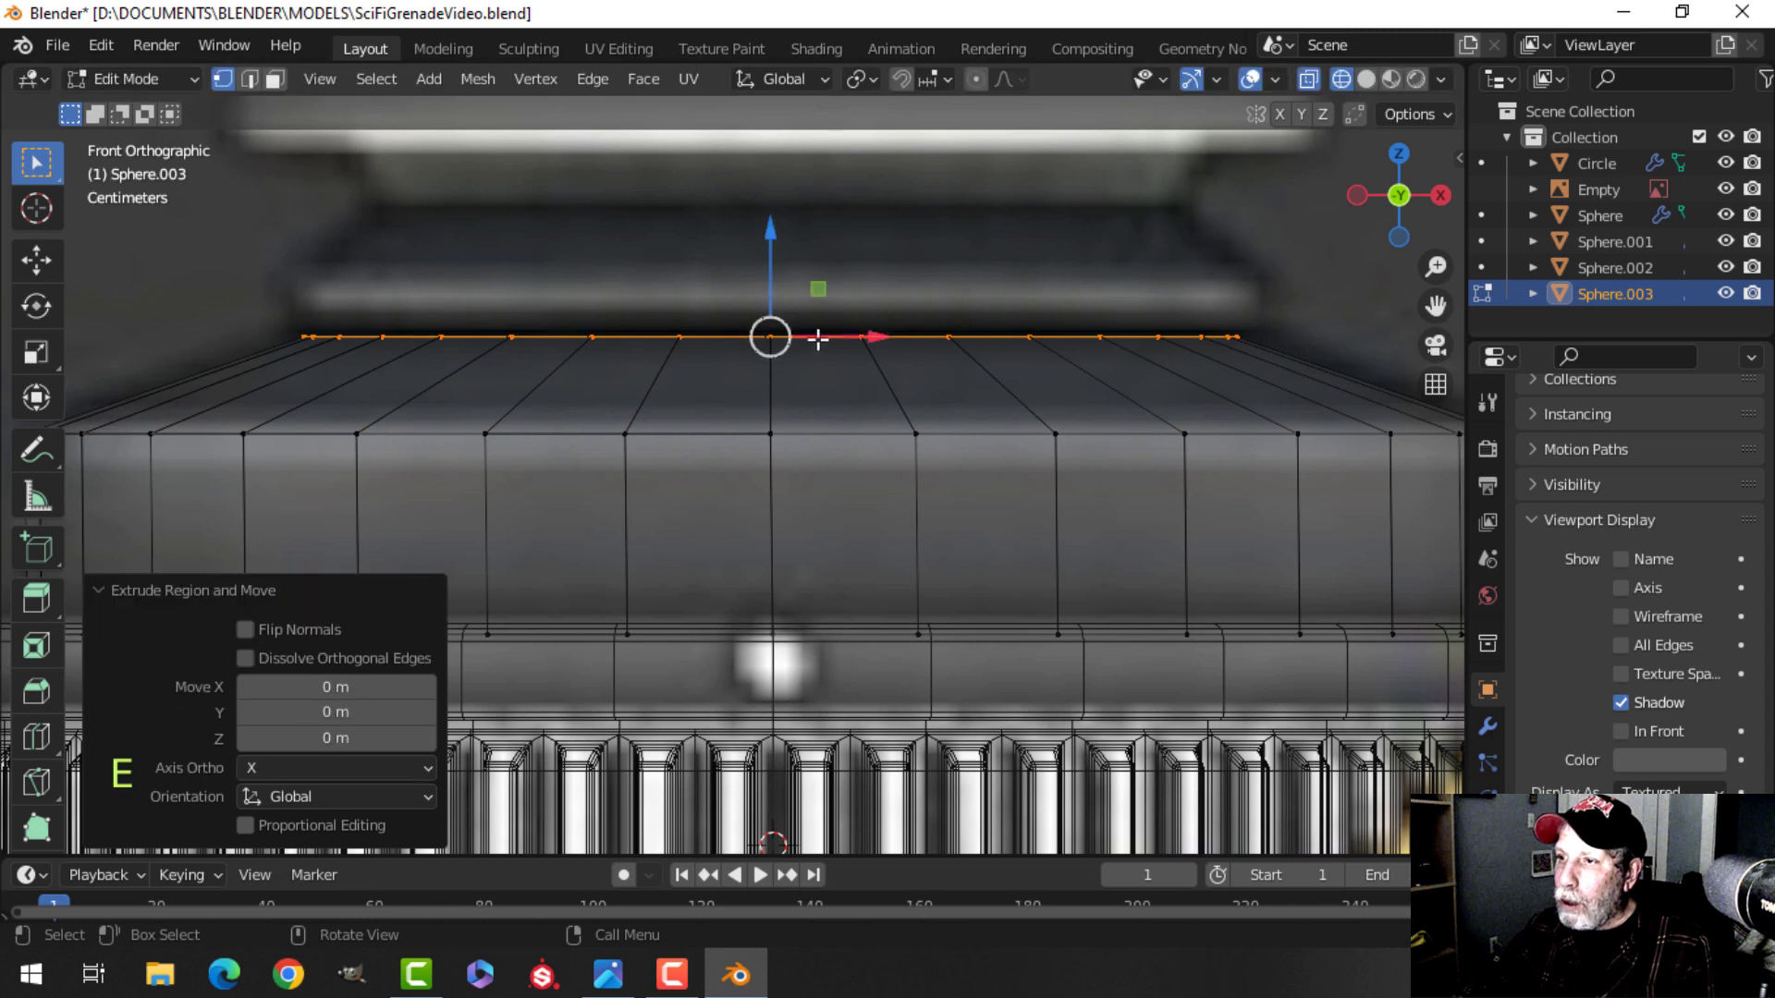
drag(773, 243, 777, 237)
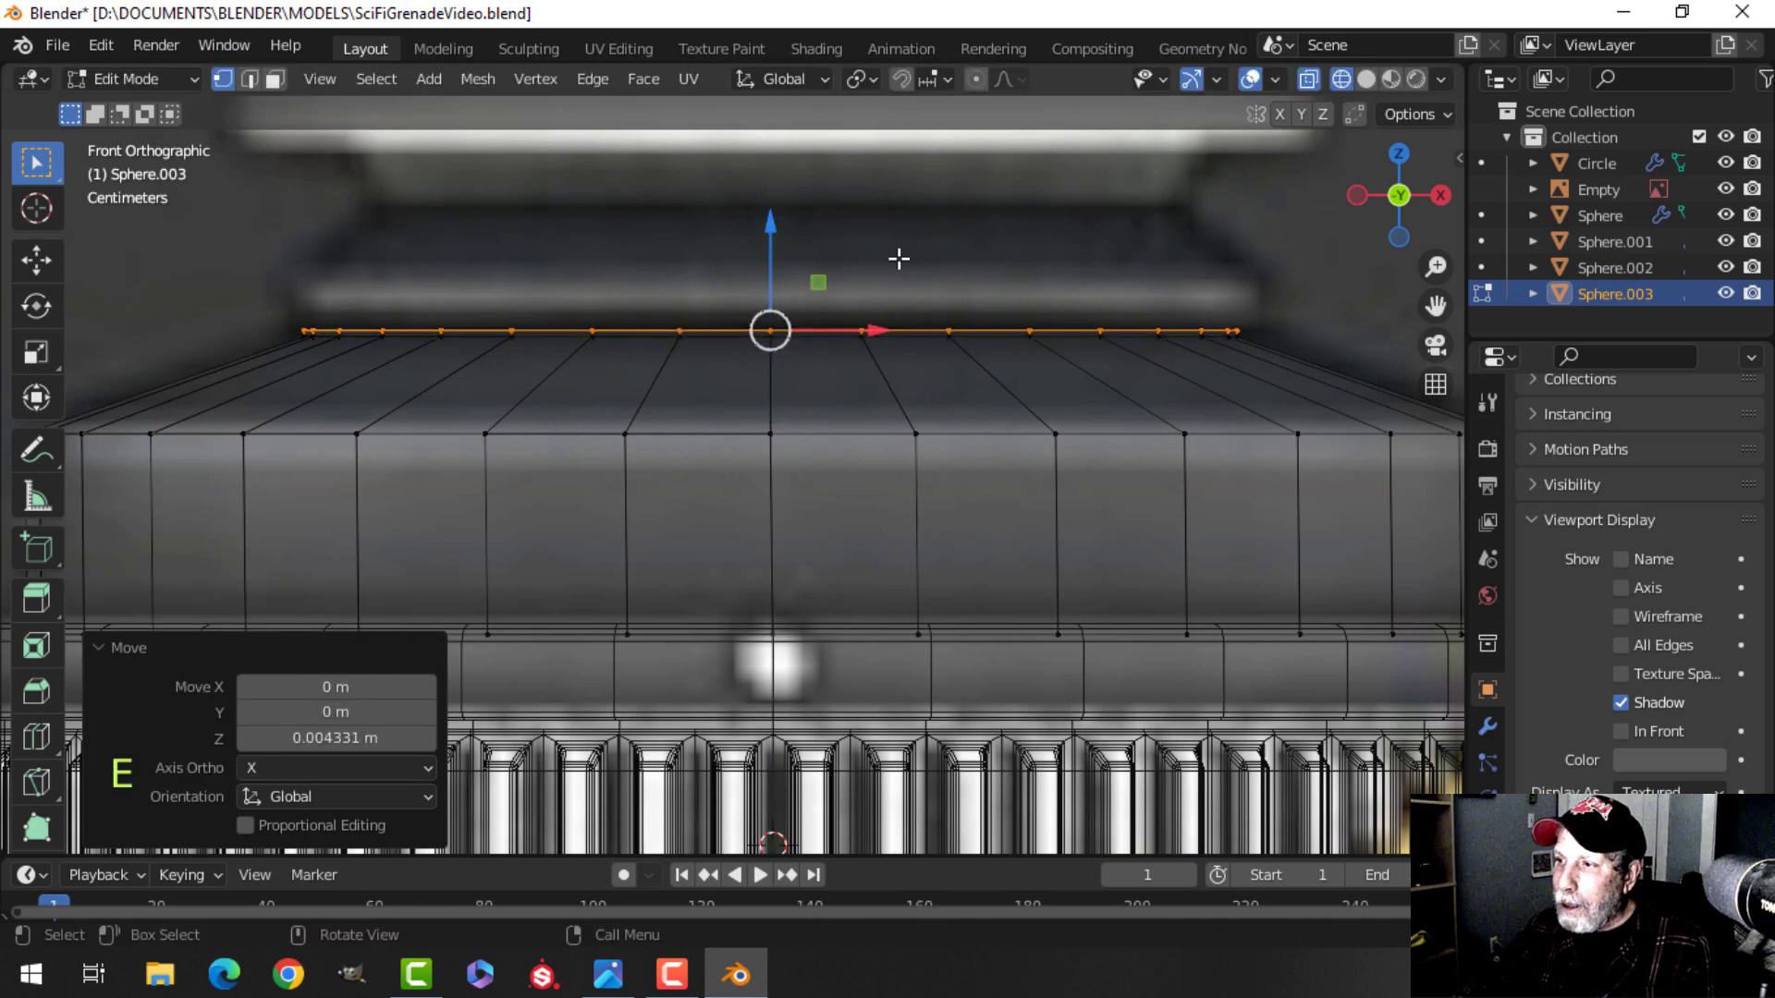
Extrude the top loop in place and scale it outward to about 1.05.
key(e)
right_click(1208, 278)
key(s)
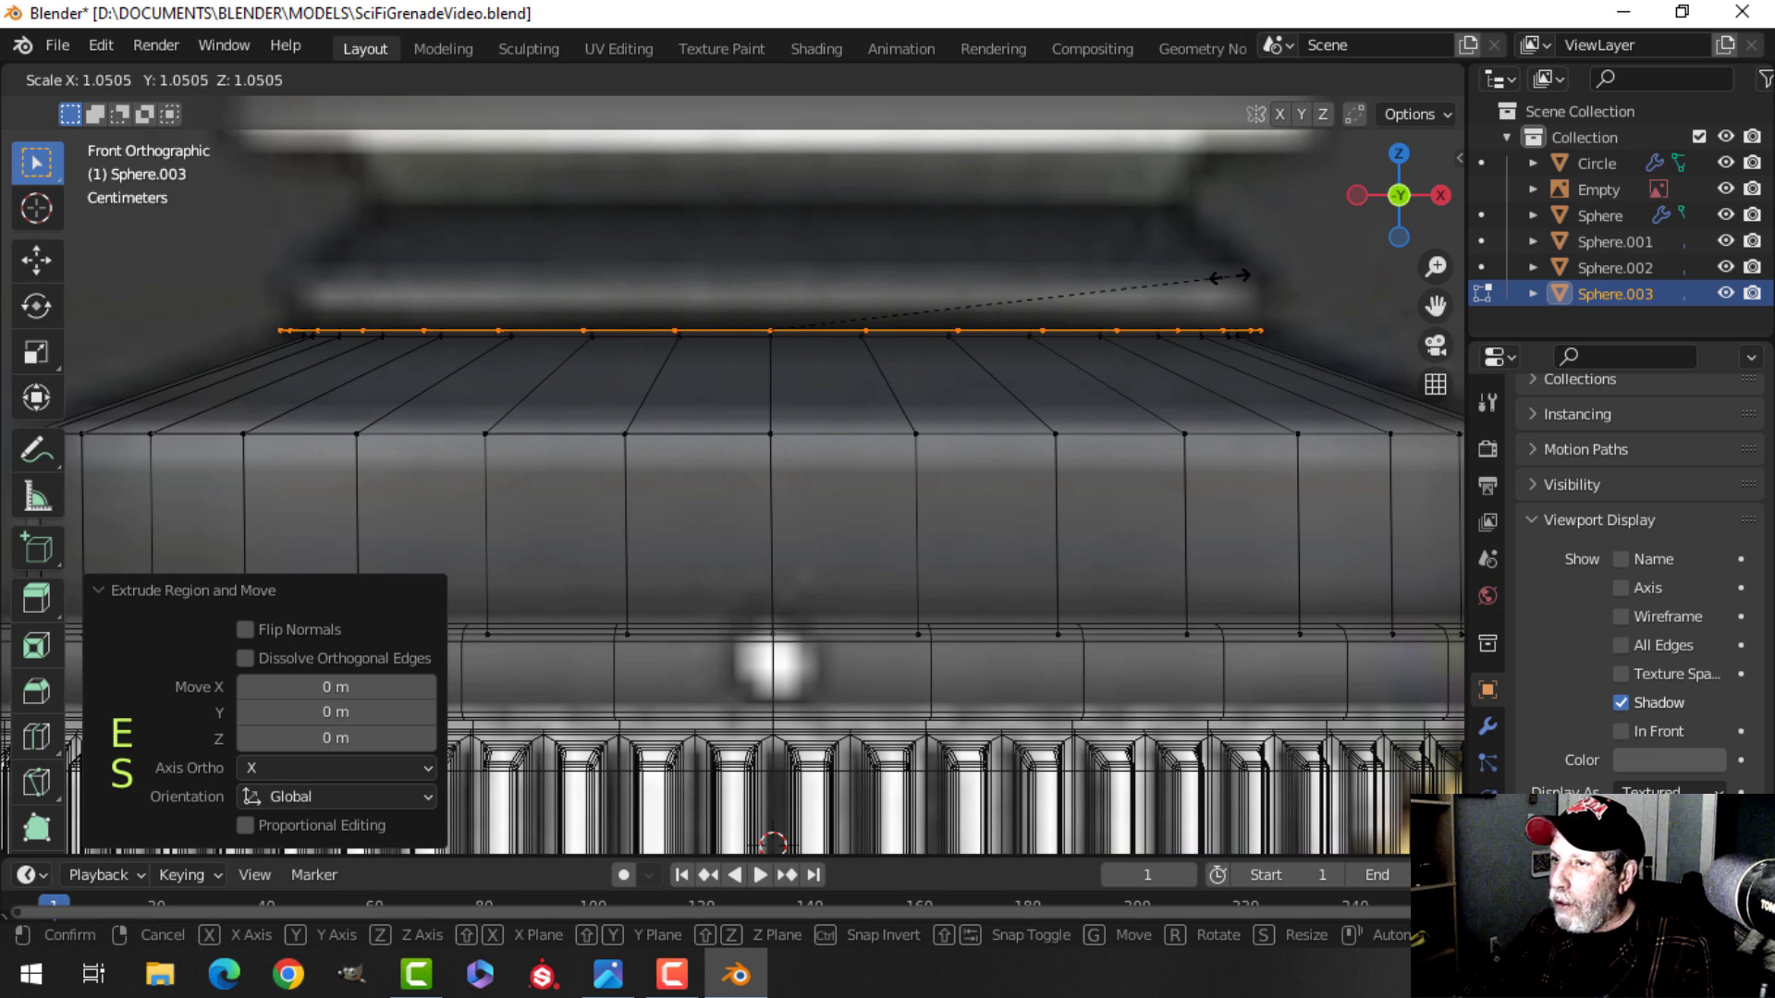
click(1230, 276)
Extrude the top loop in place and raise it about 0.036 m to form a rim band.
shift+middle_drag(1050, 286, 891, 297)
key(e)
right_click(890, 304)
drag(782, 269, 782, 207)
scroll(836, 237, down, 2)
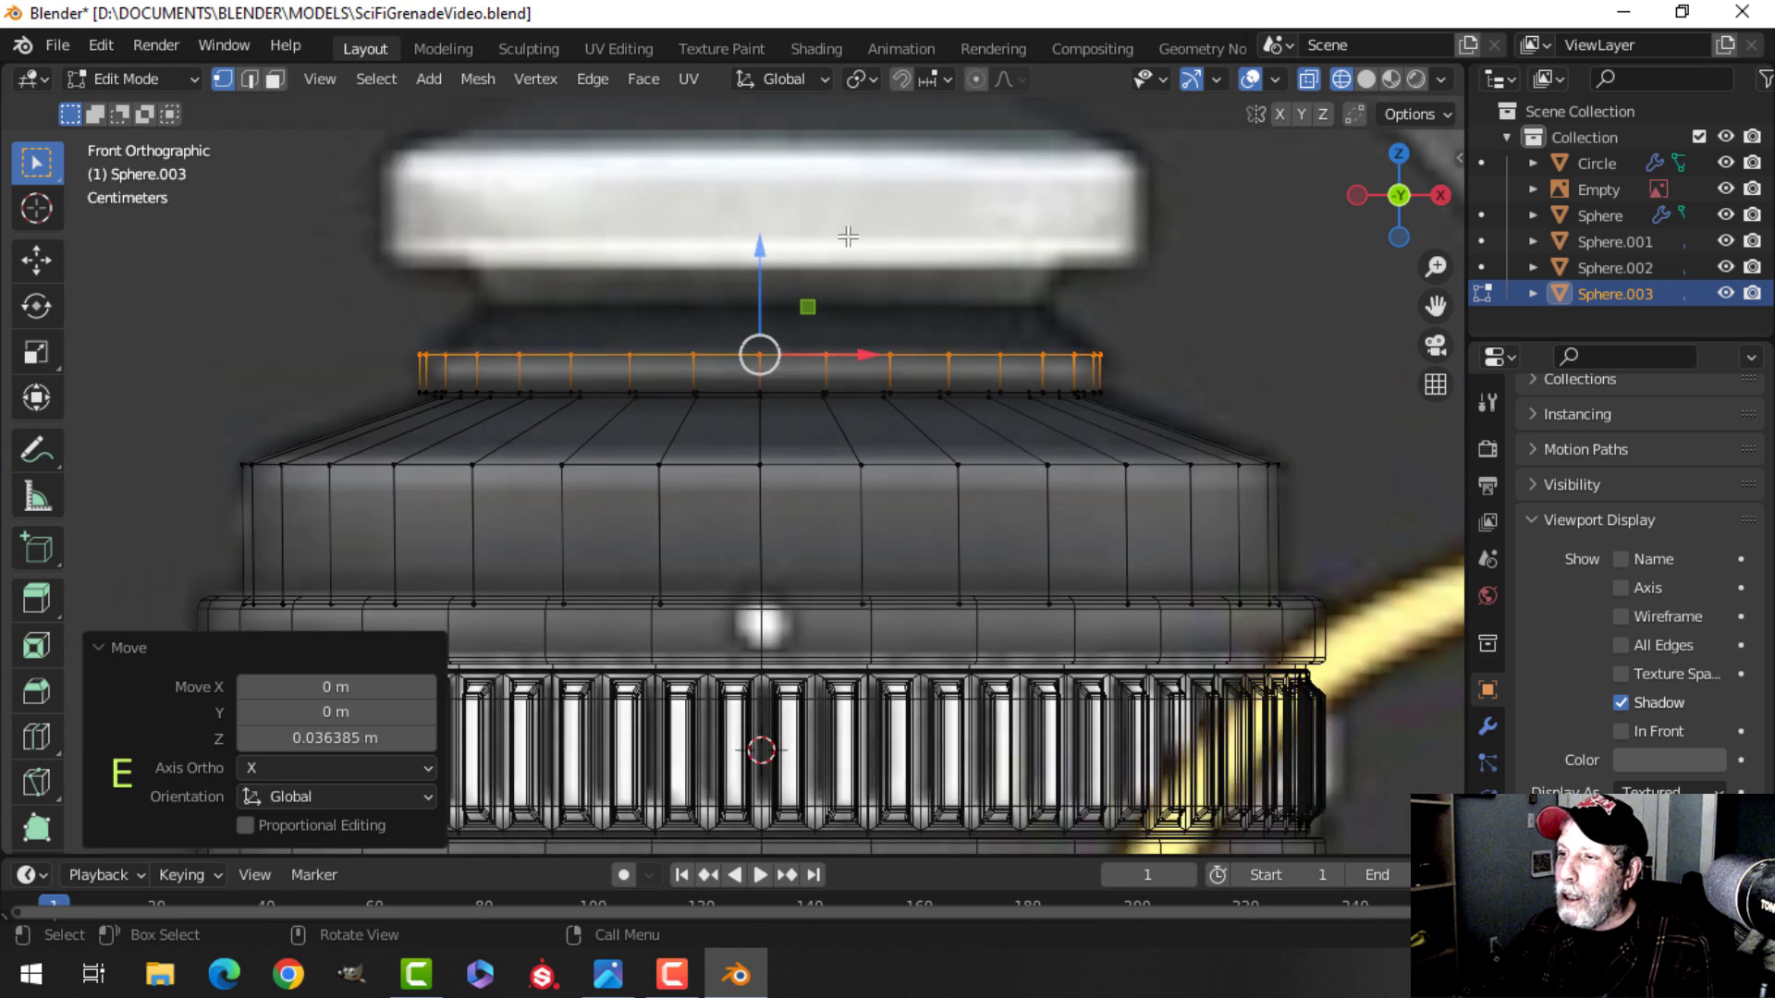
shift+middle_drag(836, 237, 862, 277)
Extrude the top loop up about 0.041 m and scale it inward to 0.8.
key(e)
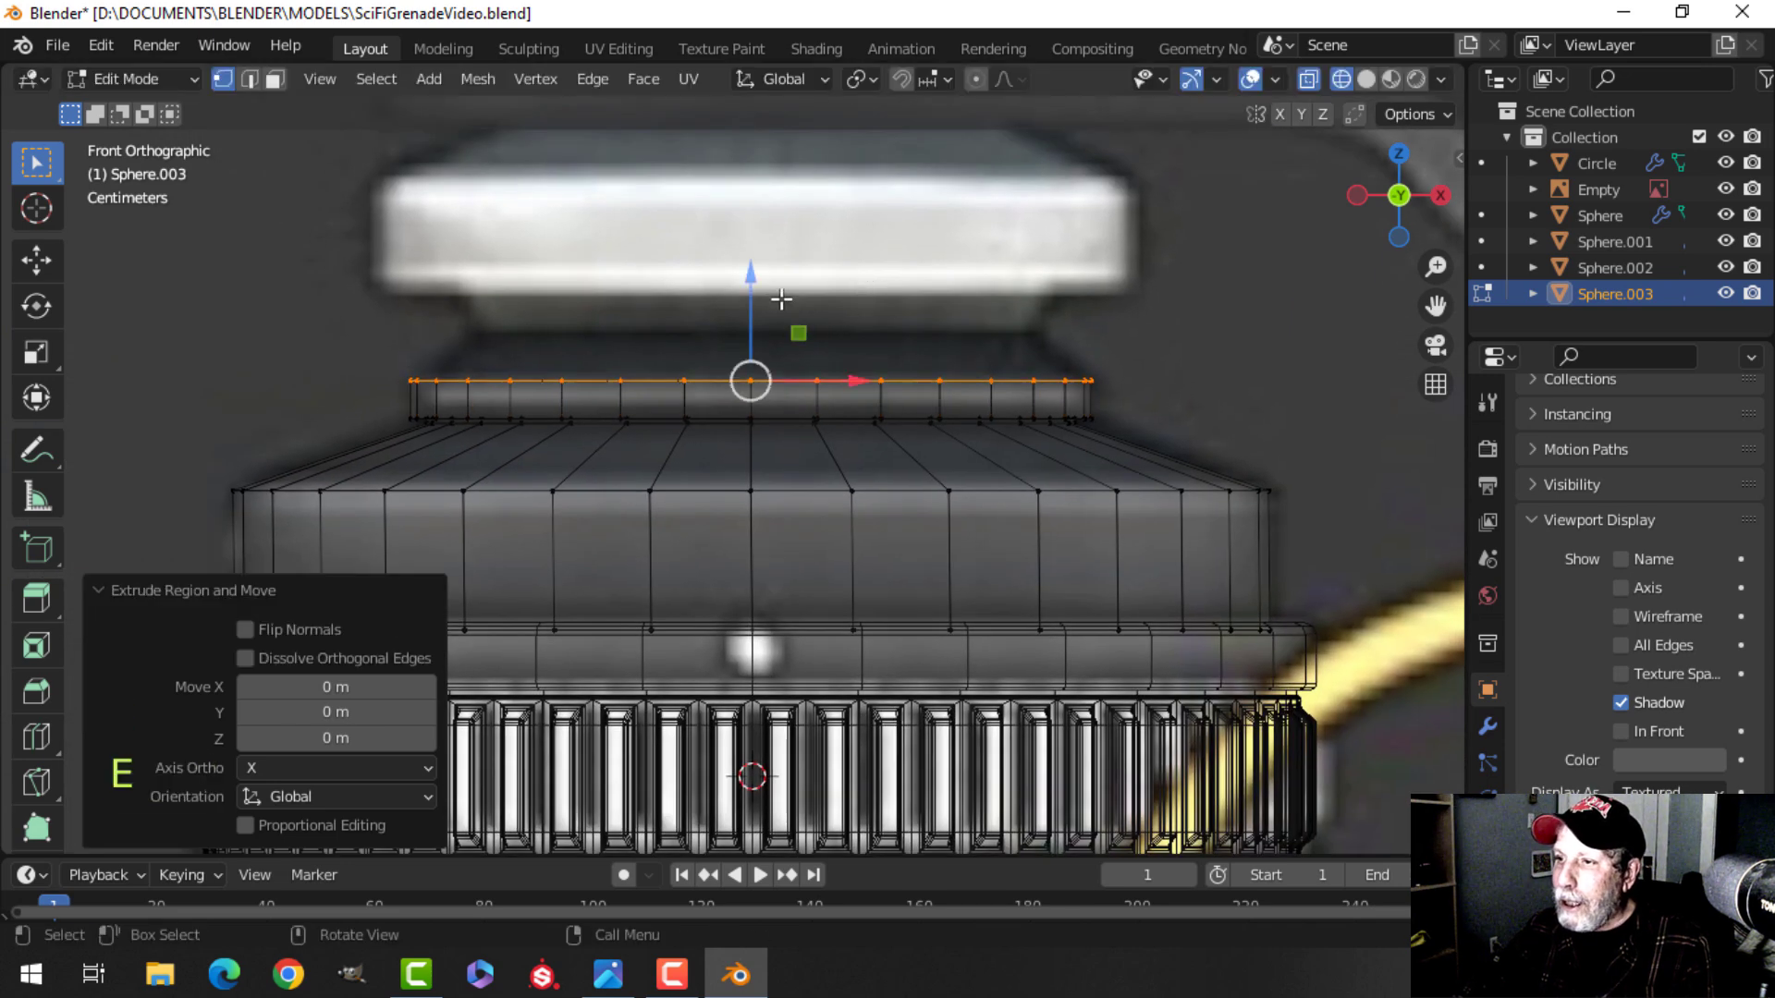
click(756, 239)
key(s)
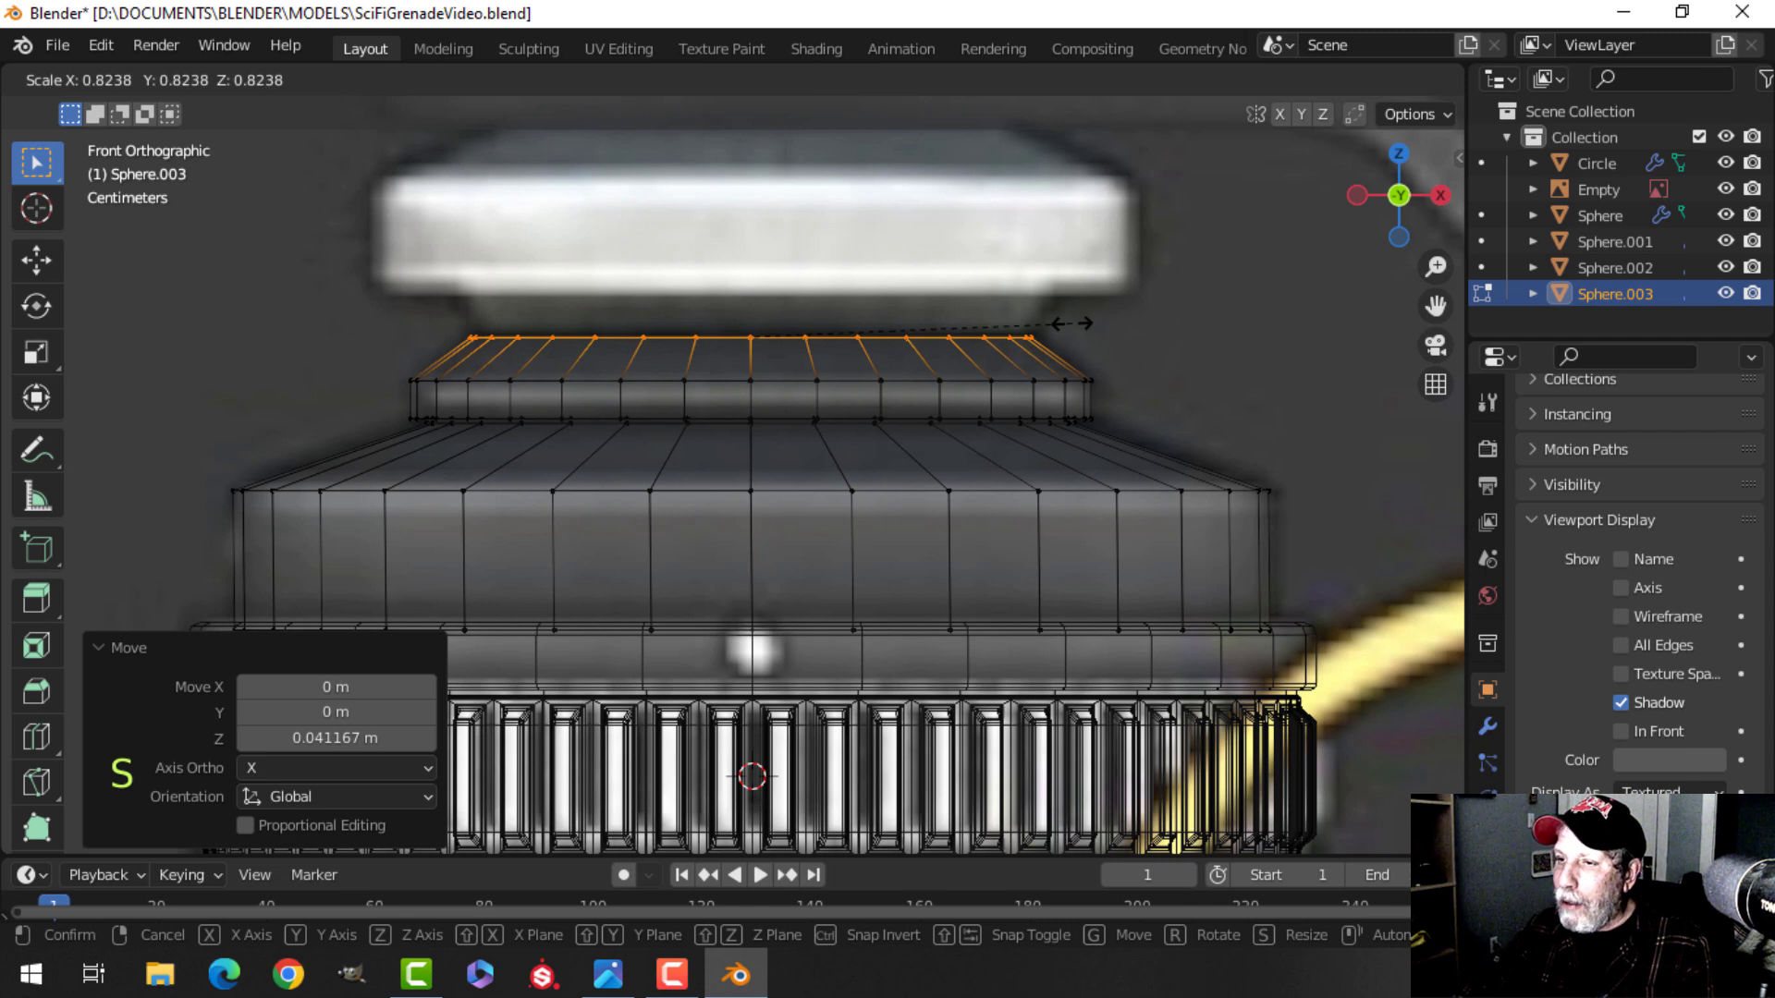
click(1063, 326)
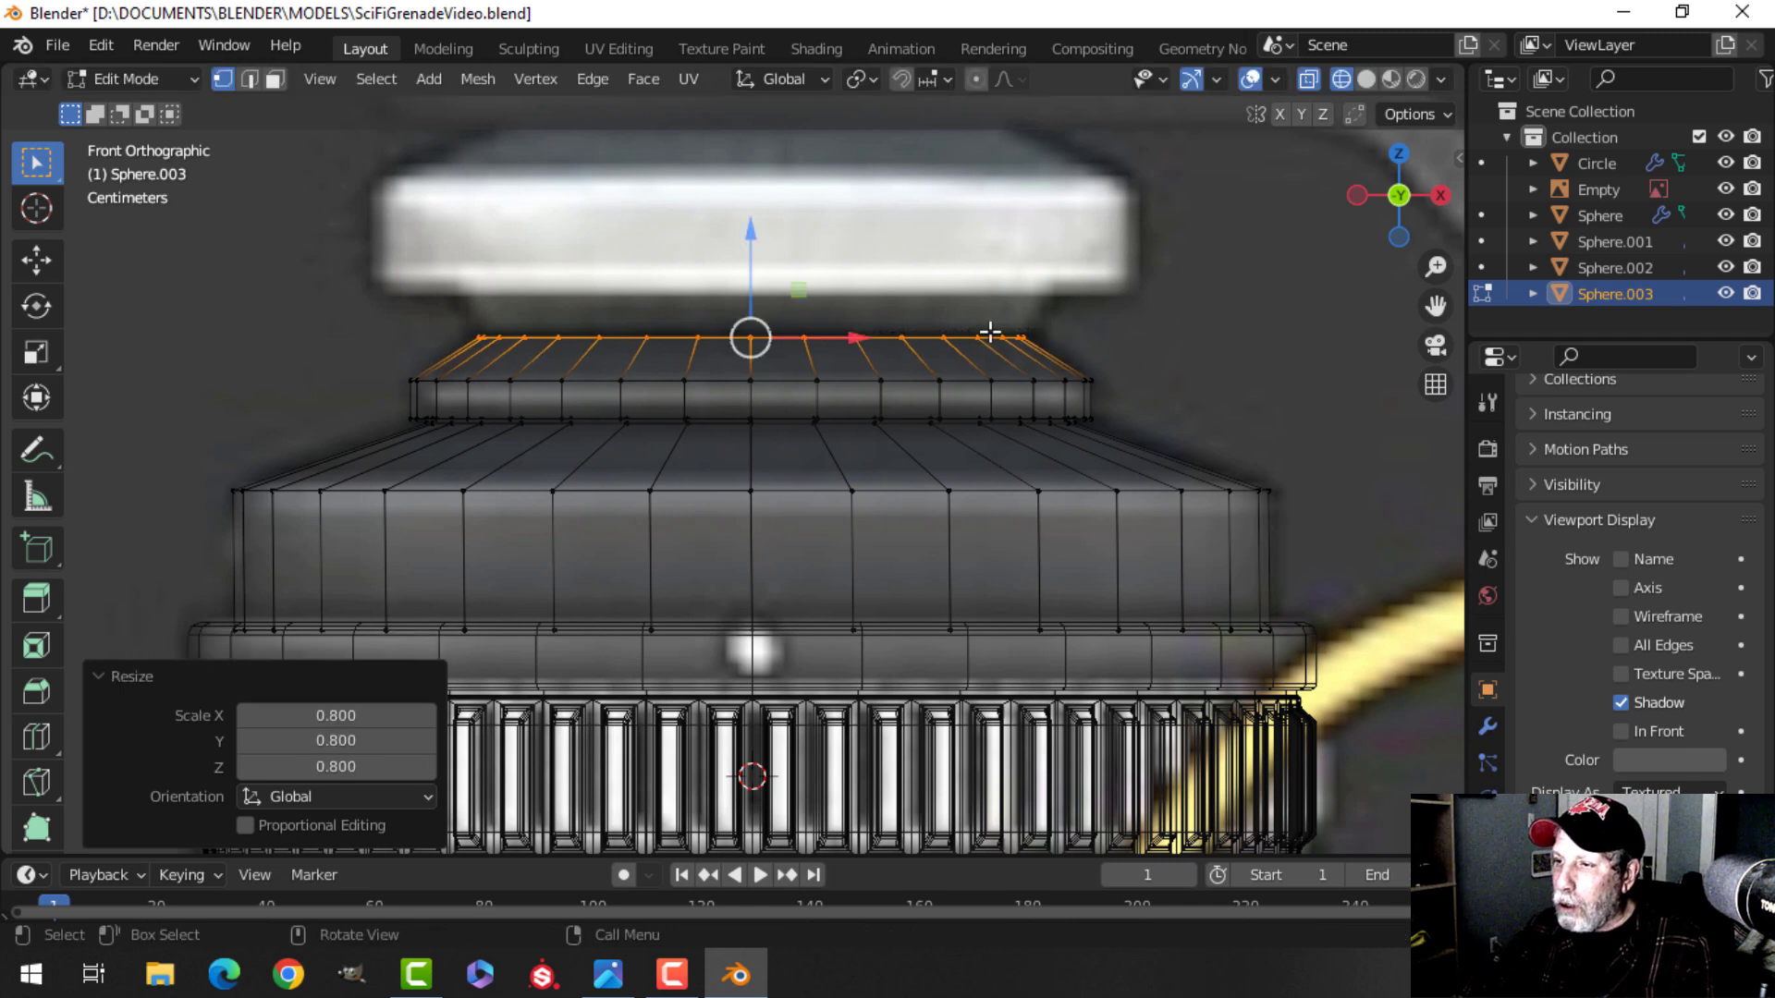
key(z)
click(1206, 325)
mouse_move(1113, 337)
middle_down()
mouse_move(1102, 424)
mouse_move(1044, 169)
middle_up()
scroll(1044, 170, down, 3)
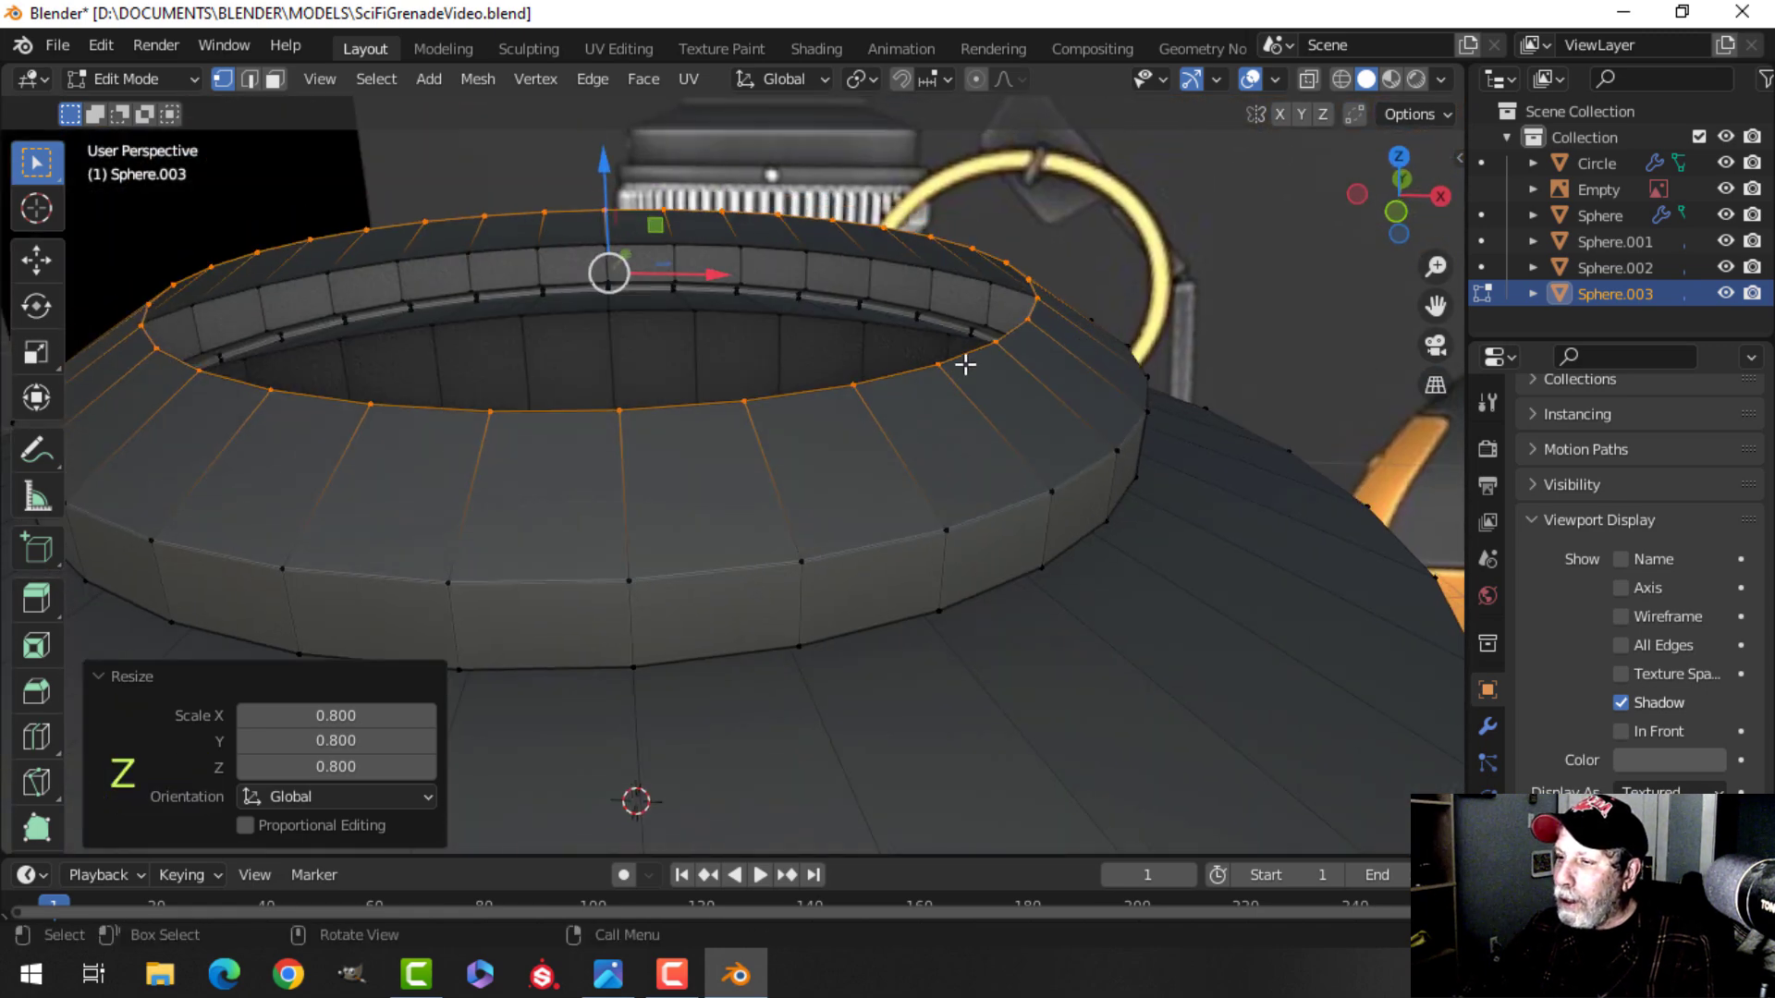
Extrude the top loop in place, scale it inward to 0.914 to form an inner lip, and deselect.
key(e)
right_click(1202, 350)
key(s)
click(1109, 369)
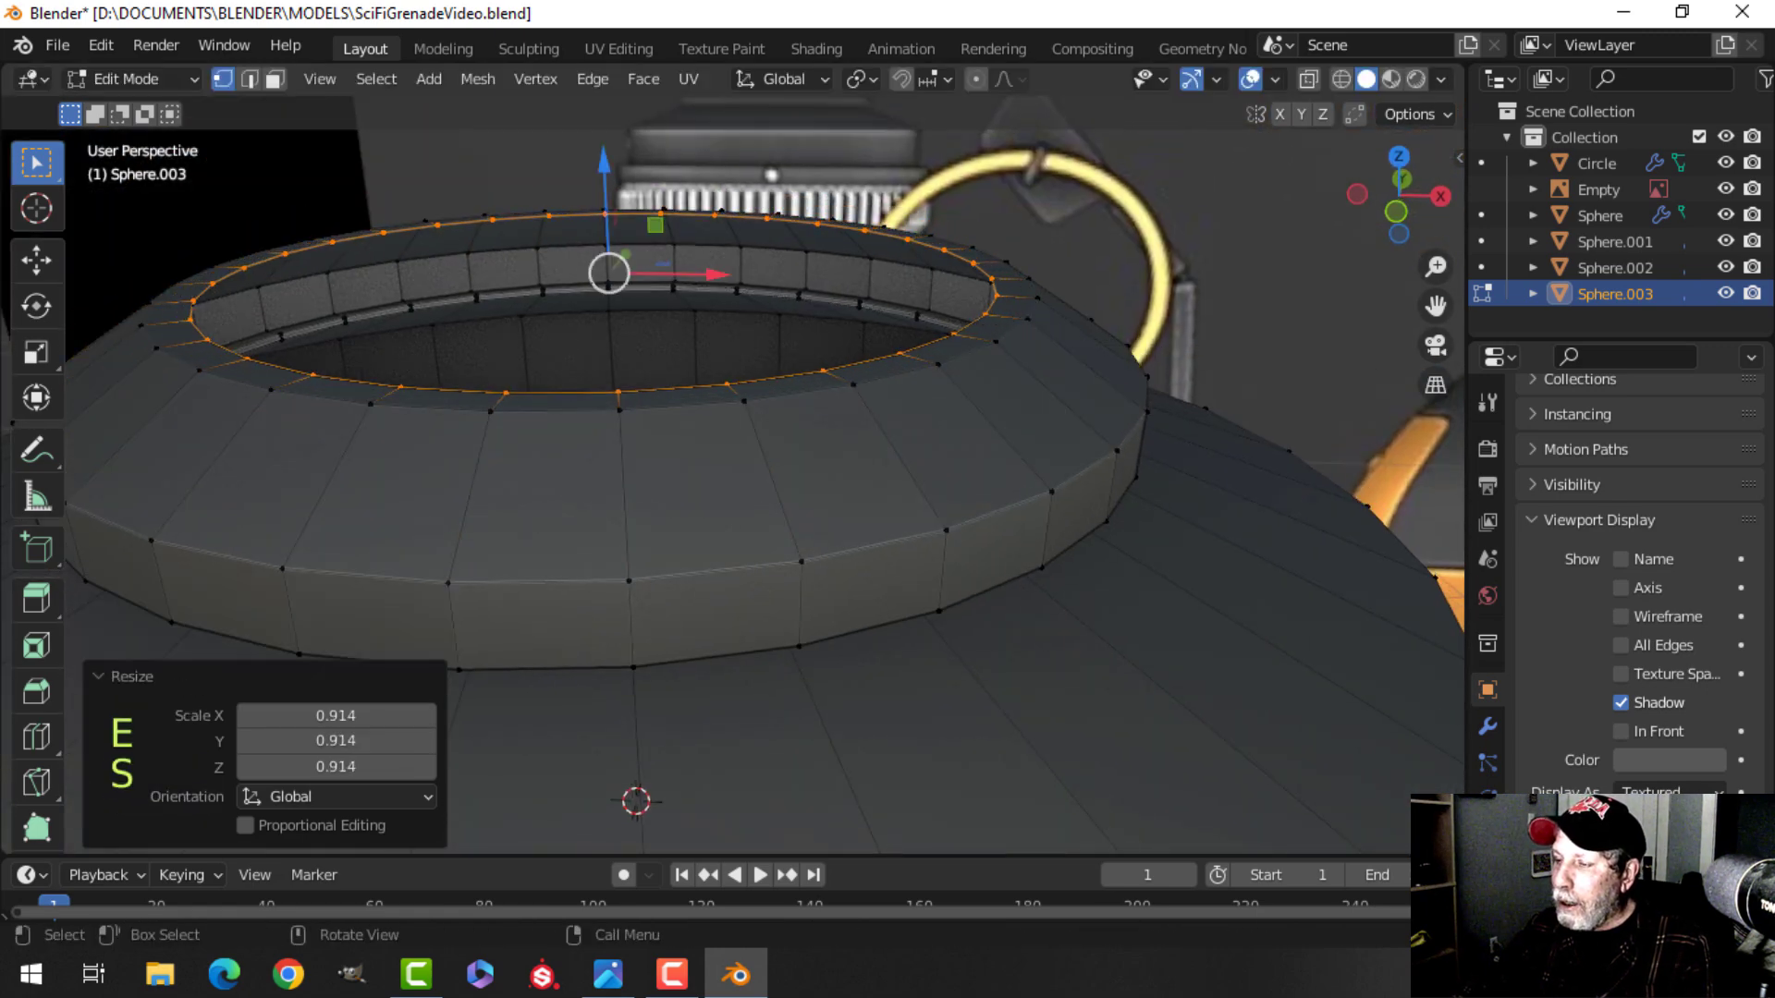
scroll(1084, 379, down, 4)
middle_drag(1084, 379, 1002, 302)
key(alt+a)
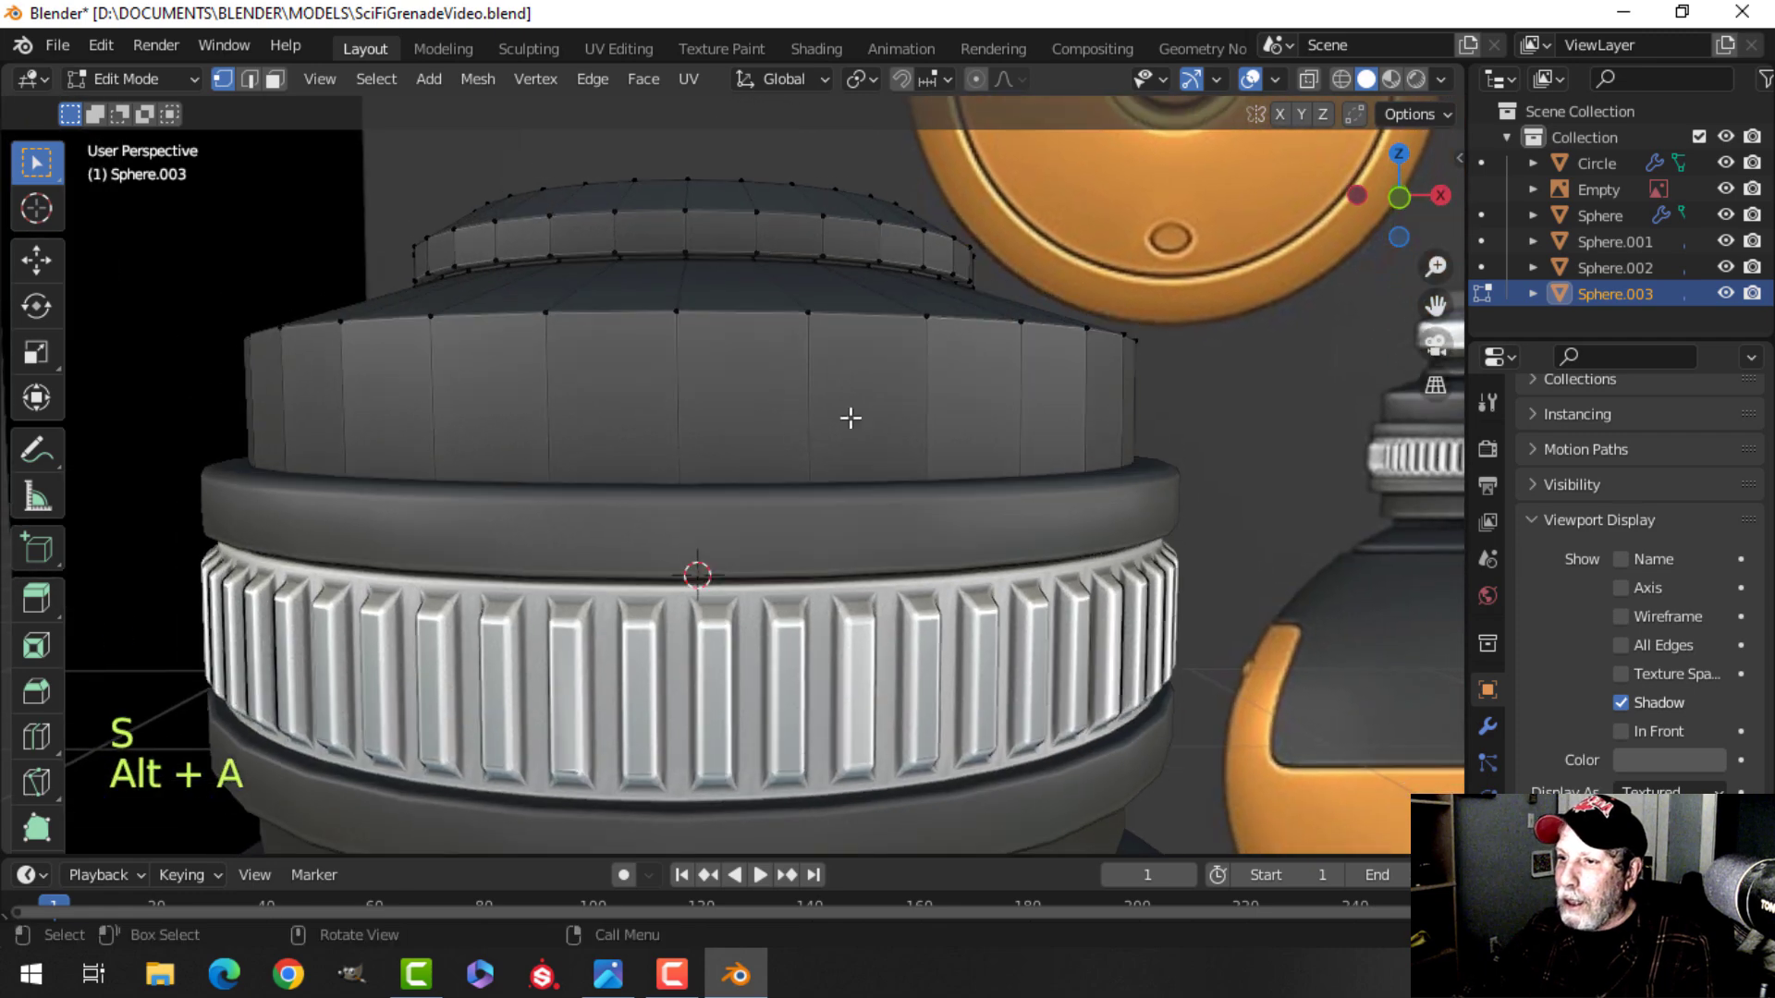
Bevel the edge loop along the top rim of the wide lower tier, then deselect.
shift+middle_drag(779, 501, 1010, 441)
alt+shift+click(793, 413)
key(ctrl+b)
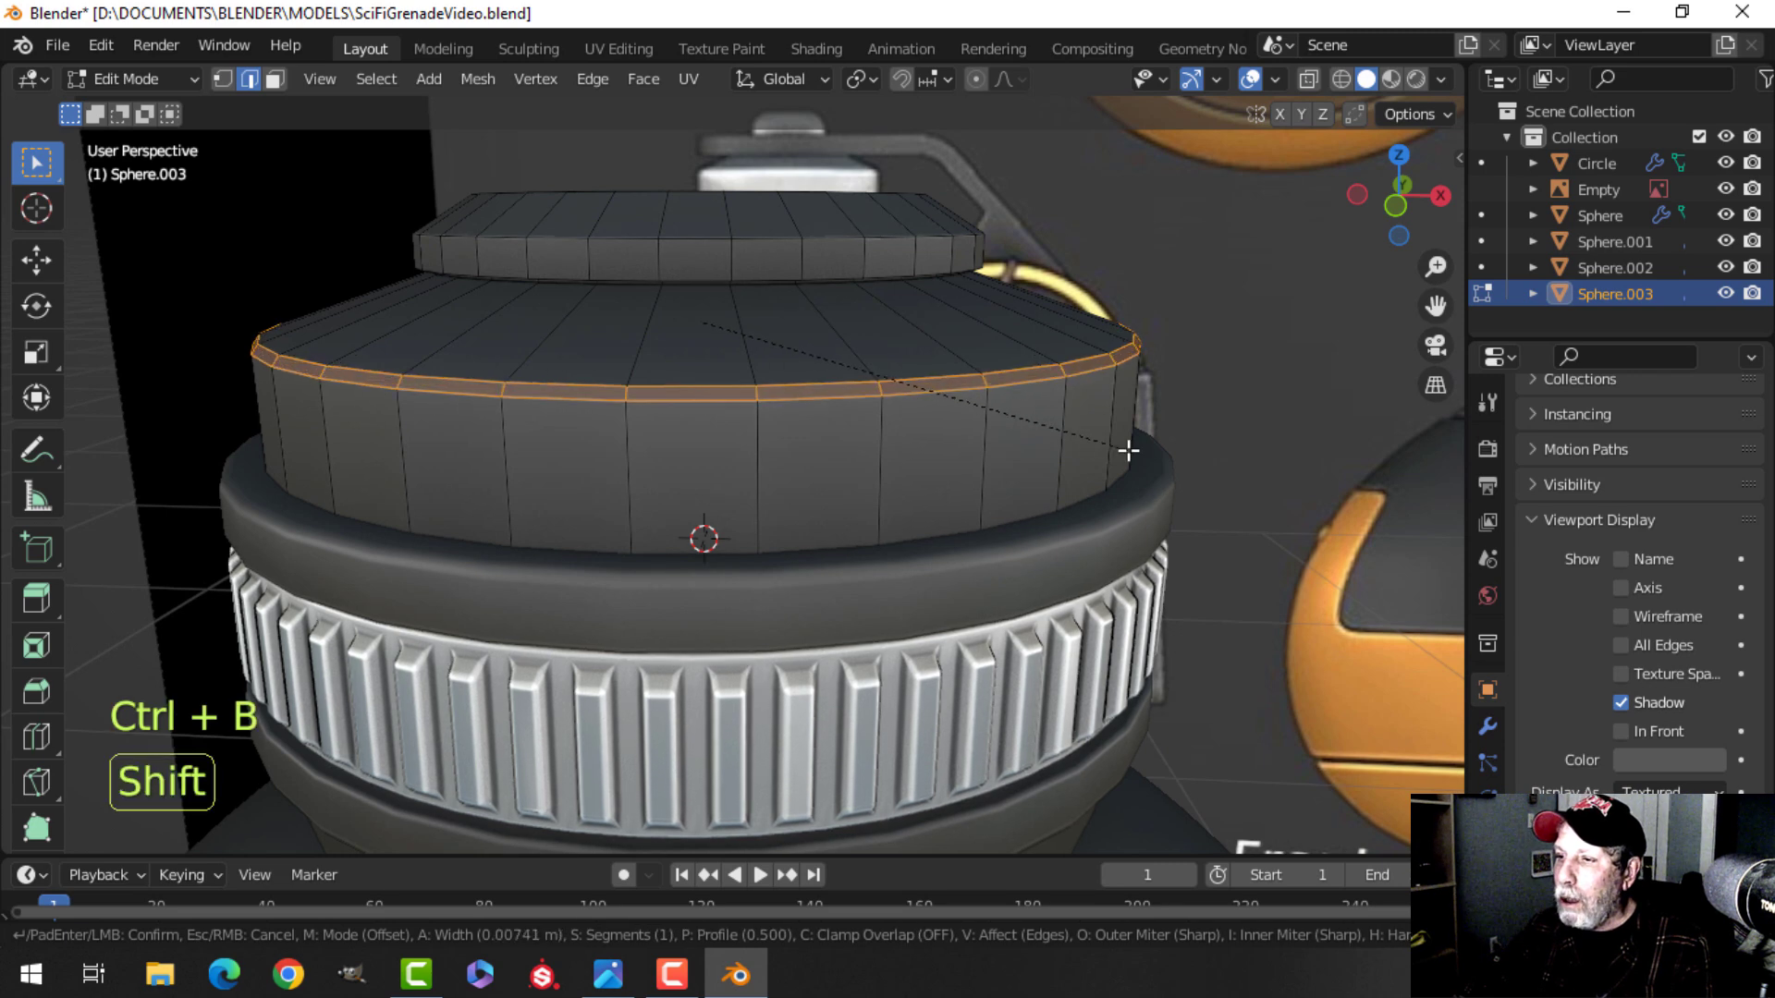
click(1130, 452)
middle_drag(872, 329, 876, 378)
key(alt+a)
Bevel the top edge loop of the narrower upper tier, then deselect.
scroll(892, 407, up, 2)
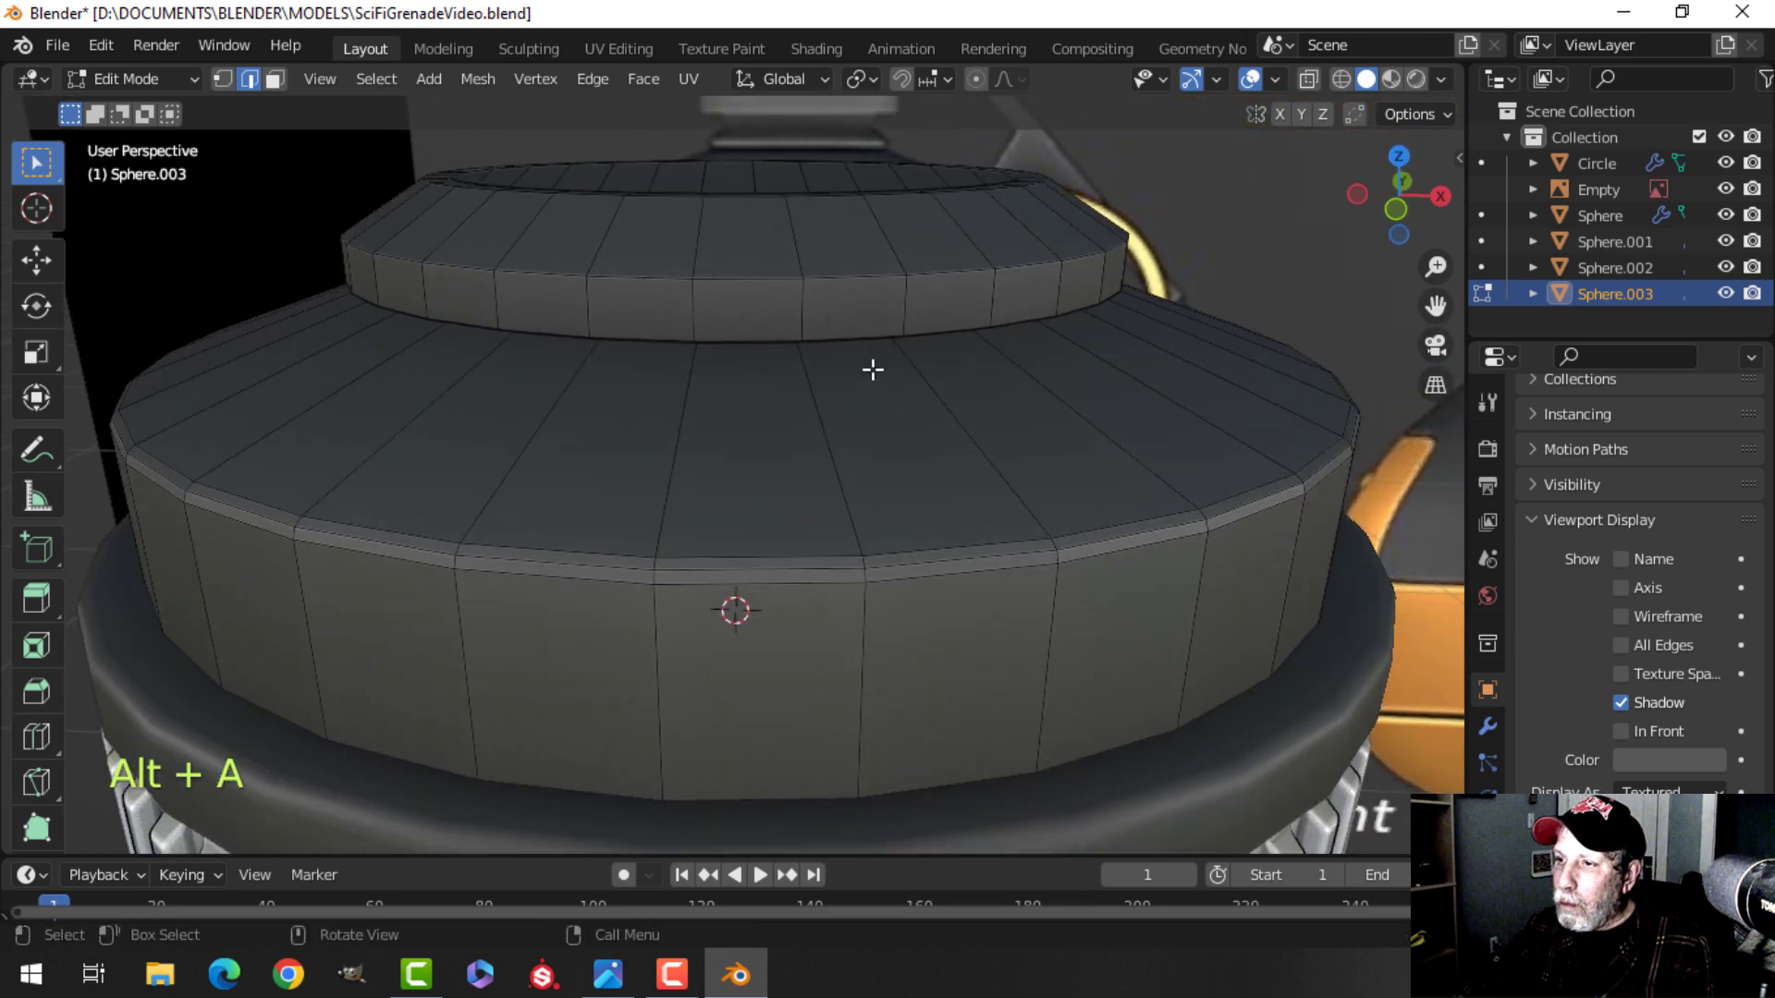
alt+click(834, 279)
key(ctrl+b)
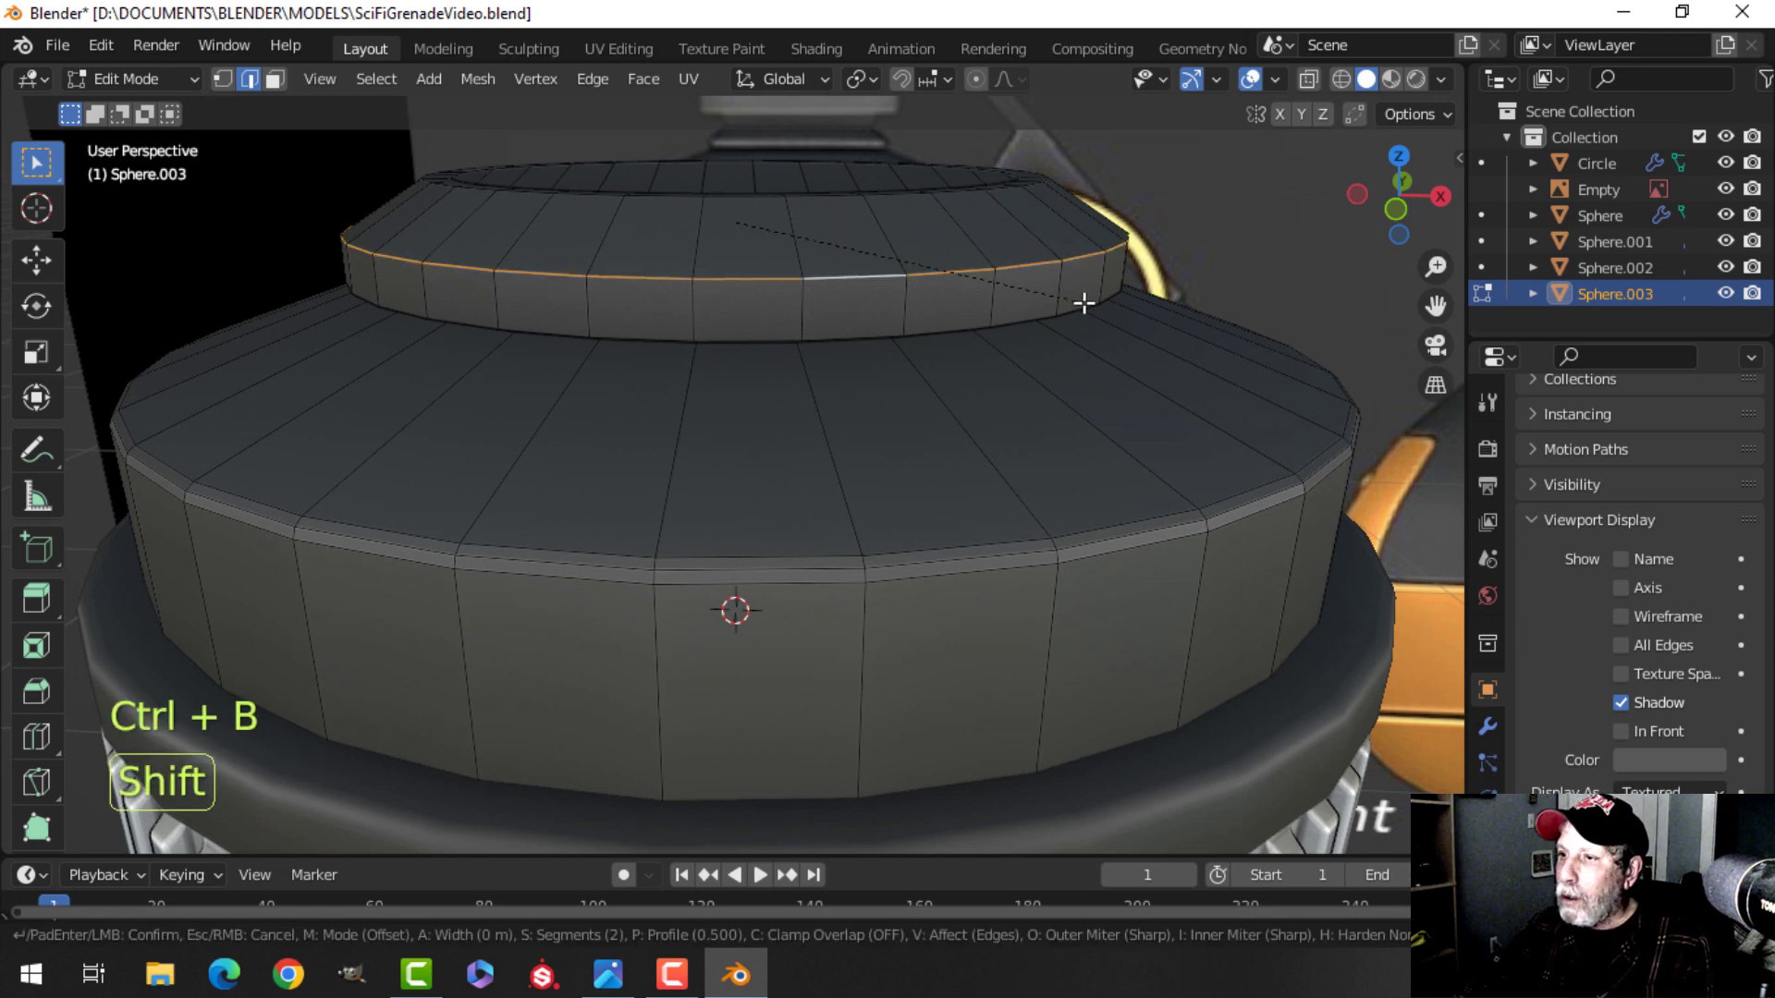
click(1145, 310)
shift+middle_drag(1146, 309, 1141, 393)
middle_drag(1087, 310, 1028, 384)
key(alt+a)
Bevel the inner top rim loop of the cap with two segments.
alt+shift+click(945, 433)
scroll(1031, 384, up, 3)
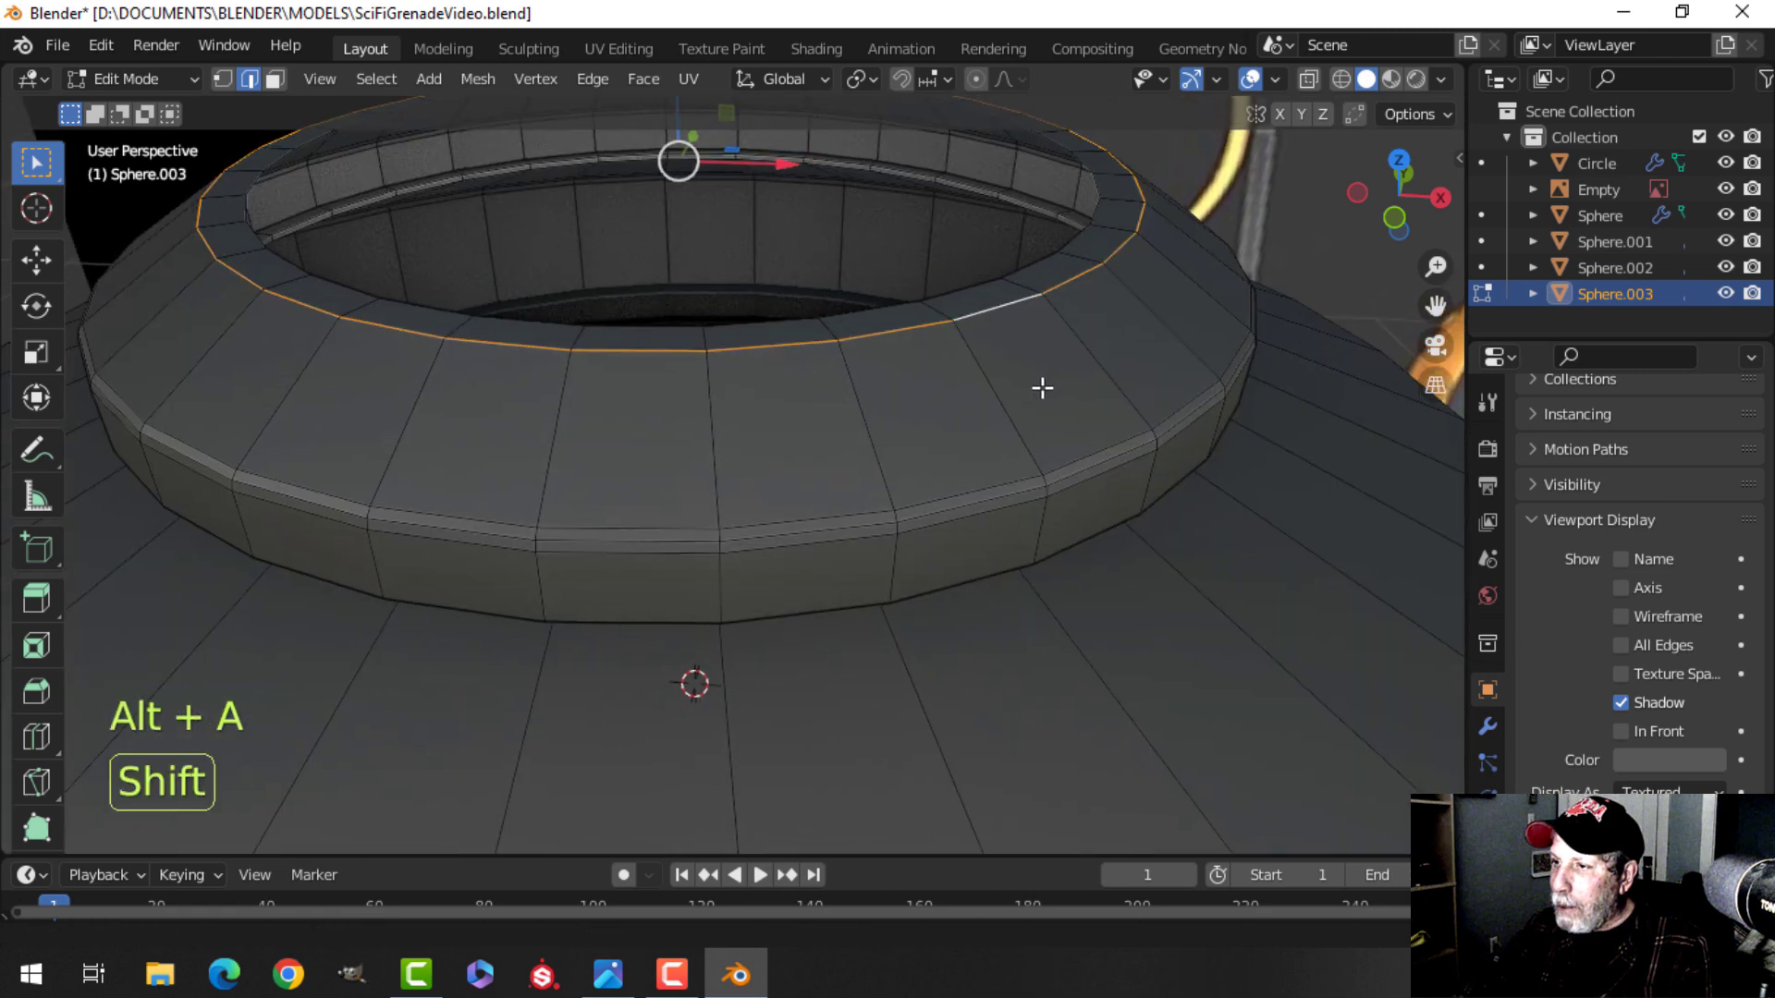
key(ctrl+b)
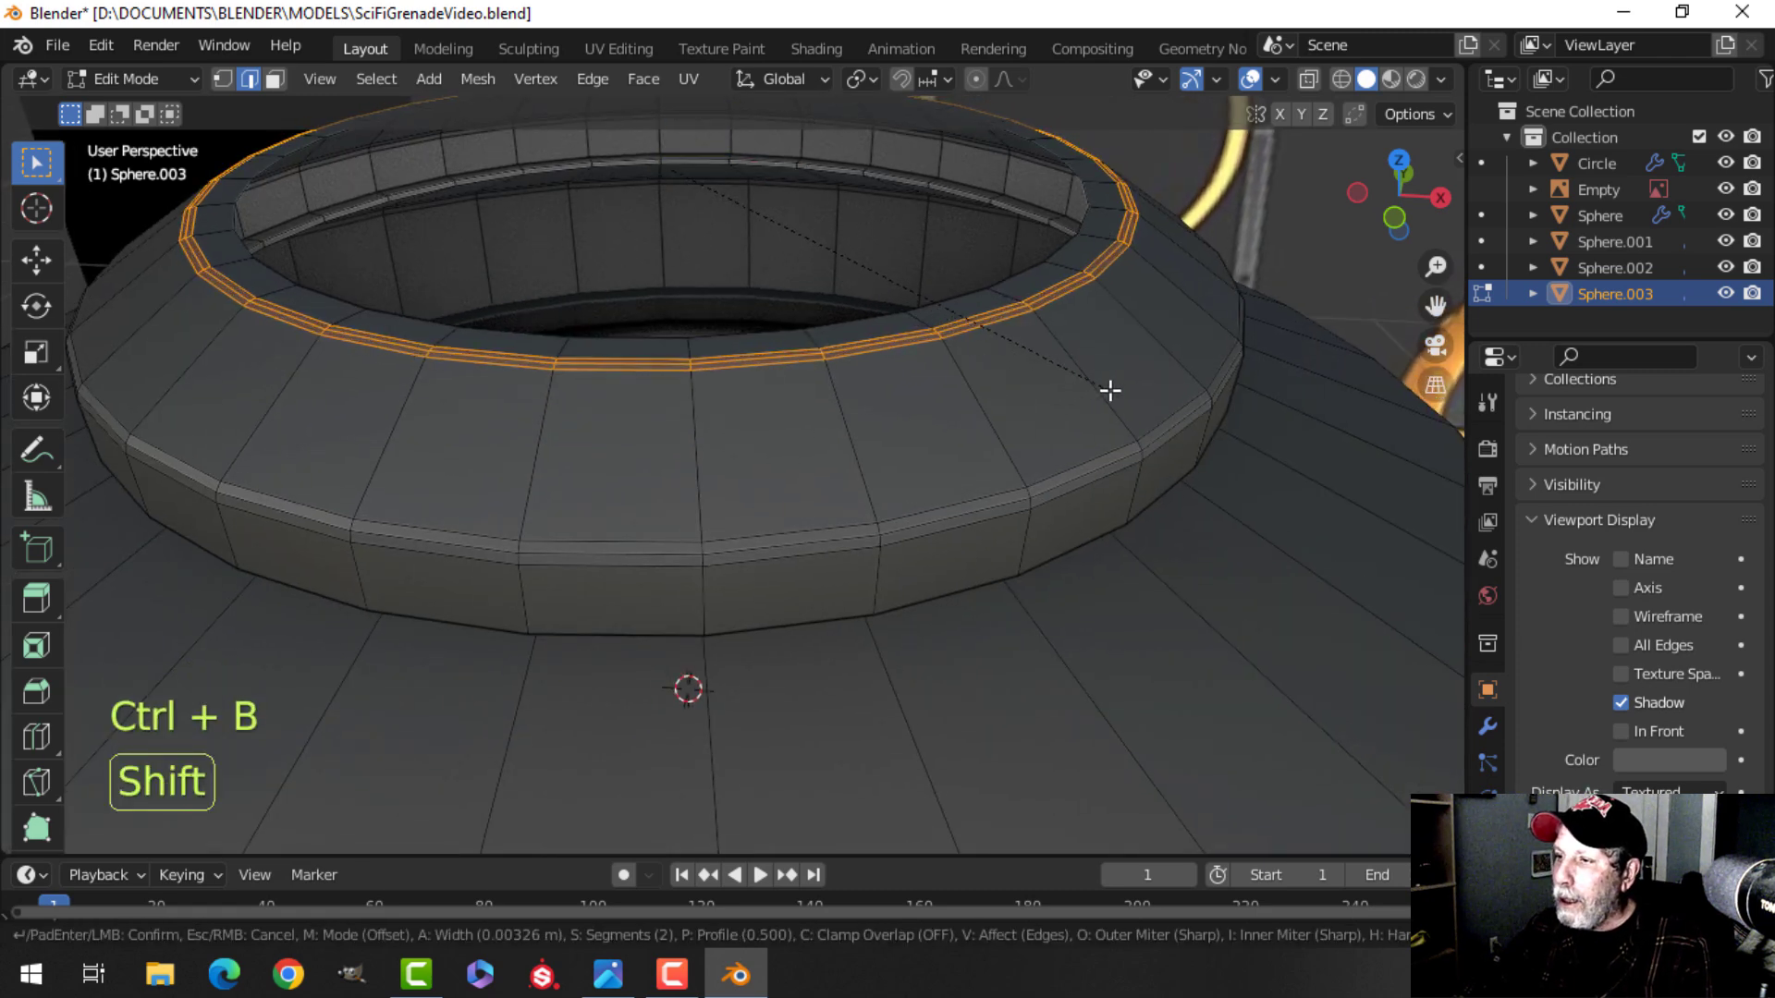
click(1109, 388)
Apply smooth shading to the cap object and return to Edit Mode.
scroll(1070, 380, up, 6)
key(a)
scroll(943, 351, down, 6)
key(alt+a)
key(Tab)
right_click(743, 337)
click(741, 337)
middle_drag(742, 337, 924, 464)
key(Tab)
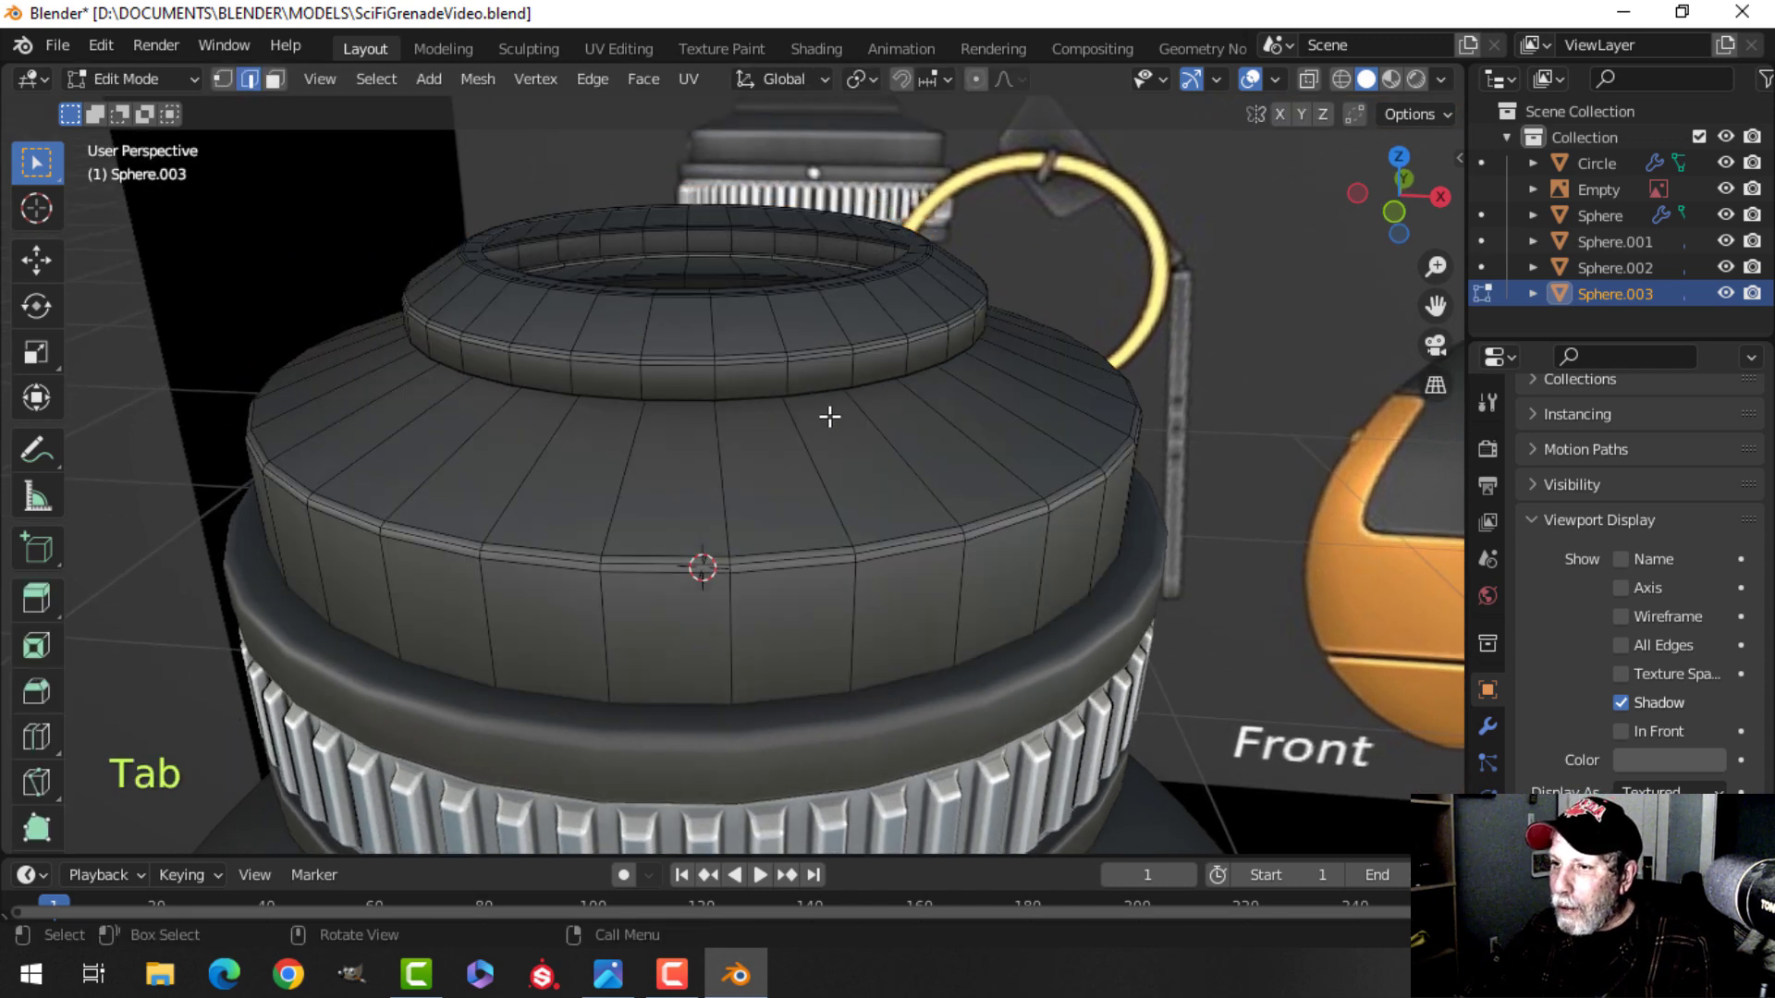
Bevel the edge loop along the underside rim of the cap's wide lower tier.
scroll(740, 432, up, 3)
shift+middle_drag(765, 419, 764, 472)
middle_drag(765, 472, 837, 486)
middle_drag(837, 485, 800, 379)
mouse_move(800, 379)
middle_down()
mouse_move(805, 413)
mouse_move(794, 381)
middle_up()
middle_drag(835, 494, 819, 446)
scroll(785, 376, up, 4)
shift+middle_drag(785, 376, 822, 432)
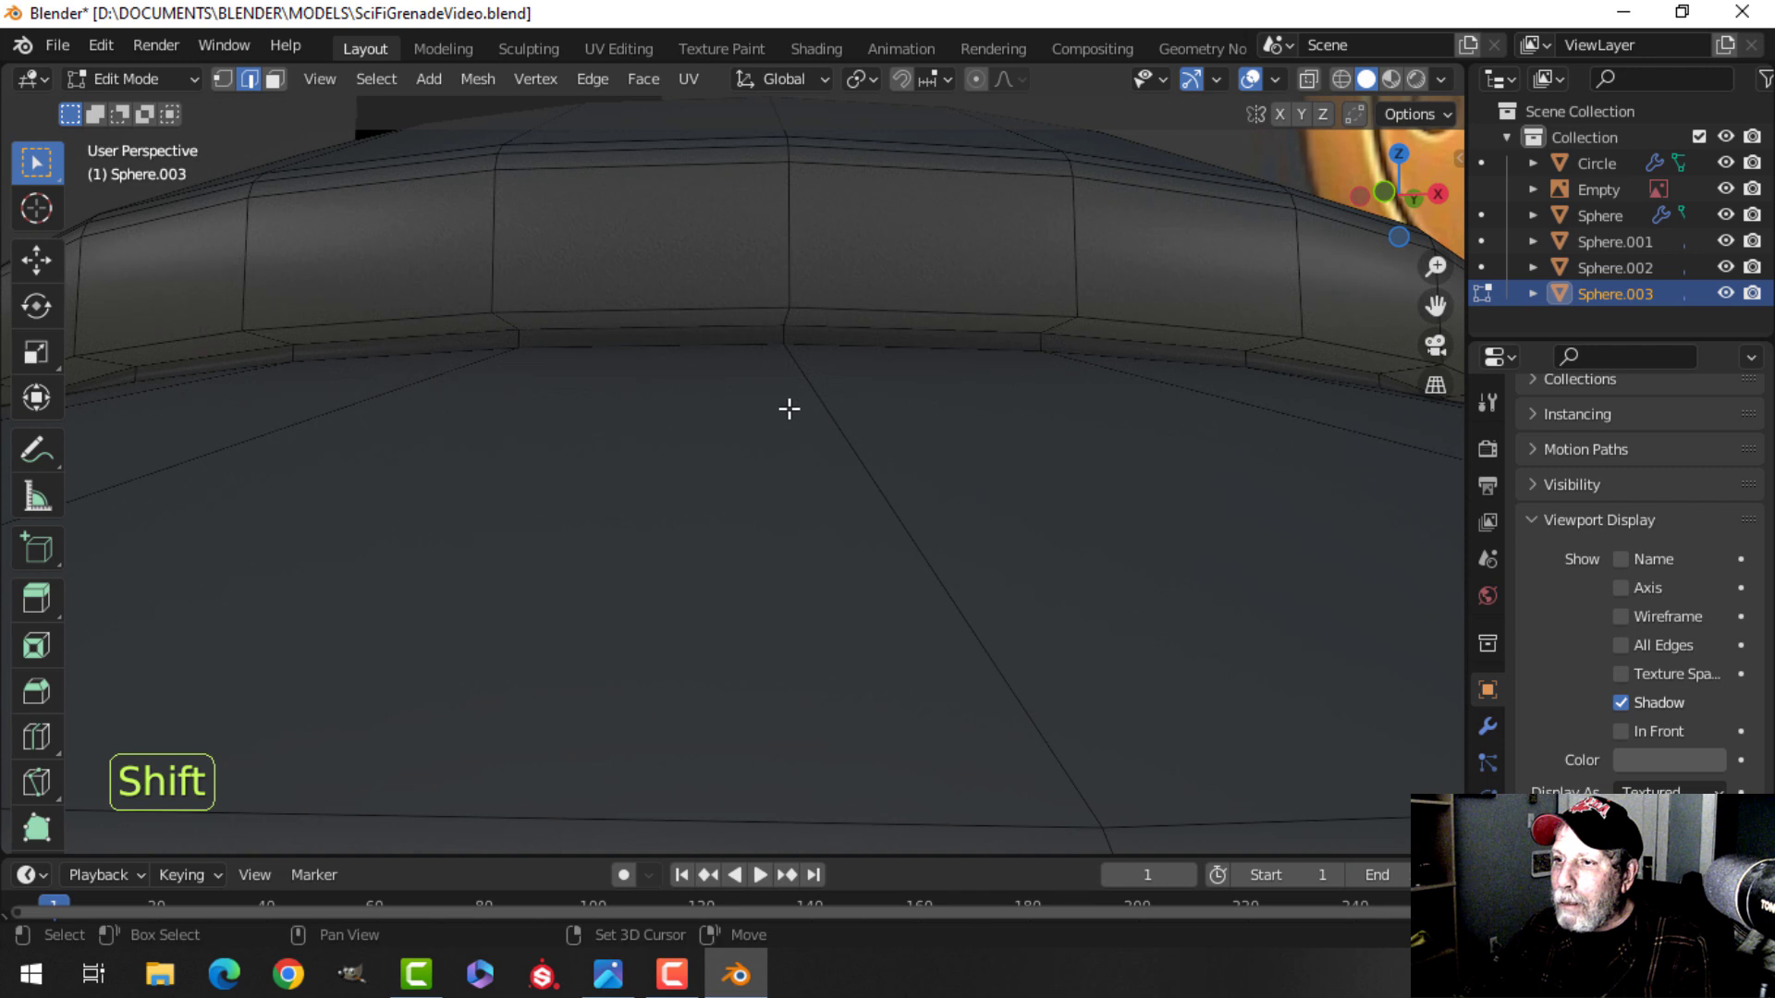
alt+shift+click(607, 308)
key(ctrl+b)
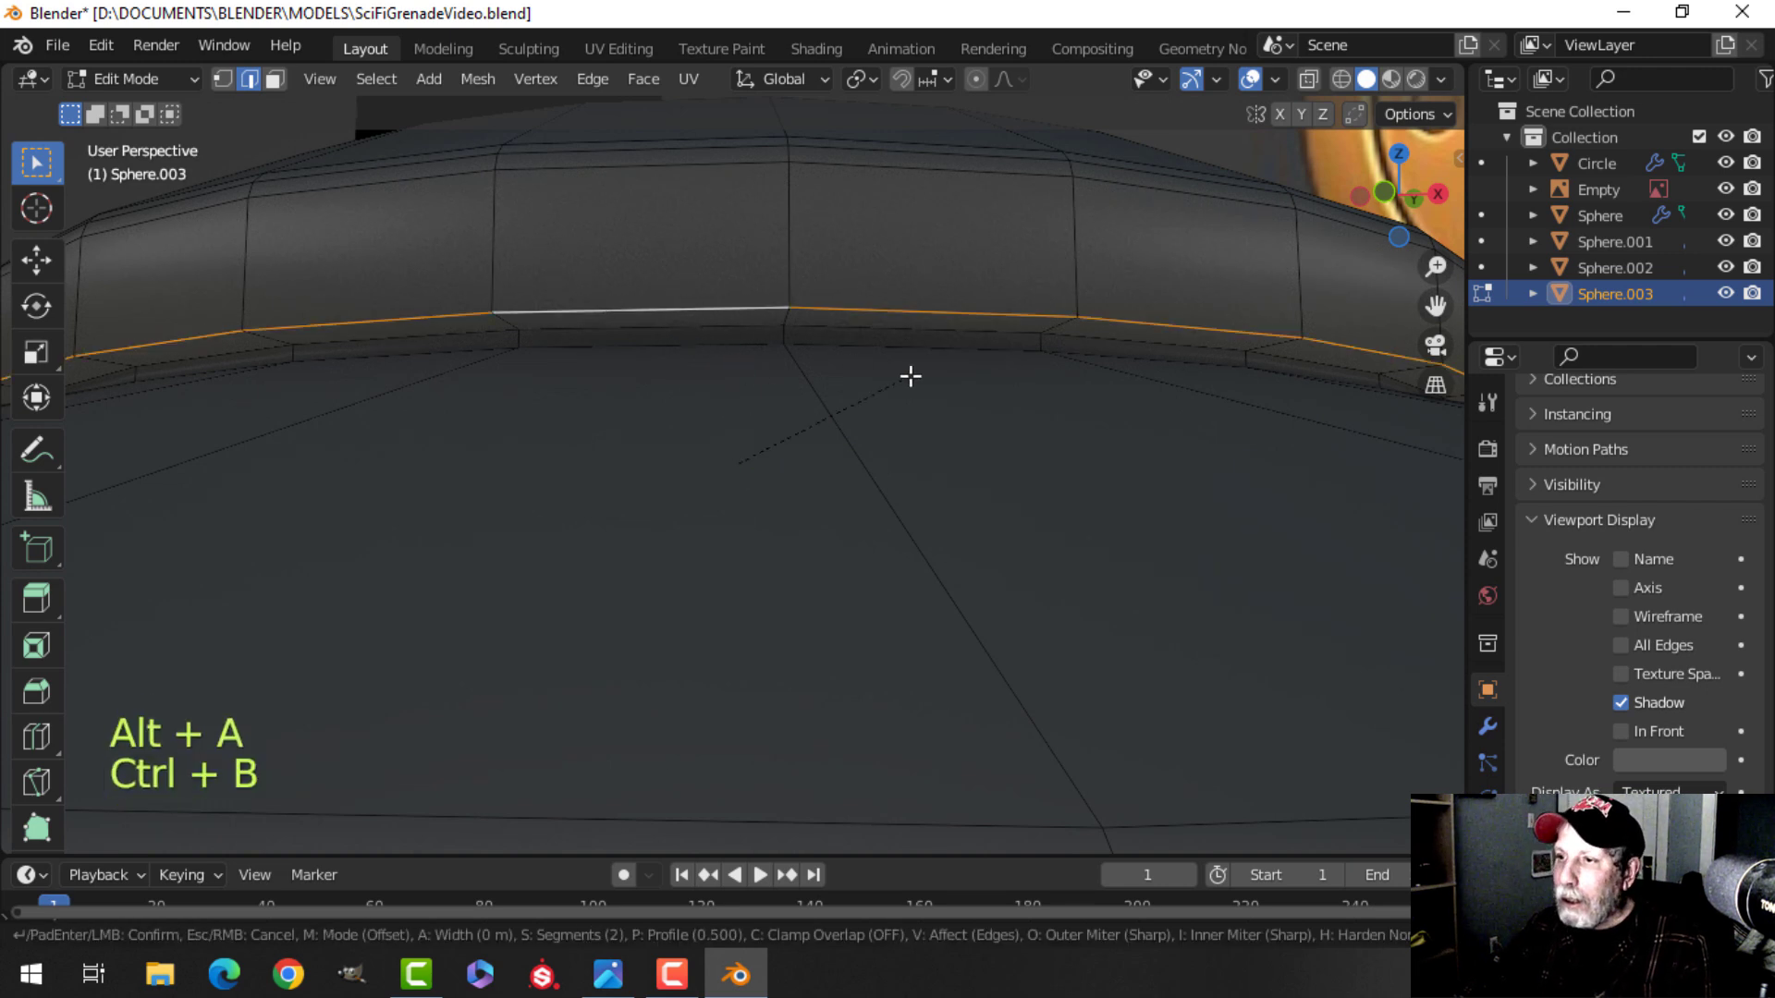
click(979, 334)
Add a loop cut around the top face of the lower tier, slide it into place, and leave Edit Mode.
scroll(951, 352, down, 6)
middle_drag(951, 356, 820, 713)
key(alt+a)
key(ctrl+r)
click(817, 712)
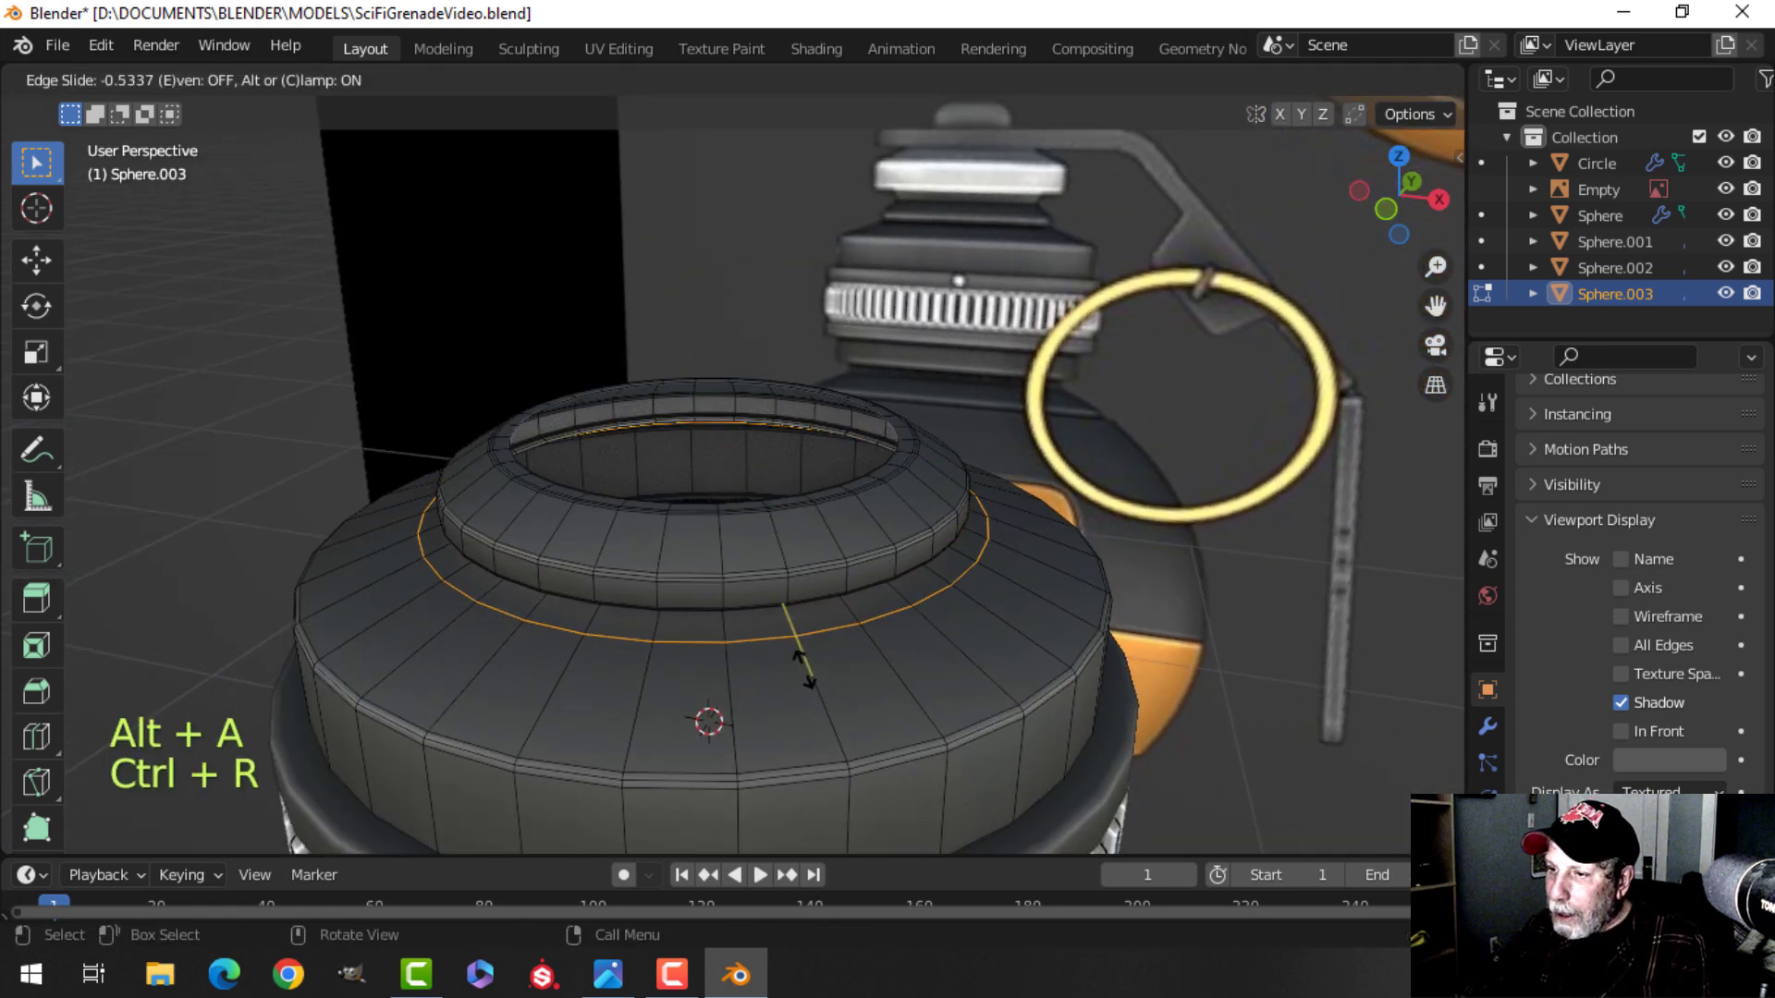
click(800, 652)
key(Tab)
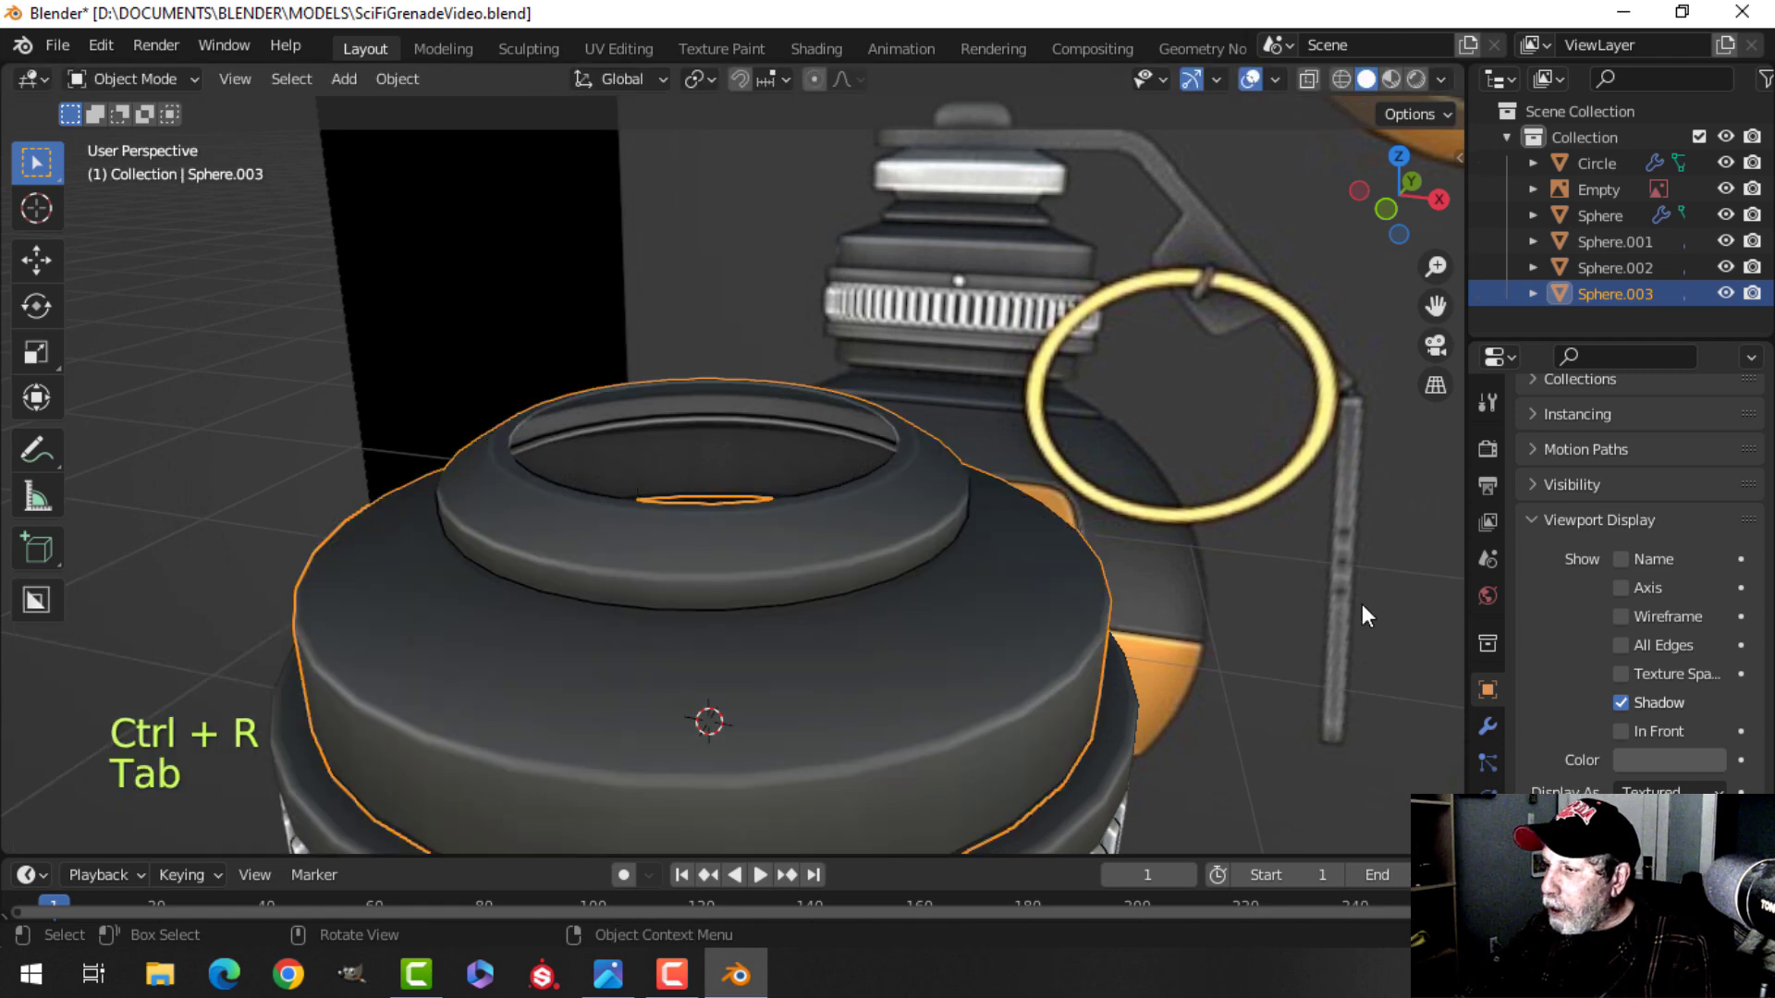
Toggle the Subdivision modifier's viewport display on the cap and on the ridged collar ring.
click(1486, 725)
click(1638, 487)
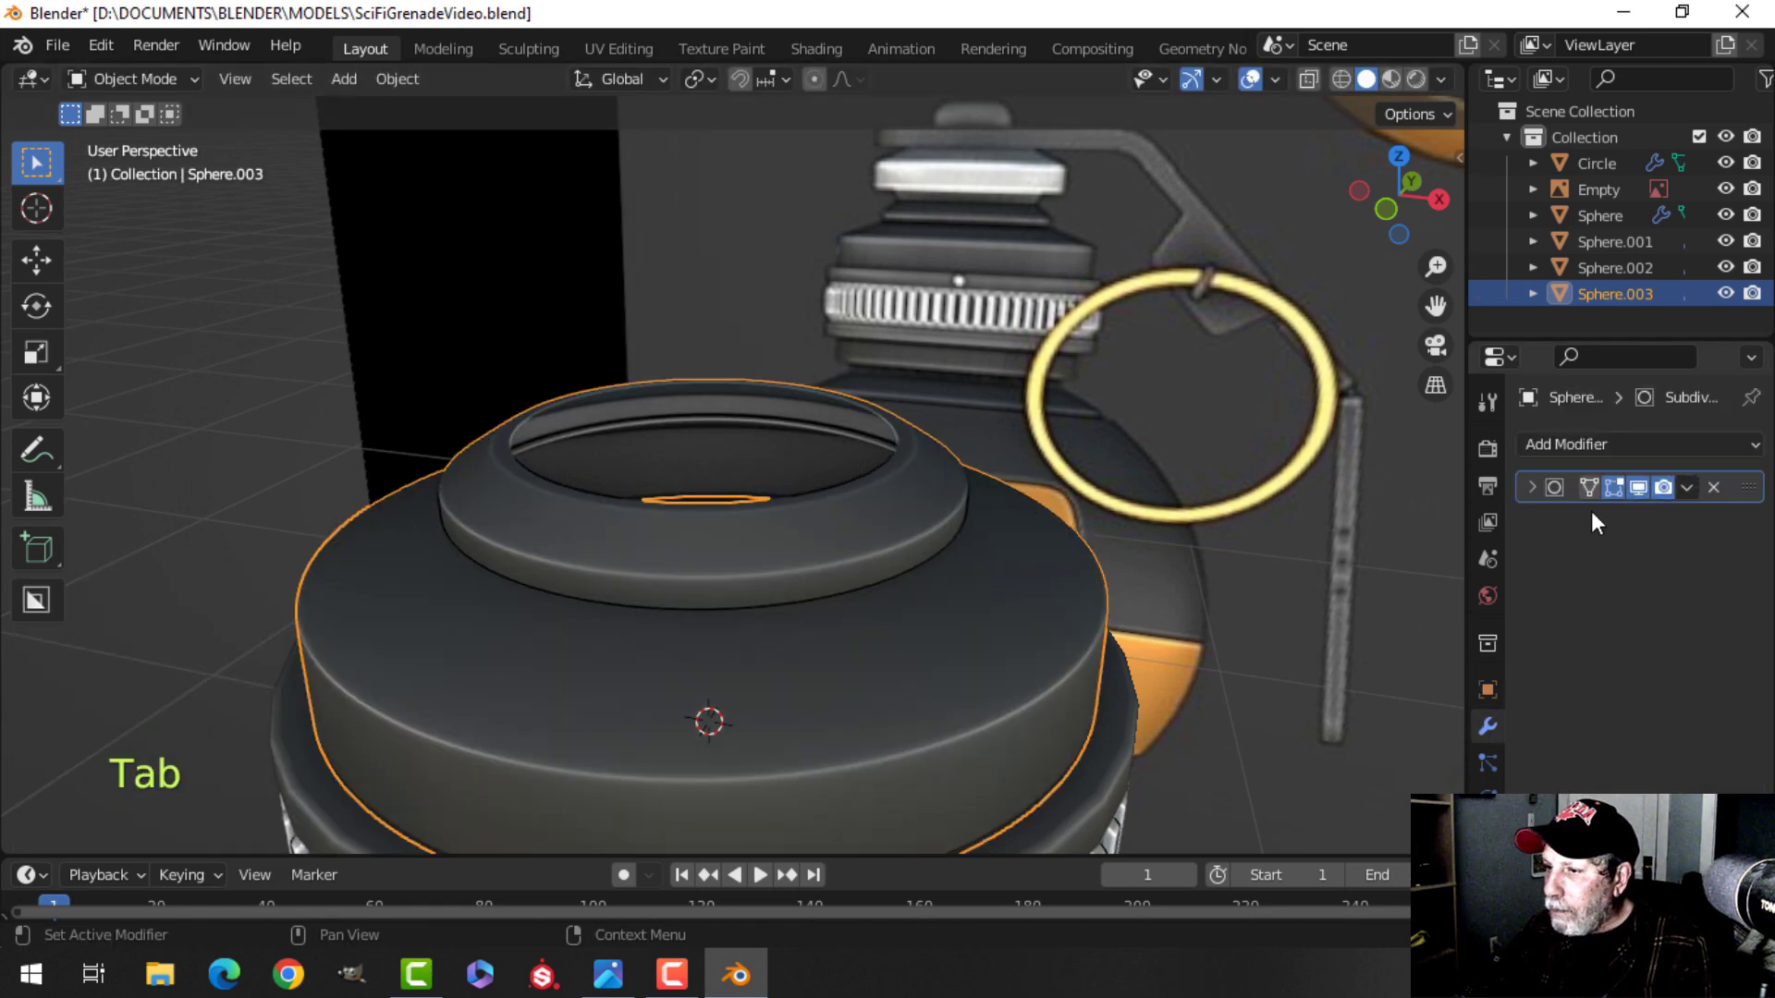
scroll(1020, 619, down, 1)
key(alt+a)
middle_drag(916, 606, 839, 553)
scroll(891, 580, down, 2)
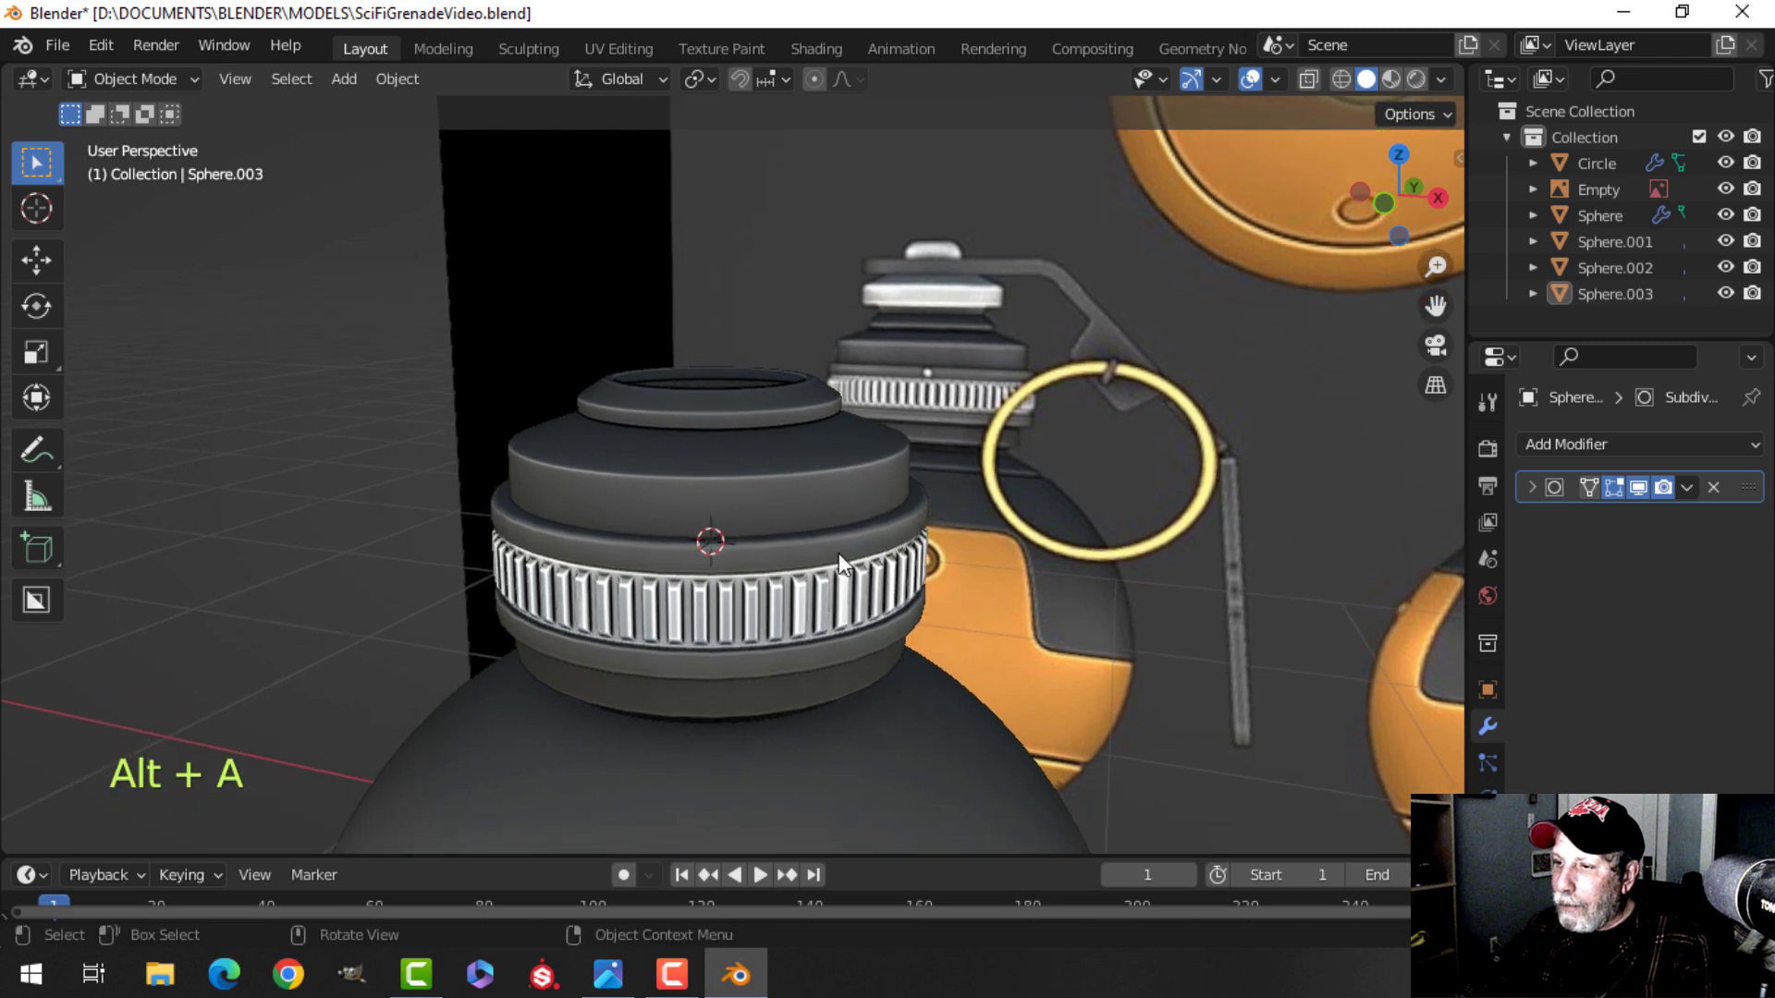
click(840, 553)
click(1635, 485)
Save the blend file after checking the collar from below.
scroll(1095, 572, up, 1)
key(alt+a)
middle_drag(1034, 608, 809, 514)
scroll(861, 564, up, 2)
scroll(803, 516, up, 1)
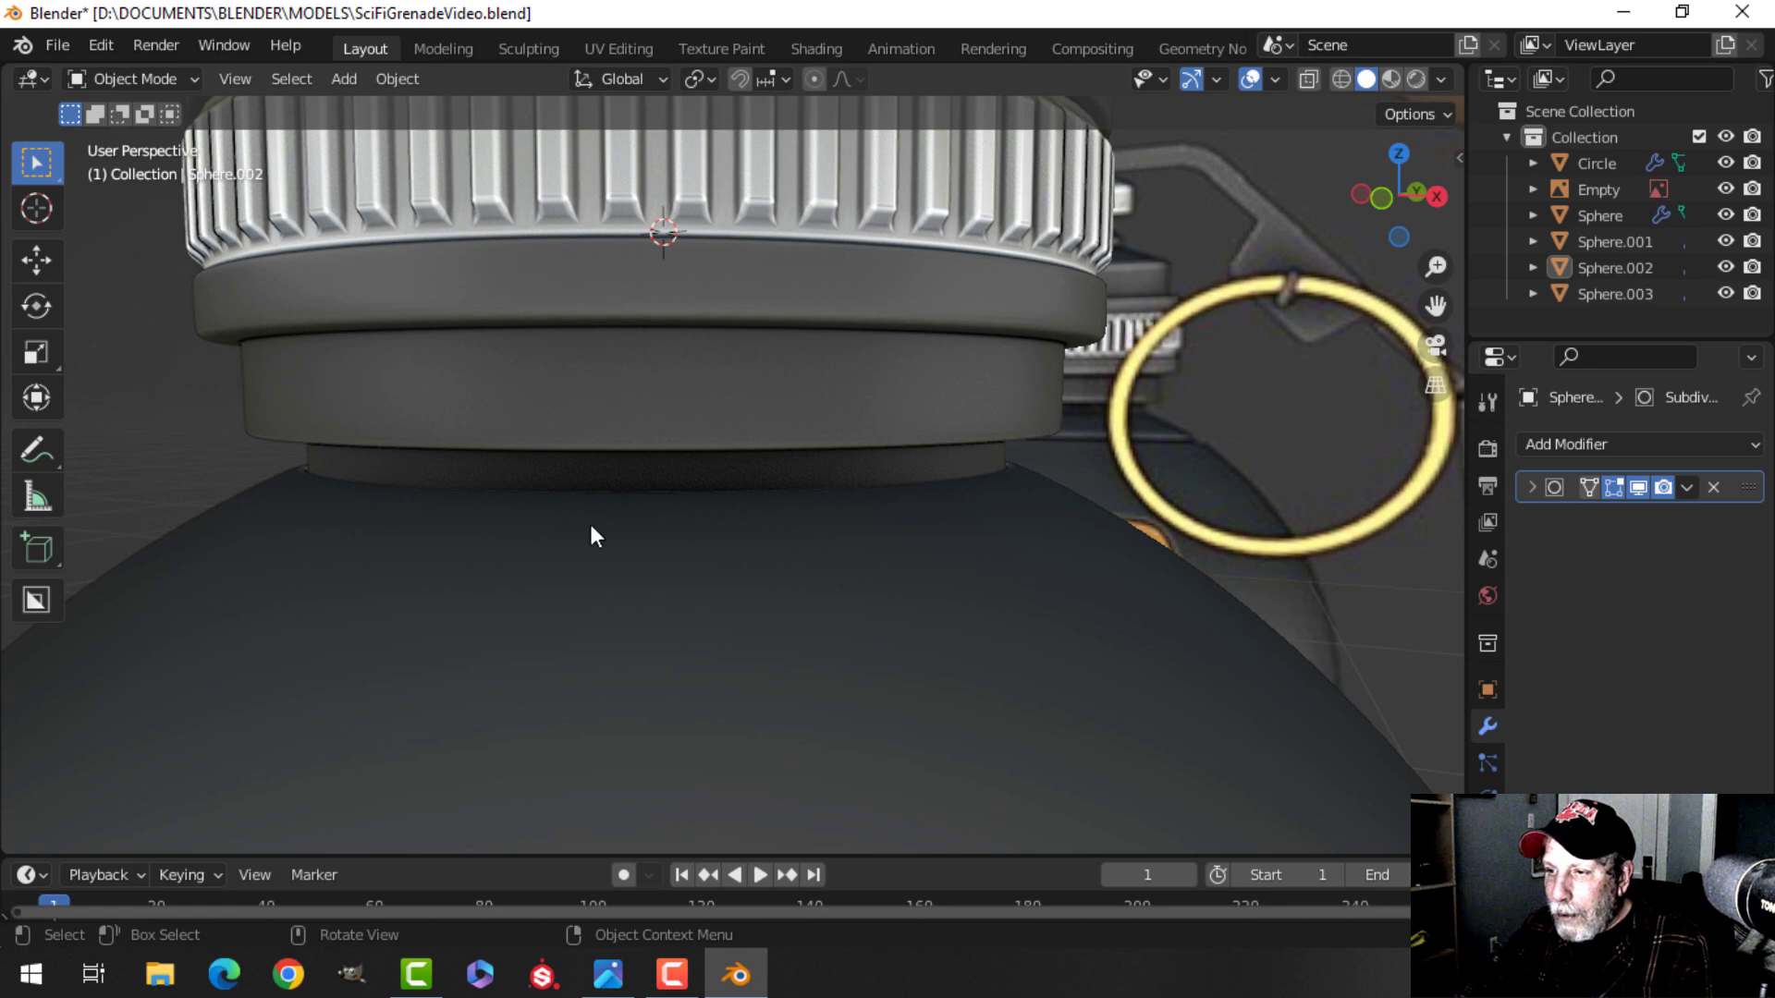
middle_drag(911, 478, 745, 594)
key(ctrl+s)
Examine the grenade reference images around the model from several angles.
scroll(809, 497, down, 2)
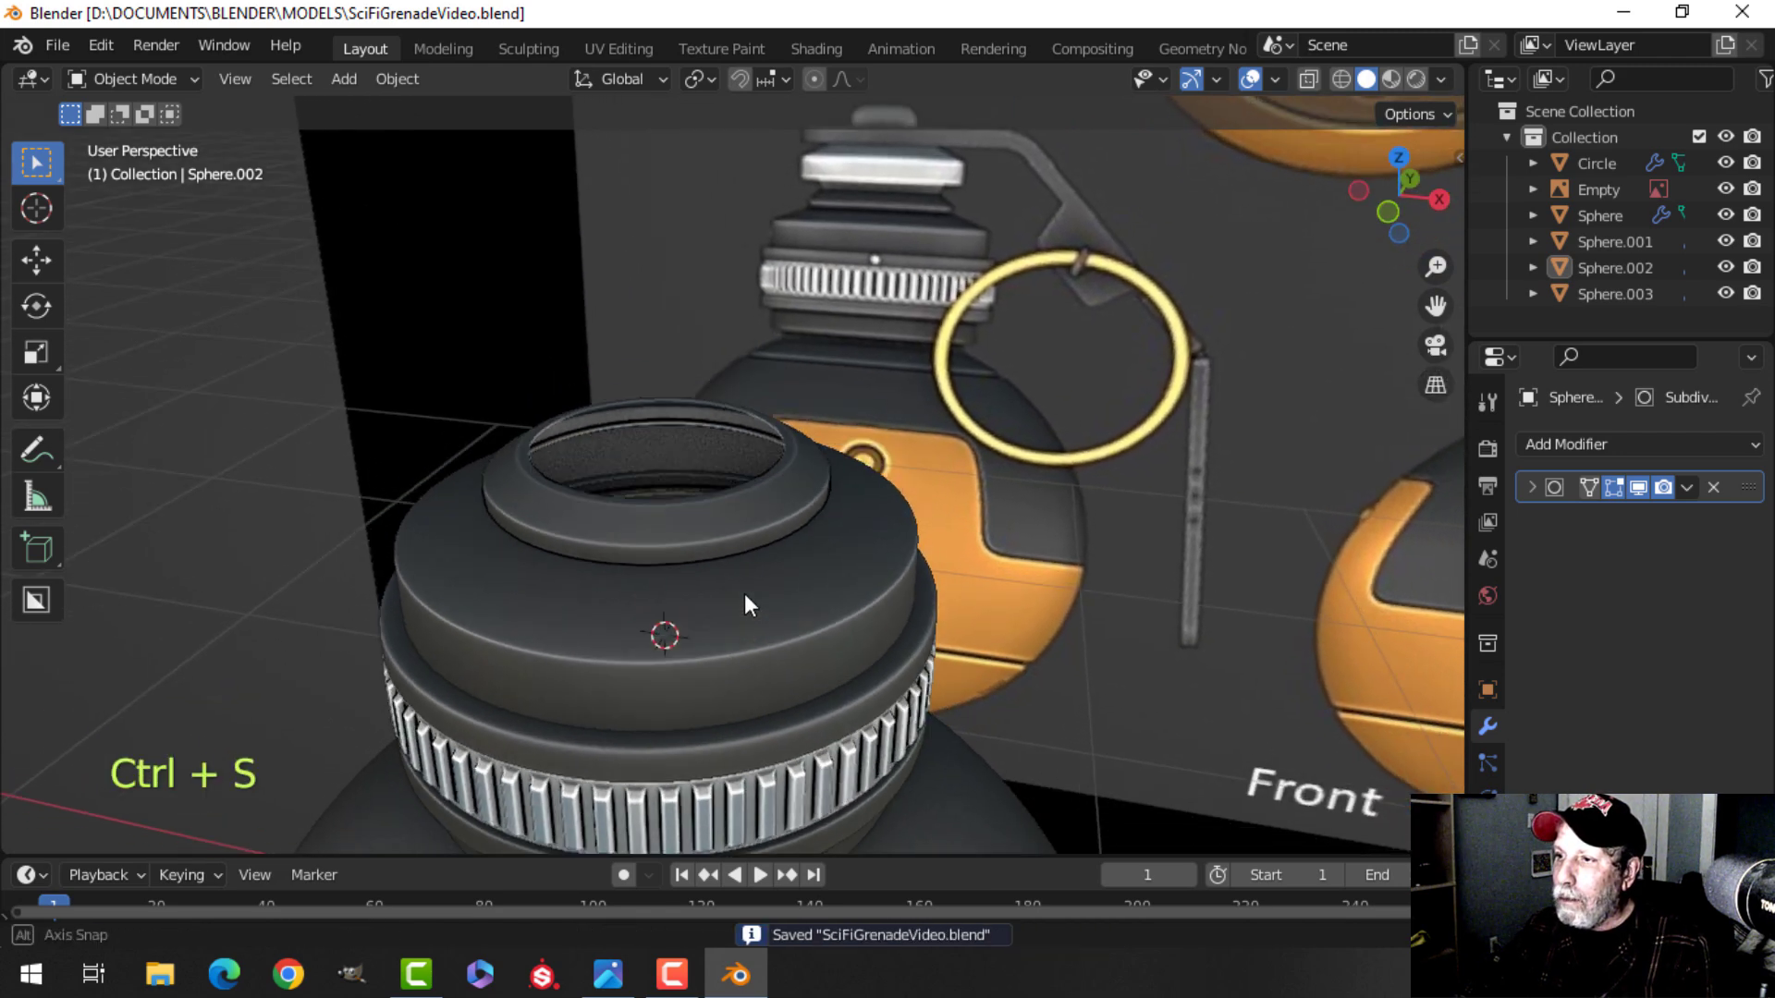
shift+middle_drag(819, 350, 725, 490)
scroll(775, 431, down, 2)
shift+scroll(664, 545, down, 4)
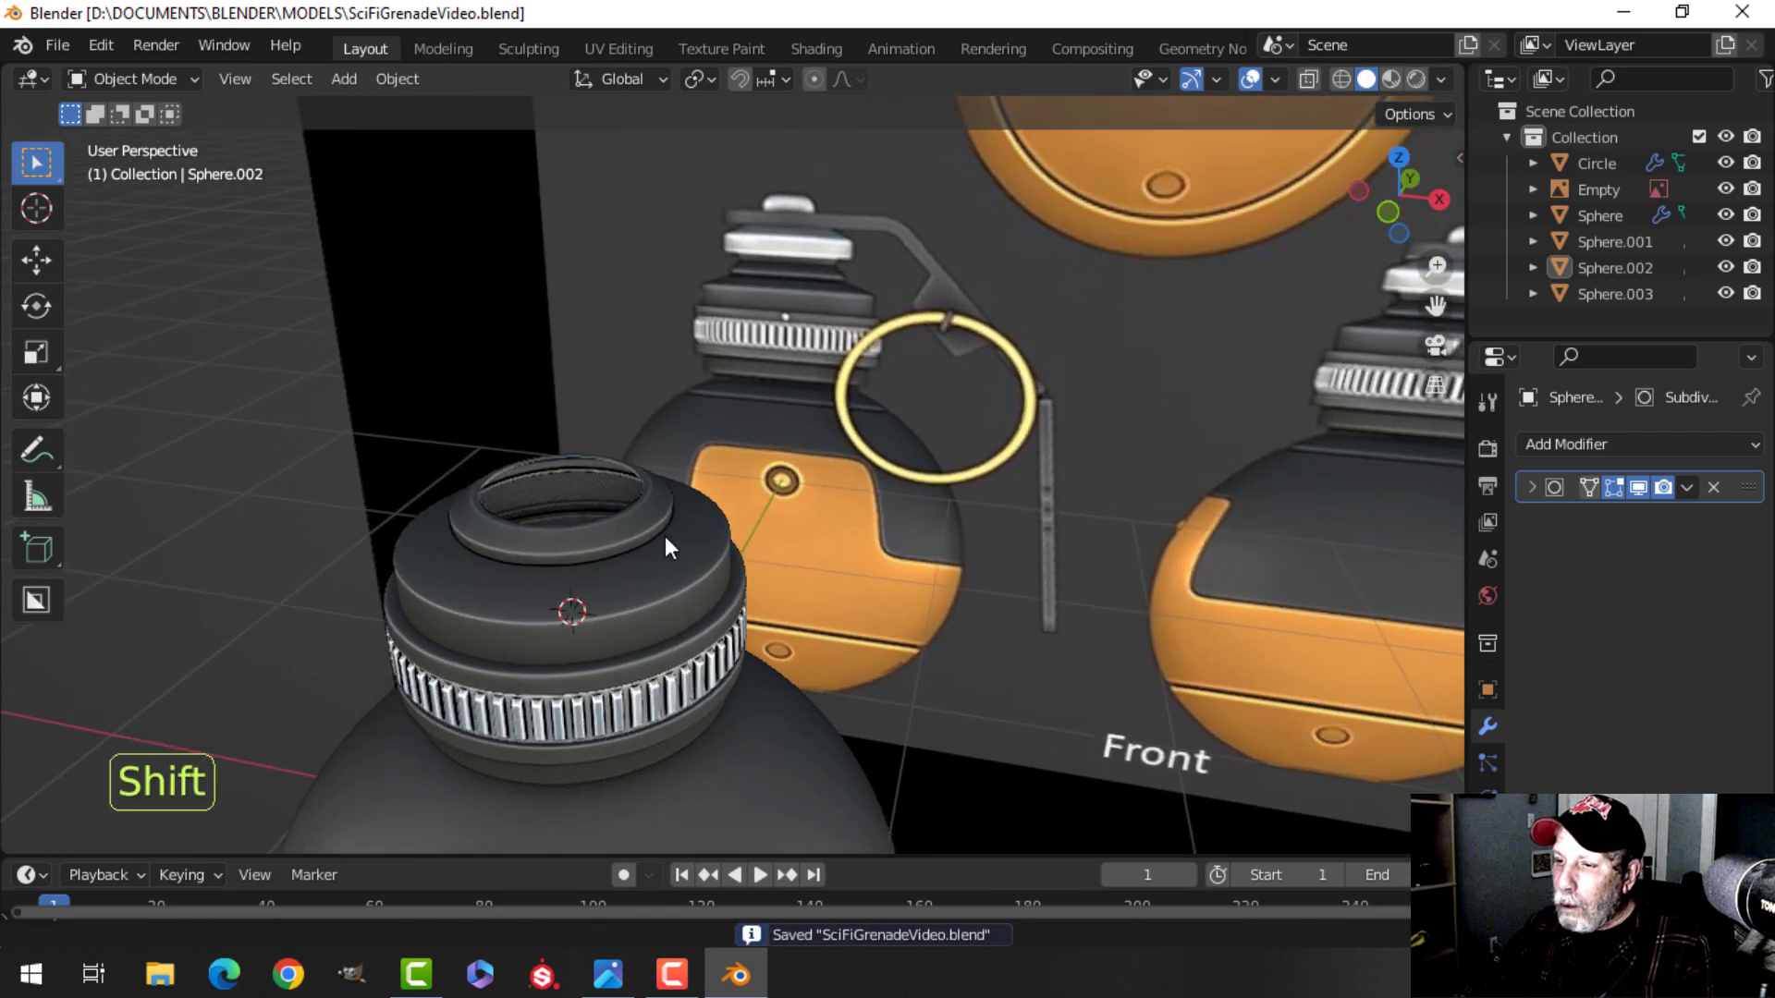
scroll(1243, 470, down, 3)
shift+middle_drag(1229, 436, 671, 512)
shift+middle_drag(1017, 375, 952, 496)
scroll(979, 274, up, 3)
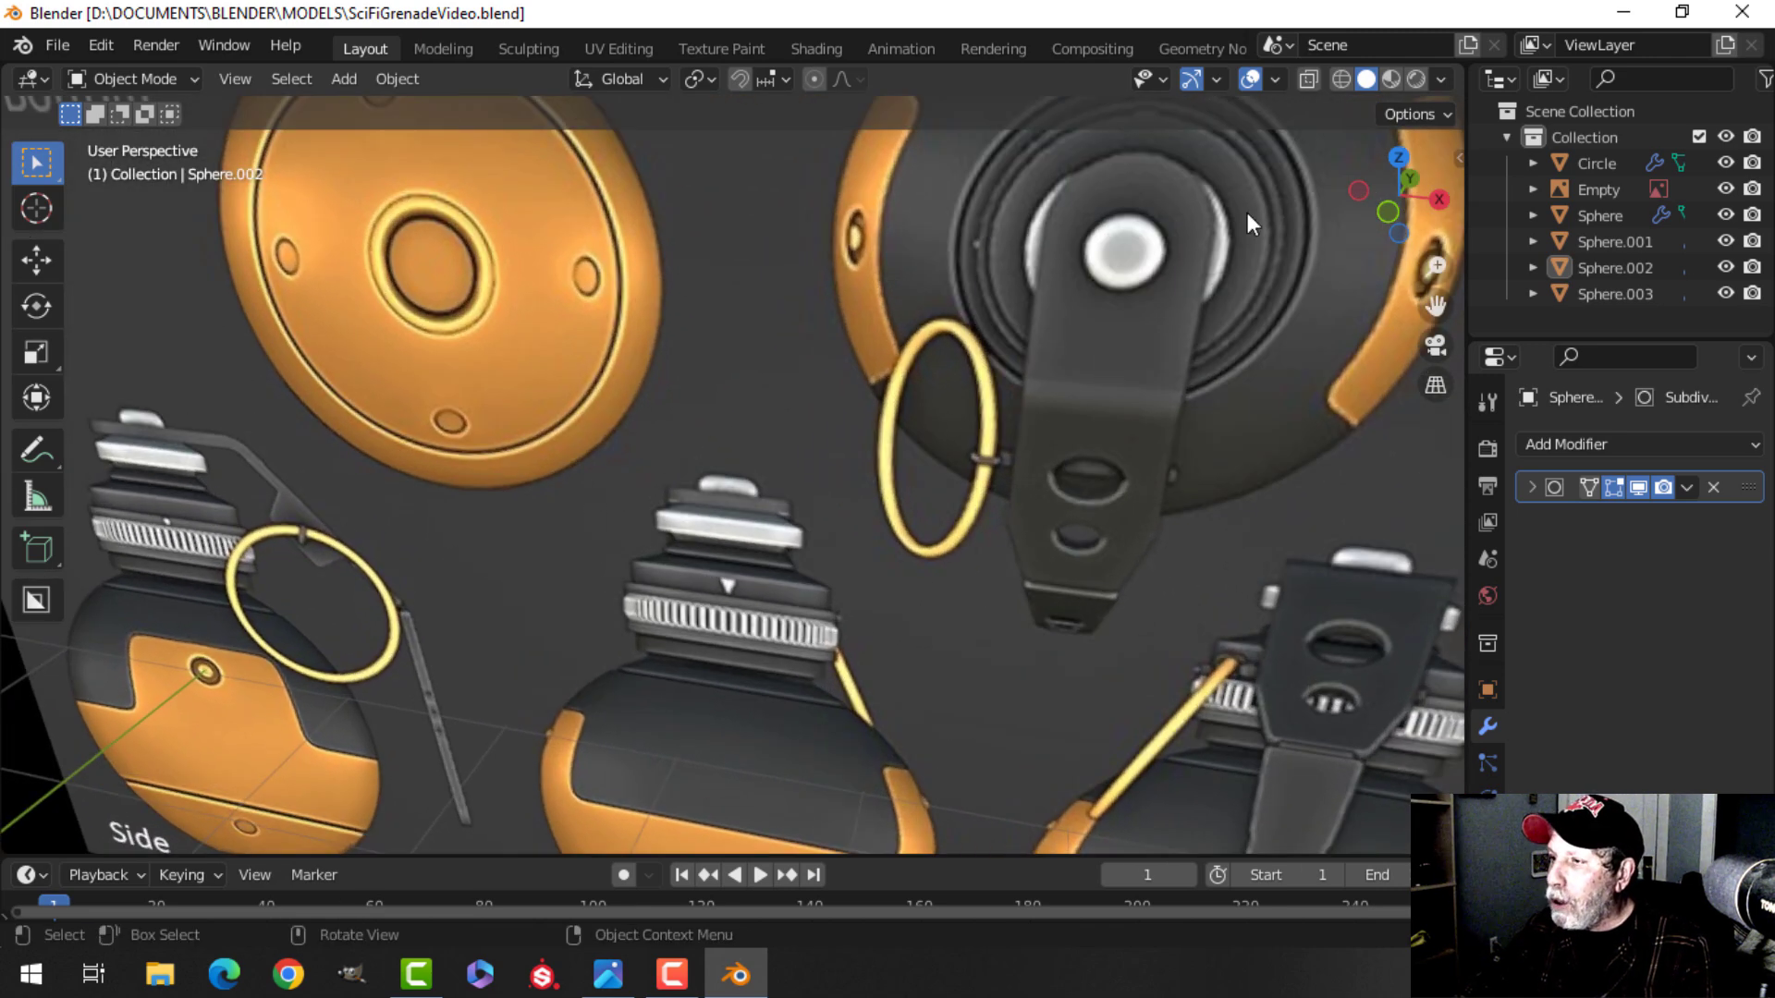
scroll(484, 620, down, 3)
shift+middle_drag(481, 583, 810, 438)
shift+middle_drag(606, 522, 823, 525)
scroll(824, 525, up, 3)
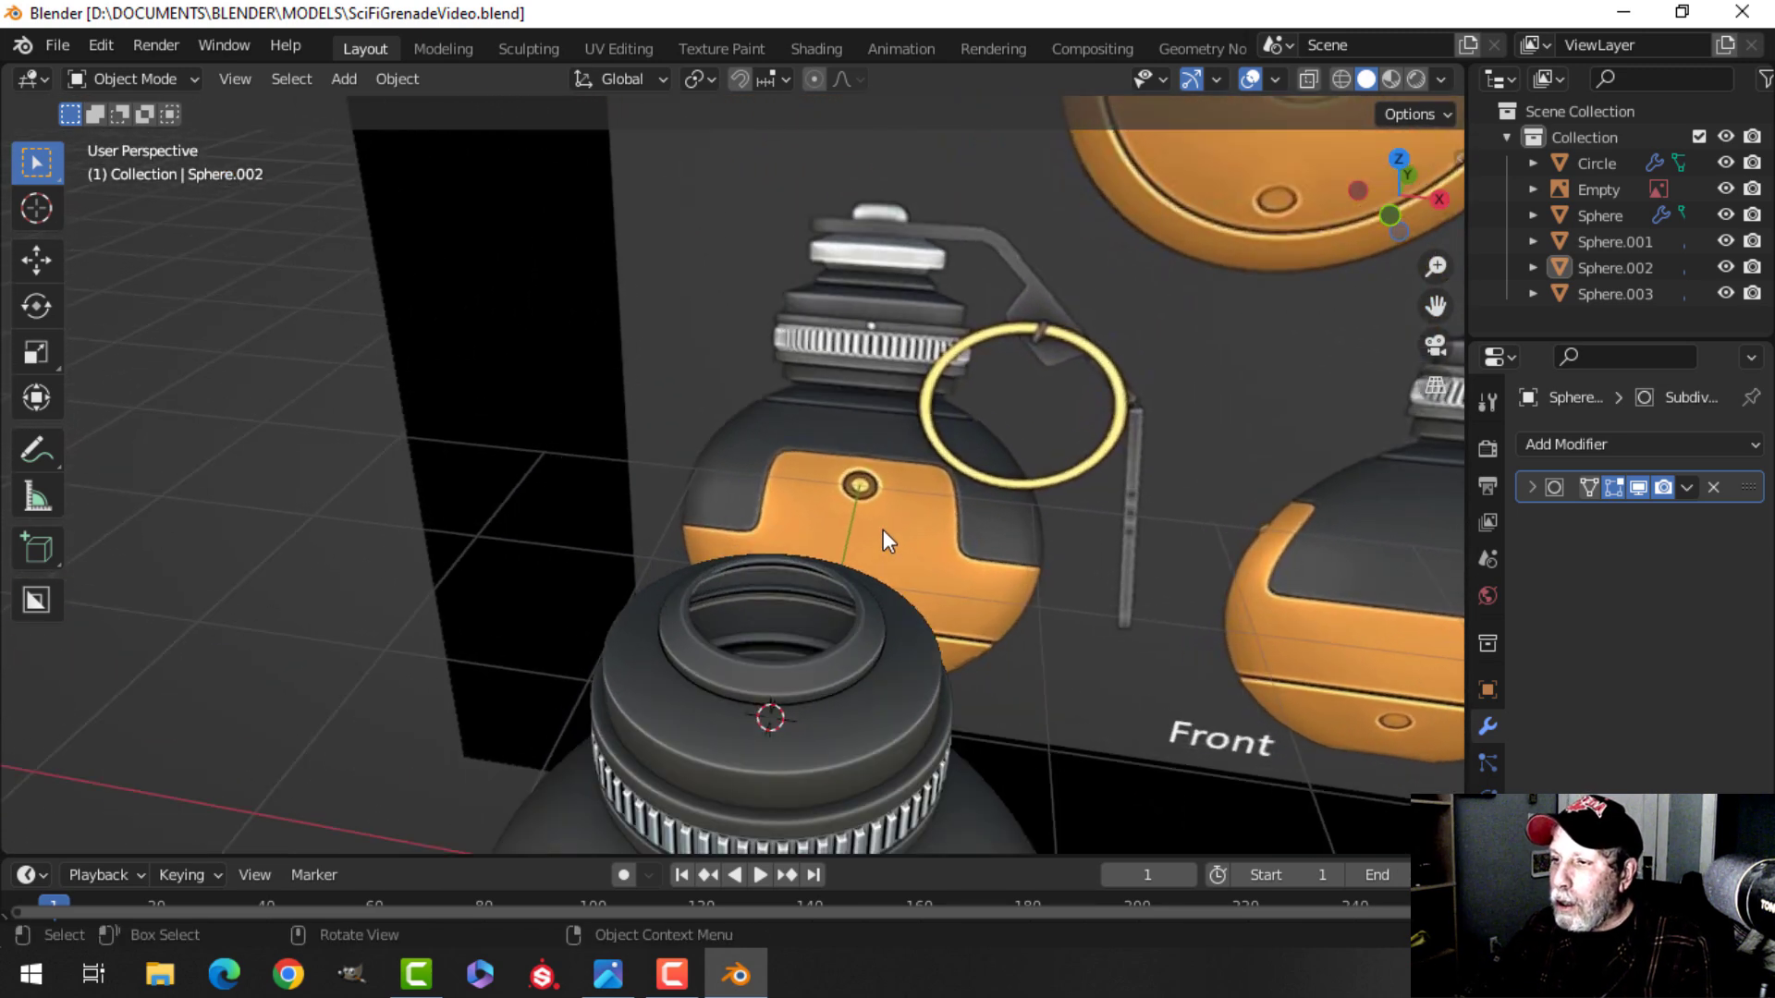
Enter Edit Mode on the cap, add a centred loop cut on the lower tier's top face and bevel it with two segments.
click(849, 601)
key(Tab)
middle_drag(848, 601, 868, 495)
scroll(923, 697, up, 1)
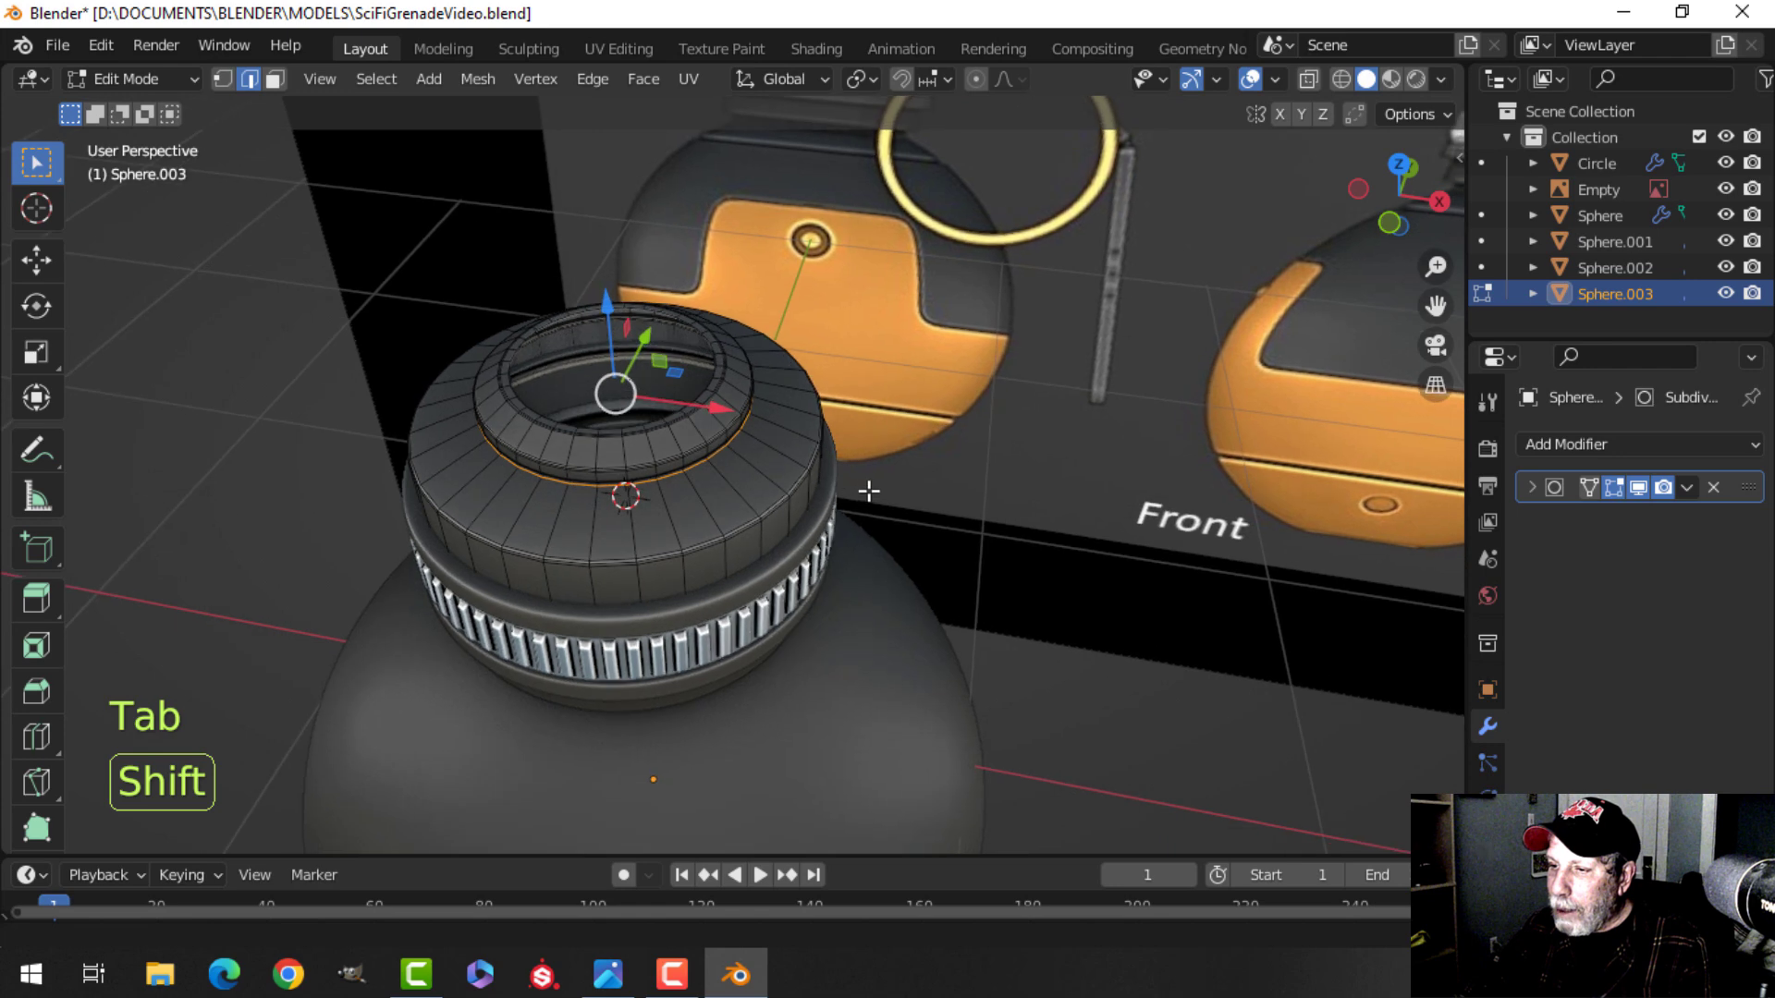
scroll(733, 555, up, 1)
key(alt+a)
middle_drag(733, 555, 840, 531)
scroll(756, 599, up, 1)
key(ctrl+r)
click(824, 527)
right_click(824, 526)
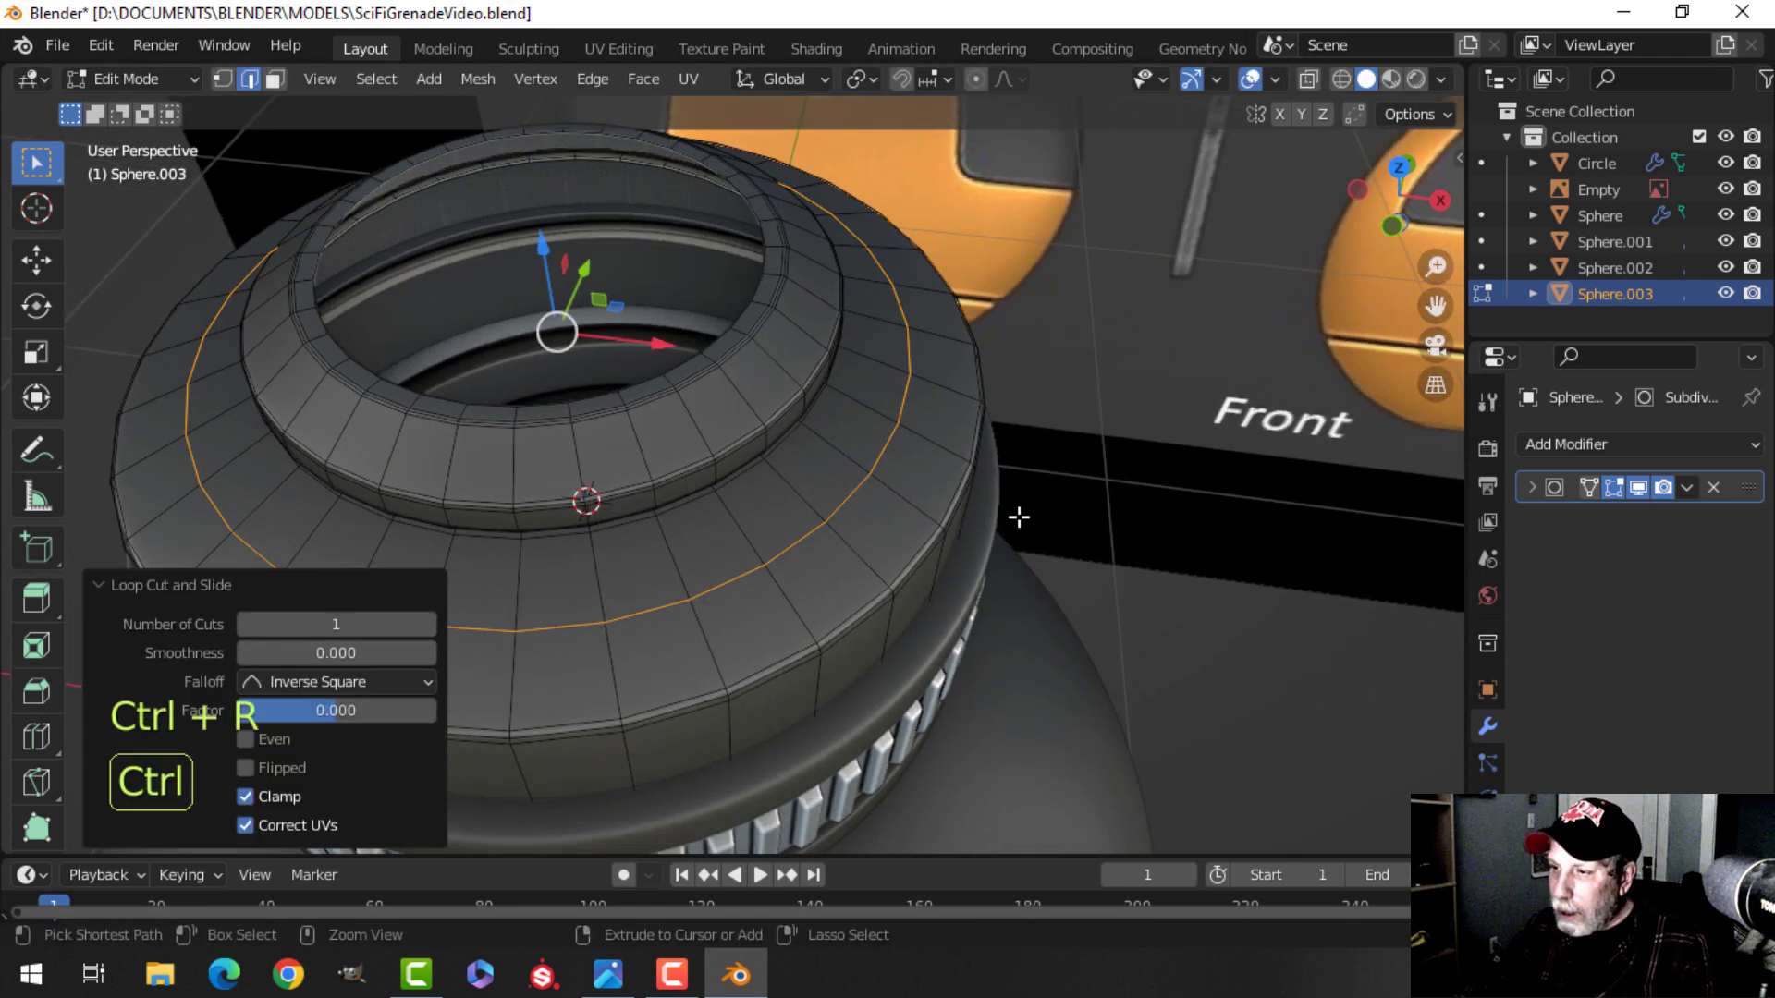
key(ctrl+b)
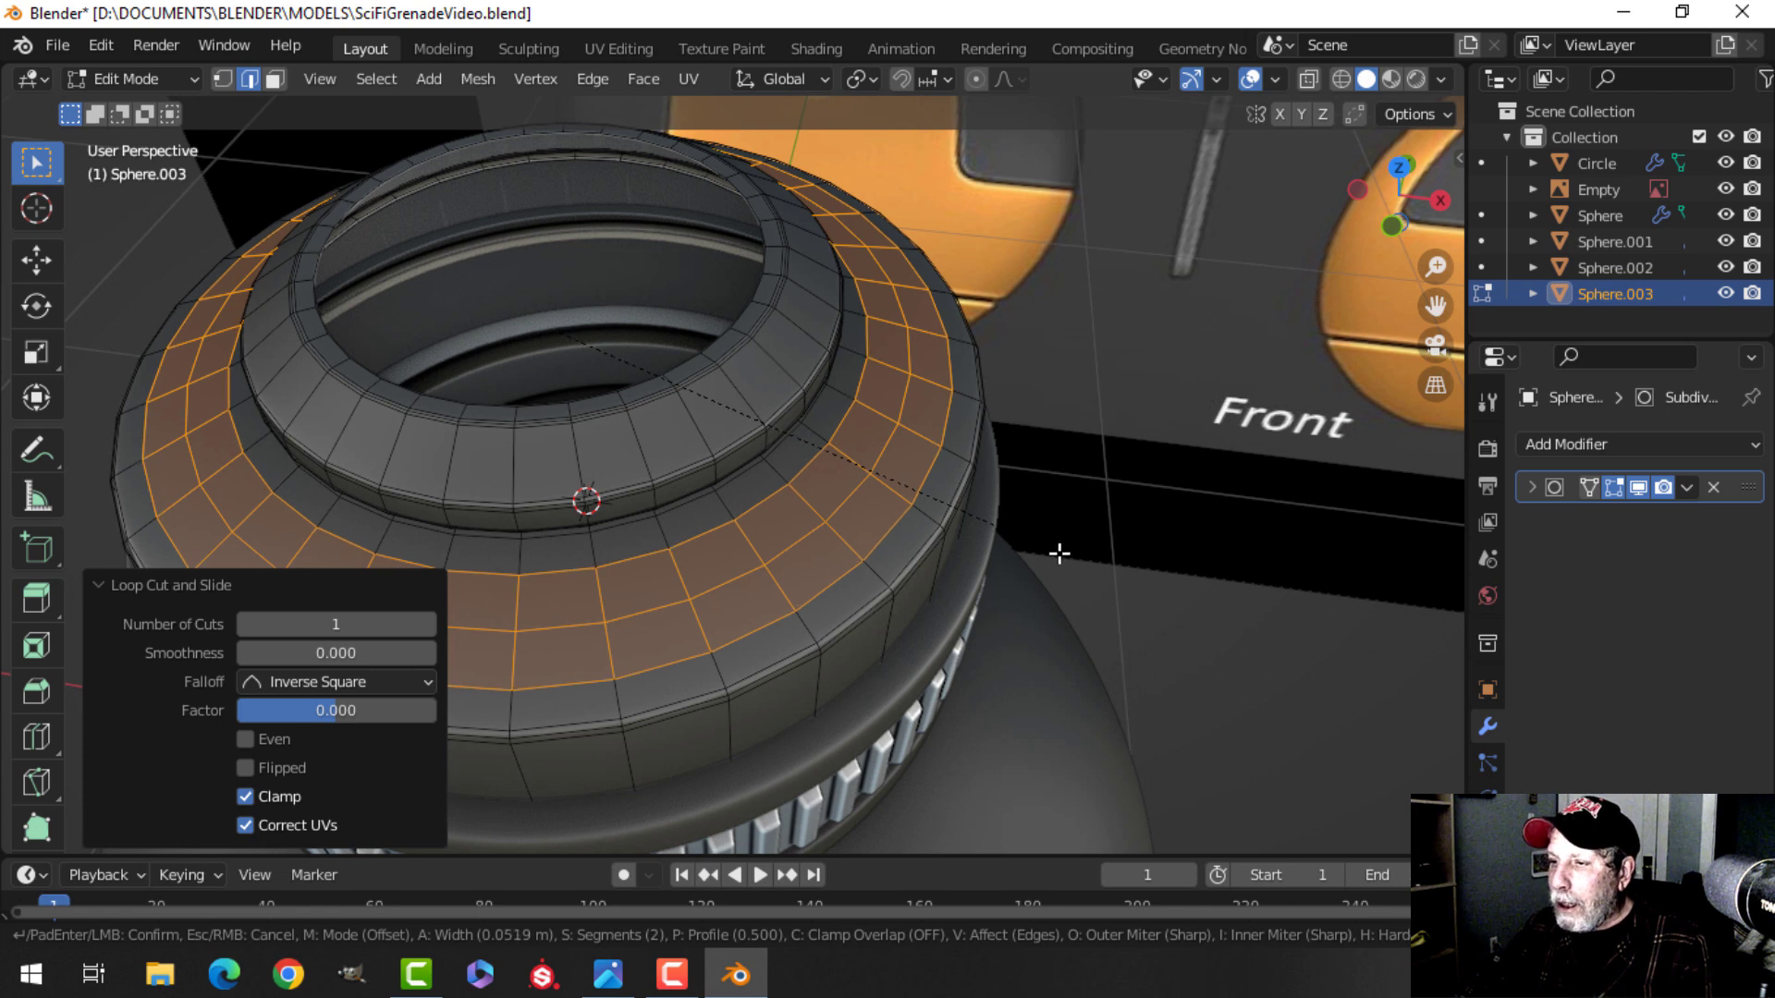
click(1059, 553)
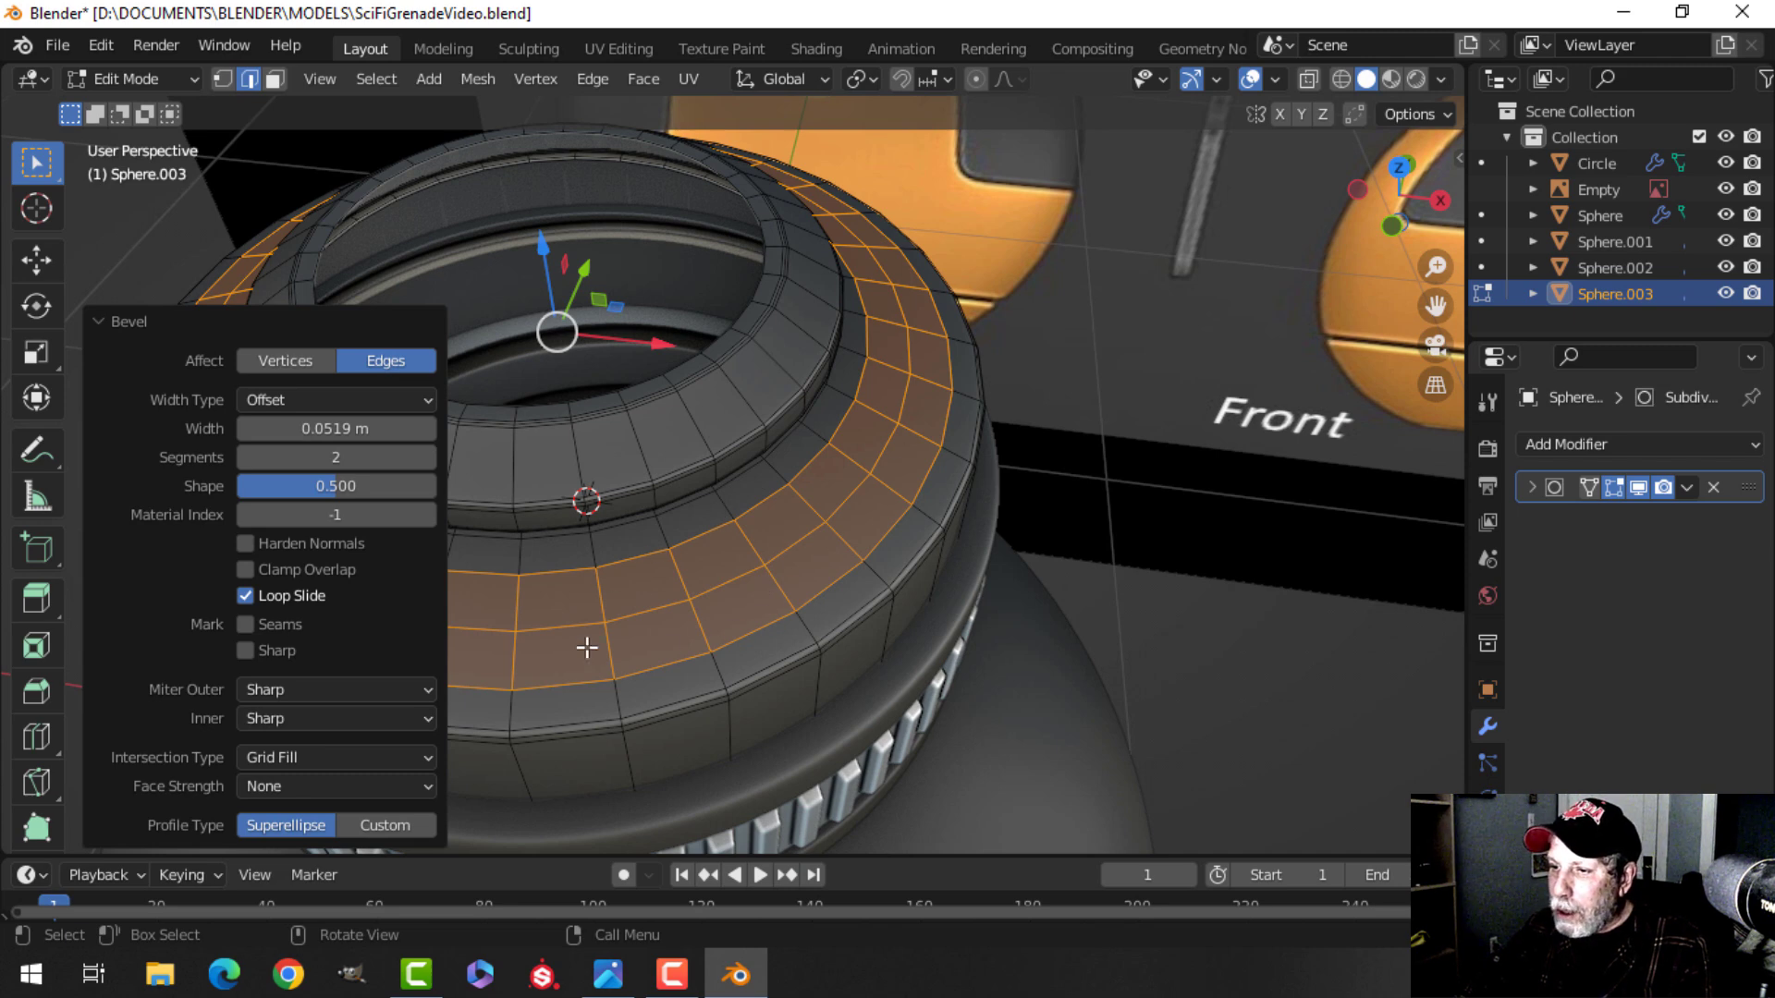
Select two edge loops on the lower tier's top face and bevel them into thin single-segment strips.
key(alt+a)
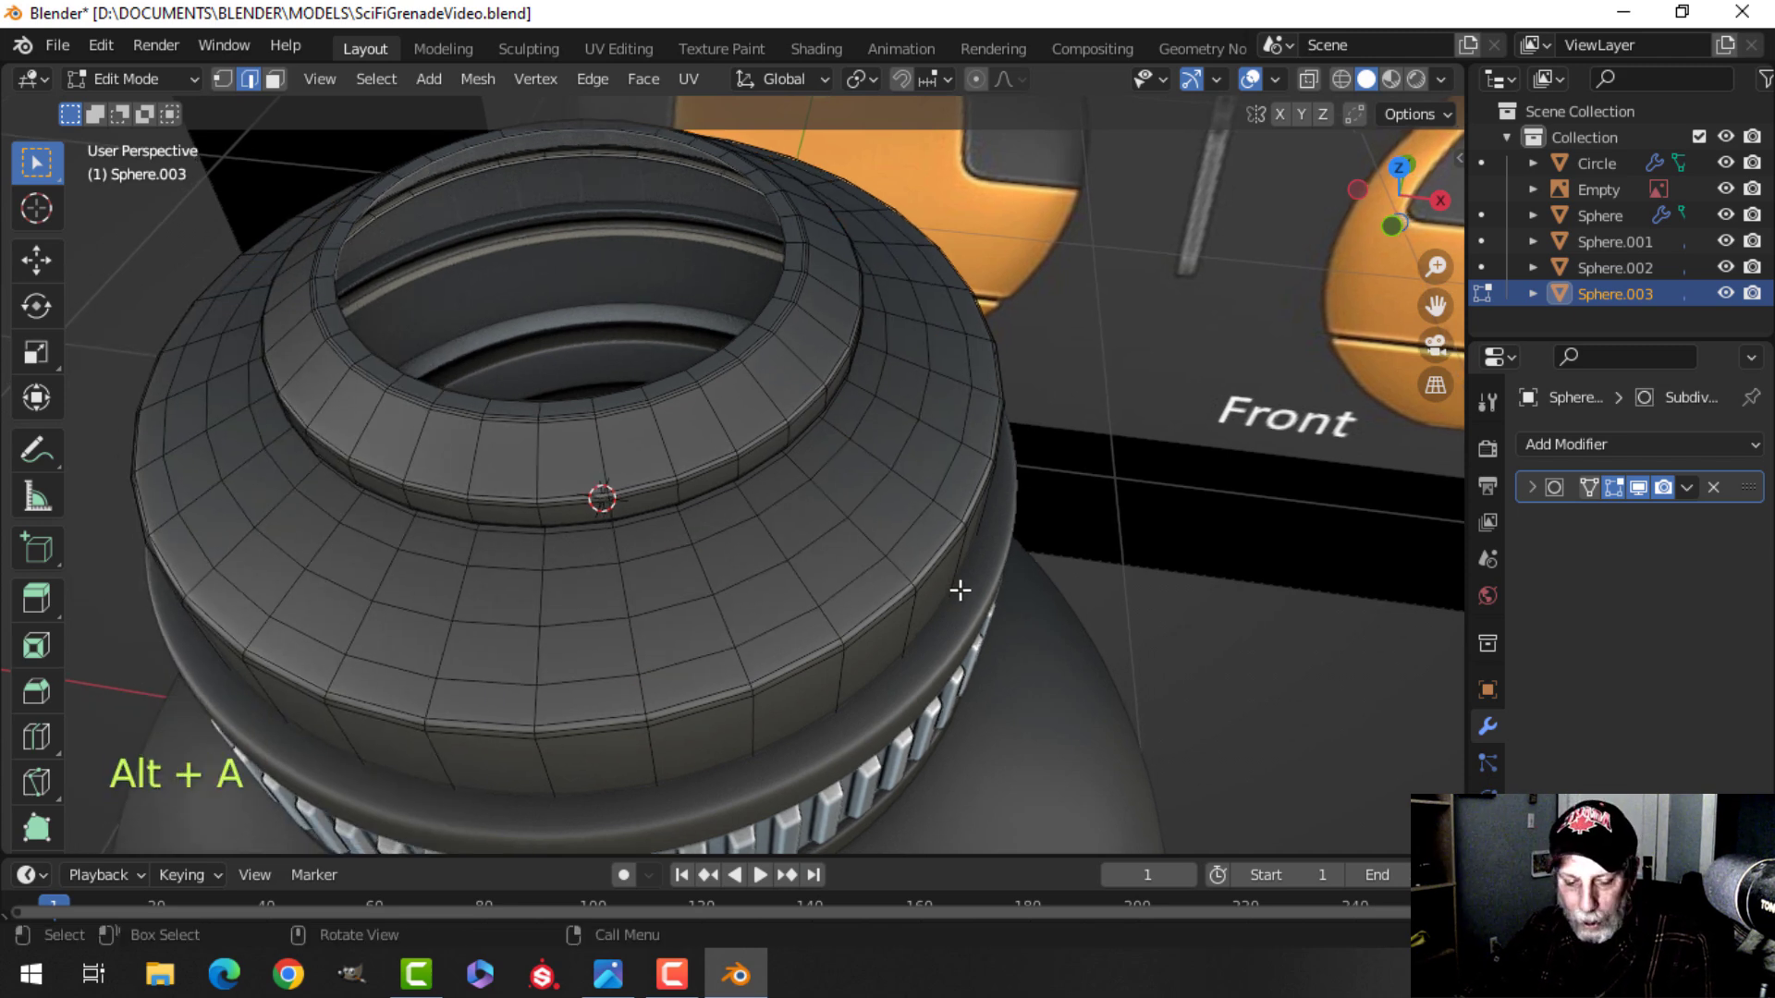
alt+click(792, 501)
alt+shift+click(823, 543)
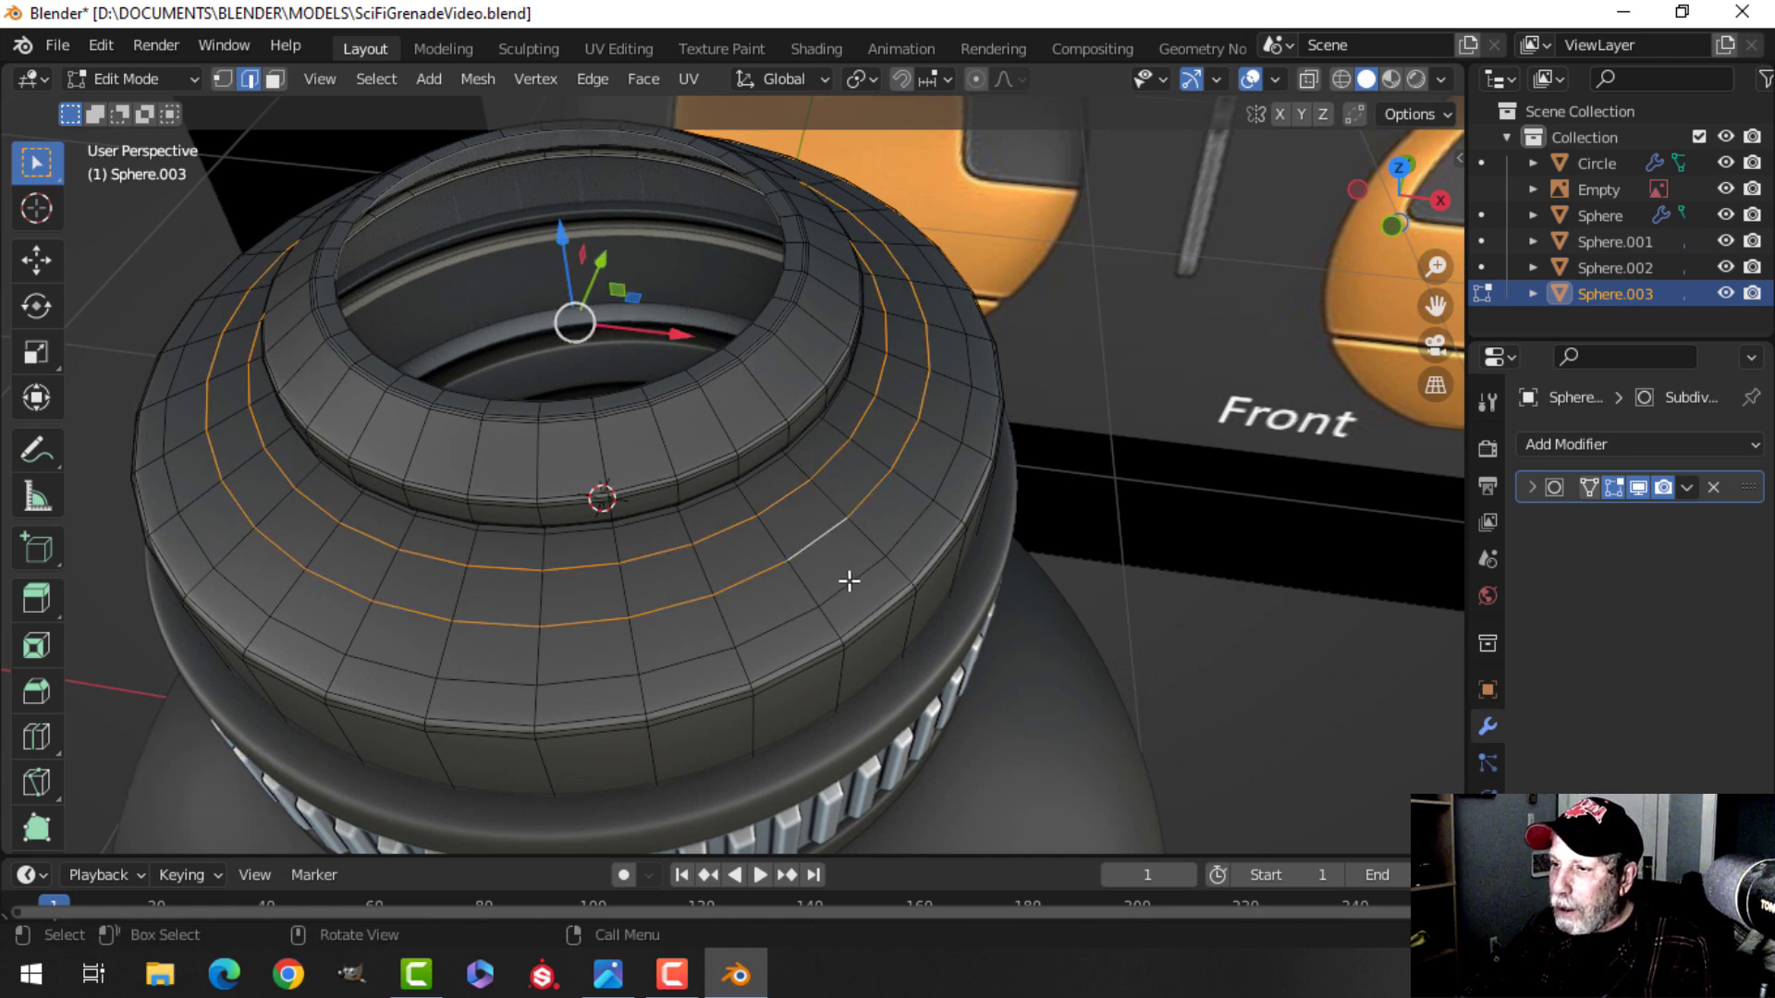
middle_drag(847, 581, 667, 659)
scroll(1002, 570, down, 6)
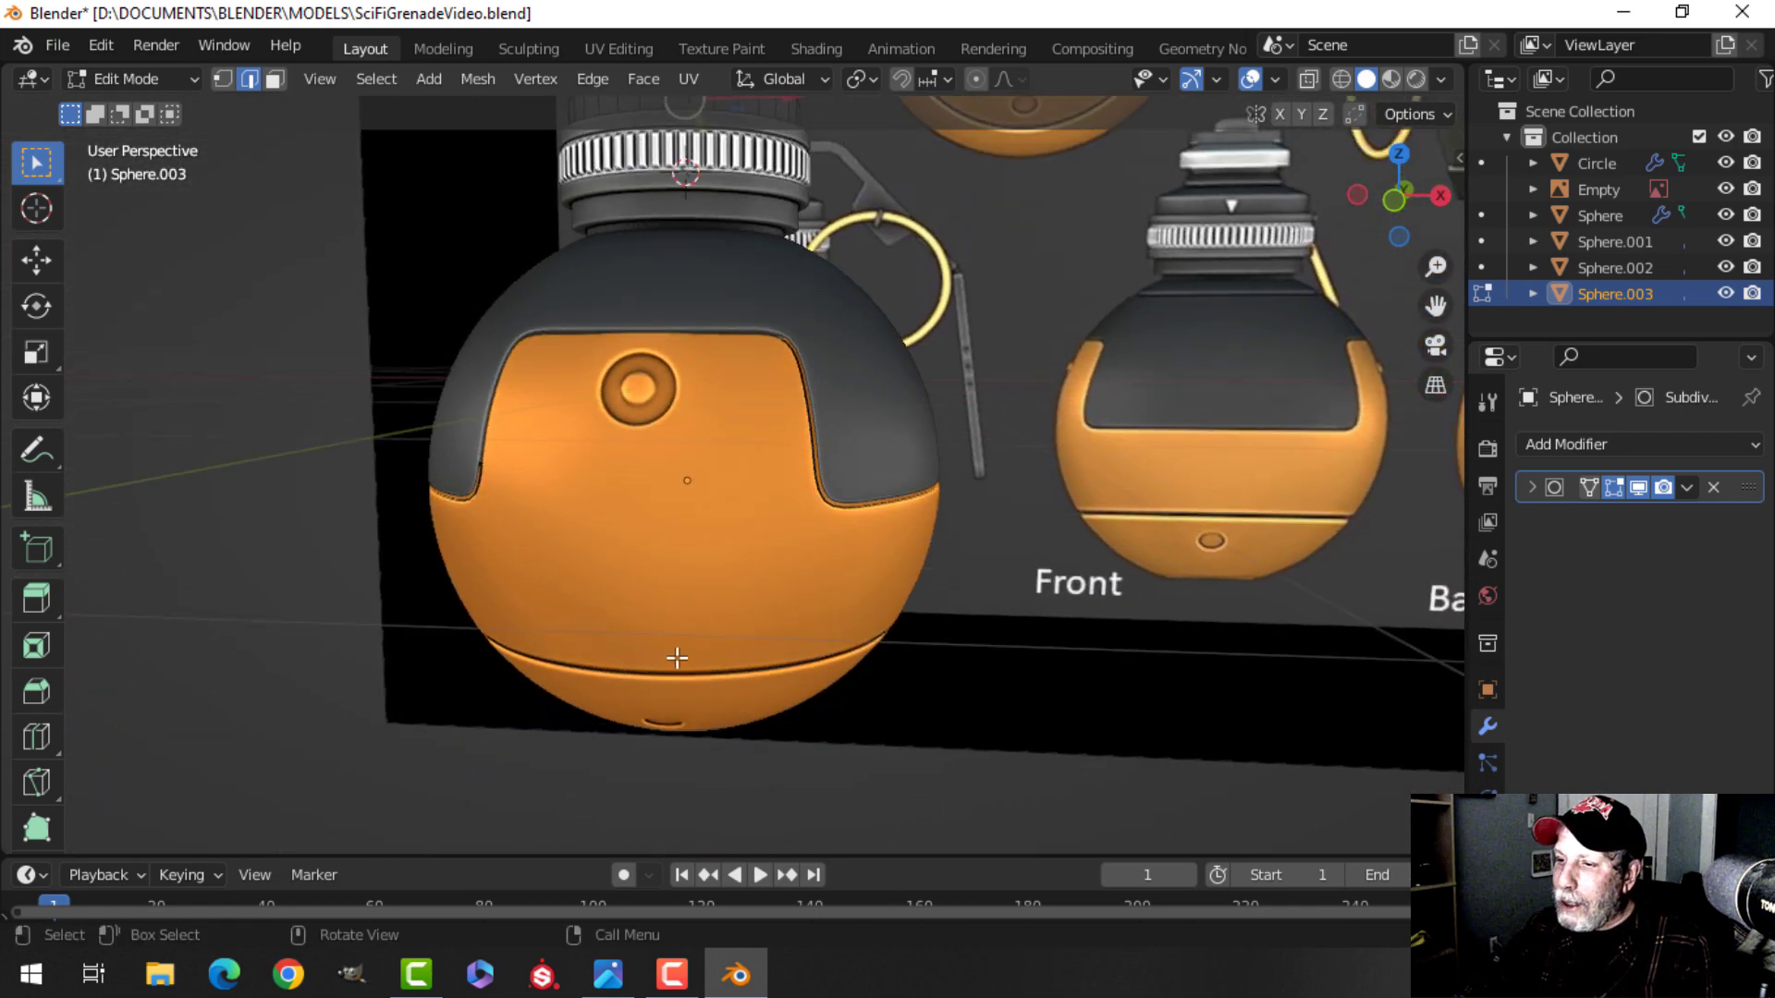
scroll(811, 583, down, 1)
middle_drag(890, 426, 899, 531)
shift+middle_drag(869, 344, 879, 595)
scroll(864, 555, up, 2)
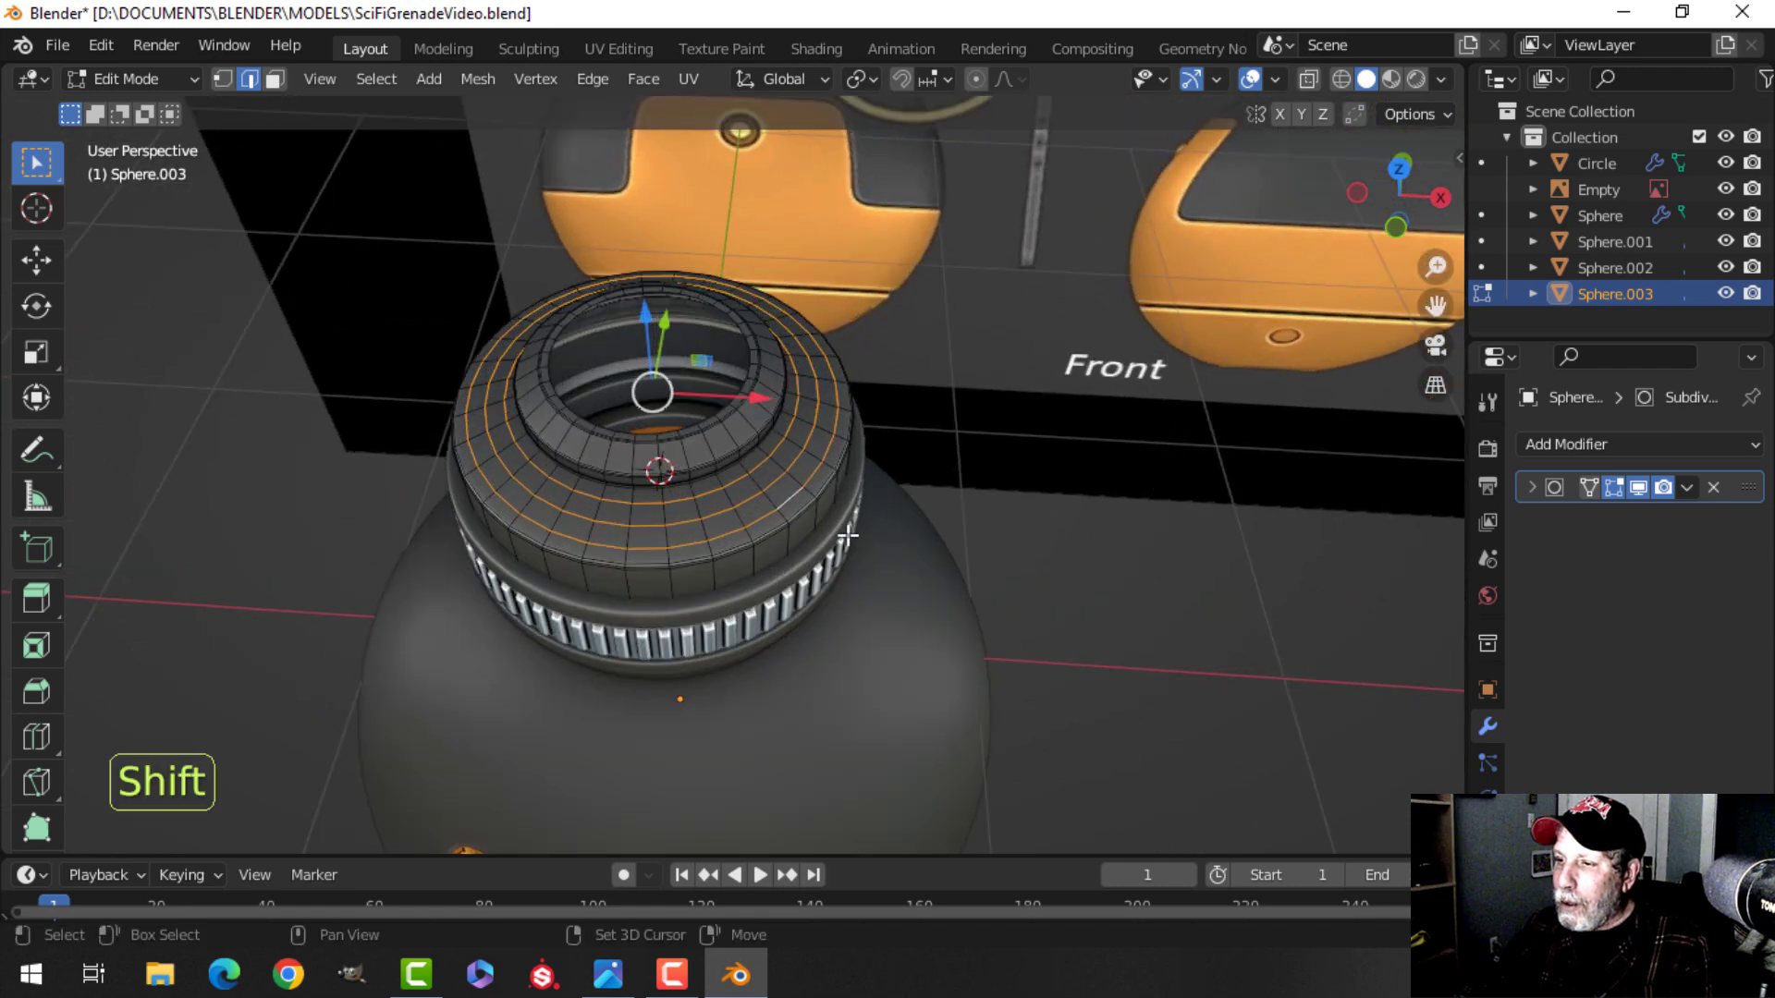
scroll(848, 525, up, 3)
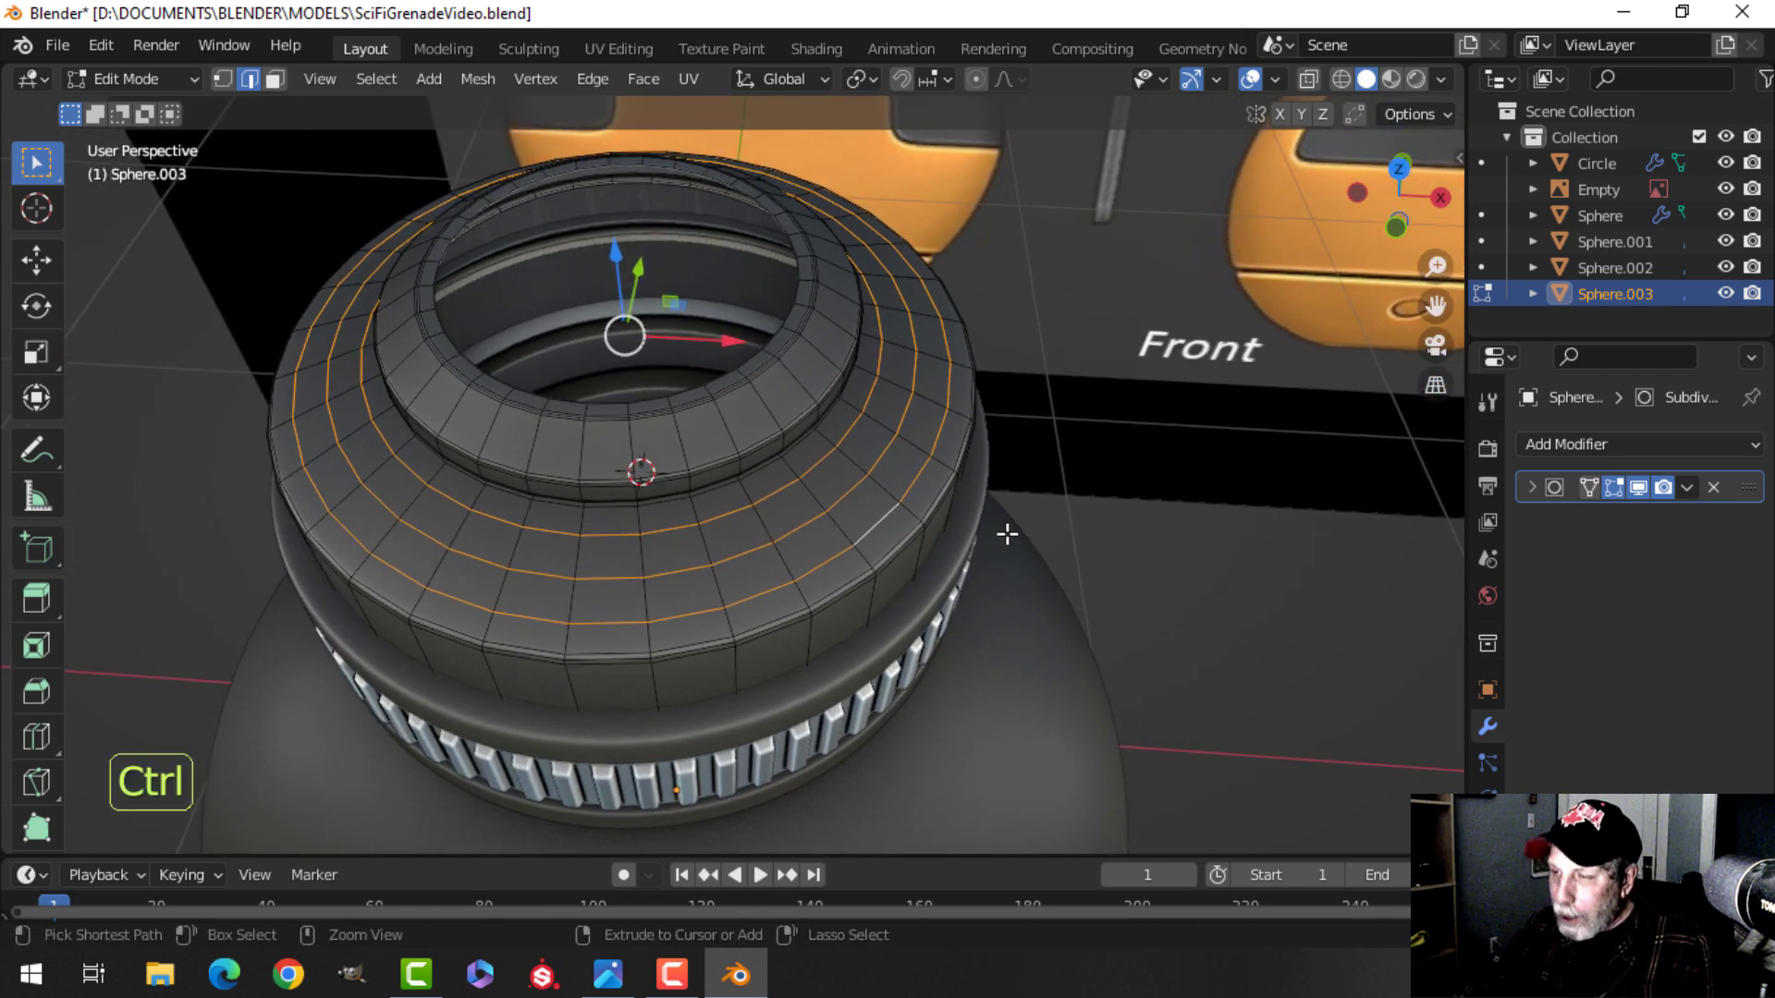
key(ctrl+b)
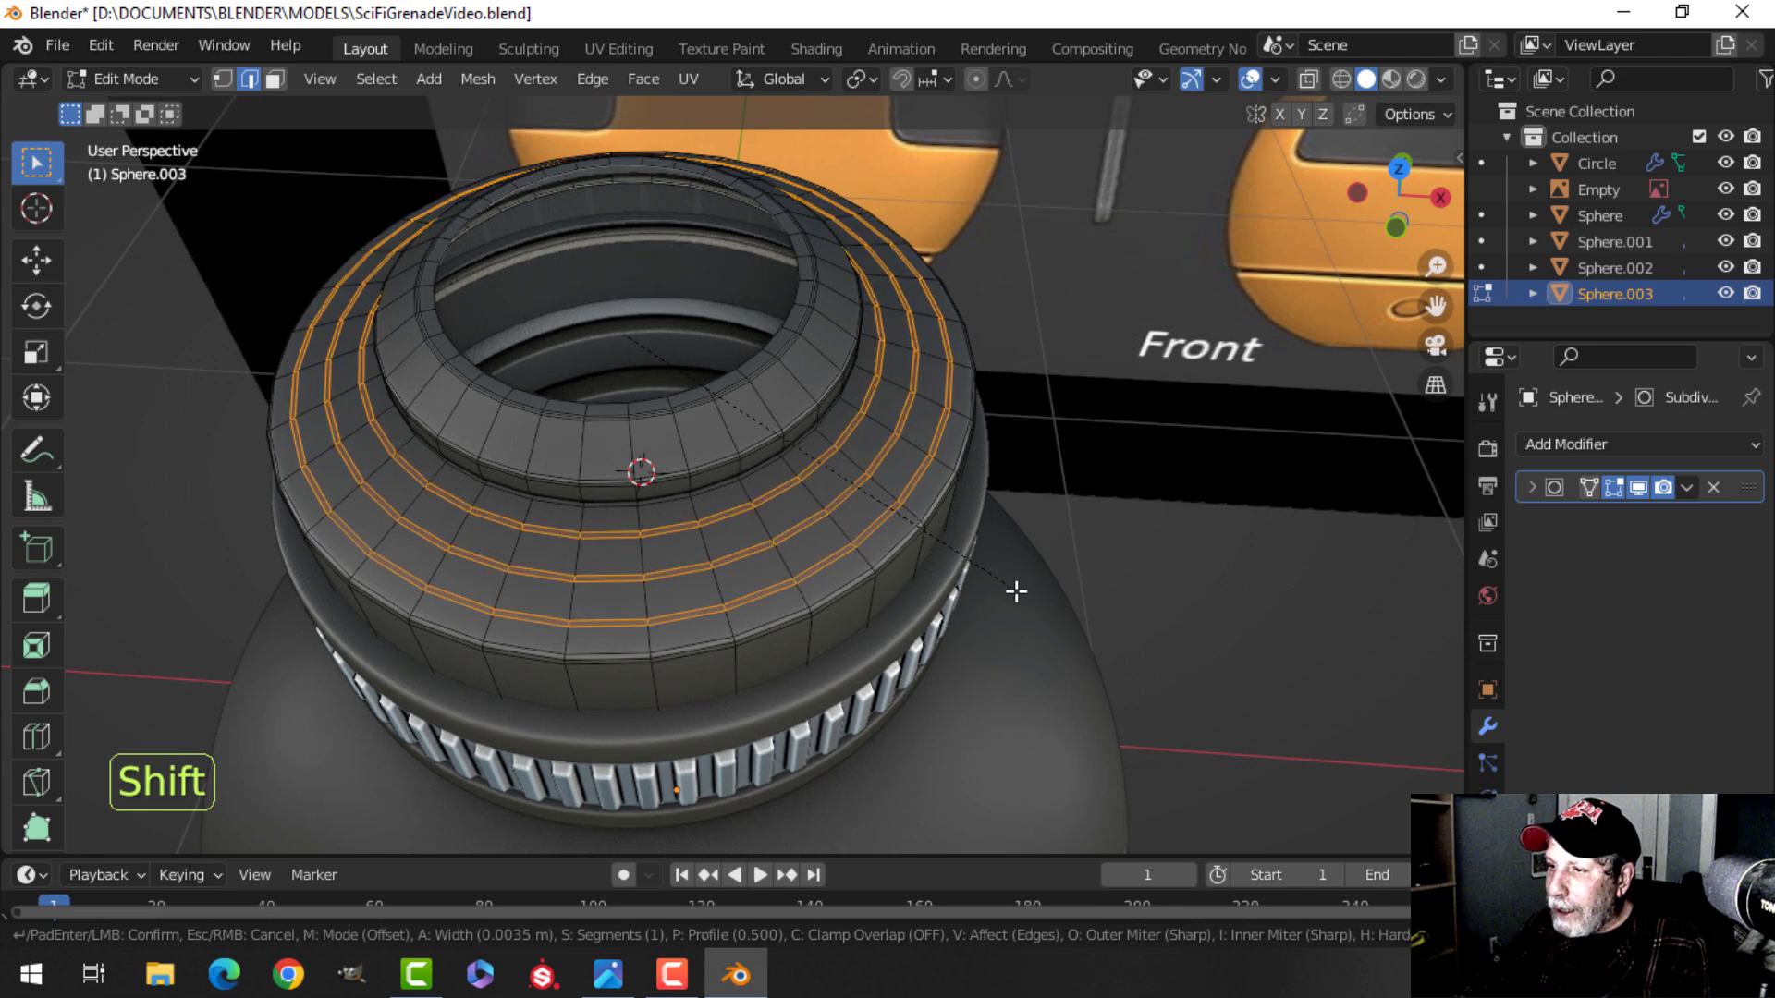
click(1039, 609)
Extrude the bevelled strips and shrink them inward to form recessed grooves, then leave Edit Mode.
mouse_move(1040, 609)
middle_down()
mouse_move(1038, 527)
mouse_move(1050, 577)
middle_up()
key(e)
right_click(1050, 577)
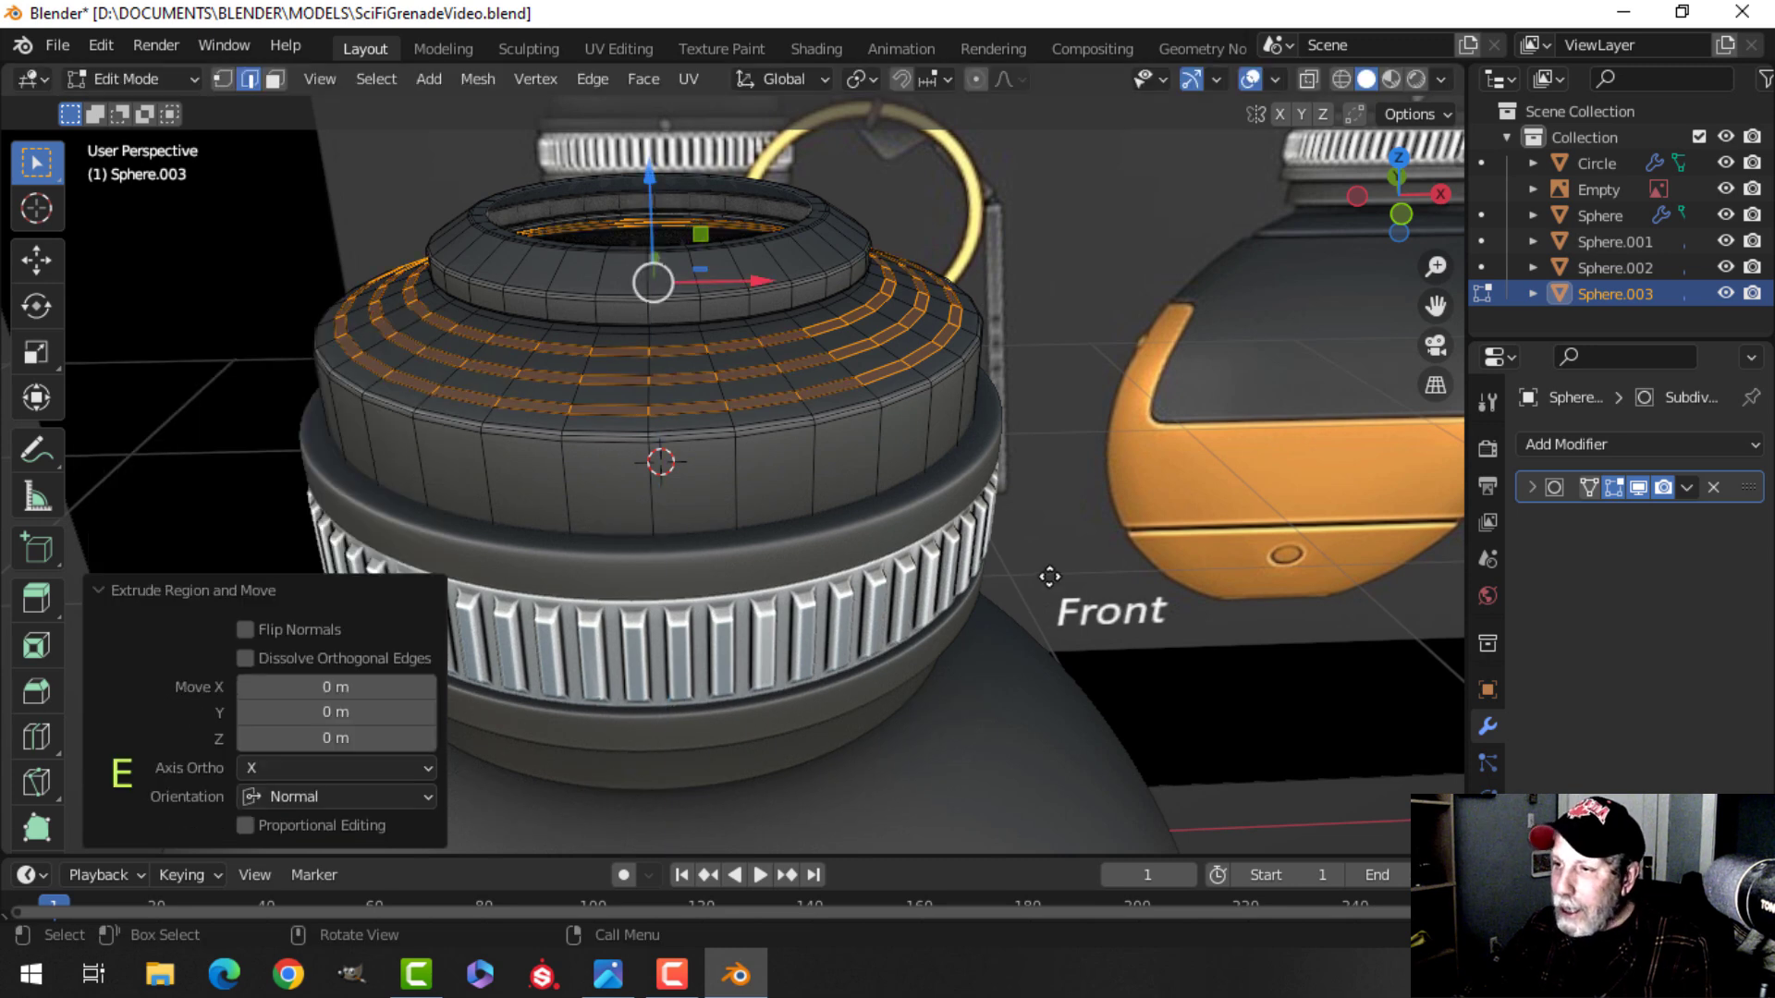
key(alt+s)
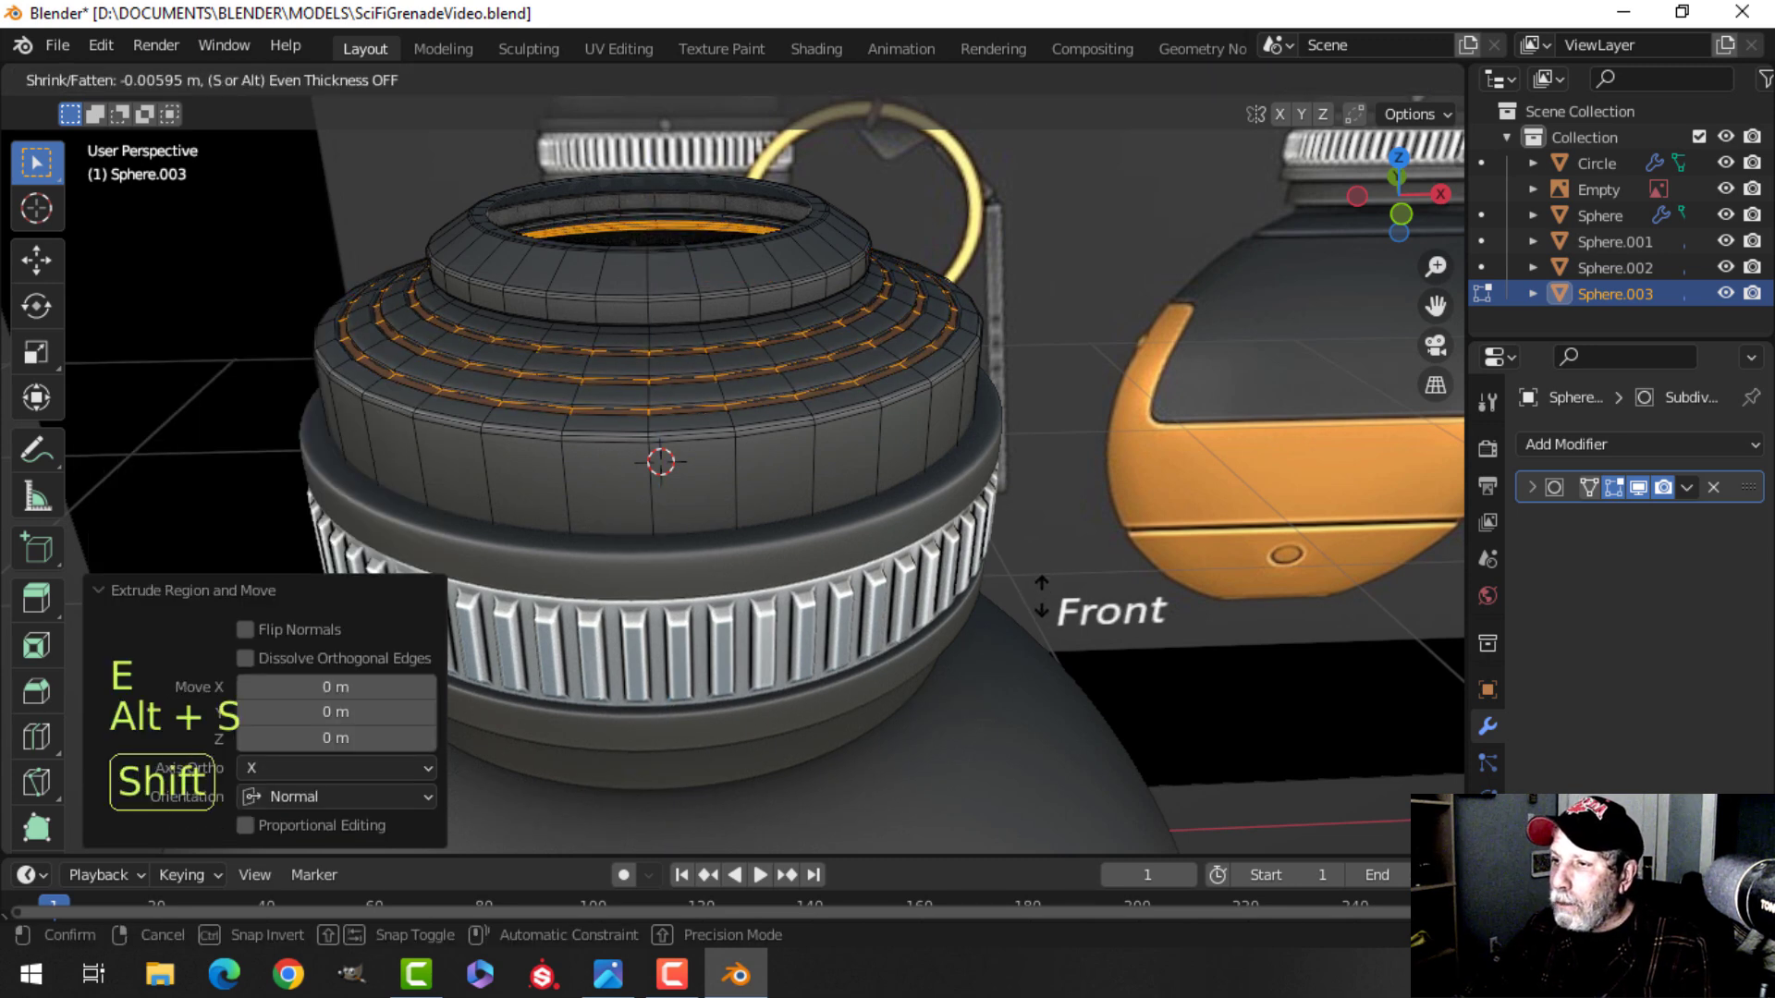
click(1042, 598)
middle_drag(1026, 547, 869, 577)
key(Tab)
Save the file again after reviewing the grooved cap.
scroll(1014, 582, up, 2)
scroll(1011, 583, down, 4)
key(alt+a)
scroll(869, 577, up, 2)
shift+middle_drag(758, 561, 896, 534)
scroll(892, 568, down, 5)
scroll(884, 574, up, 2)
key(ctrl+s)
Switch to the front orthographic view and select the cap object.
scroll(882, 601, up, 3)
middle_drag(901, 534, 919, 534)
scroll(893, 549, down, 1)
shift+middle_drag(941, 443, 869, 475)
key(KP_1)
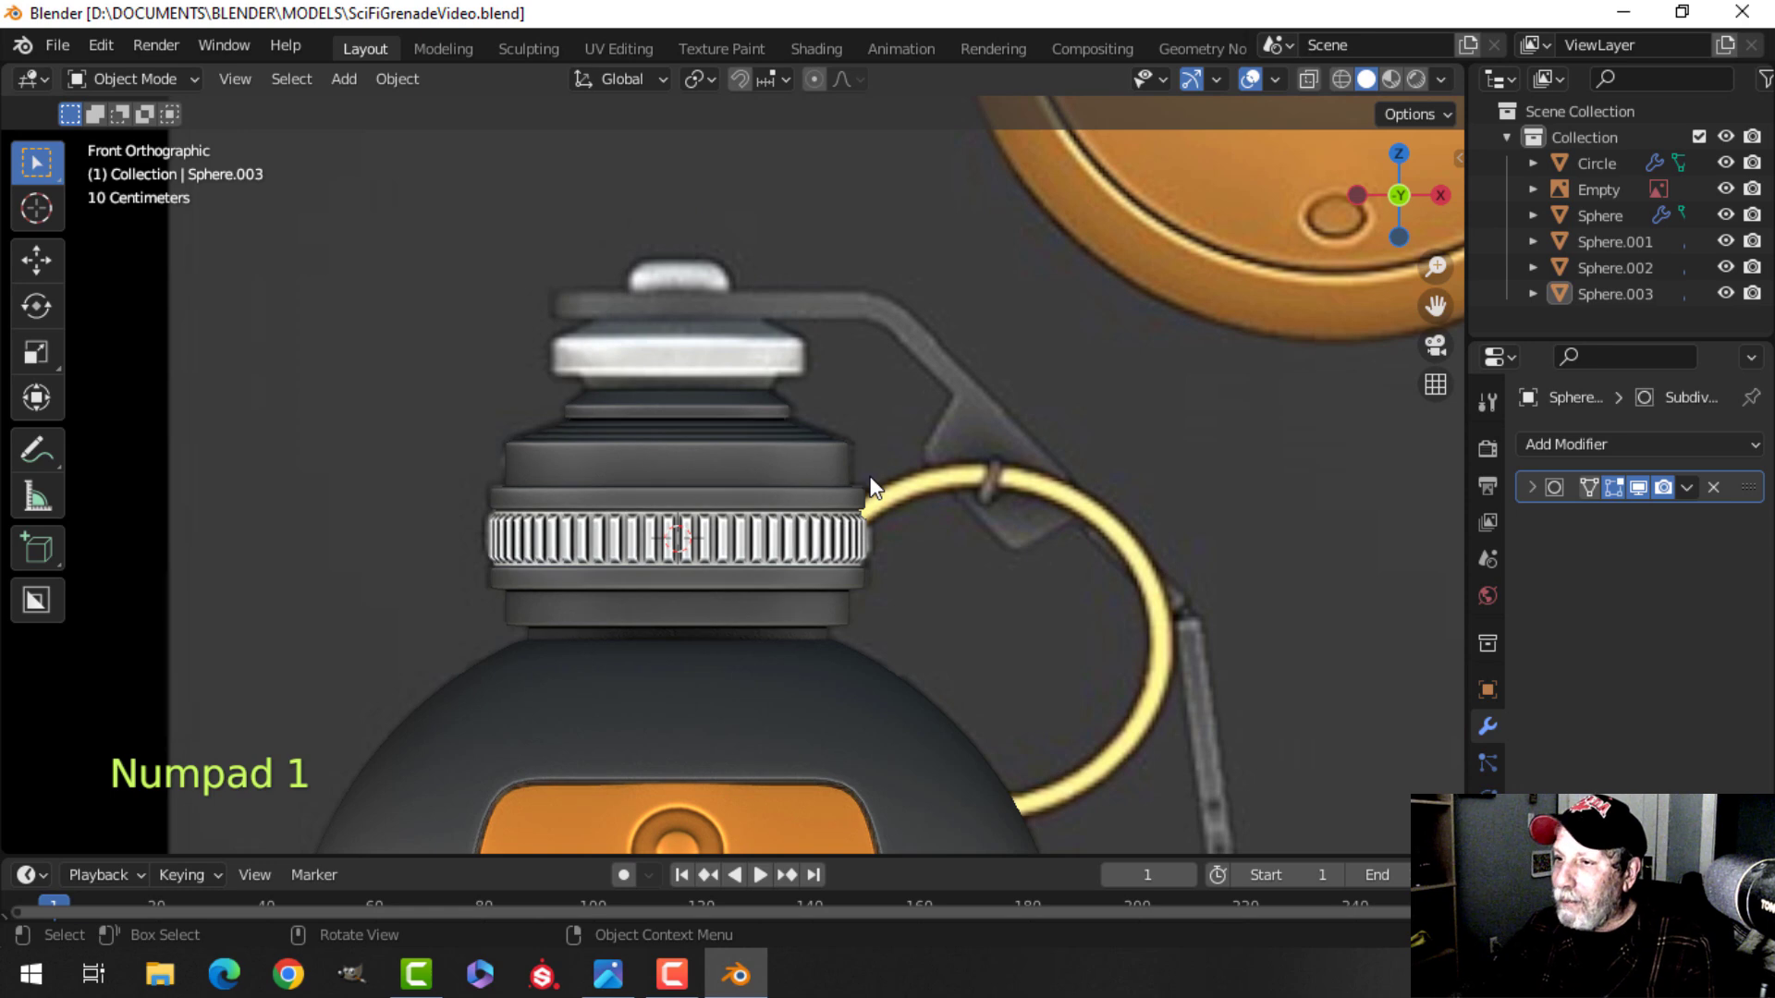
scroll(769, 418, up, 3)
shift+middle_drag(775, 430, 820, 507)
click(700, 481)
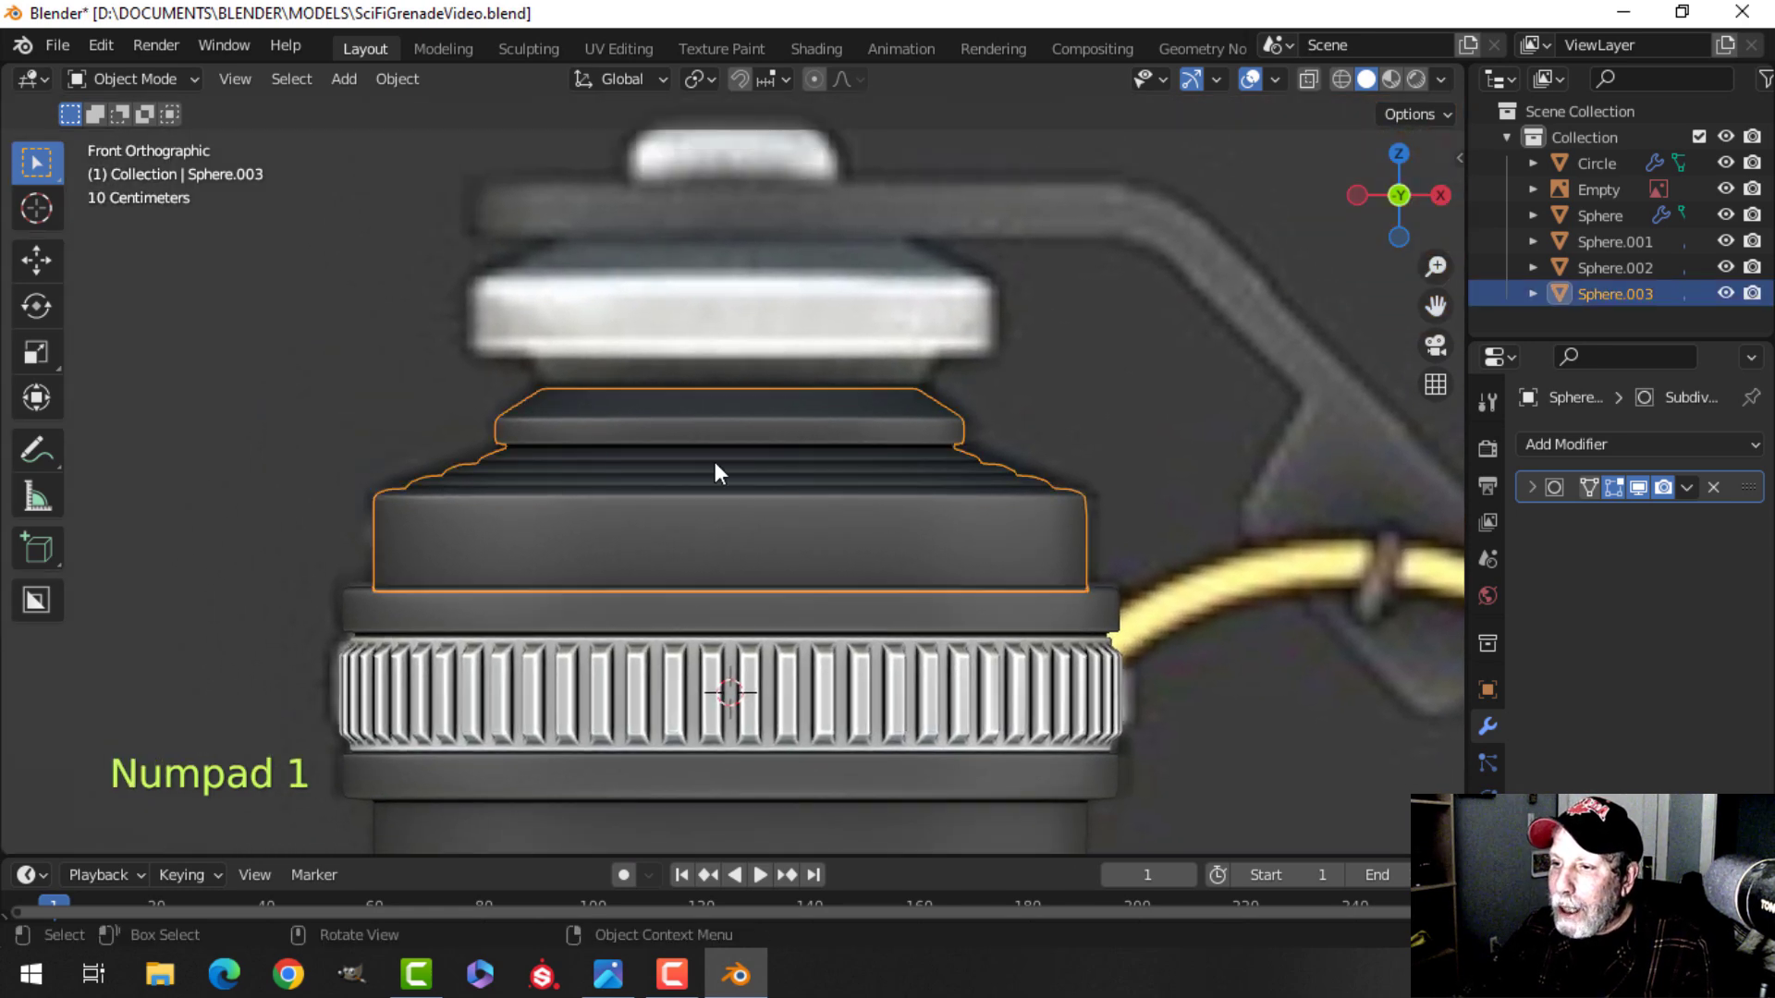
key(alt+a)
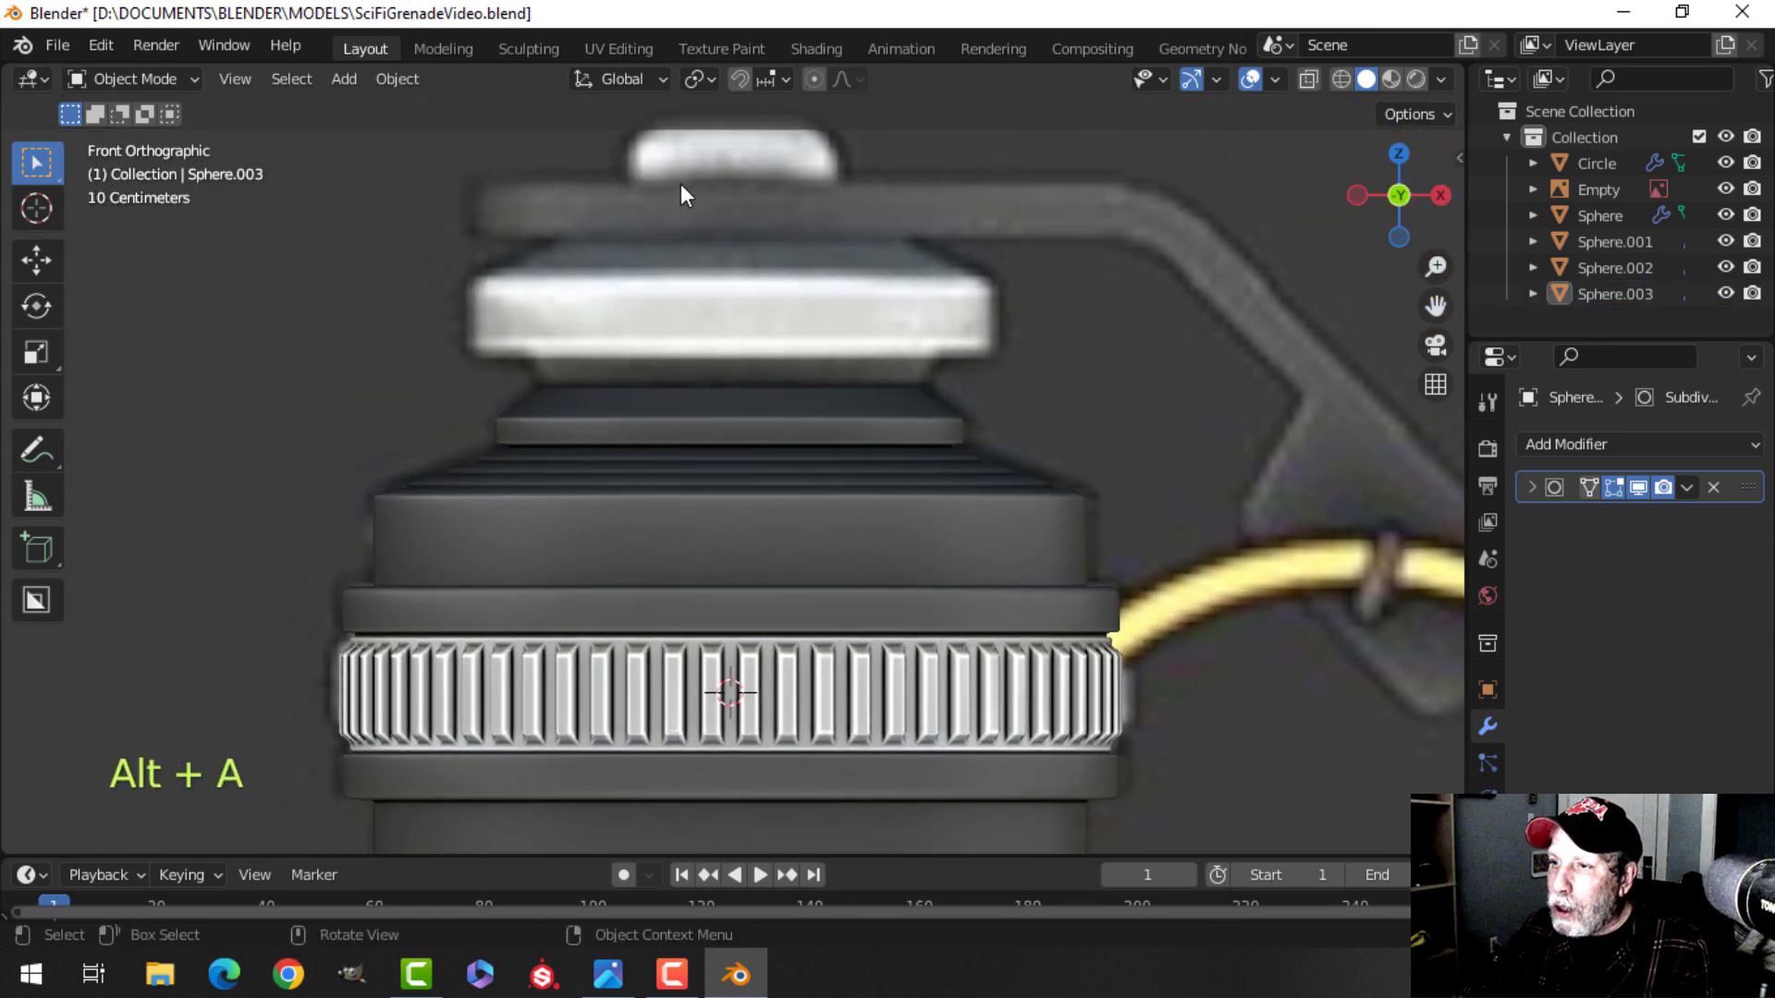
shift+middle_drag(769, 342, 773, 435)
click(708, 436)
Enter Edit Mode on the cap and select the top edge loop of the upper tier.
key(Tab)
scroll(750, 482, up, 2)
key(alt+a)
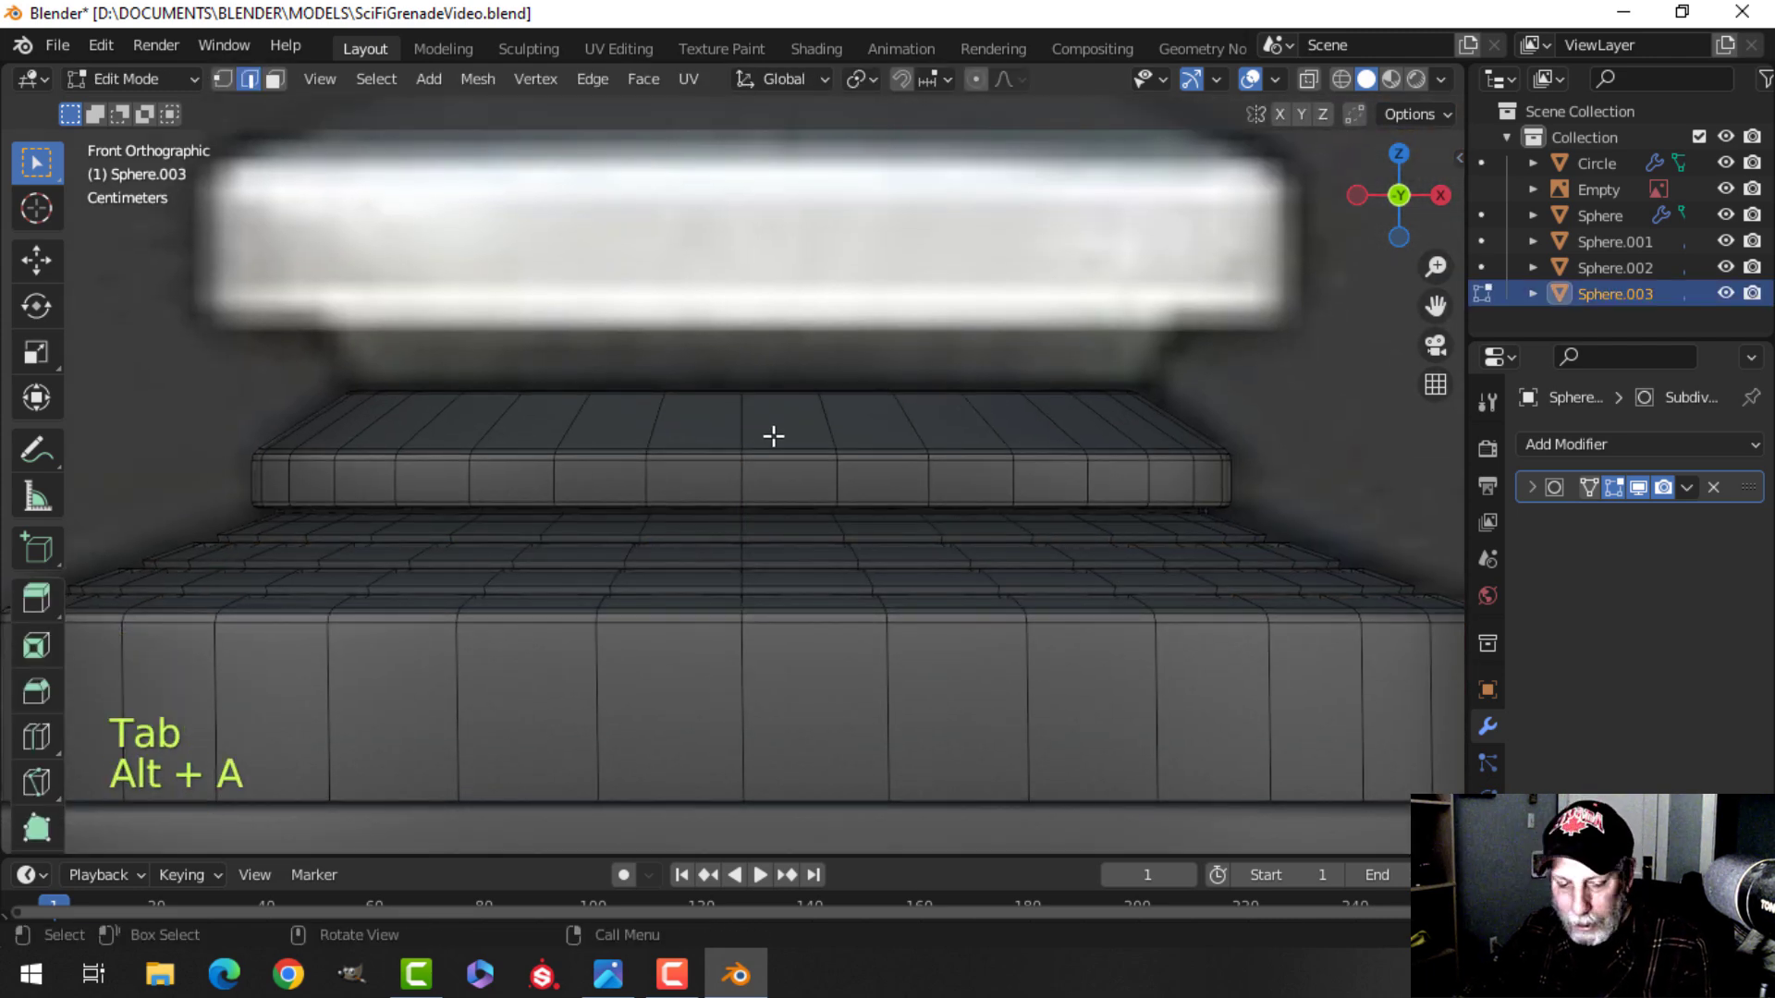
alt+shift+click(789, 412)
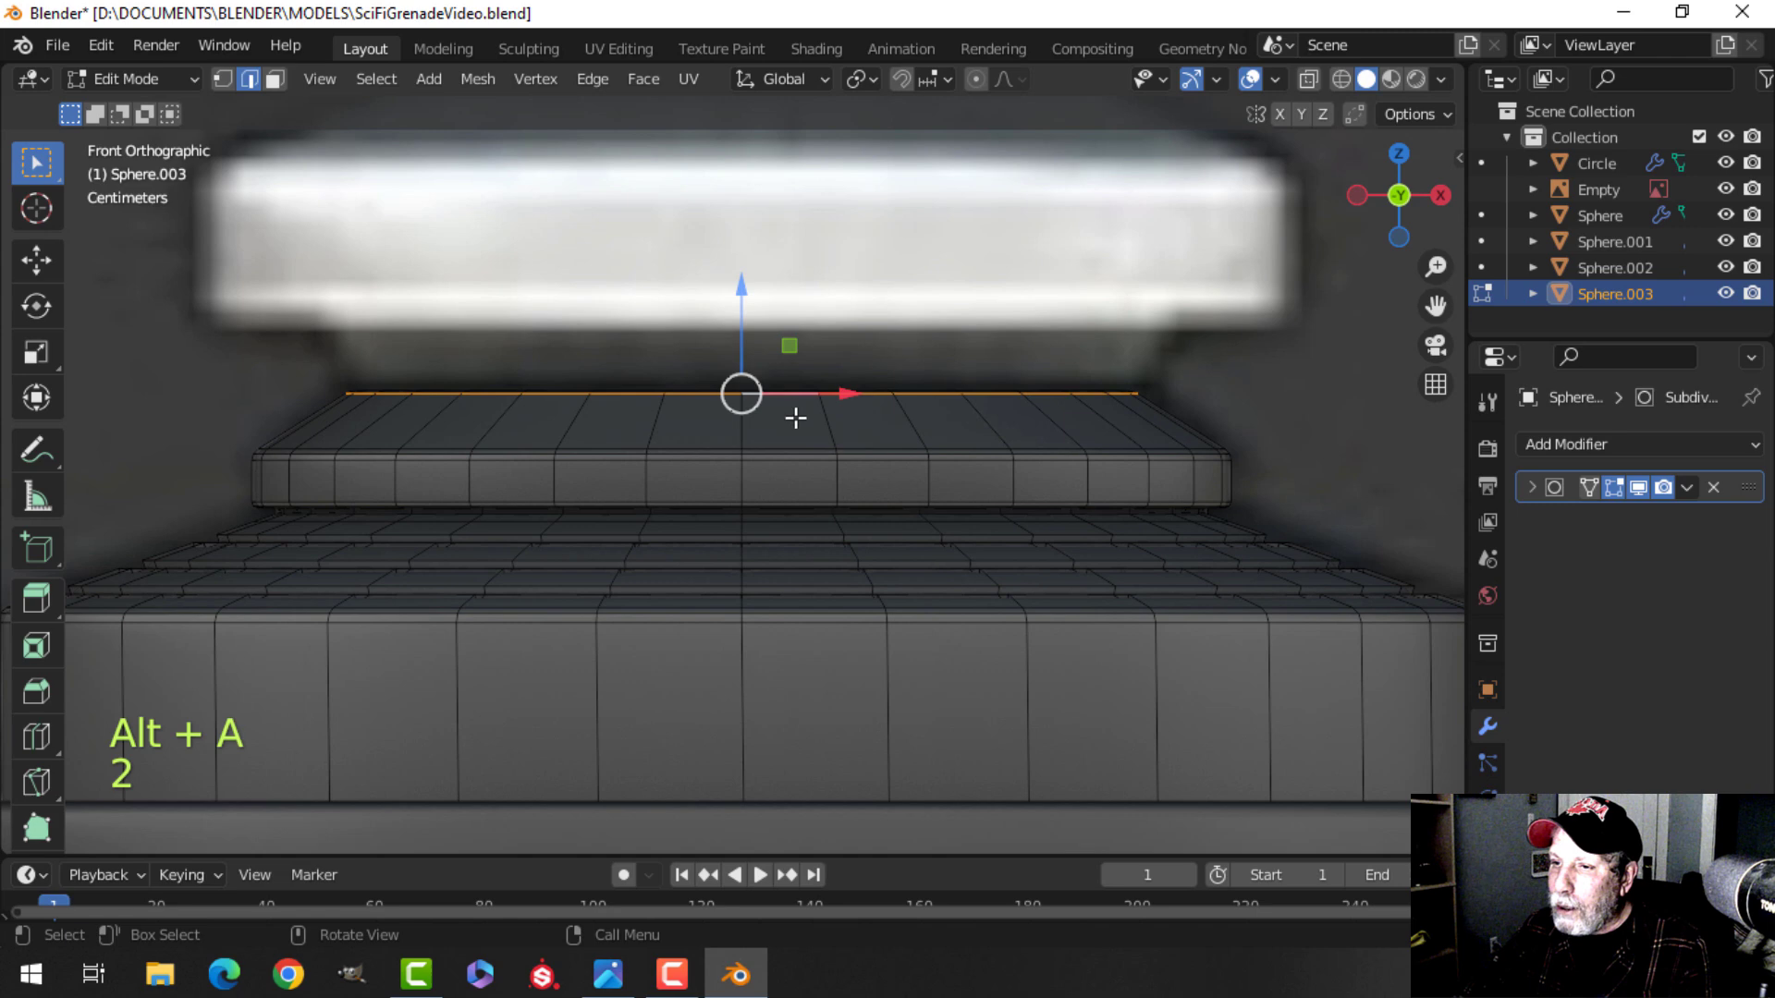
scroll(777, 434, down, 1)
alt+shift+click(701, 453)
key(alt+a)
alt+shift+click(768, 405)
middle_drag(806, 420, 823, 439)
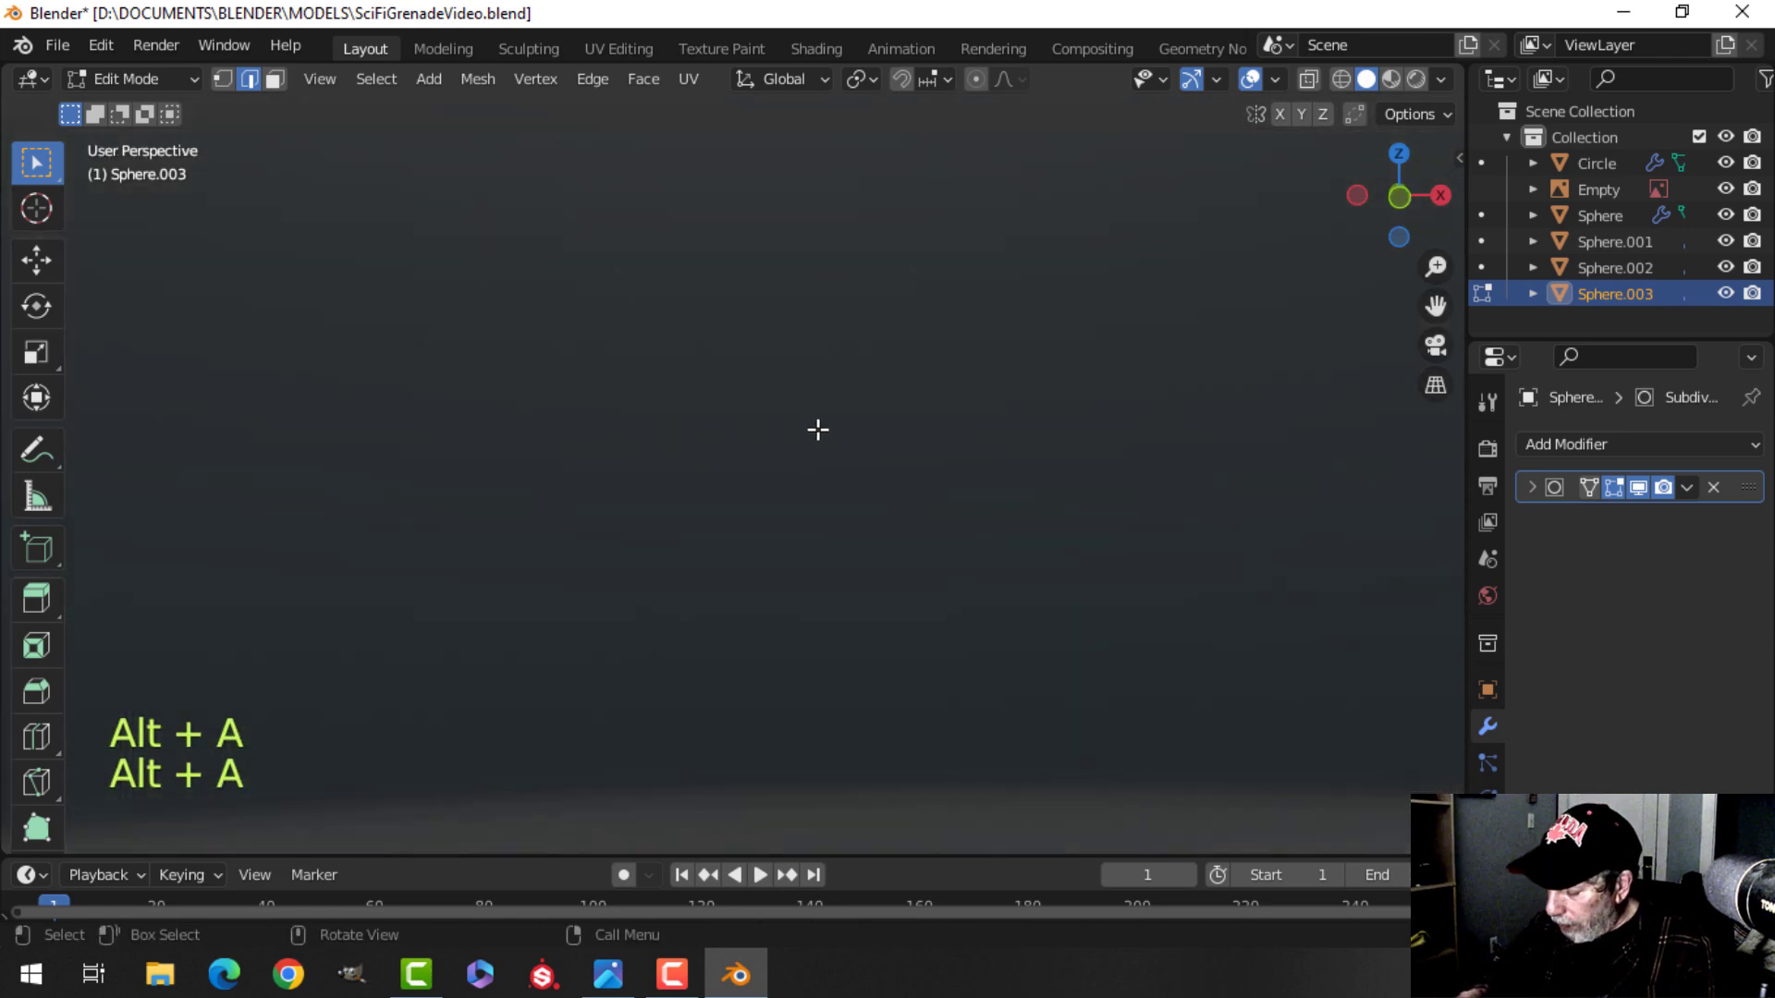
key(KP_1)
scroll(816, 432, down, 3)
scroll(813, 444, up, 3)
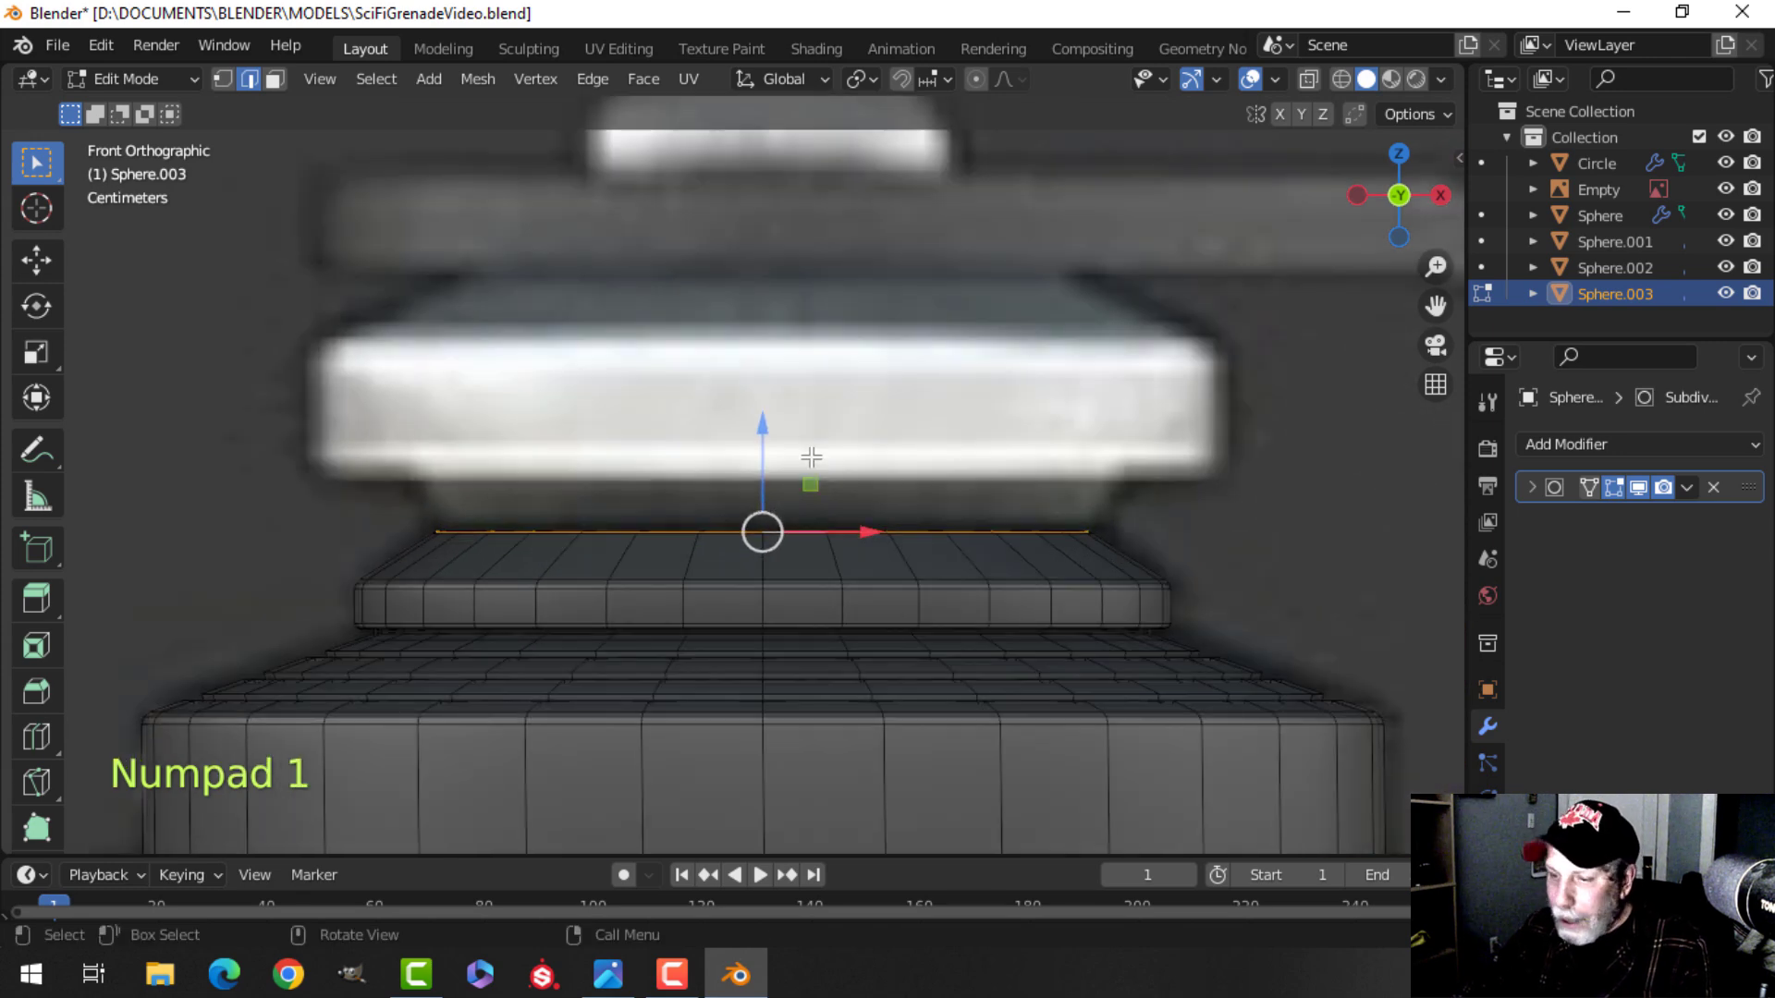
Duplicate the top edge loop, move it up slightly and separate it into its own object.
key(shift+d)
drag(772, 427, 775, 374)
key(p)
click(906, 377)
key(Tab)
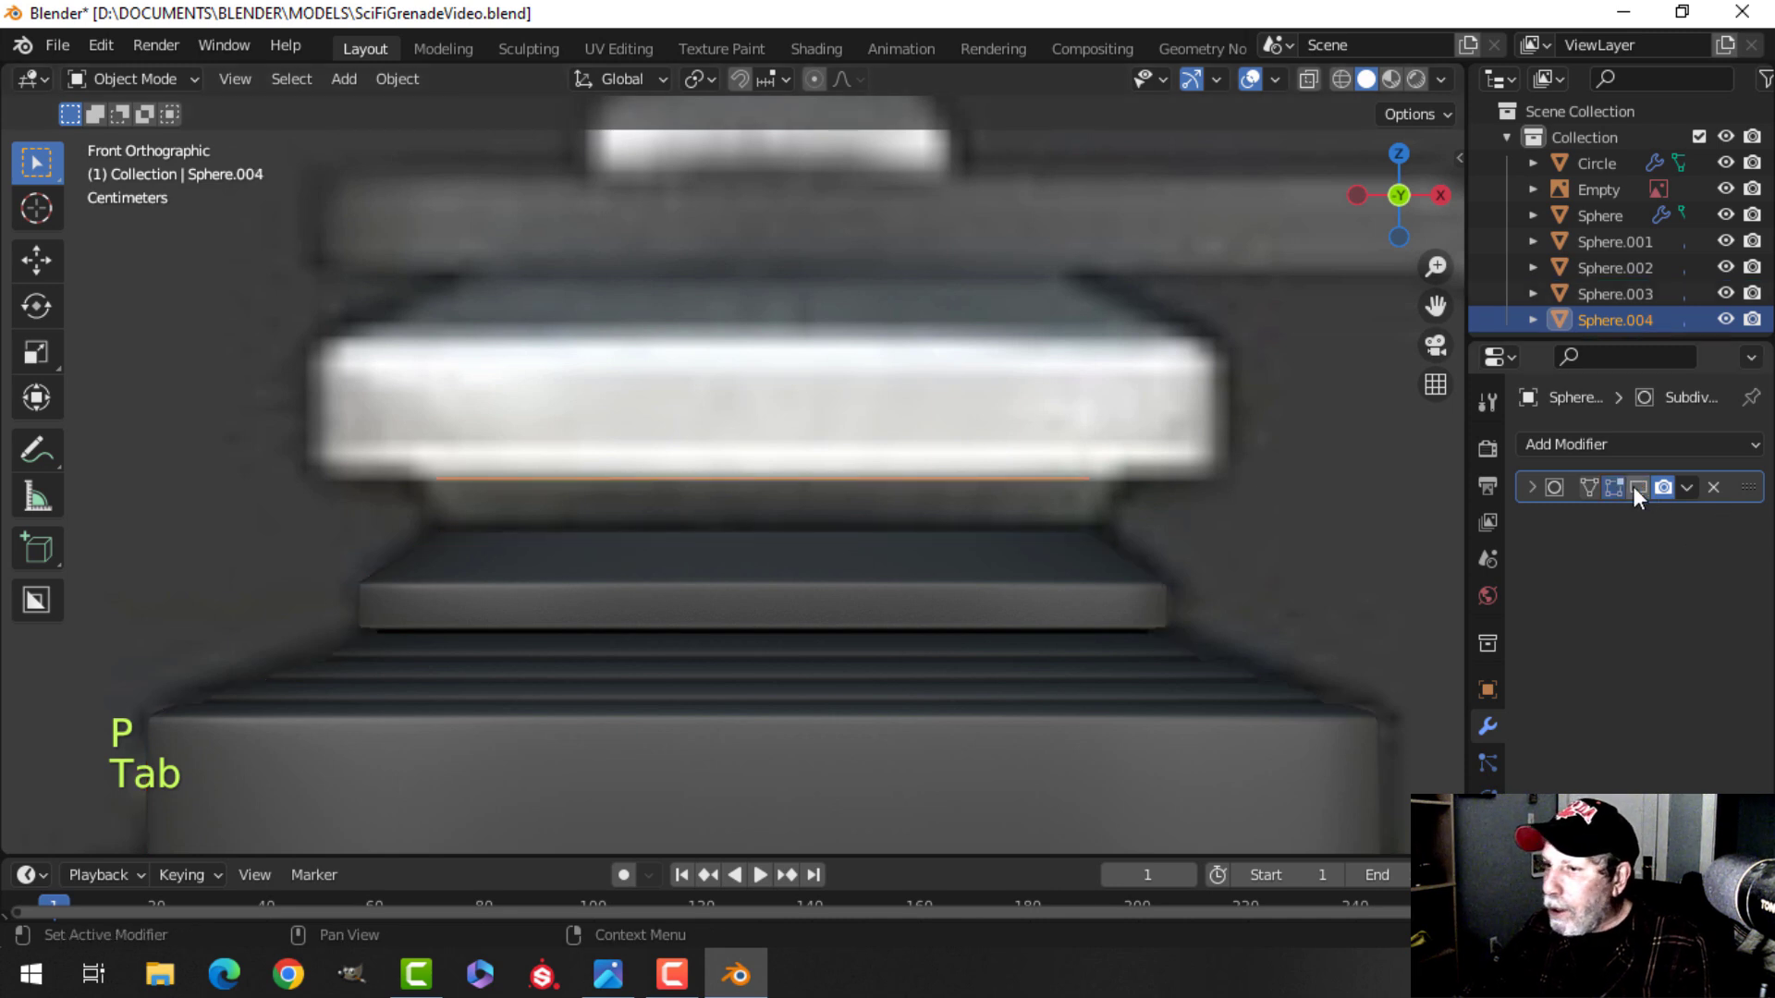
Select all vertices of the separated loop in Edit Mode and scale them to 0.987.
key(Tab)
key(a)
key(1)
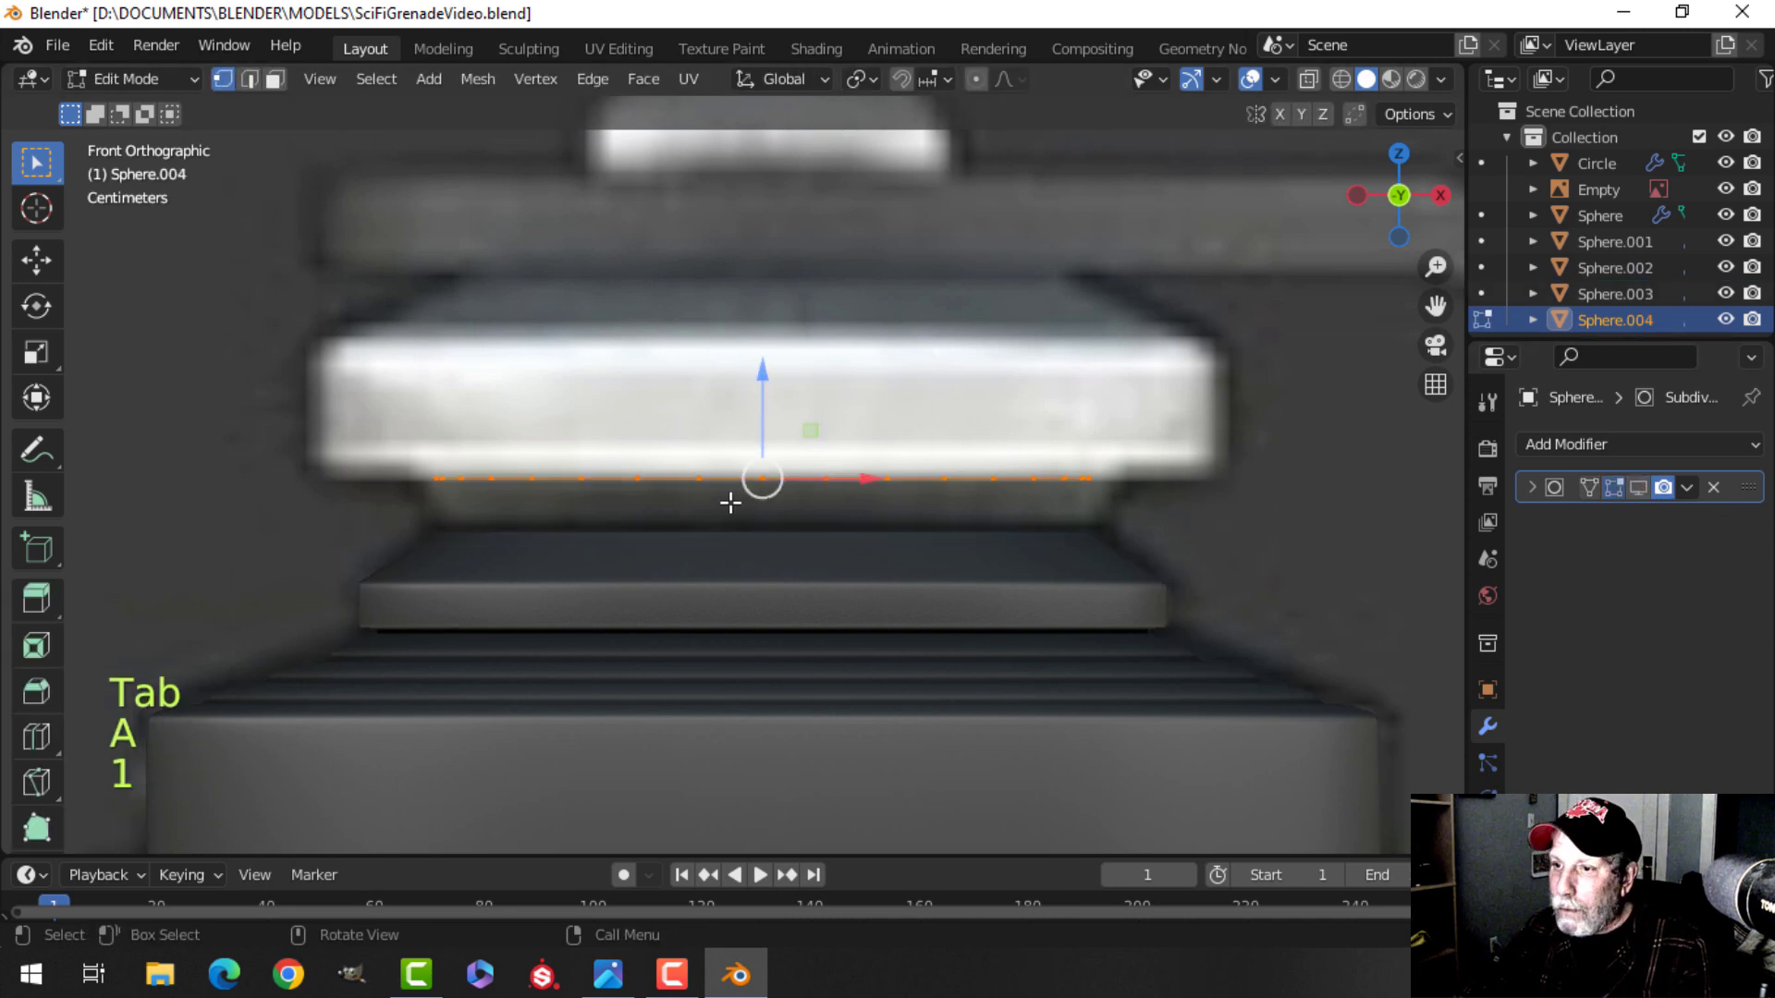
drag(753, 396, 813, 459)
key(s)
click(1054, 490)
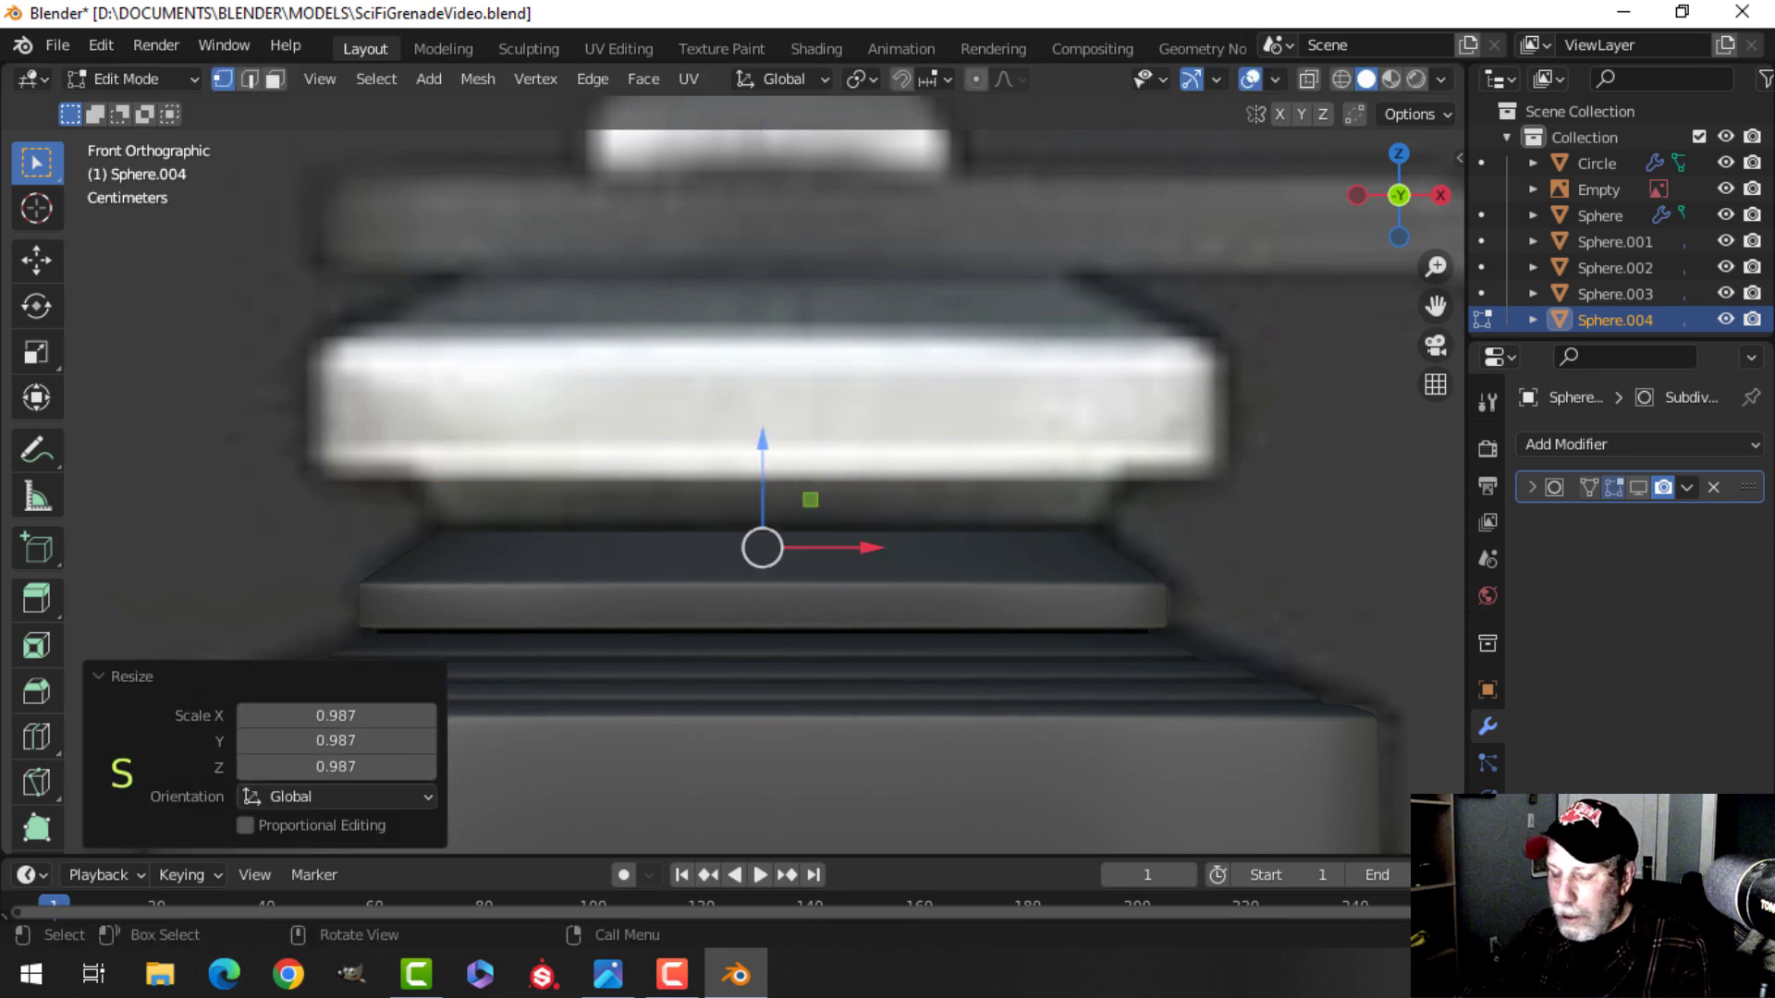
Switch the viewport shading to X-ray display.
key(z)
click(879, 488)
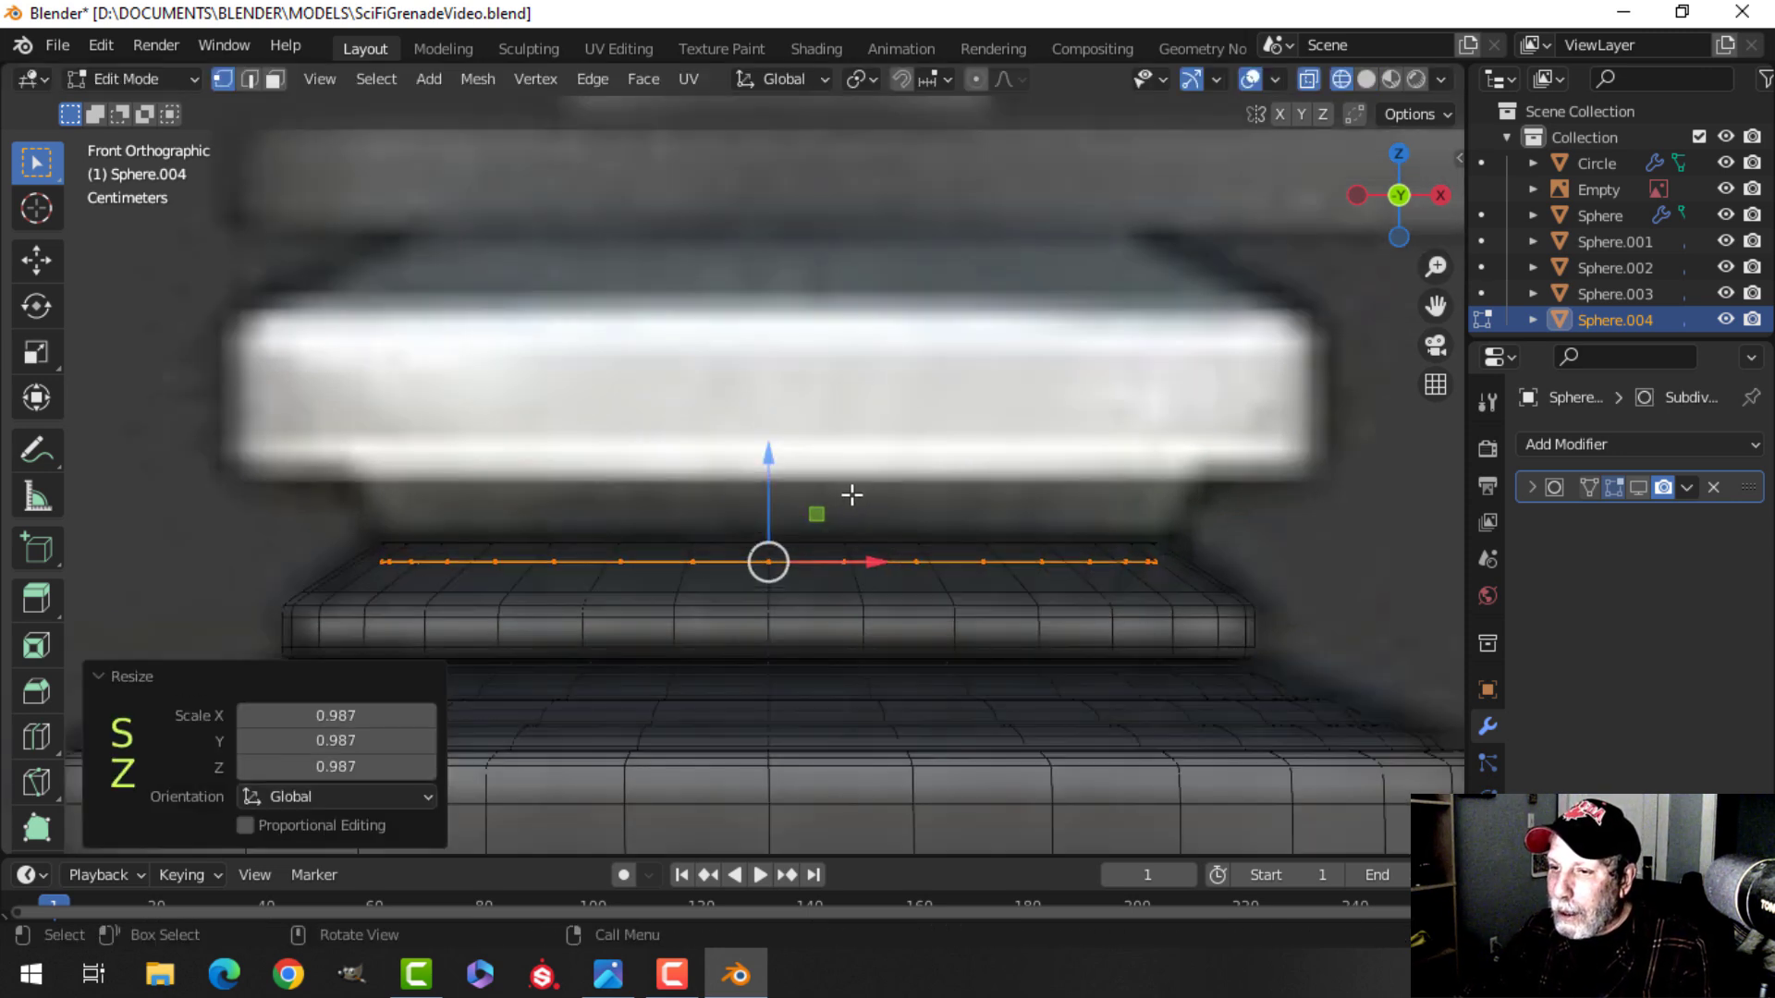
shift+scroll(860, 493, down, 2)
shift+scroll(669, 491, up, 1)
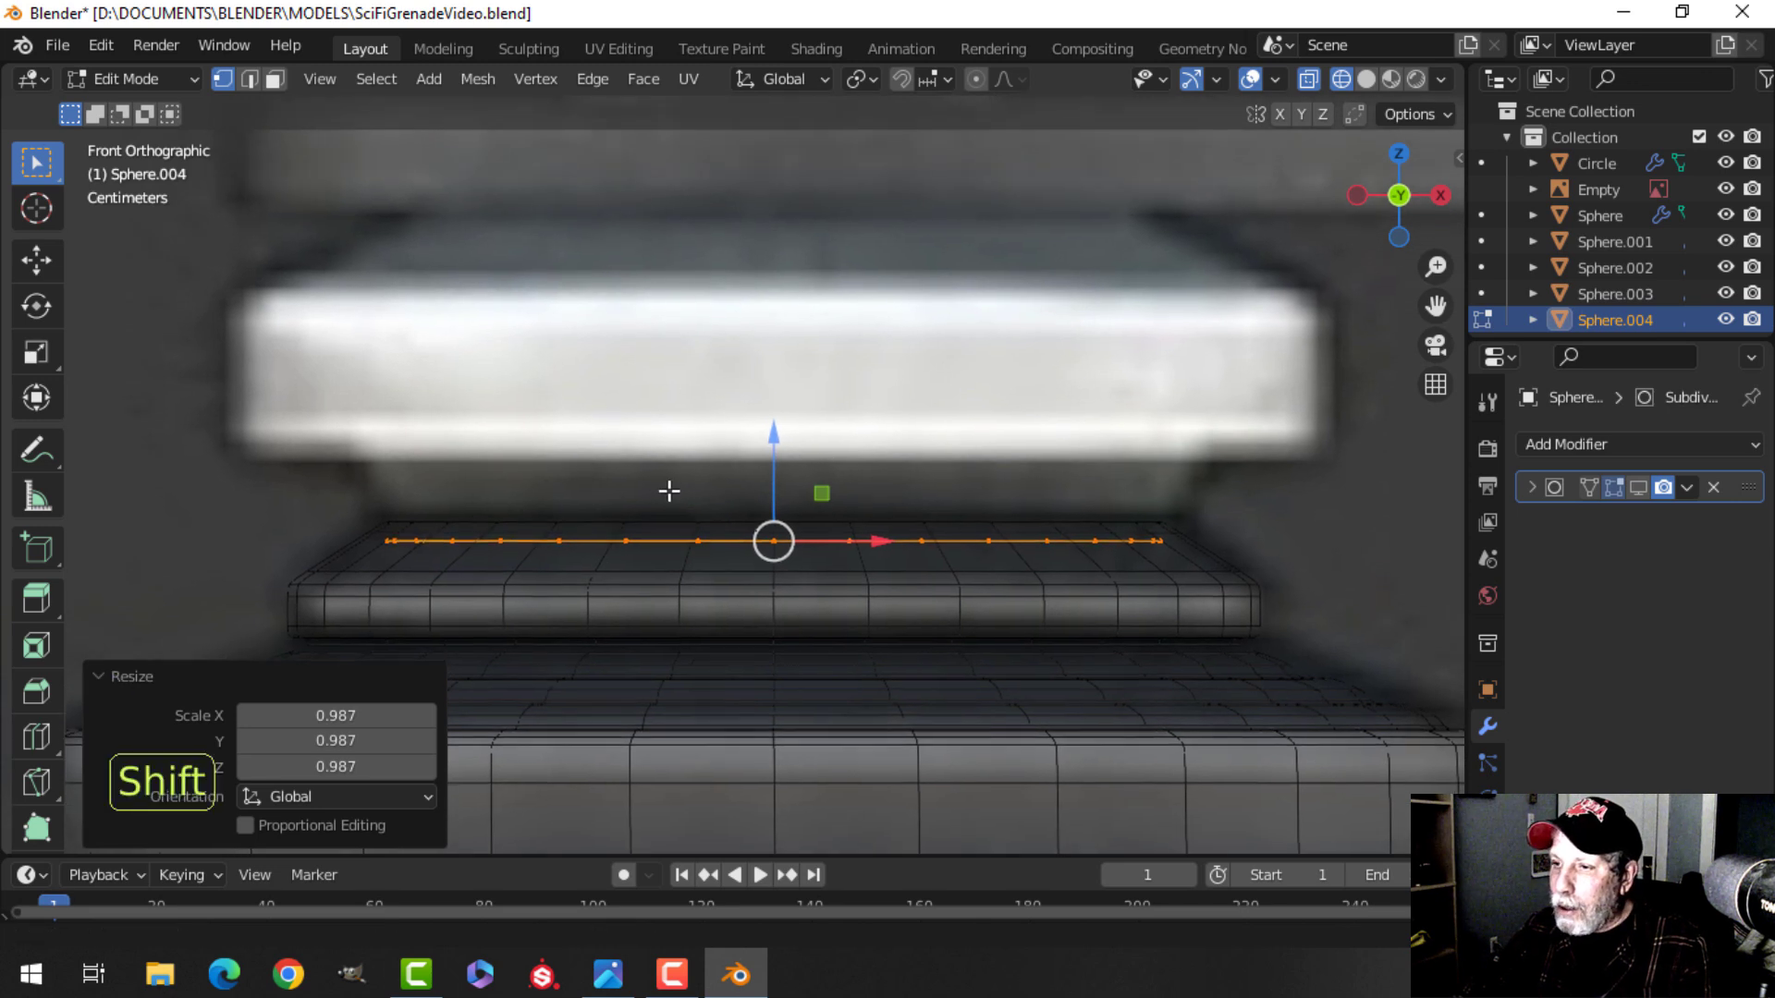
Extrude the separated loop upward and scale it out slightly to about 1.06.
key(e)
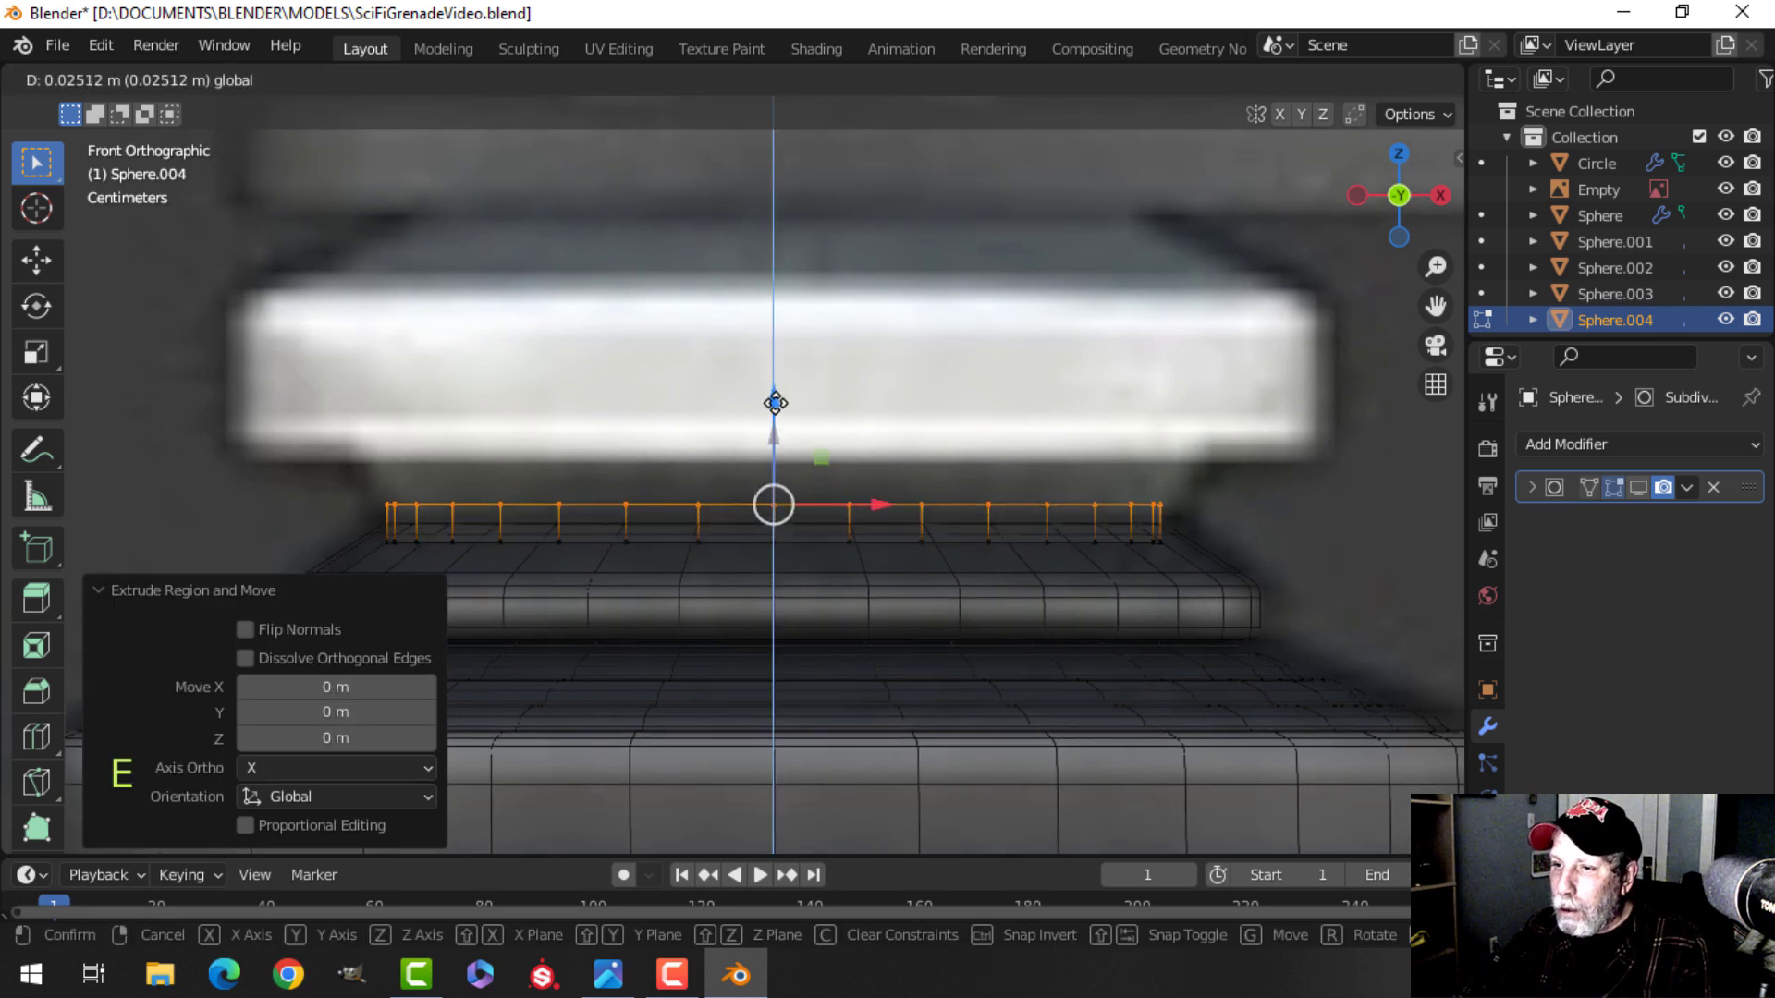
click(777, 367)
key(s)
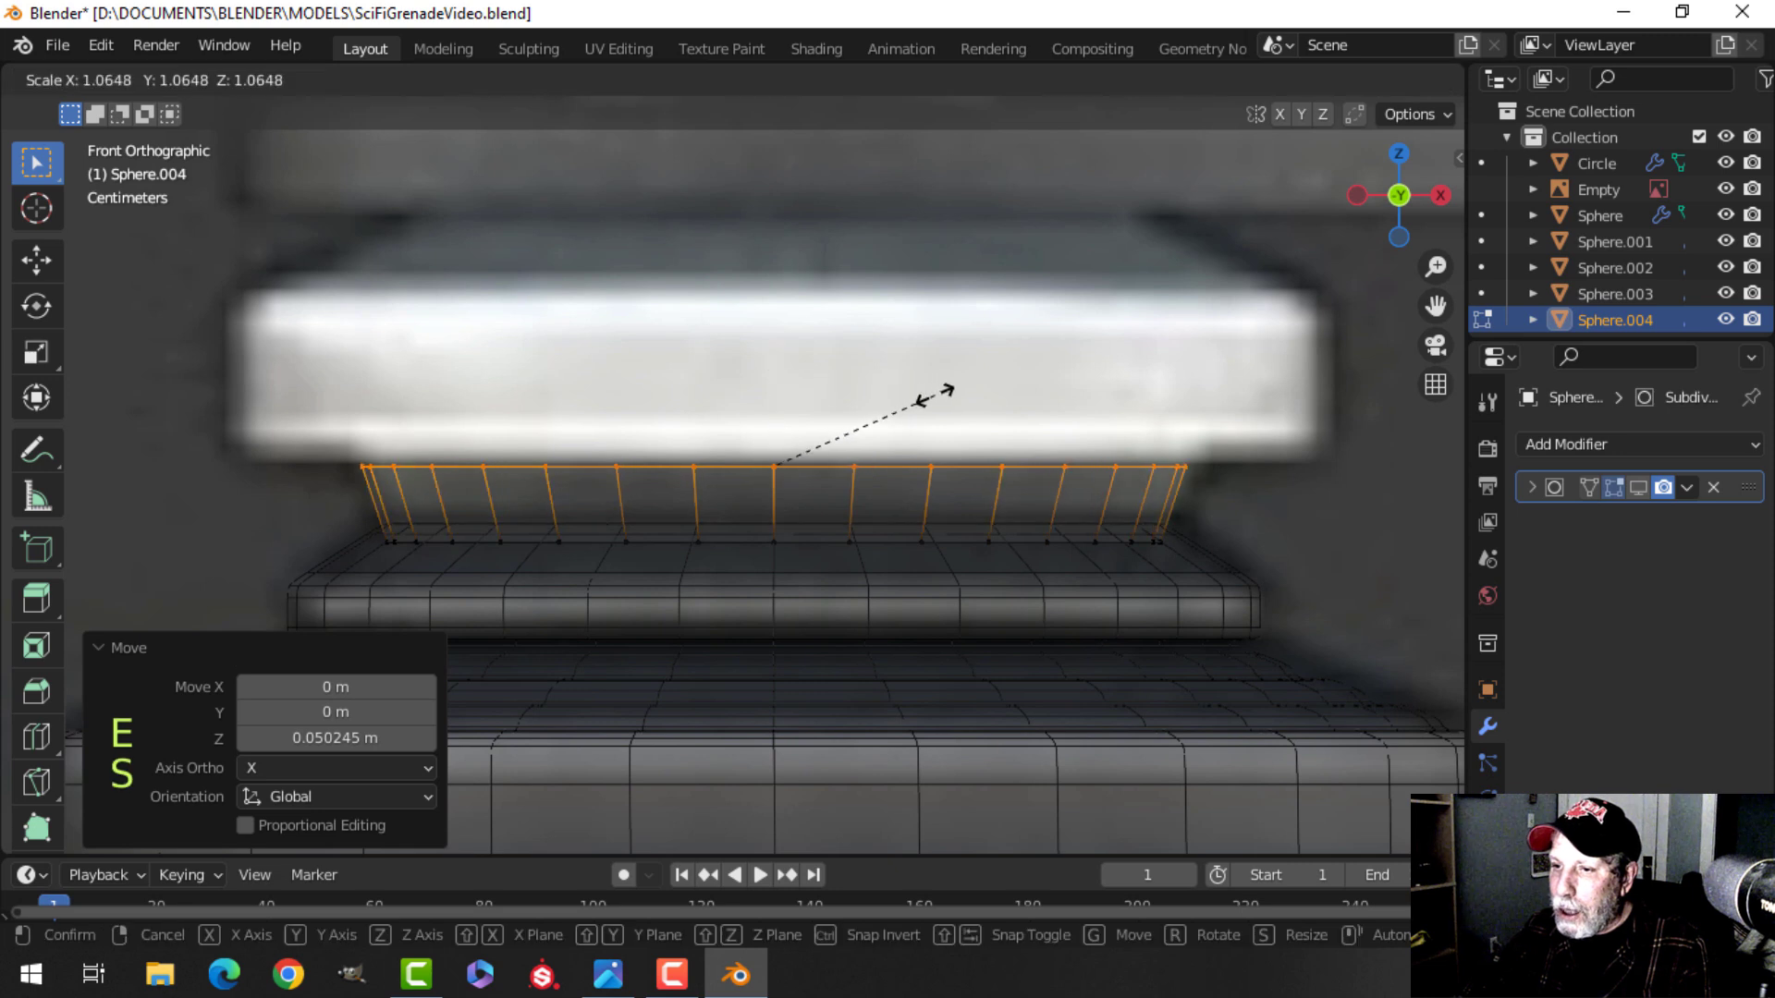
click(905, 403)
Extrude the loop in place and scale it outward to about 1.33 to form the flange's underside.
scroll(906, 416, down, 1)
shift+middle_drag(902, 440, 917, 486)
key(e)
right_click(917, 485)
key(s)
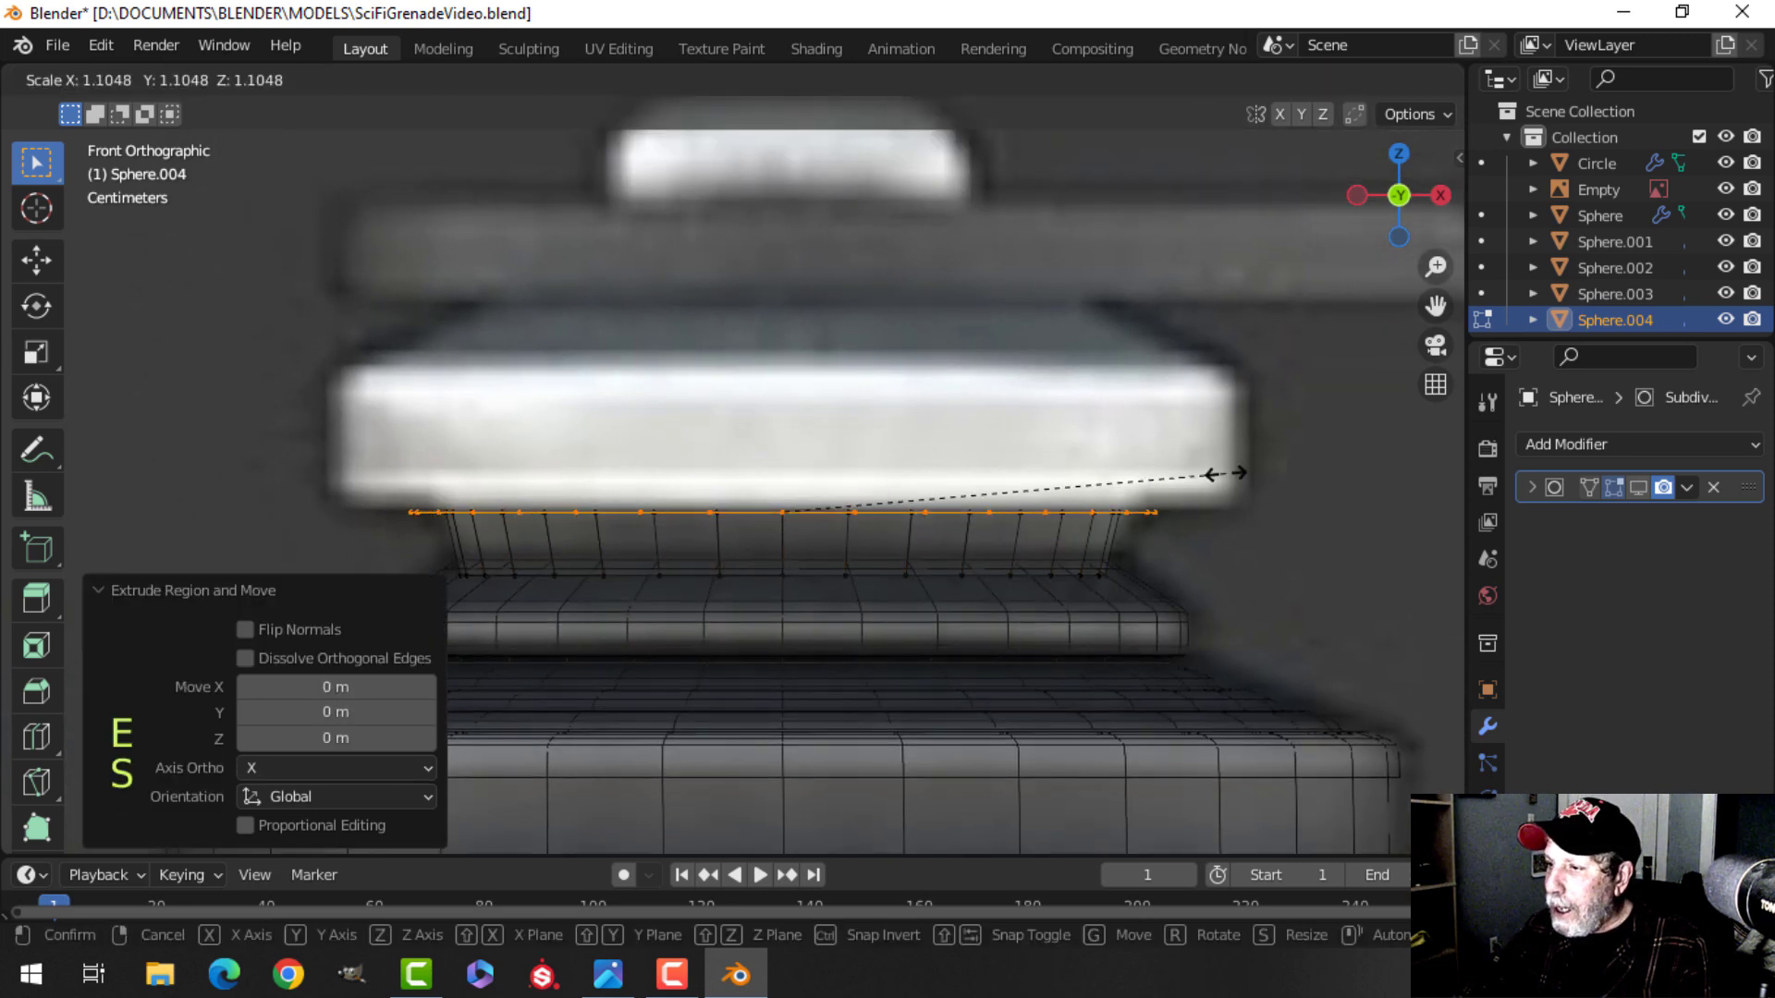
click(1312, 452)
Extrude the outer loop in place and move it up about 0.116 m to form the flange wall.
shift+middle_drag(819, 411, 819, 502)
key(e)
right_click(819, 501)
drag(765, 477, 762, 336)
scroll(962, 471, down, 1)
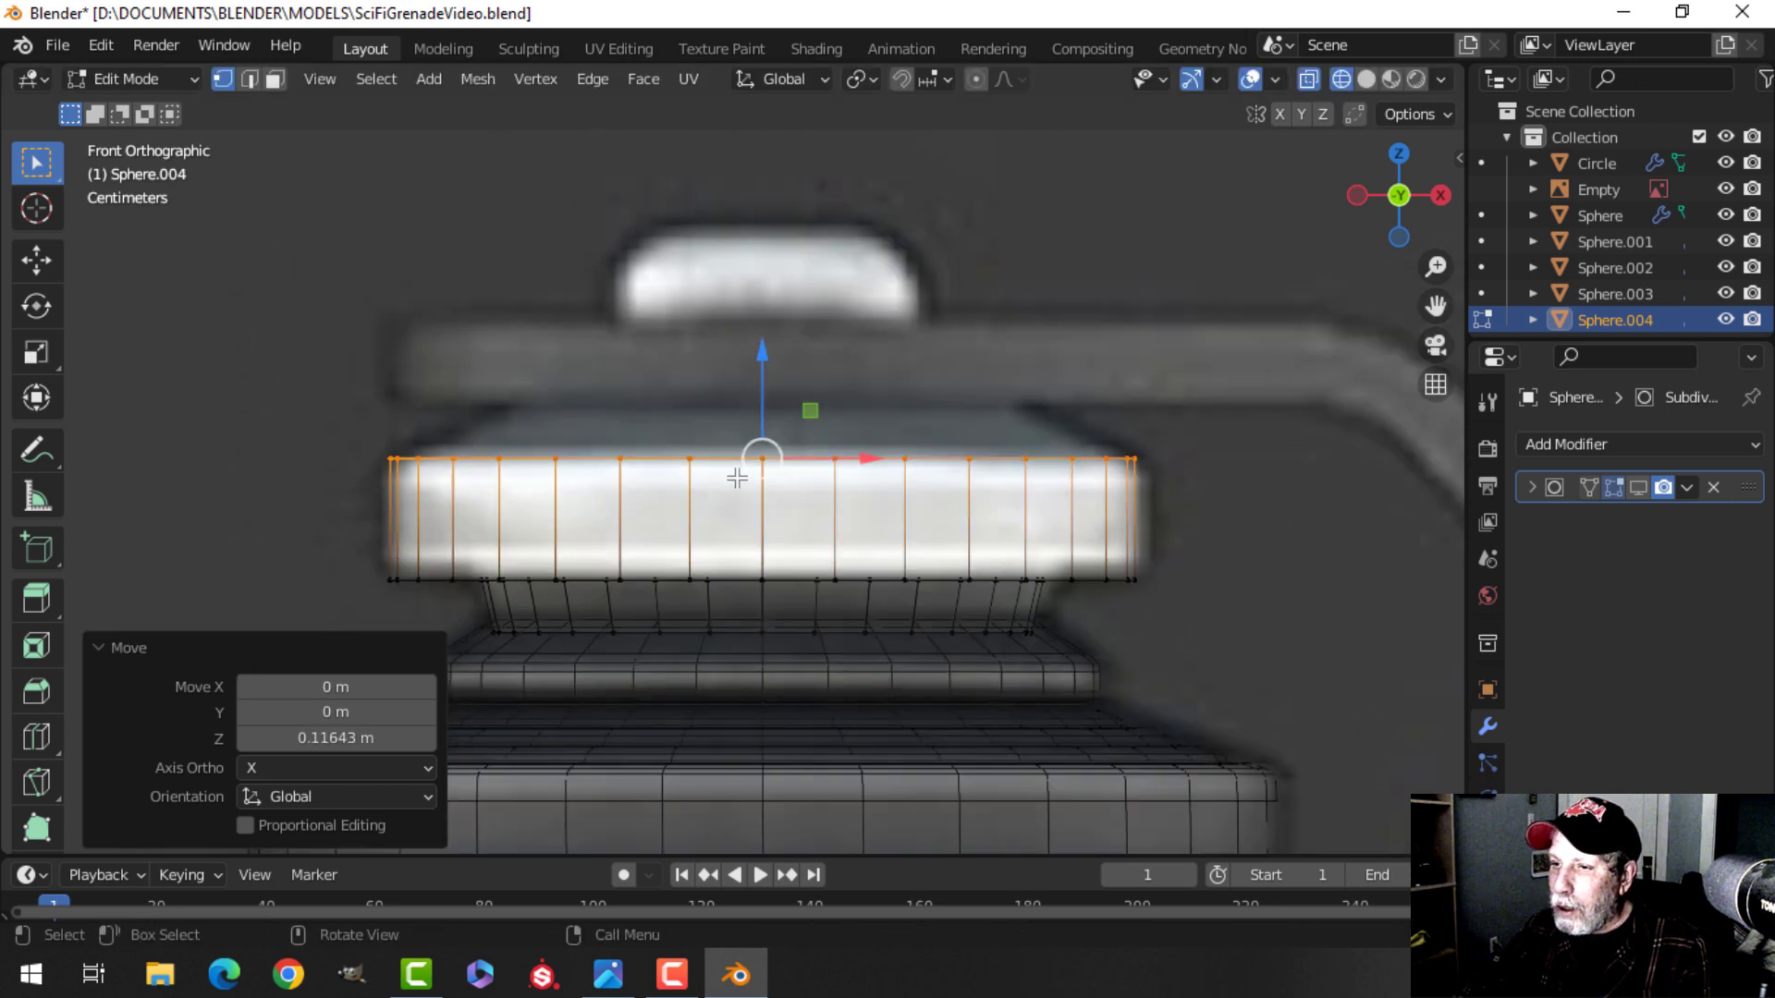
shift+middle_drag(623, 470, 605, 517)
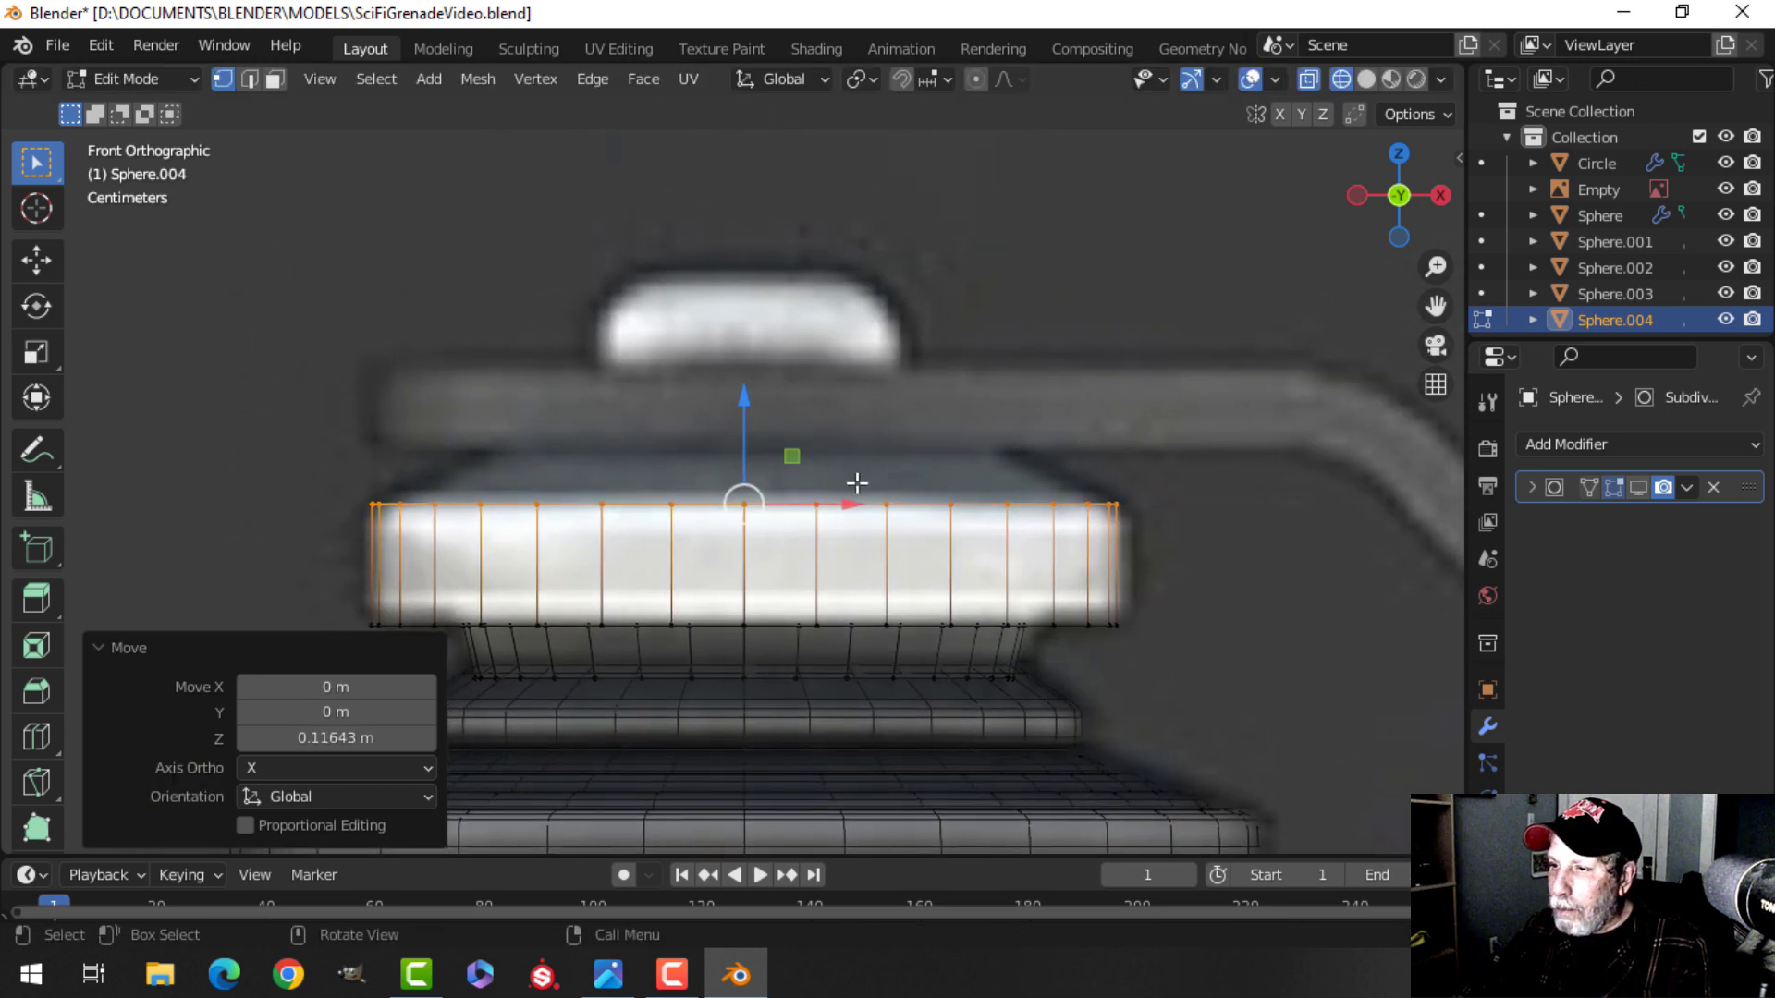
Extrude the top loop up about 0.07 m and scale it inward to 0.408 to form a sloped top.
key(e)
right_click(789, 453)
drag(747, 409, 764, 337)
key(s)
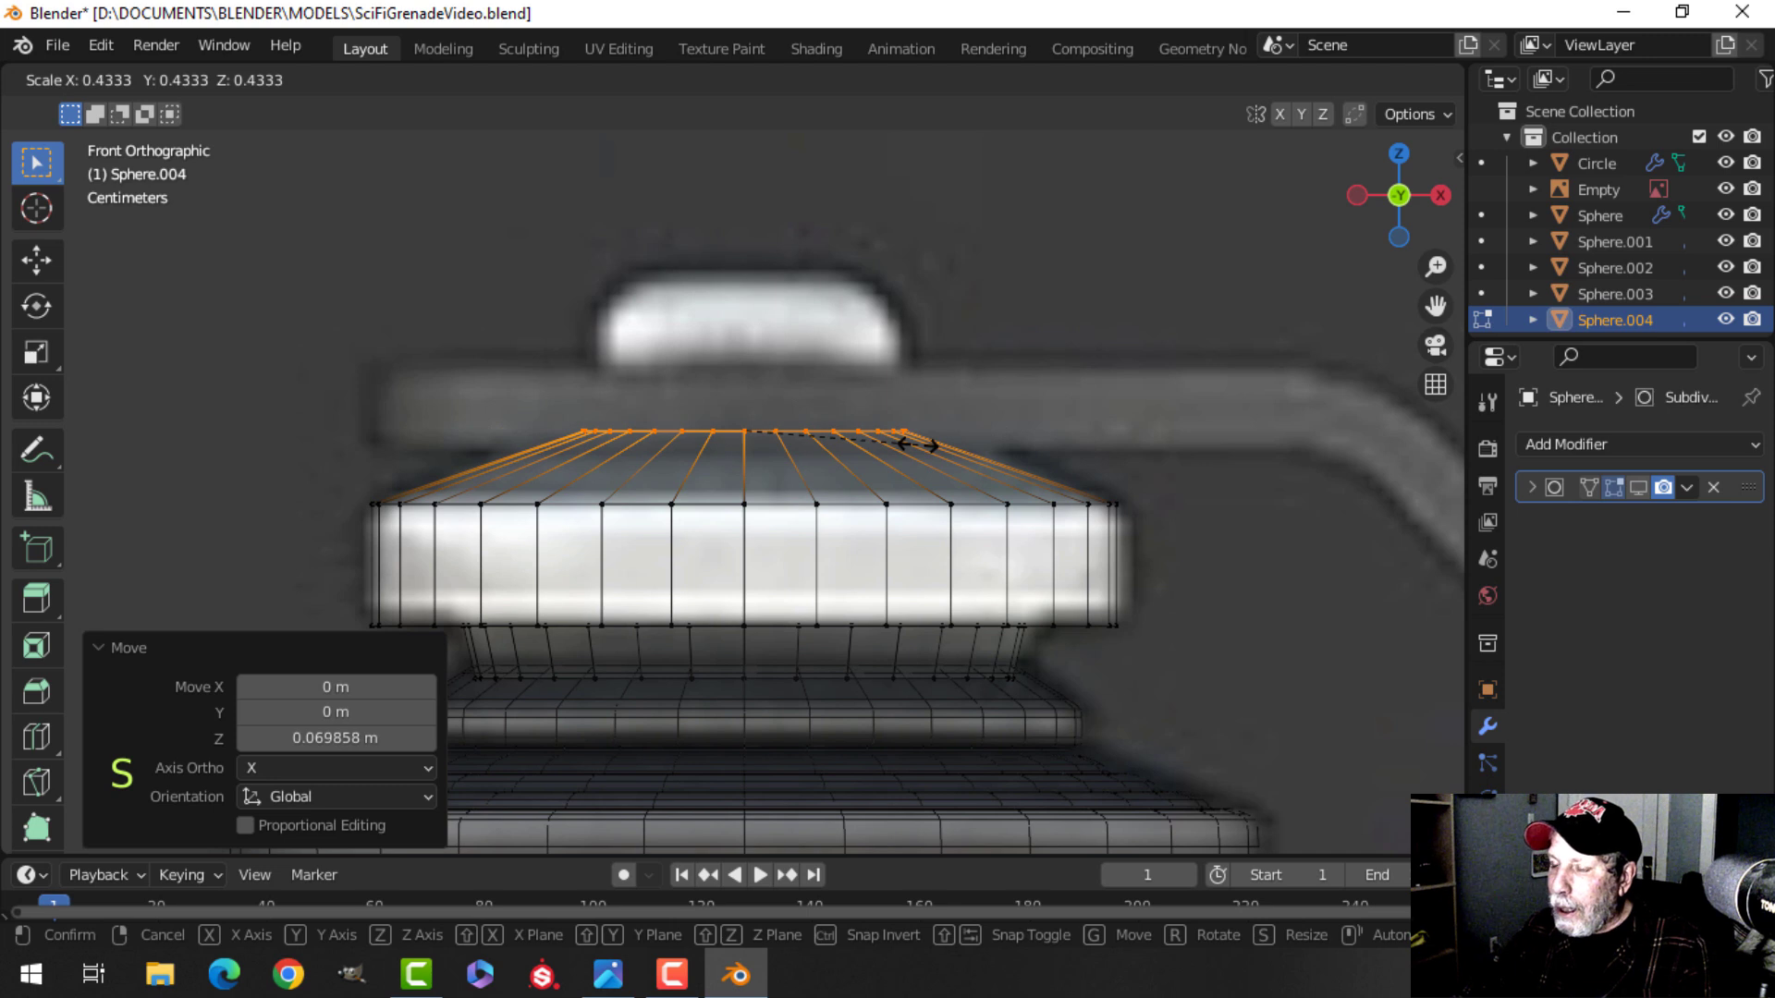
click(910, 445)
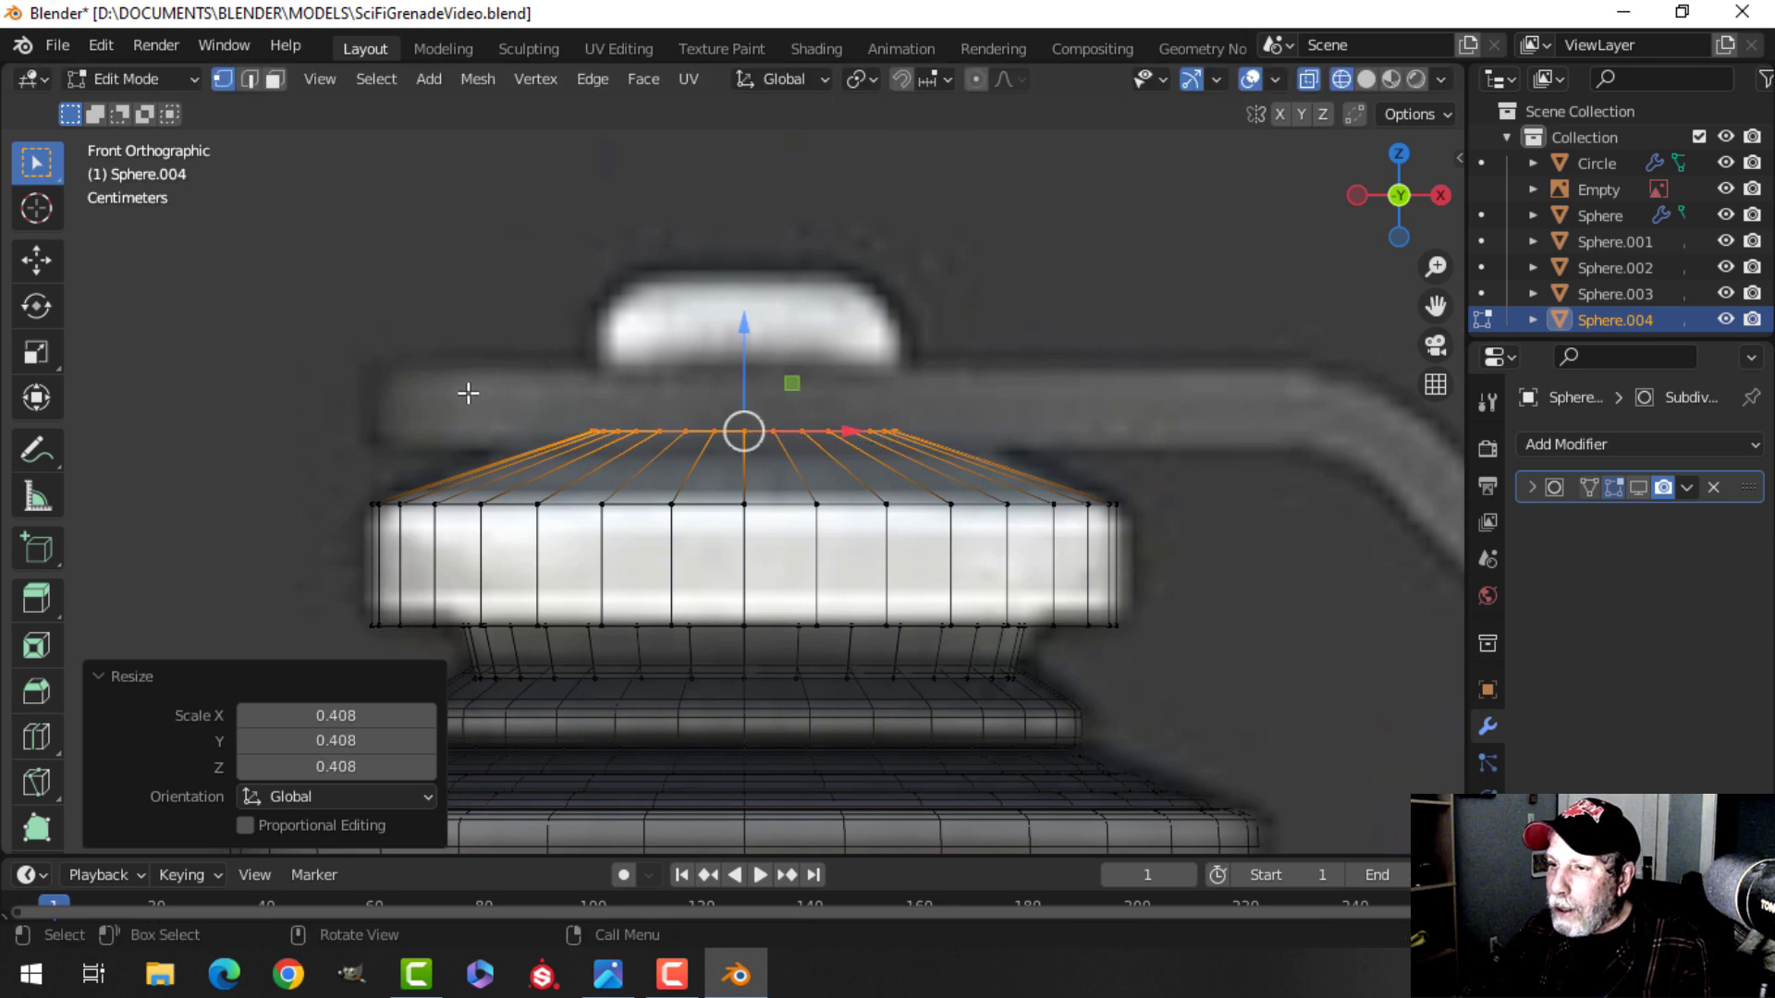
Lower the top loop slightly and scale it out to about 1.03.
drag(743, 357, 741, 361)
key(s)
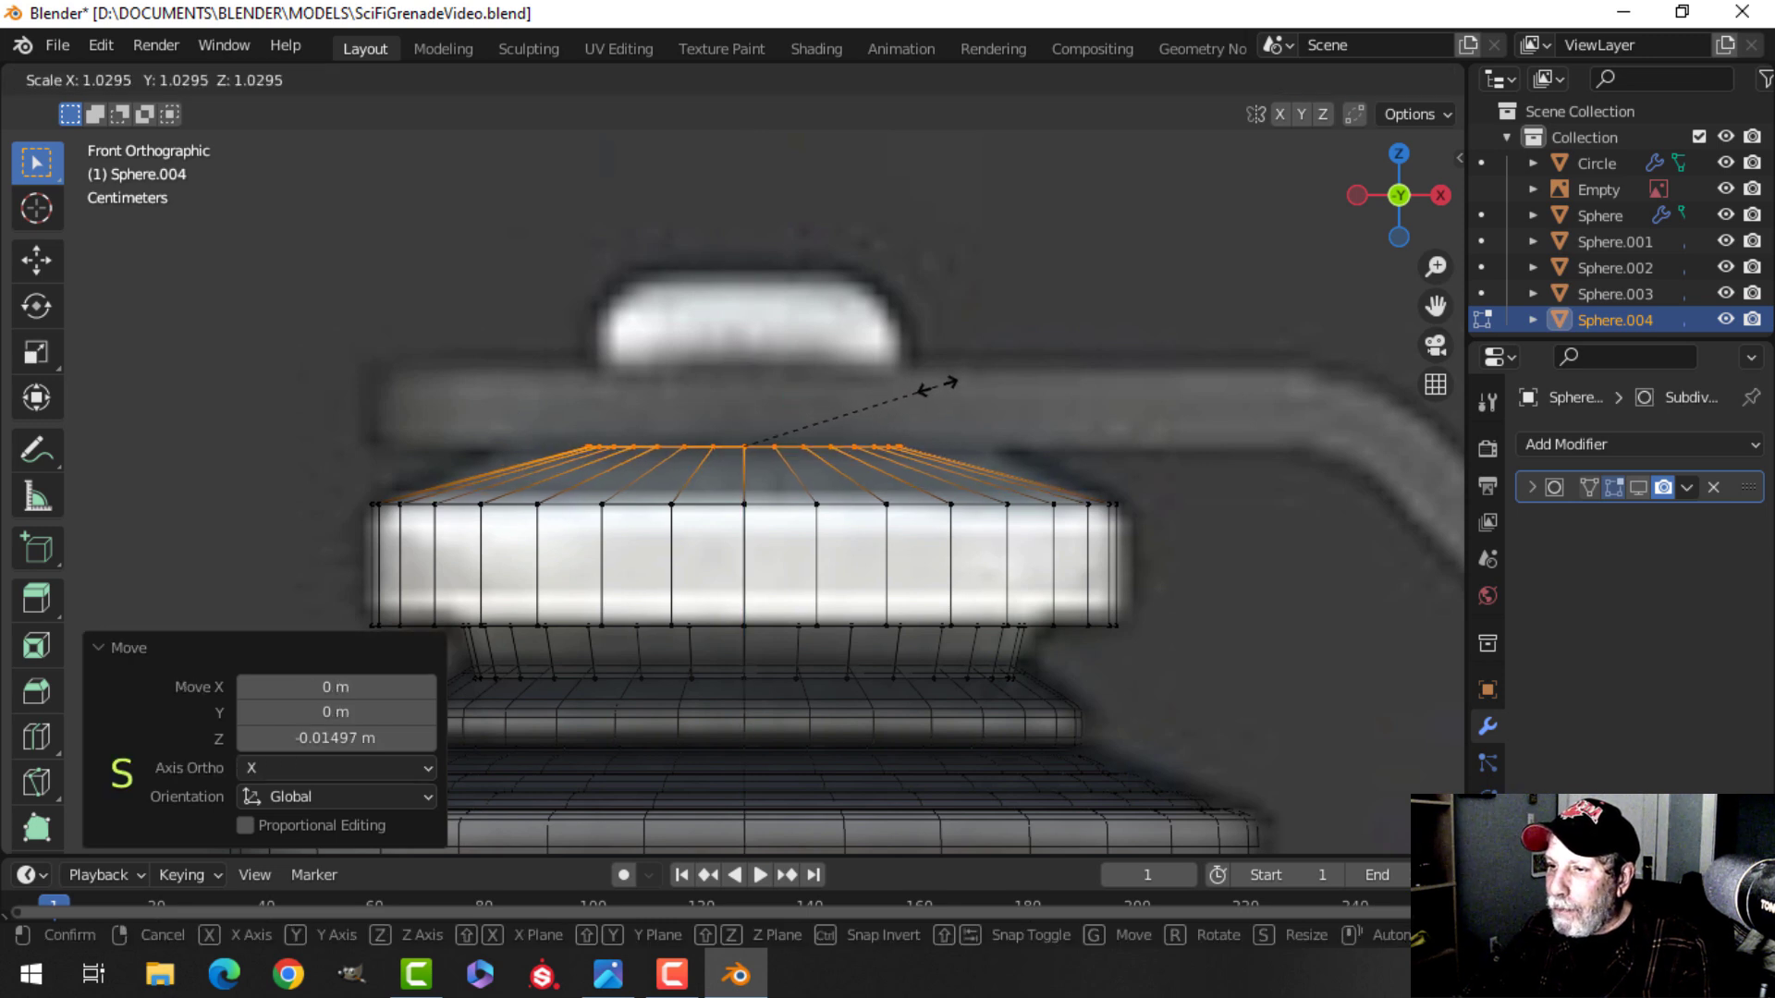
click(938, 384)
Extrude the top loop upward about 0.17 m to form the top knob.
scroll(861, 391, down, 1)
shift+middle_drag(843, 403, 857, 435)
key(e)
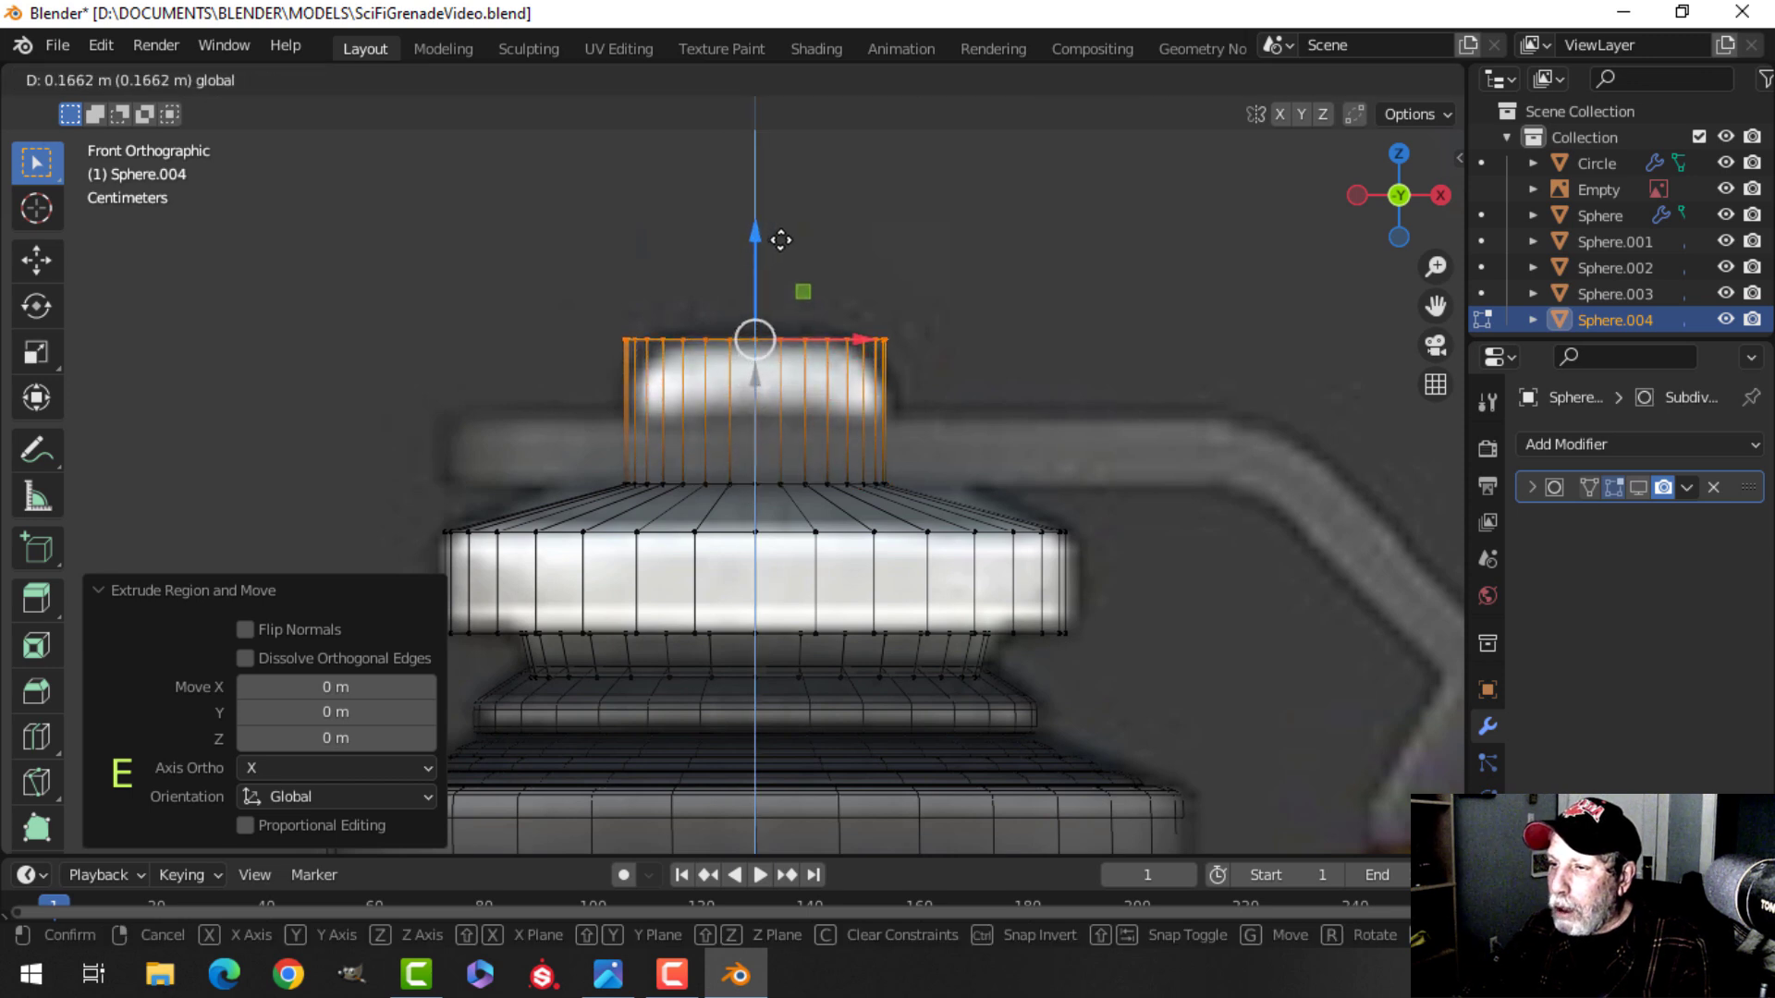
click(783, 235)
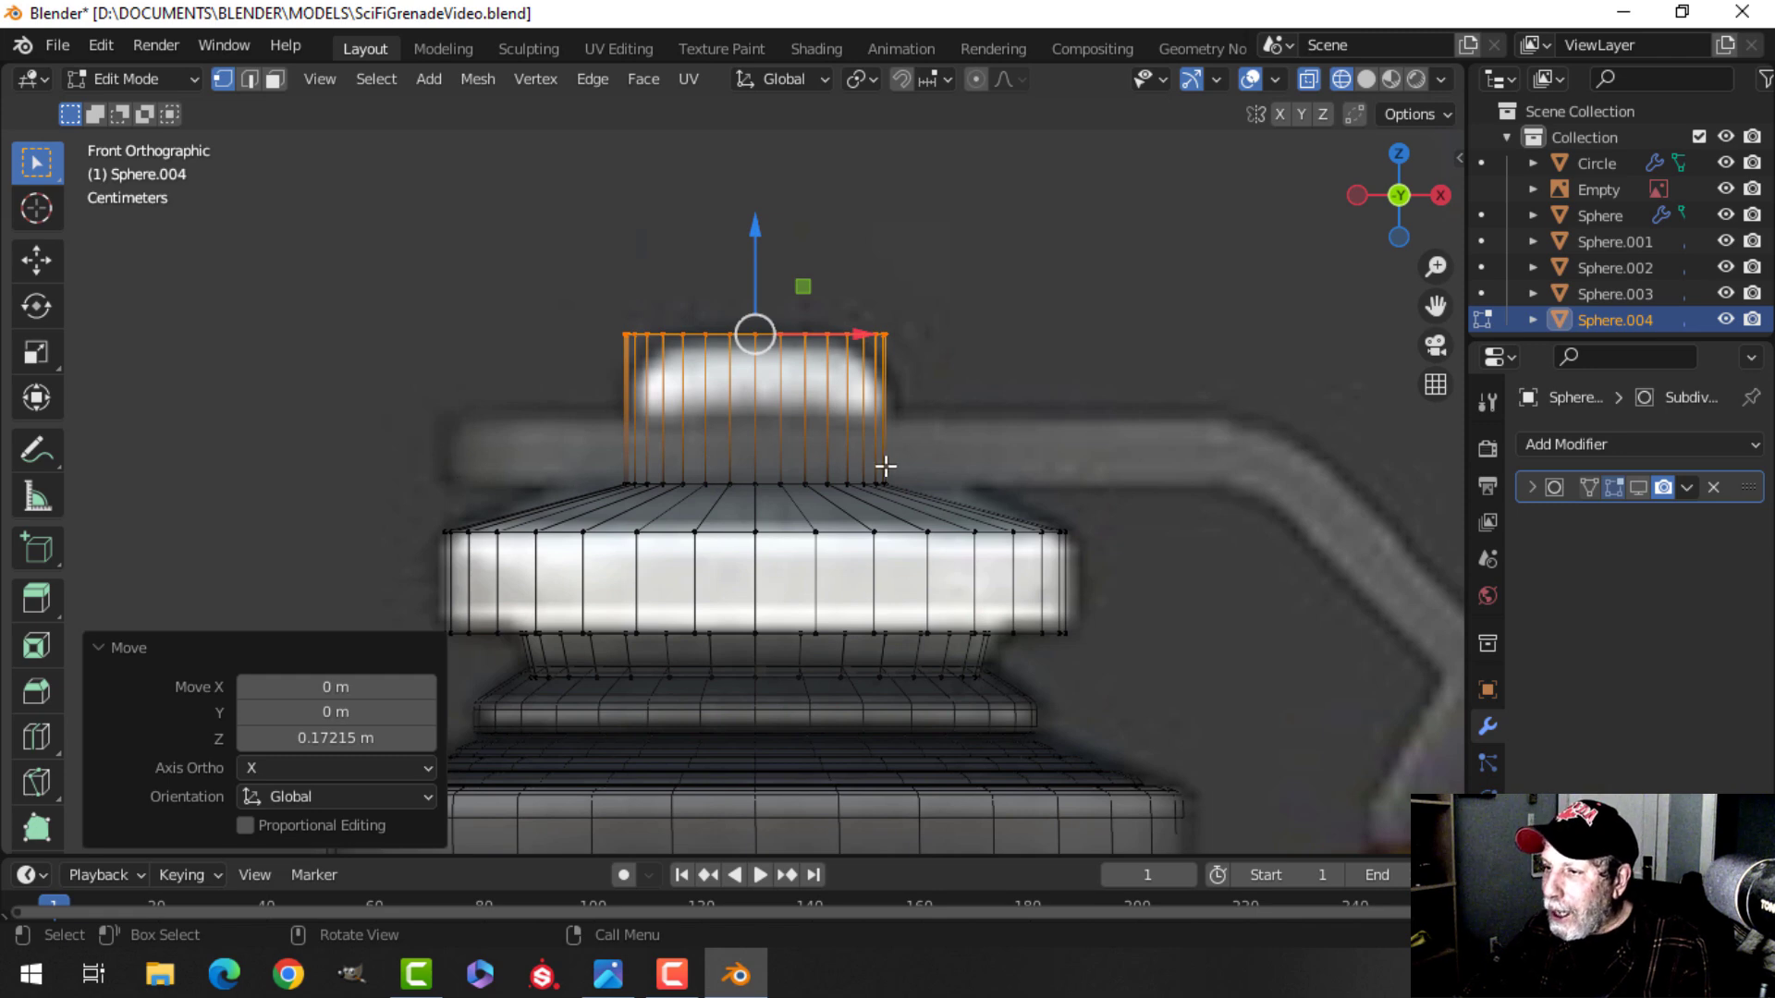
Switch back to solid shading and fill the knob's open top with a face, switching to face selection.
key(z)
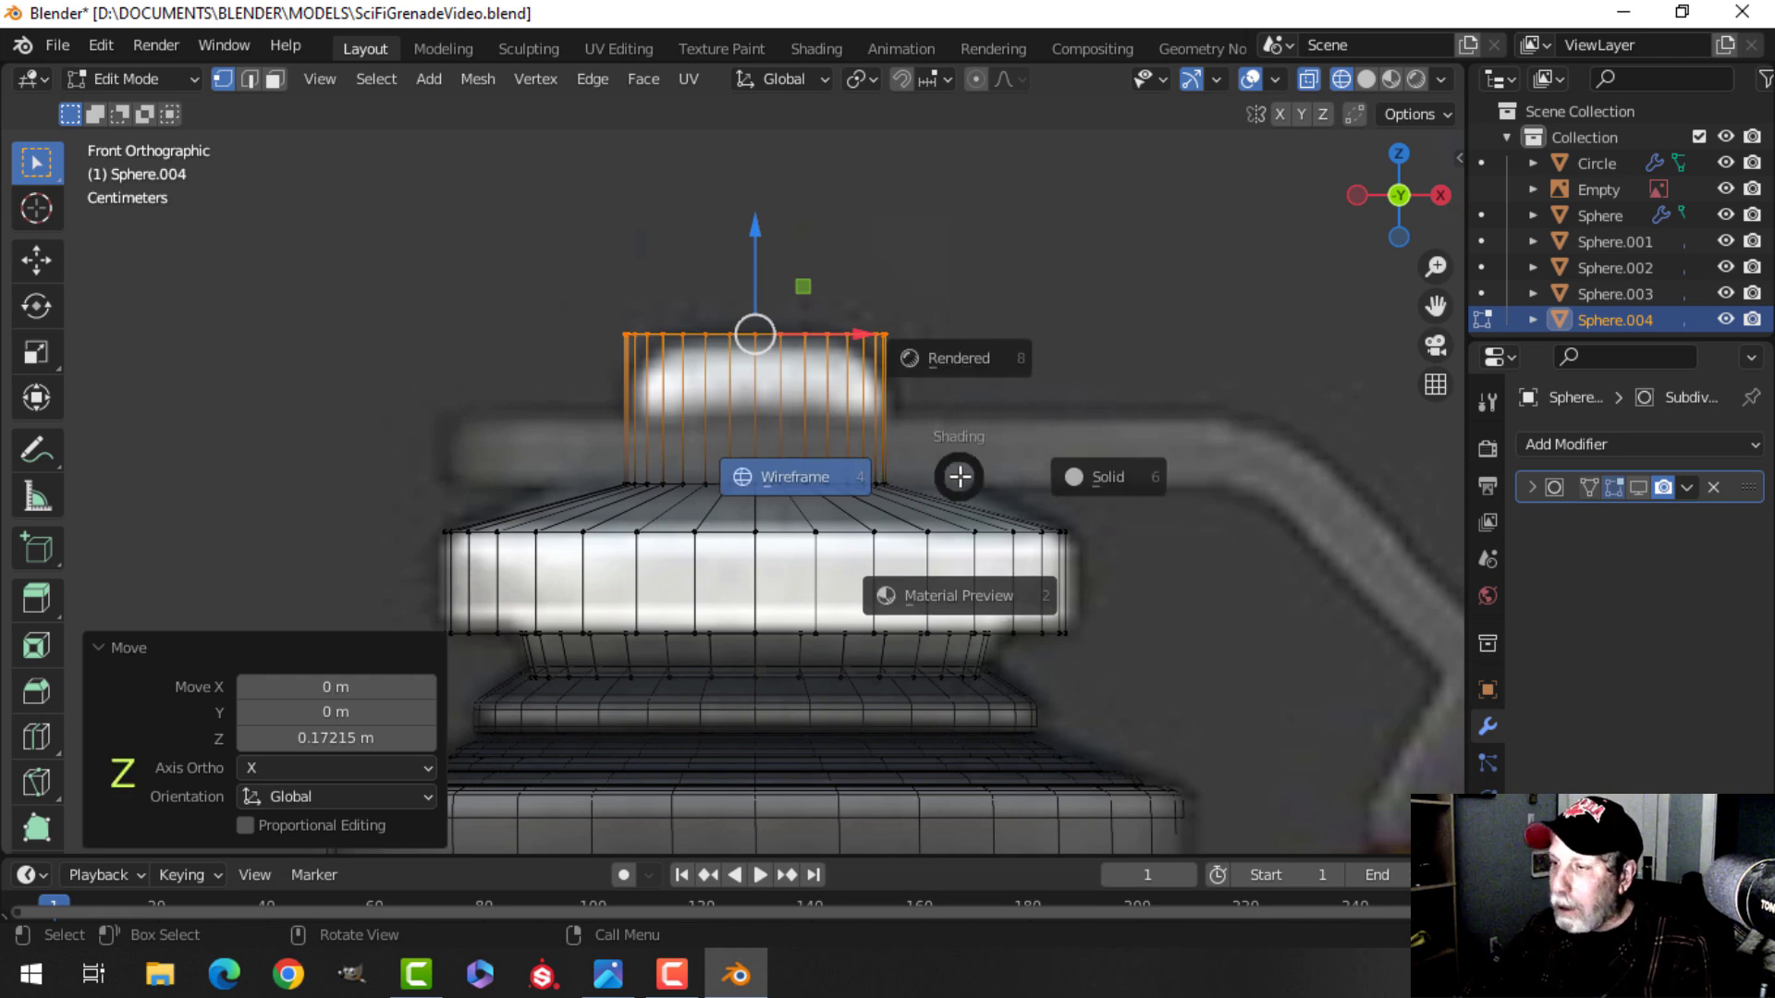
click(1137, 474)
mouse_move(1137, 475)
middle_down()
mouse_move(980, 548)
mouse_move(983, 419)
middle_up()
scroll(980, 549, down, 5)
scroll(983, 419, up, 4)
mouse_move(863, 493)
shift+middle_down()
mouse_move(998, 471)
mouse_move(885, 478)
shift+middle_up()
key(f)
key(3)
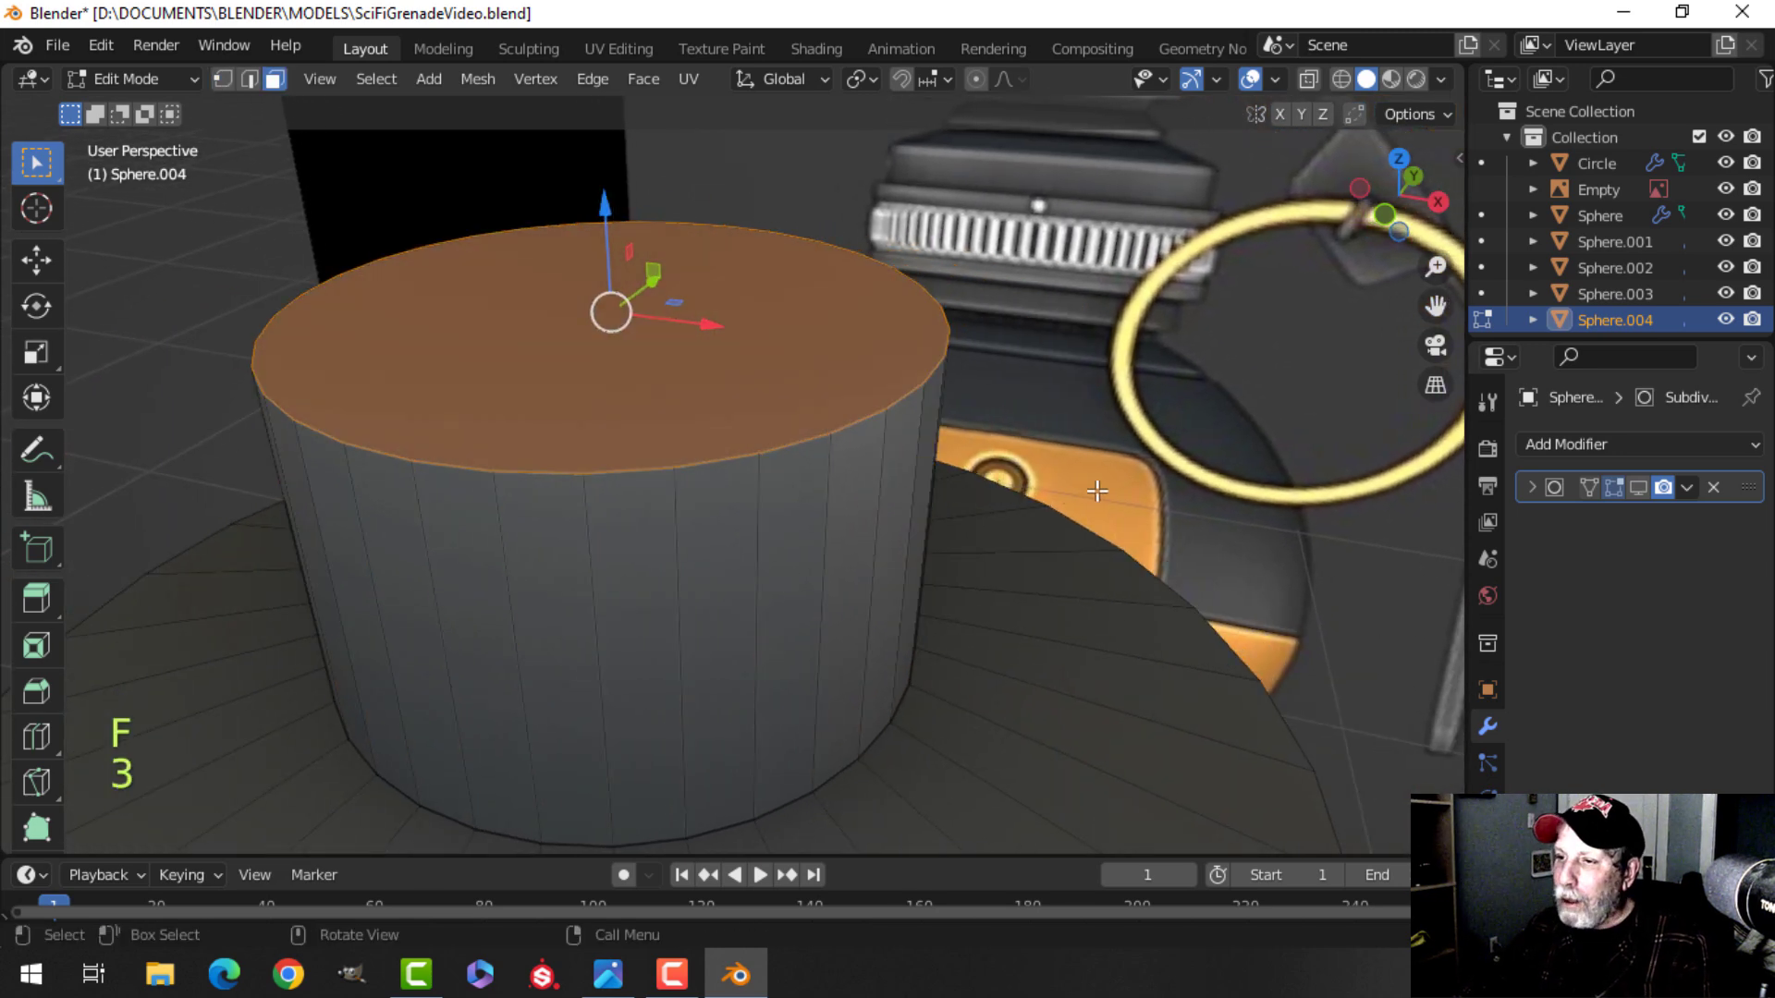
Bevel the rim of the knob's top face with several segments.
scroll(1098, 491, down, 4)
shift+middle_drag(1031, 545, 998, 468)
scroll(1010, 512, up, 3)
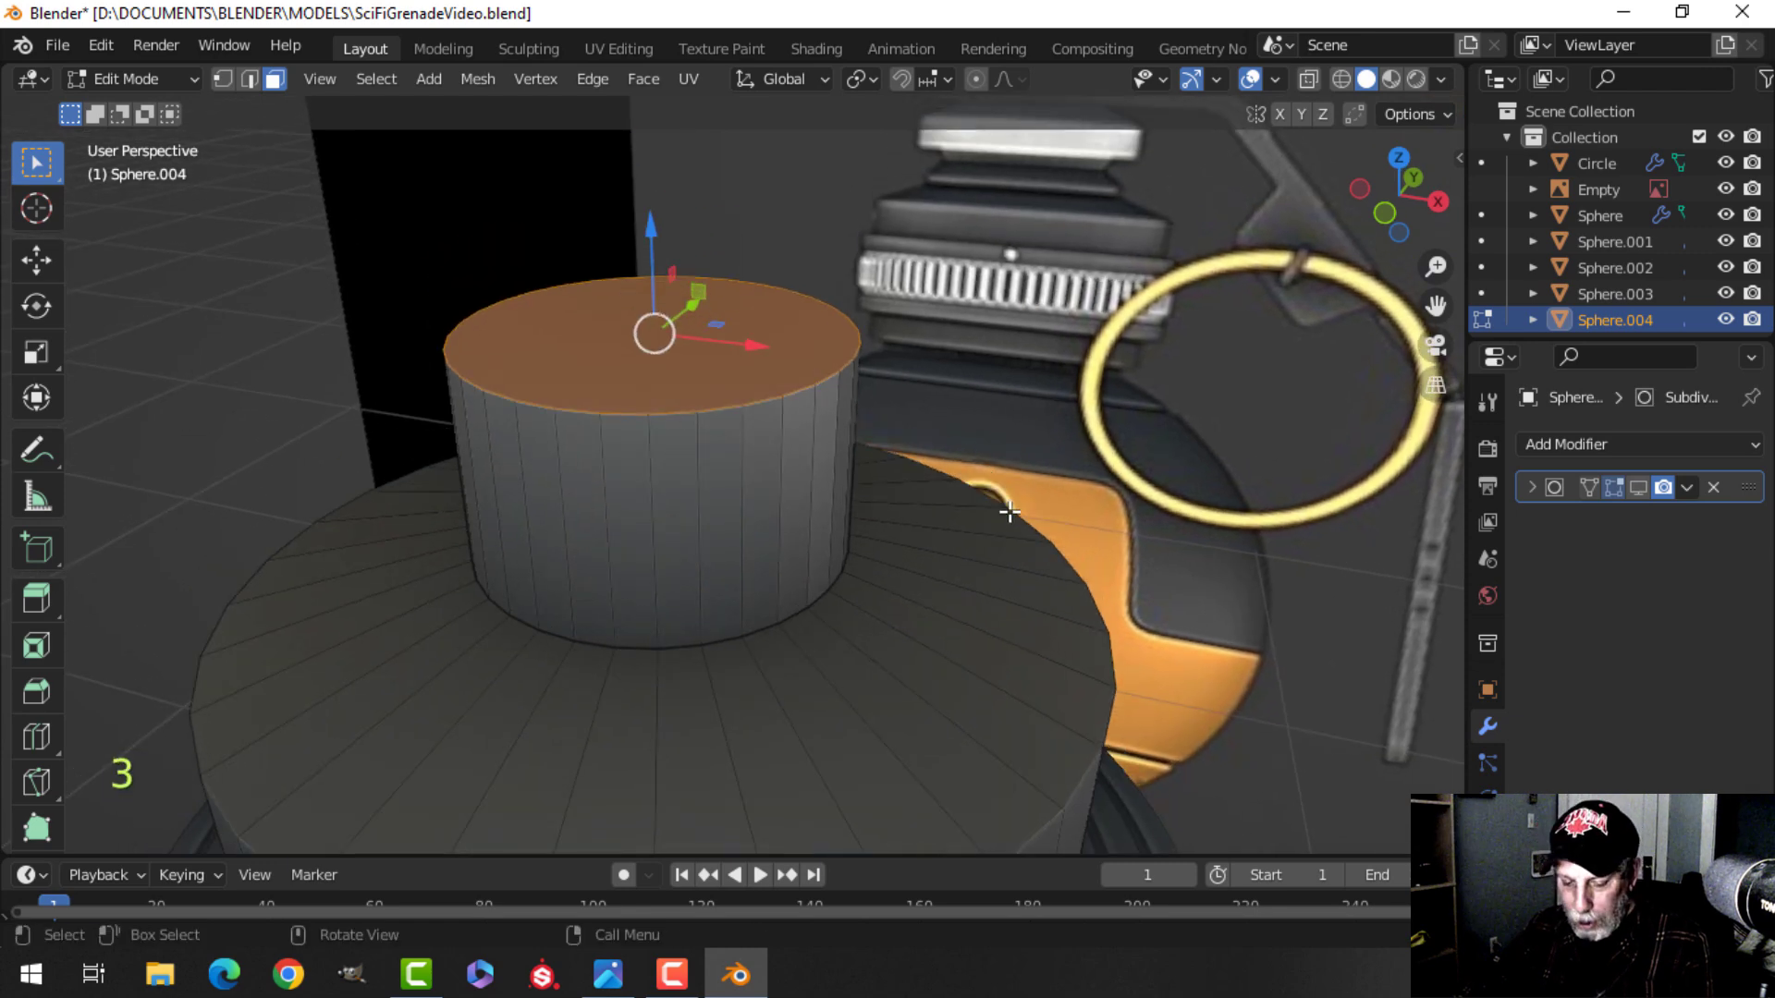
key(ctrl+b)
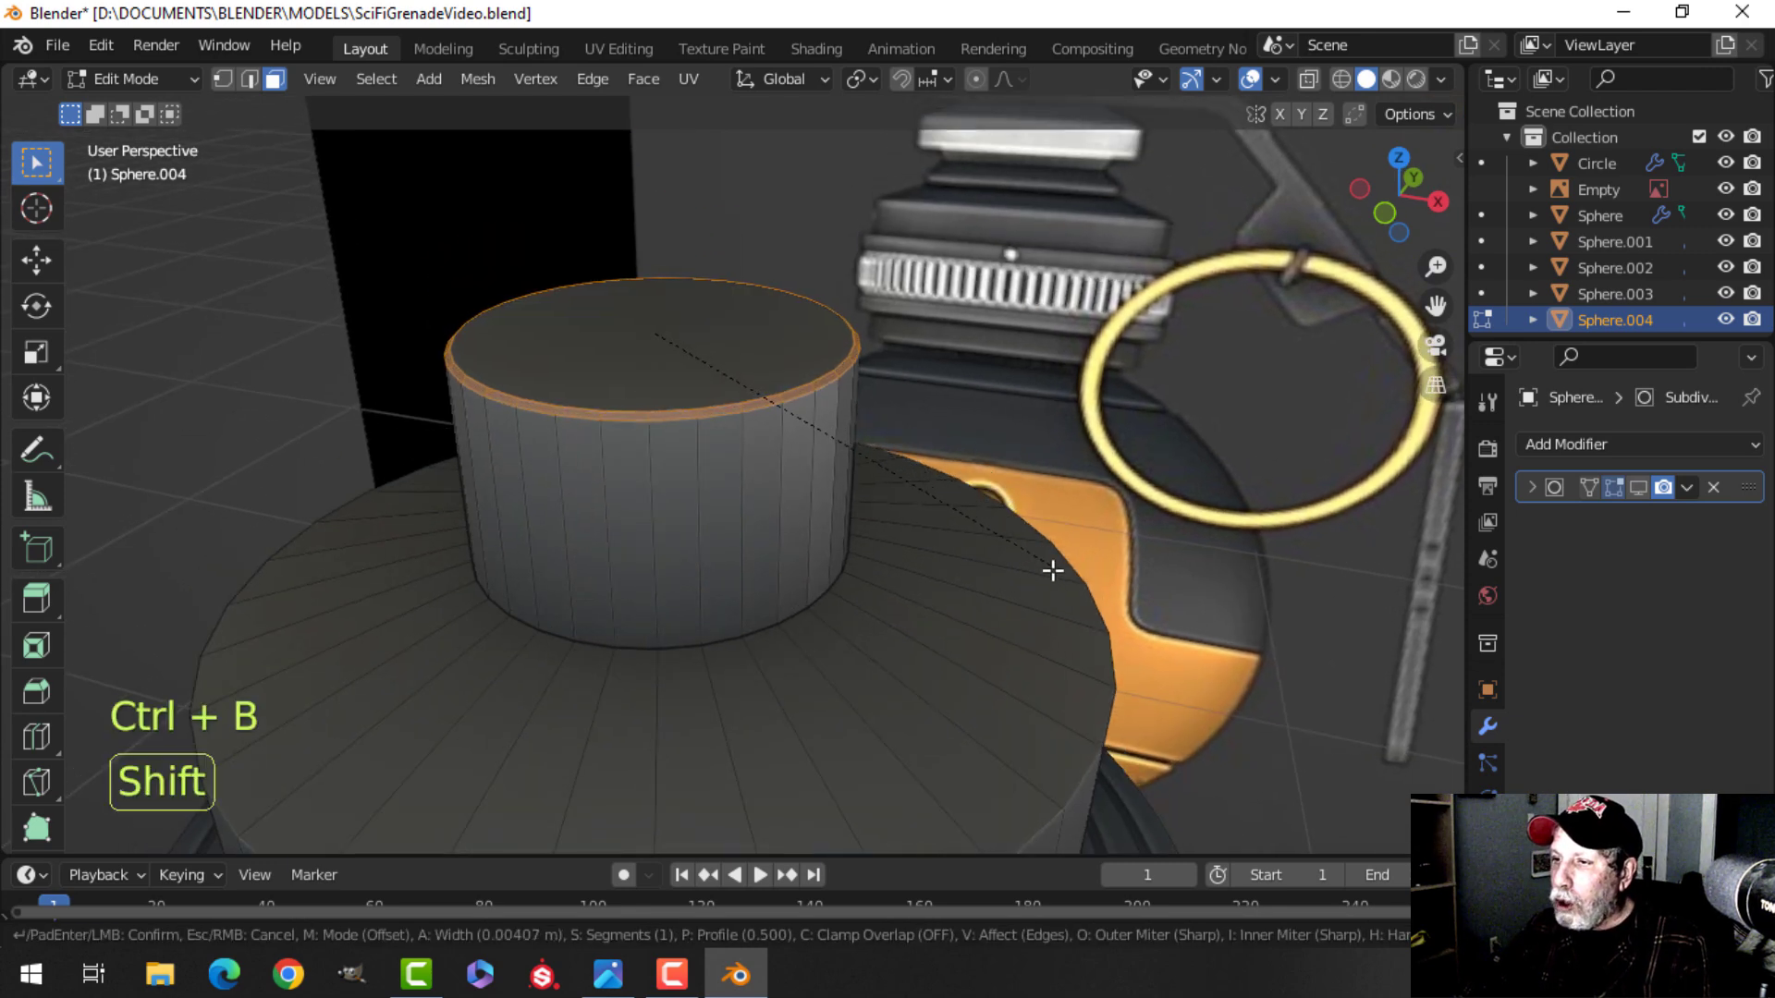
scroll(1323, 774, up, 1)
click(1332, 782)
Select the flange's top and bottom edge loops and bevel them with 2 segments.
middle_drag(1045, 643, 945, 559)
scroll(1018, 575, down, 2)
key(alt+a)
scroll(934, 496, up, 2)
middle_drag(945, 559, 943, 523)
shift+middle_drag(925, 434, 927, 591)
middle_drag(929, 513, 754, 452)
alt+shift+click(797, 445)
key(alt+a)
key(2)
alt+shift+click(782, 440)
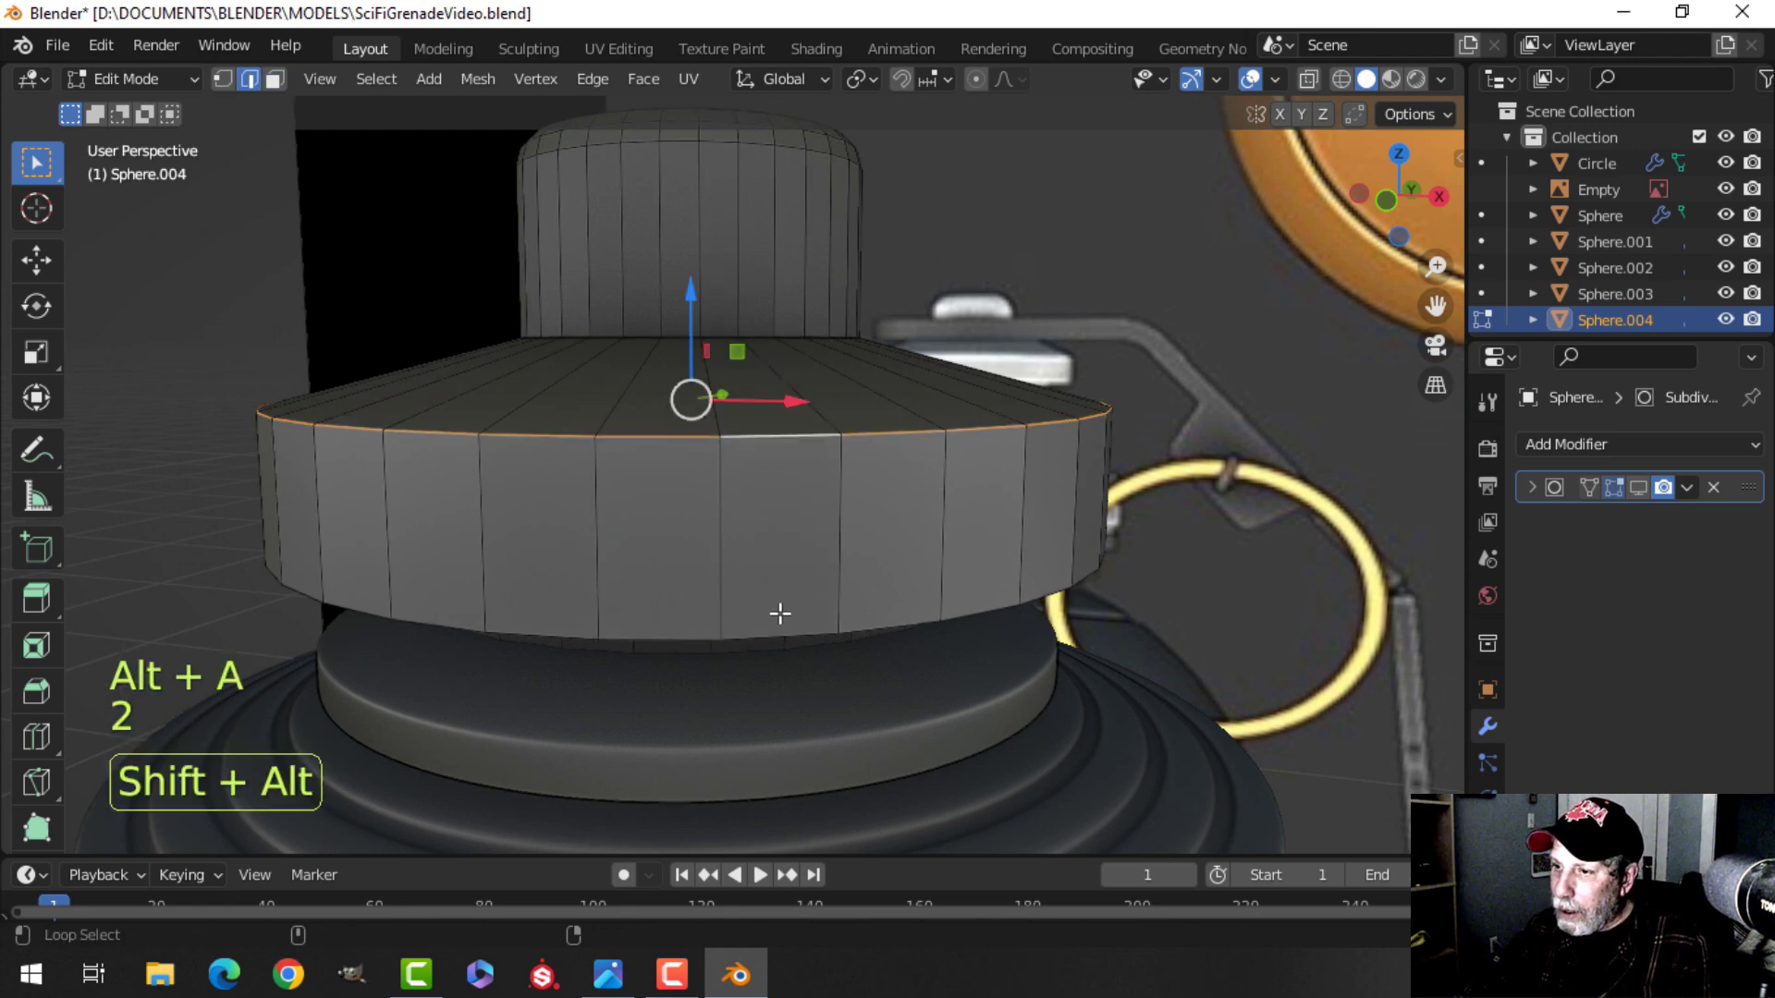
middle_drag(886, 567, 961, 593)
alt+shift+click(847, 643)
key(ctrl+b)
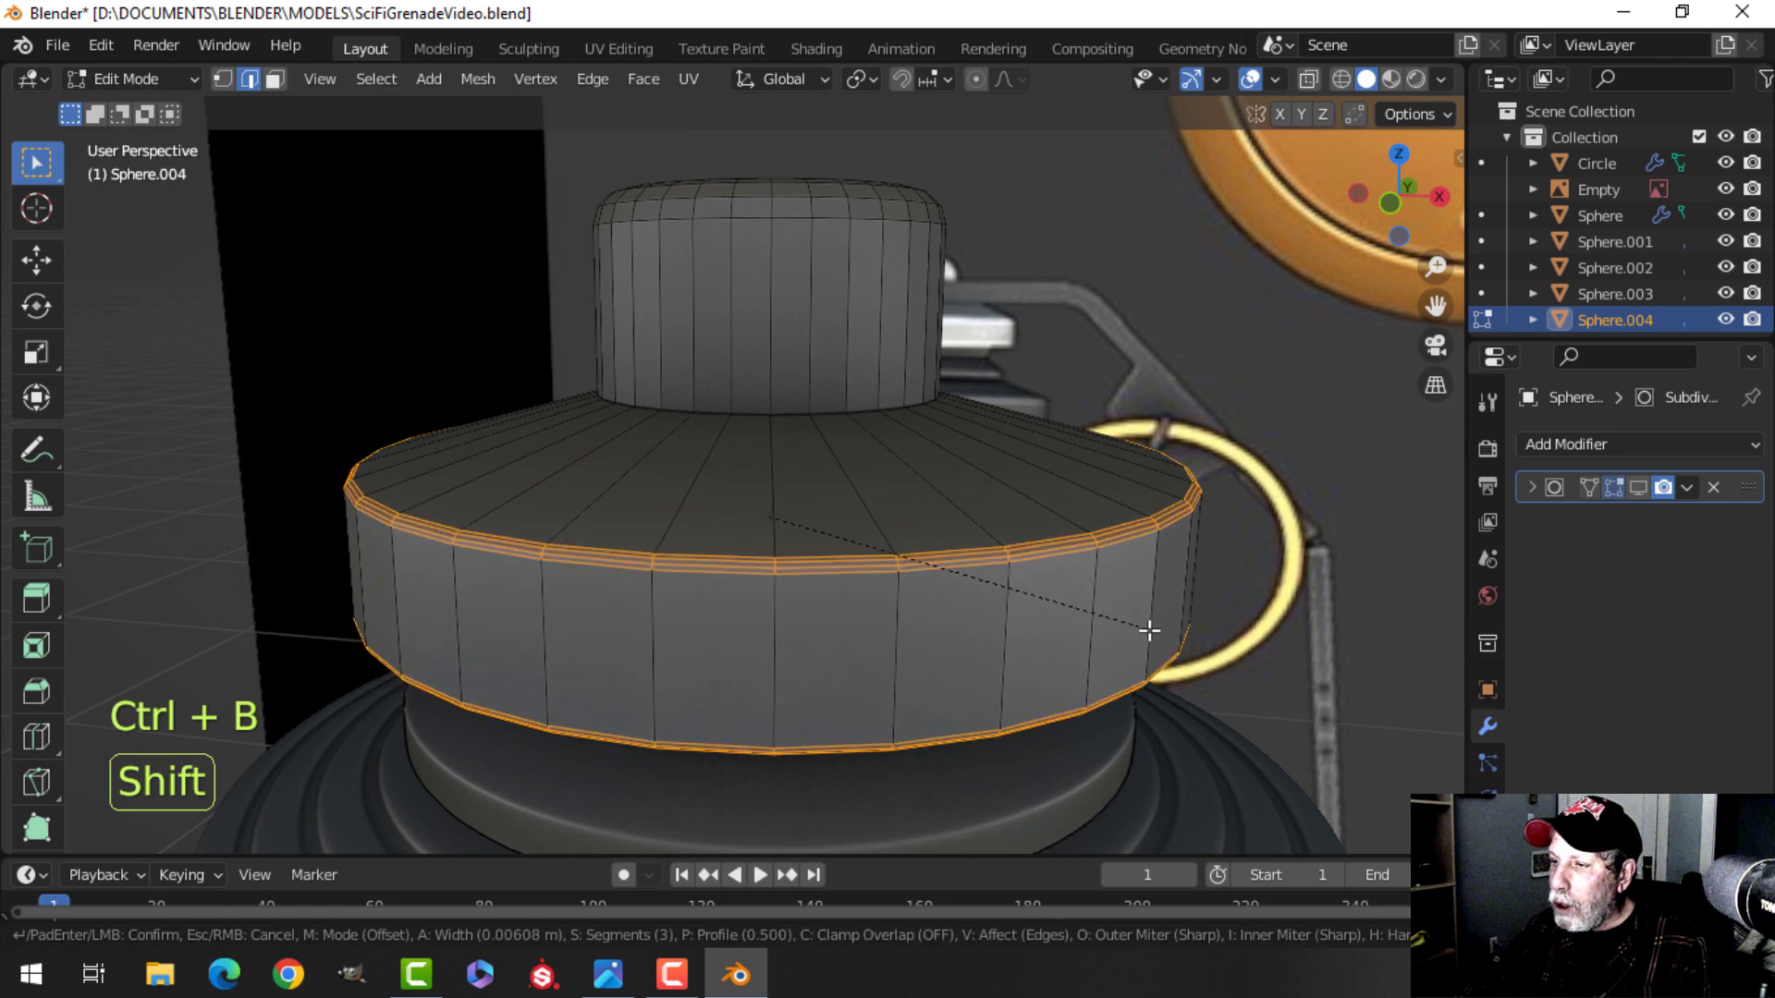
scroll(1161, 633, down, 1)
click(903, 483)
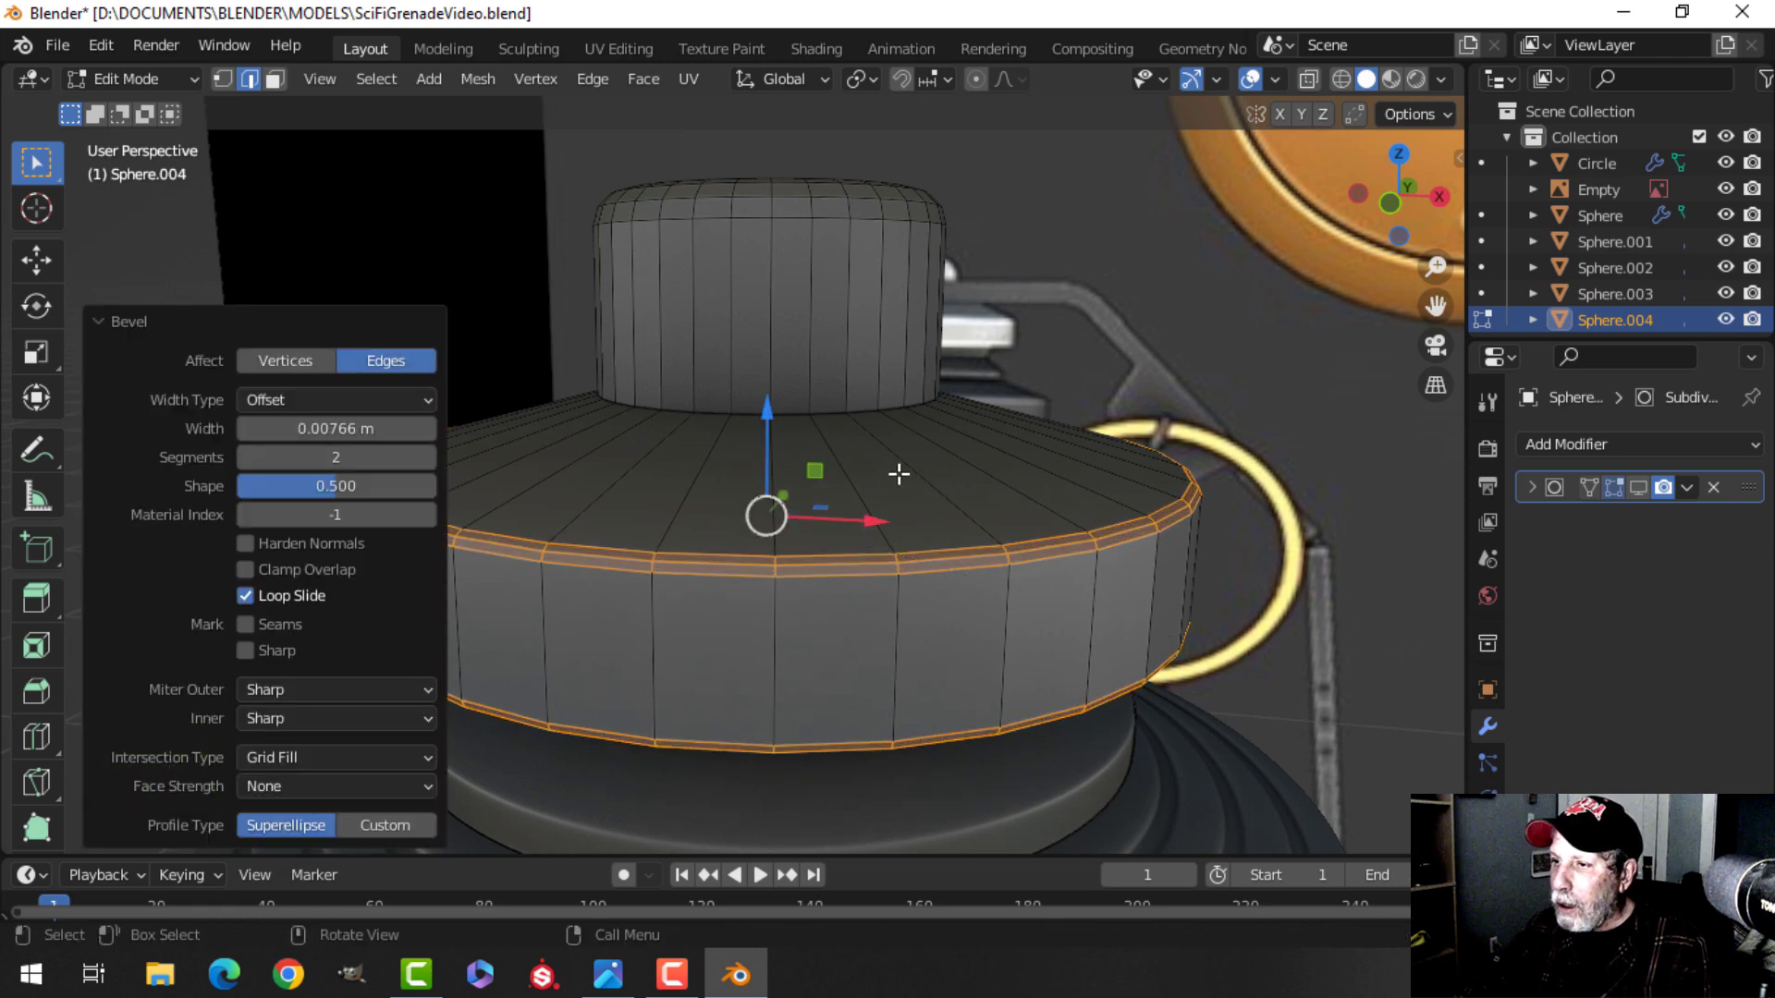
Bevel the edge loop at the base of the top knob with 2 segments.
key(alt+a)
middle_drag(872, 475, 821, 449)
alt+shift+click(820, 433)
key(ctrl+b)
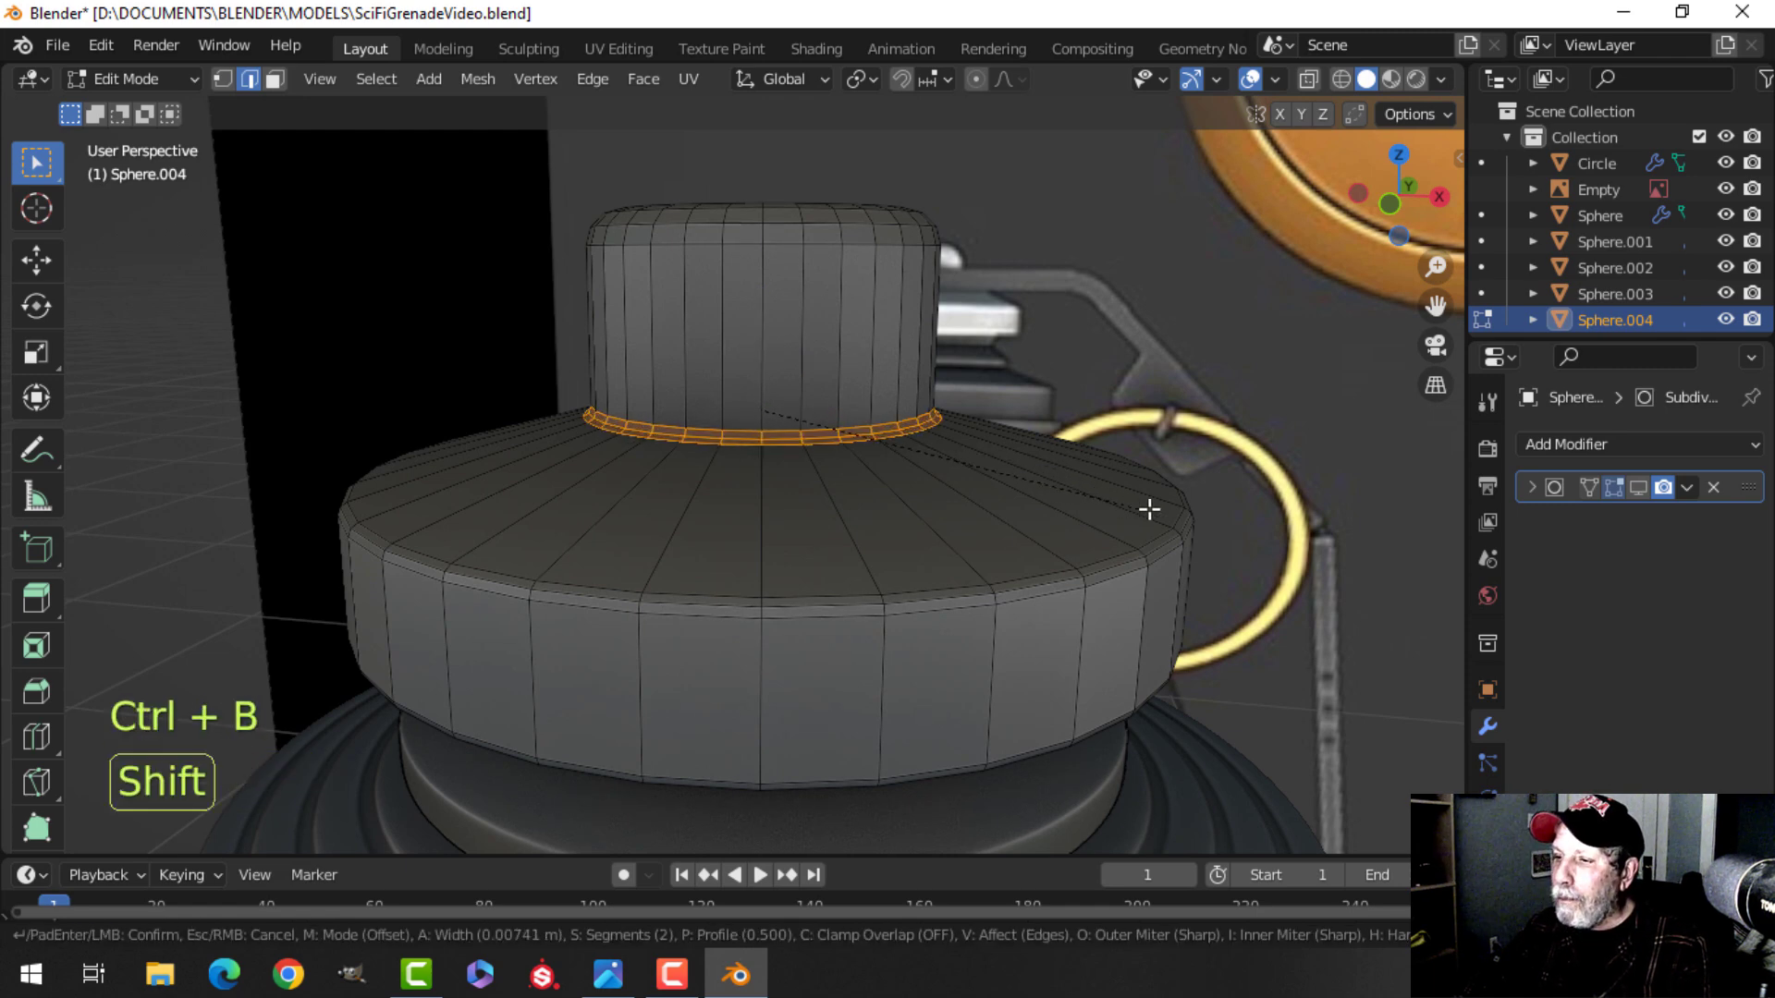
click(1177, 515)
Bevel the edge loop where the flange's underside meets the neck below it.
middle_drag(1155, 544, 931, 435)
key(alt+a)
alt+click(792, 279)
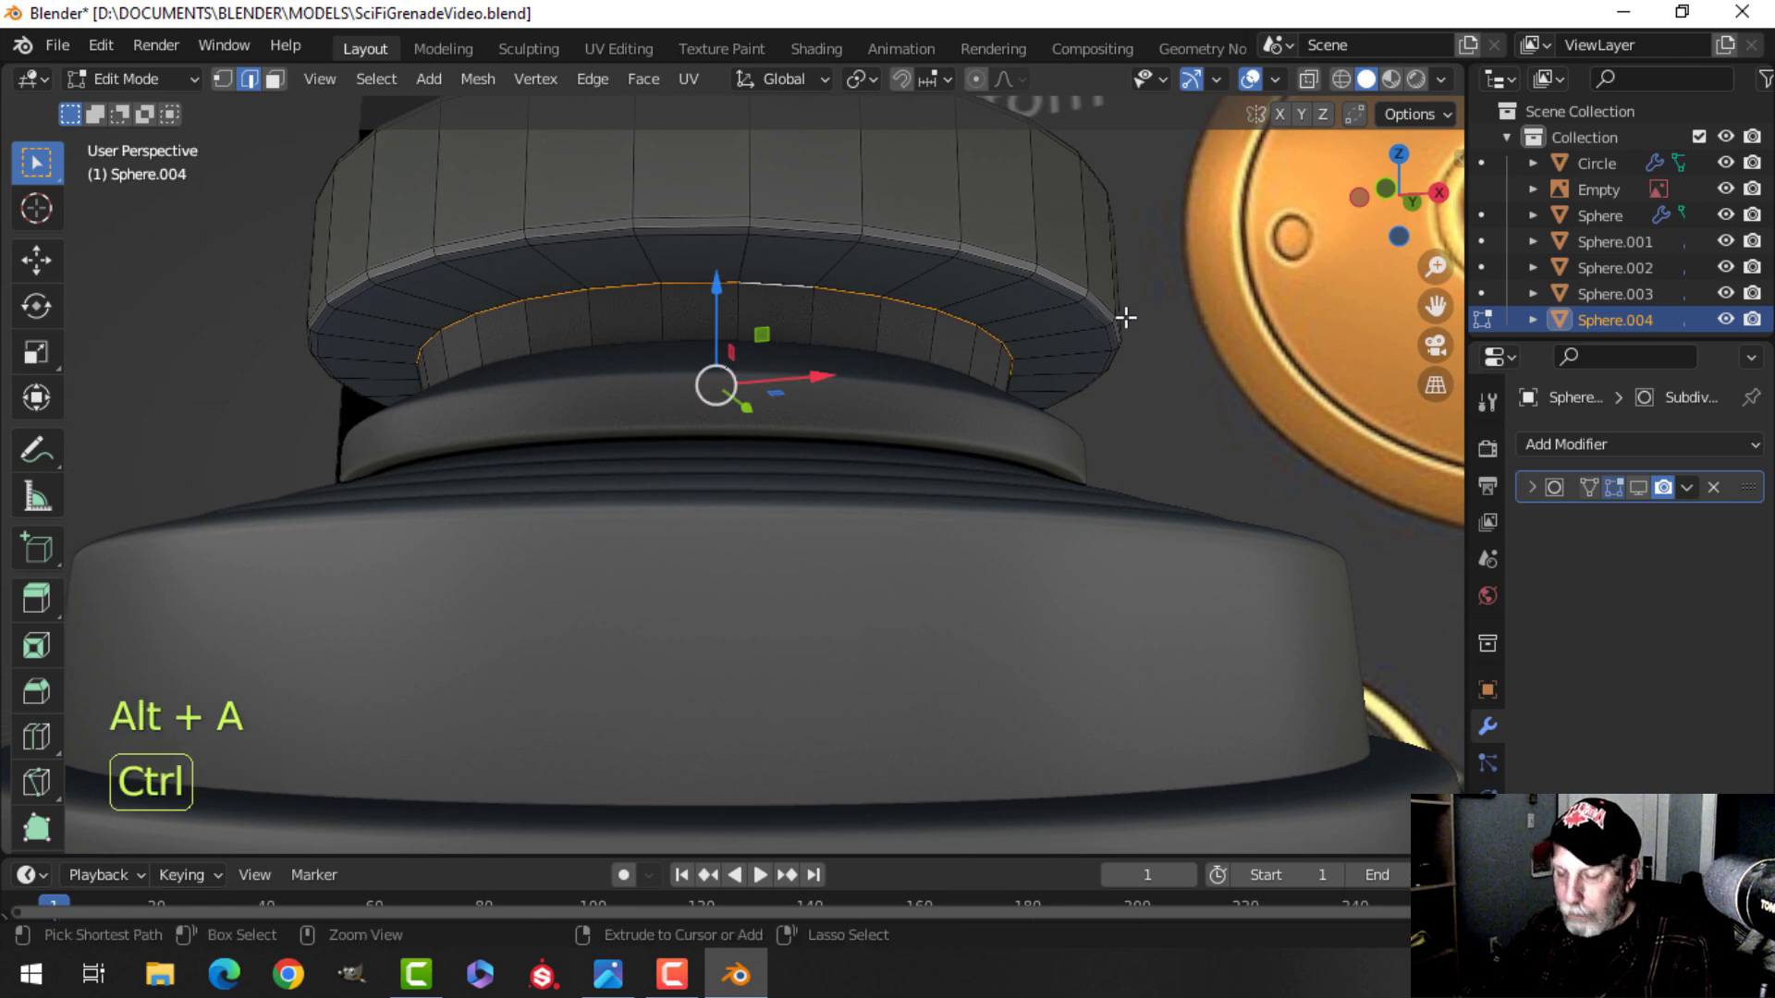
key(ctrl+b)
click(1028, 336)
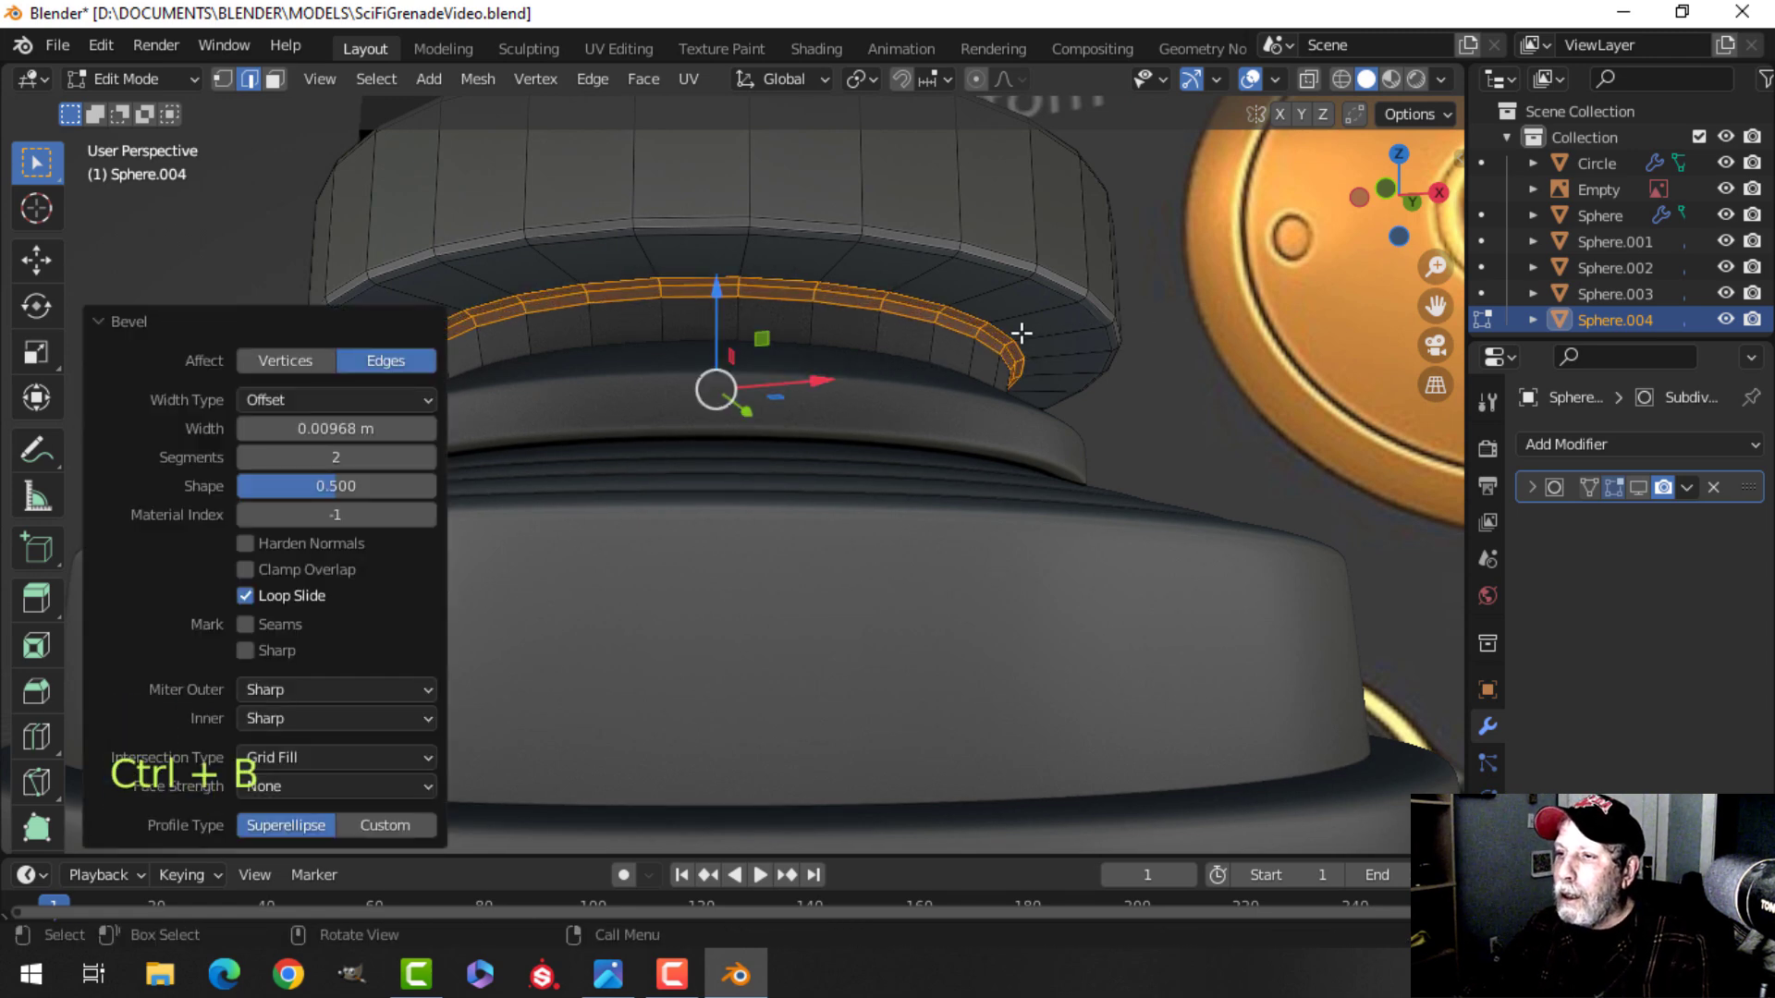
Return to Object Mode and shade the cap smooth.
key(Tab)
right_click(775, 209)
click(775, 209)
Enable the cap's Subdivision modifier in the viewport.
scroll(795, 248, down, 4)
middle_drag(813, 287, 880, 391)
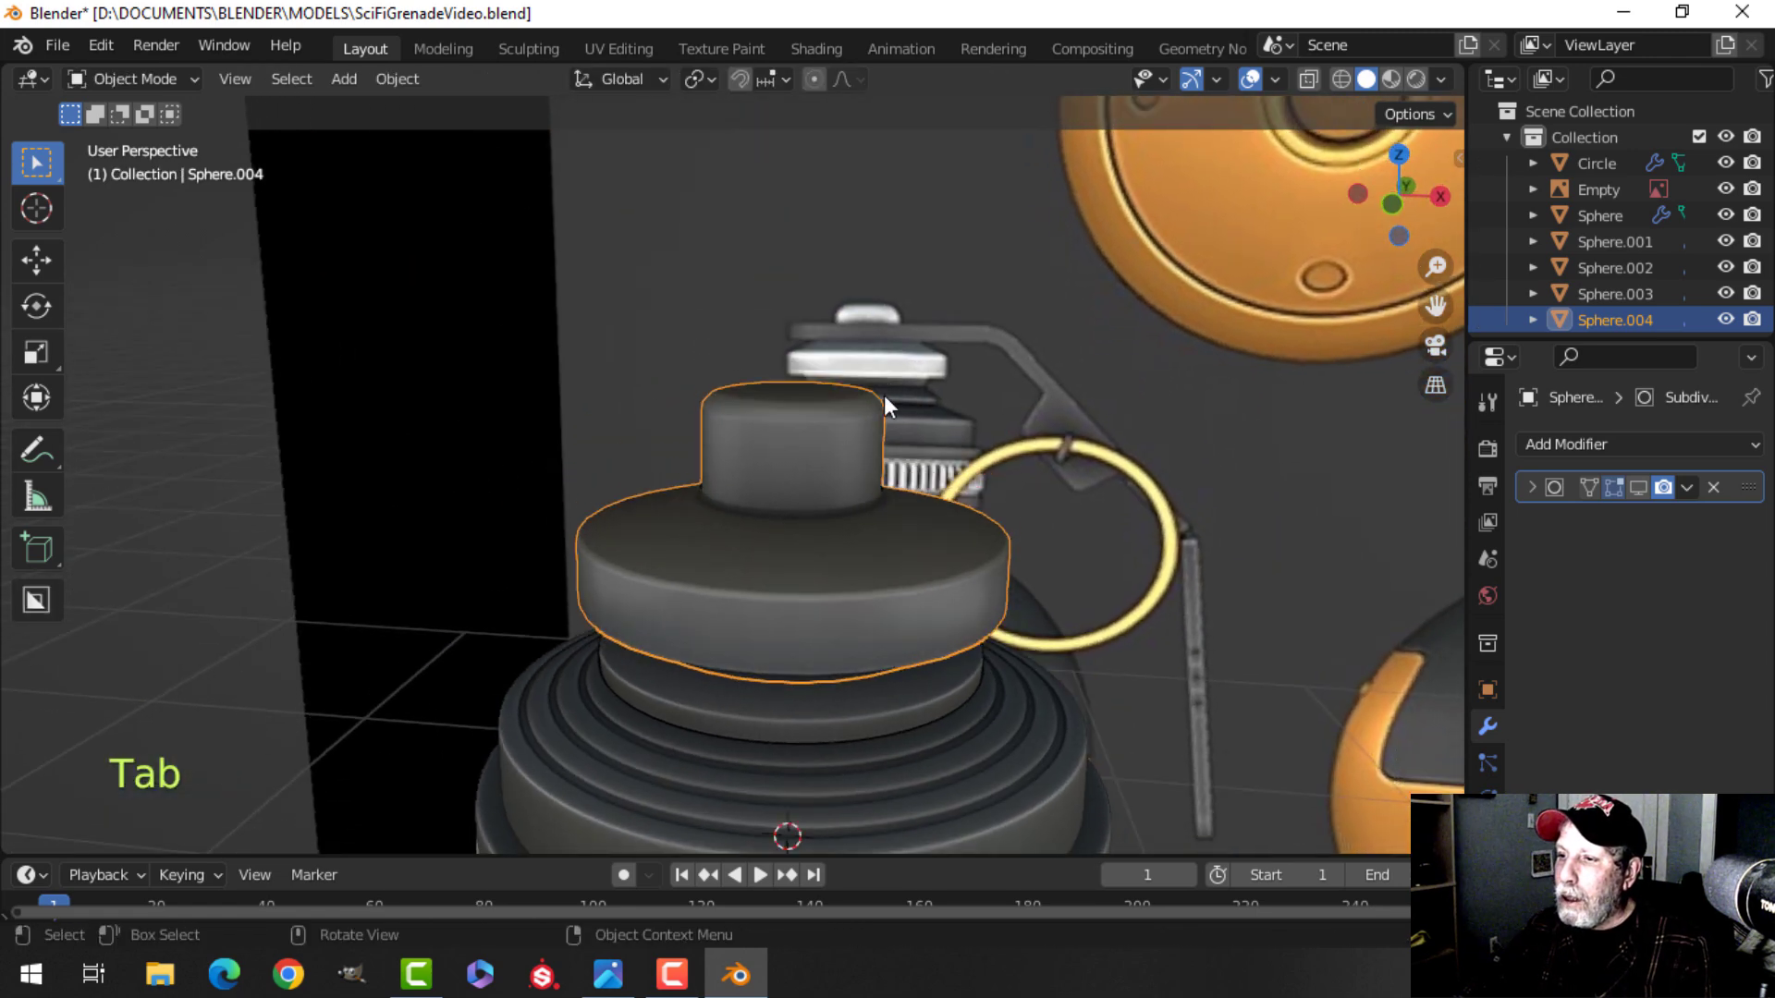
key(alt+a)
click(811, 462)
click(1639, 488)
key(alt+a)
middle_drag(1076, 488, 852, 453)
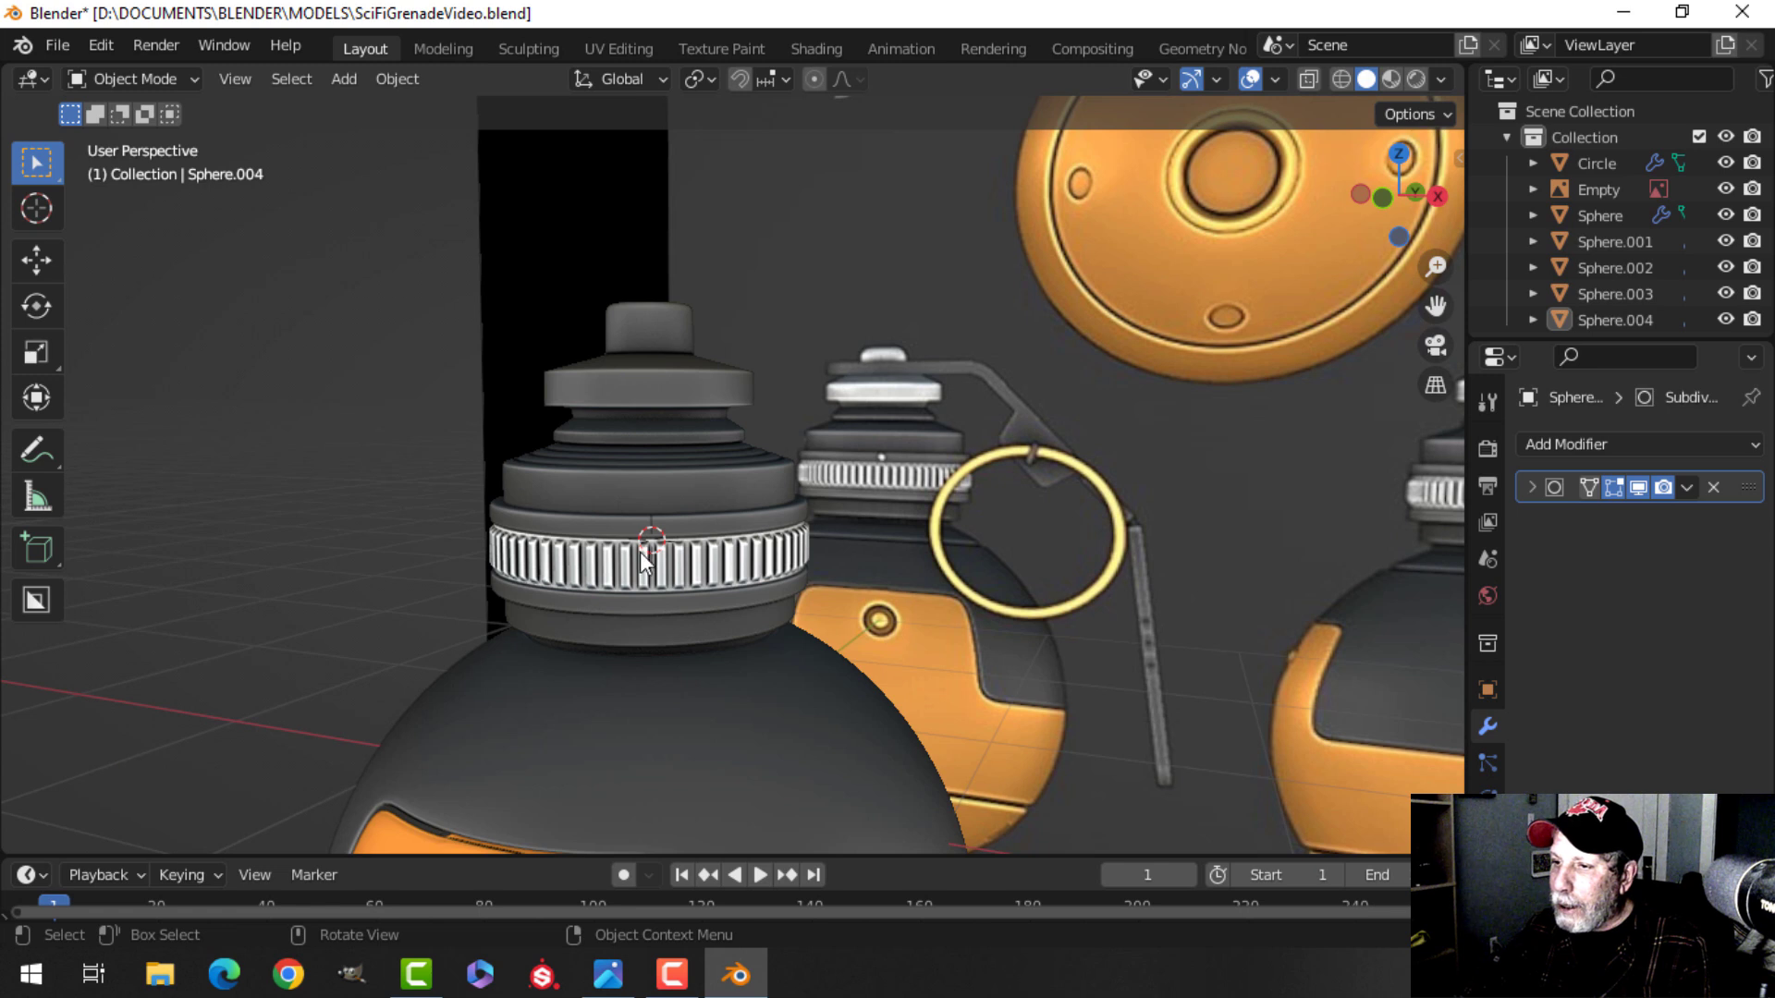
Select the knurled ring and copy its viewport display colour hex value C7C7C7.
click(671, 562)
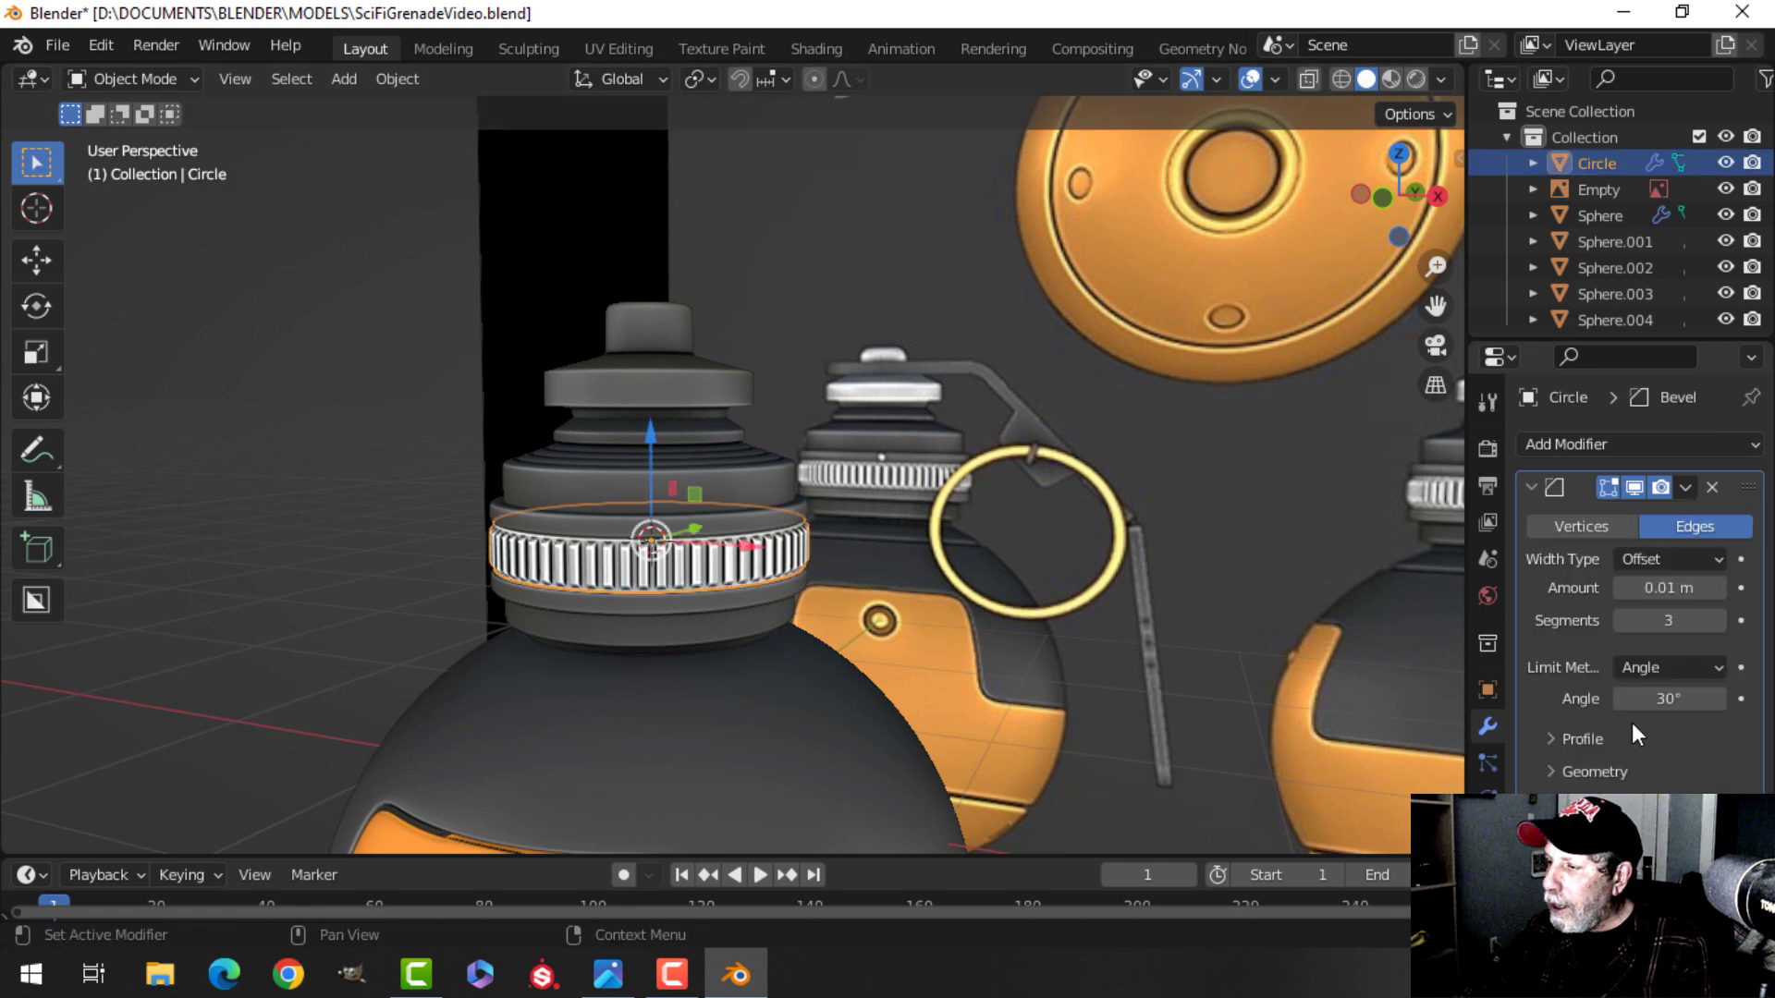
click(1488, 689)
scroll(1673, 757, down, 10)
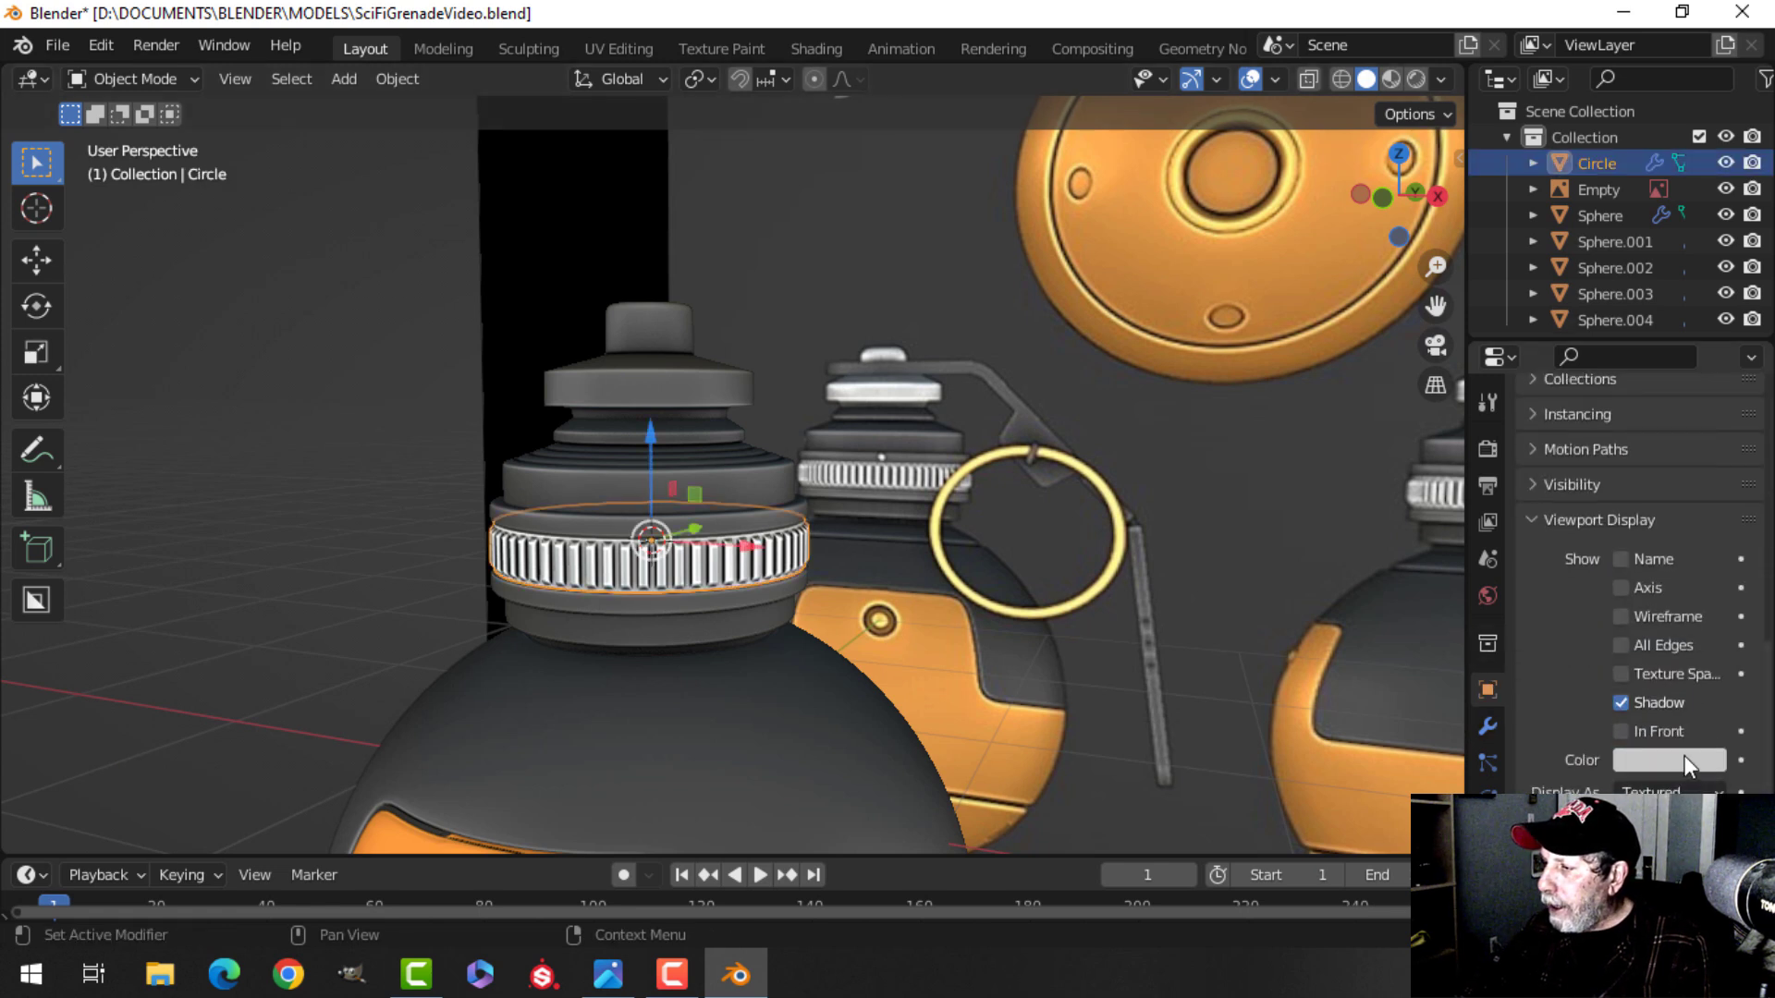
click(1685, 756)
click(1676, 603)
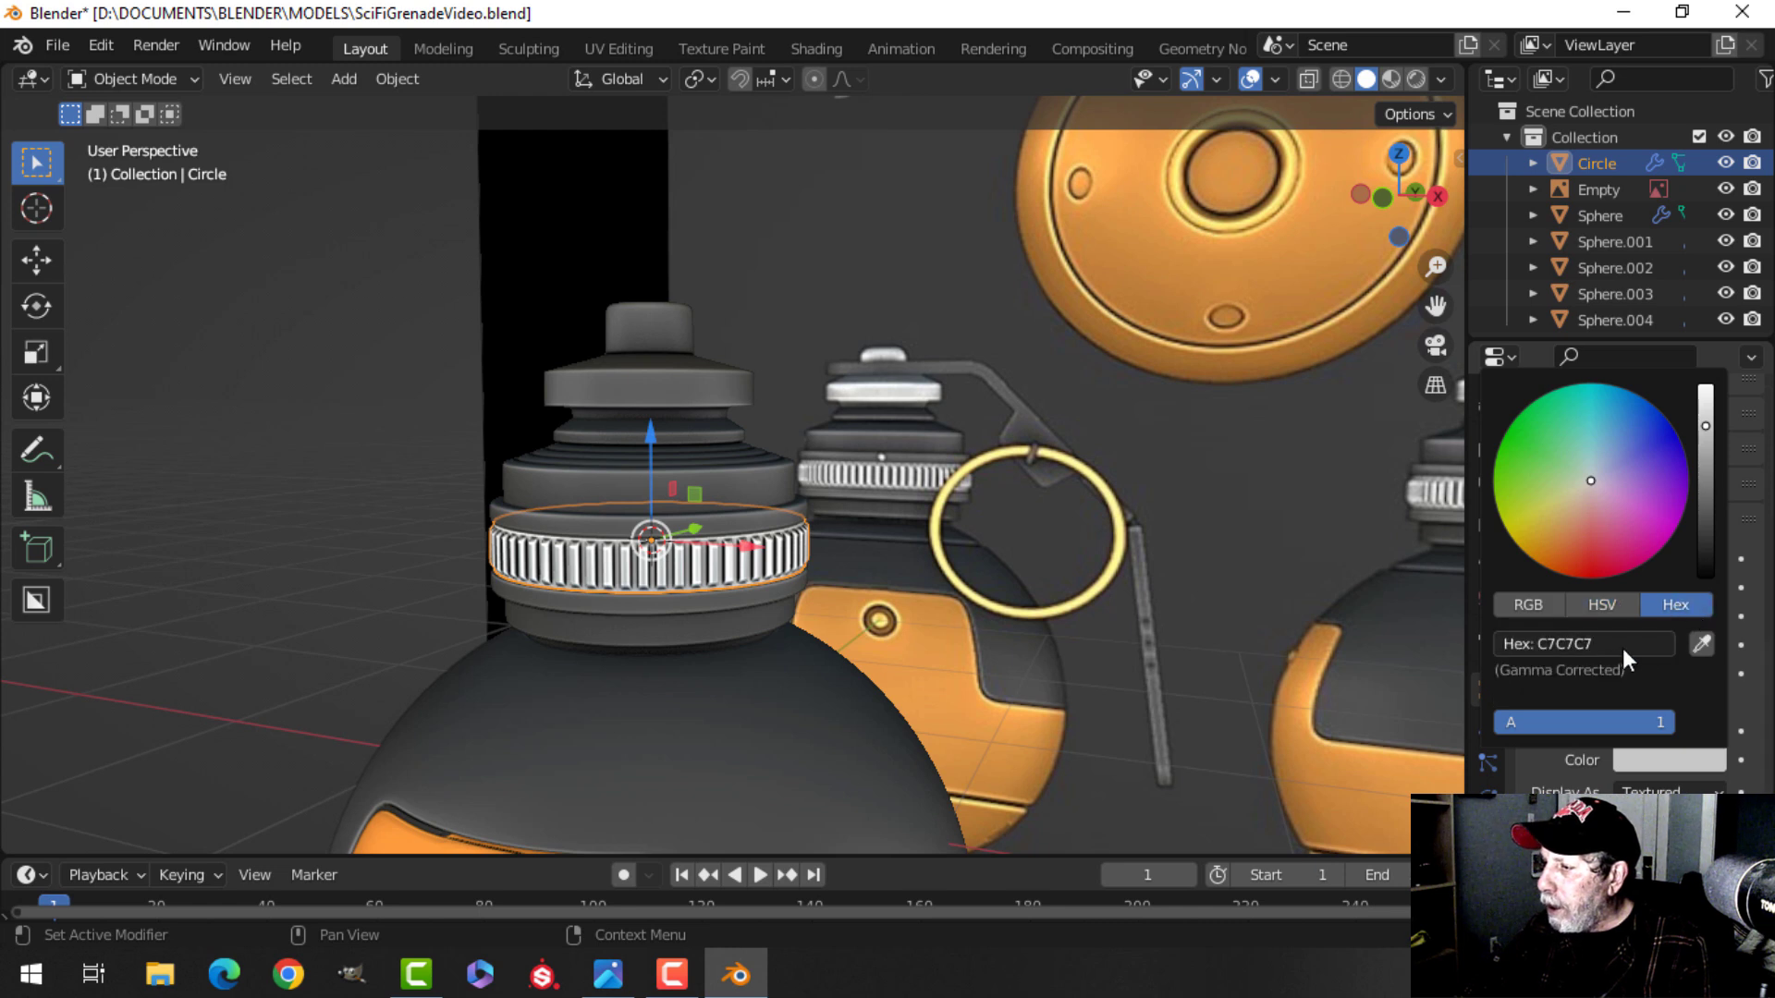
click(1607, 641)
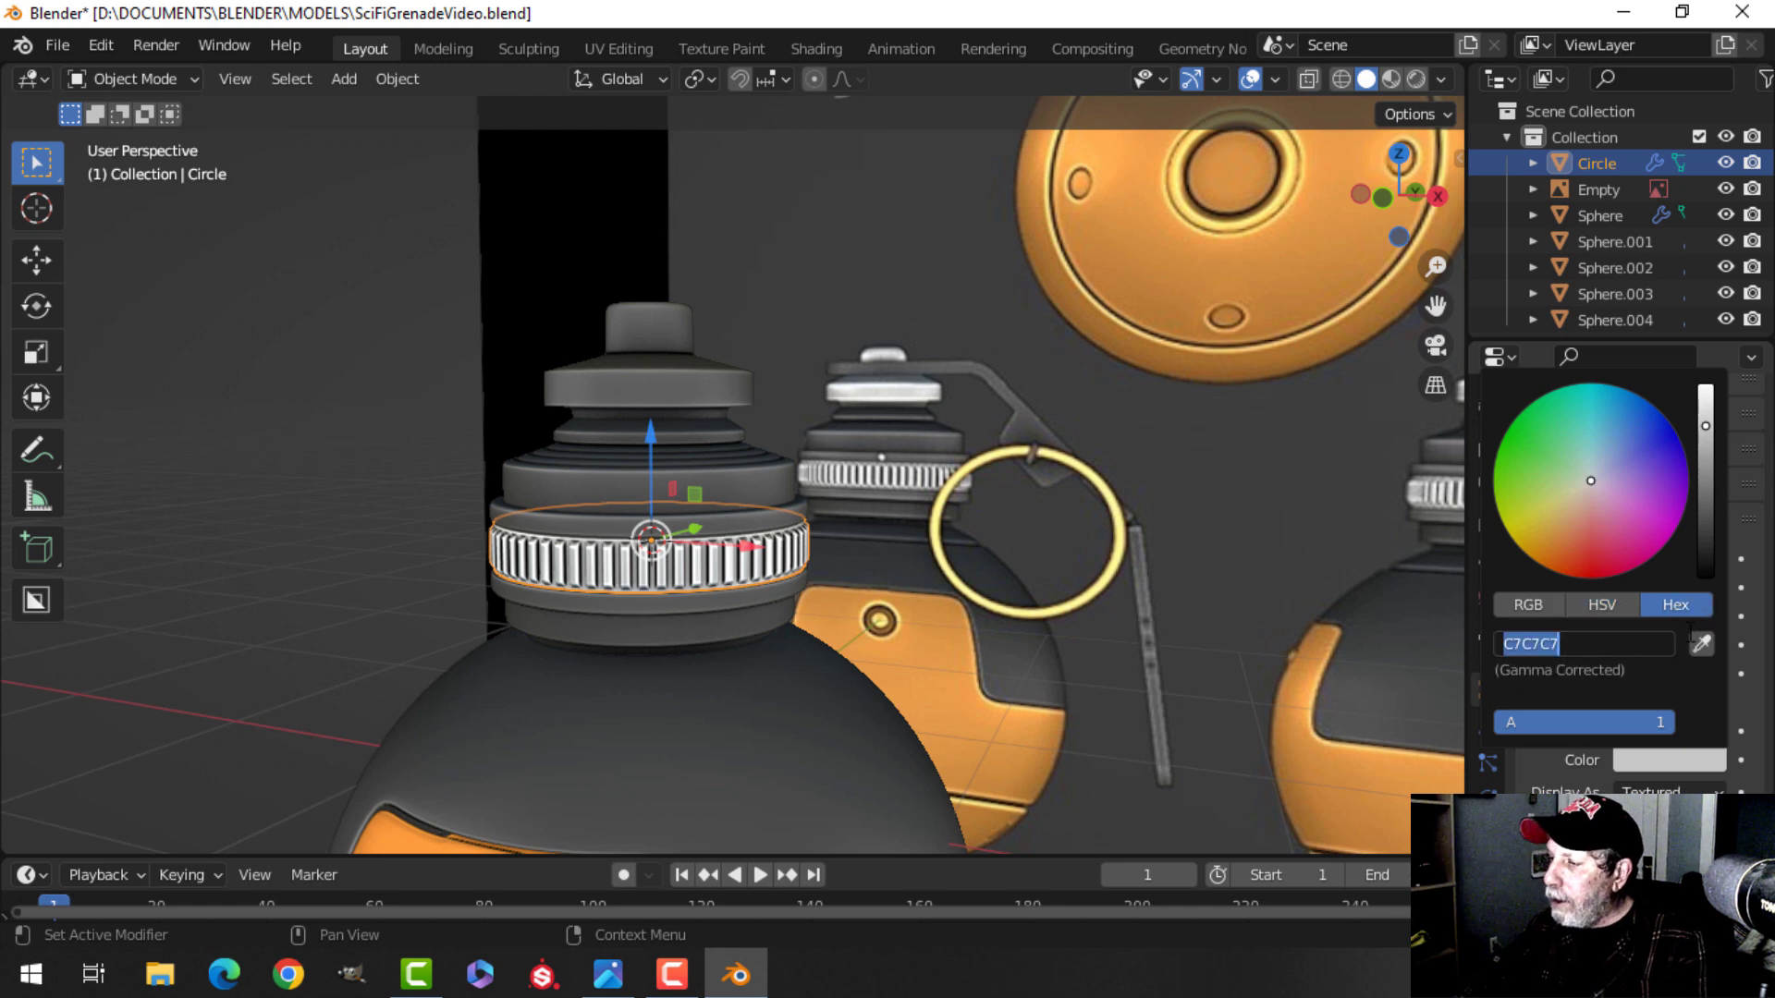
key(ctrl+c)
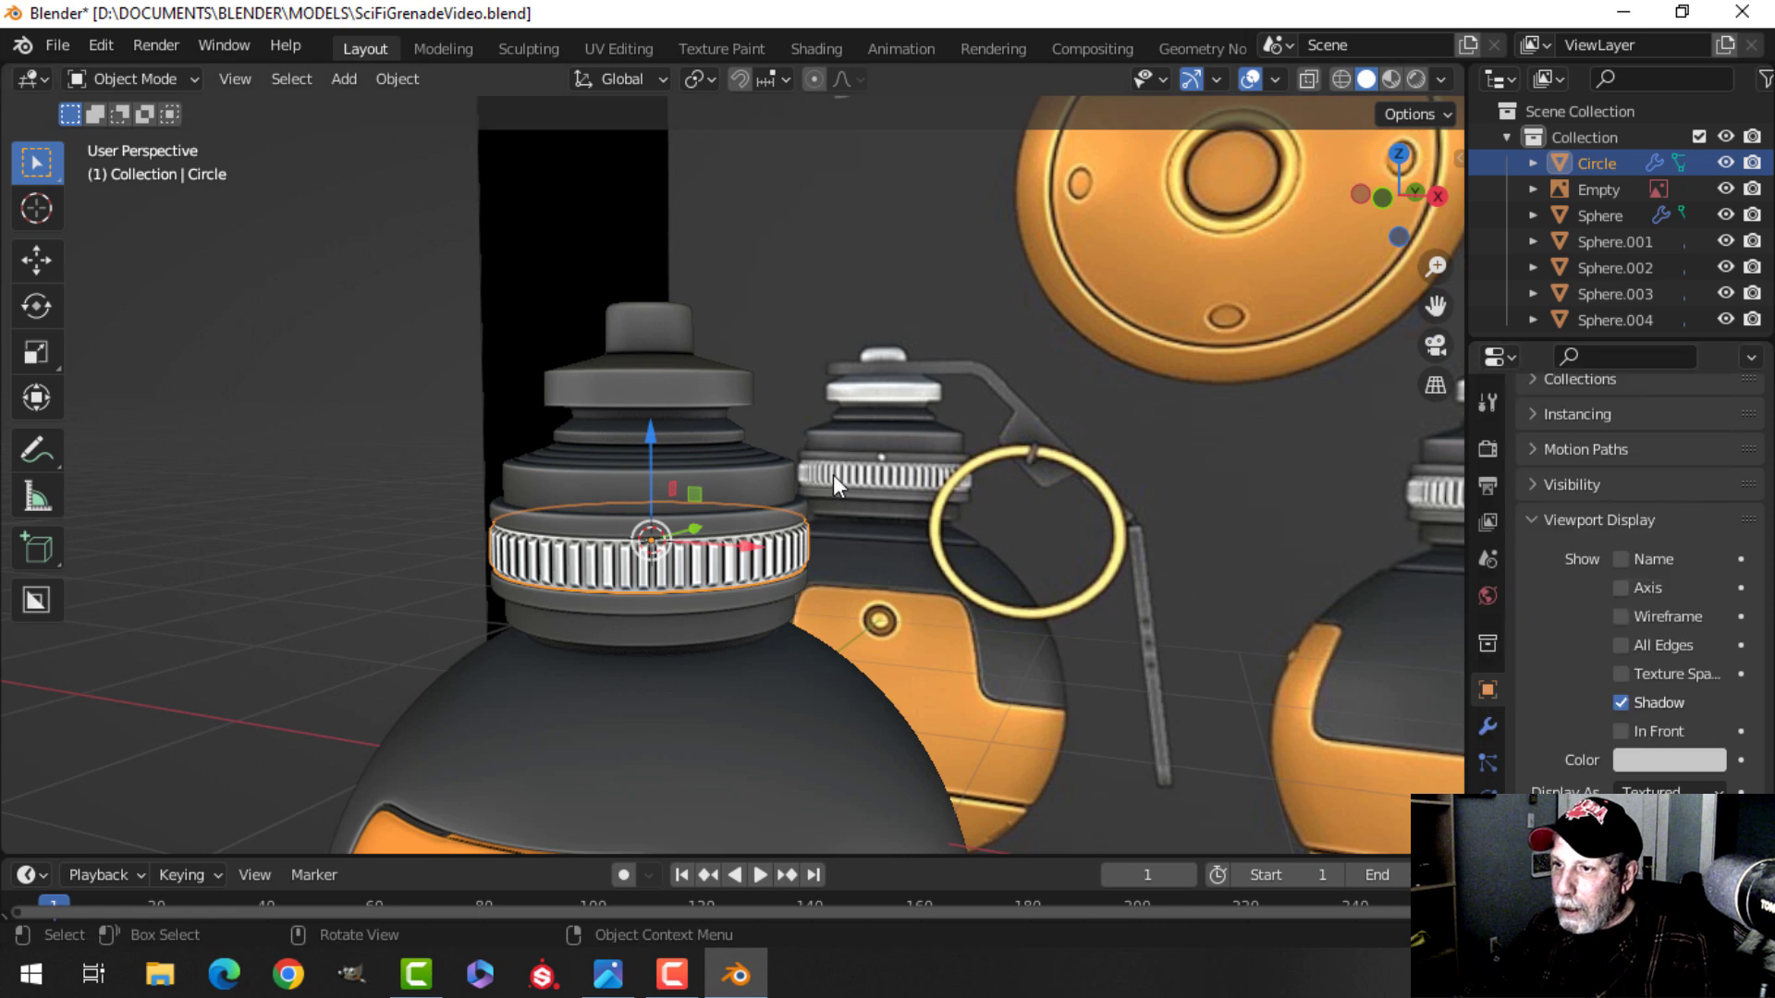
Paste the C7C7C7 hex value as the cap's viewport display colour.
click(686, 393)
click(1647, 756)
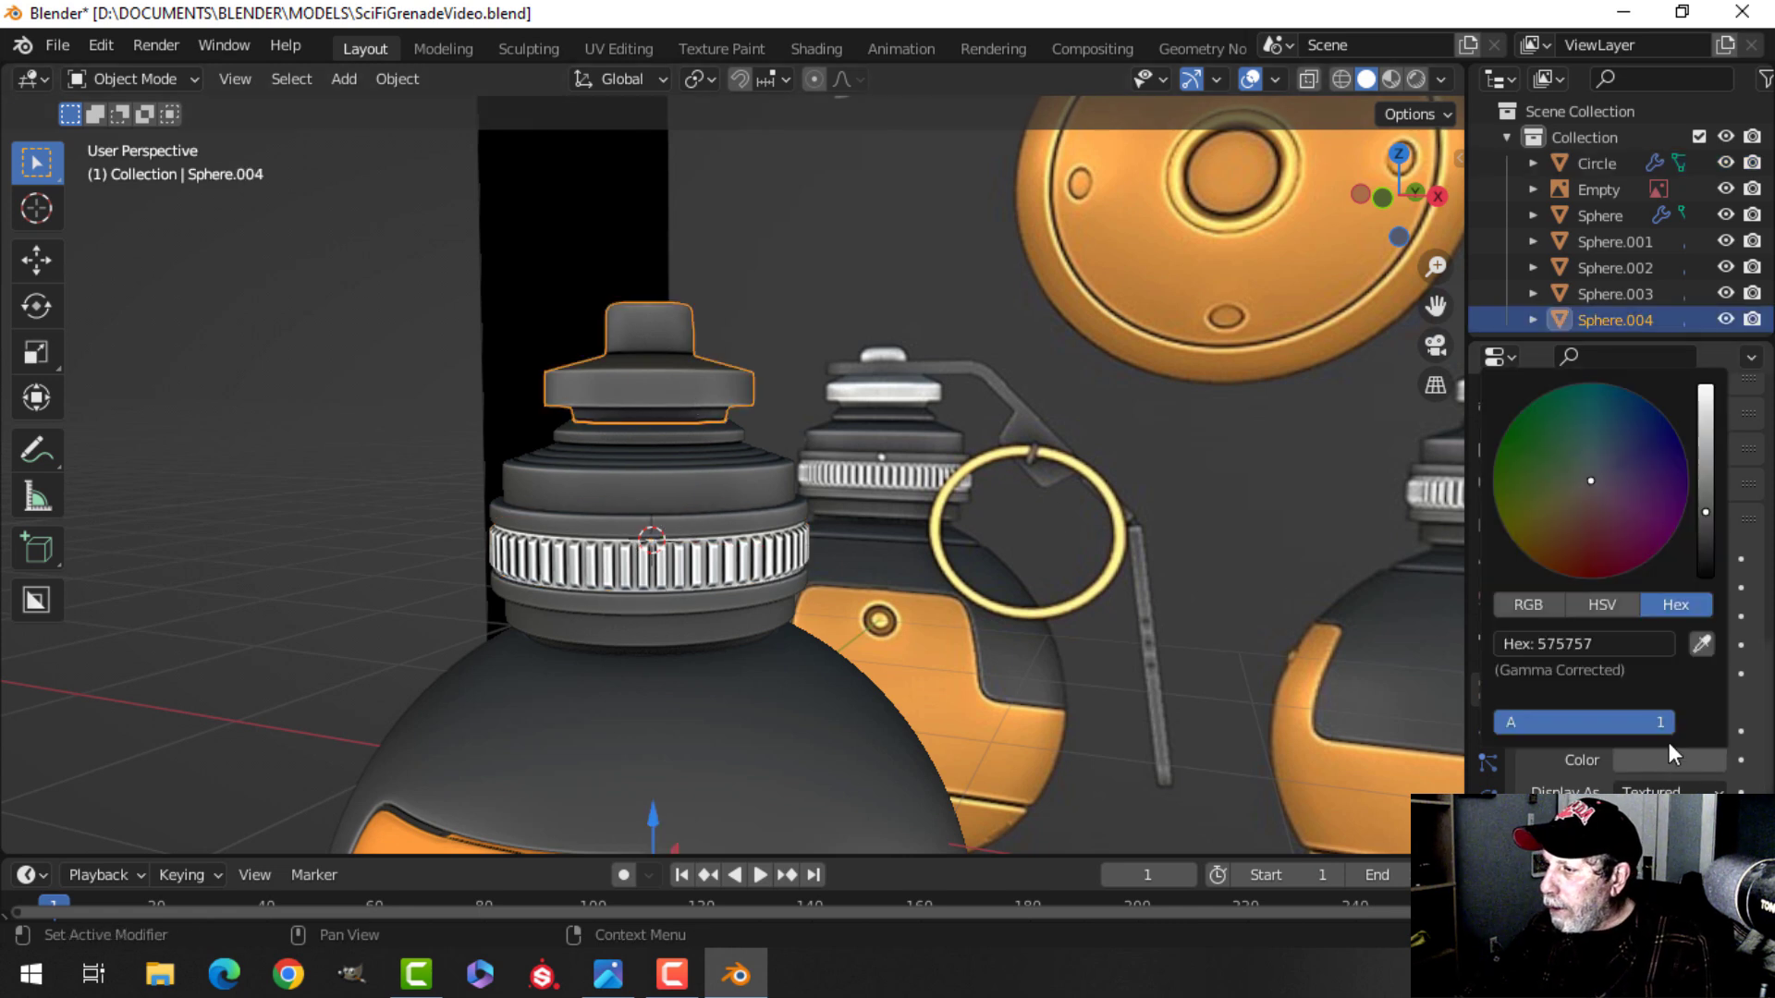
key(ctrl+v)
key(Return)
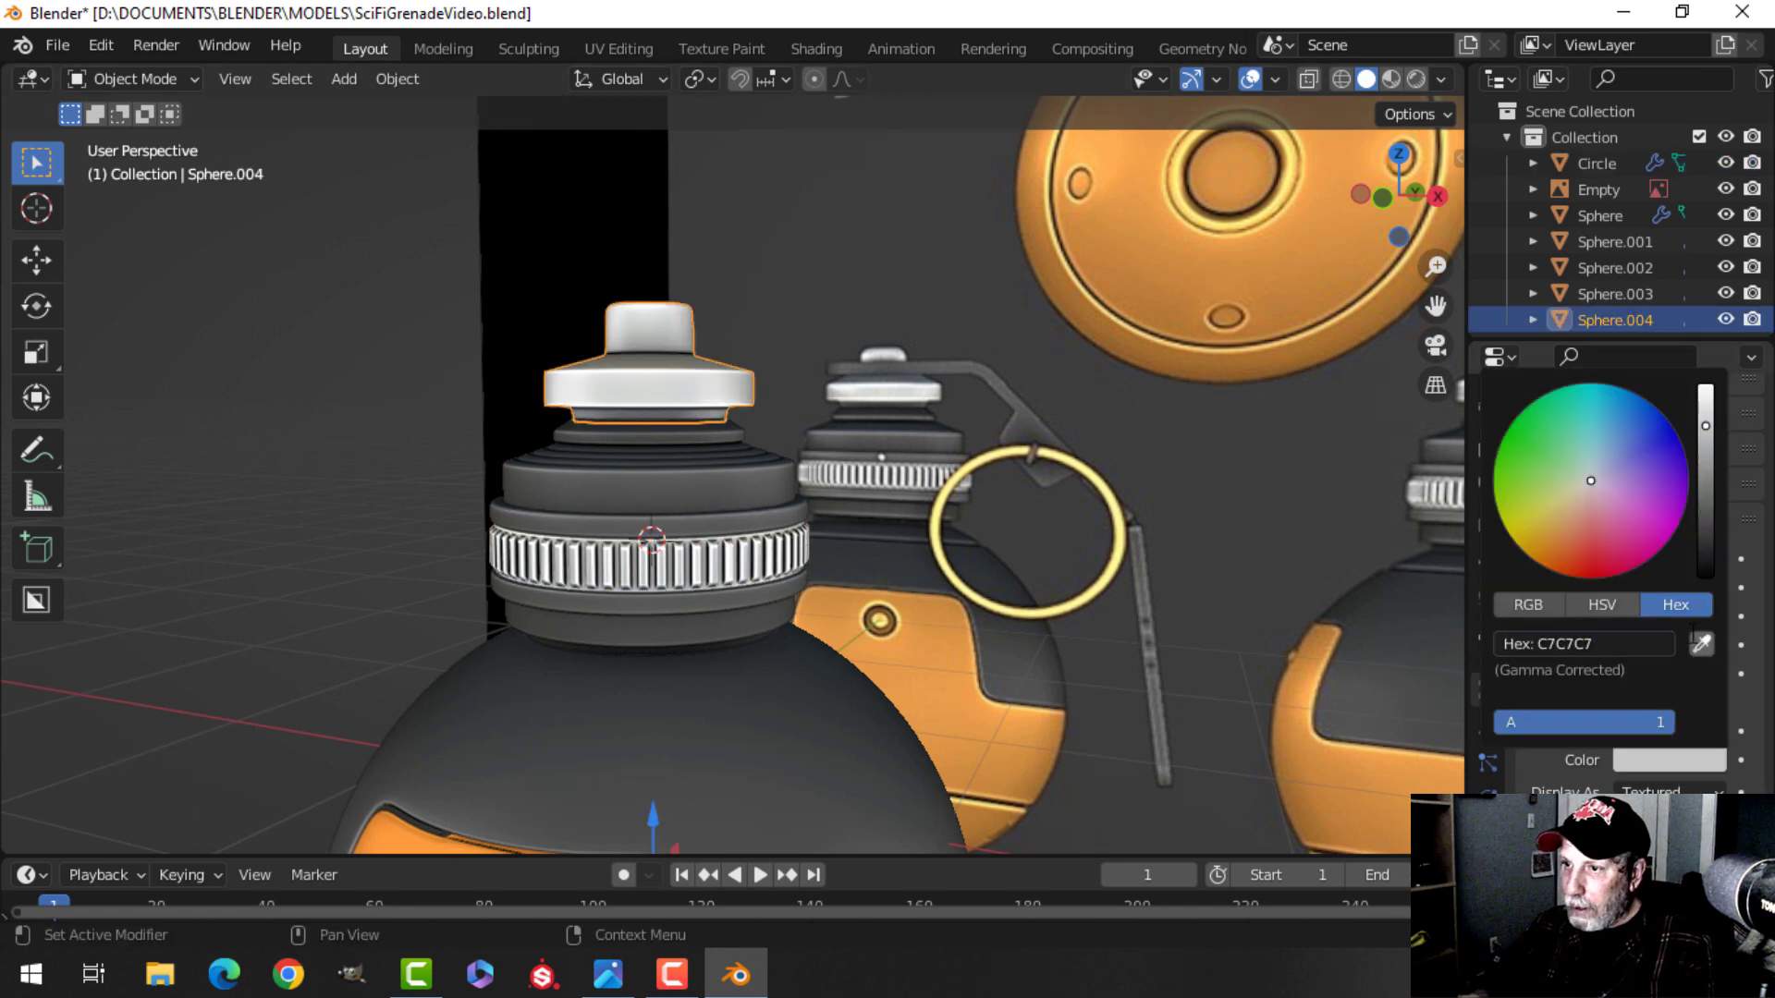
Deselect everything and save the file.
scroll(887, 567, down, 2)
key(alt+a)
middle_drag(862, 625, 908, 454)
scroll(865, 596, up, 4)
key(ctrl+s)
Inspect the grenade from several angles, briefly toggling viewport shading, and return to front orthographic view.
scroll(863, 490, down, 3)
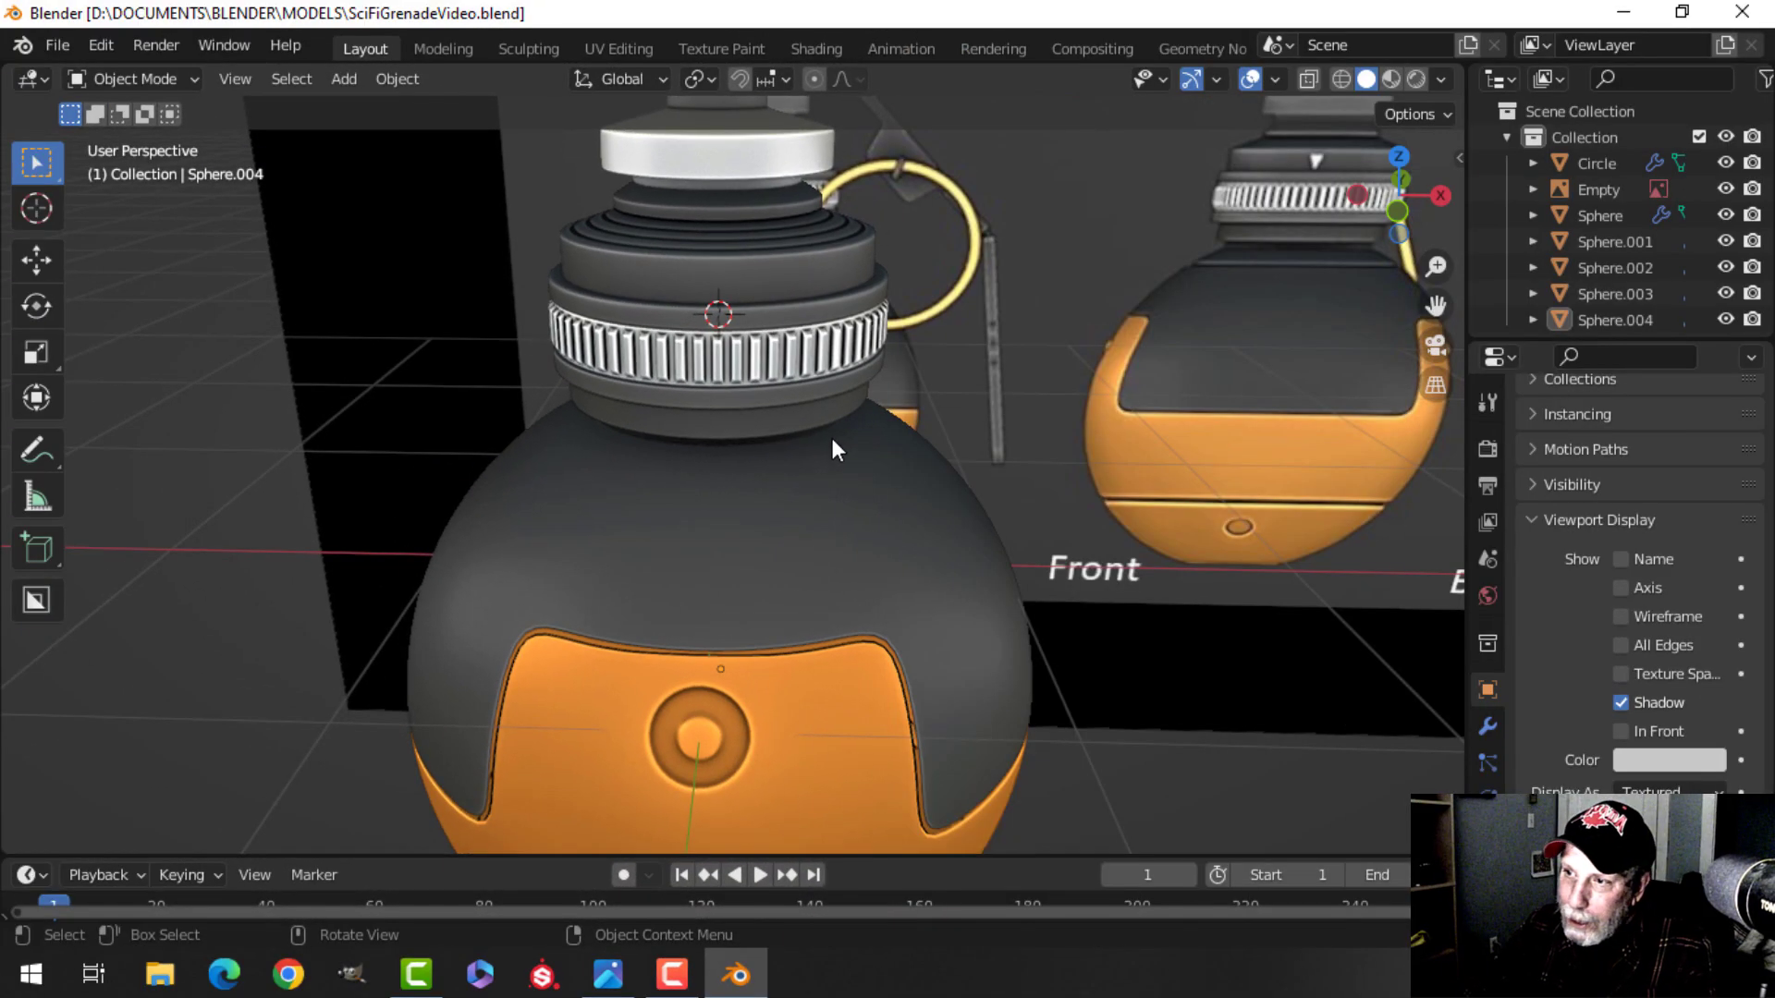
scroll(803, 439, down, 2)
middle_drag(809, 430, 915, 492)
scroll(788, 466, up, 1)
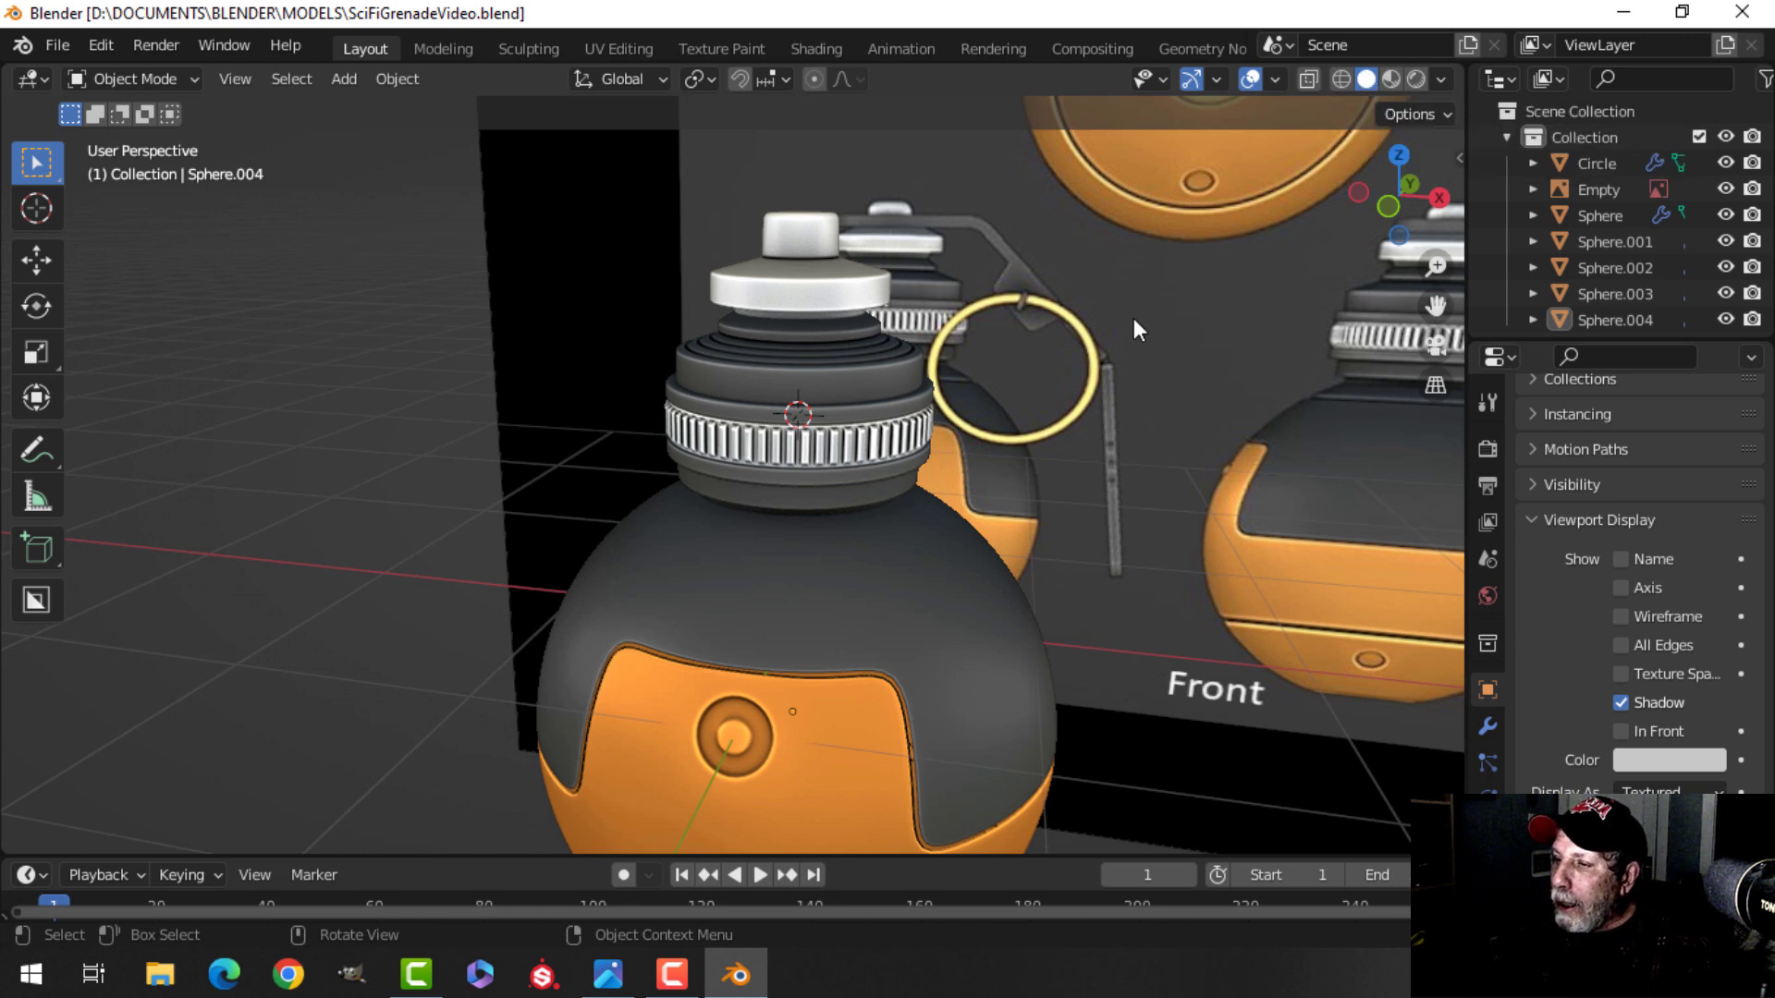
scroll(1134, 318, down, 1)
click(1388, 79)
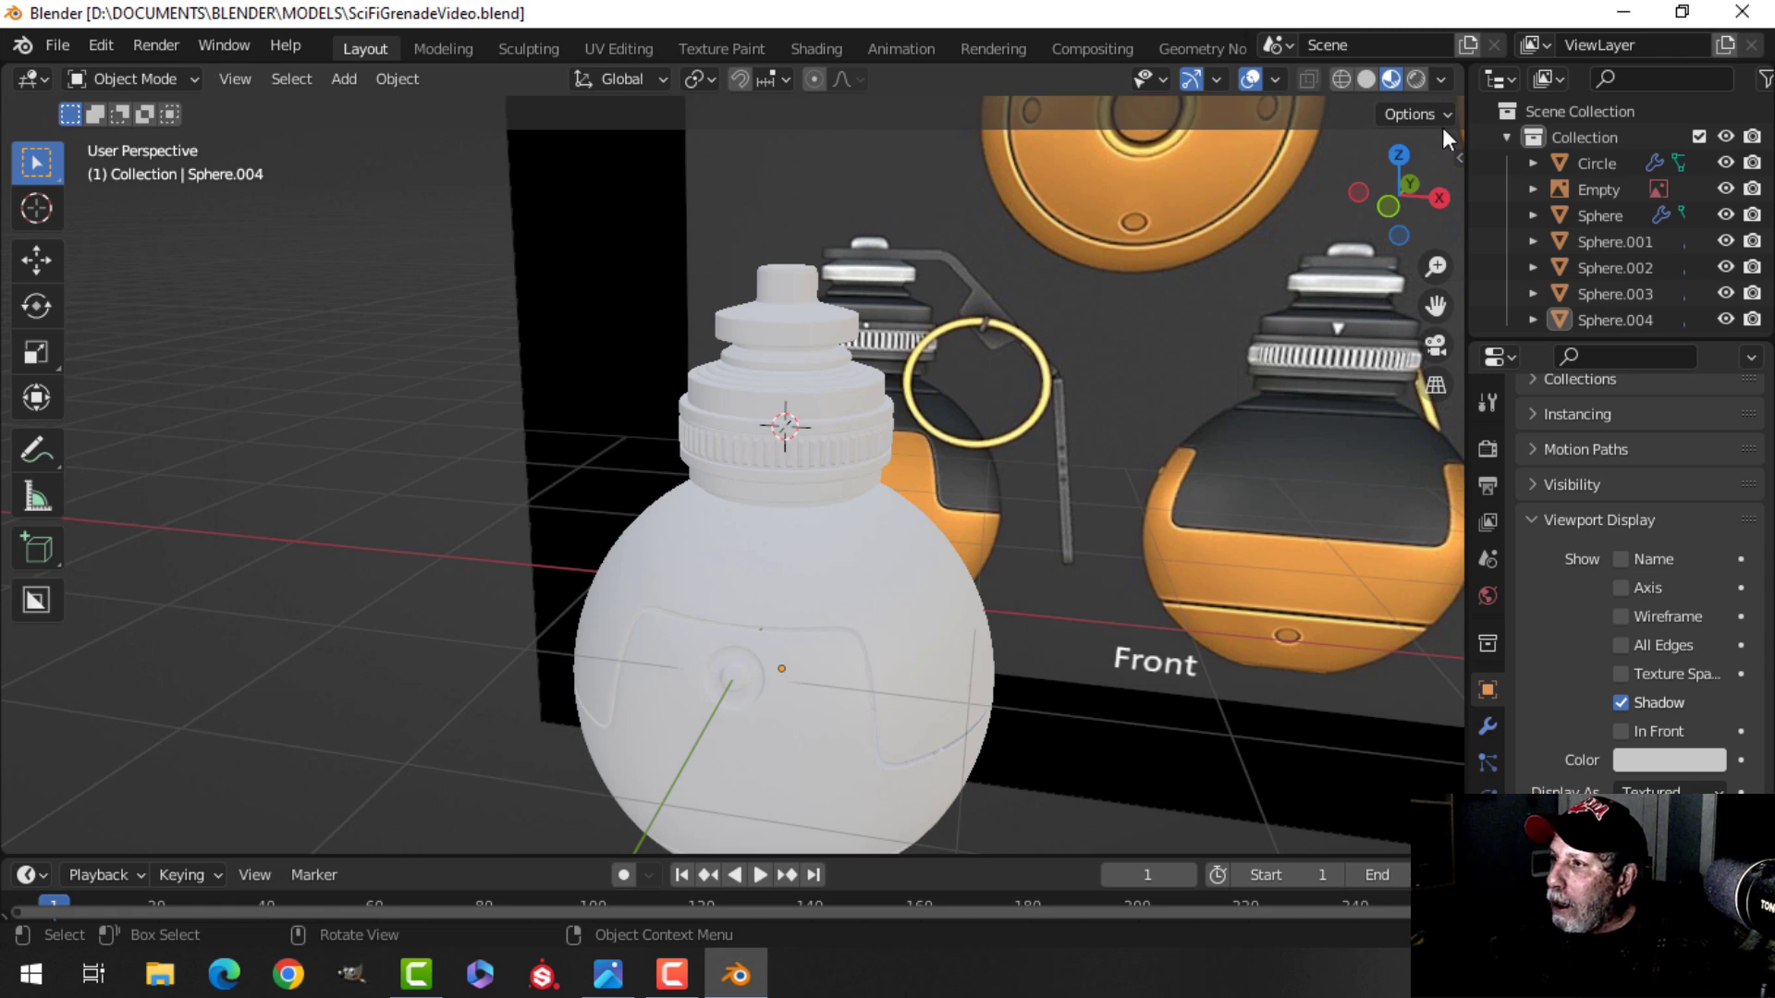
click(1369, 79)
scroll(1062, 382, up, 3)
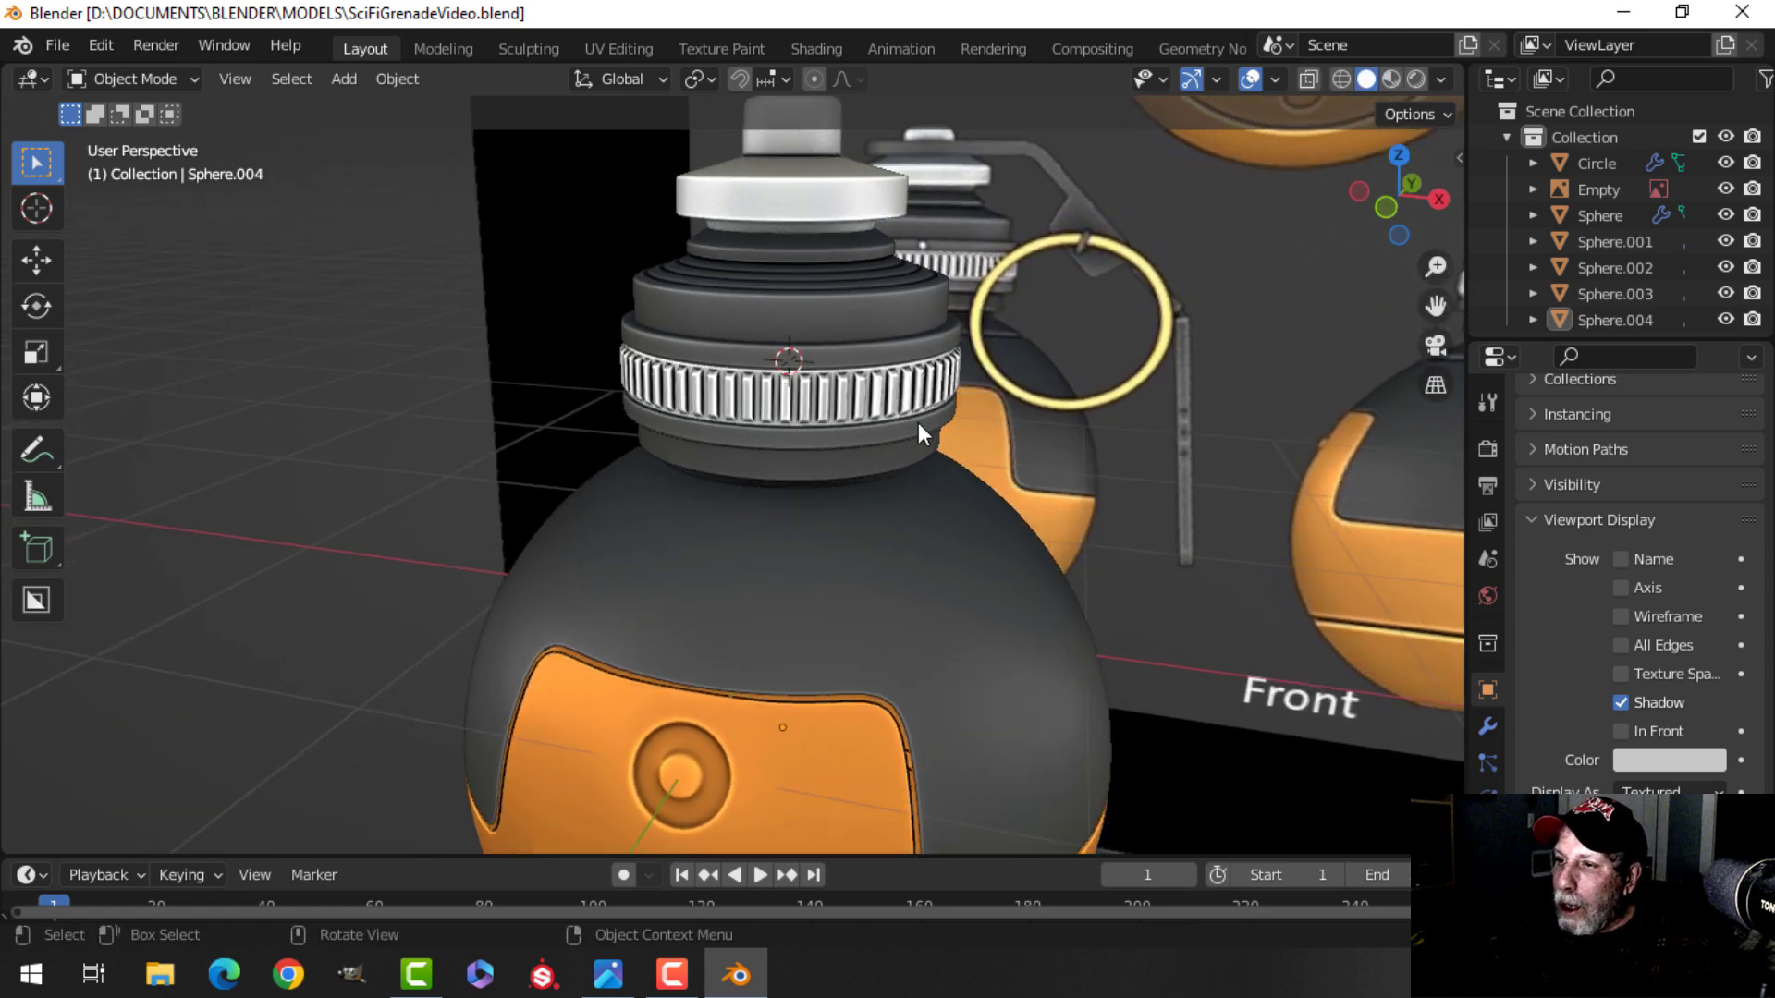
scroll(941, 412, down, 3)
shift+middle_drag(987, 581, 902, 470)
mouse_move(902, 470)
middle_down()
mouse_move(834, 480)
mouse_move(904, 490)
middle_up()
middle_drag(904, 489, 960, 478)
shift+middle_drag(797, 409, 714, 501)
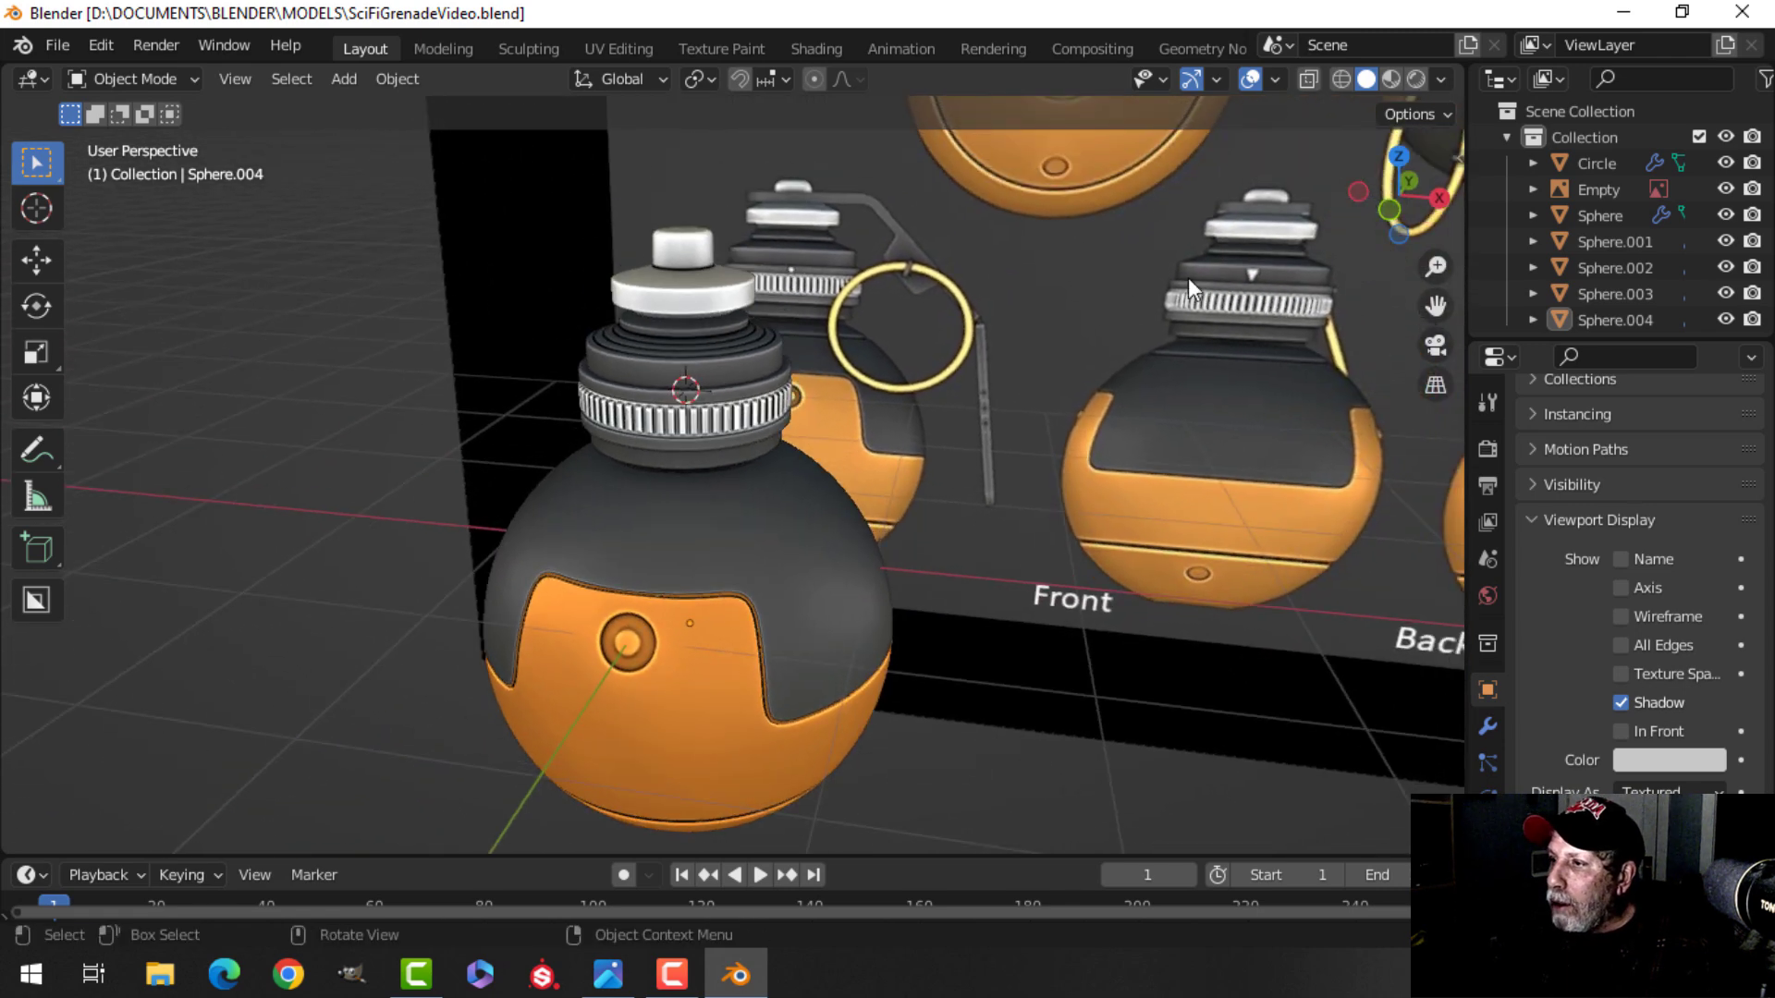
scroll(732, 398, up, 1)
mouse_move(715, 403)
shift+middle_down()
mouse_move(757, 374)
mouse_move(754, 347)
mouse_move(801, 363)
mouse_move(773, 463)
shift+middle_up()
scroll(758, 375, up, 1)
key(KP_1)
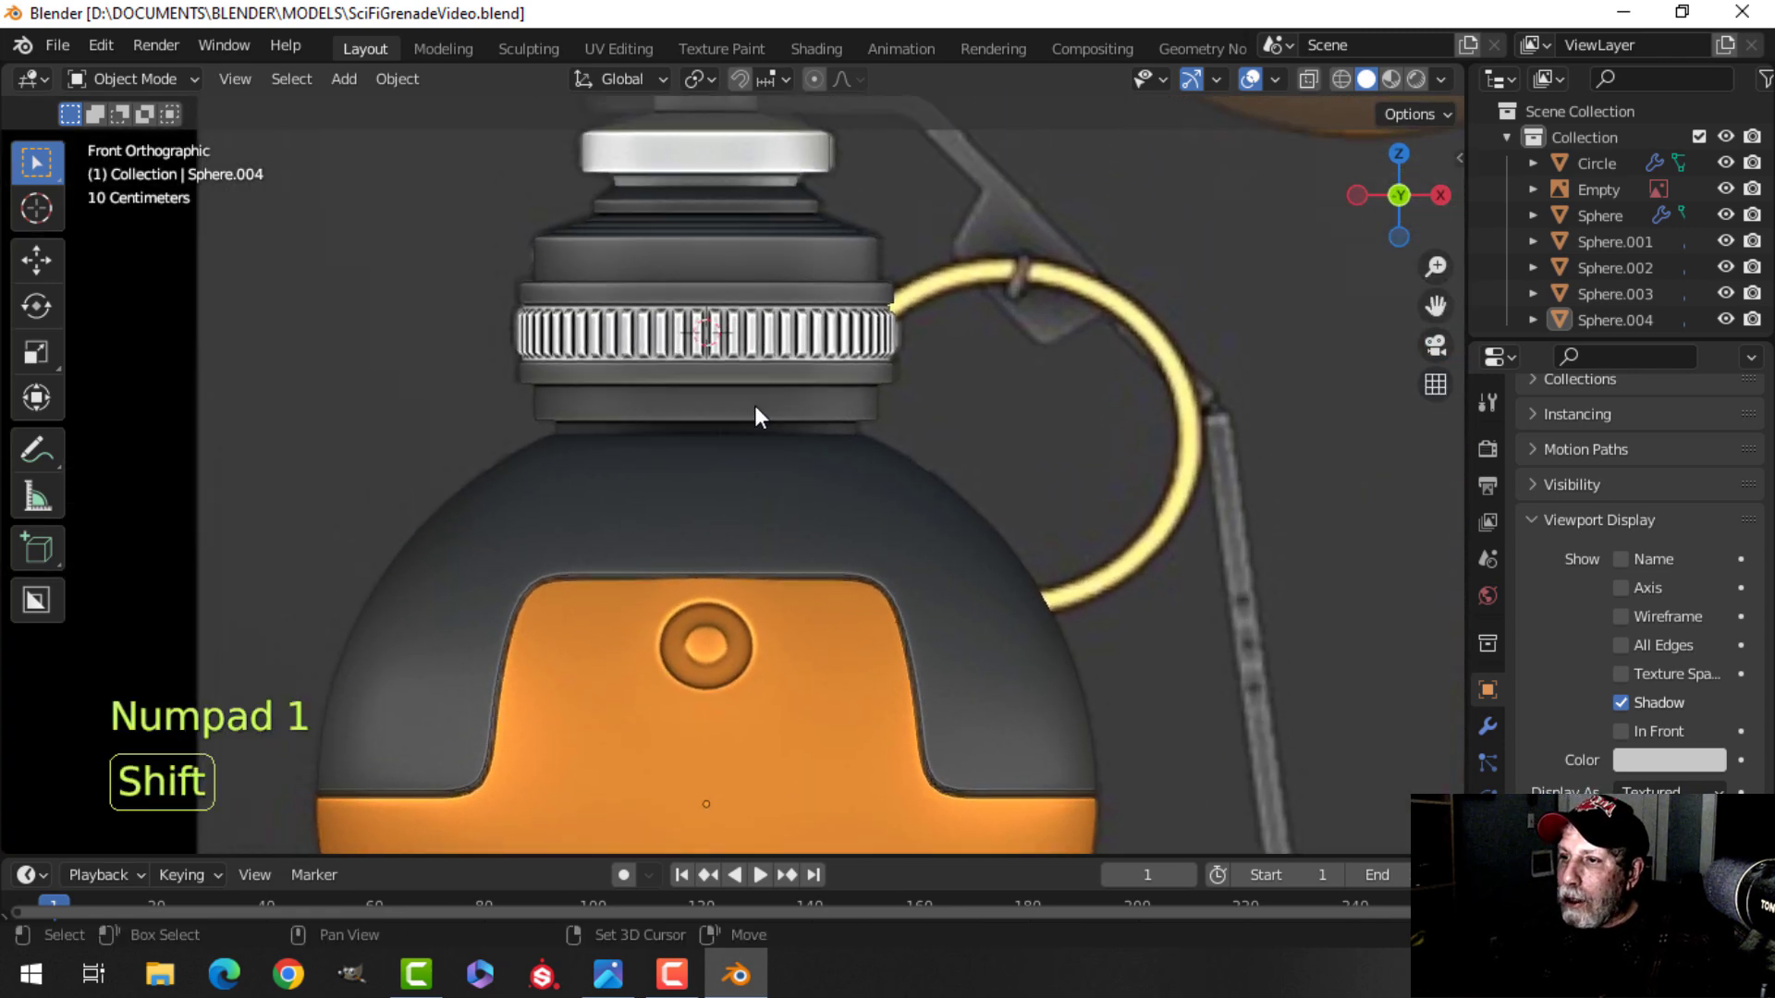
Inspect the top cap in wireframe and solid shading from several angles, returning to a zoomed front orthographic view.
scroll(734, 312, up, 2)
key(z)
click(706, 338)
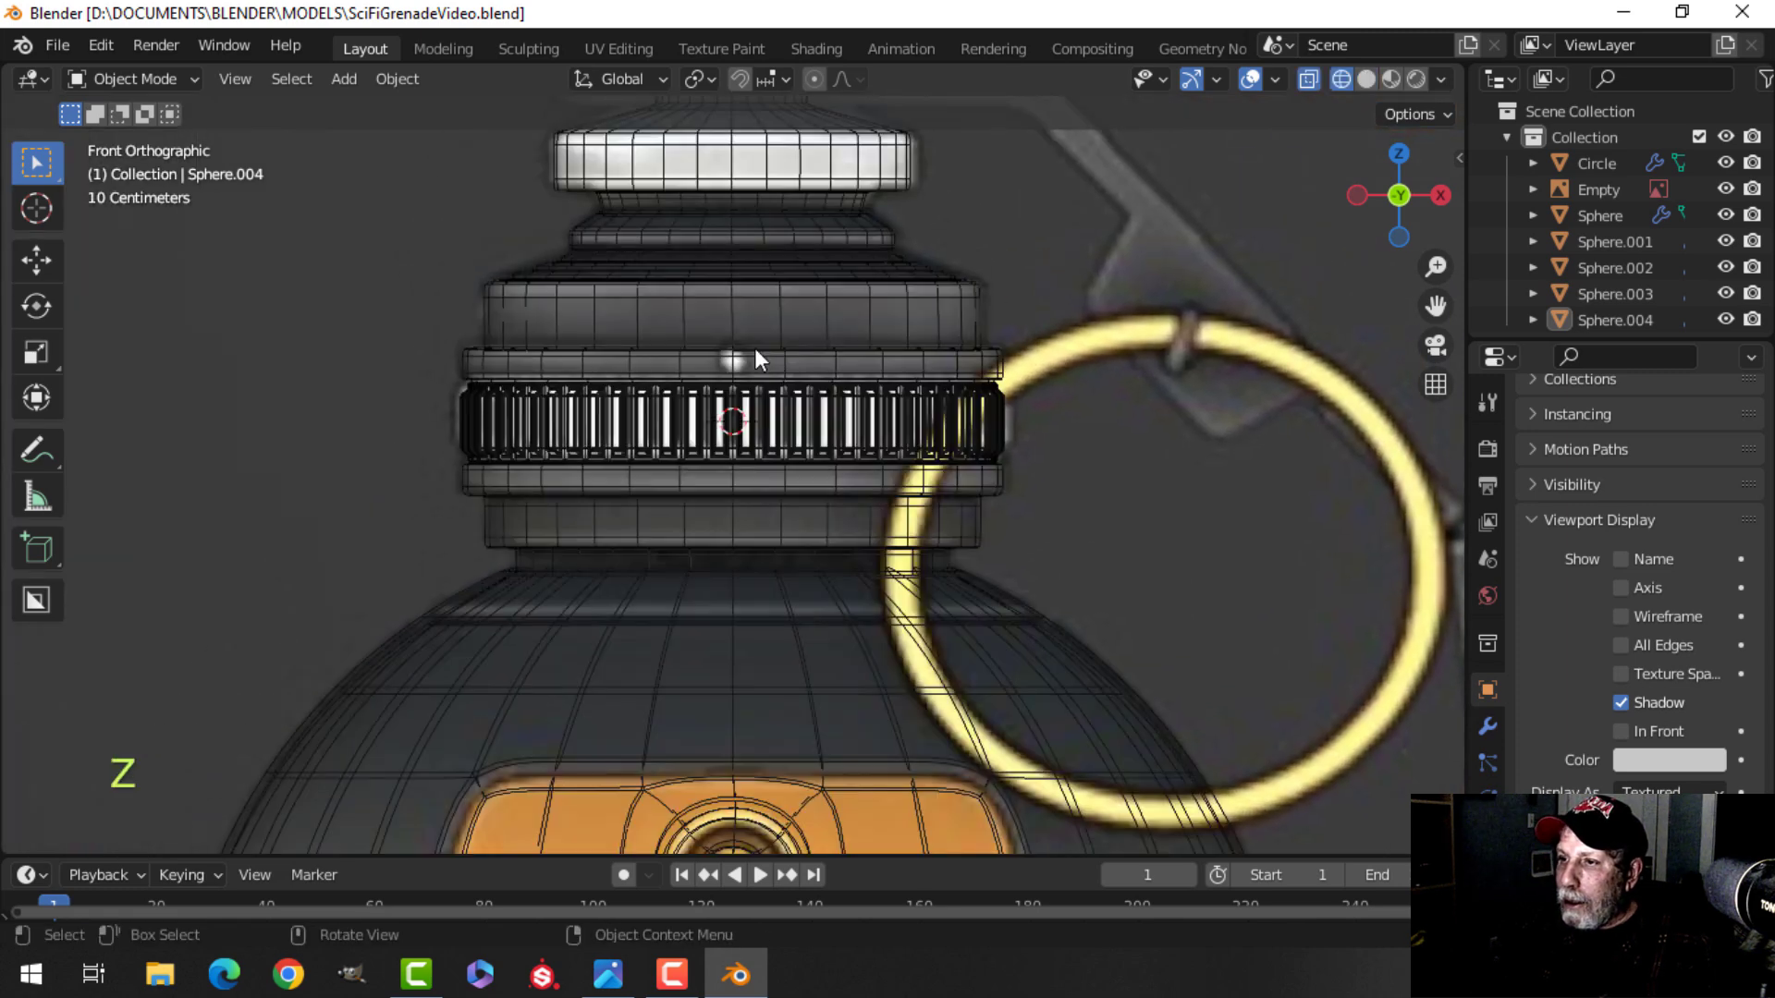
key(z)
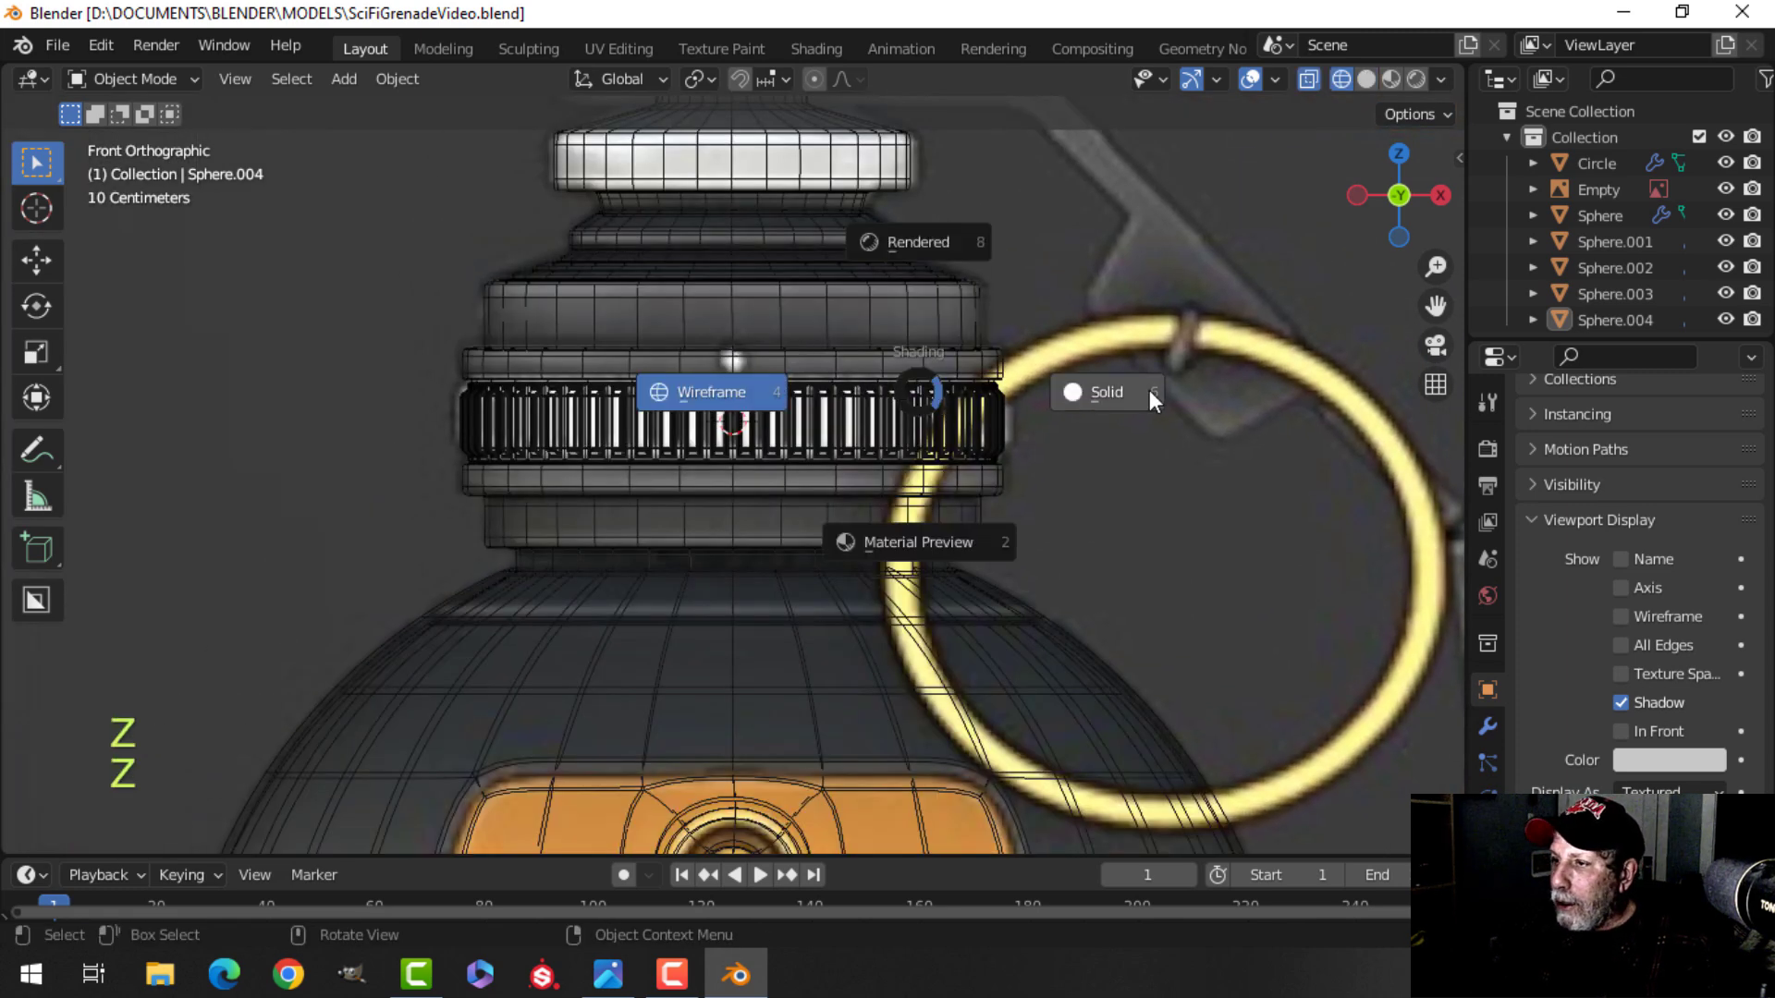
click(1128, 394)
scroll(1017, 394, down, 6)
shift+middle_drag(1080, 442, 928, 403)
middle_drag(625, 497, 929, 425)
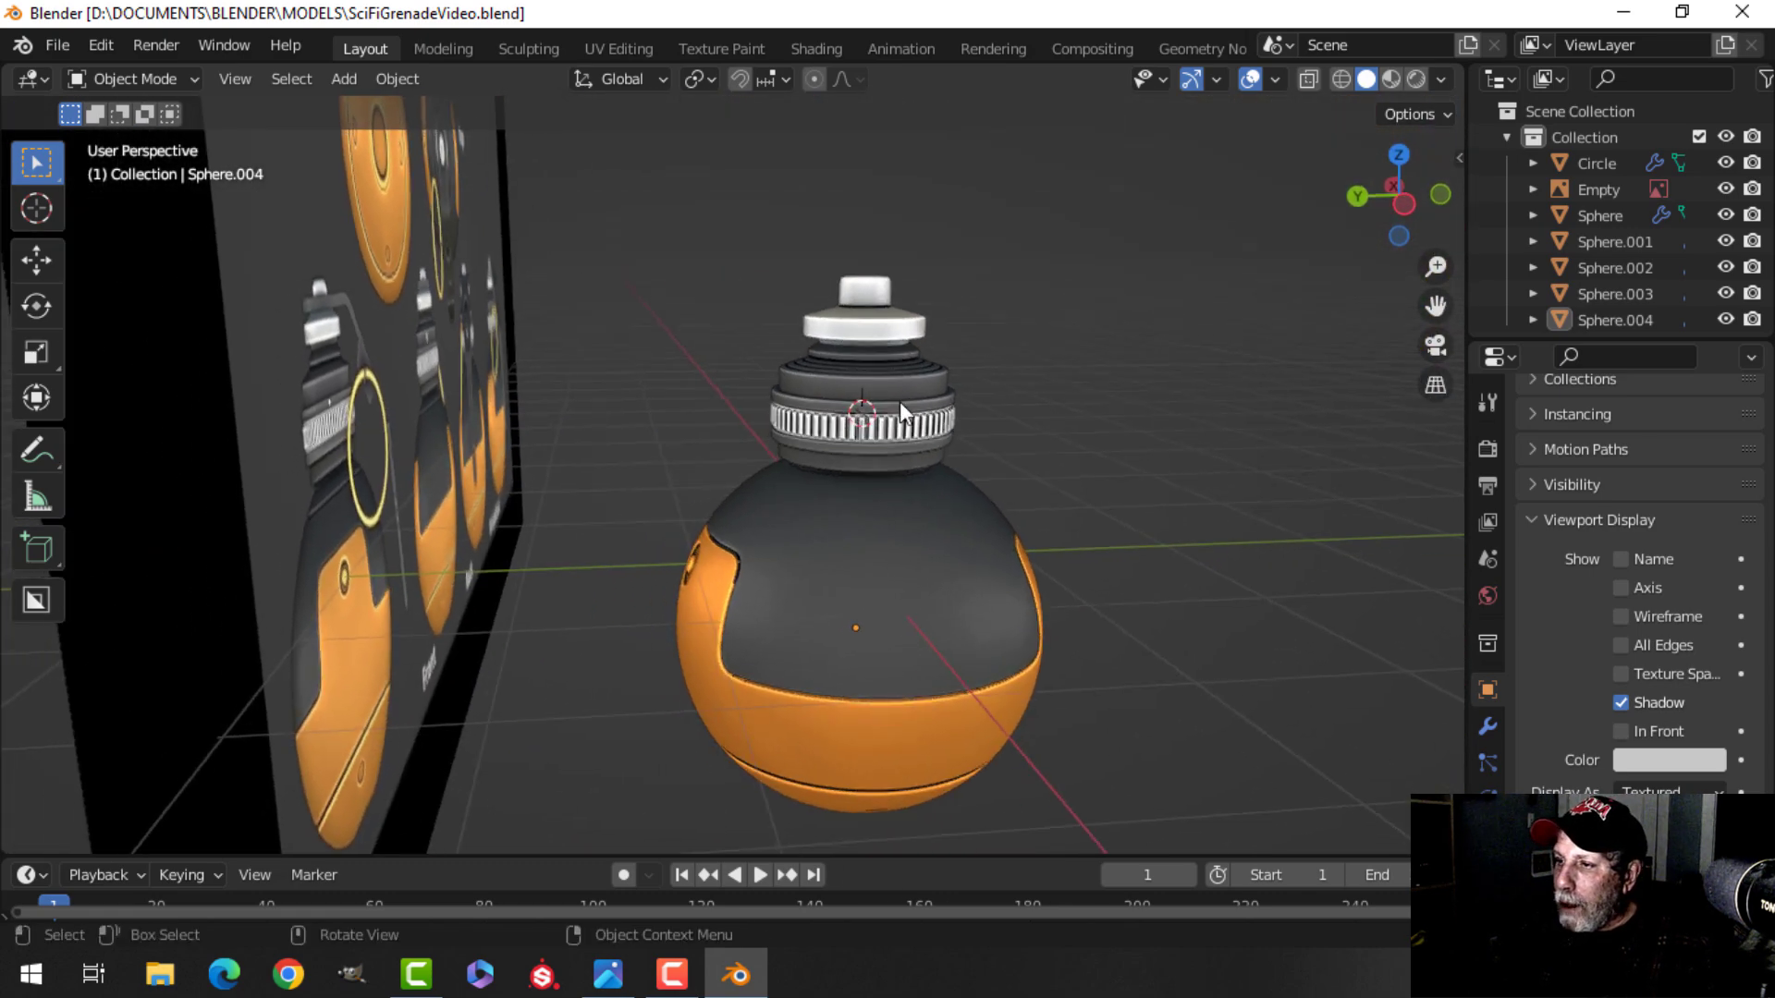
middle_drag(1079, 457, 919, 496)
shift+middle_drag(662, 459, 741, 408)
key(KP_1)
scroll(769, 401, up, 4)
shift+middle_drag(664, 361, 777, 540)
scroll(779, 518, up, 3)
scroll(773, 521, up, 2)
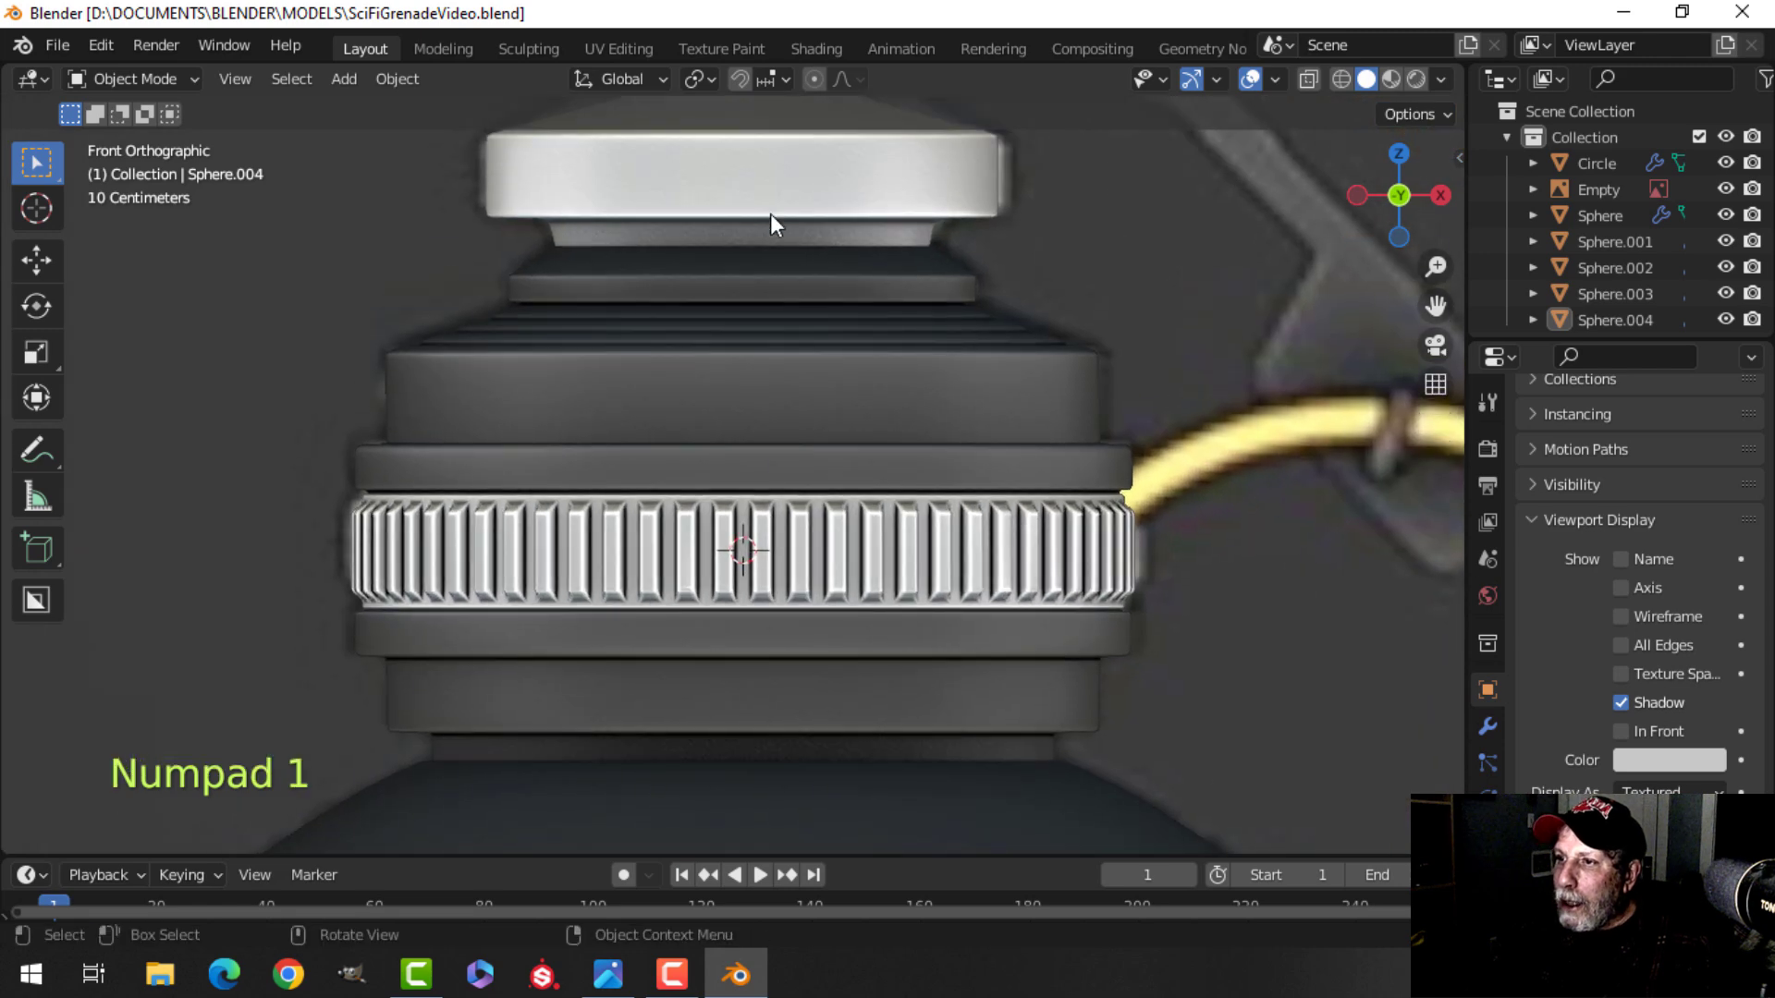
Duplicate an edge loop of the top cap, move it down to the cap's middle section and separate it into its own object.
click(791, 248)
key(Tab)
key(alt+a)
shift+middle_drag(804, 269, 803, 355)
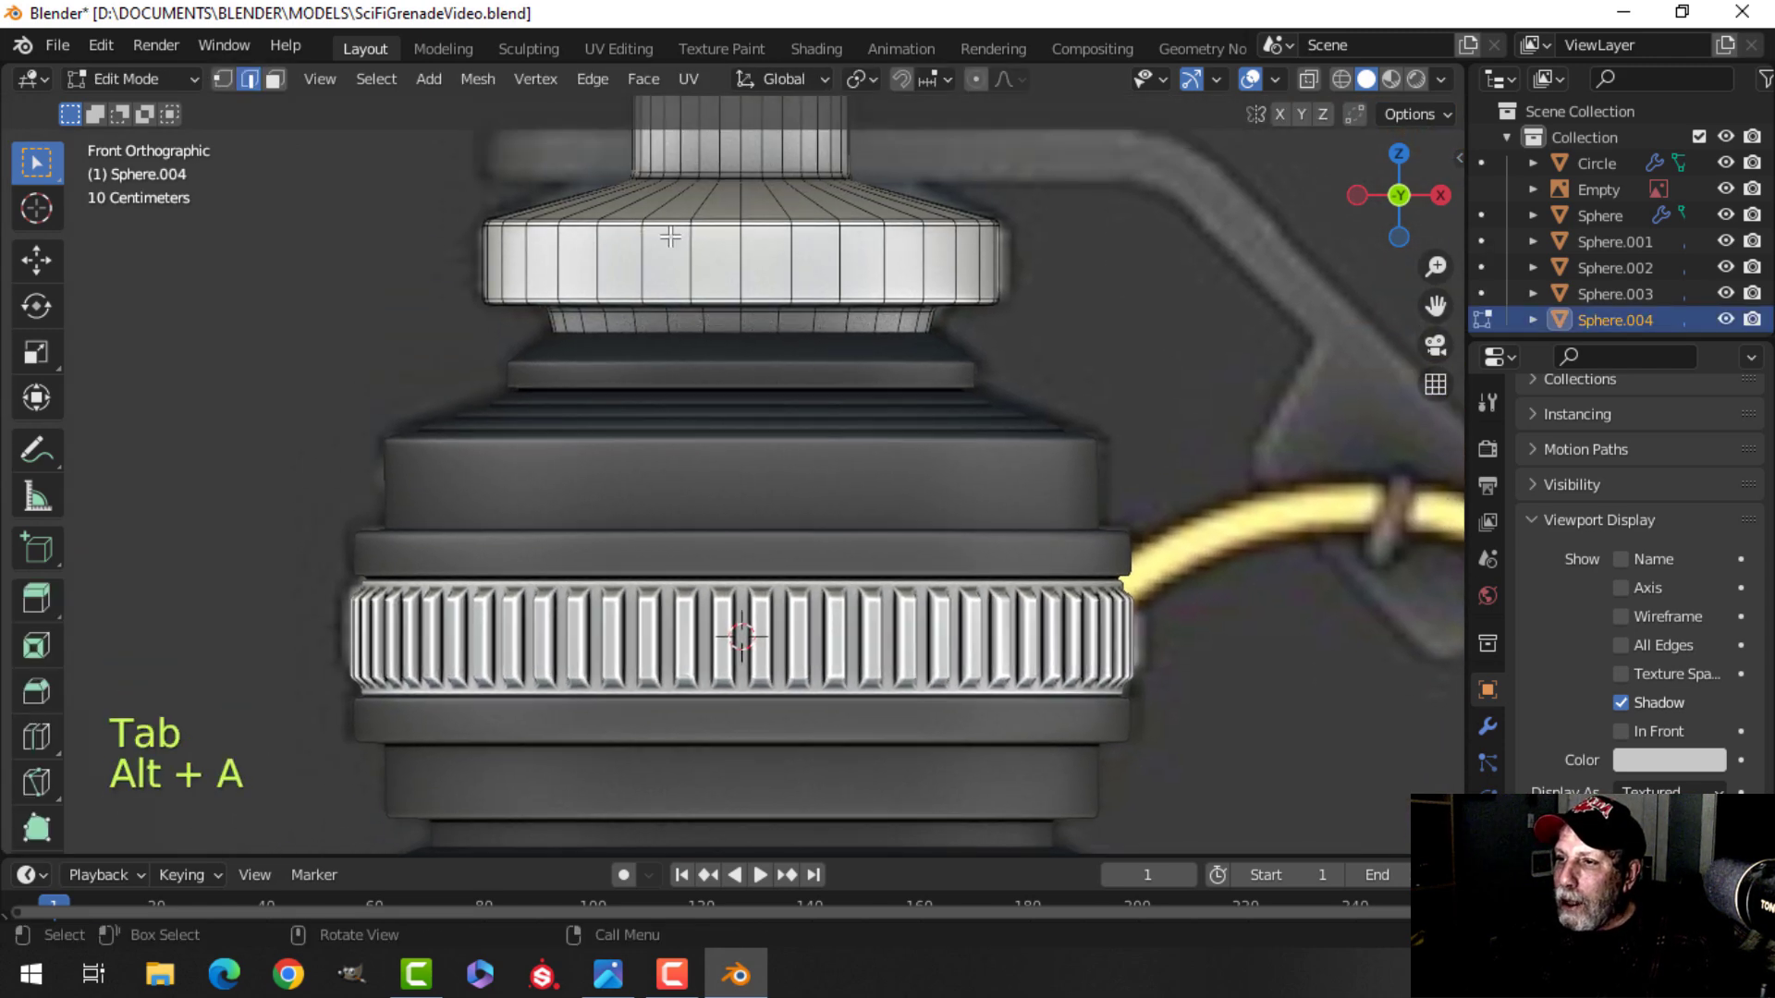
alt+shift+click(755, 230)
scroll(754, 229, down, 2)
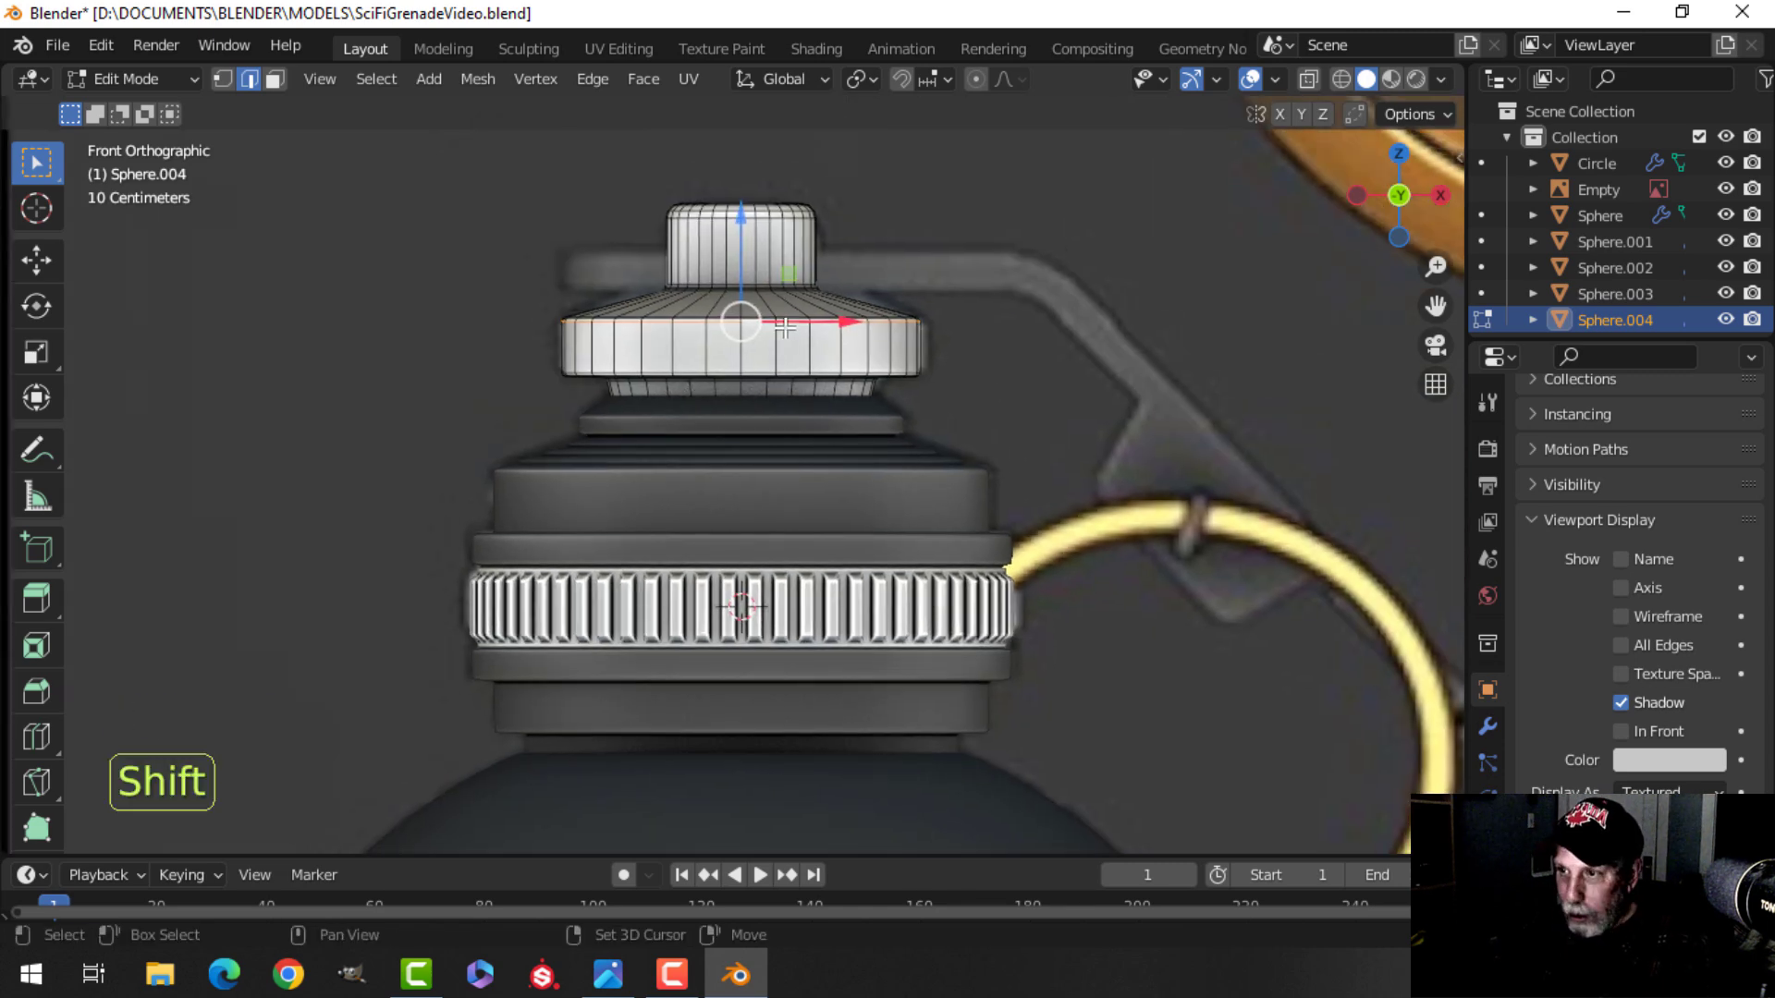
key(shift+d)
right_click(743, 233)
drag(743, 233, 744, 310)
drag(719, 400, 720, 413)
middle_drag(1020, 399, 761, 464)
drag(650, 466, 102, 504)
key(KP_1)
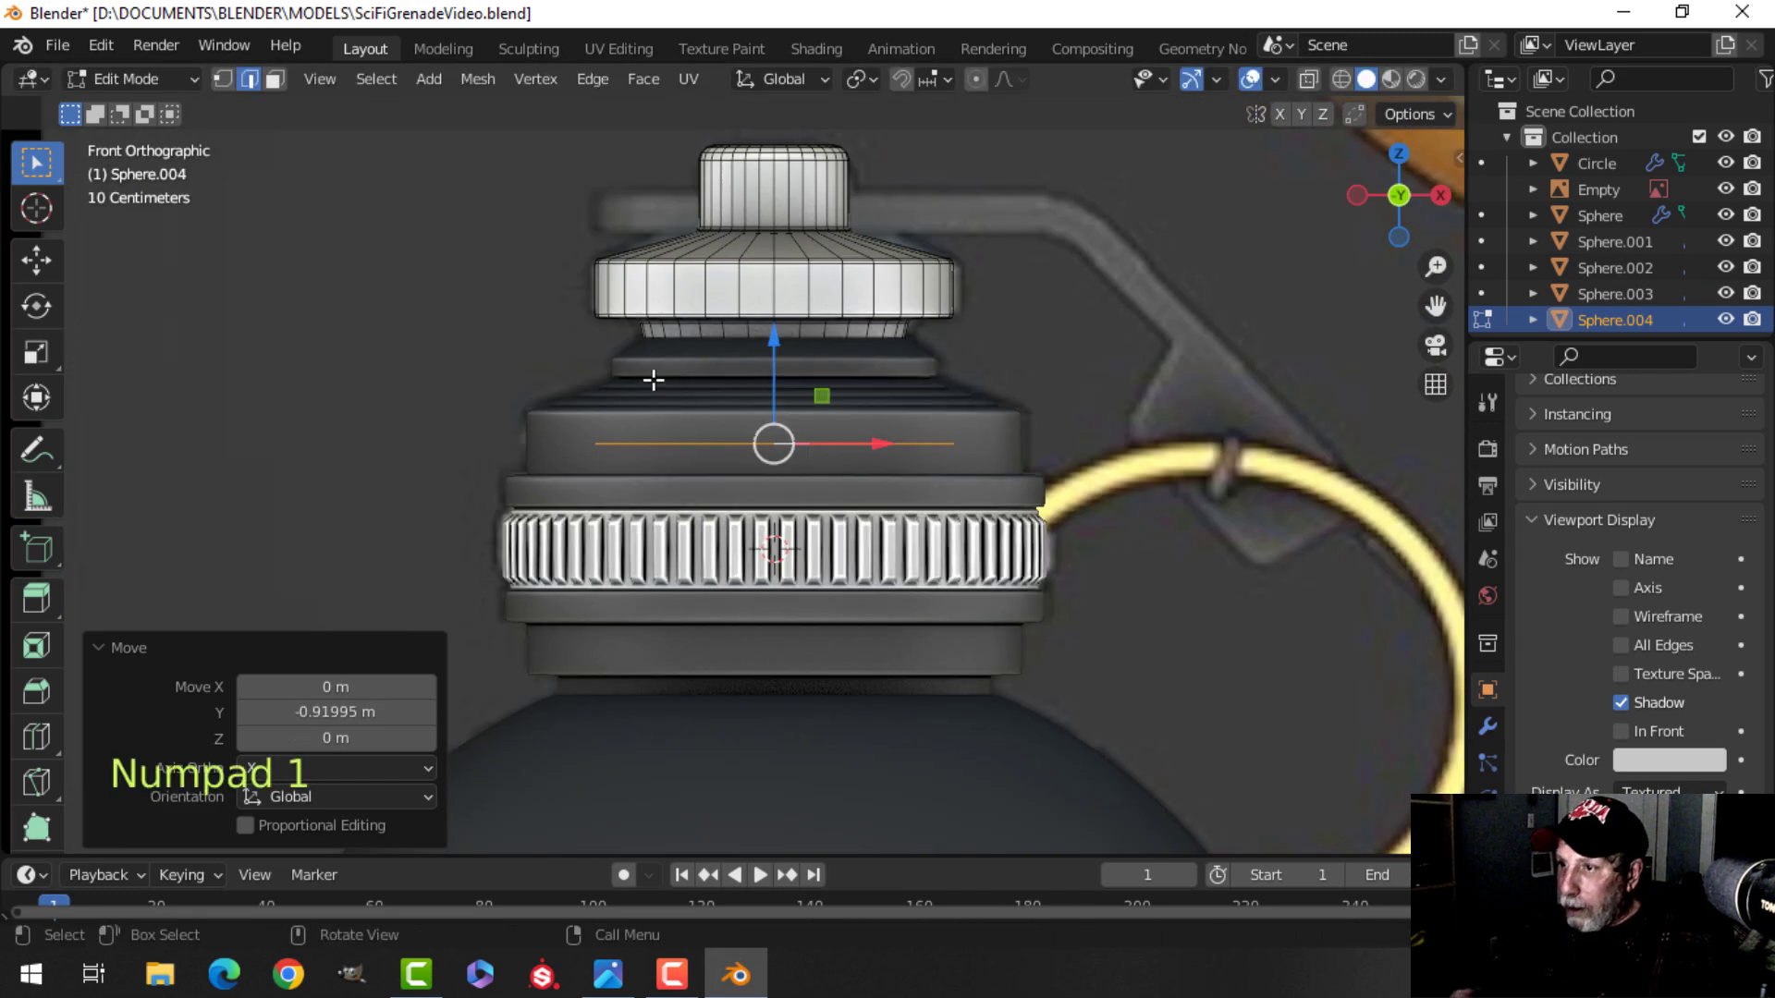
key(p)
click(1202, 363)
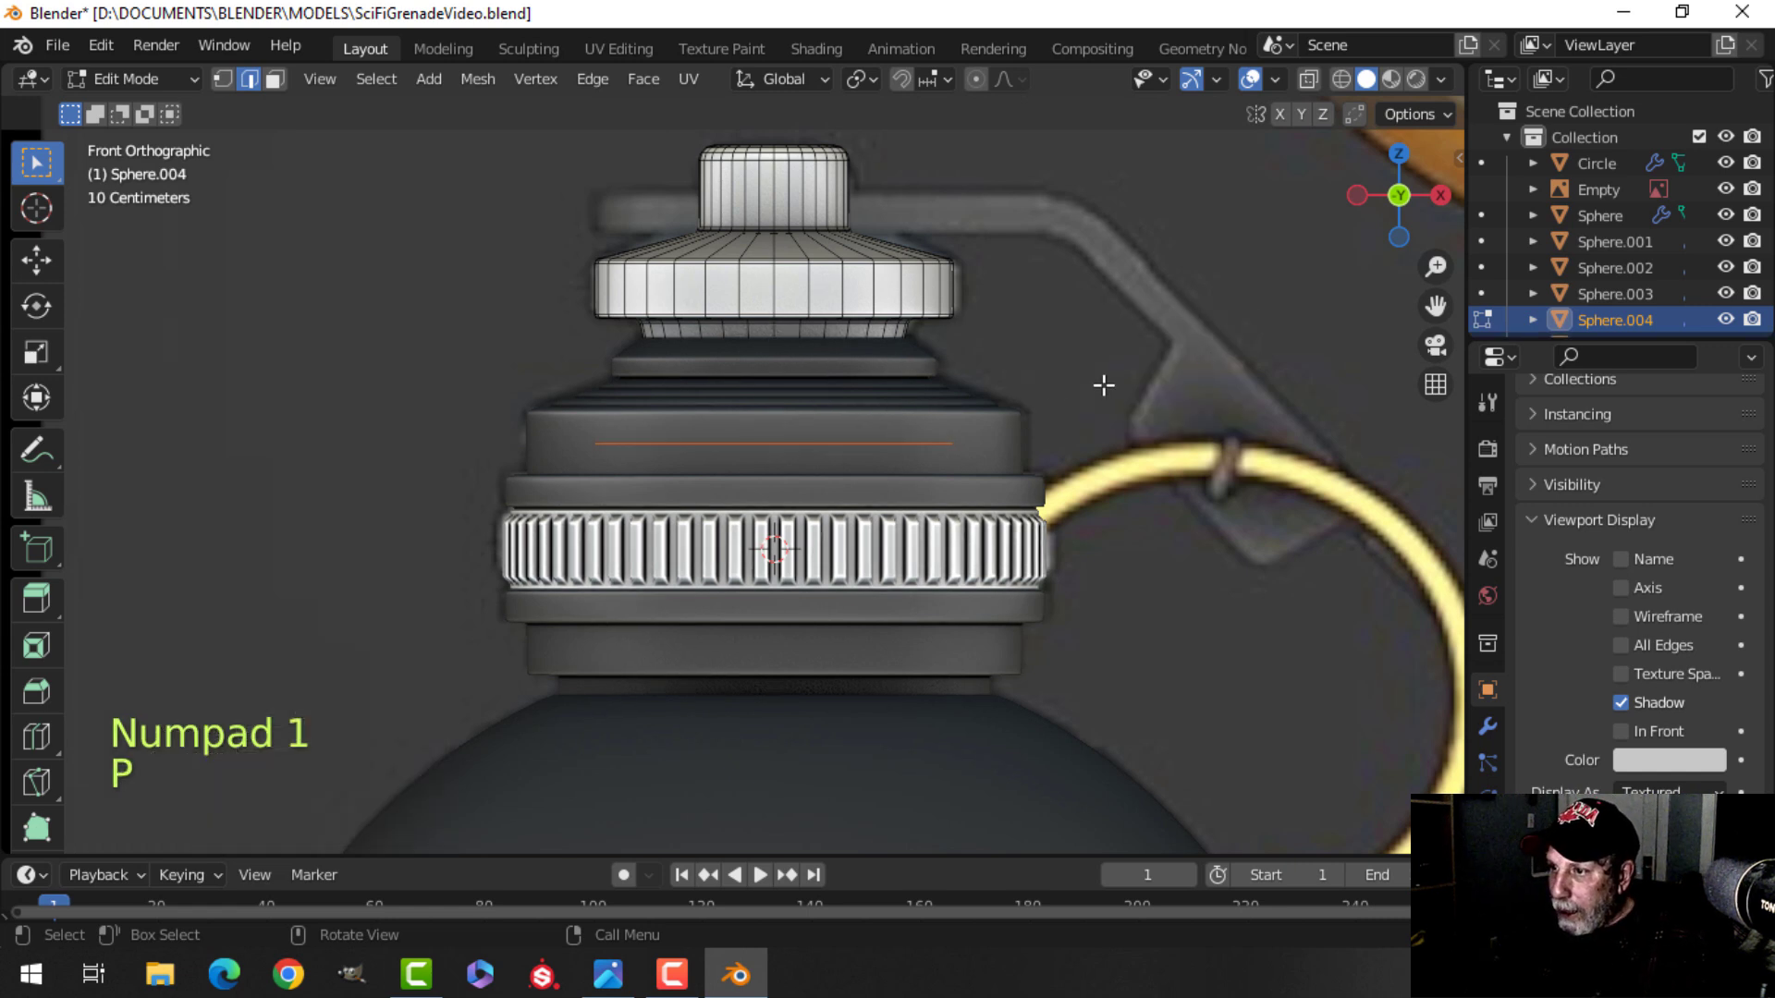
Fill the separated loop with a face and scale the circle down to about 0.332.
key(Tab)
key(Tab)
key(a)
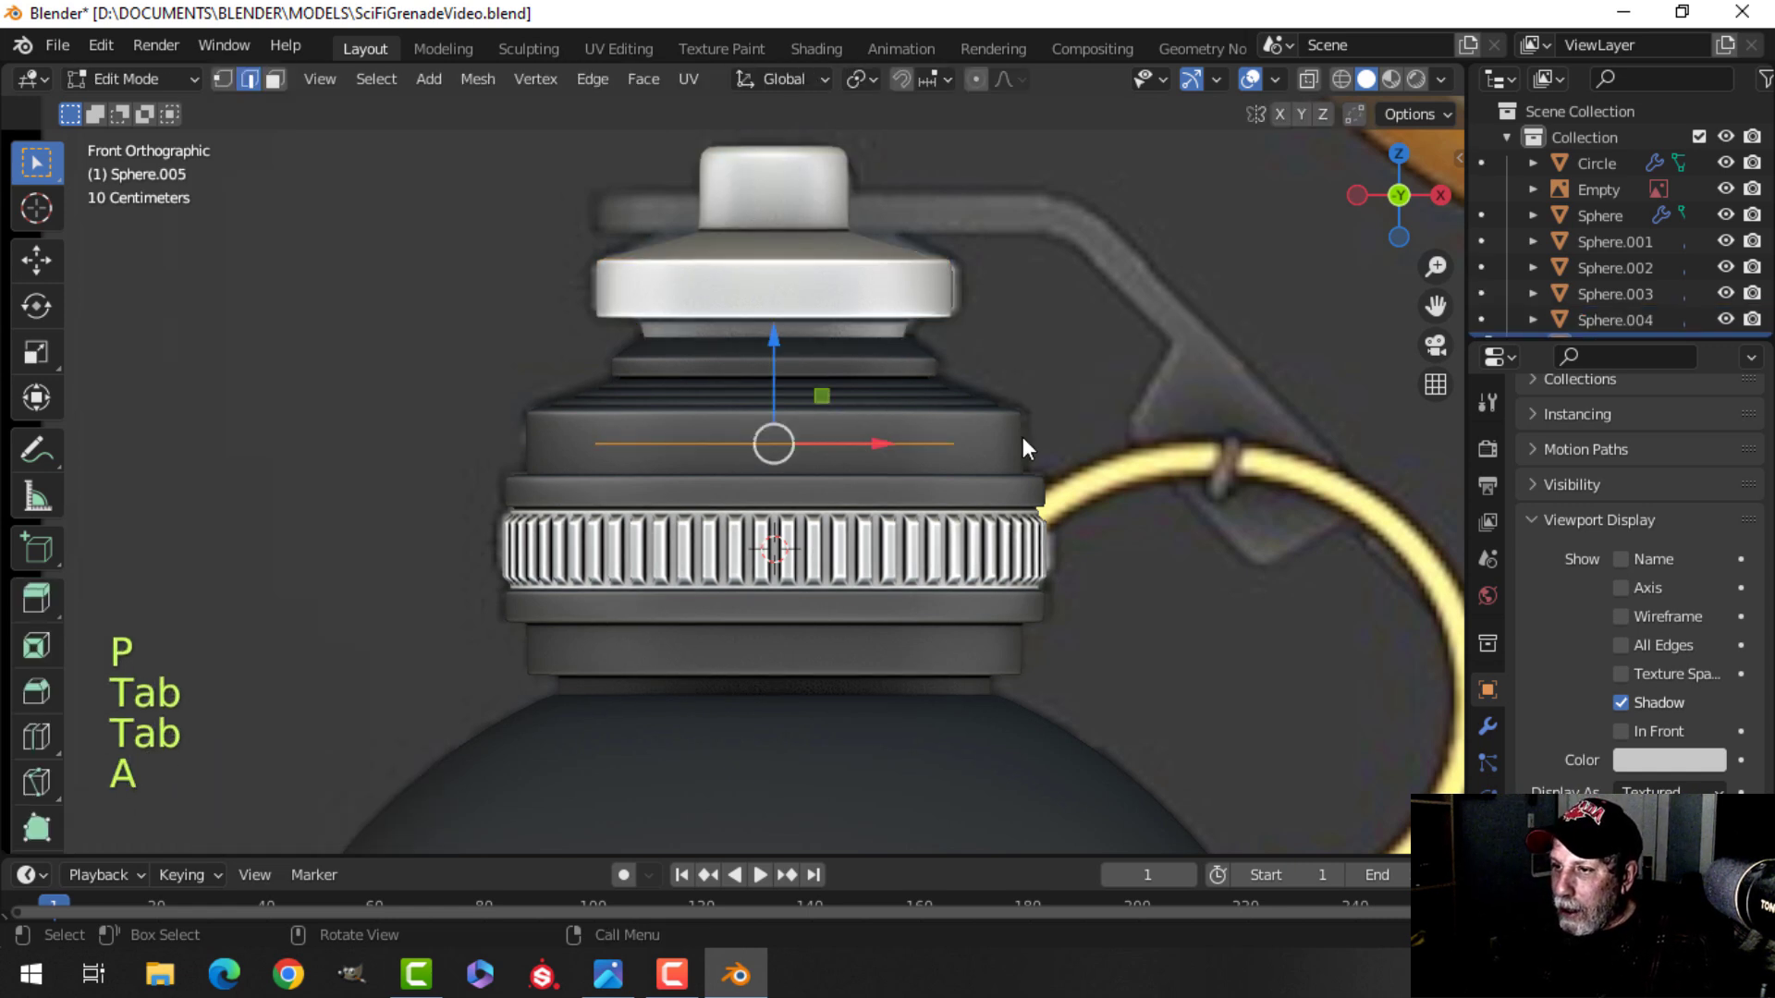
key(s)
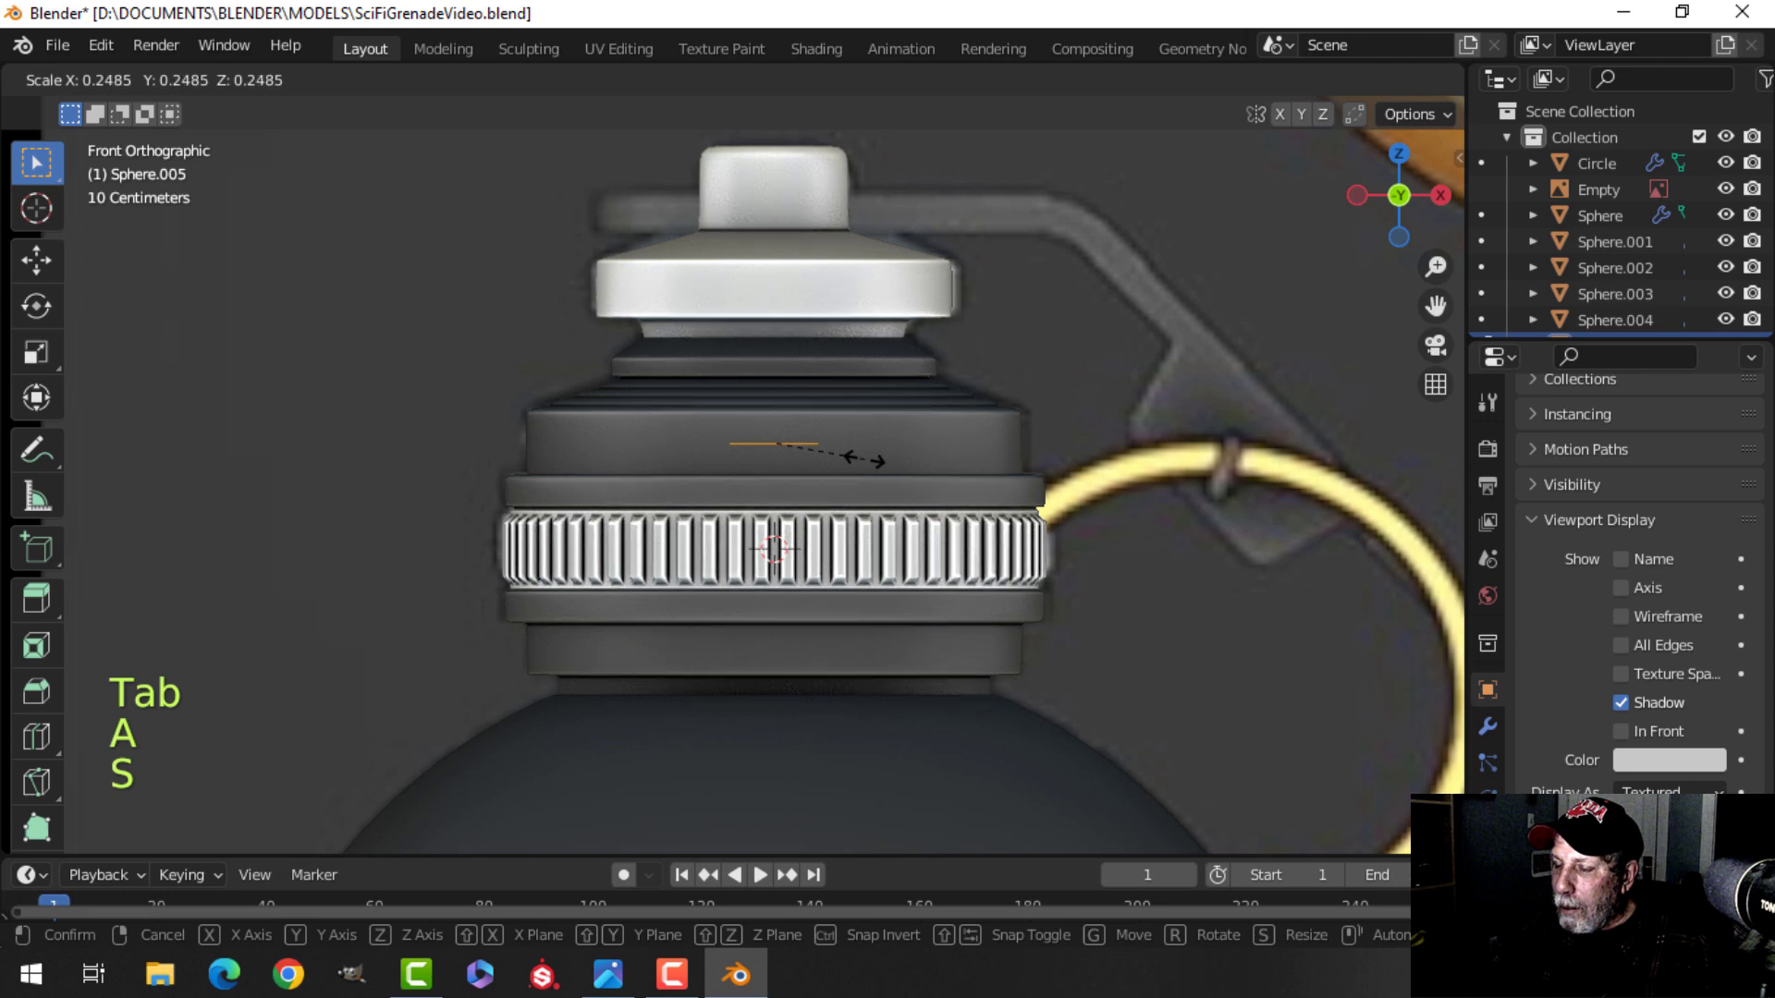
click(917, 441)
key(f)
middle_drag(907, 424, 870, 401)
key(s)
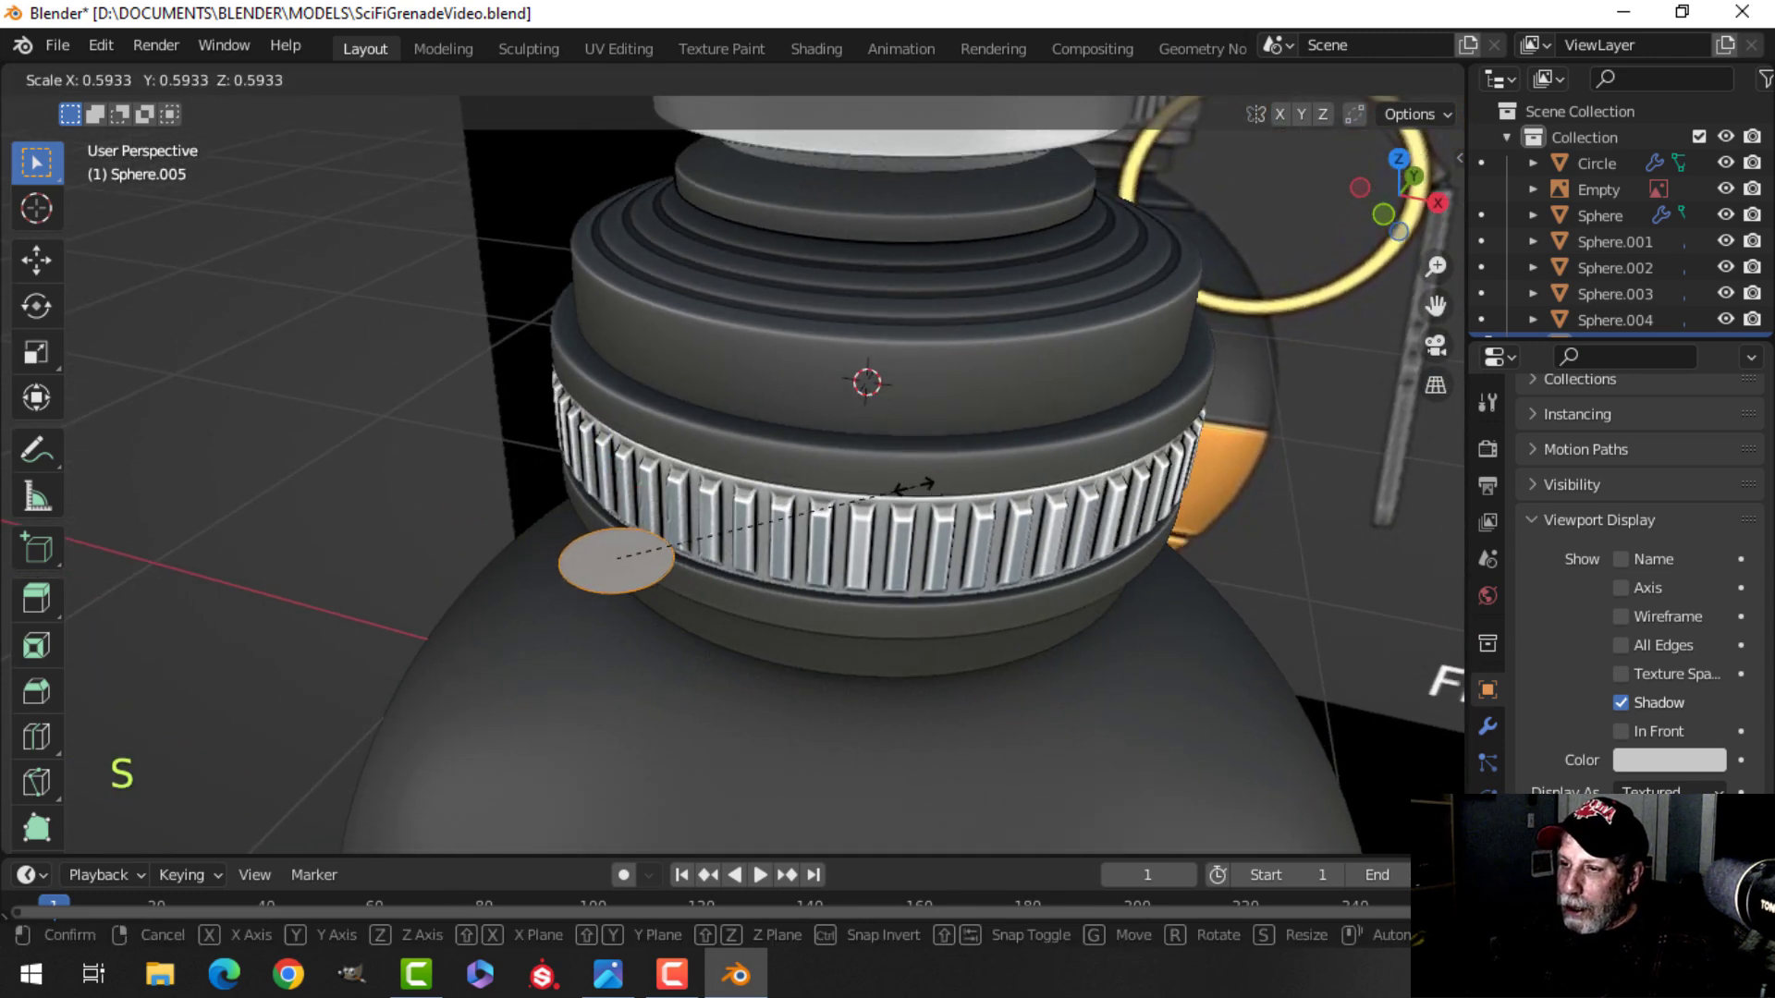
click(776, 503)
shift+middle_drag(777, 503, 921, 381)
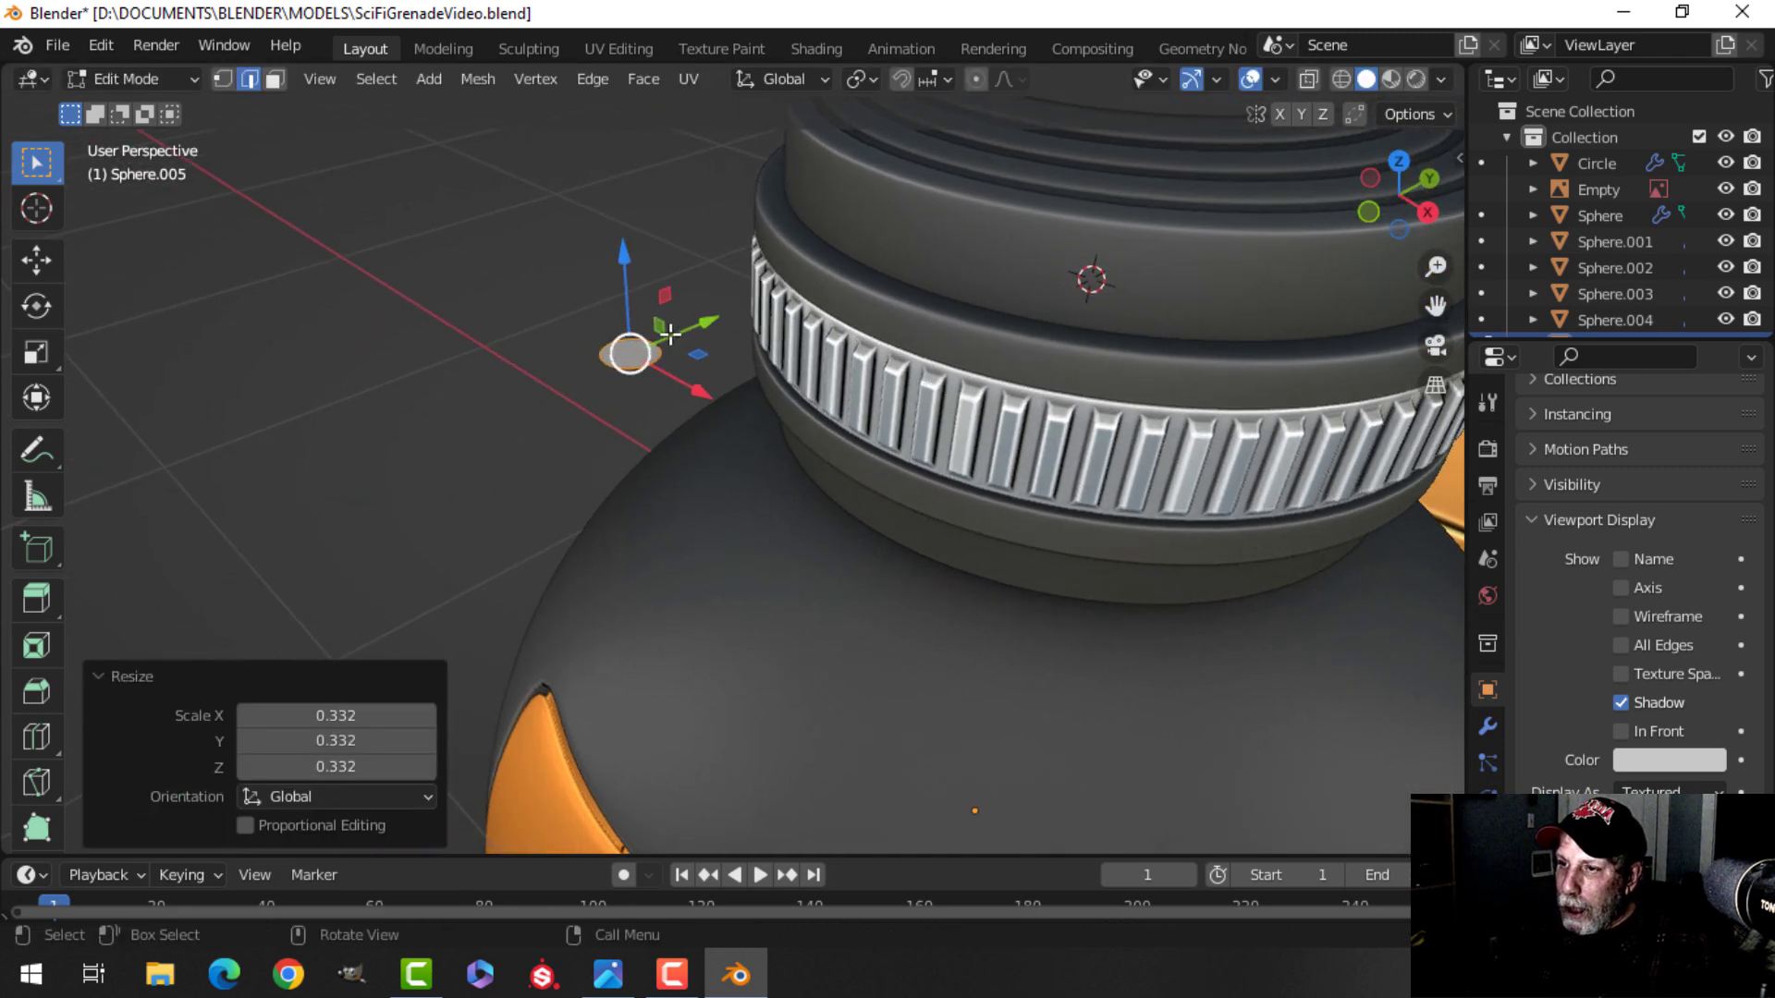
Rotate the circle 90° about the X axis so it faces forward.
key(r)
key(x)
key(9)
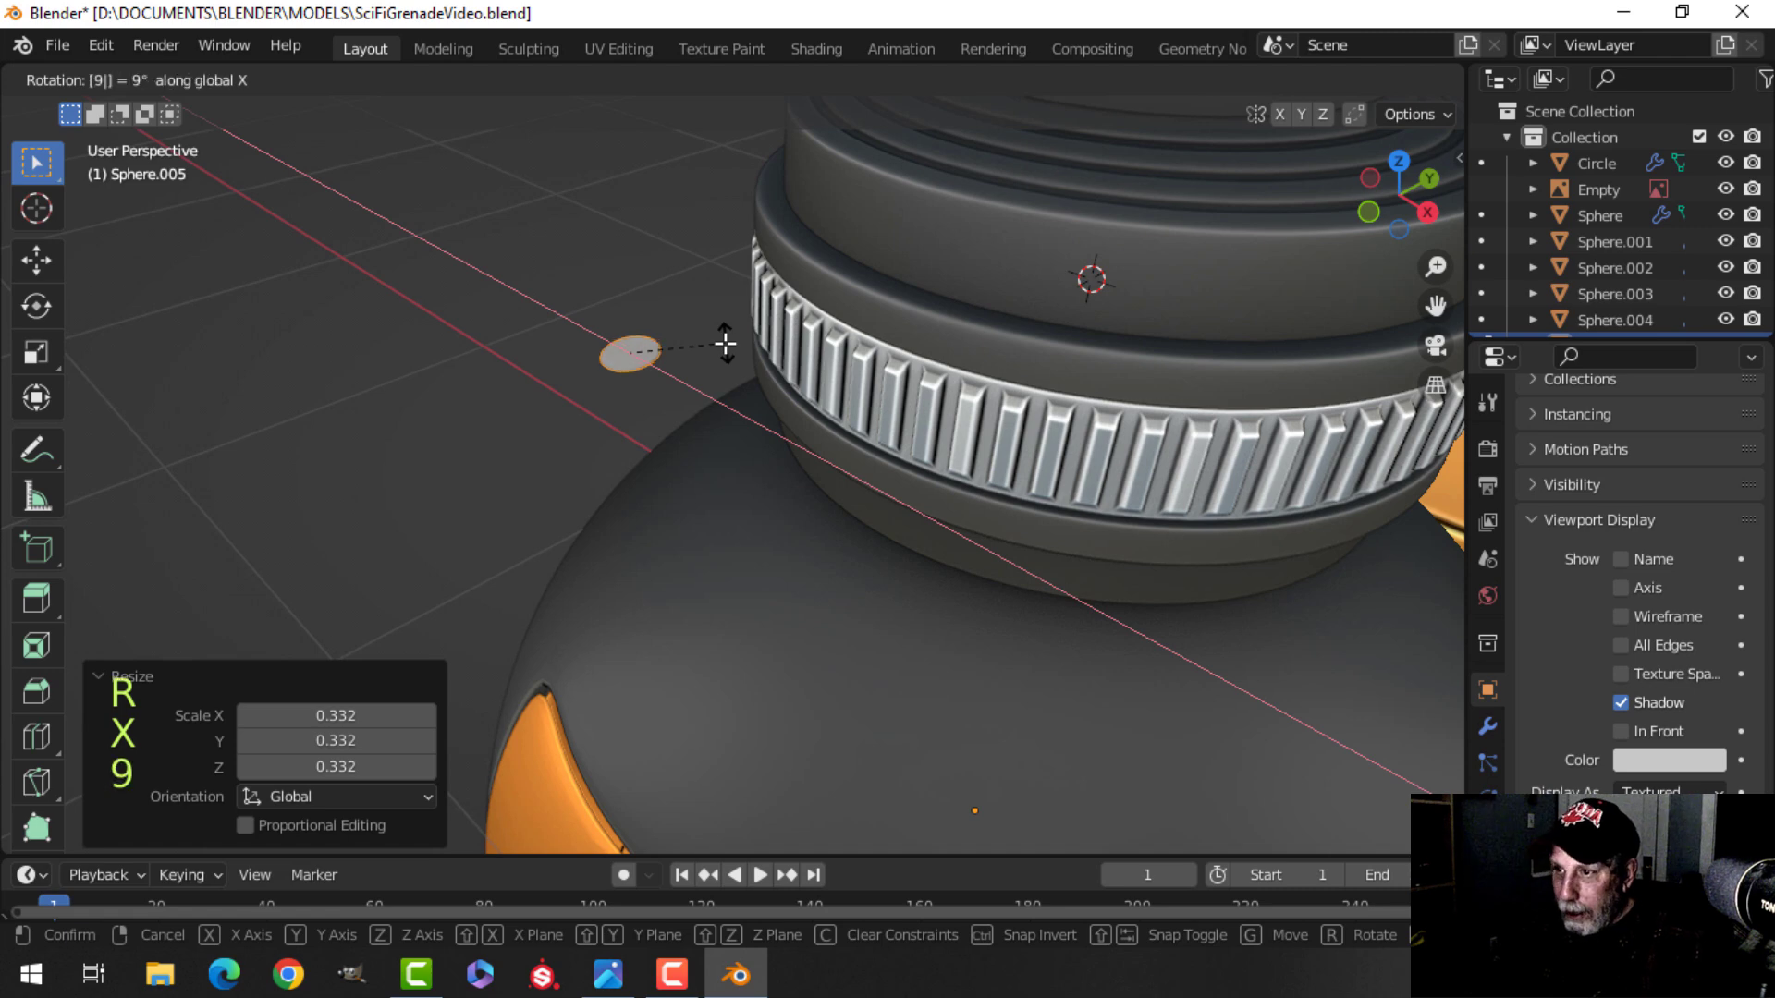
key(0)
key(Return)
mouse_move(725, 344)
middle_down()
mouse_move(871, 324)
mouse_move(844, 388)
mouse_move(774, 379)
mouse_move(758, 351)
middle_up()
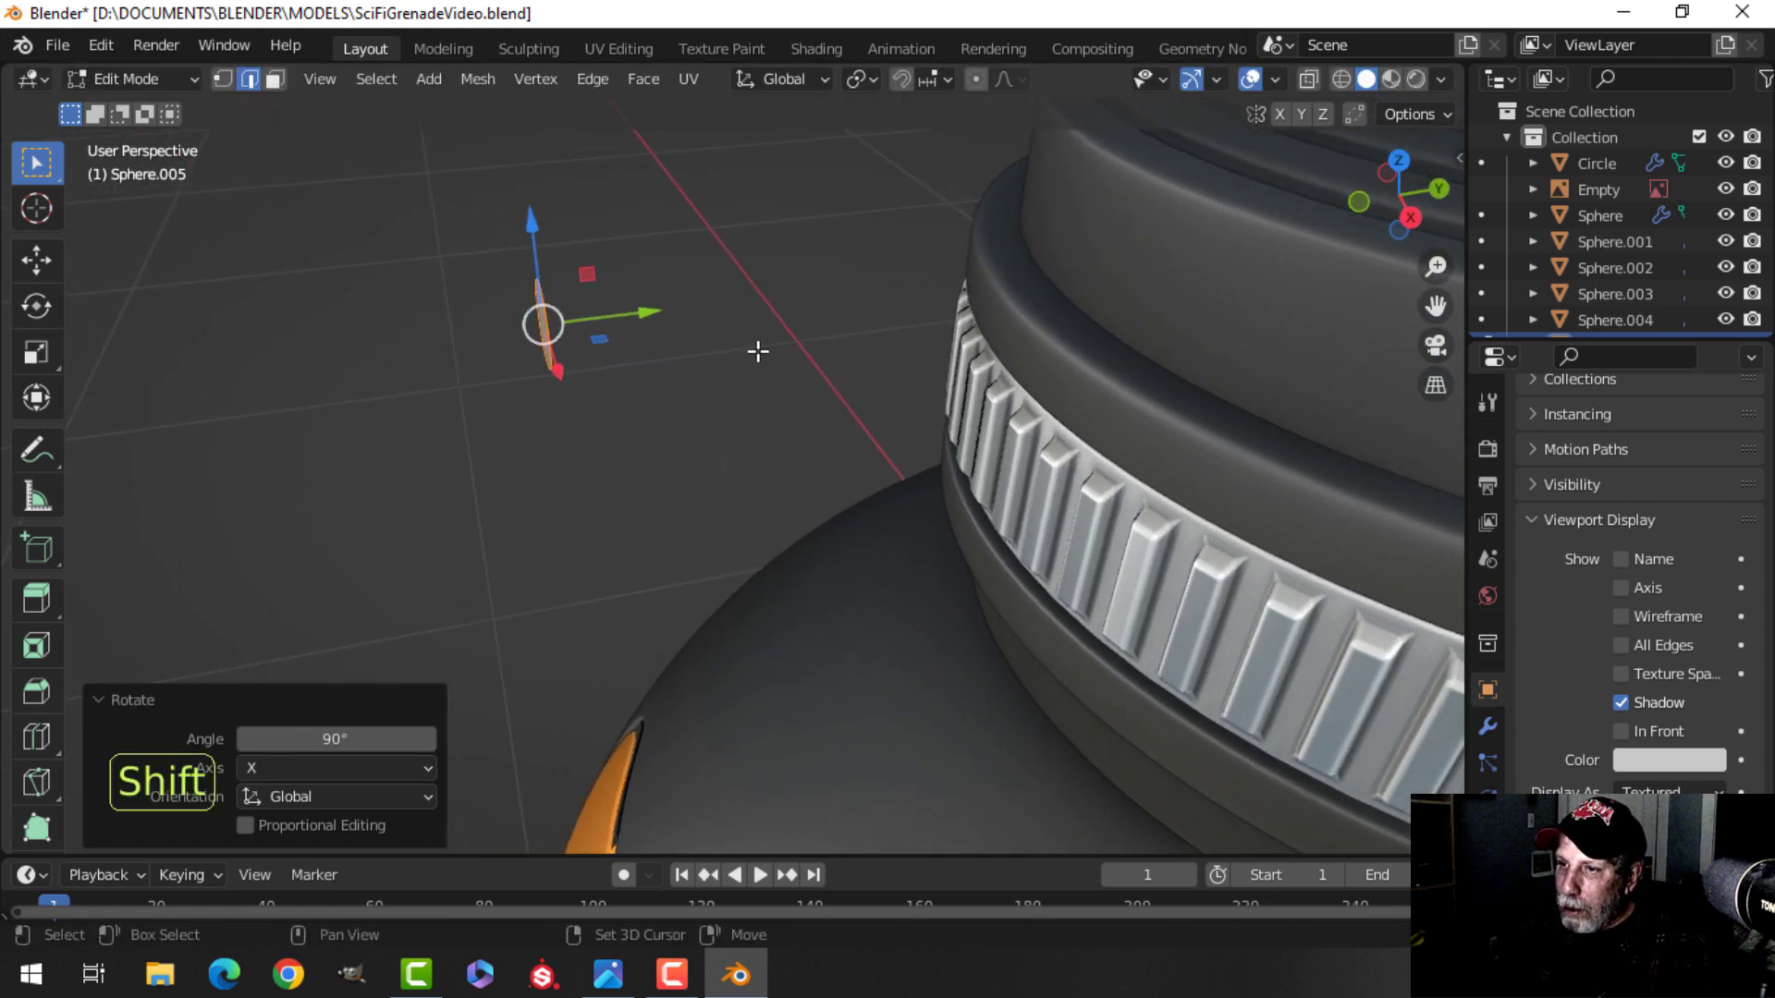
Extrude the circle about 0.013 m into a thin button and delete the selected faces.
key(e)
right_click(751, 352)
drag(651, 315, 672, 309)
key(x)
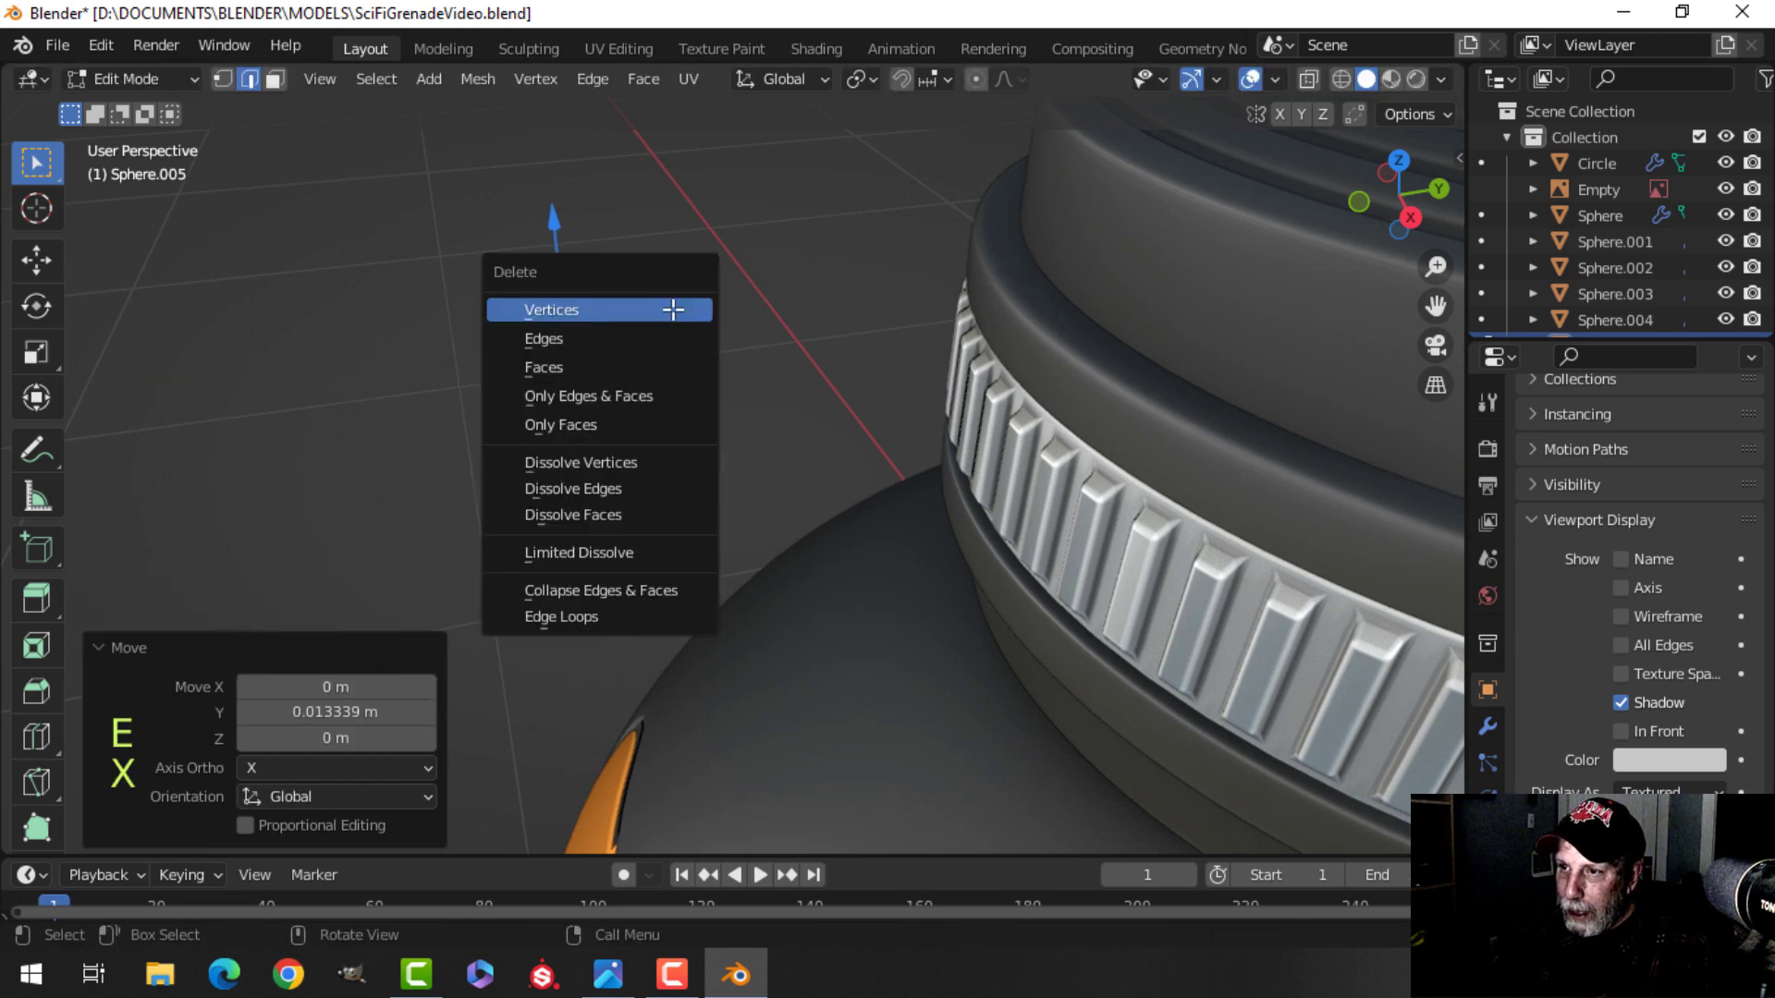
click(607, 367)
key(Tab)
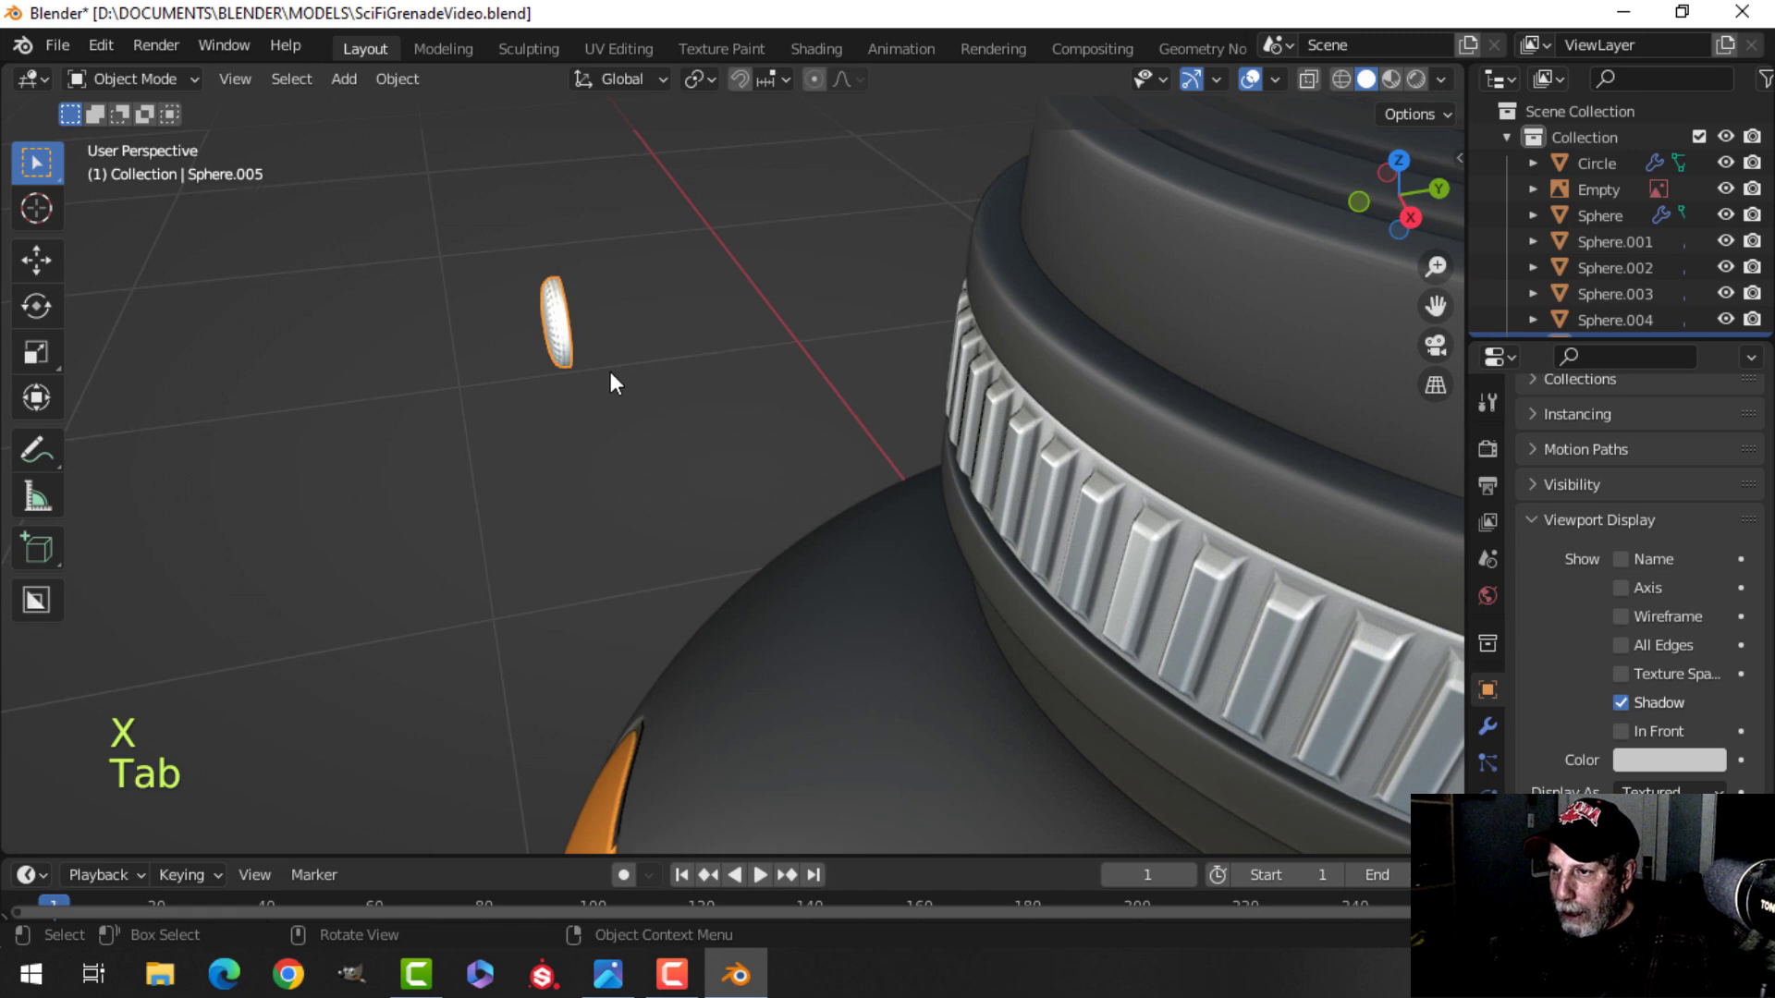
Remove the Subdivision Surface modifier from the button.
middle_drag(614, 373, 692, 346)
click(1492, 734)
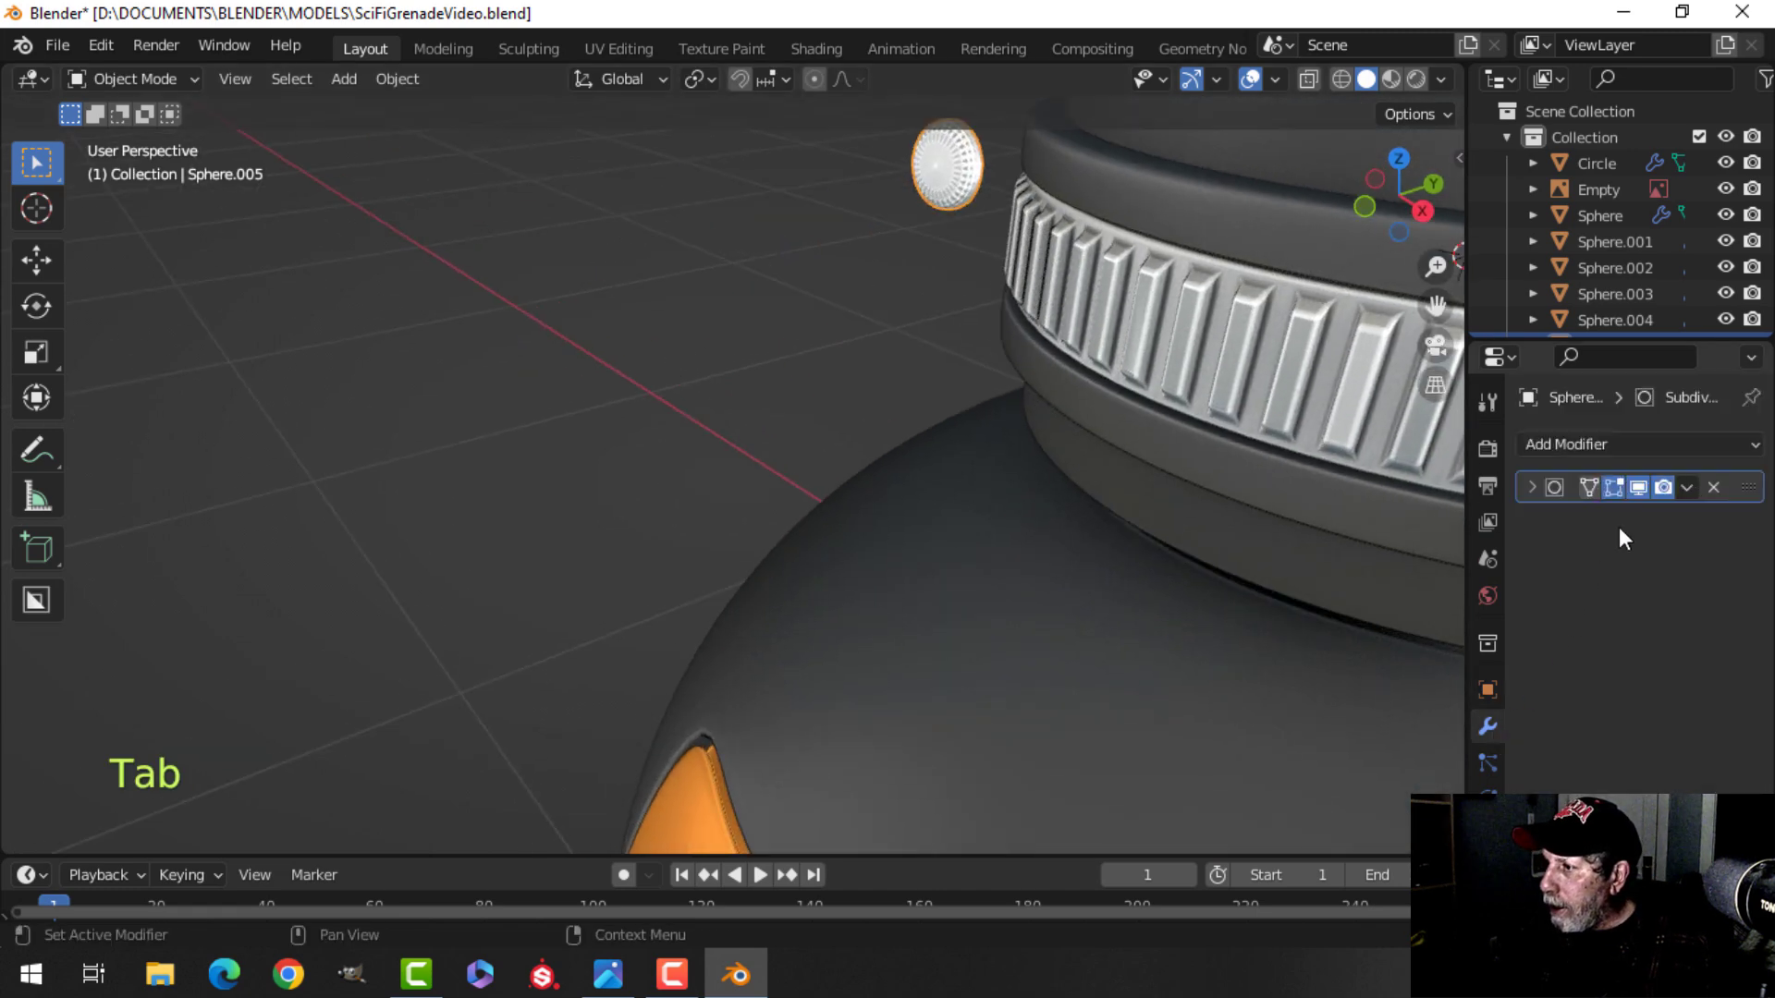
click(1711, 486)
shift+middle_drag(1054, 205, 957, 361)
scroll(970, 393, up, 1)
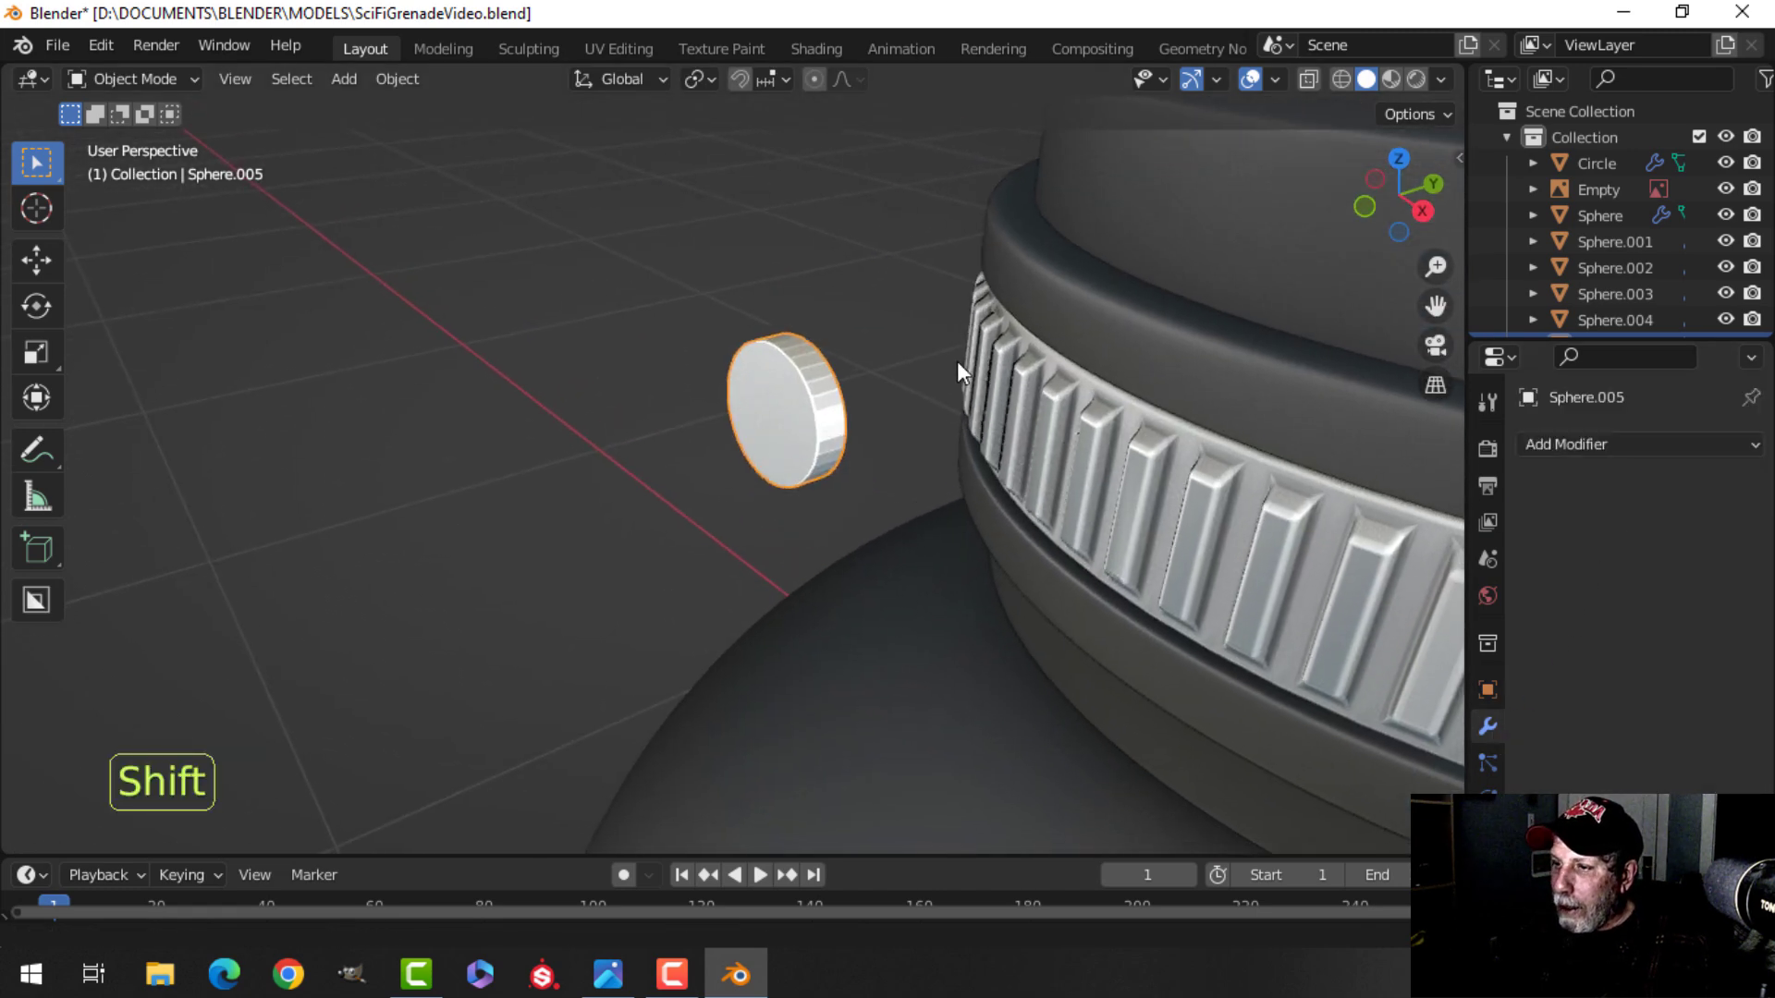
Bevel the button's faces with about 0.0077 m width and 3 segments.
key(Tab)
key(3)
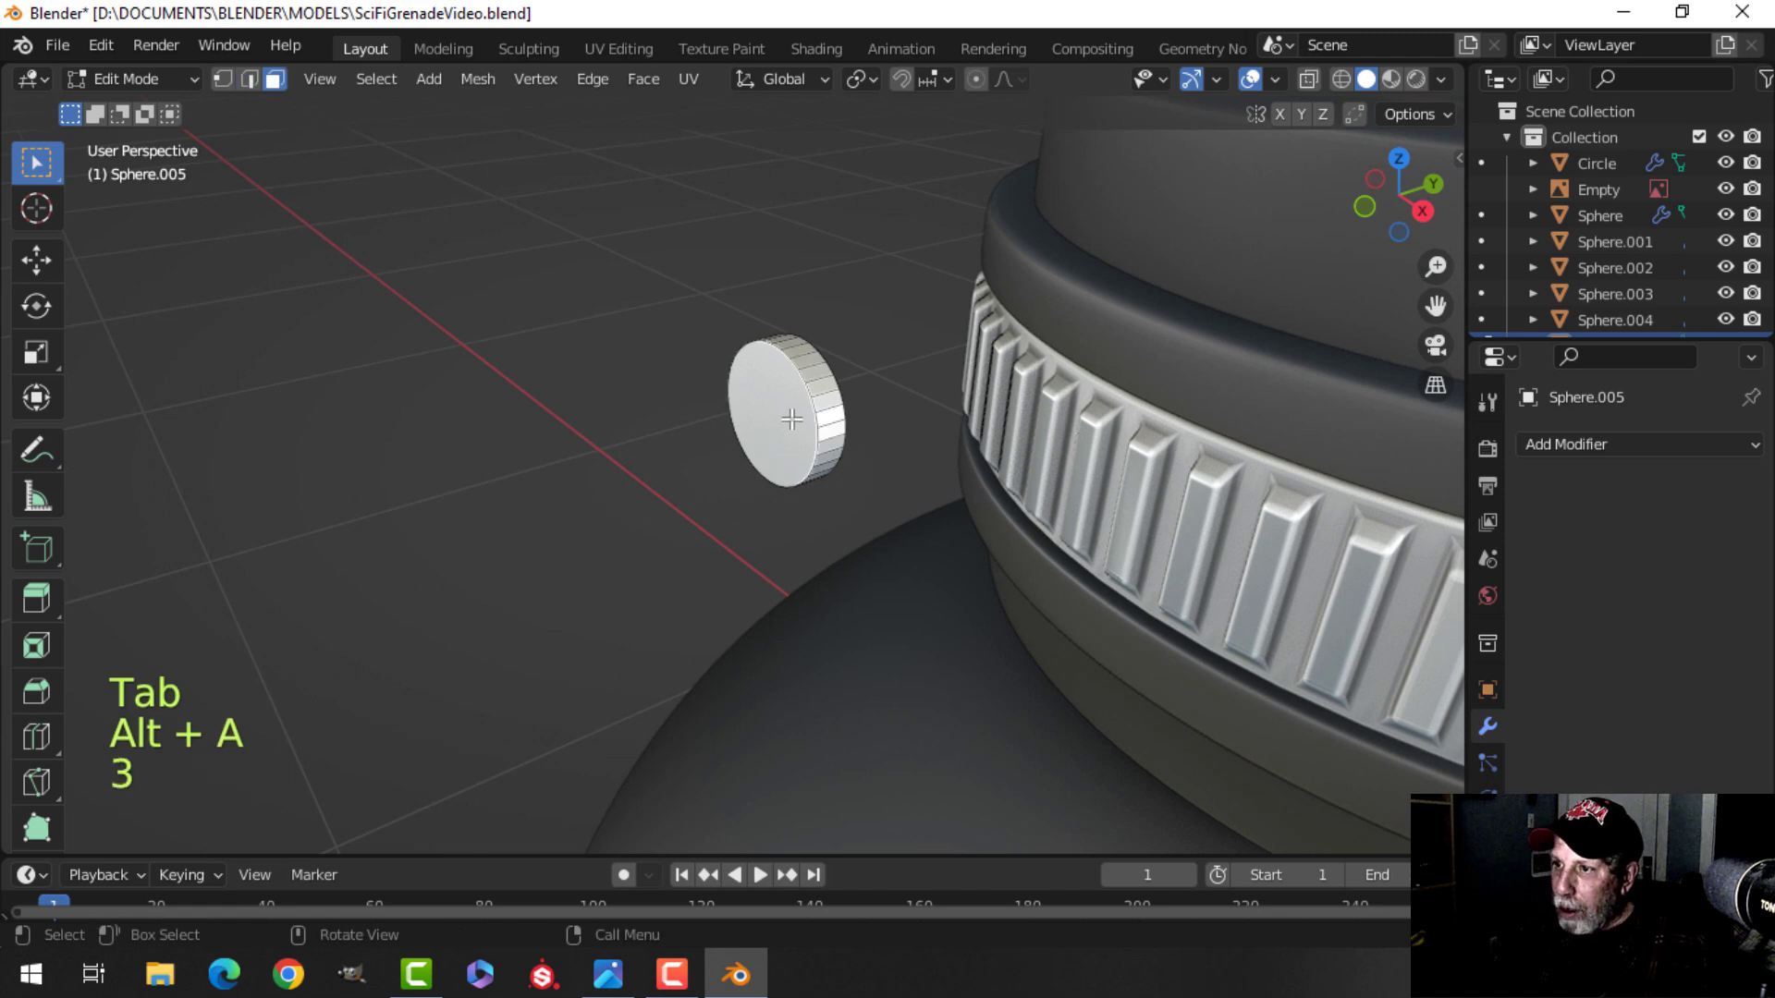
middle_drag(888, 439, 927, 422)
scroll(851, 428, up, 2)
key(ctrl+b)
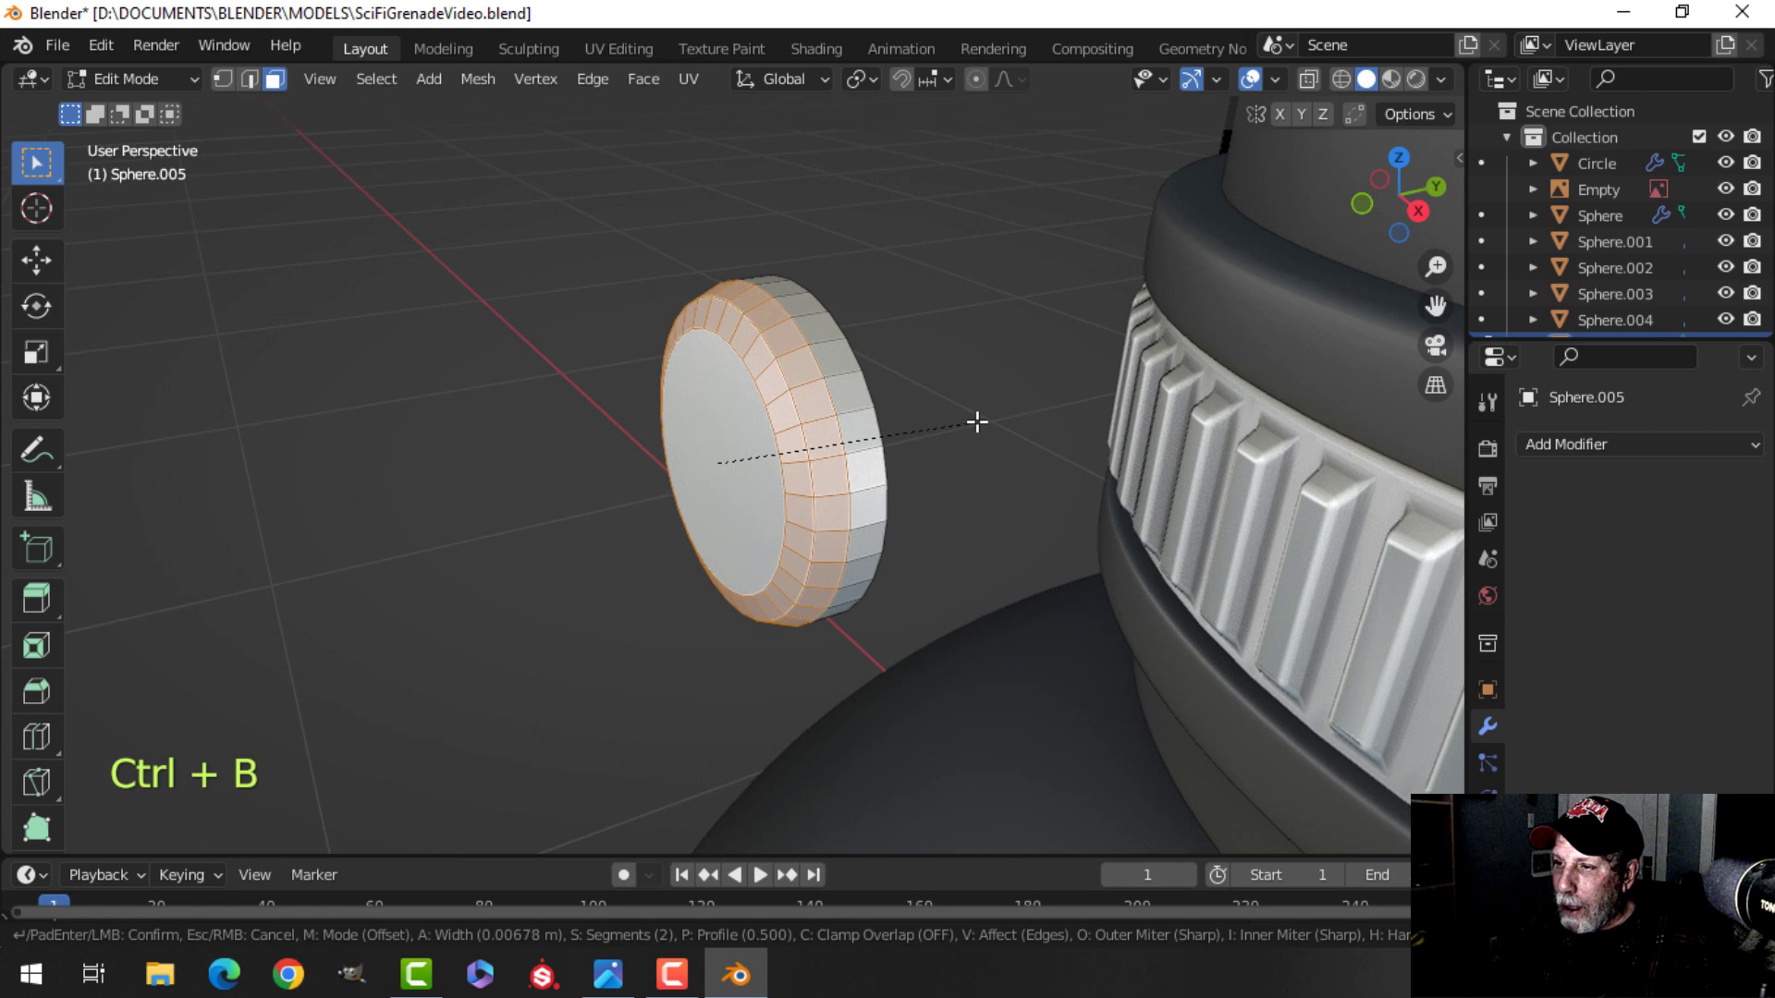
click(982, 421)
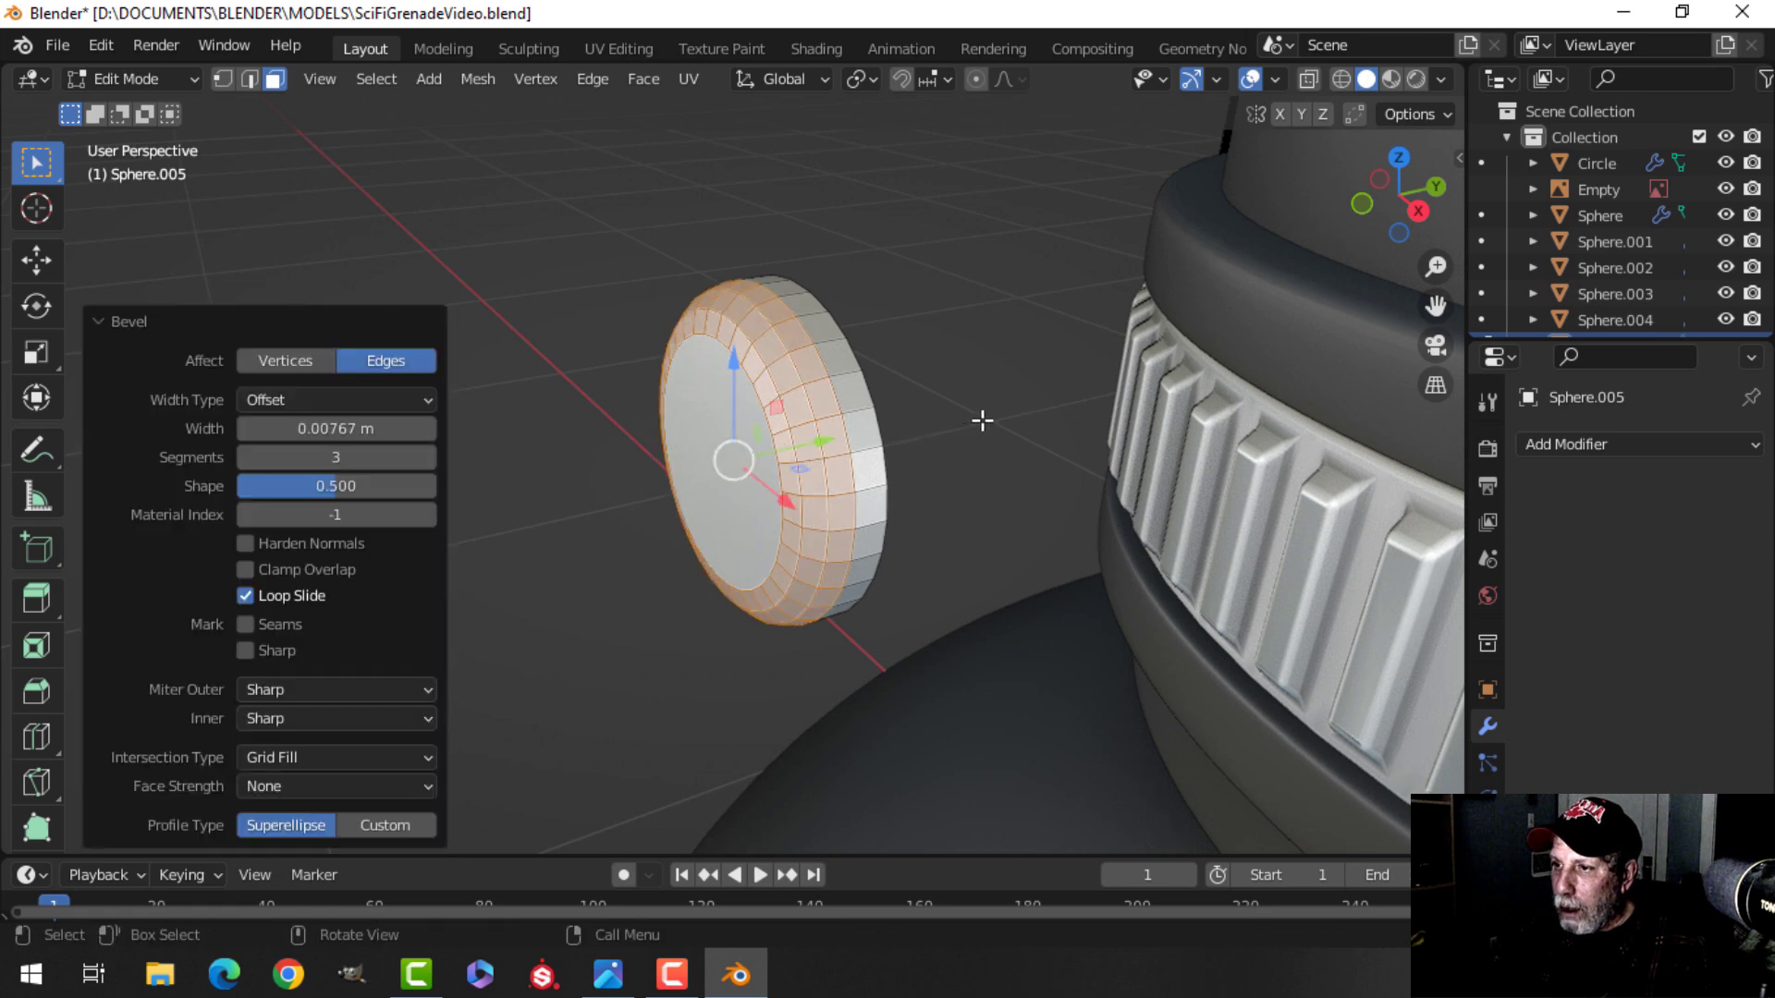
Shade the button smooth.
key(Tab)
right_click(730, 392)
click(730, 392)
key(Tab)
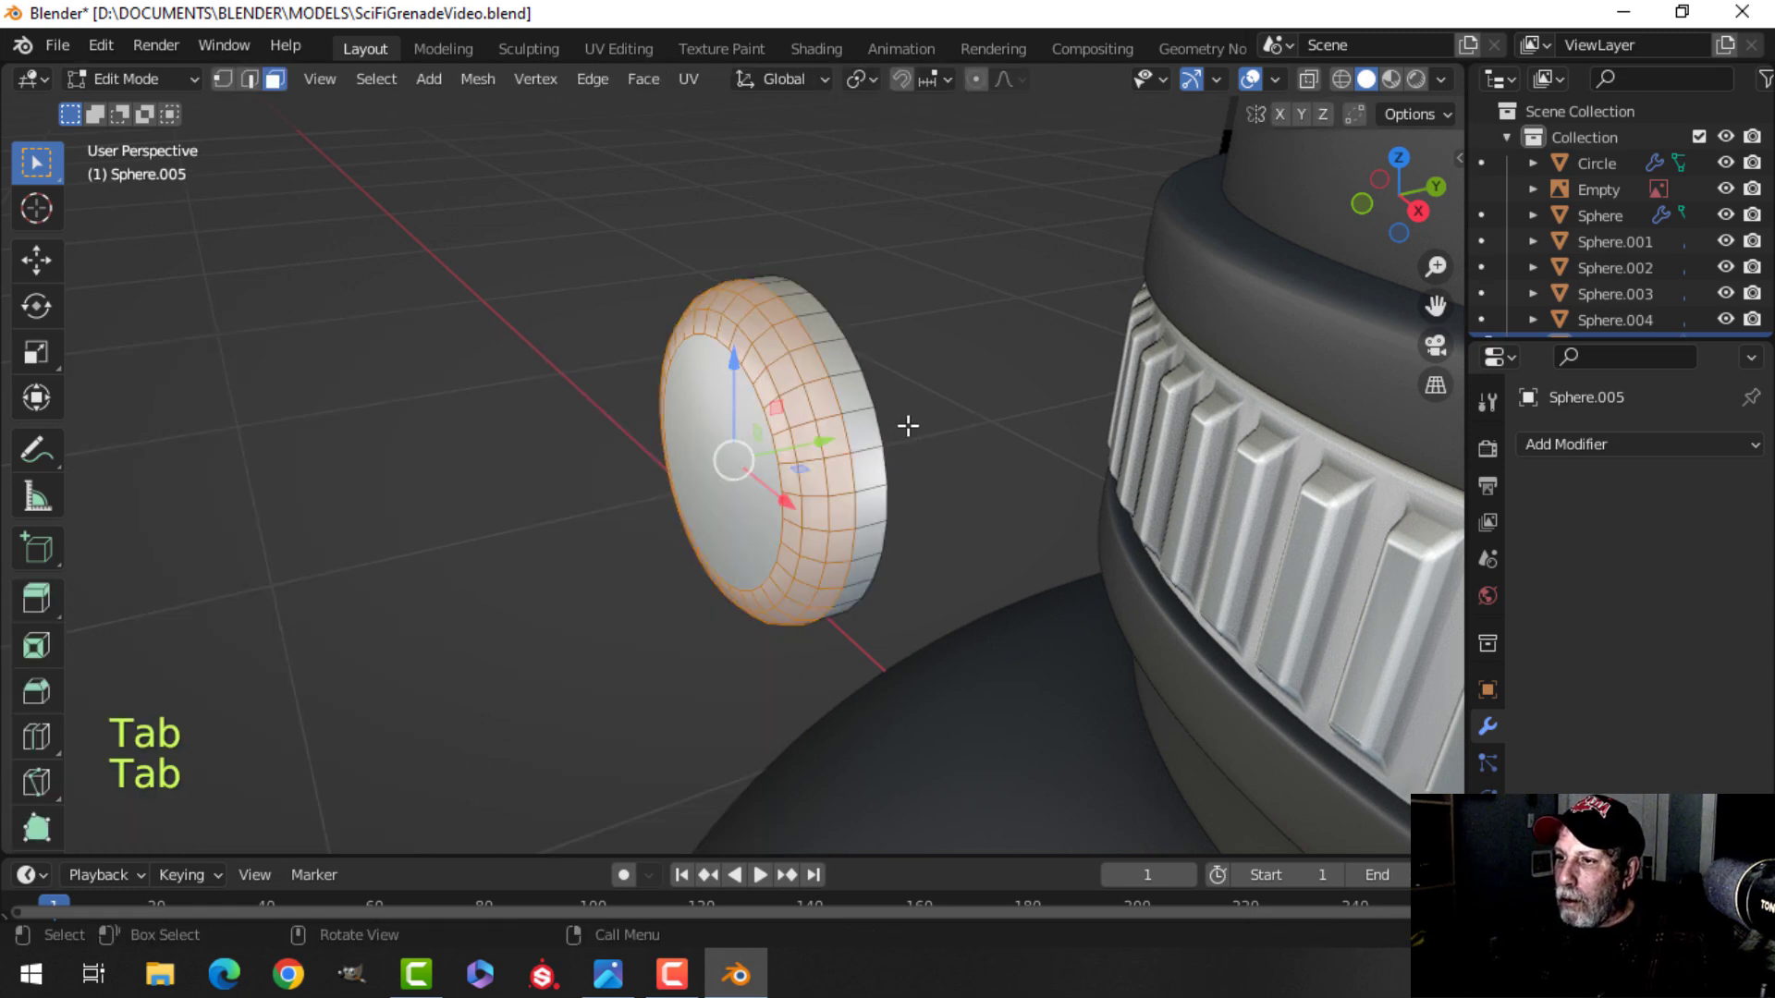
Move the whole button about 0.42 m along Y onto the cap's upper section and position it against the surface.
key(a)
scroll(906, 426, down, 5)
middle_drag(908, 426, 817, 398)
drag(700, 394, 974, 390)
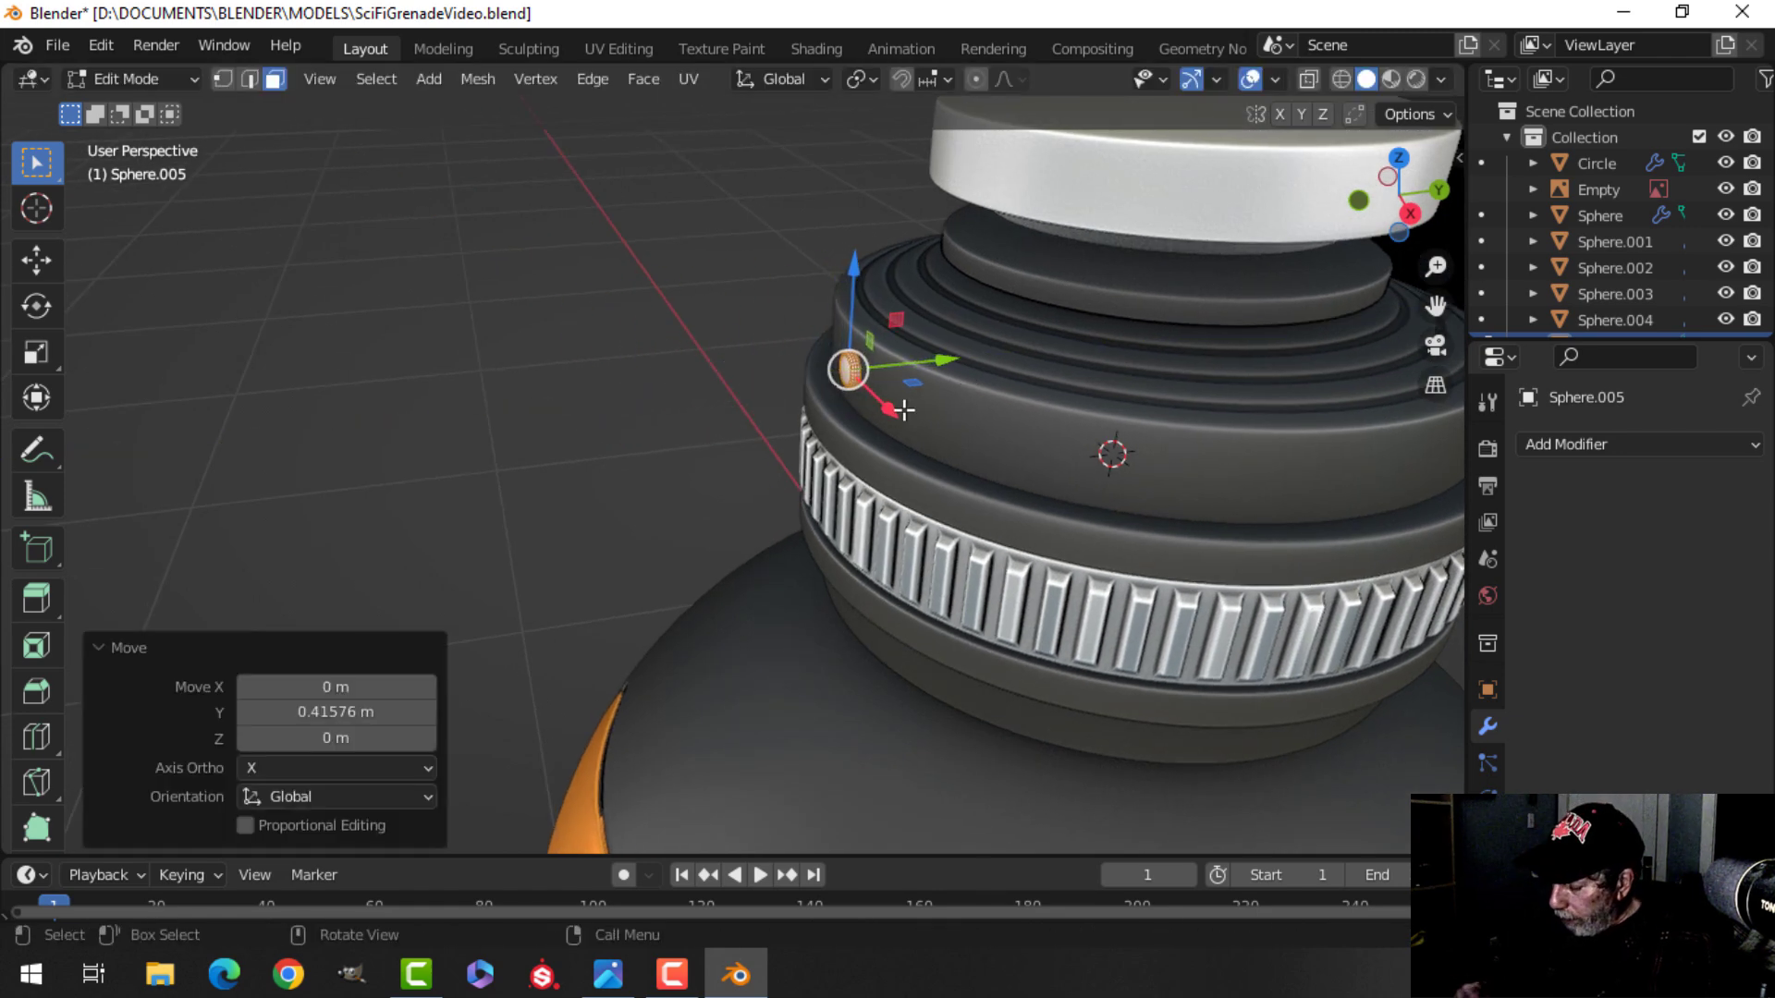
key(KP_Decimal)
drag(818, 465, 845, 466)
scroll(832, 507, down, 4)
middle_drag(834, 505, 1041, 480)
scroll(1042, 480, down, 4)
shift+middle_drag(906, 497, 908, 371)
mouse_move(908, 372)
middle_down()
mouse_move(911, 459)
mouse_move(857, 498)
mouse_move(928, 451)
mouse_move(1173, 479)
mouse_move(1041, 531)
mouse_move(874, 552)
mouse_move(891, 475)
mouse_move(872, 481)
middle_up()
Inspect the button's placement in wireframe and solid shading, from perspective and left orthographic views.
key(Tab)
scroll(884, 470, down, 4)
key(alt+a)
key(KP_1)
key(z)
click(688, 474)
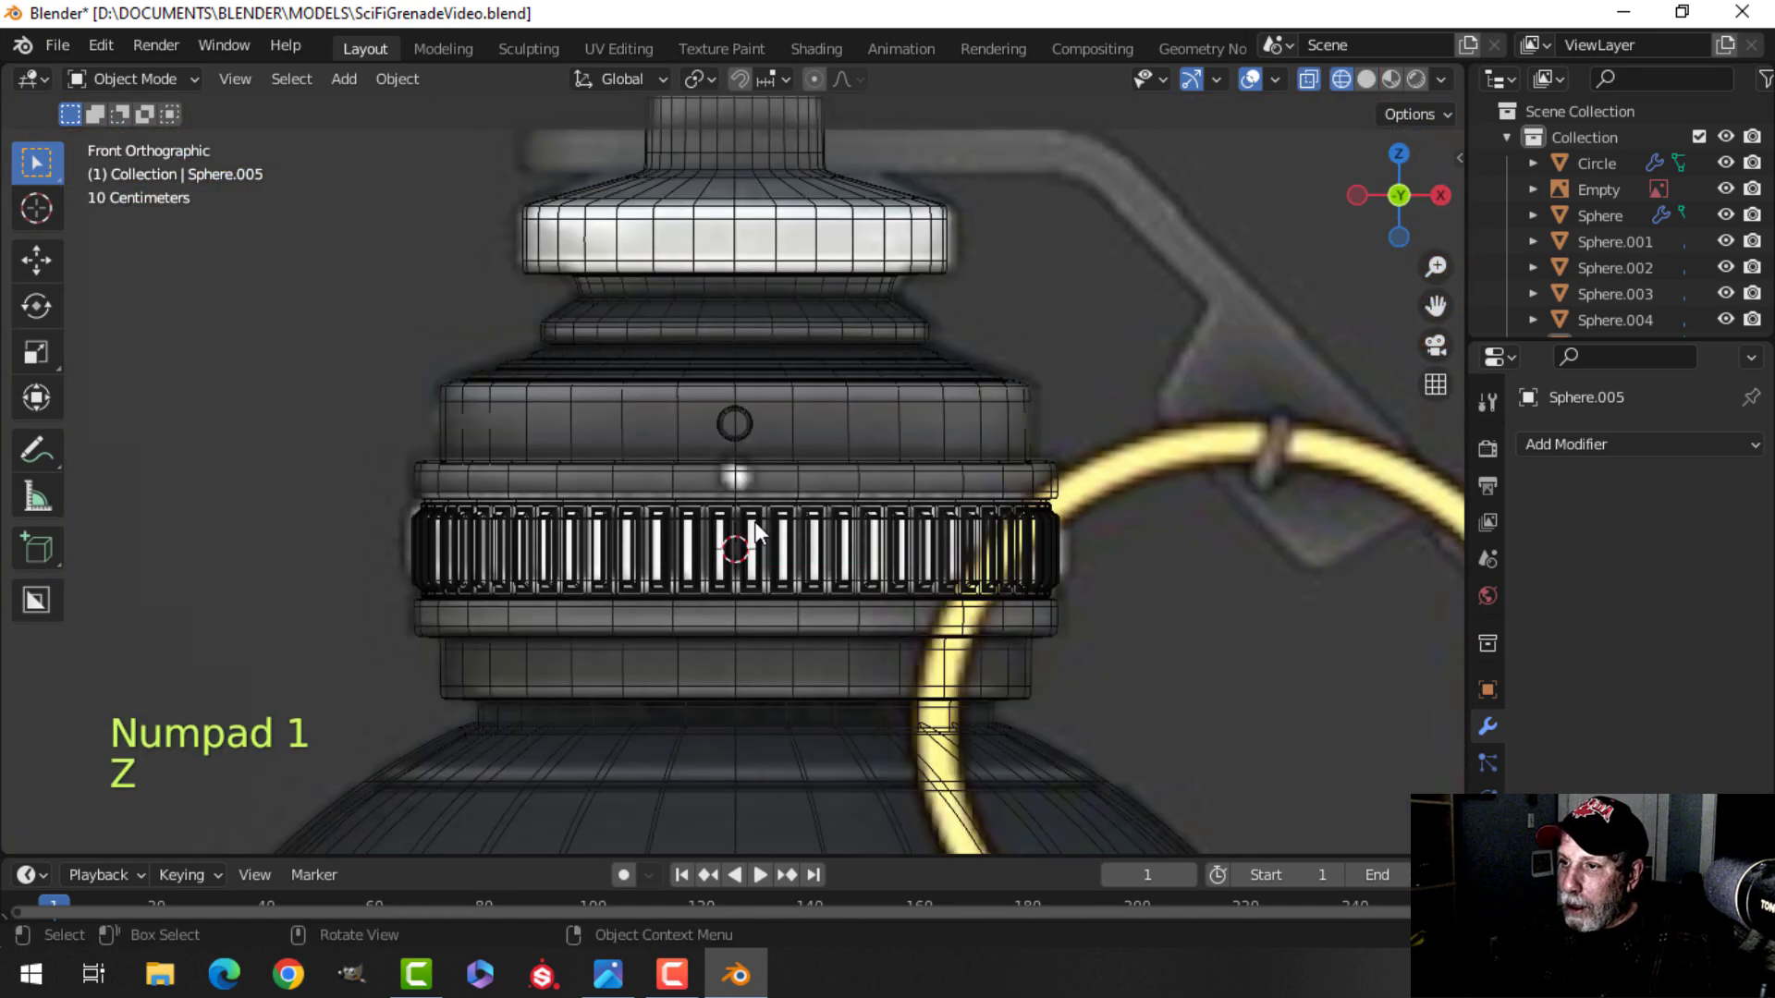
key(z)
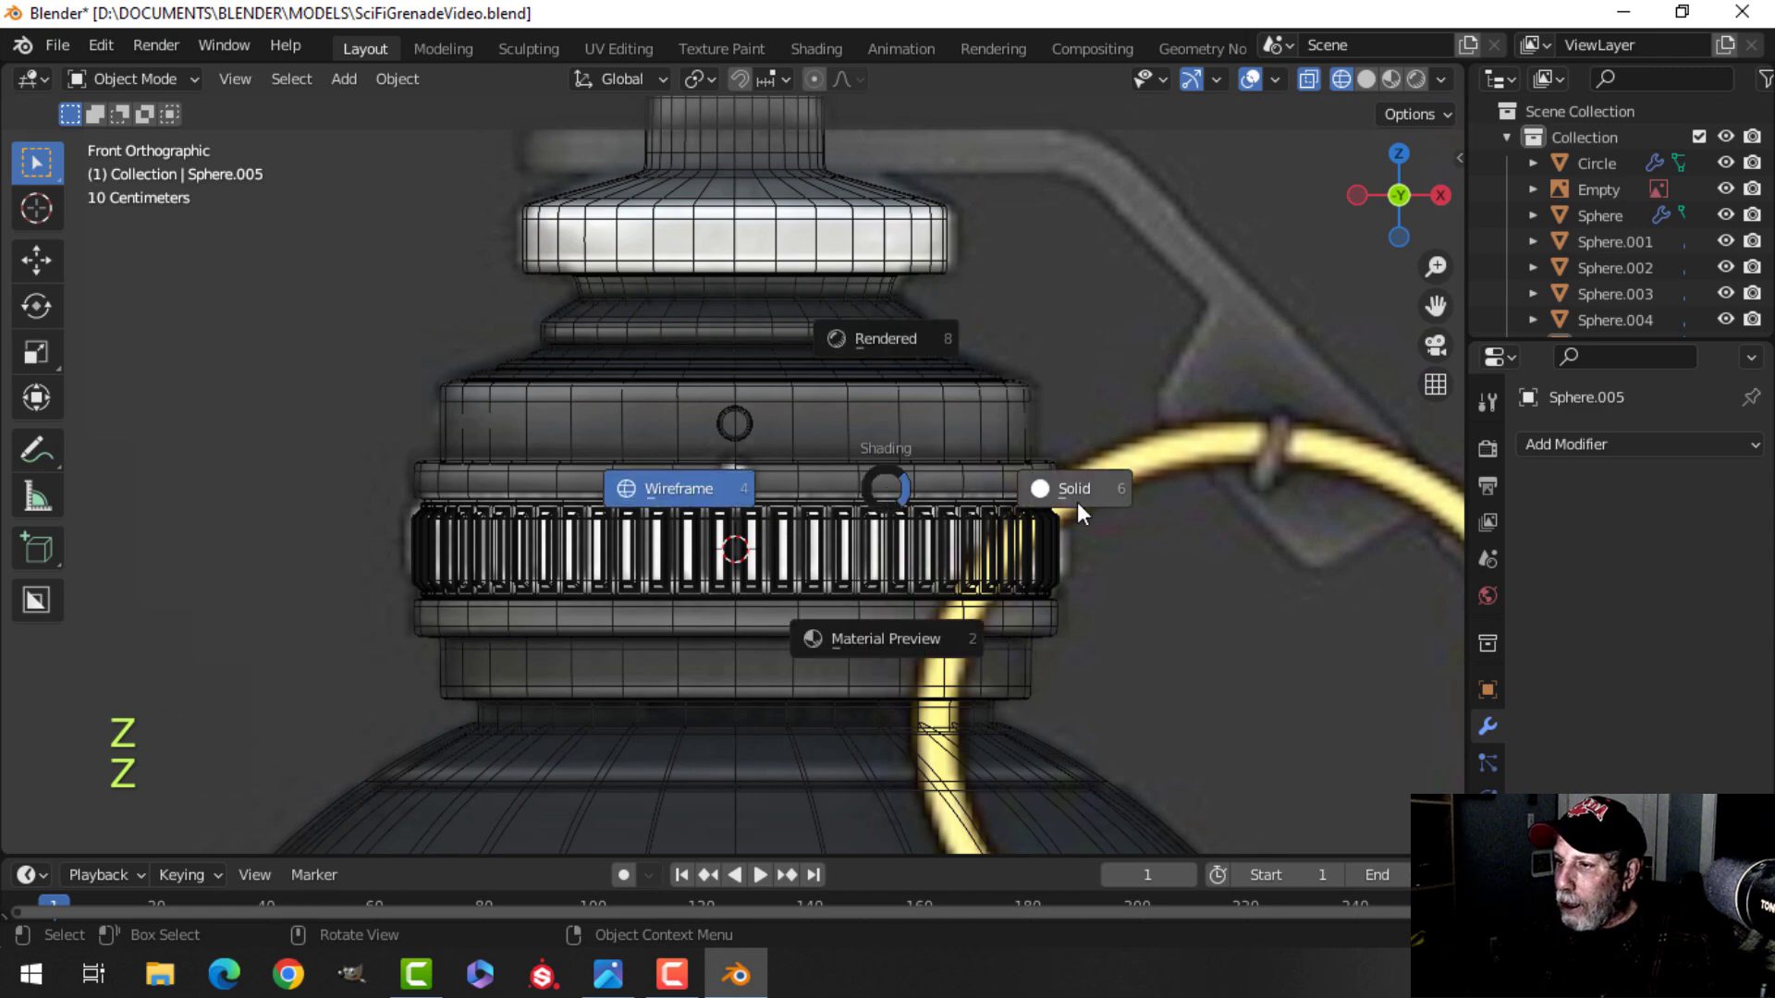
click(1073, 500)
mouse_move(847, 466)
middle_down()
mouse_move(868, 493)
mouse_move(1005, 507)
mouse_move(739, 491)
mouse_move(847, 475)
mouse_move(854, 512)
mouse_move(801, 490)
middle_up()
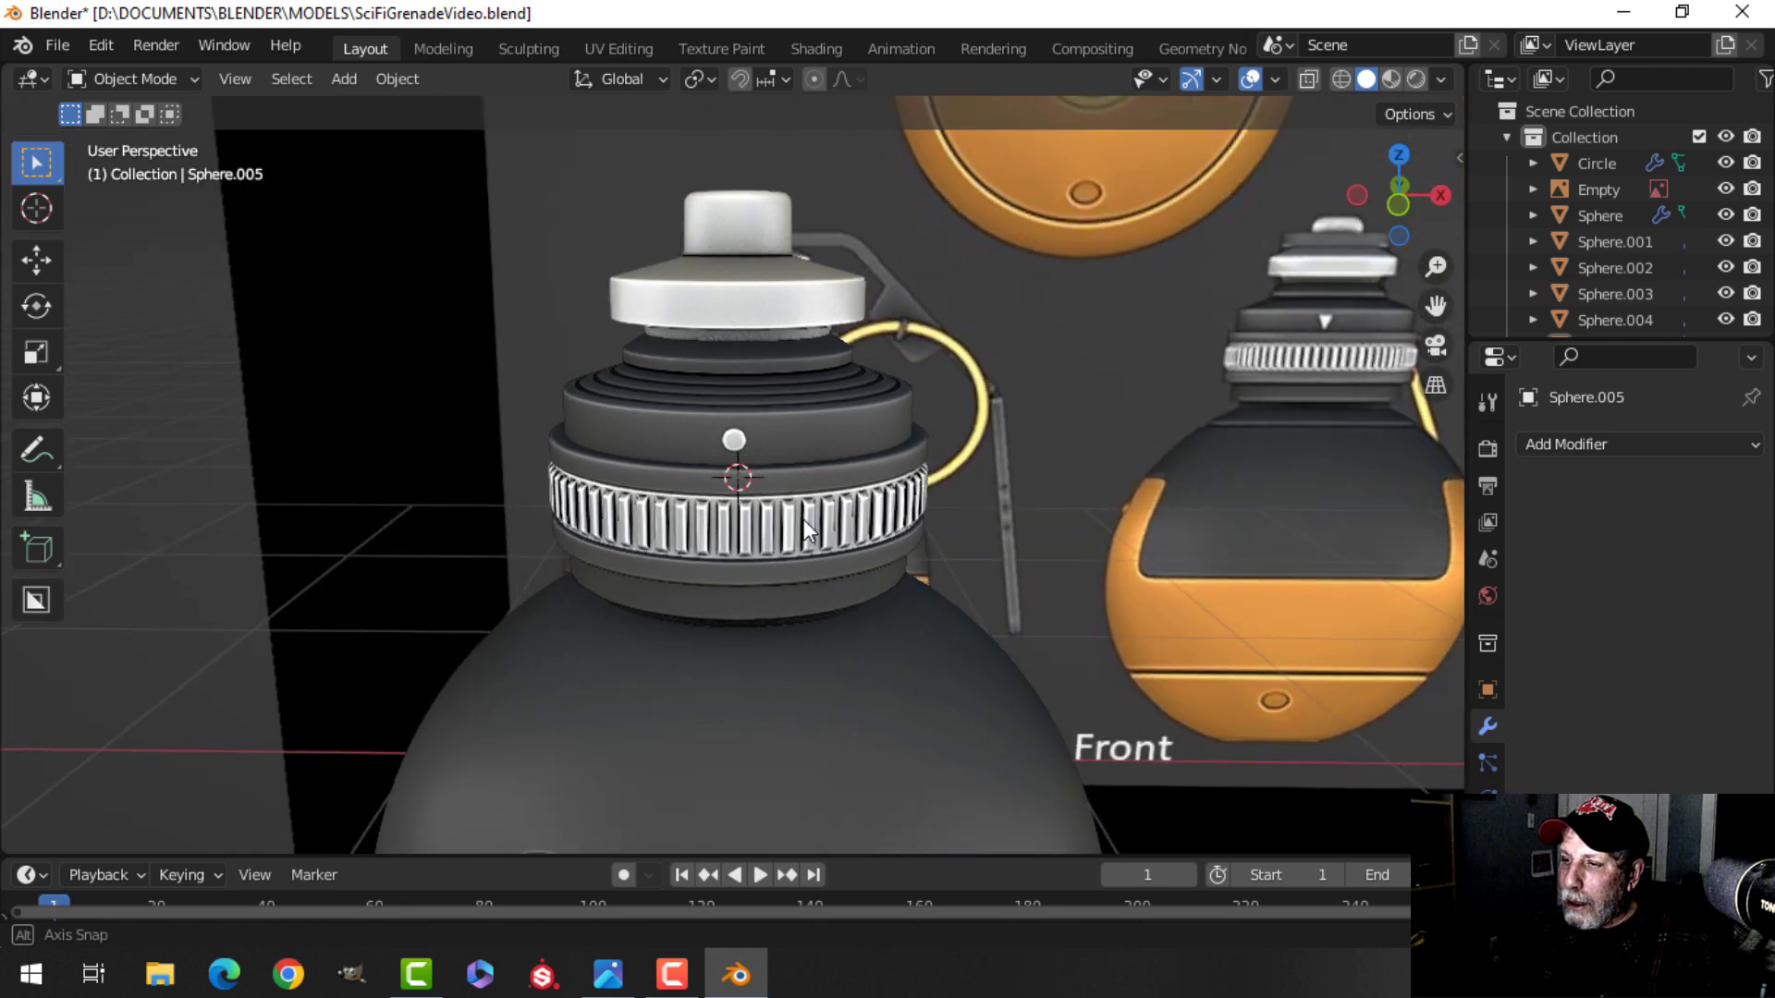
scroll(801, 490, up, 4)
shift+middle_drag(813, 409, 836, 440)
scroll(797, 463, up, 2)
middle_drag(706, 452, 878, 416)
scroll(795, 430, down, 1)
scroll(747, 407, down, 1)
scroll(826, 468, down, 3)
shift+middle_drag(753, 426, 824, 410)
key(ctrl+KP_3)
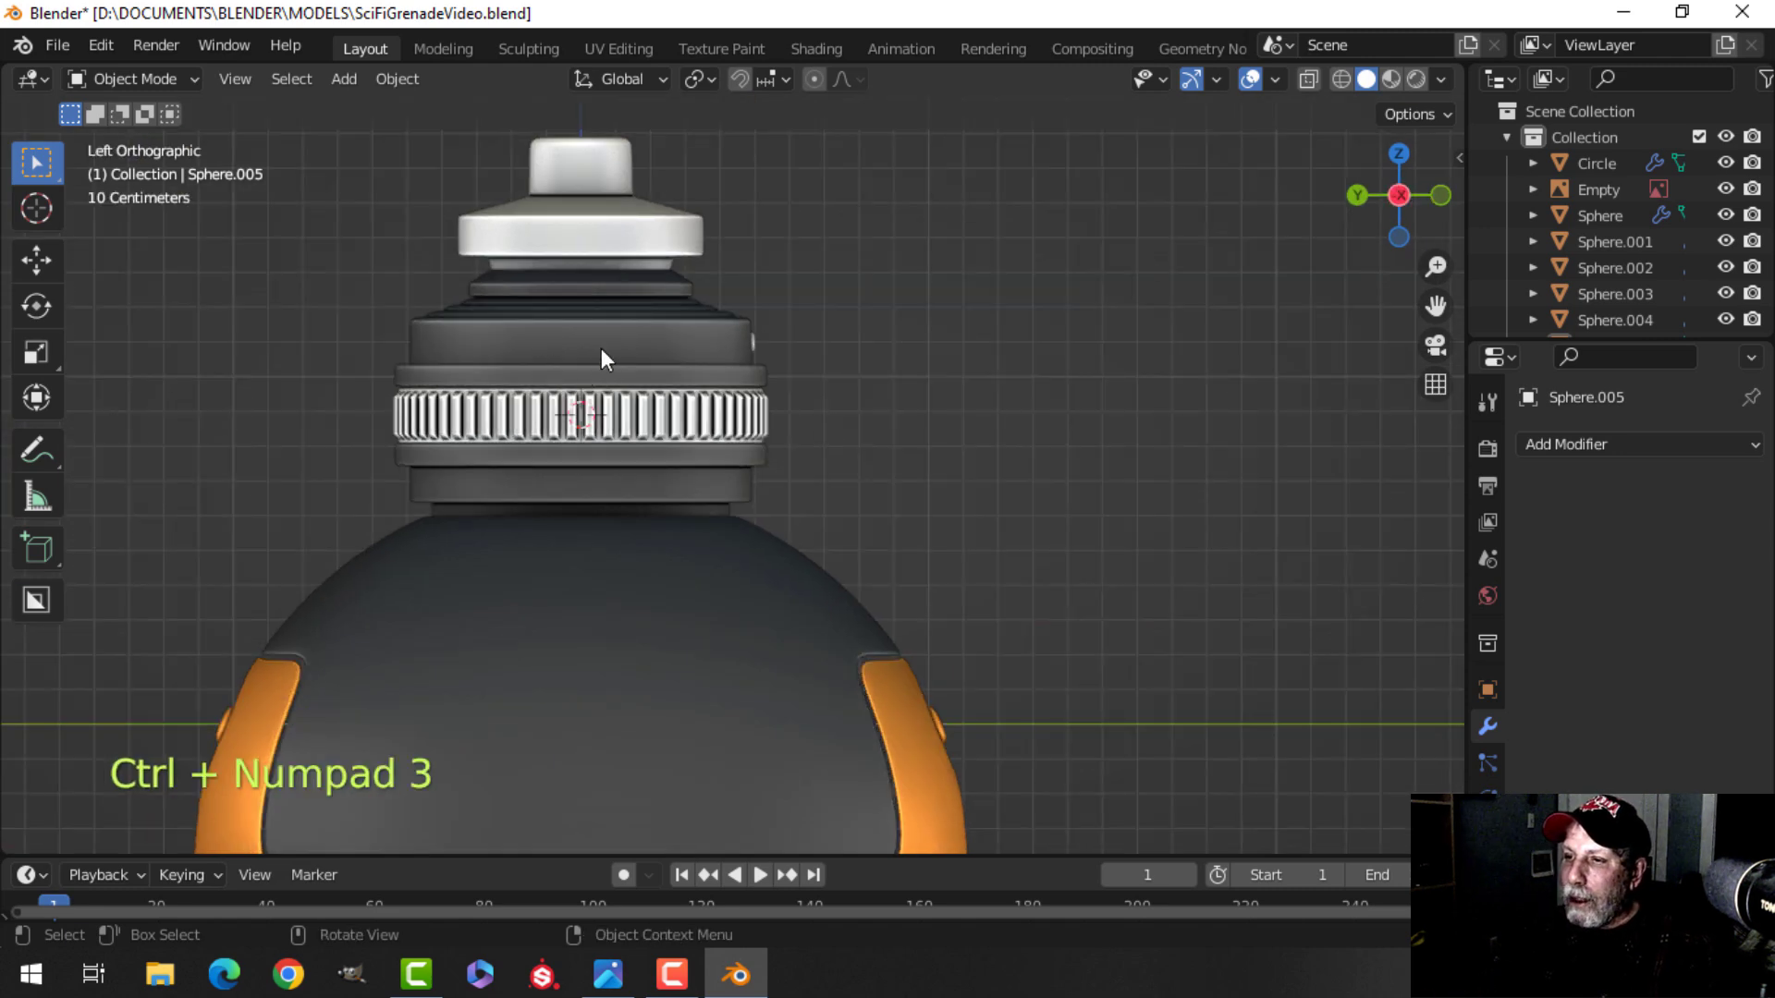
scroll(602, 372, up, 1)
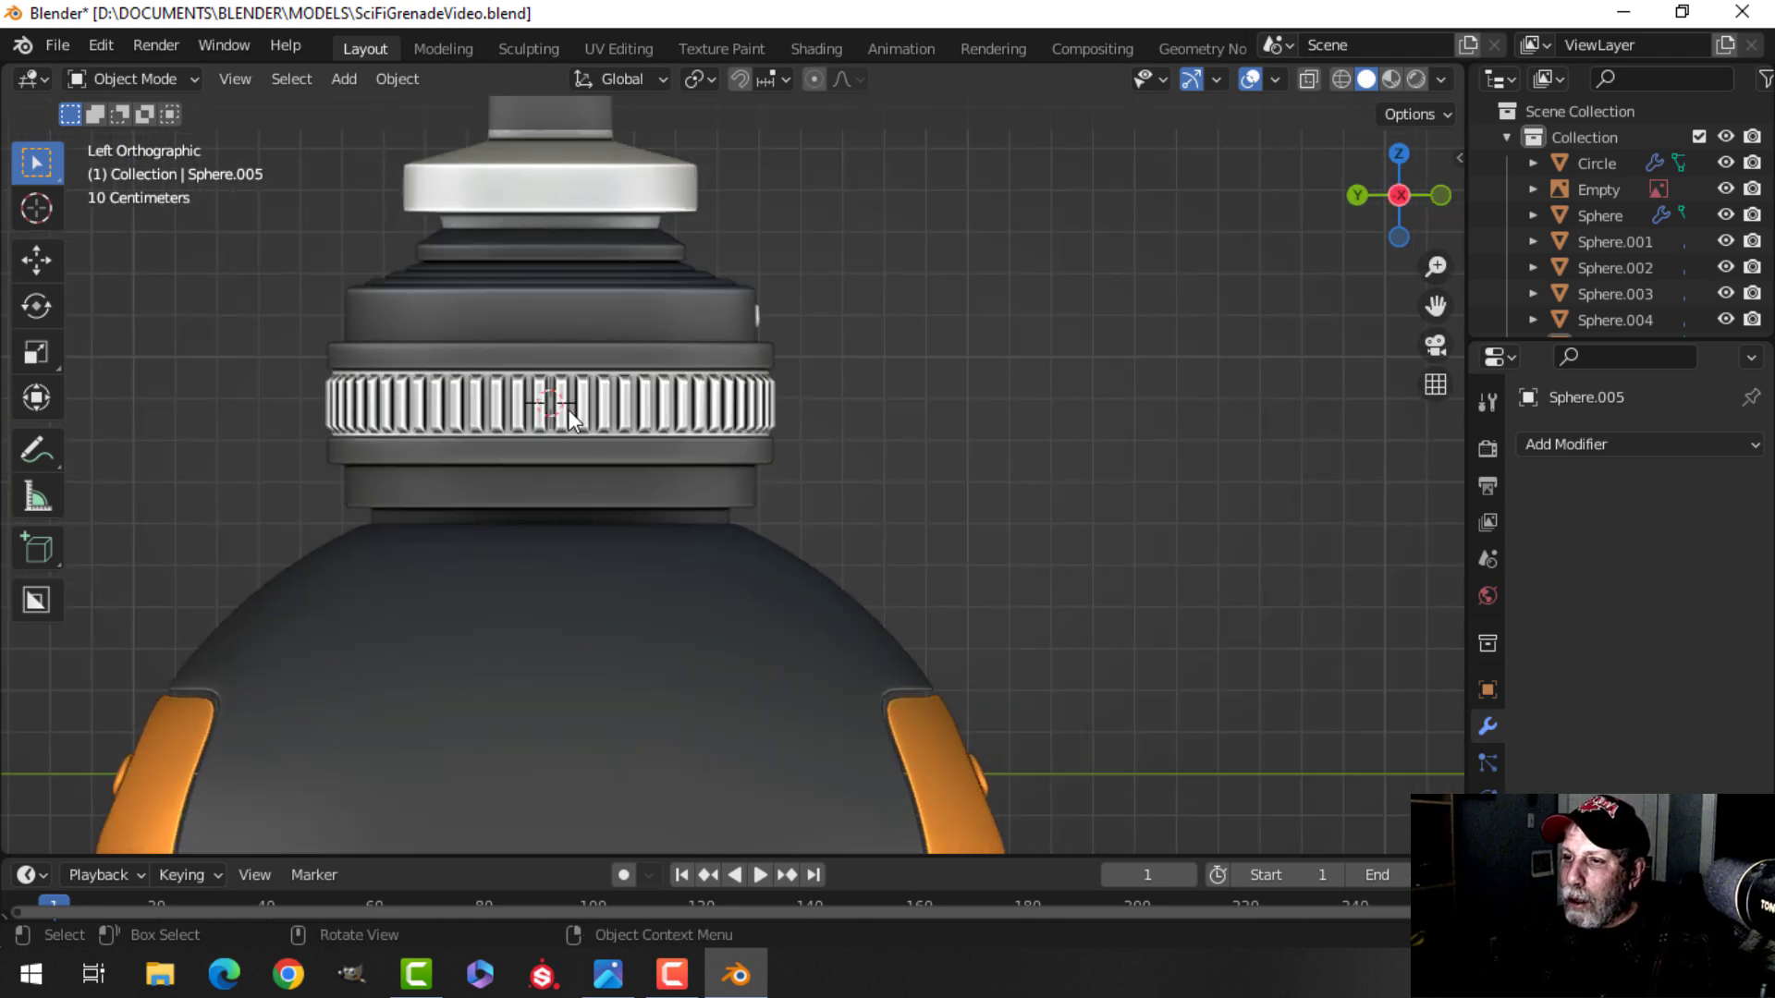
scroll(563, 408, down, 3)
shift+middle_drag(604, 405, 724, 402)
Add a plane, scale it down in edit mode and move it about 0.86 m along X to the cap.
key(shift+a)
mouse_move(876, 379)
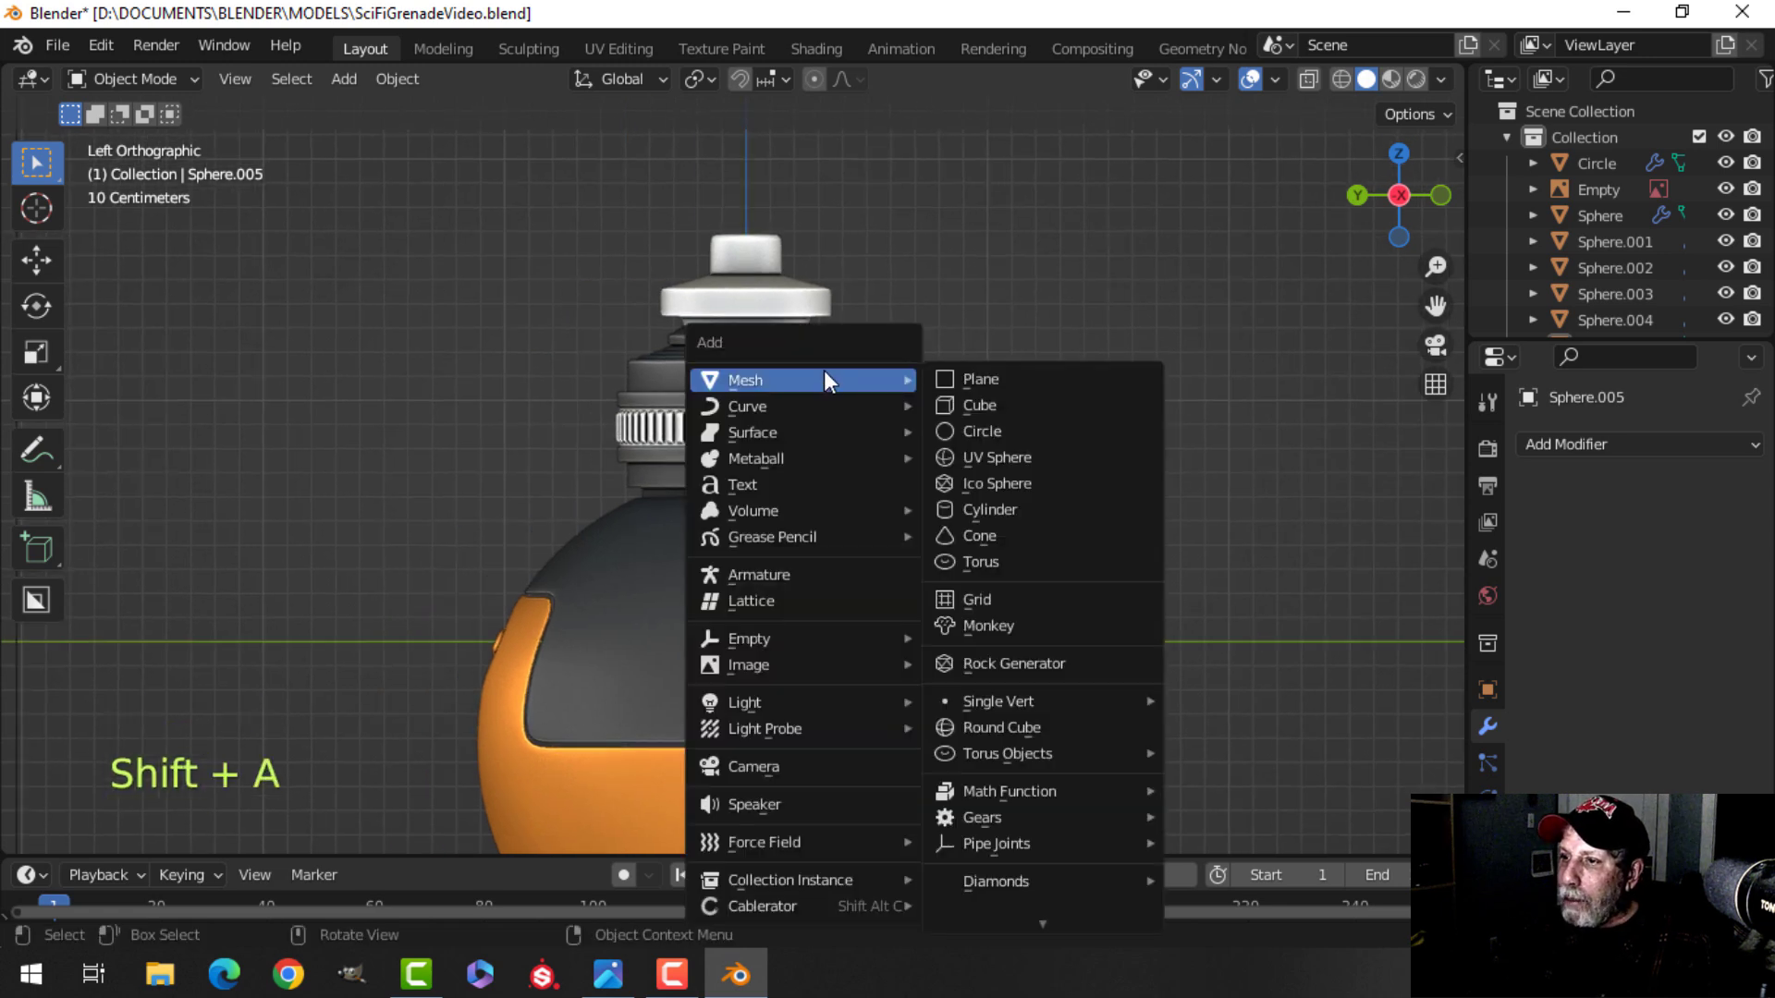
click(998, 375)
key(Tab)
key(s)
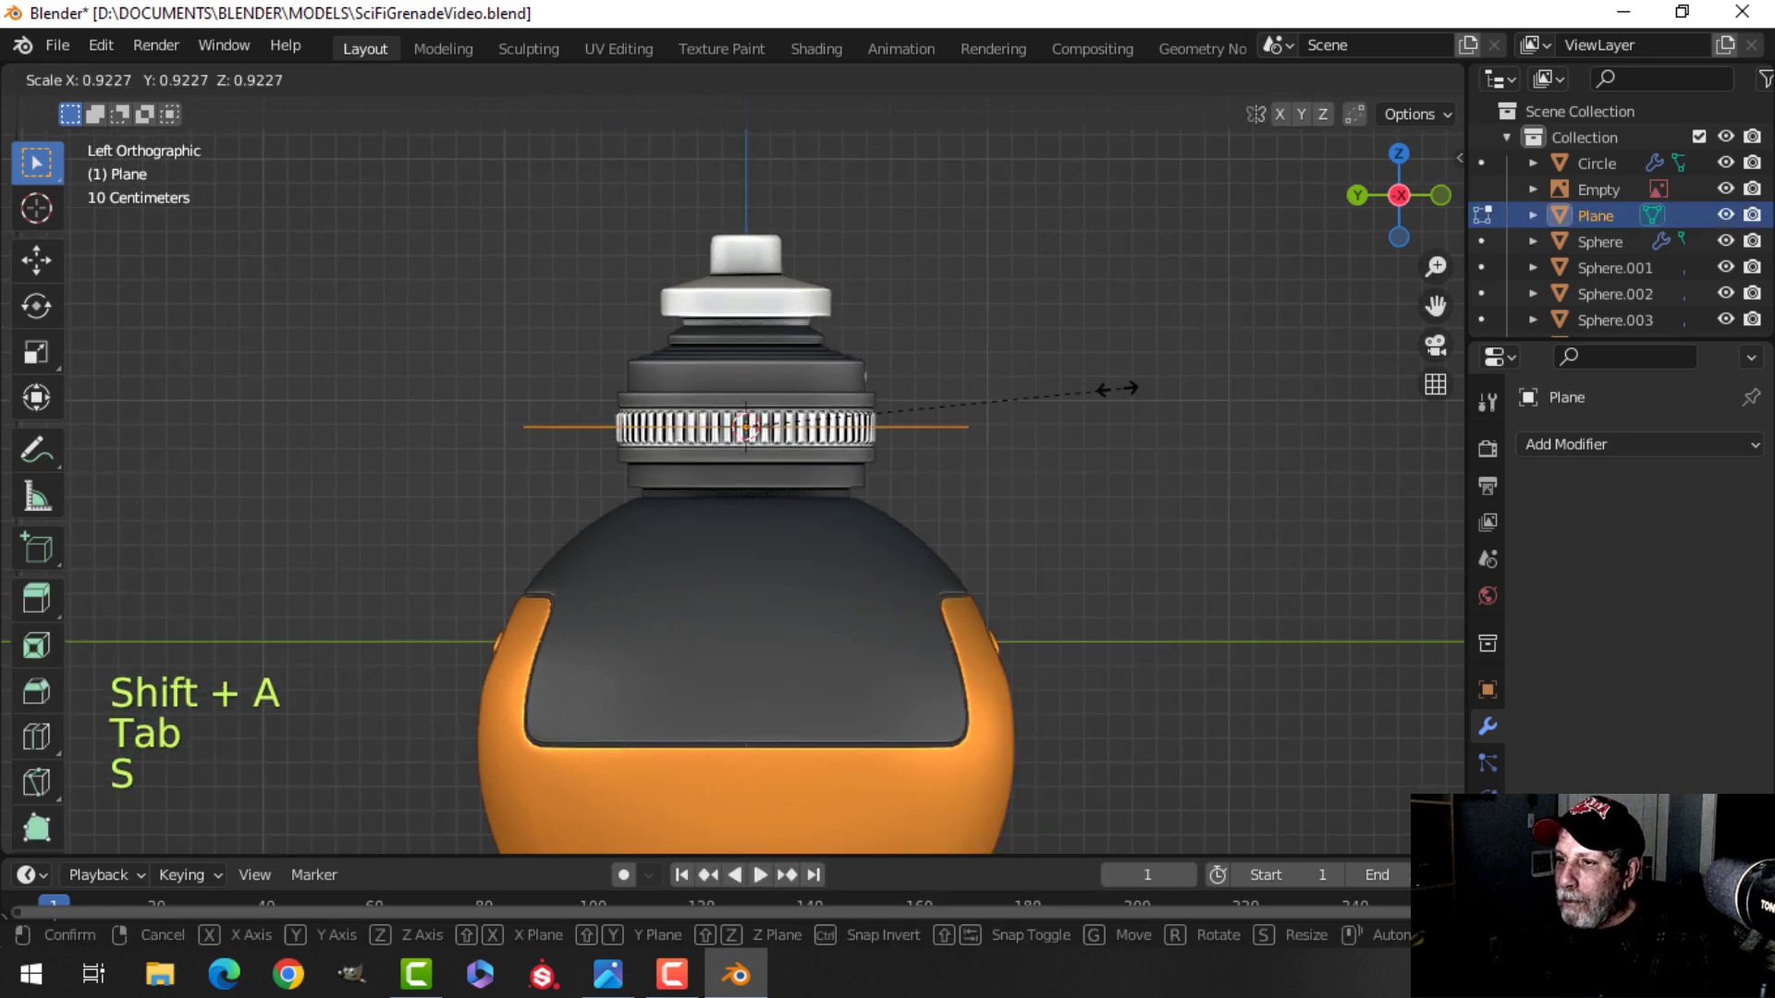
click(827, 424)
middle_drag(827, 424, 864, 418)
drag(880, 417, 682, 424)
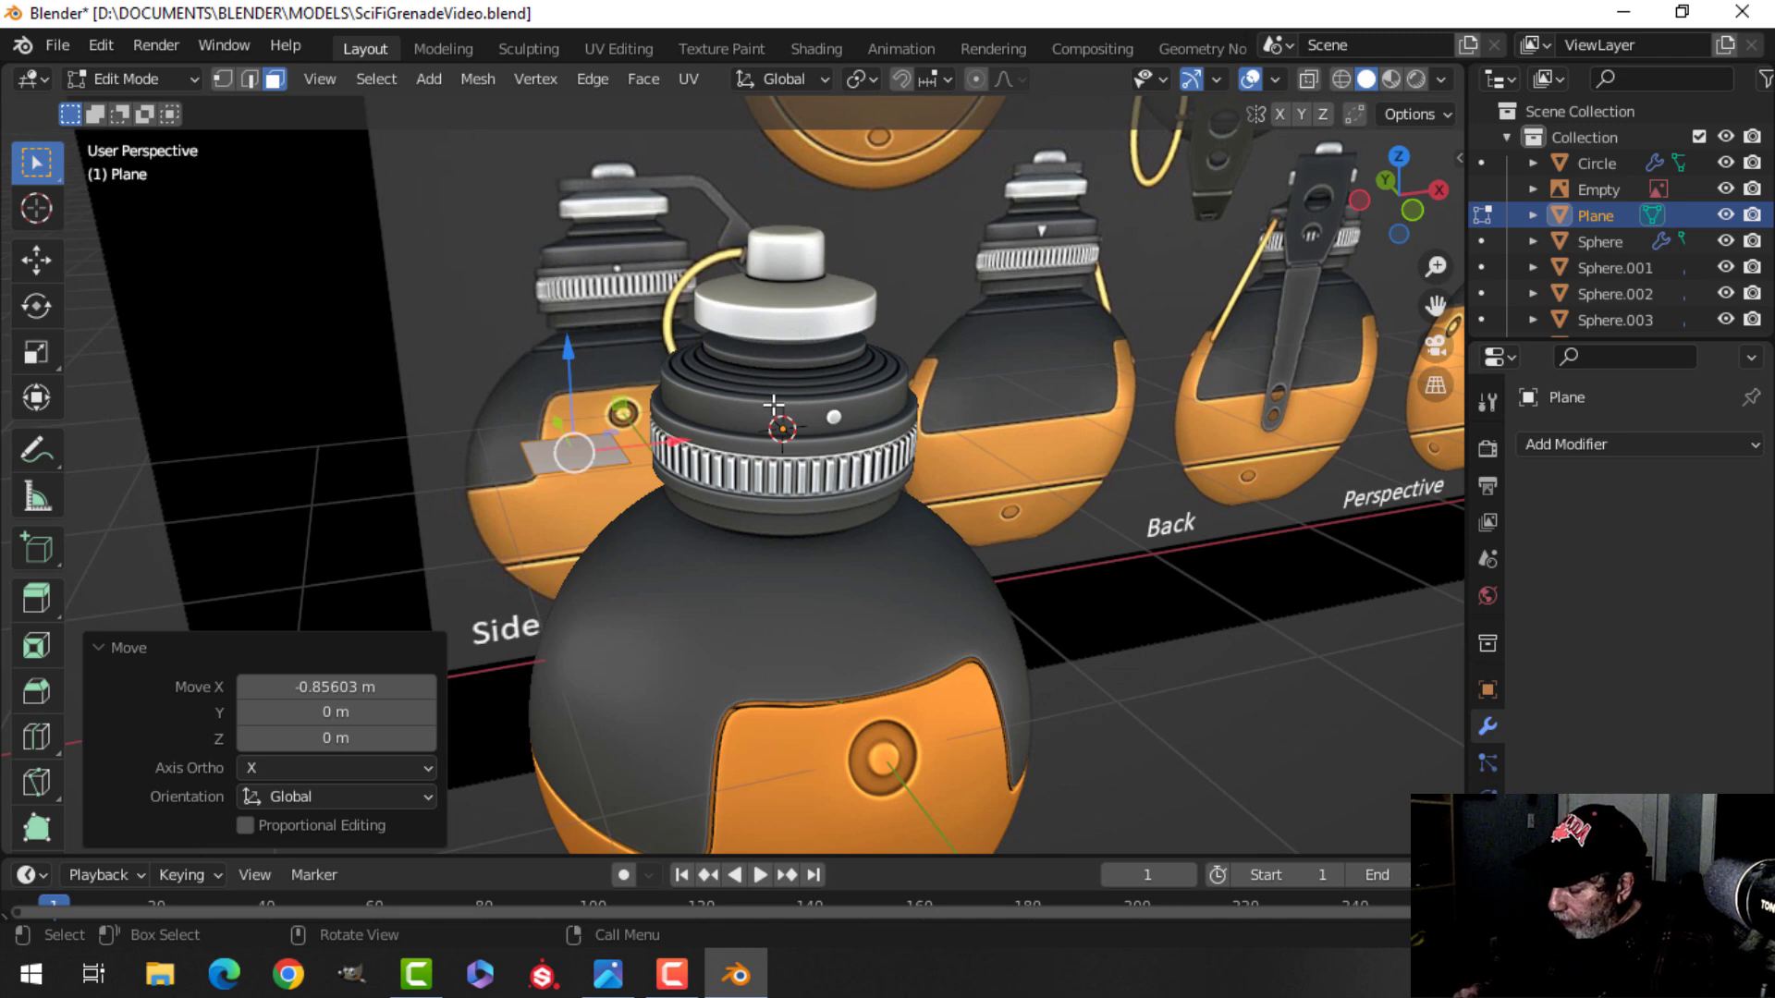
Rotate the plane 90° about Y, scale it down and move it up above the knurled ring to about 0.791 size.
key(ctrl+KP_3)
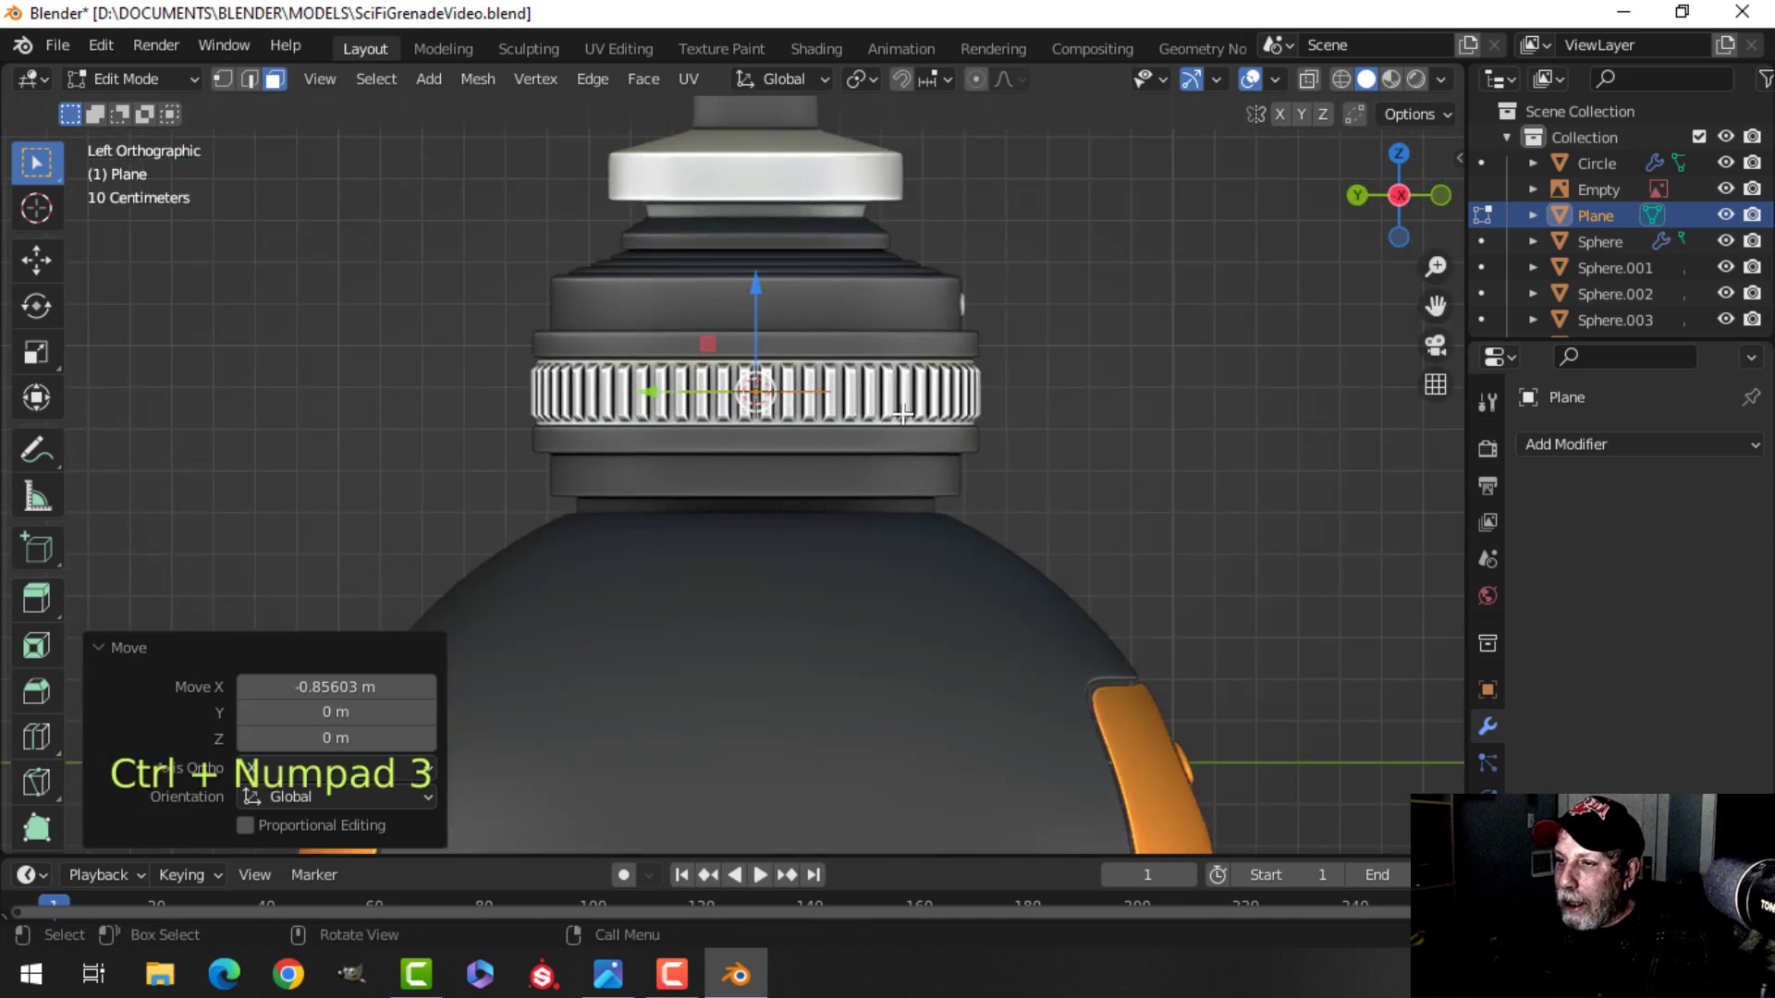
key(r)
key(y)
key(9)
key(0)
key(Return)
key(s)
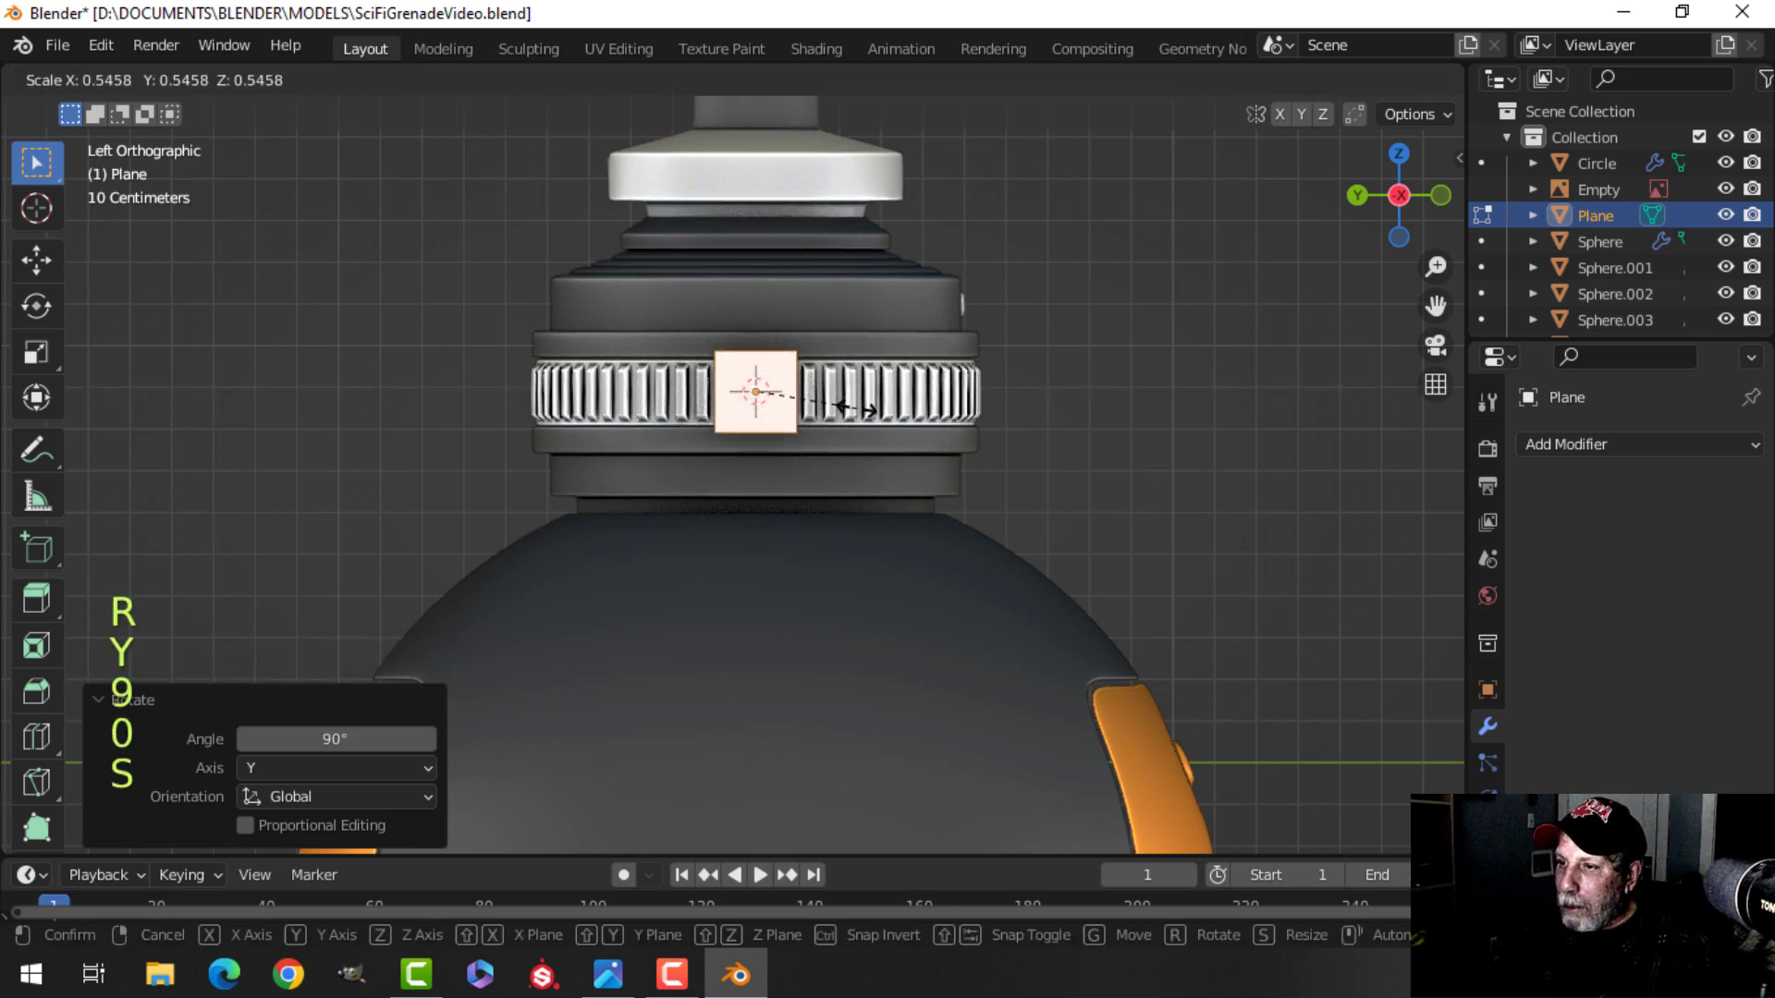
click(815, 393)
drag(759, 298, 753, 197)
key(s)
click(925, 268)
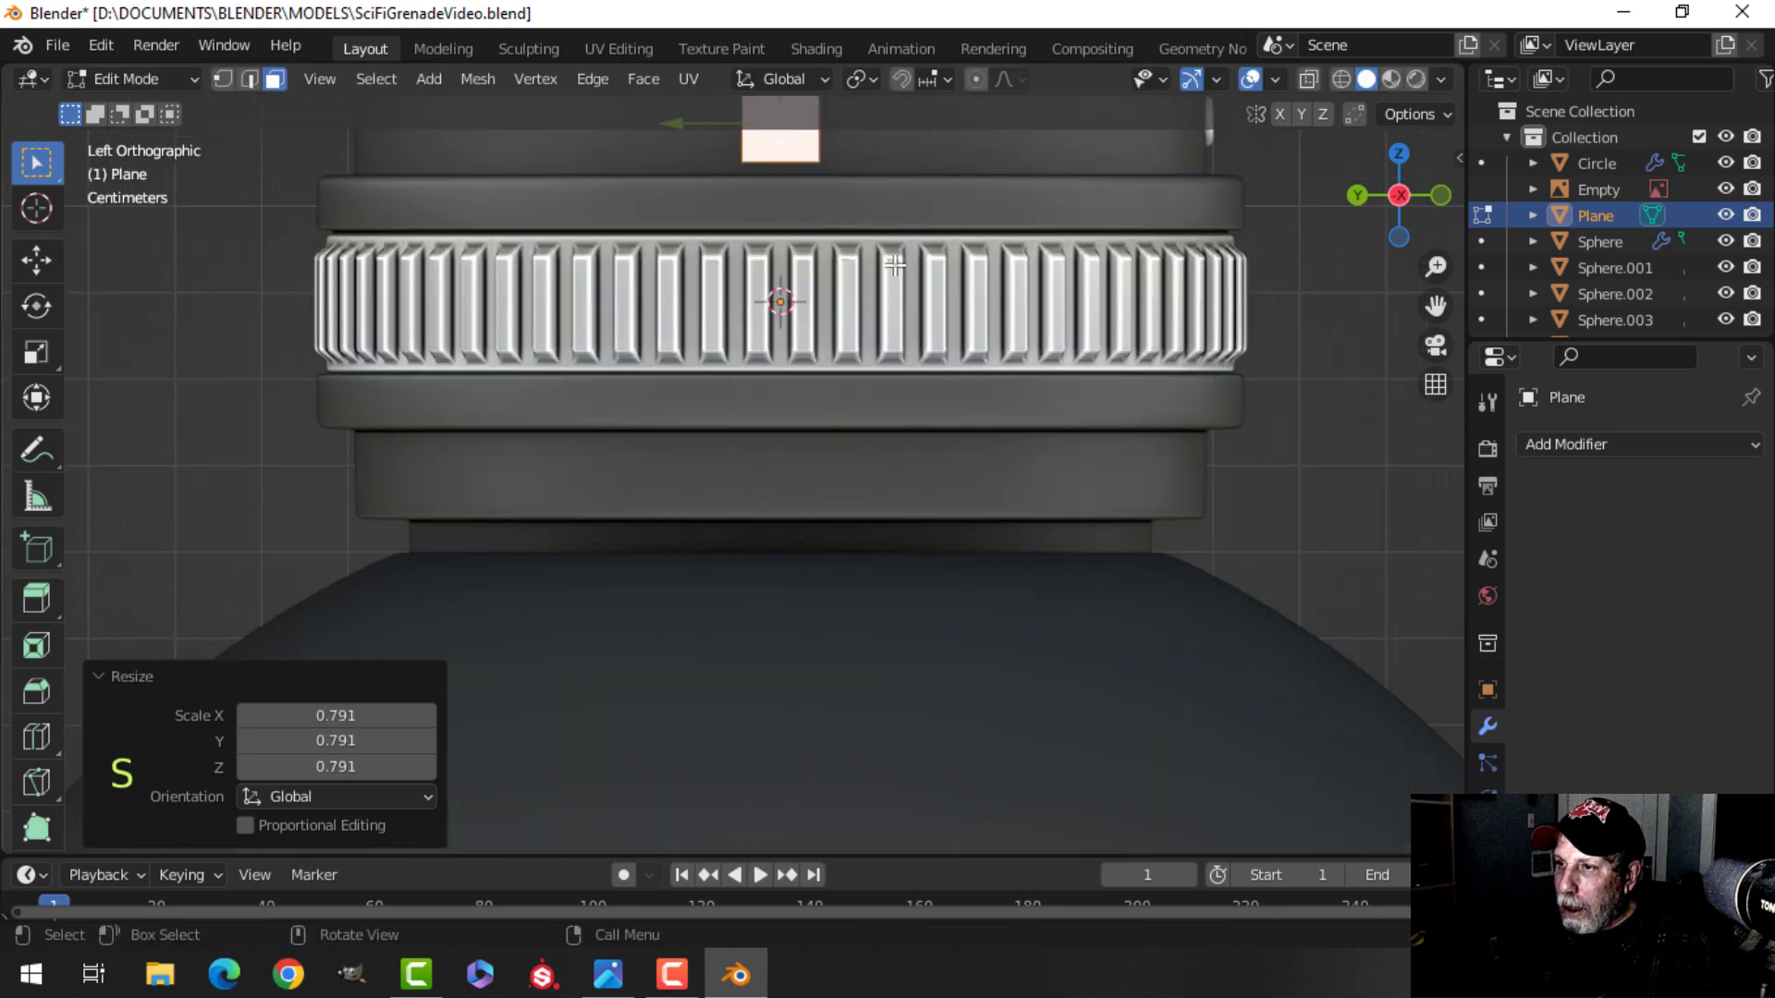
Scale the plane's bottom edge down to about 0.112 to turn it into a downward-pointing triangle.
scroll(772, 447, up, 6)
key(2)
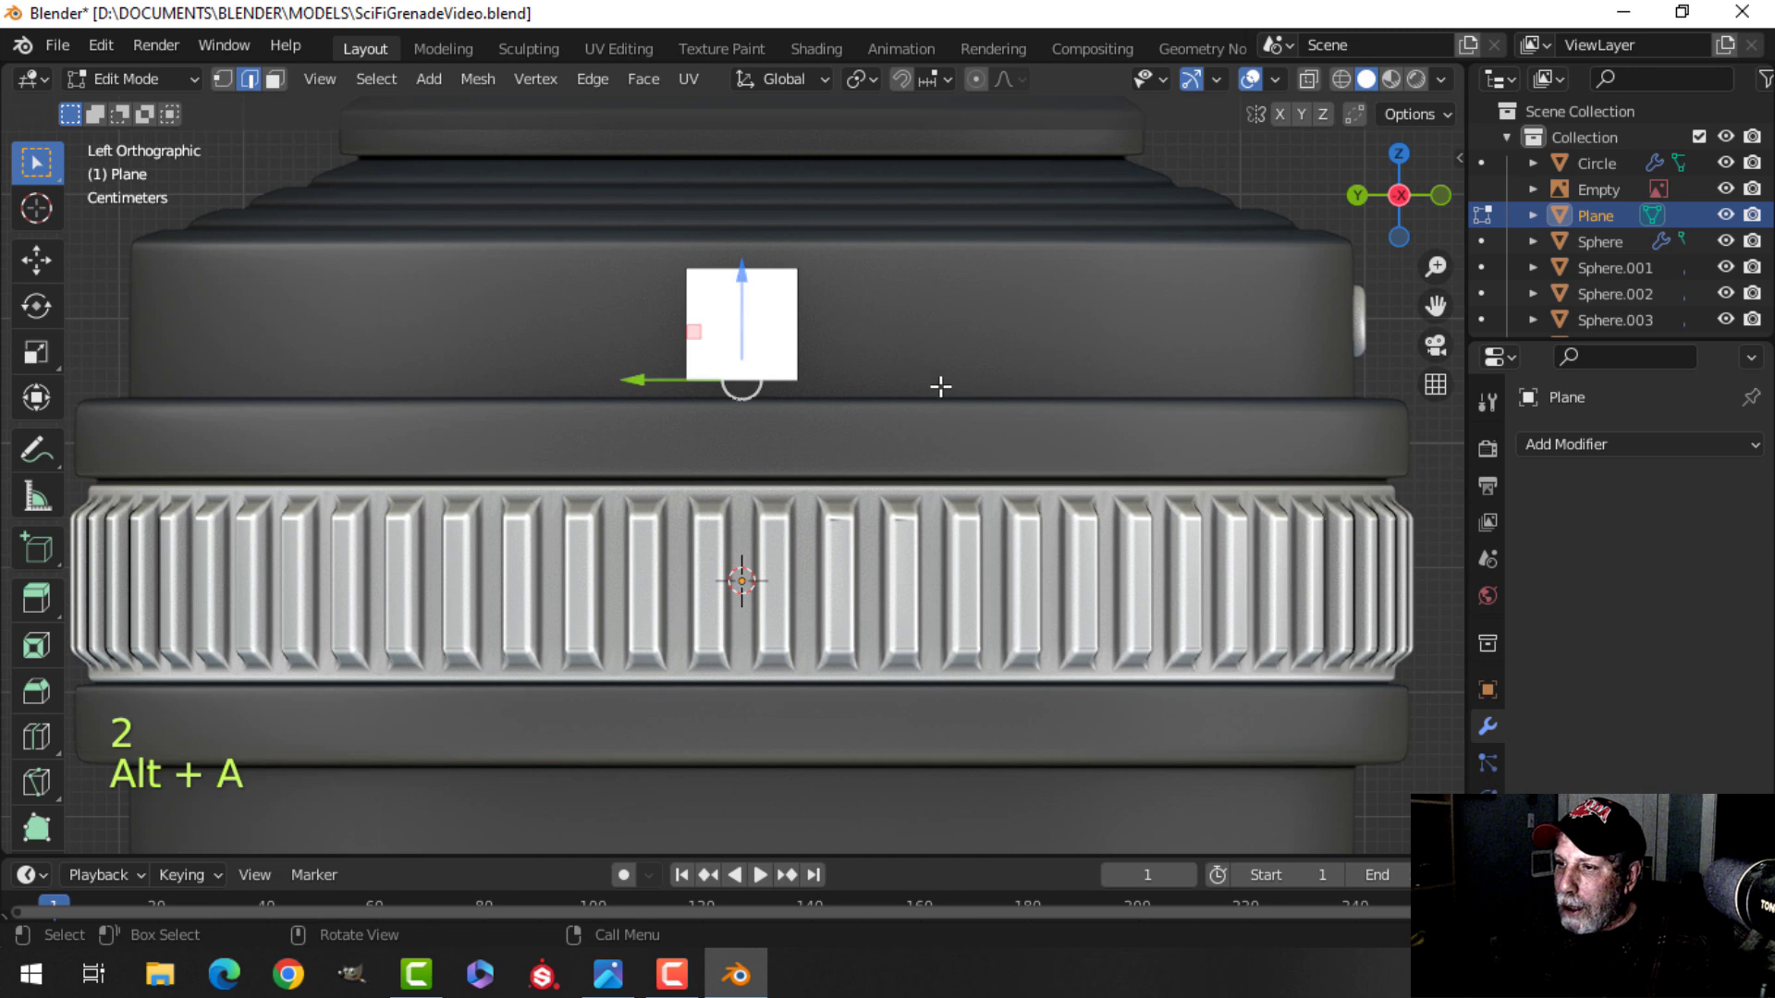
key(s)
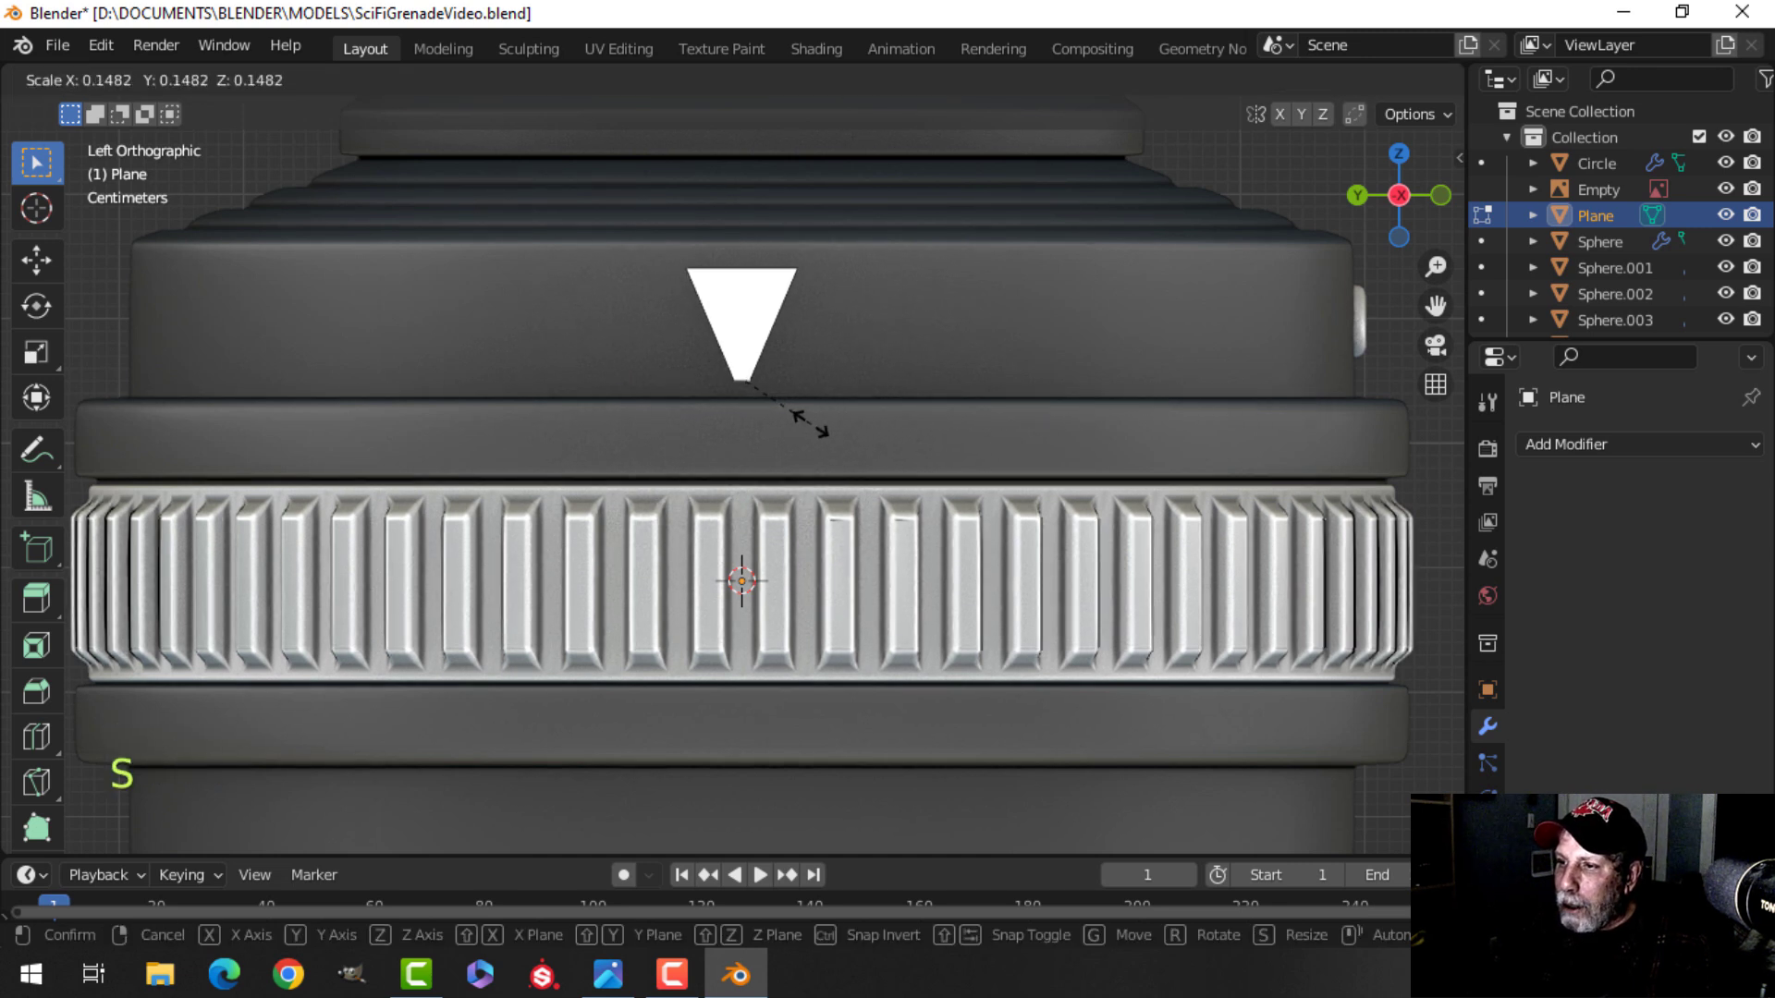
click(785, 421)
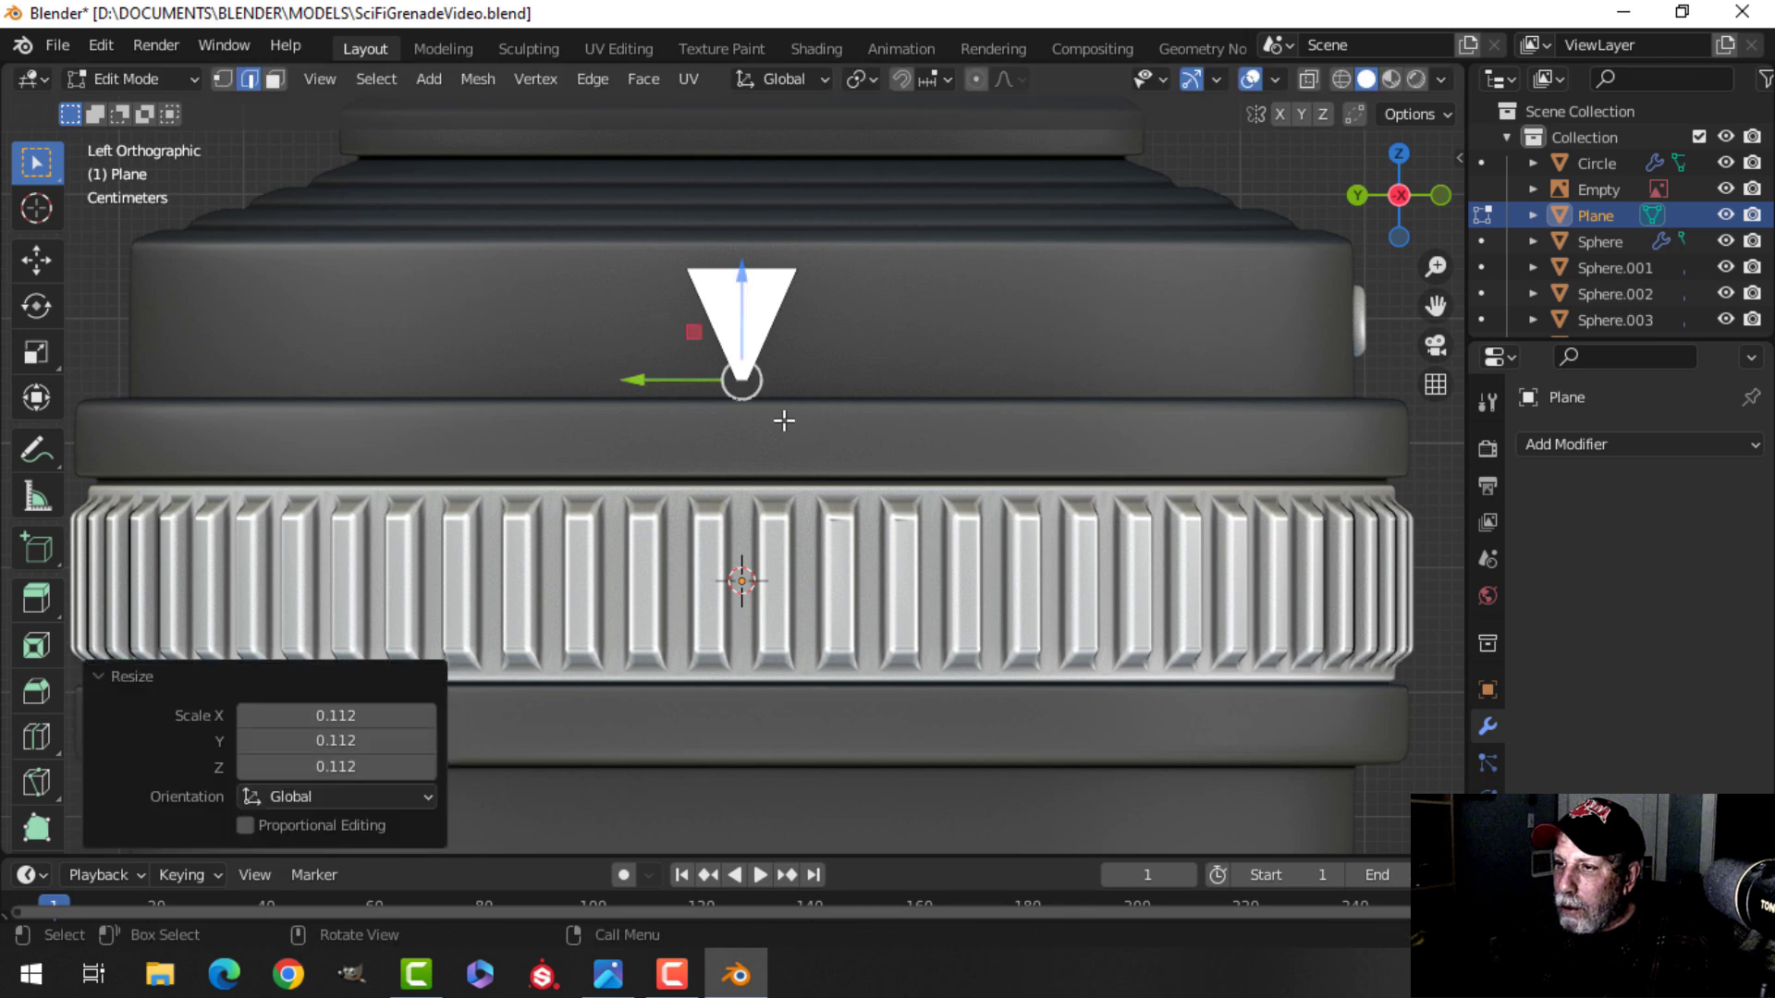
Select the whole triangle and extrude it about 0.0075 m to give it thickness.
key(alt+a)
drag(743, 190, 737, 204)
key(a)
middle_drag(927, 392, 701, 412)
key(KP_Decimal)
key(e)
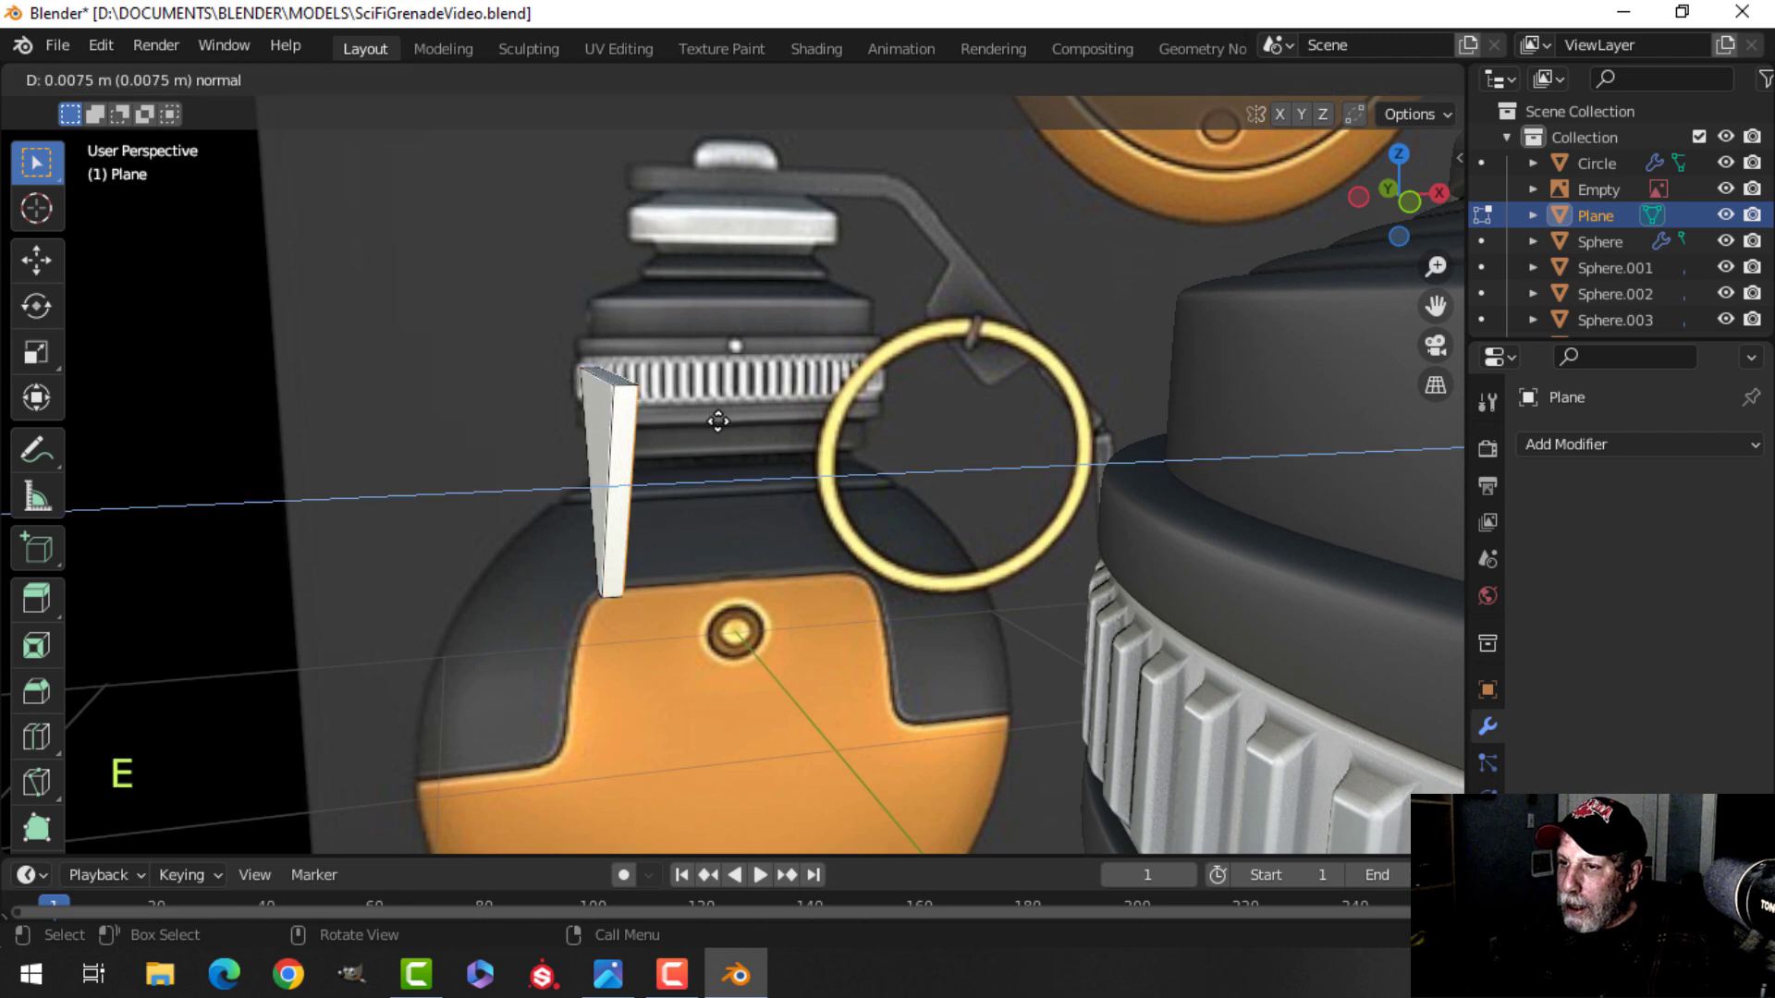
click(722, 420)
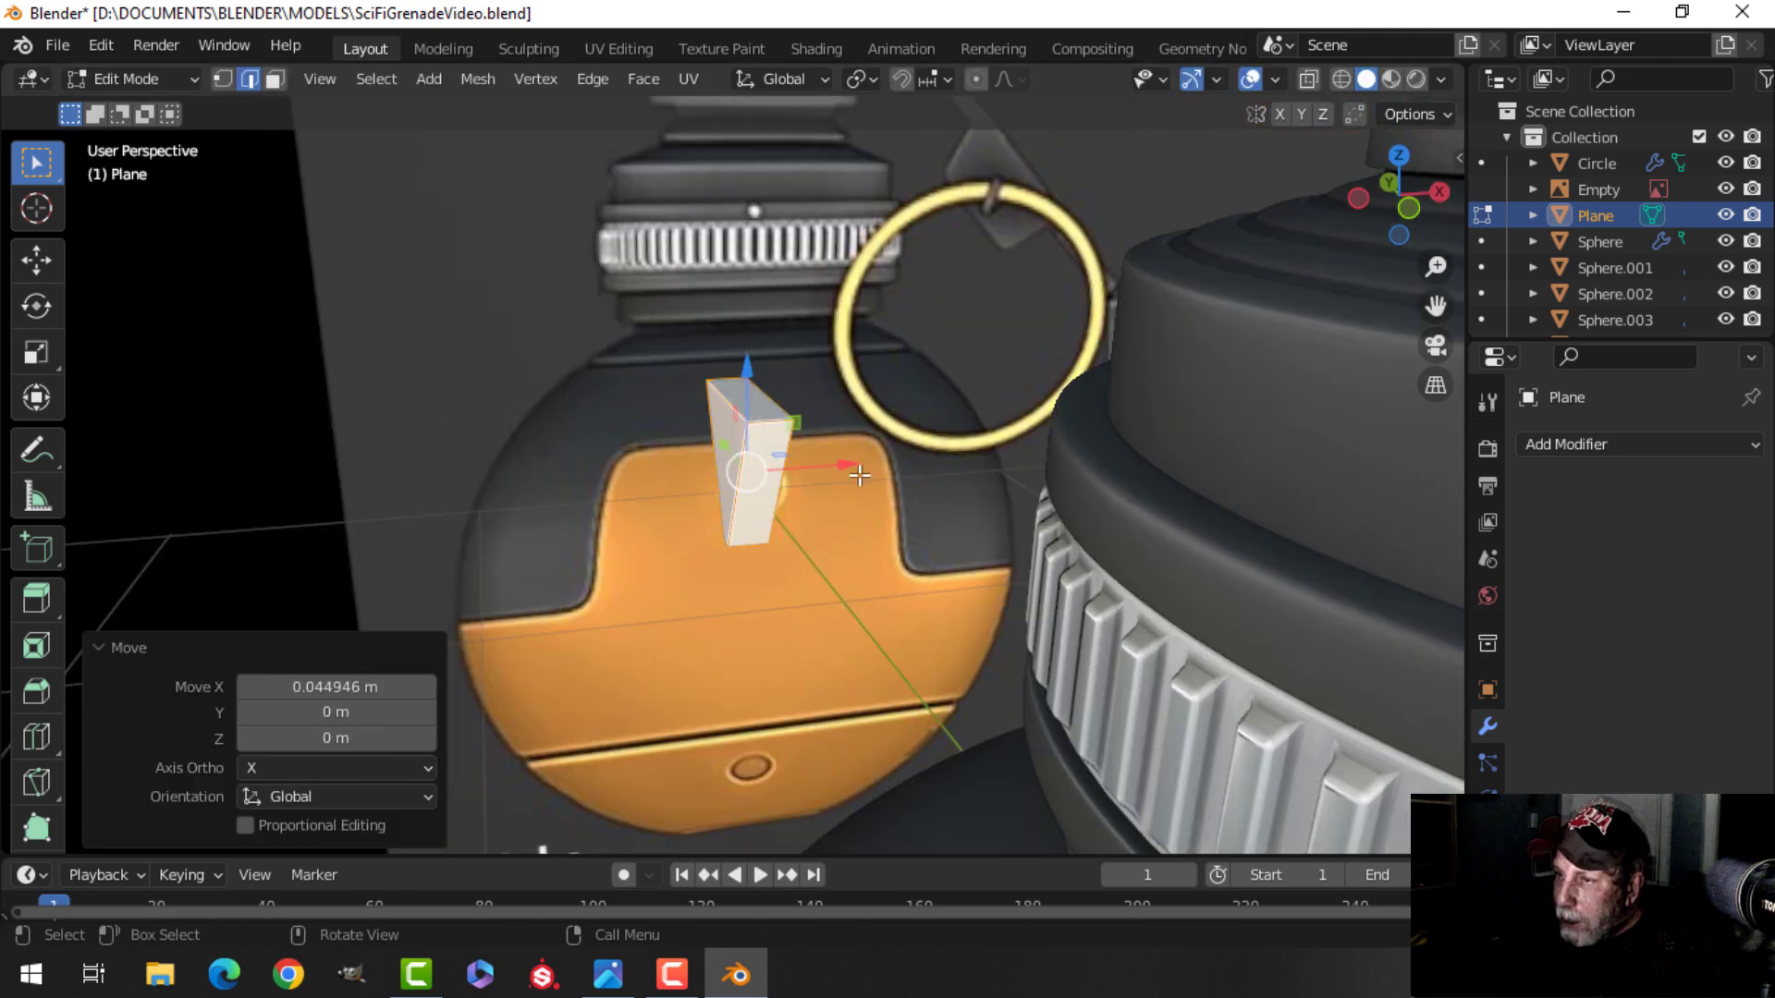
Add a Bevel modifier to the triangle with 2 segments and an amount of 0.01 m.
drag(854, 467, 1401, 450)
shift+middle_drag(1402, 451, 1305, 453)
middle_drag(1305, 453, 1270, 456)
drag(1314, 459, 1323, 457)
middle_drag(1105, 472, 1227, 463)
scroll(1102, 470, up, 1)
key(Tab)
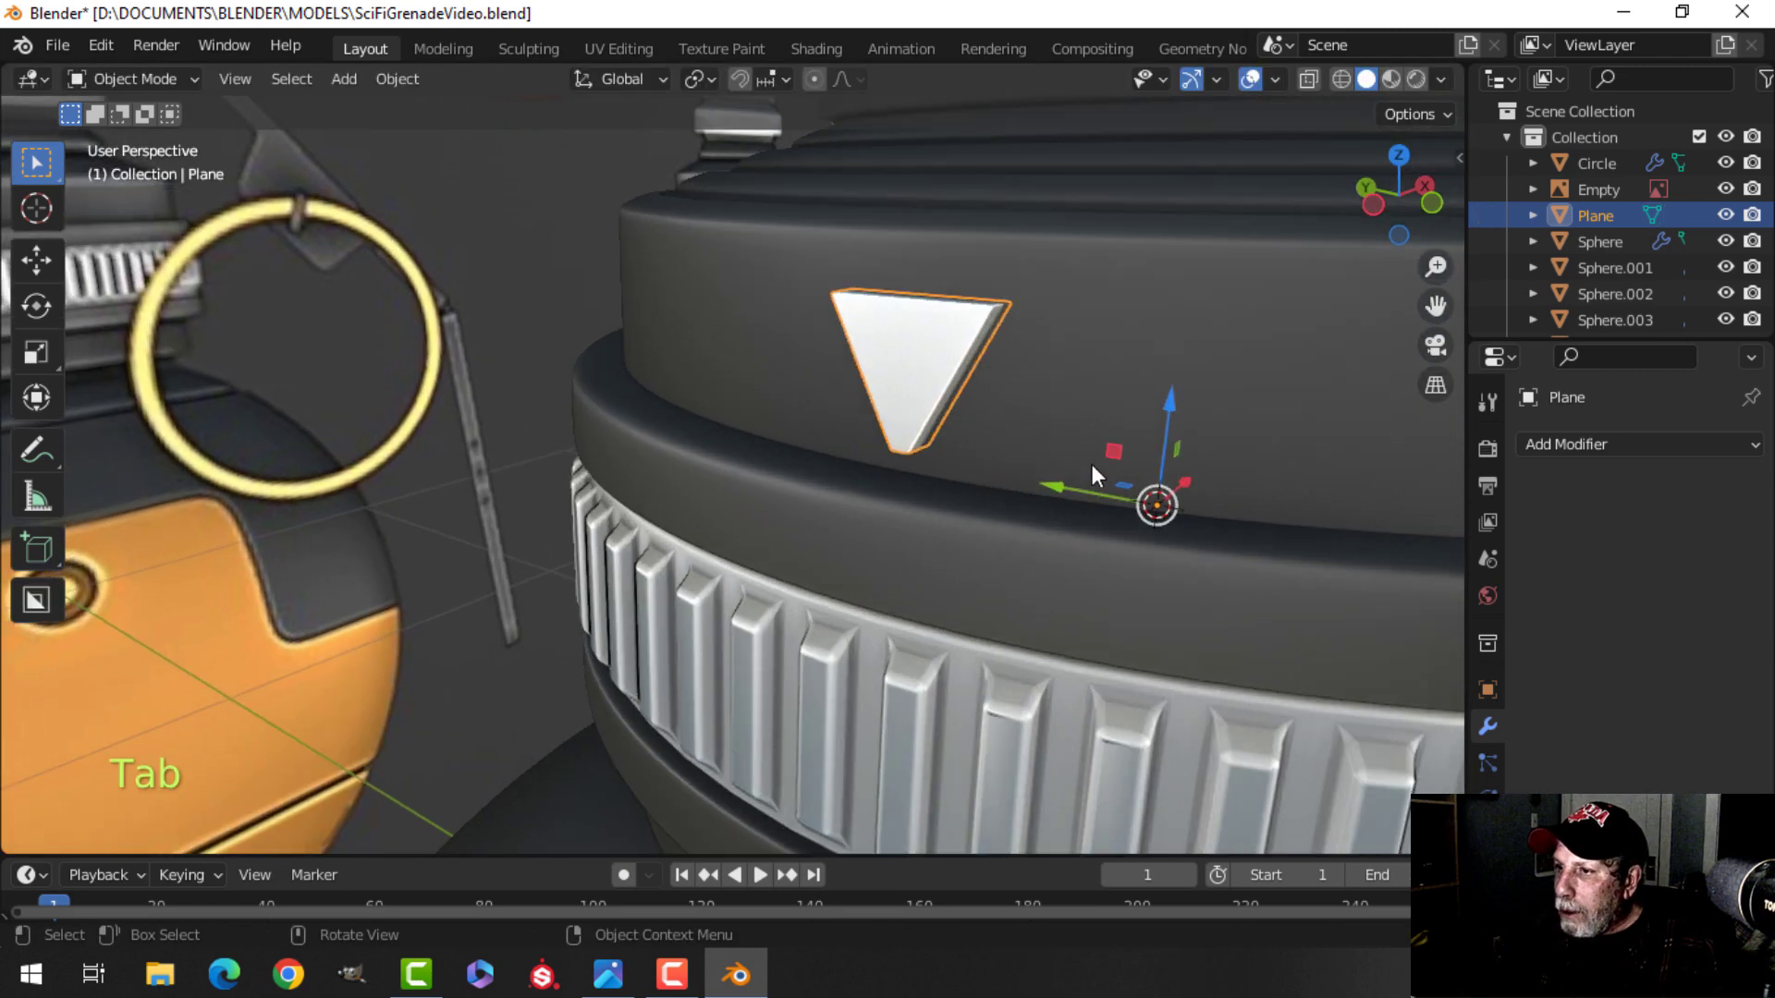
scroll(1072, 453, down, 2)
key(alt+a)
middle_drag(1050, 429, 797, 414)
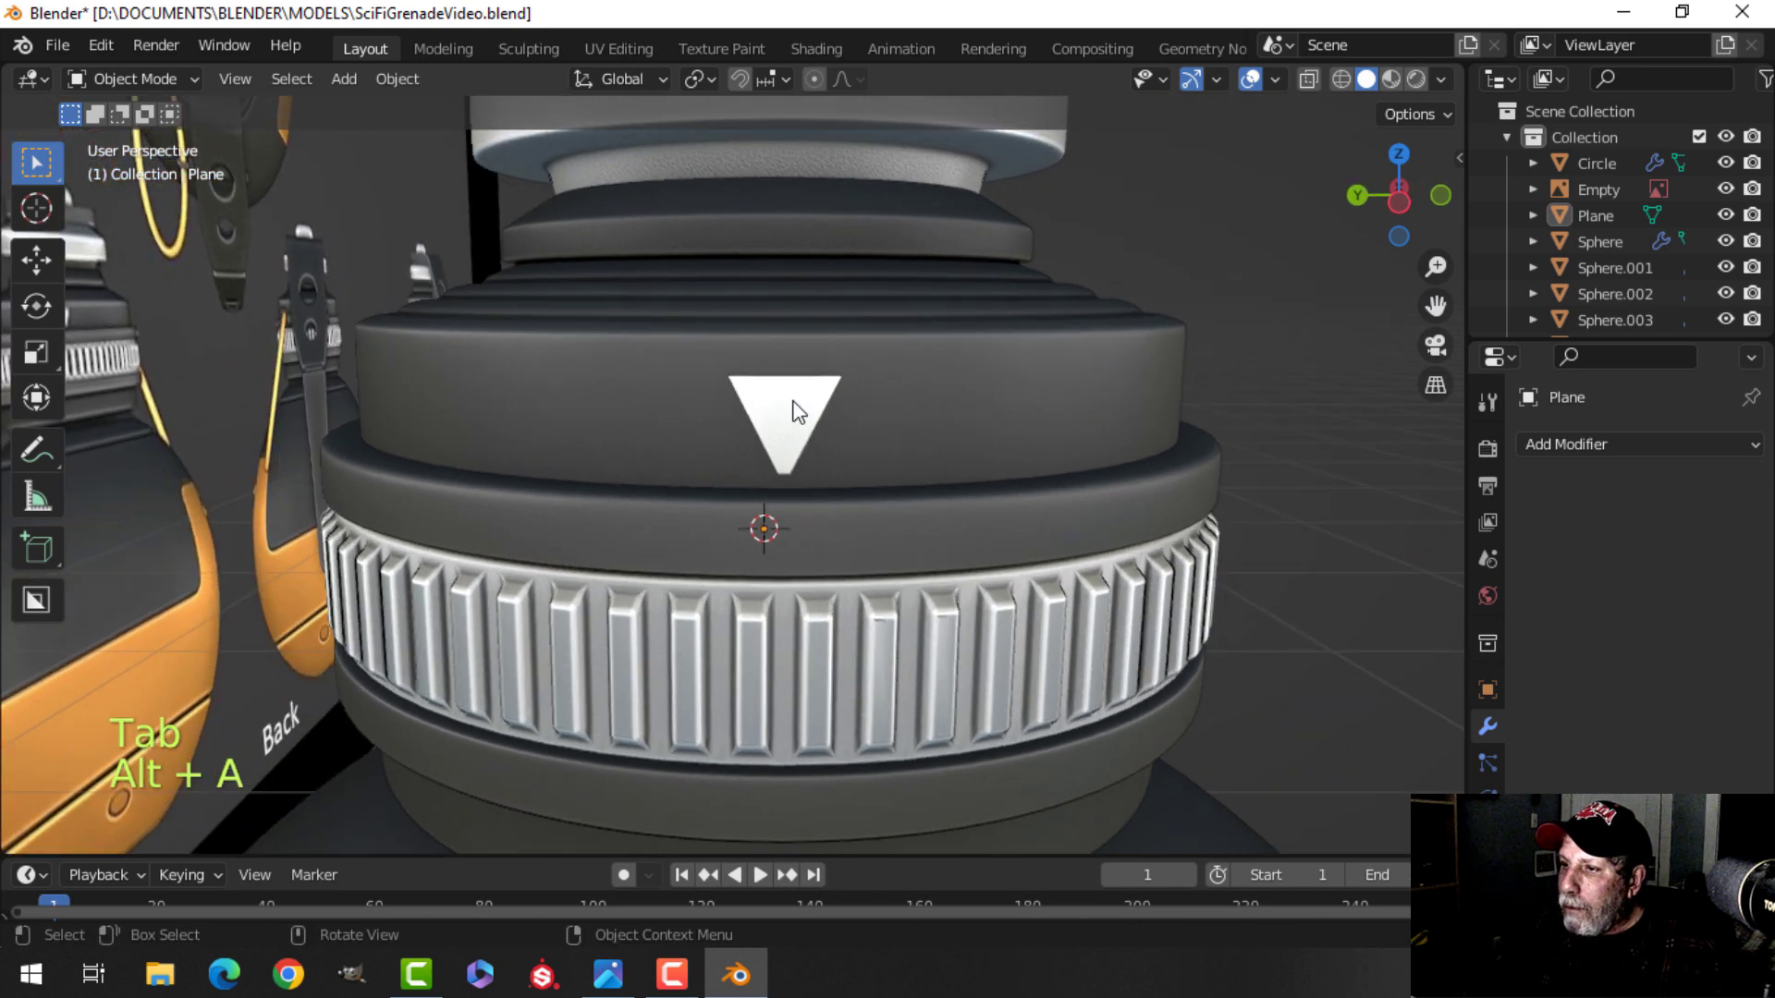
click(797, 413)
click(1568, 444)
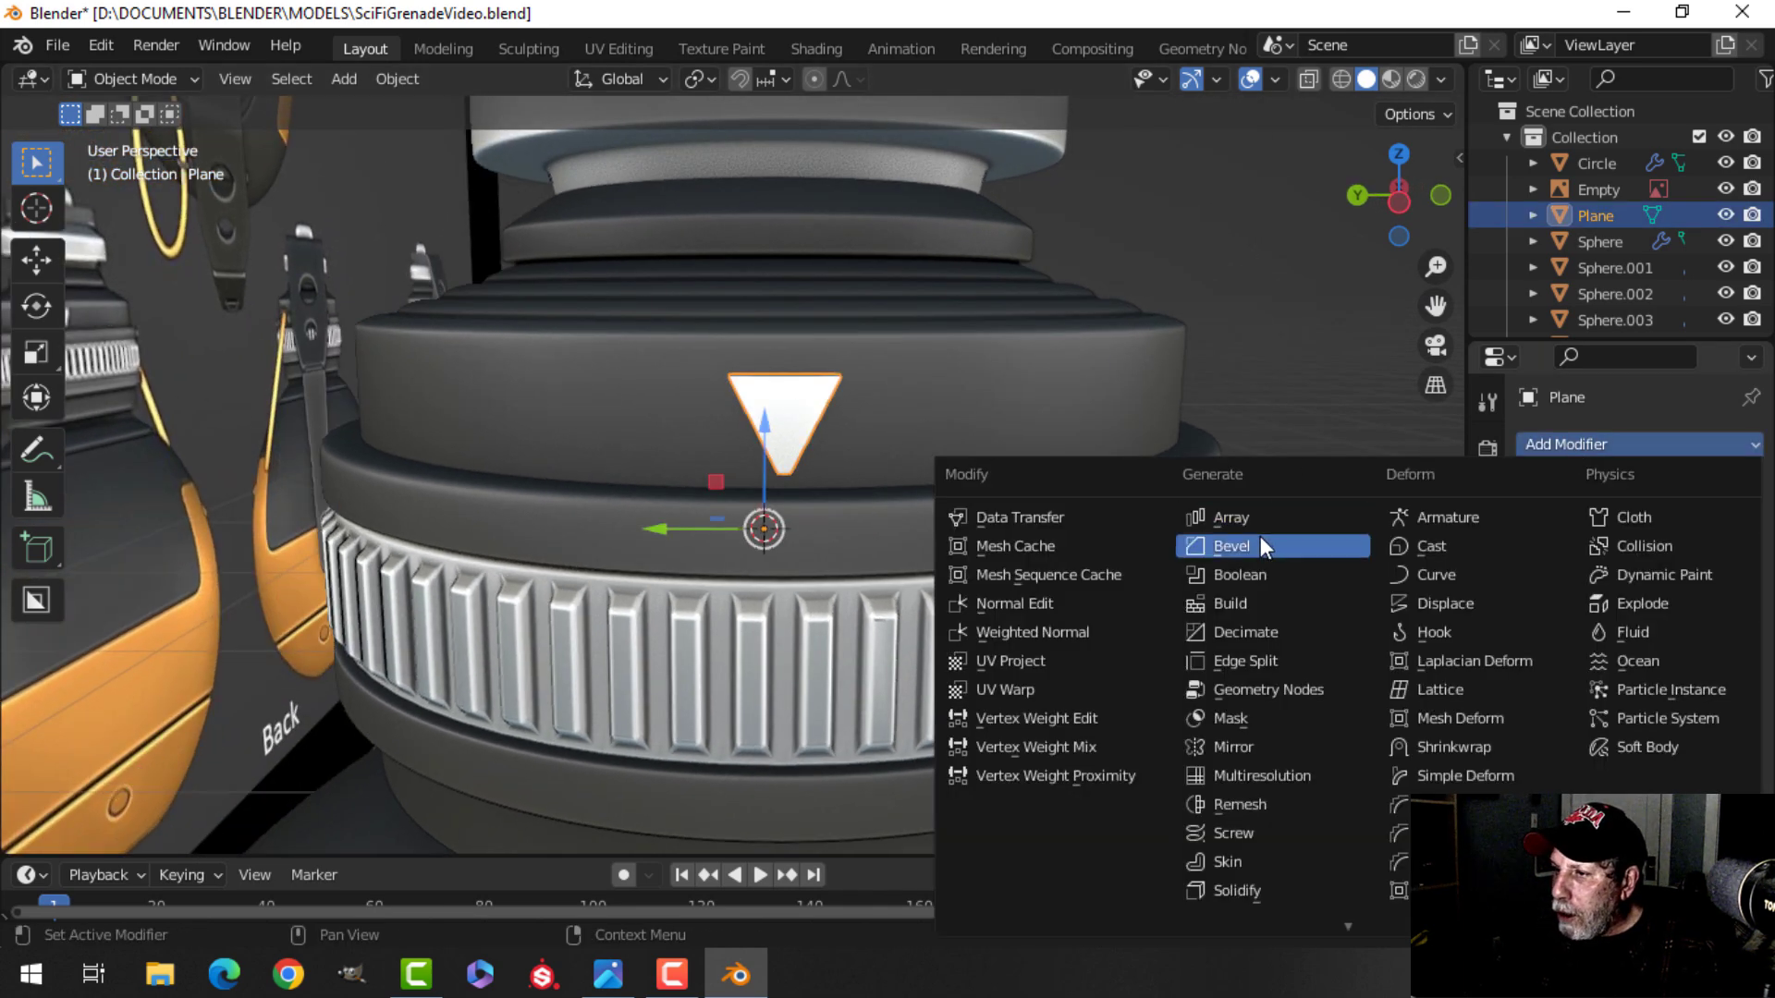
click(1261, 536)
middle_drag(1031, 448, 806, 494)
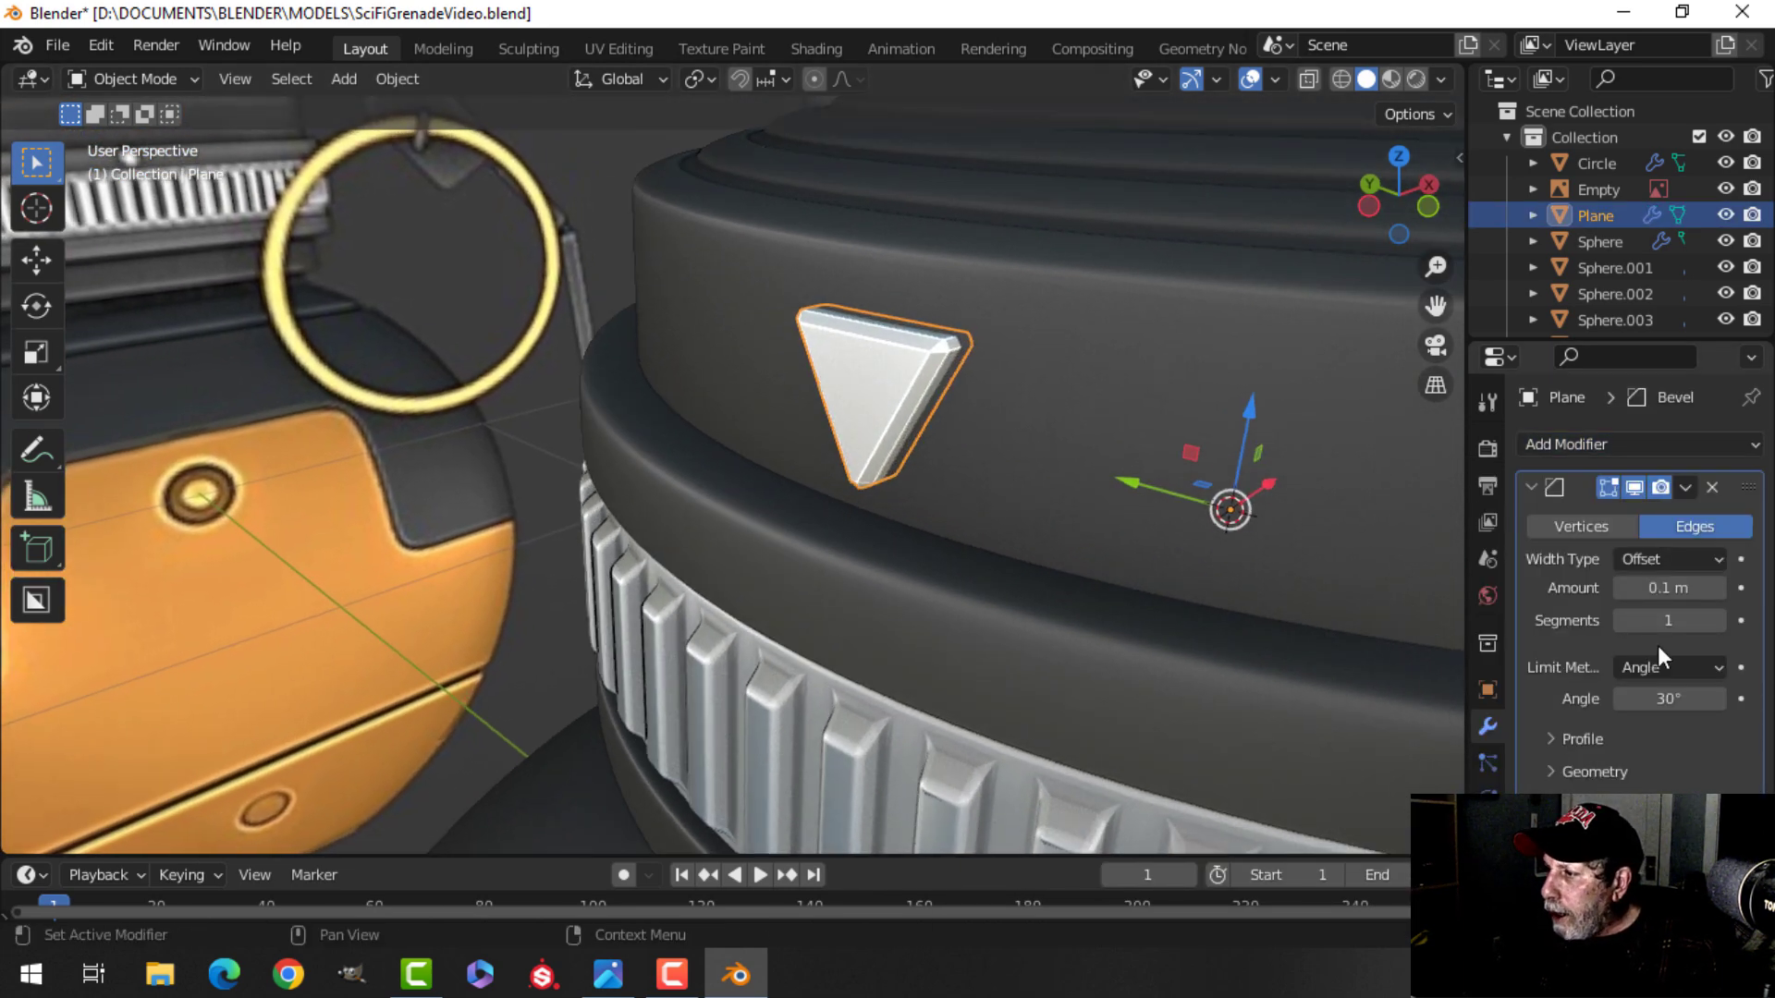
click(1716, 621)
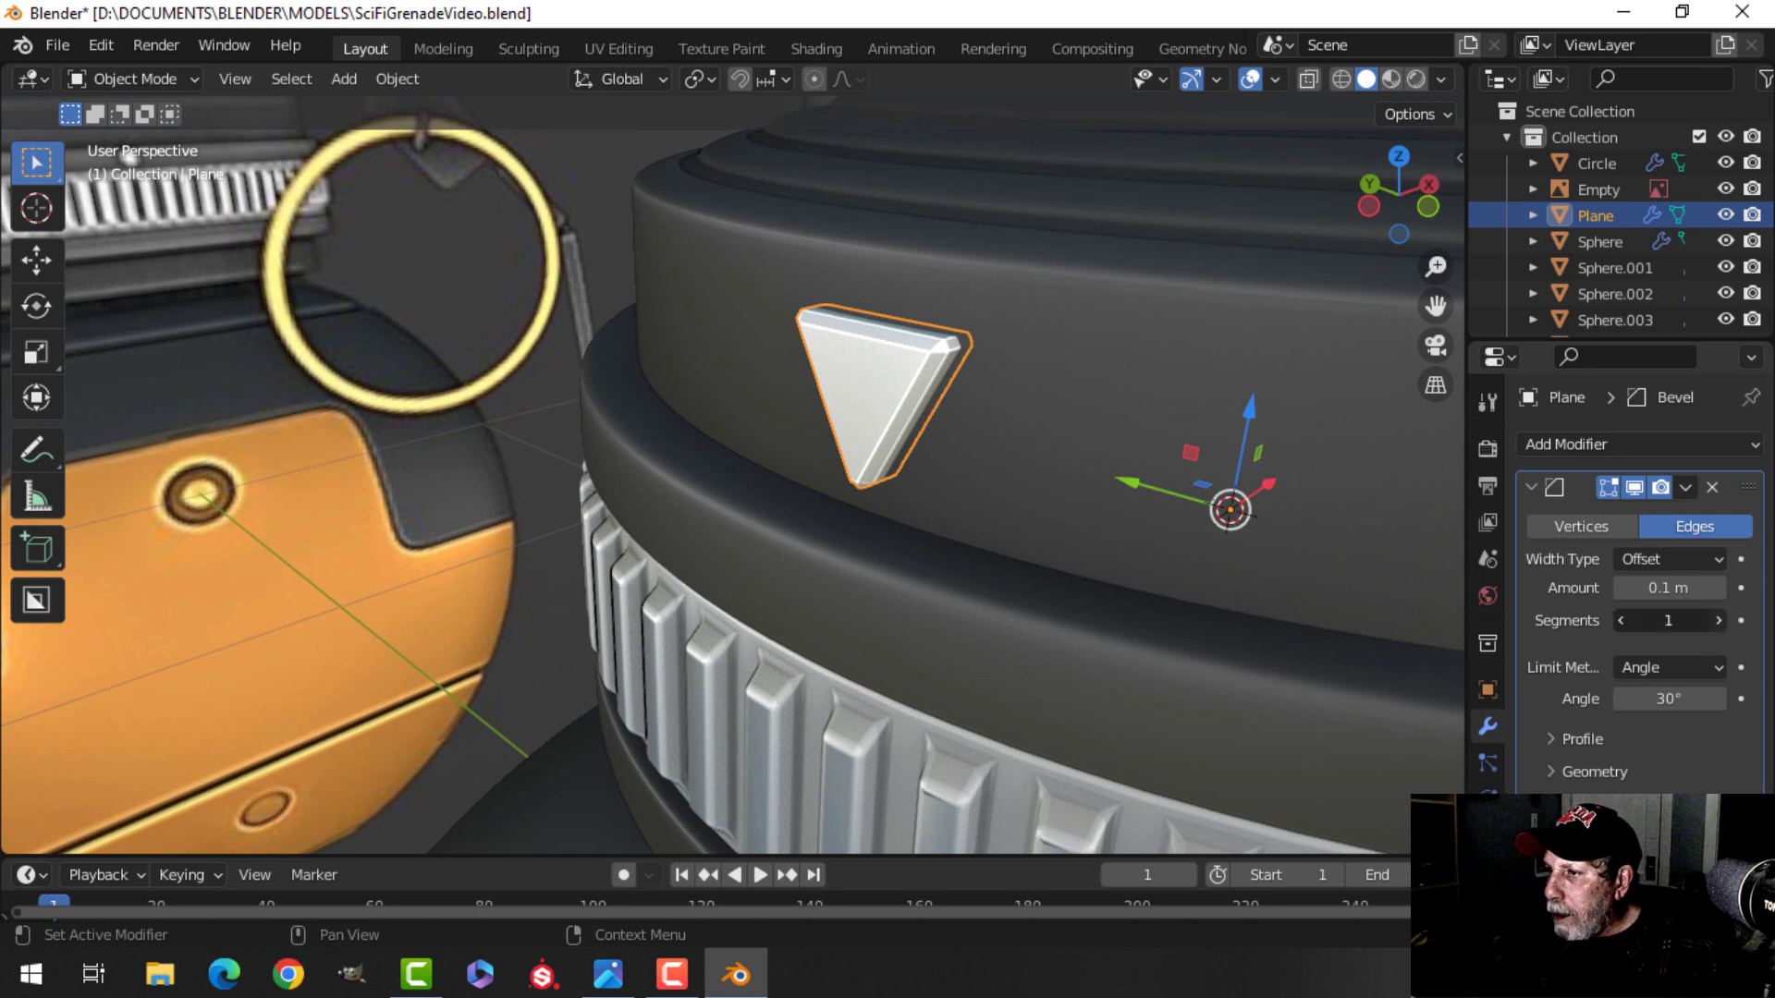
click(1717, 587)
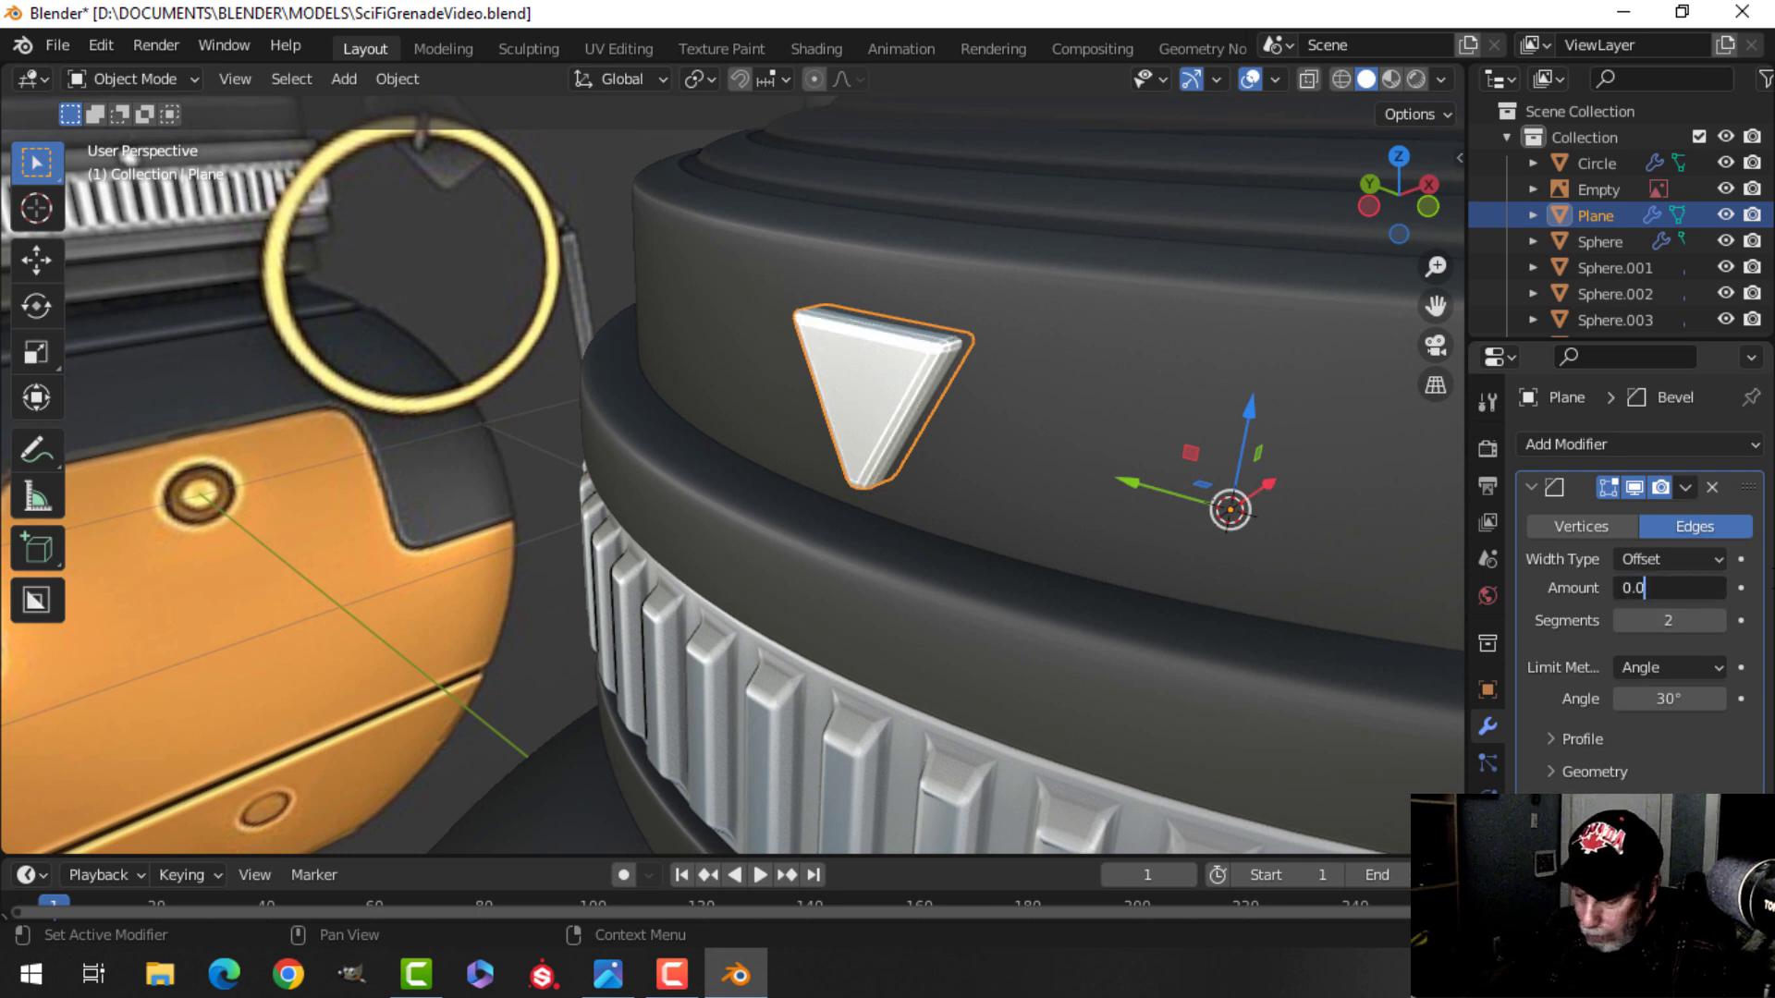
Save the file.
right_click(897, 358)
click(895, 358)
scroll(1063, 458, down, 2)
key(alt+a)
scroll(989, 504, down, 2)
middle_drag(973, 505, 930, 517)
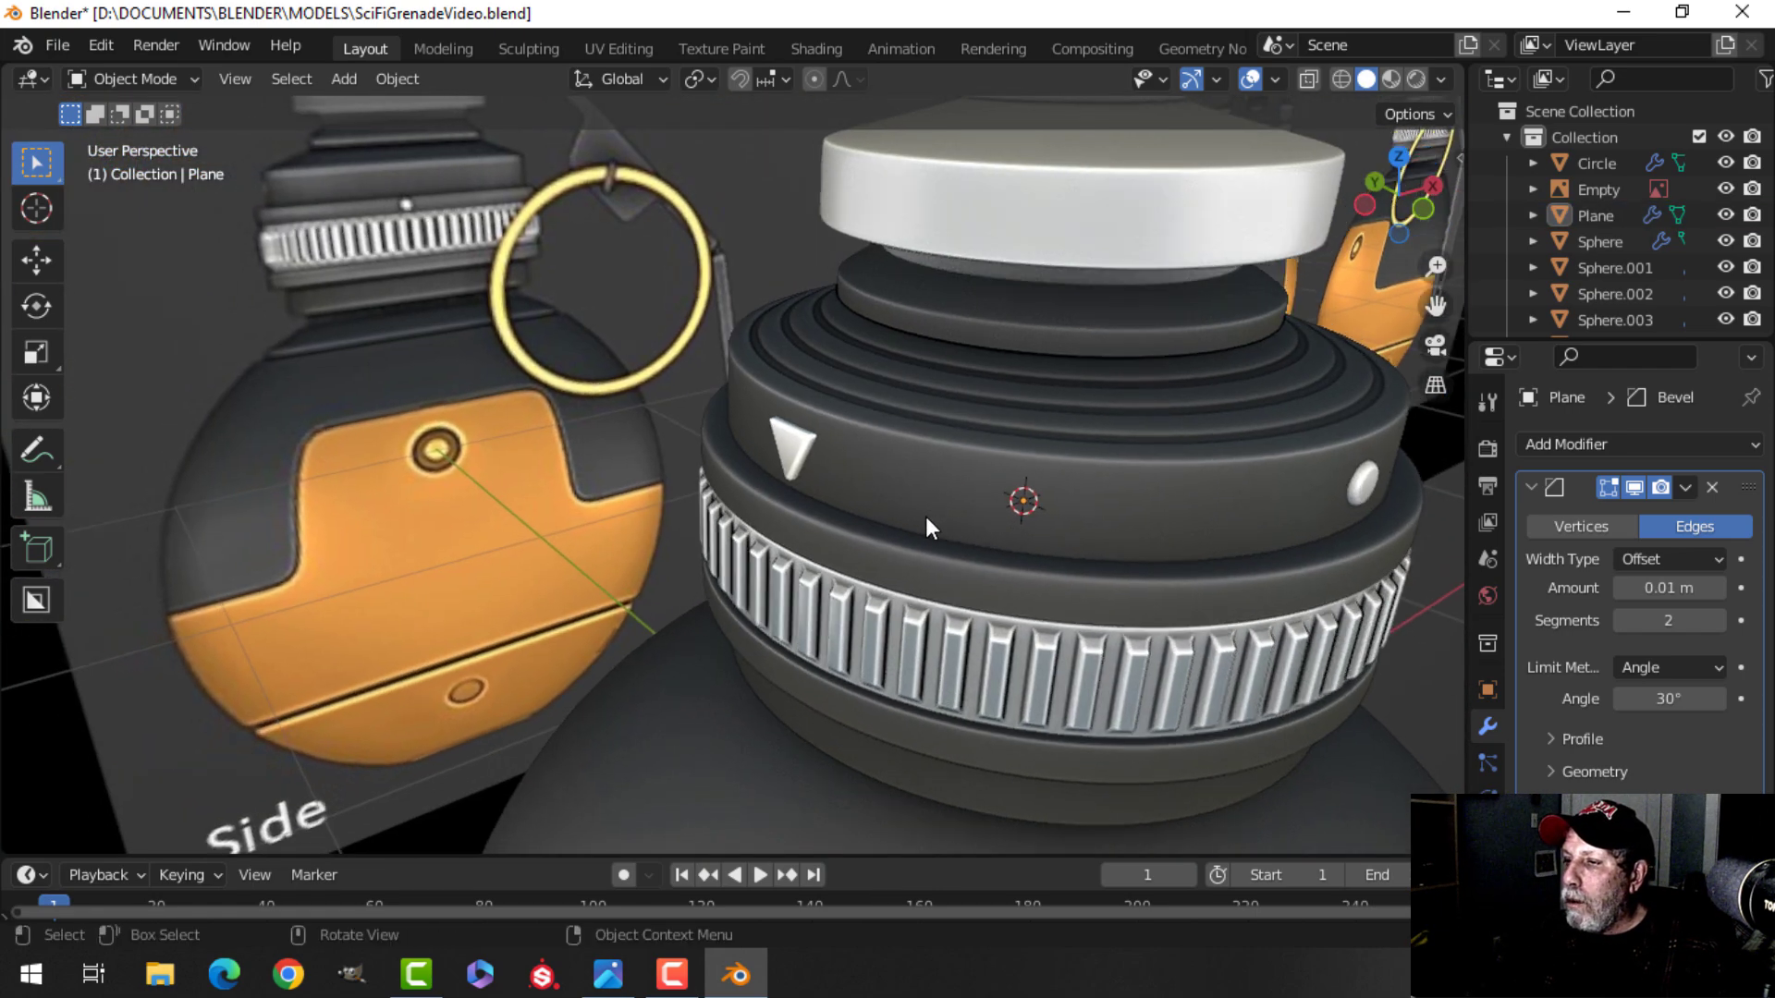
scroll(927, 517, up, 2)
scroll(924, 516, down, 4)
shift+middle_drag(1060, 555, 945, 467)
key(ctrl+s)
scroll(888, 452, down, 3)
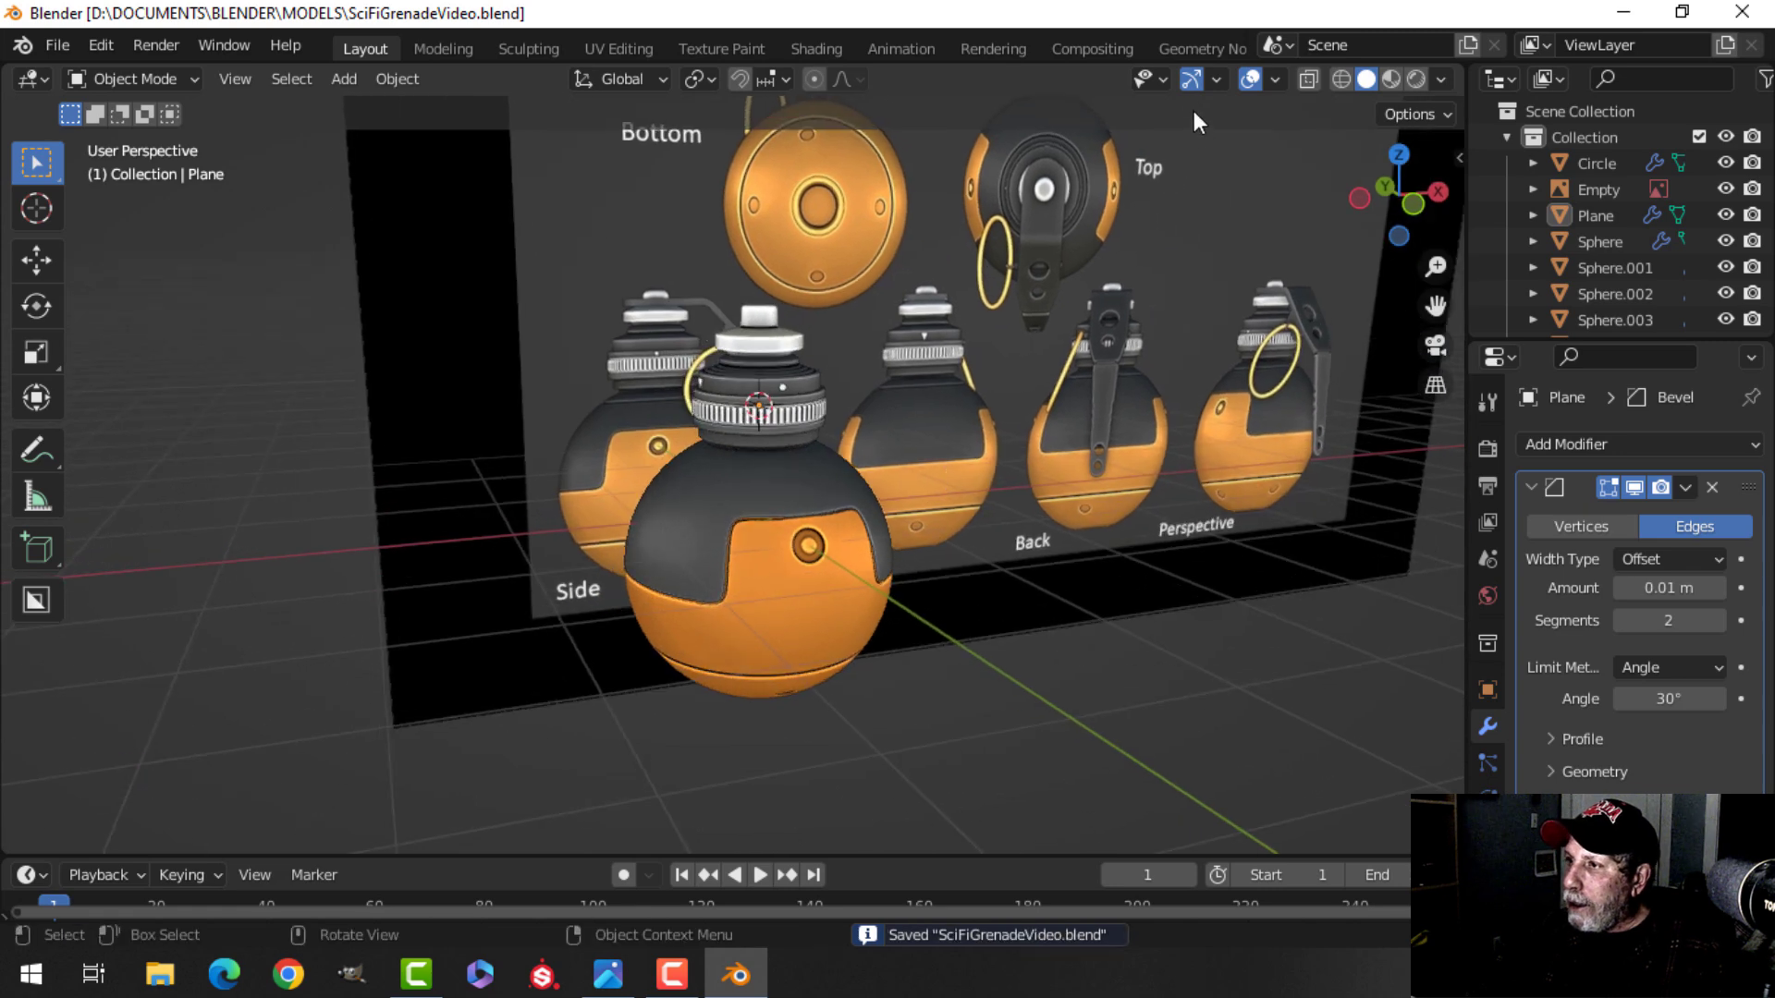
Preview the grenade with overlays hidden and viewport shadows on, restore both settings, and save the file.
click(1191, 79)
click(1251, 80)
middle_drag(1091, 282, 1054, 356)
scroll(1054, 356, up, 2)
click(1441, 81)
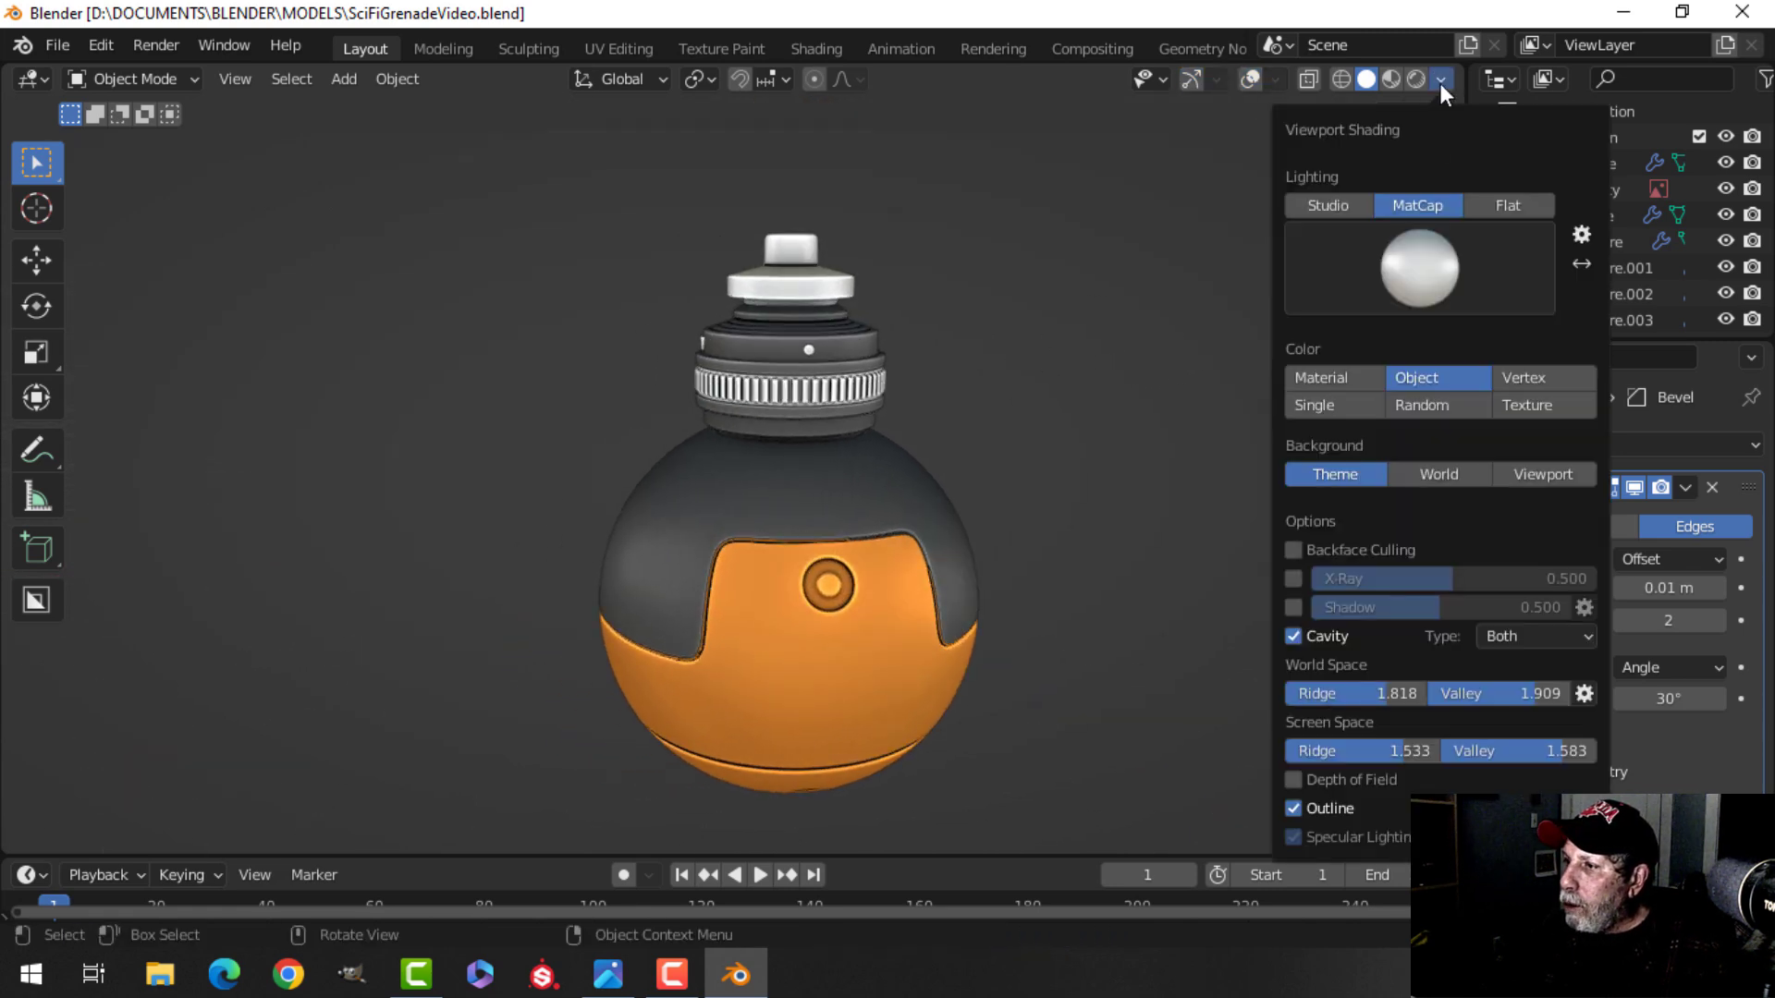
click(1295, 605)
scroll(922, 565, up, 2)
middle_drag(922, 560, 834, 504)
scroll(1071, 494, down, 3)
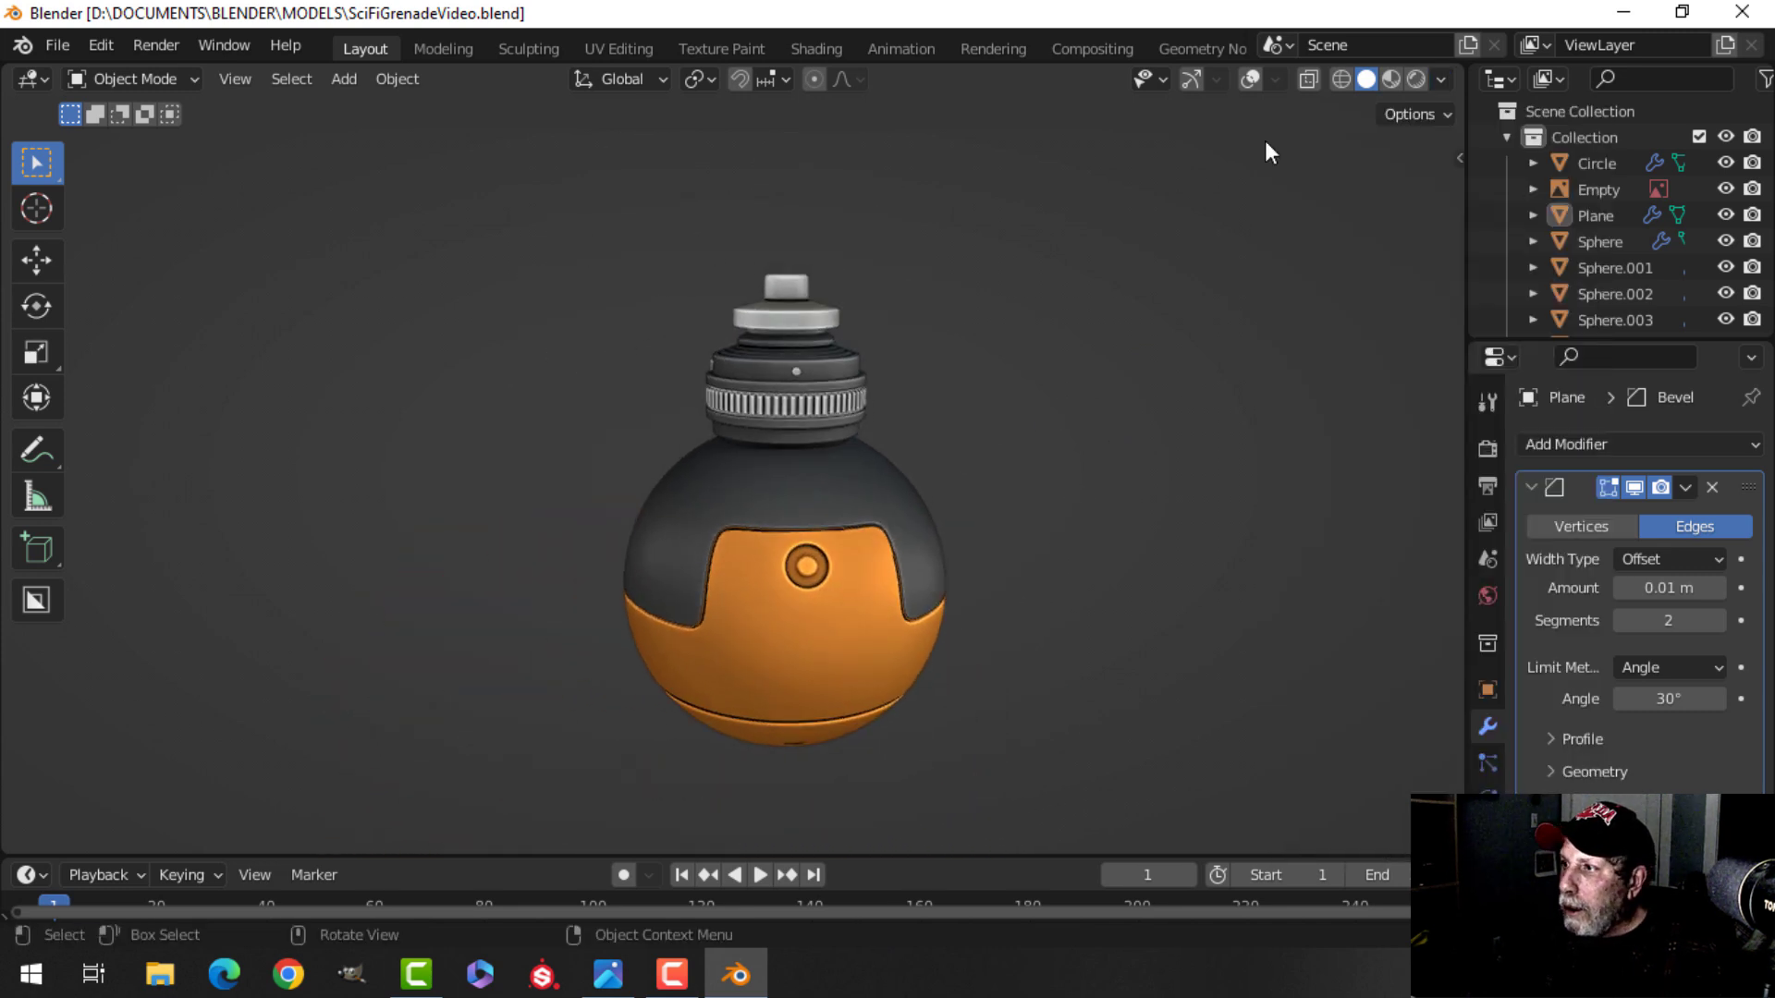
click(1251, 78)
click(1440, 80)
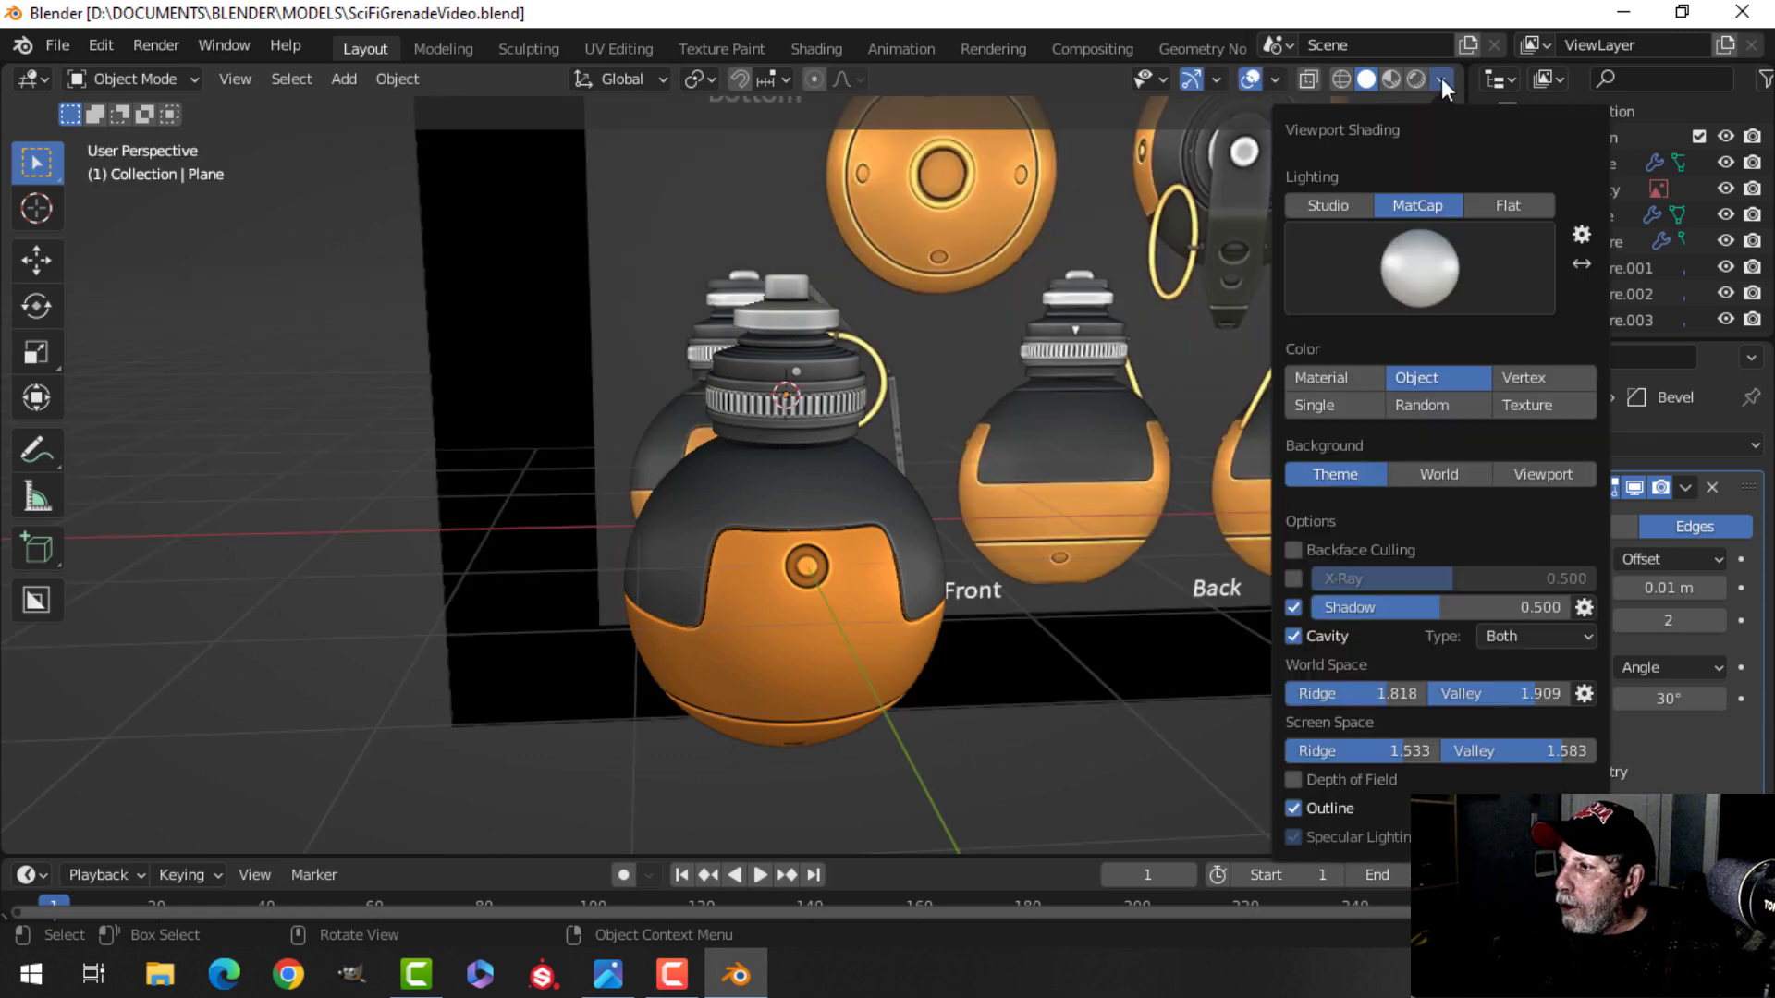
click(1293, 606)
scroll(1075, 446, up, 2)
scroll(1076, 448, down, 2)
shift+middle_drag(1139, 446, 605, 426)
key(ctrl+s)
Examine the back and perspective reference images for the remaining top details.
scroll(858, 440, up, 2)
shift+middle_drag(858, 441, 729, 512)
shift+scroll(729, 285, up, 2)
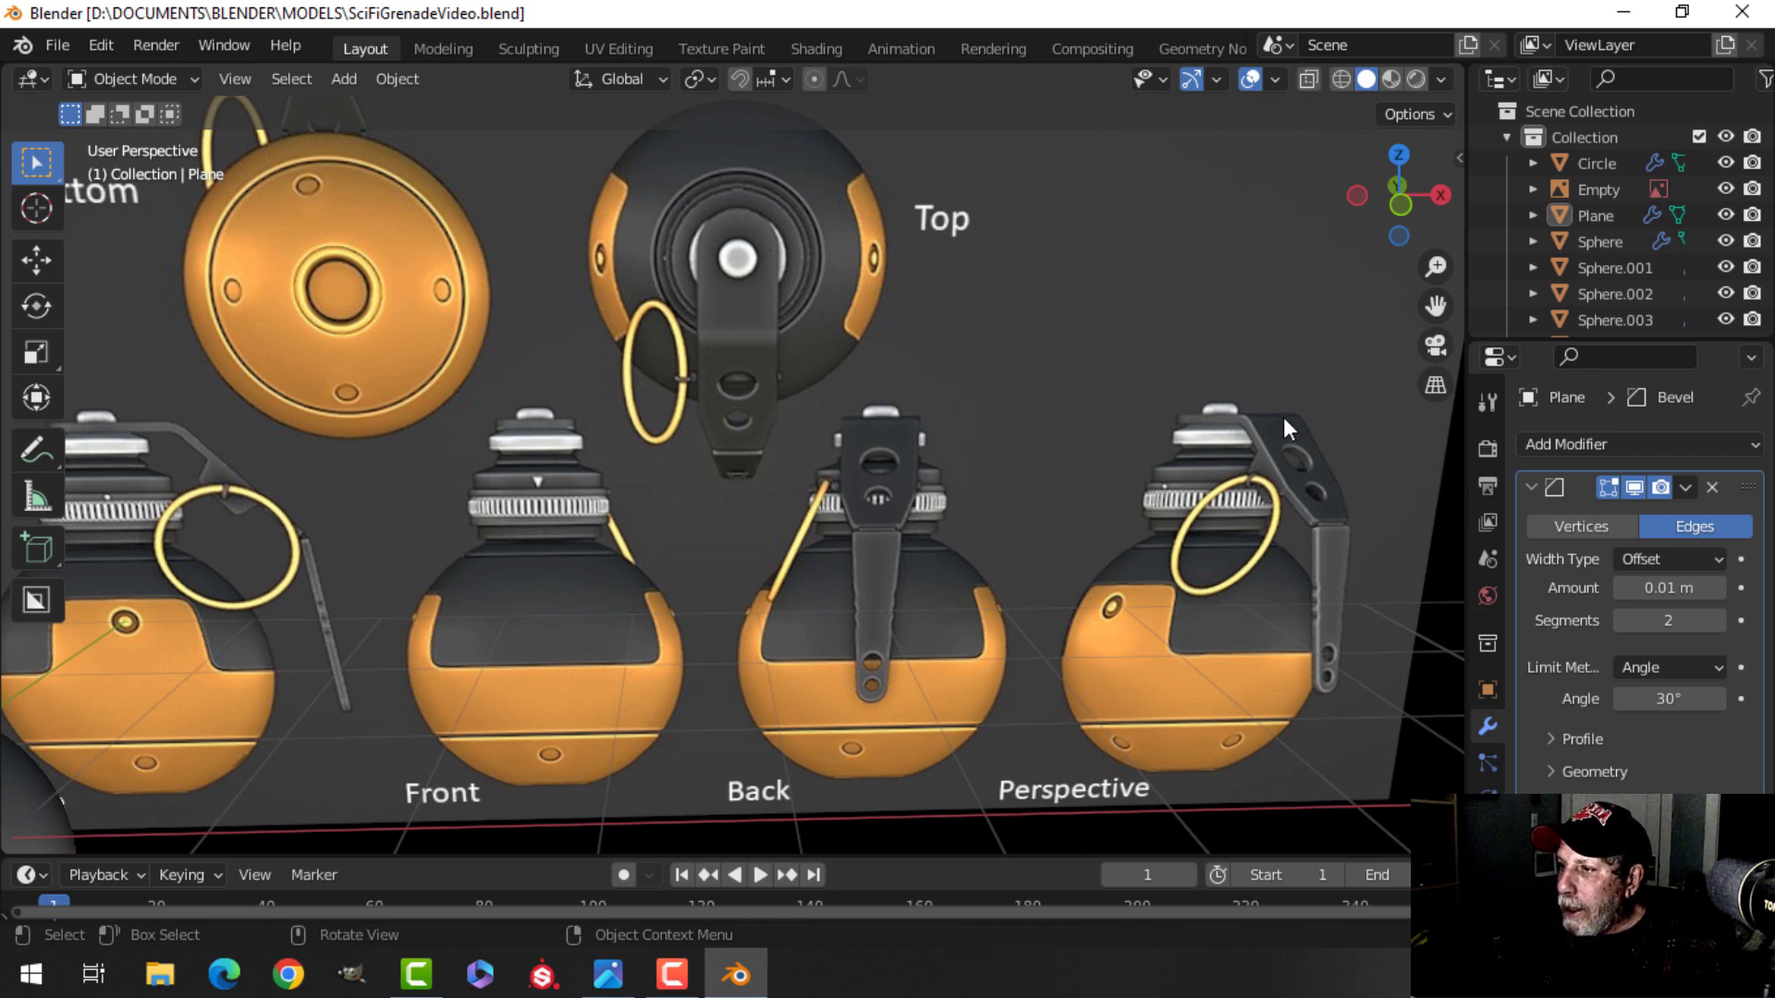
scroll(1328, 599, up, 2)
shift+middle_drag(1013, 509, 656, 462)
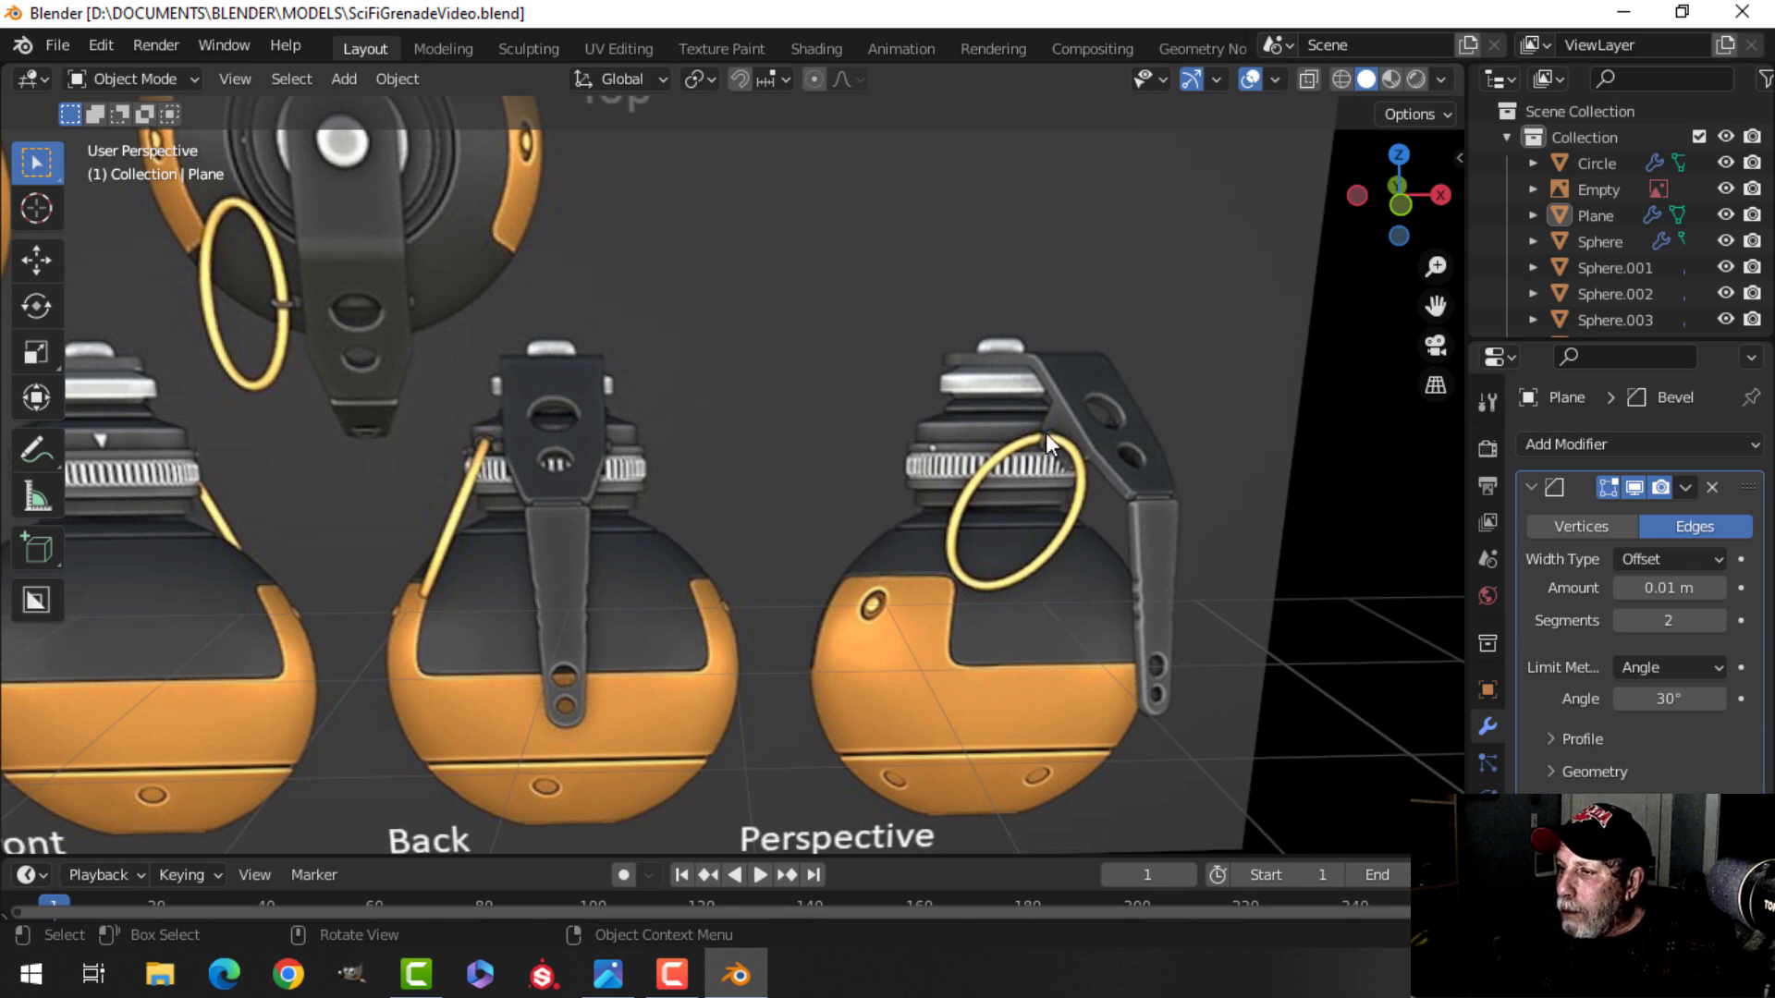
scroll(1013, 509, down, 2)
shift+middle_drag(688, 512, 1079, 472)
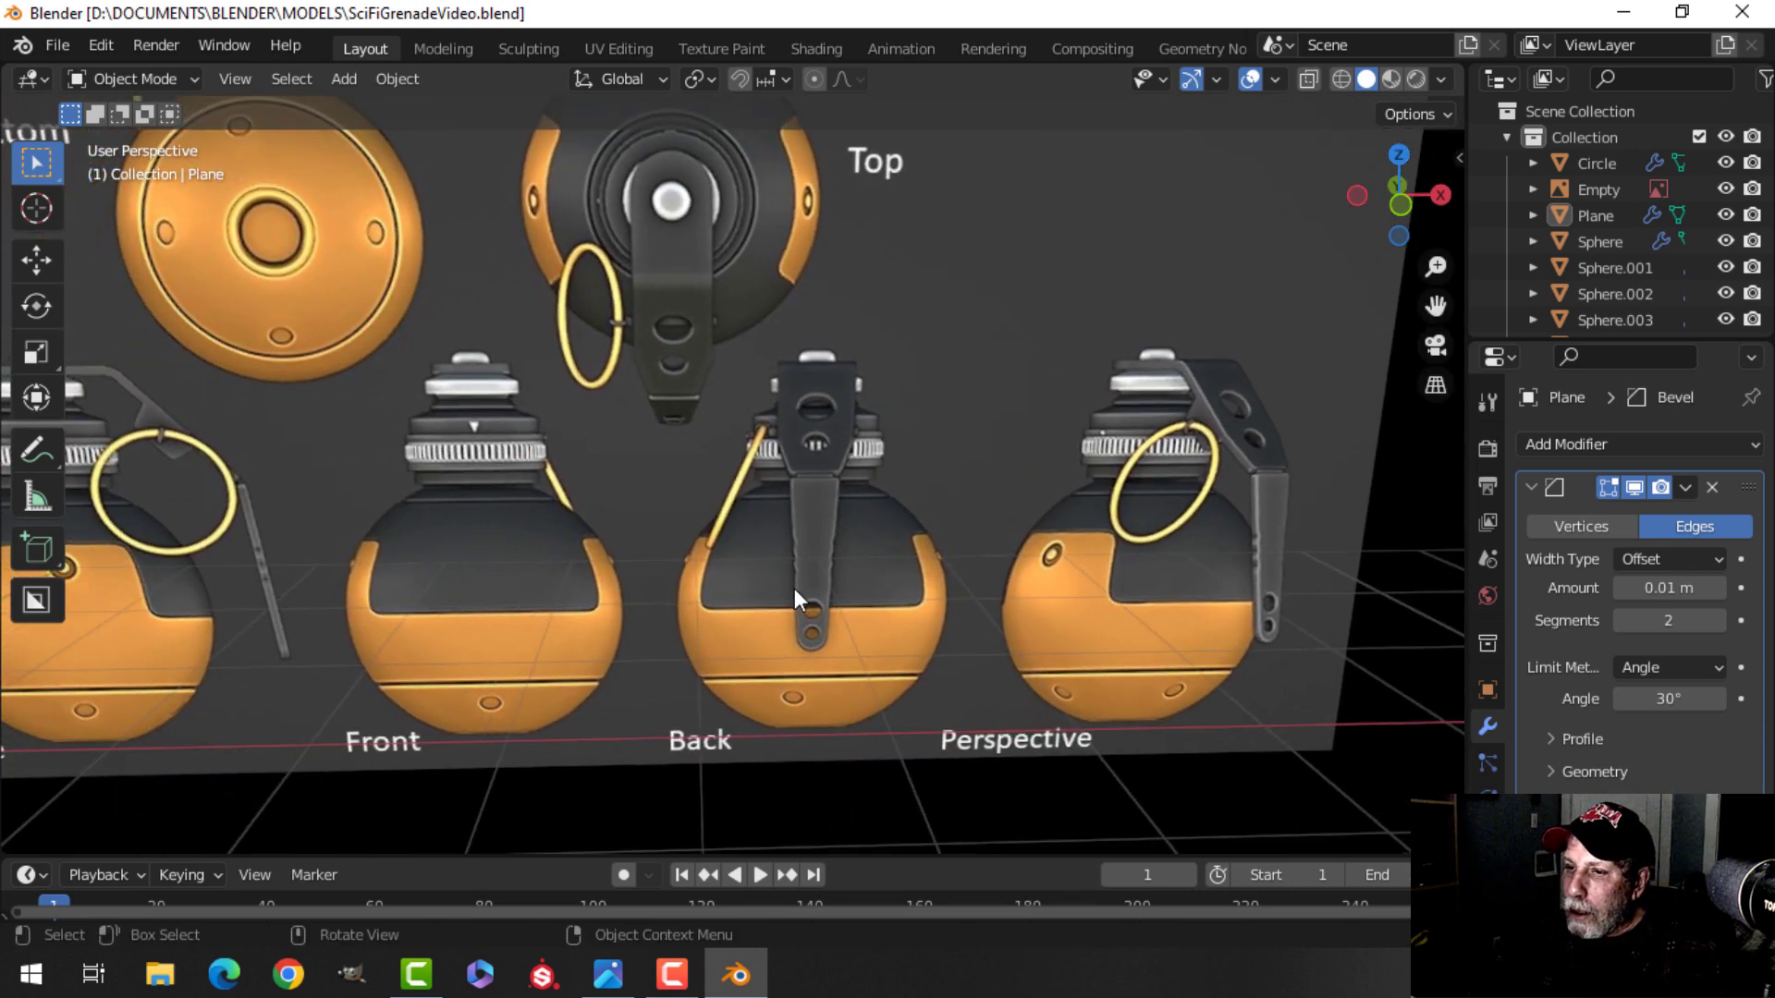
scroll(821, 588, up, 3)
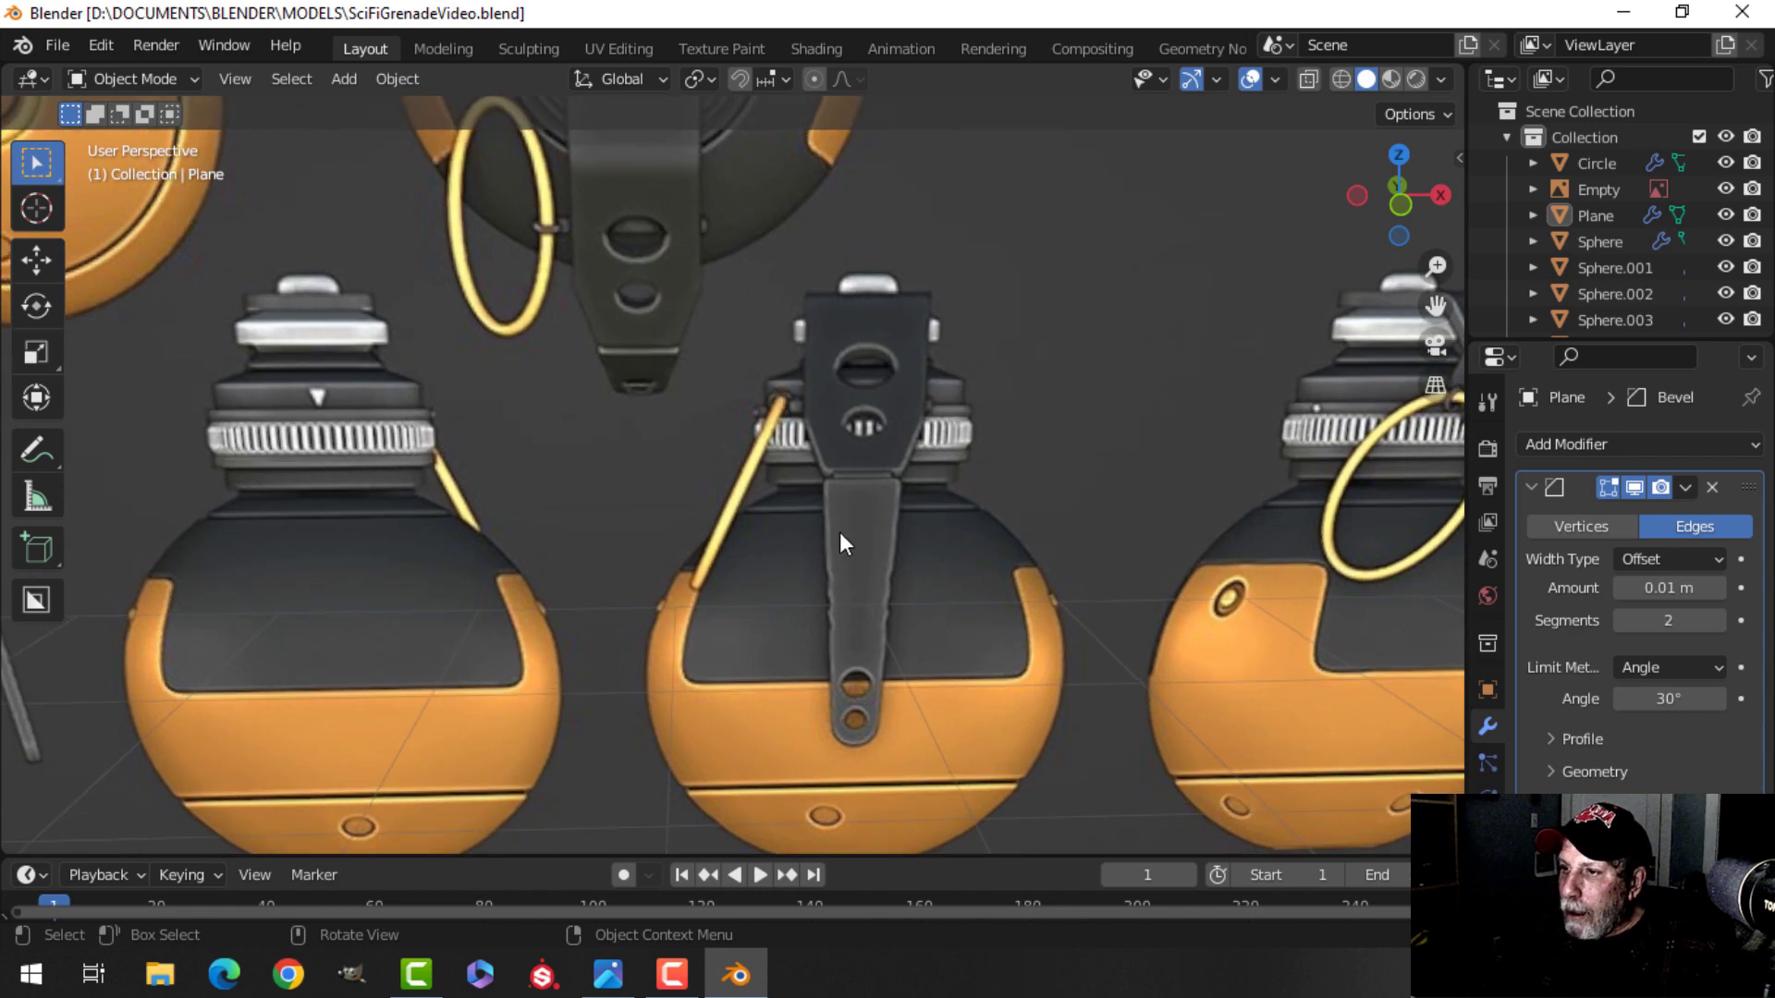
scroll(839, 534, down, 3)
shift+middle_drag(785, 446, 989, 462)
scroll(852, 442, down, 2)
shift+middle_drag(852, 453, 1216, 482)
shift+middle_drag(991, 449, 1107, 402)
middle_drag(911, 432, 930, 469)
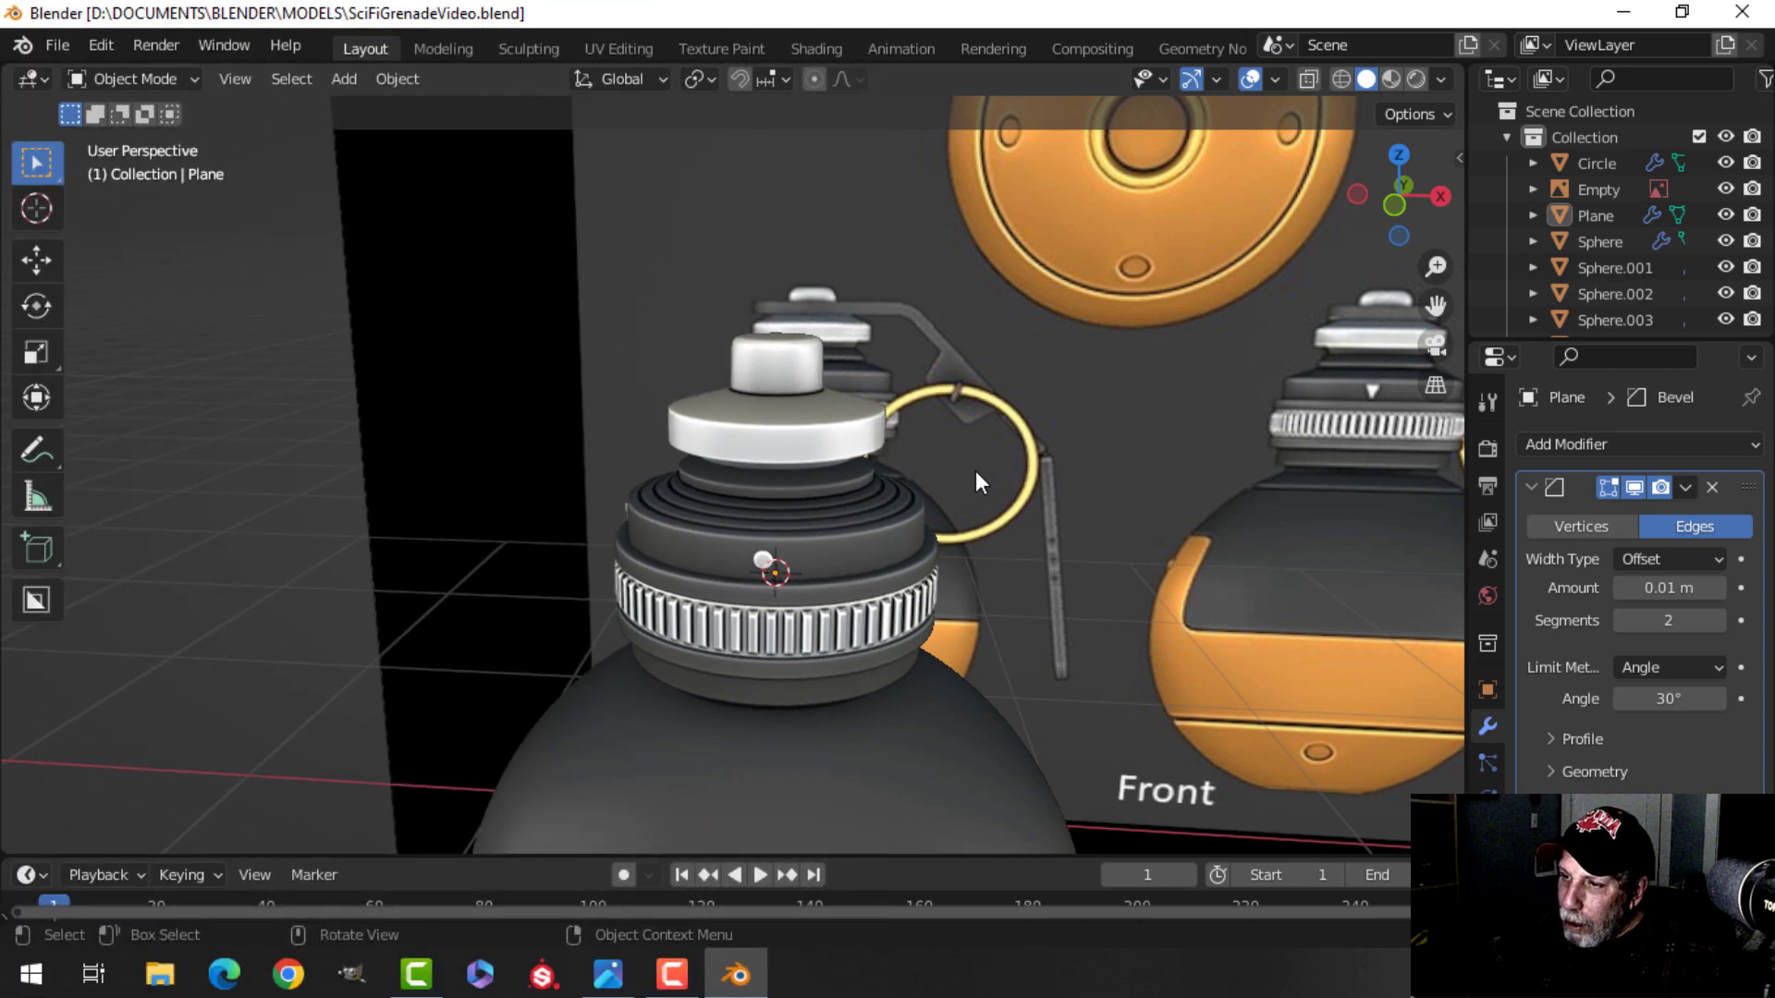
shift+middle_drag(975, 470, 855, 455)
Select the top cap and snap the 3D cursor to its top face.
click(807, 433)
scroll(807, 433, up, 3)
key(Tab)
scroll(840, 524, up, 2)
key(3)
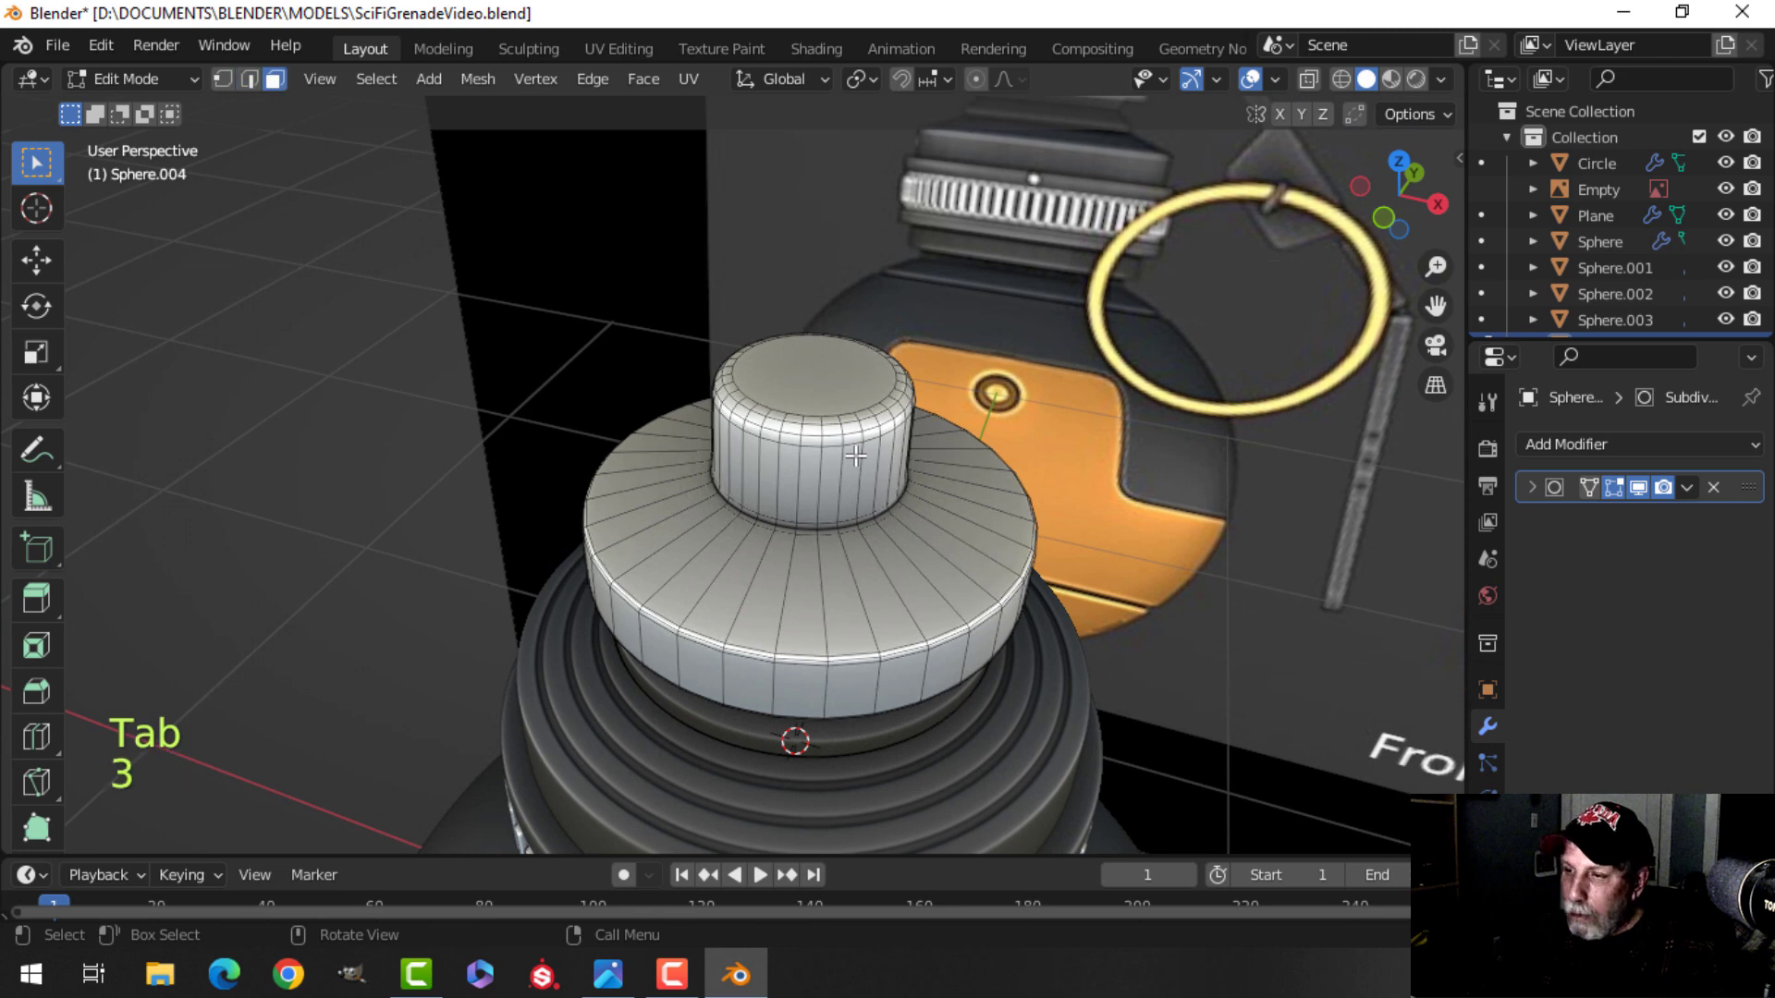
click(820, 395)
key(shift+s)
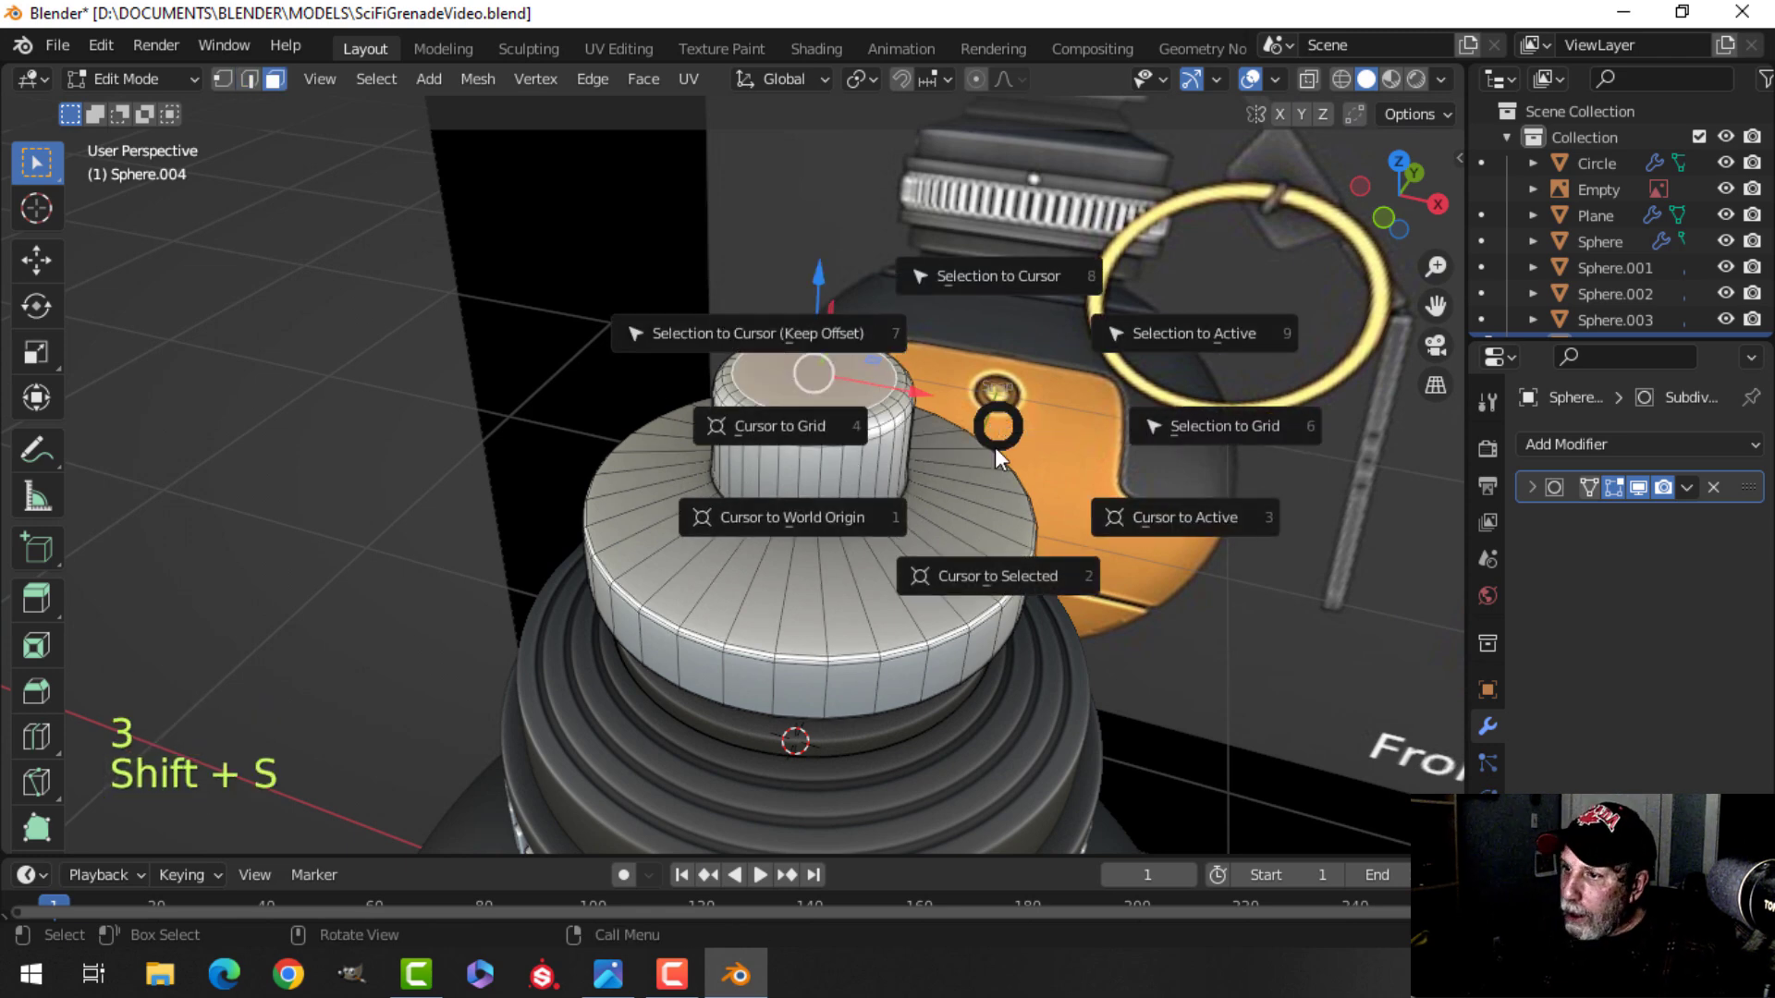
click(1012, 577)
key(Tab)
Add a plane at the cursor in top view and scale it down to about 0.297.
scroll(1063, 518, down, 2)
middle_drag(1076, 512, 865, 427)
scroll(868, 479, down, 3)
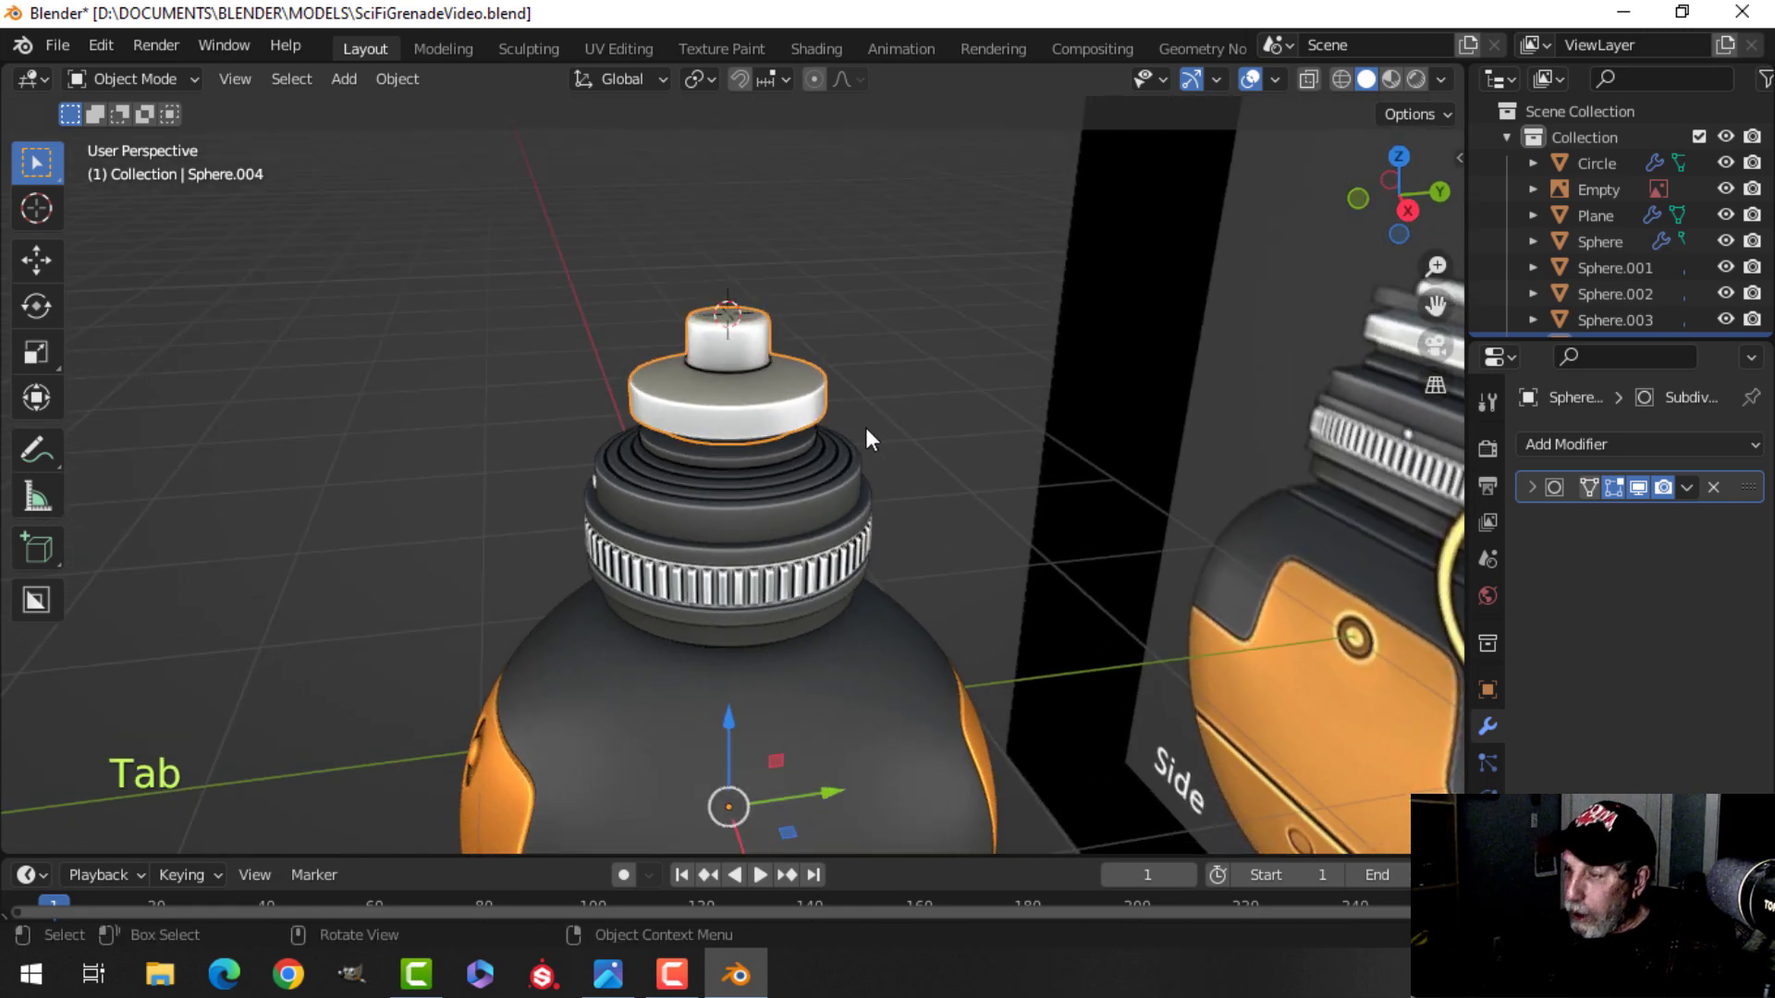
key(KP_7)
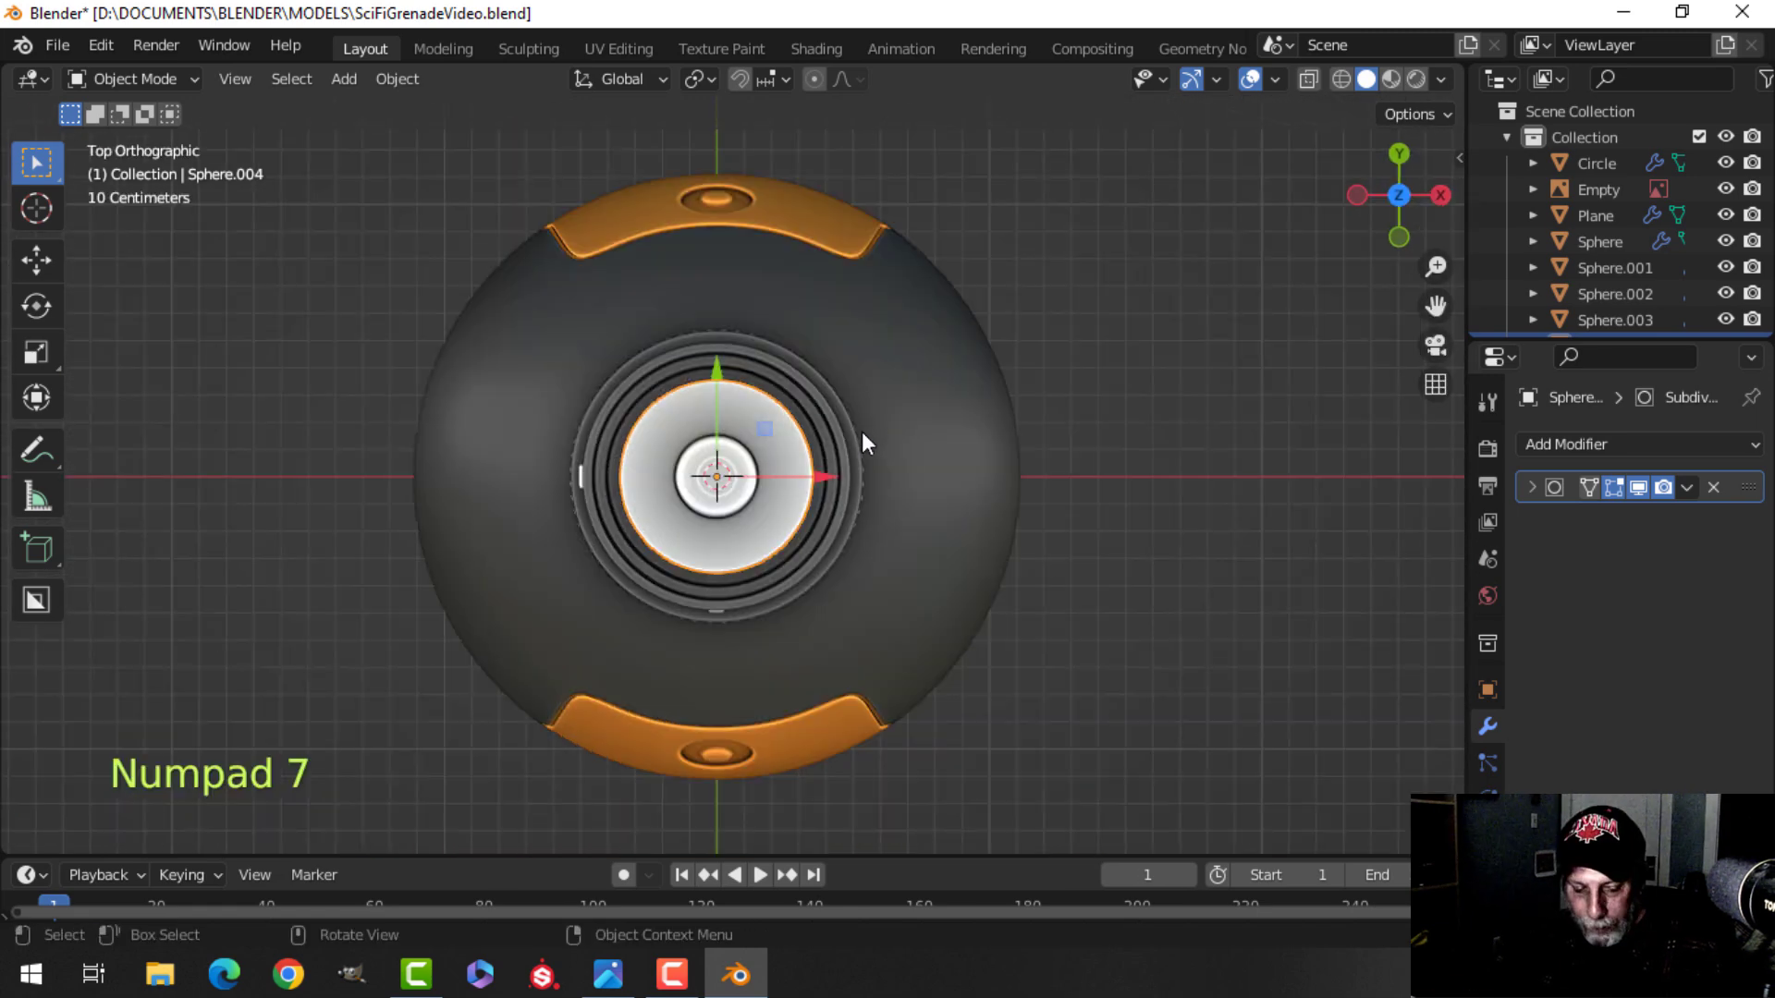
key(shift+a)
mouse_move(774, 390)
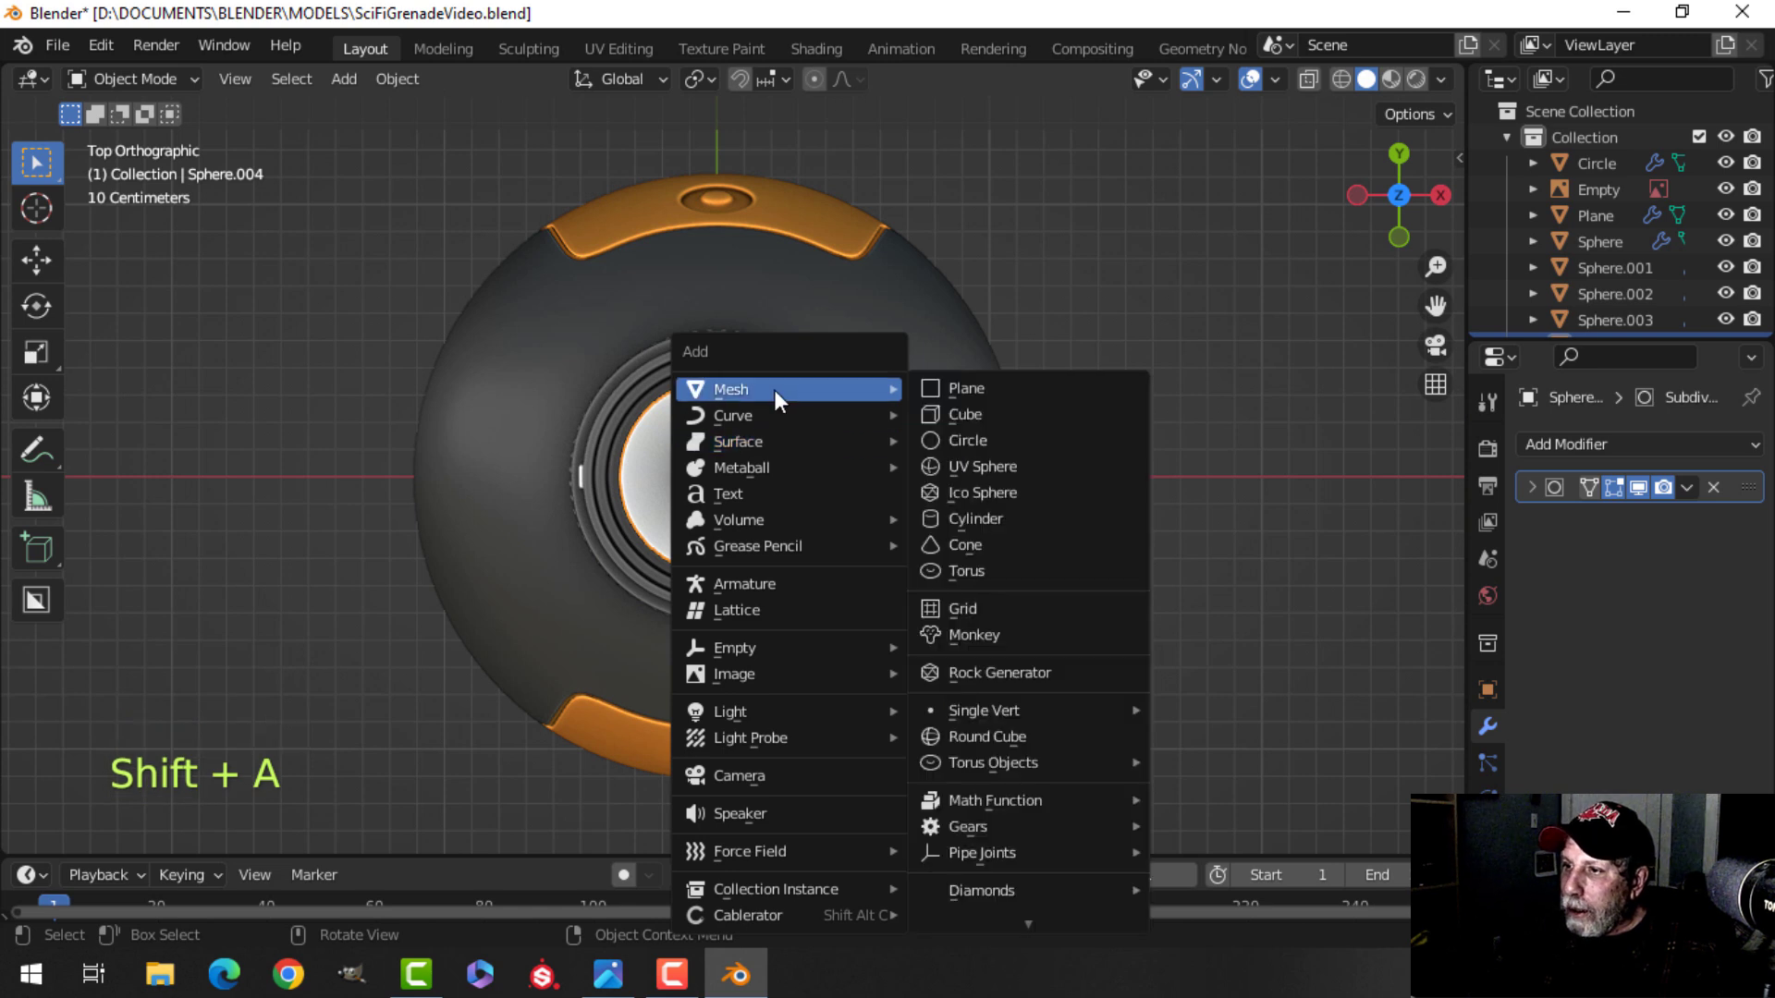
click(954, 393)
key(Tab)
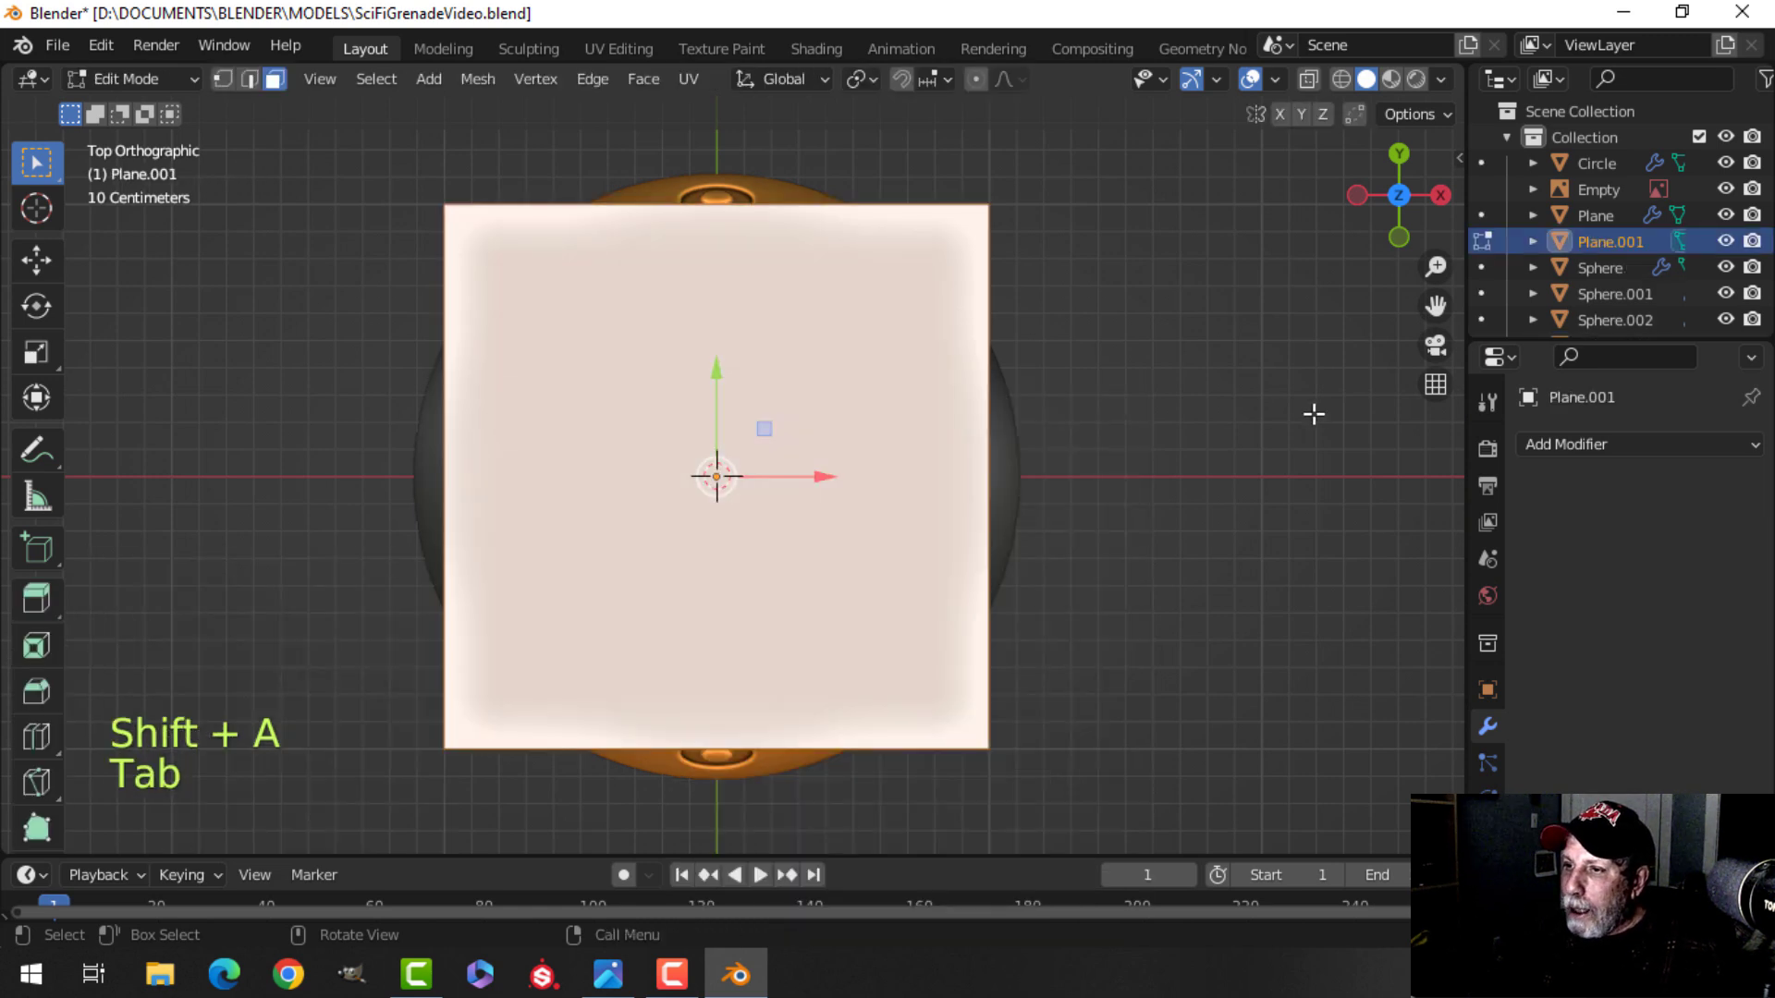
key(s)
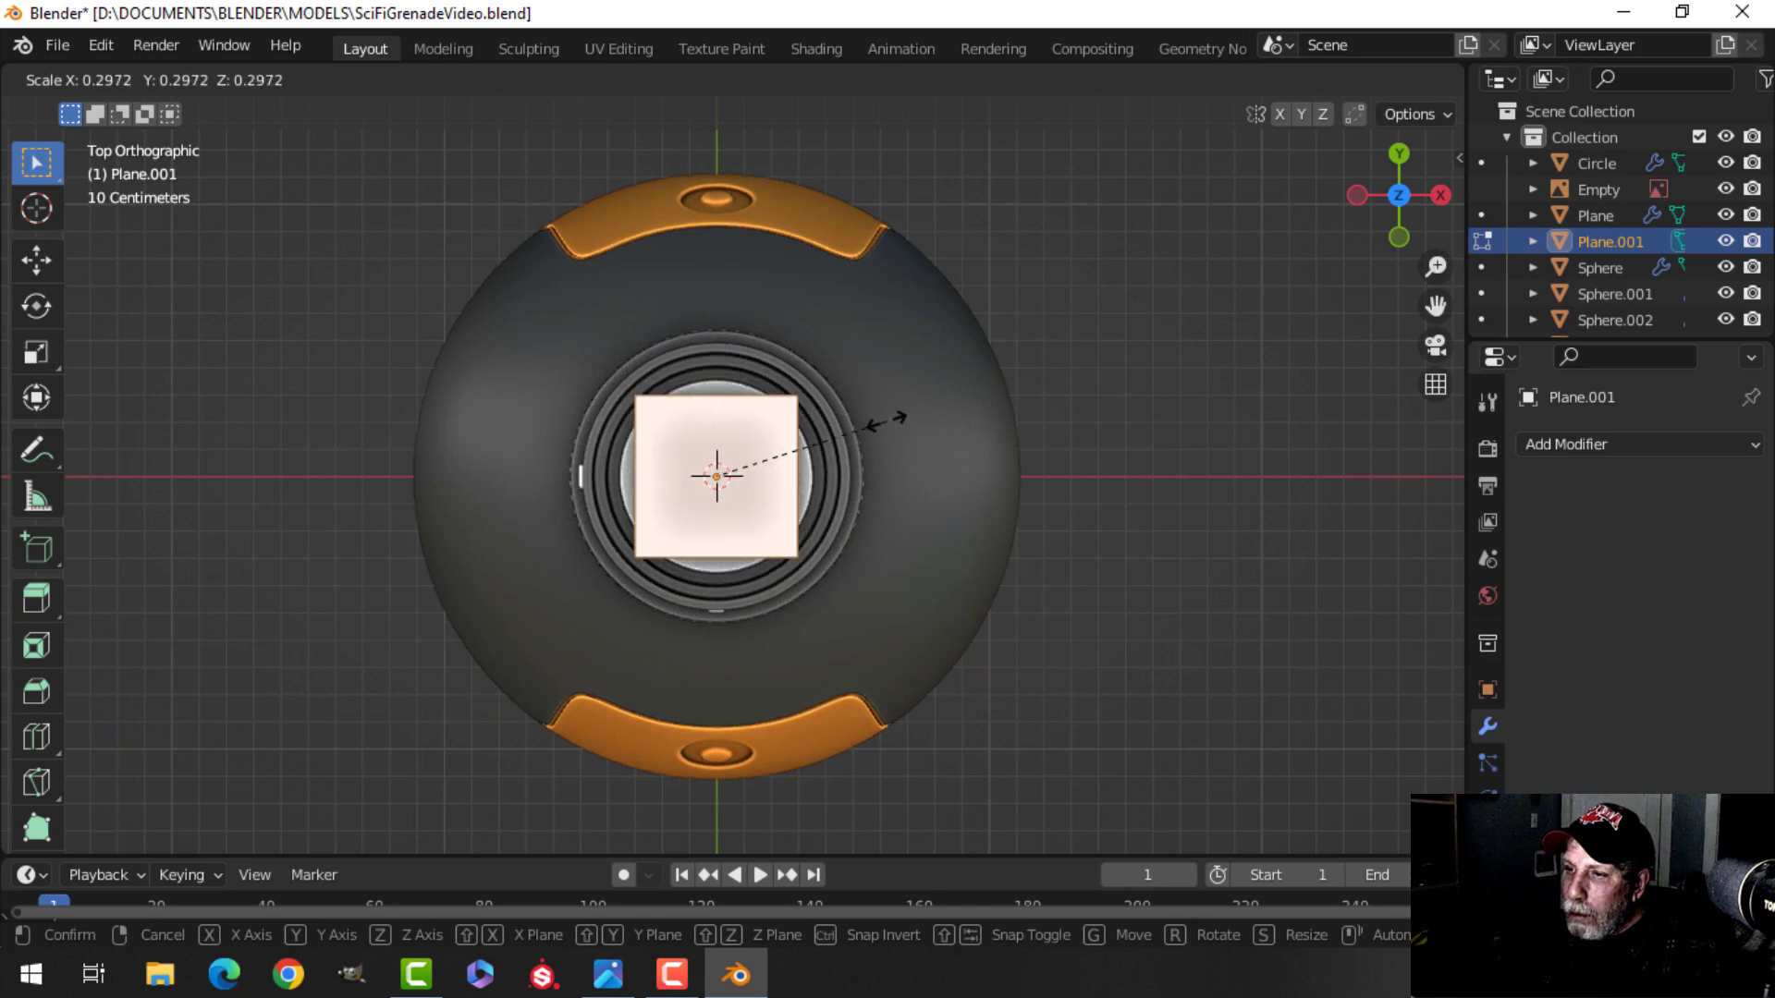
click(919, 412)
Examine the top reference image of the grenade around the cap.
scroll(1118, 436, down, 3)
middle_drag(1117, 435, 1010, 282)
scroll(1010, 283, down, 3)
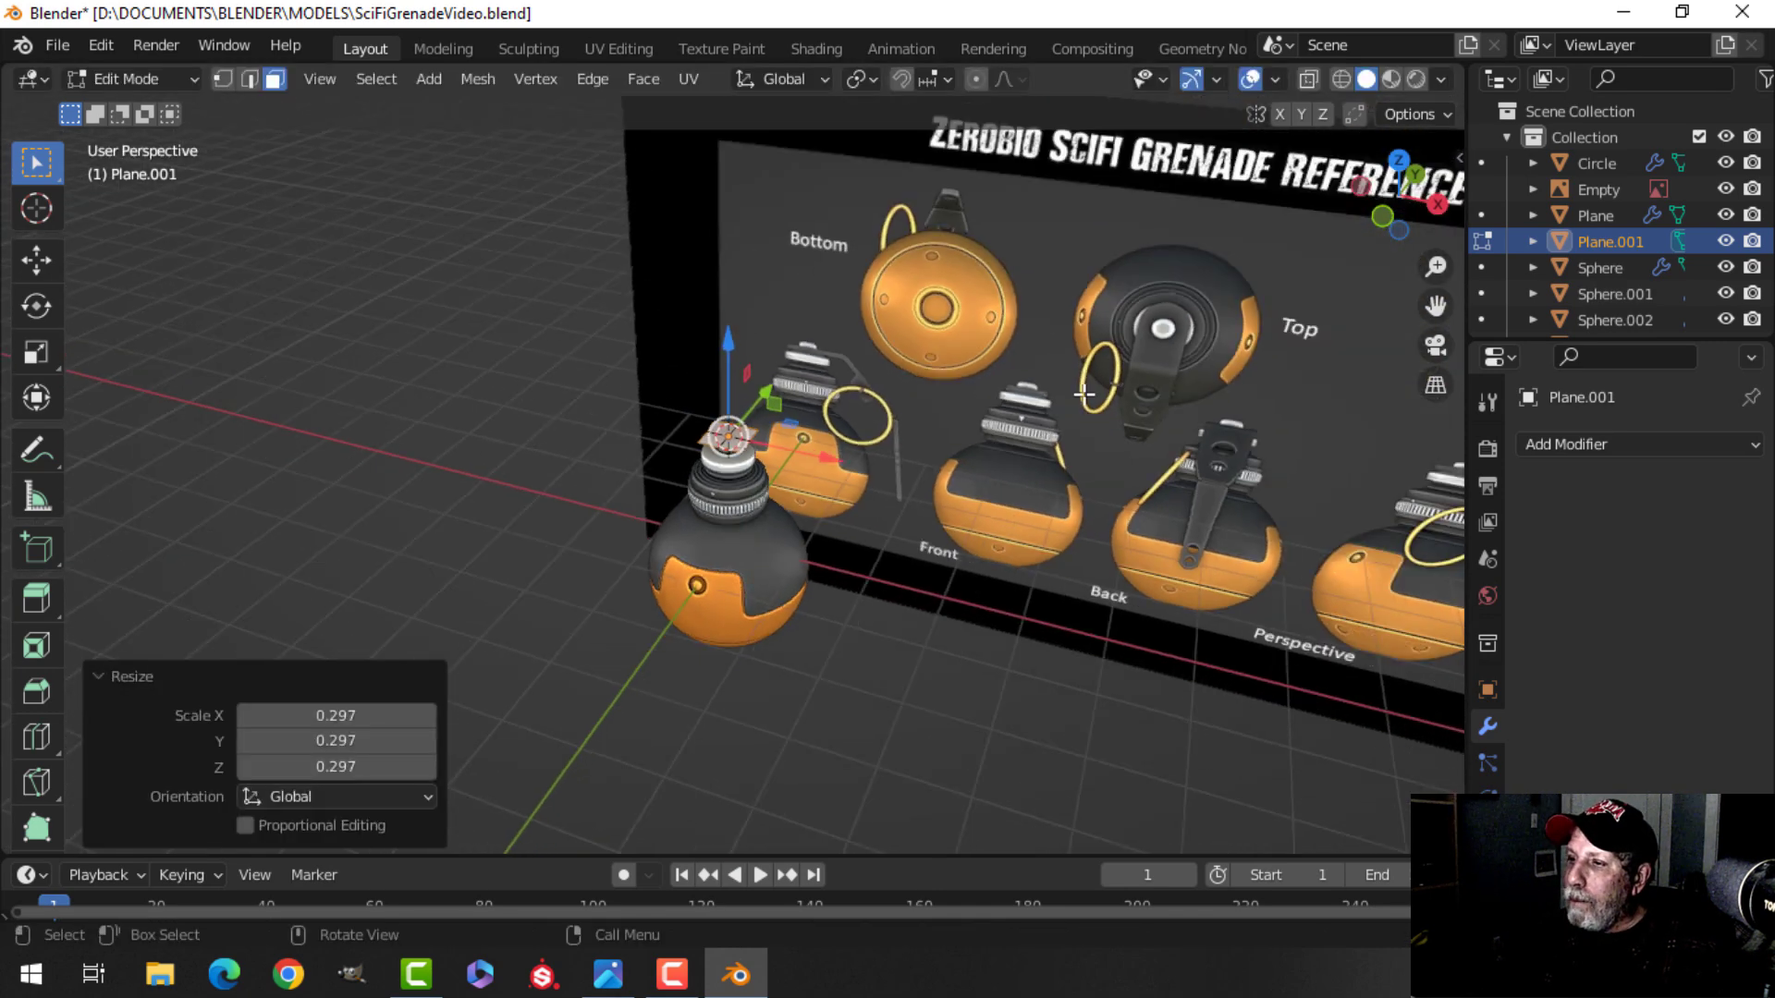
shift+middle_drag(1155, 411, 880, 429)
scroll(879, 428, up, 4)
shift+middle_drag(900, 349, 836, 491)
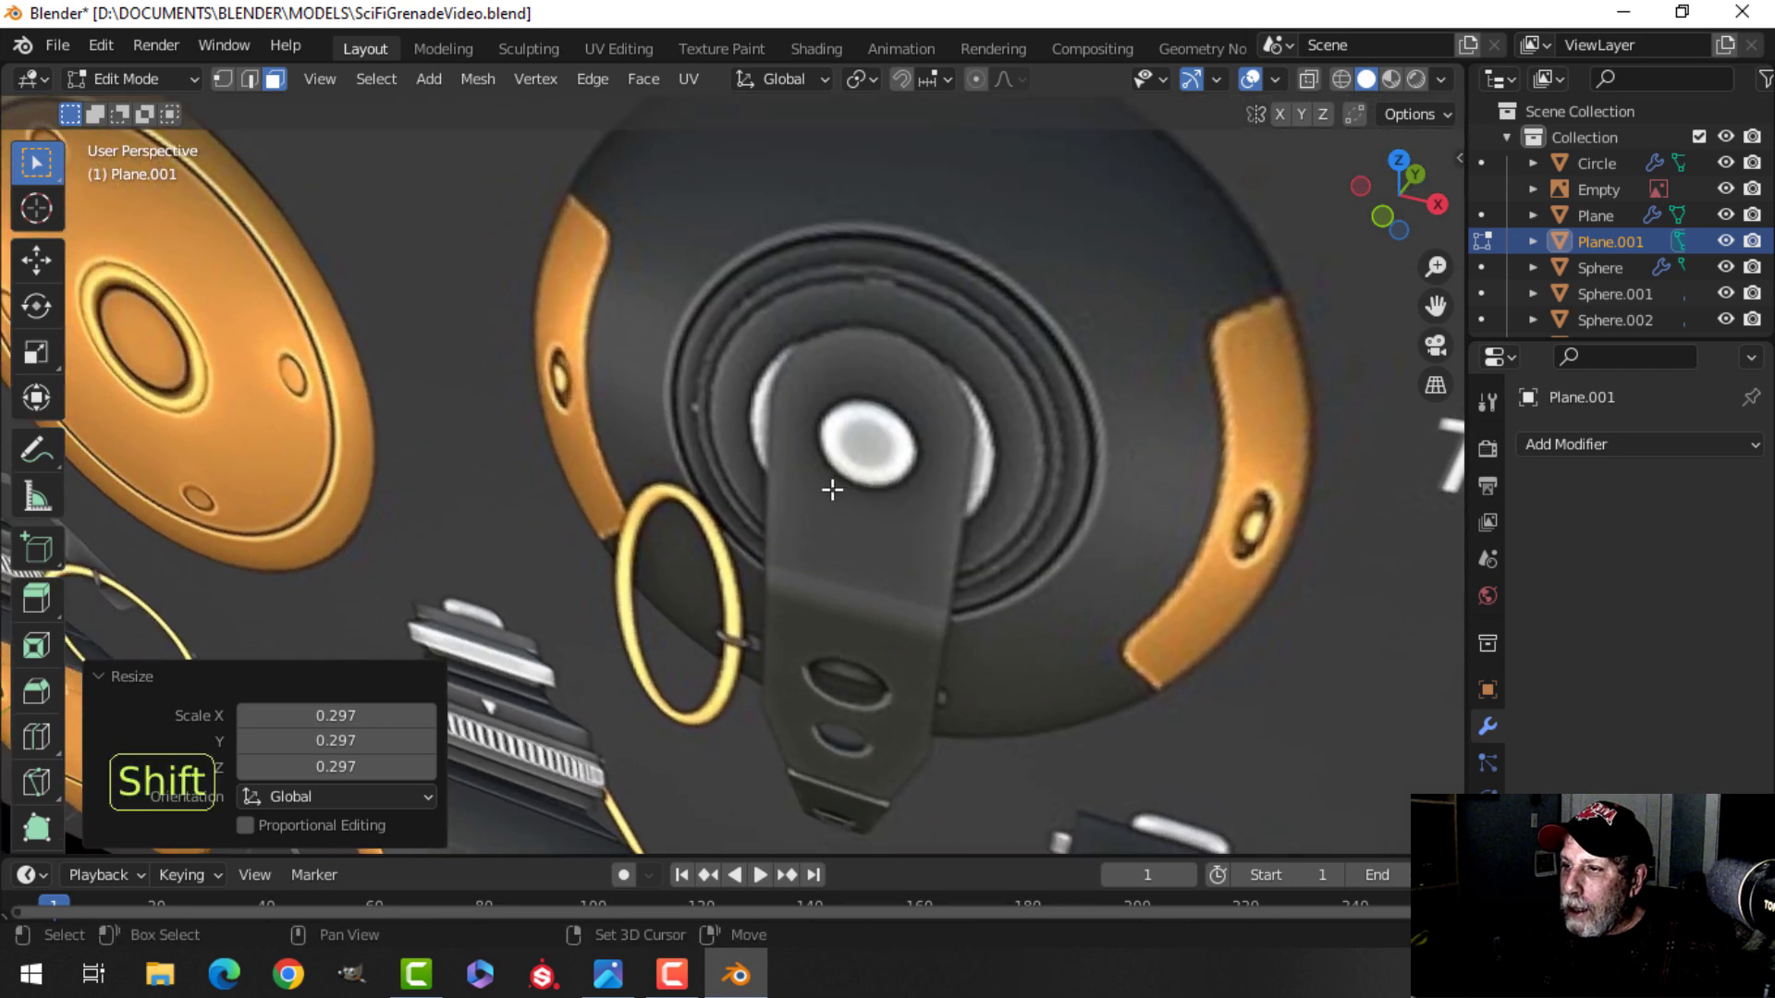
scroll(822, 412, up, 4)
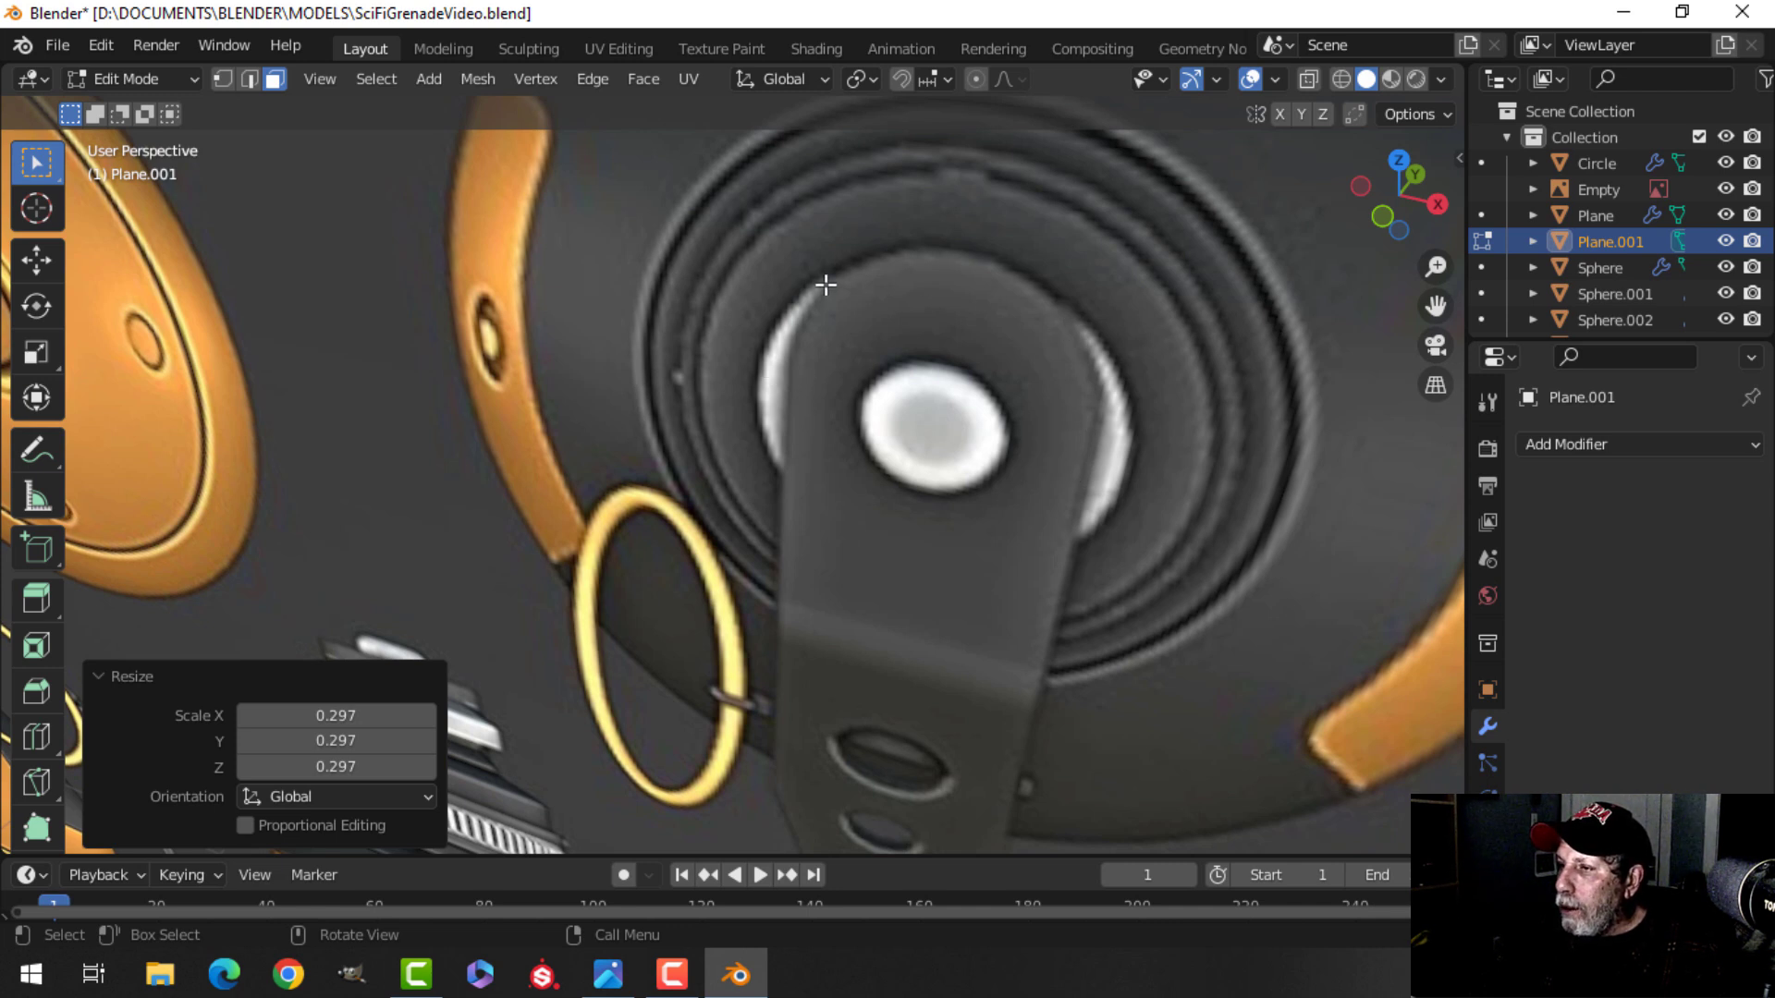
scroll(1004, 504, down, 5)
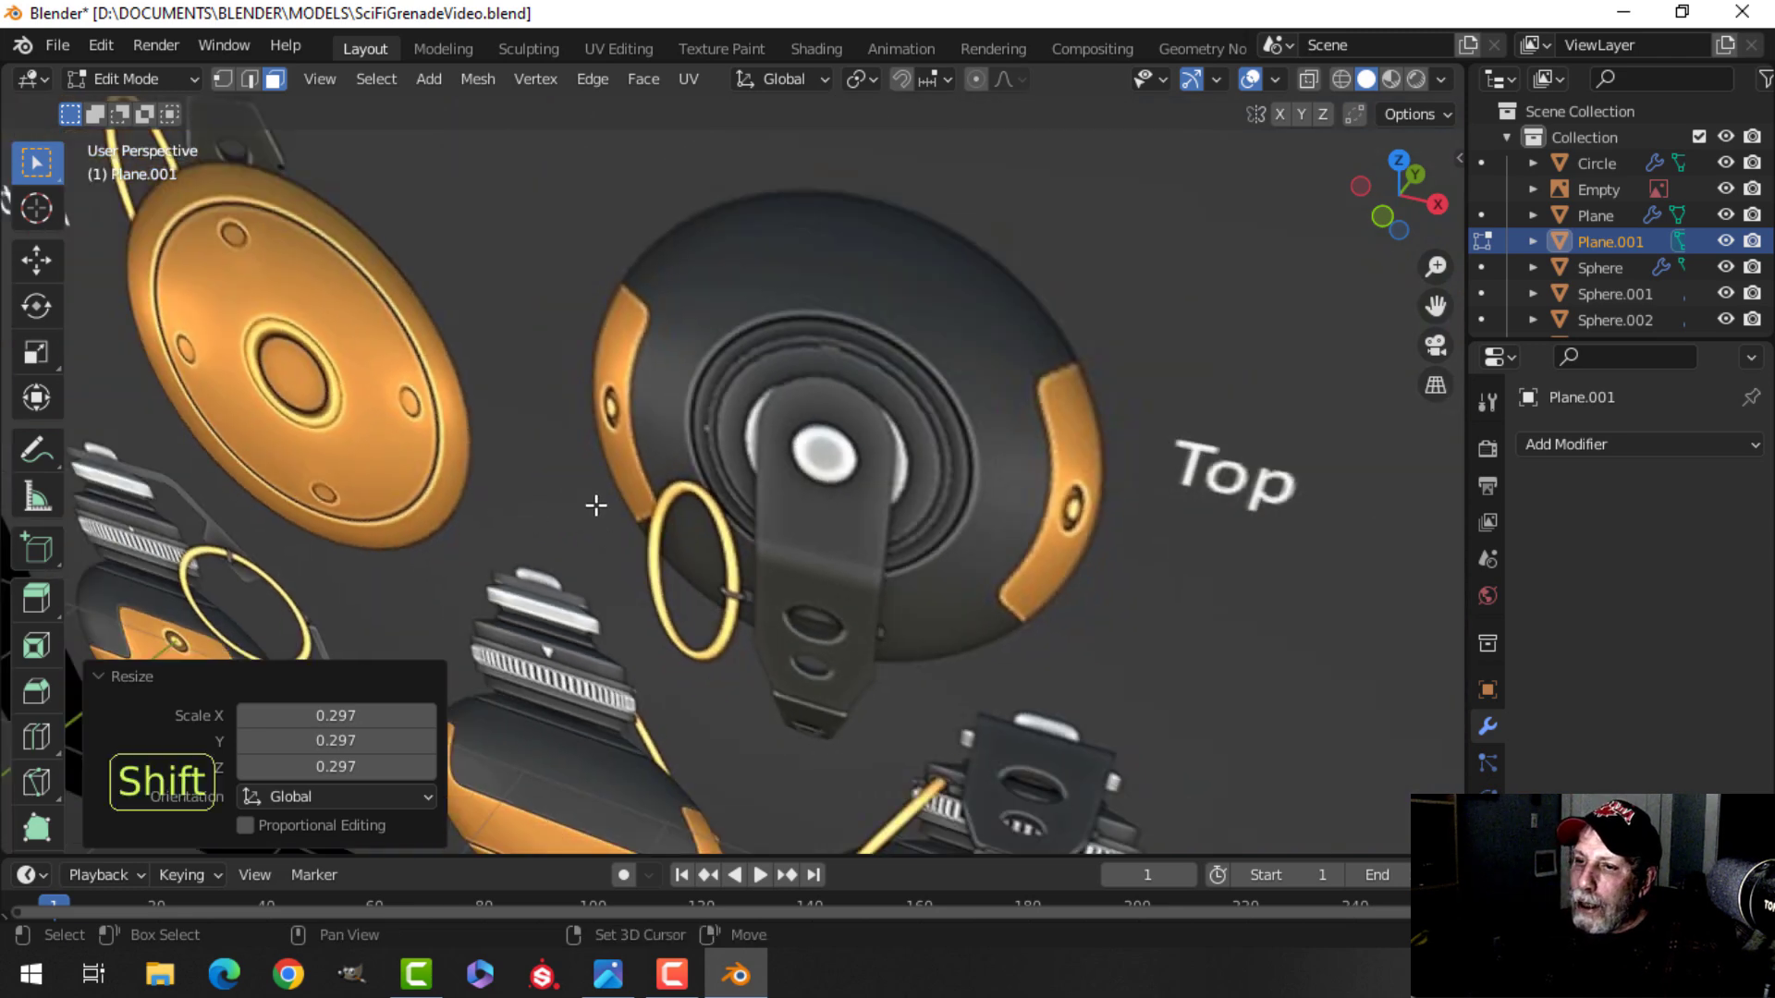
scroll(953, 402, up, 4)
key(KP_7)
scroll(919, 426, down, 8)
shift+middle_drag(676, 546, 983, 392)
scroll(994, 388, up, 4)
scroll(824, 388, up, 4)
shift+middle_drag(1113, 352, 734, 471)
scroll(865, 359, up, 3)
shift+middle_drag(796, 386, 738, 453)
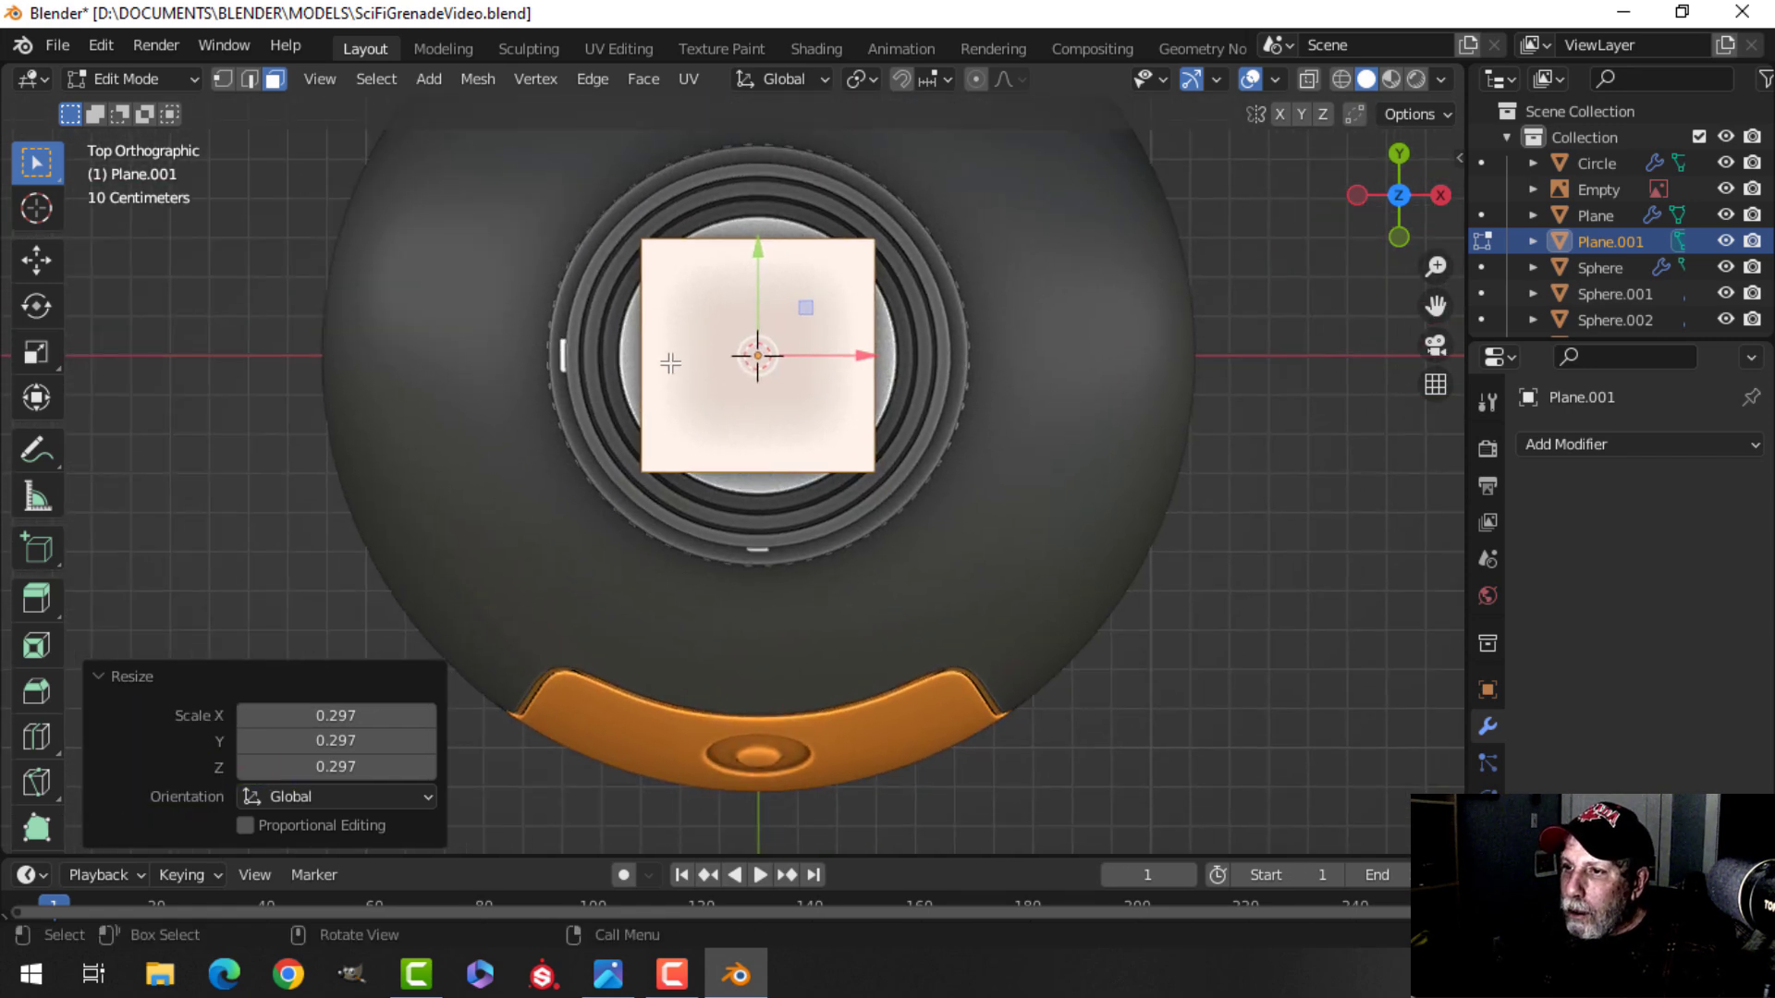
Move the plane's left edge about 0.037 m along negative X to widen it.
key(alt+a)
key(2)
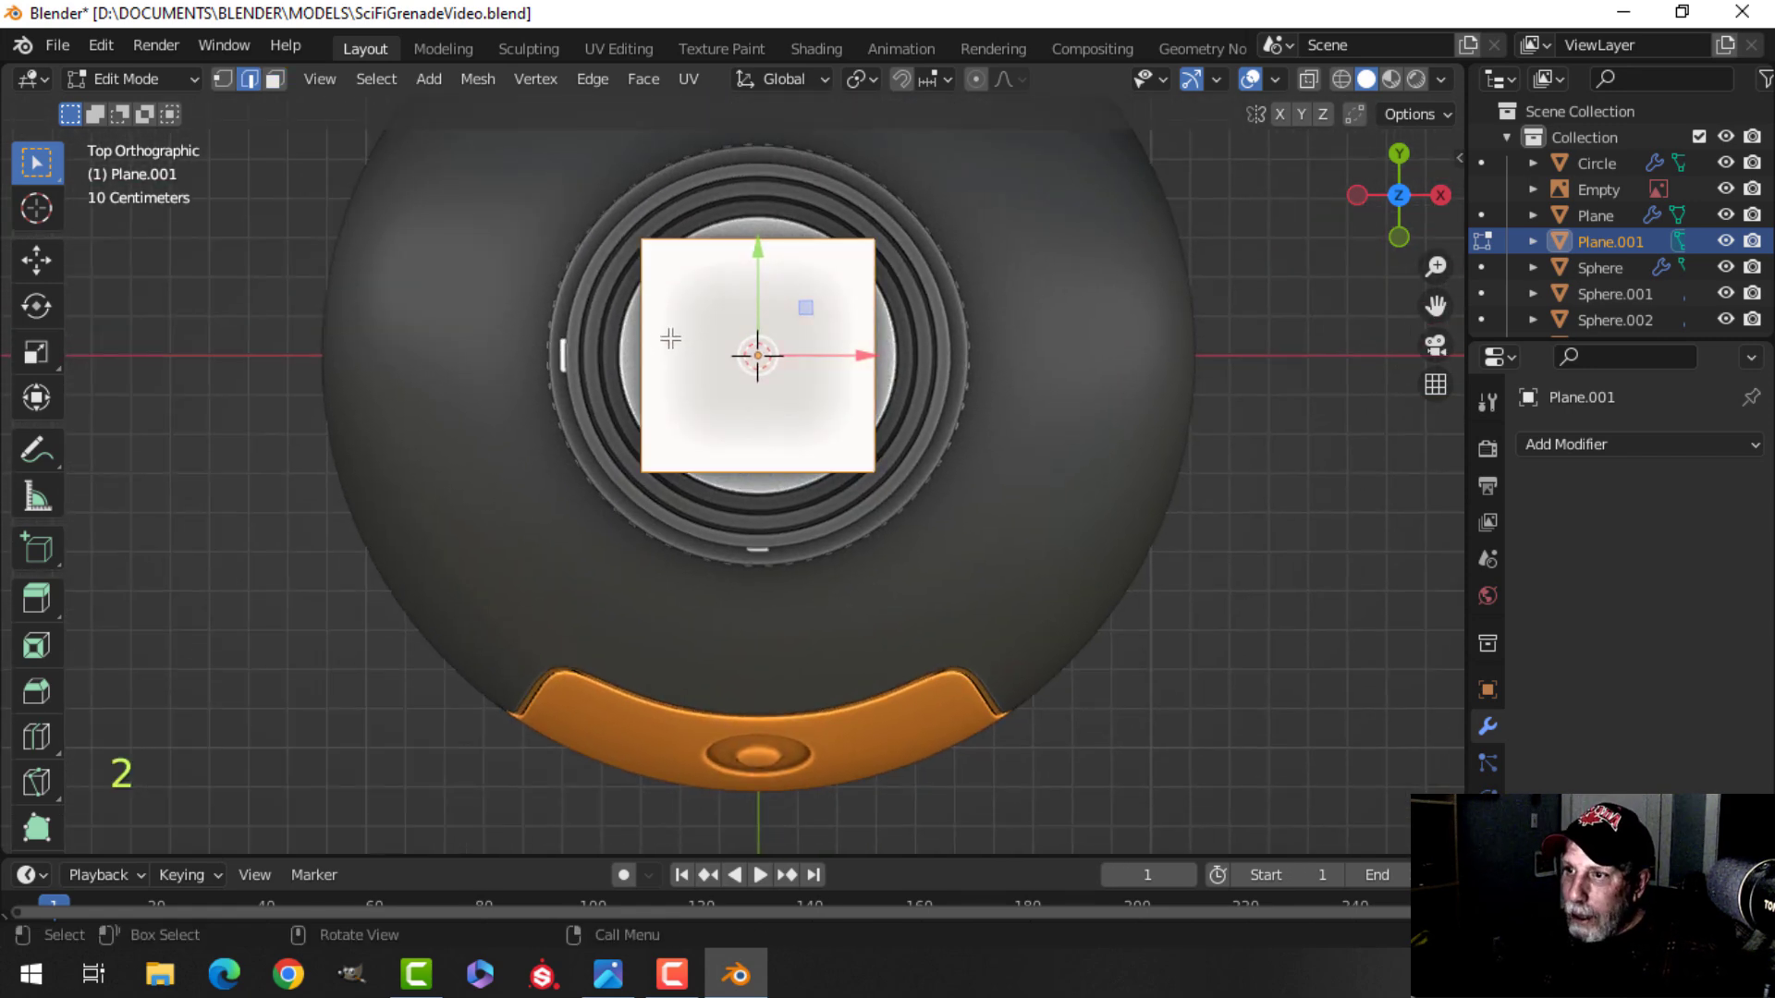
click(640, 341)
key(g)
key(x)
click(730, 351)
scroll(730, 351, up, 2)
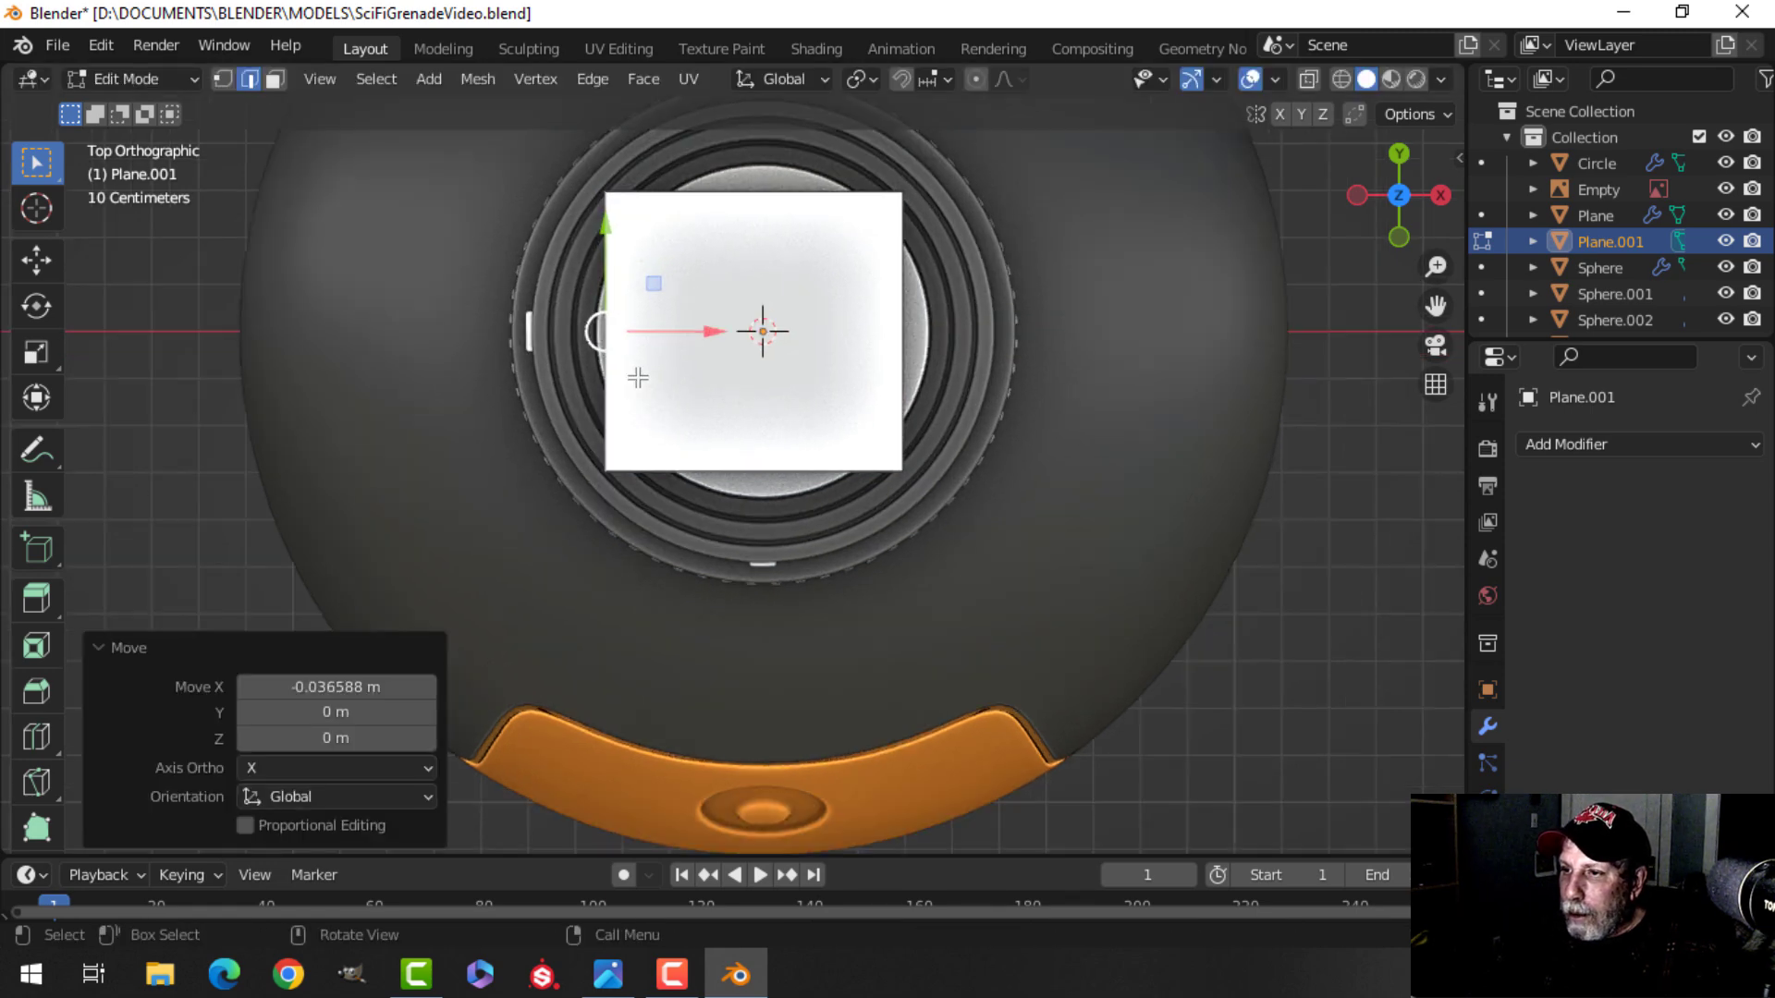
scroll(740, 278, down, 2)
key(a)
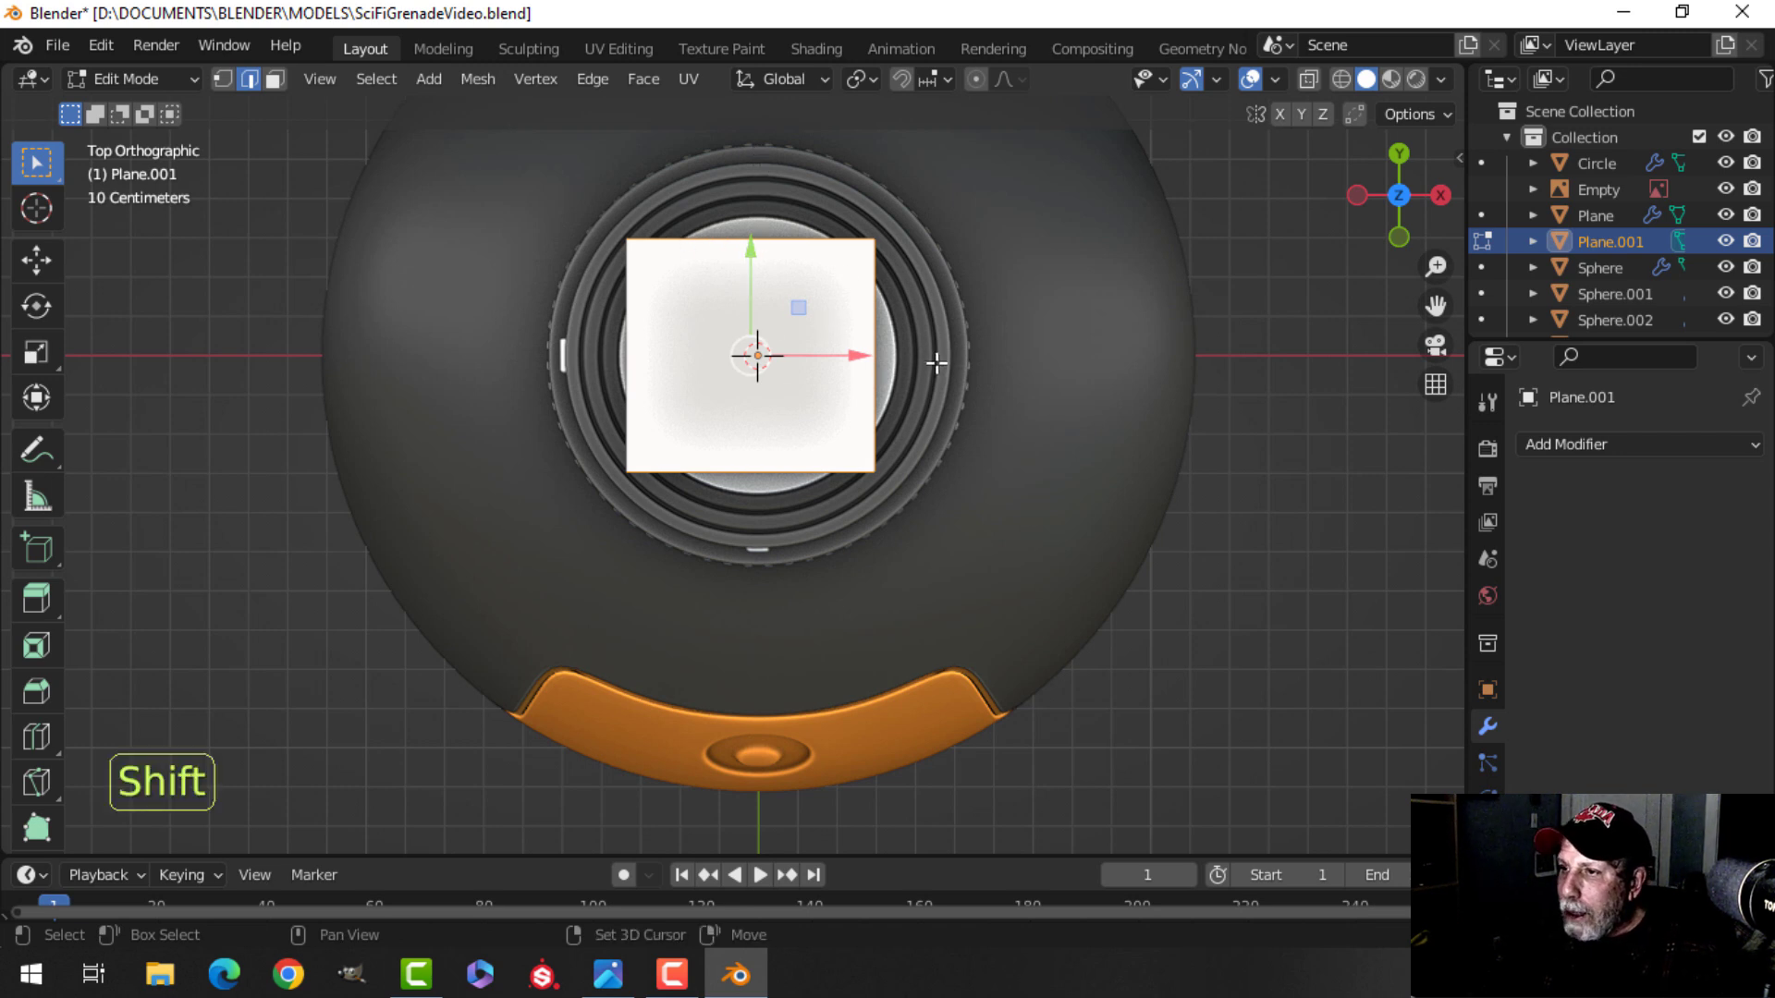
Scale the plane along Y to 0.907.
shift+middle_drag(940, 361, 927, 384)
key(s)
key(y)
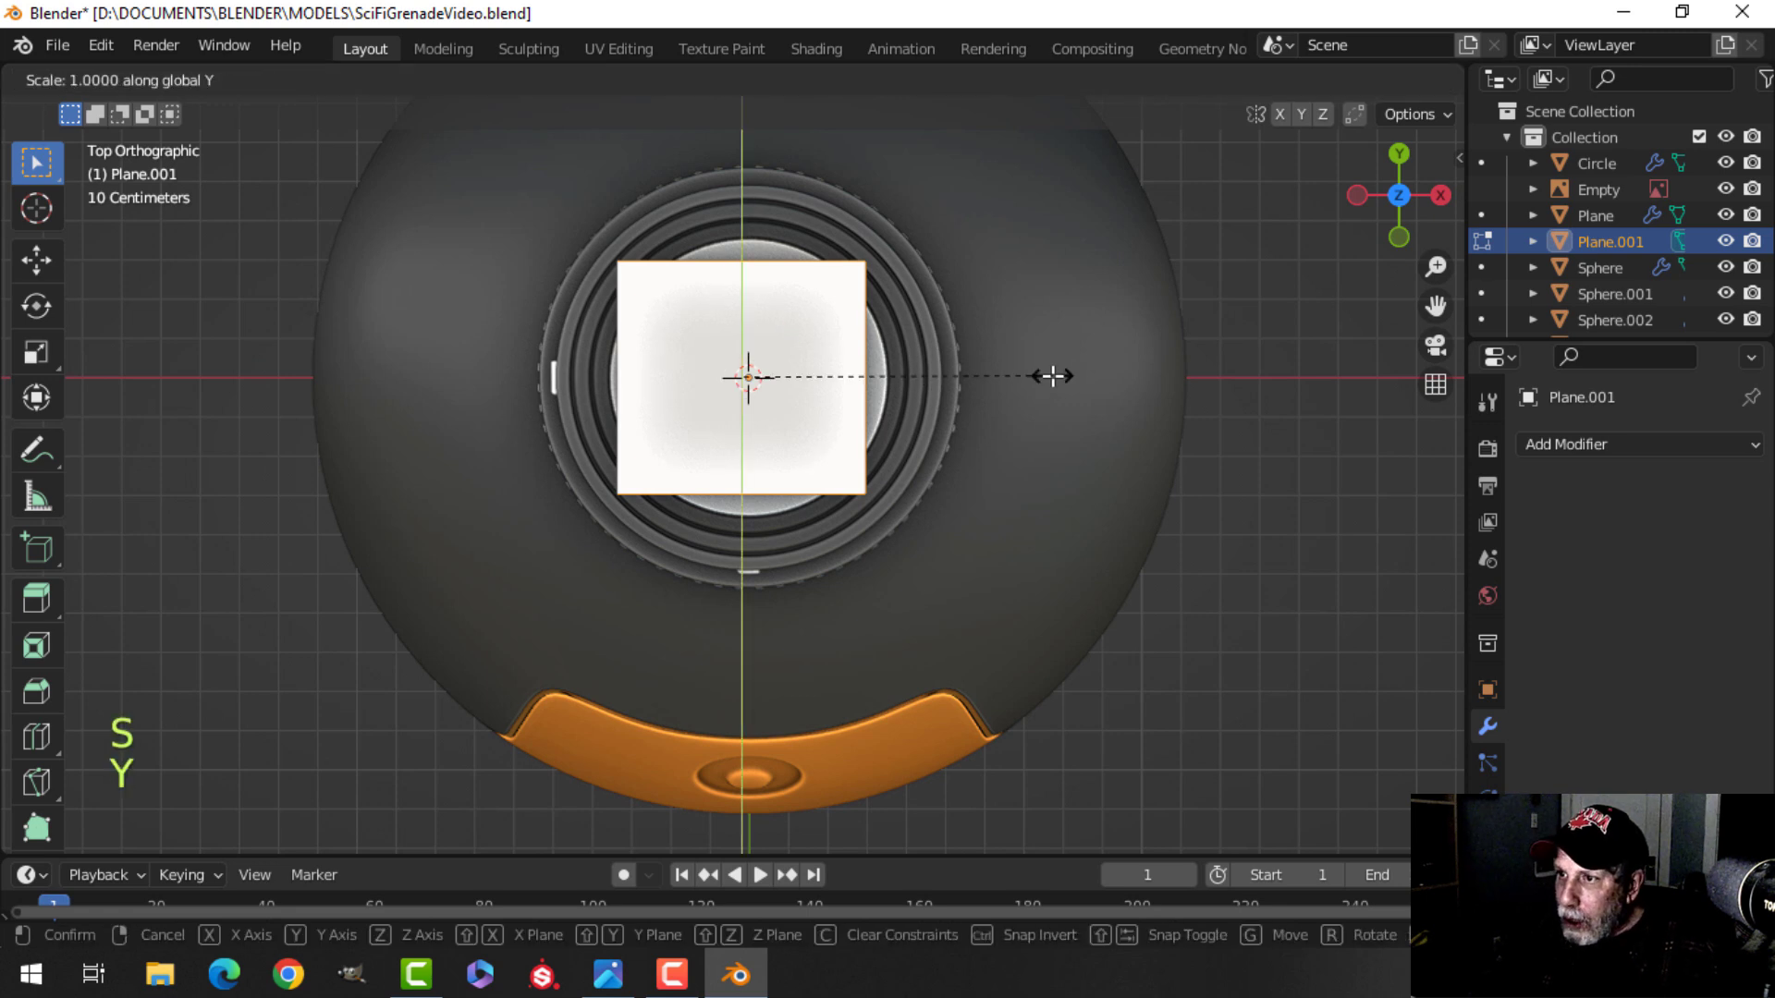
click(1023, 352)
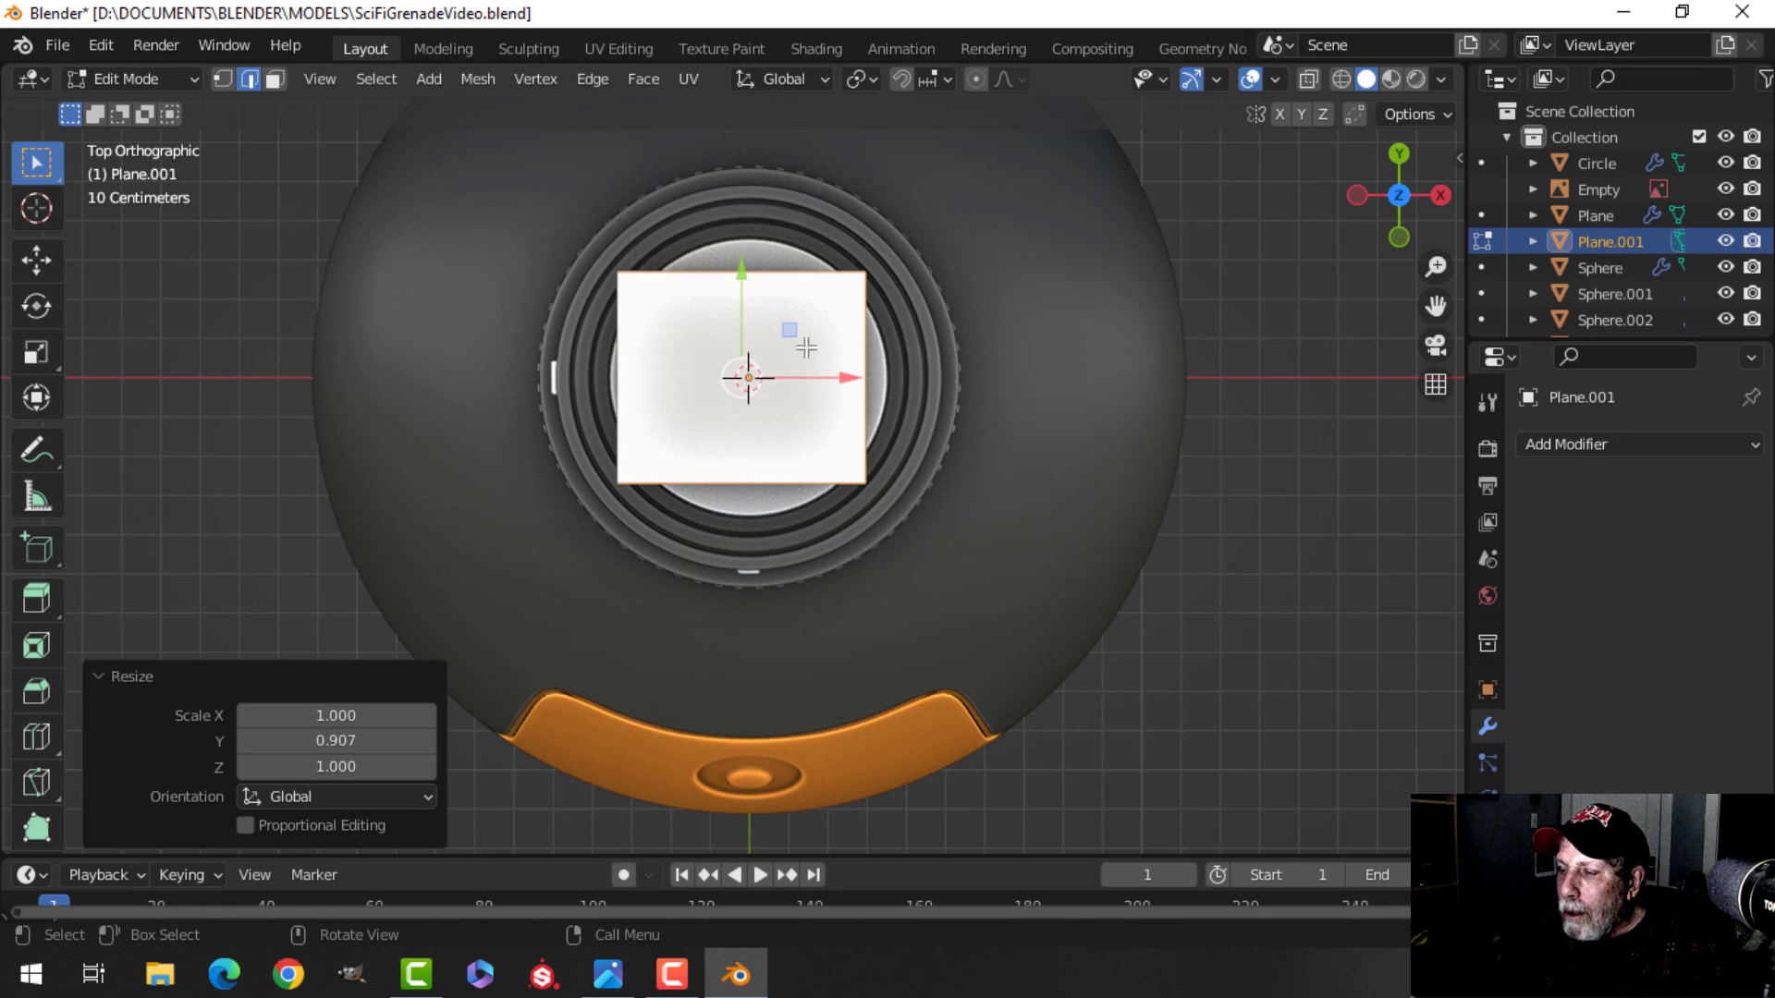
Select the whole plane in front view and move it down about 0.135 m along Z onto the cap top.
scroll(852, 341, up, 1)
scroll(857, 286, up, 1)
scroll(749, 314, down, 1)
key(alt+a)
middle_drag(980, 386, 906, 400)
click(972, 470)
middle_drag(1065, 469, 806, 247)
middle_drag(806, 248, 831, 239)
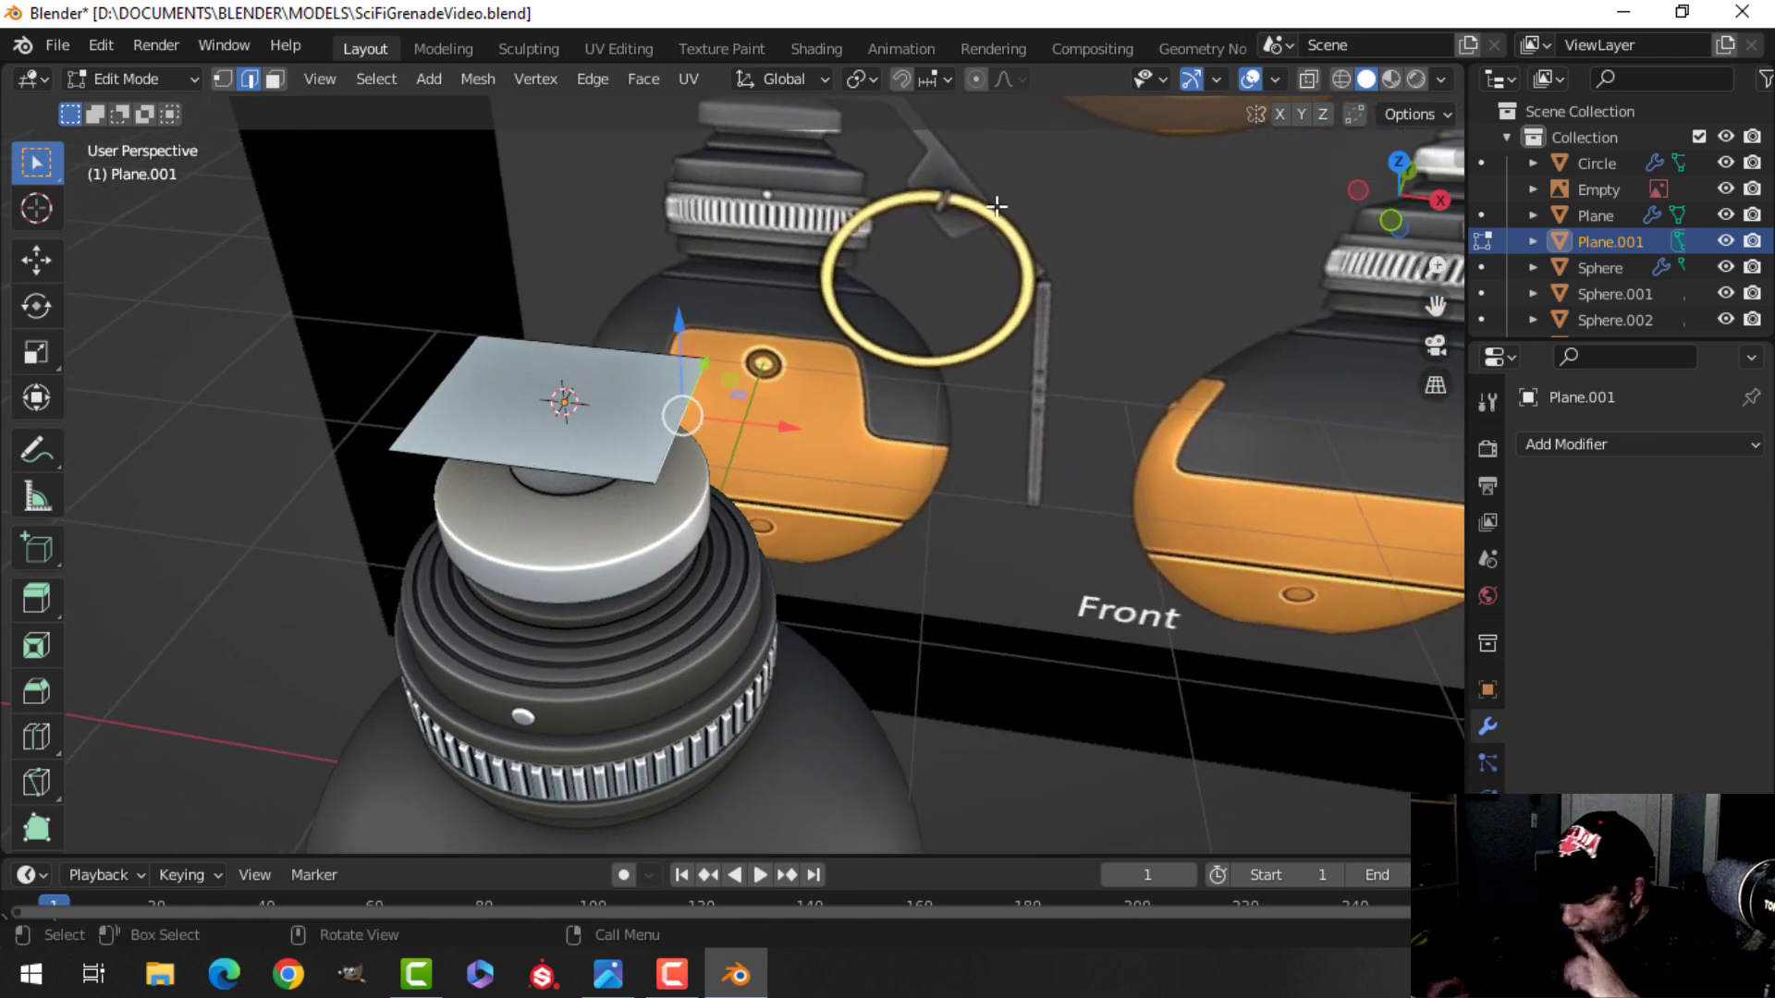
key(KP_1)
scroll(971, 268, down, 1)
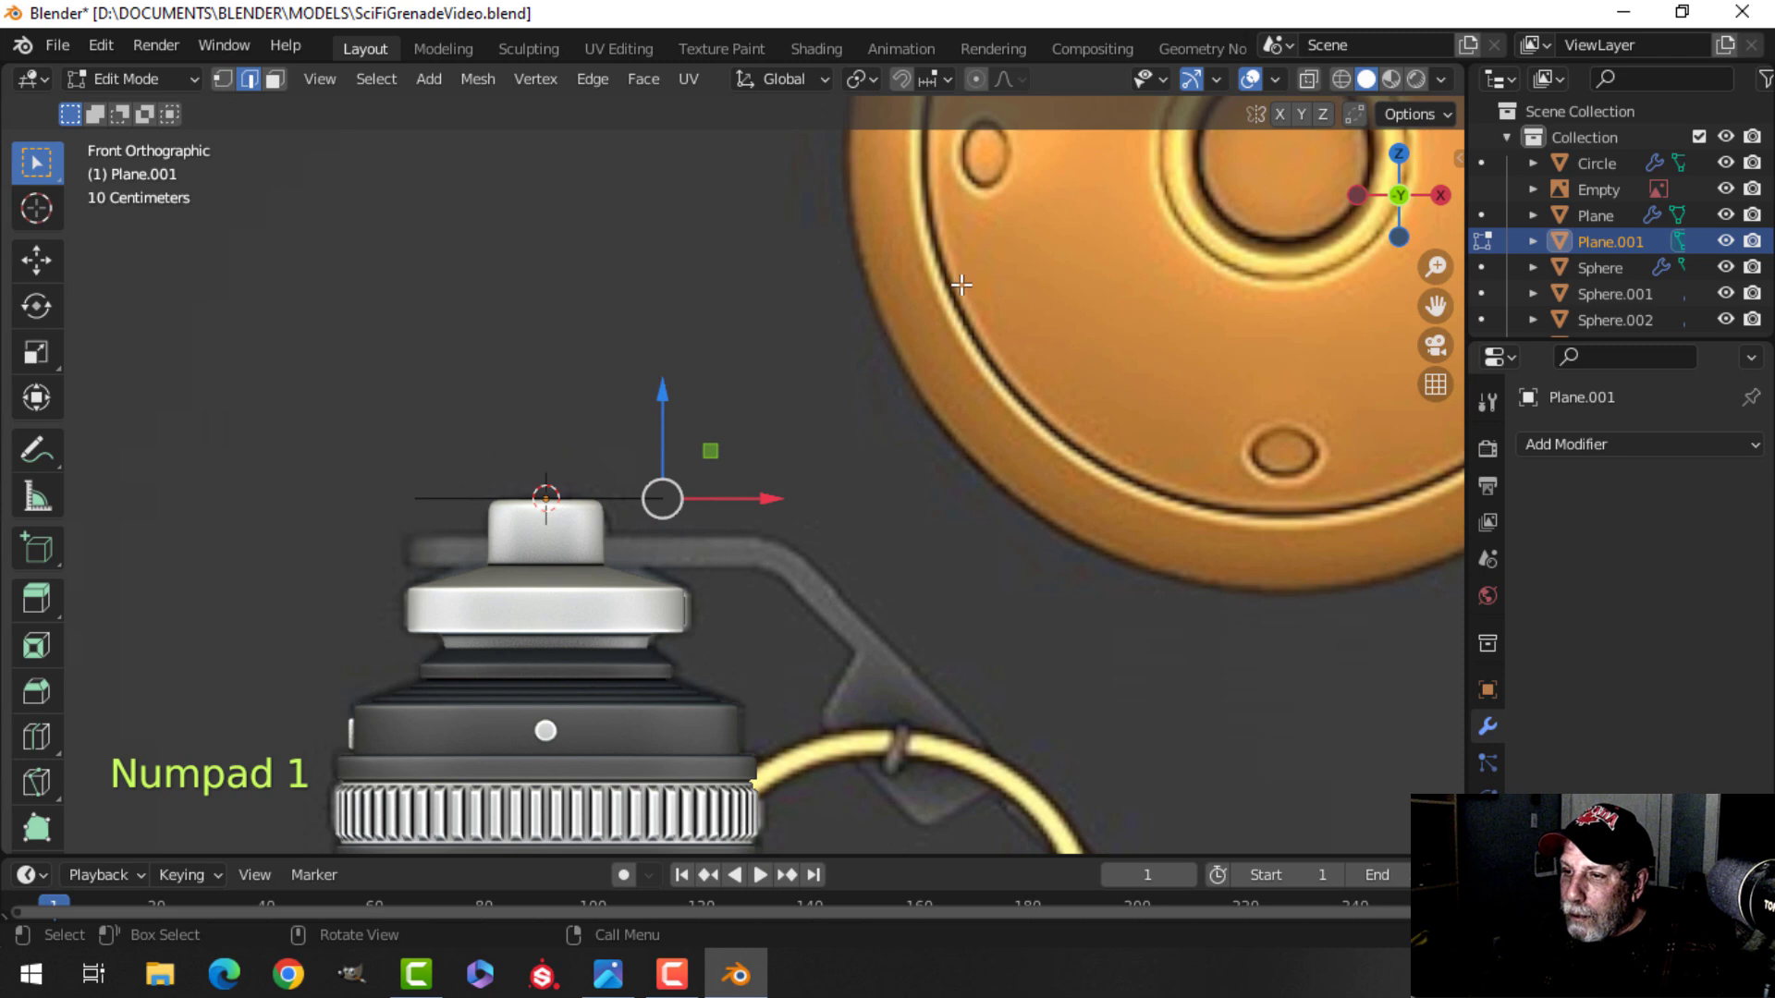
key(a)
scroll(788, 436, up, 3)
shift+middle_drag(540, 461, 675, 282)
drag(534, 226, 546, 333)
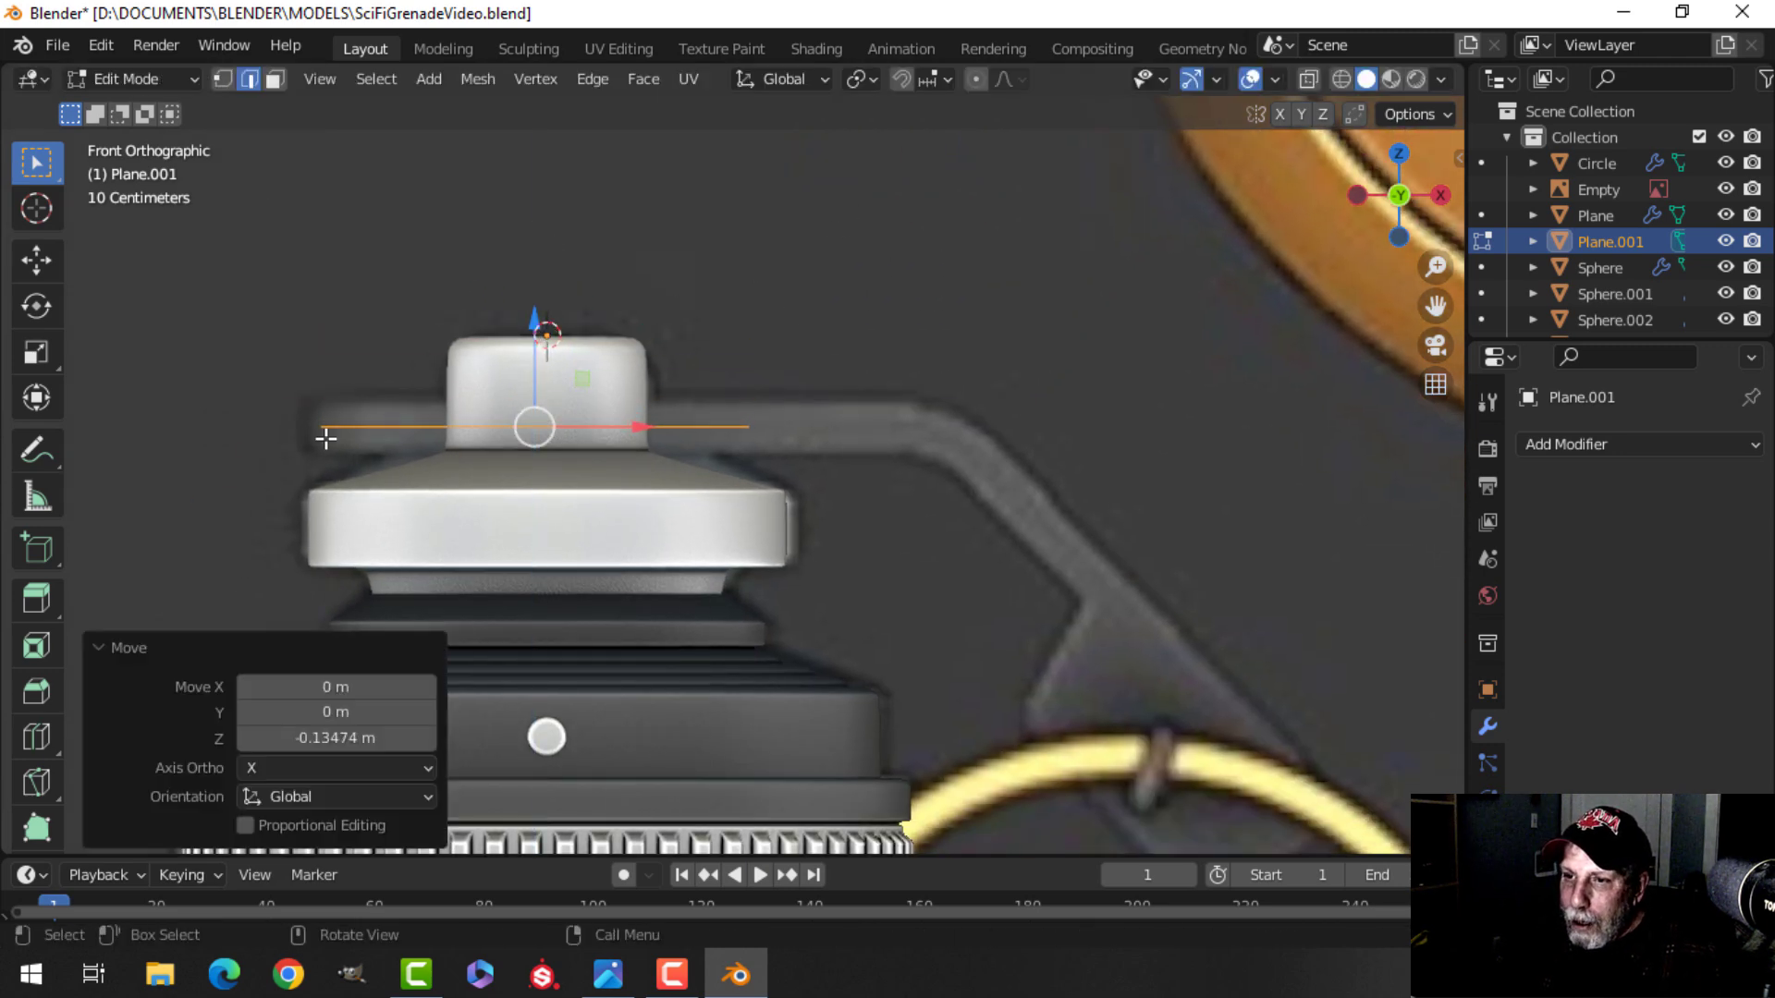
Select the plane's right edge and move it about 0.253 m along X toward the lever.
mouse_move(811, 406)
middle_down()
mouse_move(722, 524)
mouse_move(781, 416)
middle_up()
click(821, 349)
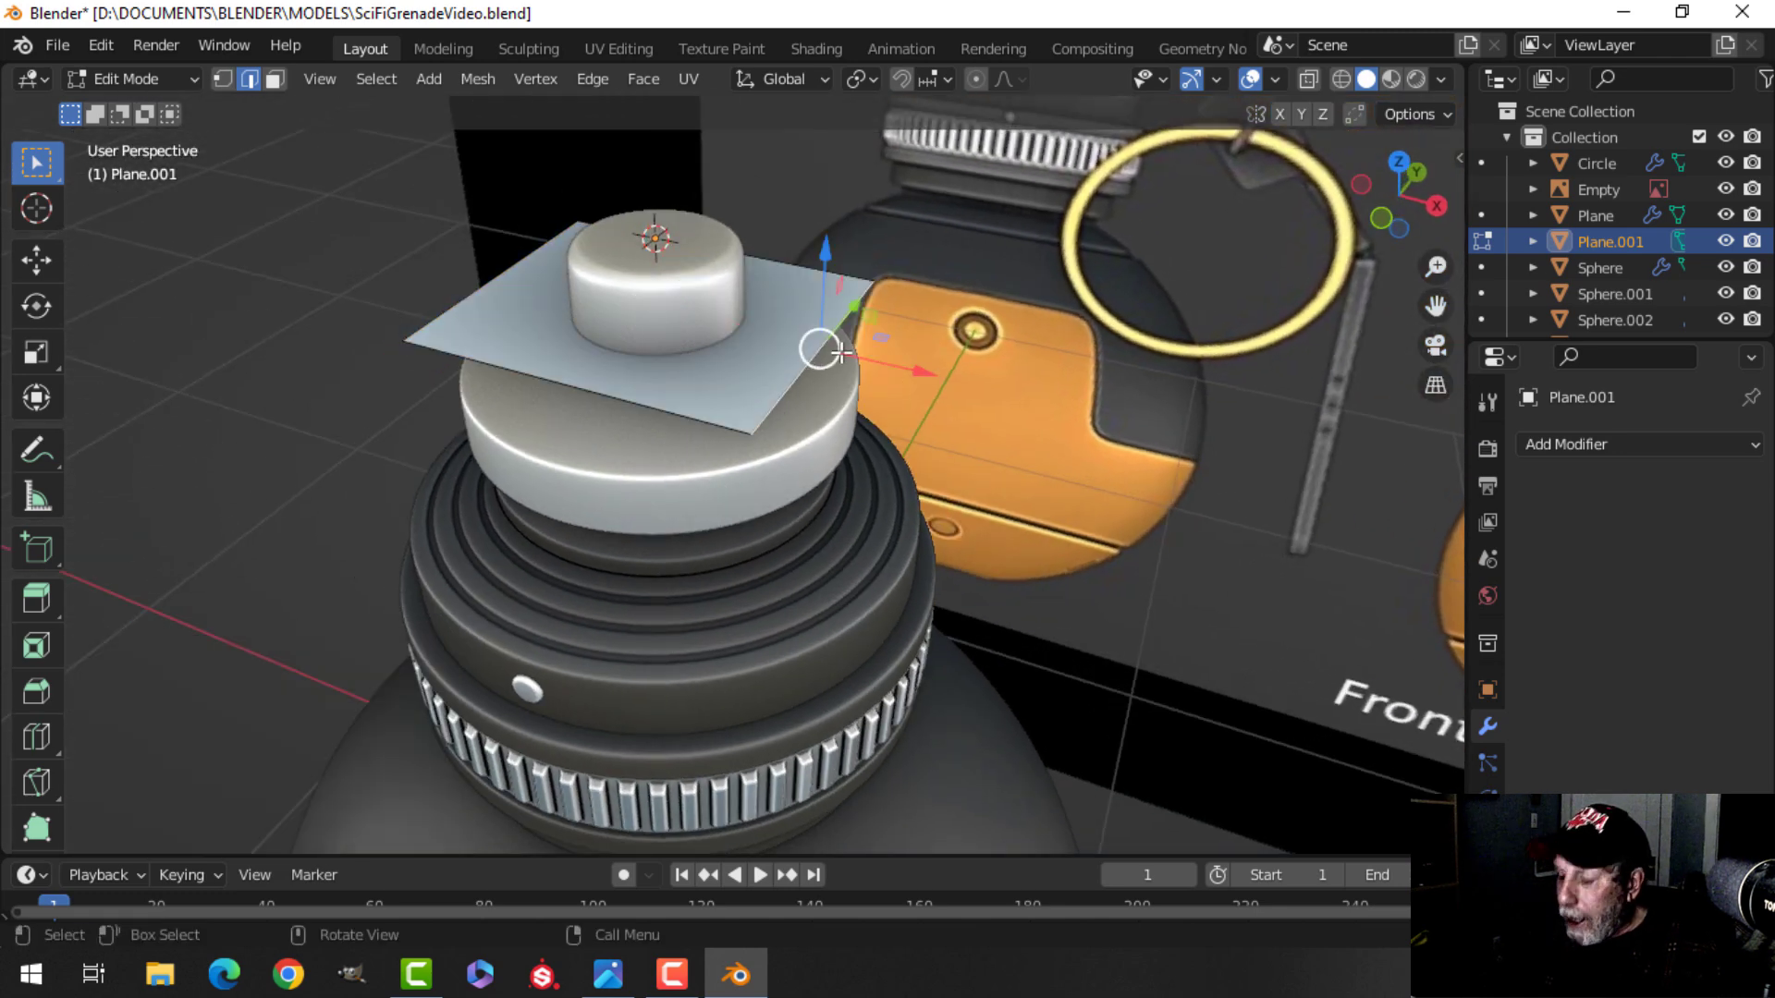
key(KP_1)
scroll(841, 352, down, 3)
shift+middle_drag(904, 469, 711, 319)
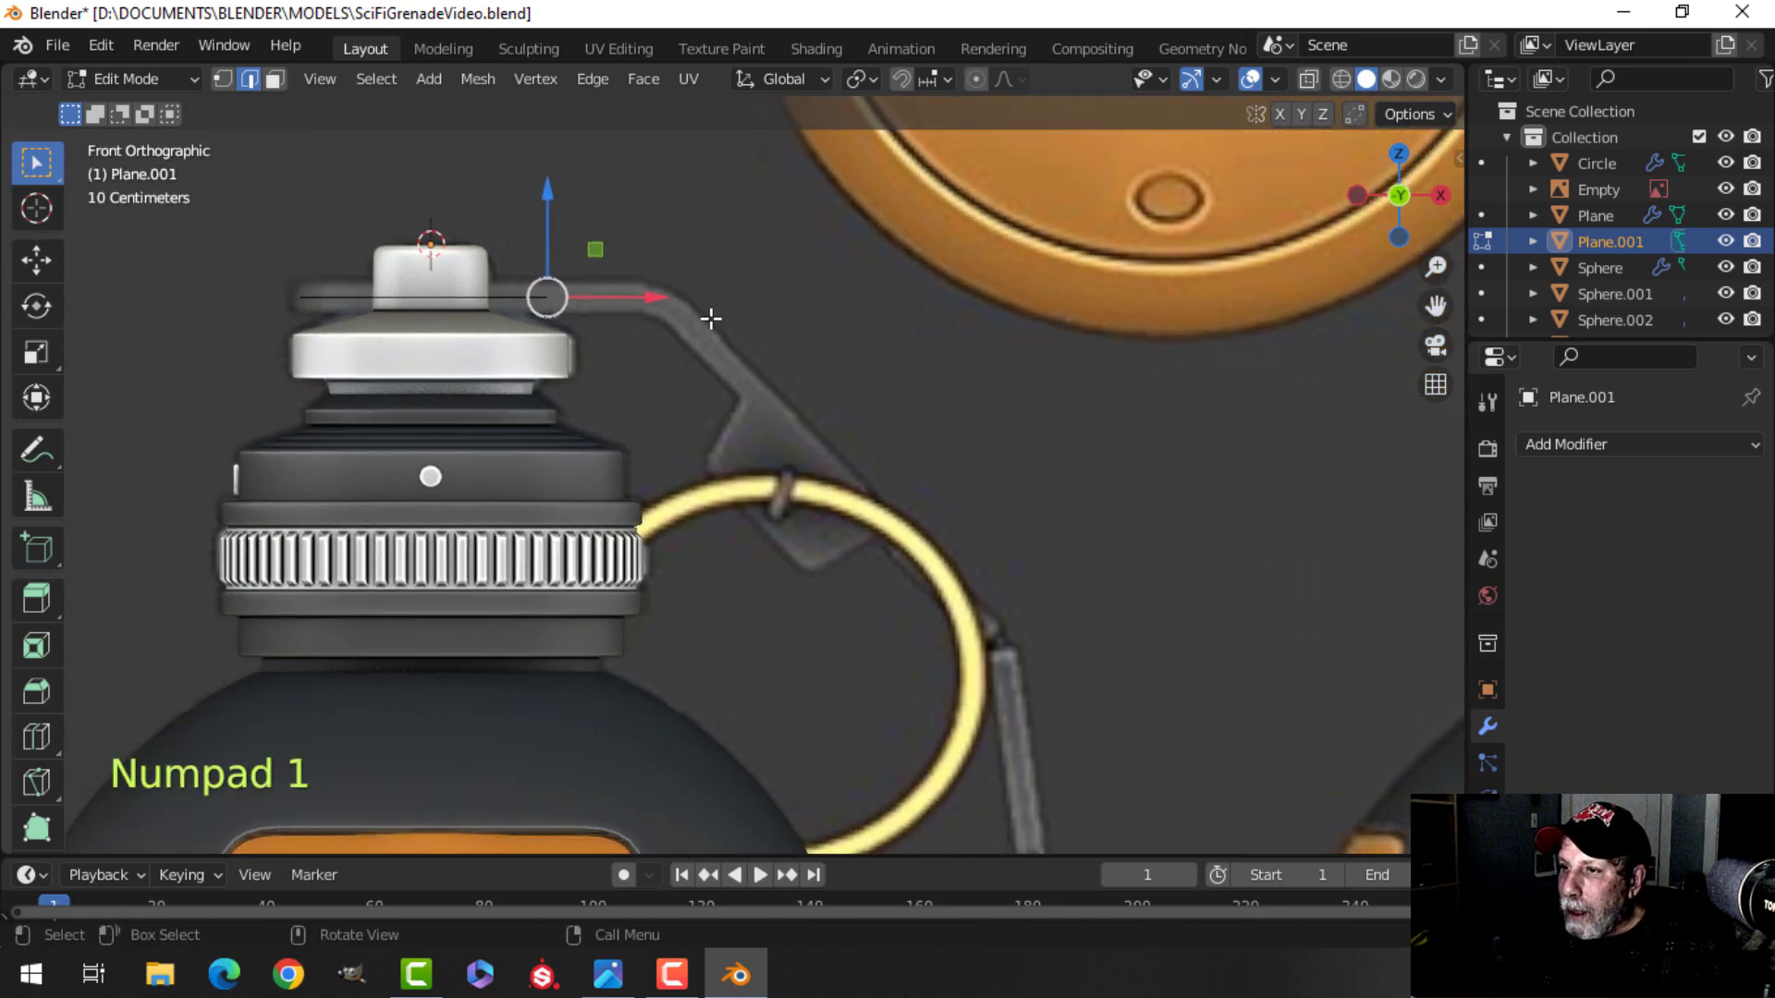
drag(654, 297, 752, 298)
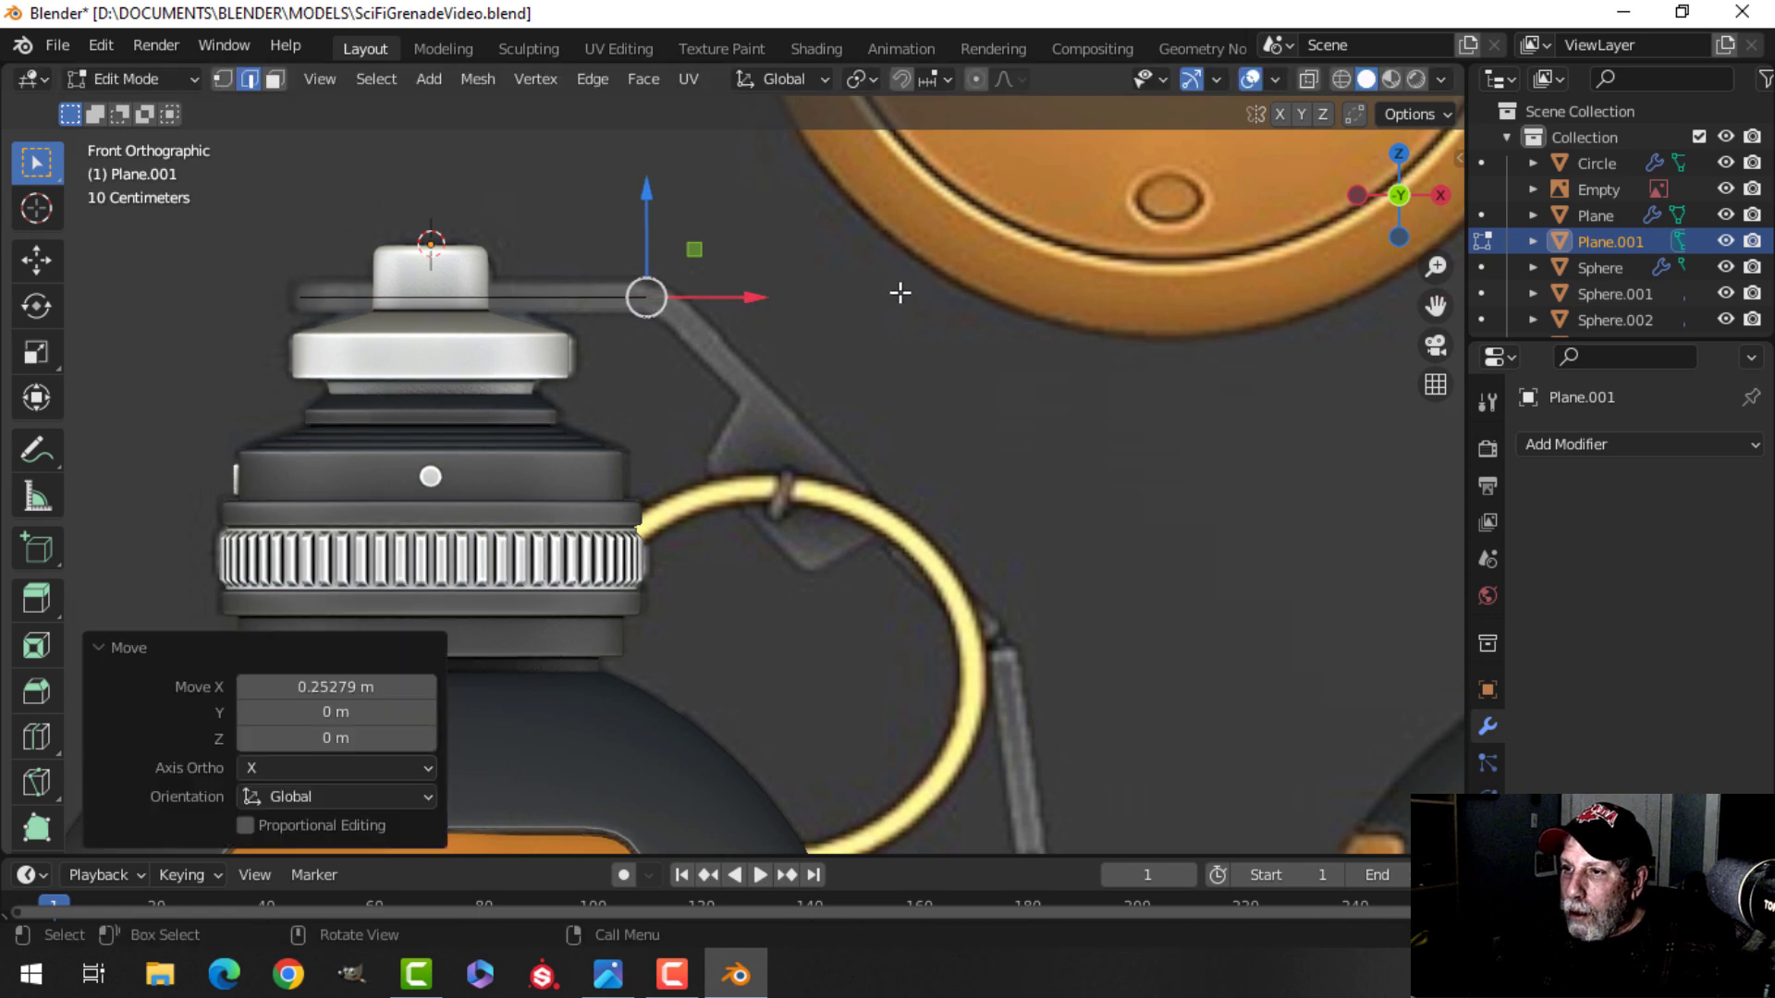
Extrude the right edge and move it diagonally down and outward about 1.2 m to follow the lever.
key(1)
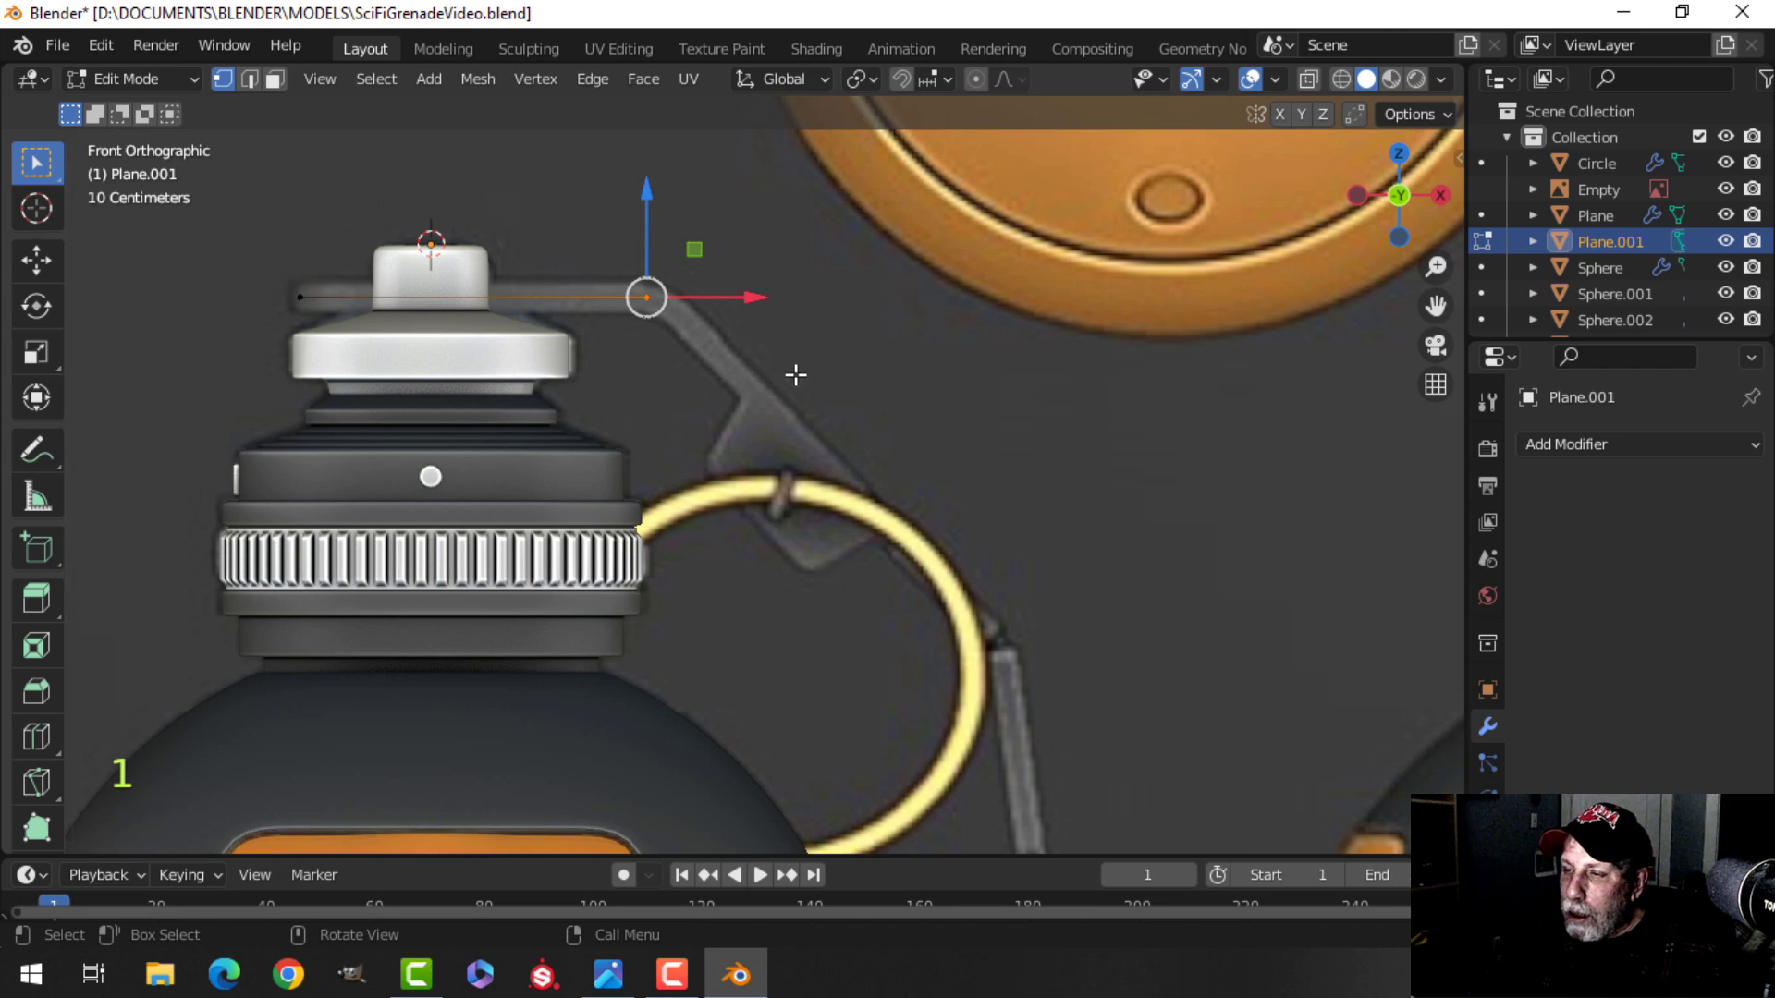
scroll(804, 370, down, 2)
shift+middle_drag(839, 392, 780, 308)
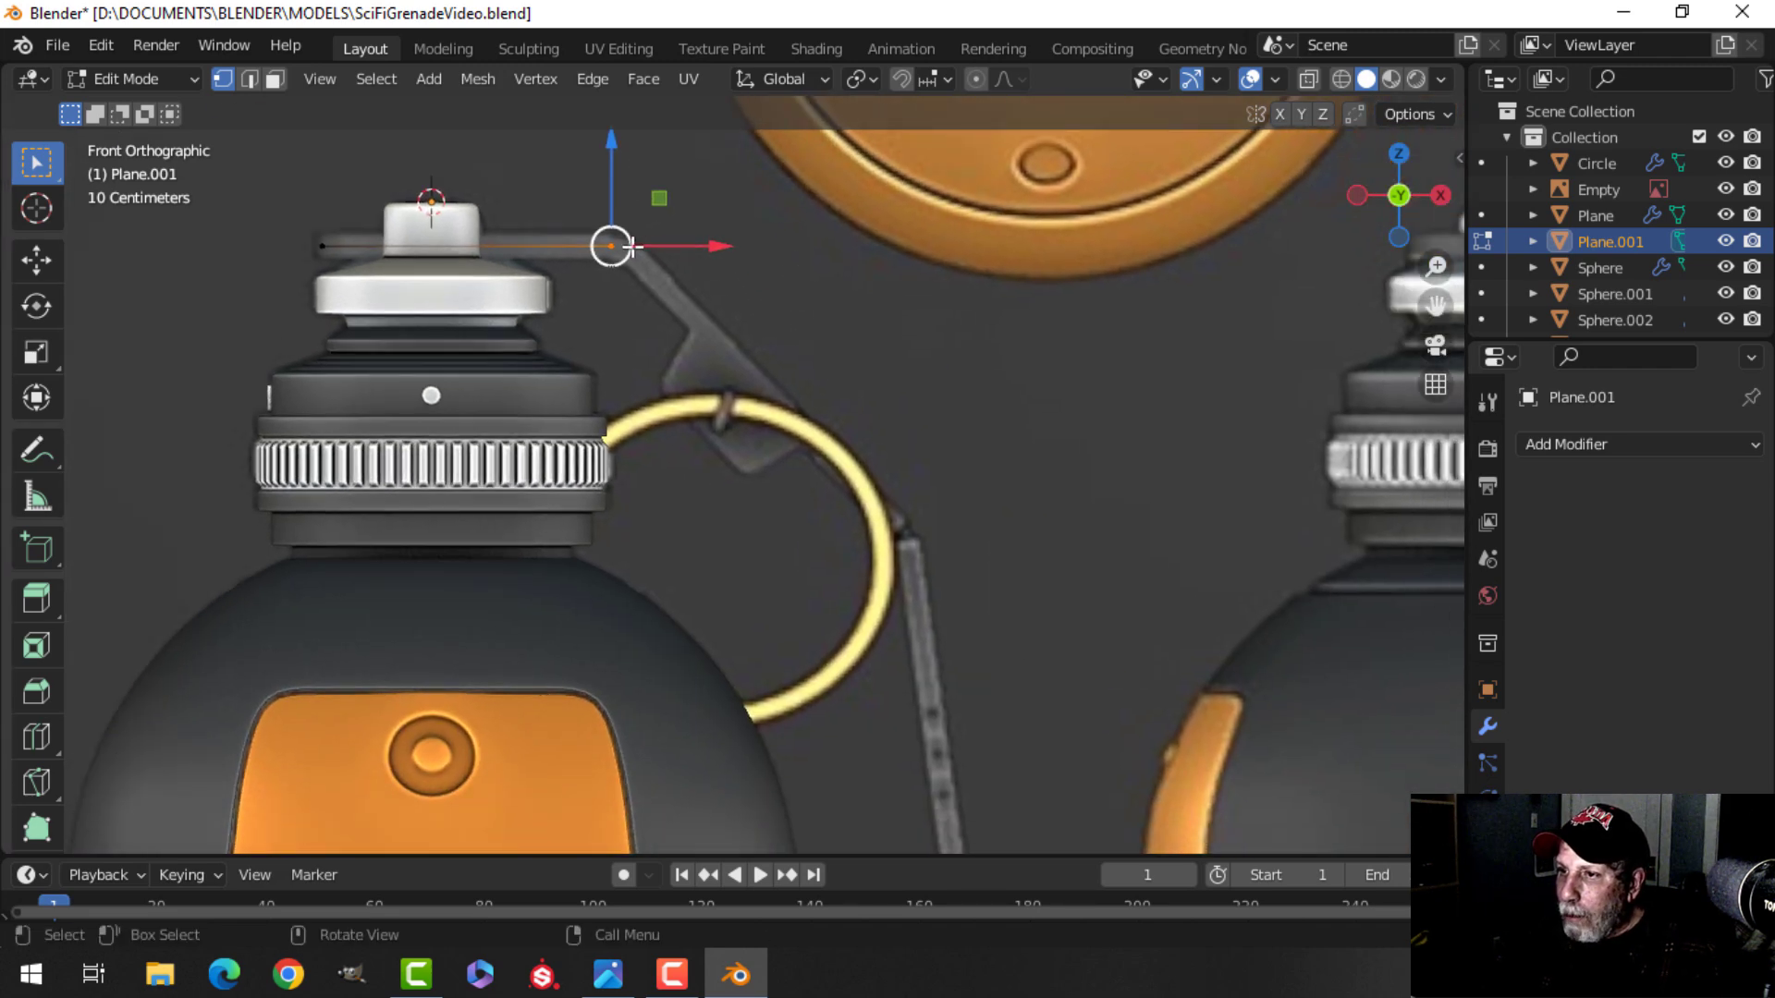
key(e)
right_click(781, 303)
key(g)
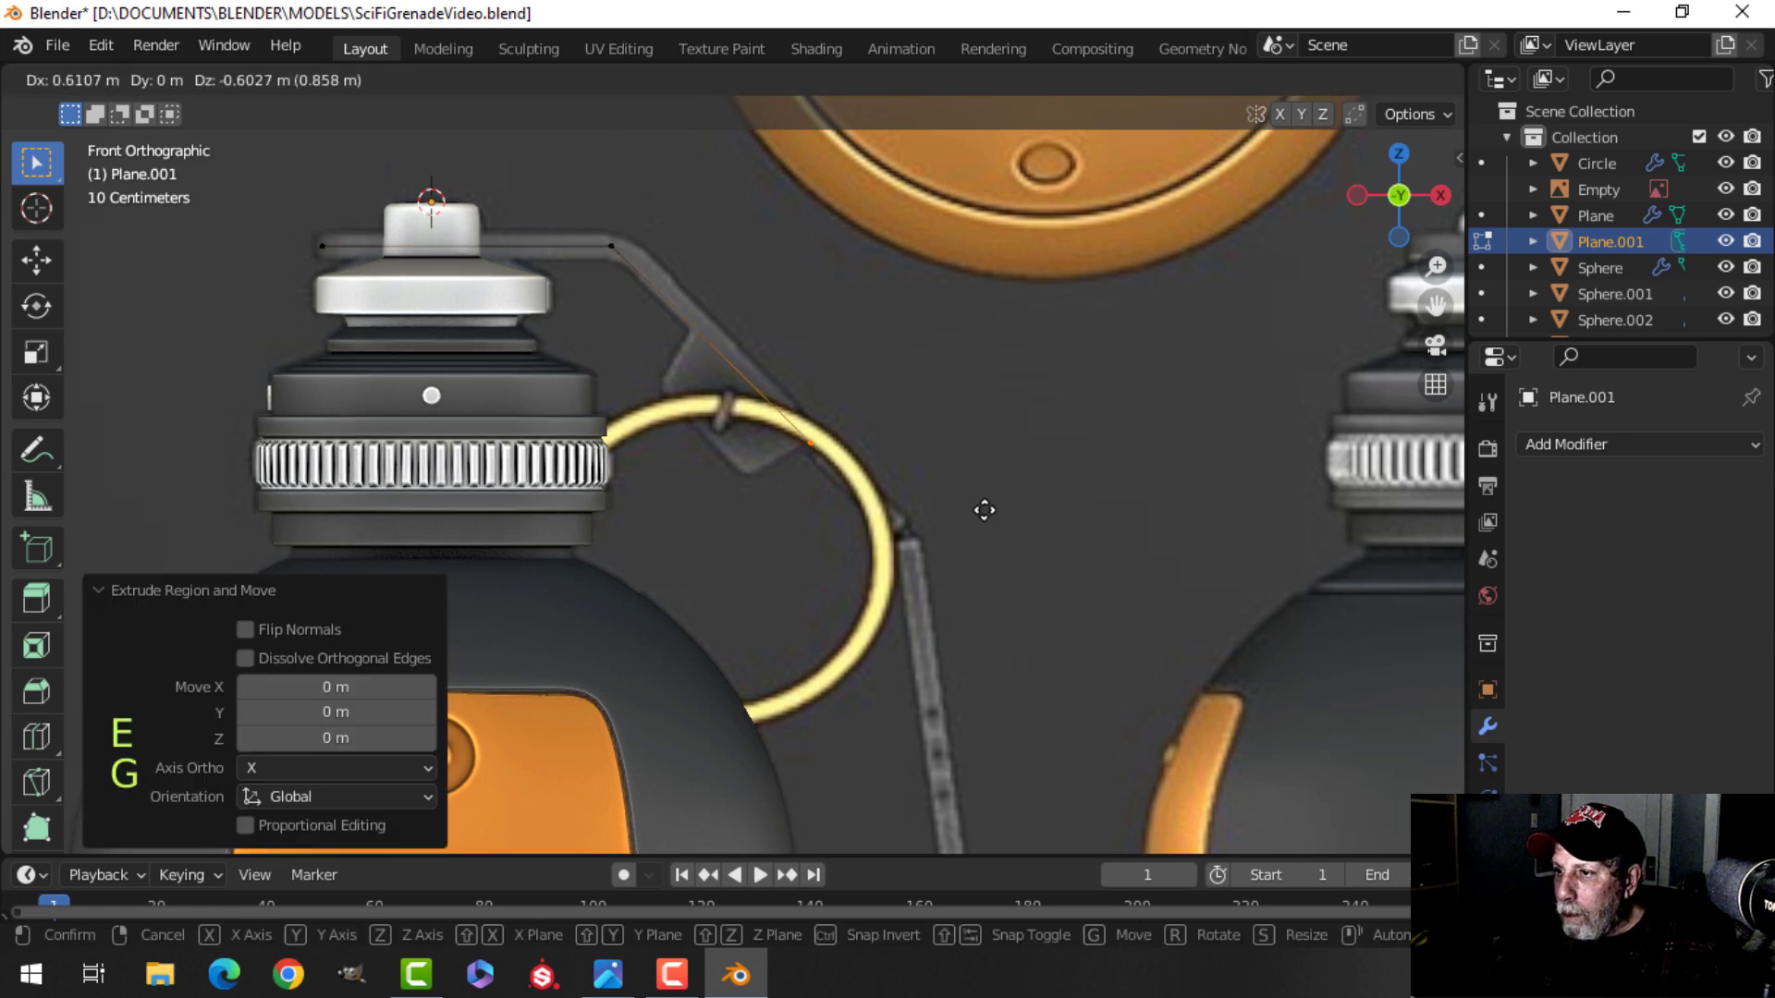
click(1065, 582)
Examine the extruded plane around the cap from several angles.
middle_drag(953, 373, 934, 465)
shift+middle_drag(601, 326, 874, 485)
scroll(819, 371, up, 2)
scroll(874, 486, down, 3)
shift+middle_drag(838, 259, 690, 396)
scroll(1119, 288, down, 1)
shift+middle_drag(985, 353, 1064, 368)
shift+middle_drag(659, 476, 719, 319)
middle_drag(720, 319, 904, 329)
scroll(659, 361, up, 2)
Bevel the plane's left corner vertices with 0.375 m width, 7 segments and clamp overlap enabled.
click(594, 226)
shift+click(576, 365)
scroll(812, 369, up, 2)
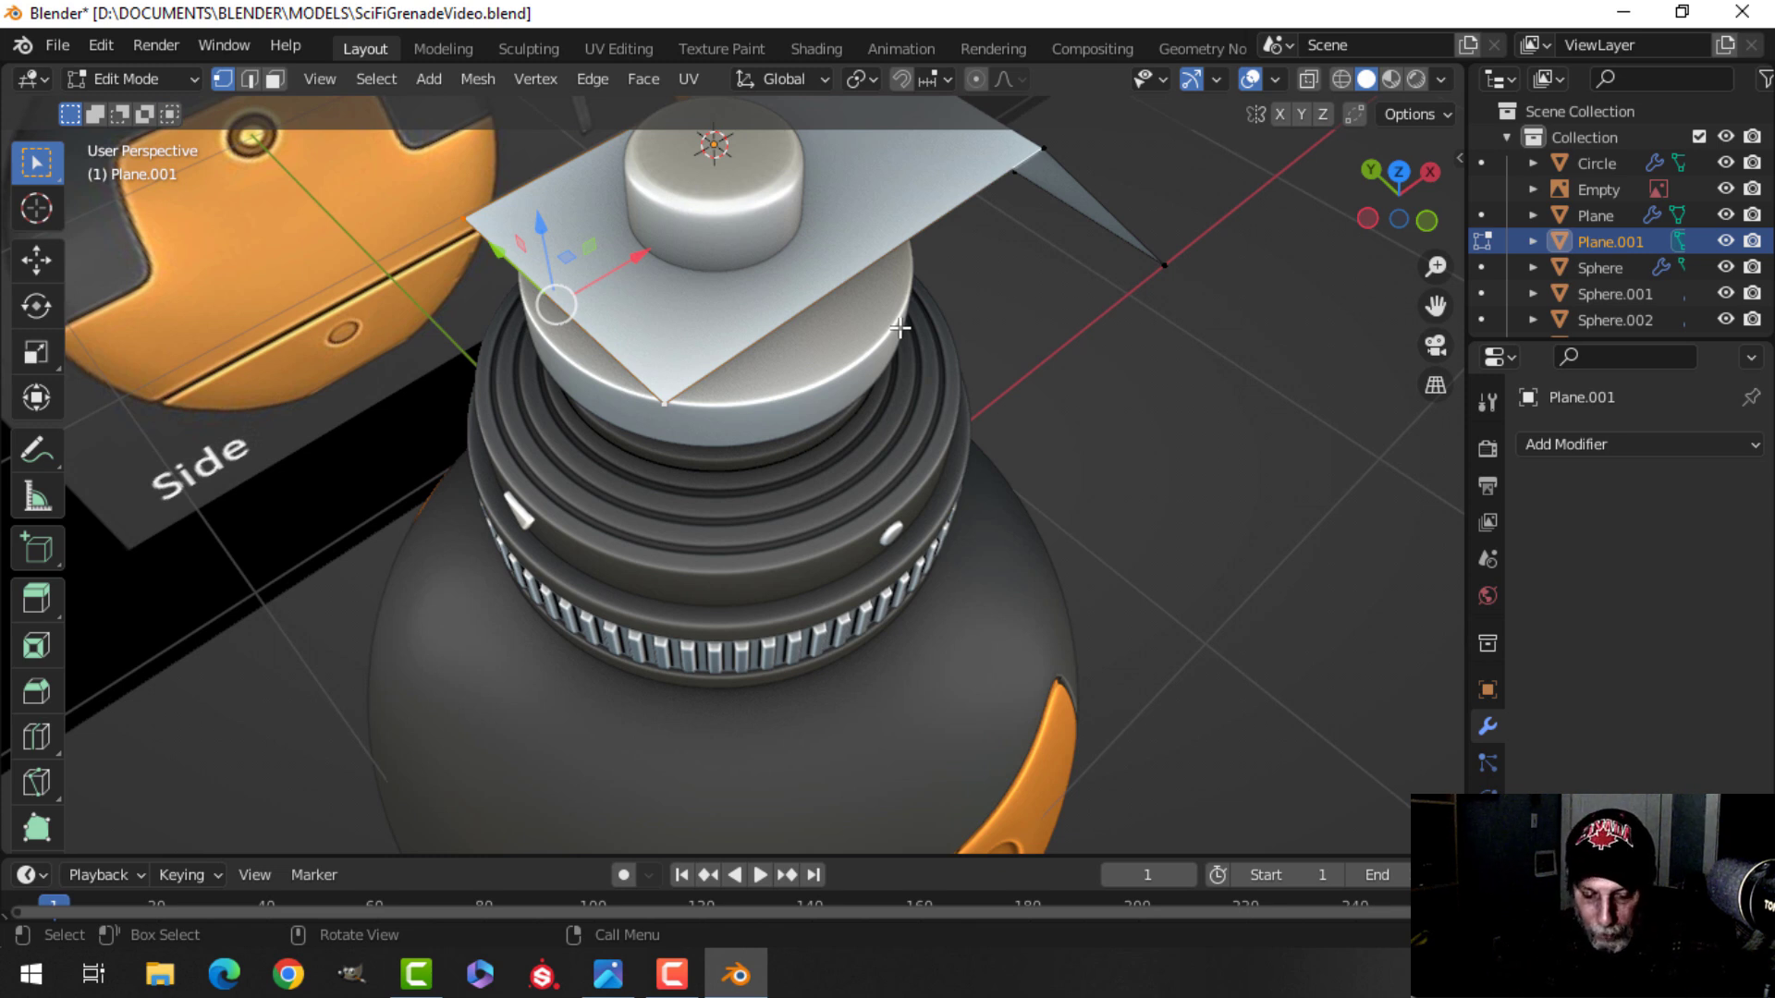
key(ctrl+shift+b)
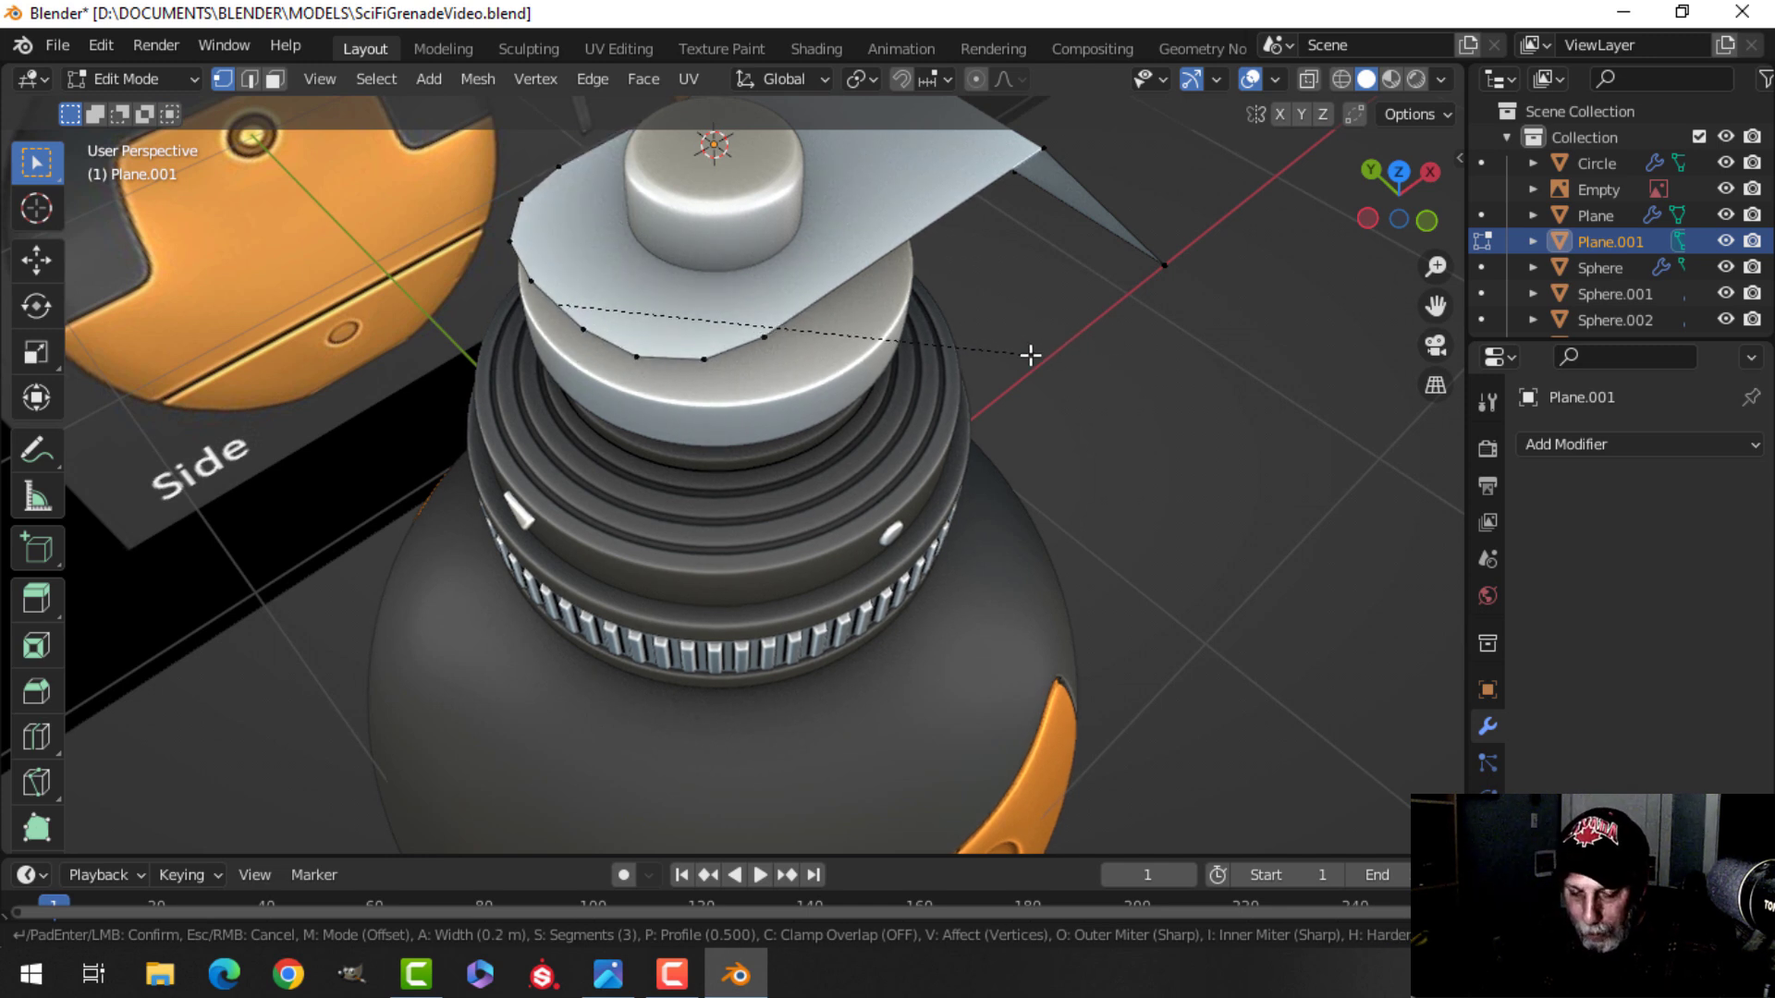
key(c)
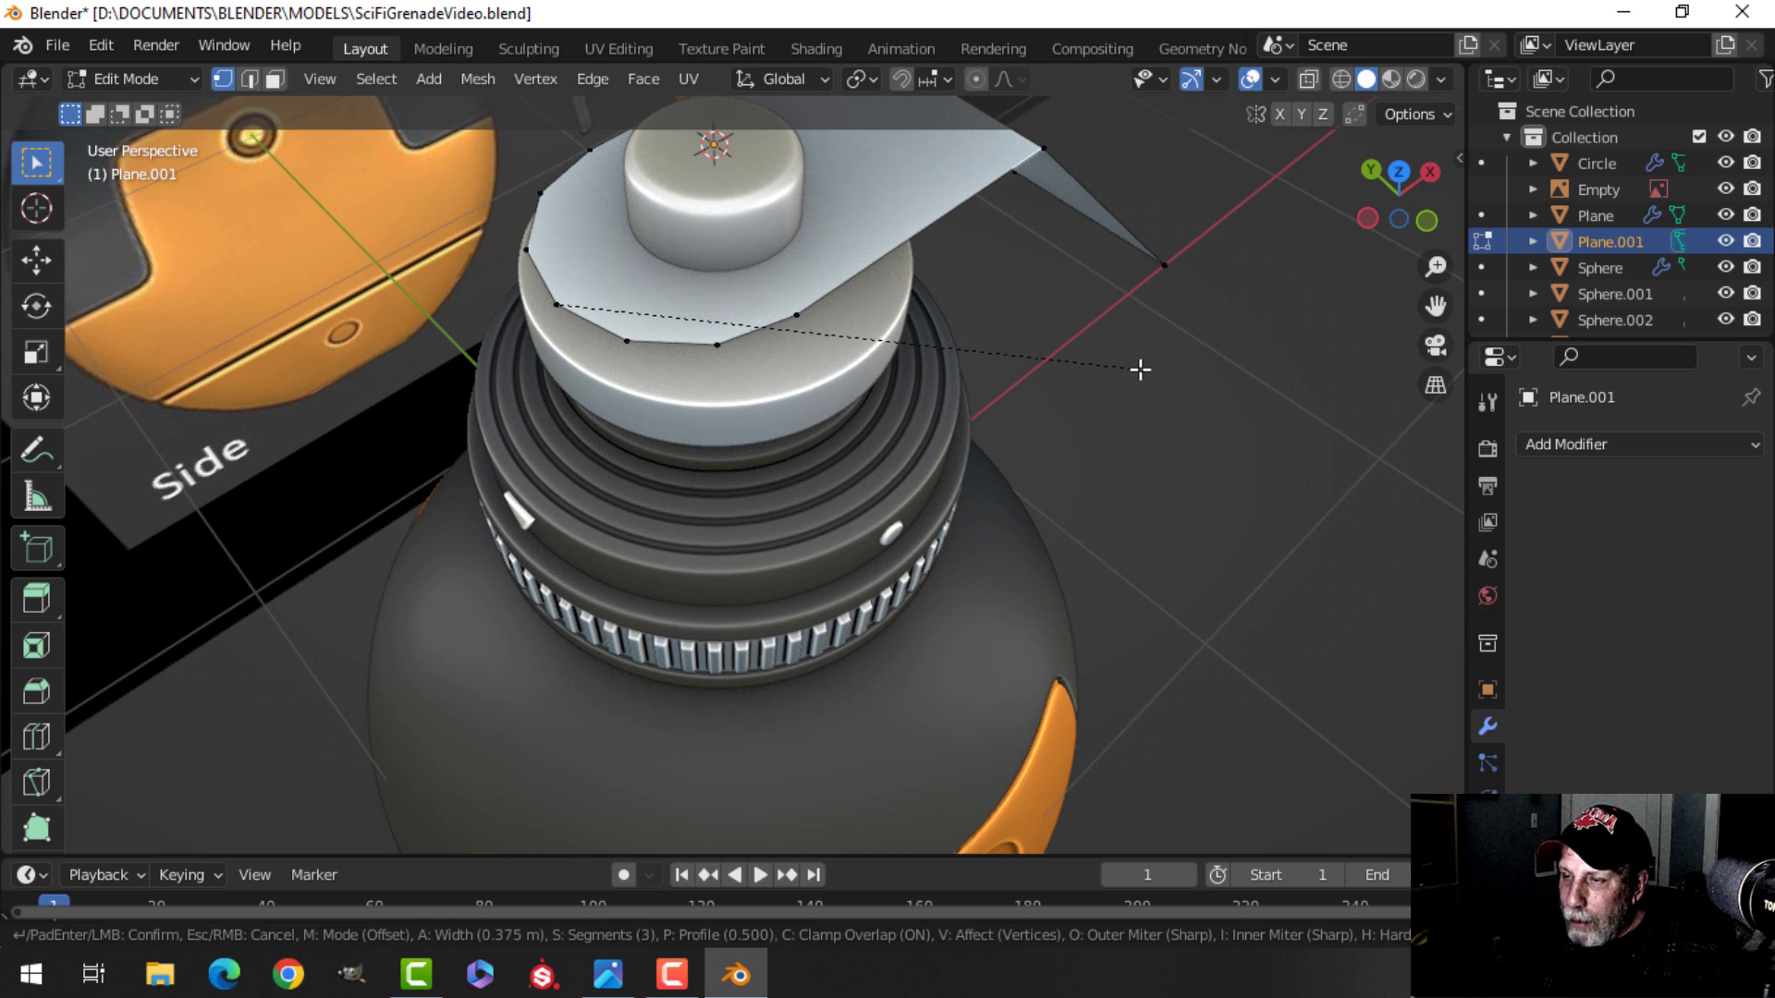
scroll(1140, 369, up, 2)
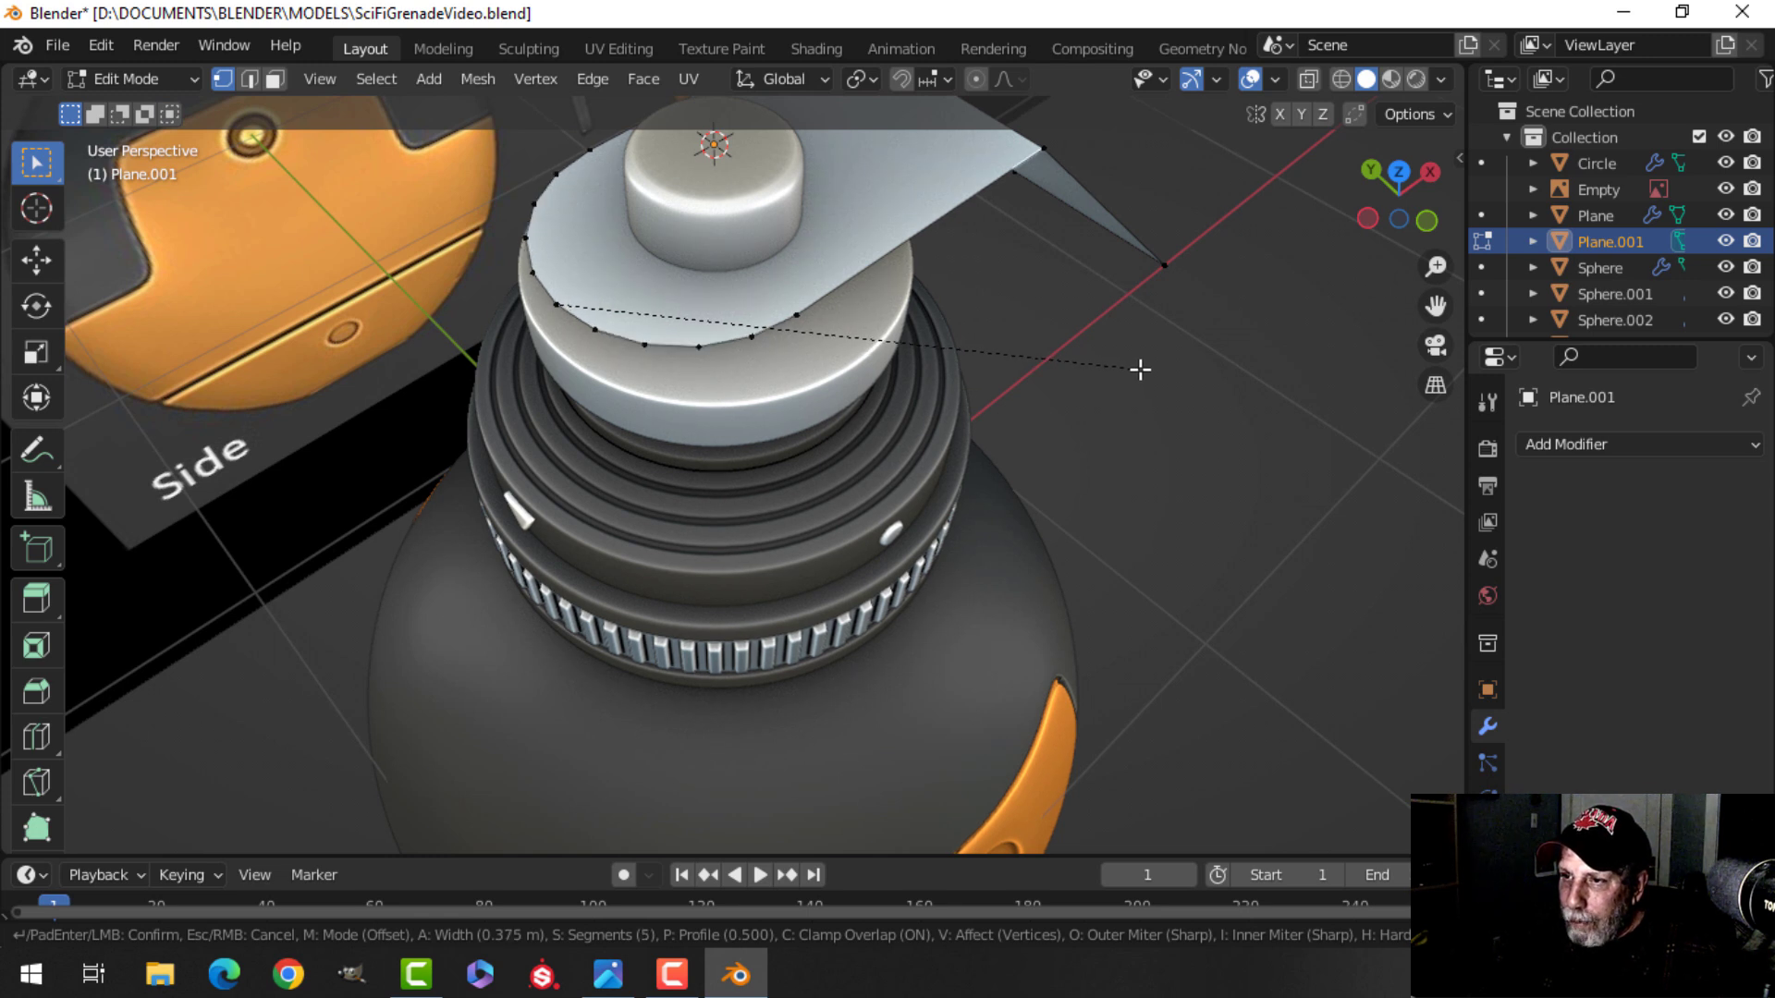
scroll(1140, 369, up, 1)
scroll(1140, 369, up, 1)
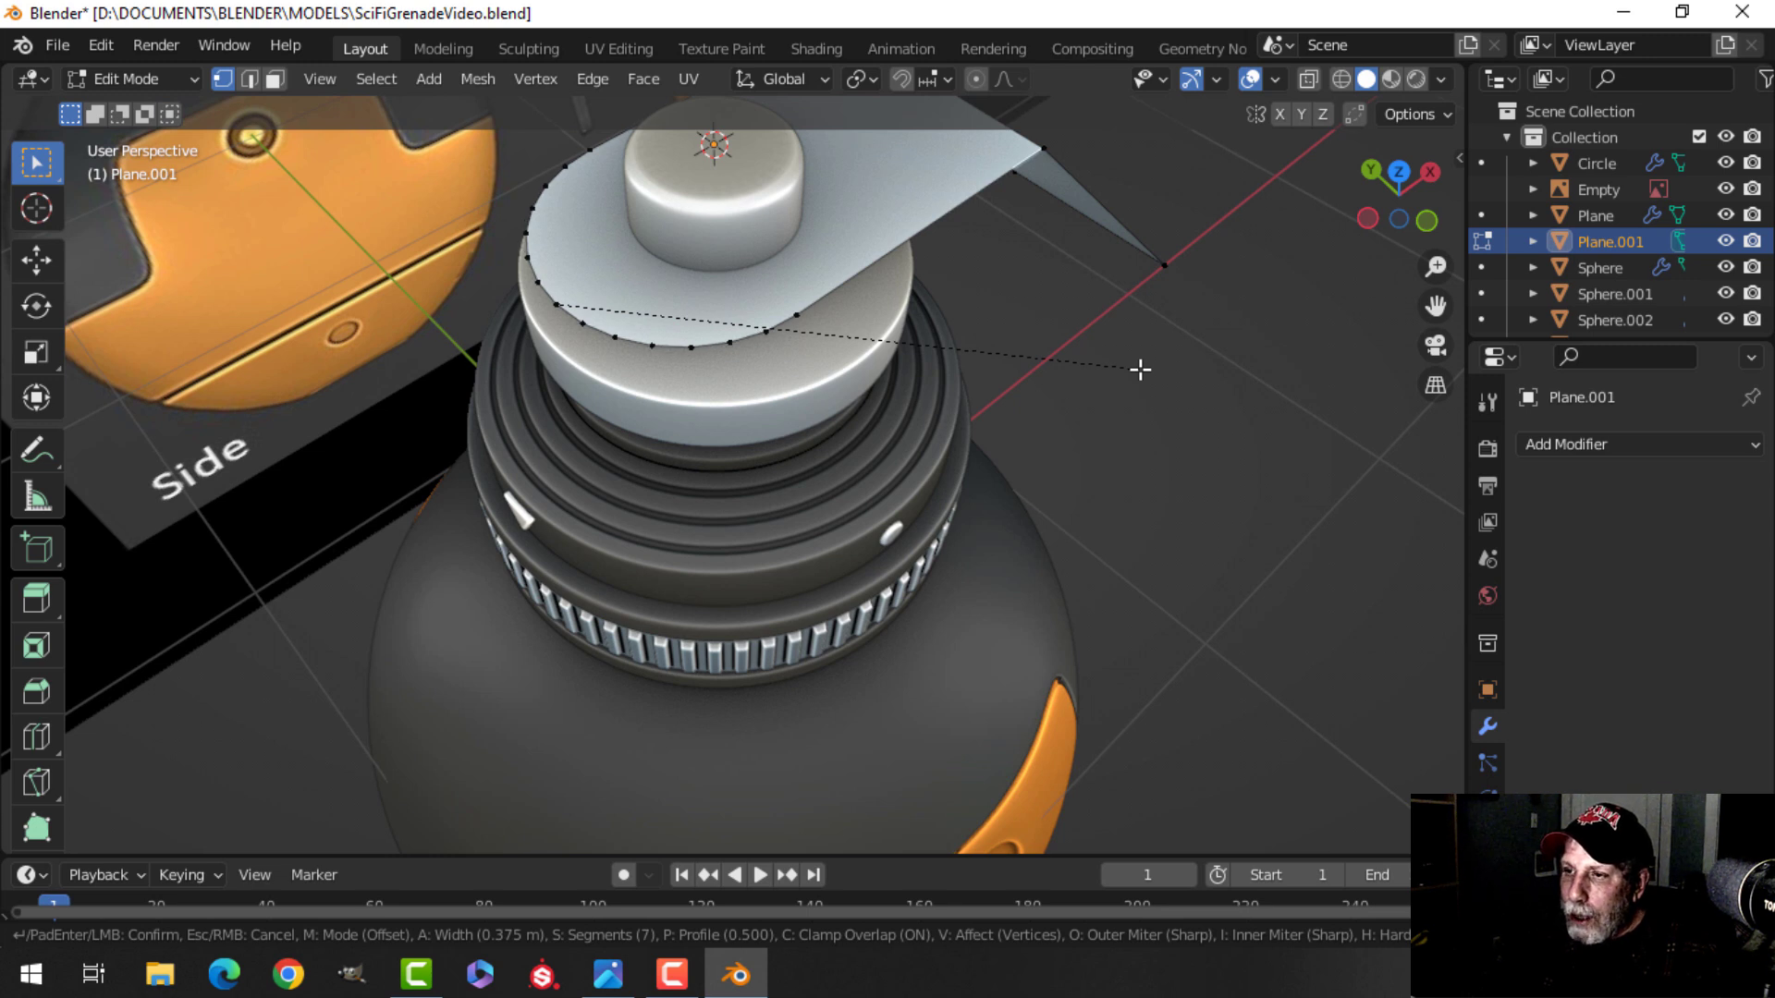
click(1140, 369)
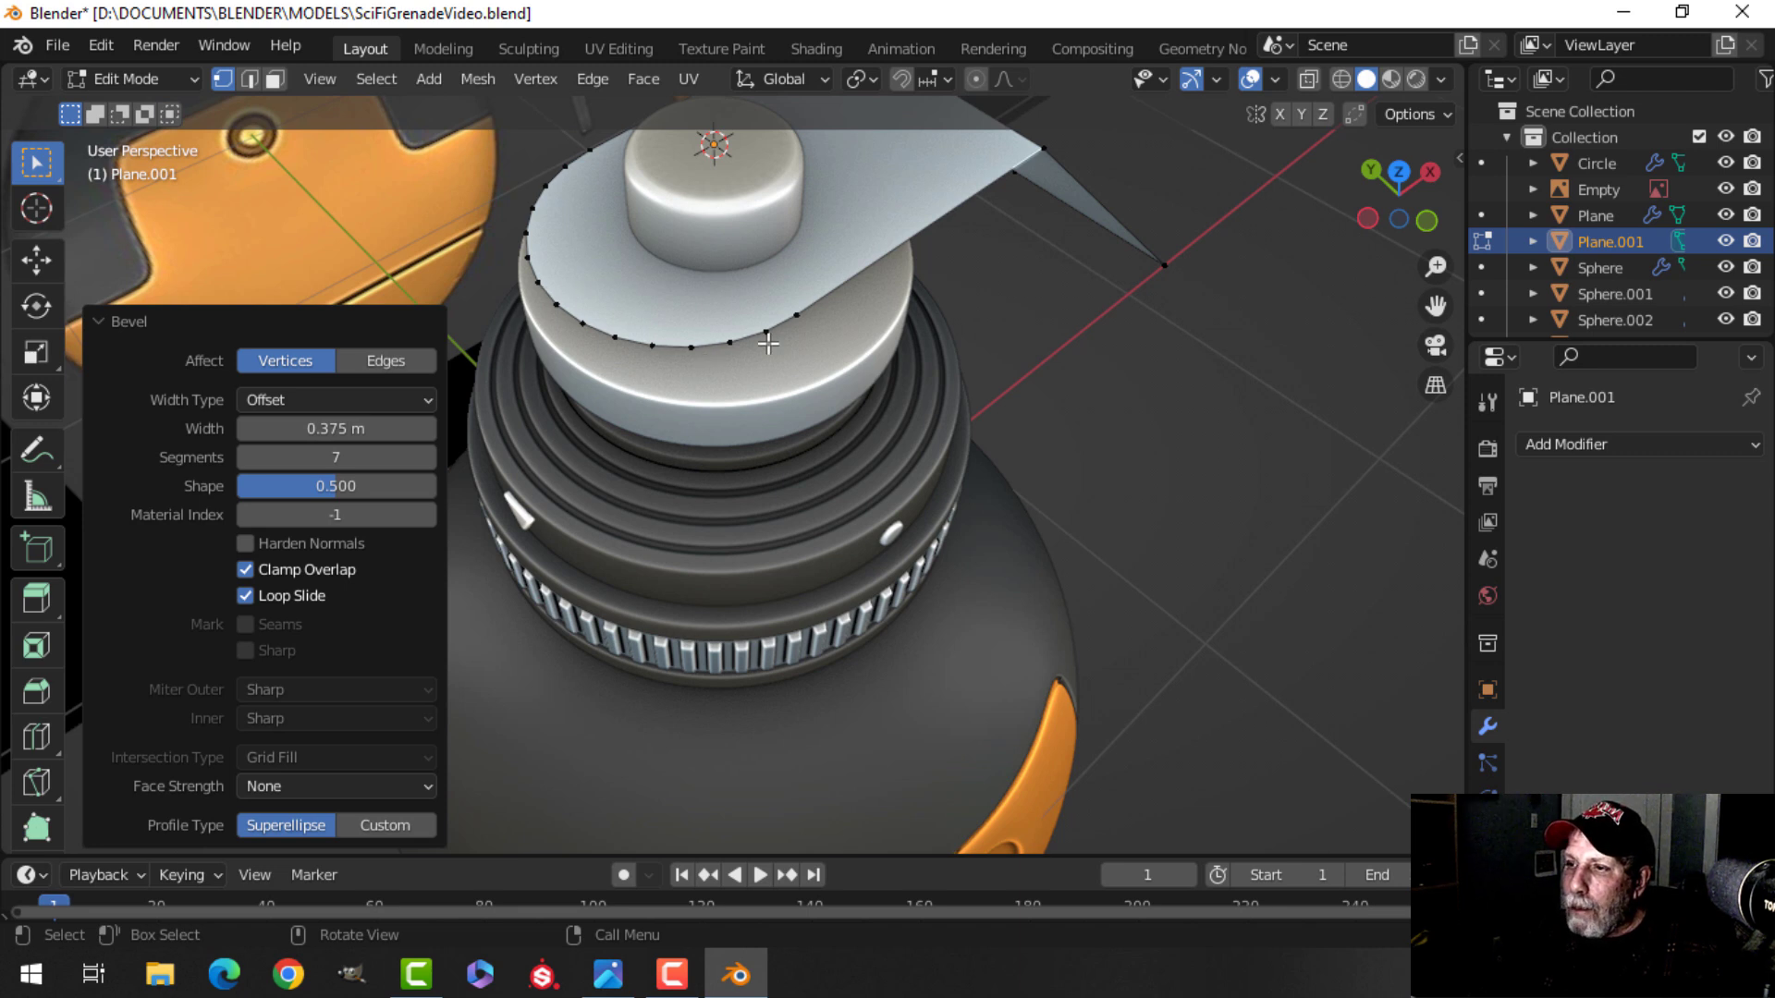
Select all vertices and merge them by distance.
key(a)
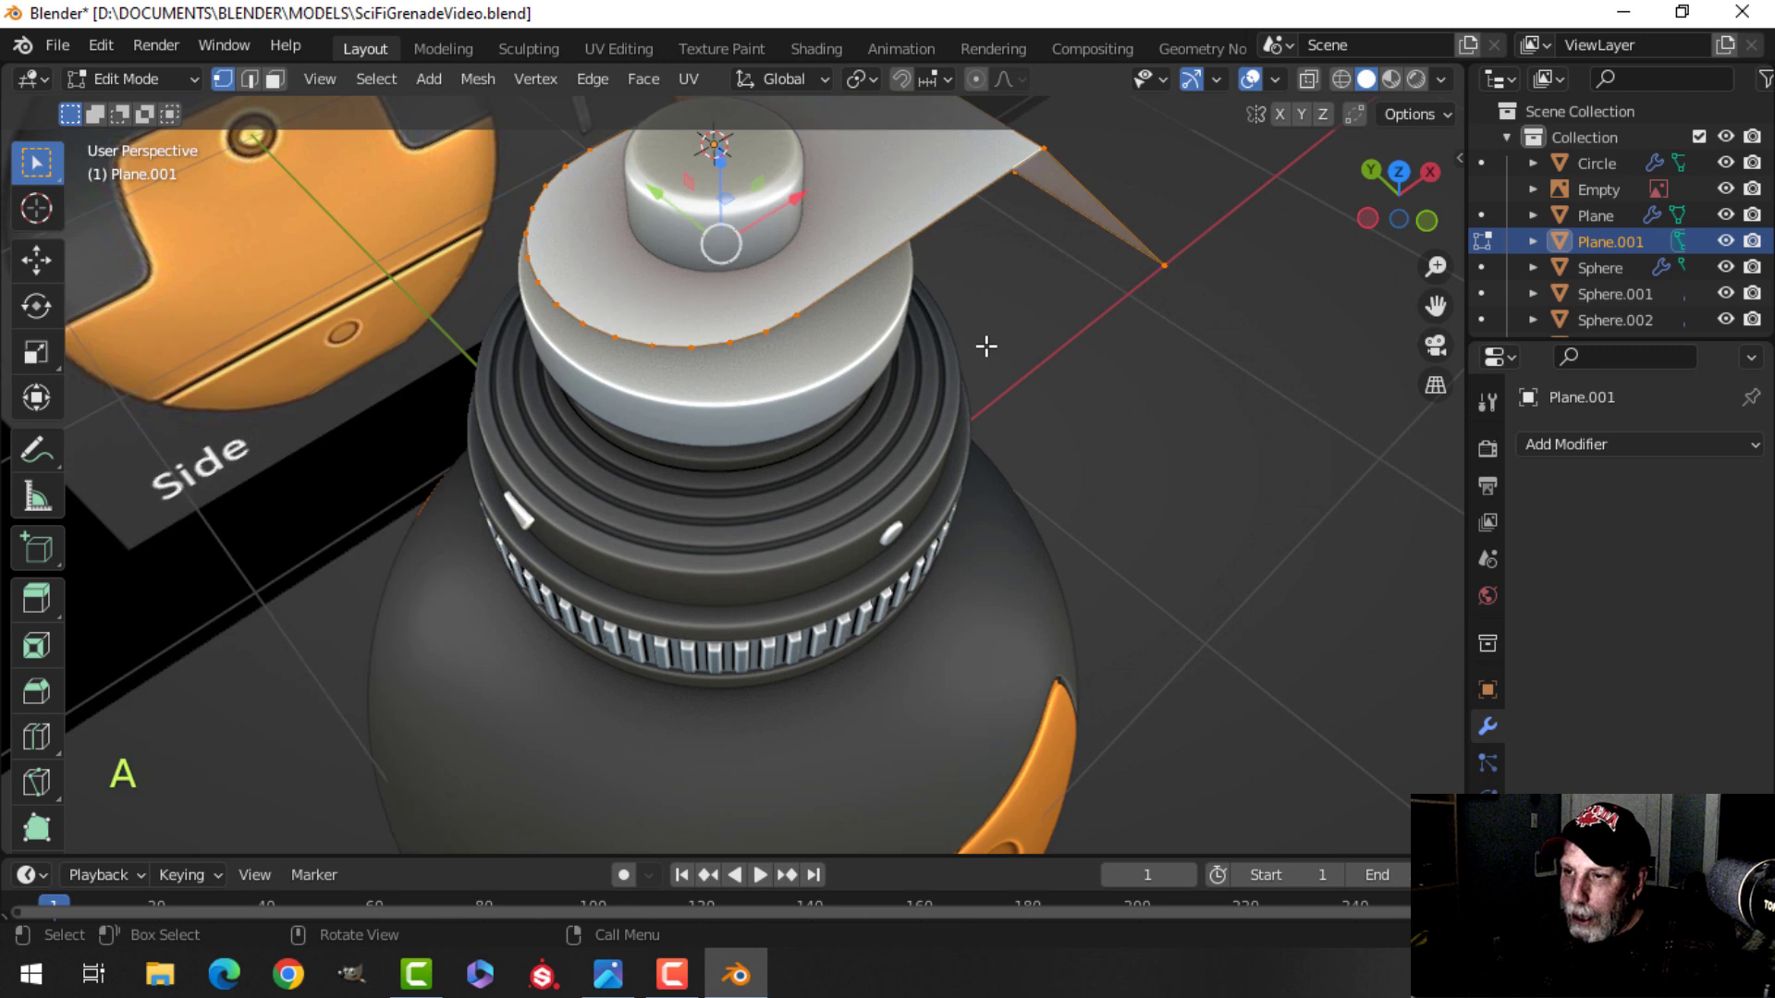
key(m)
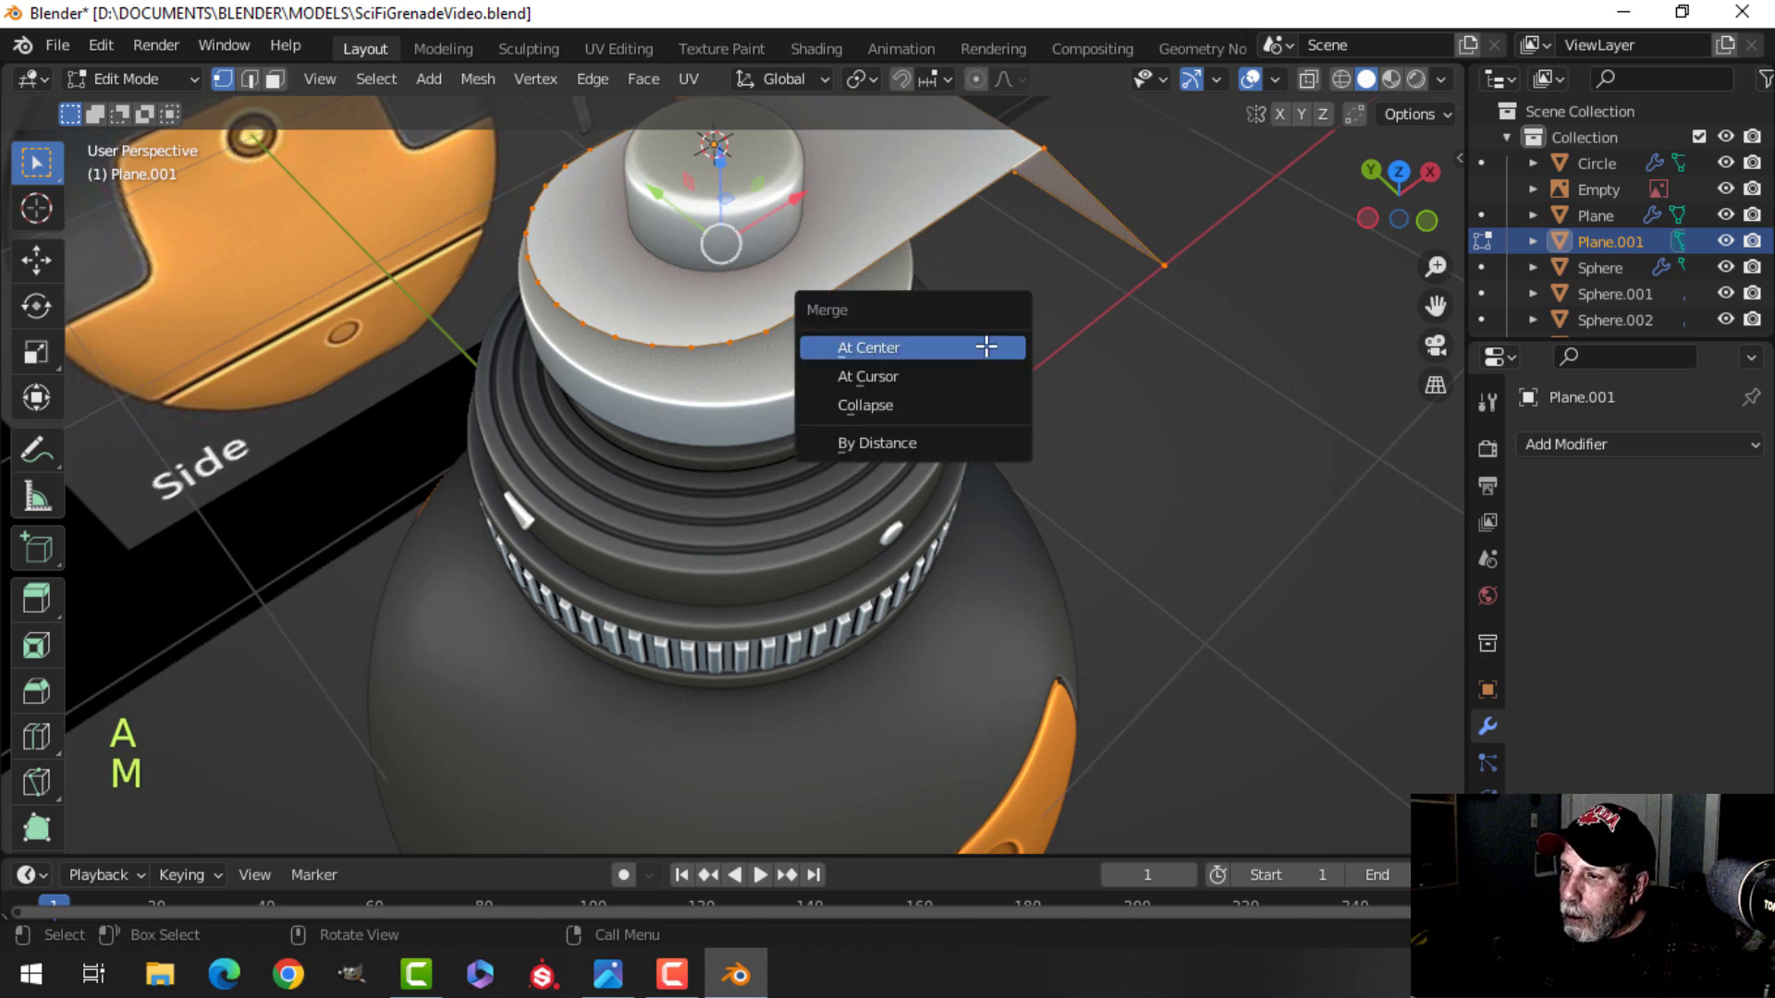
click(906, 442)
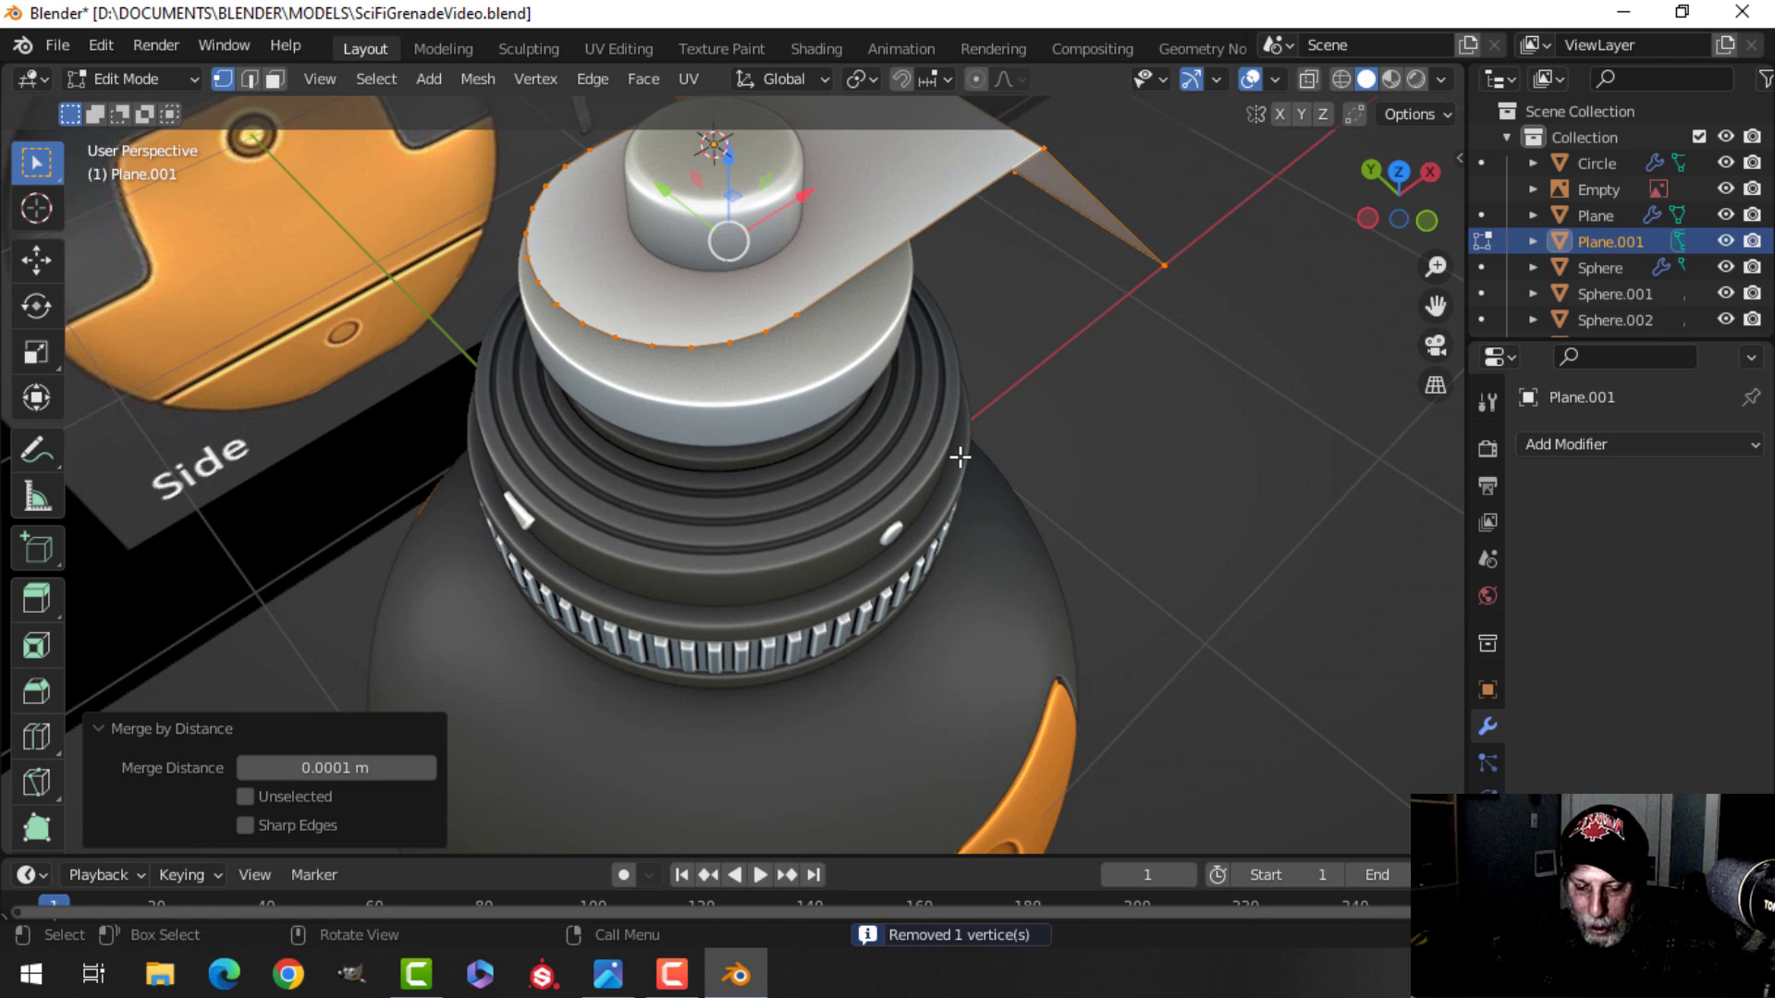
Examine the plane lever against the side and front reference images.
key(alt+a)
middle_drag(983, 460, 721, 370)
shift+middle_drag(823, 323, 555, 427)
scroll(804, 295, down, 2)
shift+middle_drag(822, 225, 832, 190)
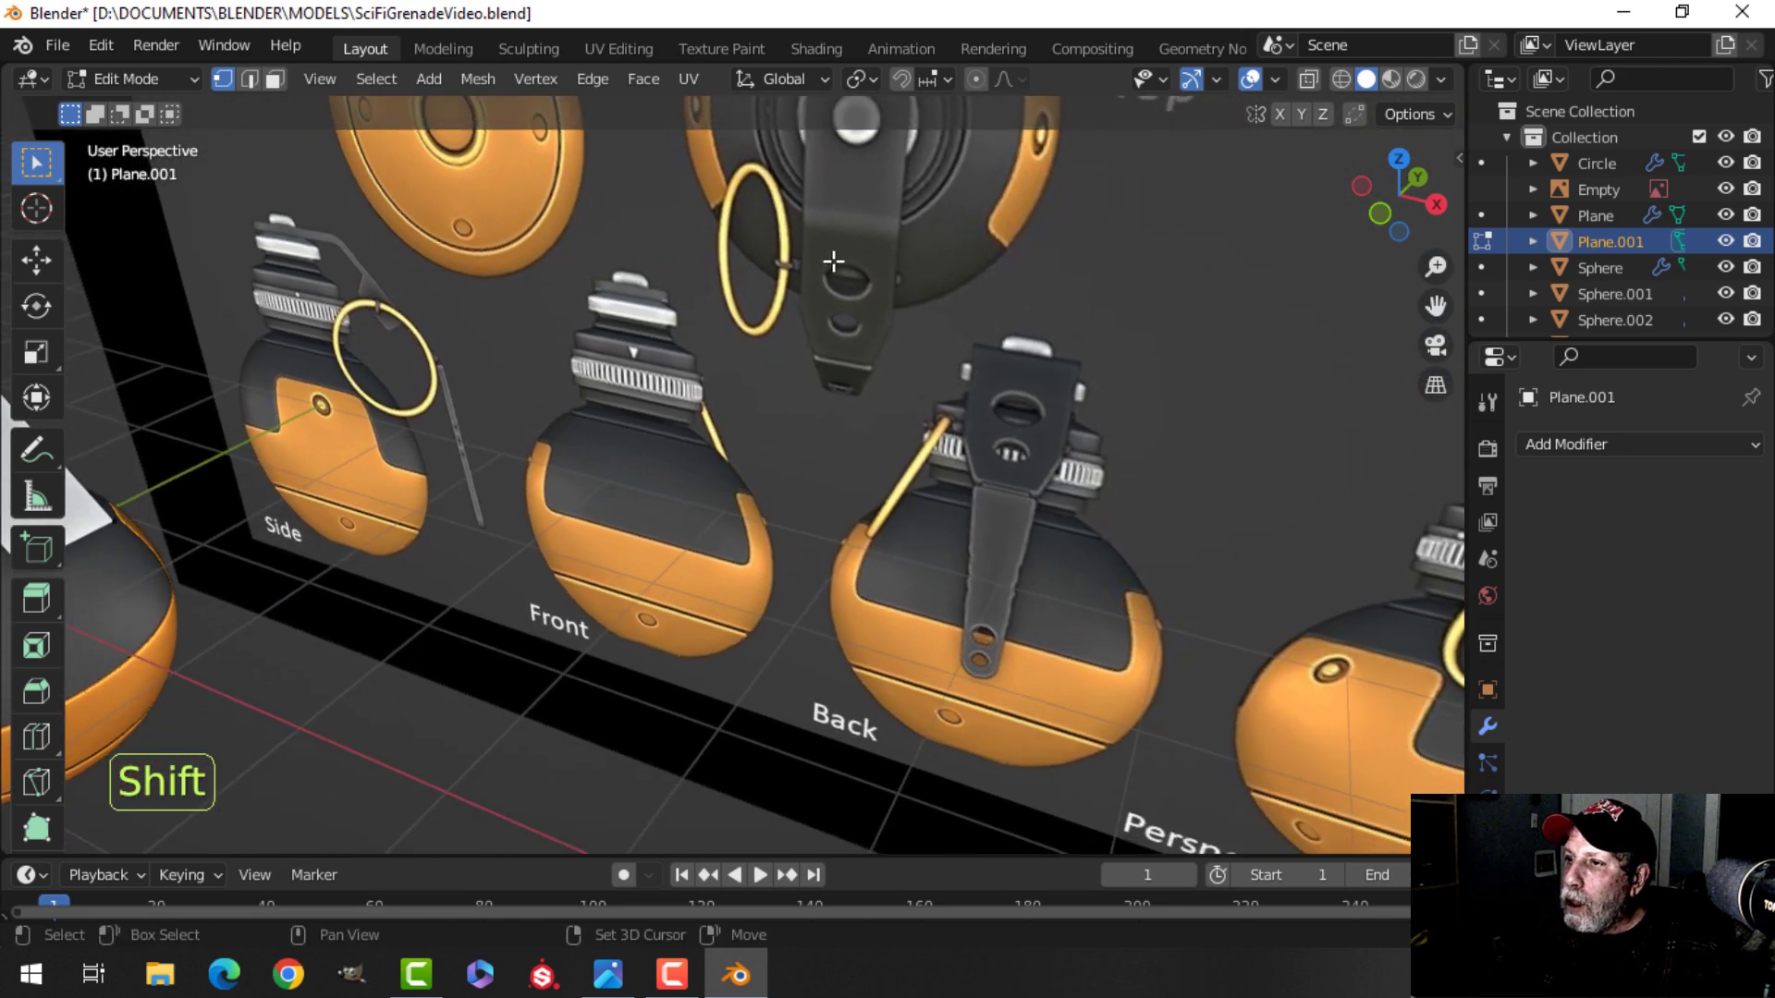
scroll(690, 272, down, 1)
shift+middle_drag(596, 312, 753, 321)
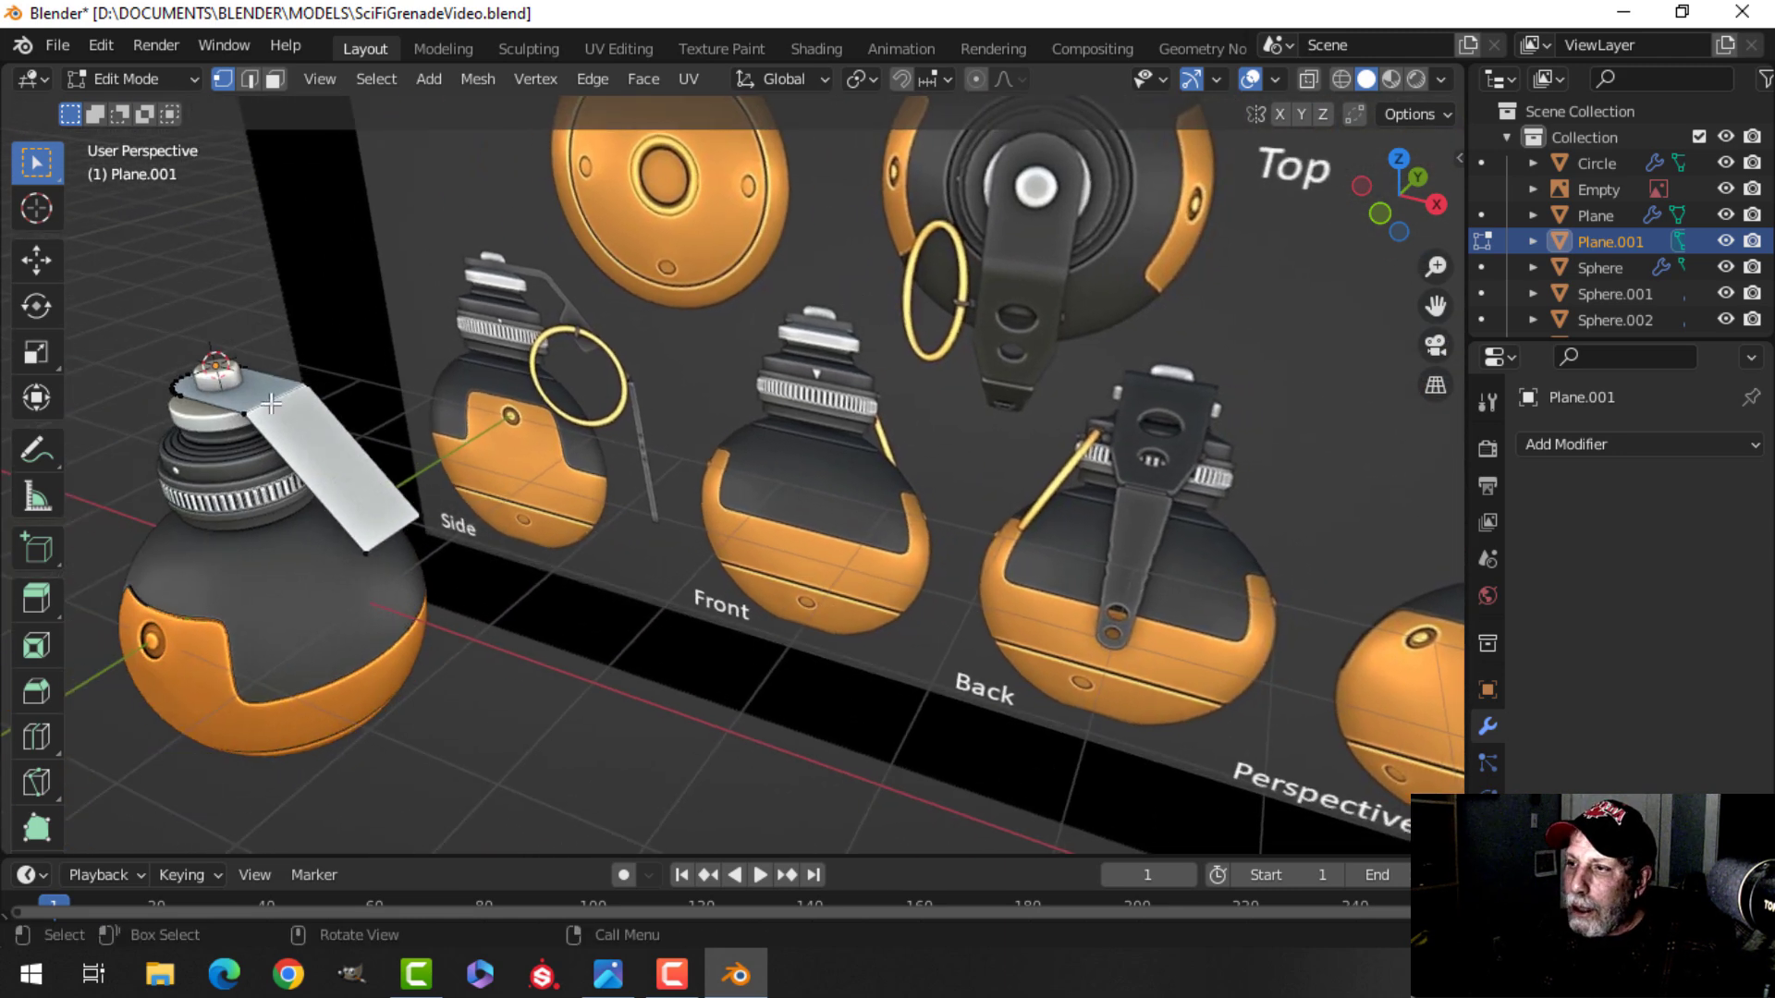
shift+middle_drag(693, 428, 795, 392)
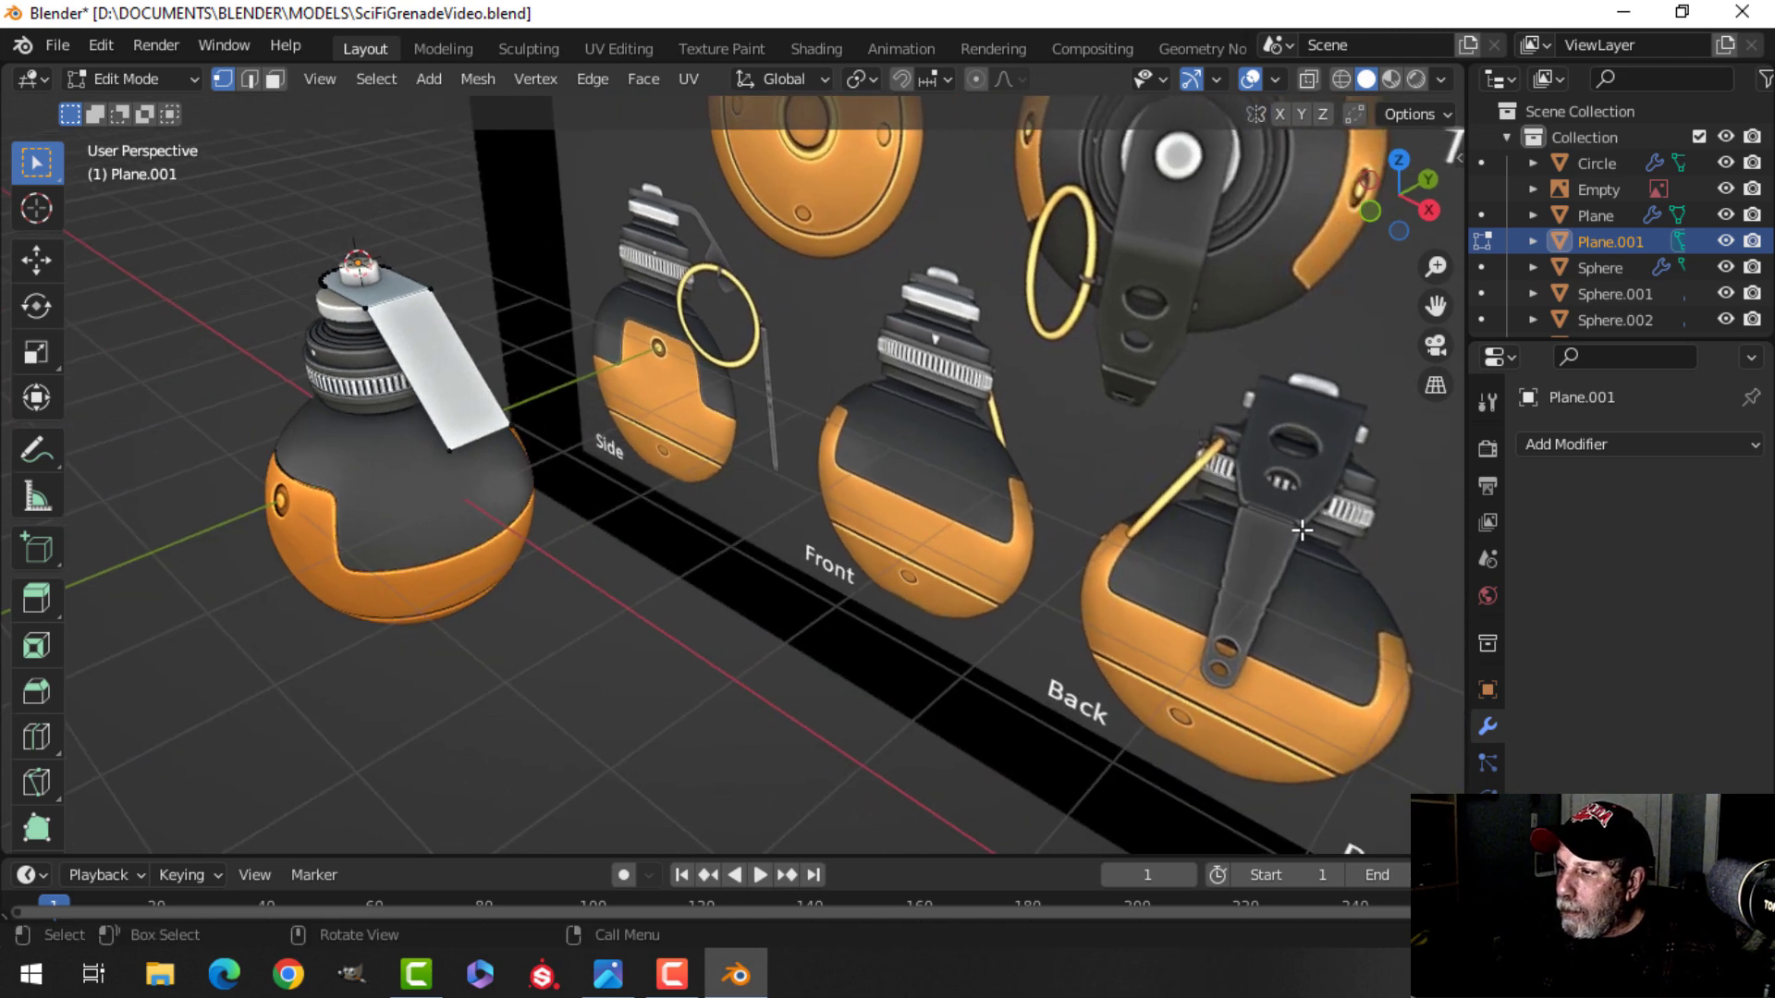
shift+middle_drag(856, 472, 928, 436)
middle_drag(874, 462, 800, 477)
scroll(640, 412, up, 2)
shift+middle_drag(679, 419, 769, 341)
key(KP_1)
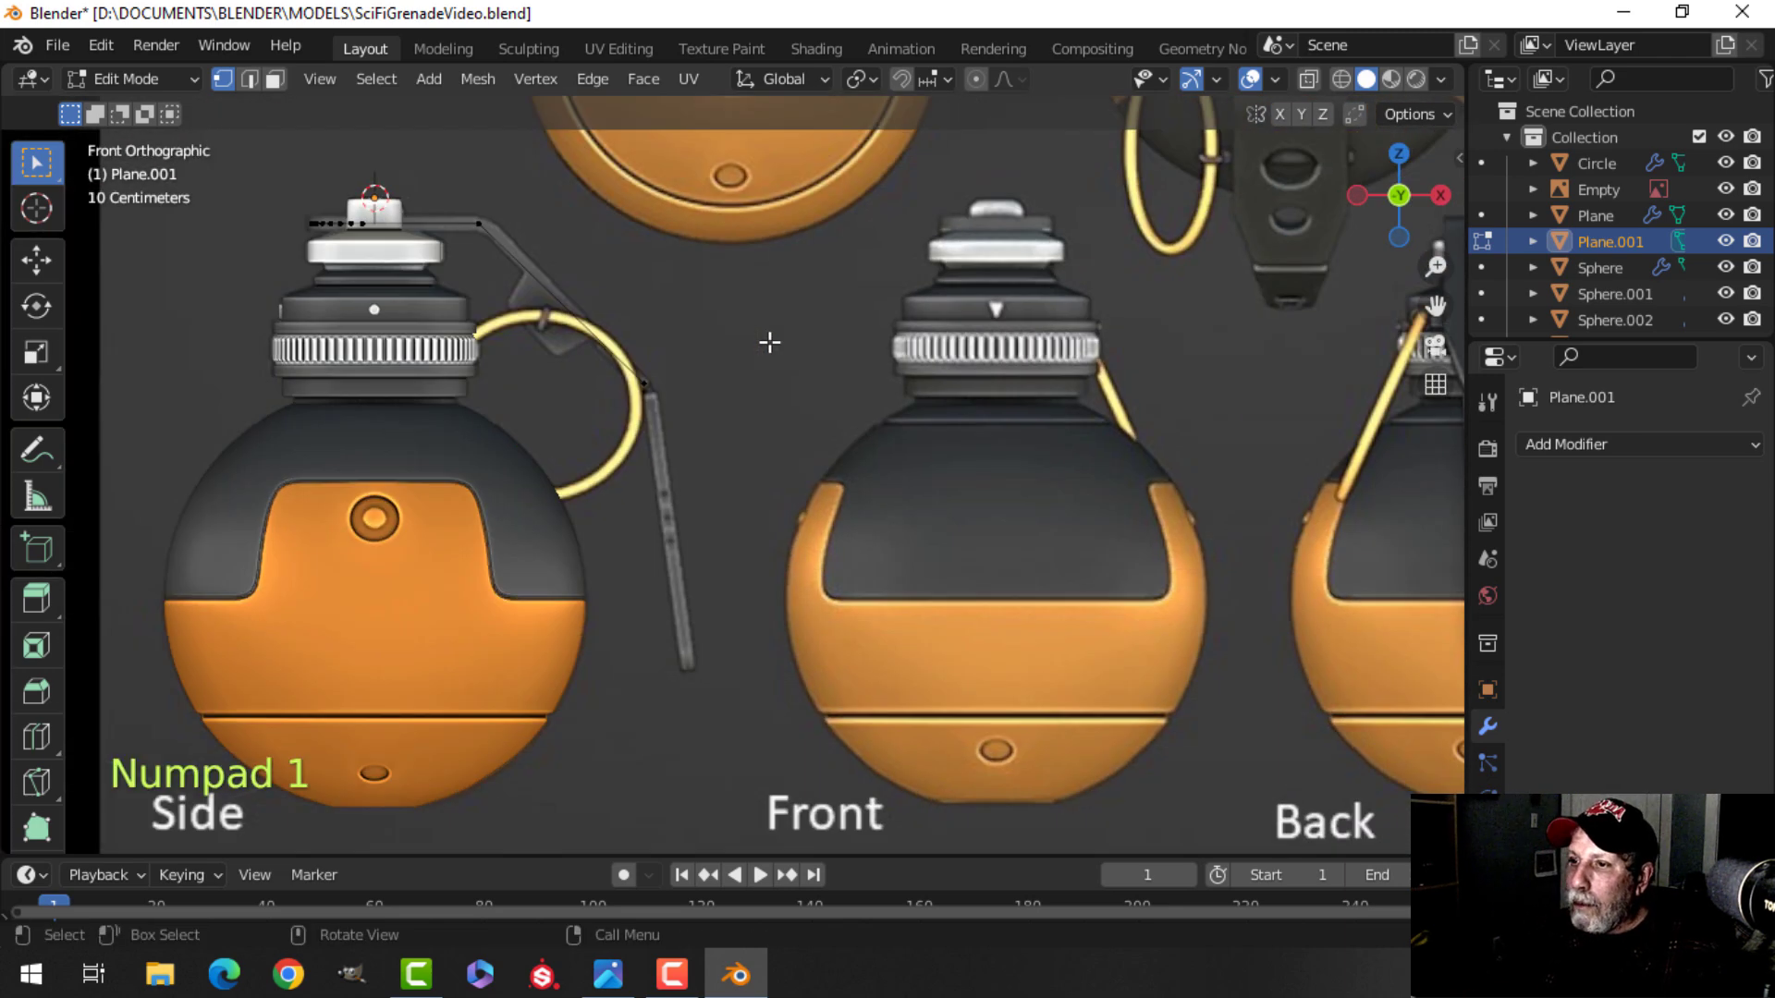
key(z)
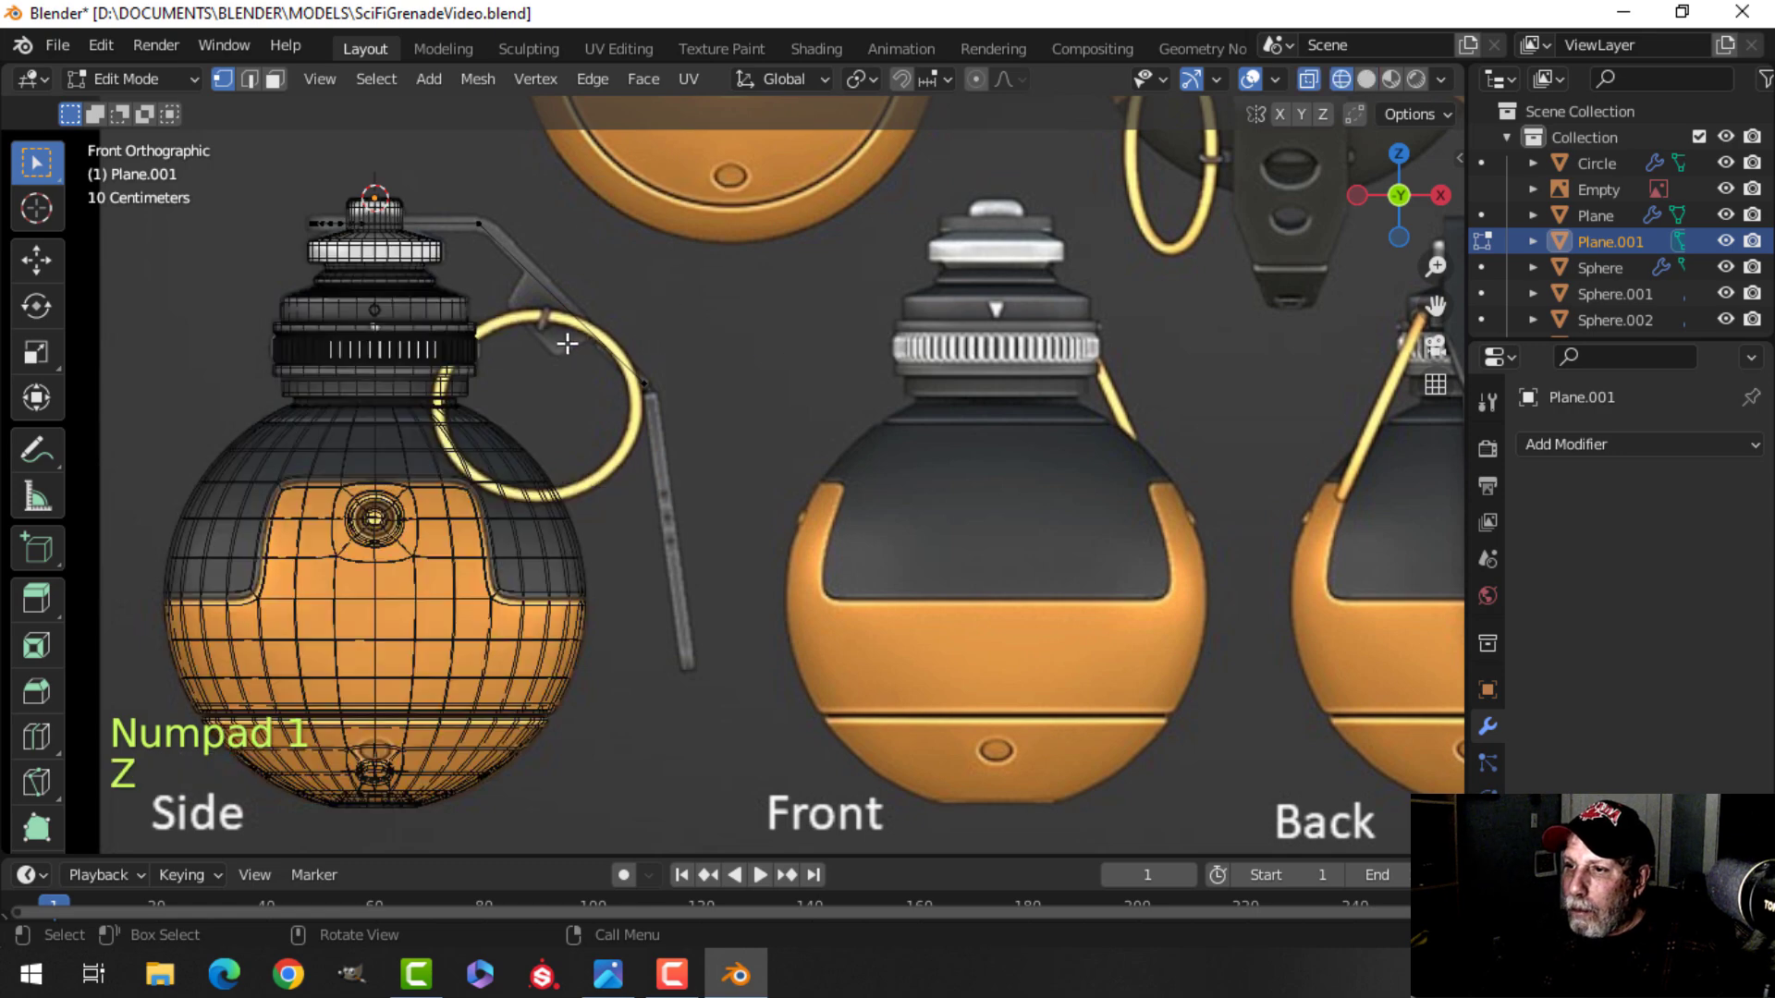
key(b)
drag(631, 322, 759, 407)
middle_drag(759, 407, 851, 412)
key(KP_1)
key(z)
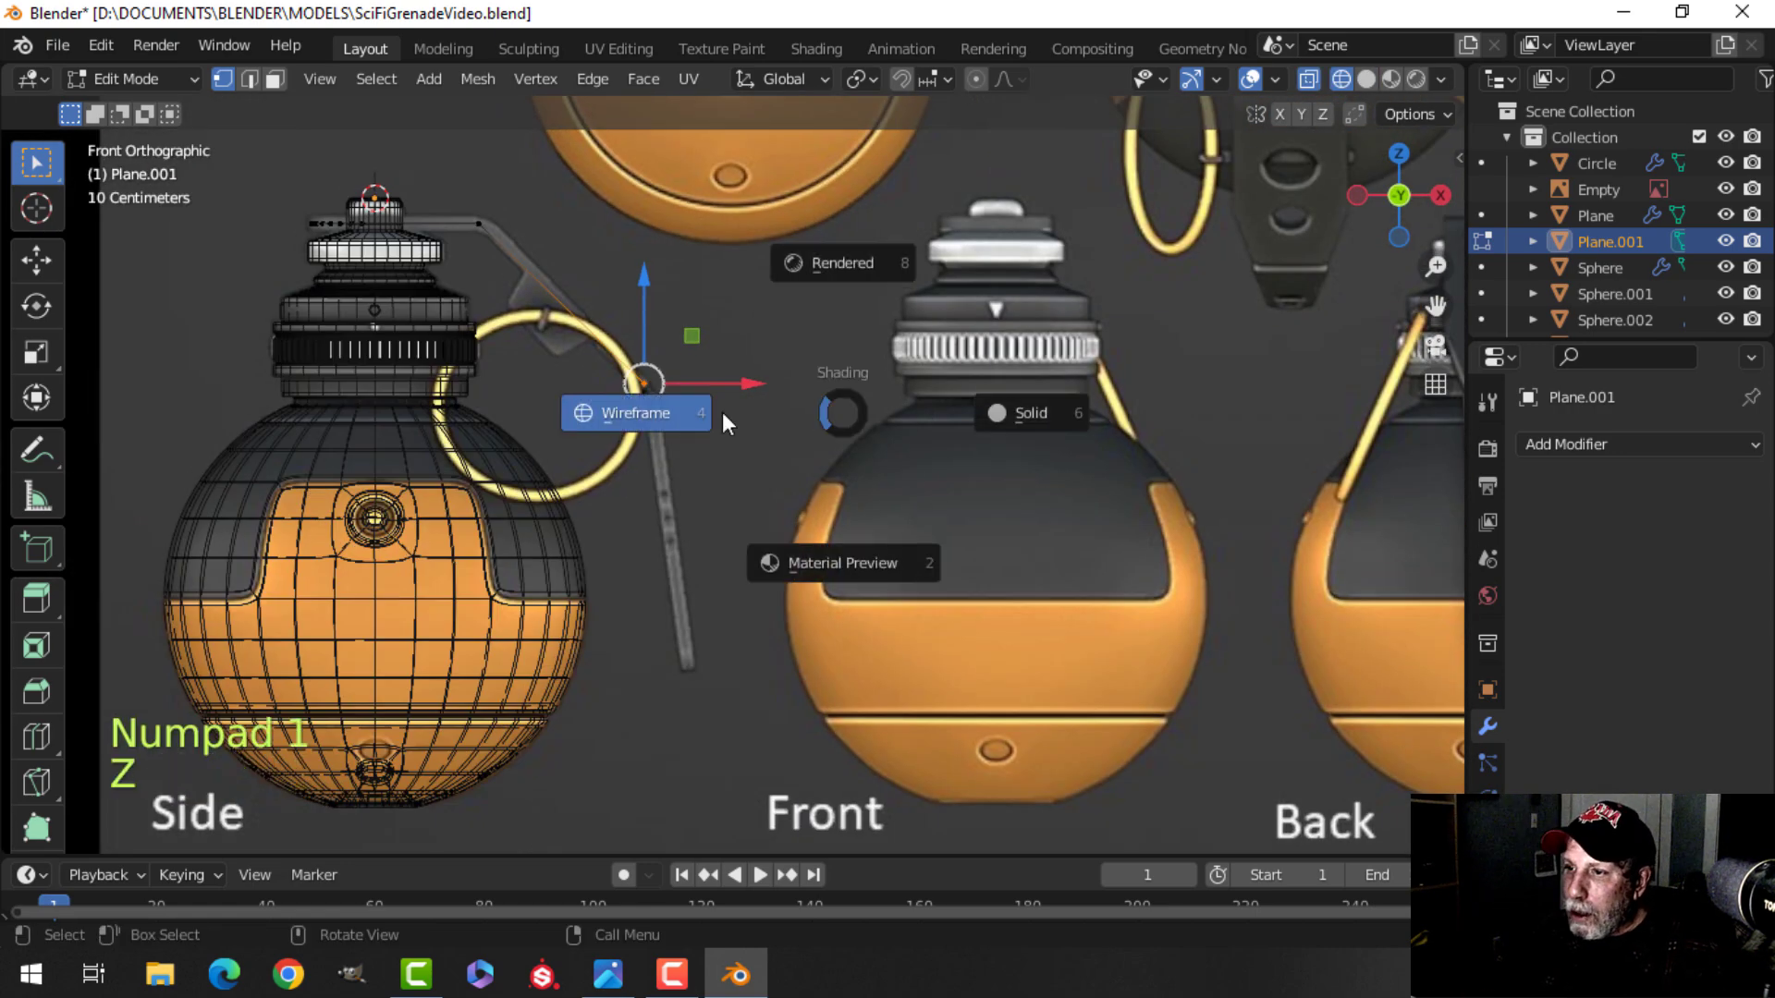
click(982, 417)
middle_drag(982, 417, 915, 480)
Add a loop cut across the lever's diagonal section with a slide factor of -0.313.
scroll(1174, 356, up, 4)
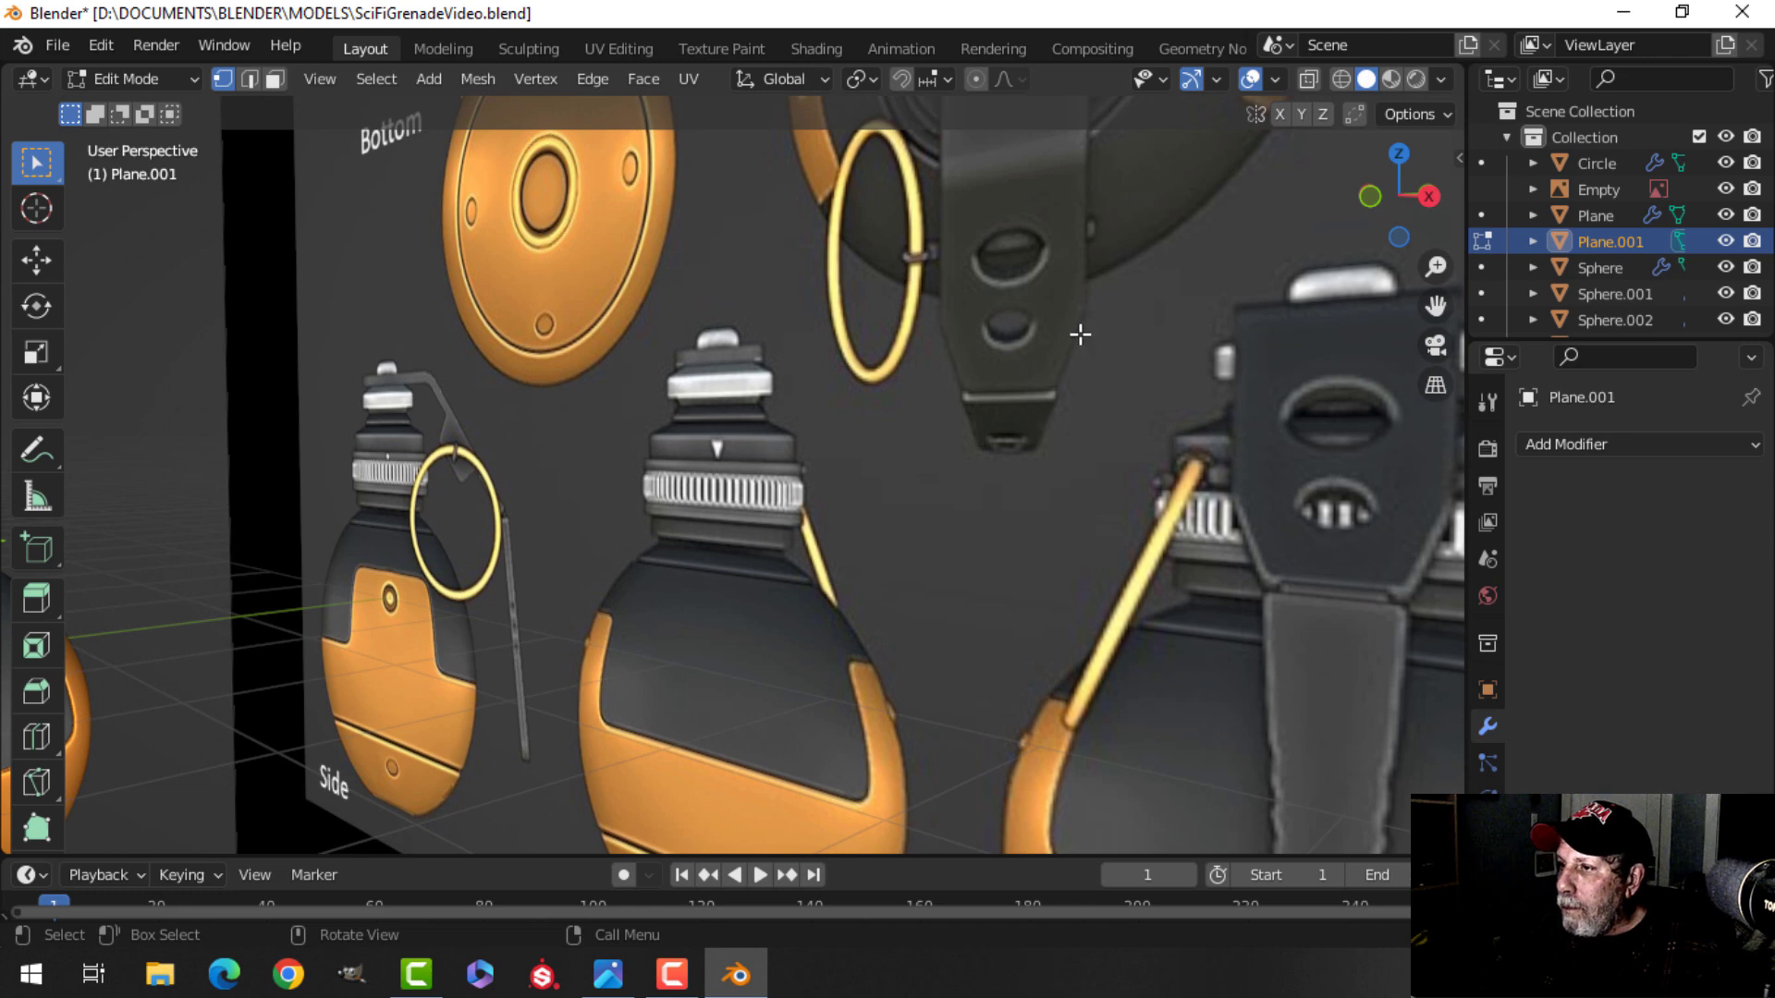
scroll(1048, 323, down, 3)
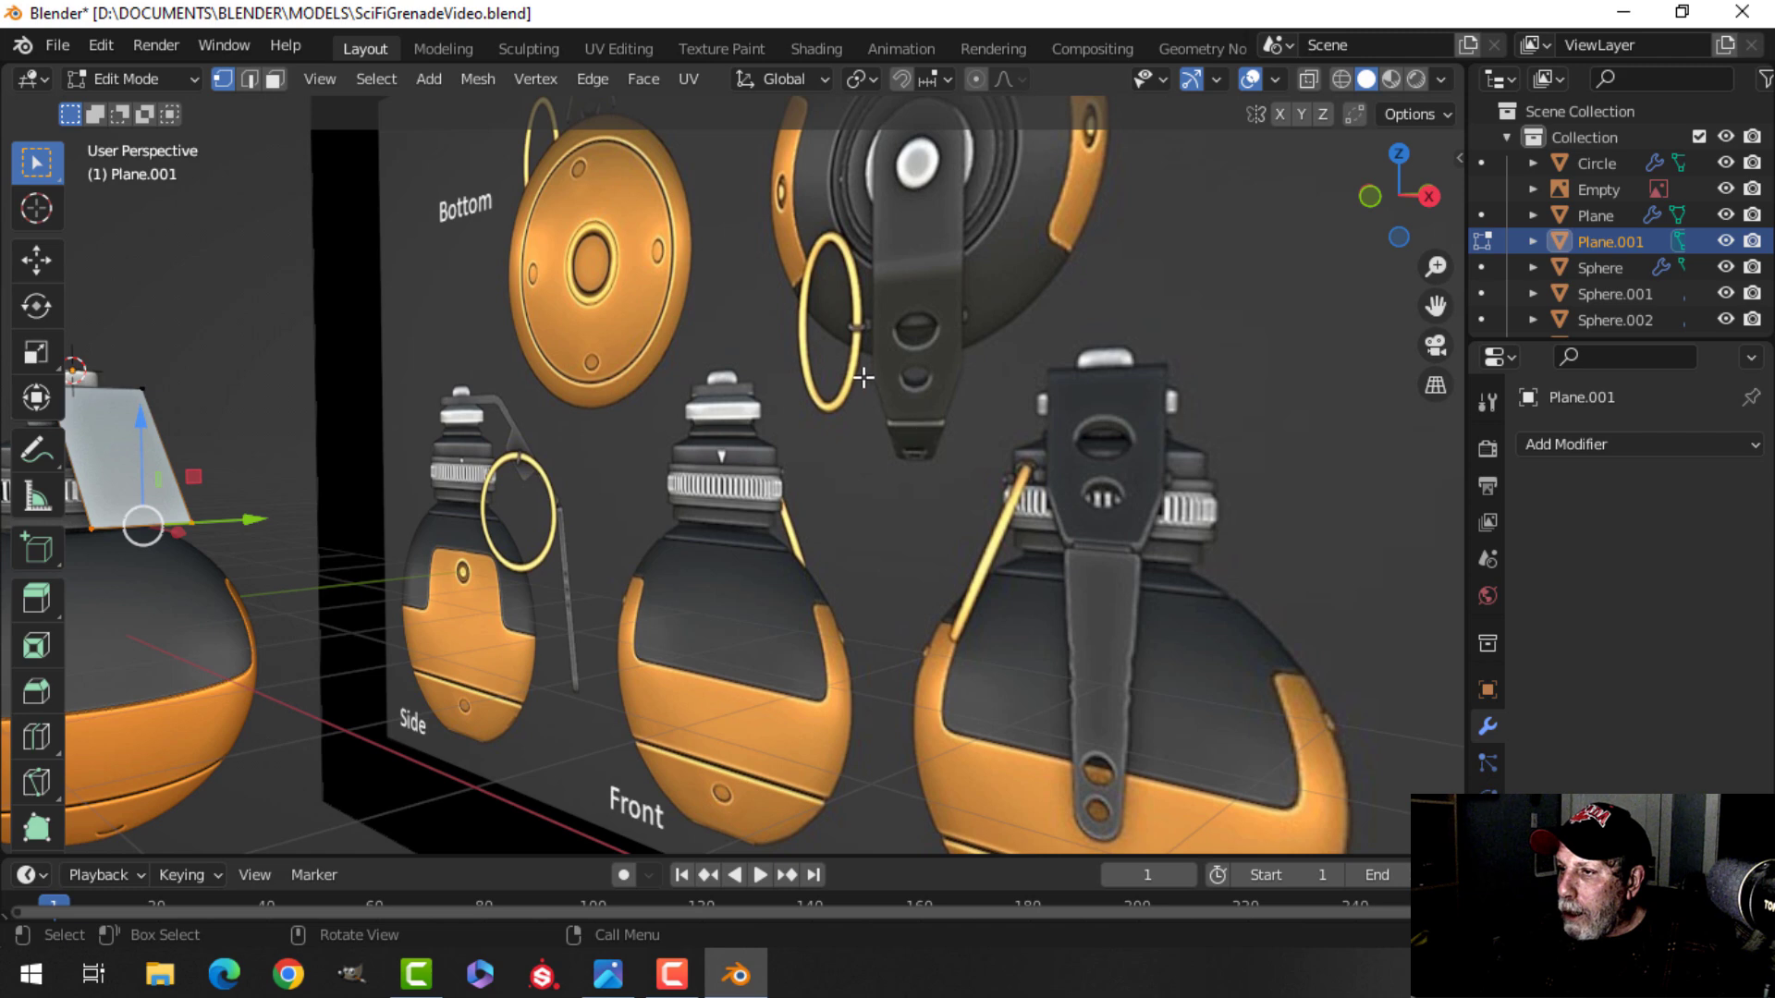
shift+middle_drag(644, 408, 847, 460)
middle_drag(739, 490, 717, 532)
scroll(652, 490, up, 2)
shift+middle_drag(646, 488, 615, 435)
middle_drag(605, 471, 569, 499)
key(ctrl+r)
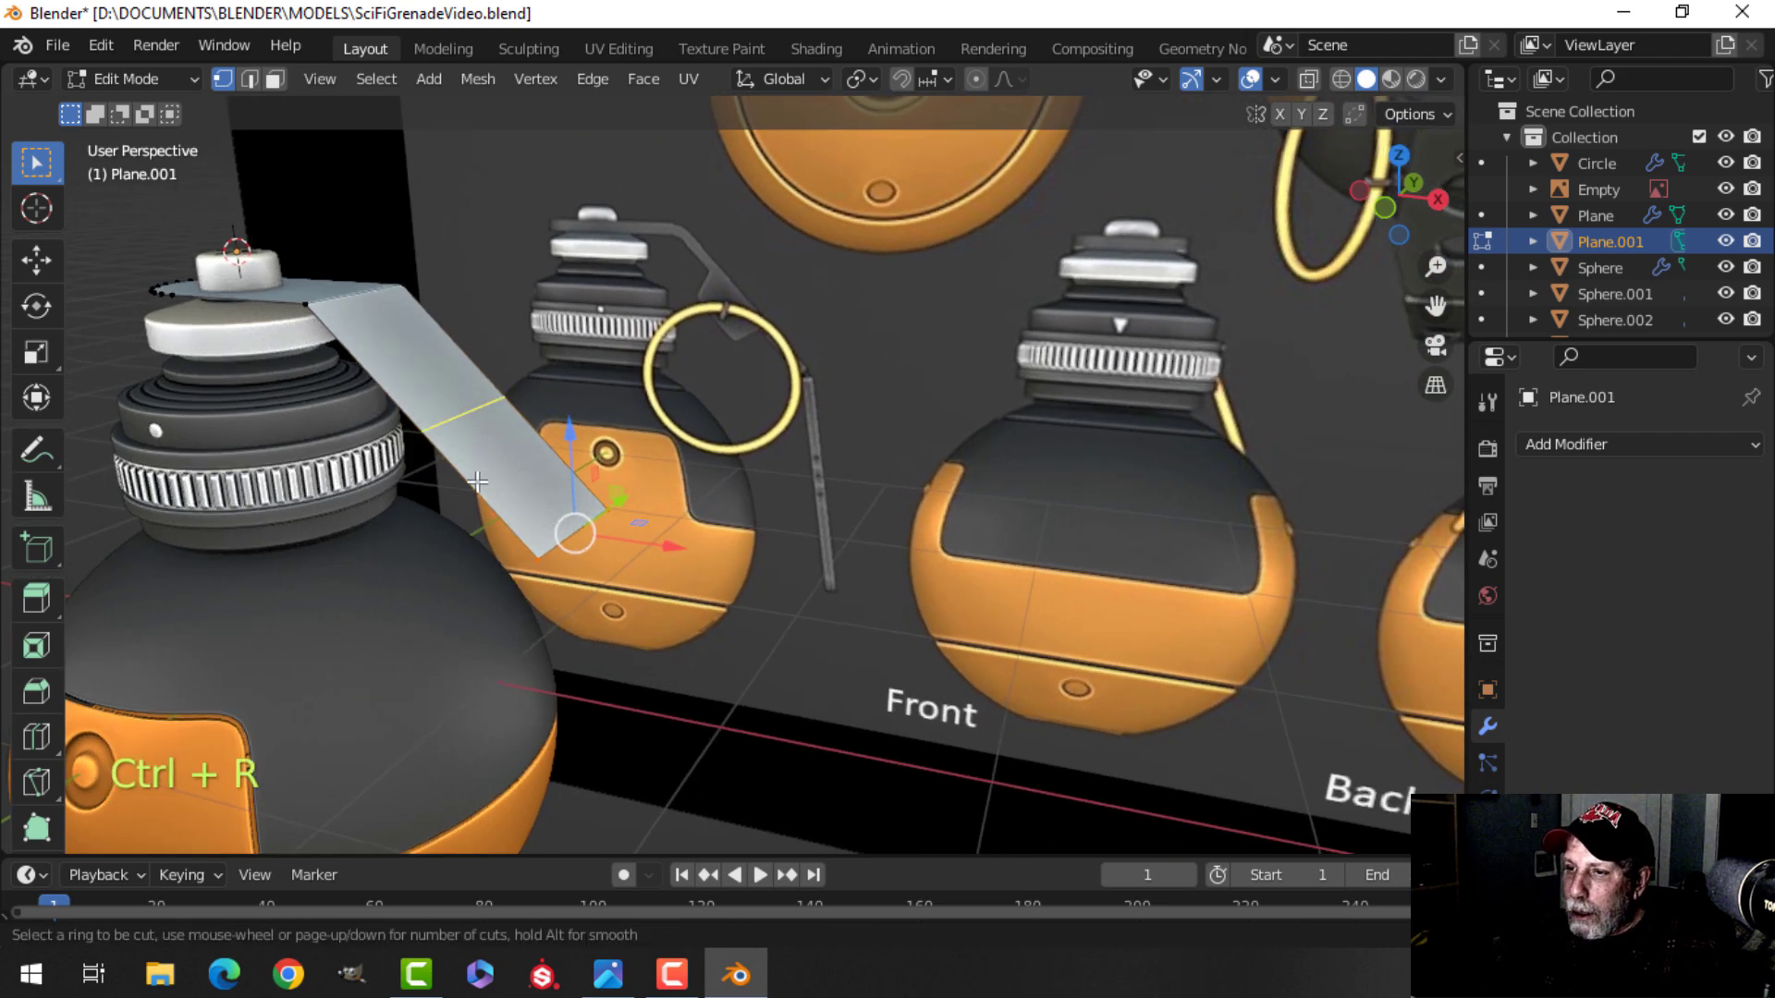
click(481, 488)
click(495, 506)
Examine the front, back and perspective reference images of the grenade's lever.
middle_drag(713, 475, 813, 459)
key(KP_1)
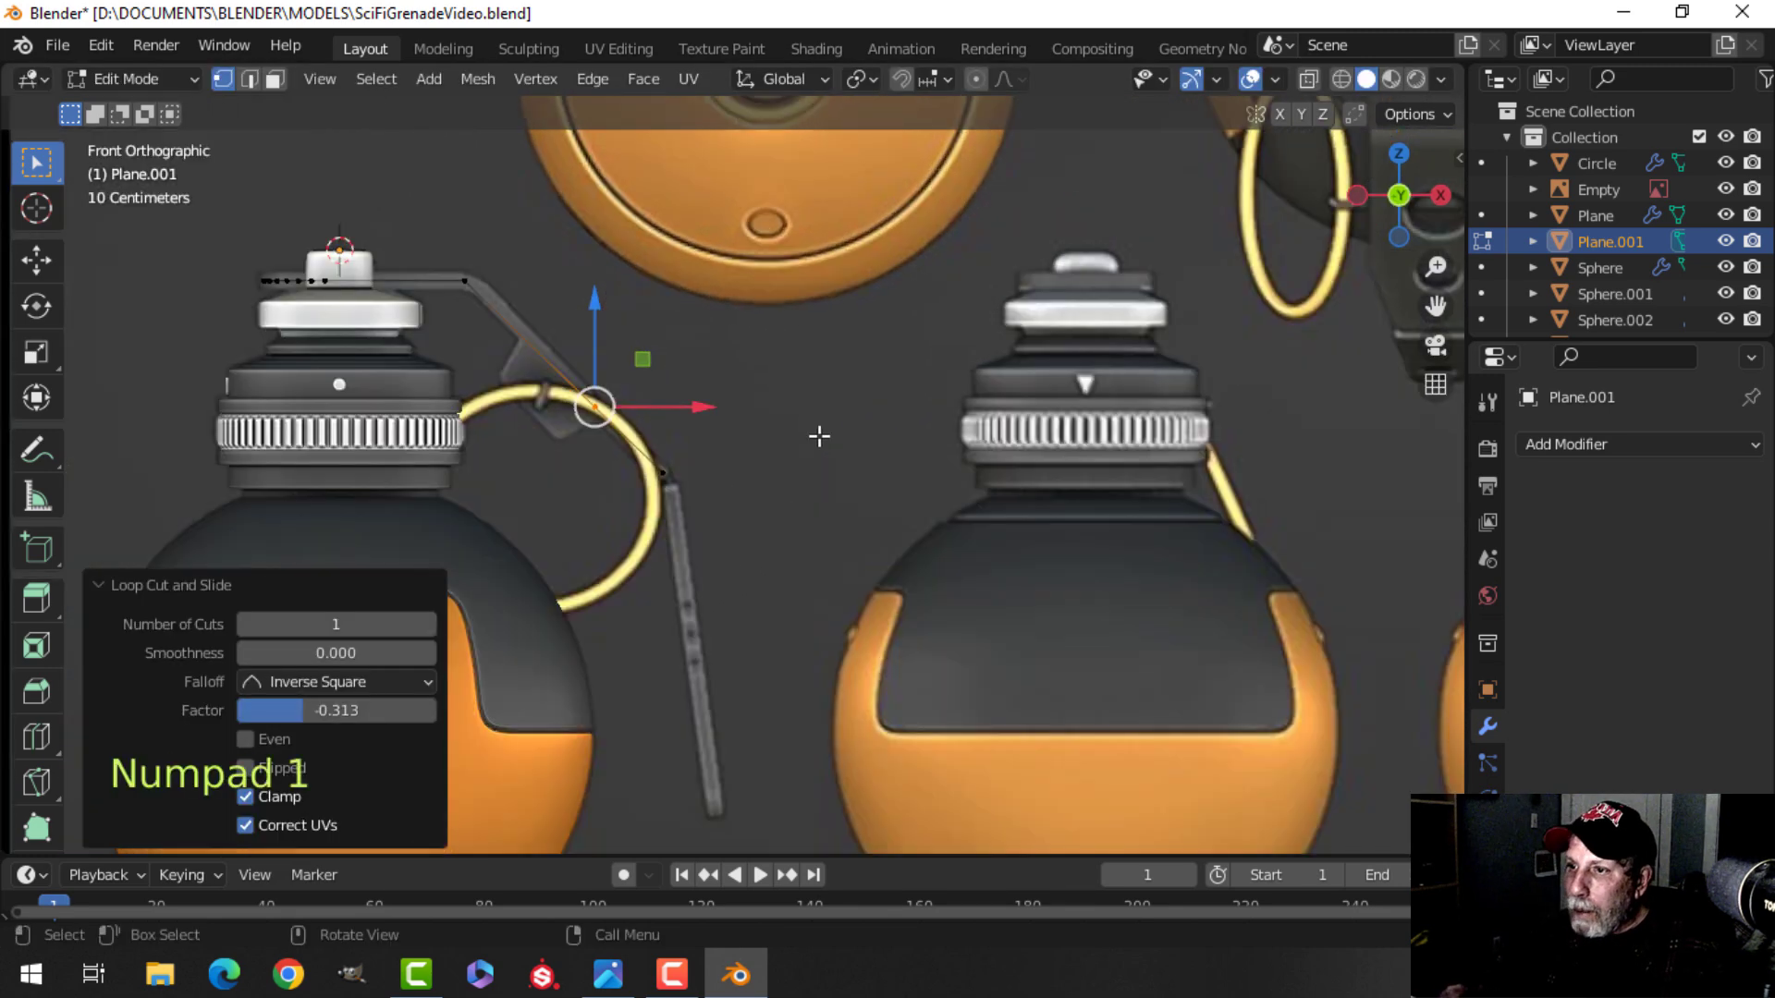
scroll(819, 437, up, 3)
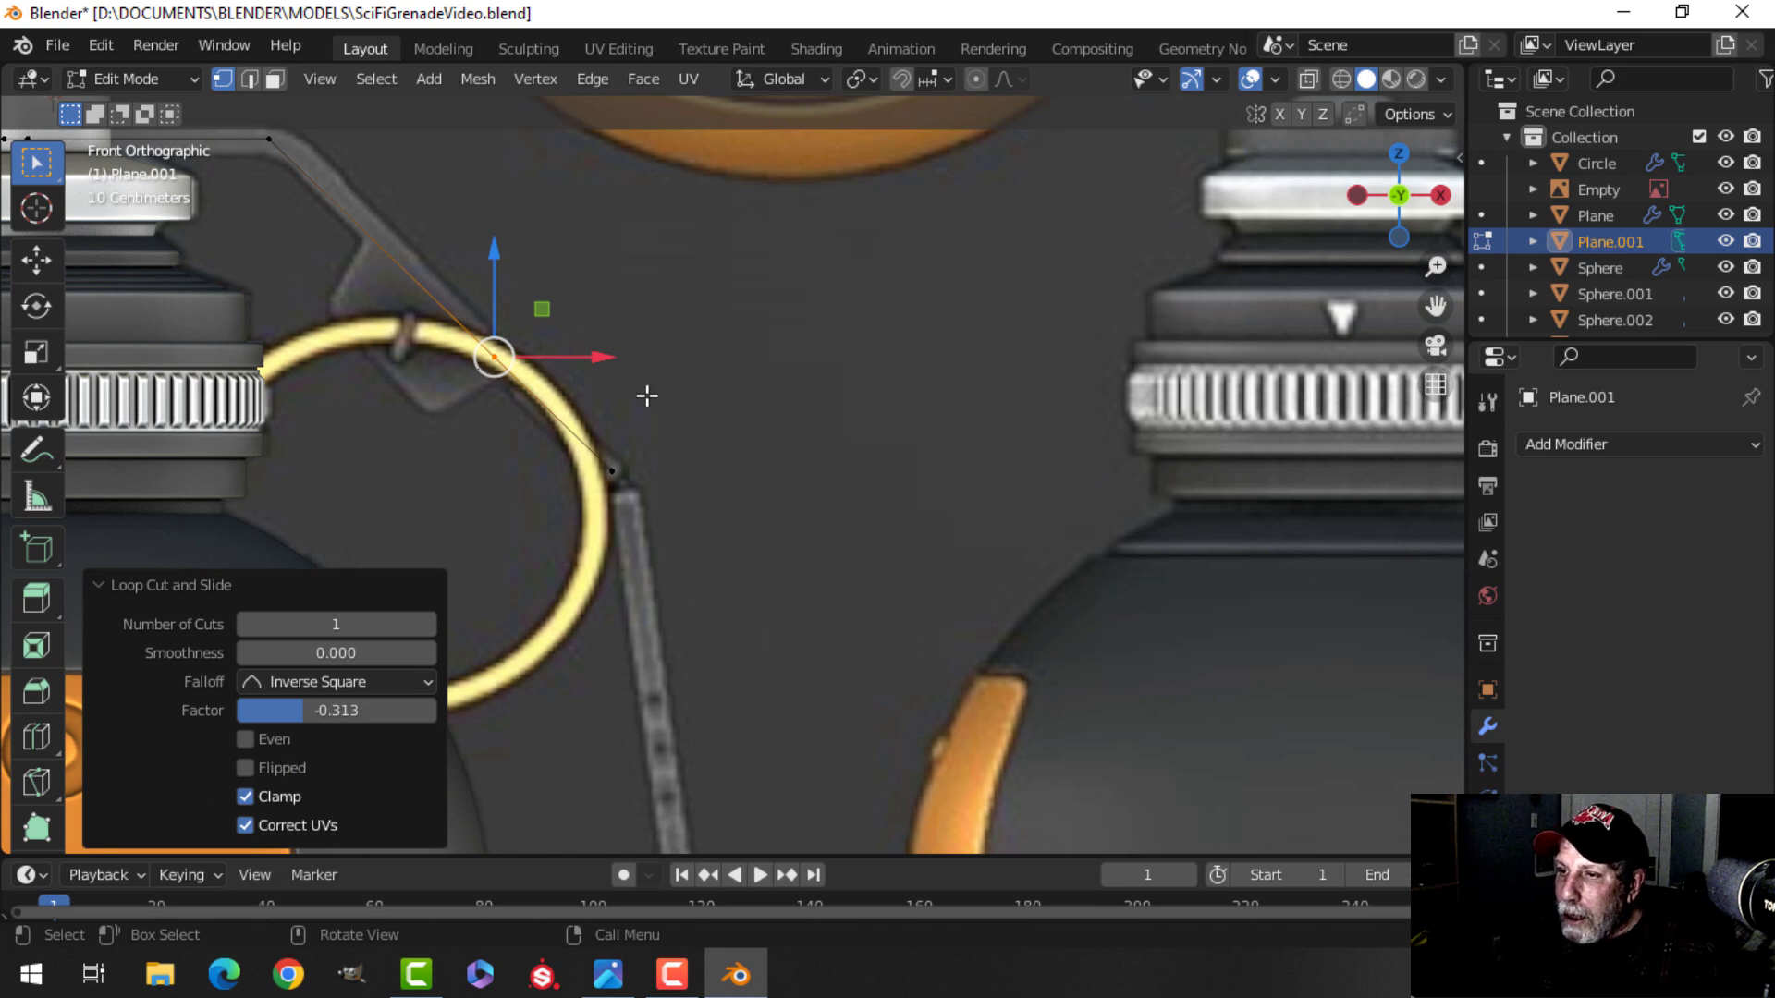
scroll(876, 380, down, 1)
scroll(1186, 330, down, 1)
scroll(1186, 330, down, 1)
shift+middle_drag(1176, 323, 973, 340)
scroll(1101, 268, up, 2)
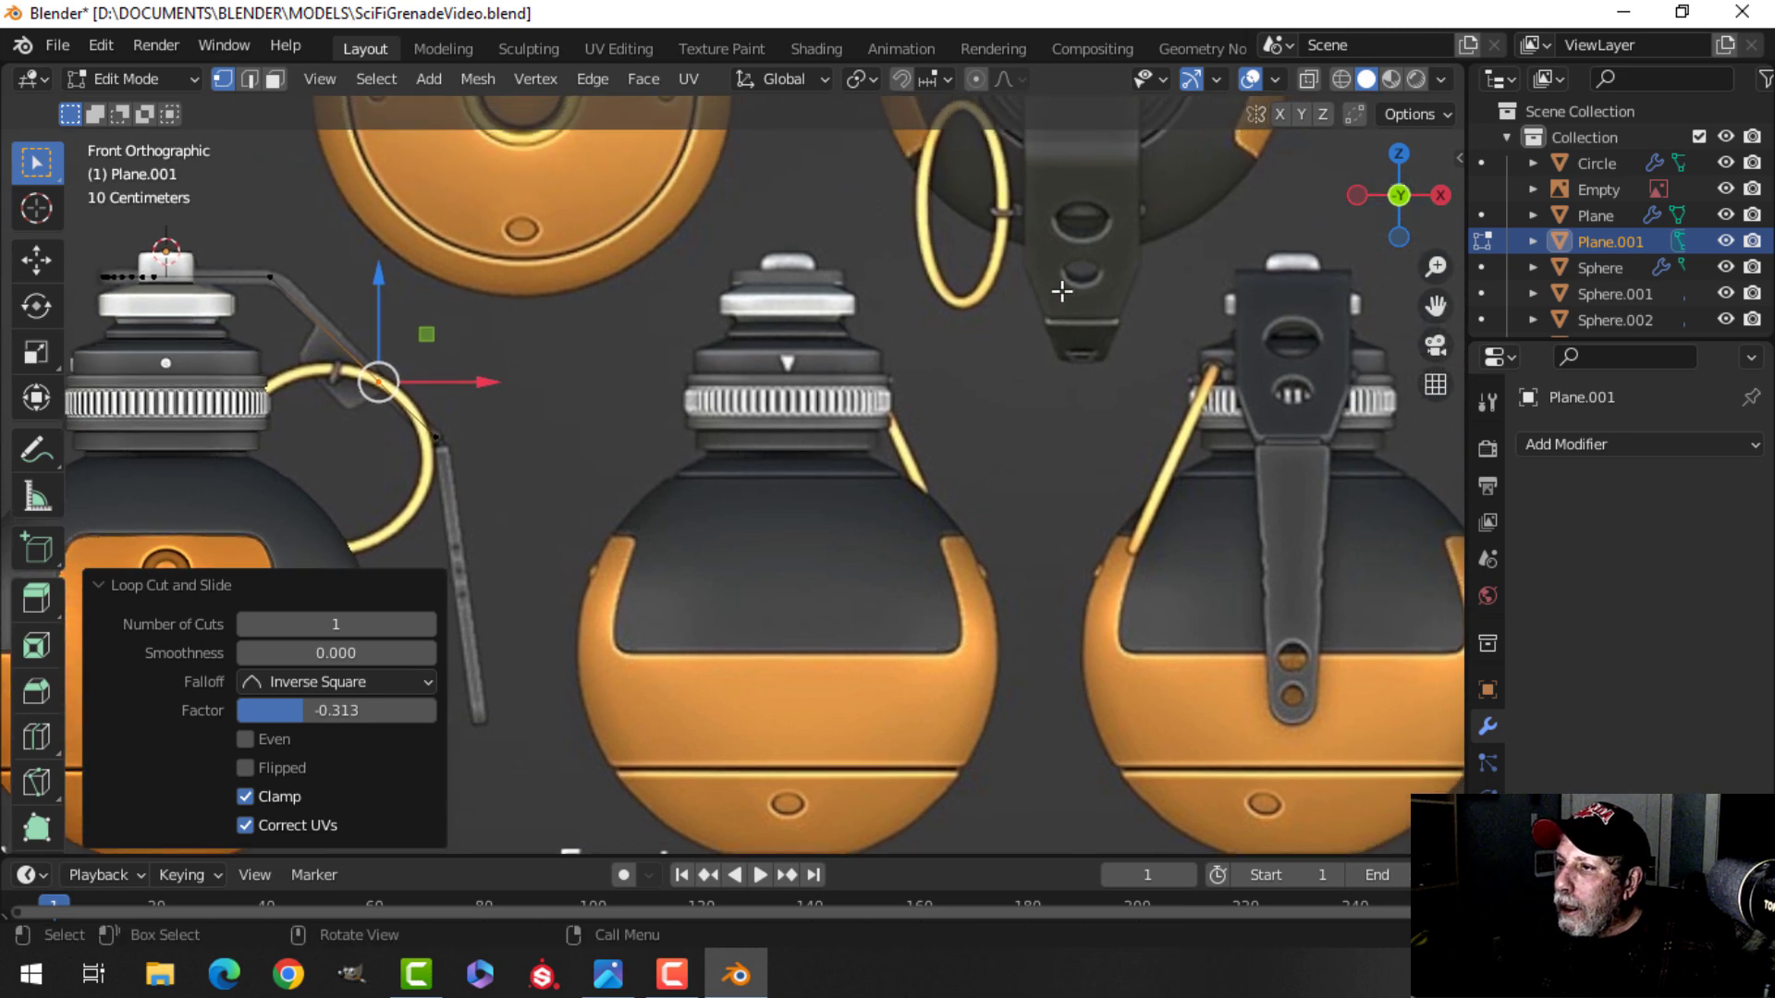
scroll(555, 383, down, 1)
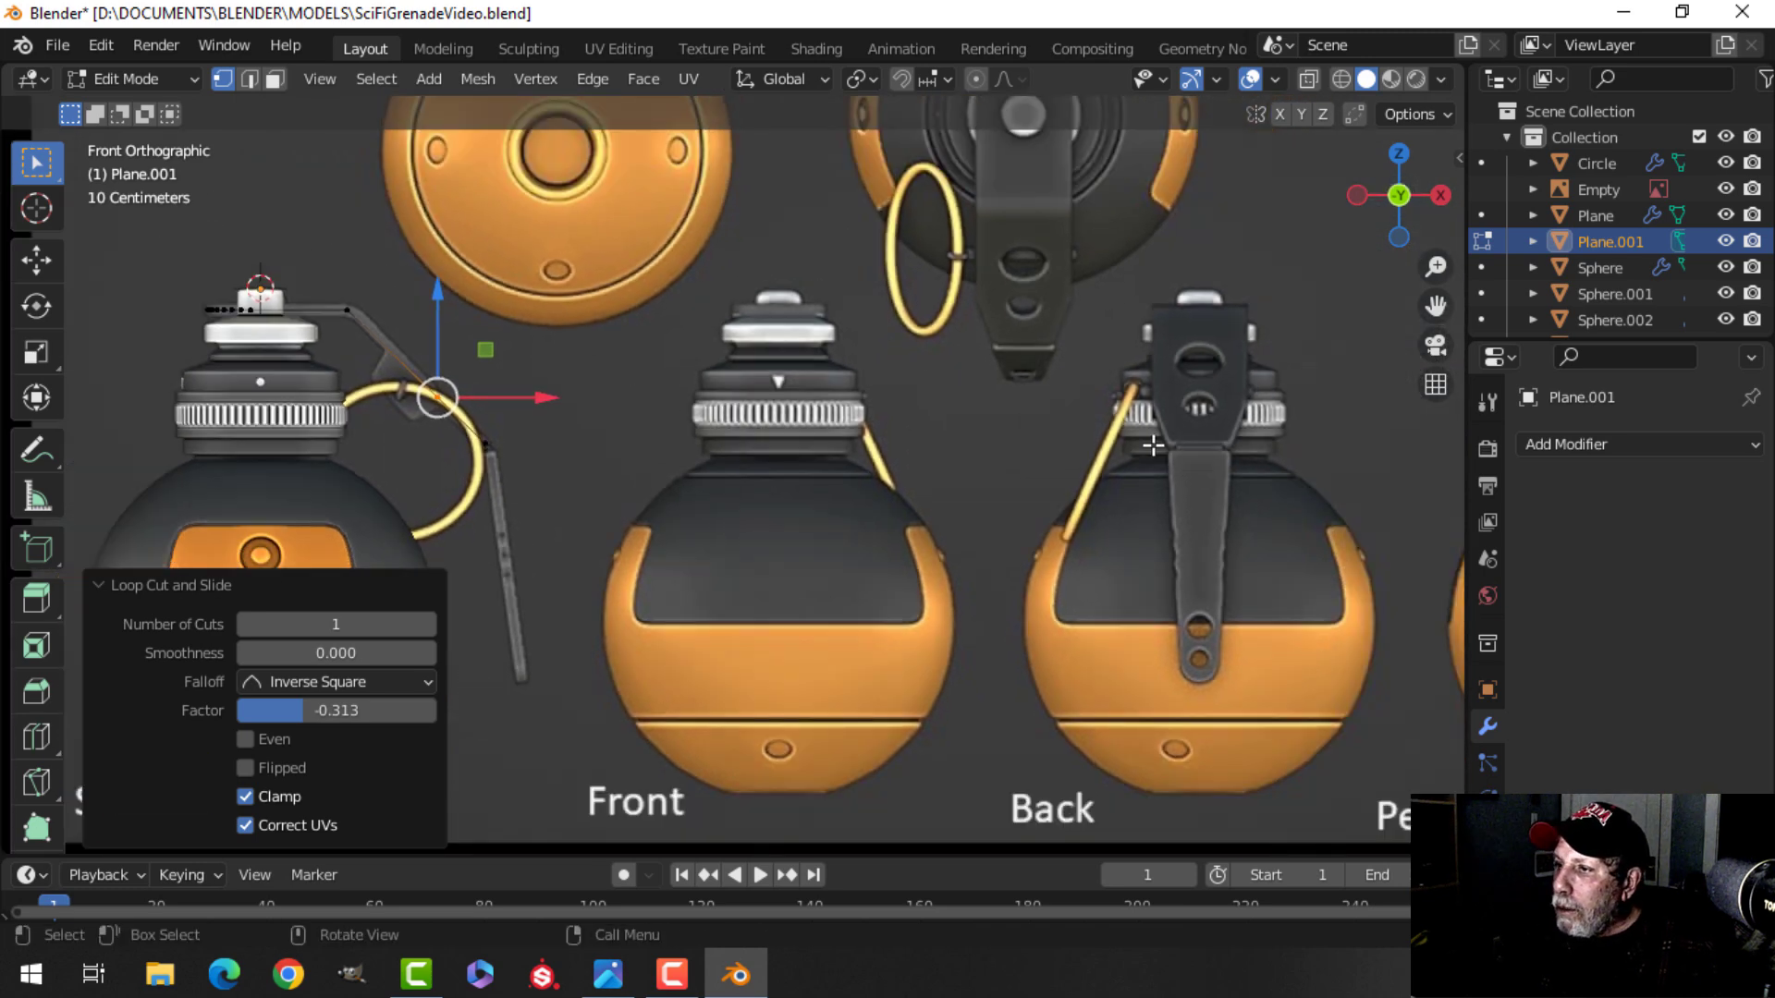
scroll(887, 421, down, 4)
shift+middle_drag(1034, 417, 808, 380)
scroll(808, 380, up, 3)
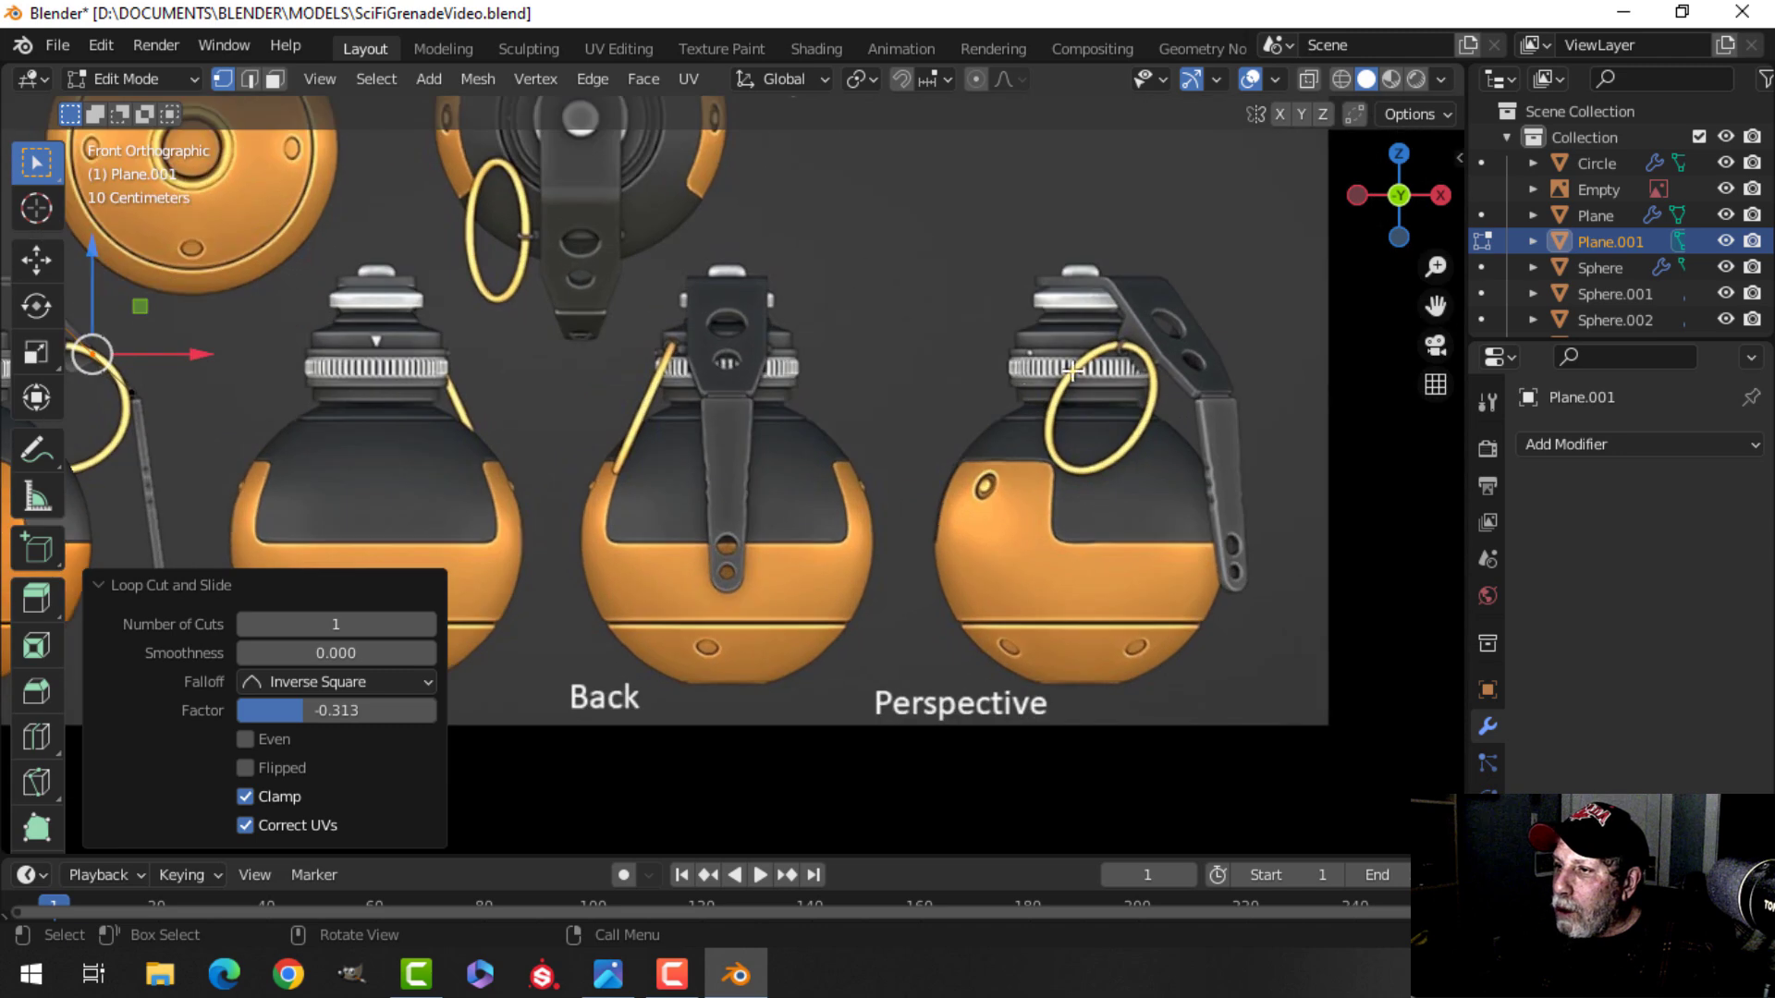
shift+middle_drag(1127, 371, 832, 413)
scroll(832, 413, up, 3)
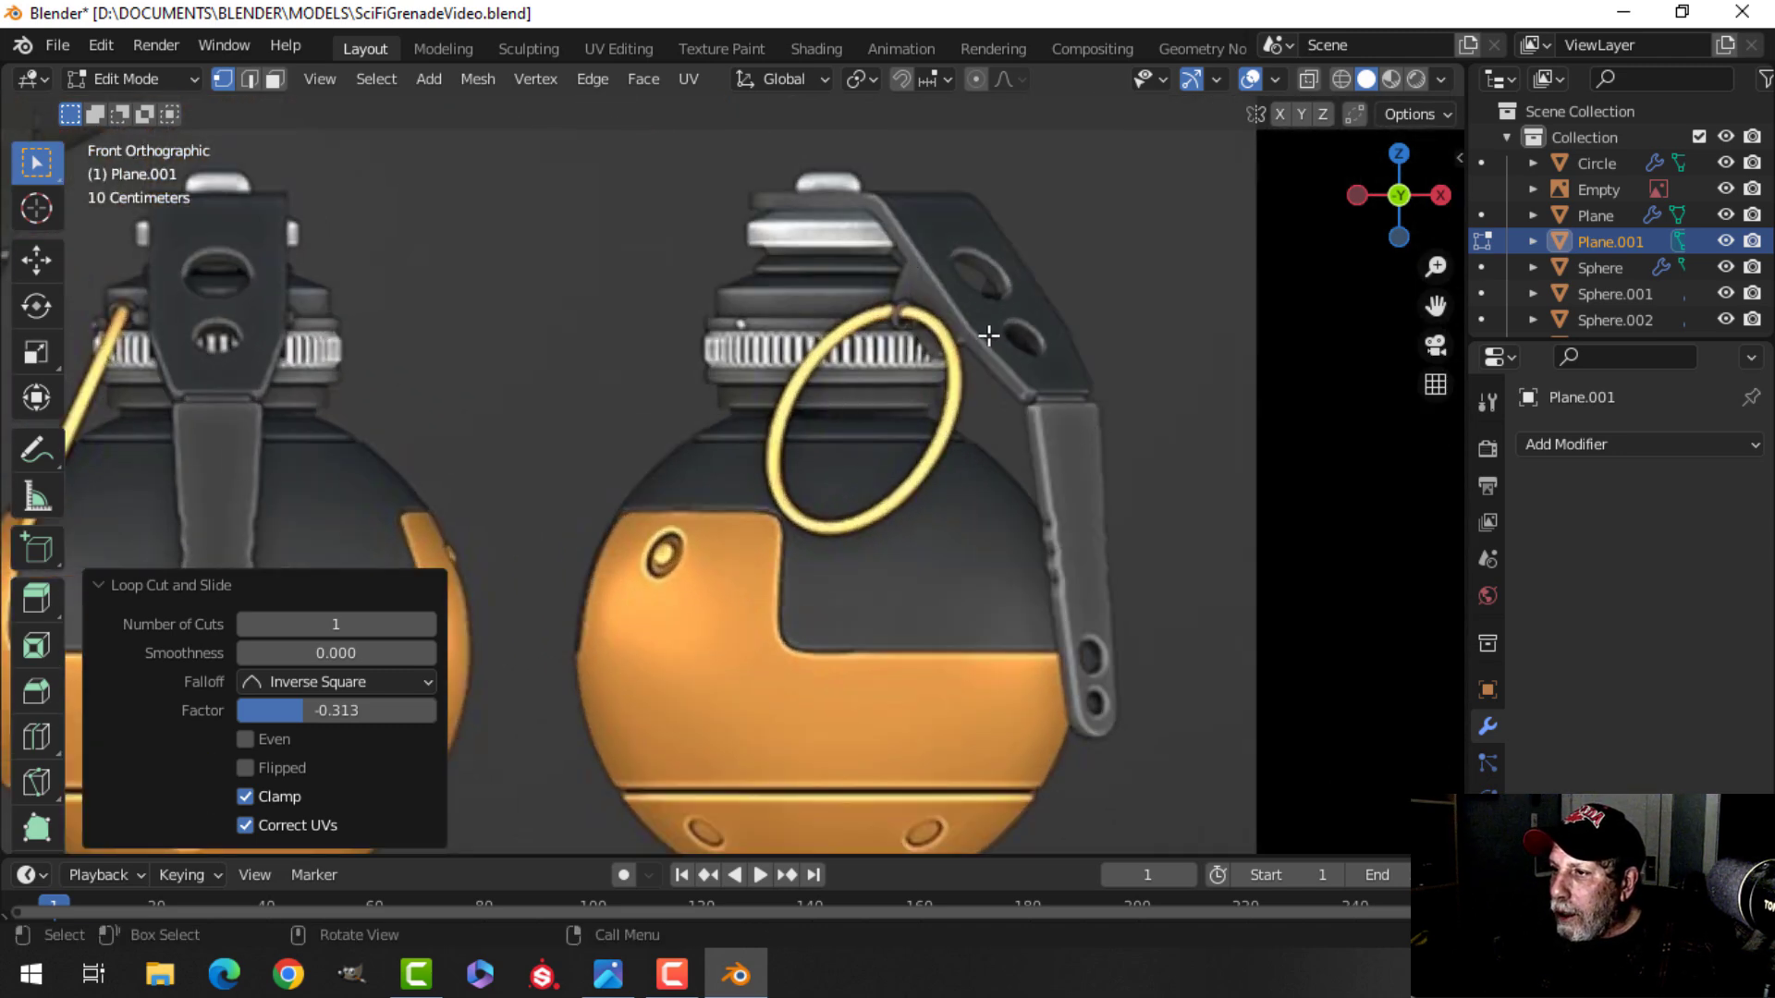
Slide the new edge loop along the lever's diagonal section to a factor of -0.293.
scroll(619, 422, down, 3)
shift+middle_drag(592, 426, 820, 413)
shift+middle_drag(665, 412, 943, 398)
shift+middle_drag(791, 400, 924, 393)
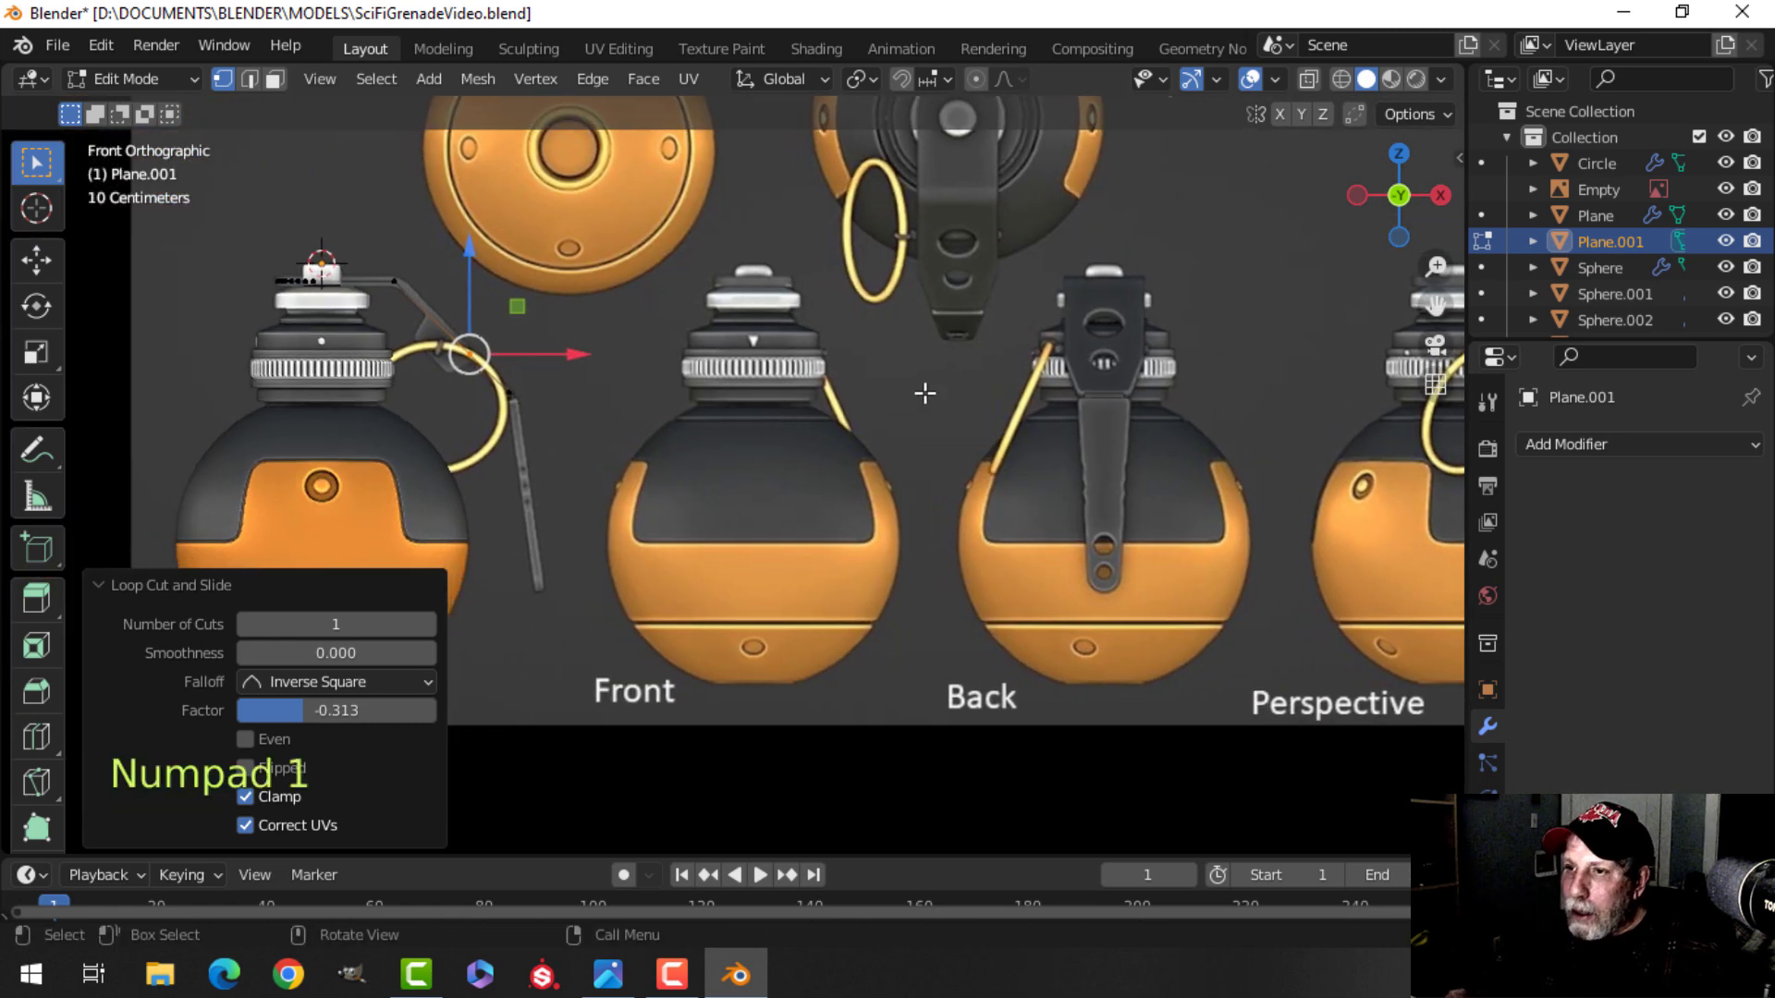
scroll(917, 394, up, 5)
shift+middle_drag(426, 372, 907, 392)
scroll(907, 392, up, 2)
shift+middle_drag(690, 204, 856, 435)
key(g)
key(g)
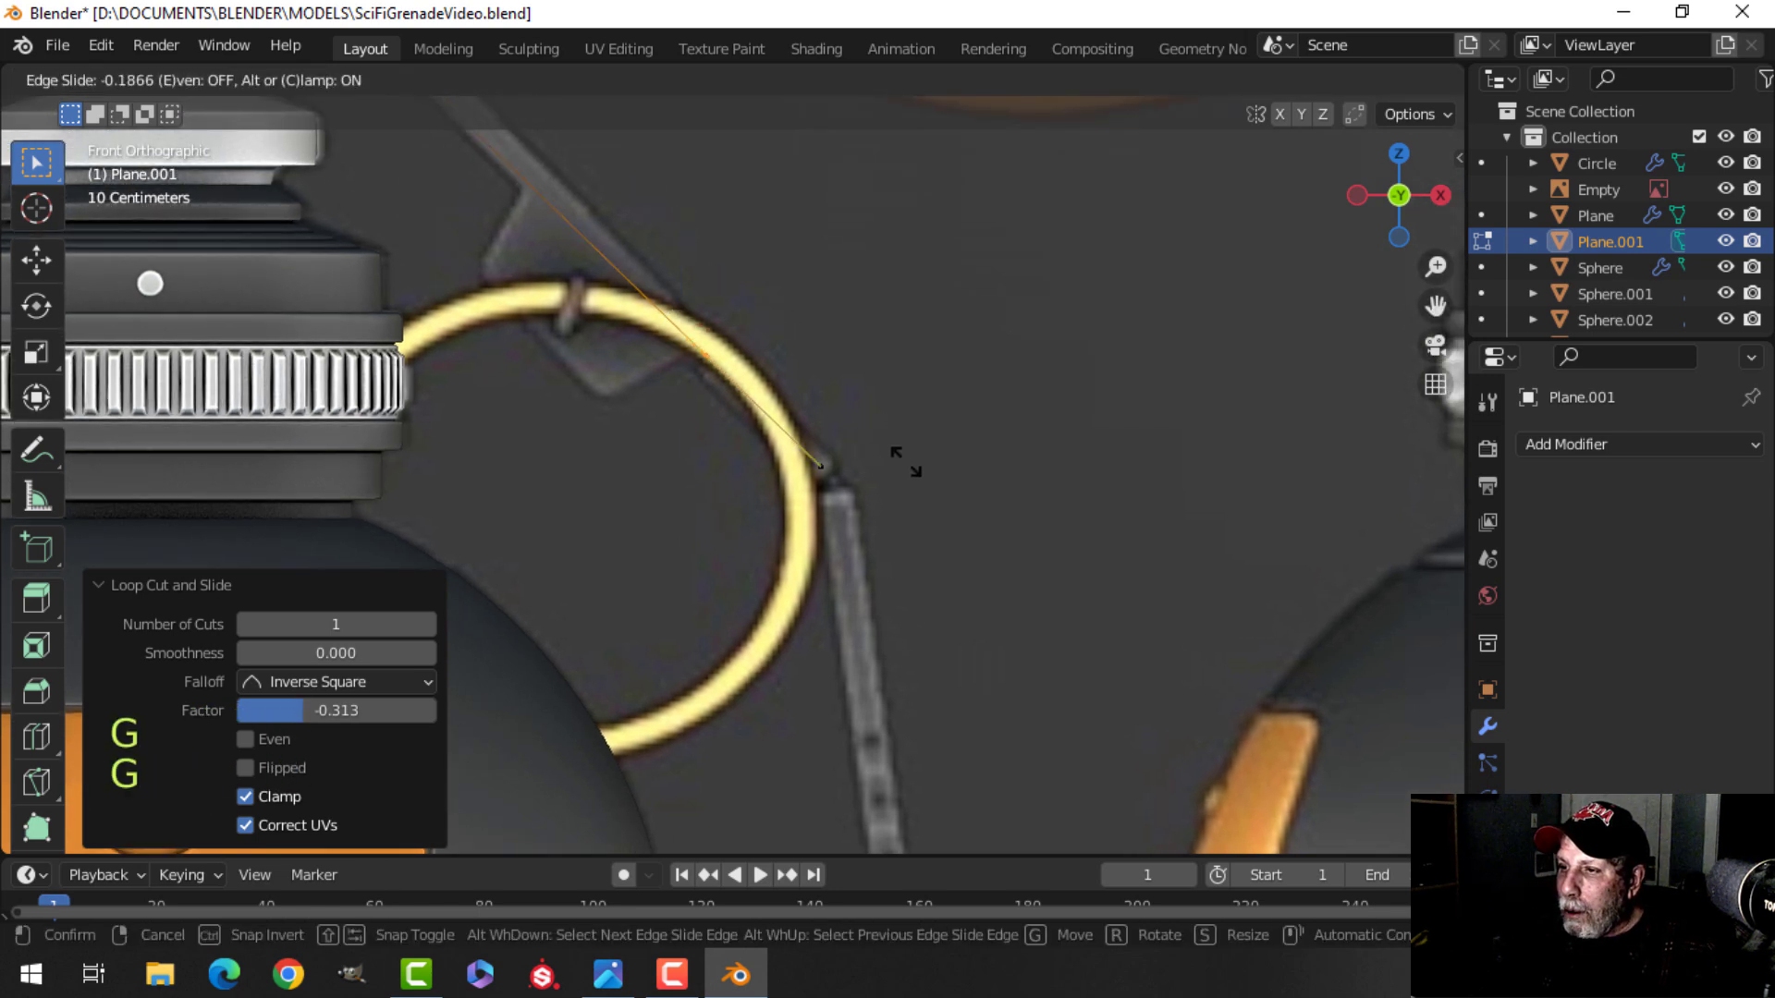
click(918, 488)
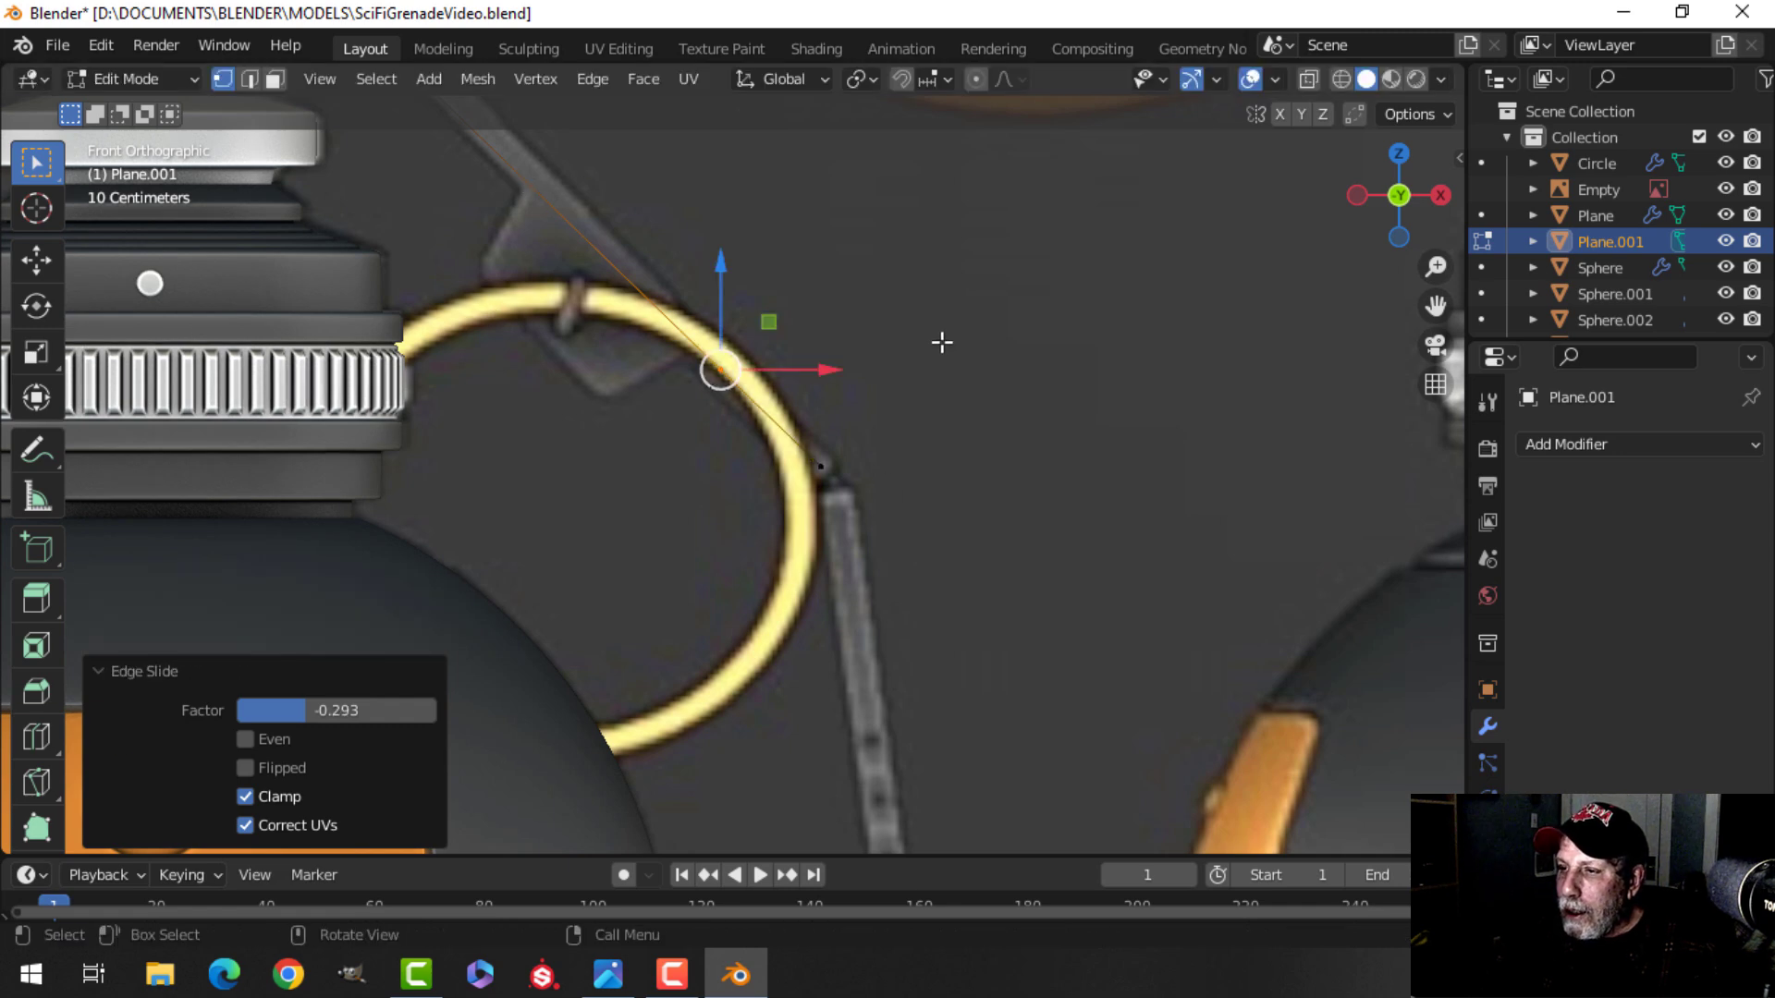
Select the lever's lower end edge and scale it to 0.668 to taper the end.
scroll(934, 370, down, 5)
middle_drag(923, 396, 780, 349)
key(alt+a)
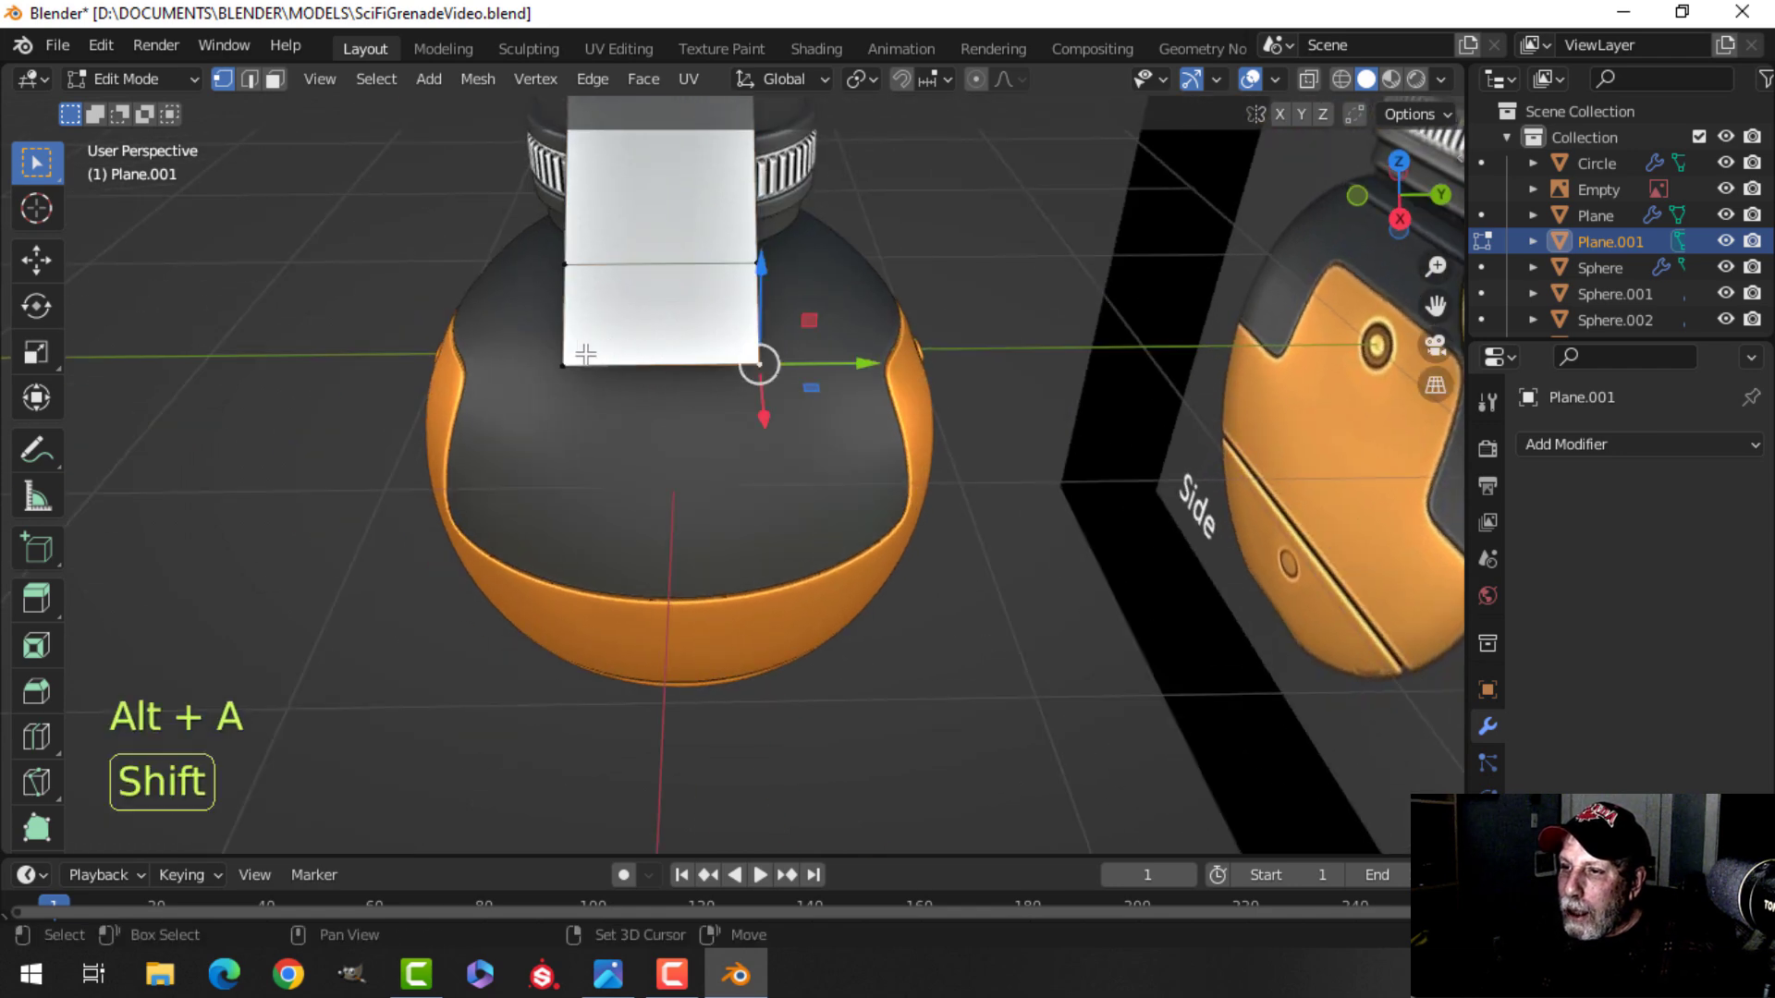
key(s)
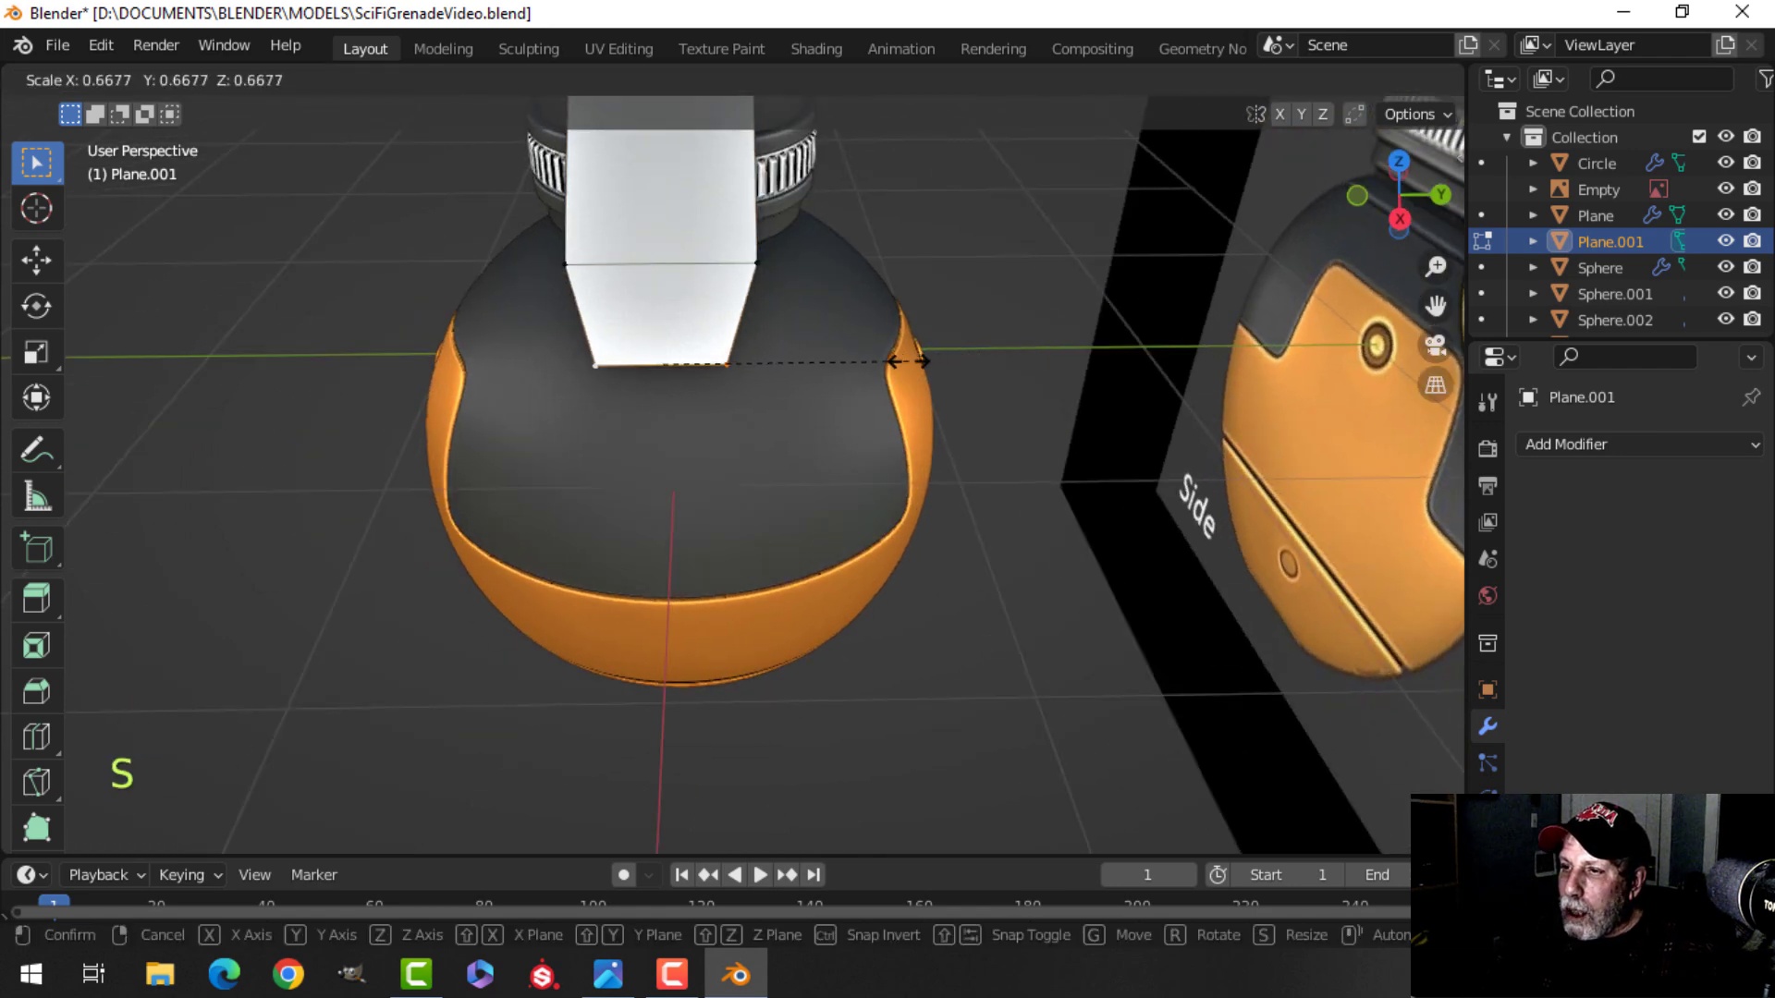
click(925, 362)
Select the whole lever and scale it along the Y axis to about 0.97.
scroll(817, 349, down, 3)
middle_drag(816, 349, 776, 425)
scroll(906, 342, down, 2)
scroll(794, 341, up, 3)
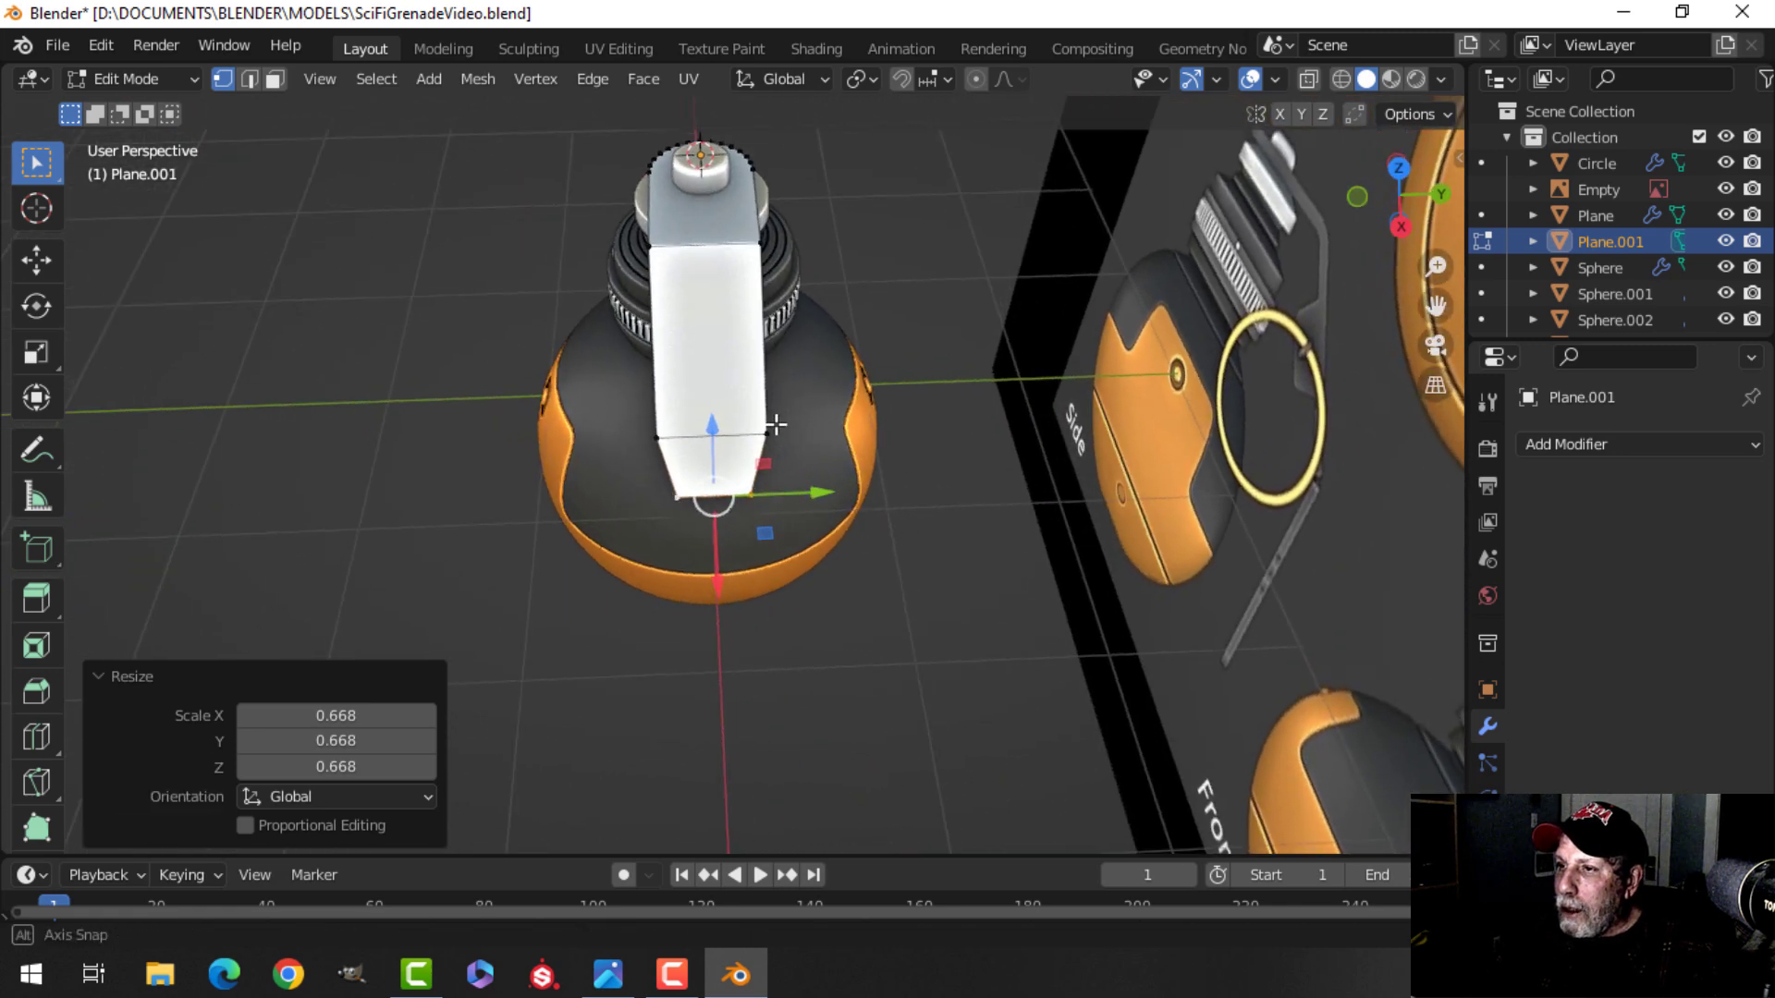
key(a)
shift+middle_drag(852, 327, 862, 374)
scroll(824, 448, up, 3)
key(s)
key(y)
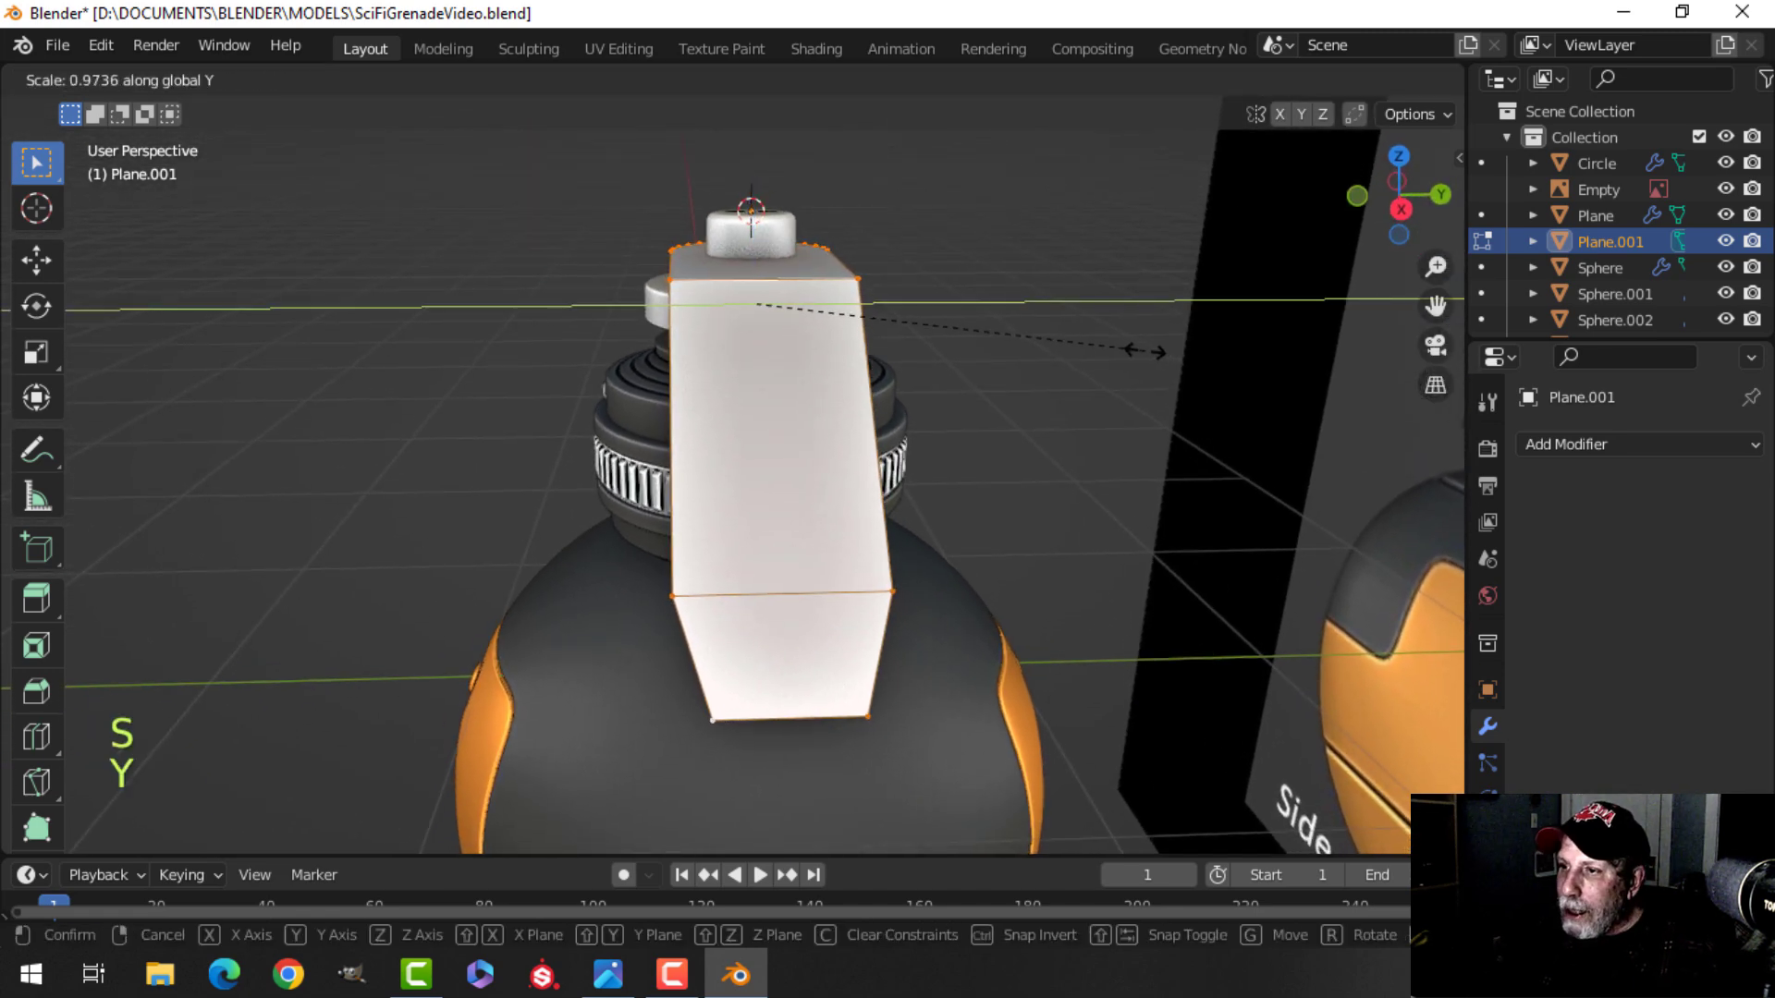
click(1126, 353)
Scale the lever along the Y axis once more to refine its width, then deselect everything.
middle_drag(907, 262, 712, 374)
scroll(818, 327, down, 4)
shift+middle_drag(978, 423, 1026, 398)
middle_drag(1026, 397, 978, 379)
shift+middle_drag(978, 379, 767, 370)
key(s)
key(y)
click(968, 339)
key(alt+a)
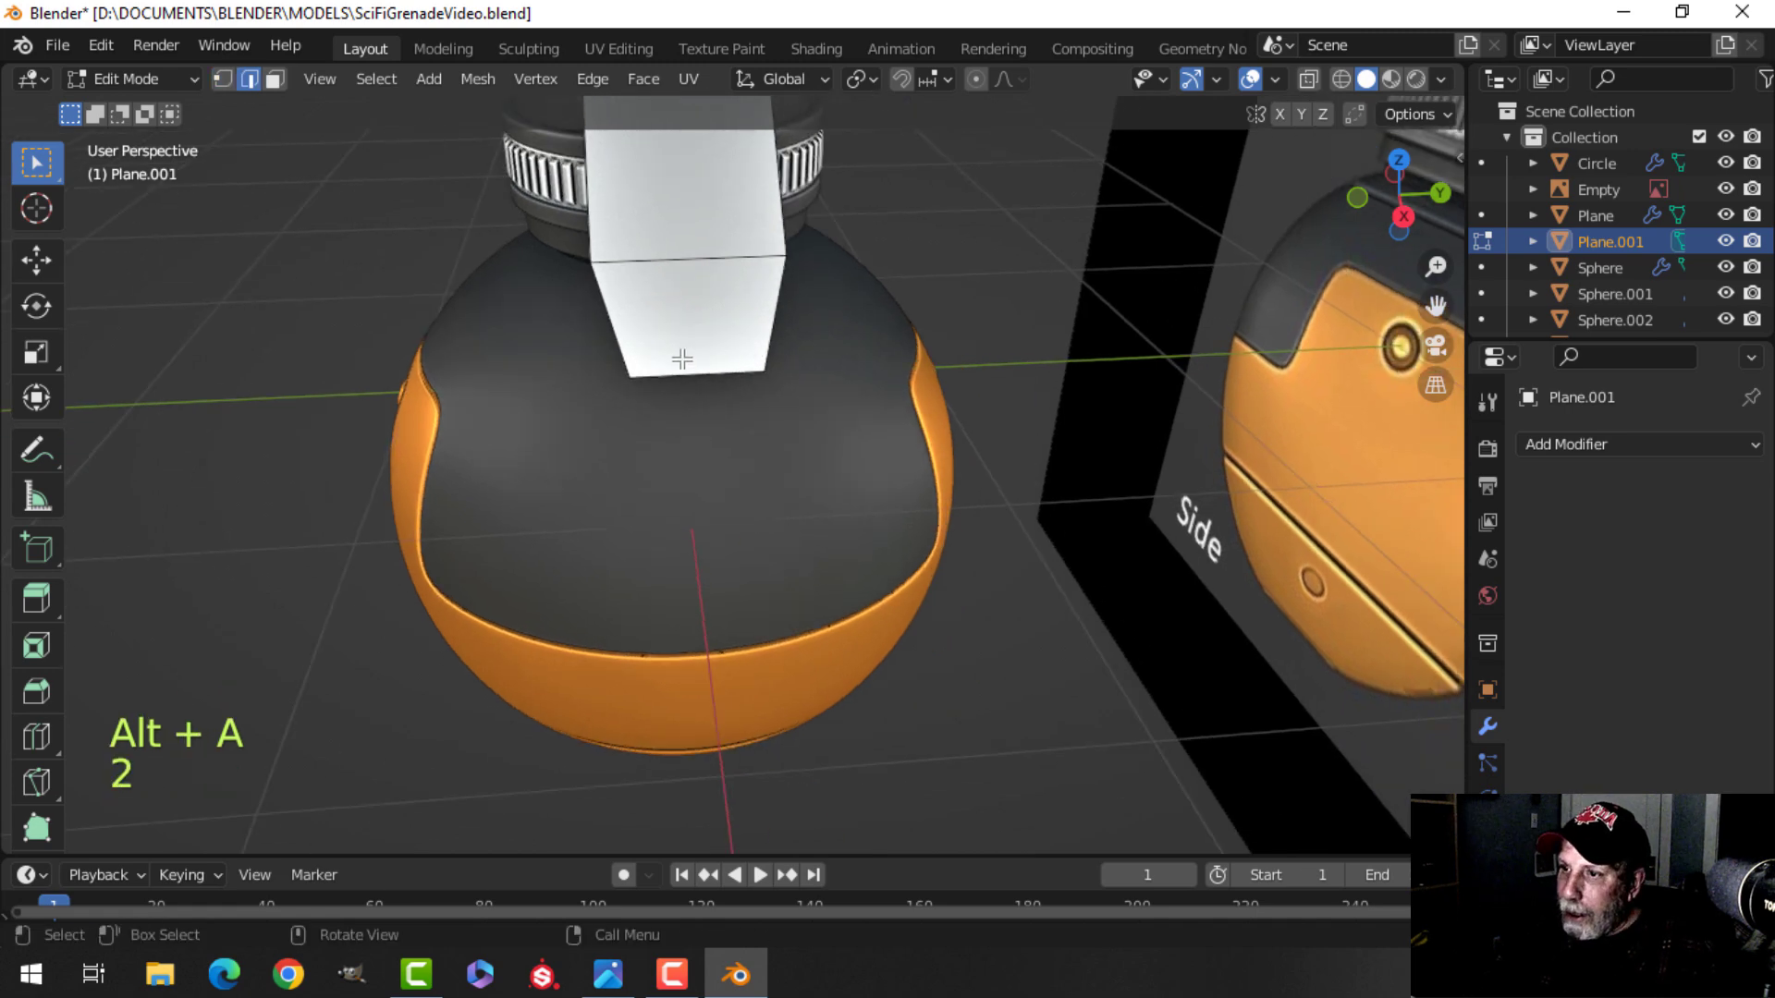
In front view, duplicate the vertex at the lever's bend and extrude it down along the lever's length.
key(1)
key(KP_1)
key(shift+d)
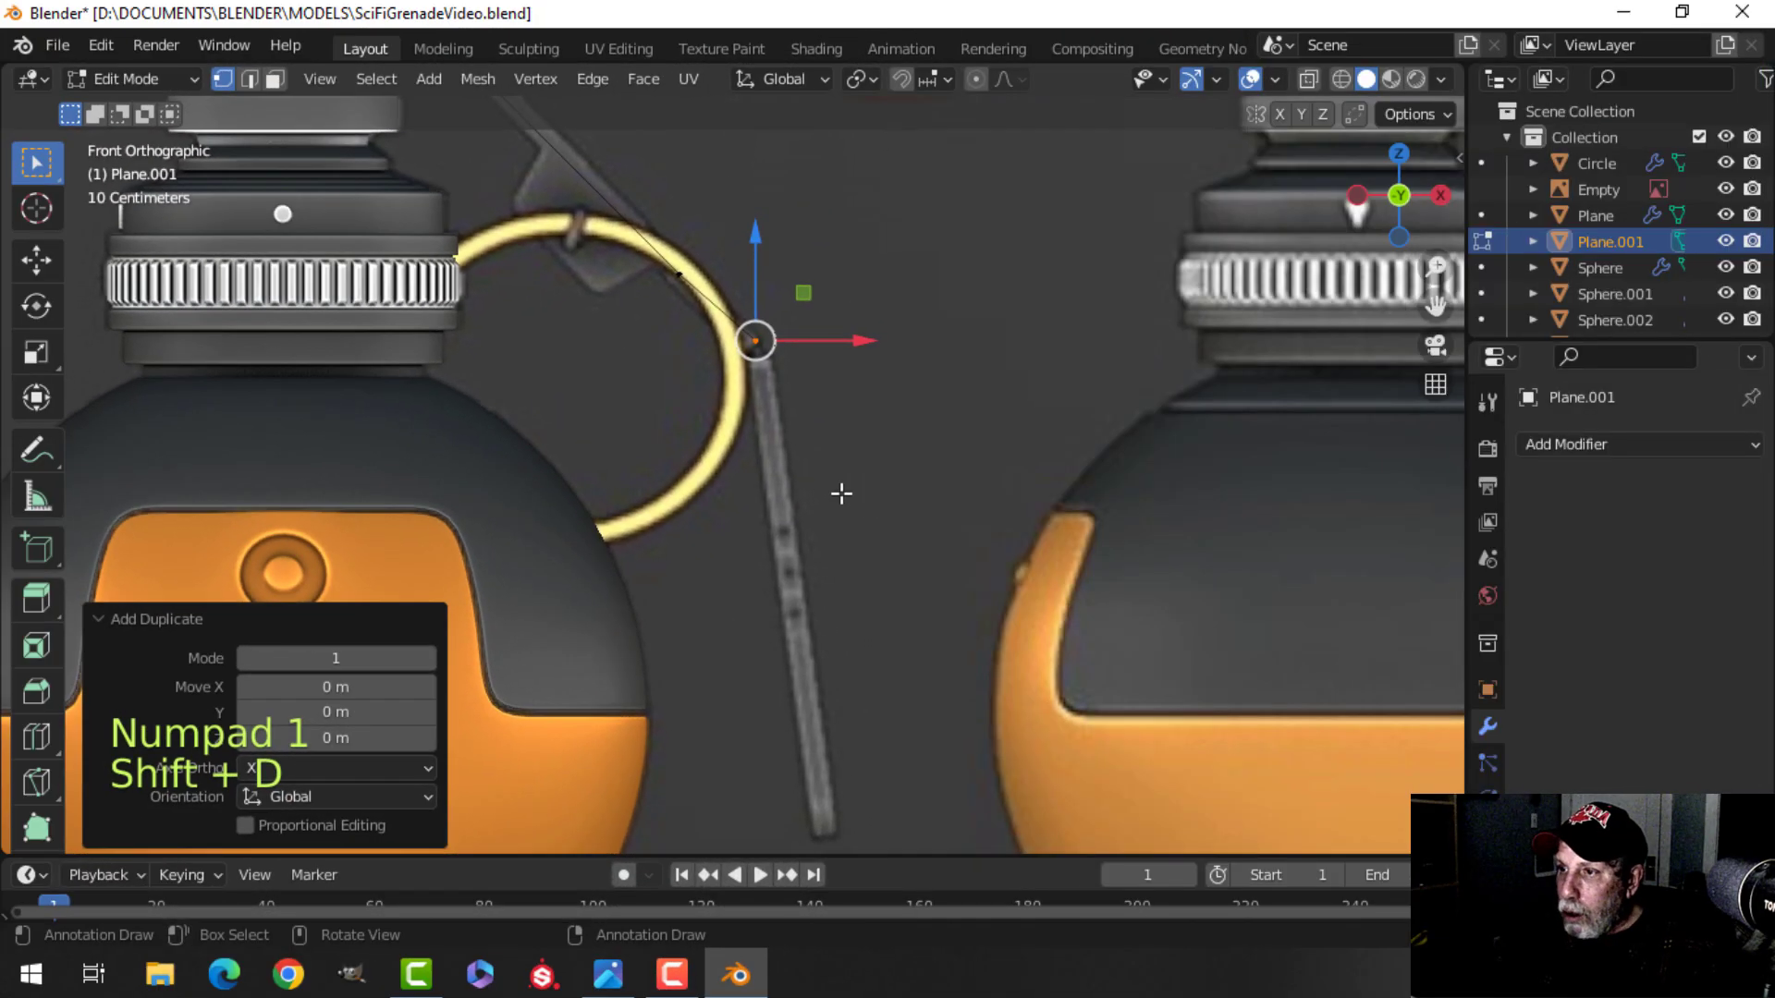
key(g)
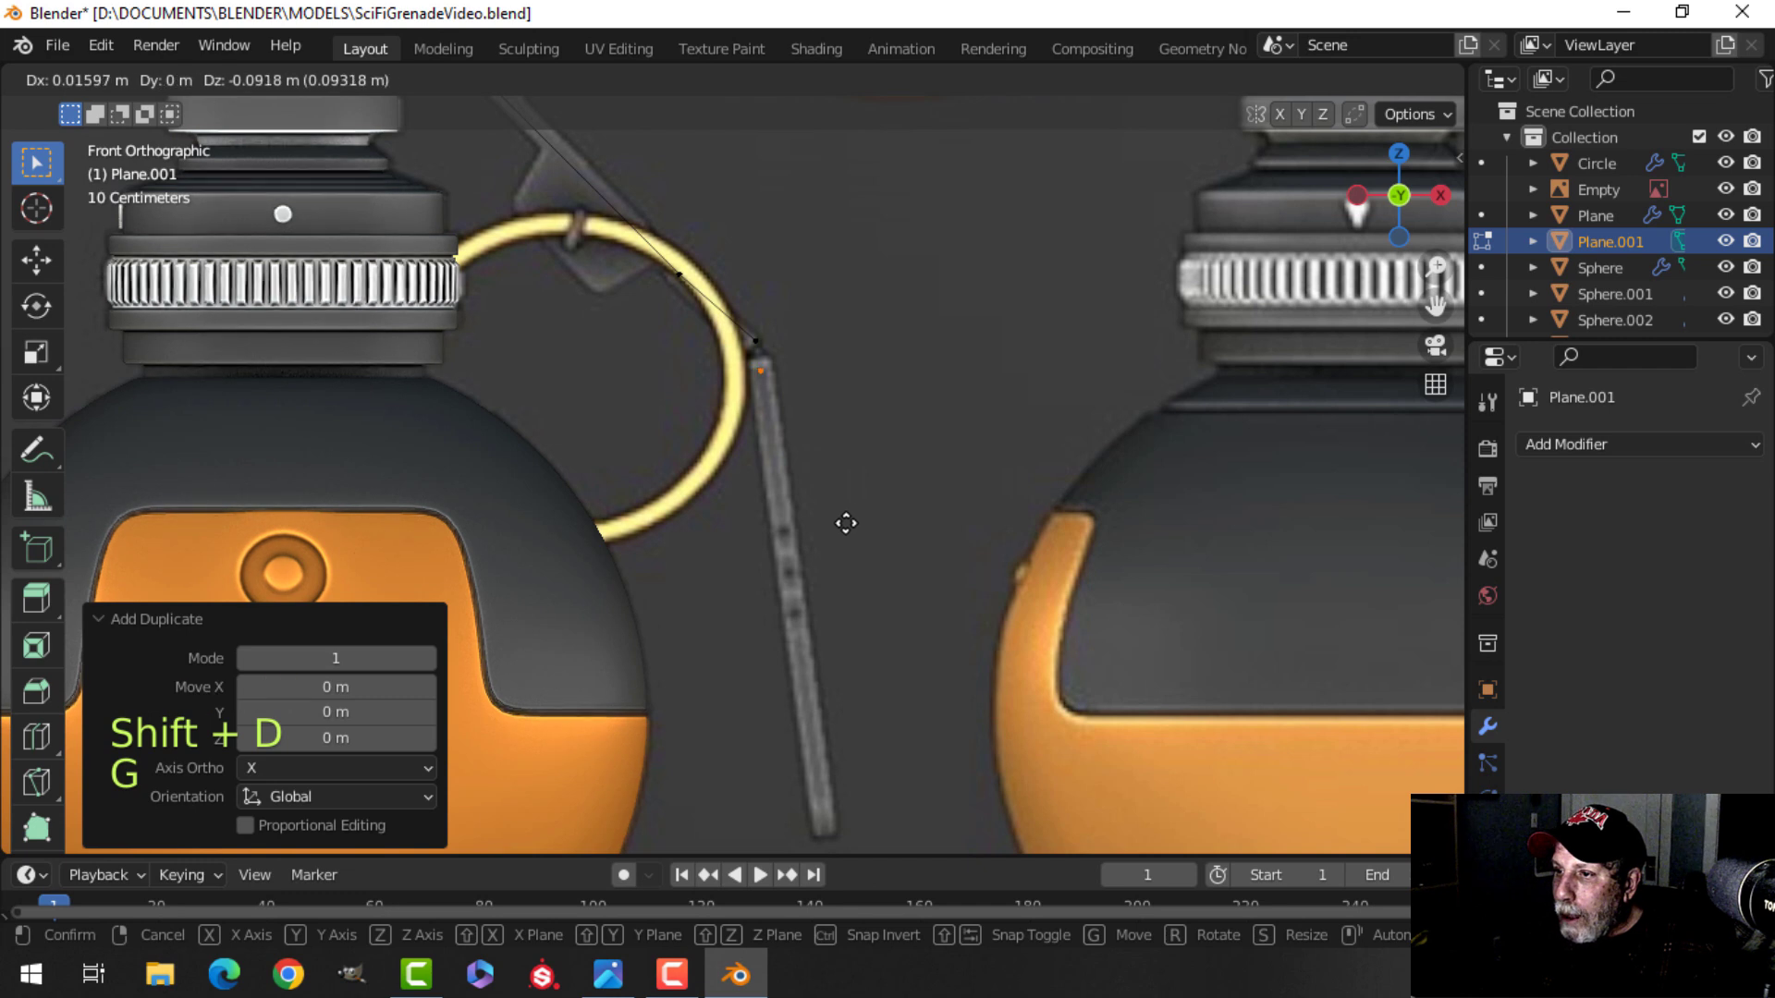
click(847, 521)
shift+middle_drag(916, 537, 921, 489)
key(e)
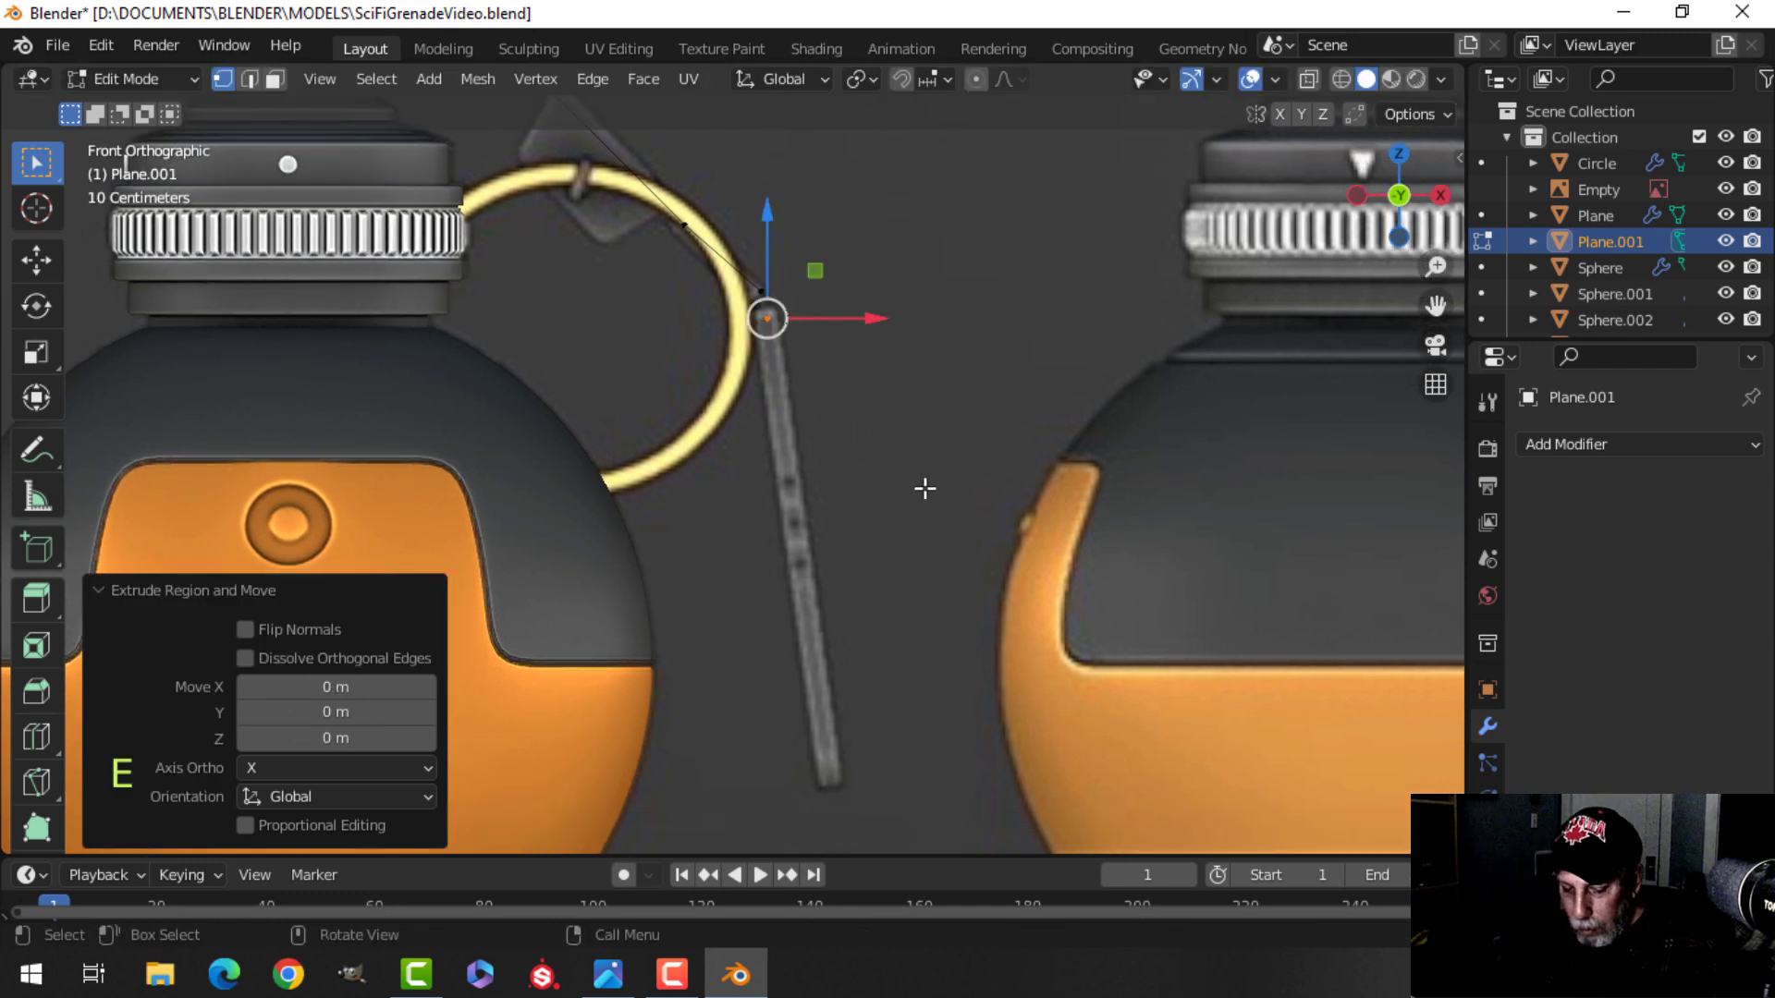
key(g)
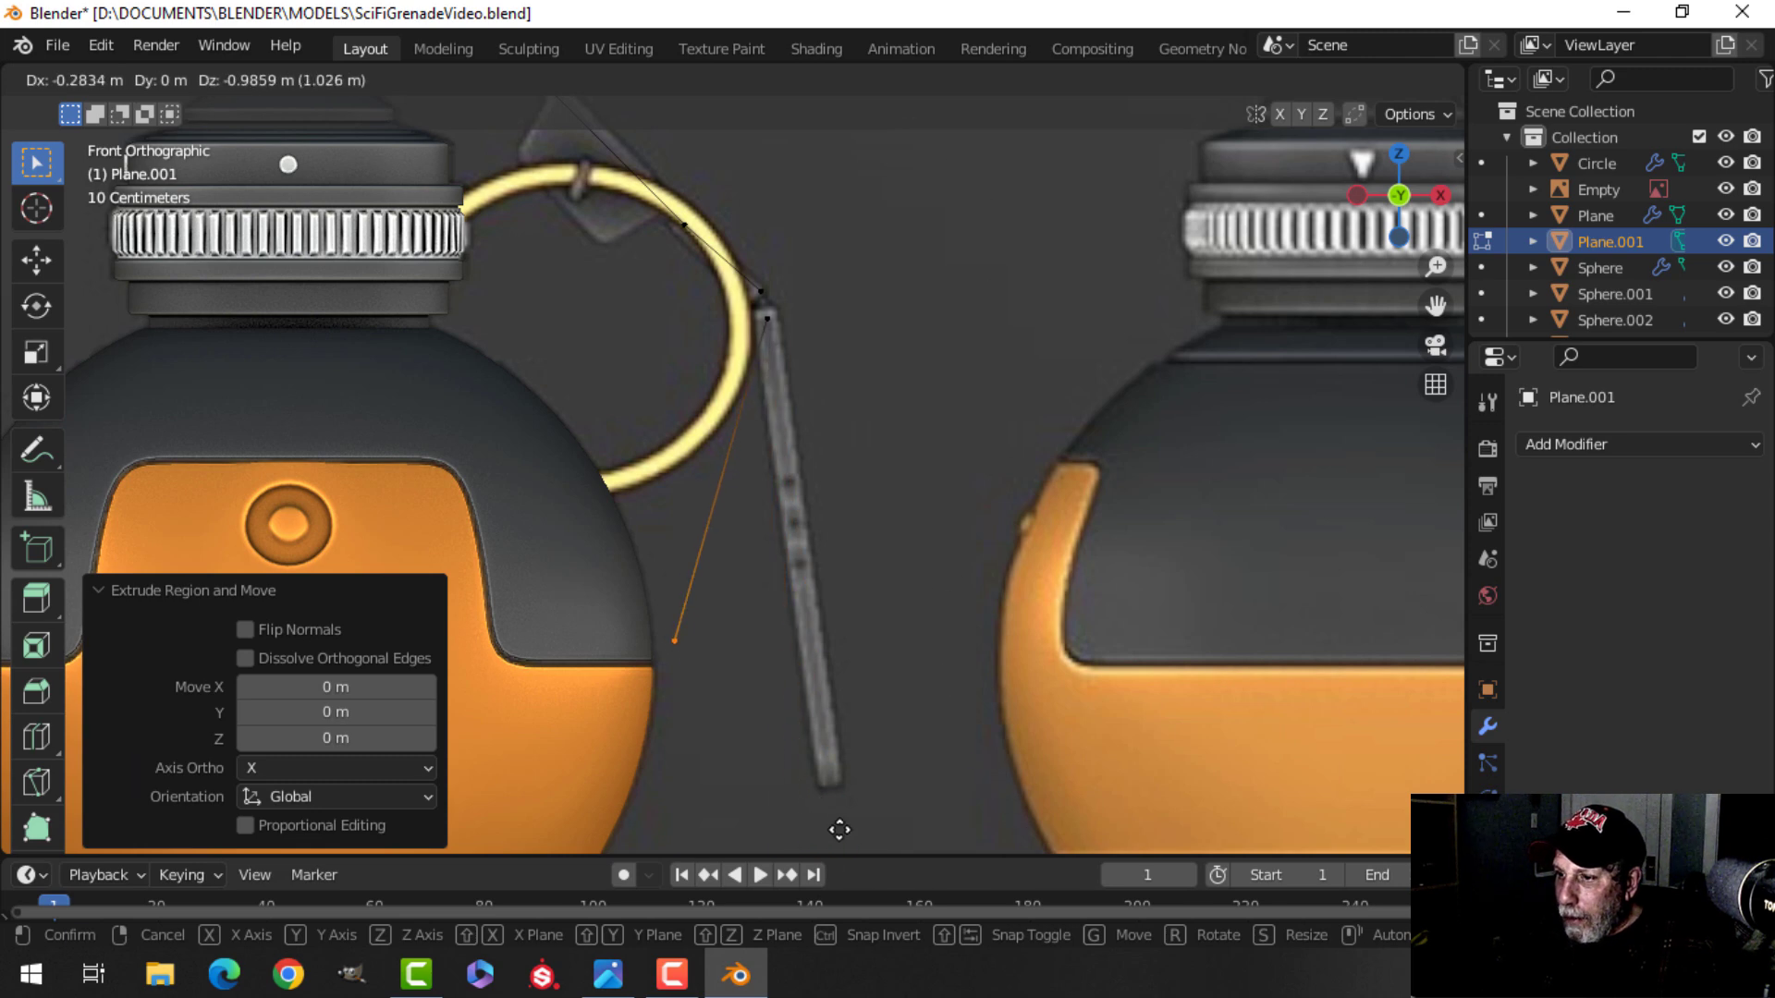
click(985, 212)
Select the edge at the lever's bend below the top cap and bevel it.
middle_drag(915, 357, 931, 468)
key(alt+a)
scroll(832, 519, down, 2)
middle_drag(832, 518, 839, 640)
scroll(920, 519, up, 3)
scroll(784, 634, down, 3)
mouse_move(840, 640)
middle_down()
mouse_move(793, 646)
mouse_move(829, 631)
middle_up()
scroll(828, 630, up, 2)
shift+middle_drag(829, 631, 868, 633)
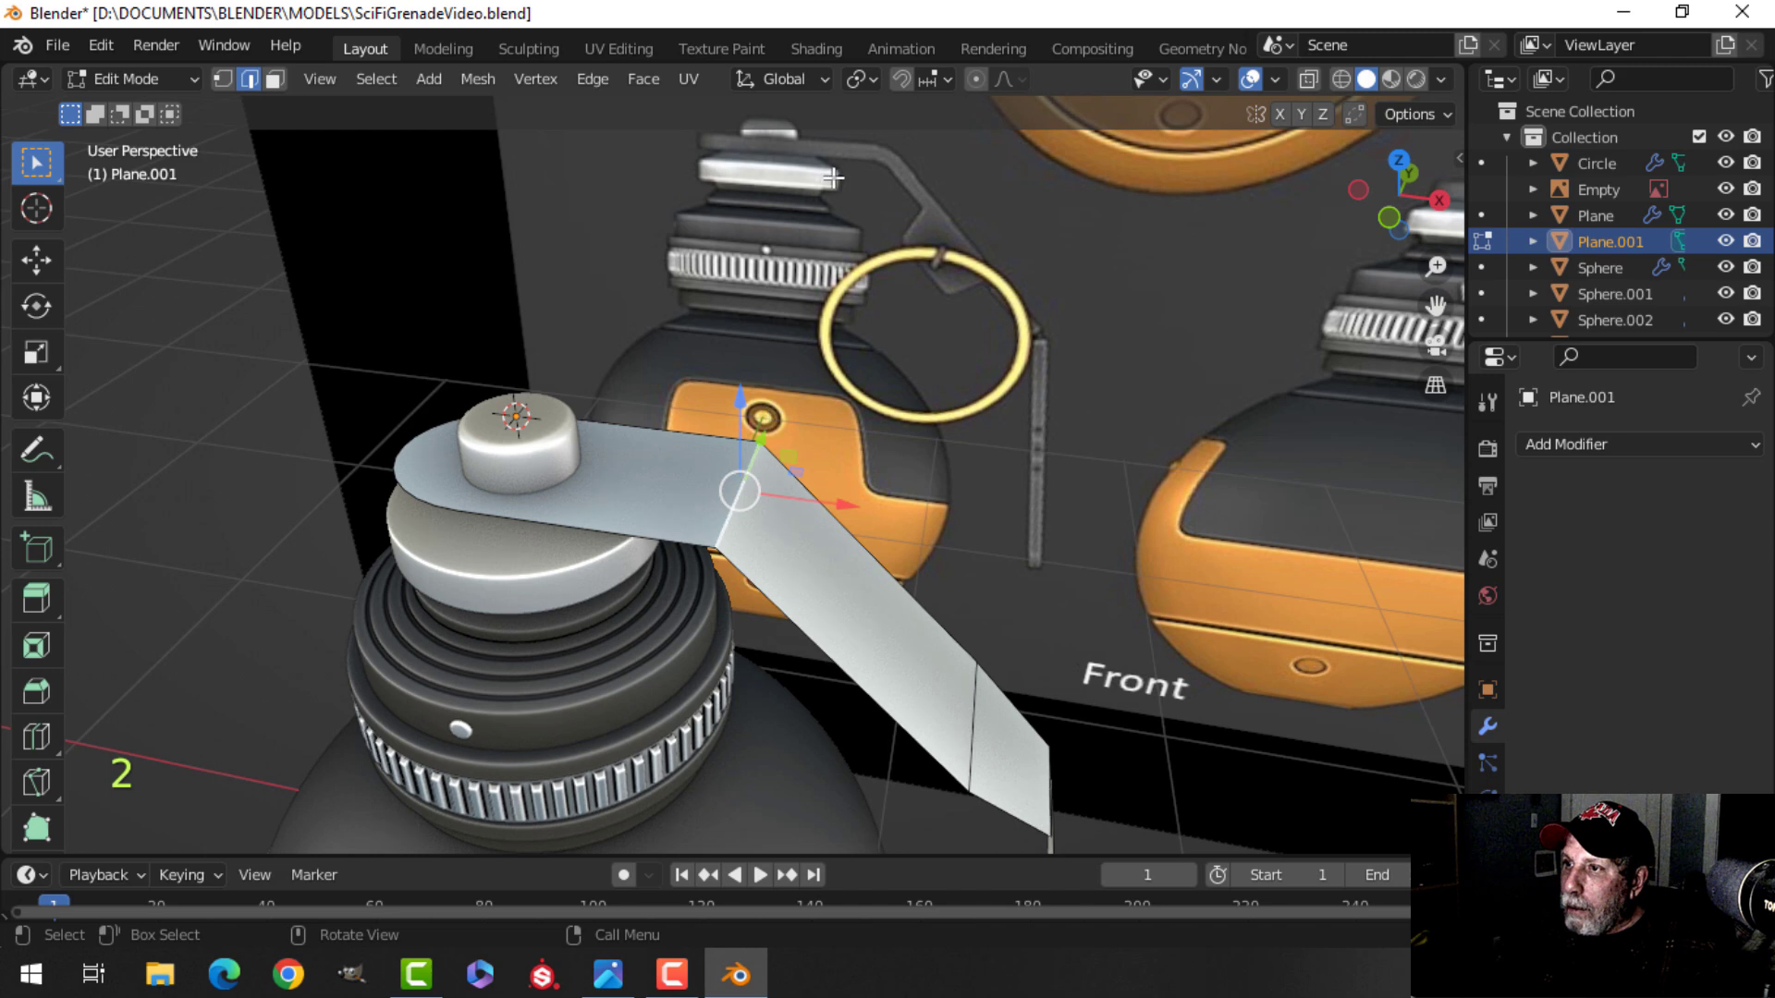
scroll(883, 377, up, 2)
shift+middle_drag(892, 376, 929, 360)
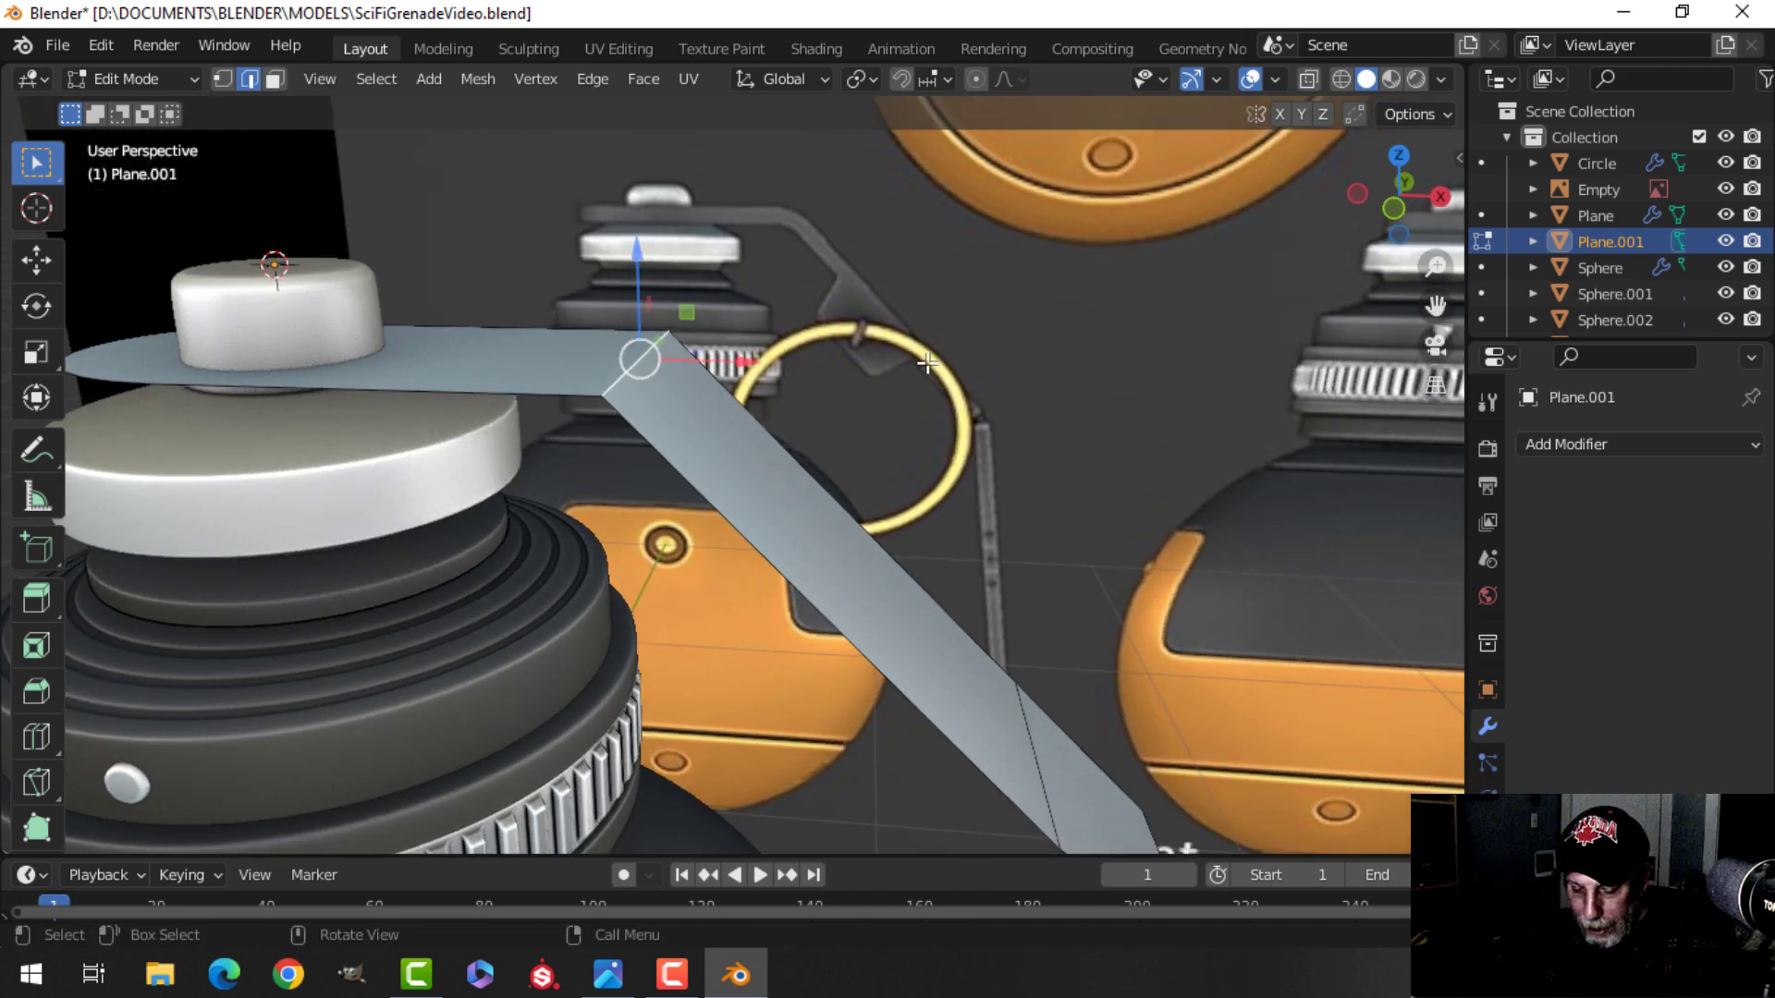
key(ctrl+b)
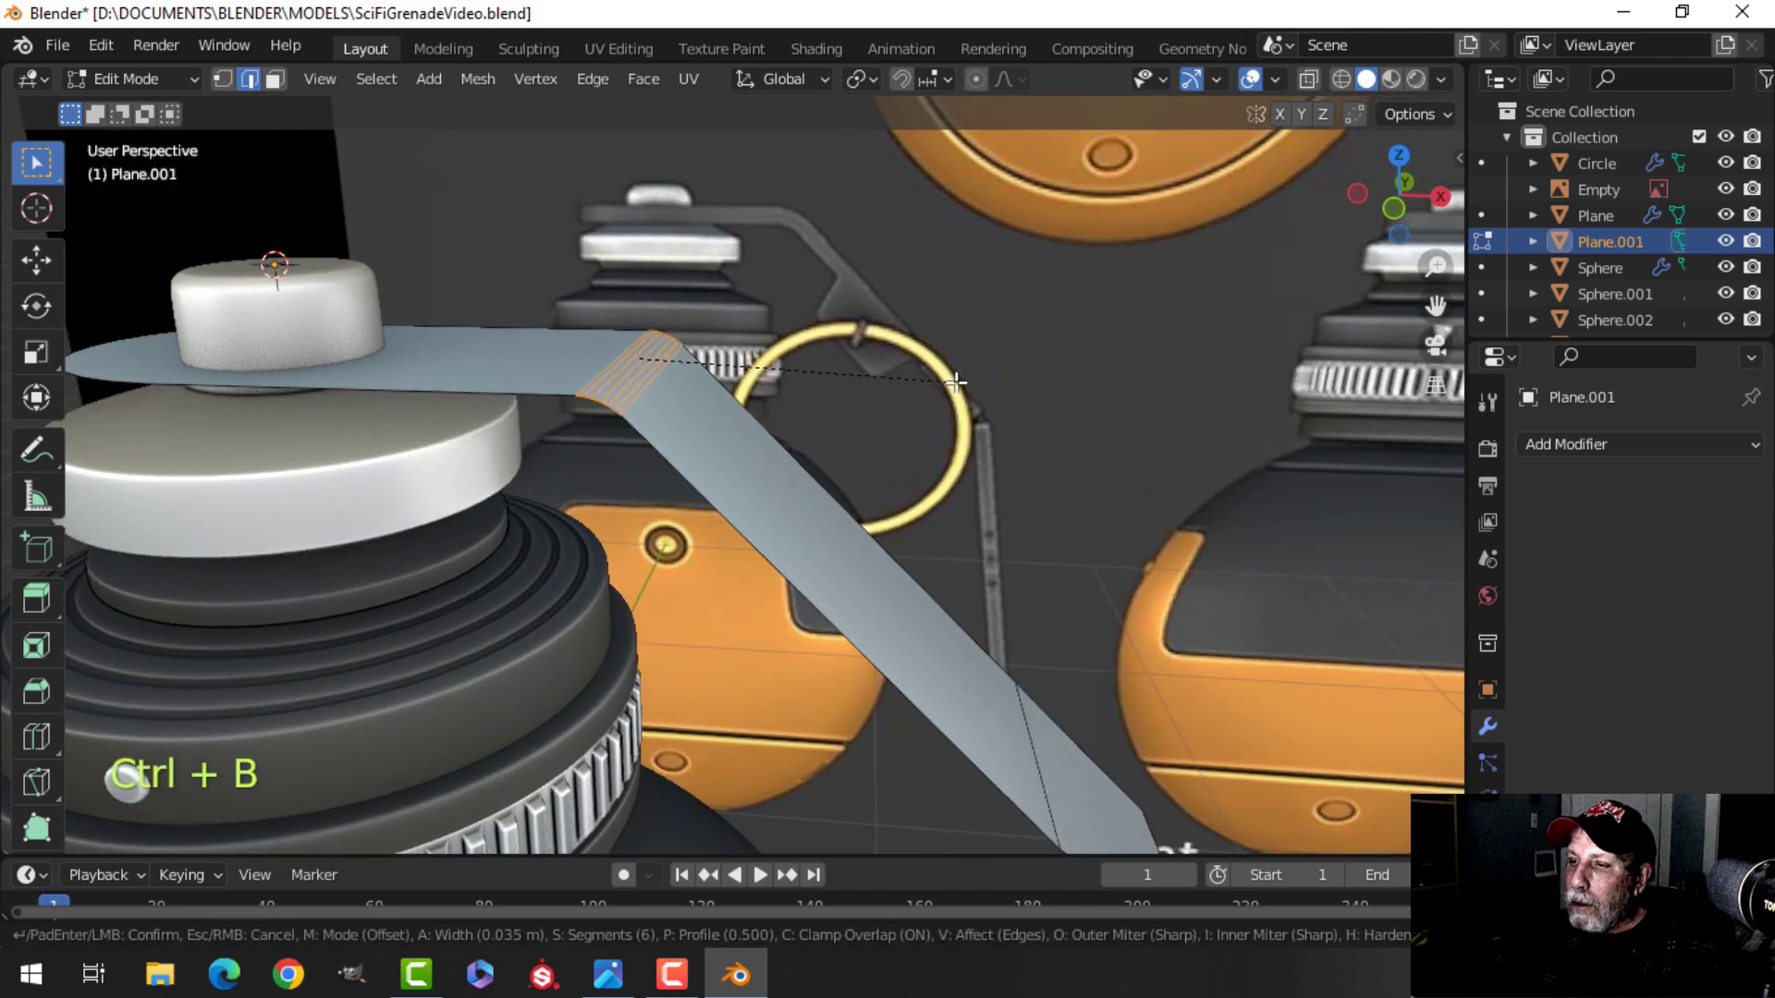
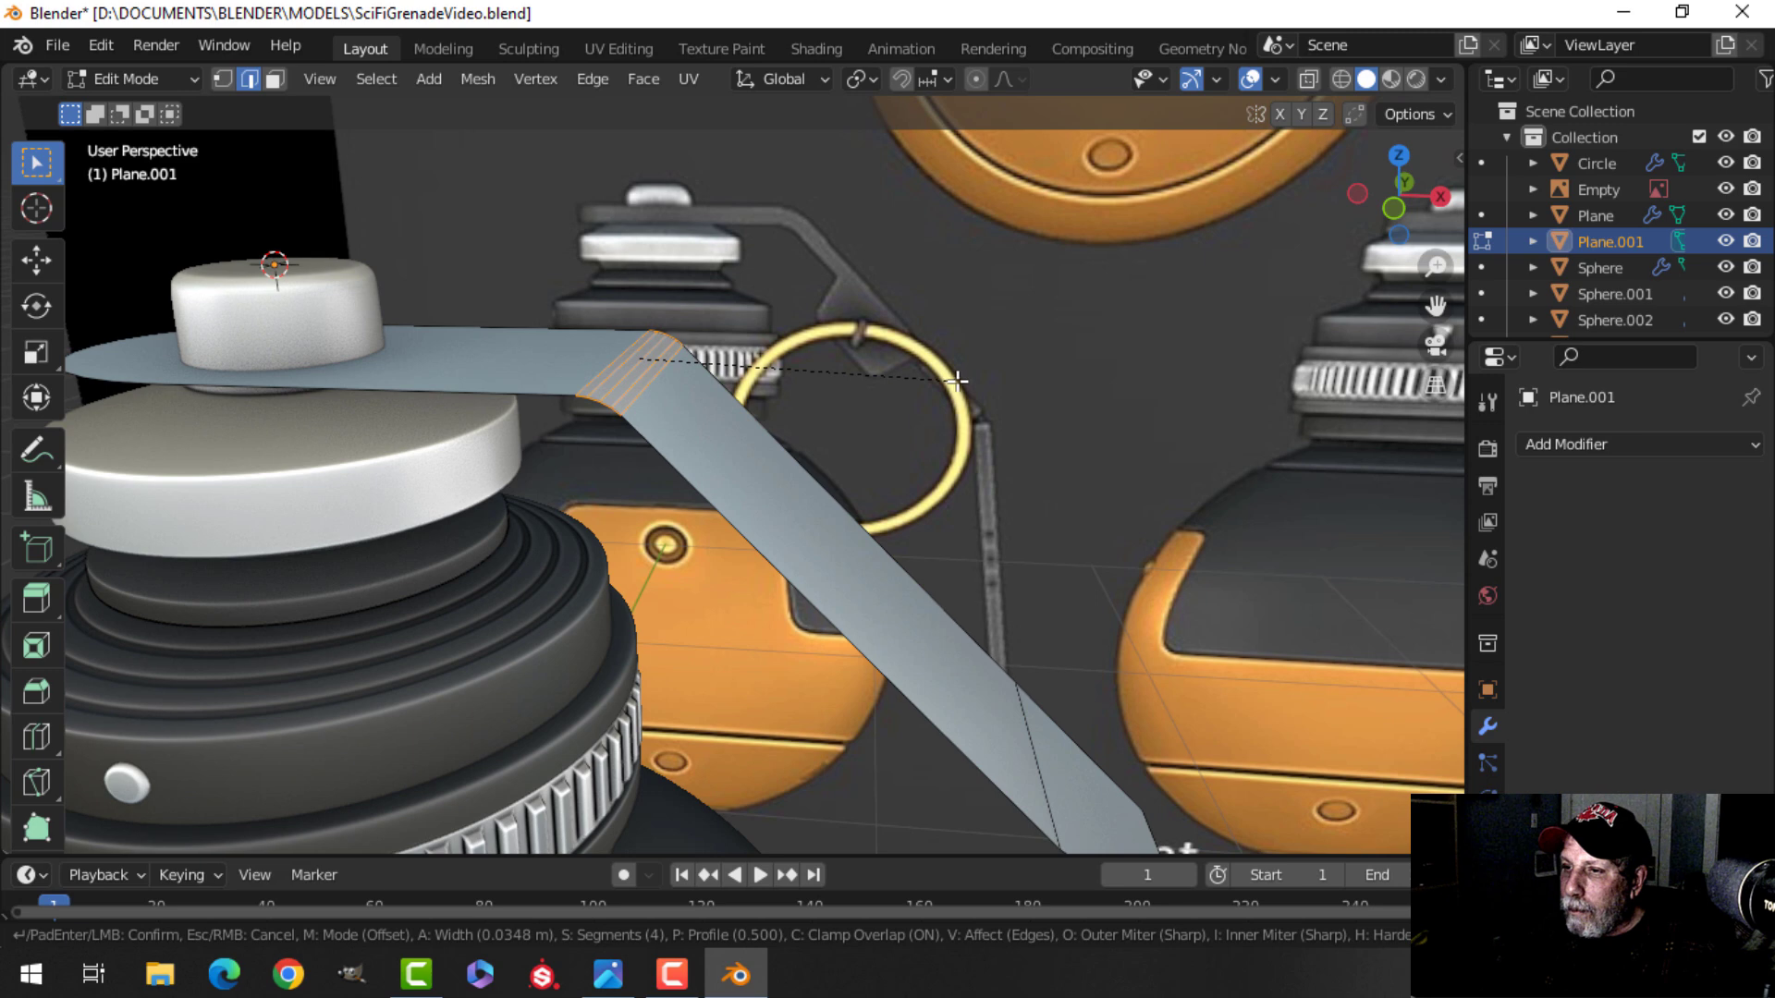
Confirm the 4-segment bend bevel and scale the lever's bottom end edge down to 0.54.
click(957, 381)
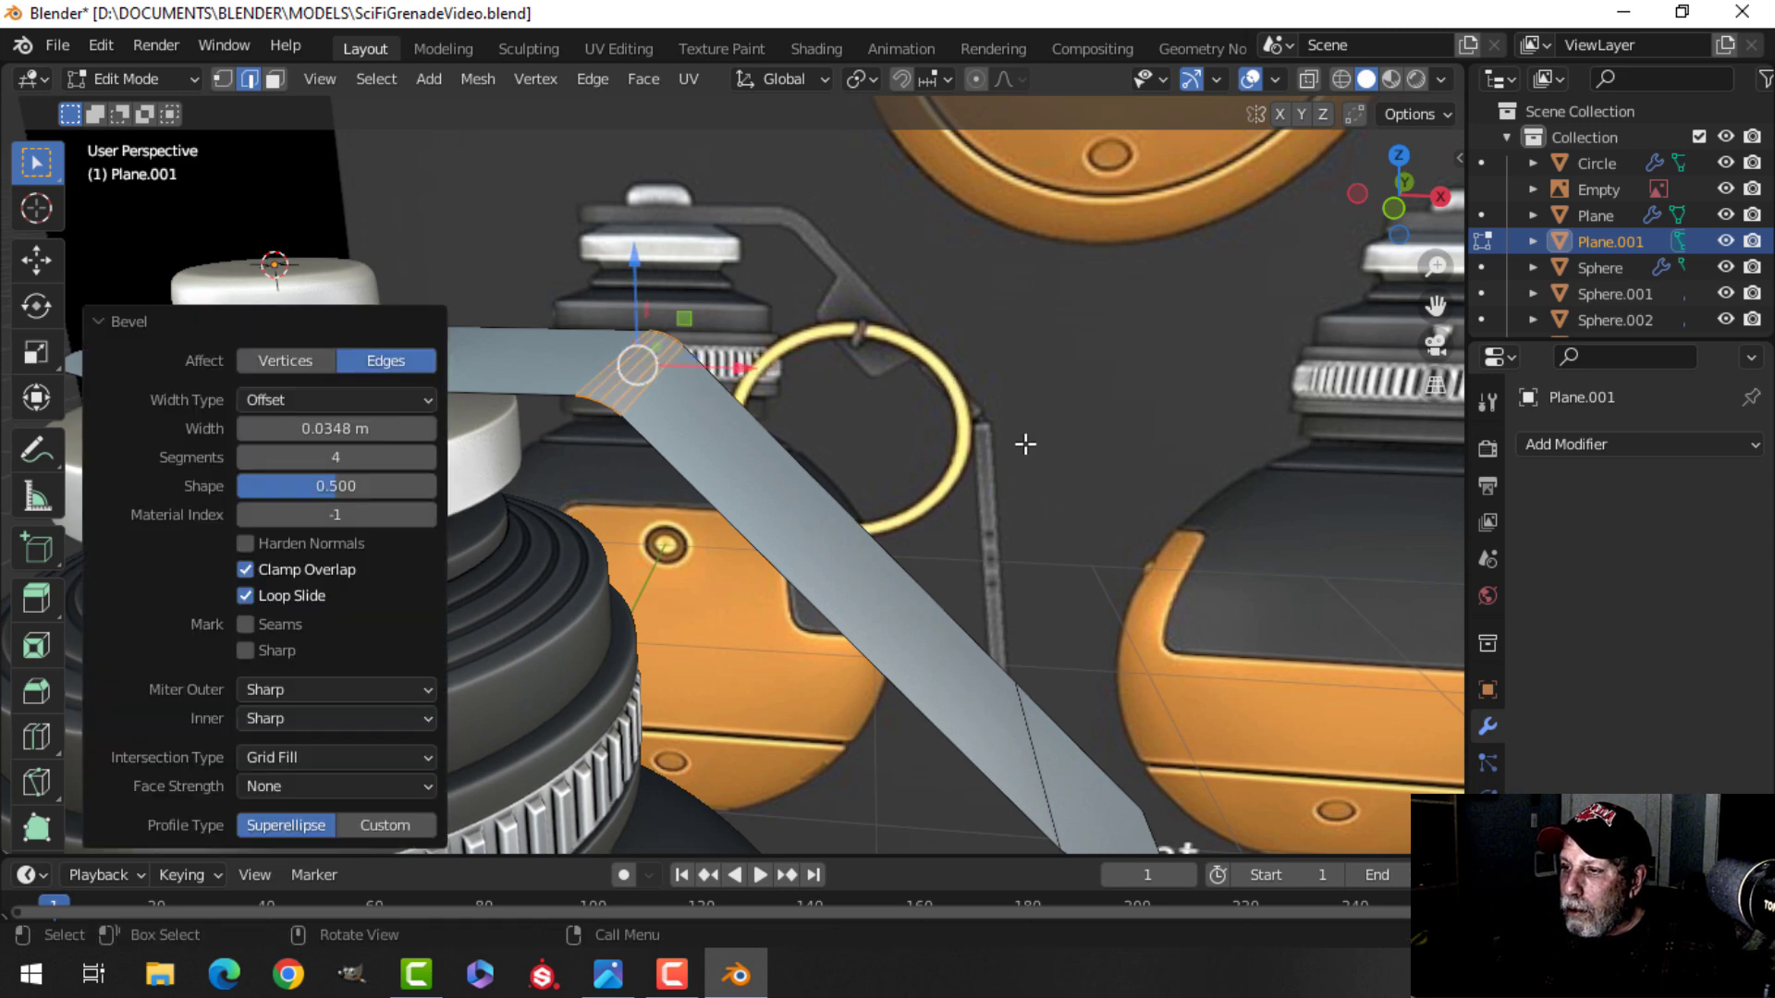
scroll(1041, 486, down, 2)
shift+middle_drag(1041, 486, 967, 344)
key(alt+a)
scroll(917, 484, down, 2)
shift+middle_drag(917, 485, 878, 268)
middle_drag(878, 268, 730, 319)
scroll(796, 425, up, 2)
shift+middle_drag(796, 424, 804, 301)
middle_drag(804, 300, 772, 340)
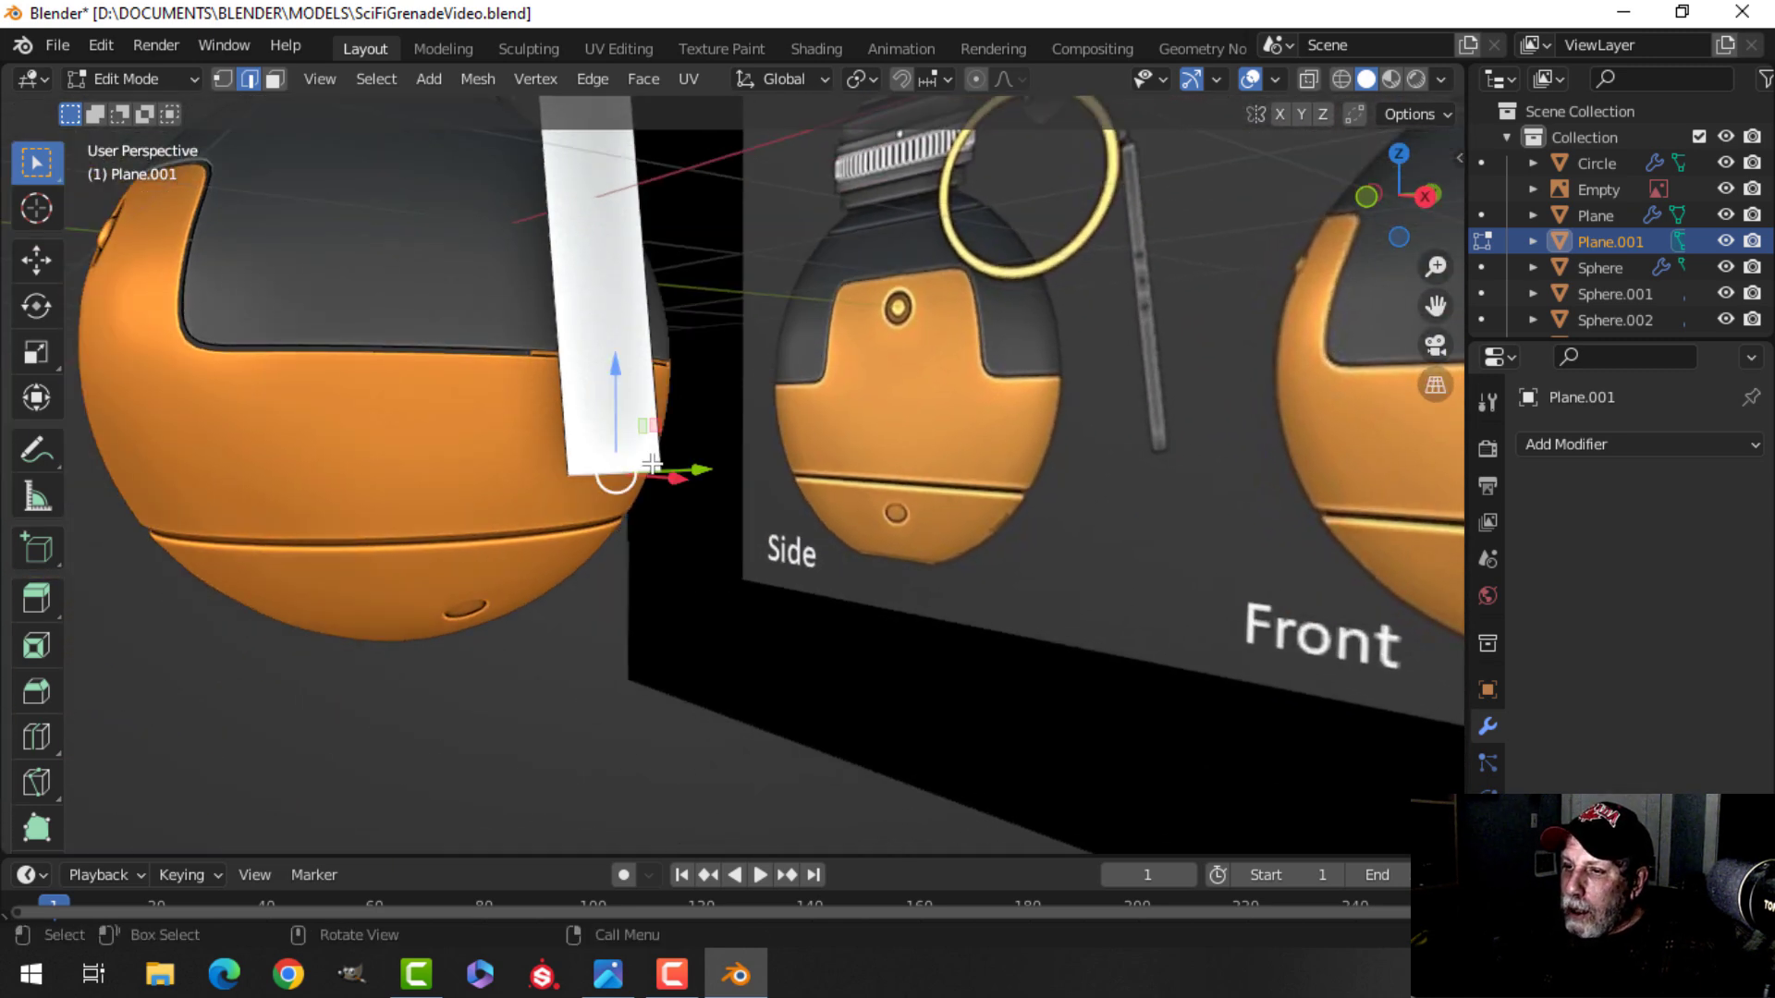
middle_drag(827, 424, 959, 420)
scroll(962, 419, down, 4)
shift+middle_drag(1234, 354, 1007, 400)
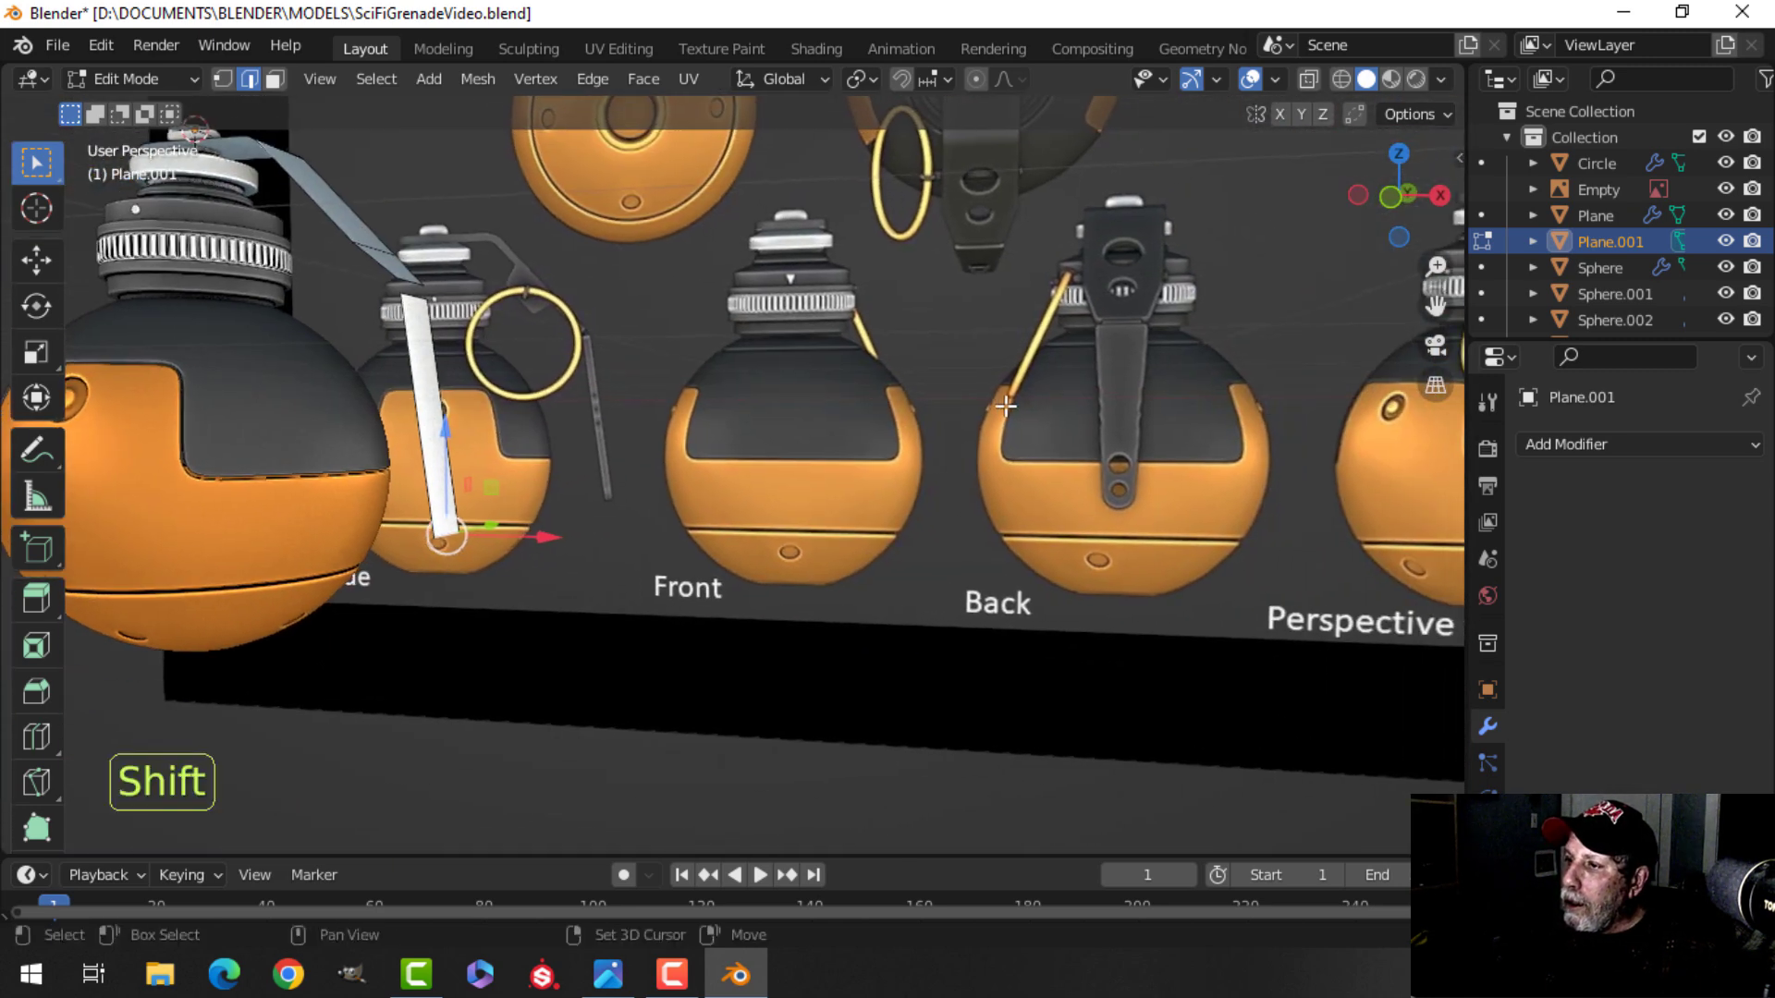
middle_drag(648, 480, 518, 447)
shift+middle_drag(518, 448, 712, 384)
middle_drag(712, 384, 597, 387)
shift+middle_drag(597, 387, 788, 430)
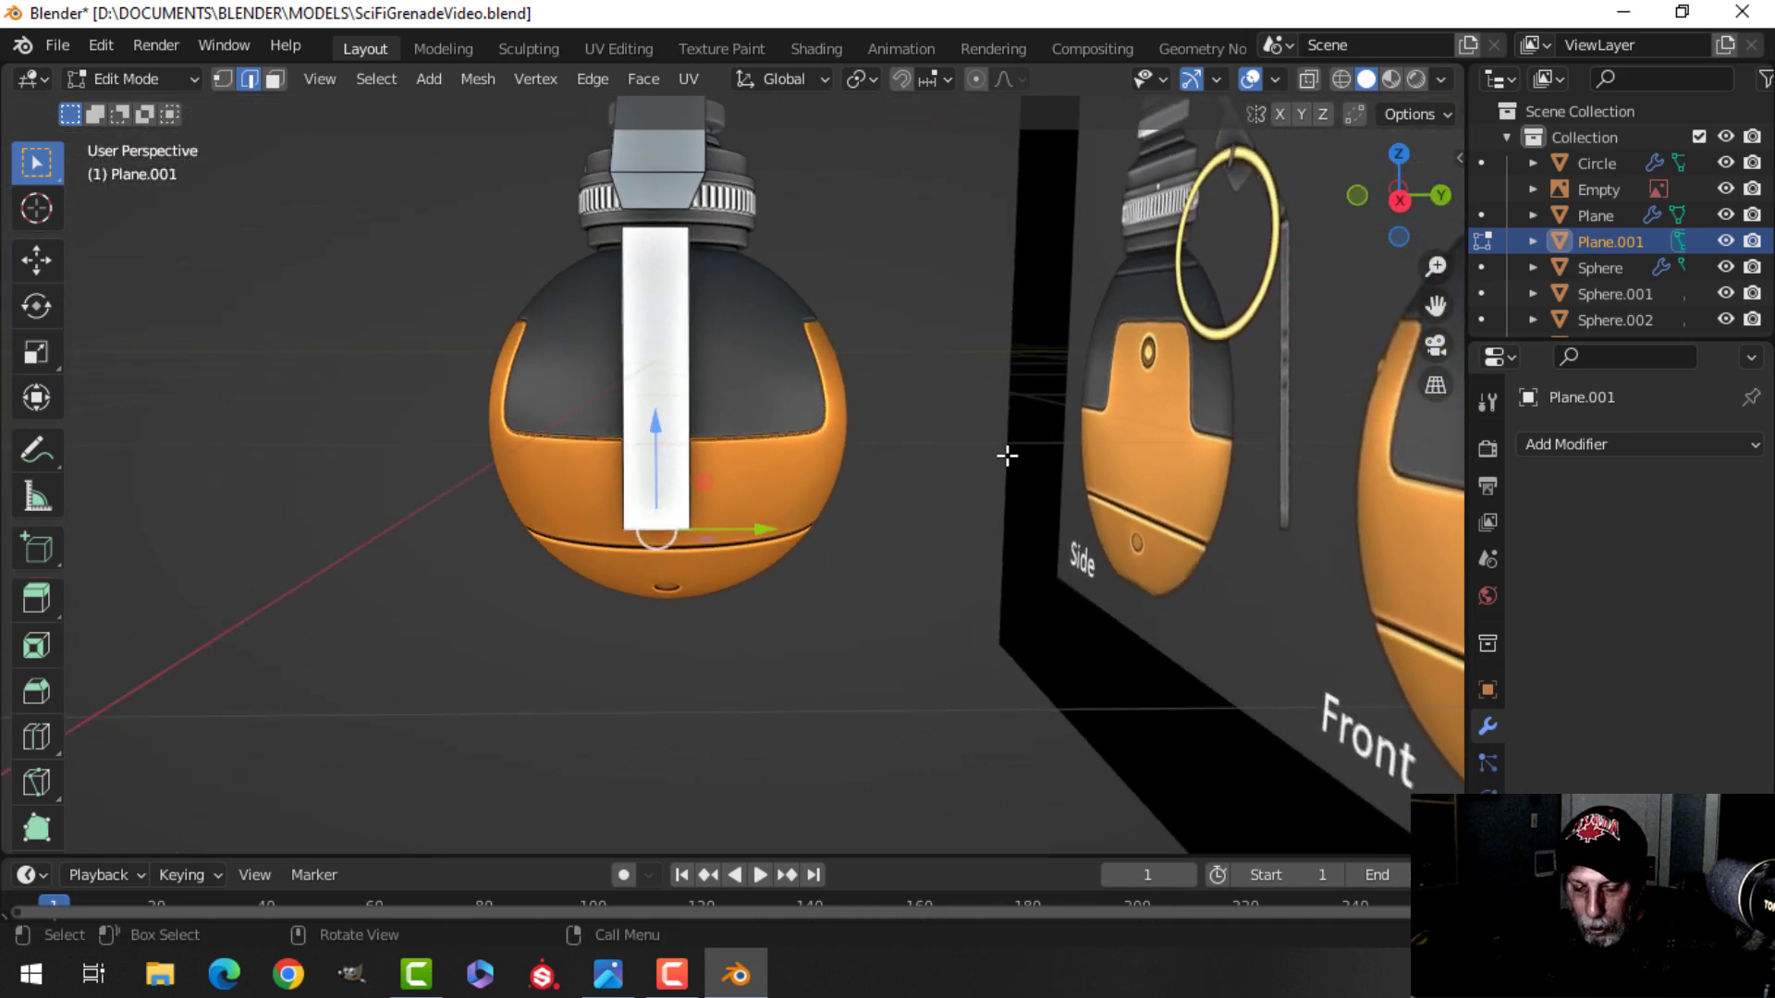
key(s)
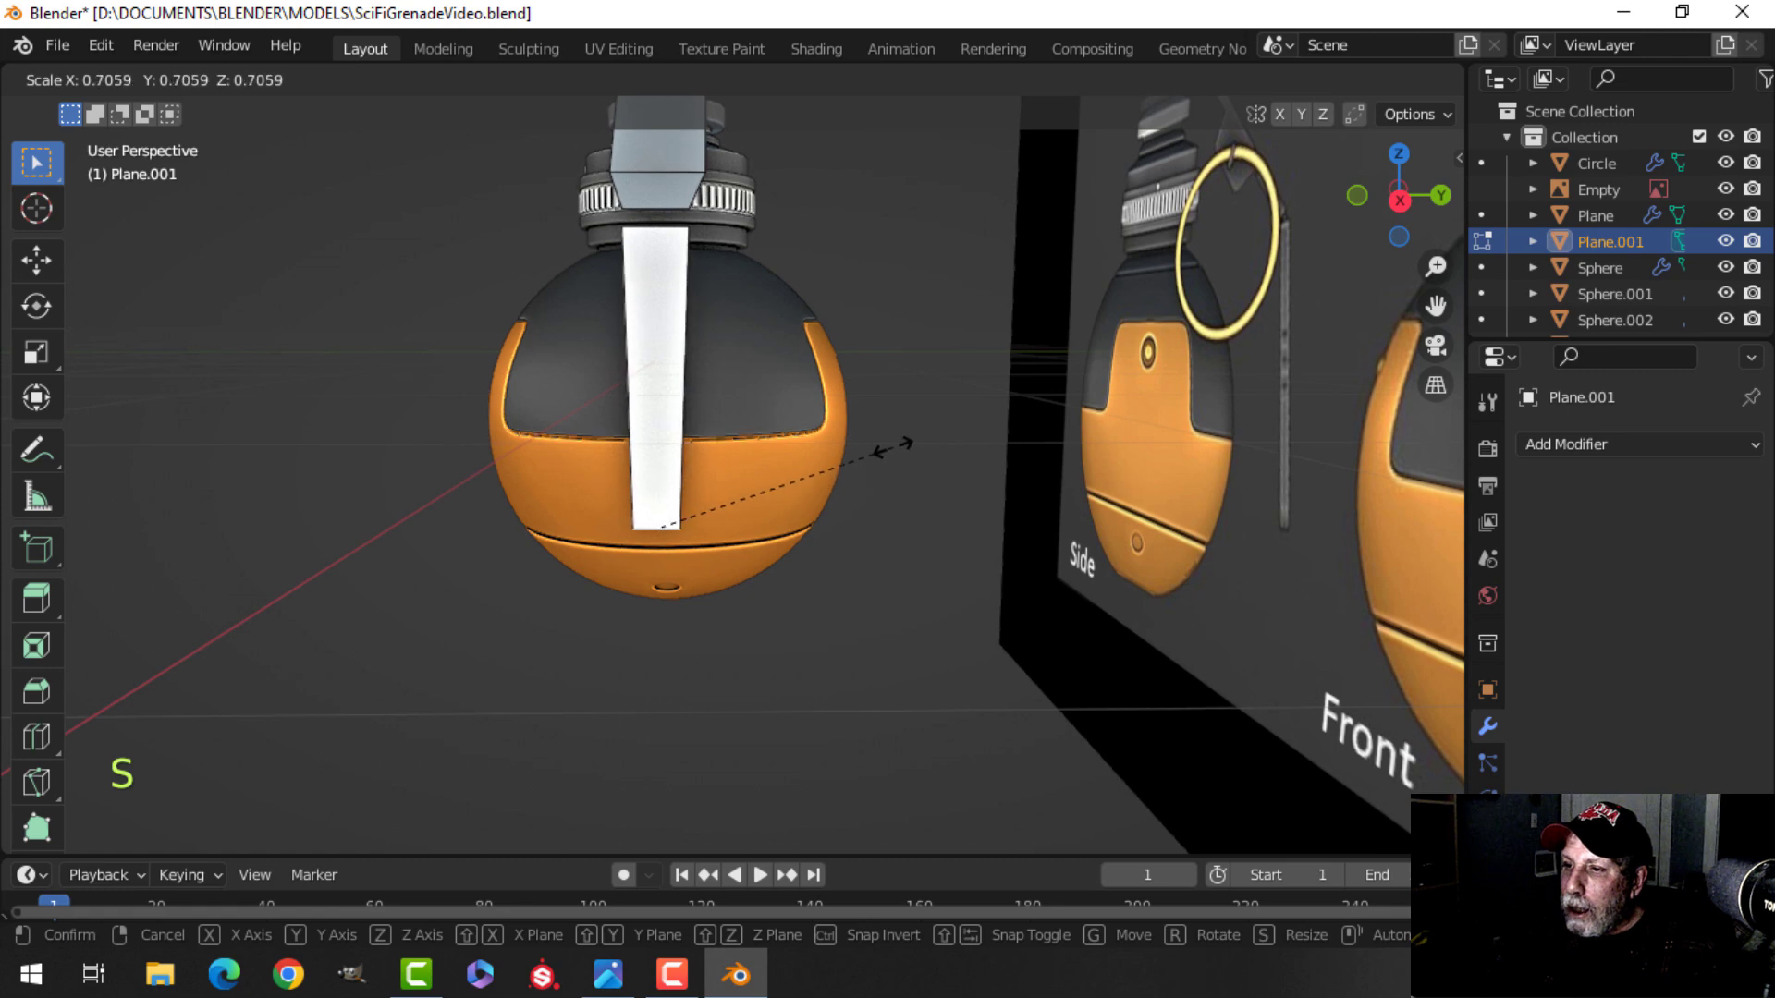
click(829, 448)
Round the lever's bottom end by beveling its two corner vertices with 4 segments.
middle_drag(832, 450, 1039, 460)
scroll(1194, 473, down, 2)
shift+middle_drag(1209, 484, 717, 262)
scroll(663, 403, up, 1)
scroll(685, 361, up, 3)
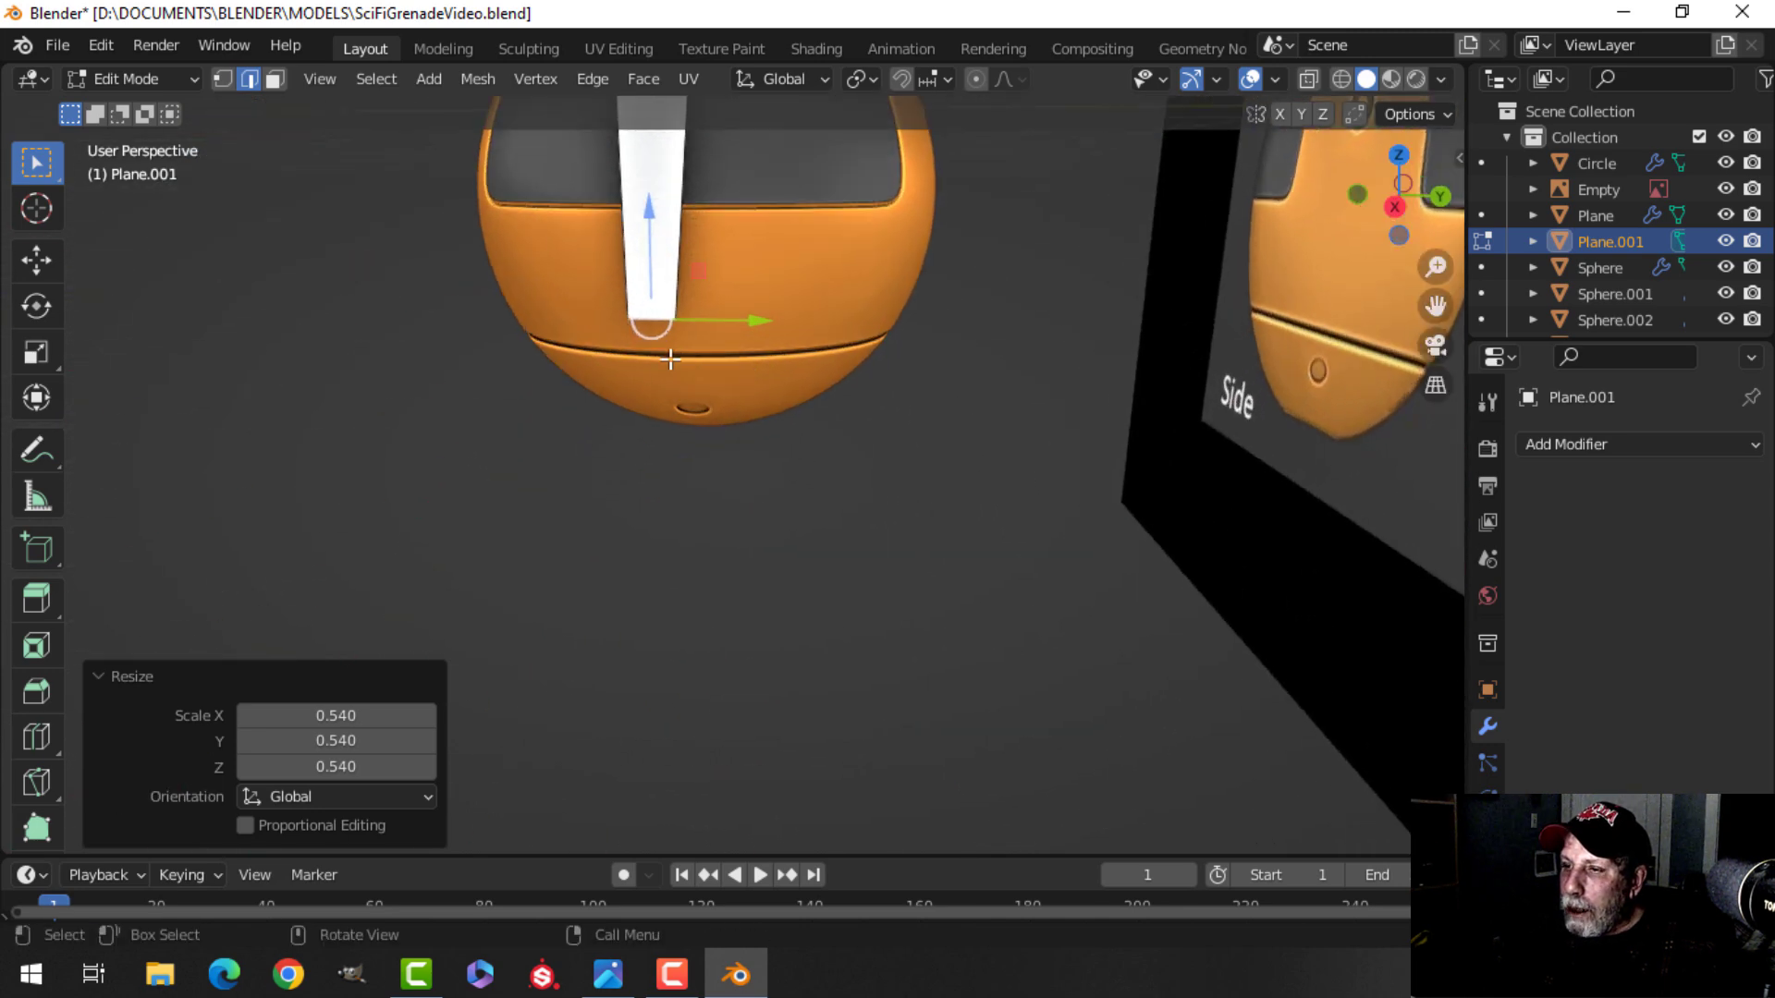
middle_drag(685, 361, 773, 456)
key(1)
key(alt+a)
click(642, 400)
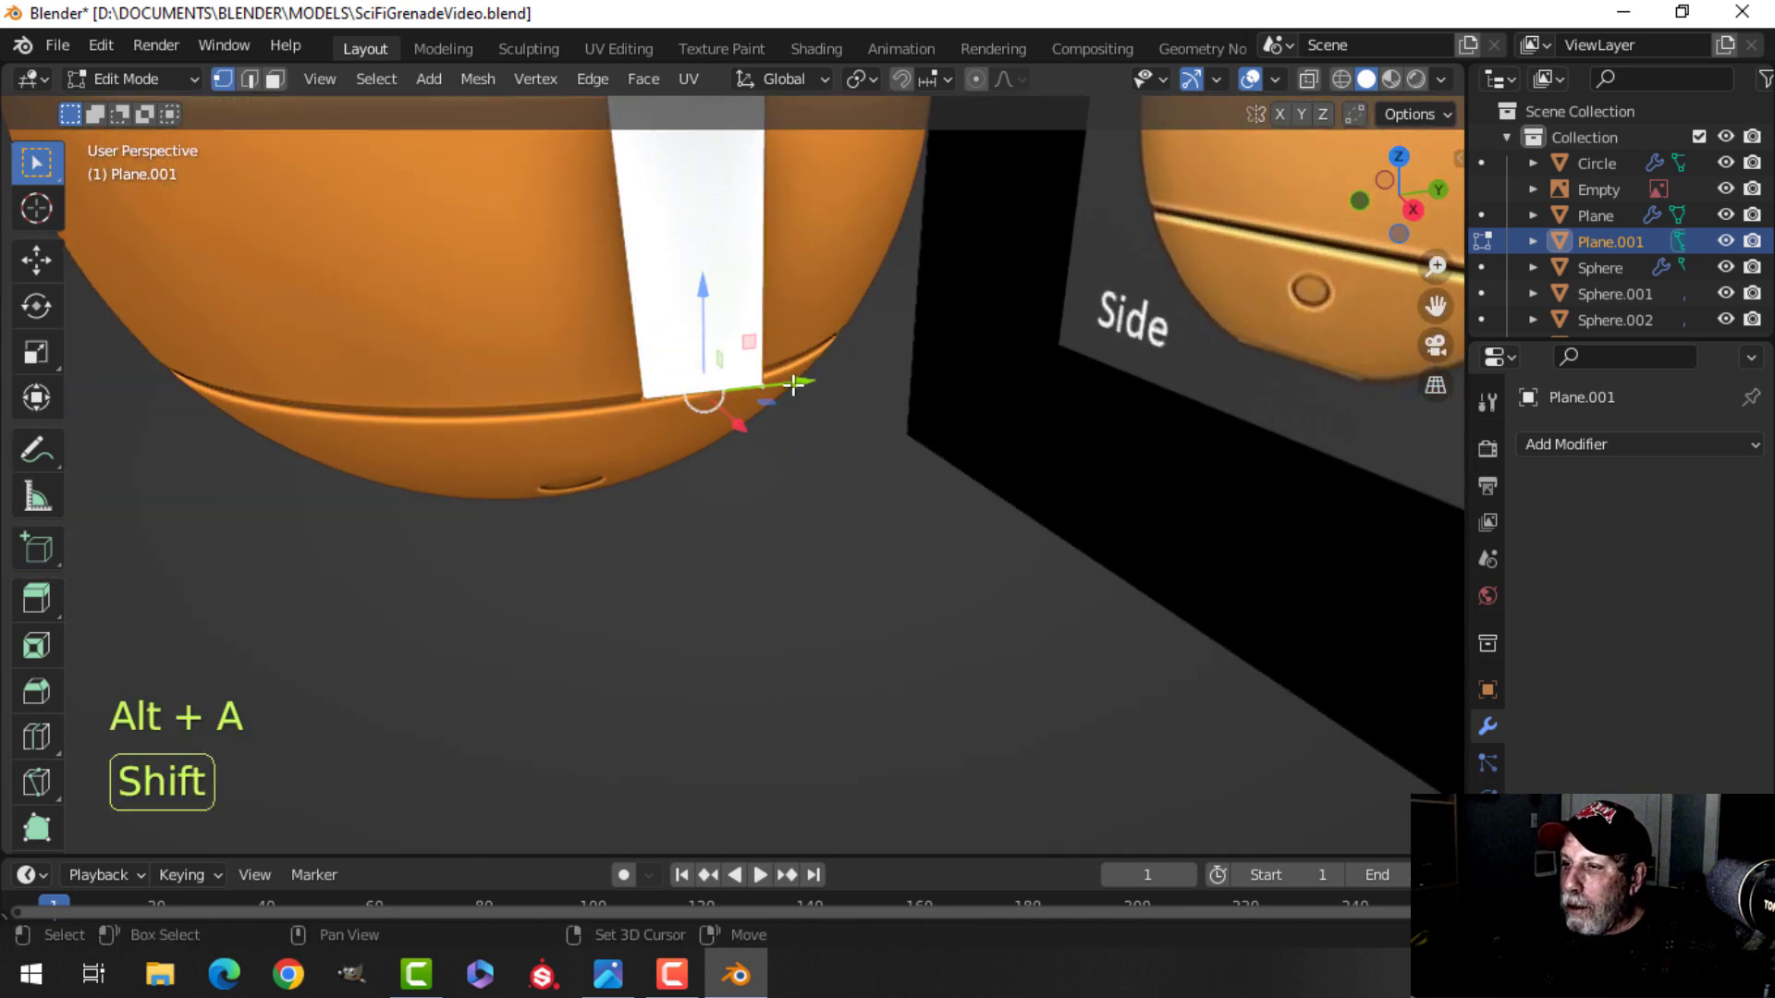
middle_drag(795, 385, 959, 435)
key(shift+ctrl+b)
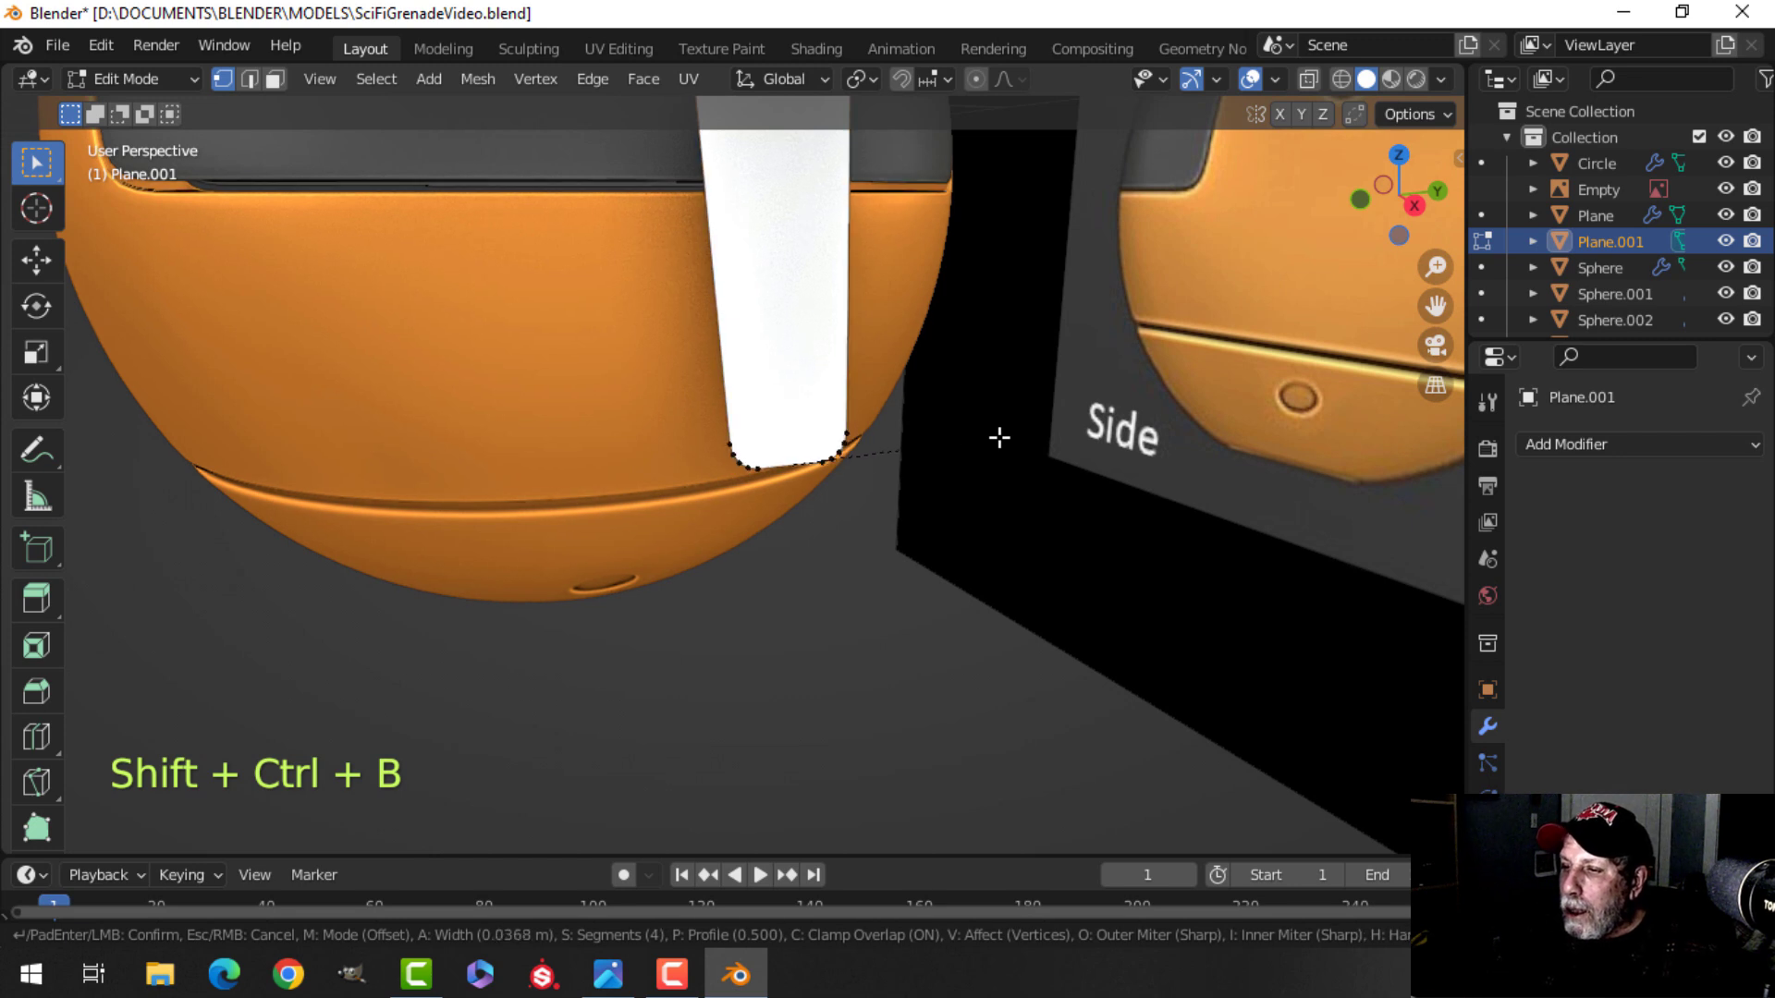
click(1051, 445)
Select all of the lever's geometry and merge vertices by distance.
key(a)
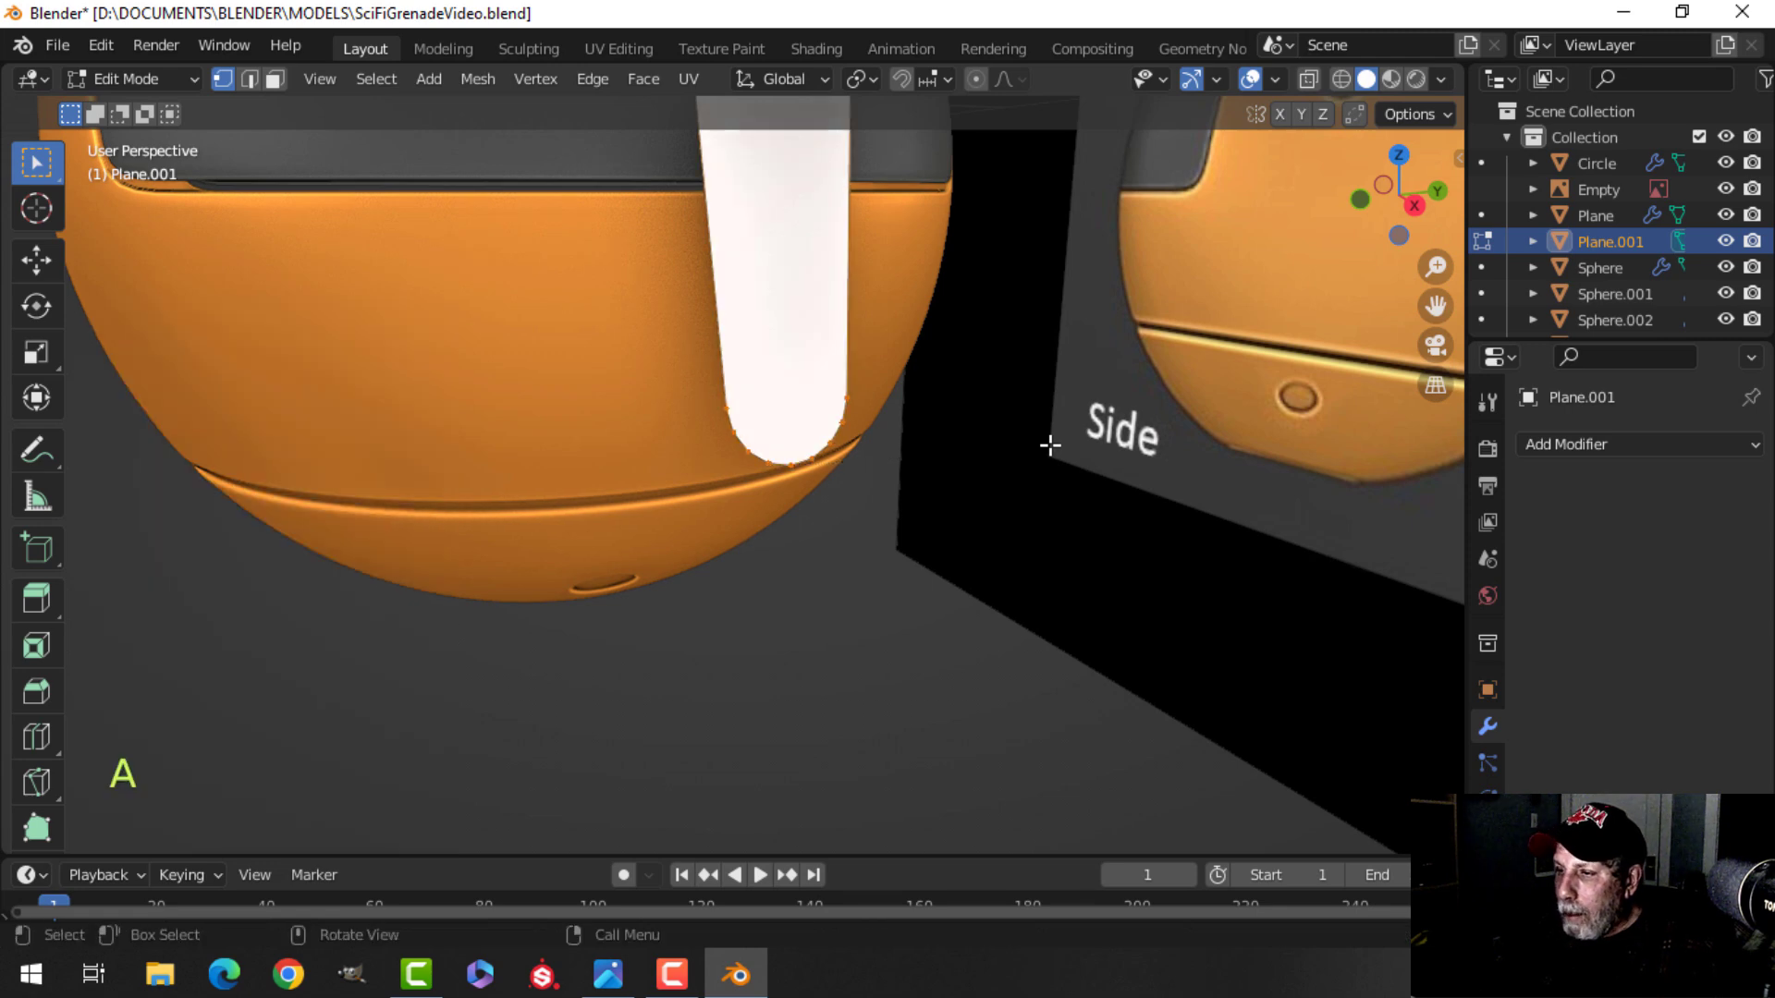
key(m)
click(1050, 445)
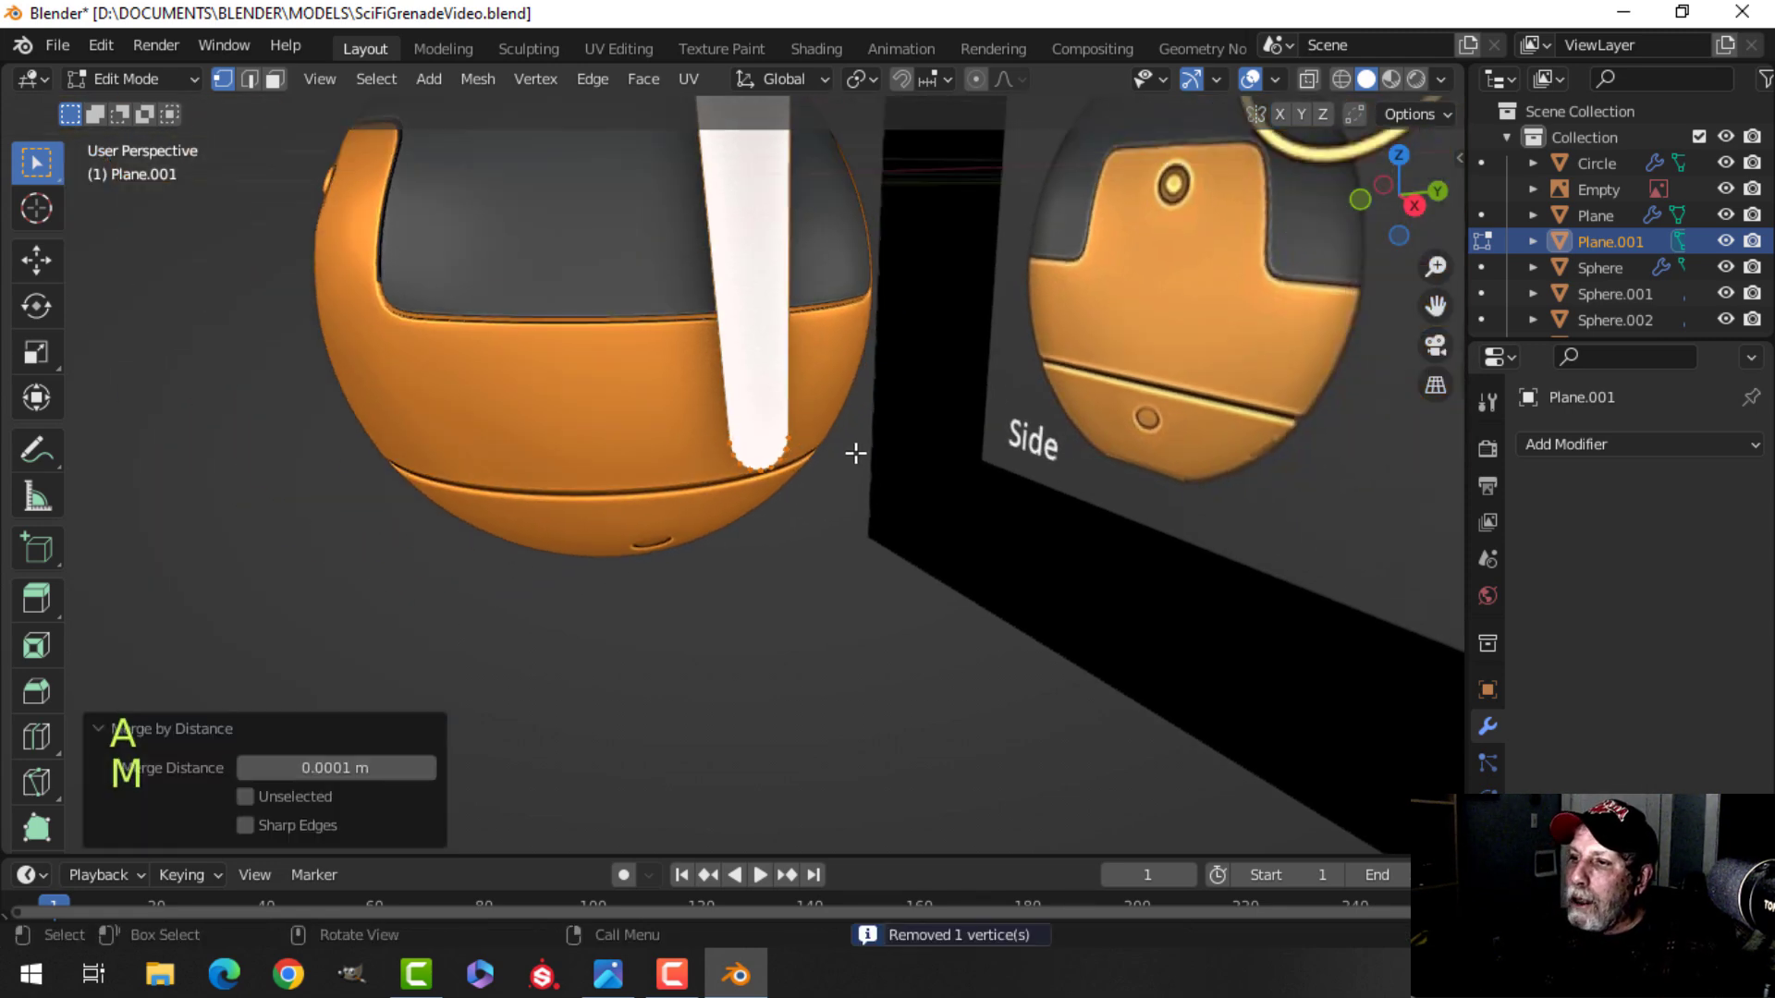
In front view, select part of the lever and move it about 0.003 m in X and 0.006 m in Z.
key(Tab)
key(alt+a)
middle_drag(868, 447, 607, 386)
click(607, 386)
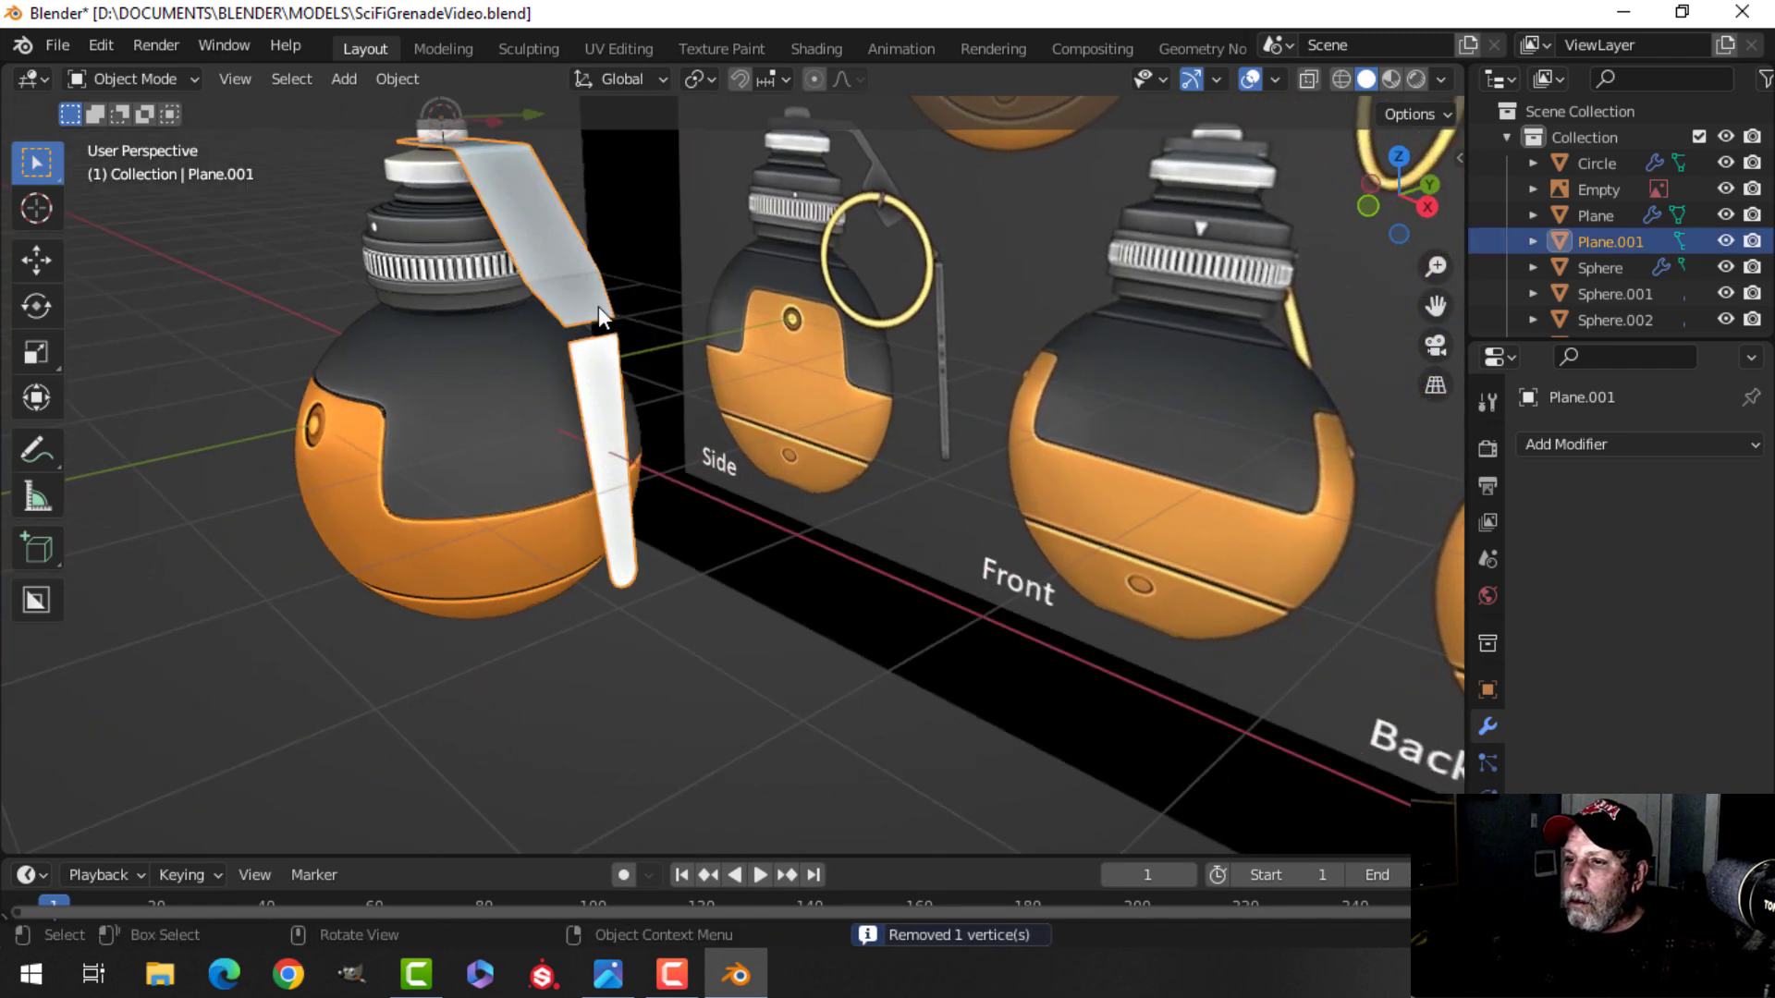
middle_drag(569, 284, 507, 475)
click(588, 275)
scroll(592, 446, up, 3)
click(466, 475)
scroll(592, 425, down, 2)
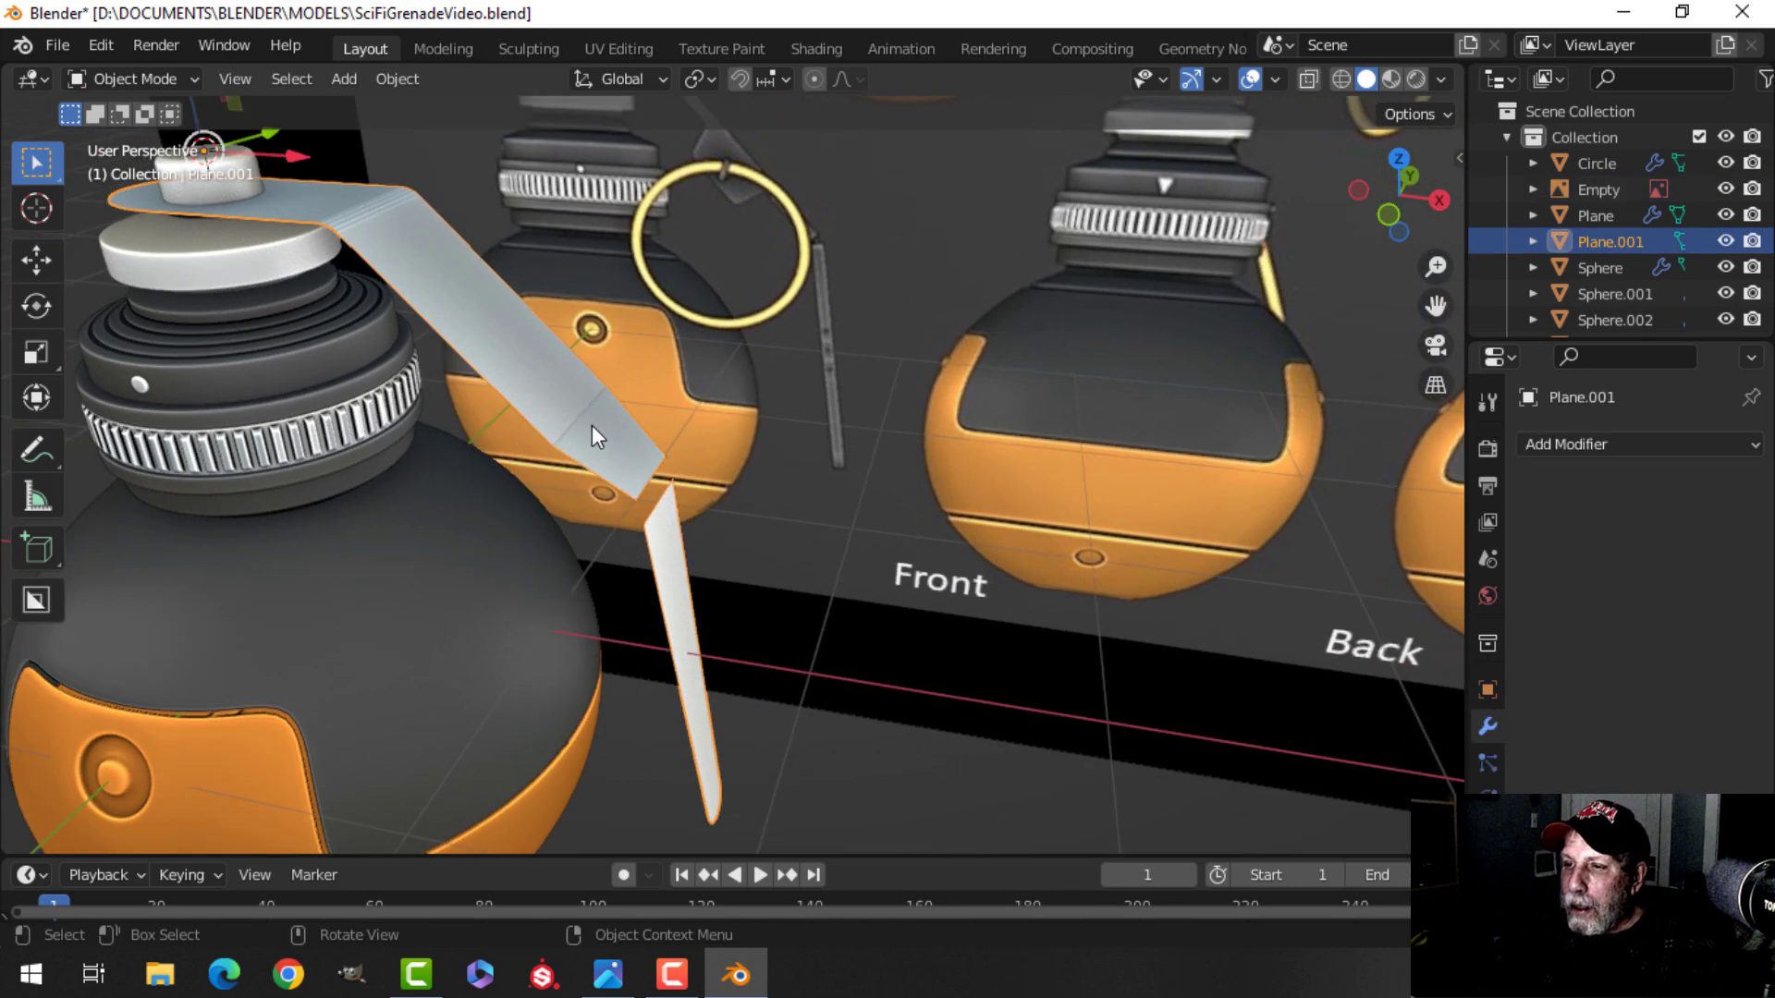
key(Tab)
key(alt+a)
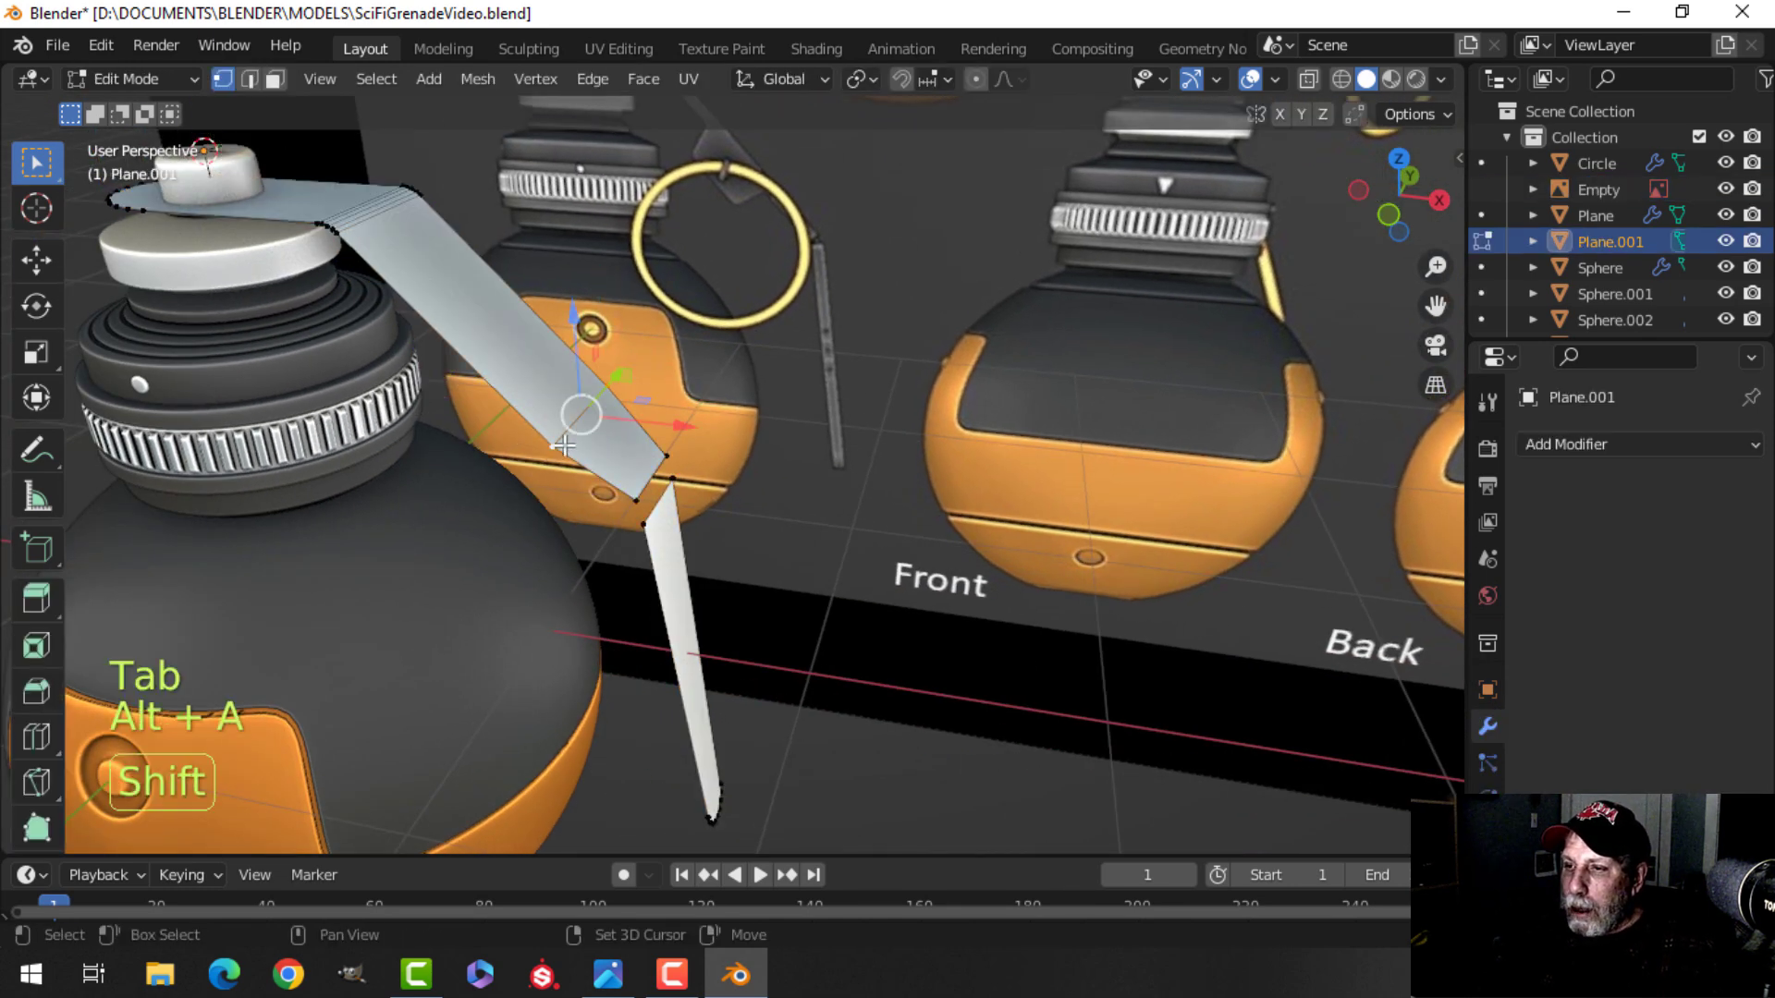
key(KP_1)
scroll(765, 401, up, 2)
shift+middle_drag(766, 487, 842, 532)
key(g)
click(735, 360)
key(z)
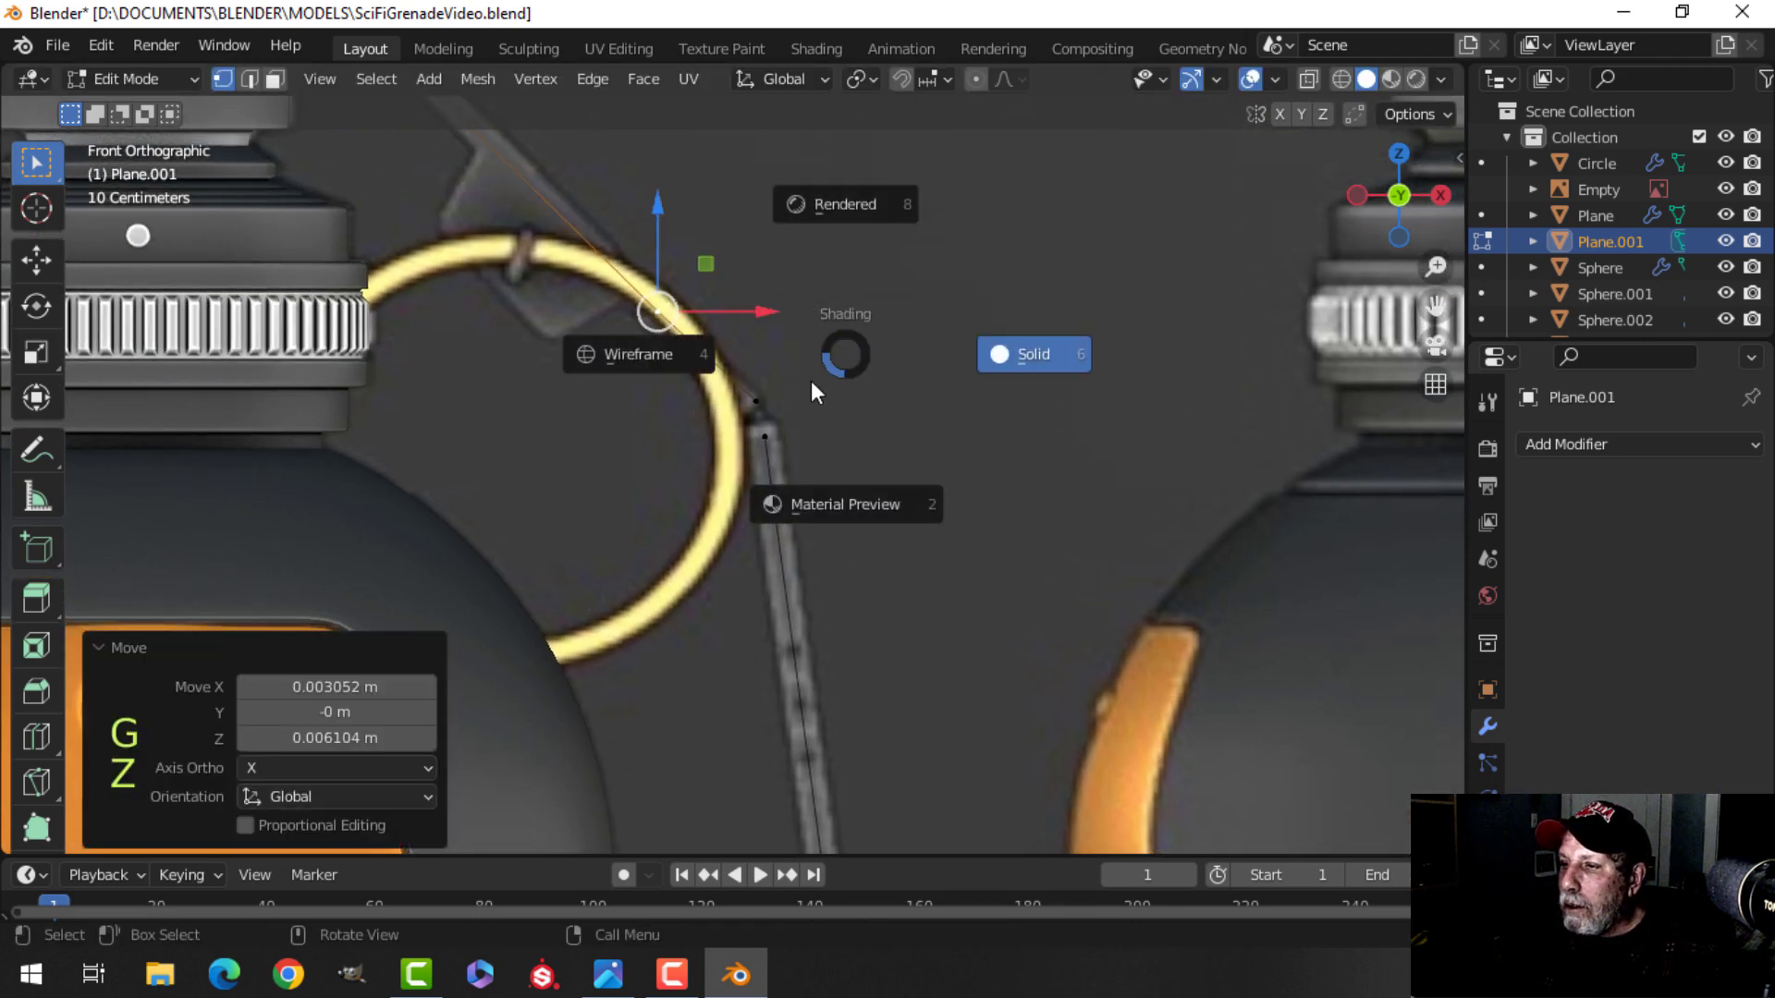
click(1017, 356)
Leave edit mode and turn on the Face Orientation overlay.
key(Tab)
key(alt+a)
middle_drag(958, 384, 686, 455)
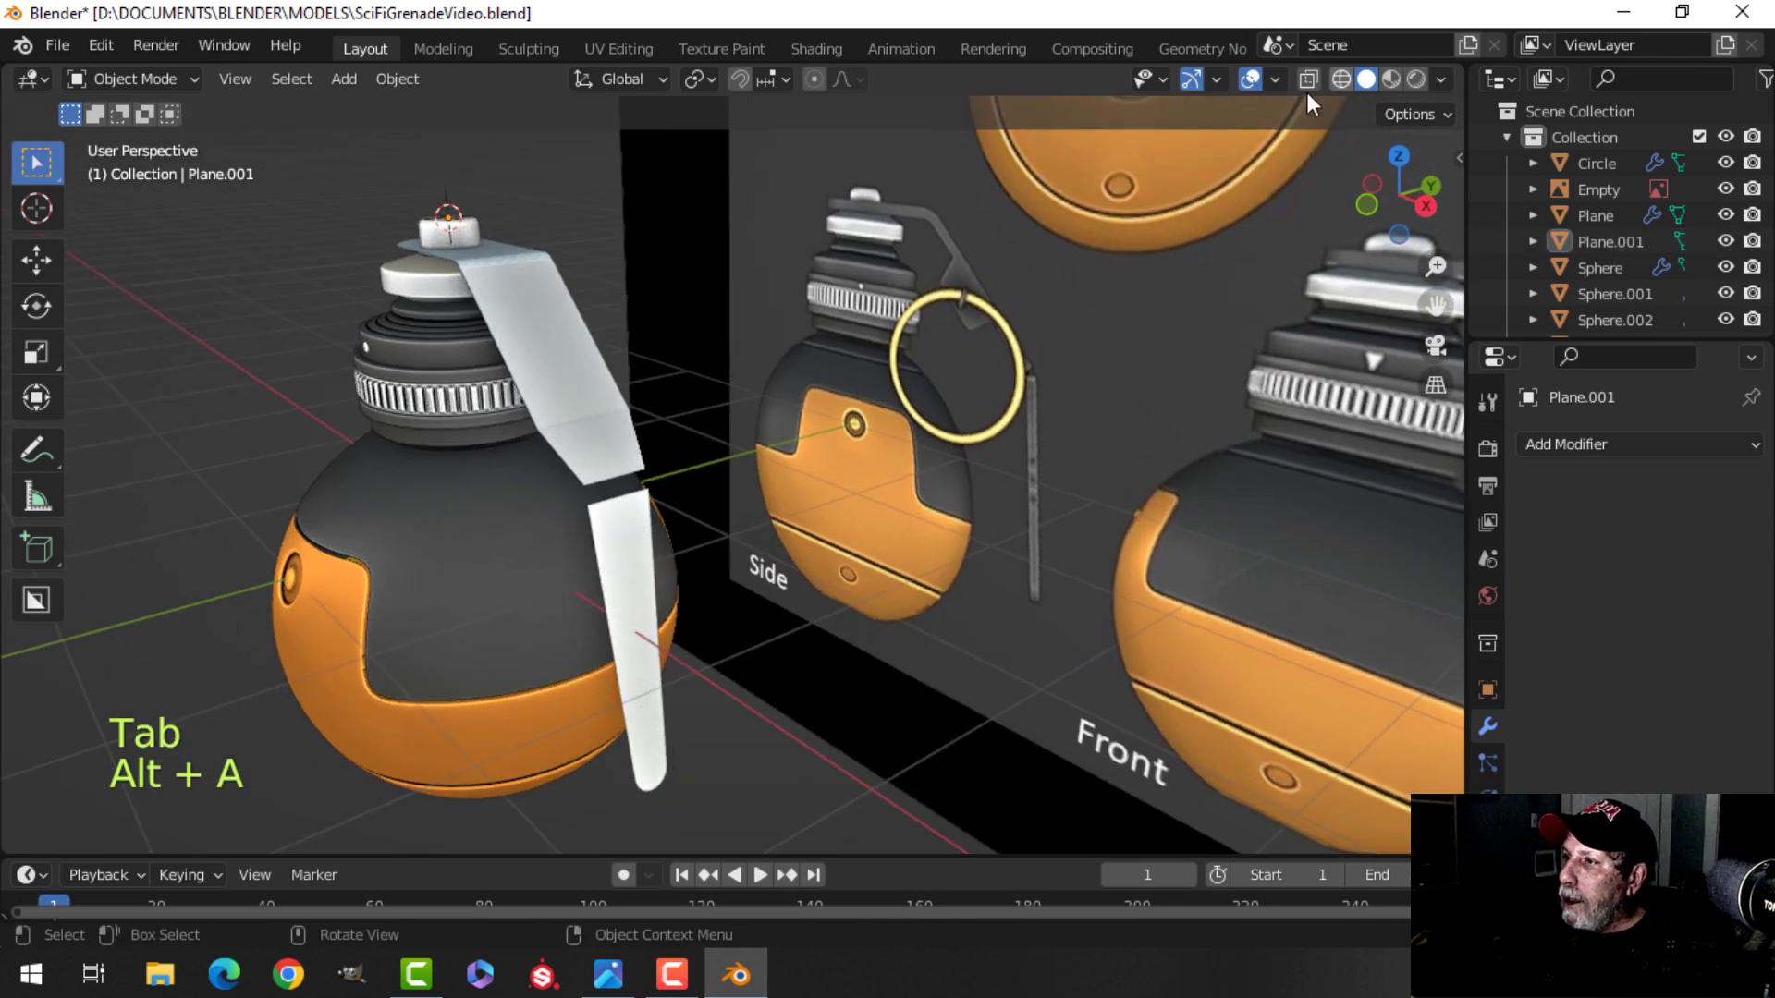
click(1274, 80)
click(1179, 549)
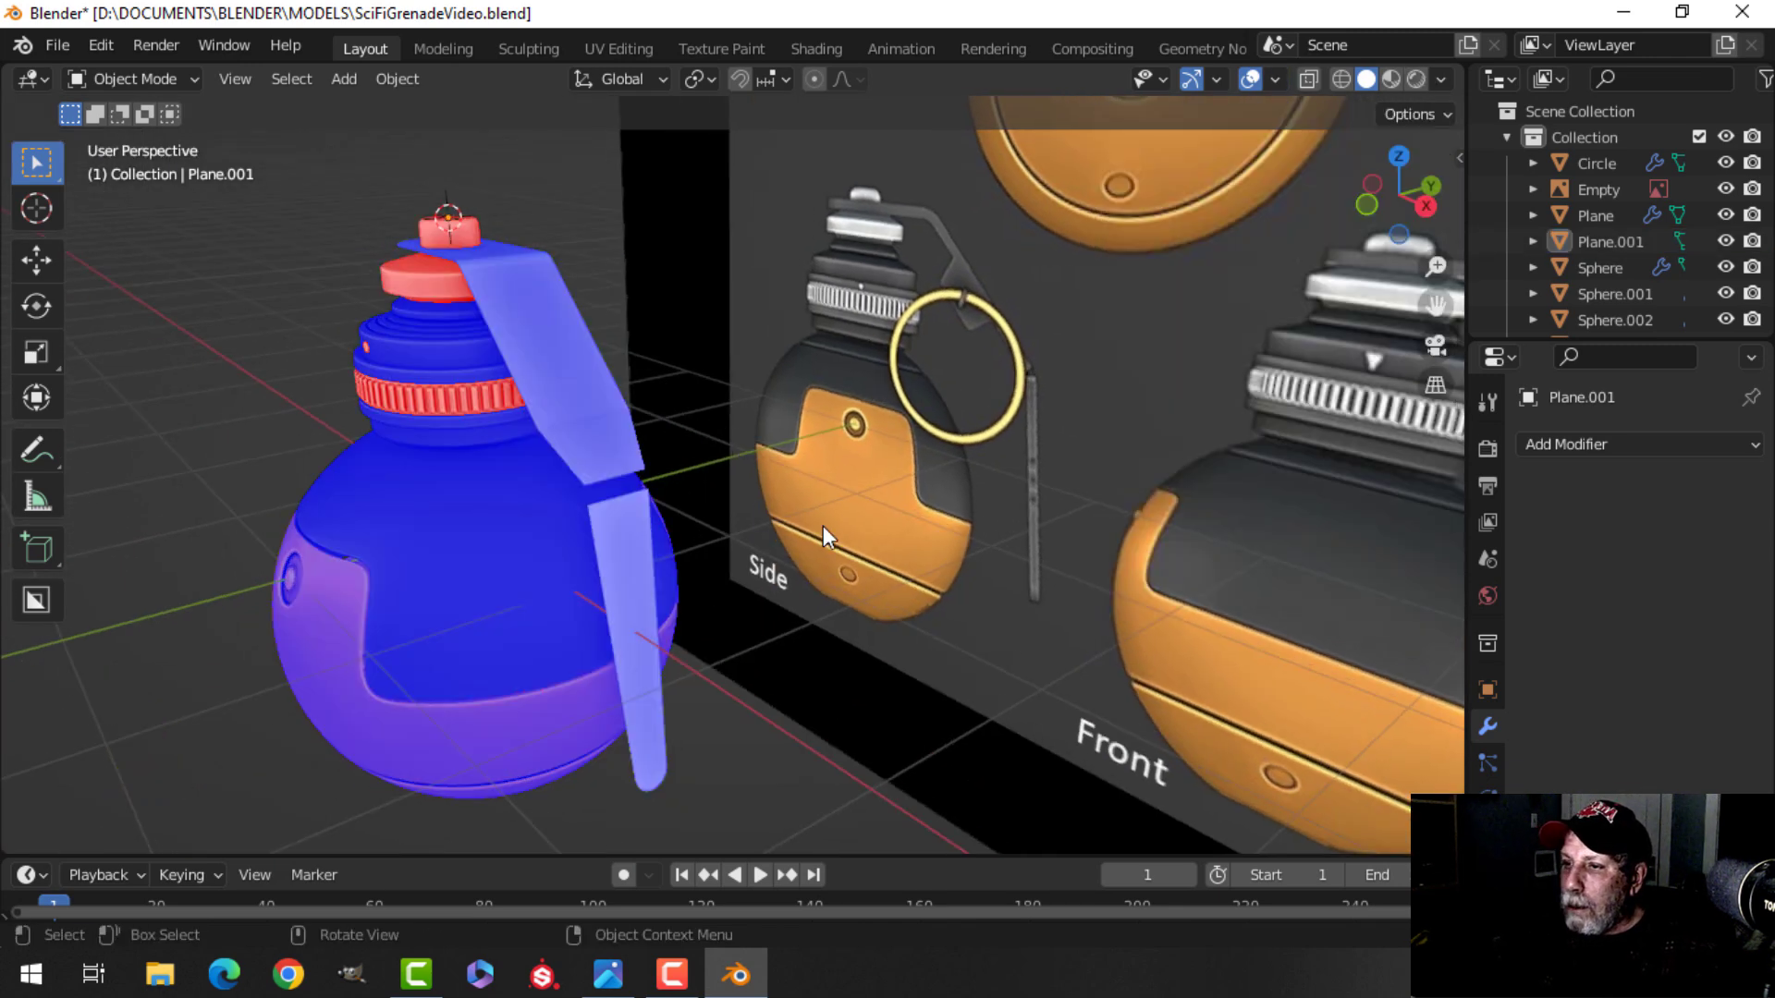
Recalculate the normals of the top cap disc so they point outward.
shift+middle_drag(529, 364, 635, 391)
scroll(659, 391, up, 2)
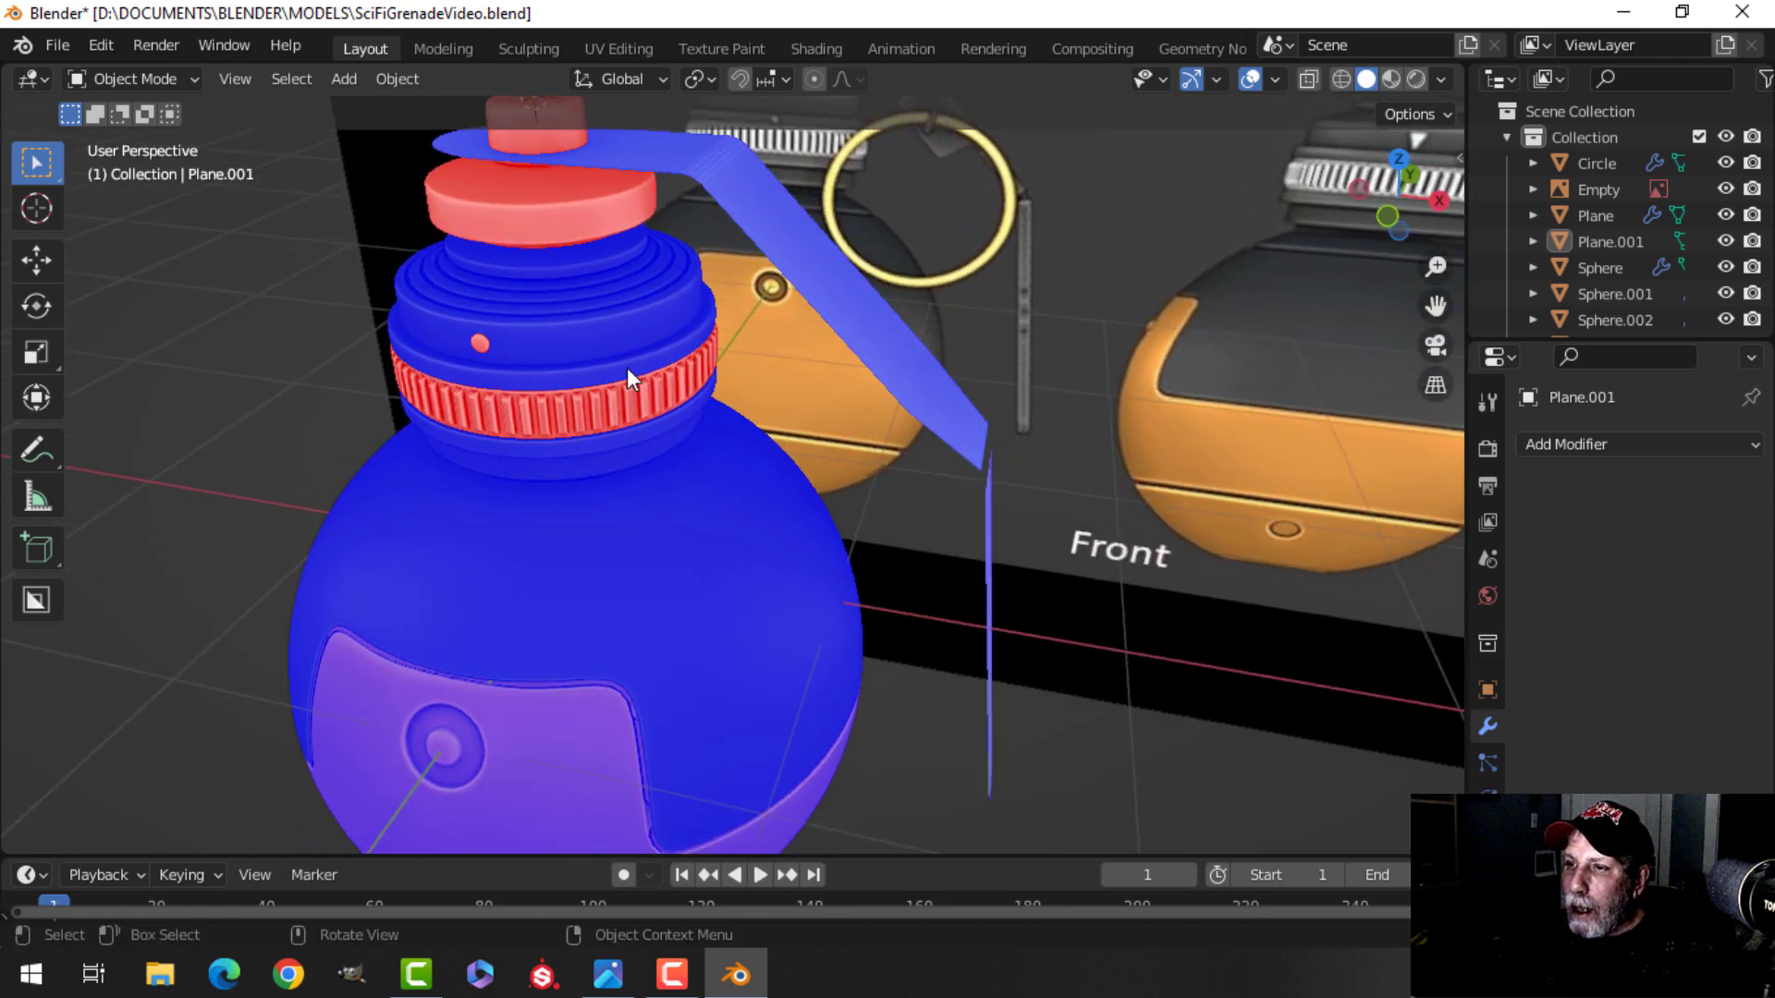
click(557, 235)
shift+middle_drag(557, 235, 627, 375)
key(Tab)
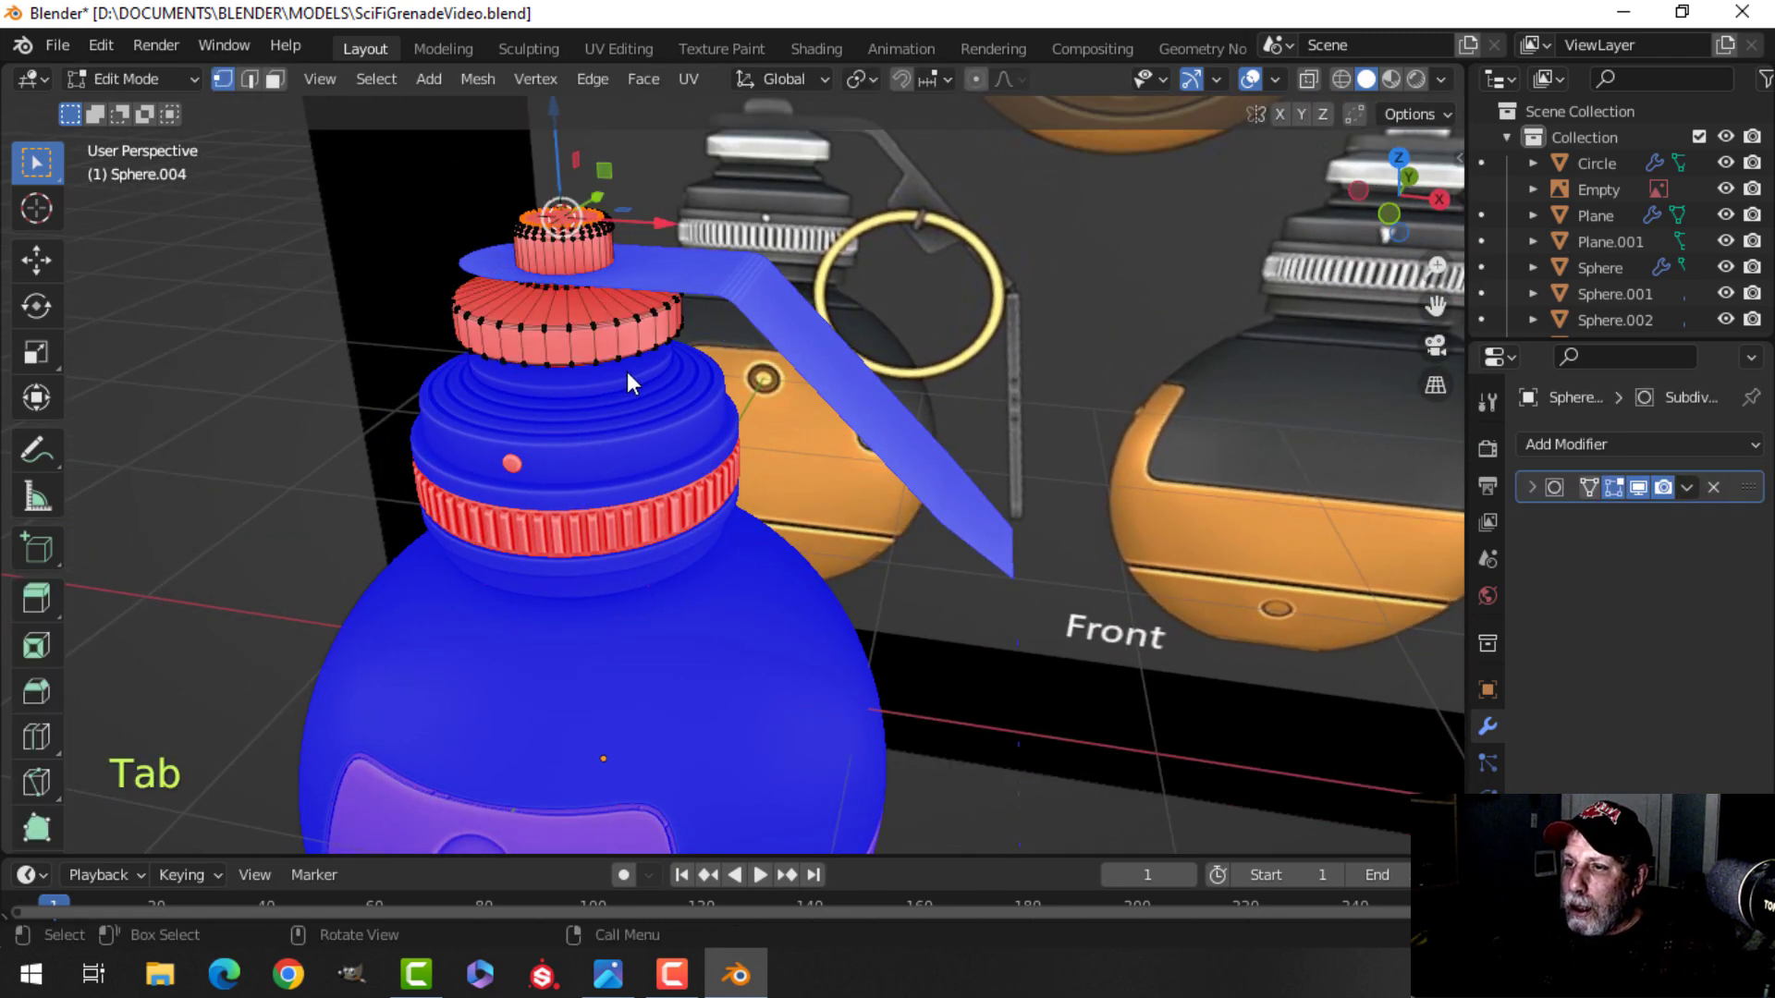
key(a)
key(alt+n)
click(610, 399)
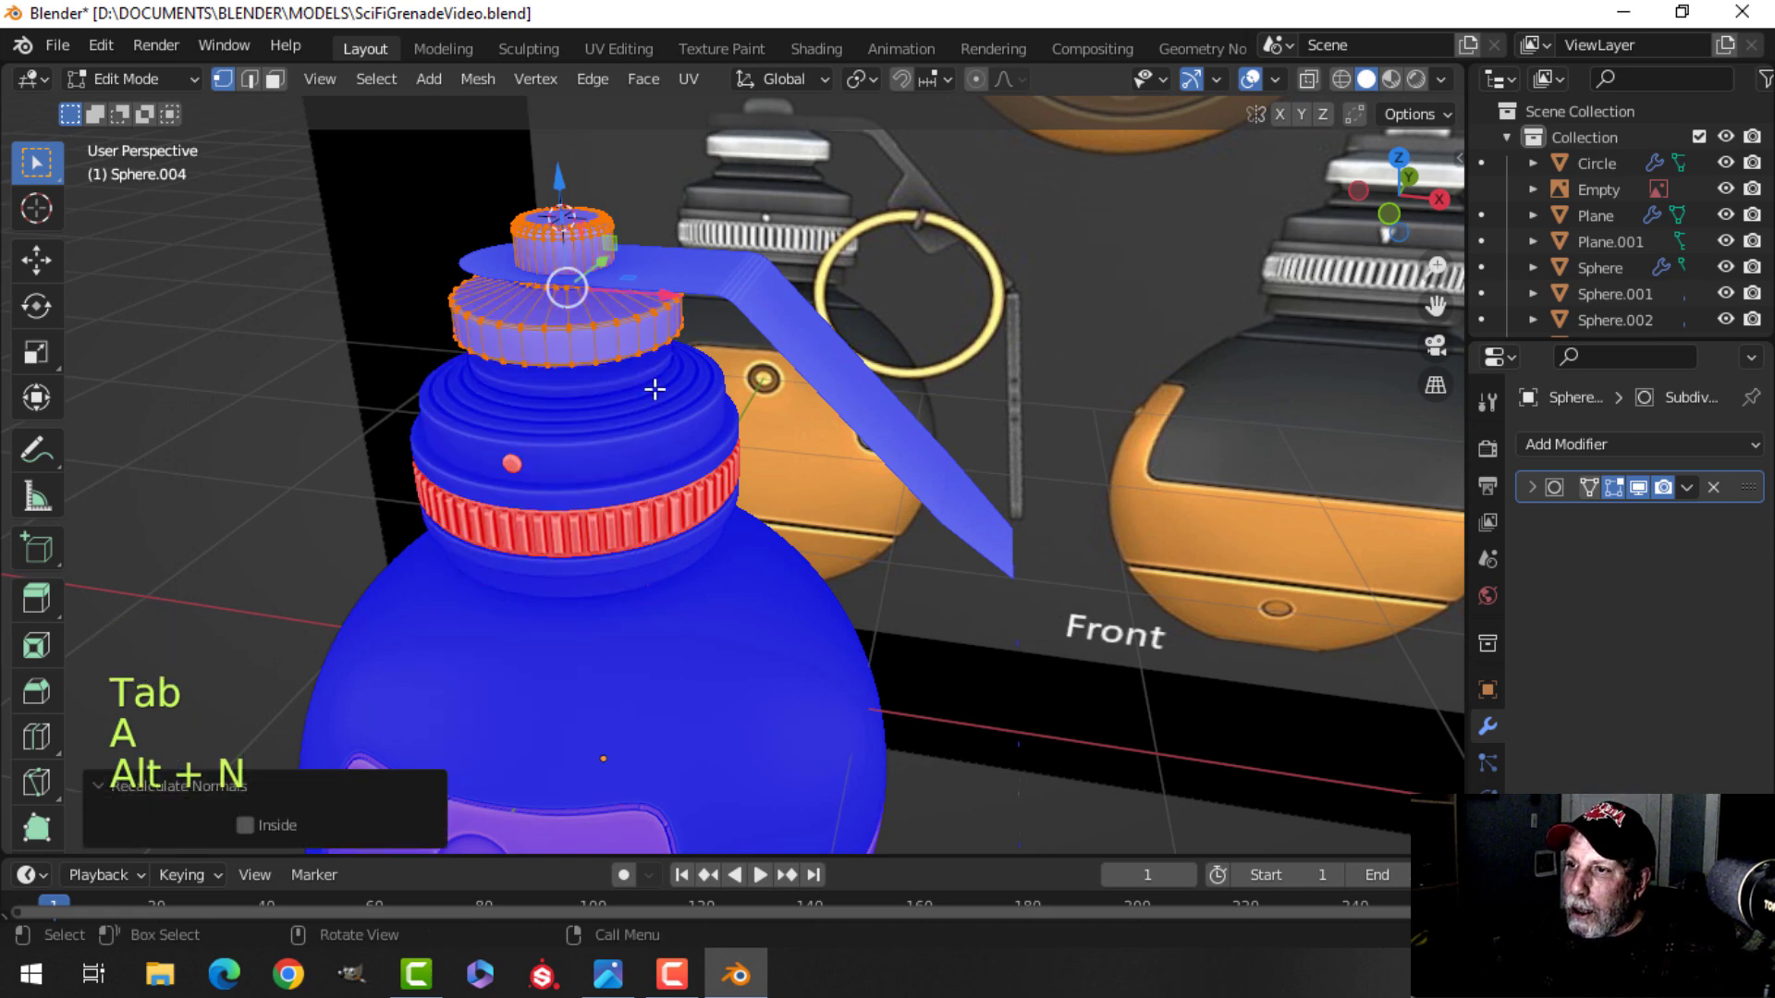
key(alt+a)
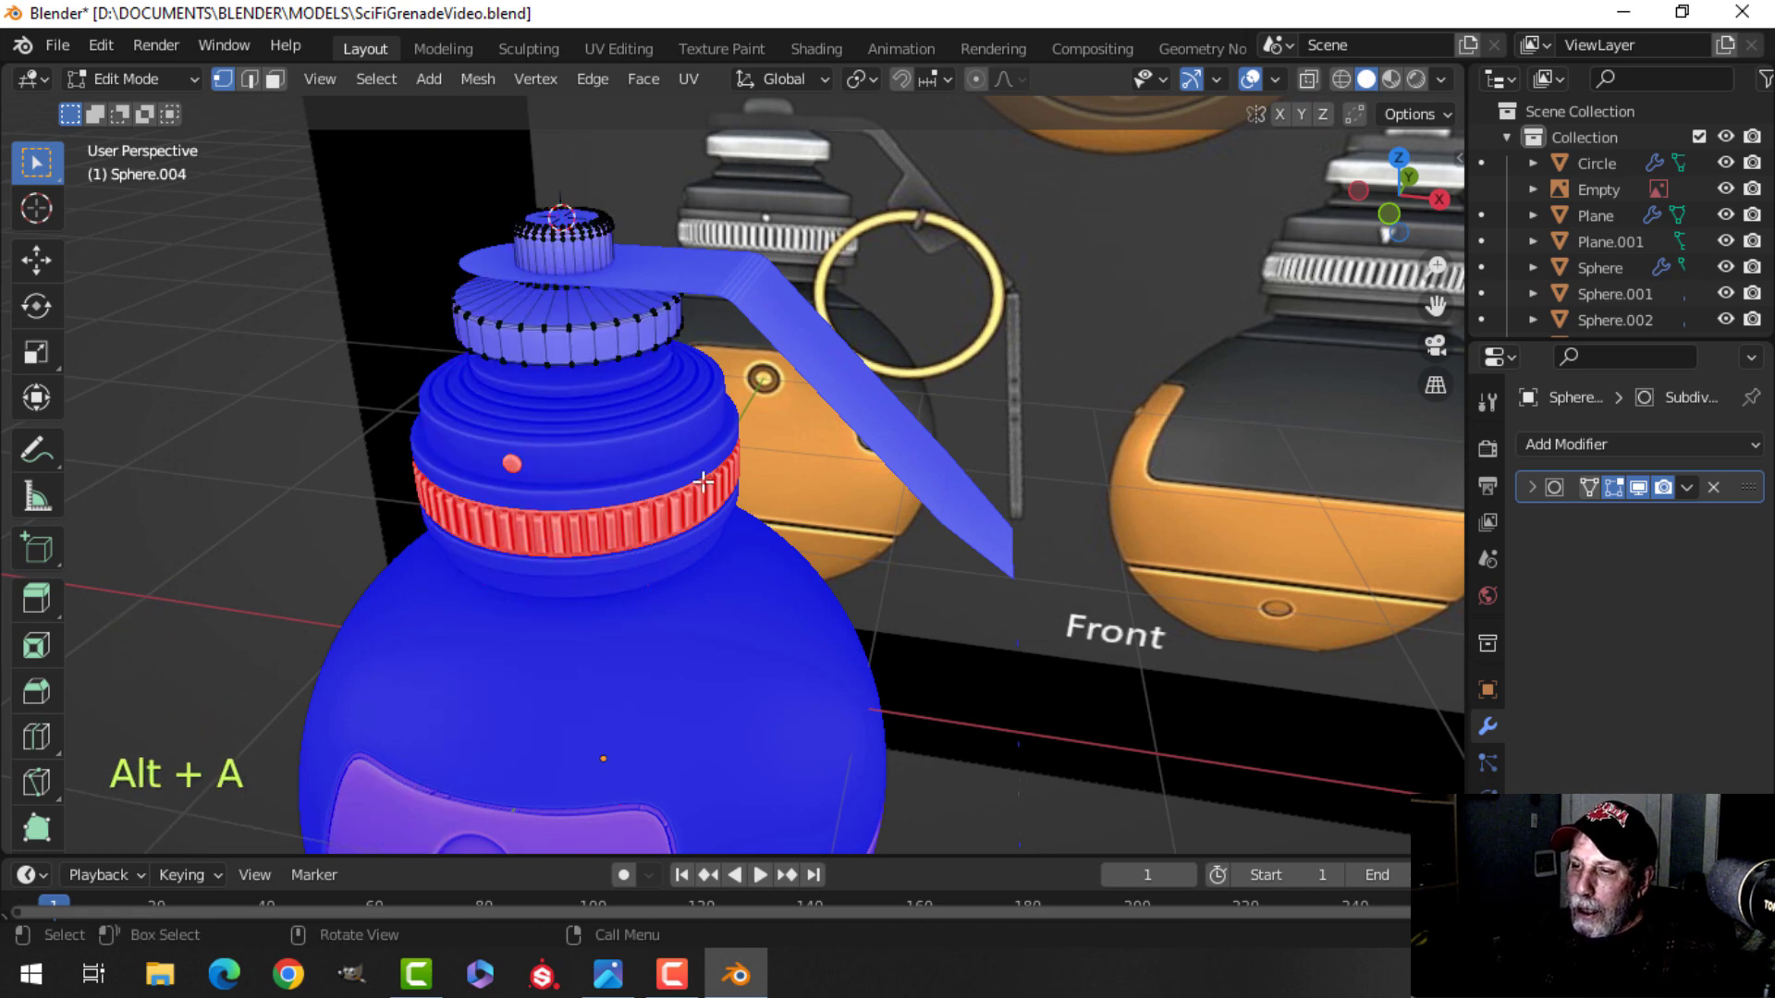
key(Tab)
Recalculate the normals of the knurled ring around the cap.
click(629, 513)
key(Tab)
key(a)
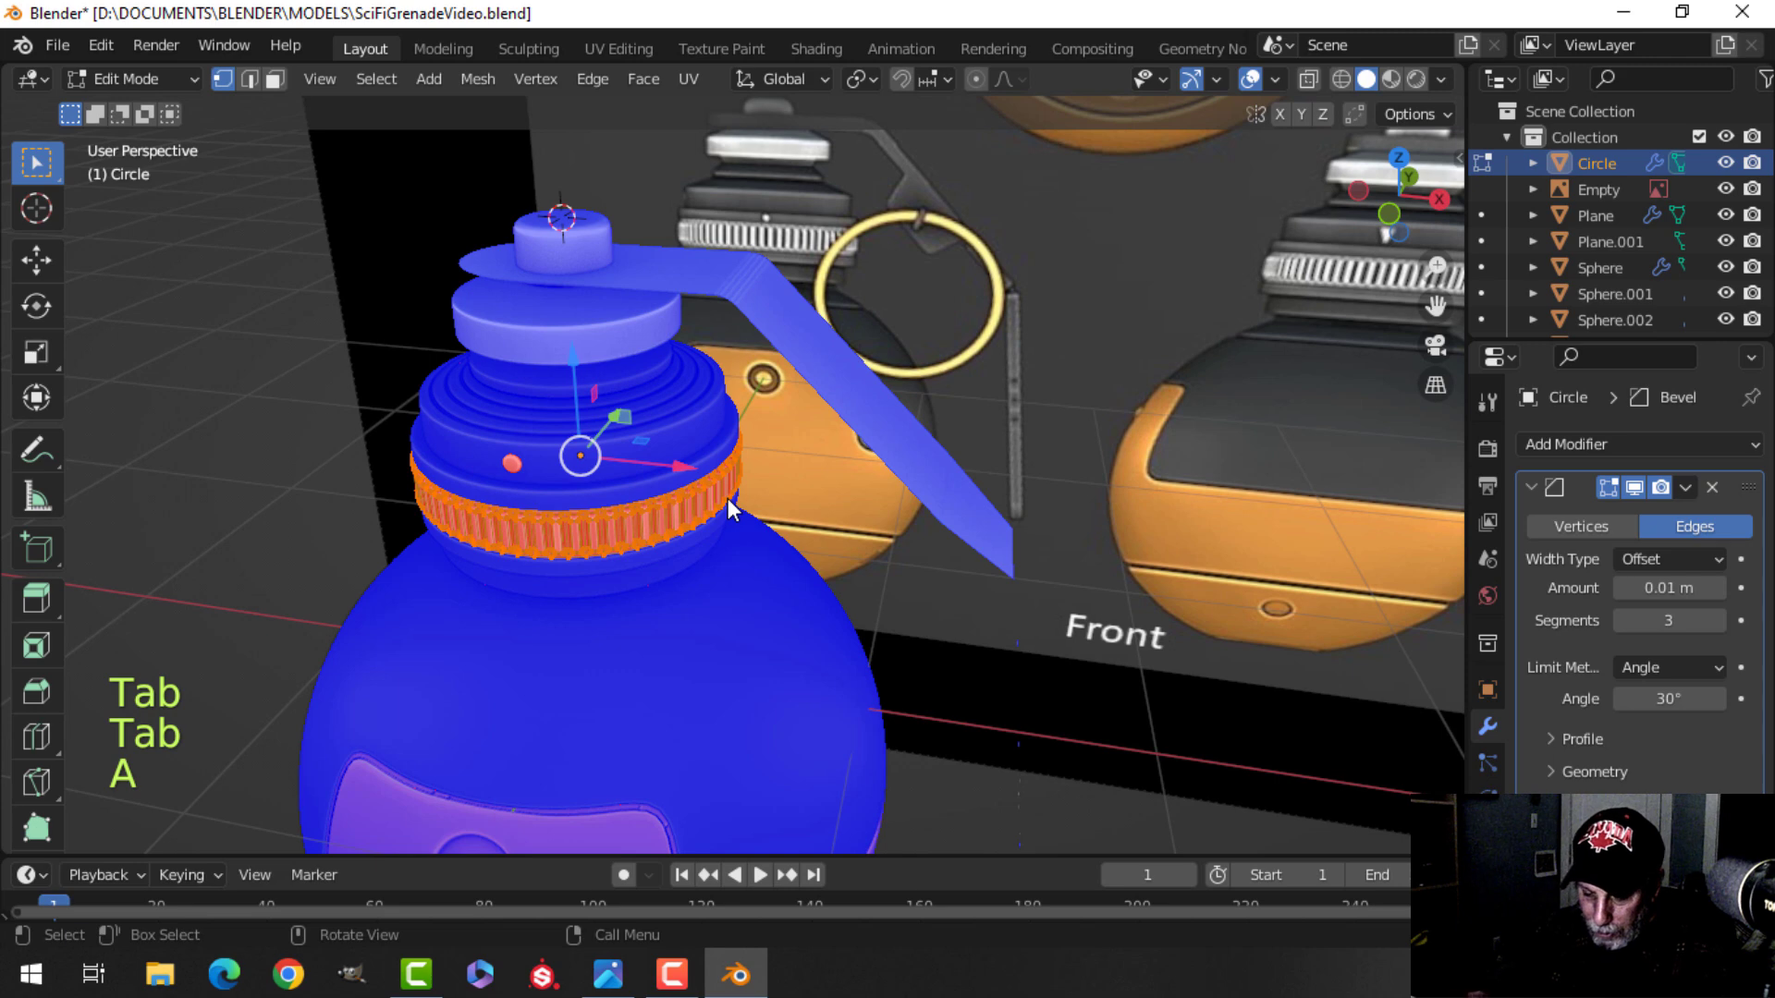
key(alt+n)
click(728, 498)
key(alt+a)
shift+middle_drag(553, 566, 804, 452)
key(Tab)
Recalculate the normals of the small button on the cap's side.
scroll(804, 452, up, 2)
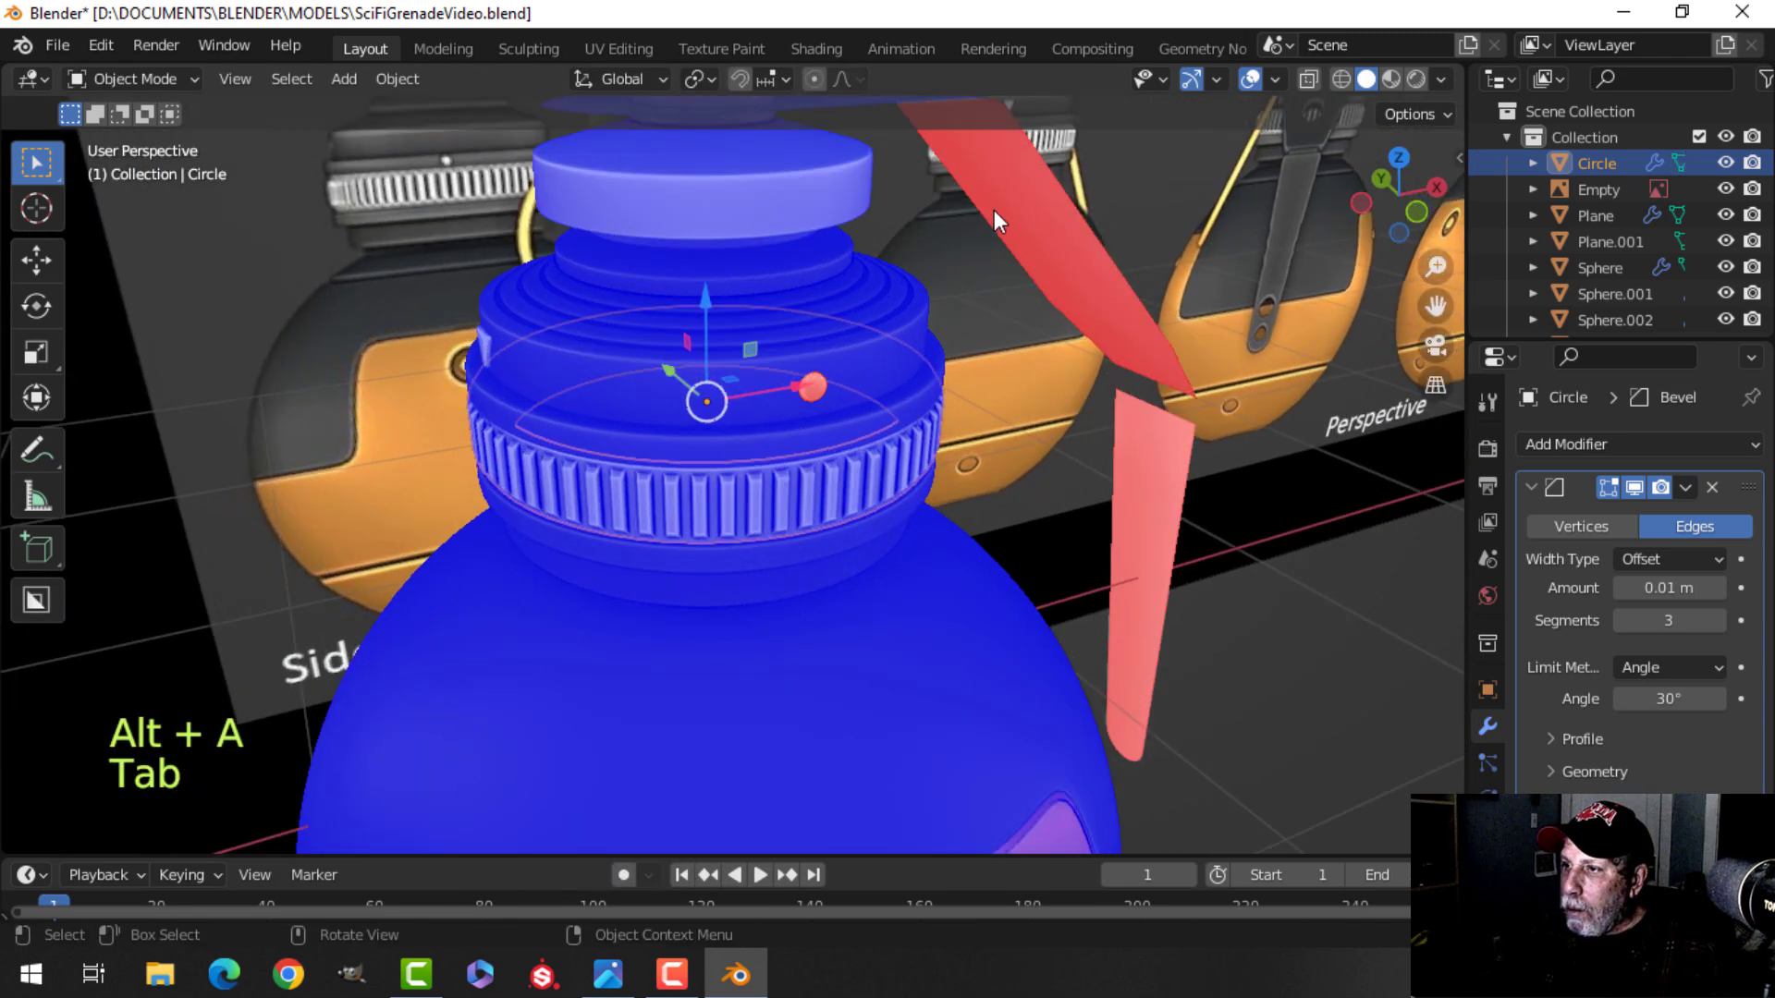
click(815, 386)
key(Tab)
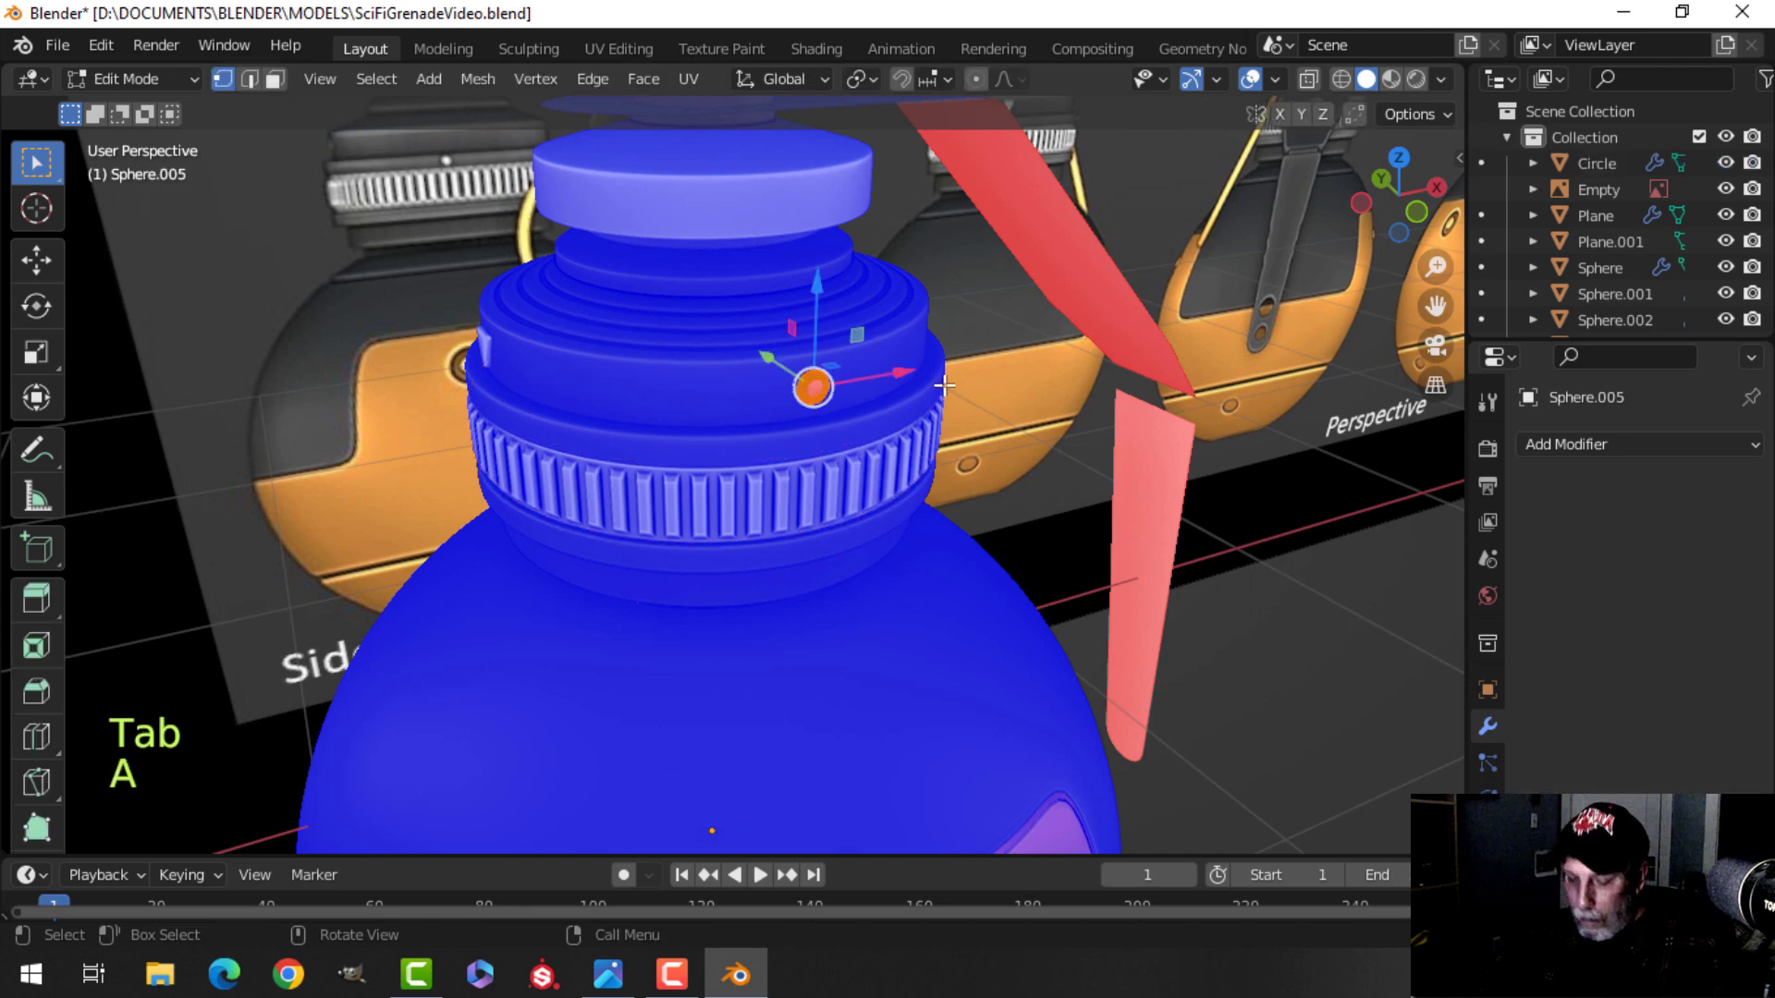
key(alt+n)
click(935, 386)
key(alt+a)
key(Tab)
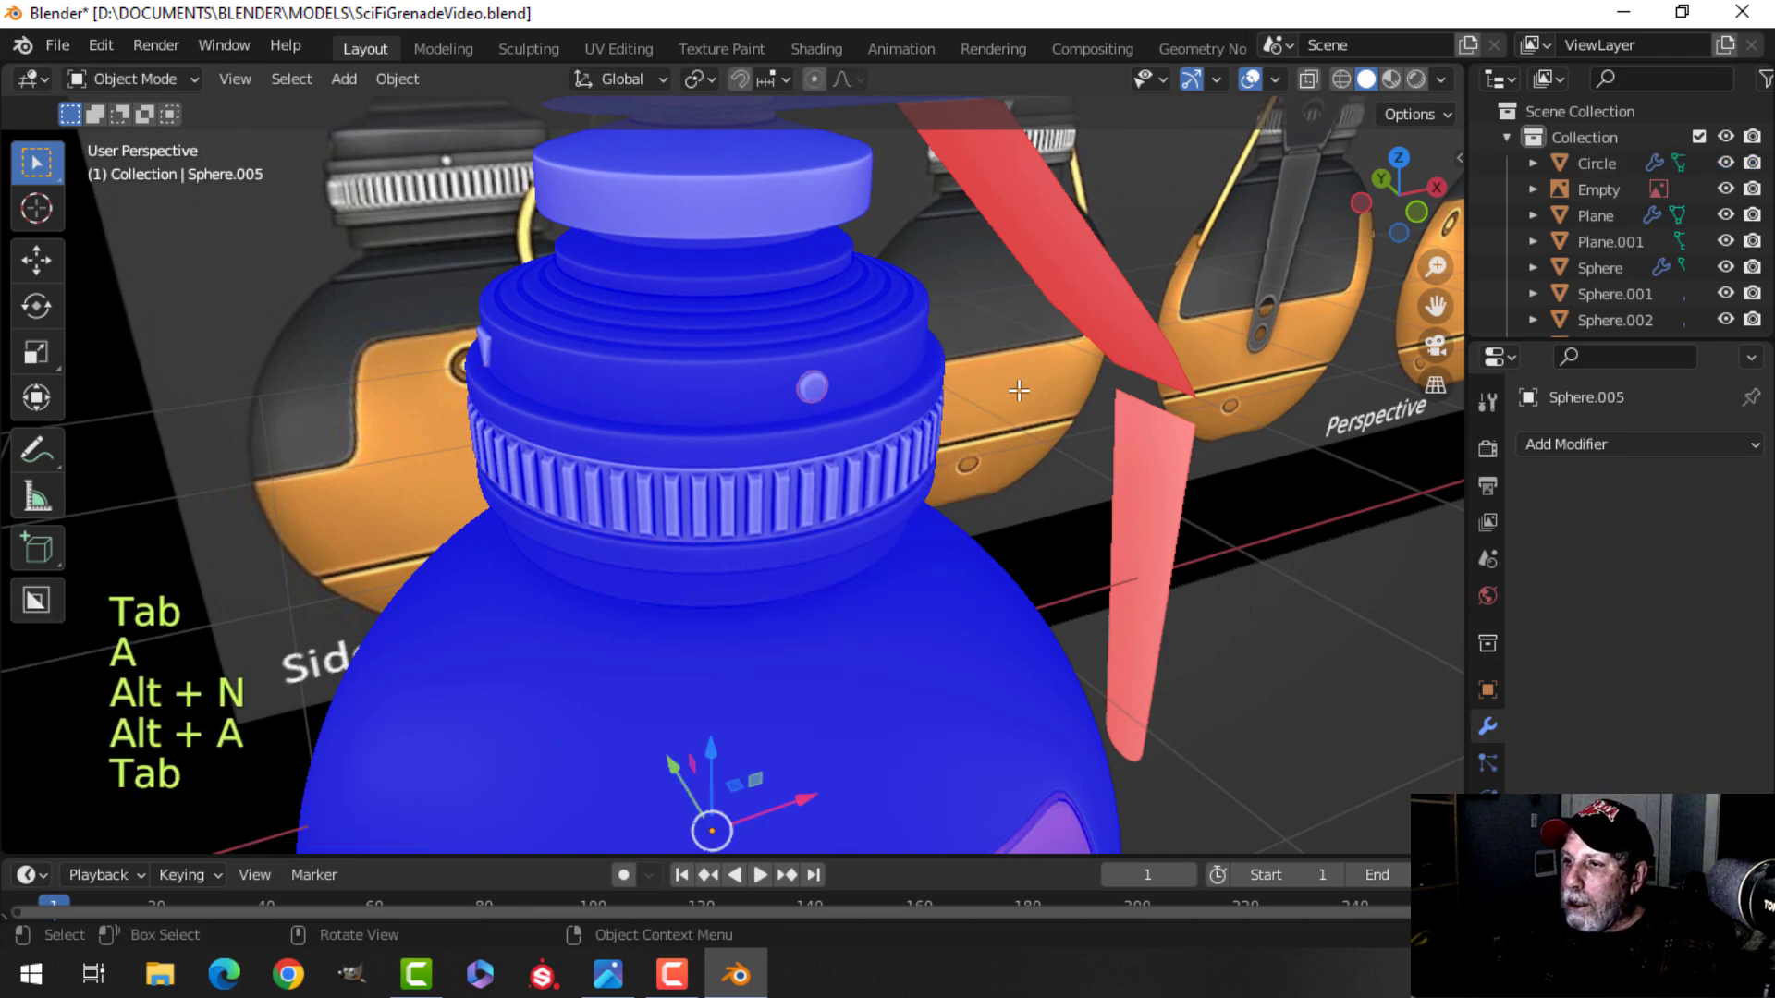
Deselect everything and turn off the Face Orientation overlay.
key(alt+a)
scroll(983, 391, down, 6)
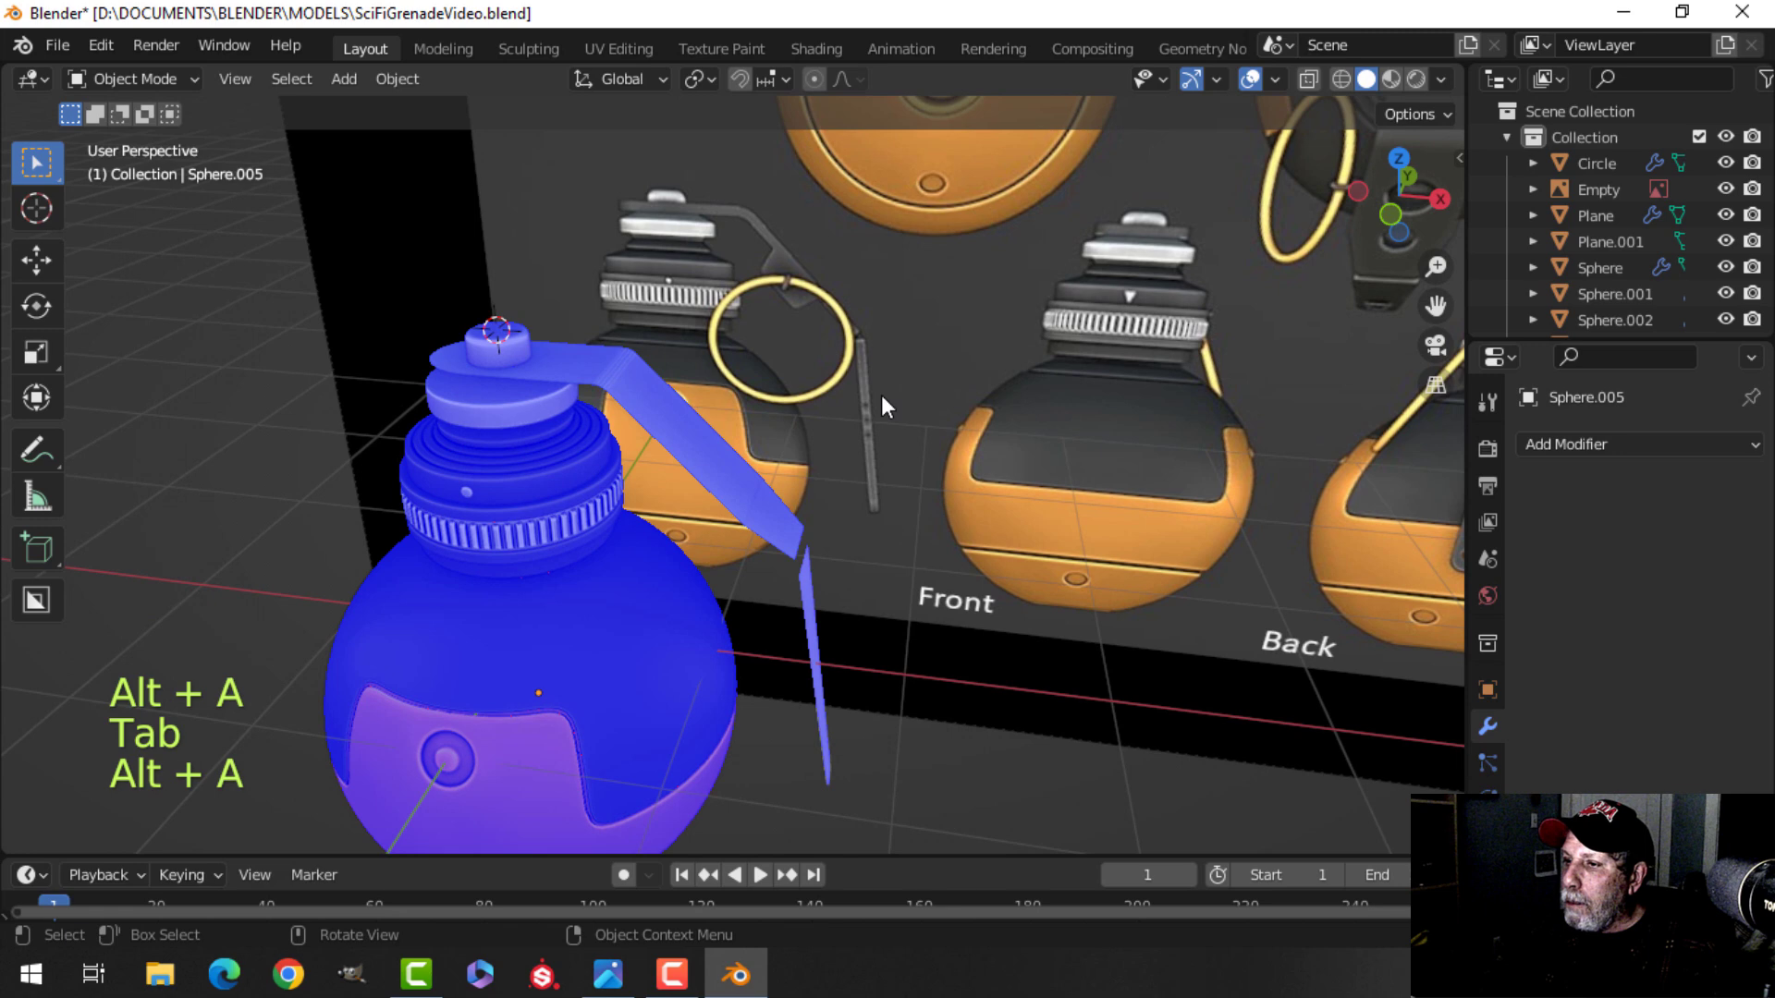
middle_drag(880, 395, 1166, 157)
click(1276, 80)
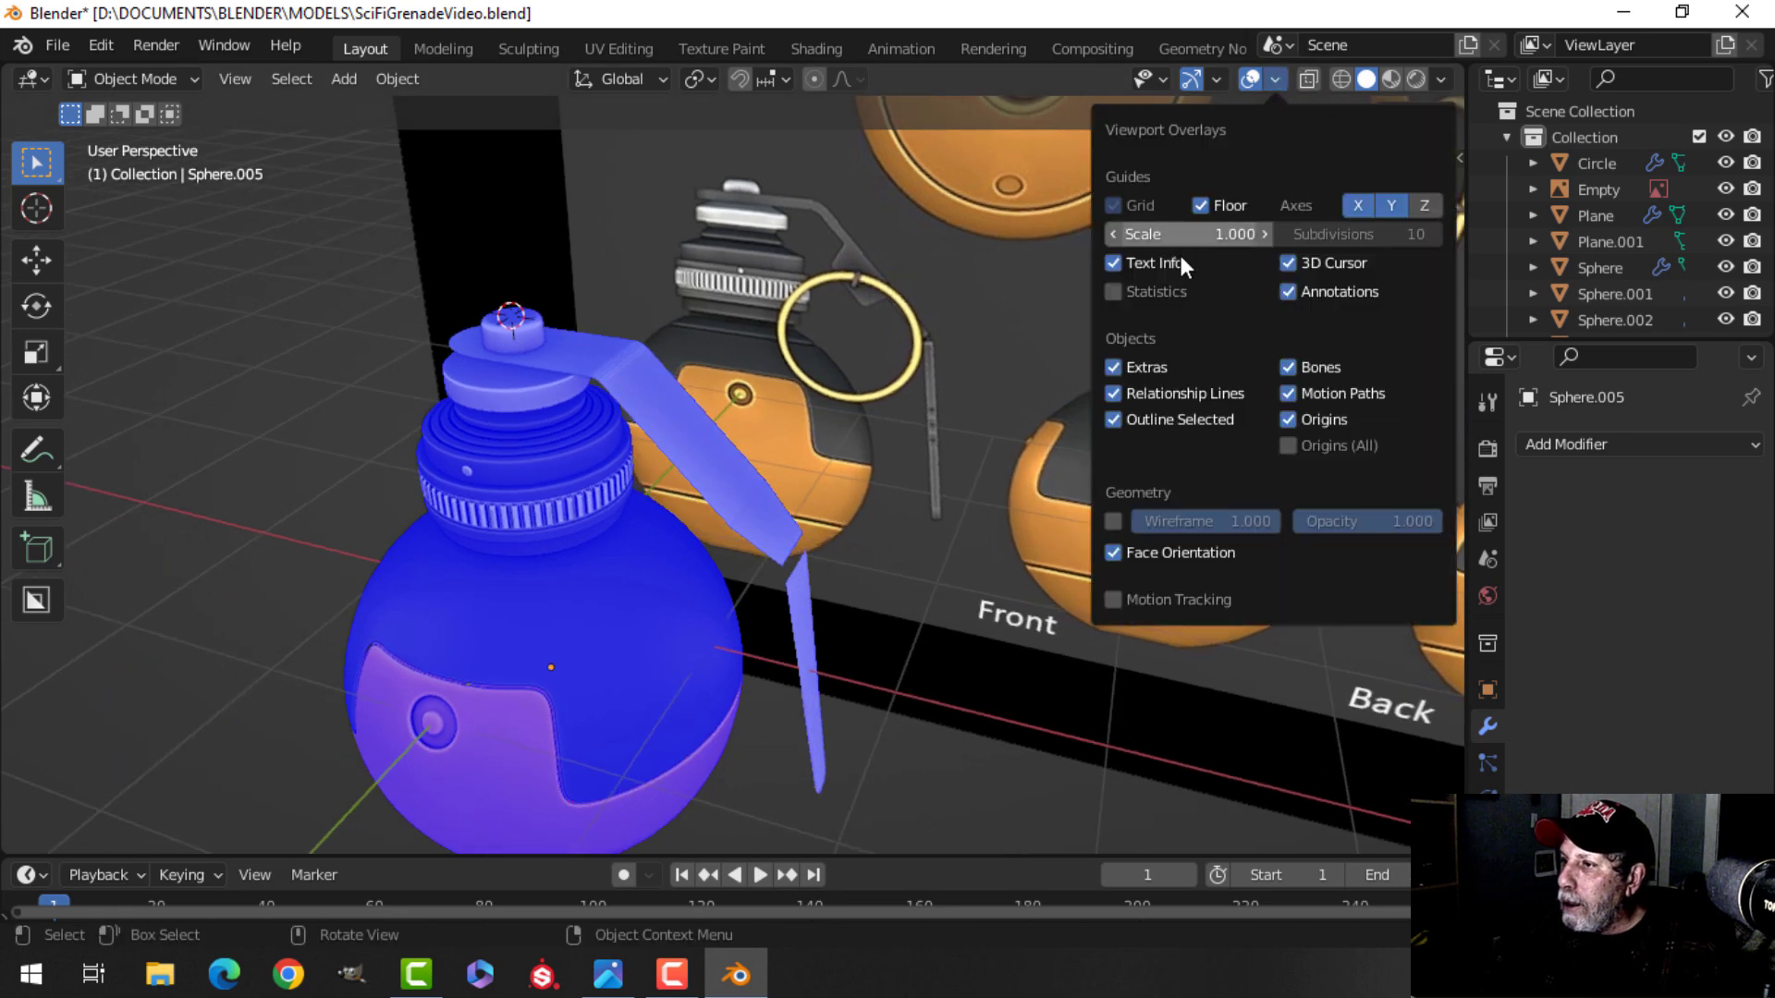
click(1161, 556)
Select the whole lever in edit mode, extrude it in place and fatten it about 0.057 m for thickness.
scroll(832, 490, up, 2)
middle_drag(777, 490, 632, 495)
shift+middle_drag(614, 465, 691, 385)
click(607, 358)
shift+click(760, 634)
mouse_move(760, 634)
middle_down()
mouse_move(900, 601)
mouse_move(762, 608)
middle_up()
key(alt+a)
click(743, 603)
middle_drag(695, 492, 771, 453)
key(Tab)
key(a)
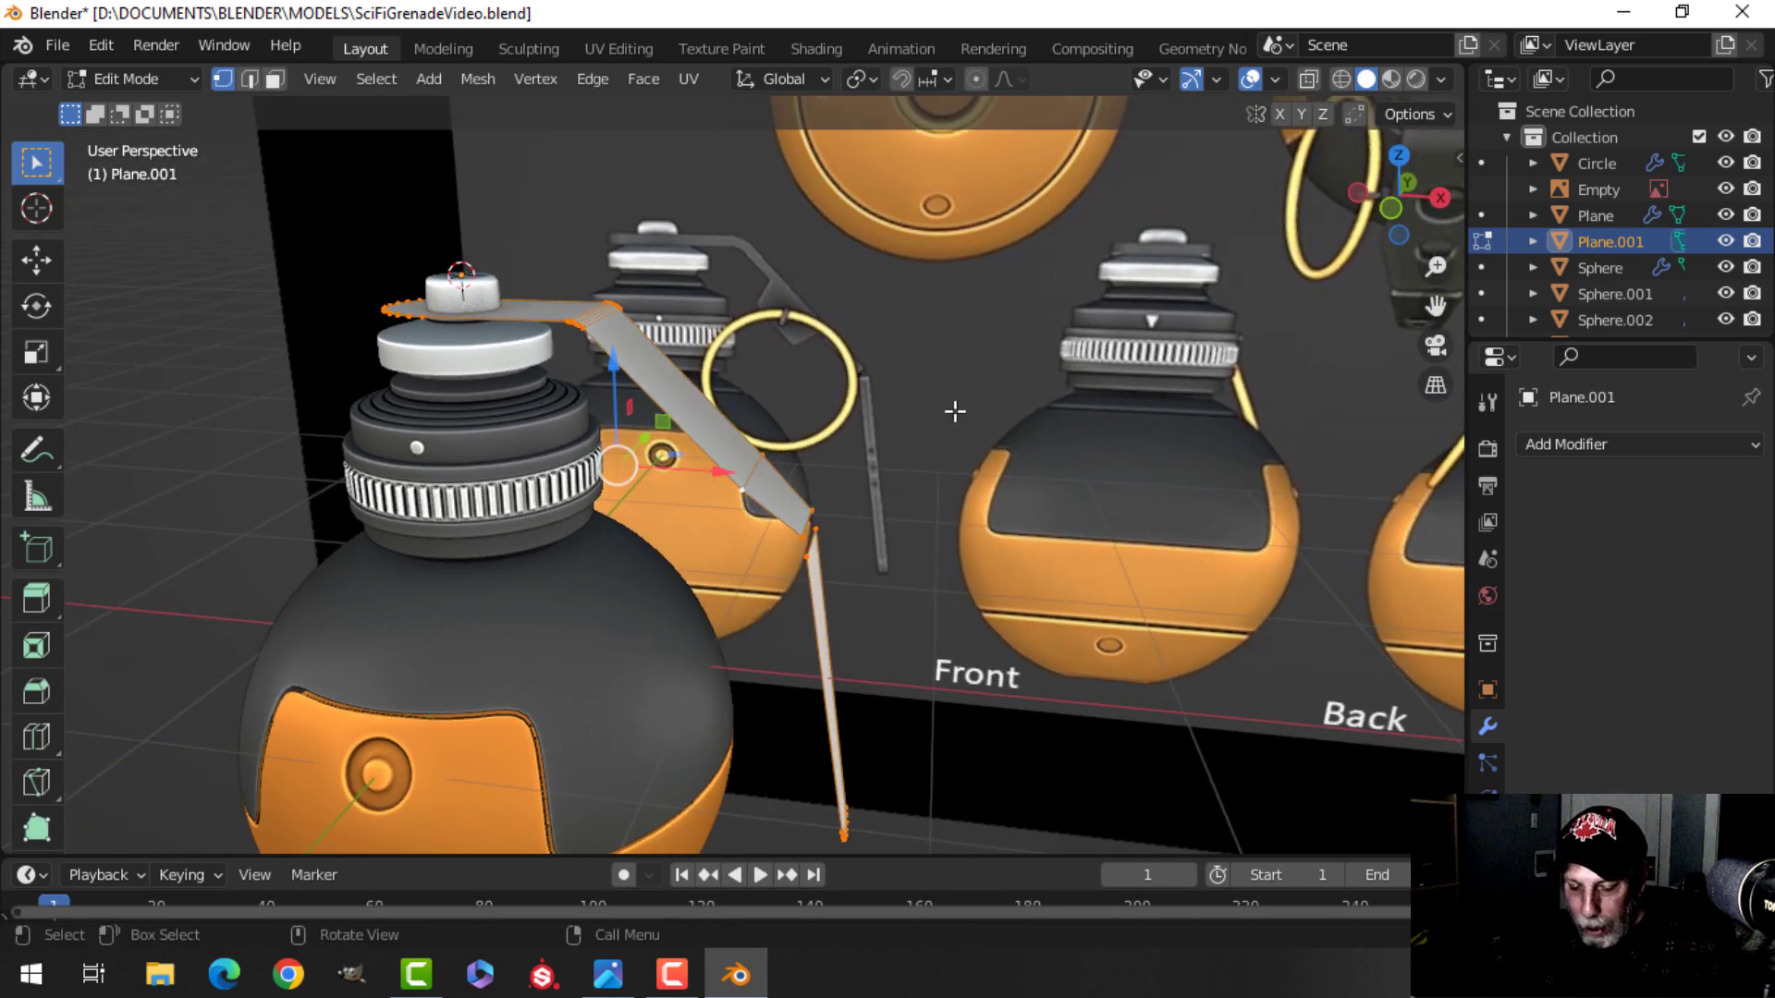
key(e)
right_click(955, 411)
key(alt+s)
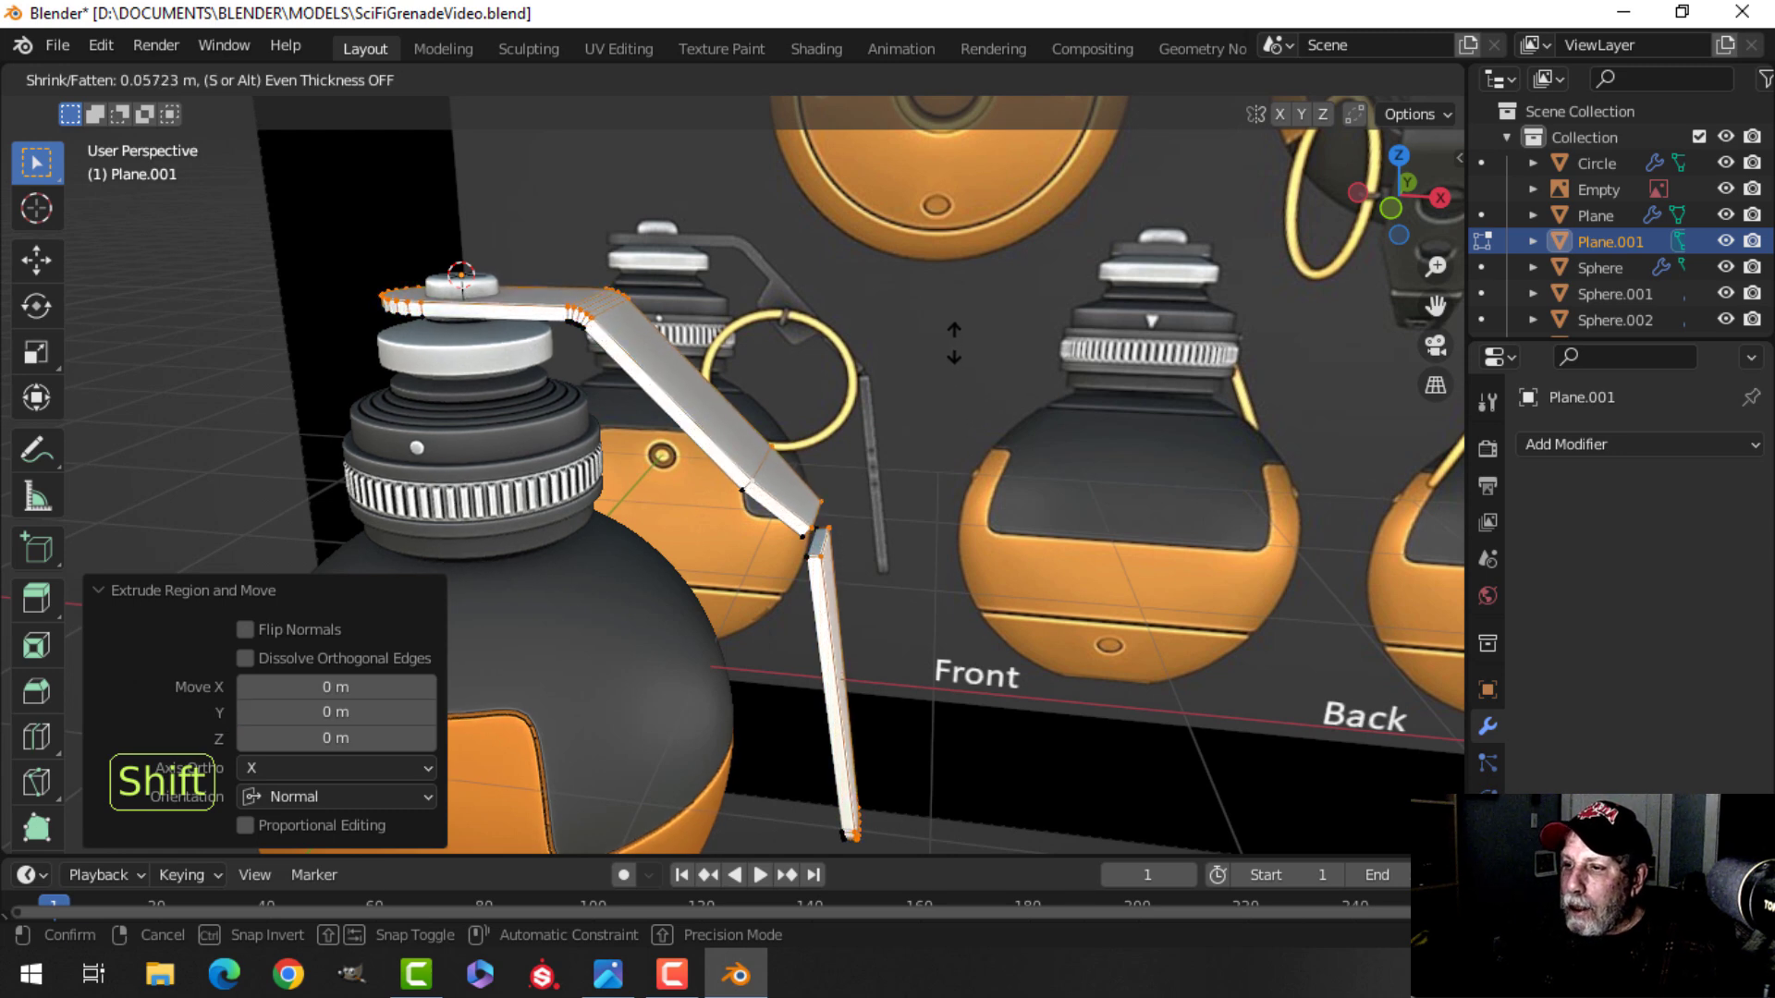
click(955, 339)
Reselect the lever, extrude it in place again and fatten it about 0.04 m.
middle_drag(955, 337, 708, 514)
key(alt+a)
key(Tab)
key(alt+a)
scroll(710, 516, up, 2)
shift+middle_drag(823, 514, 730, 514)
scroll(728, 419, up, 2)
middle_drag(730, 514, 856, 467)
shift+middle_drag(855, 467, 775, 509)
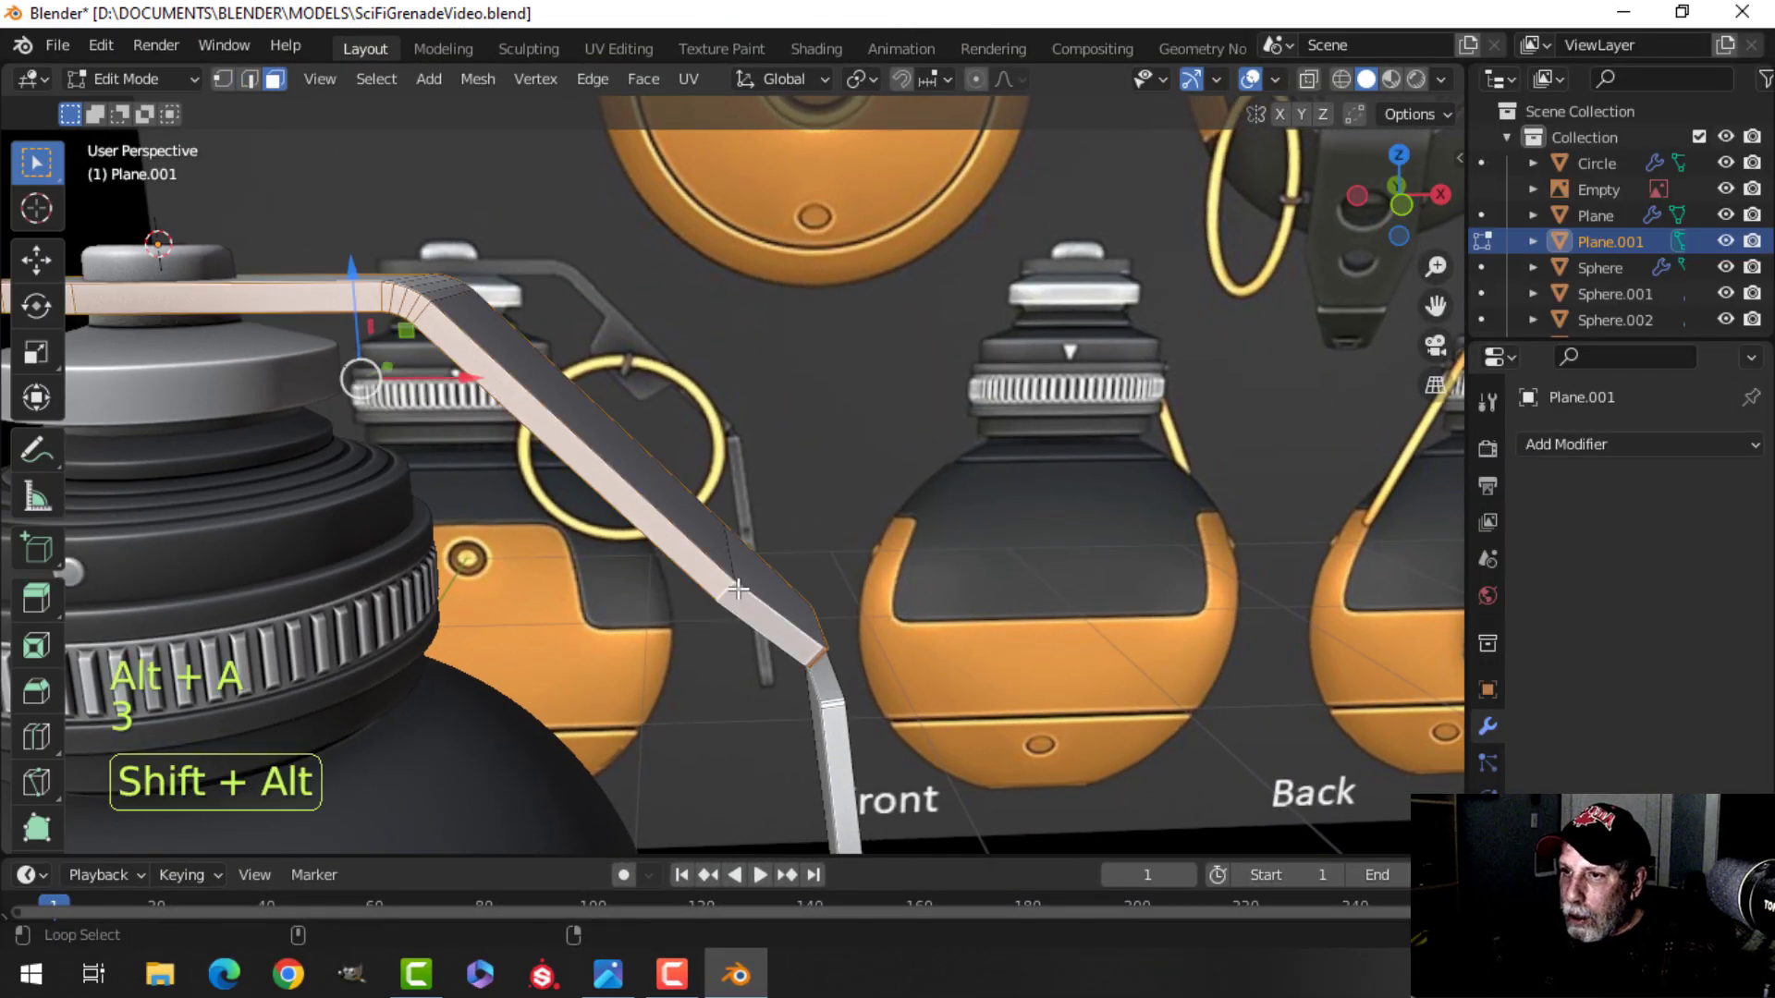
middle_drag(738, 589, 872, 543)
key(e)
key(alt+s)
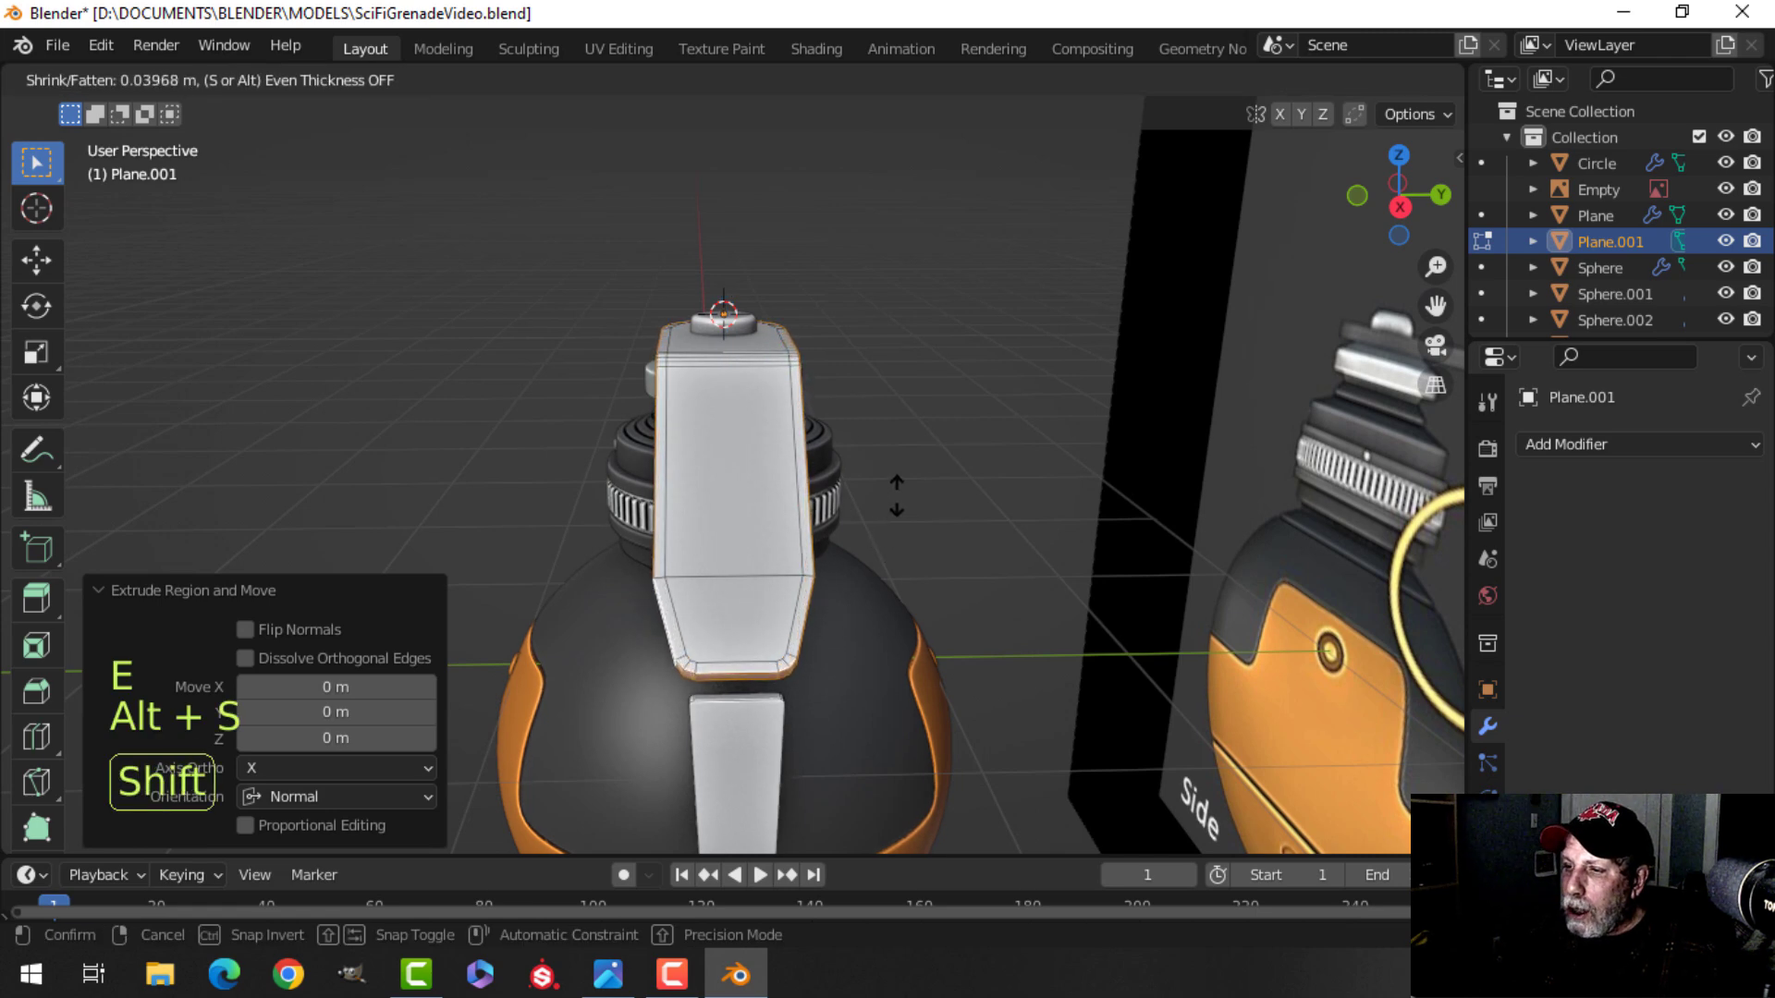
click(897, 496)
Inspect the thickened lever's faces and edges up close.
key(alt+a)
middle_drag(895, 495, 671, 542)
scroll(647, 566, up, 1)
middle_drag(829, 507, 594, 611)
middle_drag(854, 562, 606, 413)
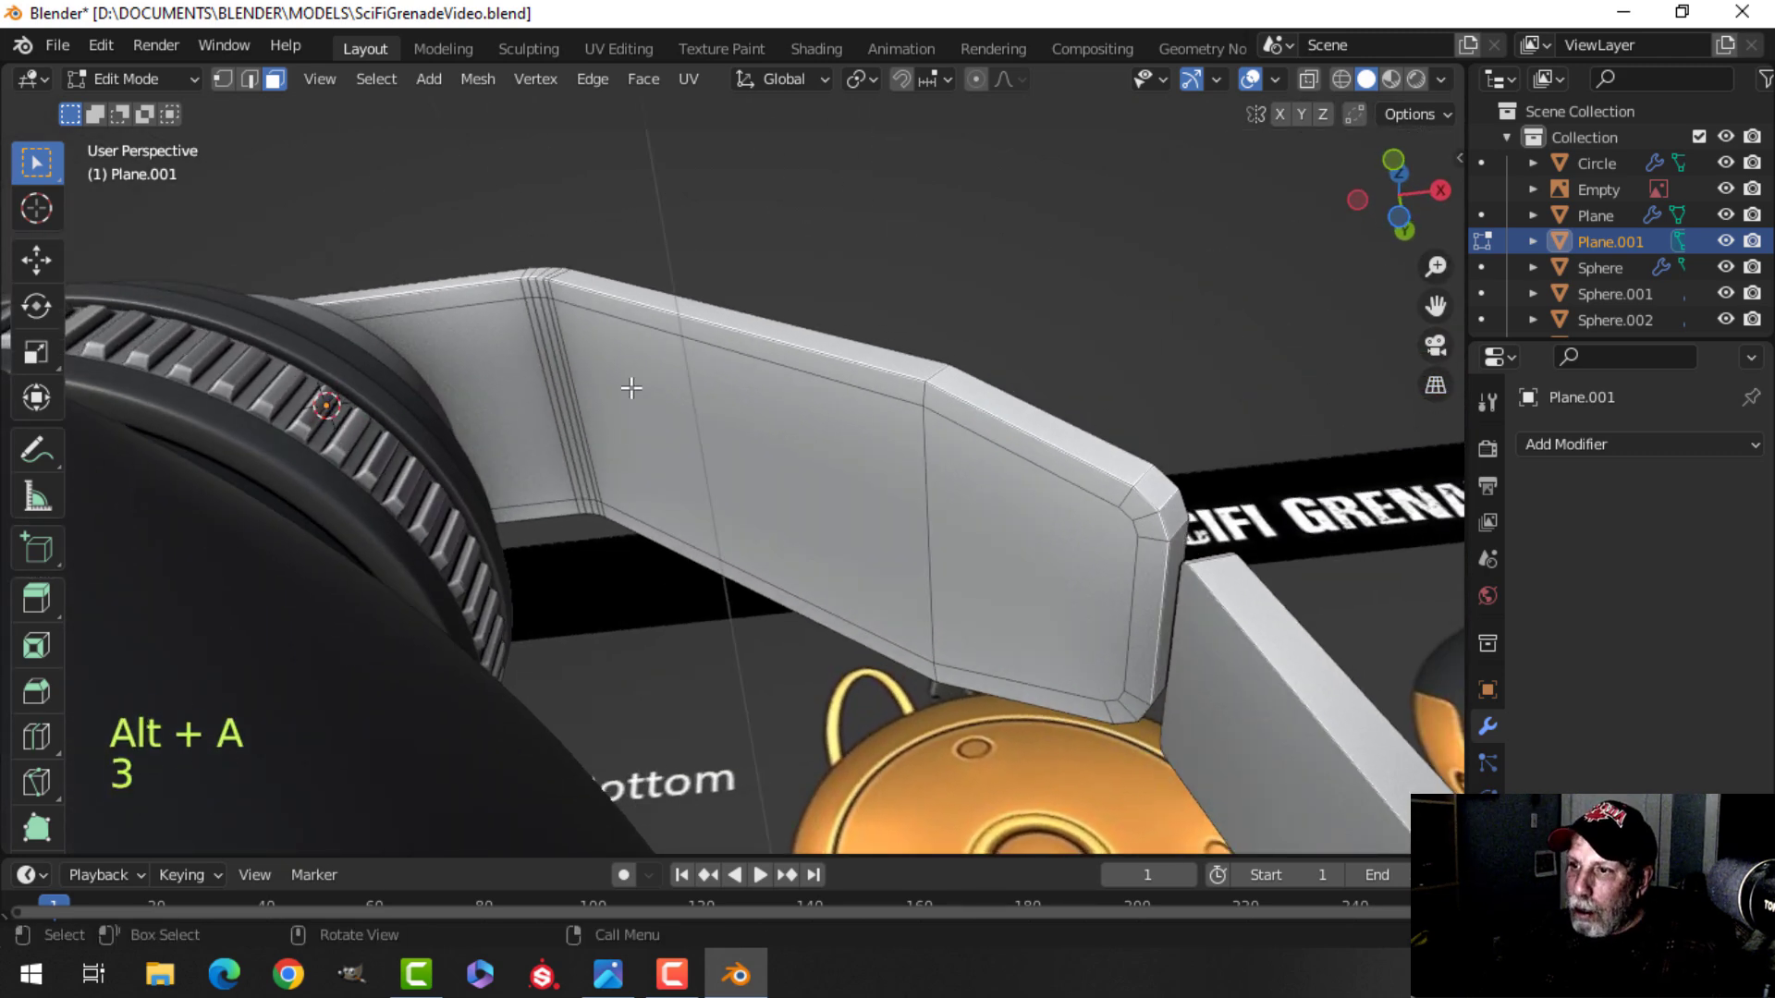
alt+click(651, 324)
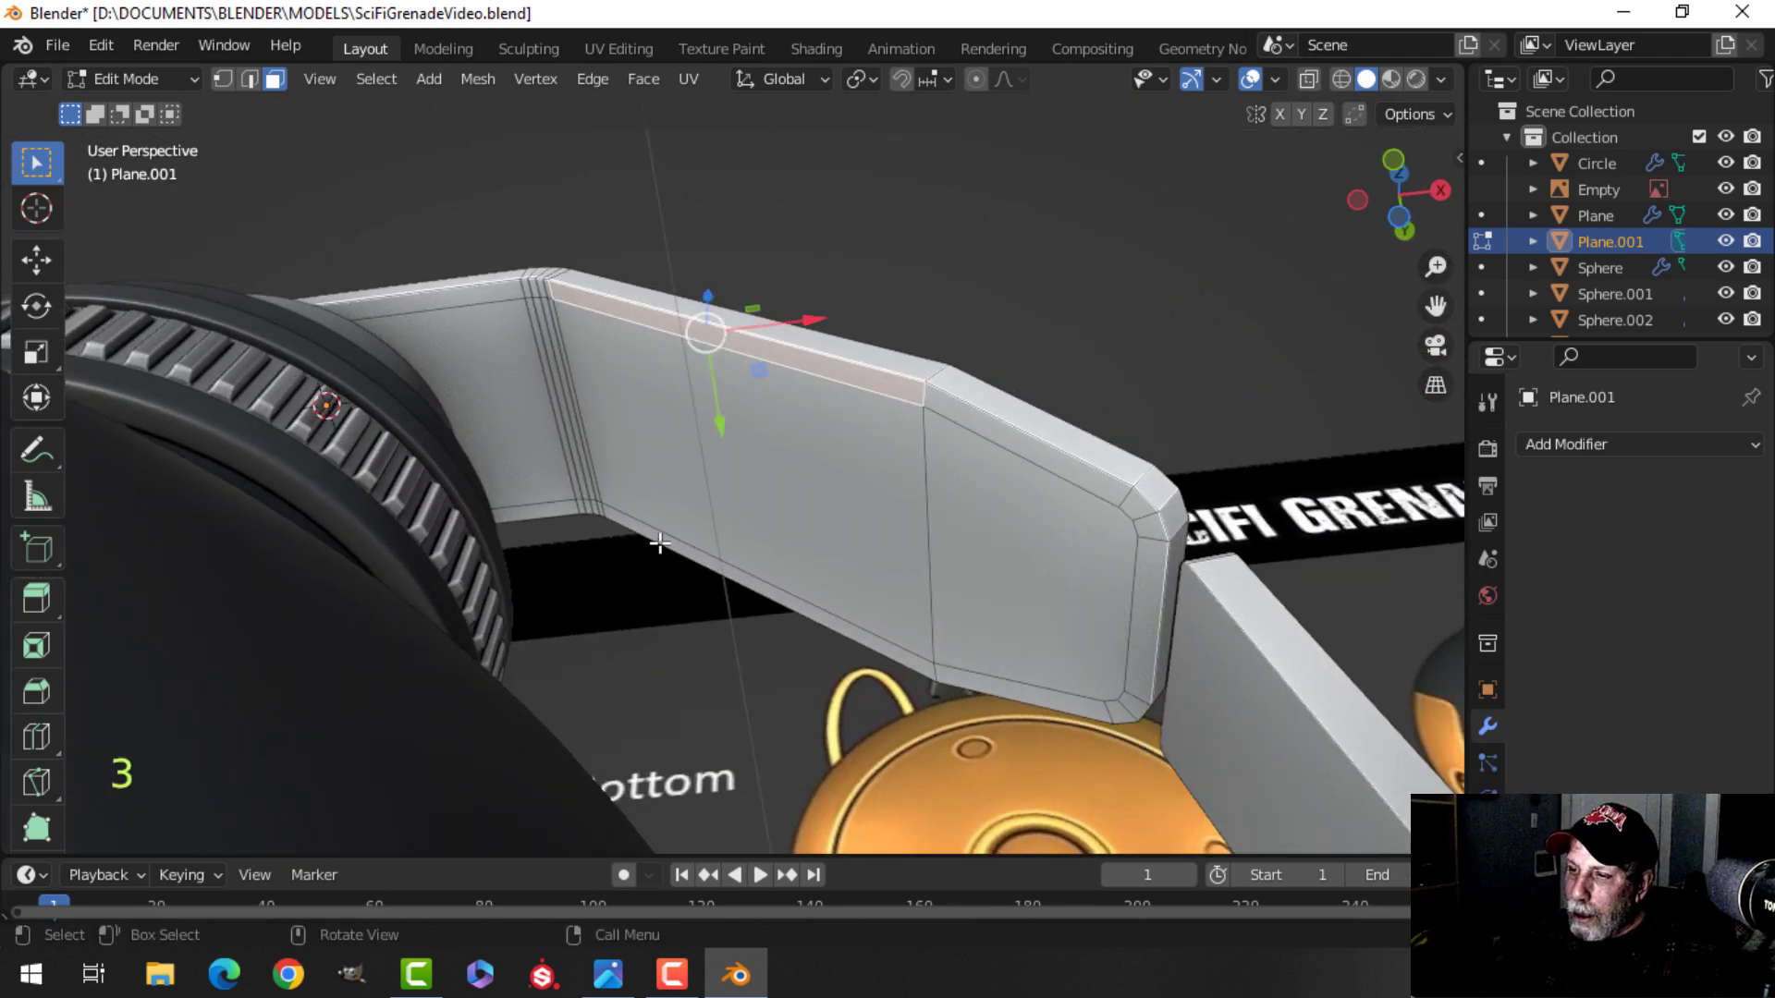
middle_drag(668, 463, 754, 578)
key(alt+a)
middle_drag(754, 578, 700, 673)
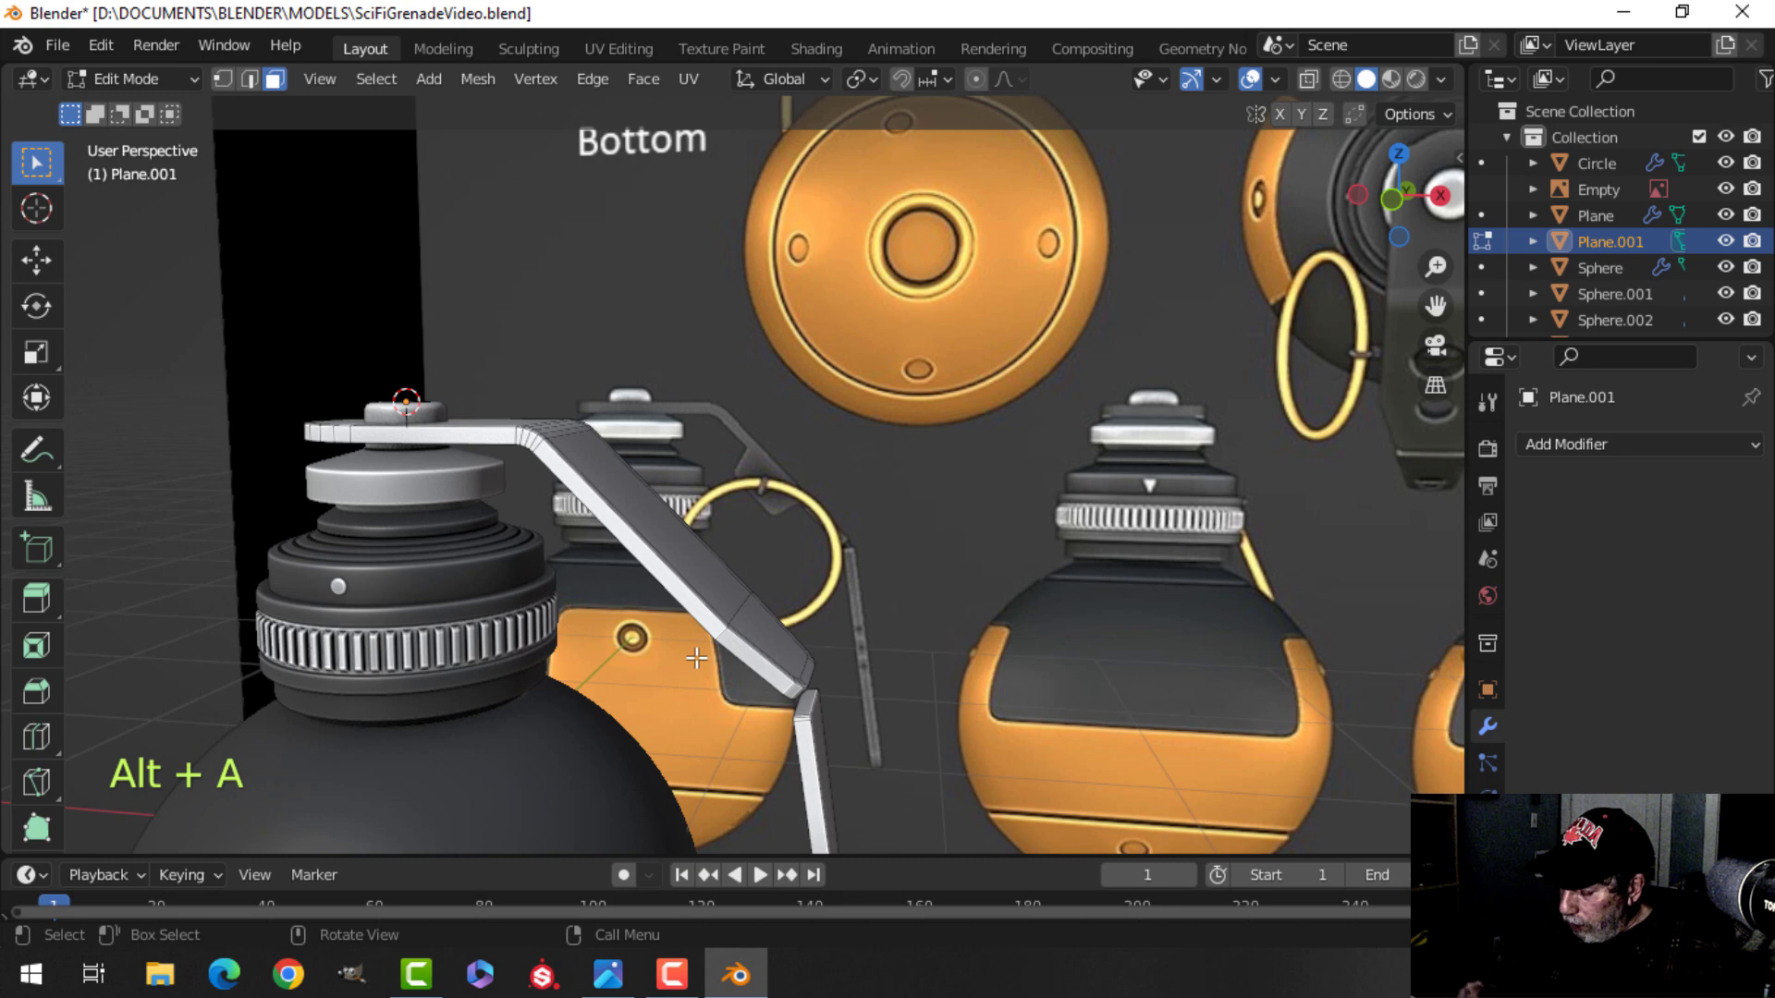
In front view, add two loop cuts across the lever's diagonal section, near its upper and lower ends.
key(KP_1)
scroll(632, 662, up, 2)
shift+middle_drag(555, 602, 666, 591)
key(ctrl+r)
click(692, 617)
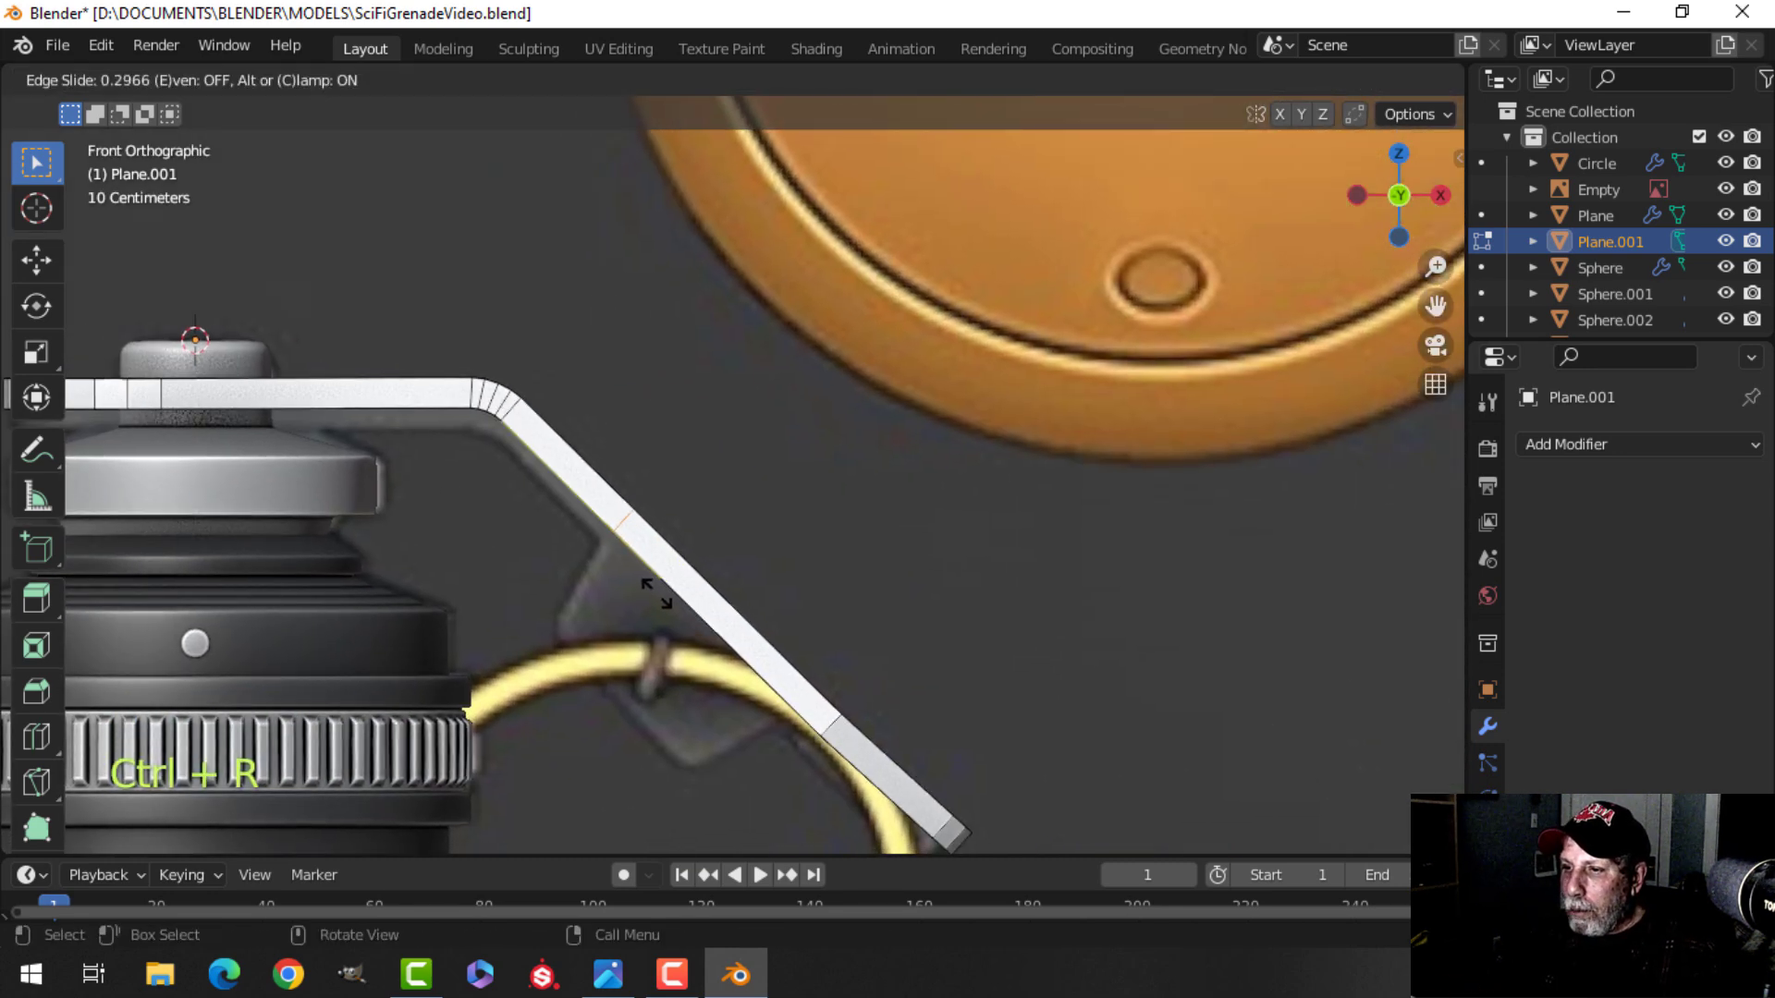
click(654, 593)
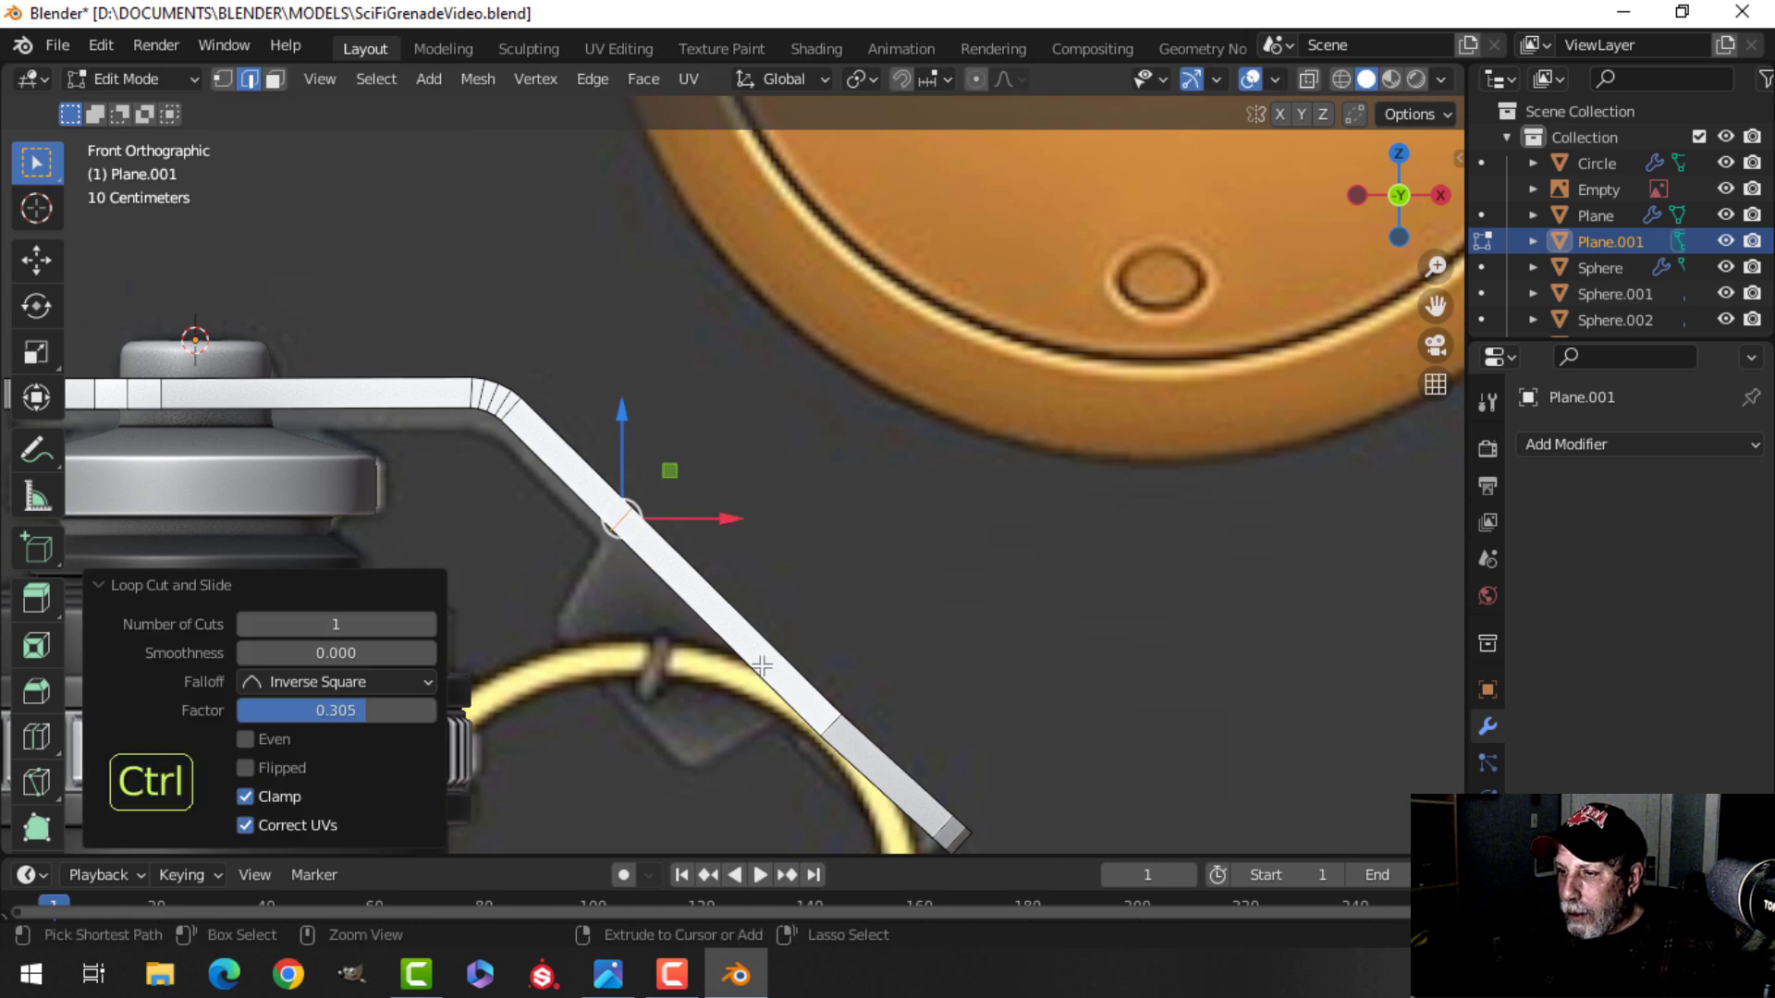
key(ctrl+r)
click(785, 687)
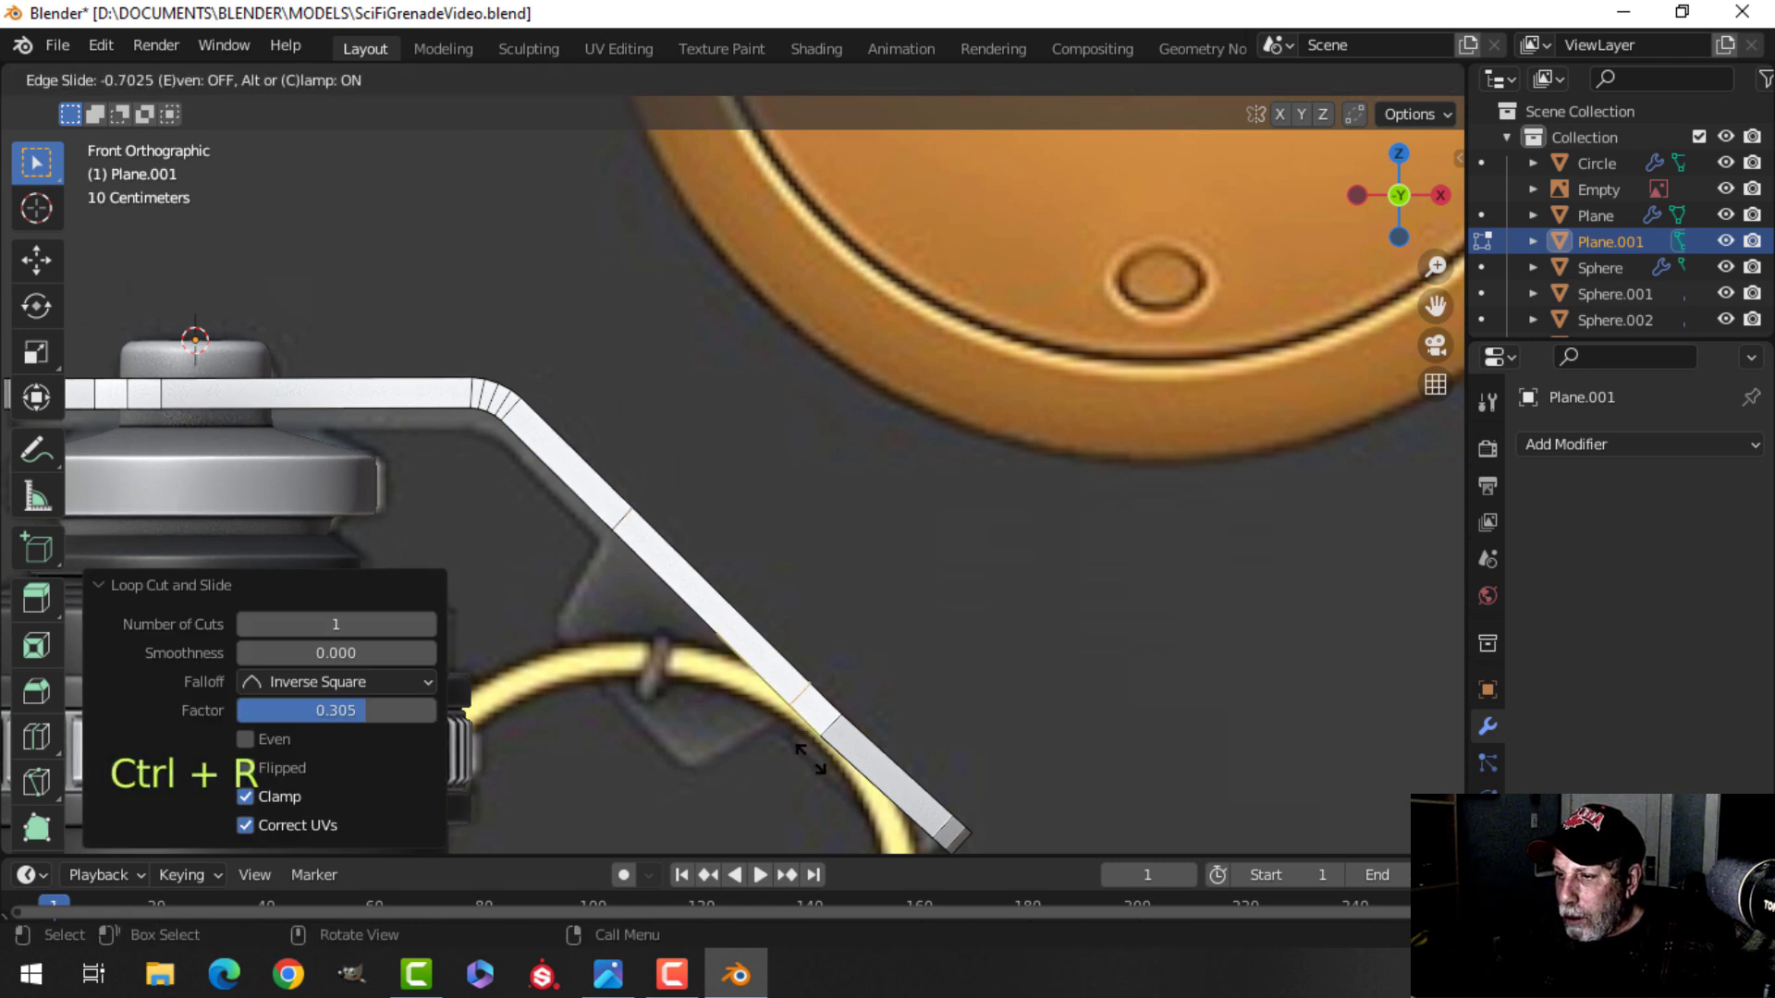
click(810, 758)
key(alt+a)
middle_drag(580, 671, 818, 628)
key(3)
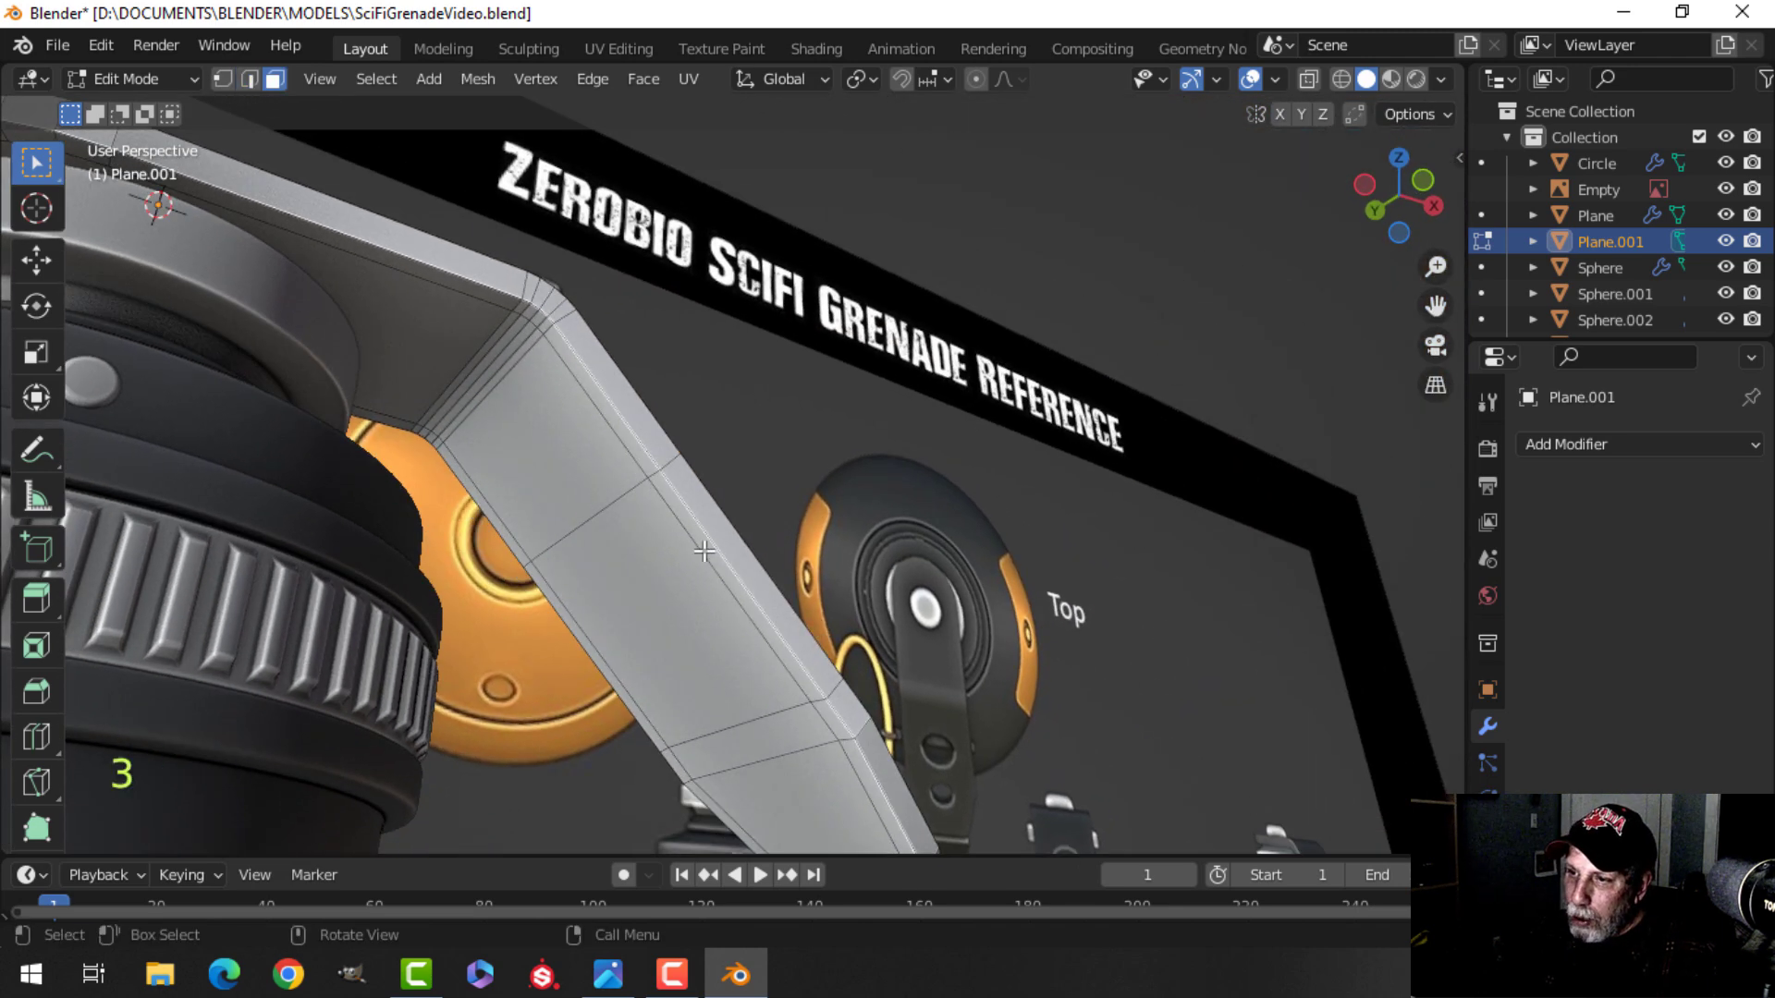
Extrude the middle face of the lever about 0.24 m along its normal into a tab and narrow it to 0.737 along its normal X.
shift+click(578, 637)
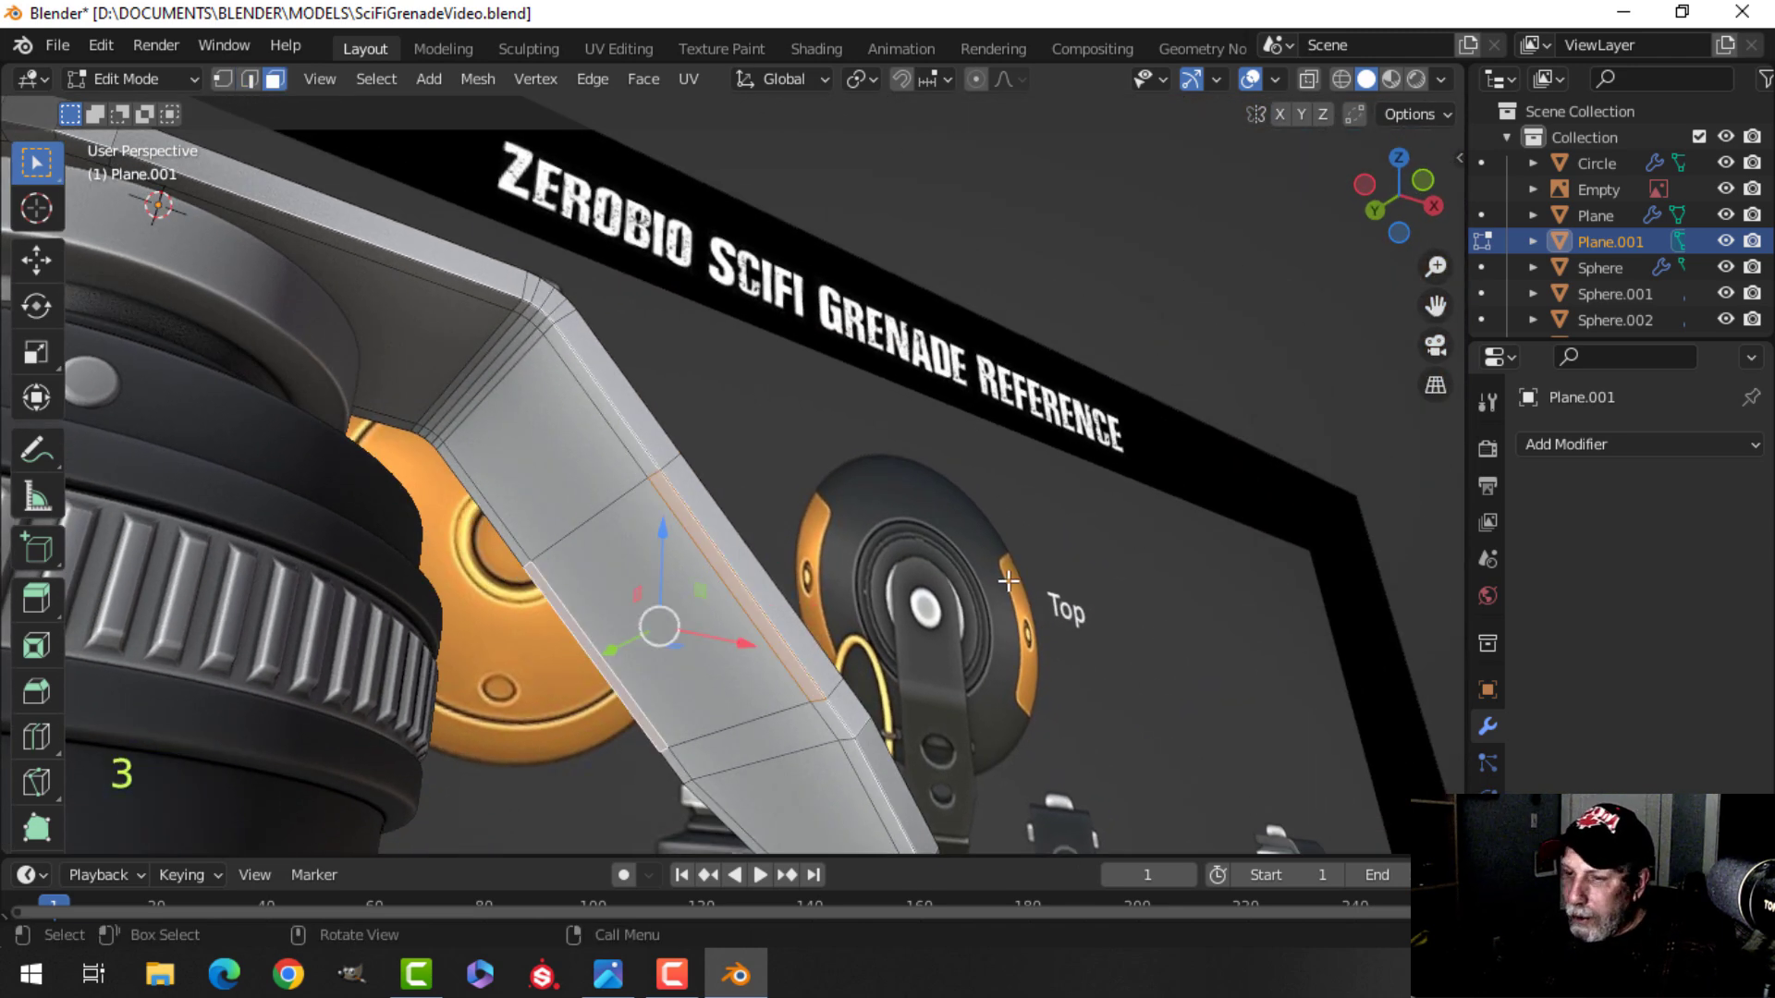
key(KP_1)
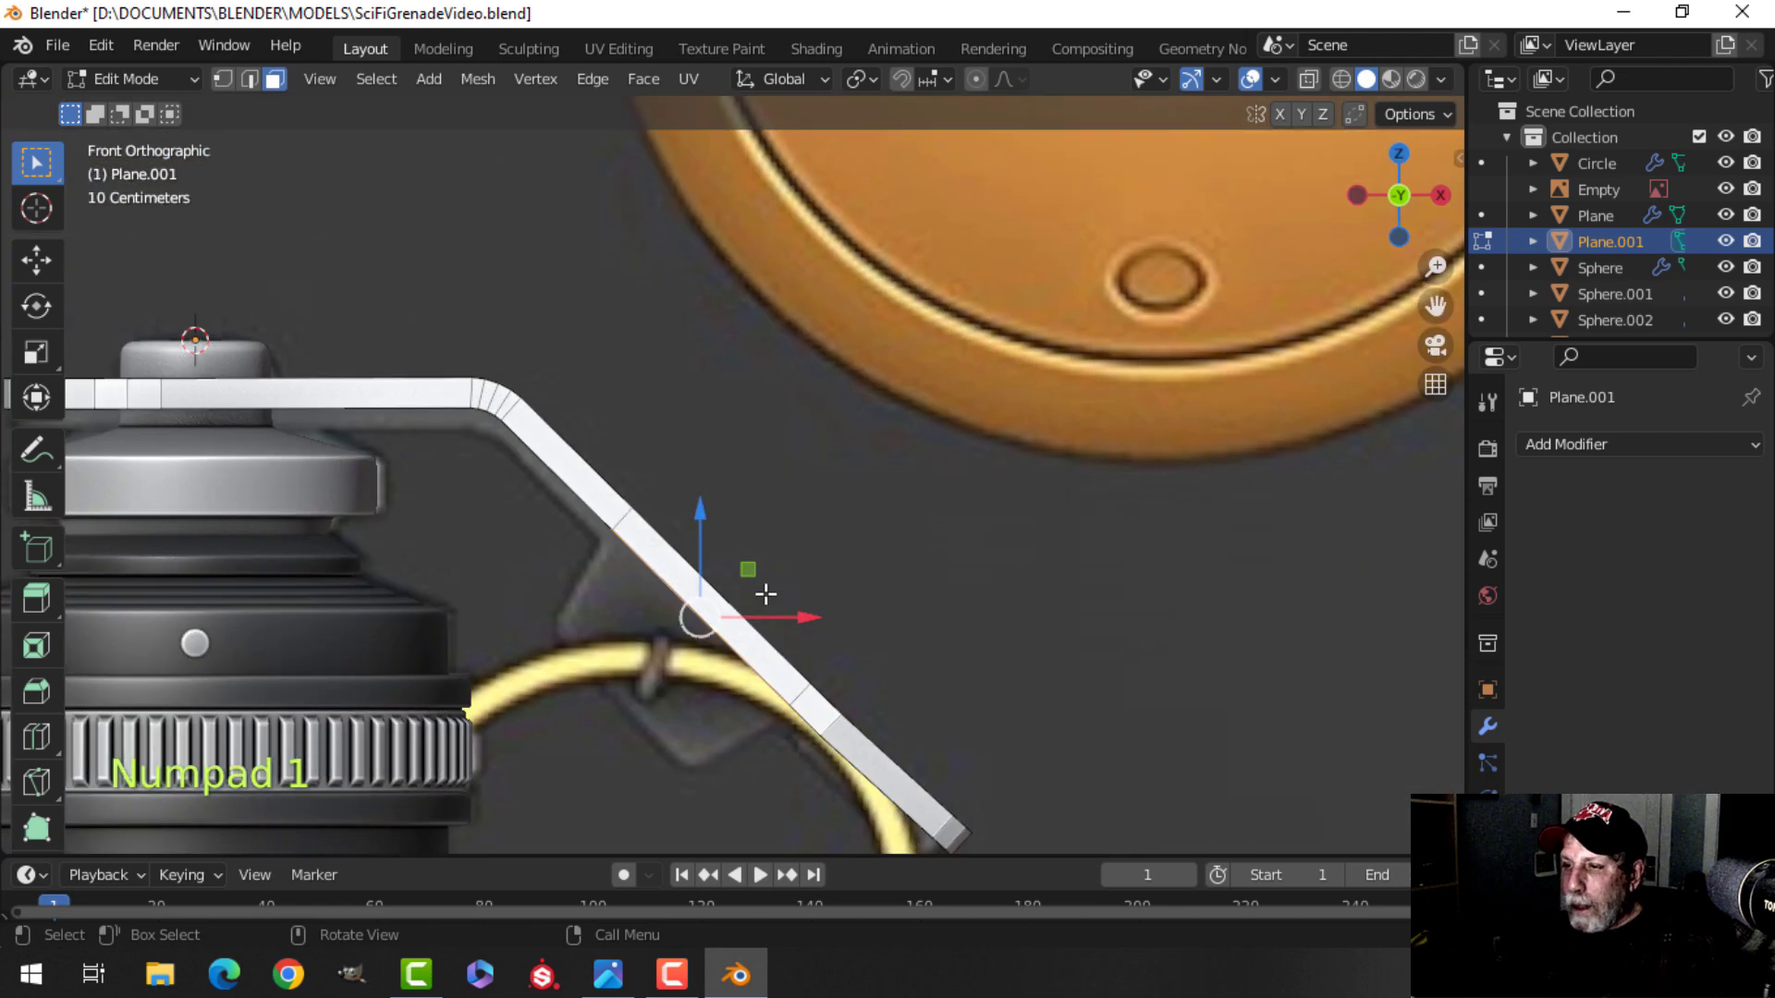
scroll(820, 532, up, 2)
shift+middle_drag(820, 532, 848, 395)
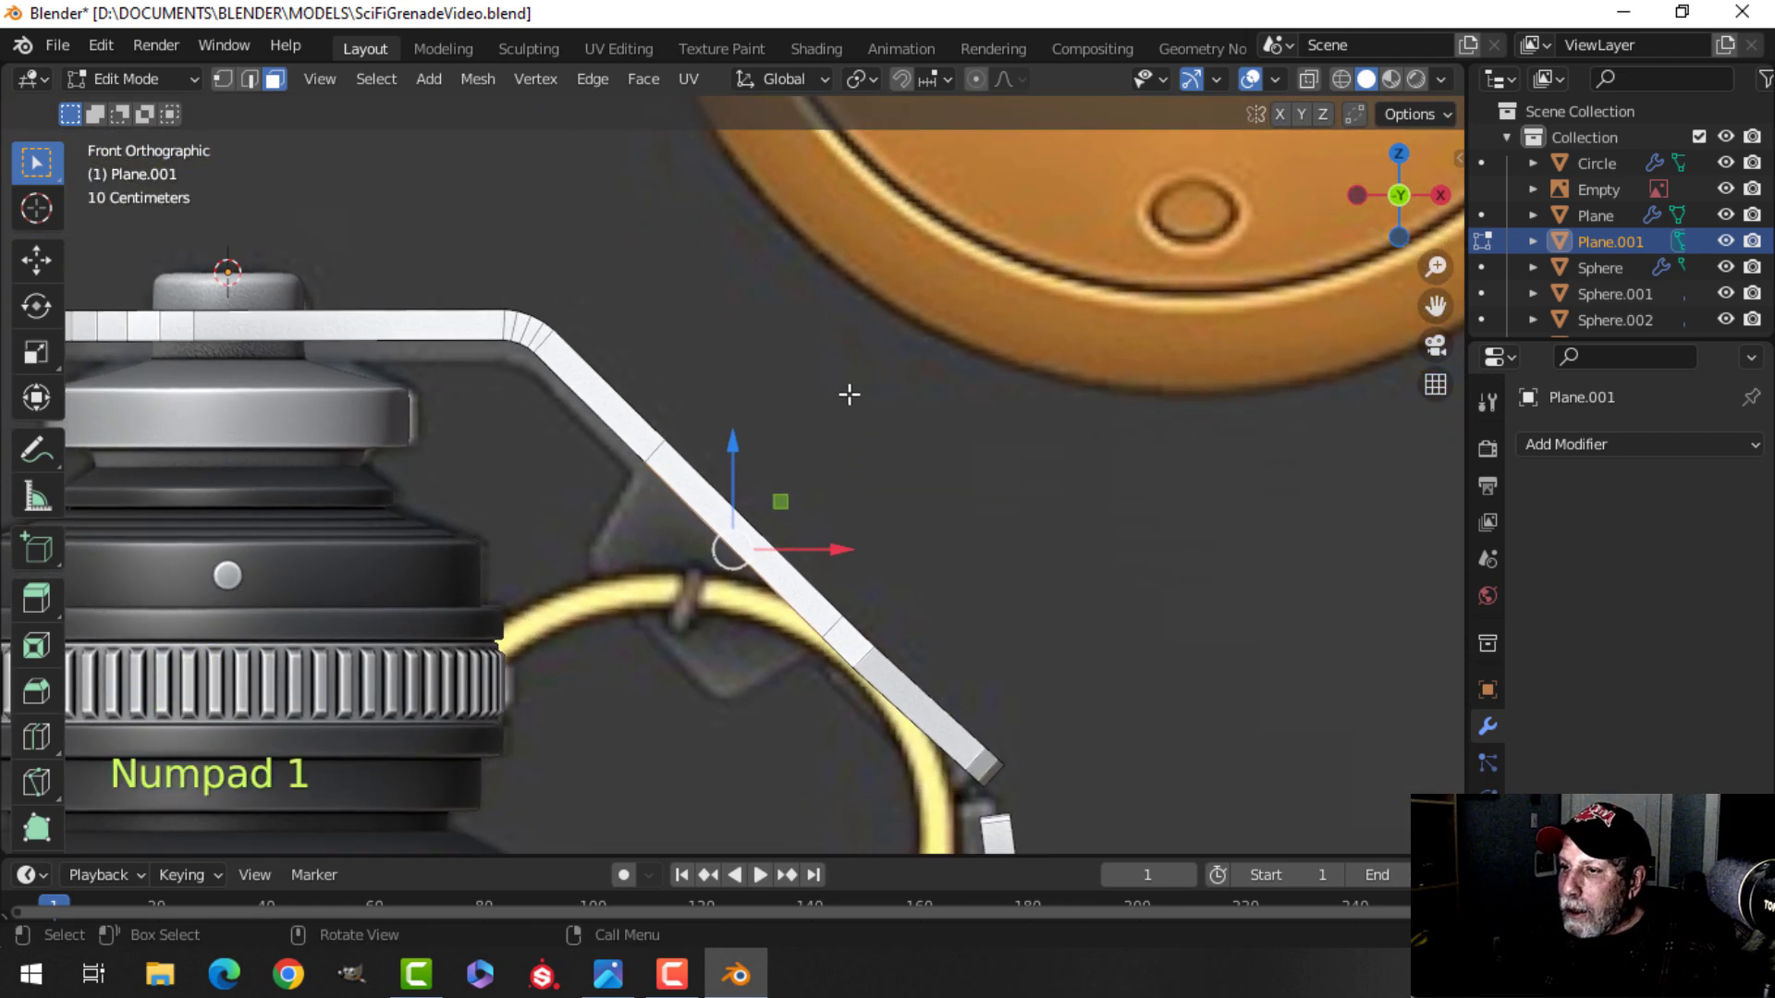
click(788, 70)
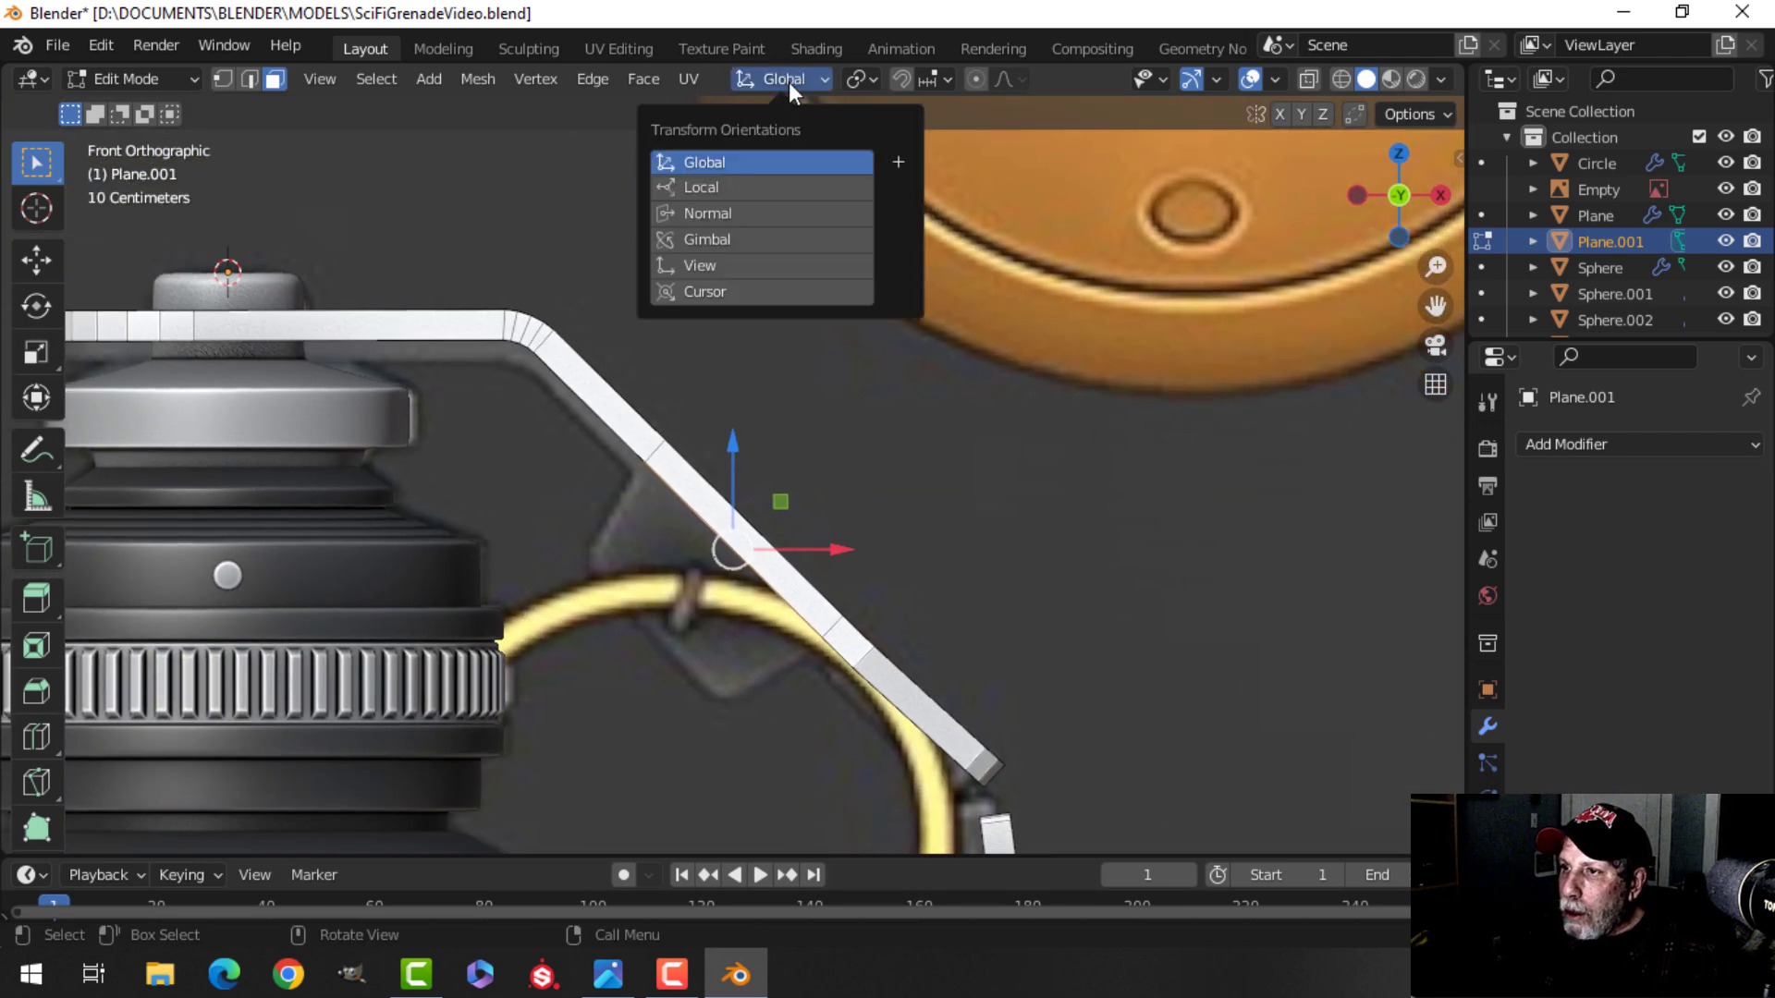
click(725, 207)
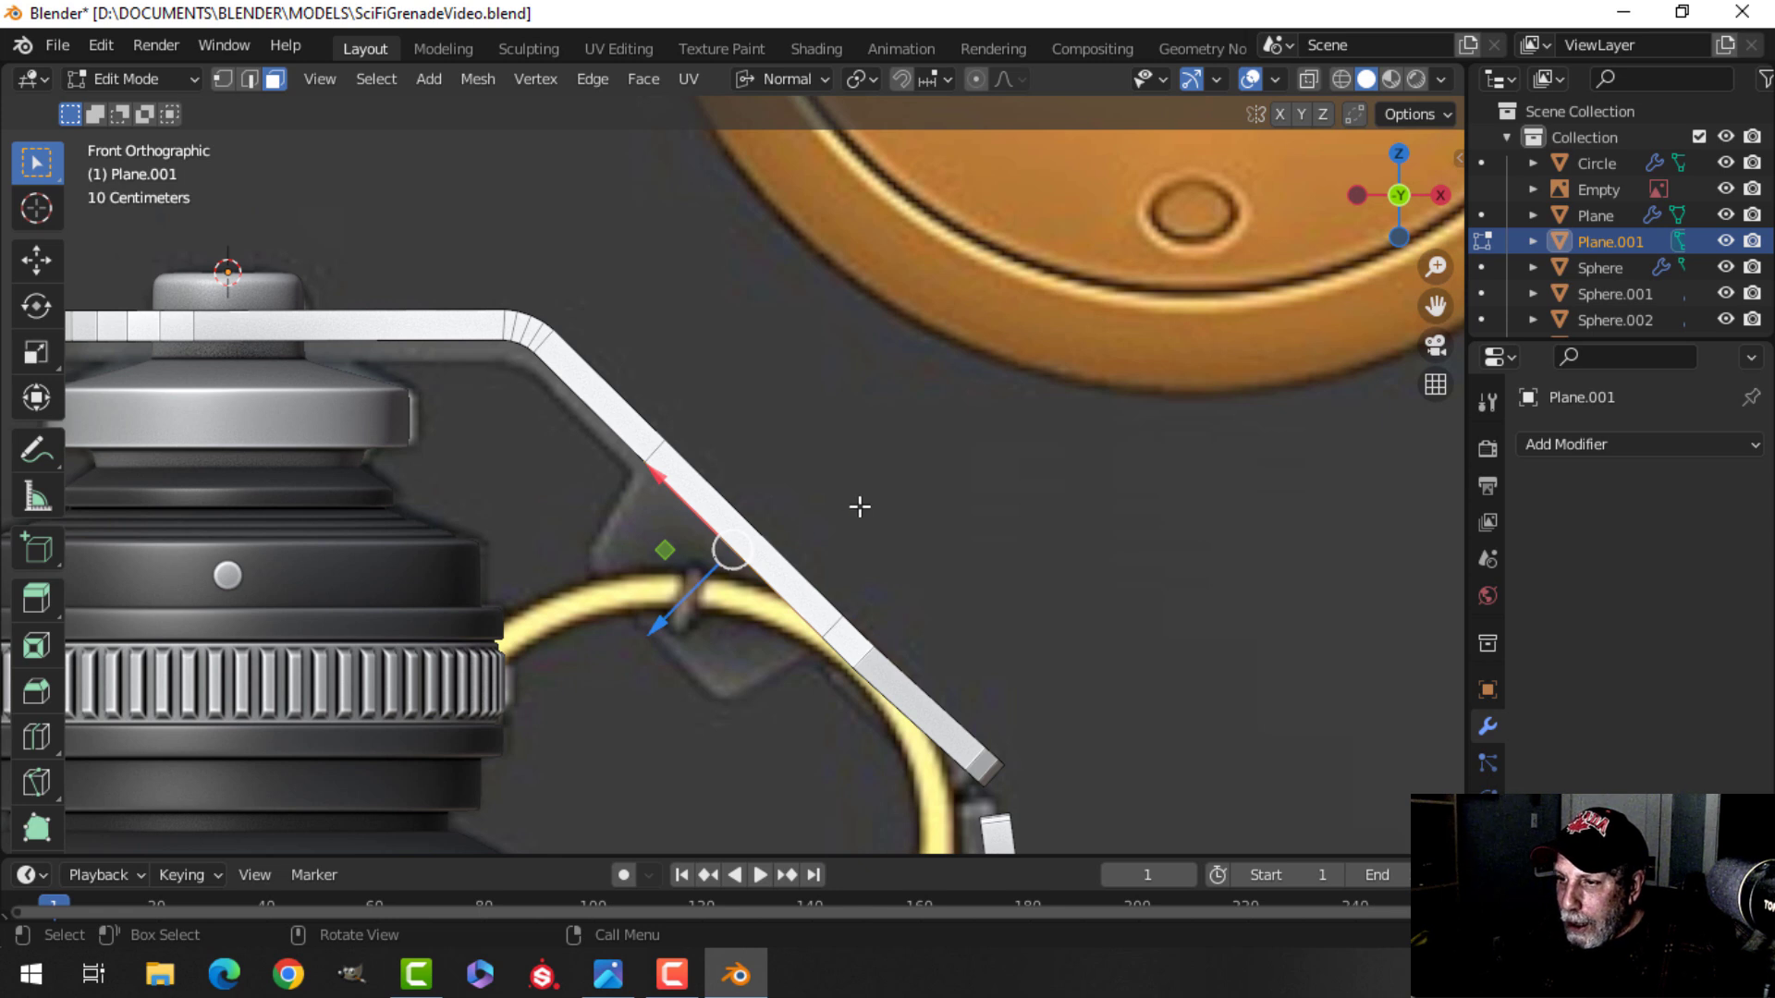
key(e)
right_click(748, 596)
drag(696, 608, 596, 702)
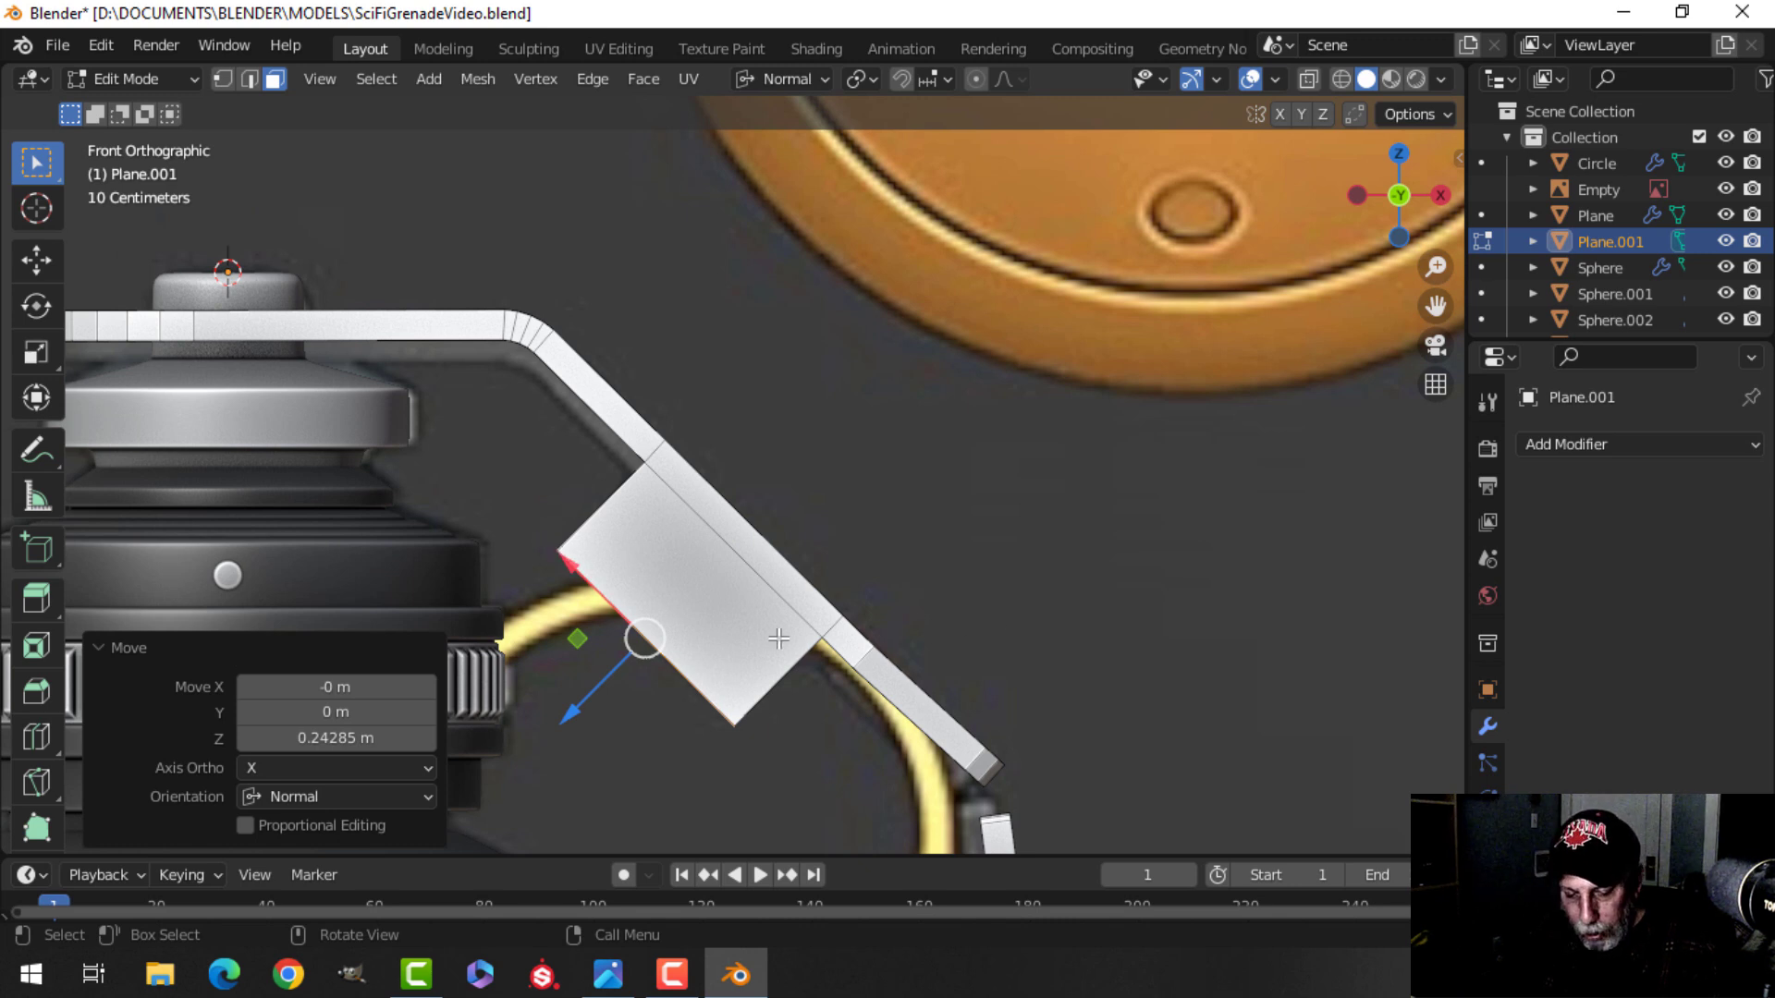
key(s)
key(x)
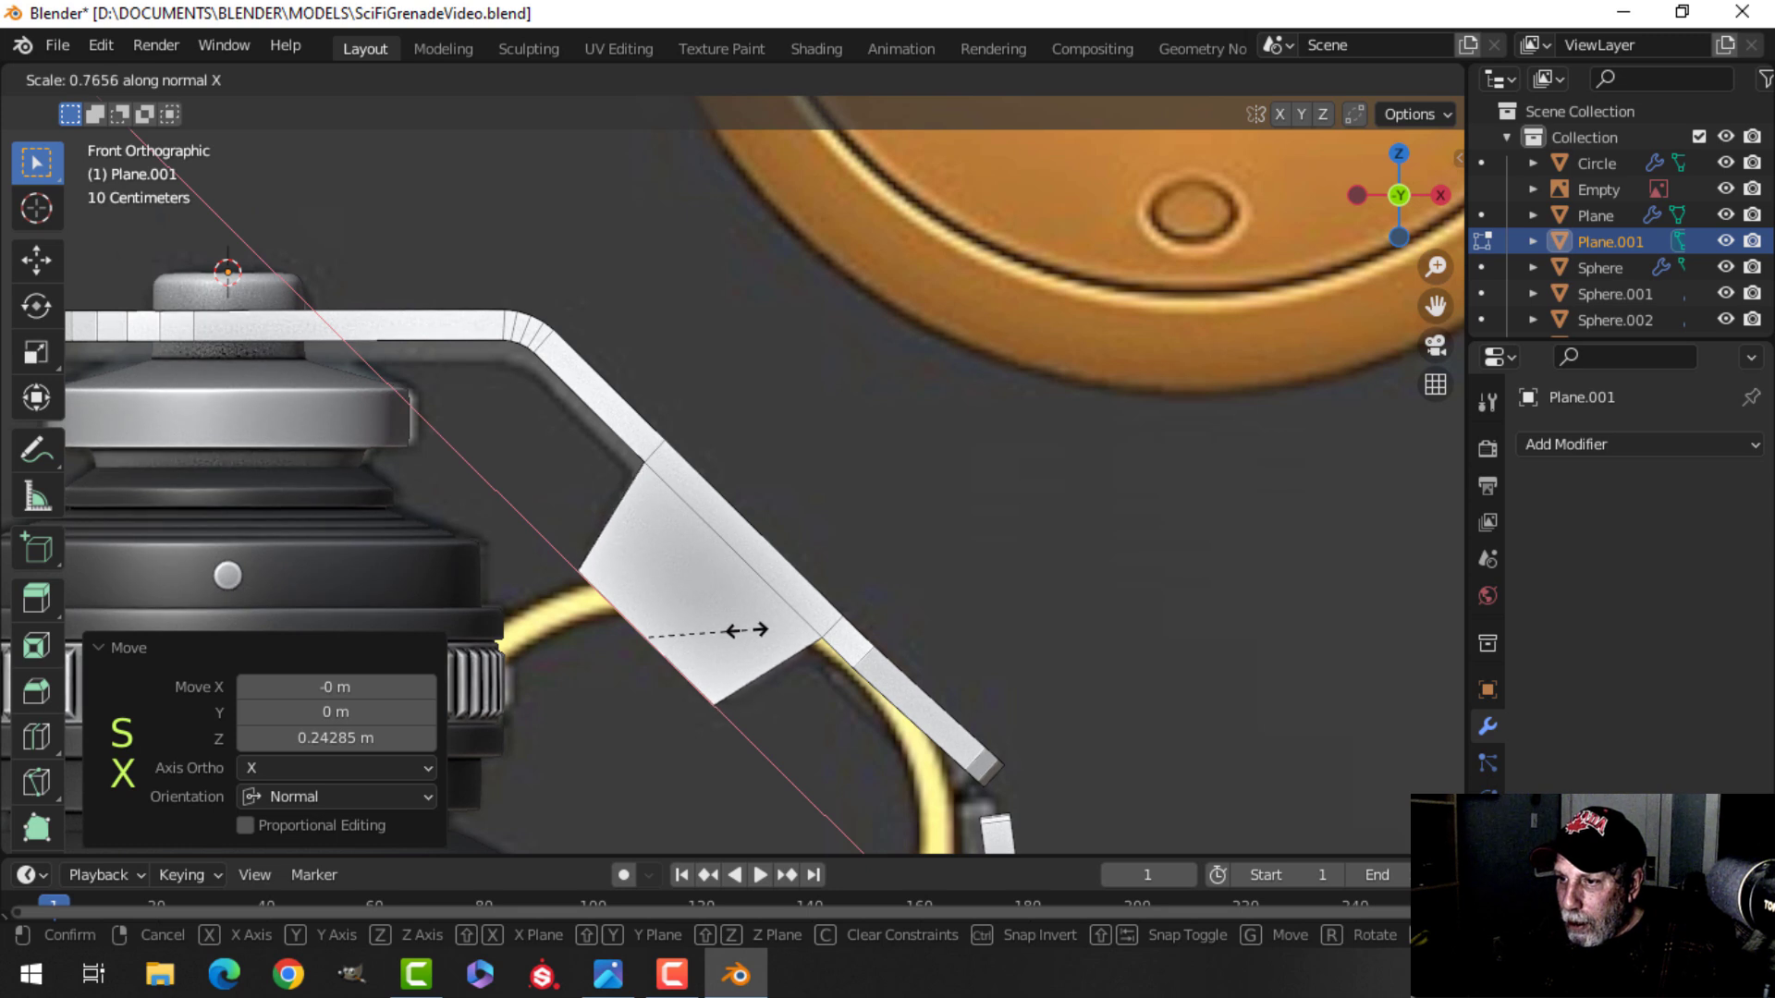
click(742, 630)
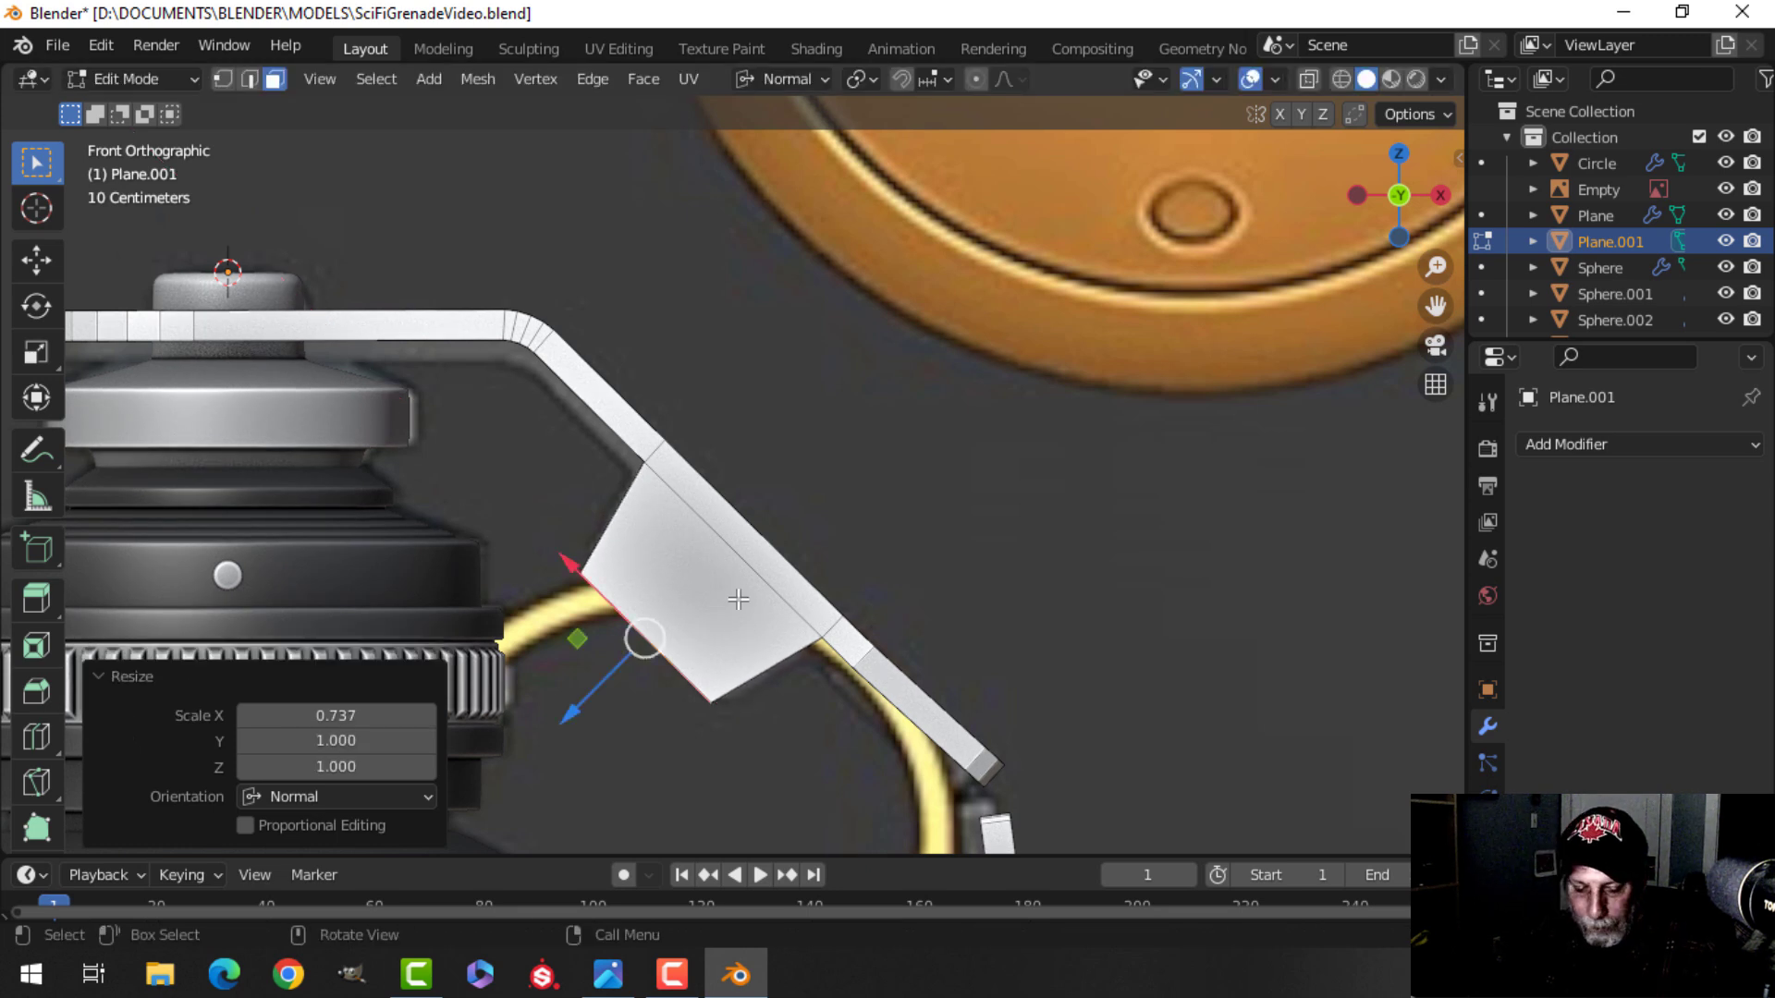
Return to object mode and add a Bevel modifier with 3 segments to the lever.
key(alt+a)
key(z)
click(932, 590)
key(Tab)
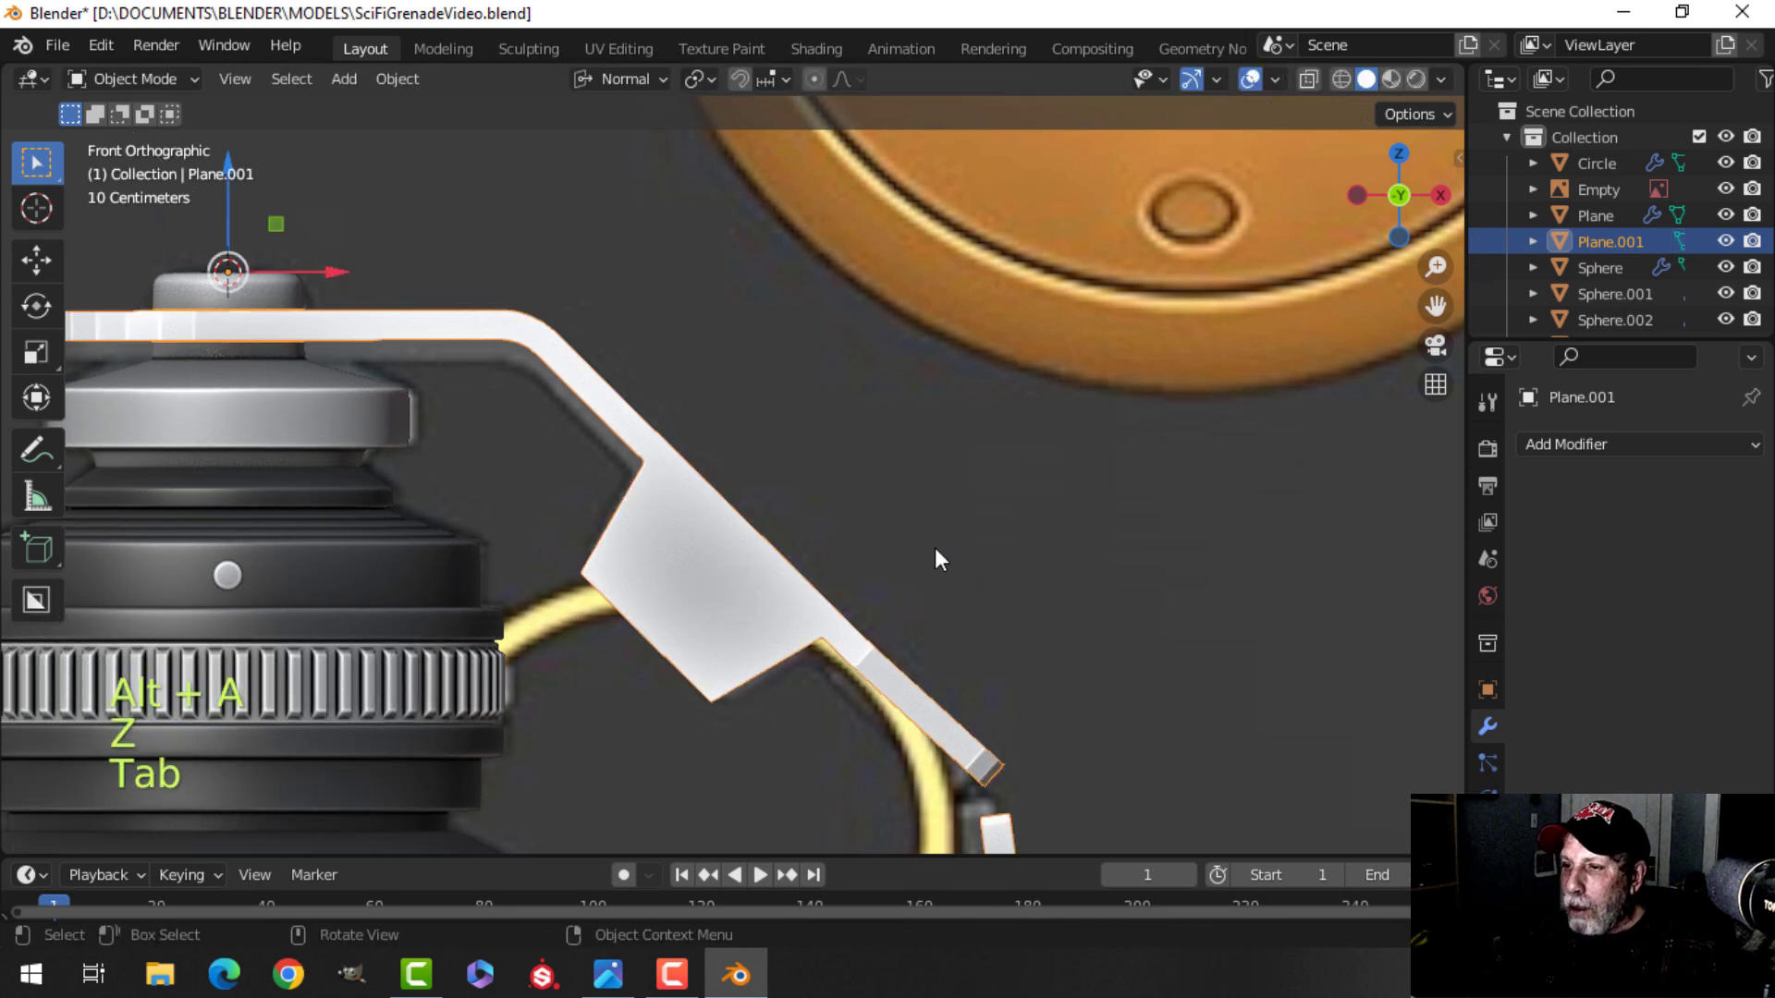
scroll(940, 562, down, 5)
key(alt+a)
middle_drag(979, 515, 901, 593)
middle_drag(793, 508, 799, 486)
shift+middle_drag(799, 486, 710, 418)
click(710, 418)
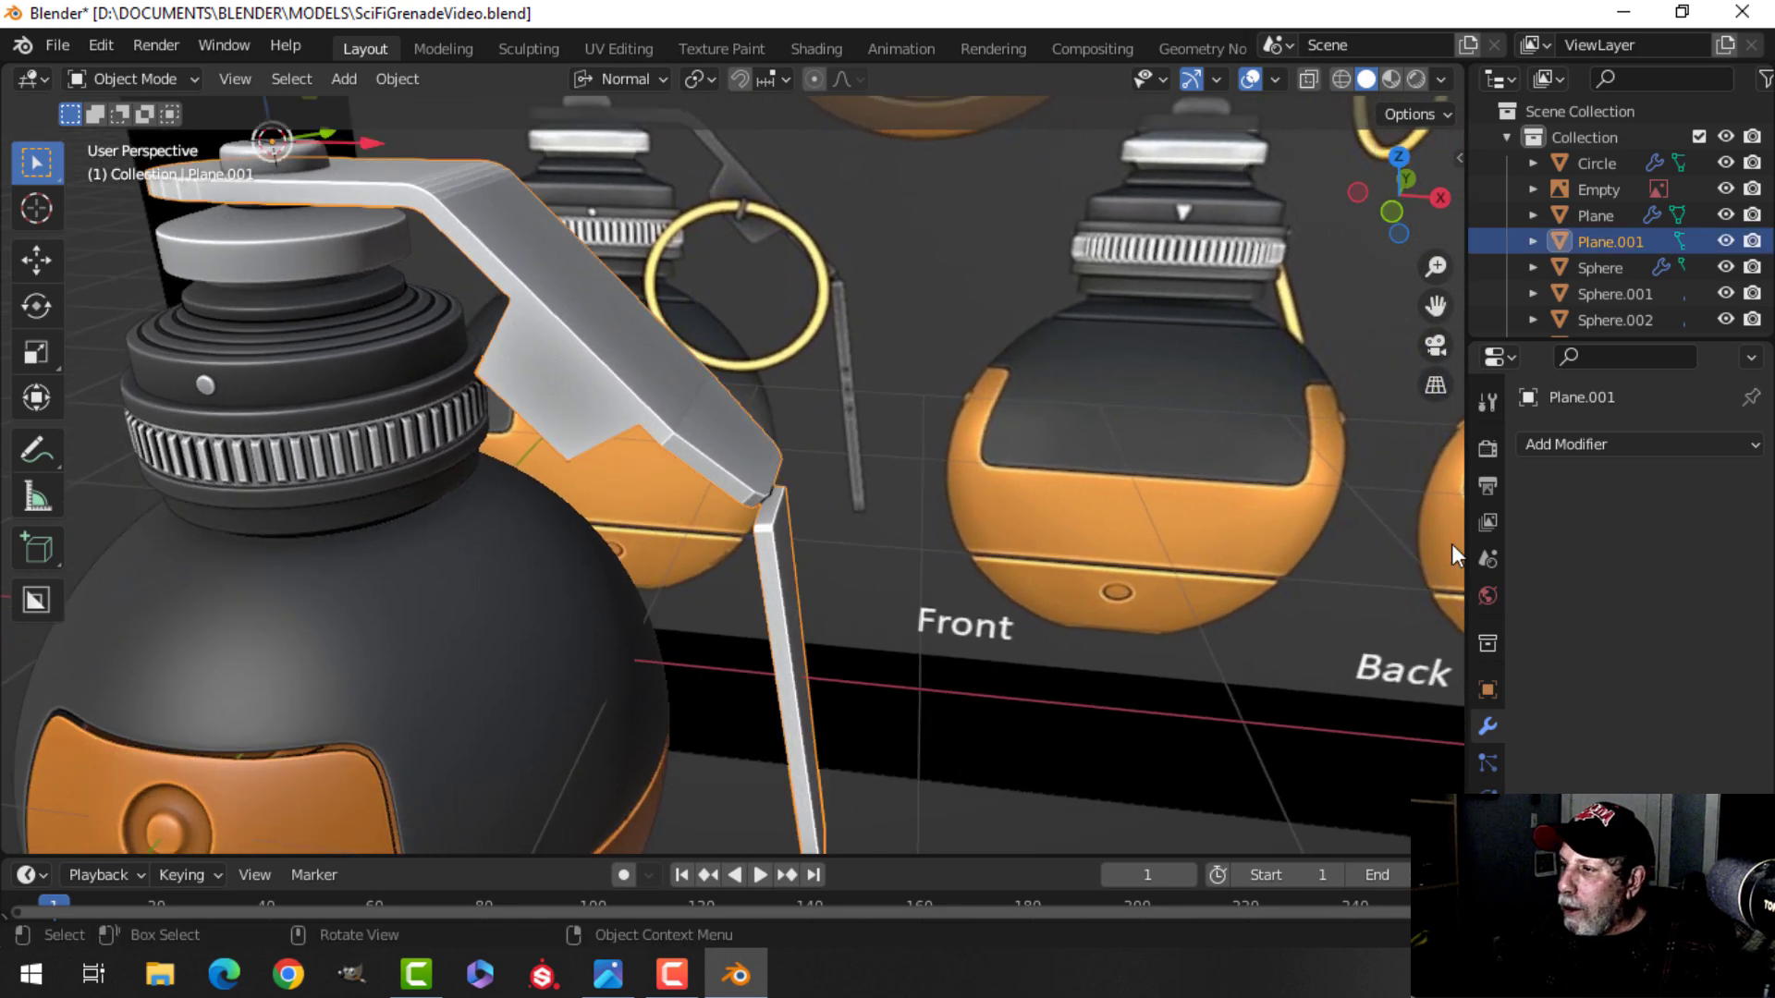
click(1568, 445)
click(1221, 540)
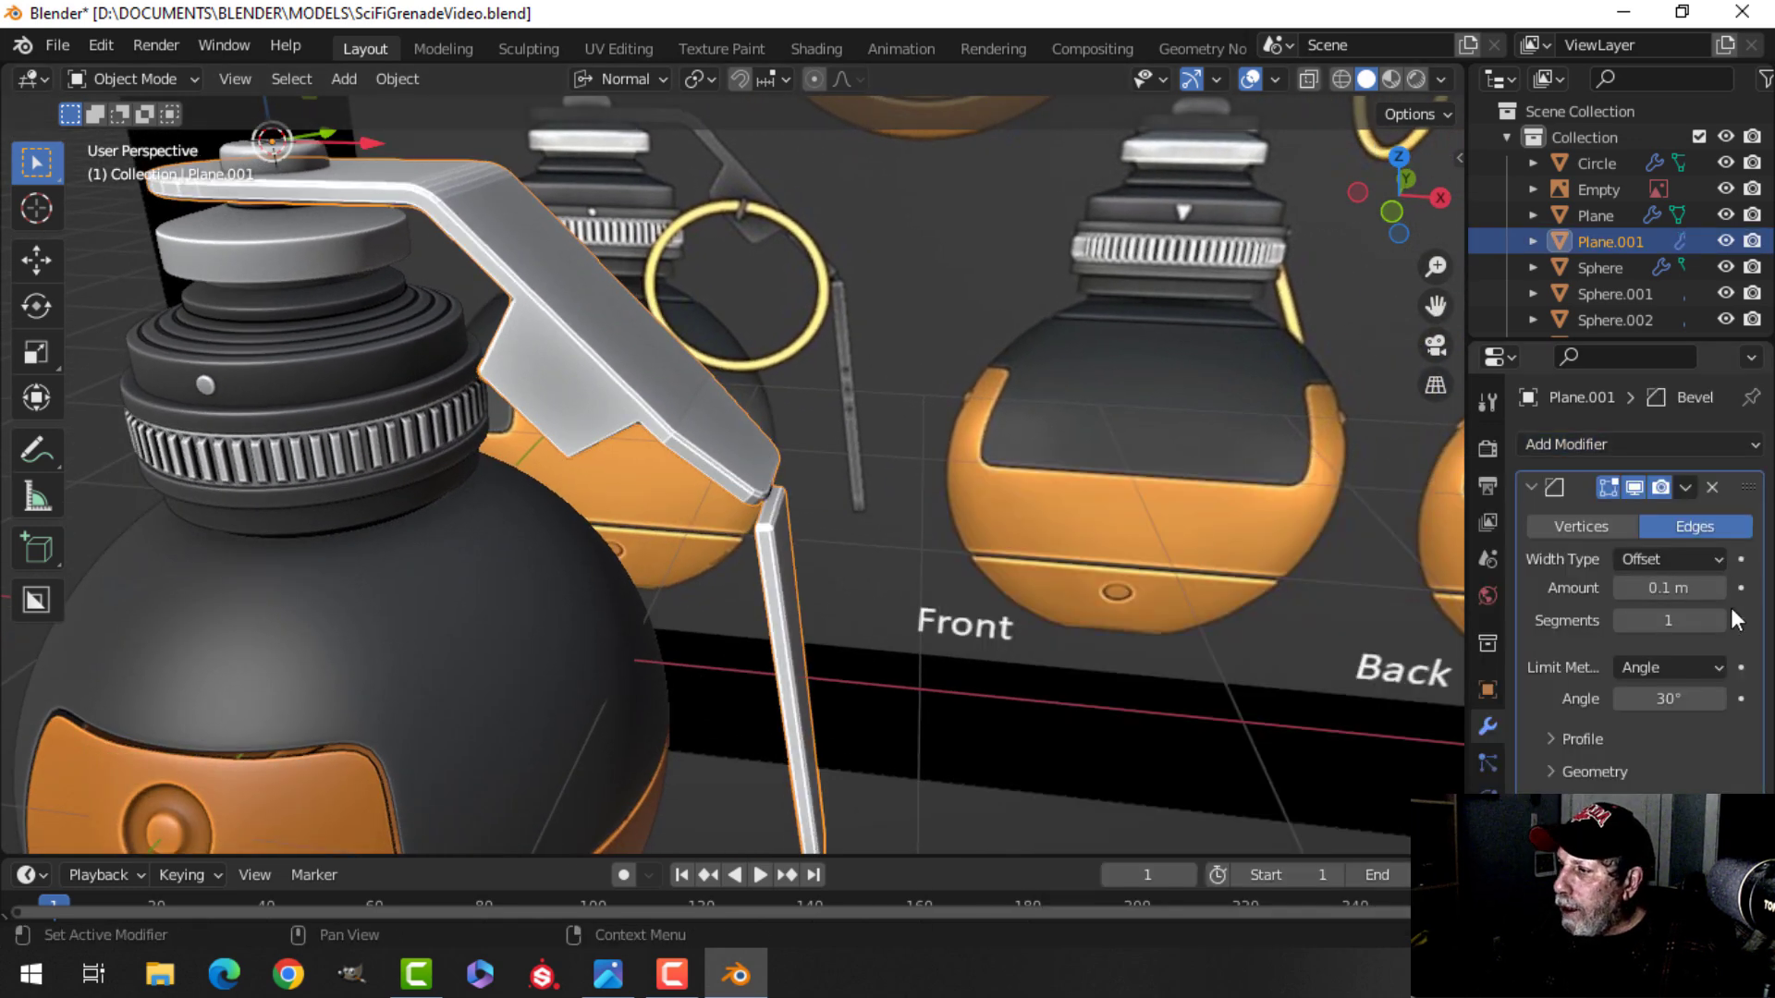
Dissolve the stray edge at the base of the lever's tab in edit mode.
shift+middle_drag(832, 519, 680, 453)
scroll(793, 560, up, 2)
scroll(639, 536, up, 2)
key(Tab)
key(alt+a)
key(2)
alt+shift+click(643, 454)
key(x)
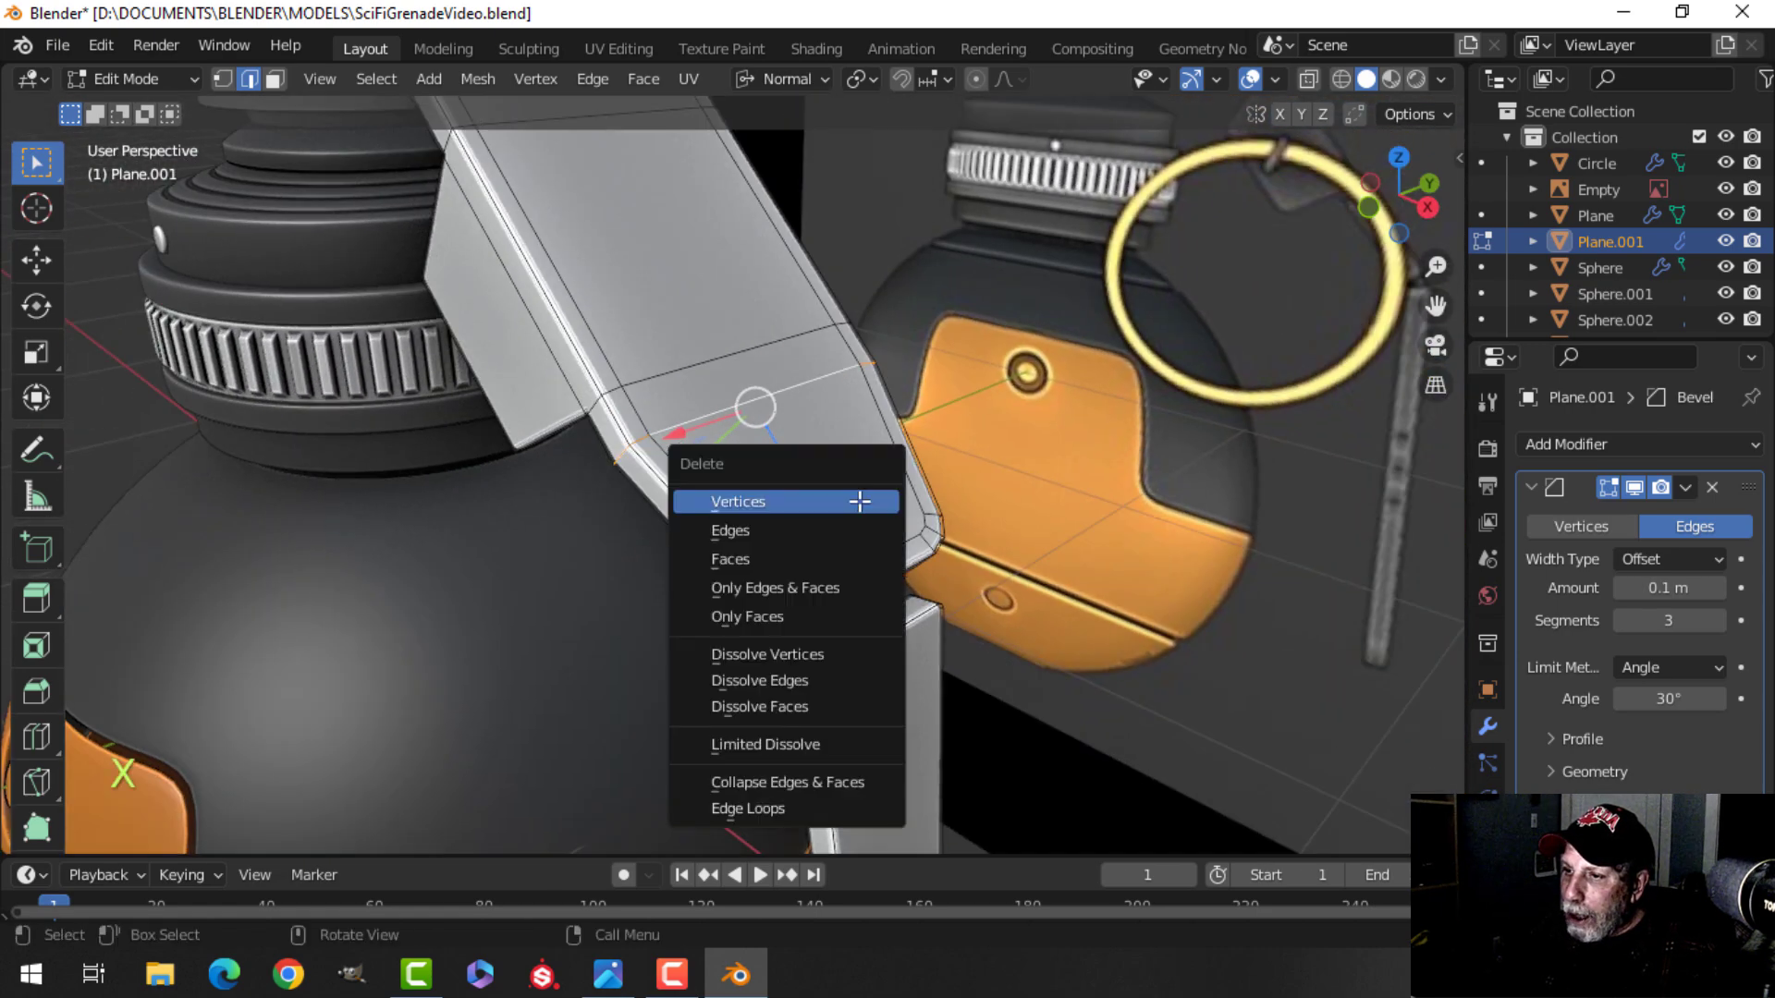
click(804, 679)
scroll(804, 680, down, 2)
middle_drag(804, 679, 684, 504)
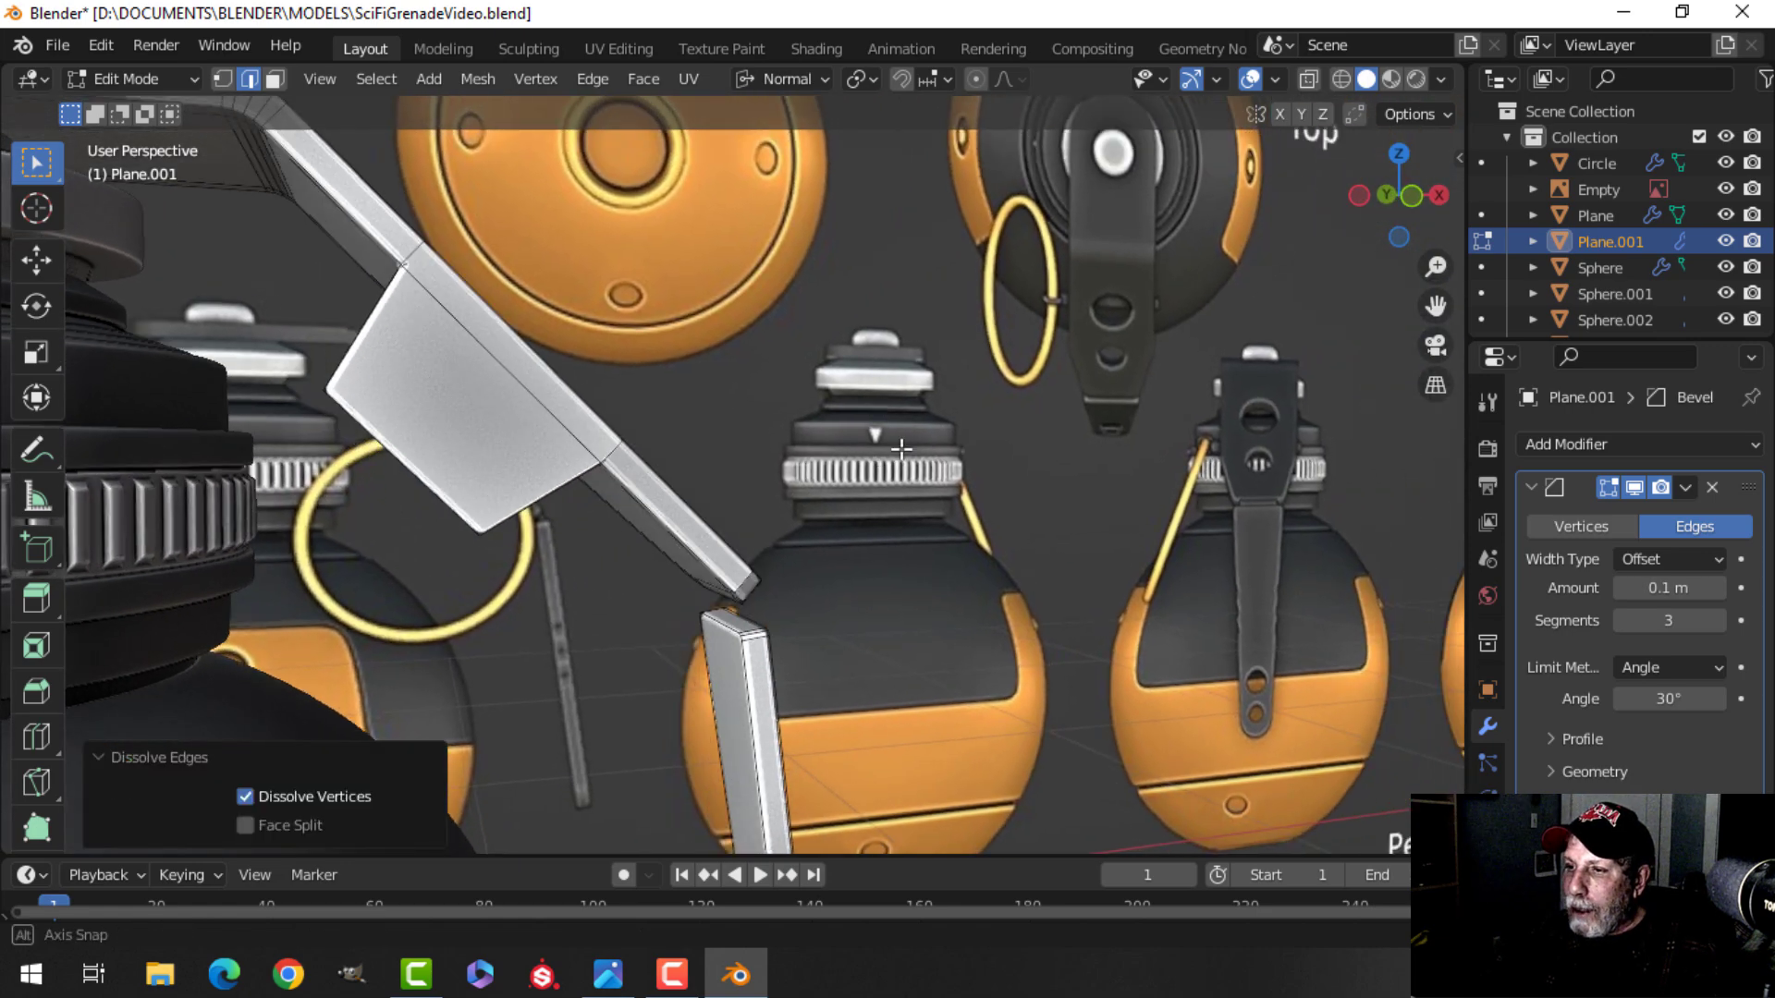
key(Tab)
Set the Bevel modifier's outer miter to Arc.
scroll(696, 491, up, 3)
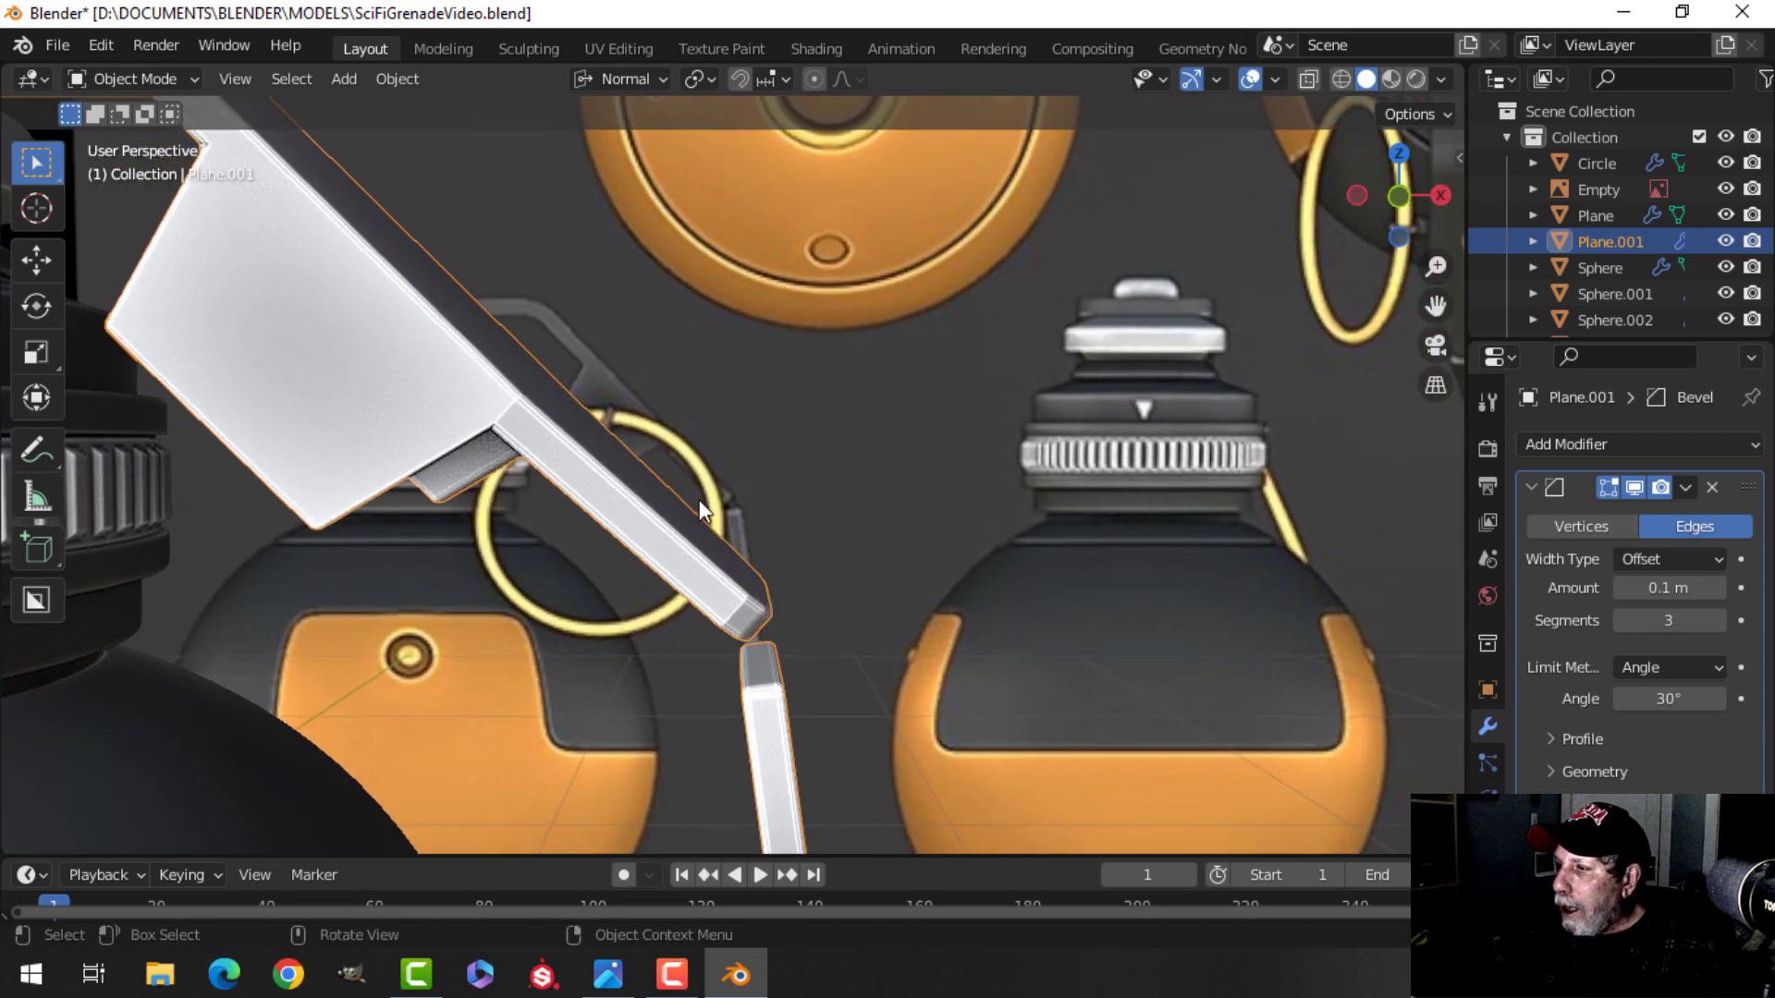
click(1557, 741)
click(1555, 741)
click(1557, 771)
scroll(1648, 752, down, 3)
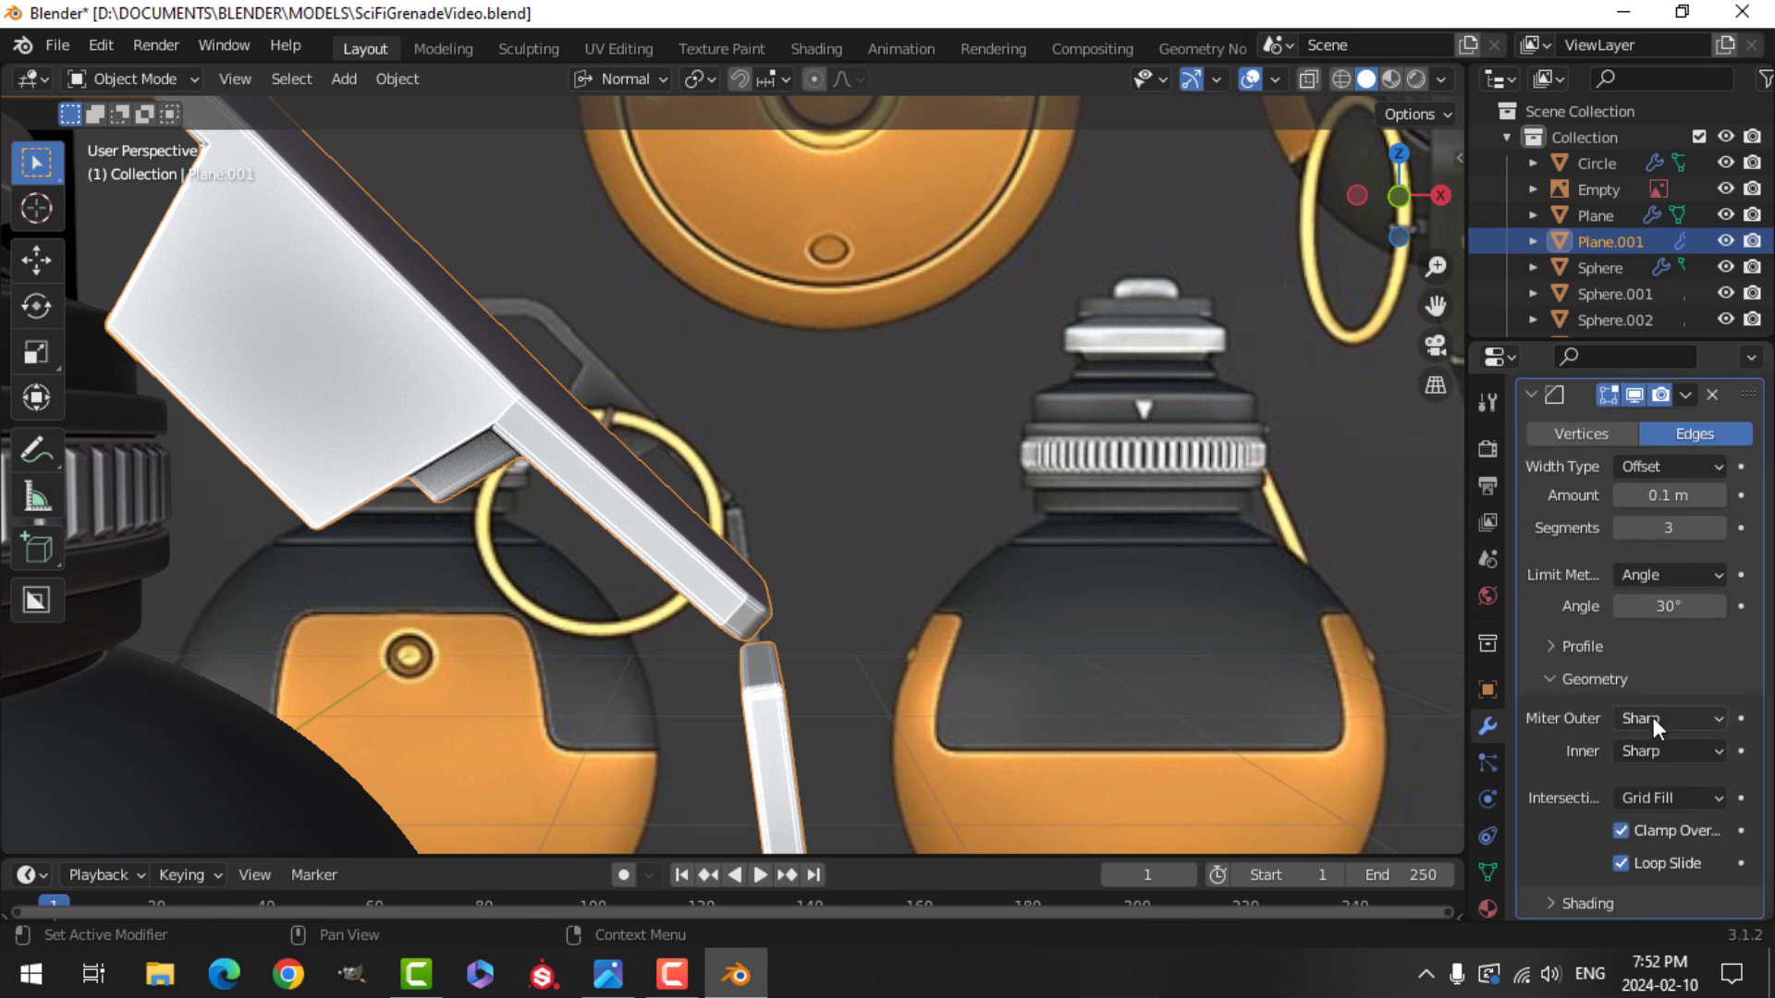
click(1653, 717)
click(1612, 801)
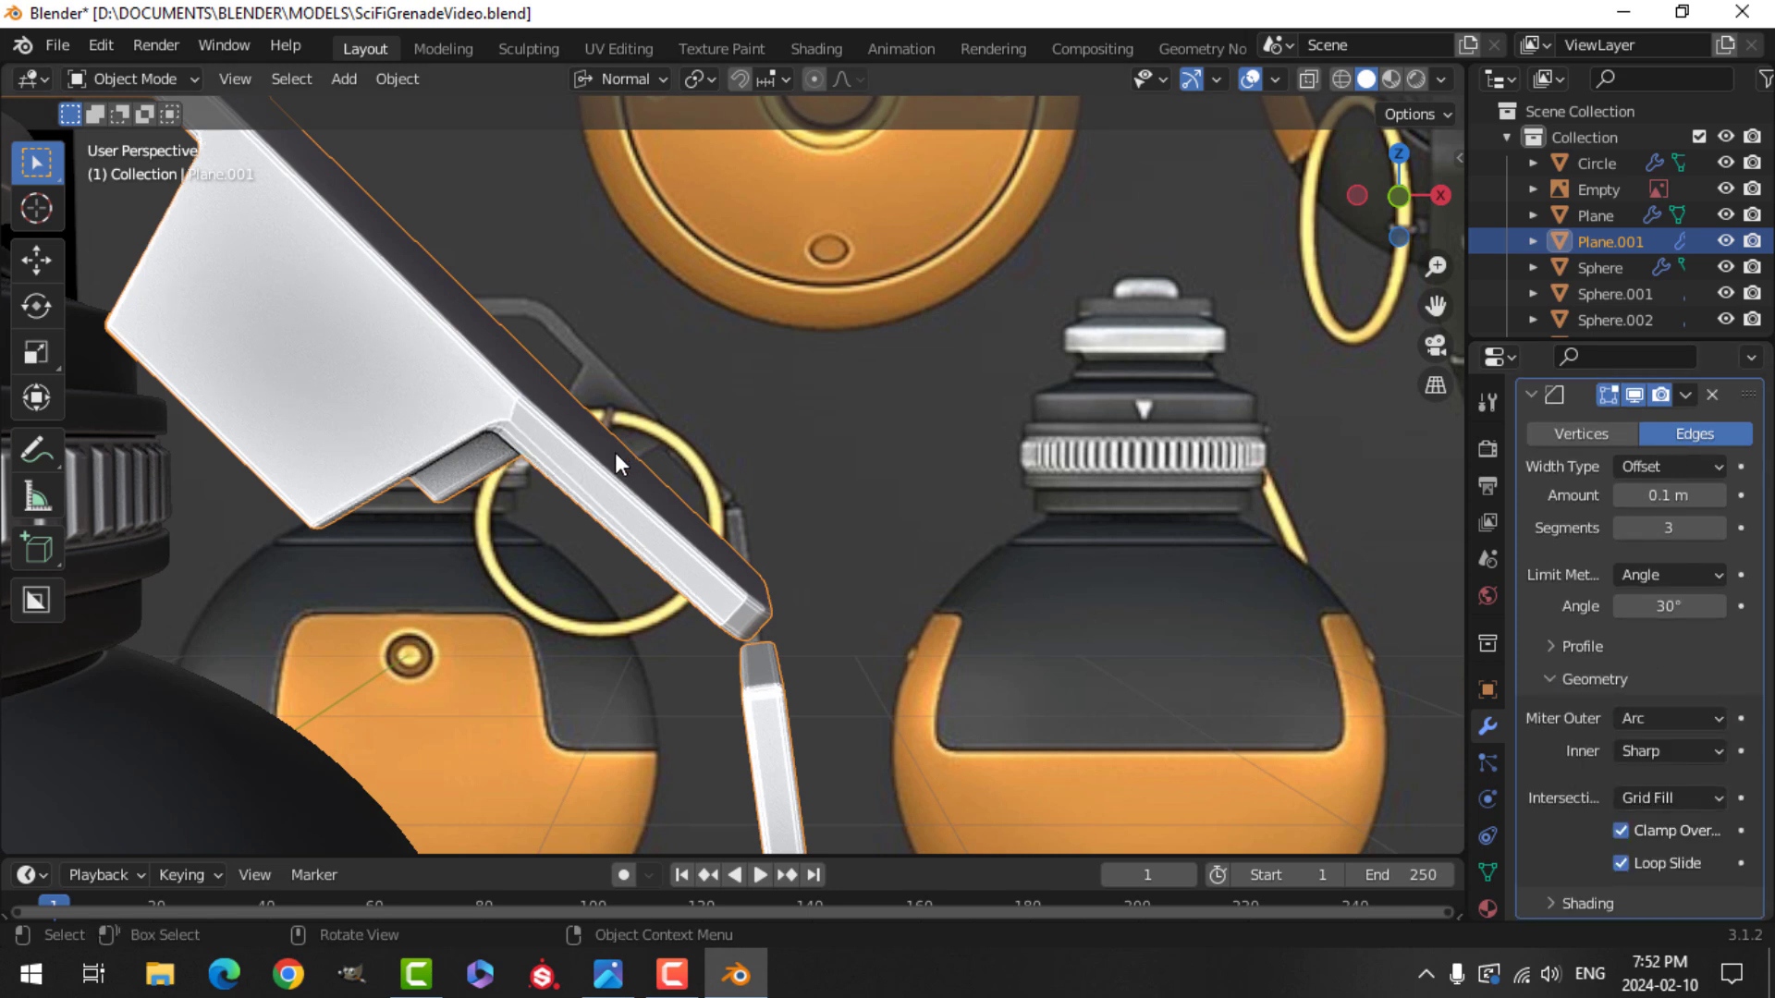
Set the lever's bevel amount to 0.02 m.
right_click(368, 337)
key(alt+a)
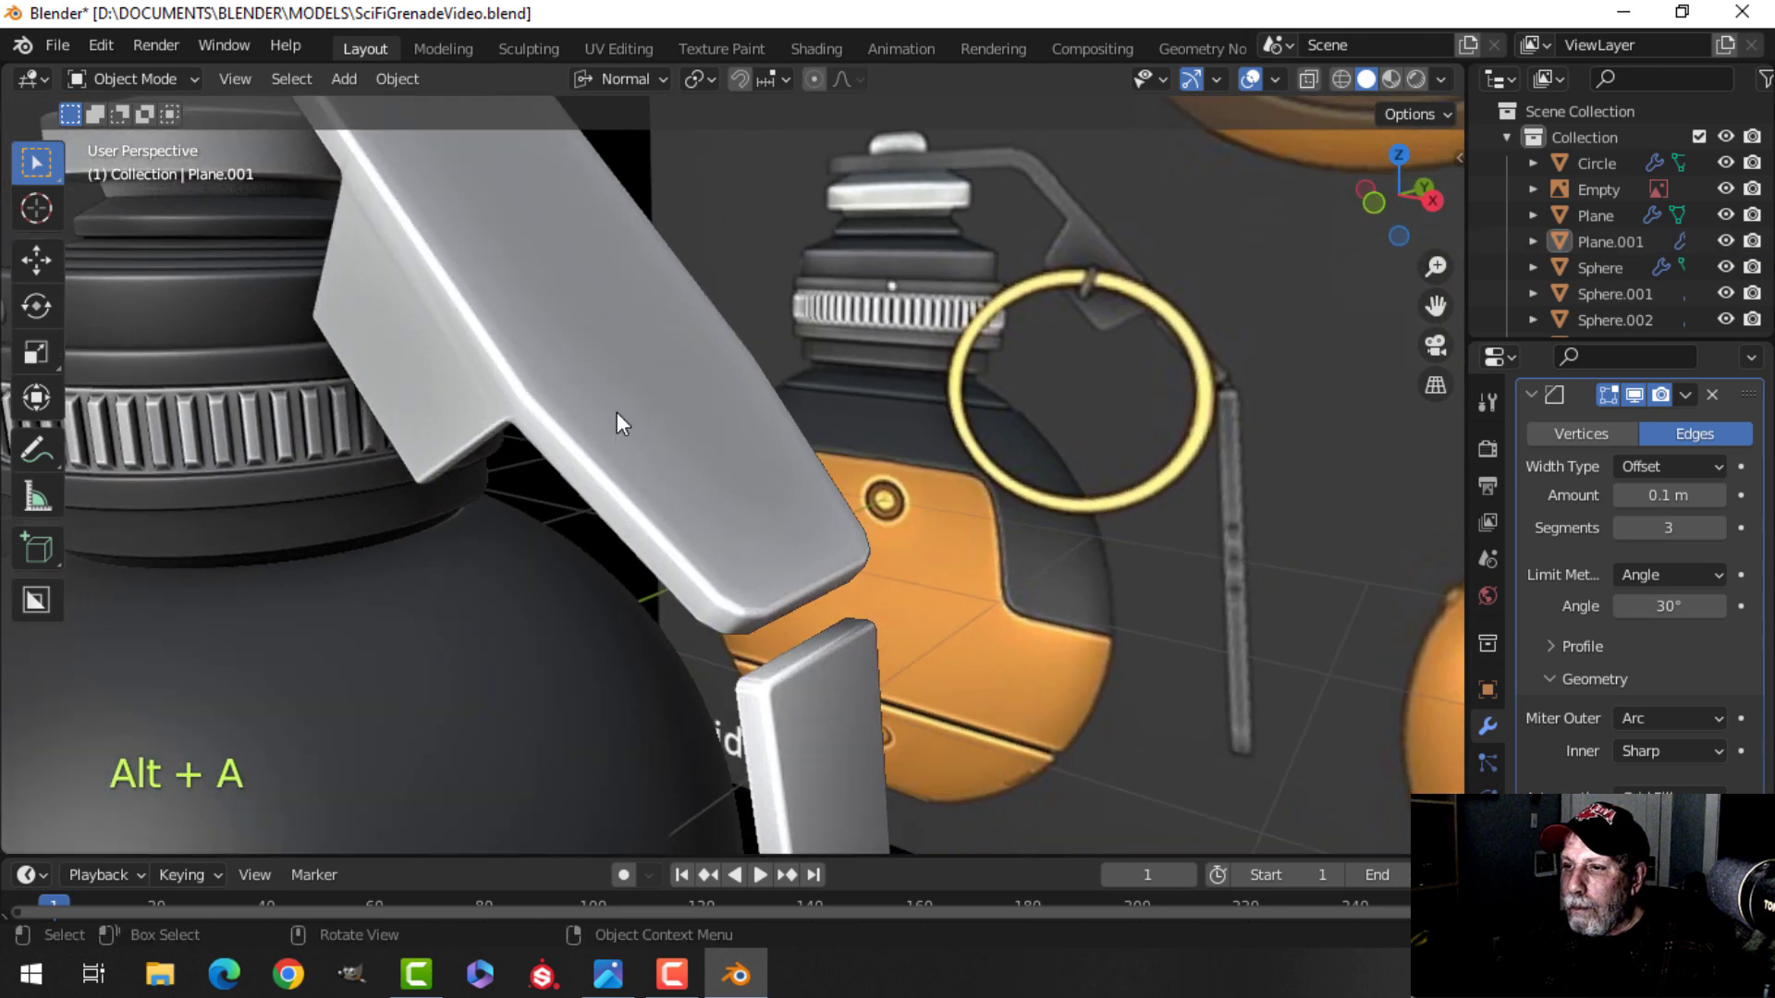
click(618, 413)
click(1668, 495)
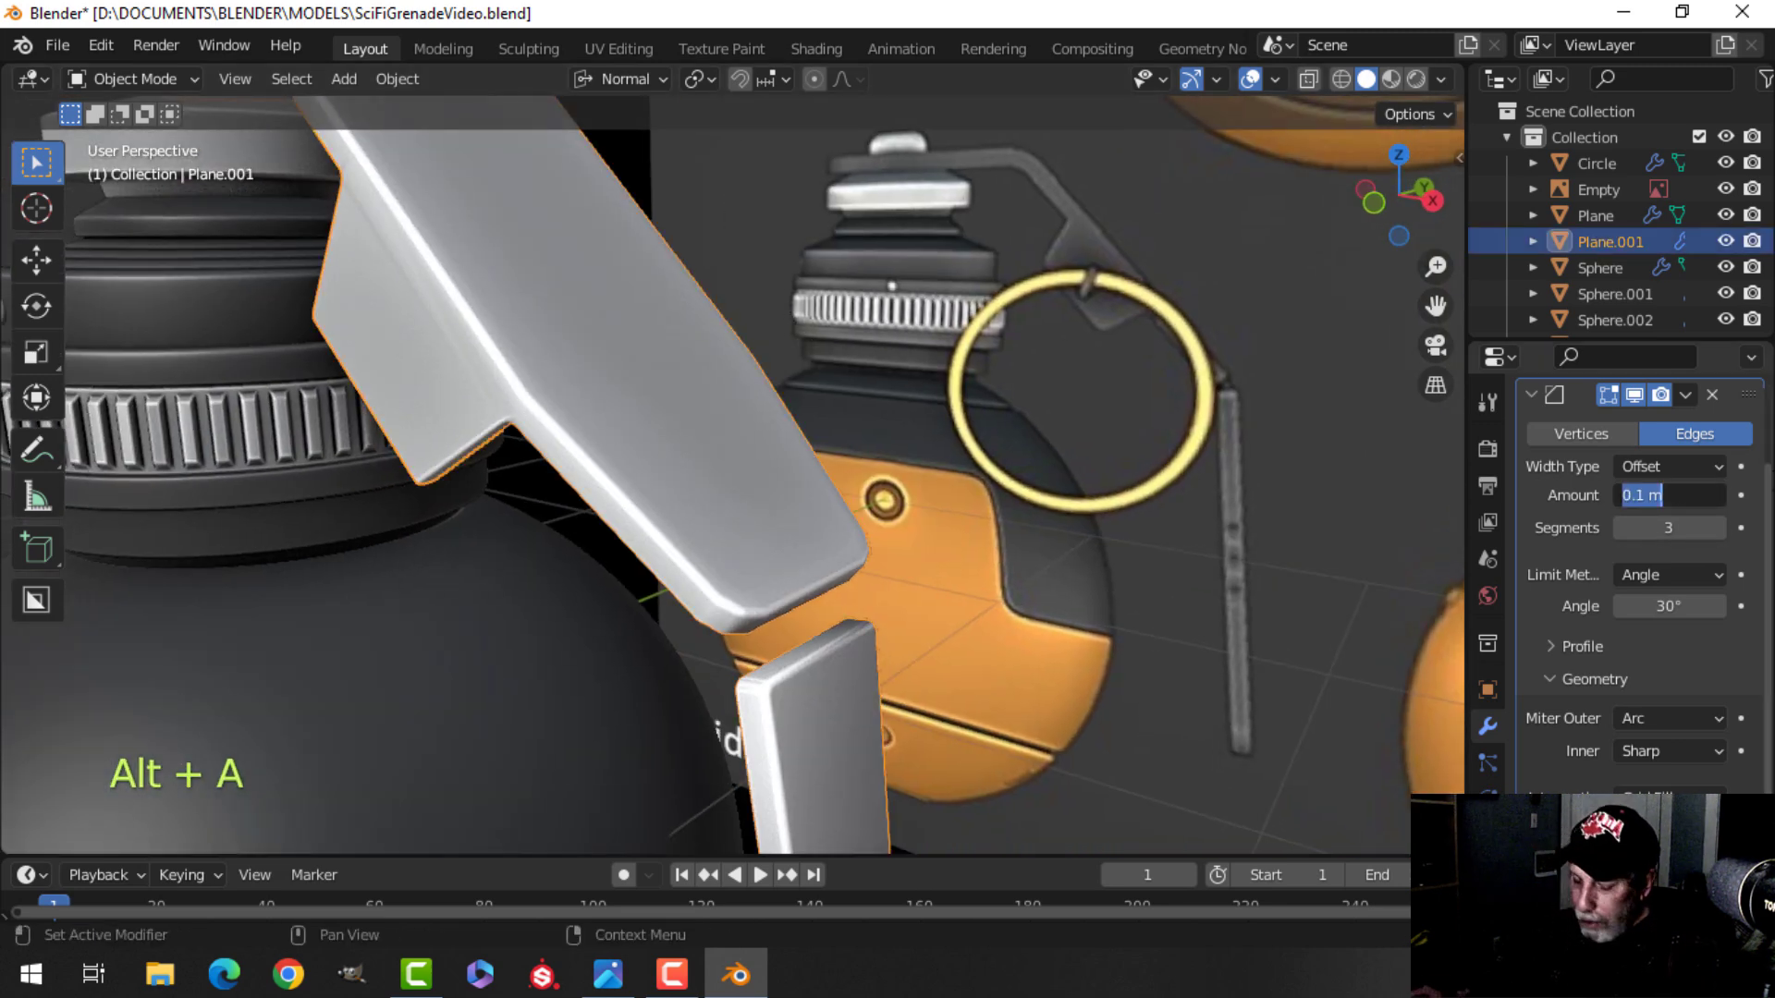
text(0.02)
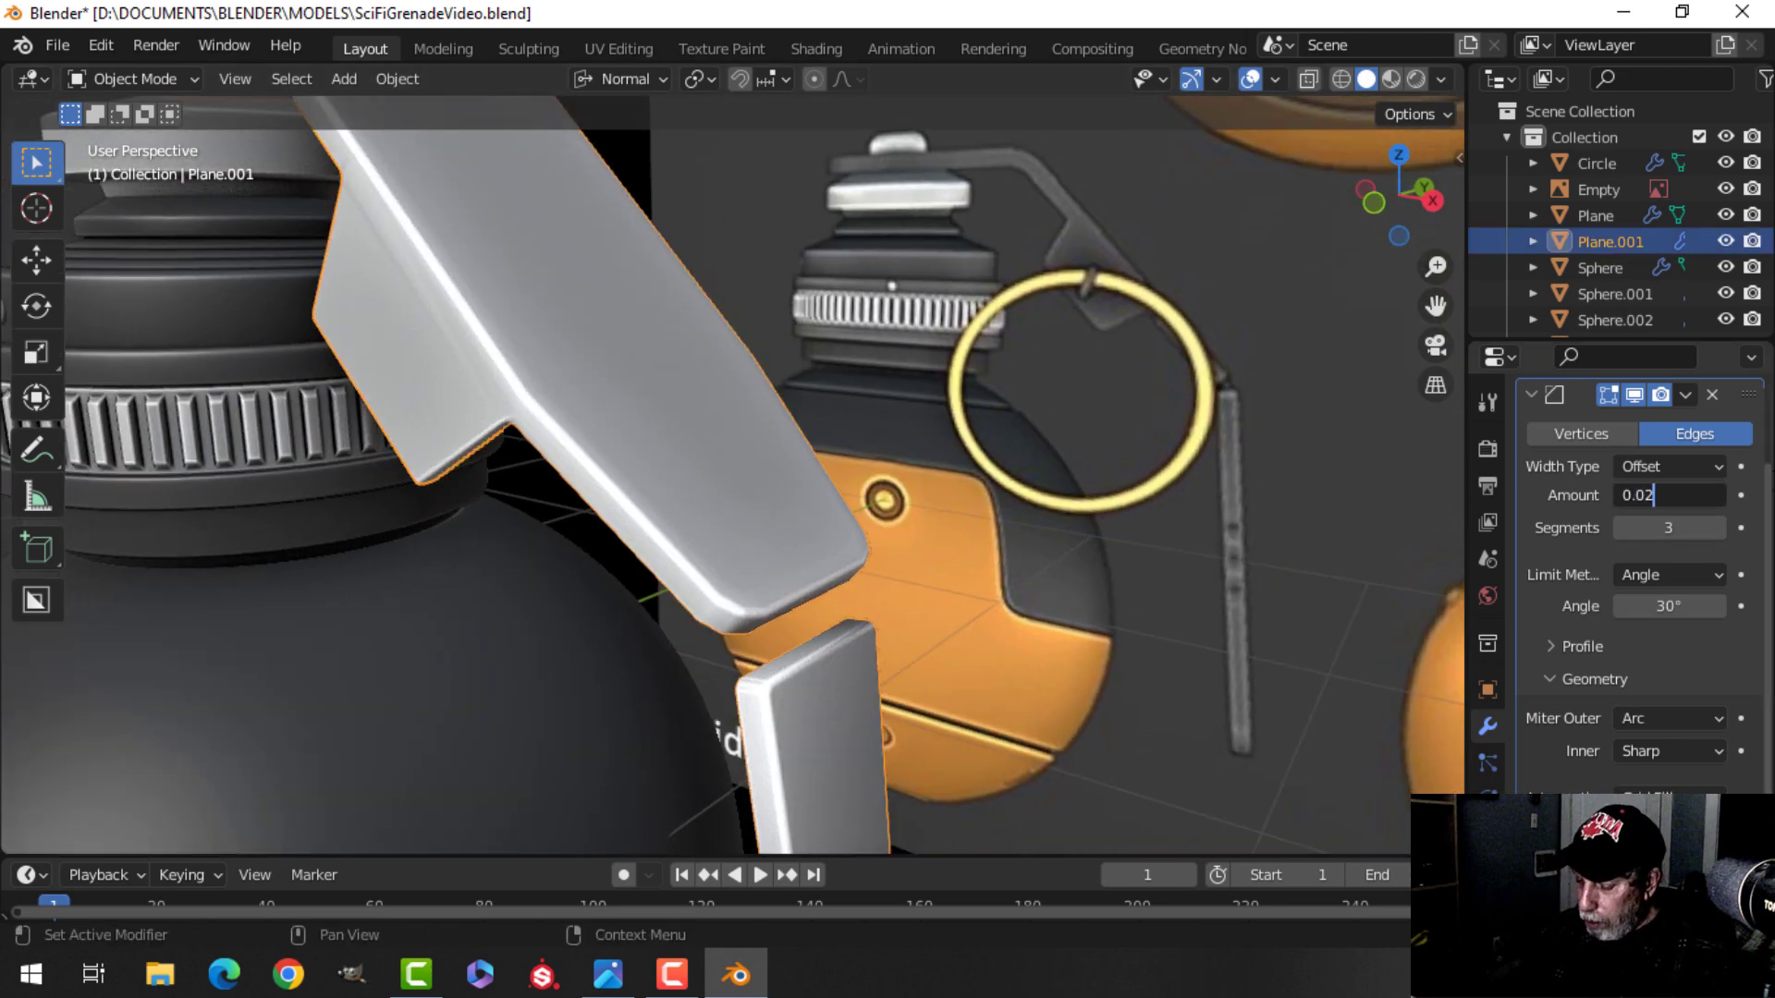
key(Return)
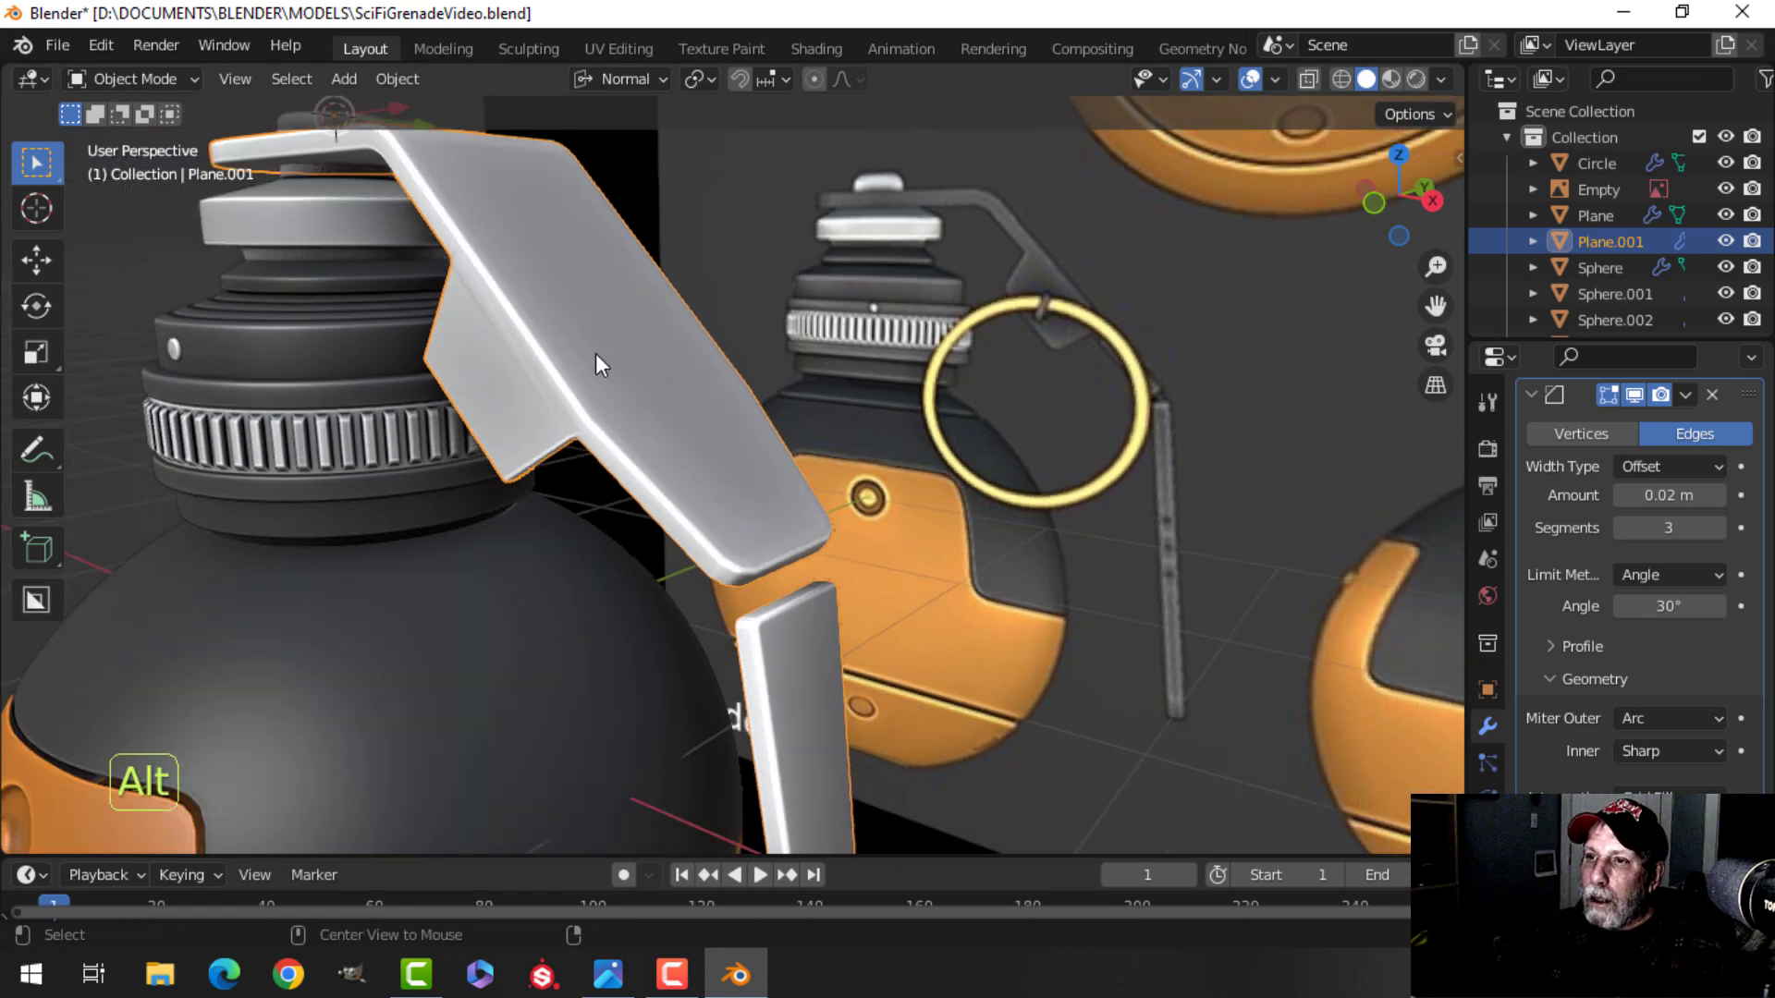
Inspect the lever's beveled tab in edit mode from the front view with X-ray.
key(alt+a)
middle_drag(595, 353, 644, 398)
click(644, 398)
middle_drag(826, 419, 714, 479)
key(Tab)
mouse_move(820, 499)
middle_down()
mouse_move(845, 582)
mouse_move(811, 466)
middle_up()
key(KP_1)
key(z)
click(666, 412)
key(b)
drag(639, 356, 629, 453)
scroll(781, 460, up, 3)
key(z)
click(923, 457)
key(Tab)
Orbit around the grenade to examine the beveled lever and tab from several angles.
scroll(819, 440, down, 3)
key(alt+a)
scroll(758, 445, down, 3)
middle_drag(738, 453, 620, 448)
scroll(664, 526, down, 3)
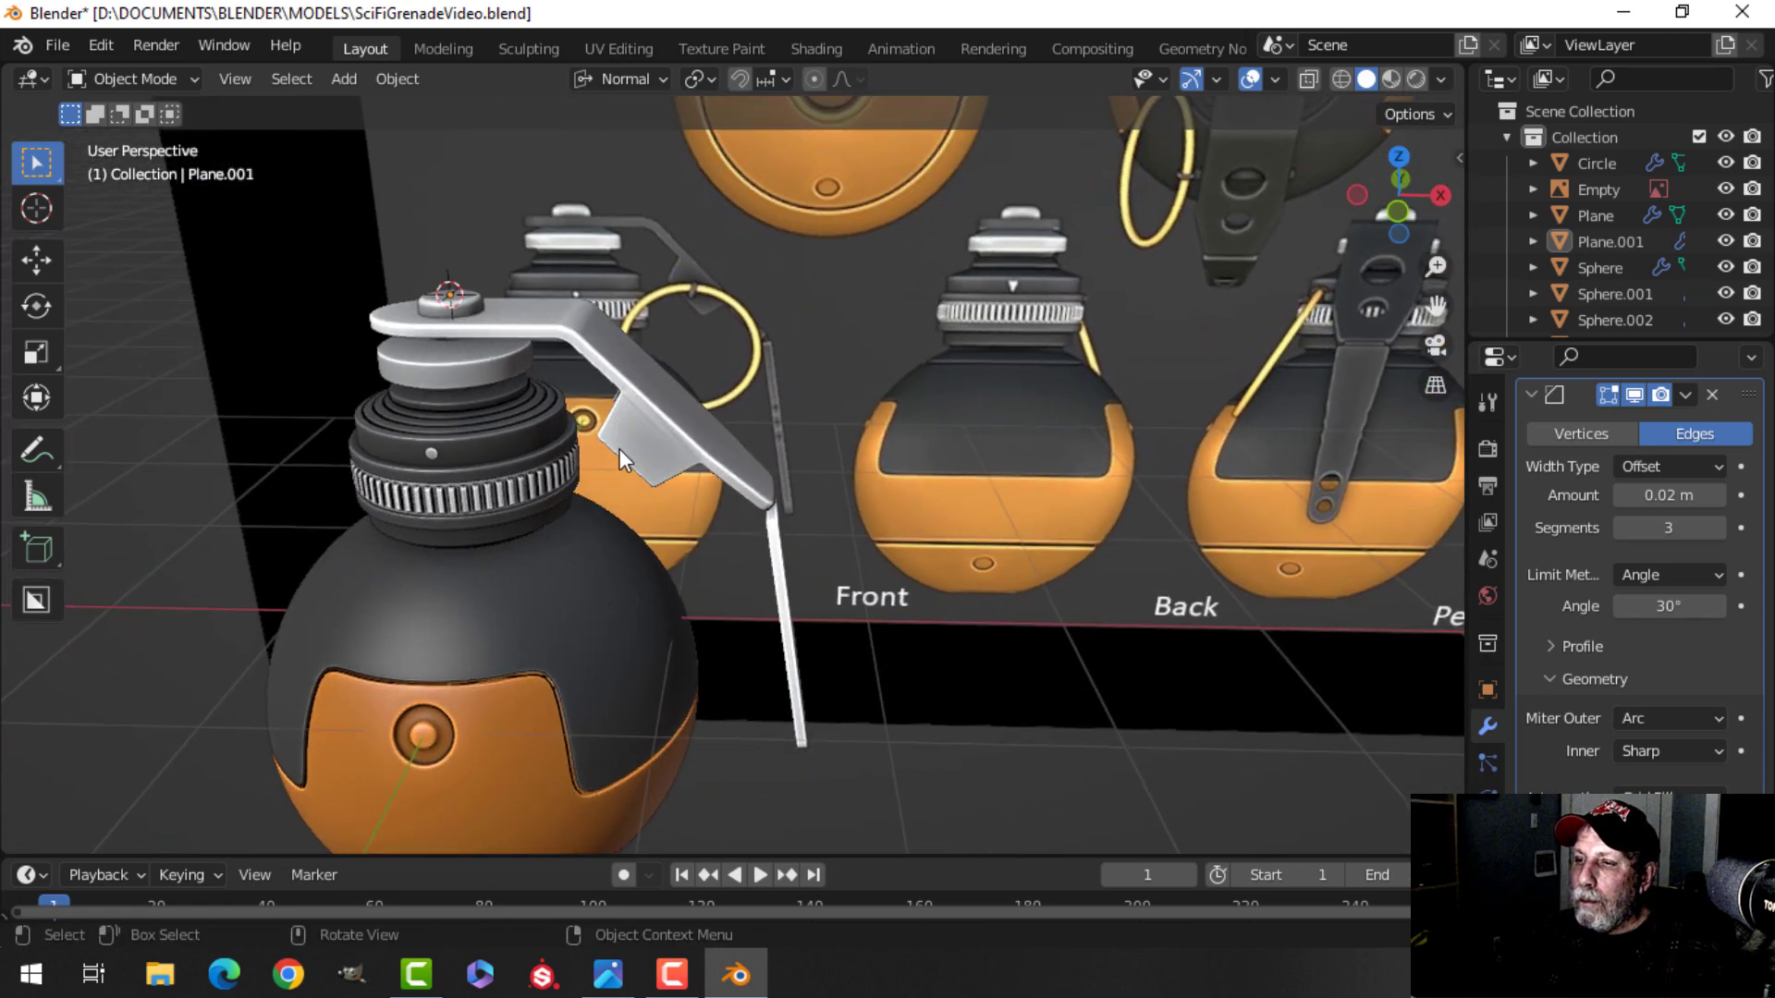
scroll(619, 448, up, 3)
scroll(577, 369, down, 3)
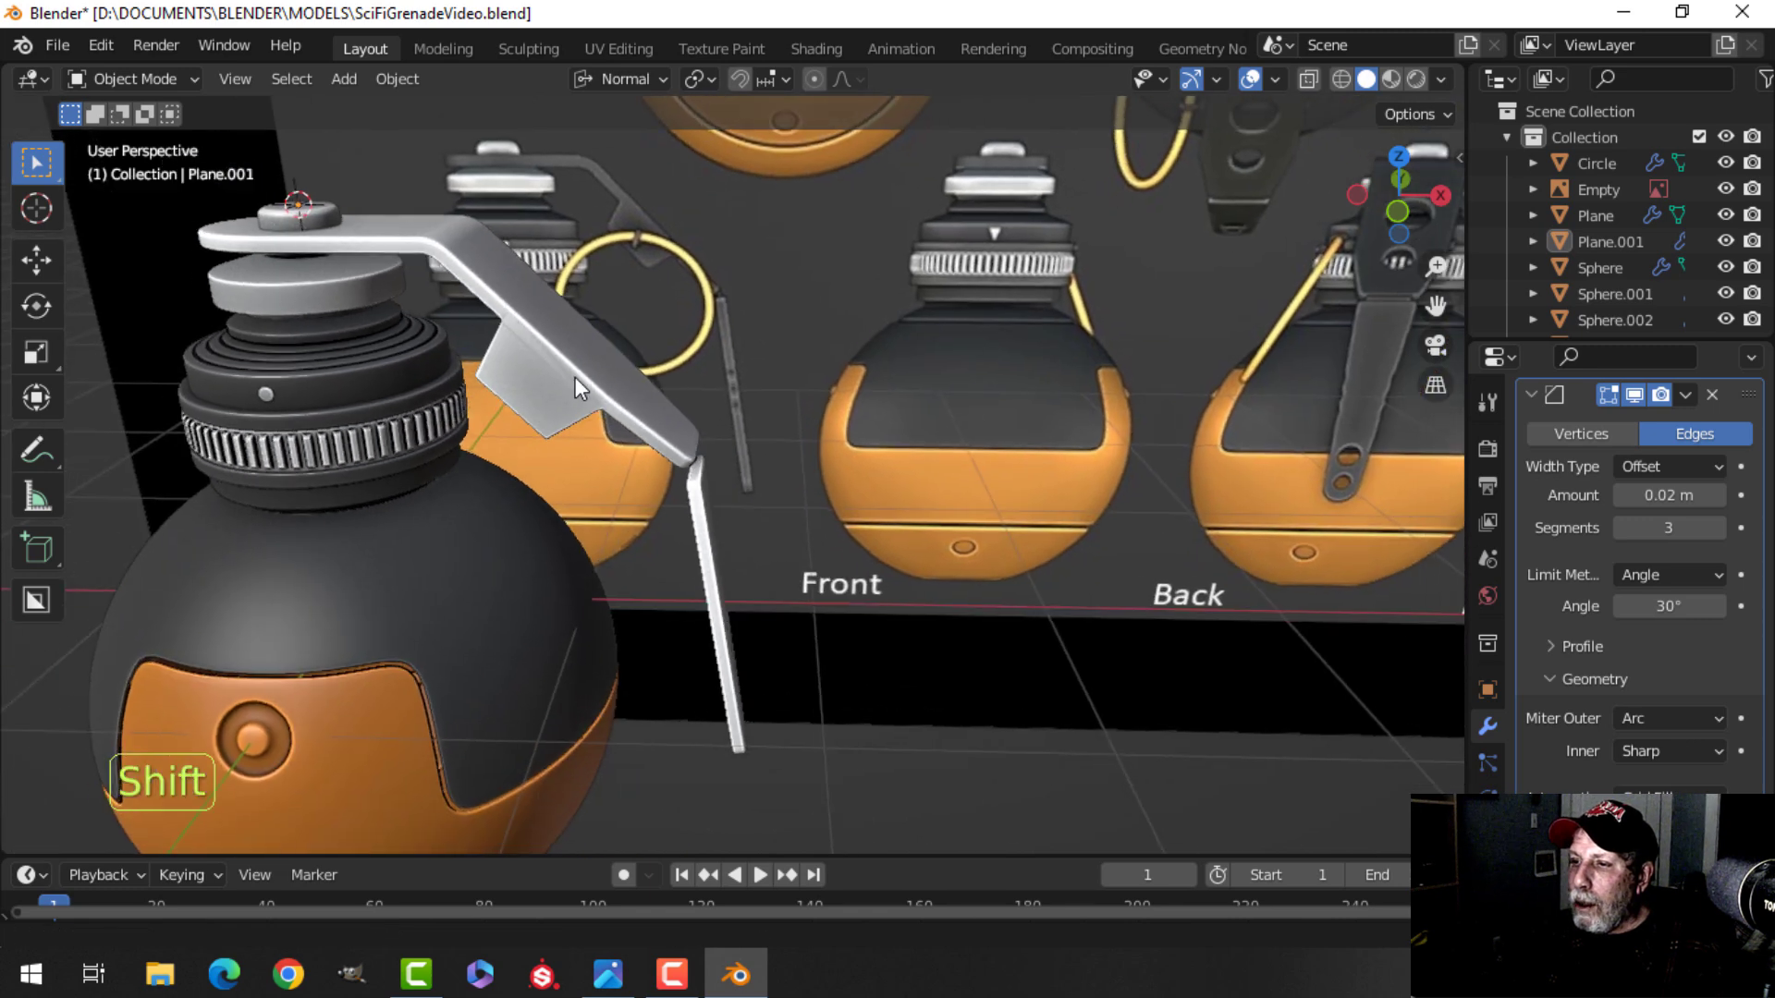
shift+middle_drag(581, 377, 674, 381)
middle_drag(675, 381, 507, 429)
scroll(517, 429, up, 2)
shift+middle_drag(693, 427, 730, 463)
click(677, 381)
scroll(677, 383, up, 2)
scroll(684, 536, up, 2)
right_click(591, 392)
click(591, 392)
Select the bottom face of the lever's tab and snap the 3D cursor to it.
key(alt+a)
scroll(618, 490, down, 2)
scroll(548, 475, down, 2)
scroll(618, 552, down, 3)
scroll(687, 512, up, 3)
scroll(708, 674, up, 3)
scroll(752, 567, up, 2)
key(Tab)
key(alt+a)
scroll(720, 500, up, 2)
key(3)
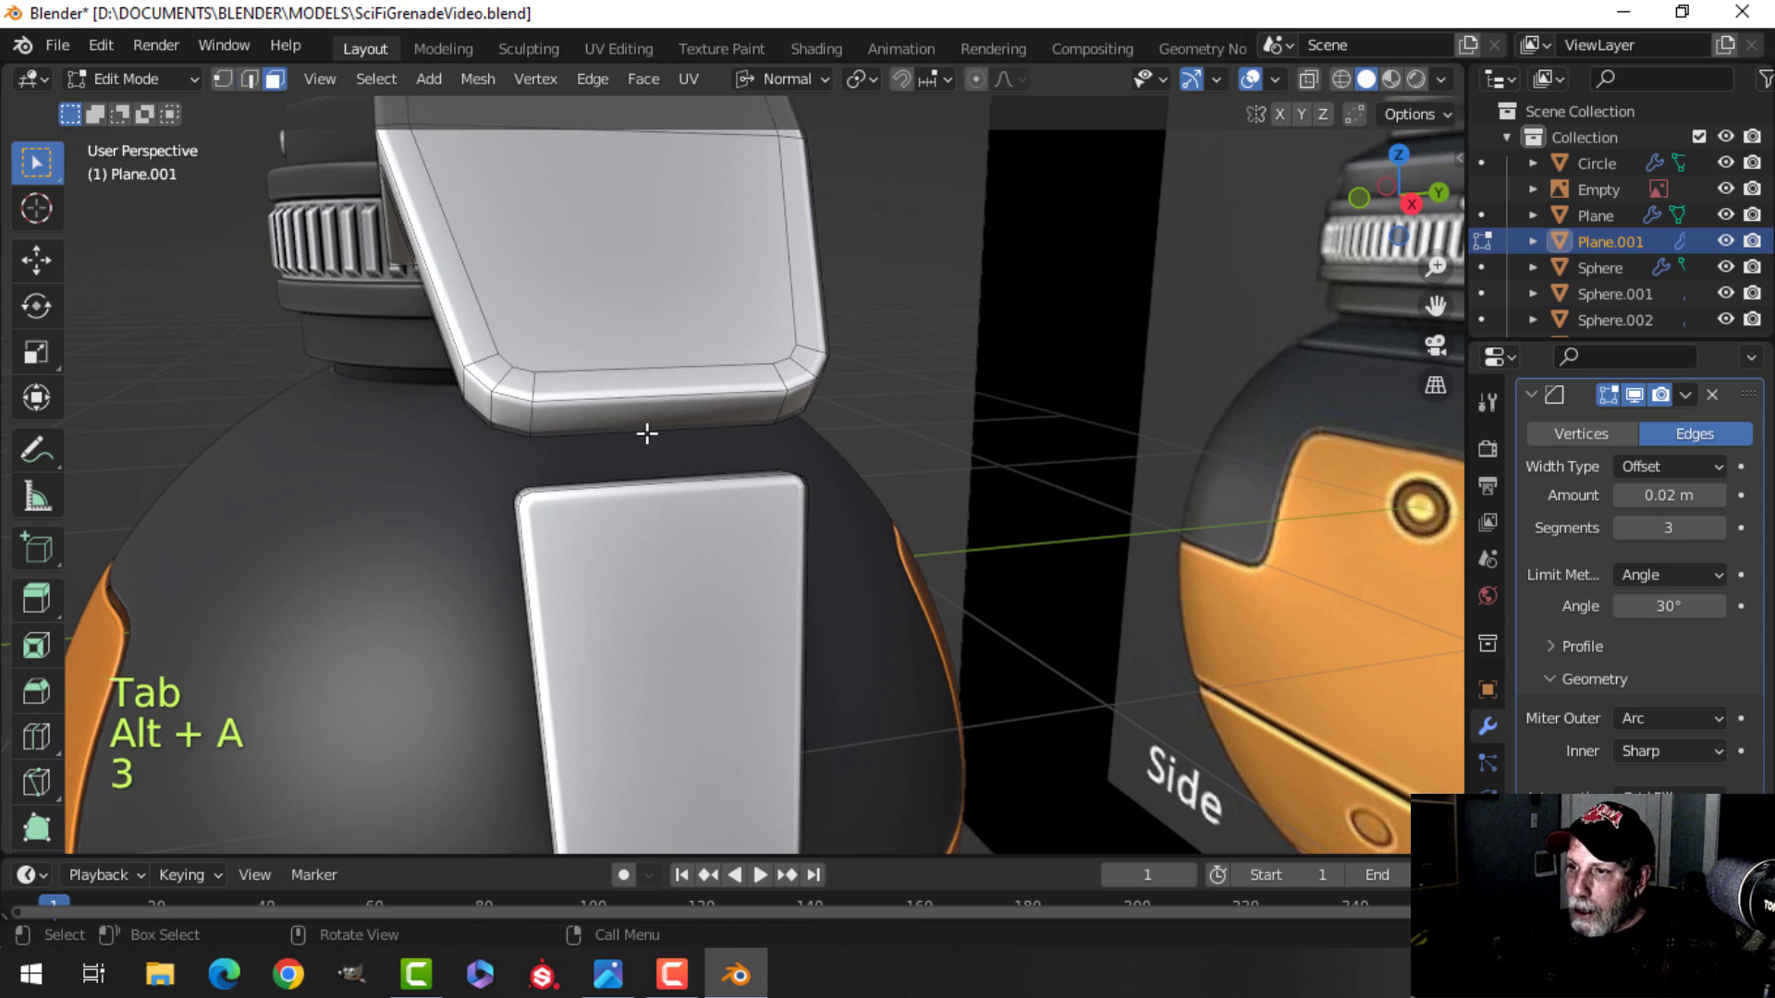
click(639, 415)
middle_drag(639, 415, 734, 491)
key(shift+s)
click(717, 636)
key(Tab)
Switch the transform orientation to Global and add a 16-vertex cylinder at the cursor.
click(625, 81)
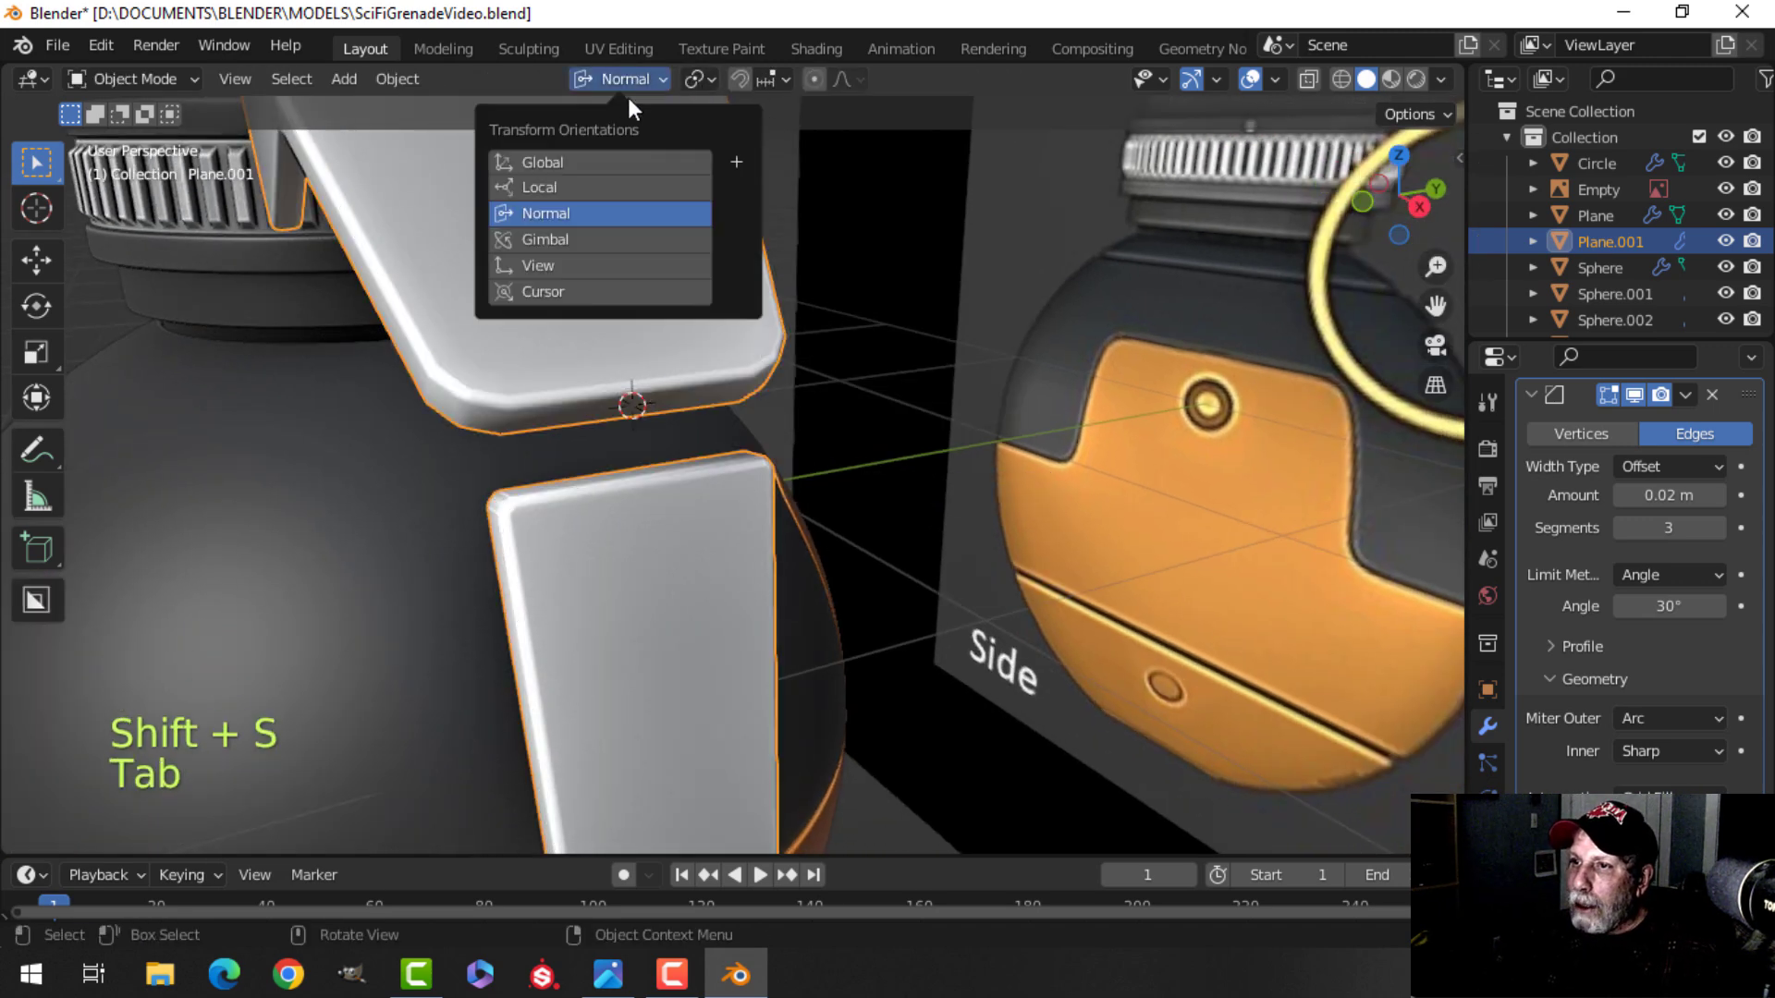
click(592, 168)
middle_drag(1013, 440, 941, 420)
key(shift+a)
mouse_move(878, 385)
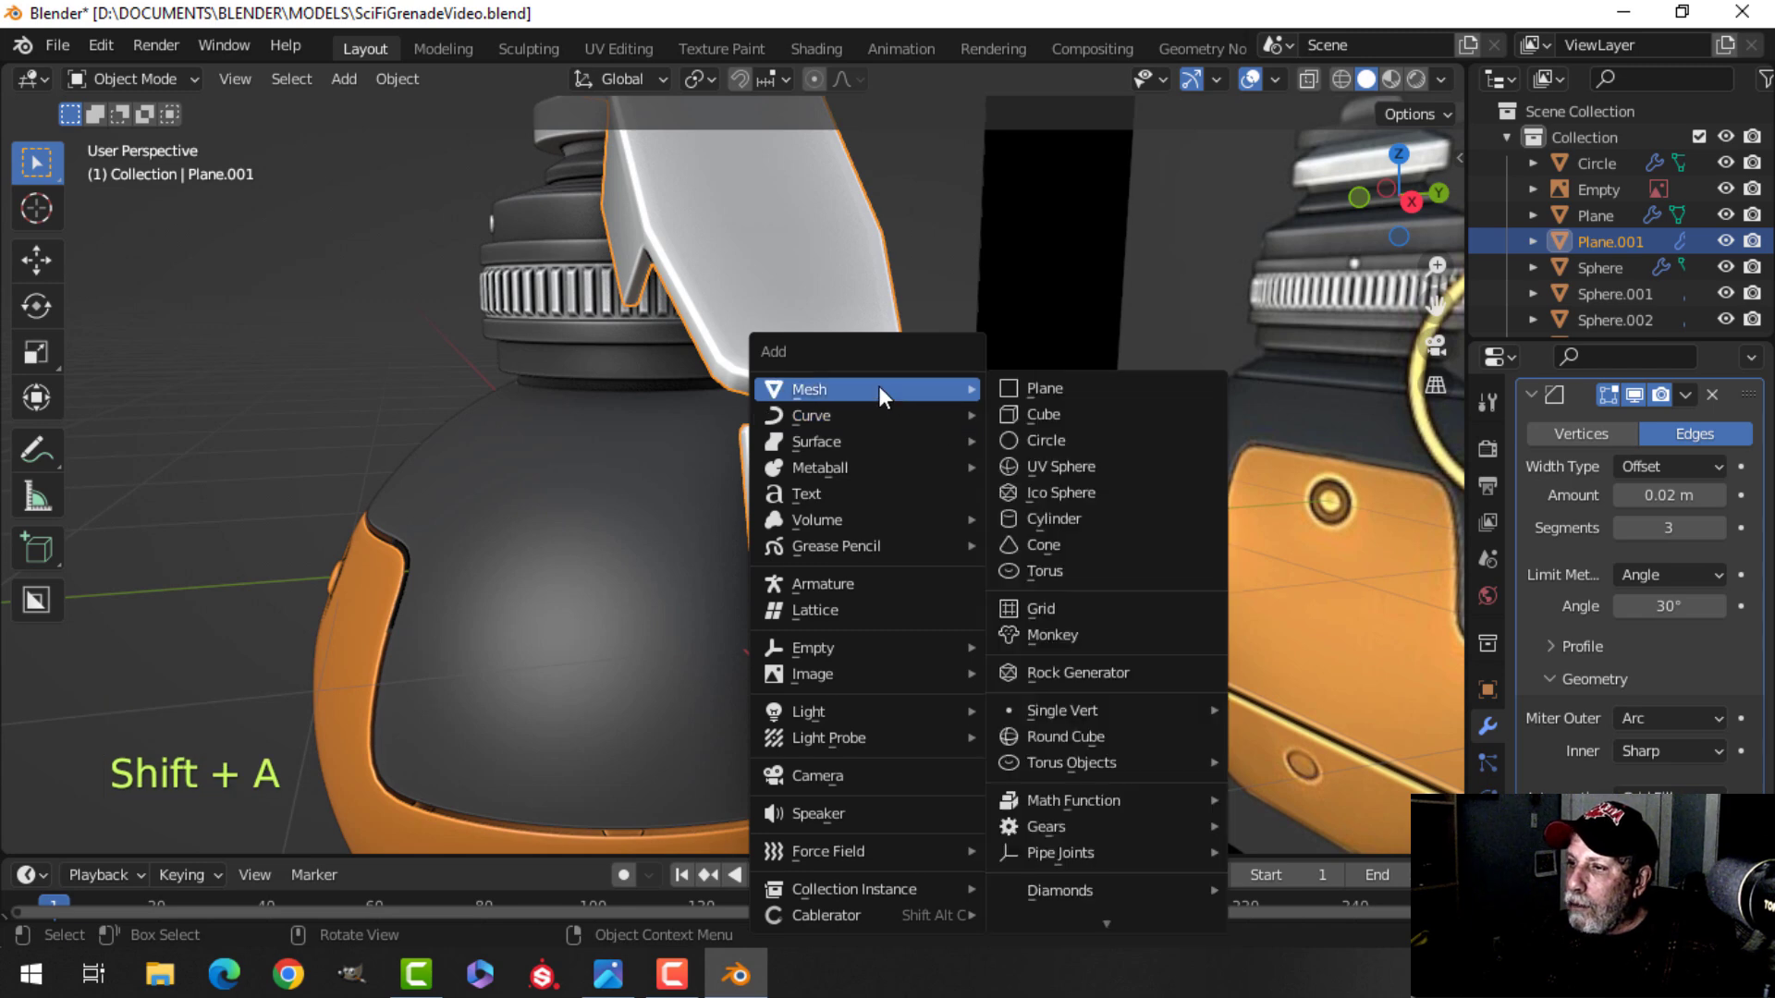
click(1052, 516)
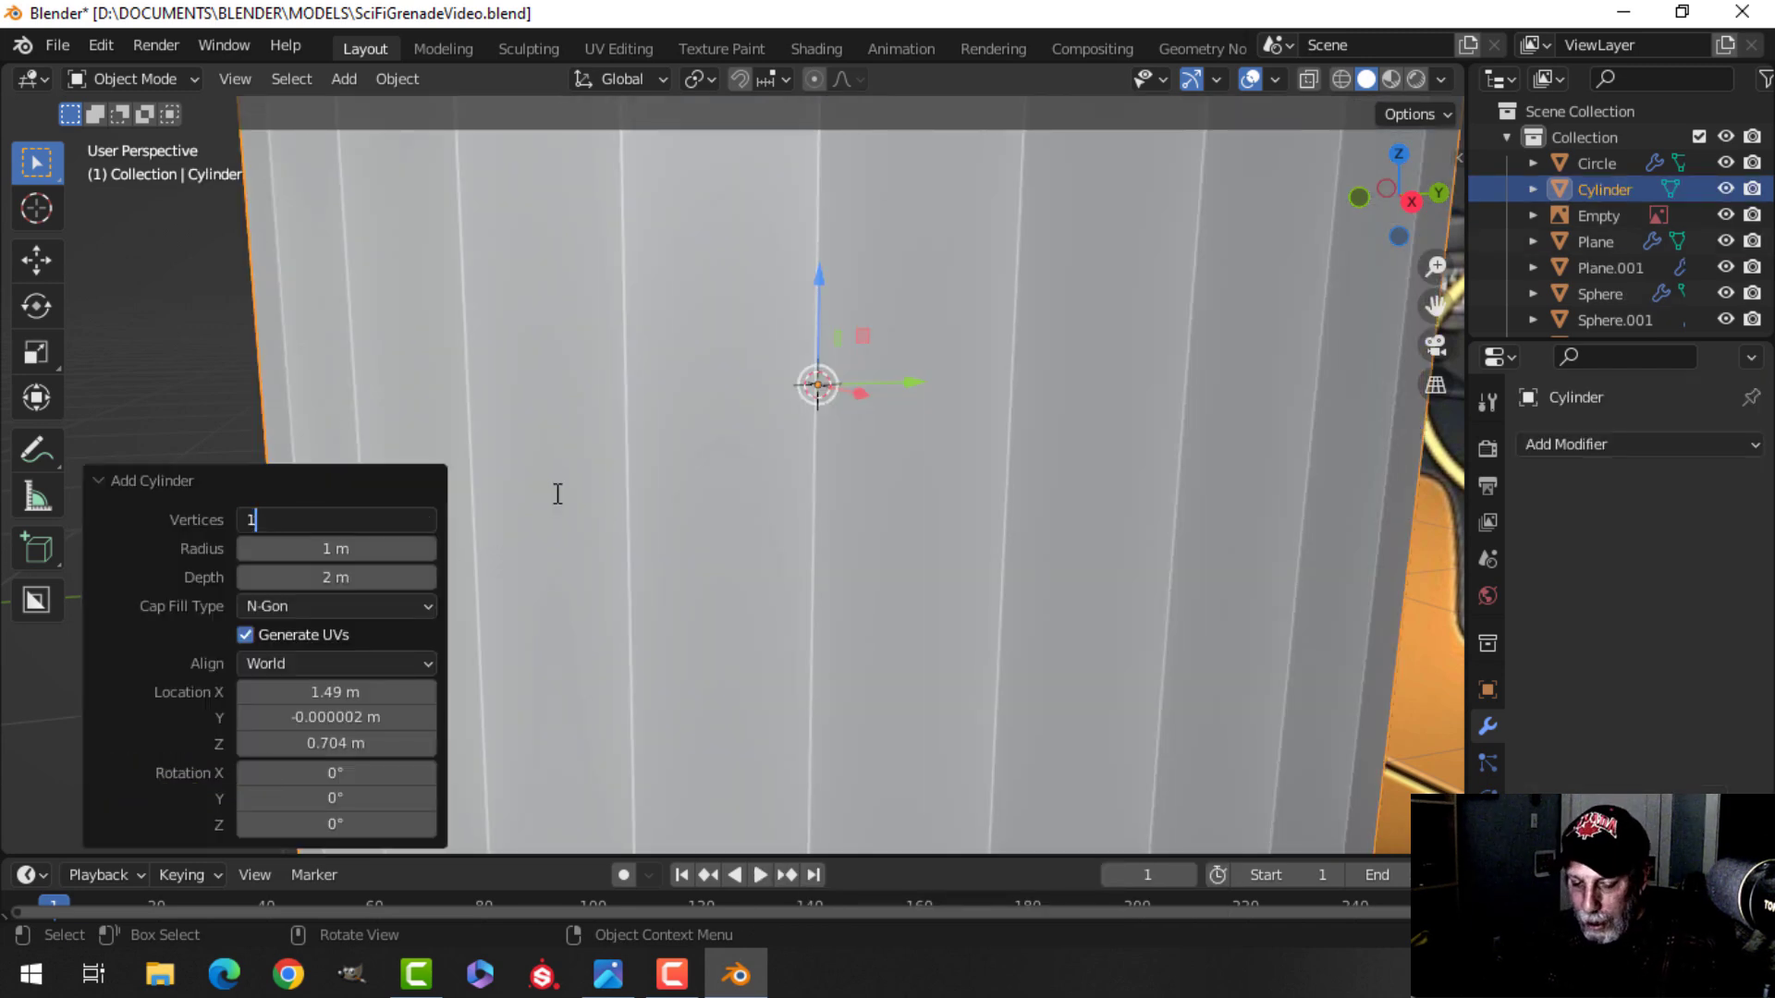
key(Return)
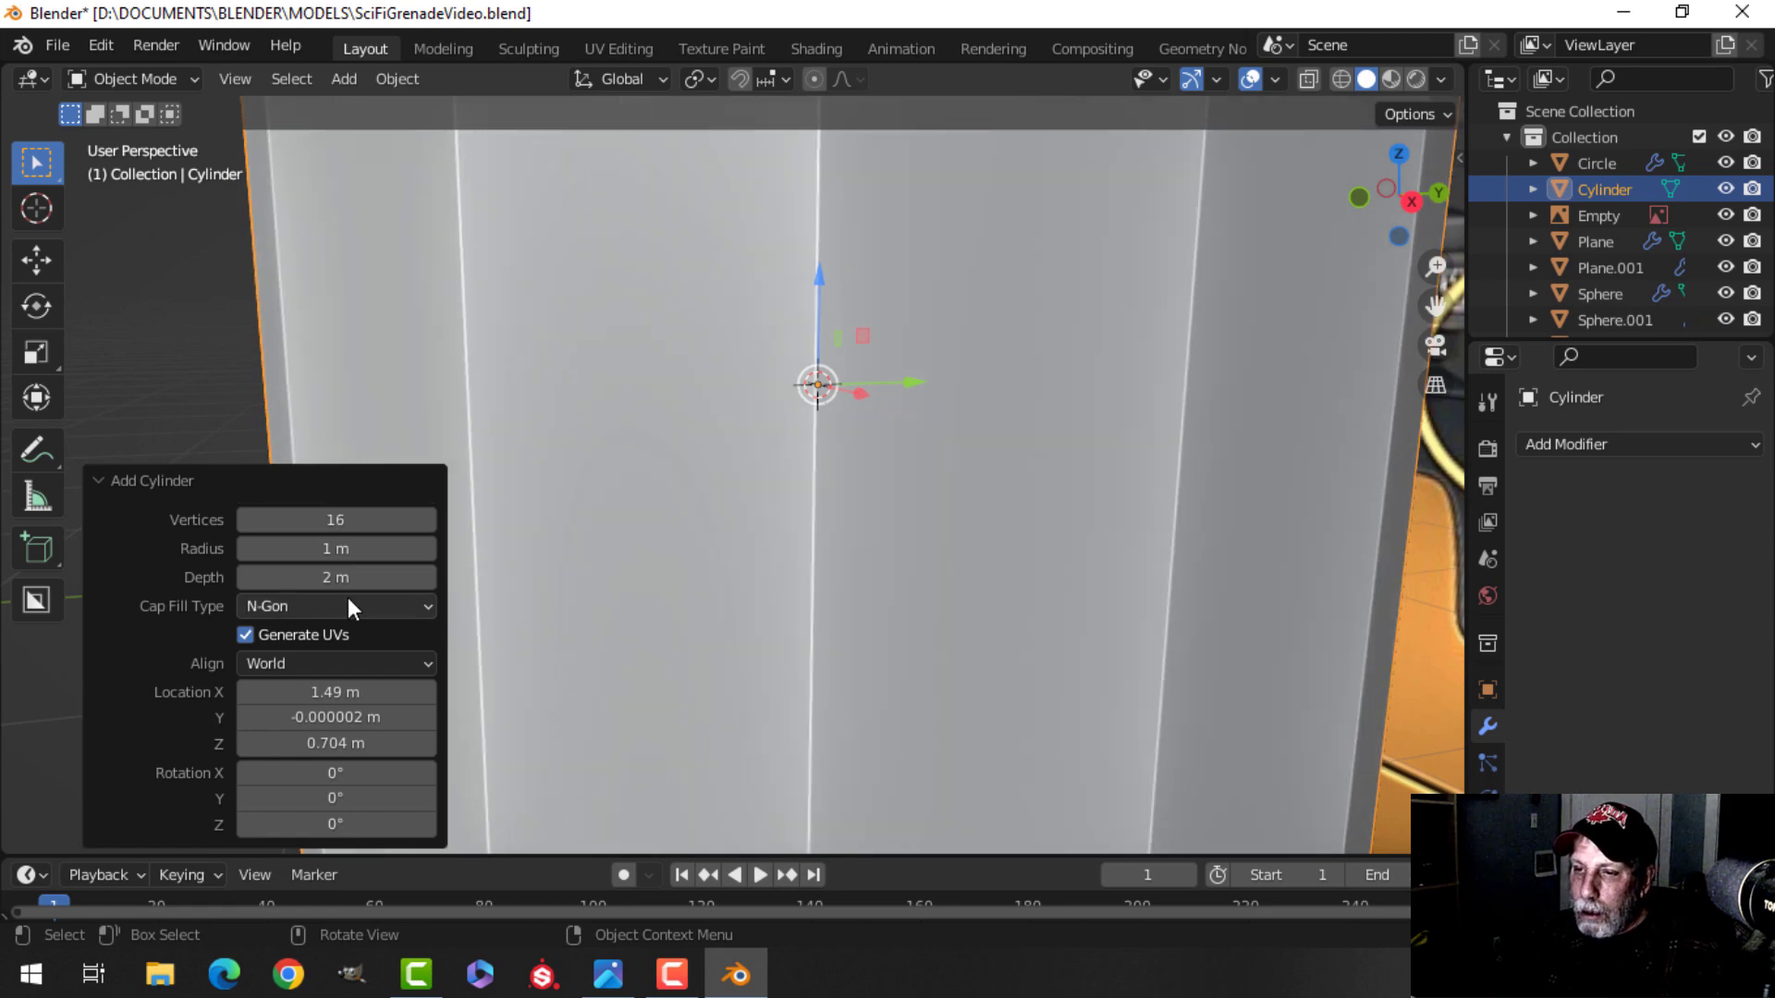
Scale the cylinder down in edit mode into a small pin at the tab's bottom.
key(Tab)
key(s)
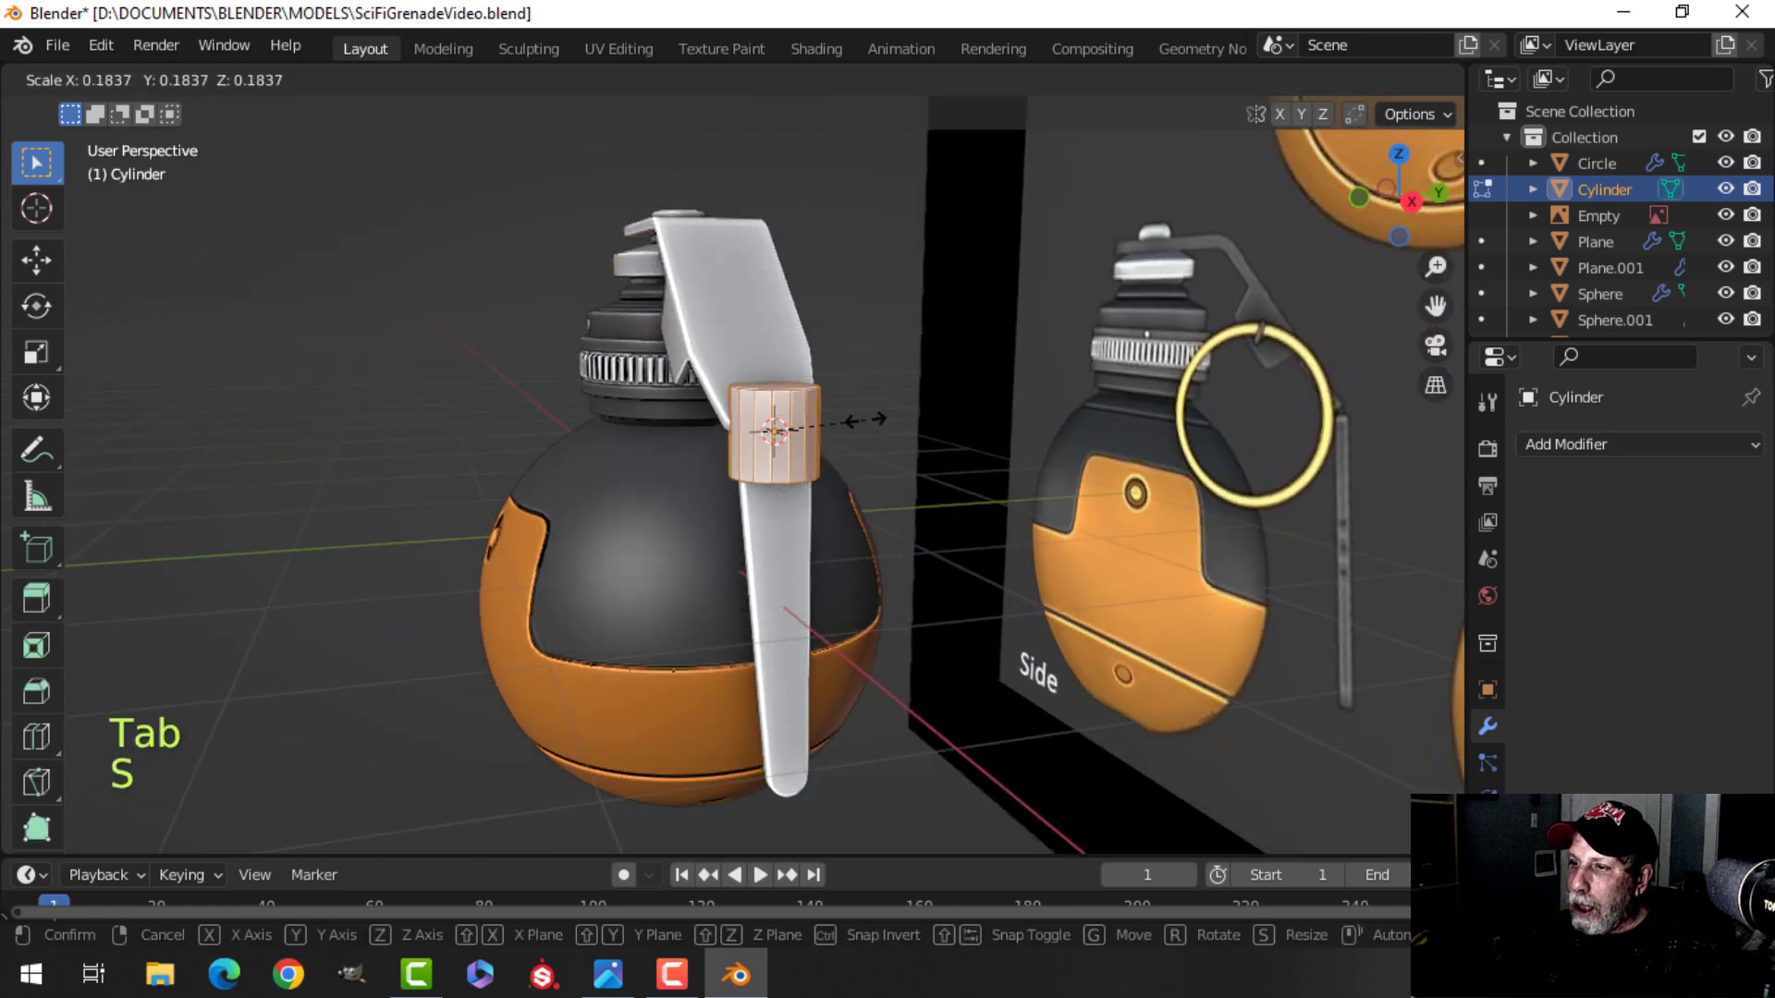
click(807, 419)
key(s)
click(875, 412)
scroll(888, 416, up, 5)
shift+middle_drag(903, 429, 843, 473)
scroll(763, 504, up, 1)
key(s)
click(801, 482)
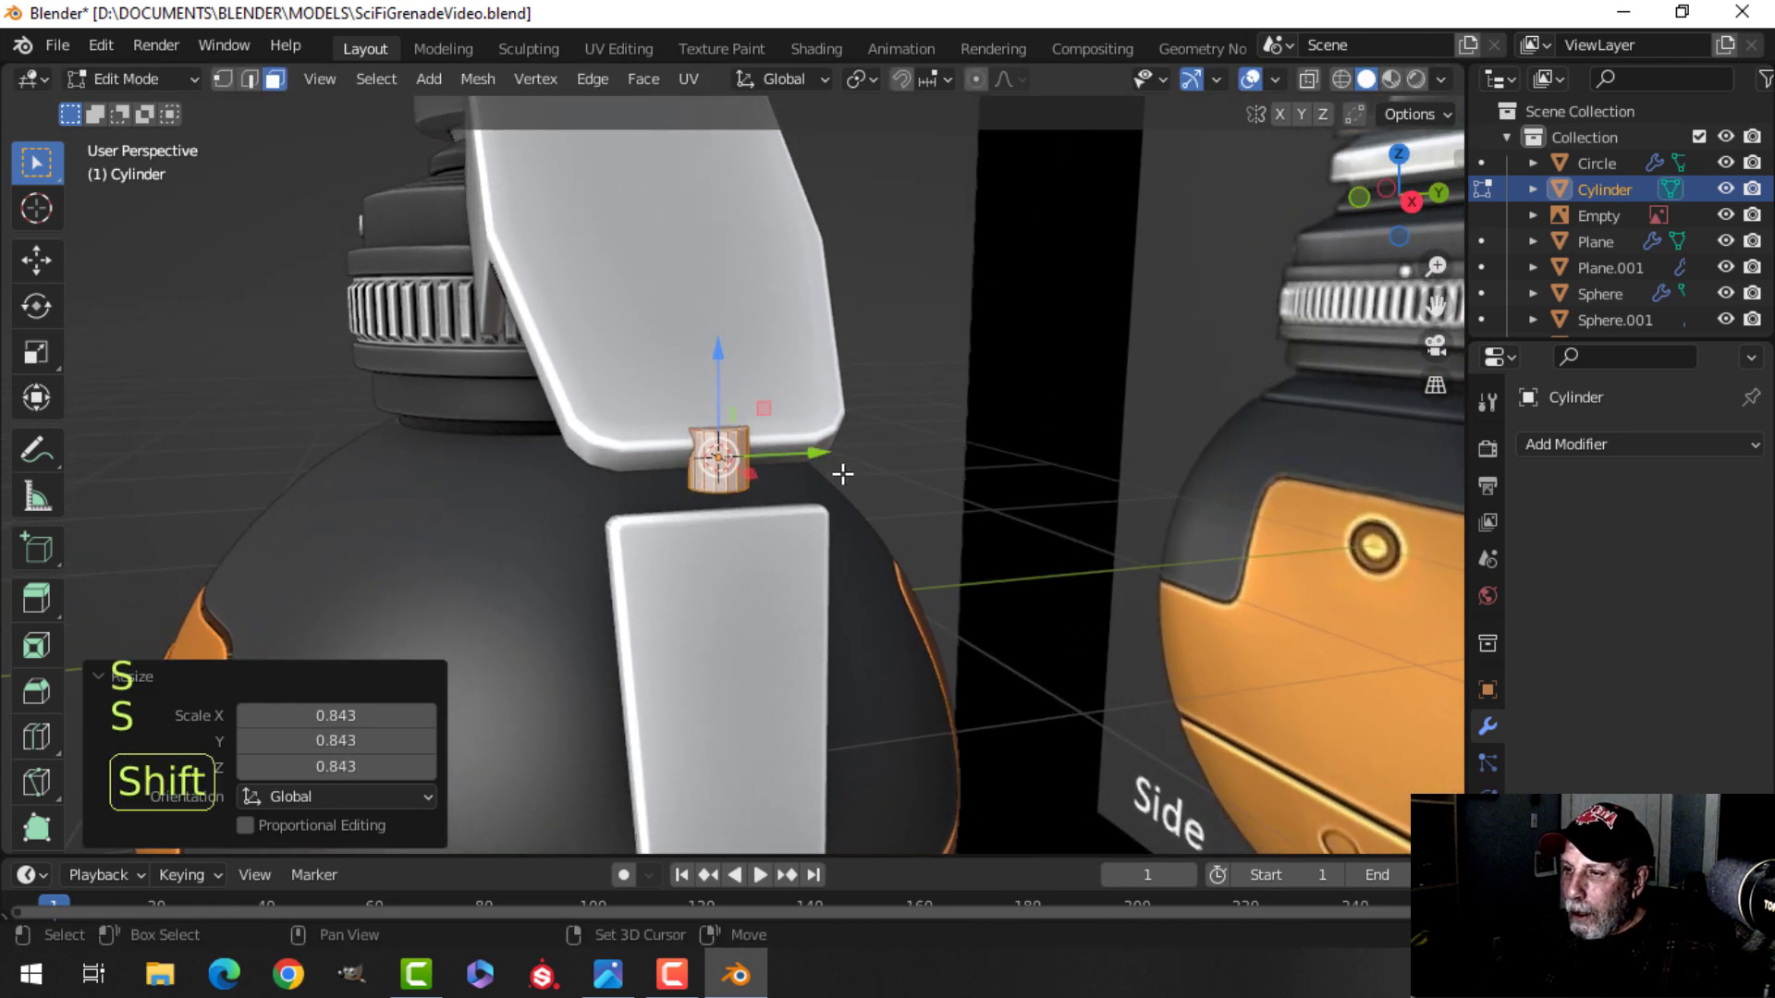
Rotate the pin 90 degrees around the X axis.
key(r)
key(x)
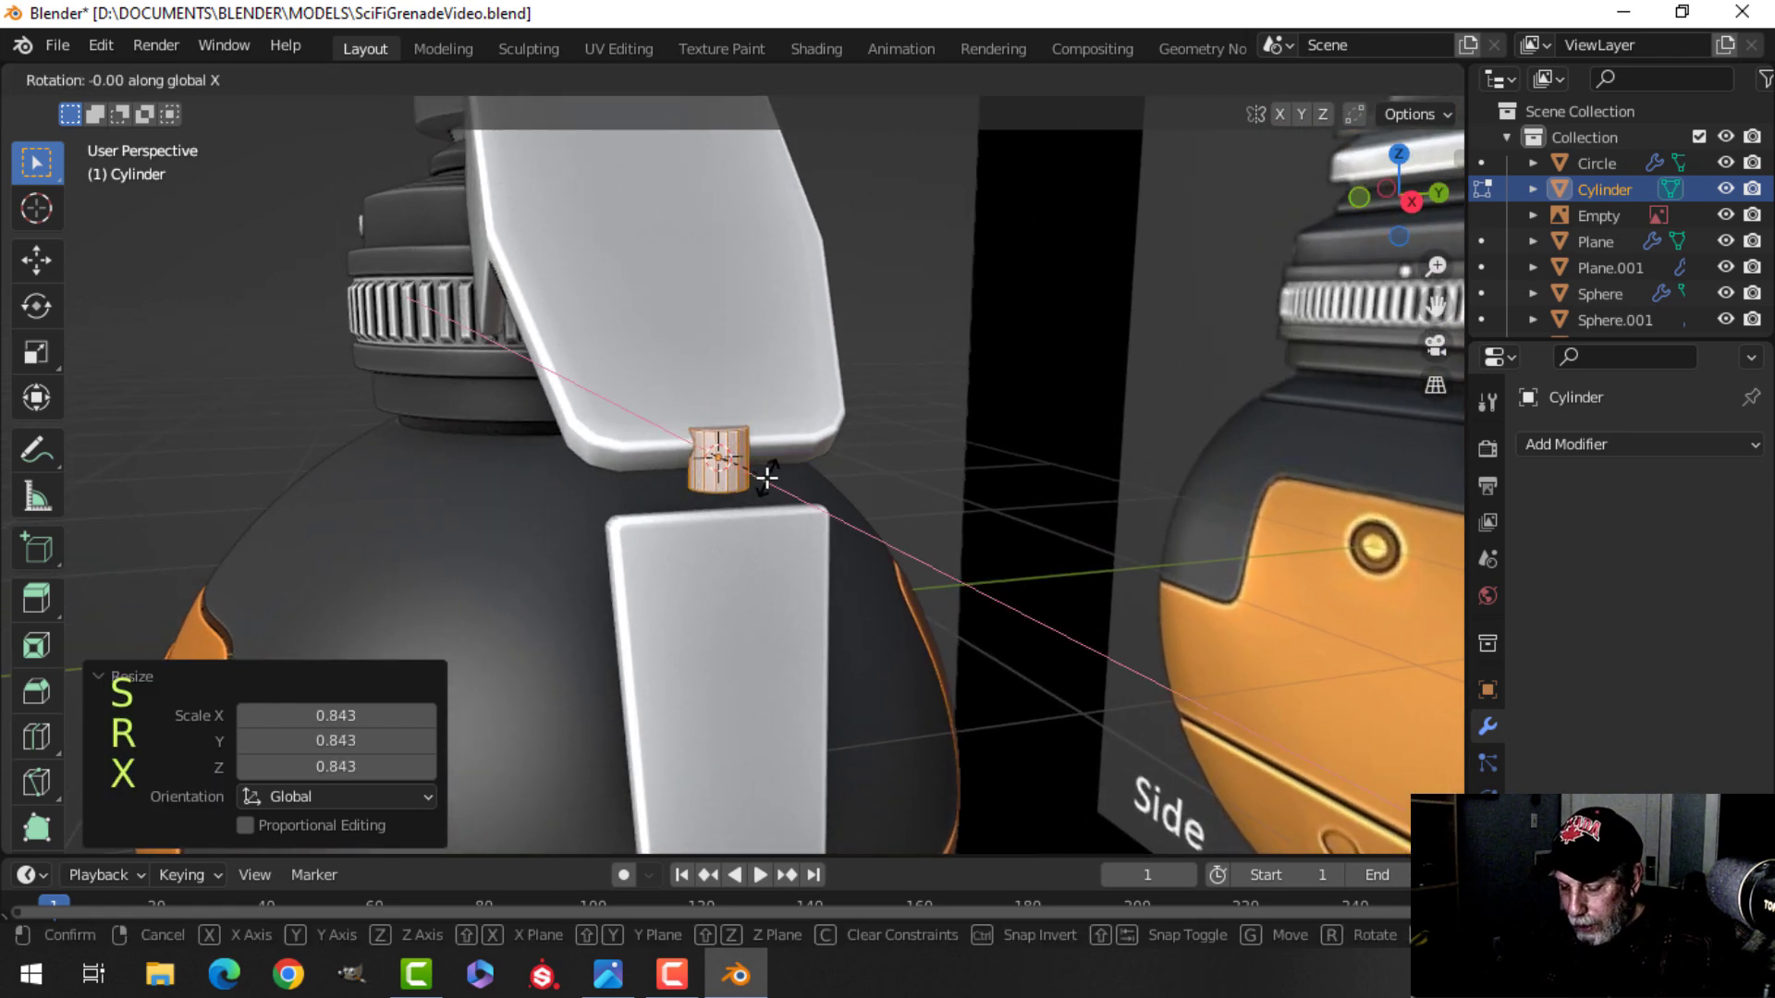
key(9)
key(0)
key(Return)
Stretch the pin along Y to 3.185 times its length.
drag(725, 367, 725, 381)
middle_drag(958, 431, 907, 447)
key(s)
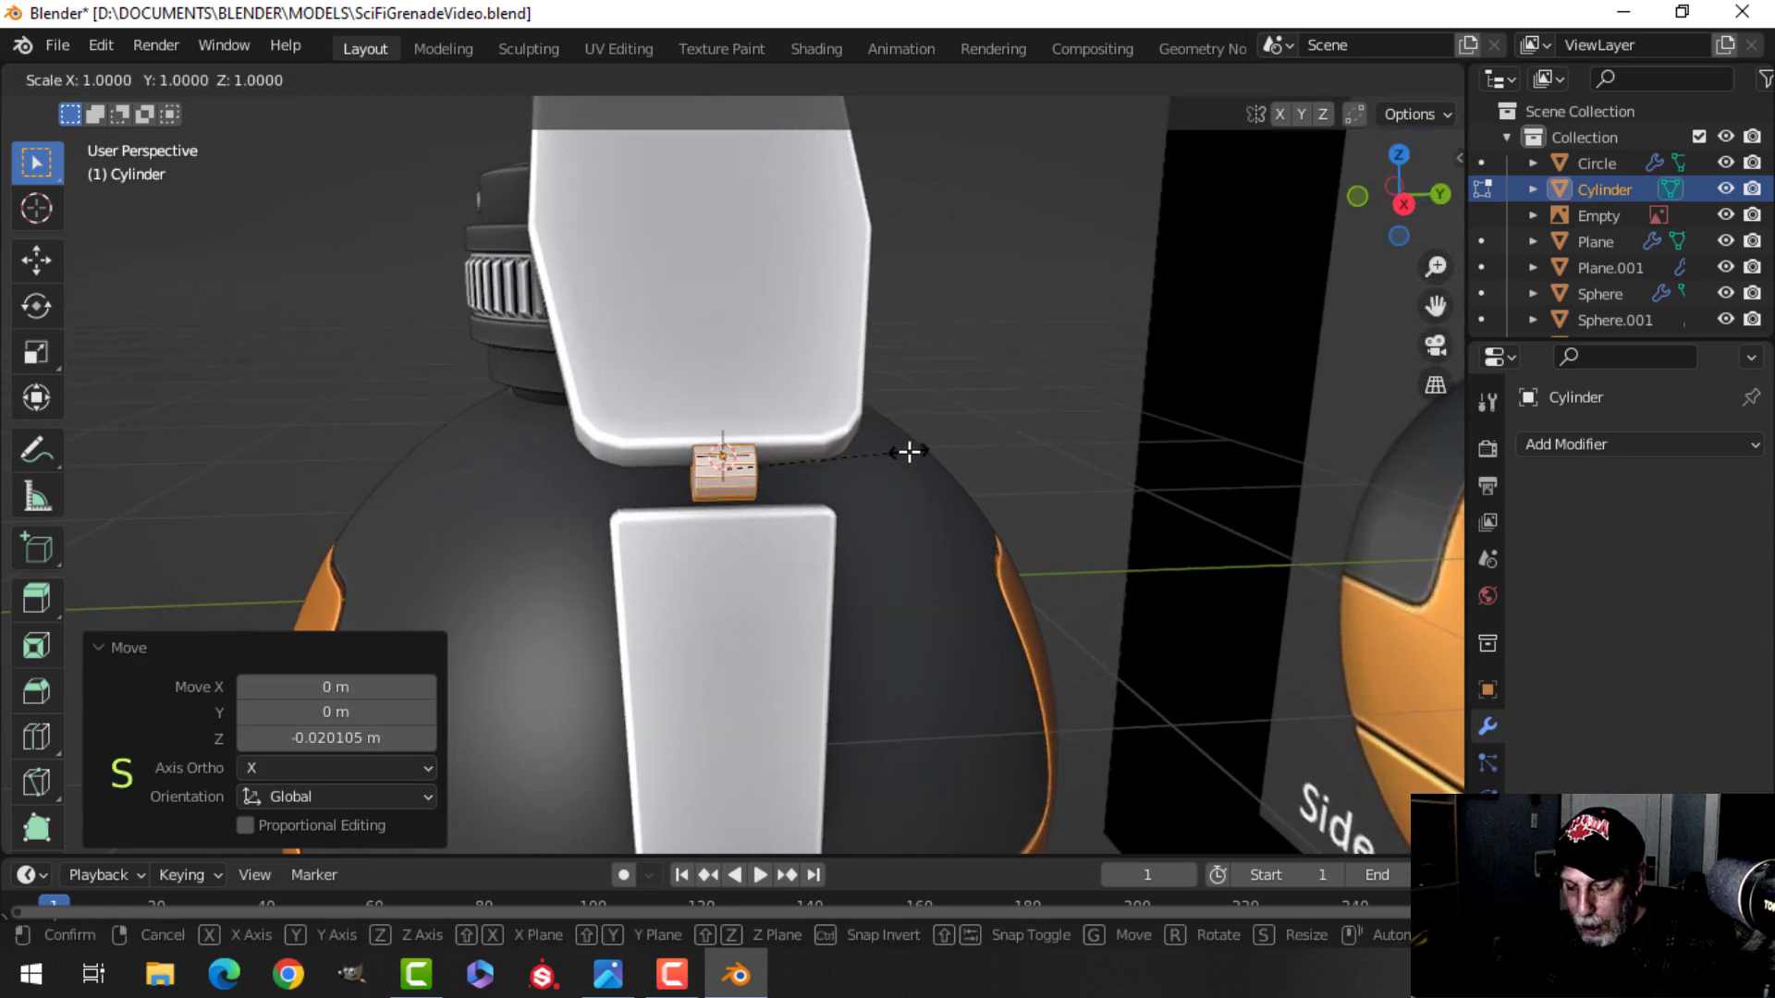
key(y)
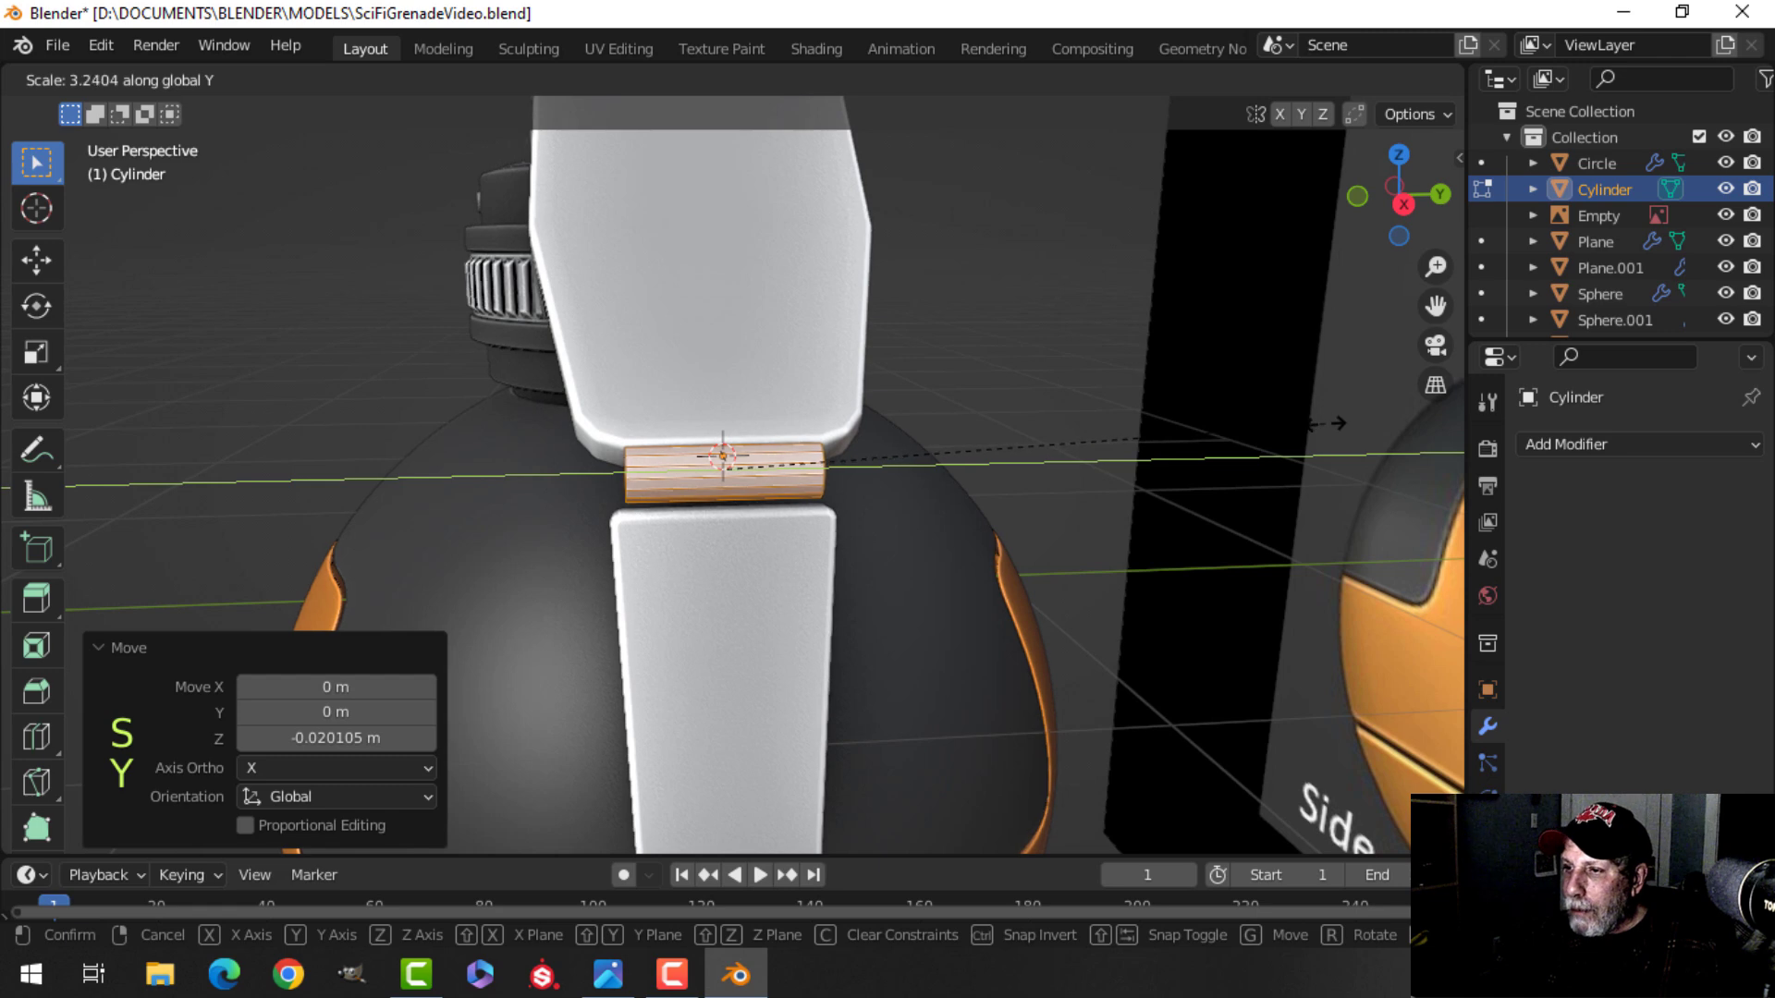
click(1248, 443)
View the pin from the front in wireframe and scale its thickness down to 0.665 on X and Z.
key(KP_1)
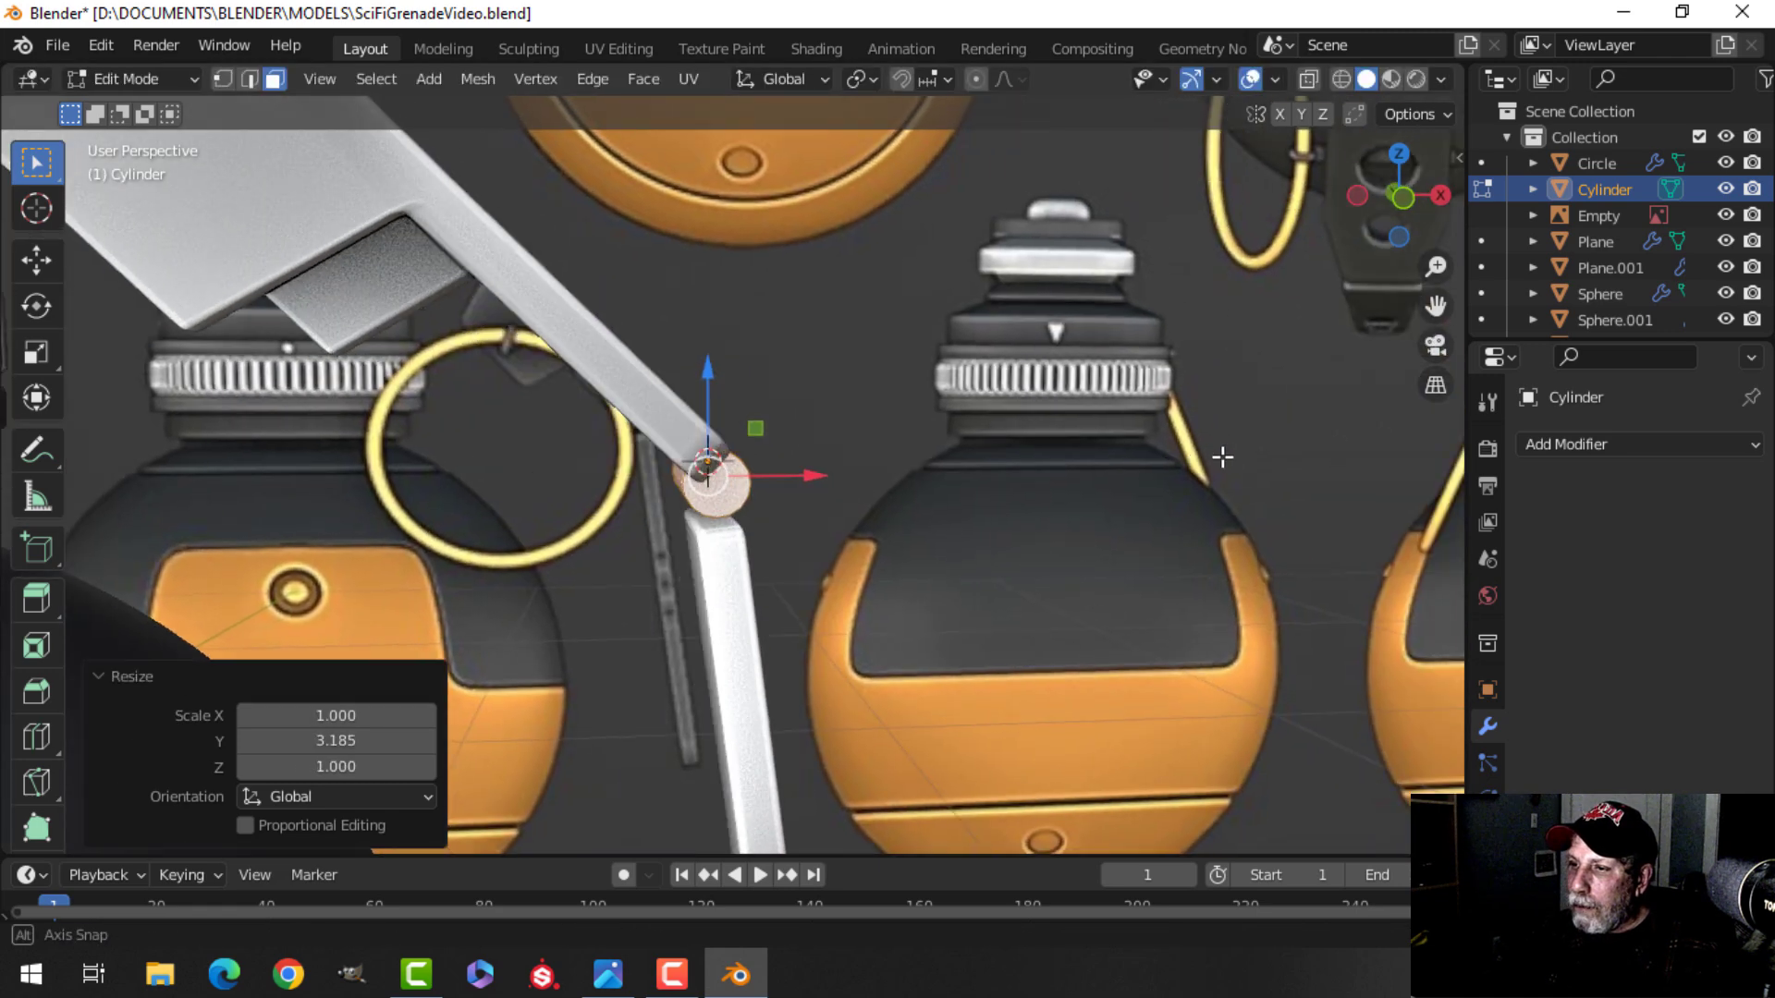
scroll(1214, 453, up, 5)
scroll(1156, 451, up, 2)
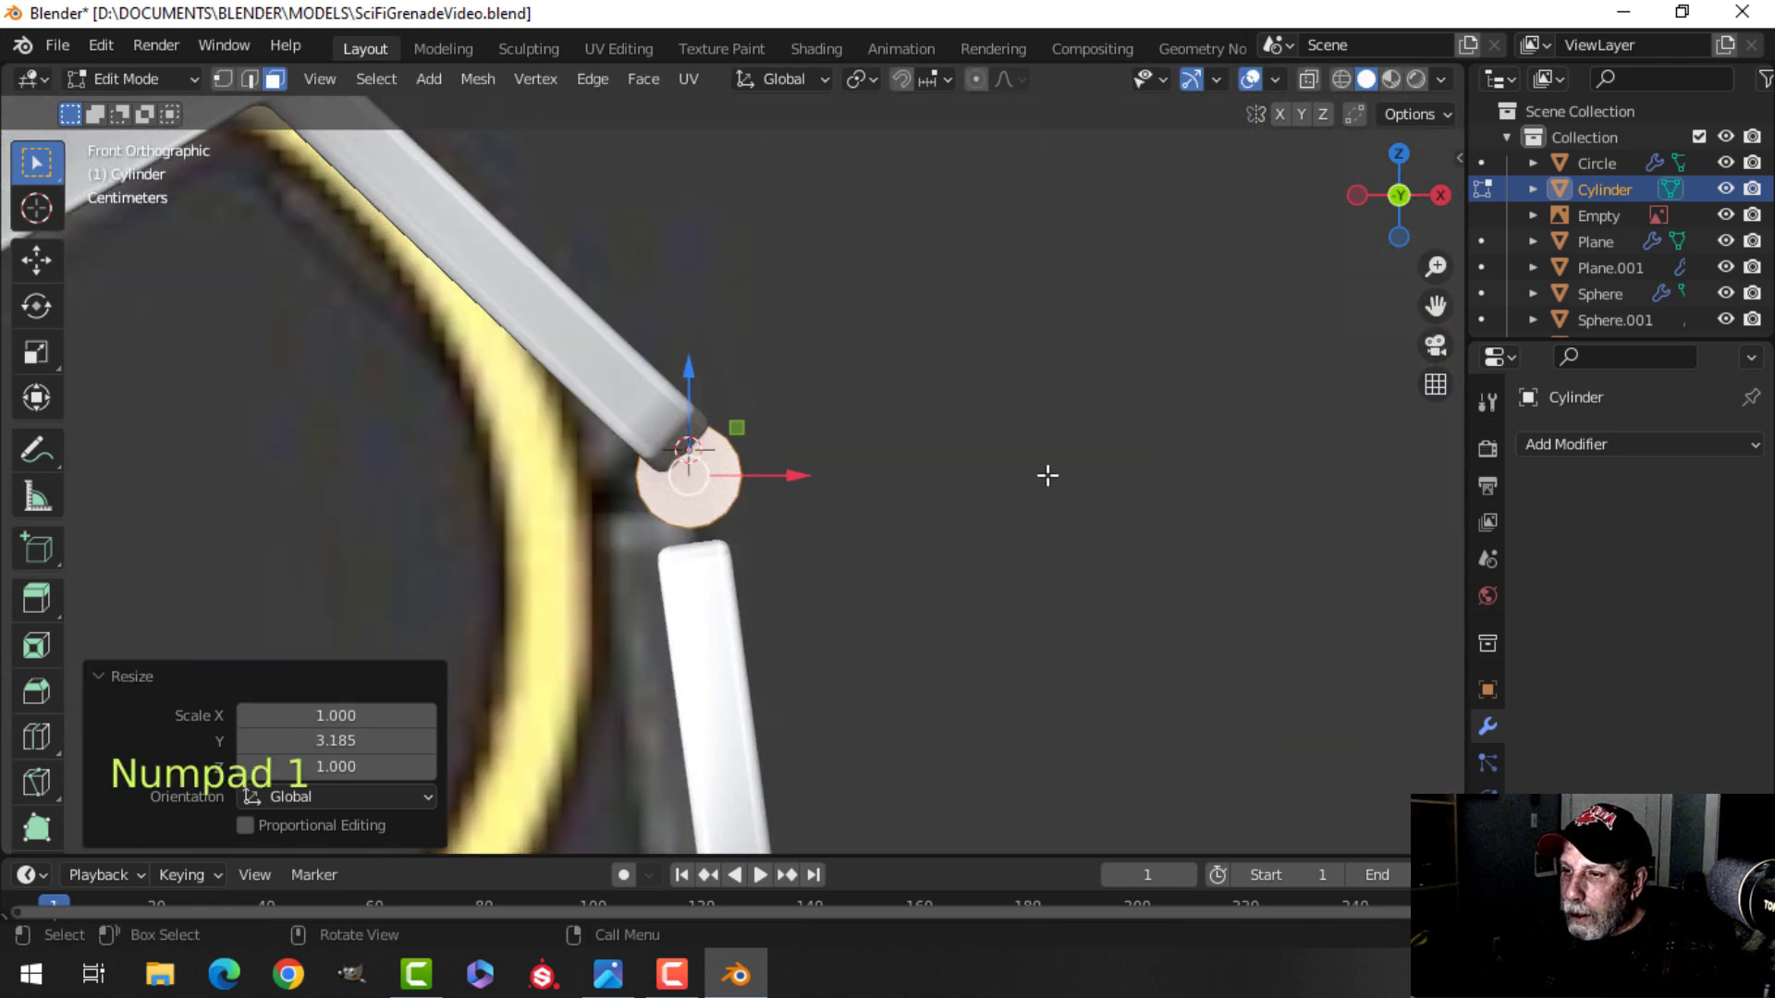
key(z)
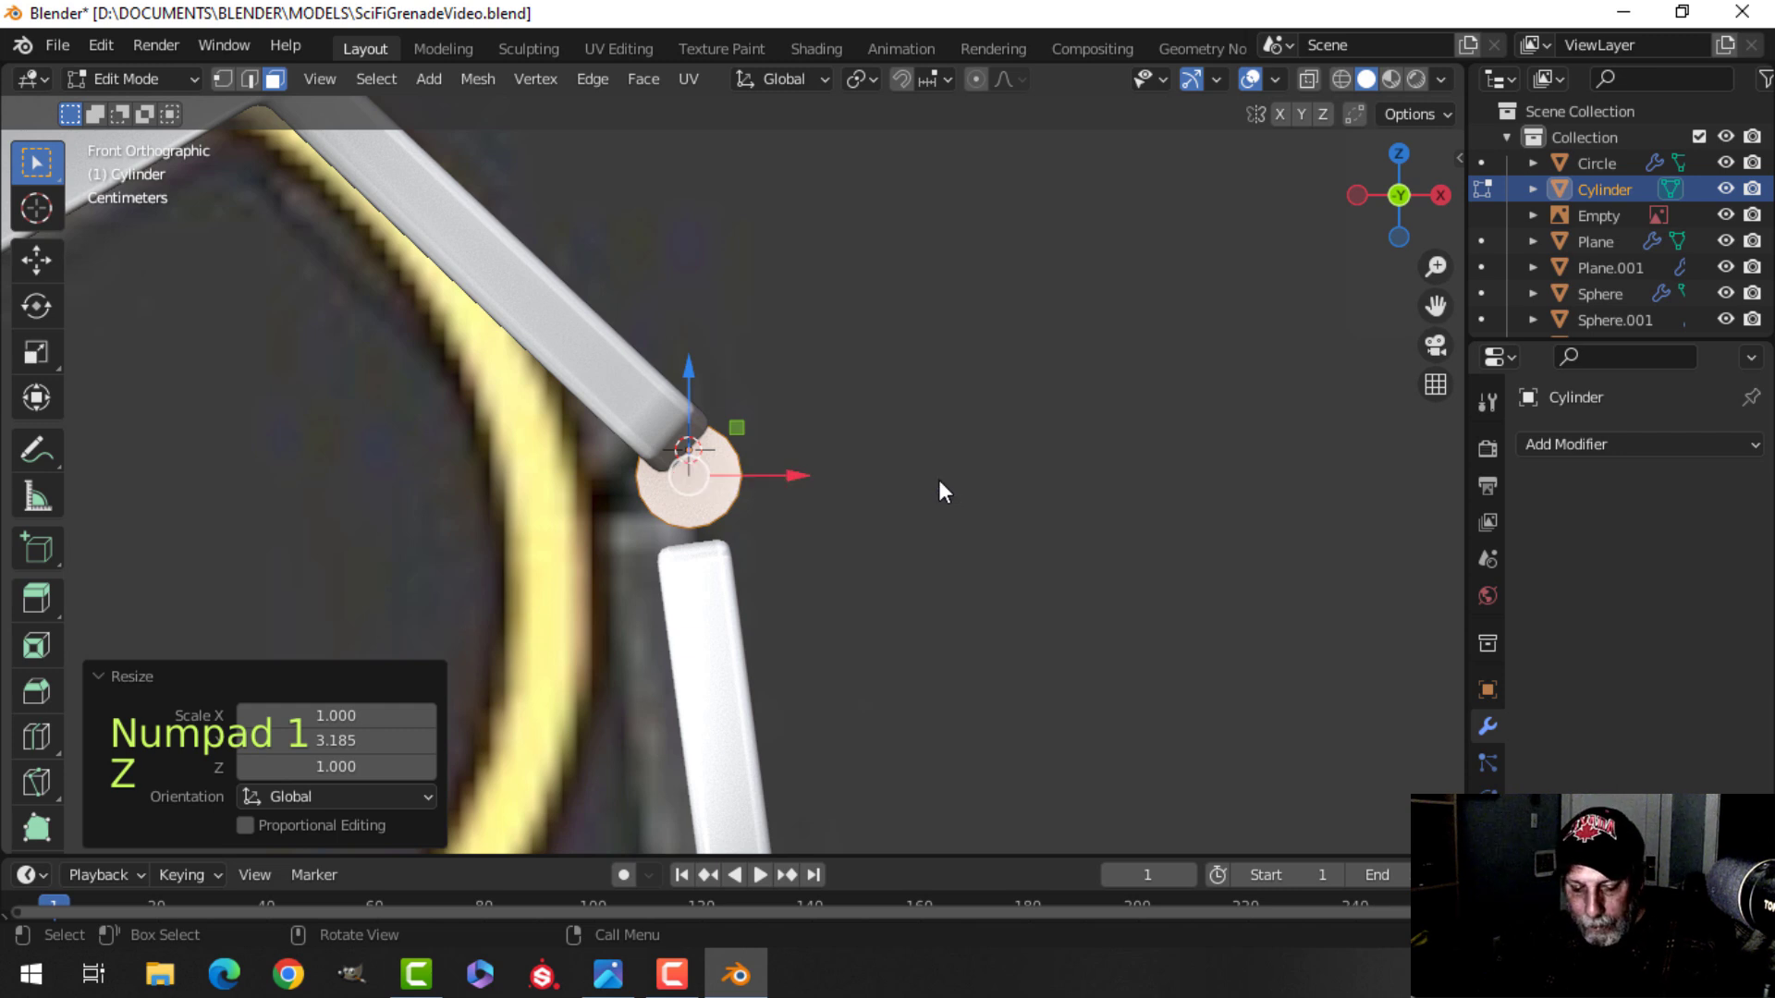
key(z)
click(856, 480)
middle_drag(940, 485, 665, 555)
middle_drag(862, 467, 963, 475)
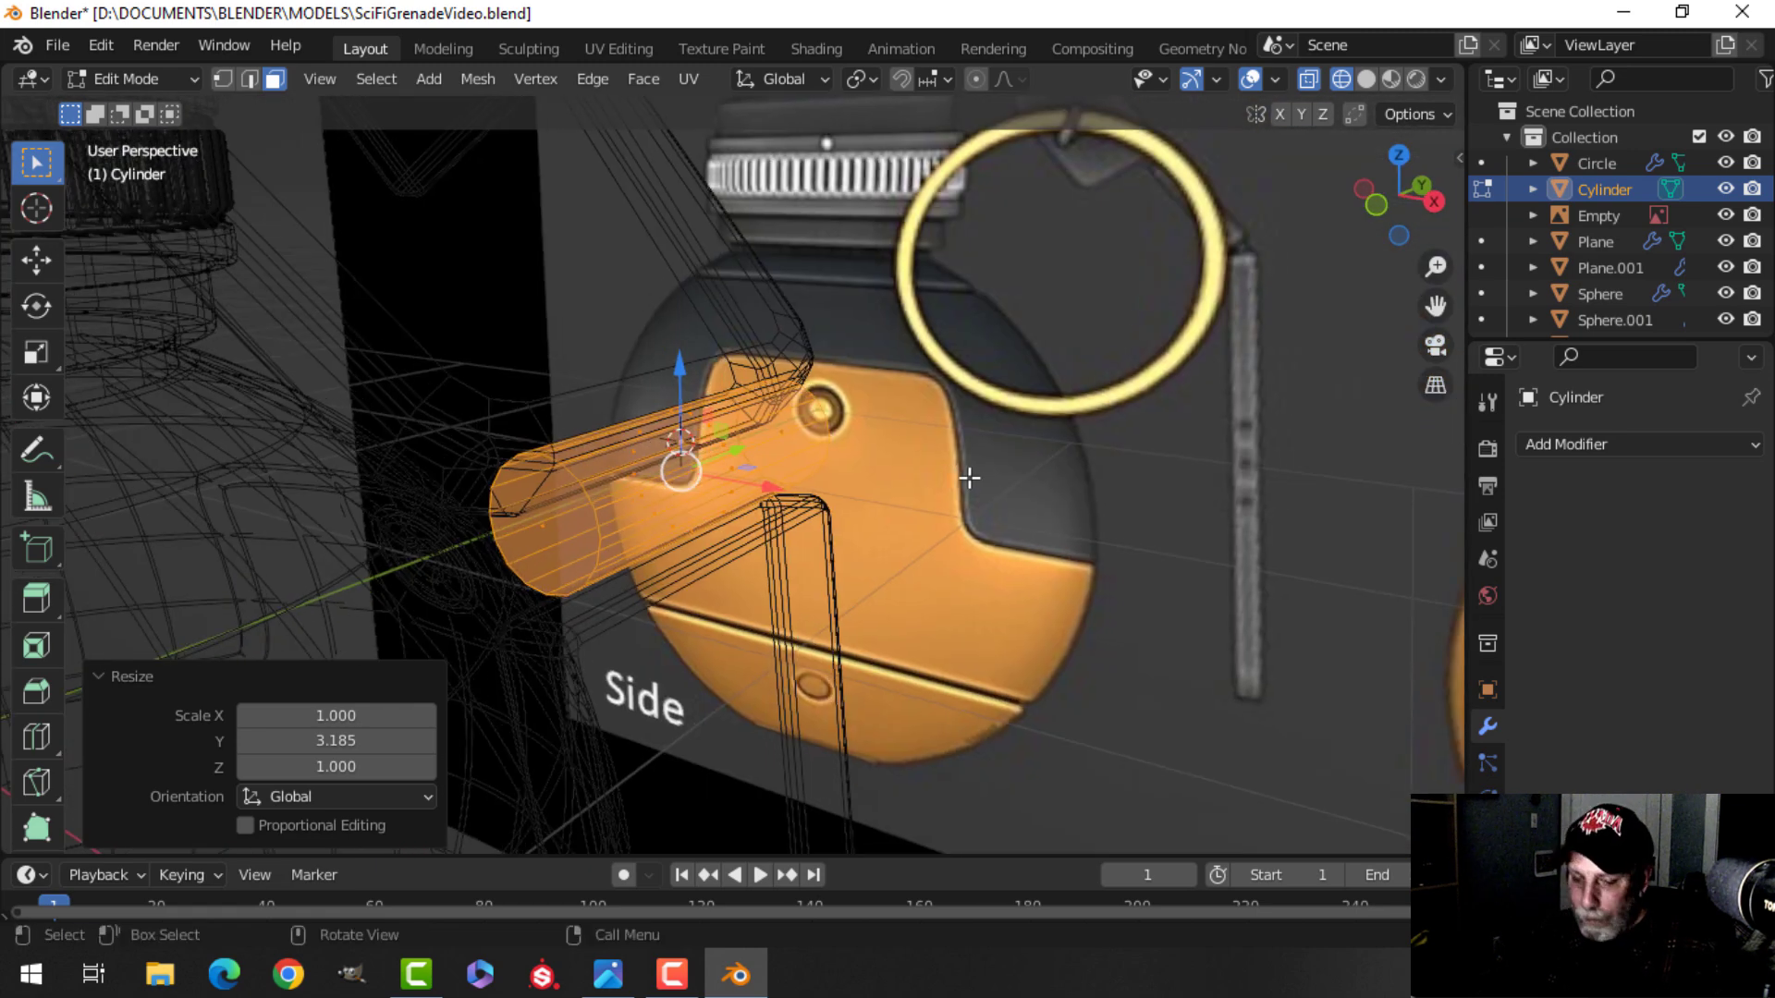
key(s)
key(shift+y)
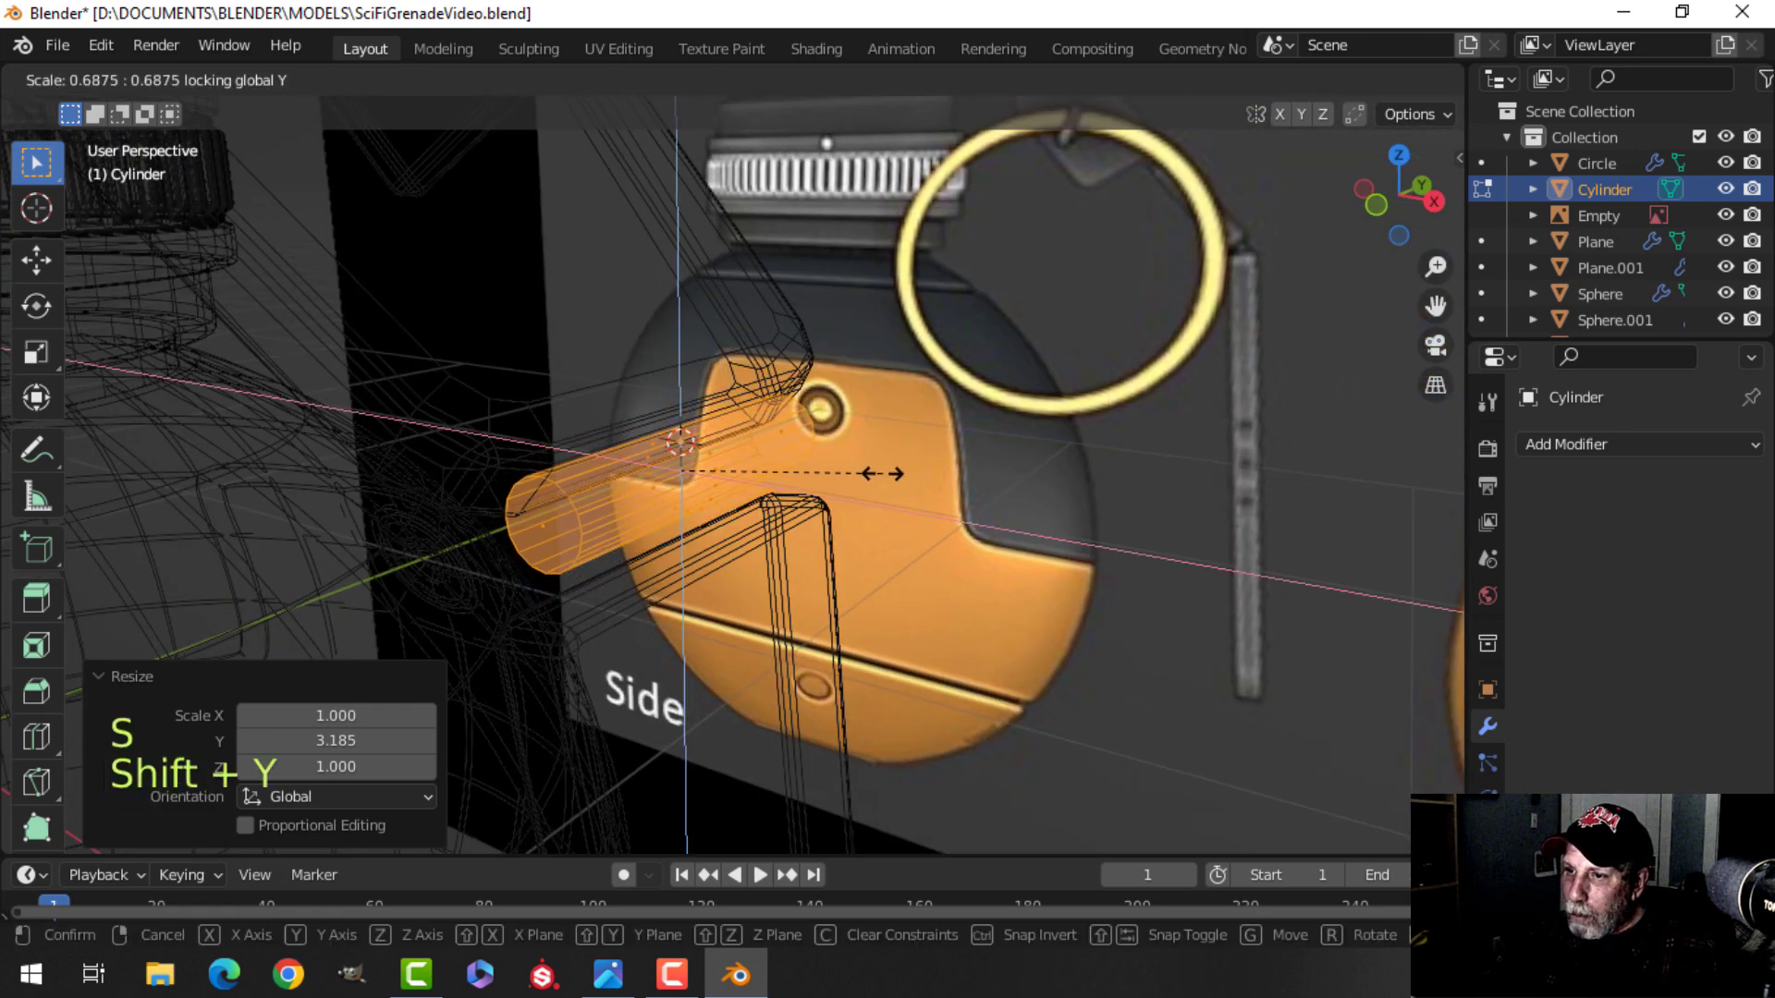
click(876, 469)
Return to solid shading and move the pin slightly to center it on the lever's hinge joint.
key(z)
click(1018, 475)
mouse_move(1018, 475)
middle_down()
mouse_move(1066, 459)
mouse_move(1078, 408)
mouse_move(1089, 438)
middle_up()
key(KP_1)
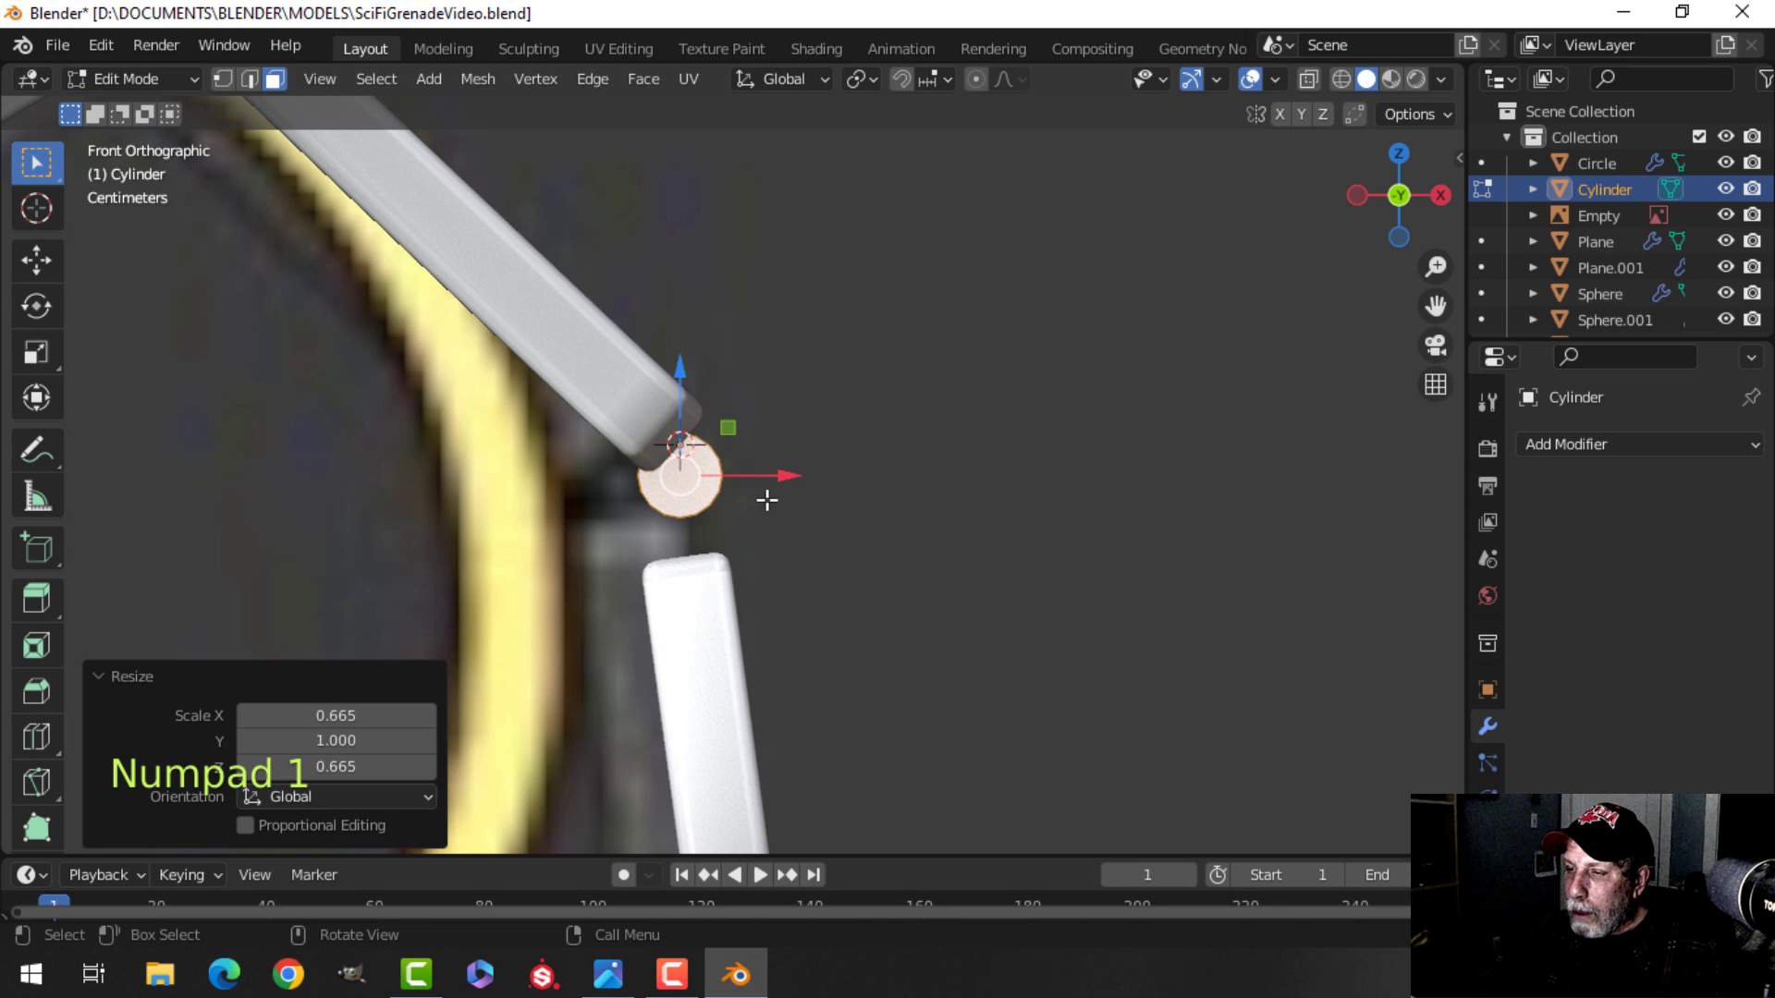
scroll(767, 500, down, 3)
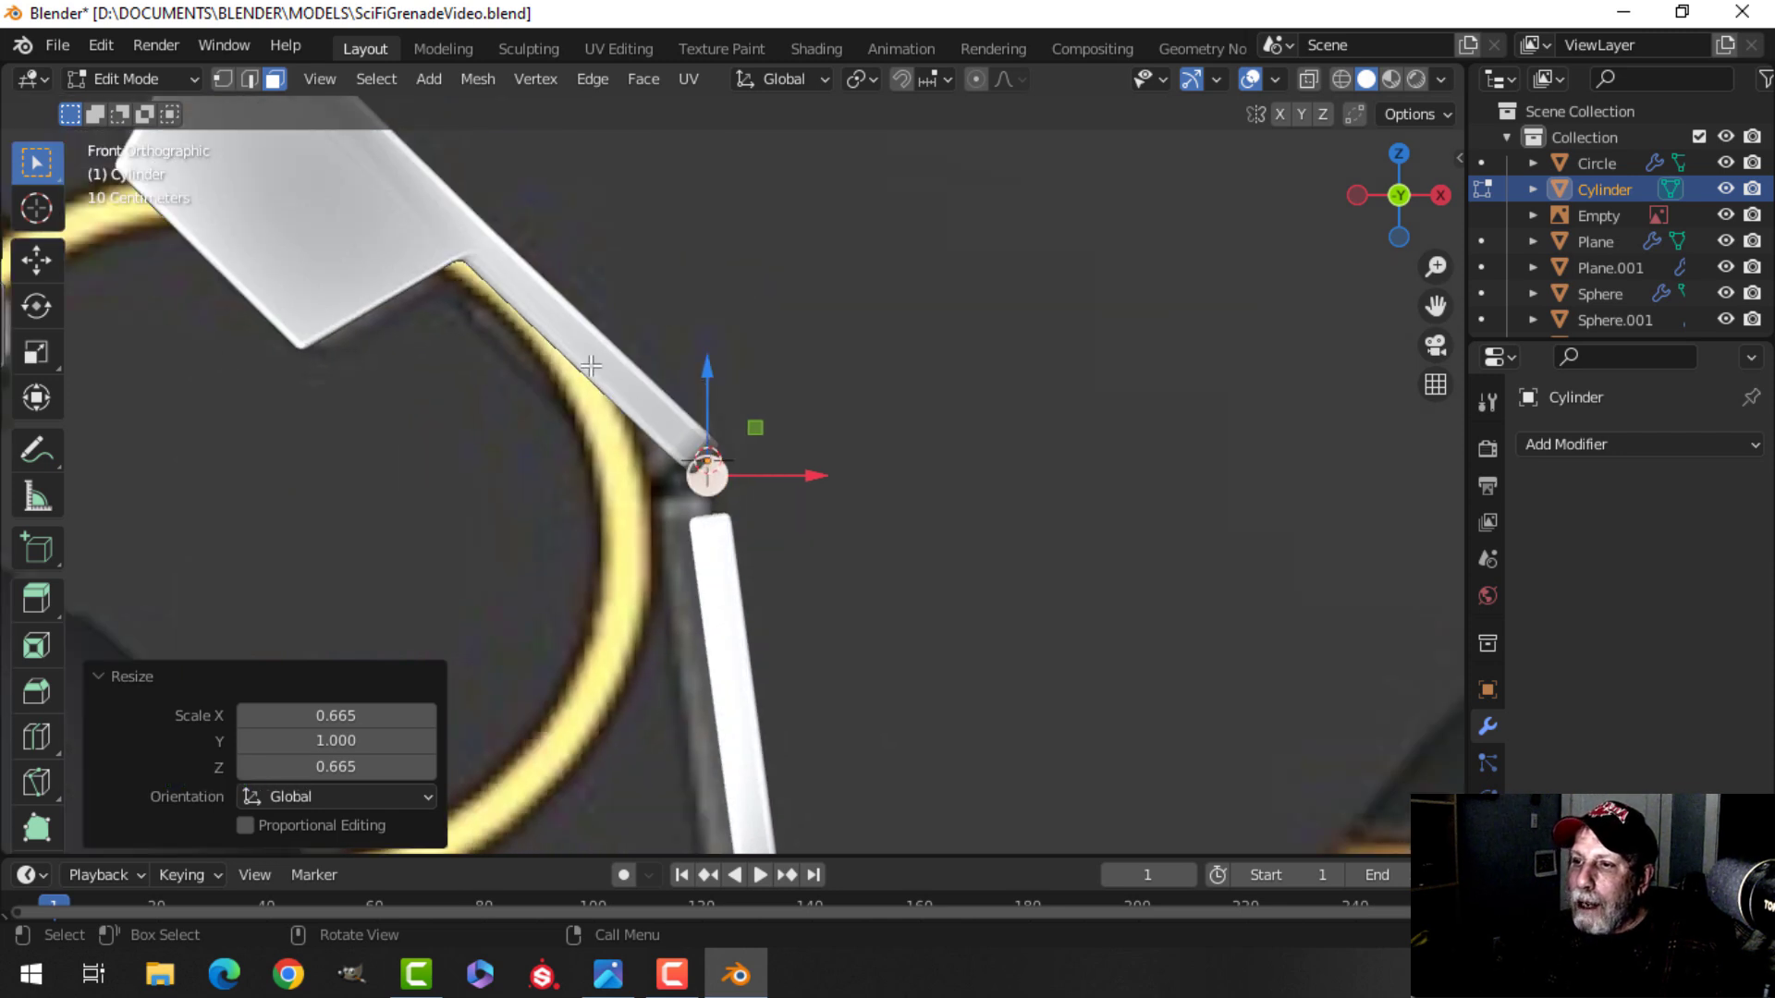
scroll(734, 520, up, 2)
key(g)
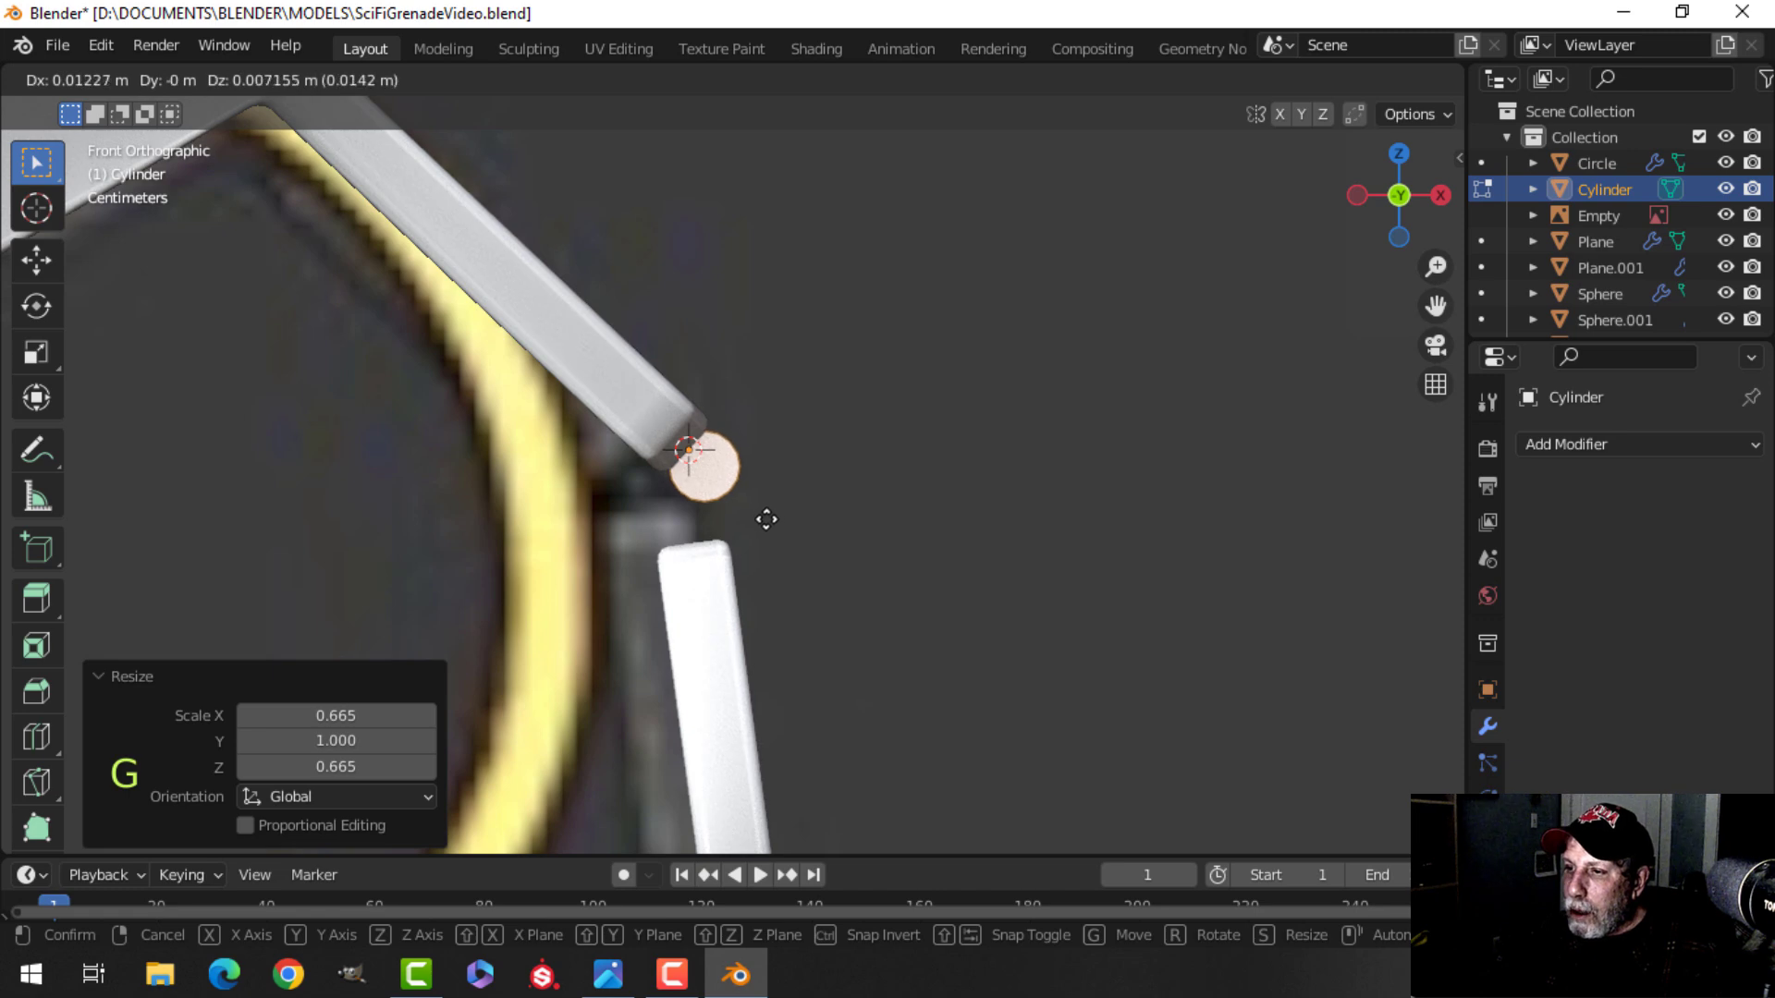
click(765, 519)
Bevel the pin's end edges.
middle_drag(766, 519, 668, 557)
click(534, 518)
middle_drag(940, 525, 798, 539)
scroll(893, 519, up, 2)
shift+middle_drag(1113, 551, 951, 562)
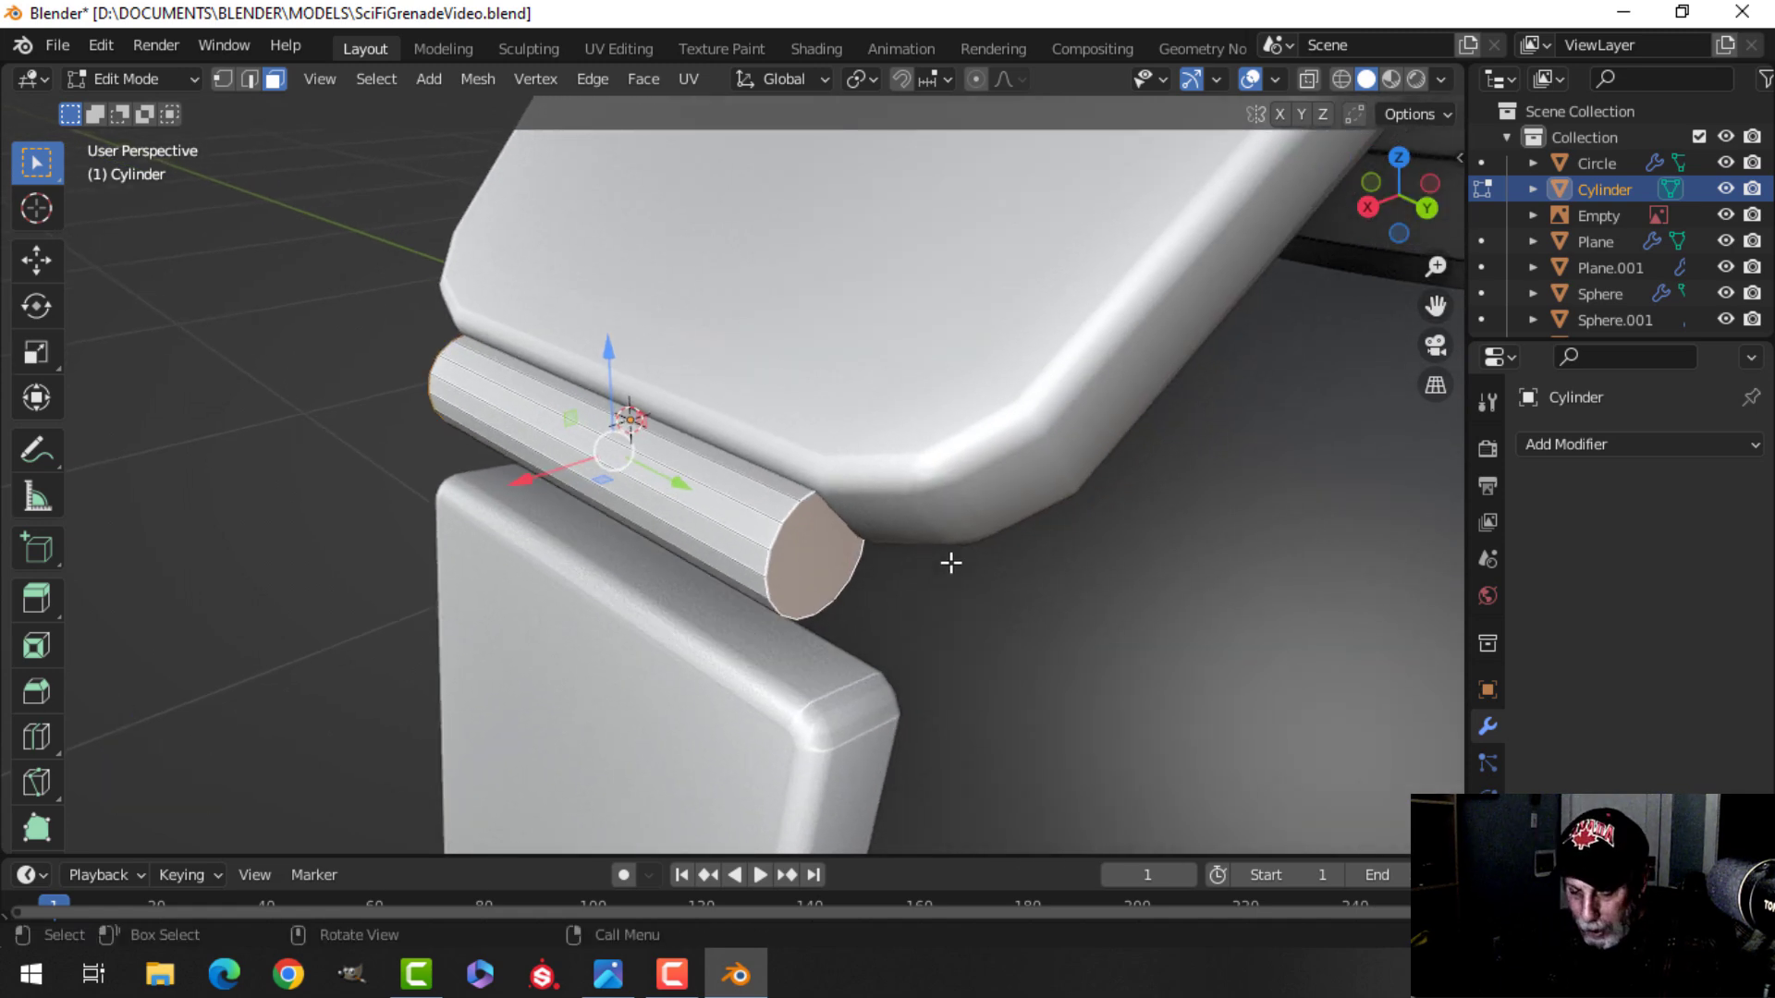
key(ctrl+b)
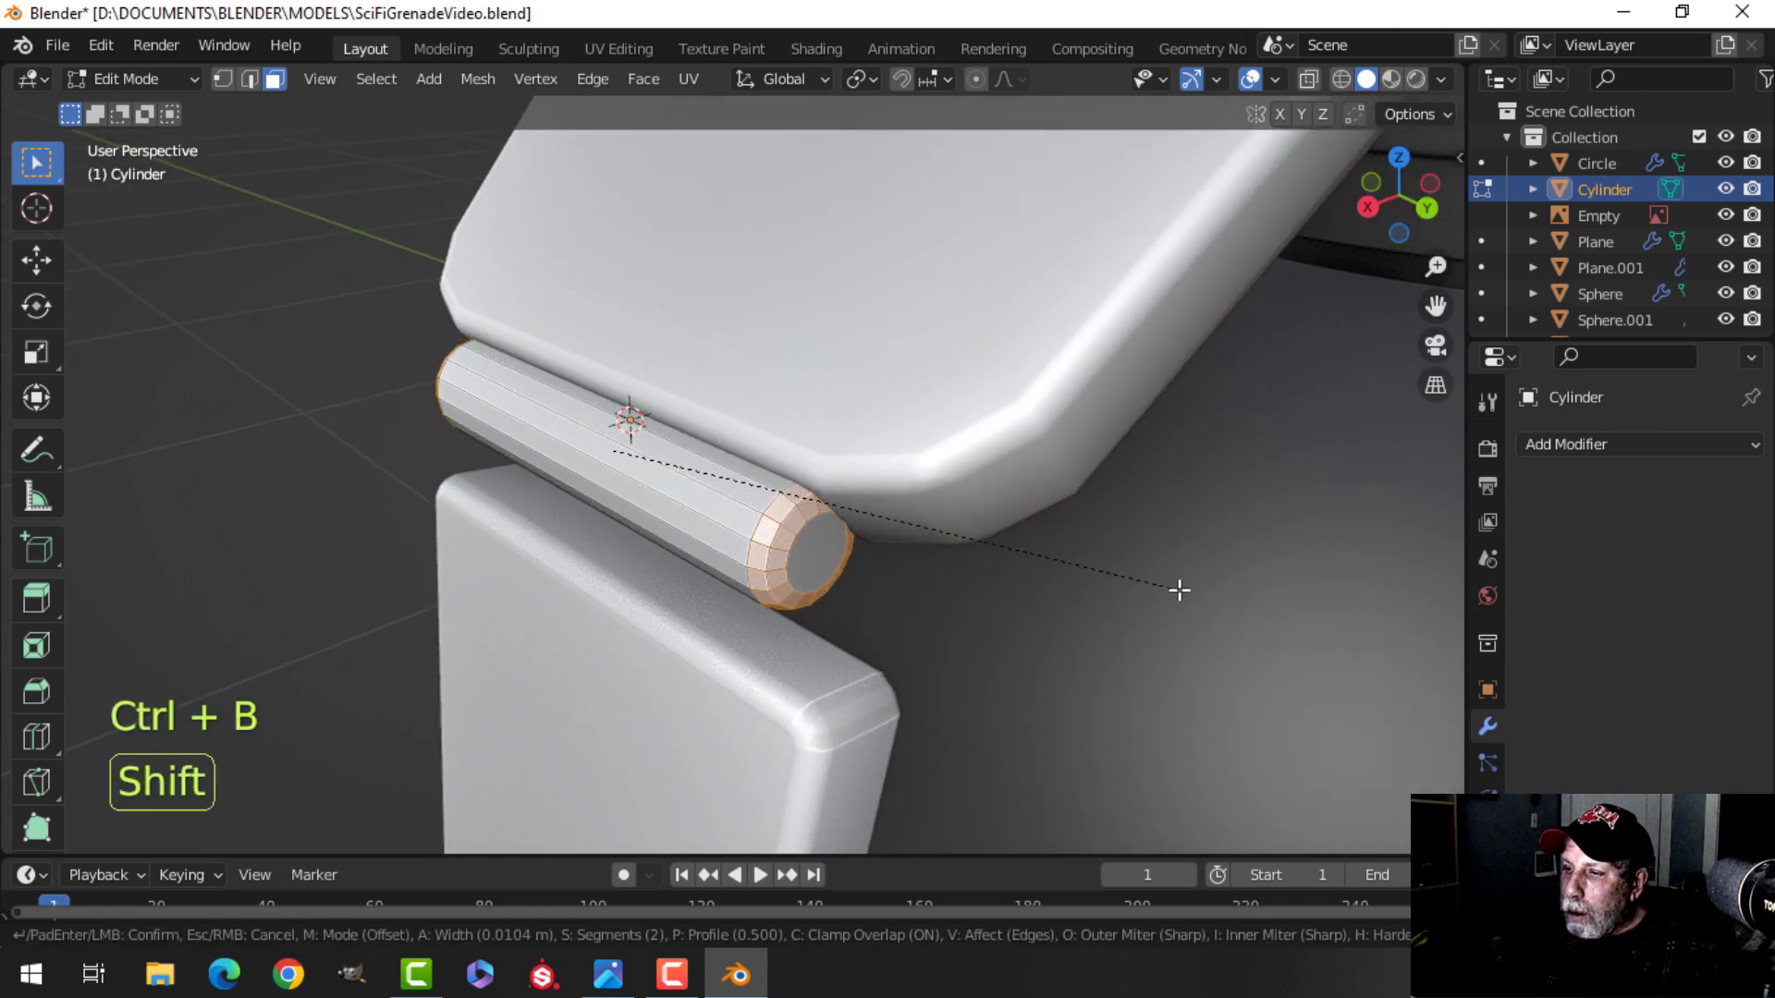
click(1177, 589)
Leave edit mode and shade the pin smooth.
key(Tab)
right_click(674, 478)
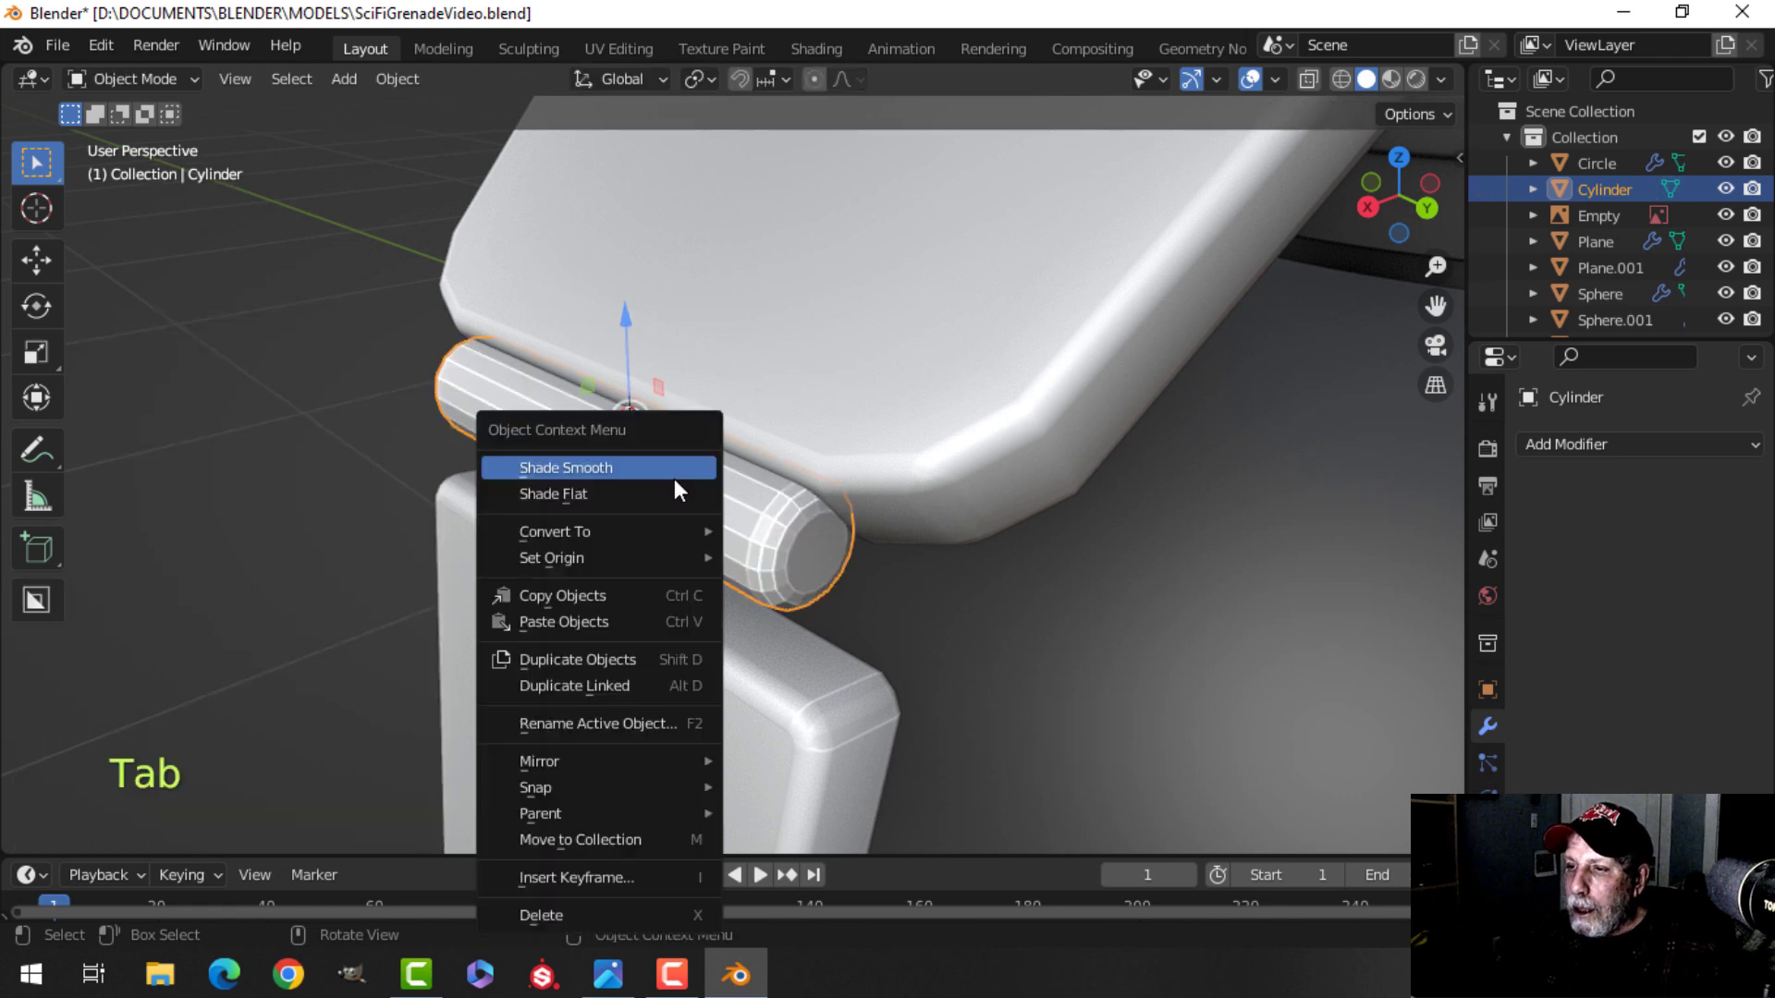
click(675, 479)
Select the lever's lower segment in edit mode, move it about 0.042 m up to meet the pin, and leave edit mode.
scroll(680, 540, down, 3)
key(alt+a)
middle_drag(681, 541, 723, 547)
click(706, 557)
scroll(740, 571, down, 4)
shift+middle_drag(710, 479, 802, 492)
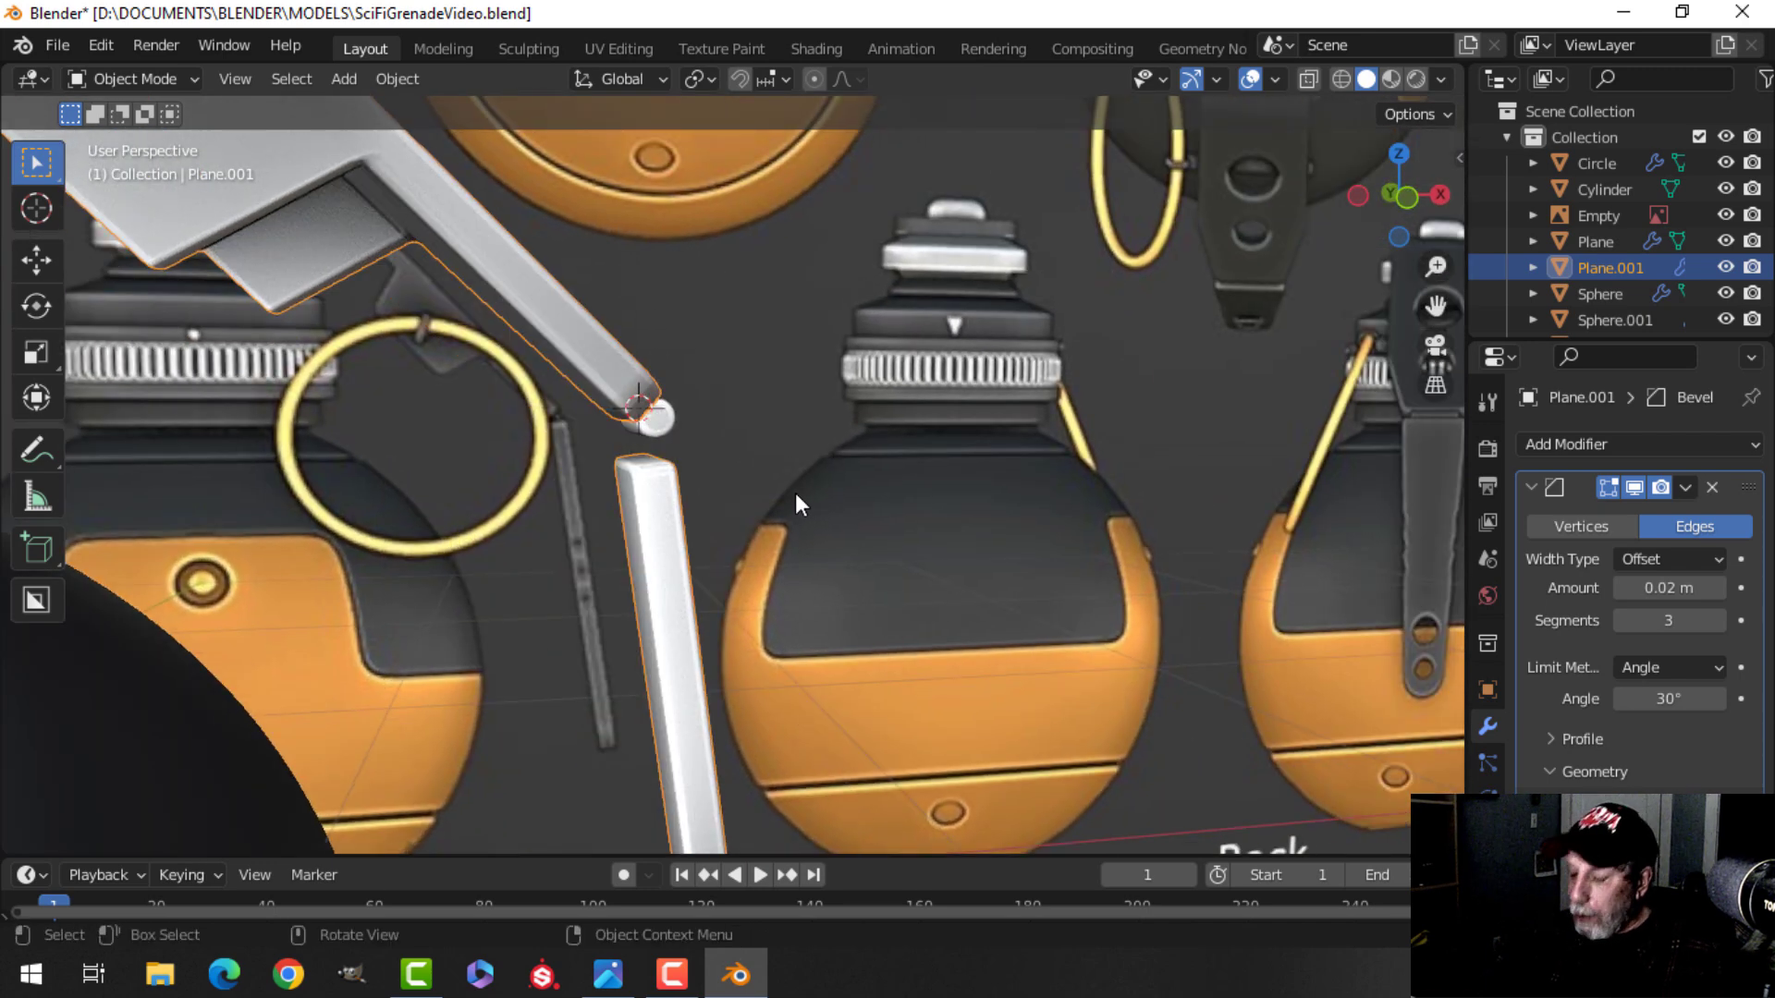
key(KP_1)
key(Tab)
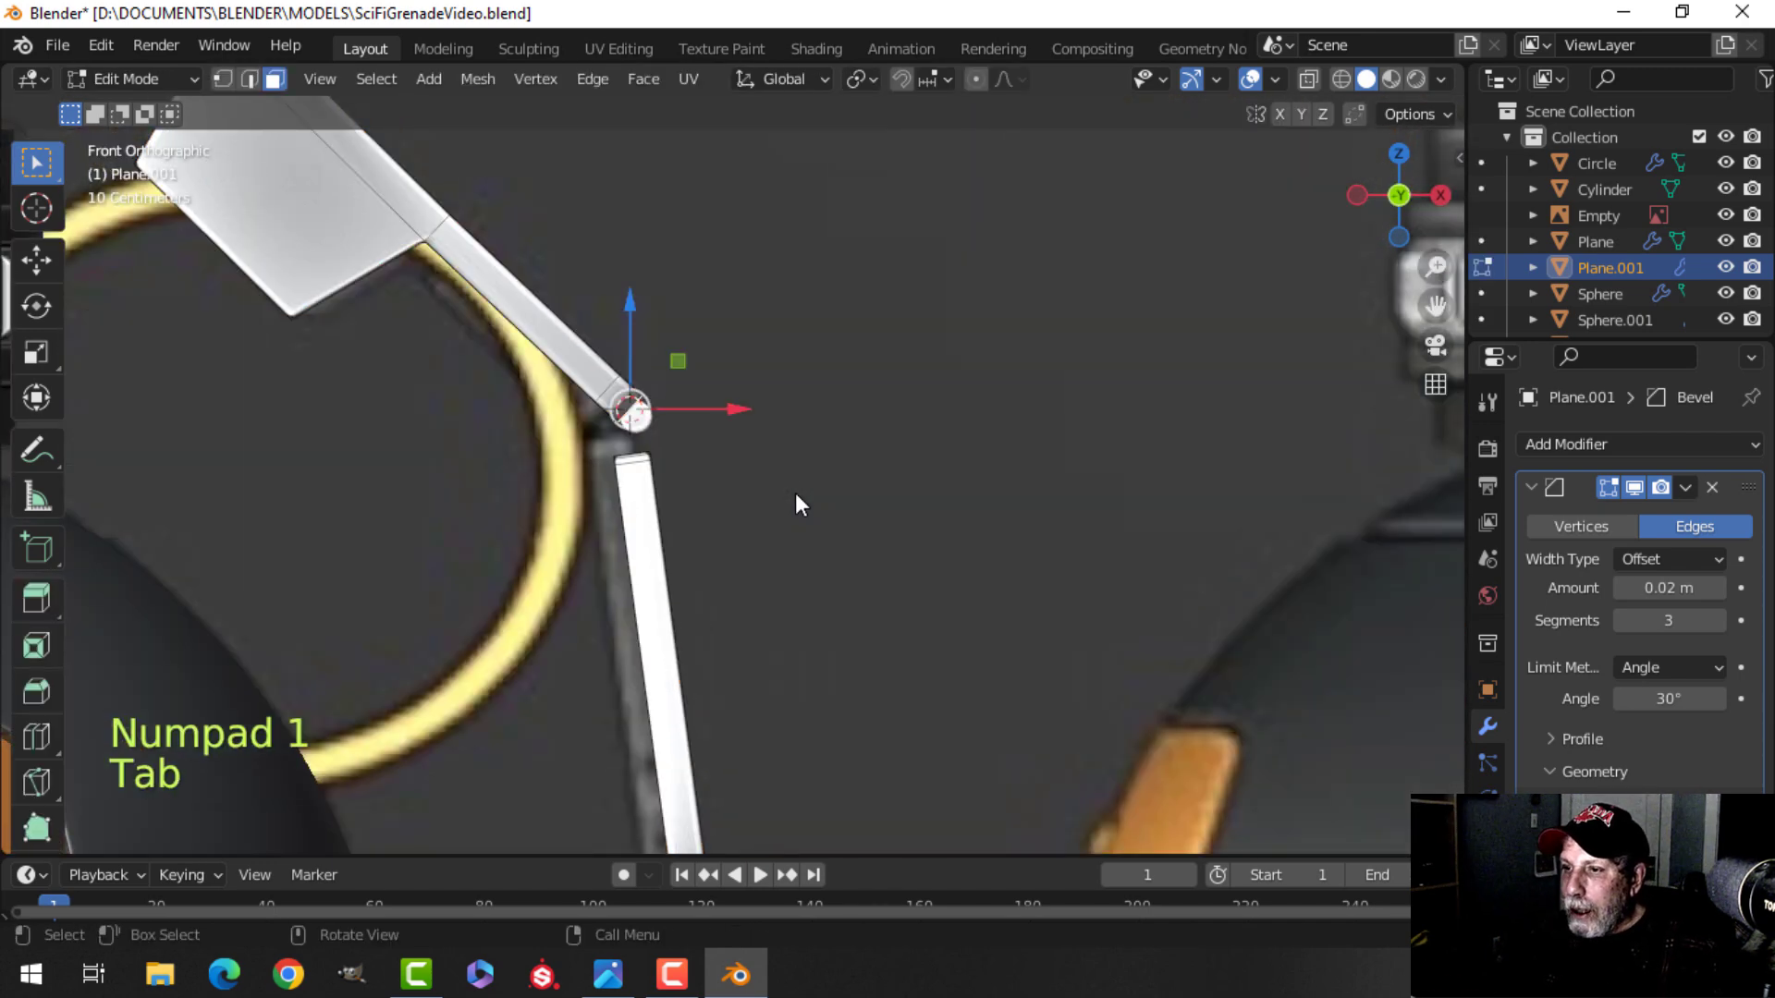
click(644, 468)
key(ctrl+l)
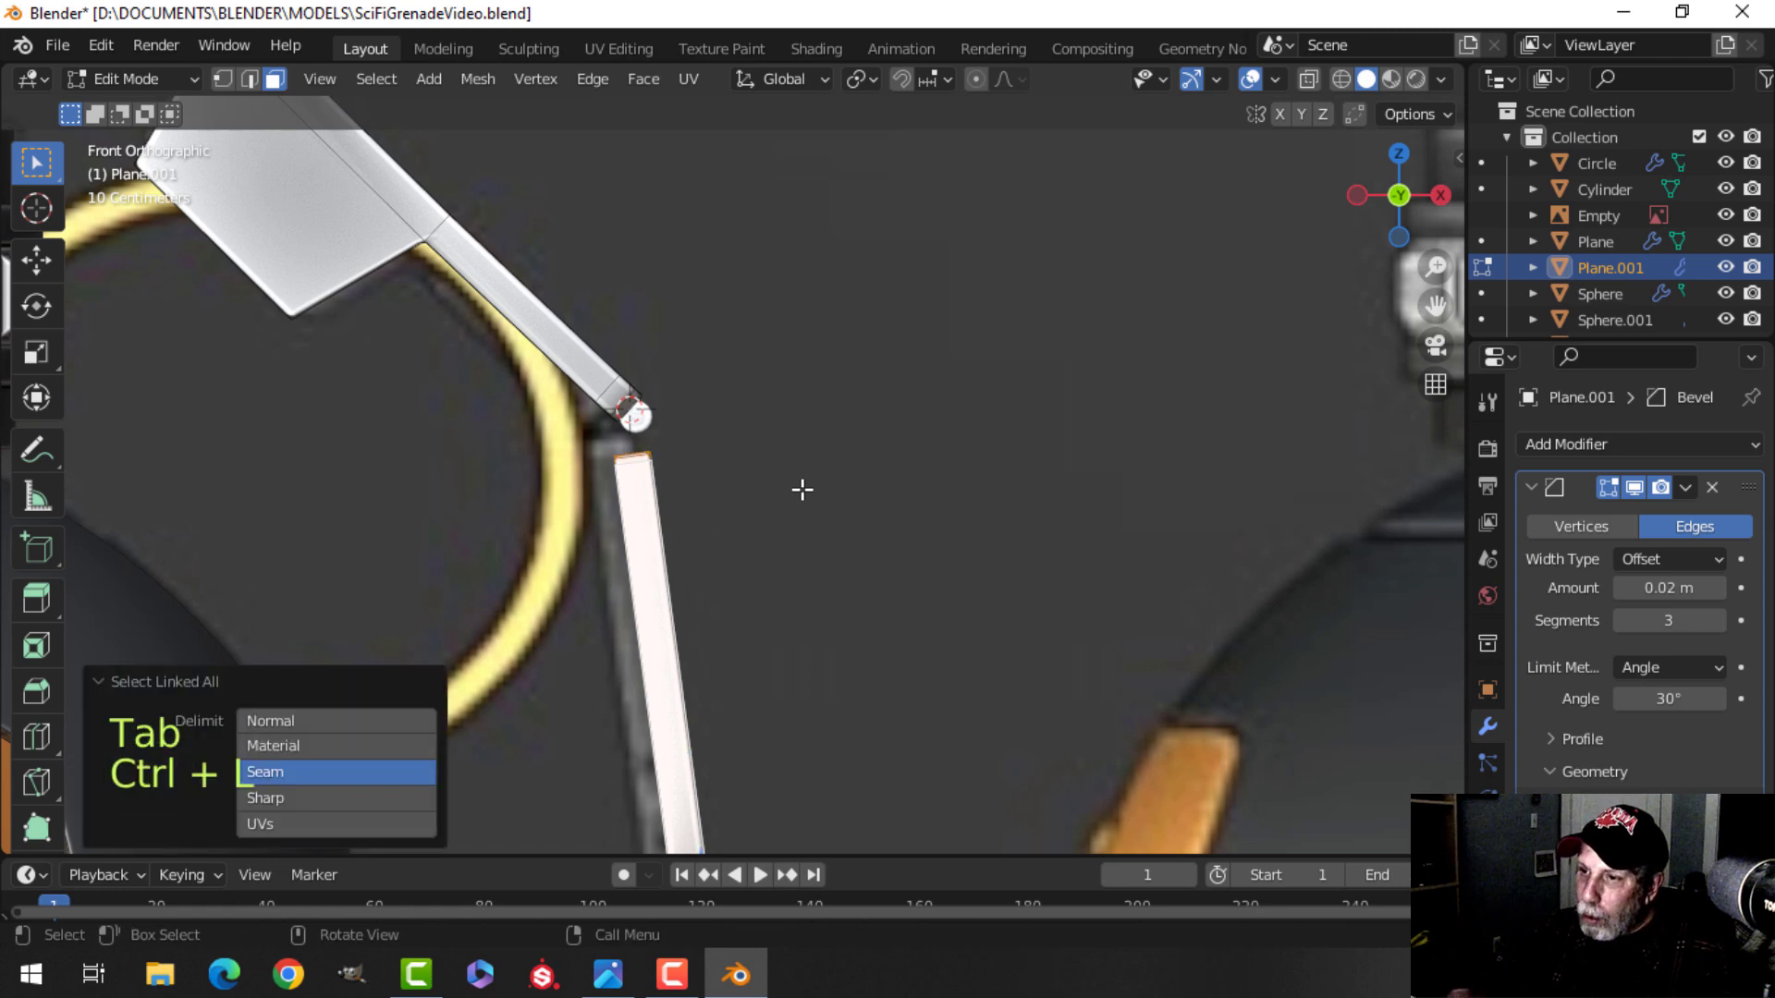
scroll(803, 490, down, 3)
middle_drag(977, 521, 914, 529)
key(KP_1)
scroll(912, 527, up, 3)
key(g)
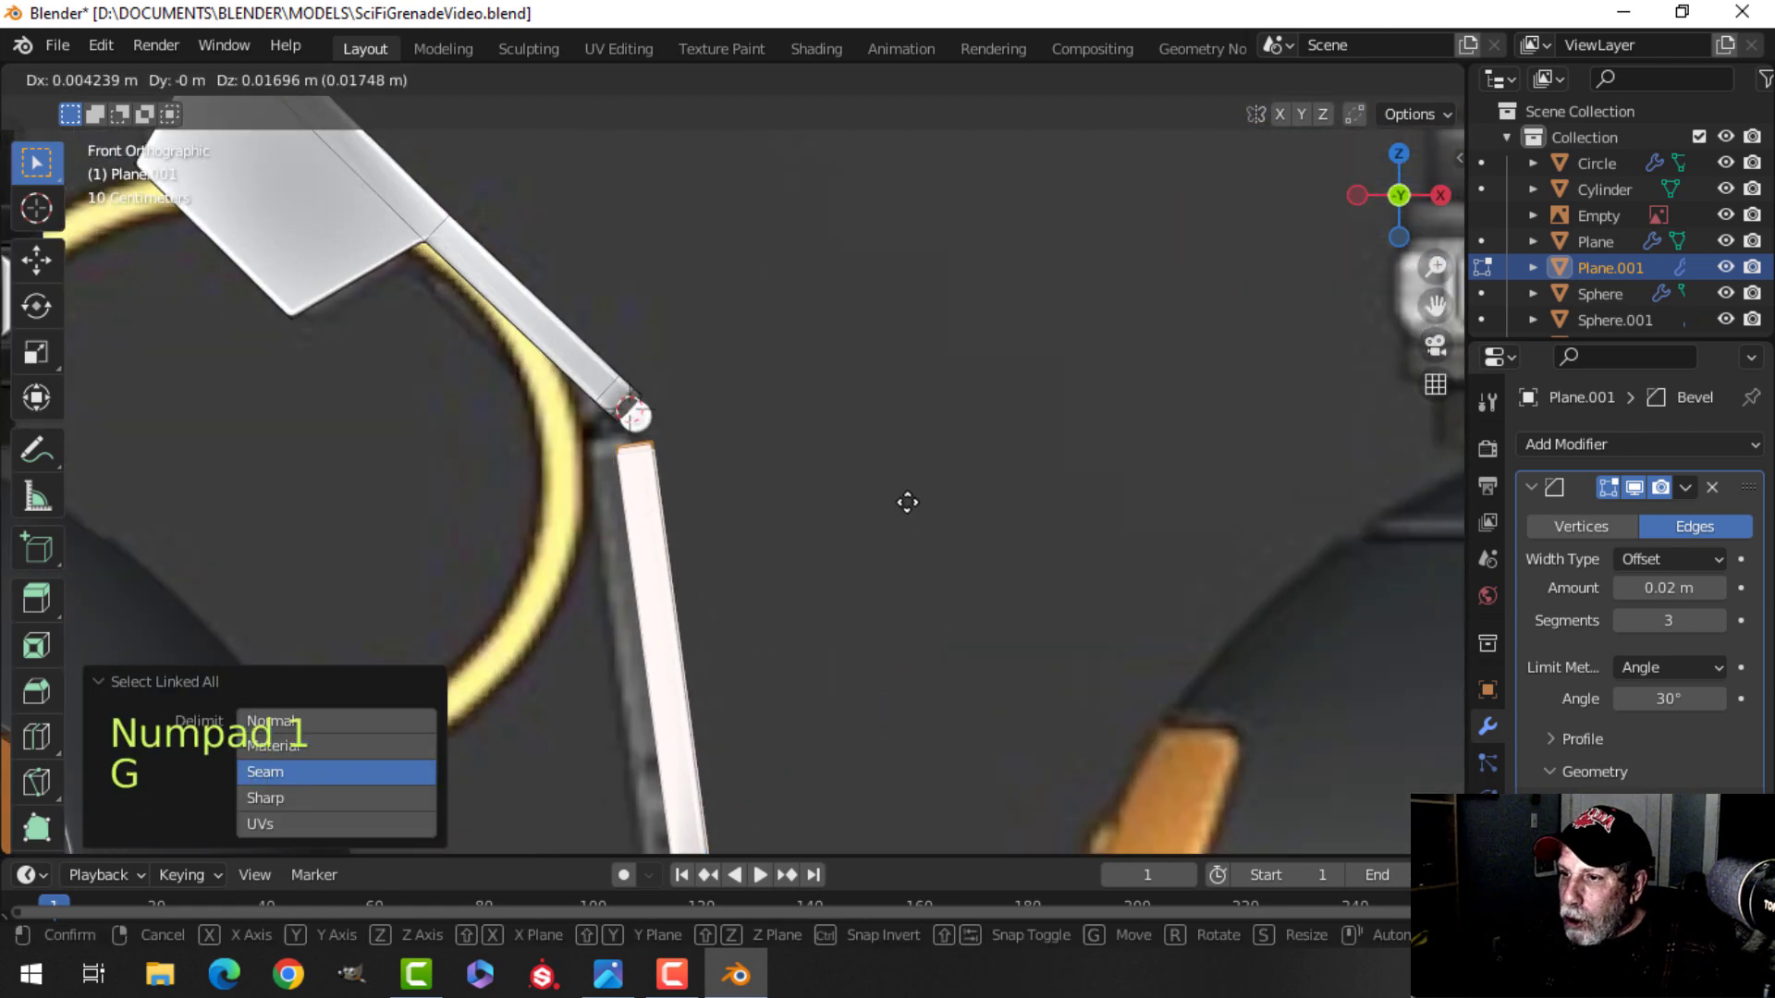
click(909, 490)
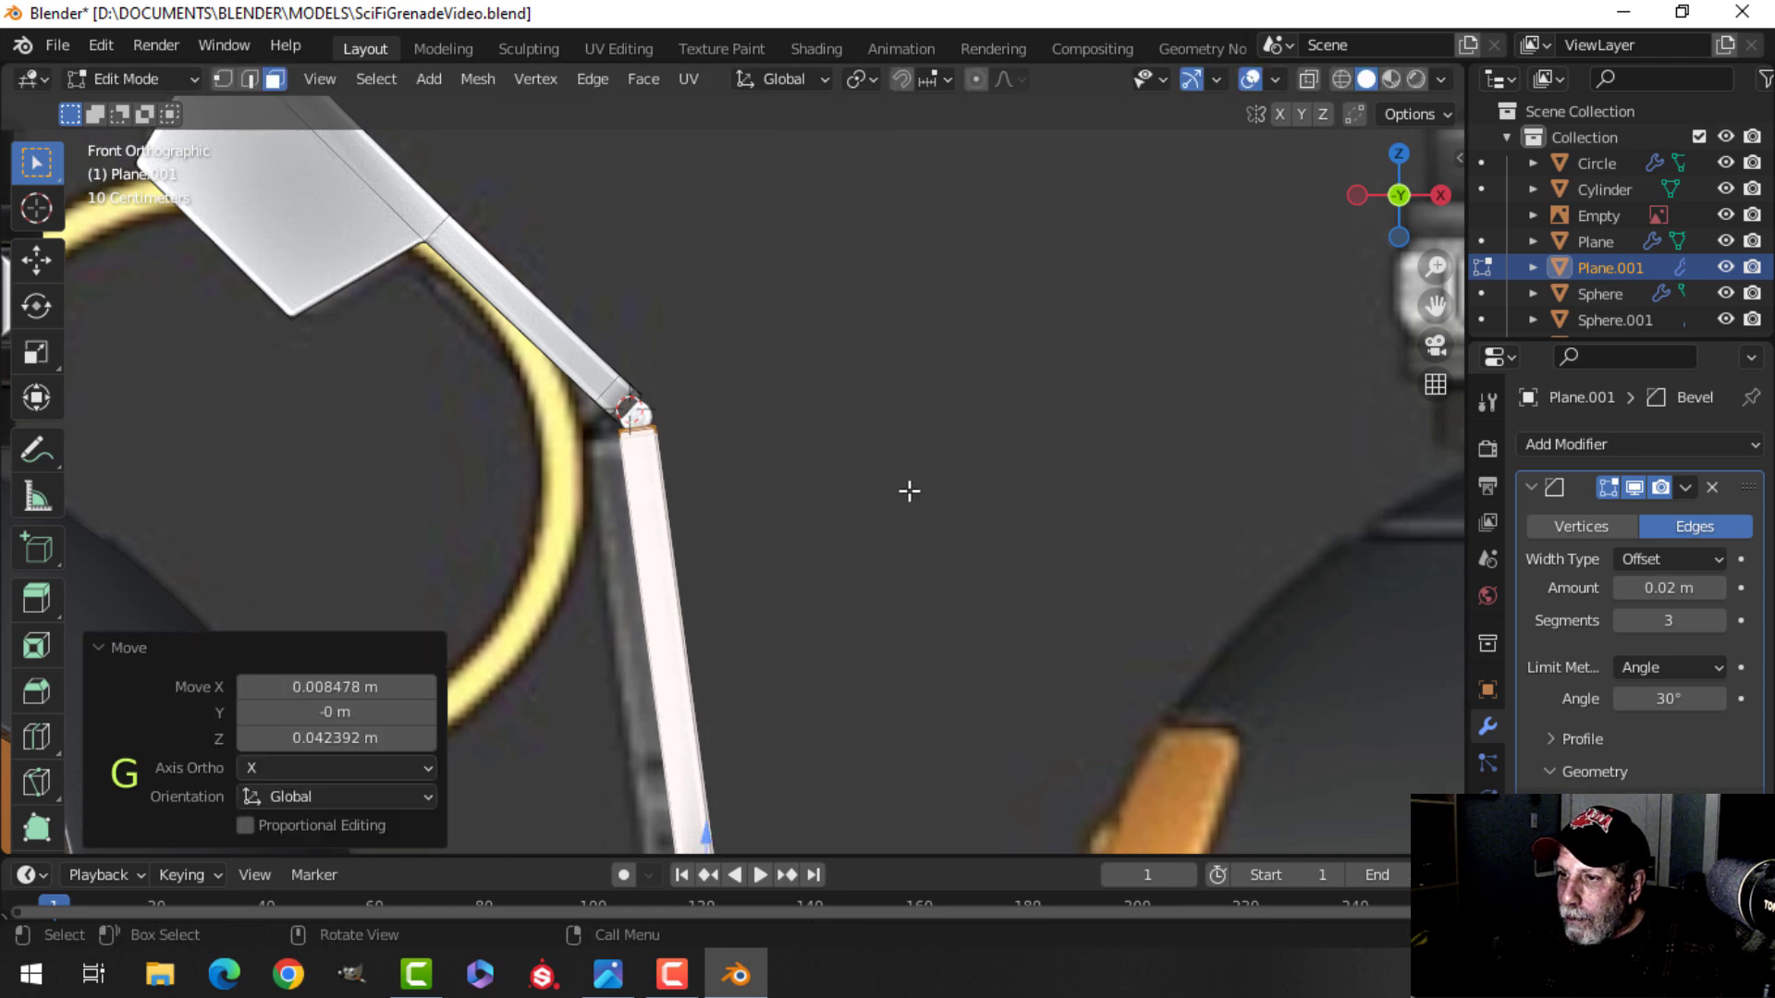
scroll(788, 531, down, 2)
shift+middle_drag(789, 530, 756, 310)
scroll(755, 311, down, 2)
key(z)
click(935, 386)
key(Tab)
Select the grenade's dark top cap and copy its viewport display color hex value.
scroll(876, 398, down, 3)
key(alt+a)
middle_drag(854, 390, 792, 425)
scroll(791, 425, up, 3)
shift+middle_drag(632, 440, 531, 625)
scroll(701, 481, up, 2)
scroll(521, 552, down, 2)
shift+middle_drag(525, 458, 464, 394)
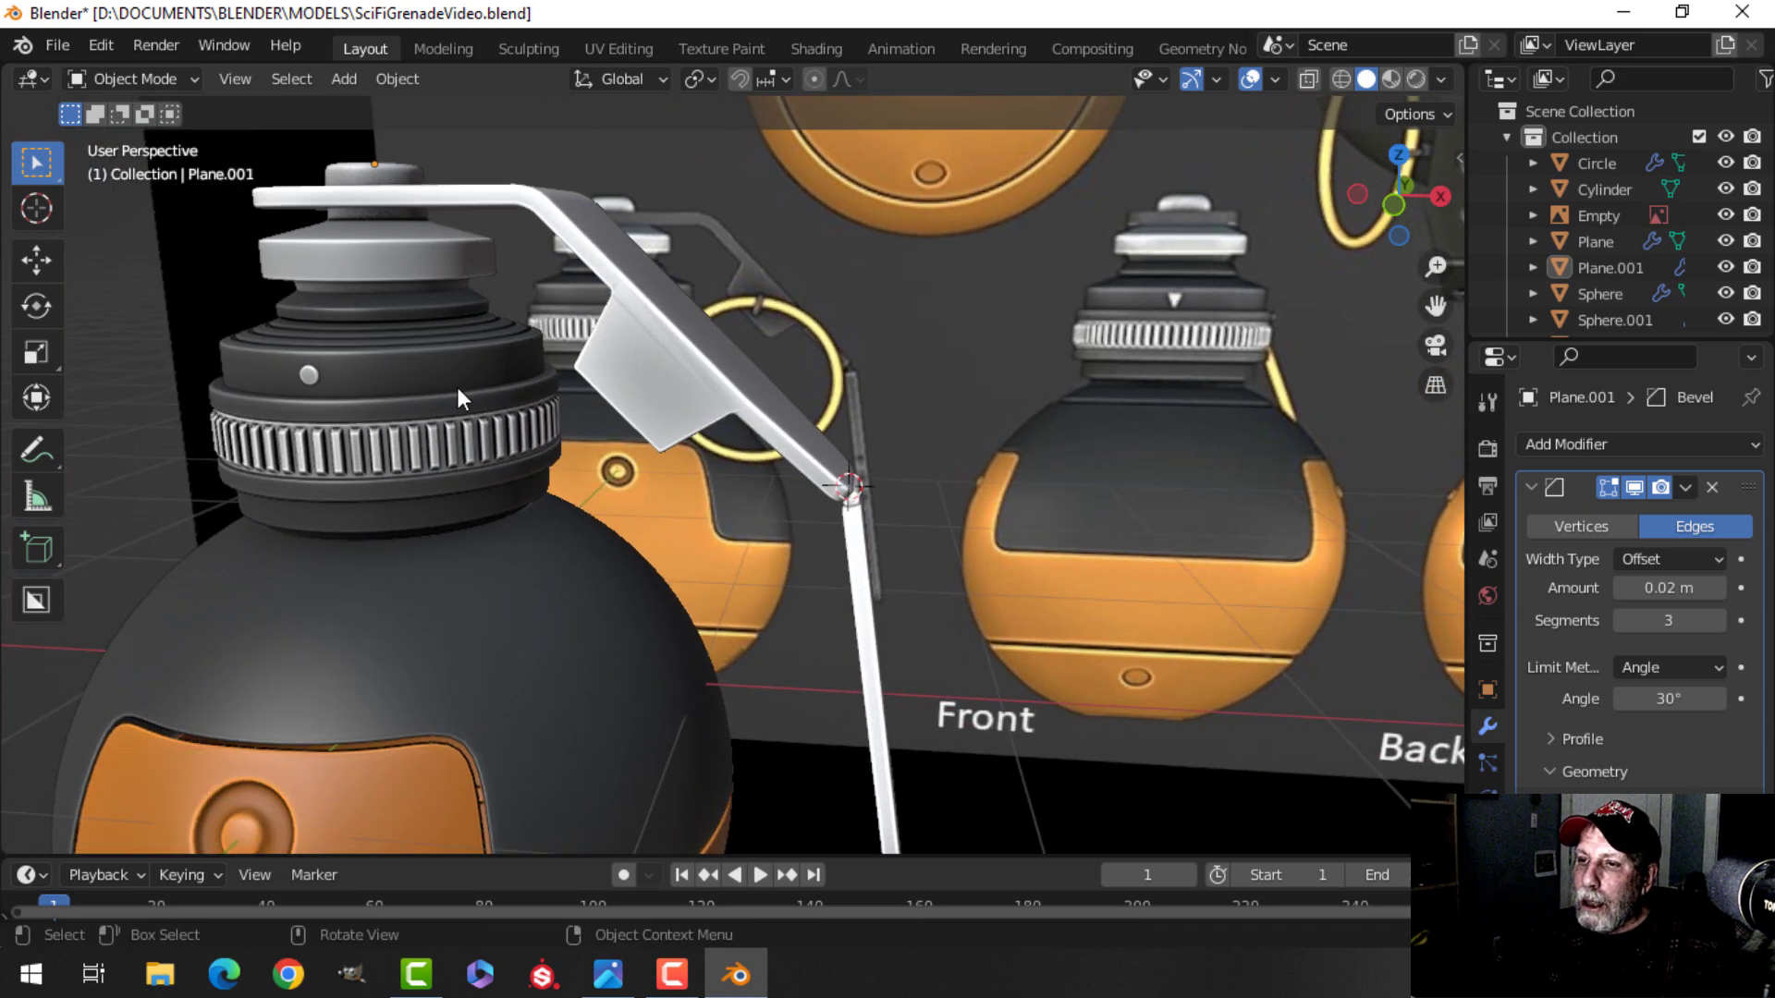
click(464, 394)
click(1488, 691)
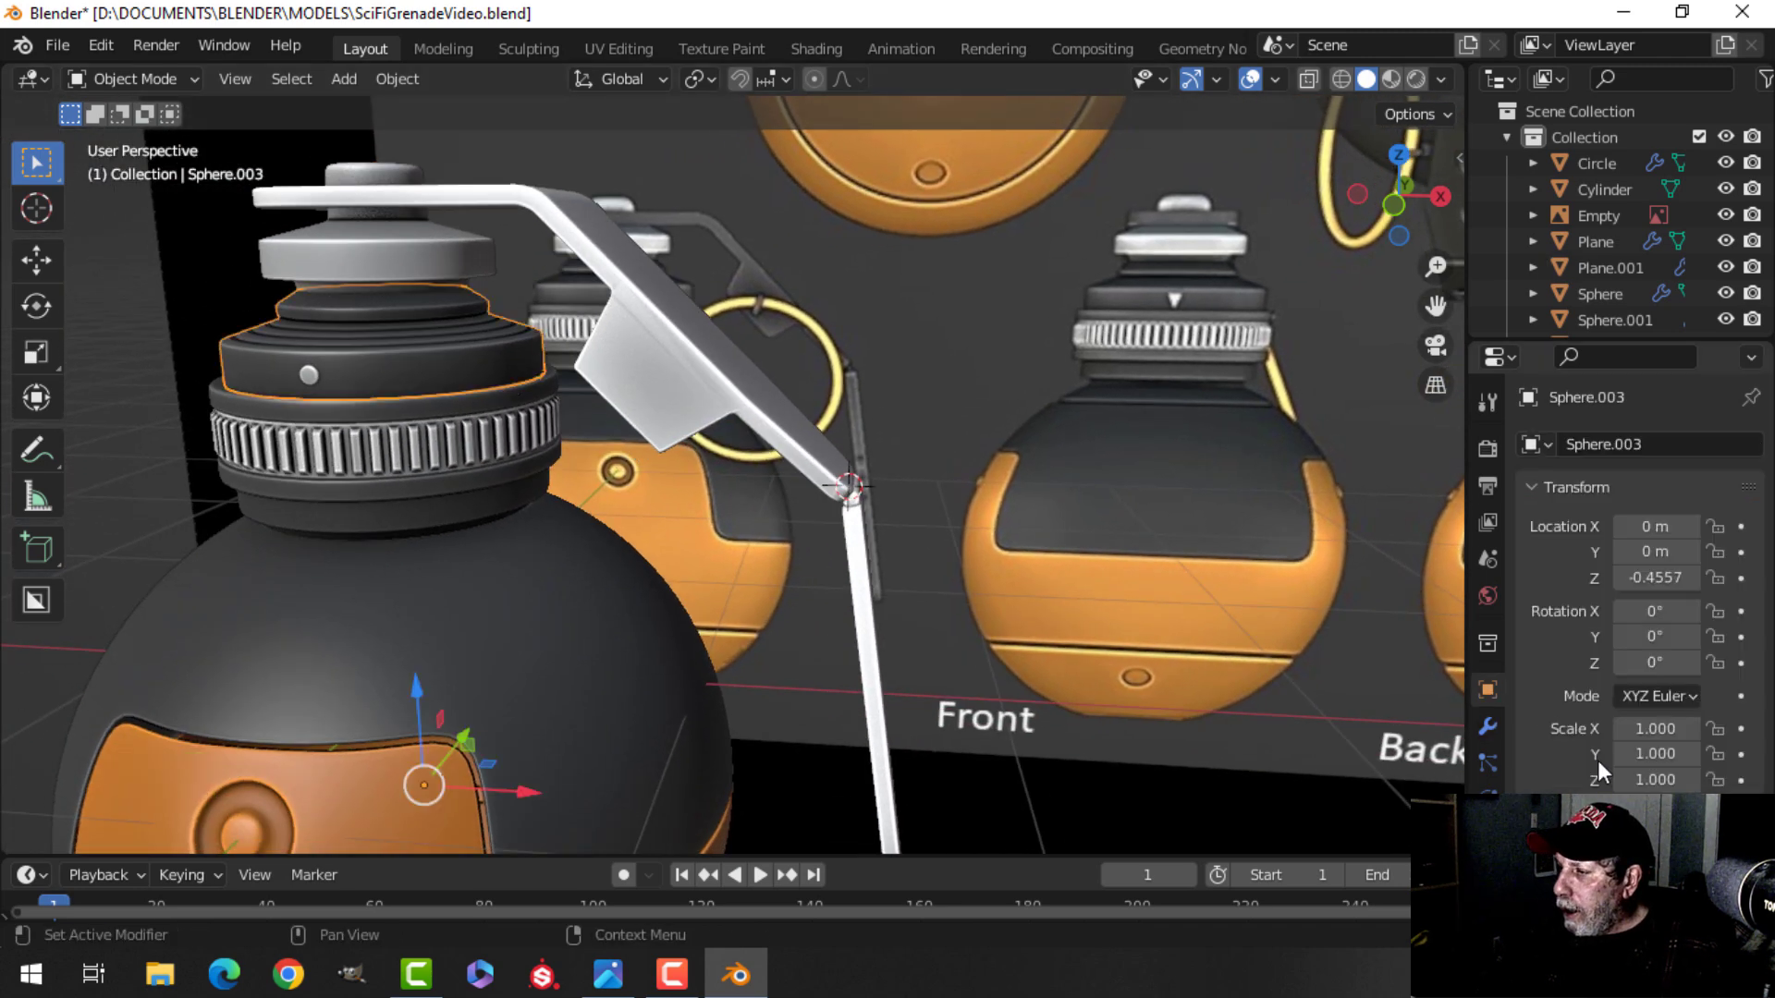
scroll(1596, 767, down, 5)
click(1661, 763)
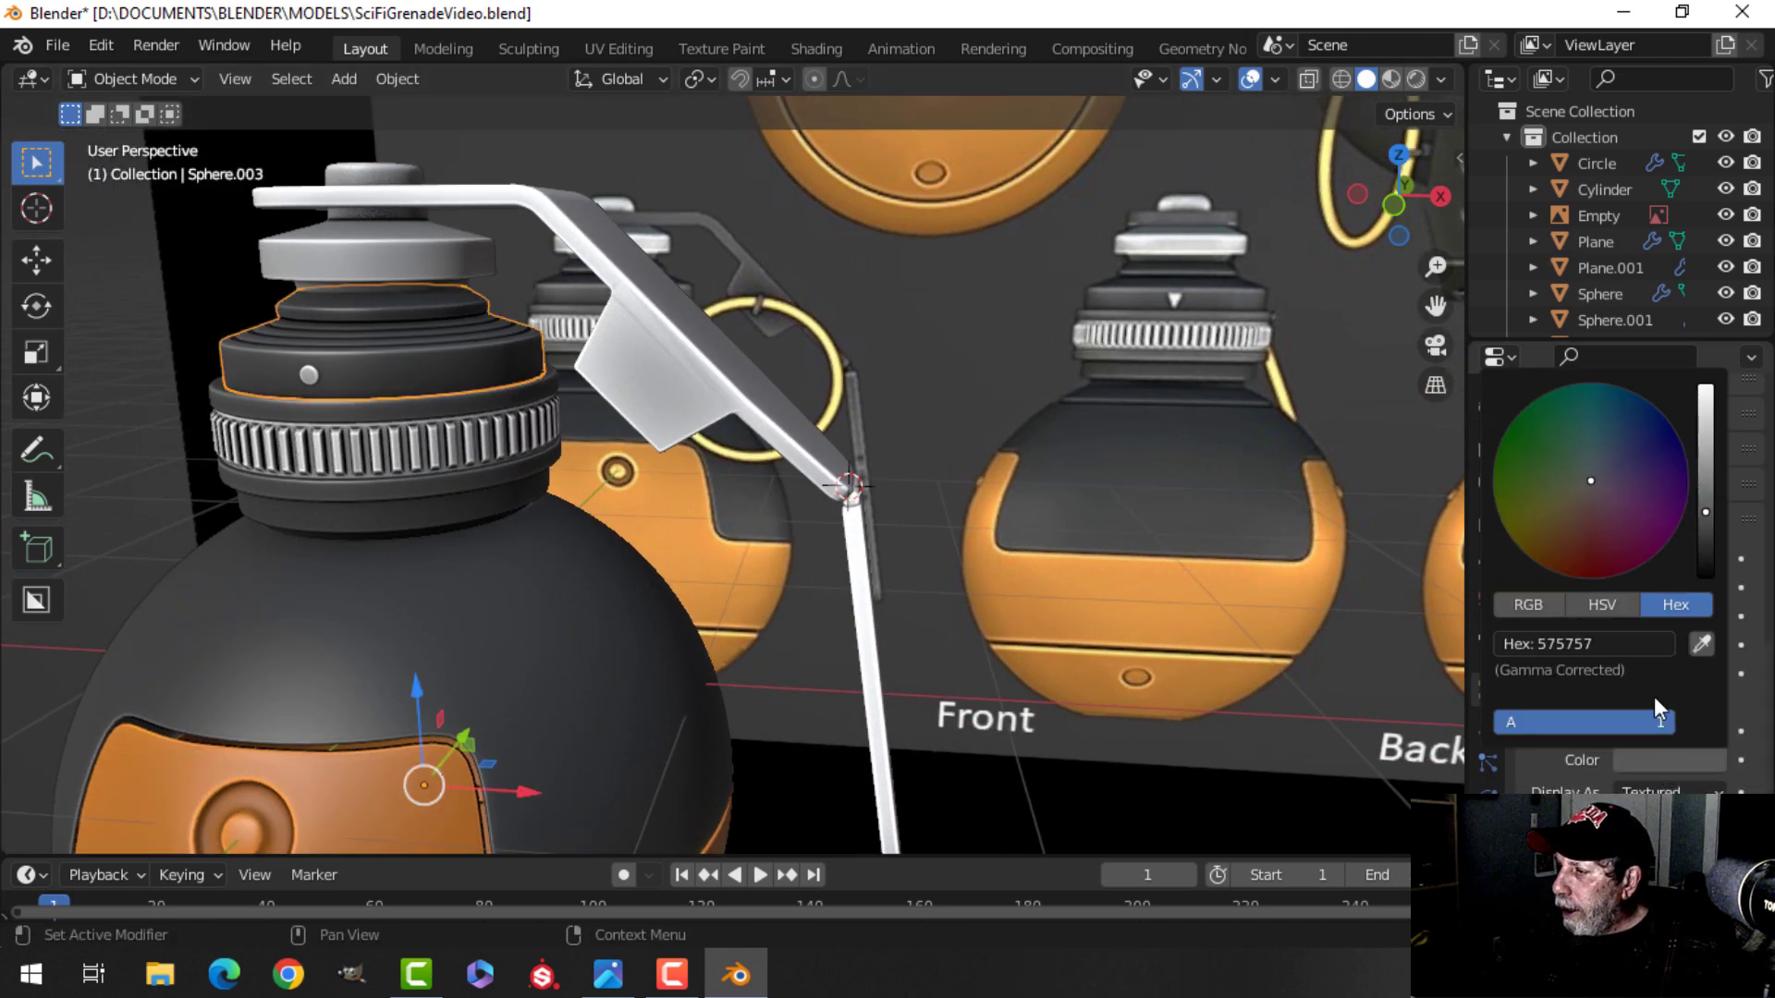
click(1600, 645)
key(ctrl+c)
key(Return)
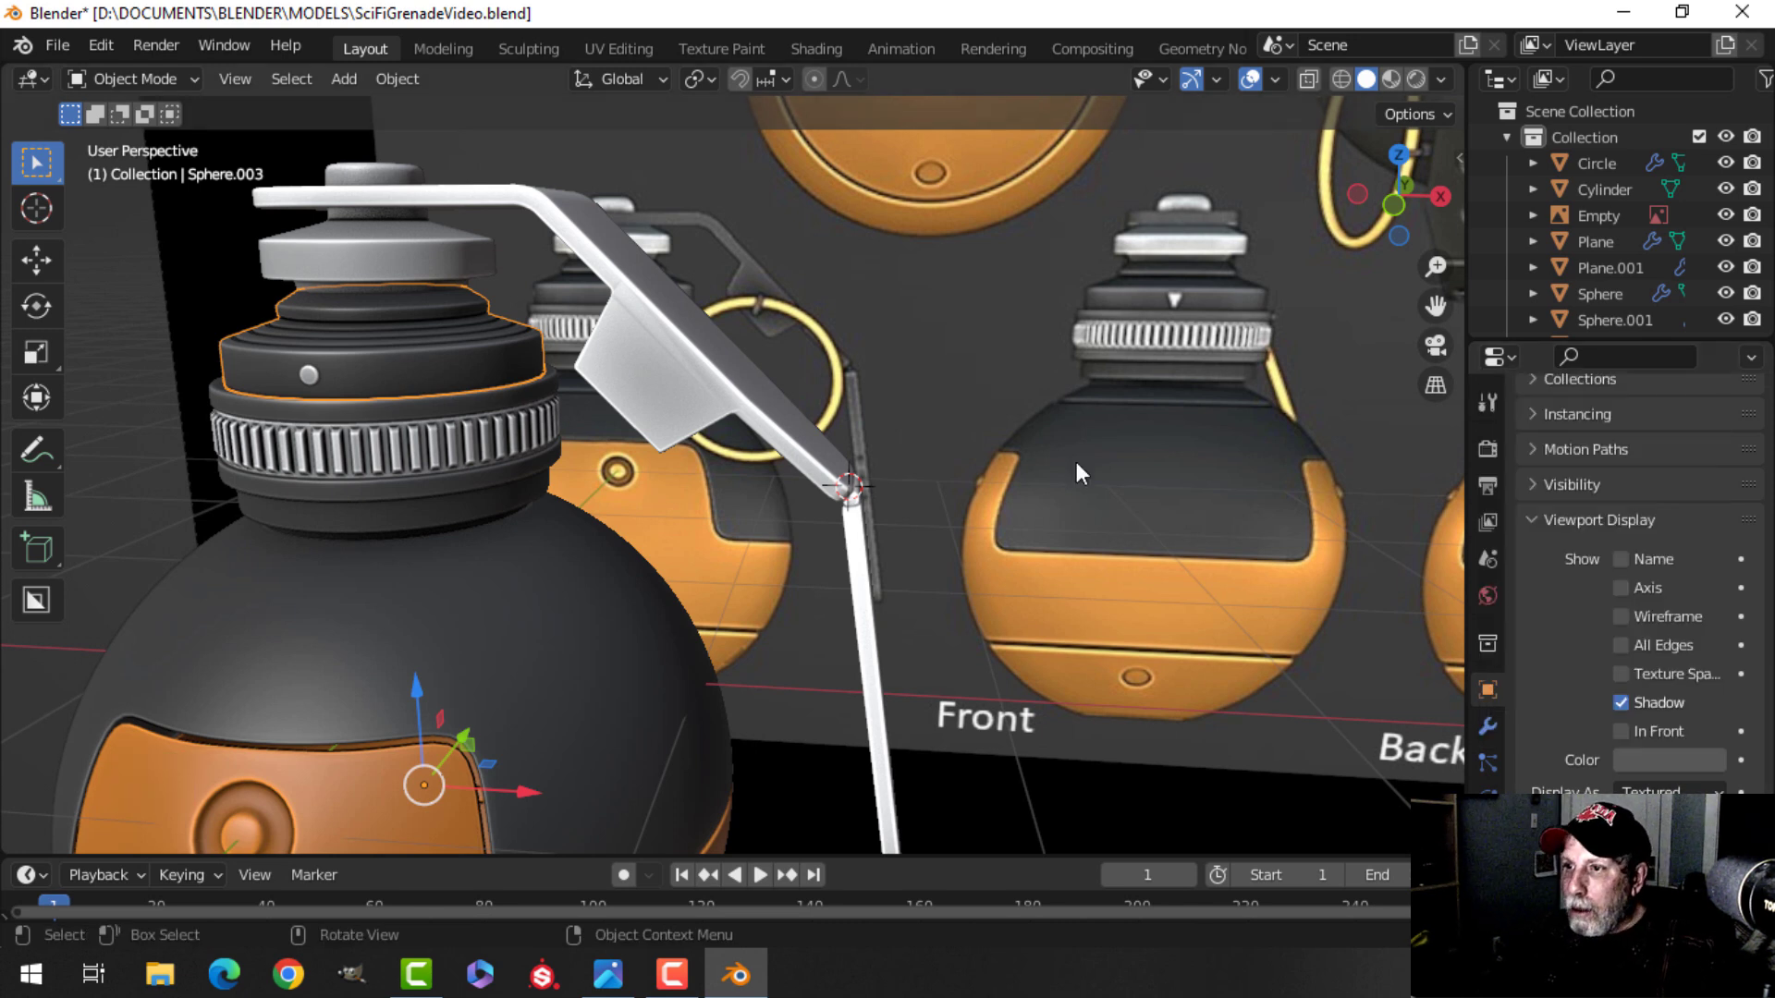
Set the lever's viewport display color to hex 575757.
click(670, 396)
click(1669, 760)
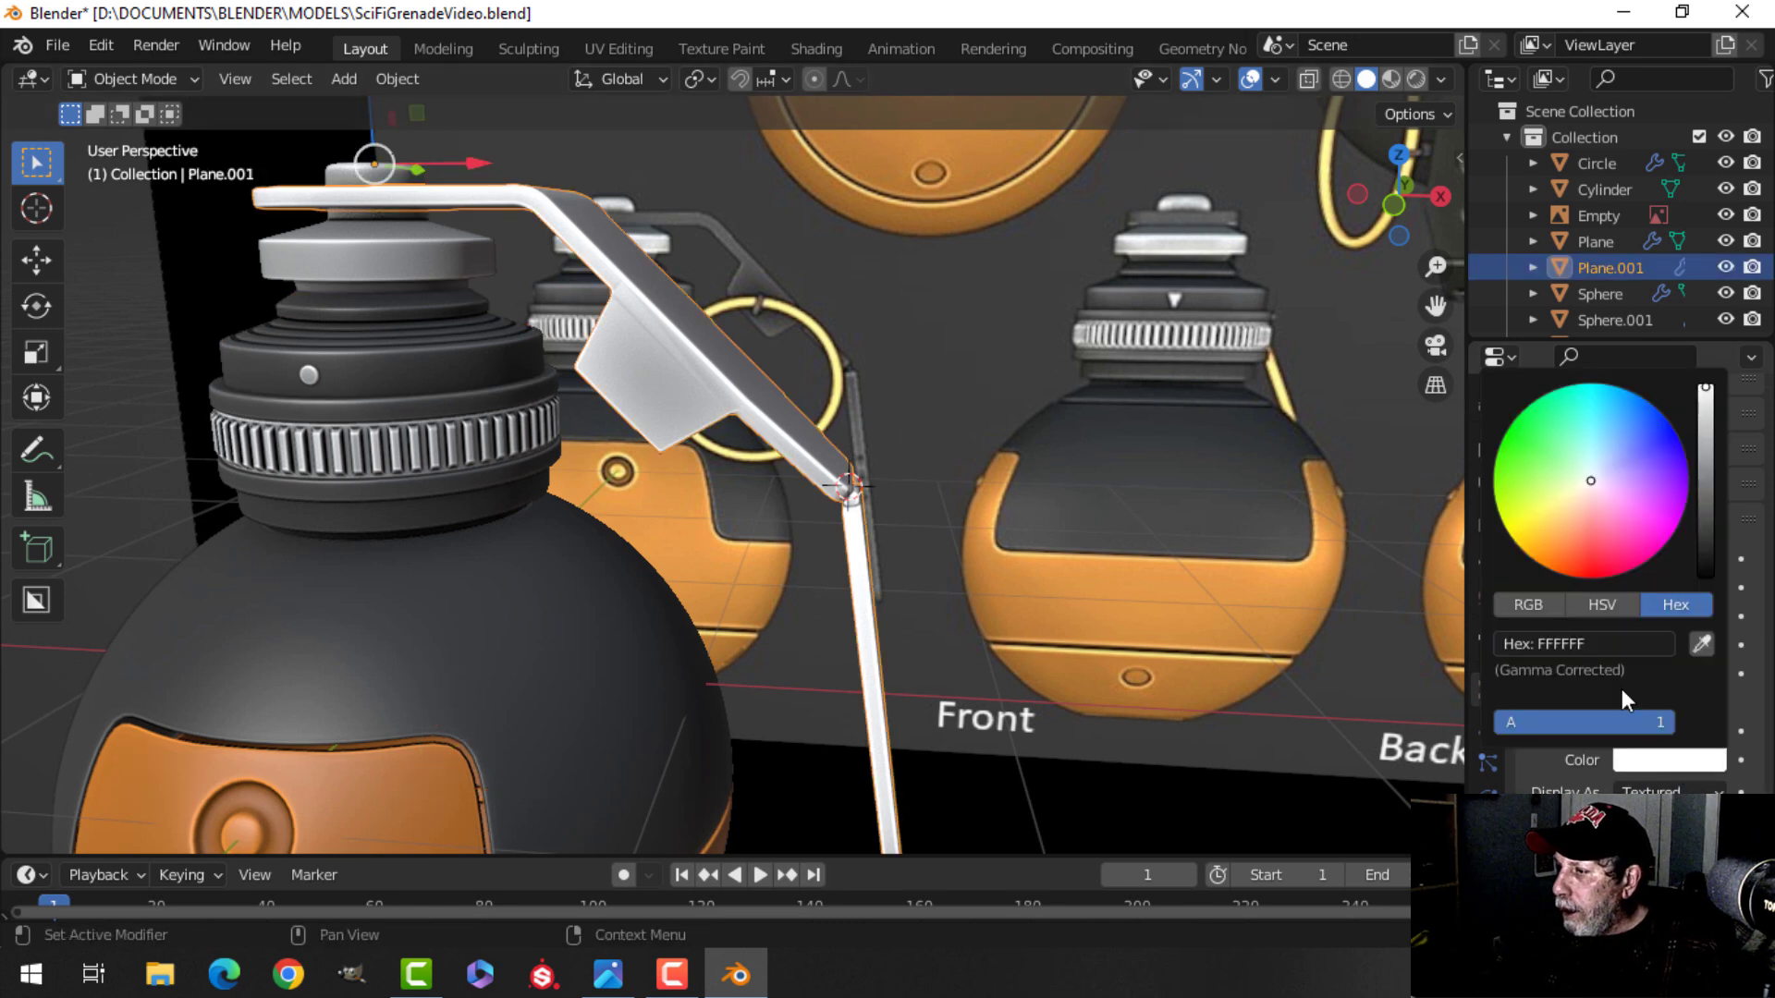
click(1606, 644)
text(575757)
key(Return)
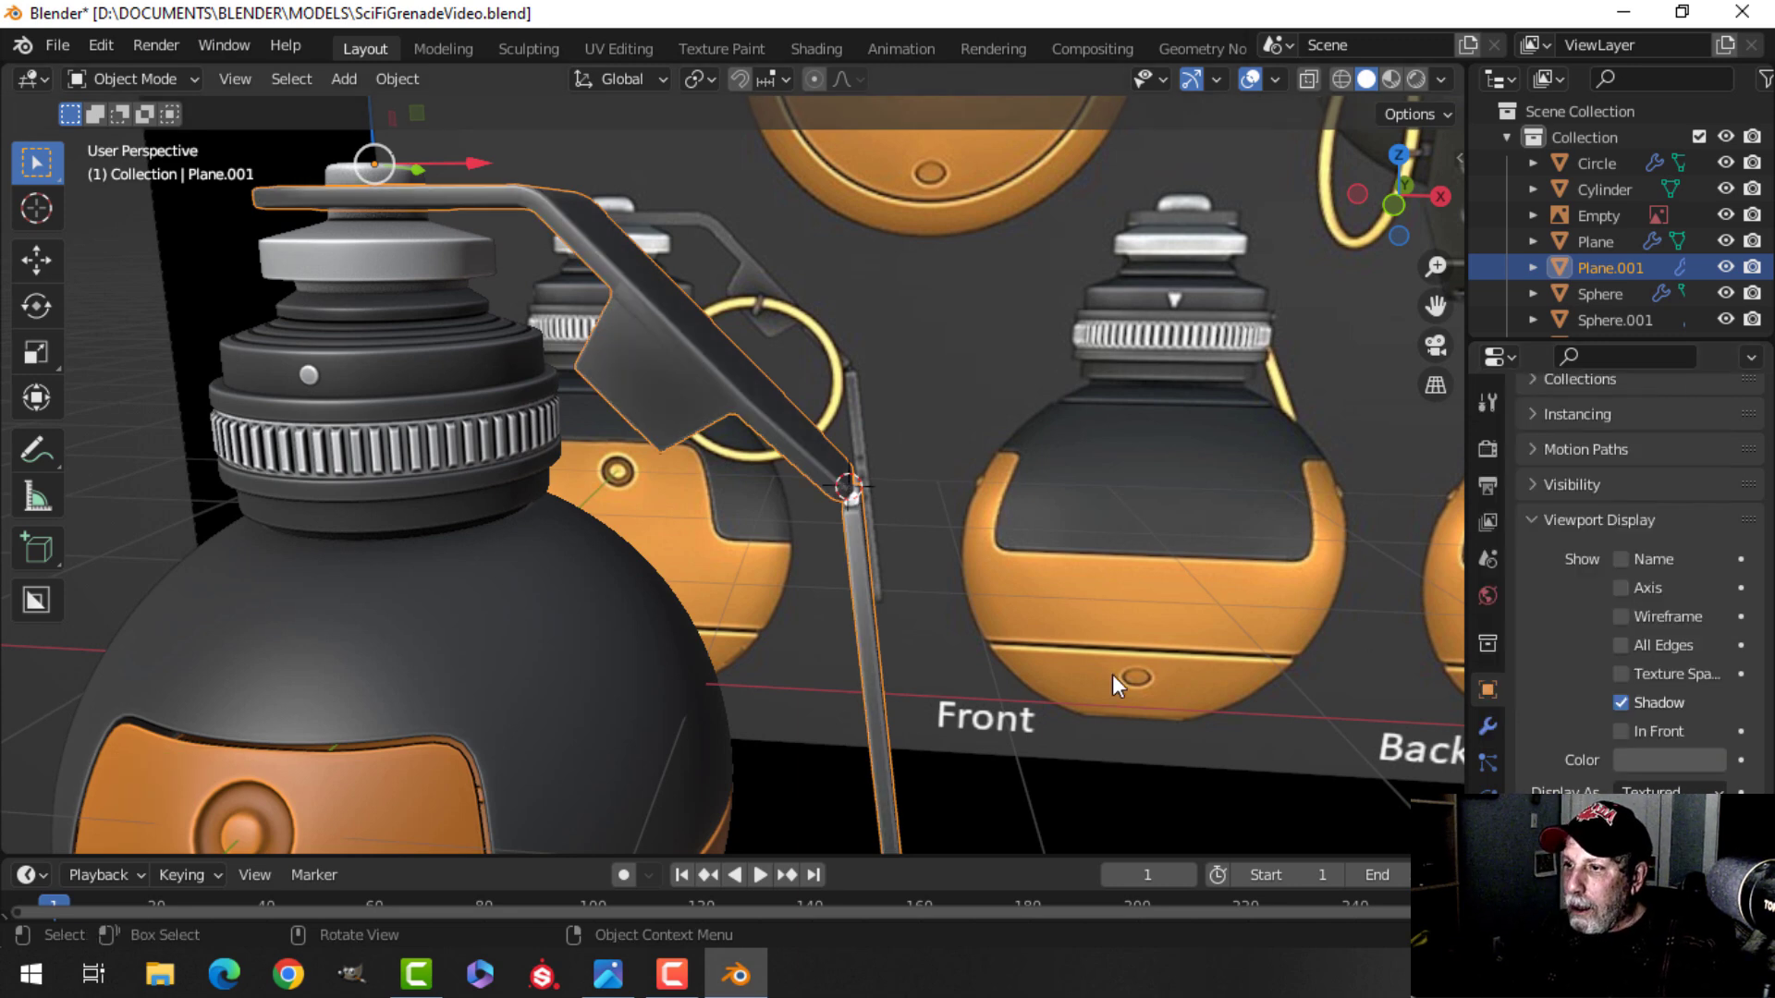
Select the pin and paste the same 575757 viewport display color onto it.
key(alt+a)
middle_drag(974, 617, 818, 530)
click(795, 523)
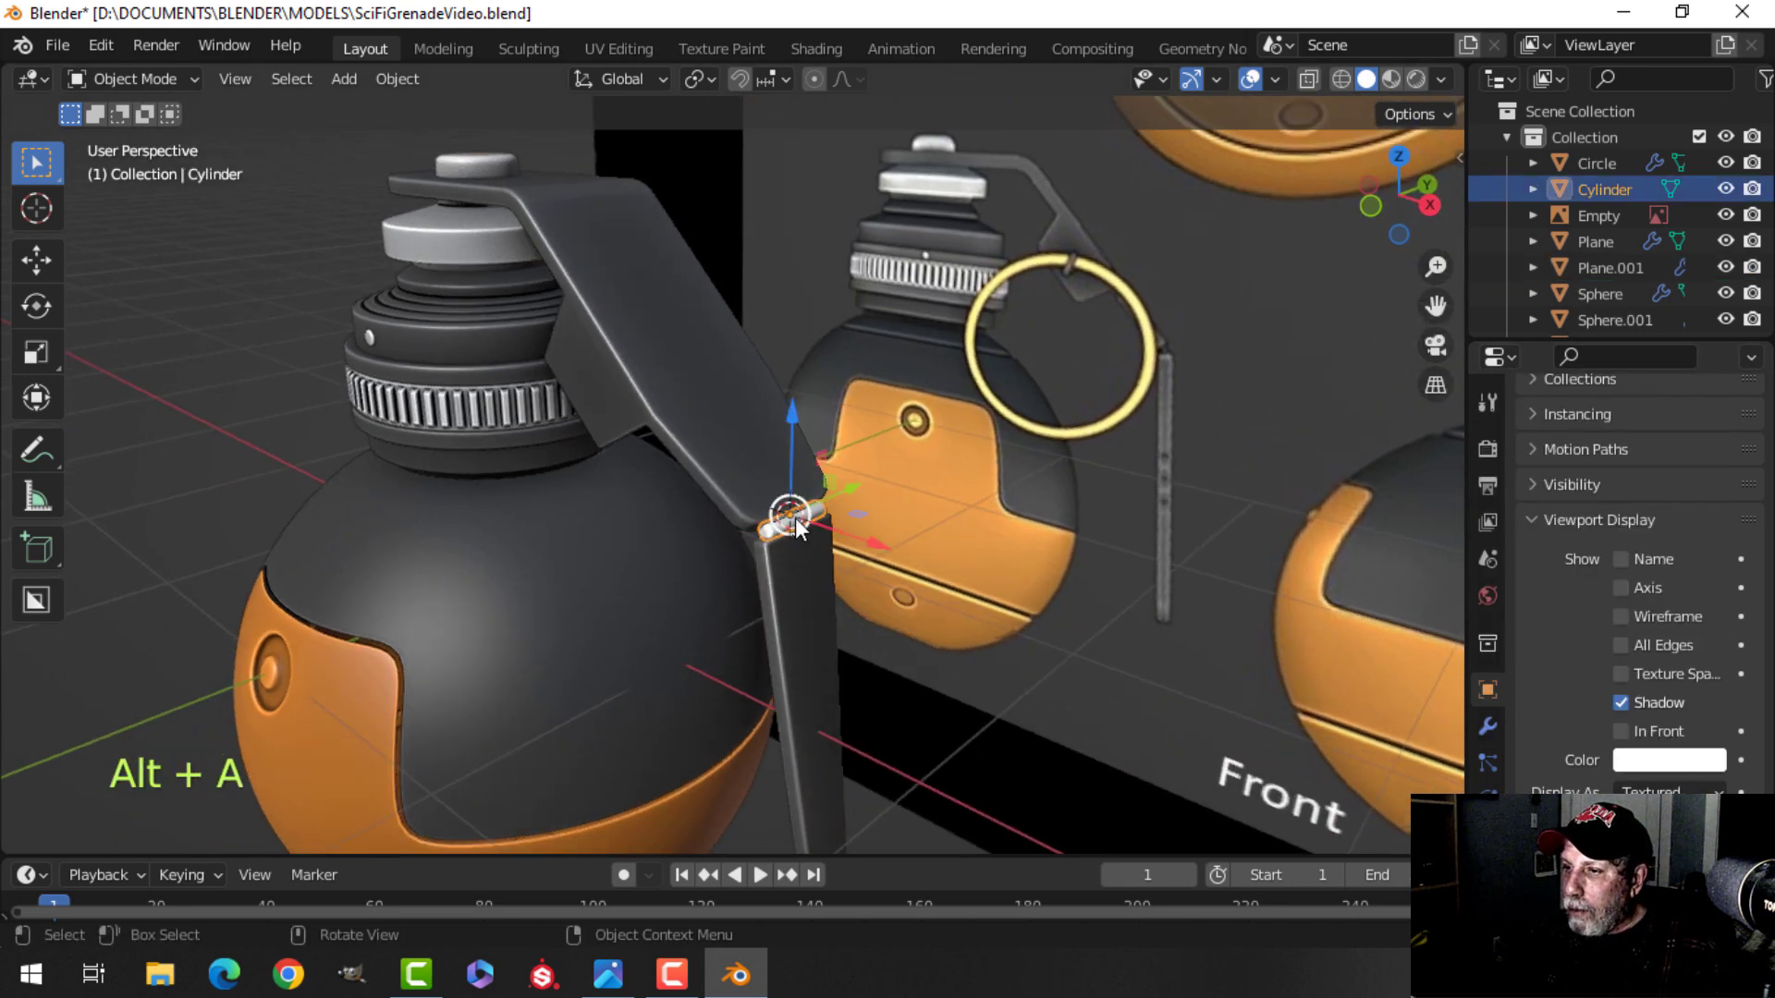
click(1644, 761)
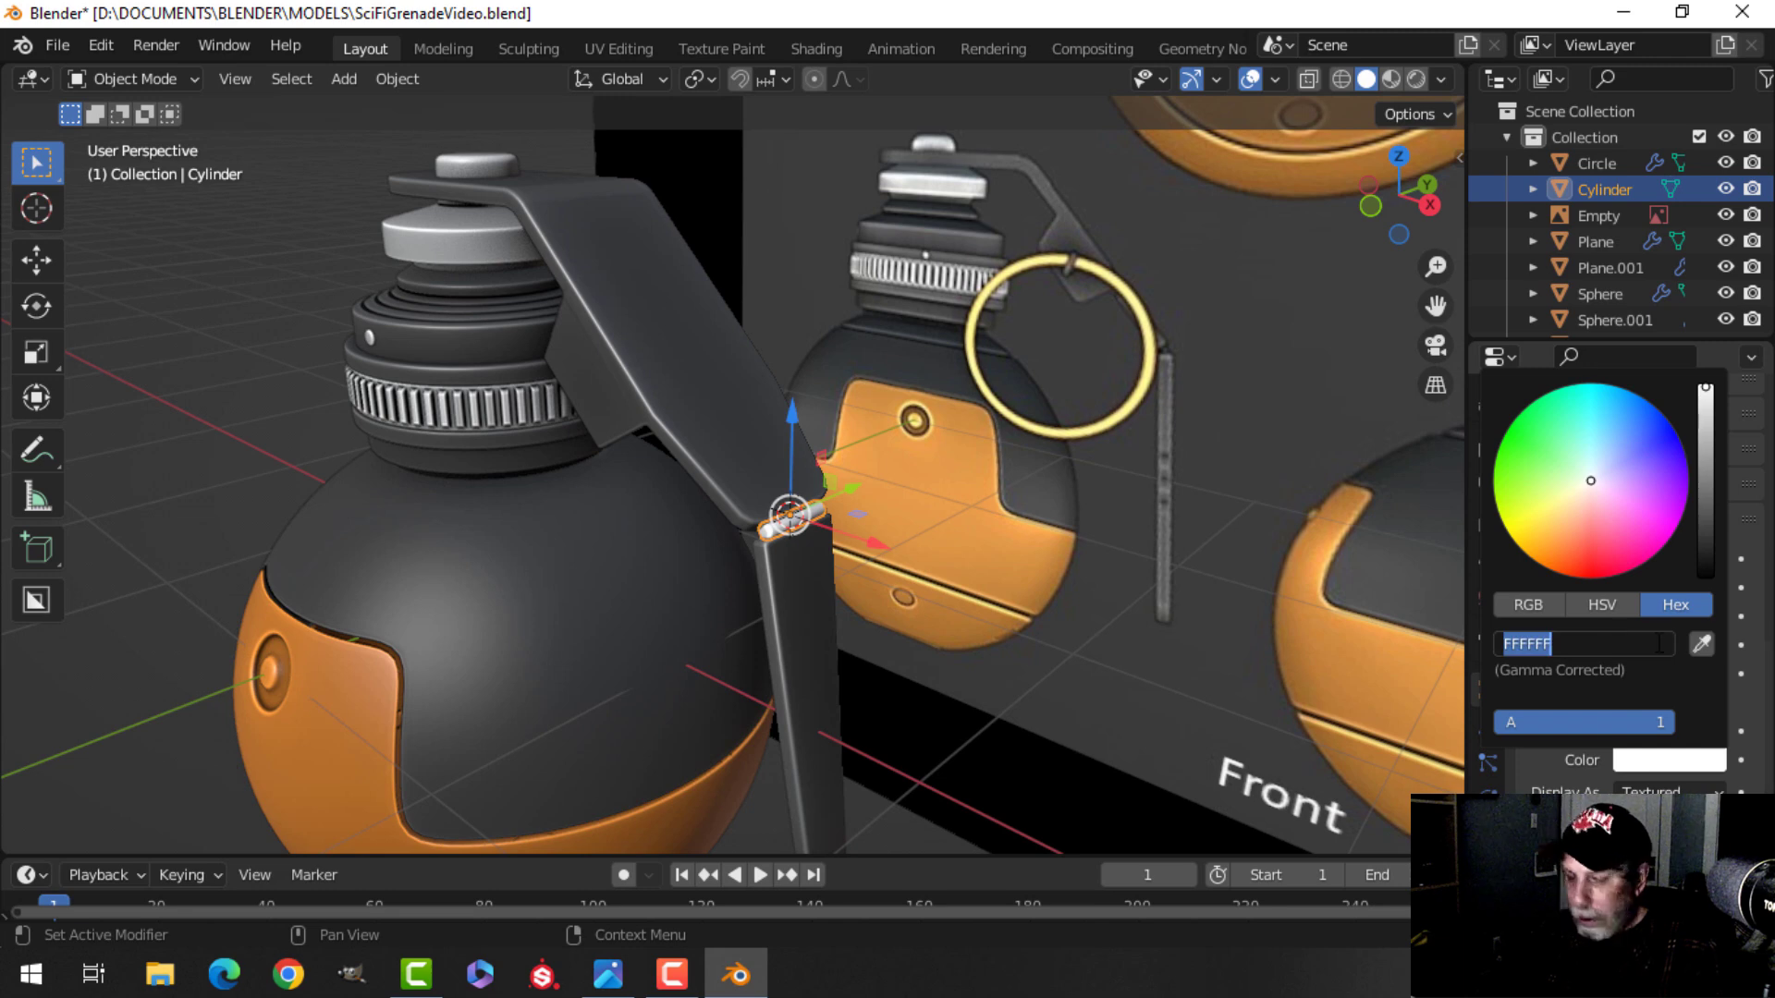
key(ctrl+v)
key(Return)
Save the file.
middle_drag(741, 368, 698, 555)
key(alt+a)
key(ctrl+s)
Duplicate the pin's geometry in edit mode and move the copy about -0.687 m X and 0.422 m Z to the lever's upper bend.
scroll(745, 518, up, 1)
click(589, 542)
middle_drag(698, 555, 758, 585)
key(KP_1)
key(Tab)
key(a)
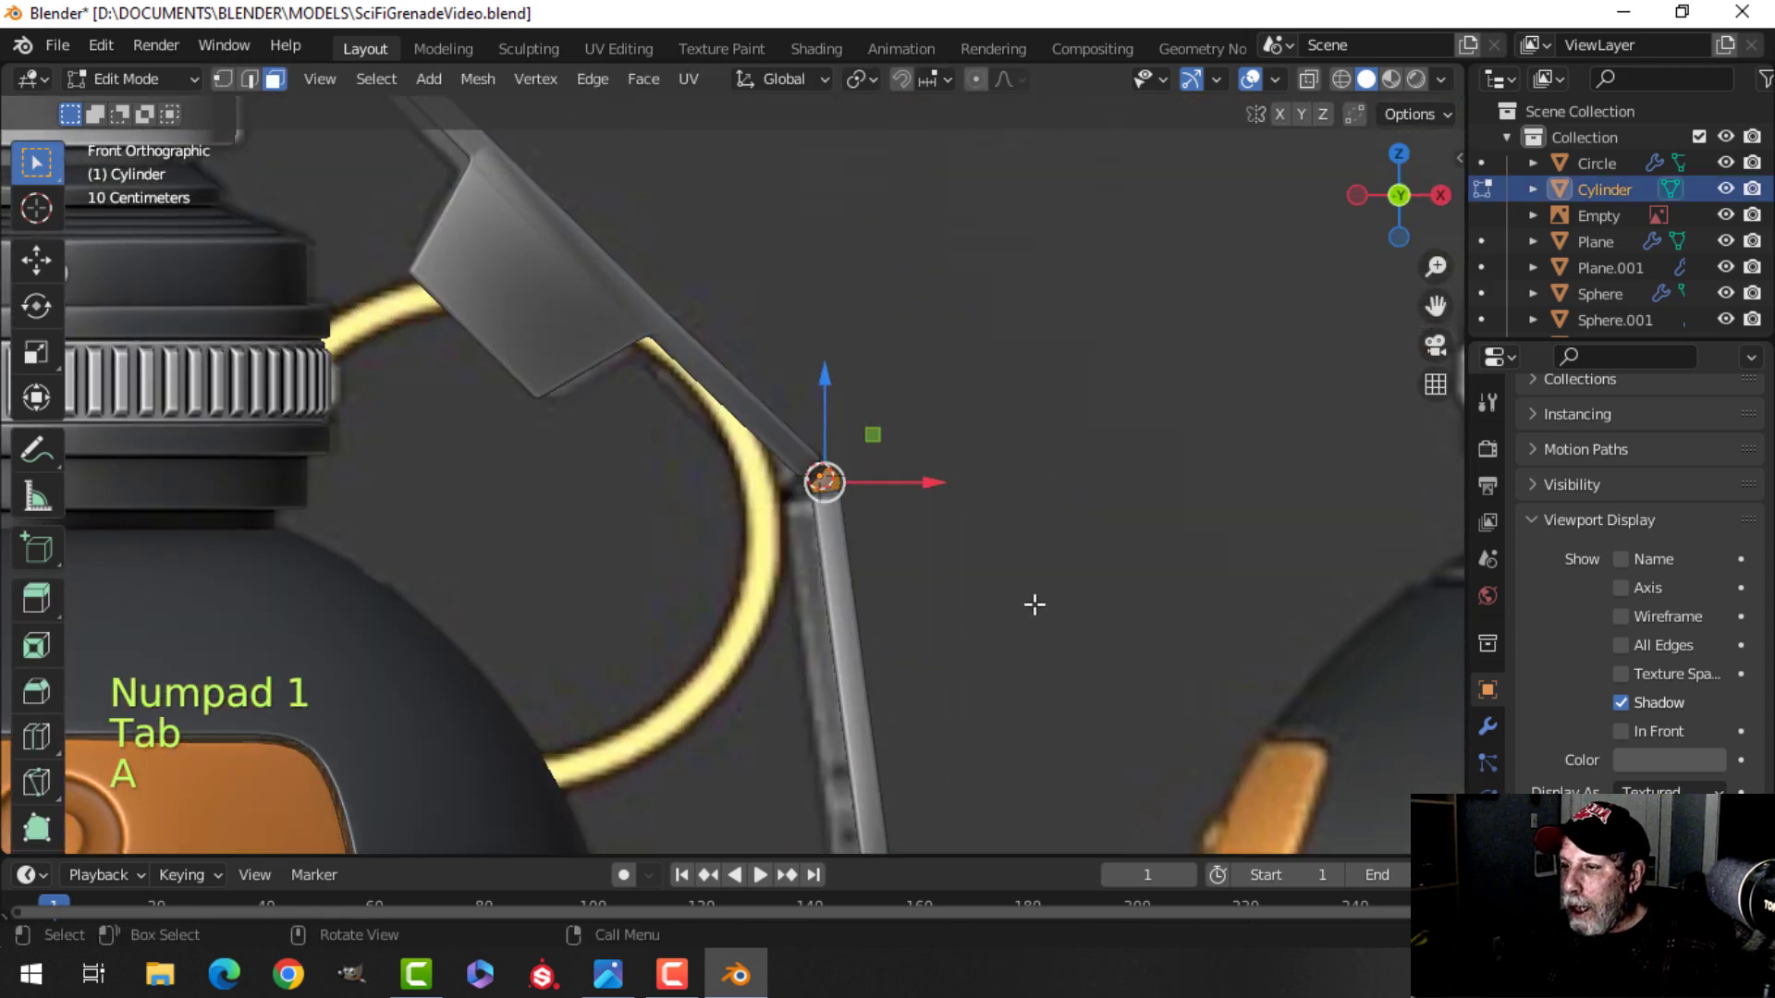
key(shift+d)
key(g)
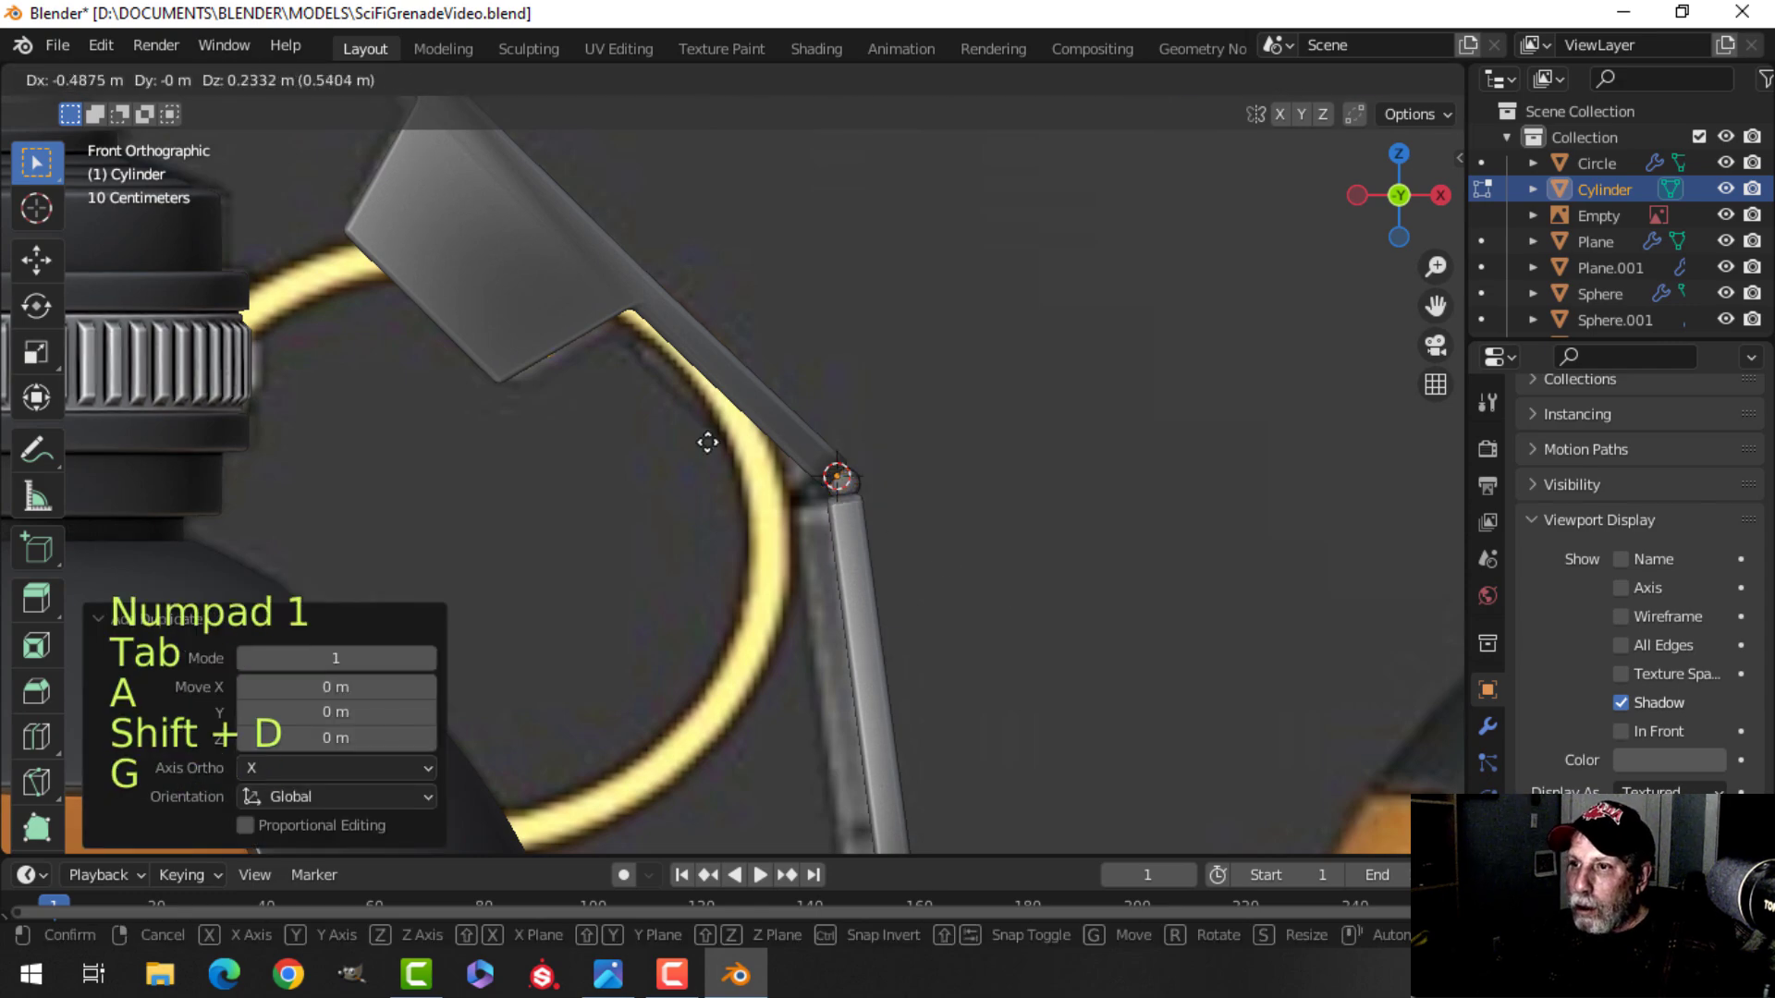
click(613, 348)
mouse_move(804, 324)
middle_down()
mouse_move(459, 419)
mouse_move(302, 325)
mouse_move(416, 198)
mouse_move(912, 364)
middle_up()
In wireframe, nudge the copied pin into the bend and scale it up 1.32 times.
key(KP_1)
key(z)
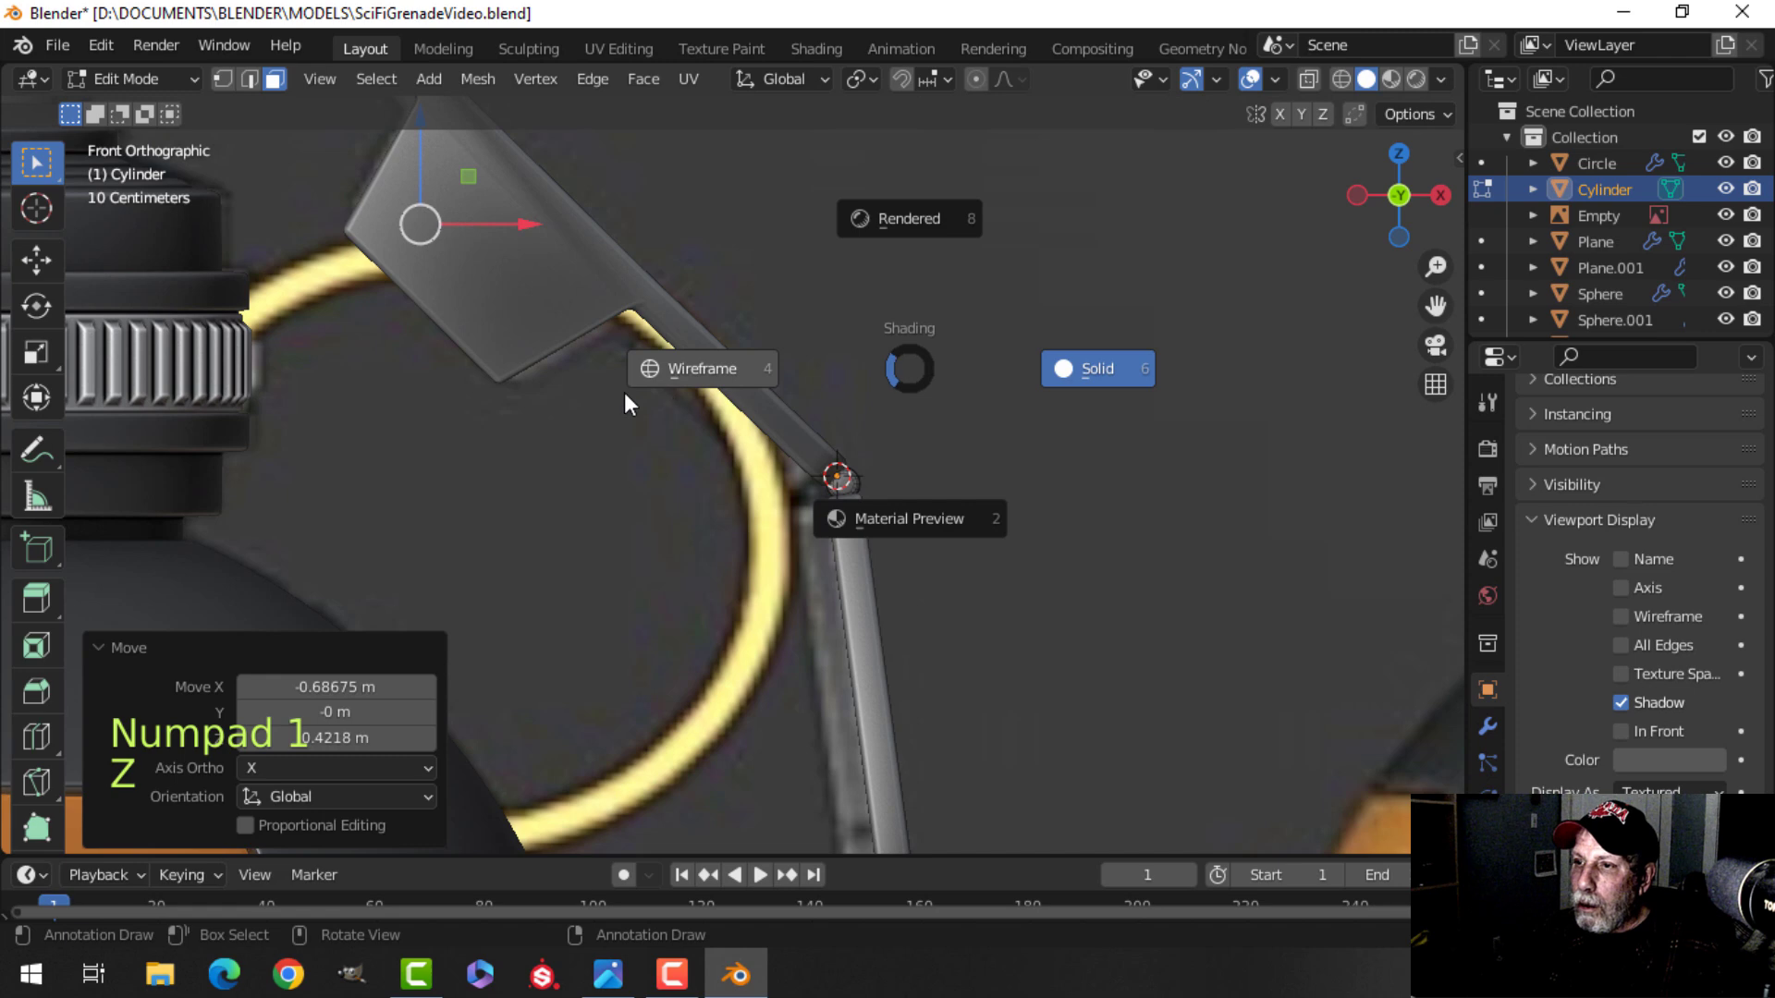
click(635, 368)
scroll(662, 413, up, 4)
key(g)
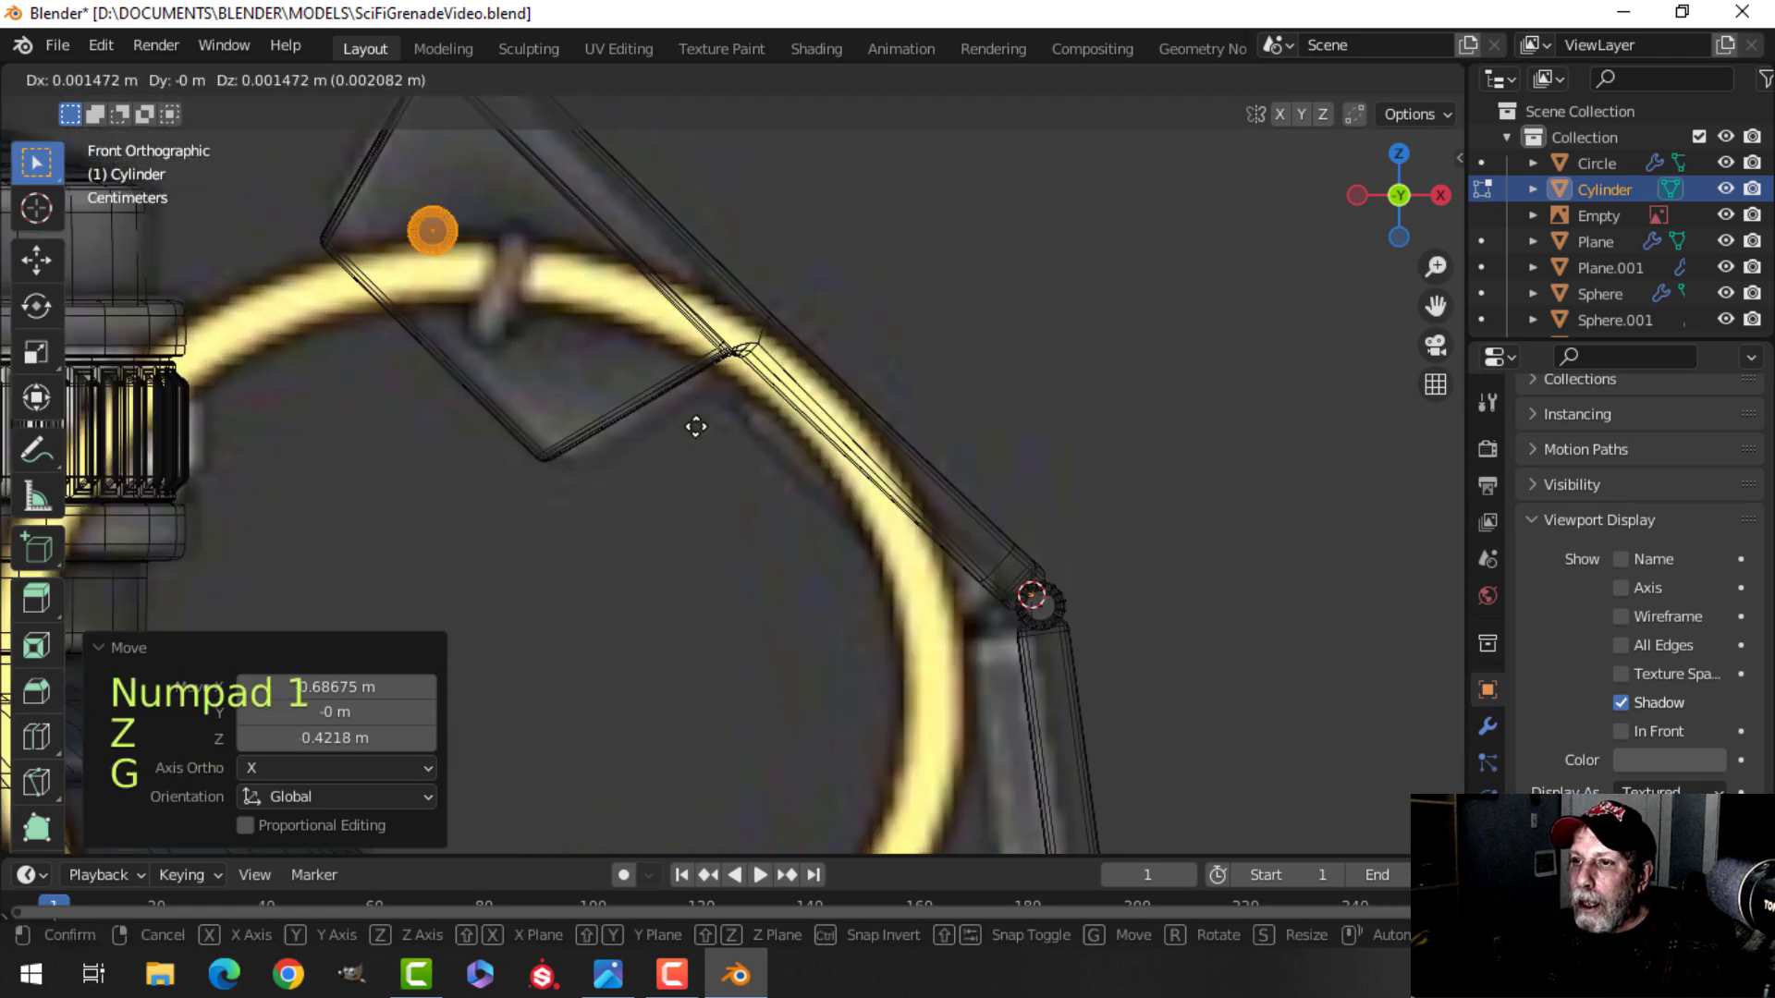
click(761, 480)
key(s)
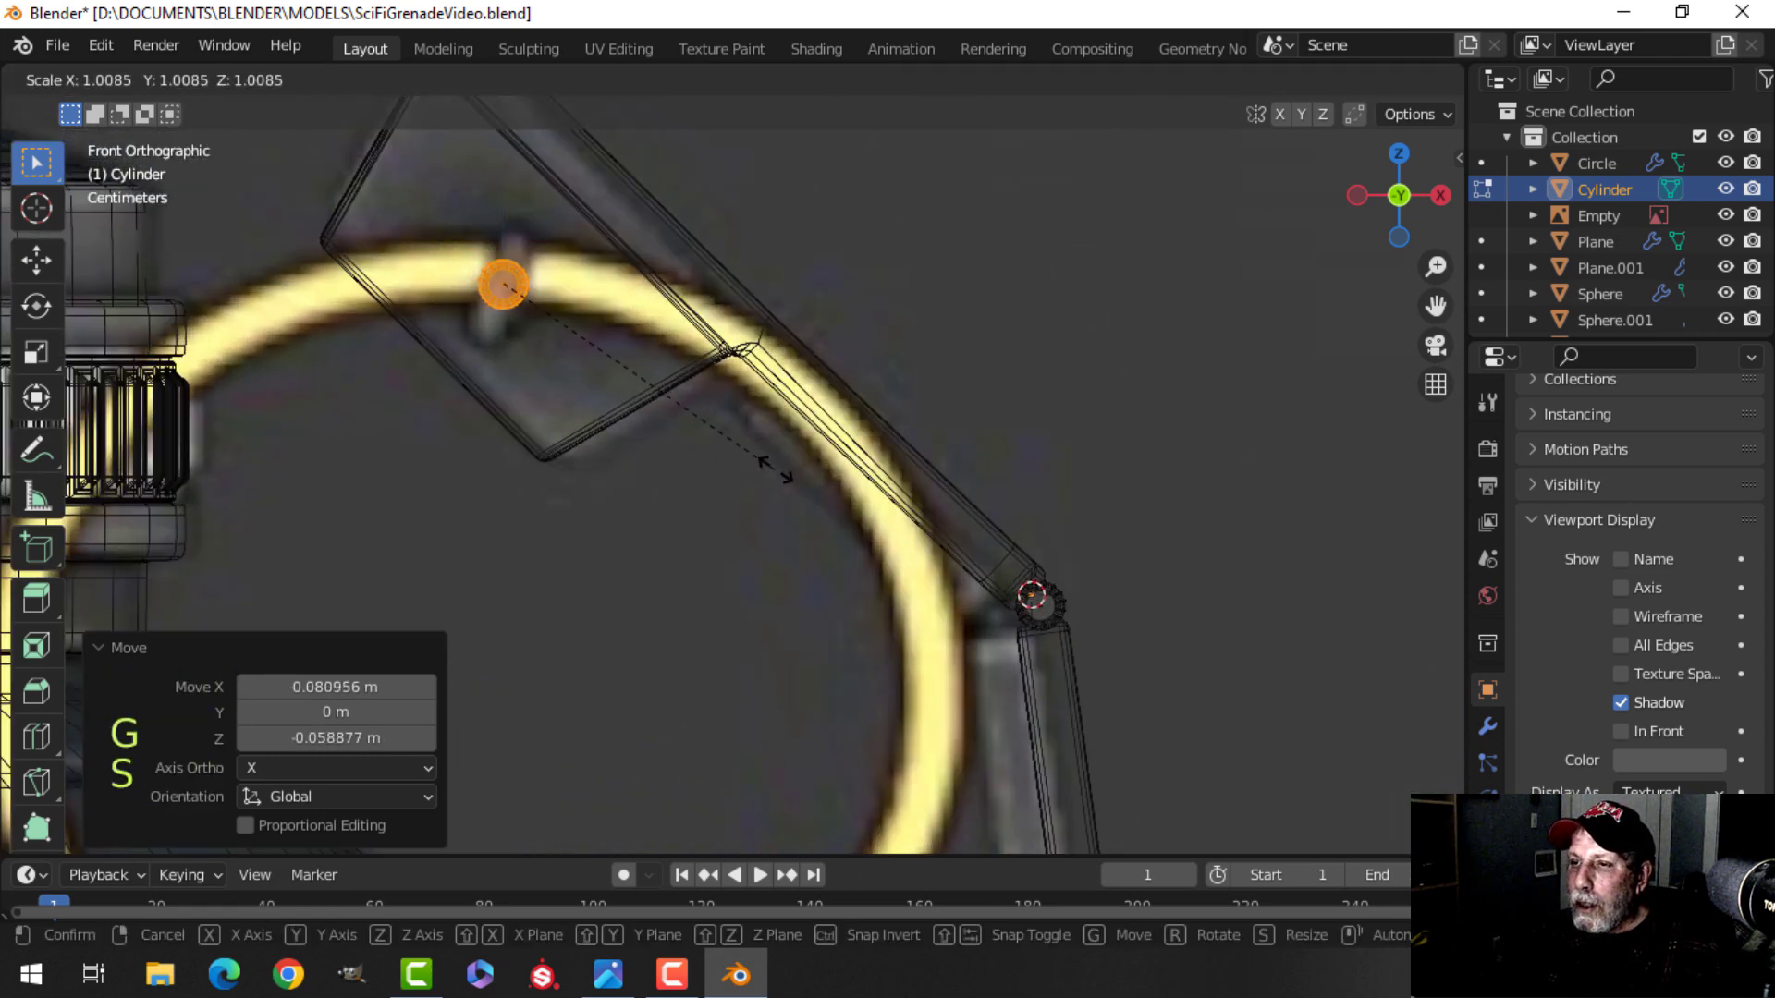
click(887, 477)
middle_drag(693, 444, 900, 491)
Stretch the upper pin about 1.9 times along Y, leave edit mode, and save the file.
scroll(900, 491, down, 4)
shift+middle_drag(1045, 490, 892, 444)
key(z)
click(1107, 449)
shift+middle_drag(1100, 451, 883, 461)
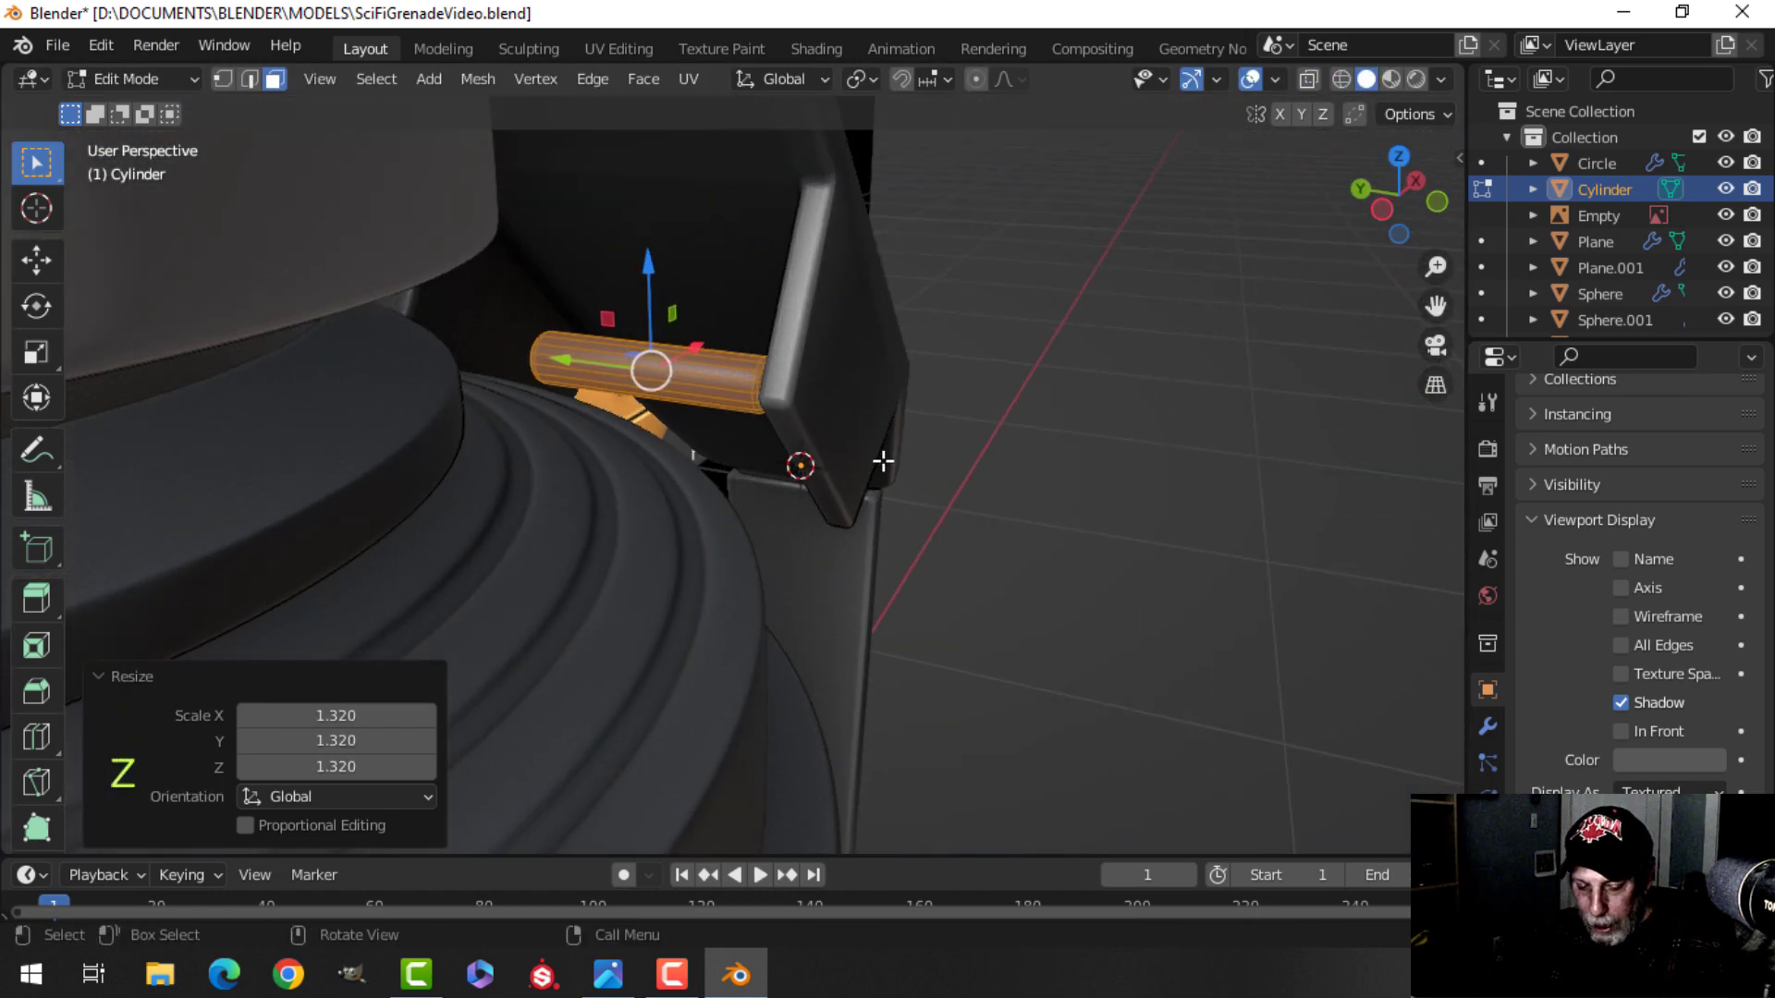
key(s)
key(y)
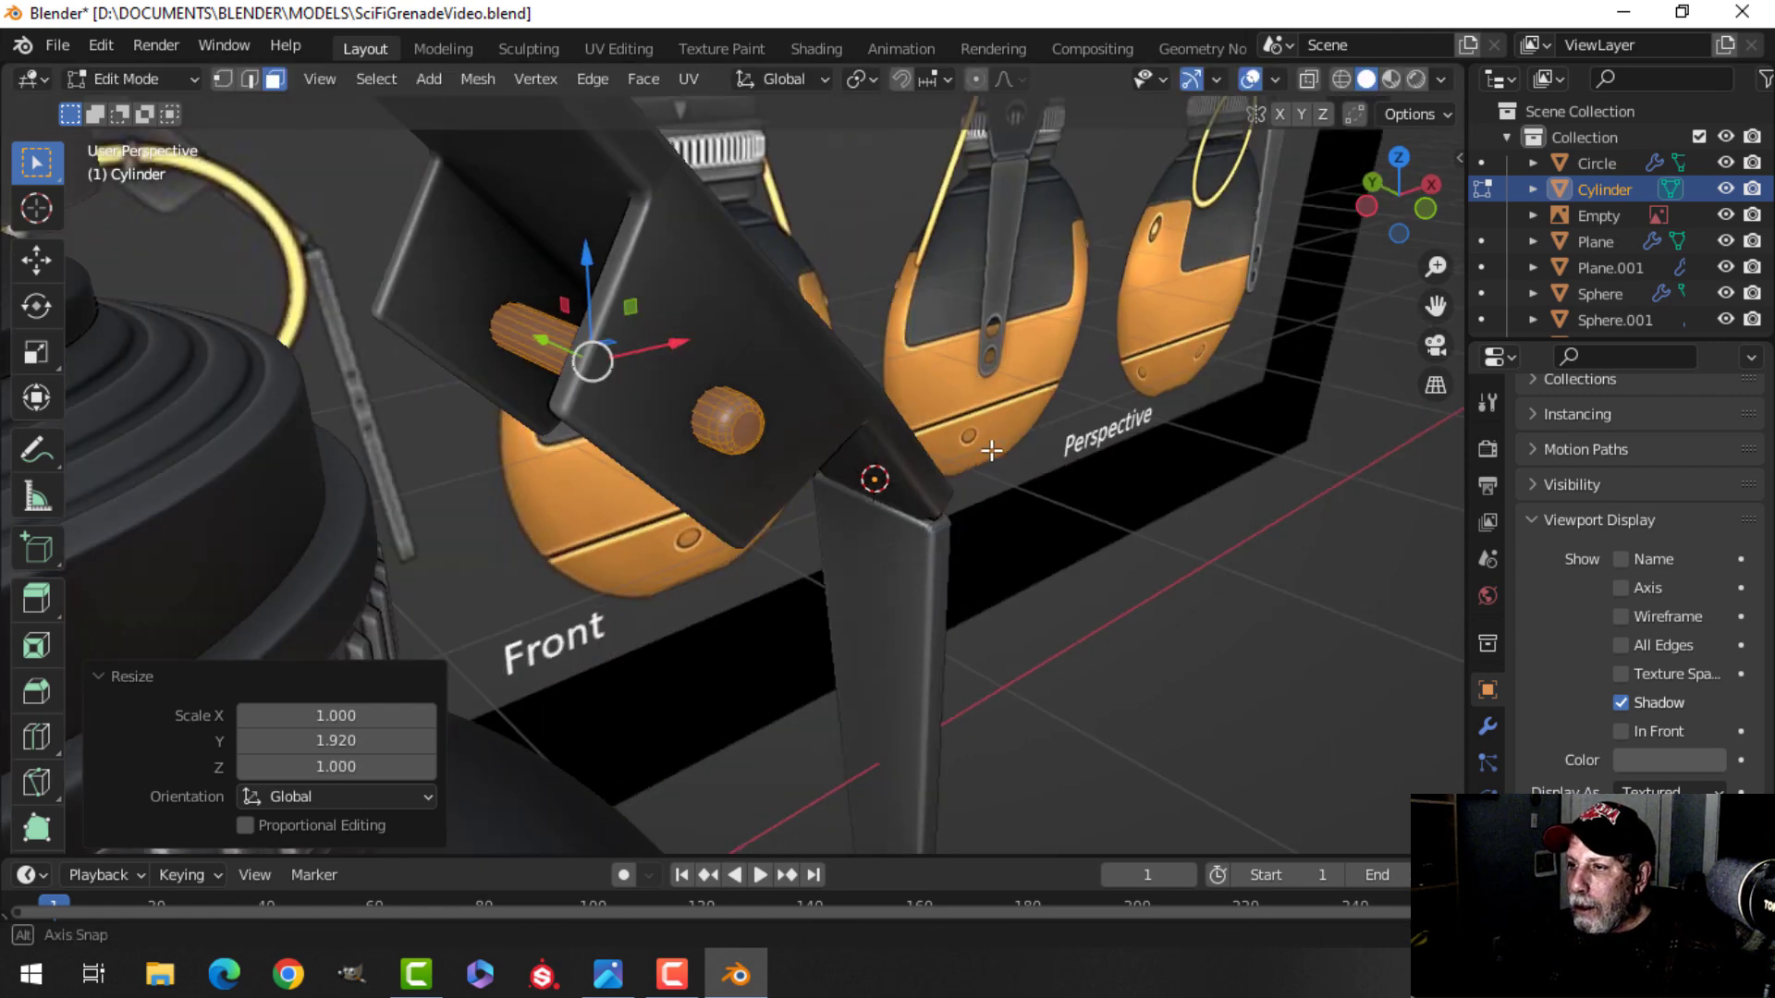
key(Tab)
key(alt+a)
shift+middle_drag(745, 436, 840, 419)
key(ctrl+s)
Snap the 3D cursor to the bottom end of the lever's lower segment.
scroll(839, 419, down, 4)
shift+middle_drag(1036, 468, 864, 397)
middle_drag(865, 397, 785, 462)
scroll(751, 551, up, 2)
click(750, 514)
key(Tab)
middle_drag(768, 524, 789, 444)
key(alt+a)
shift+middle_drag(790, 444, 664, 614)
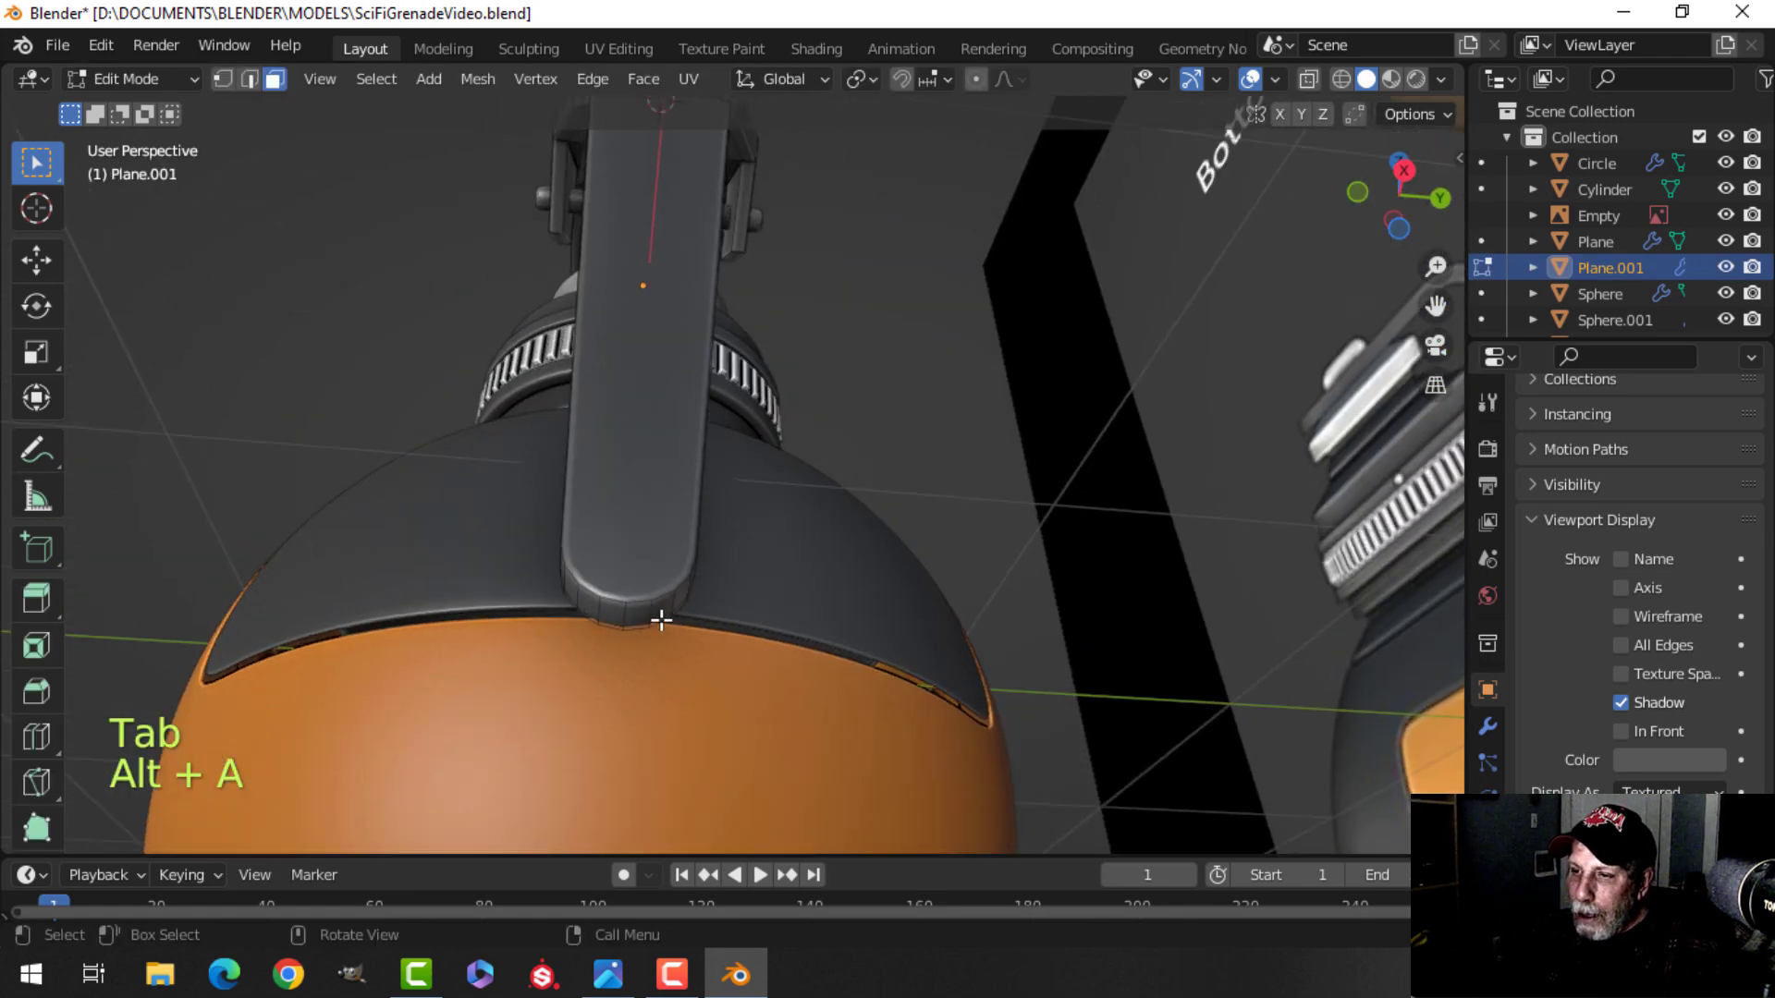
middle_drag(700, 685, 680, 588)
key(shift+s)
click(692, 841)
key(Tab)
Add a 22-vertex cylinder at the cursor in right view.
key(alt+a)
key(KP_3)
scroll(697, 578, down, 5)
shift+middle_drag(710, 481, 667, 604)
key(shift+a)
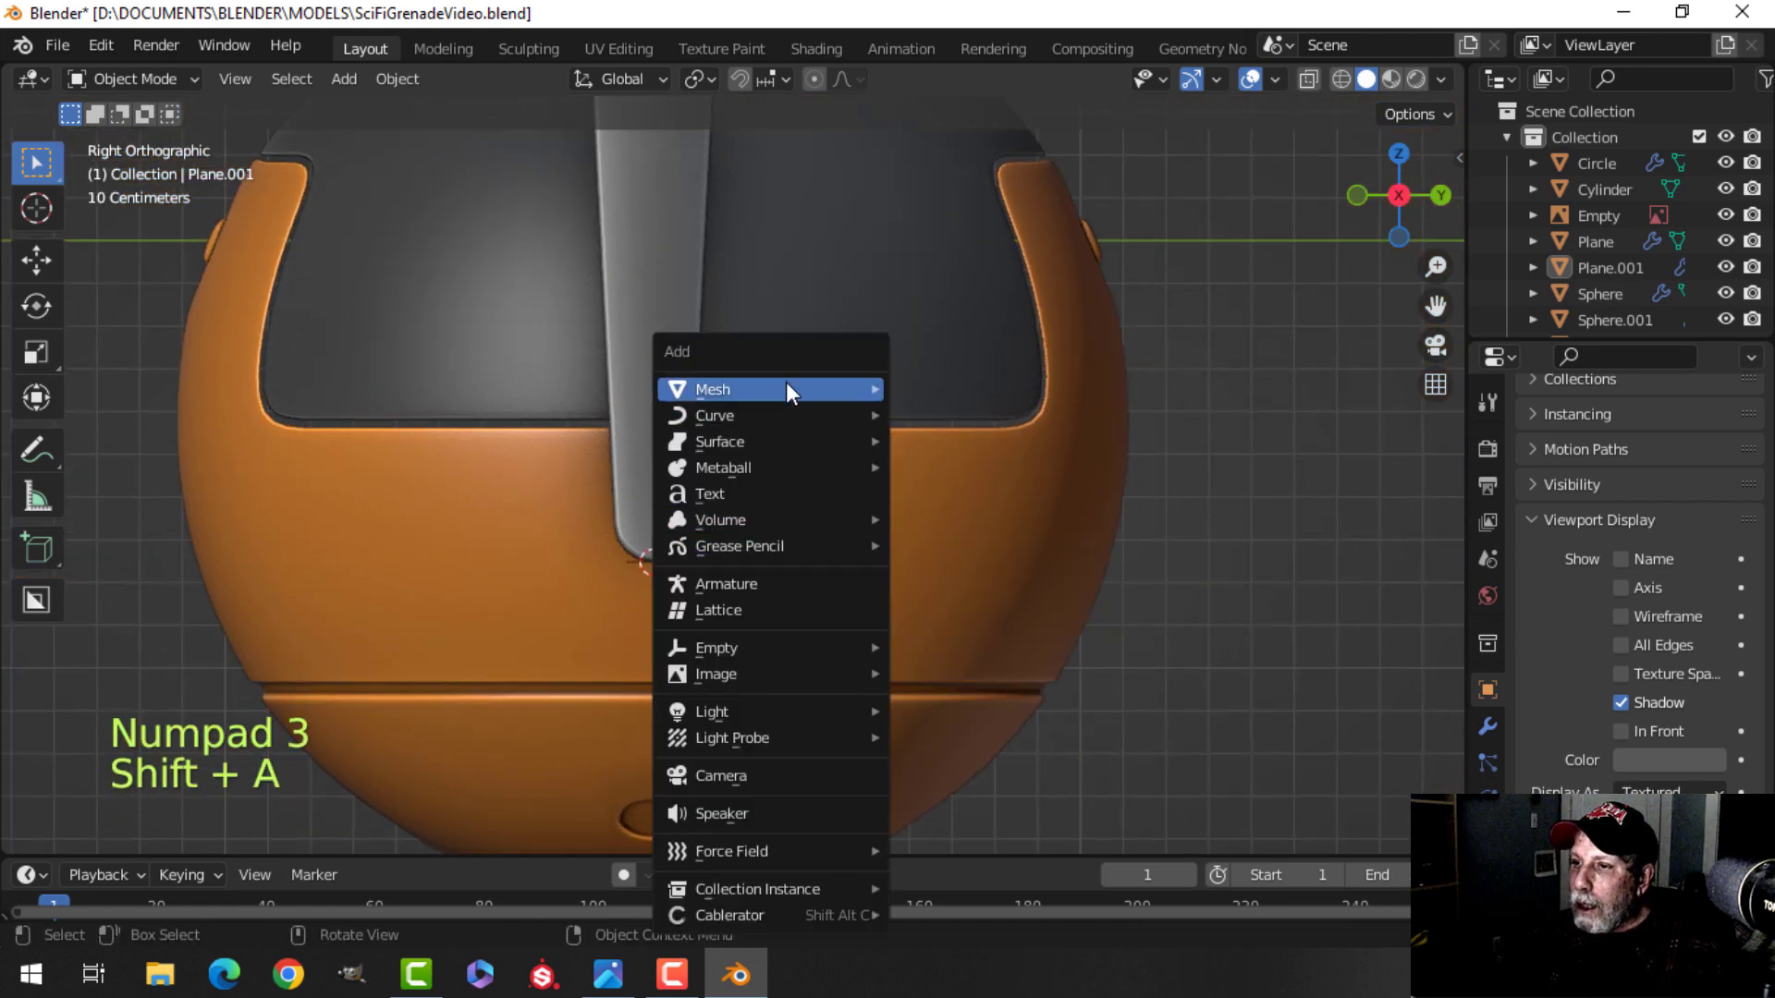
mouse_move(788, 386)
click(995, 516)
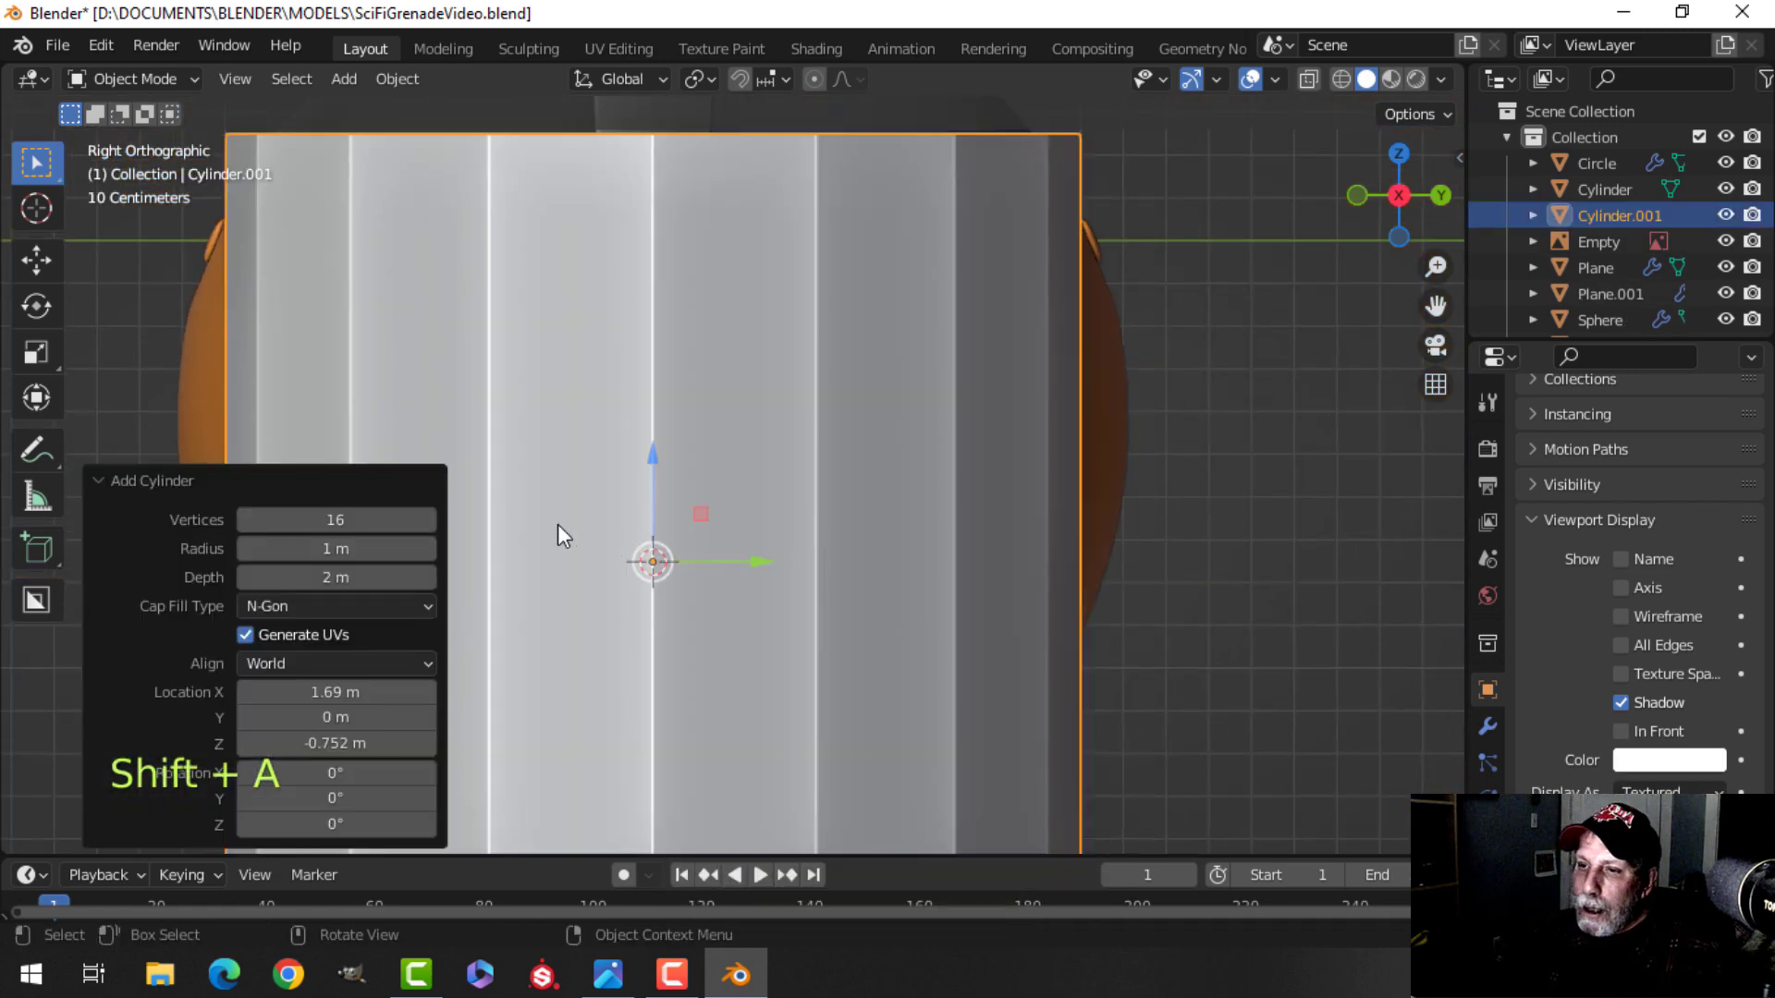
click(335, 519)
text(22)
key(Return)
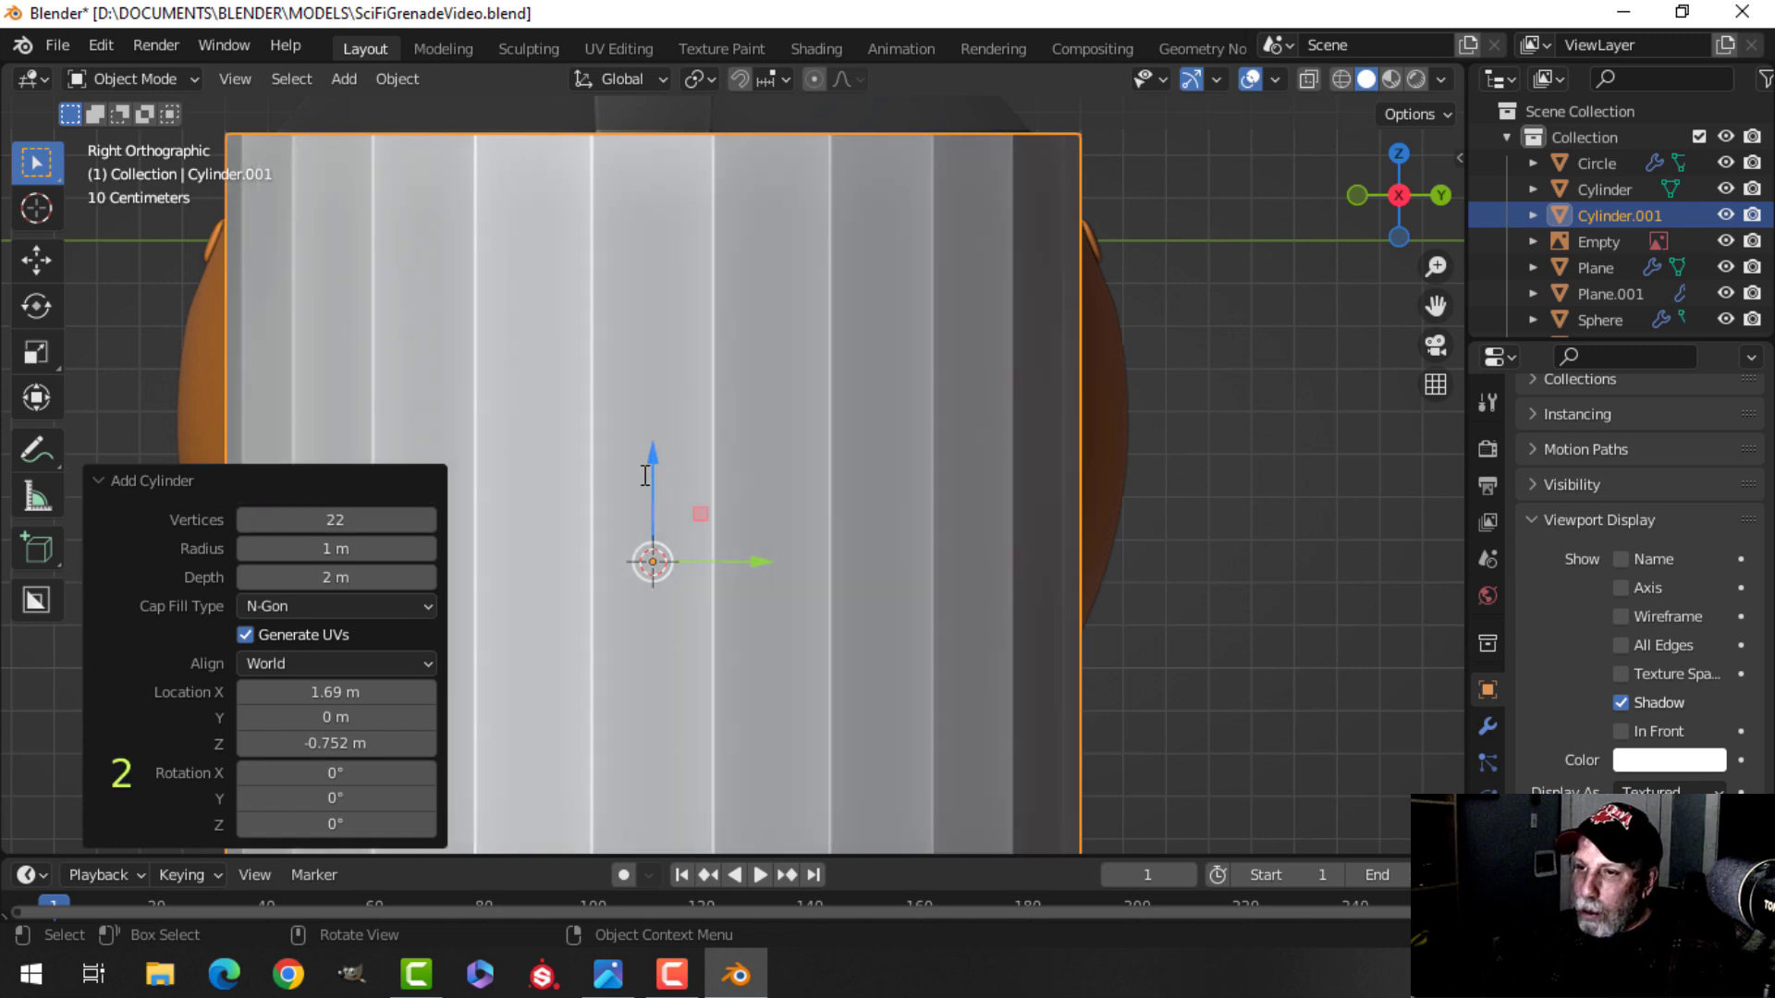
In edit mode, shrink the new cylinder and raise it 0.2 m onto the bottom of the lever.
key(Tab)
key(s)
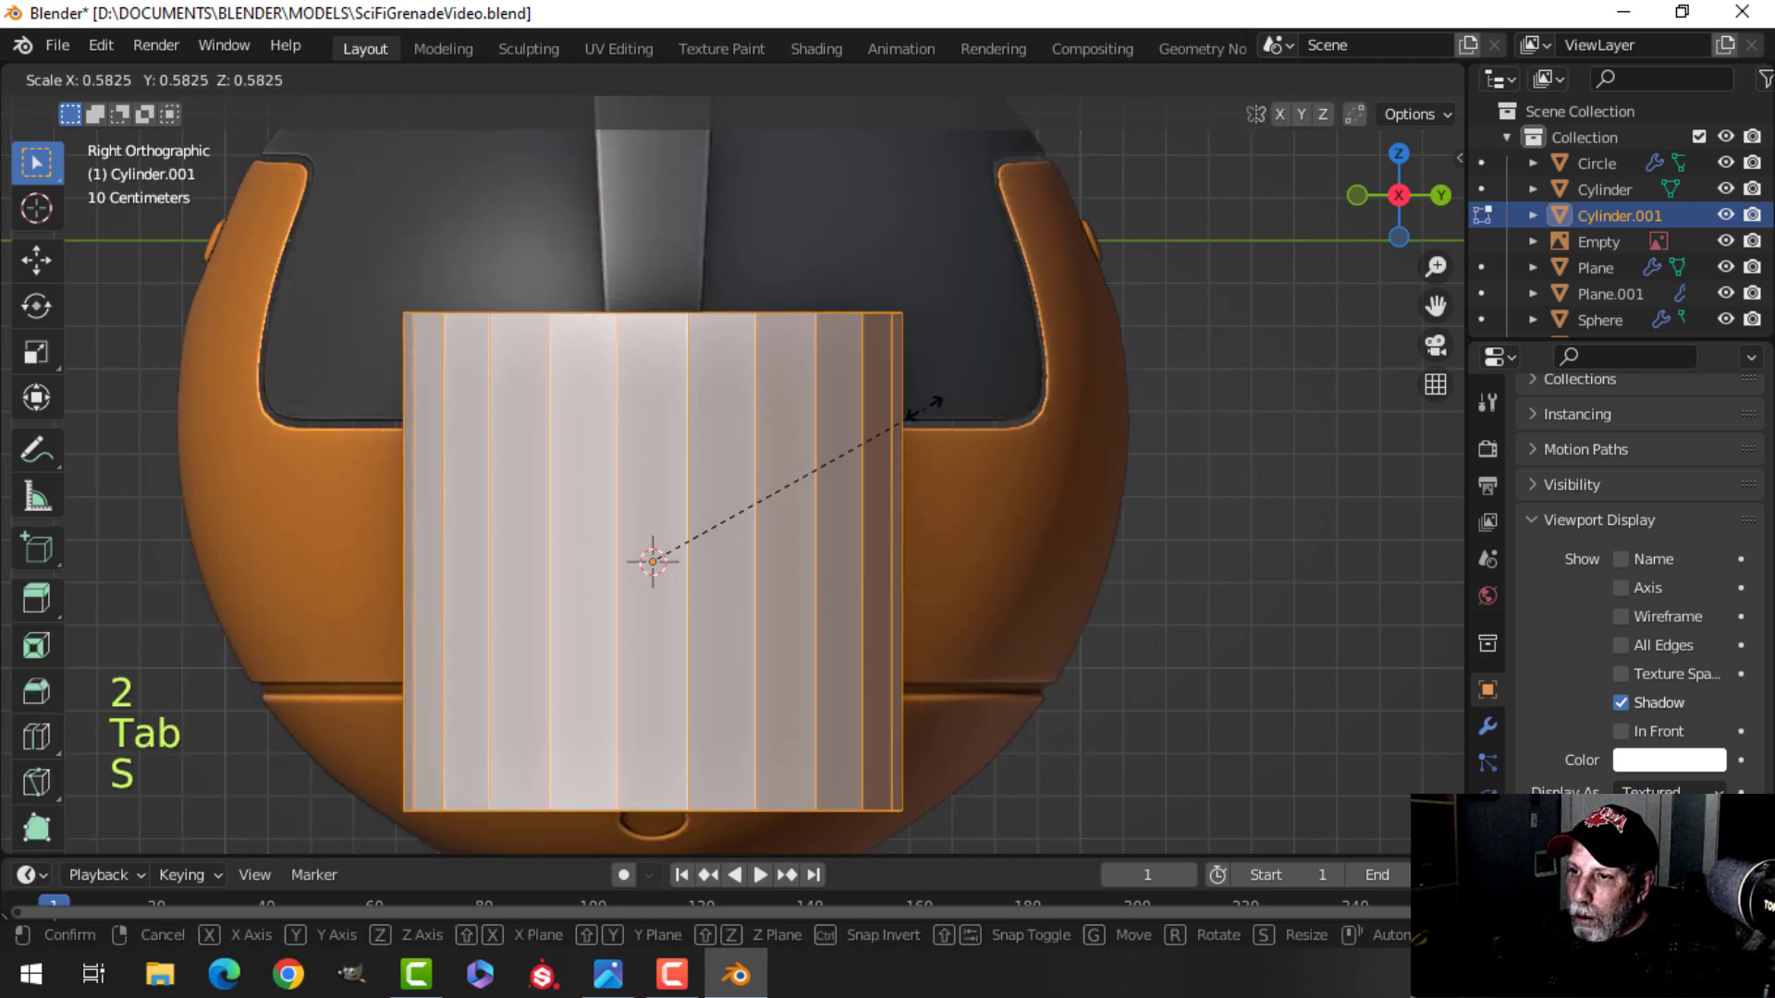
click(684, 535)
drag(654, 477, 654, 392)
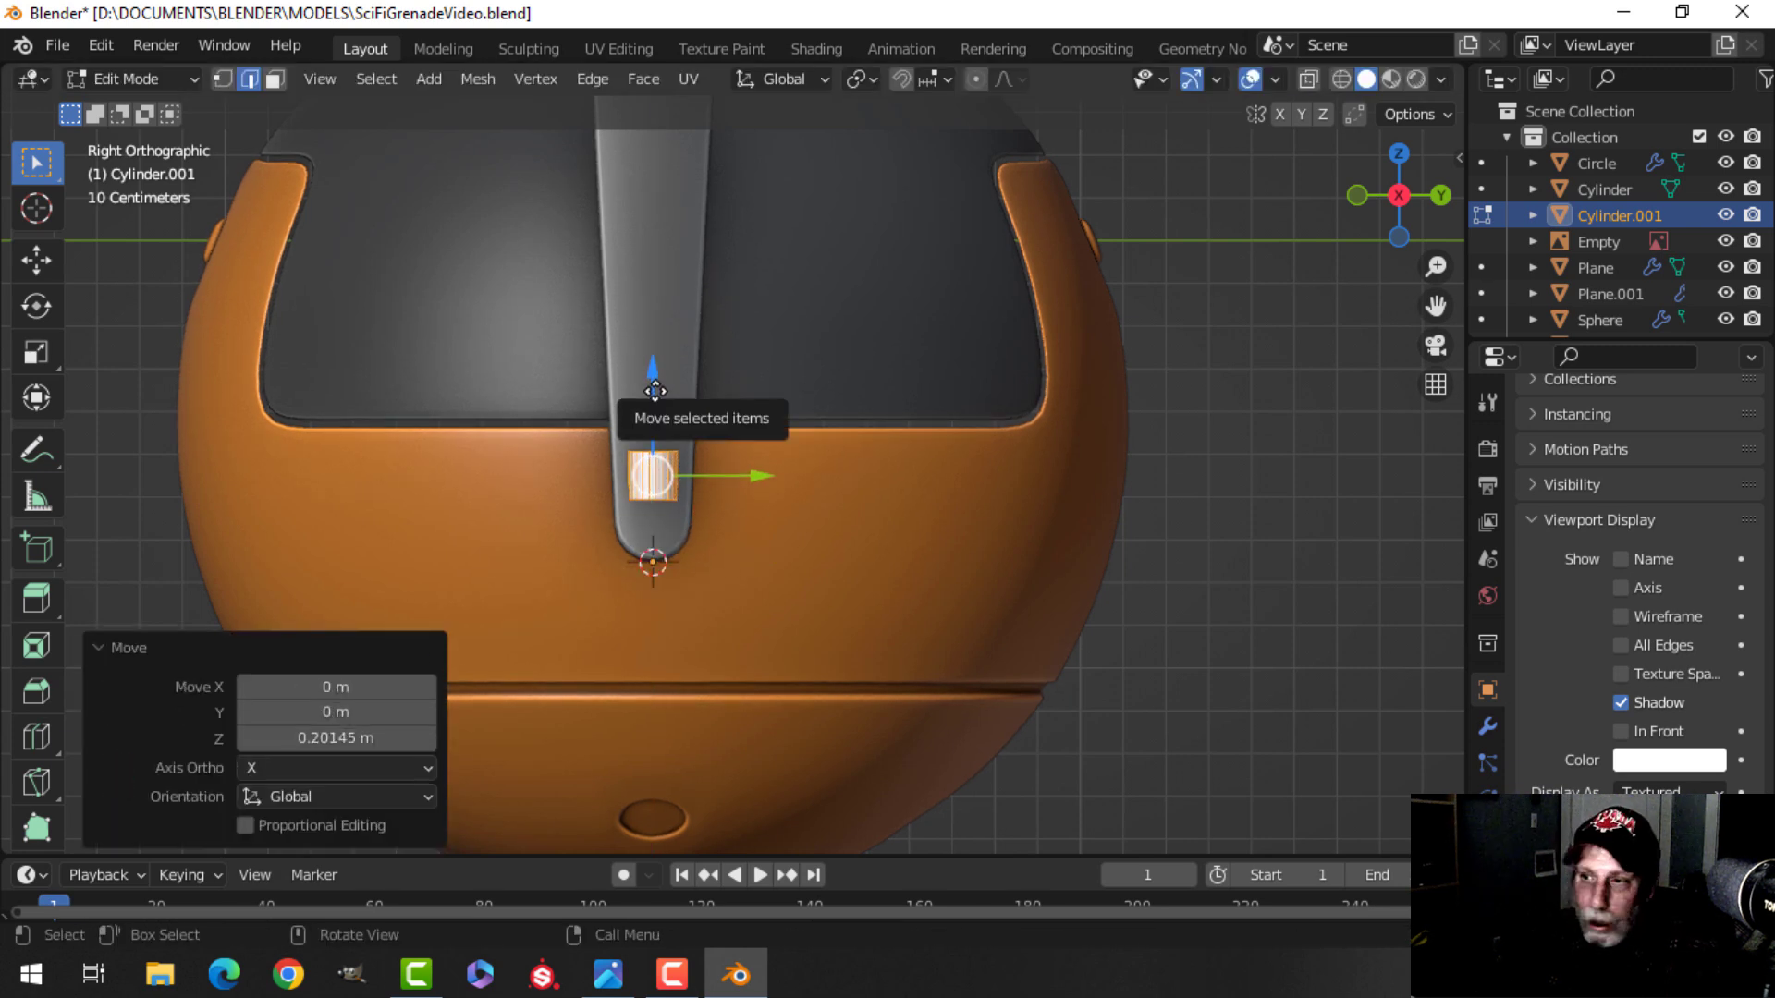
Scale the cylinder by 0.904 and, in front view, rotate it 80.9° to cross the lever's lower segment.
key(s)
click(707, 403)
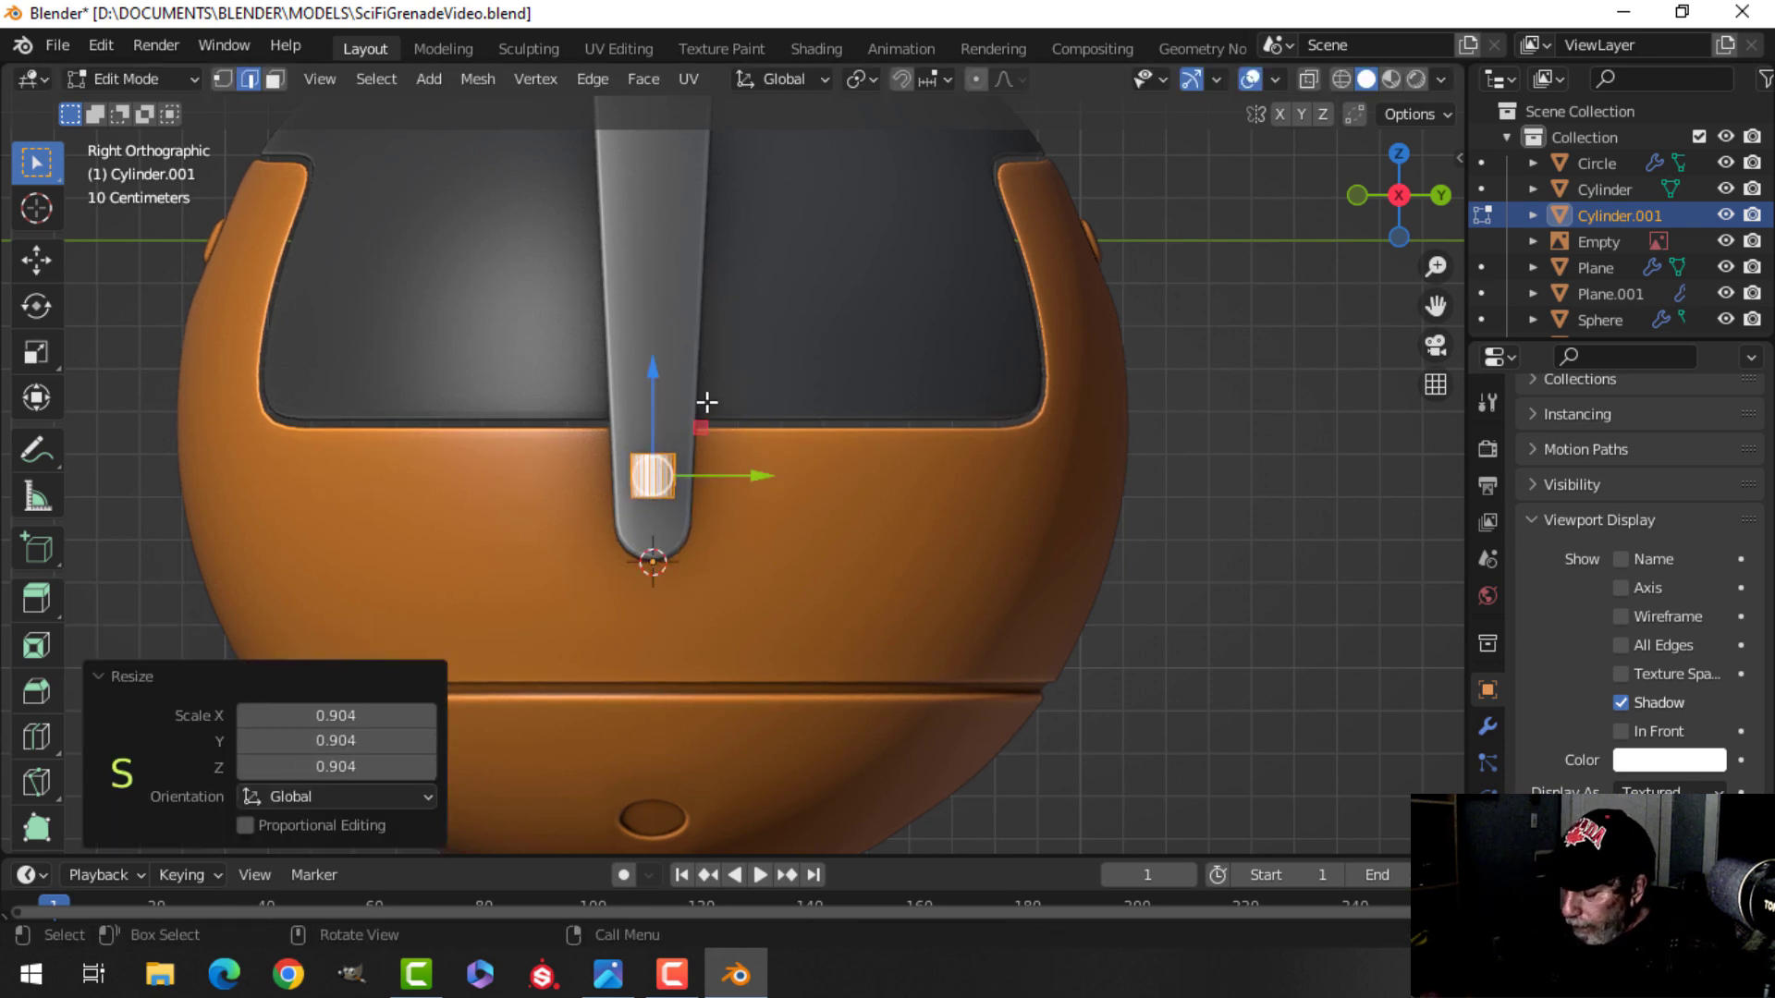
key(KP_1)
scroll(707, 401, up, 4)
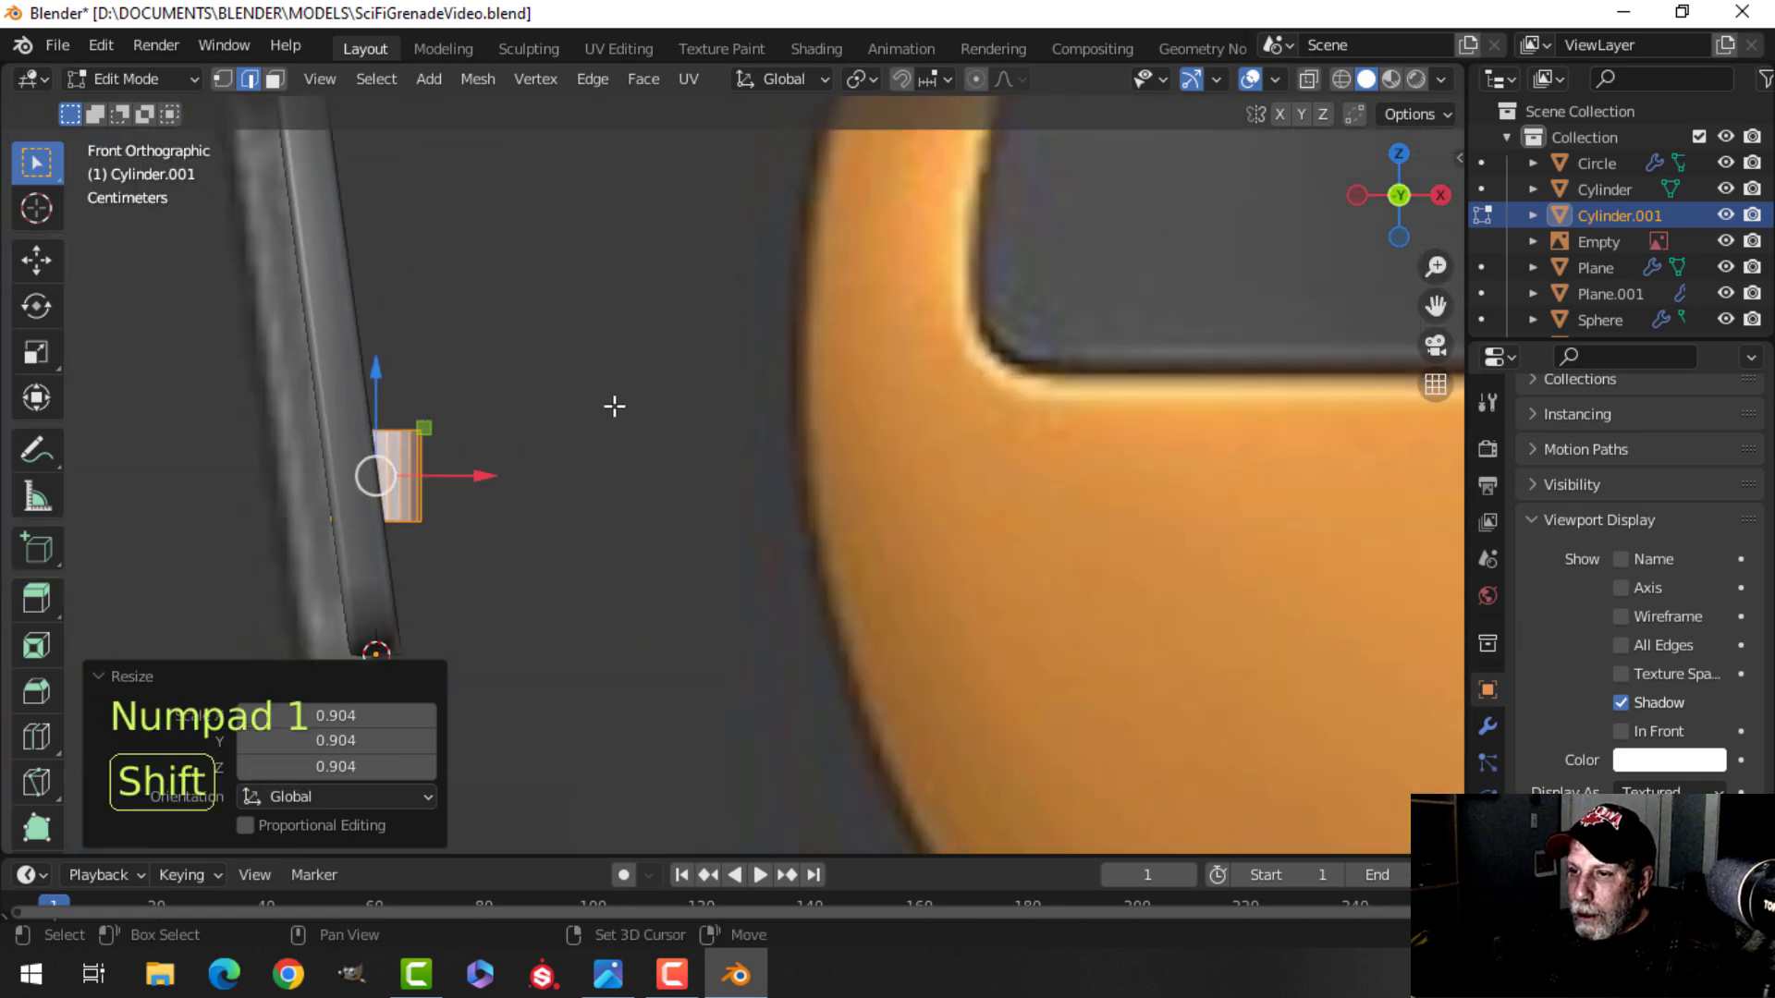
shift+middle_drag(619, 416, 655, 376)
shift+middle_drag(472, 435, 579, 410)
key(r)
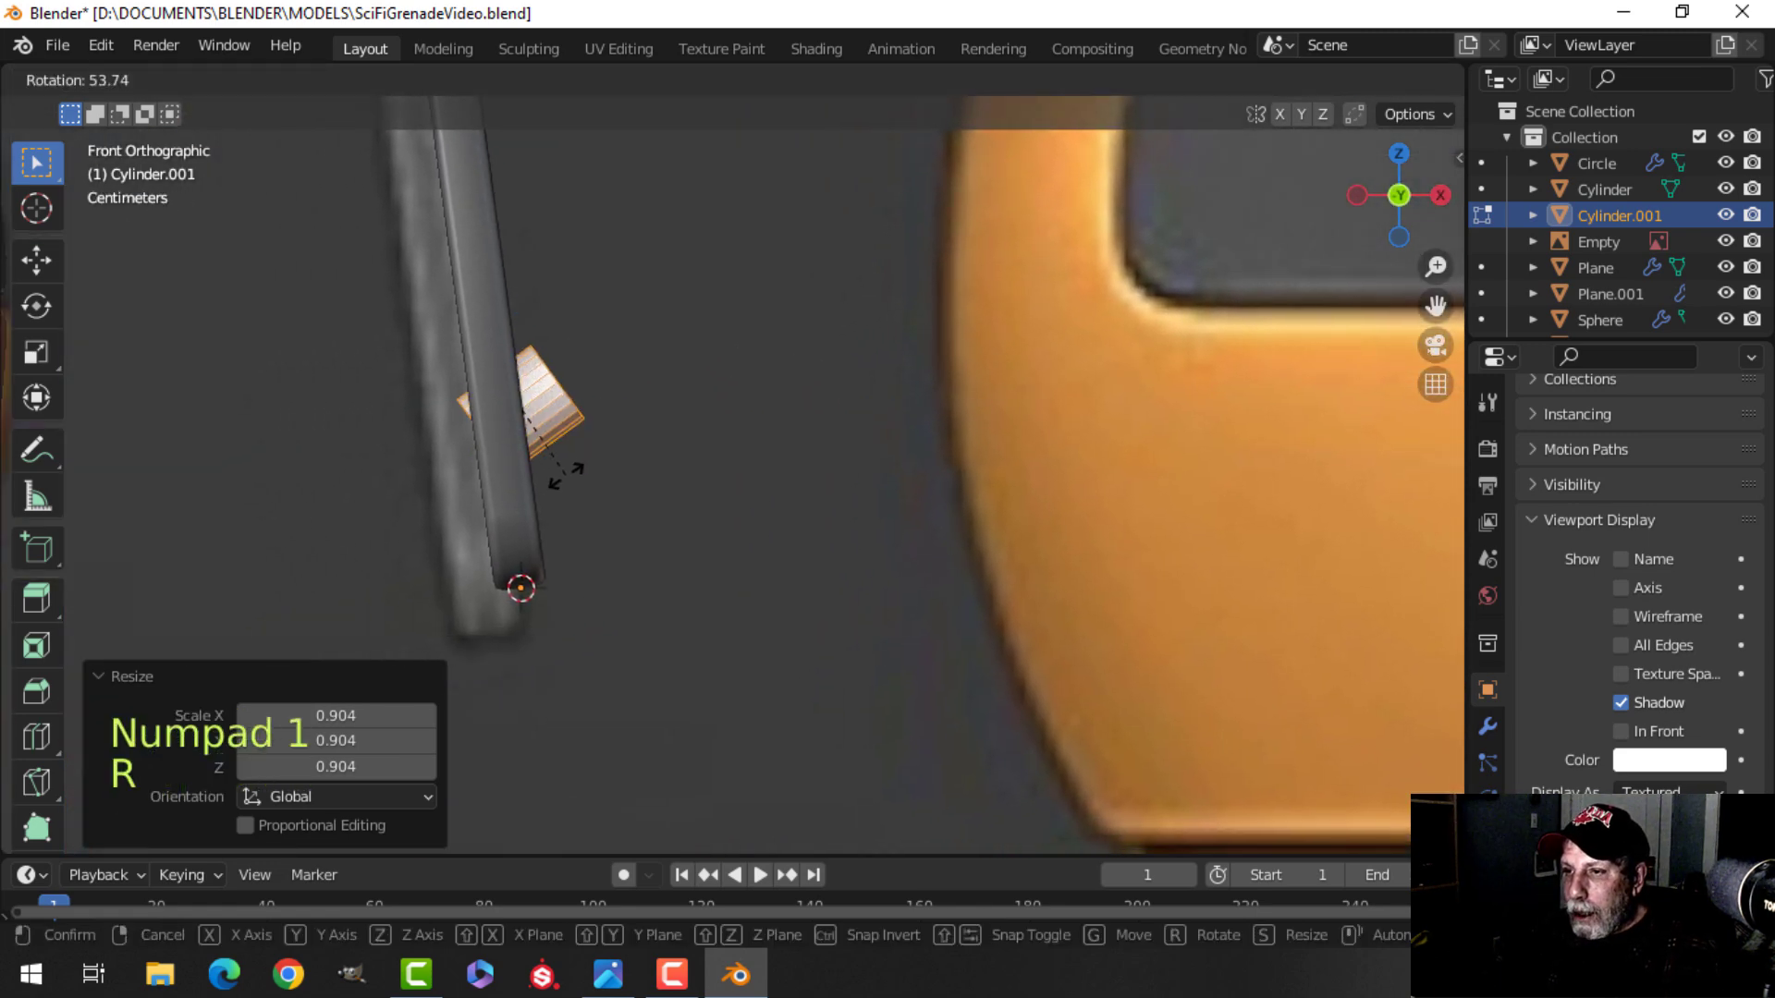
click(532, 489)
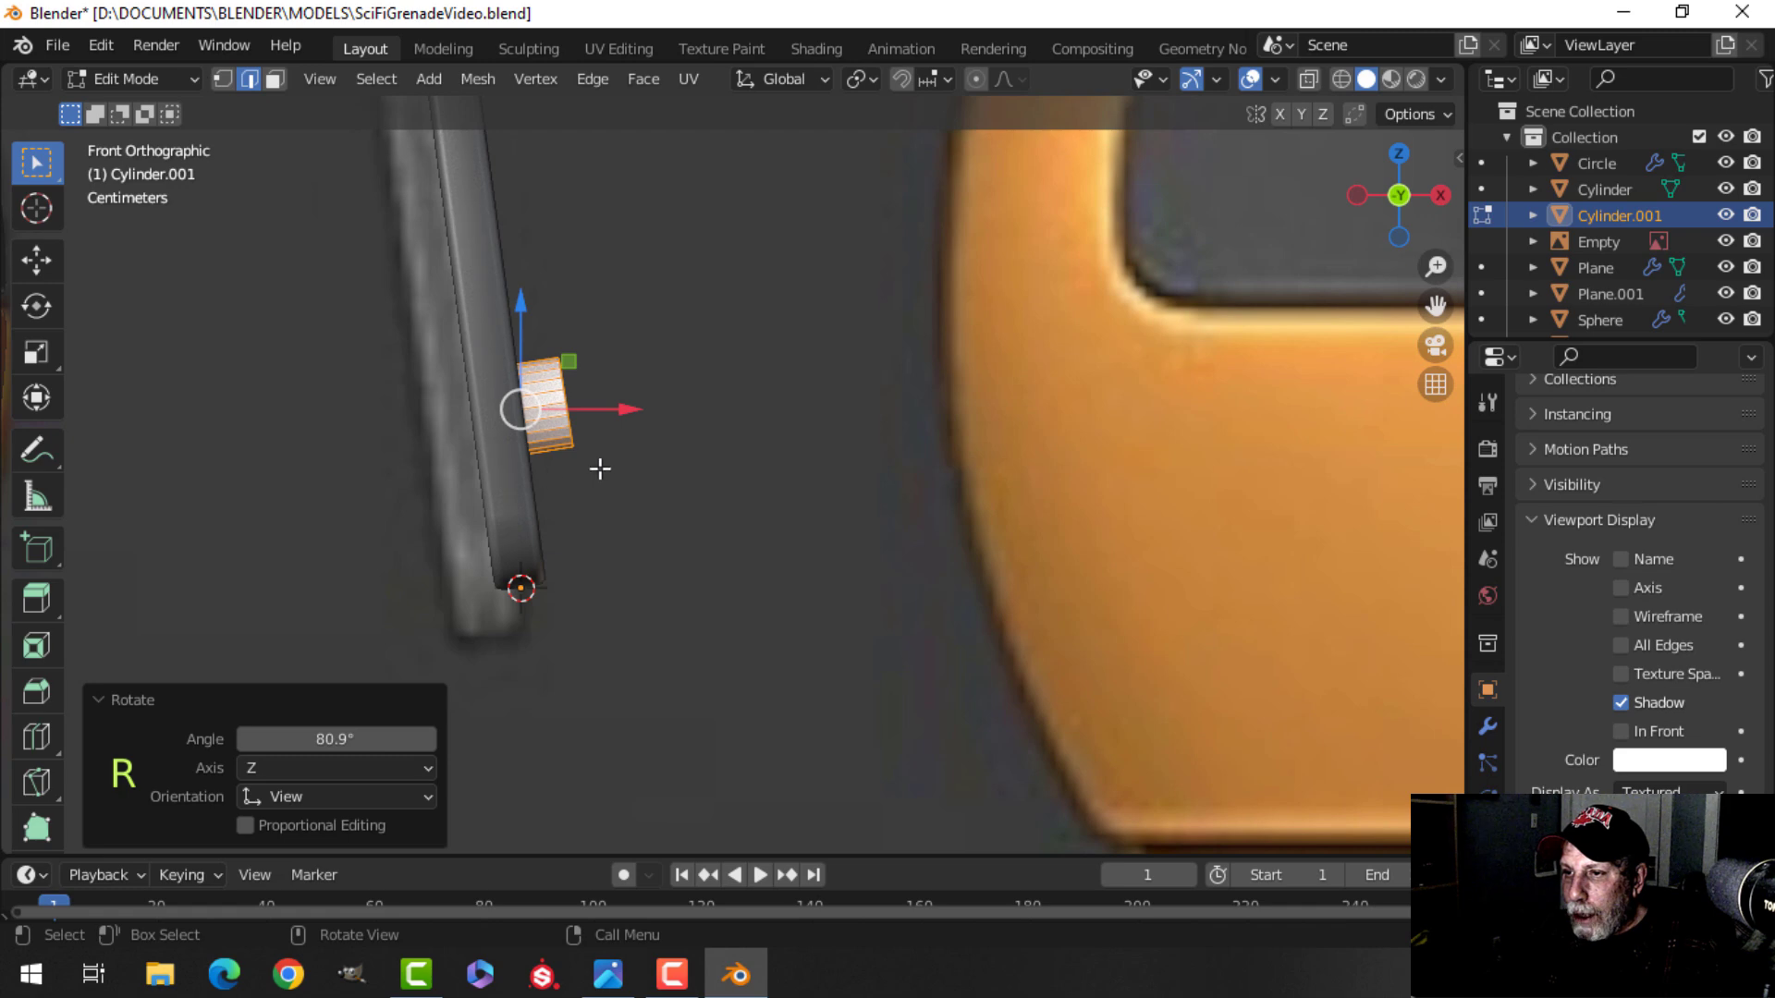
Scale the cylinder 1.449 times and rotate it a further 2.23° to match the lever.
key(s)
click(662, 459)
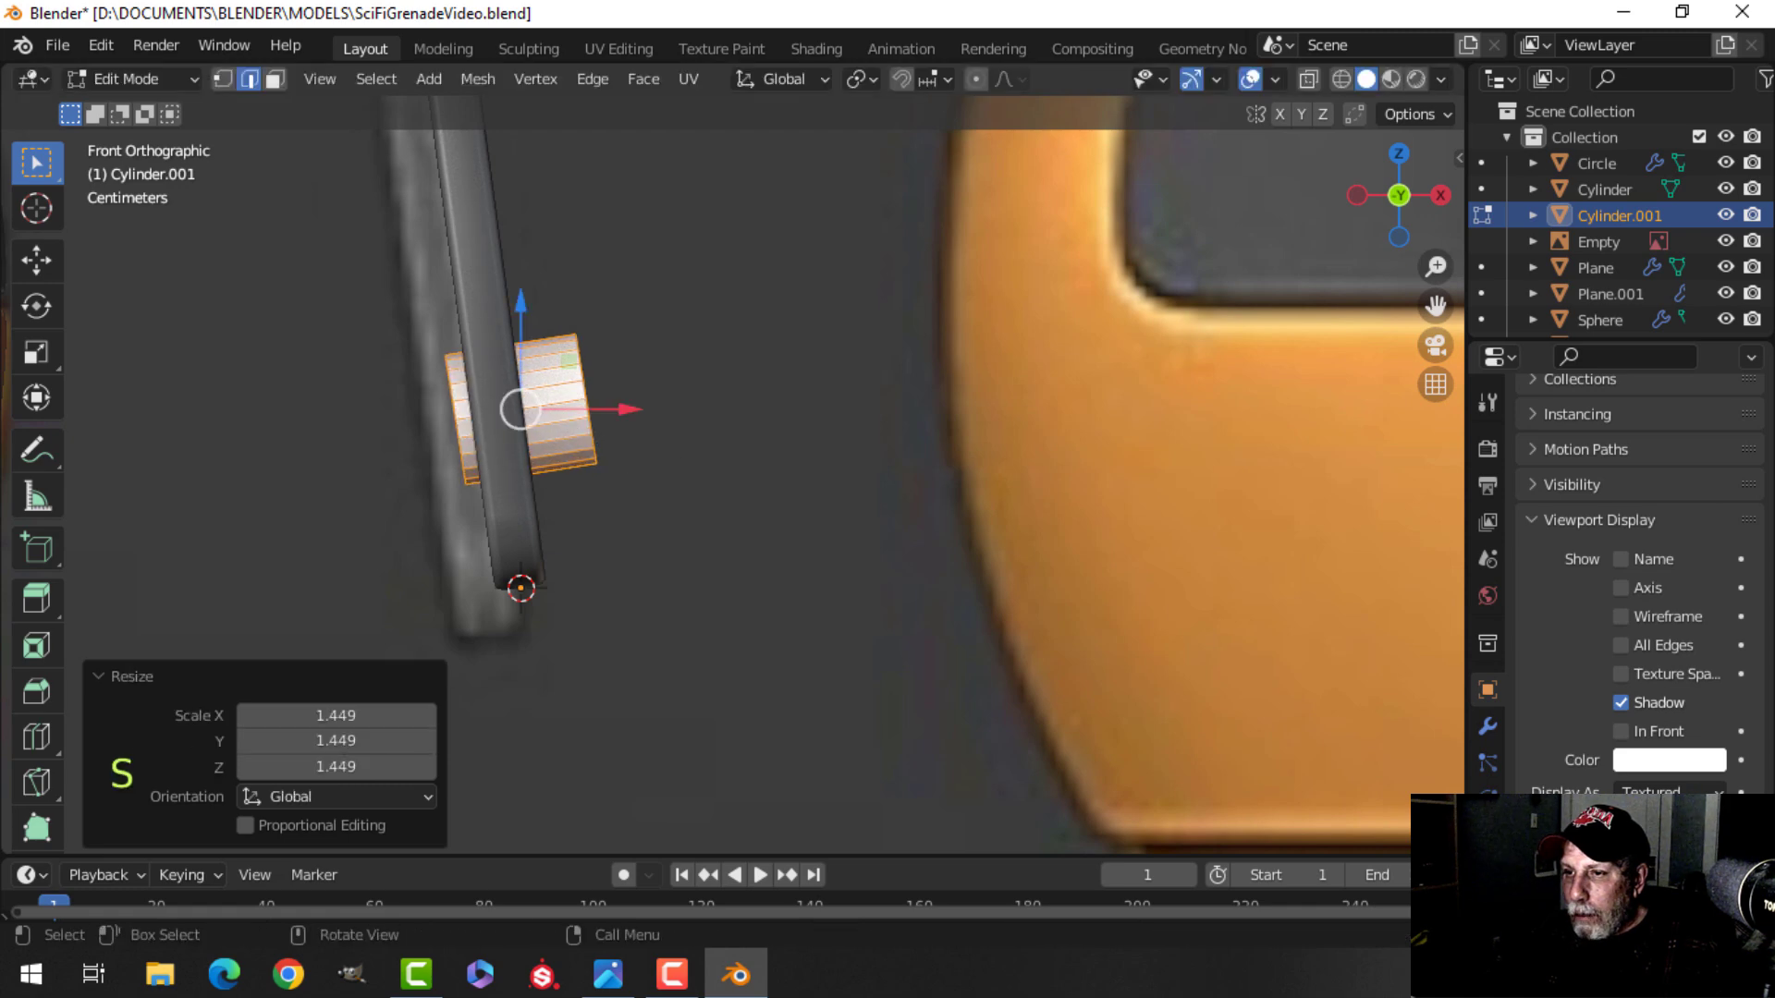
key(r)
click(660, 464)
Scale the cylinder down by 0.645 to form a small pin.
middle_drag(855, 347, 709, 372)
key(s)
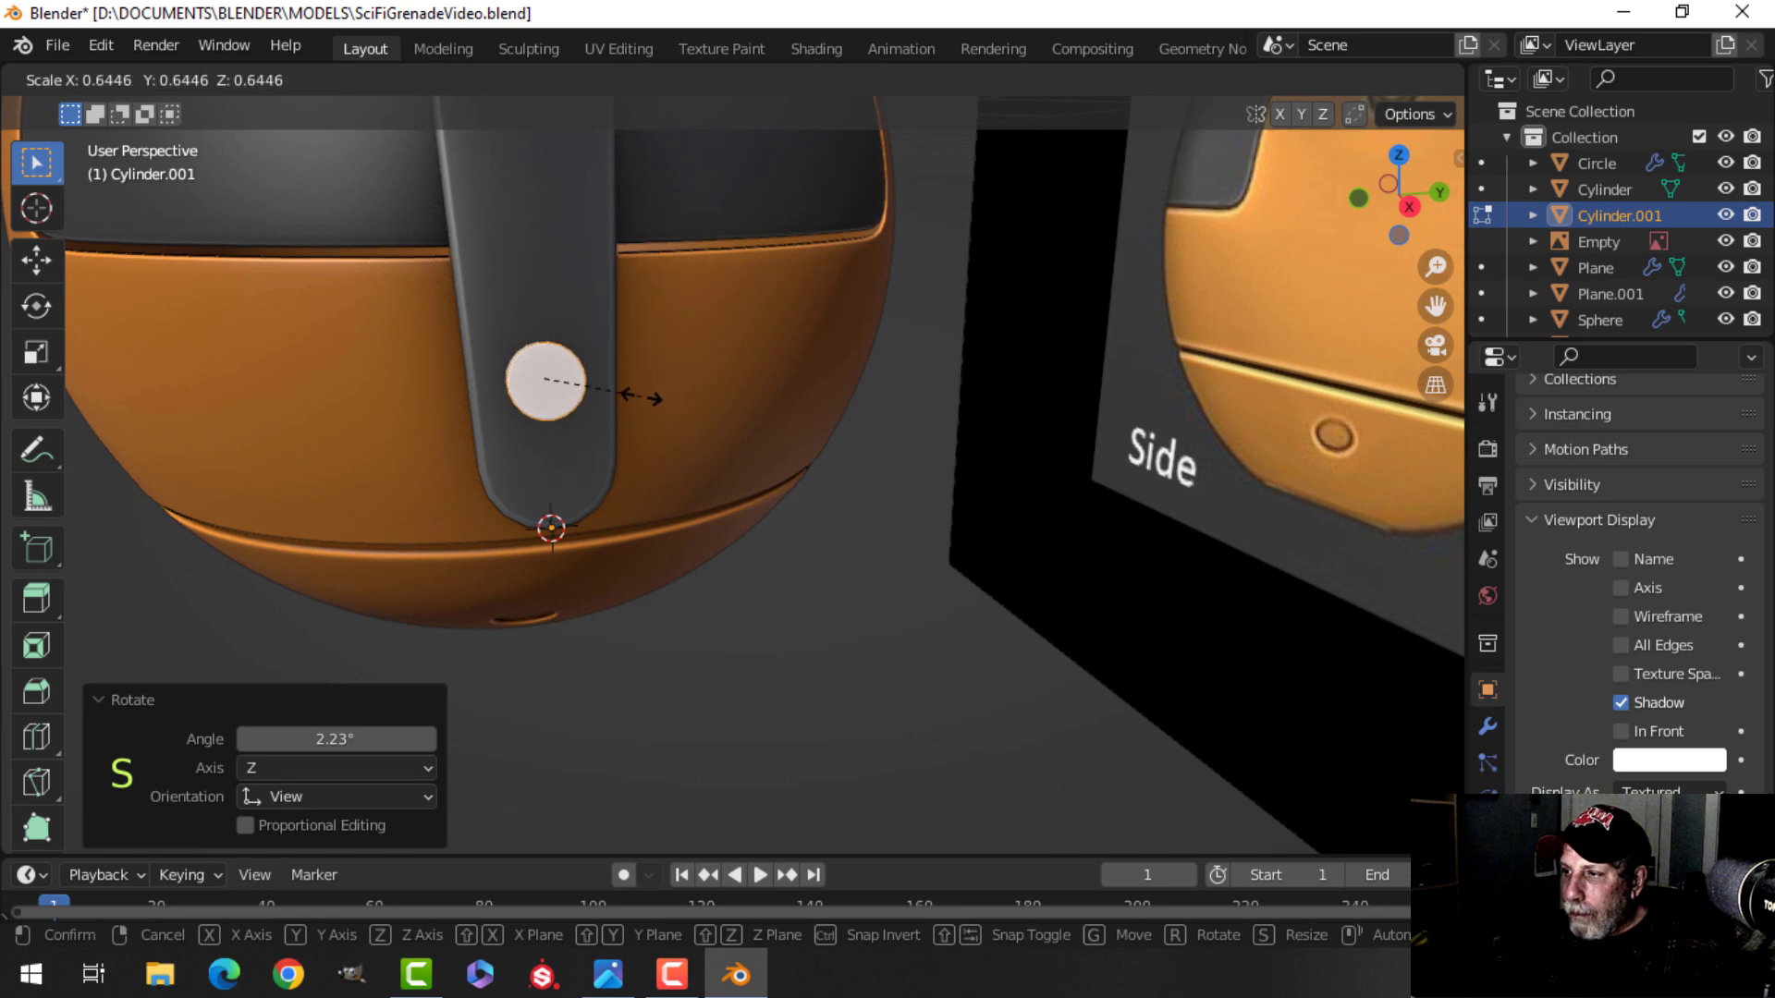
click(641, 397)
In right view, duplicate the pin and move the copy 0.1572 m up the lever.
scroll(1078, 448, down, 4)
shift+middle_drag(1078, 447, 463, 329)
scroll(852, 362, down, 5)
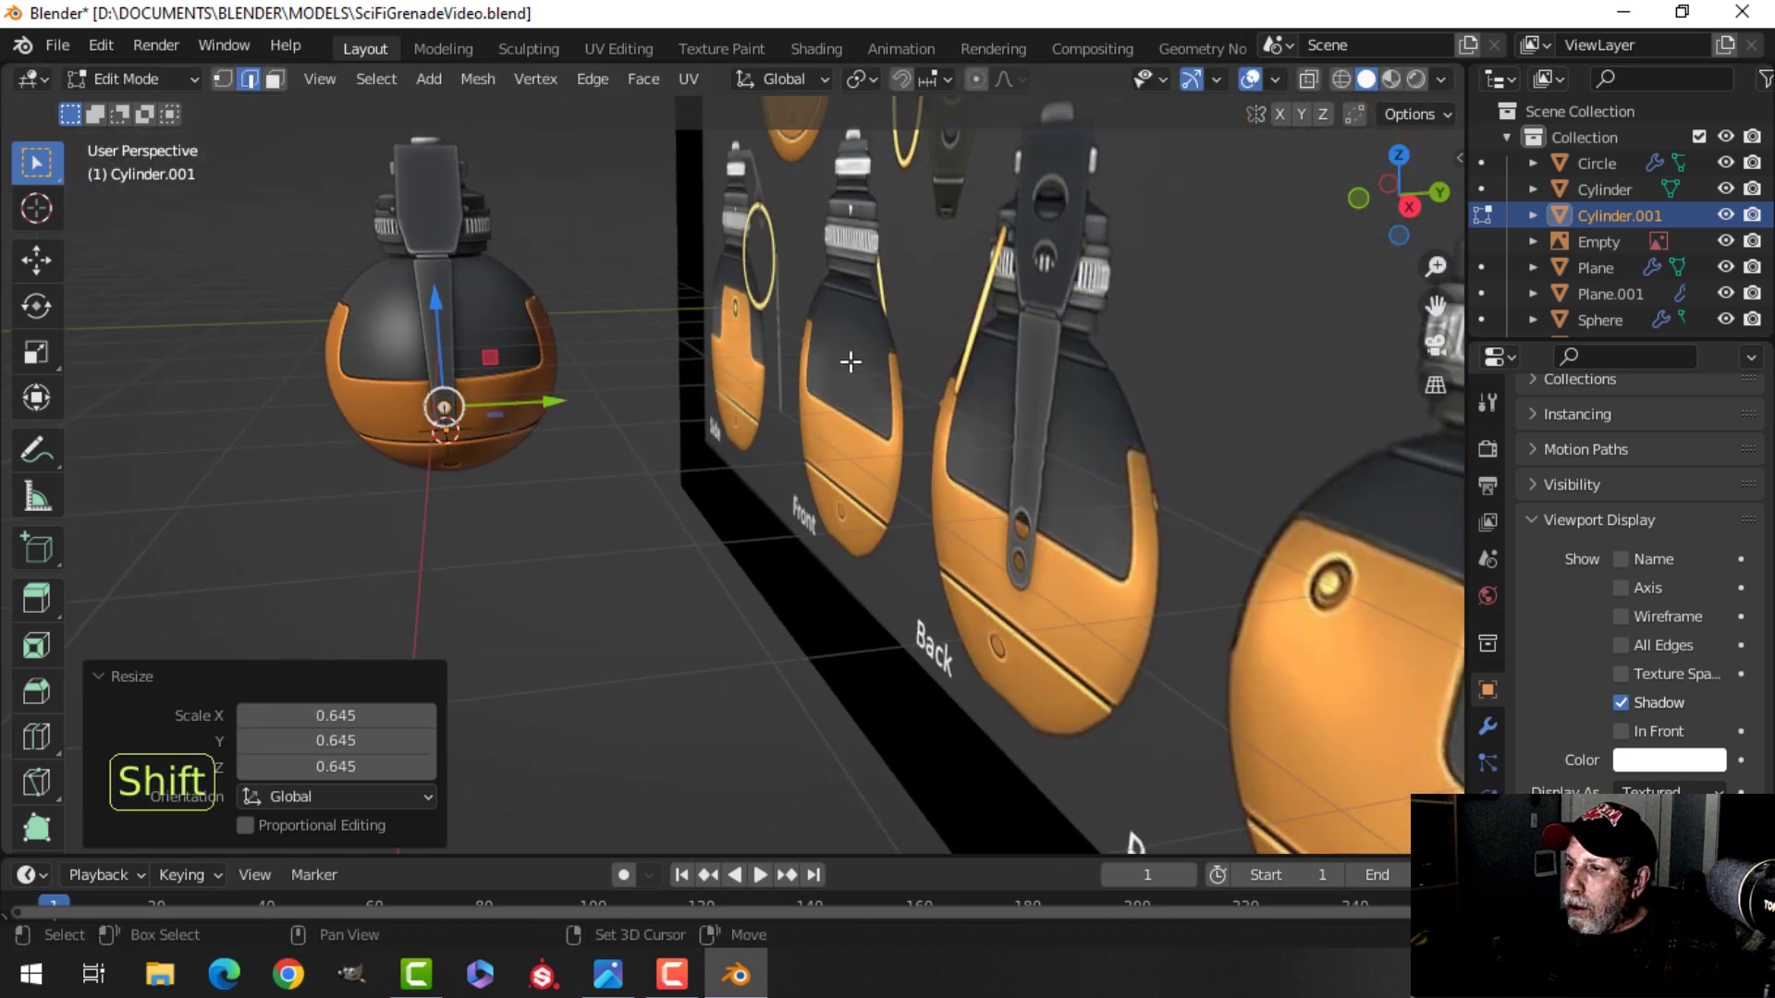
middle_drag(853, 362, 765, 366)
shift+middle_drag(515, 472, 689, 464)
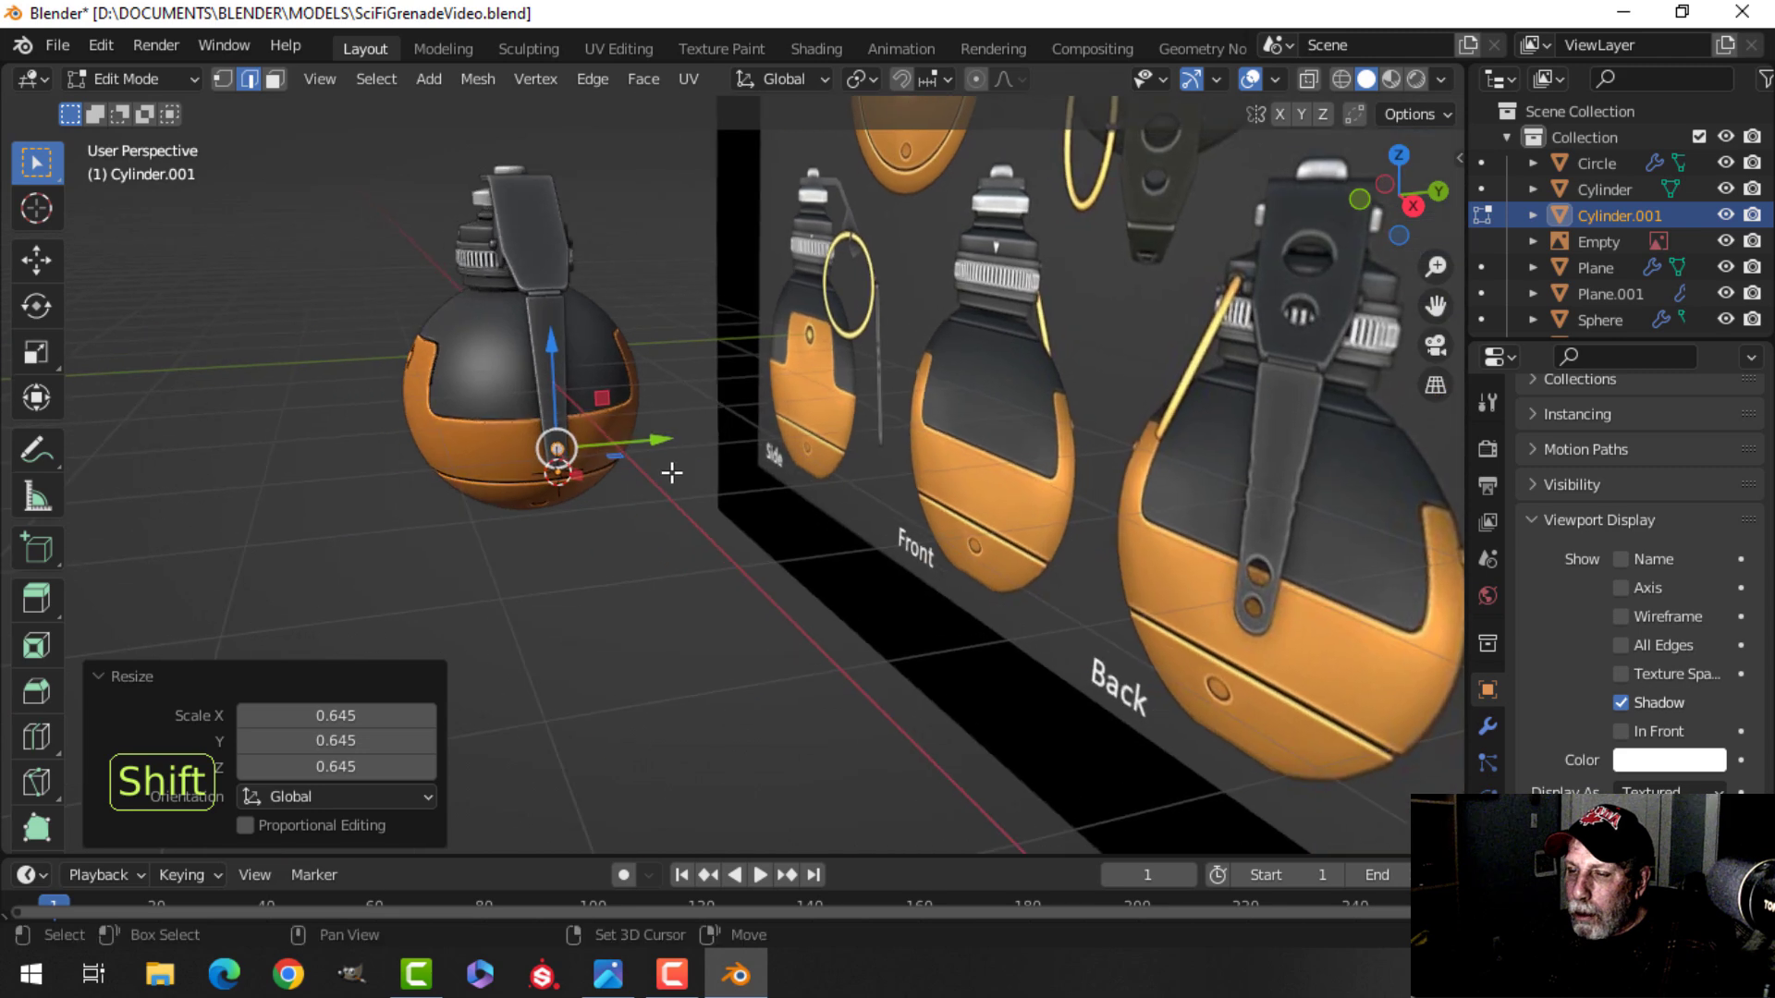
scroll(637, 457, up, 5)
shift+middle_drag(453, 458, 675, 469)
scroll(725, 471, up, 1)
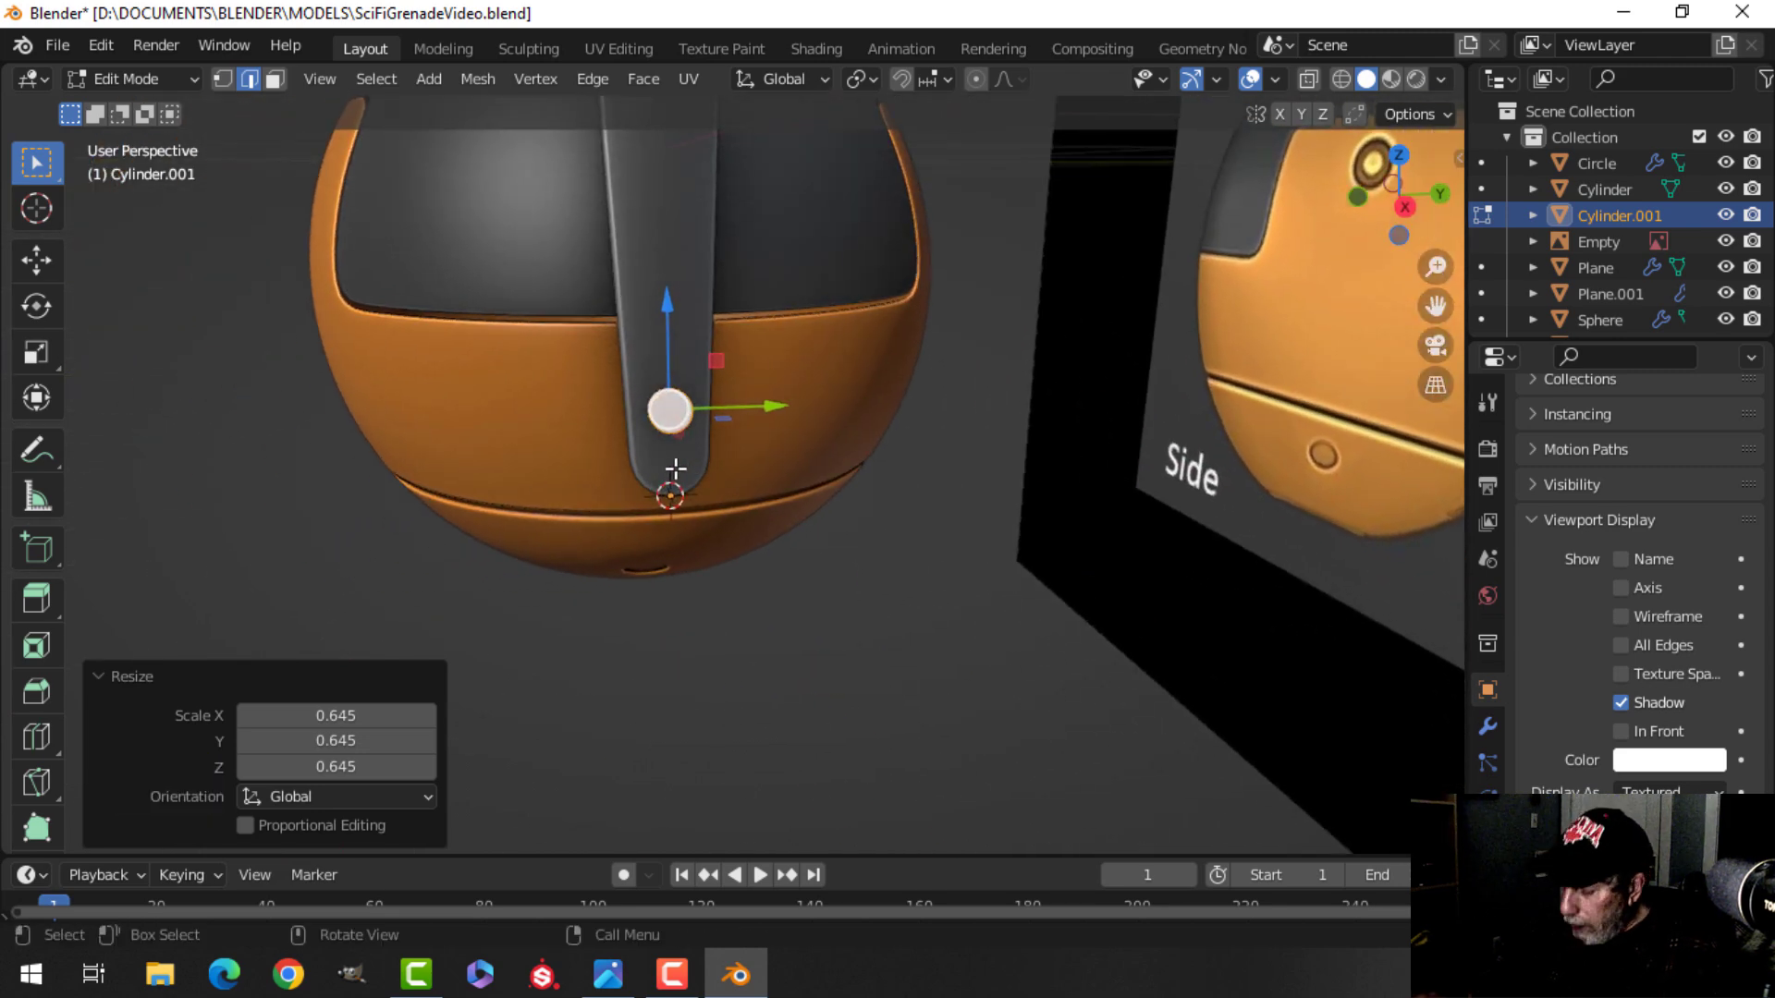
key(KP_3)
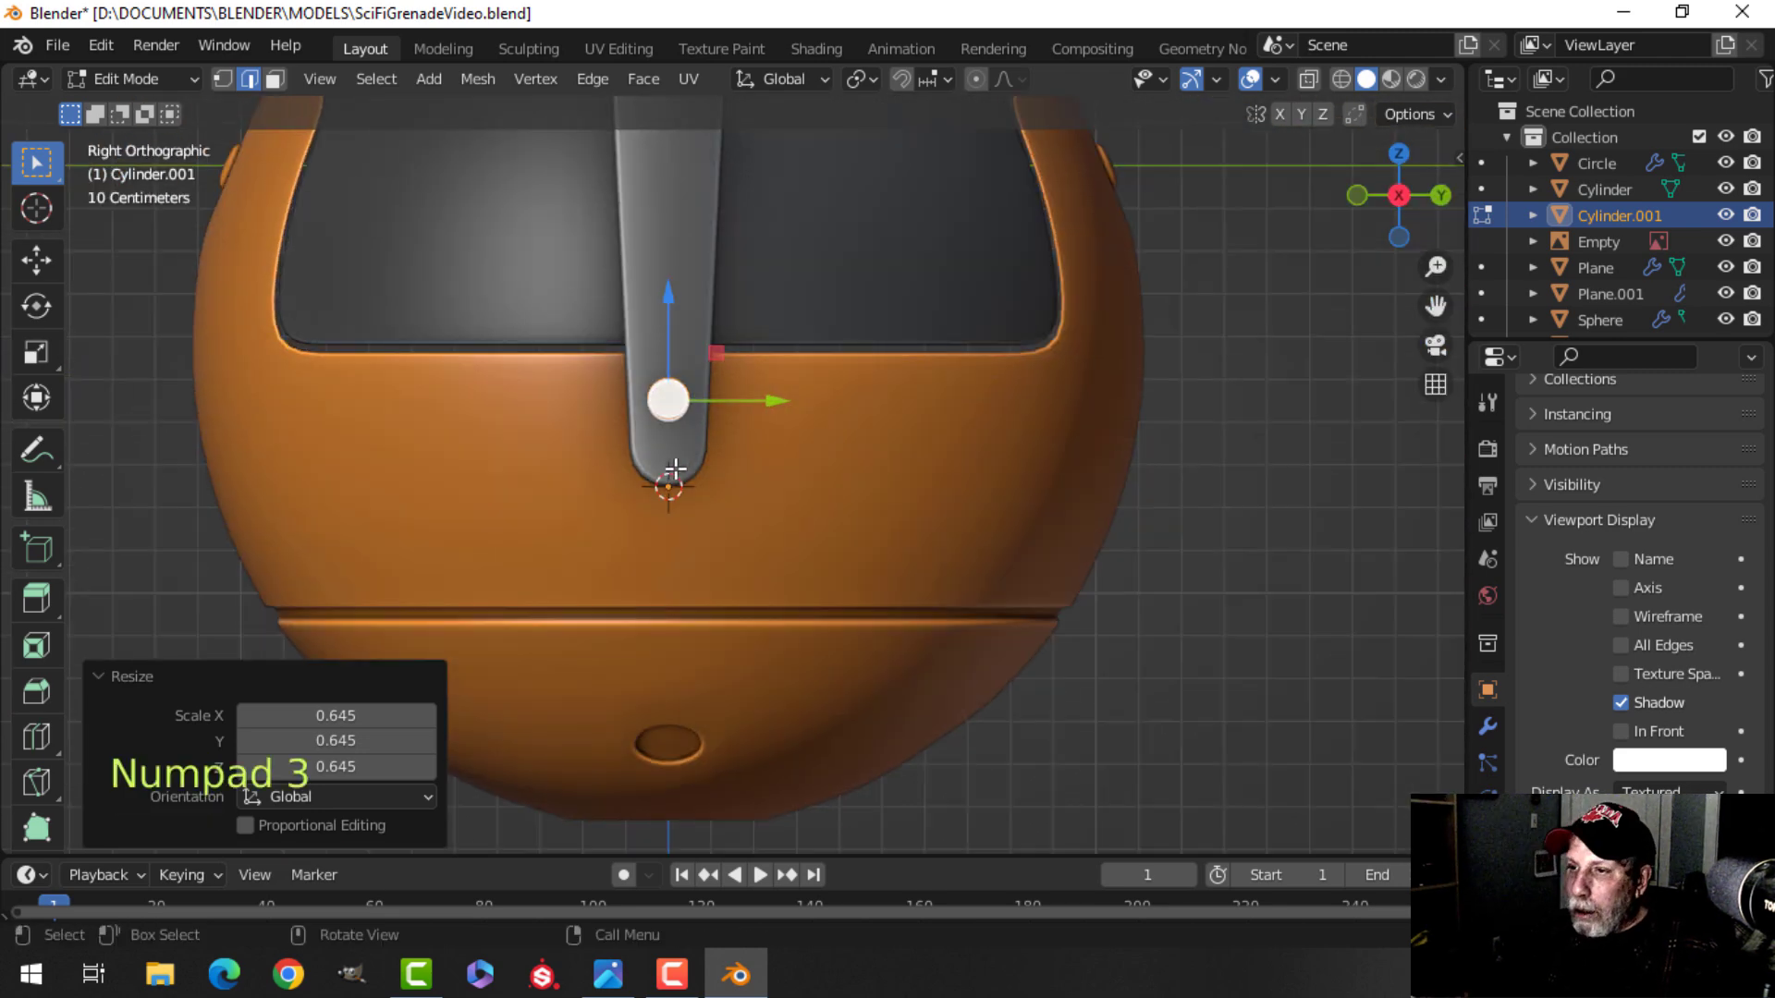
scroll(674, 468, up, 2)
shift+middle_drag(705, 424, 702, 495)
key(shift+d)
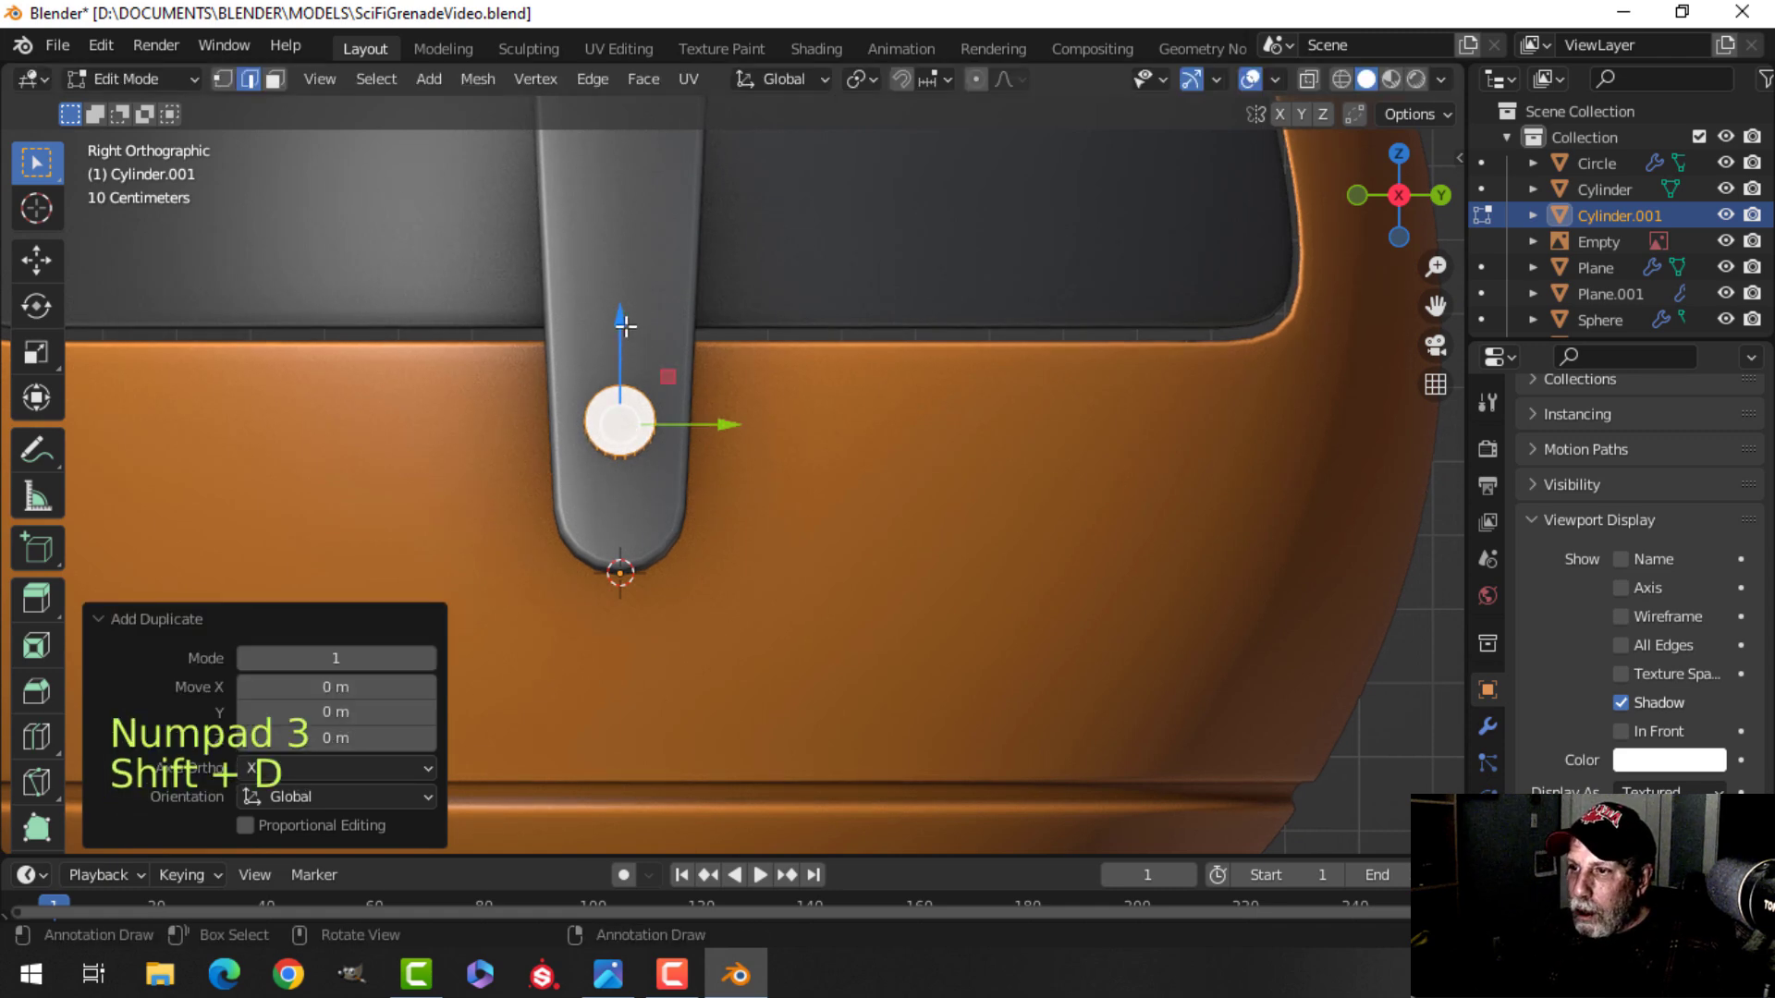
click(744, 393)
Scale the copied pin 1.374 times and nudge it 0.019 m up and -0.035 m along X onto the lever.
key(s)
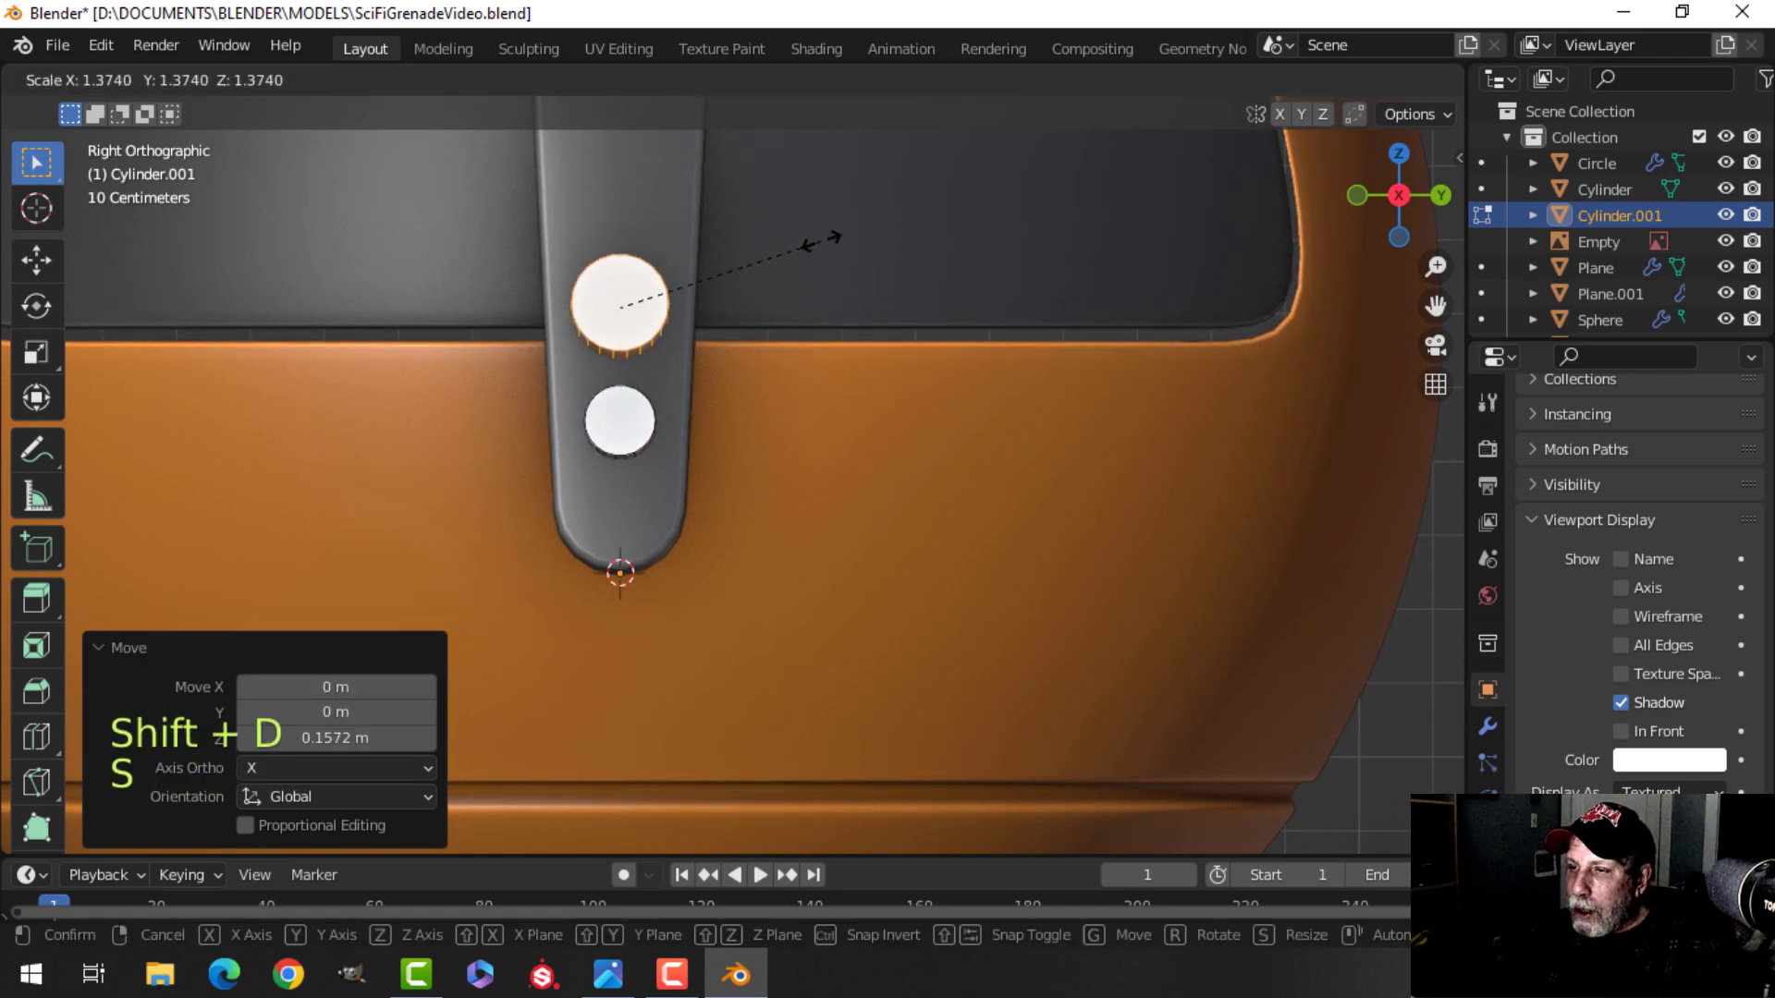
click(822, 239)
drag(629, 220, 635, 198)
middle_drag(634, 198, 924, 314)
key(KP_1)
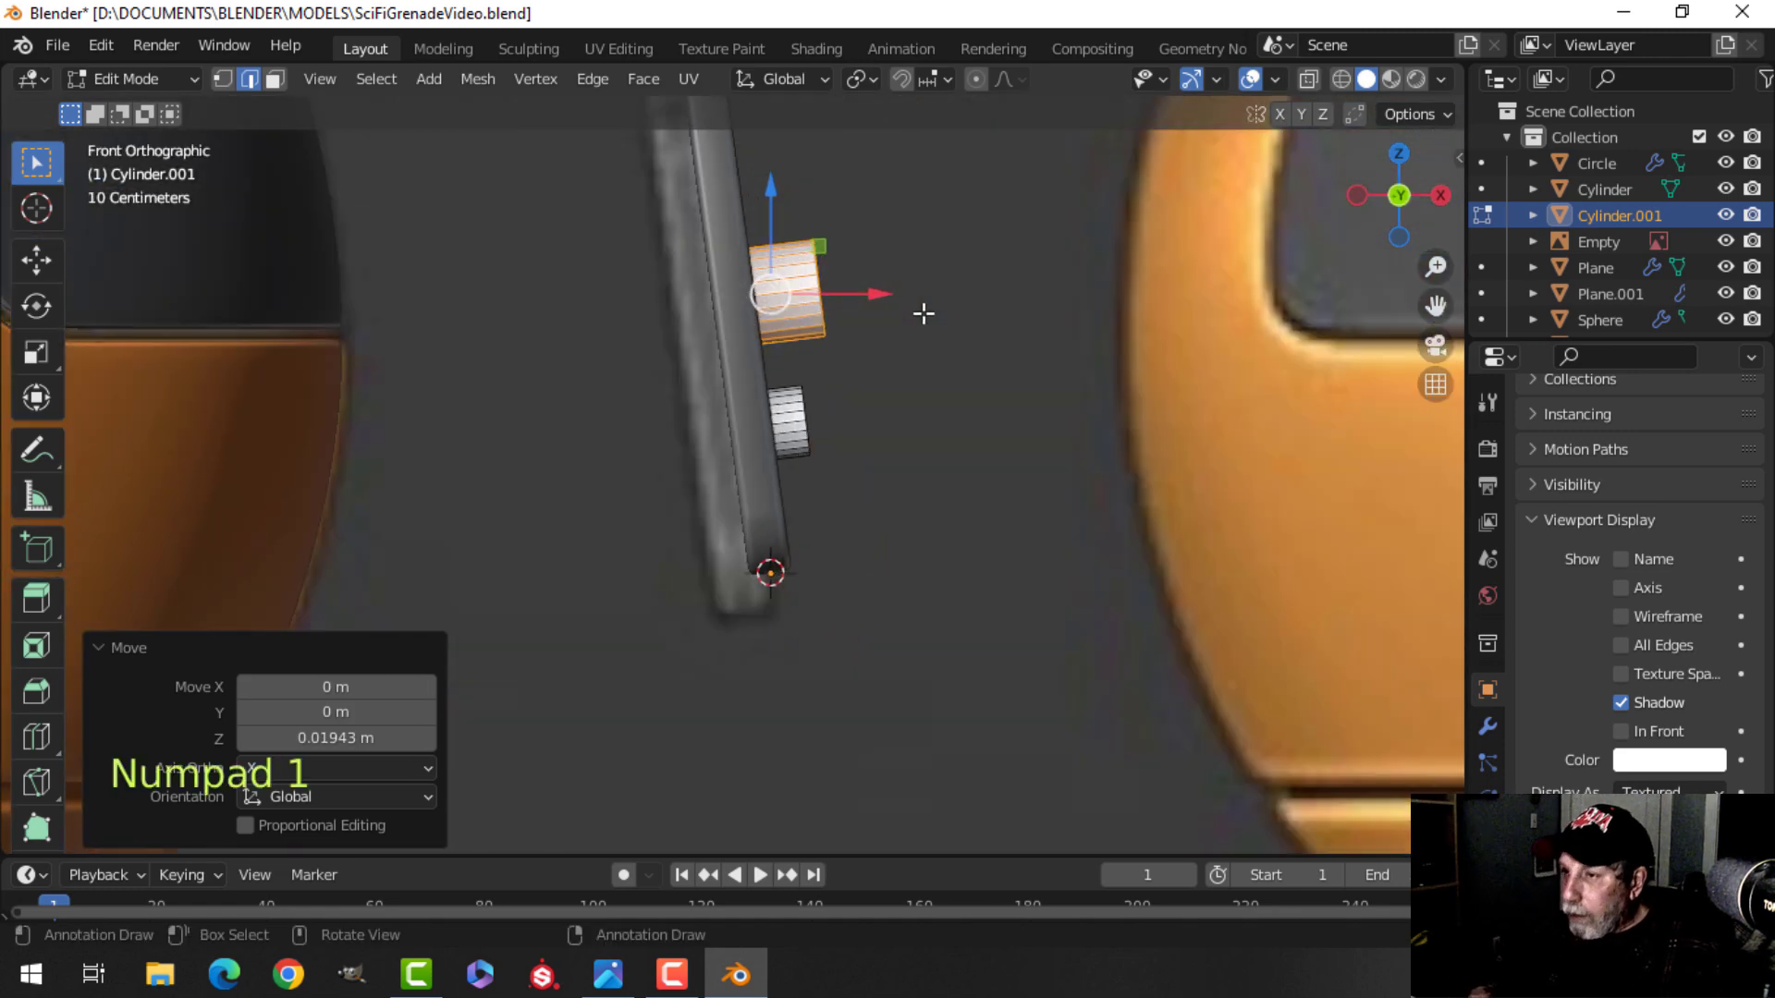
drag(885, 295, 854, 300)
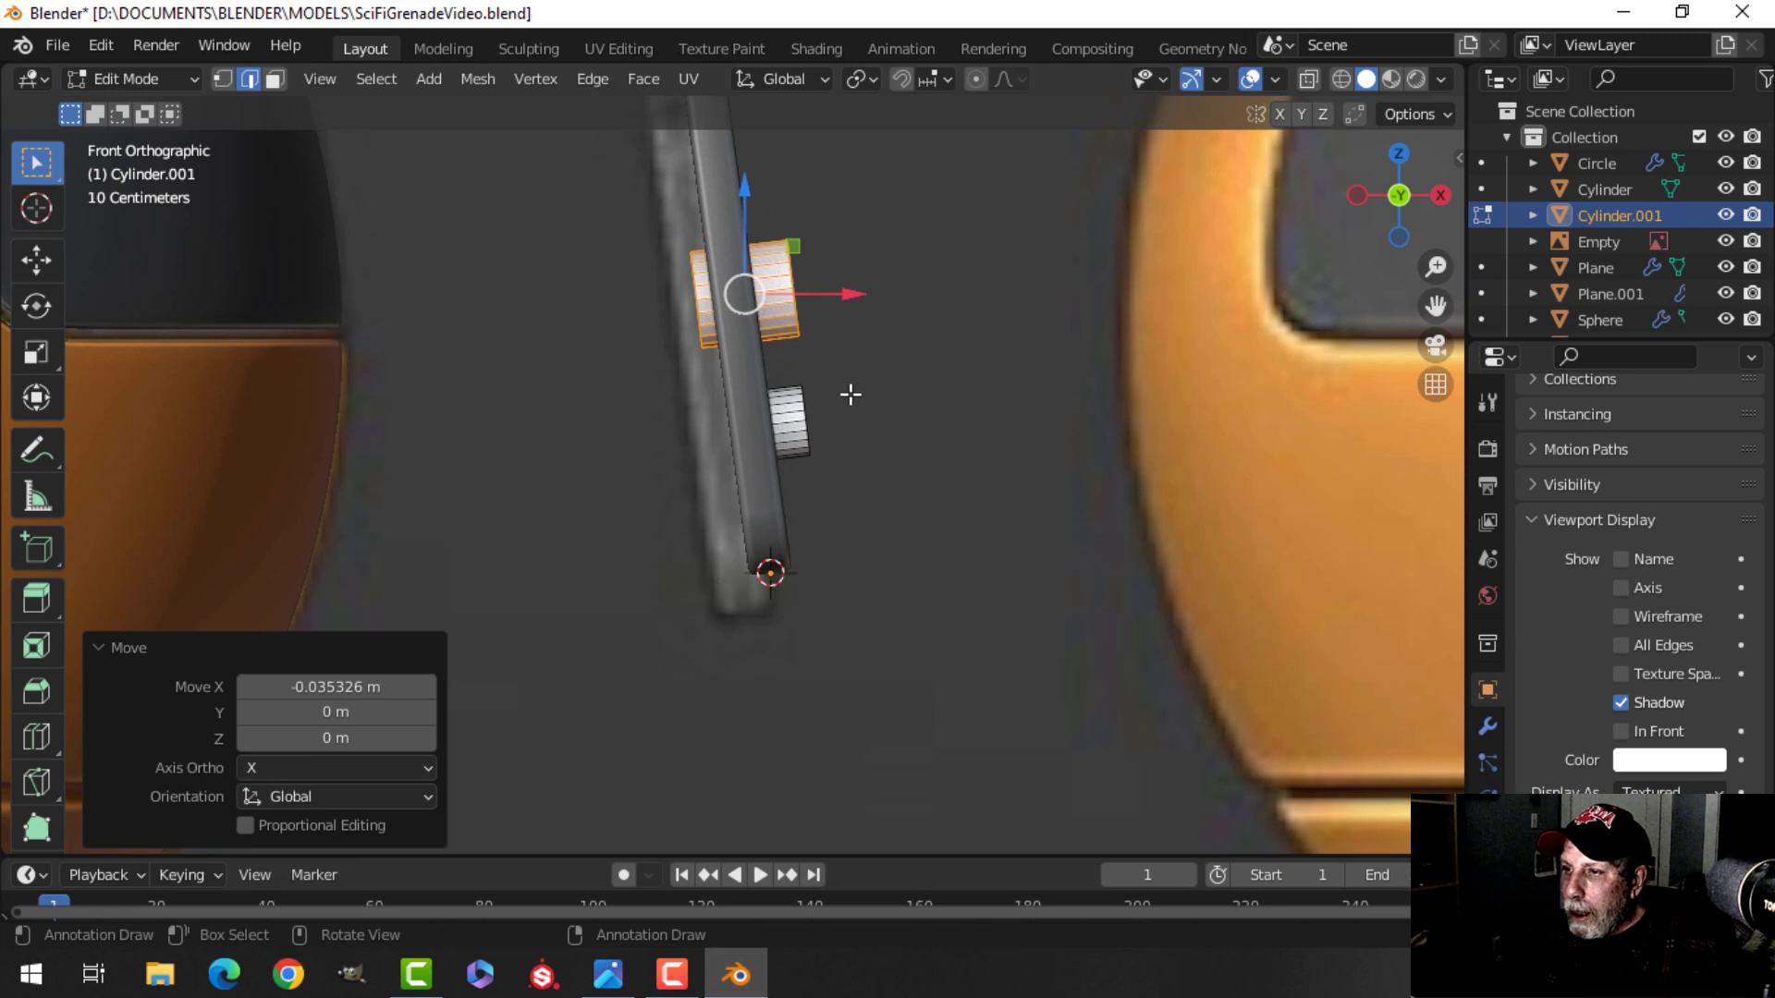
Scale both pins by 1.104, nudge the lower pin slightly, and leave edit mode.
key(a)
key(s)
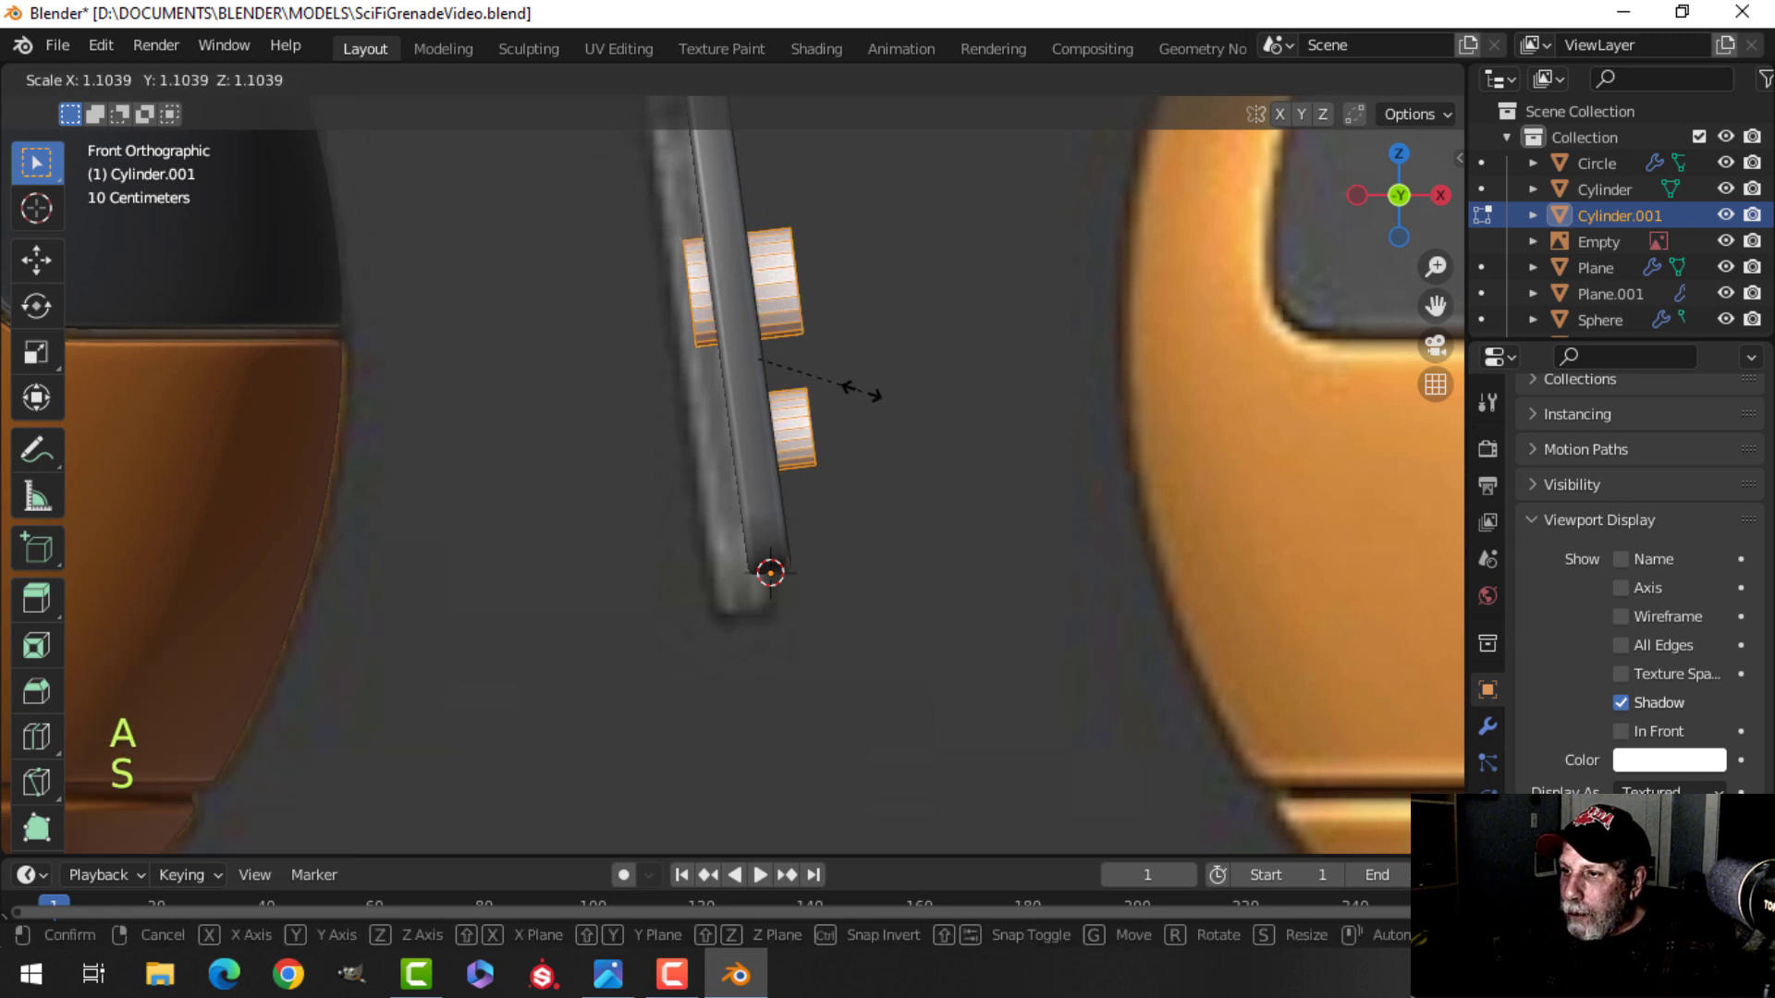
click(859, 392)
key(alt+a)
key(ctrl+l)
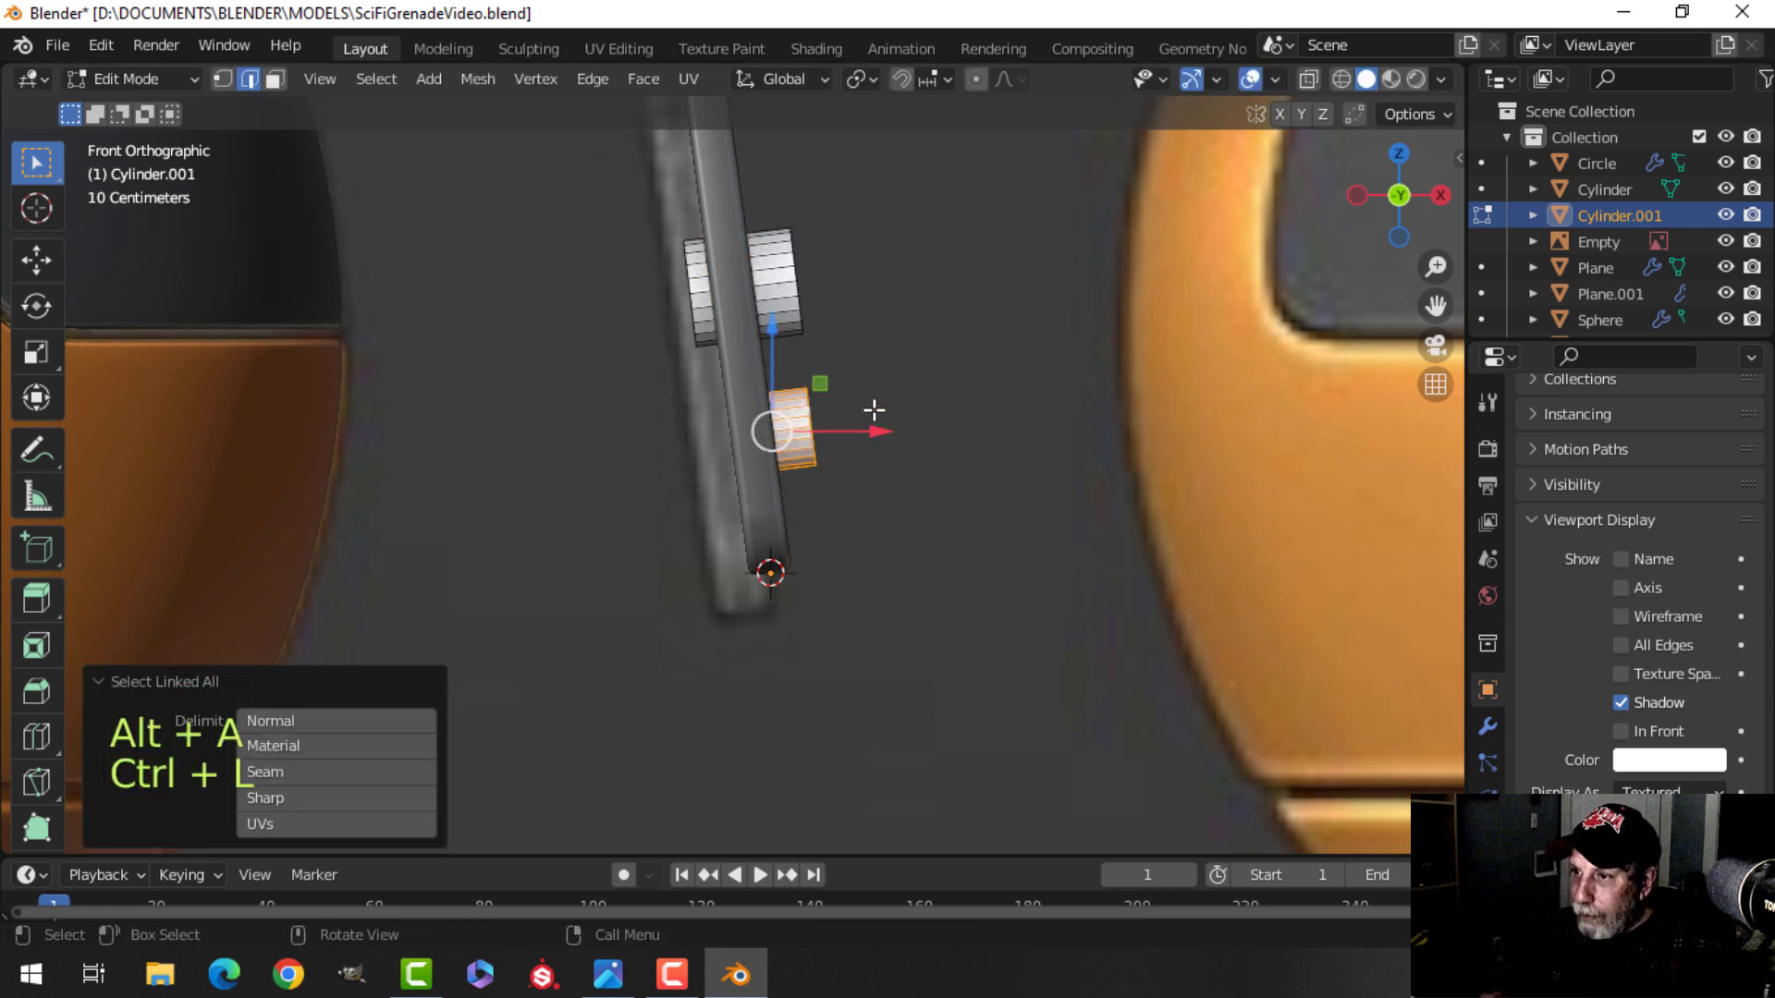
drag(869, 431, 857, 432)
key(Tab)
middle_drag(857, 432, 707, 503)
key(alt+a)
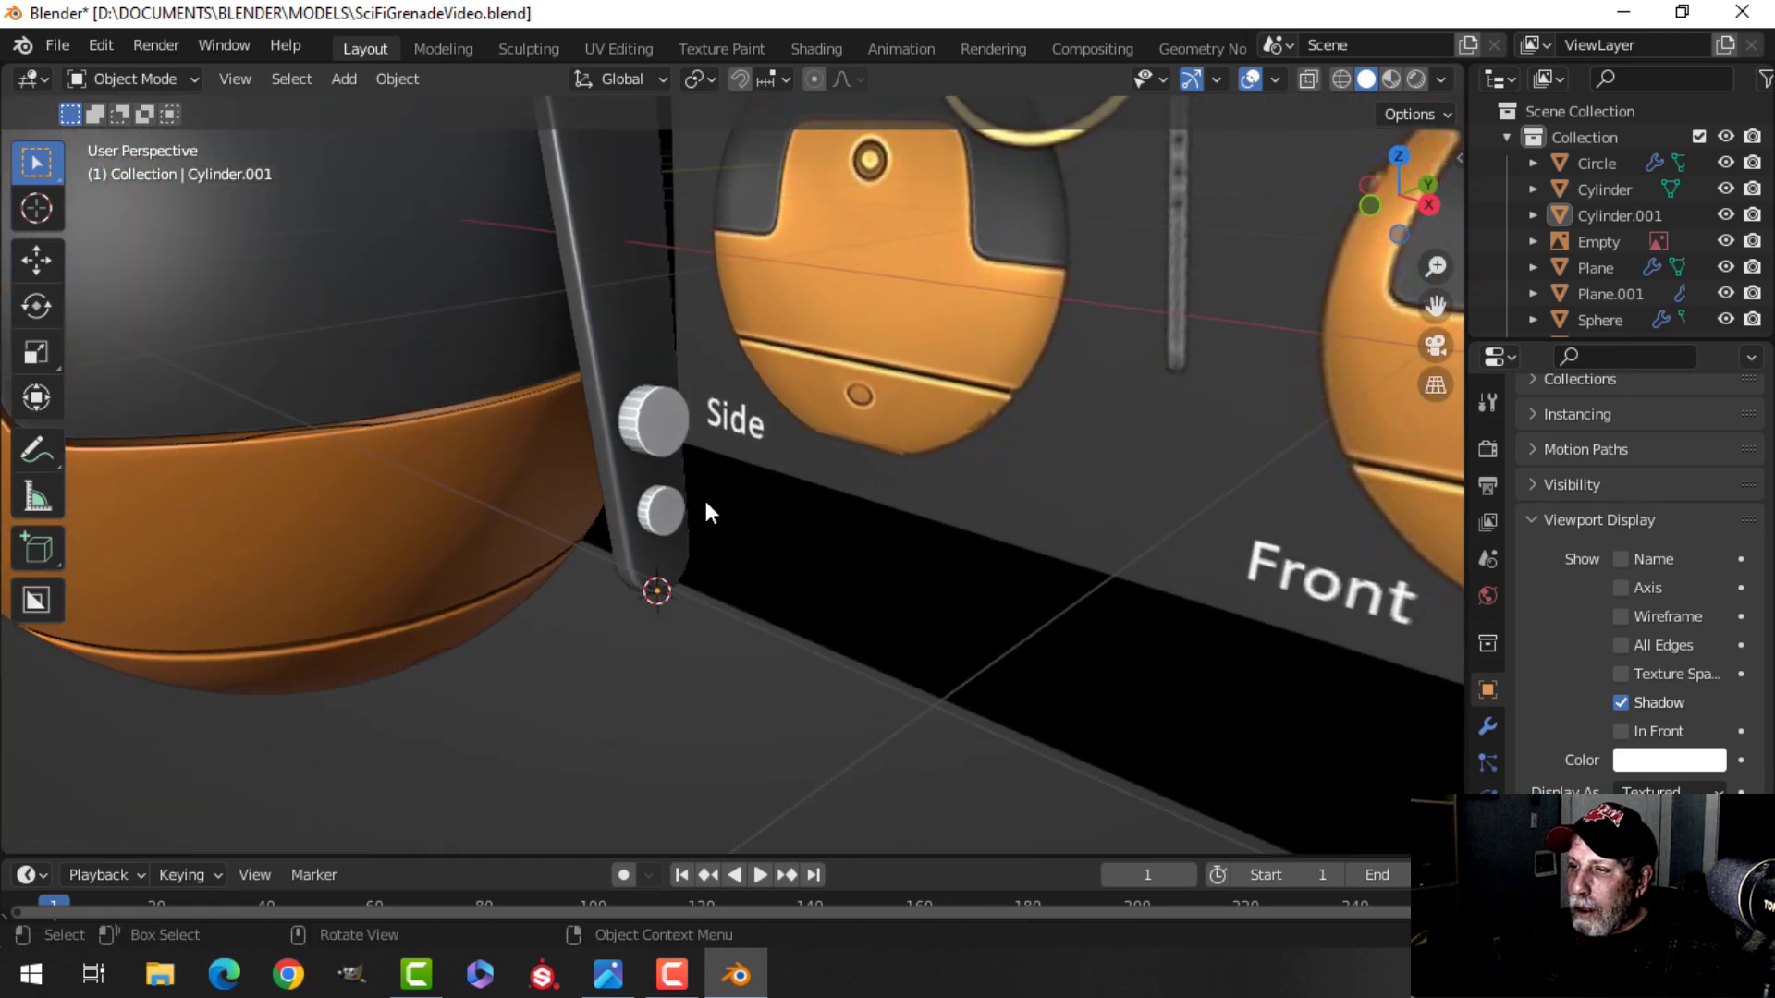
Add a Boolean Difference modifier to the lever above its bevel, target the pin cylinder, and apply it.
click(609, 340)
middle_drag(795, 451, 713, 540)
click(1489, 728)
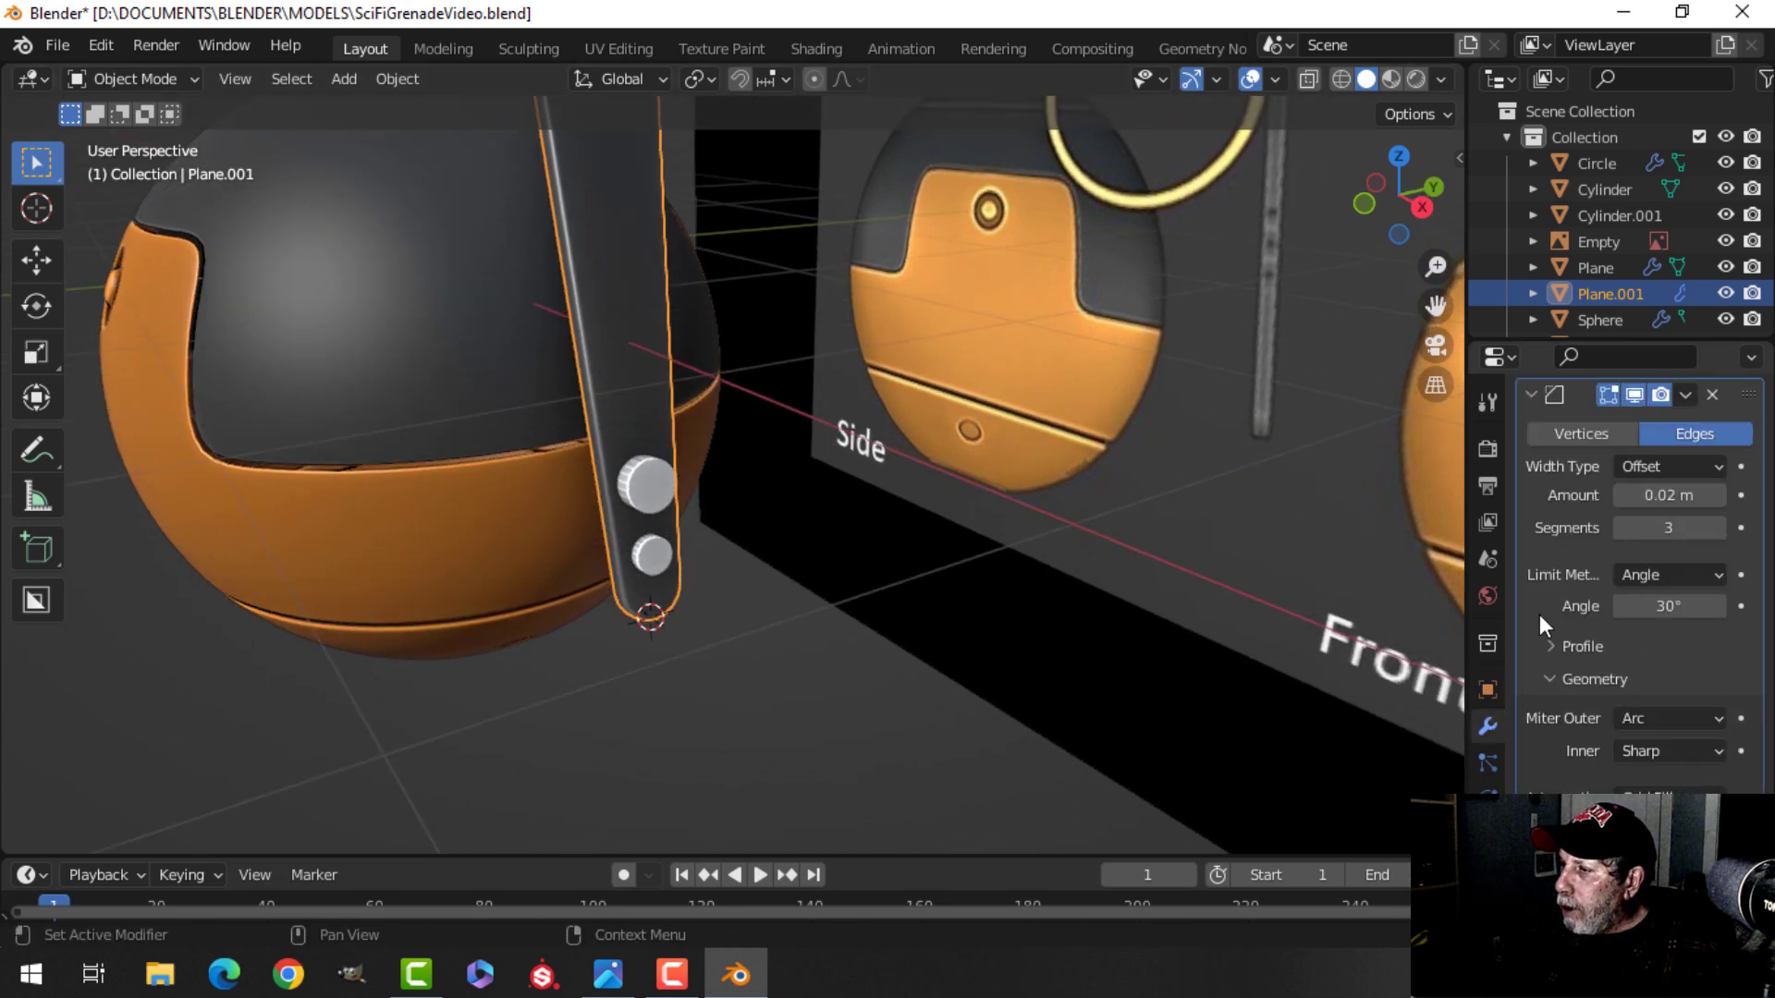
click(1532, 396)
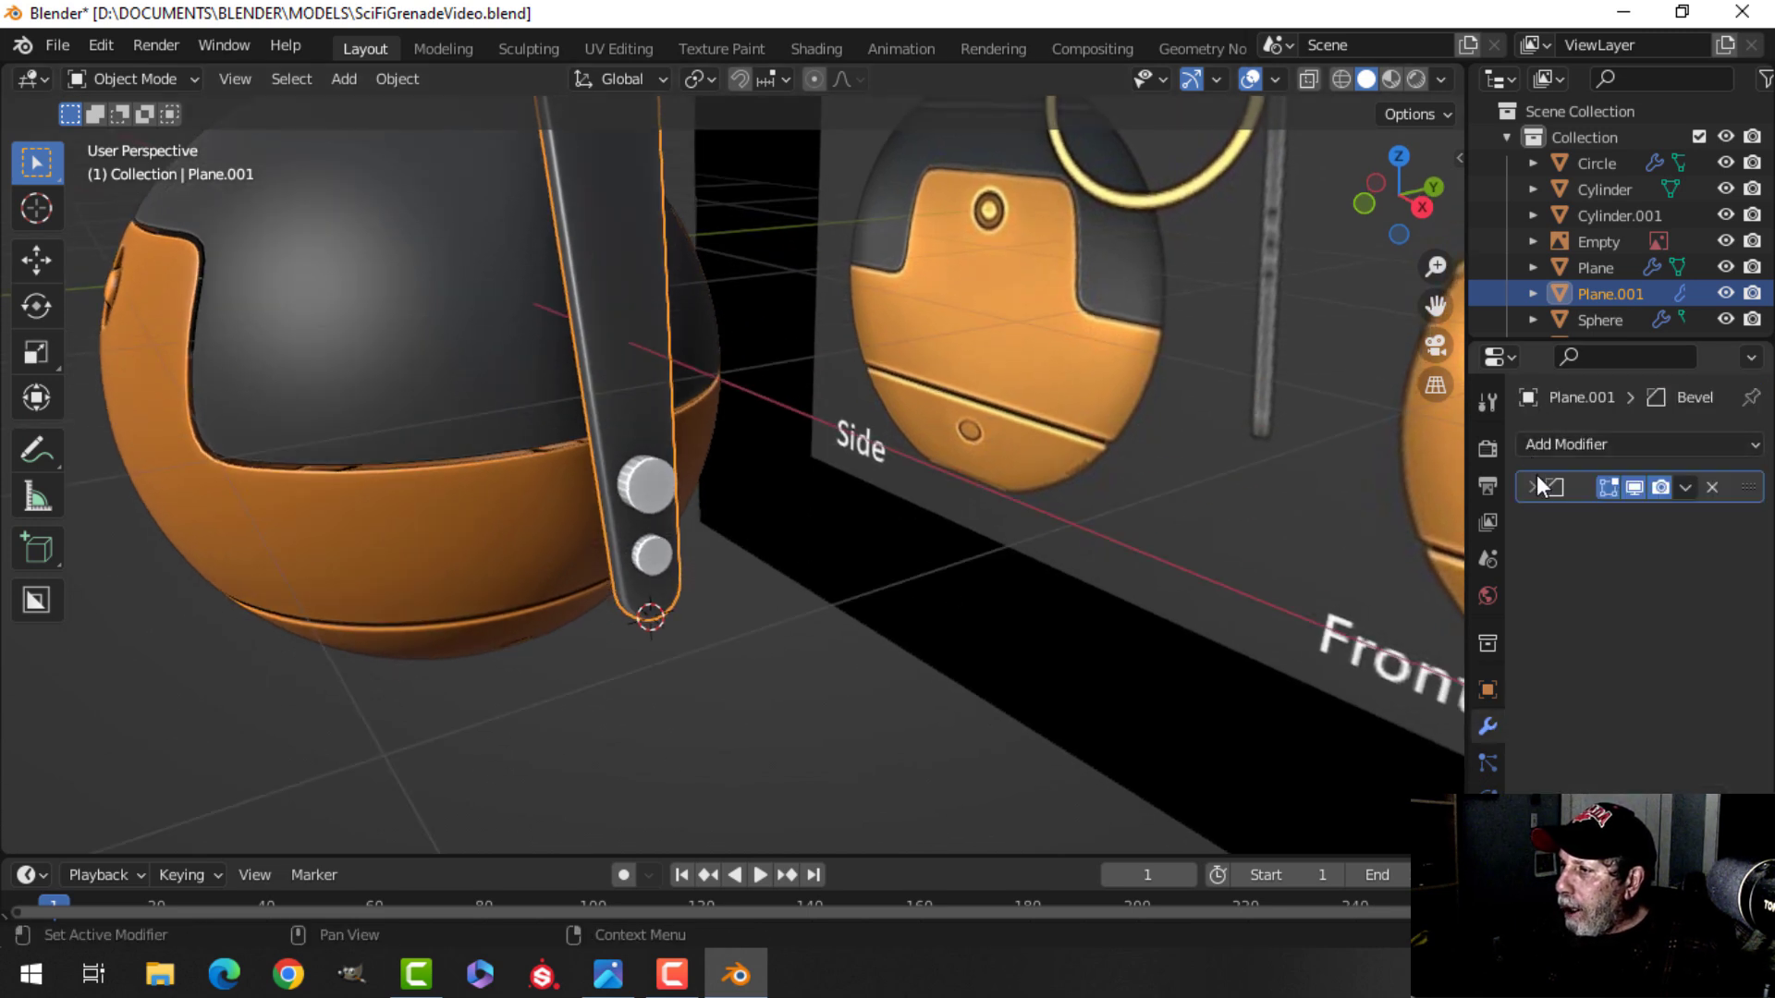
click(1573, 442)
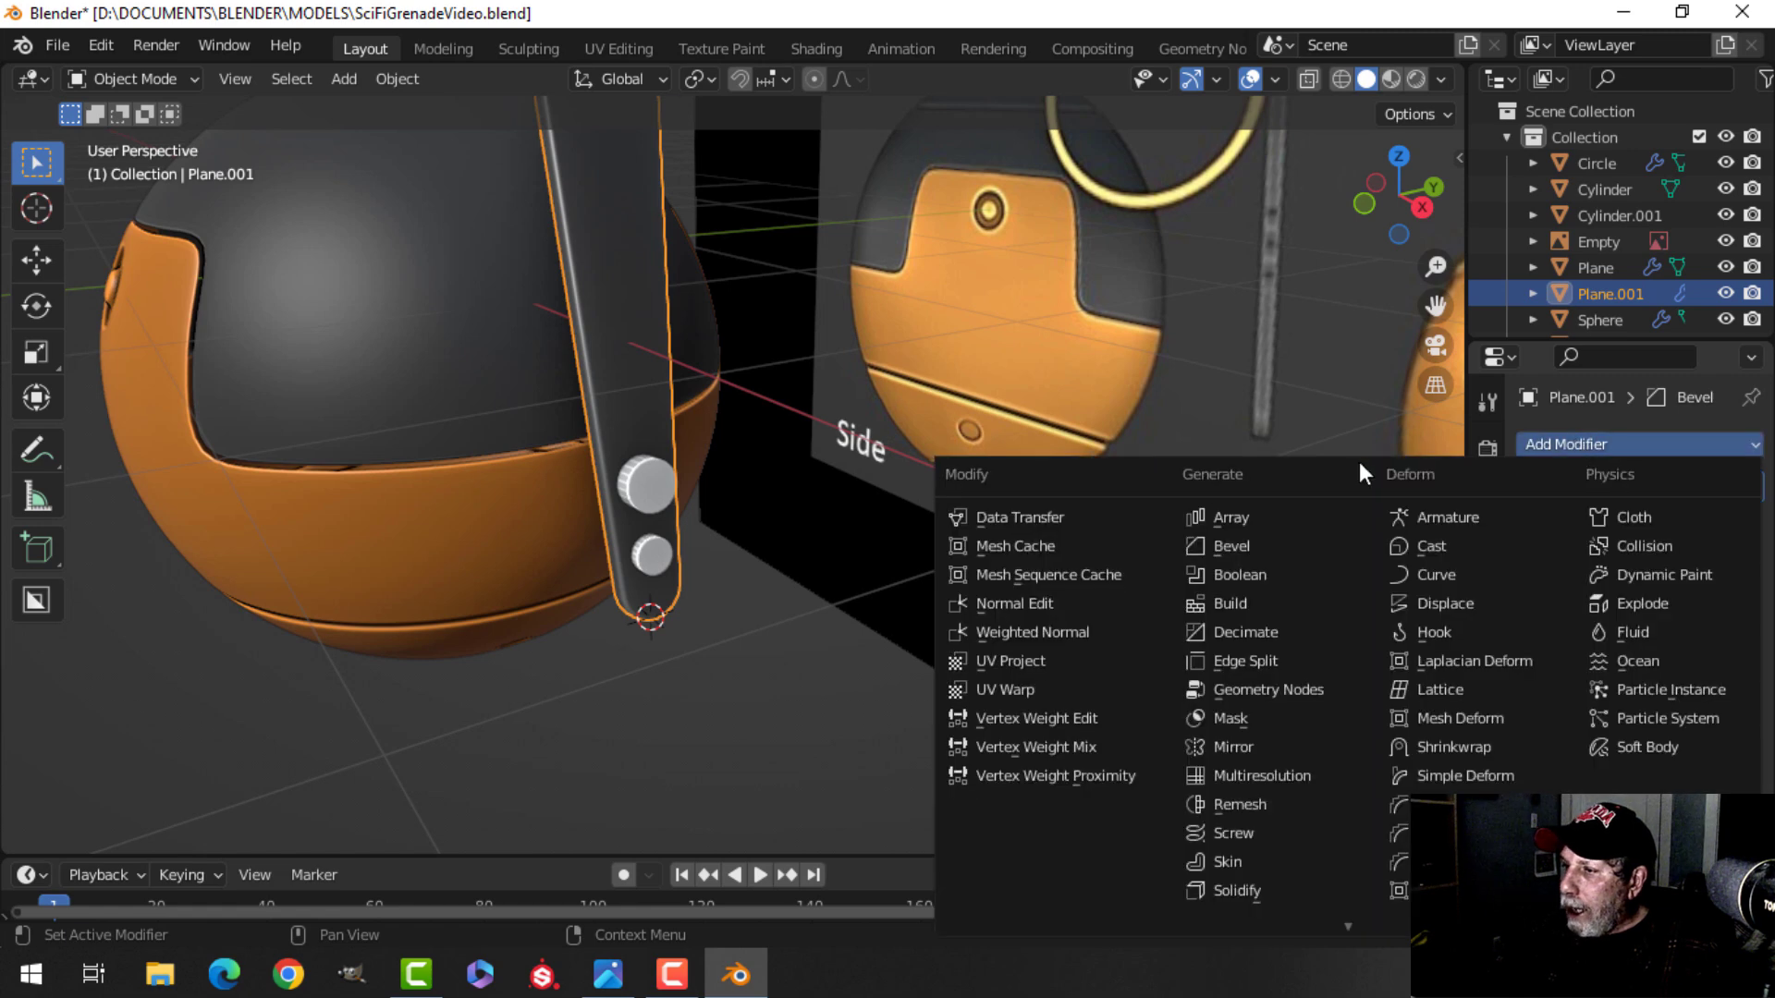
click(1229, 575)
drag(1746, 523, 1746, 487)
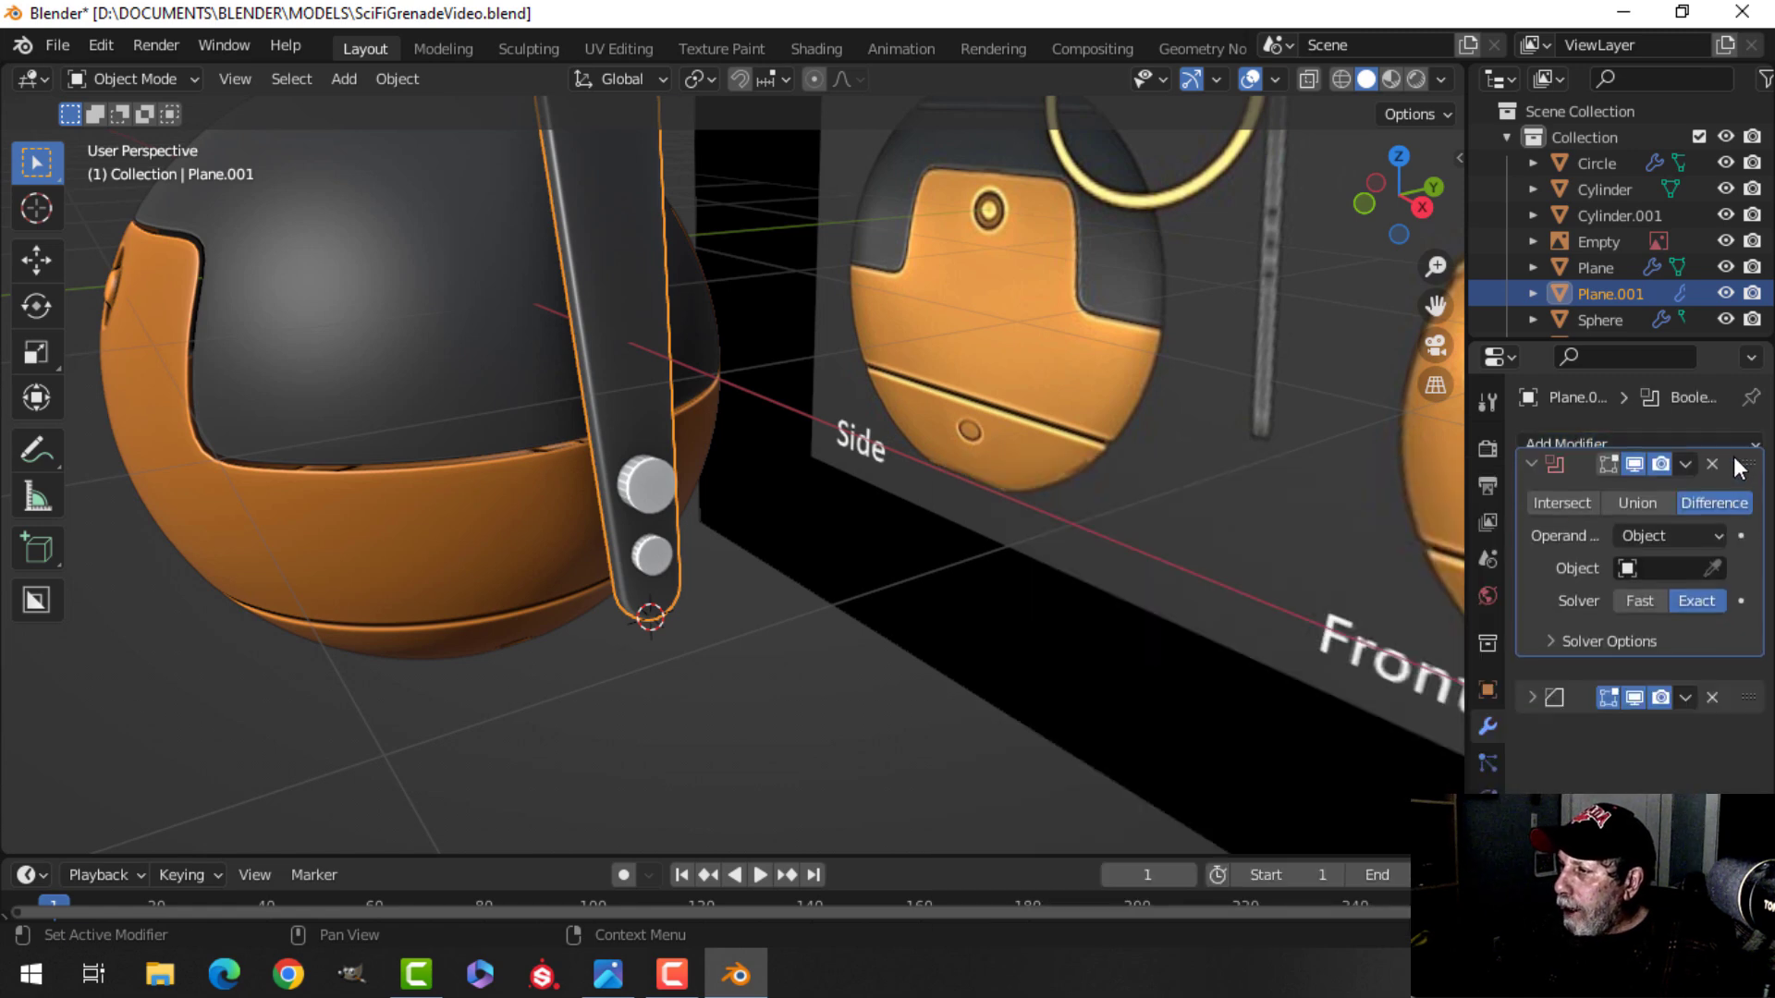
click(1712, 592)
click(663, 473)
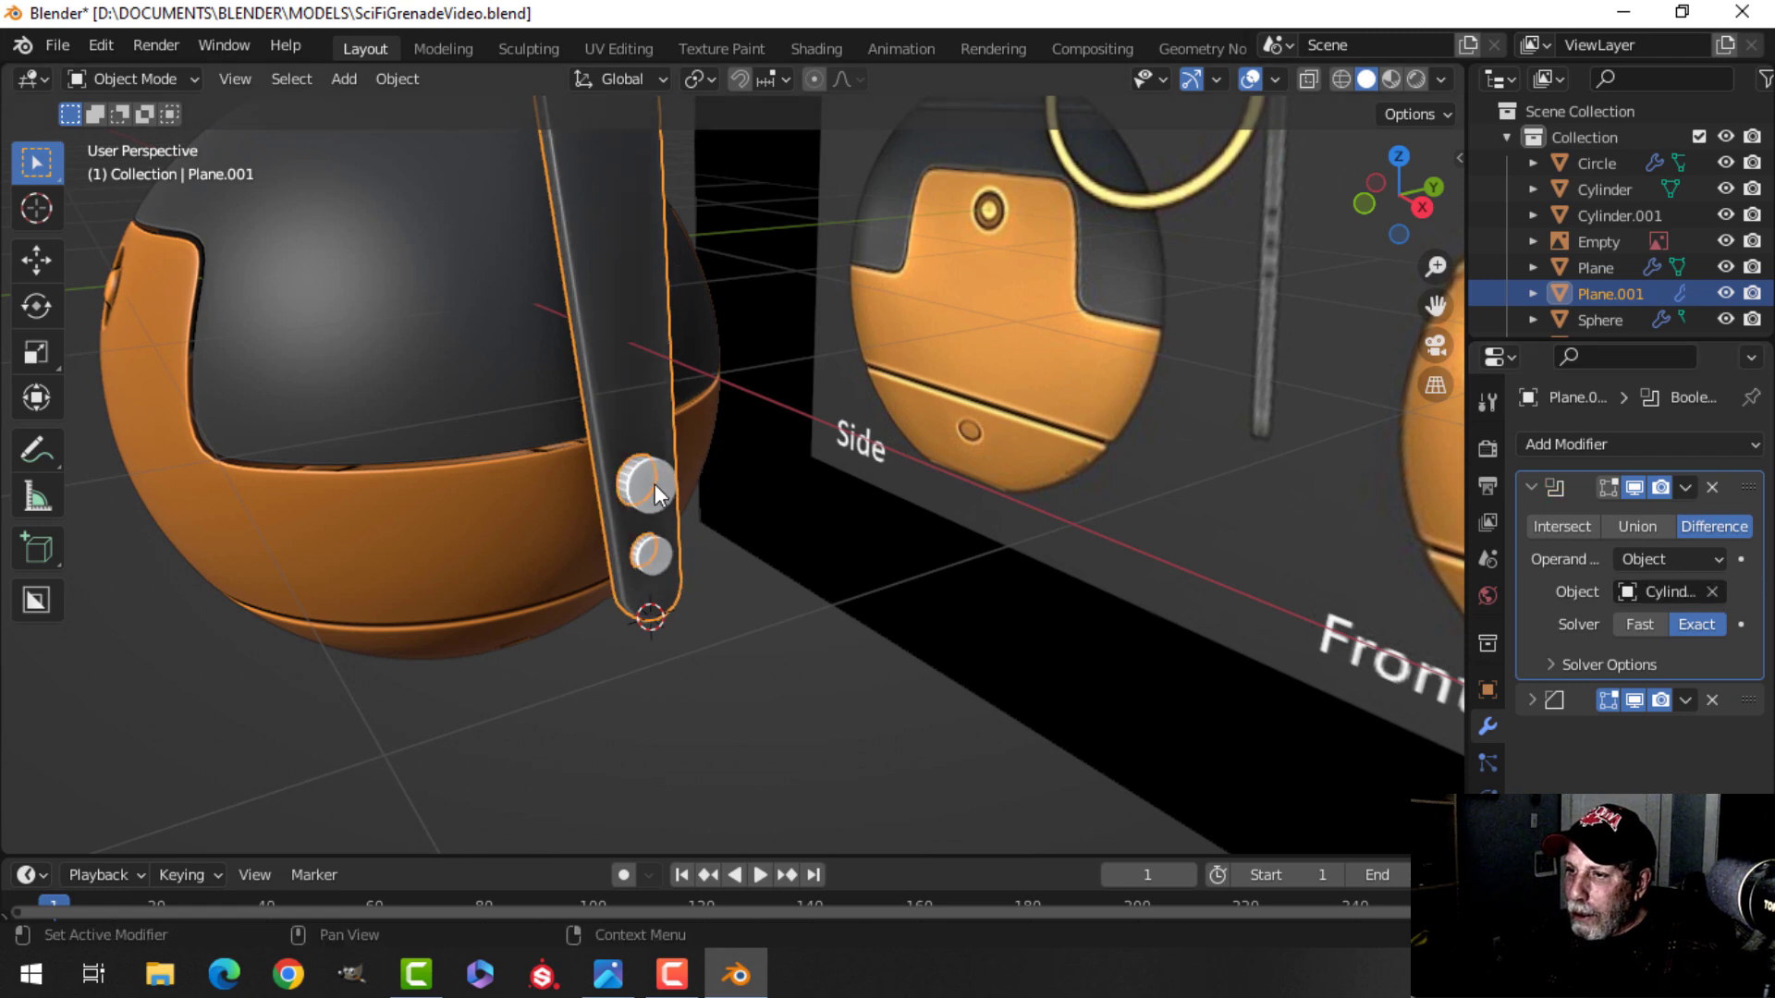
click(1686, 487)
click(1613, 511)
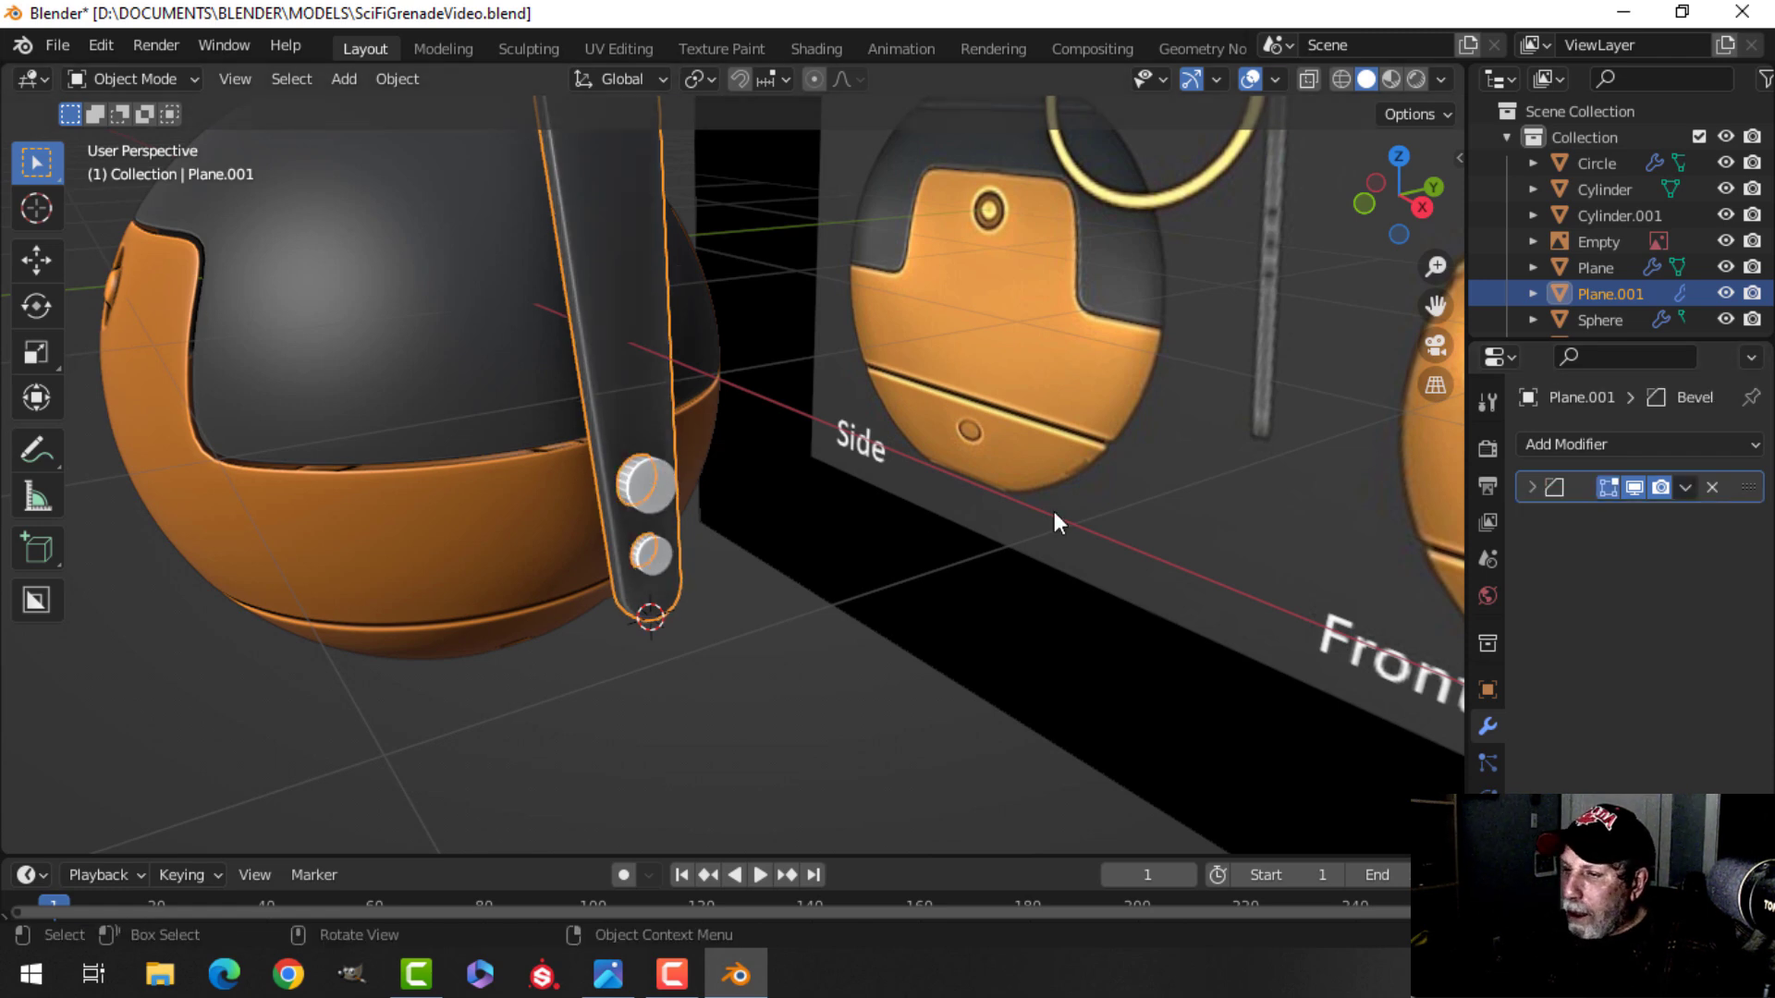
Hide the pin cylinder and orbit around to inspect the holes cut into the lever.
click(674, 490)
scroll(717, 499, down, 2)
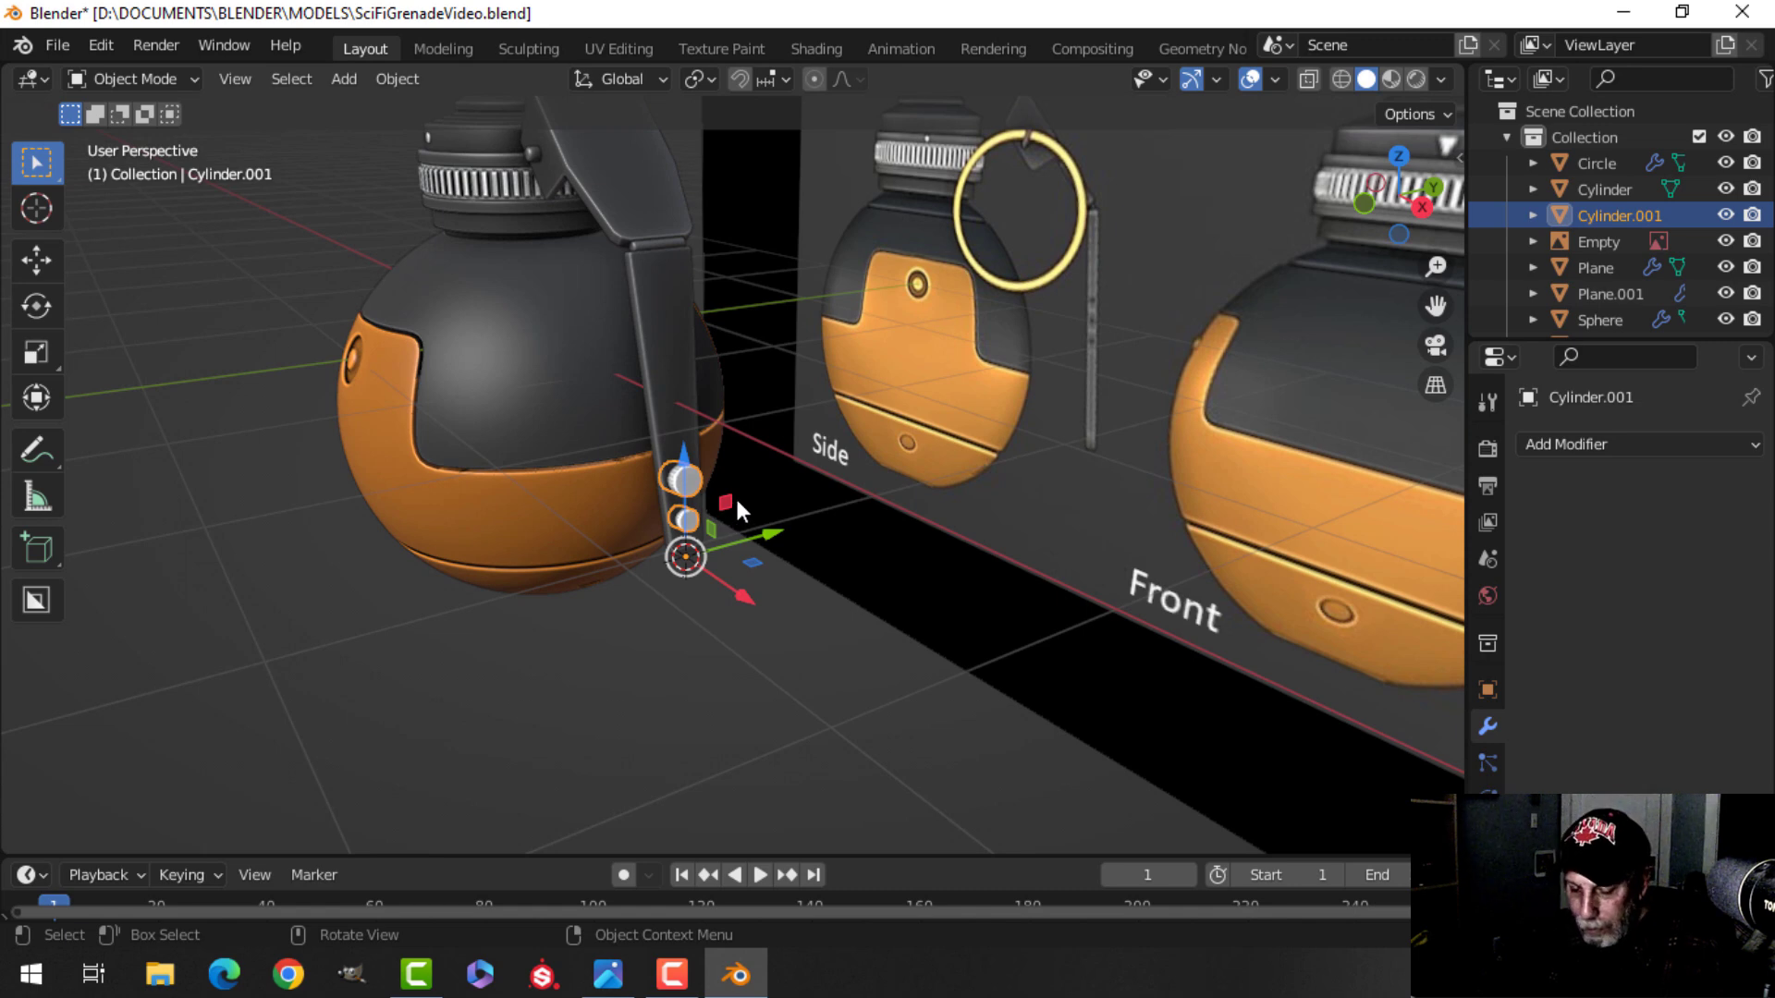
key(h)
scroll(737, 501, up, 5)
middle_drag(684, 468, 784, 535)
scroll(546, 468, up, 3)
scroll(729, 479, down, 3)
scroll(757, 436, down, 4)
shift+middle_drag(757, 437, 691, 512)
scroll(691, 512, up, 3)
shift+middle_drag(775, 465, 873, 464)
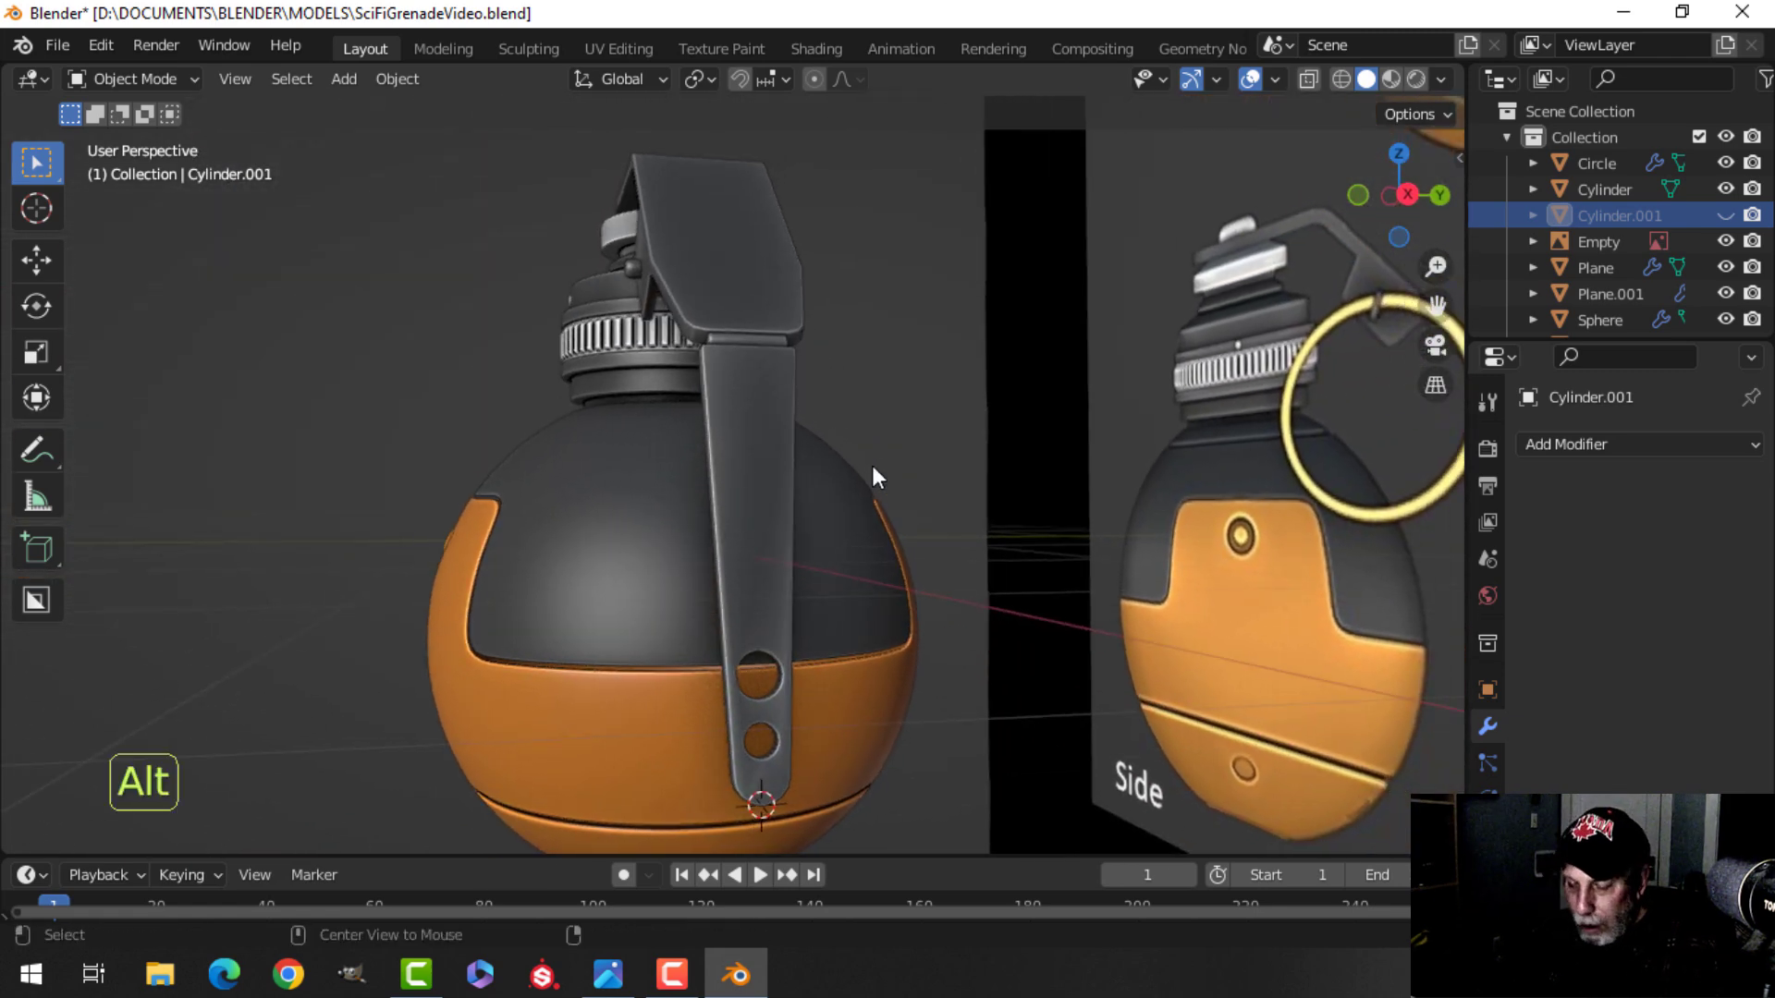
Unhide the pin cylinder and, in front view edit mode, move both pins up to the lever's upper hinge.
key(alt+h)
key(alt+a)
click(758, 682)
shift+middle_drag(851, 624, 823, 642)
middle_drag(823, 642, 868, 612)
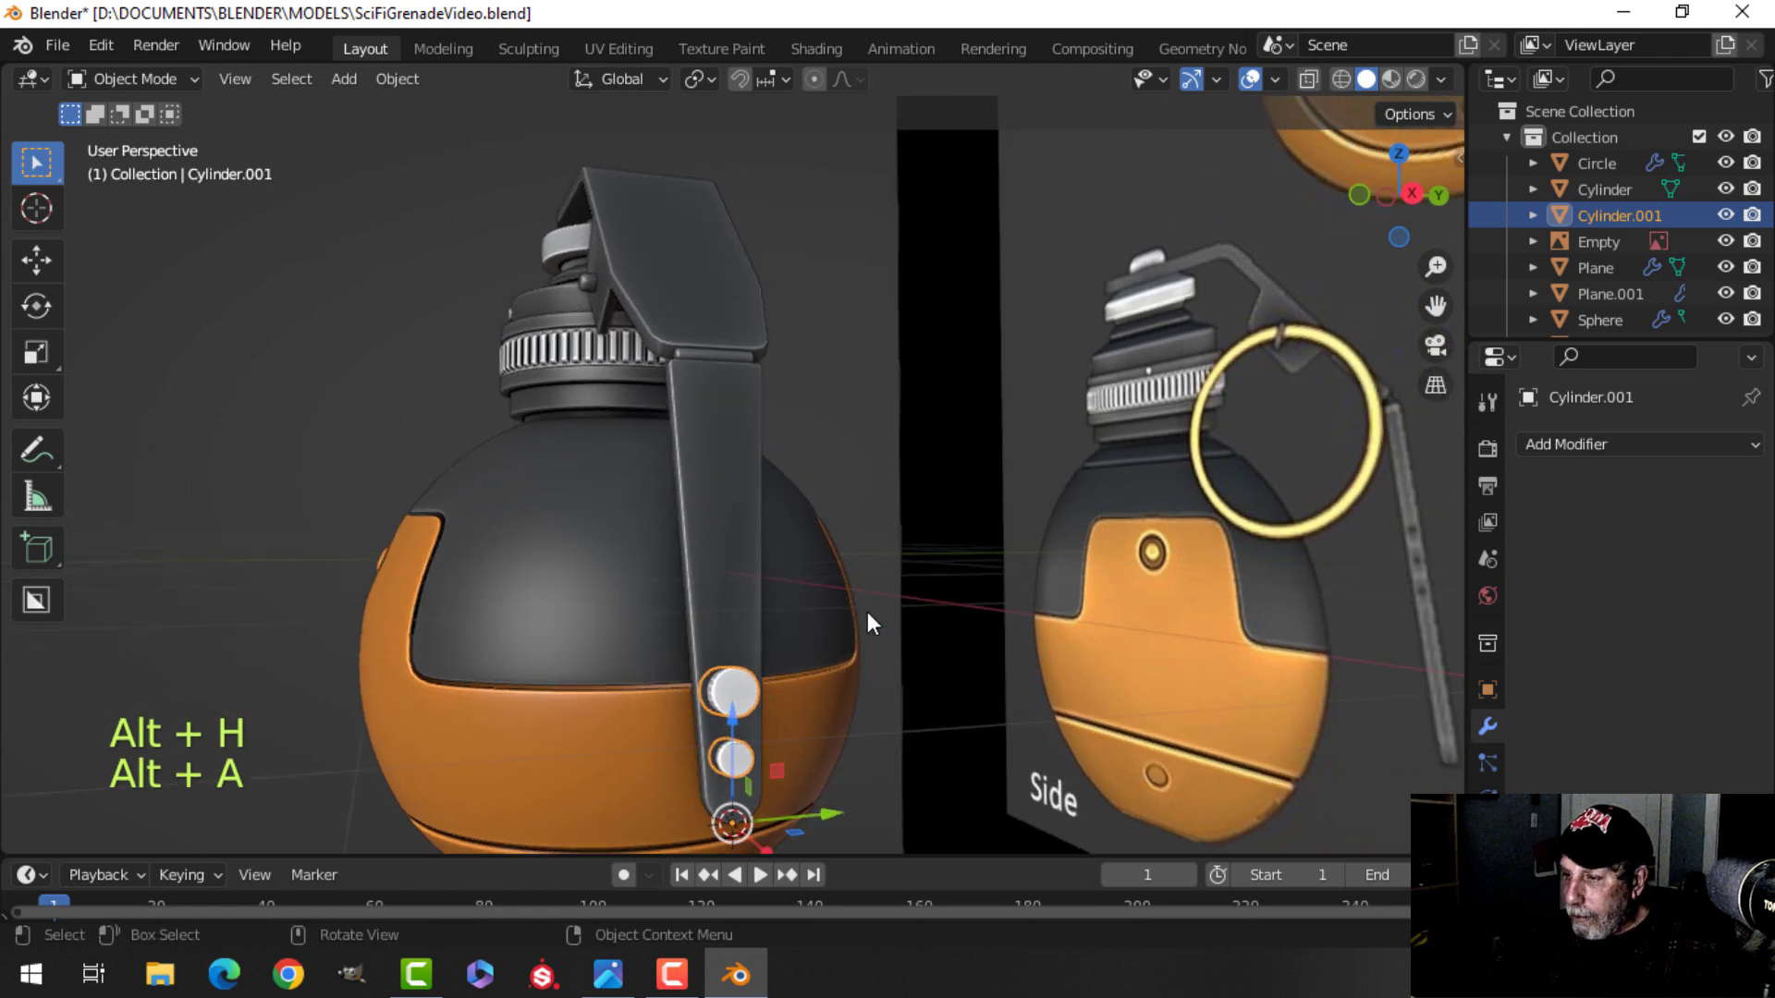
key(KP_1)
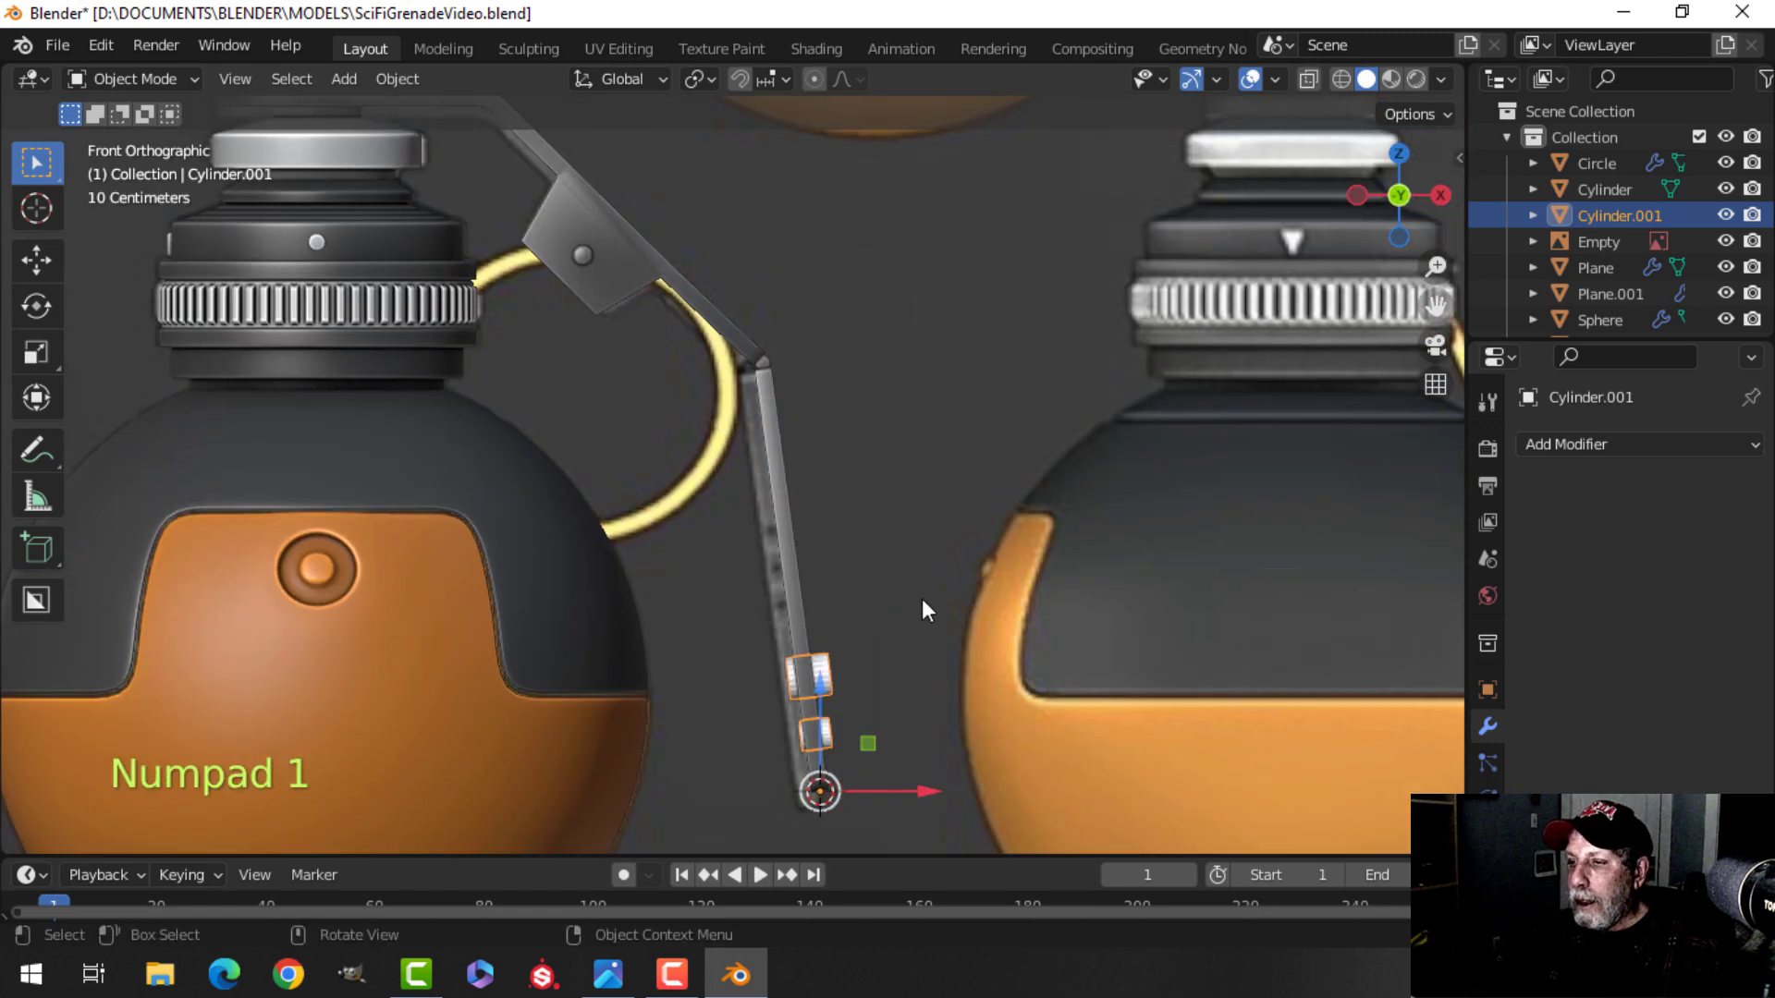
key(Tab)
key(a)
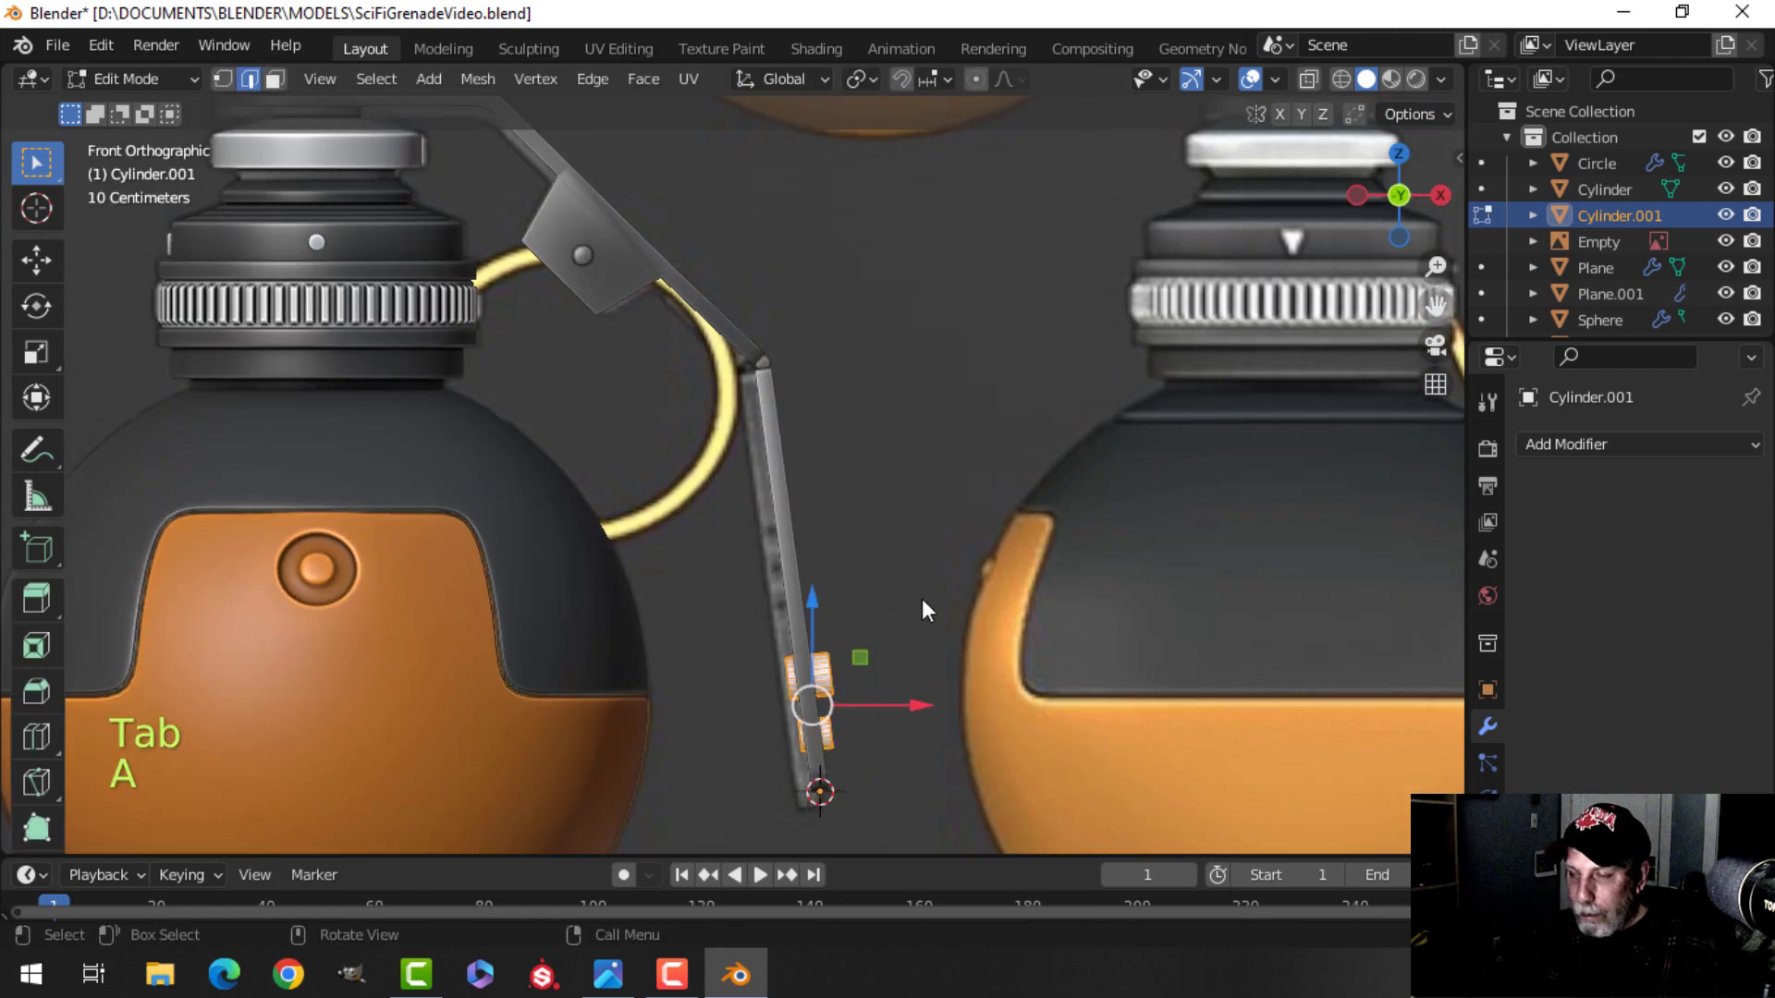
key(g)
click(834, 179)
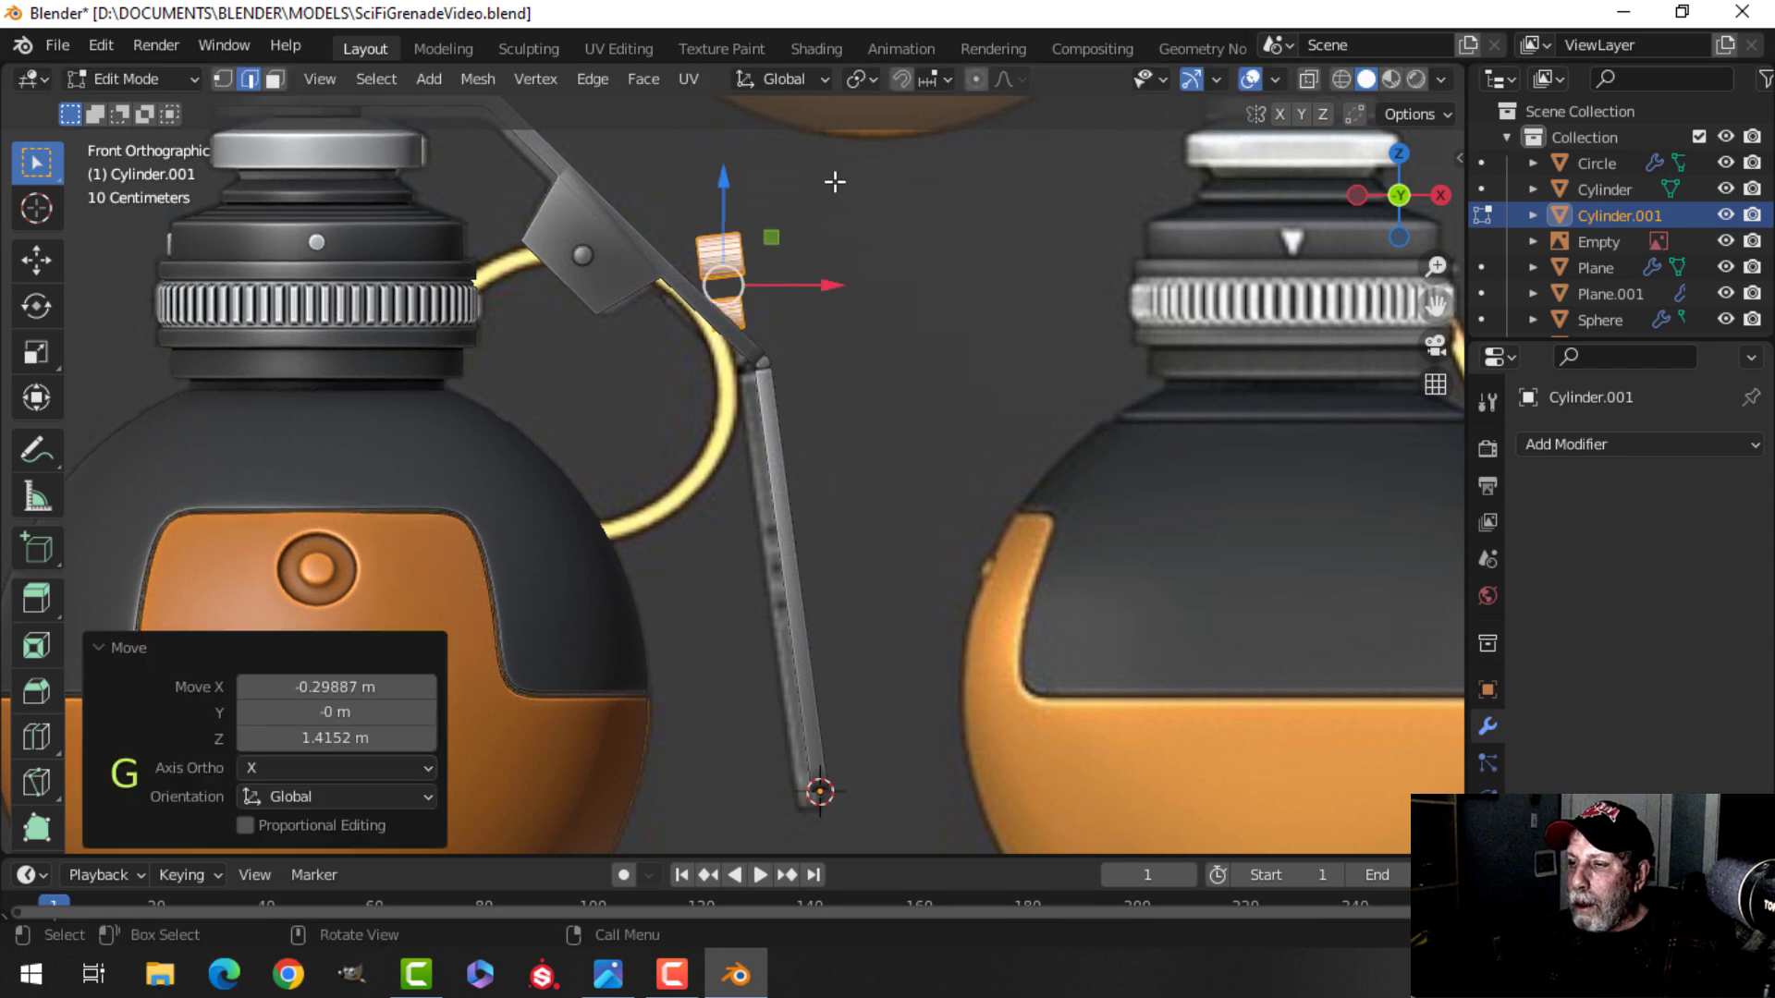
Rotate the pins about -40.5° and fine-tune their position and angle on the lever's upper segment.
key(r)
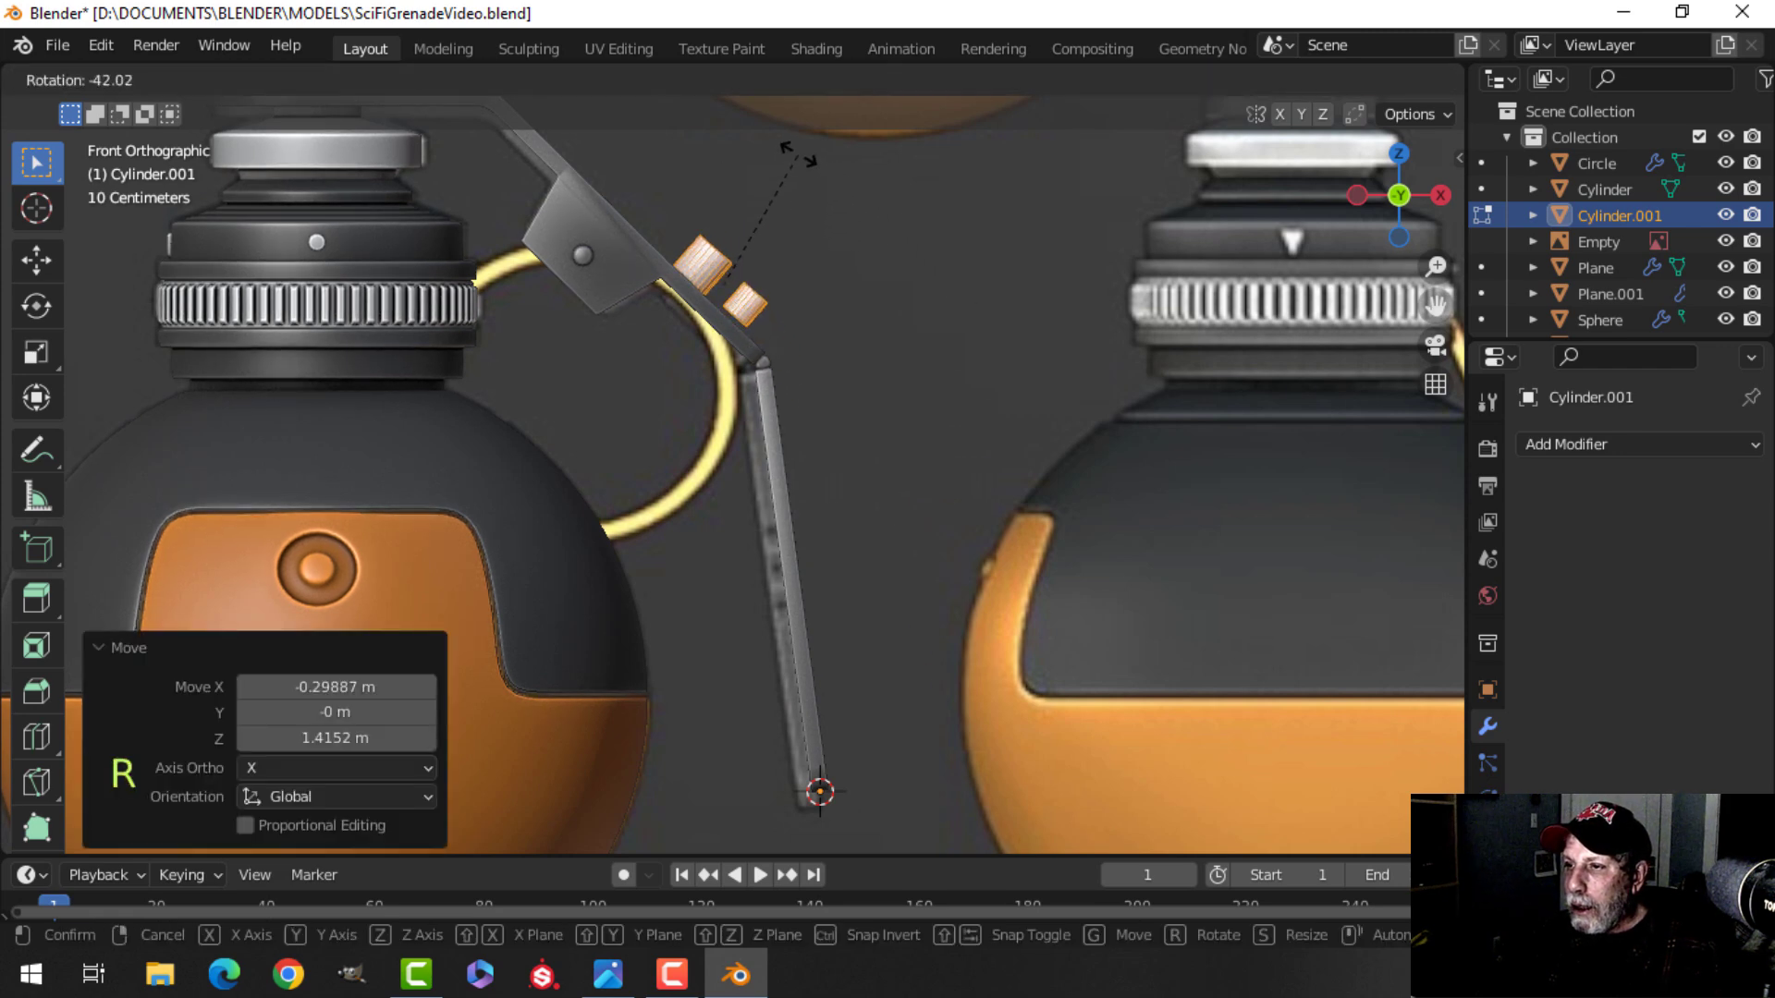
click(796, 152)
scroll(891, 277, up, 4)
shift+middle_drag(892, 278, 885, 440)
scroll(885, 438, up, 2)
key(g)
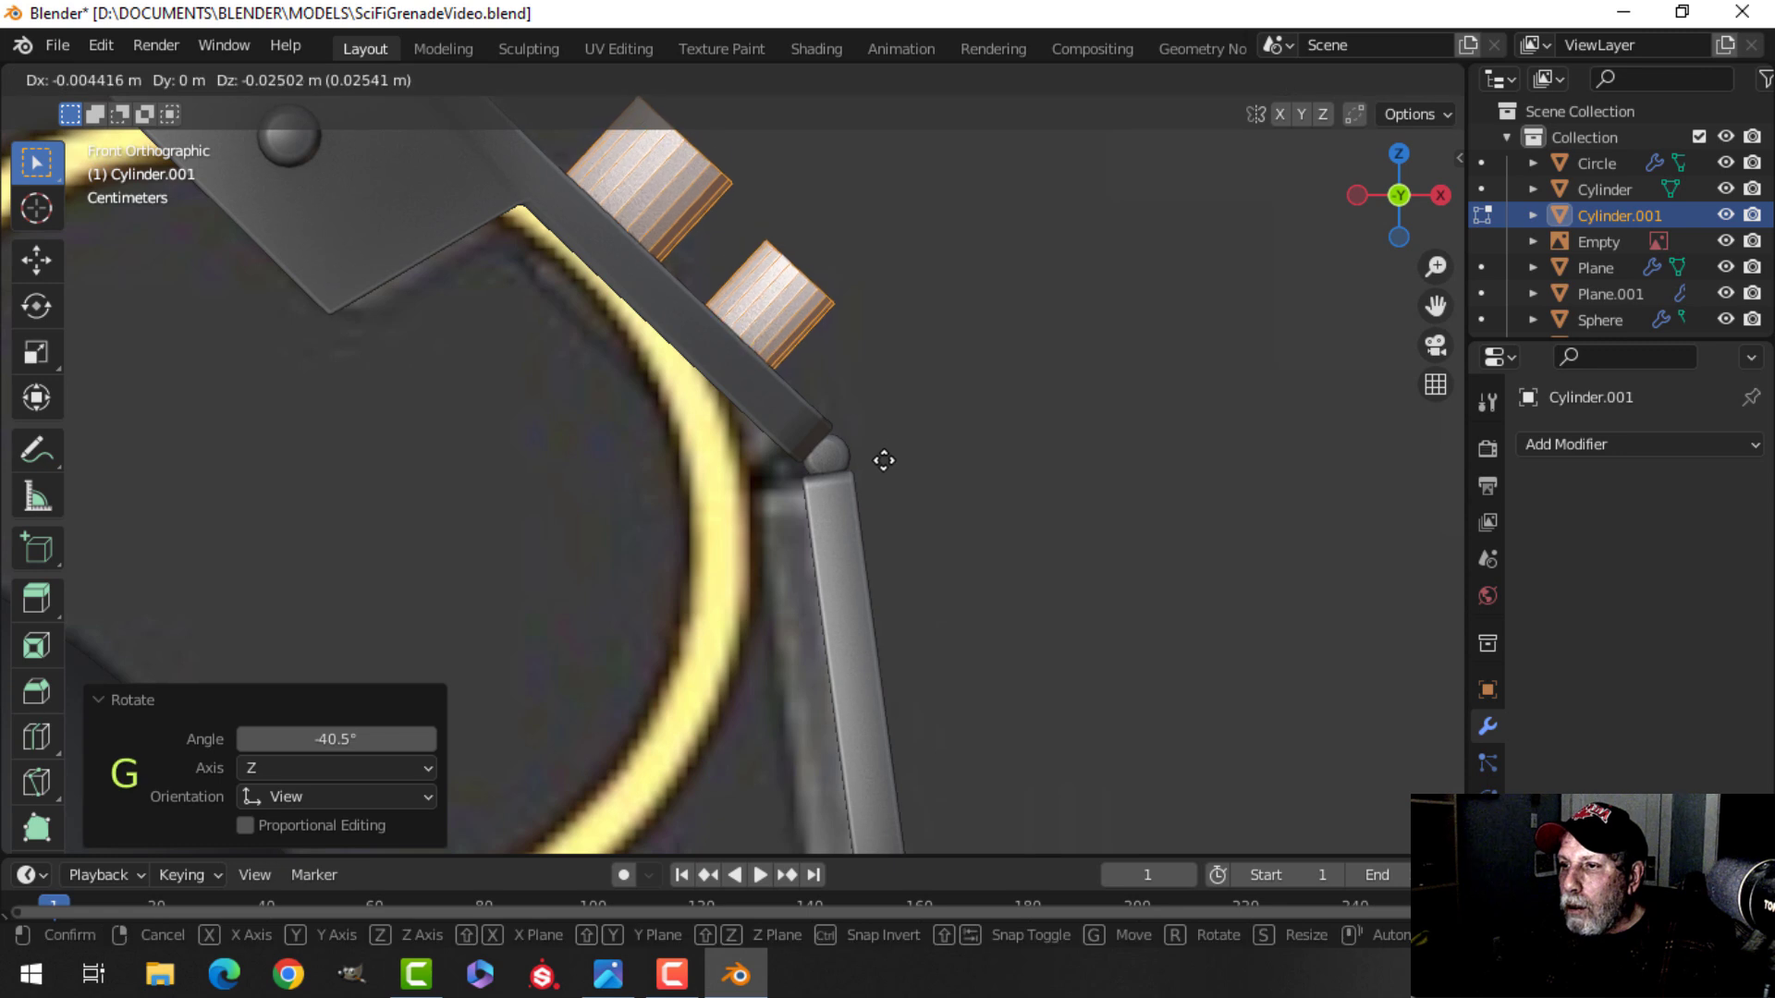
click(851, 520)
key(r)
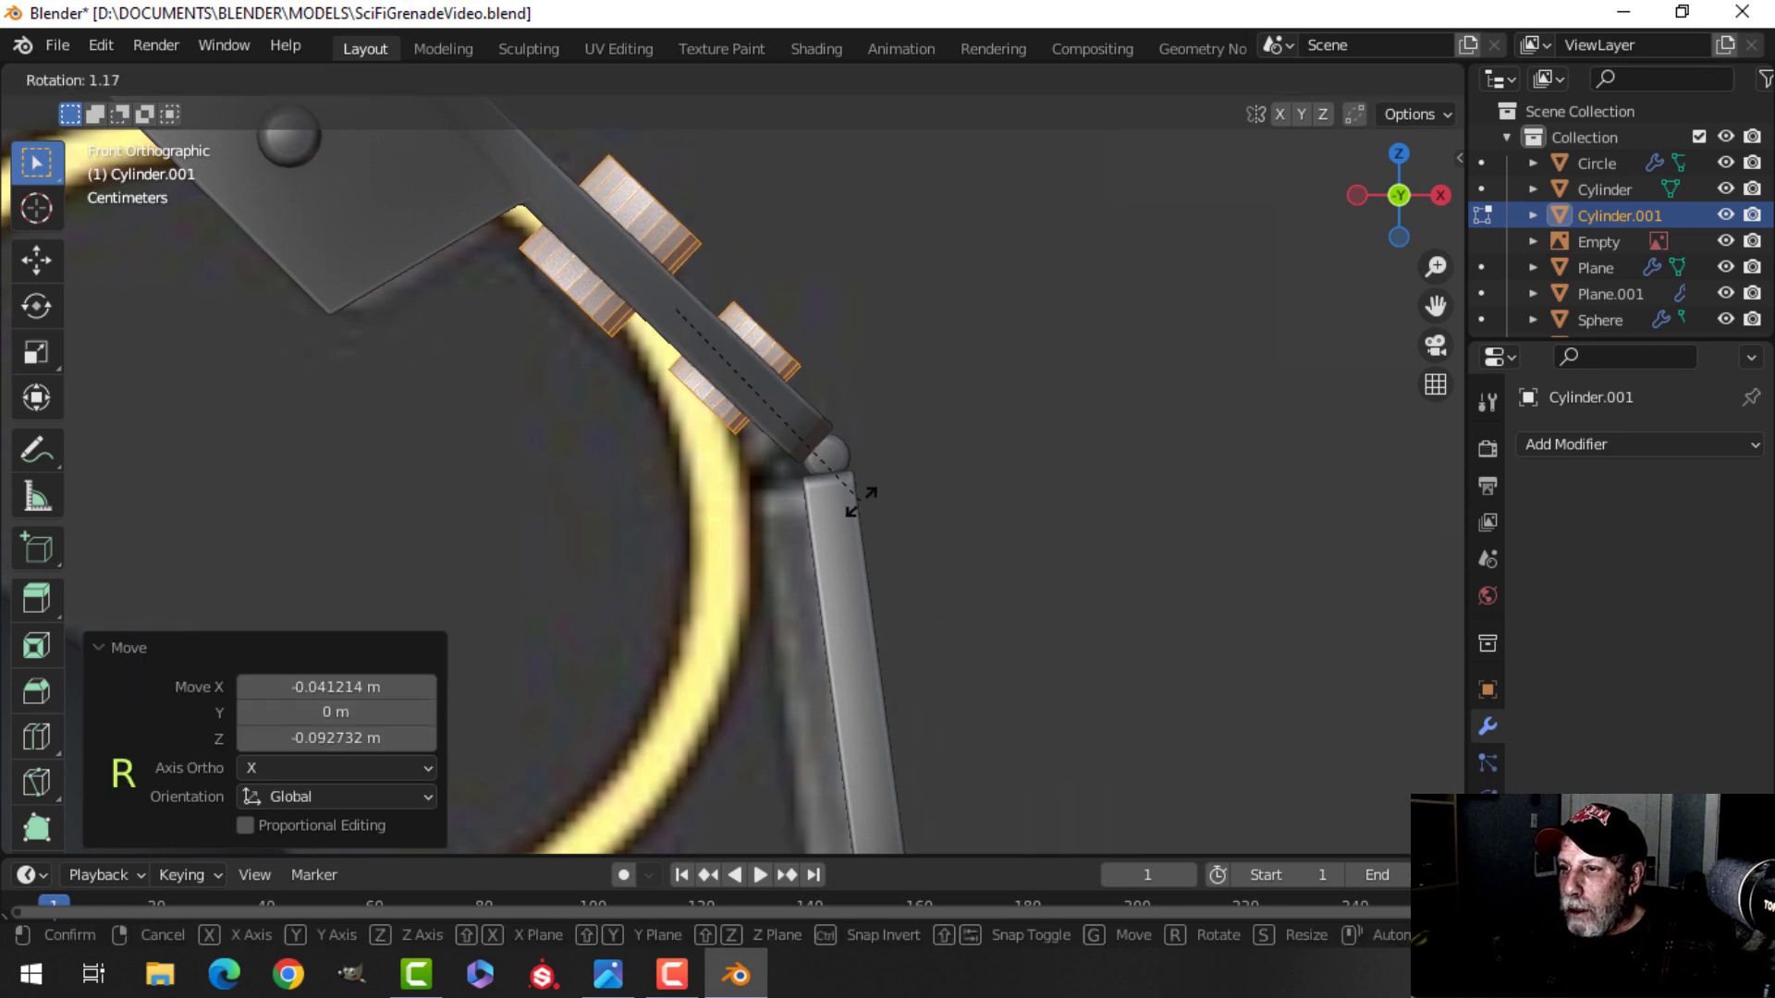
click(860, 502)
key(g)
click(858, 504)
Leave edit mode, select the lever object, and enter its edit mode.
key(Tab)
middle_drag(947, 336, 801, 481)
click(530, 464)
key(Tab)
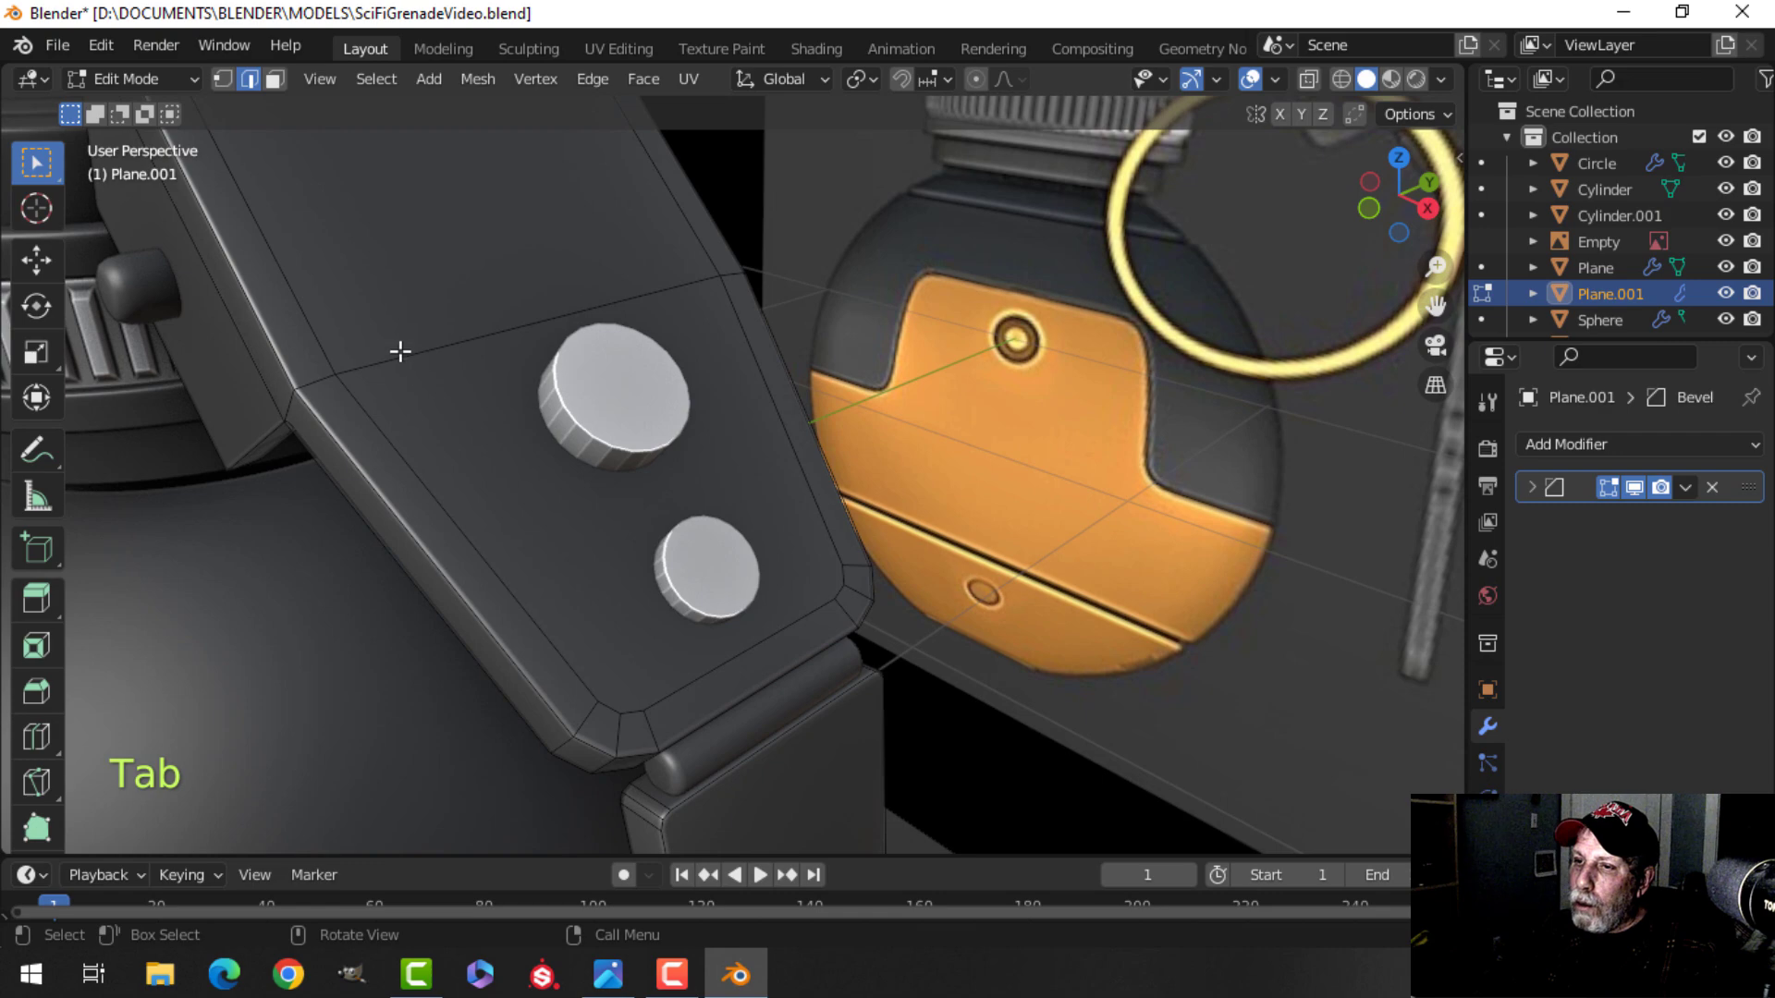
Leave edit mode, select the lever, and add a Boolean modifier, moving it above the Bevel modifier.
mouse_move(667, 387)
middle_down()
mouse_move(780, 360)
mouse_move(952, 400)
mouse_move(834, 365)
mouse_move(885, 374)
mouse_move(803, 444)
mouse_move(707, 442)
mouse_move(743, 382)
mouse_move(603, 425)
mouse_move(676, 360)
middle_up()
key(Tab)
key(alt+a)
scroll(608, 430, down, 3)
middle_drag(676, 361, 851, 397)
scroll(851, 398, down, 4)
shift+middle_drag(1056, 429, 943, 432)
scroll(675, 432, up, 4)
mouse_move(610, 435)
shift+middle_down()
mouse_move(551, 464)
mouse_move(625, 453)
shift+middle_up()
shift+middle_drag(625, 453, 543, 416)
scroll(589, 429, up, 2)
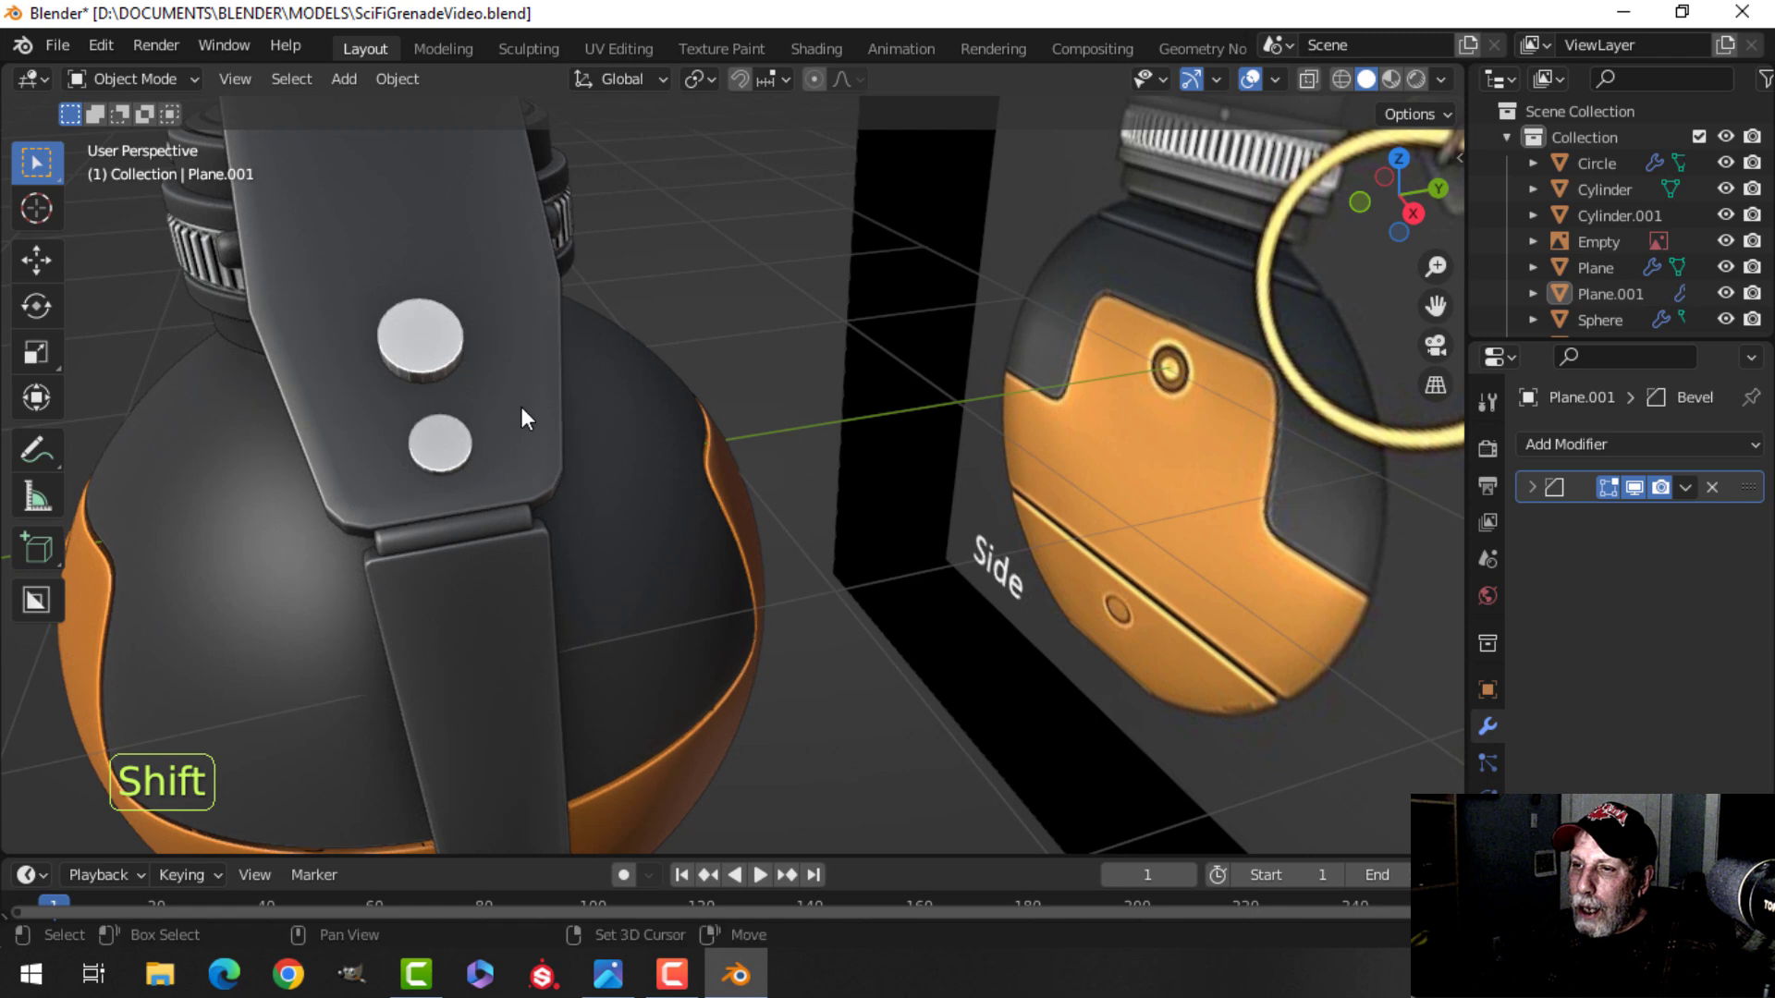
click(525, 414)
click(1564, 447)
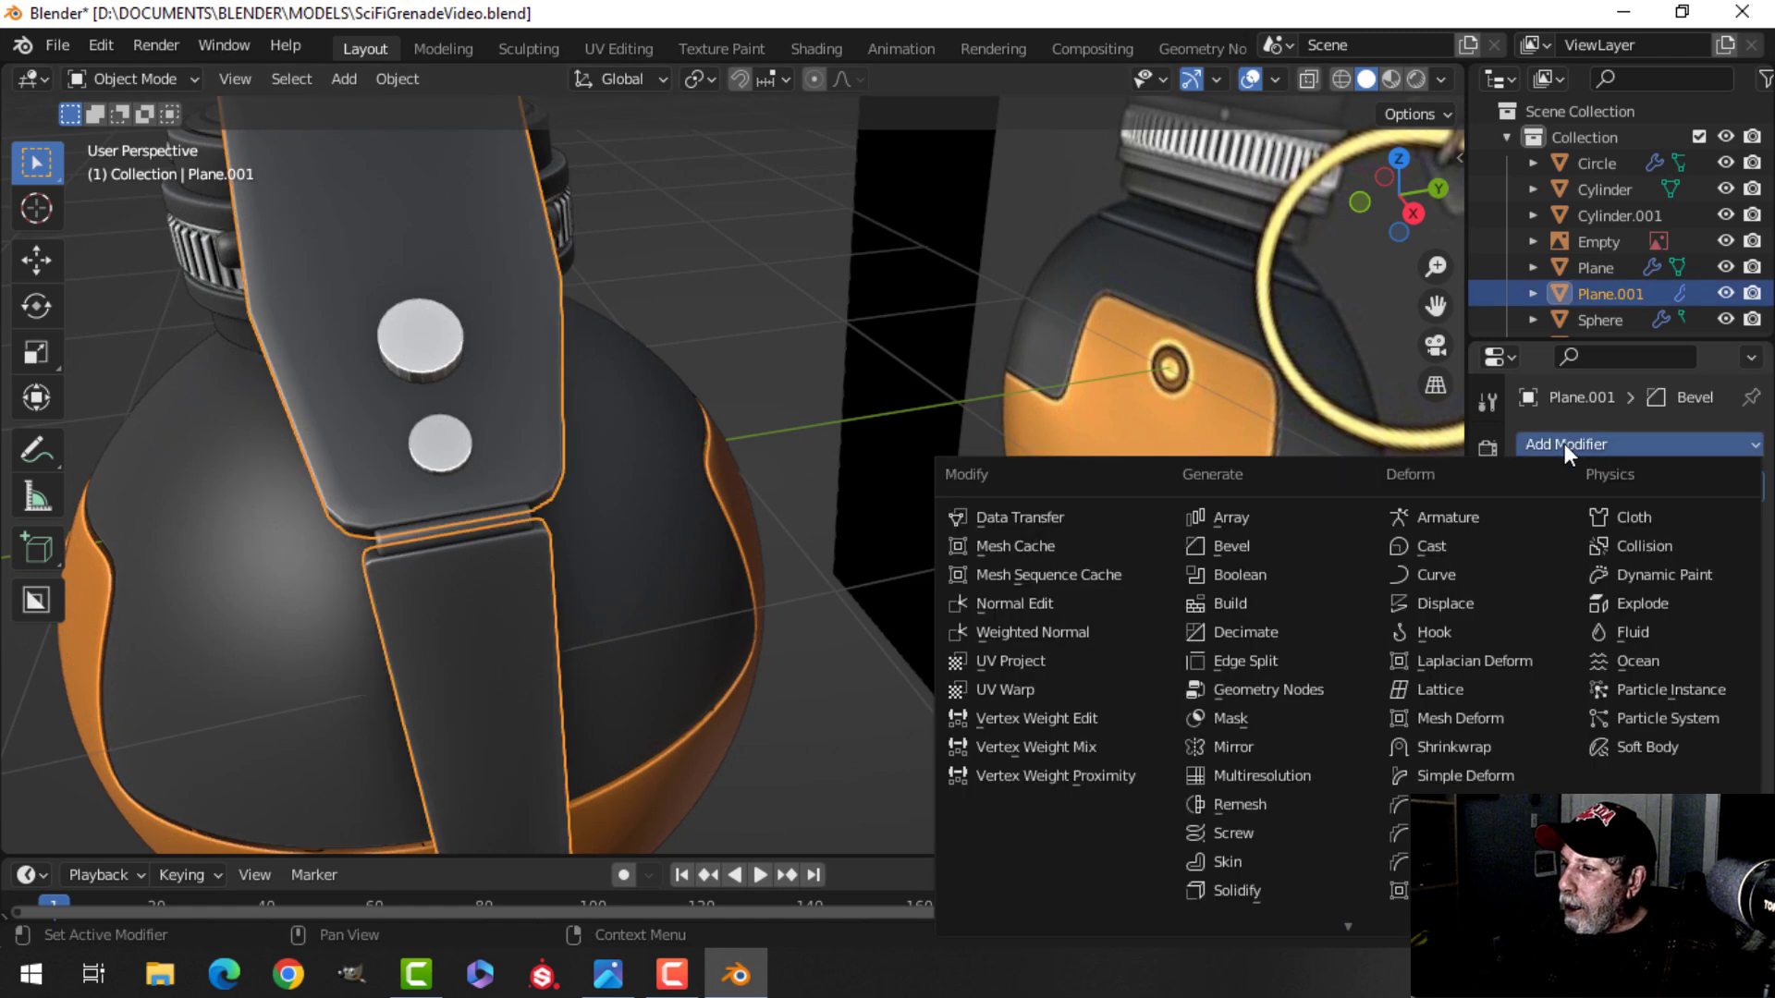
click(1277, 572)
drag(1748, 524, 1744, 462)
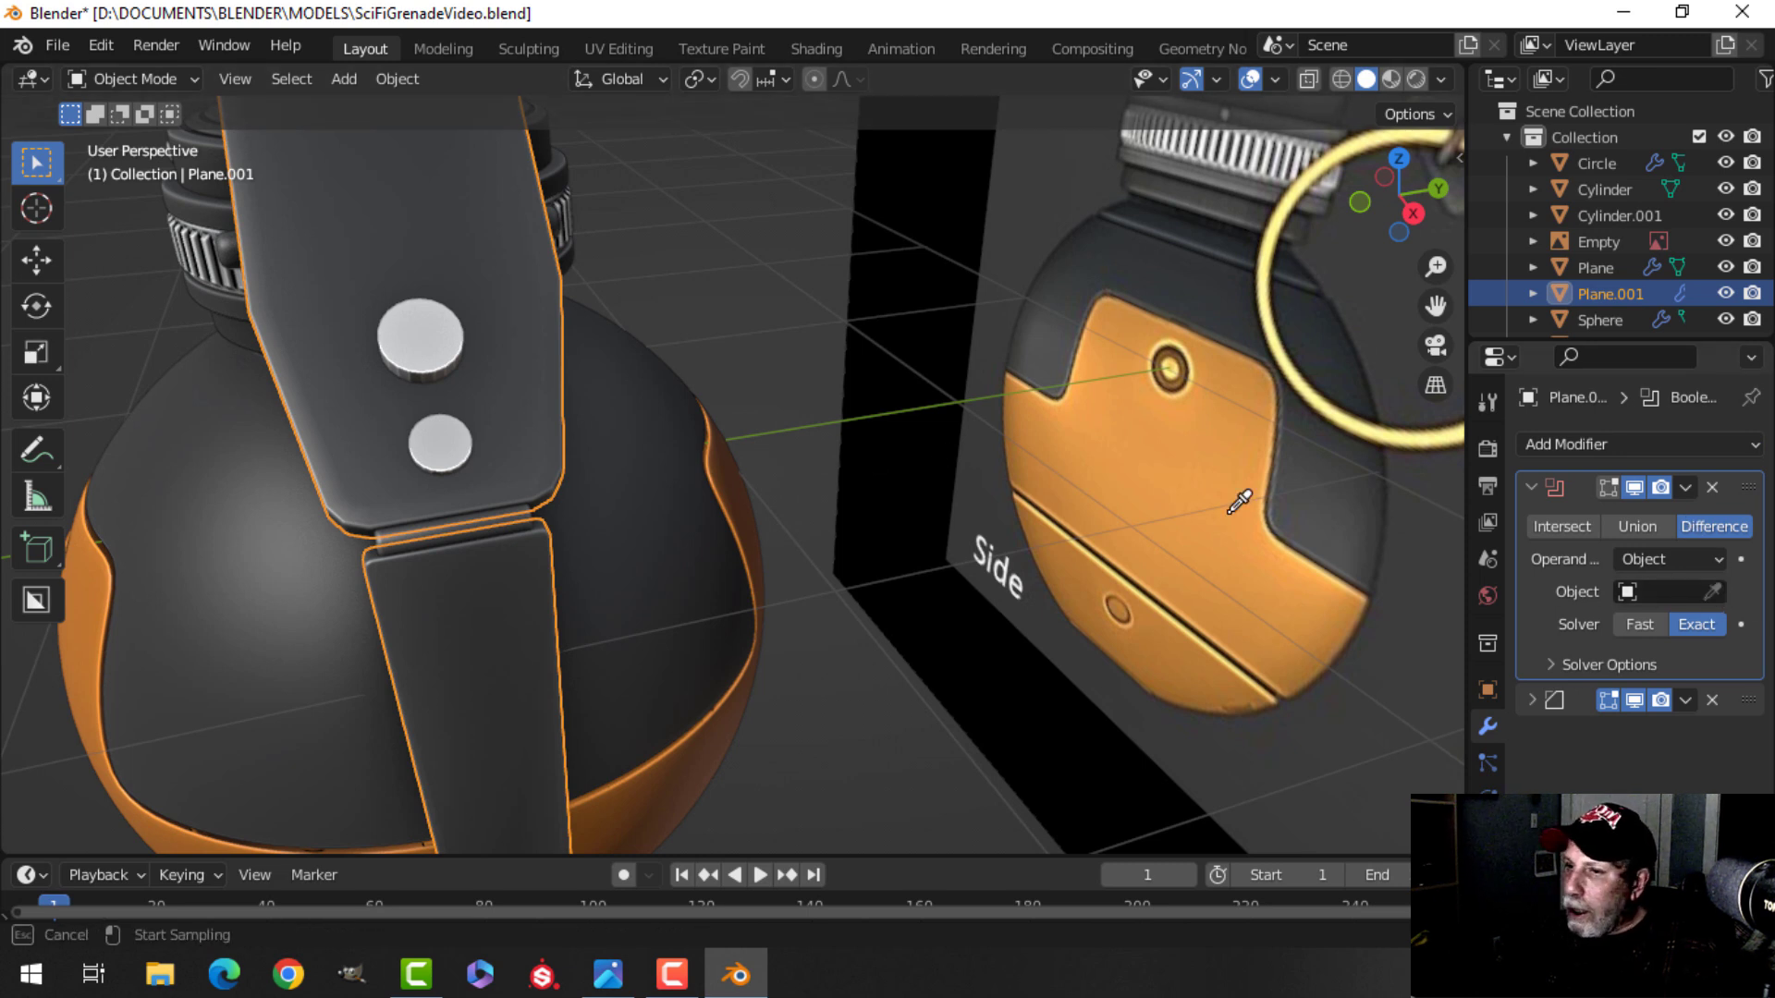
Pick the pin cylinder as the Boolean's object and apply the modifier to cut the holes.
click(422, 342)
click(1684, 490)
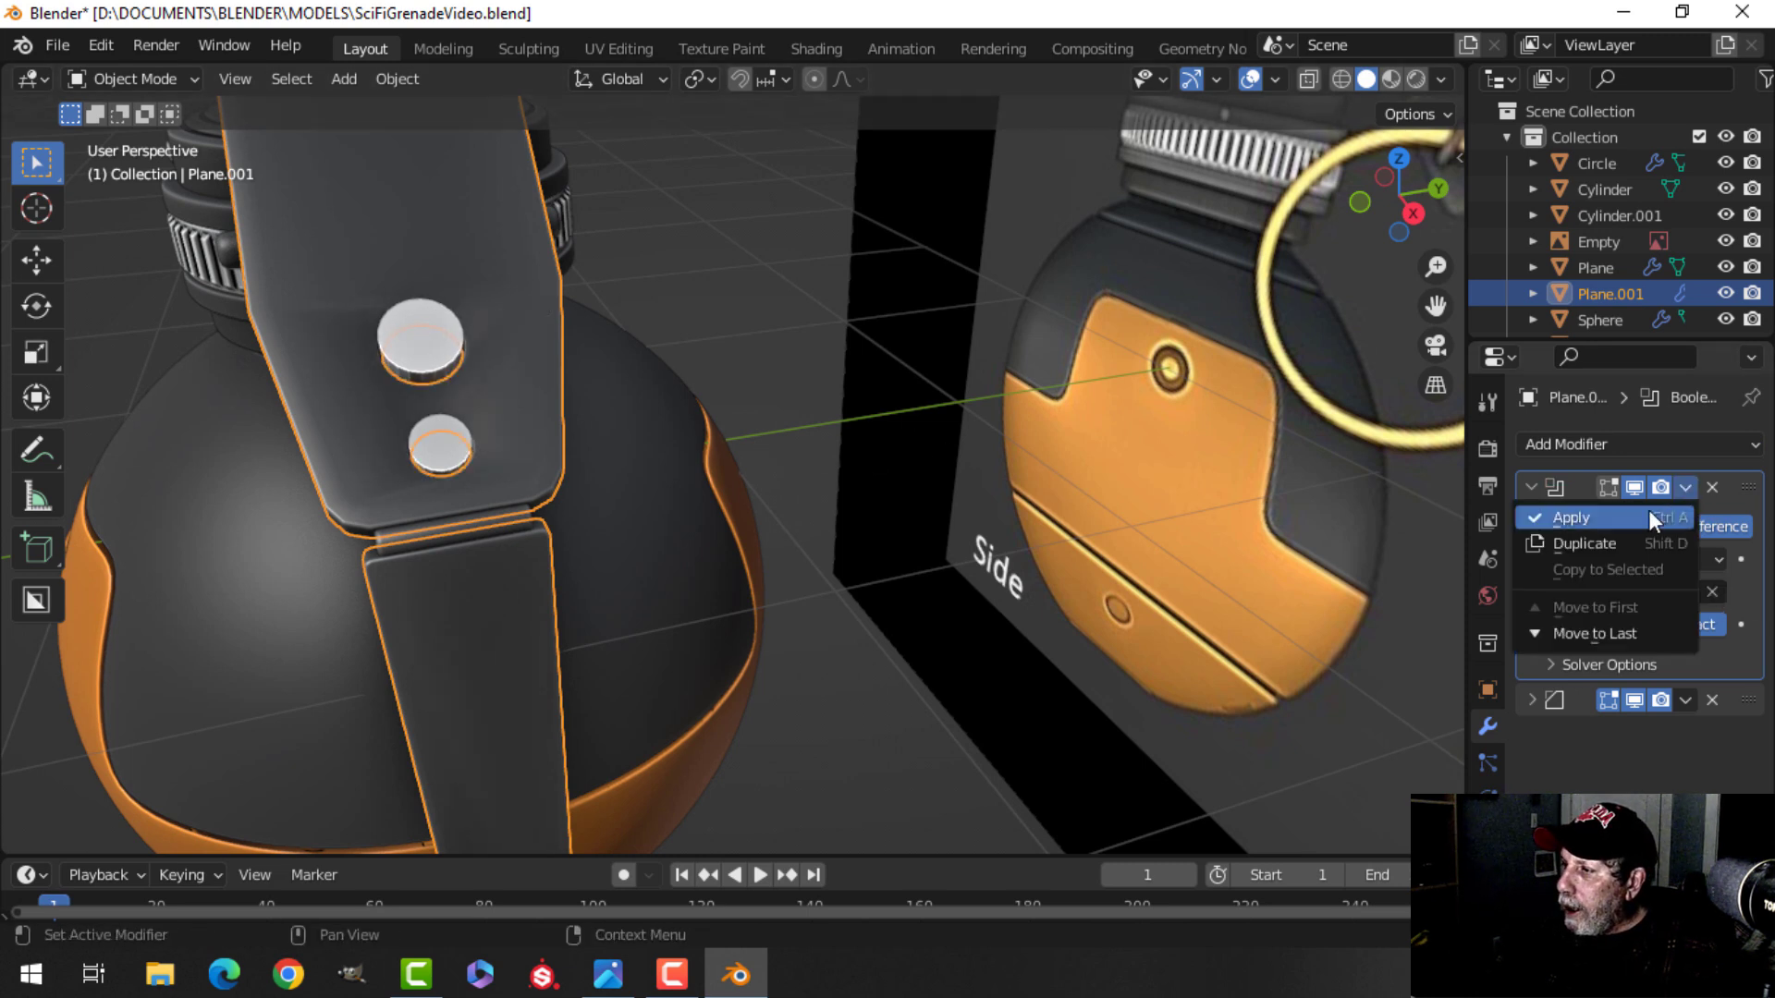
click(1649, 508)
Select the pin cylinder and delete it.
click(436, 320)
key(x)
click(436, 320)
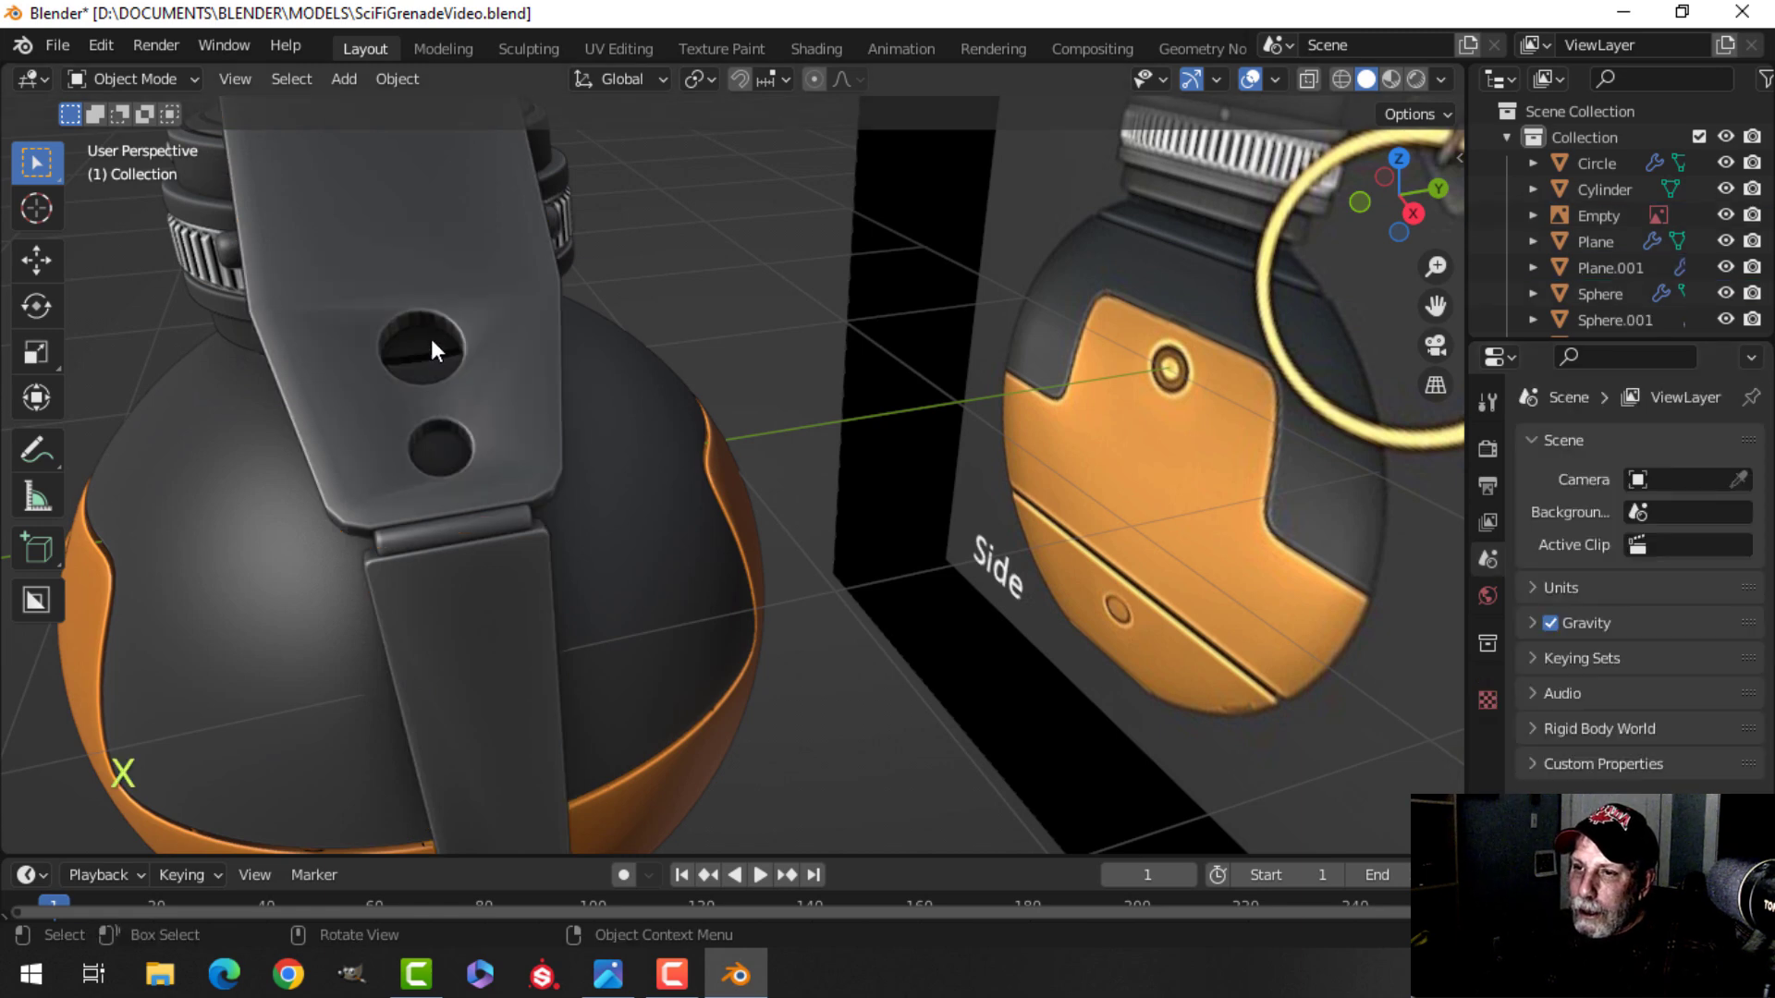
Select the lever again and add a Weighted Normal modifier to it.
scroll(563, 375, up, 4)
scroll(475, 303, down, 5)
middle_drag(568, 314, 503, 274)
scroll(531, 318, down, 2)
shift+middle_drag(558, 393, 684, 344)
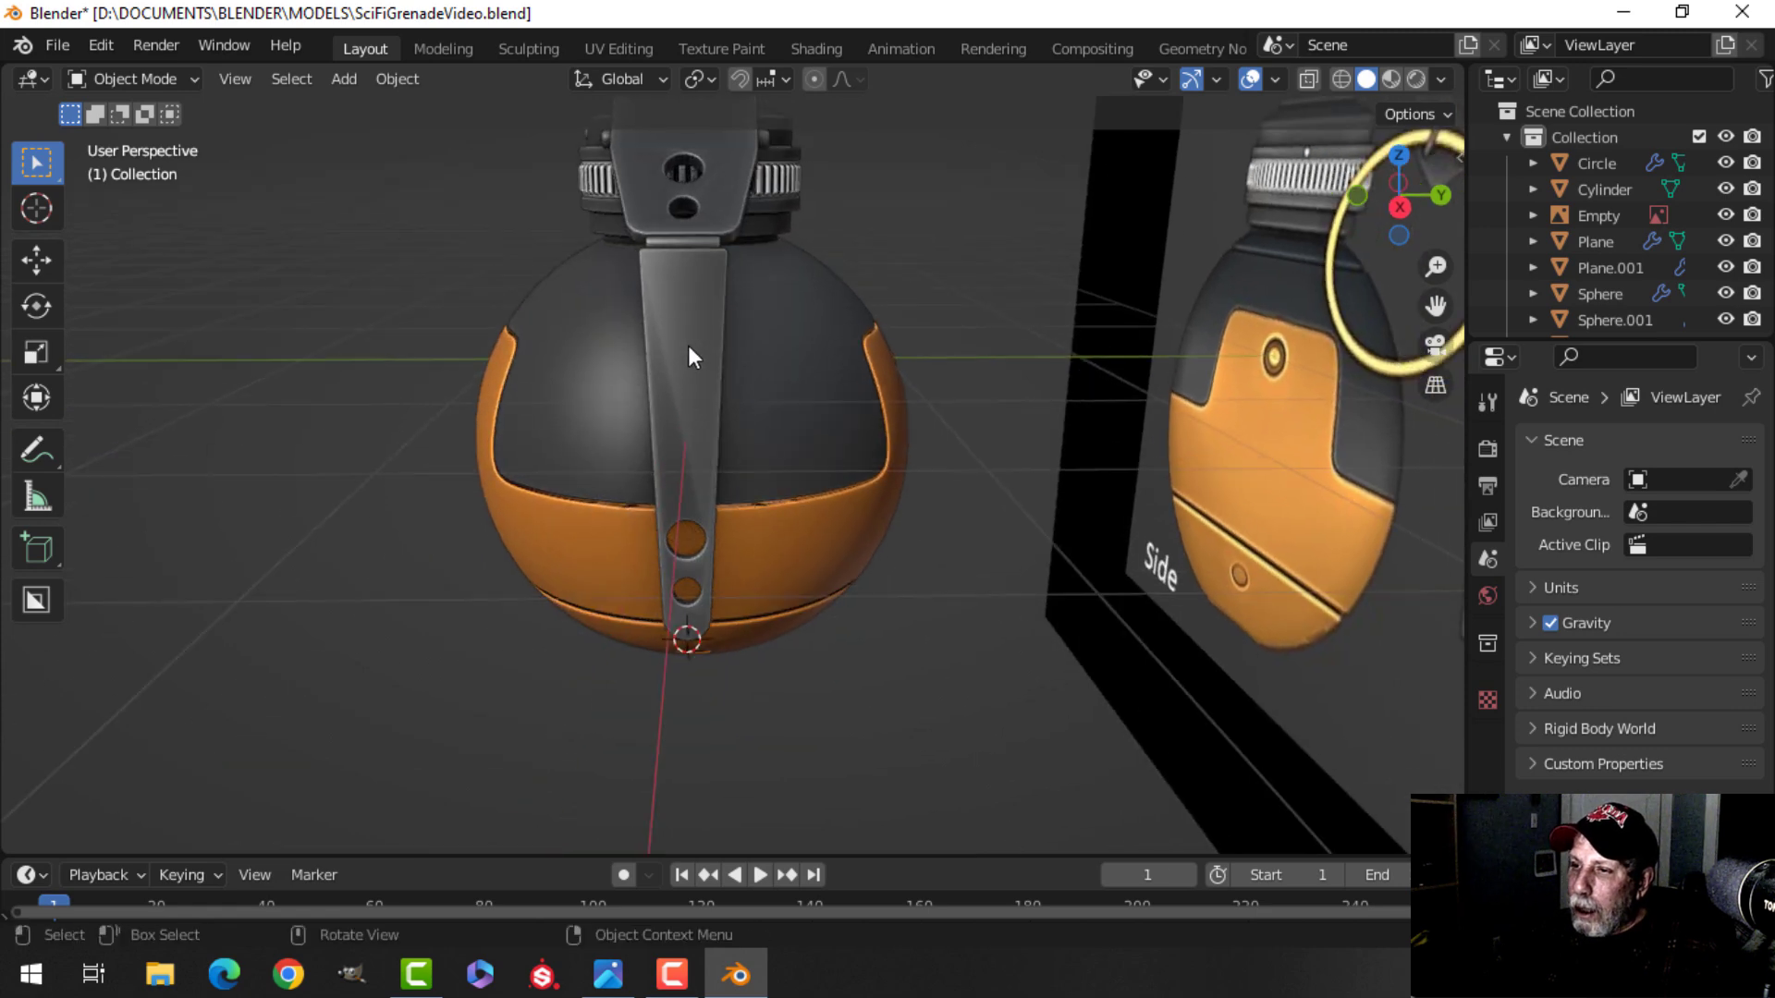
middle_drag(719, 407, 680, 403)
click(681, 403)
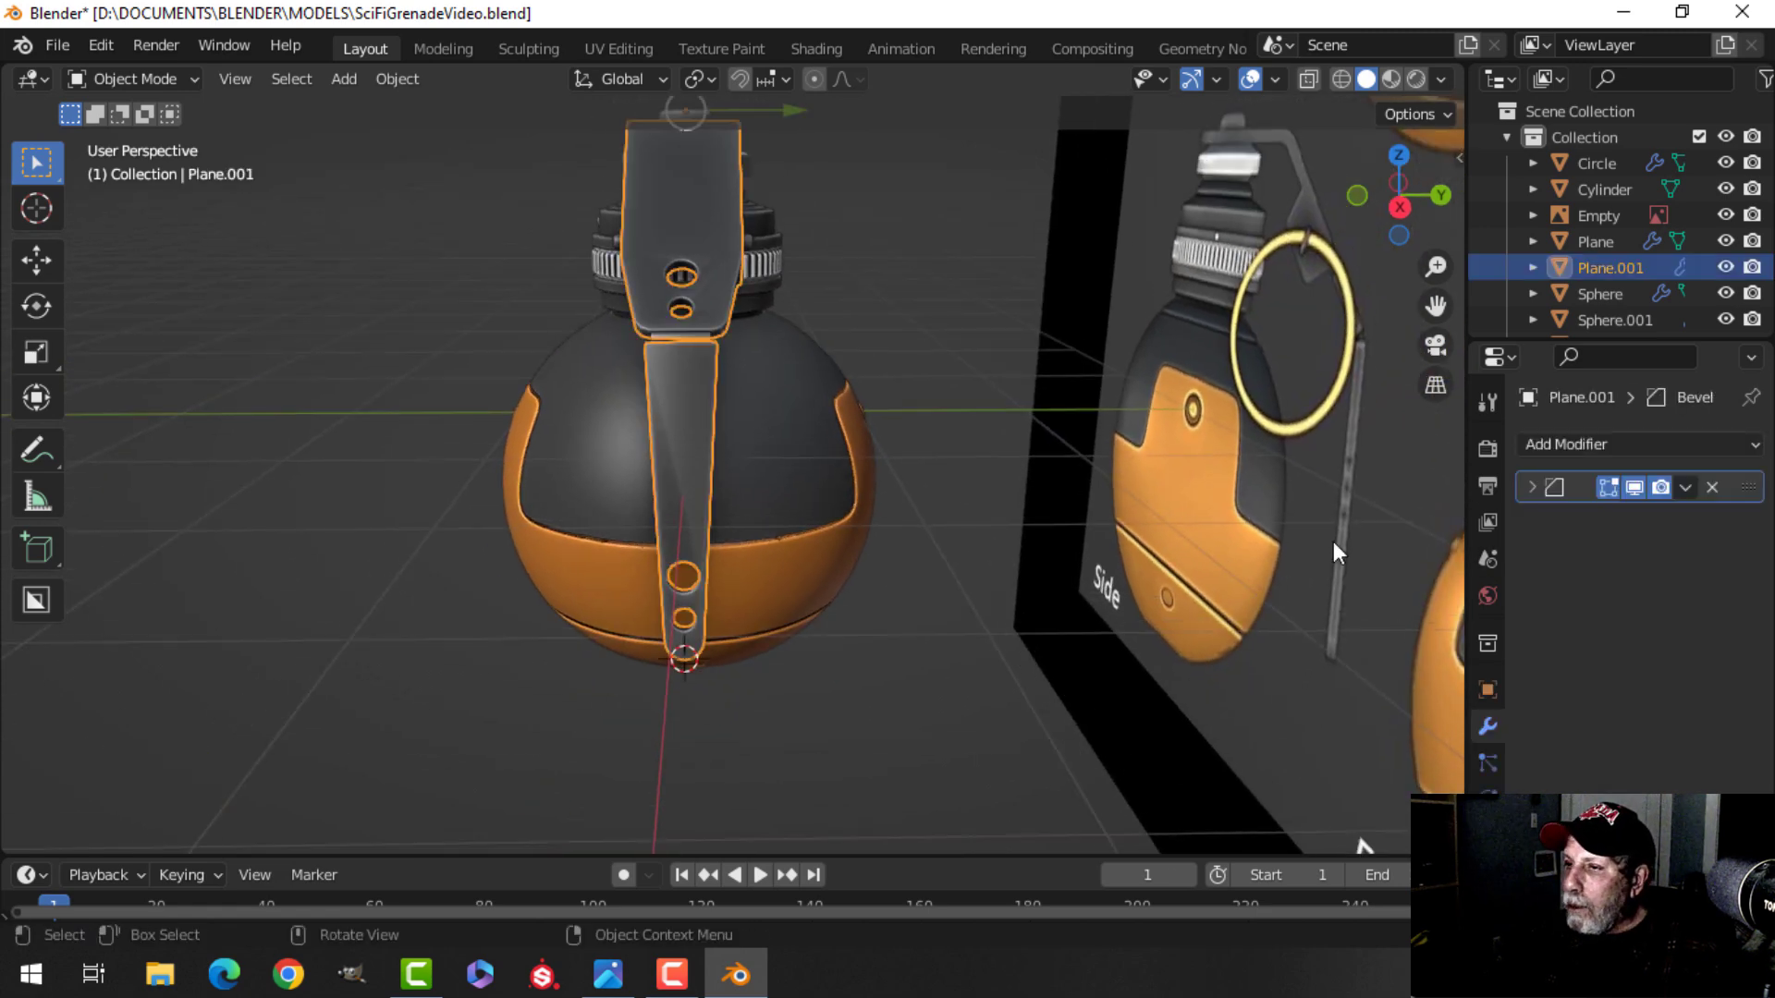
click(1564, 446)
click(1068, 634)
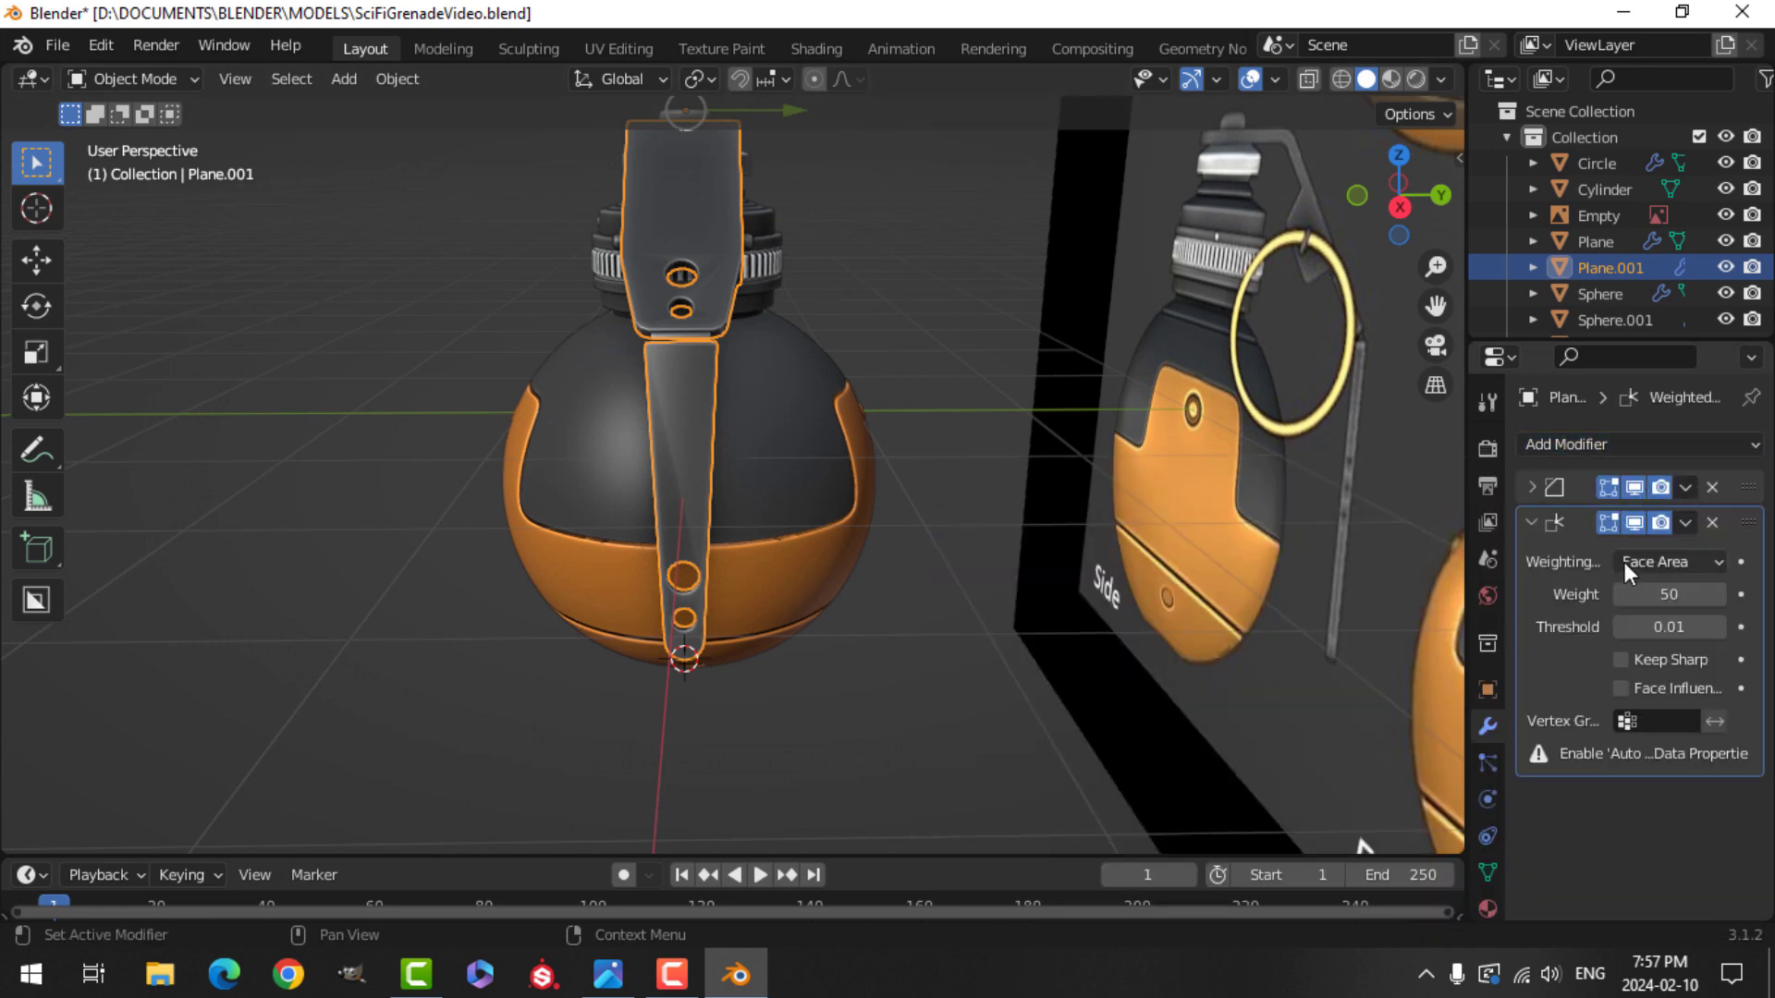
Enable Auto Smooth in the lever's mesh normals settings.
click(1486, 872)
scroll(1587, 832, down, 3)
click(1542, 740)
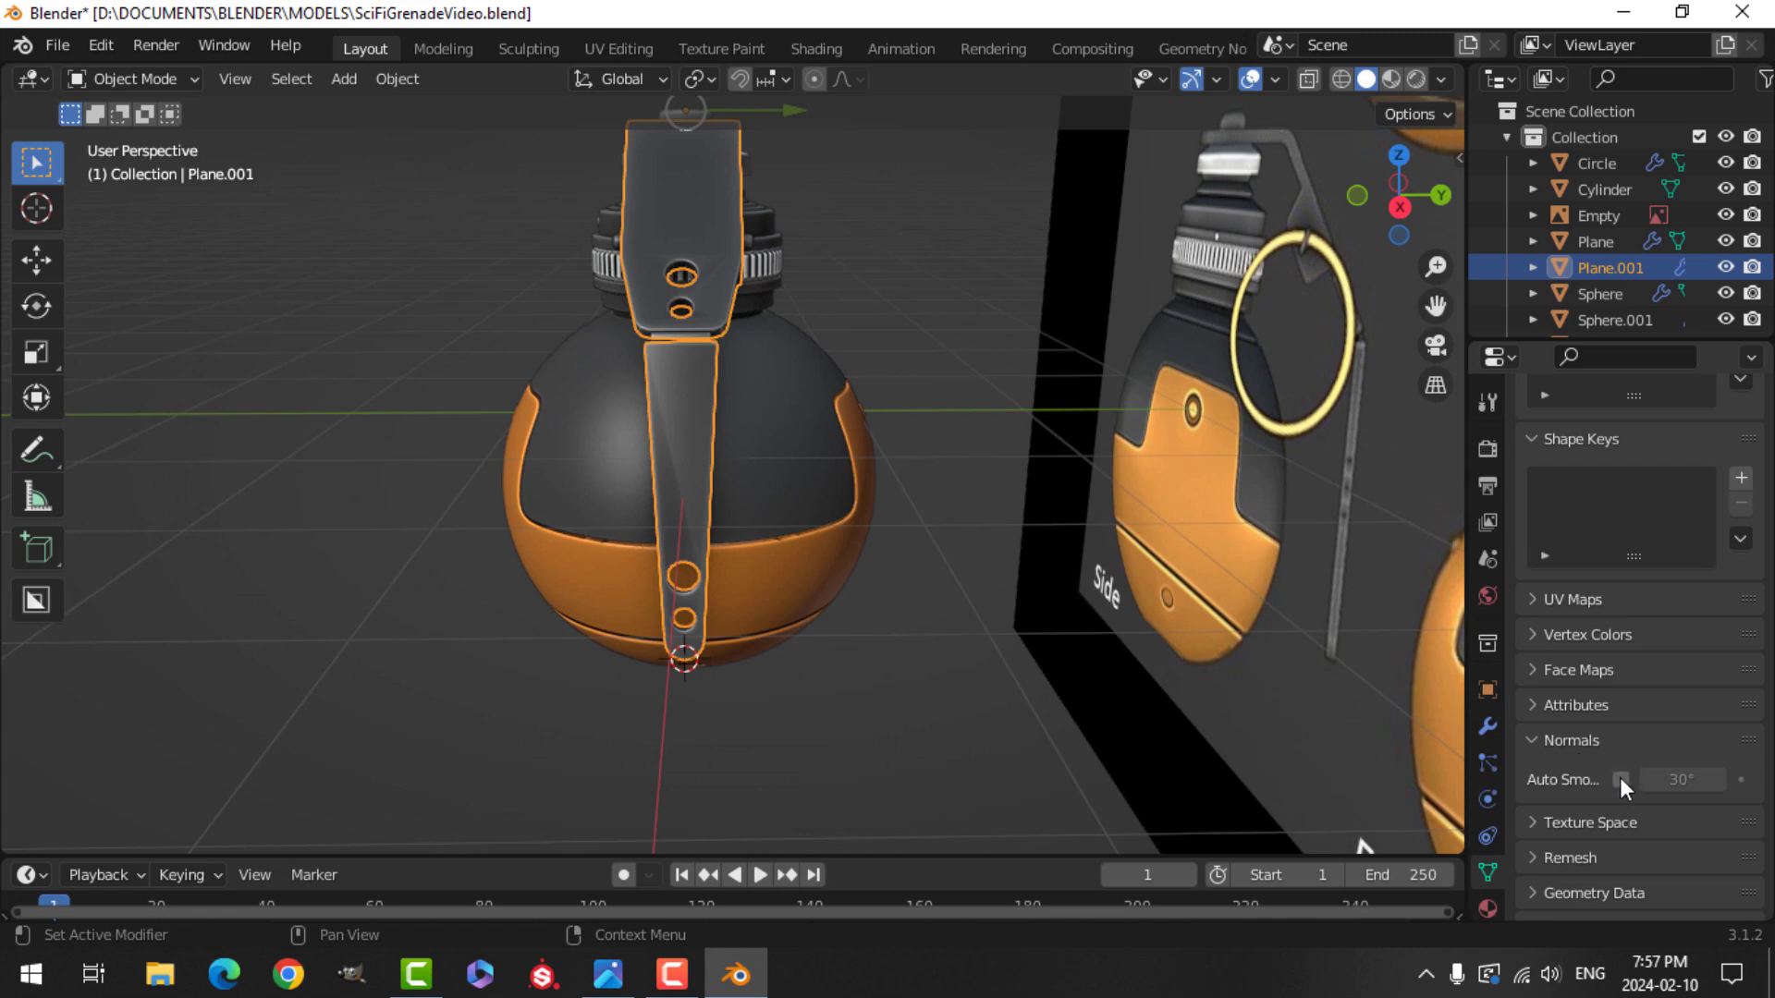
click(1624, 779)
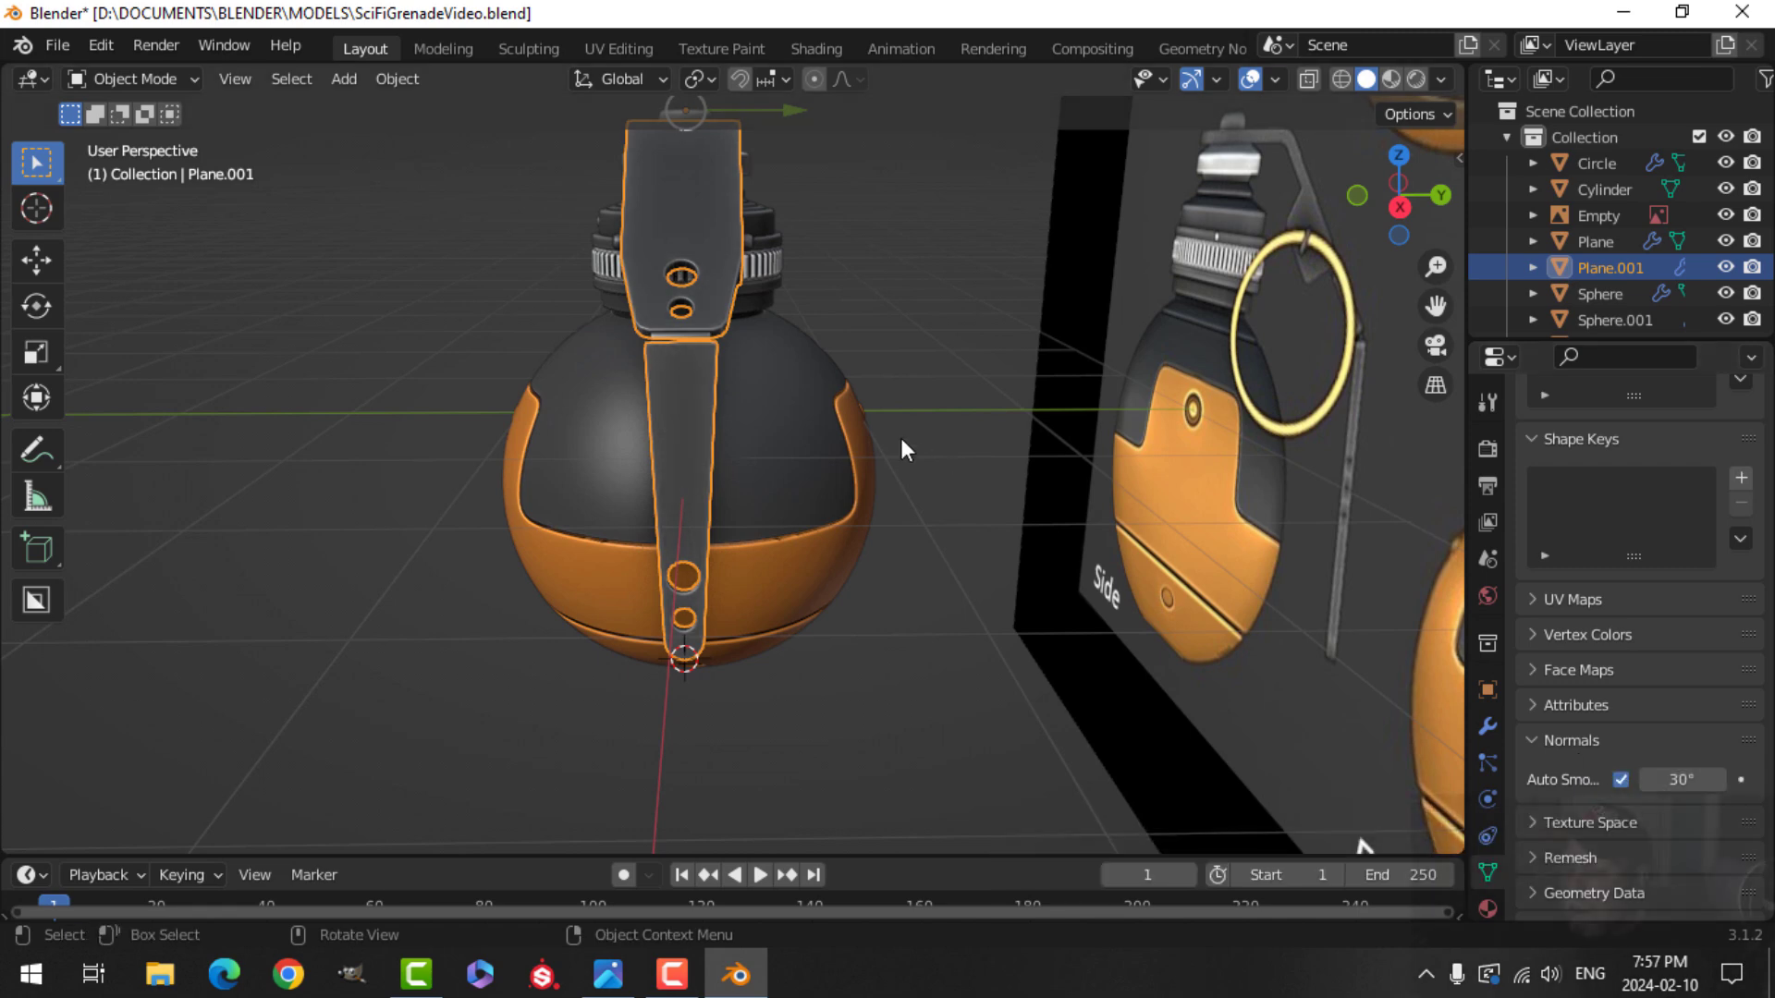
Select the lever and enter its edit mode with everything deselected.
key(a)
key(alt+a)
middle_drag(726, 450, 791, 517)
scroll(804, 389, up, 2)
middle_drag(792, 517, 922, 381)
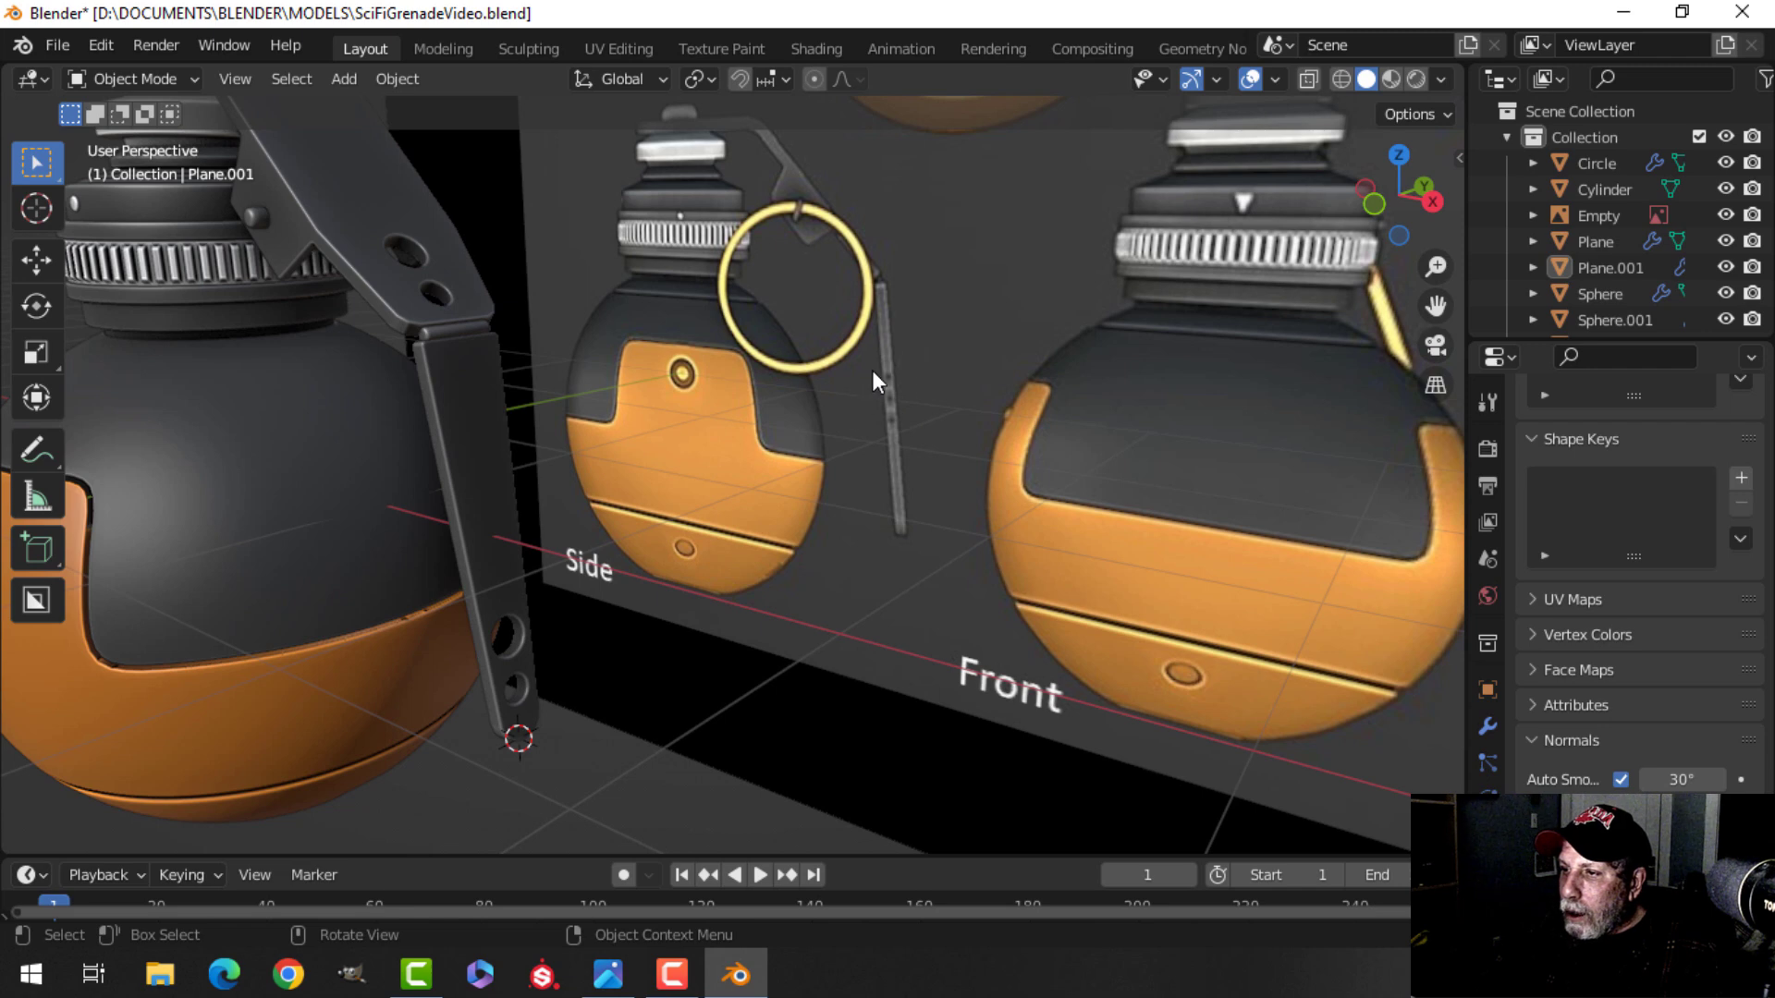
scroll(872, 373, up, 3)
shift+middle_drag(591, 457, 1076, 337)
middle_drag(731, 412, 795, 446)
click(517, 453)
key(Tab)
key(alt+a)
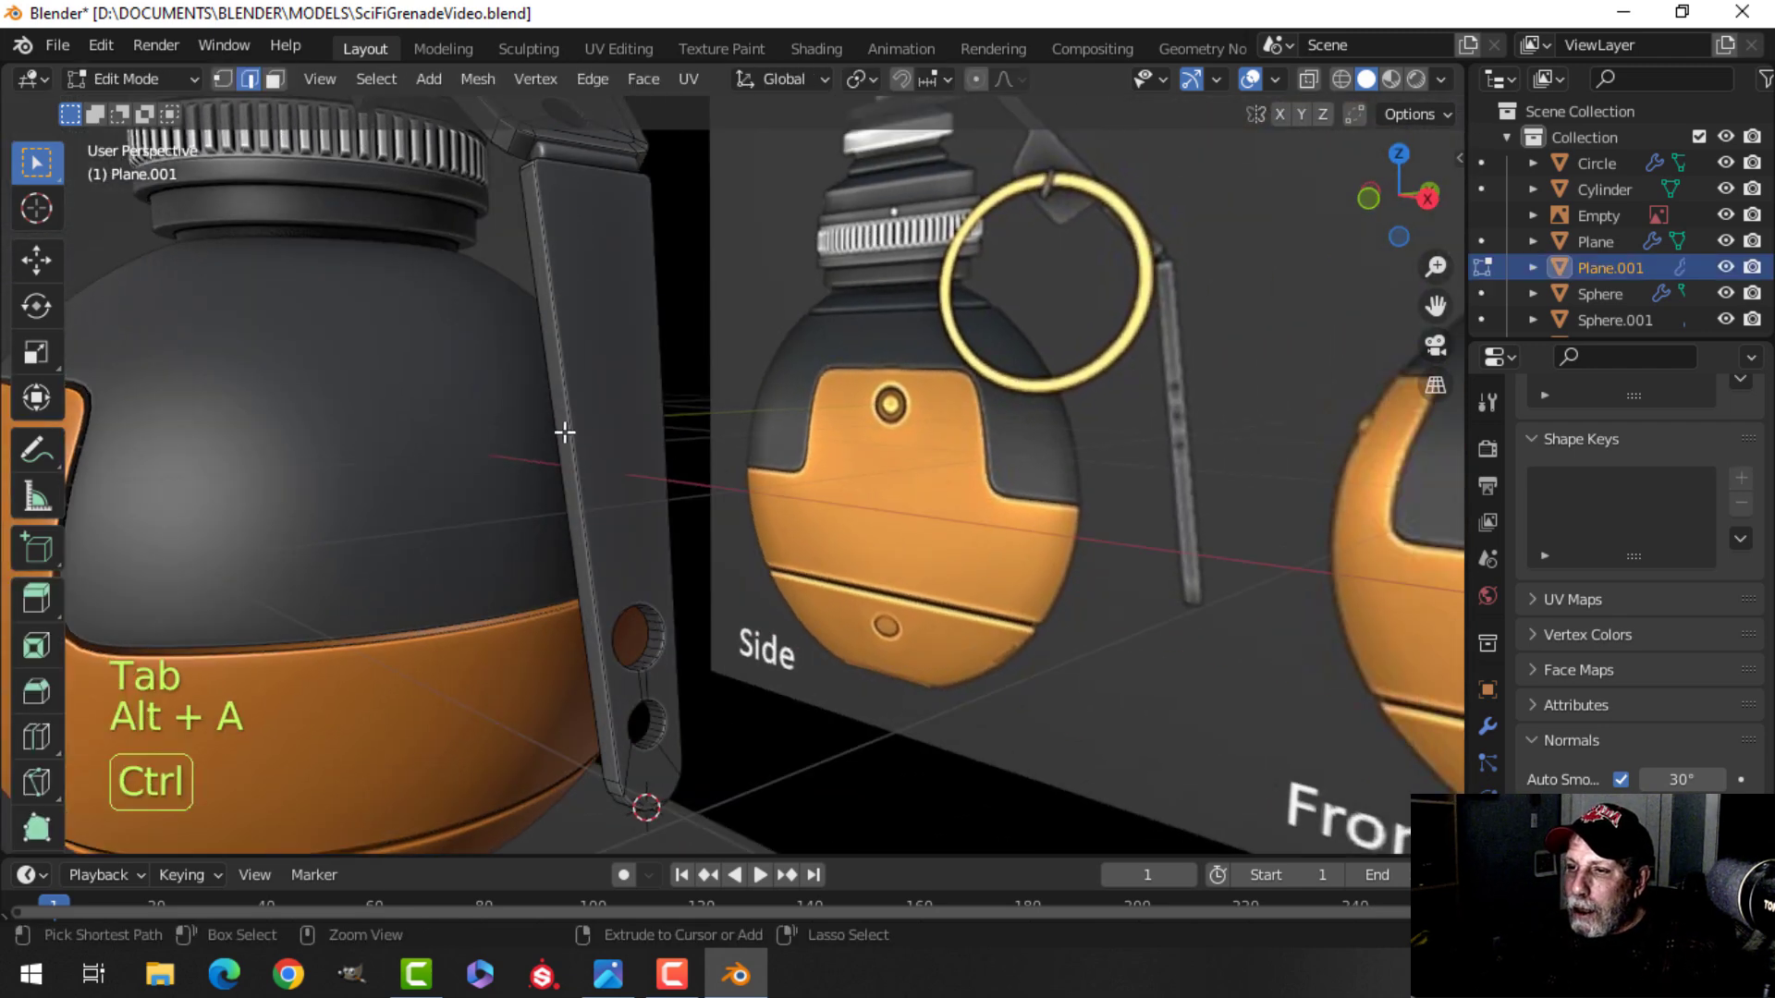
key(ctrl+r)
right_click(565, 434)
Add a loop cut across the lever's upper segment.
scroll(619, 471, down, 2)
shift+middle_drag(619, 471, 627, 393)
scroll(627, 406, up, 1)
mouse_move(626, 435)
middle_down()
mouse_move(657, 472)
mouse_move(635, 442)
mouse_move(710, 467)
mouse_move(634, 491)
mouse_move(639, 466)
middle_up()
scroll(657, 472, up, 2)
scroll(635, 442, down, 2)
scroll(709, 468, up, 2)
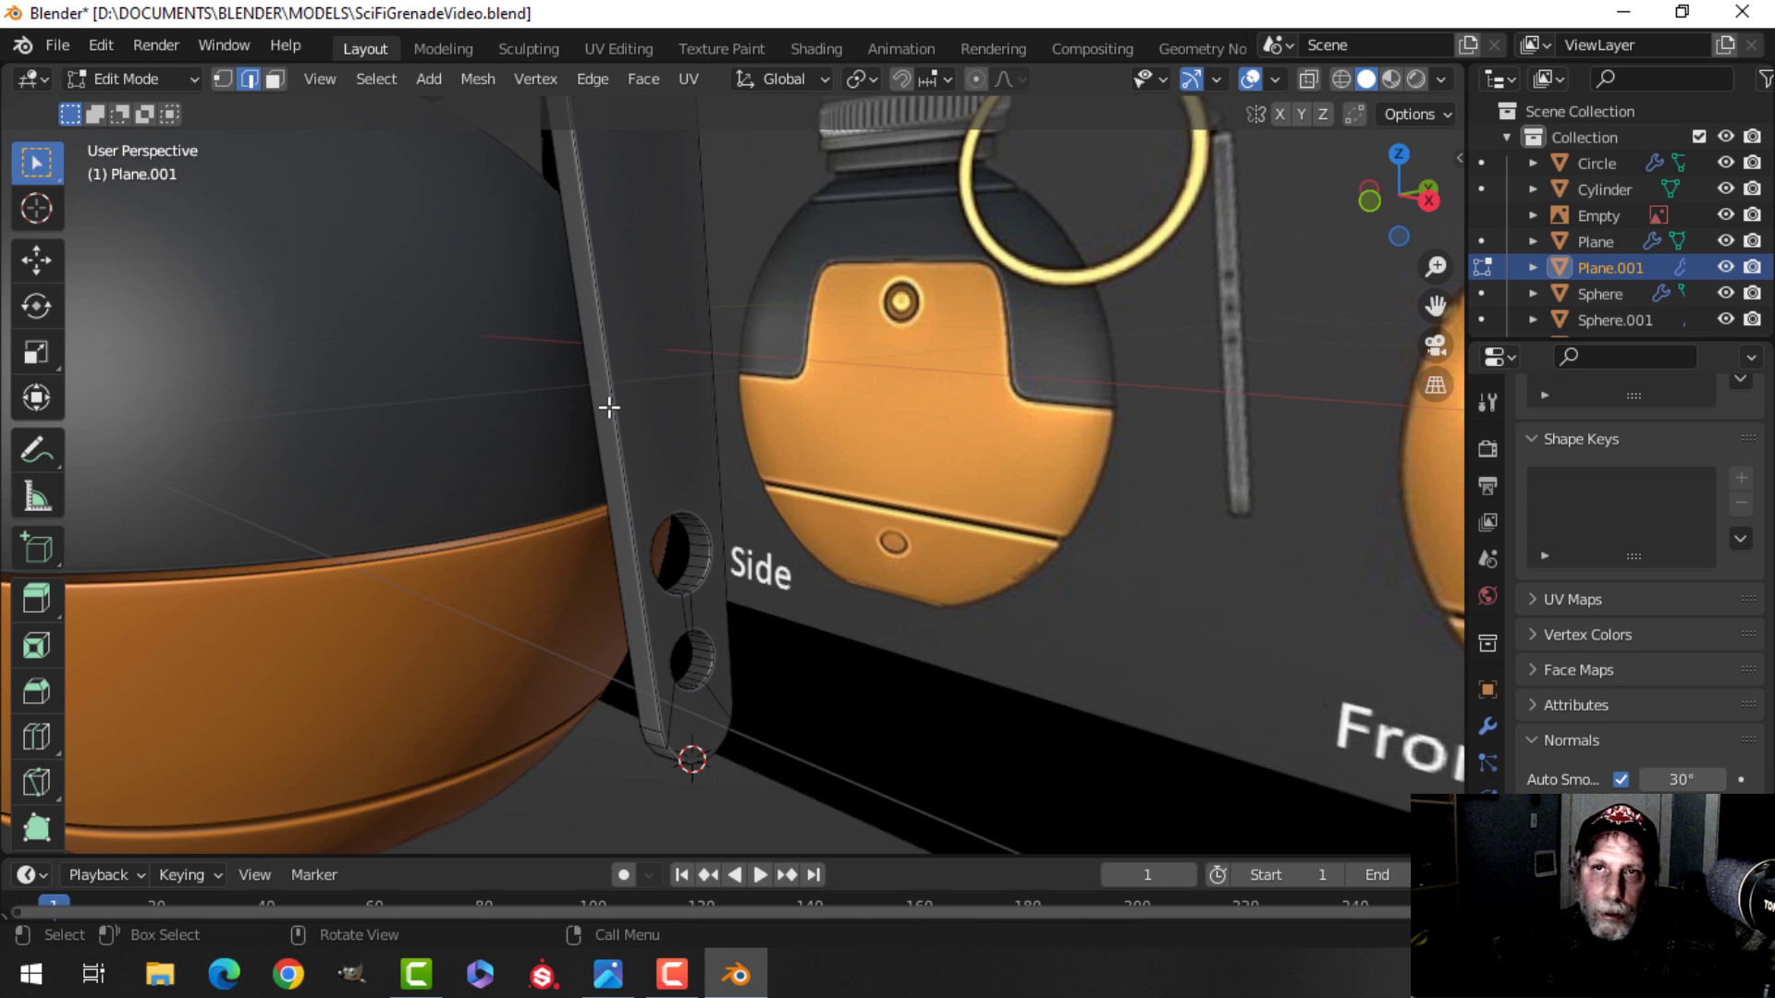
key(ctrl+r)
click(595, 385)
right_click(596, 384)
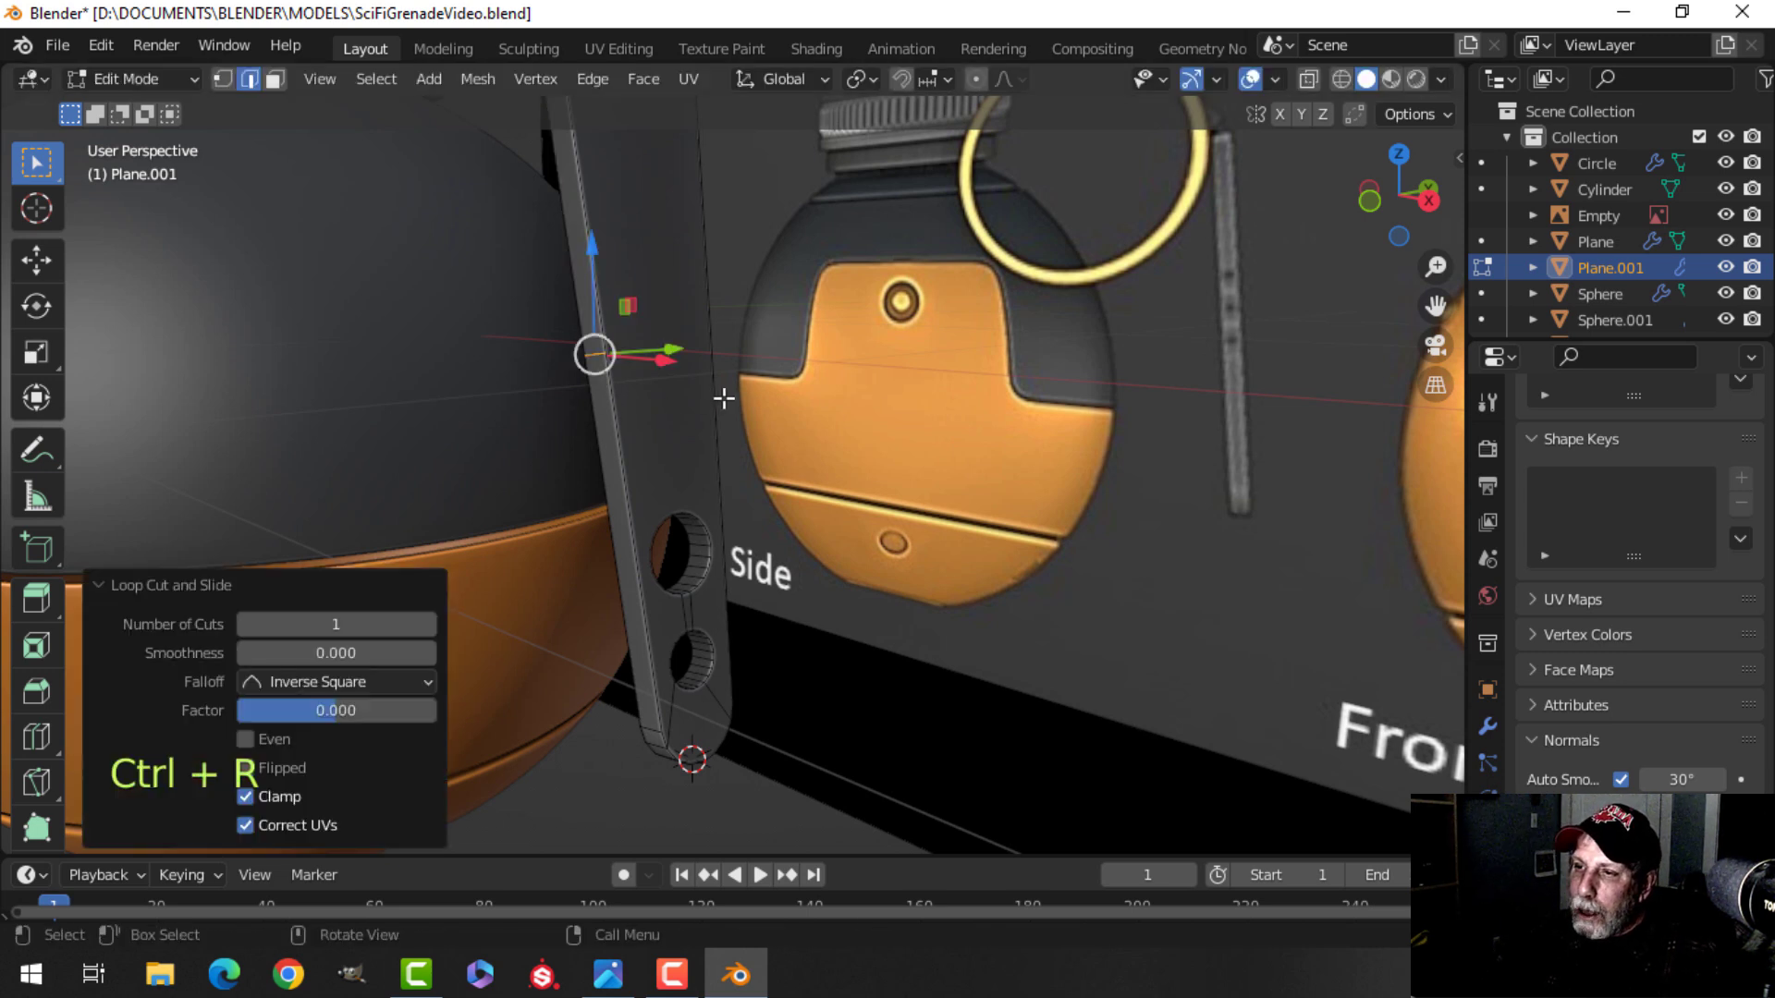
Add another loop cut across the lever's upper segment, just above the first.
middle_drag(817, 390, 542, 325)
key(ctrl+r)
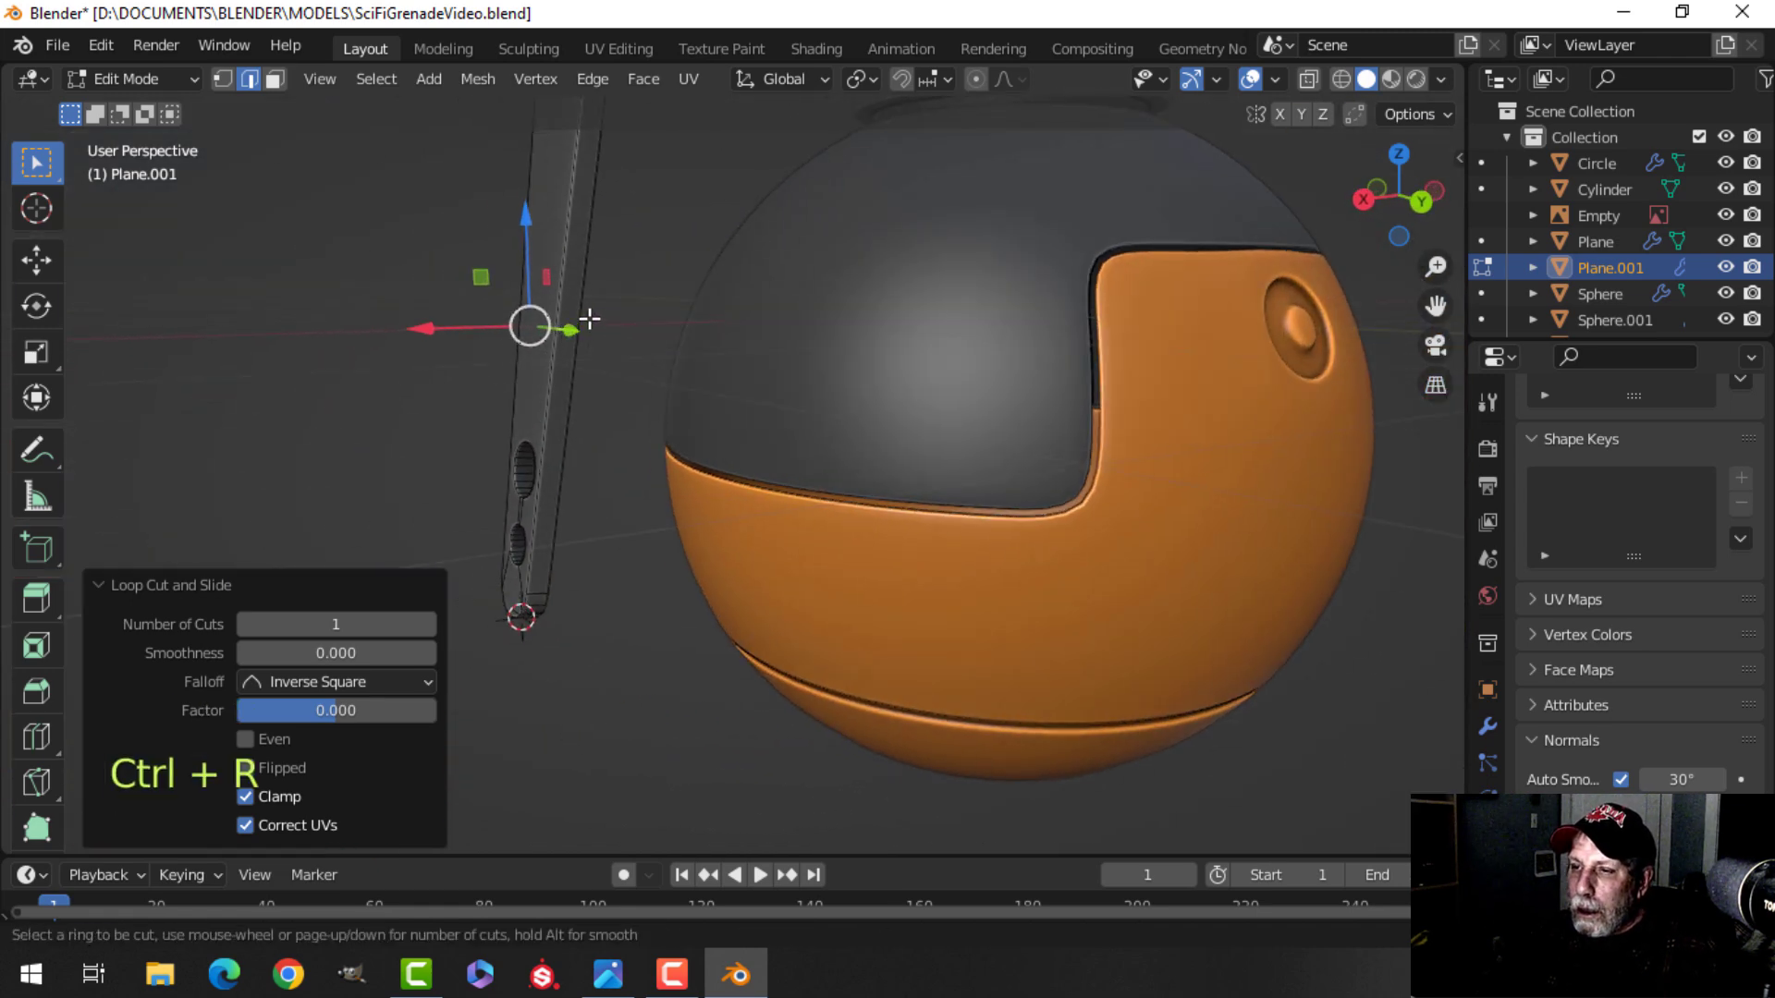
scroll(599, 338, up, 2)
shift+middle_drag(617, 351, 753, 452)
key(alt+a)
key(ctrl+r)
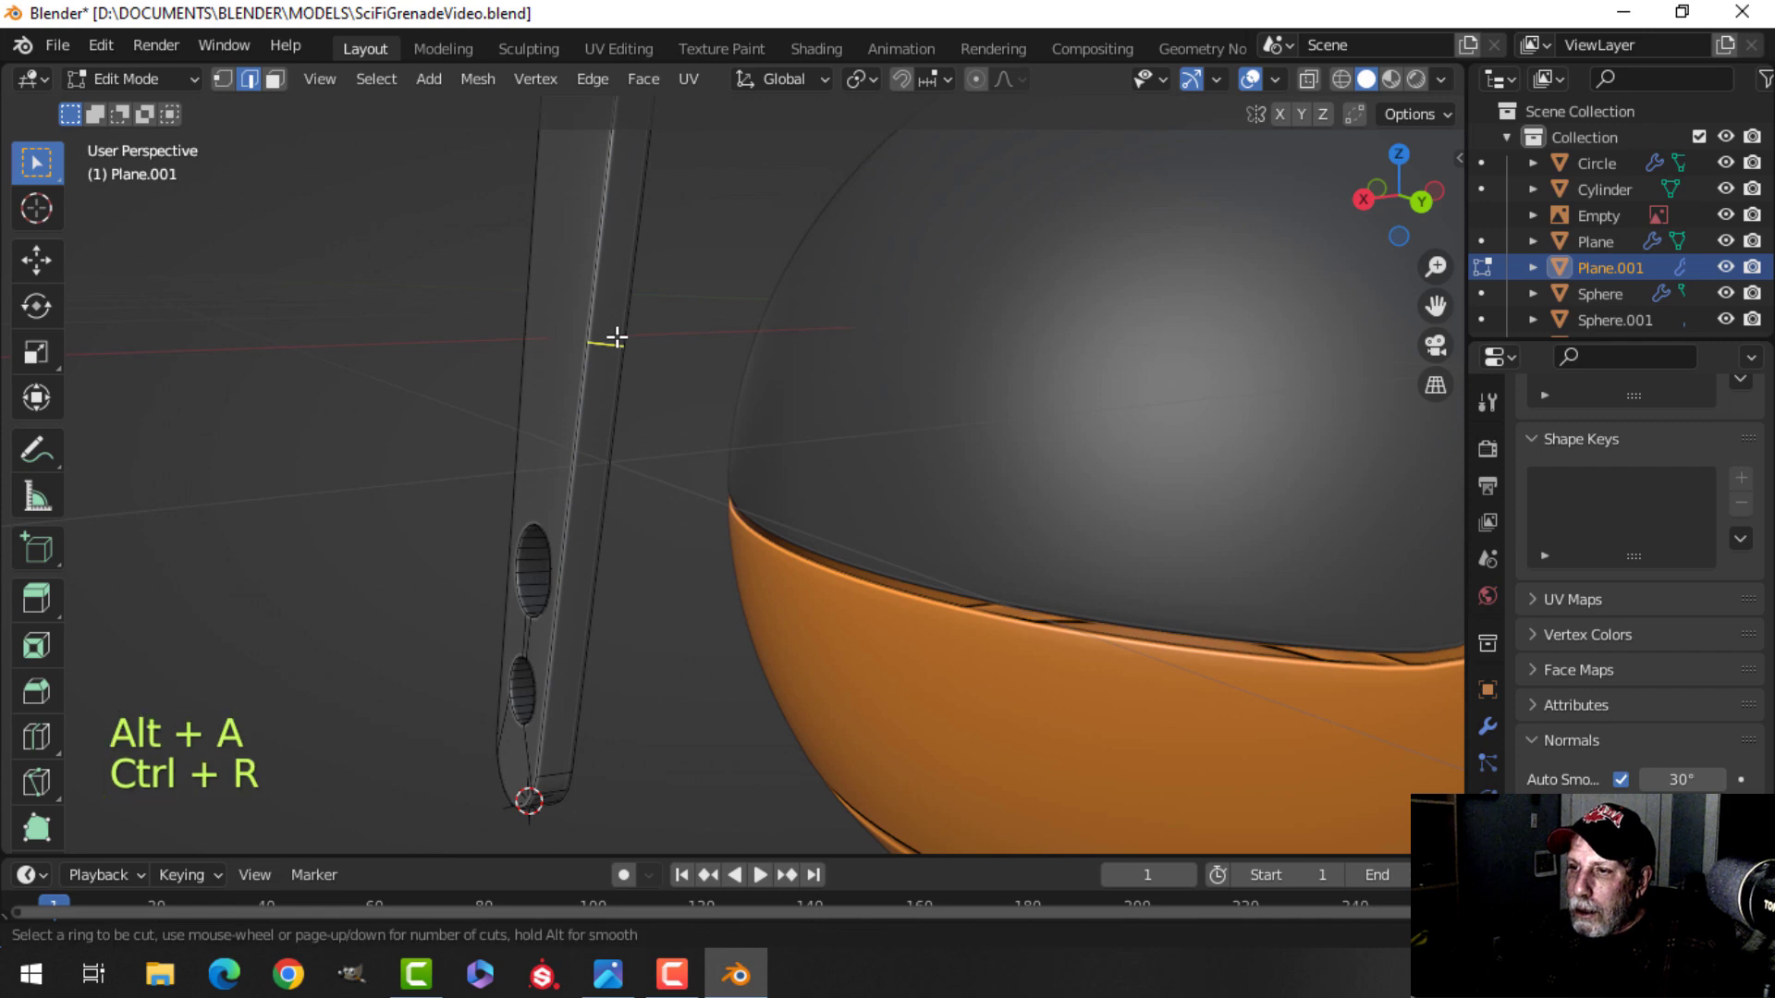
click(616, 339)
right_click(618, 342)
Switch to vertex selection and connect two vertices on the lever's side with a vertex path.
middle_drag(616, 345, 962, 407)
middle_drag(667, 405, 725, 438)
shift+middle_drag(789, 371, 508, 404)
key(1)
key(alt+a)
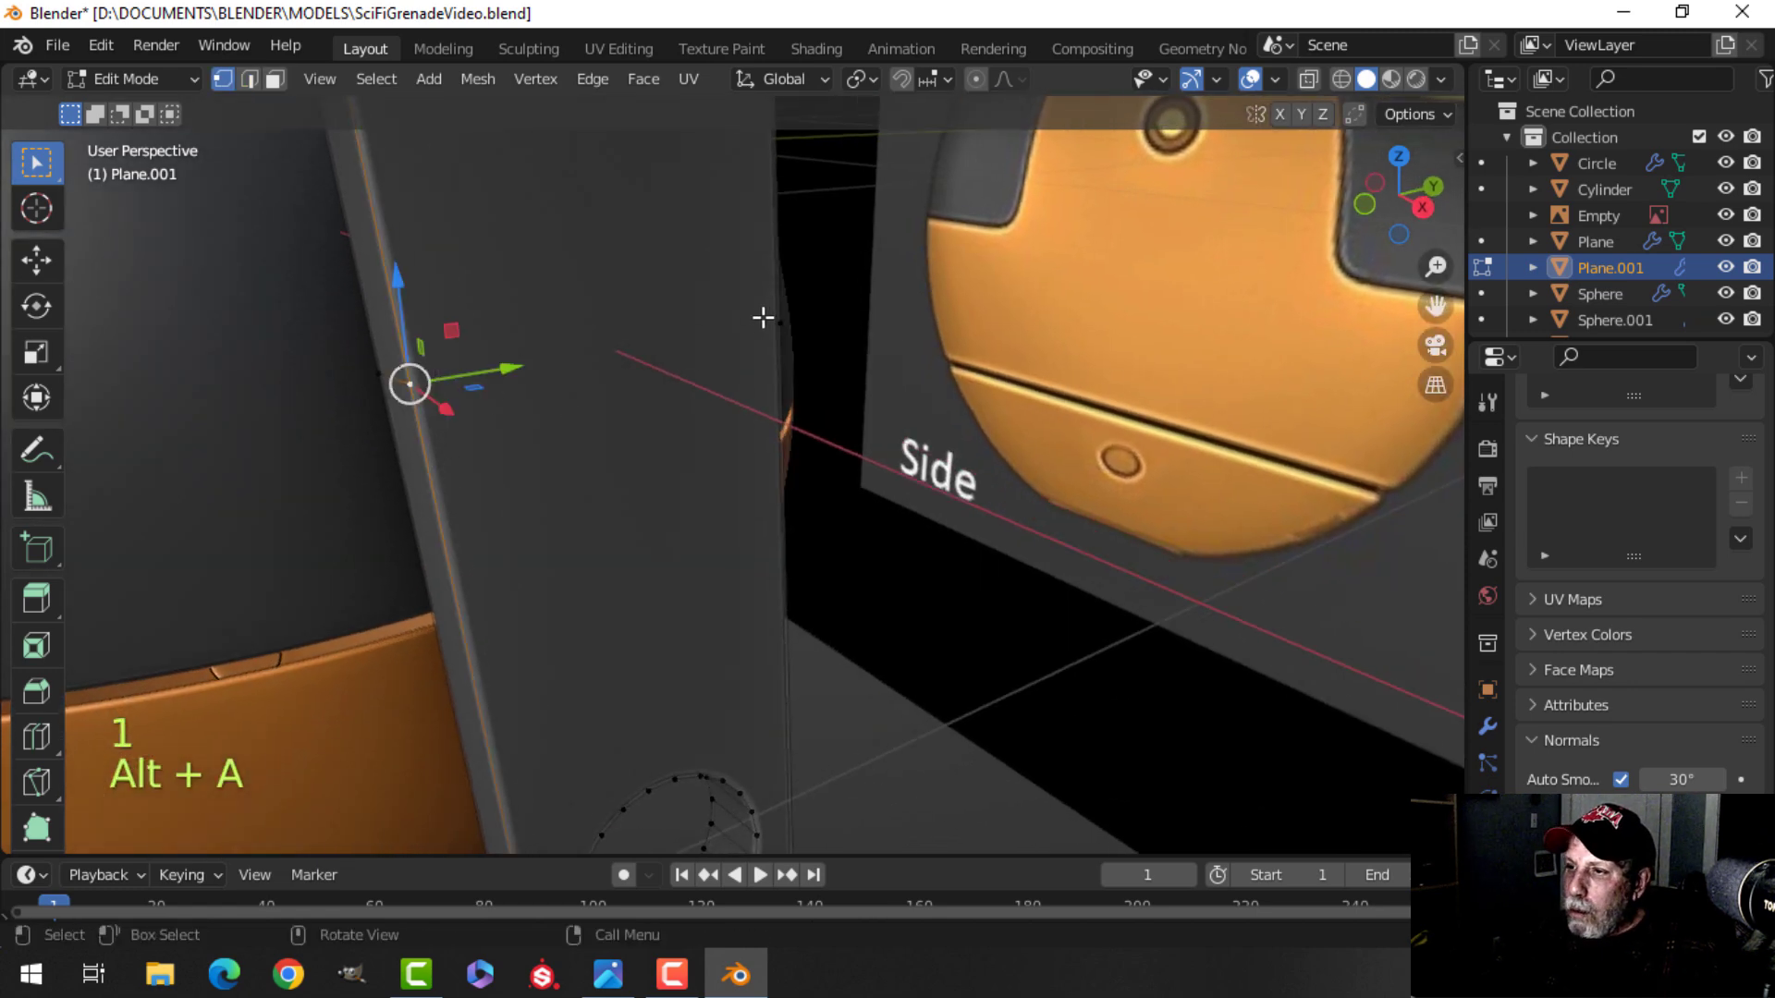
shift+middle_drag(777, 309, 854, 372)
key(alt+a)
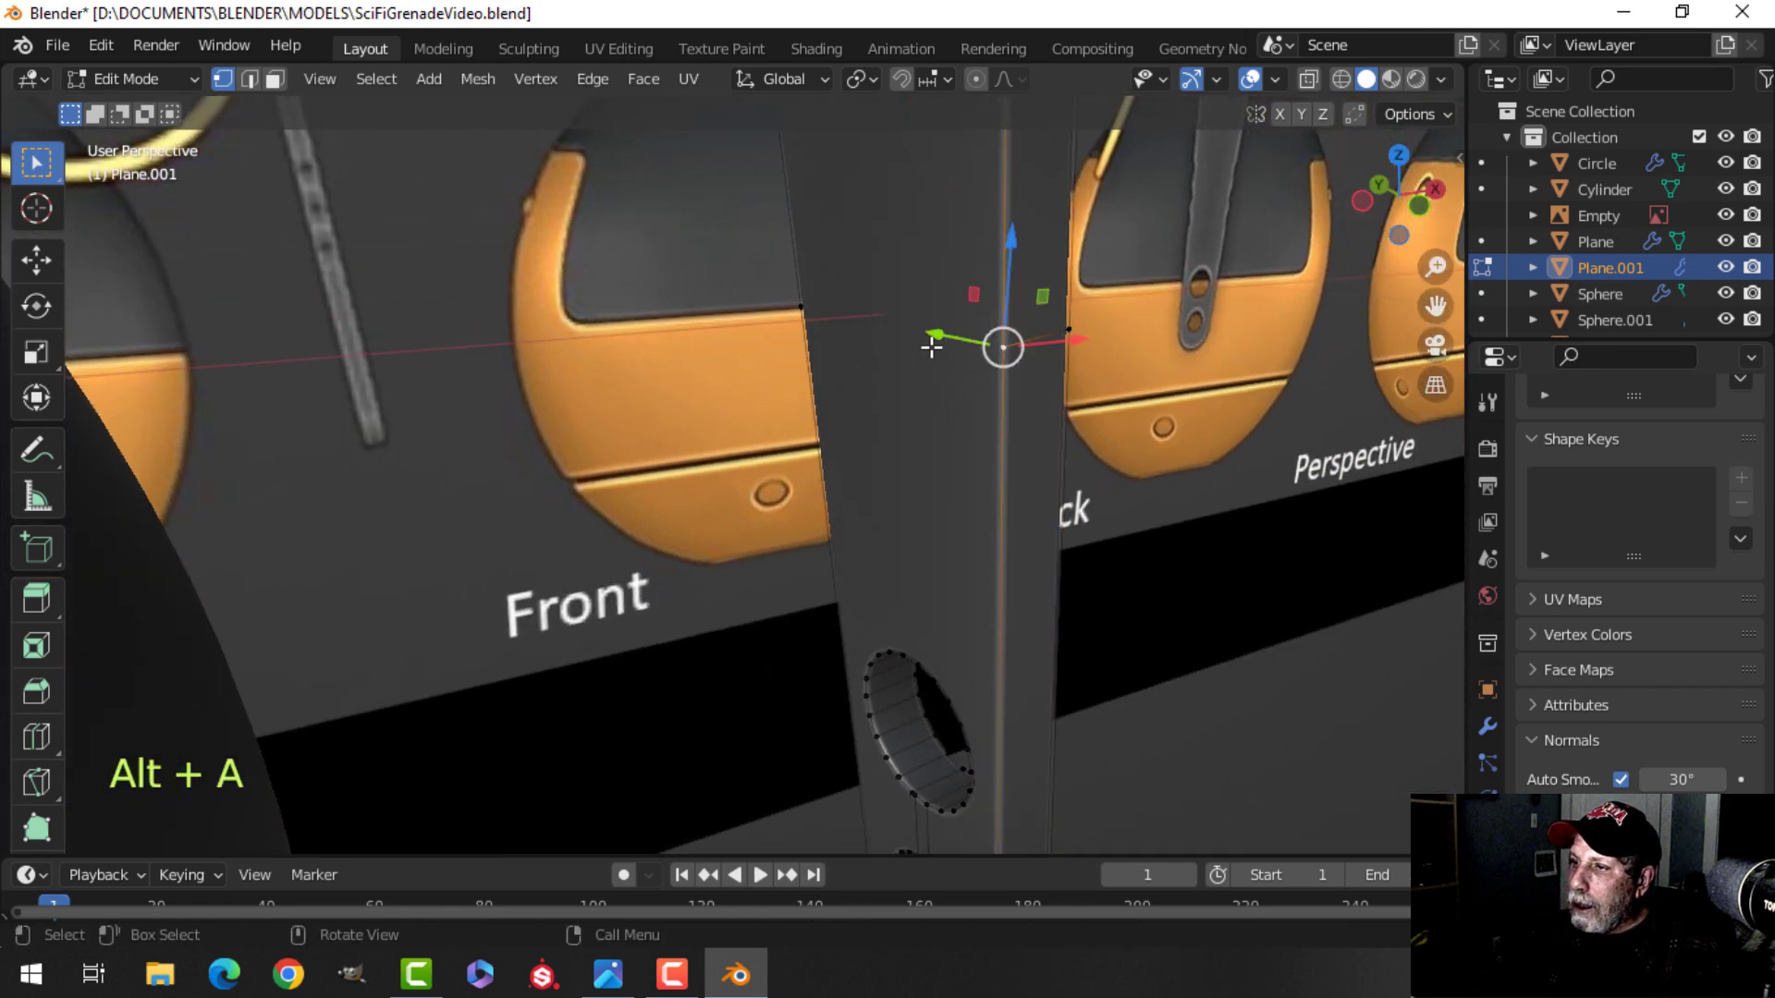
shift+click(801, 307)
key(j)
key(alt+a)
middle_drag(1089, 388, 744, 344)
Switch to edge selection and bevel an edge loop across the lever, 0.202 m wide with 6 segments.
key(2)
alt+shift+click(591, 387)
scroll(754, 384, down, 4)
scroll(740, 309, down, 2)
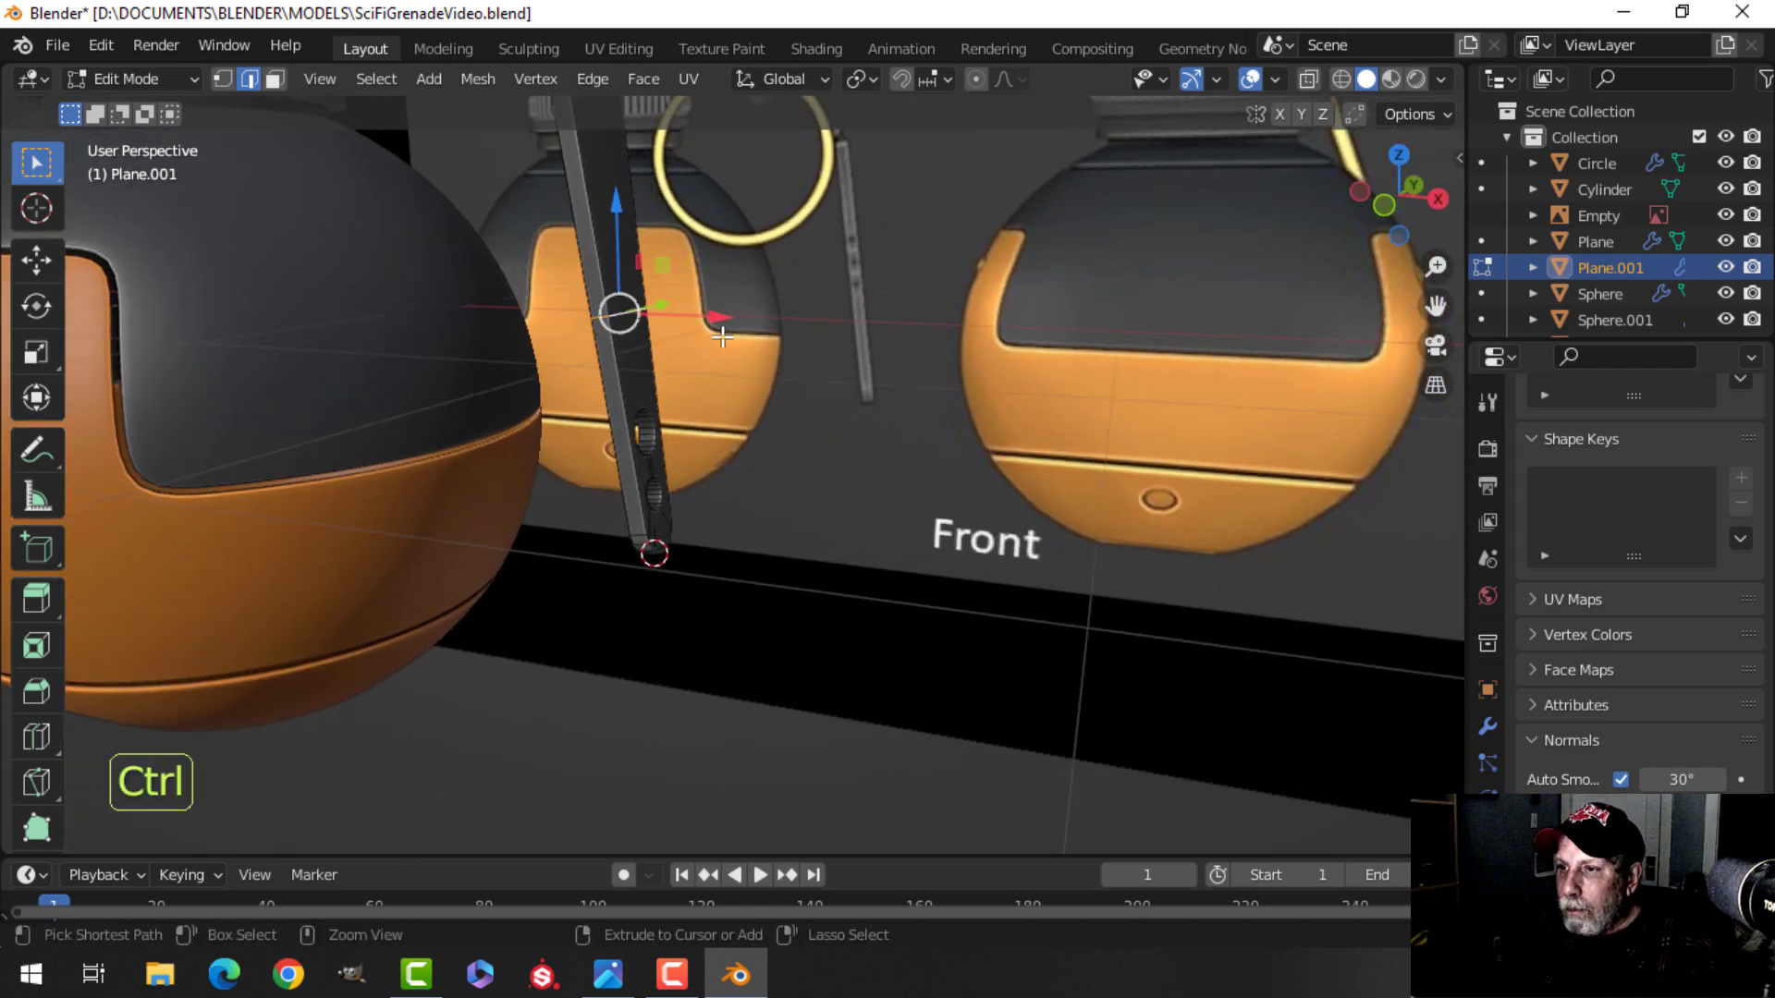
key(ctrl+b)
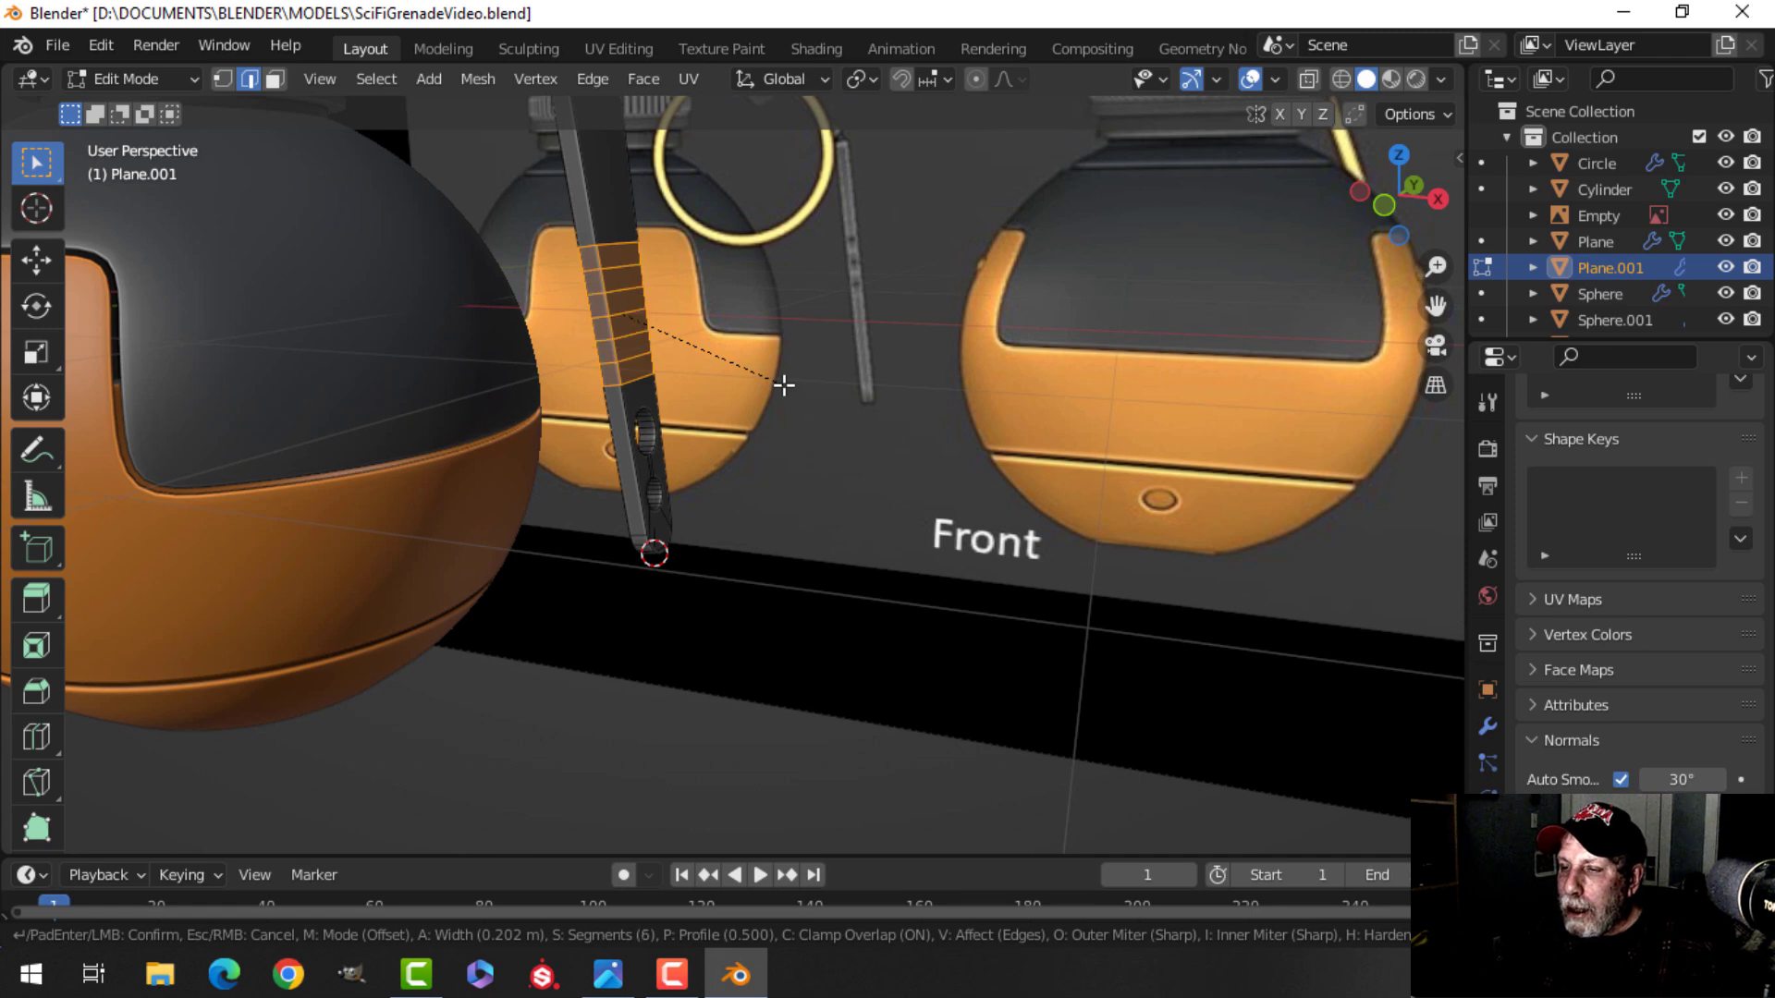
click(784, 384)
right_click(708, 314)
key(Escape)
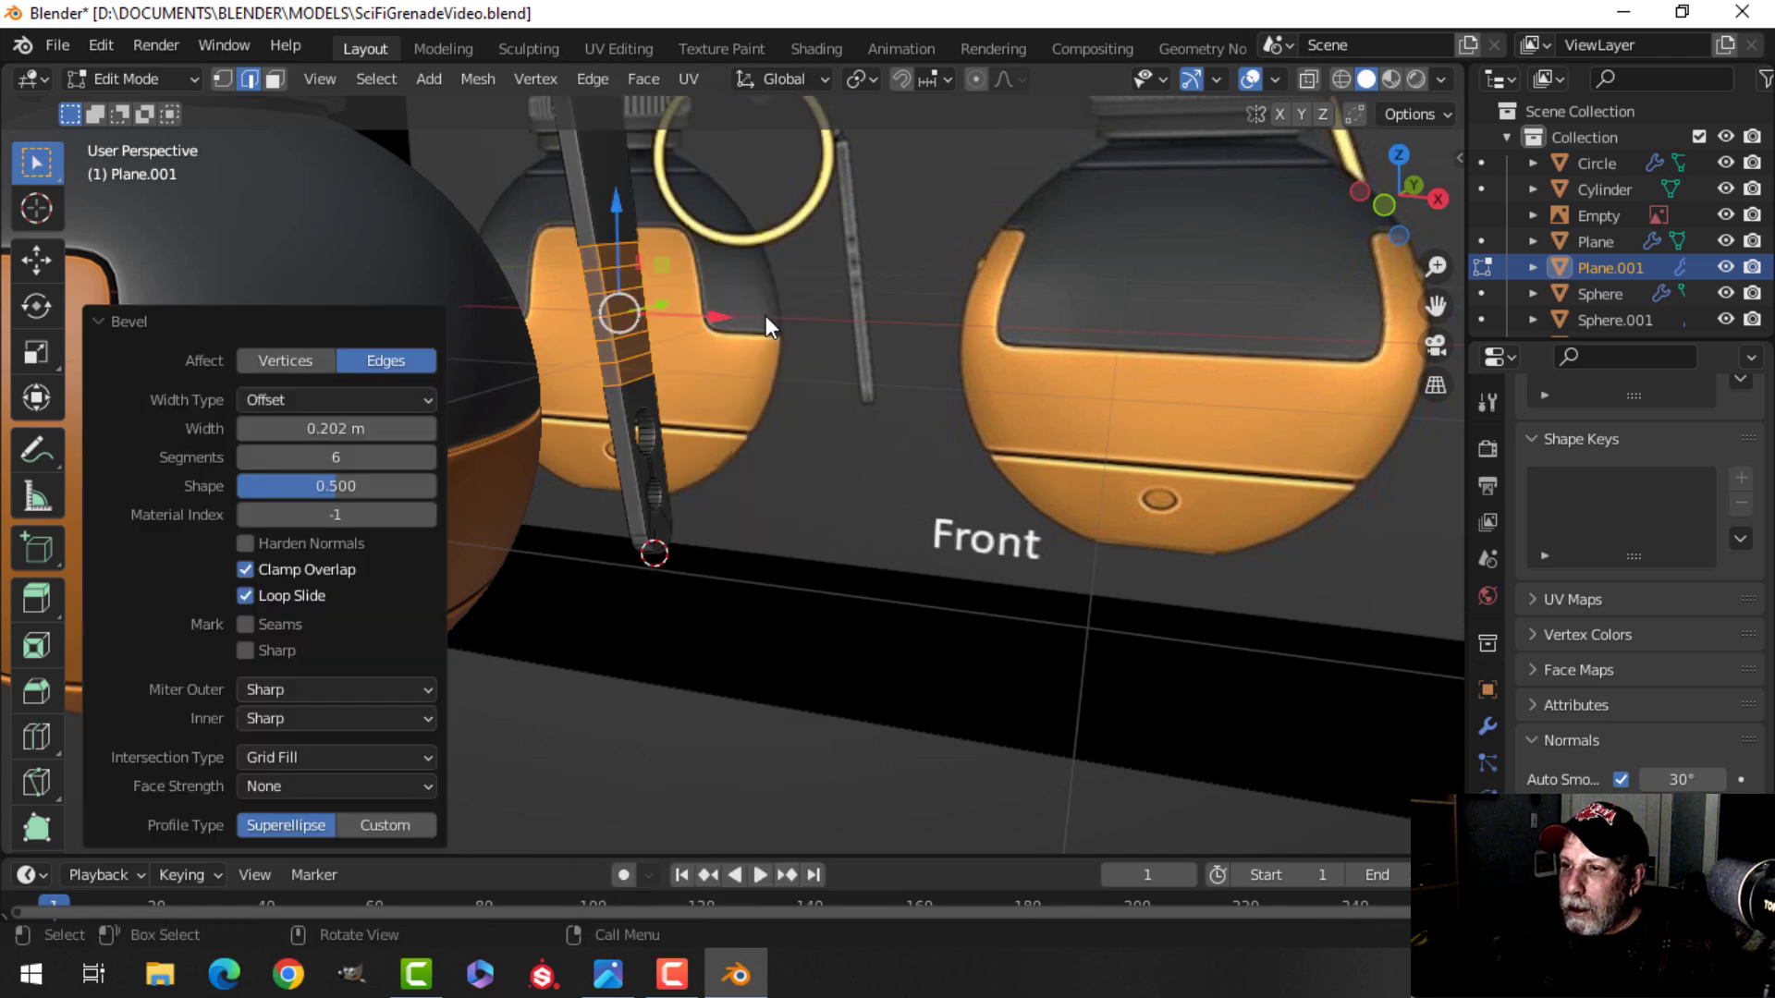
Select edge loops in the beveled band and scale them along Y by about 0.899 to indent the lever.
scroll(614, 290, up, 2)
key(alt+a)
shift+scroll(534, 213, up, 2)
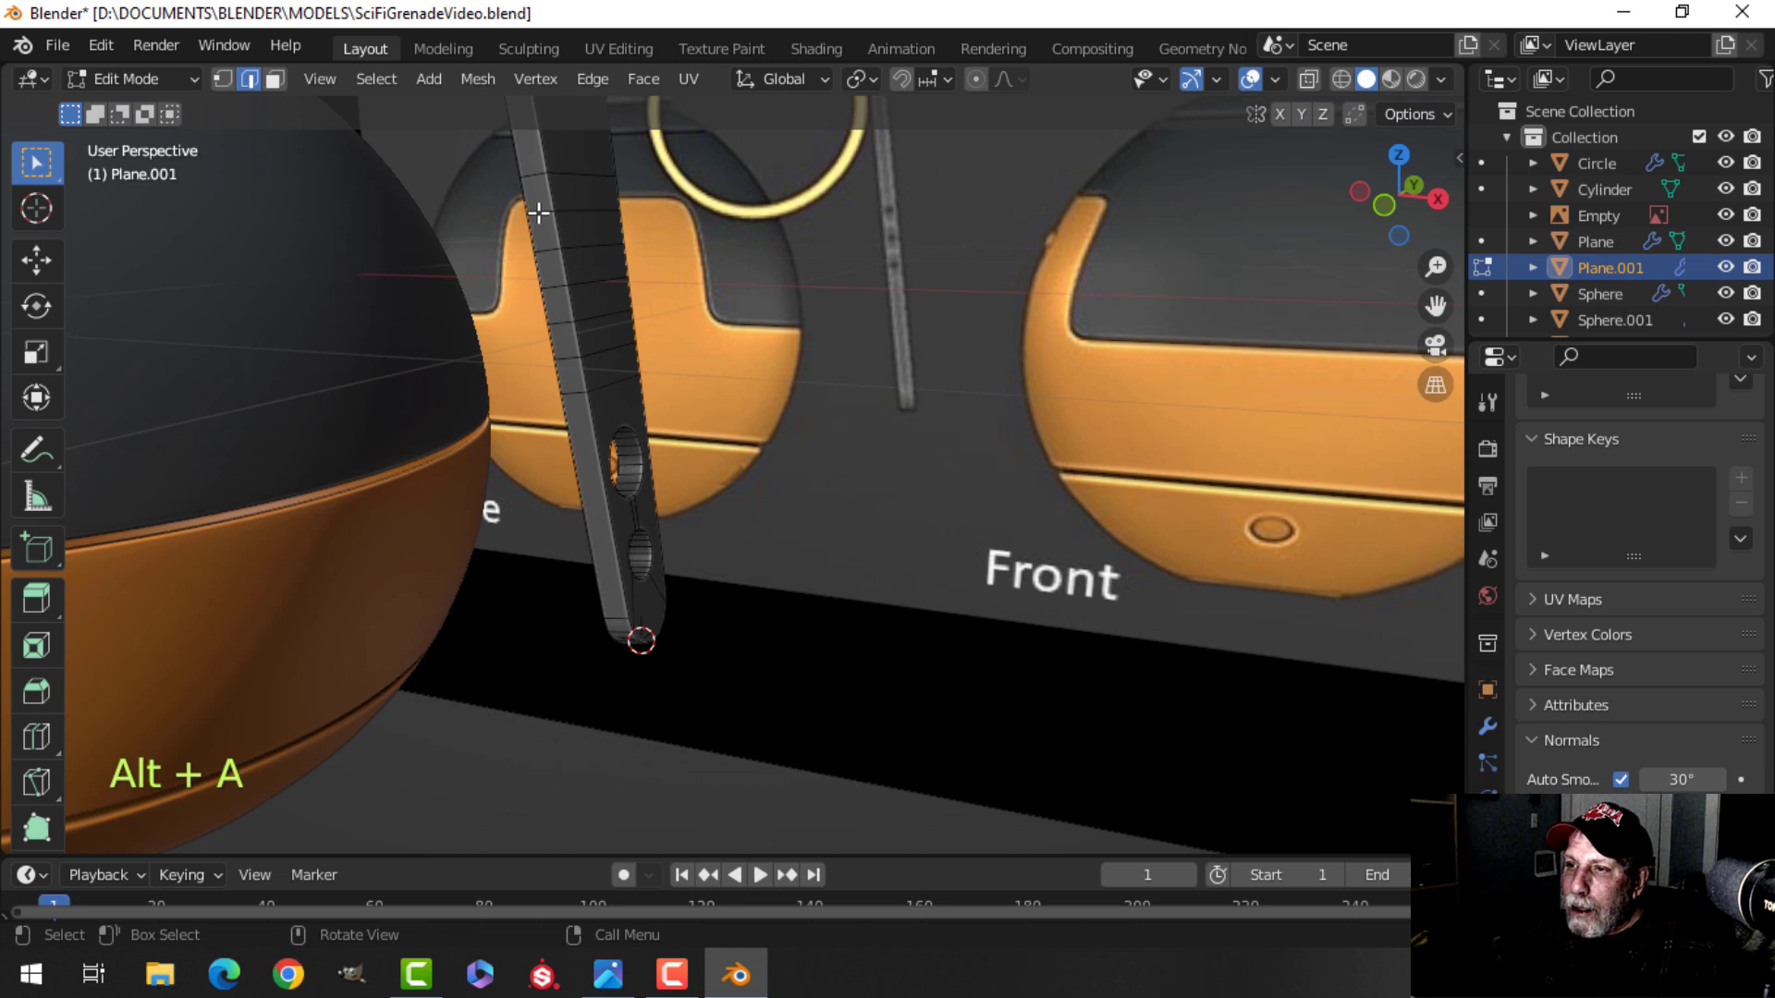
shift+click(560, 298)
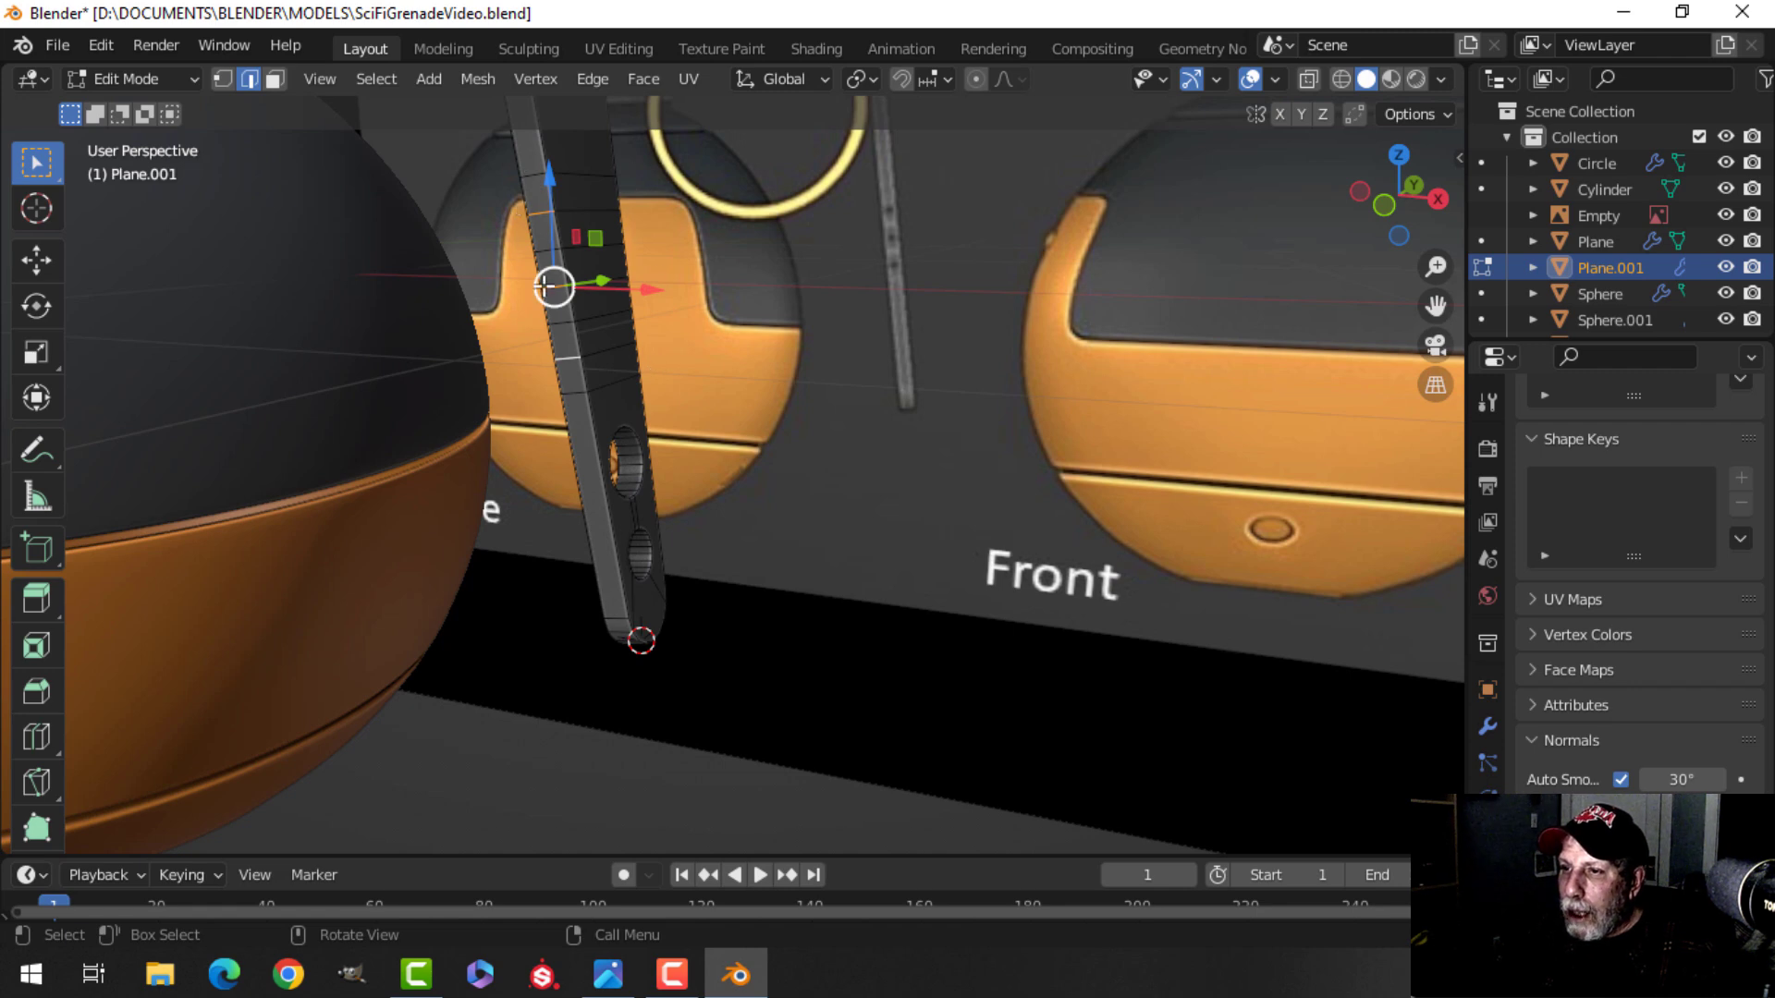
middle_drag(880, 320, 780, 331)
scroll(730, 151, up, 2)
key(ctrl+z)
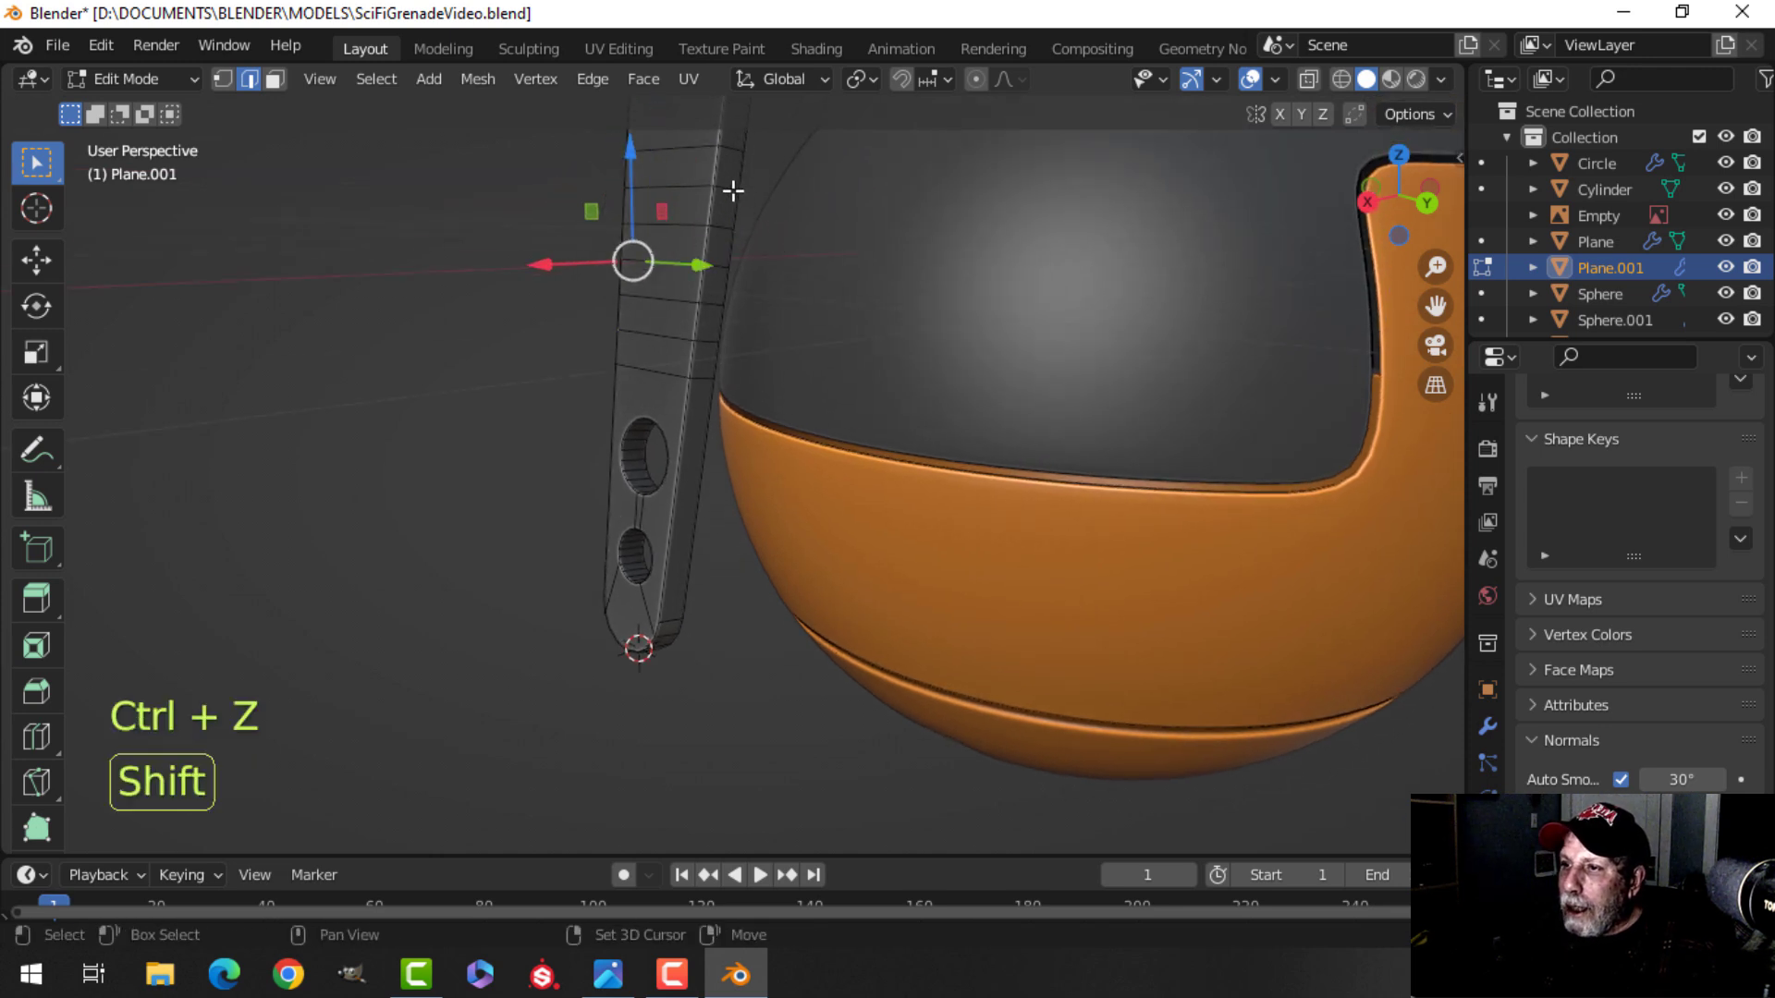
shift+click(715, 265)
middle_drag(767, 290, 1035, 318)
middle_drag(681, 308, 763, 291)
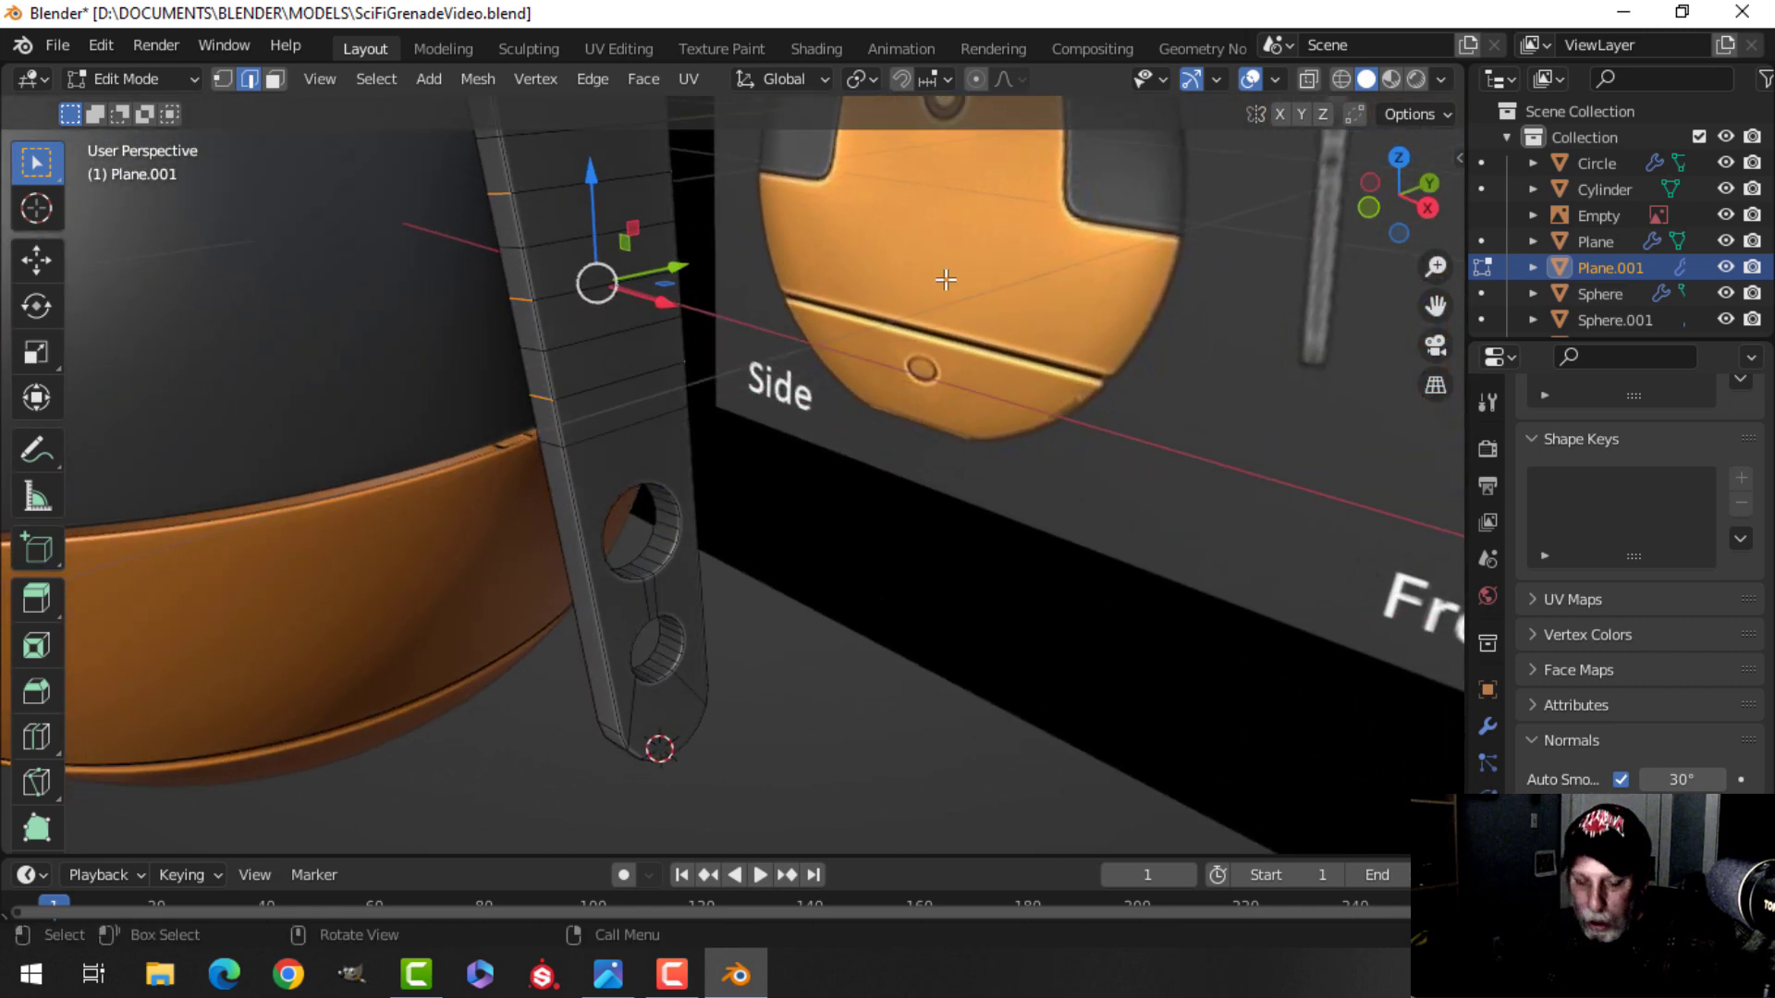
key(s)
key(y)
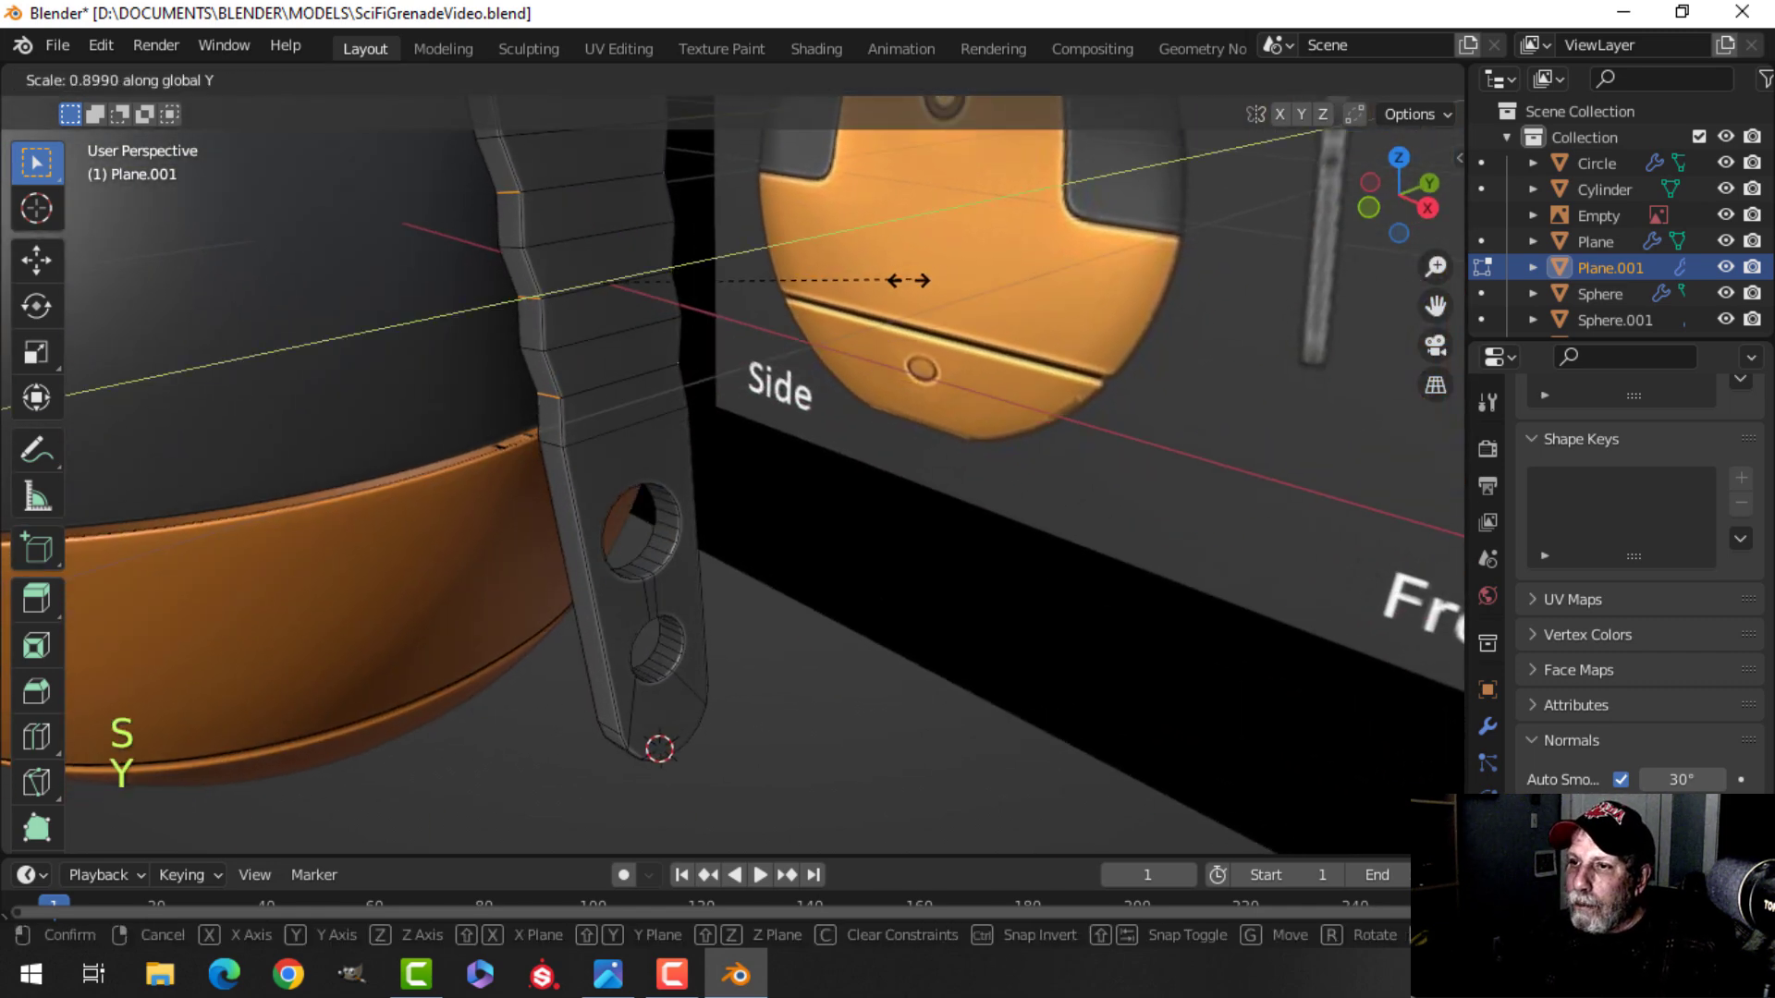
click(894, 283)
Select the two edge loops bounding the indent and bevel them 0.0185 m with 2 segments.
middle_drag(790, 266, 767, 228)
key(alt+a)
shift+middle_drag(638, 230, 667, 314)
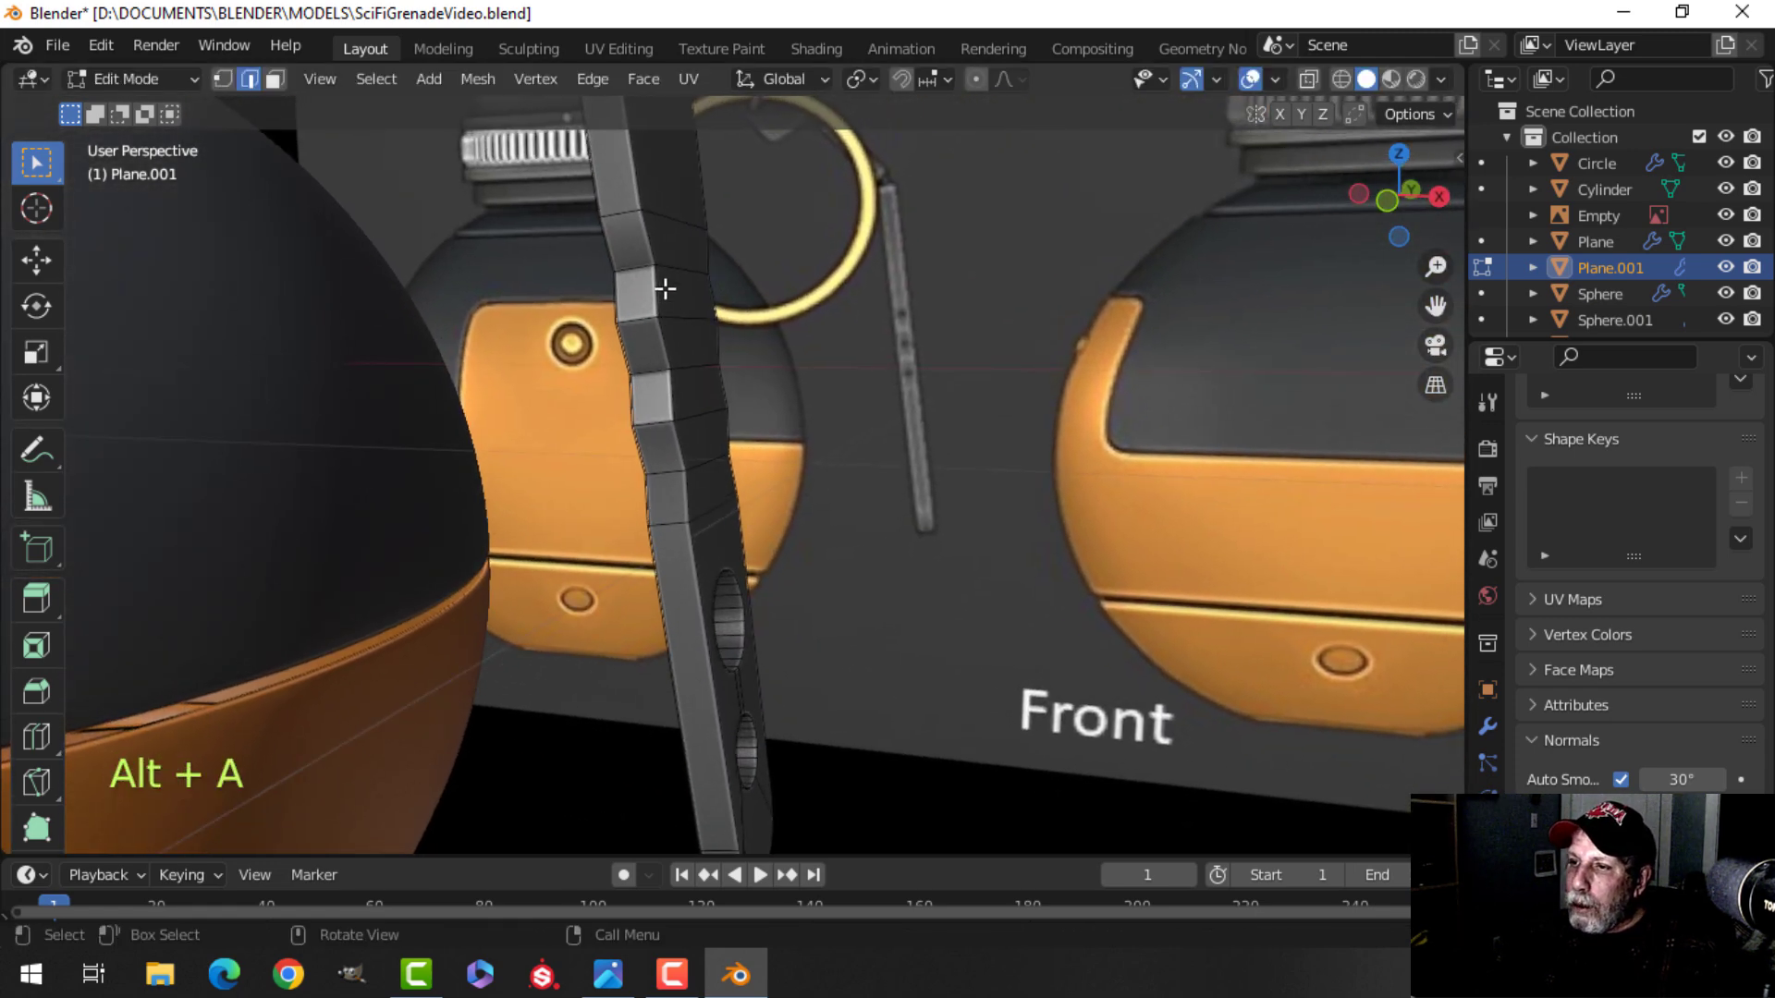
alt+shift+click(670, 270)
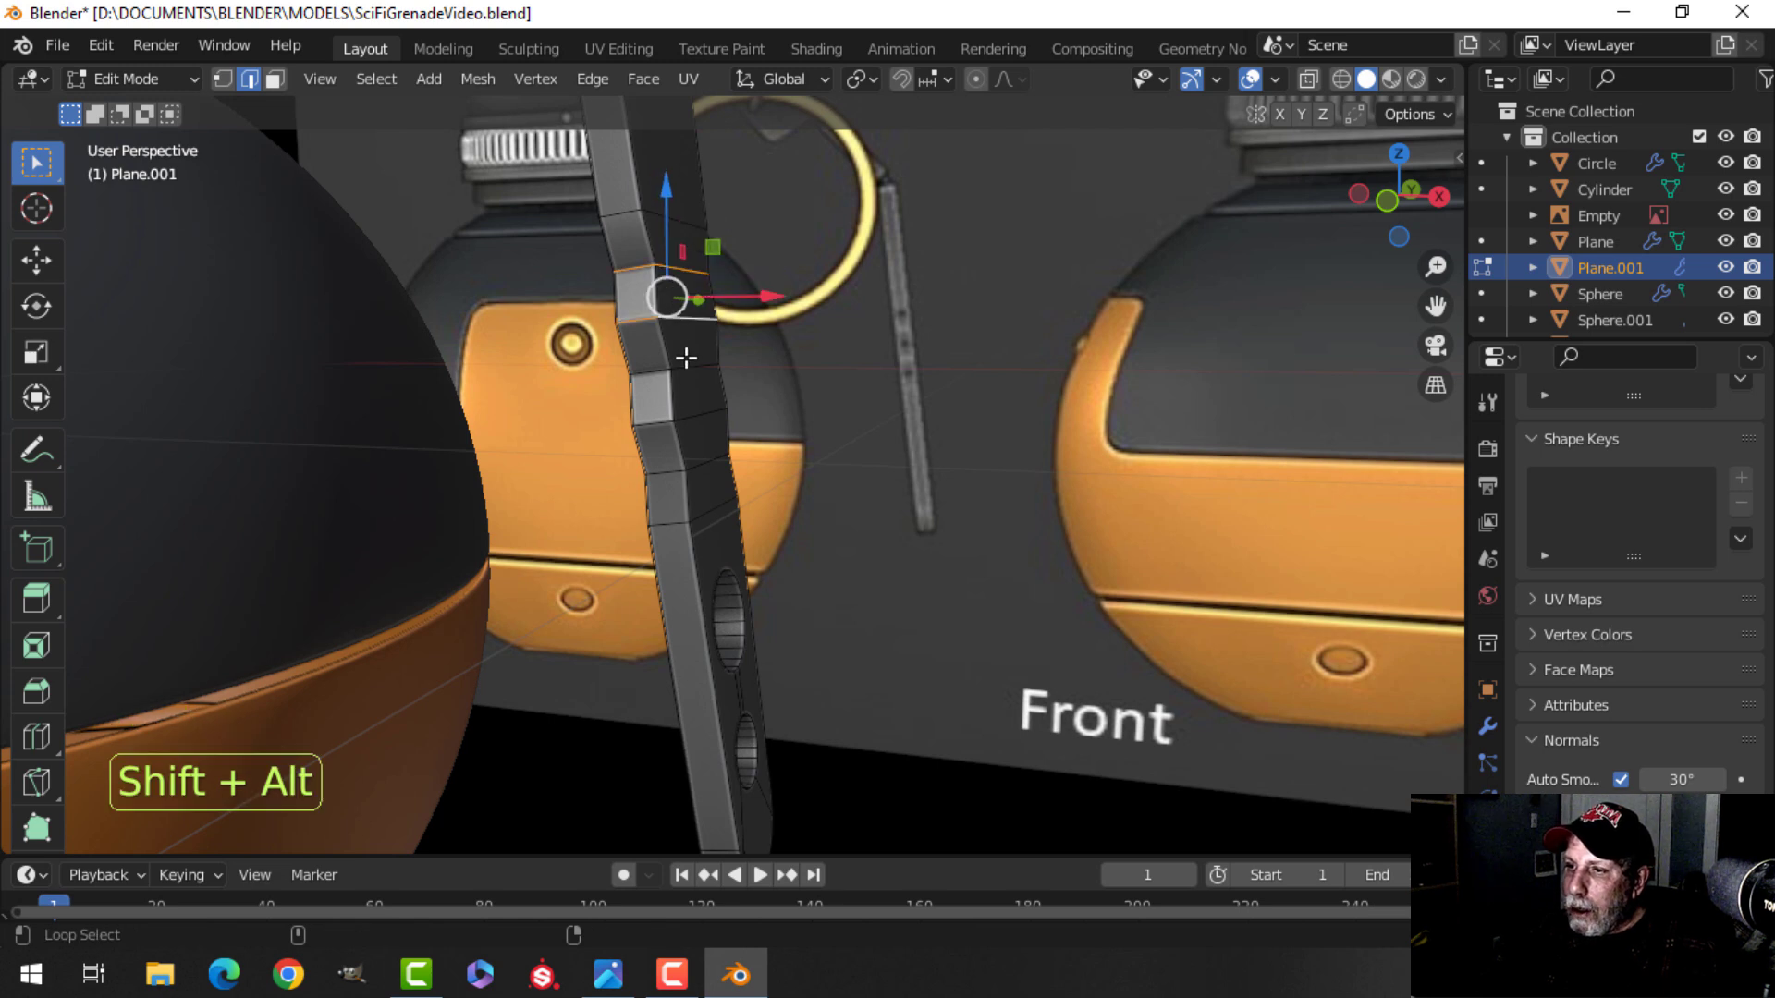
alt+shift+click(707, 469)
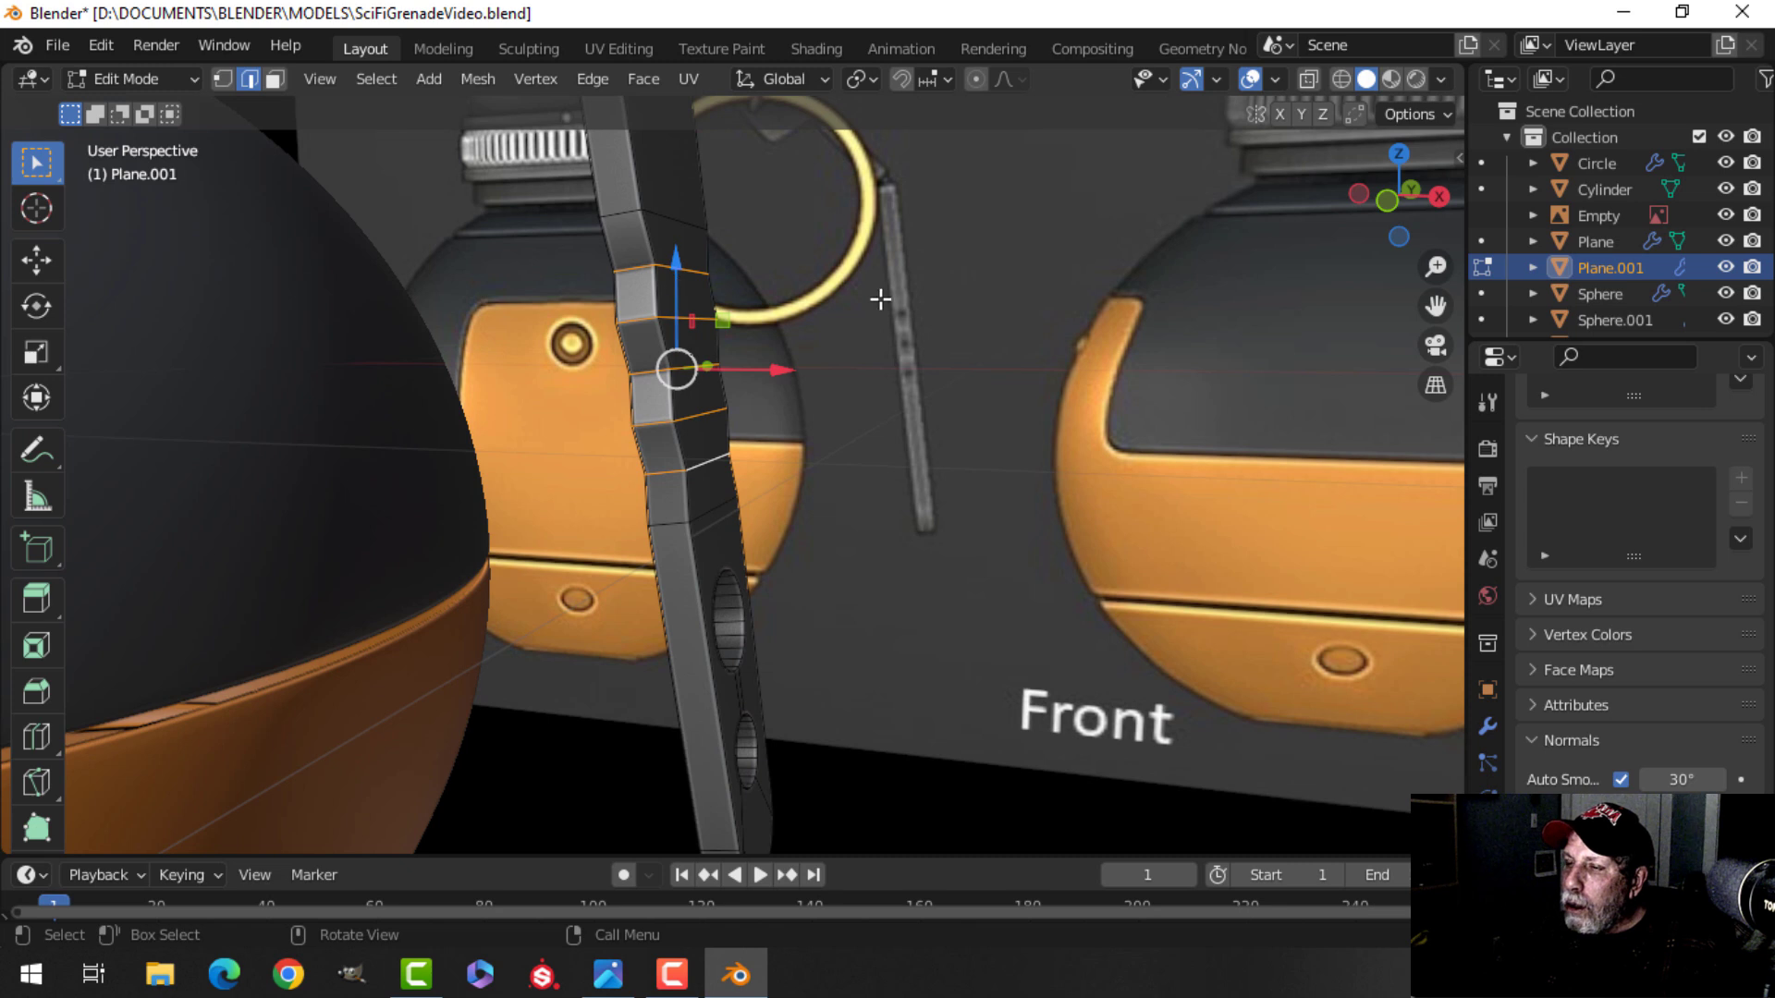
shift+middle_drag(881, 299, 832, 329)
key(ctrl+b)
scroll(867, 340, up, 5)
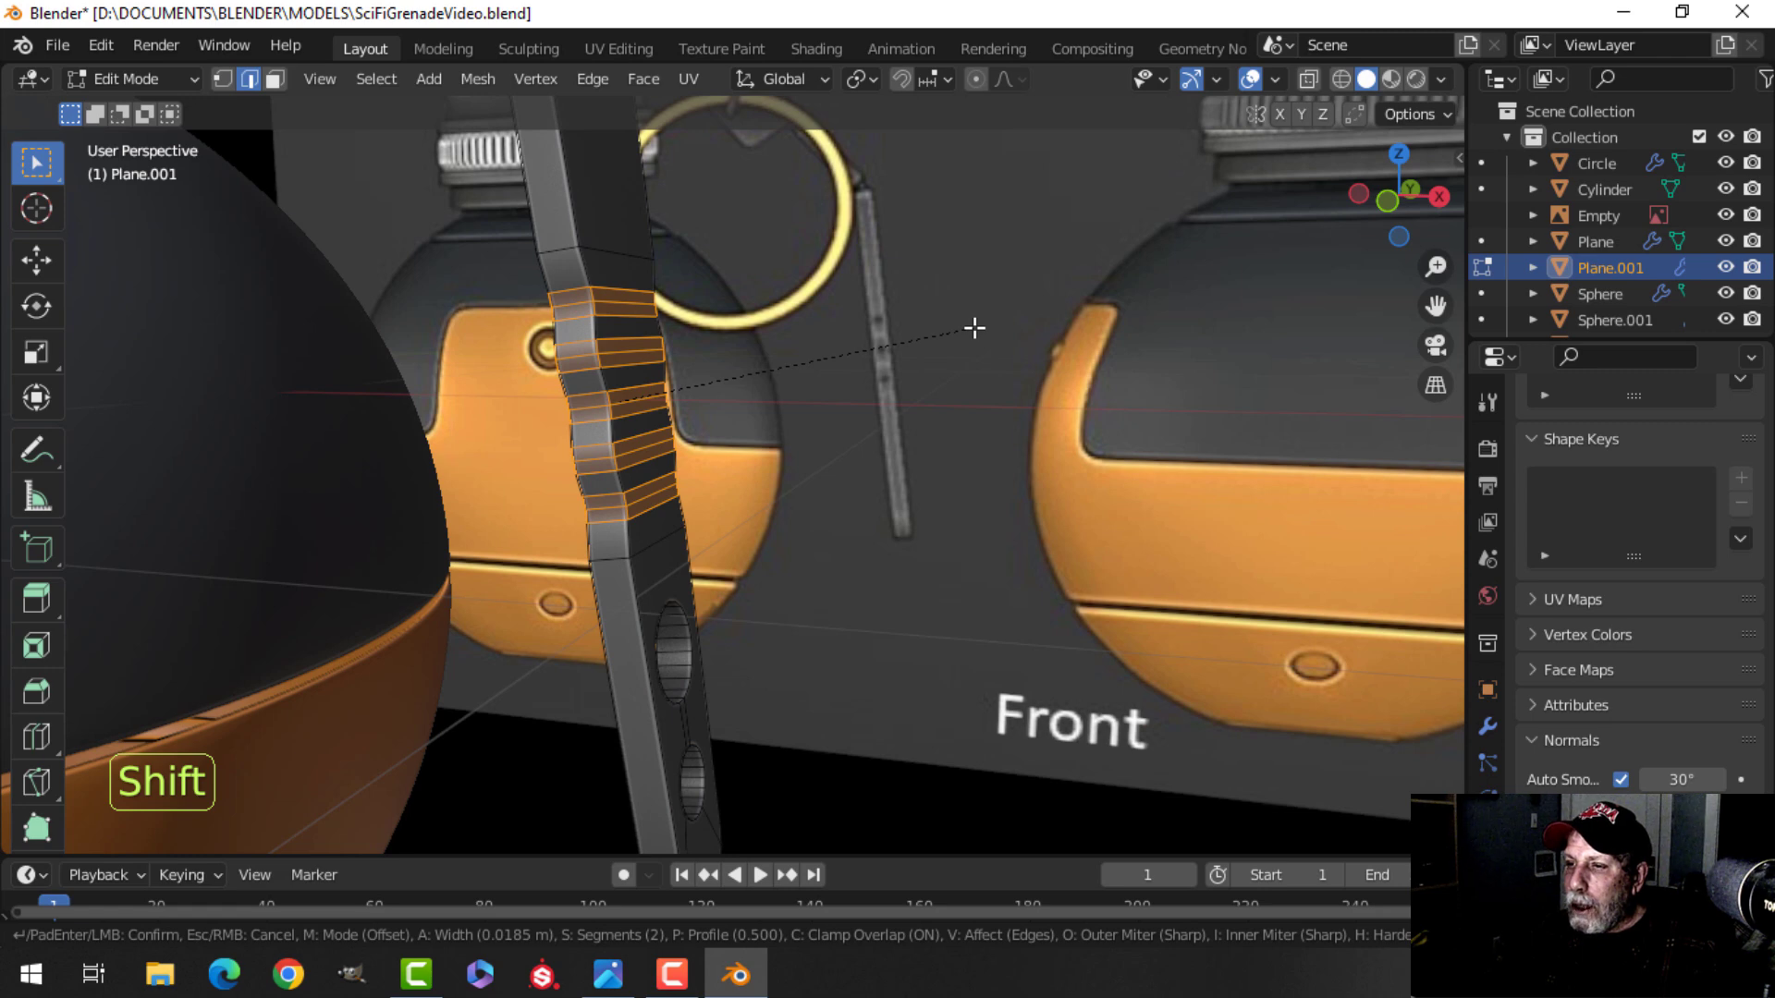
click(975, 327)
Leave edit mode and save the file.
key(Tab)
middle_drag(880, 327, 685, 451)
key(alt+a)
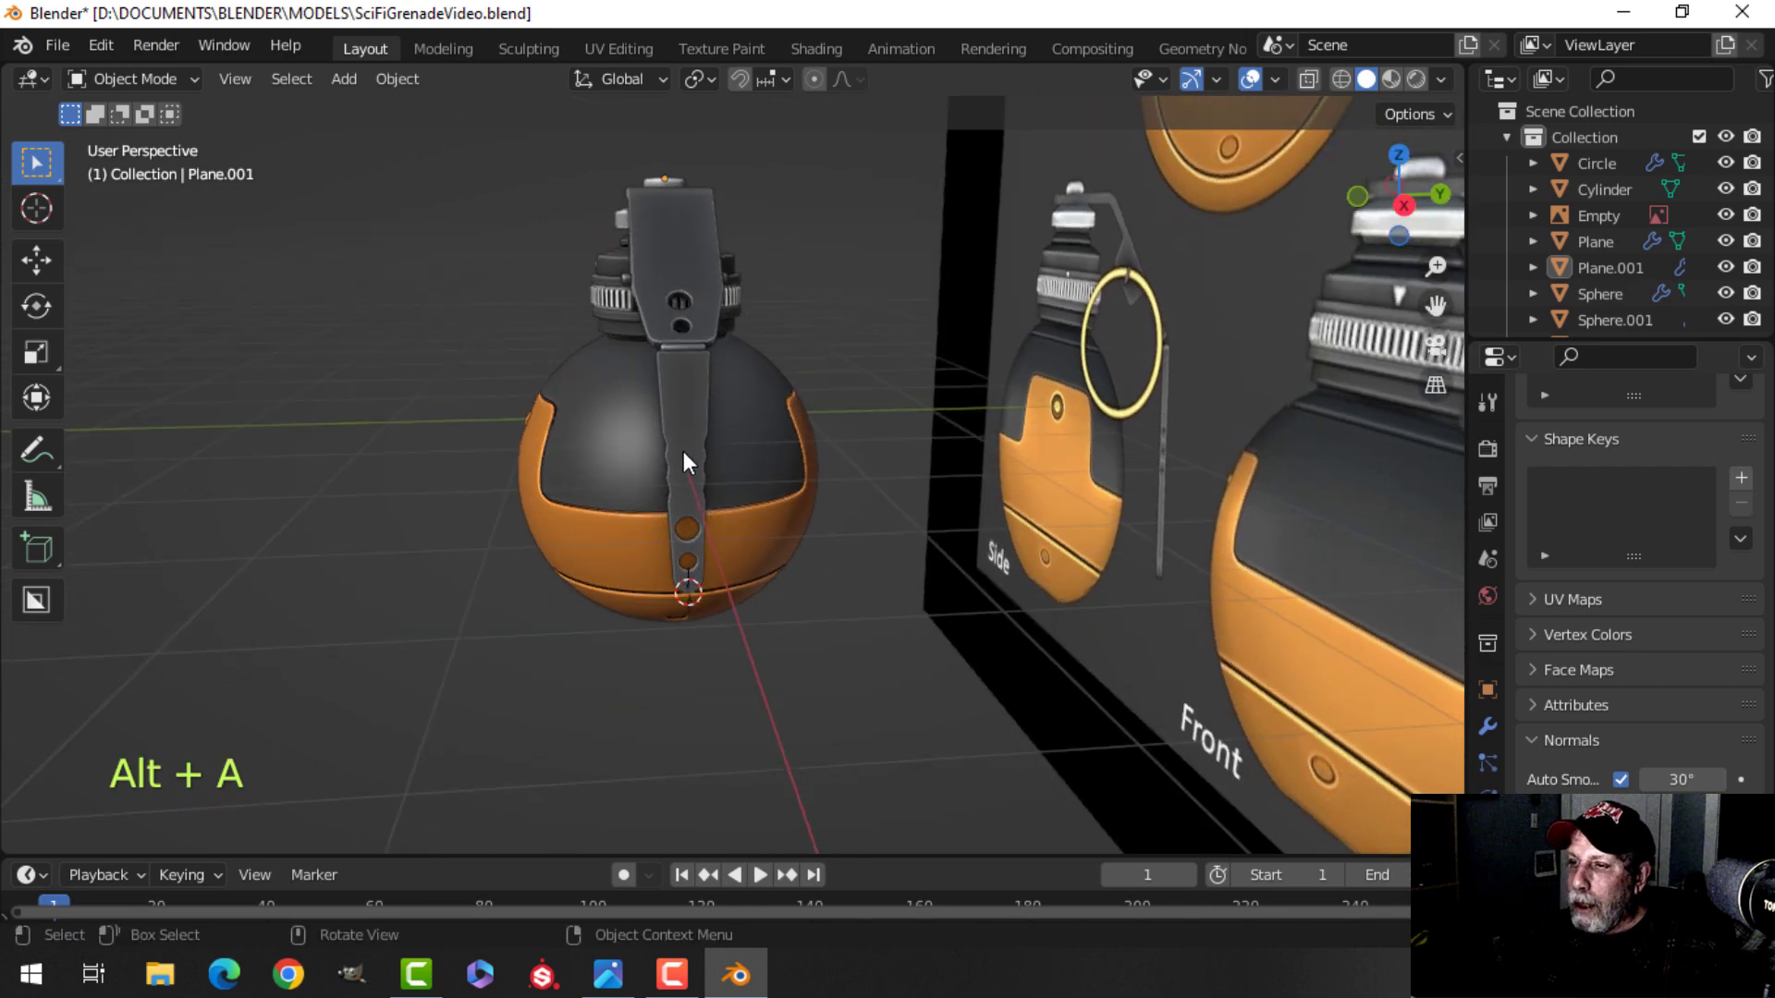
scroll(726, 344, up, 2)
middle_drag(731, 341, 745, 402)
key(ctrl+s)
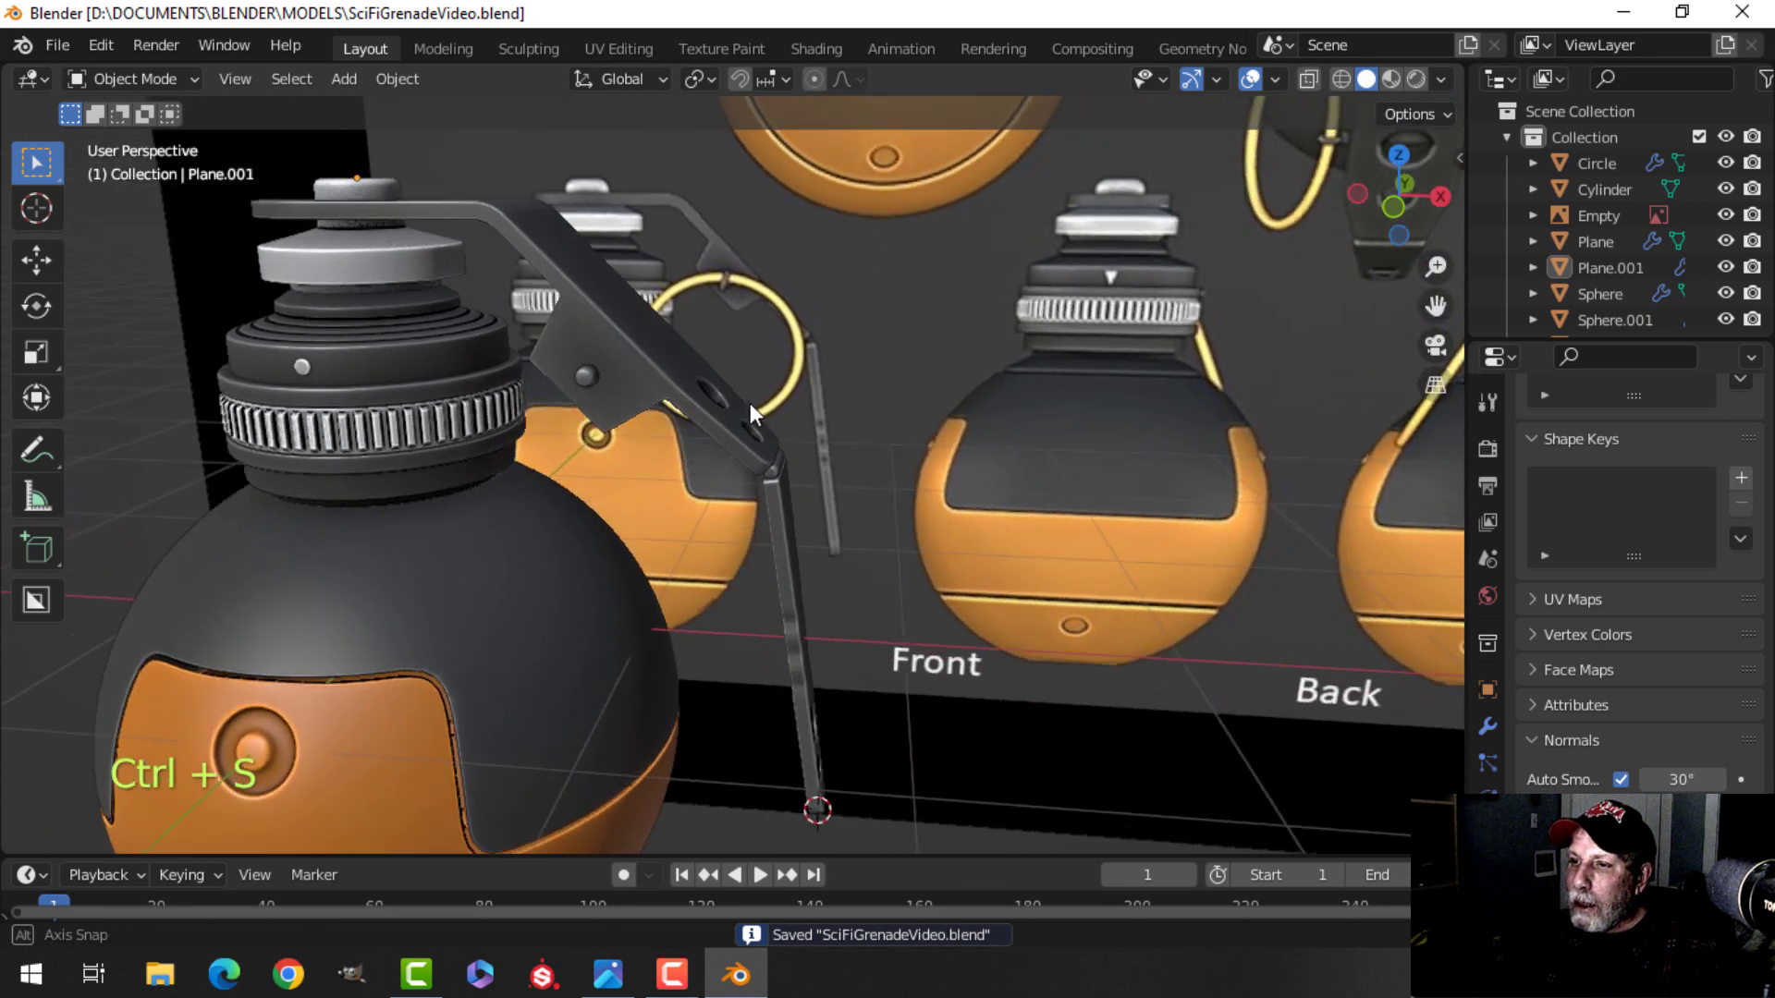
Select a face on the lever's pin plate in face mode and set the transform orientation to Normal.
scroll(651, 402, up, 3)
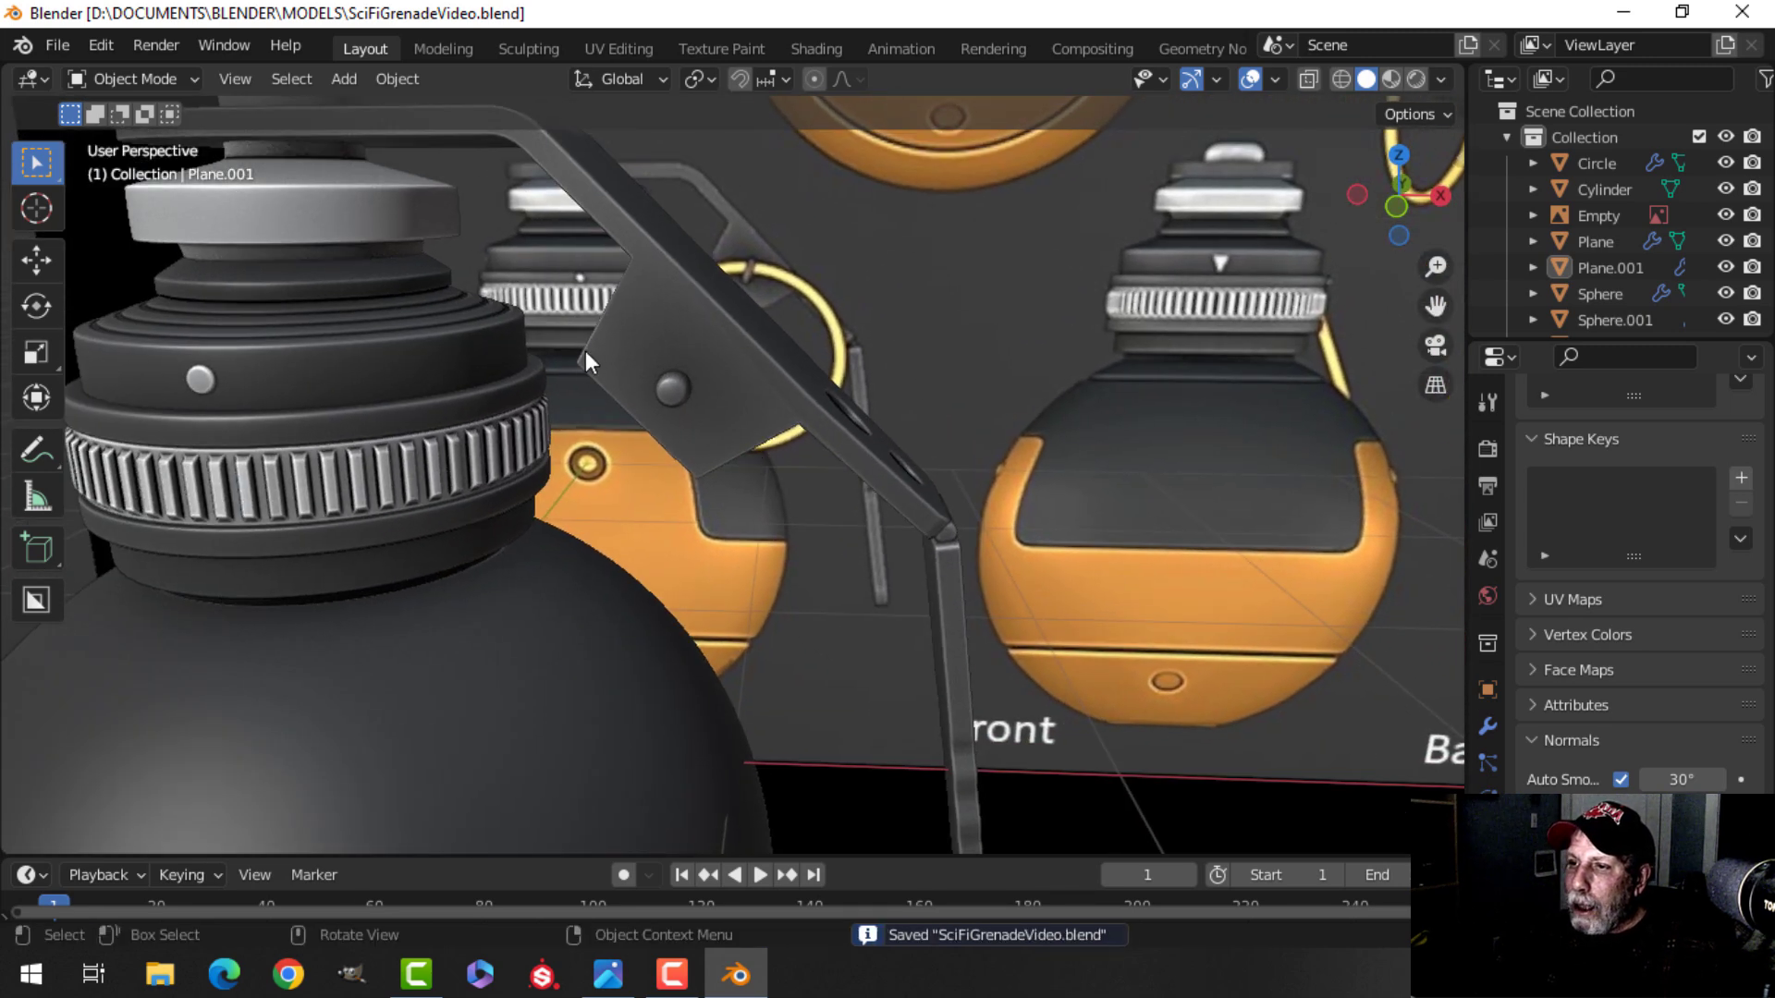
scroll(769, 396, down, 3)
middle_drag(769, 396, 807, 224)
scroll(710, 401, up, 3)
click(673, 381)
key(Tab)
scroll(801, 325, up, 3)
key(alt+a)
key(3)
click(753, 290)
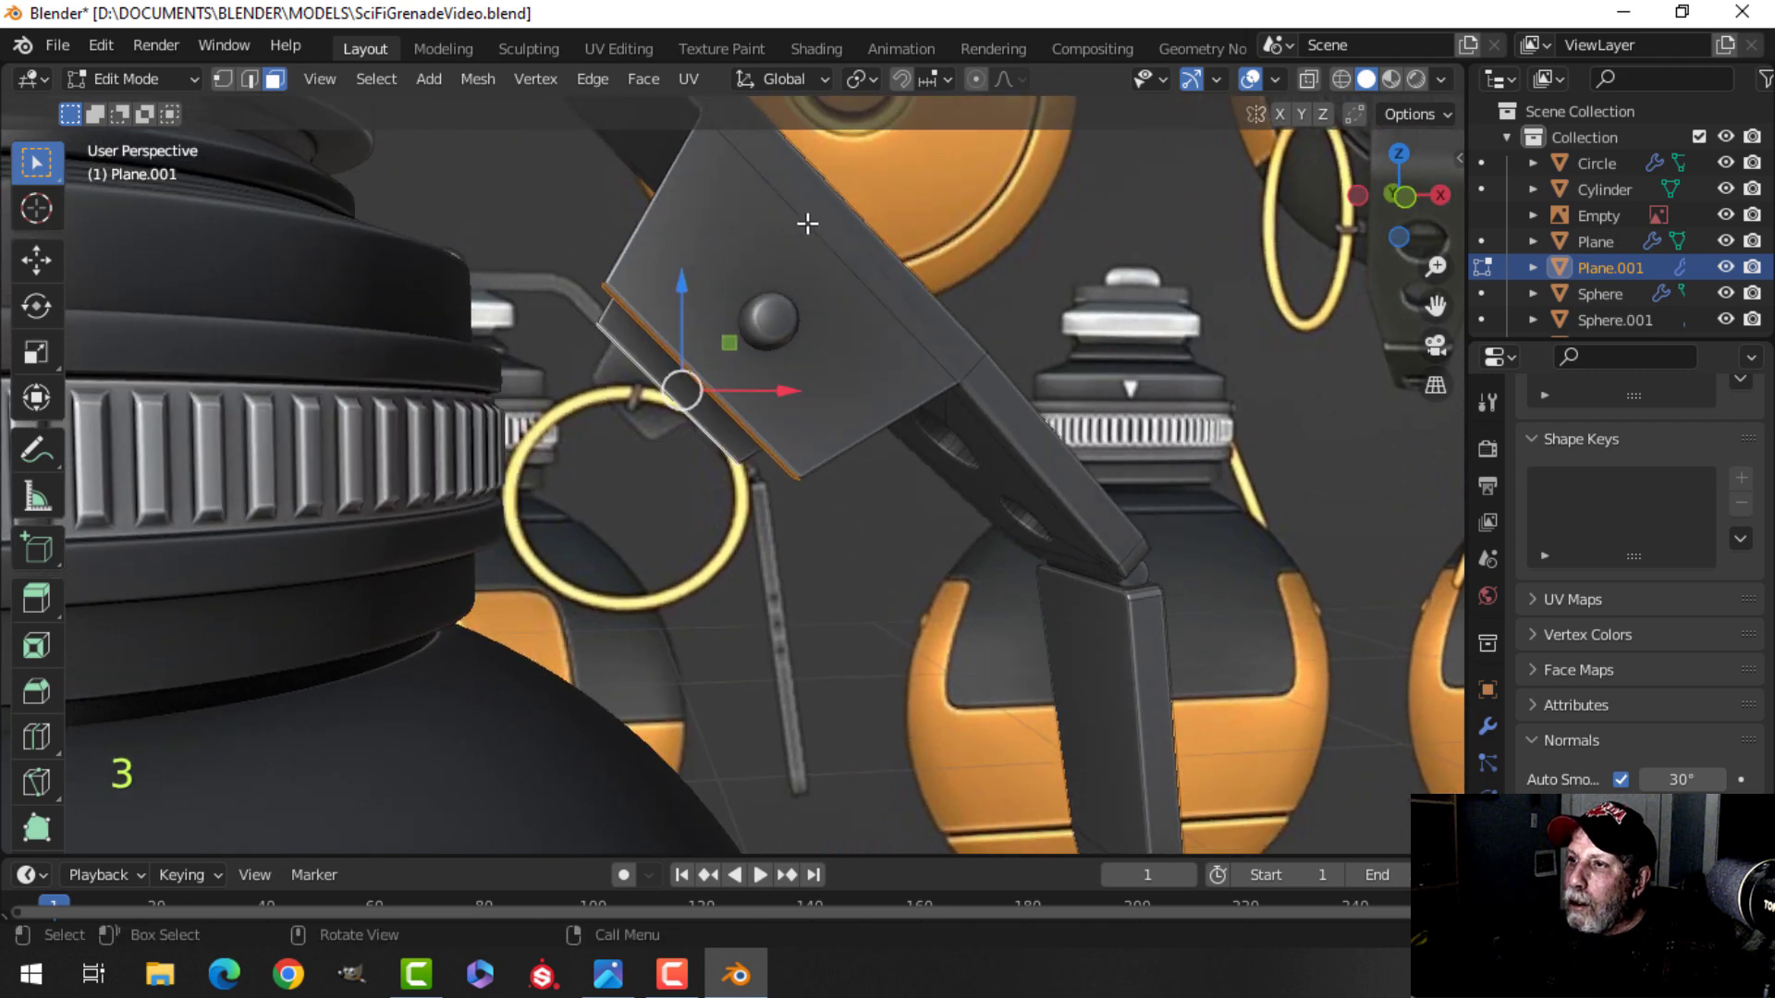
click(858, 77)
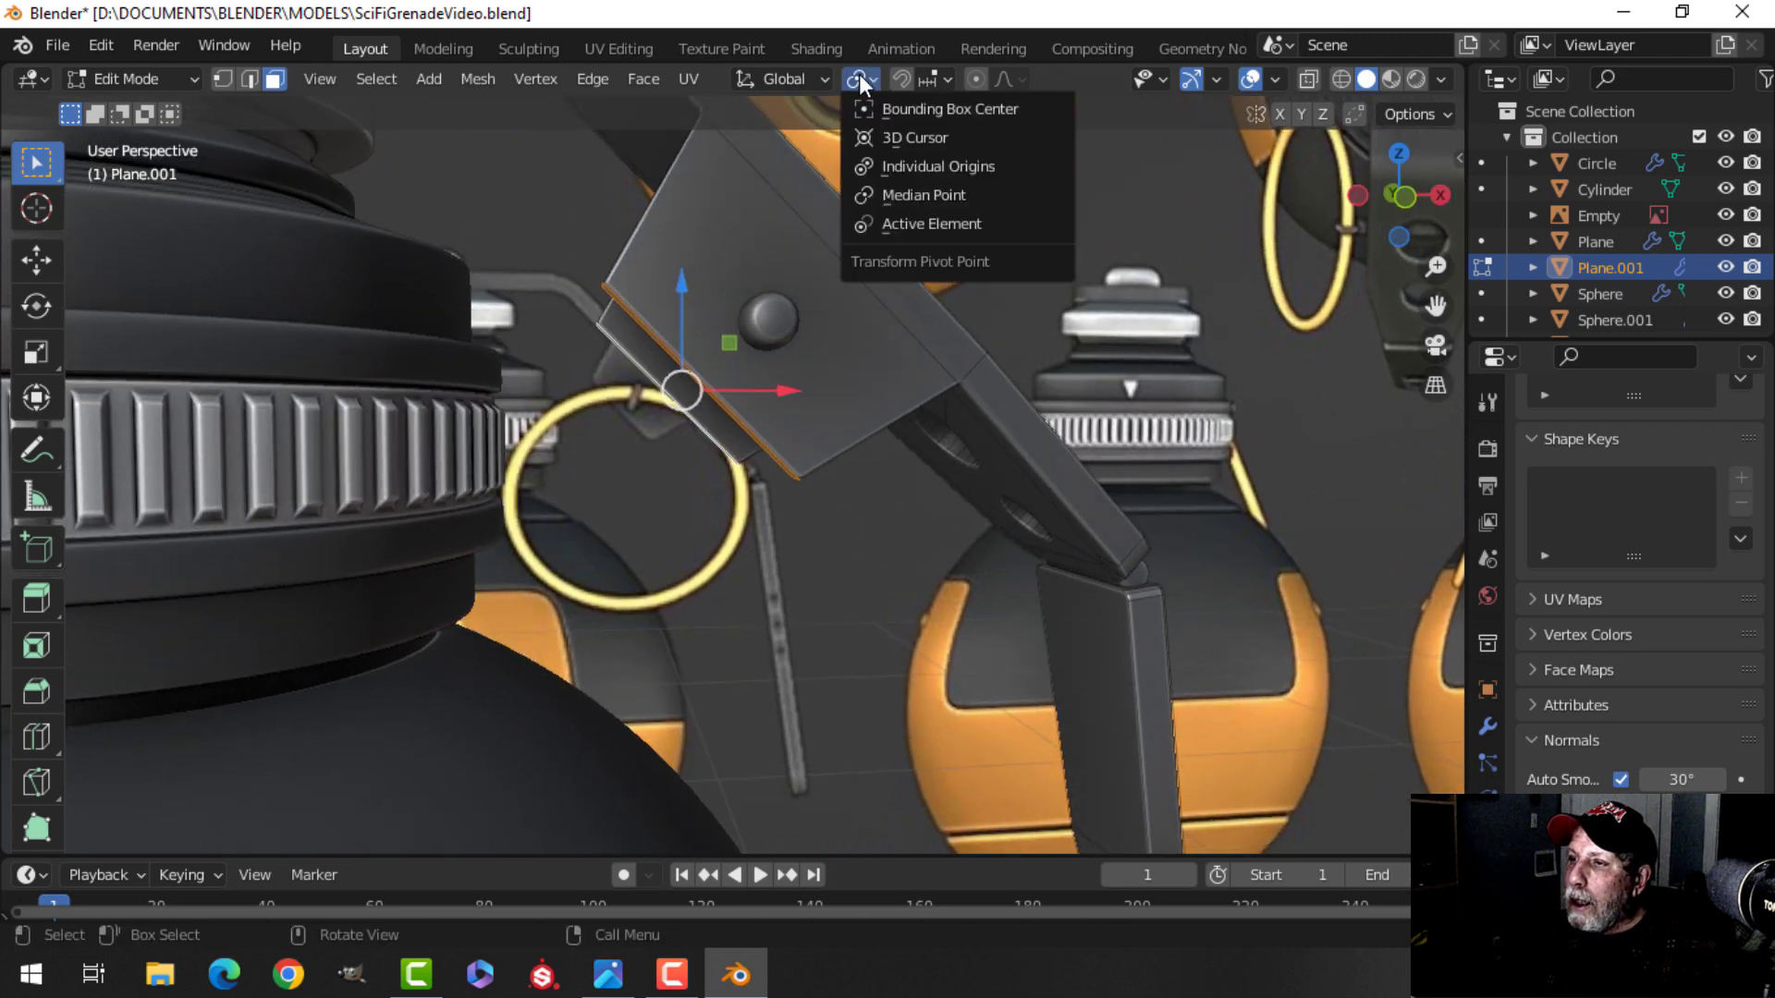
click(779, 79)
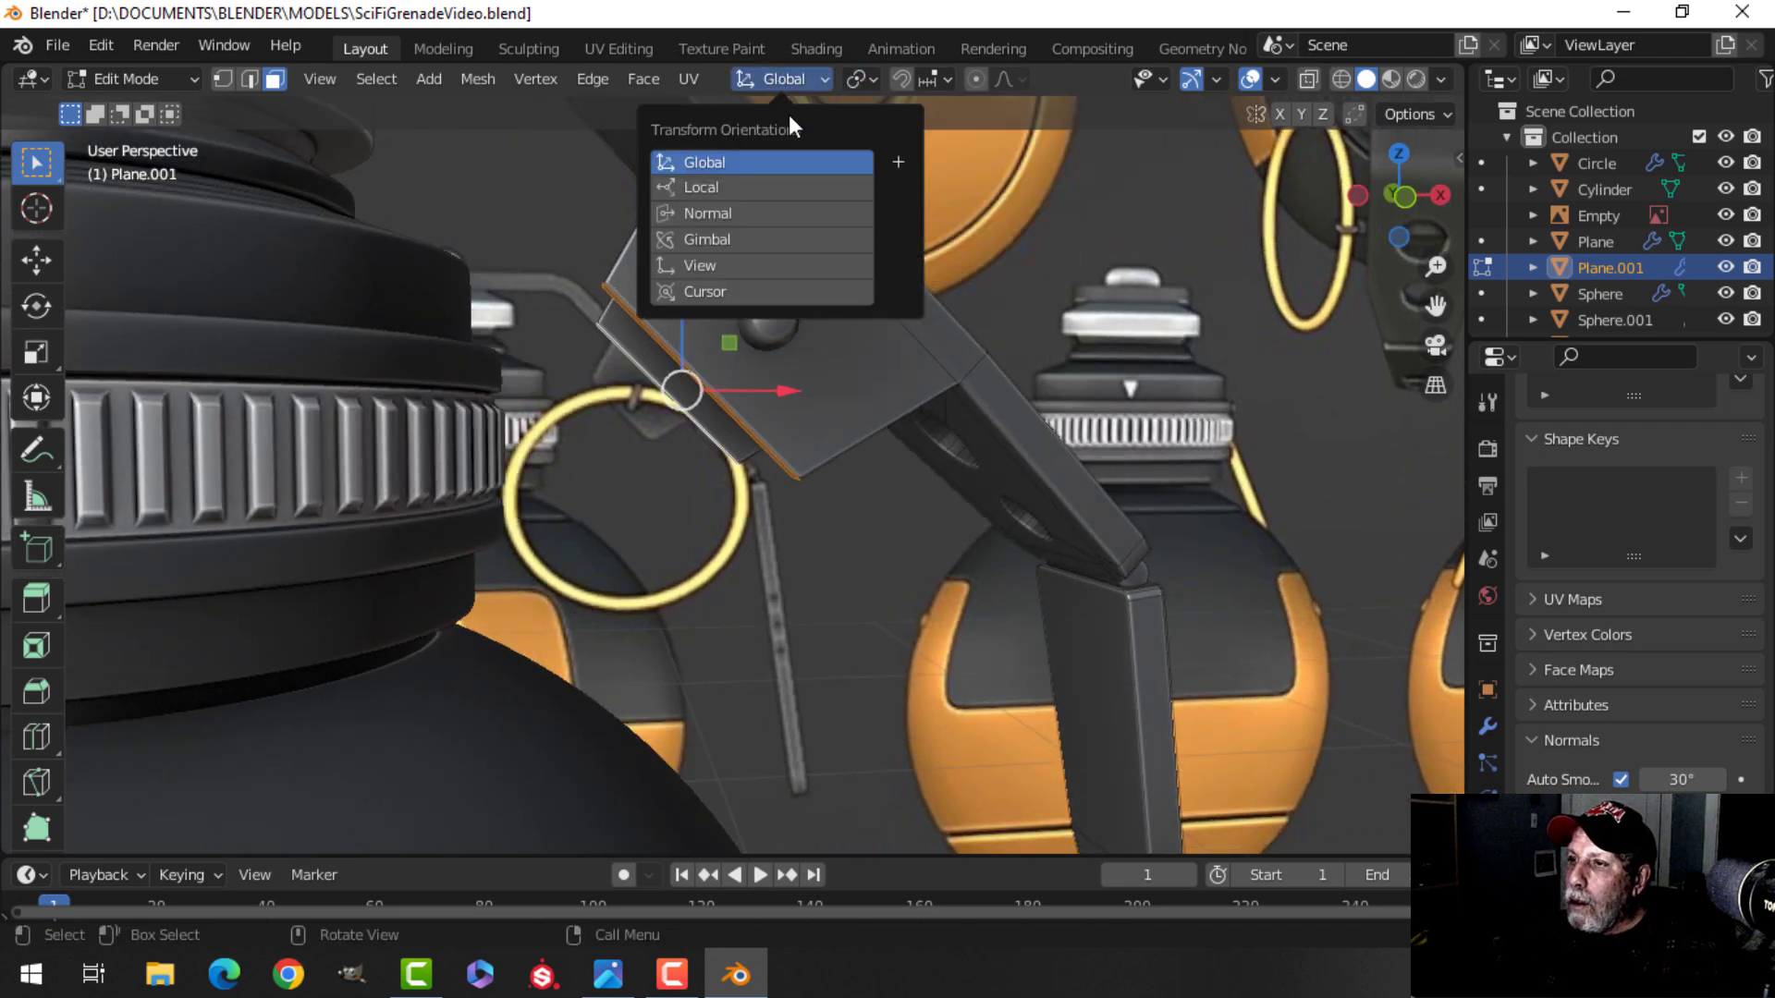
click(888, 186)
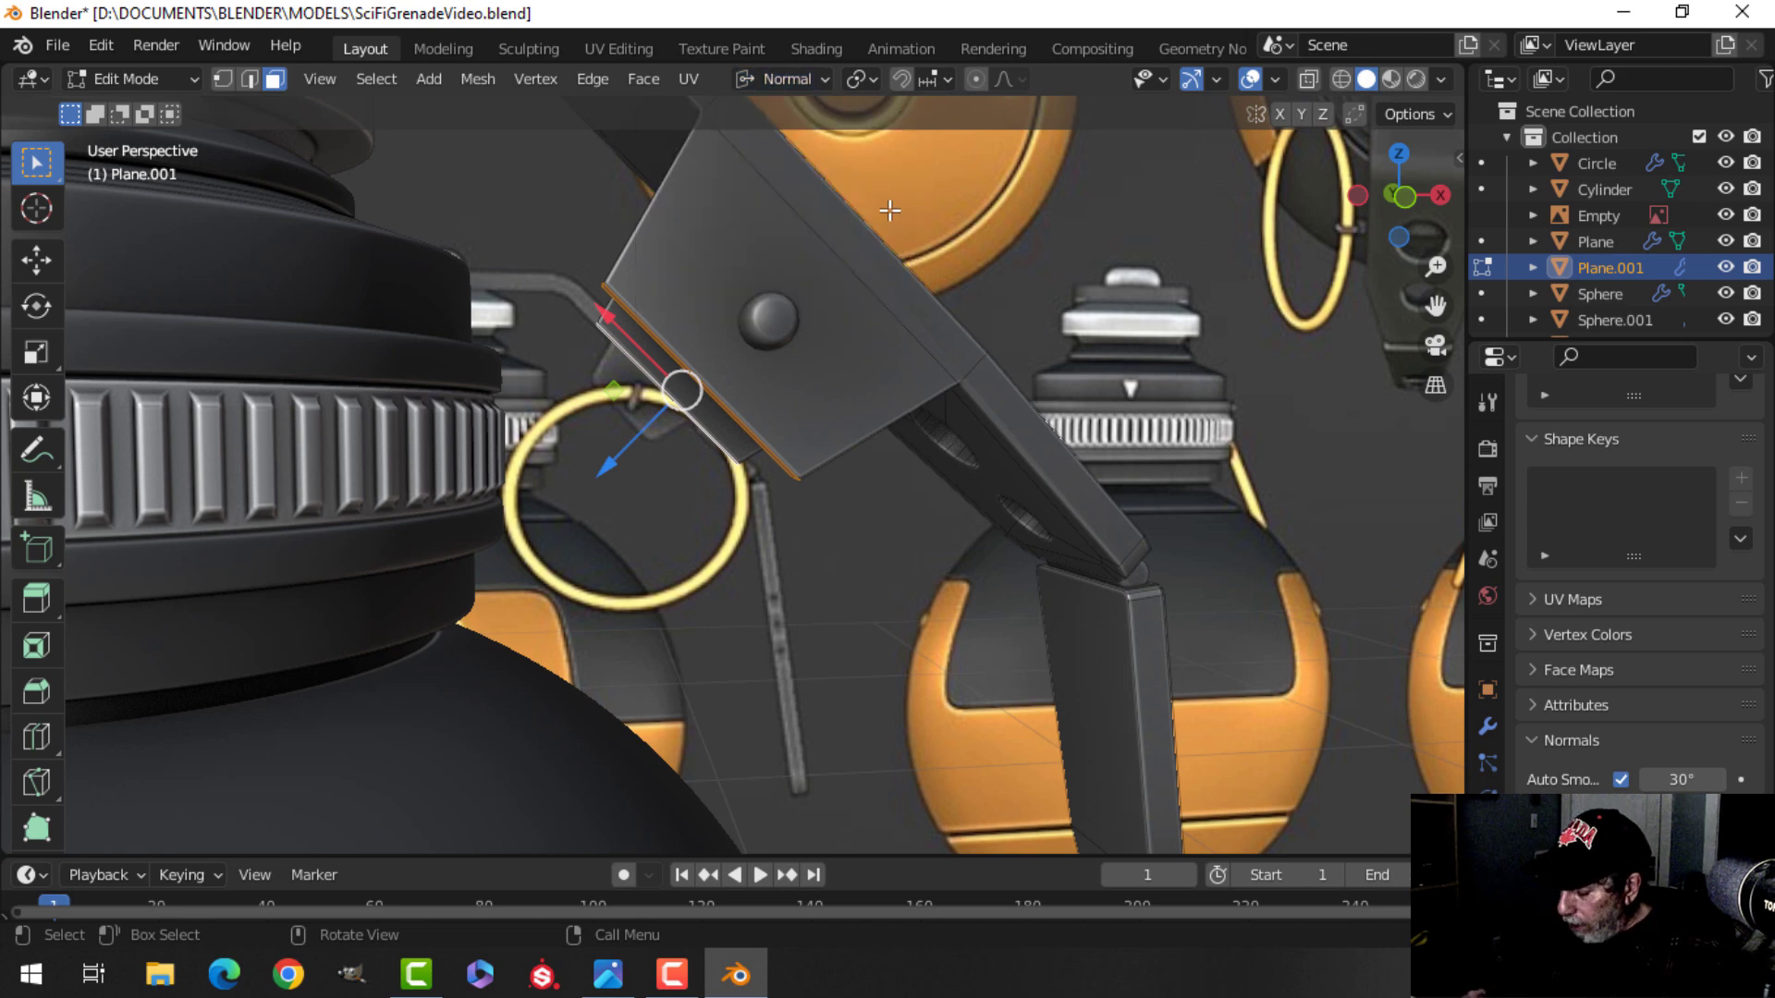
key(KP_1)
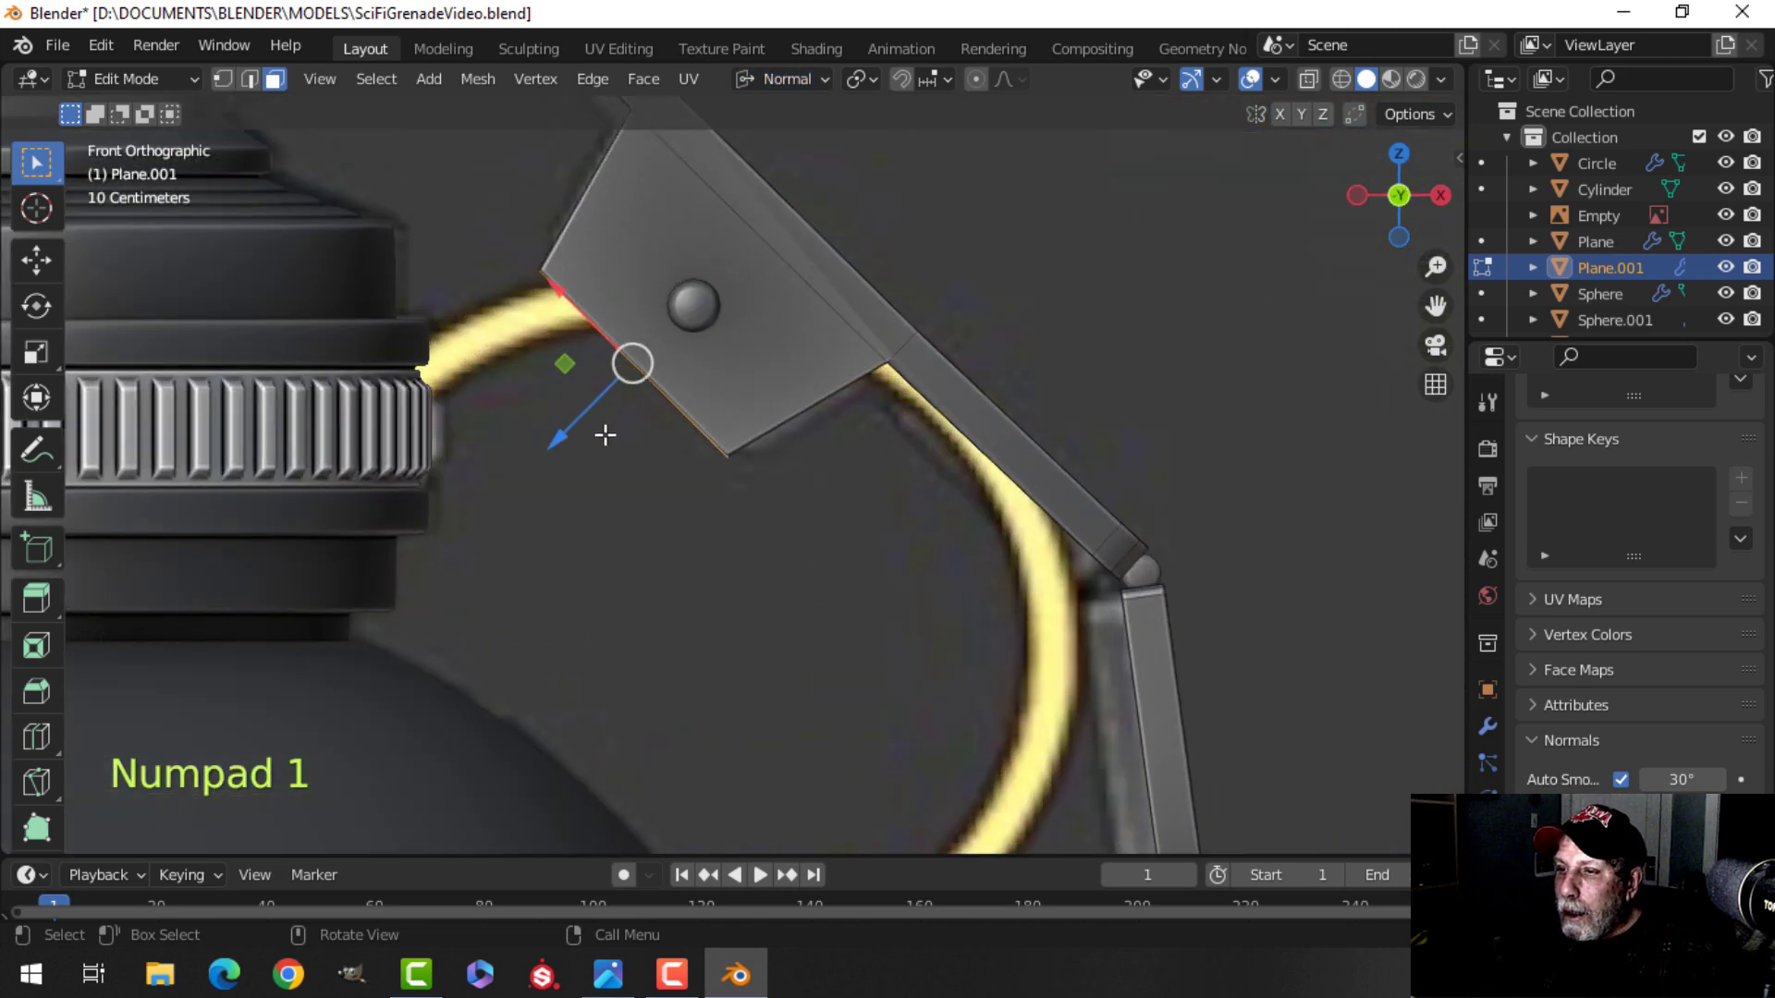
drag(557, 455, 588, 413)
key(Tab)
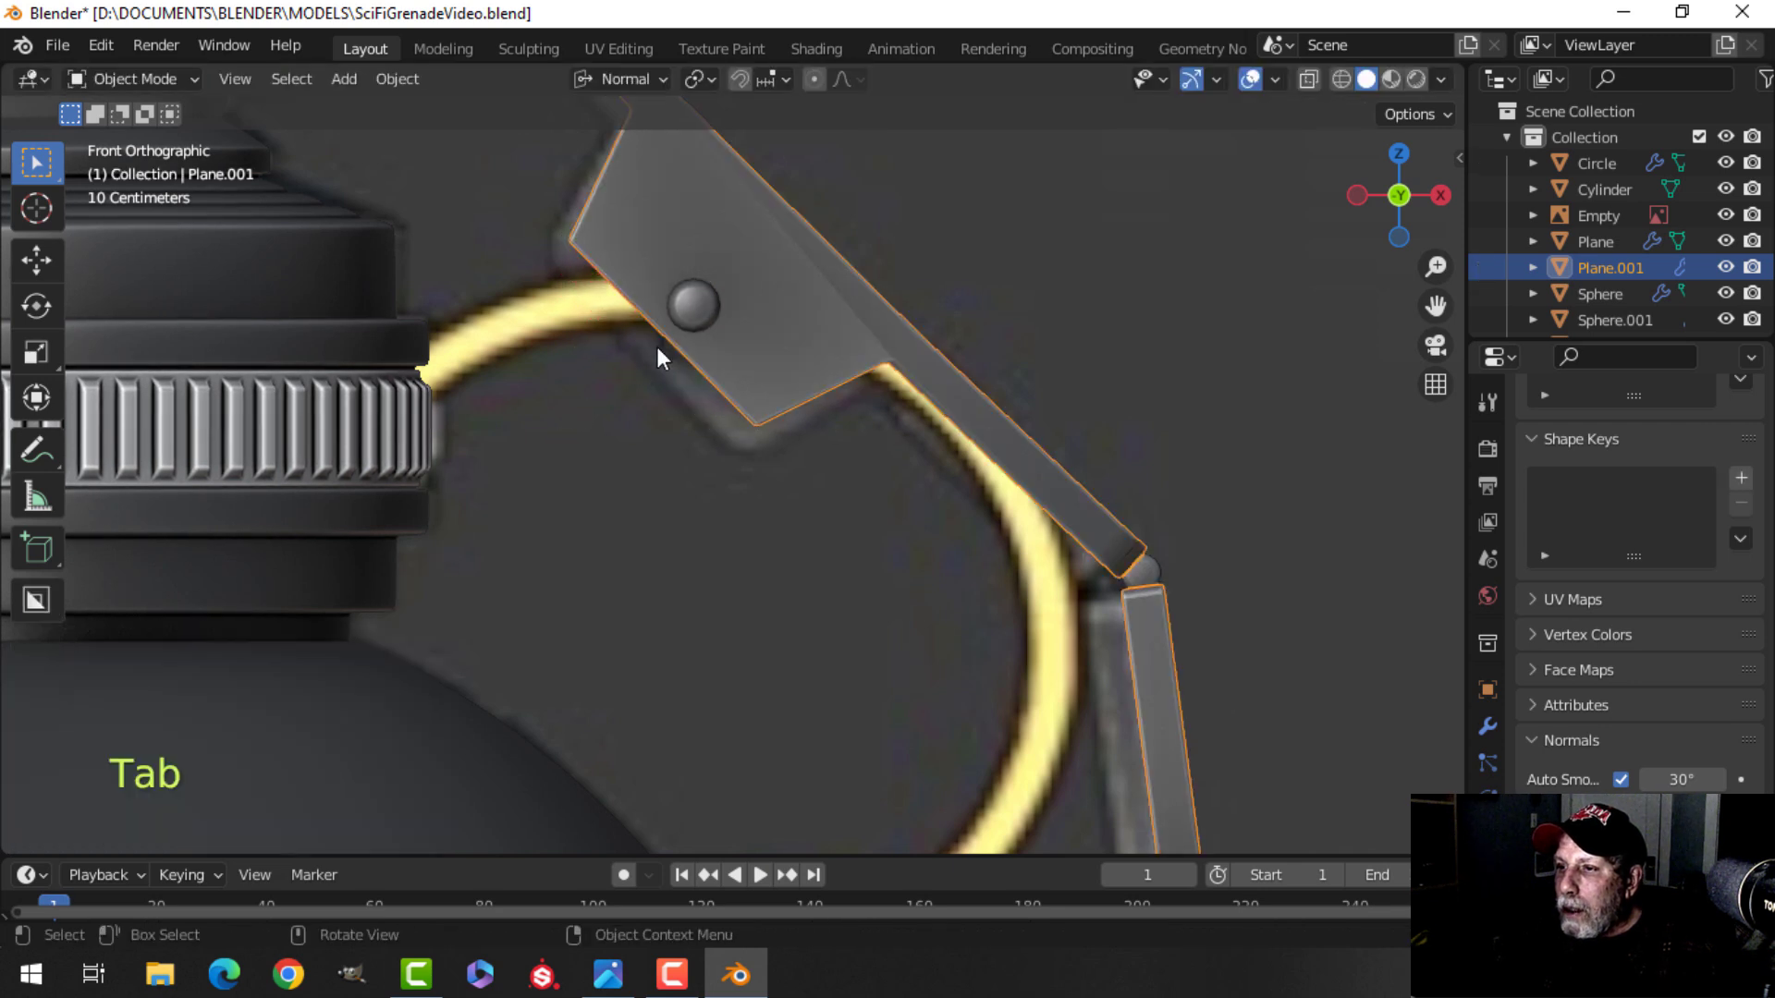
Select the linked pin head geometry and move it about 0.023 m along X and Z on the lever.
click(686, 309)
key(Tab)
key(a)
key(alt+a)
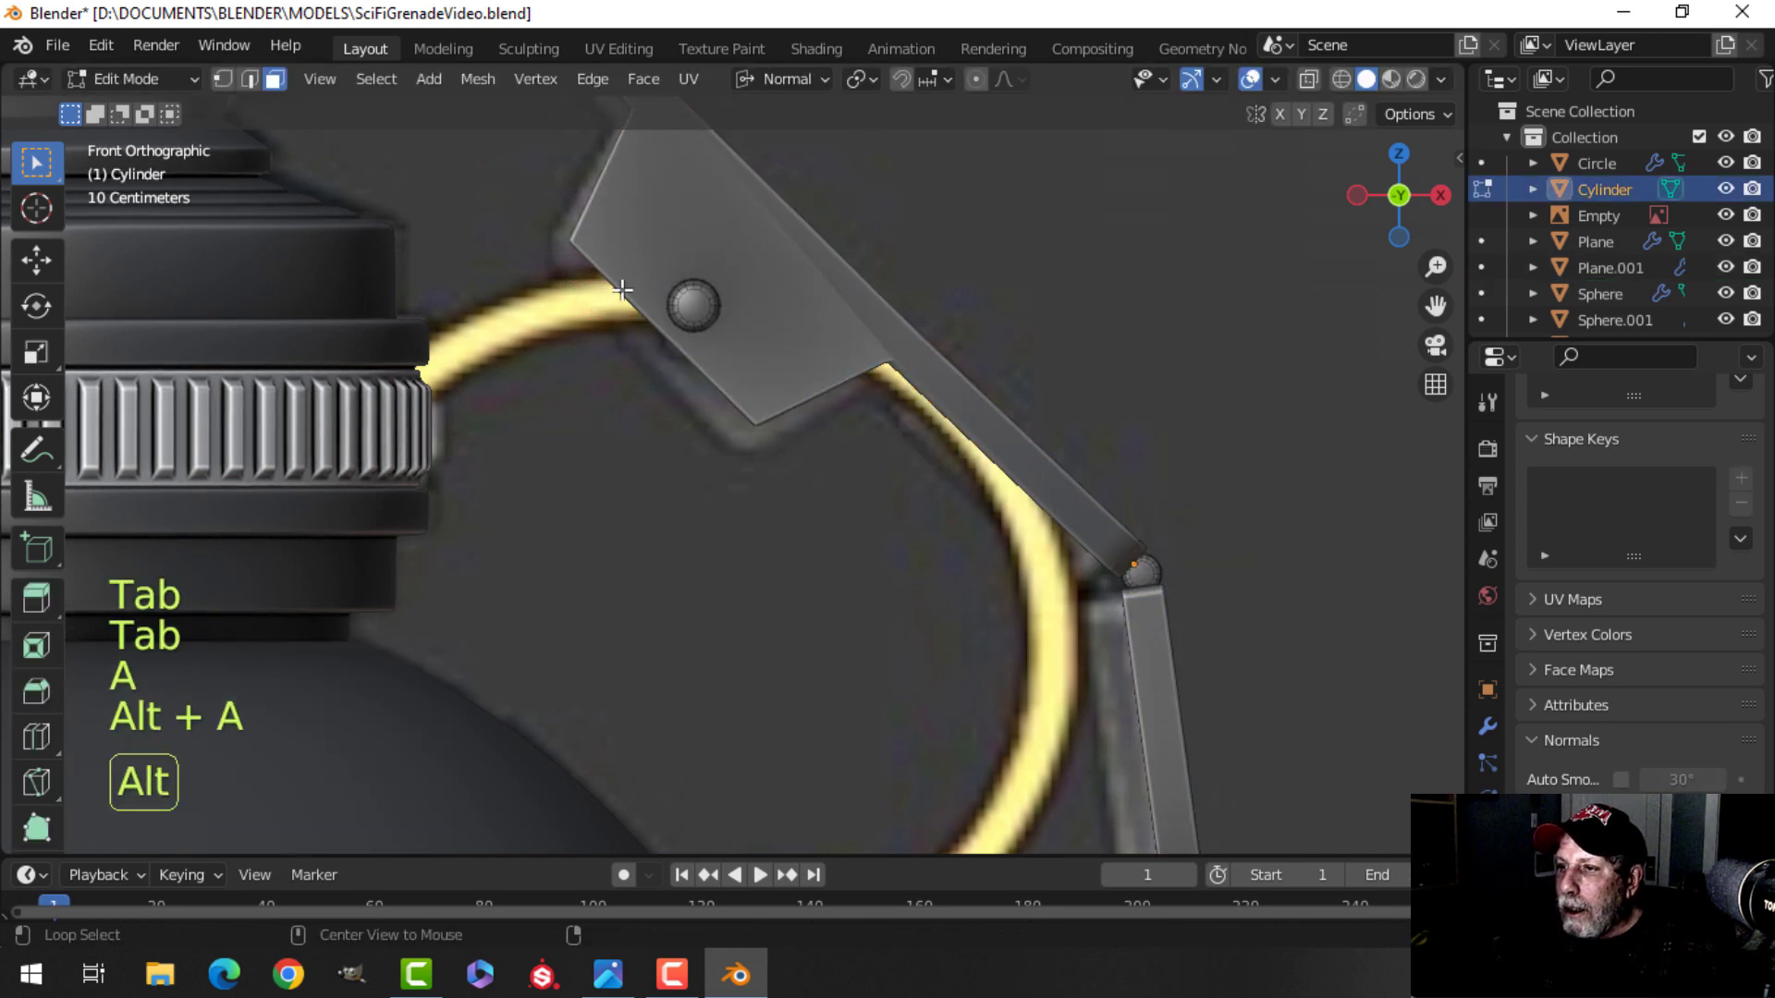
key(ctrl+l)
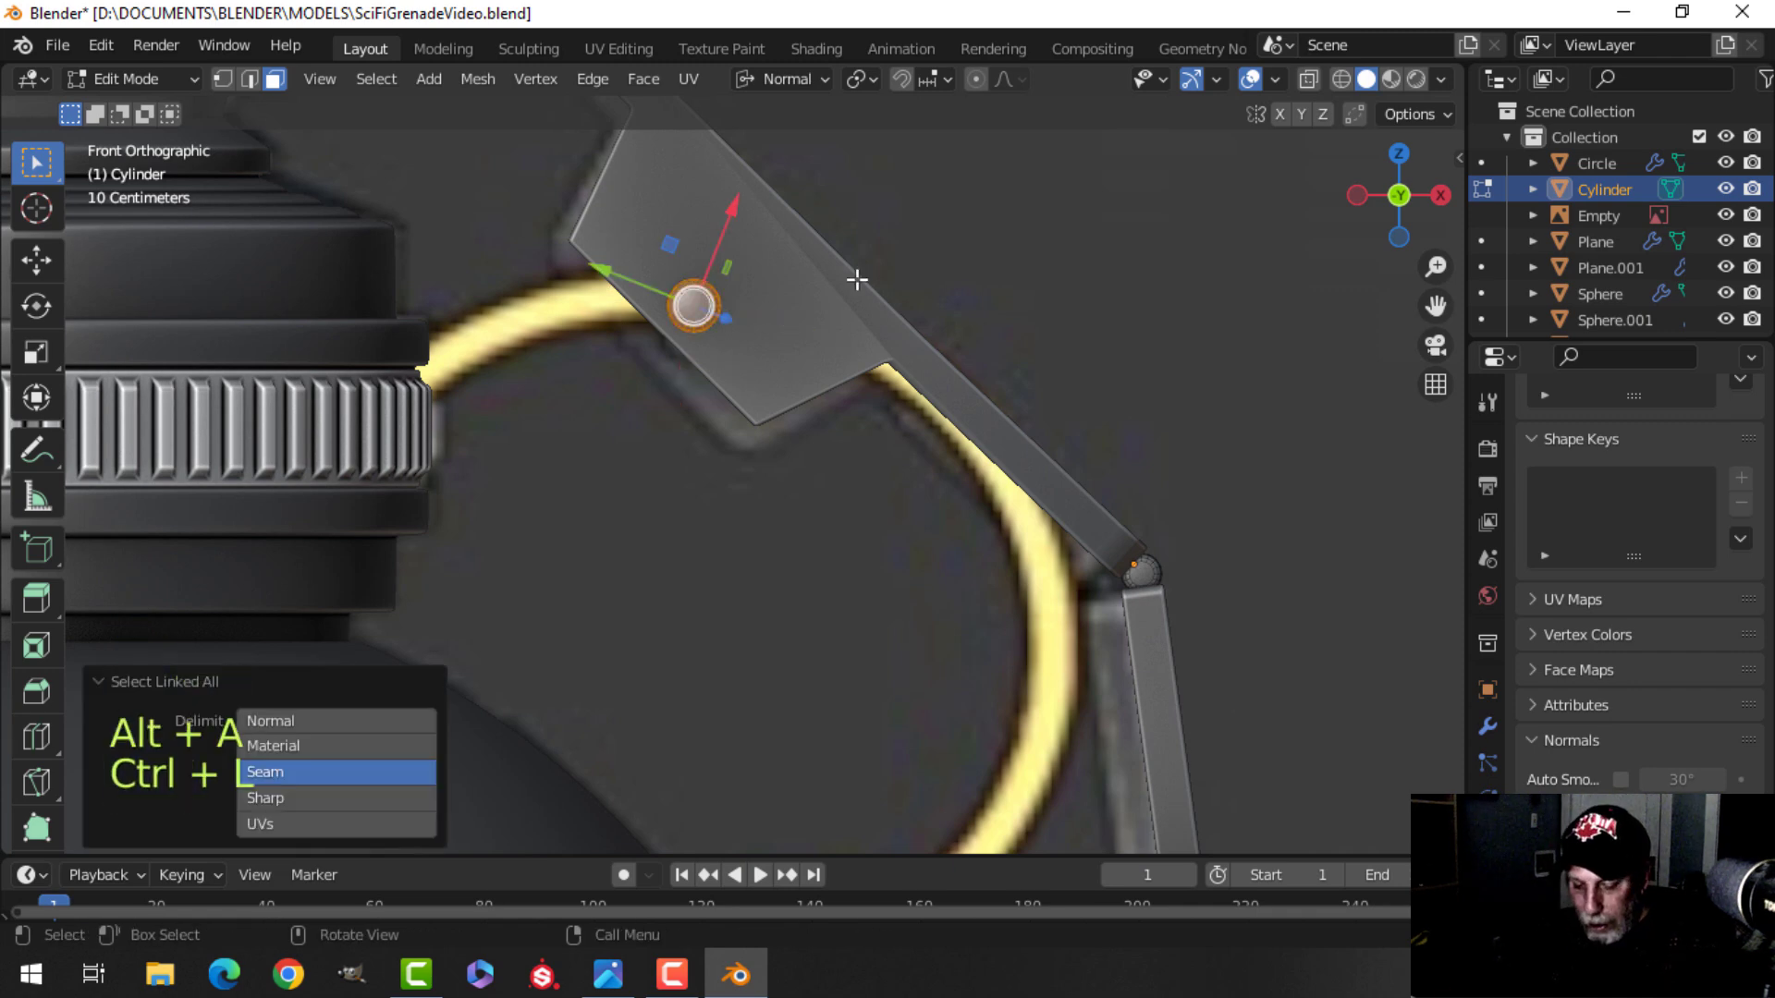
key(g)
click(872, 263)
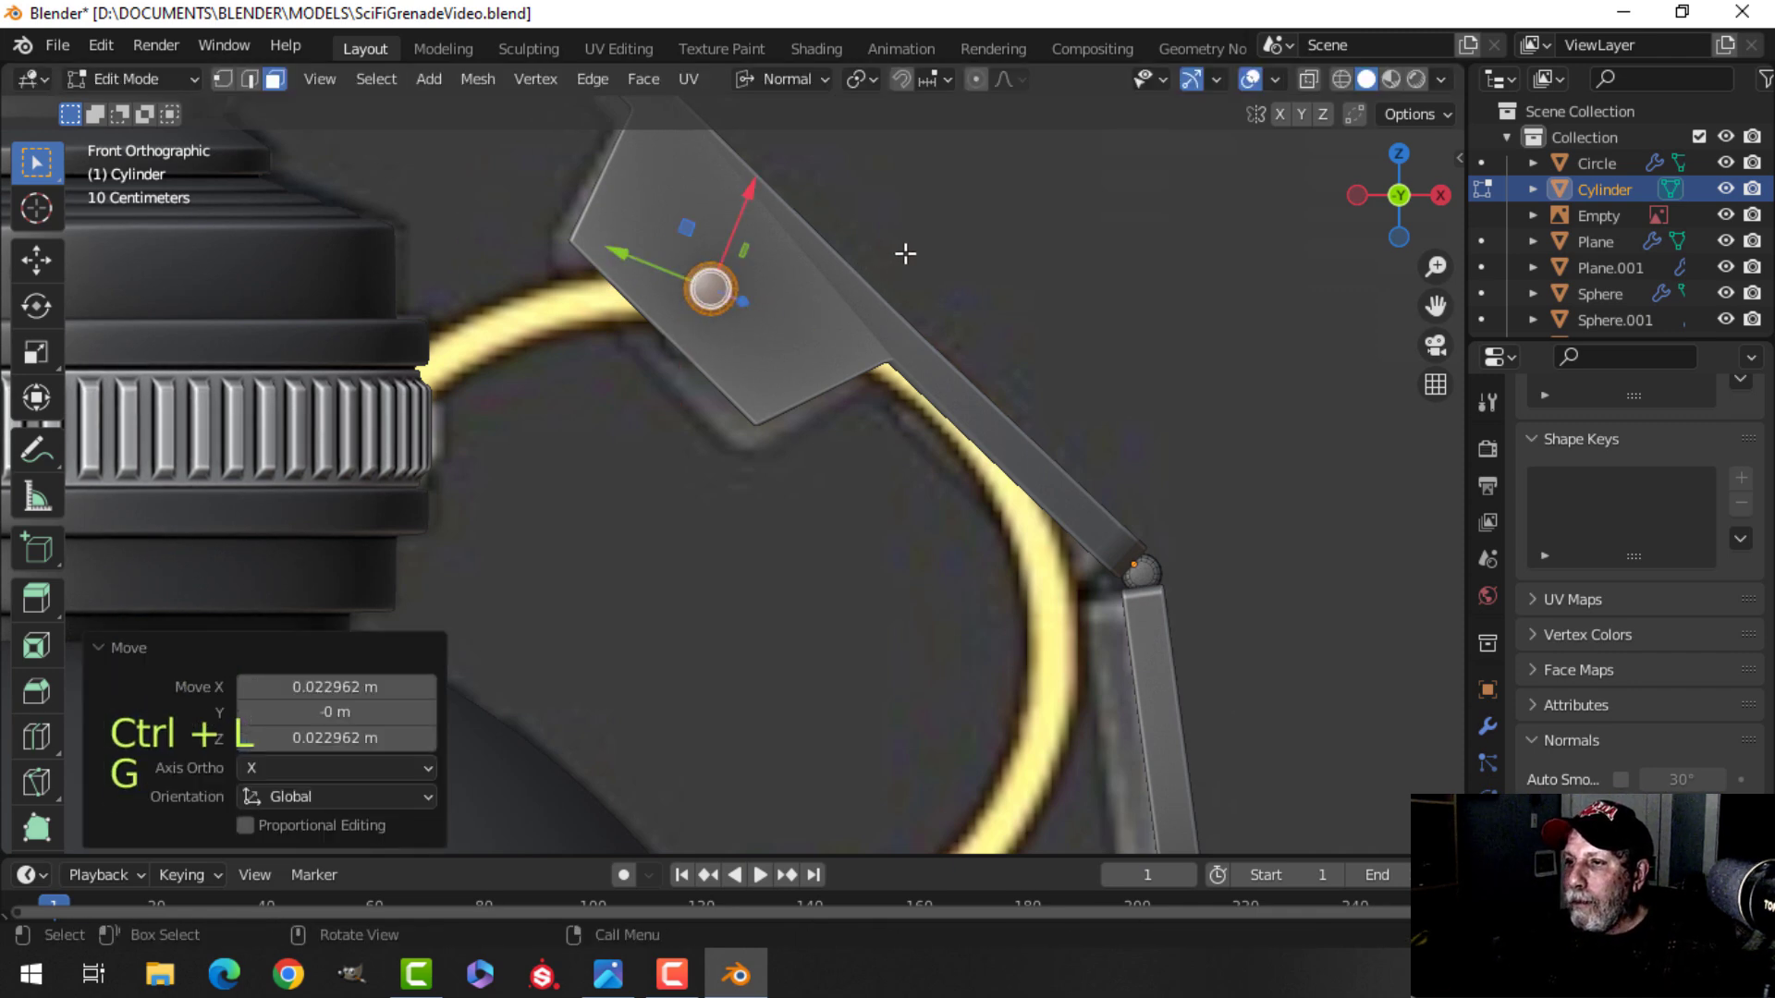
key(Tab)
Deselect everything and save the file.
scroll(1021, 287, down, 5)
middle_drag(1021, 287, 843, 386)
key(alt+a)
middle_drag(686, 455, 723, 371)
key(ctrl+s)
scroll(723, 372, down, 3)
middle_drag(769, 309, 884, 325)
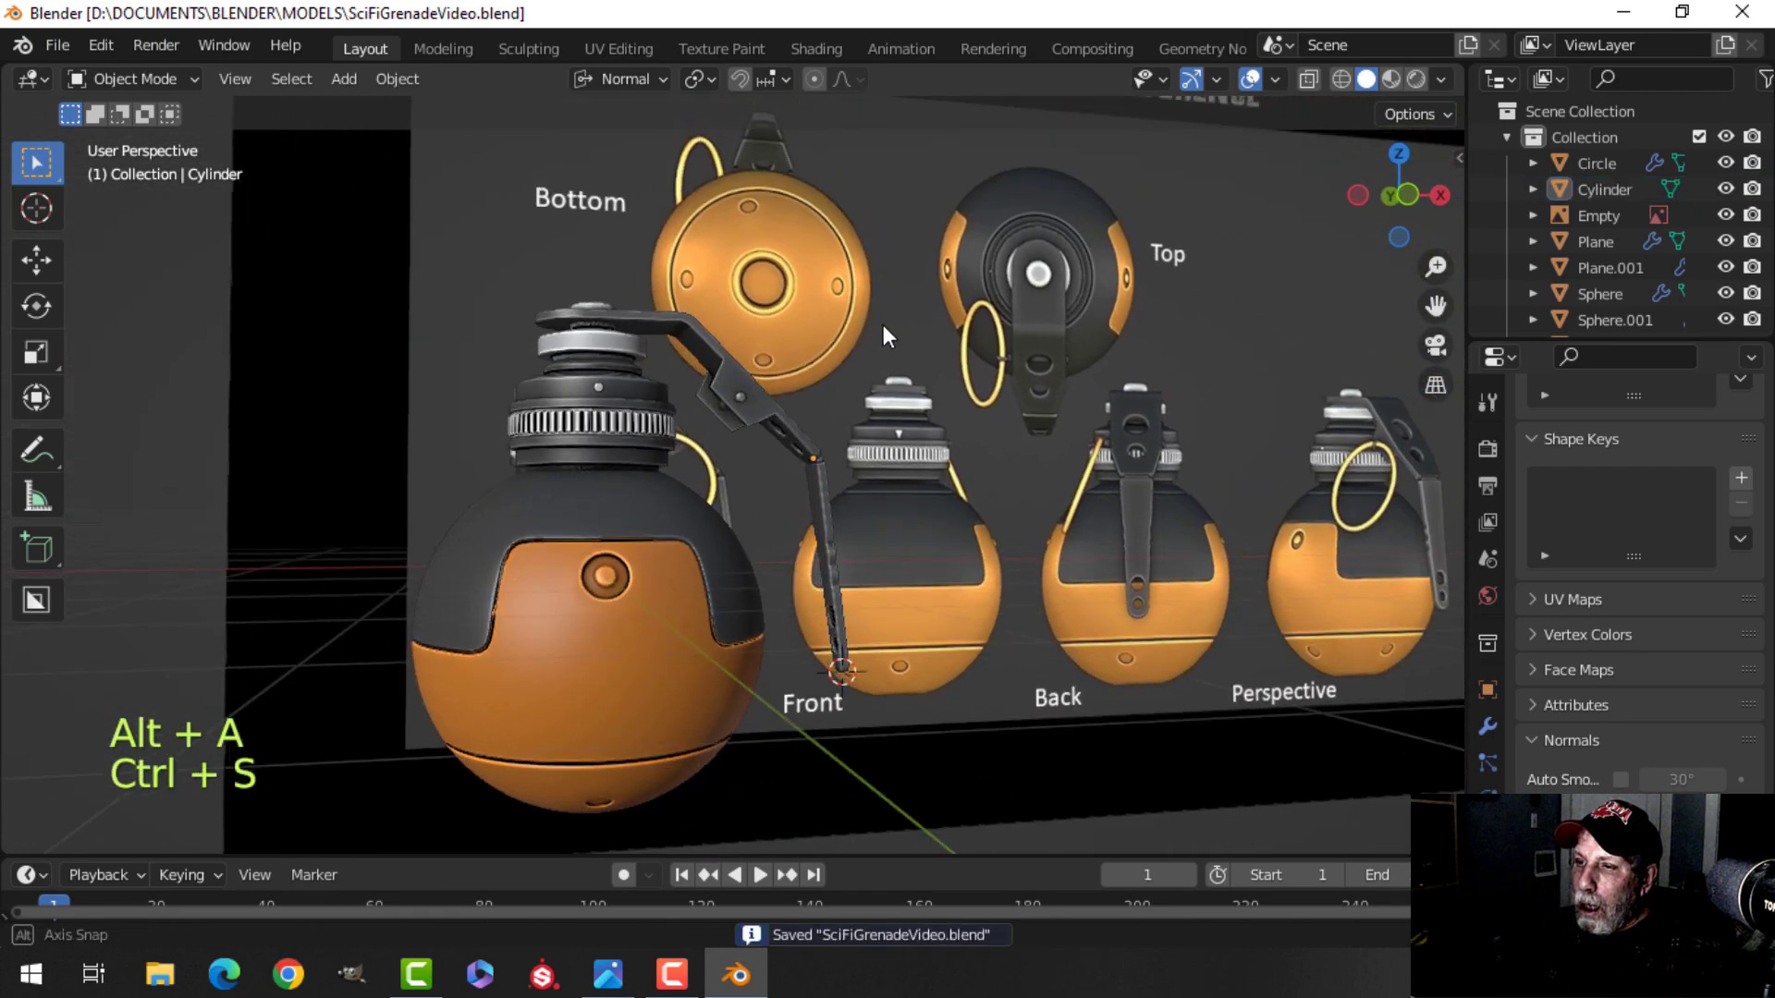
Select an edge loop around the pin head in edge mode and set the transform orientation back to Global.
scroll(861, 379, up, 6)
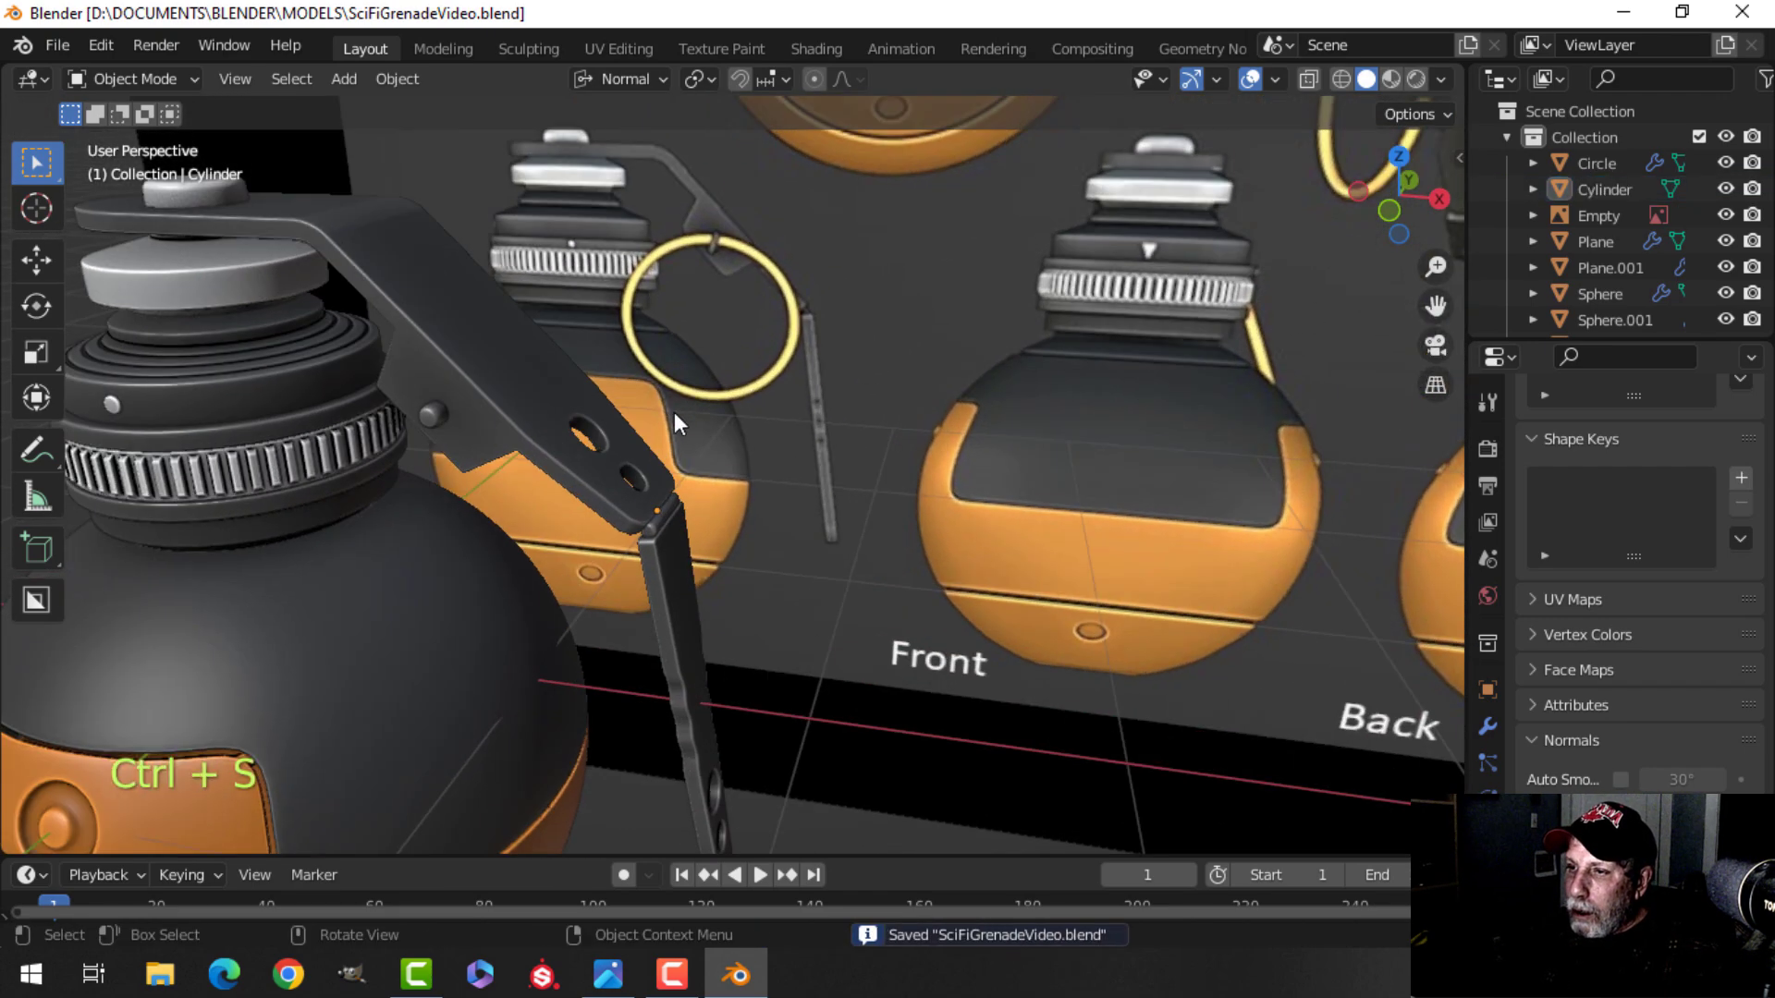
mouse_move(674, 412)
middle_down()
mouse_move(810, 336)
mouse_move(745, 296)
mouse_move(764, 338)
mouse_move(696, 346)
mouse_move(725, 359)
mouse_move(632, 364)
mouse_move(643, 373)
mouse_move(673, 313)
mouse_move(551, 371)
mouse_move(671, 402)
middle_up()
scroll(644, 373, up, 2)
scroll(551, 372, up, 2)
click(653, 304)
key(Tab)
mouse_move(653, 303)
middle_down()
mouse_move(626, 342)
mouse_move(658, 317)
middle_up()
key(alt+a)
shift+middle_drag(864, 254, 868, 427)
shift+middle_drag(1069, 242, 880, 462)
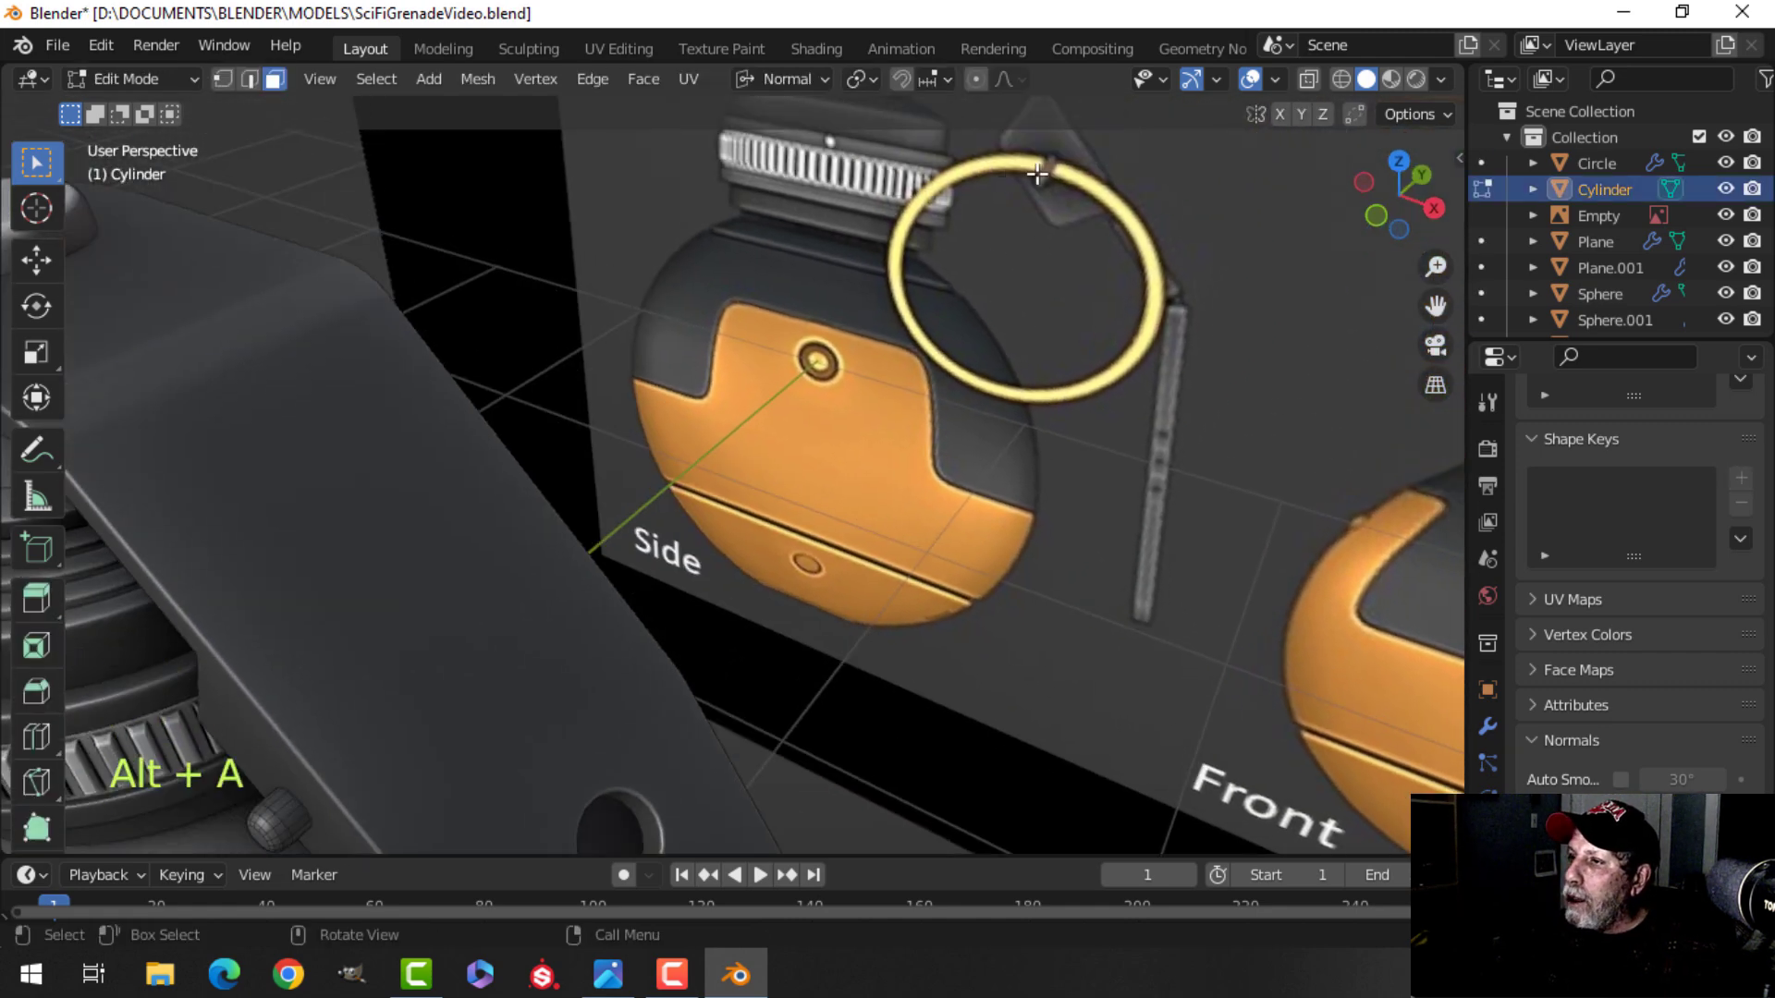
mouse_move(565, 354)
shift+middle_down()
mouse_move(595, 349)
mouse_move(792, 448)
mouse_move(558, 317)
mouse_move(626, 354)
mouse_move(604, 351)
shift+middle_up()
alt+click(497, 261)
middle_drag(503, 301, 648, 368)
click(785, 79)
click(761, 162)
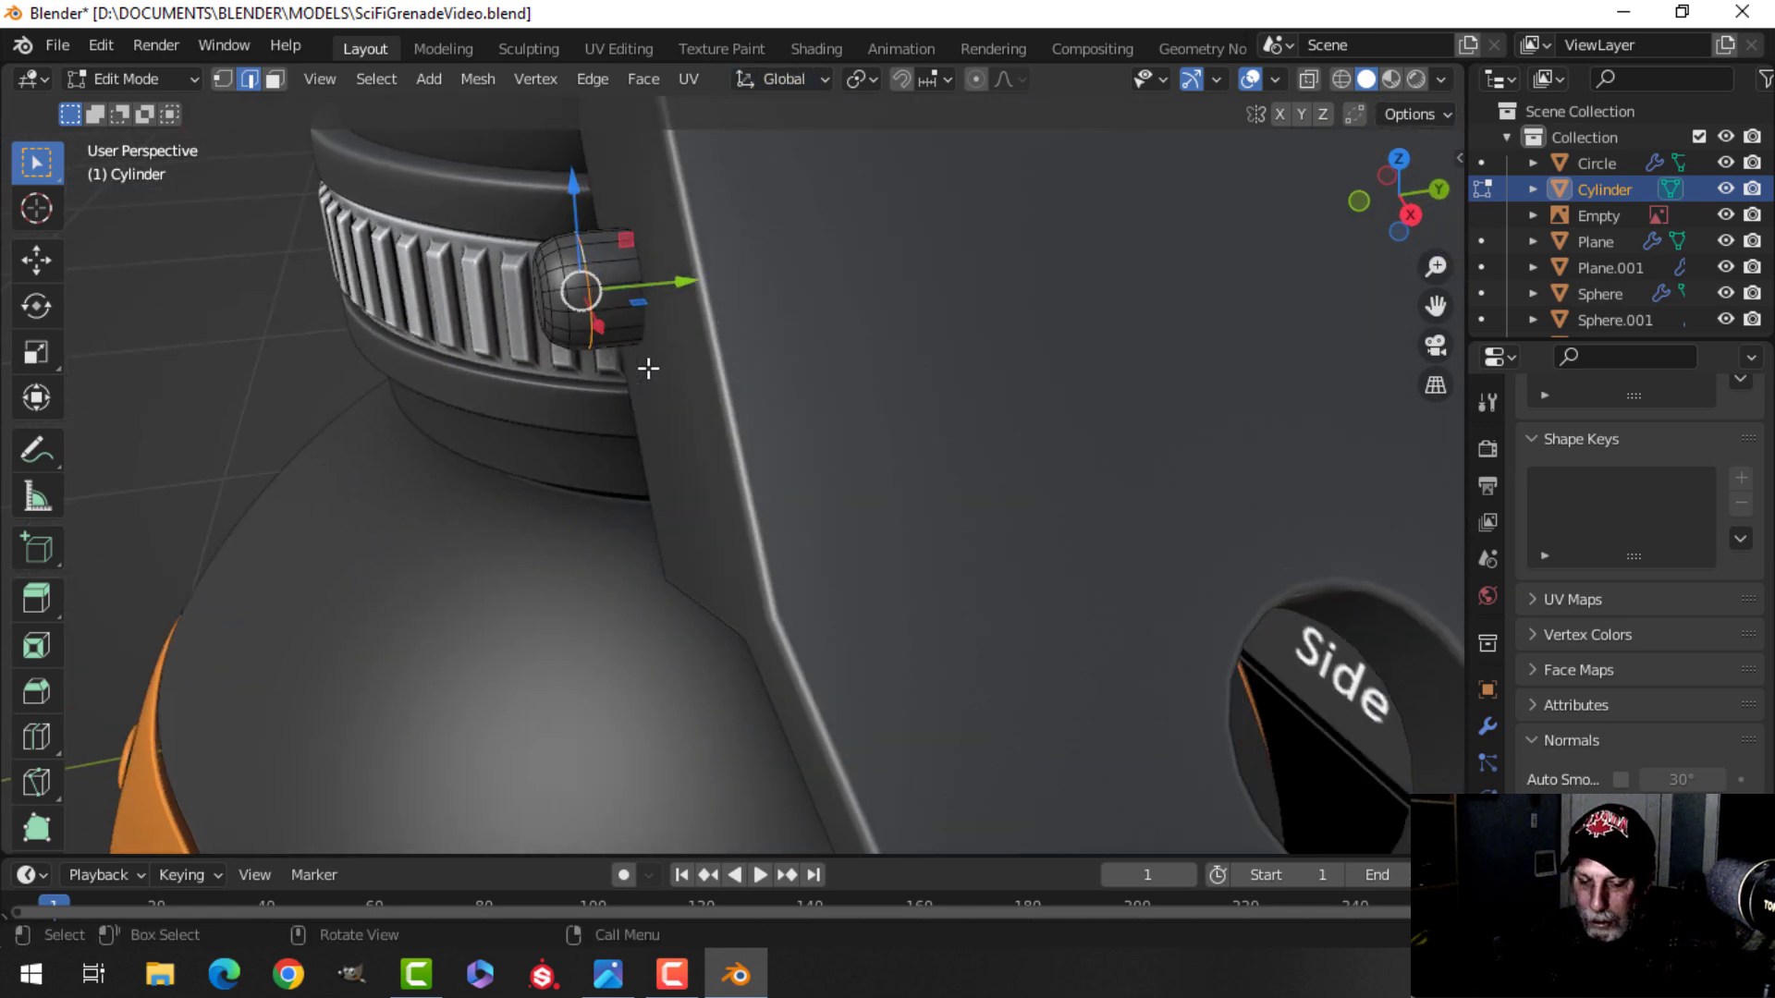
Duplicate the edge loop, move it -0.144 m along Y and scale it by about 2.04.
key(shift+d)
key(y)
click(481, 323)
key(s)
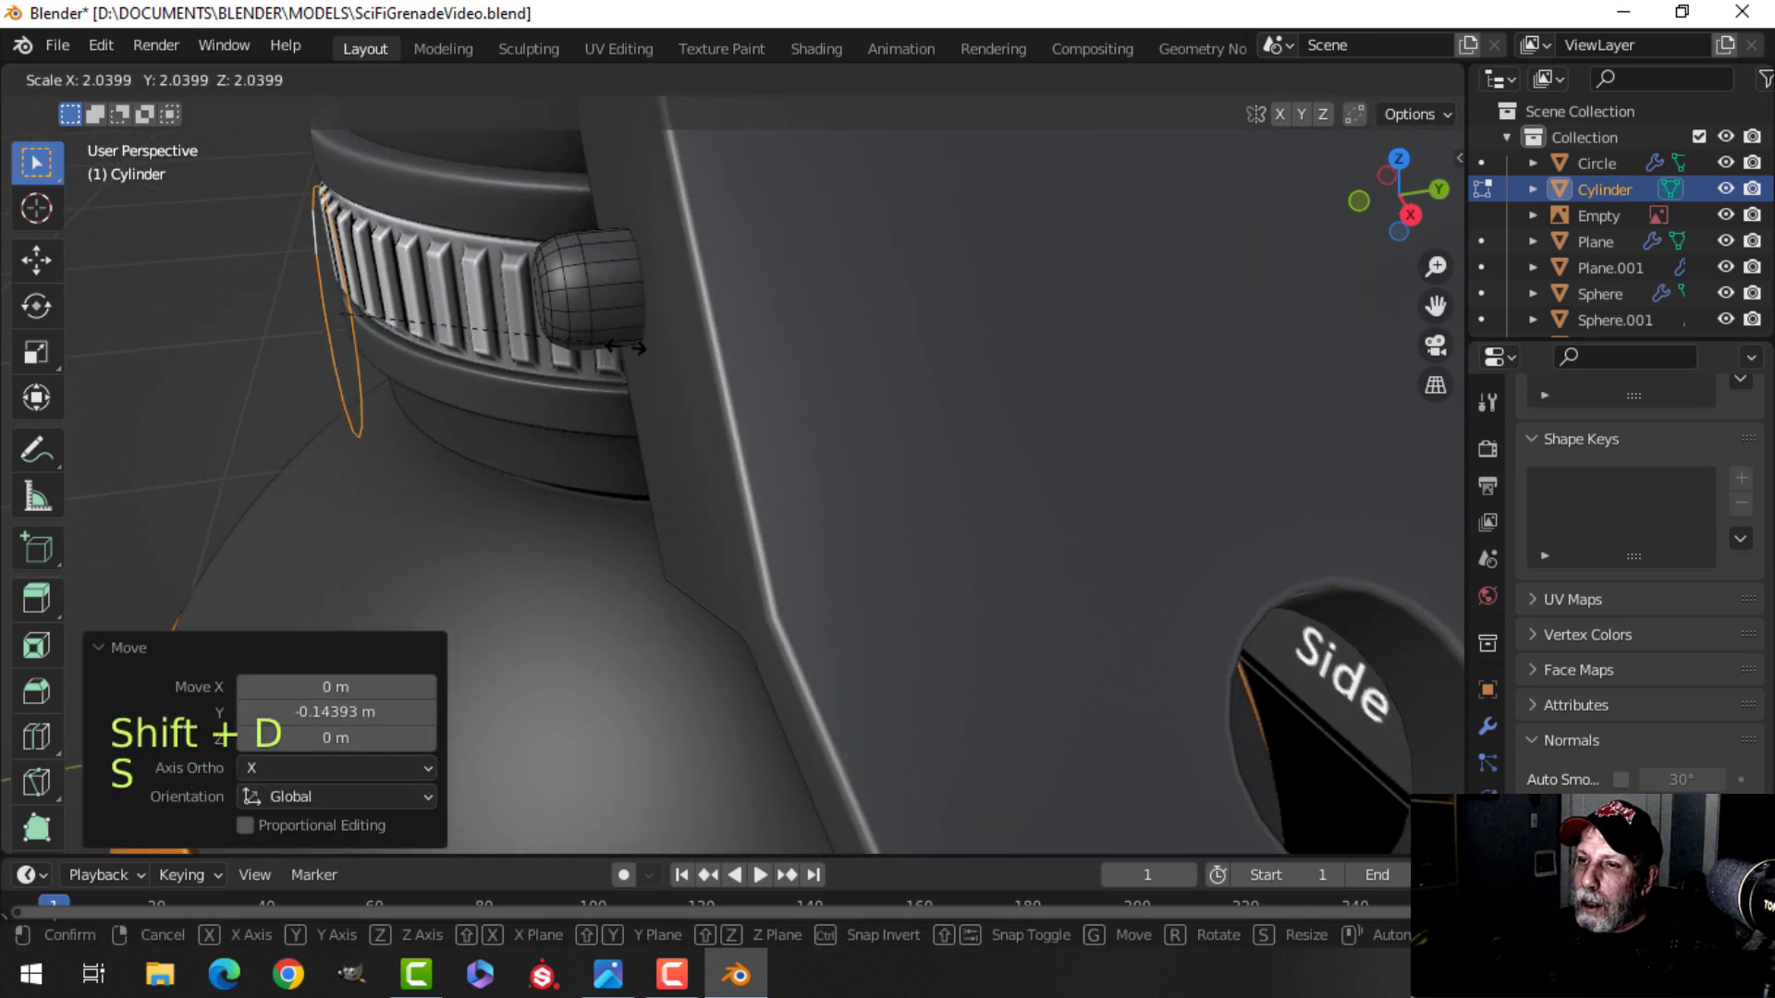
click(673, 363)
Separate the duplicated loop into its own object and select that new object.
key(p)
click(668, 357)
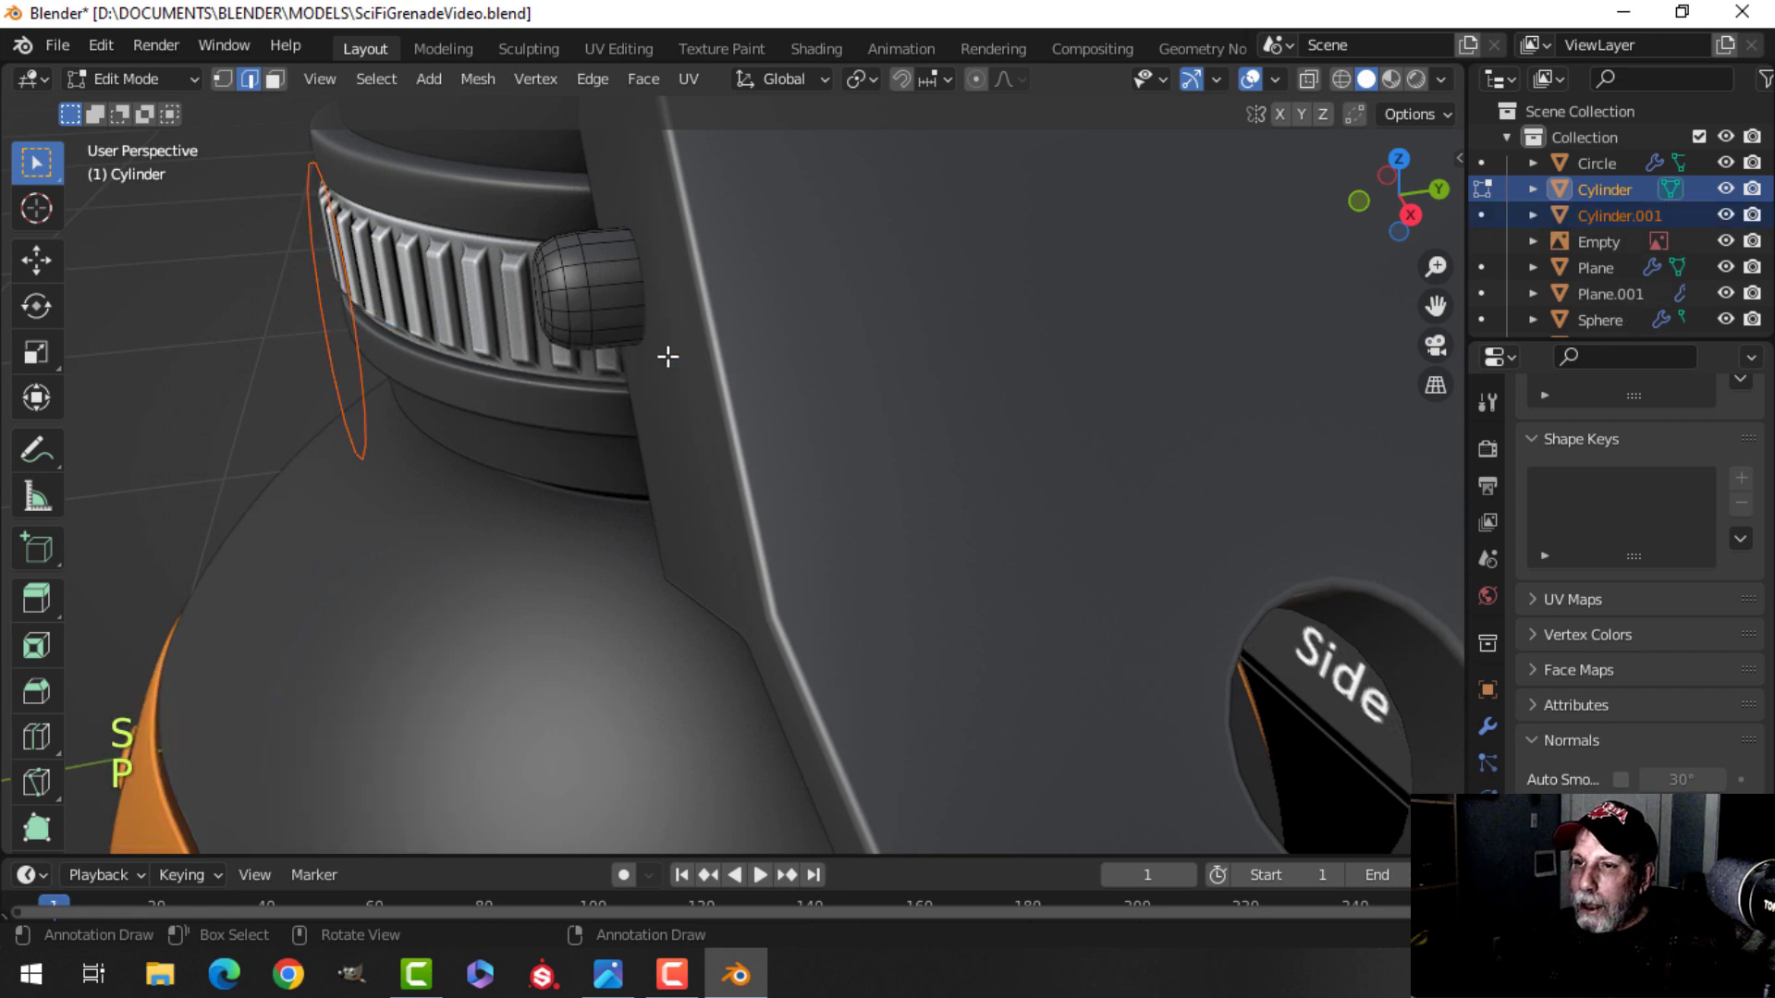
key(Tab)
click(330, 269)
middle_drag(385, 331, 436, 334)
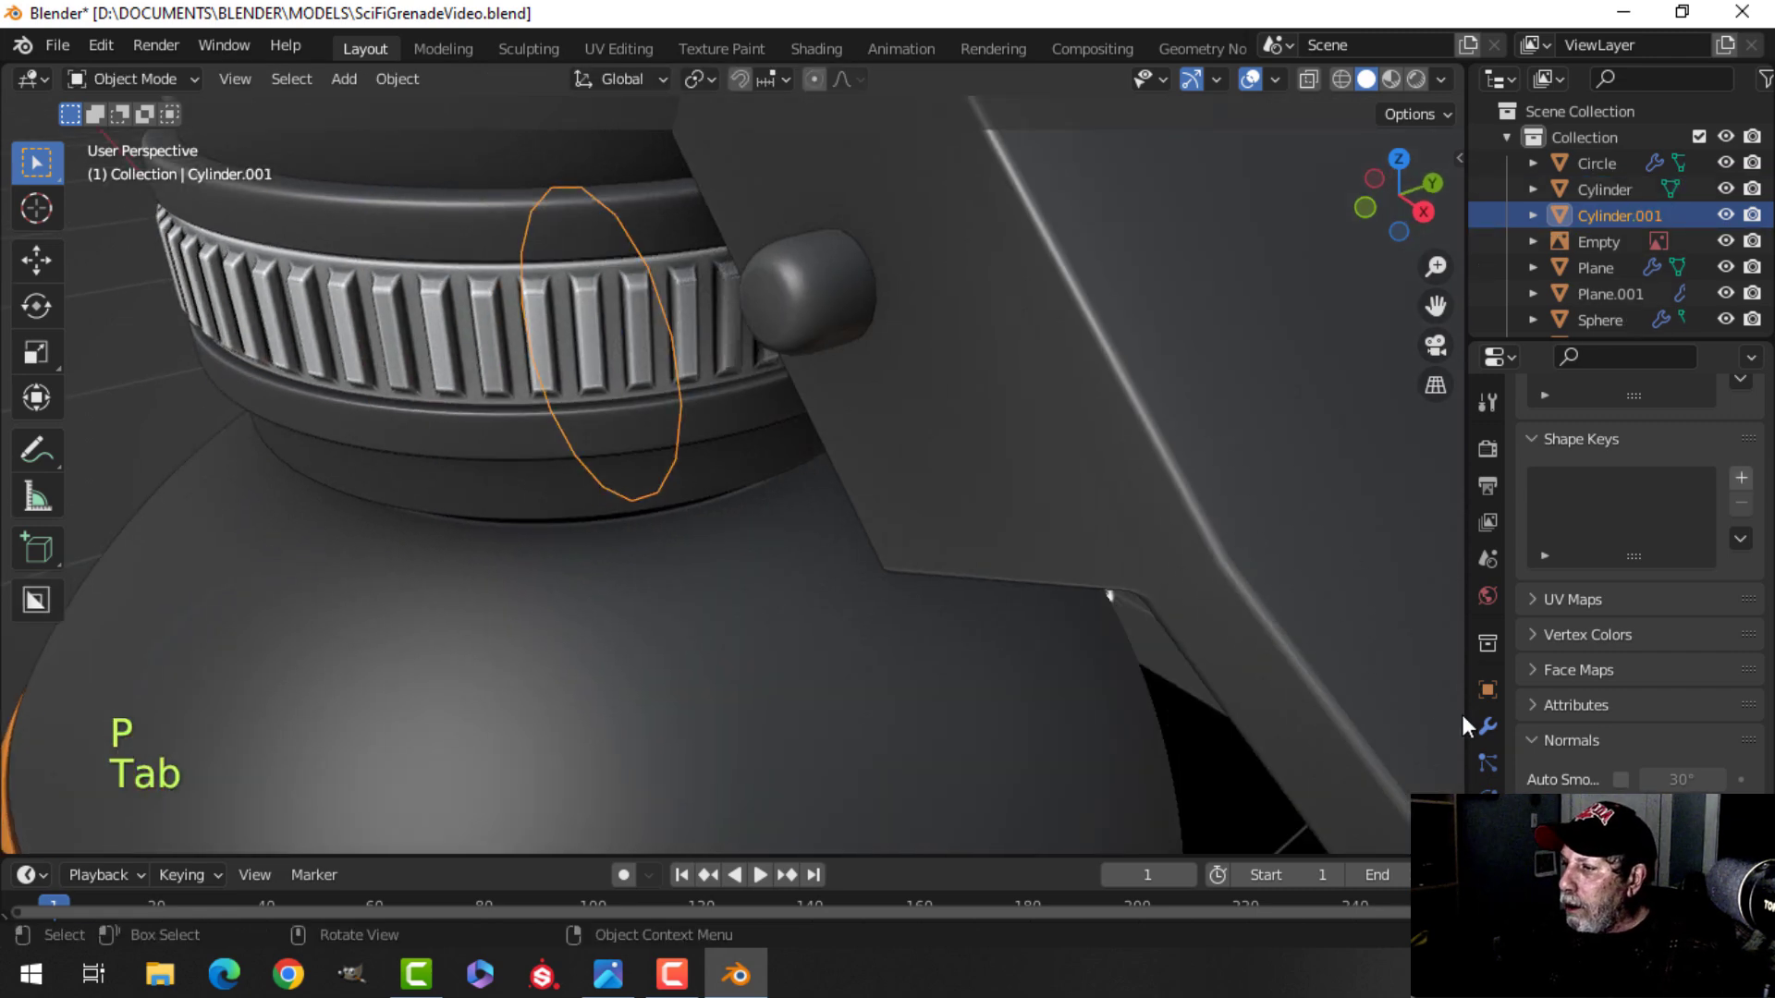
click(1487, 725)
scroll(878, 503, down, 3)
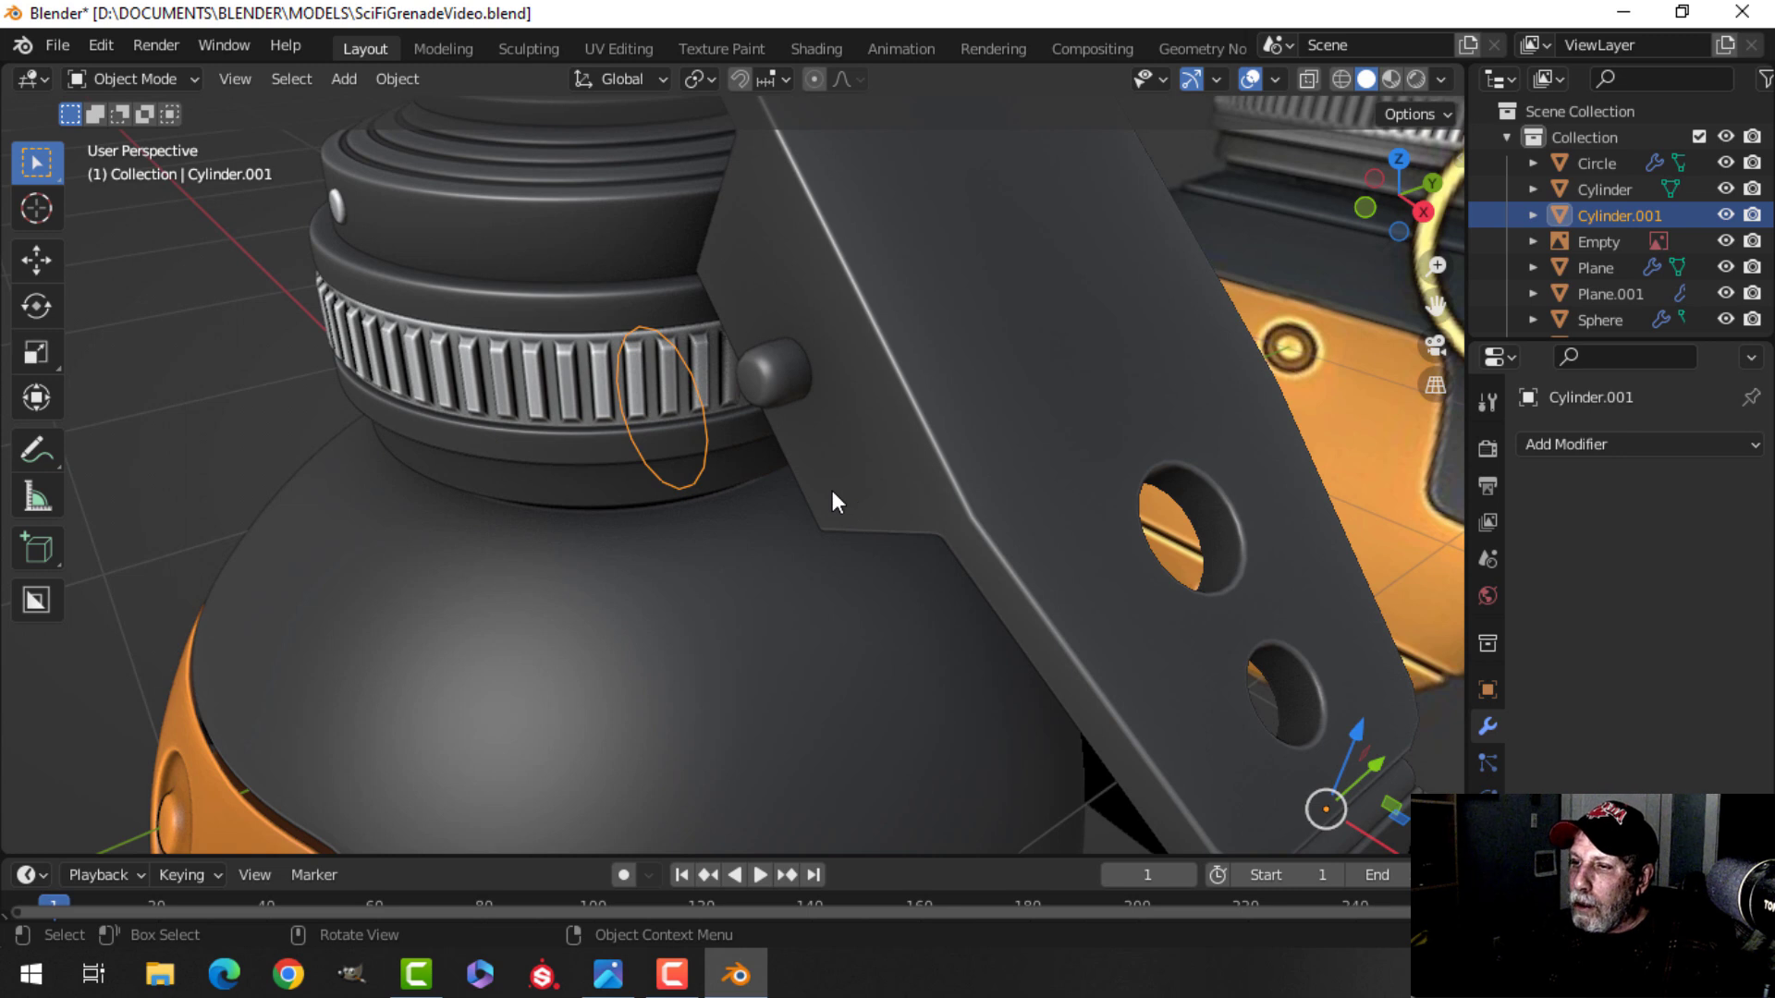
Scale all of the new ring's geometry by 1.087 in edit mode.
key(Tab)
key(a)
key(s)
click(841, 494)
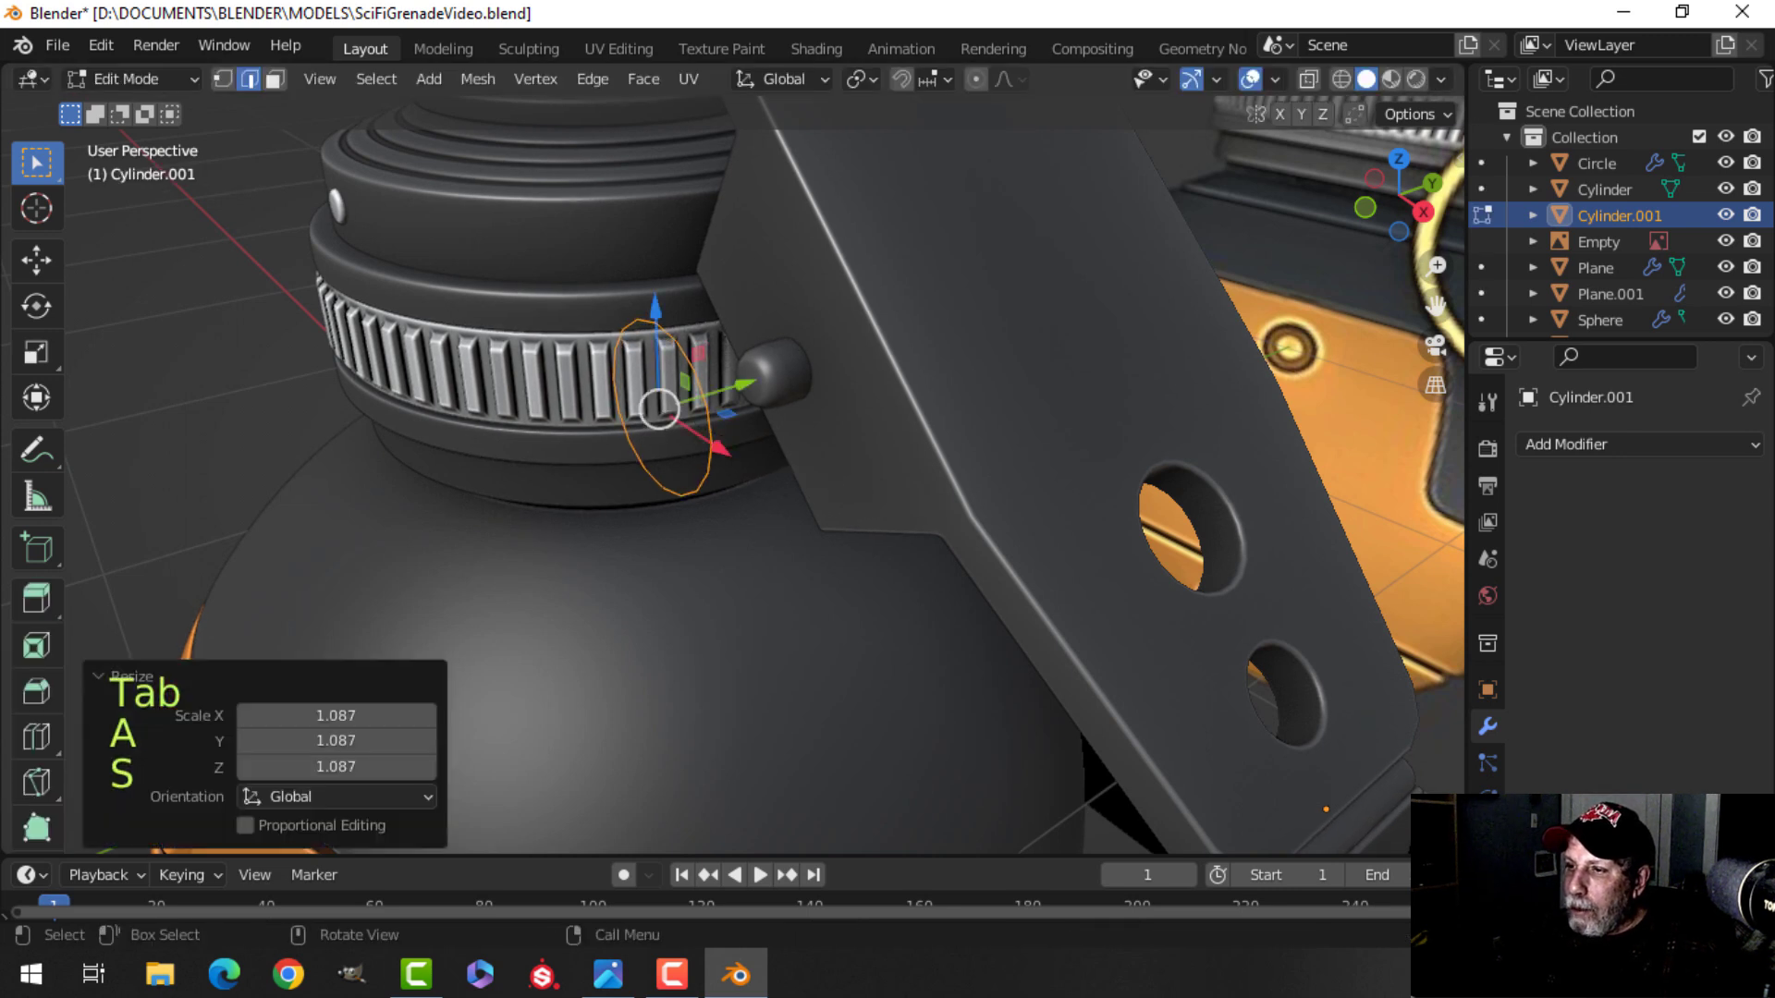
key(Tab)
shift+middle_drag(820, 478, 826, 446)
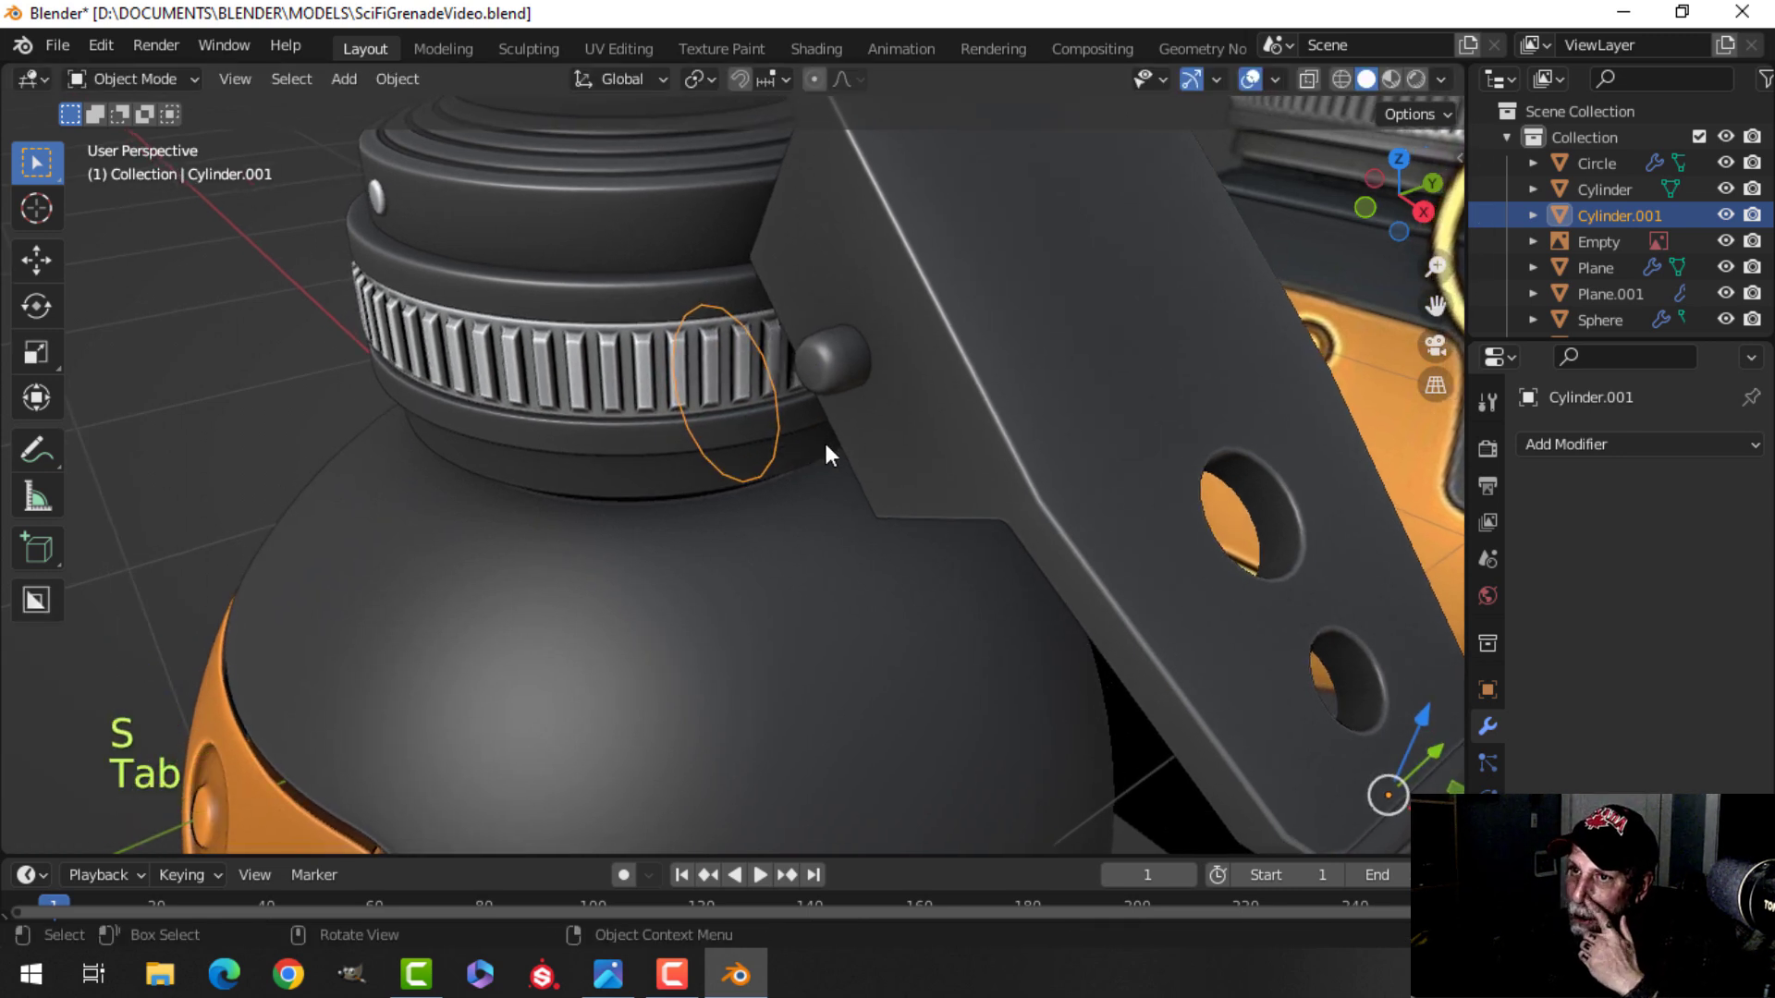
Convert the ring object to a curve.
right_click(758, 350)
mouse_move(664, 414)
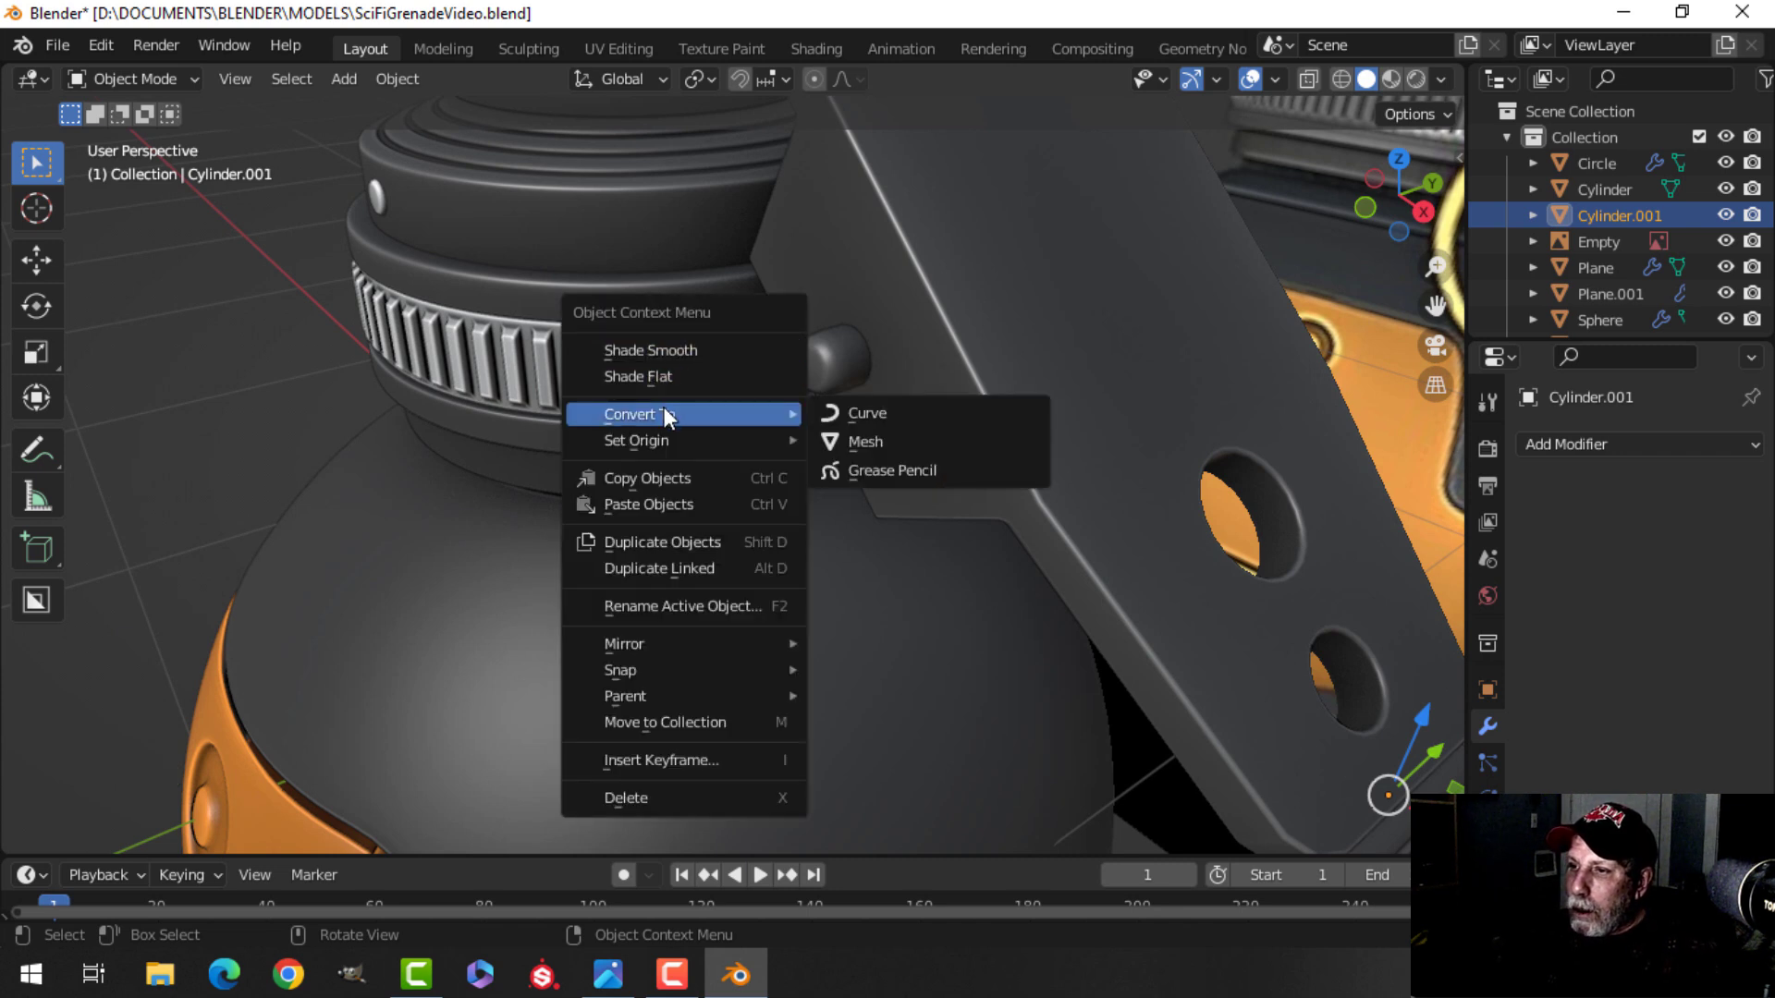
click(843, 411)
Set the ring curve's geometry bevel depth to 0.024 m.
click(1488, 836)
scroll(1583, 786, down, 5)
click(1531, 638)
scroll(1596, 702, down, 4)
shift+drag(1654, 747, 1724, 747)
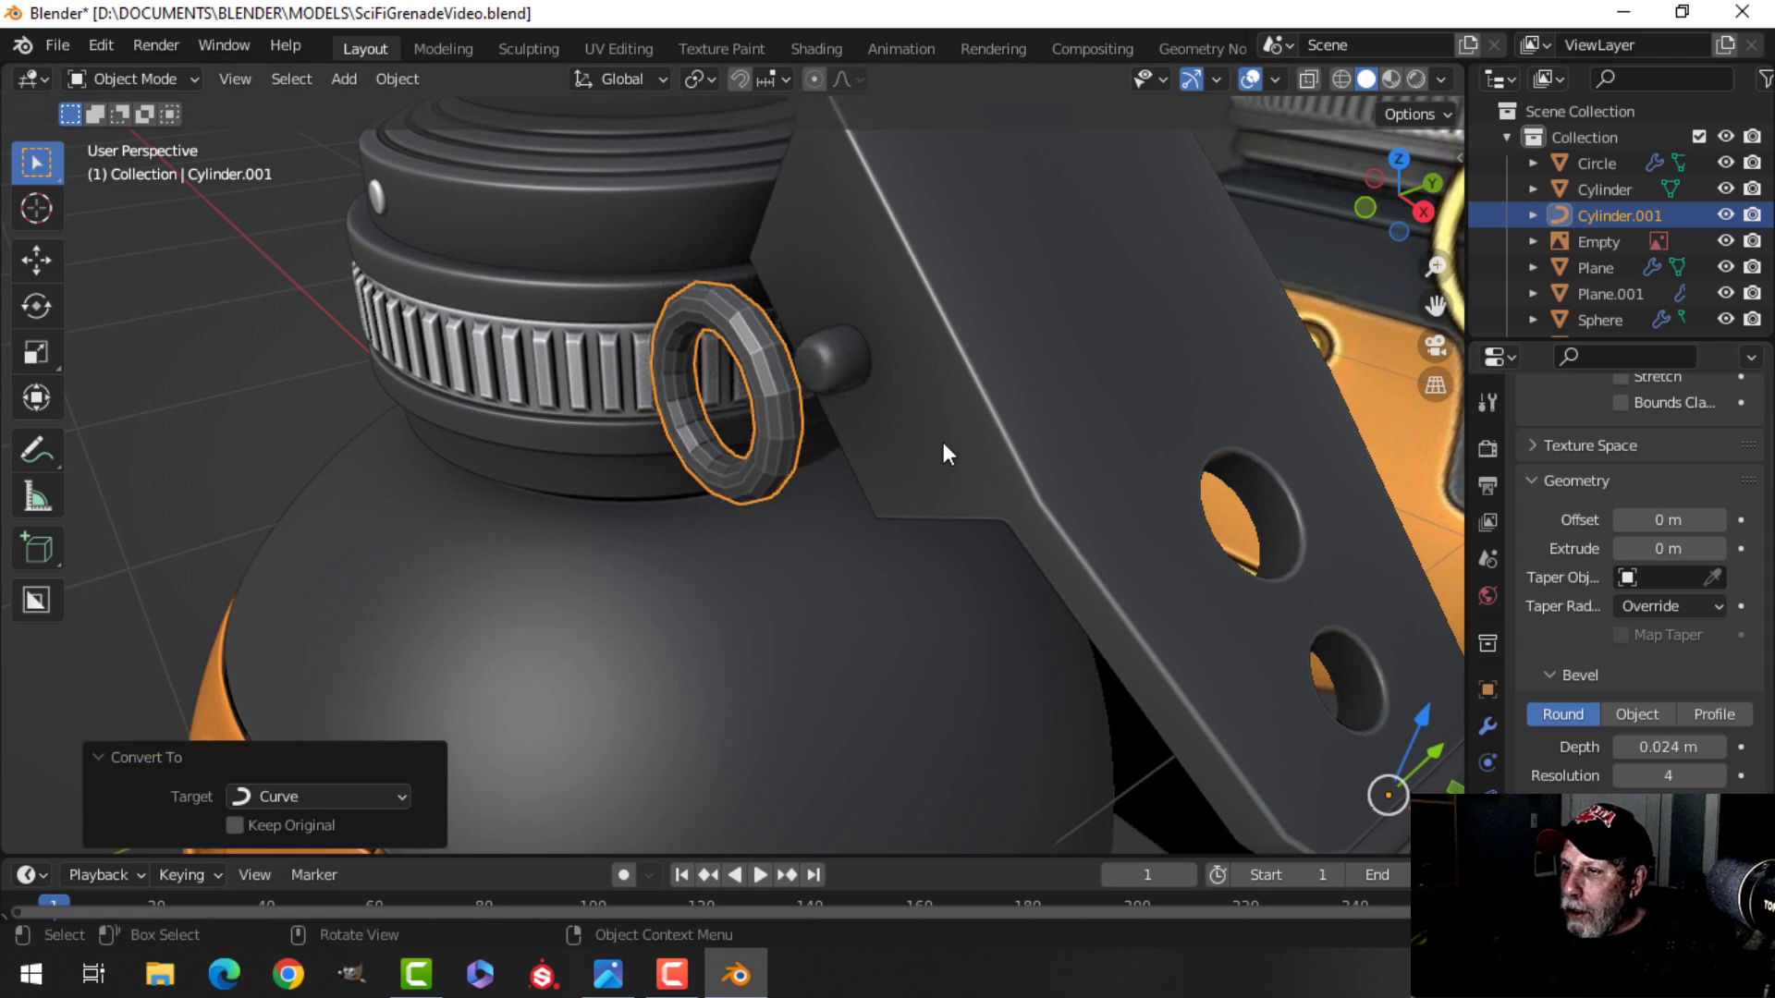
Shade the ring curve smooth.
right_click(750, 341)
click(696, 319)
middle_drag(880, 407, 813, 398)
Shrink all of the ring's control points in two scale operations, to about 0.76 and 0.91.
key(Tab)
key(a)
key(s)
click(846, 410)
key(s)
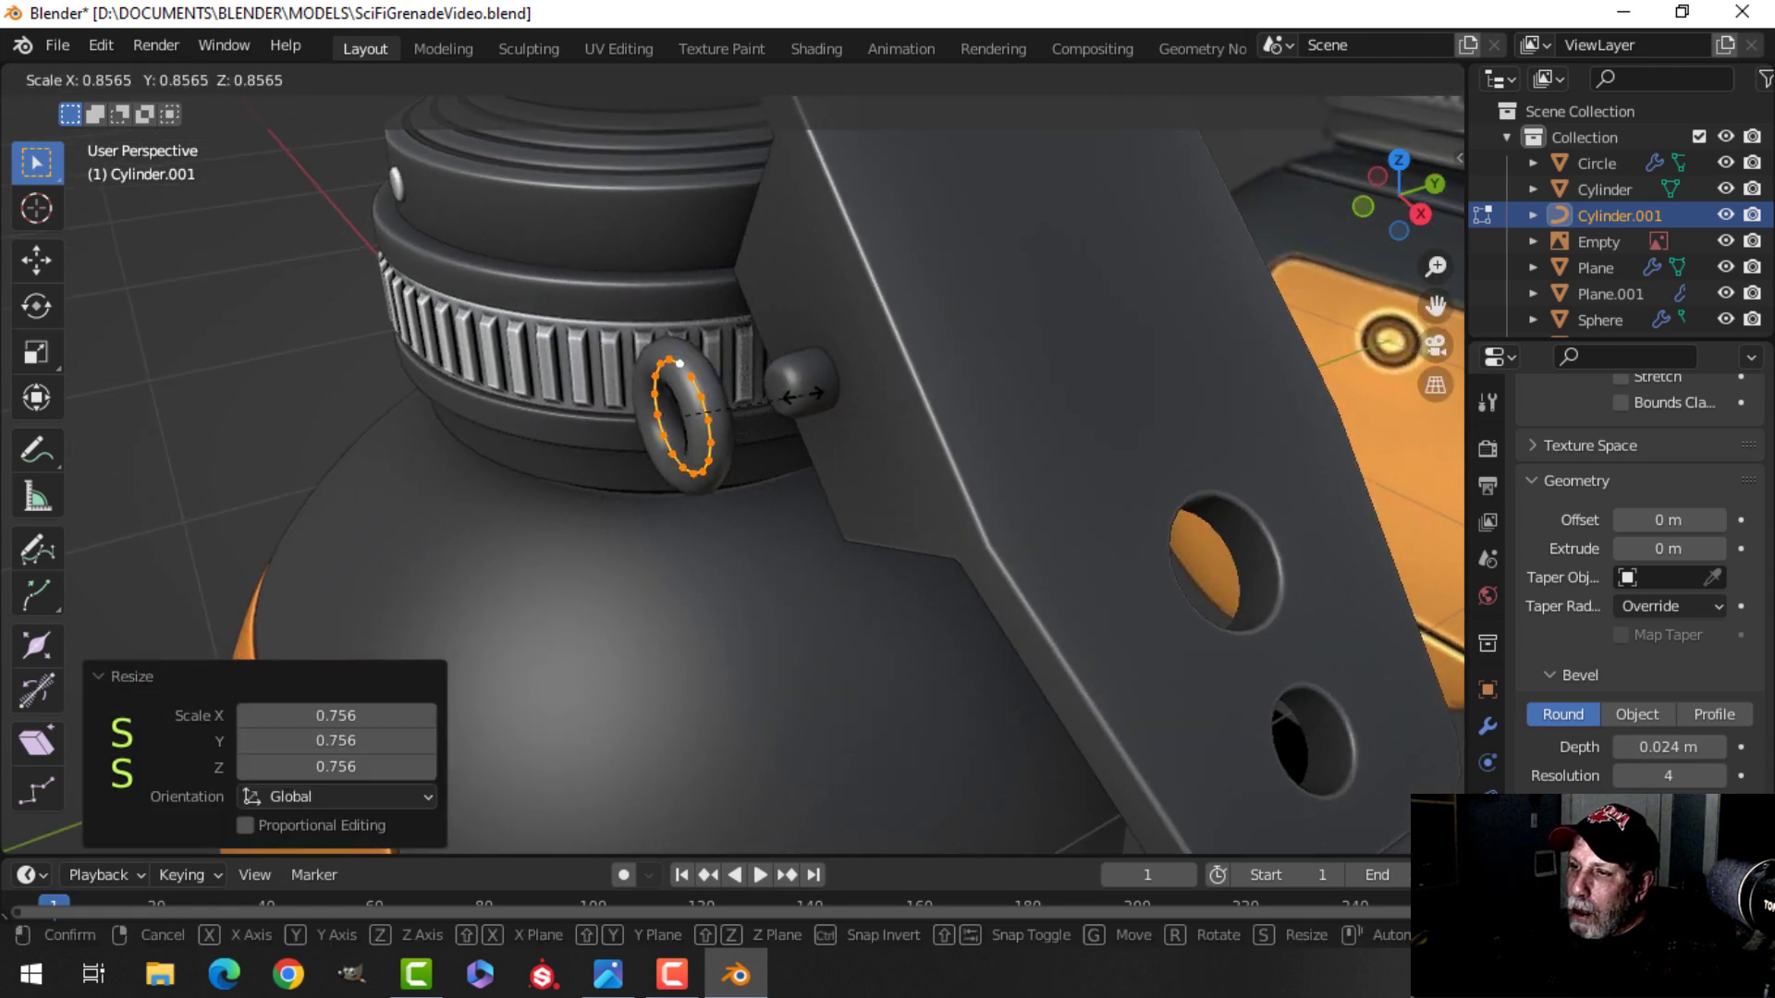
click(813, 398)
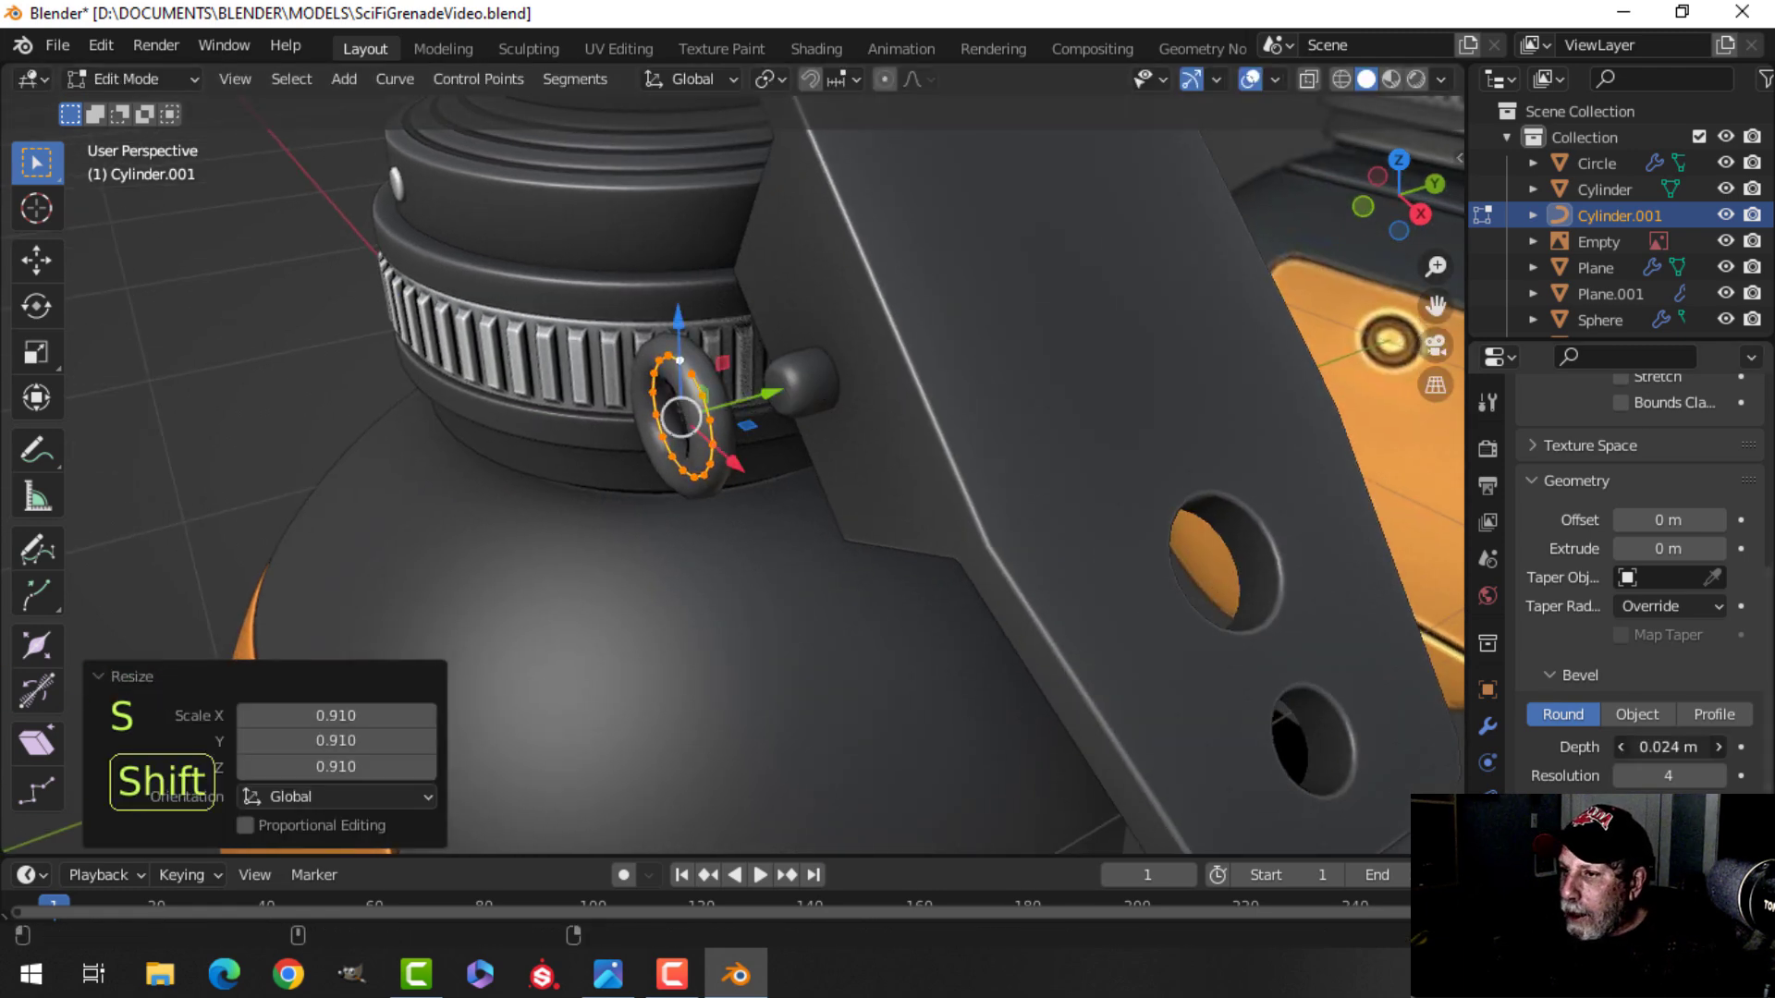
Move the ring about 0.114 m along Y toward the pin head.
key(g)
key(y)
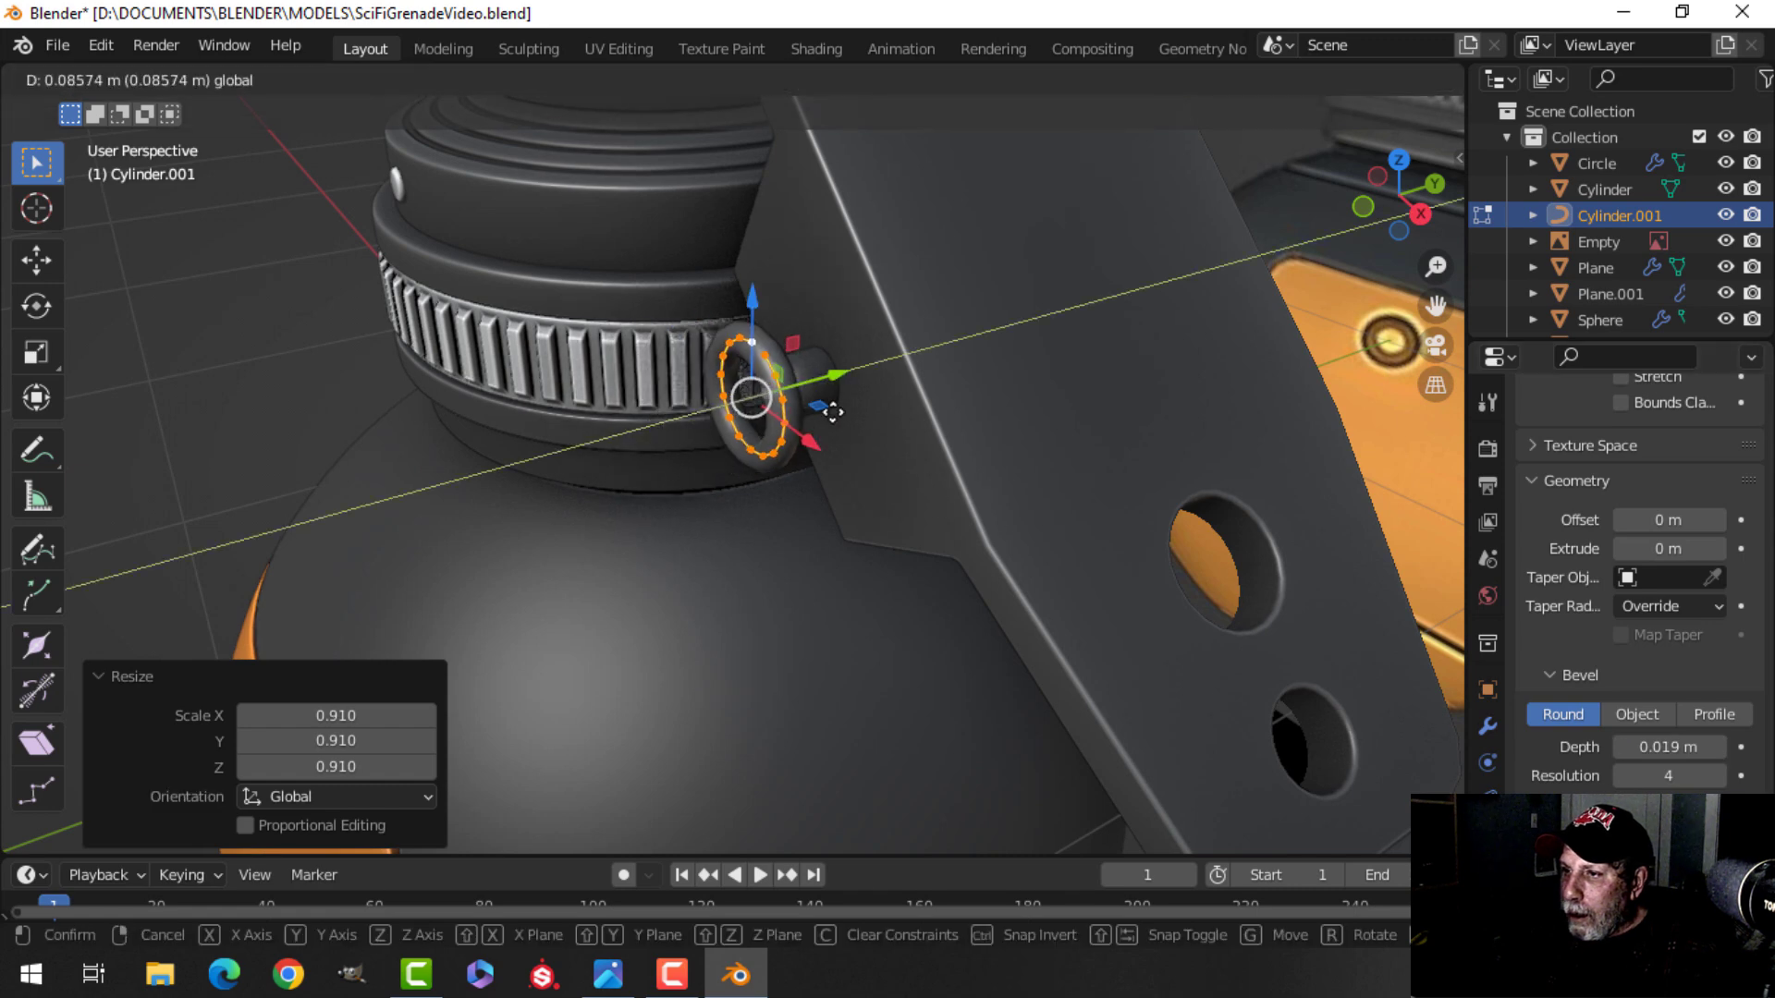
click(854, 413)
middle_drag(777, 471, 839, 523)
scroll(876, 491, up, 5)
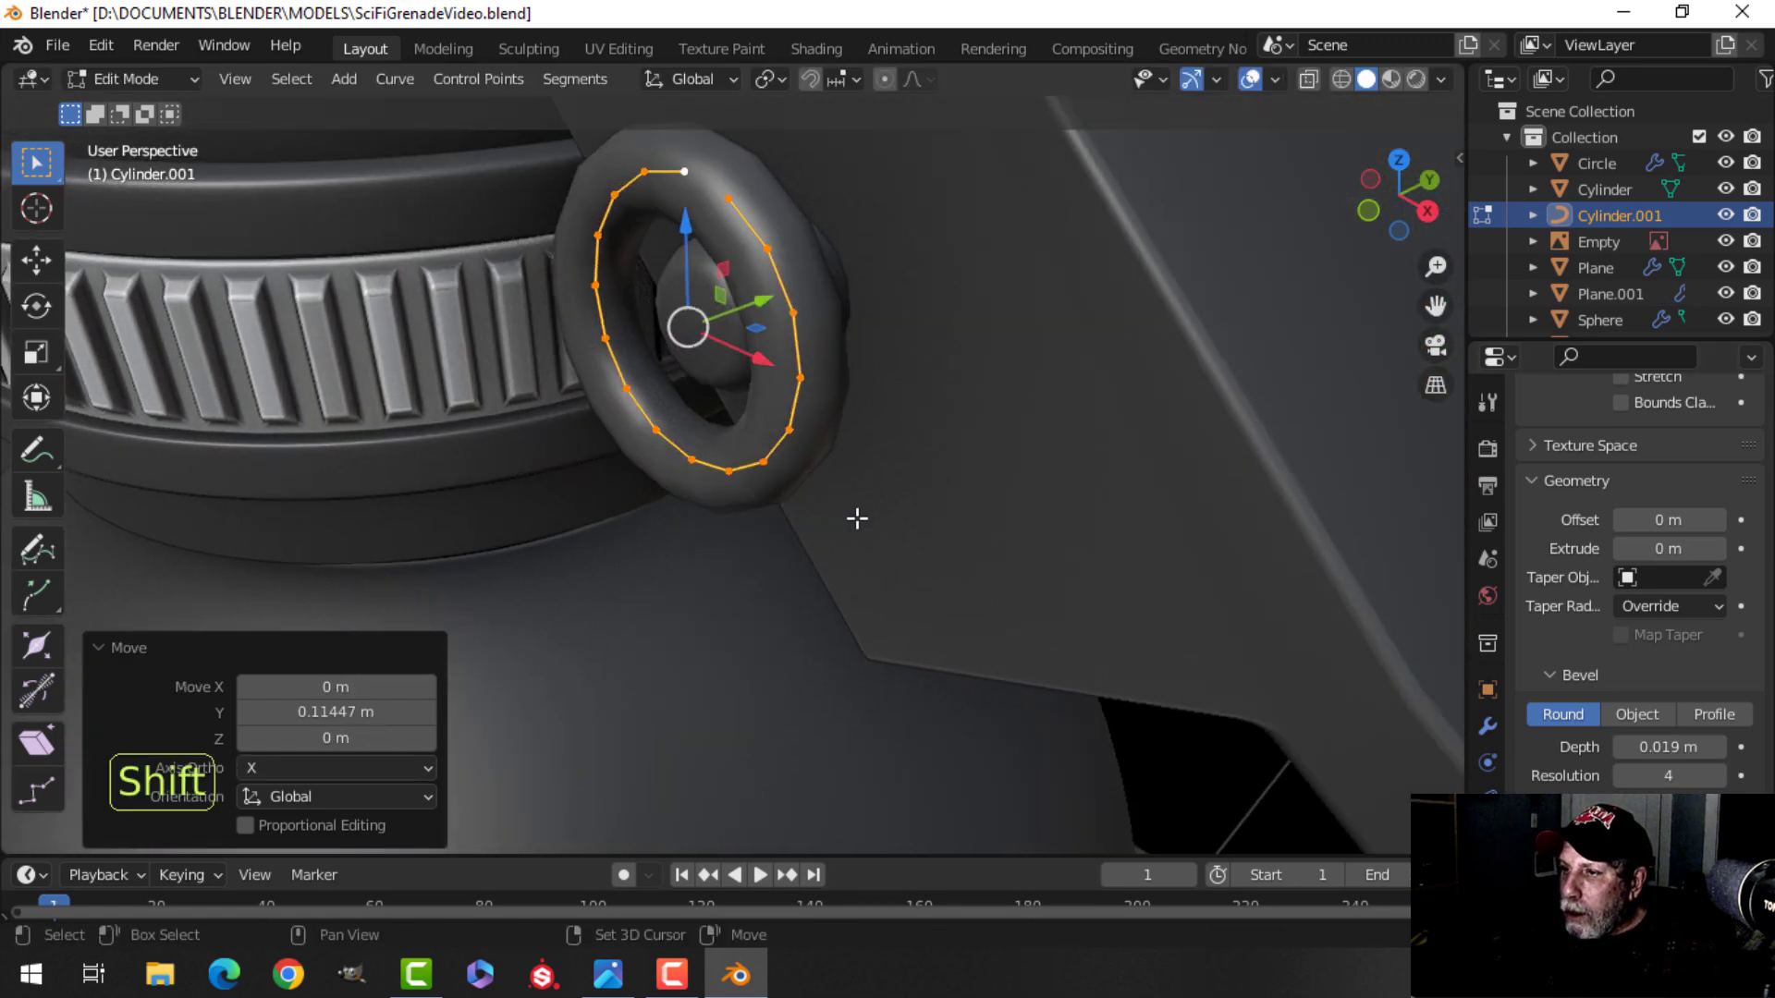
Rotate the ring 90 degrees about the X axis.
key(r)
key(x)
key(9)
key(0)
click(740, 476)
middle_drag(740, 476, 718, 420)
Slide the ring further along Y onto the pin head.
key(g)
key(y)
click(682, 484)
Scale the ring by 0.953 and reduce its bevel depth to 0.014 m.
key(s)
click(1017, 536)
mouse_move(1669, 747)
shift+mouse_down()
mouse_move(1627, 747)
mouse_move(1646, 747)
shift+mouse_up()
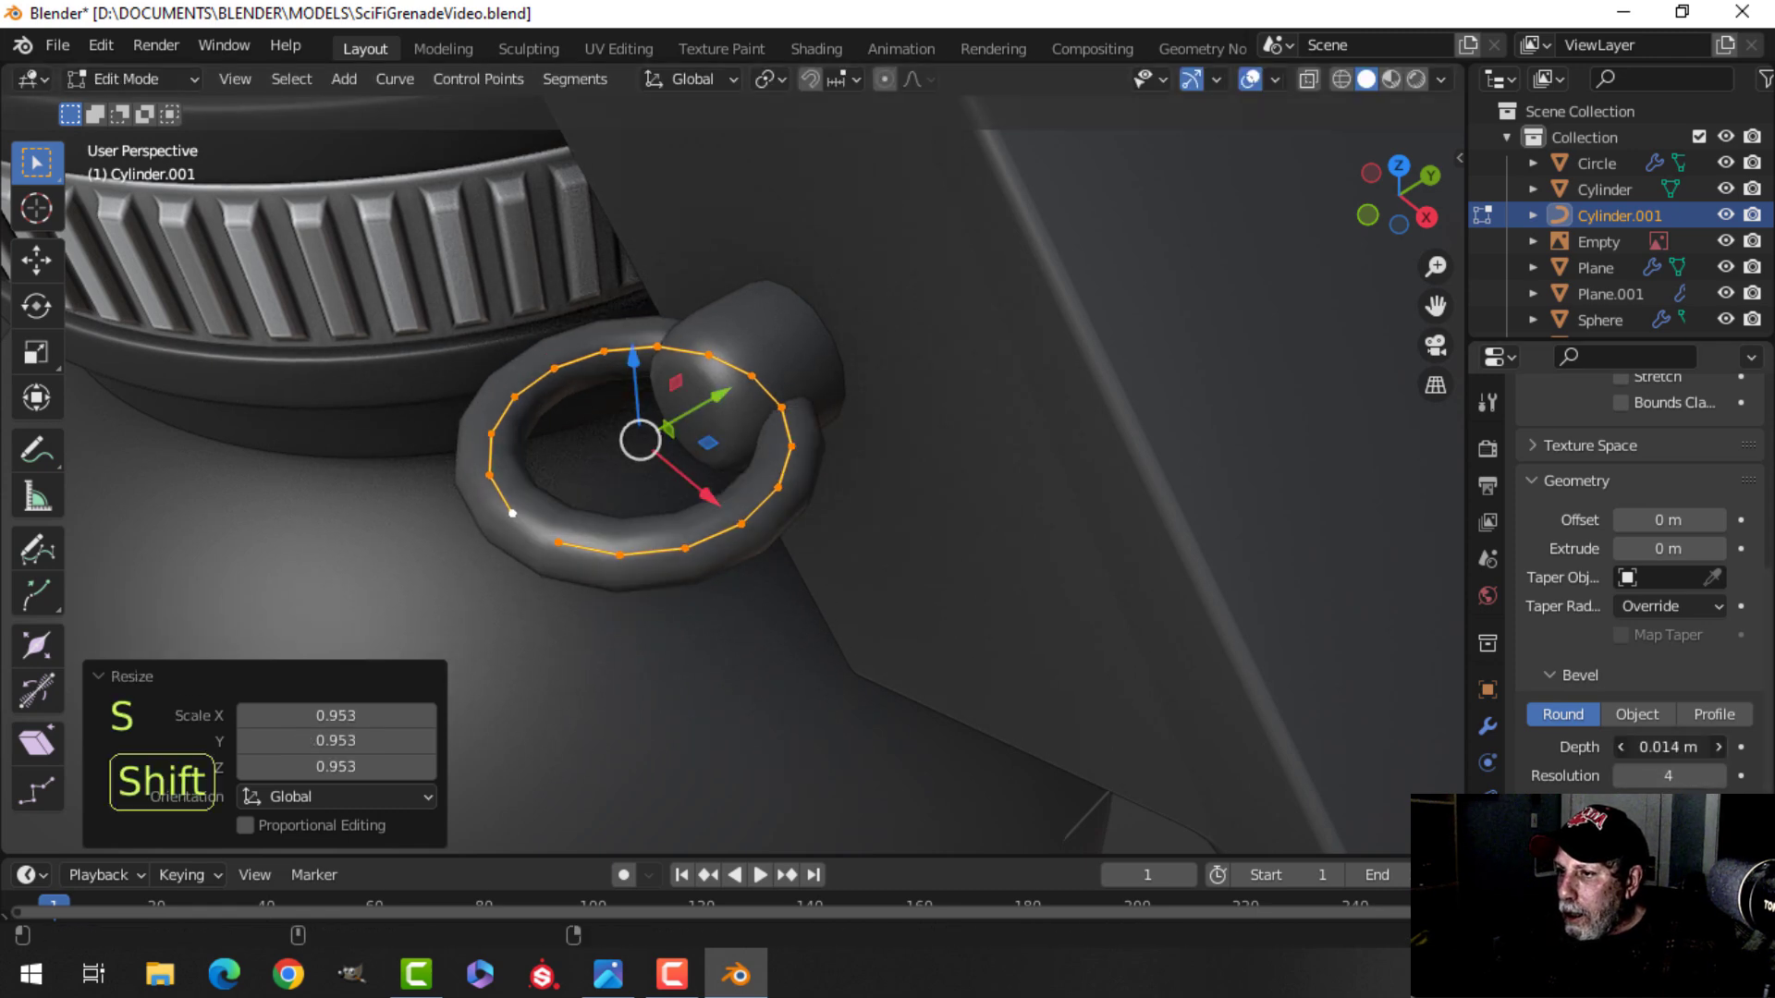
Rotate the ring -84.5 degrees in the front view so it aligns with the lever.
key(alt+a)
key(KP_1)
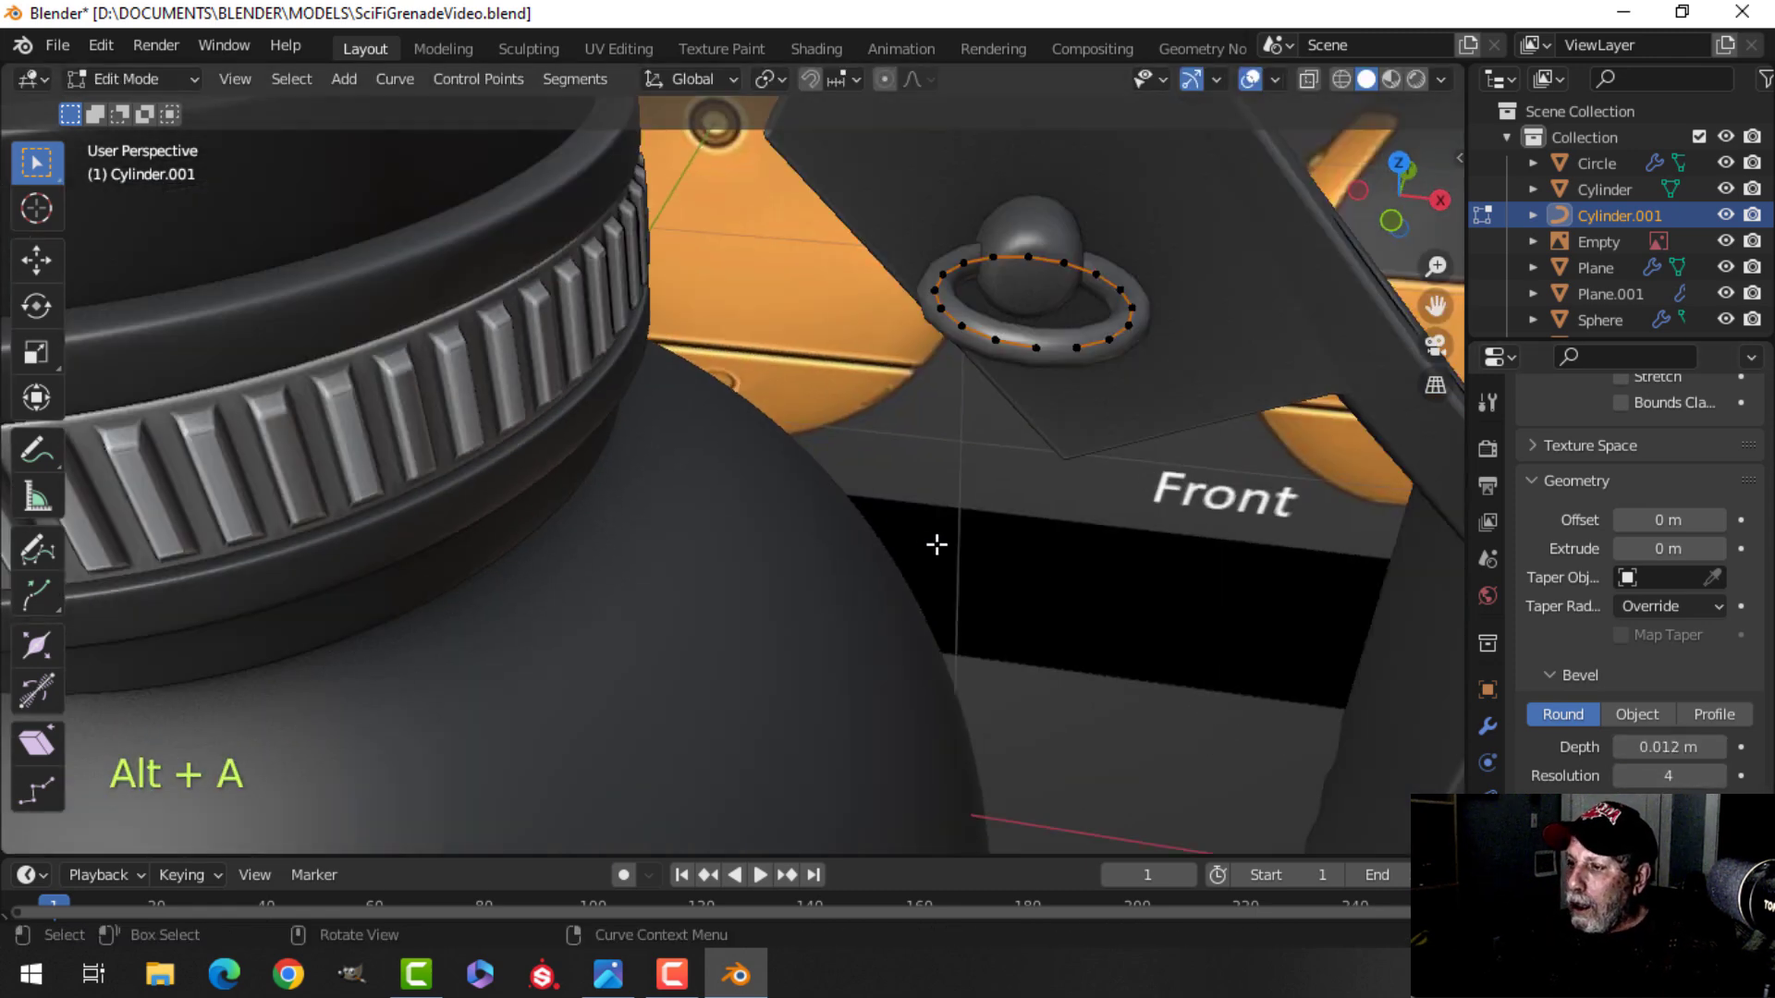
key(z)
click(701, 557)
scroll(1054, 348, up, 2)
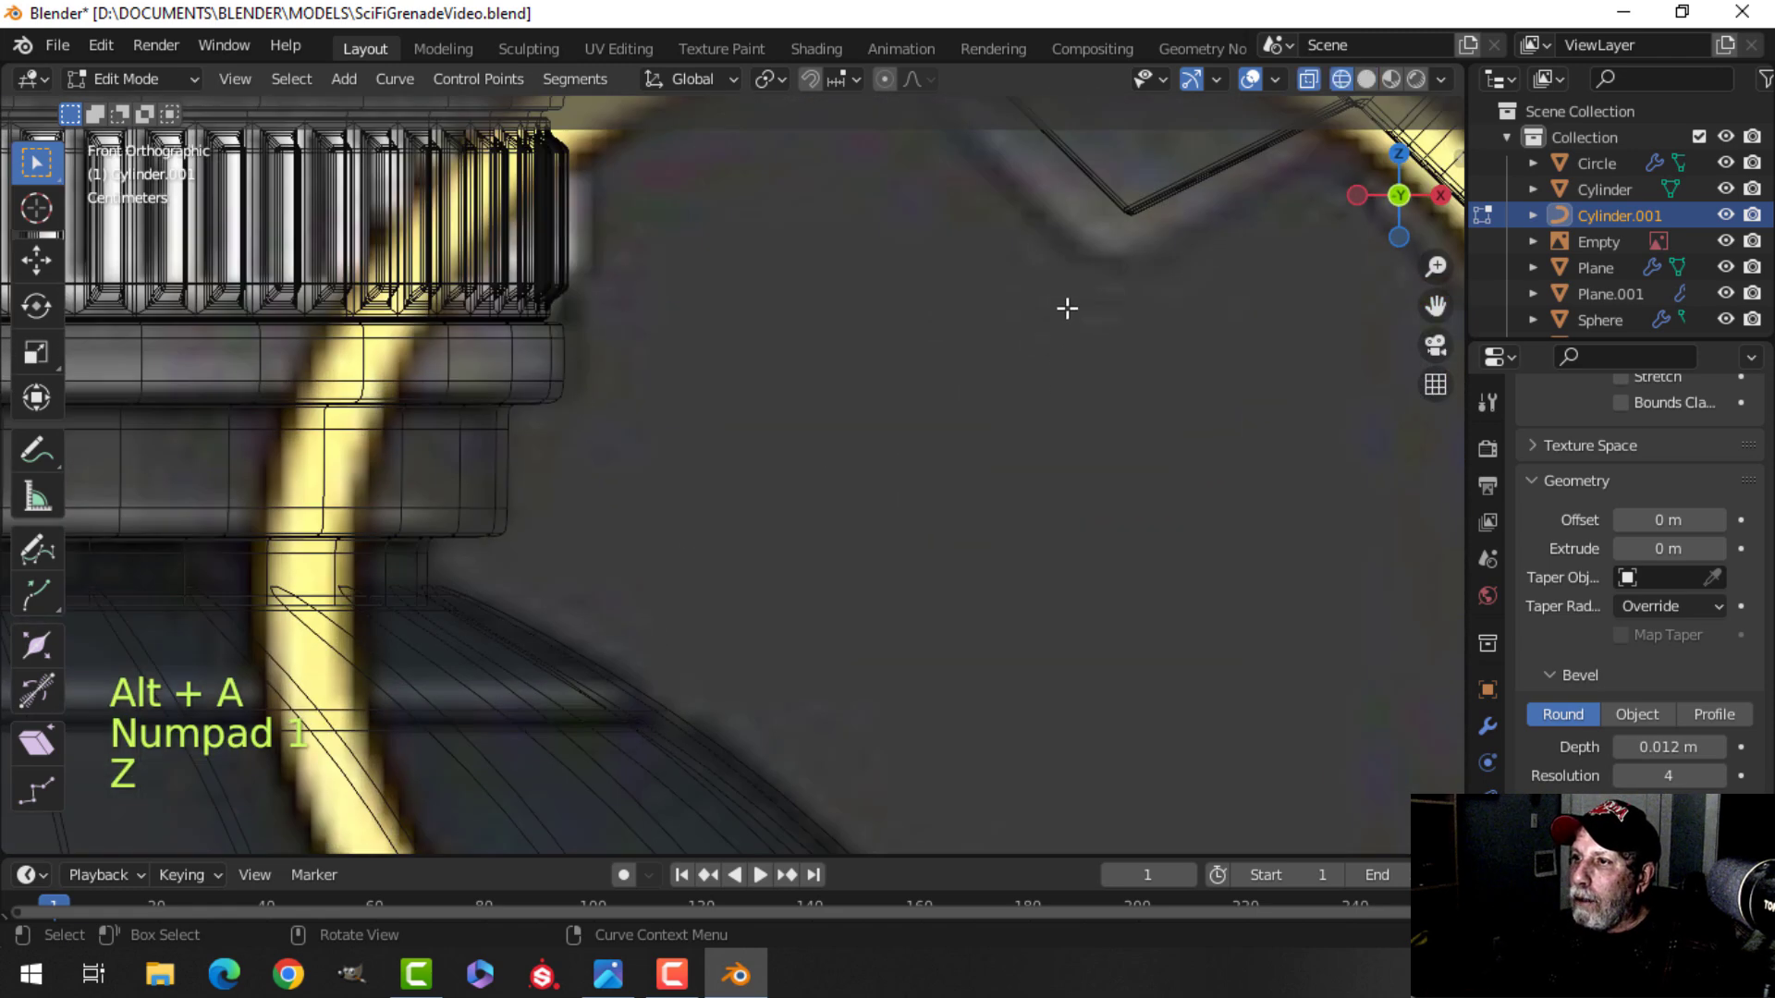
shift+middle_drag(1046, 368, 856, 700)
shift+middle_drag(904, 533, 850, 573)
scroll(803, 445, up, 2)
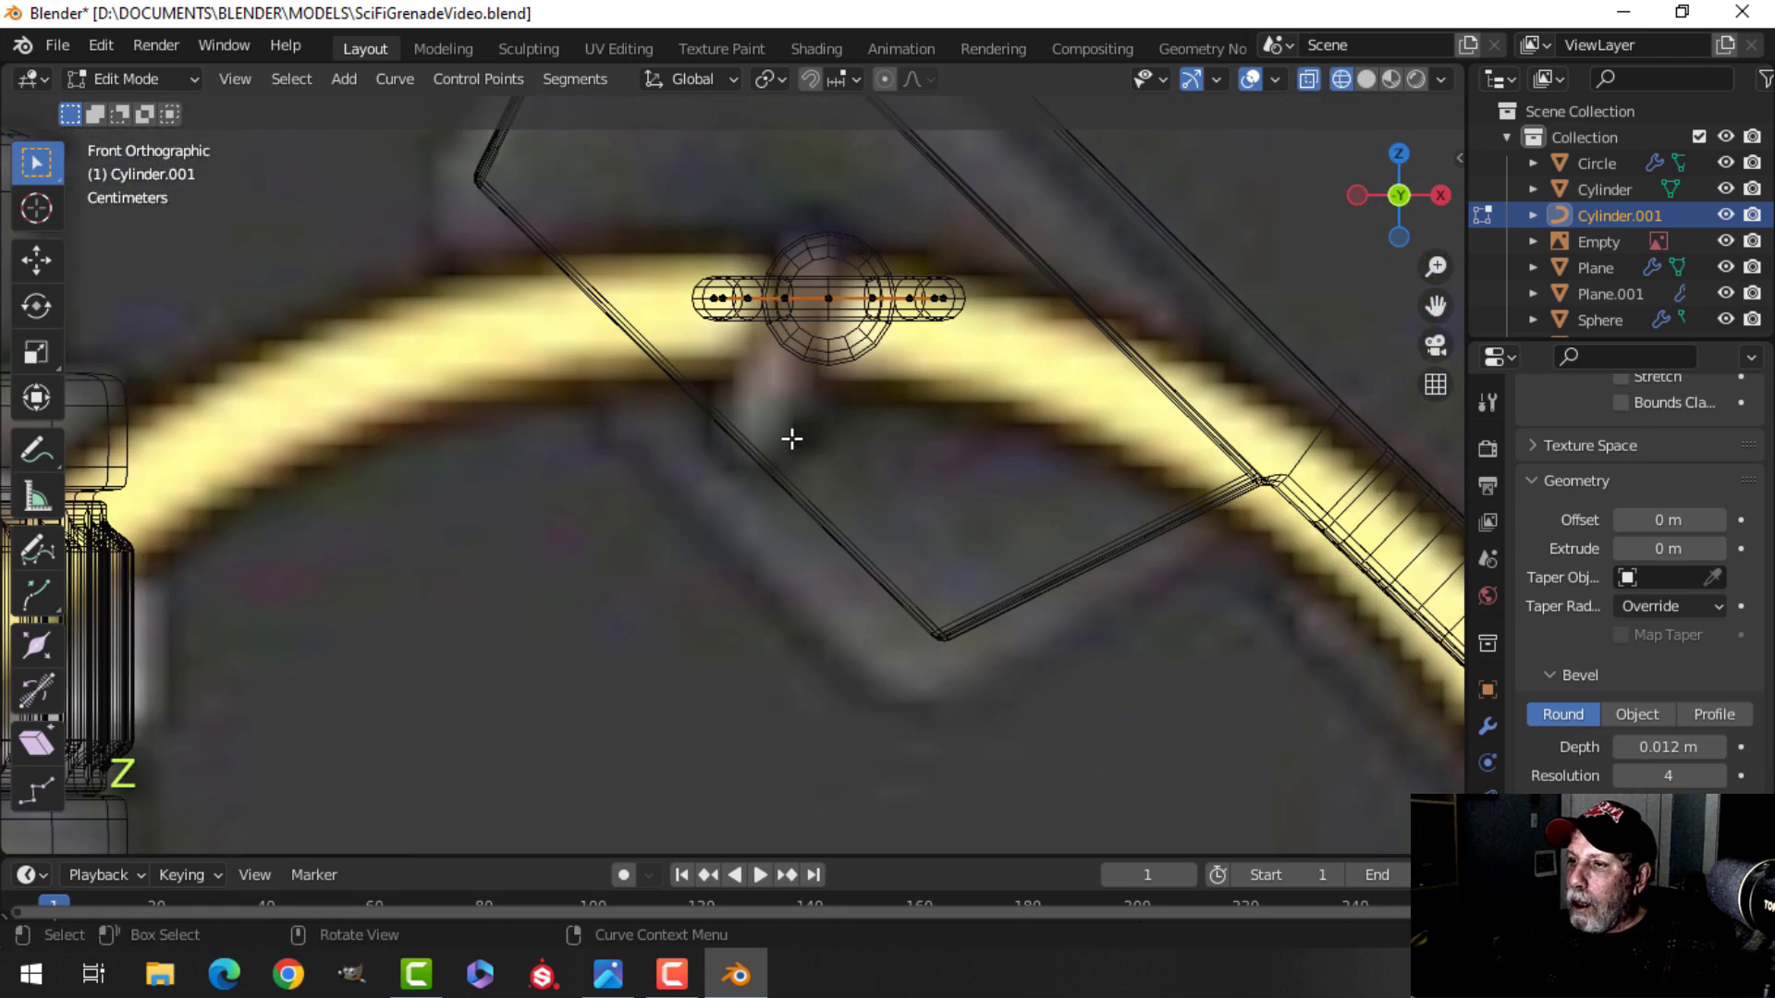
shift+middle_drag(788, 445, 736, 485)
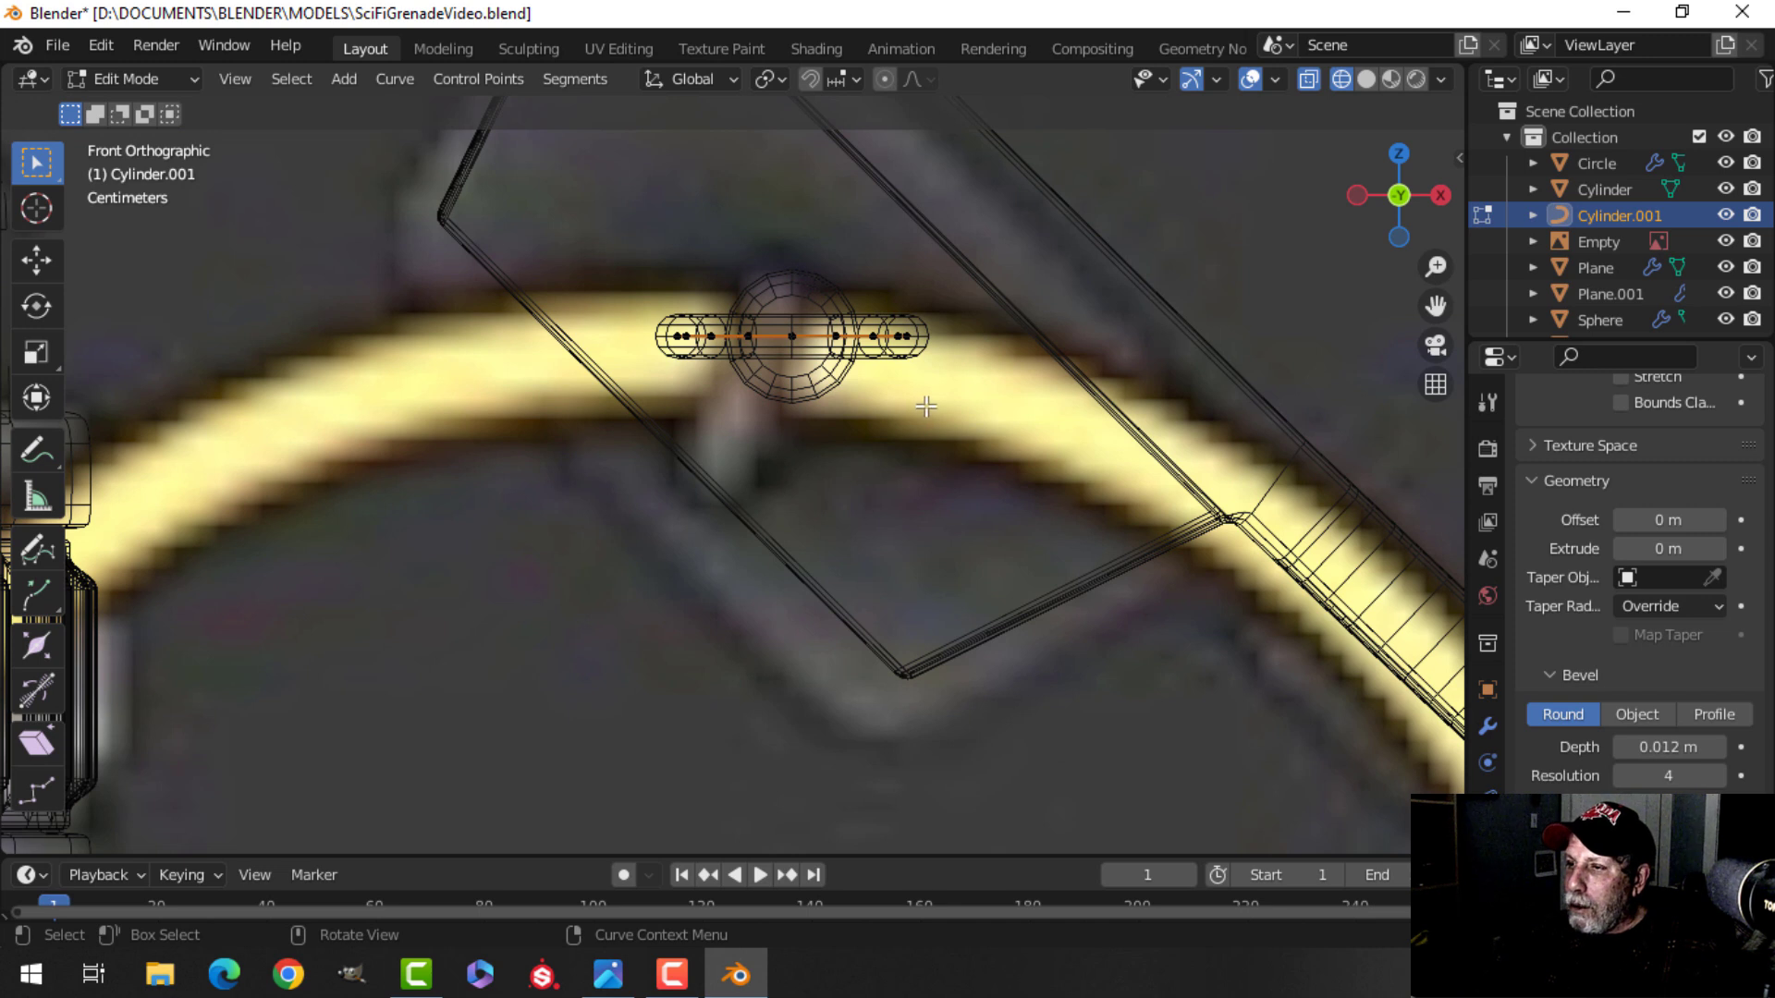
key(r)
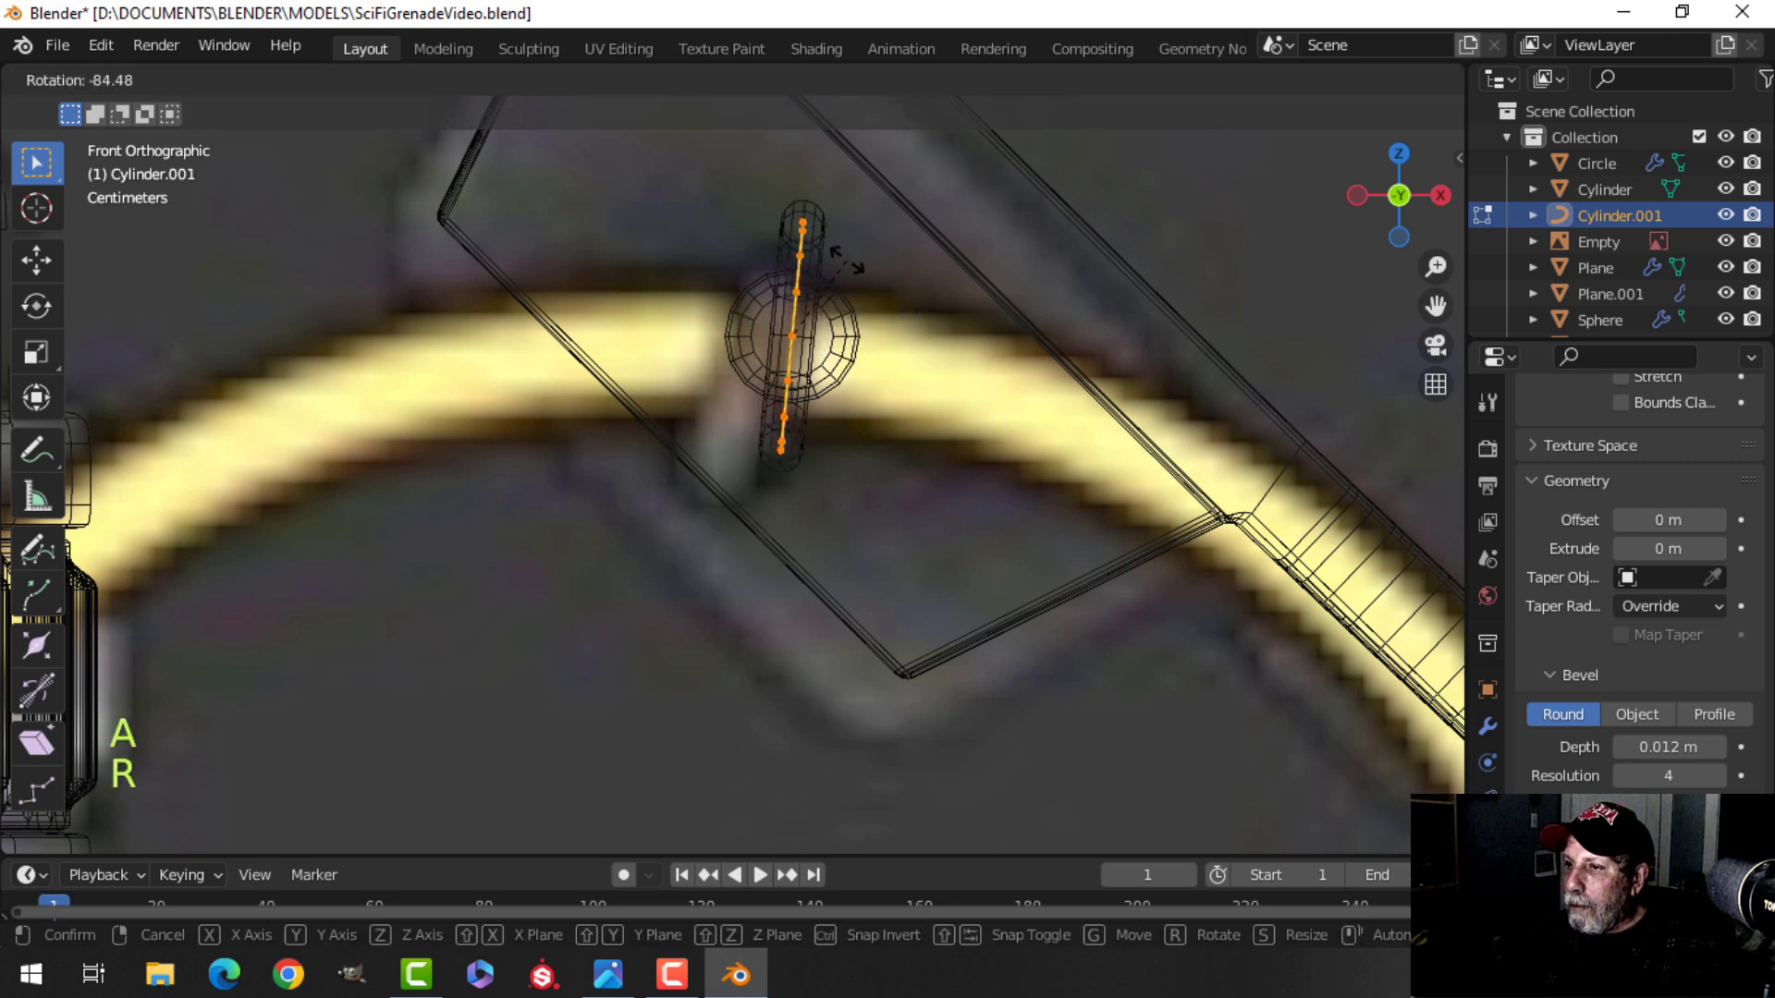
click(846, 260)
key(z)
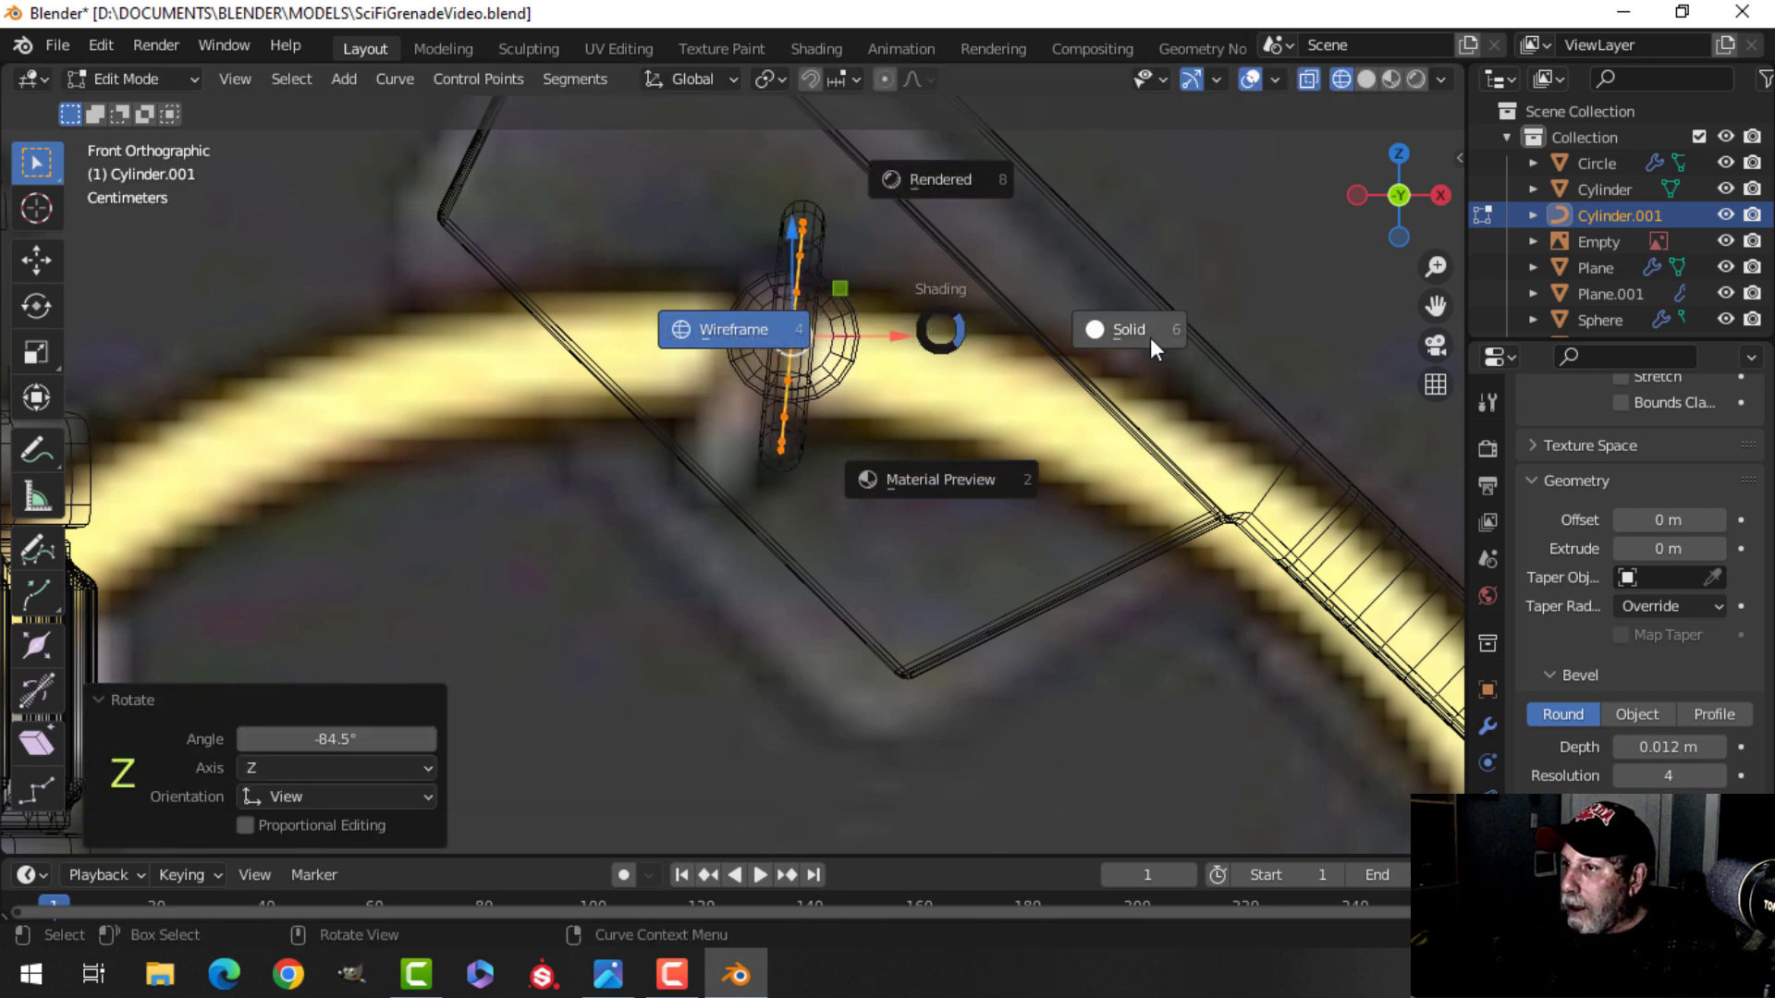
click(1142, 335)
mouse_move(947, 385)
middle_down()
mouse_move(705, 484)
mouse_move(499, 480)
middle_up()
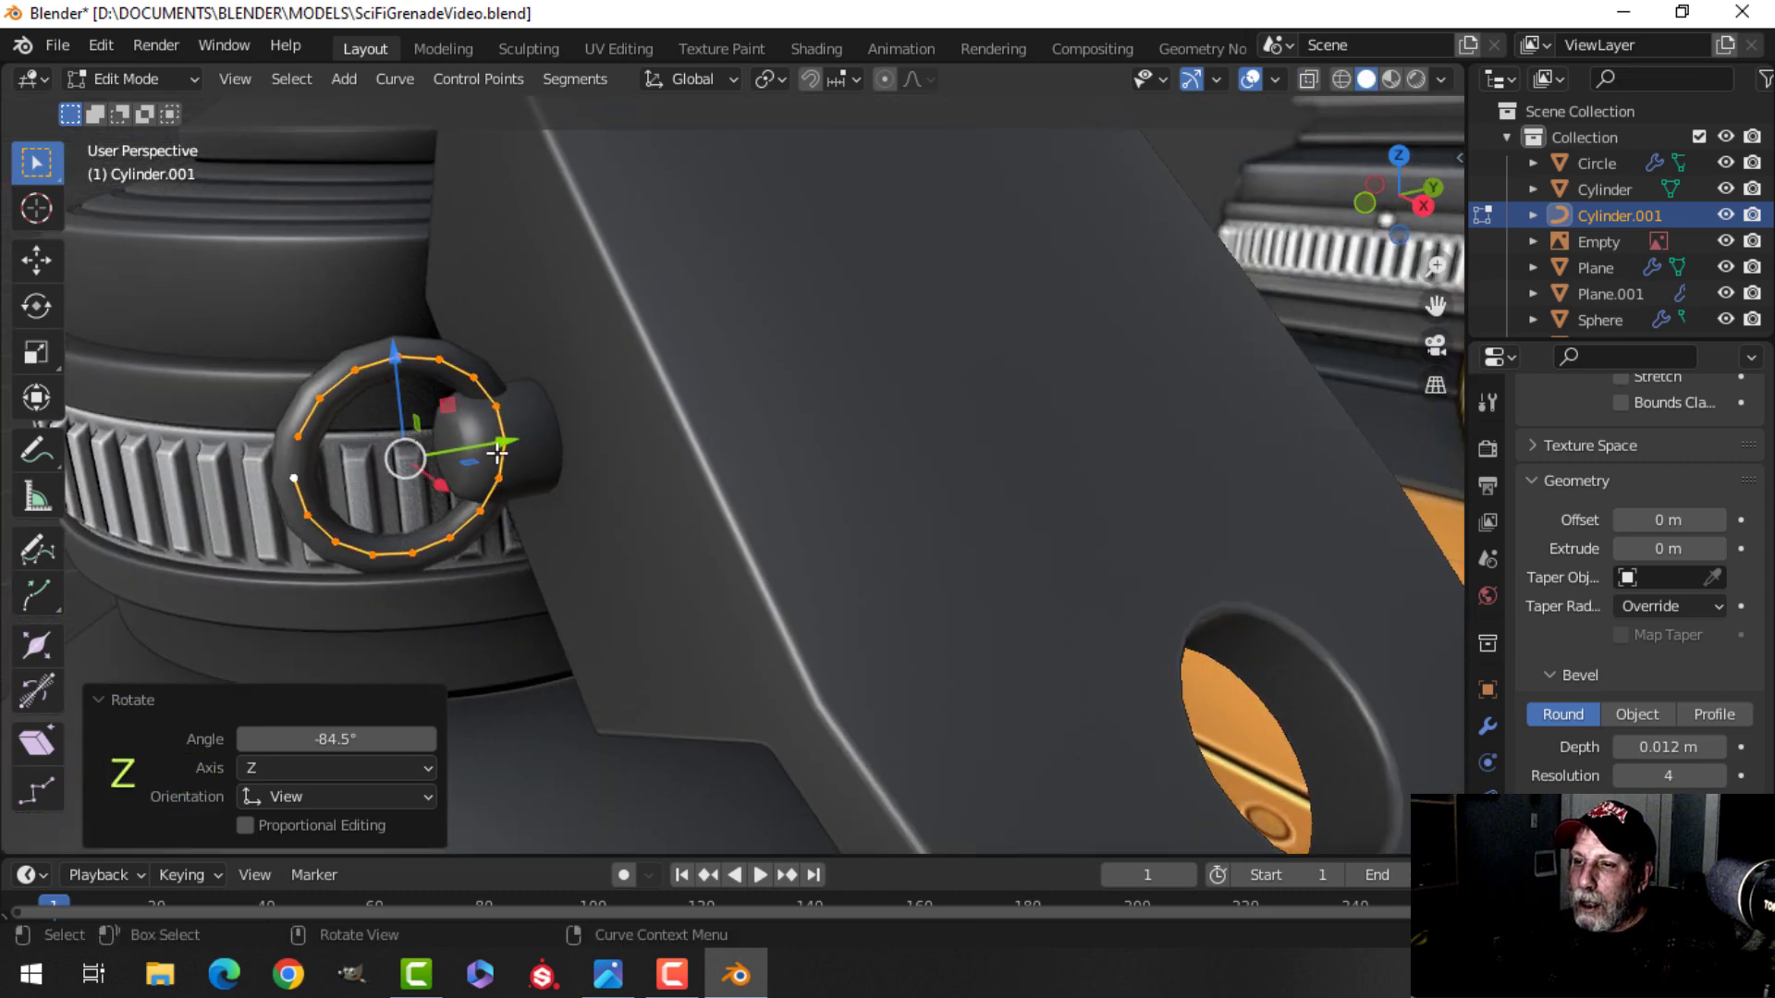
Leave edit mode and add a level-1 subdivision to the ring.
key(Tab)
key(alt+a)
scroll(541, 539, down, 4)
middle_drag(540, 539, 673, 529)
click(788, 498)
key(ctrl+1)
key(alt+a)
scroll(687, 535, down, 4)
scroll(693, 537, up, 3)
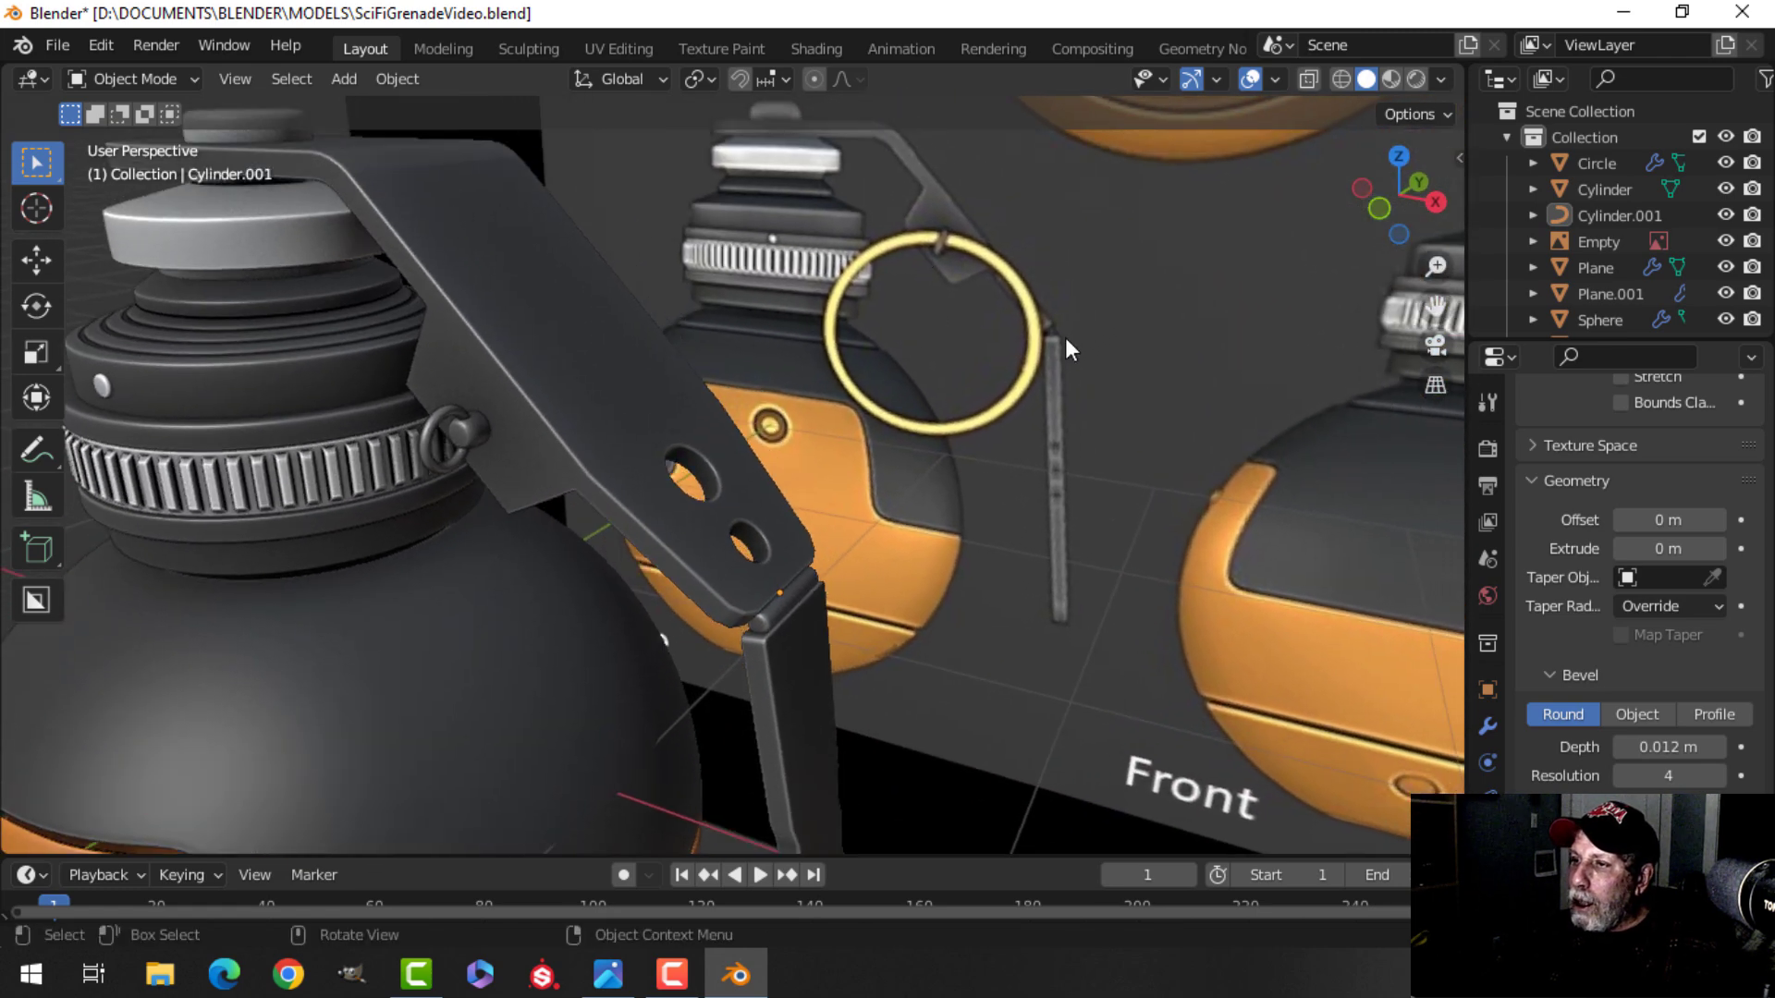
Duplicate the small pin ring curve and separate the copy into its own object.
scroll(575, 486, down, 3)
shift+middle_drag(575, 486, 638, 498)
scroll(638, 497, up, 2)
middle_drag(638, 497, 706, 515)
scroll(566, 486, up, 2)
scroll(595, 496, up, 2)
click(576, 441)
key(Tab)
key(a)
key(shift+d)
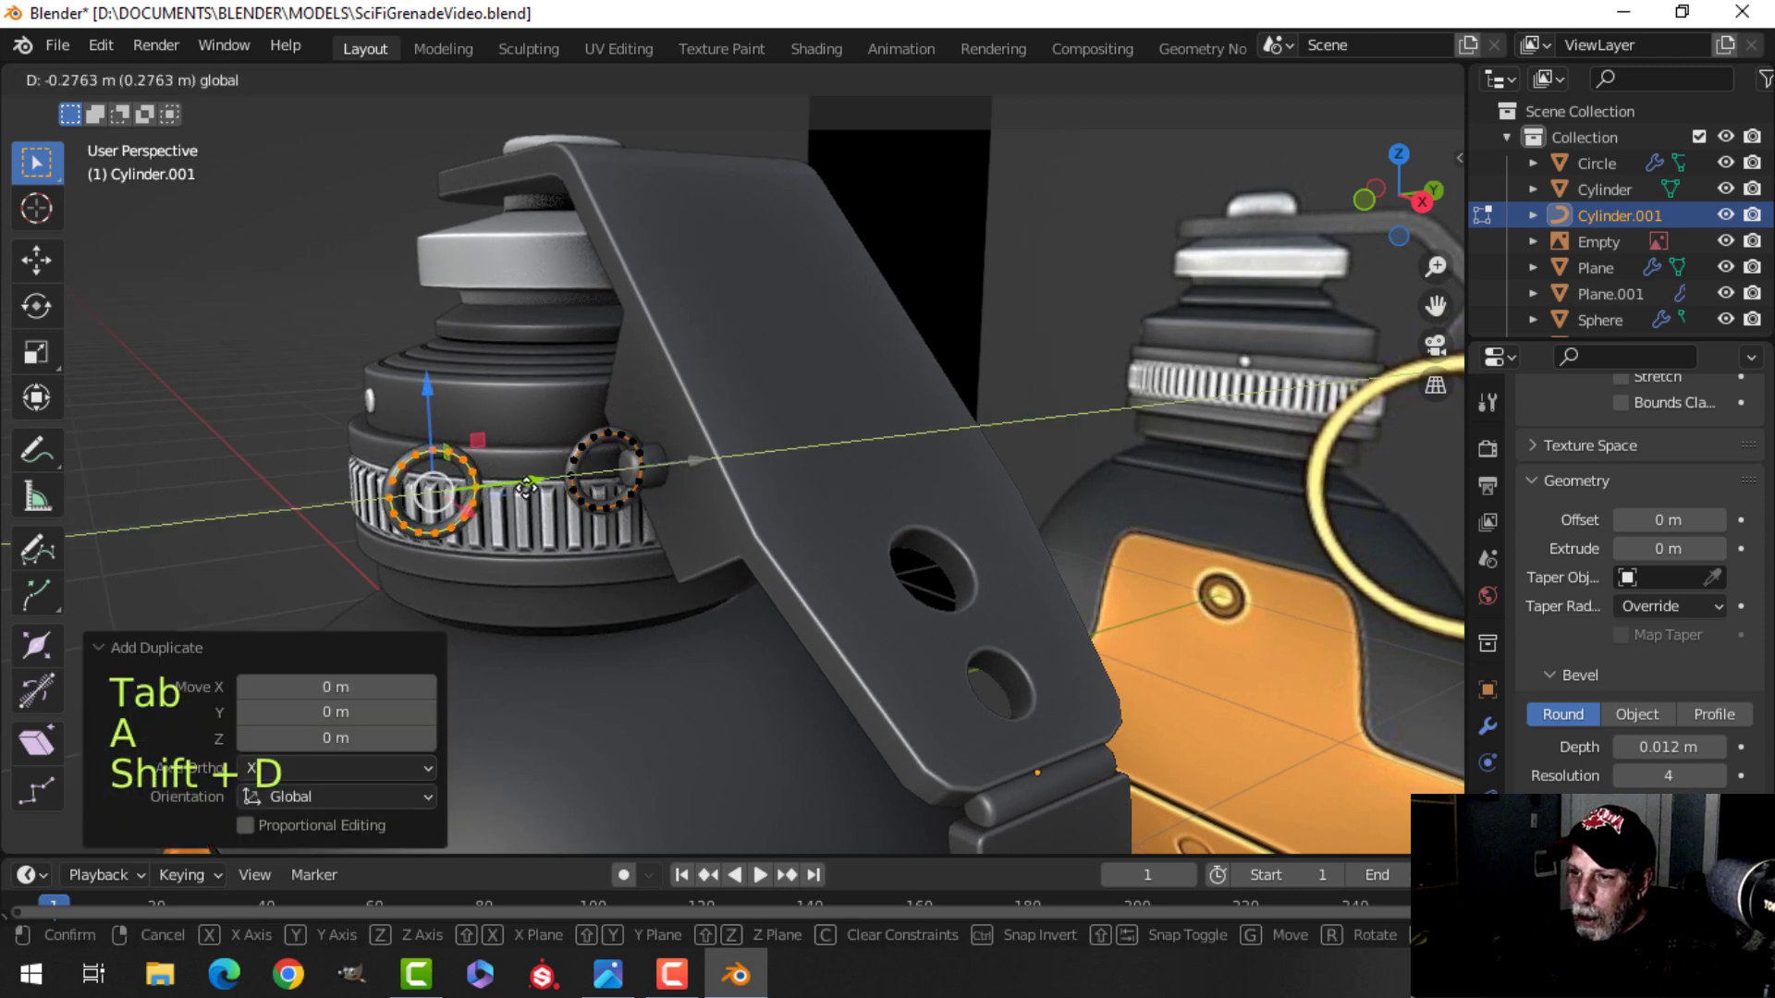
click(527, 480)
key(p)
click(526, 477)
key(Tab)
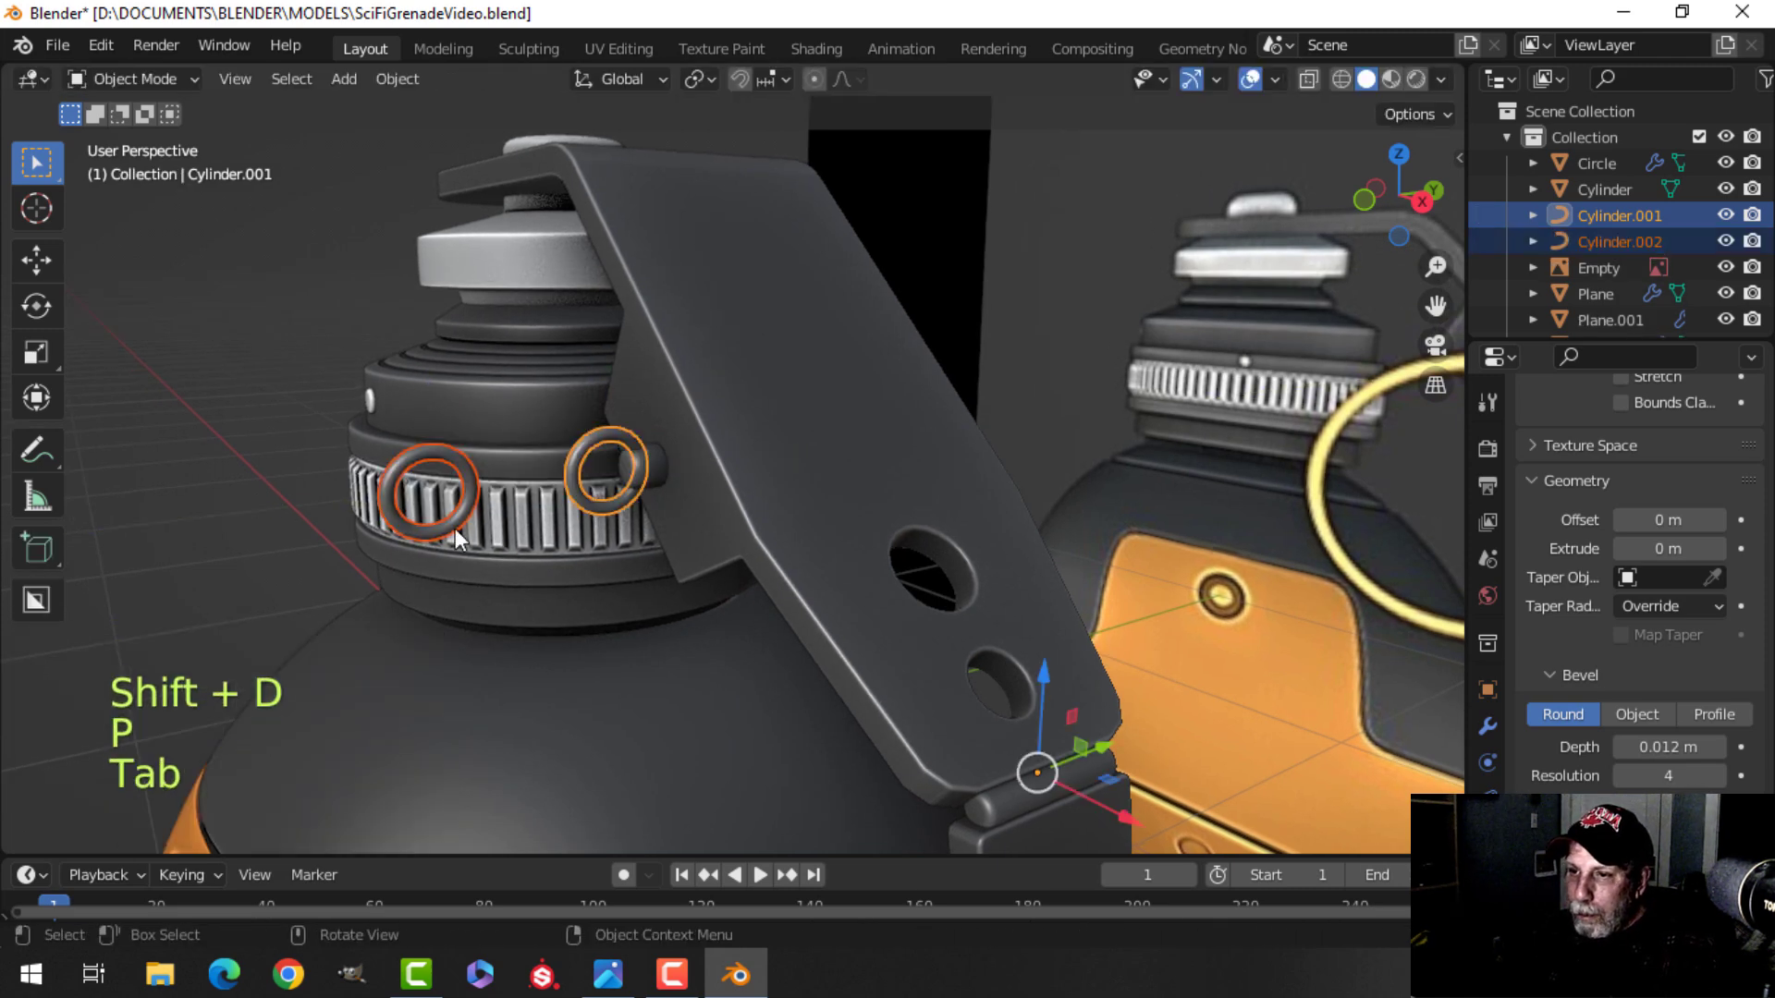
Clear the copy's rotation, scale it by 4.587 in edit mode and raise its bevel depth to 0.023 m.
click(403, 451)
key(Tab)
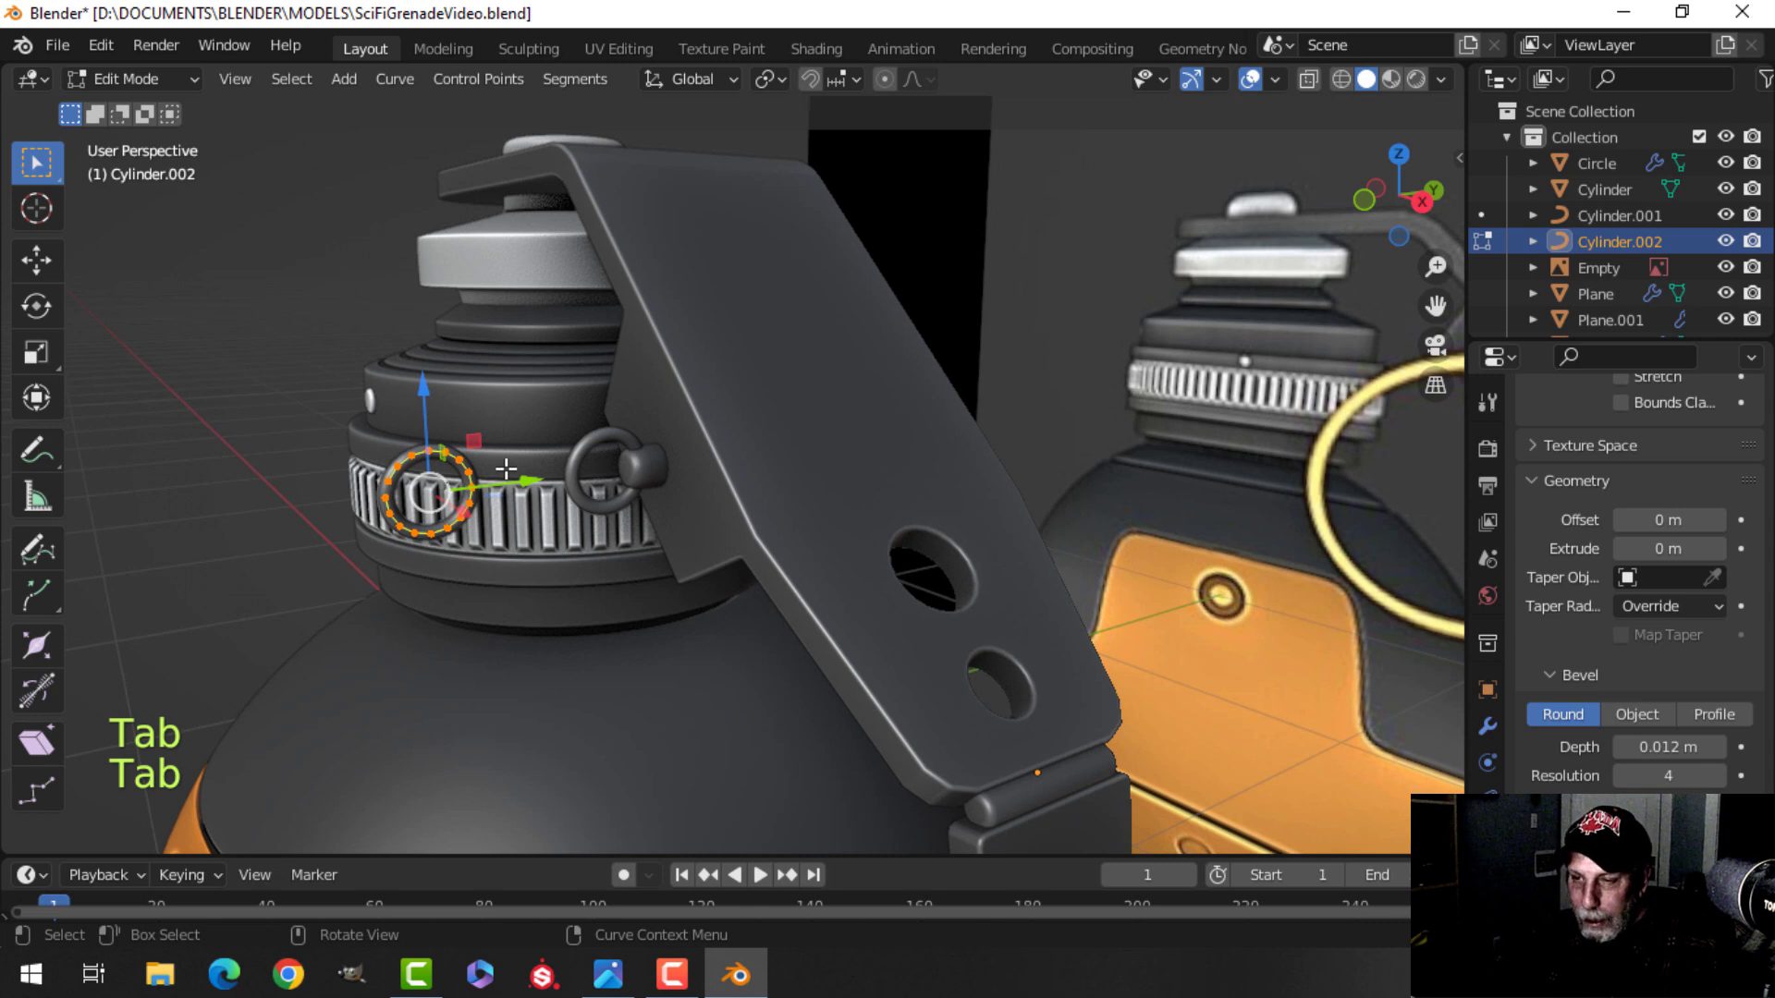
key(Tab)
key(alt+r)
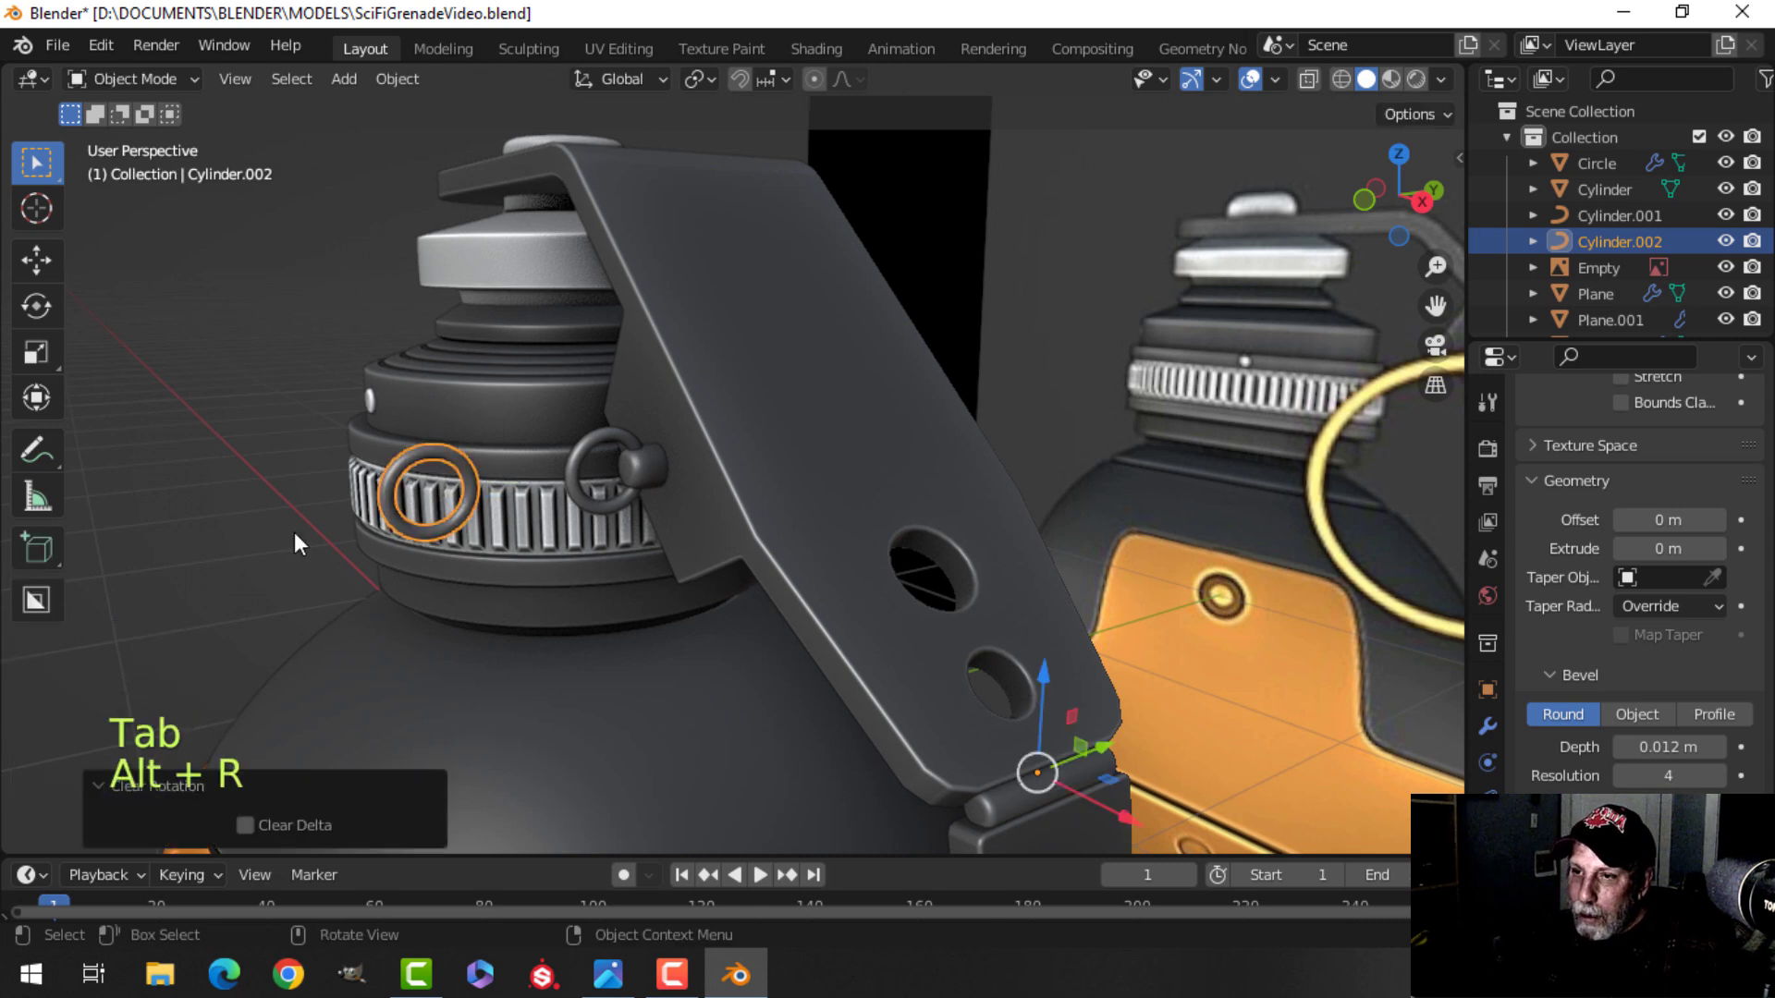
key(alt+a)
key(Tab)
key(s)
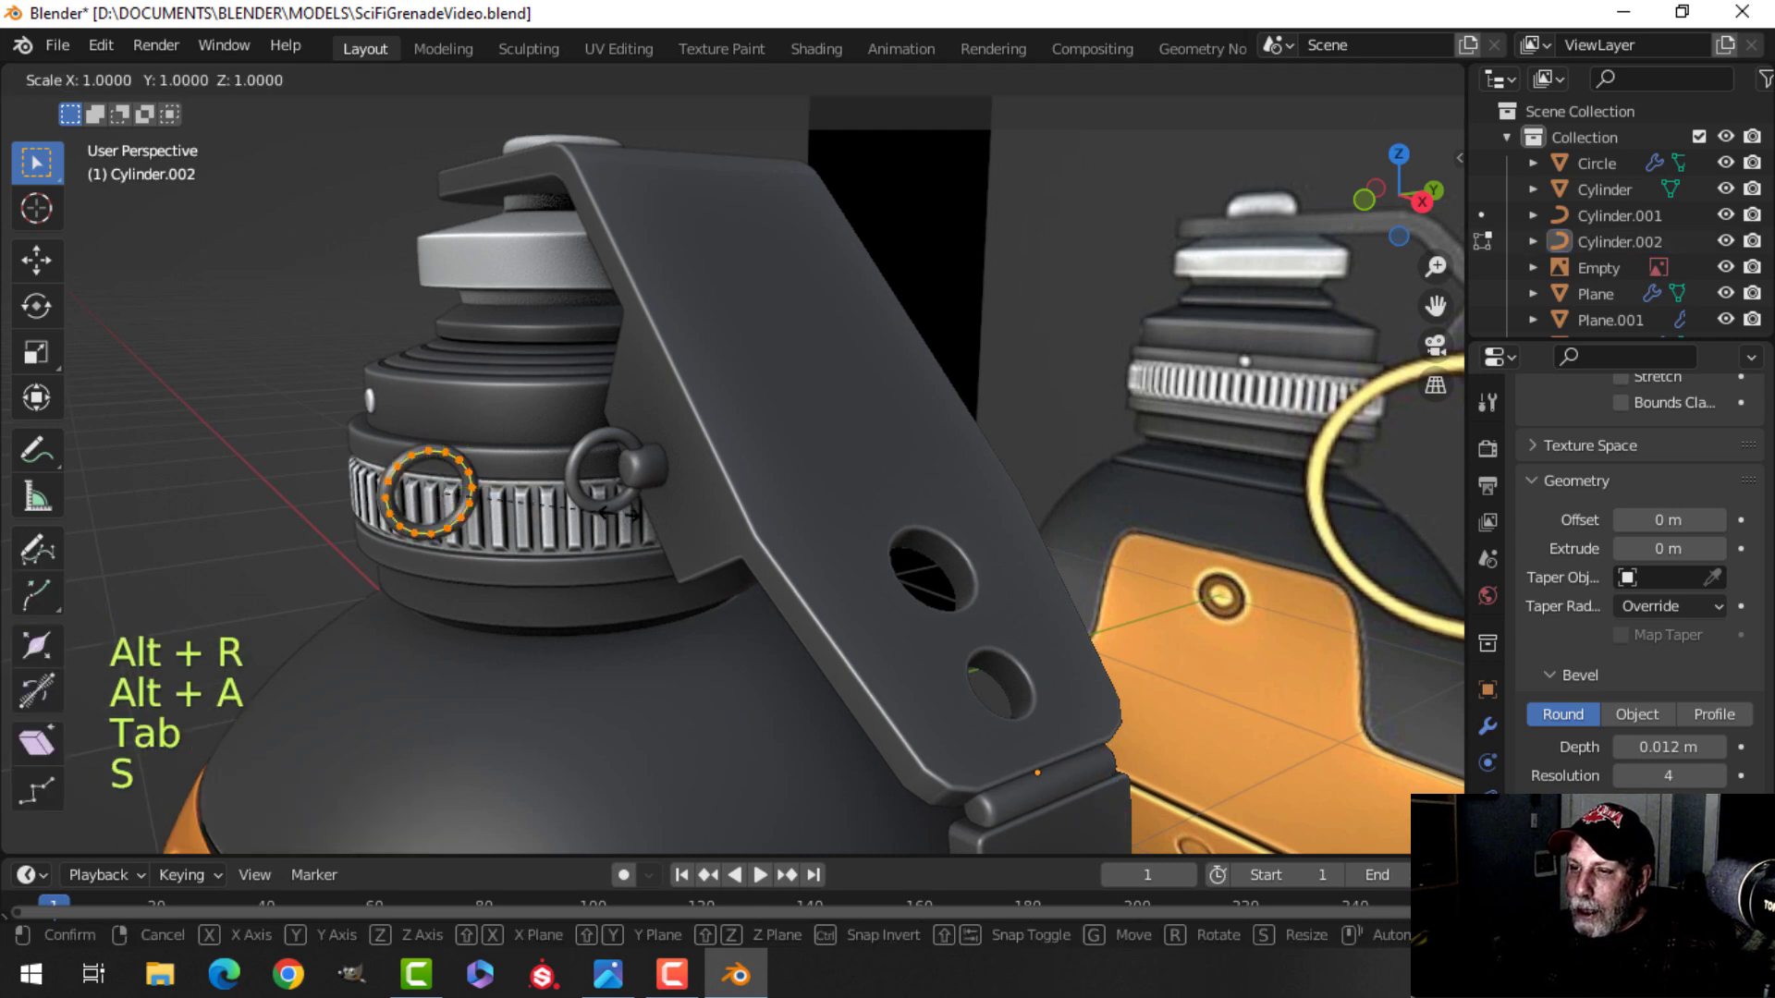
click(1285, 361)
shift+drag(1668, 747, 1729, 747)
middle_drag(771, 694, 873, 646)
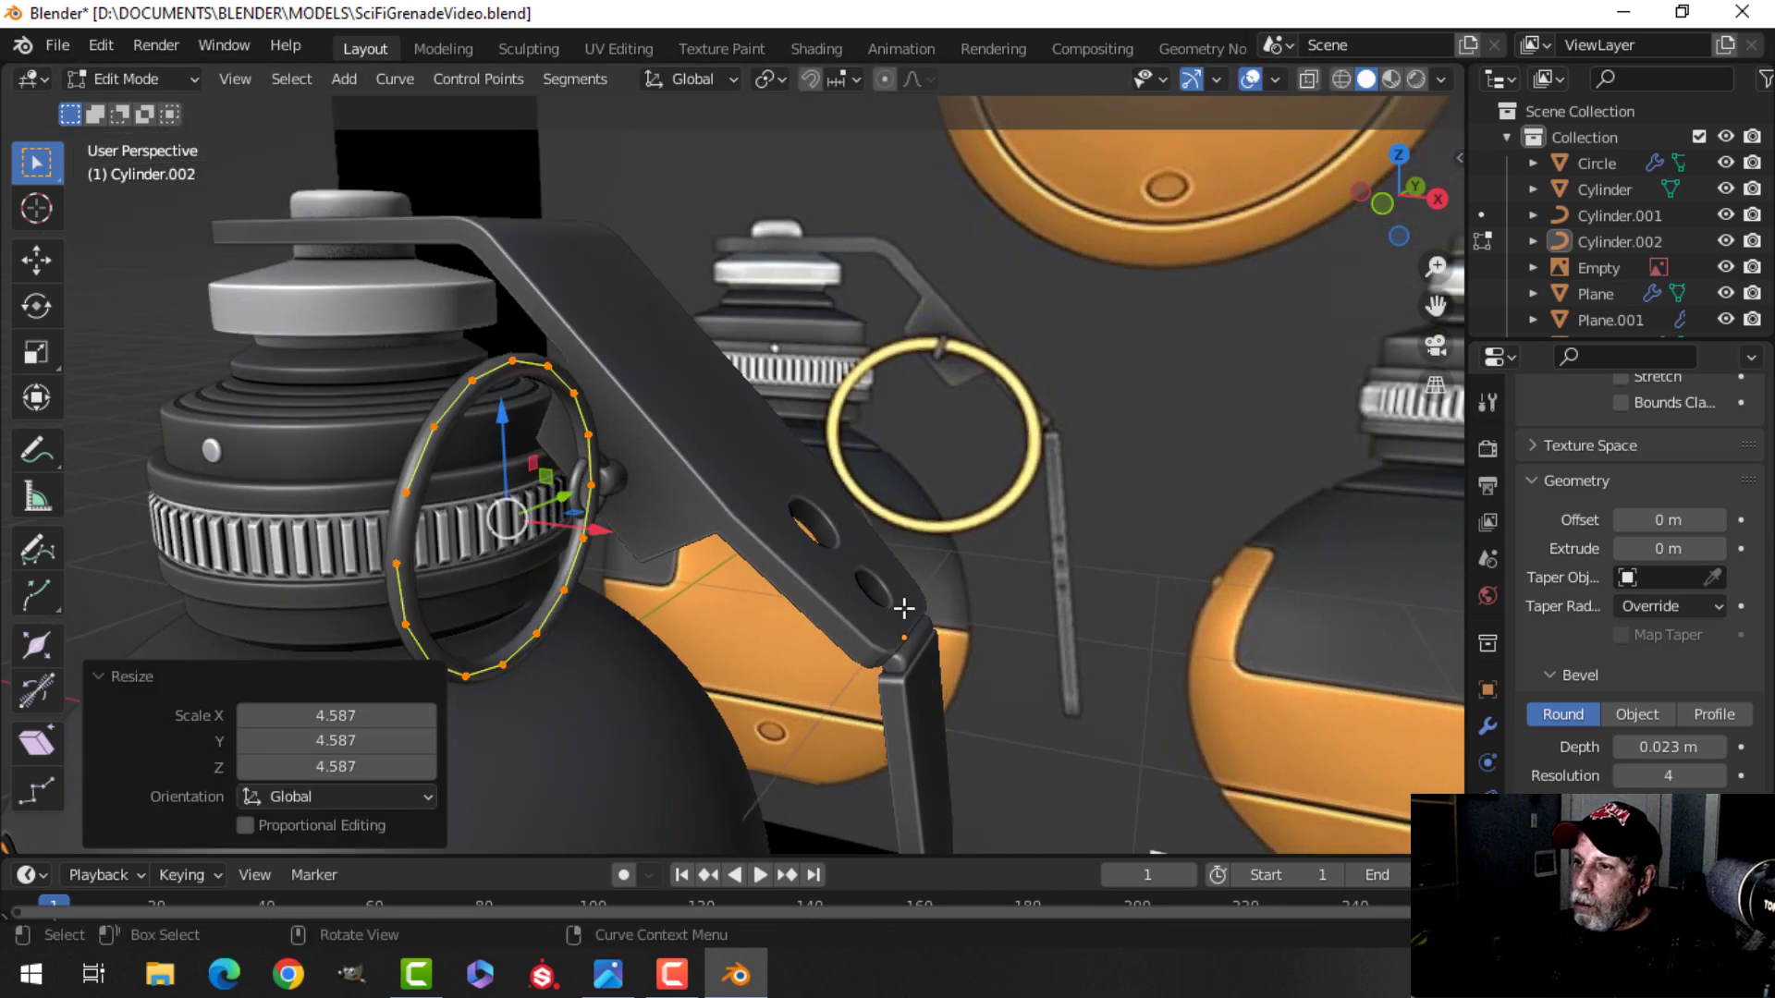
key(Tab)
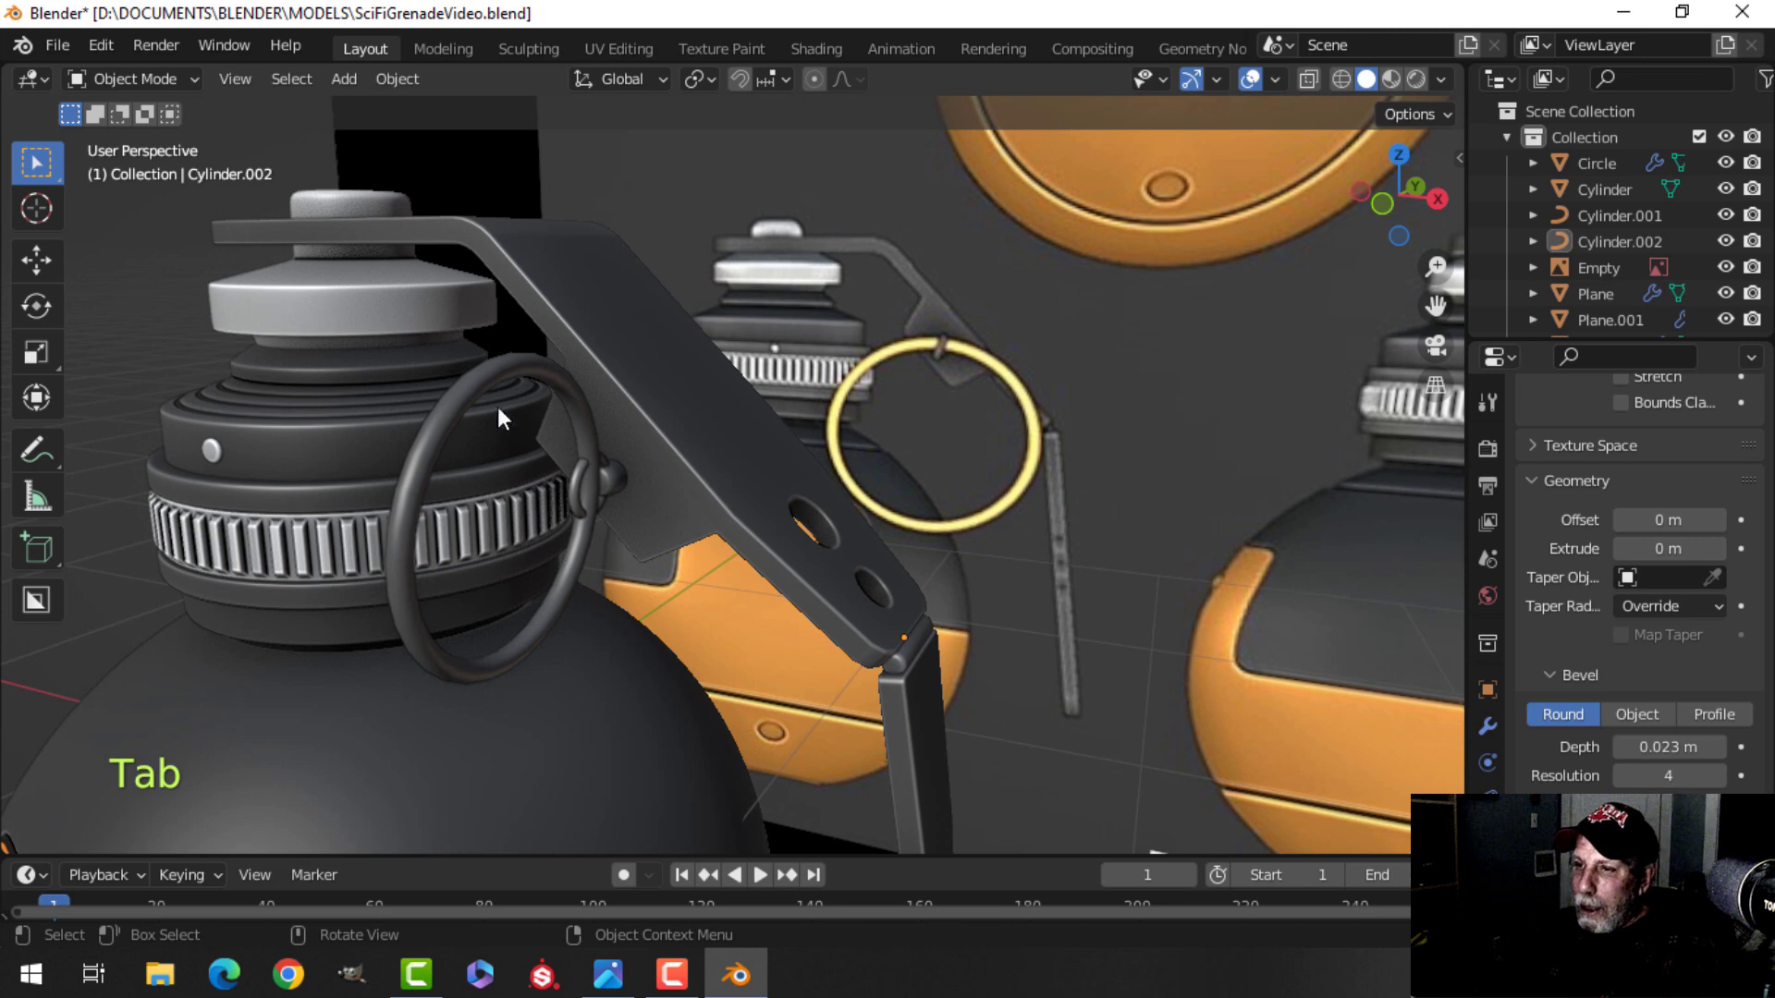
Delete the enlarged ring copy.
click(470, 368)
key(x)
click(470, 369)
Snap the 3D cursor to the center of the small ring on the pin head.
middle_drag(832, 476, 636, 523)
scroll(697, 493, up, 2)
scroll(653, 492, down, 1)
scroll(544, 534, up, 3)
click(566, 453)
key(Tab)
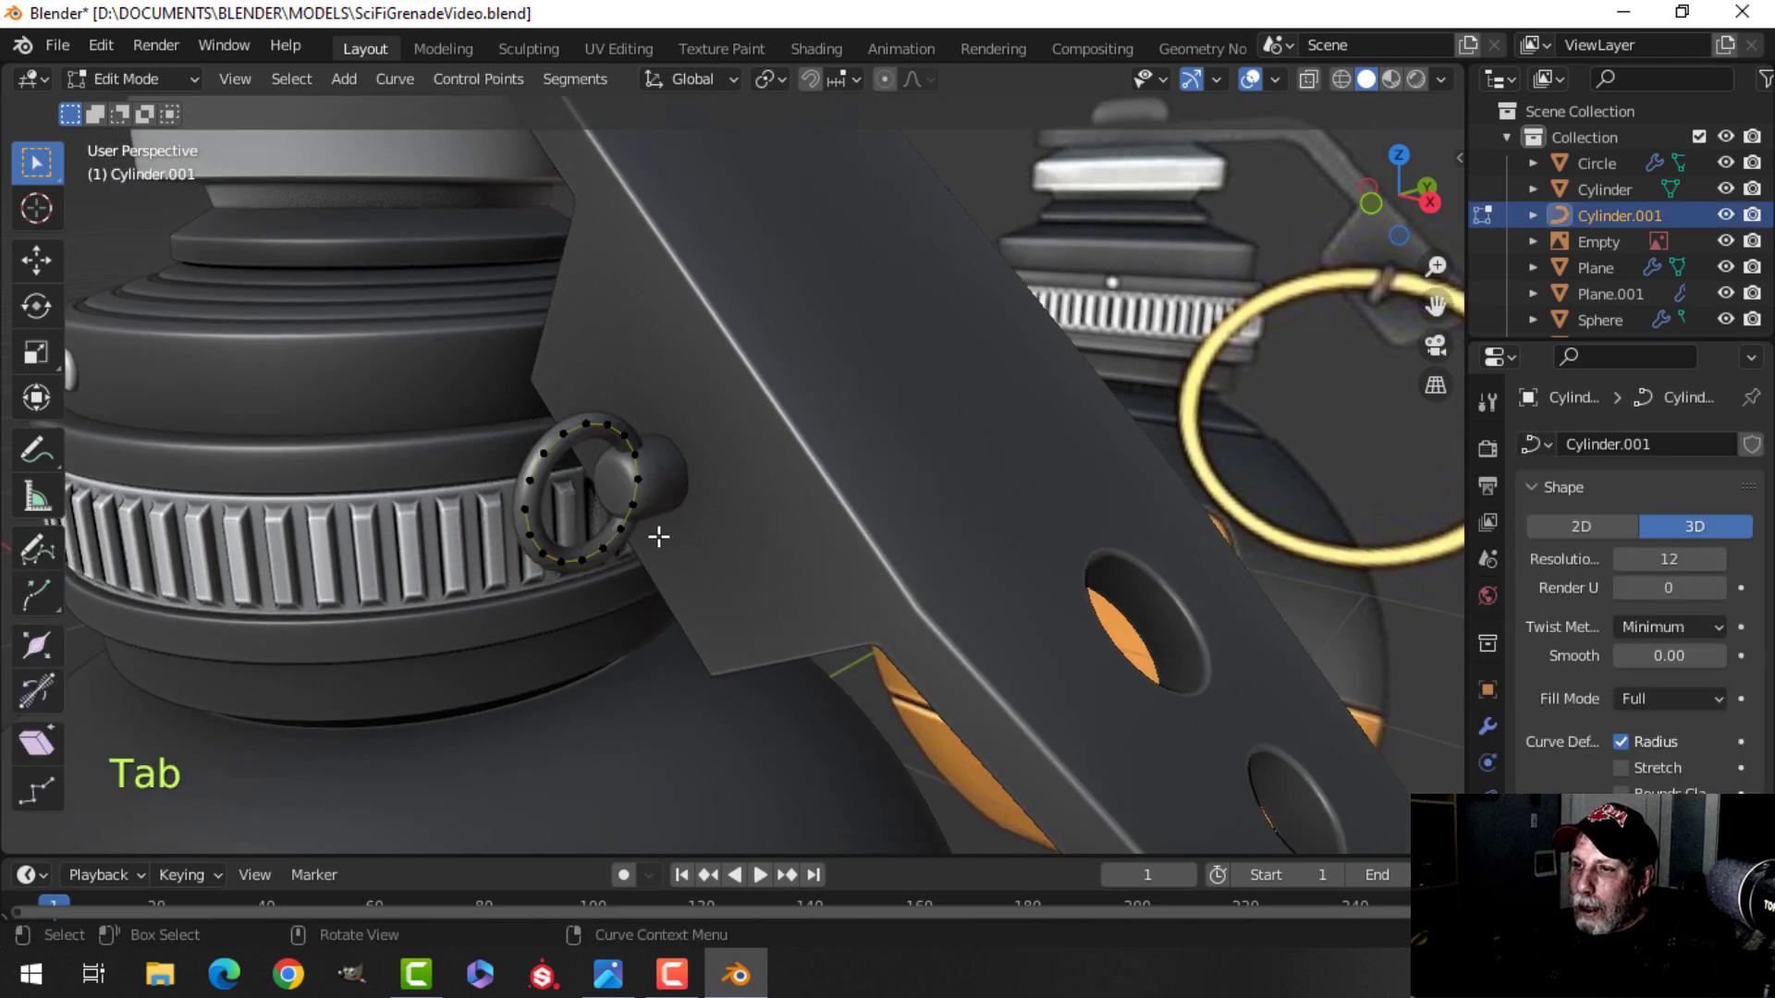
key(a)
shift+middle_drag(603, 633, 741, 629)
key(shift+s)
click(758, 774)
key(Tab)
key(alt+a)
scroll(901, 680, up, 2)
shift+middle_drag(900, 680, 700, 612)
mouse_move(701, 612)
middle_down()
mouse_move(741, 601)
mouse_move(725, 612)
middle_up()
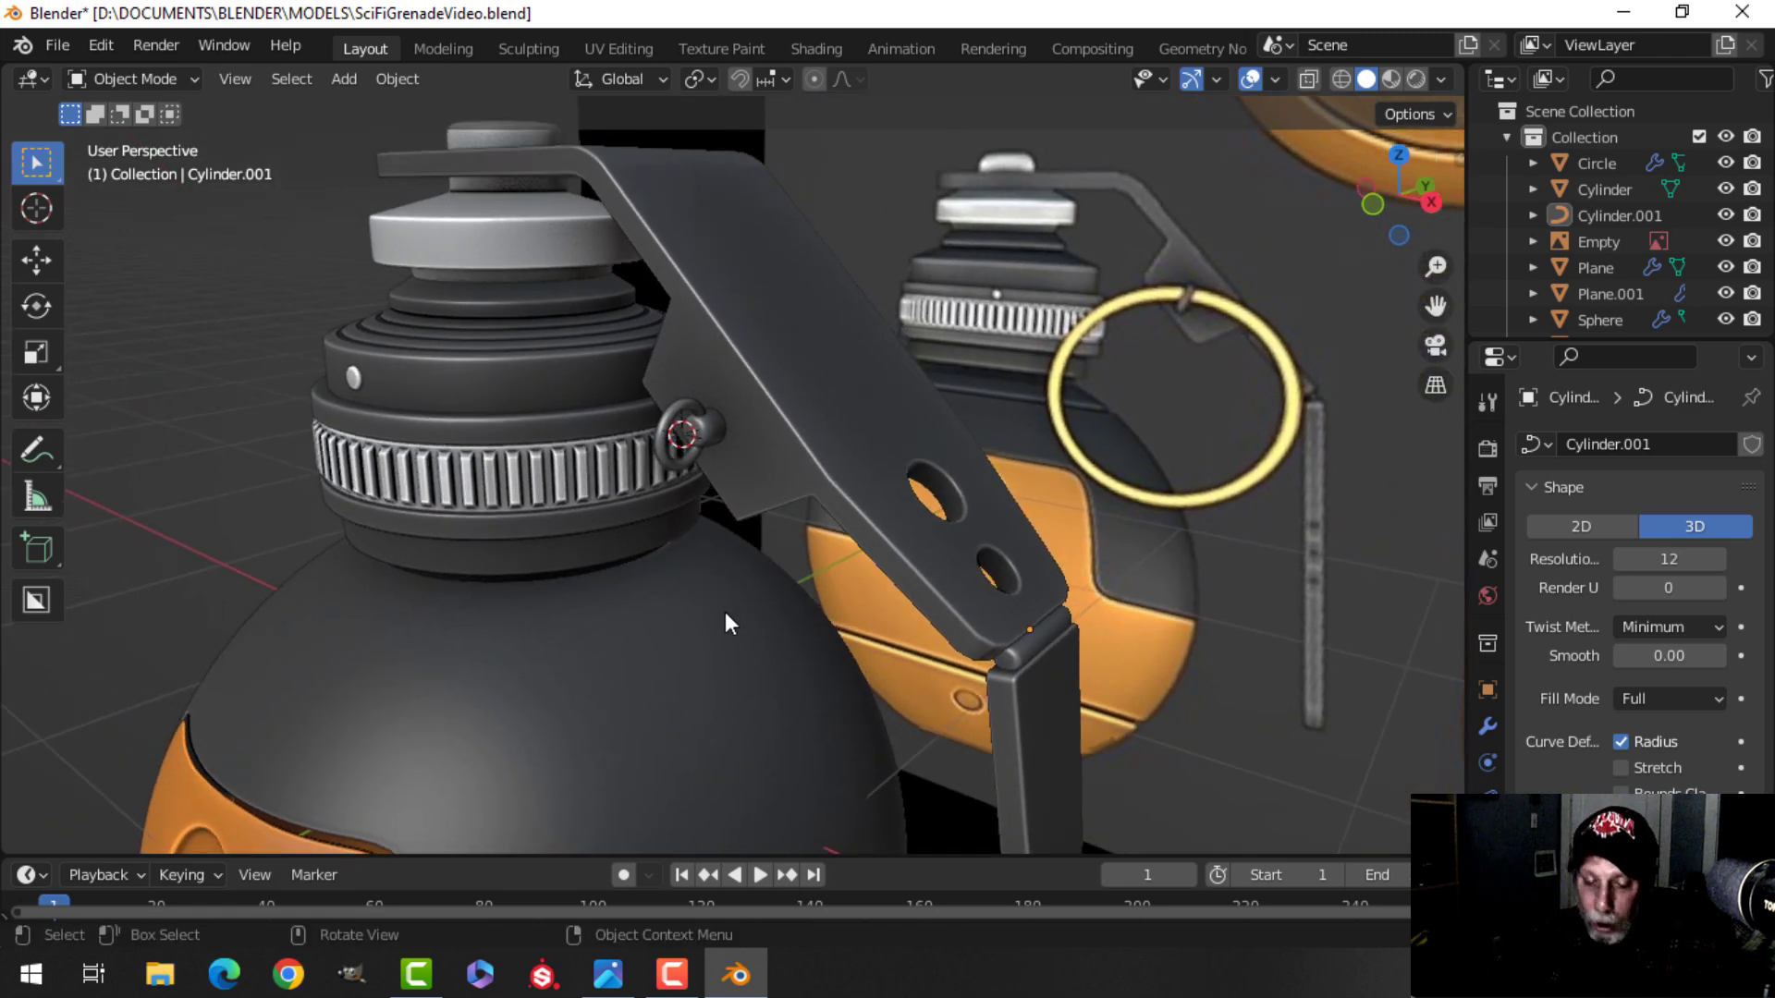
Add a plane at the cursor and scale it down to 0.116 in edit mode.
key(shift+a)
mouse_move(672, 411)
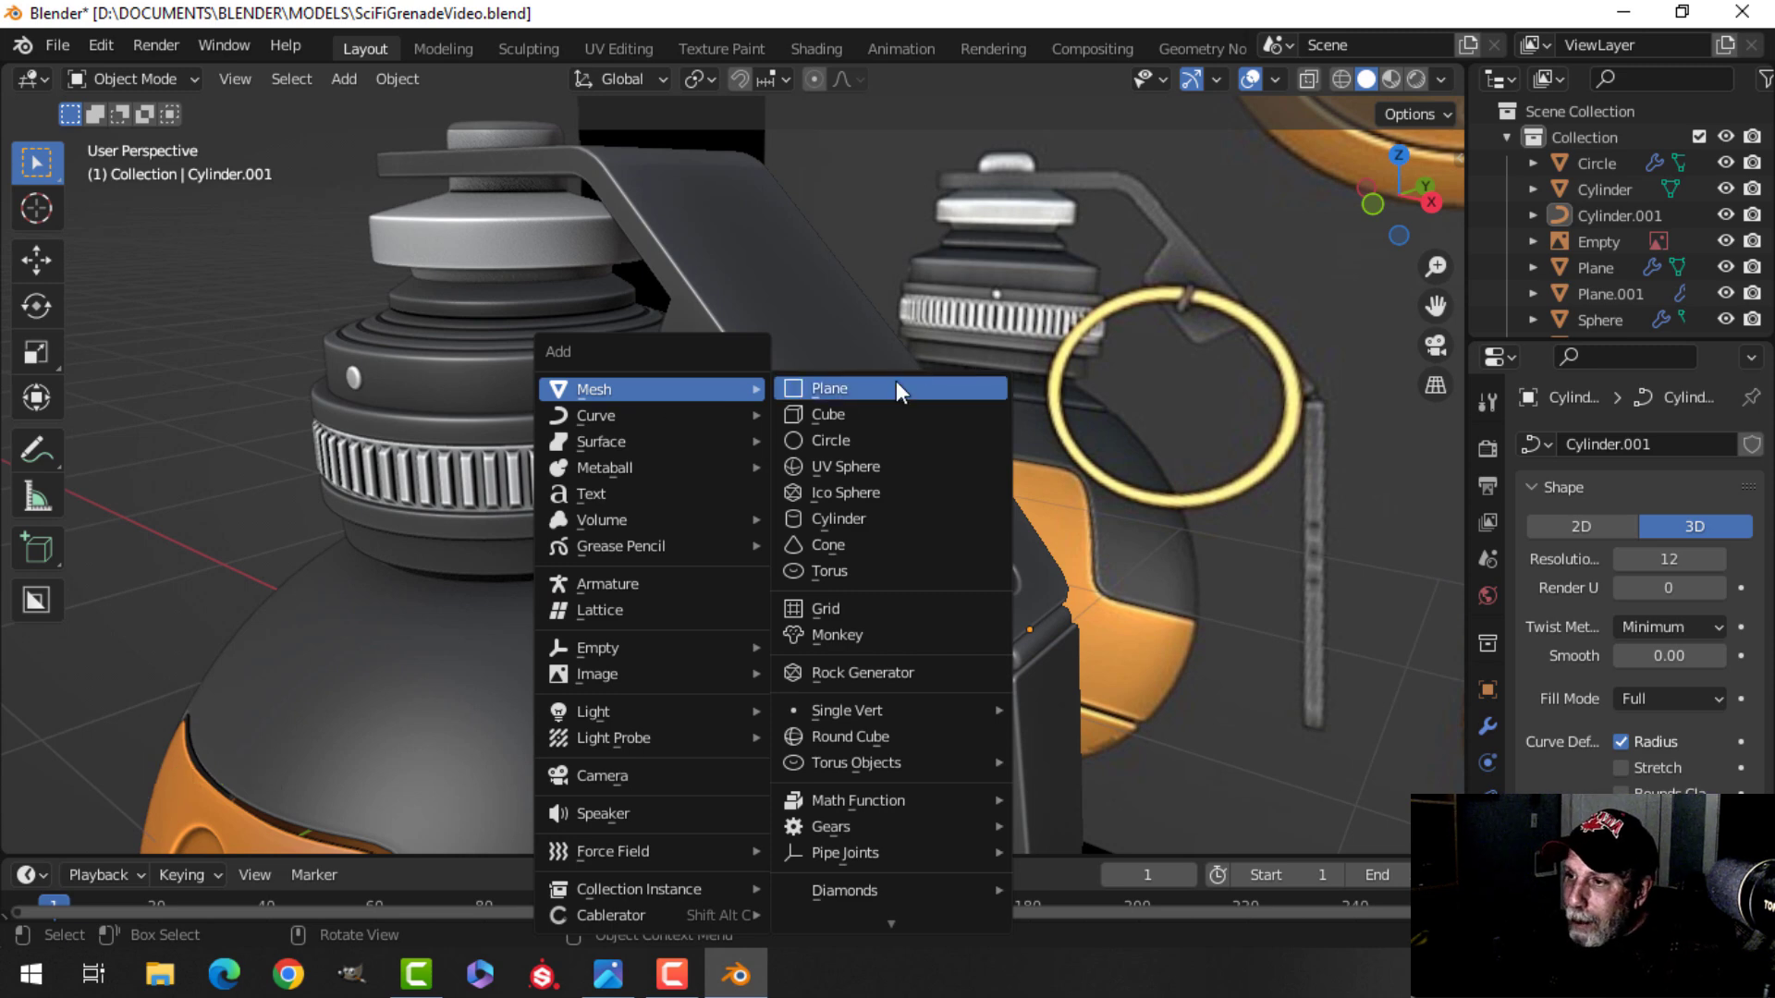
click(880, 396)
key(Tab)
key(s)
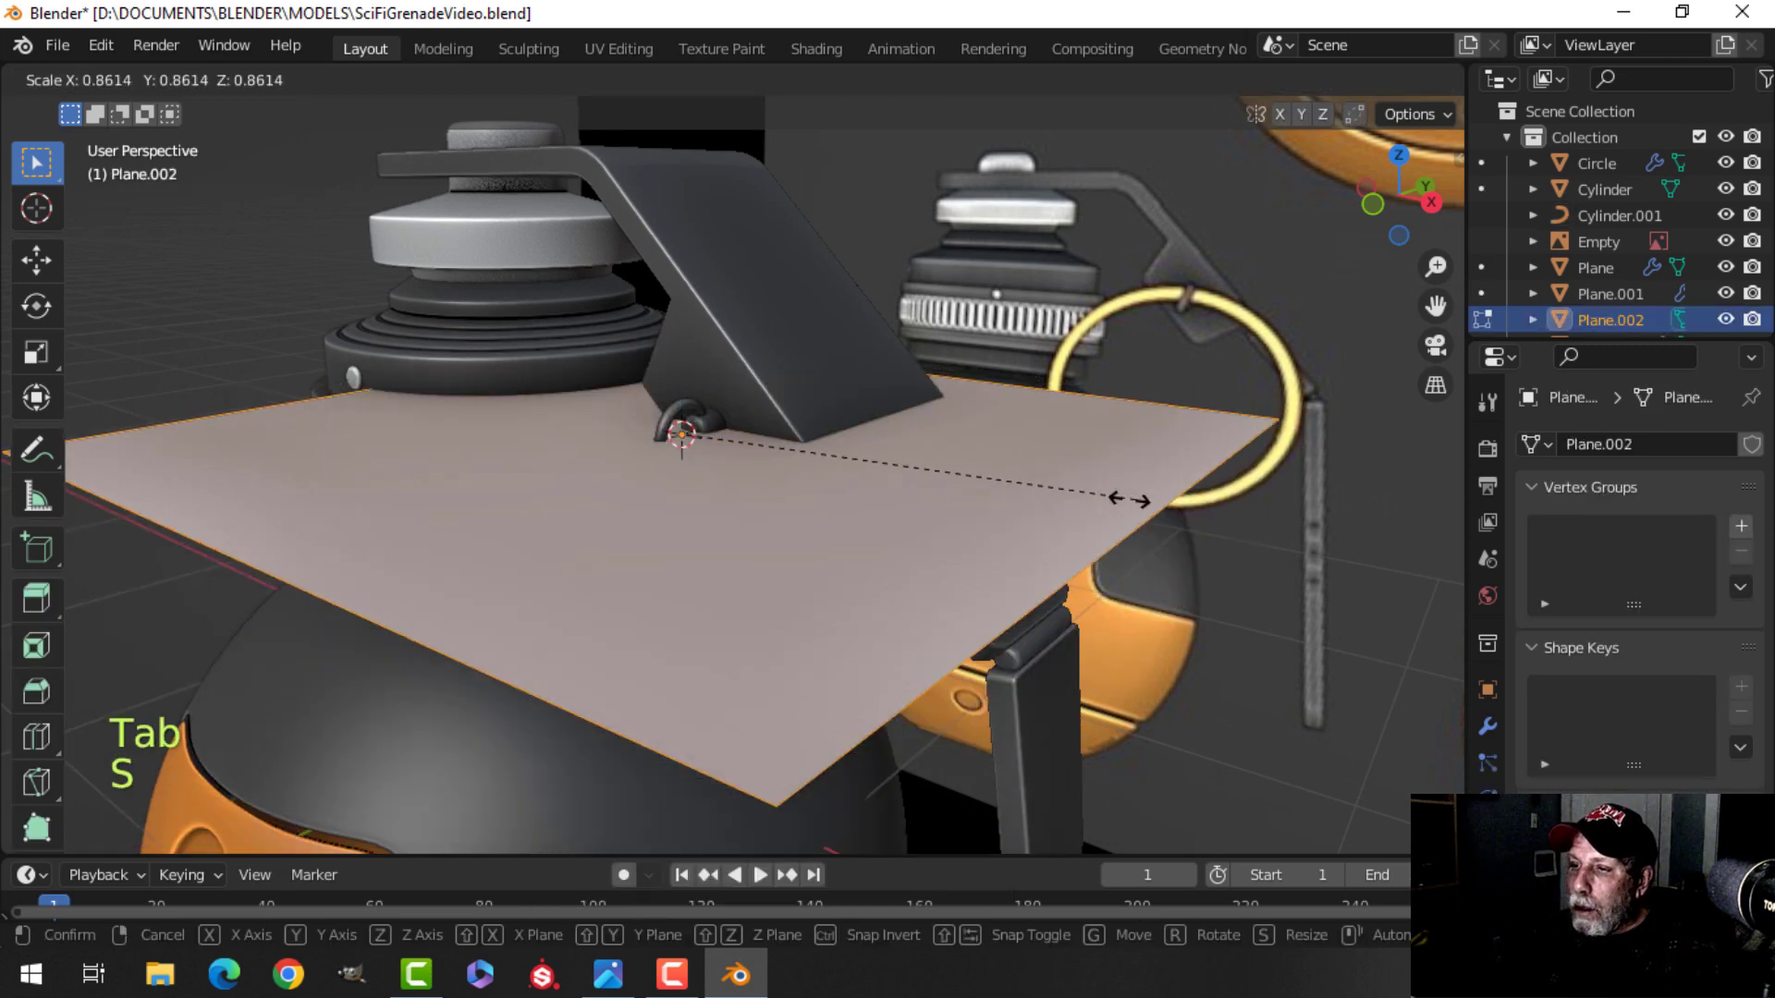
click(718, 483)
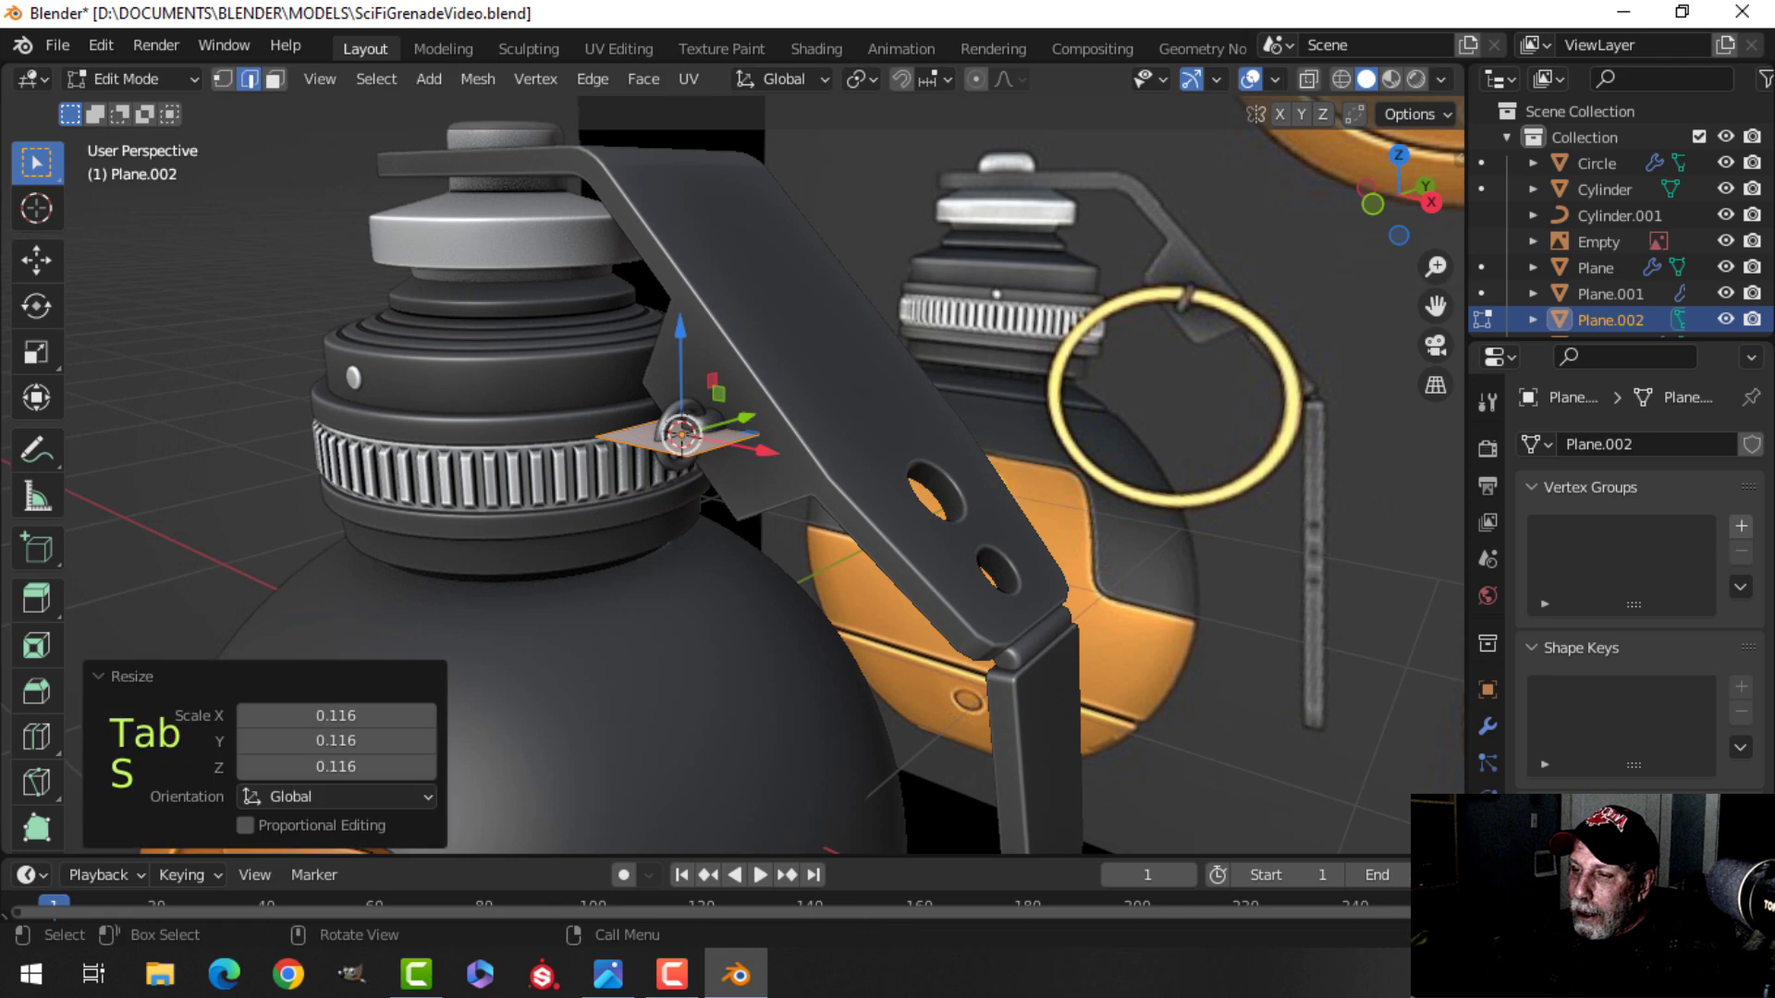
Resize the plane in edit mode to fit around the pin head.
scroll(771, 486, up, 2)
shift+middle_drag(773, 480, 793, 601)
key(s)
click(822, 566)
scroll(793, 601, up, 2)
shift+middle_drag(793, 597, 828, 511)
key(s)
click(795, 533)
shift+middle_drag(731, 595, 827, 596)
Delete the plane's other geometry, leaving a single edge beside the pin ring.
click(682, 472)
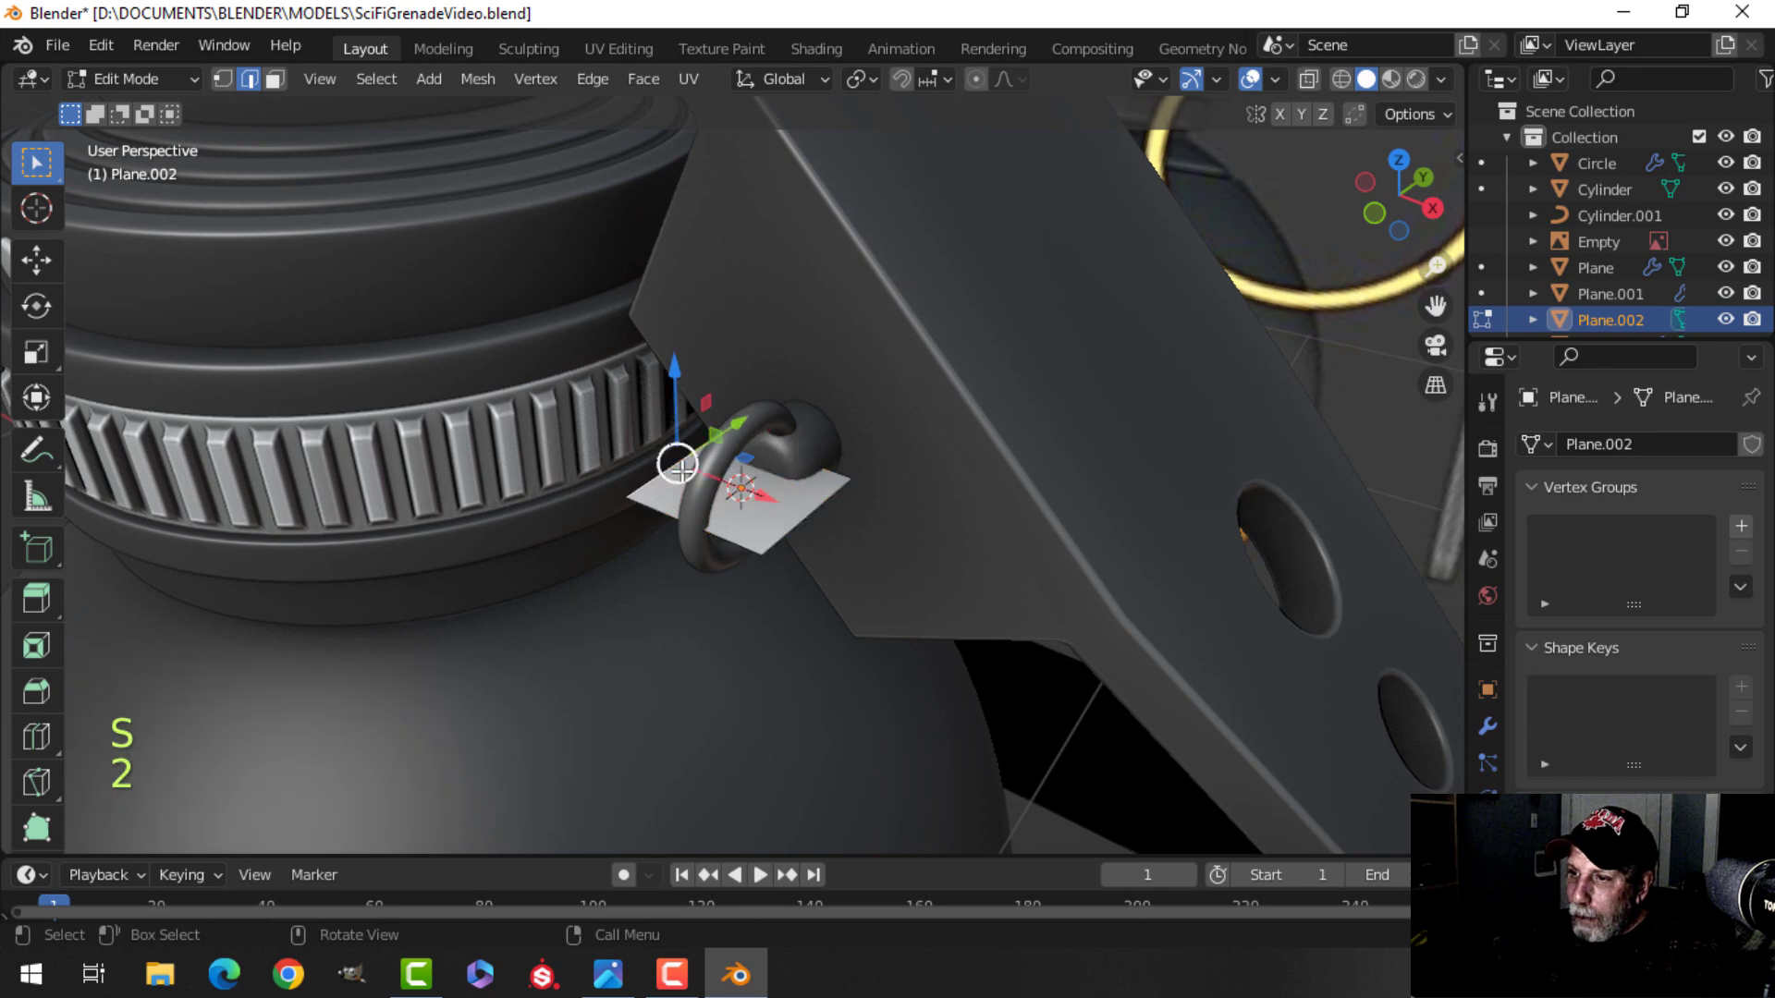
key(x)
click(618, 325)
key(a)
middle_drag(895, 587, 745, 582)
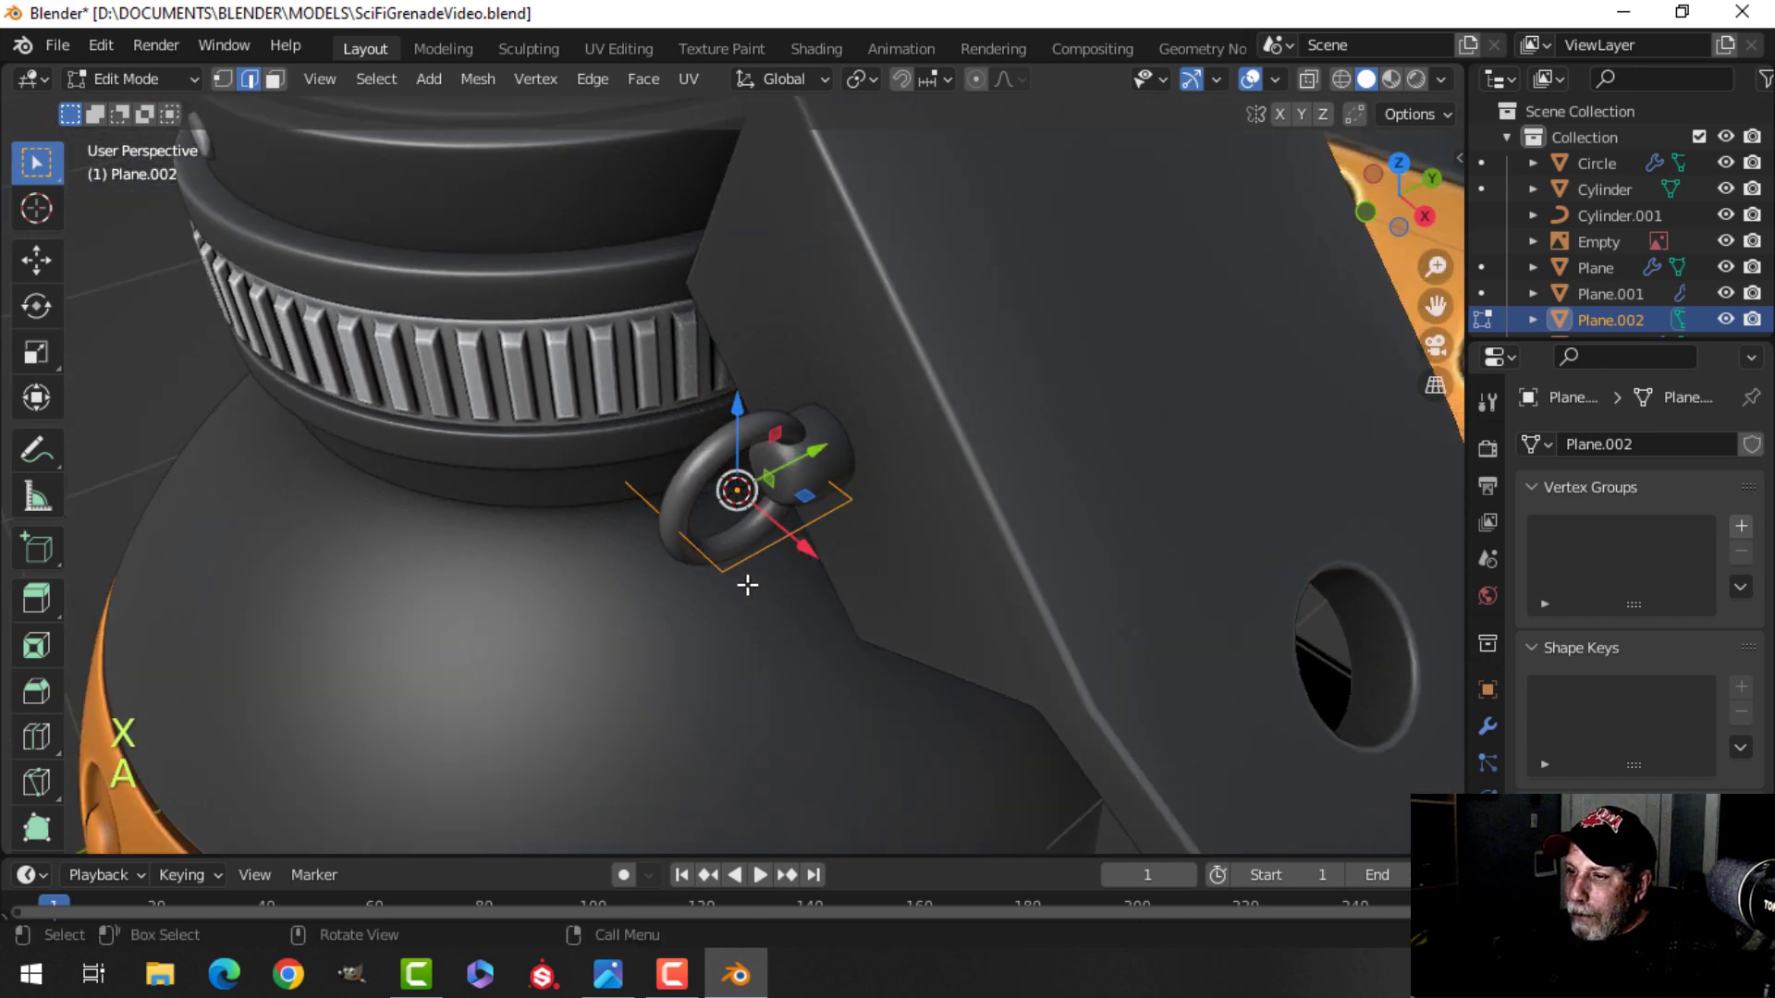
key(x)
click(821, 470)
key(a)
middle_drag(871, 614, 1014, 563)
Scale the remaining edge by 0.6 and leave edit mode.
key(s)
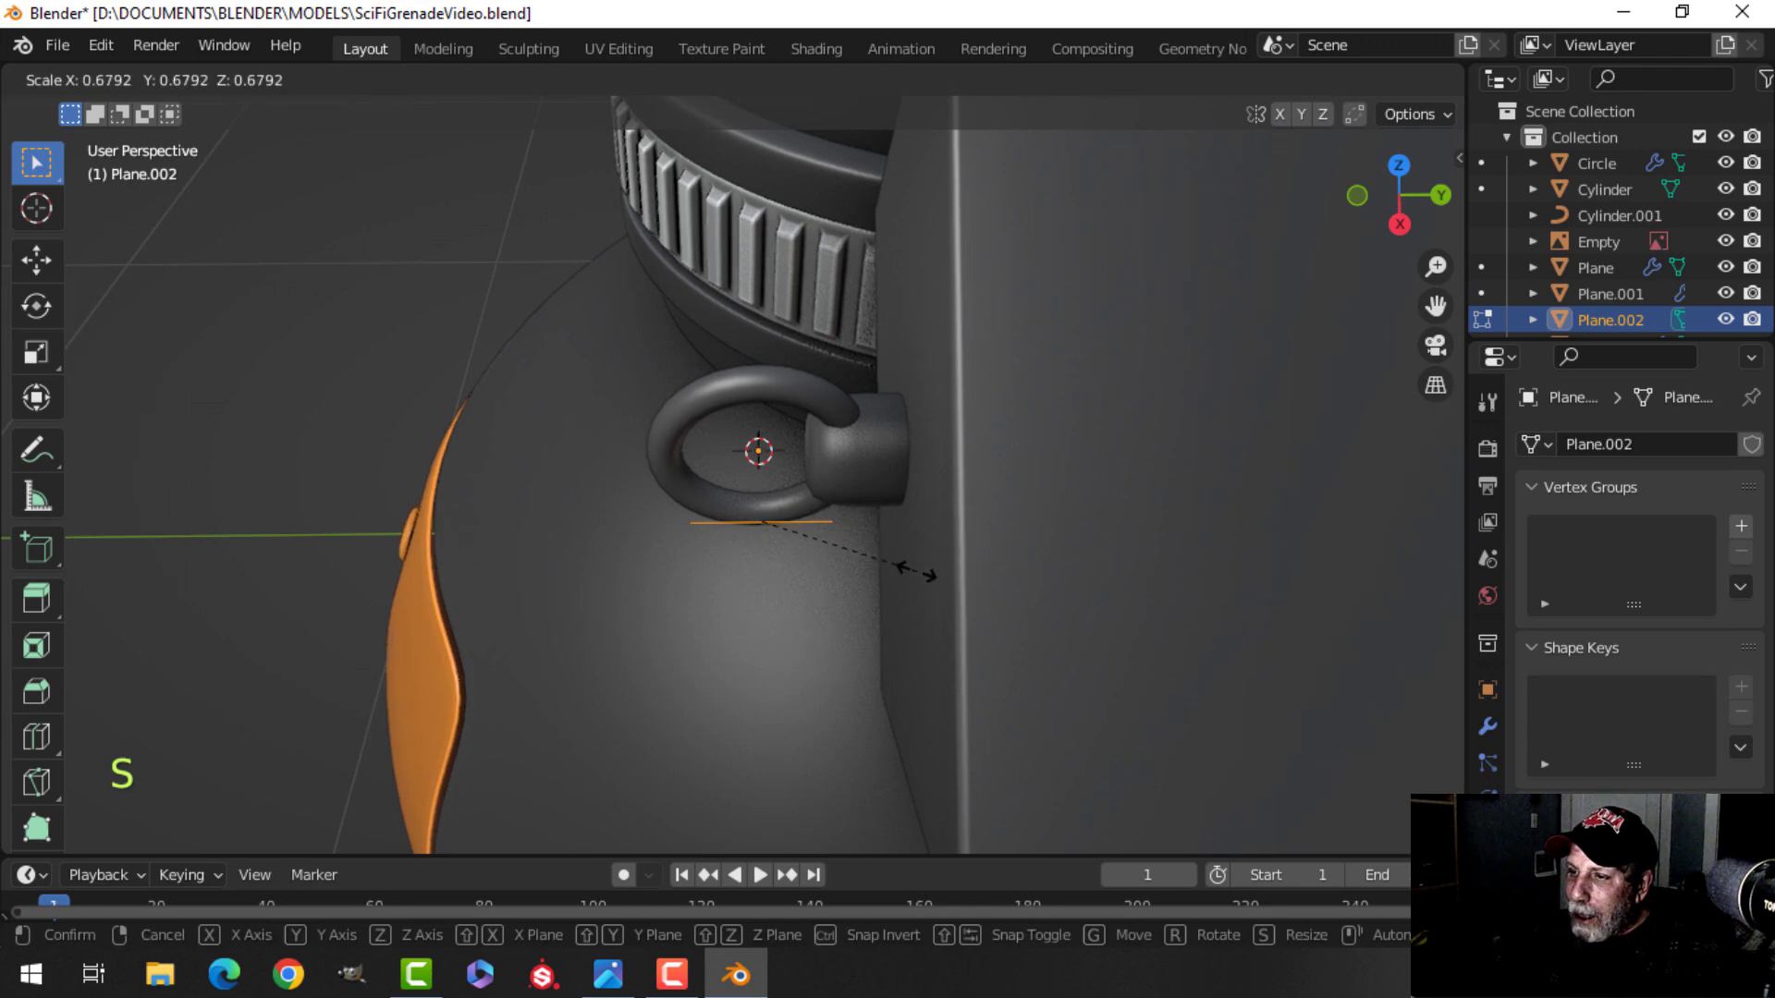
text(.6)
key(Return)
middle_drag(896, 571, 1008, 652)
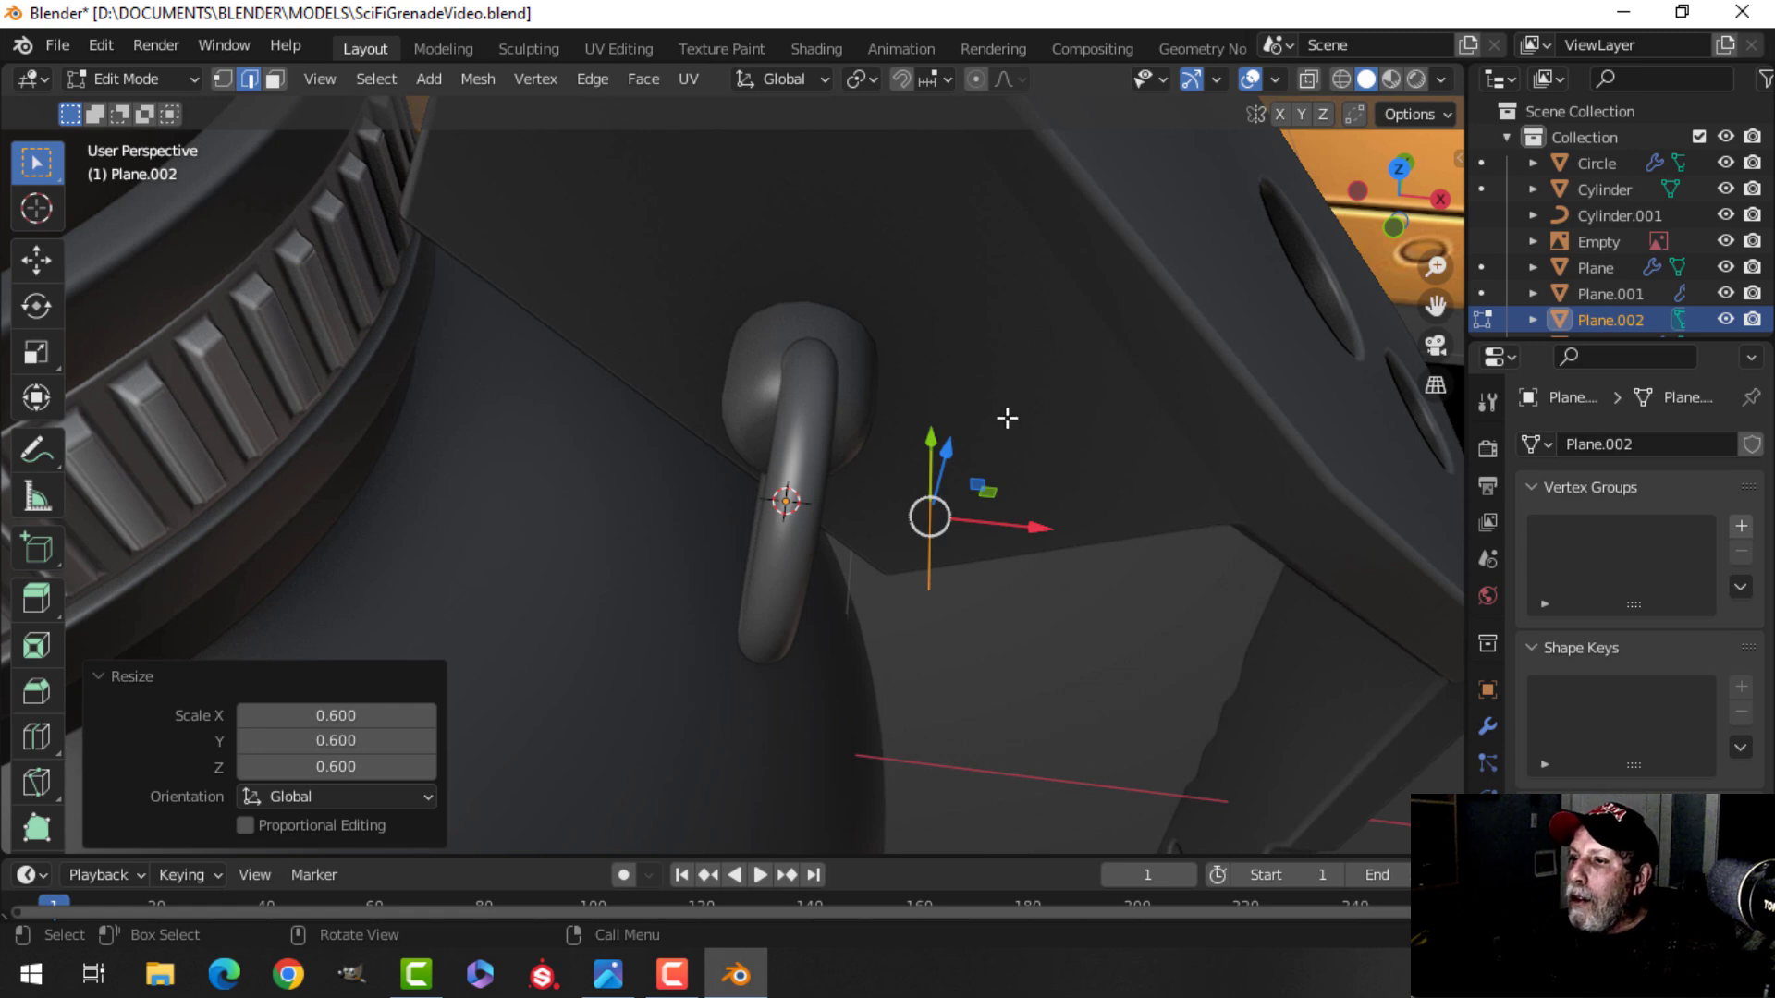
middle_drag(1032, 581, 962, 546)
key(Tab)
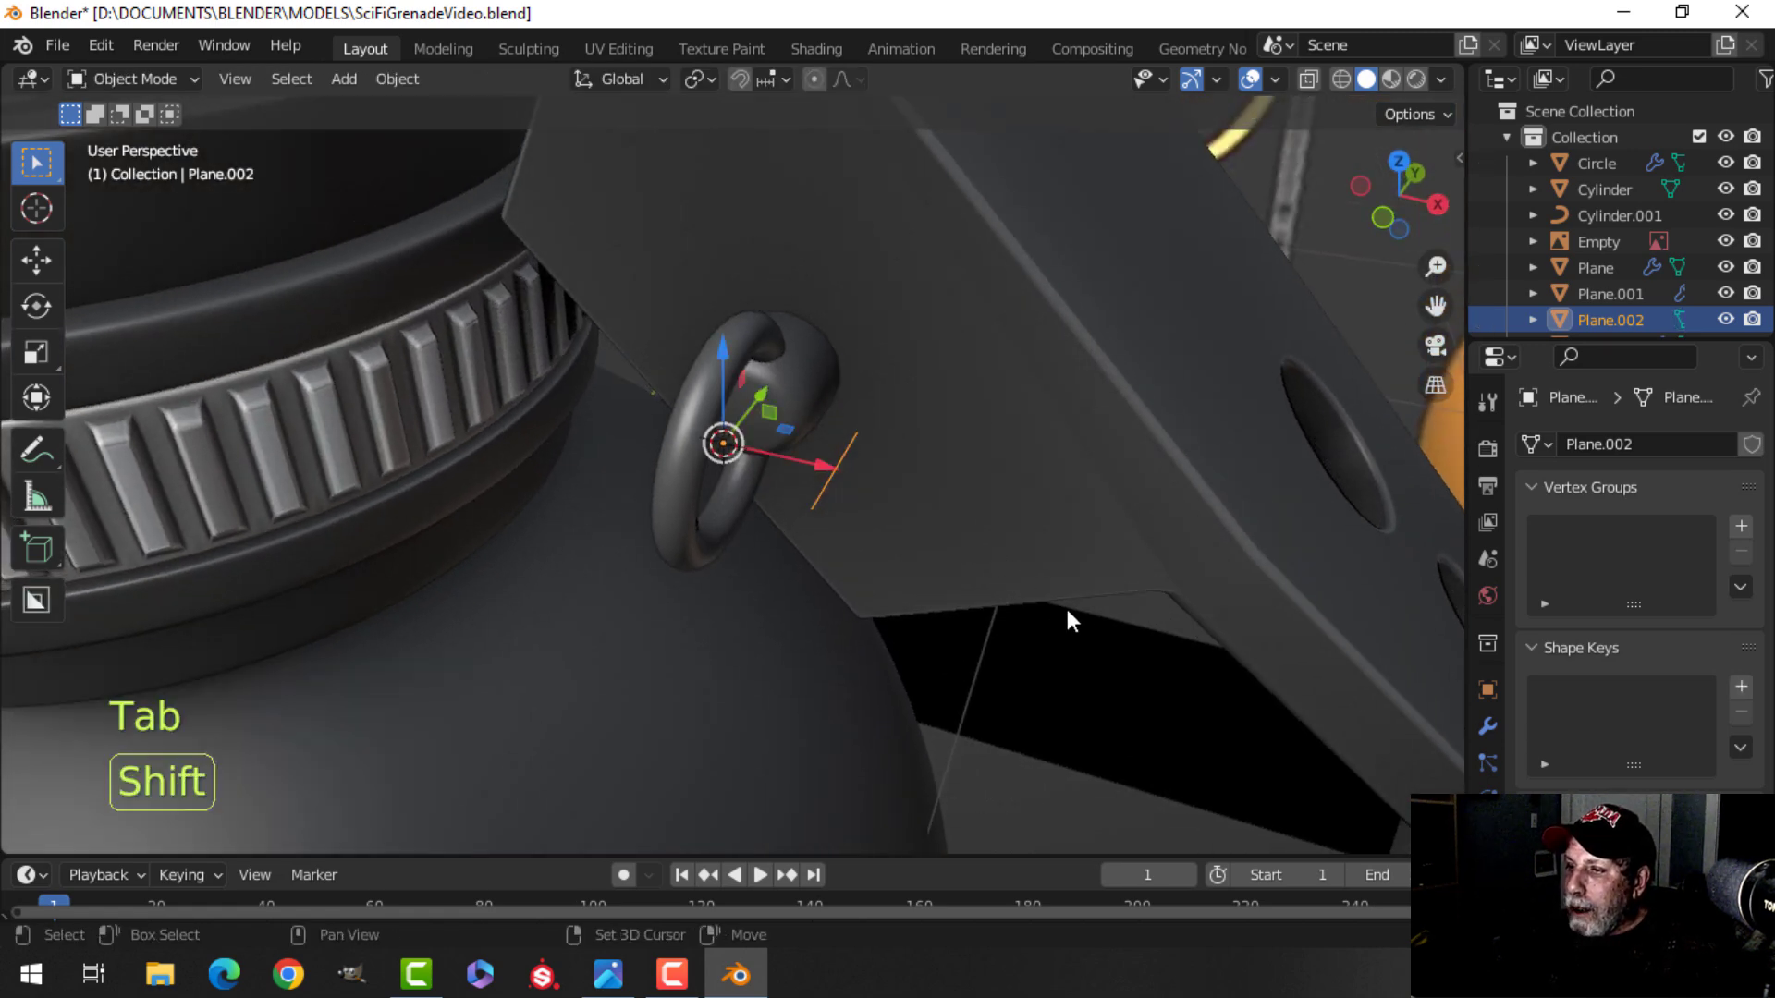
Add a Screw modifier to the edge object and set its screw offset to 0.03 m.
shift+middle_drag(1078, 609, 985, 583)
click(1487, 726)
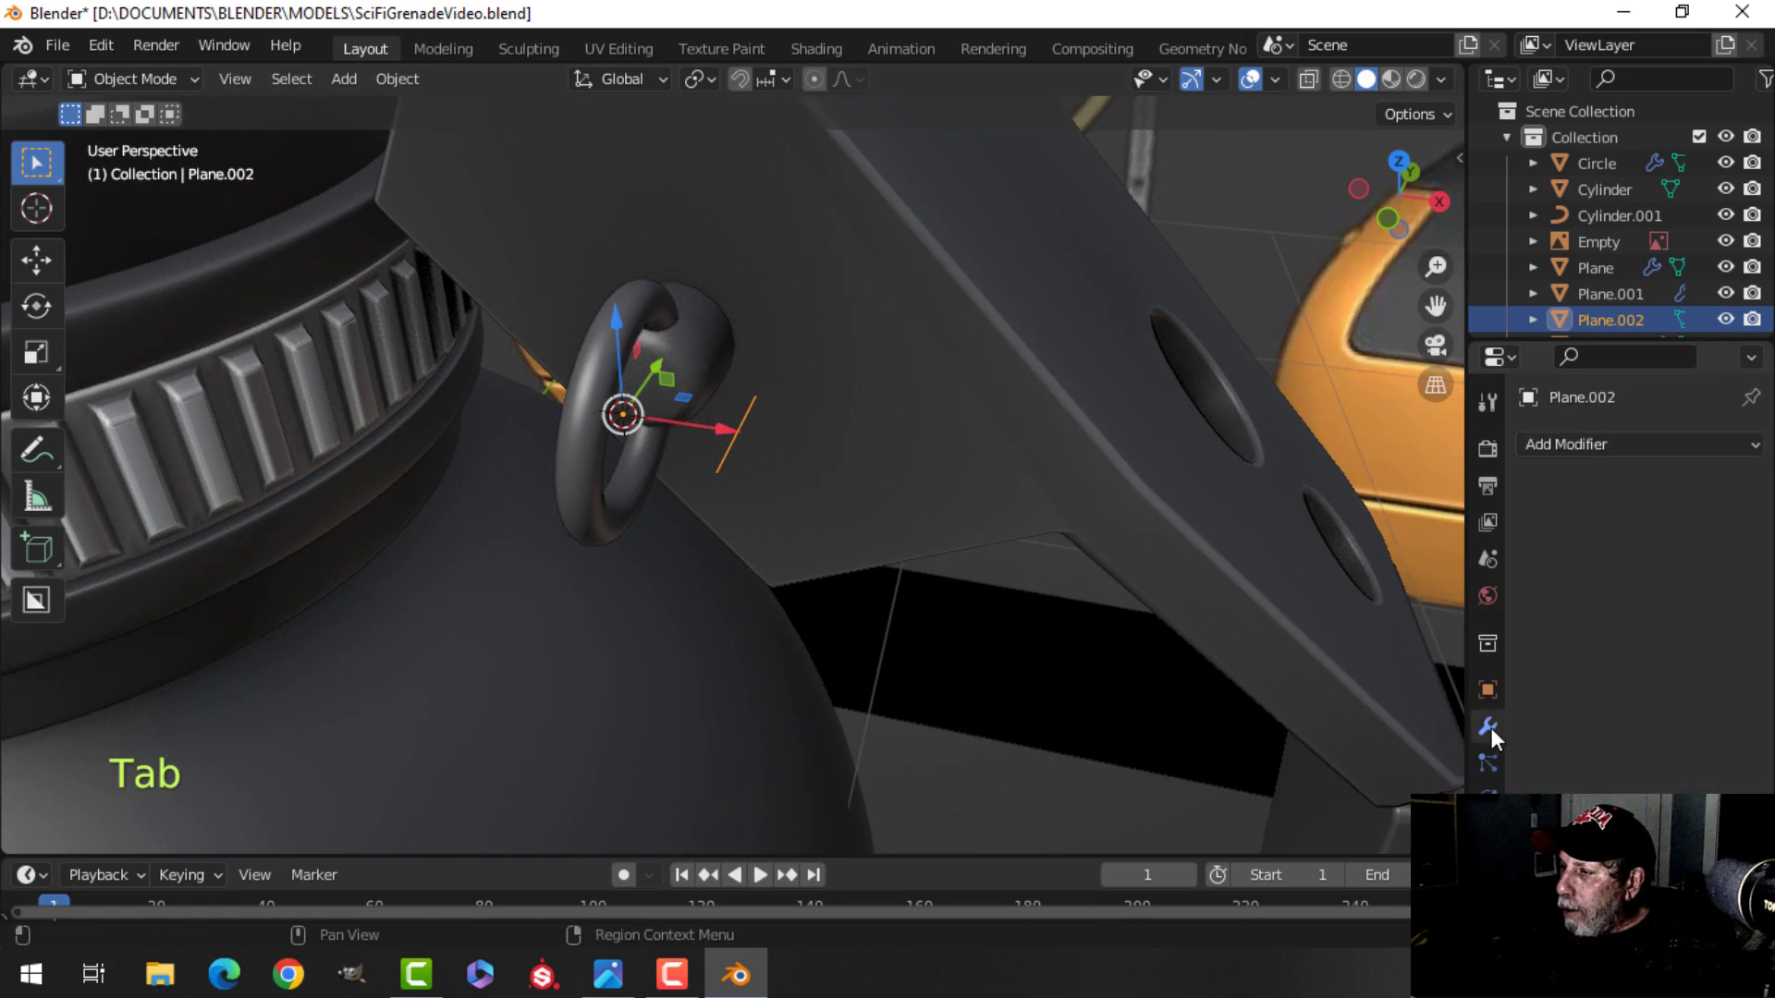
click(1584, 452)
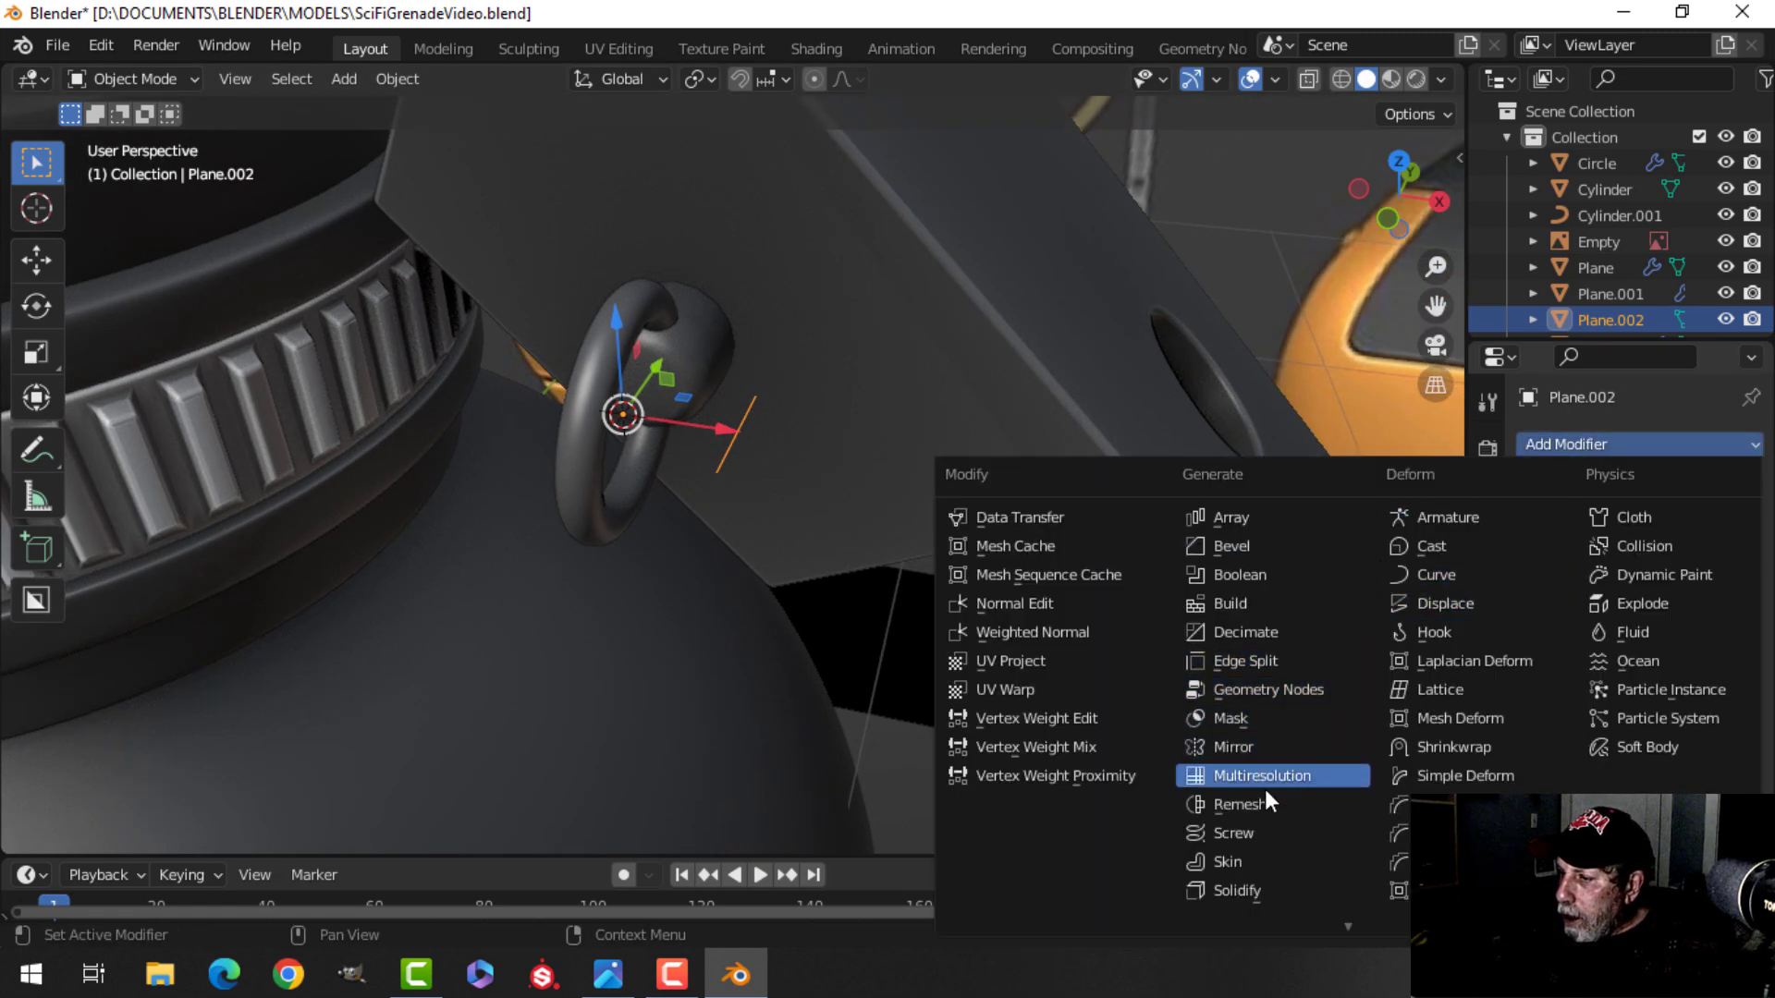
click(1239, 830)
shift+middle_drag(930, 586, 1030, 651)
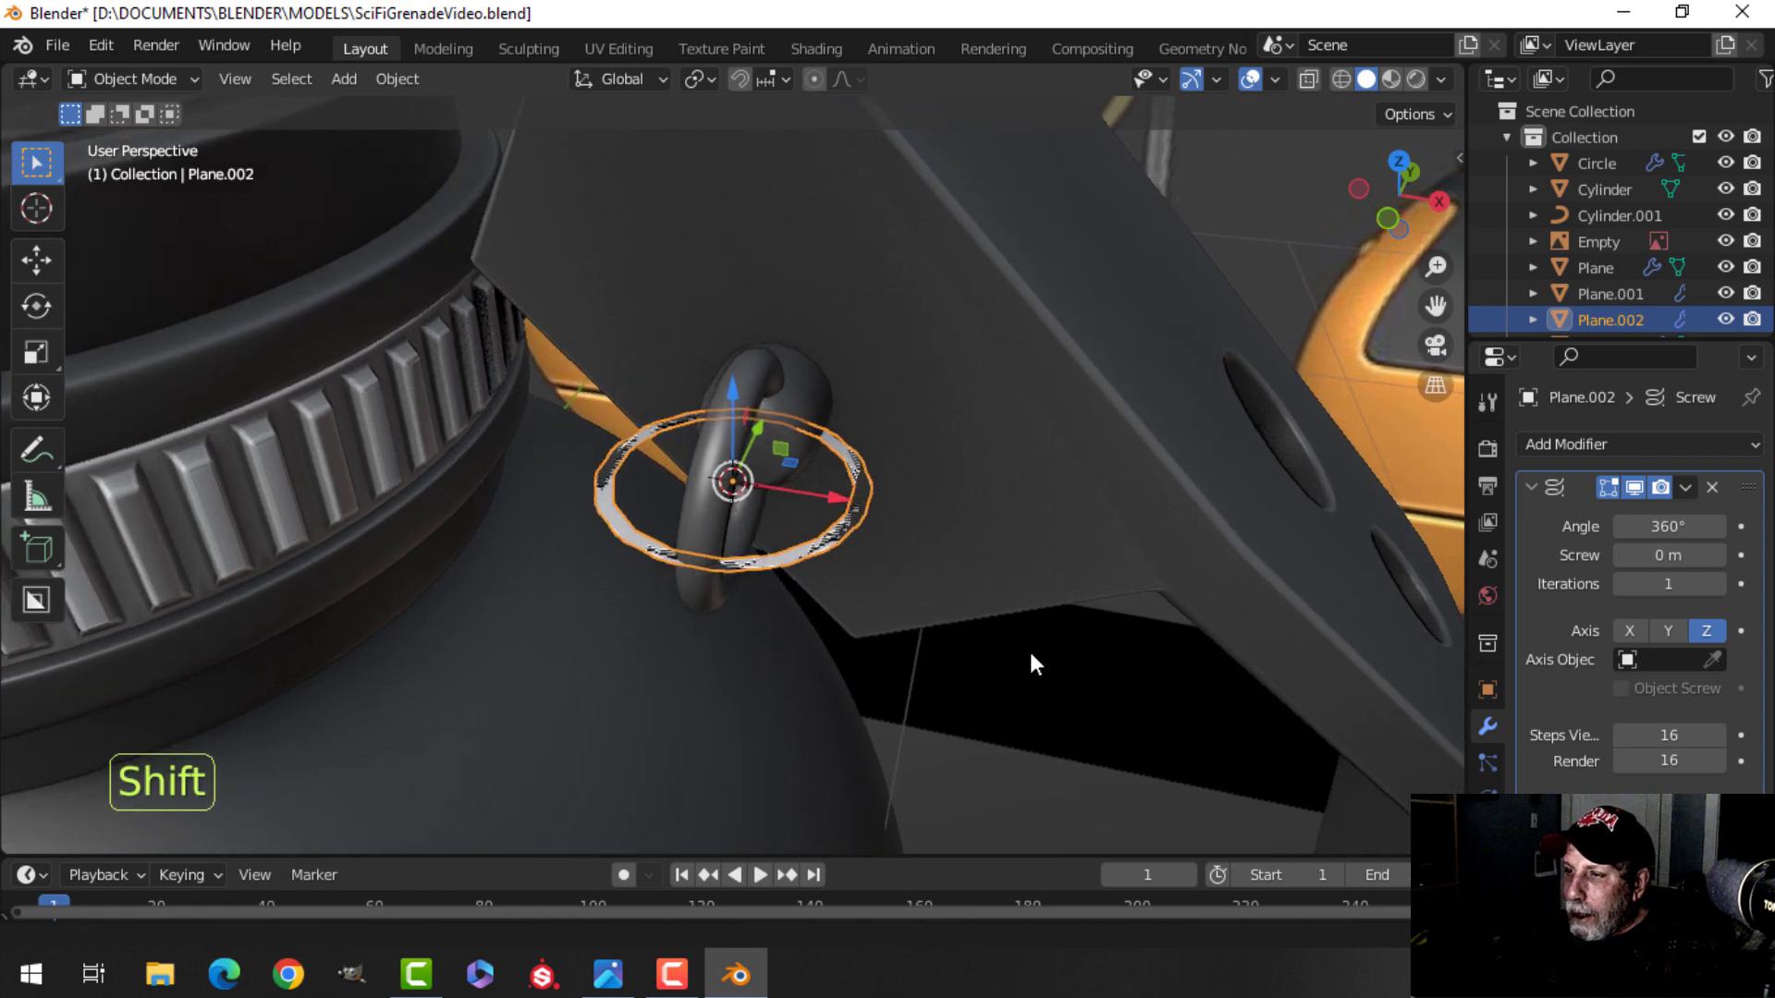
scroll(1028, 638, up, 2)
middle_drag(1192, 661, 1057, 615)
mouse_move(1667, 559)
shift+mouse_down()
mouse_move(1686, 559)
mouse_move(1664, 559)
shift+mouse_up()
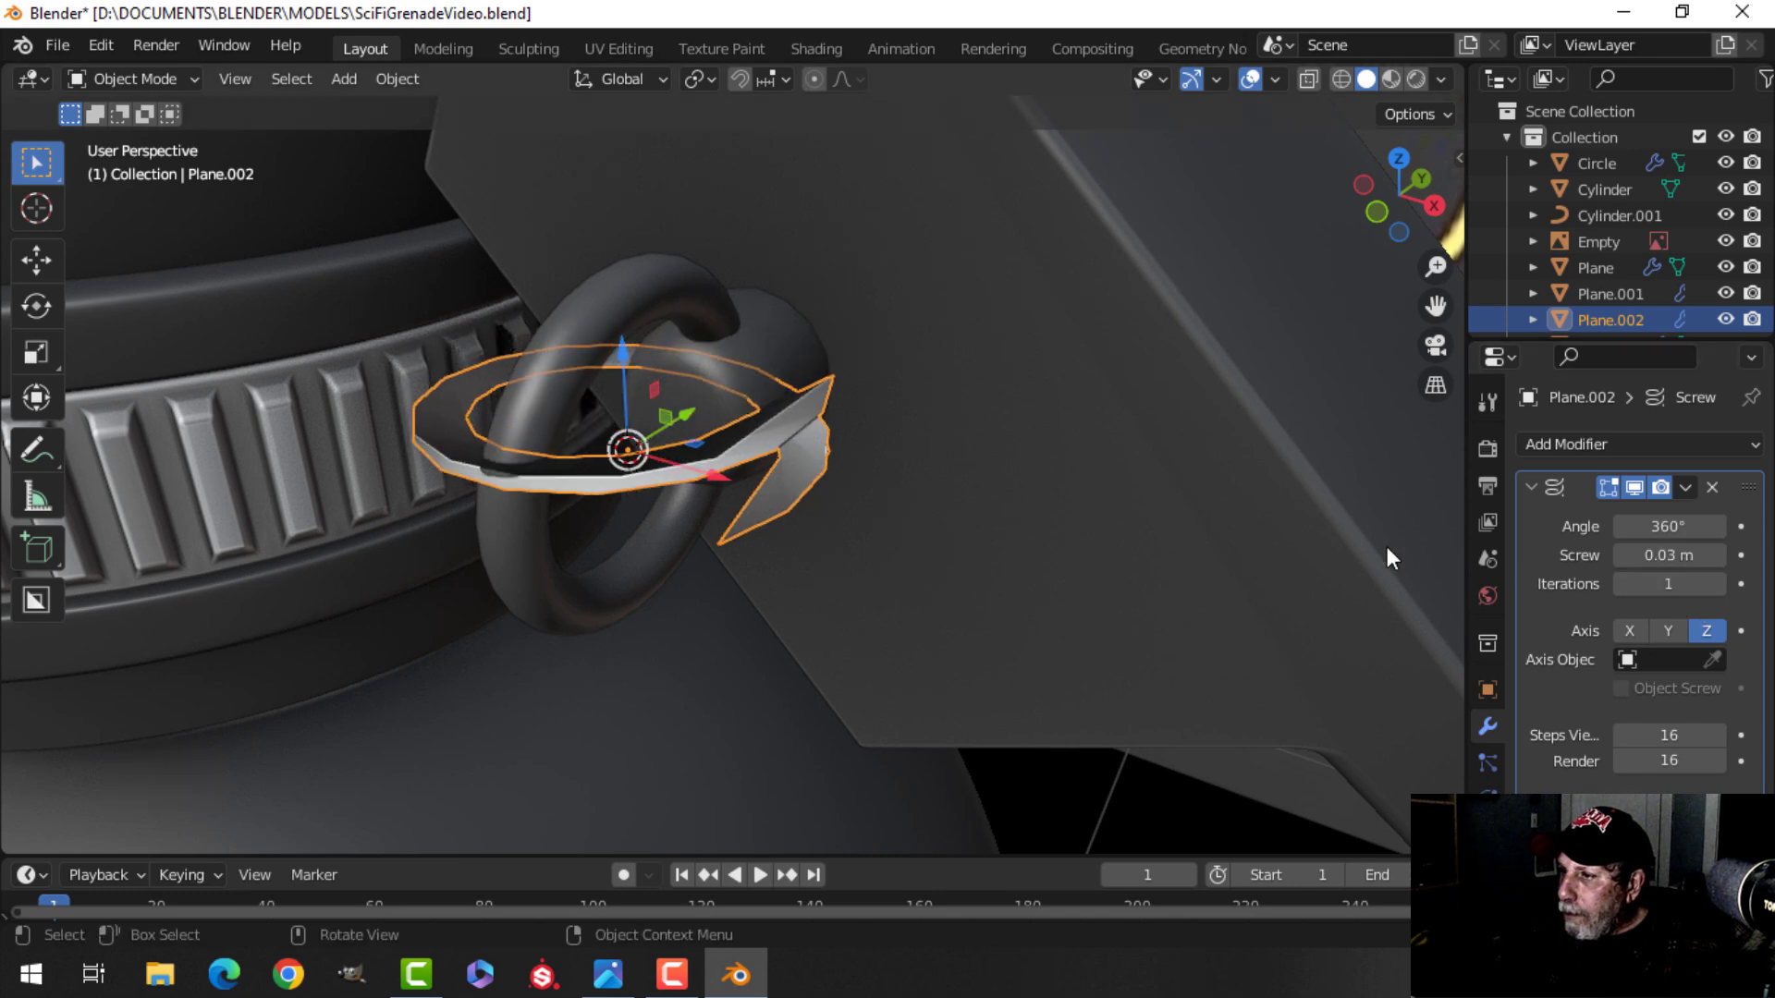
scroll(877, 575, up, 3)
In edit mode, delete a vertex of the edge so the screw profile becomes a spiral line.
key(Tab)
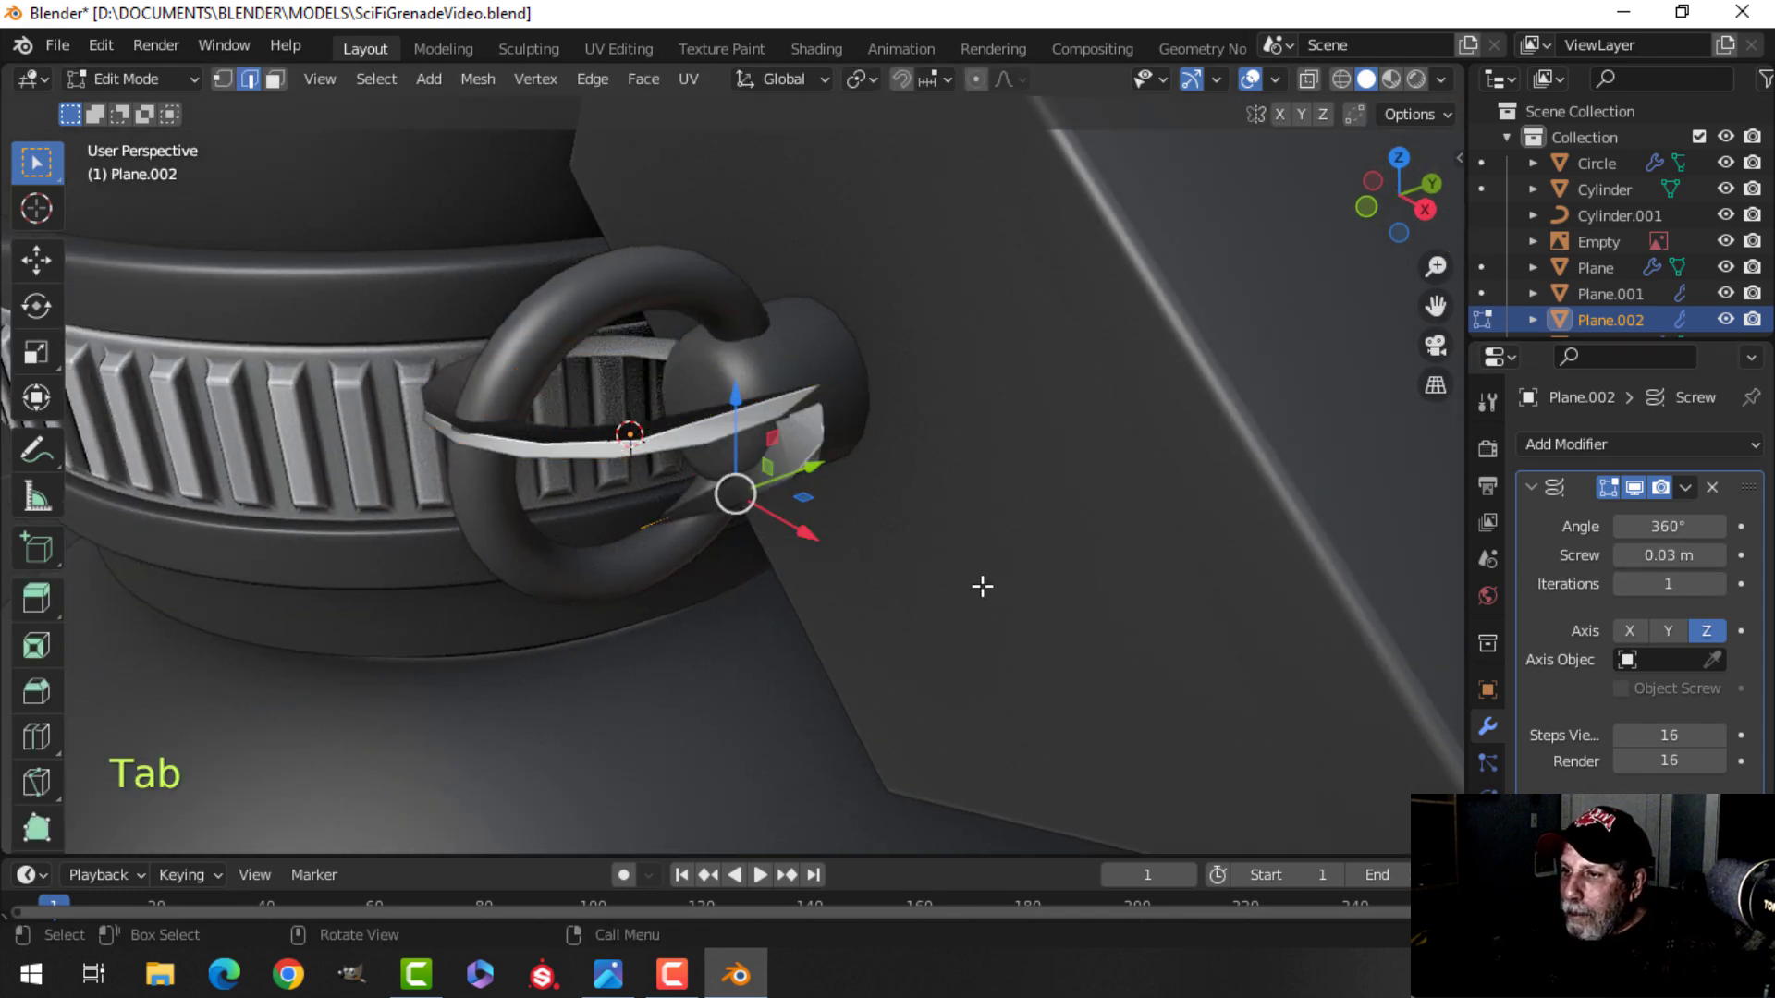
scroll(924, 592, up, 3)
key(alt+a)
key(1)
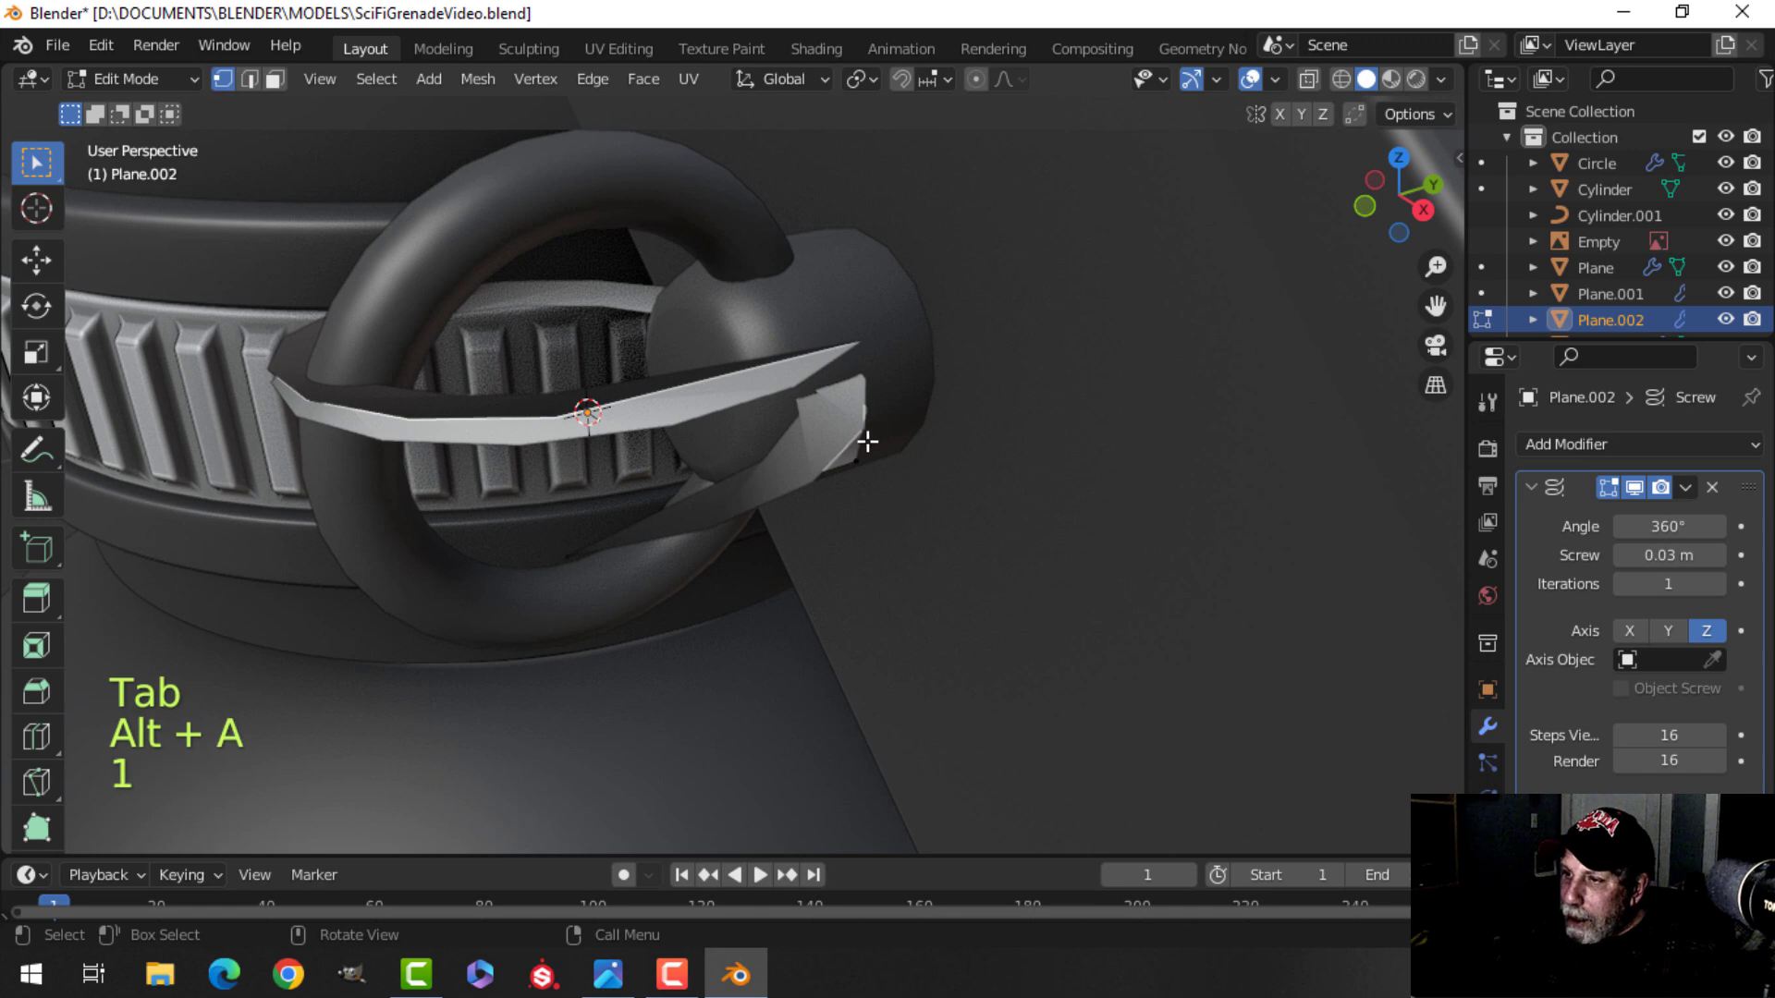
key(x)
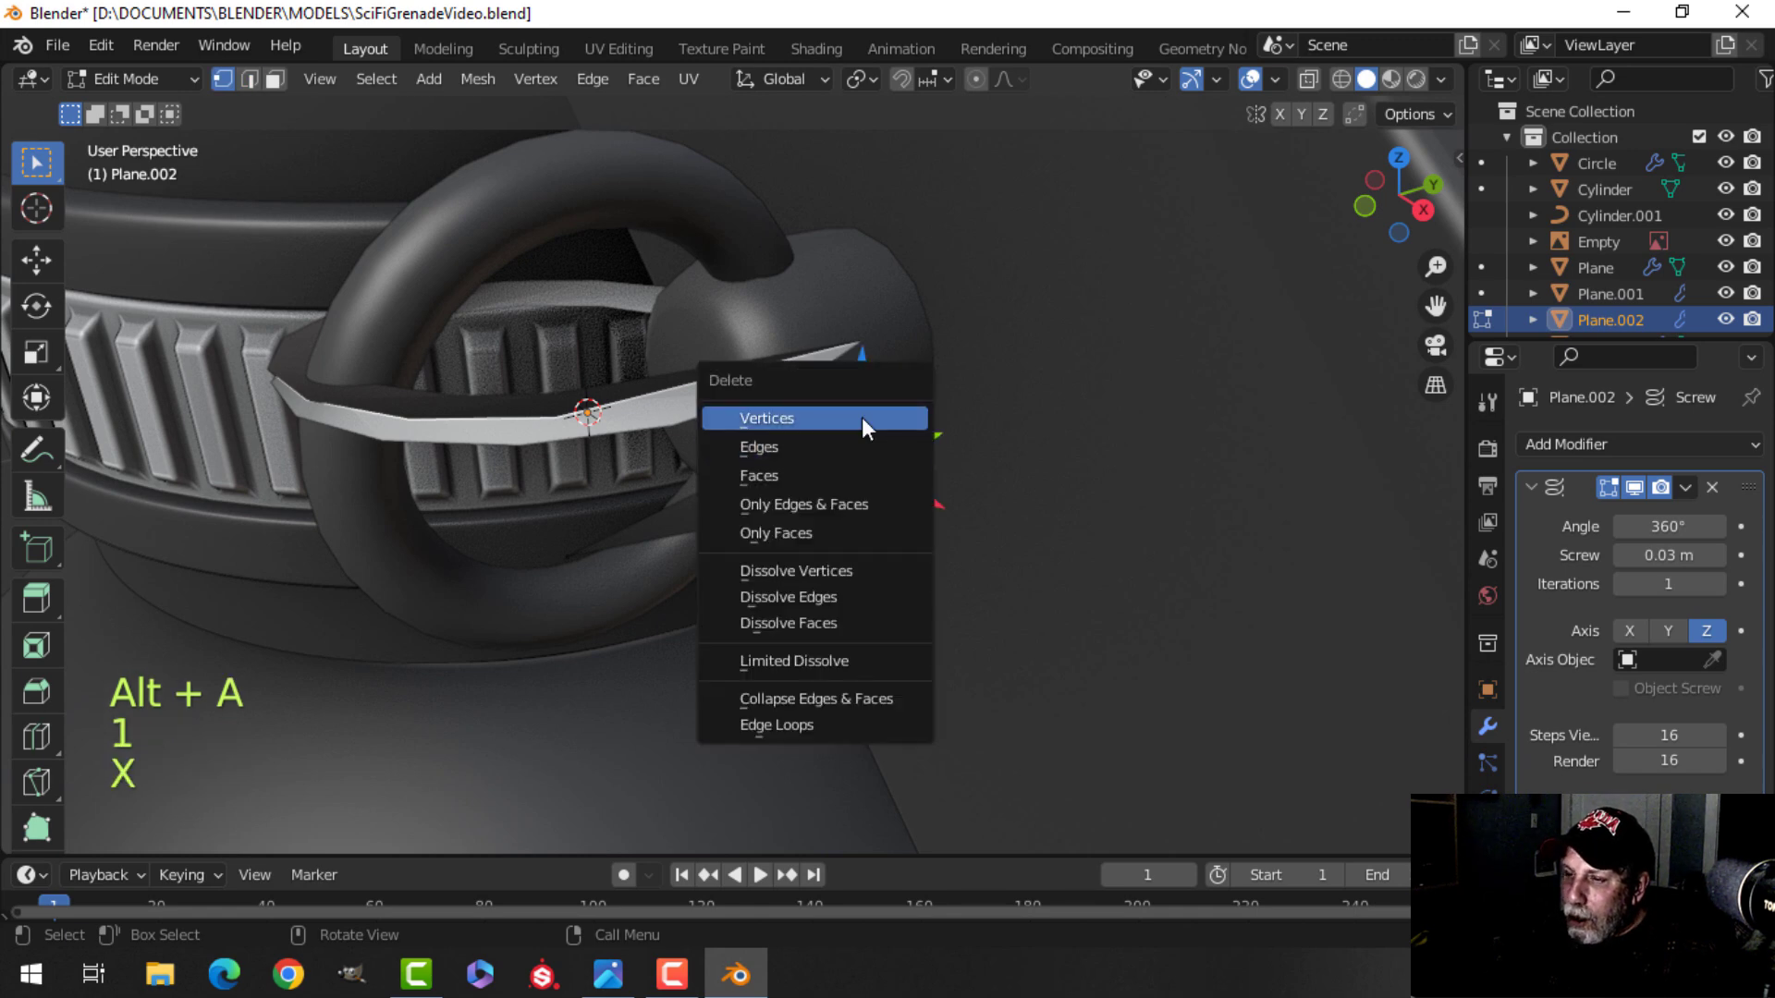
click(889, 416)
middle_drag(889, 416, 917, 529)
middle_drag(747, 565, 894, 566)
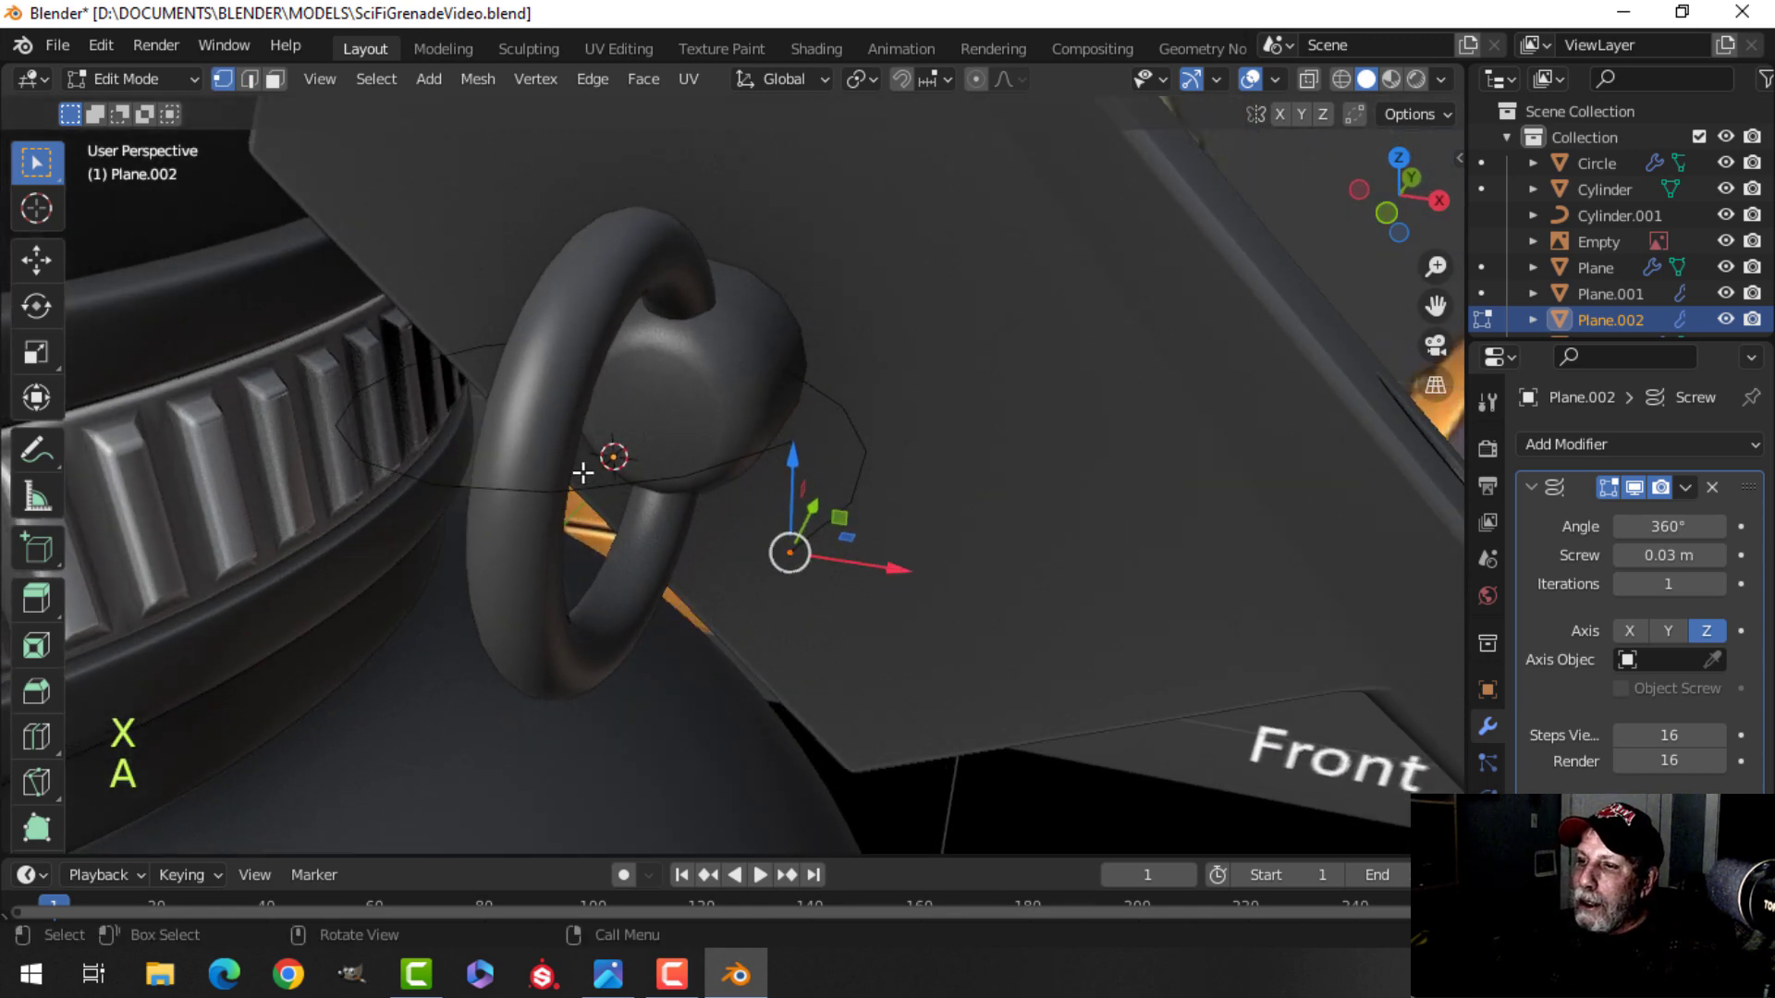
Set the Screw modifier's offset to 0.01 m and isolate the spiral in local view.
middle_drag(736, 543, 792, 541)
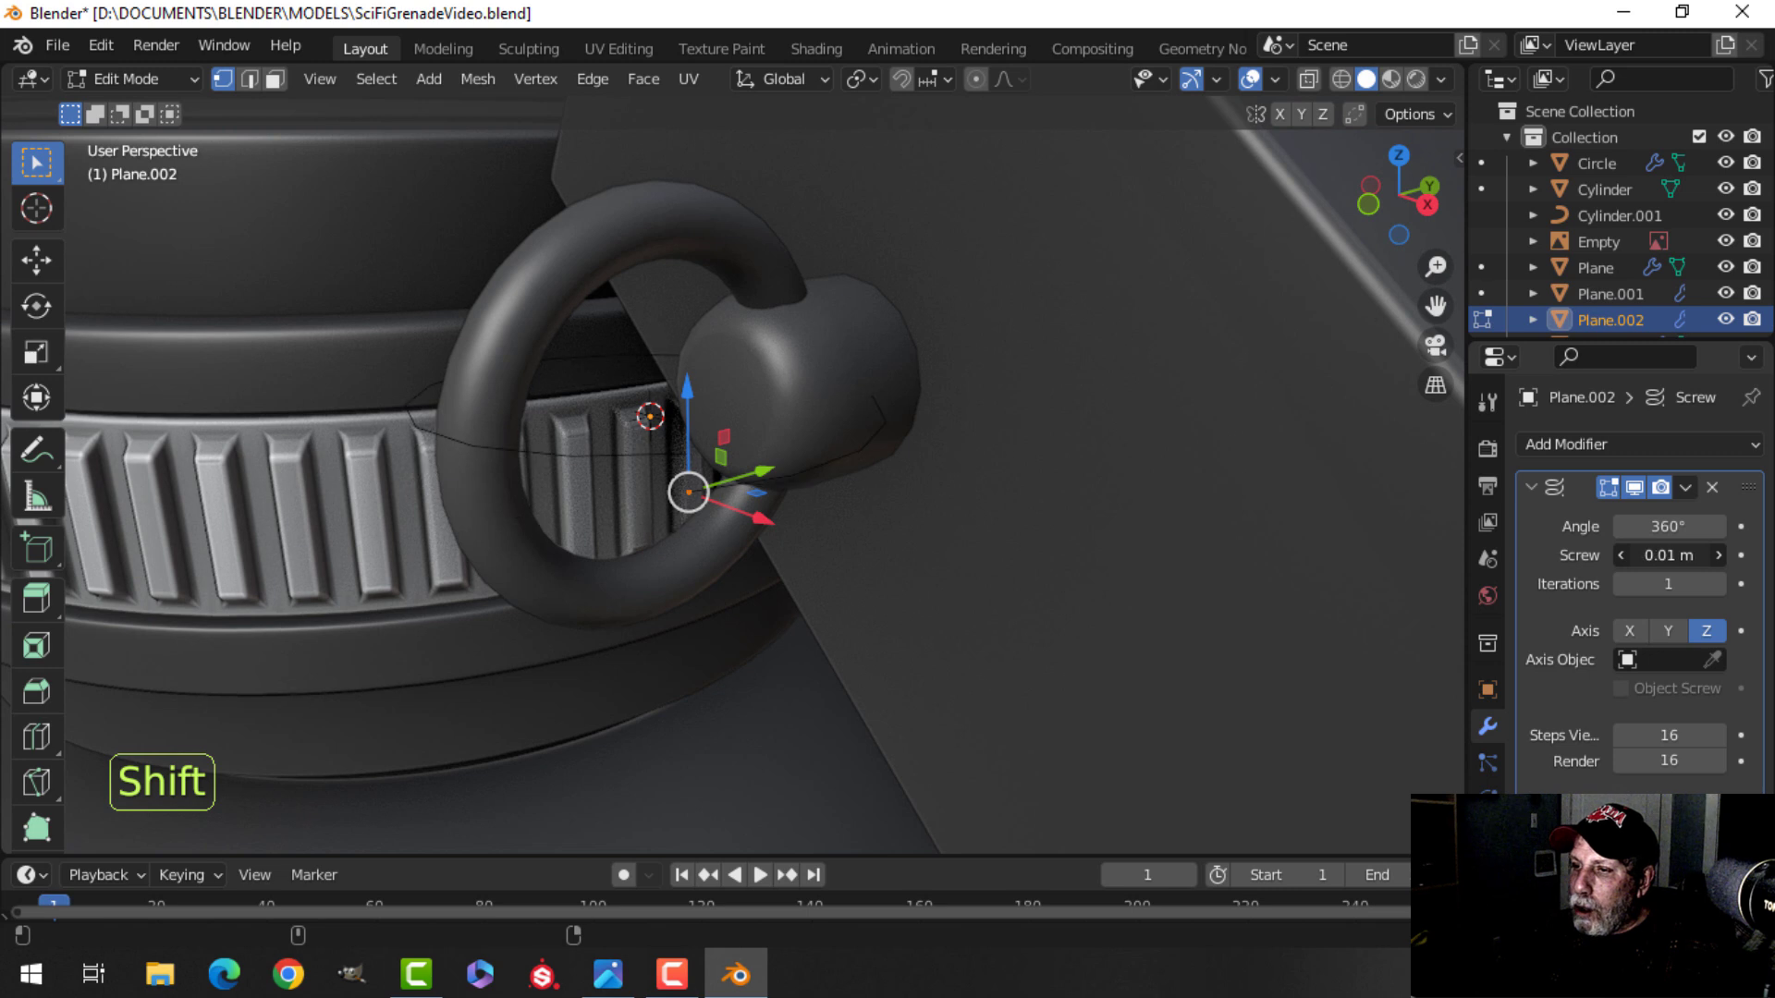
shift+drag(1668, 559, 1628, 559)
key(Tab)
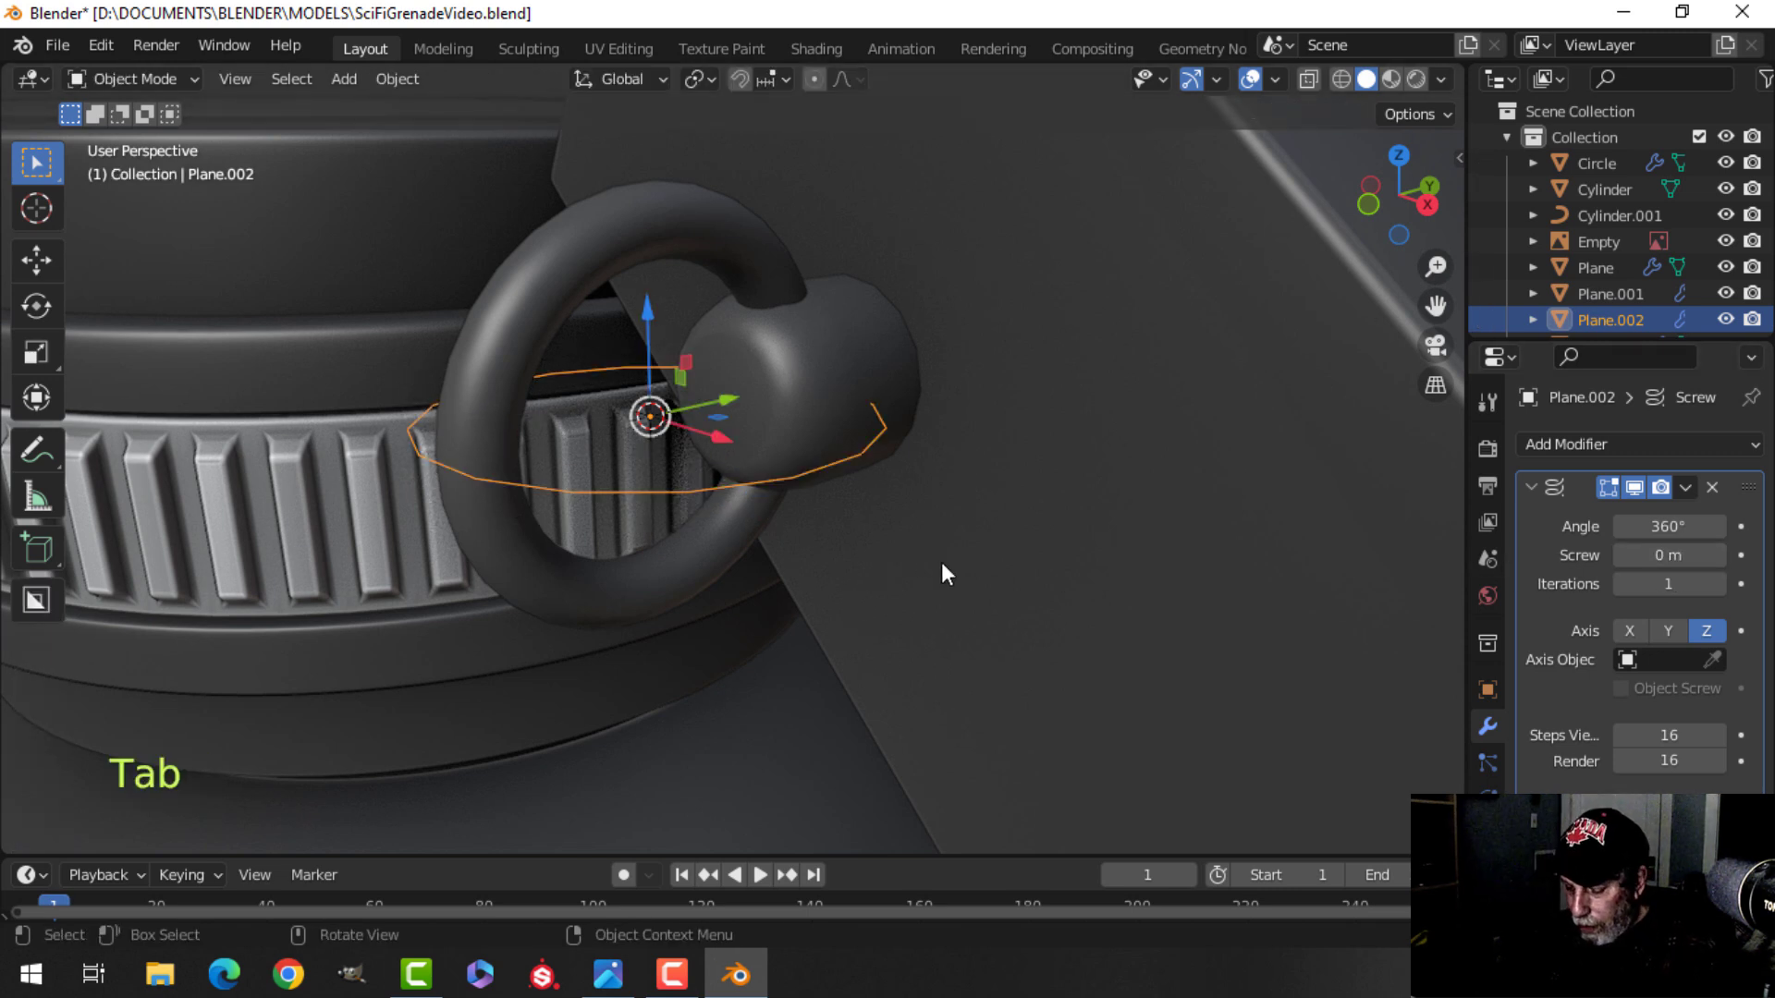
key(slash)
shift+drag(1658, 559, 1667, 558)
middle_drag(1021, 585, 933, 555)
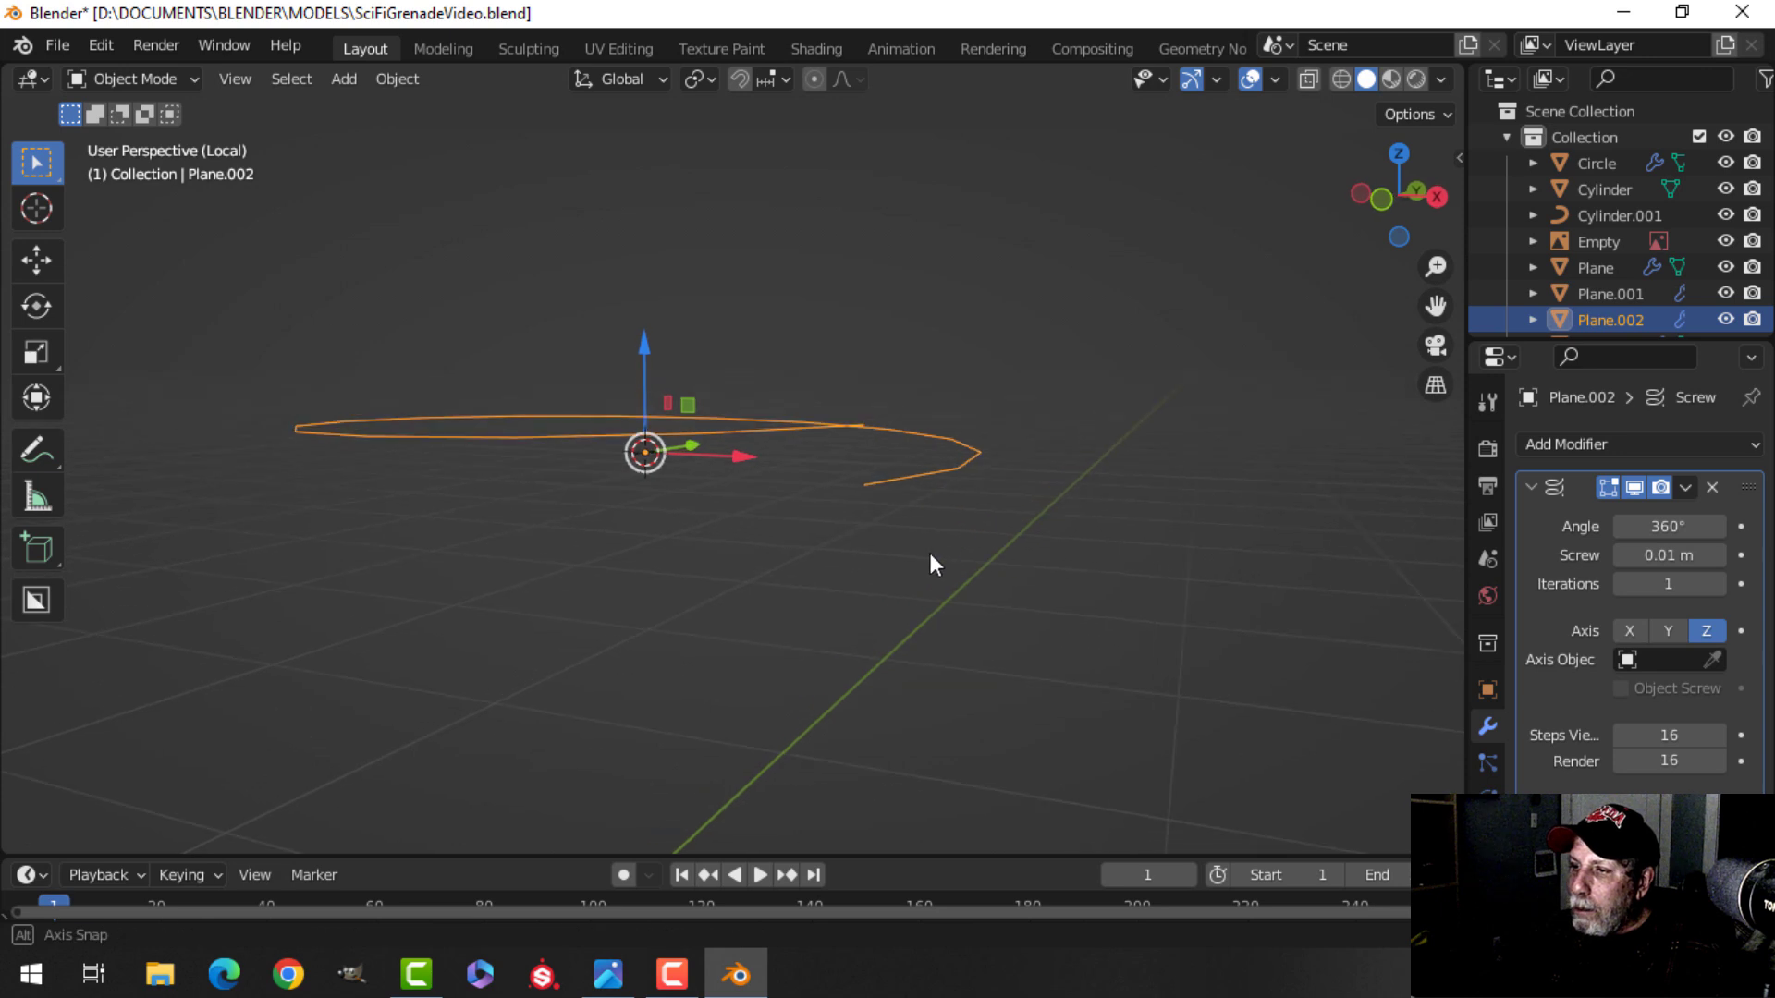
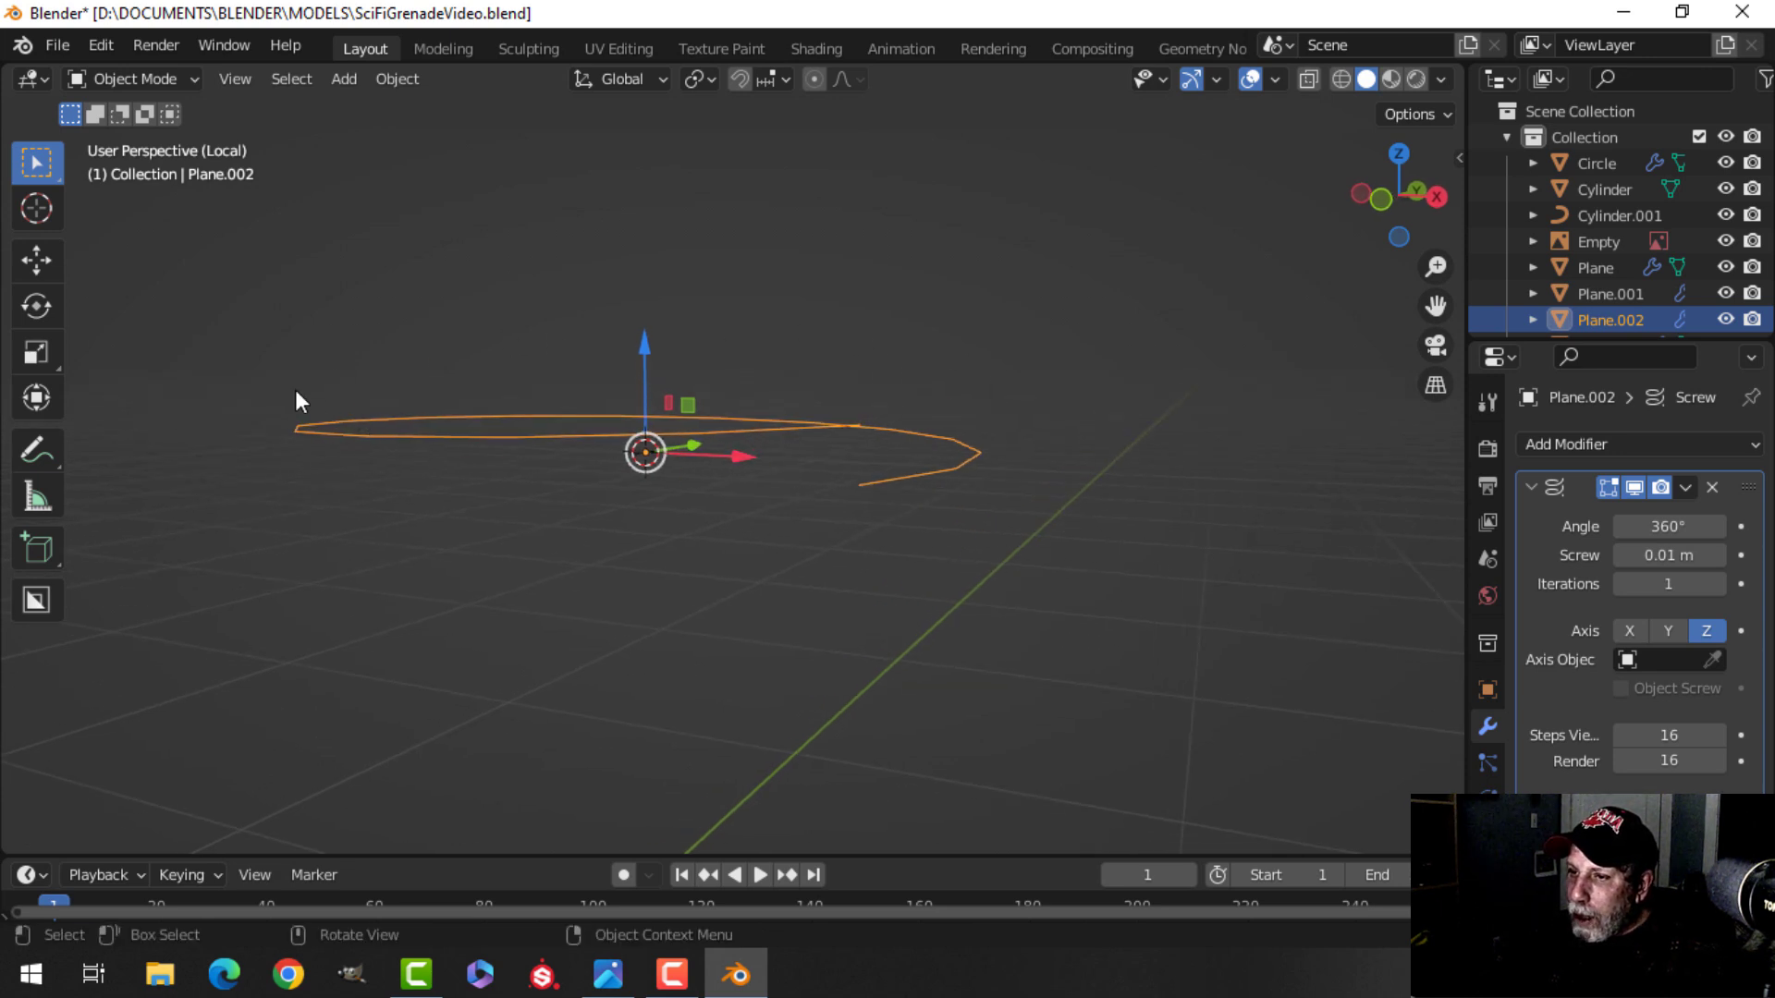
Apply the Screw modifier to the spiral object.
middle_drag(929, 487, 764, 517)
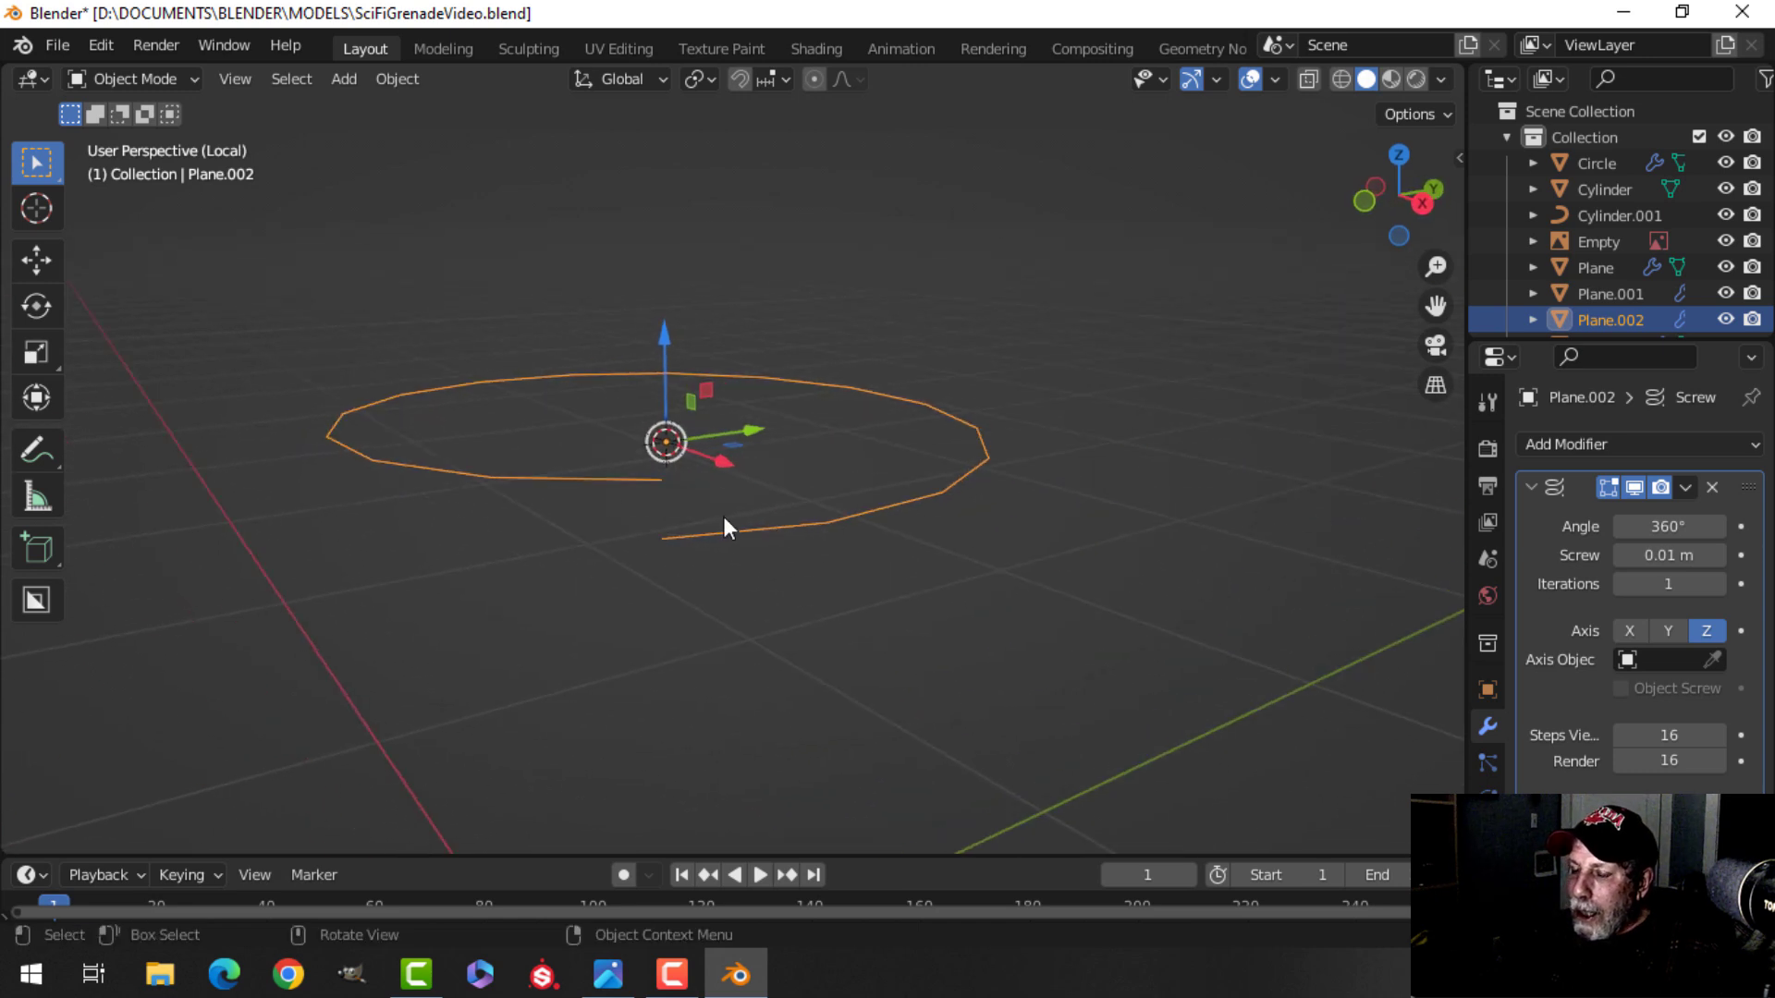
middle_drag(685, 468, 697, 470)
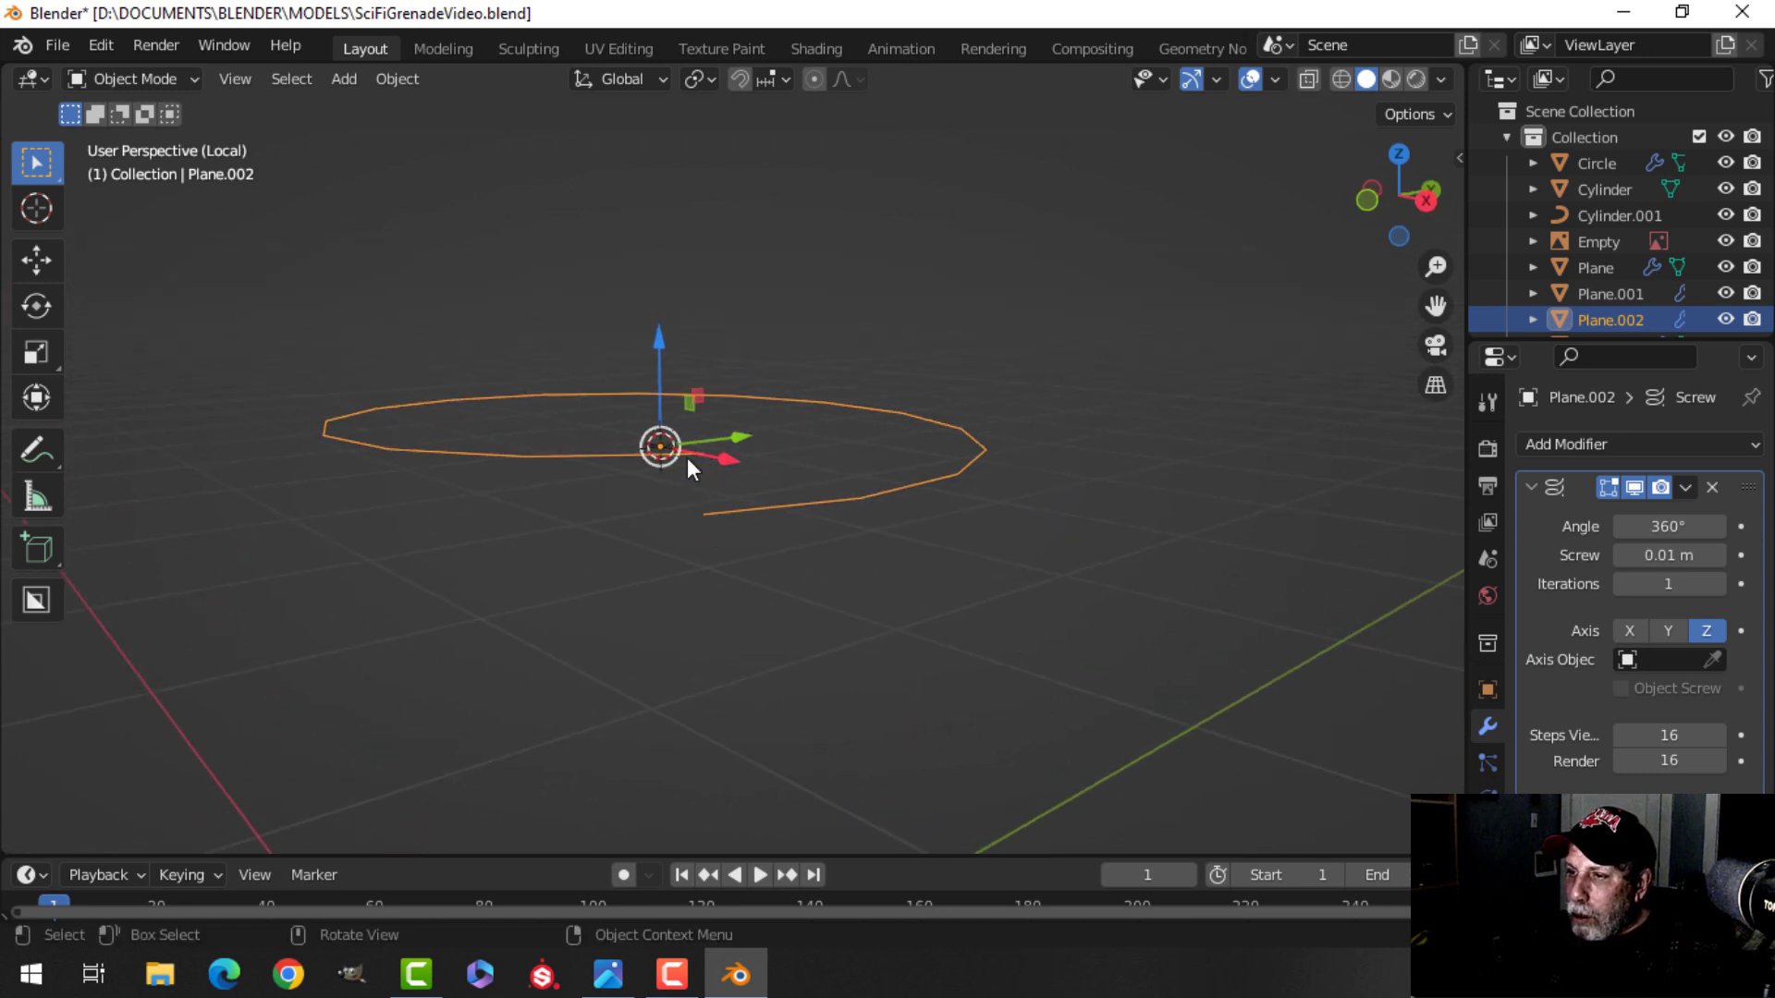
middle_drag(773, 525, 934, 474)
middle_drag(927, 387, 1077, 585)
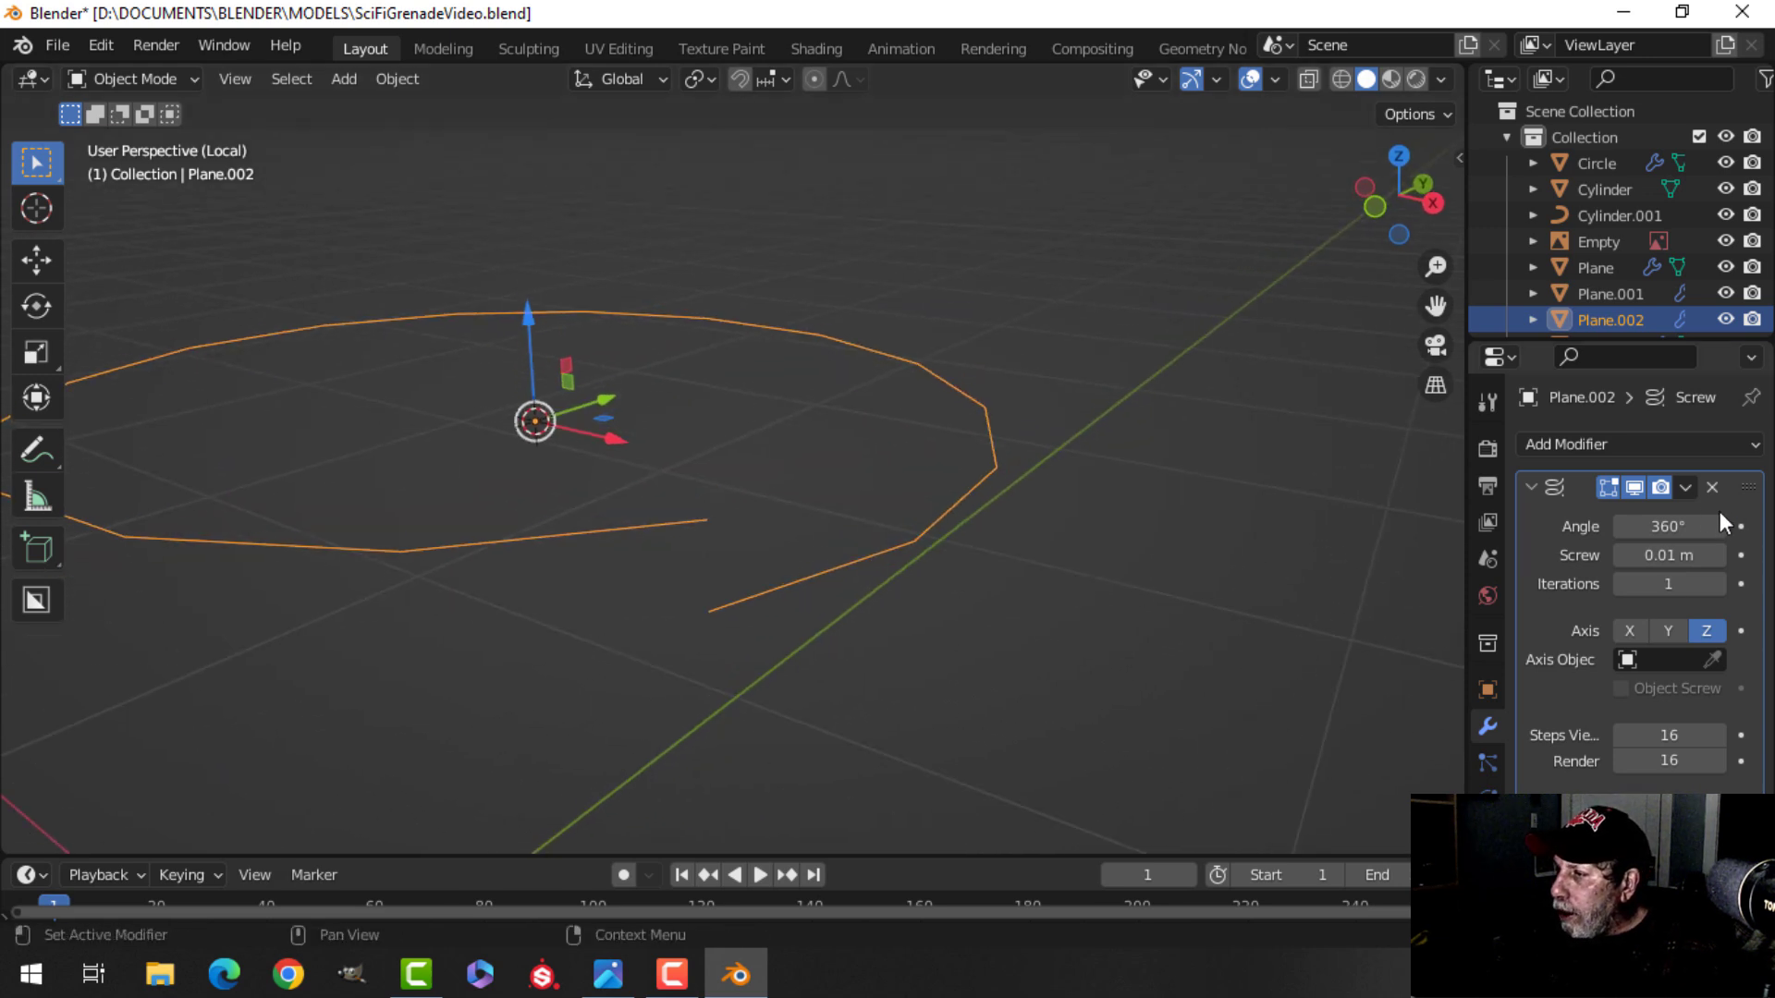
click(1685, 487)
click(1628, 517)
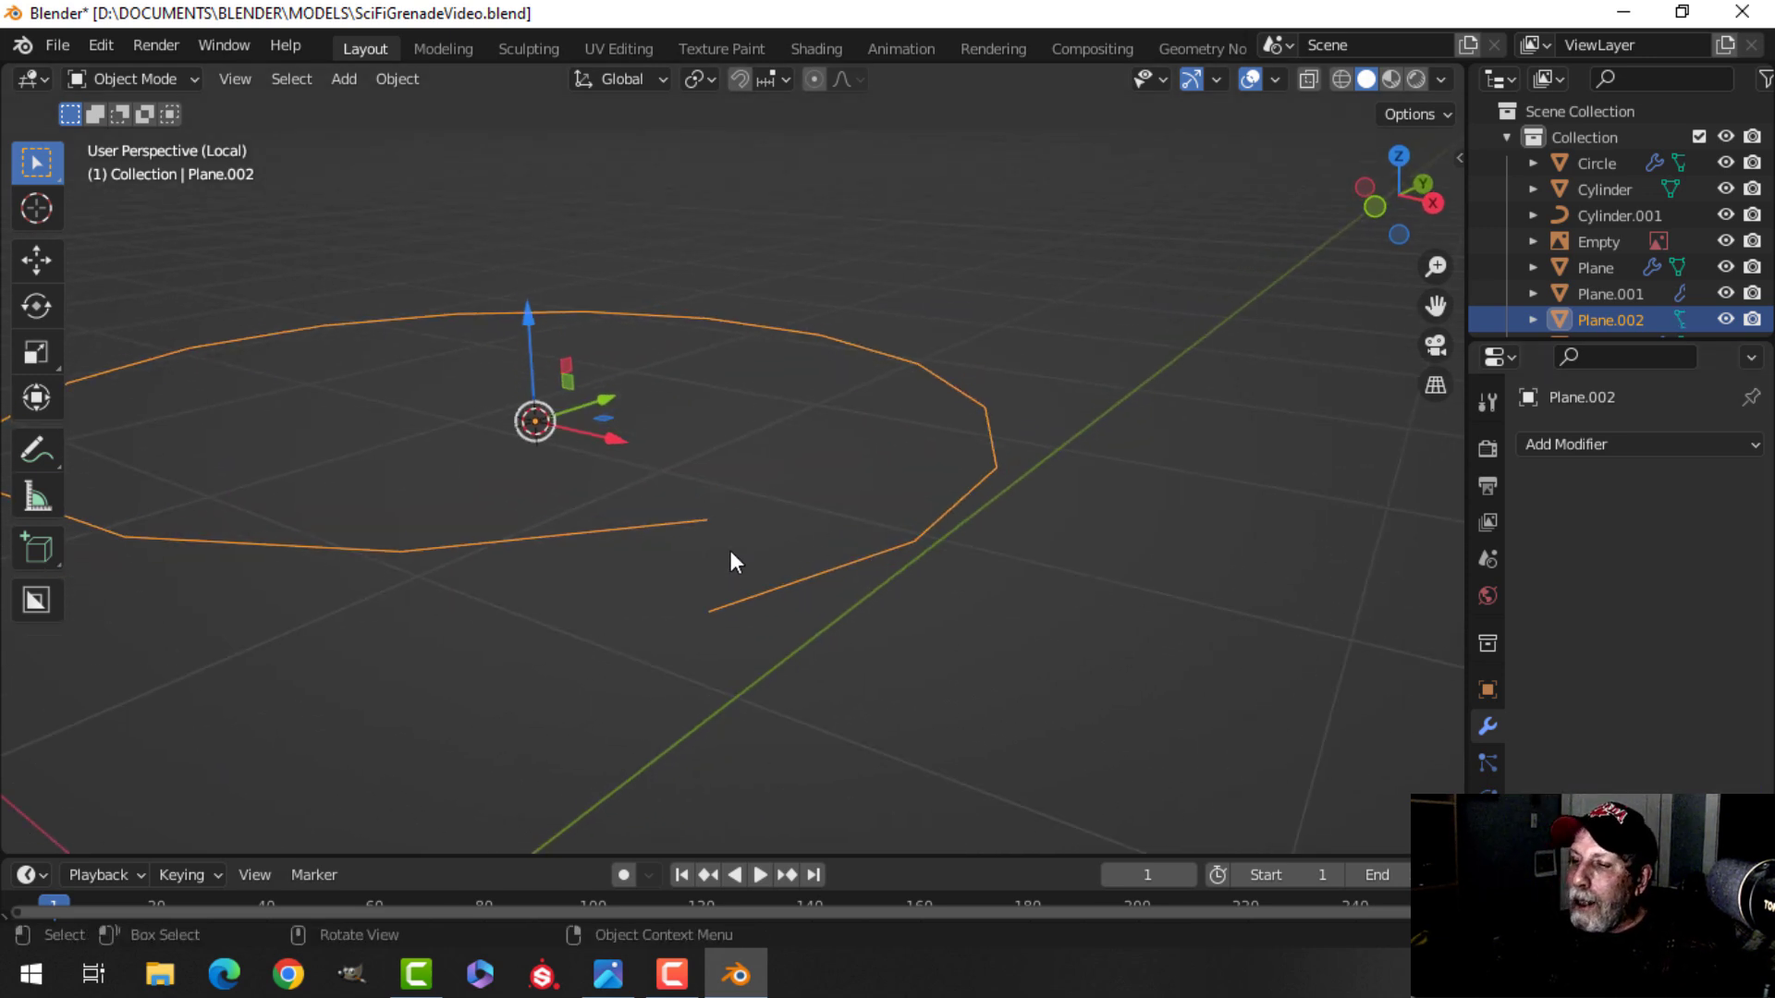
In edit mode, extrude the spiral's outer end vertex twice in top view to extend its tail inward.
key(Tab)
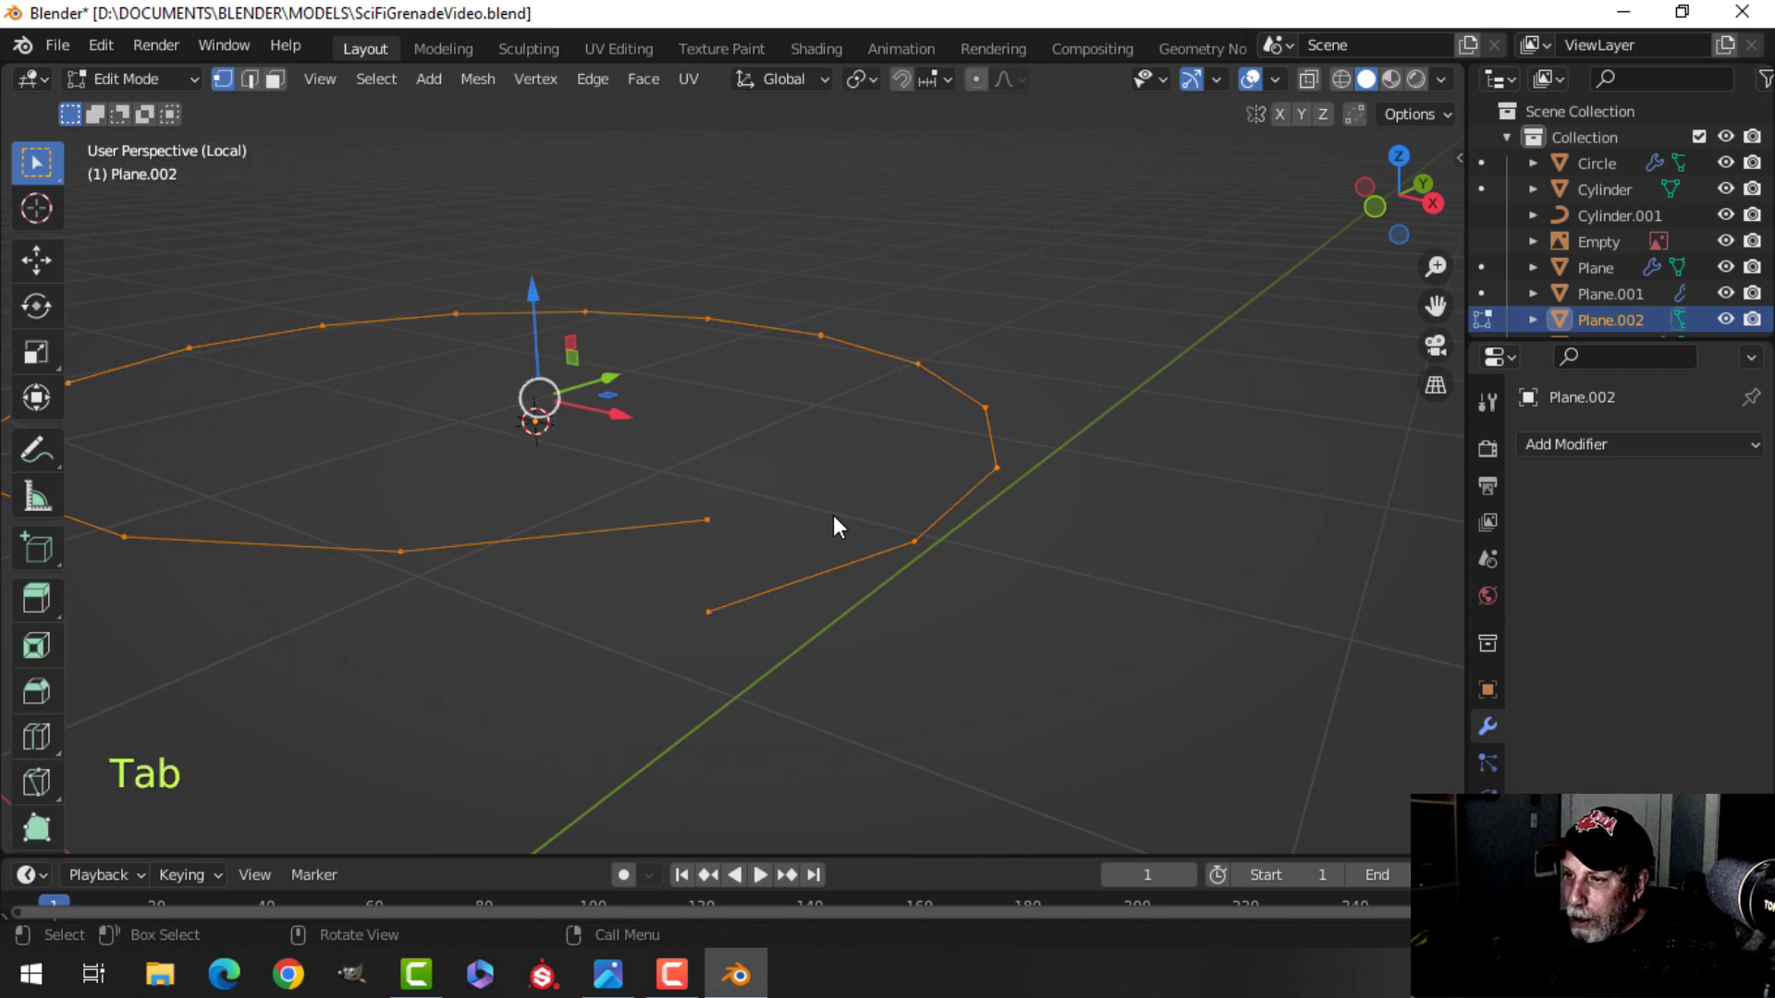
click(710, 517)
key(KP_7)
scroll(959, 574, down, 2)
shift+middle_drag(1146, 626, 1007, 542)
scroll(1050, 543, up, 2)
scroll(993, 443, up, 1)
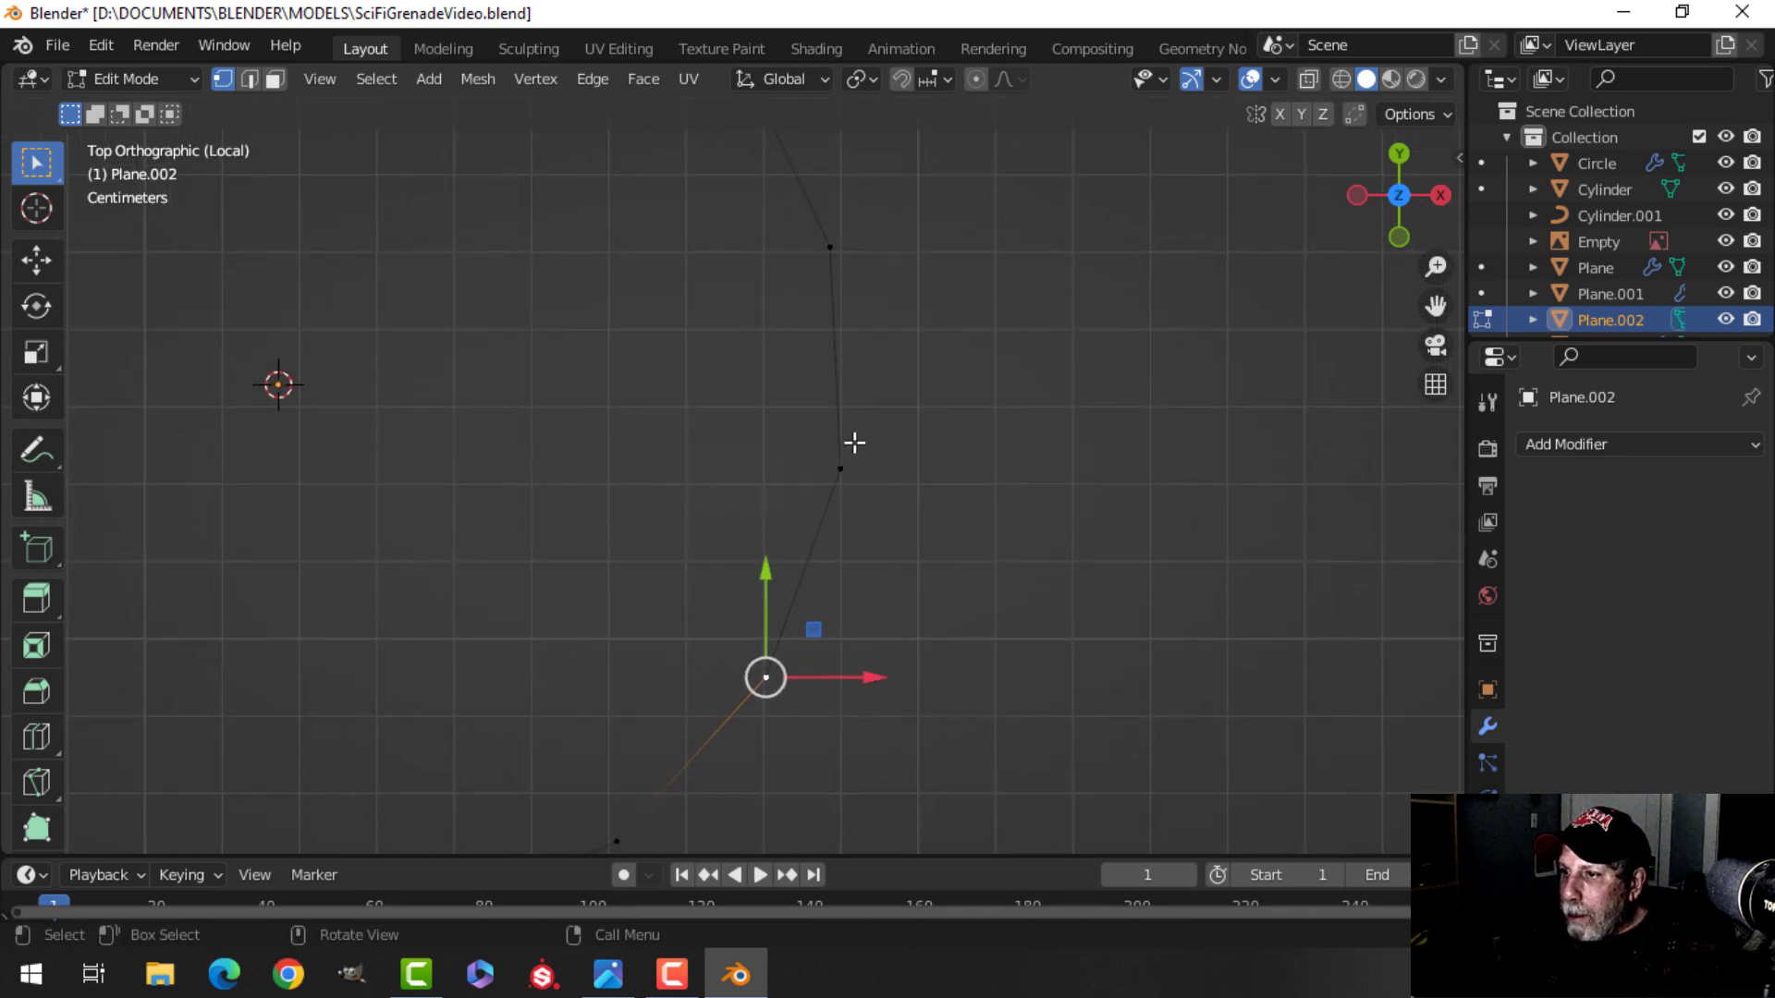
key(e)
right_click(1123, 596)
key(g)
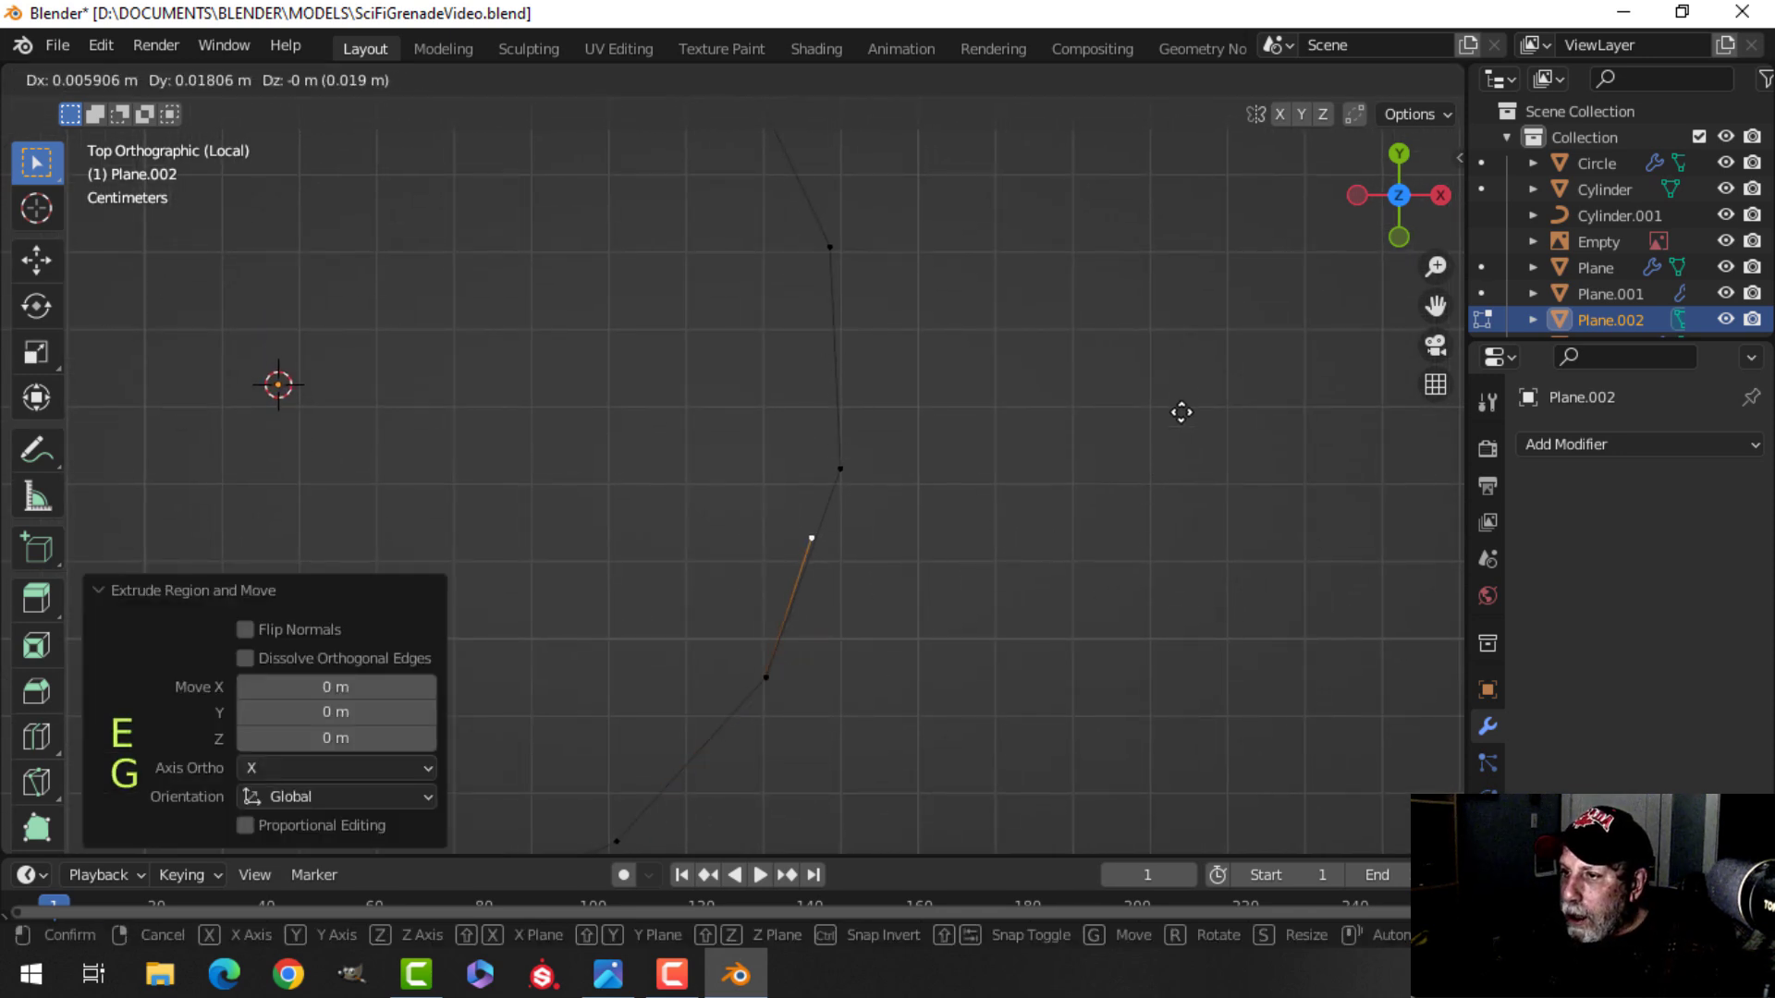
click(1207, 349)
shift+middle_drag(1110, 372, 1114, 553)
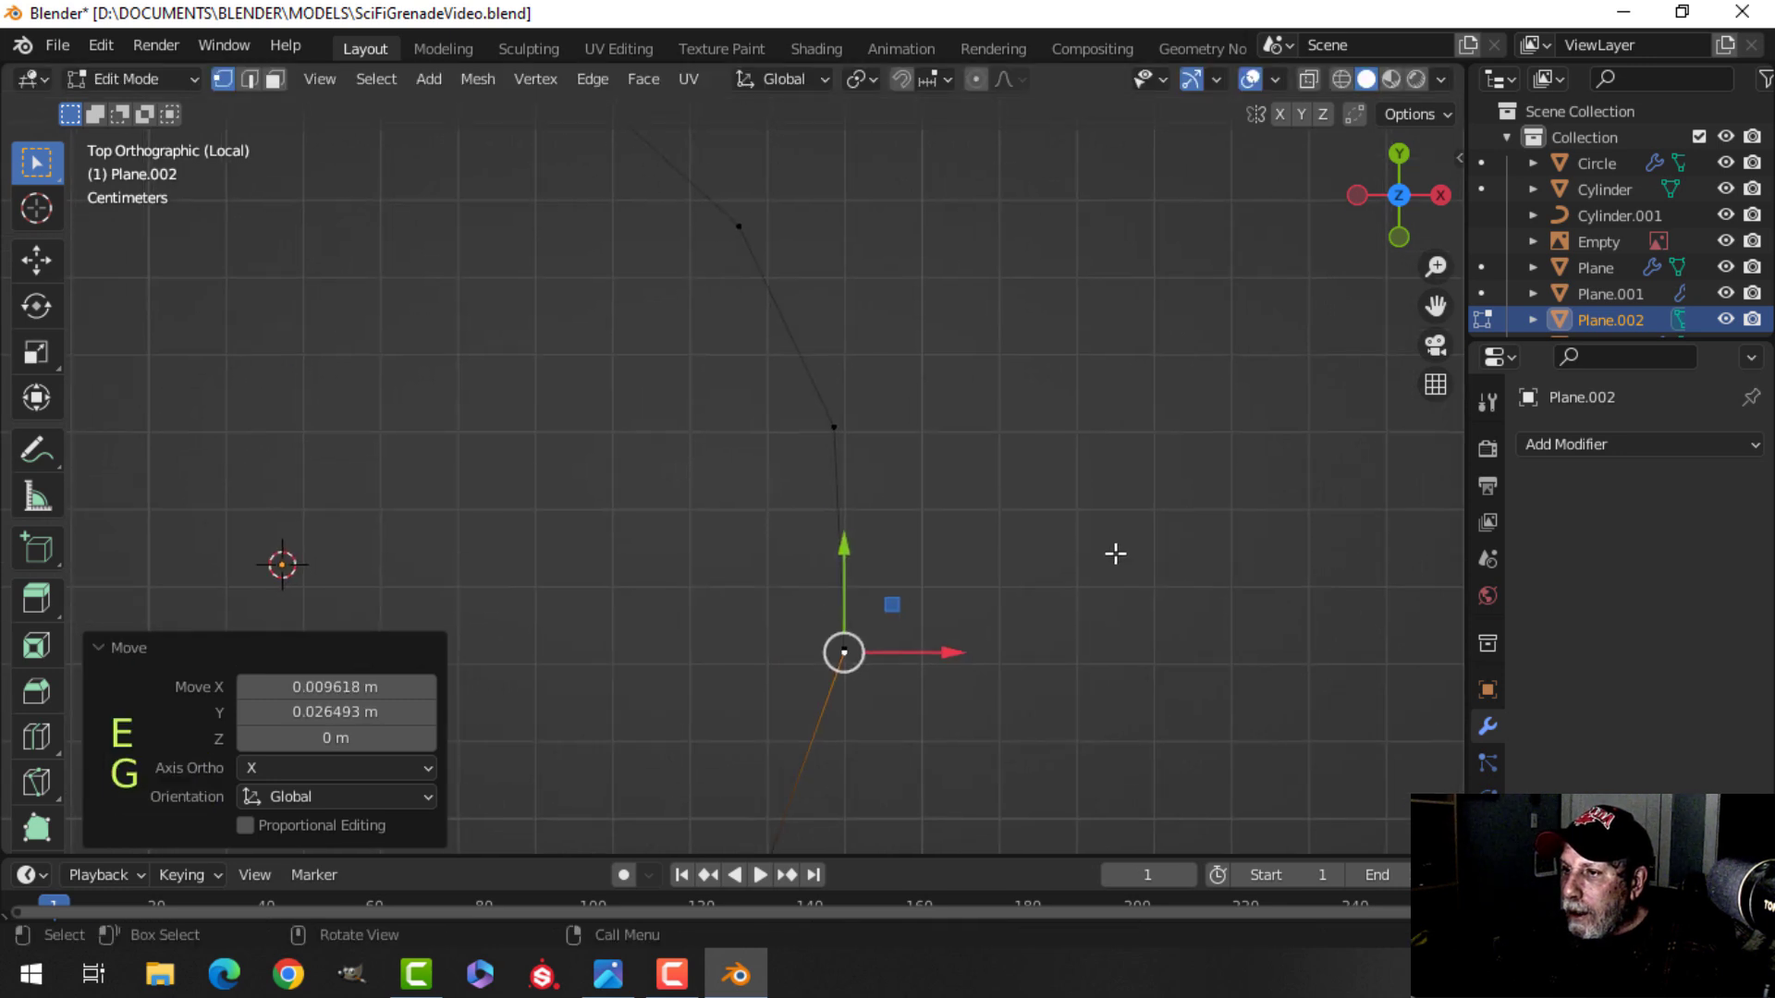
key(e)
right_click(1104, 490)
key(g)
click(1089, 276)
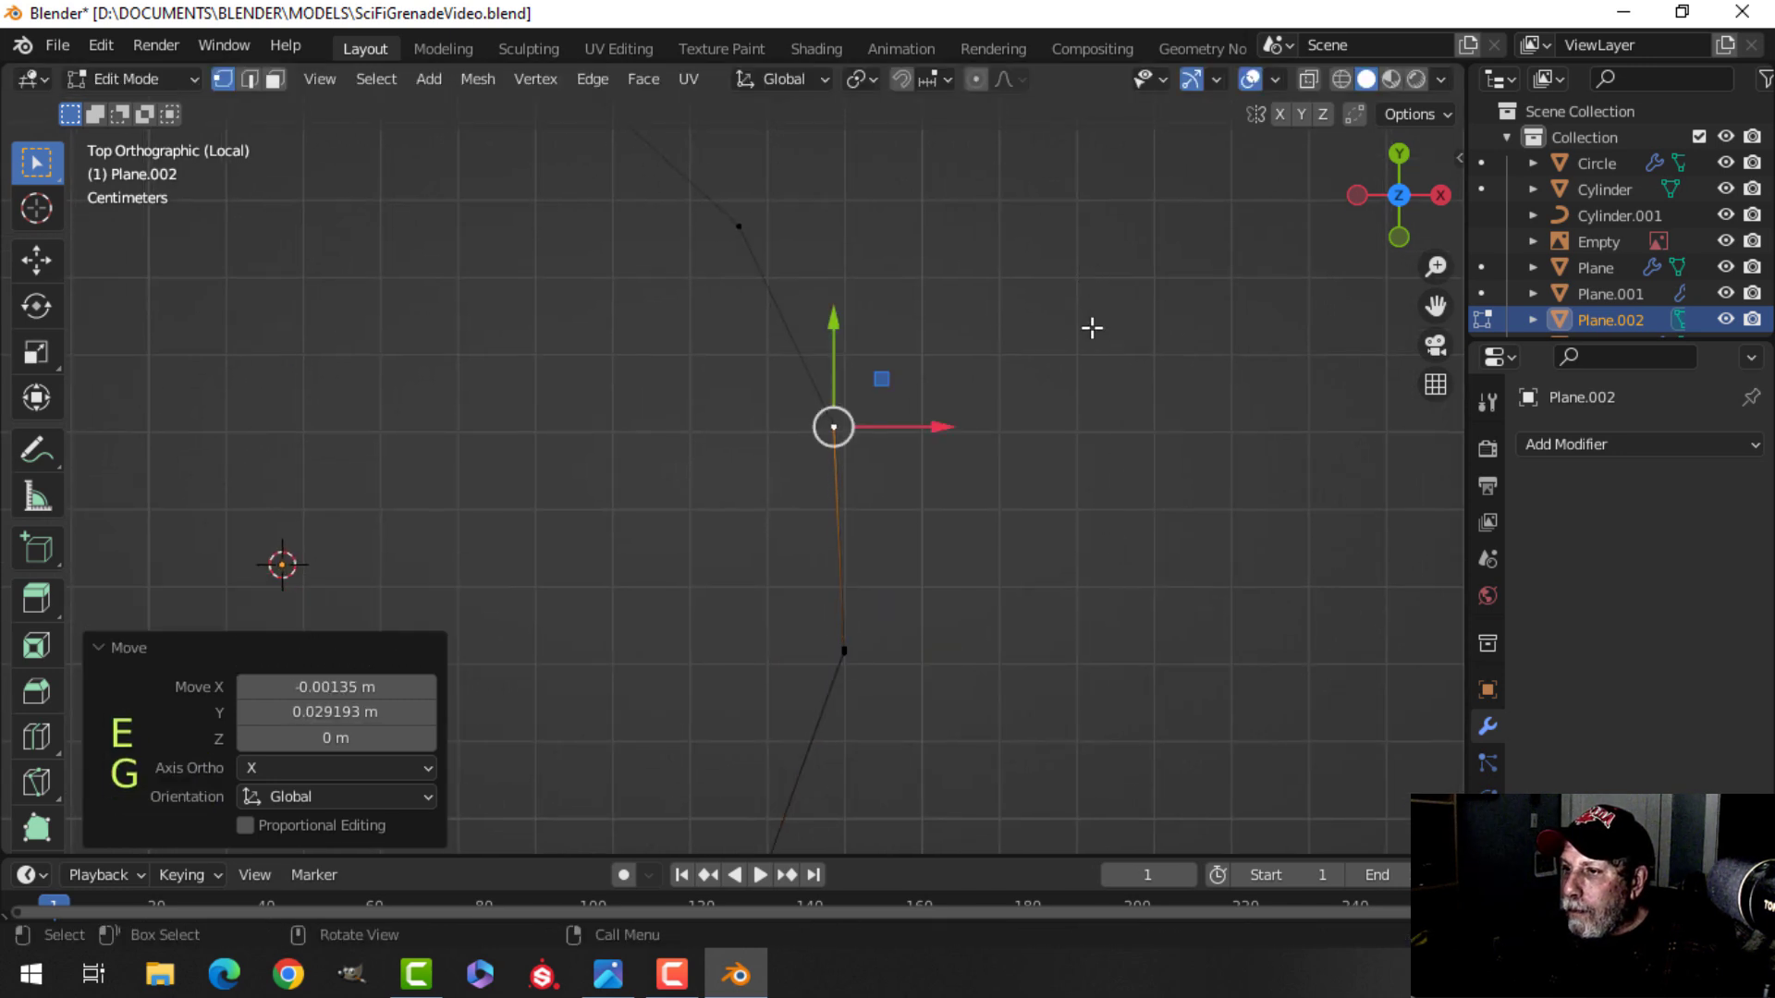
Back in object mode, convert the spiral mesh to a curve.
key(Tab)
middle_drag(1125, 610, 868, 515)
right_click(858, 469)
mouse_move(784, 530)
click(952, 529)
click(1487, 837)
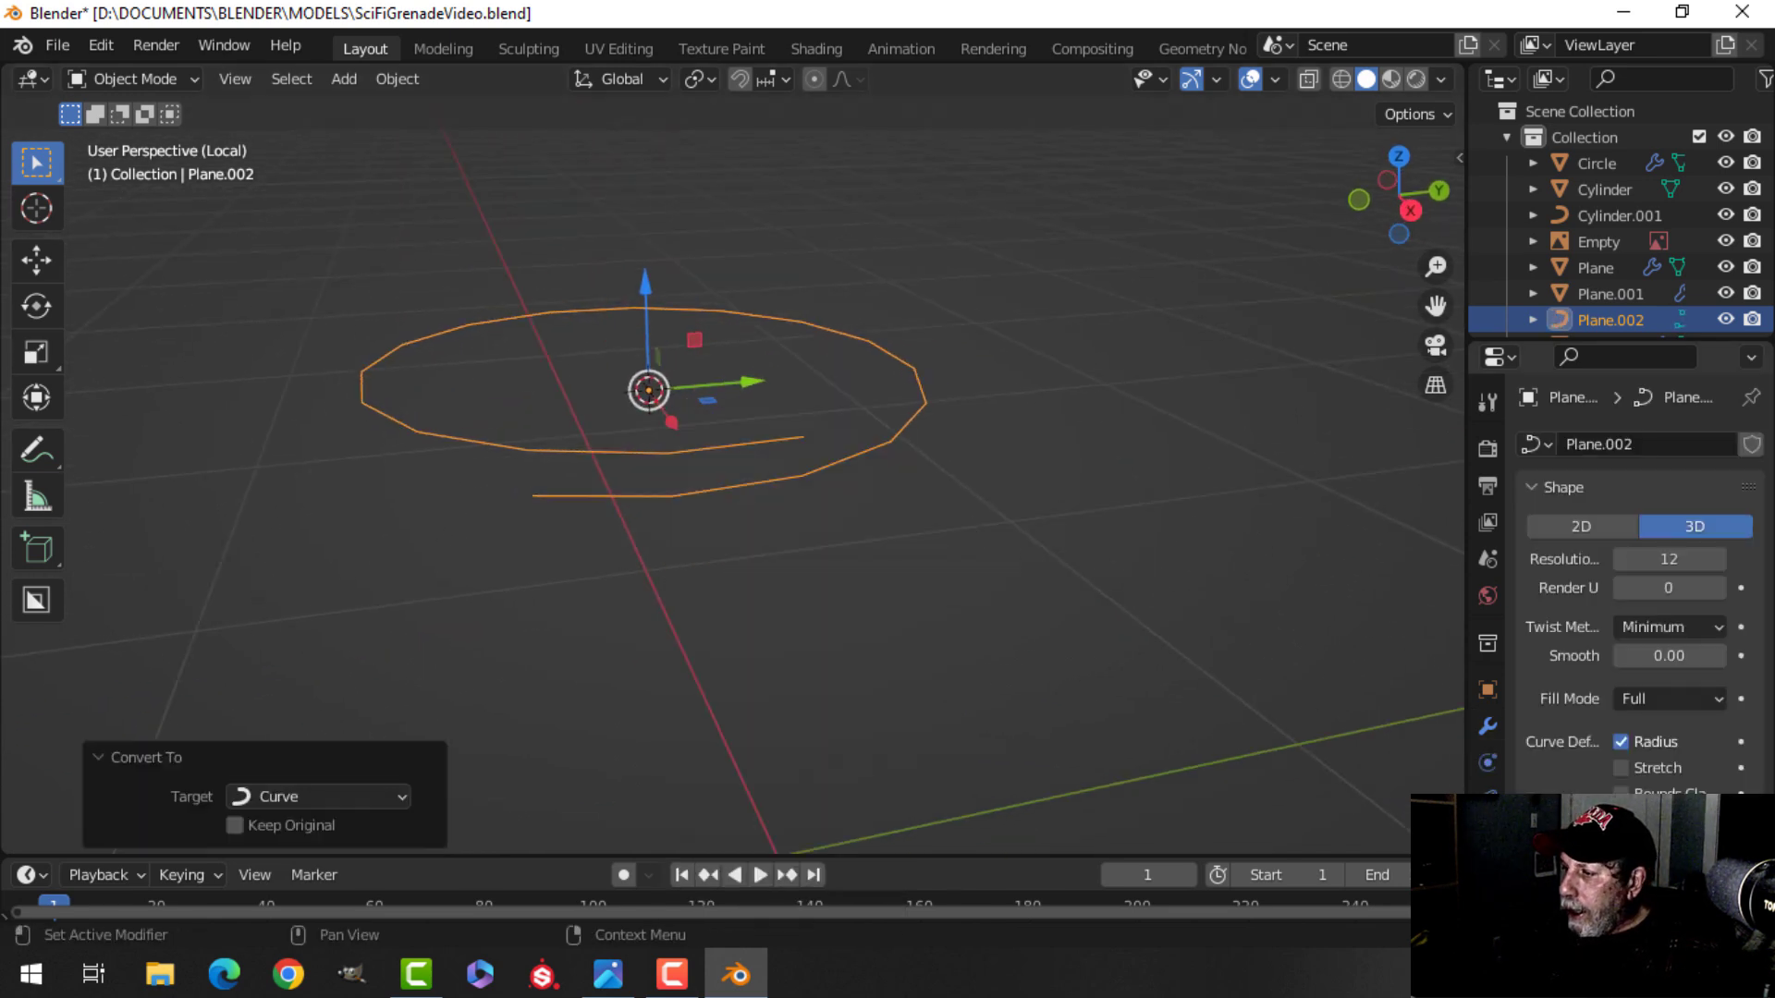
Give the curve a round bevel depth of 0.004 m and shade it smooth.
scroll(1615, 764, down, 5)
scroll(1594, 775, down, 3)
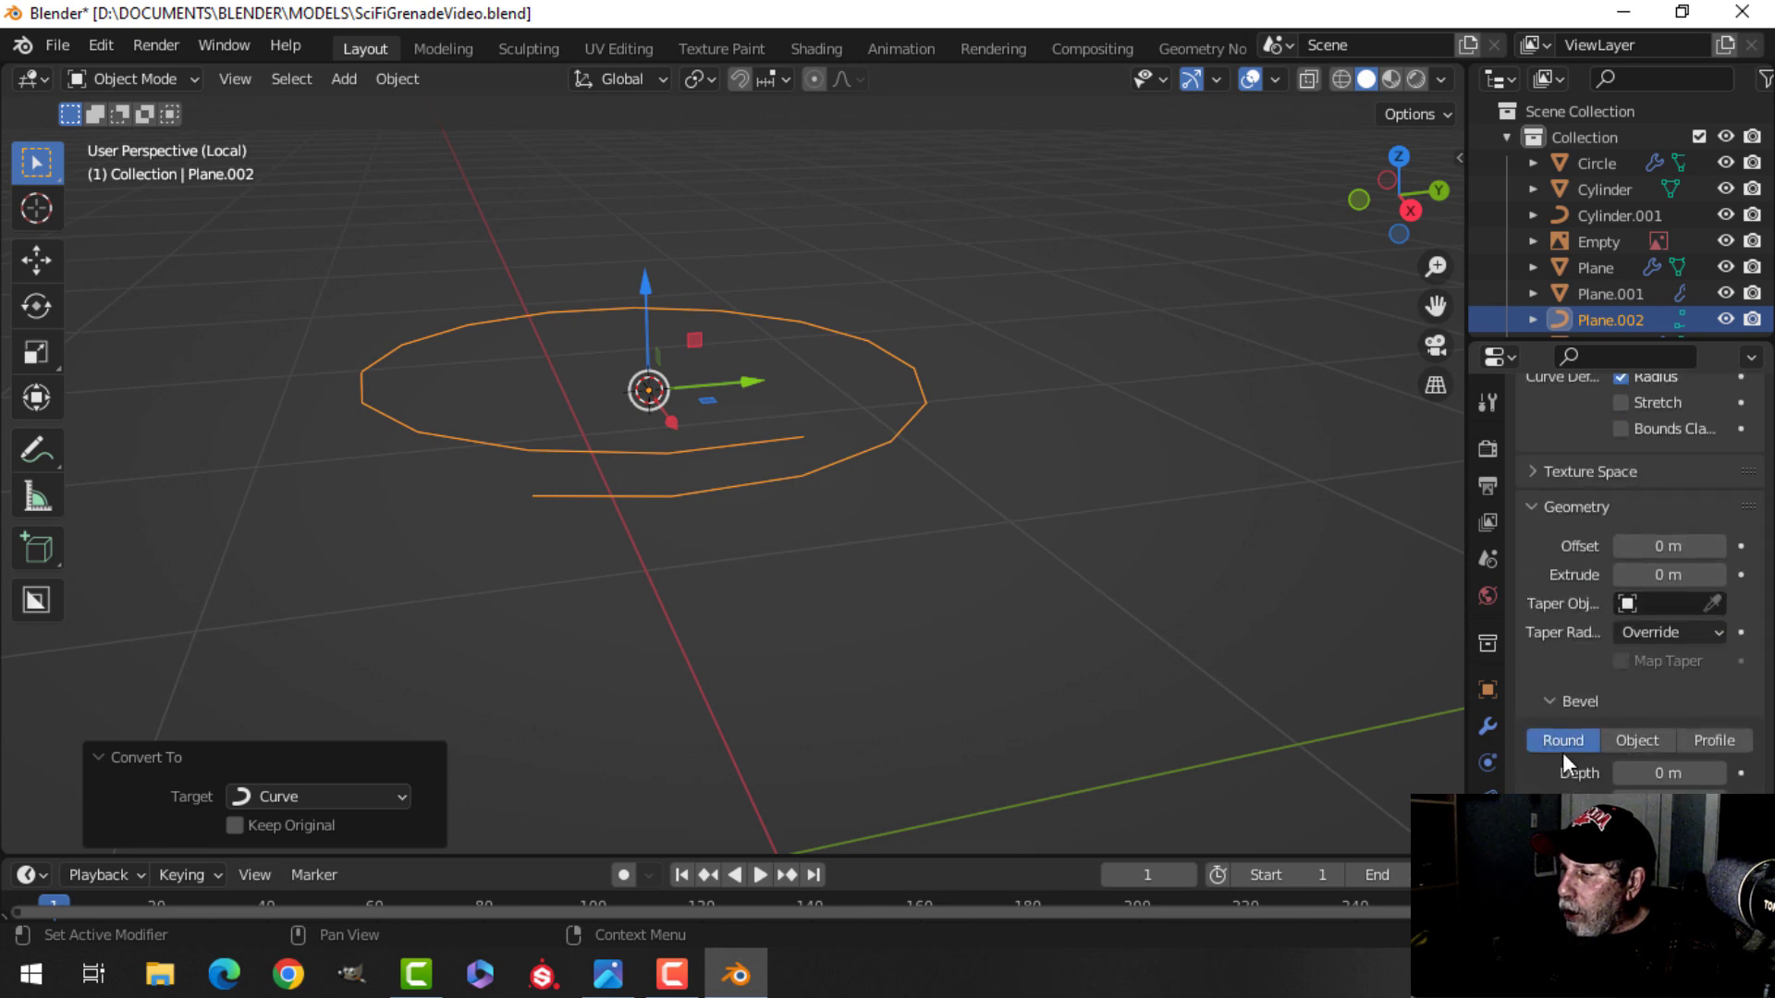
shift+drag(1668, 773, 1735, 773)
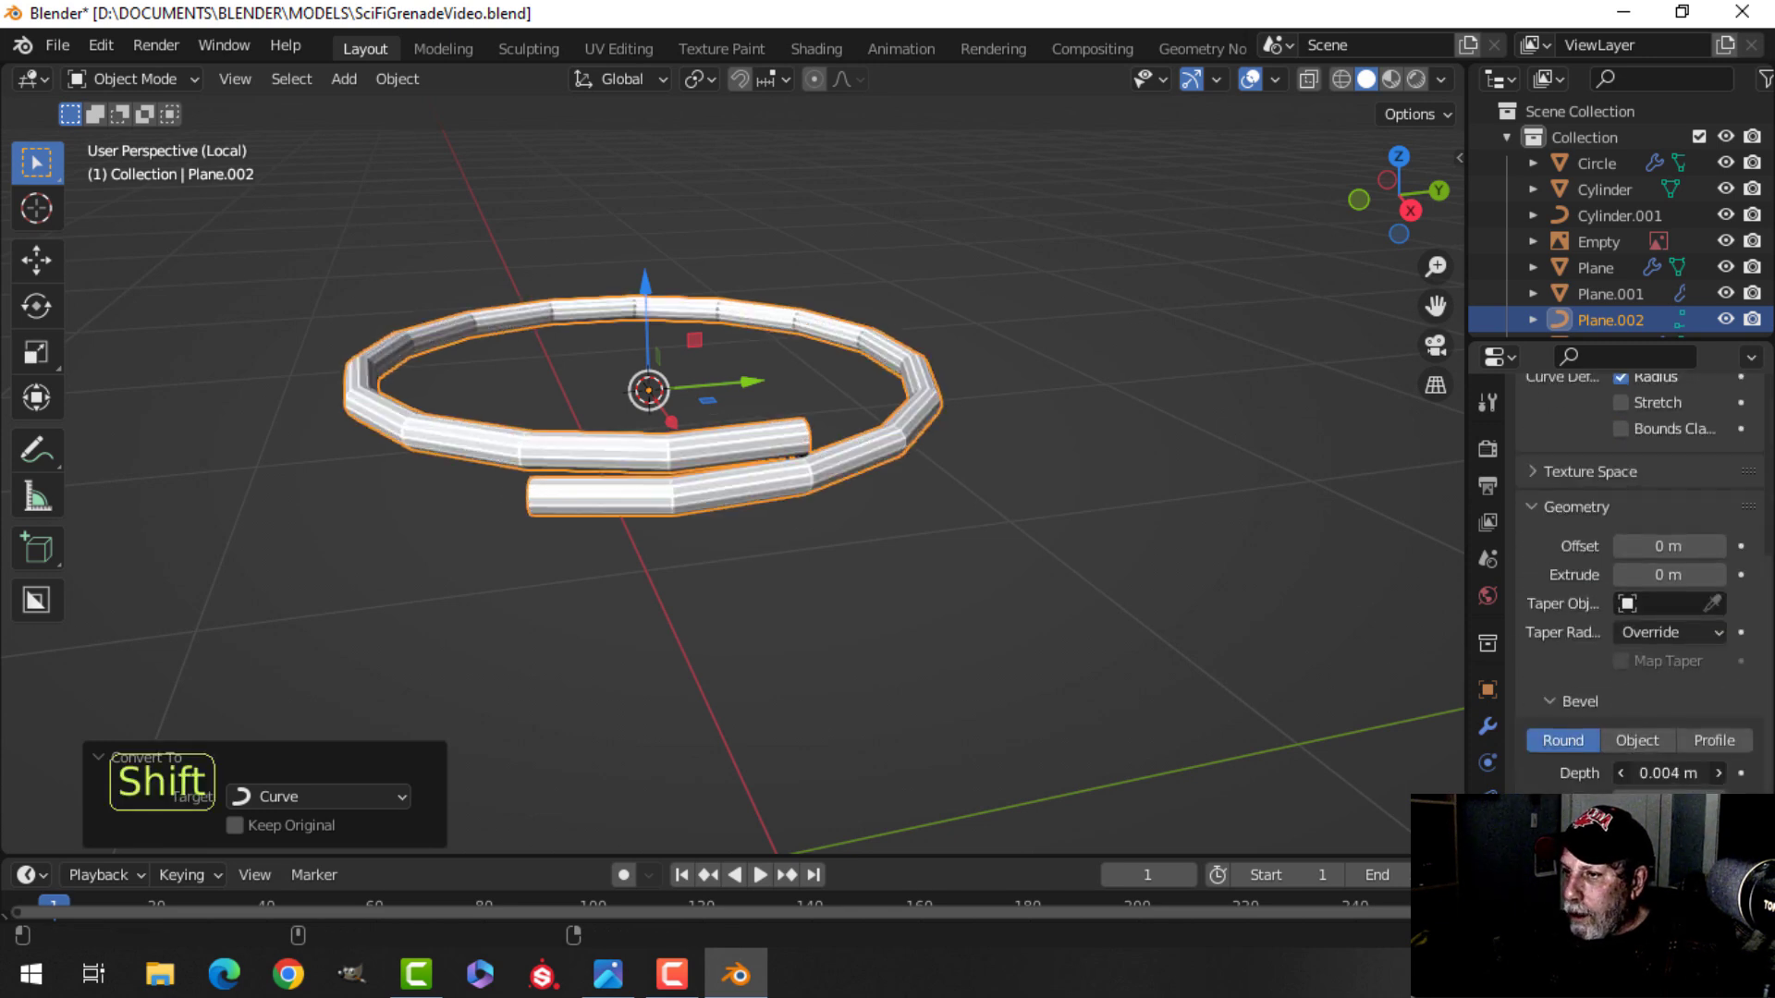
right_click(807, 468)
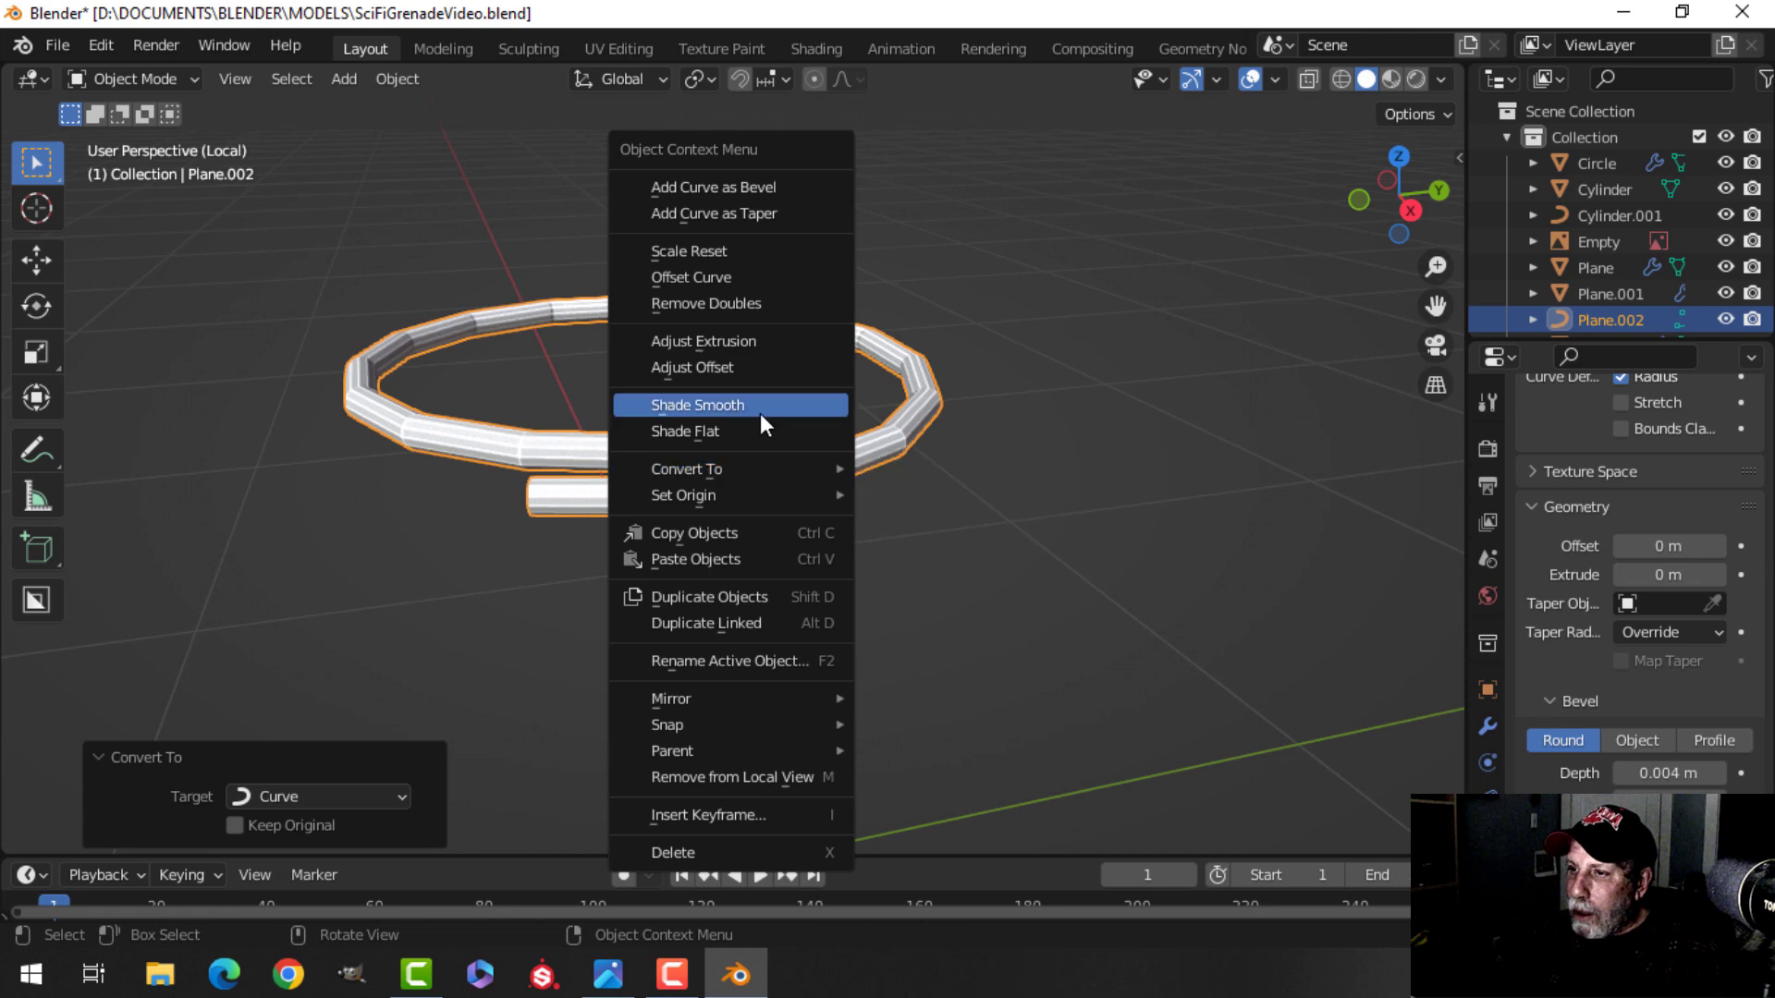
click(806, 406)
Leave local view and, in curve edit mode, scale the whole spiral up about 2.06 and move it toward the lever.
key(ctrl+1)
key(alt+a)
middle_drag(895, 526, 804, 541)
key(slash)
click(801, 518)
scroll(818, 540, down, 4)
scroll(817, 486, down, 3)
scroll(727, 546, down, 2)
key(Tab)
key(a)
scroll(779, 541, up, 4)
key(s)
click(1052, 612)
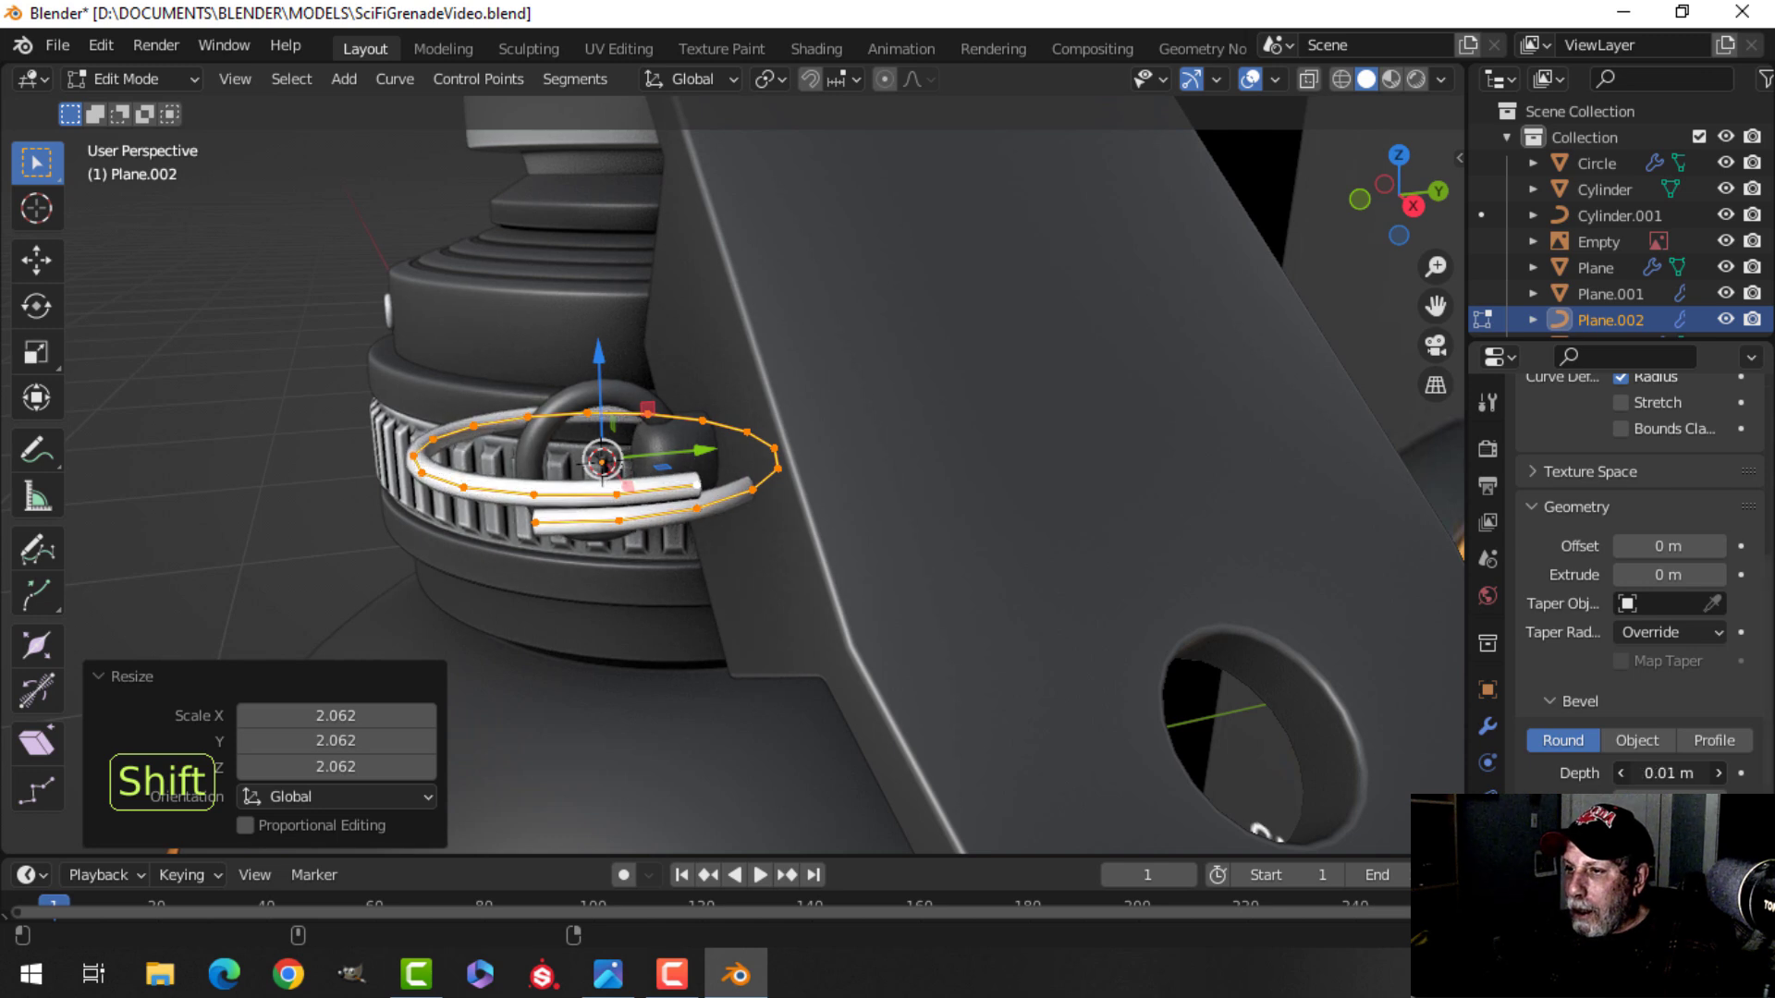
drag(697, 452, 338, 481)
scroll(363, 534, down, 2)
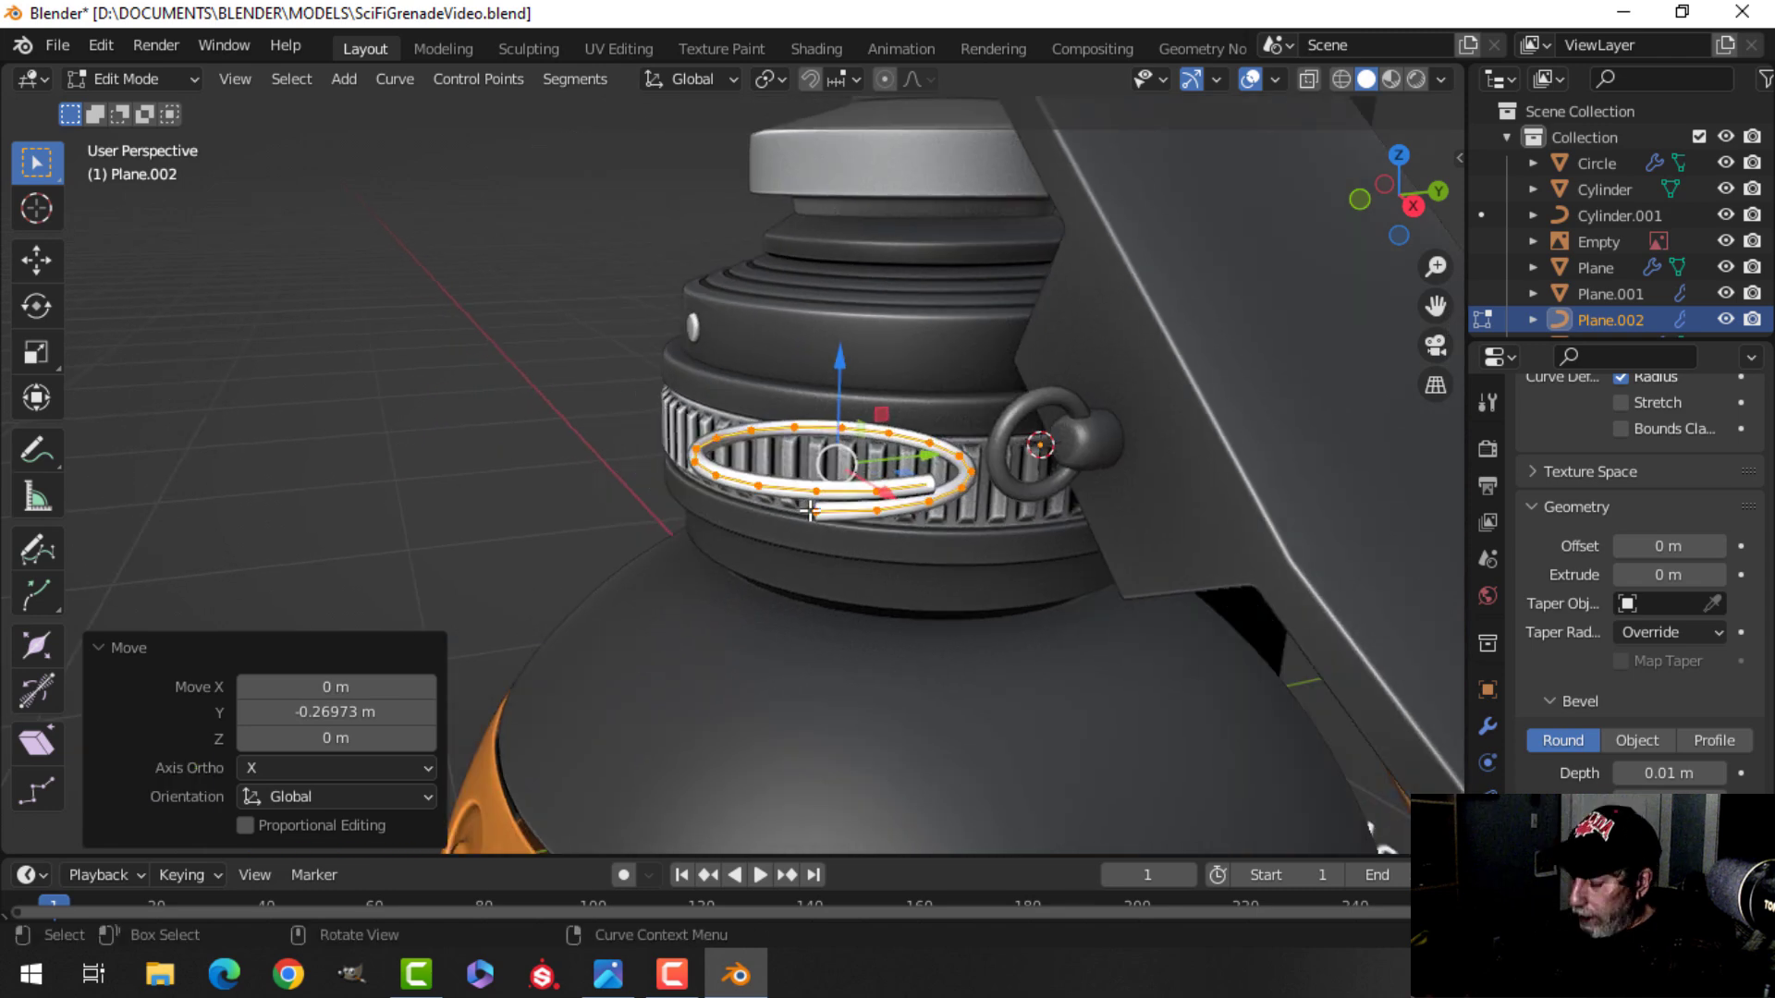
In front view, enlarge the spiral and rotate it 90° about the X axis.
key(KP_1)
scroll(817, 505, down, 3)
scroll(887, 572, down, 2)
shift+middle_drag(888, 572, 858, 499)
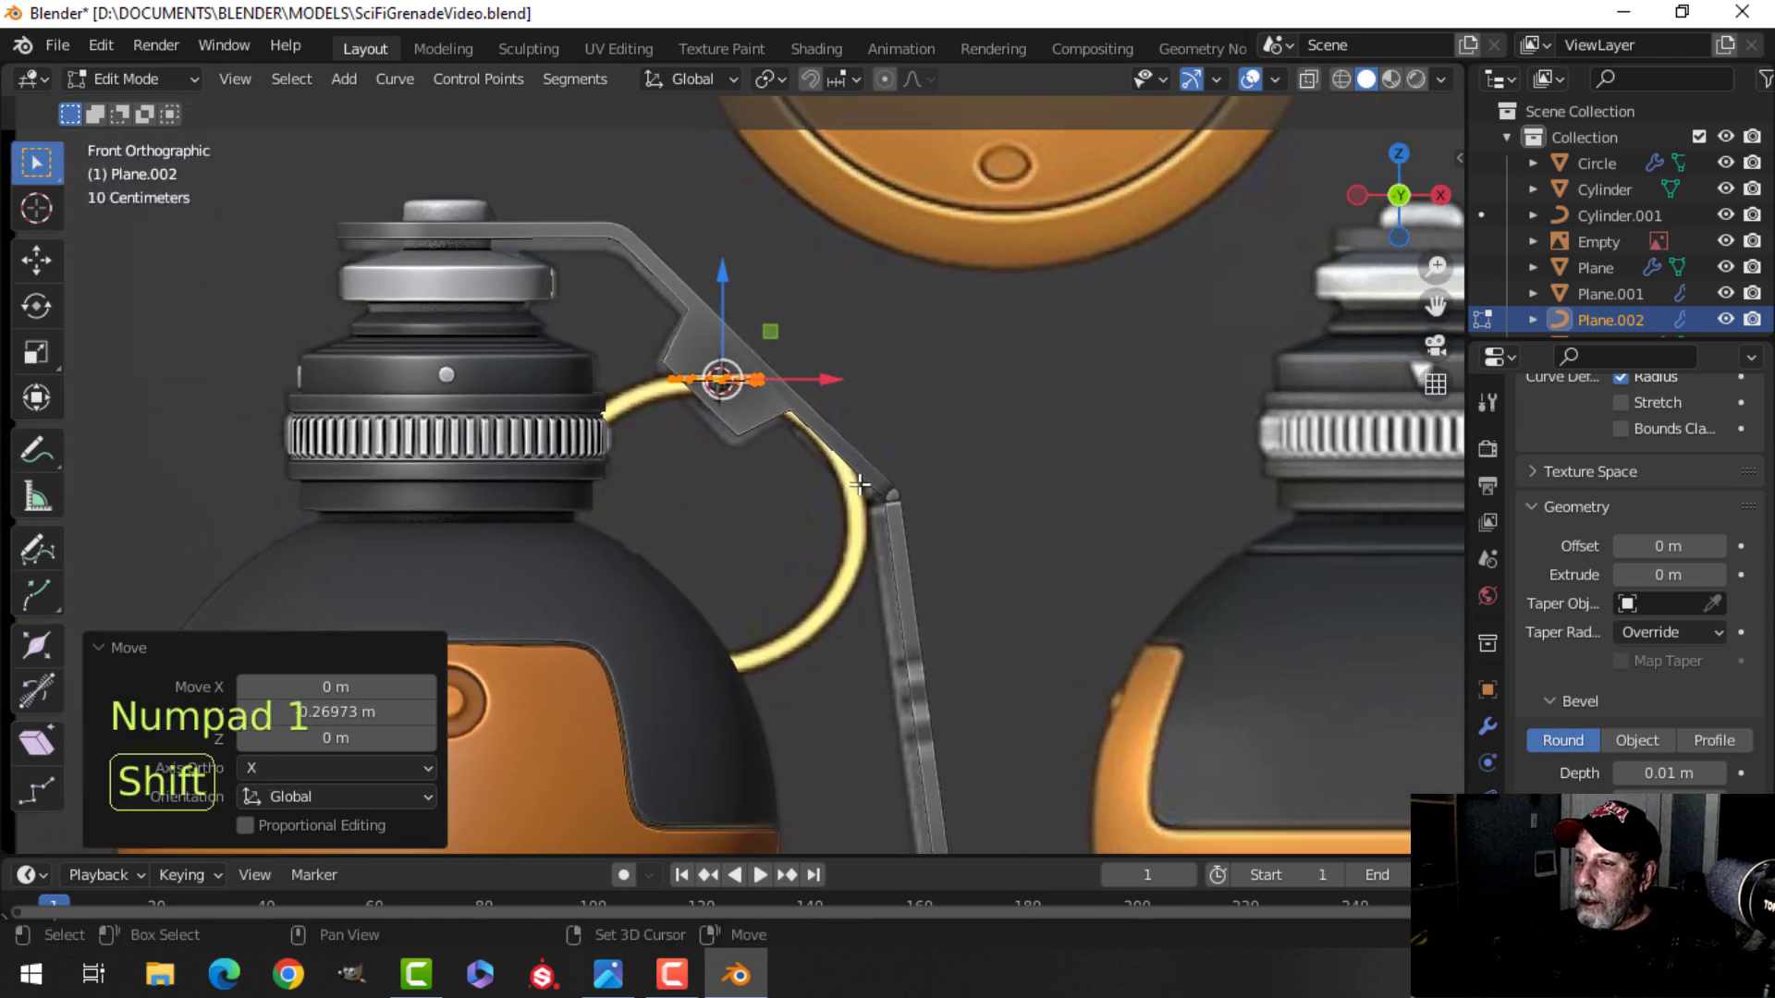
key(s)
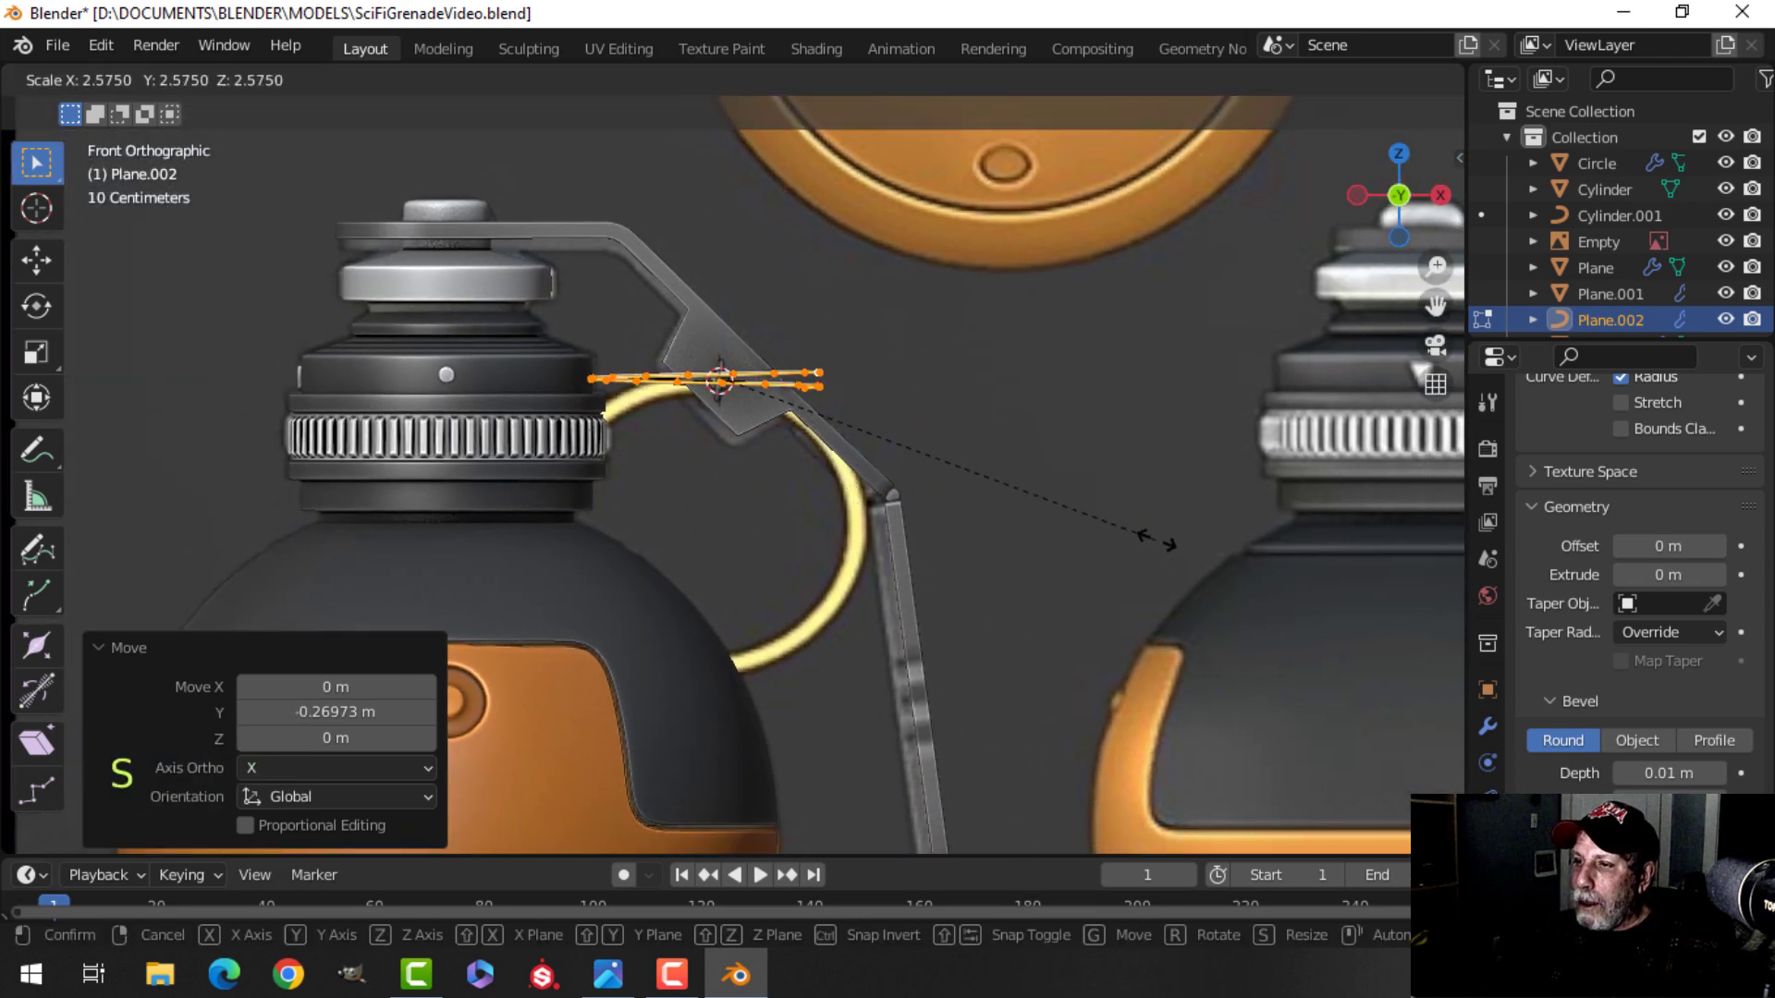
click(1218, 548)
key(r)
key(x)
key(9)
key(0)
key(Return)
Move the ring down beside the lever and scale it by about 1.165.
key(g)
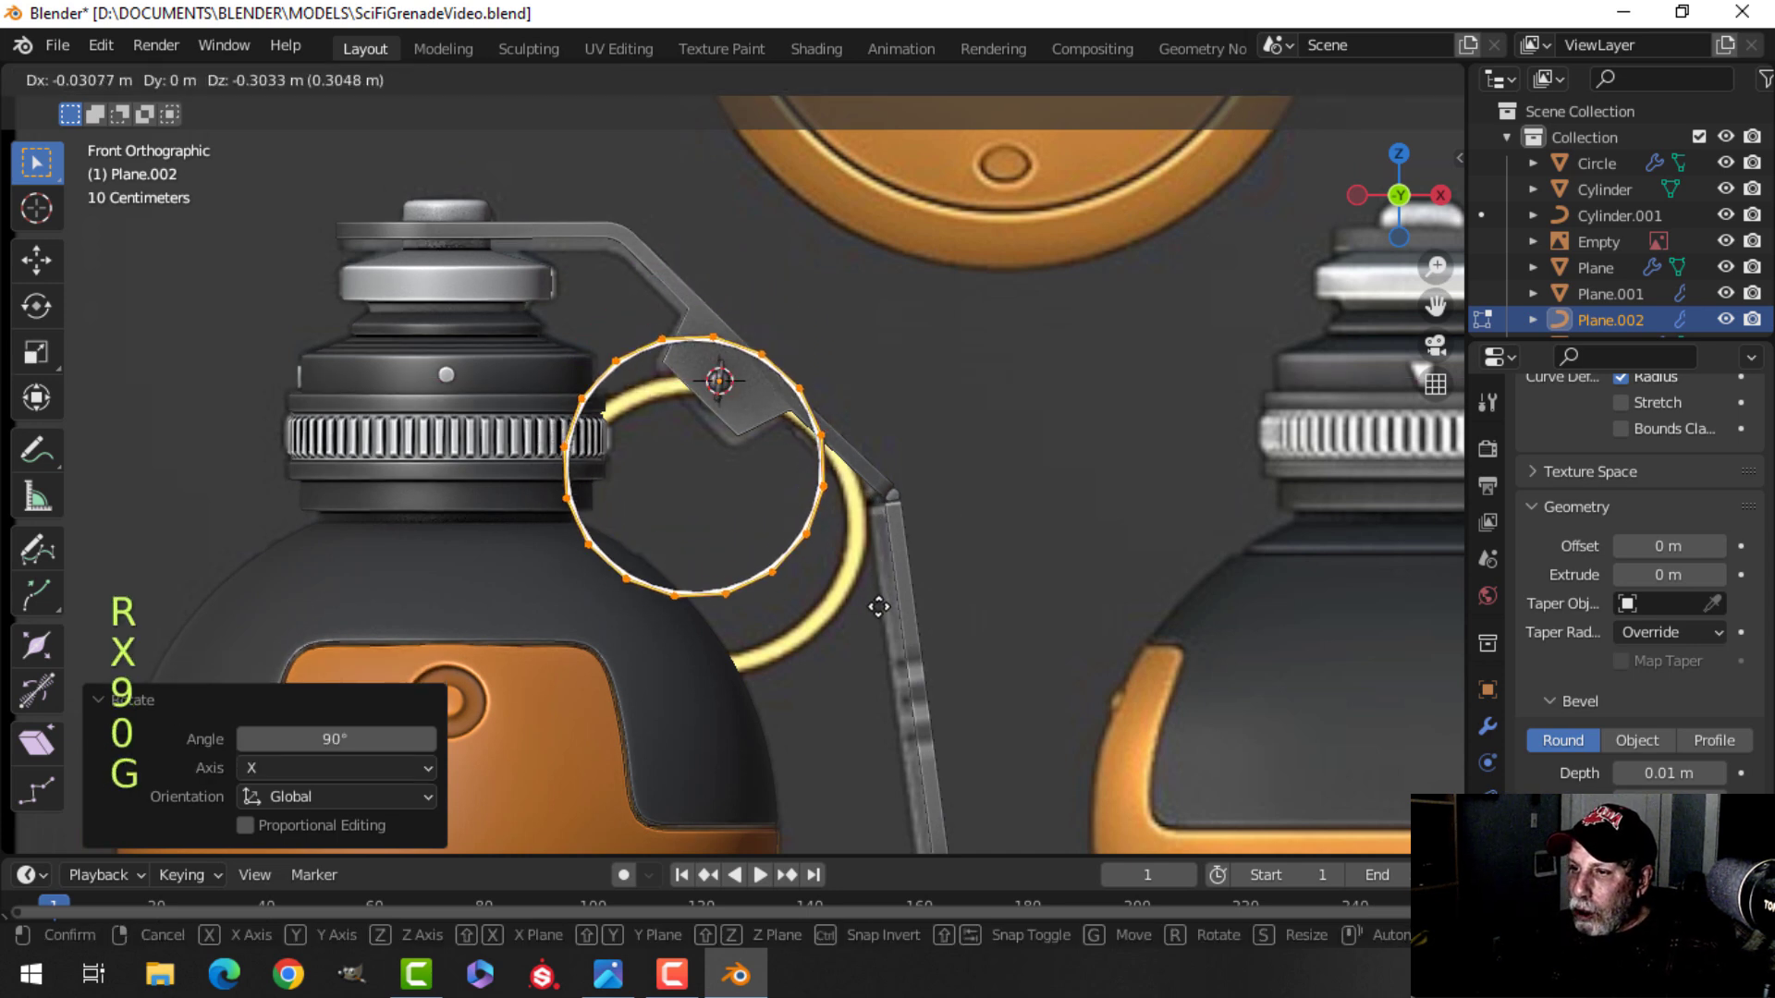
click(890, 664)
key(s)
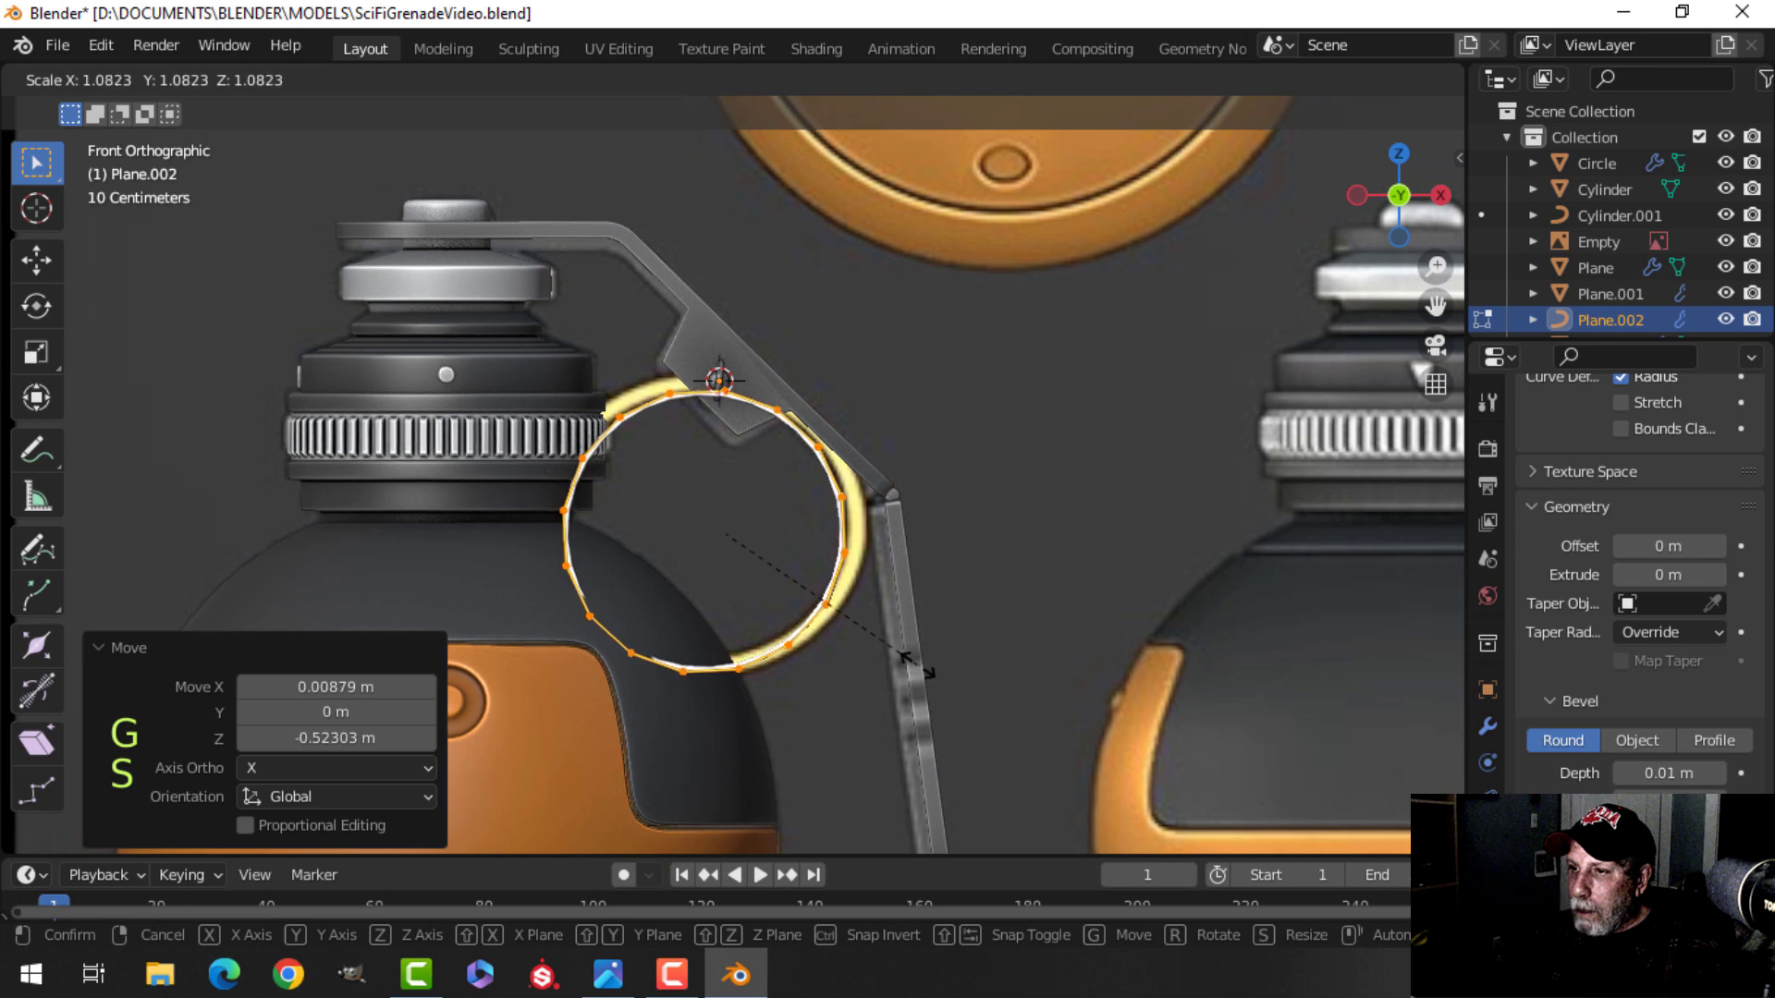
click(945, 671)
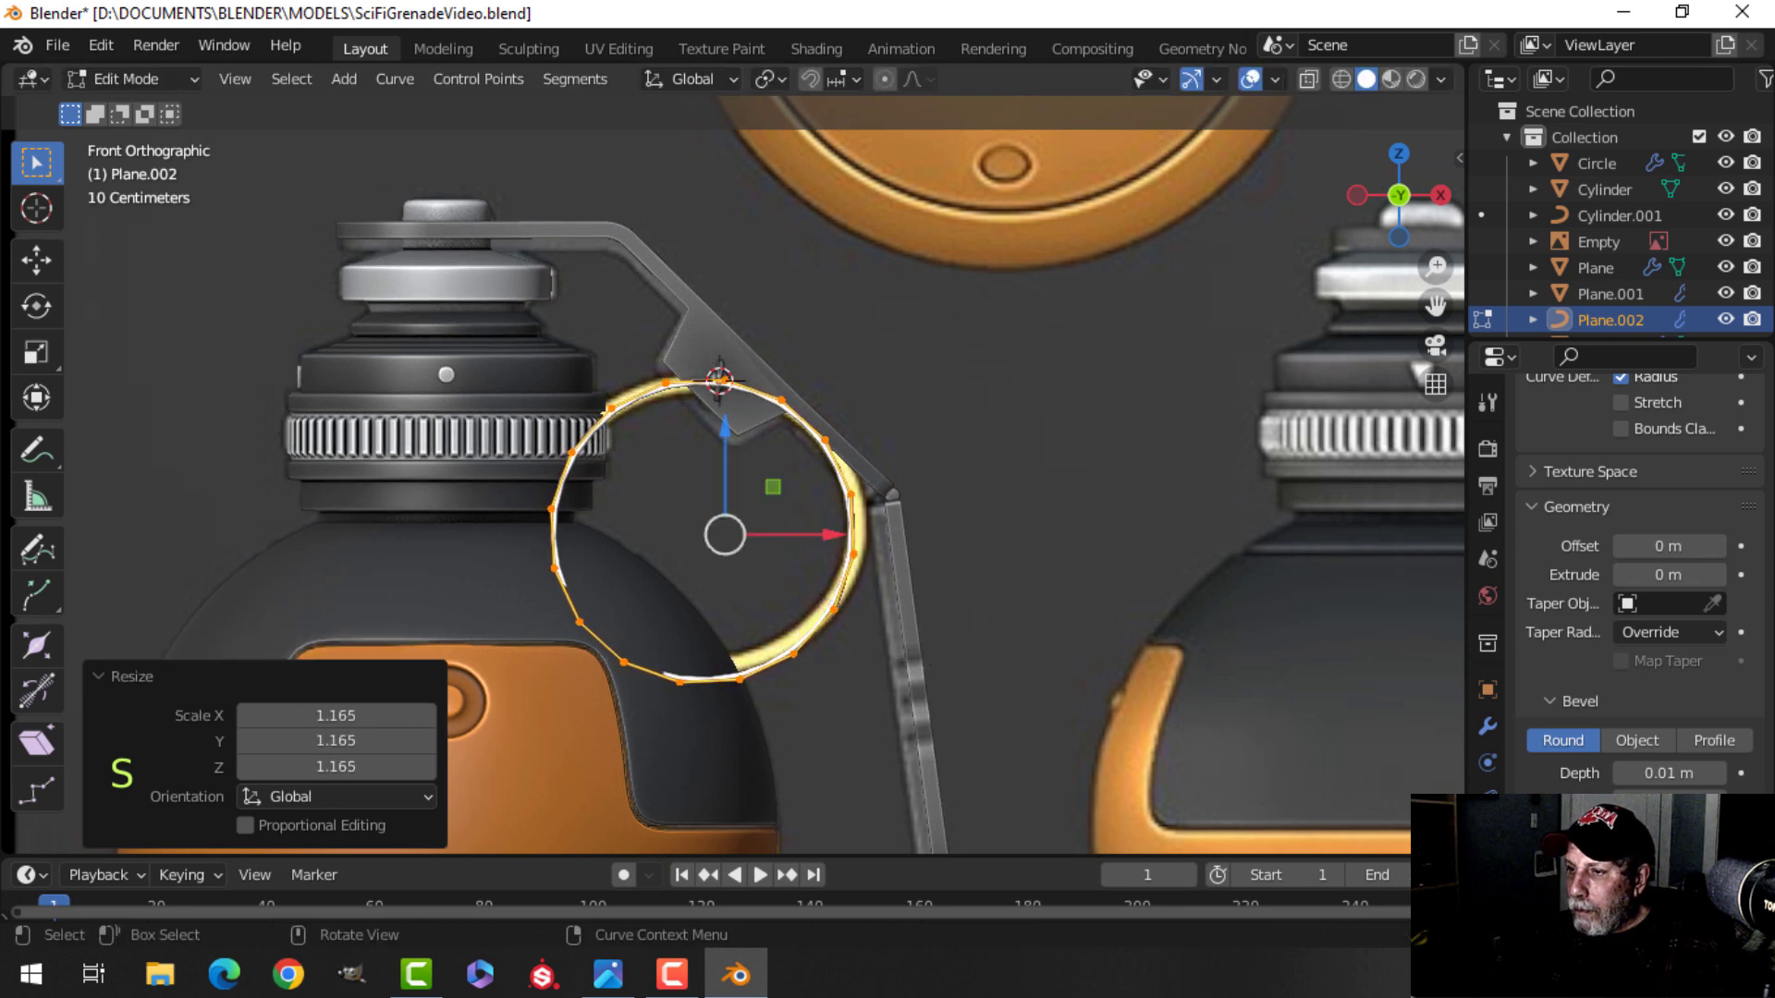
Leave edit mode and set the ring curve's bevel depth to 0.025 m.
key(Tab)
middle_drag(978, 556, 767, 632)
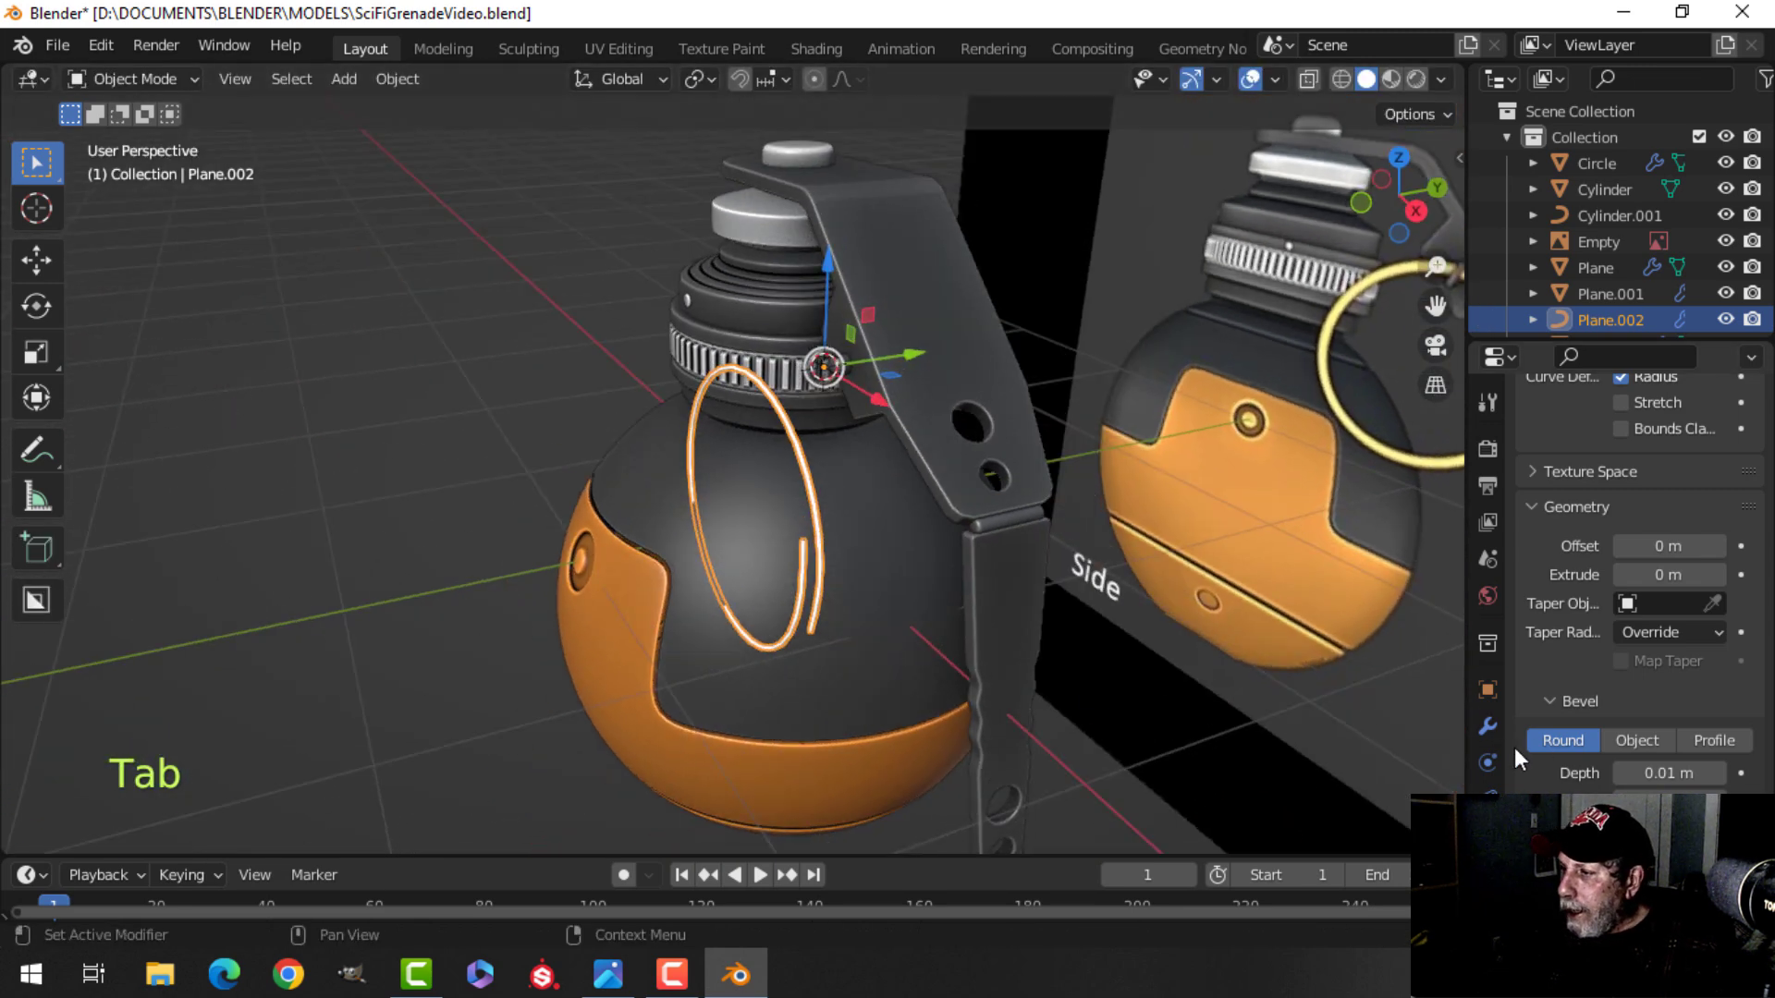
shift+drag(1668, 773, 1693, 773)
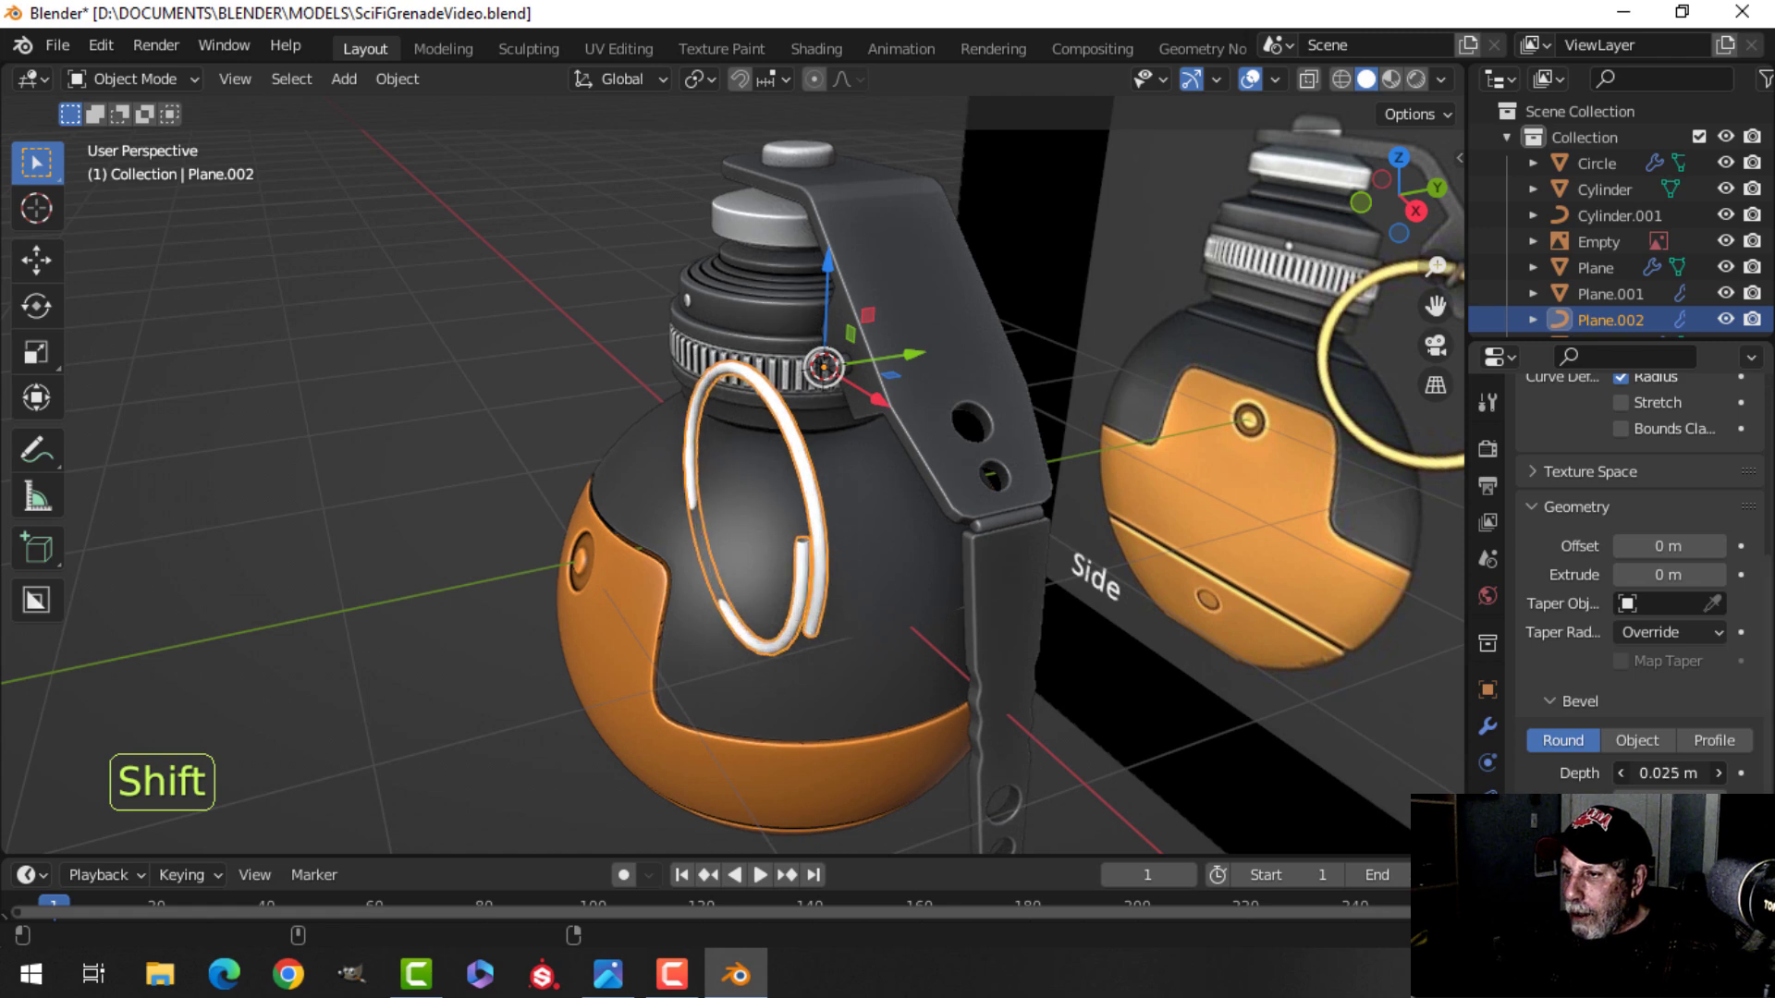
Move the ring along Y so it hangs from the lever's end.
middle_drag(873, 602, 614, 555)
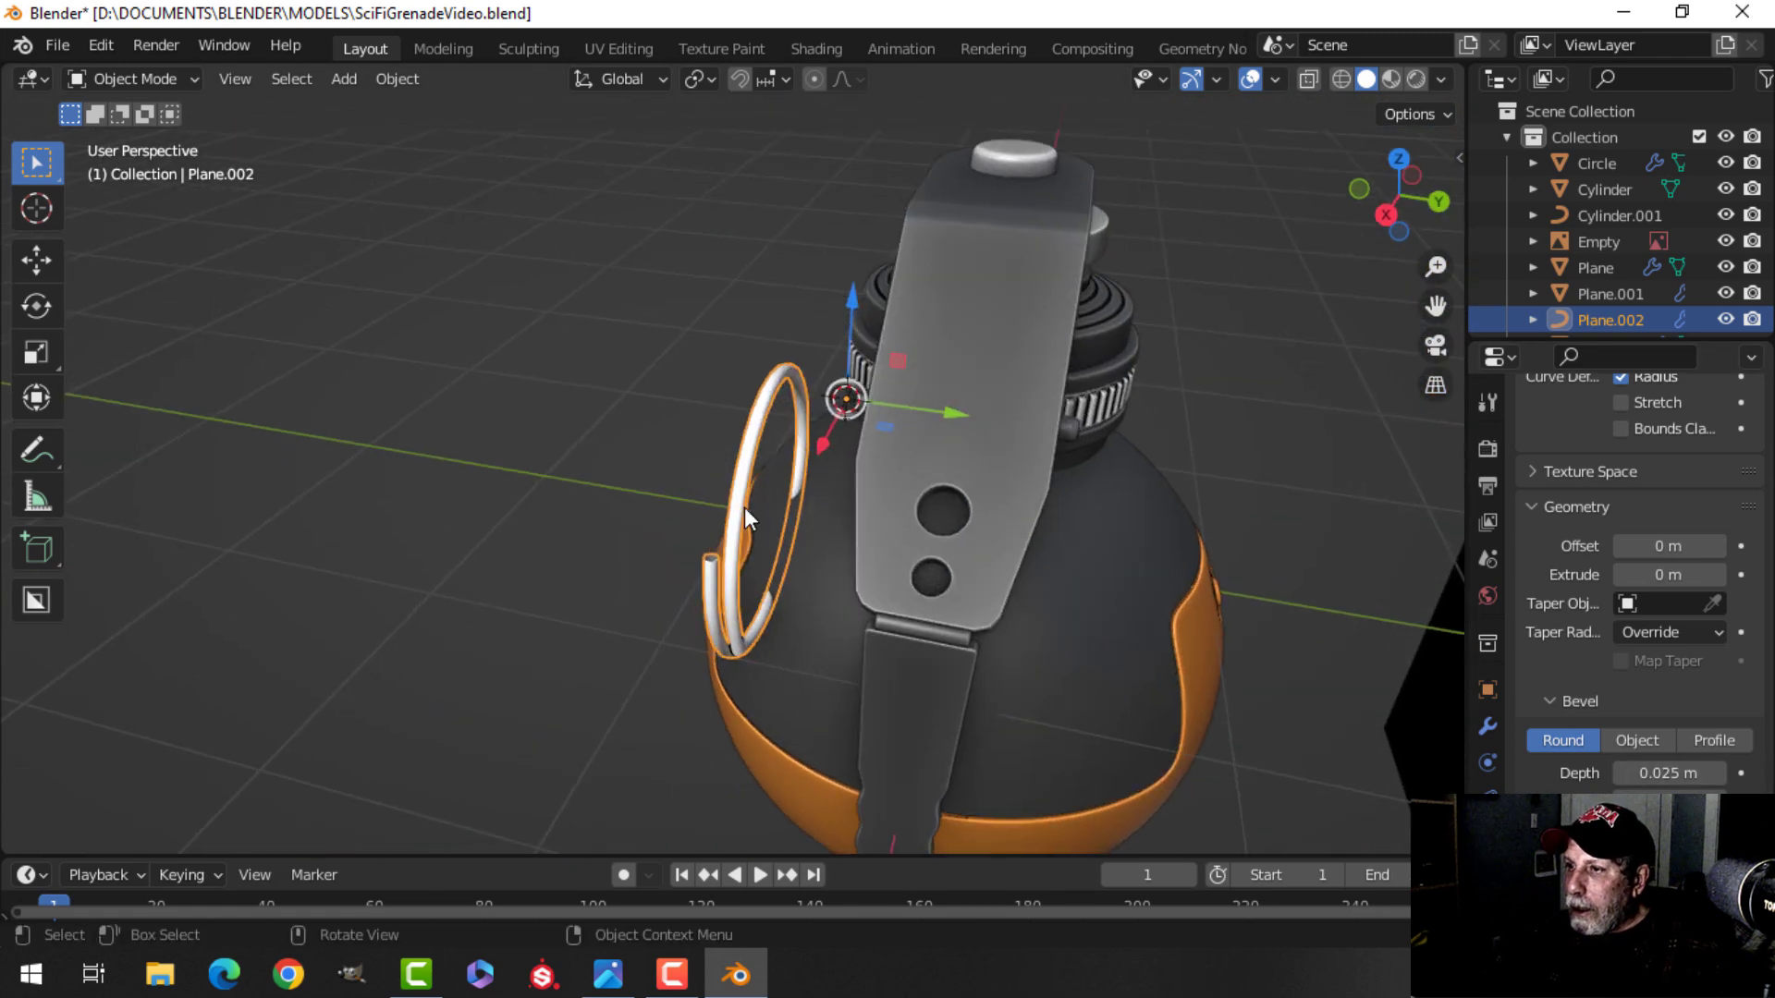
scroll(907, 452, up, 3)
drag(1019, 479, 1068, 497)
key(ctrl+z)
middle_drag(980, 504, 1039, 453)
scroll(1125, 544, up, 3)
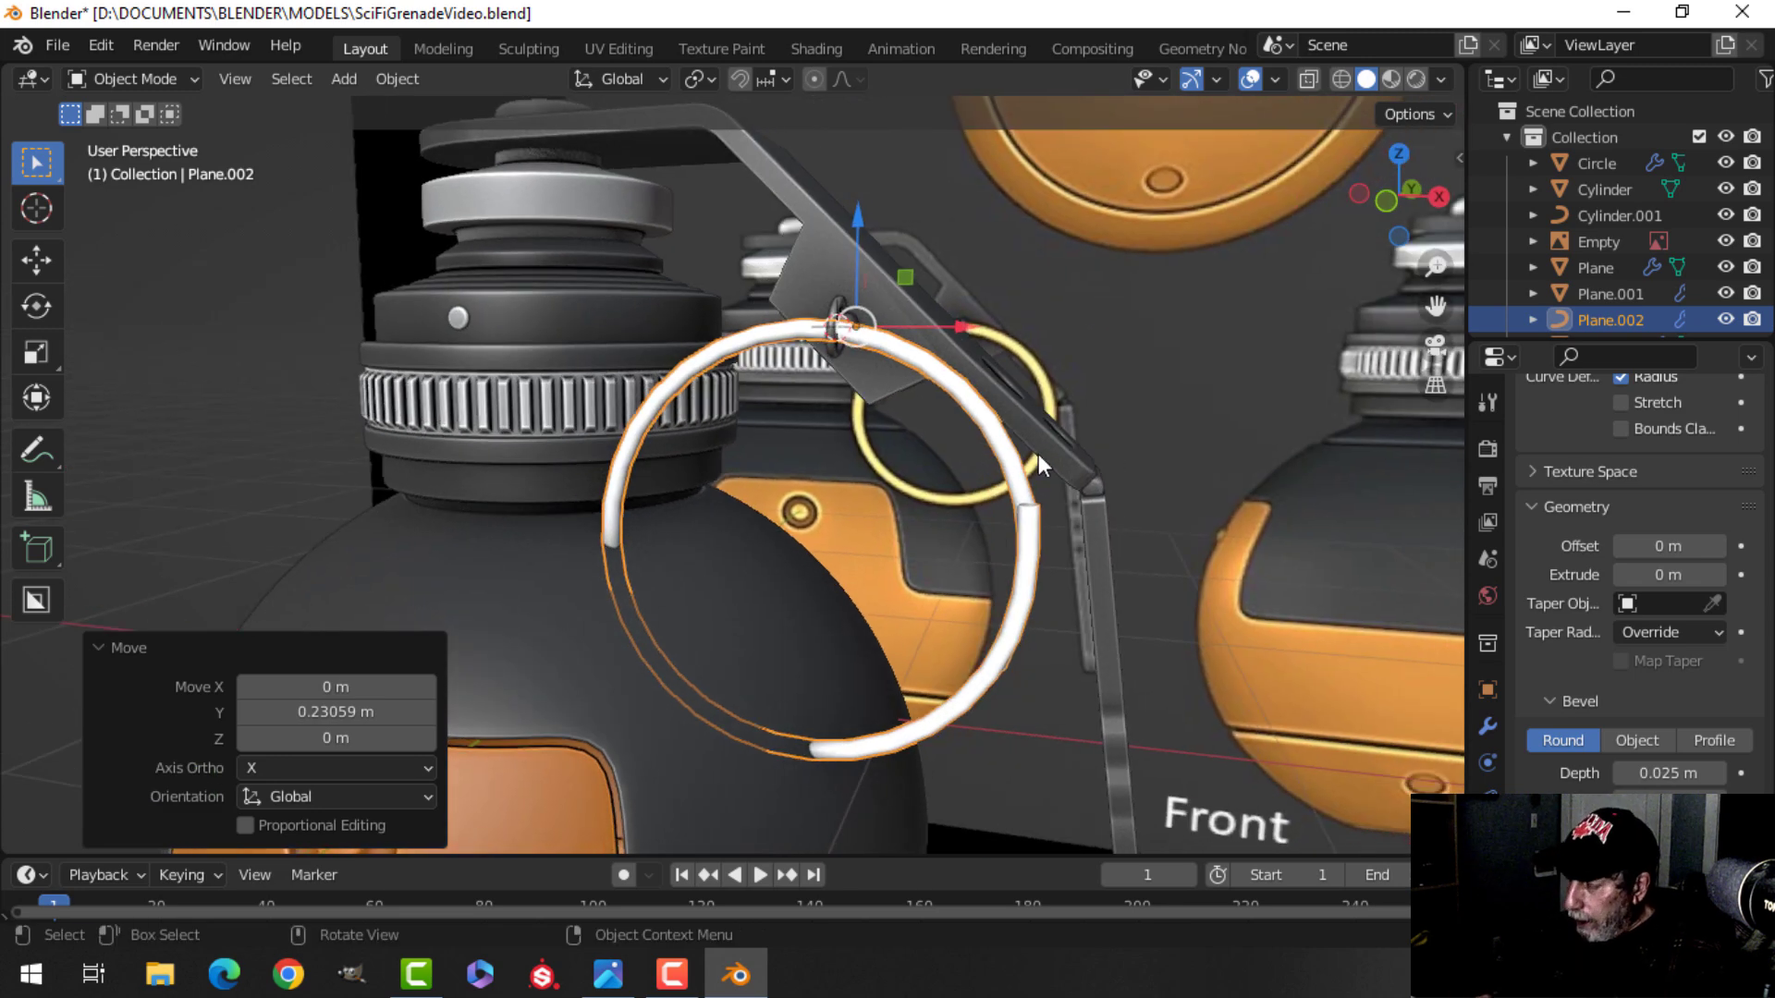
key(KP_1)
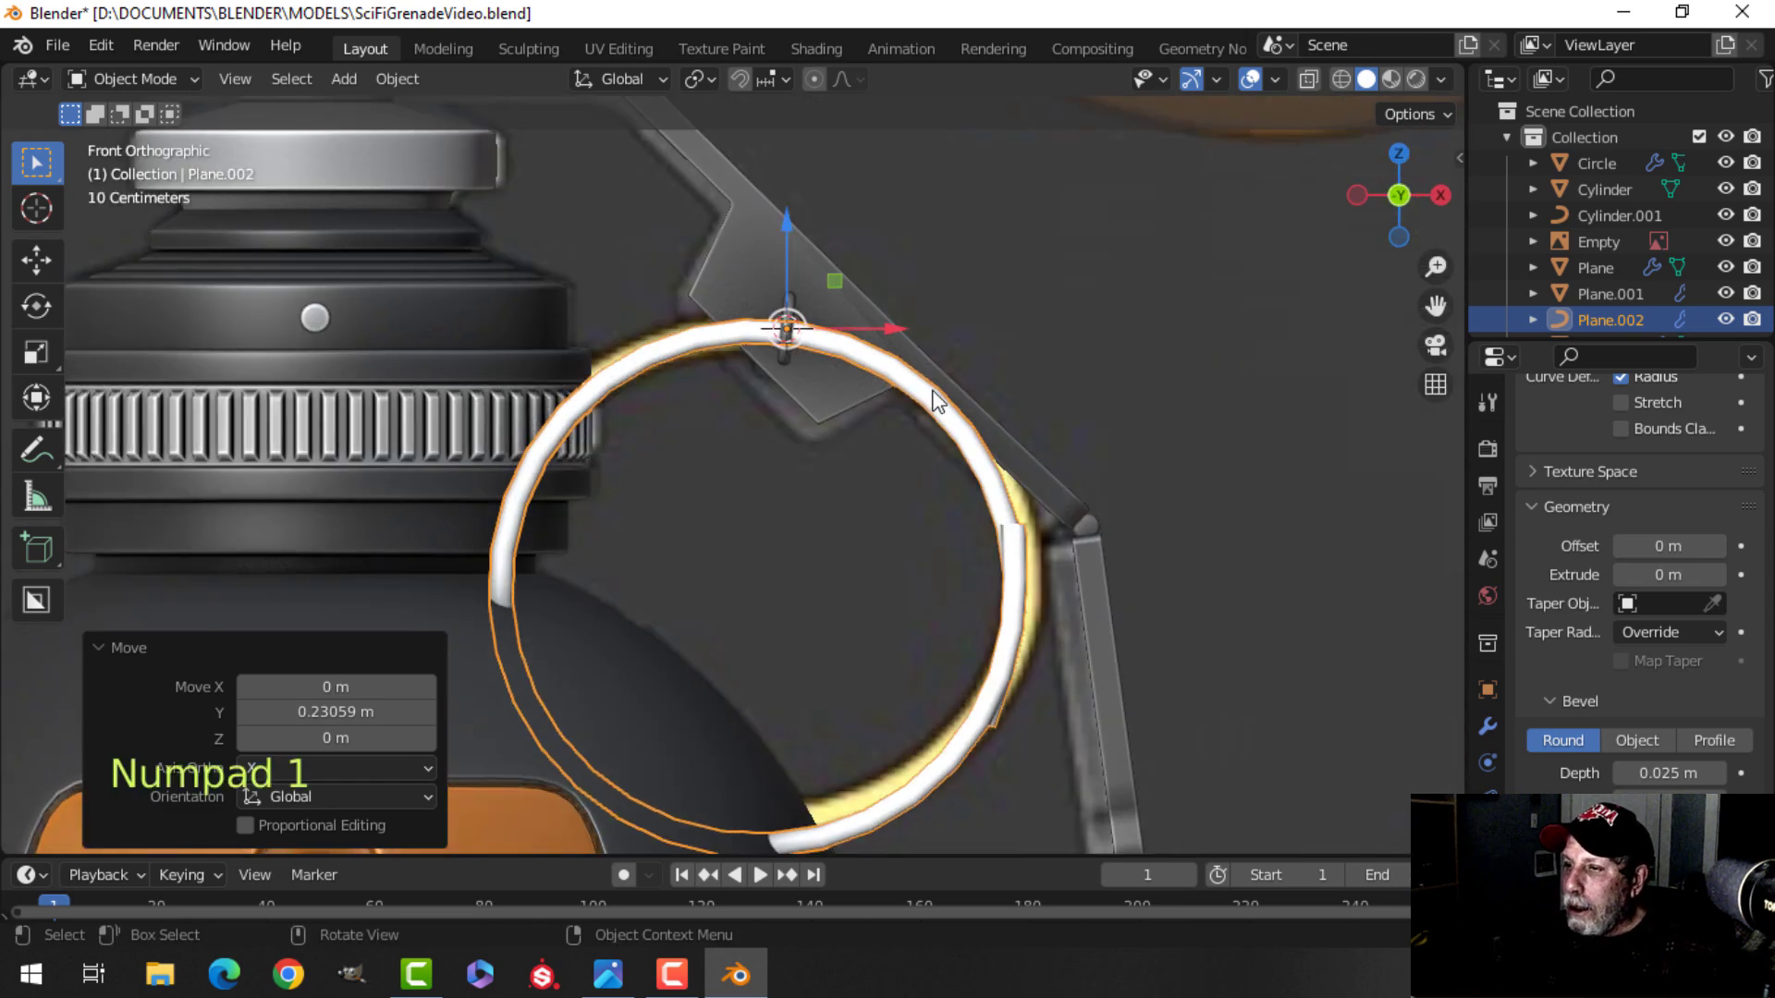
middle_drag(1039, 420, 931, 370)
Copy the grenade body's orange viewport display color and paste it onto the ring.
click(576, 593)
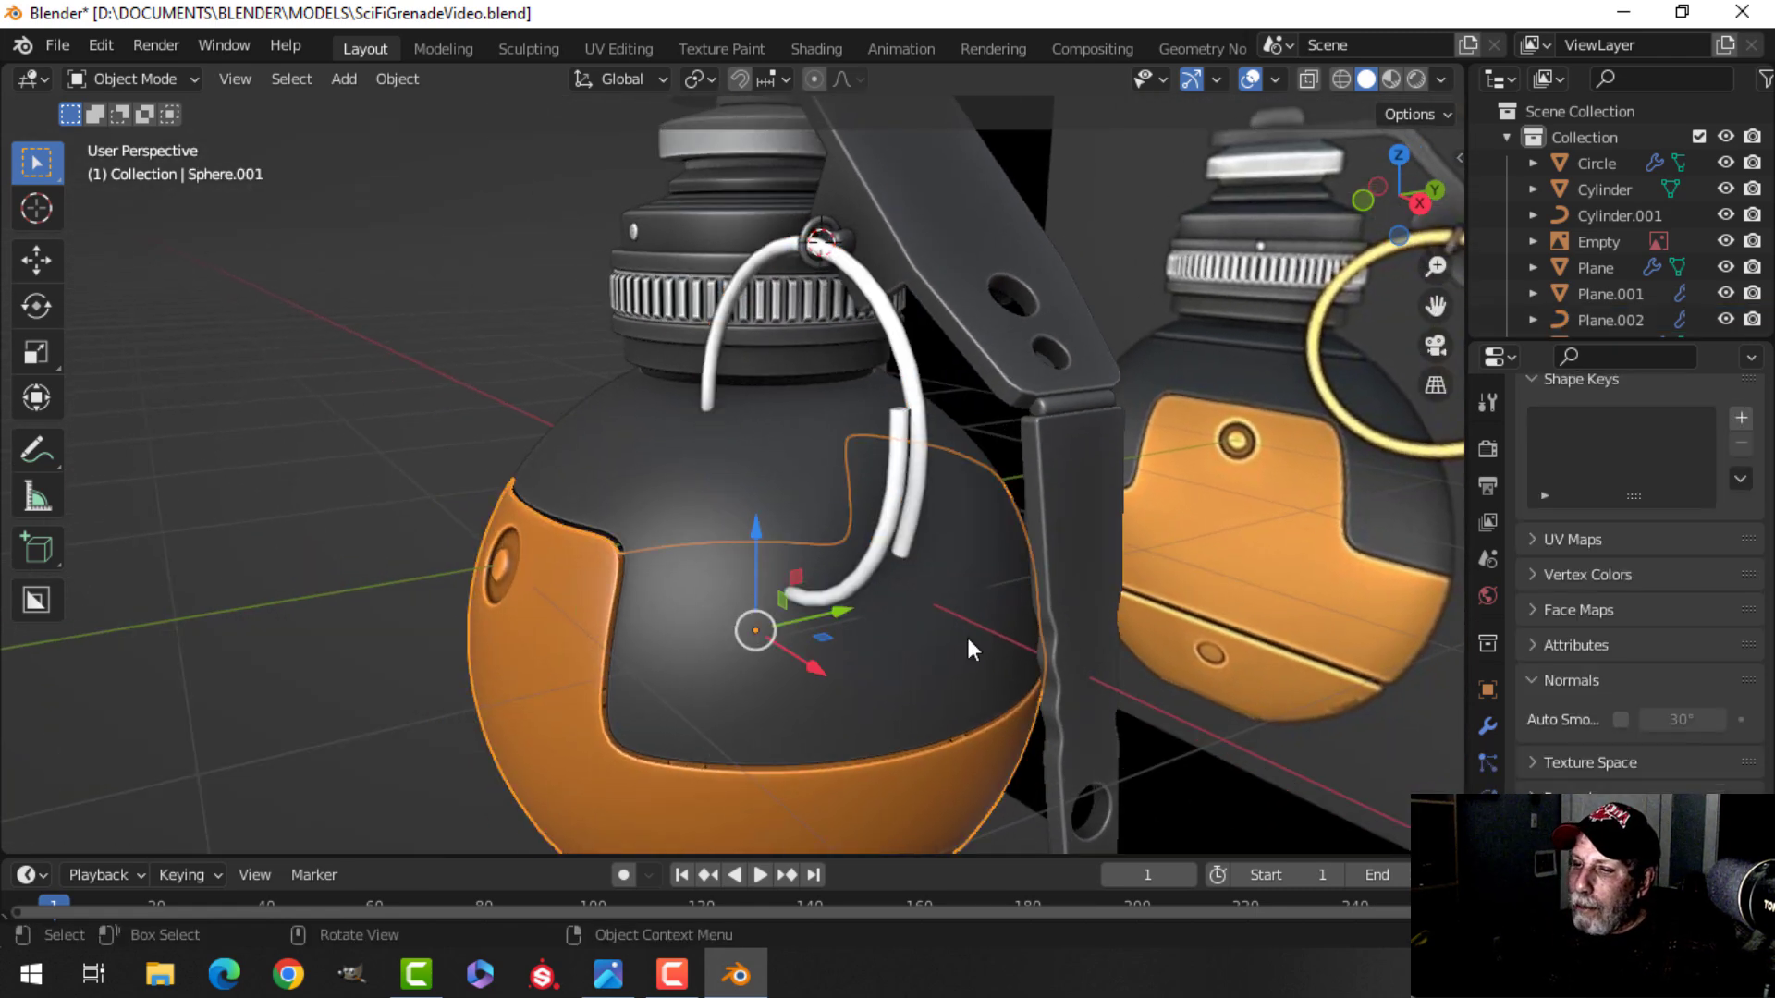
click(1487, 689)
scroll(1607, 742, down, 6)
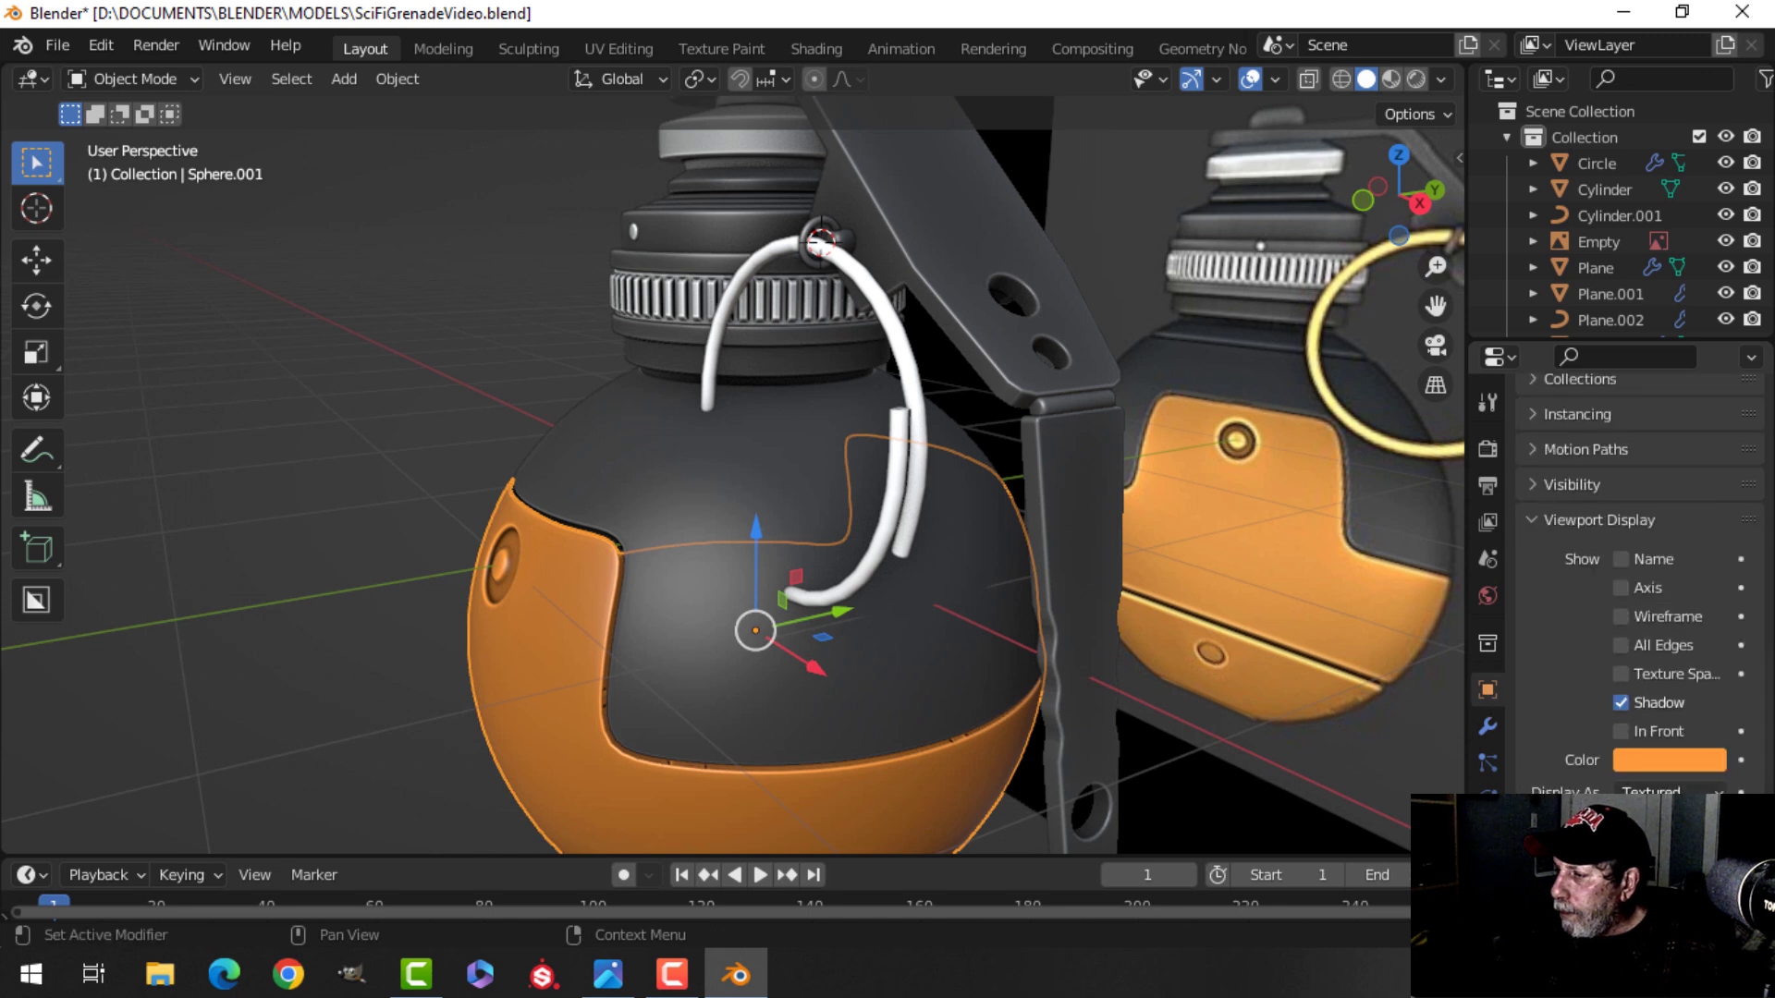
click(1664, 754)
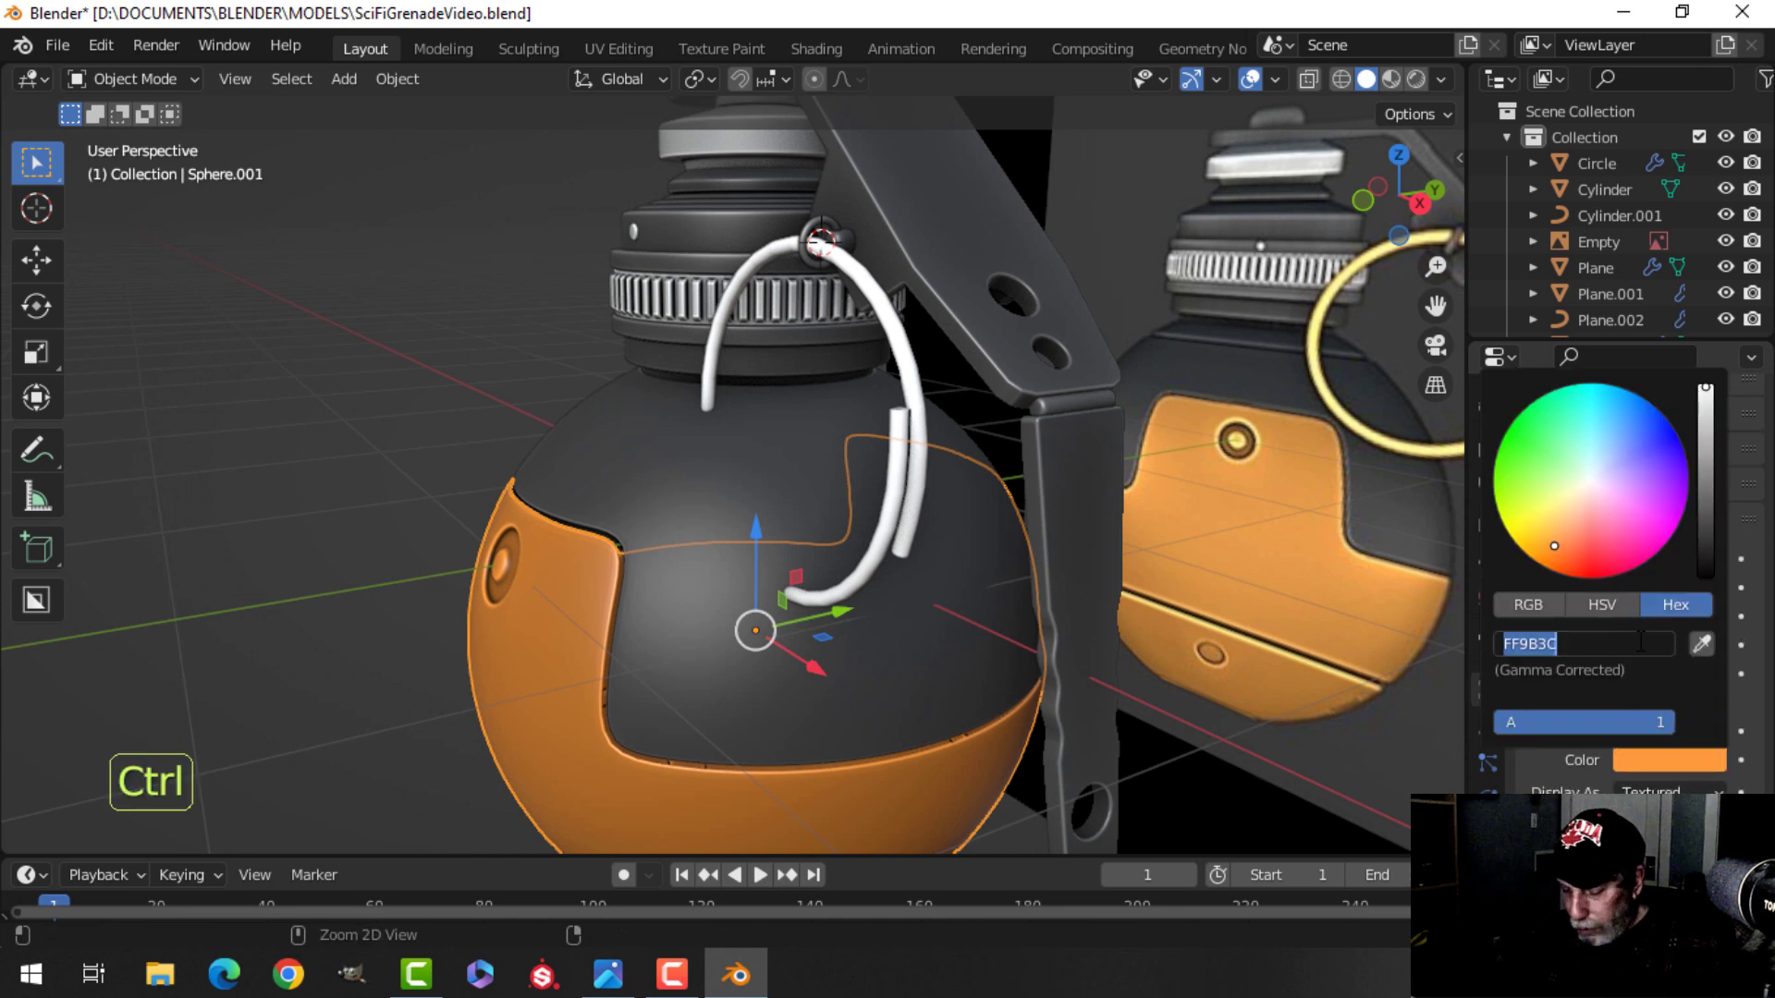
key(Return)
click(903, 356)
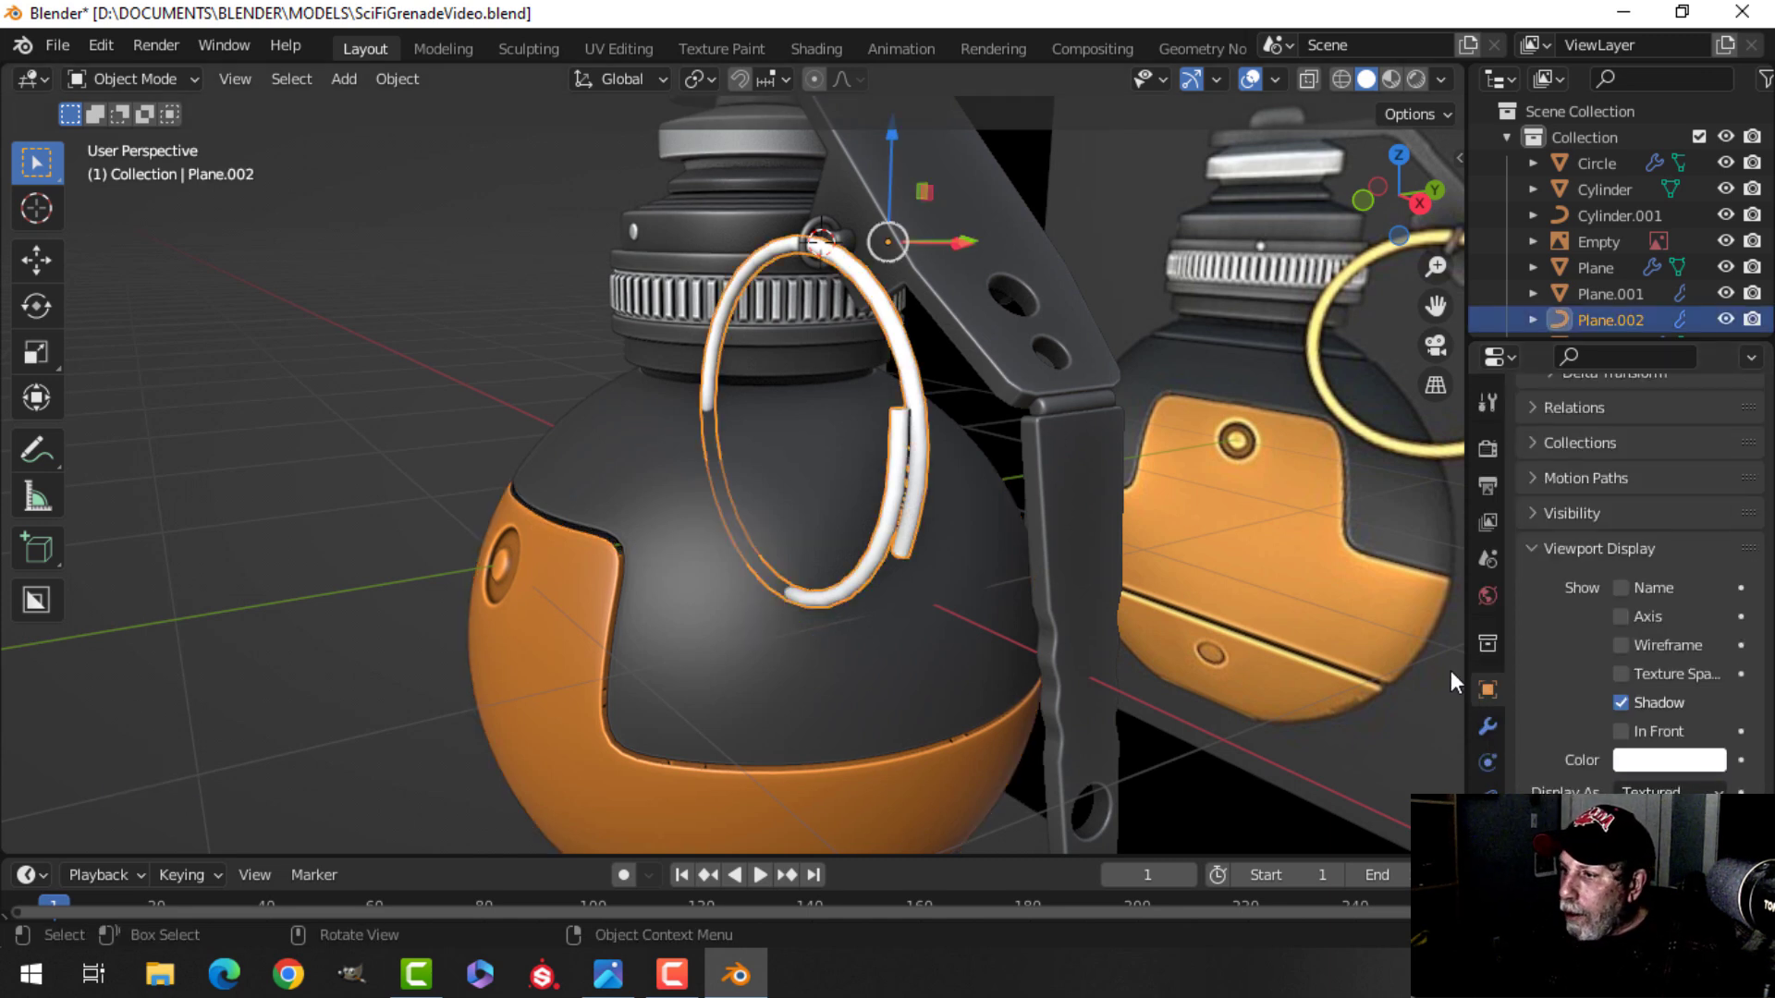
click(1662, 761)
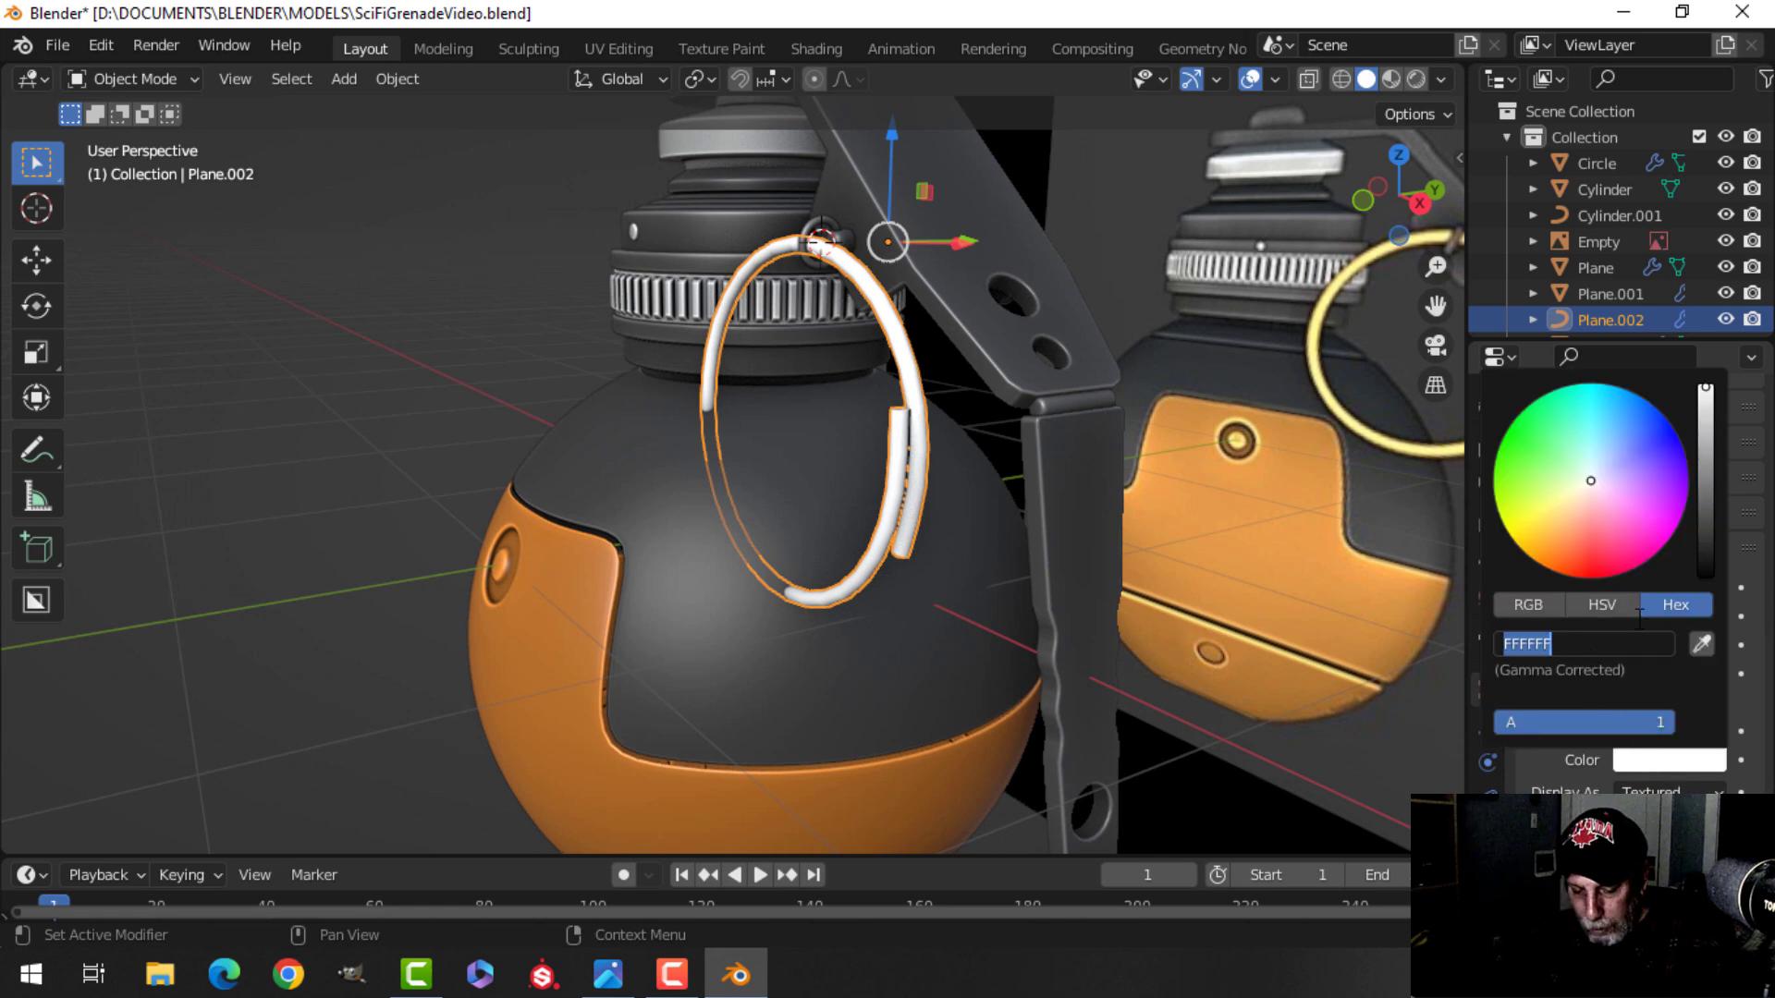
key(Return)
Inspect the ring and its split ends closely from several angles.
key(alt+a)
middle_drag(925, 458, 747, 435)
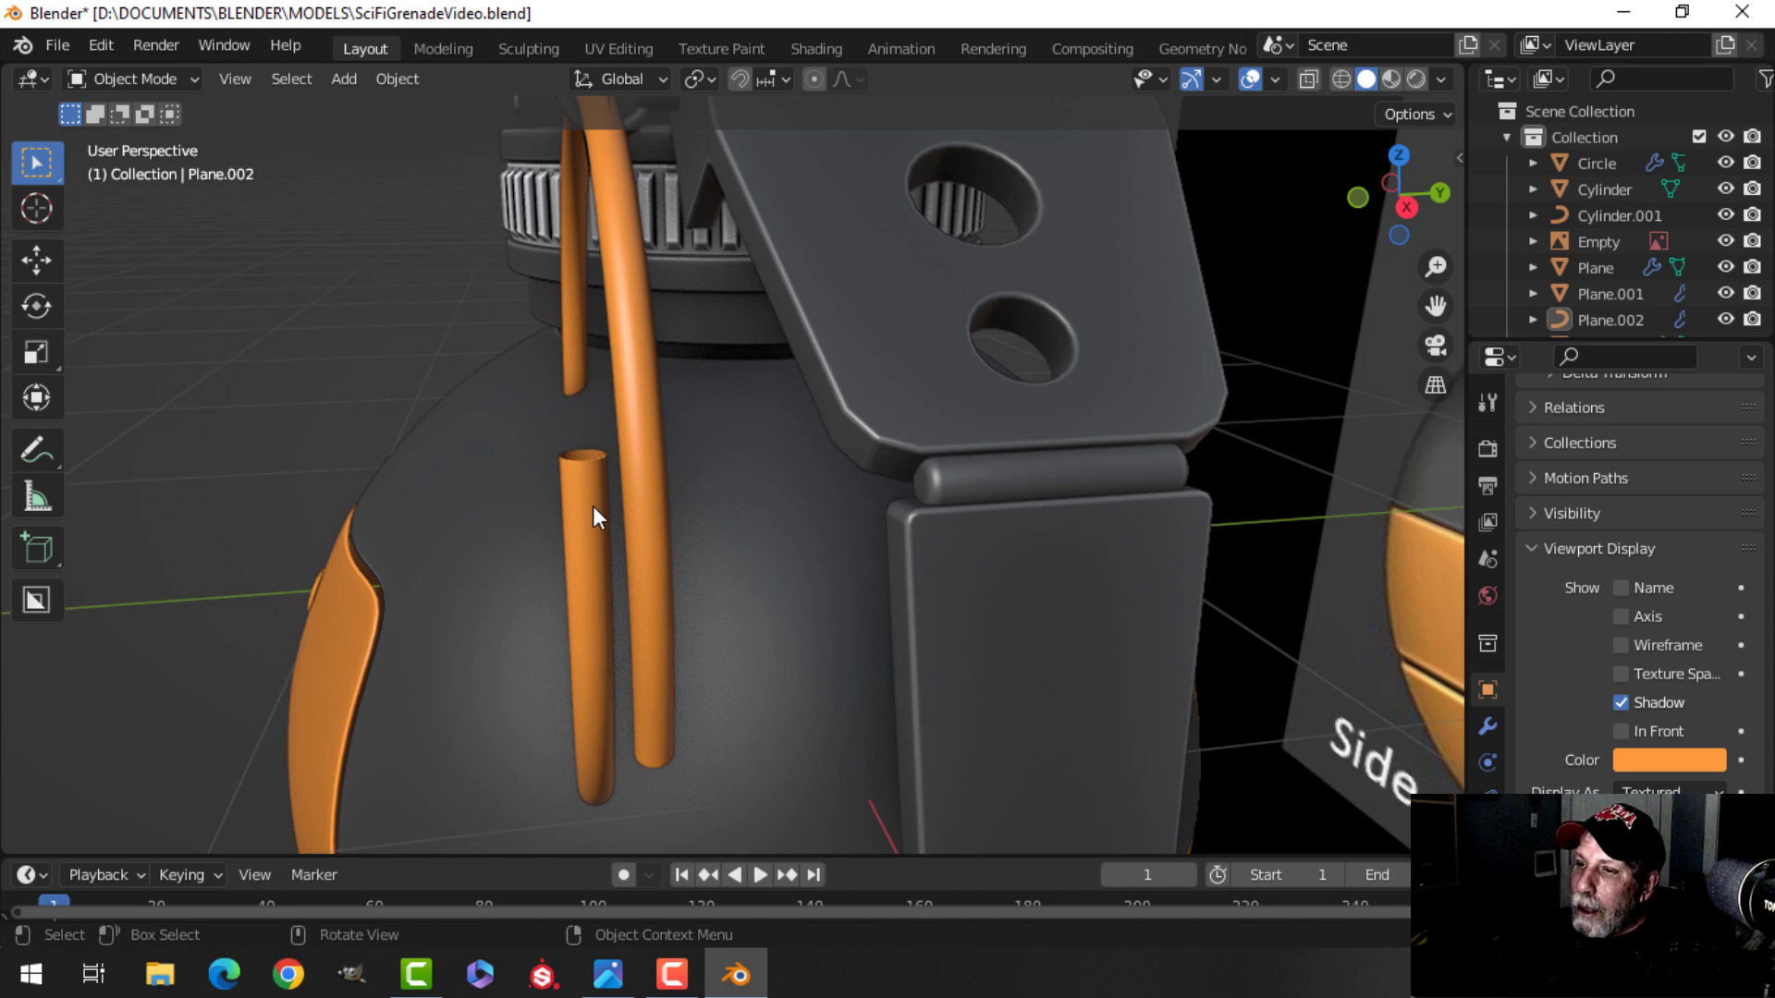
click(644, 479)
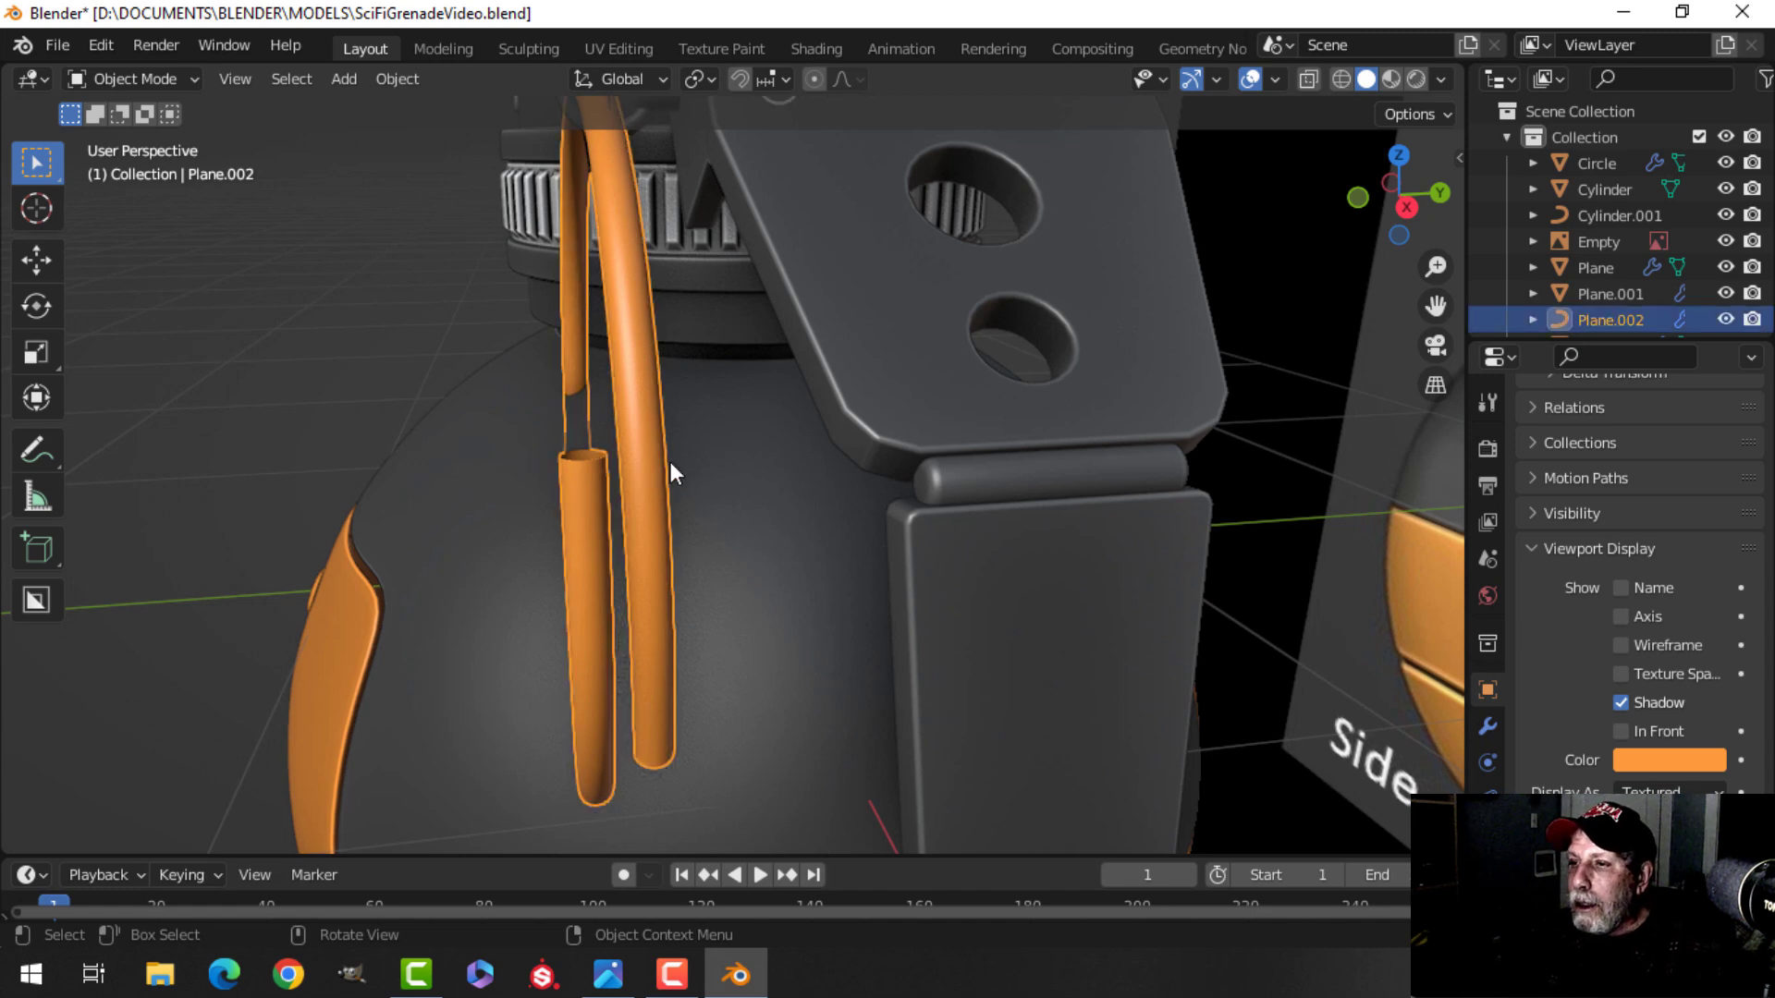
scroll(670, 463, down, 1)
scroll(667, 464, up, 1)
shift+middle_drag(667, 455, 765, 523)
shift+middle_drag(773, 481, 781, 433)
scroll(848, 416, up, 1)
scroll(843, 412, down, 2)
shift+middle_drag(990, 620, 838, 579)
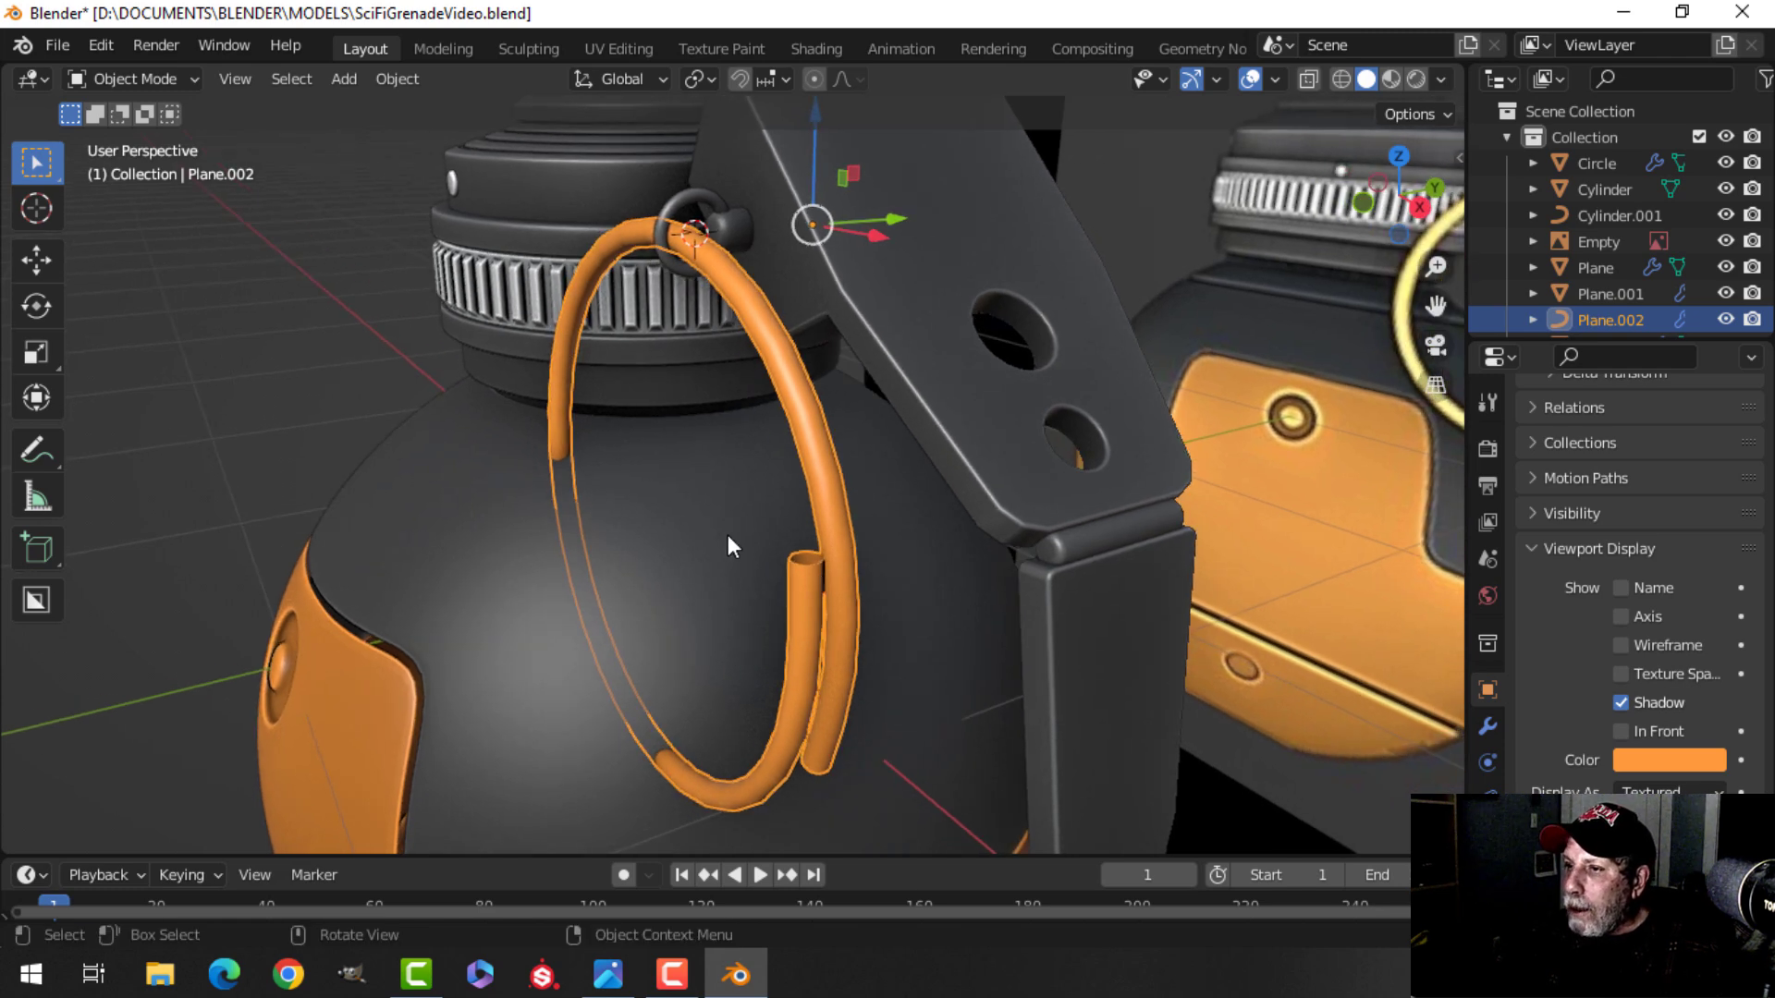
scroll(1590, 568, up, 12)
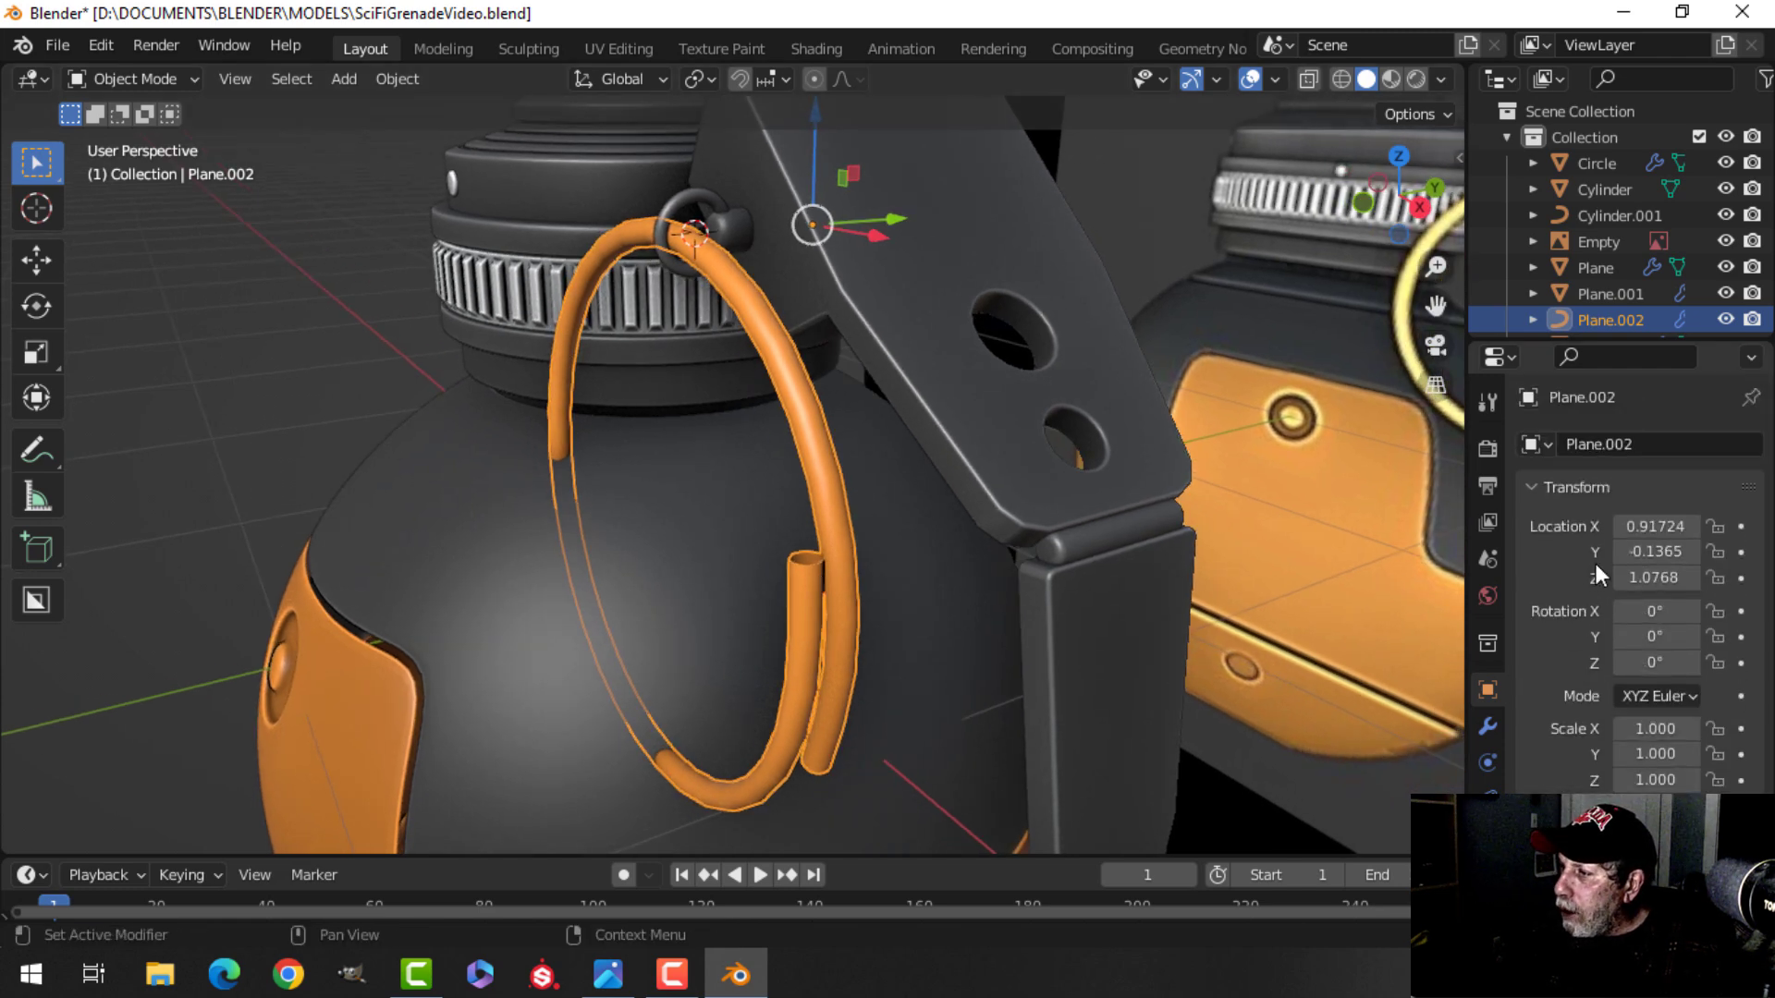
click(1488, 835)
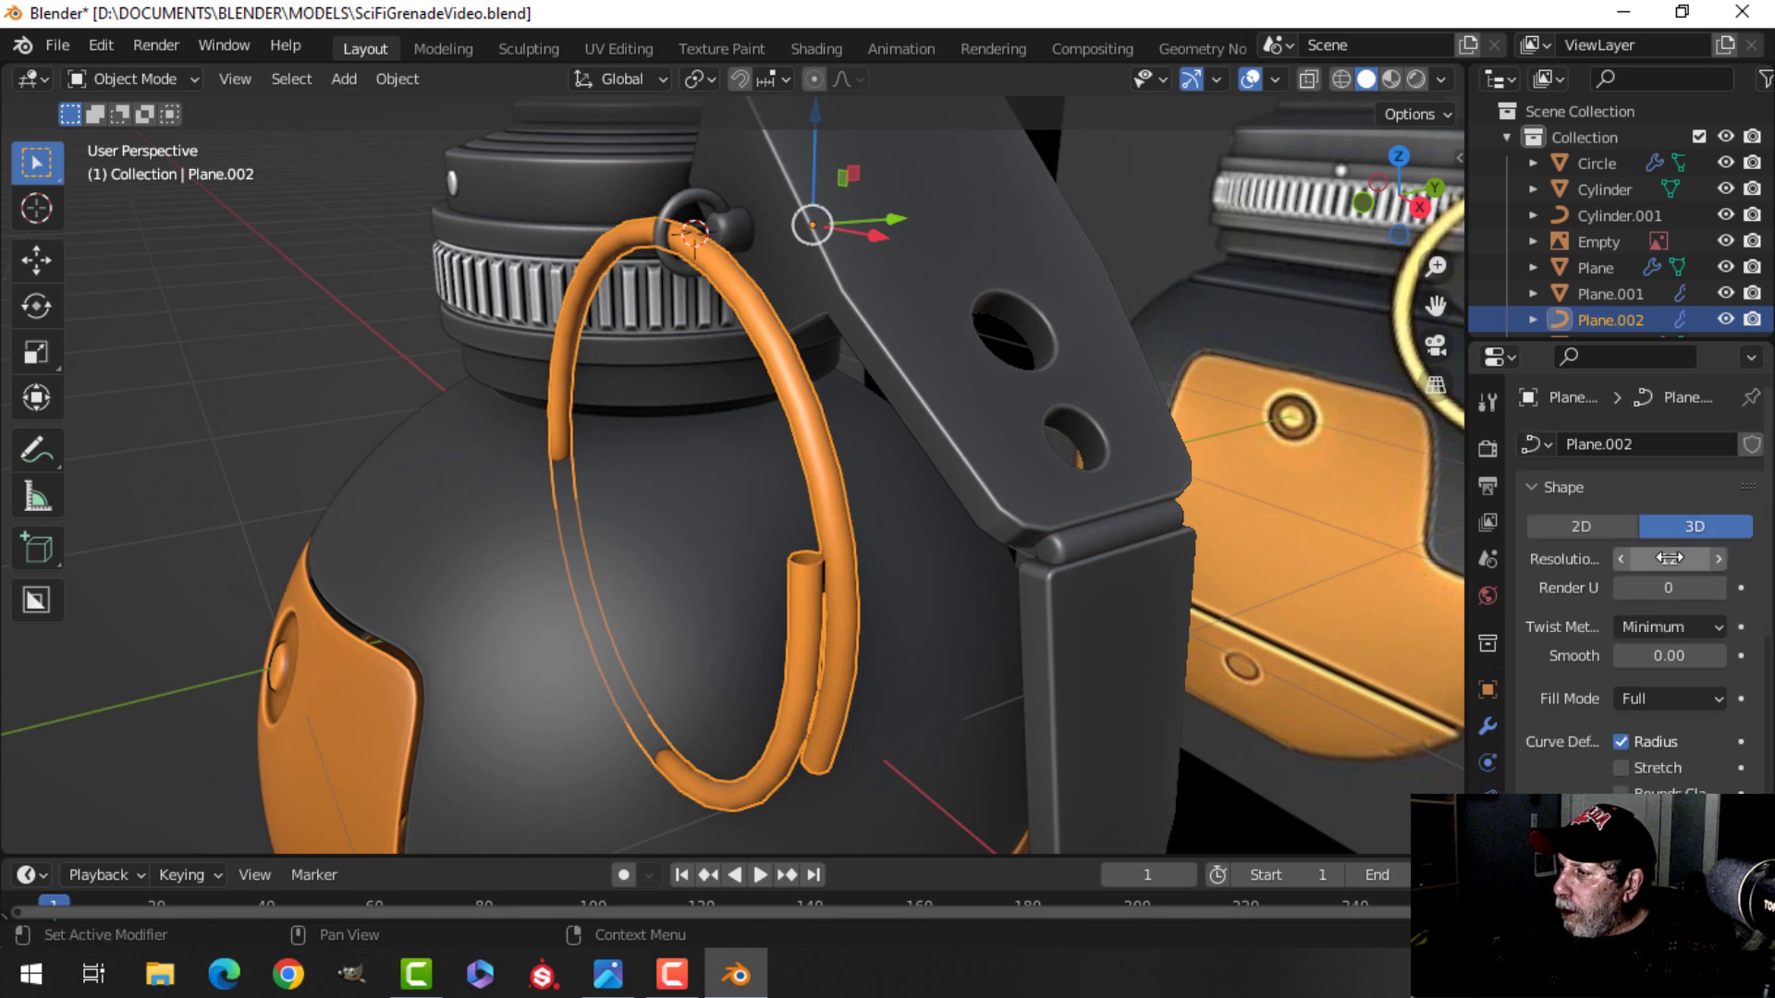
Set the ring curve's preview resolution to 3 and convert the ring to a mesh.
key(Return)
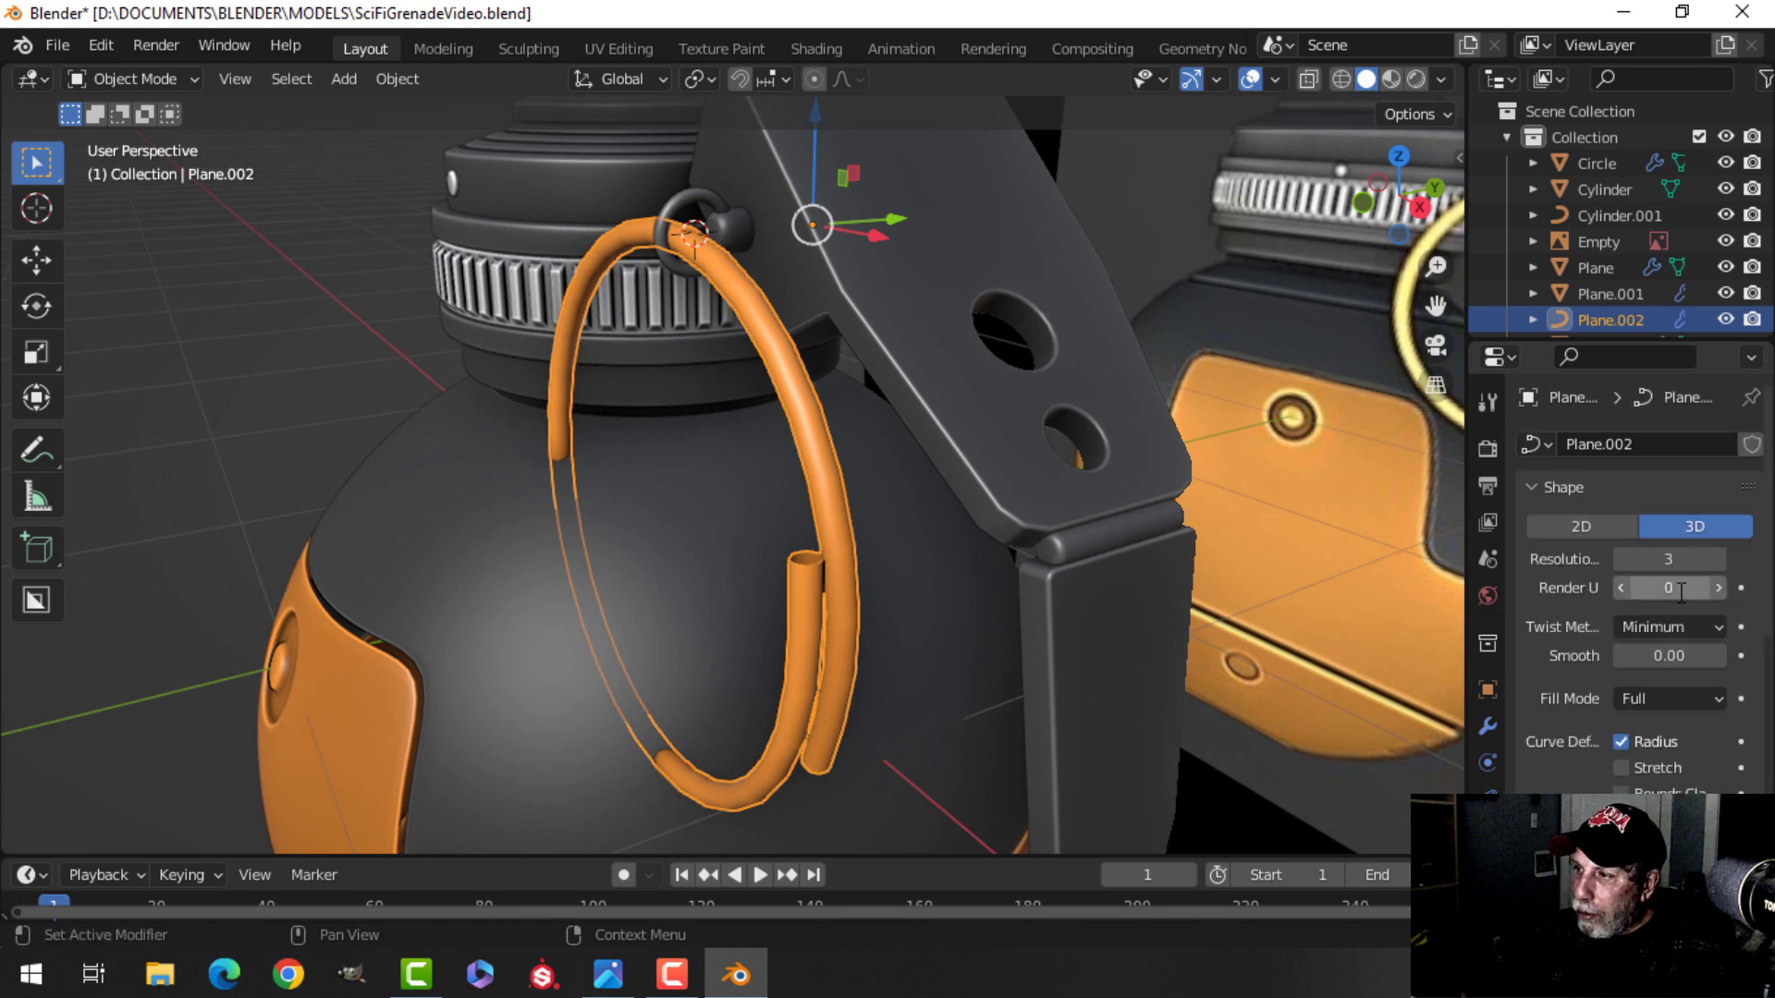
right_click(792, 353)
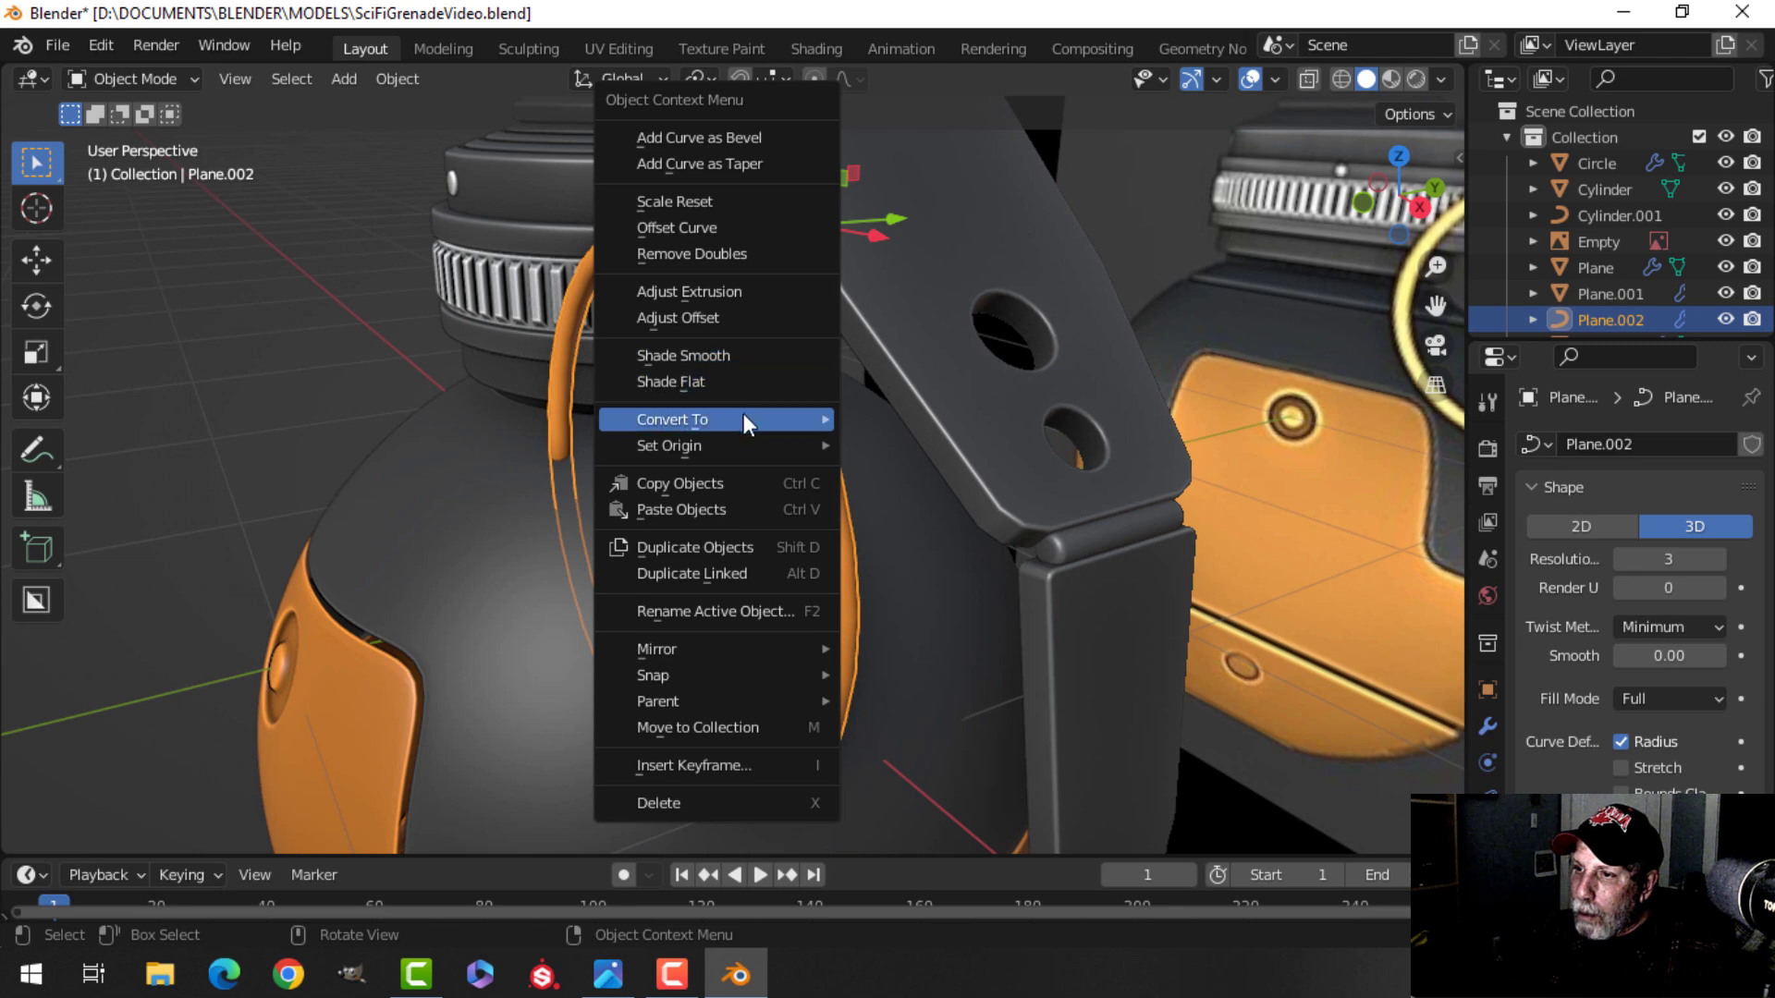
mouse_move(740, 419)
click(877, 450)
In edge mode, fill the open ends of the ring tube with faces.
scroll(901, 490, up, 3)
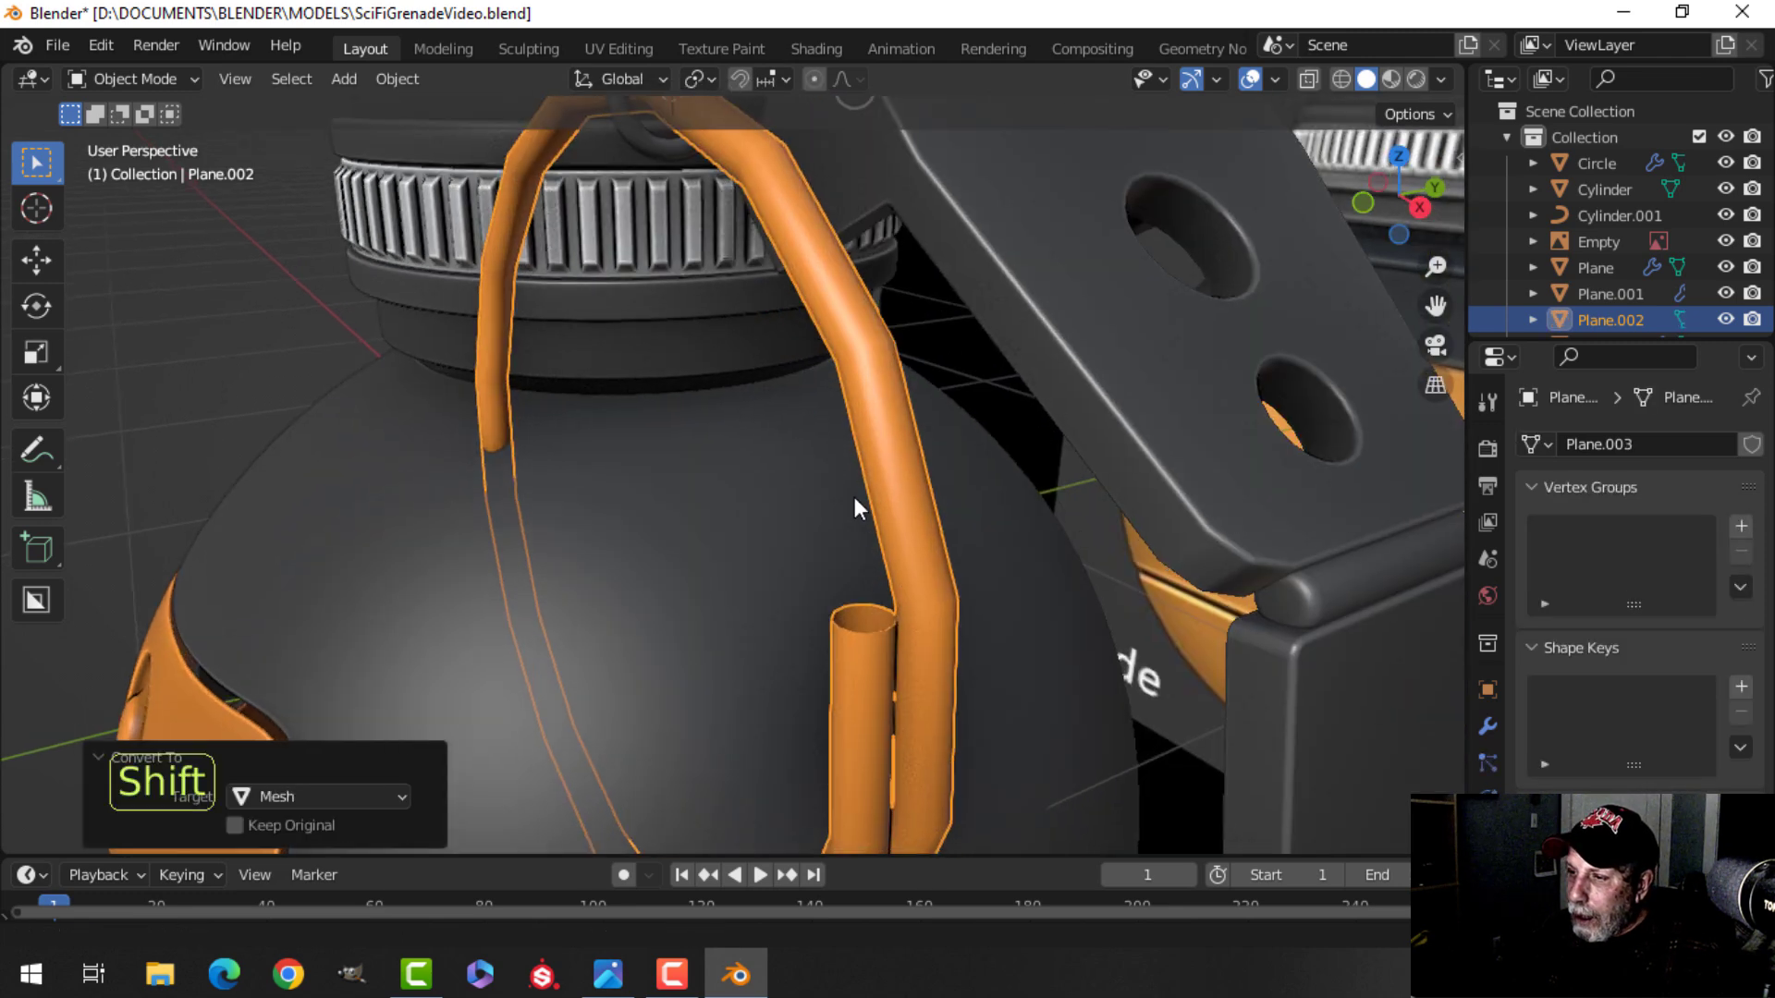
shift+middle_drag(858, 521, 846, 453)
key(Tab)
scroll(902, 606, up, 2)
key(alt+a)
shift+middle_drag(905, 608, 860, 603)
key(2)
alt+shift+click(848, 479)
key(f)
middle_drag(914, 510, 787, 627)
alt+shift+click(841, 644)
key(f)
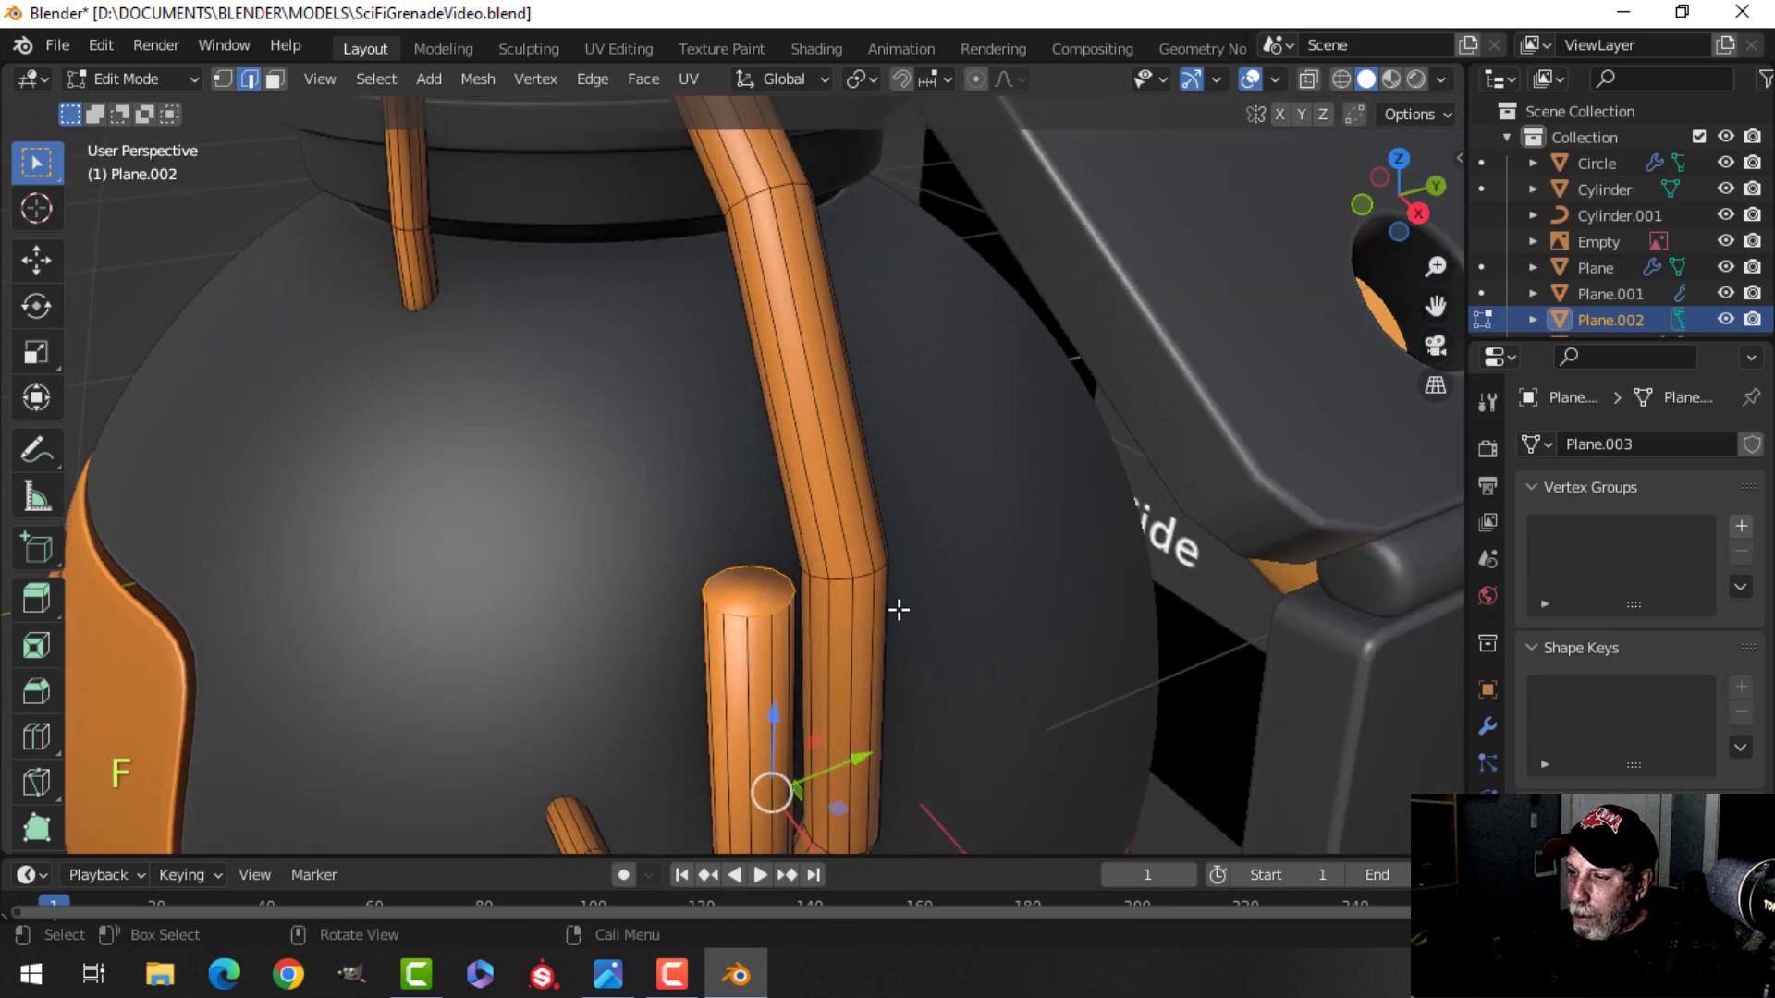
Bevel the capped end edges of the ring tube and leave edit mode.
scroll(927, 602, up, 3)
shift+middle_drag(927, 602, 934, 503)
key(ctrl+b)
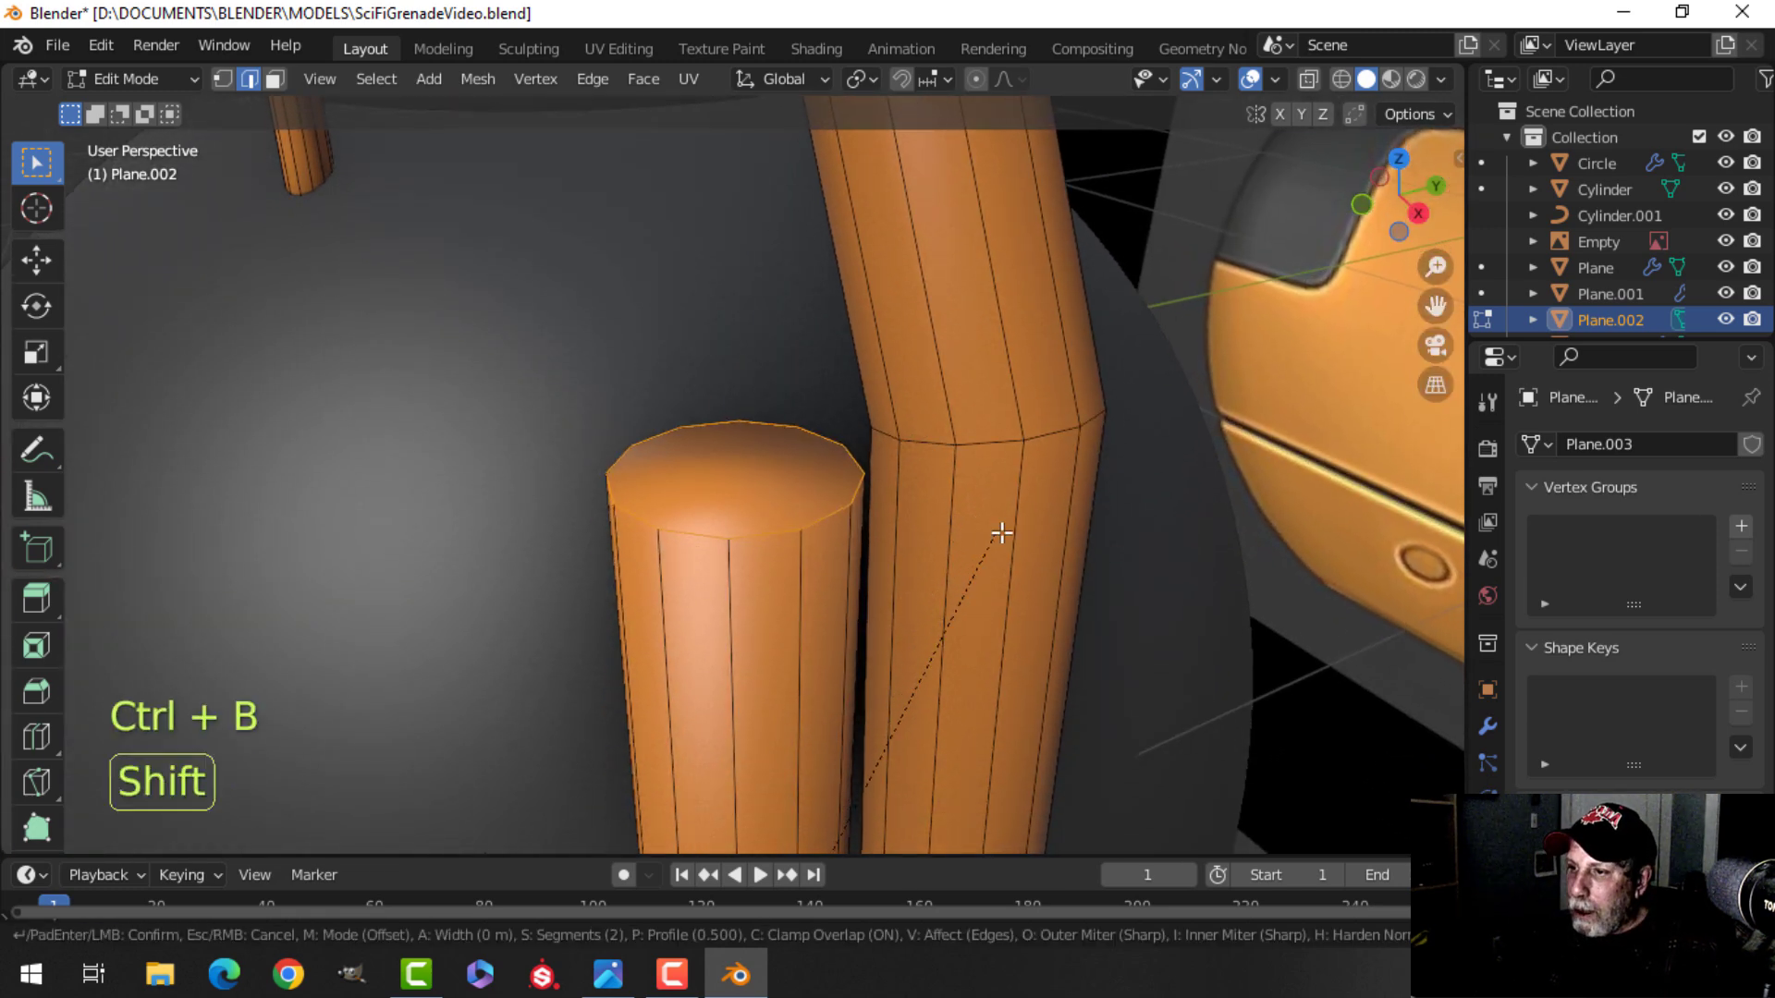
click(1181, 377)
key(Tab)
Add a level 1 subdivision surface to the ring mesh.
scroll(731, 499, down, 4)
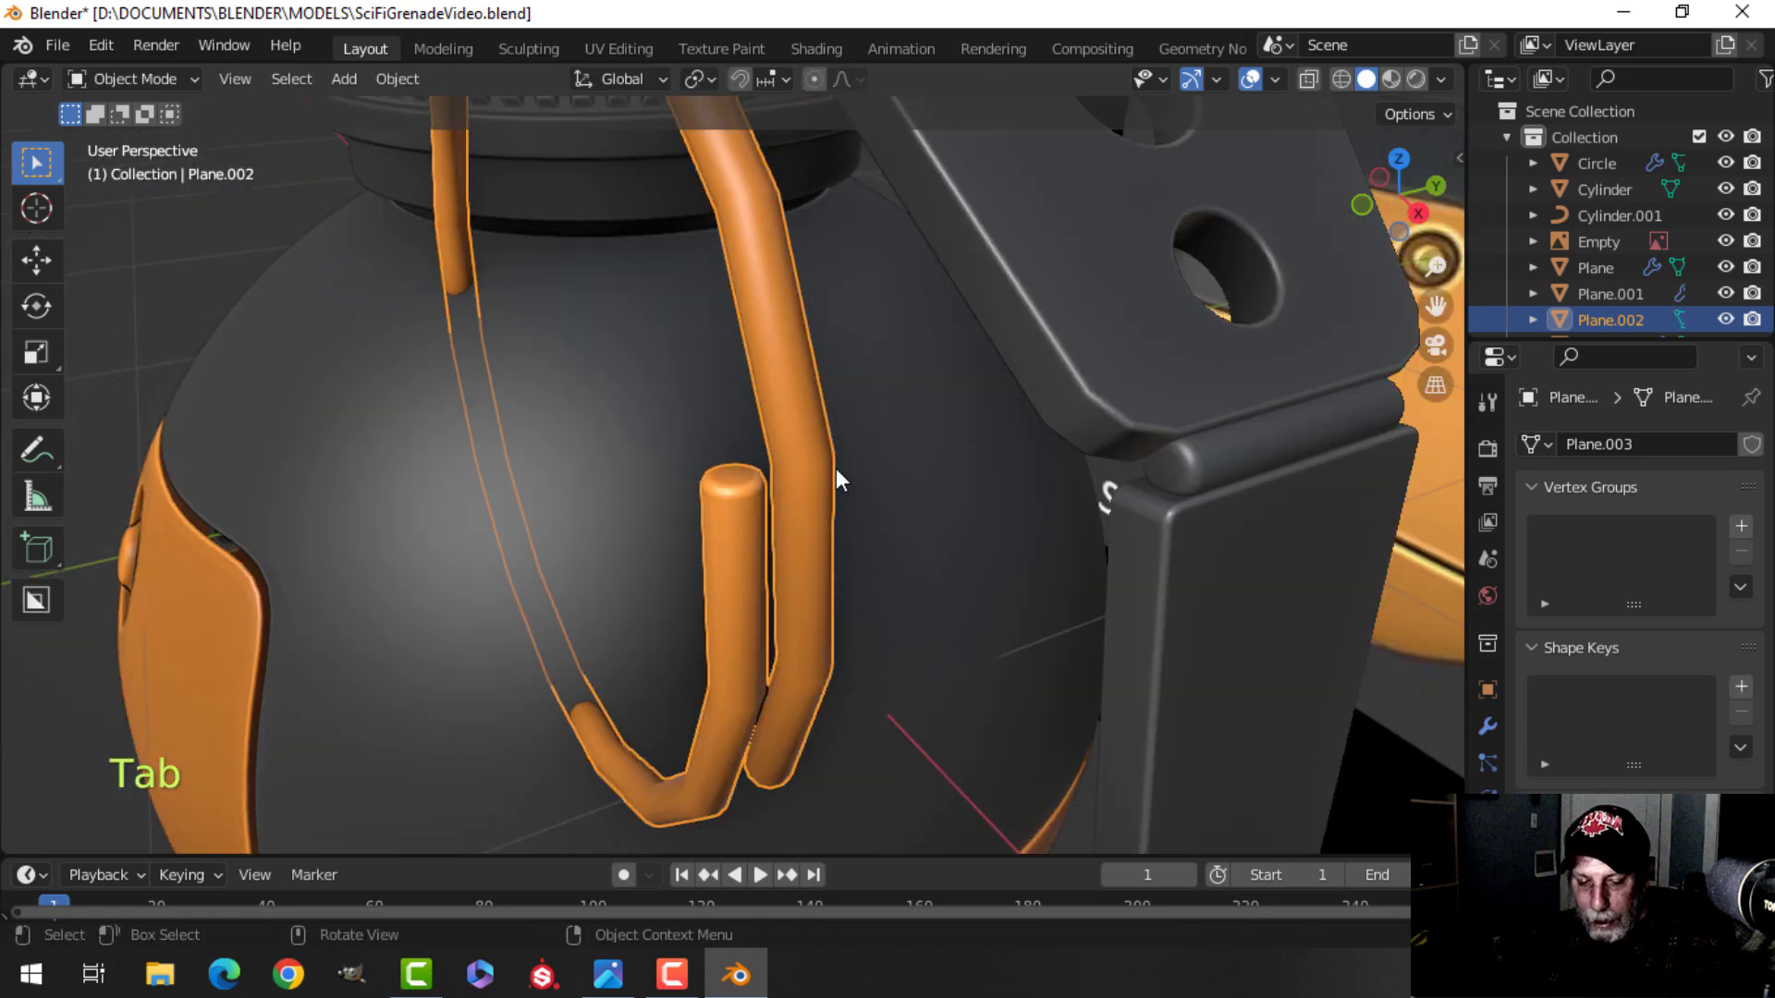
key(ctrl+1)
mouse_move(836, 467)
middle_down()
mouse_move(788, 497)
mouse_move(762, 424)
mouse_move(808, 480)
middle_up()
key(alt+a)
click(780, 470)
middle_drag(762, 534, 710, 516)
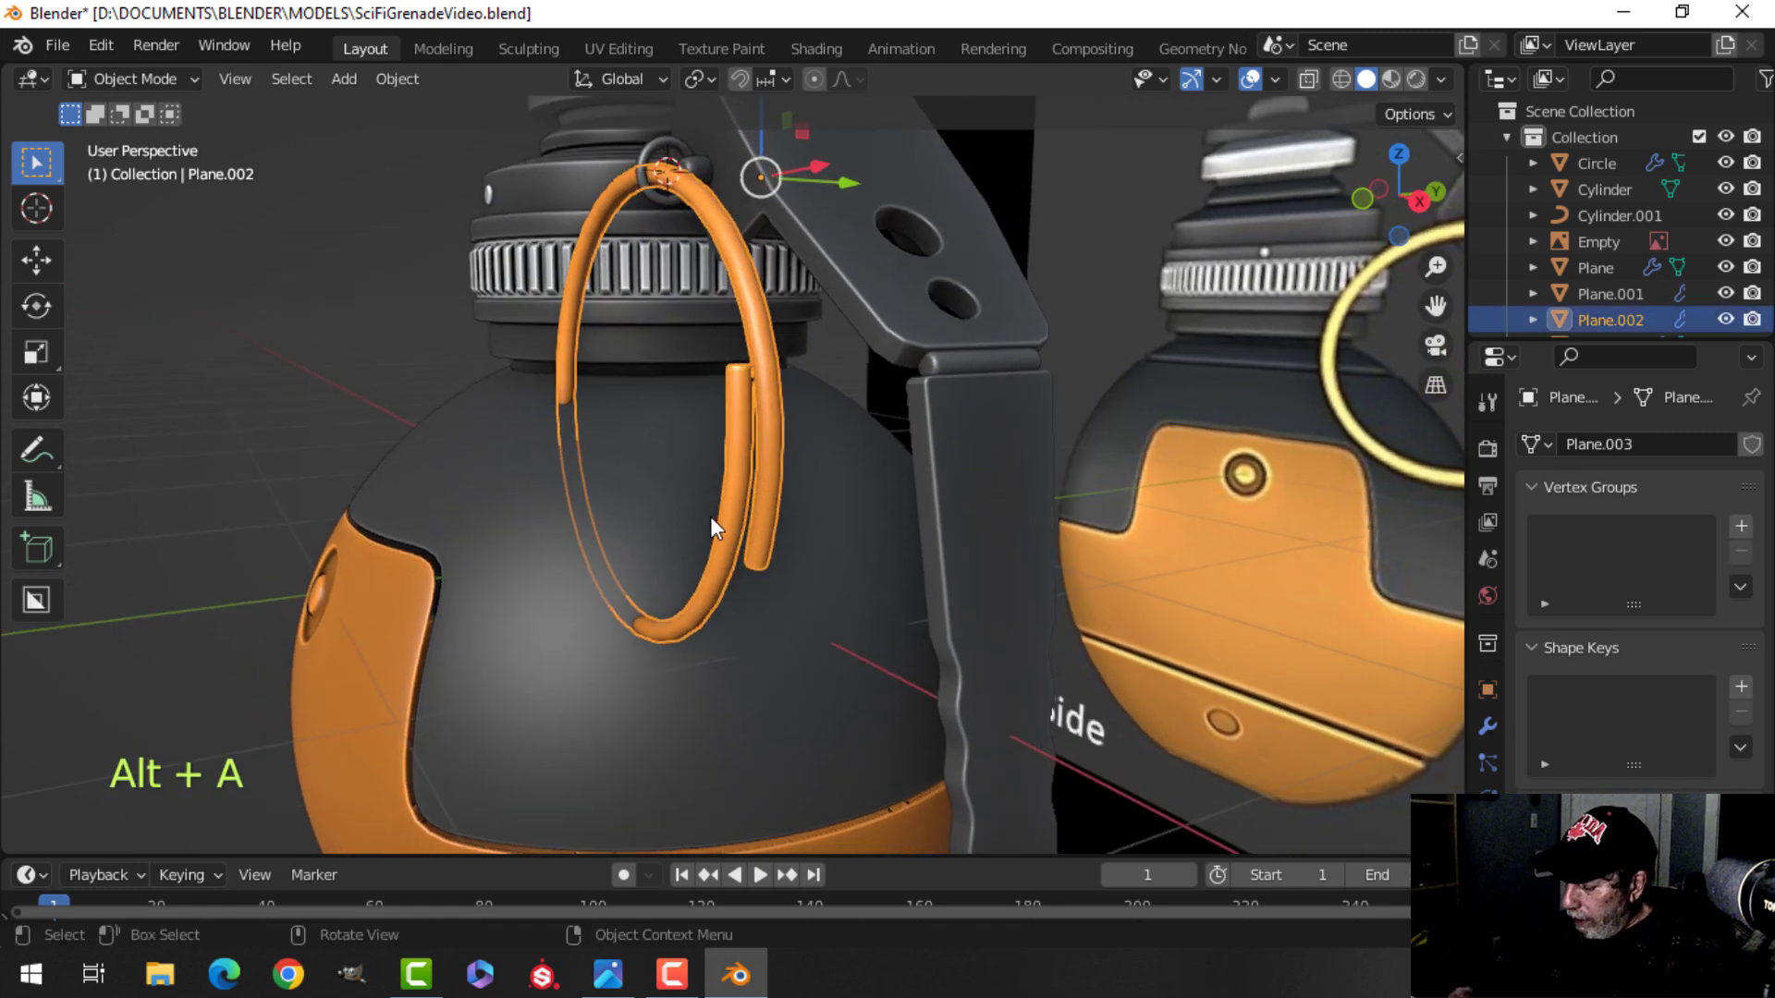
In side view, select all of the ring's geometry and rotate it about 16 degrees.
key(KP_3)
key(Tab)
key(a)
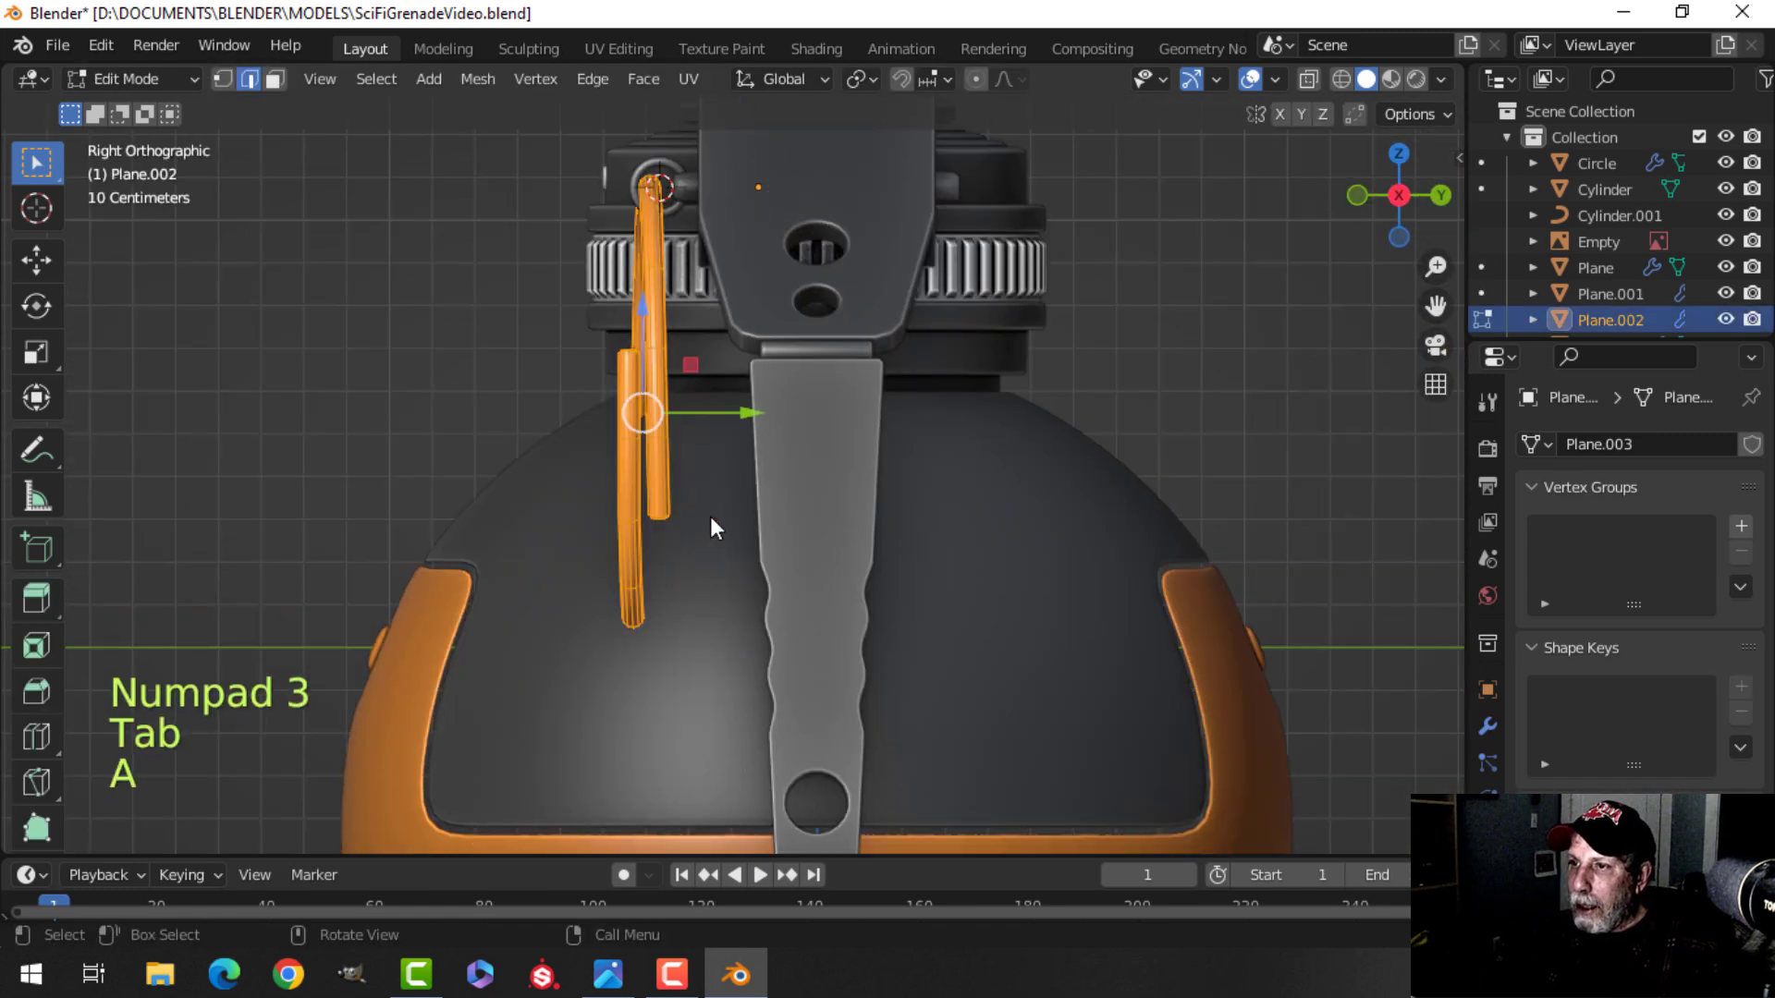
key(r)
click(713, 535)
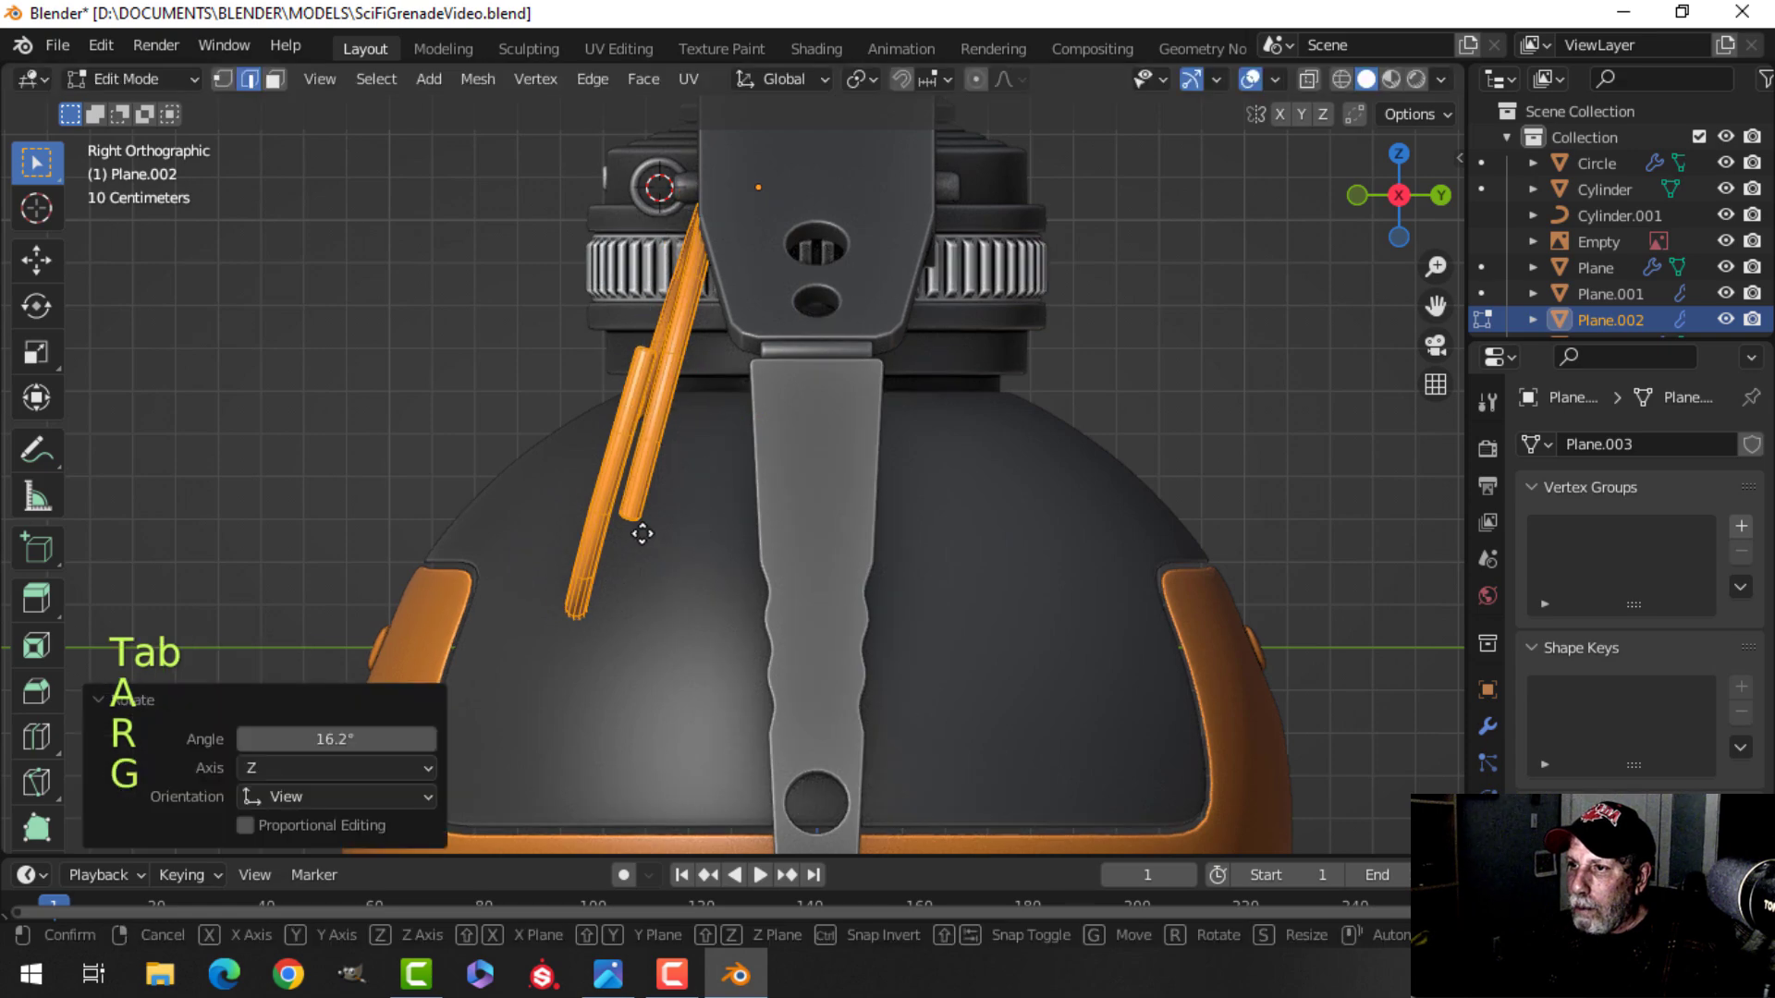
Move the ring geometry about -0.125 m in Y and 0.018 m in Z under the lever's end.
key(g)
click(596, 519)
middle_drag(596, 519, 731, 553)
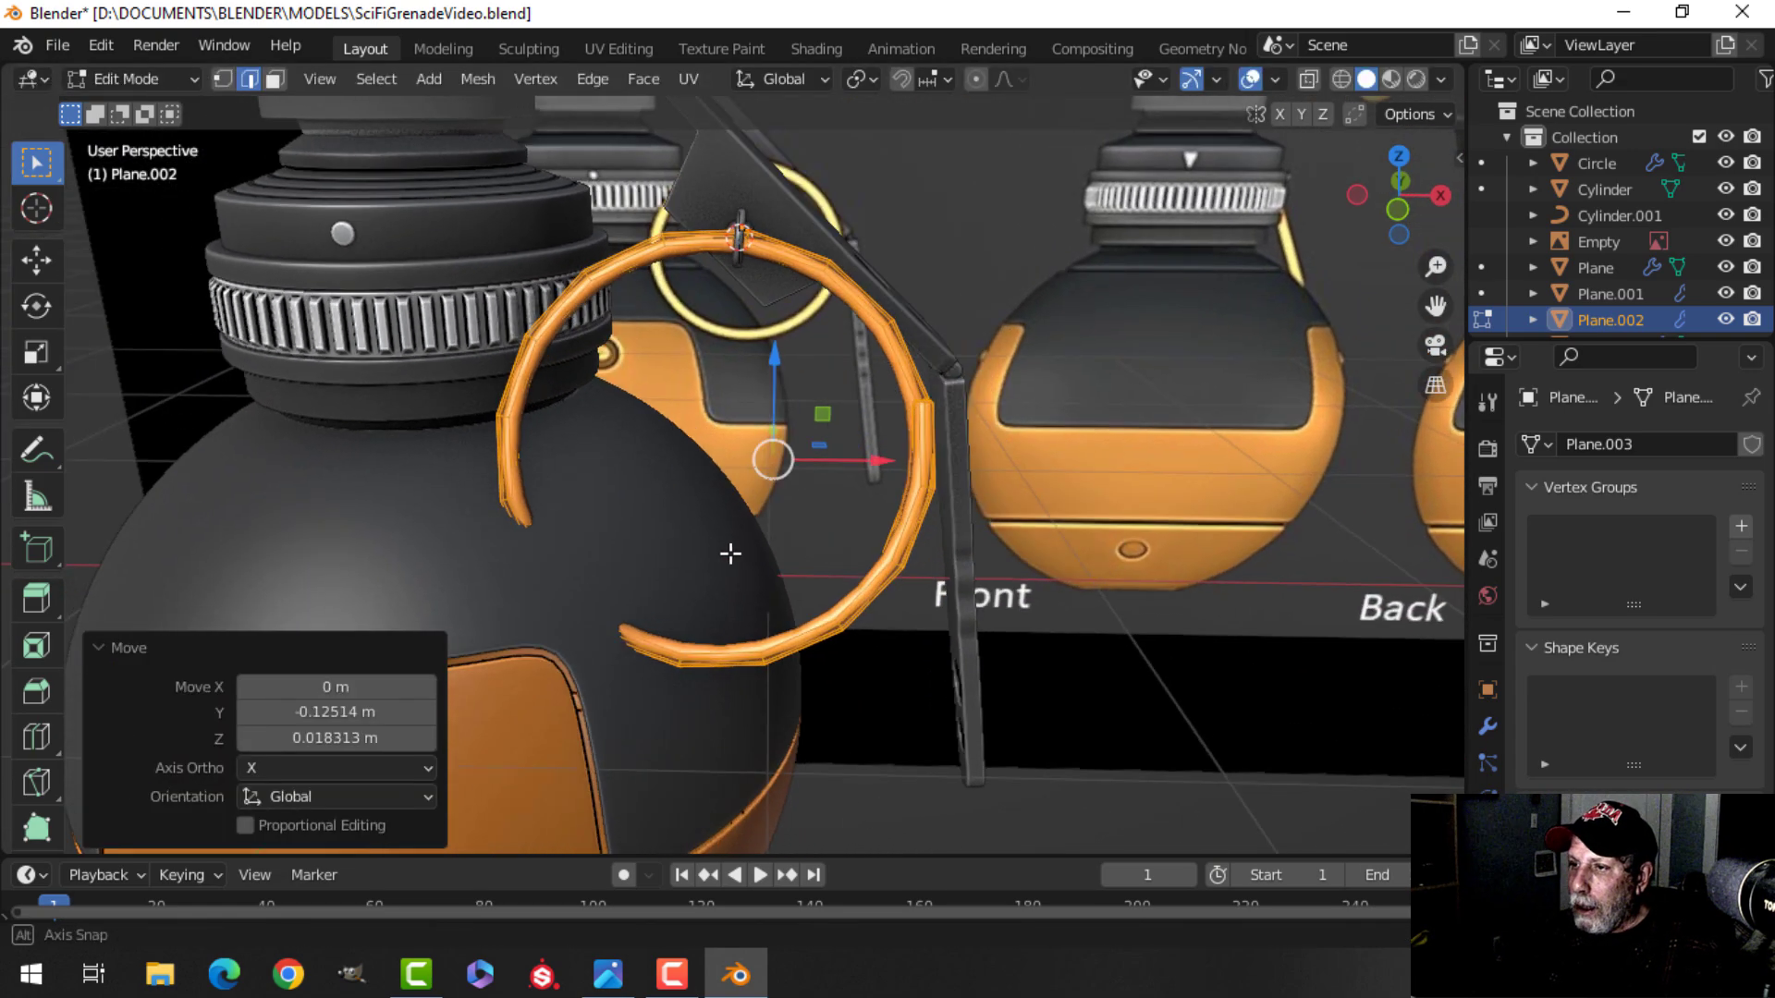
In front view, rotate the ring about 29 degrees around Z and leave edit mode.
key(KP_1)
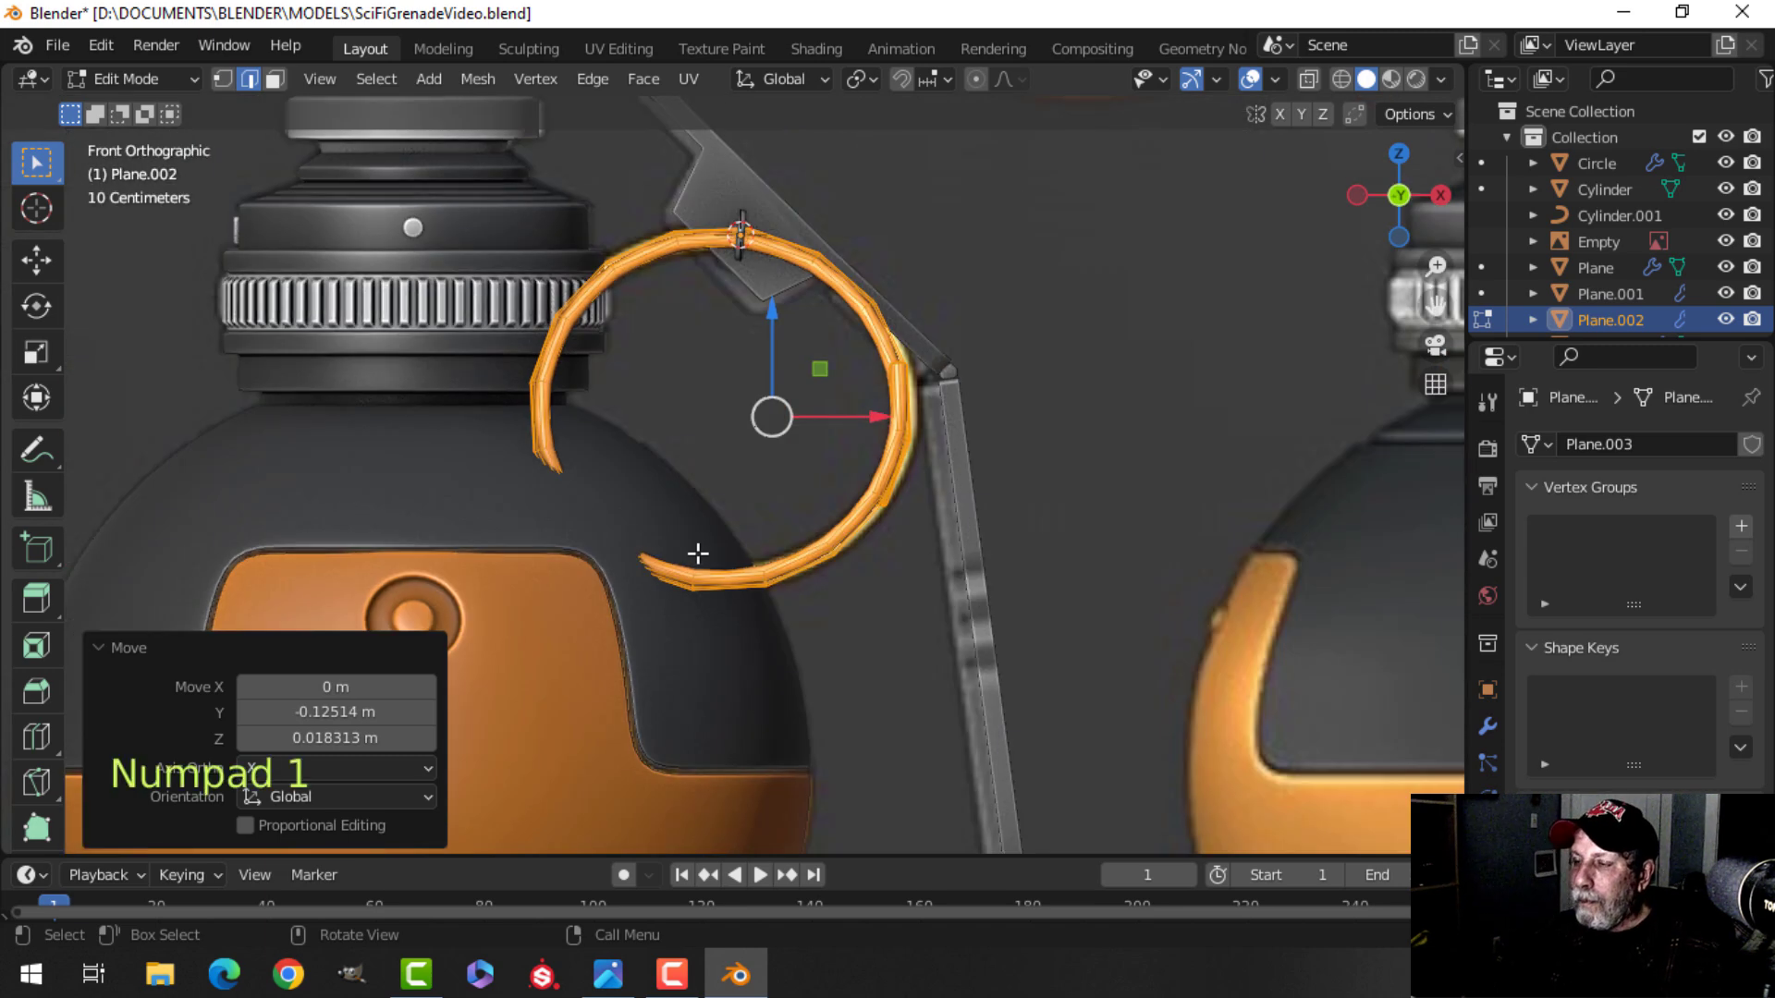
key(r)
key(z)
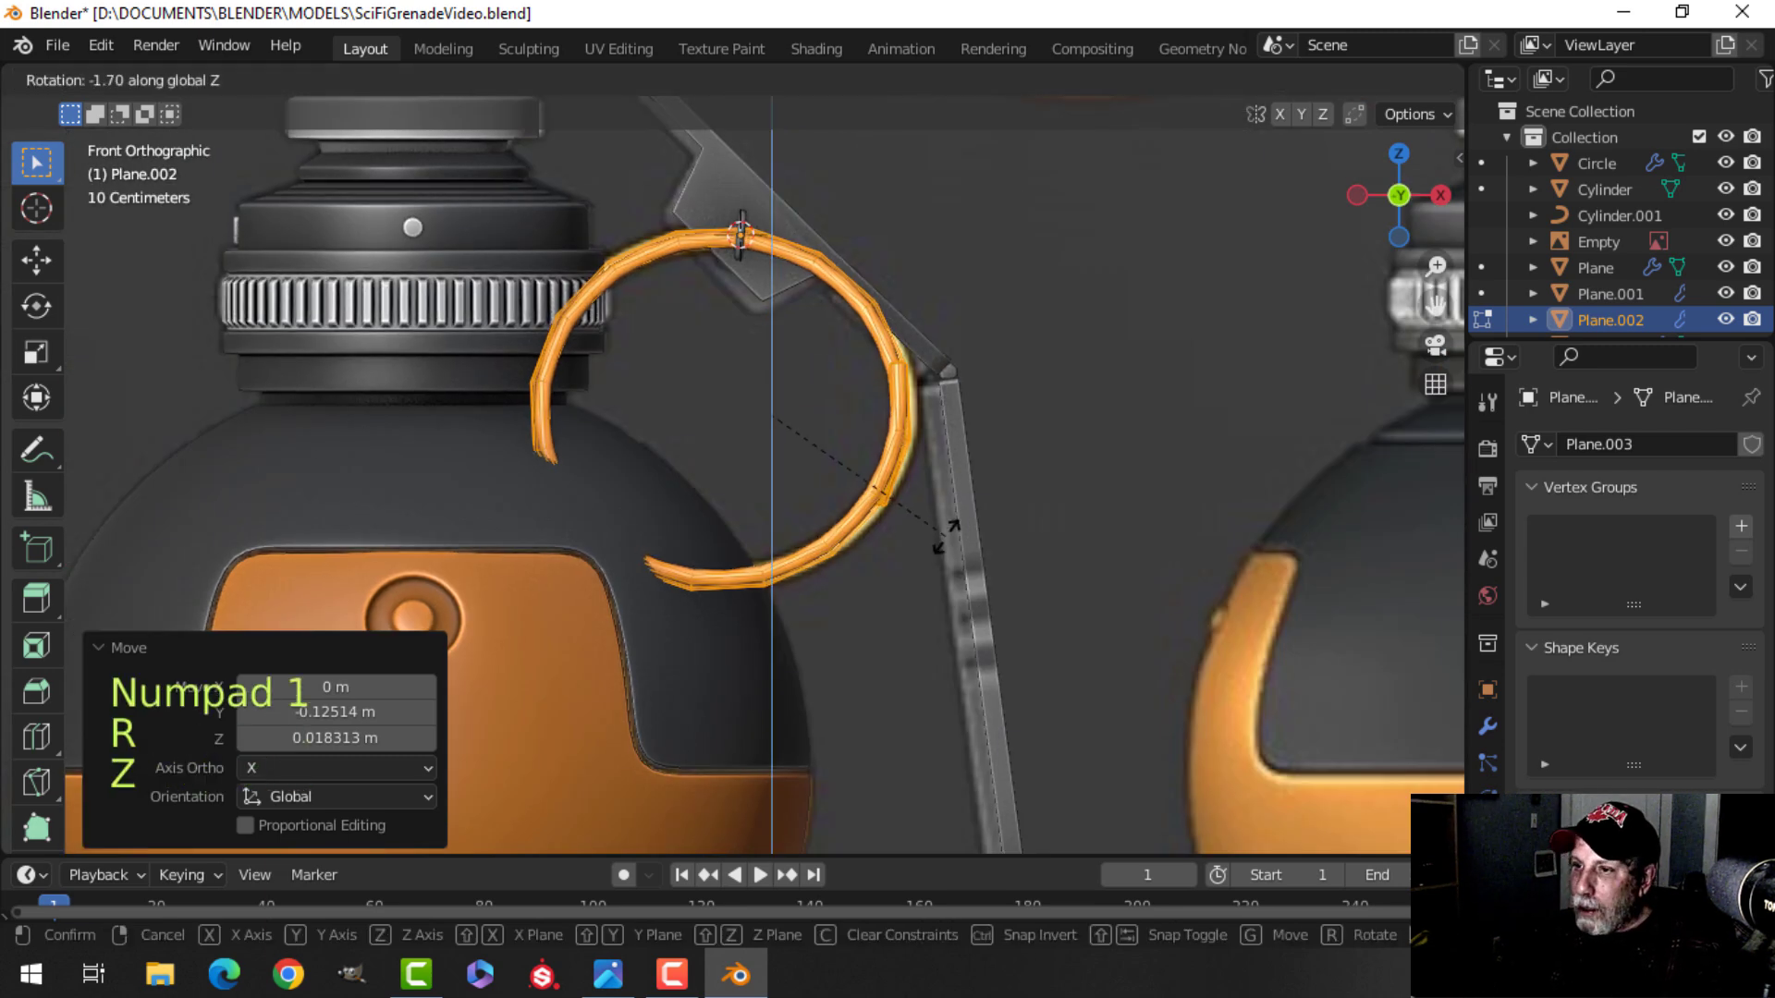
click(814, 524)
middle_drag(814, 523, 804, 586)
key(Tab)
Delete the reference image empty from the scene.
scroll(991, 560, down, 2)
key(alt+a)
scroll(757, 549, down, 4)
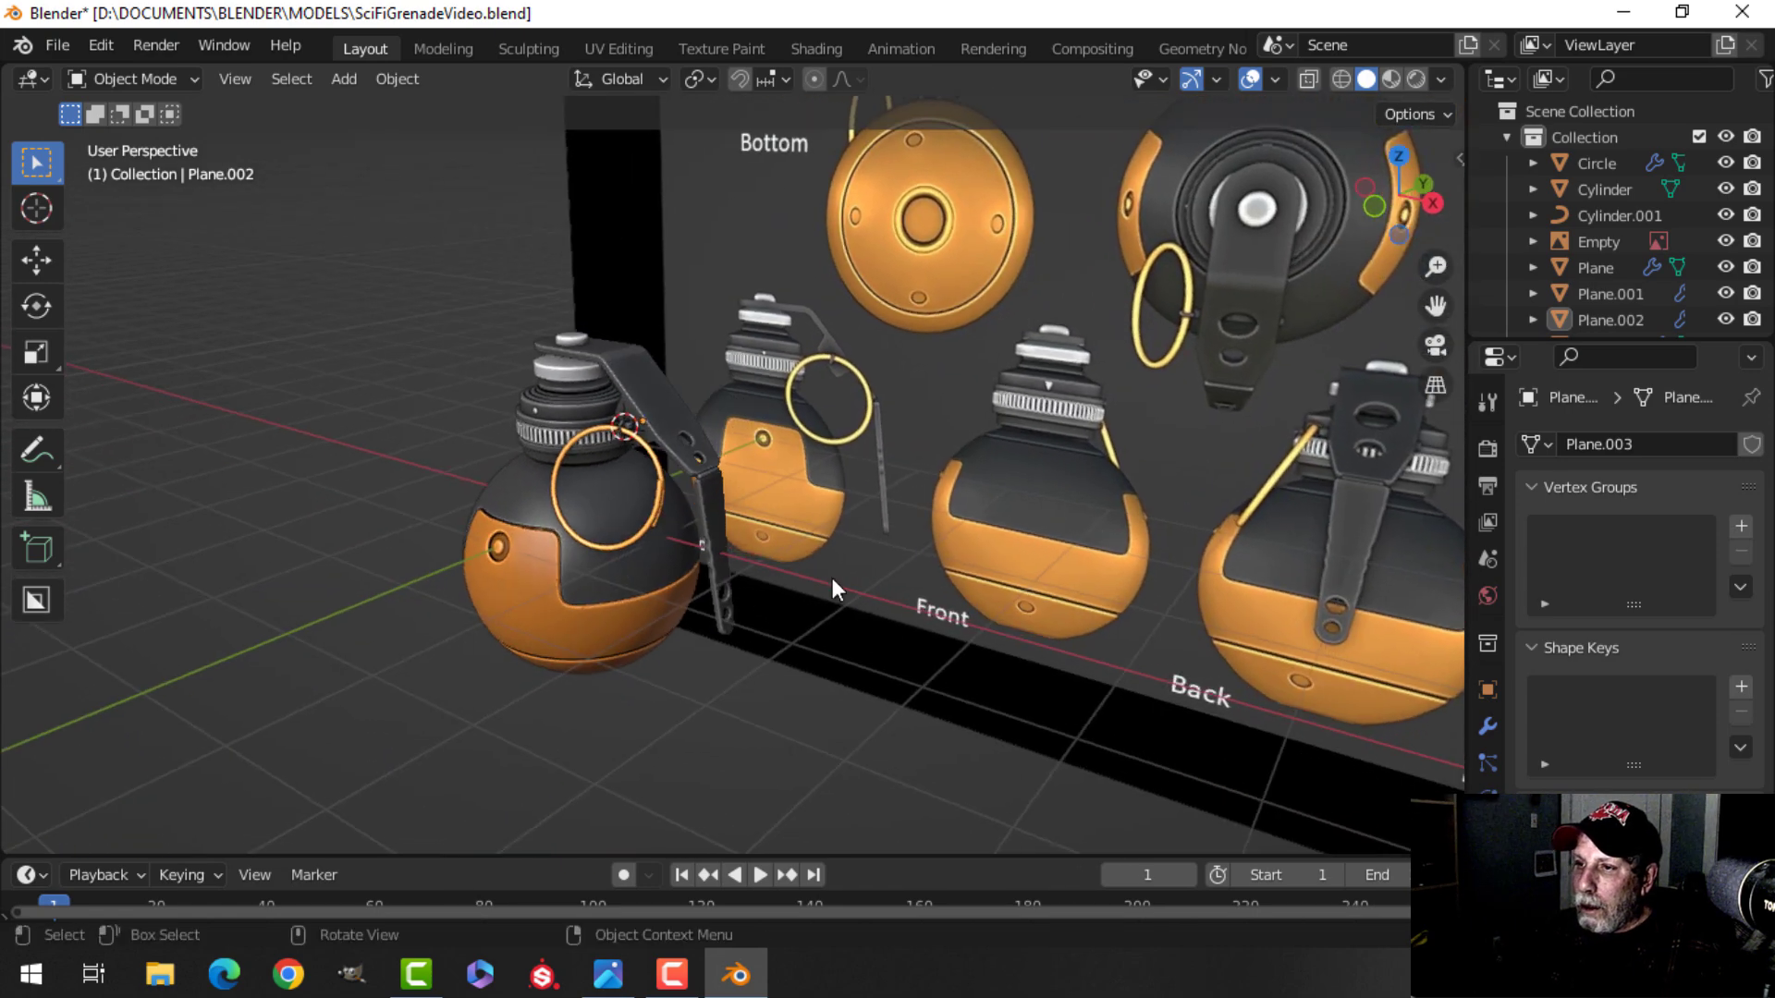
scroll(915, 564, down, 1)
shift+middle_drag(922, 562, 673, 542)
shift+middle_drag(840, 555, 773, 549)
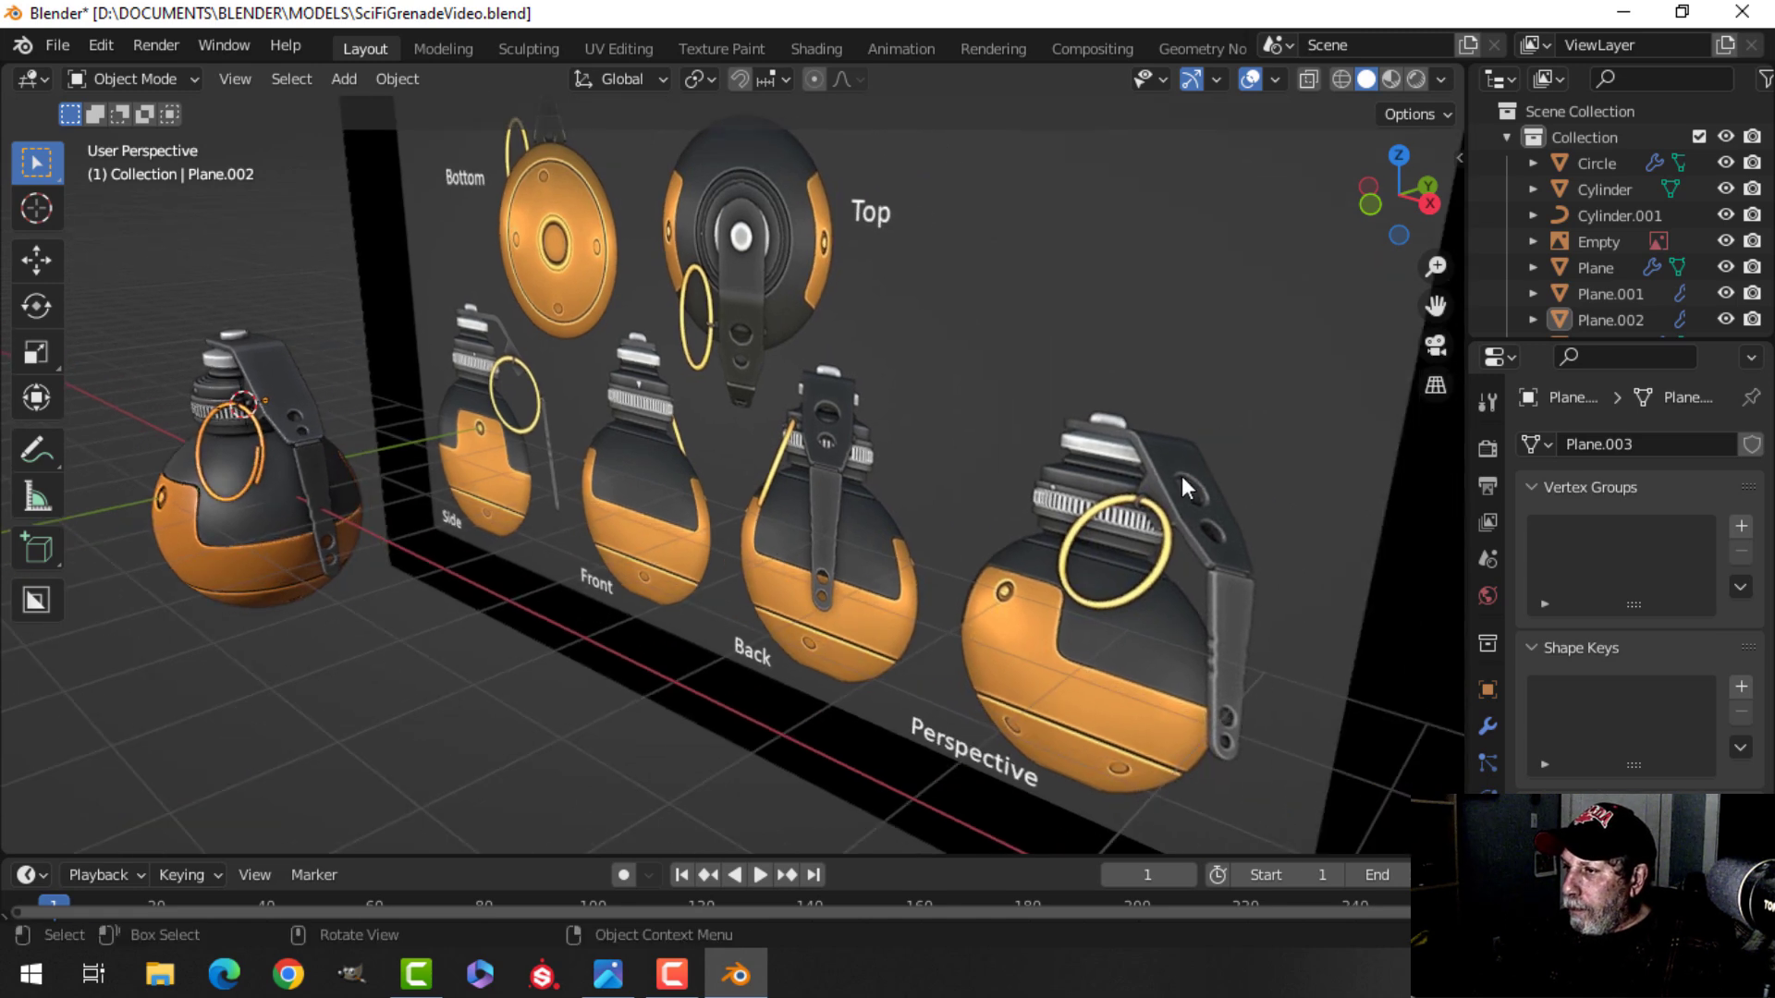
click(797, 413)
key(x)
click(702, 416)
Inspect the ring's fit on the lever from several angles and in front view.
middle_drag(686, 451, 803, 560)
scroll(795, 561, up, 5)
shift+middle_drag(497, 562, 788, 502)
scroll(651, 436, up, 5)
shift+middle_drag(676, 428, 666, 502)
scroll(721, 502, down, 3)
shift+middle_drag(822, 638, 639, 396)
click(747, 284)
middle_drag(747, 285, 743, 372)
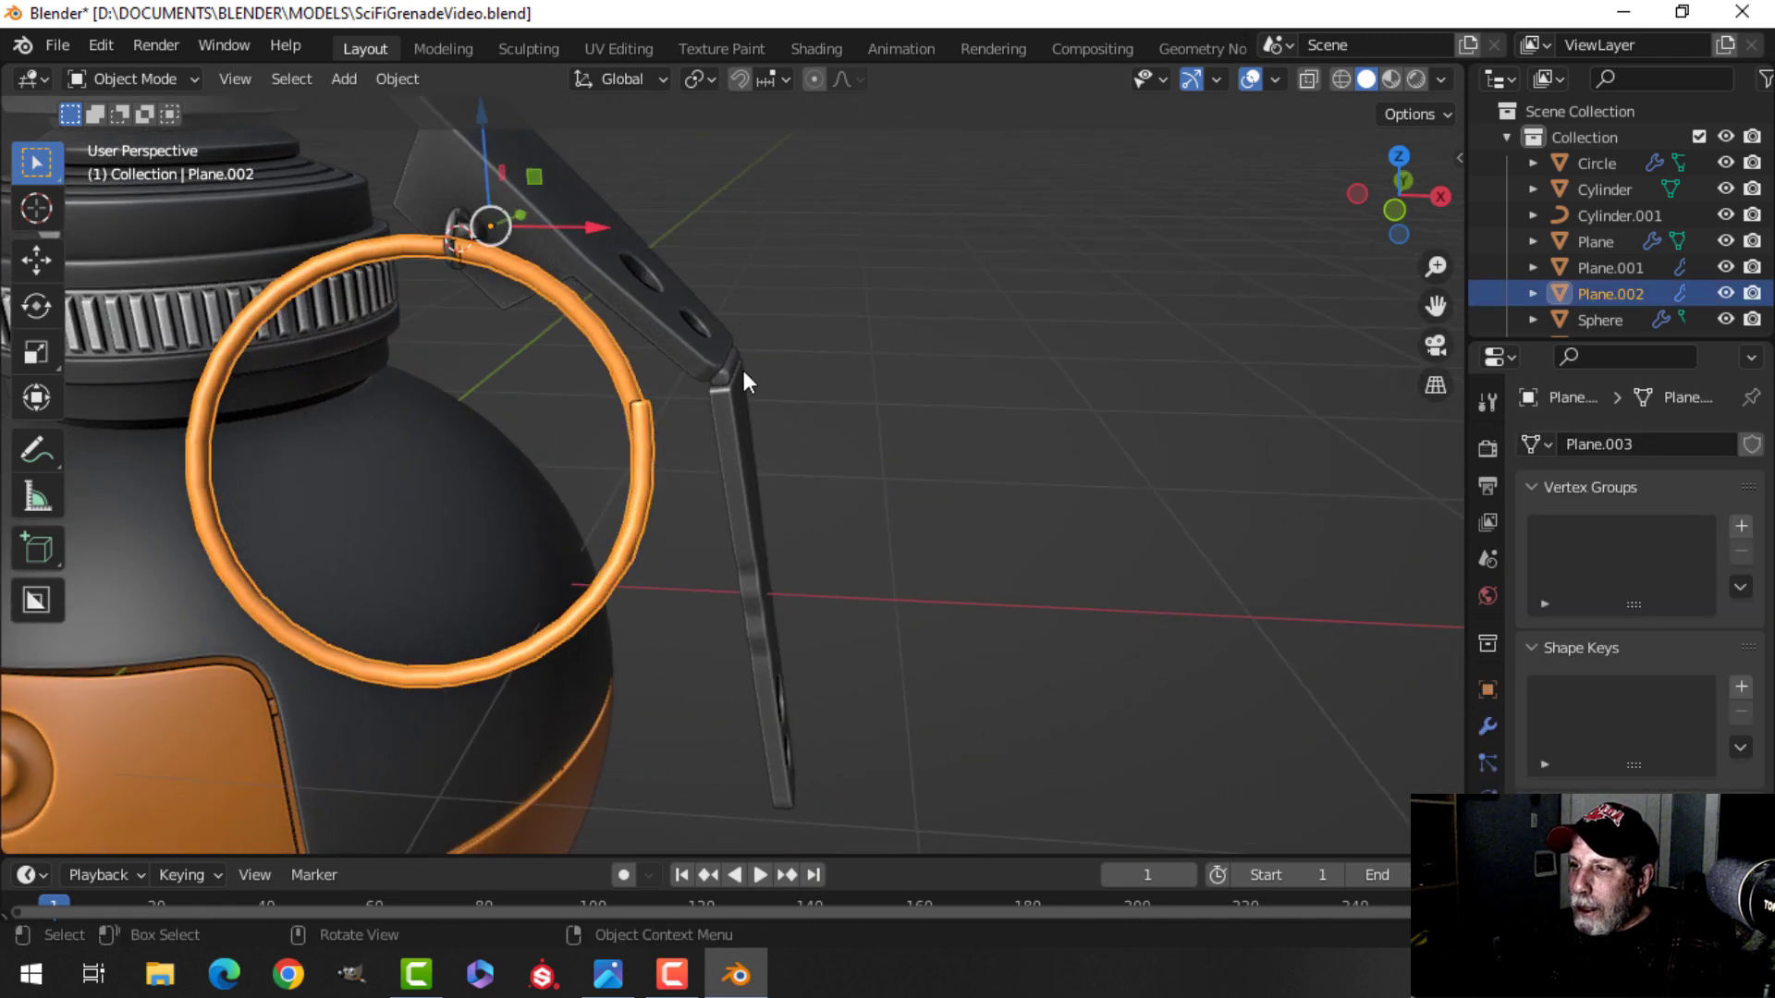
shift+click(728, 370)
shift+click(736, 444)
middle_drag(736, 443, 638, 532)
scroll(515, 591, up, 4)
shift+click(414, 608)
scroll(490, 546, down, 3)
middle_drag(490, 545, 679, 541)
key(KP_1)
scroll(804, 520, up, 3)
scroll(653, 529, down, 1)
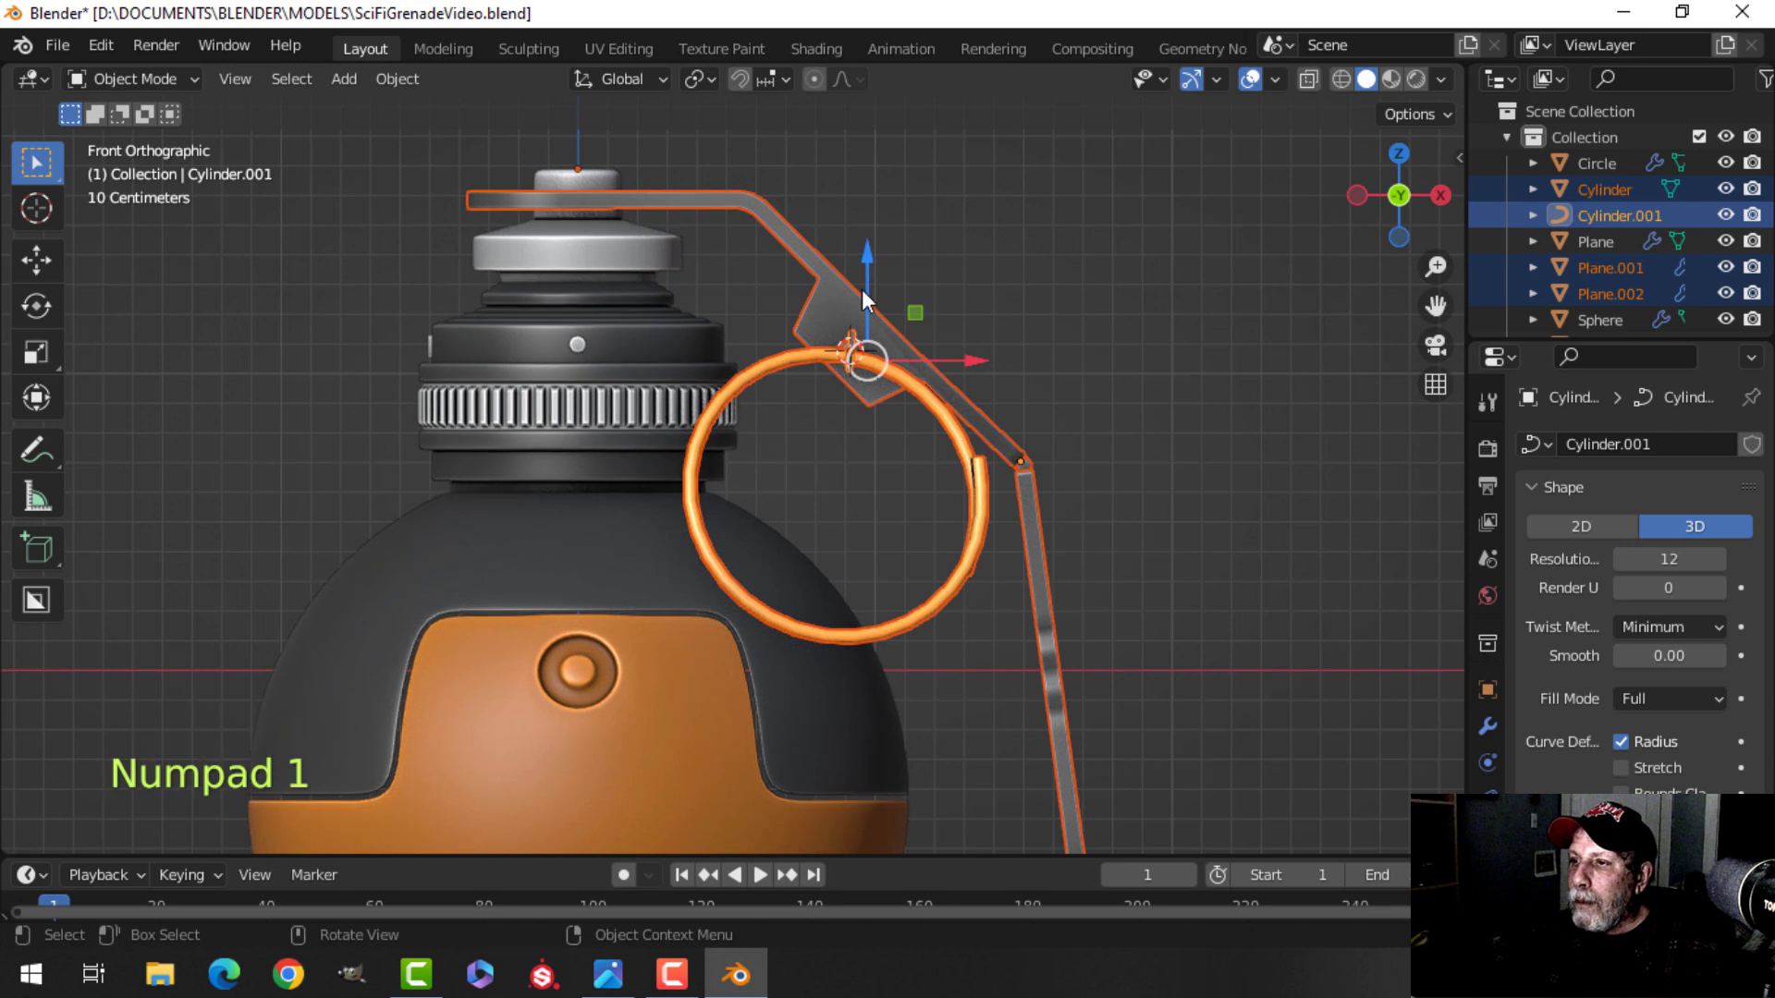
drag(863, 252, 864, 268)
key(alt+a)
middle_drag(1019, 369, 845, 414)
scroll(665, 499, down, 3)
shift+middle_drag(665, 497, 763, 372)
middle_drag(839, 375, 885, 479)
scroll(769, 486, up, 3)
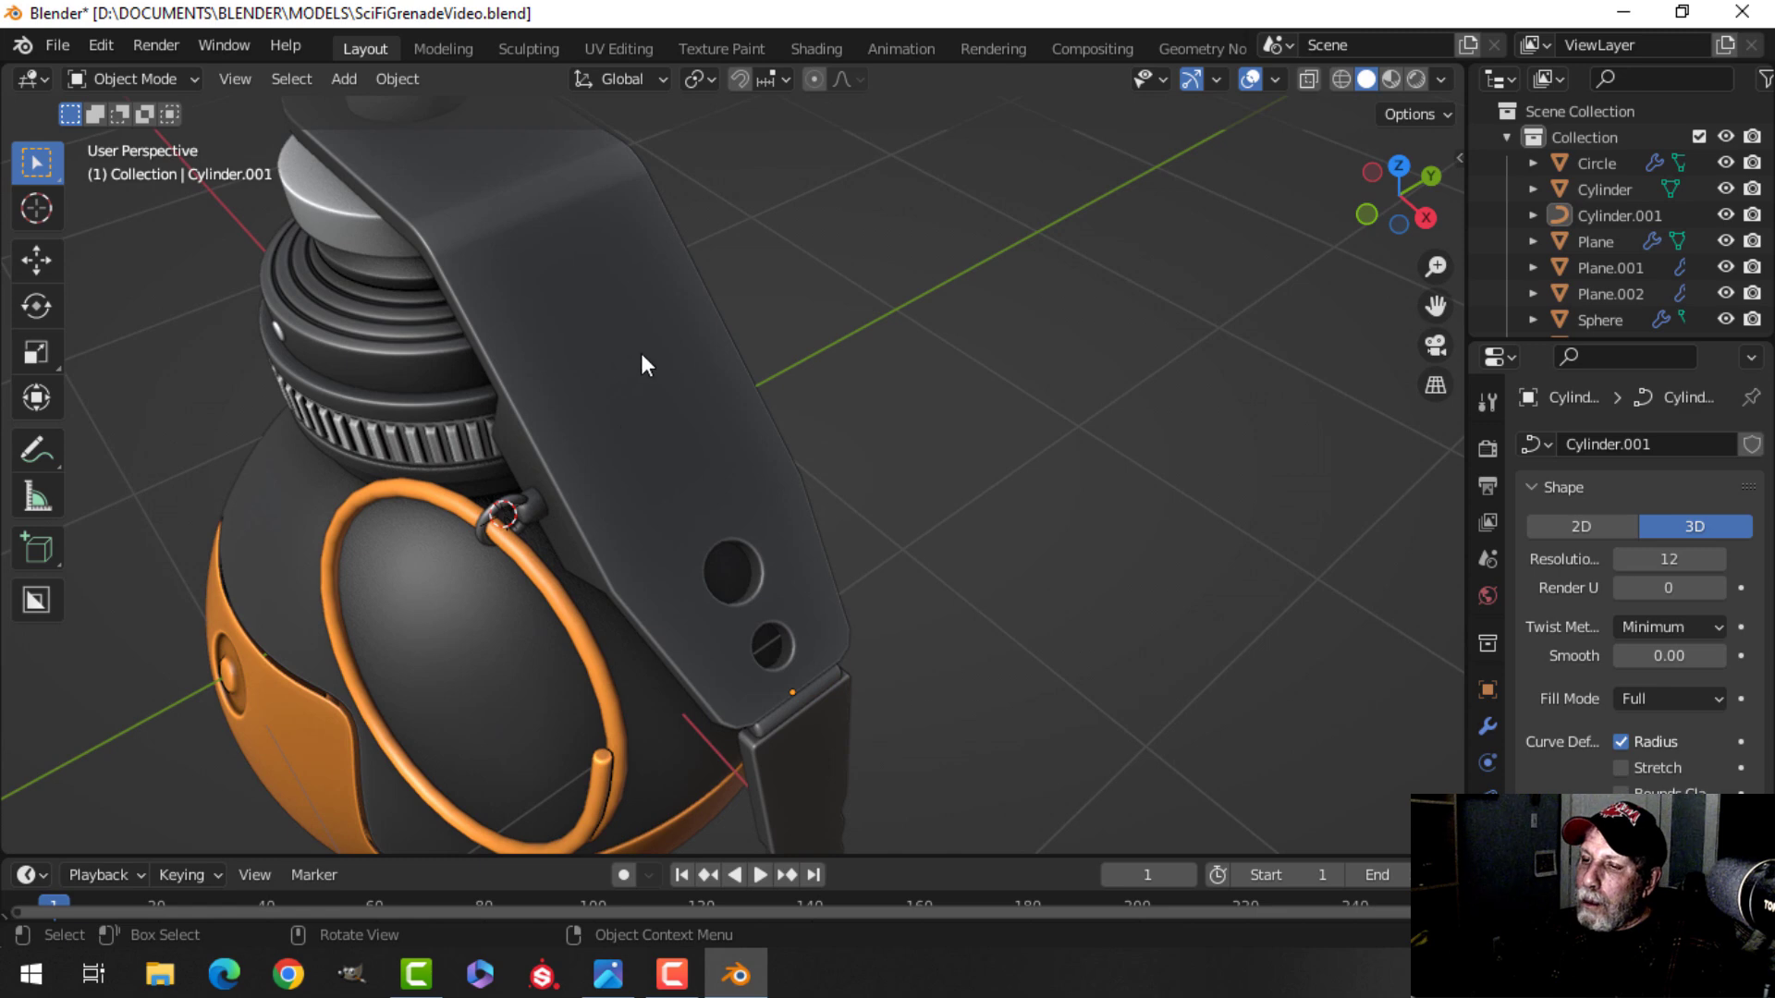
scroll(631, 386, down, 6)
middle_drag(631, 387, 889, 423)
key(KP_1)
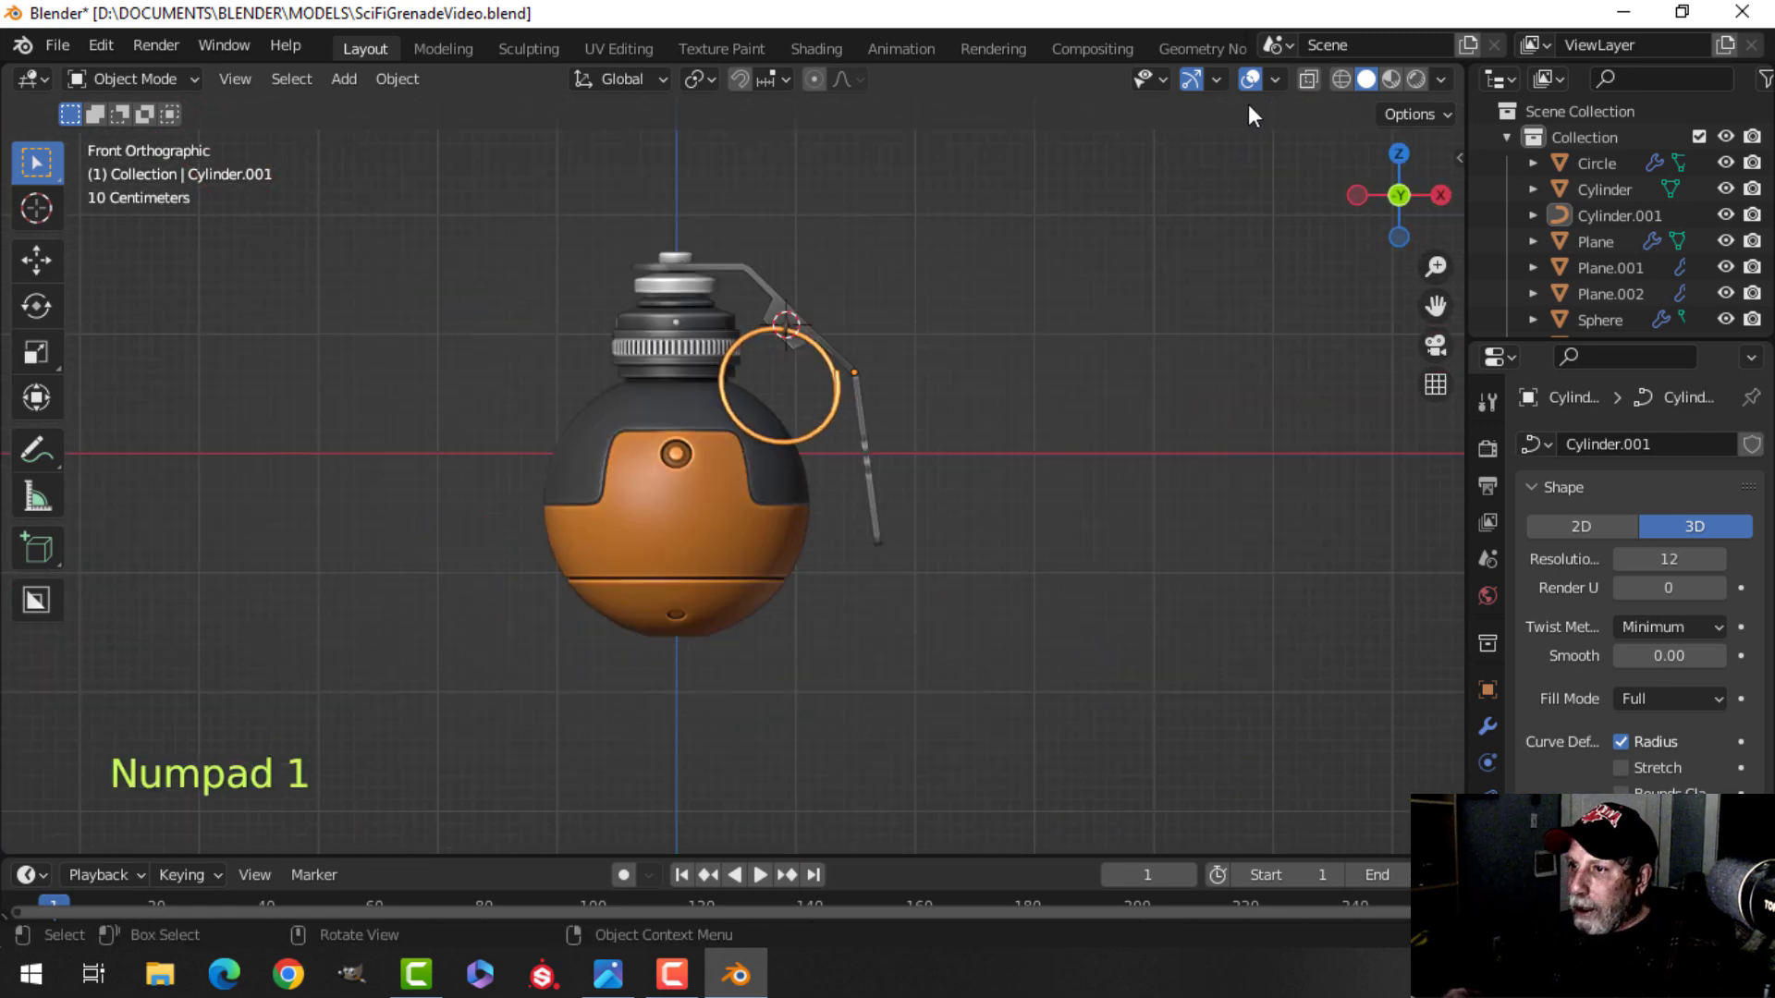
Save the blend file.
key(a)
scroll(944, 252, down, 2)
shift+middle_drag(802, 318, 822, 337)
drag(737, 352, 742, 205)
key(alt+a)
middle_drag(958, 296, 985, 339)
scroll(984, 339, up, 2)
shift+middle_drag(985, 340, 990, 448)
key(ctrl+s)
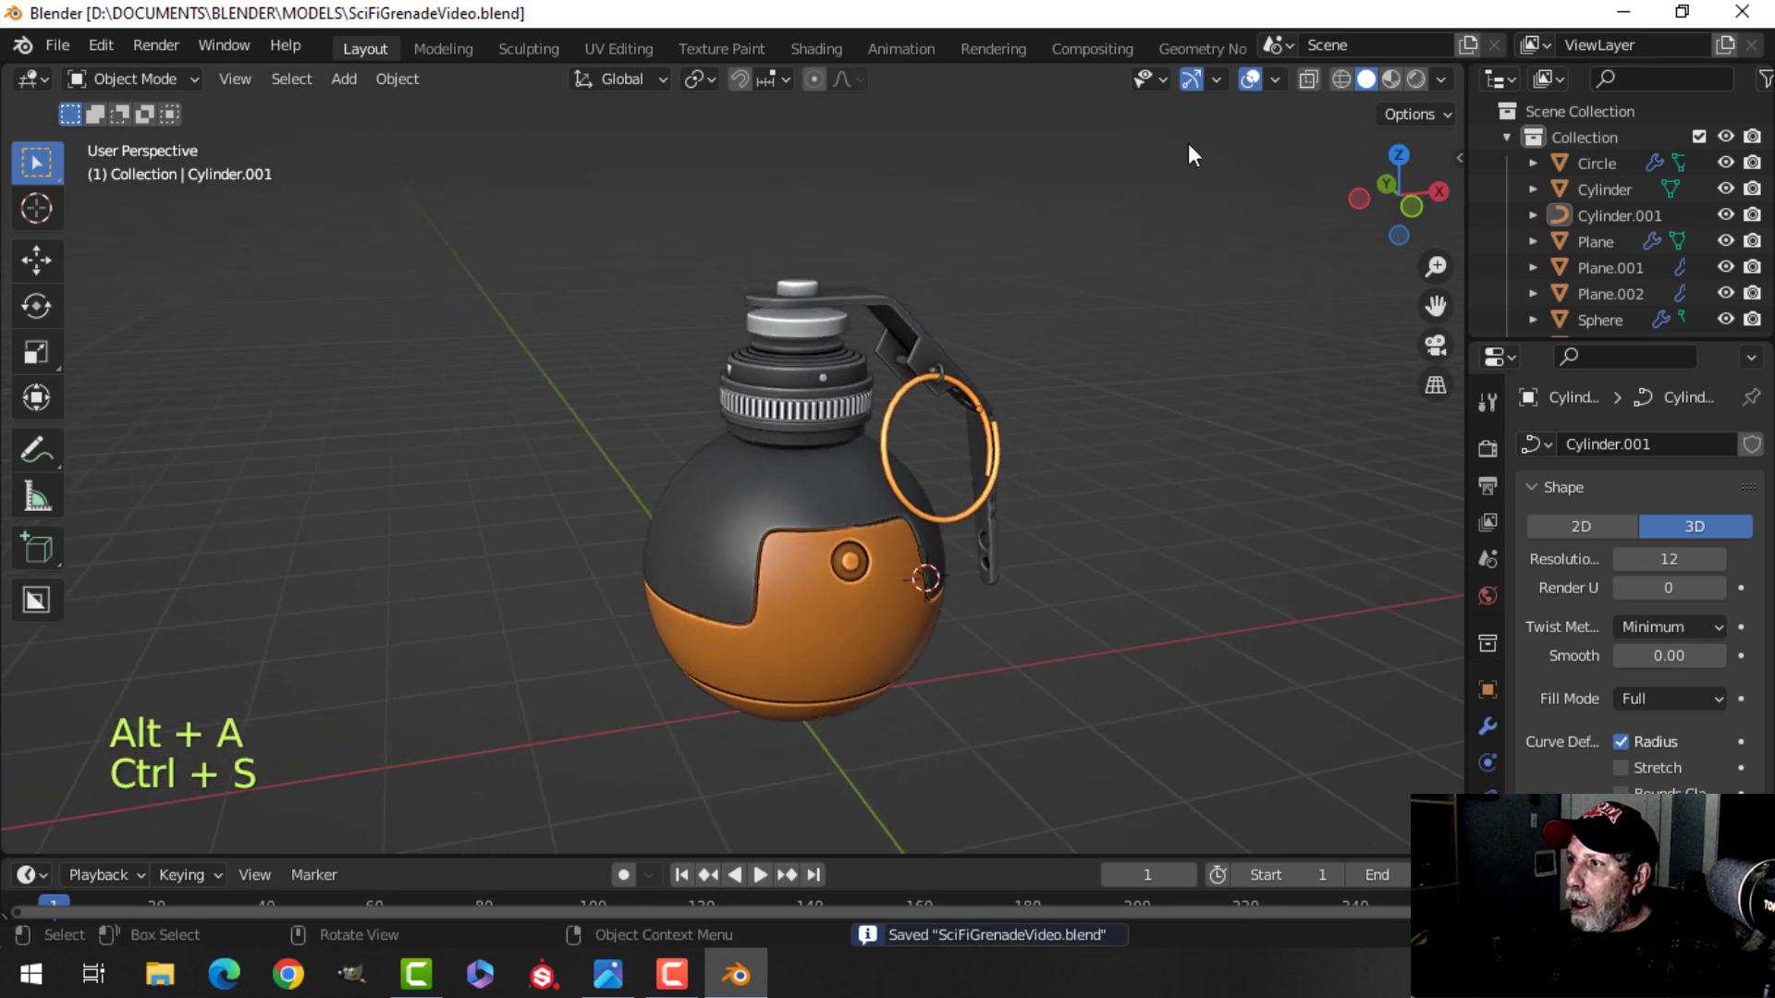
Enable shadows in the viewport shading options.
click(1441, 80)
click(1293, 636)
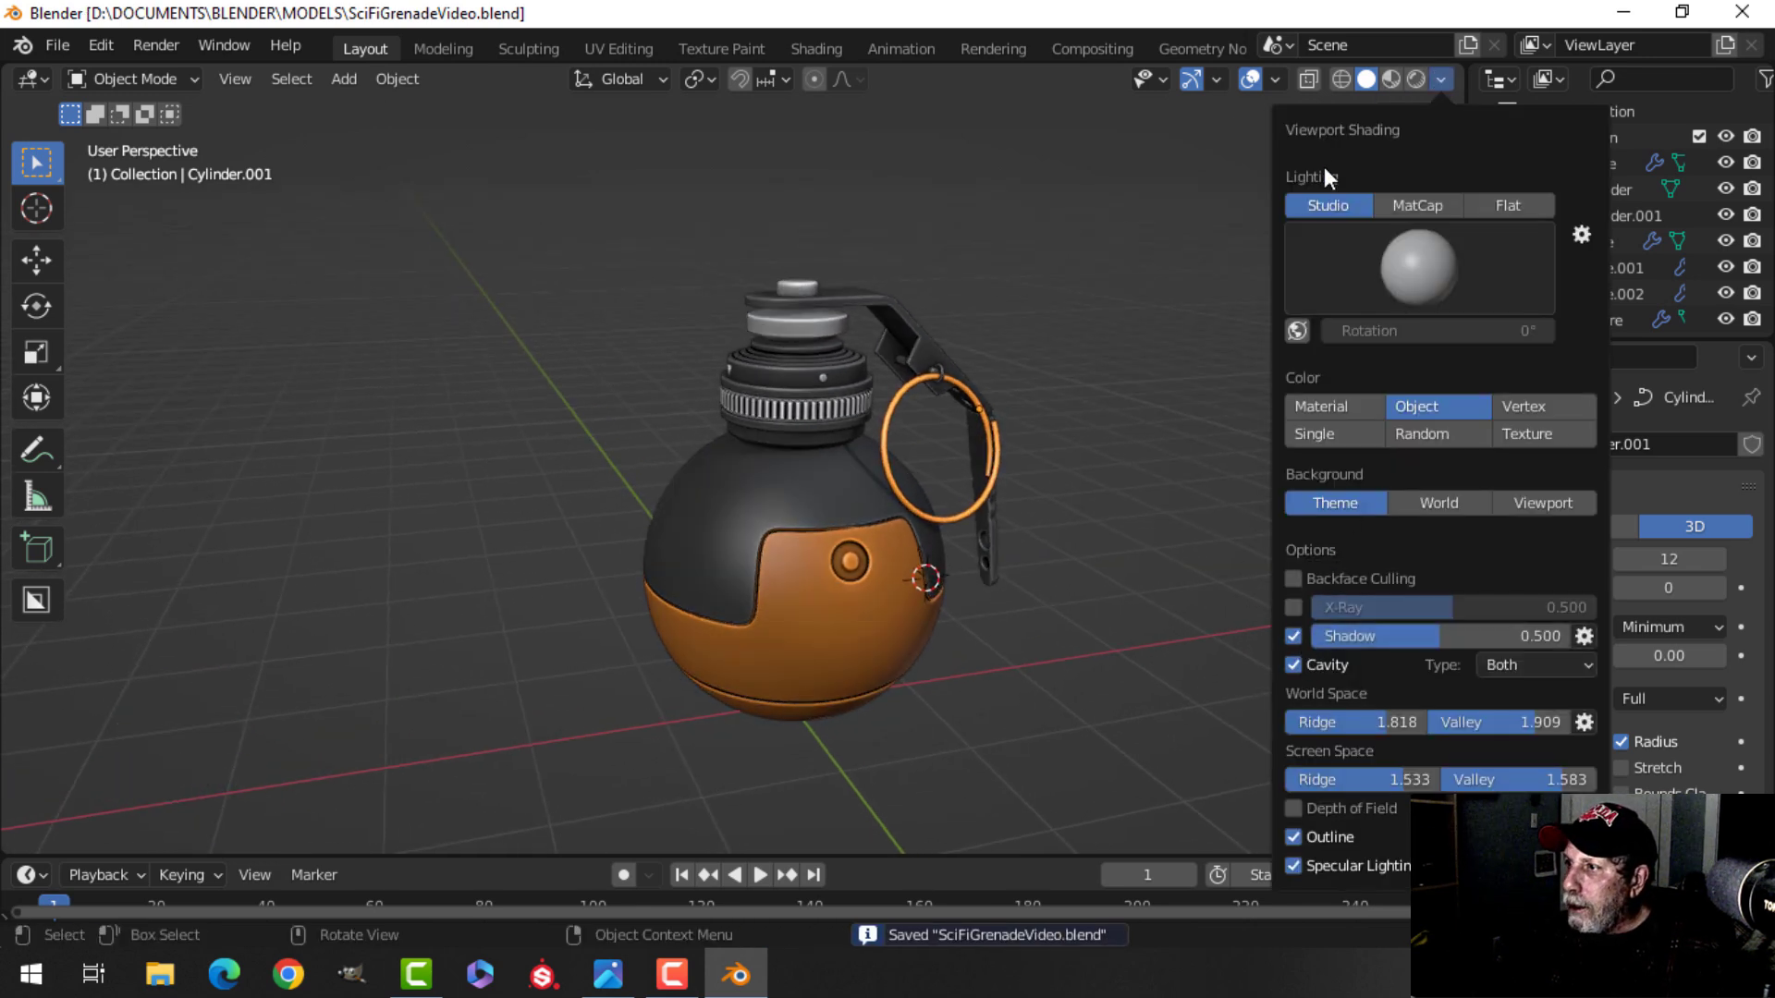
scroll(1102, 381, up, 3)
shift+middle_drag(1102, 381, 1052, 431)
middle_drag(1176, 423, 1078, 487)
scroll(981, 469, down, 1)
scroll(952, 482, up, 1)
scroll(953, 482, down, 1)
shift+middle_drag(945, 517, 968, 475)
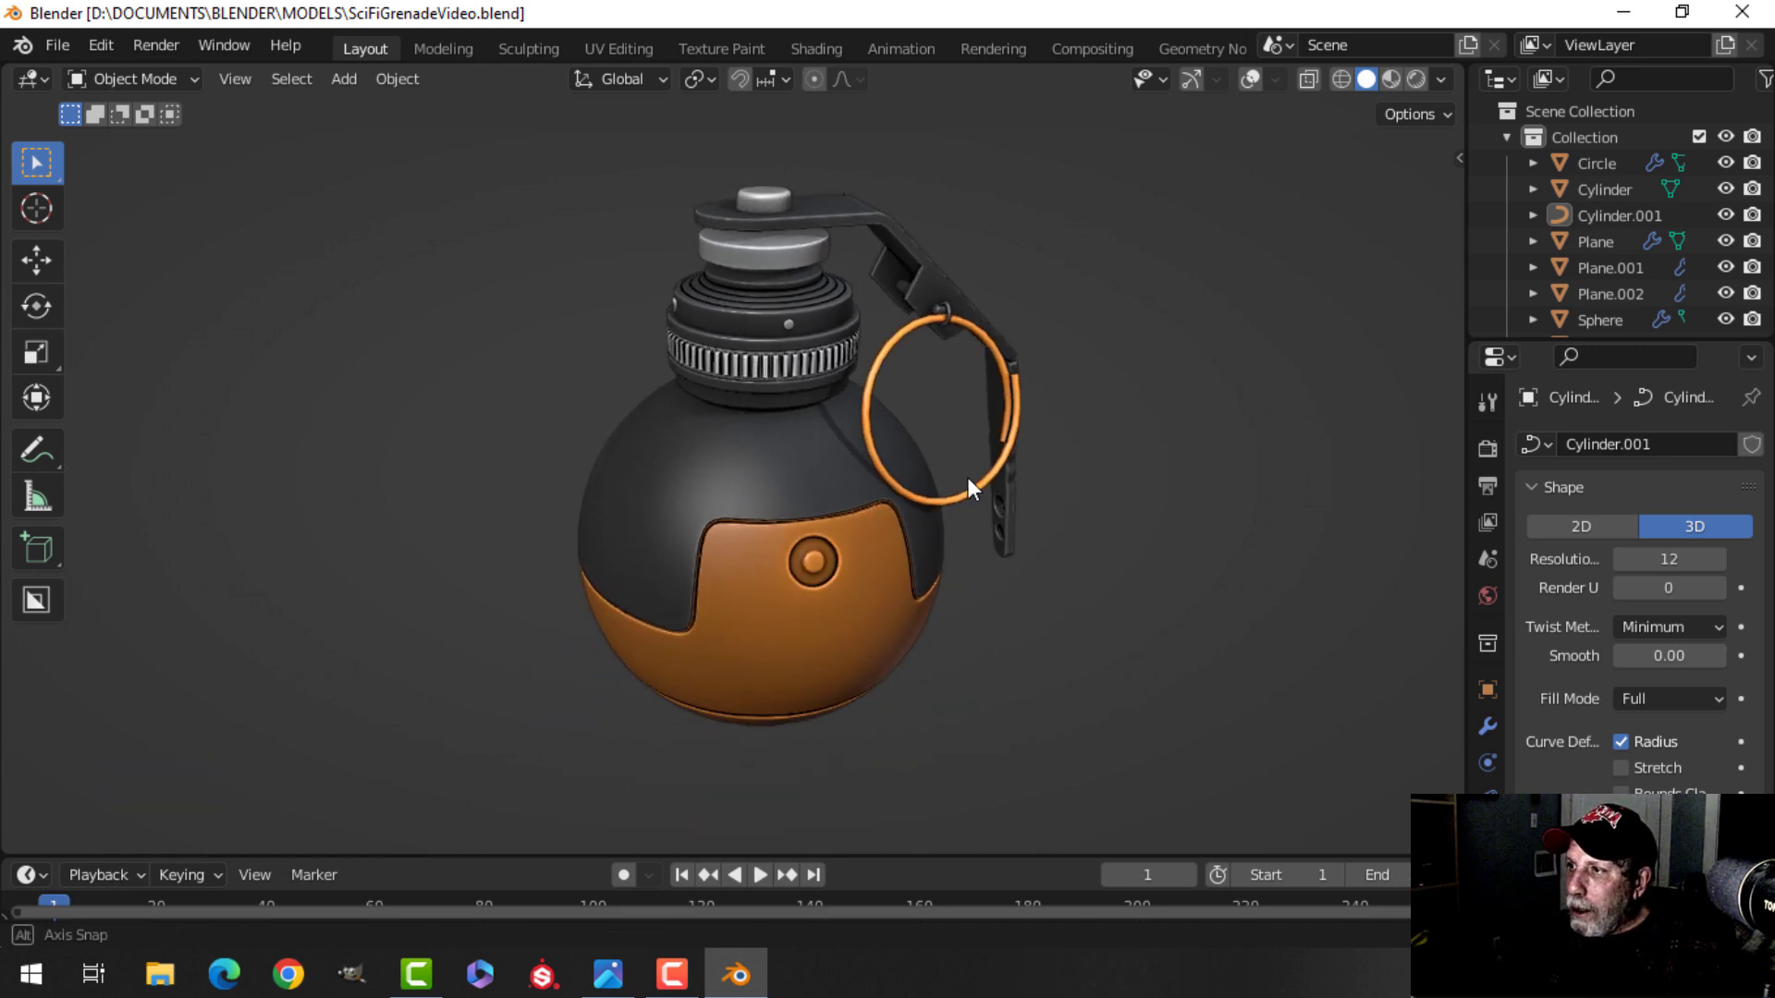
Turn viewport overlays back on and enable scene statistics.
click(1191, 79)
click(1251, 79)
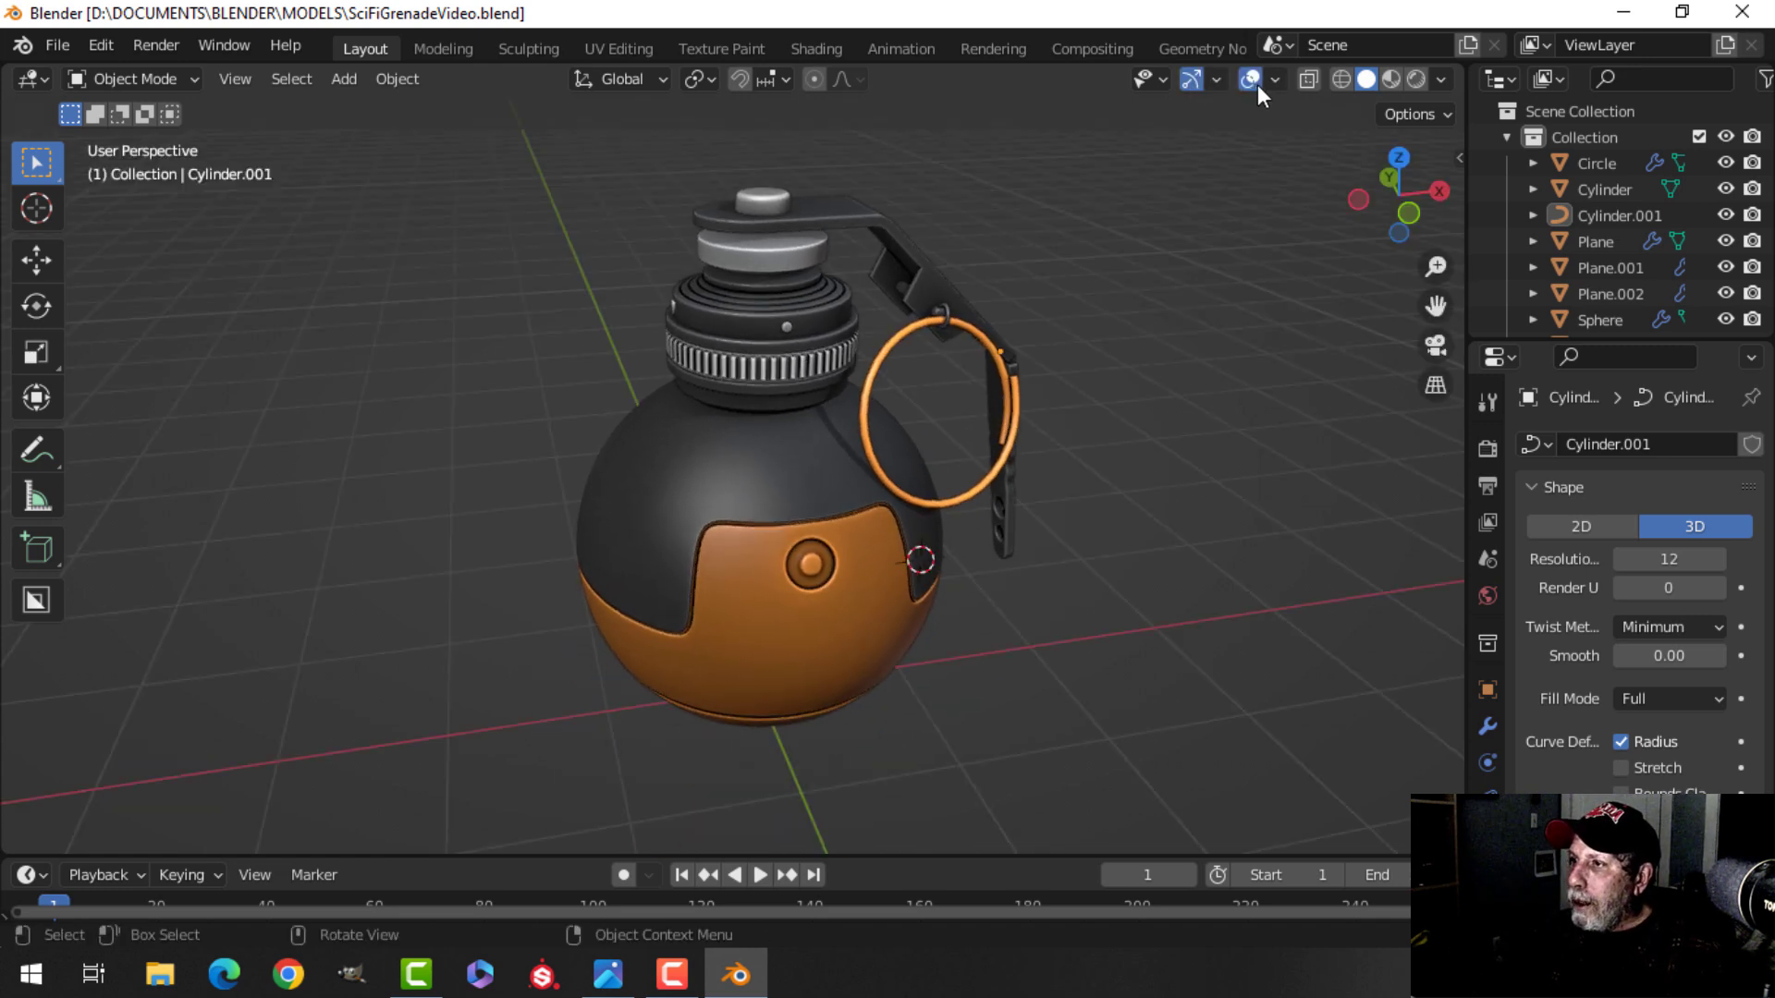
click(1276, 80)
click(1156, 294)
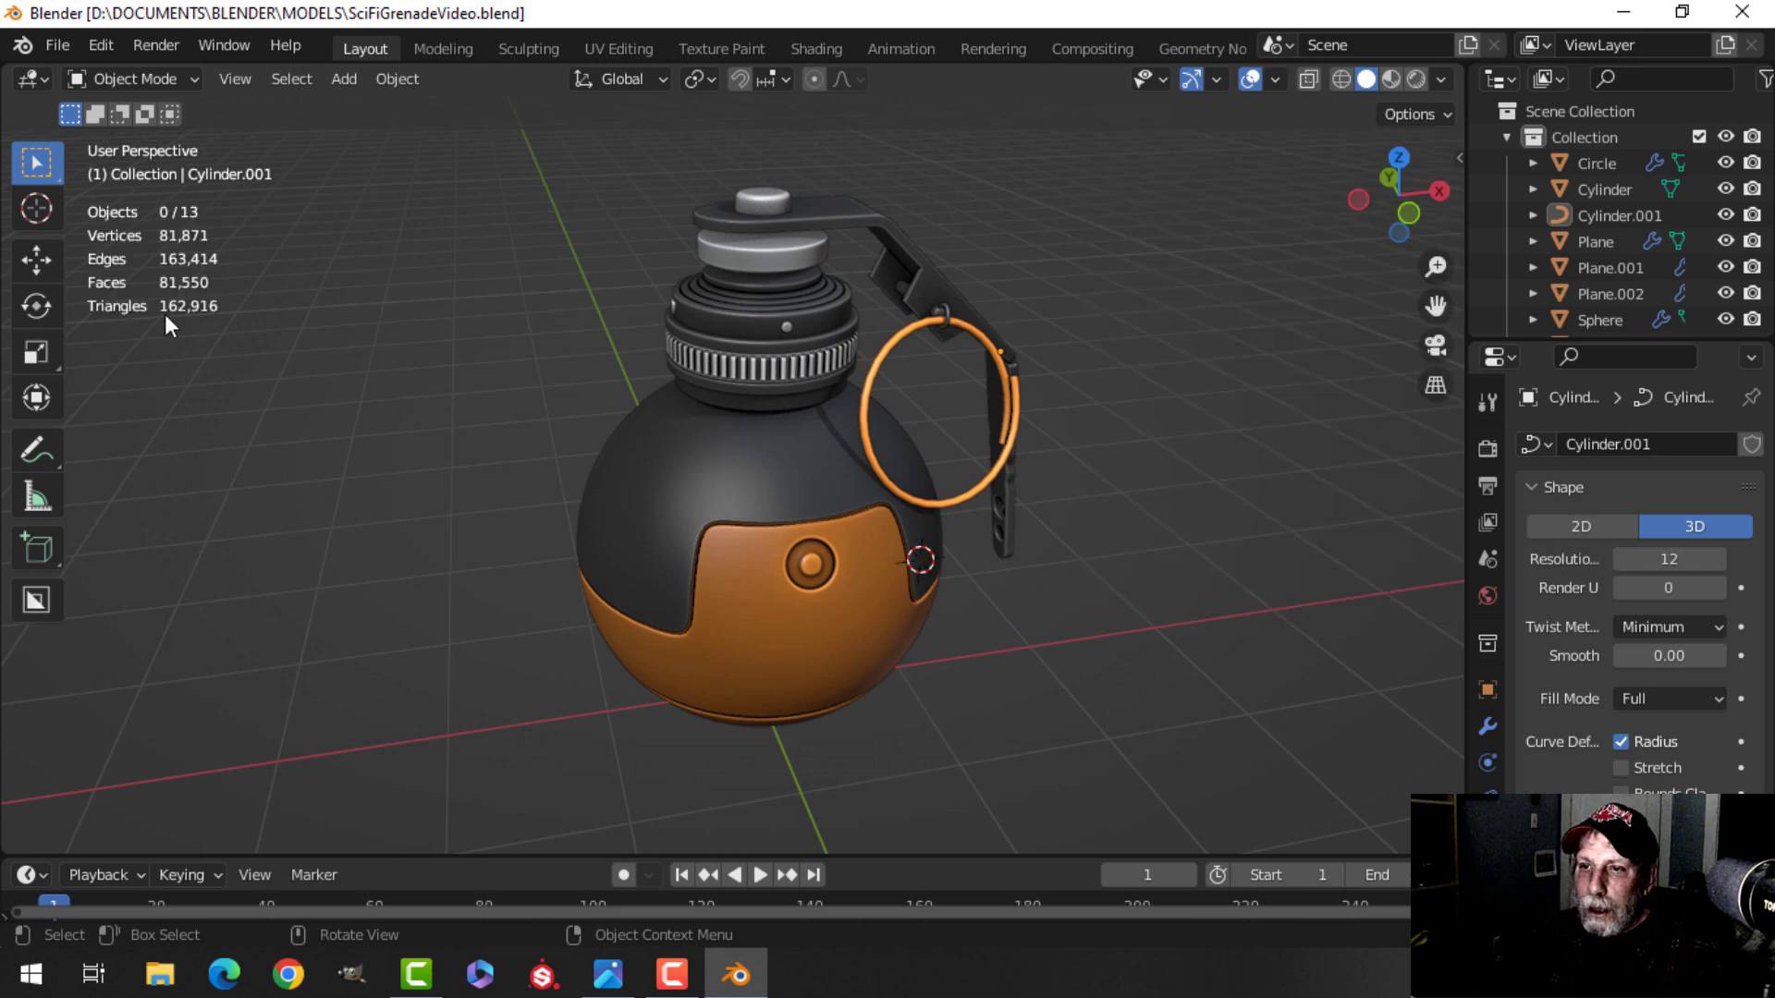
Disable the subdivision modifiers in the viewport for the two neck ring objects.
scroll(792, 401, up, 2)
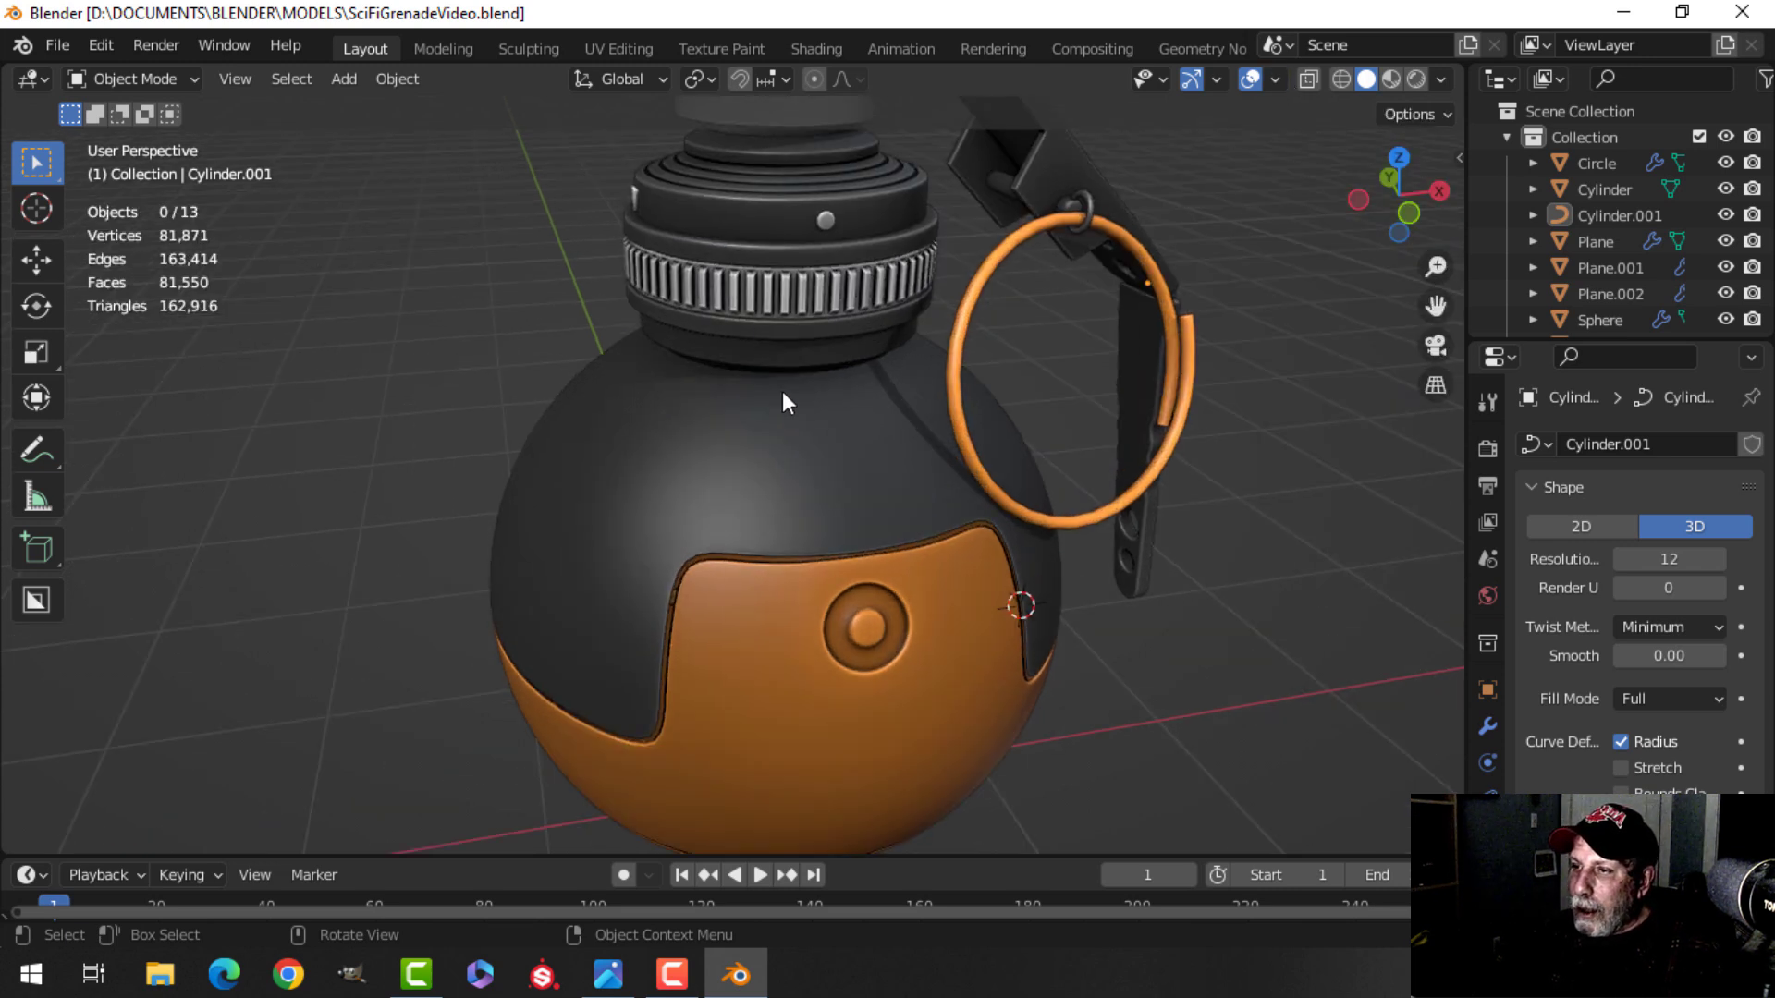
click(764, 192)
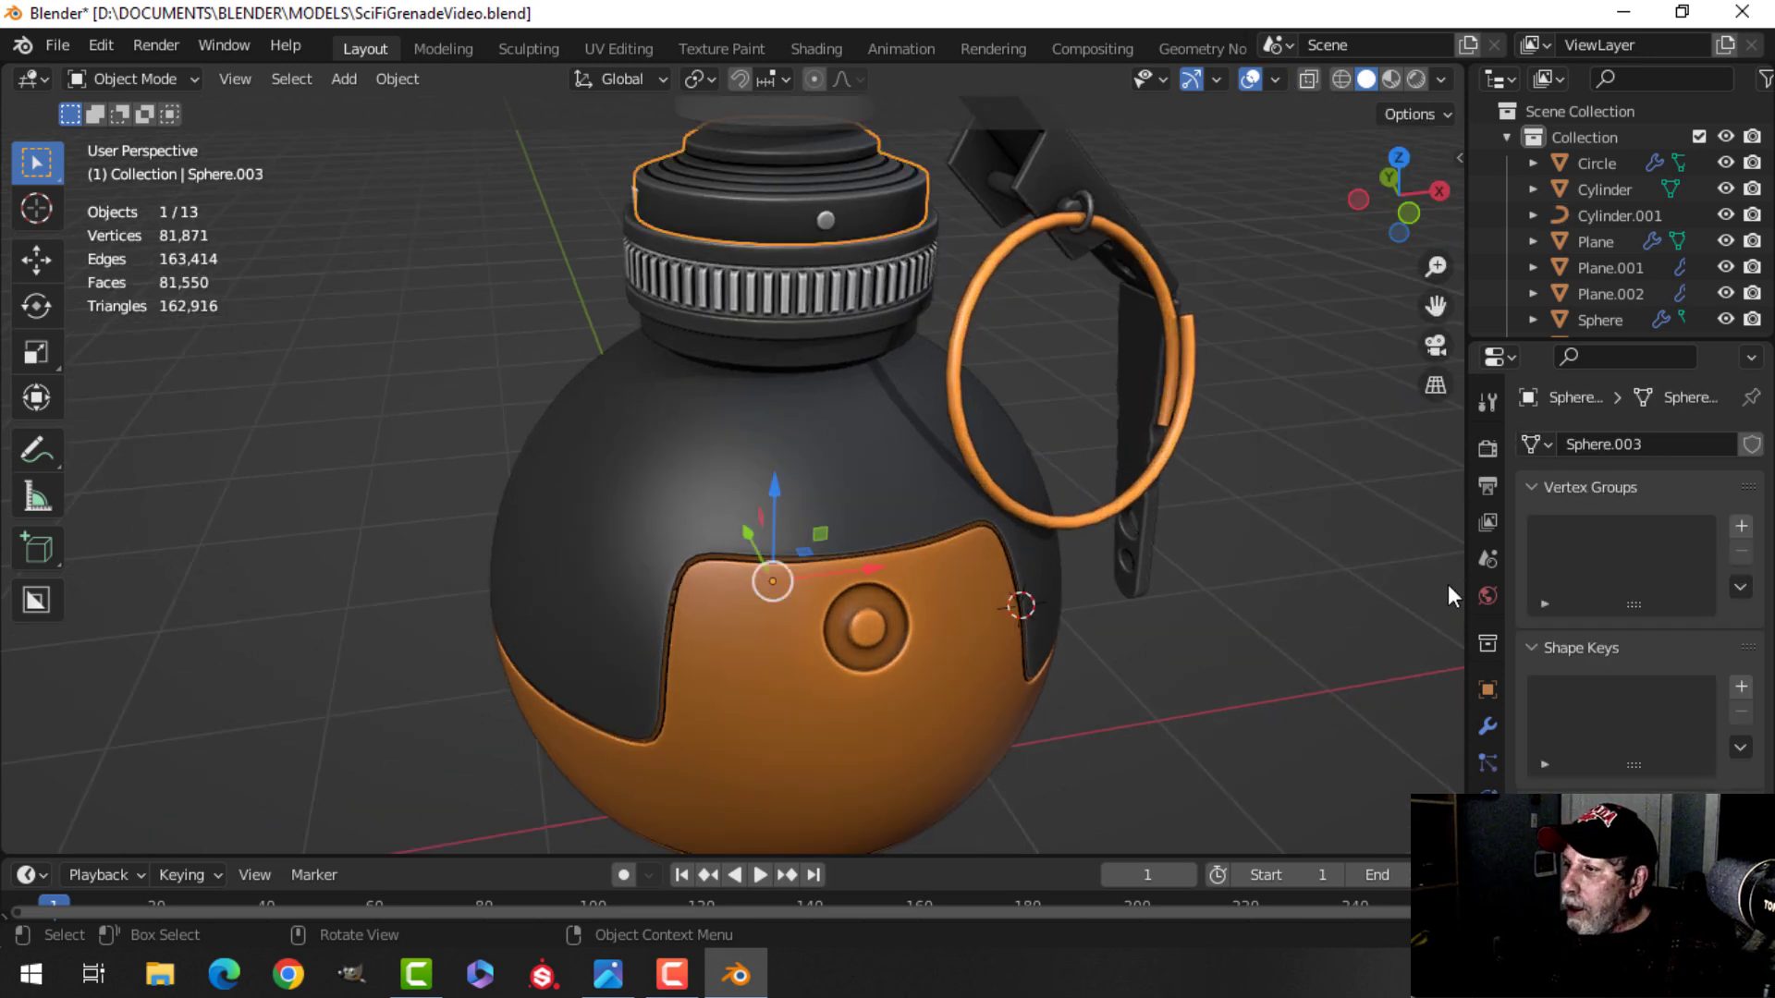
click(1487, 726)
click(1638, 487)
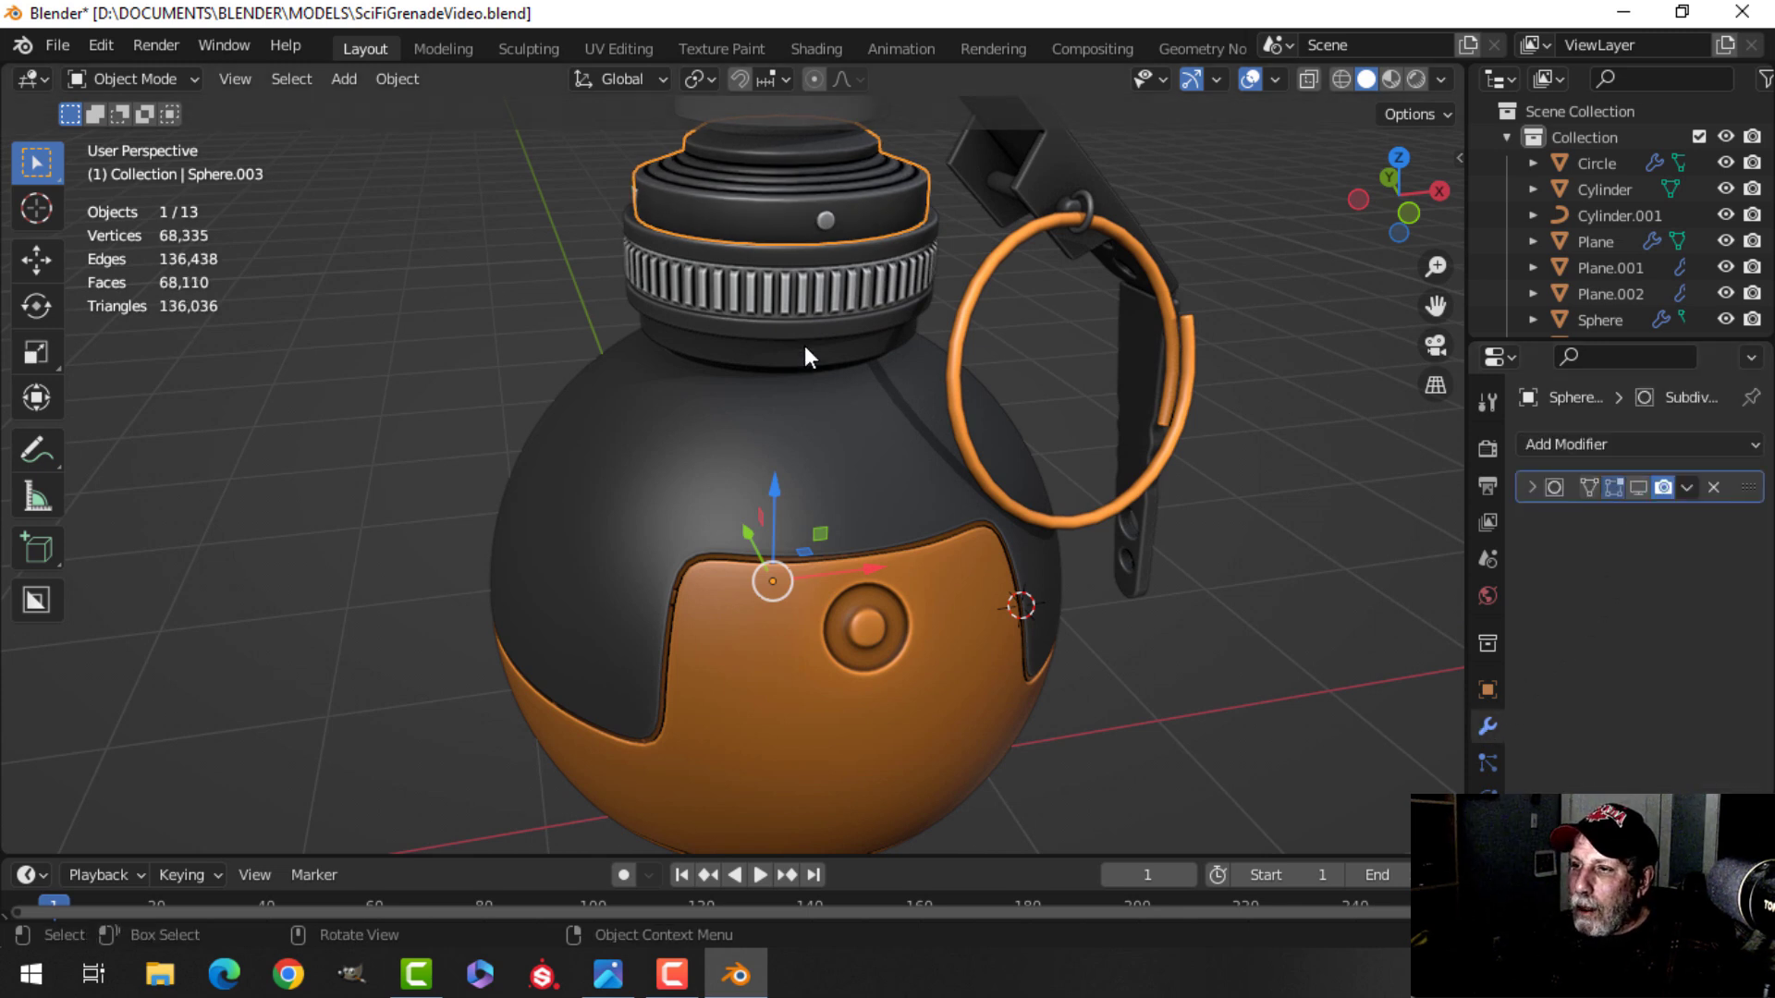
click(803, 336)
click(1640, 486)
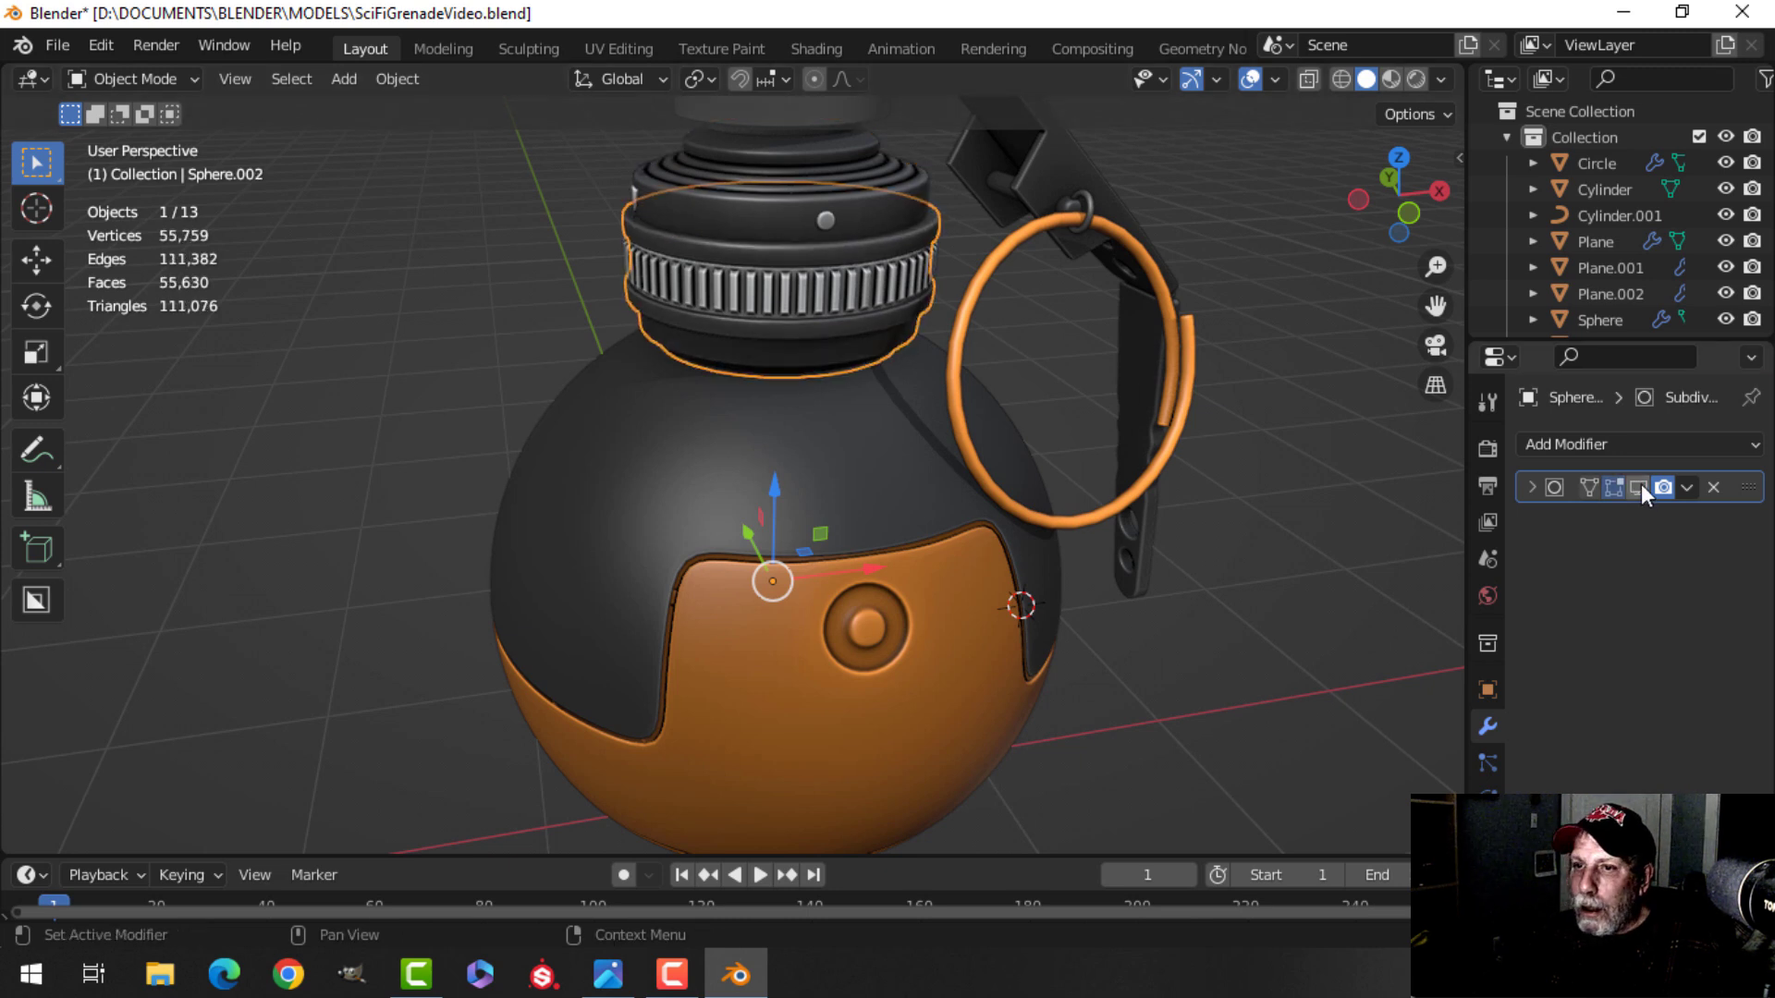
click(851, 457)
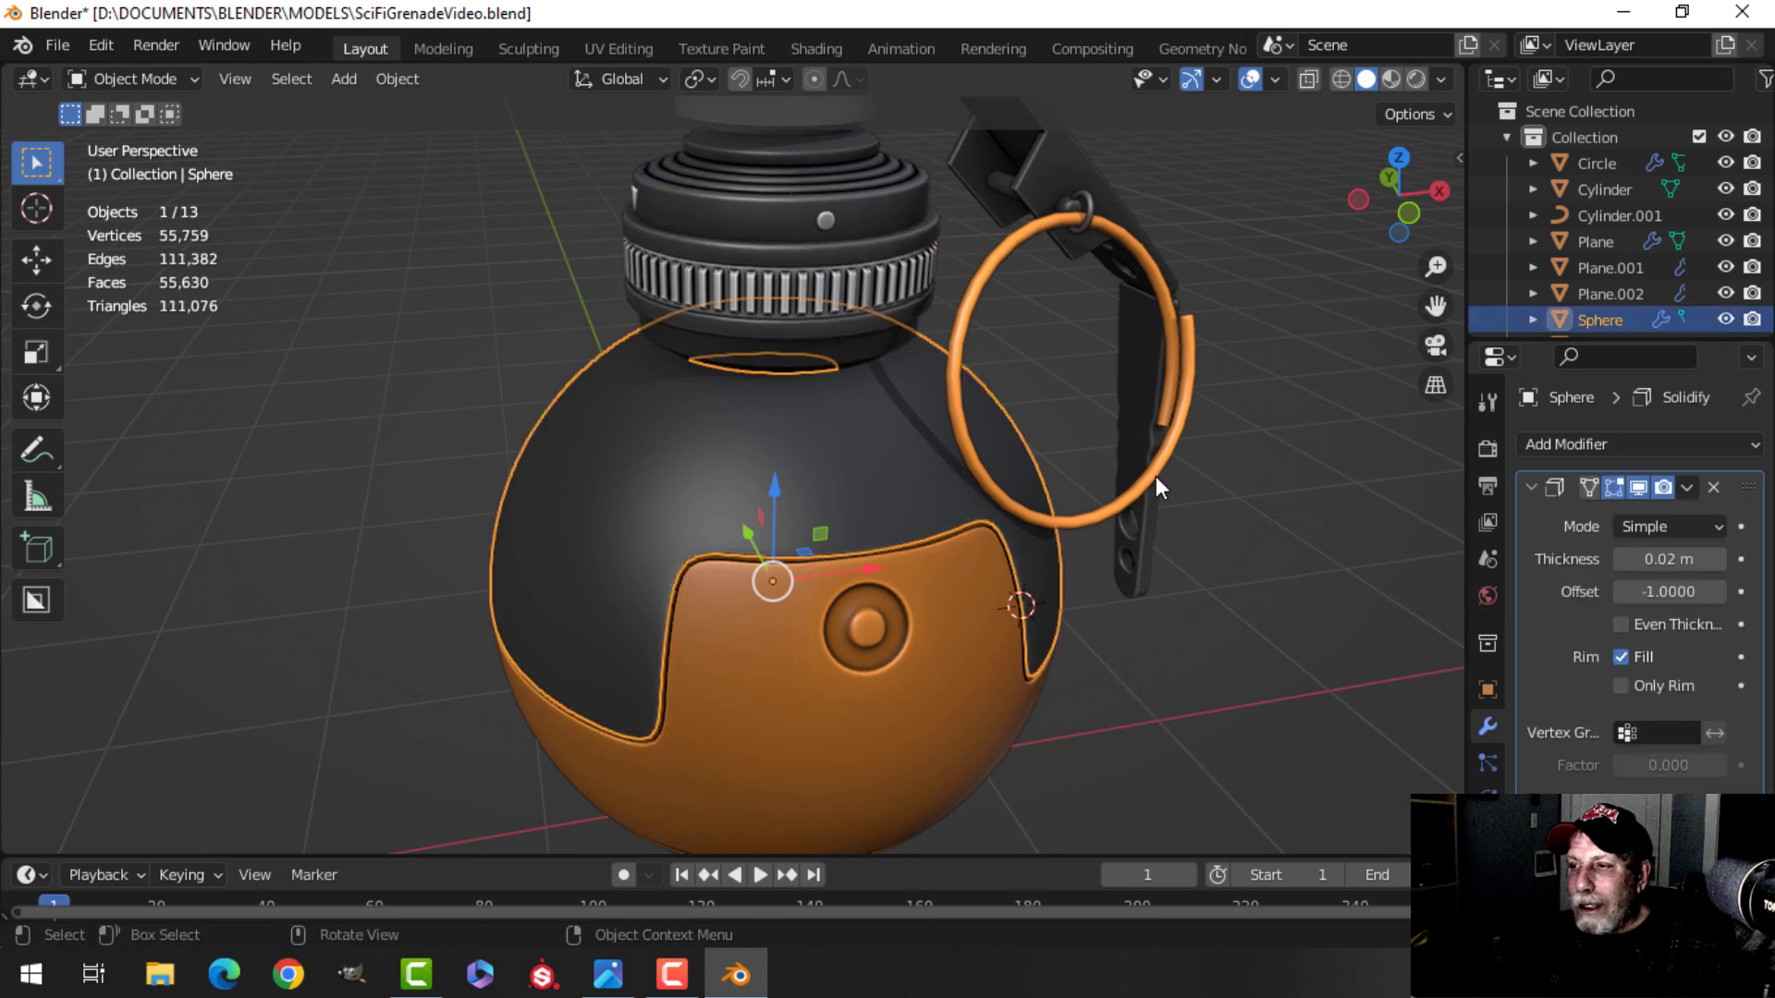
click(1530, 486)
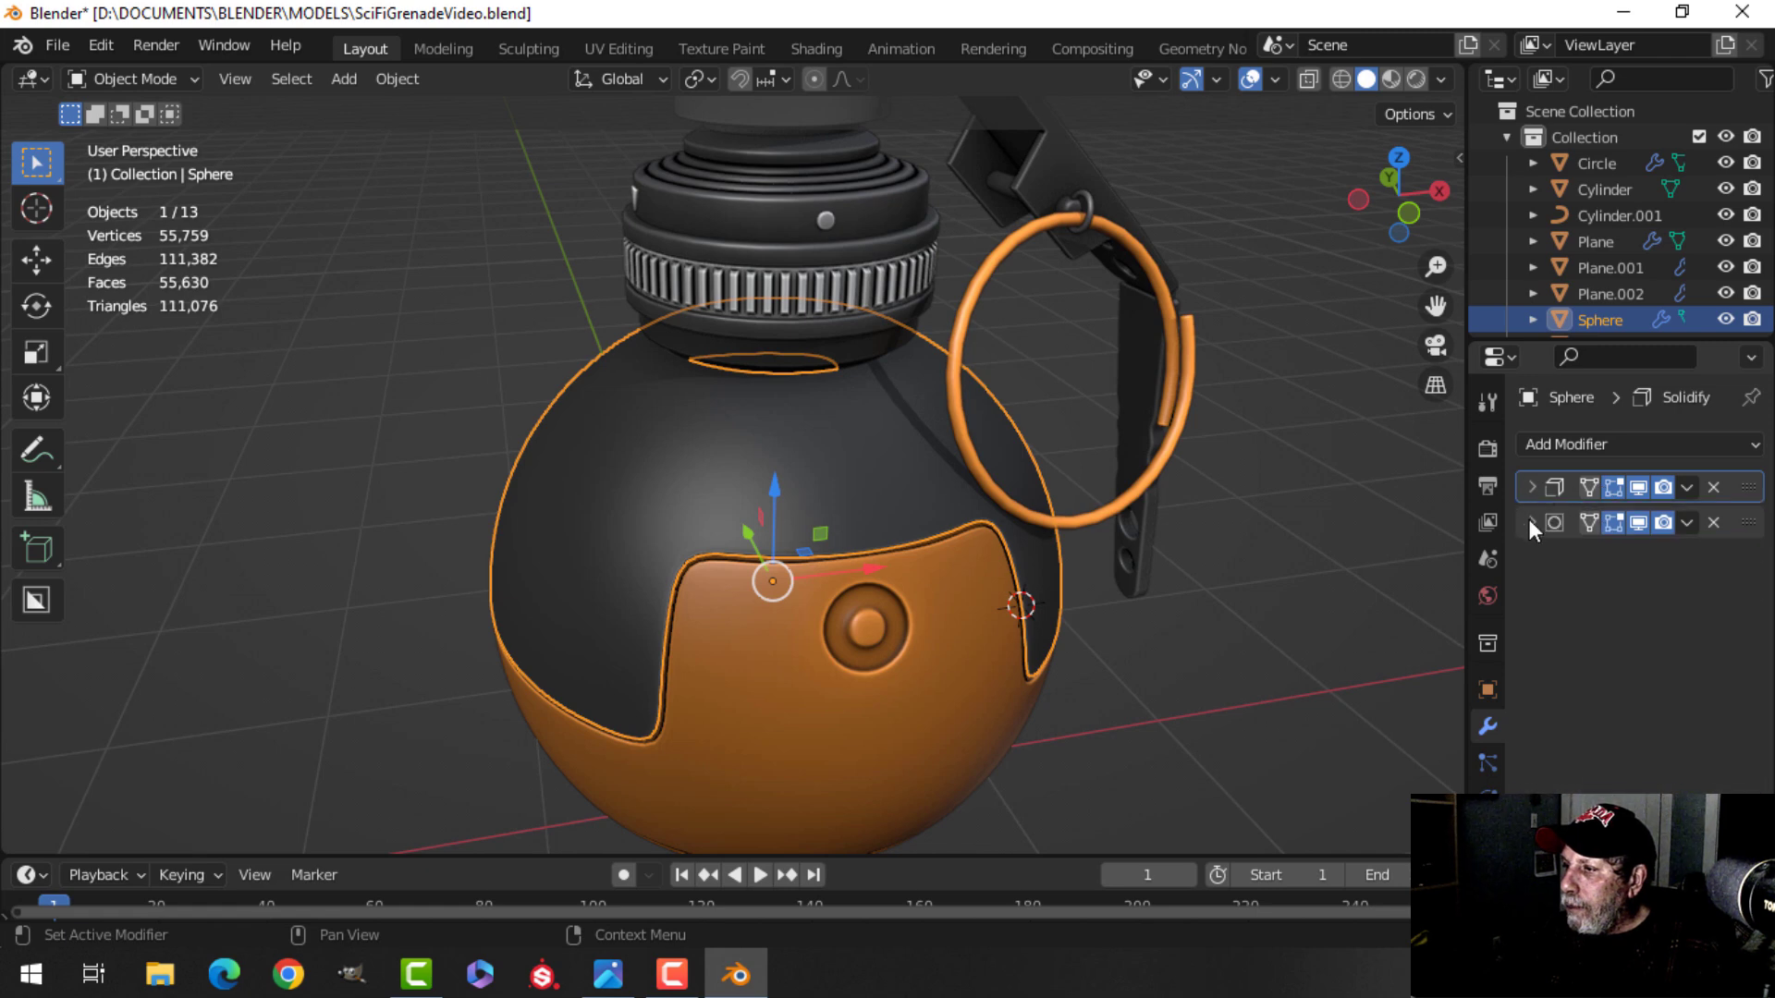
click(1634, 520)
click(1635, 520)
middle_drag(1068, 445, 935, 512)
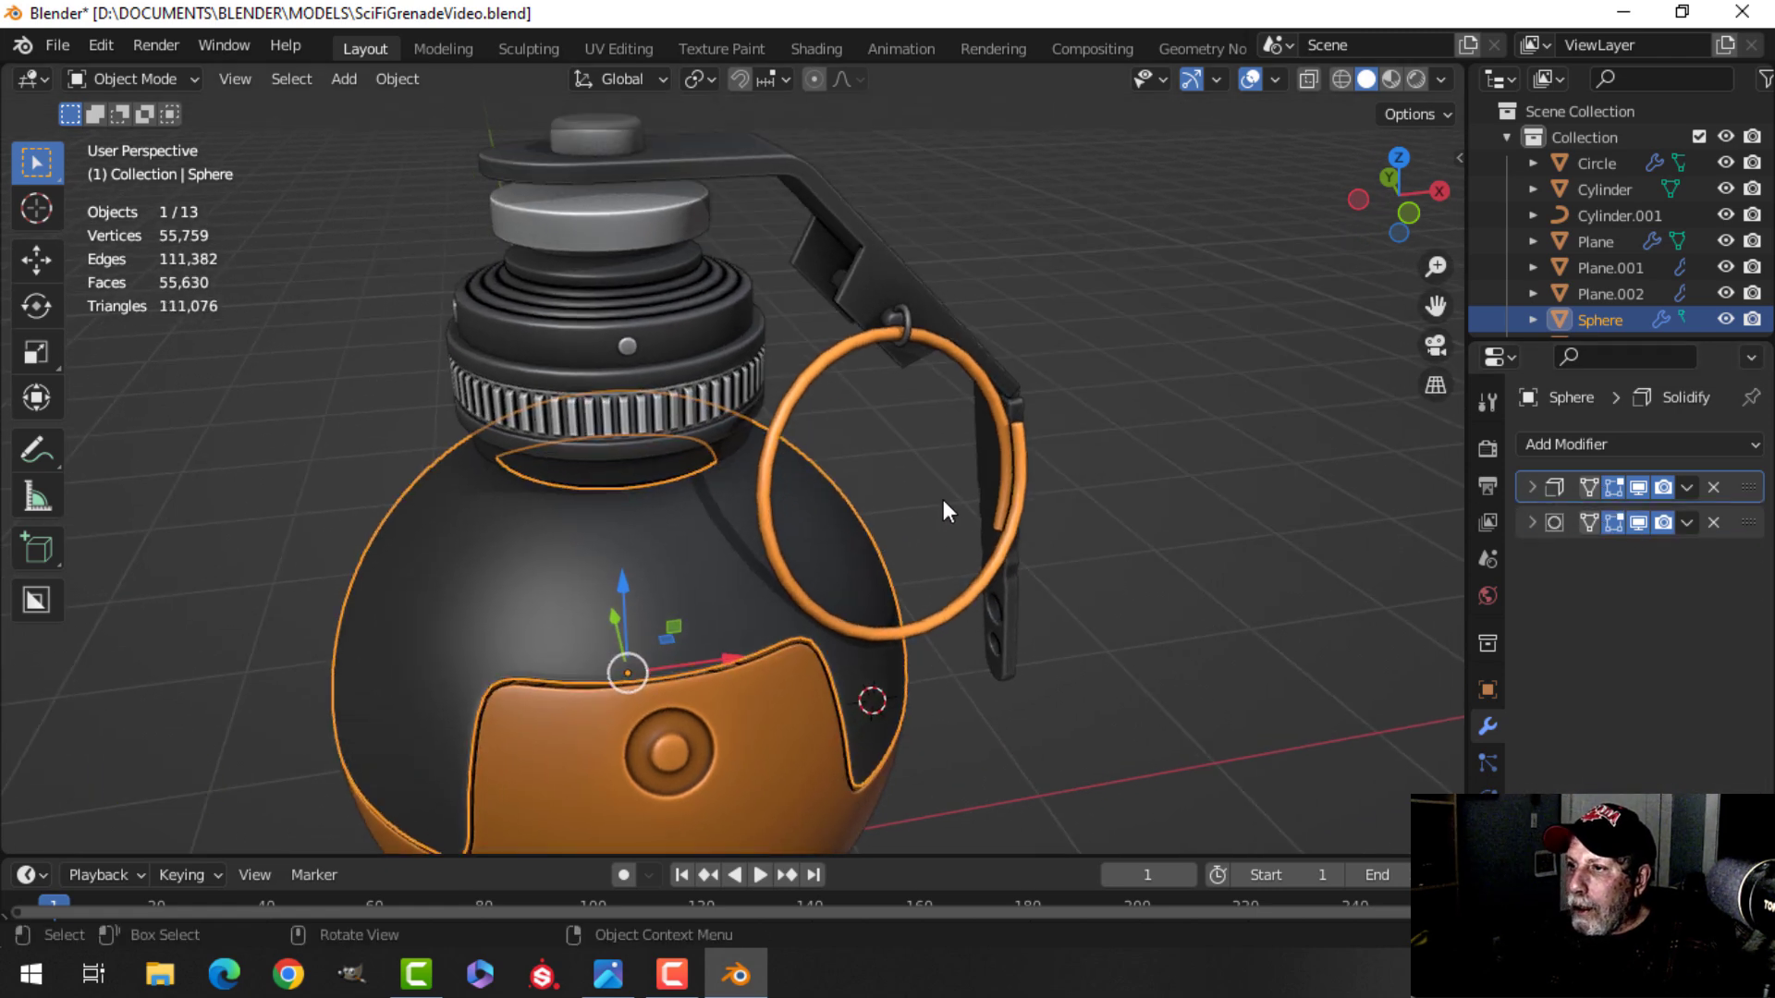
key(alt+a)
click(846, 346)
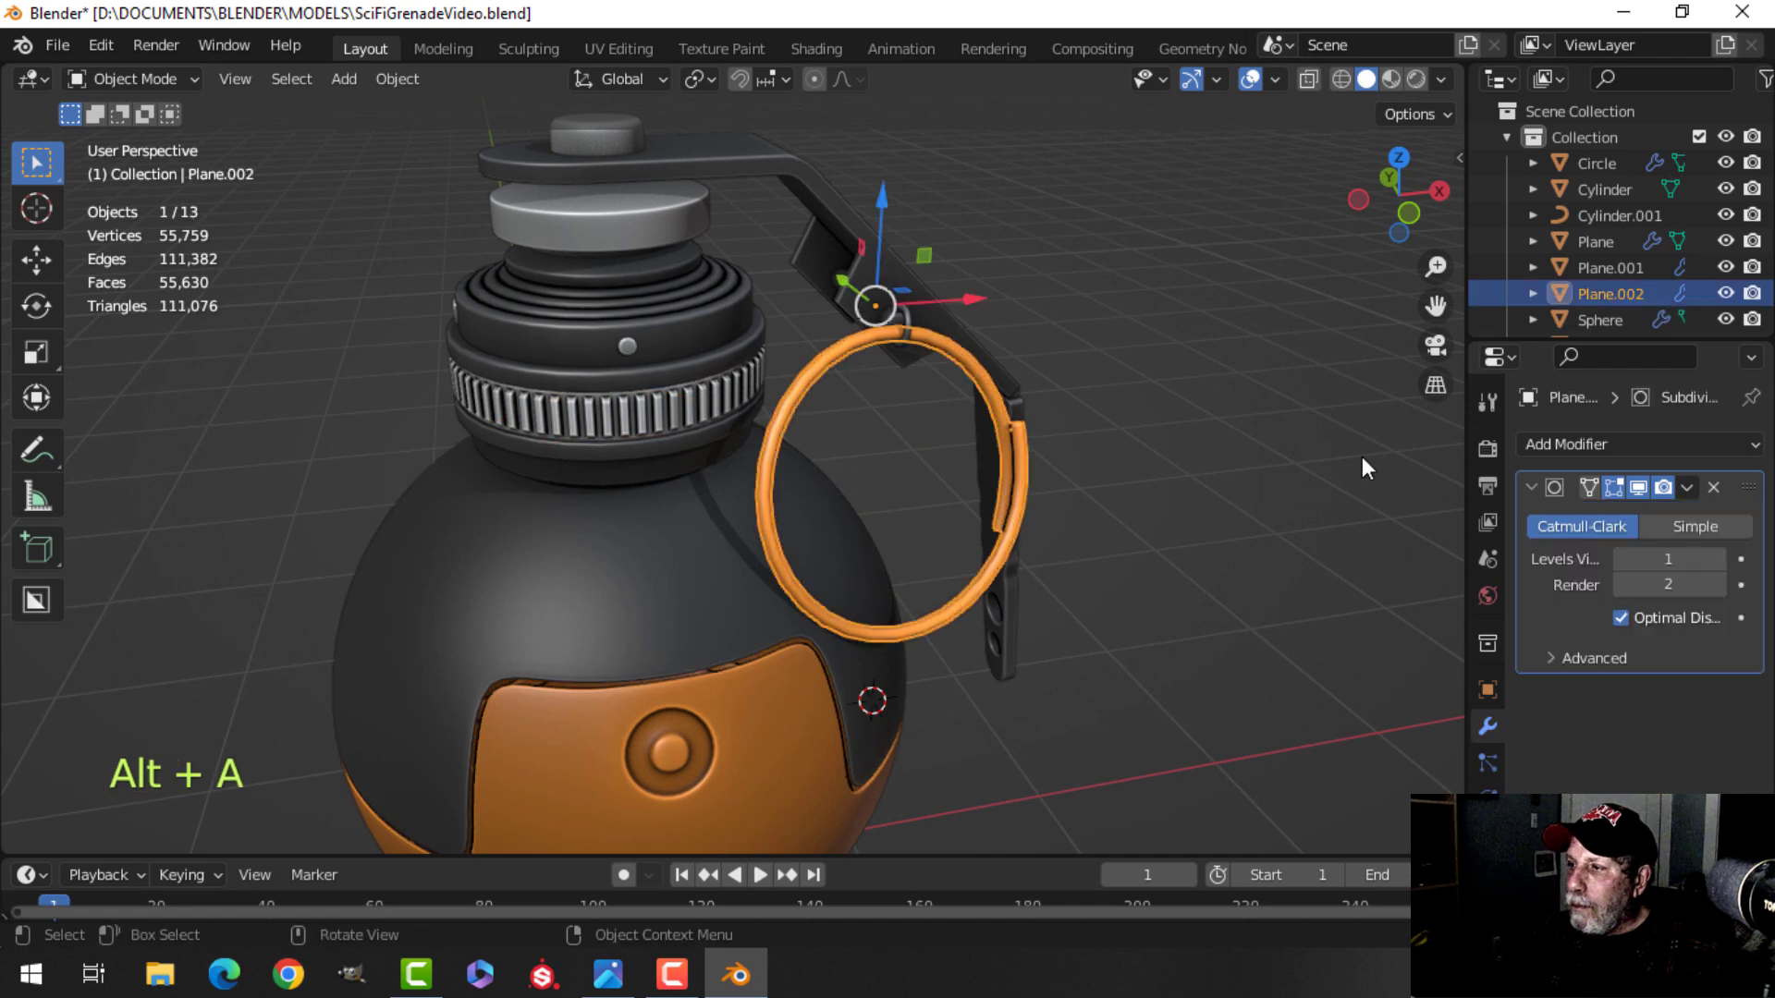
click(1636, 488)
click(1635, 488)
Disable the viewport subdivision of the top cap object.
key(alt+a)
shift+middle_drag(873, 458, 835, 524)
click(646, 301)
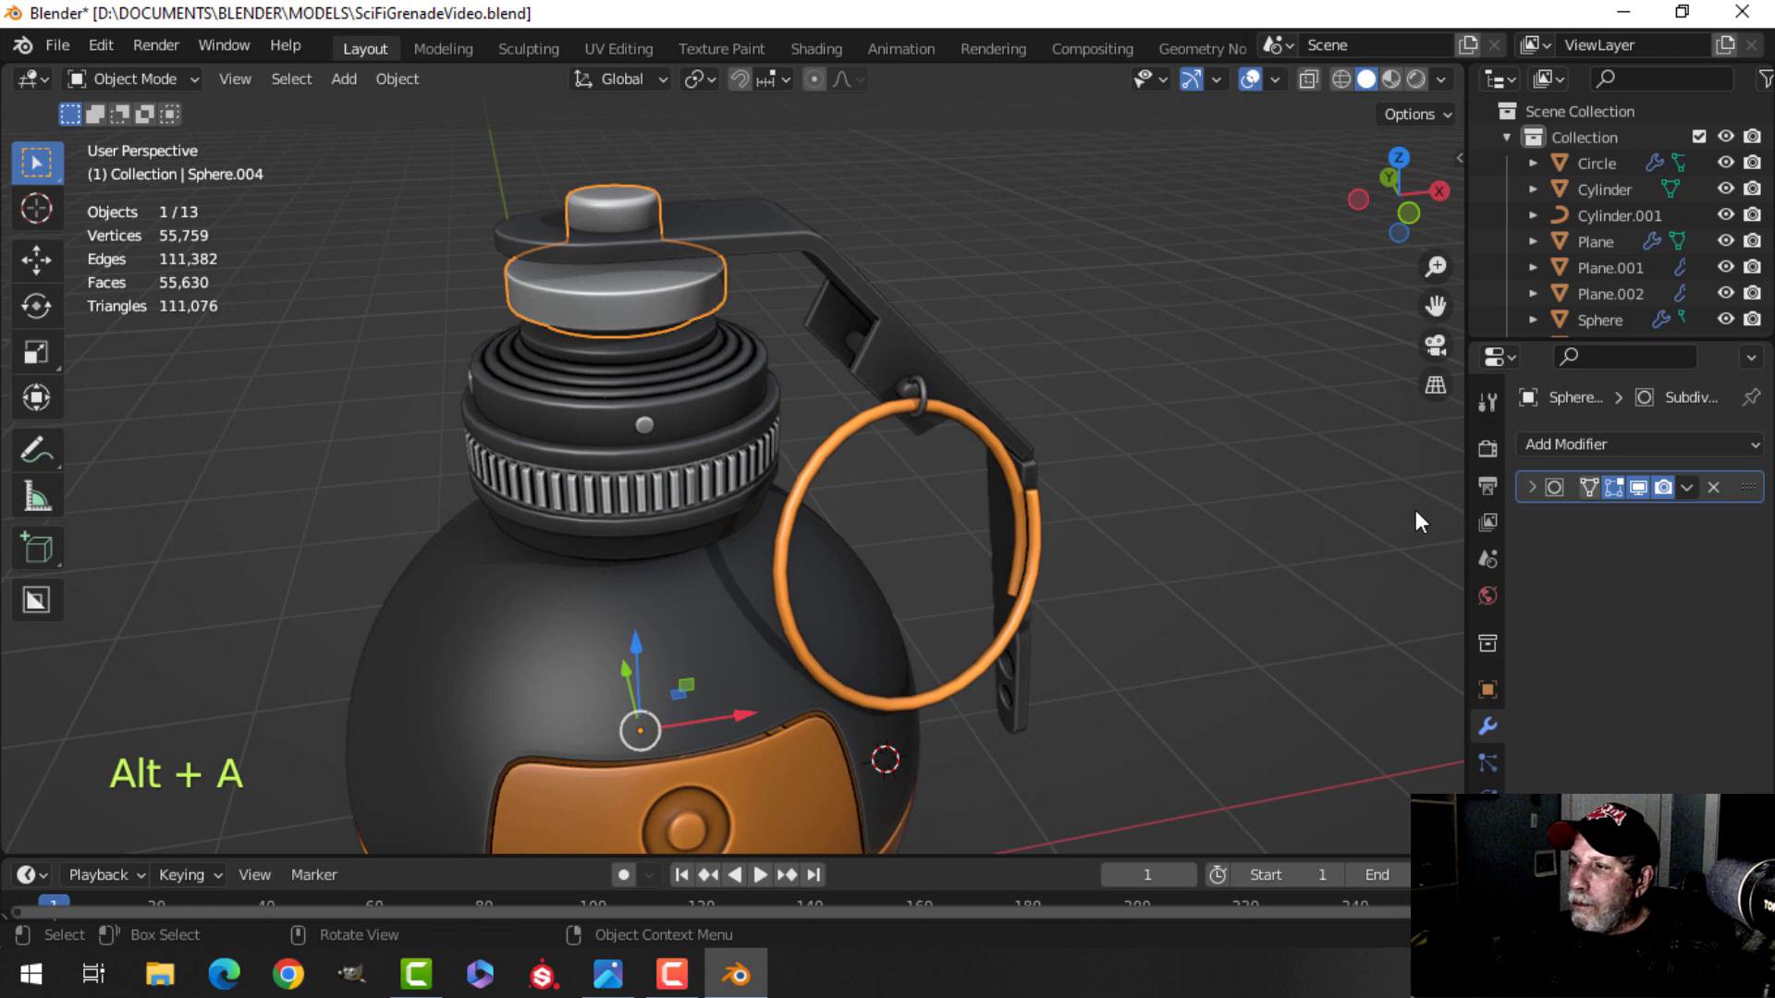
click(1638, 487)
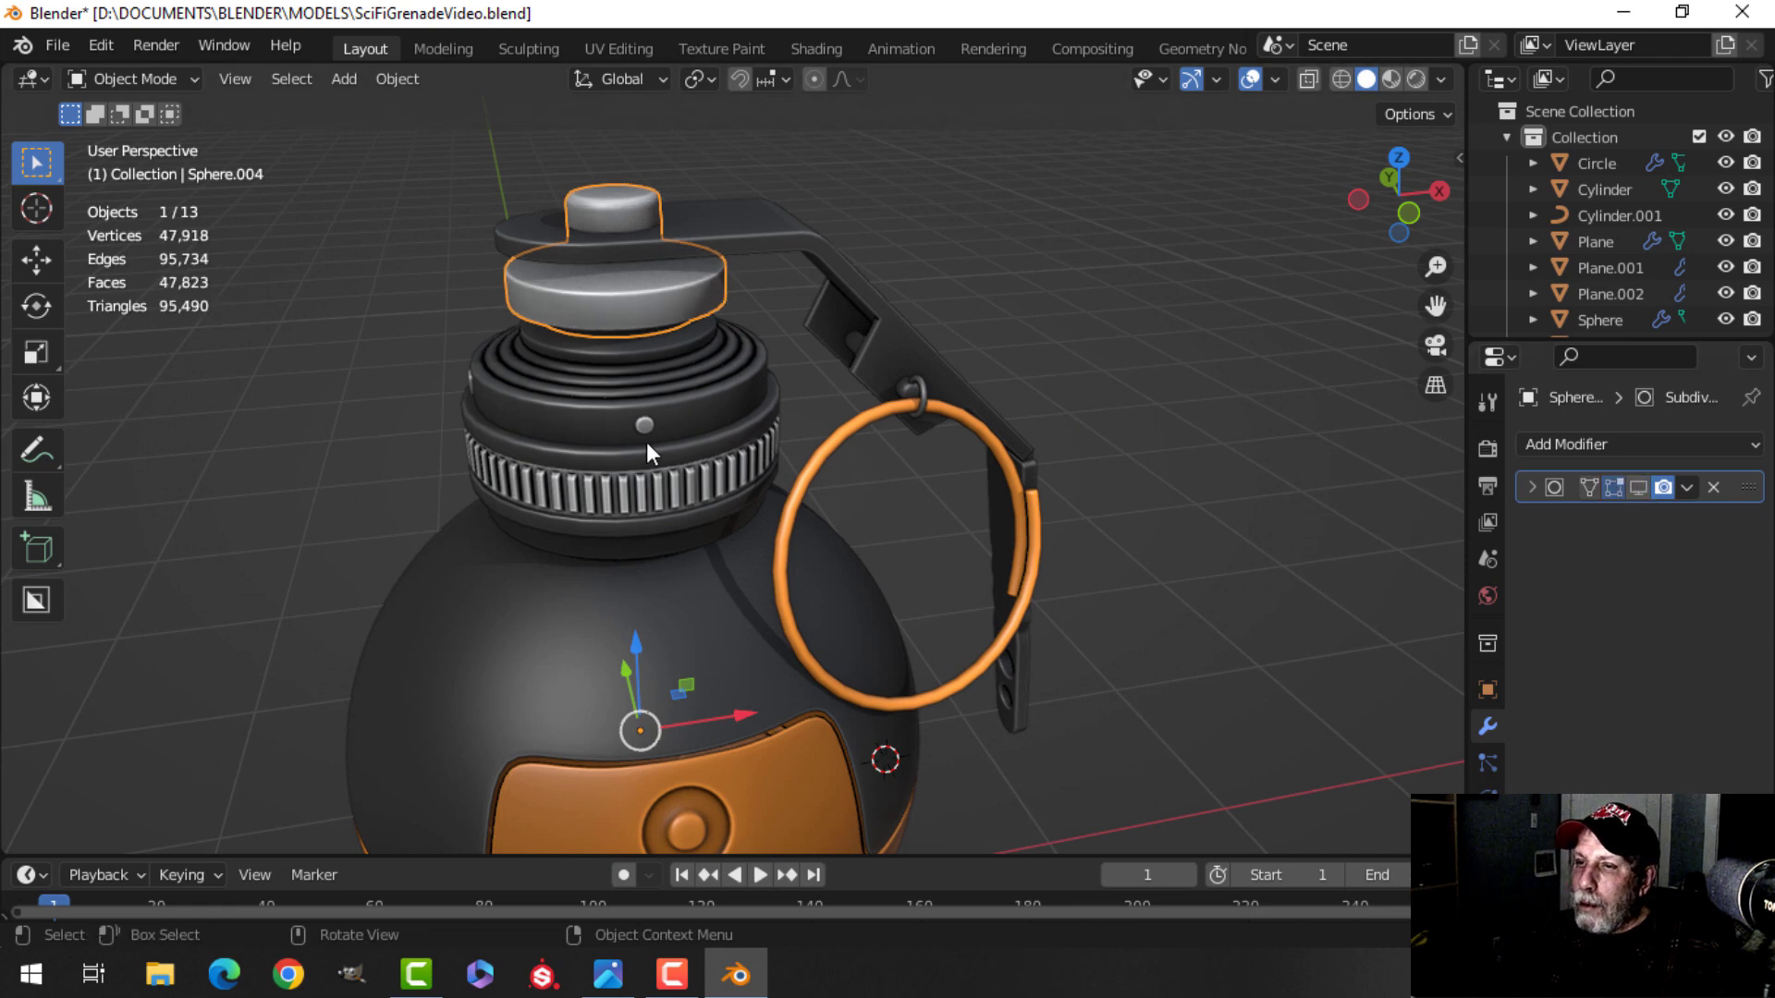
key(alt+a)
mouse_move(1024, 458)
middle_down()
mouse_move(863, 445)
mouse_move(862, 430)
mouse_move(1002, 473)
middle_up()
scroll(922, 500, down, 3)
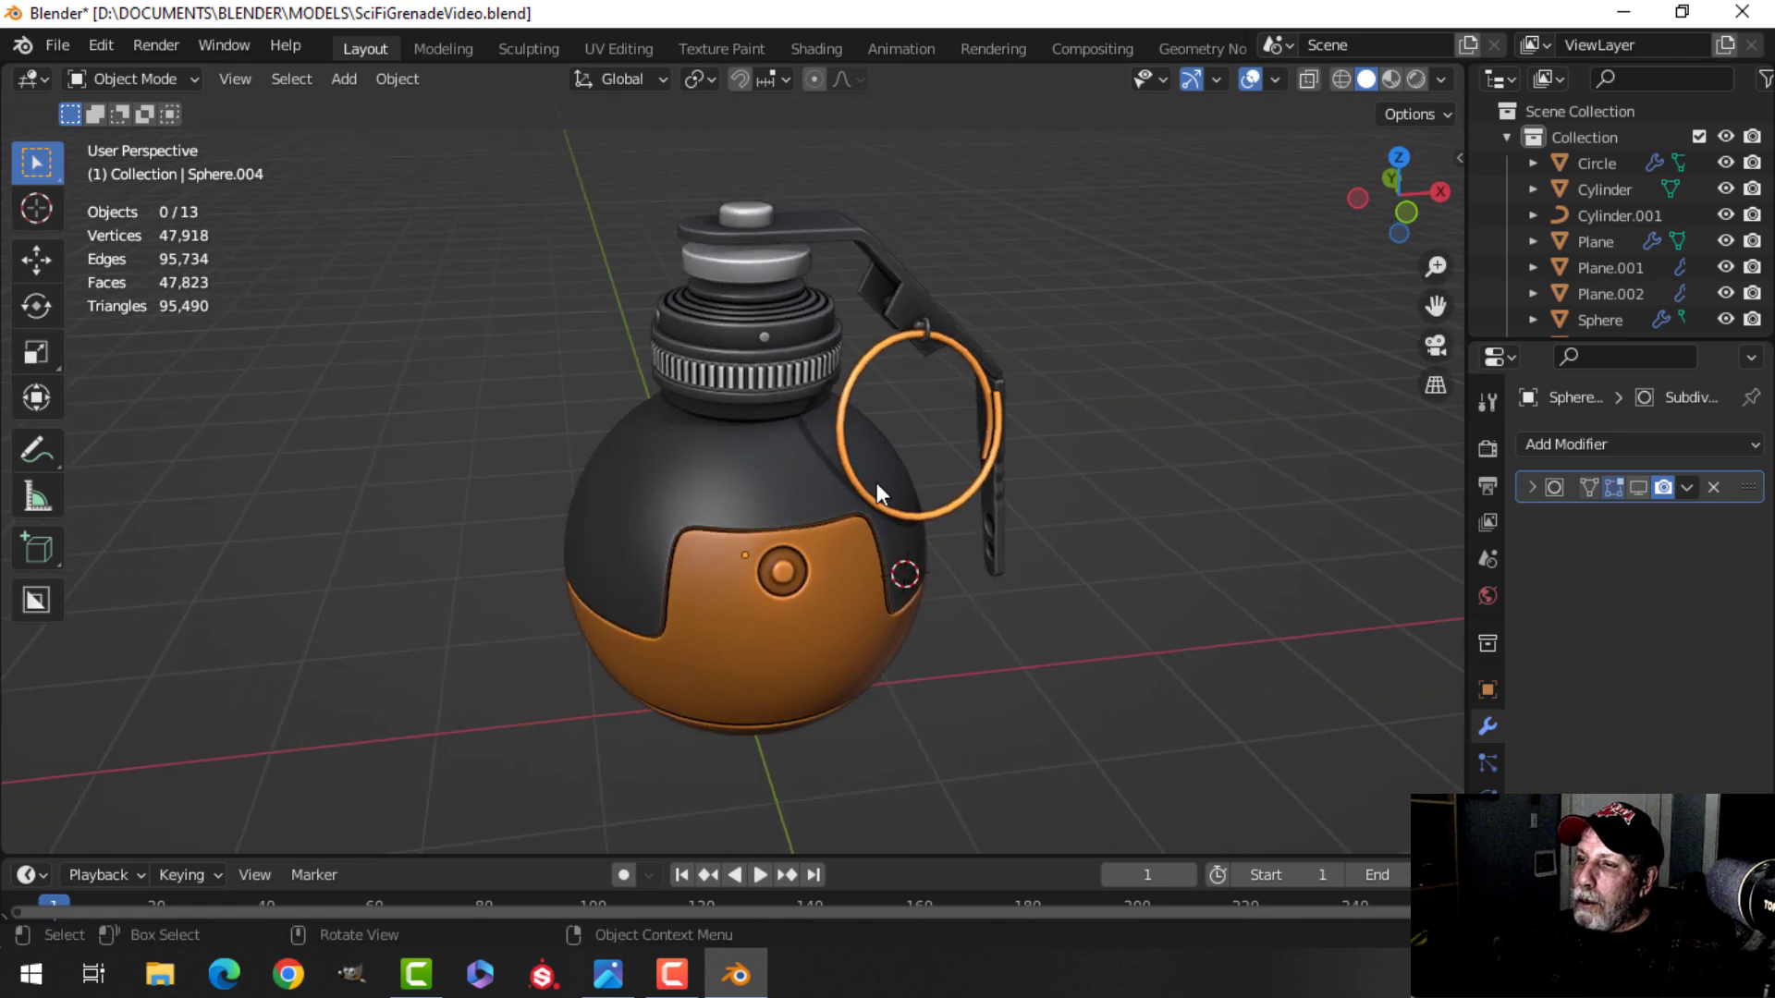
scroll(870, 488, down, 1)
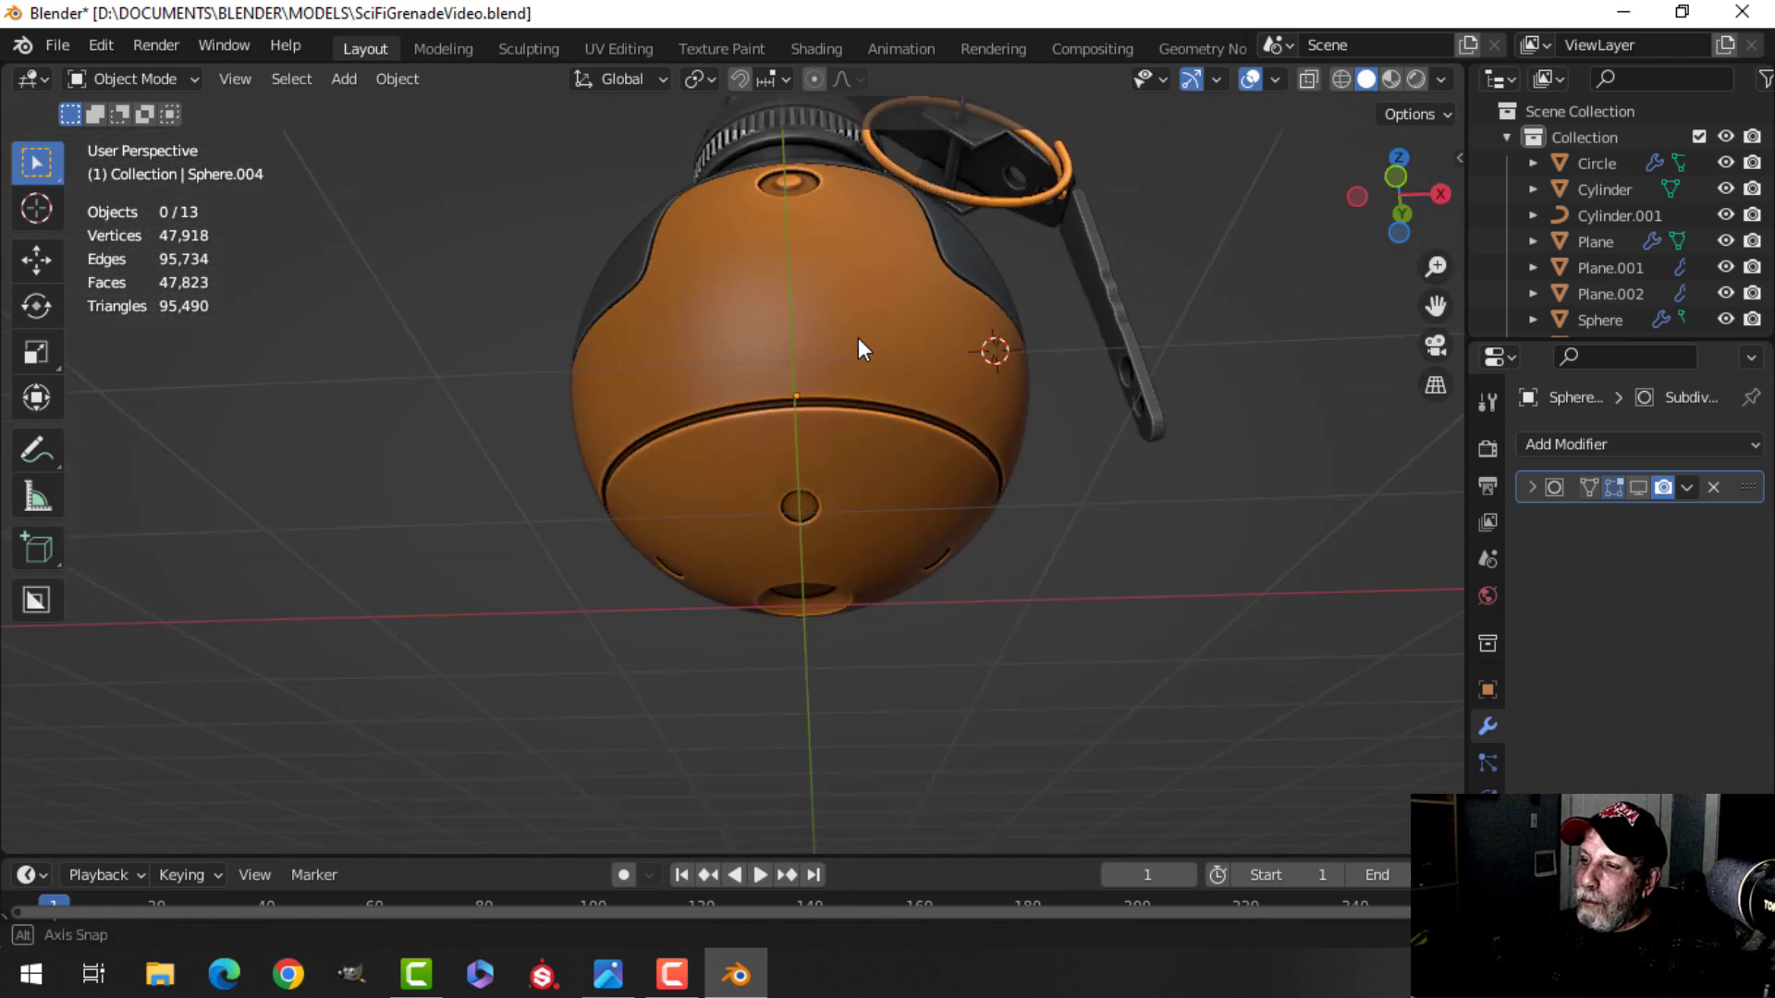
scroll(902, 468, down, 2)
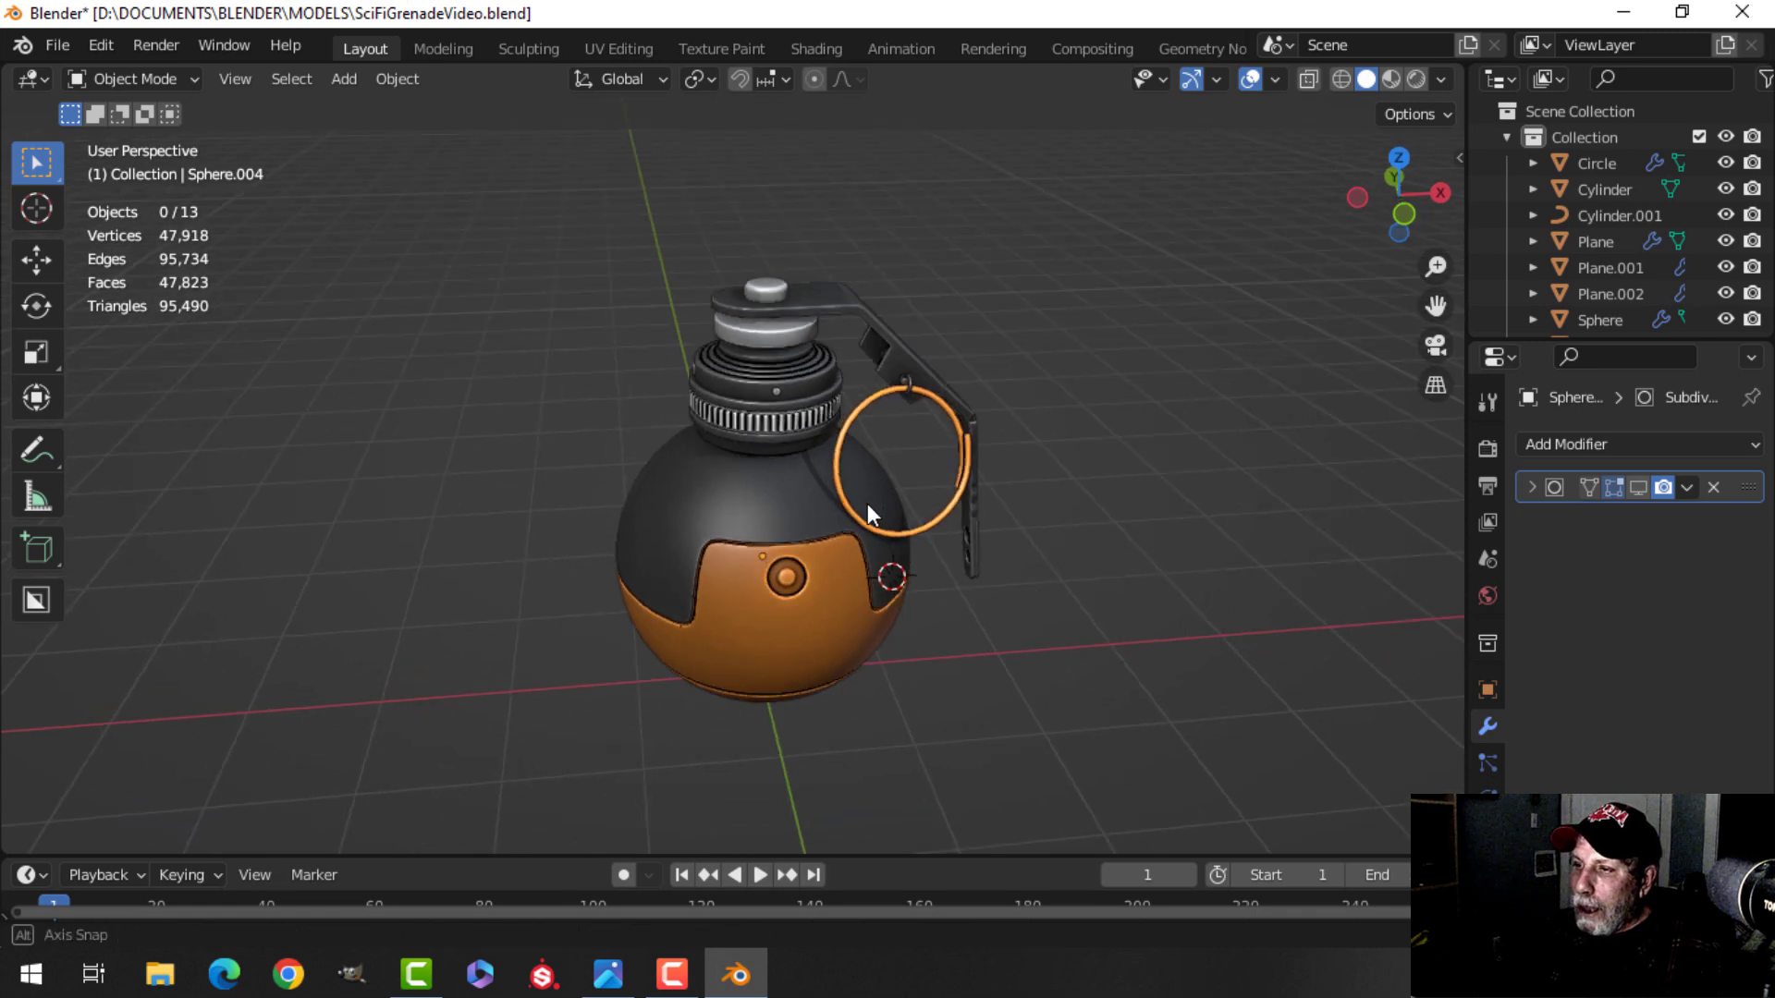
scroll(862, 501, up, 2)
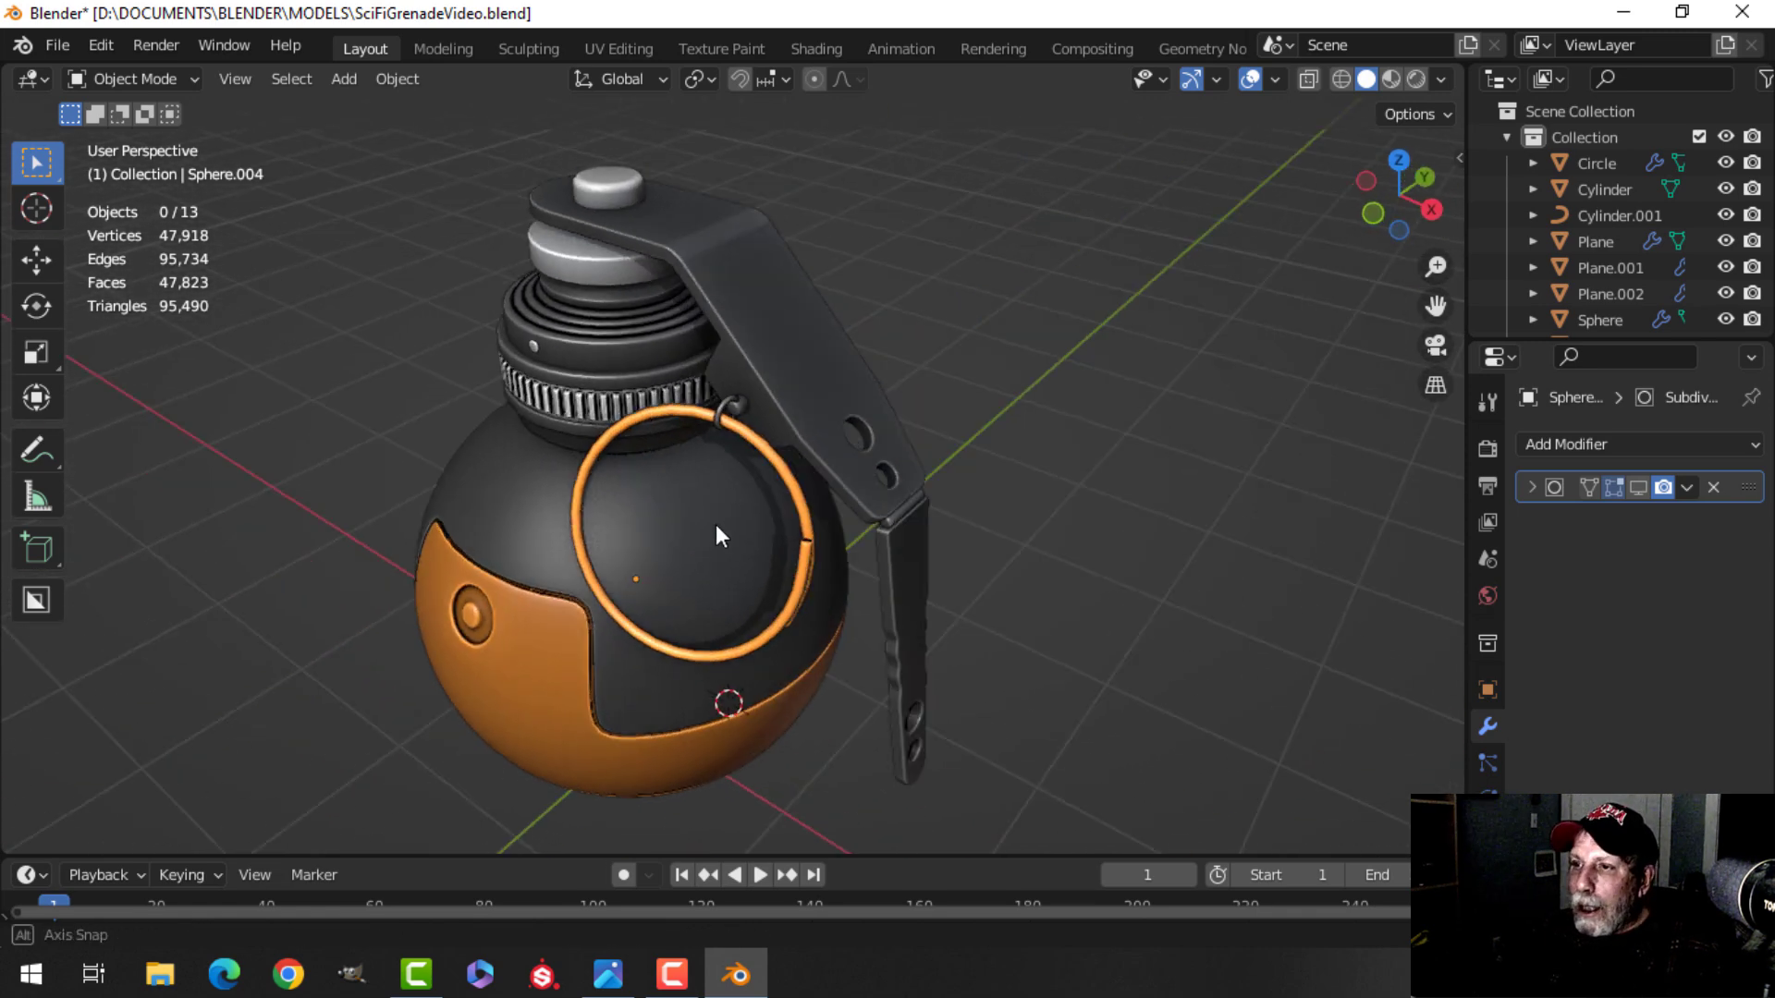